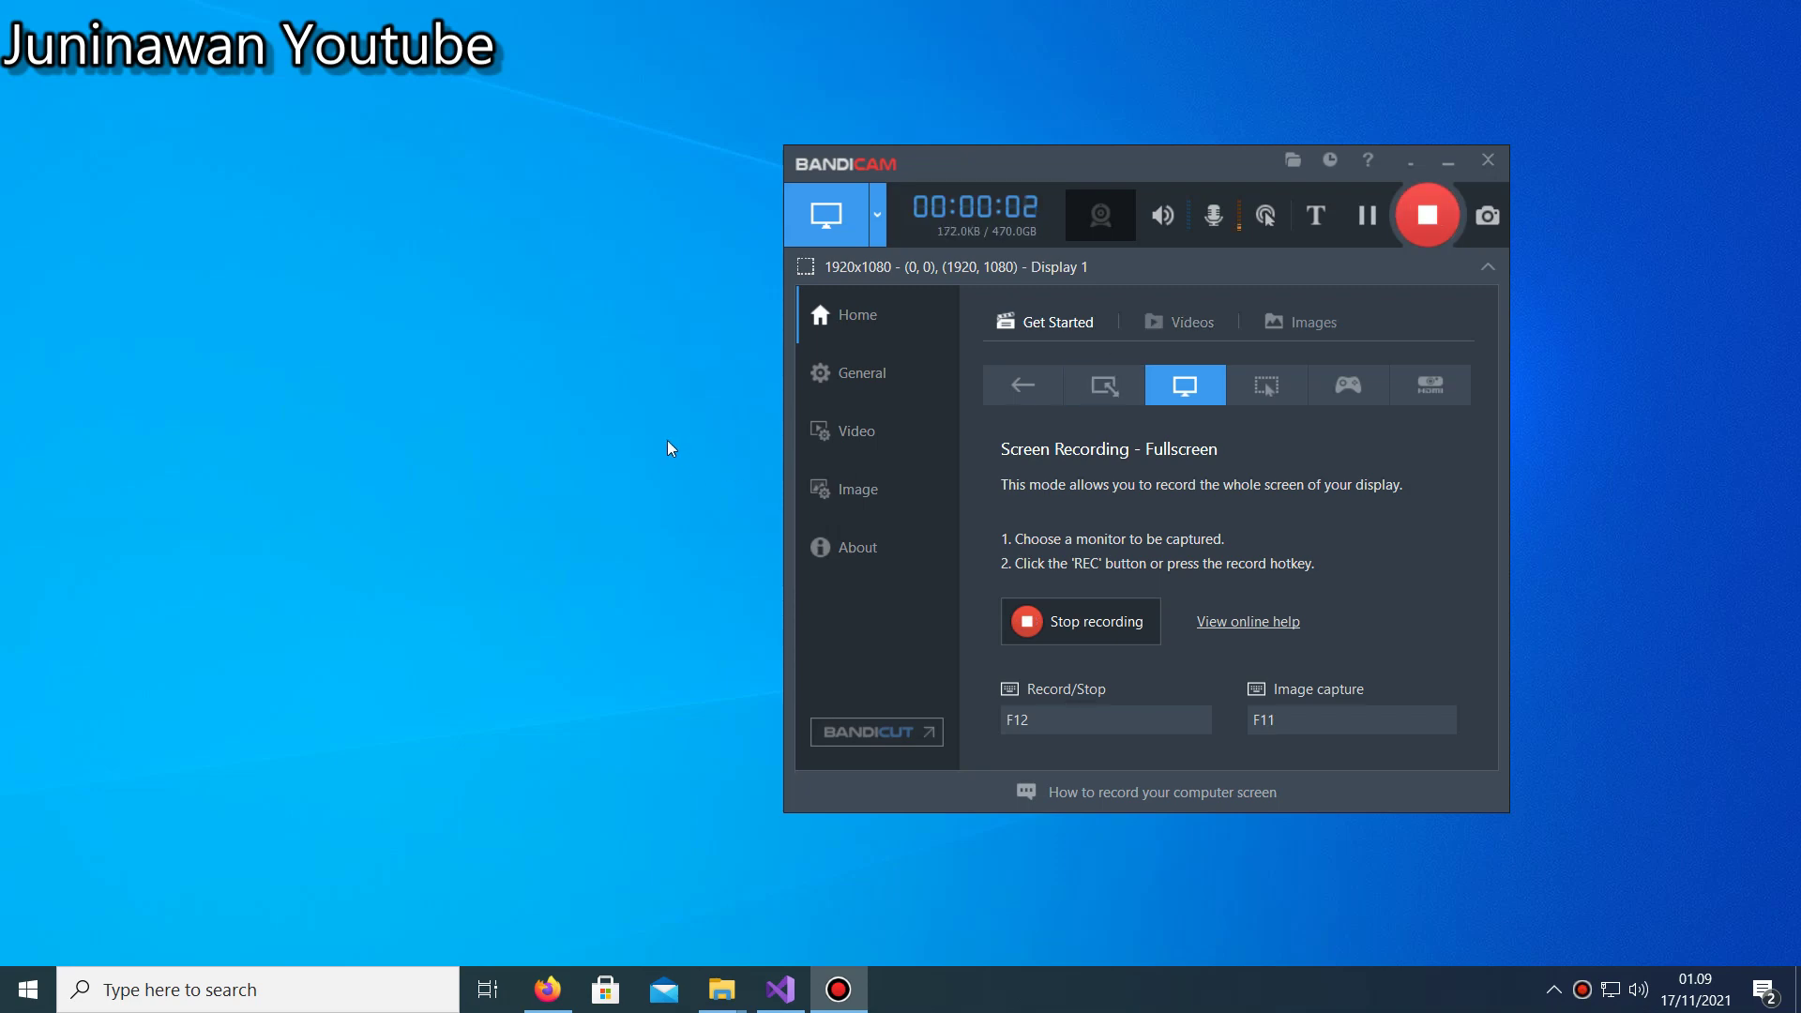
# Open the video description's drive.google.com download link in a new tab.
pyautogui.click(546, 990)
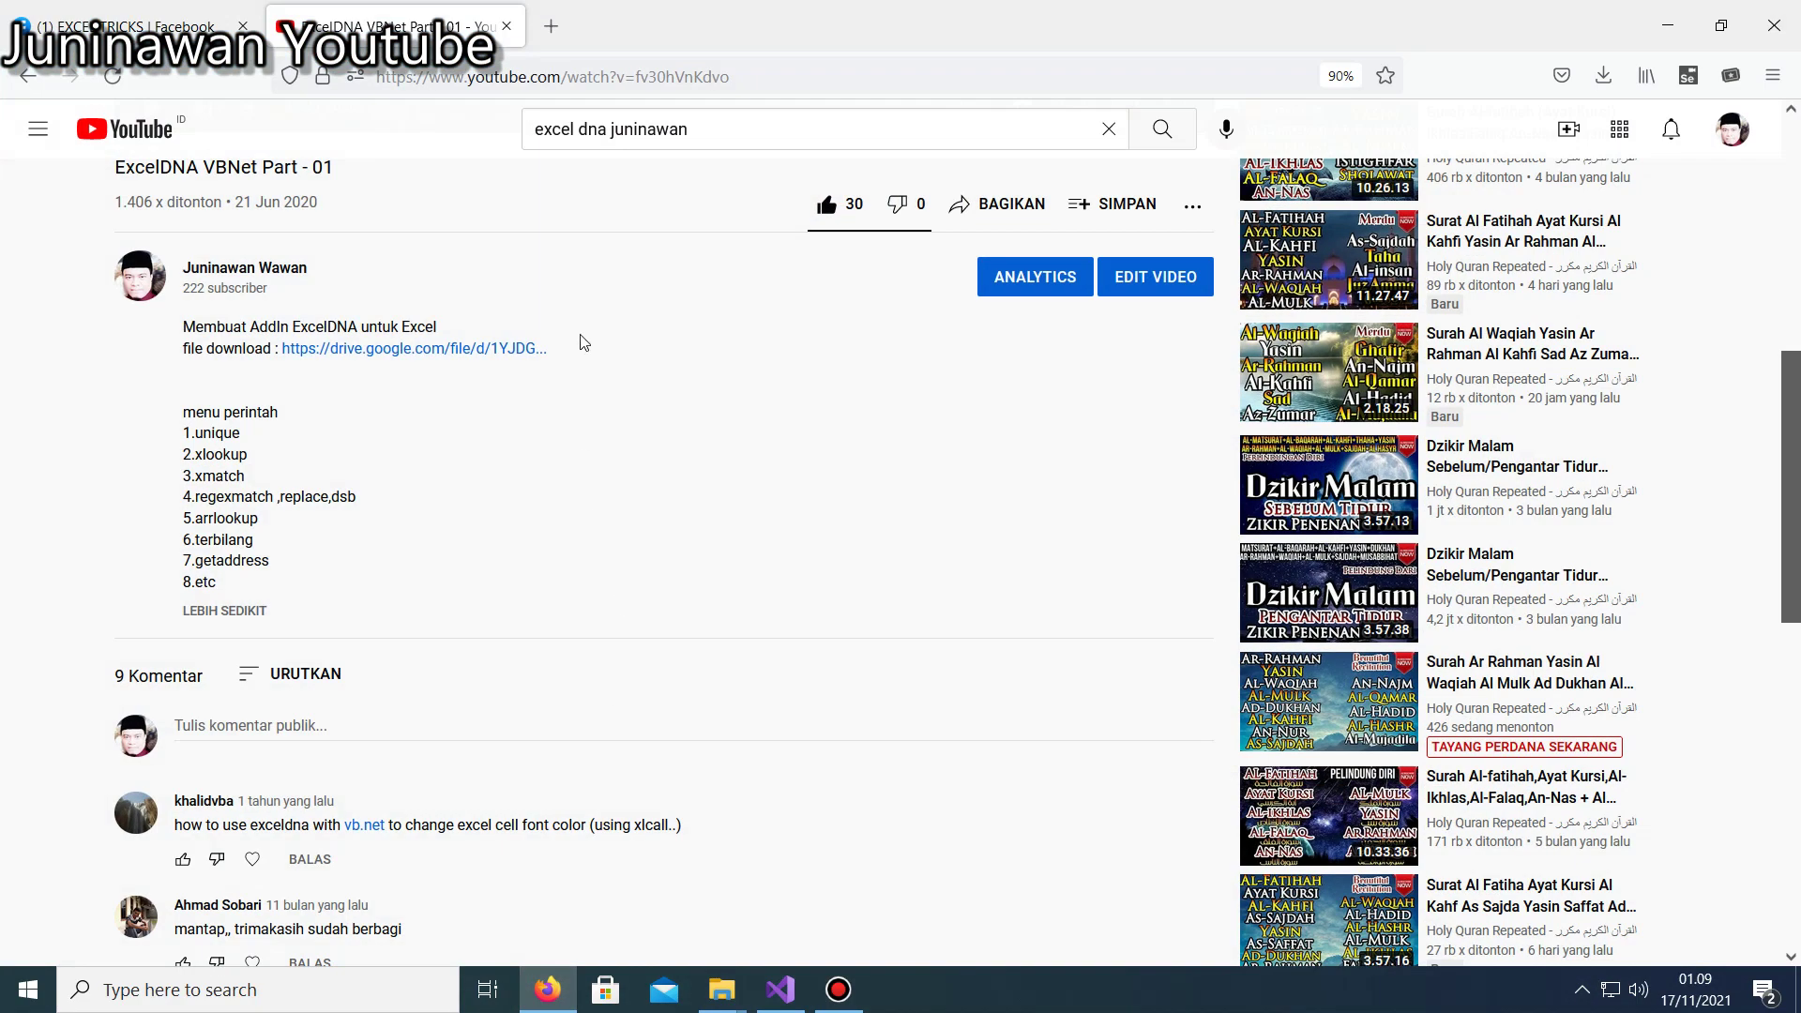
pyautogui.scroll(3, 582, 338)
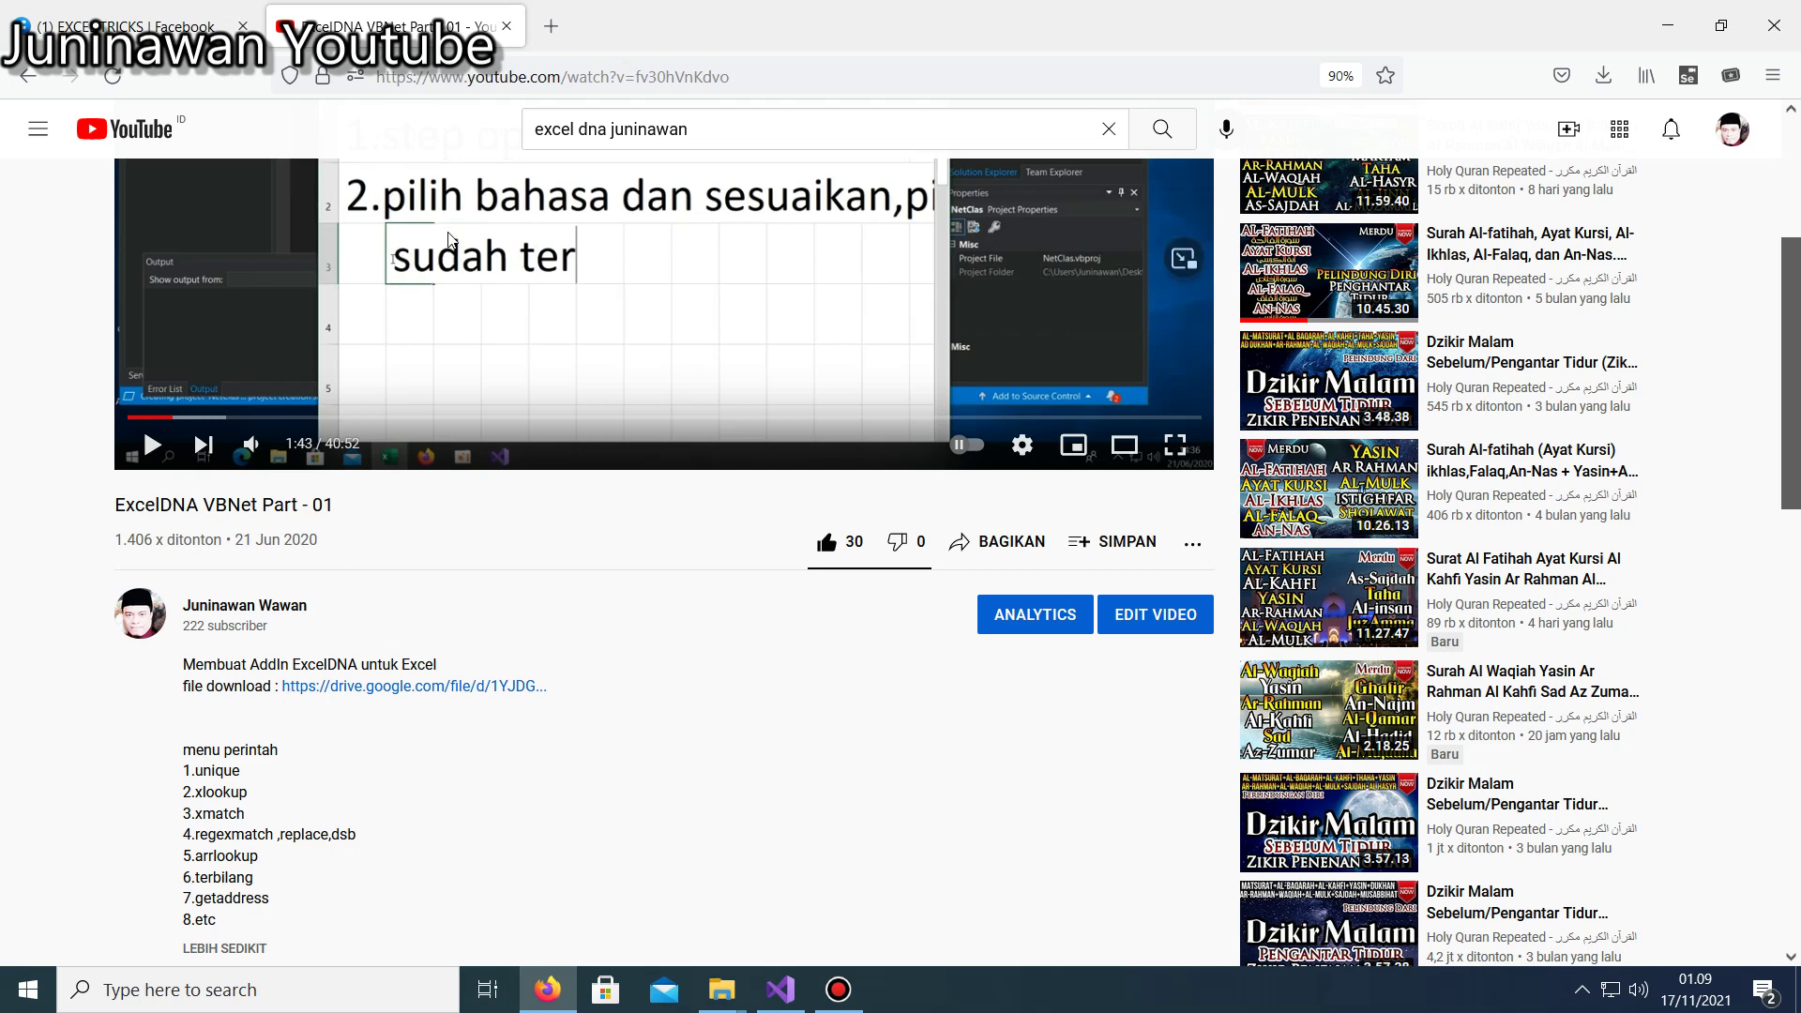
pyautogui.scroll(-3, 450, 523)
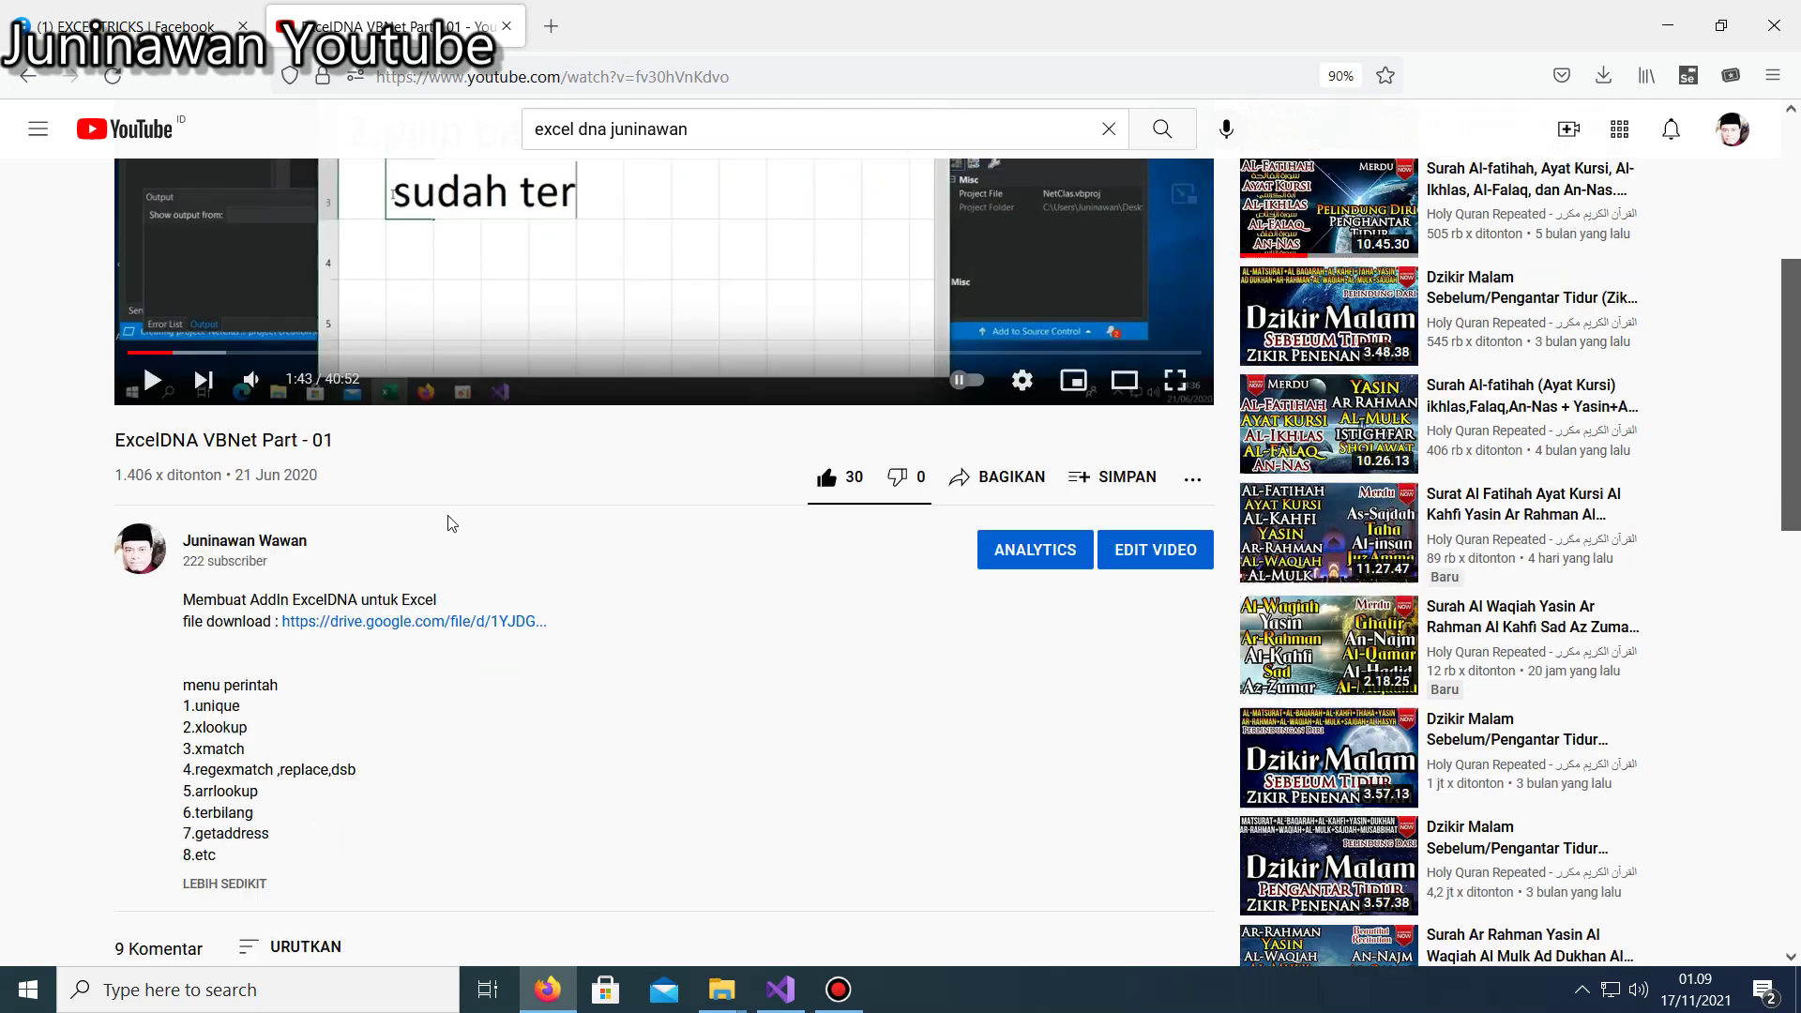
pyautogui.rightClick(324, 463)
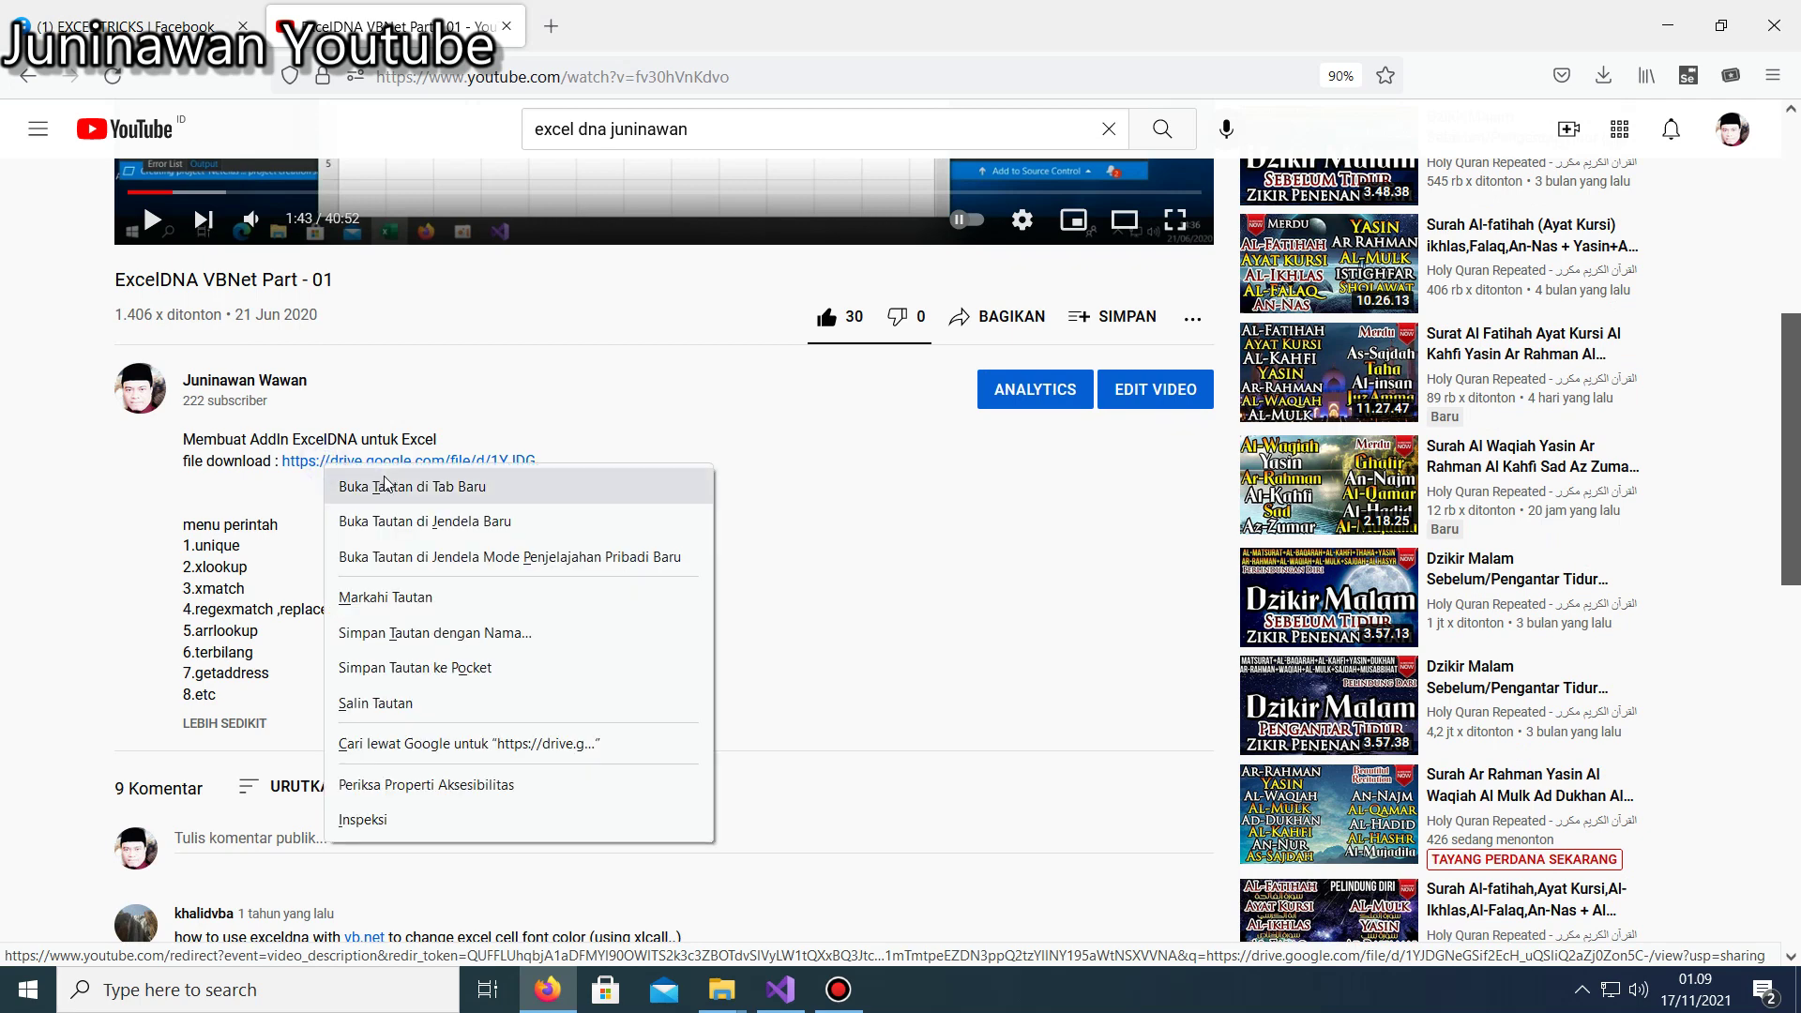
pyautogui.click(394, 480)
# Save excelDNA.rar from the Drive tab and reveal it in the Downloads folder.
pyautogui.click(625, 28)
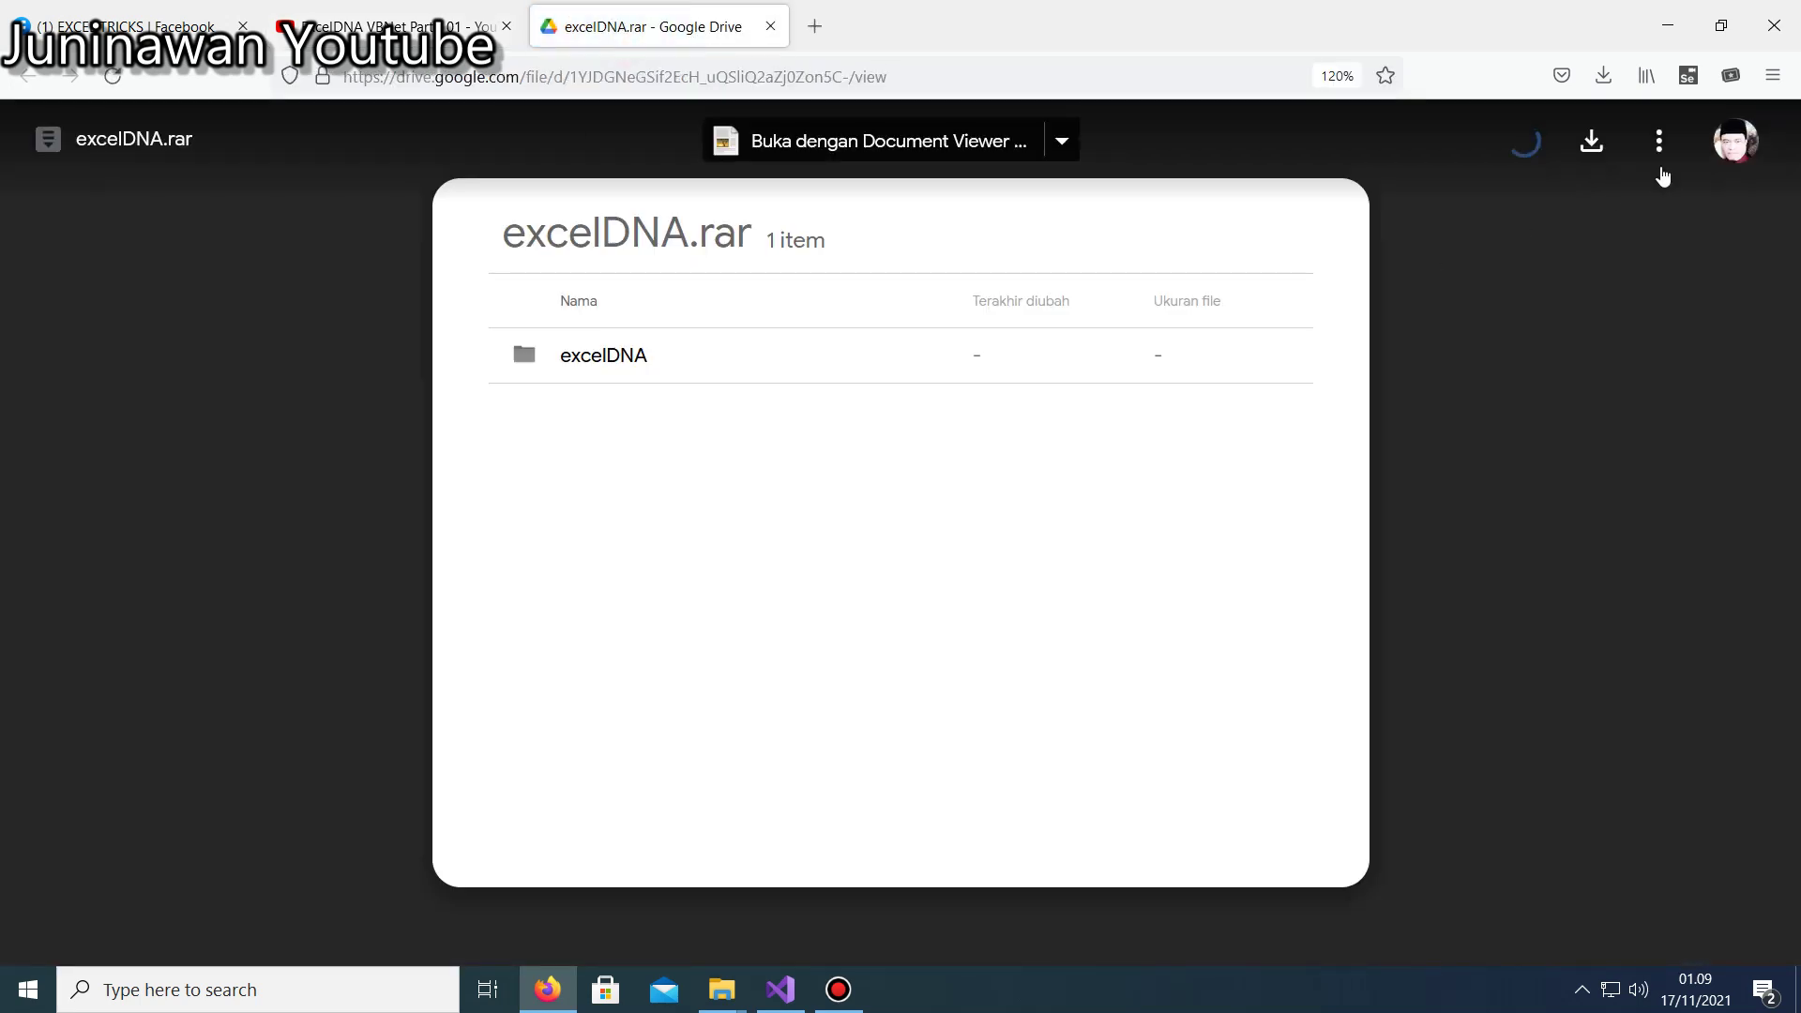
pyautogui.click(1611, 150)
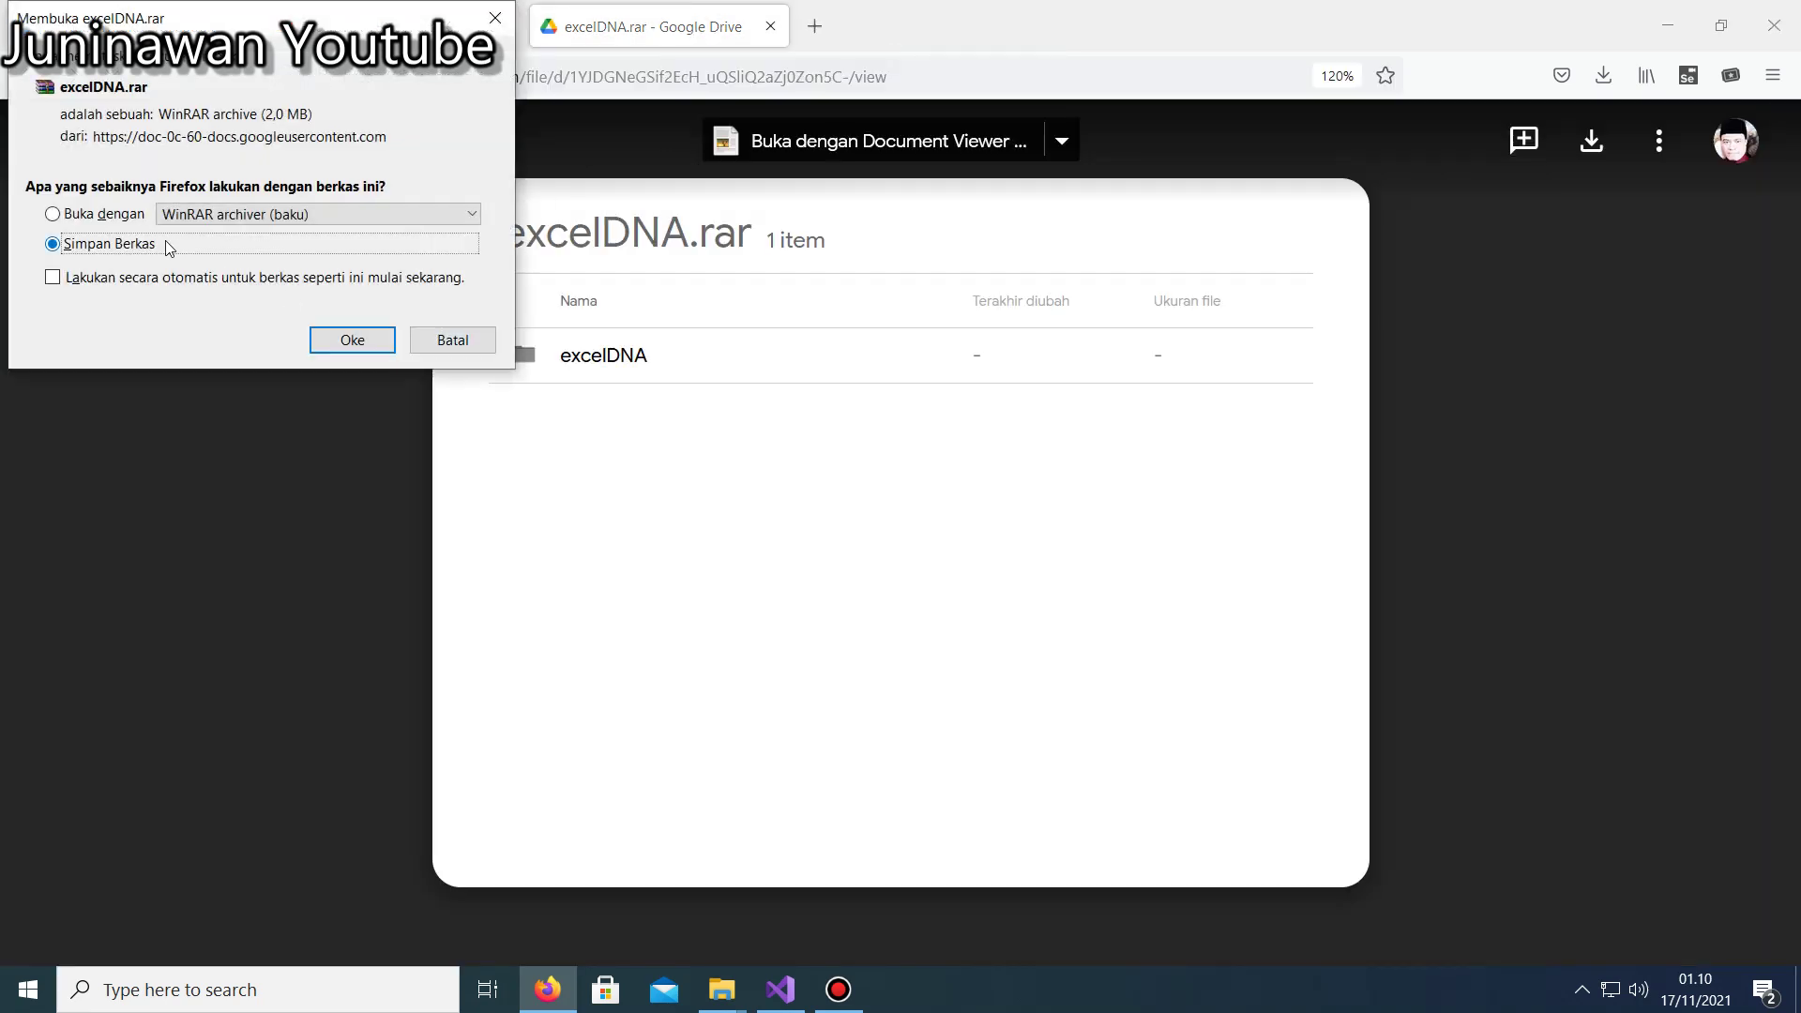
pyautogui.click(335, 339)
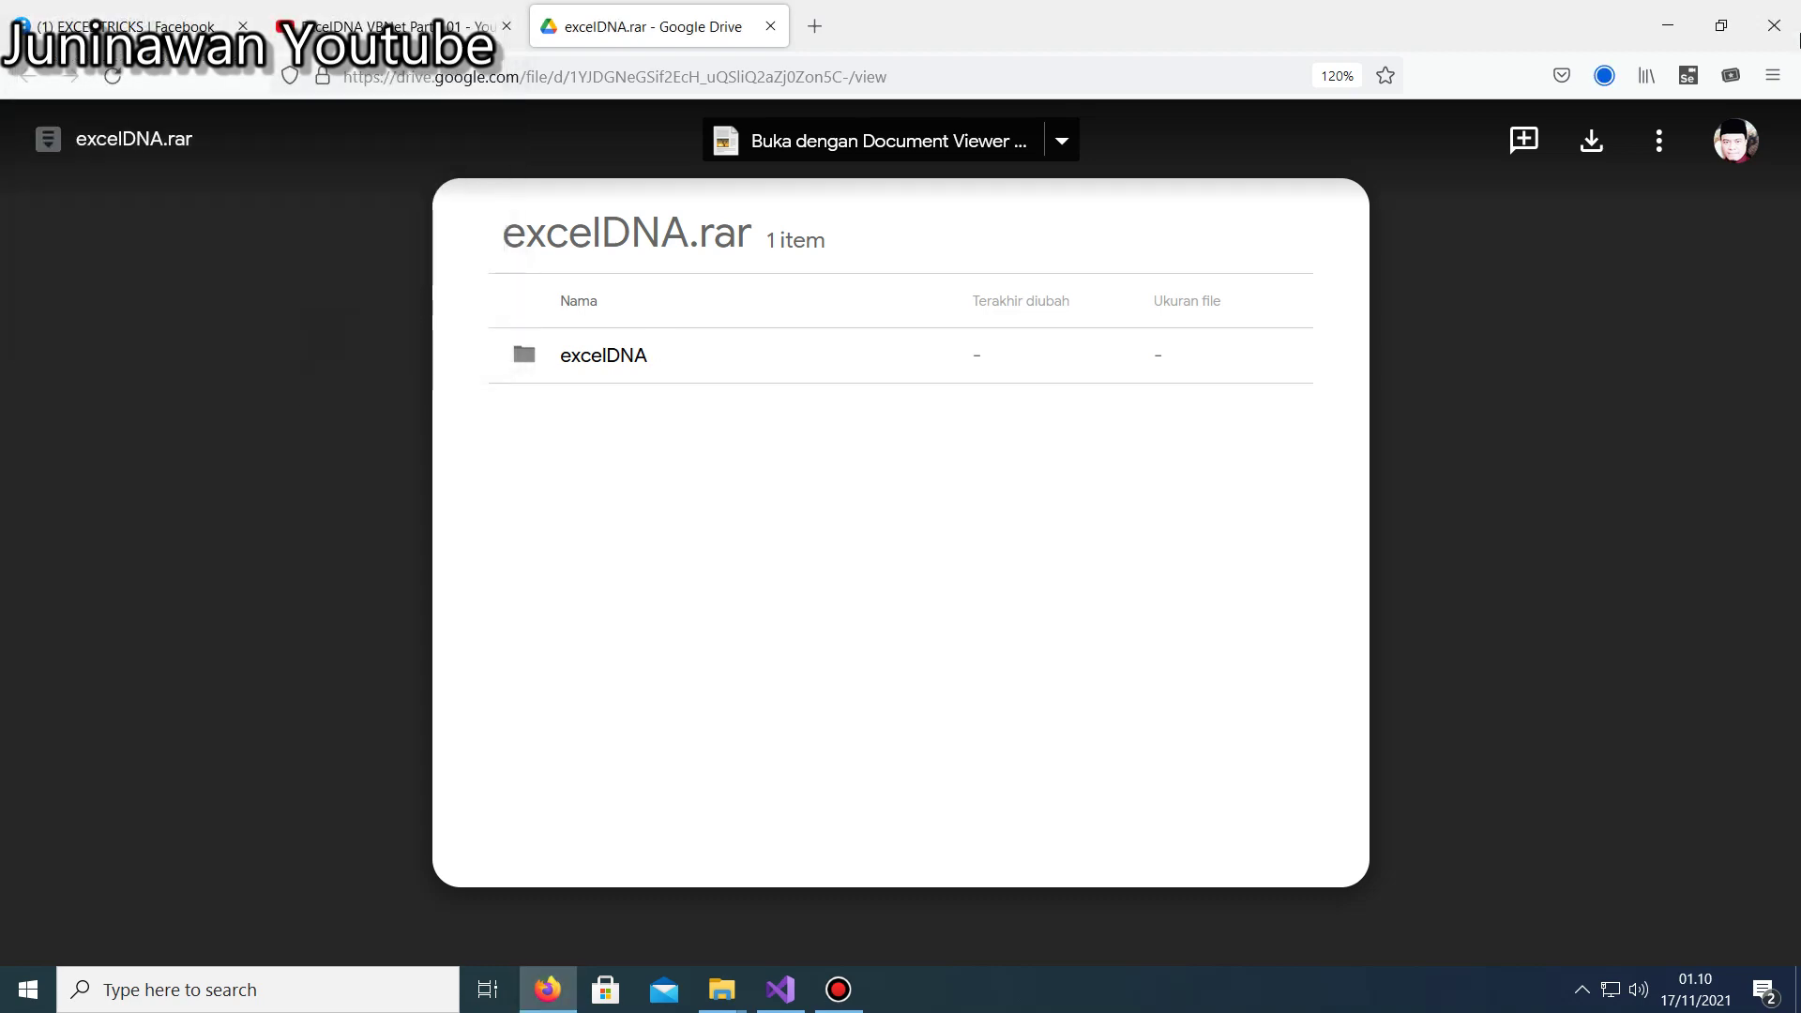
pyautogui.click(1618, 78)
pyautogui.click(1591, 134)
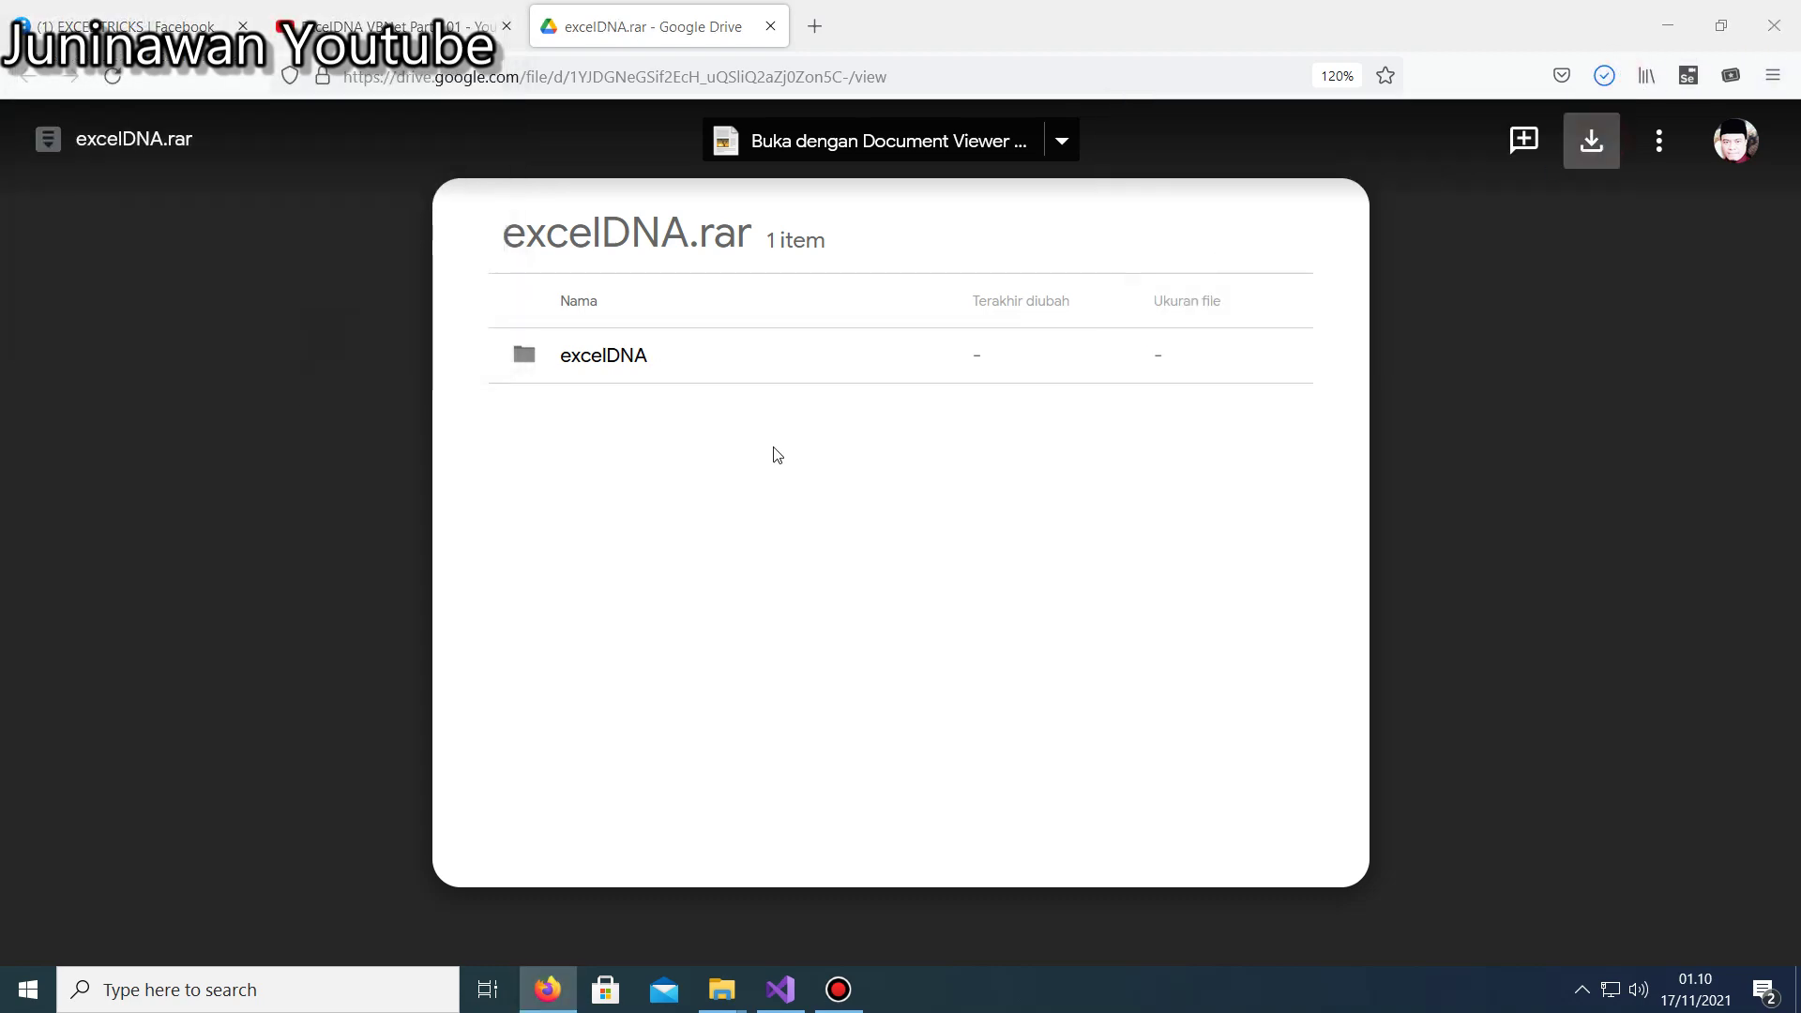
pyautogui.click(710, 324)
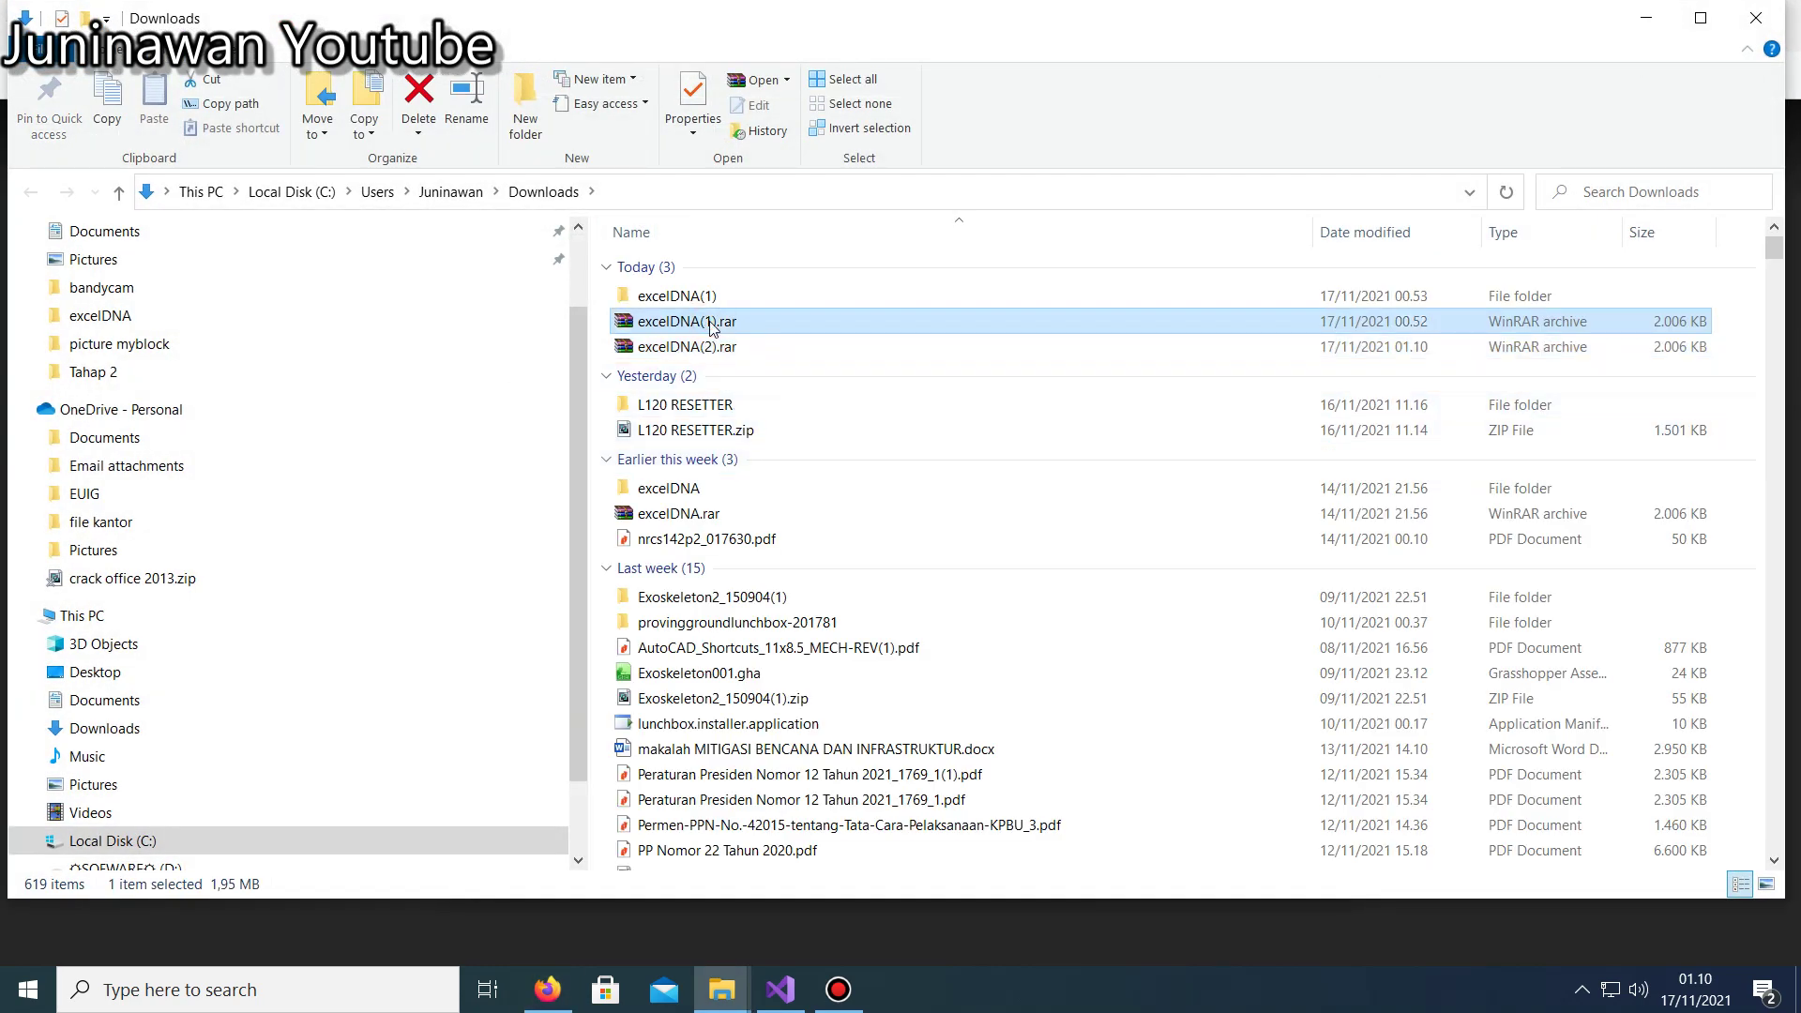
# Delete the old excelDNA(1) archive and folder, then extract excelDNA(2).rar to excelDNA(2).
pyautogui.press('Delete')
pyautogui.click(696, 295)
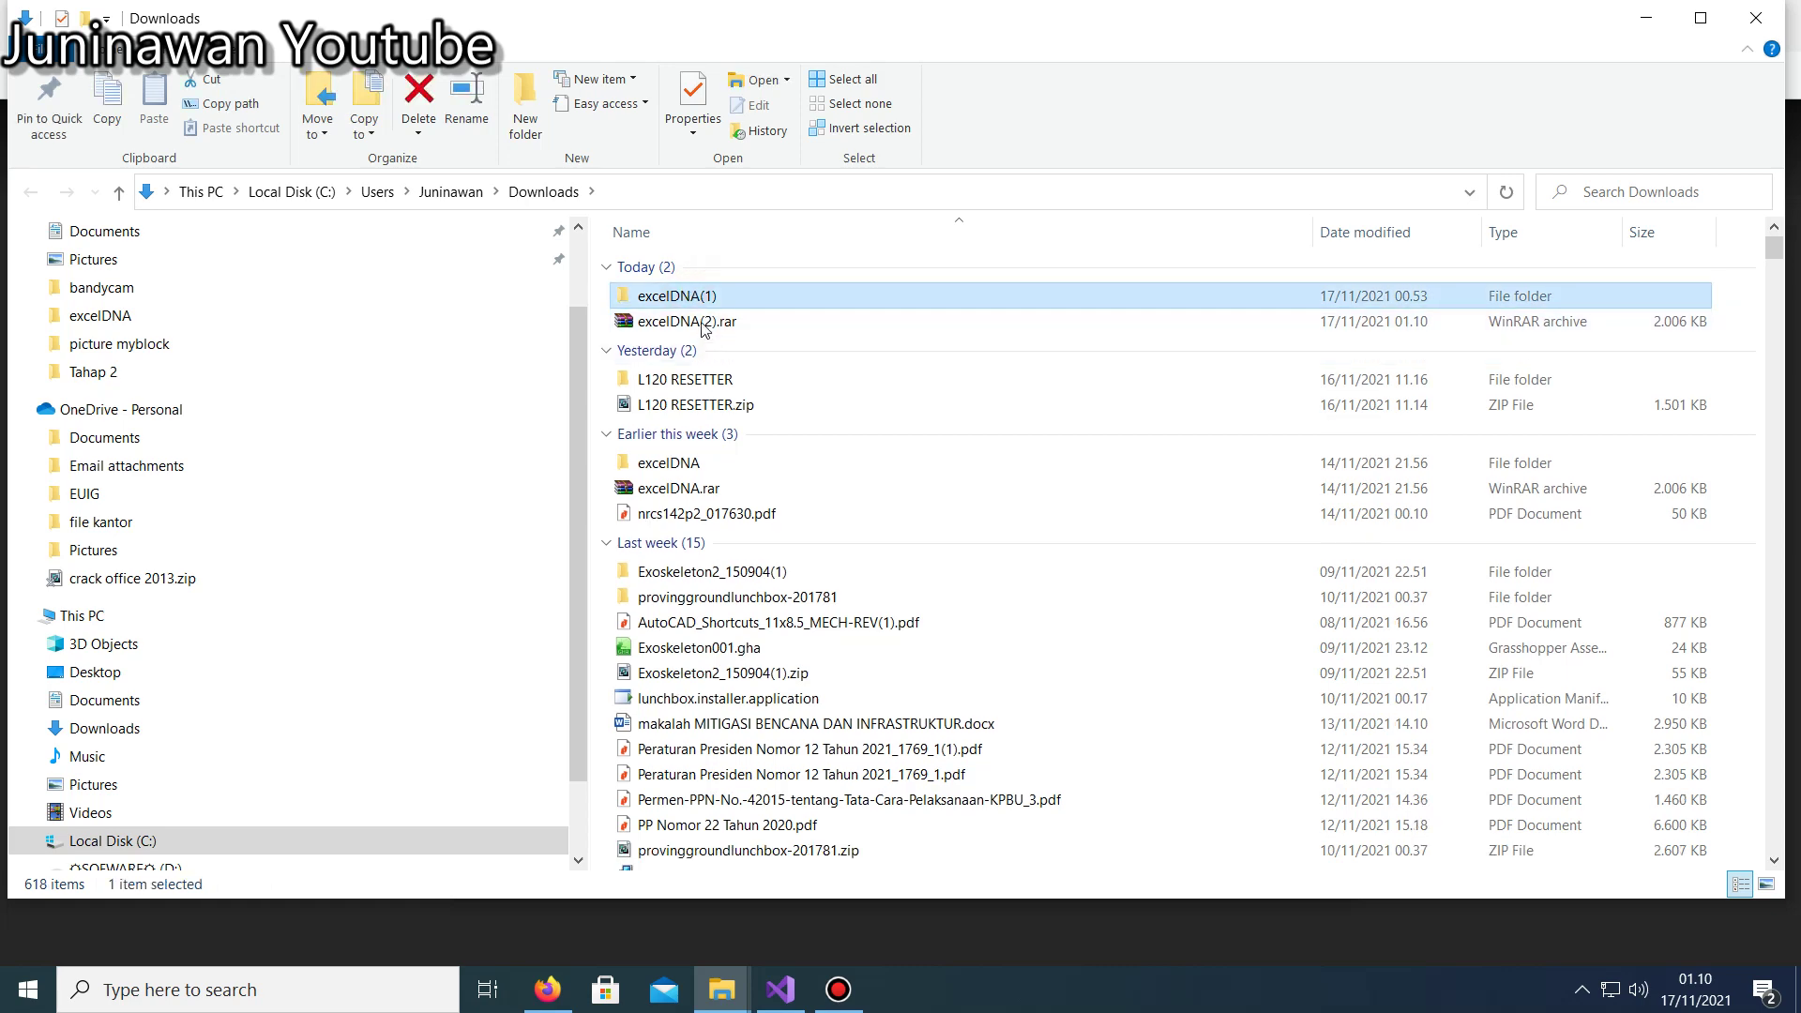
pyautogui.press('Delete')
pyautogui.rightClick(705, 300)
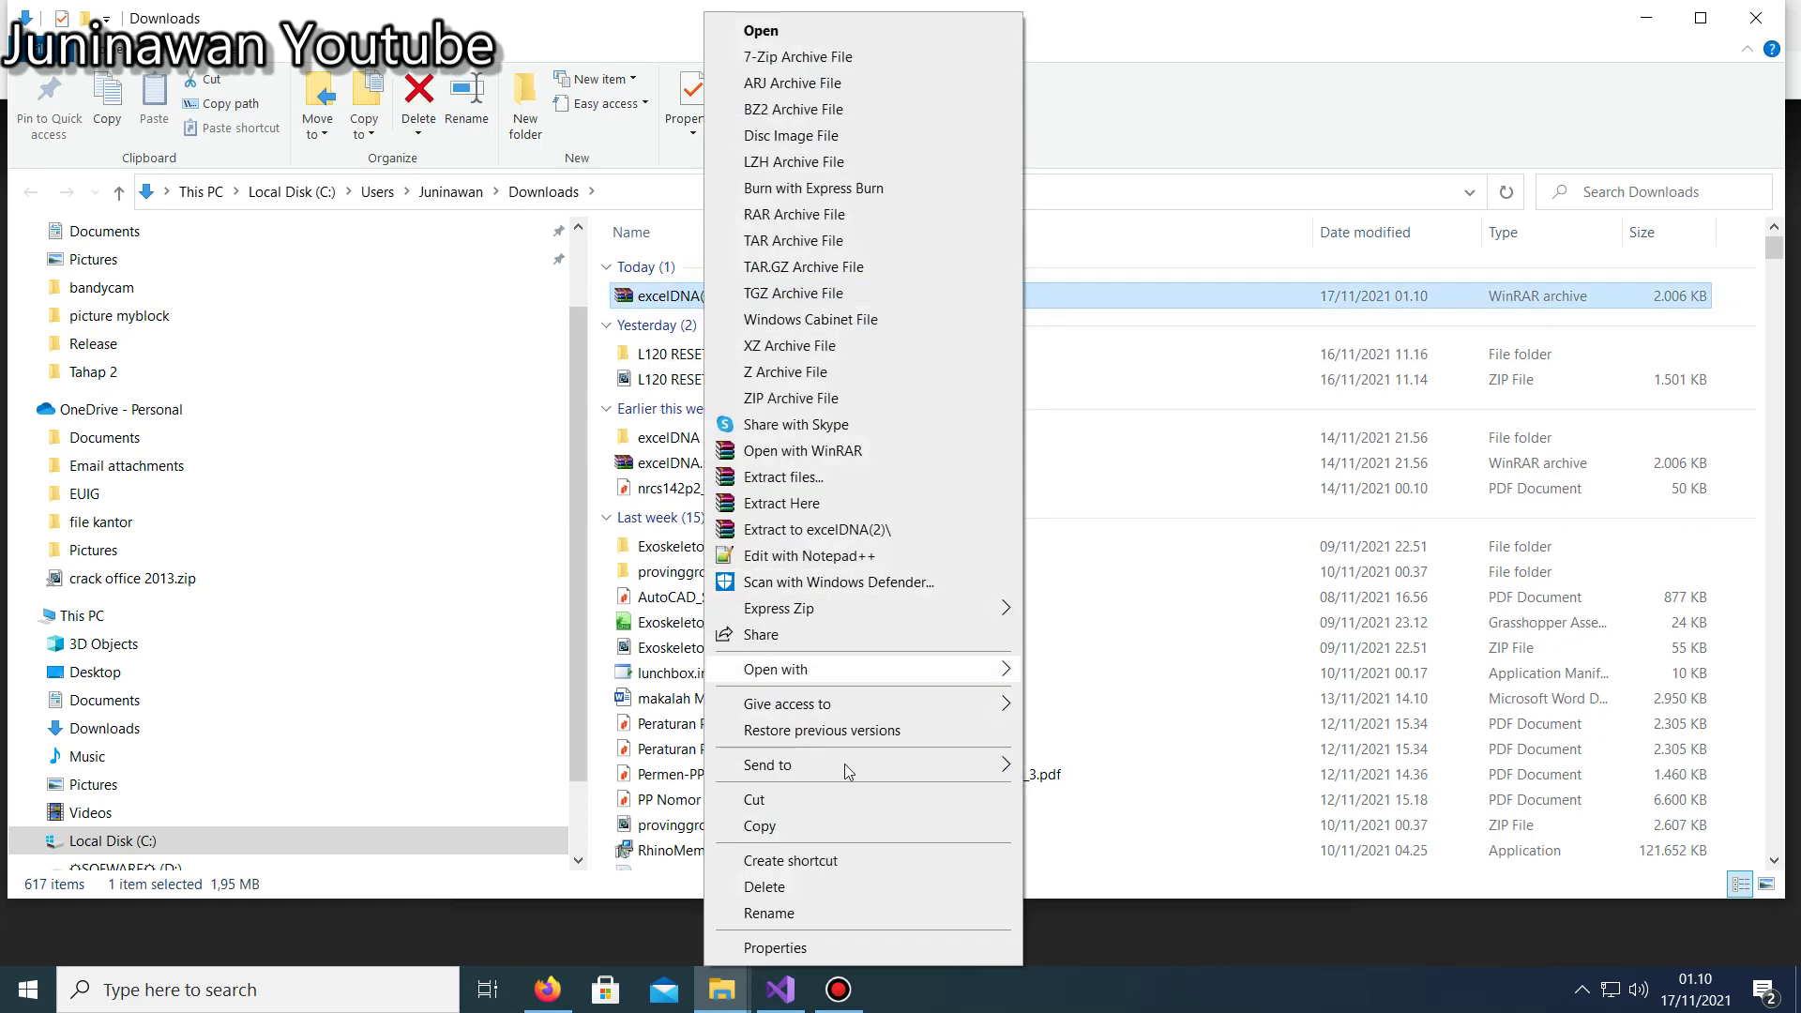
pyautogui.click(833, 529)
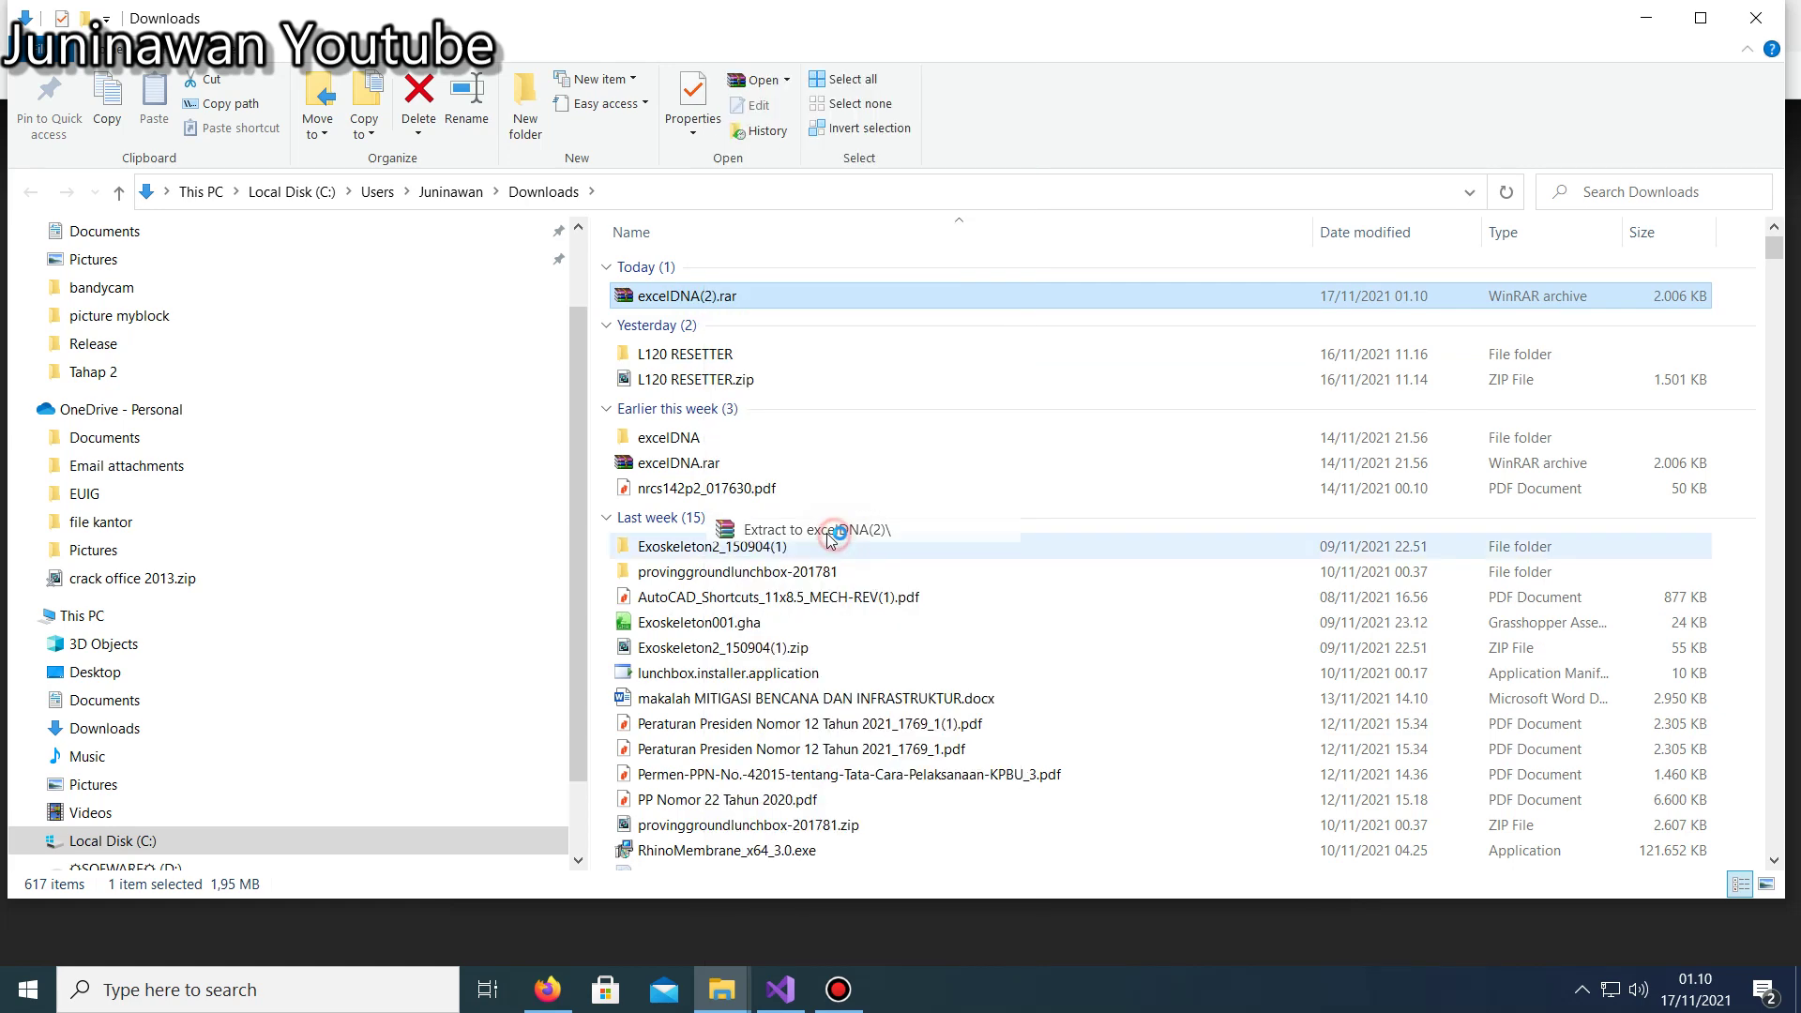
# Copy the excelDNA(2) folder and open its inner excelDNA subfolder.
pyautogui.click(677, 297)
pyautogui.rightClick(683, 296)
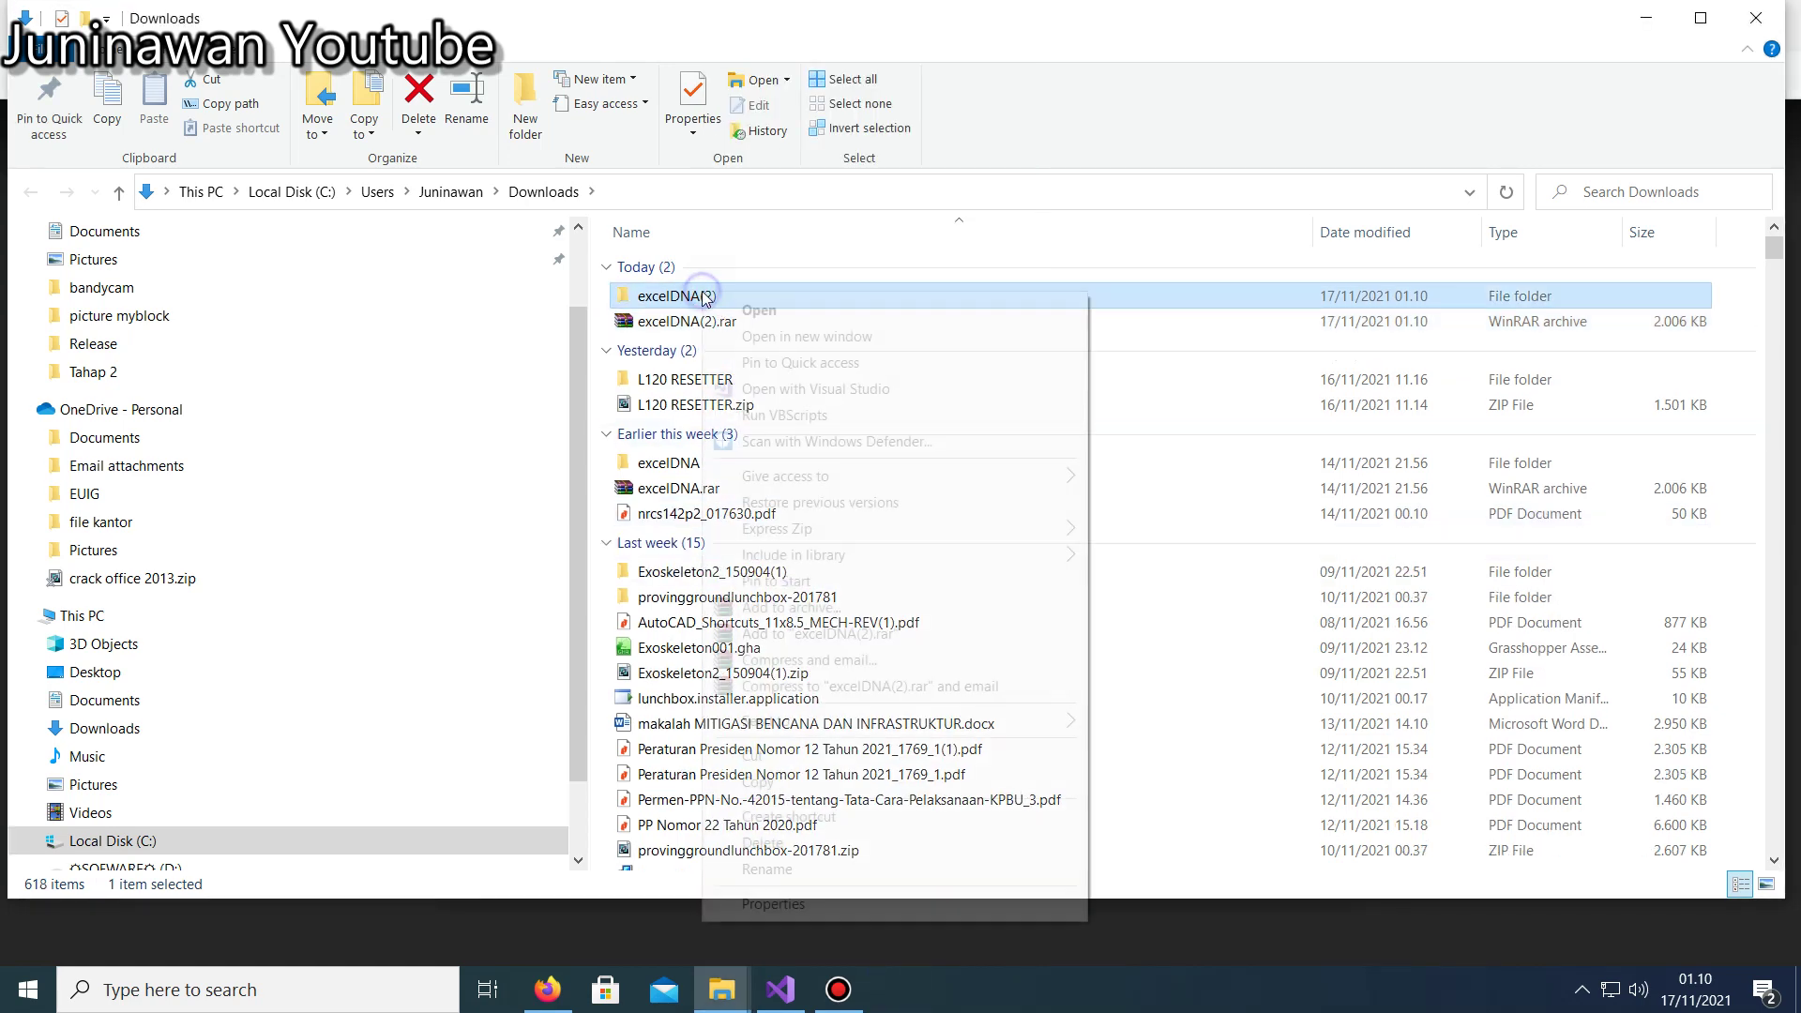
pyautogui.click(758, 781)
pyautogui.scroll(-2, 145, 806)
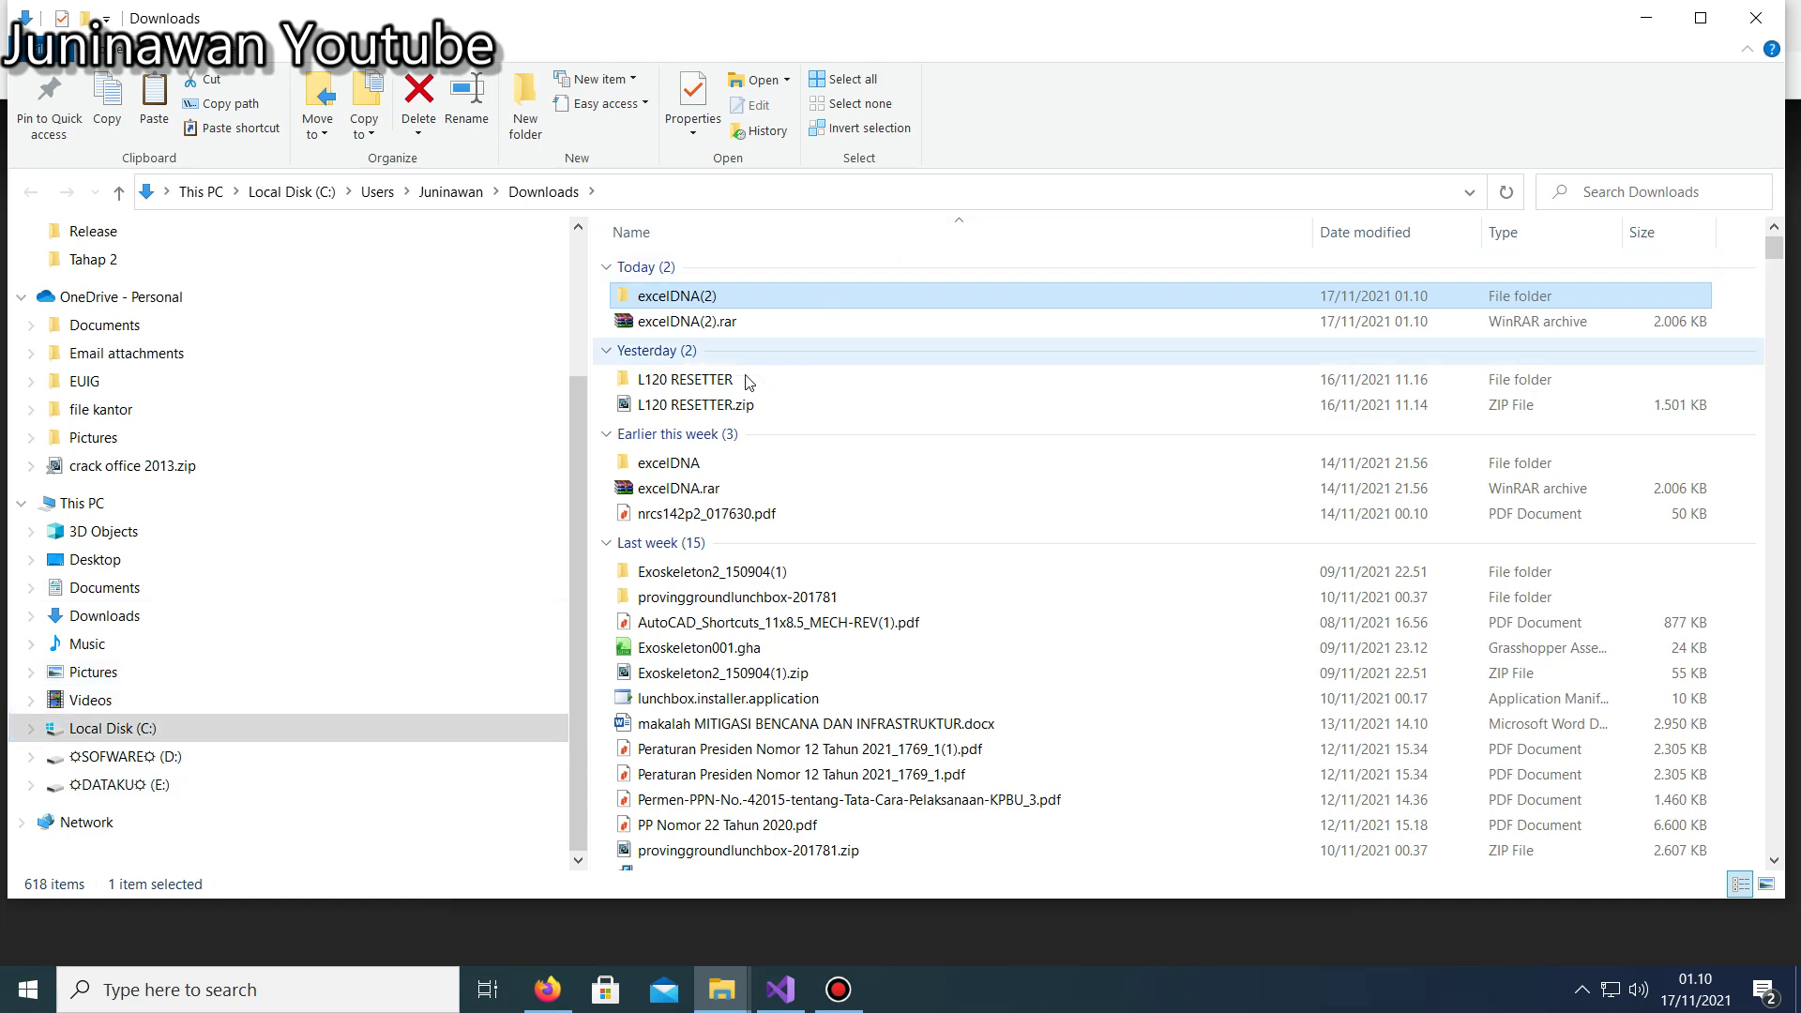
pyautogui.doubleClick(711, 300)
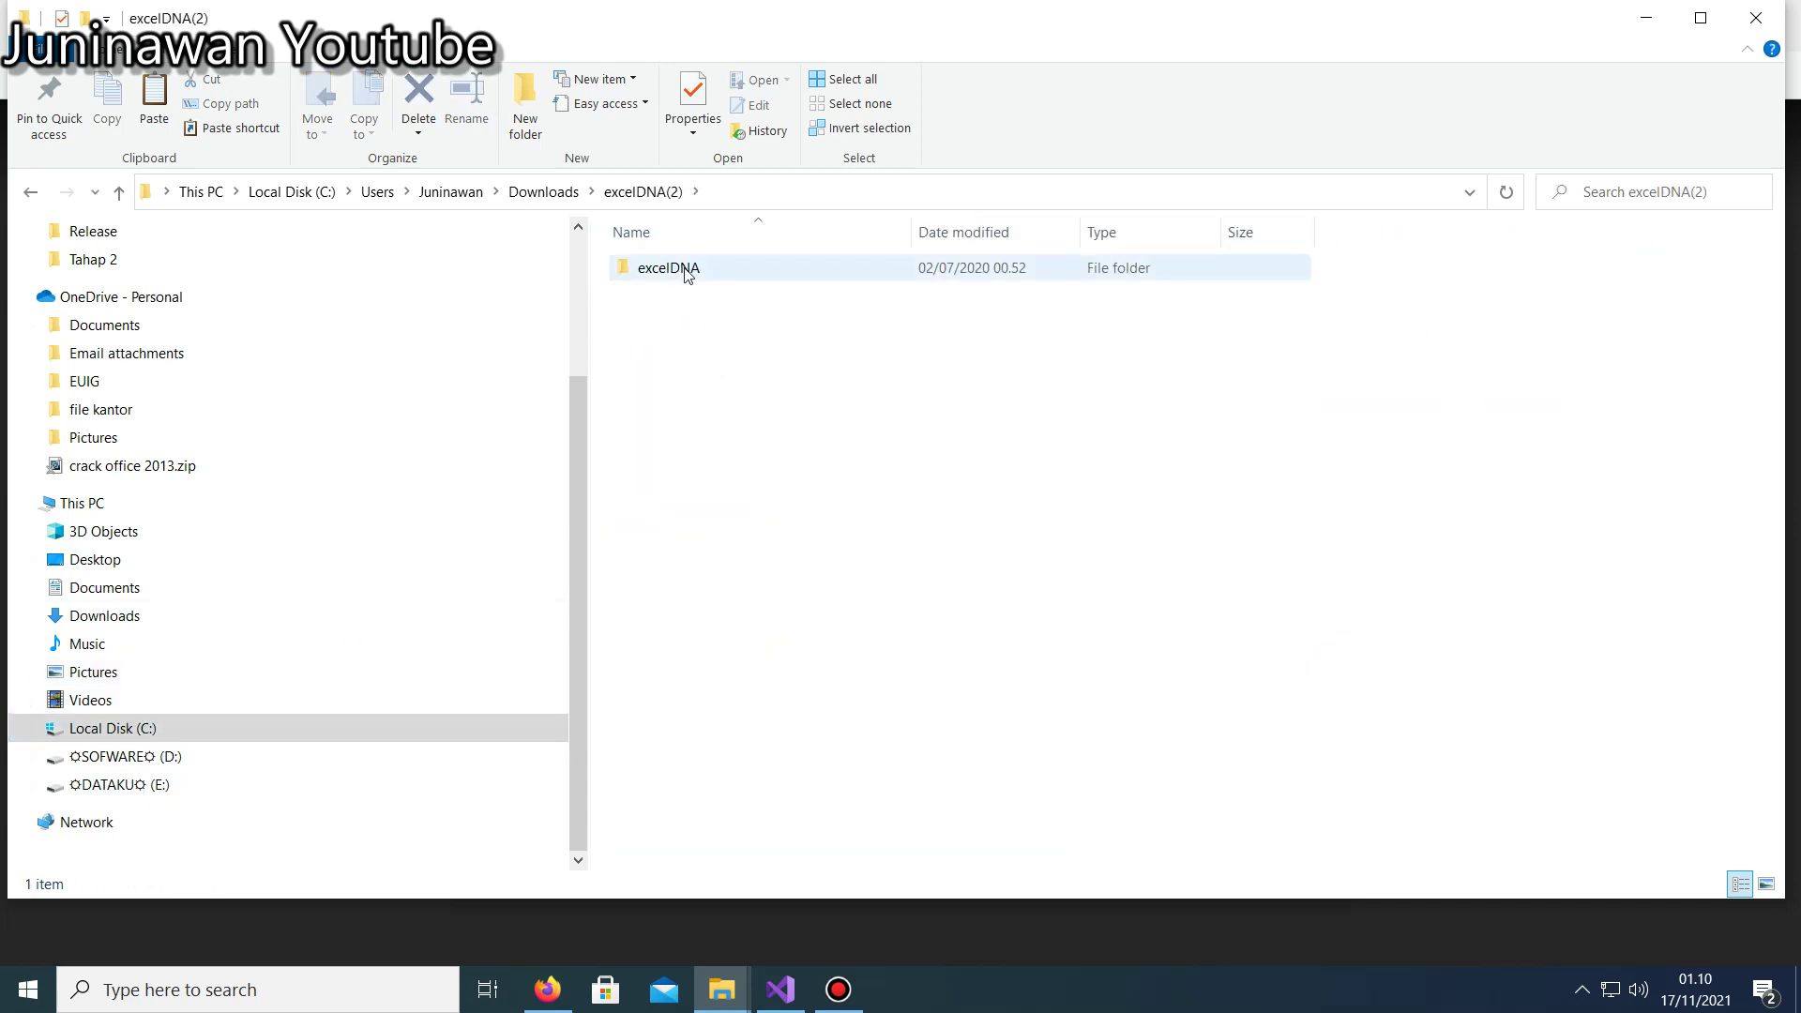
pyautogui.doubleClick(678, 270)
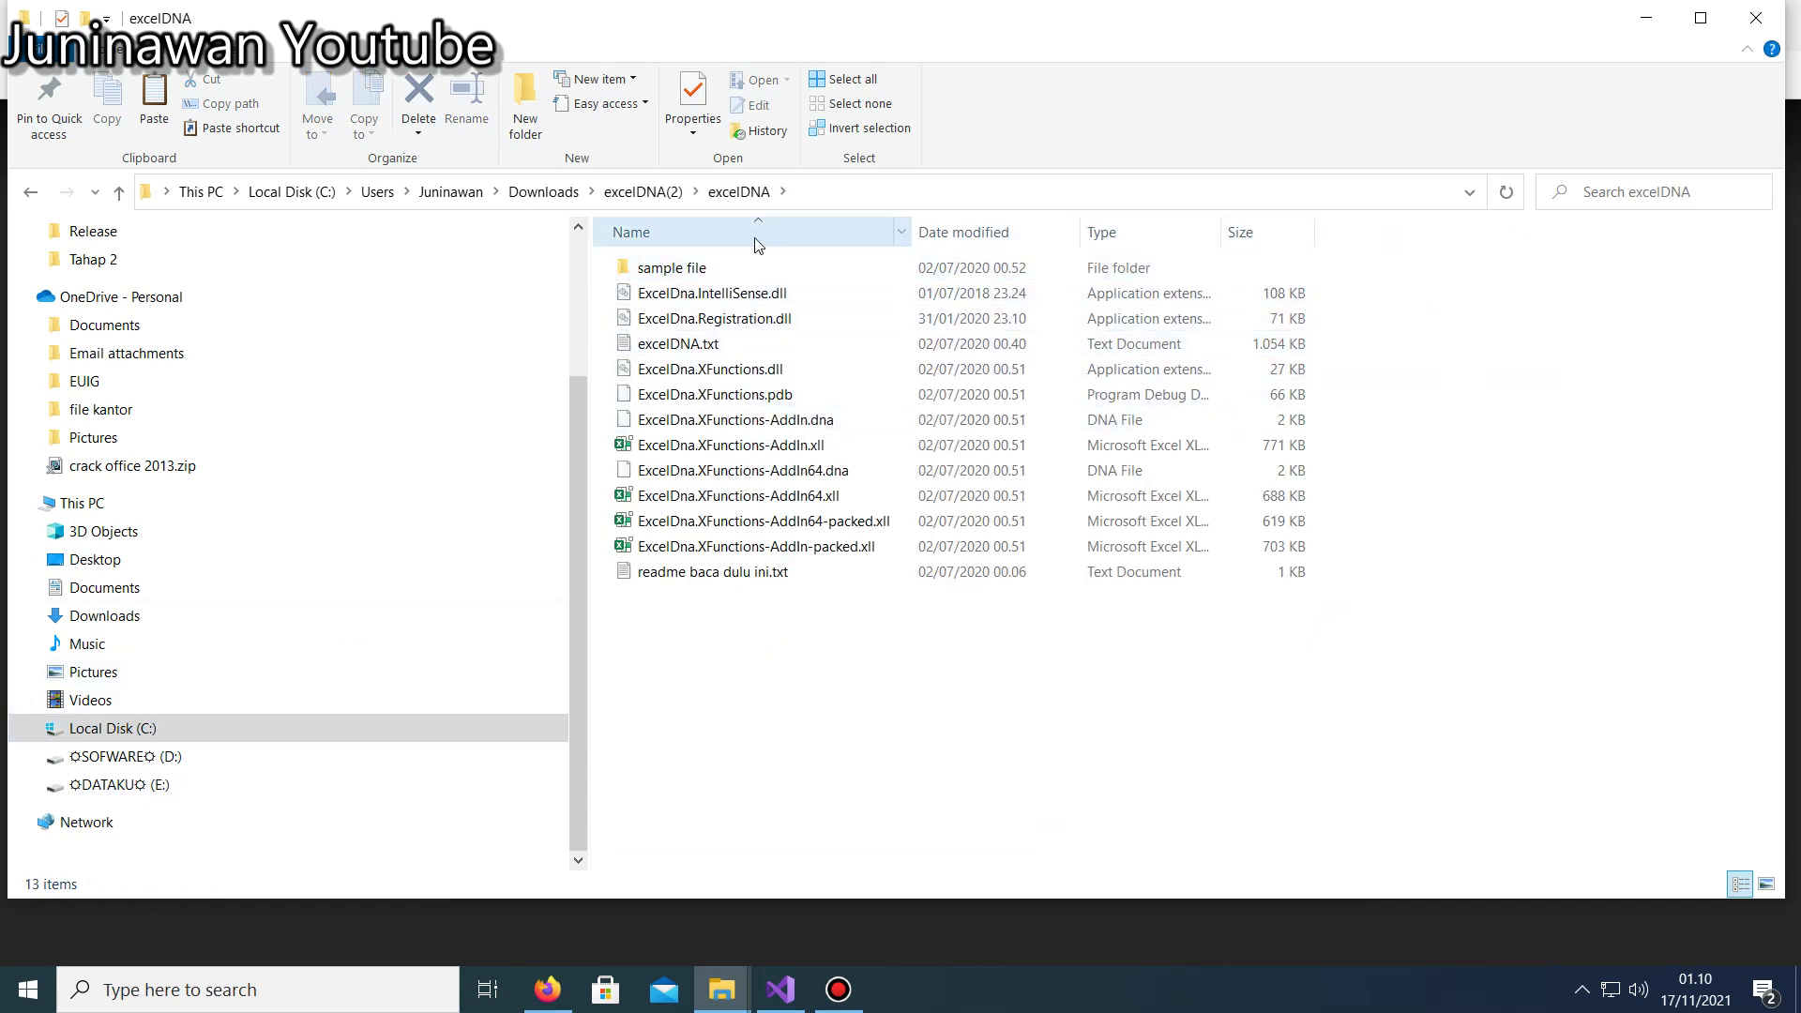
pyautogui.click(539, 194)
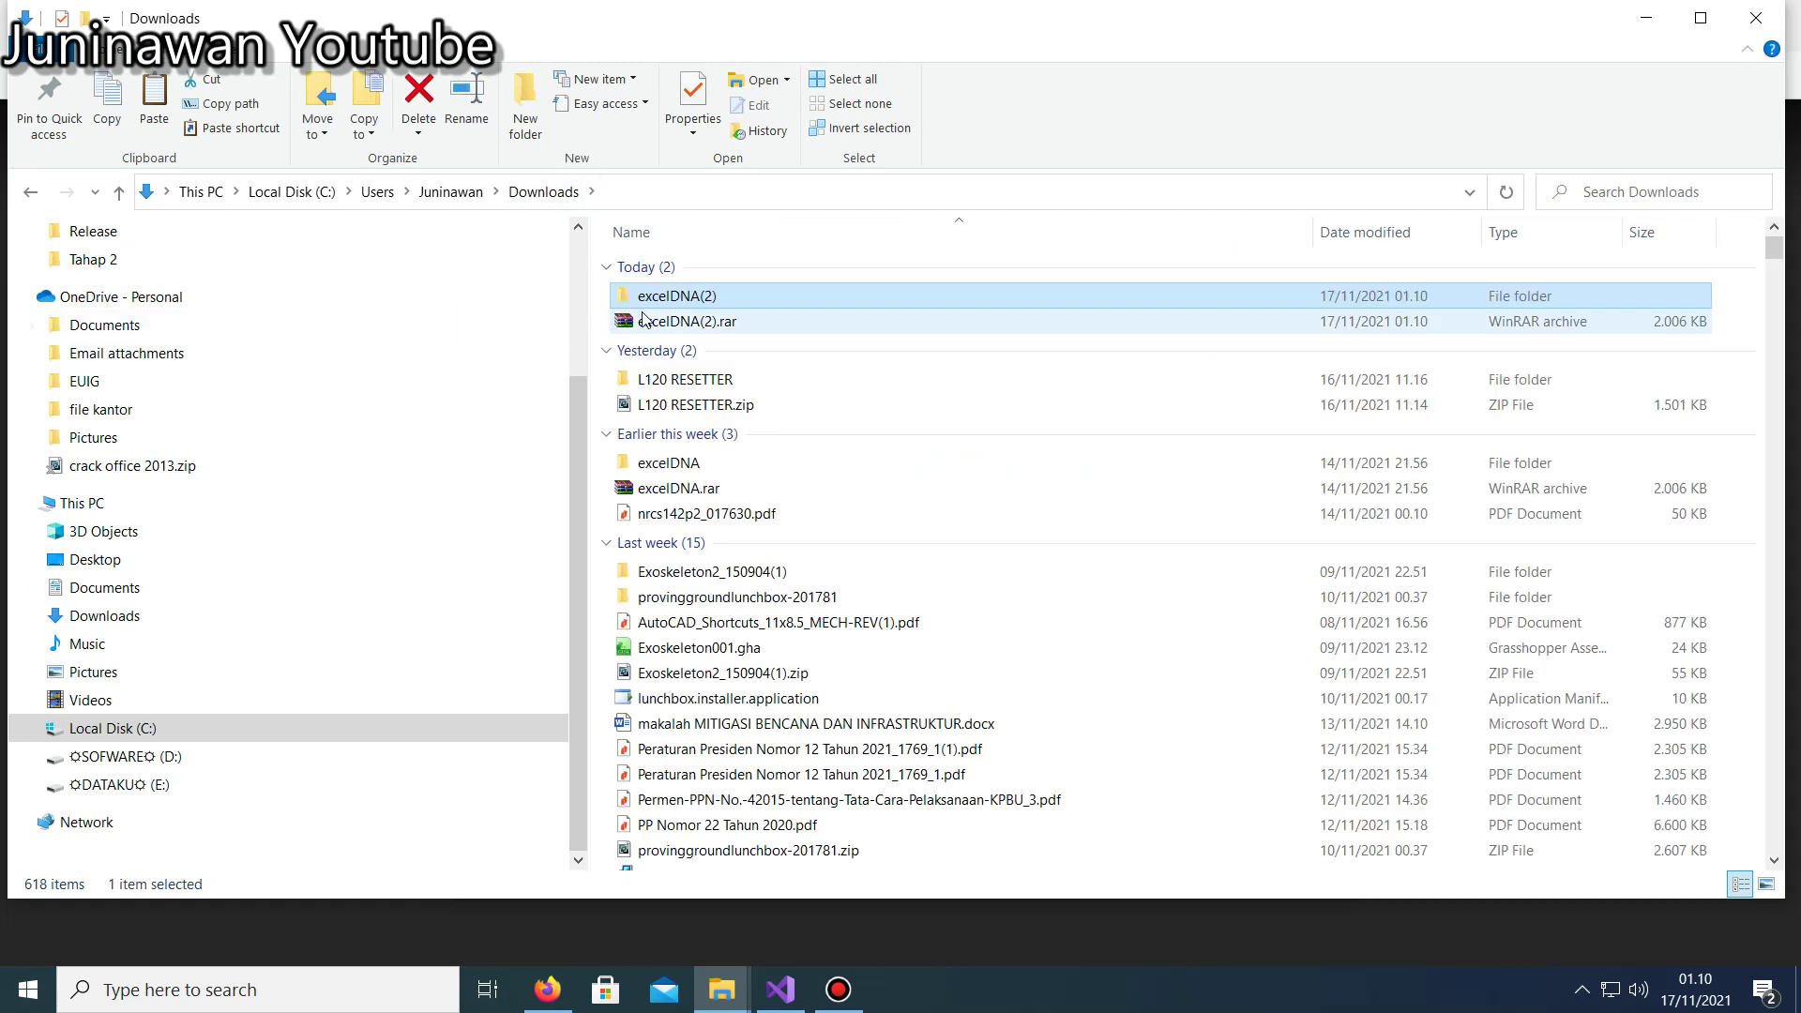
pyautogui.doubleClick(645, 297)
pyautogui.doubleClick(666, 269)
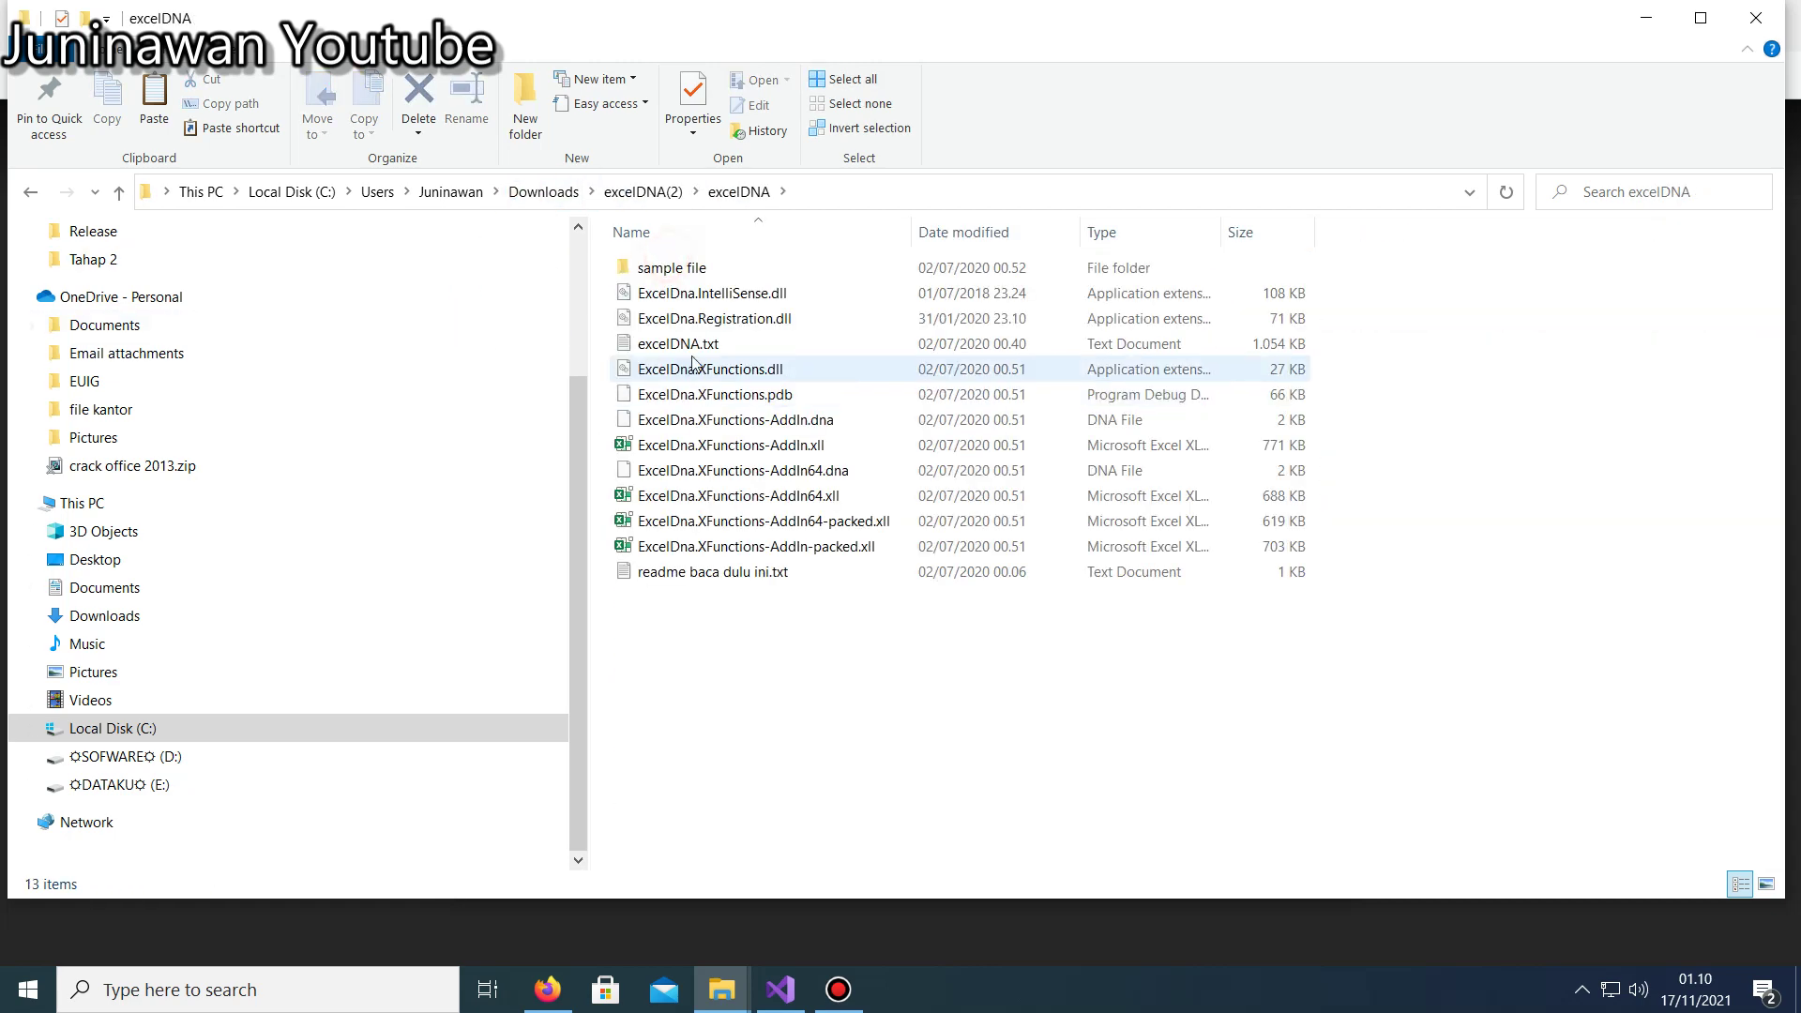
# Copy the excelDNA(2)\excelDNA folder path from the address bar.
pyautogui.click(849, 191)
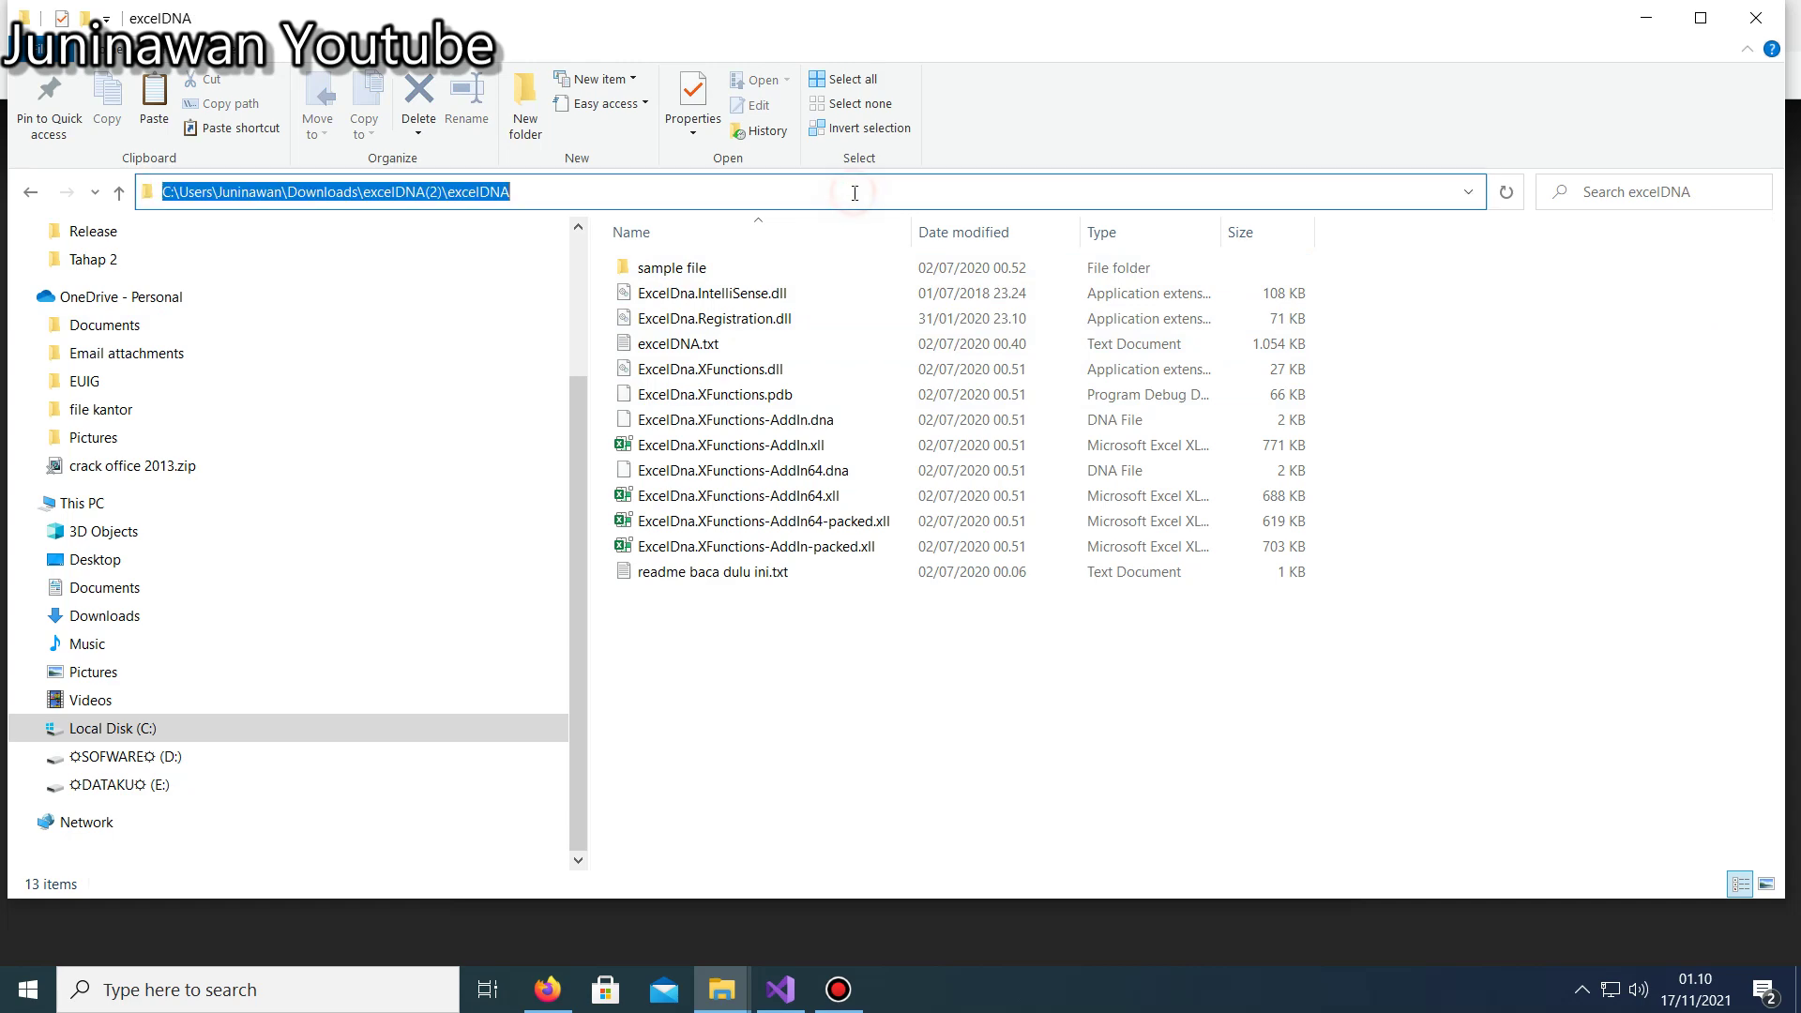
pyautogui.rightClick(844, 191)
pyautogui.click(903, 261)
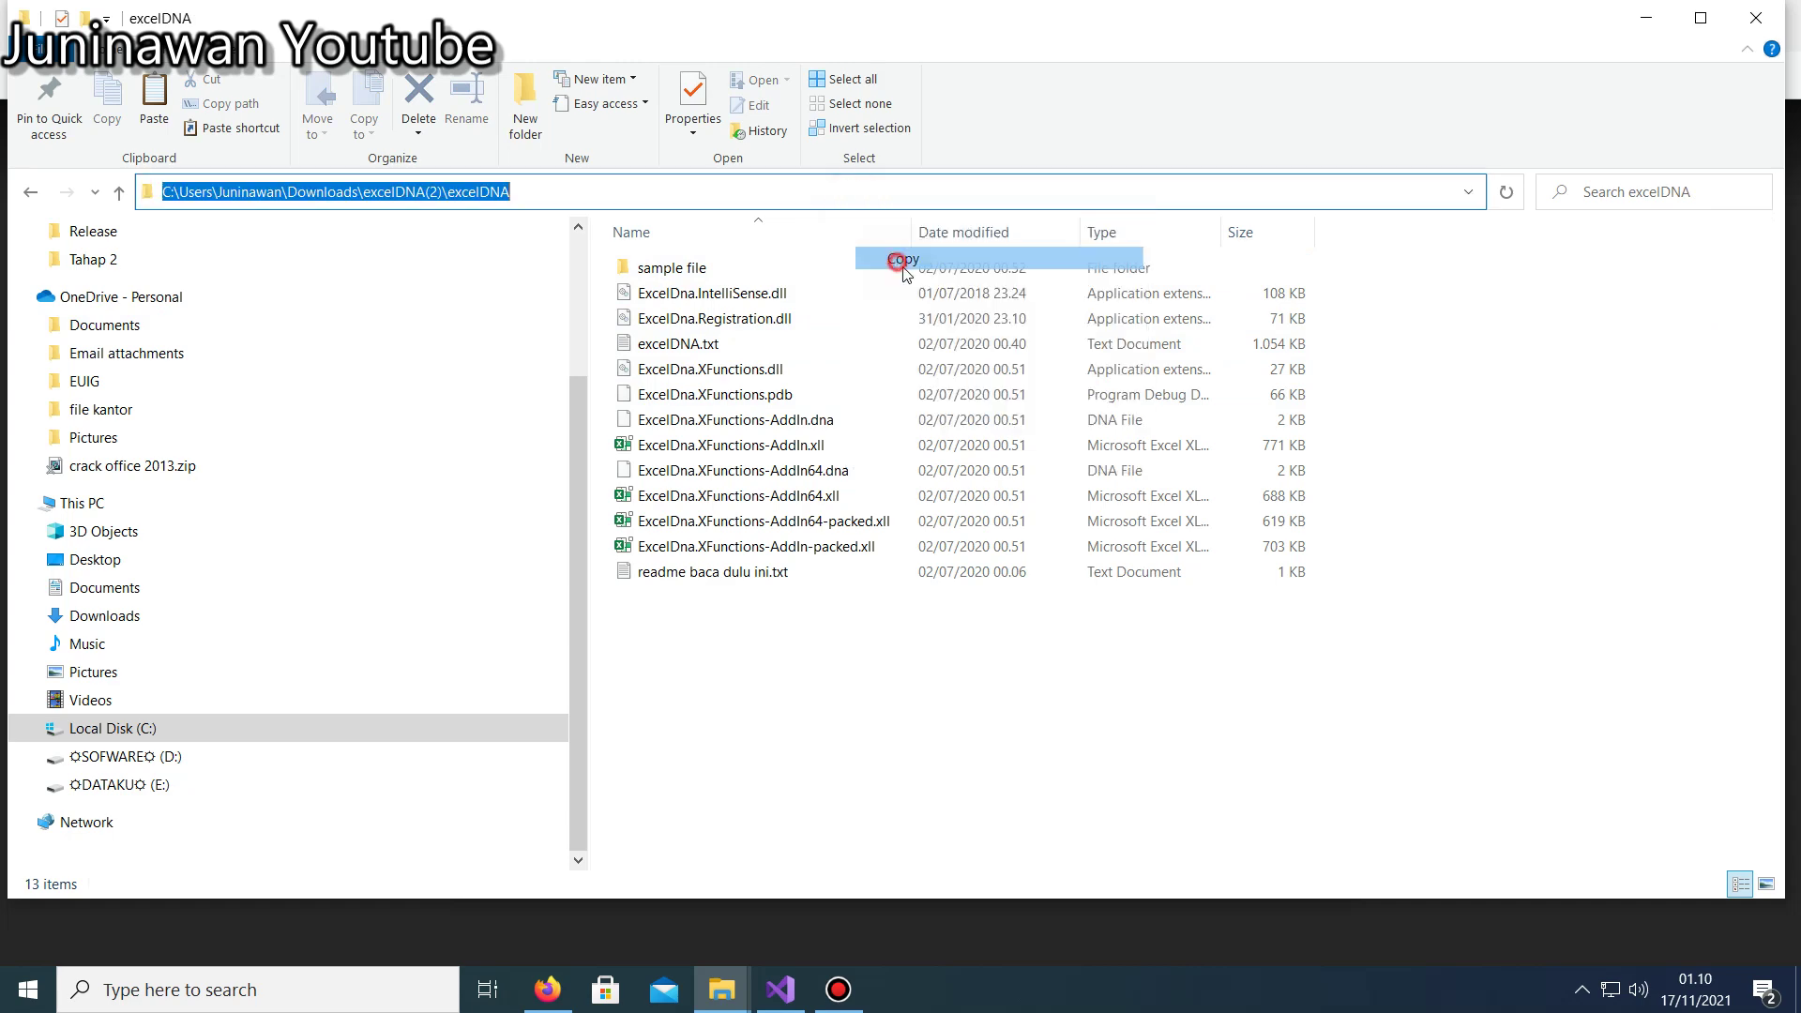
pyautogui.click(204, 994)
# Launch Excel, dismiss the missing add-in error and start a blank workbook.
pyautogui.click(518, 426)
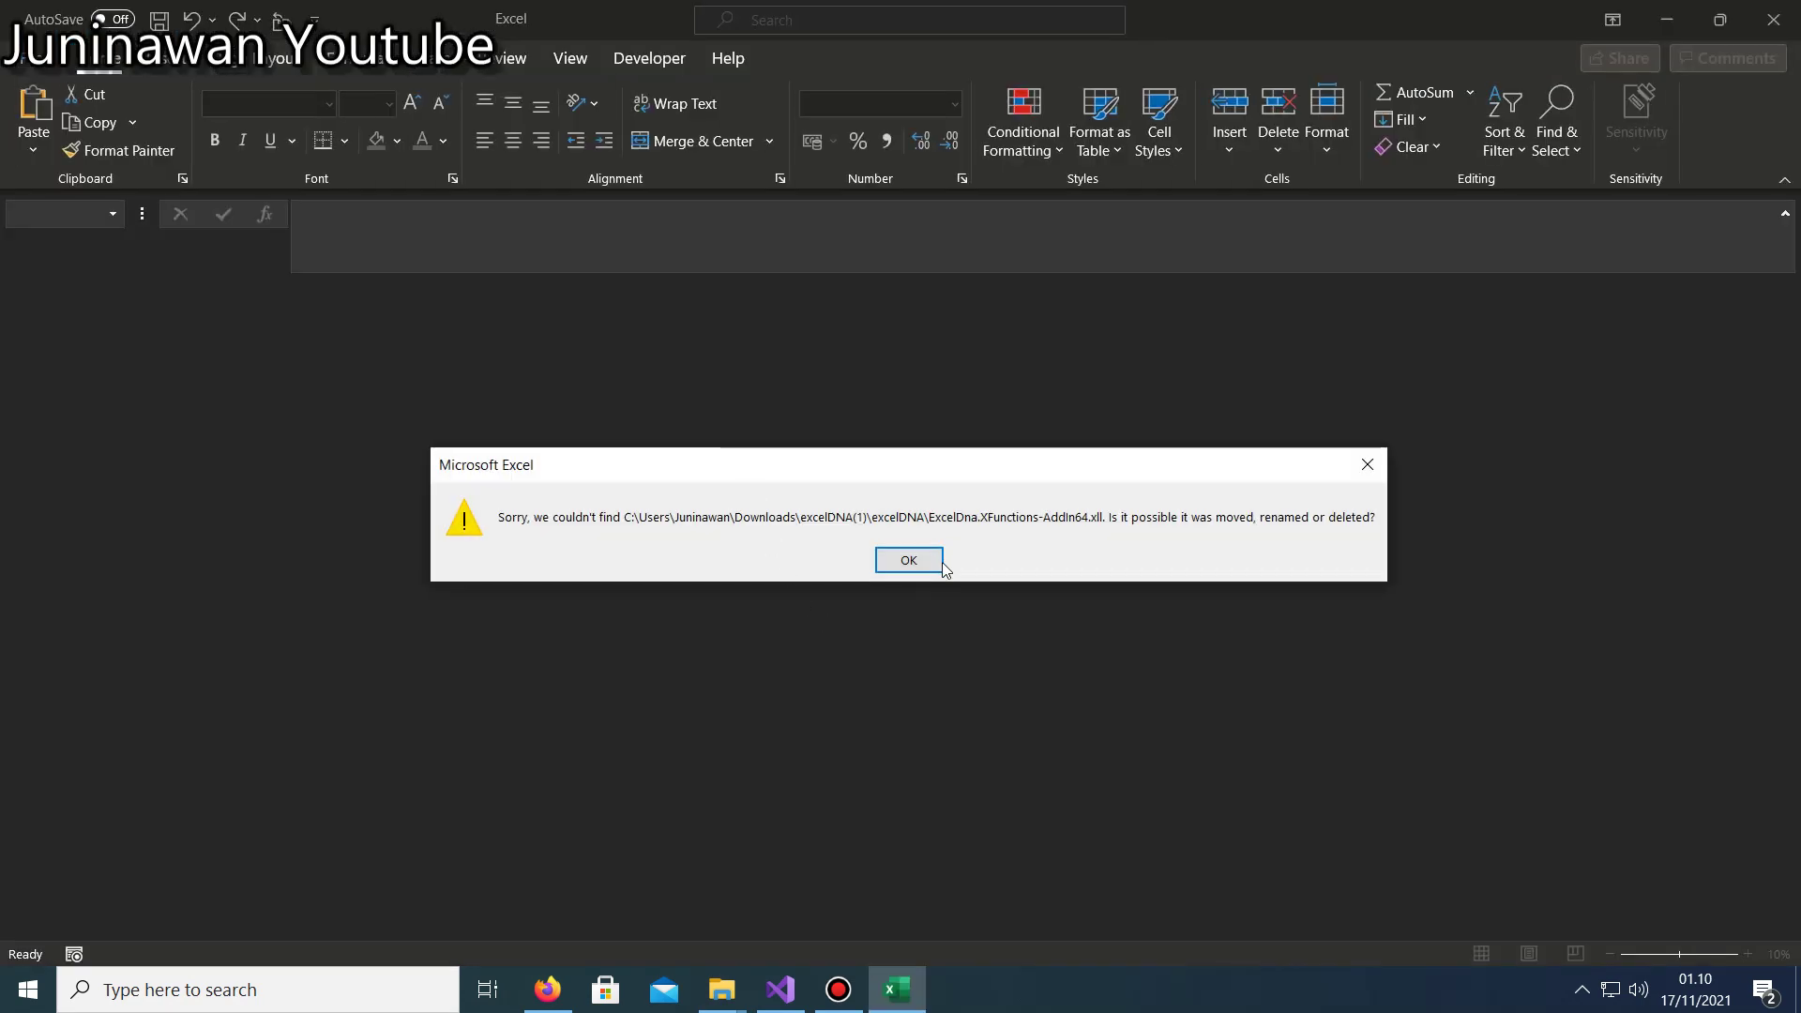
pyautogui.click(924, 560)
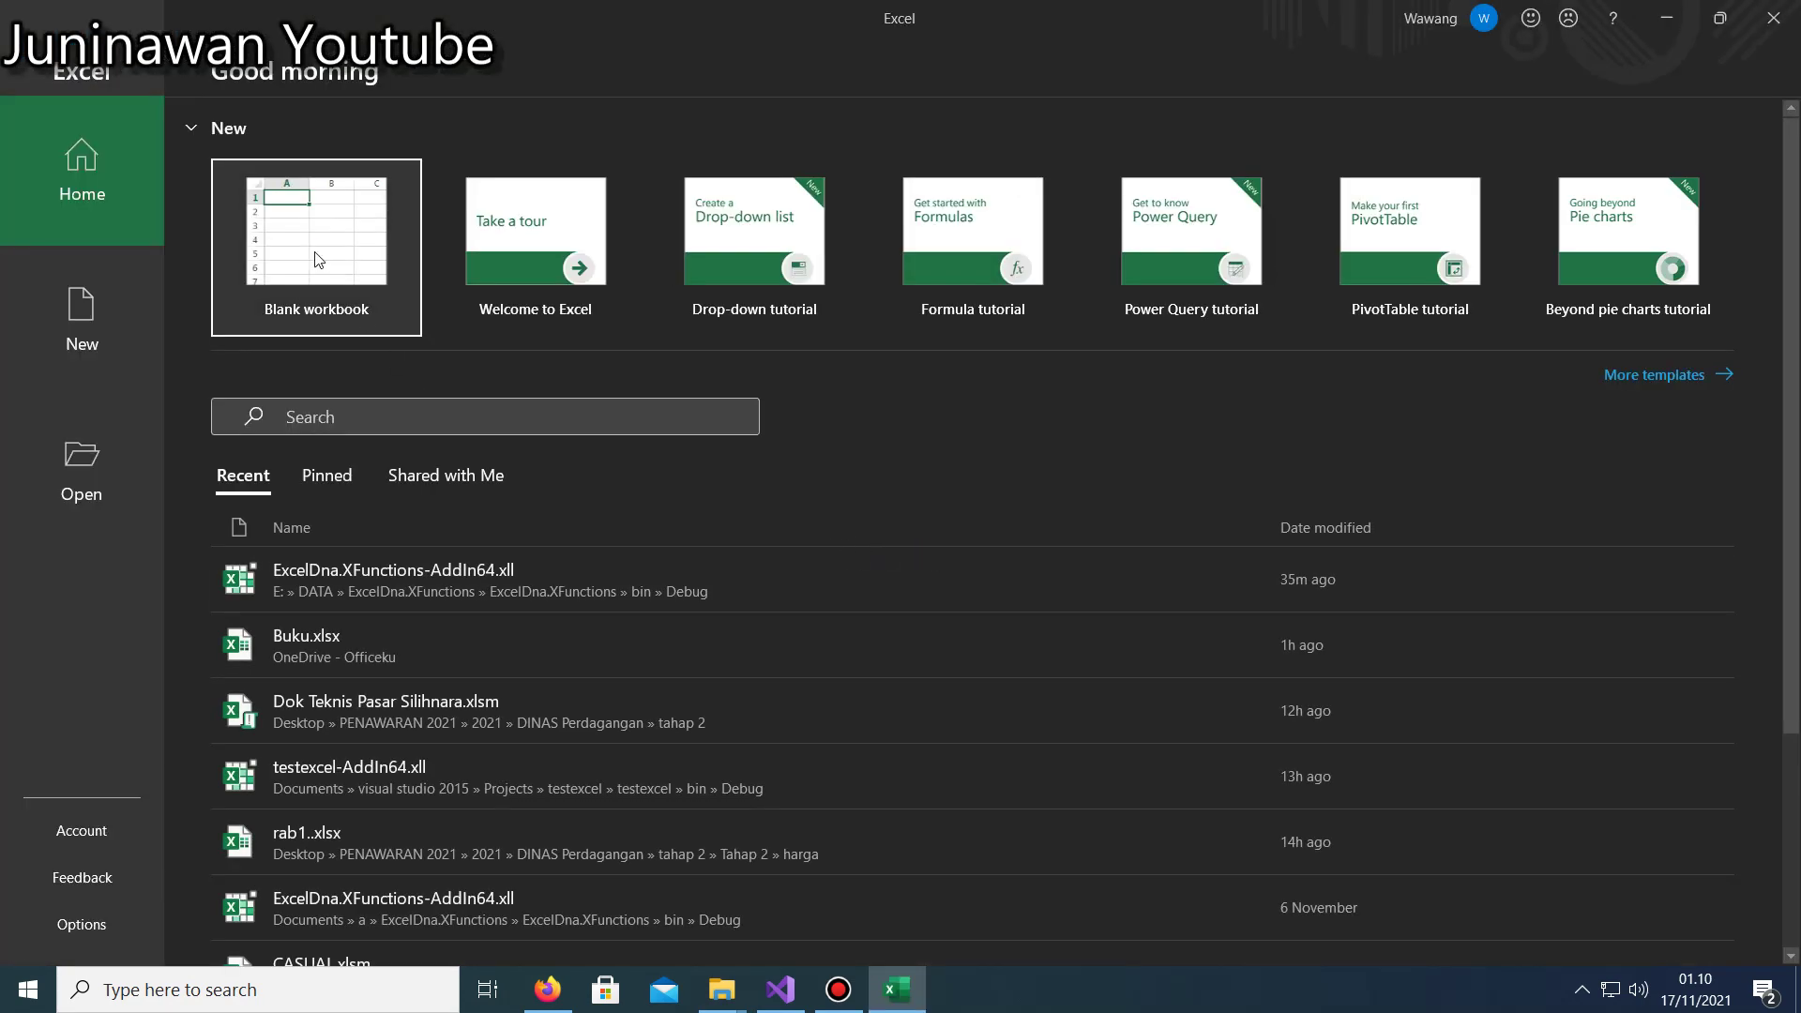
pyautogui.click(318, 260)
pyautogui.click(511, 478)
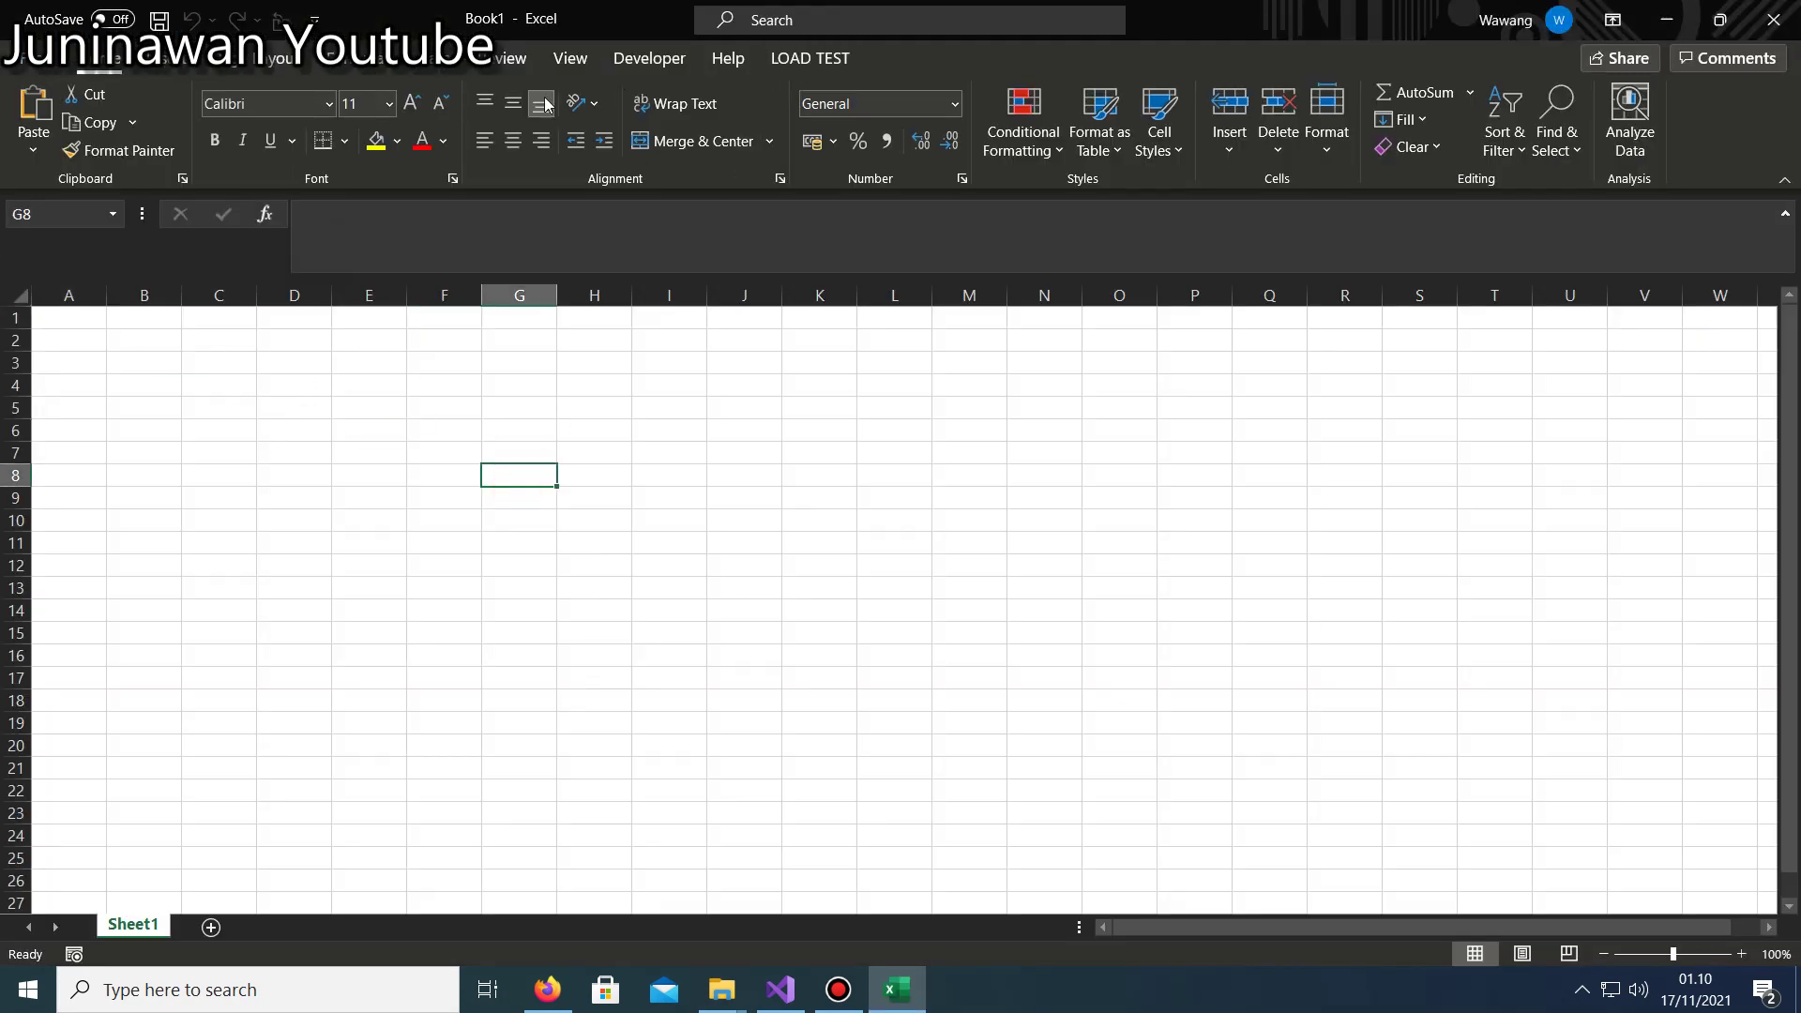
# Remove the missing Exceldna.Xfunctions-Addin64 entry from the Excel Add-ins manager.
pyautogui.click(37, 58)
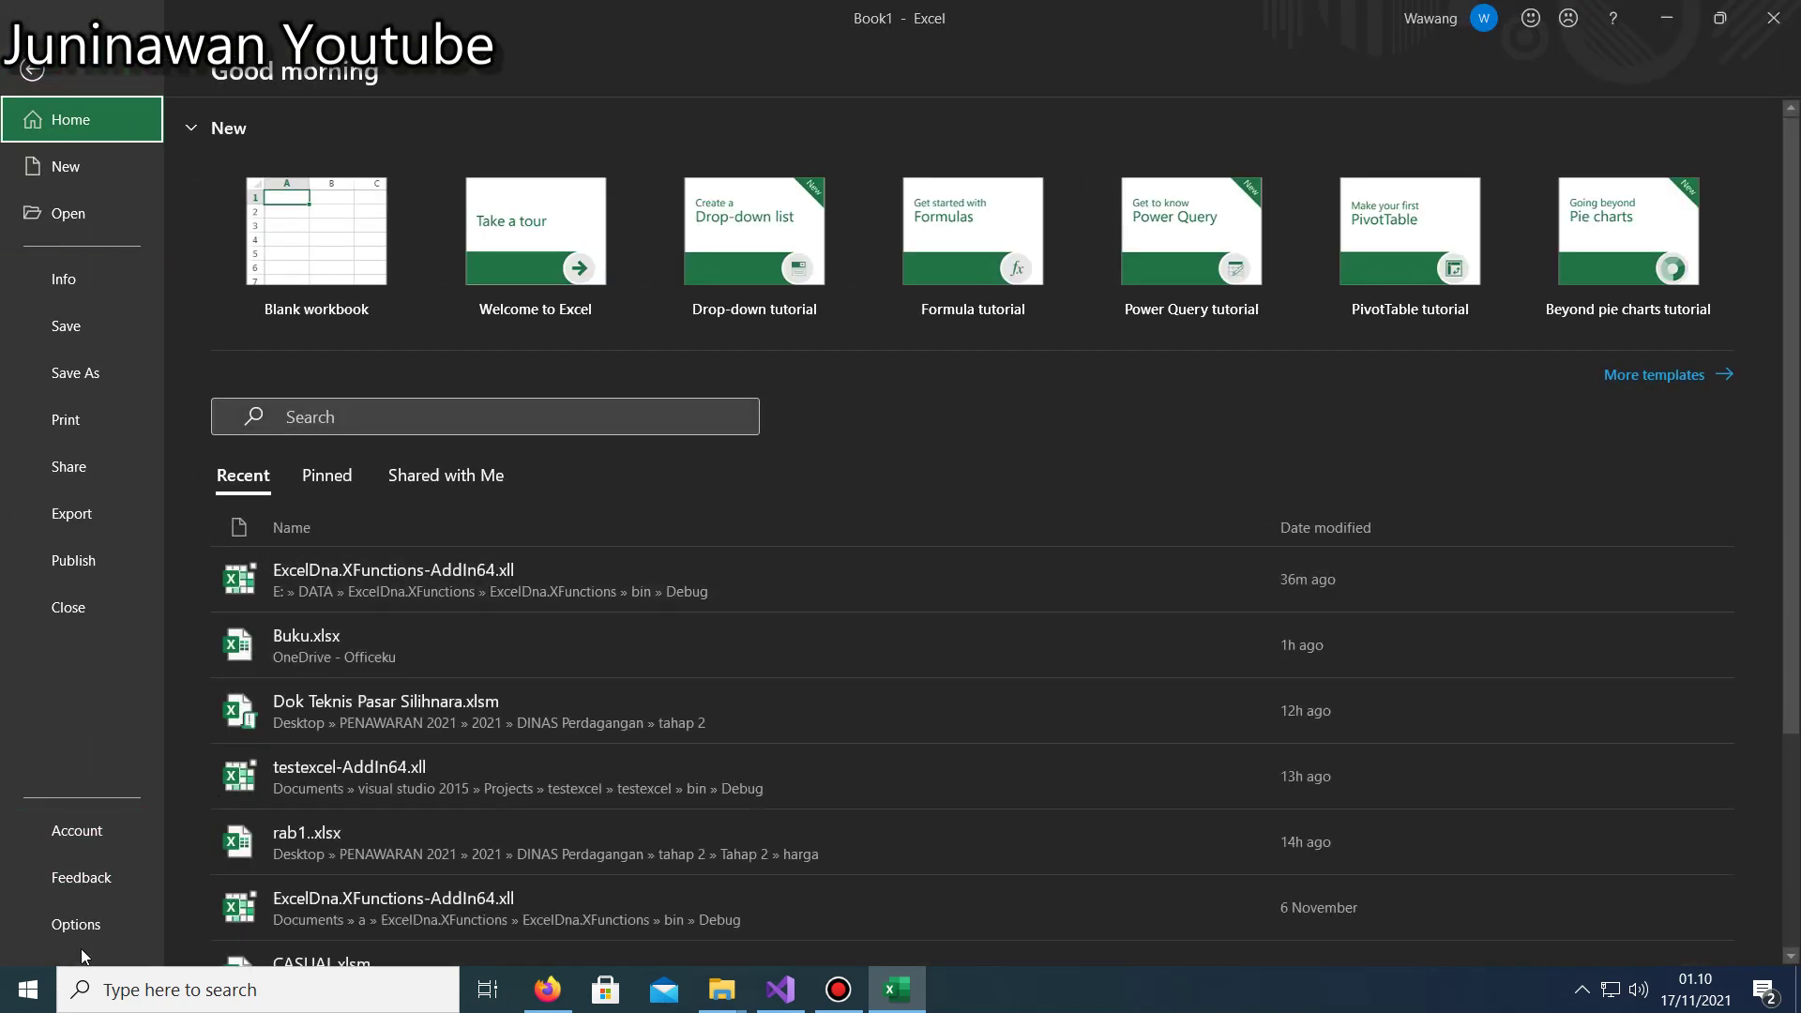
pyautogui.click(78, 926)
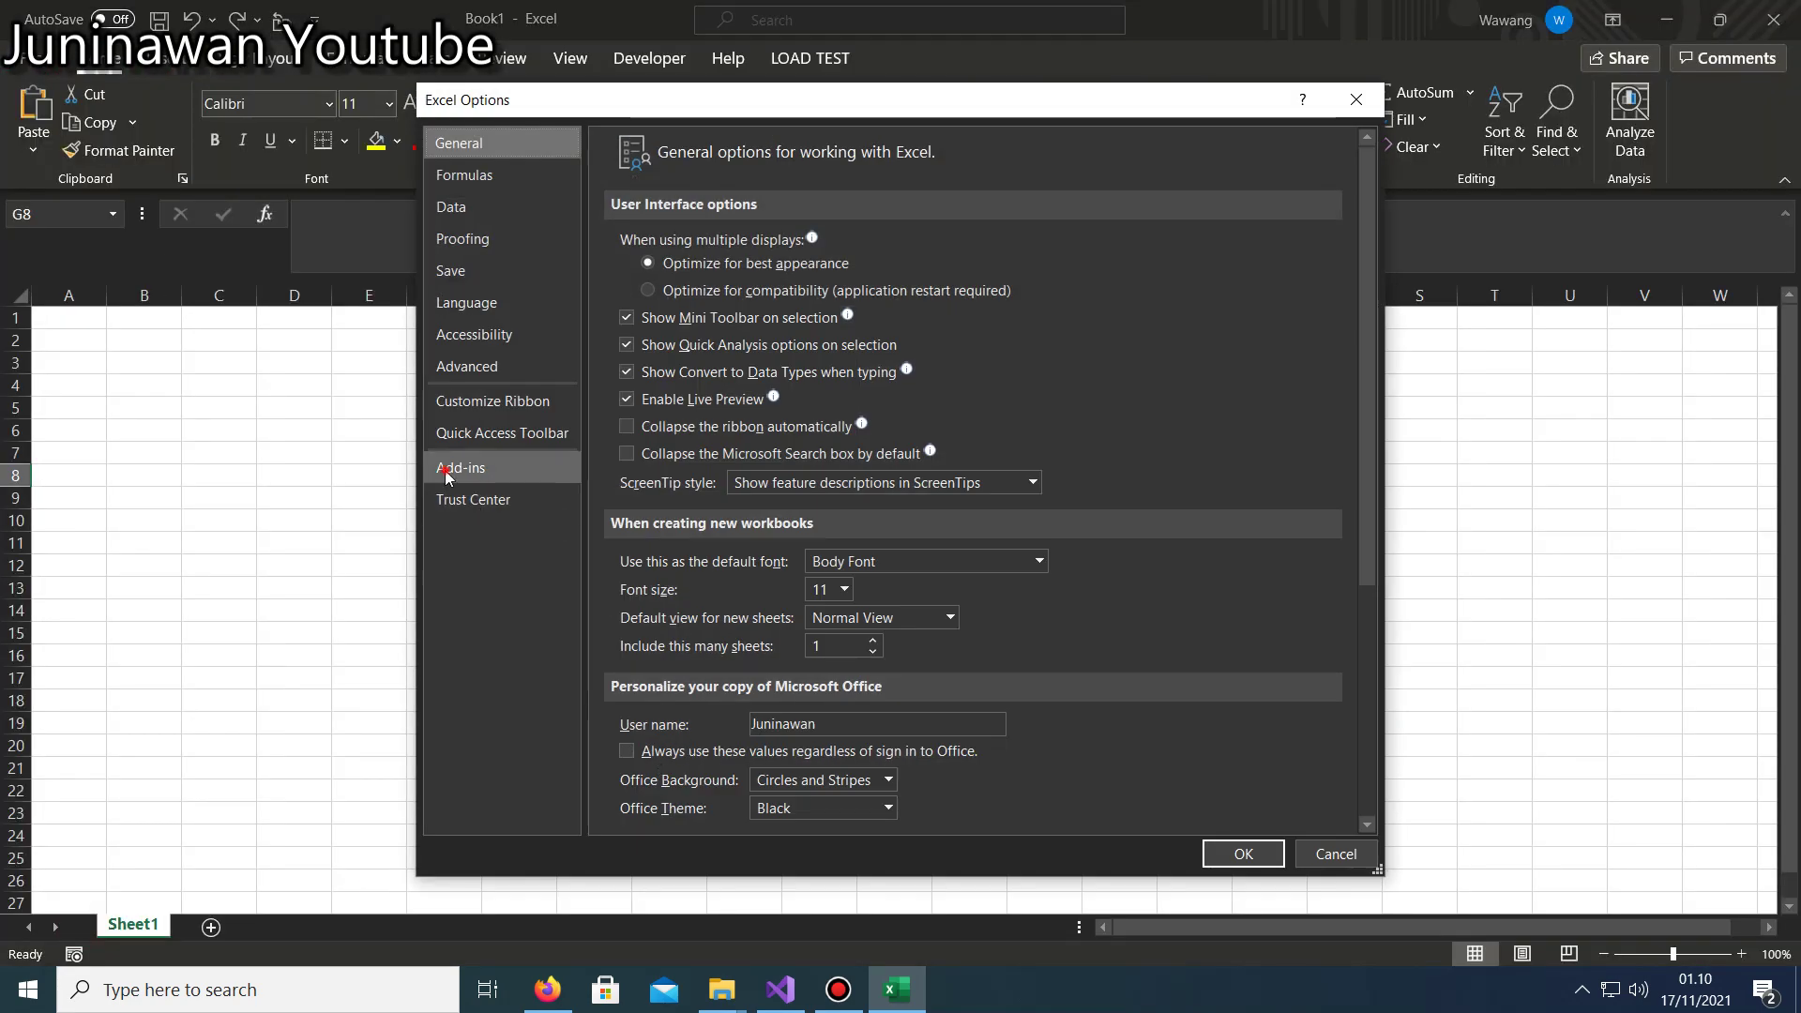
pyautogui.click(444, 470)
pyautogui.click(903, 804)
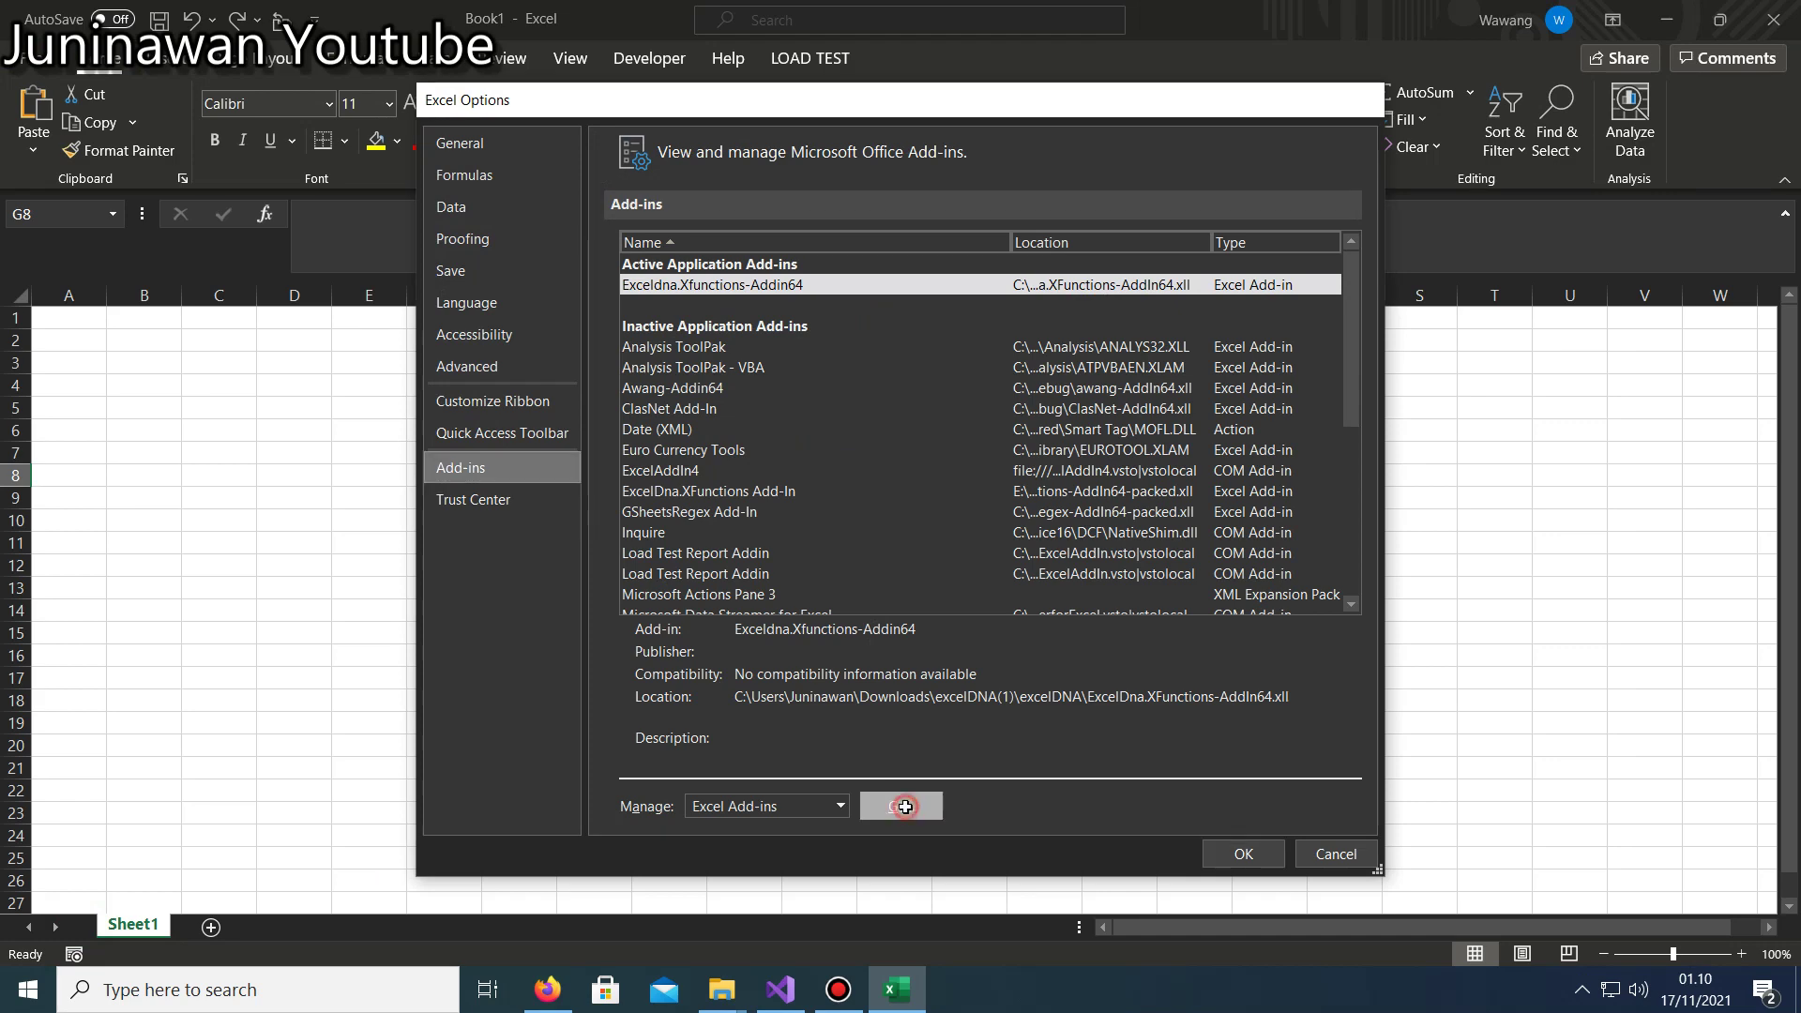
pyautogui.click(893, 245)
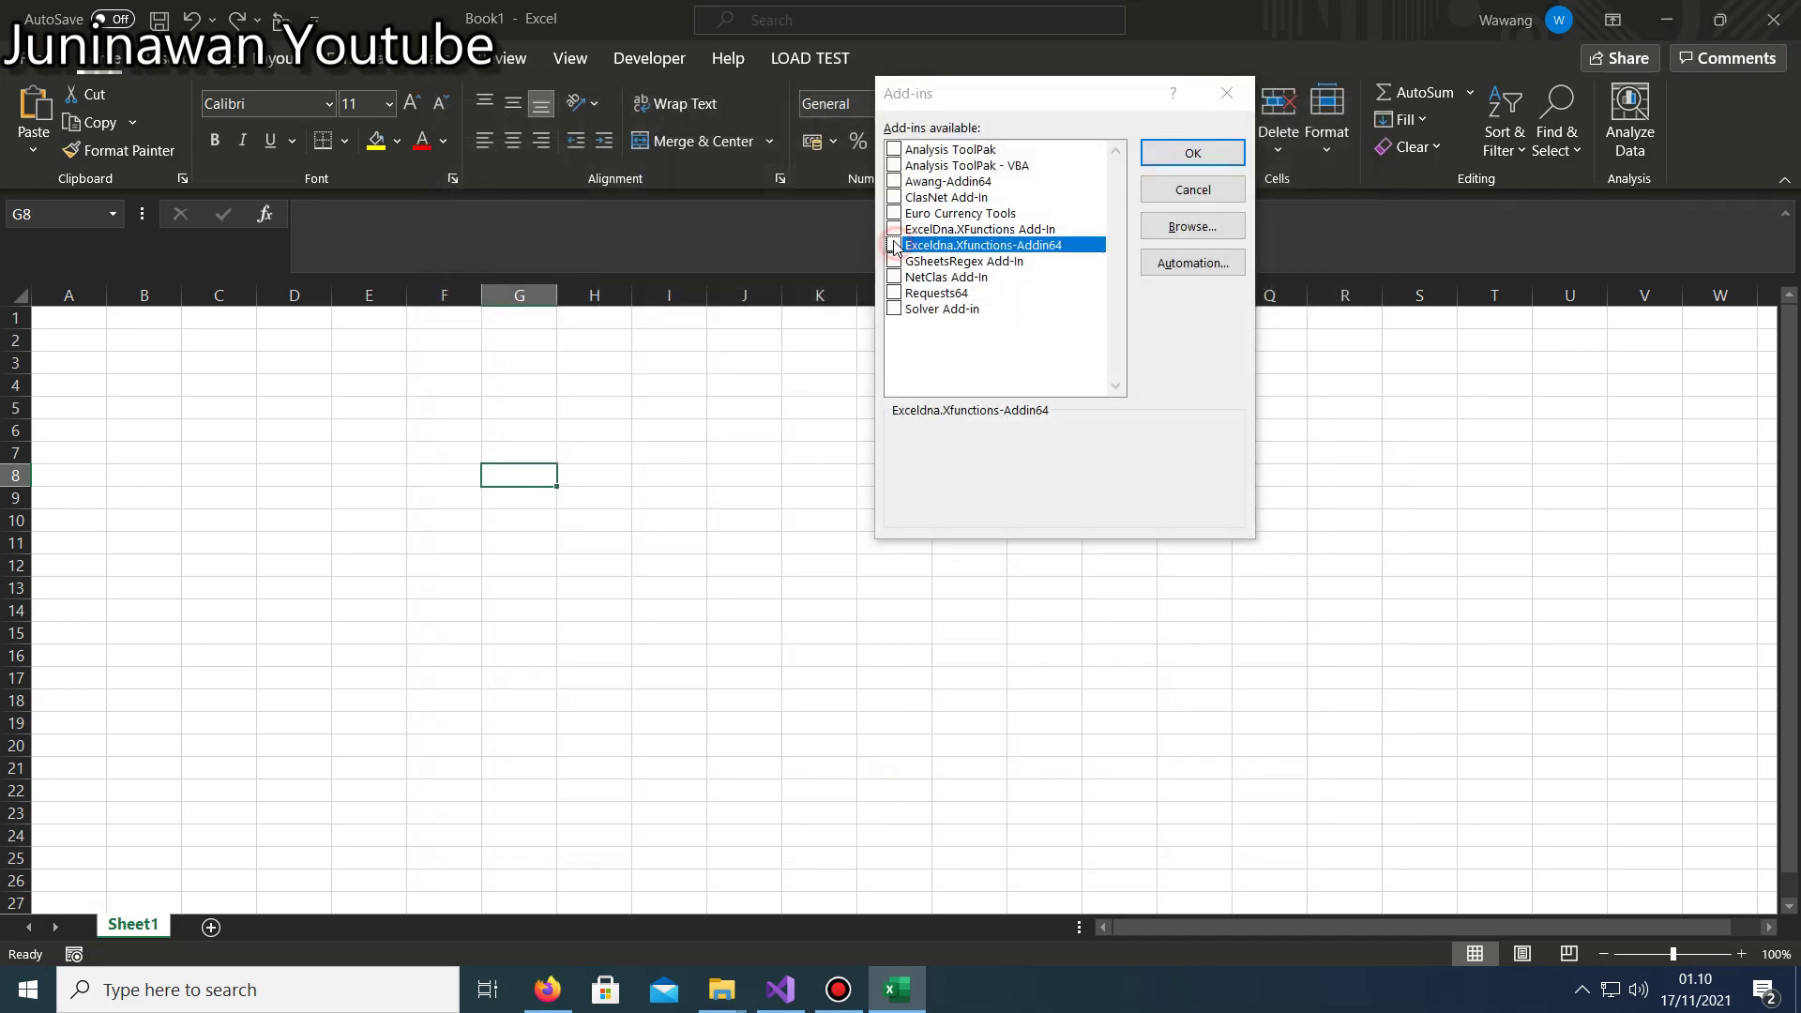
pyautogui.click(851, 579)
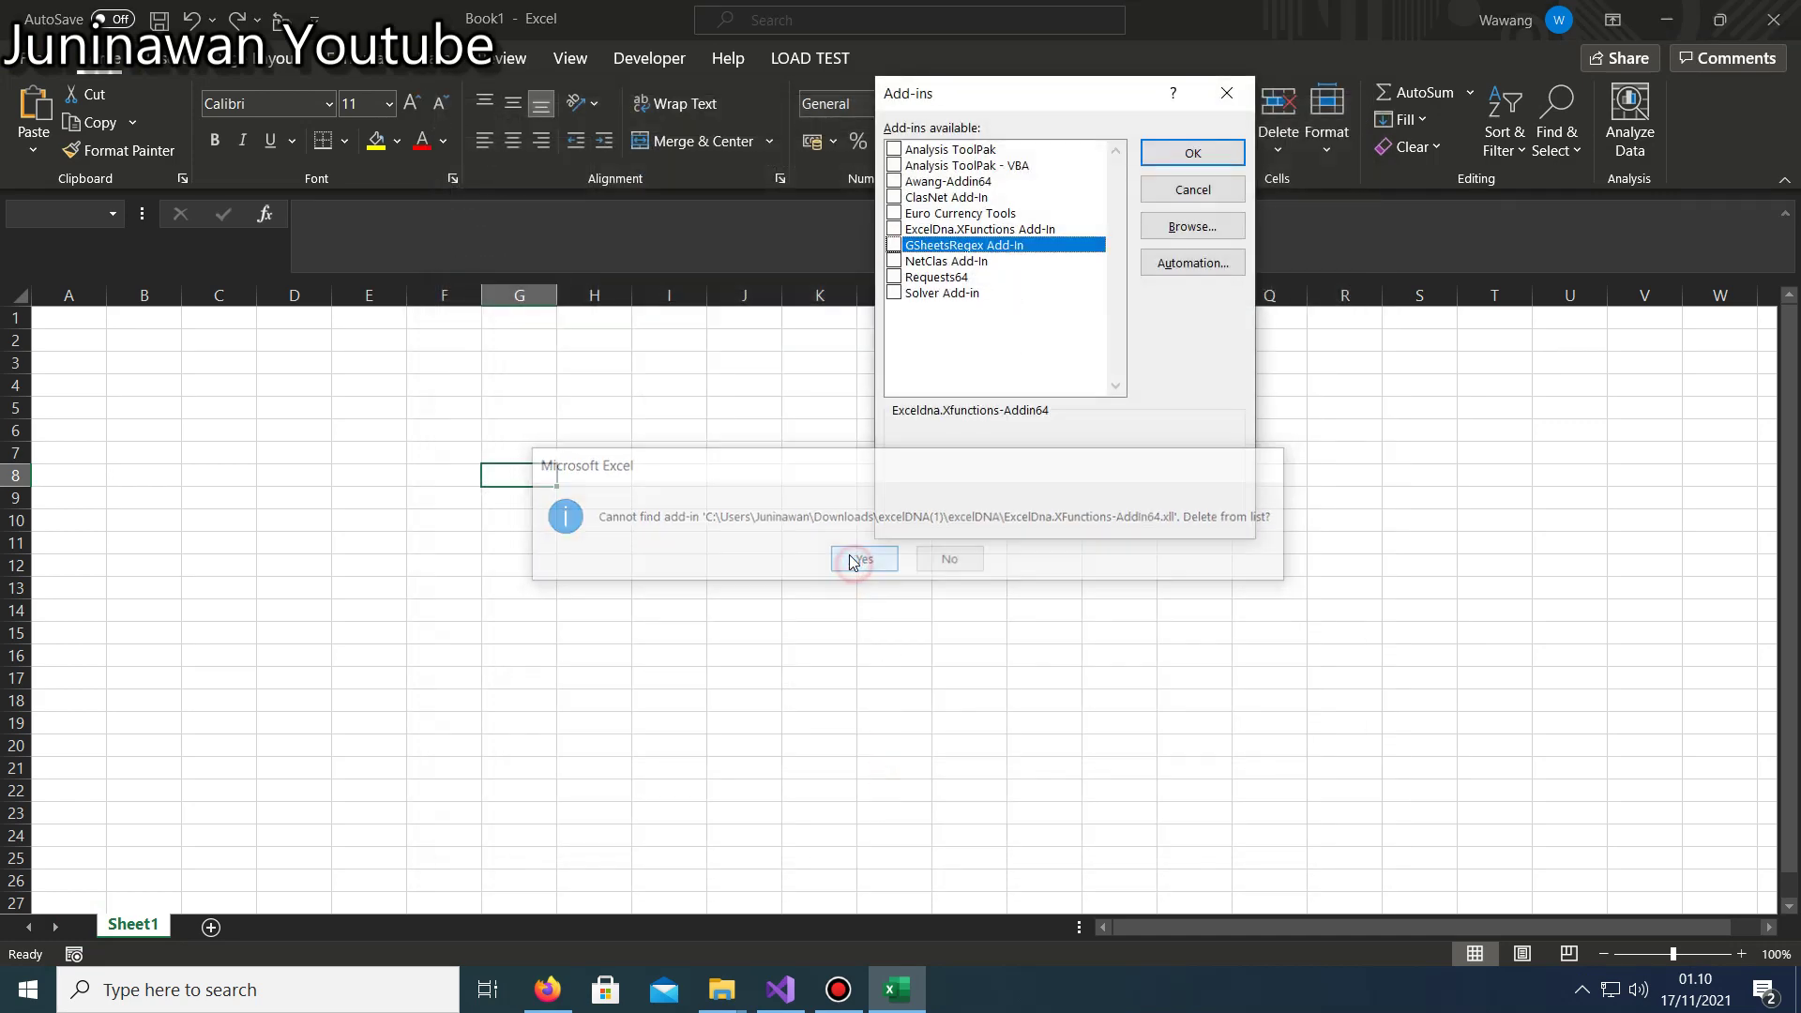
# Paste the copied excelDNA folder path into the Browse dialog to open that folder.
pyautogui.click(1184, 230)
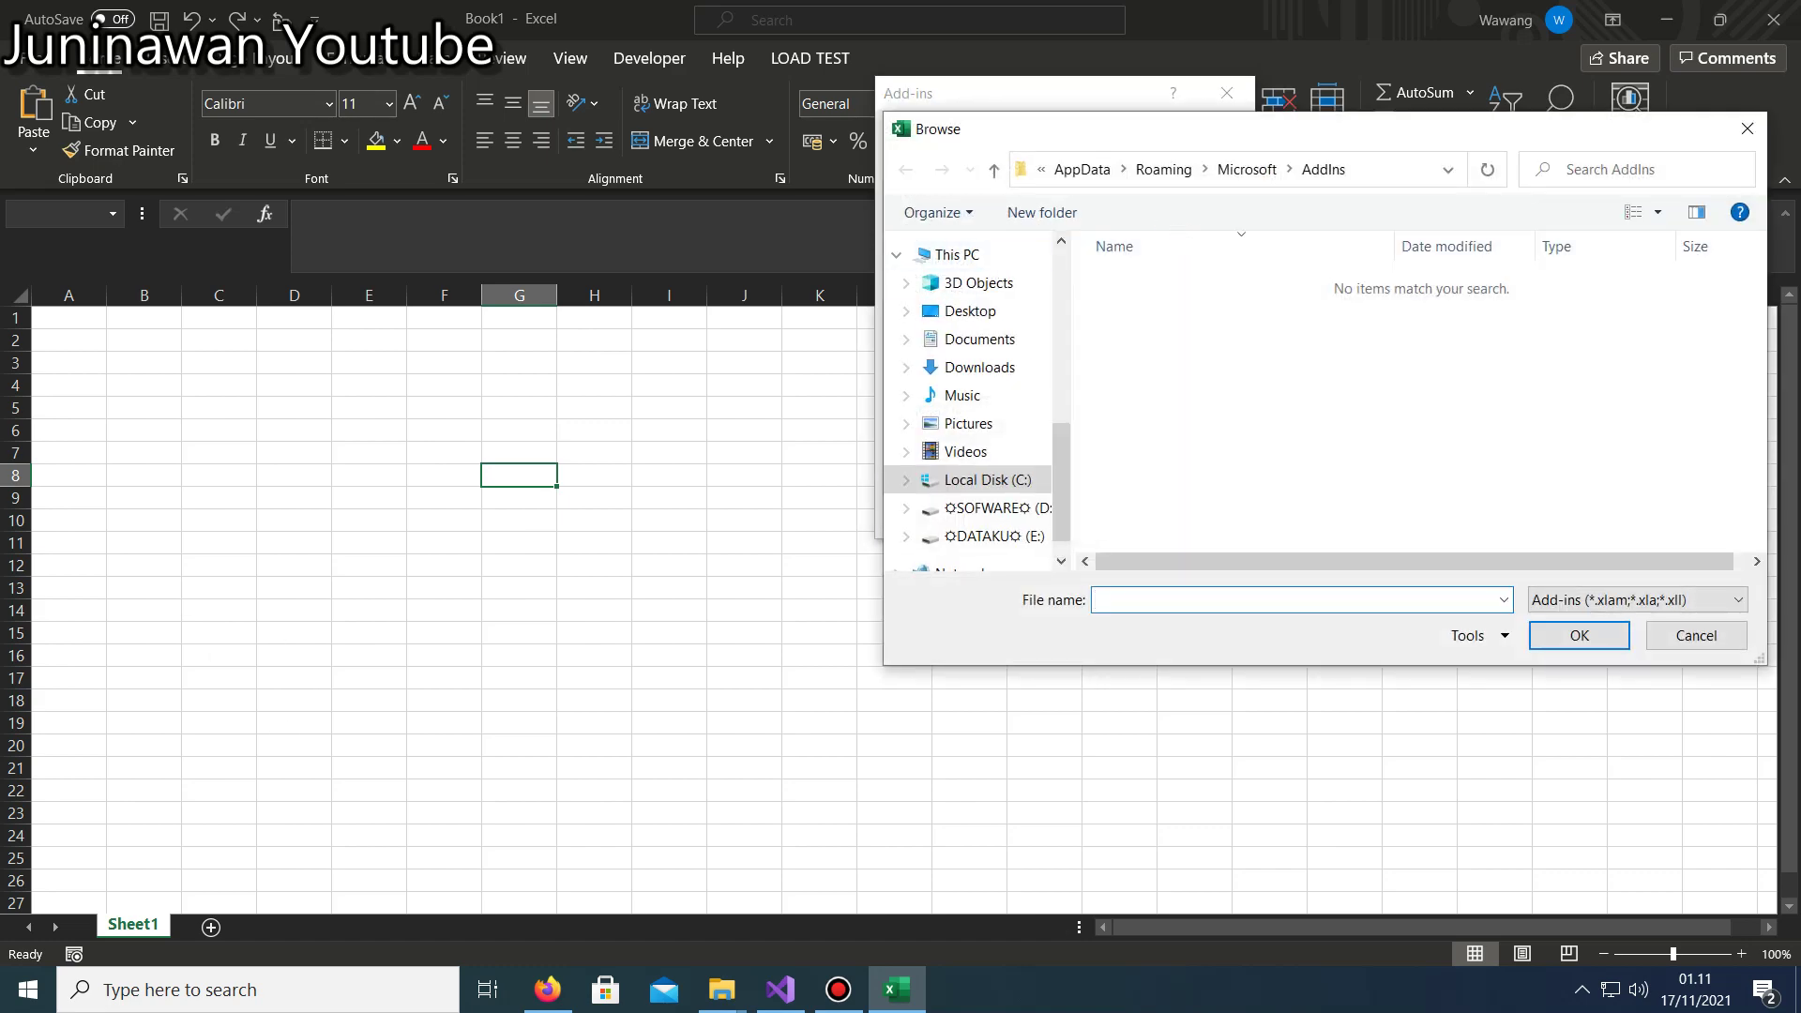
pyautogui.click(727, 990)
pyautogui.moveTo(720, 989)
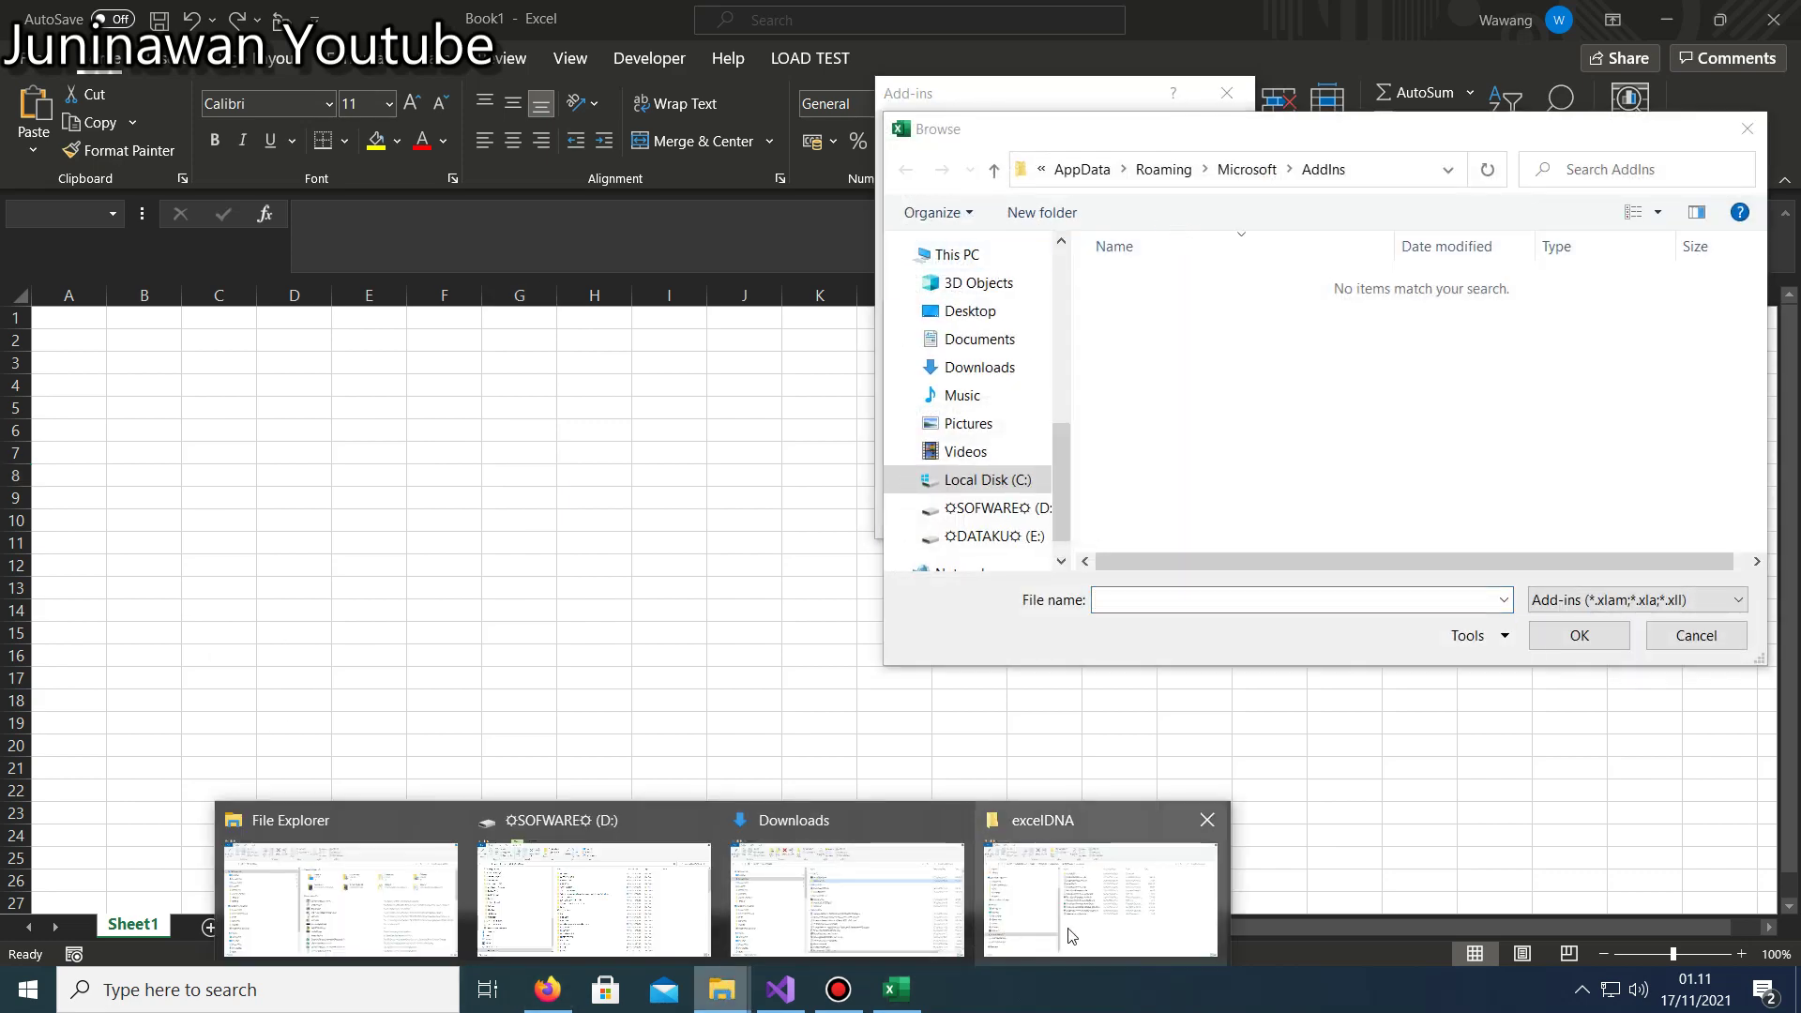
pyautogui.click(1070, 936)
pyautogui.click(825, 204)
pyautogui.rightClick(818, 184)
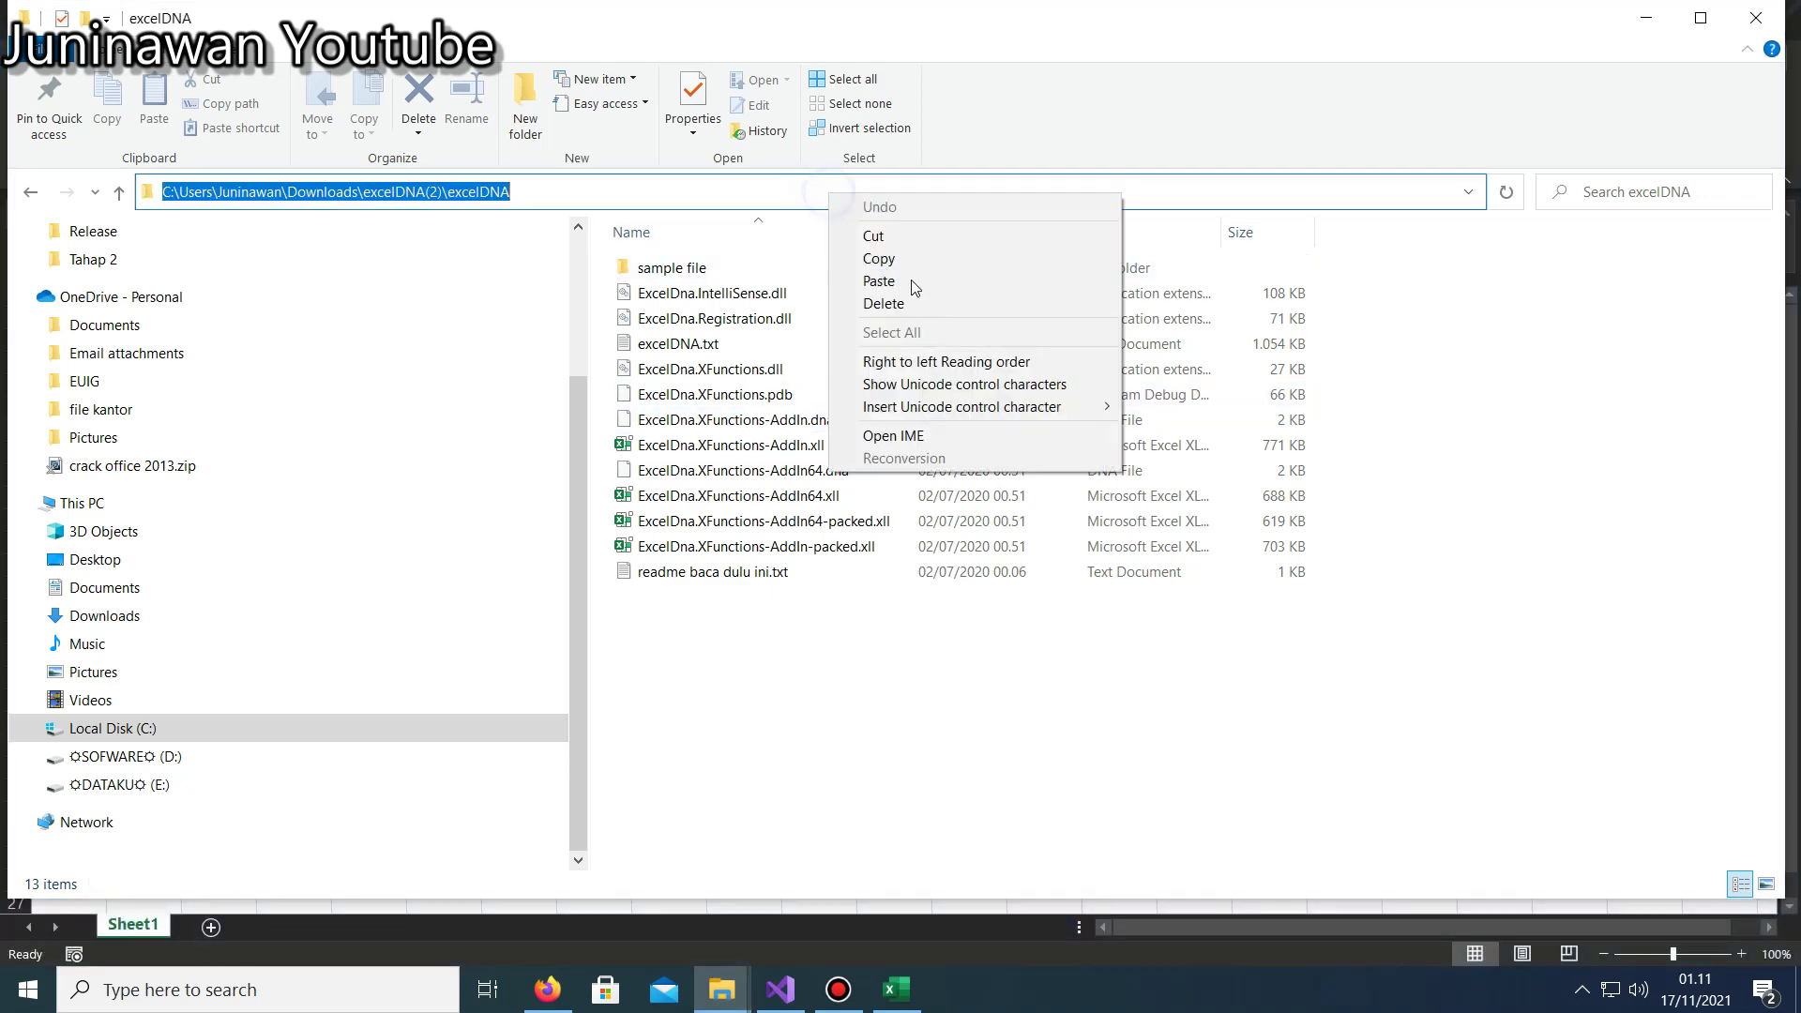
pyautogui.click(906, 258)
pyautogui.hotkey('alt', 'Tab')
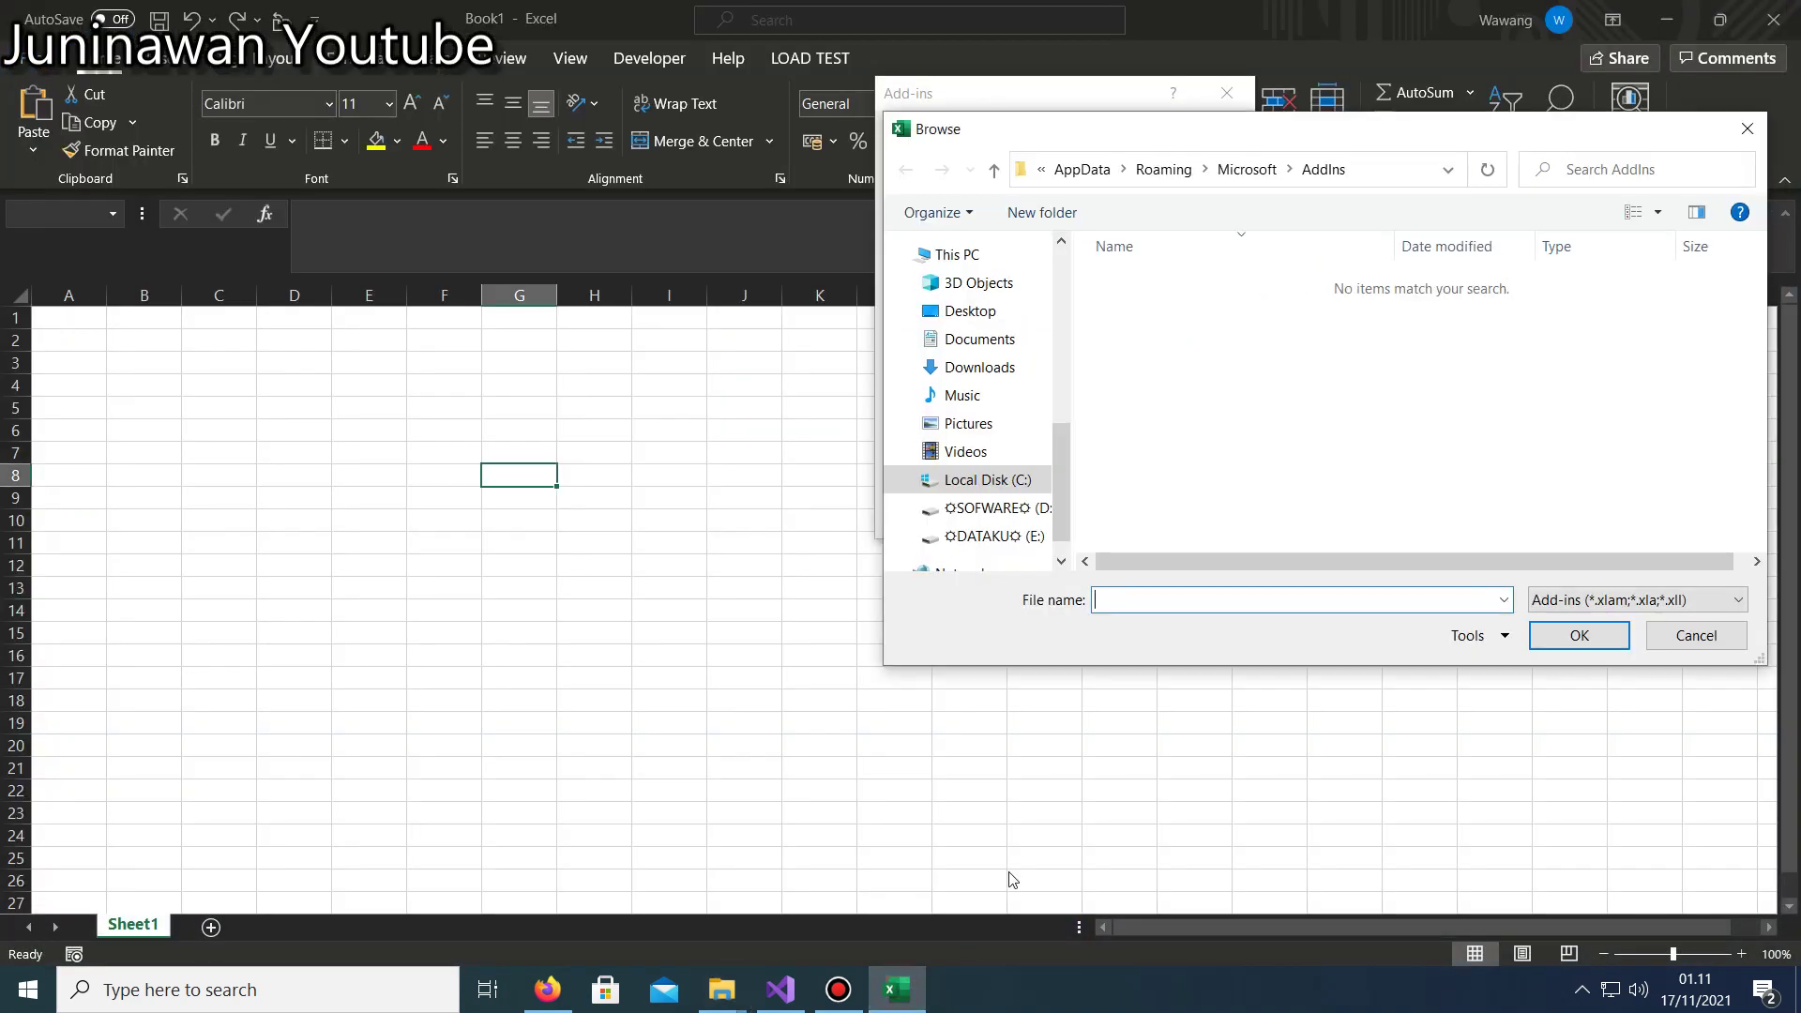
pyautogui.rightClick(1142, 595)
pyautogui.click(1193, 681)
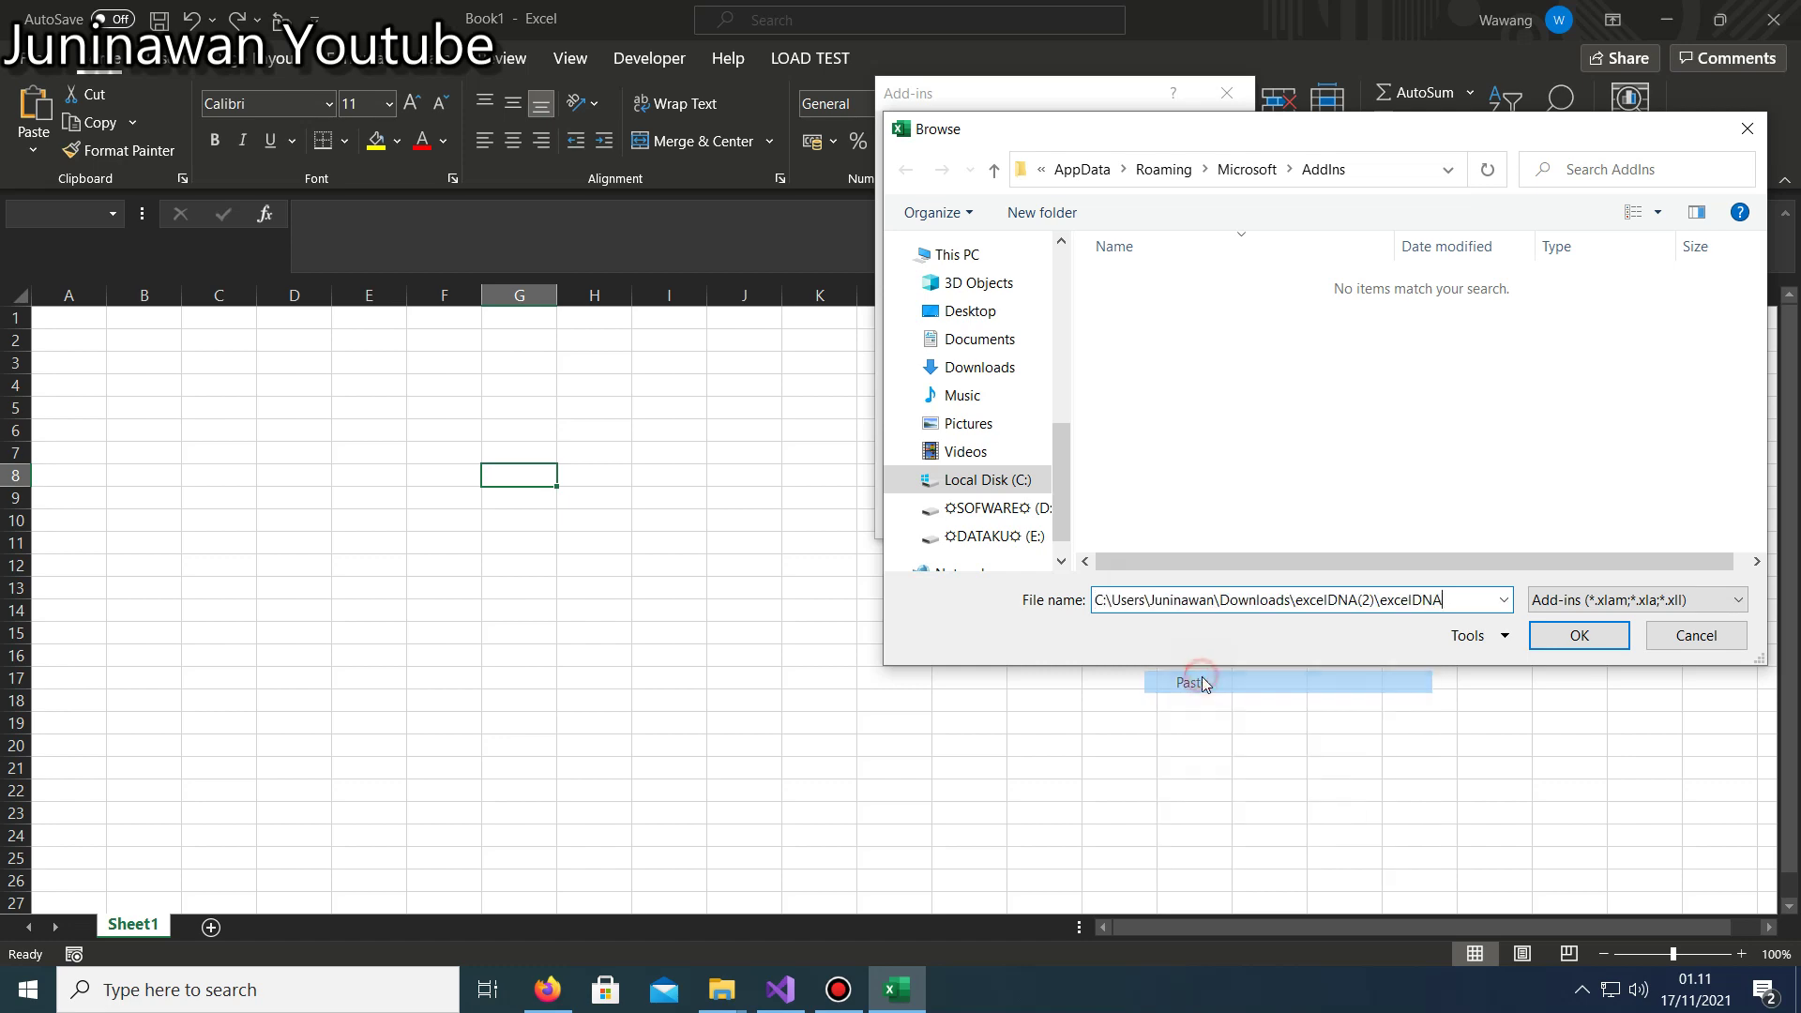
pyautogui.click(1571, 635)
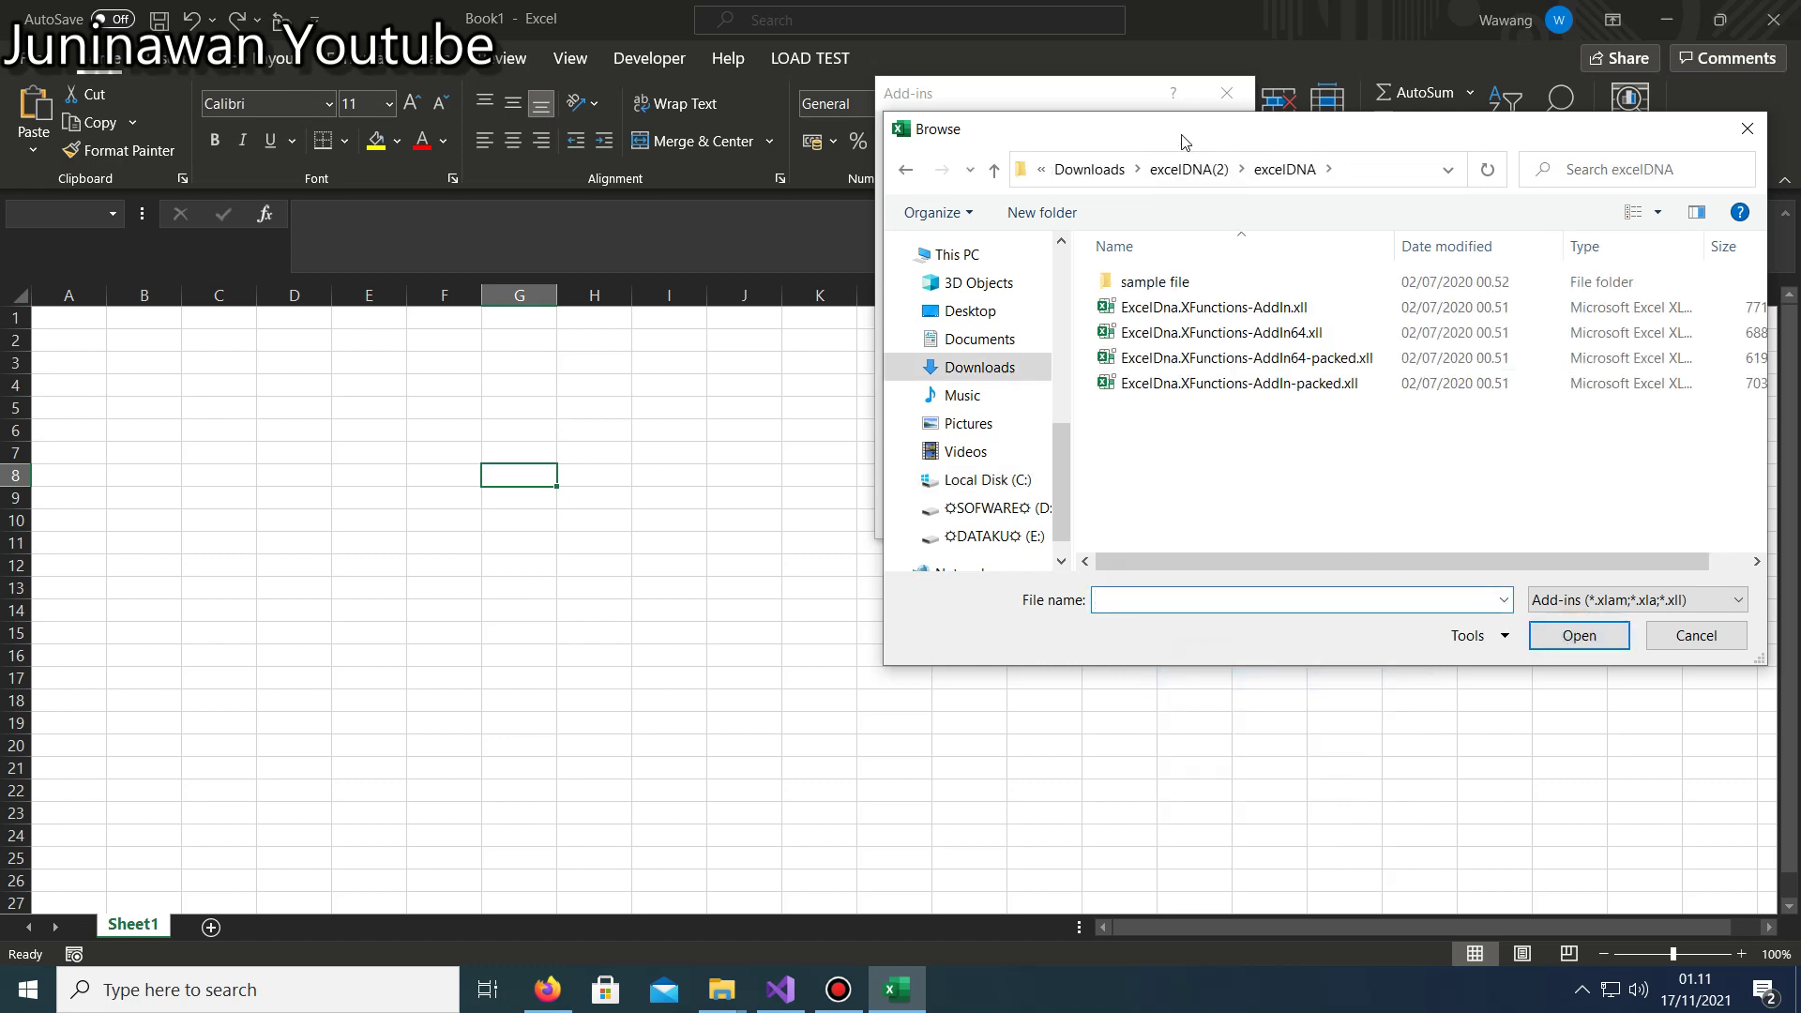
# Choose ExcelDna.XFunctions-AddIn64.xll, confirm replacing the existing file, and apply the add-in.
pyautogui.moveTo(1184, 141); pyautogui.dragTo(557, 253)
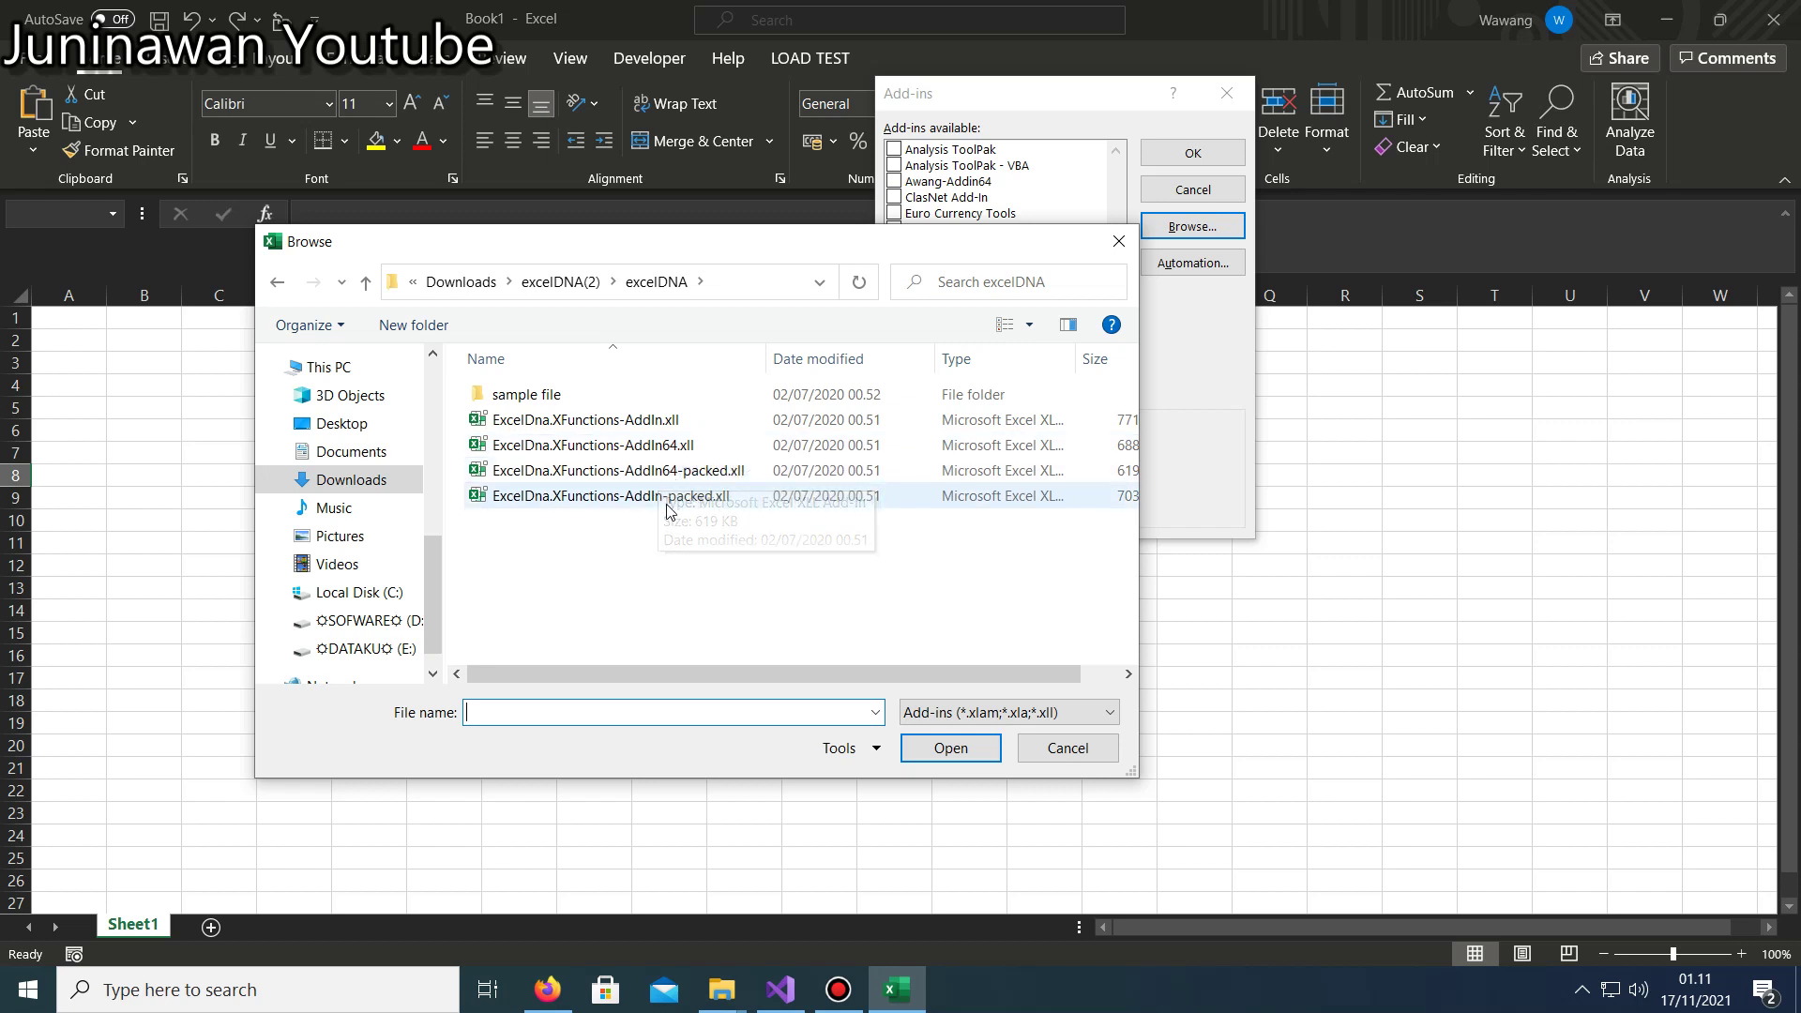
pyautogui.click(668, 507)
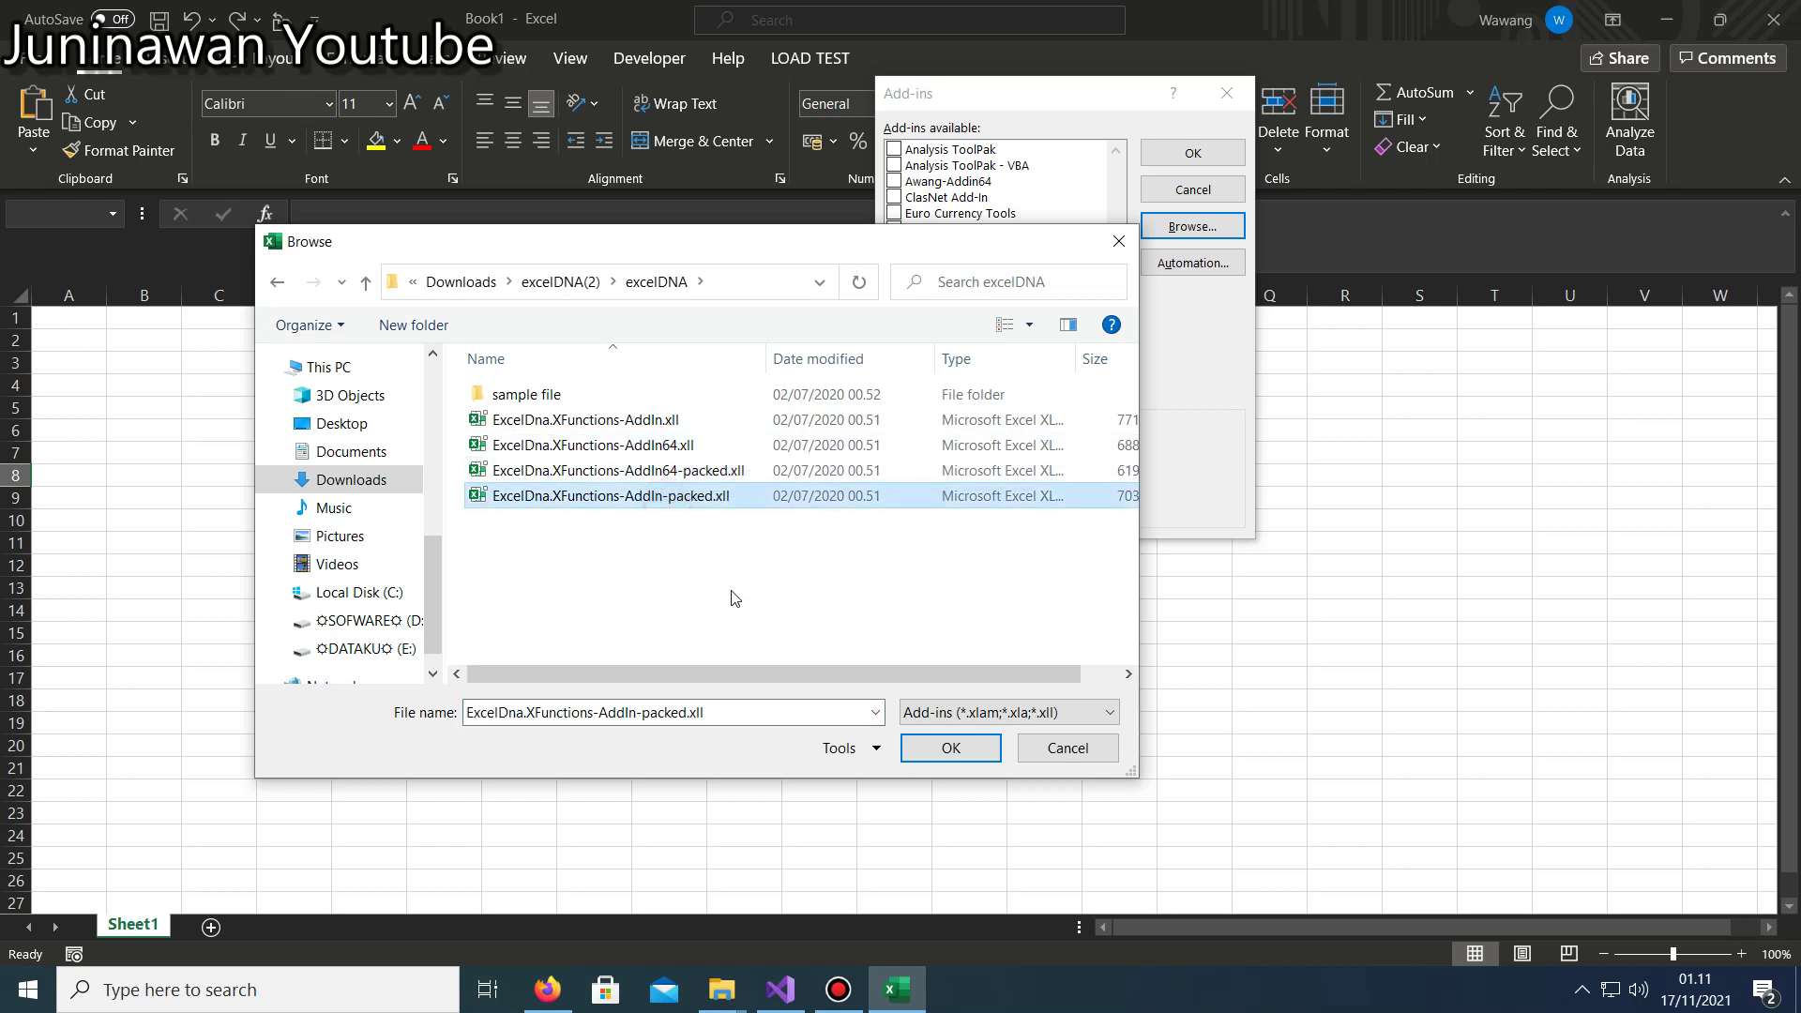
pyautogui.click(583, 421)
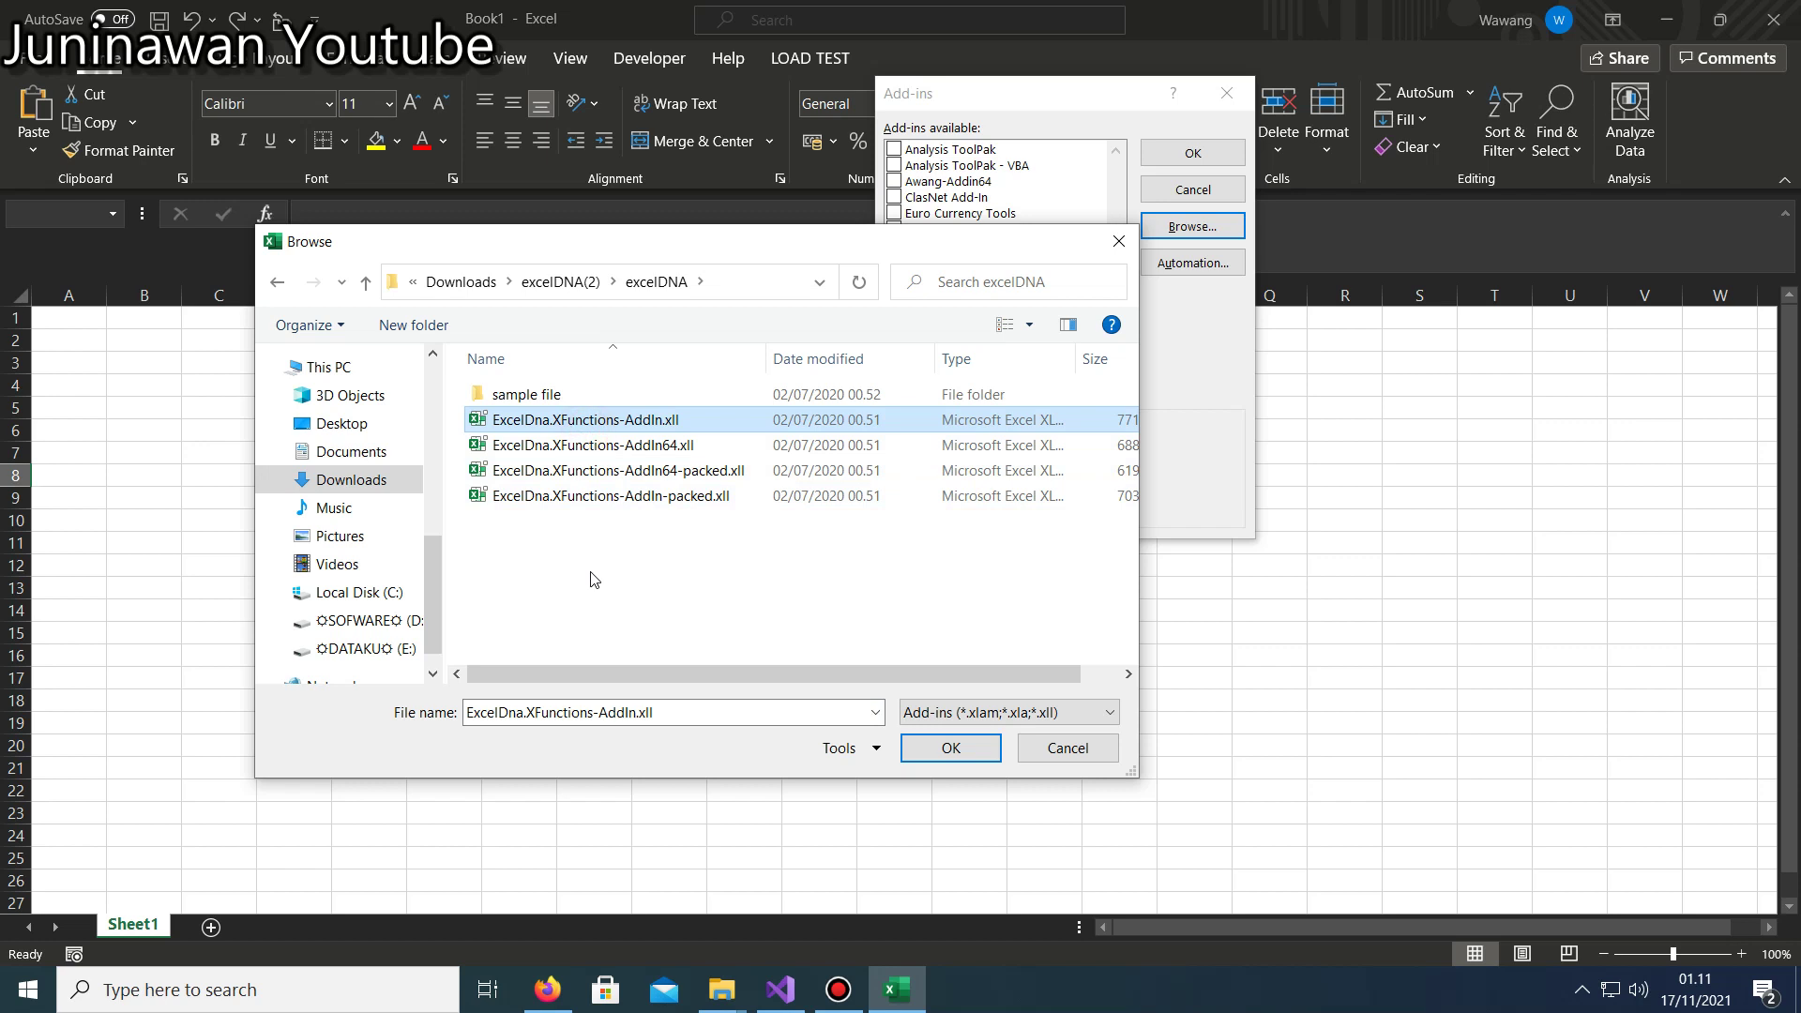
pyautogui.click(632, 447)
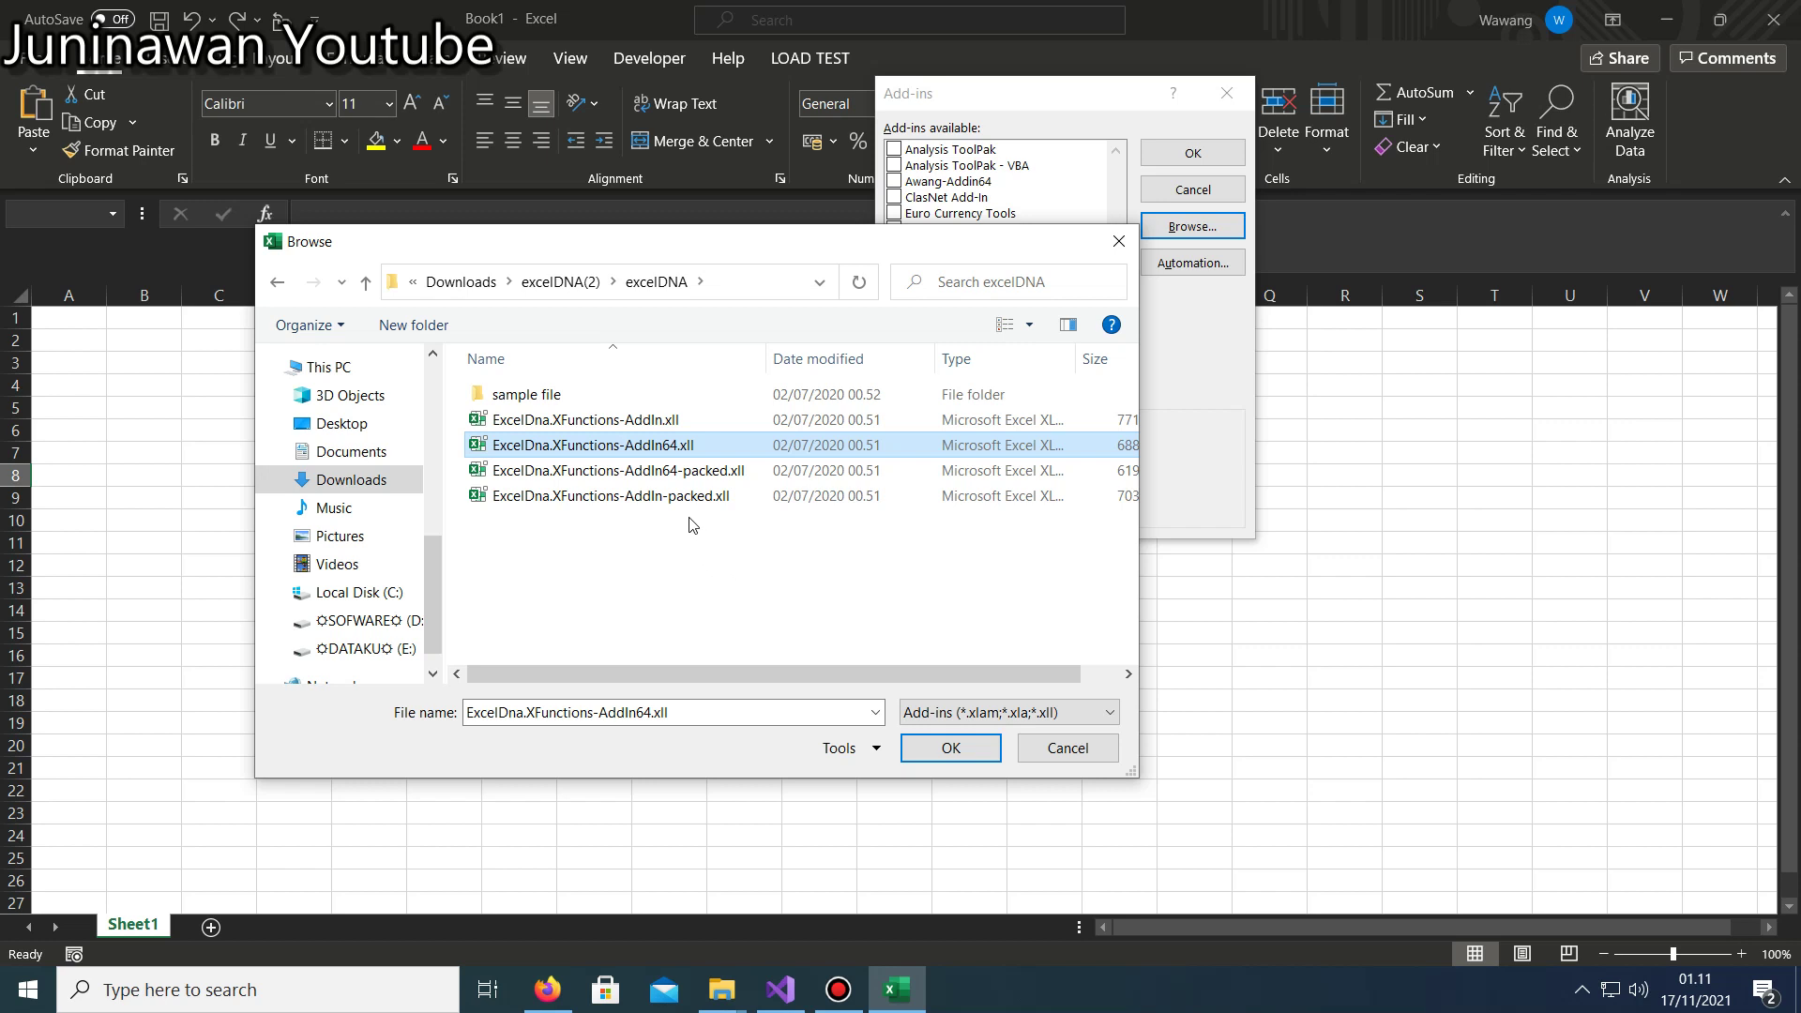
pyautogui.click(650, 422)
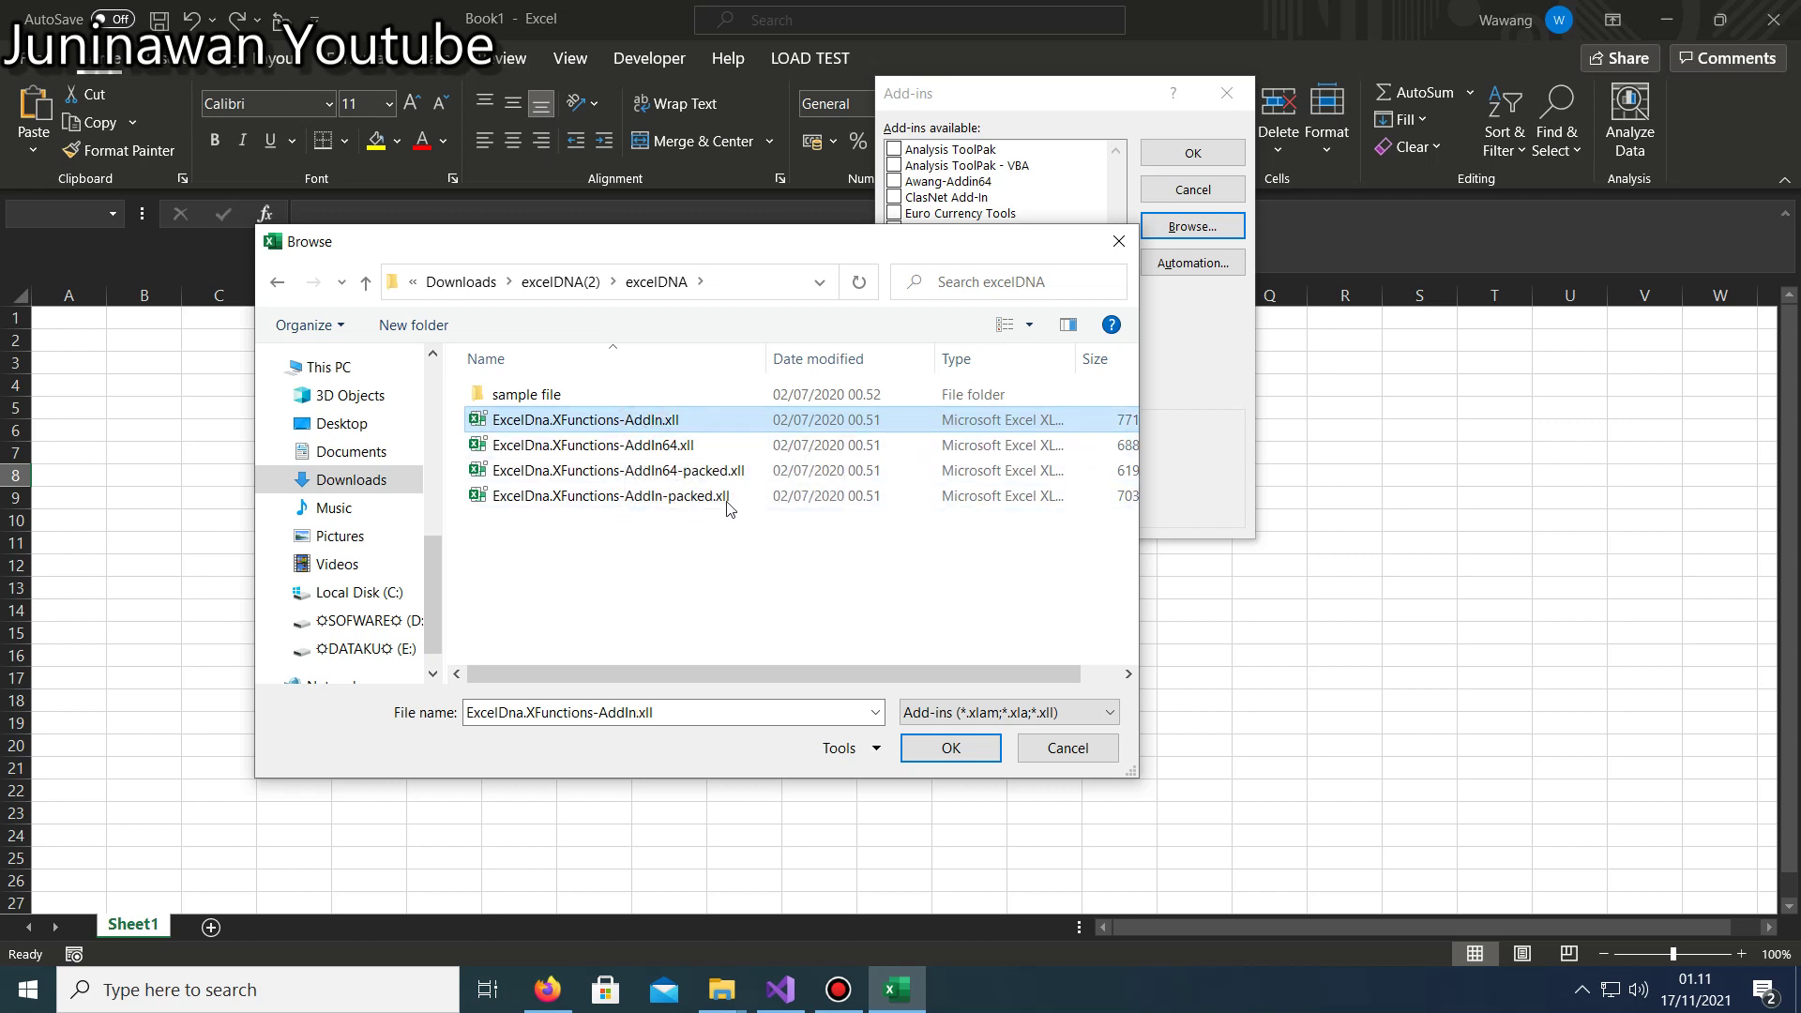
pyautogui.click(651, 449)
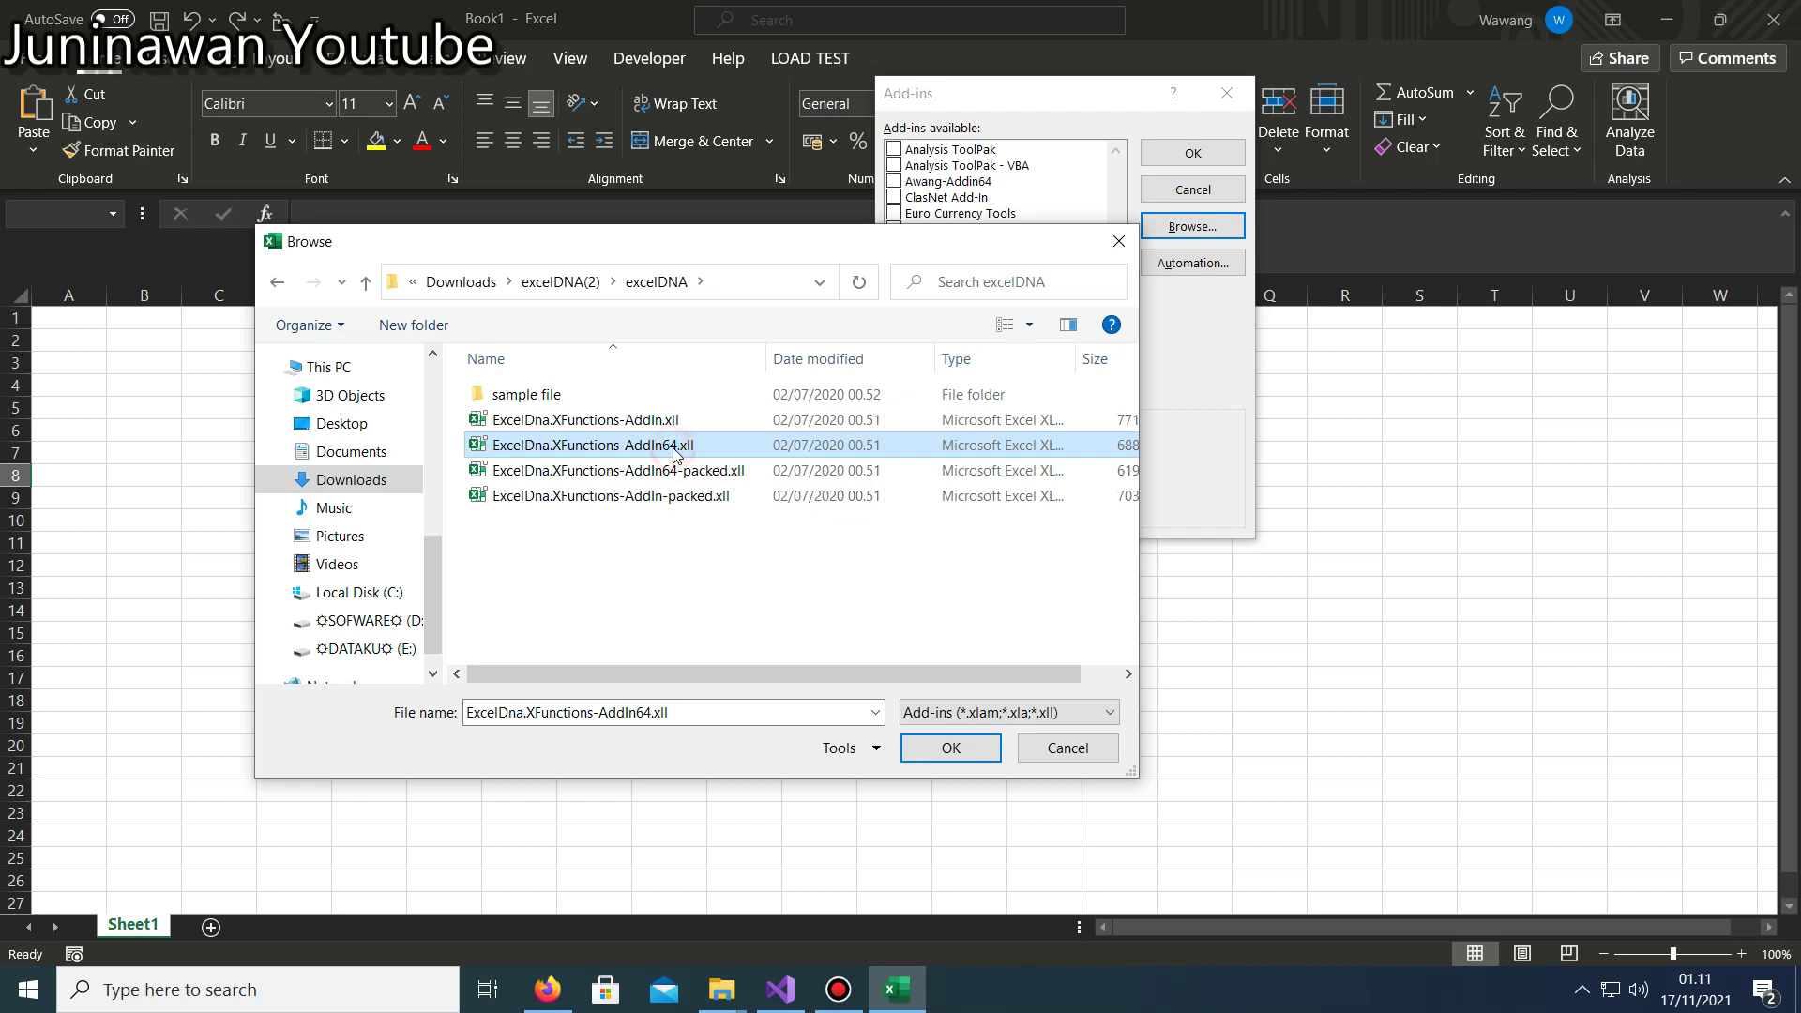
pyautogui.click(656, 447)
pyautogui.click(623, 446)
pyautogui.click(949, 749)
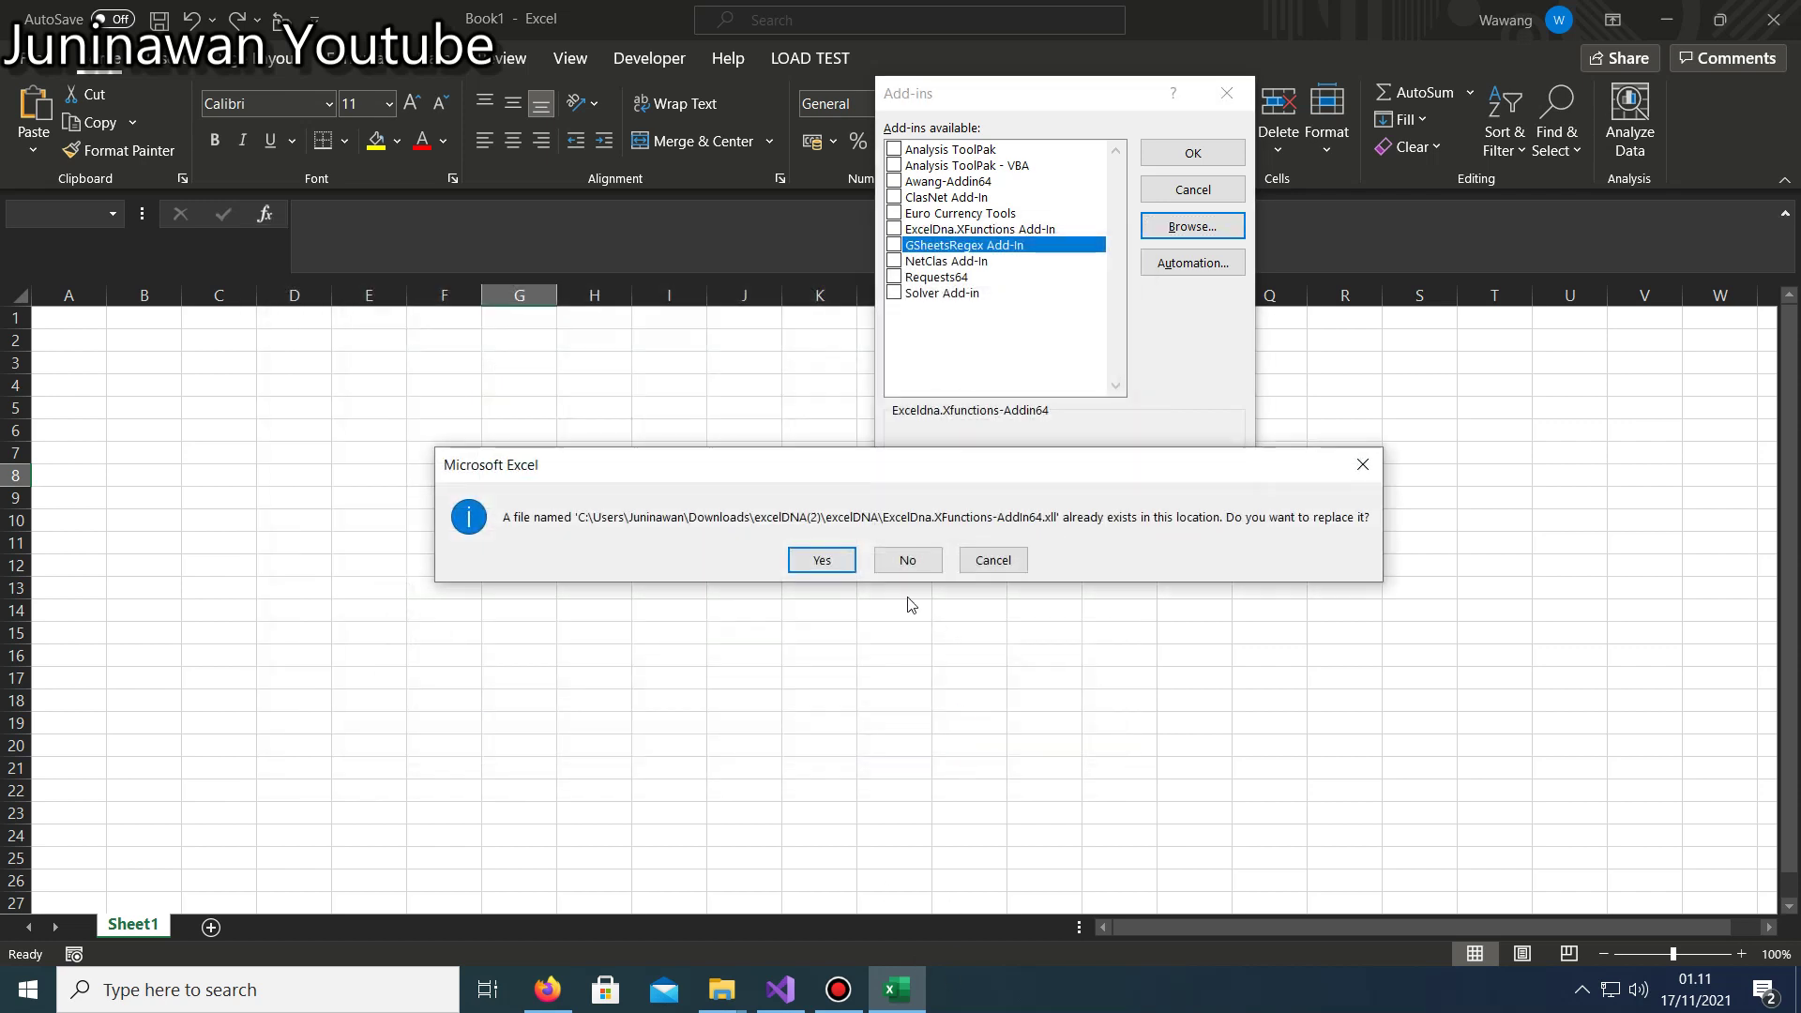
pyautogui.click(816, 560)
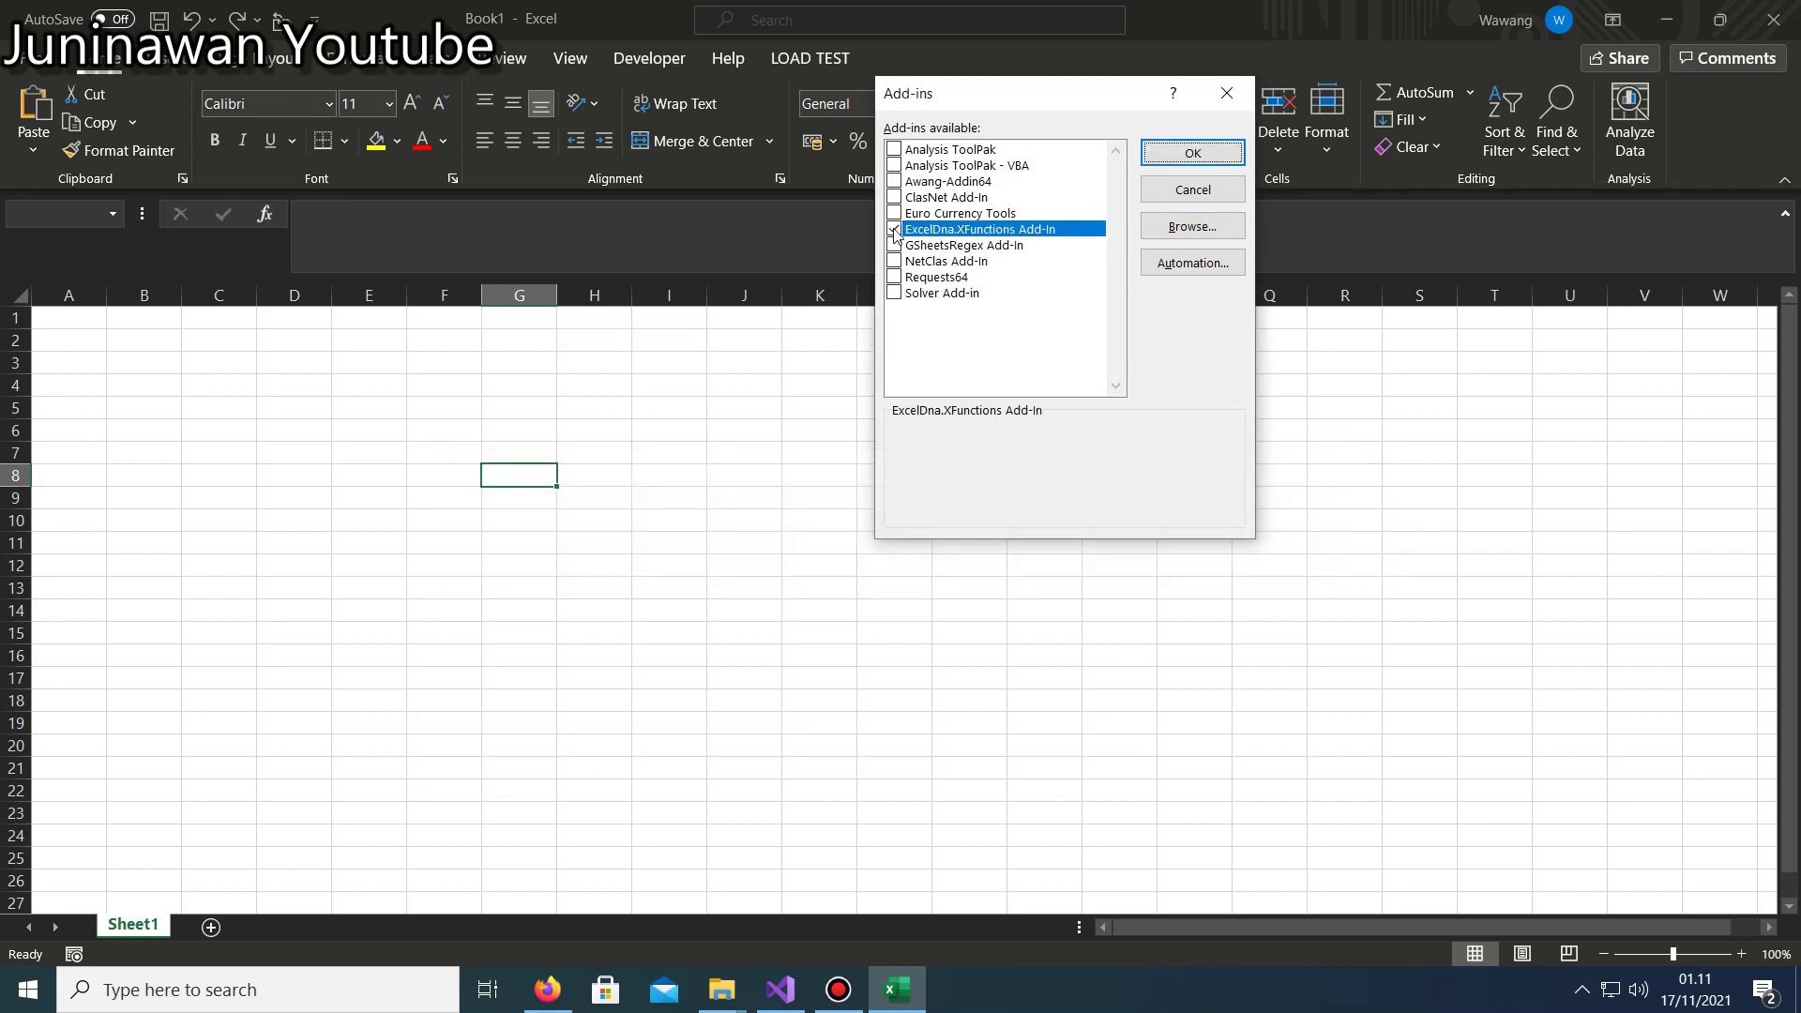
pyautogui.click(1178, 152)
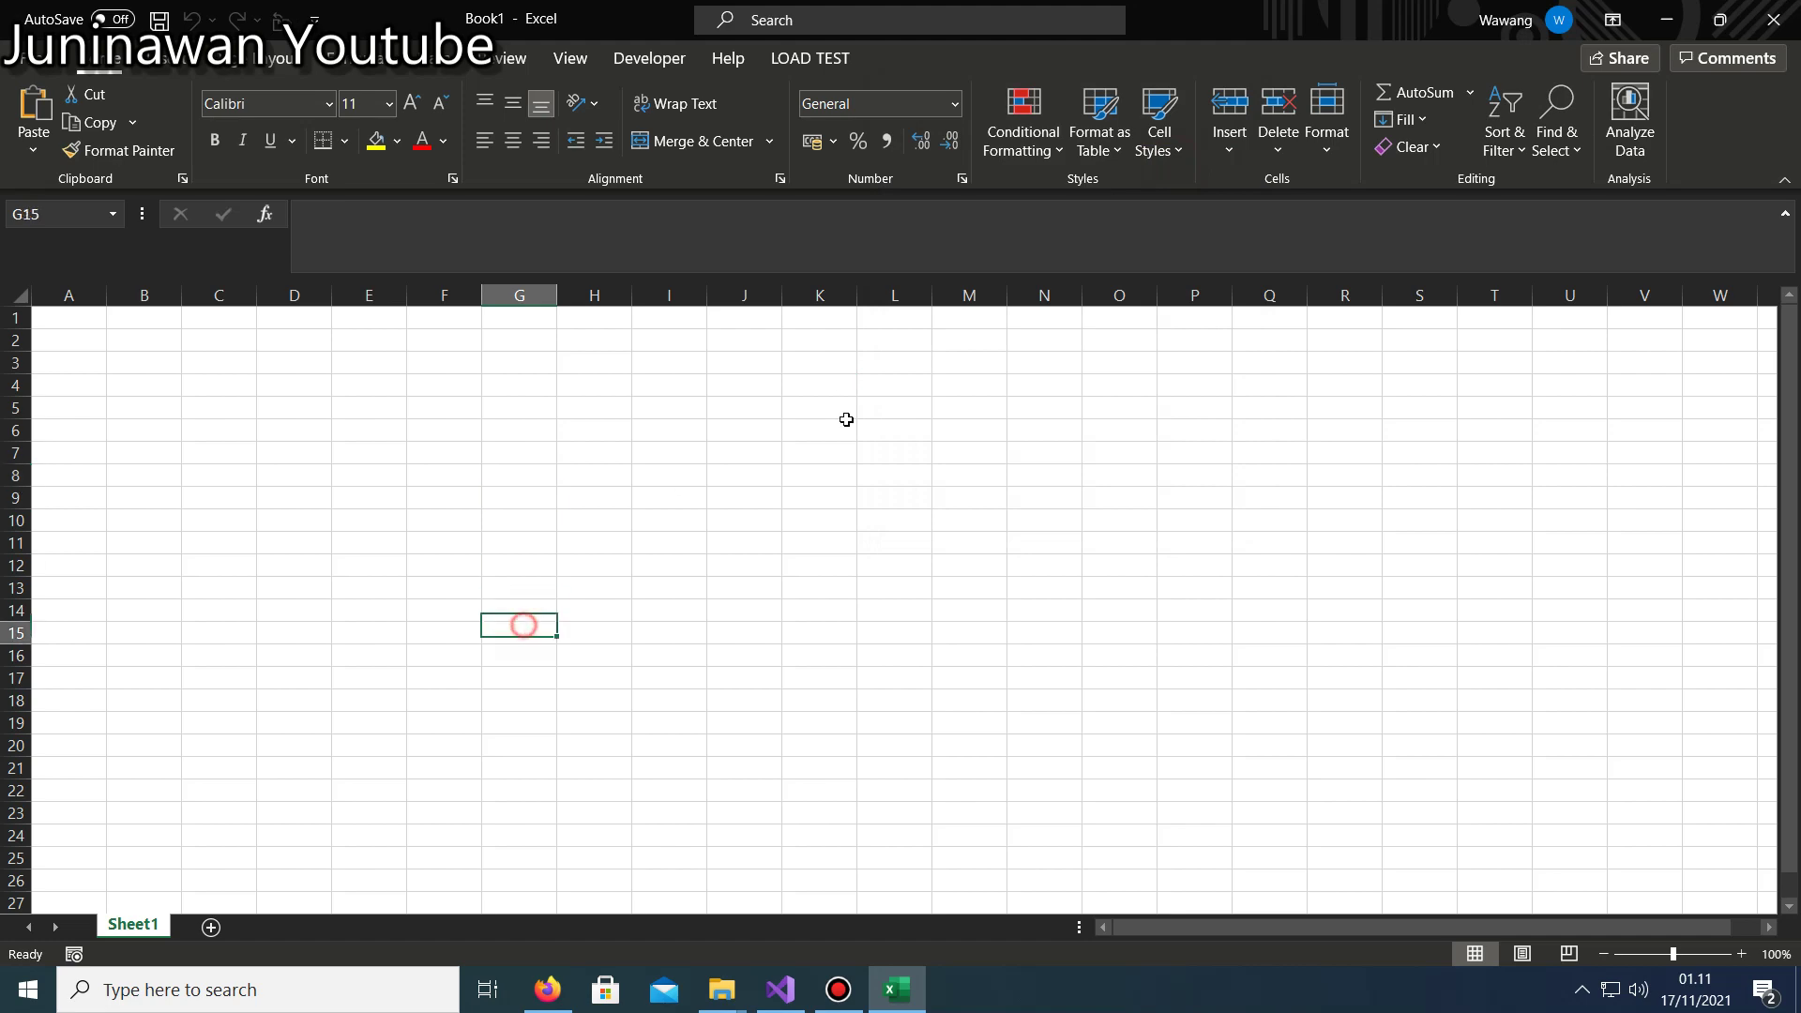
pyautogui.moveTo(519, 633); pyautogui.dragTo(518, 610)
# Restart Excel, dismiss the missing add-in error and create a blank workbook.
pyautogui.click(1772, 15)
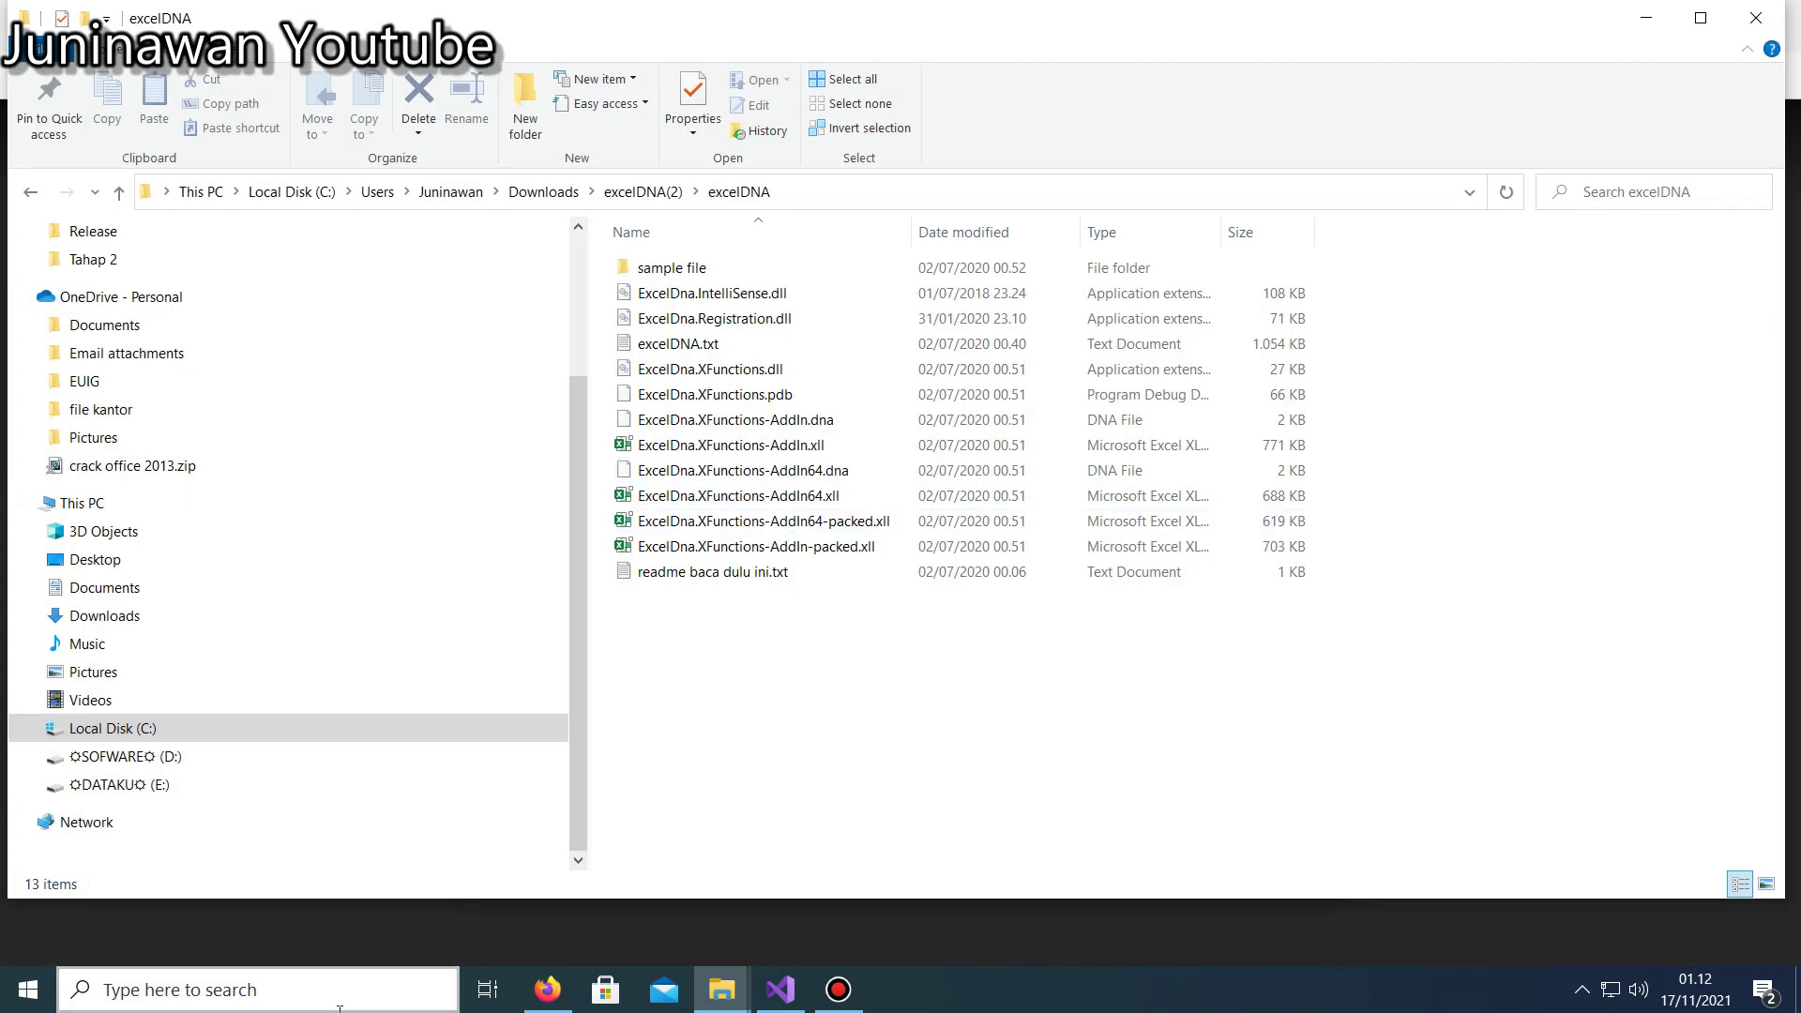
pyautogui.click(219, 993)
pyautogui.click(543, 412)
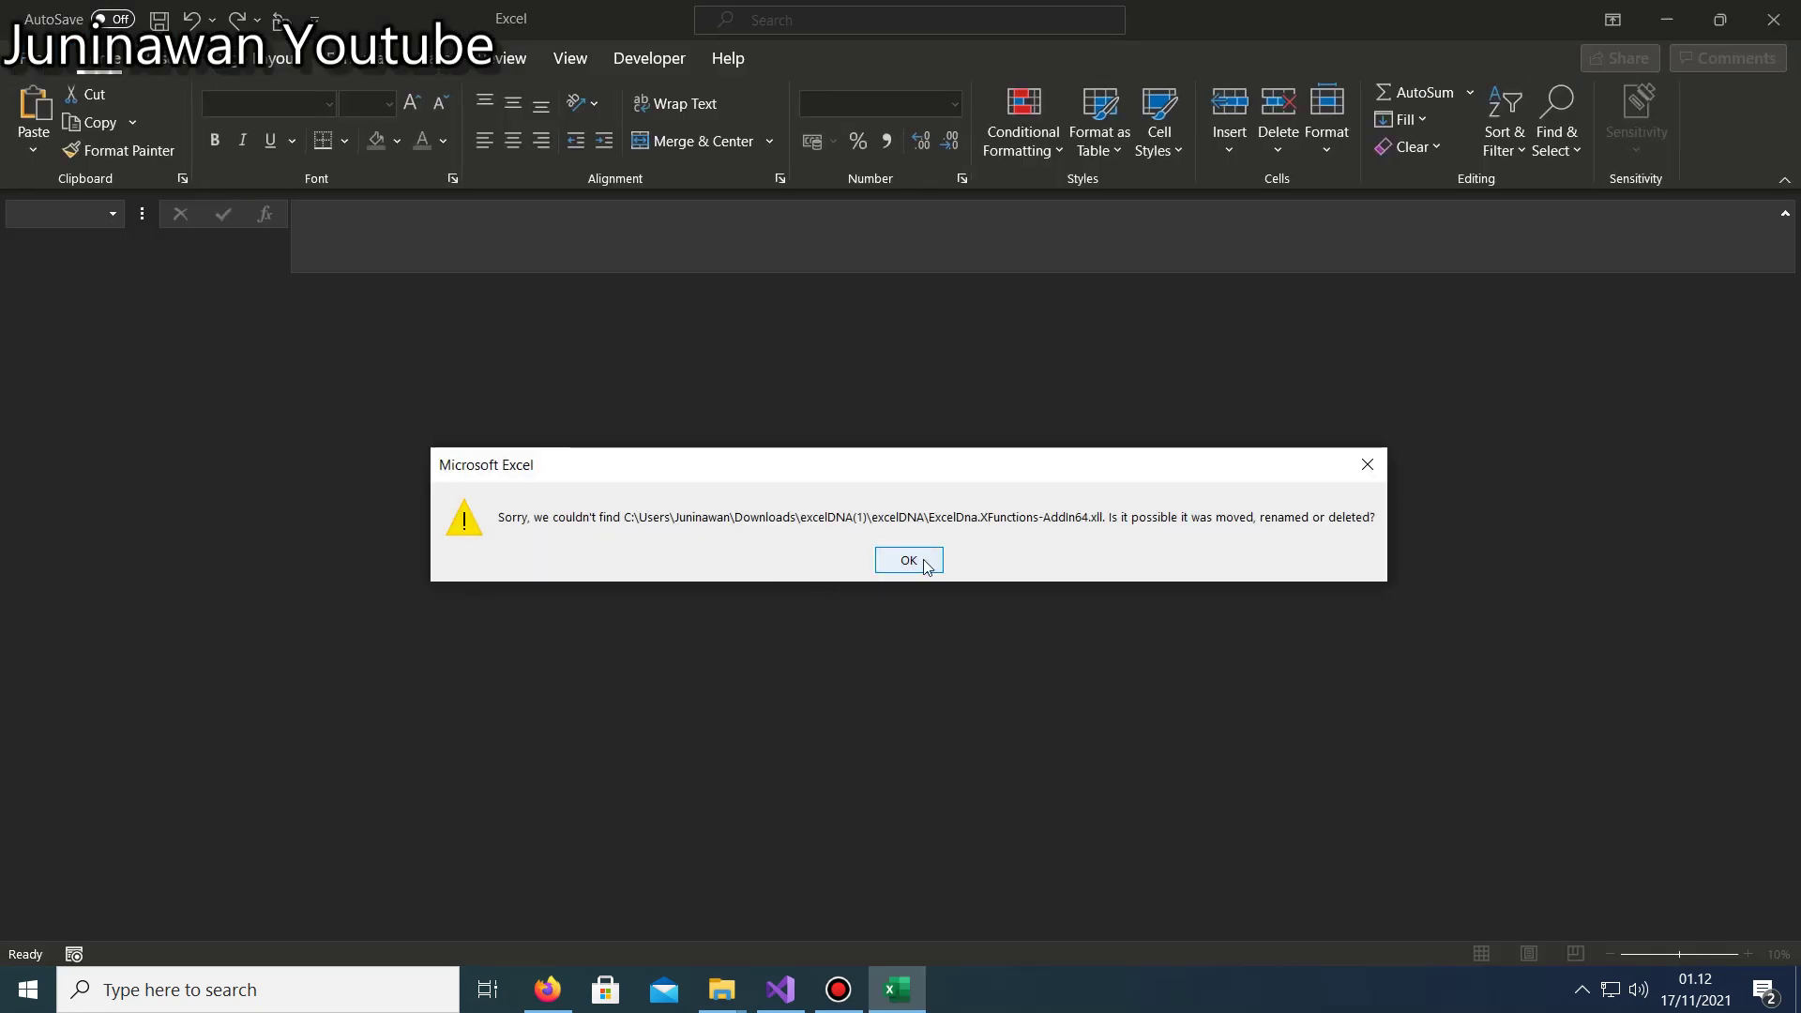
pyautogui.click(914, 561)
pyautogui.click(357, 272)
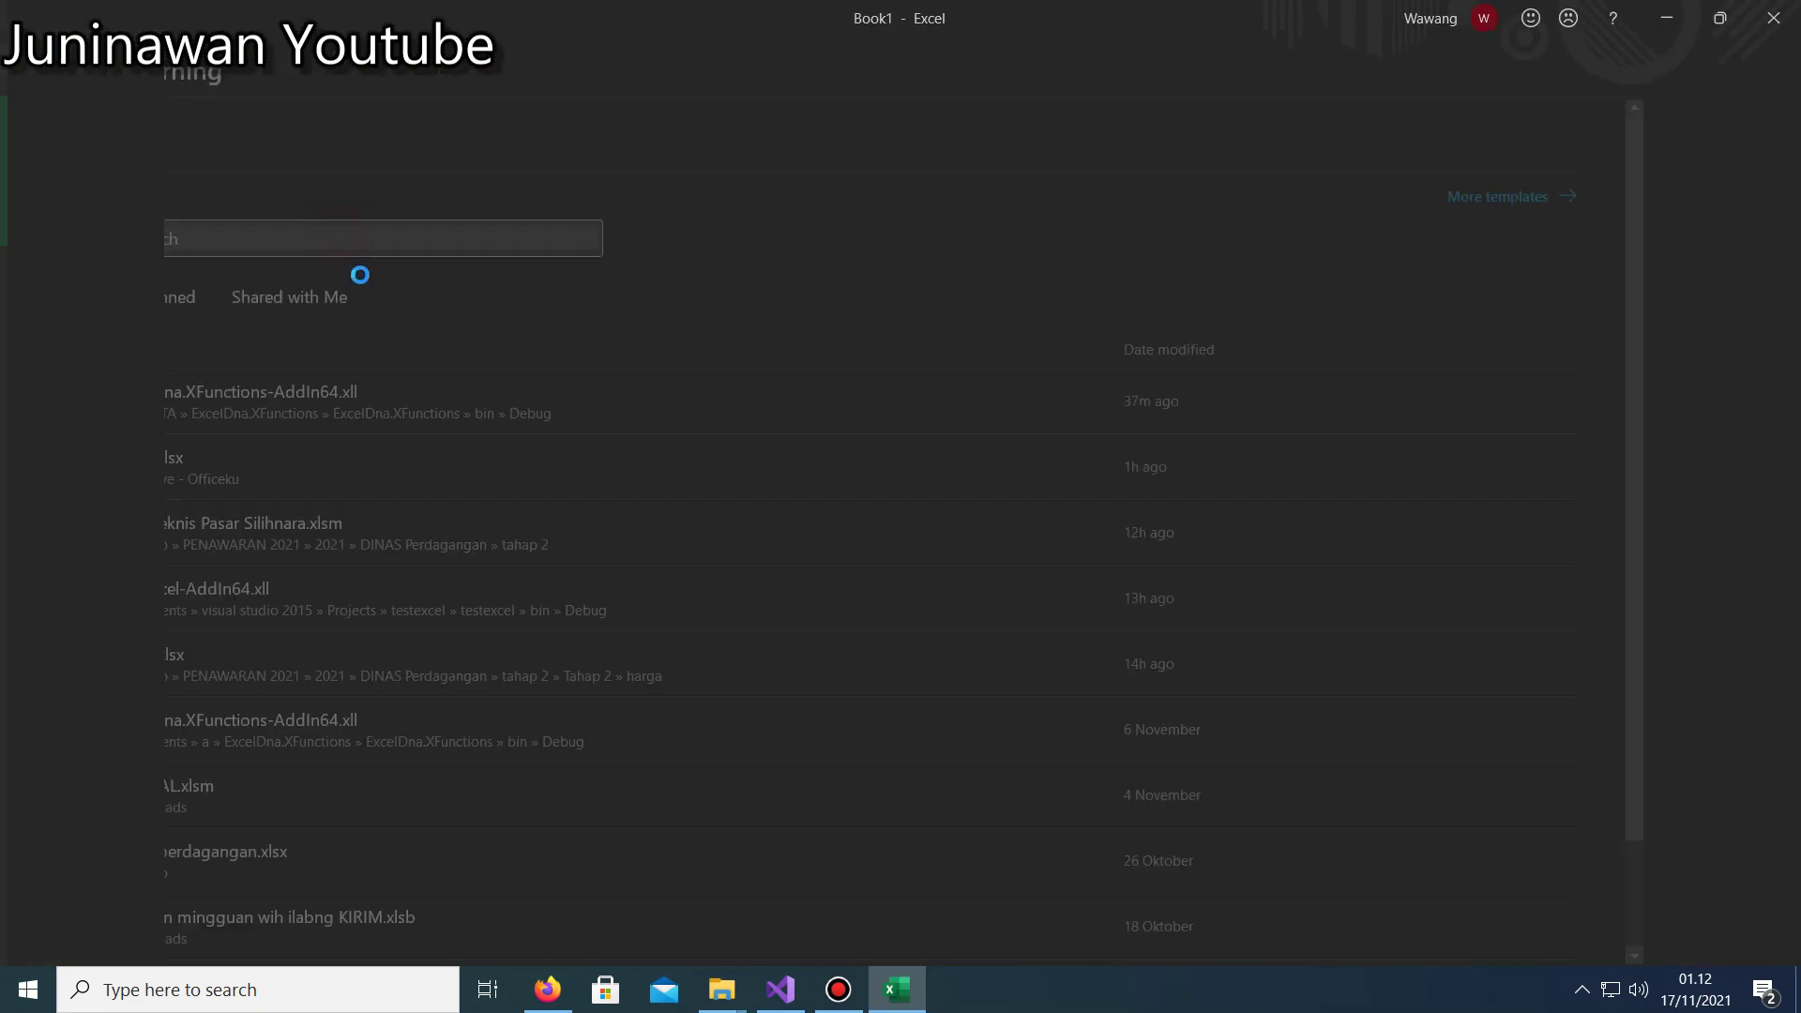
# Untick and remove the missing Exceldna.Xfunctions-Addin64 entry under Developer > Excel Add-ins.
pyautogui.click(651, 62)
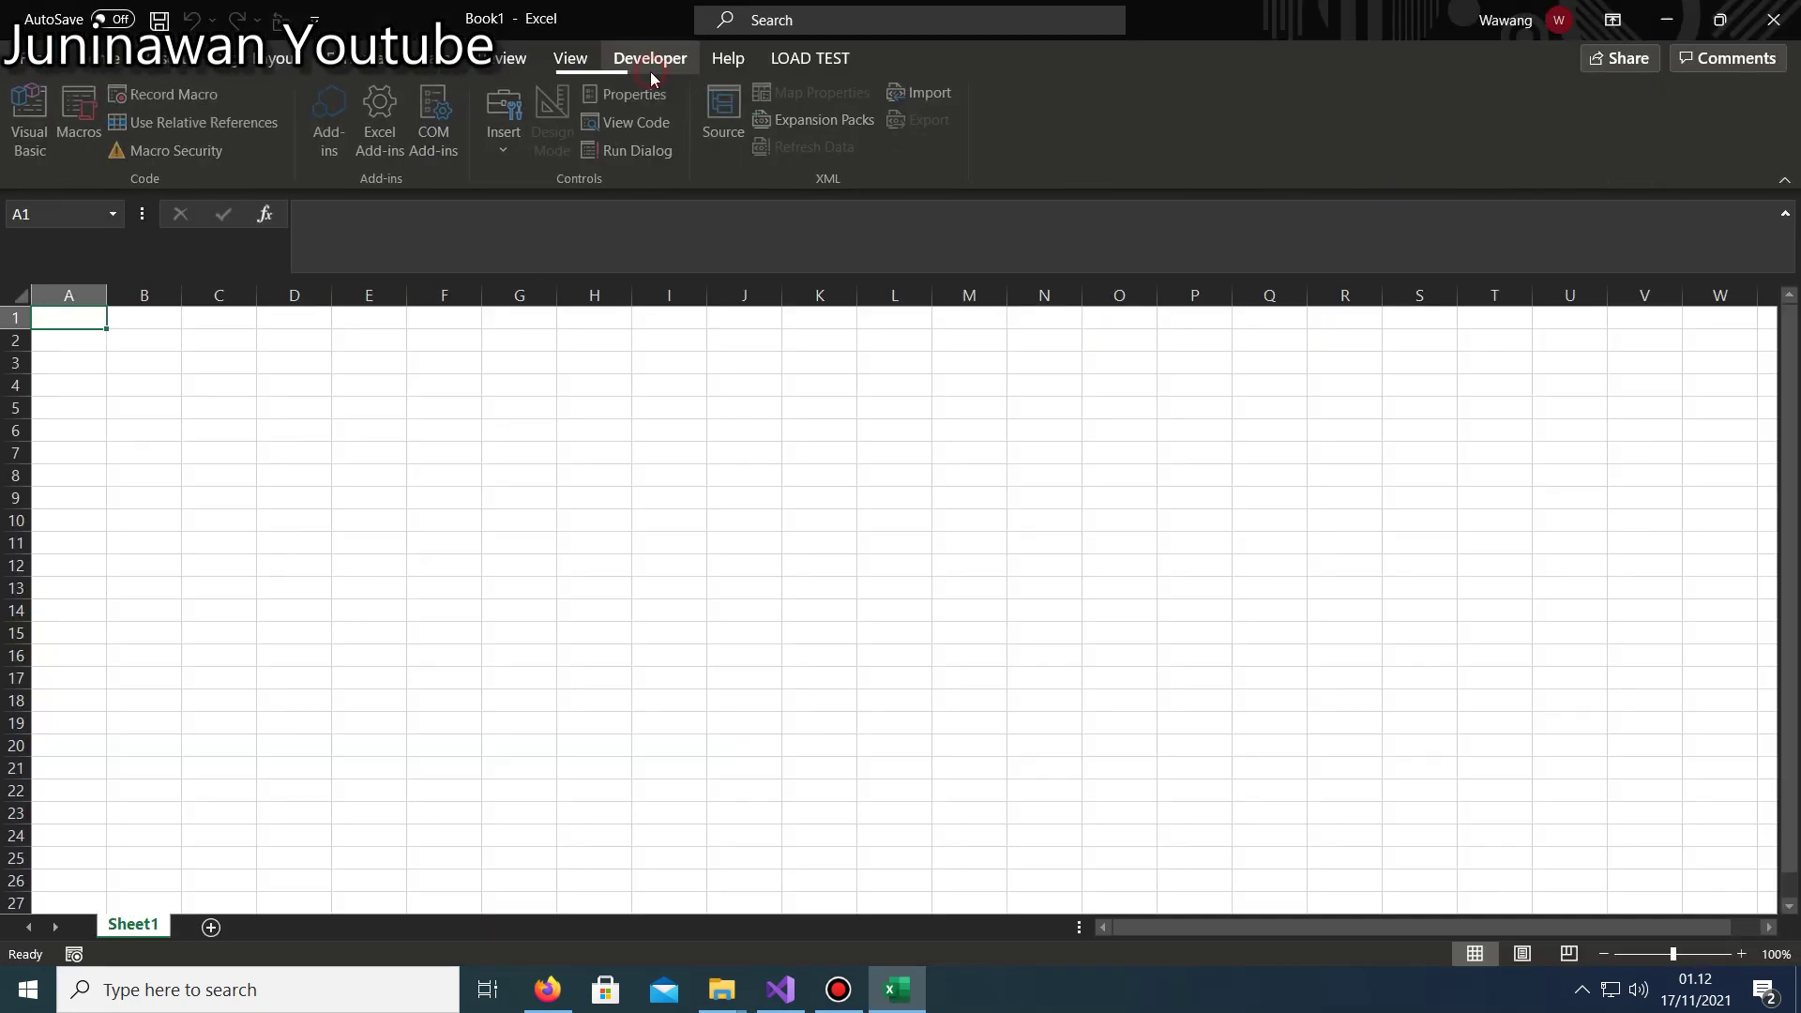
pyautogui.click(383, 131)
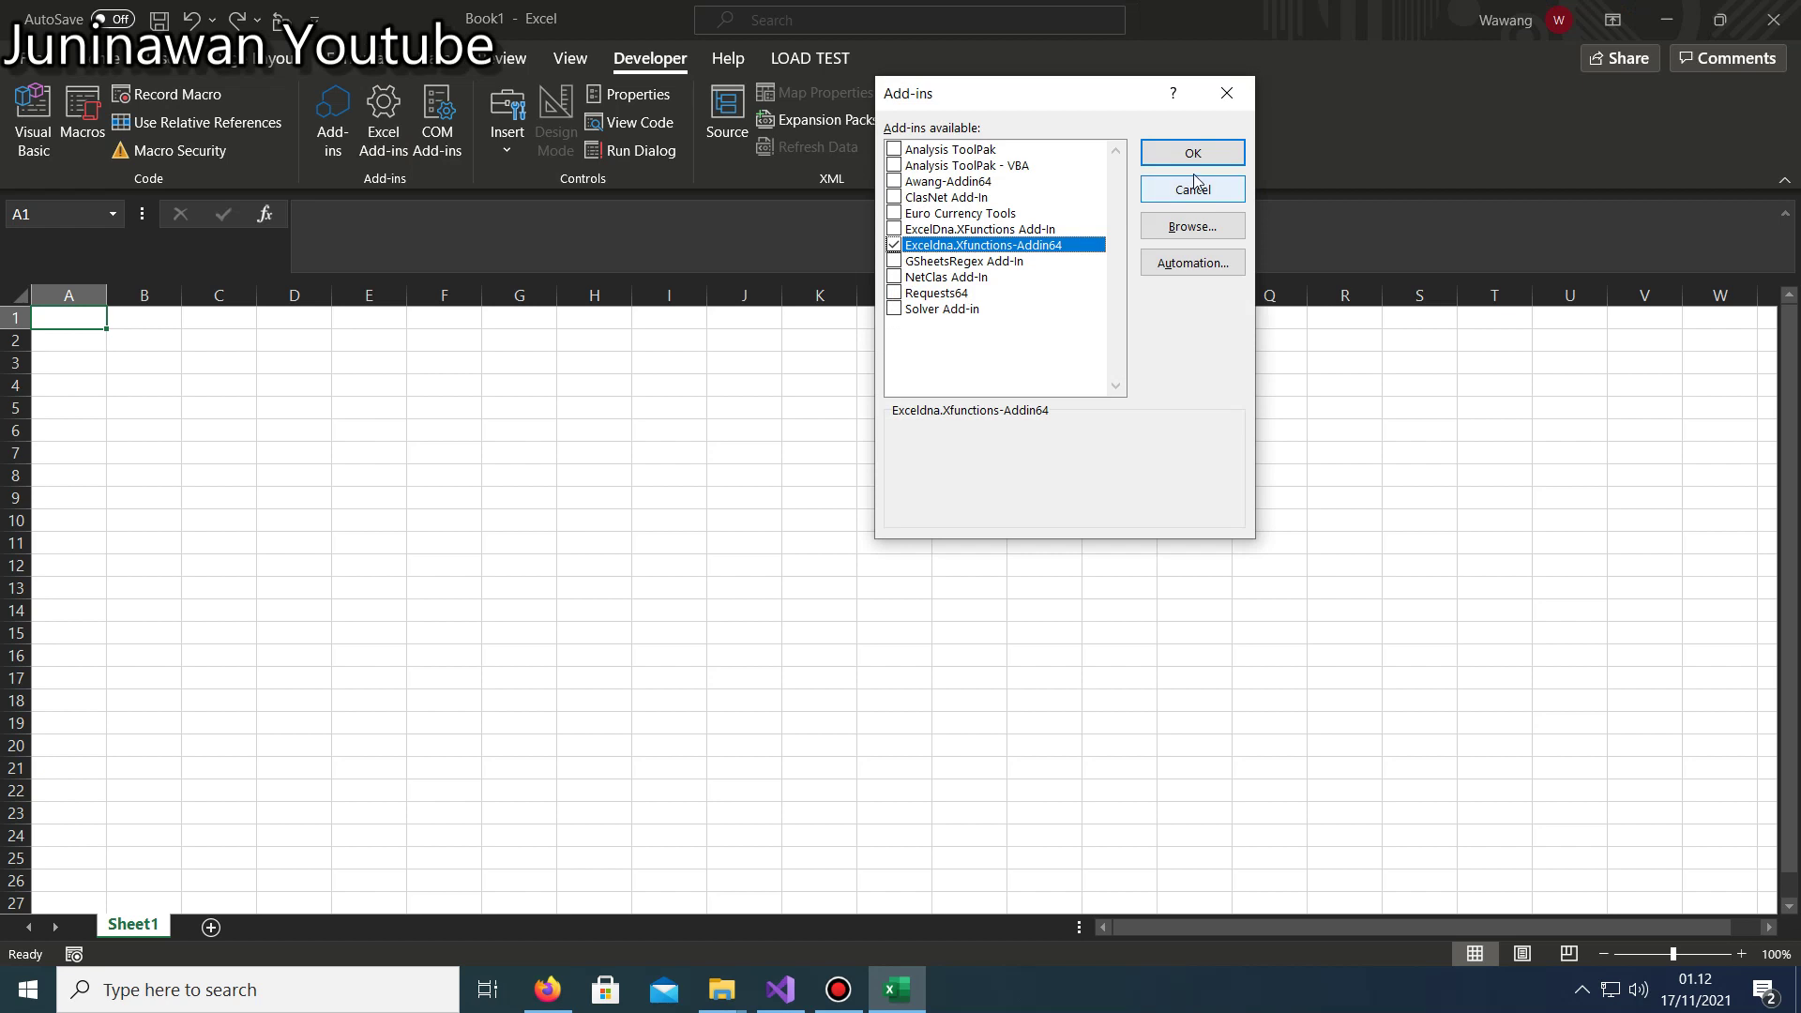
pyautogui.click(894, 245)
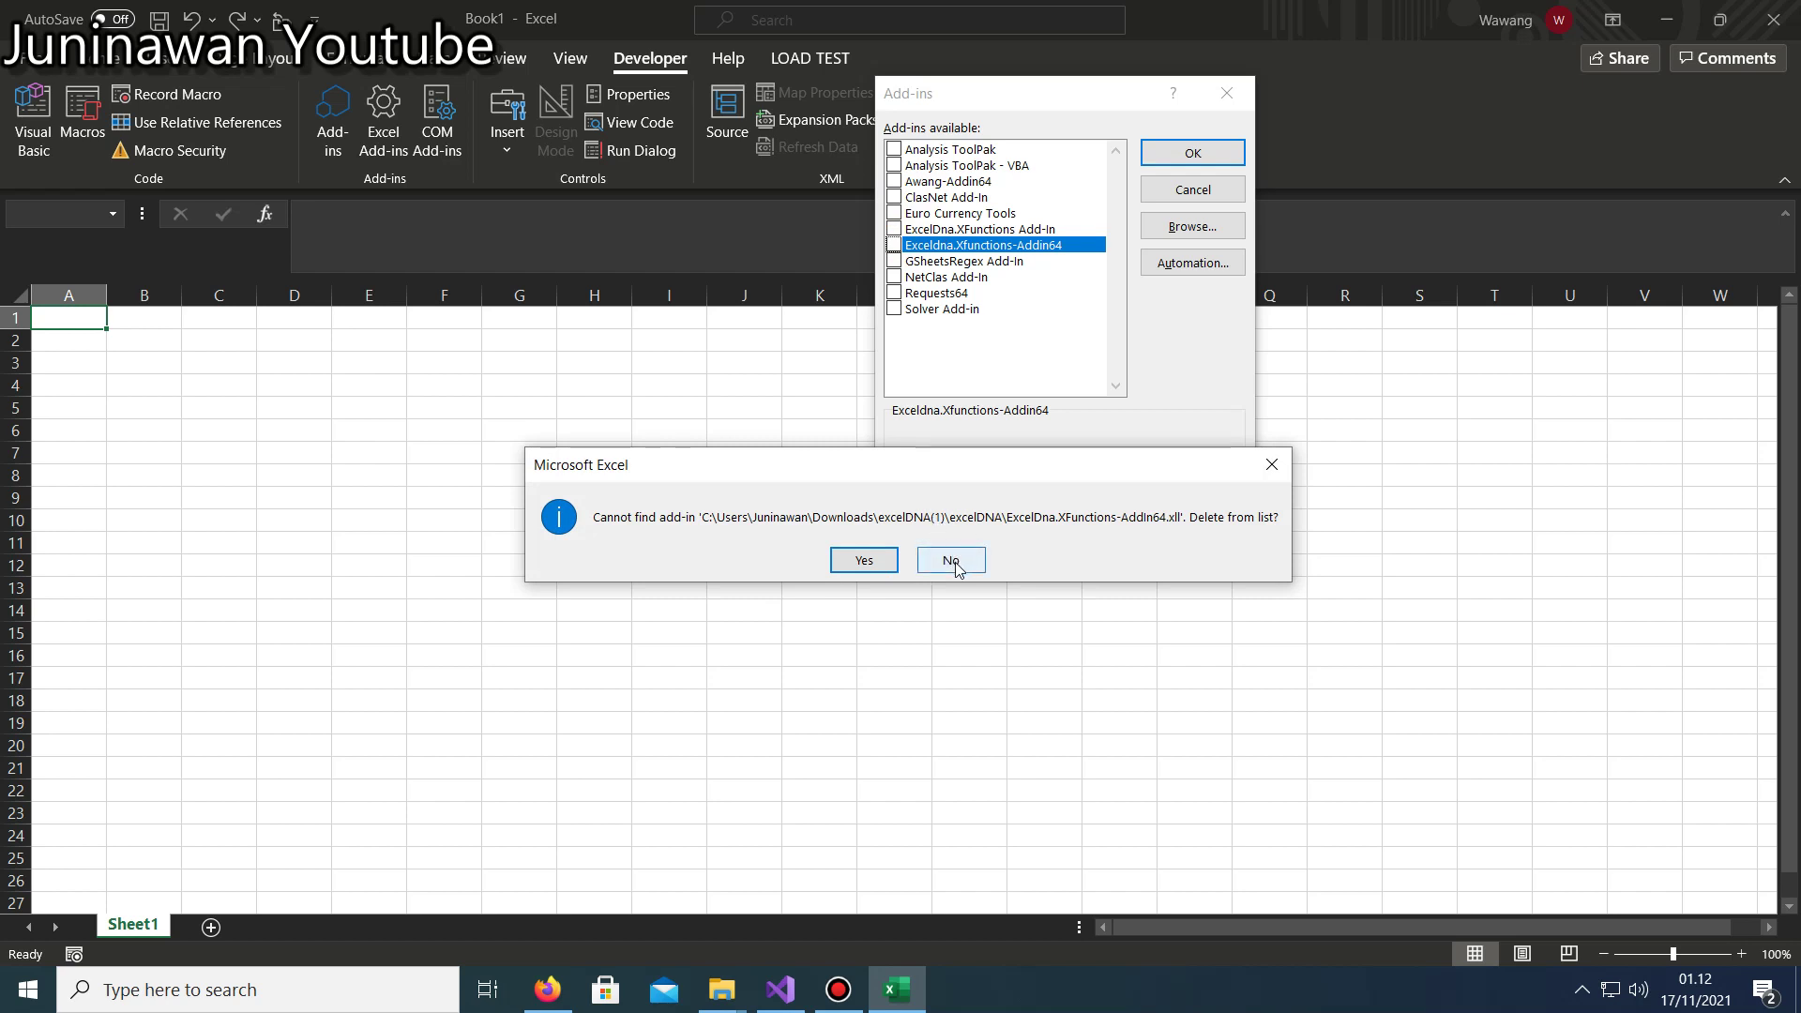
pyautogui.click(861, 560)
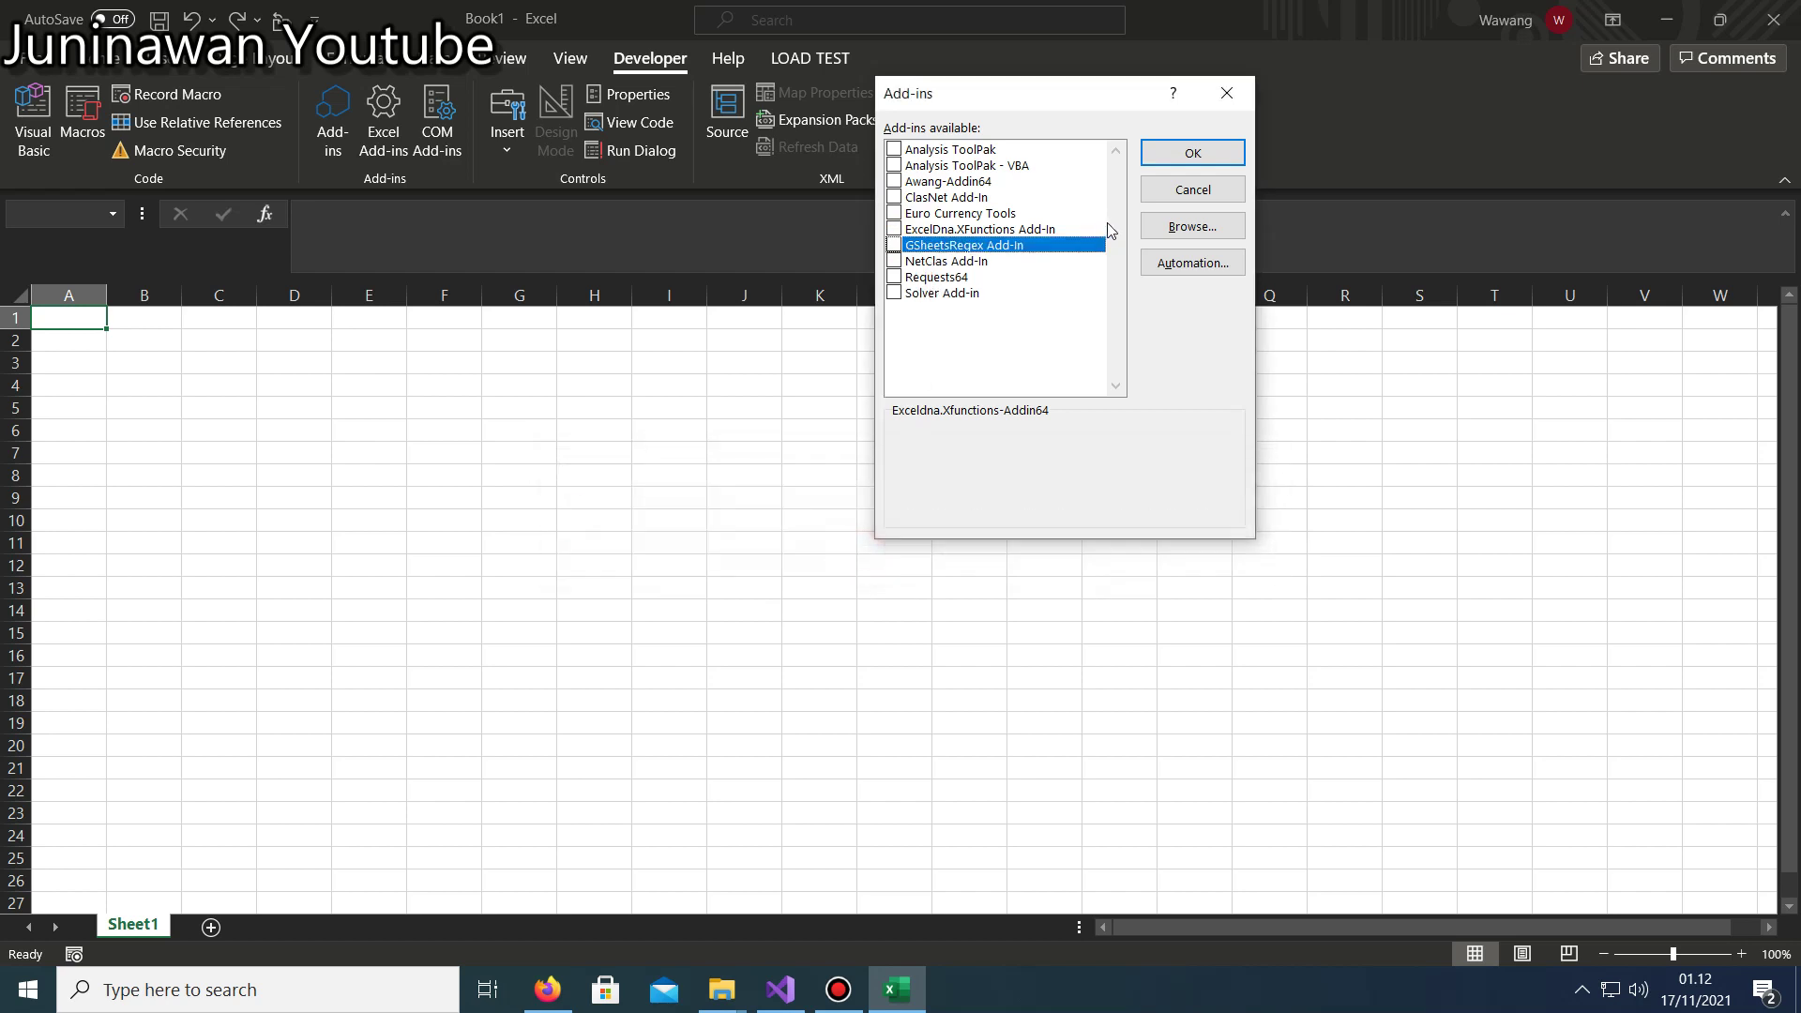
# Load ExcelDna.XFunctions-AddIn64.xll from Downloads\excelDNA(2)\excelDNA, confirm replacement and apply.
pyautogui.click(1207, 228)
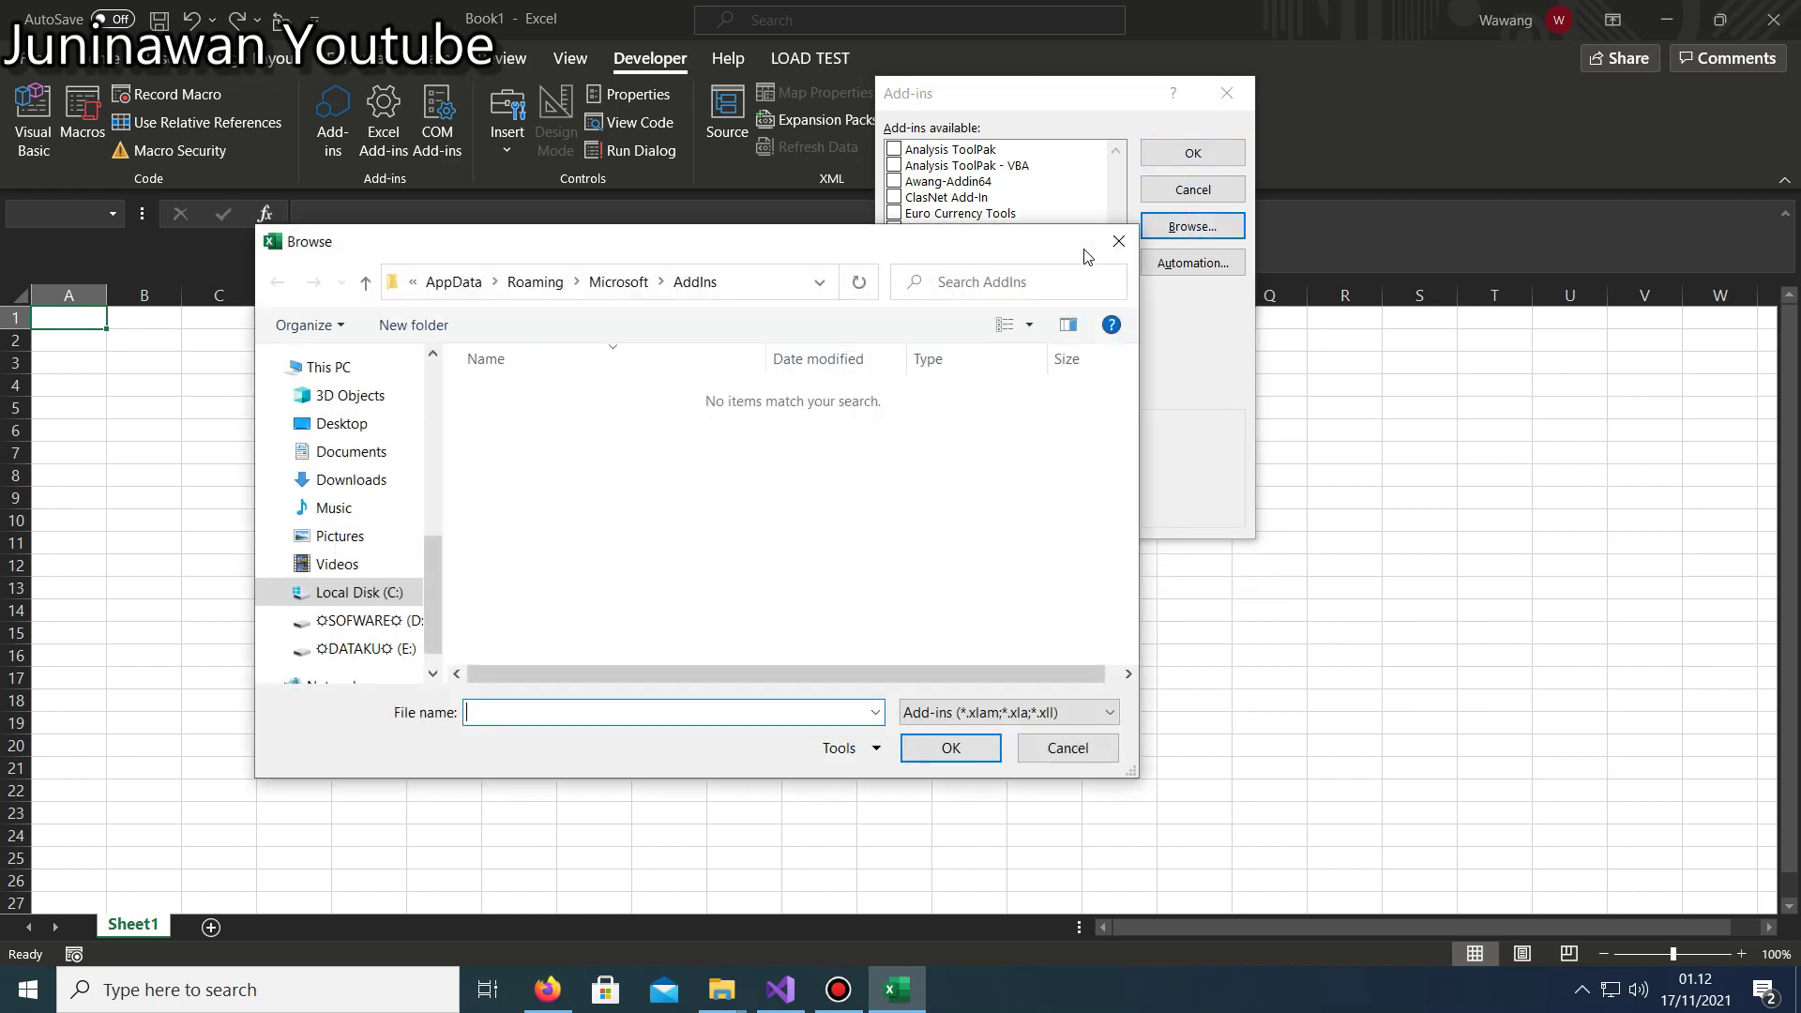
pyautogui.moveTo(432, 557); pyautogui.dragTo(429, 361)
pyautogui.click(333, 404)
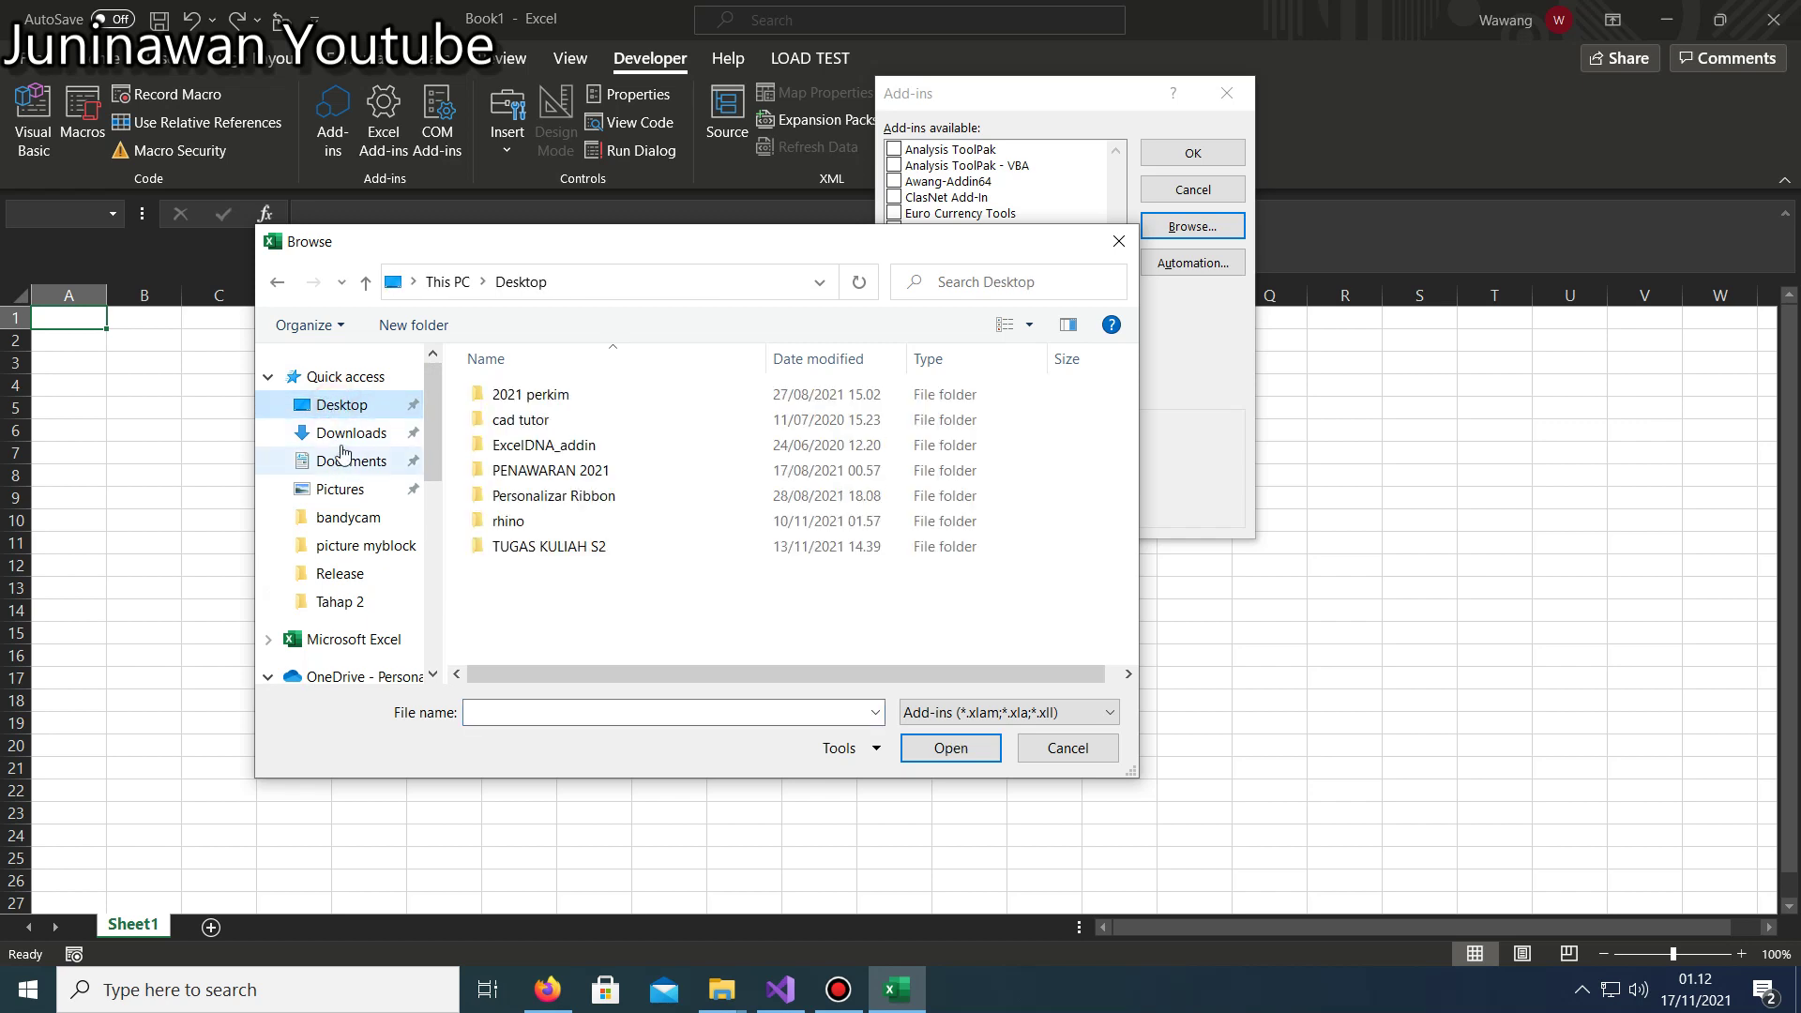
pyautogui.click(349, 432)
pyautogui.click(553, 428)
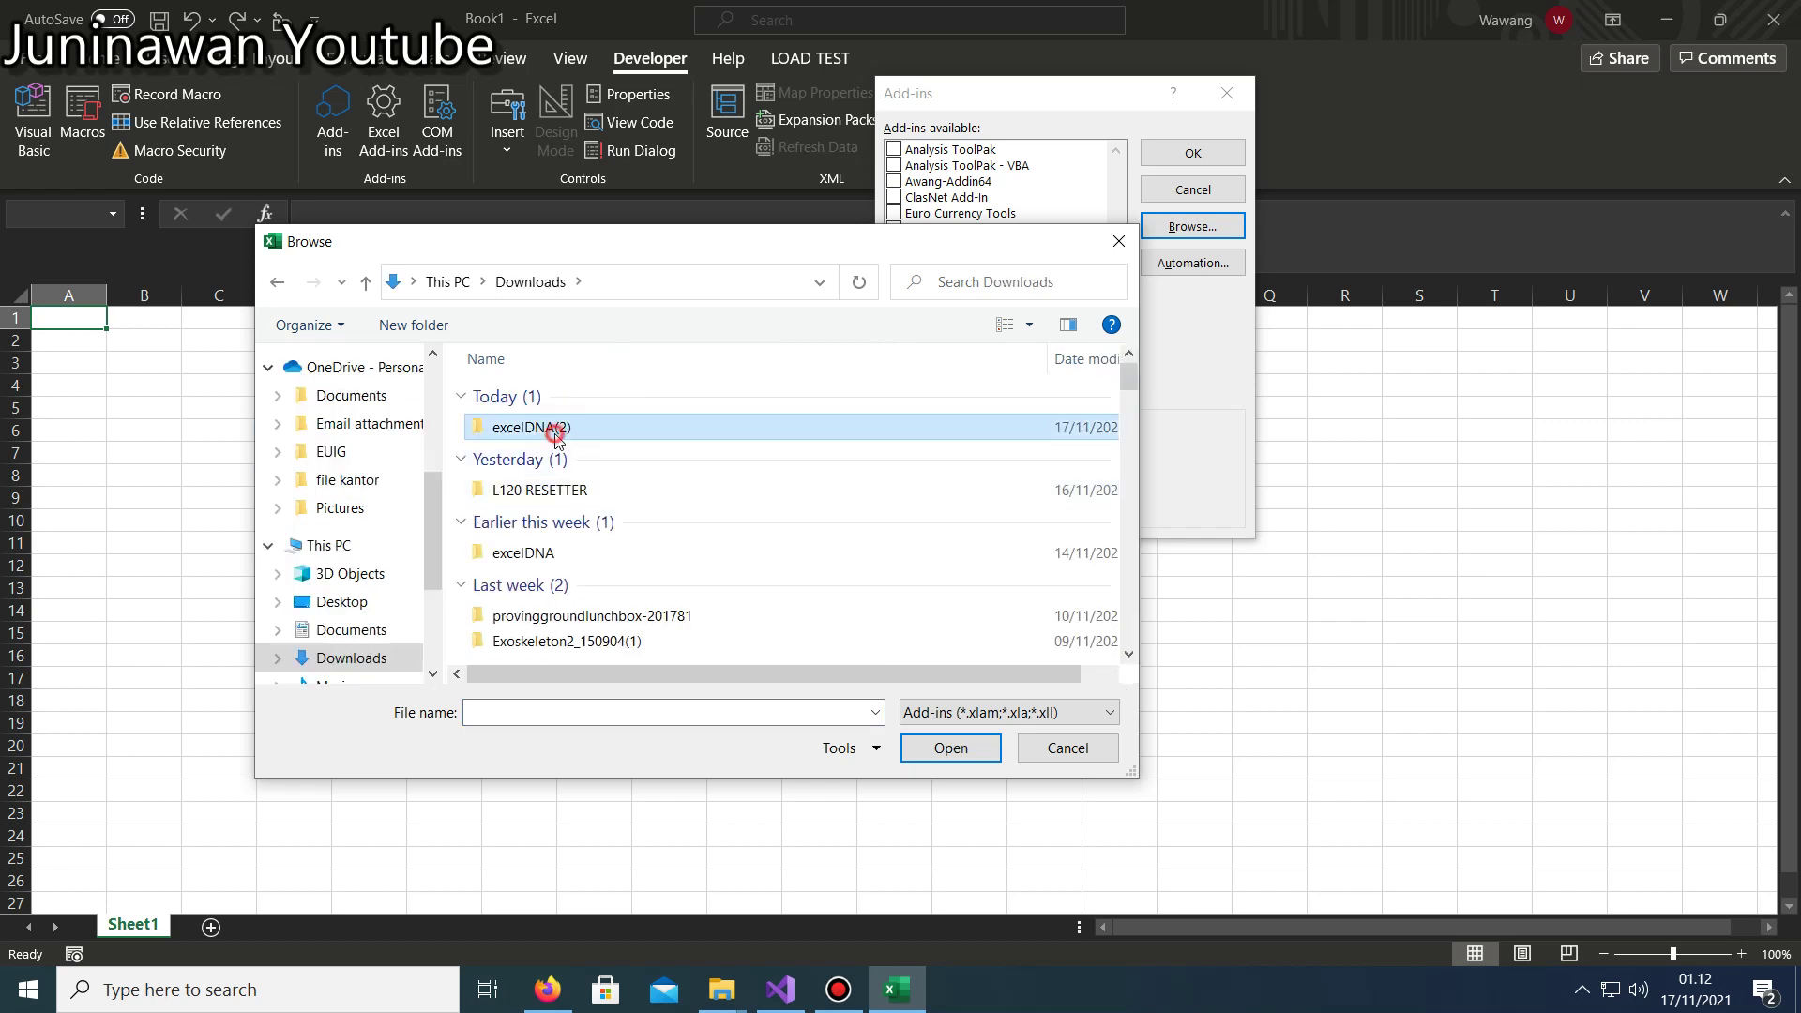
pyautogui.doubleClick(556, 432)
pyautogui.doubleClick(526, 394)
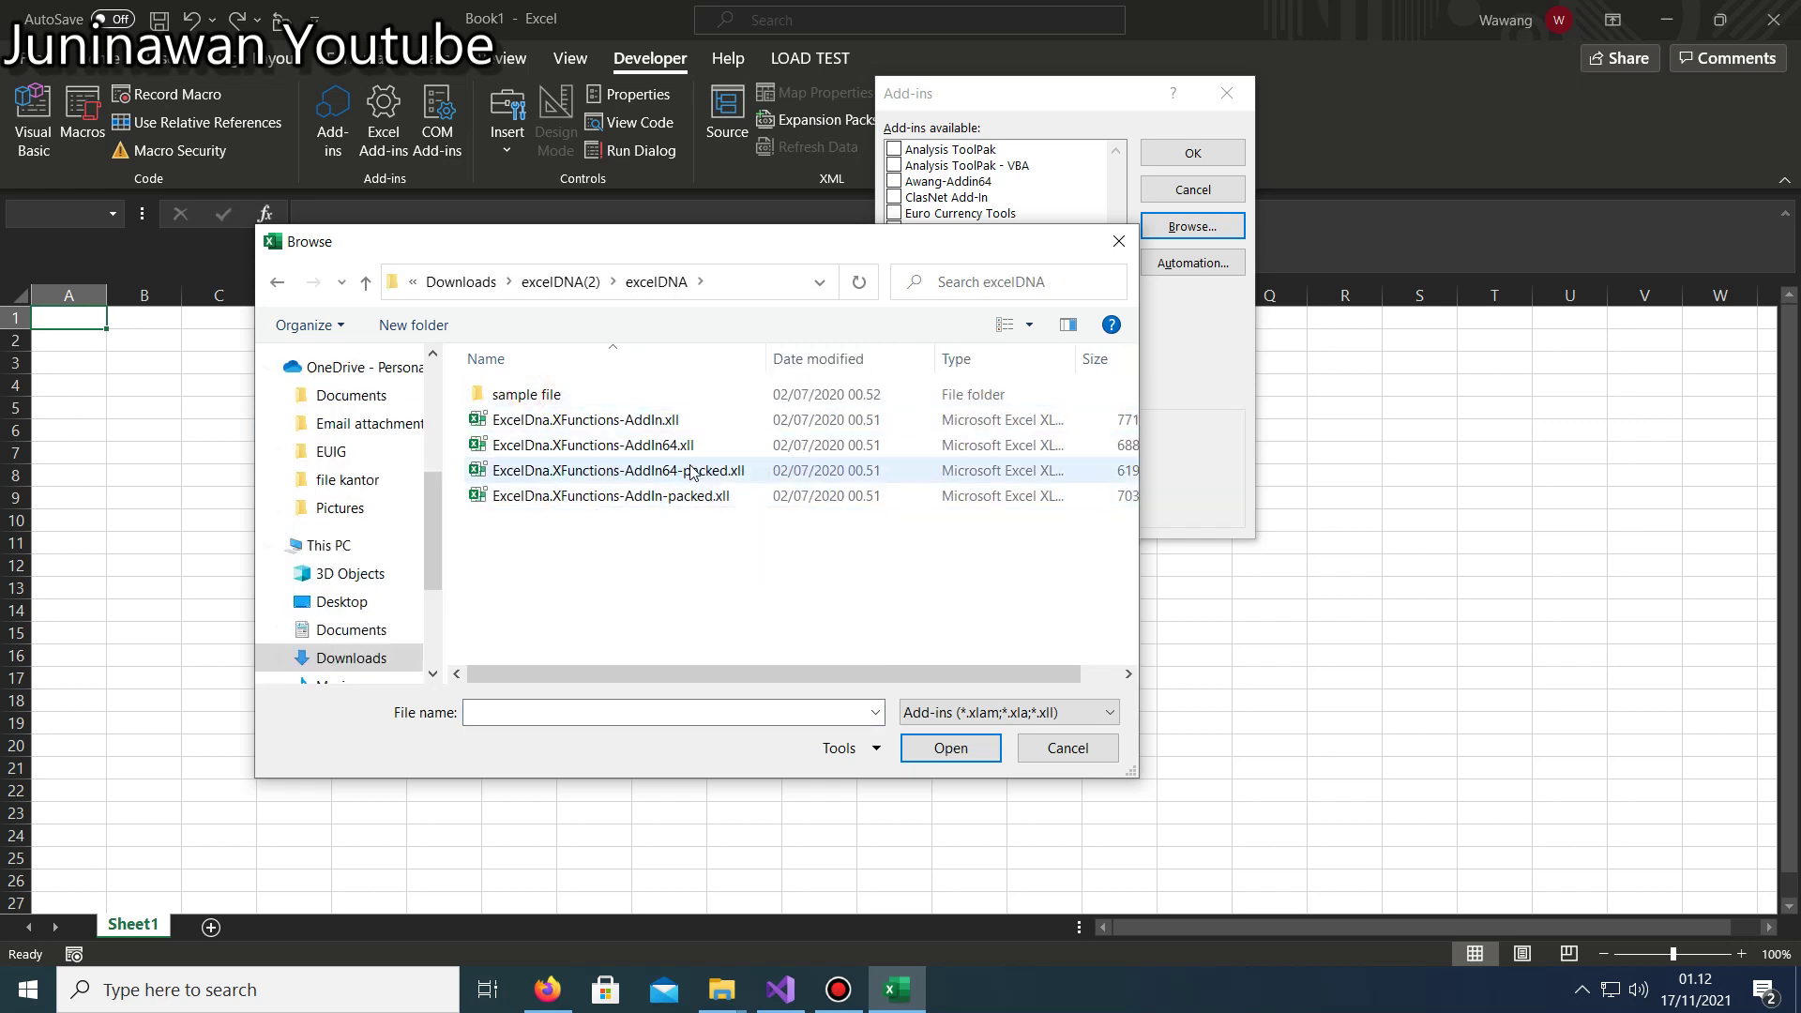
pyautogui.moveTo(617, 470)
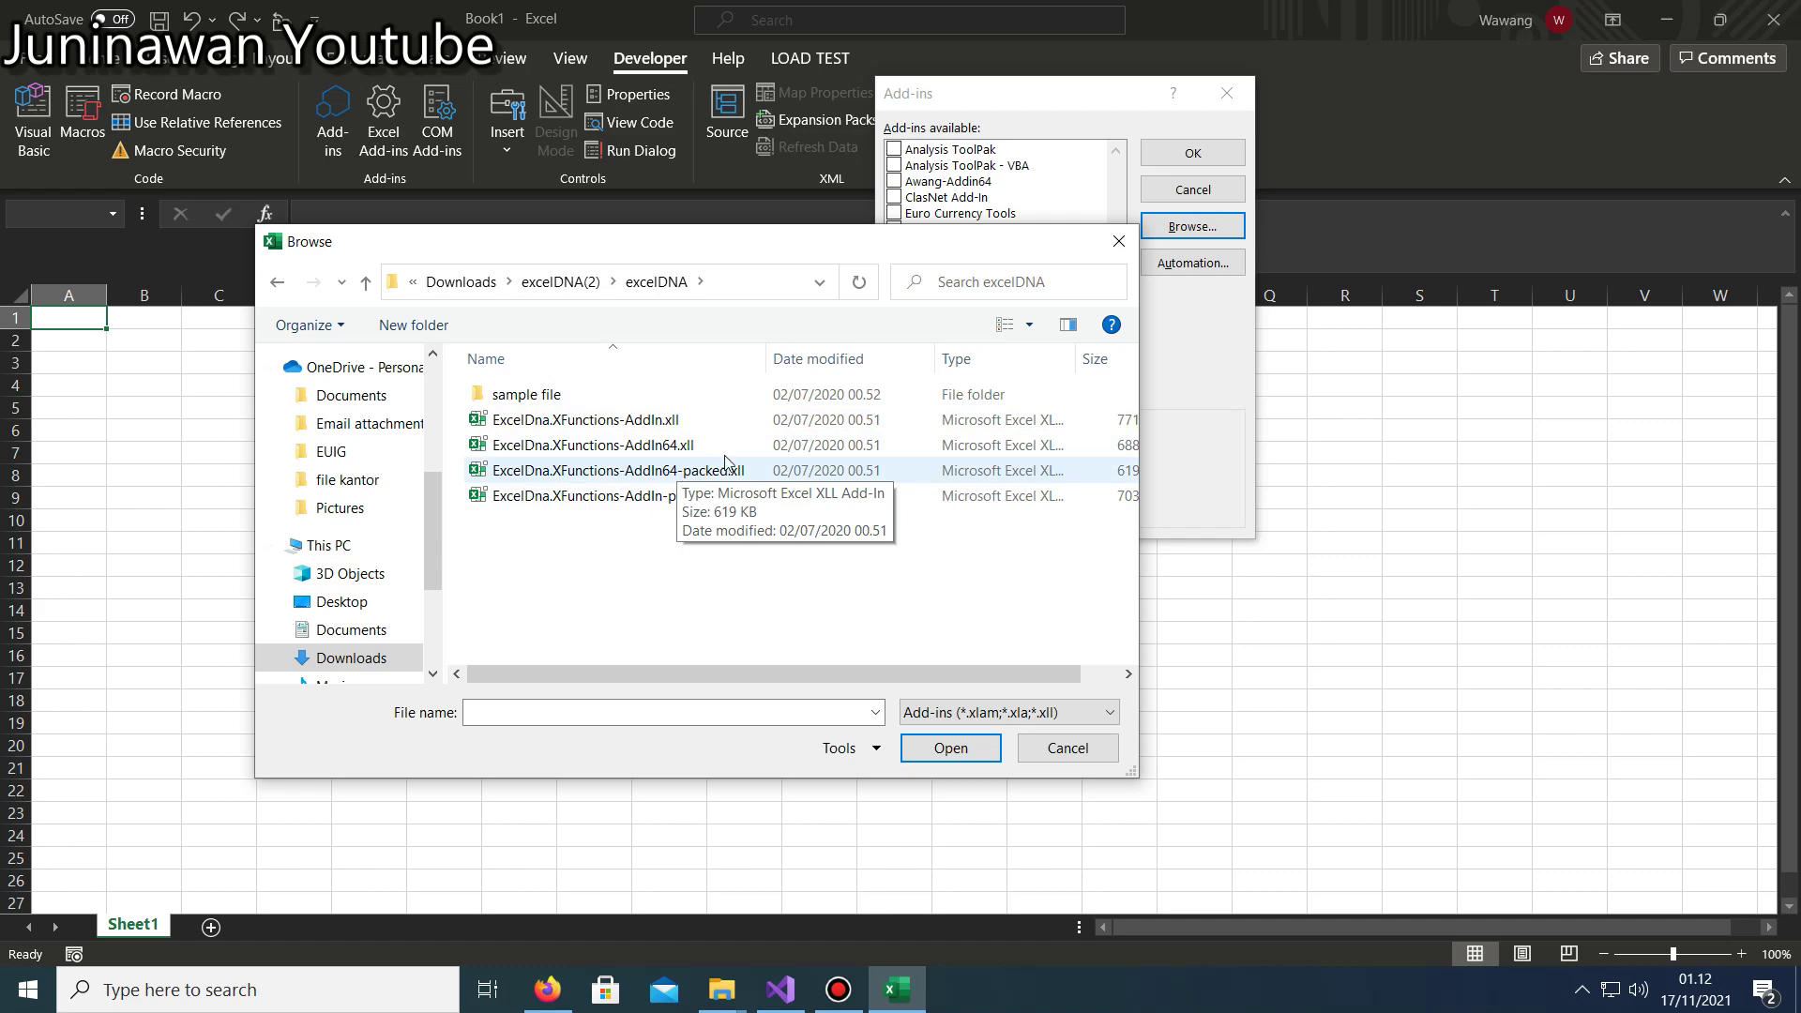
pyautogui.doubleClick(643, 446)
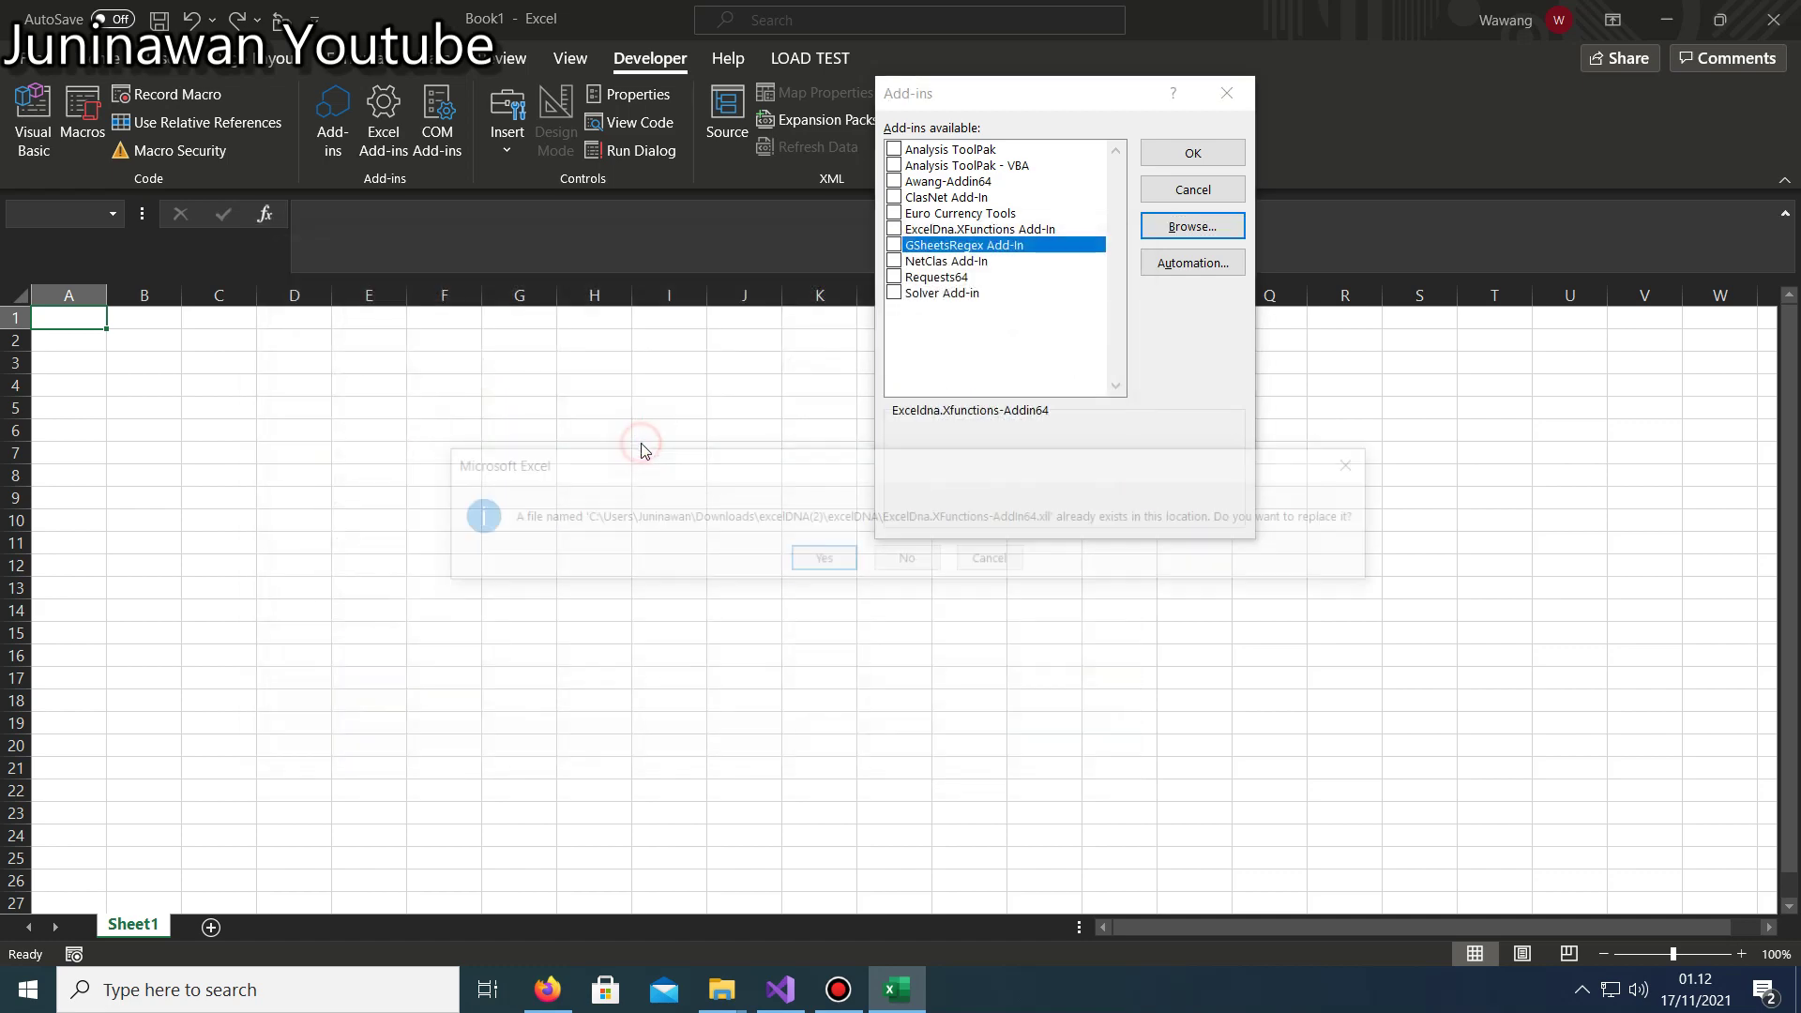
pyautogui.click(825, 558)
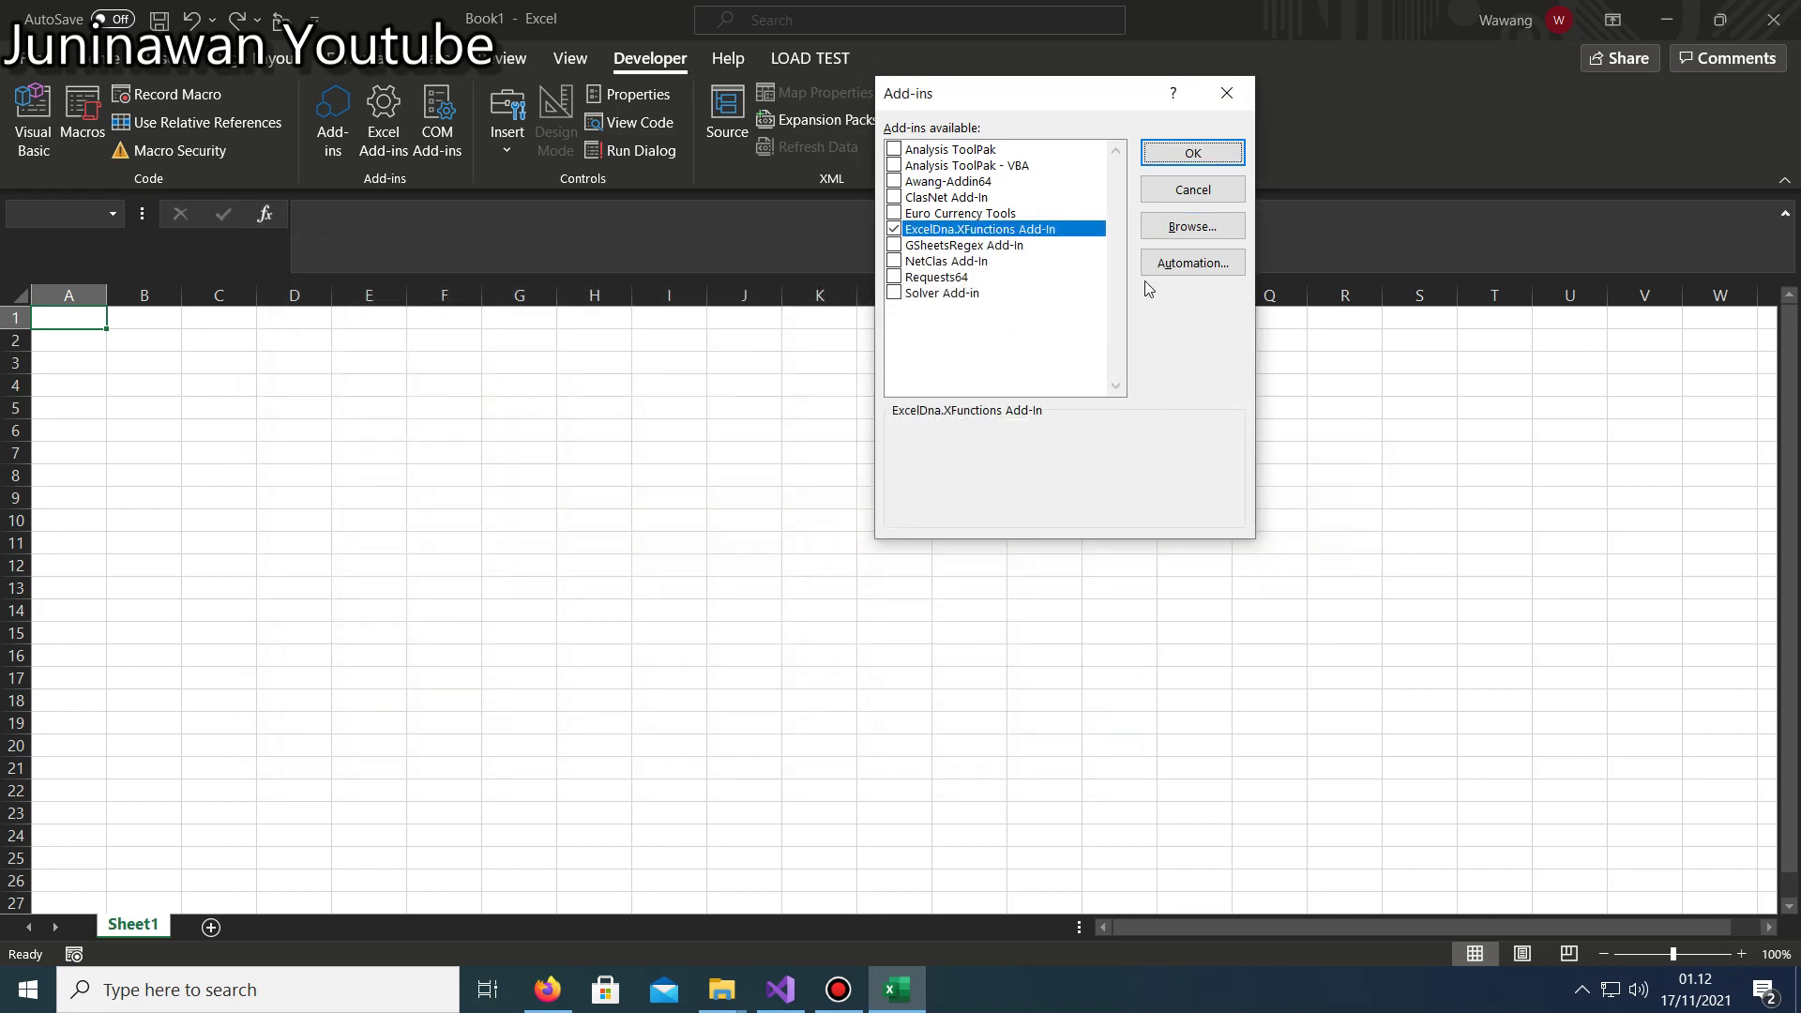
pyautogui.click(1192, 153)
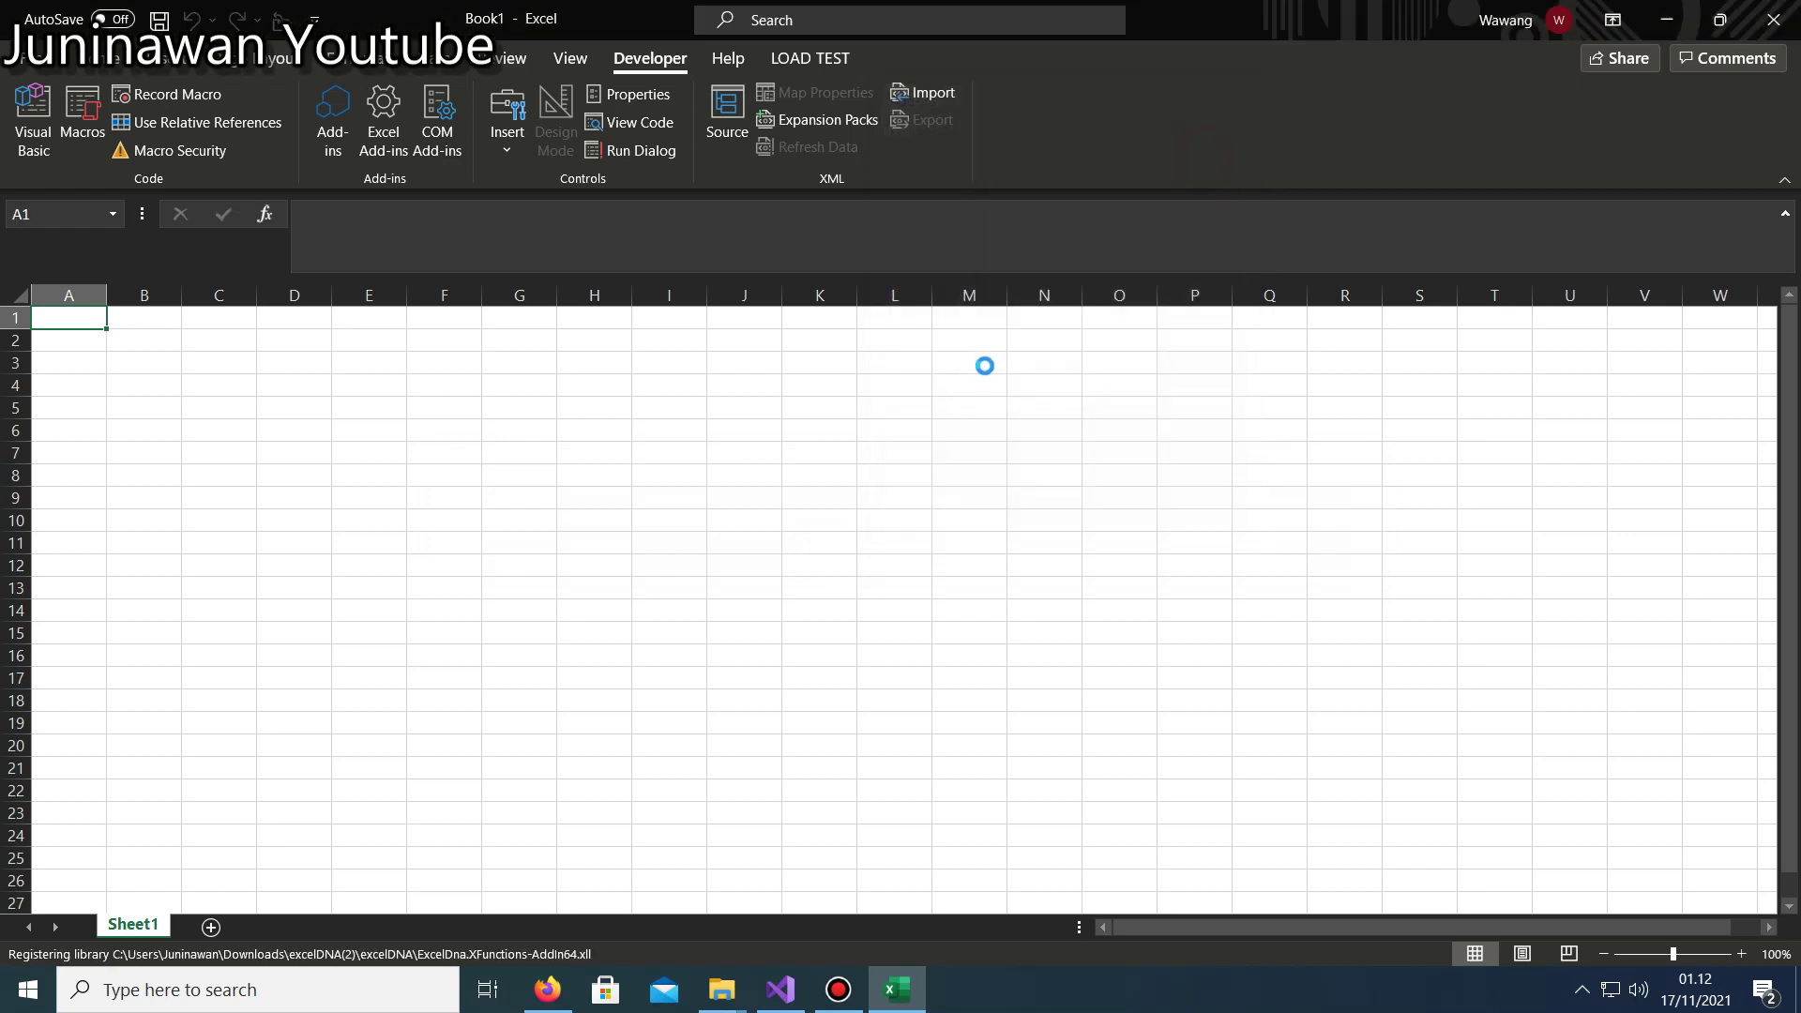
pyautogui.click(534, 425)
pyautogui.write('=reg')
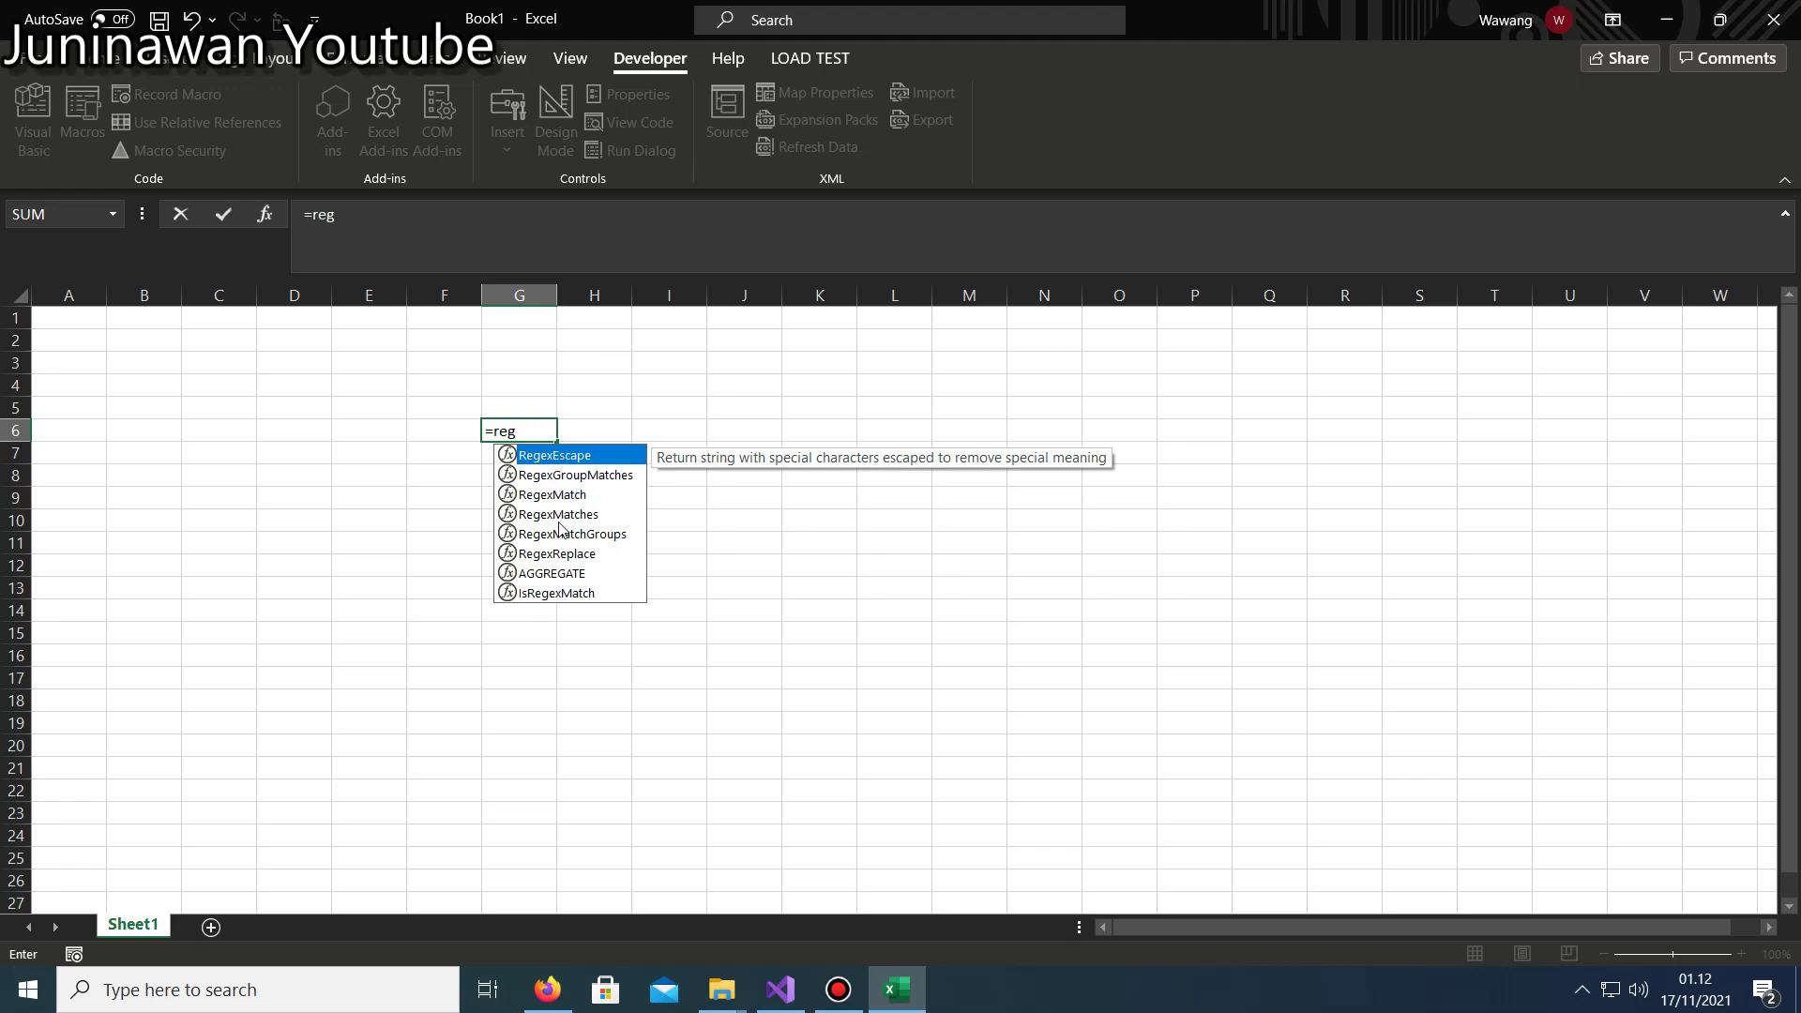
pyautogui.press('Escape')
pyautogui.press('Escape')
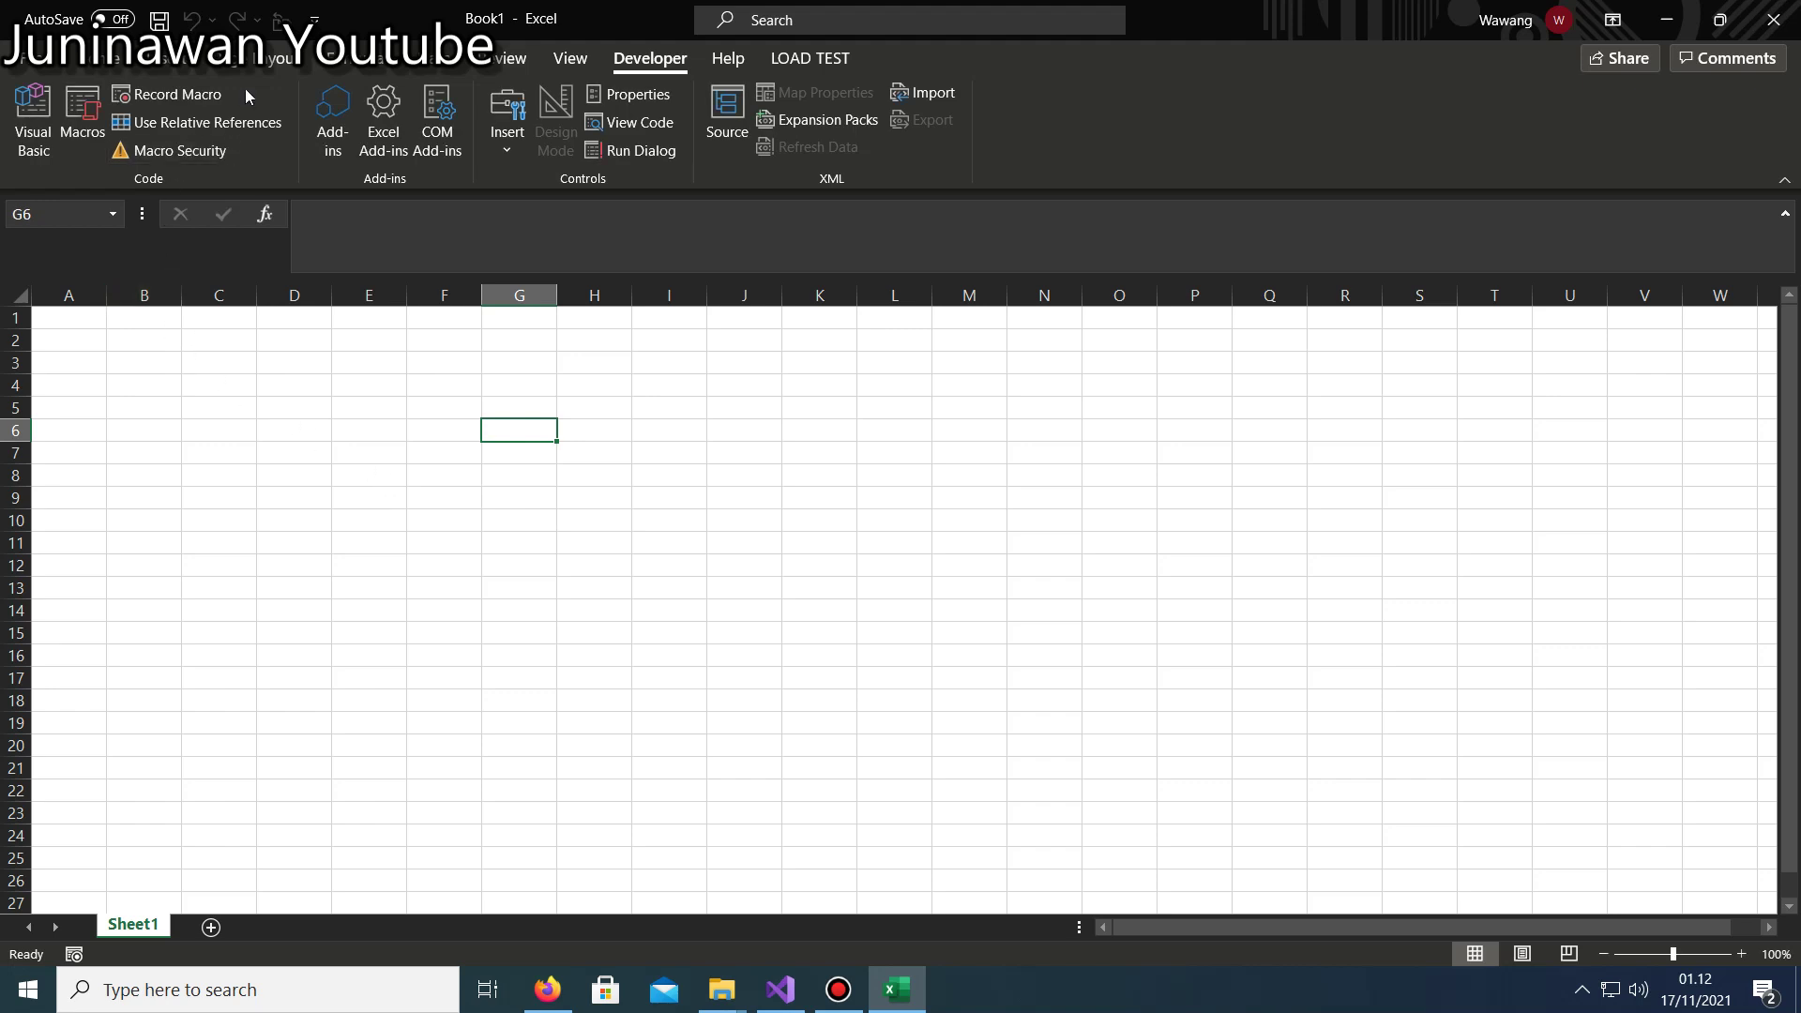
# Open Insert Function for G6 filtered to the ExcelDna.XFunctions Add-In category.
pyautogui.click(339, 63)
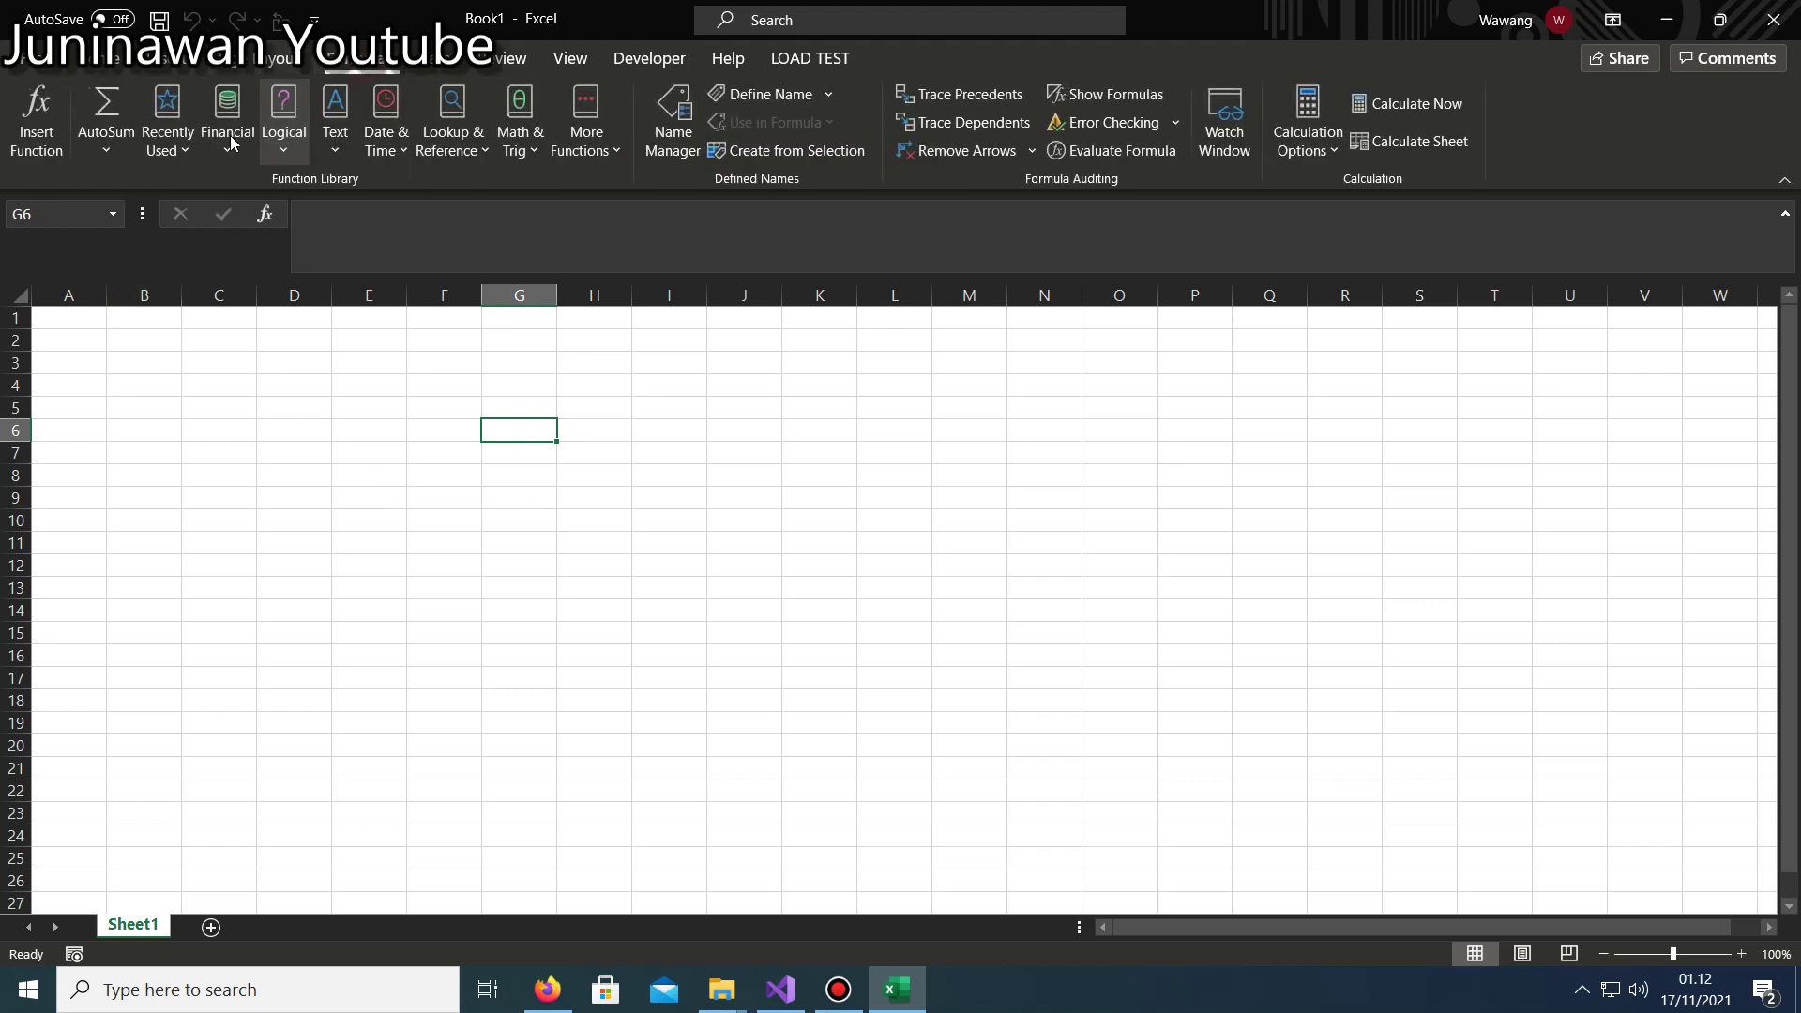
pyautogui.click(37, 117)
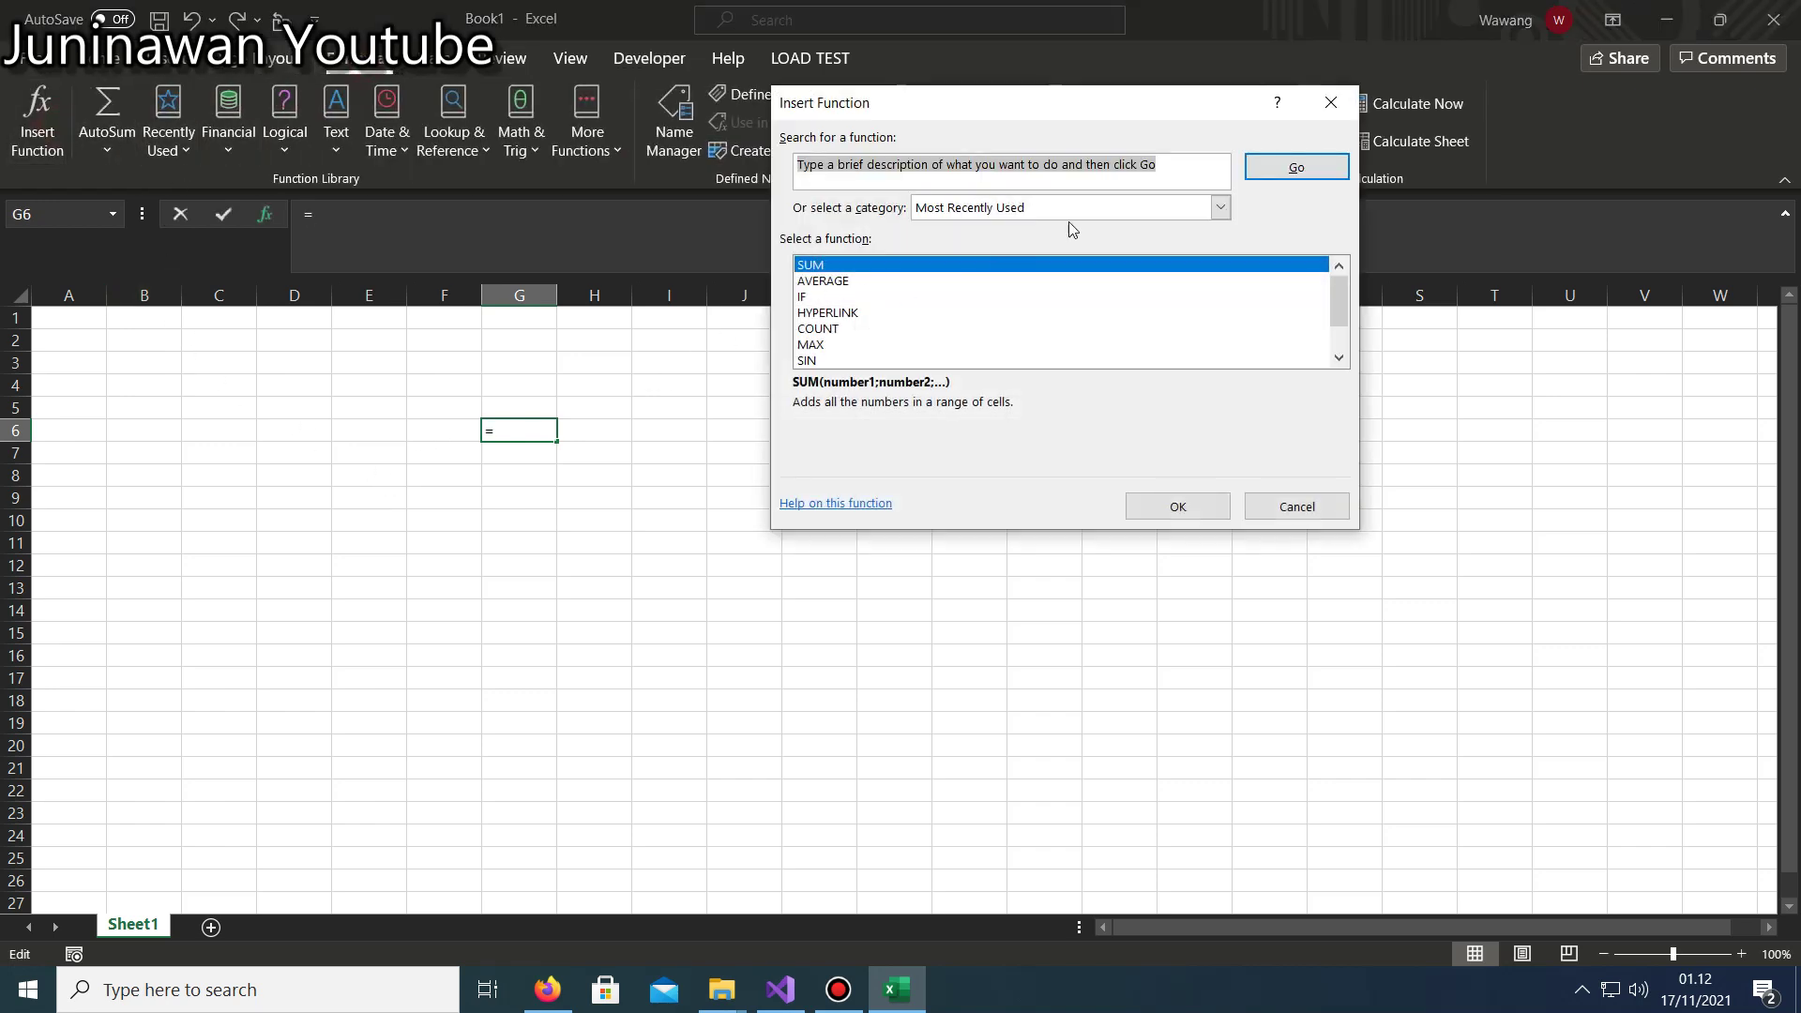
pyautogui.click(1087, 208)
pyautogui.scroll(-2, 977, 394)
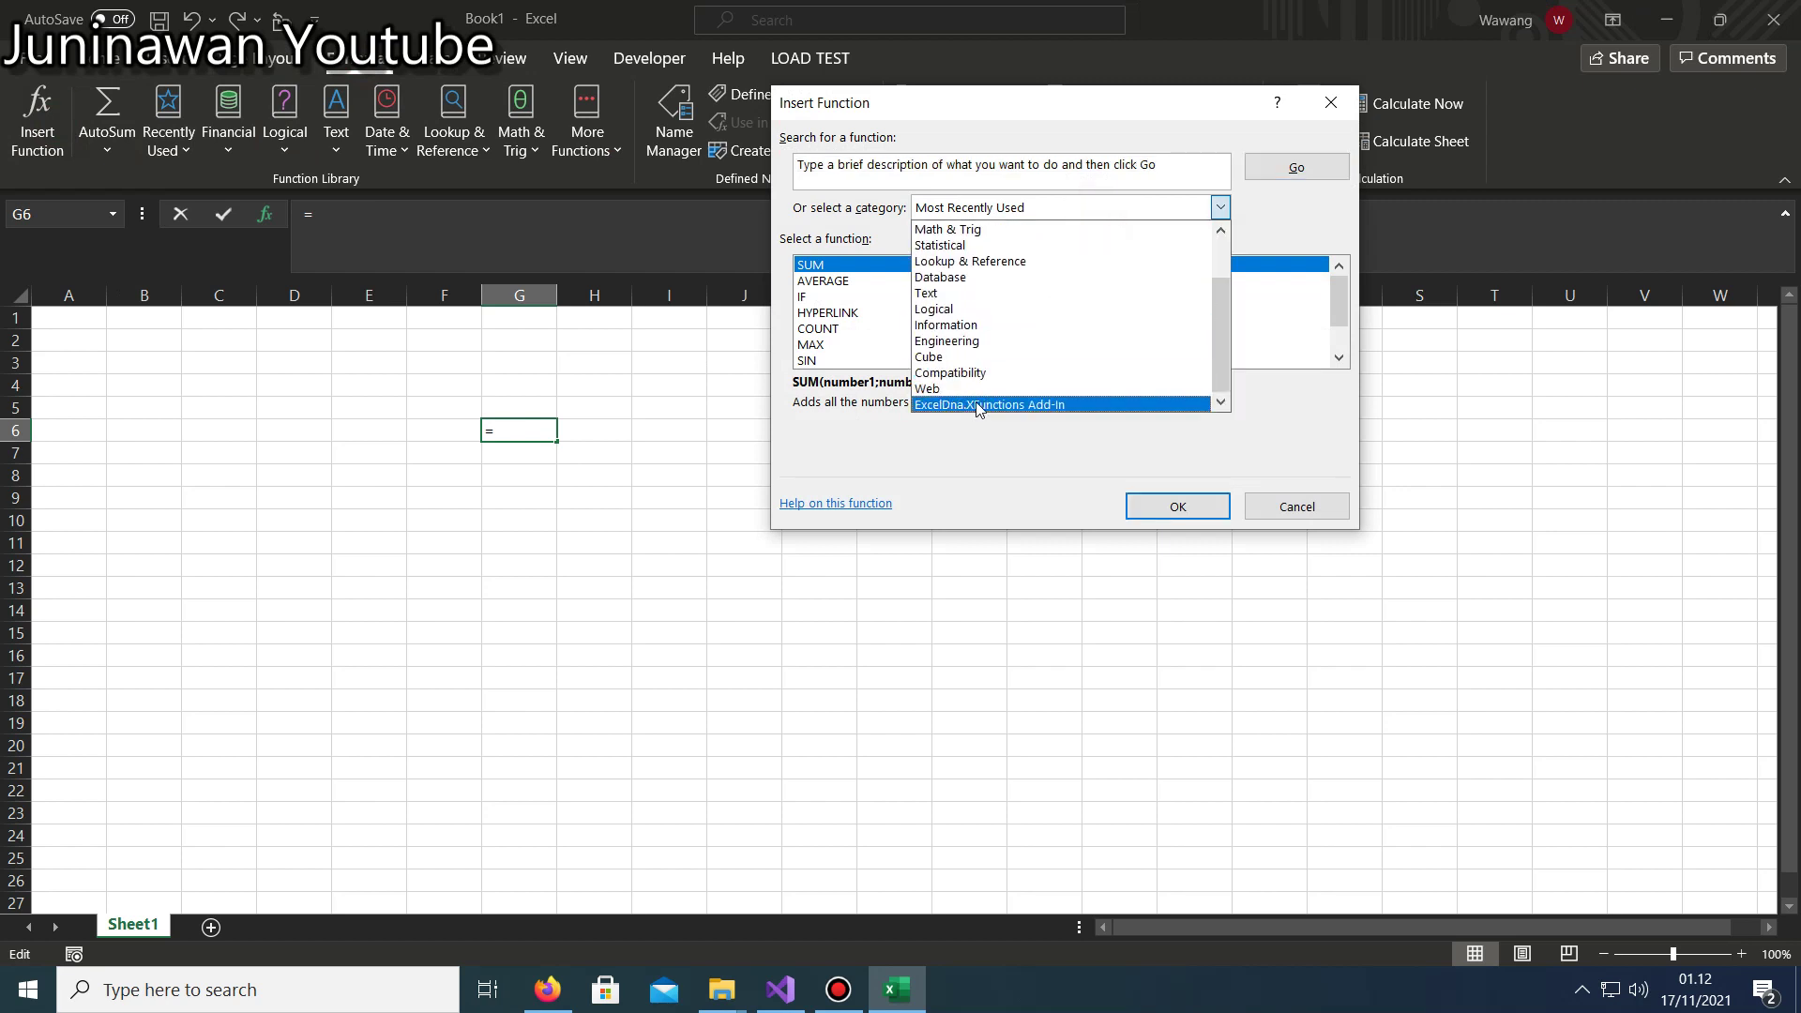
pyautogui.click(983, 406)
# Review the XTEXTJOIN, XMATCH, XLOOKUP and XTRANSPOSE function descriptions.
pyautogui.scroll(-5, 864, 298)
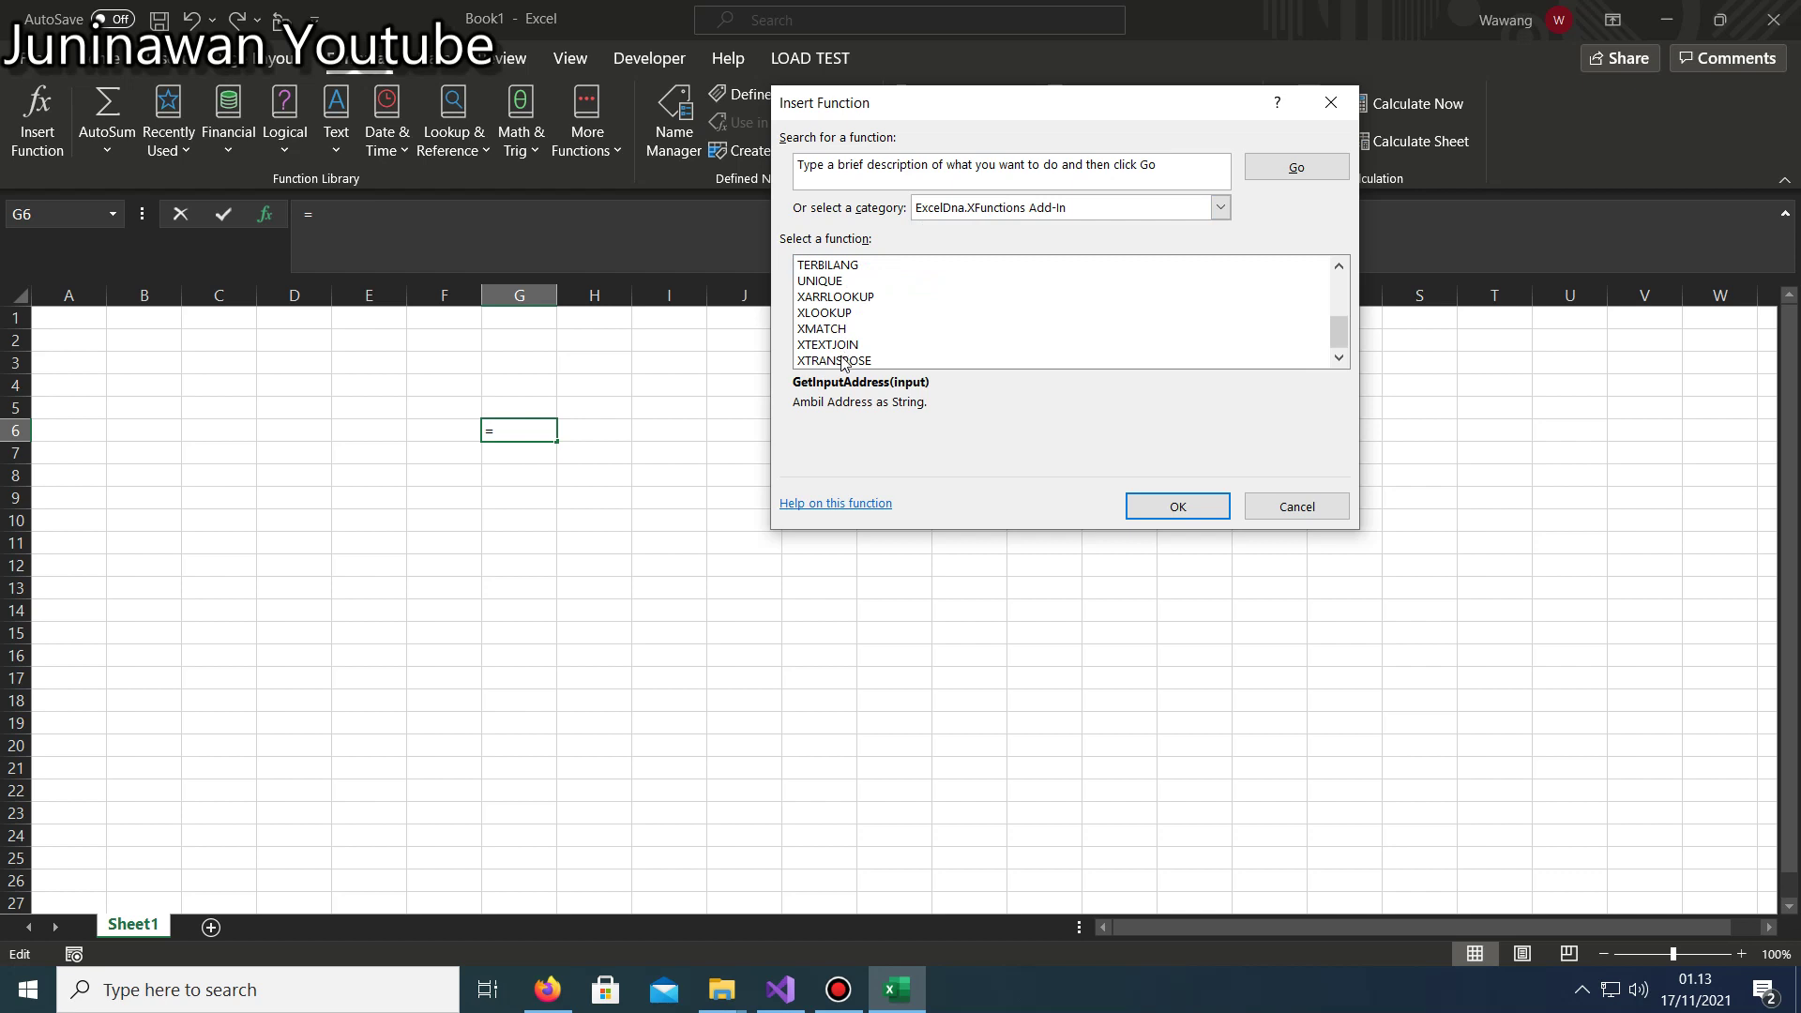
pyautogui.scroll(5, 842, 363)
pyautogui.scroll(-5, 865, 313)
pyautogui.scroll(5, 846, 363)
pyautogui.scroll(-5, 867, 314)
pyautogui.scroll(5, 835, 335)
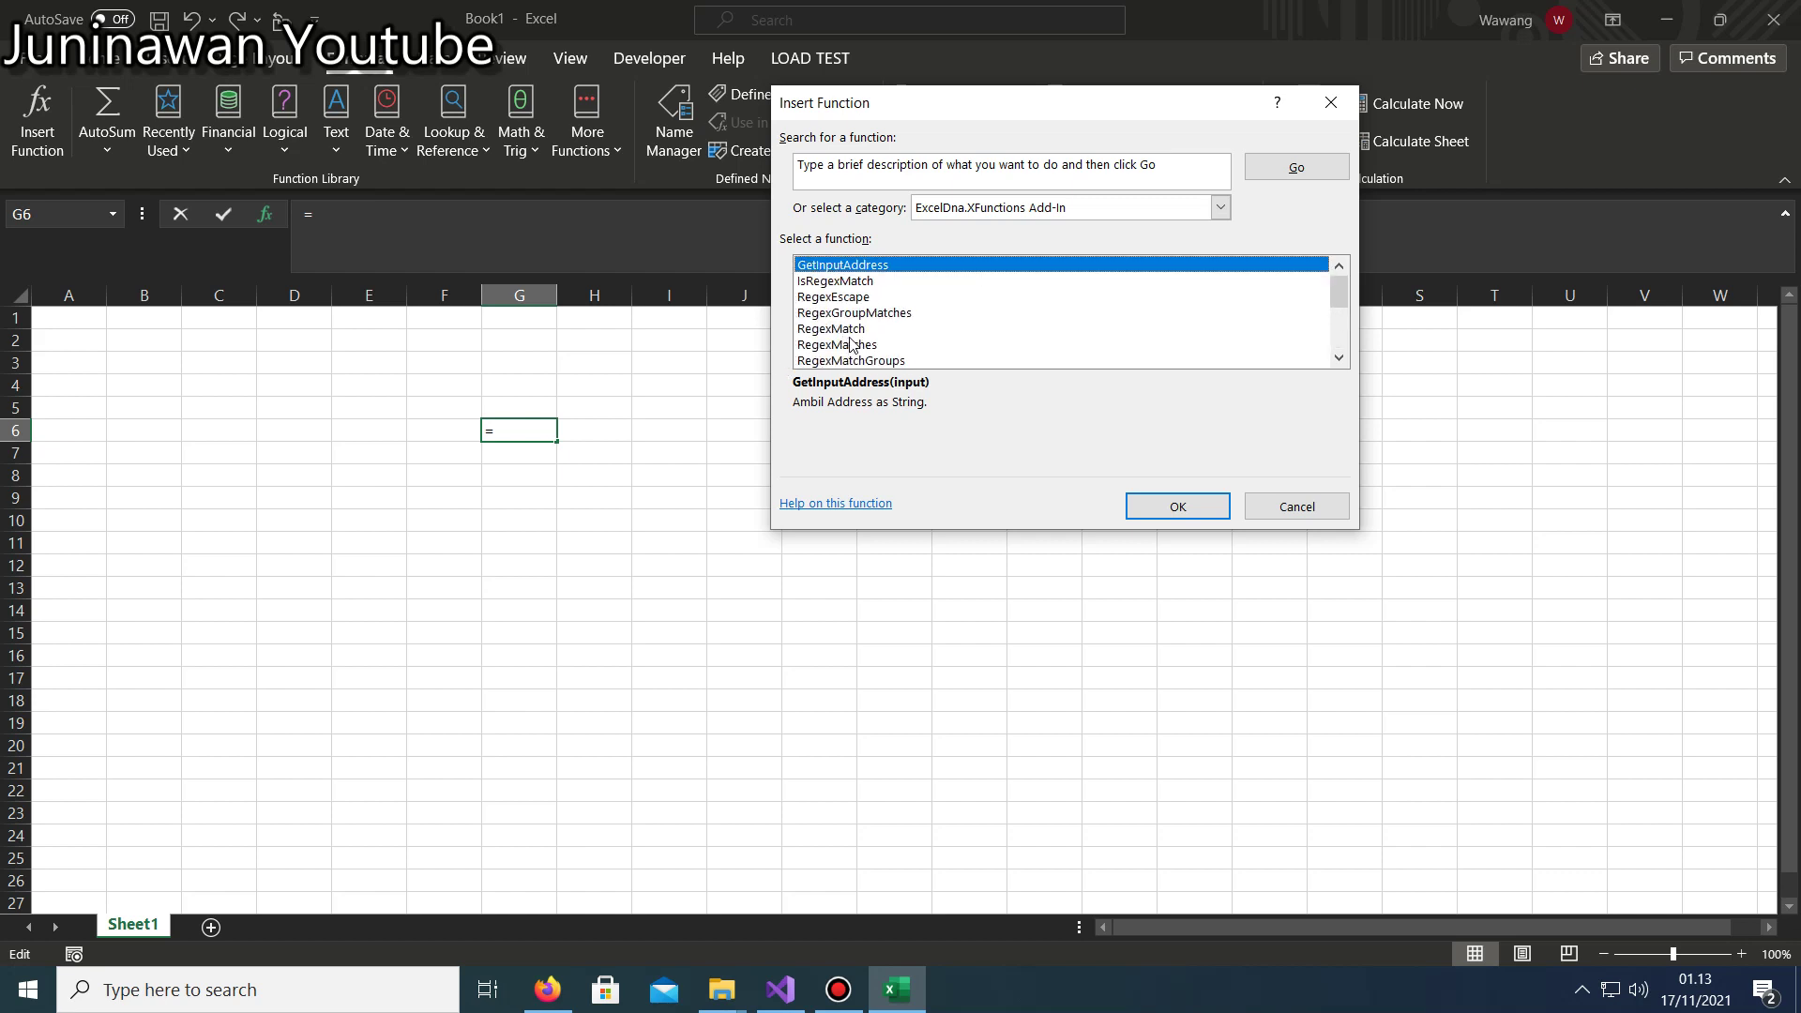
pyautogui.scroll(-5, 861, 331)
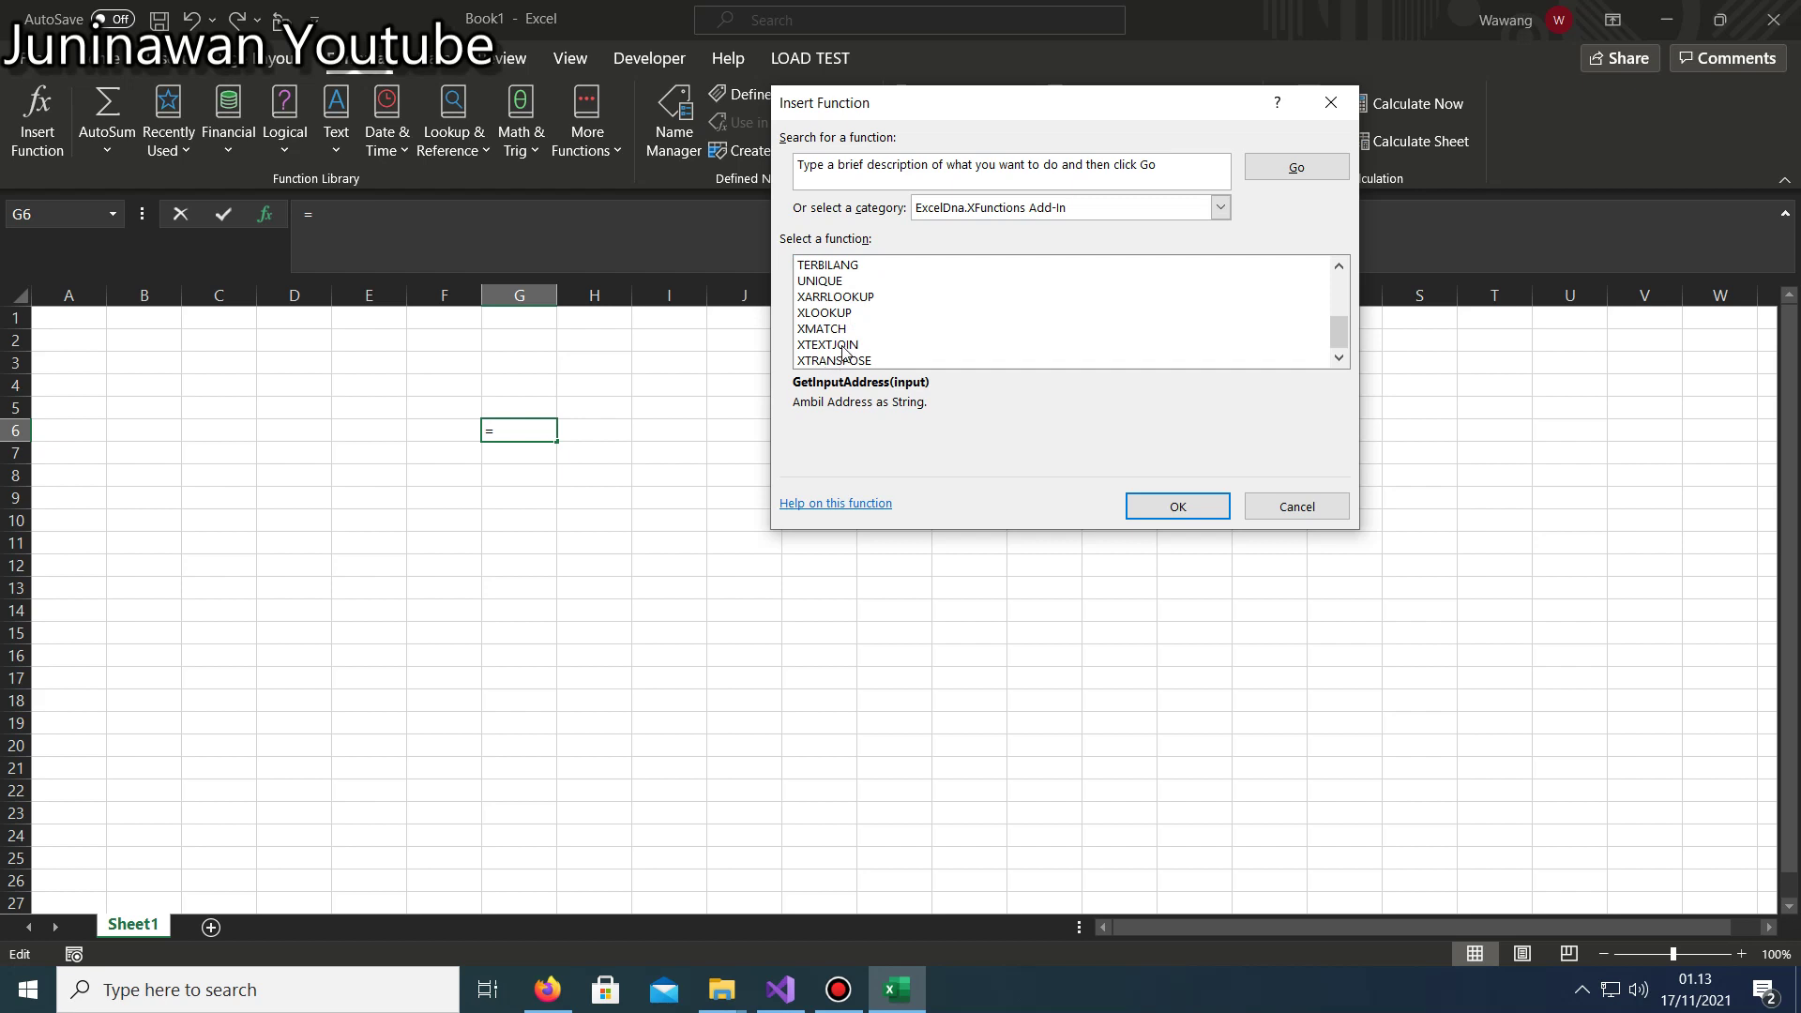
pyautogui.click(844, 345)
pyautogui.click(835, 330)
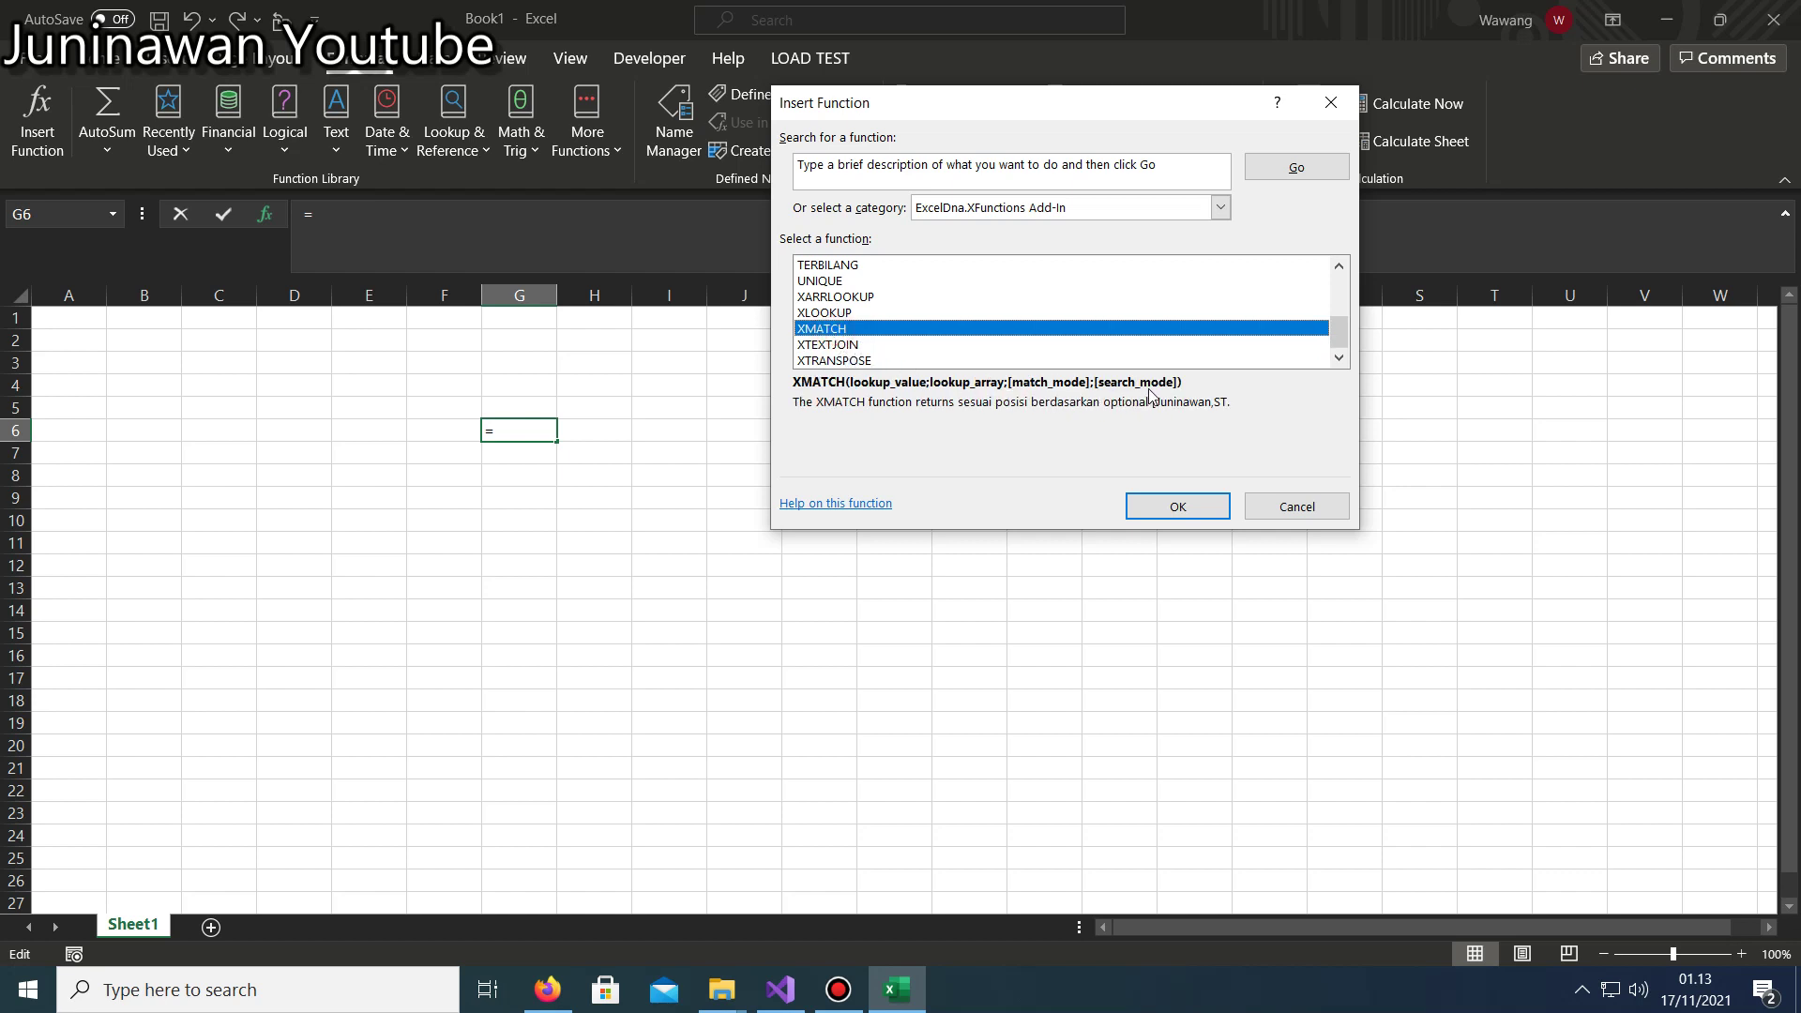
pyautogui.click(843, 314)
pyautogui.click(838, 330)
pyautogui.click(832, 362)
# Review the Regex function descriptions, including RegexEscape, IsRegexMatch and RegexMatch.
pyautogui.scroll(5, 849, 350)
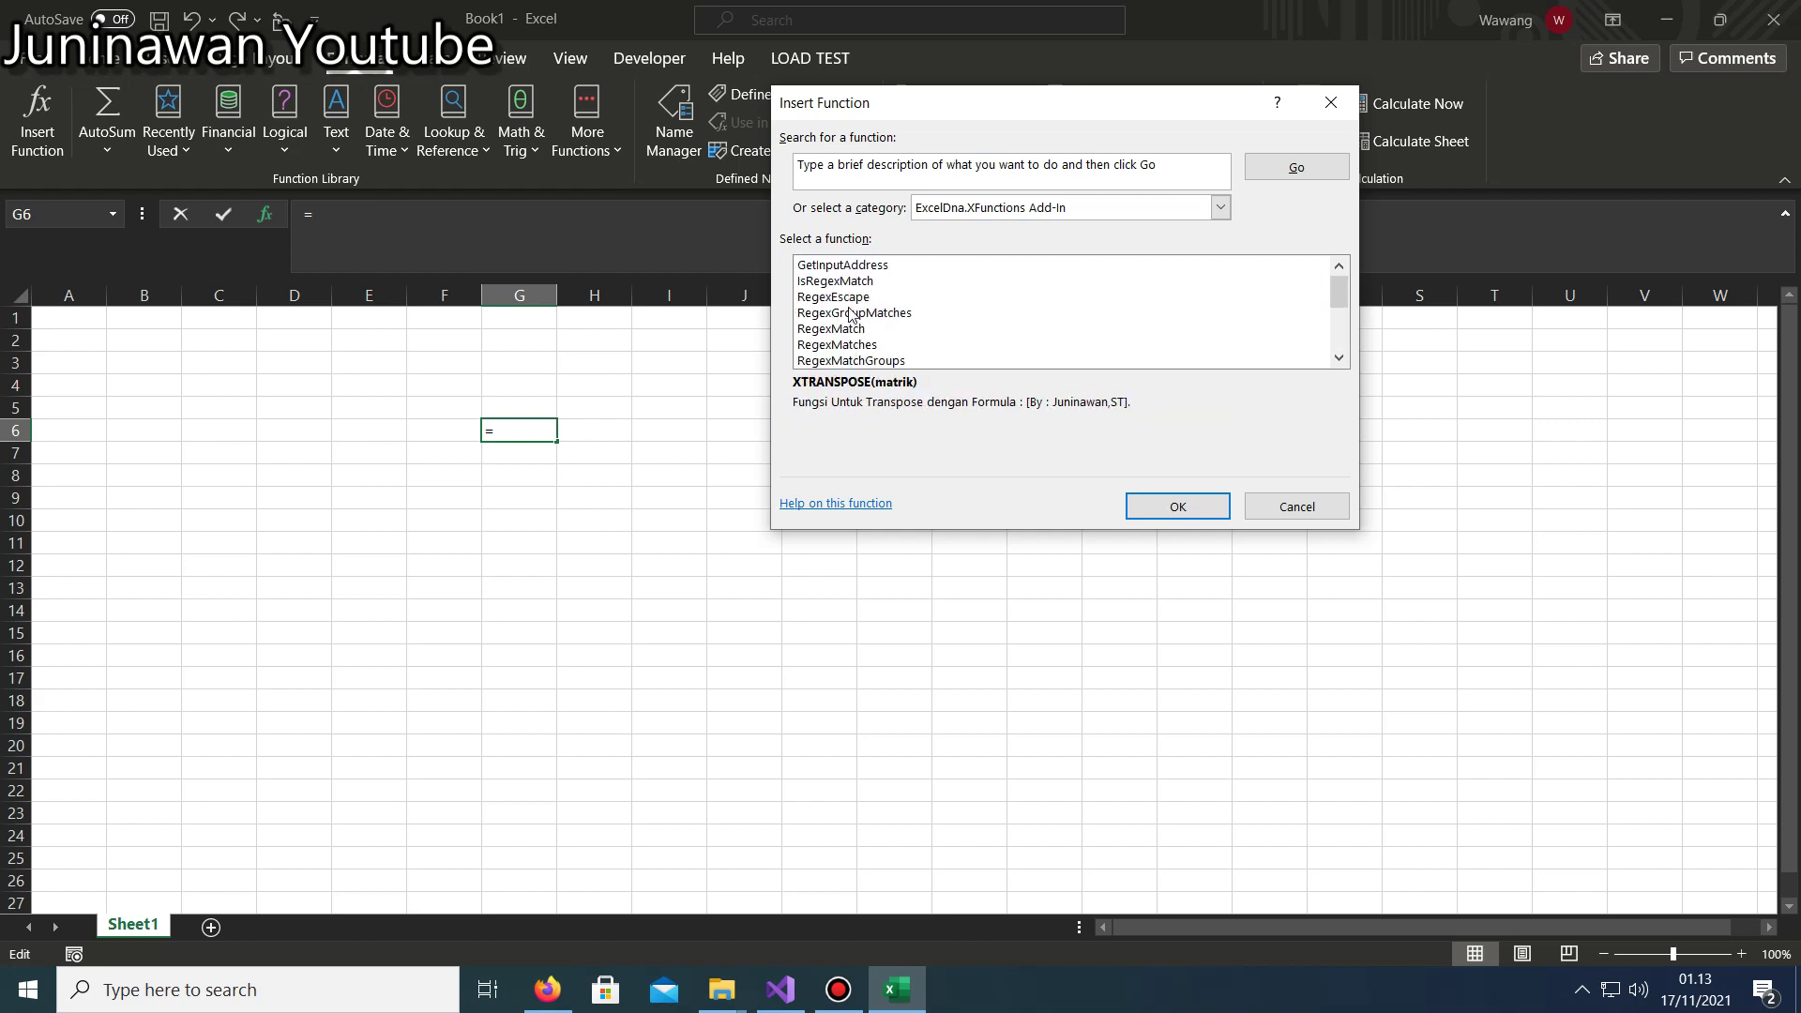
pyautogui.click(844, 296)
pyautogui.click(840, 313)
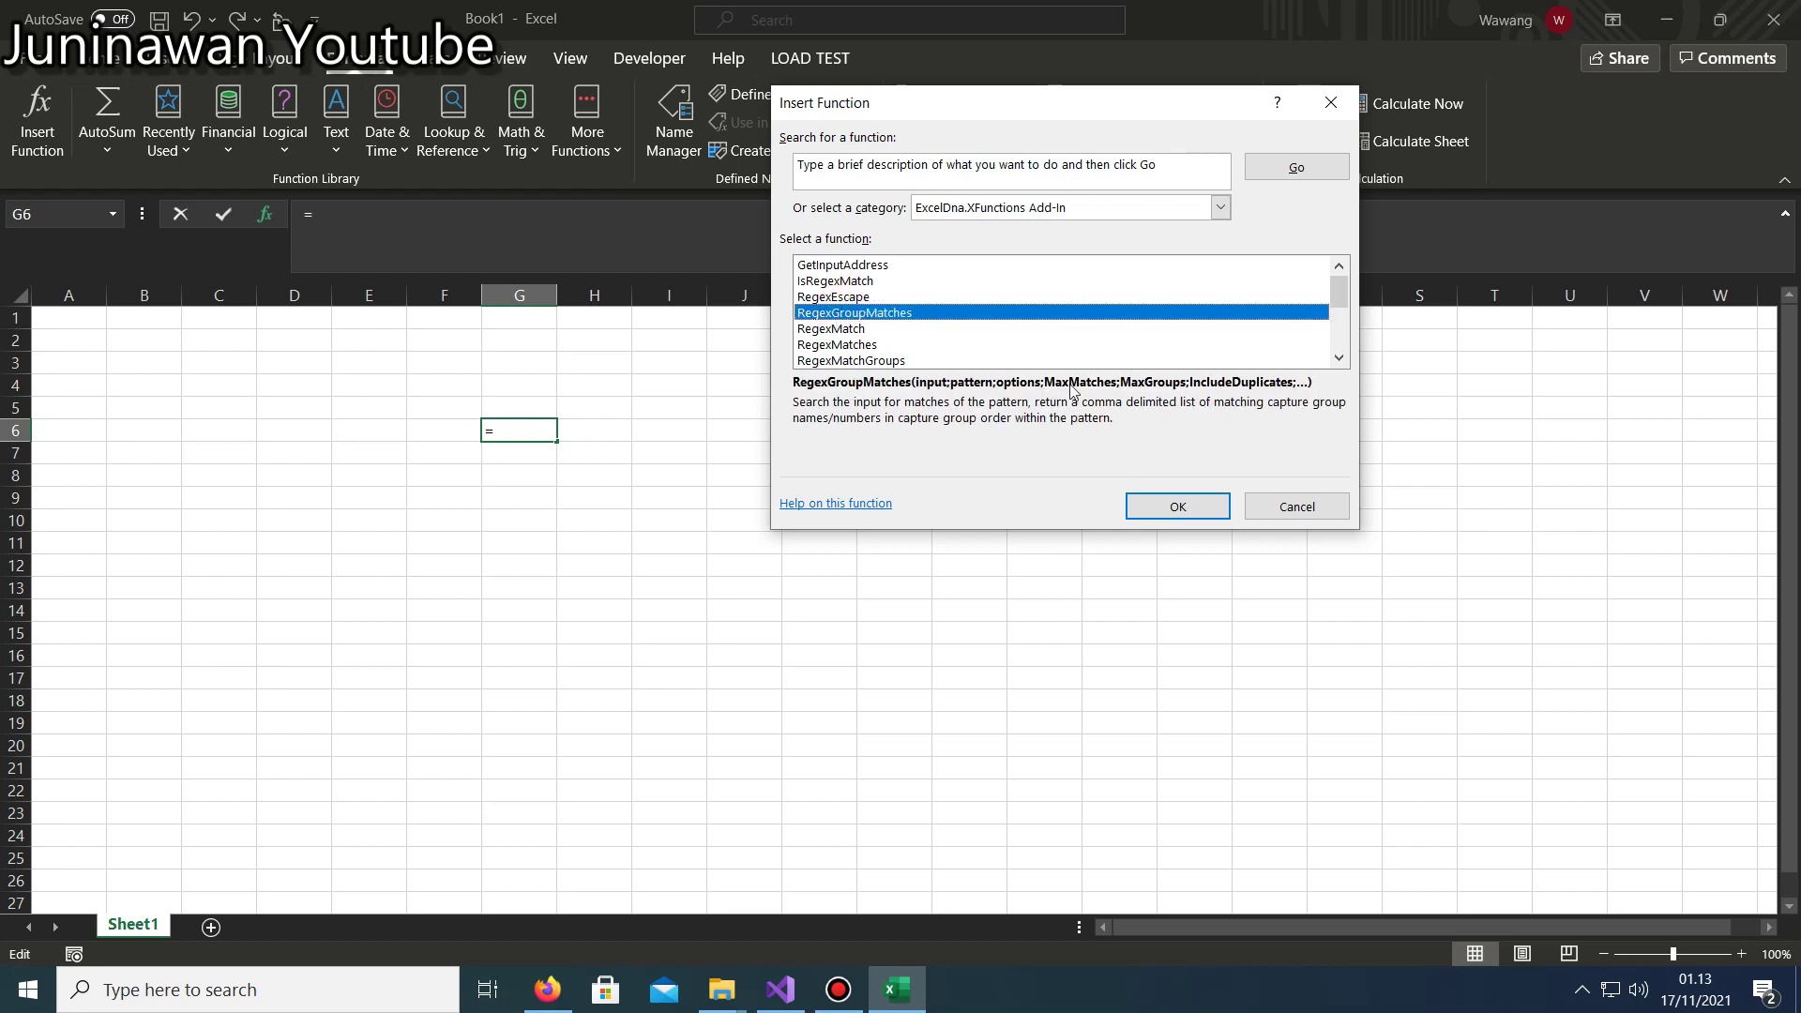
pyautogui.press('Down')
pyautogui.press('Down')
pyautogui.press('Down')
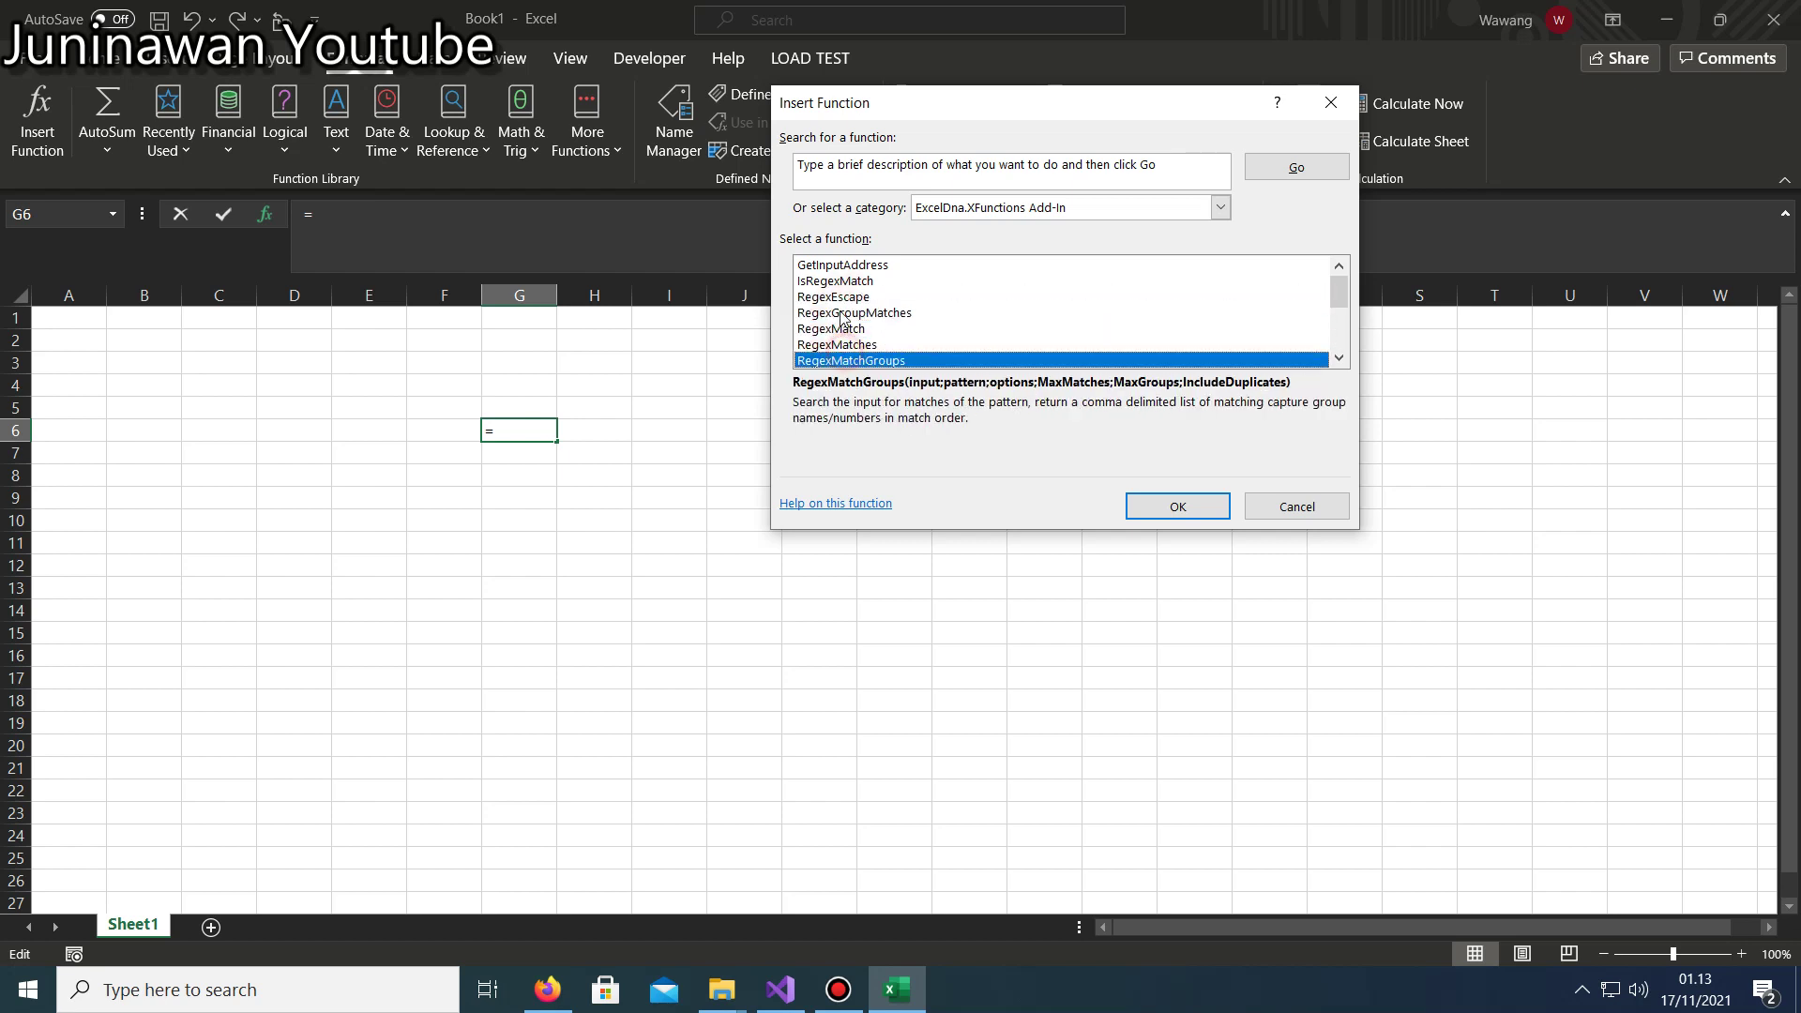
pyautogui.press('Up')
pyautogui.press('Up')
pyautogui.press('Up')
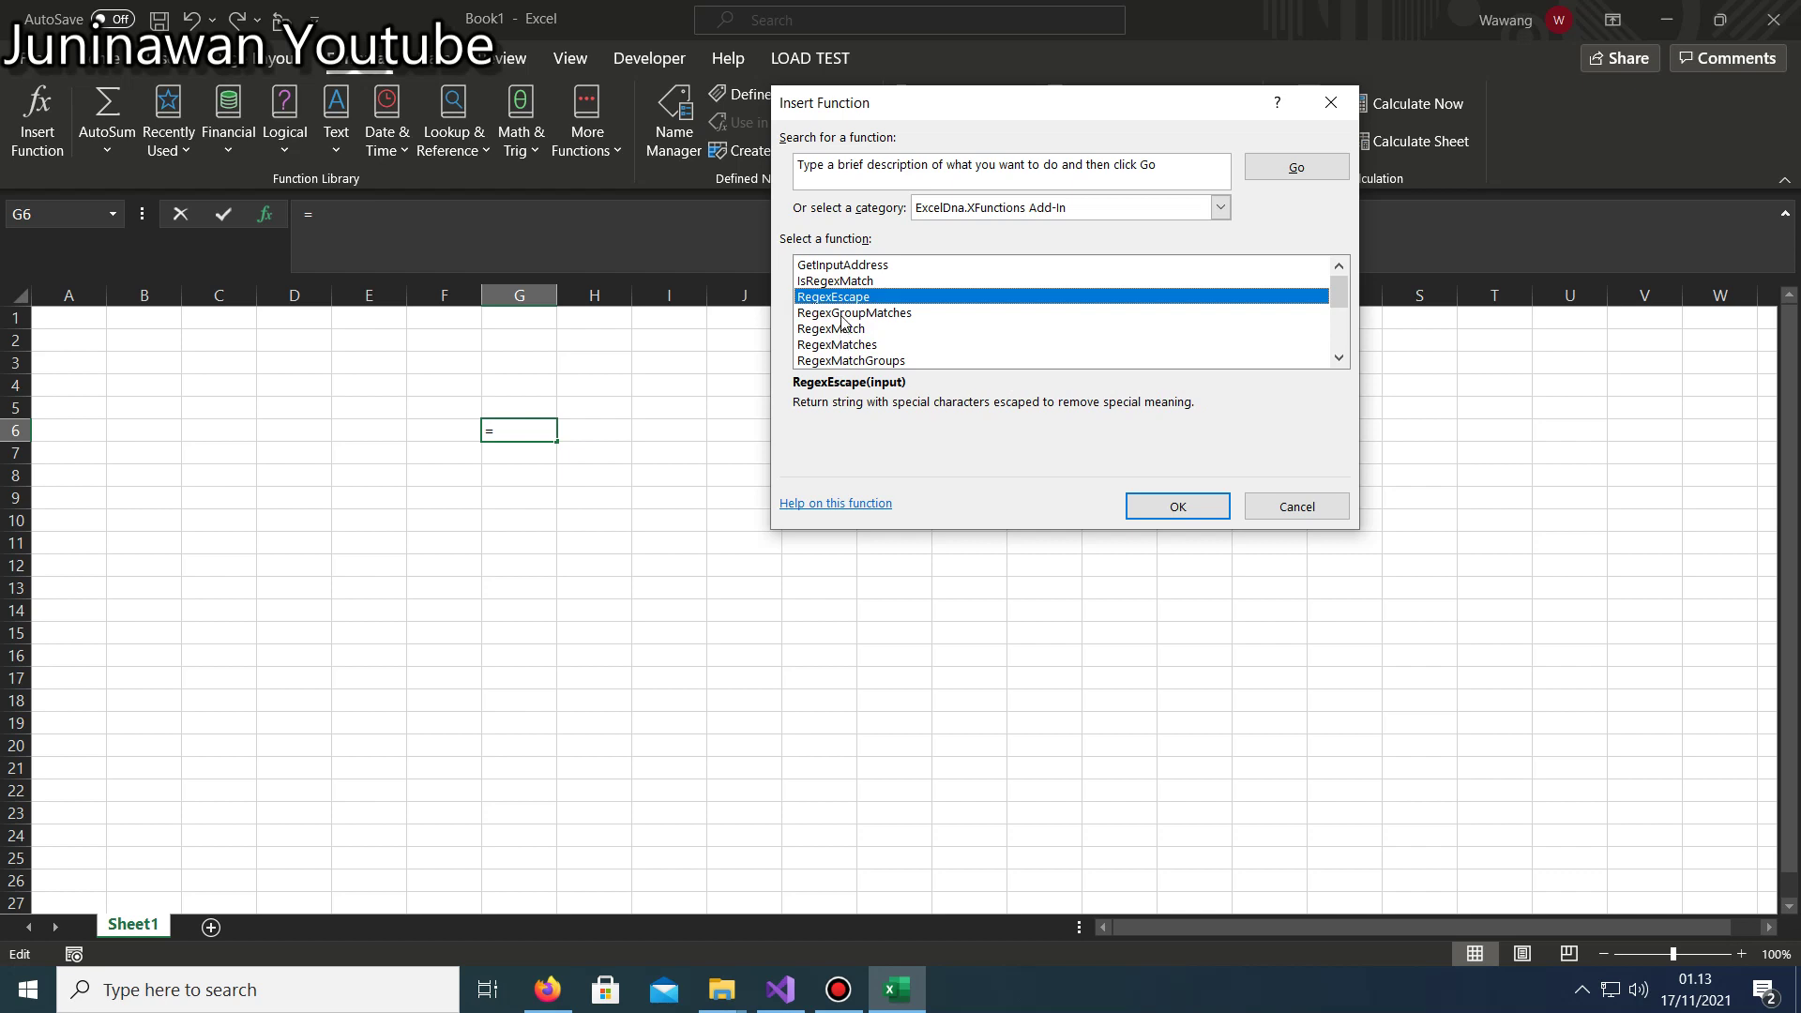
pyautogui.press('Down')
pyautogui.press('Down')
pyautogui.press('Down')
pyautogui.press('Down')
pyautogui.scroll(-1, 844, 337)
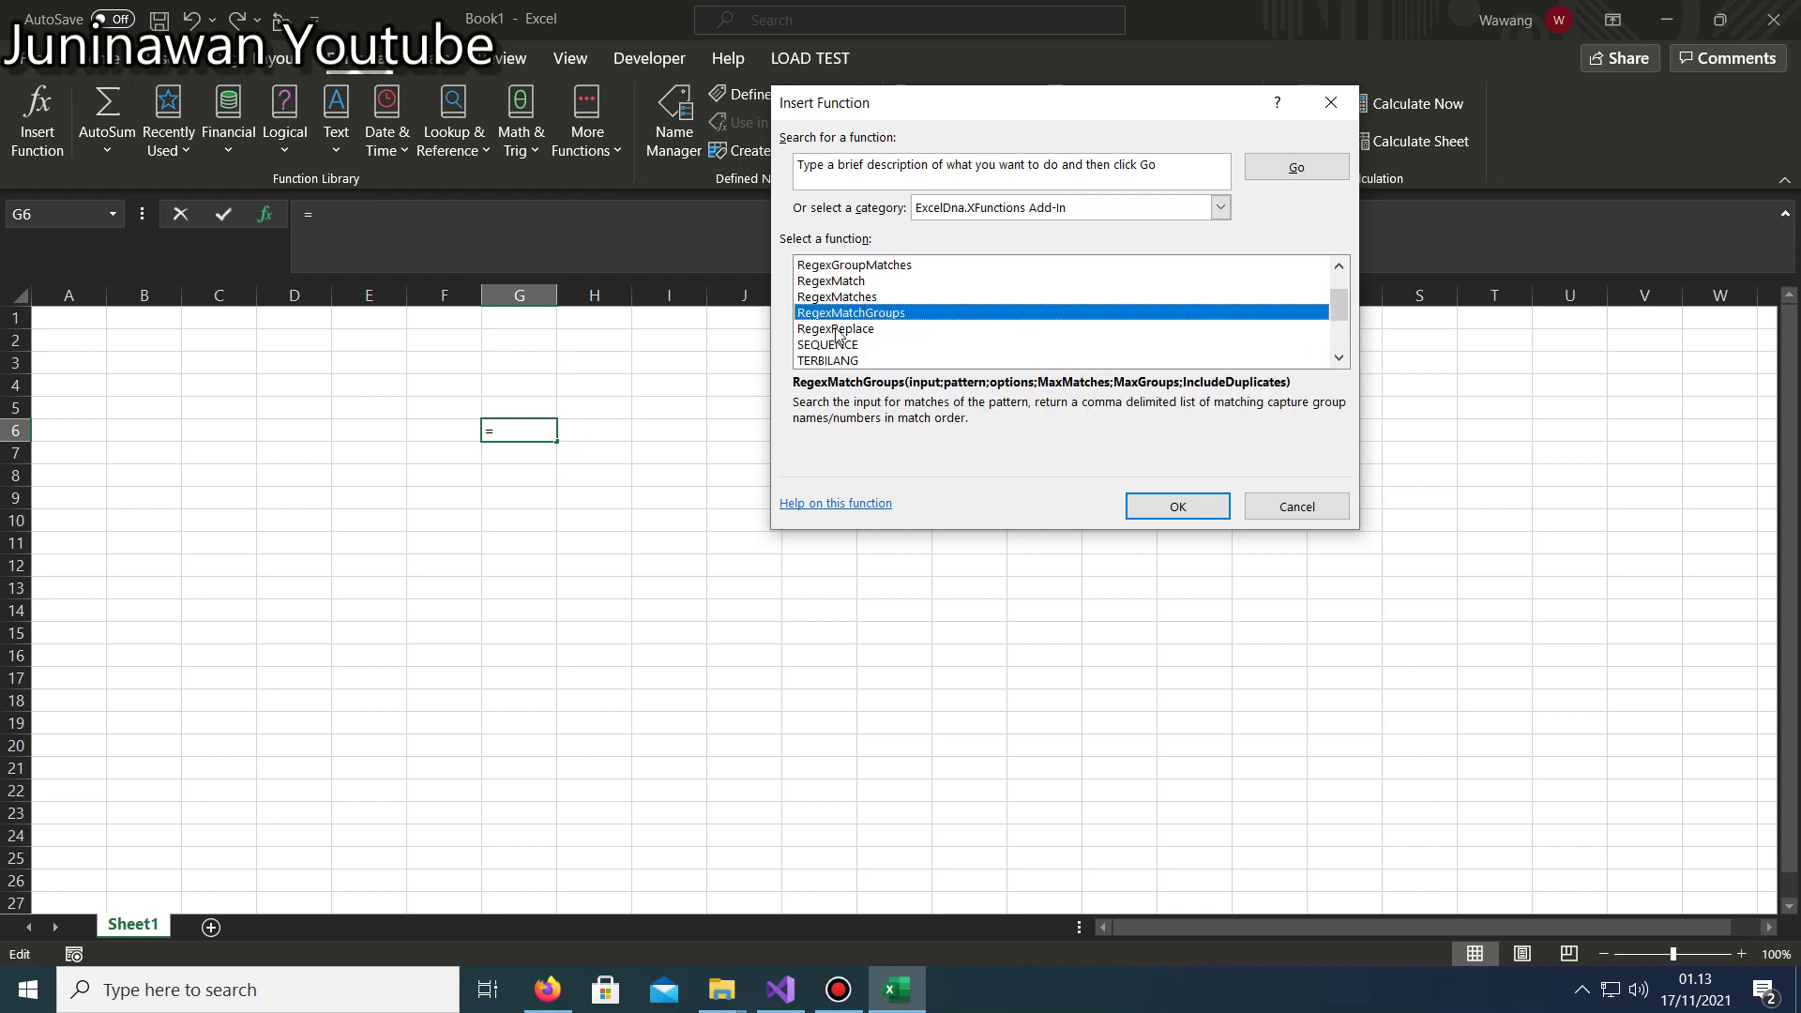
pyautogui.scroll(1, 839, 338)
pyautogui.click(830, 280)
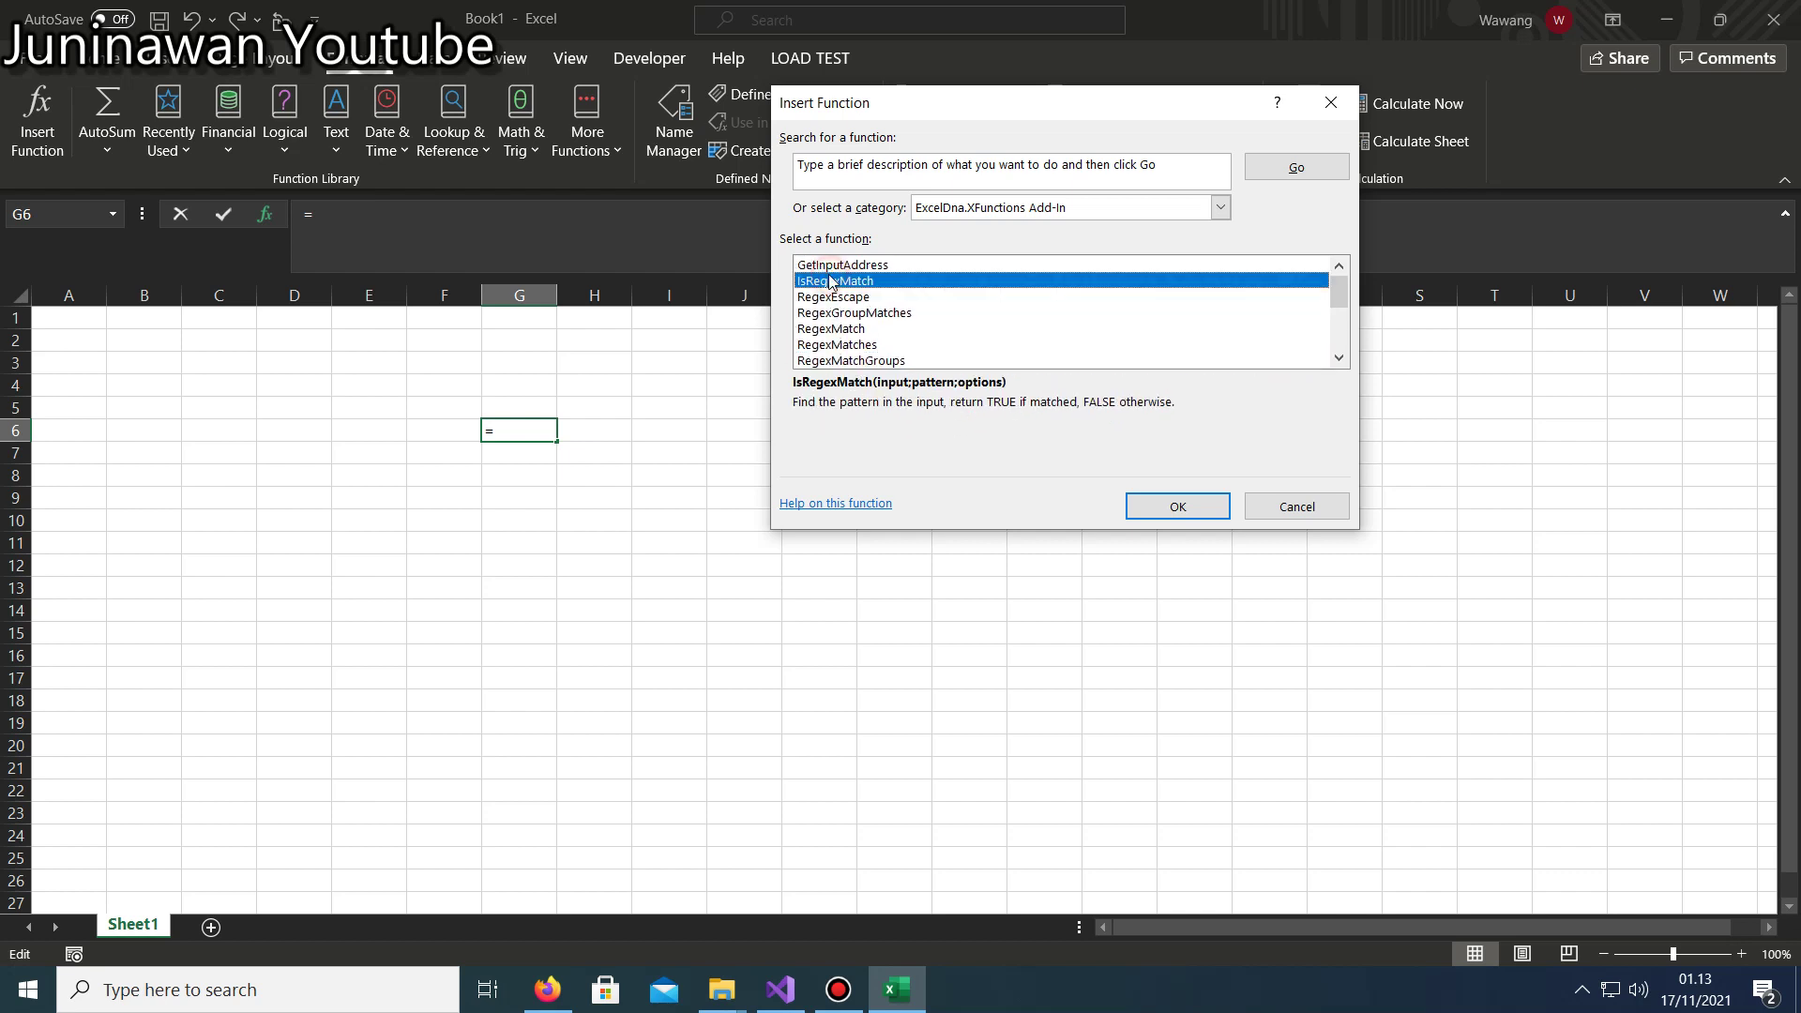
pyautogui.click(840, 296)
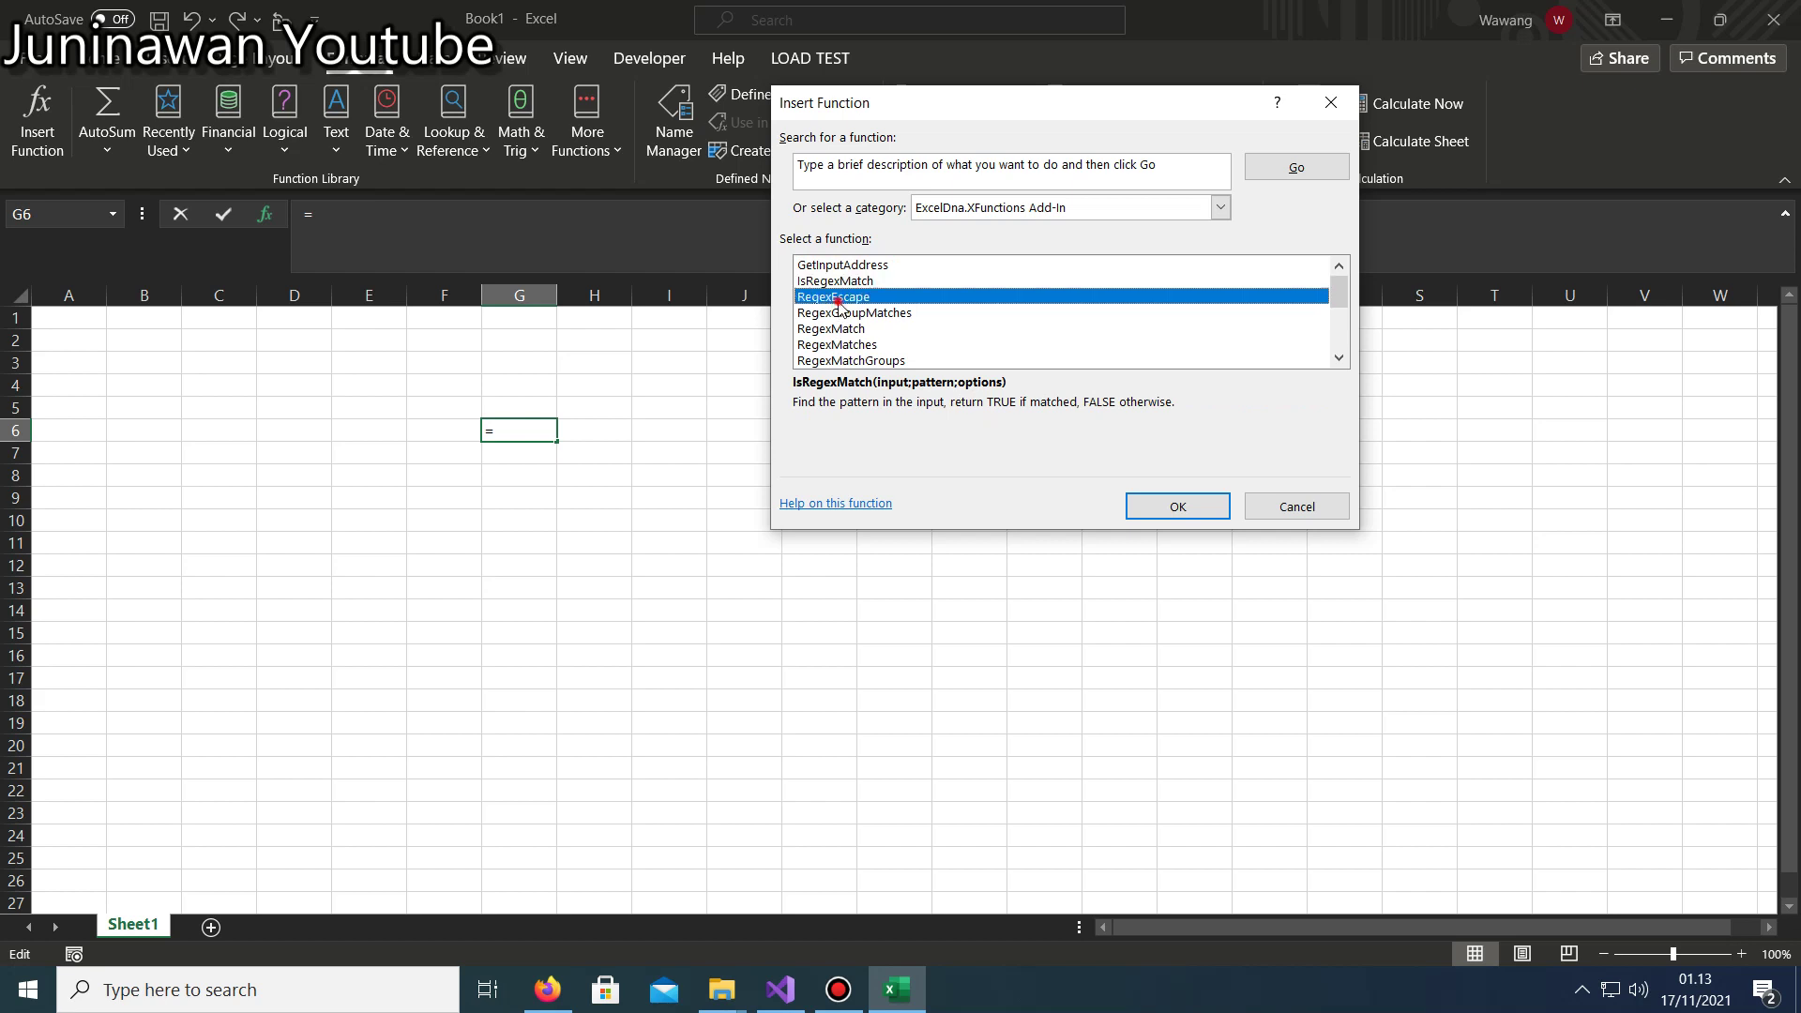
pyautogui.click(842, 360)
pyautogui.click(855, 330)
pyautogui.scroll(-3, 859, 342)
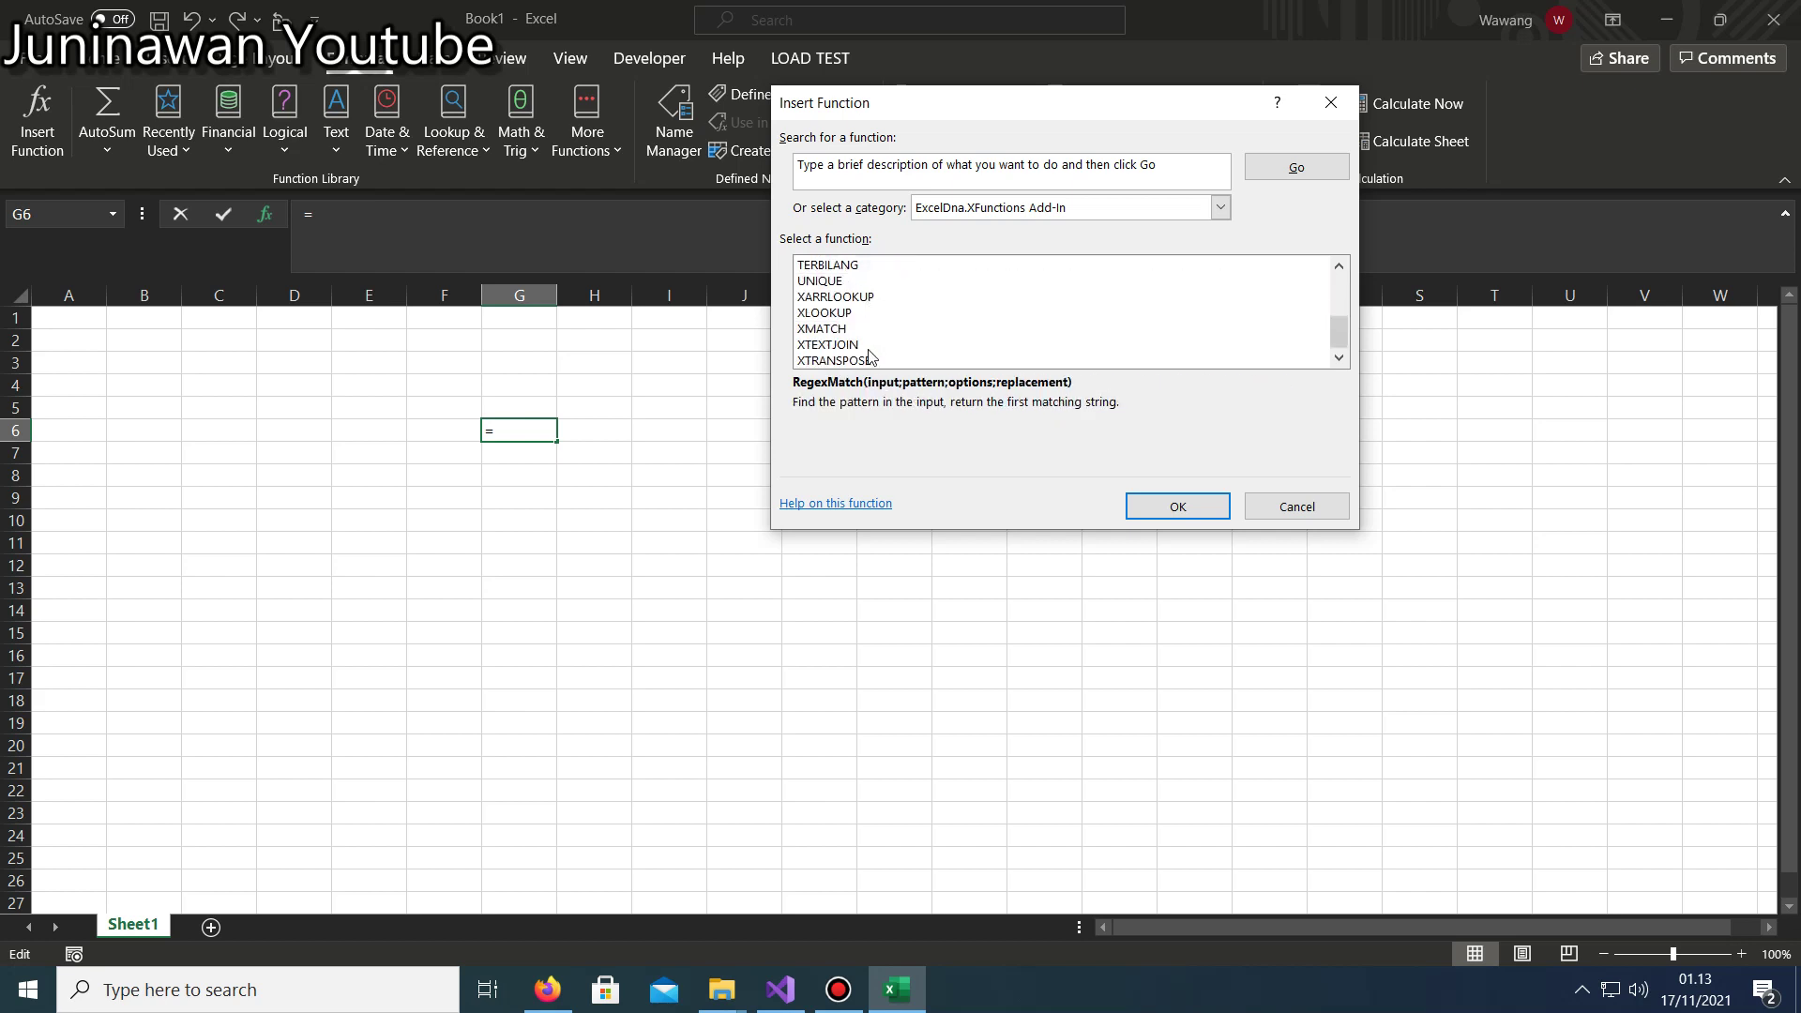
pyautogui.scroll(3, 837, 317)
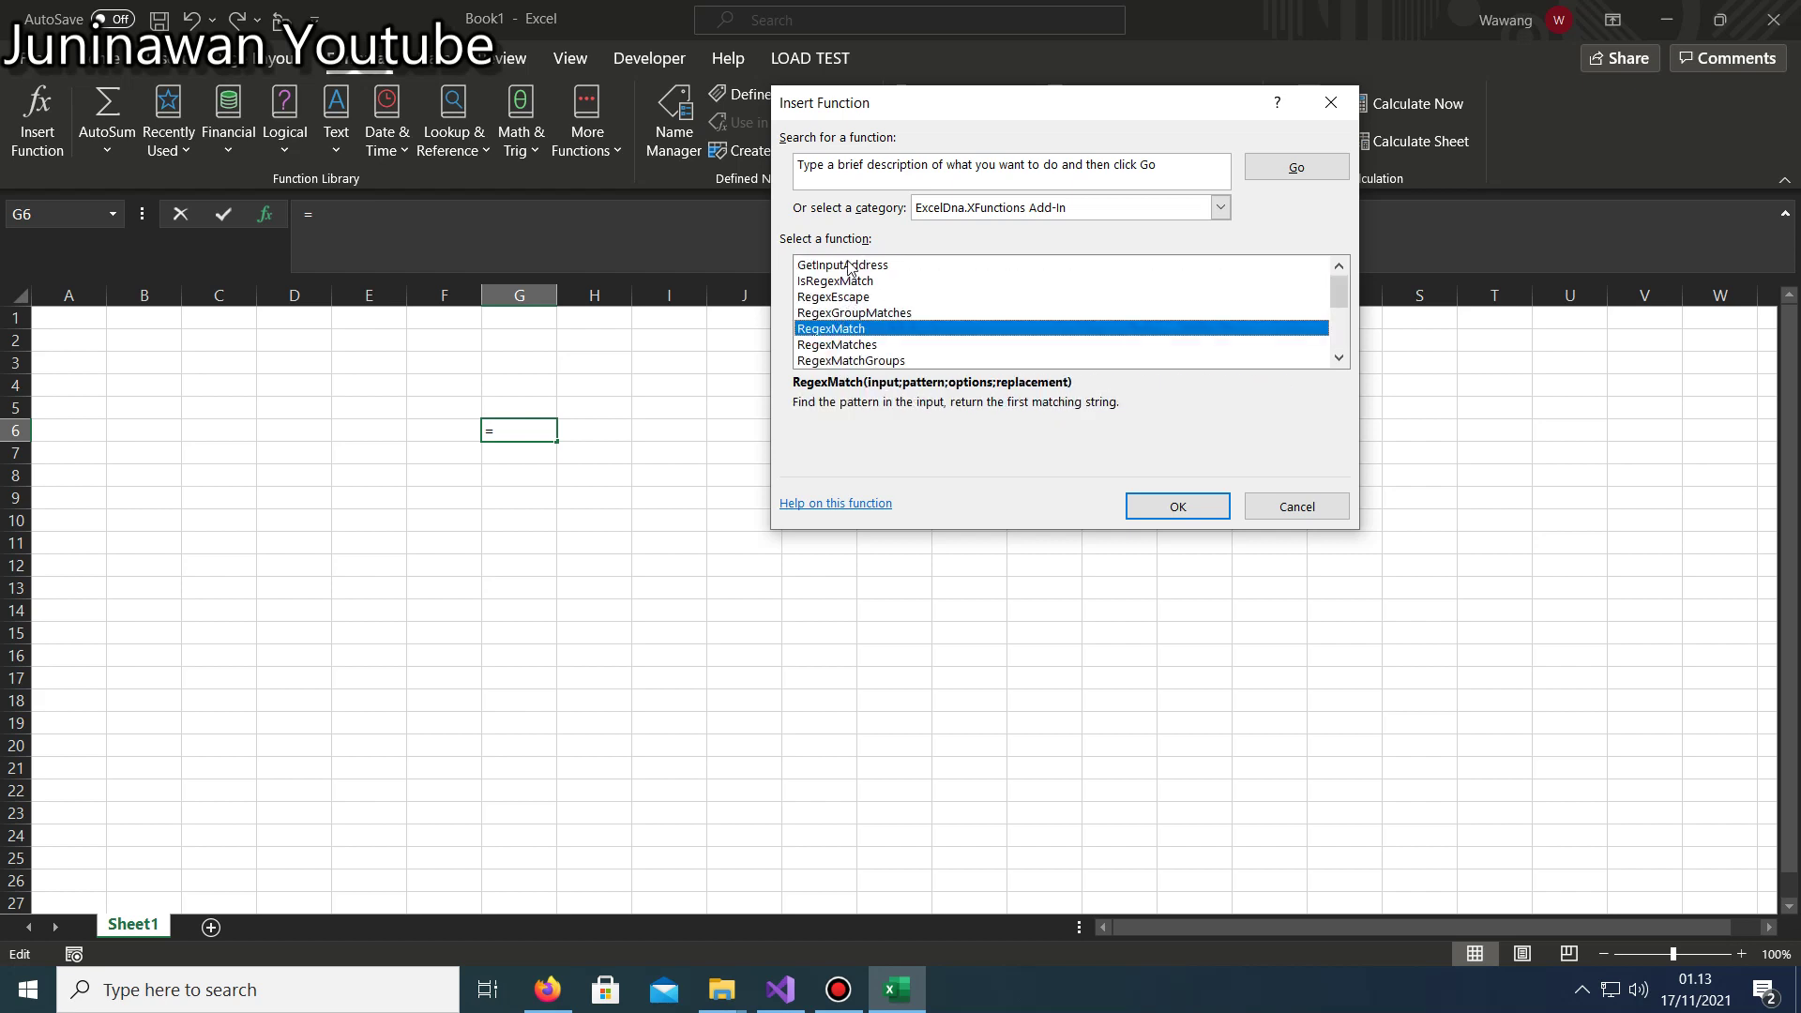
# Insert =GetInputAddress(A1) into G6 and check the formula.
pyautogui.click(849, 266)
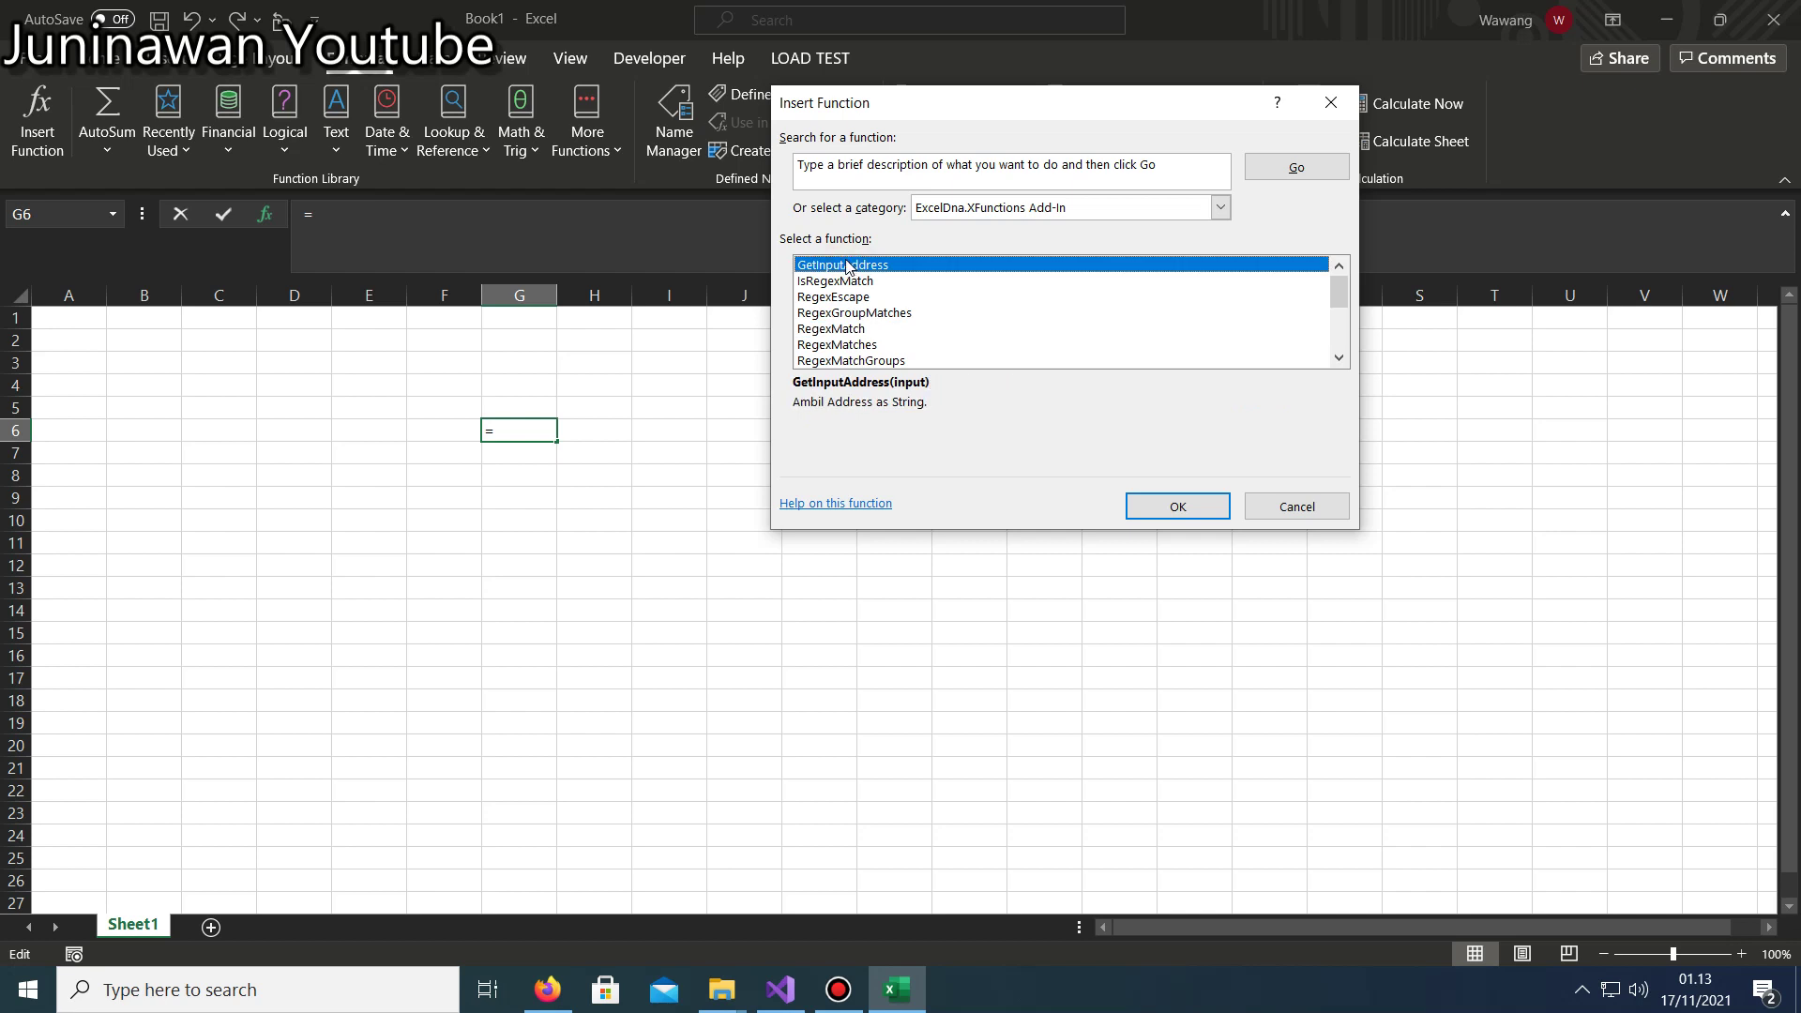
pyautogui.click(833, 275)
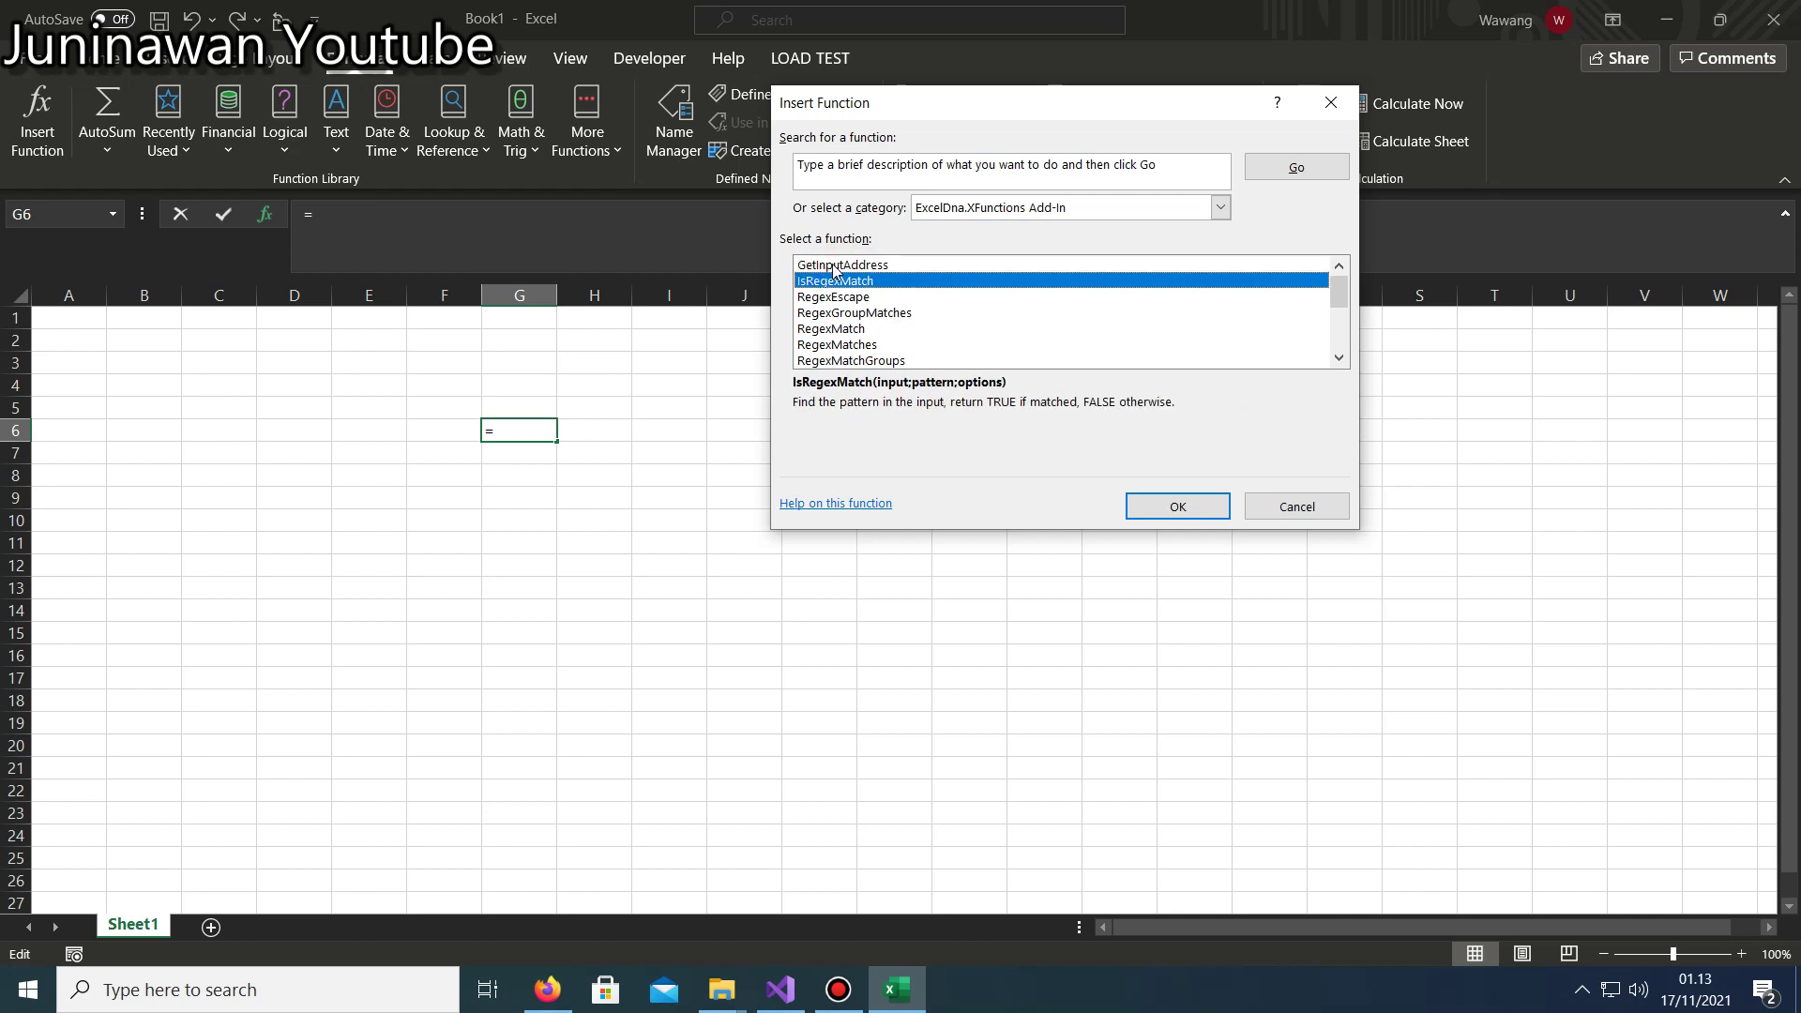
pyautogui.doubleClick(835, 266)
pyautogui.click(859, 255)
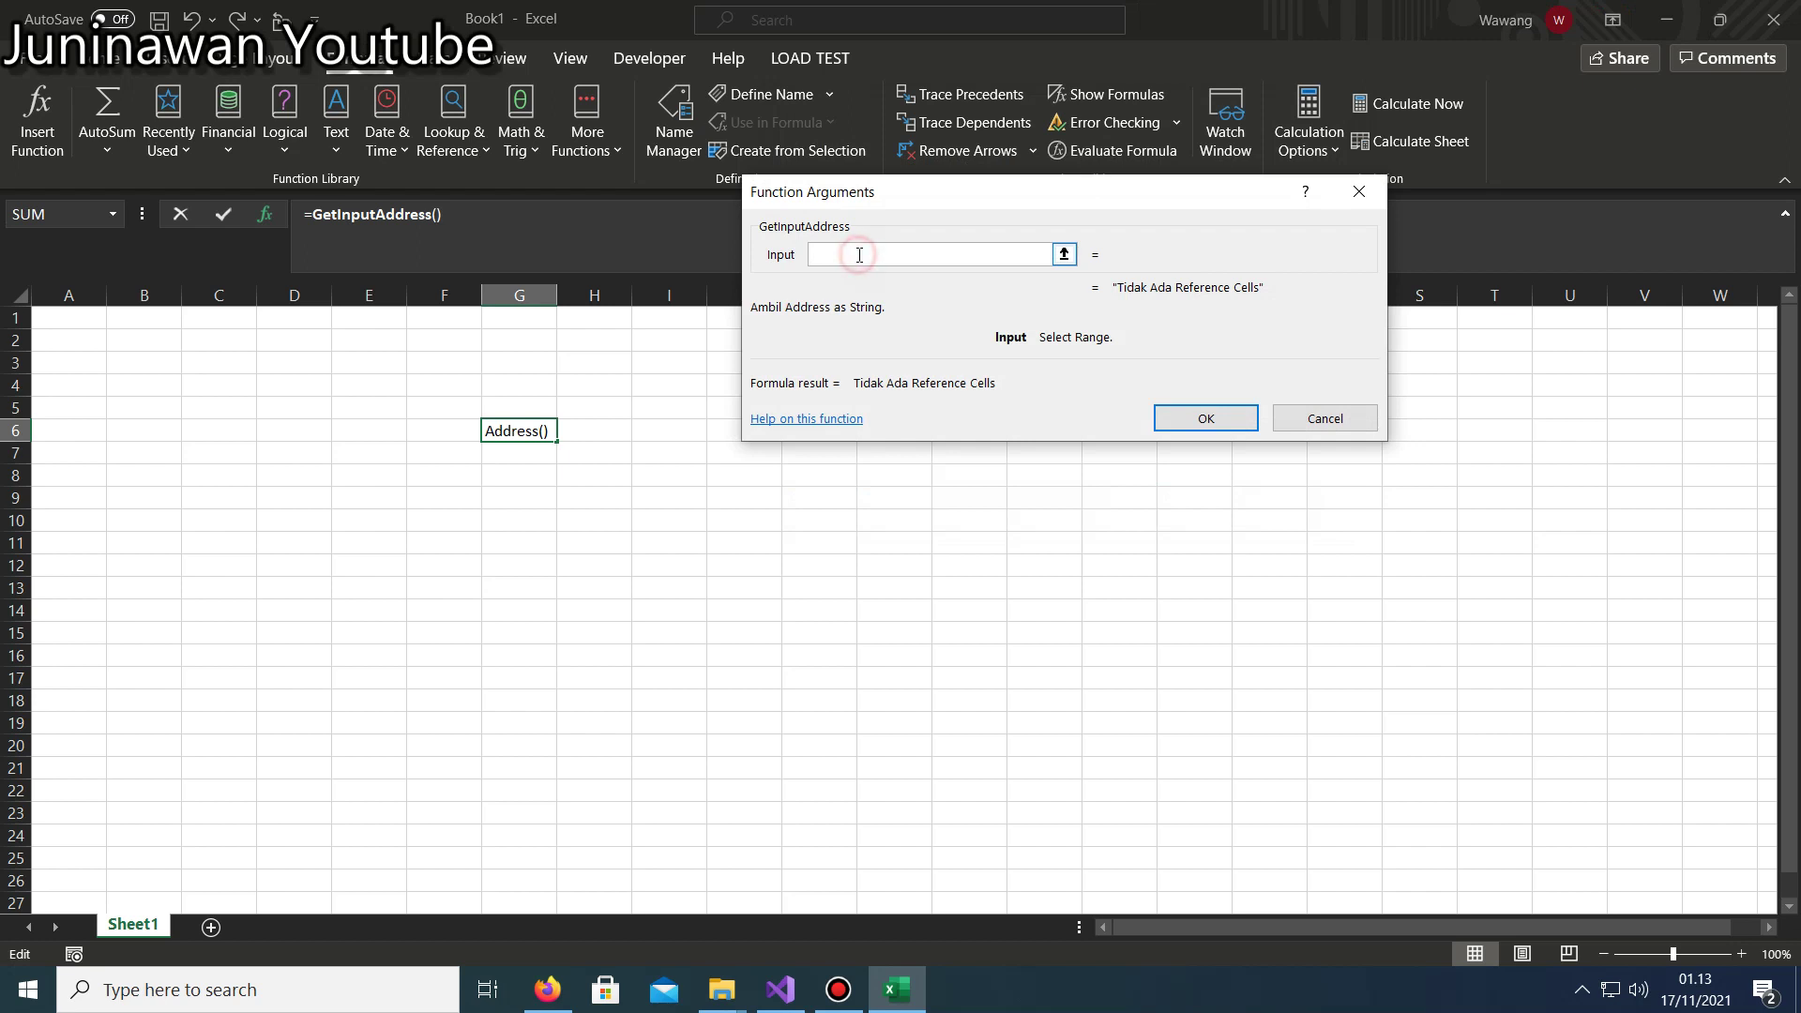
pyautogui.click(1064, 254)
pyautogui.click(79, 321)
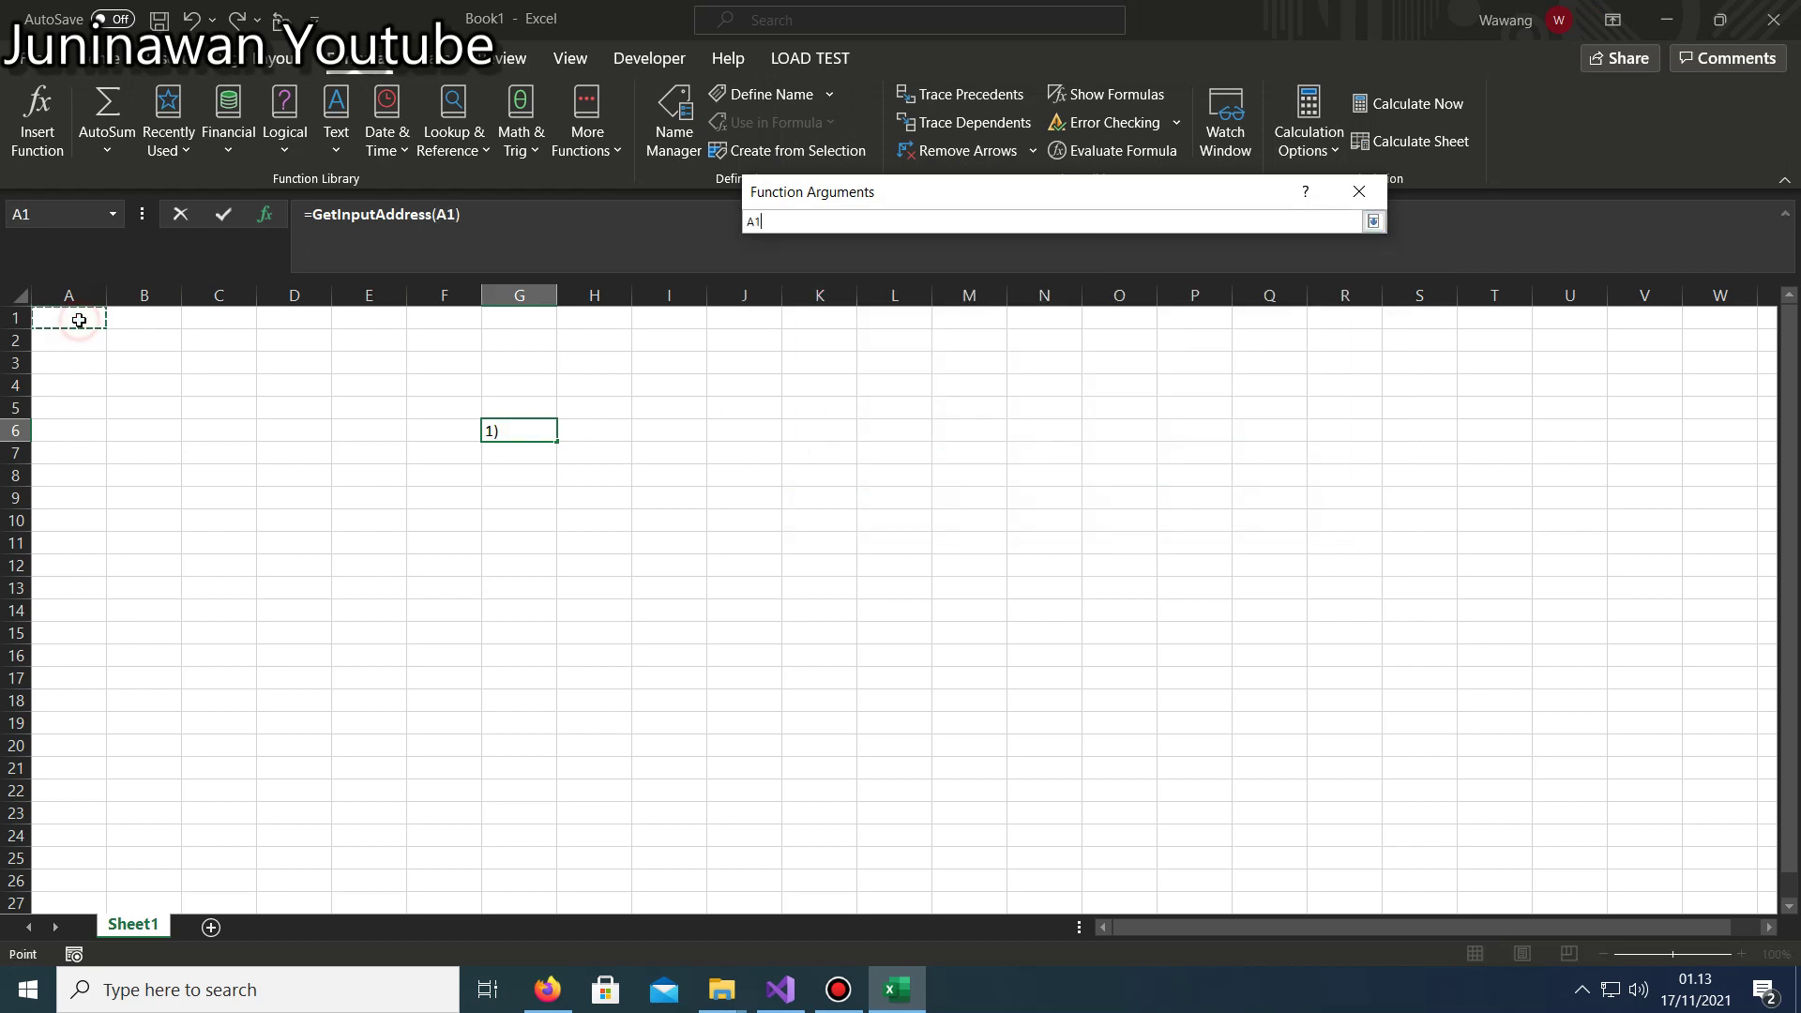
pyautogui.click(1191, 414)
pyautogui.click(550, 491)
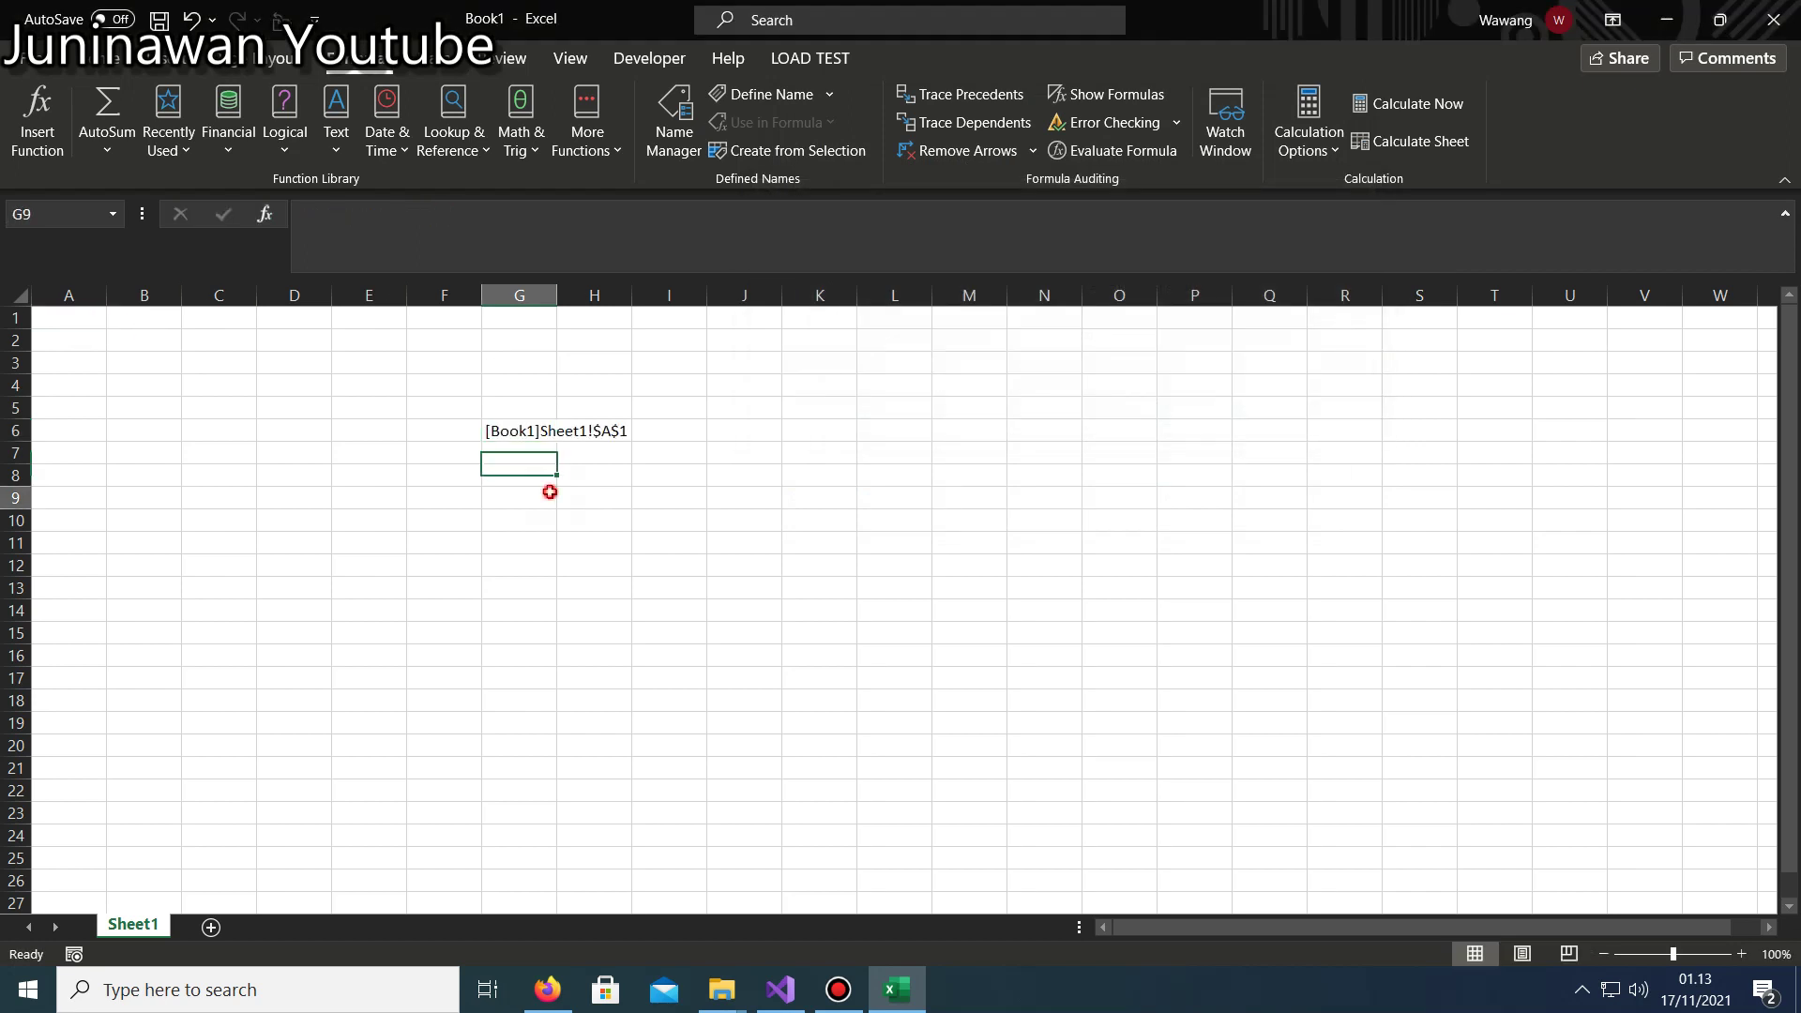
pyautogui.doubleClick(522, 430)
pyautogui.click(547, 499)
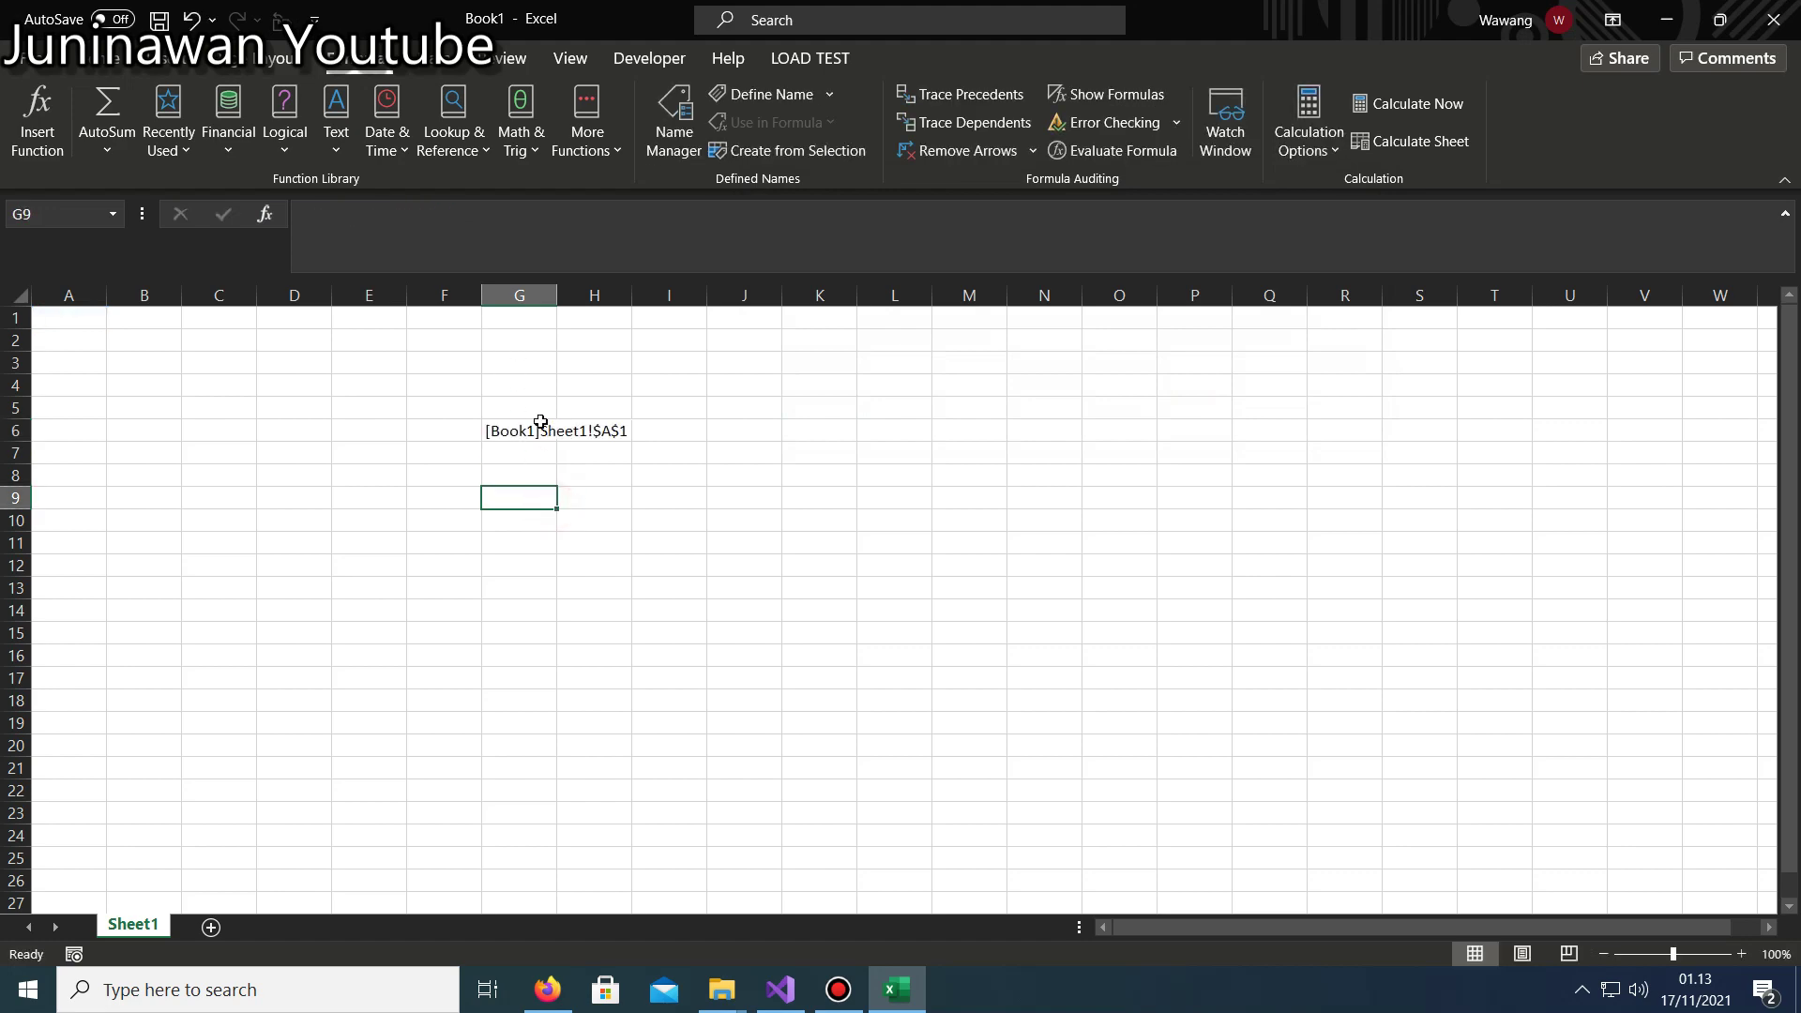
# Reopen Insert Function showing the ExcelDna.XFunctions Add-In function list.
pyautogui.click(37, 120)
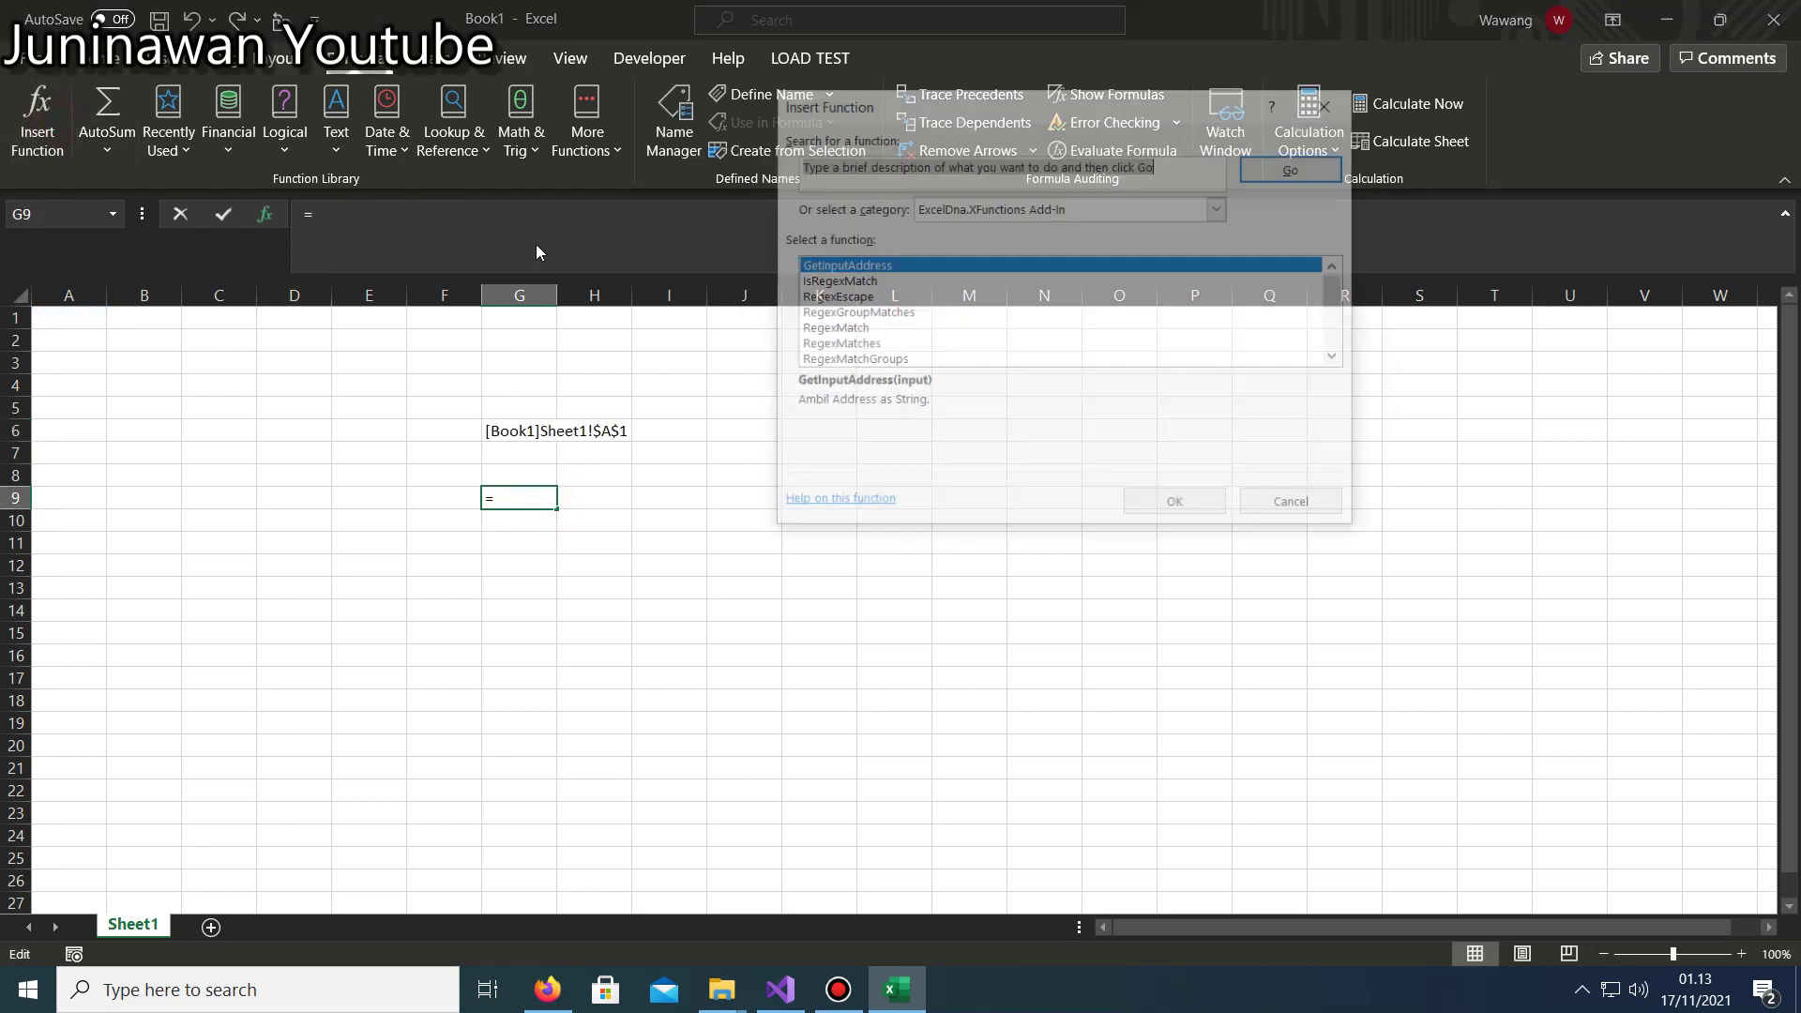
pyautogui.click(1085, 212)
pyautogui.click(1085, 212)
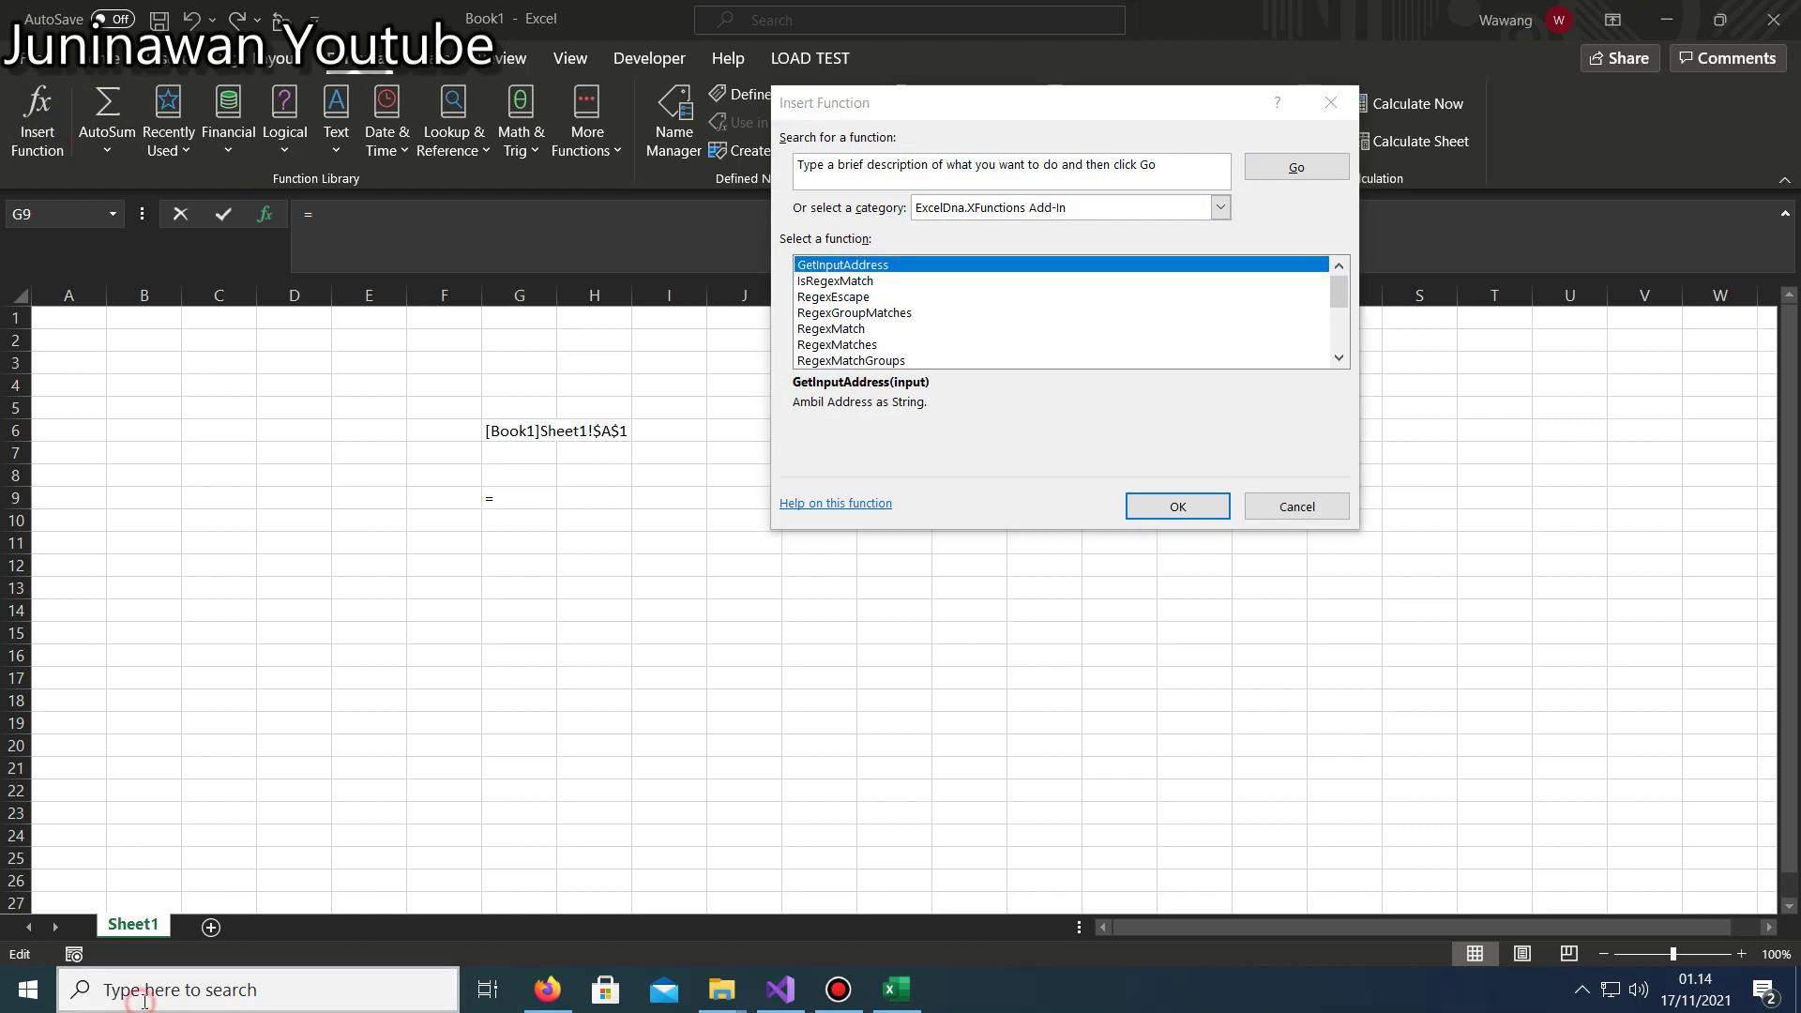
pyautogui.click(253, 990)
pyautogui.press('Escape')
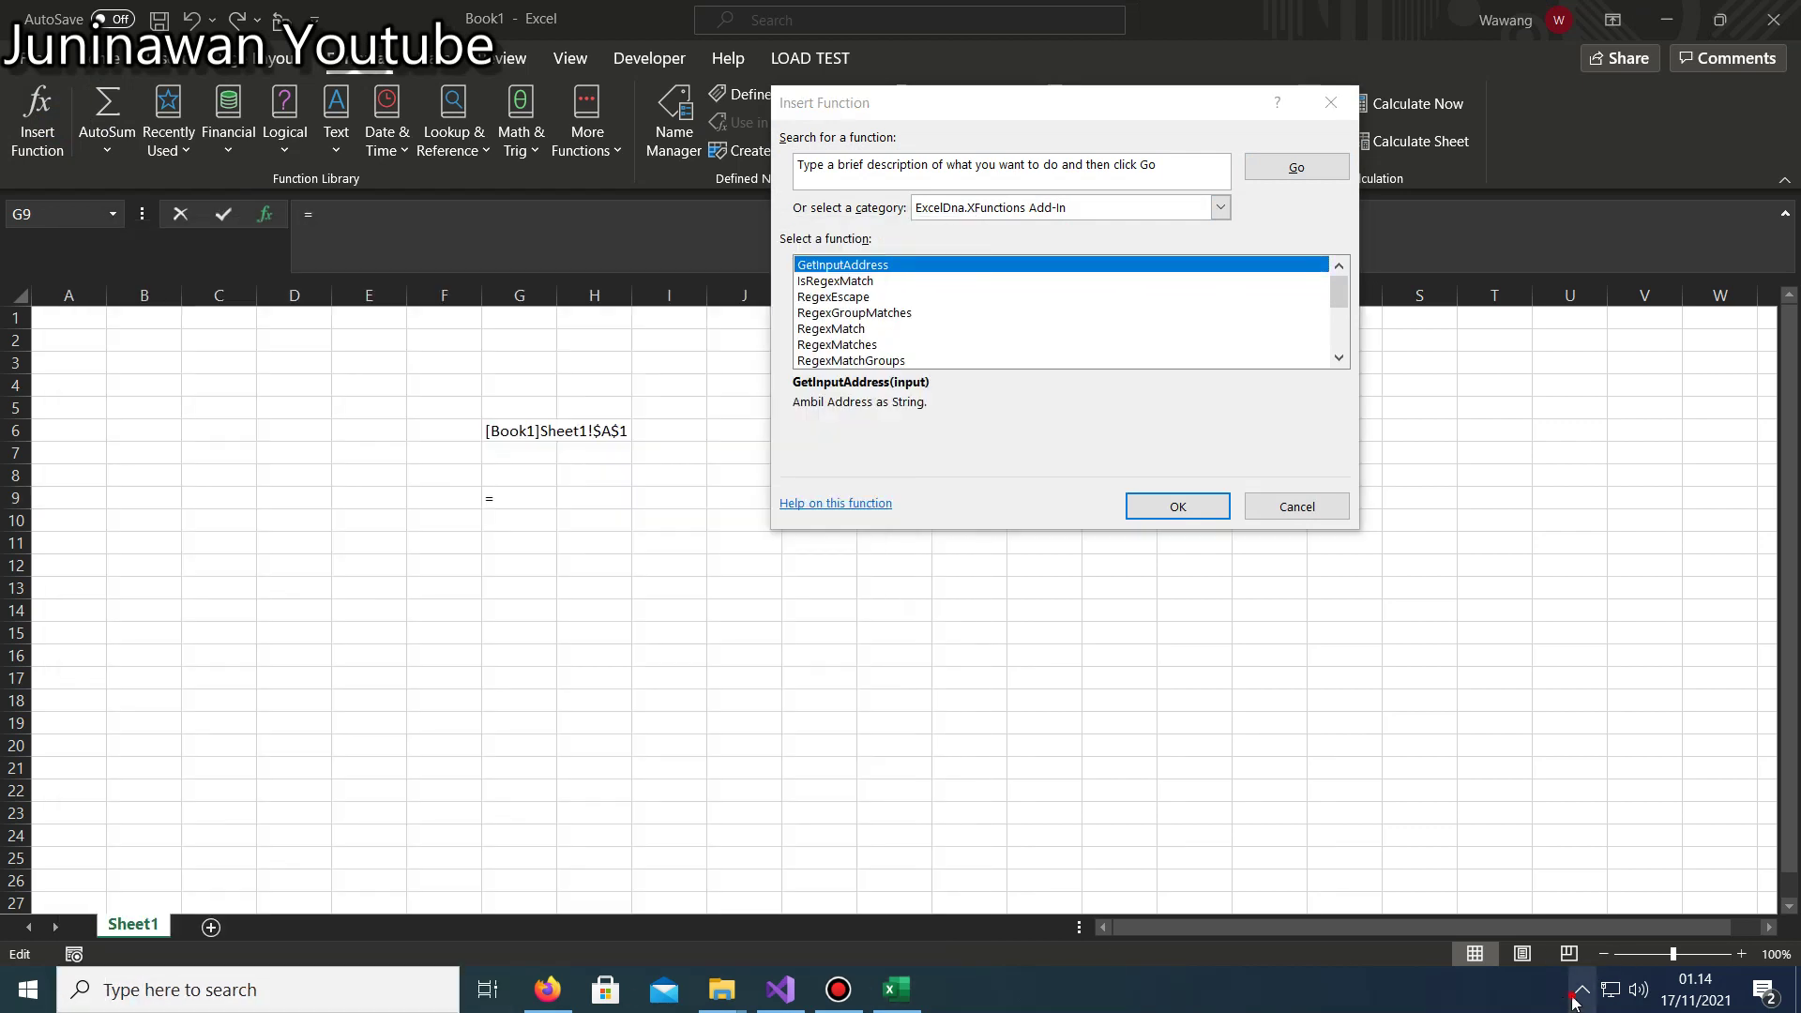
# Capture the function dialog with Lightshot, copy the screenshot, and cancel the dialog.
pyautogui.click(1581, 990)
pyautogui.click(1581, 898)
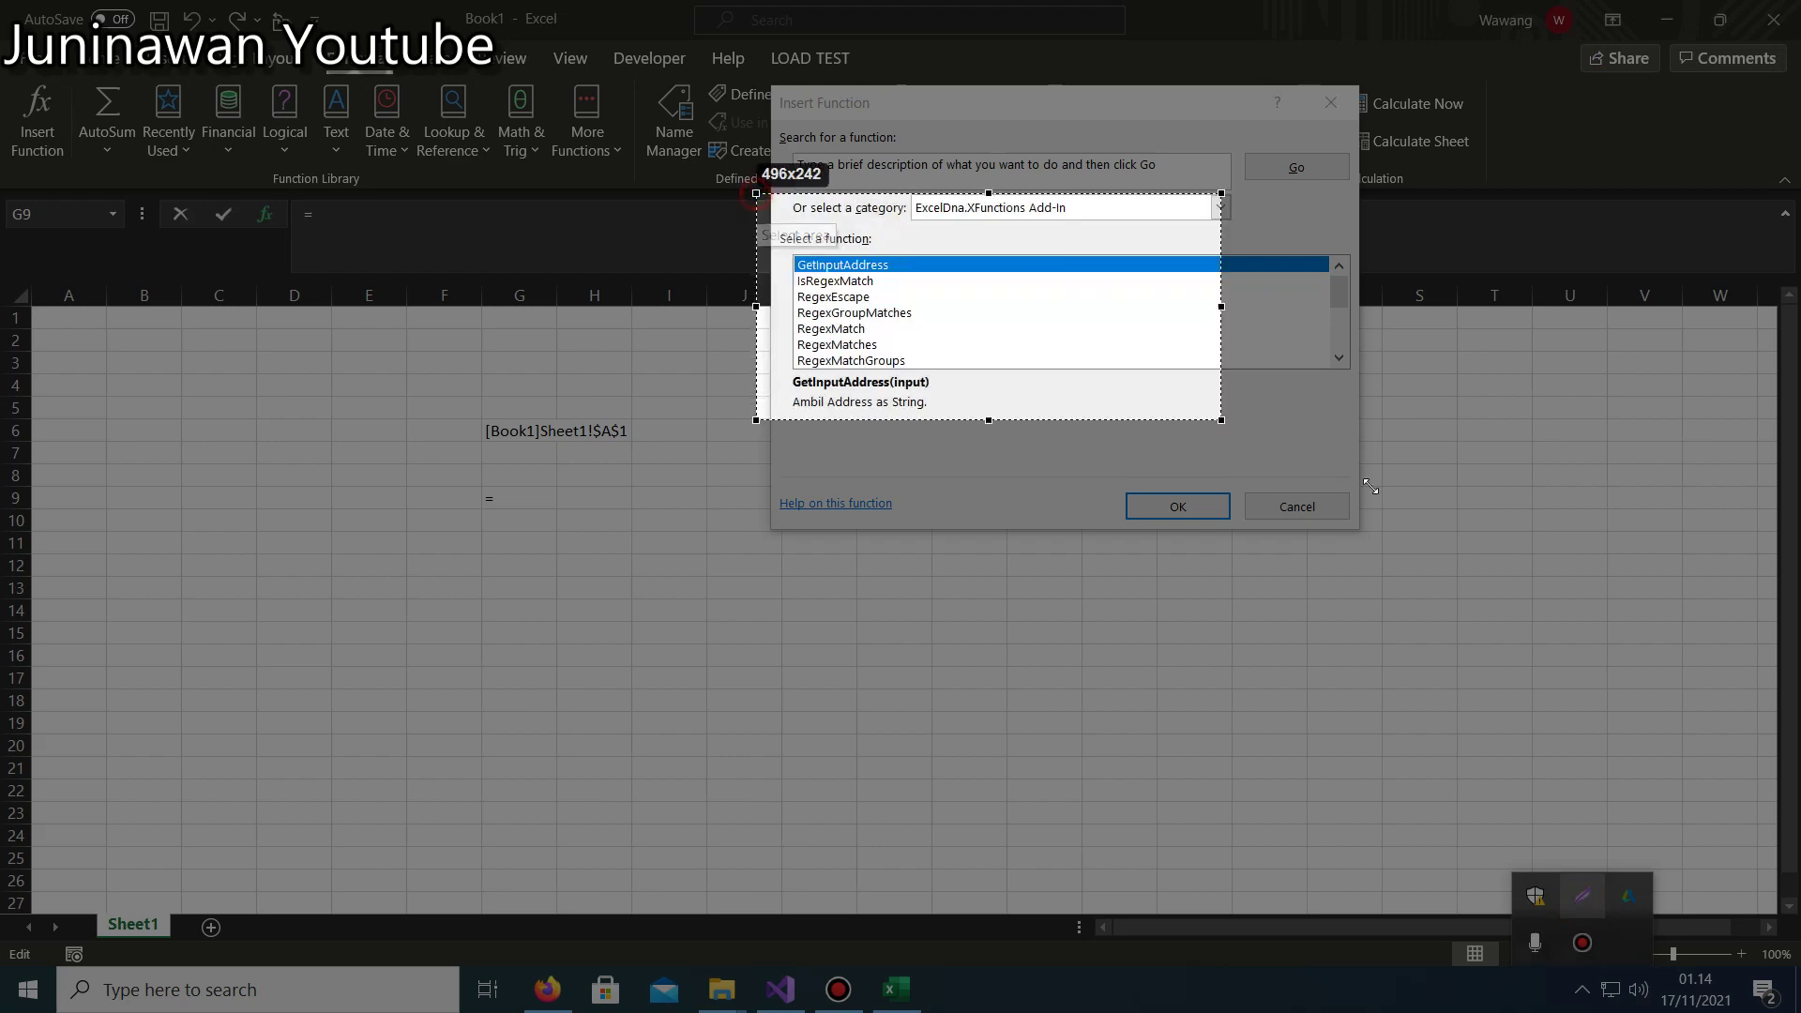
pyautogui.moveTo(757, 192); pyautogui.dragTo(1449, 561)
pyautogui.rightClick(916, 296)
pyautogui.click(971, 357)
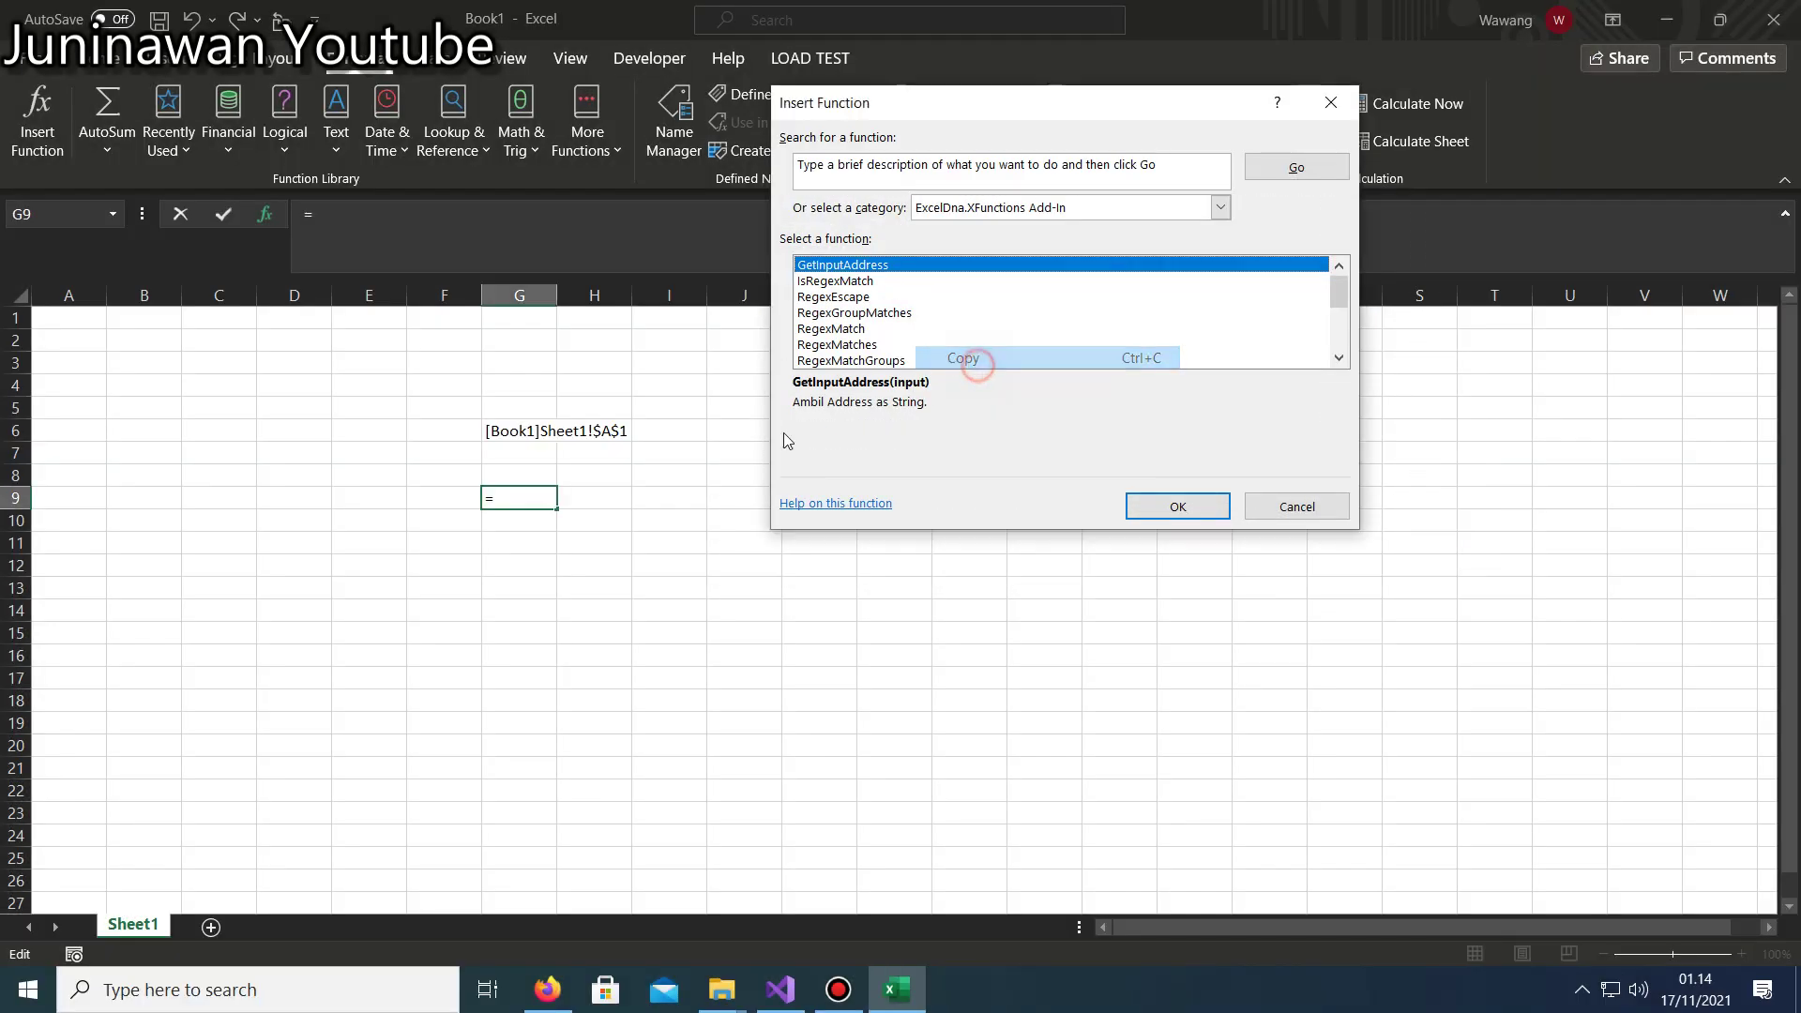
pyautogui.click(1284, 515)
# Paste the screenshot at K4 and nudge the picture slightly higher.
pyautogui.click(820, 383)
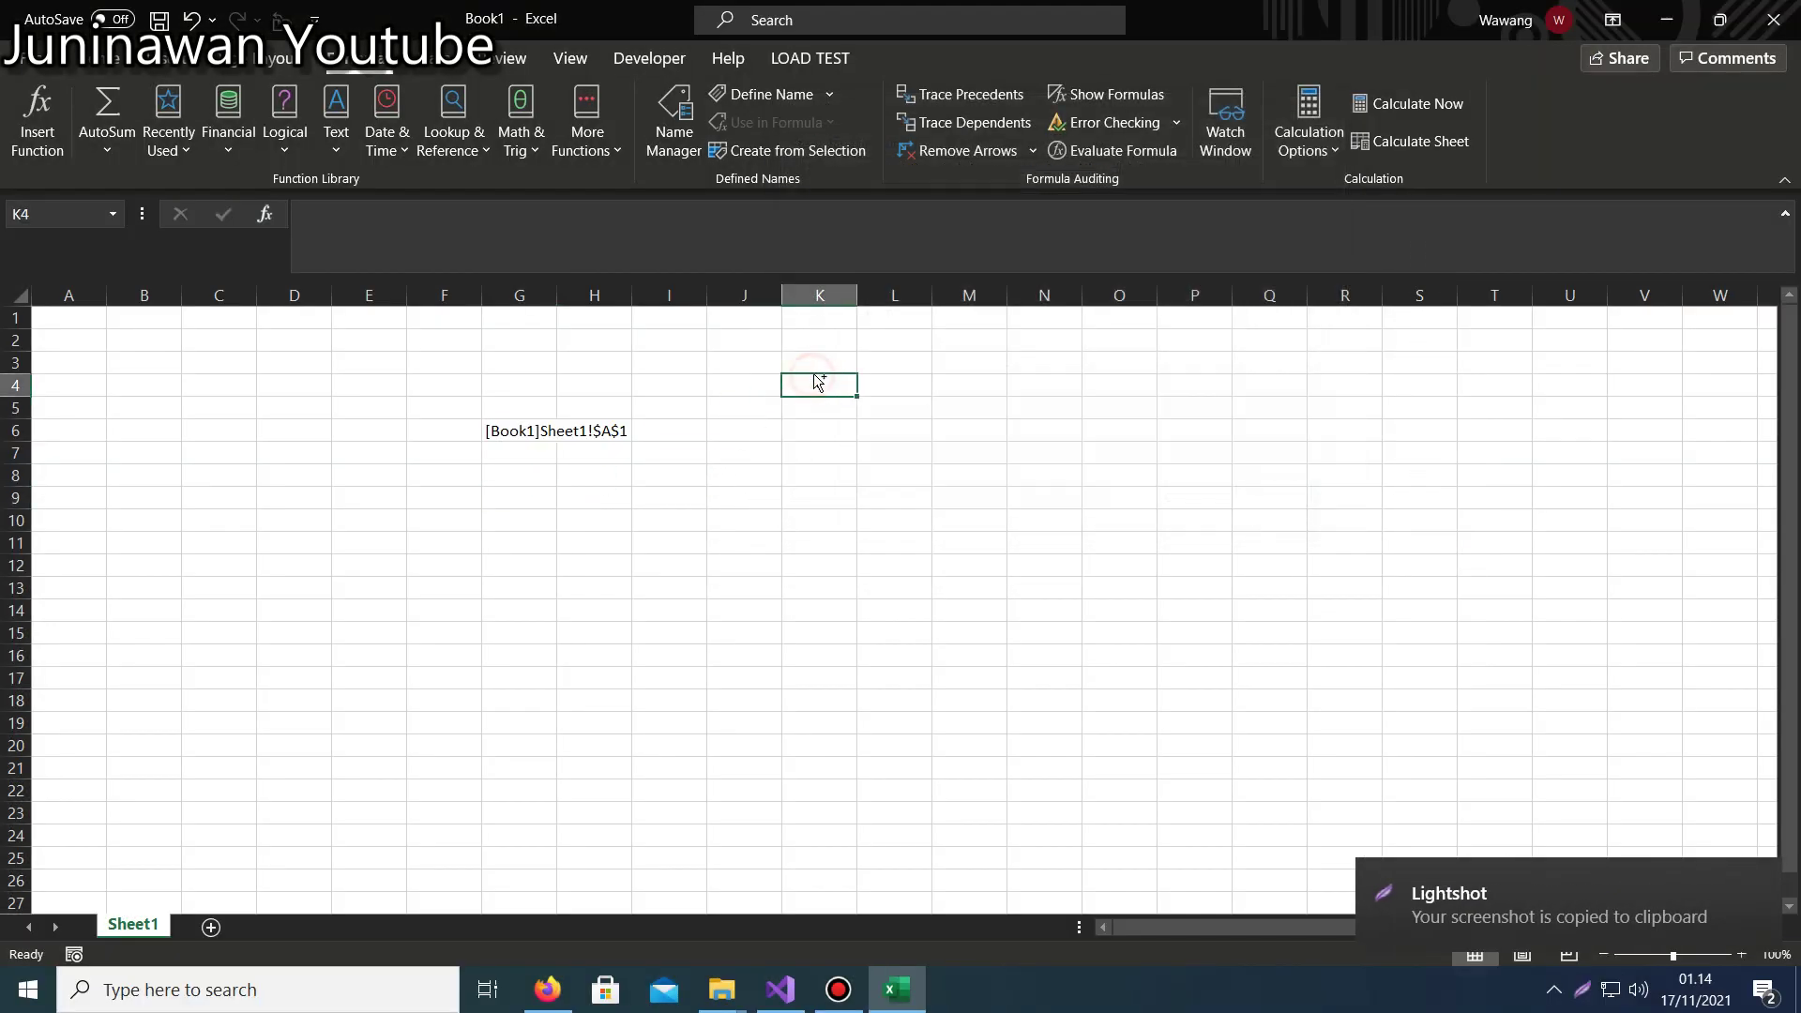
pyautogui.hotkey('ctrl', 'v')
pyautogui.moveTo(882, 476); pyautogui.dragTo(887, 434)
pyautogui.click(462, 471)
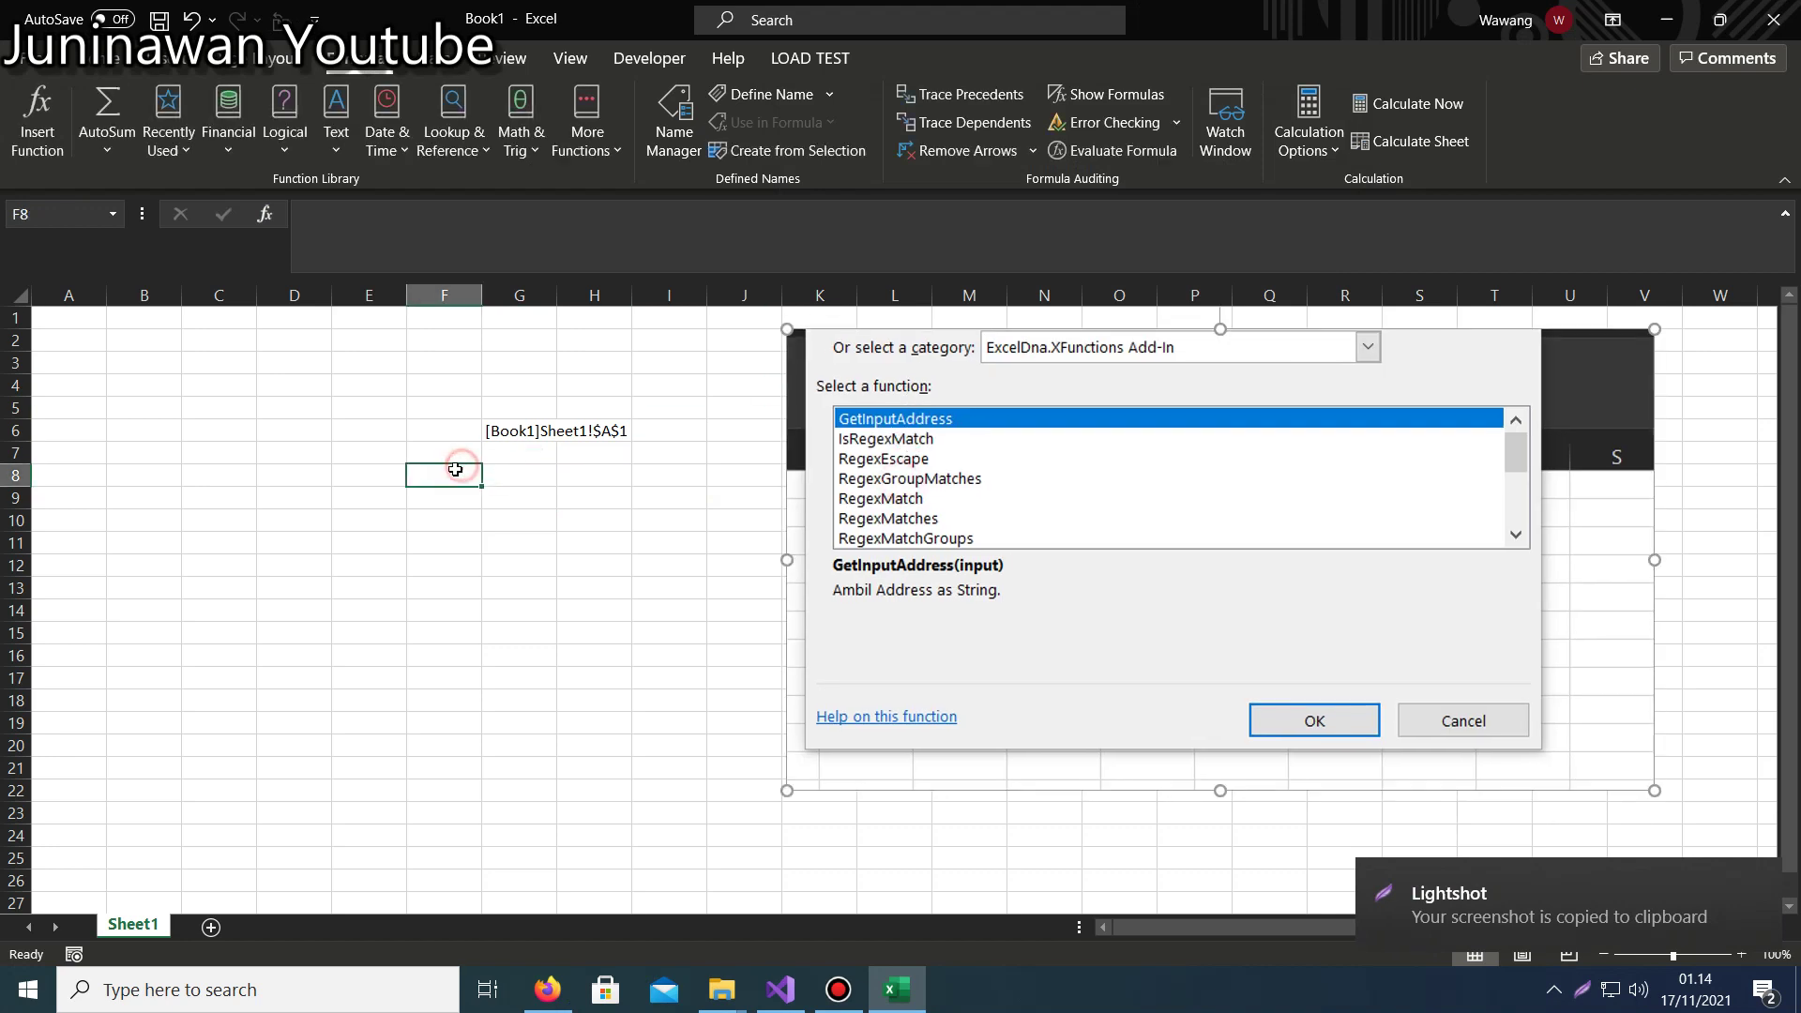
pyautogui.doubleClick(523, 433)
pyautogui.press('Escape')
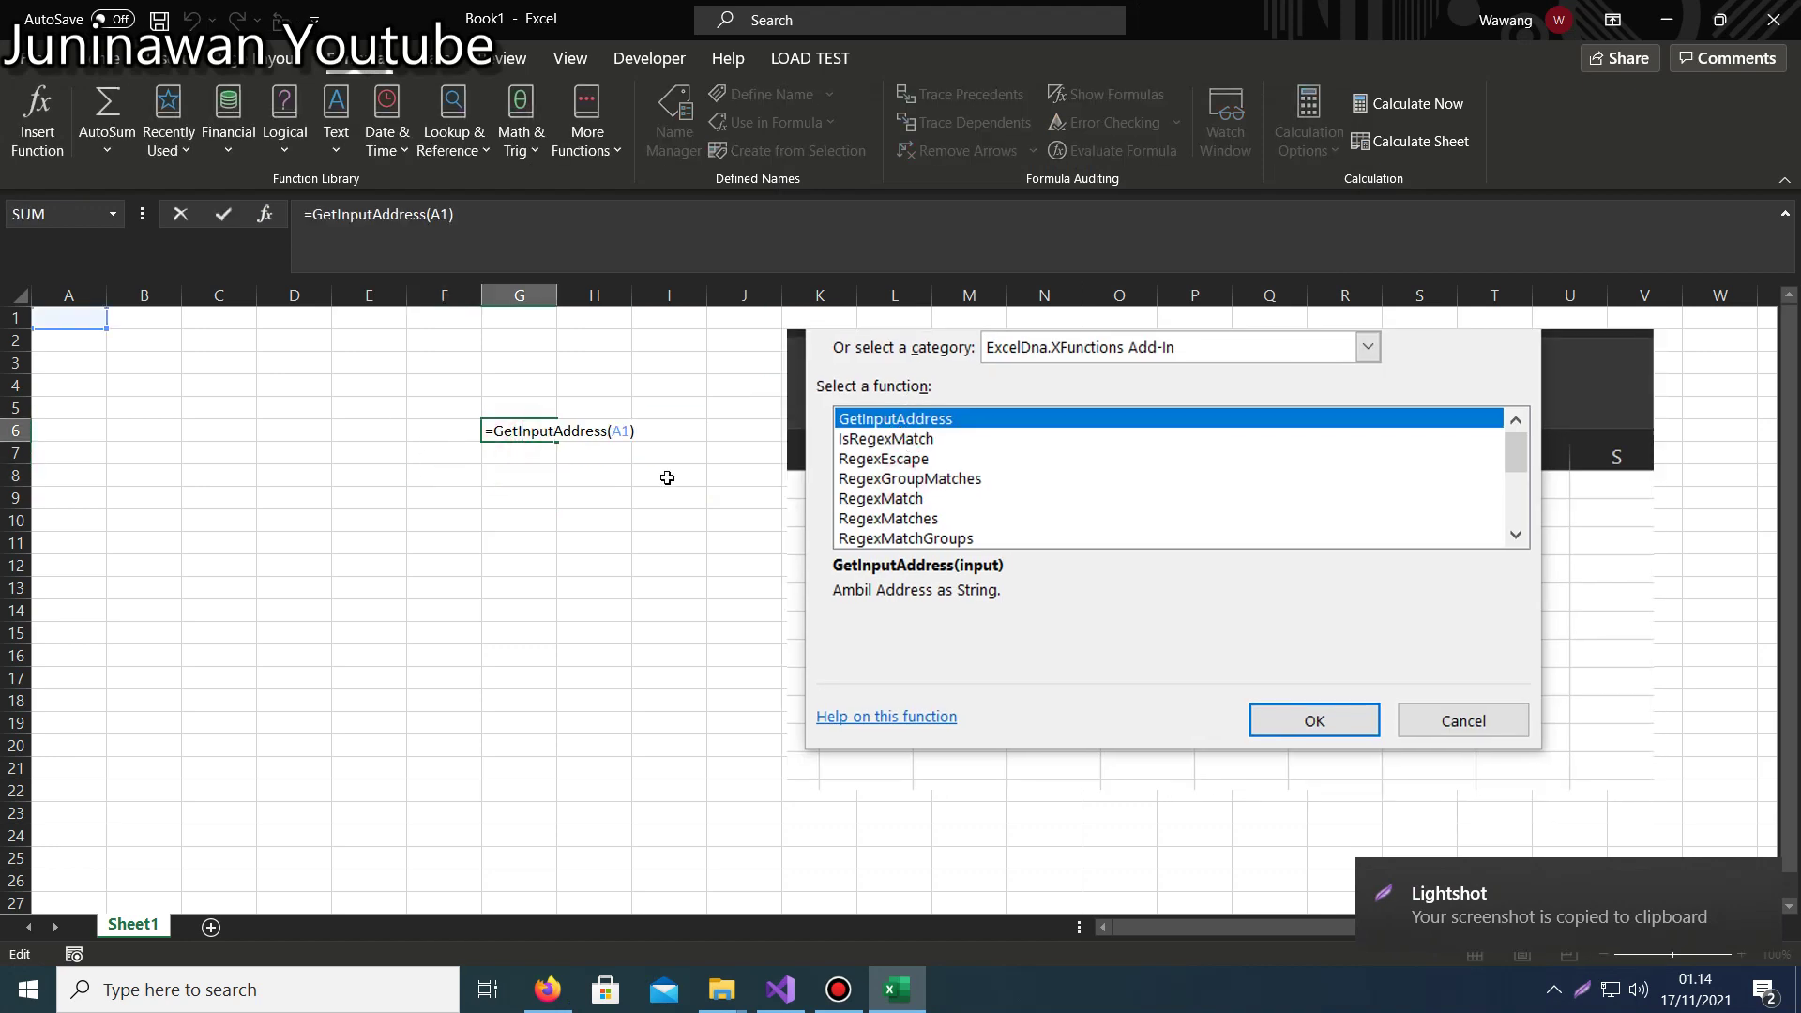
# Enter =GetInputAddress(G1) in B2 so it returns [Book1]Sheet1!$G$1.
pyautogui.click(140, 341)
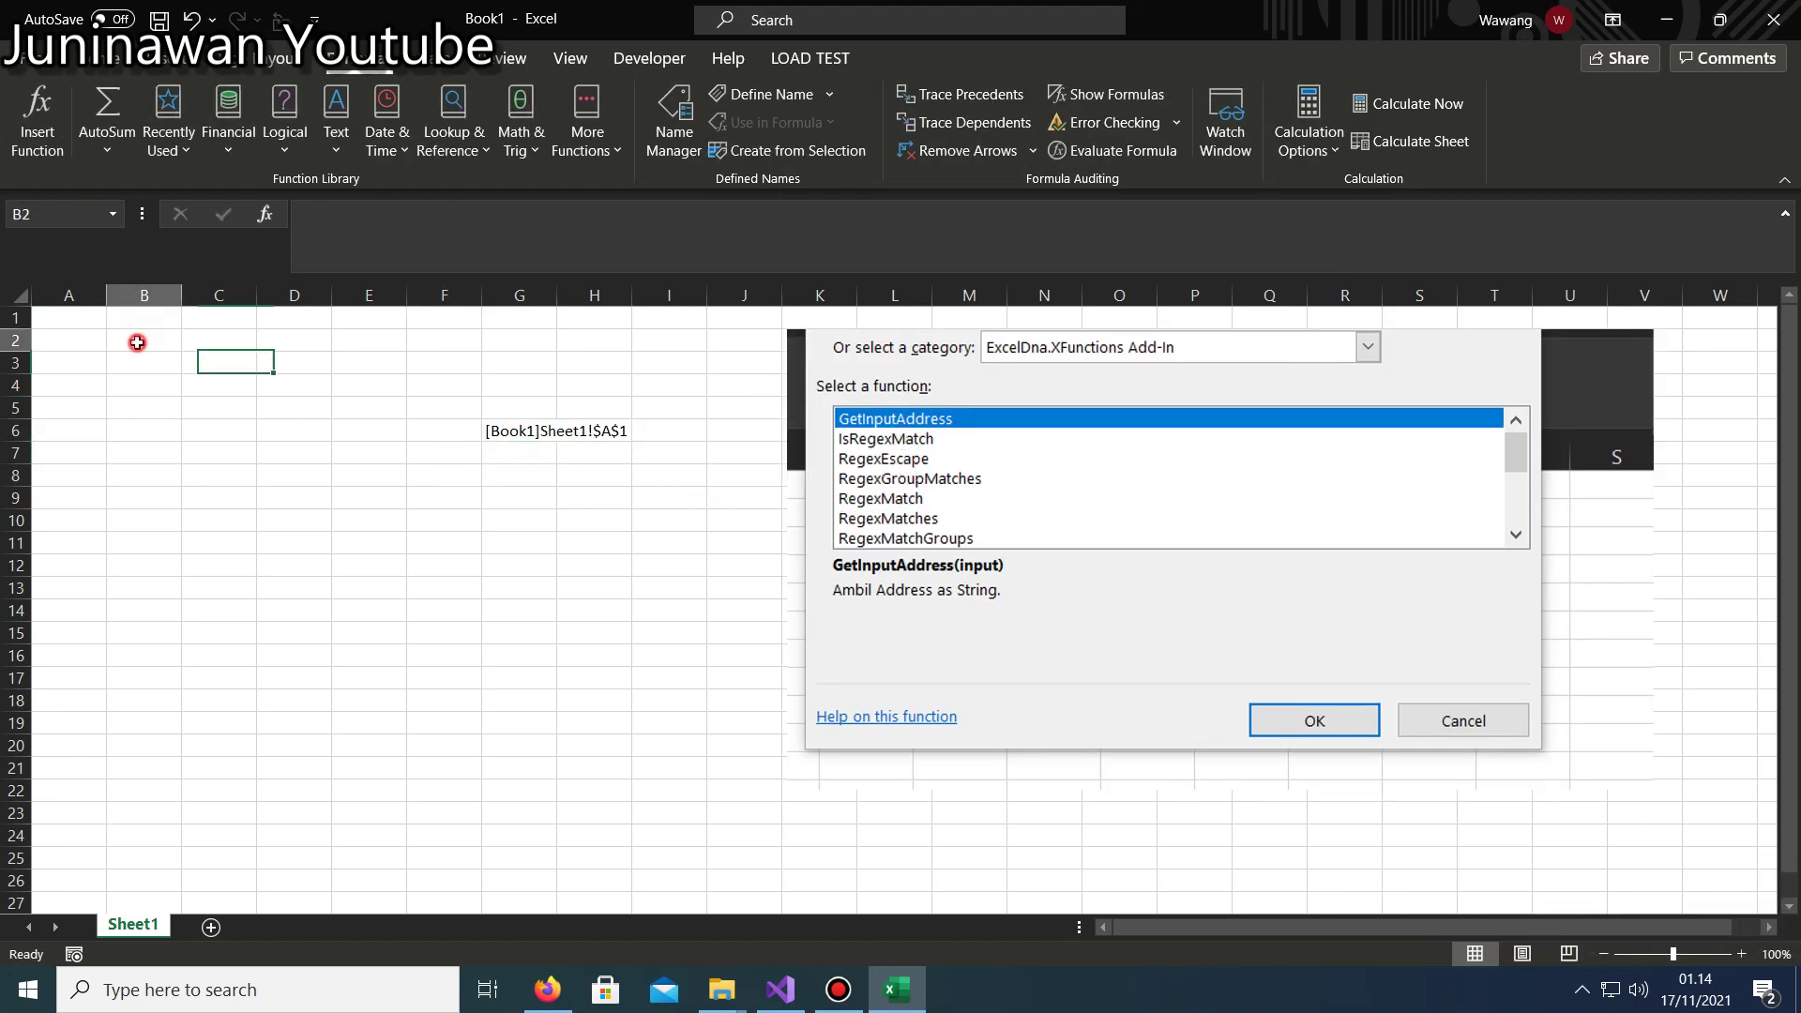
pyautogui.write('=')
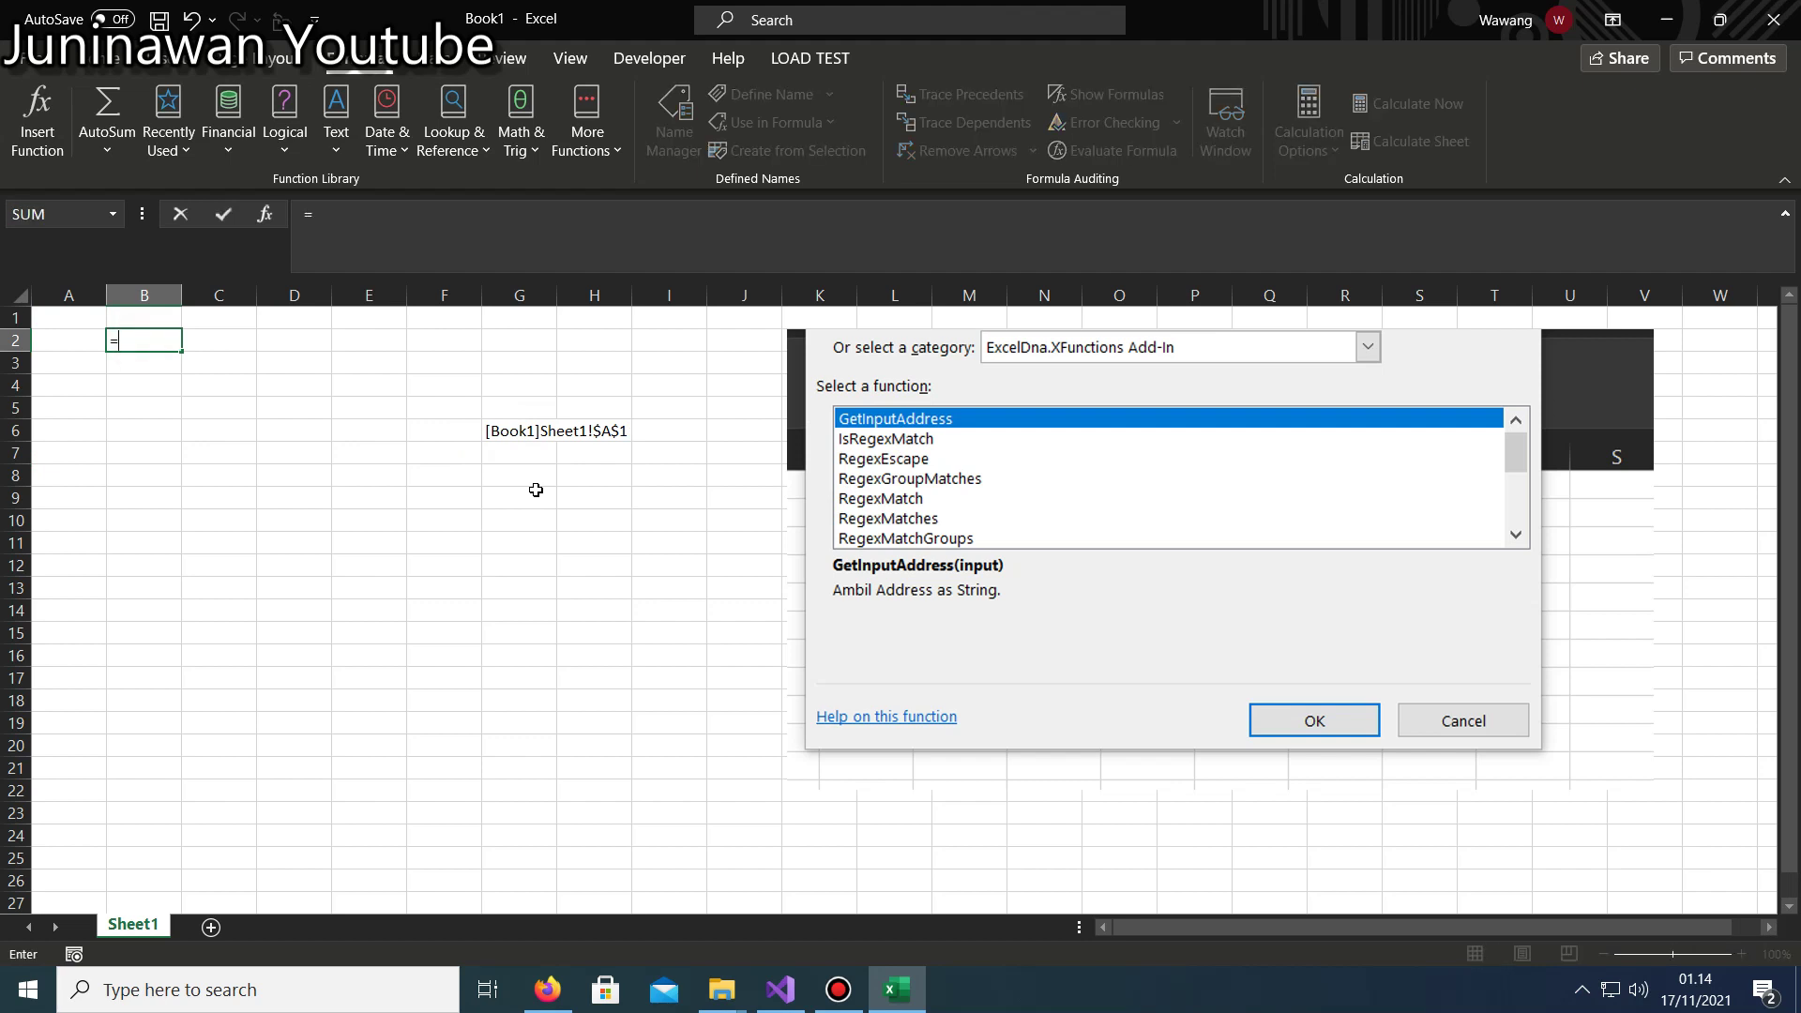
pyautogui.write('geti')
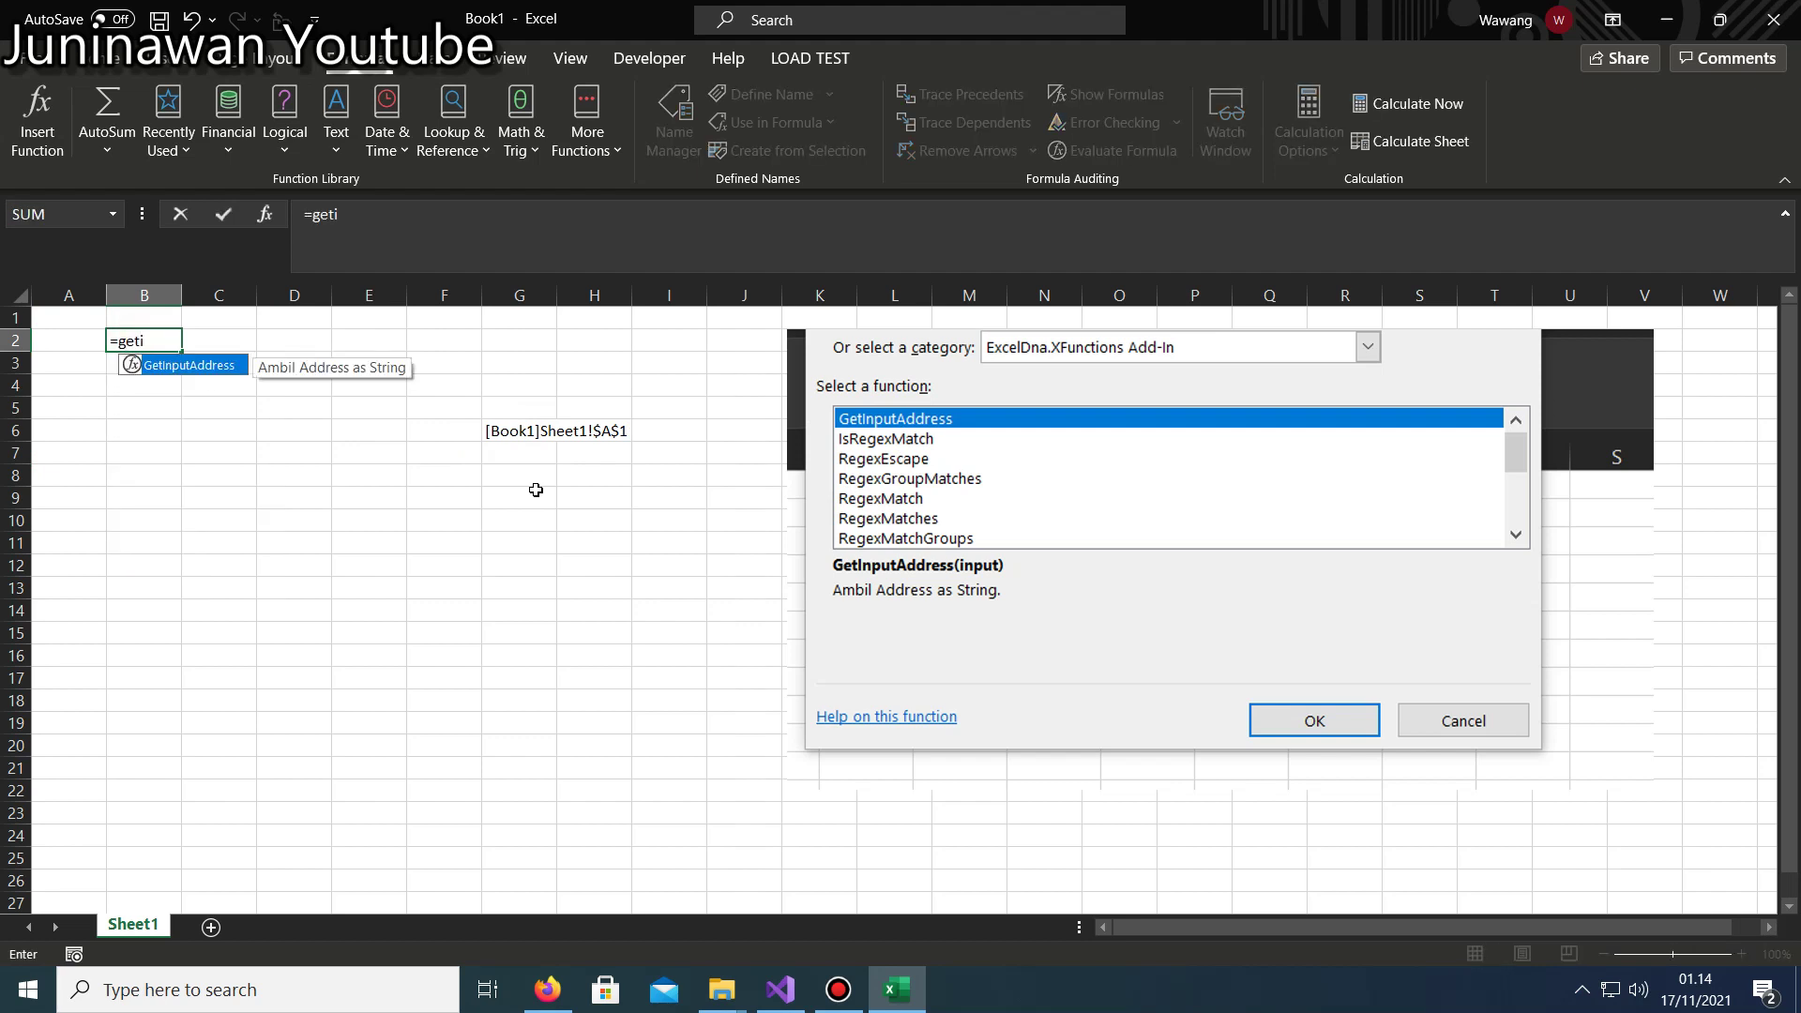
pyautogui.doubleClick(193, 365)
pyautogui.click(503, 312)
pyautogui.press('Return')
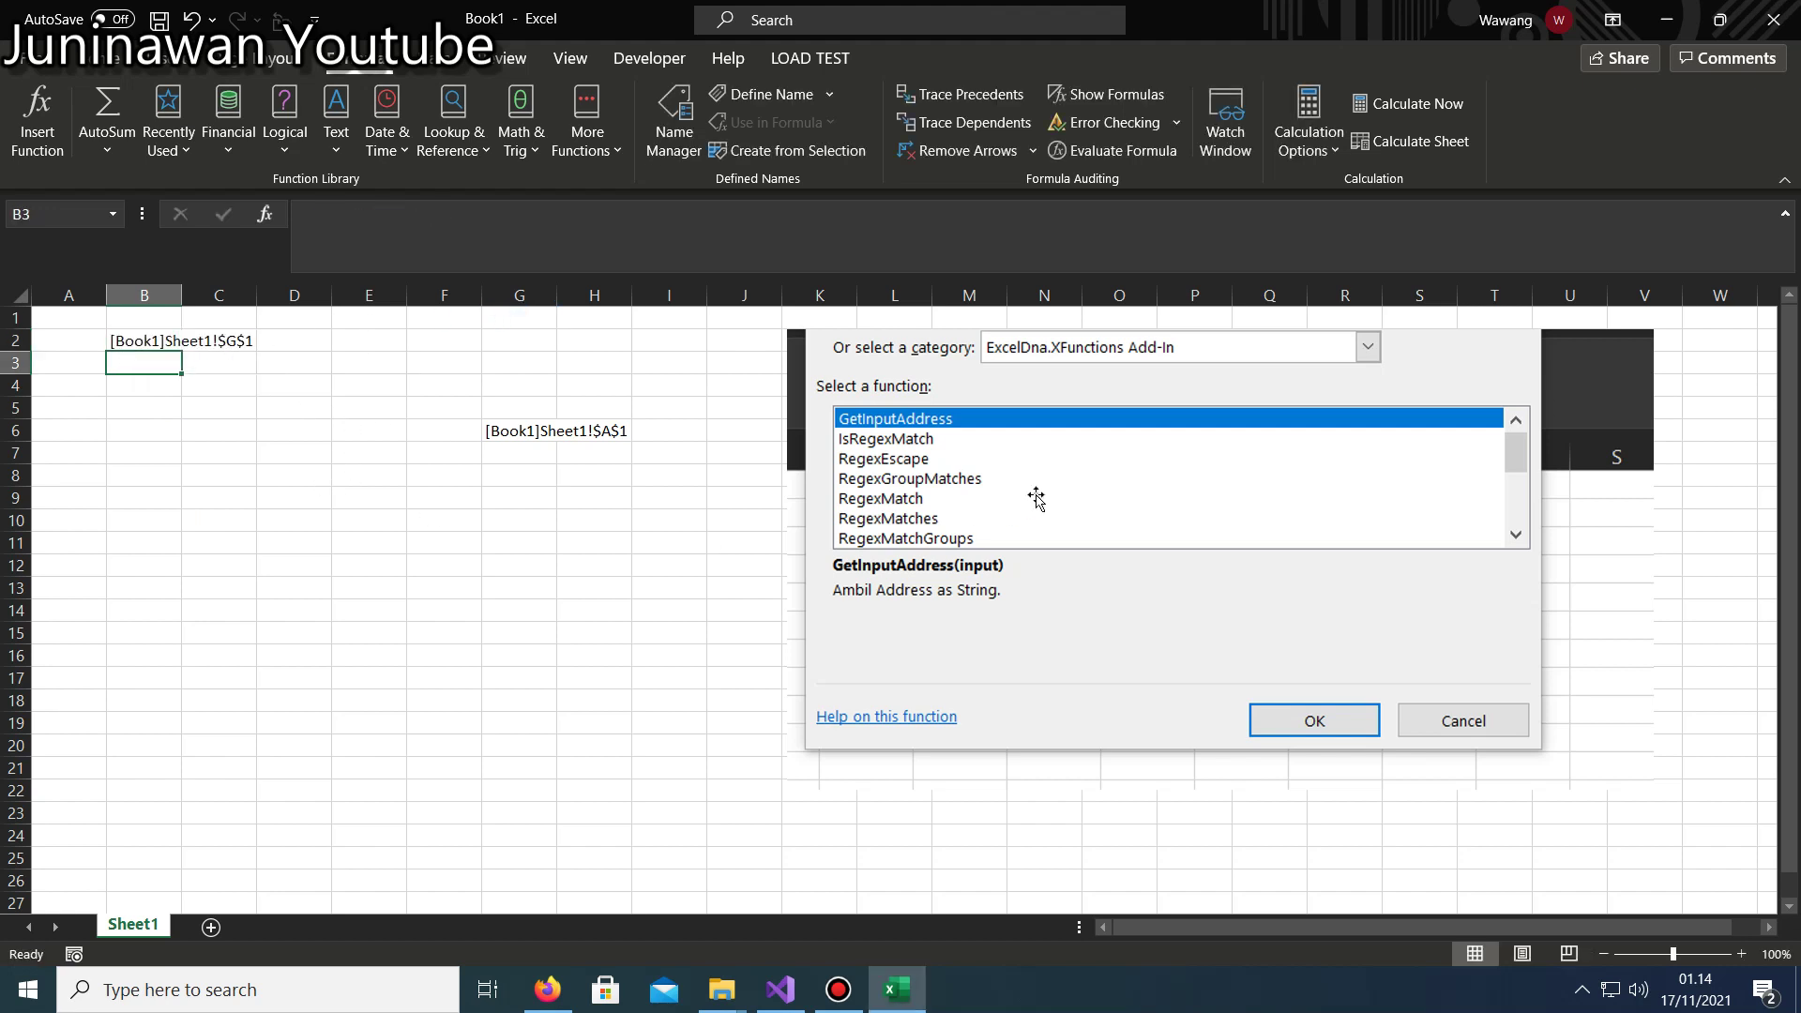
# Try =un in B3 and read the add-in UNIQUE function's description.
pyautogui.write('=')
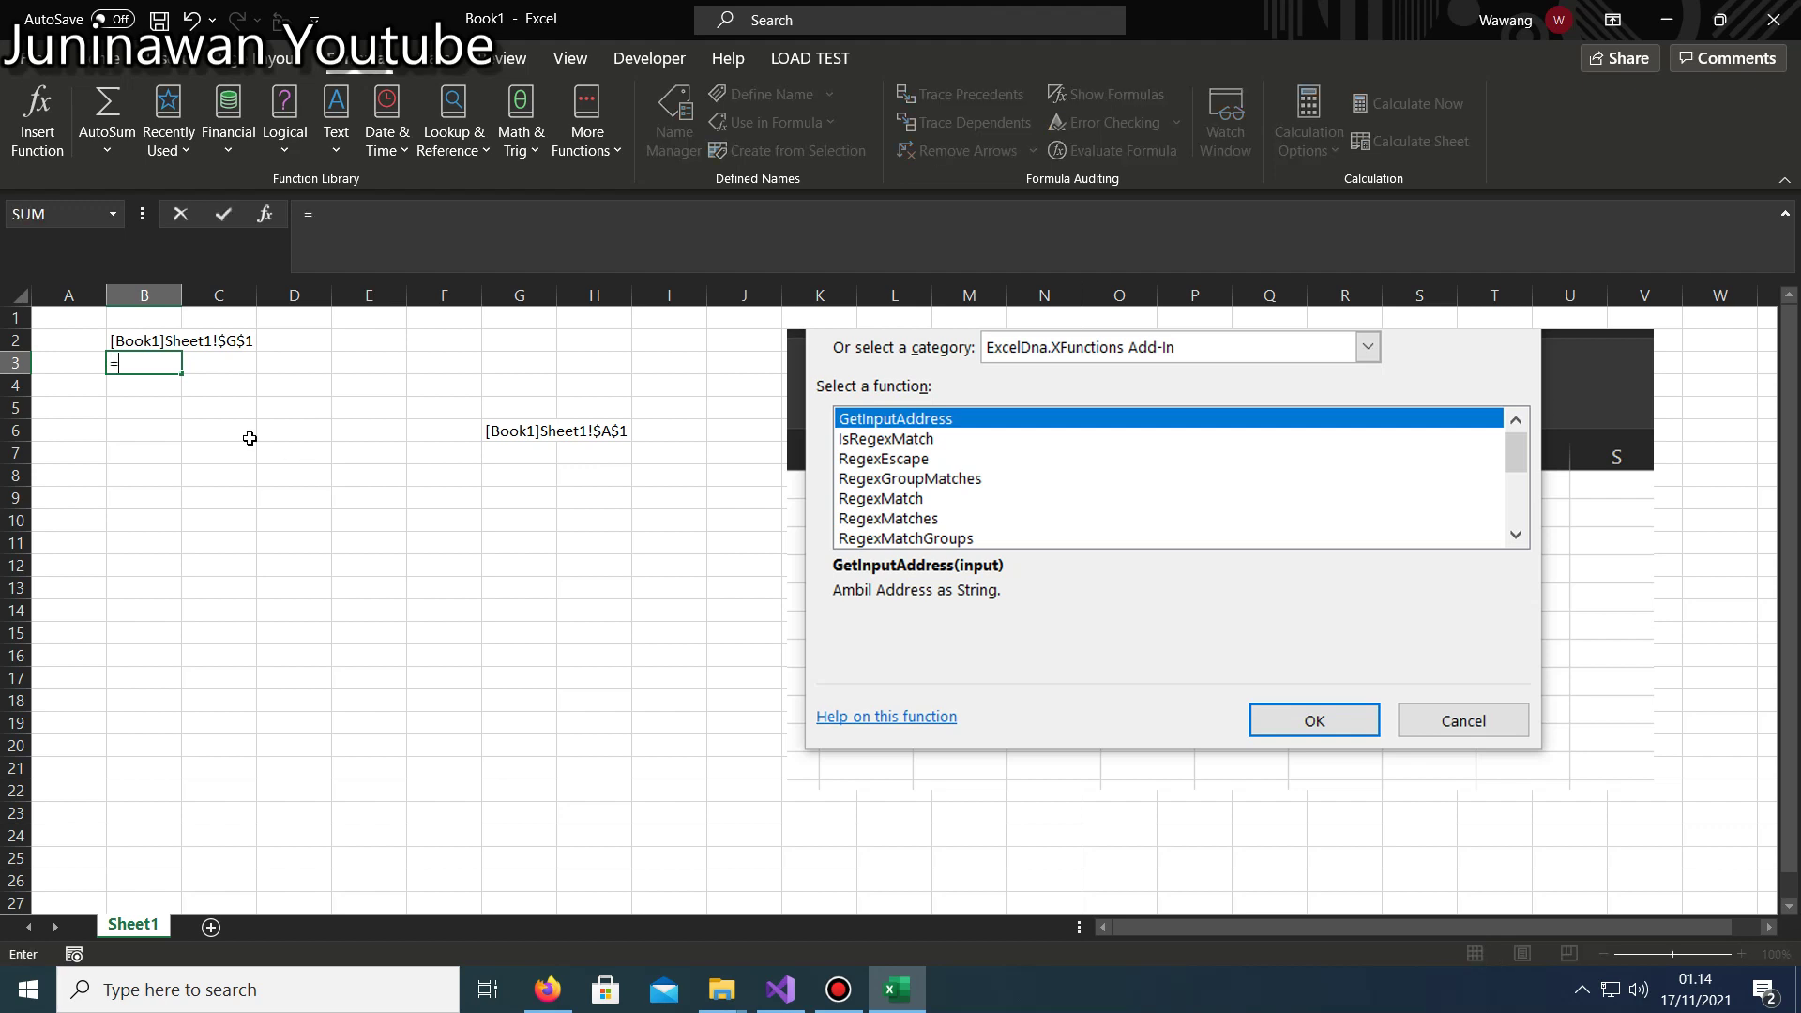
pyautogui.write('un')
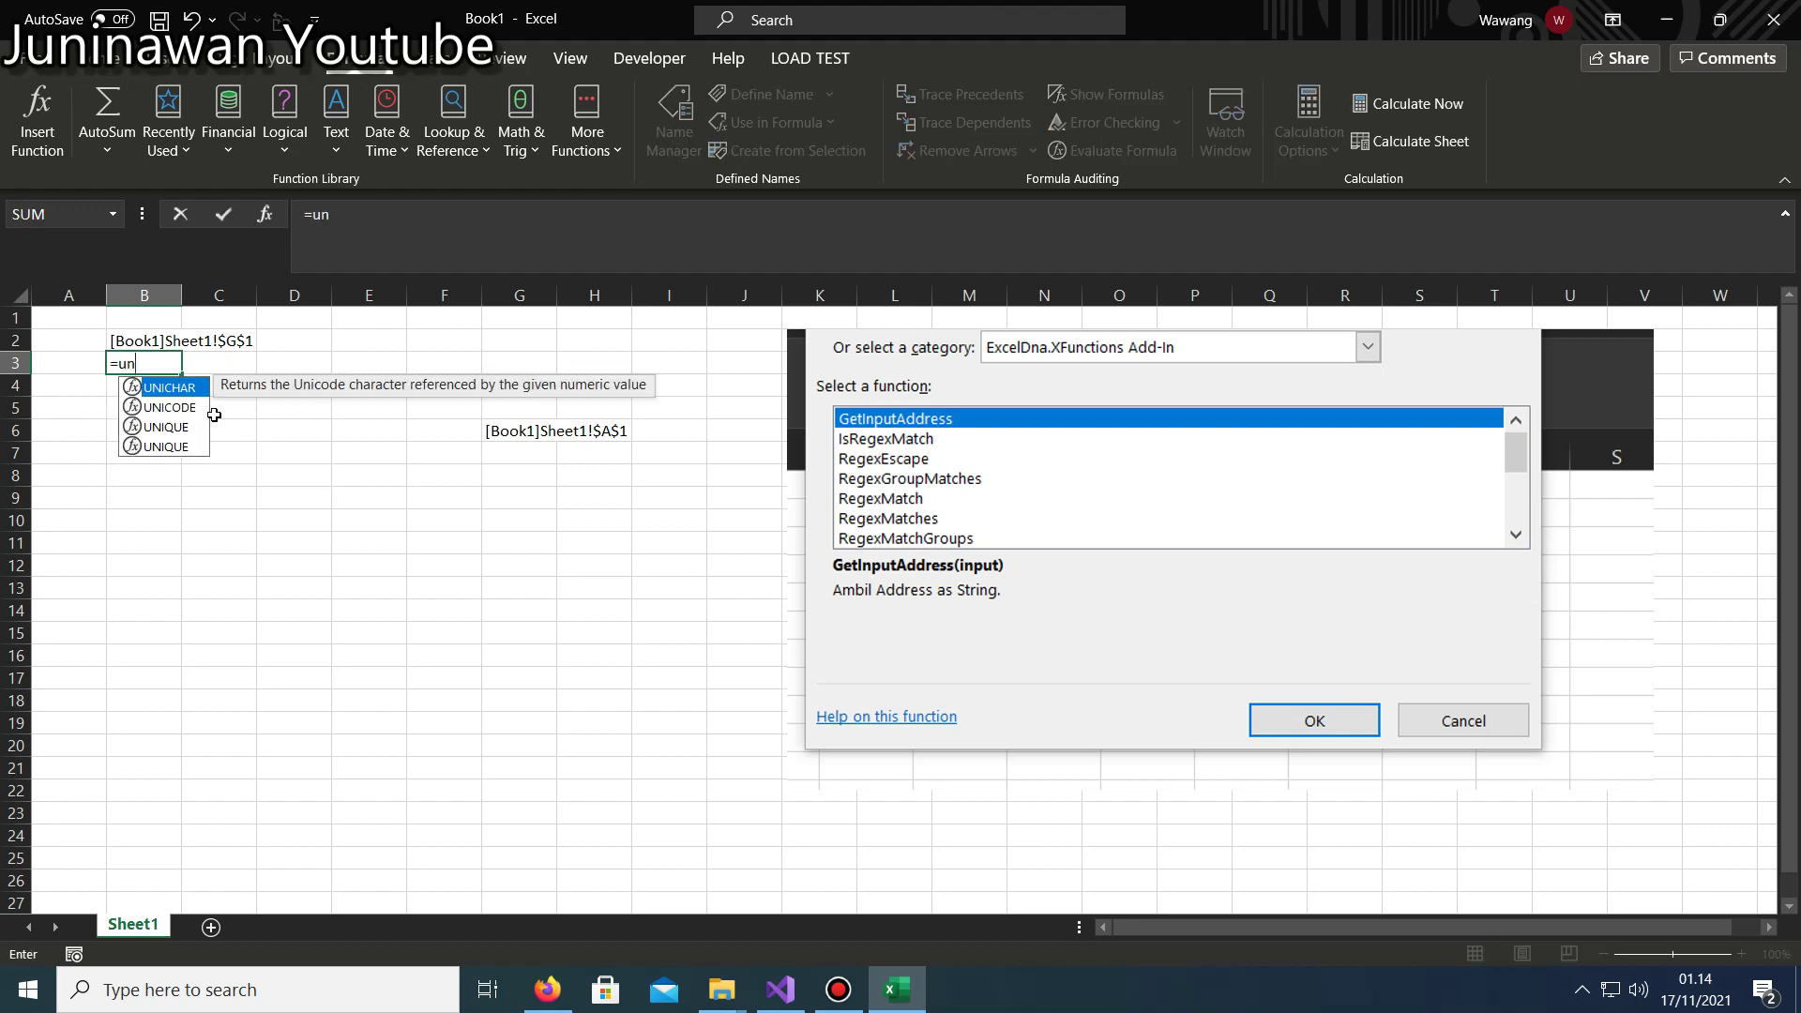
pyautogui.press('Down')
pyautogui.press('Down')
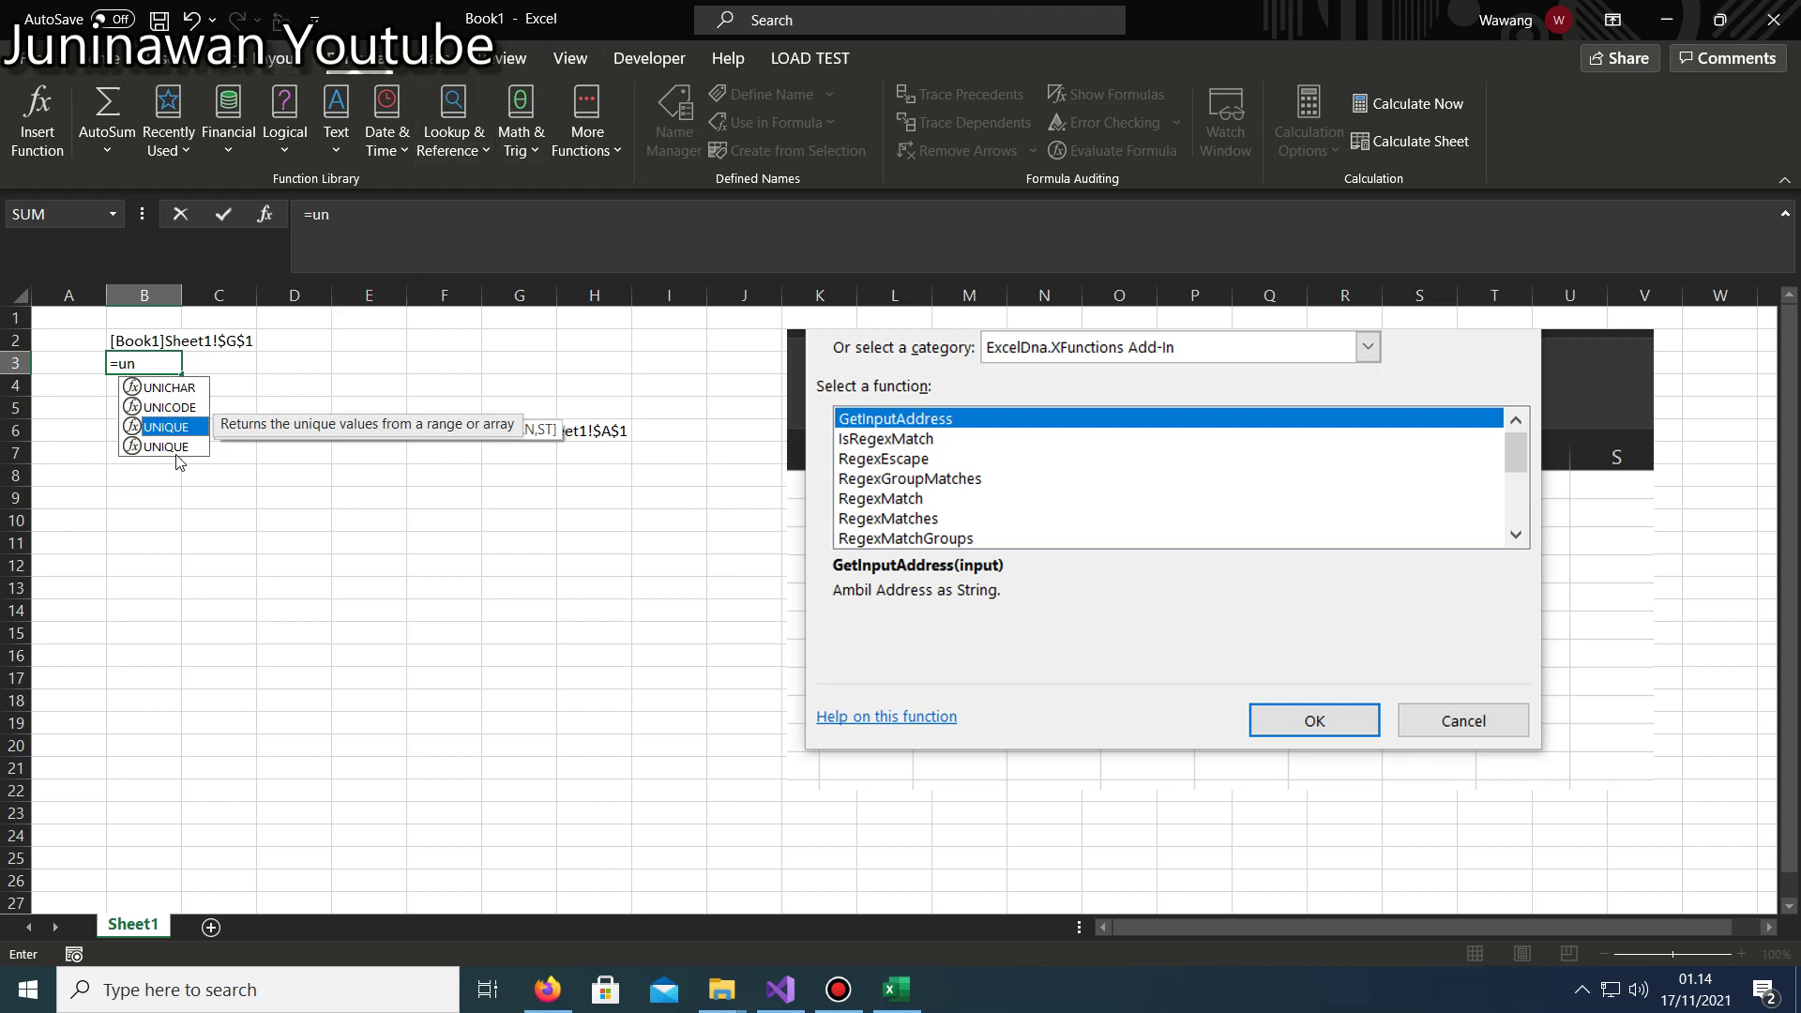
pyautogui.click(169, 448)
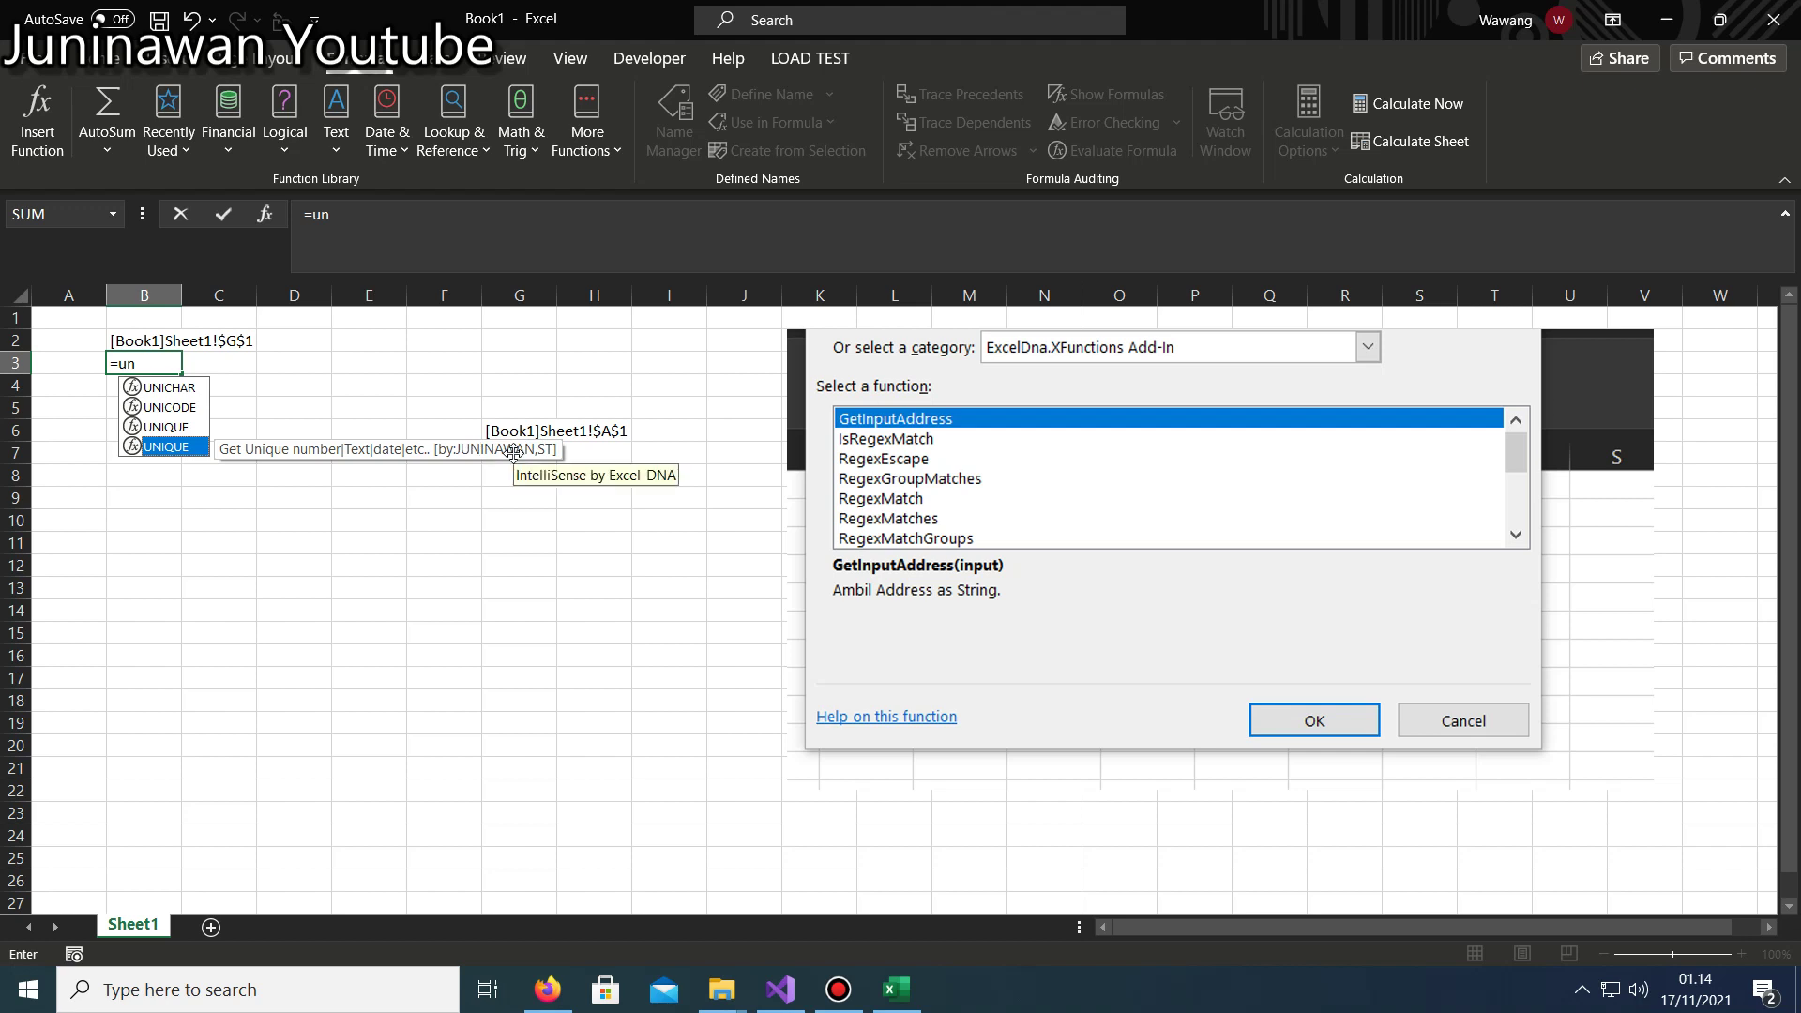
# Fill E9:E12 with the sample values 1, 2, 3, 1 and begin a new formula in B3.
pyautogui.click(368, 526)
pyautogui.write('2 ')
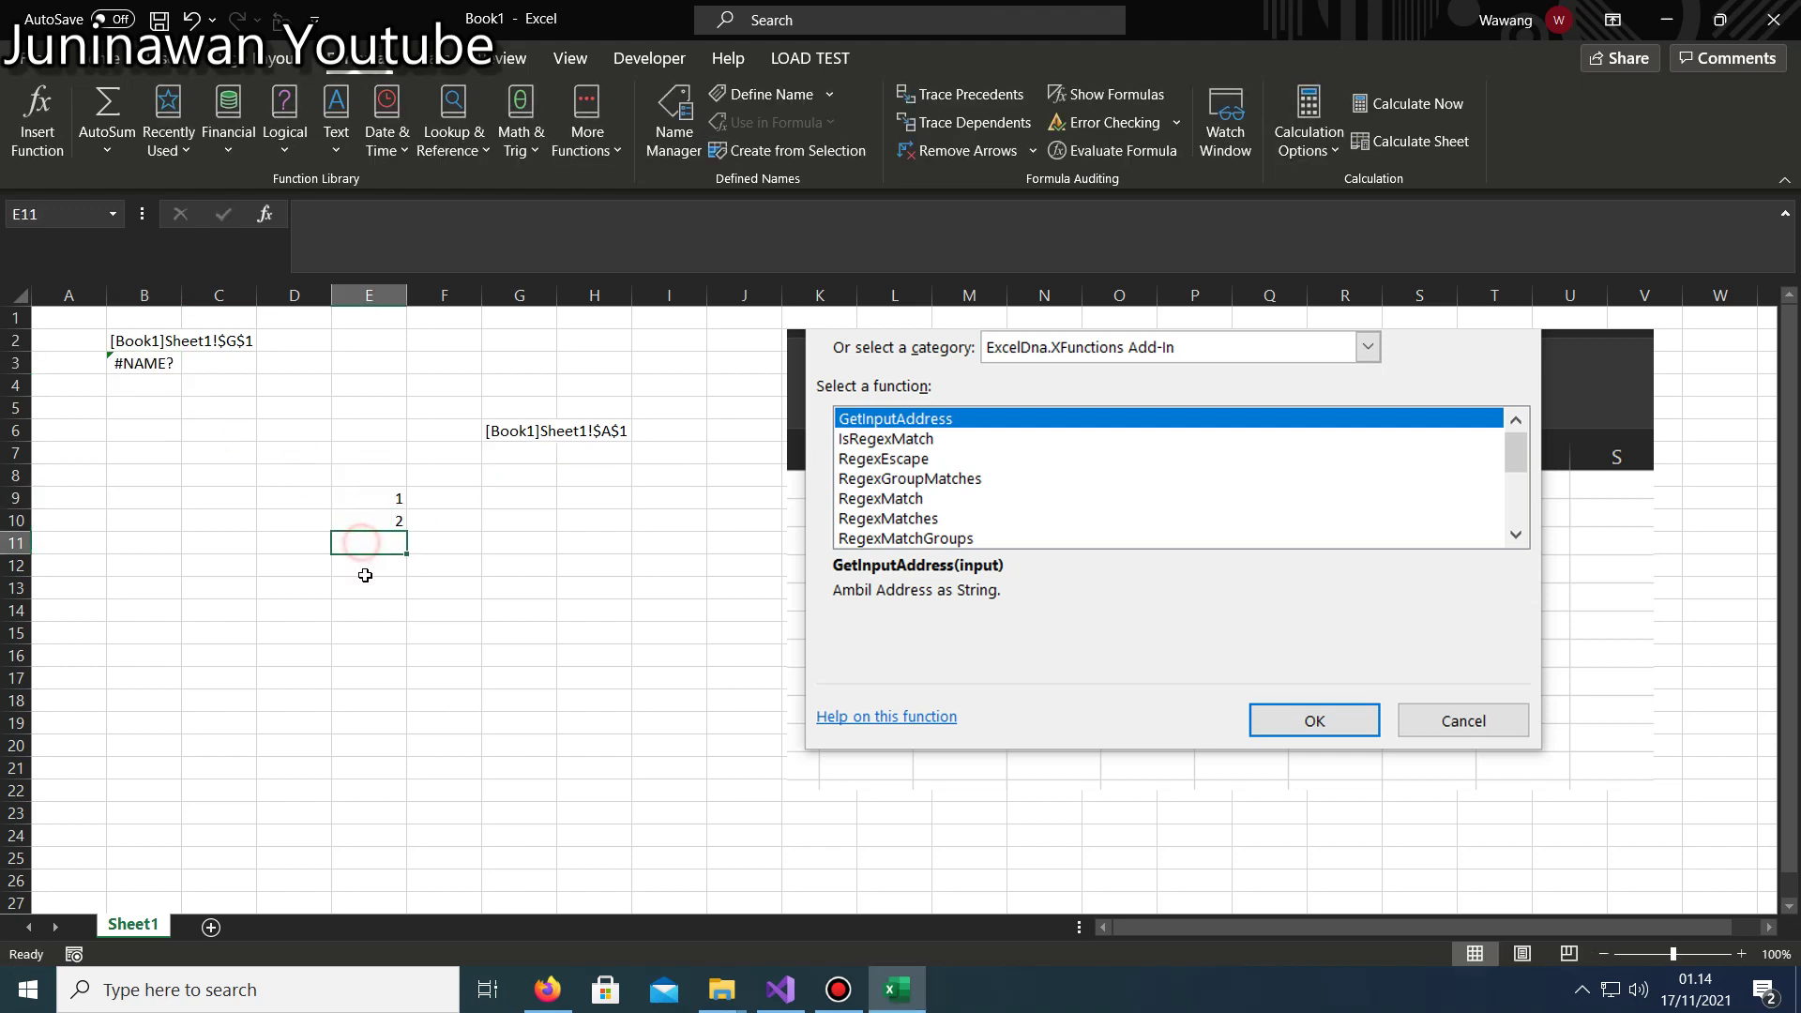
pyautogui.write('3 1')
pyautogui.click(162, 374)
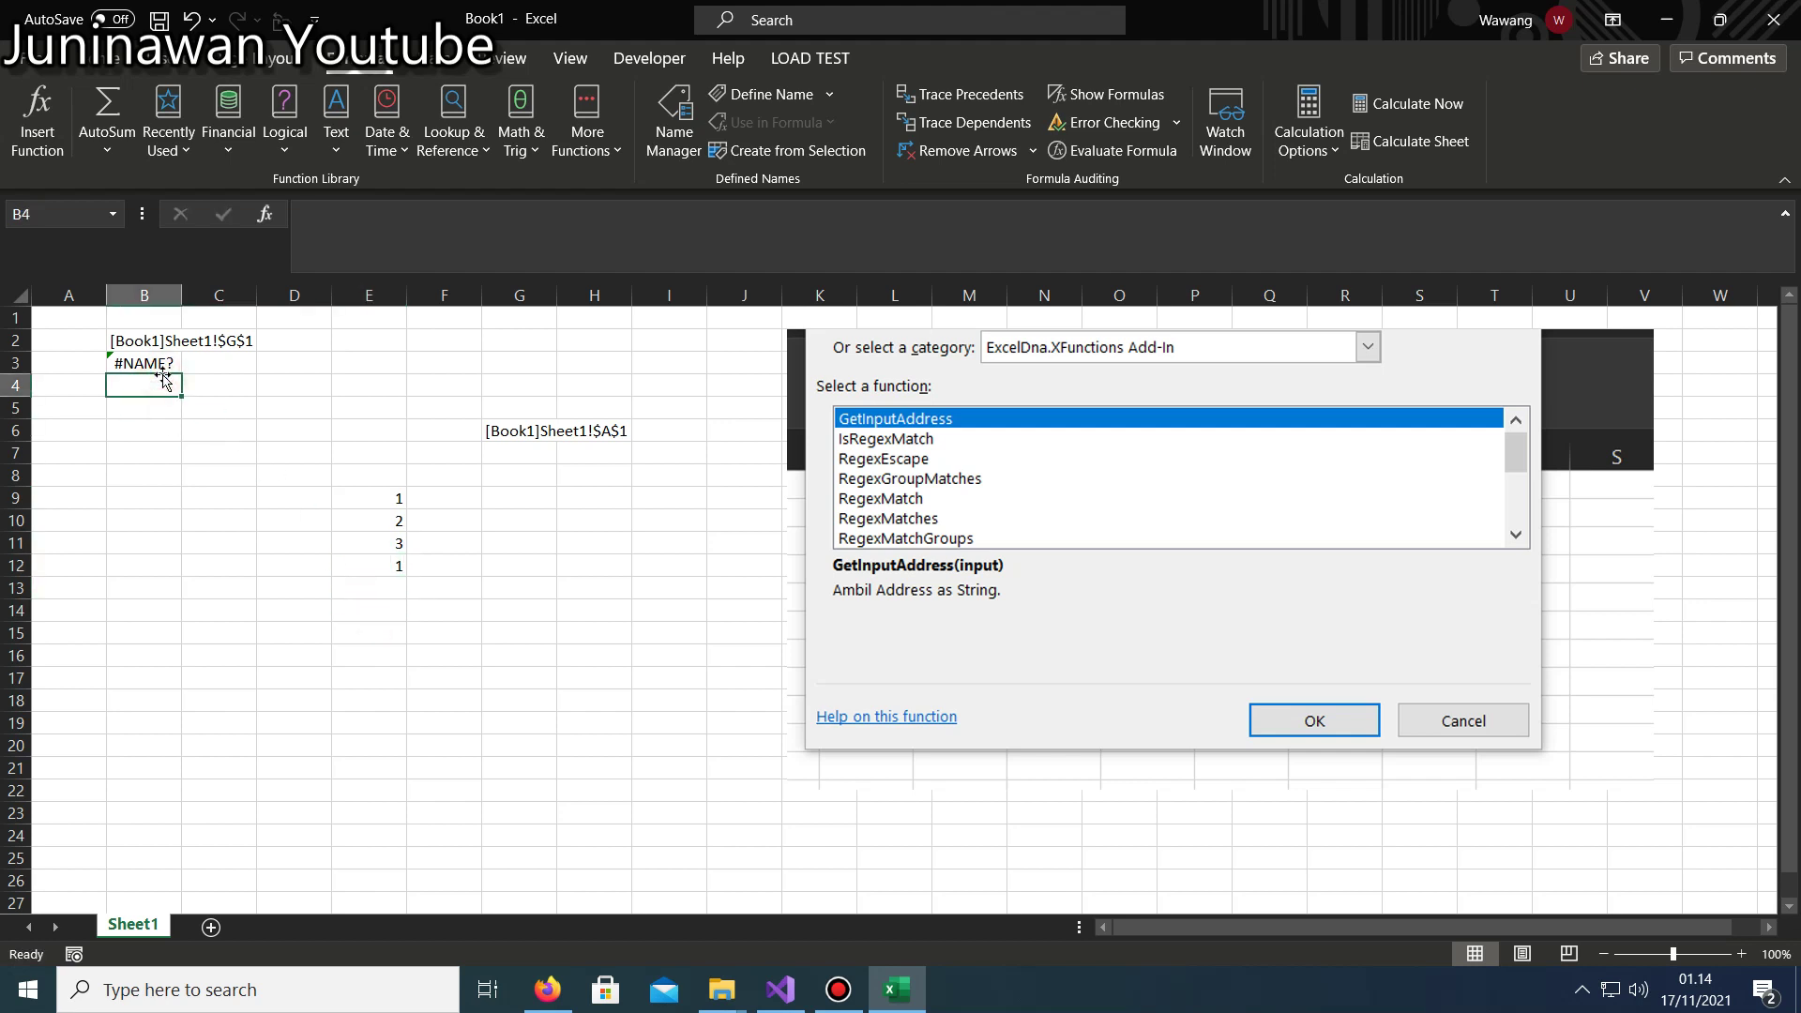
pyautogui.click(162, 369)
pyautogui.write('=')
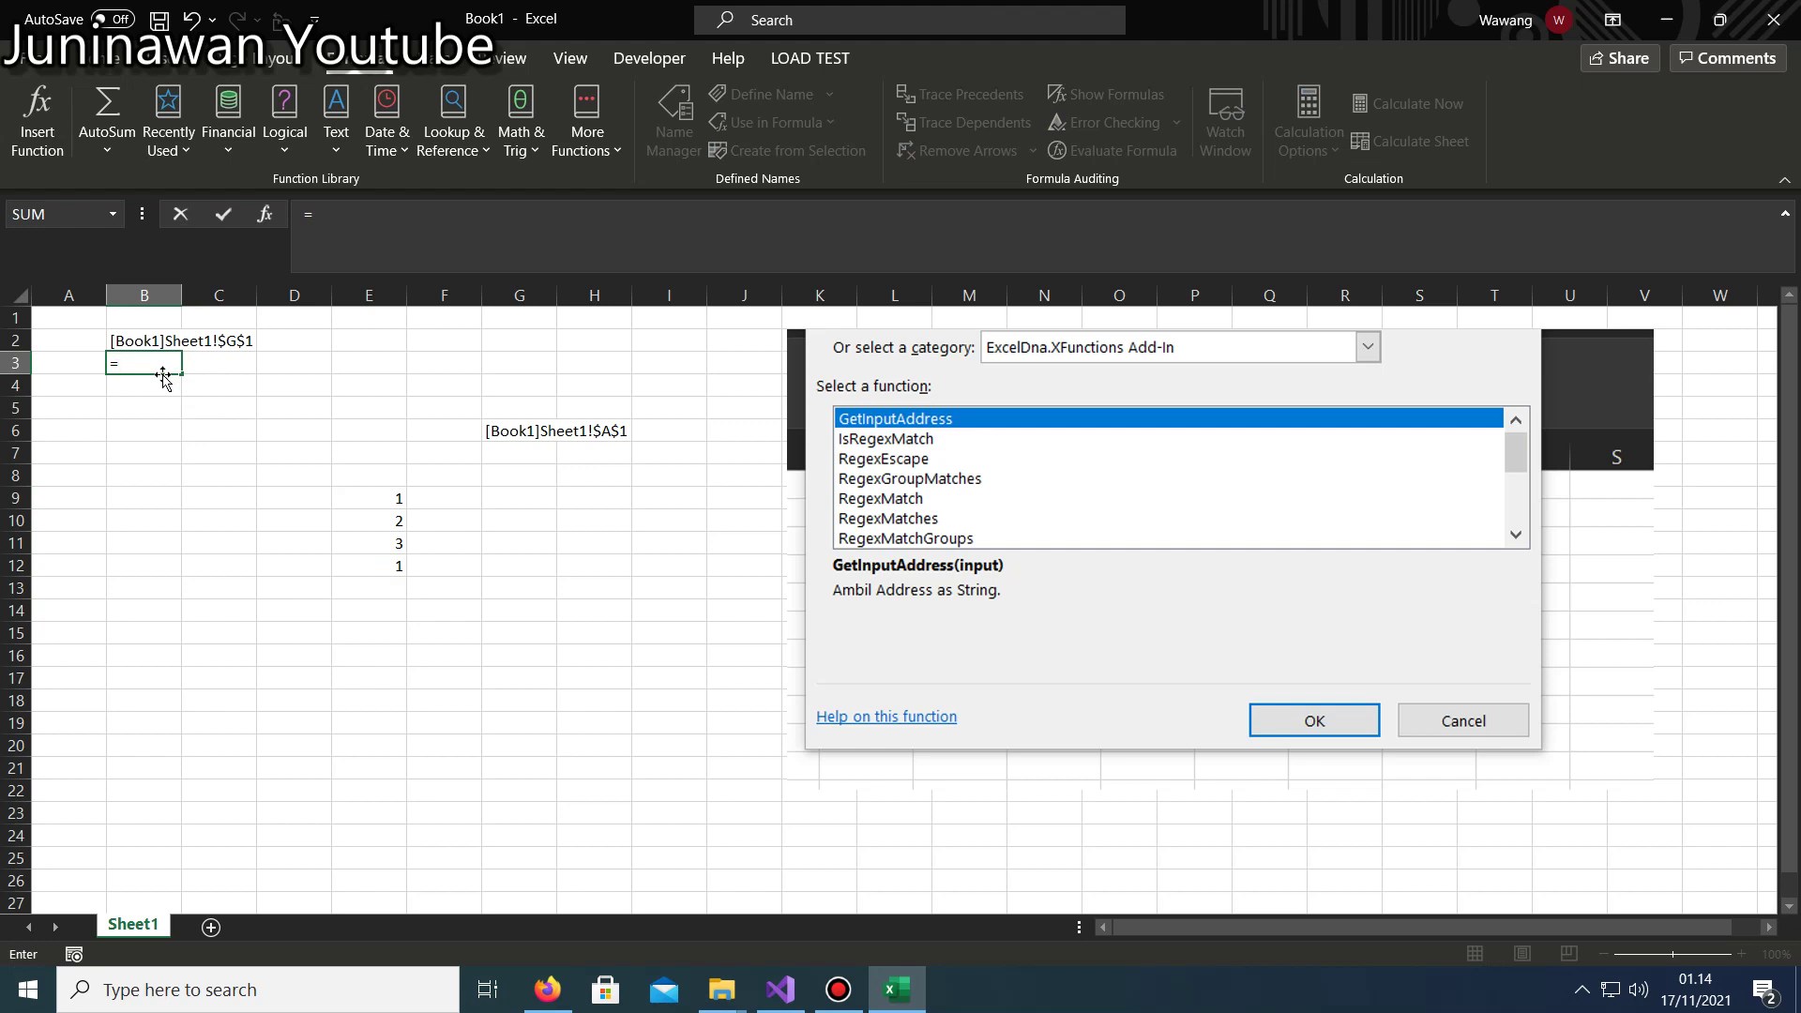
# Enter the add-in's =UNIQUE(E9:E12) in B3, spilling 1, 2, 3.
pyautogui.write('uni')
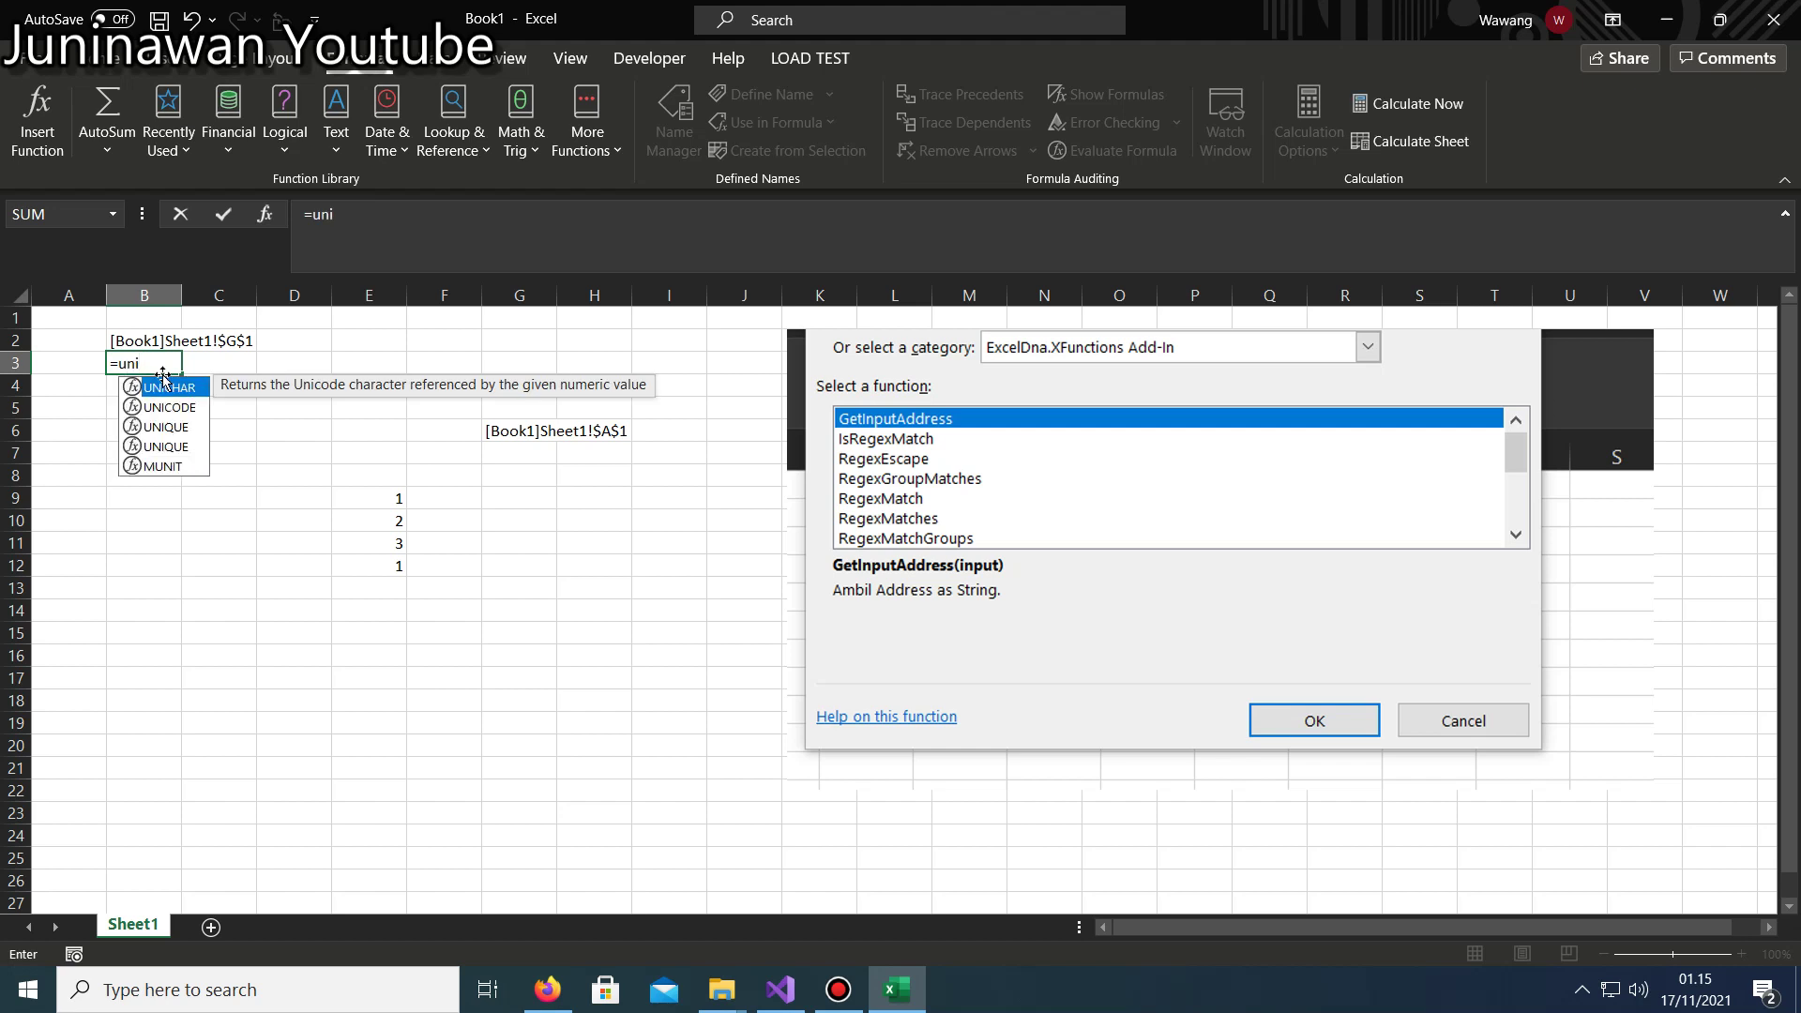
pyautogui.click(165, 446)
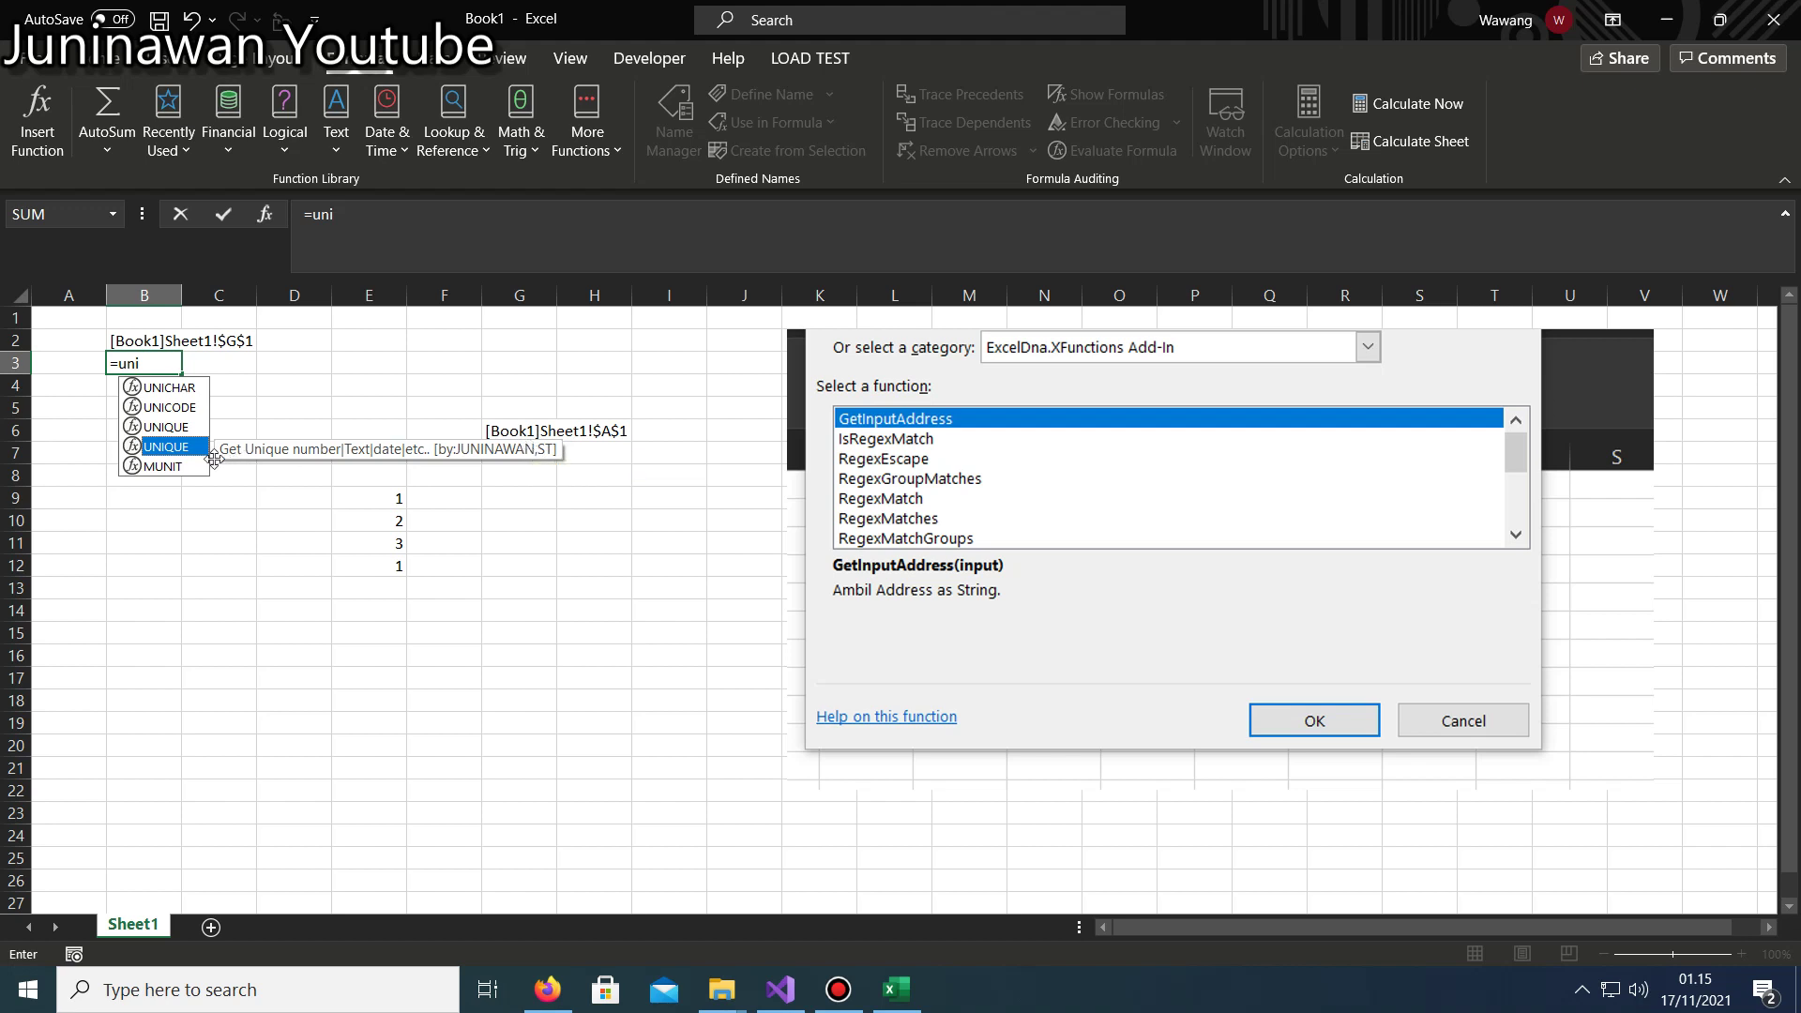
pyautogui.doubleClick(178, 448)
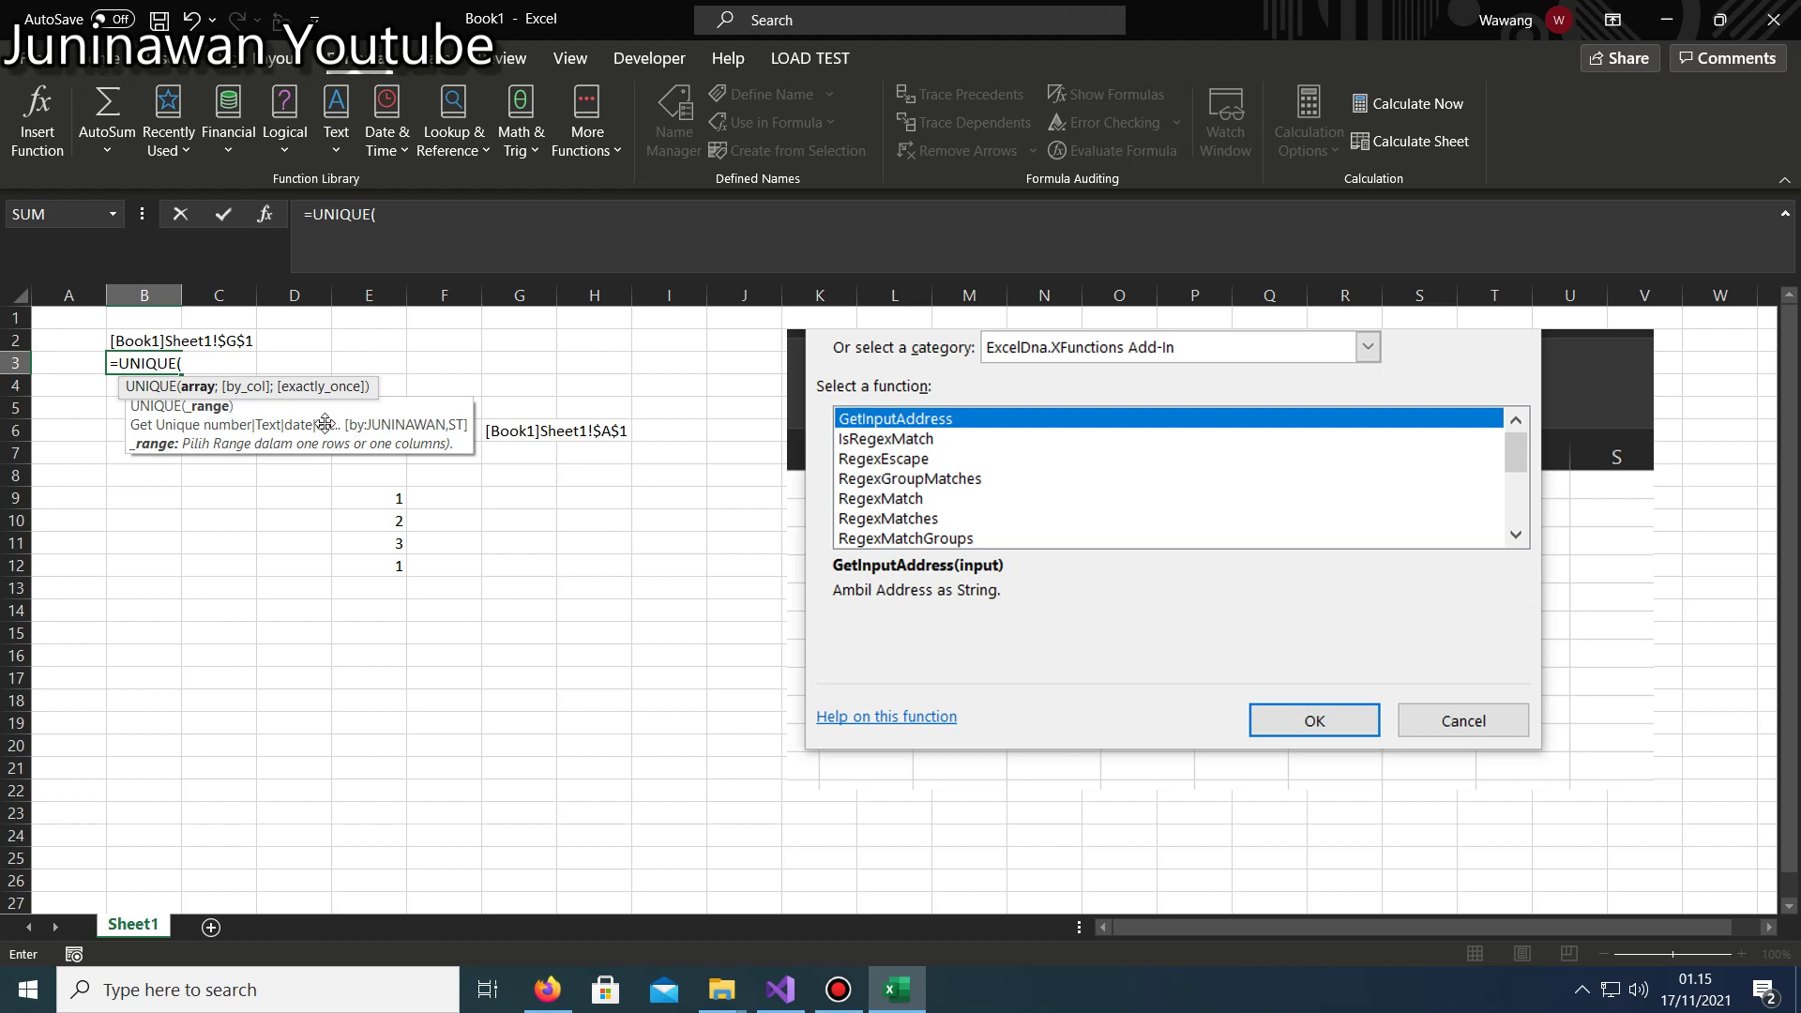
pyautogui.moveTo(382, 497)
pyautogui.mouseDown()
pyautogui.moveTo(372, 583)
pyautogui.moveTo(372, 563)
pyautogui.mouseUp()
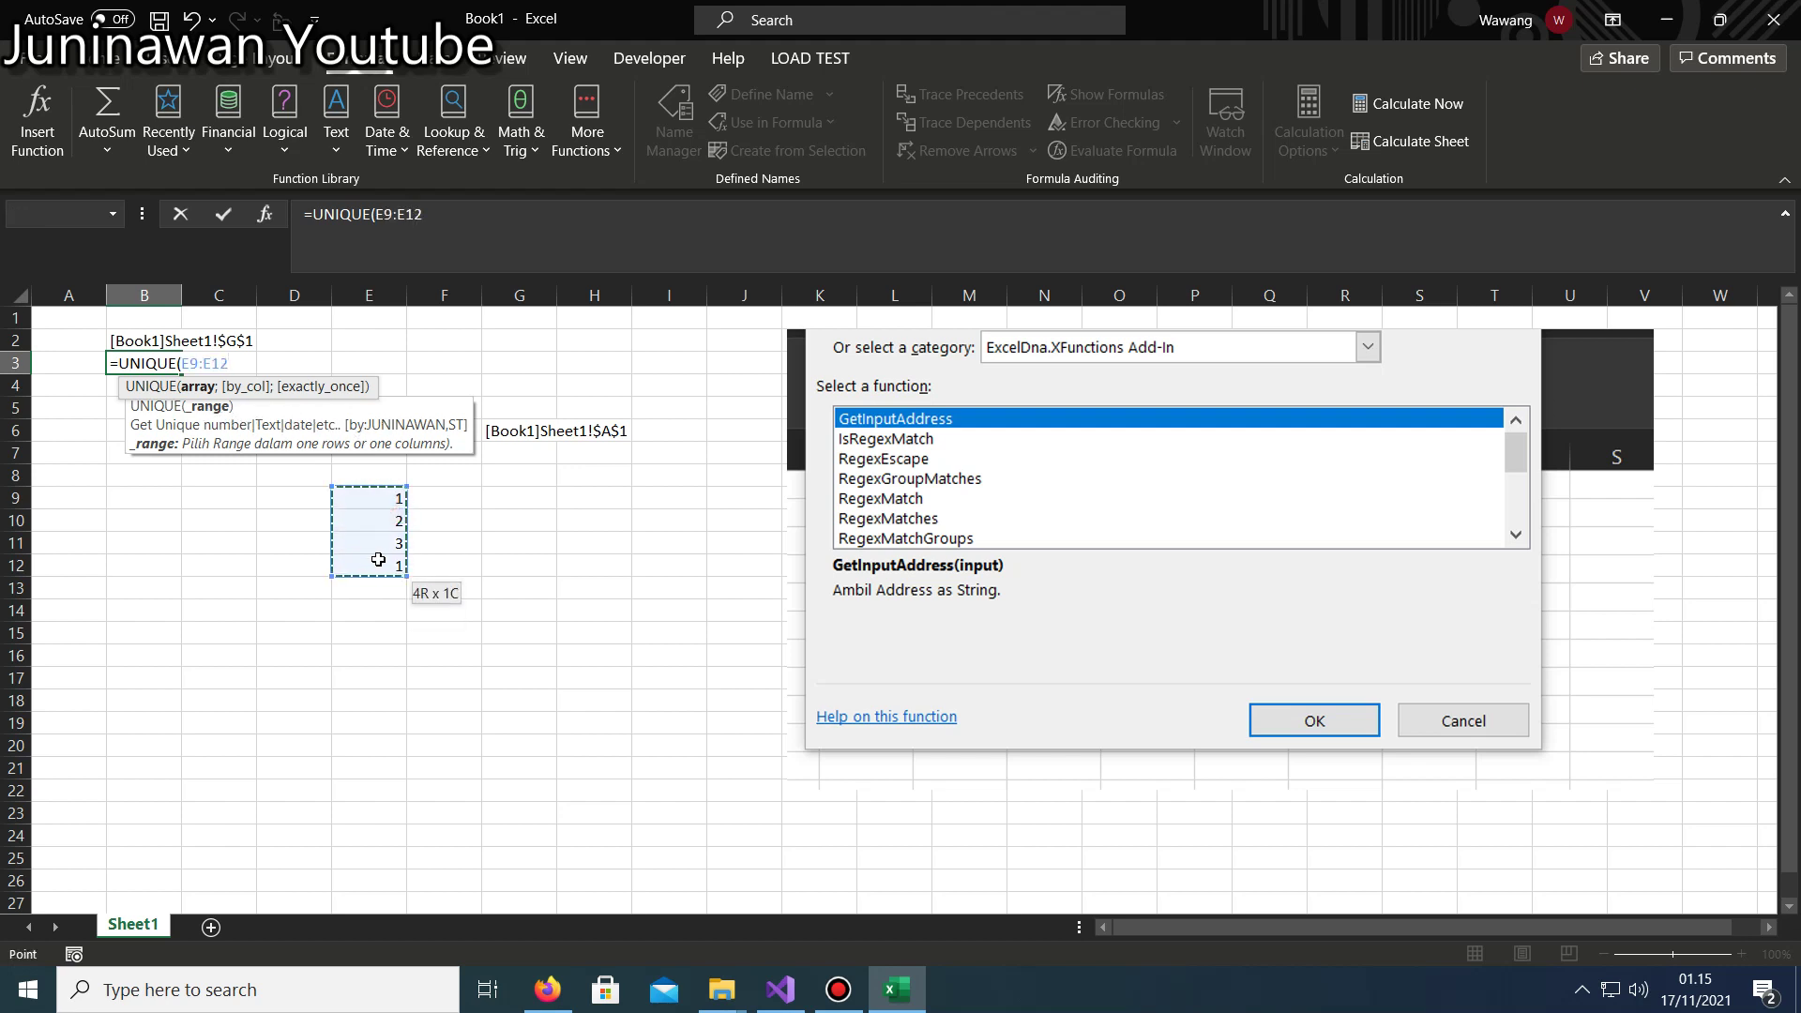
pyautogui.press('Return')
# Inspect B3's UNIQUE formula and the E9:E12 range it references.
pyautogui.click(168, 365)
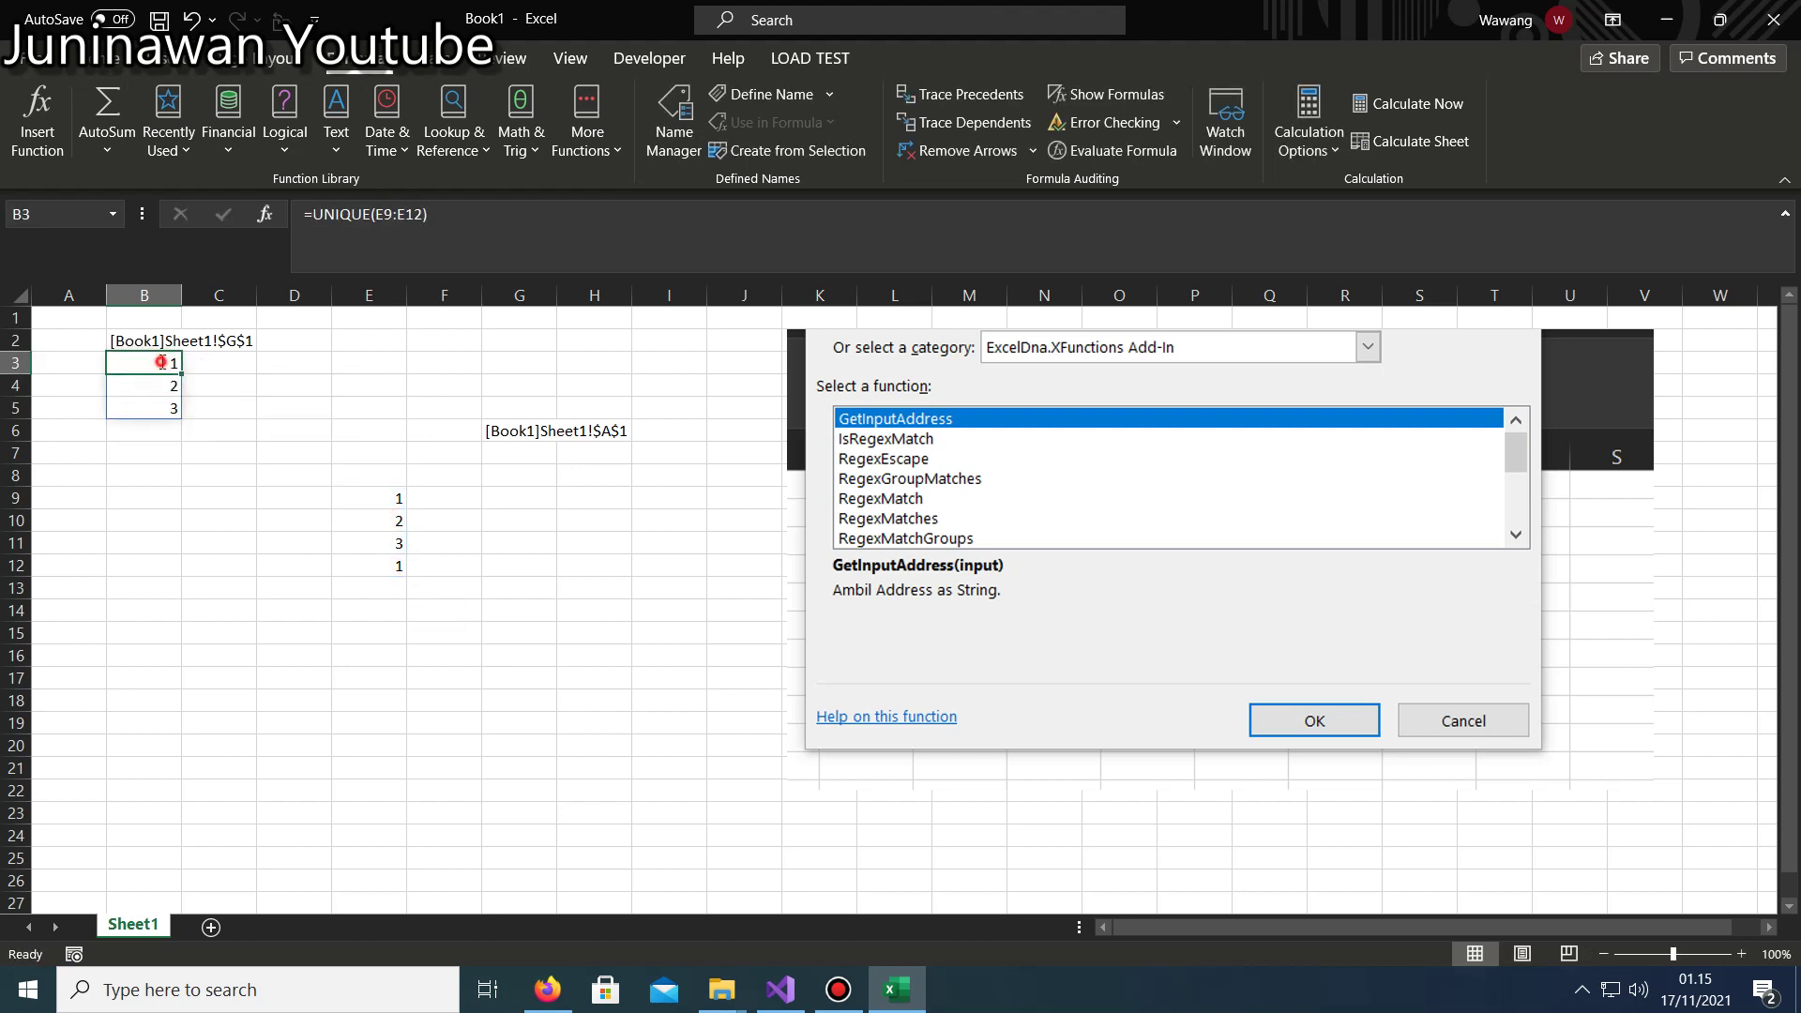
pyautogui.doubleClick(168, 365)
pyautogui.press('Escape')
pyautogui.scroll(5, 168, 375)
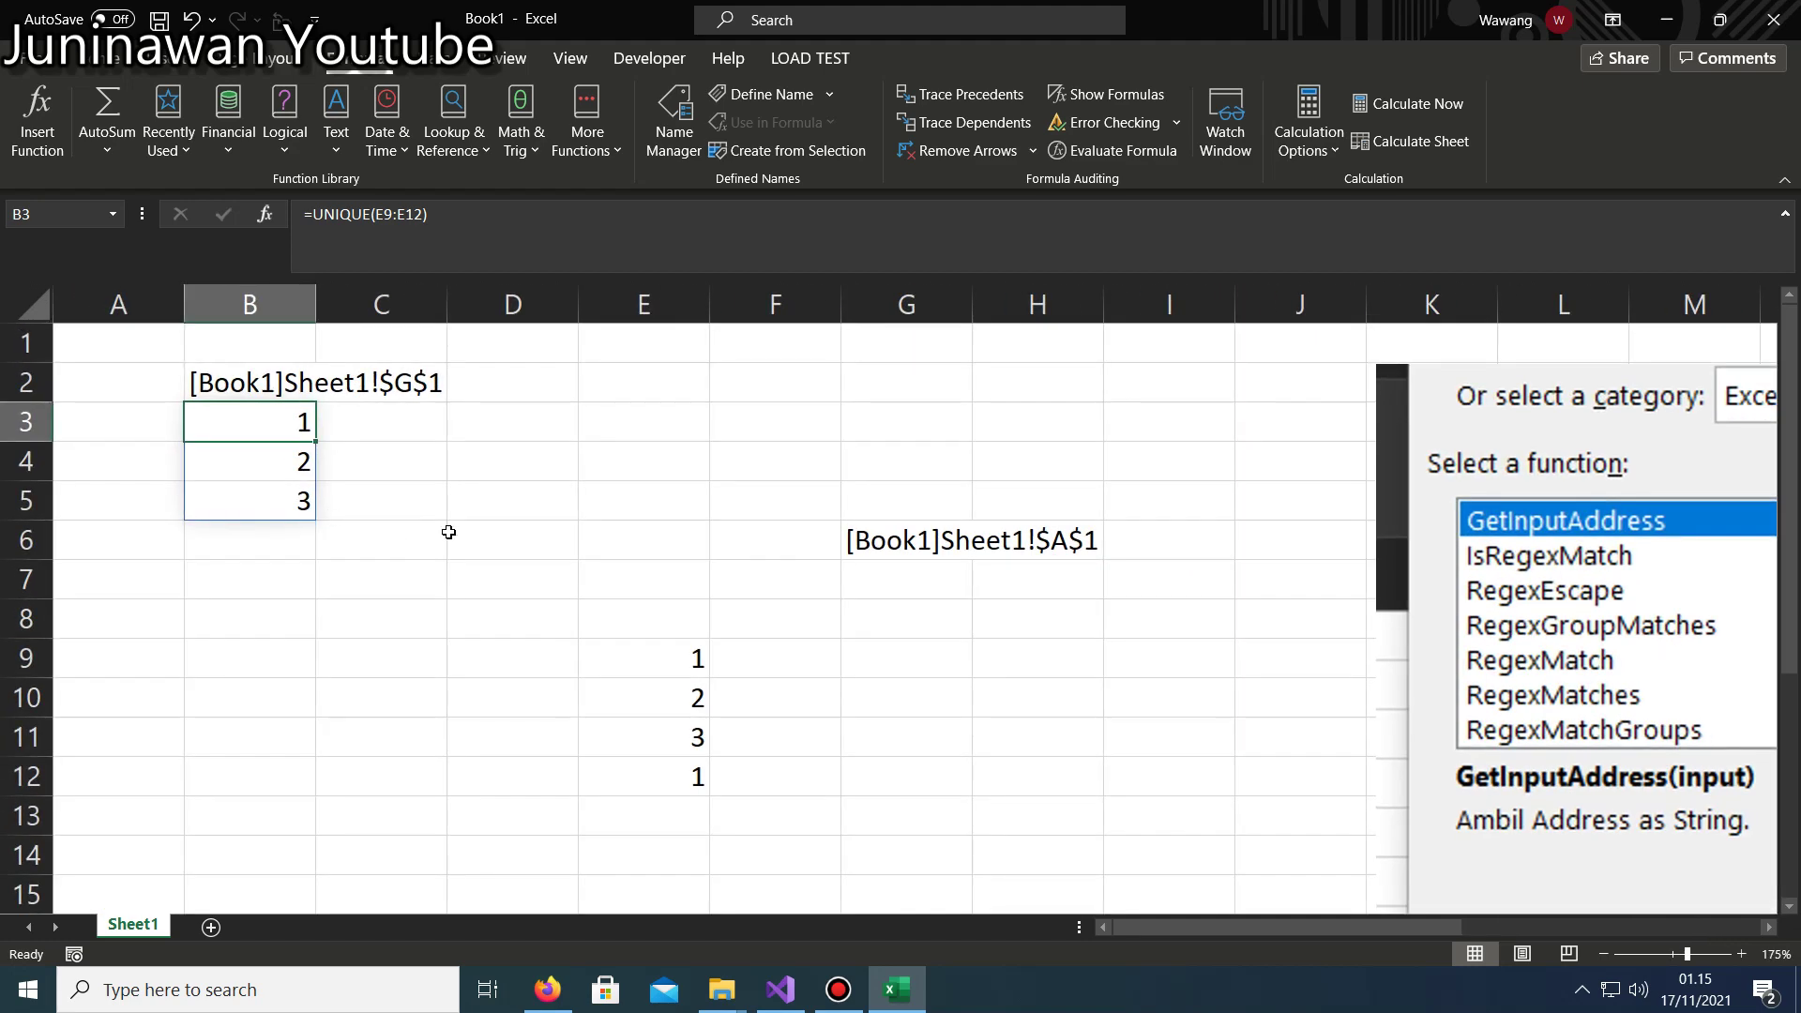
pyautogui.doubleClick(266, 422)
pyautogui.press('Escape')
# Check the cells beside the spilled results, then select the whole test area B1:I12.
pyautogui.click(469, 437)
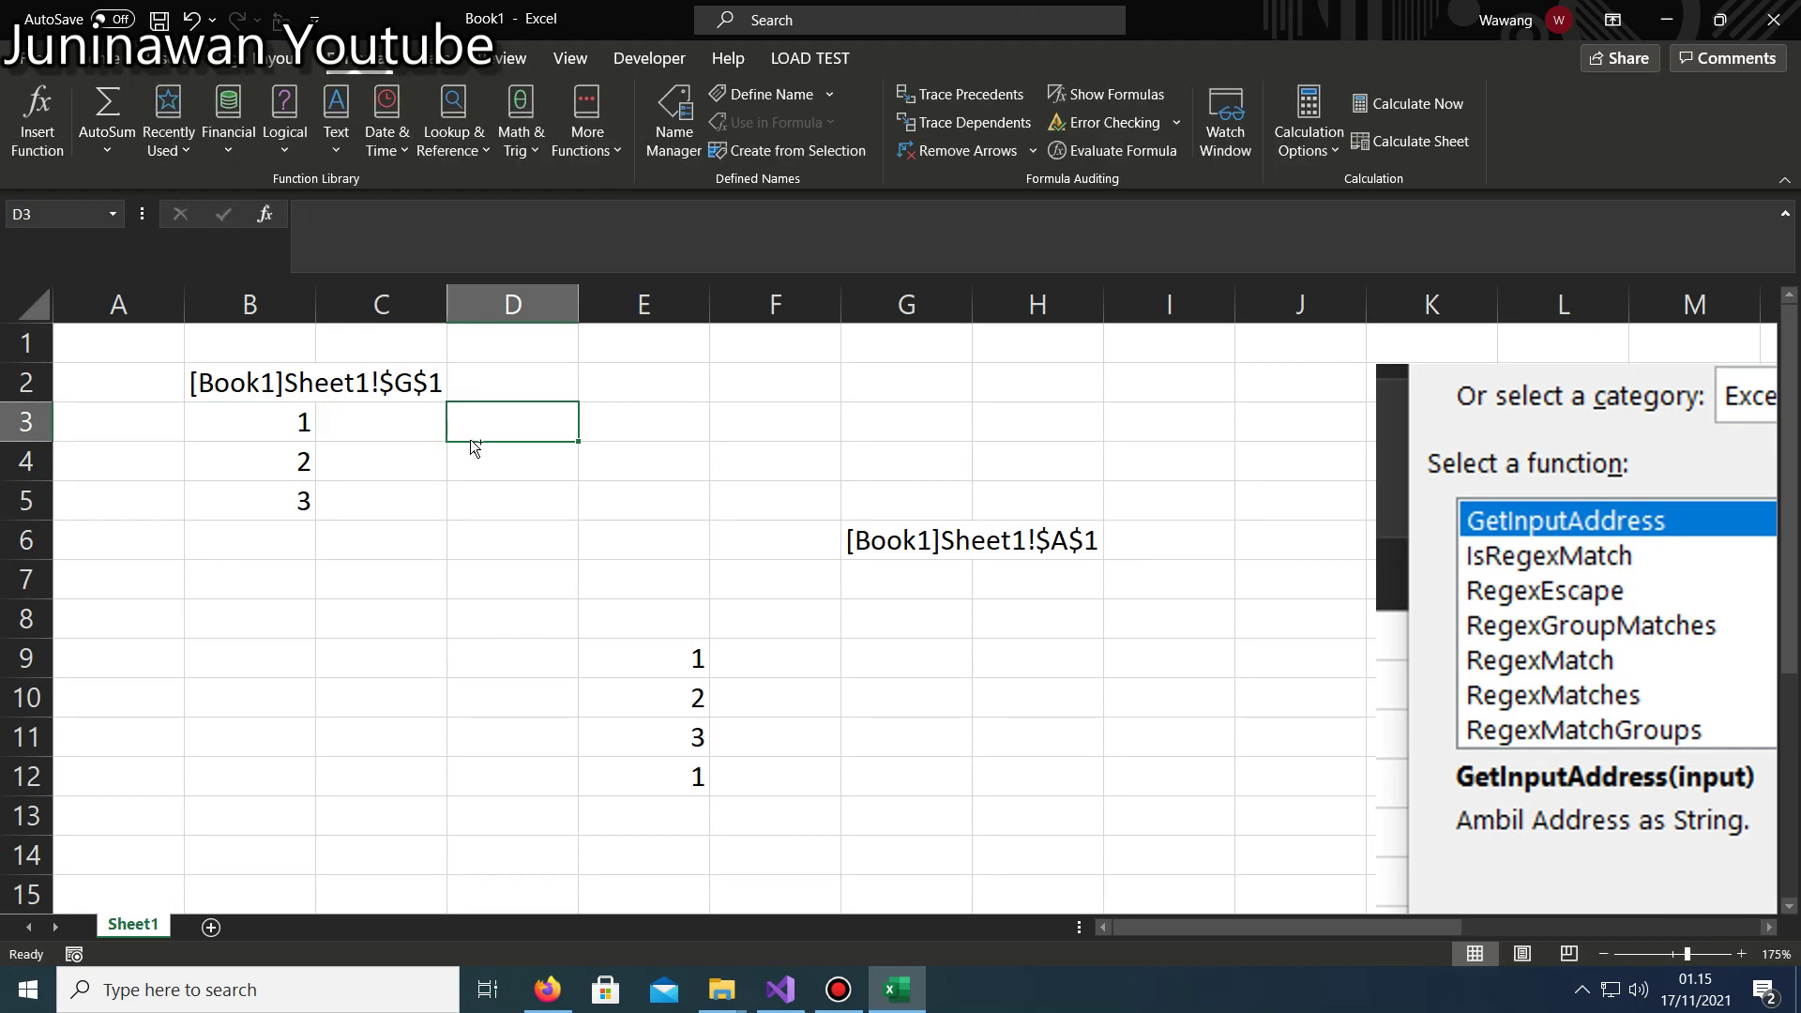
pyautogui.press('Left')
pyautogui.press('Left')
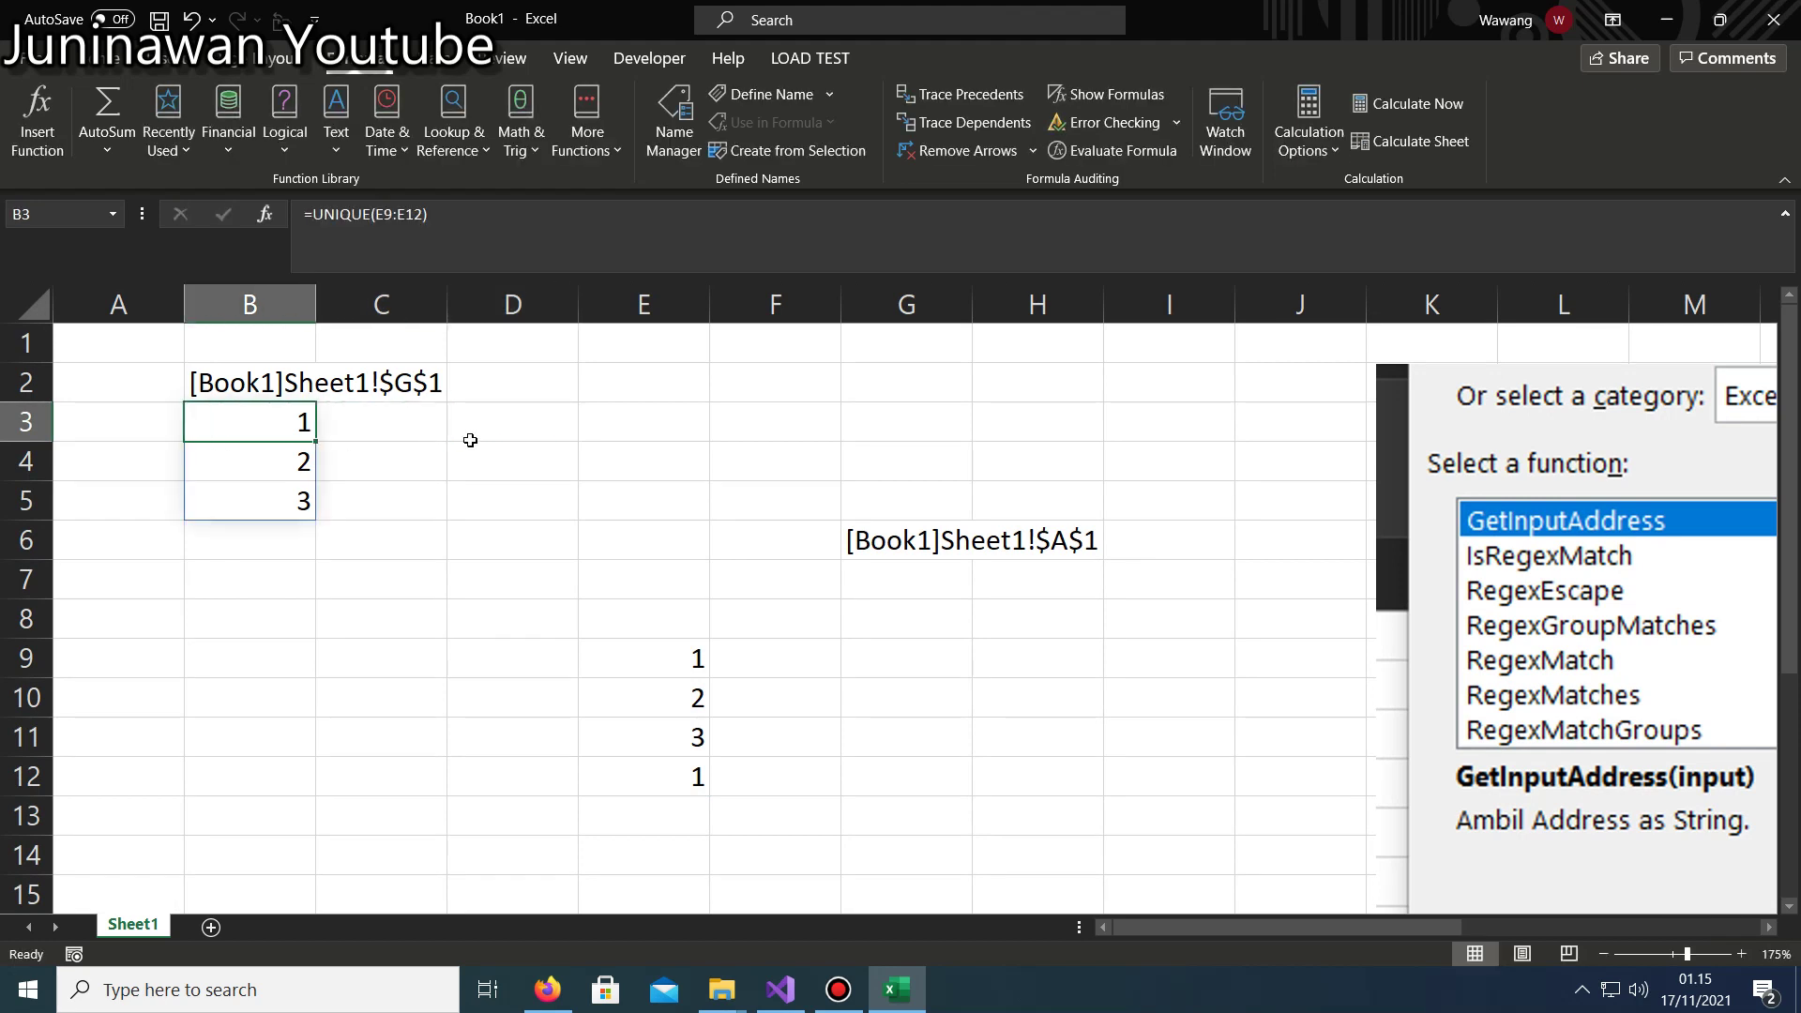
pyautogui.press('Right')
pyautogui.press('Right')
pyautogui.press('Down')
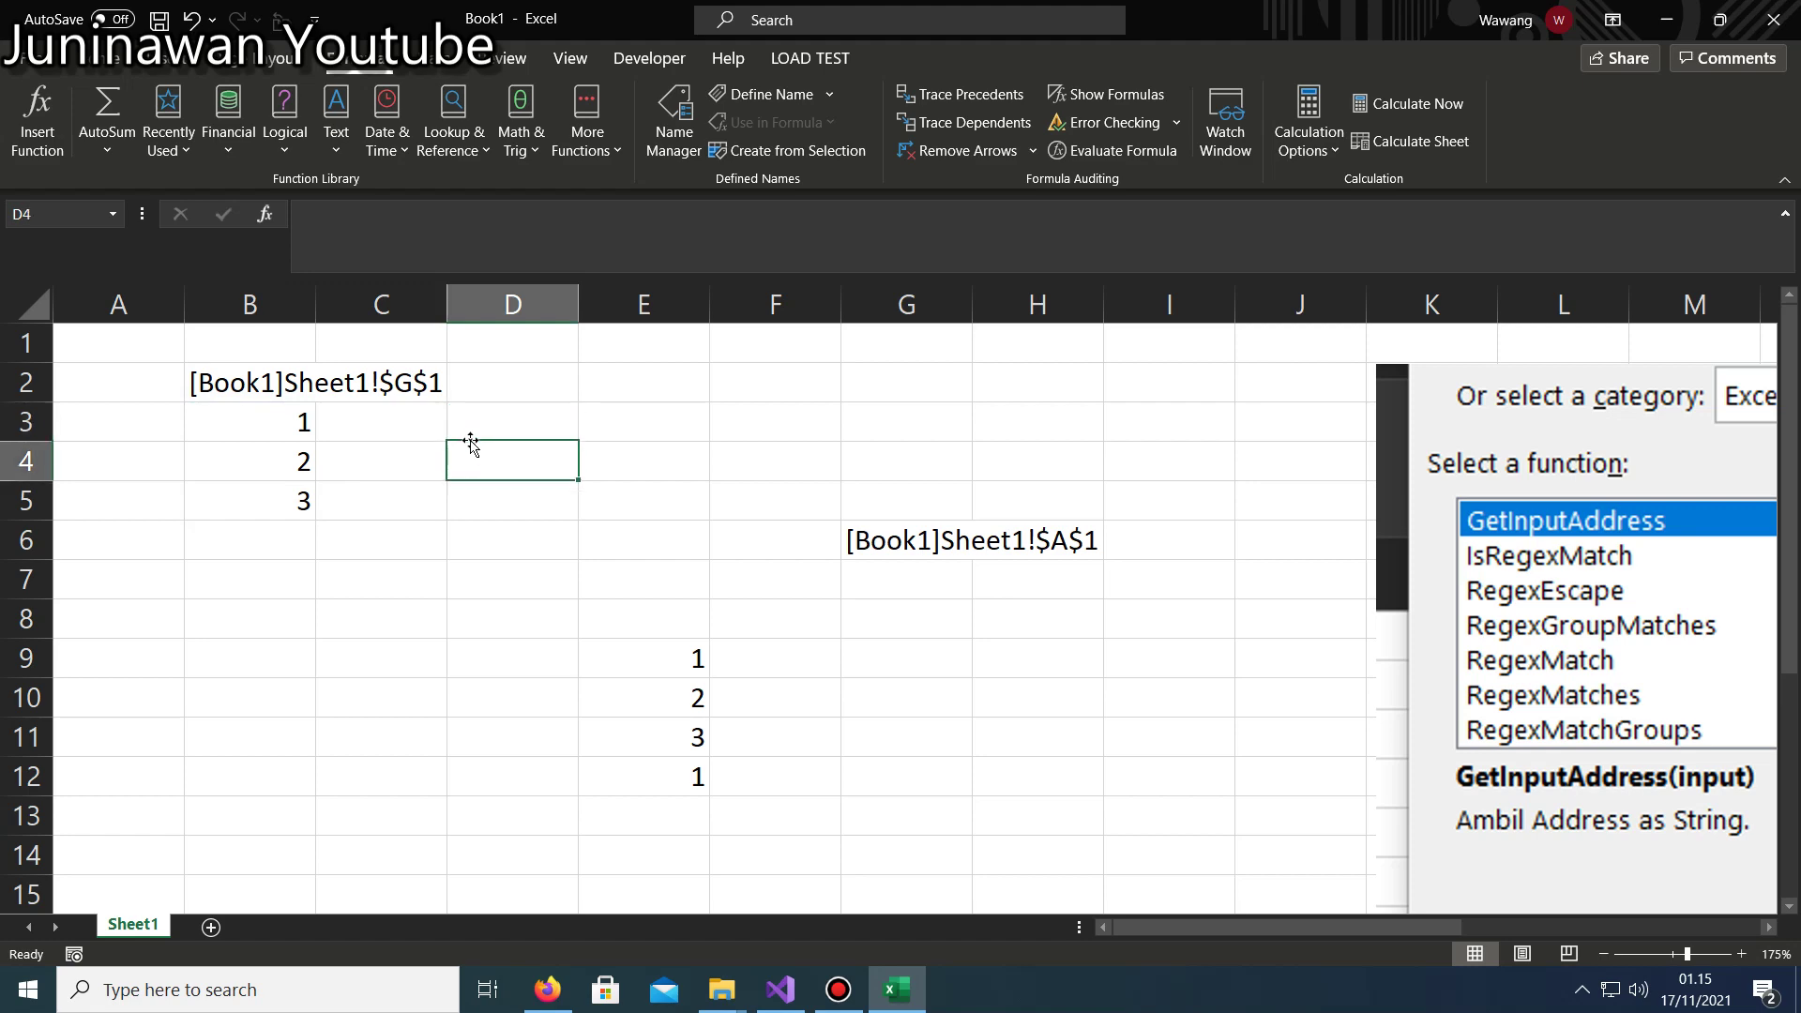
pyautogui.press('Down')
pyautogui.press('Down')
pyautogui.press('Down')
pyautogui.press('Down')
pyautogui.press('Down')
pyautogui.press('Right')
pyautogui.press('Right')
pyautogui.press('Down')
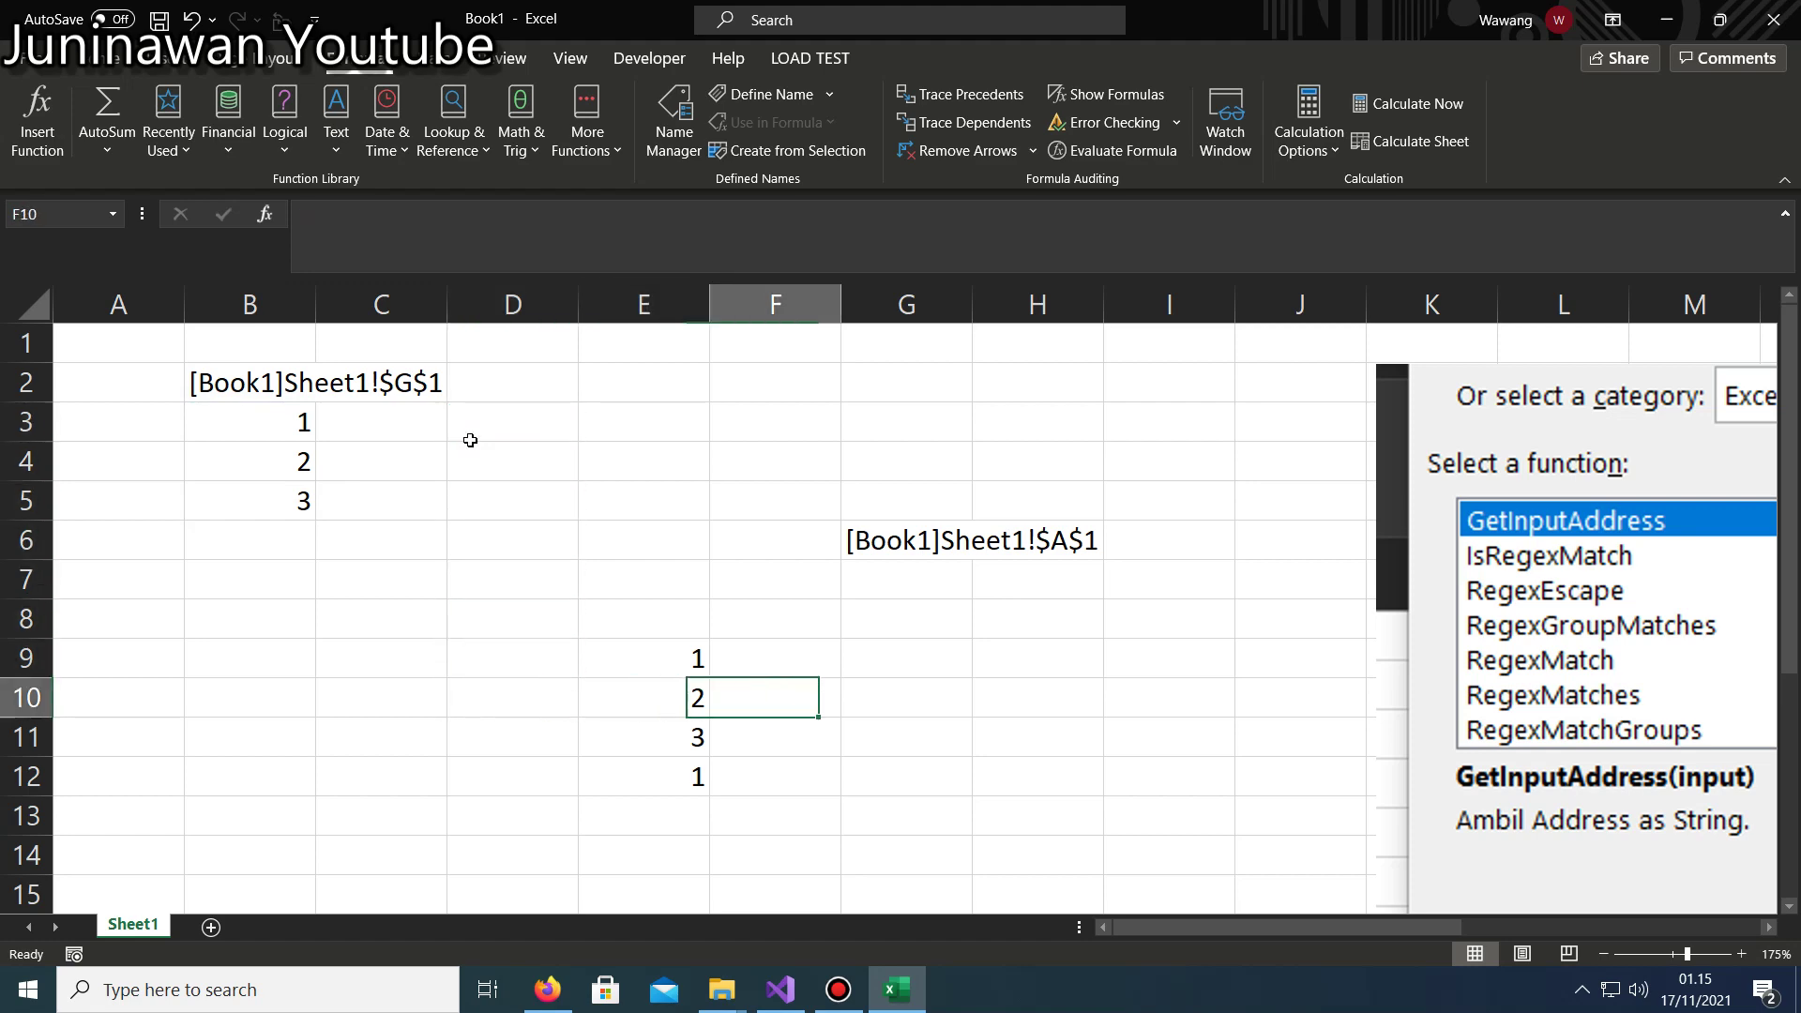
pyautogui.press('Up')
pyautogui.press('Up')
pyautogui.keyDown('ctrl'); pyautogui.scroll(-2, 533, 459); pyautogui.keyUp('ctrl')
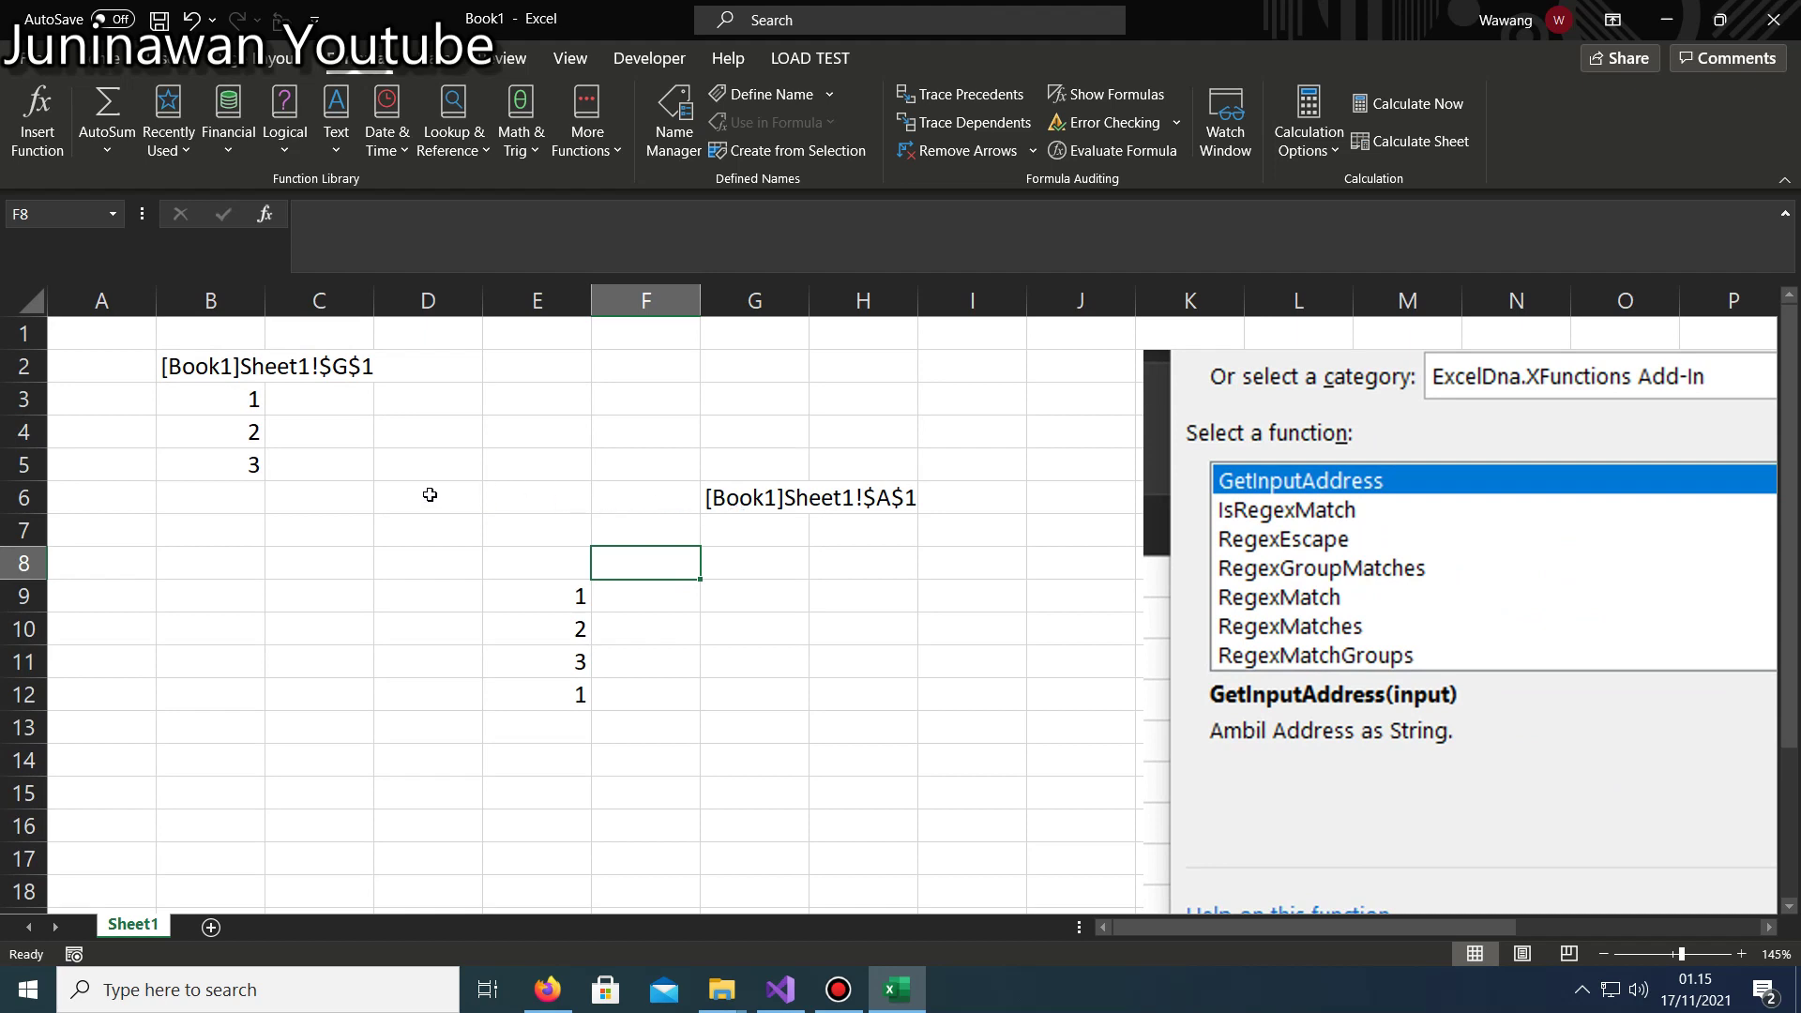
pyautogui.moveTo(169, 334); pyautogui.dragTo(997, 691)
# Clear the test area and enter 1, 2, ad, ads, ad, ads down column A.
pyautogui.press('Delete')
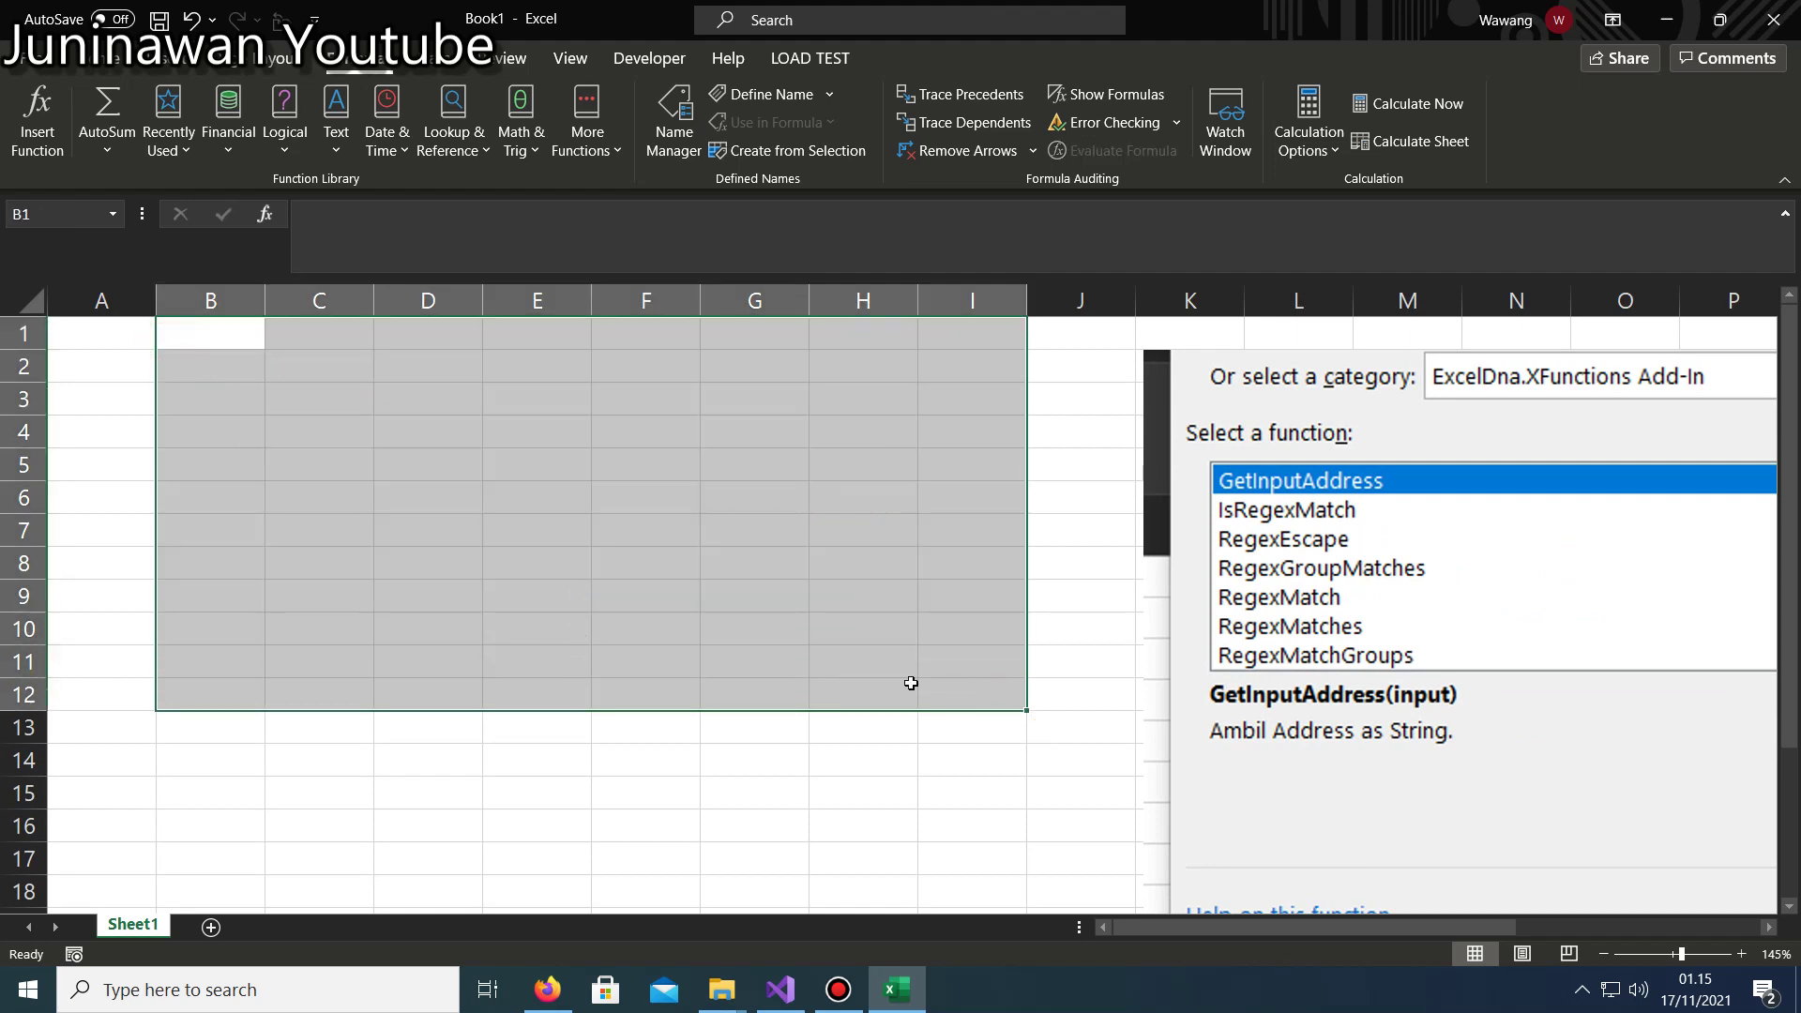
pyautogui.click(115, 334)
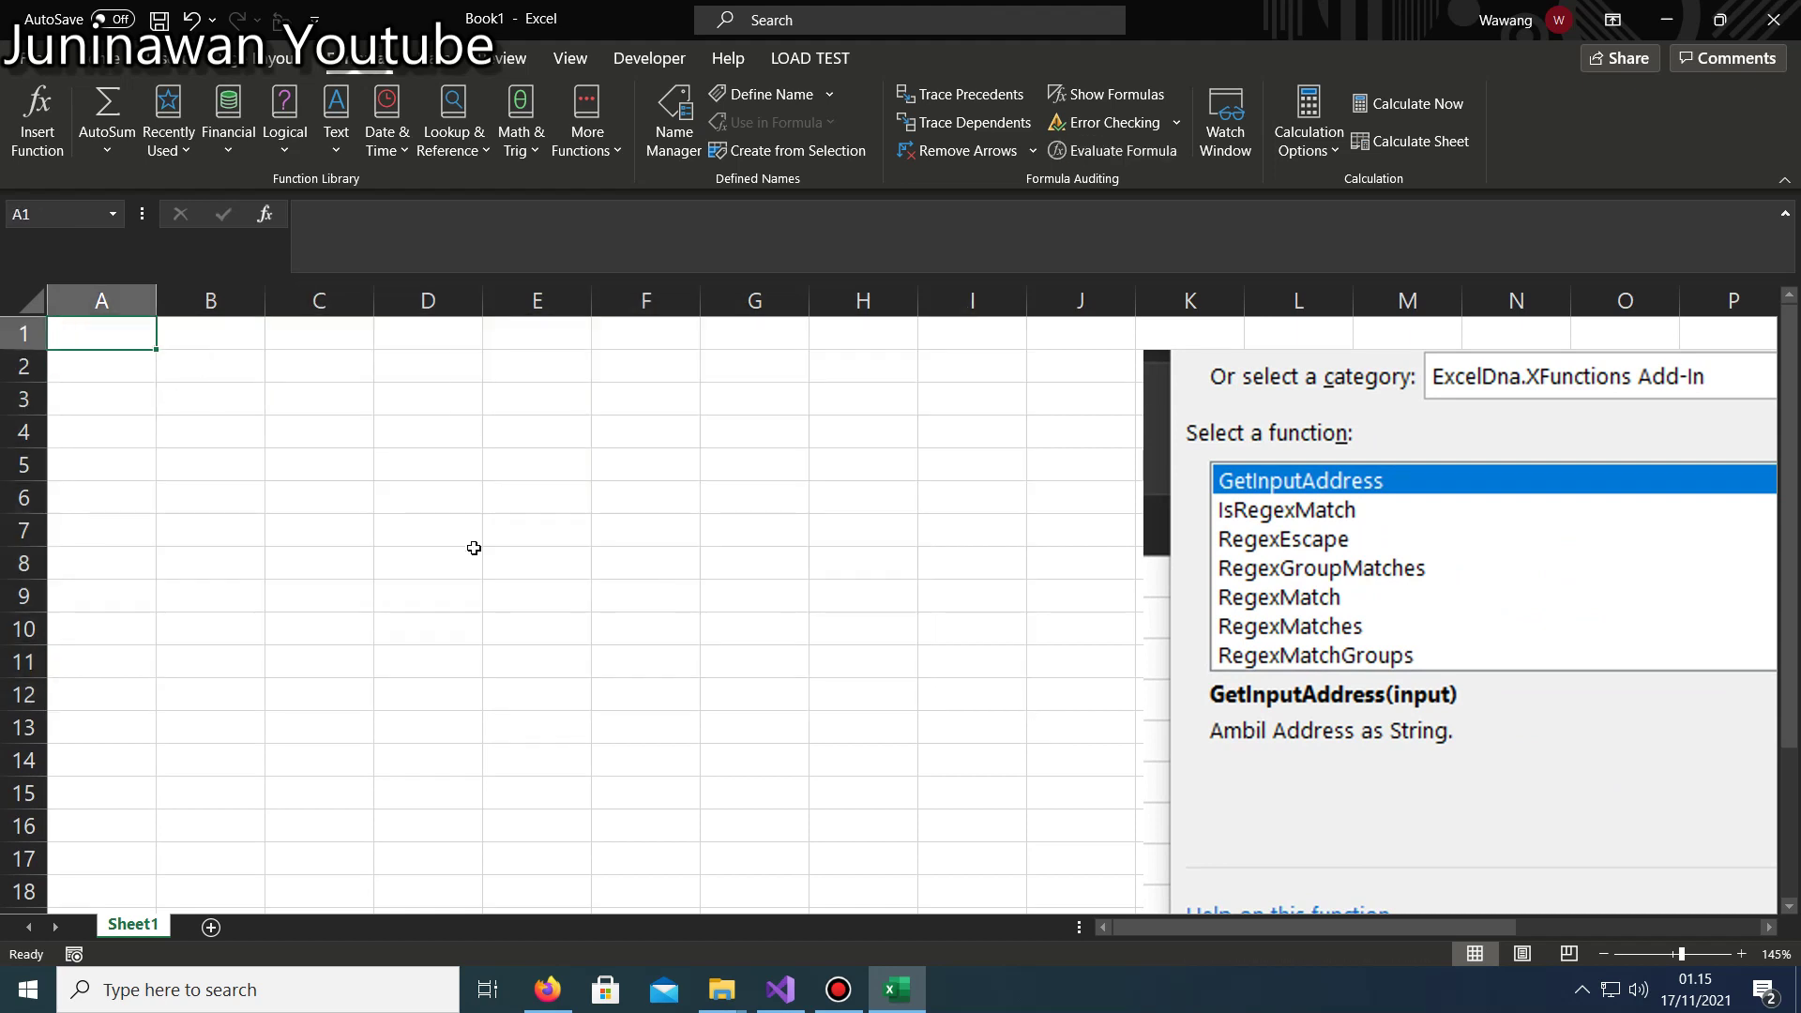
pyautogui.write('1')
pyautogui.press('Return')
pyautogui.write('2')
pyautogui.press('Return')
pyautogui.write('3')
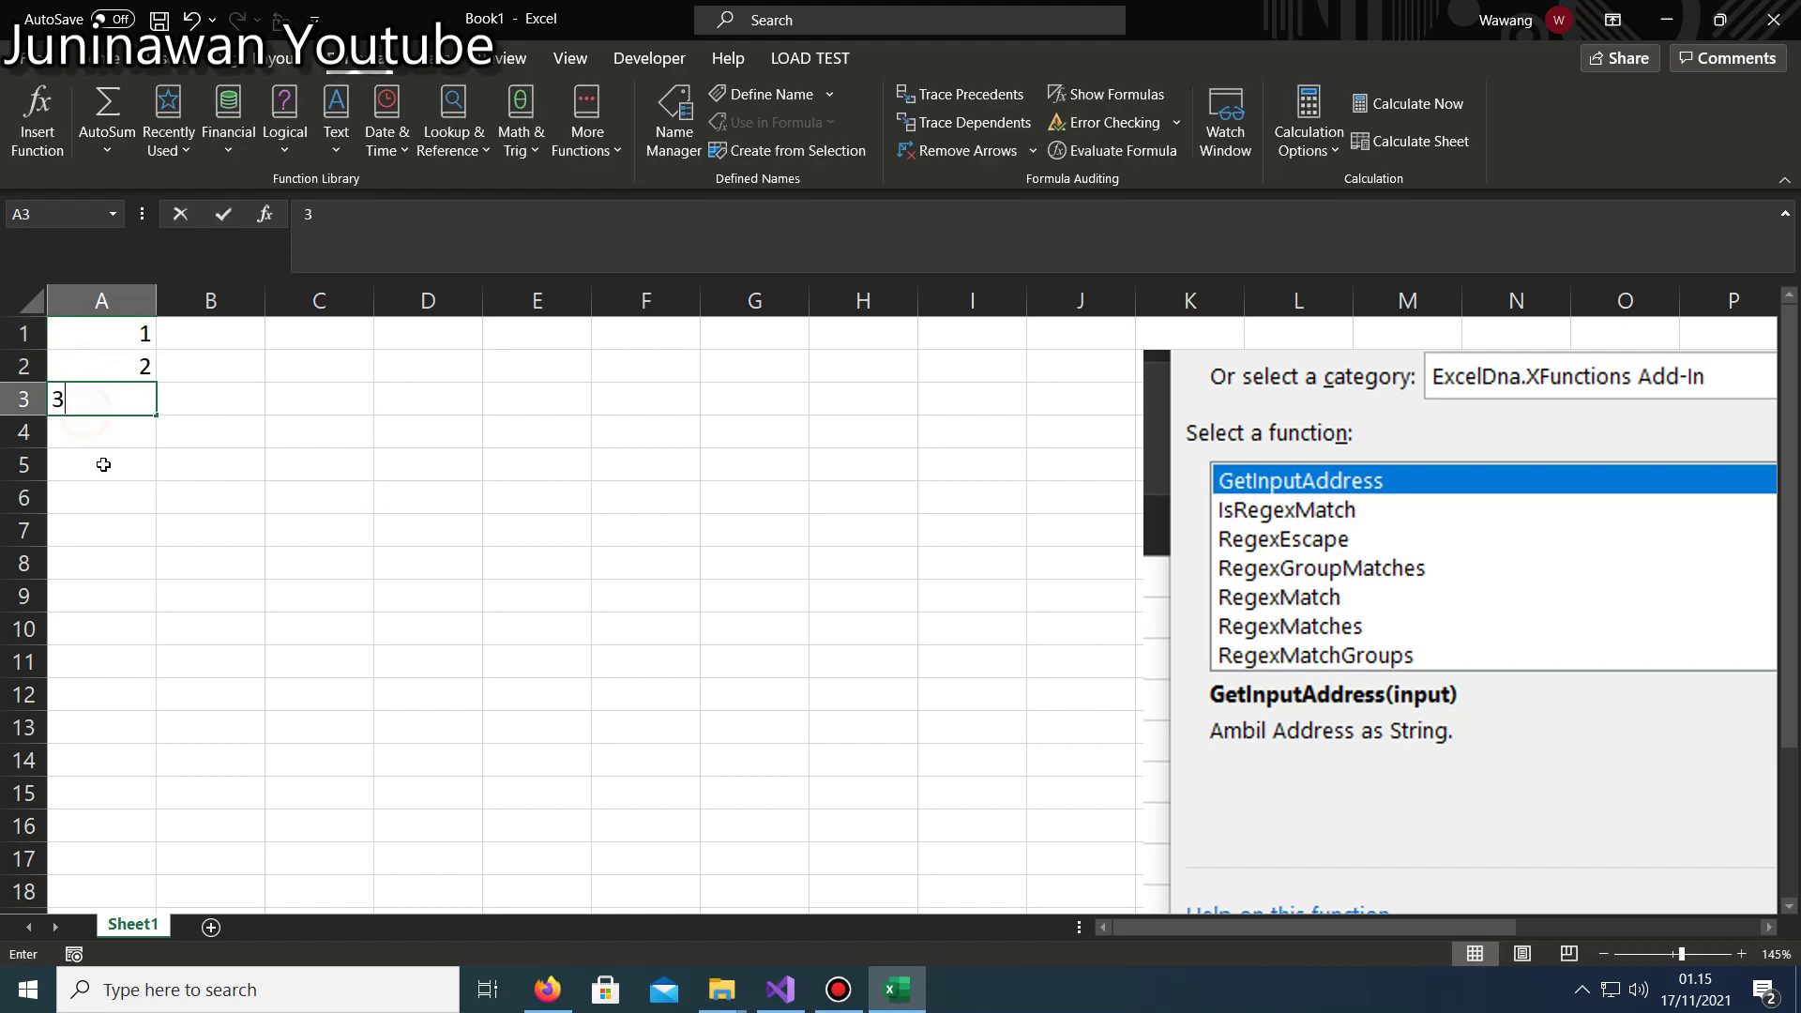
pyautogui.write('ad')
pyautogui.press('Return')
pyautogui.write('ads')
pyautogui.press('Return')
pyautogui.press('Return')
pyautogui.write('ads')
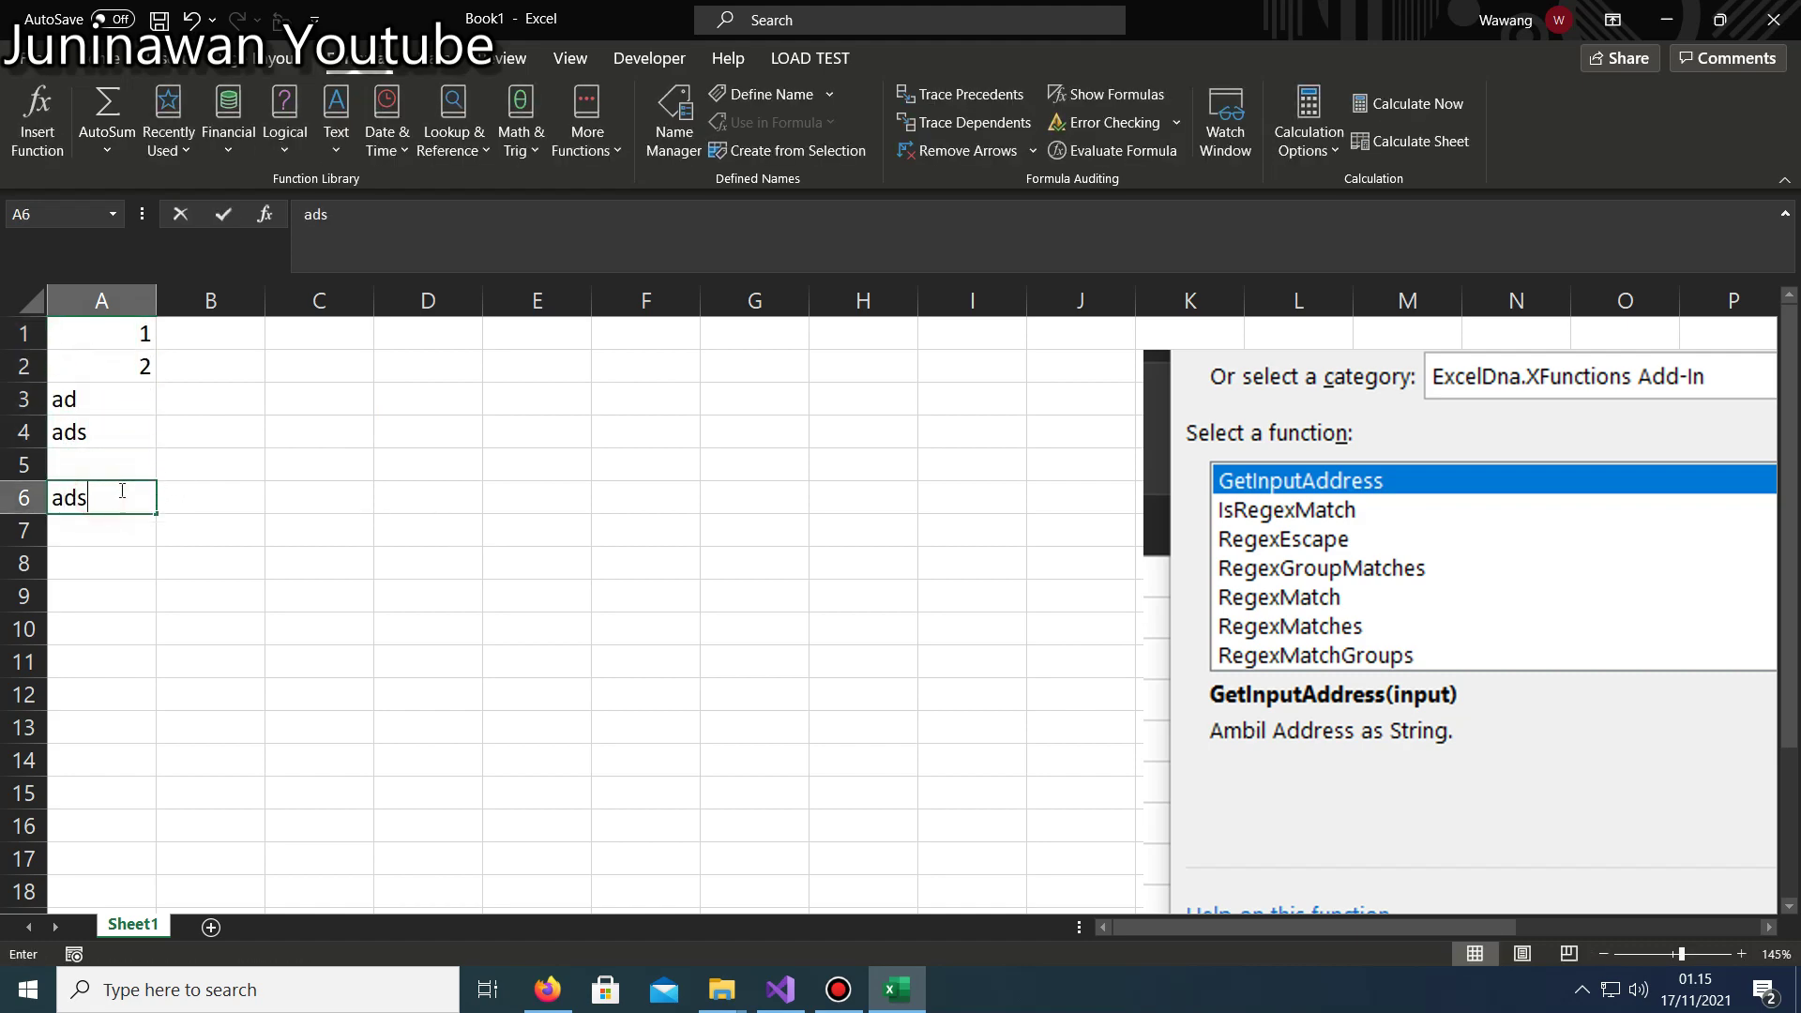
# Move the function dialog picture further to the right.
pyautogui.doubleClick(107, 451)
pyautogui.write('ad')
pyautogui.click(125, 527)
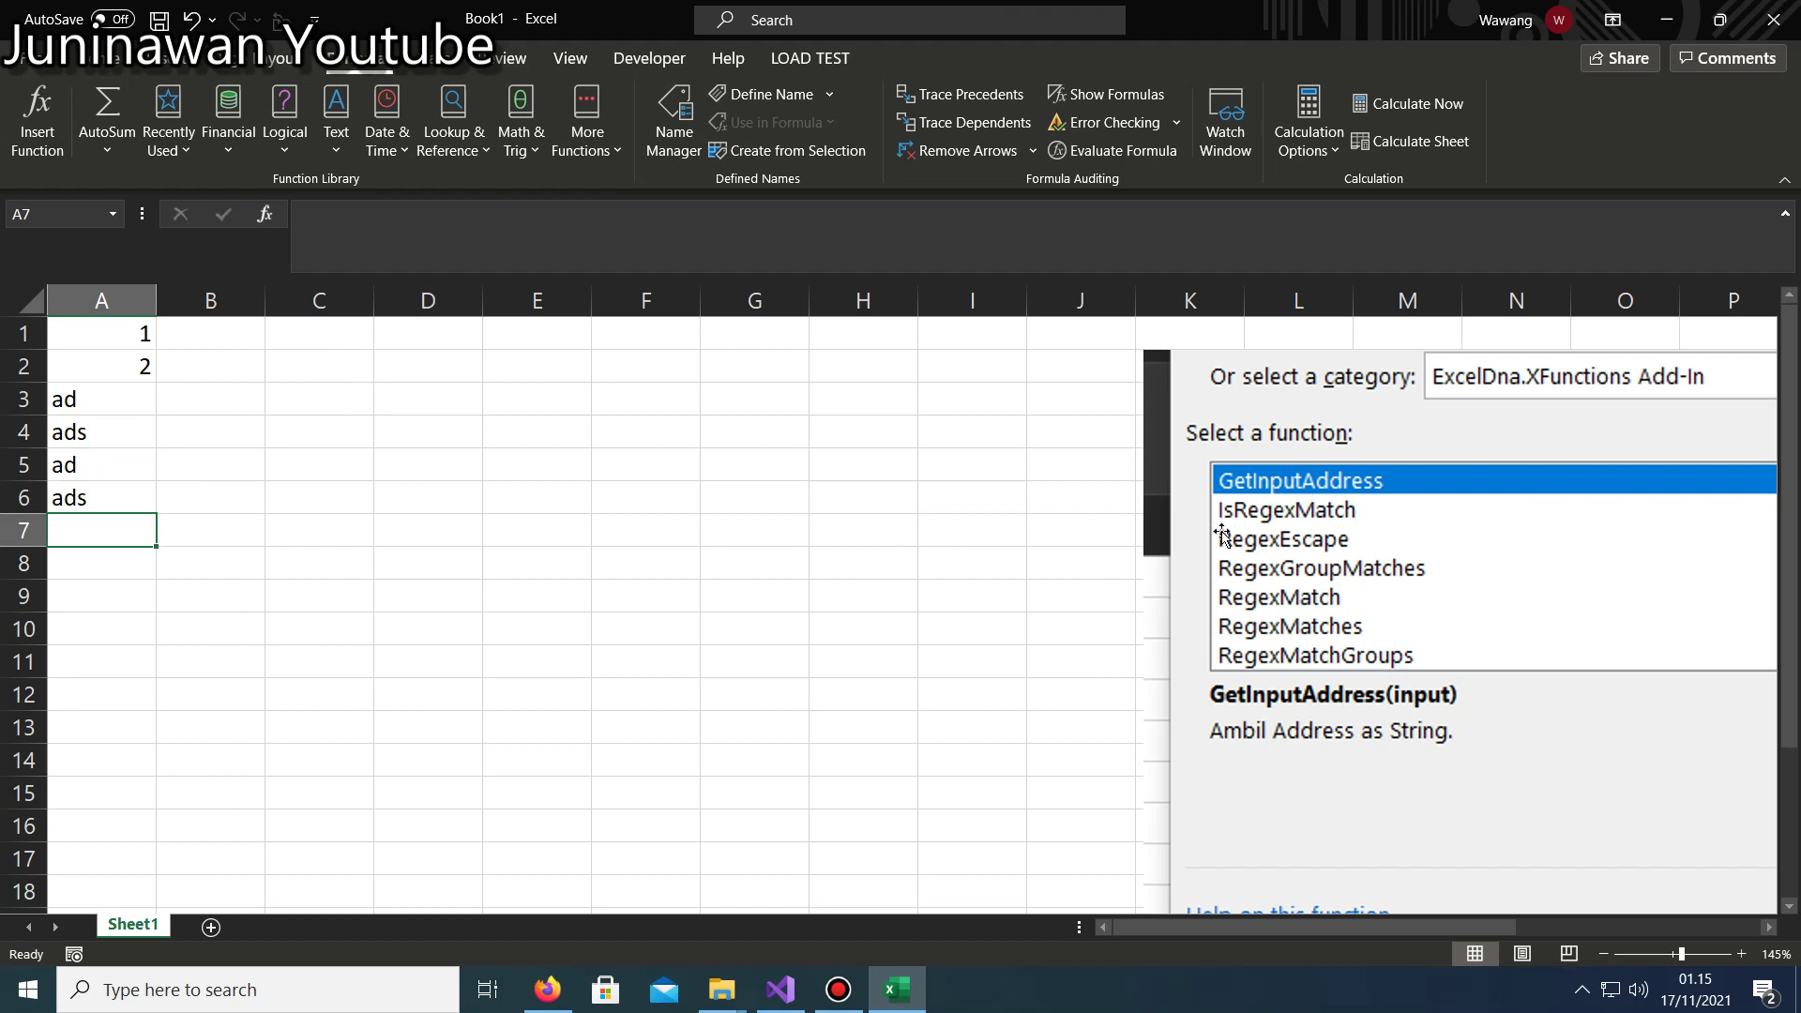
pyautogui.moveTo(1256, 535); pyautogui.dragTo(1686, 601)
# Enter {=XTRANSPOSE(A1:A6)} in E1, laying the values across E1:J1.
pyautogui.click(535, 338)
pyautogui.write('=')
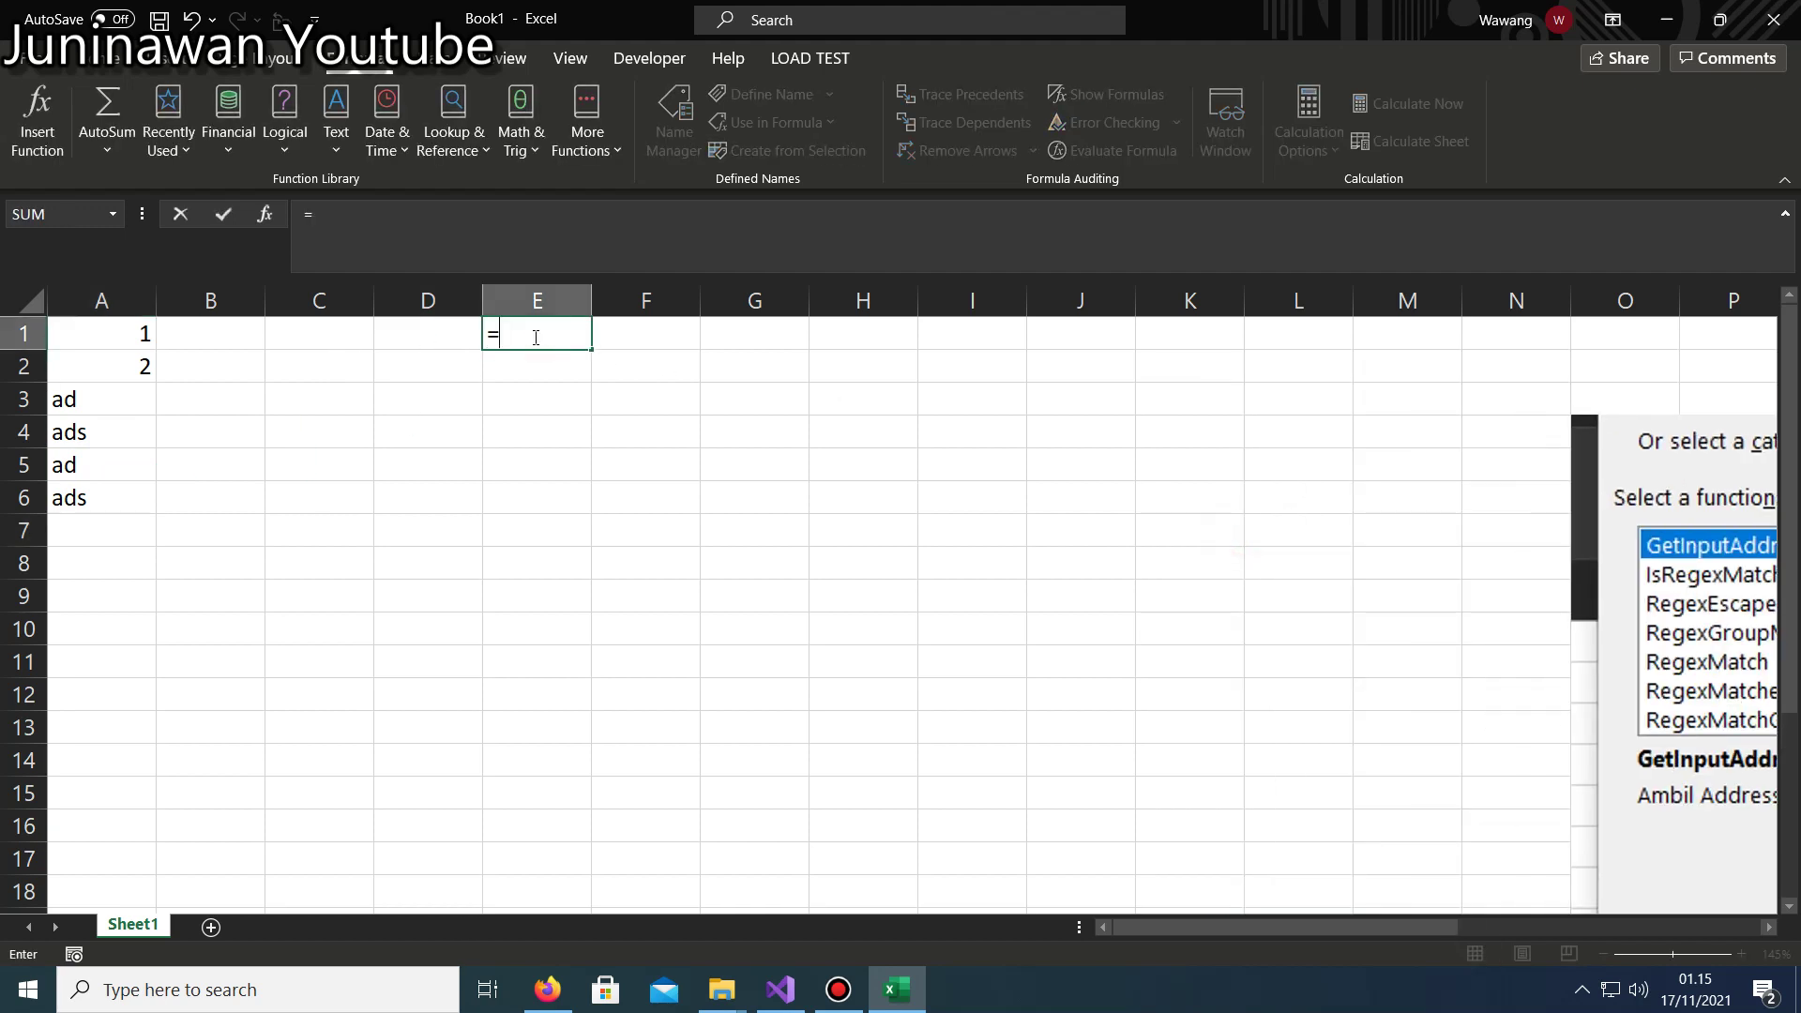
pyautogui.write('x')
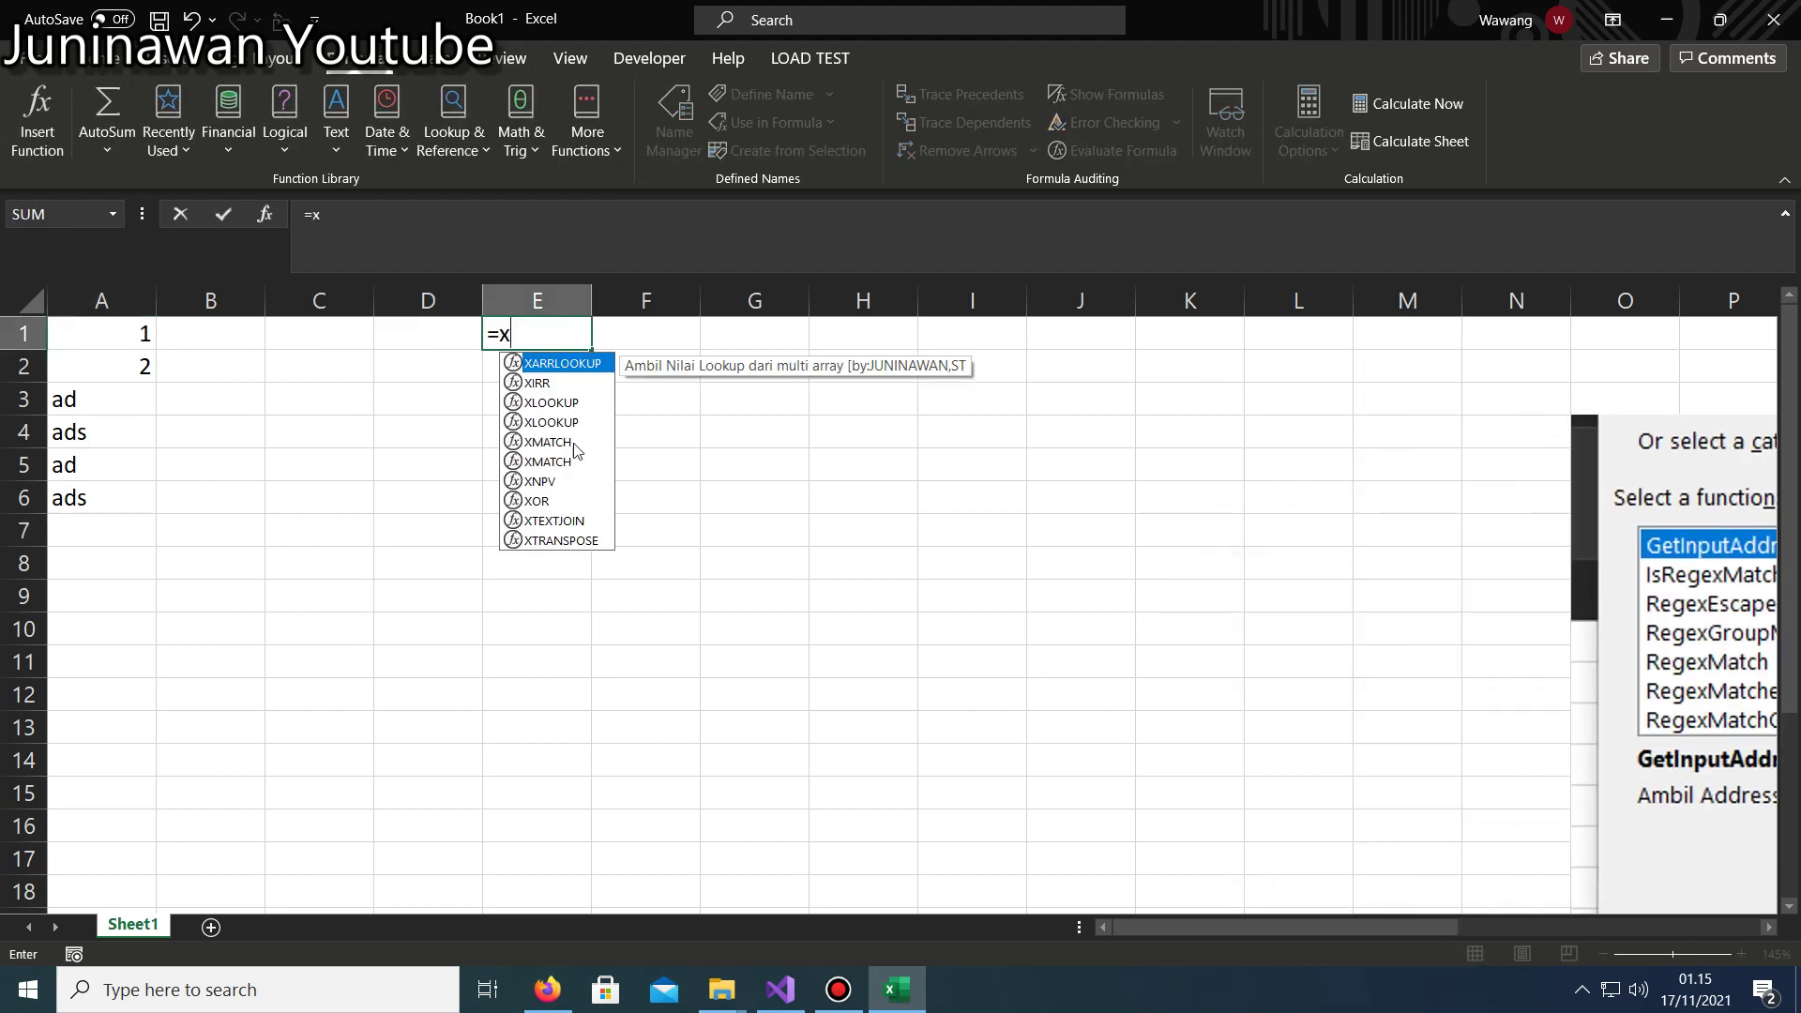
pyautogui.click(550, 423)
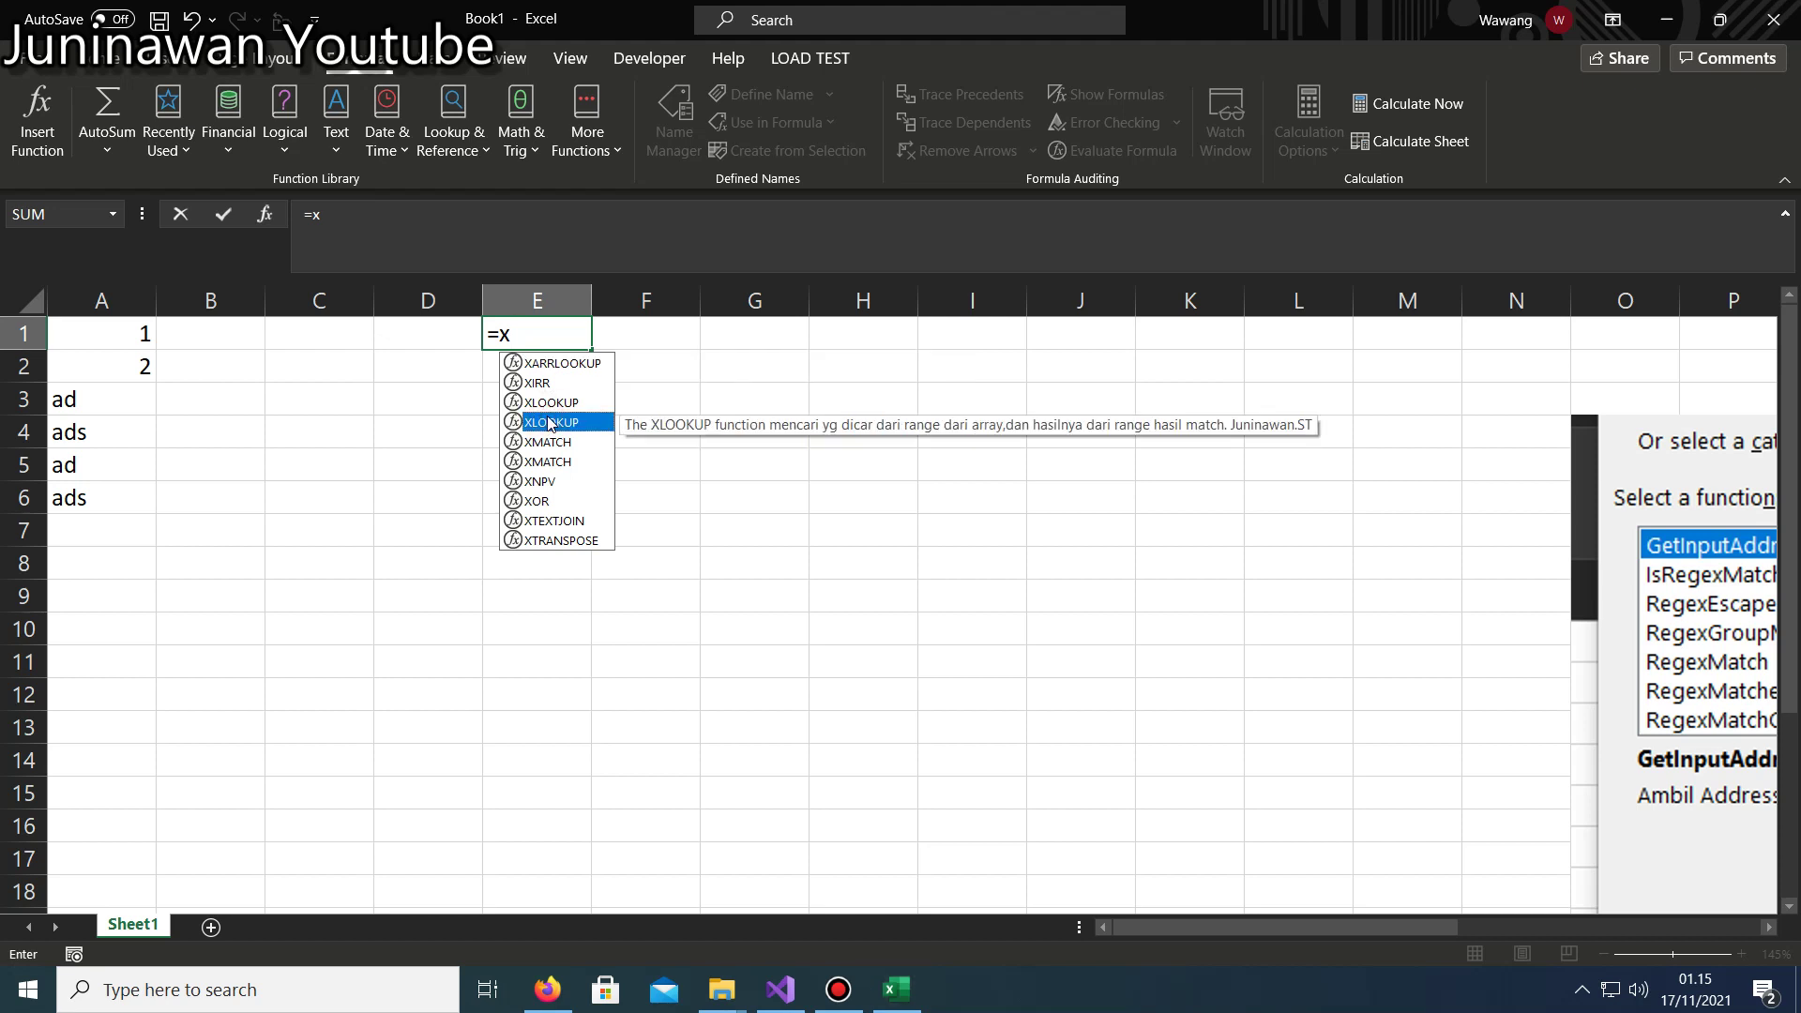
pyautogui.click(555, 401)
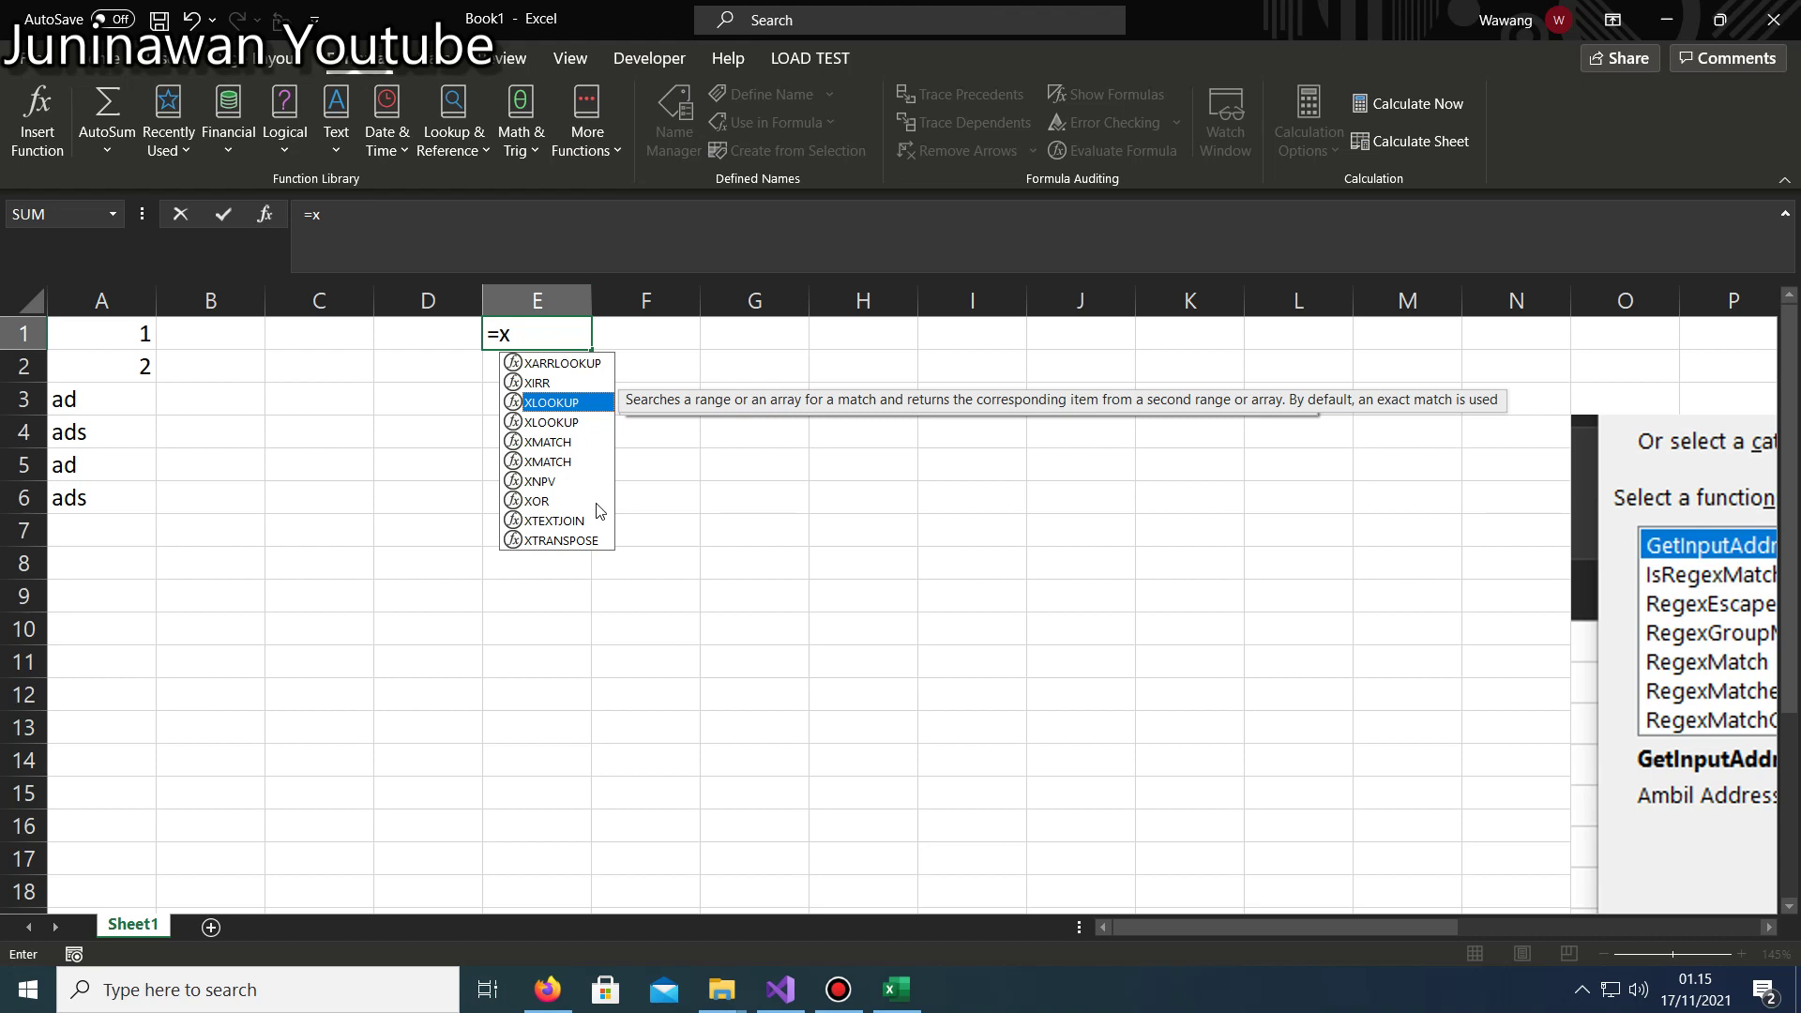
pyautogui.click(566, 541)
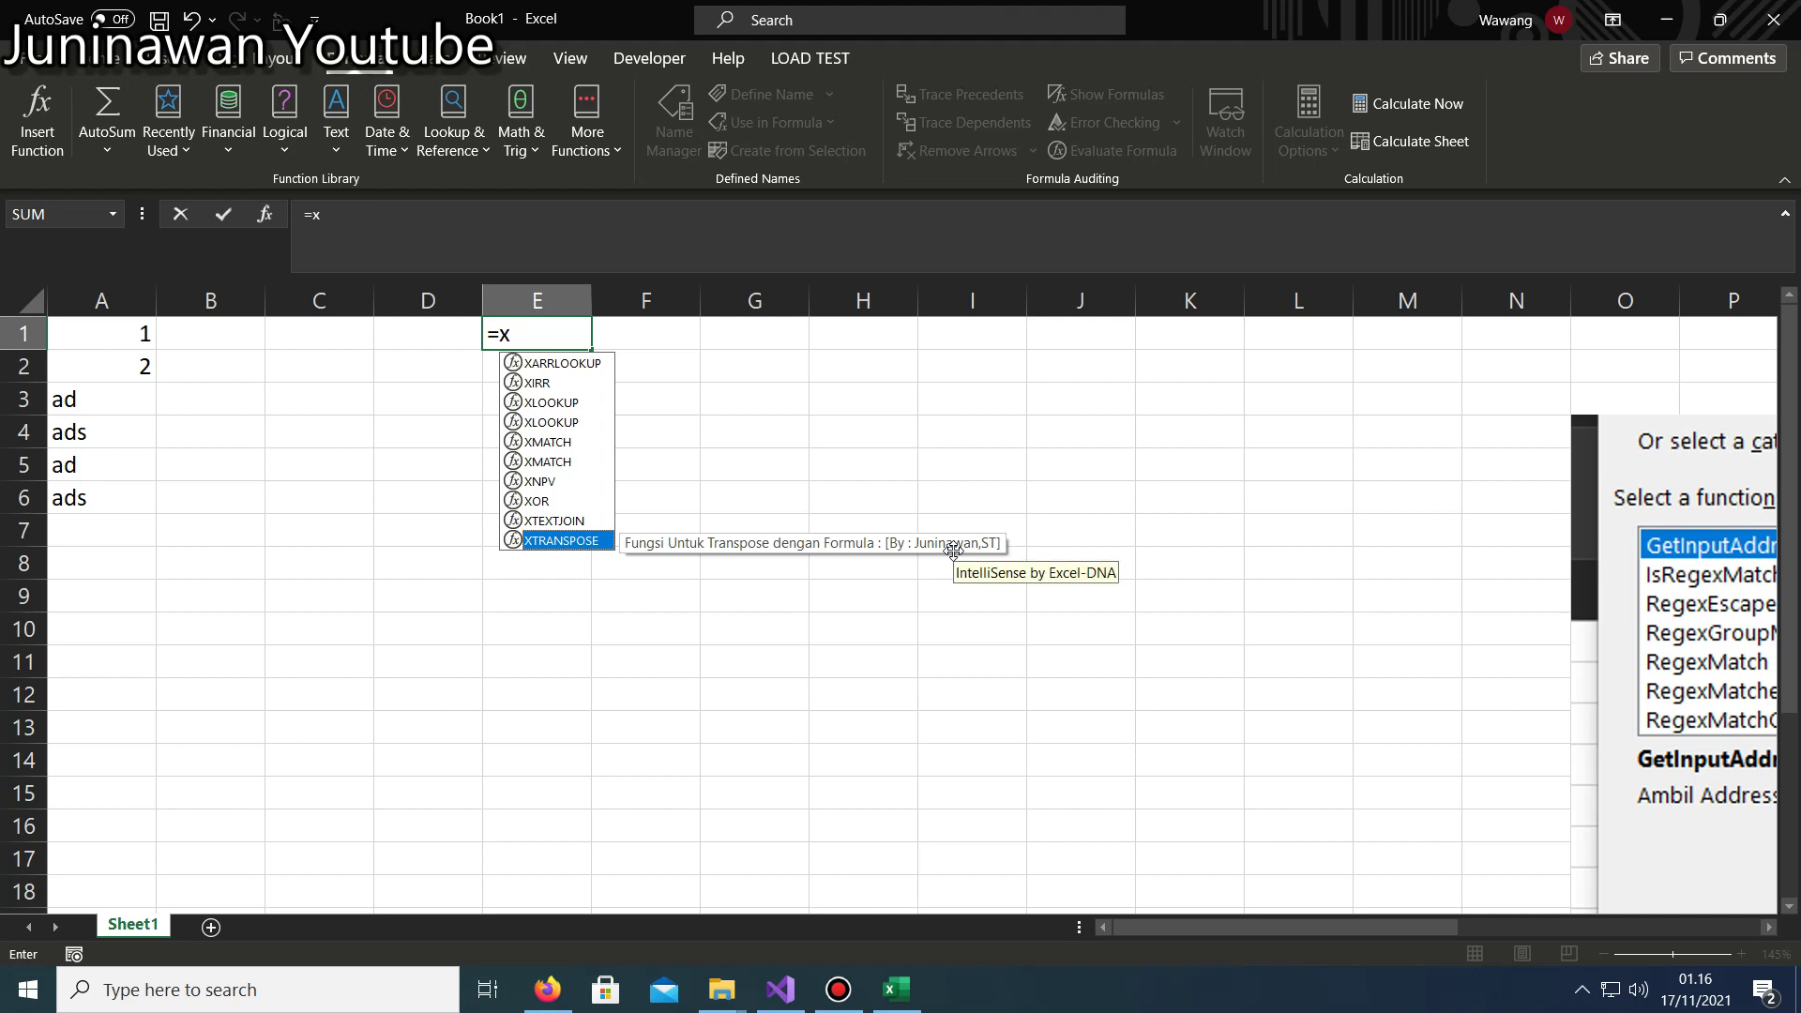
pyautogui.doubleClick(560, 541)
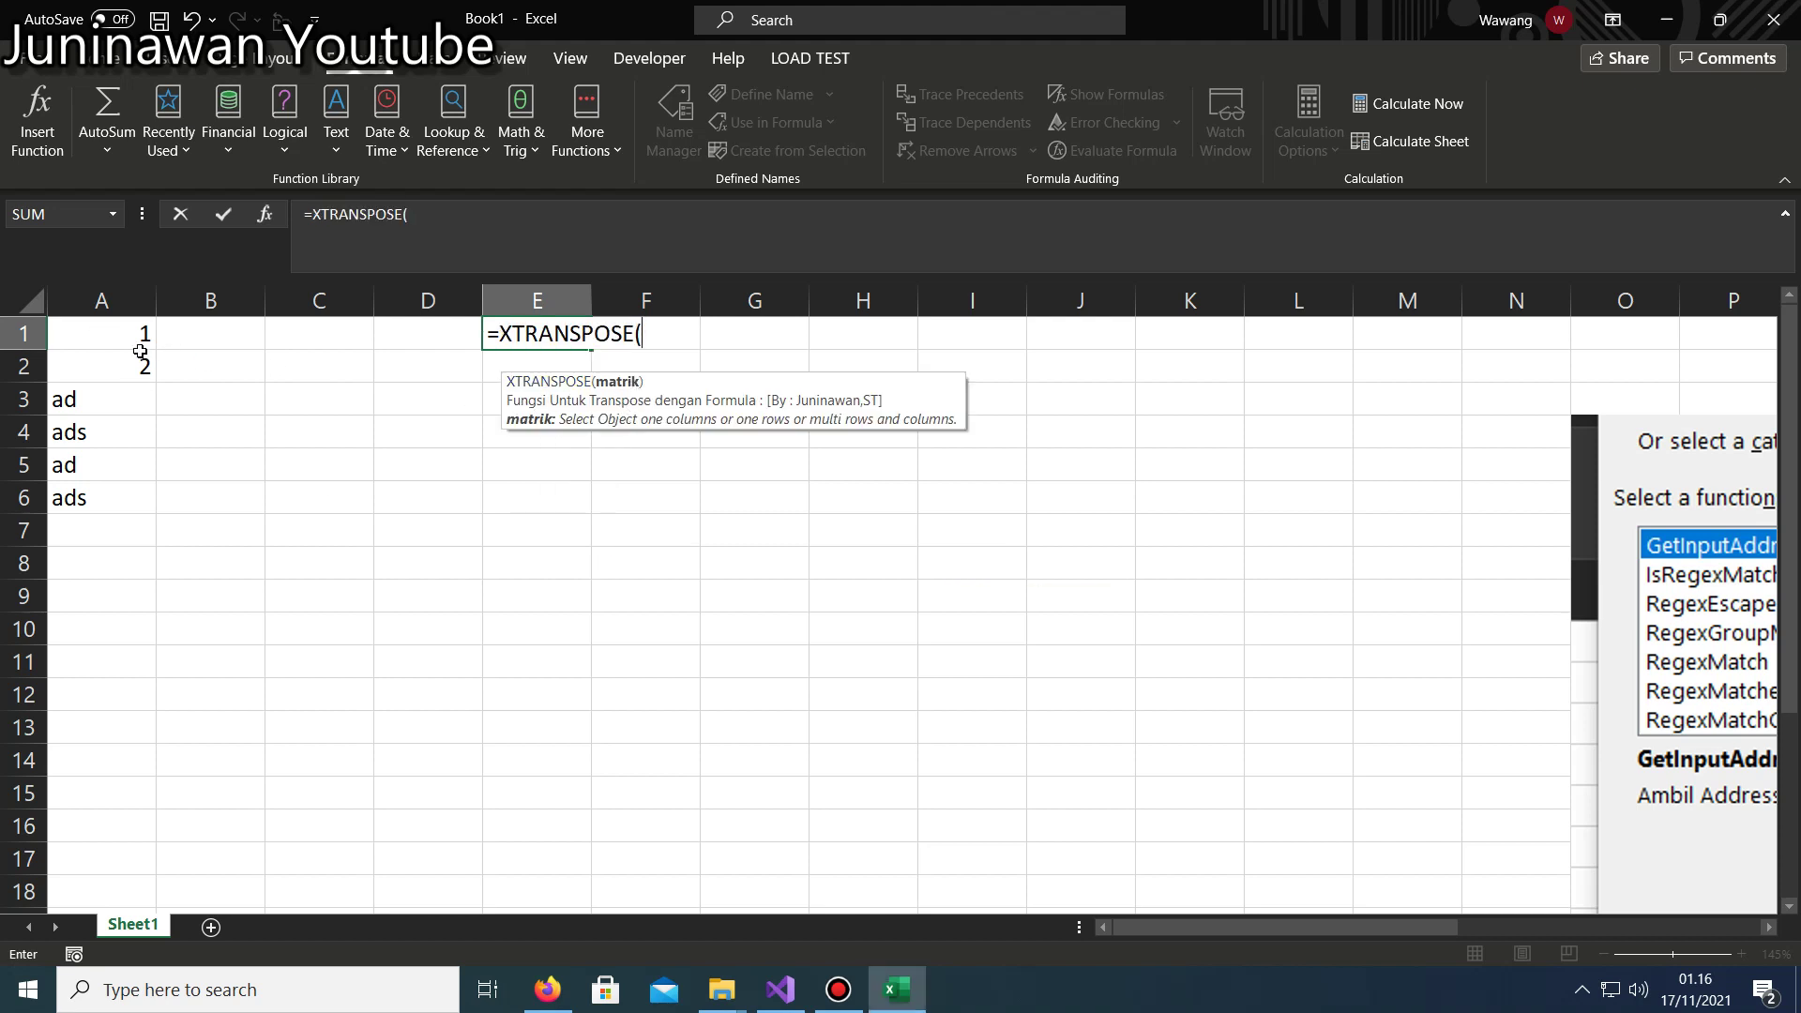
pyautogui.moveTo(105, 335); pyautogui.dragTo(97, 491)
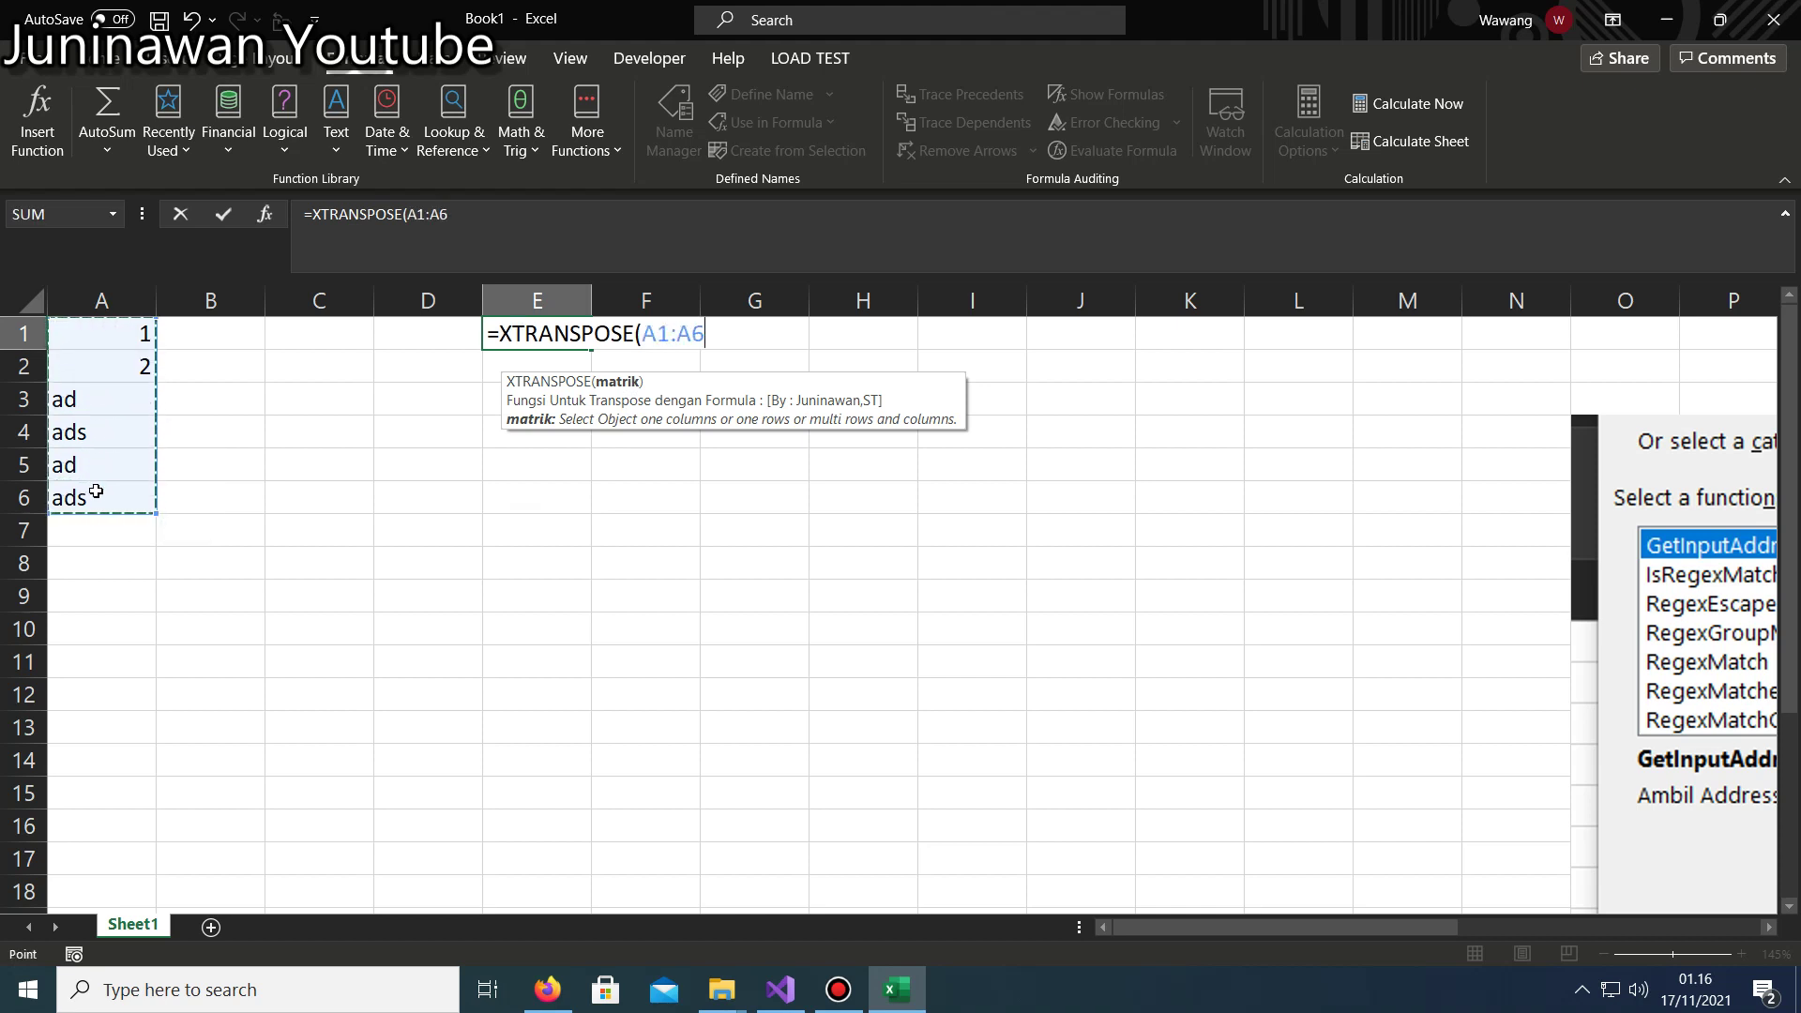
pyautogui.press('Return')
pyautogui.moveTo(548, 333); pyautogui.dragTo(1254, 334)
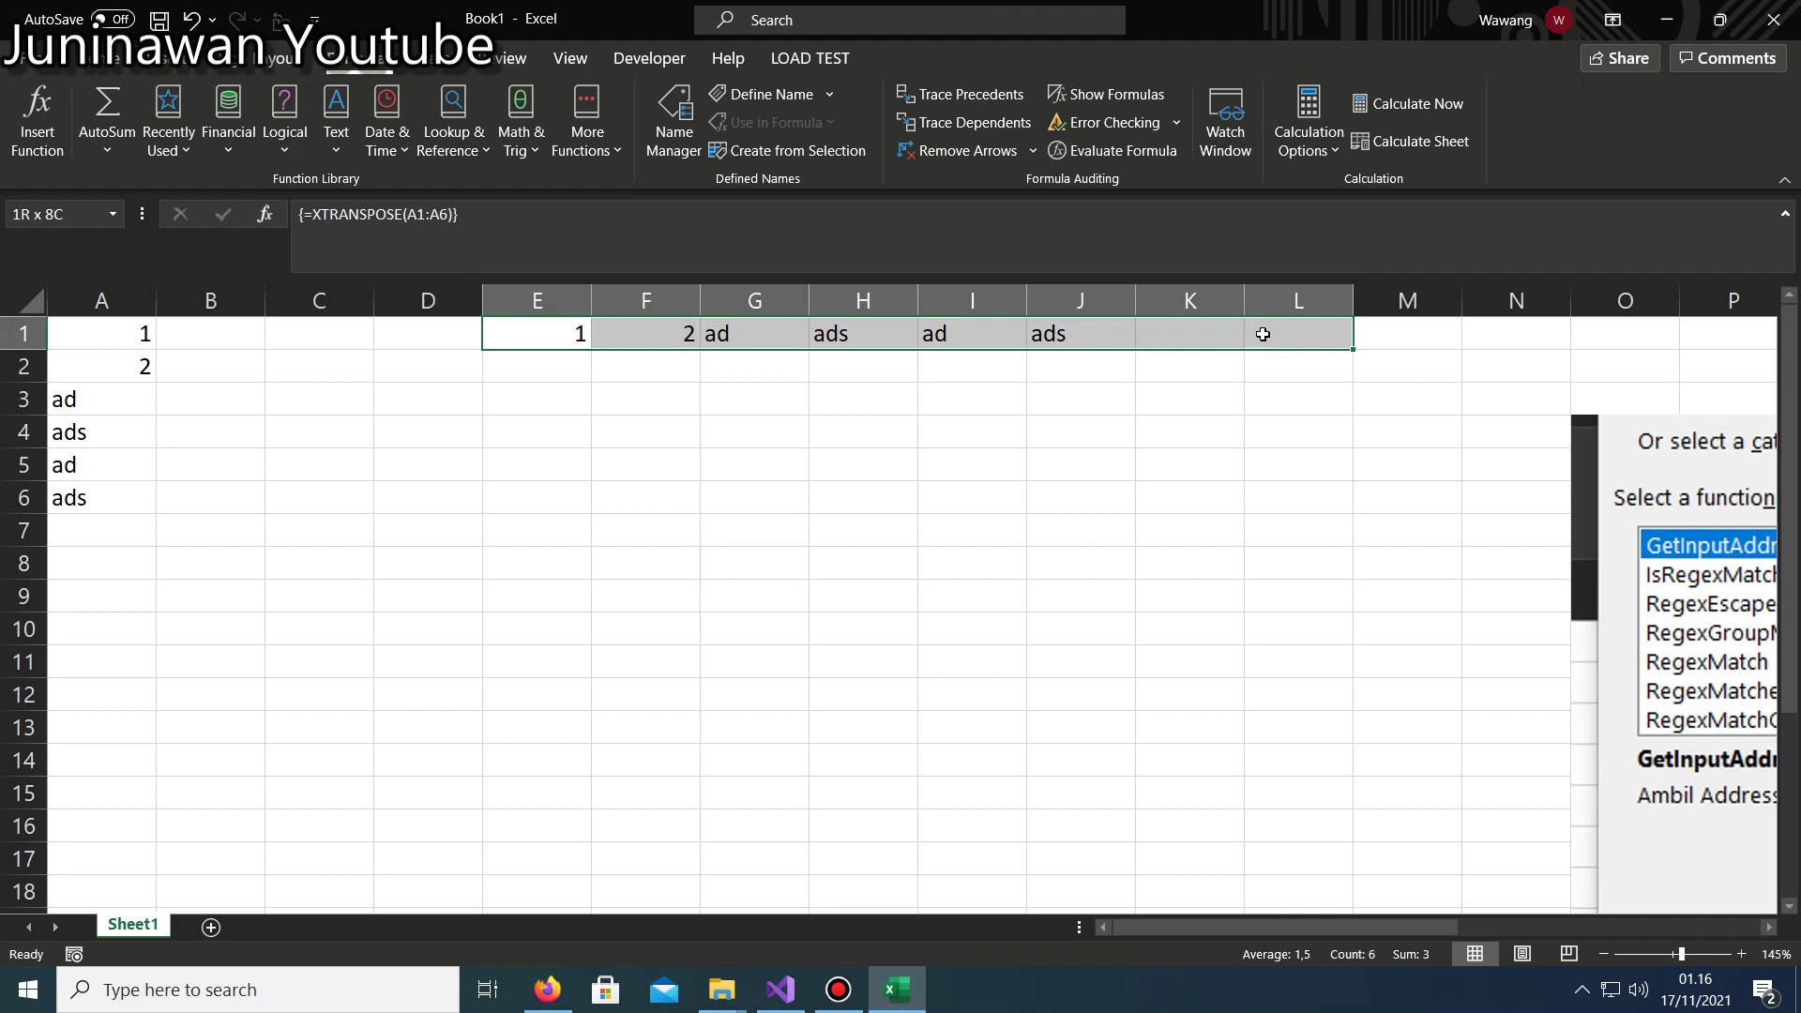
# Replace the text entries in A3:A6 with the numbers 3, 5, 4, 6.
pyautogui.click(104, 410)
pyautogui.click(98, 431)
pyautogui.click(94, 398)
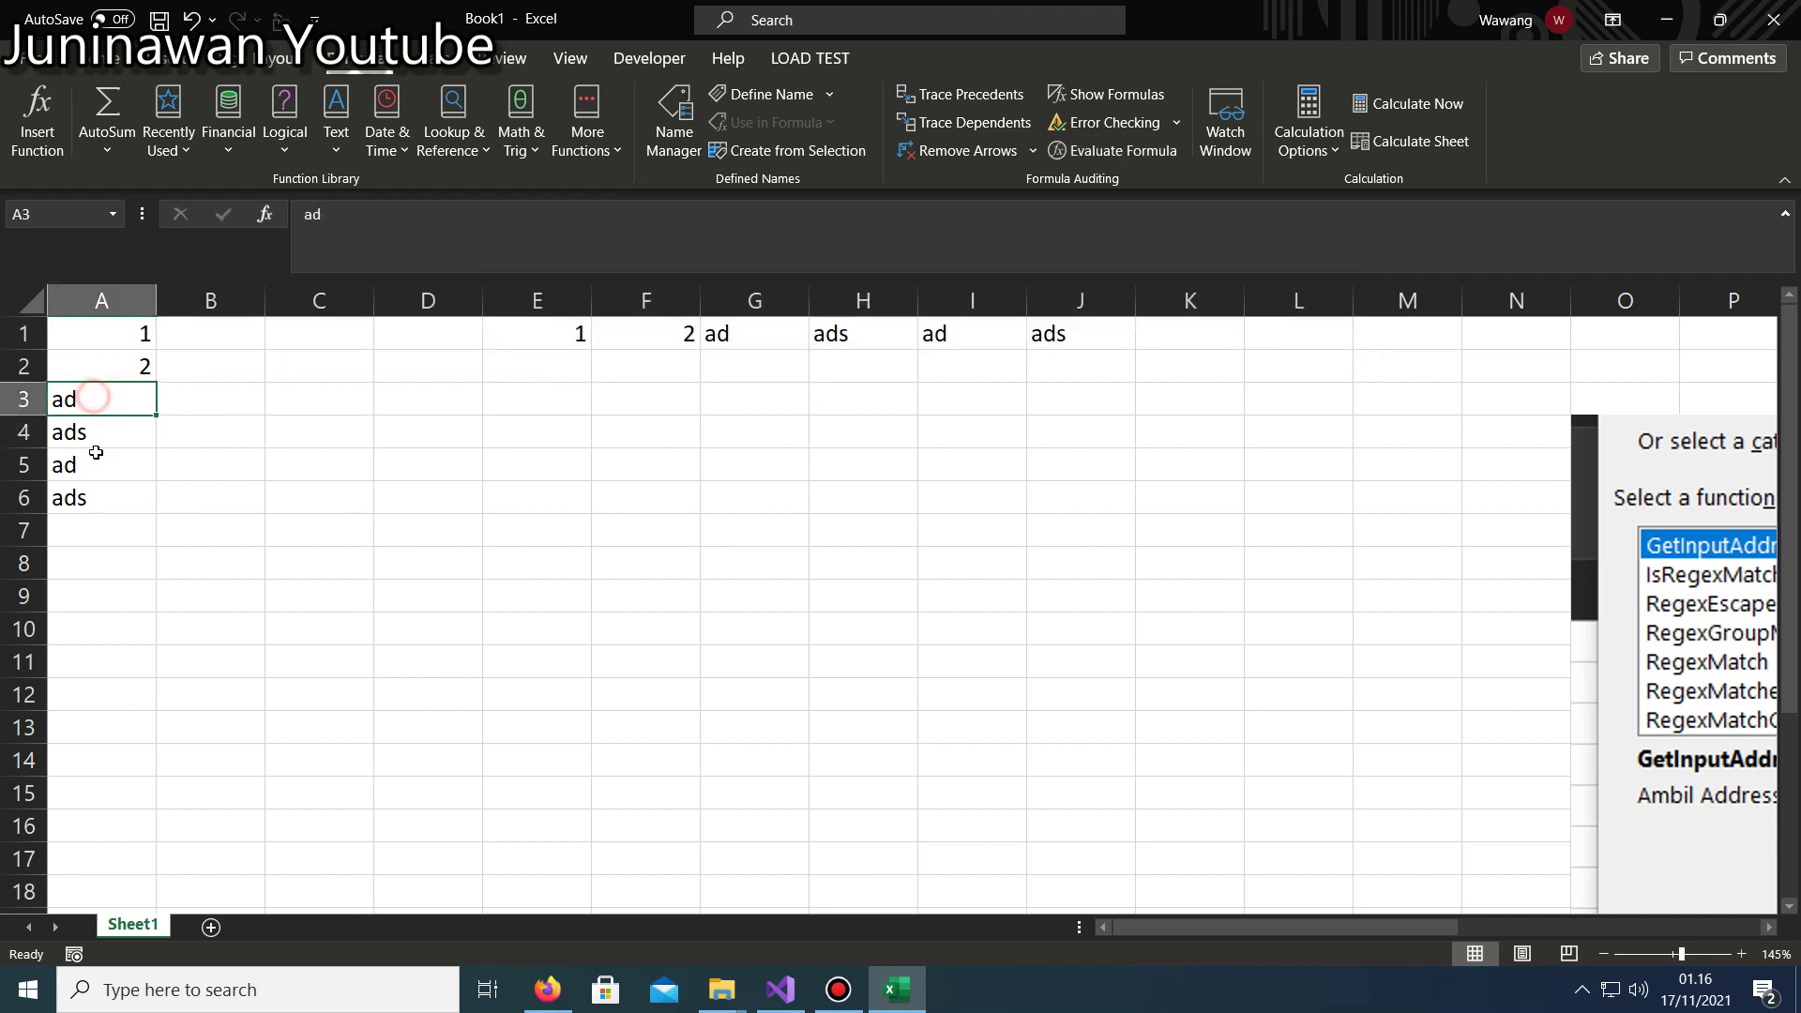
pyautogui.write('3')
pyautogui.click(99, 458)
pyautogui.write('4')
pyautogui.click(105, 431)
pyautogui.write('5')
pyautogui.click(85, 489)
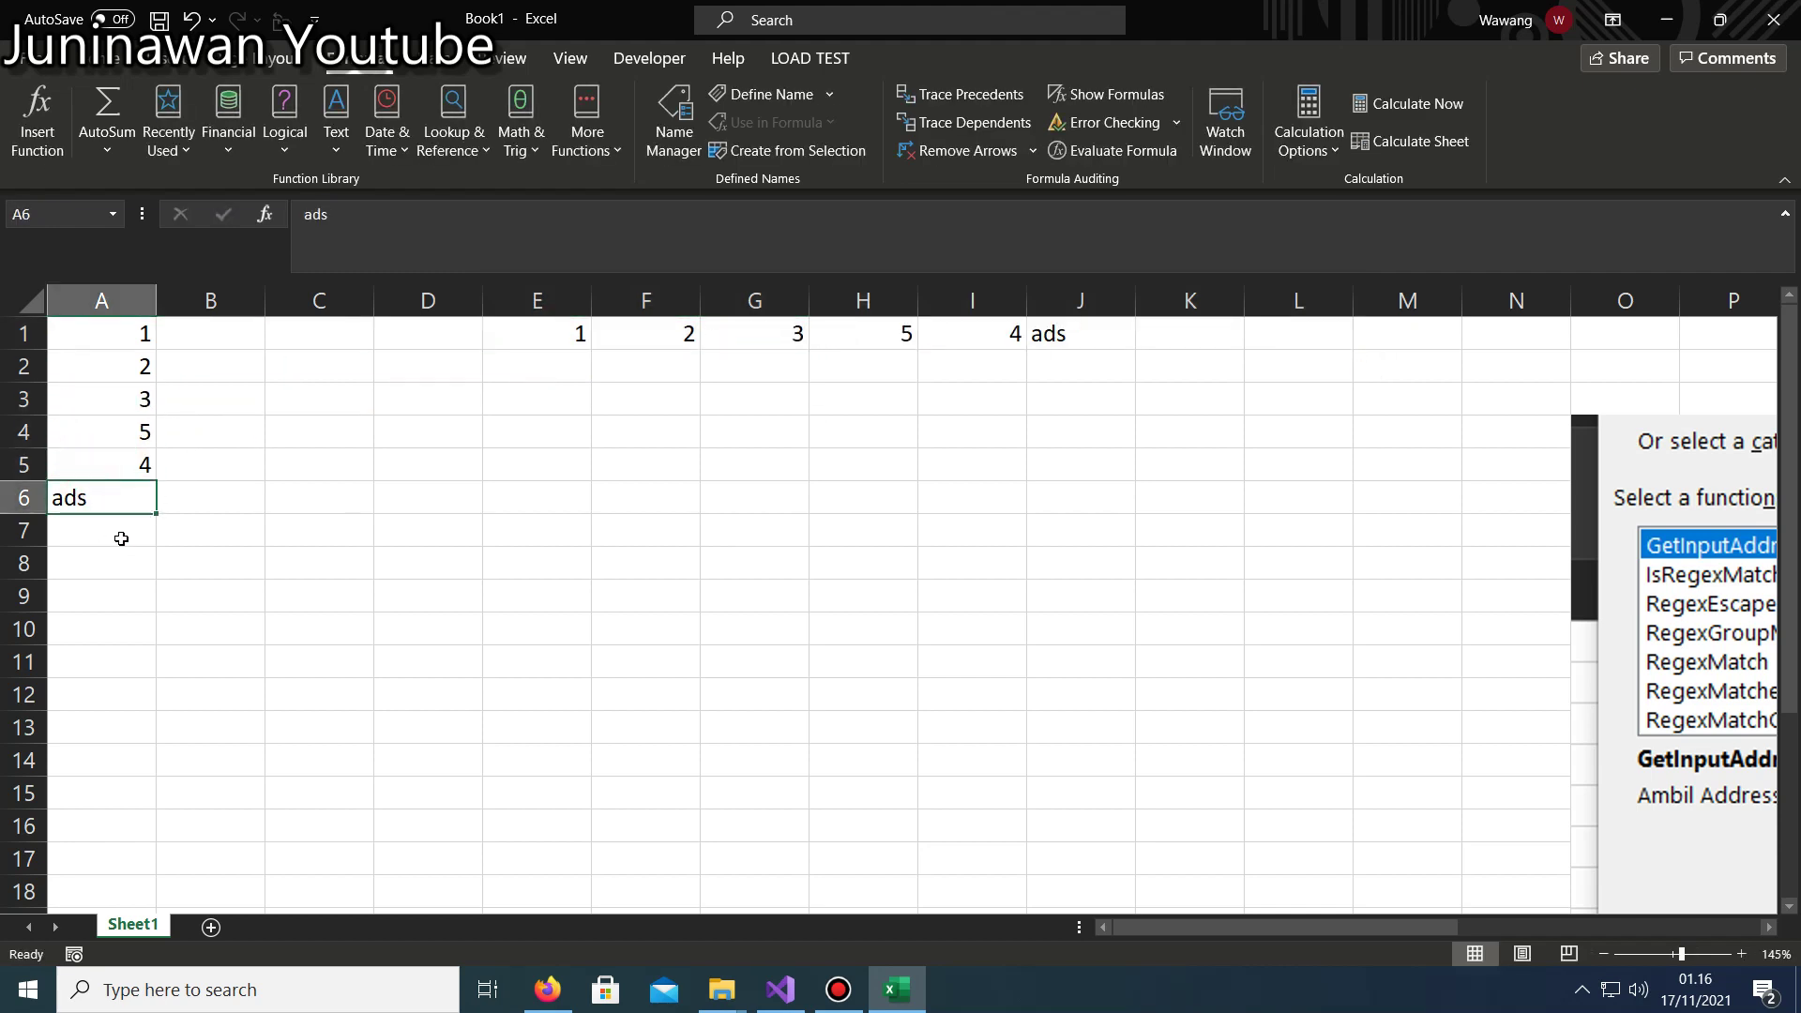
pyautogui.write('5')
pyautogui.click(178, 626)
pyautogui.click(117, 497)
pyautogui.write('6')
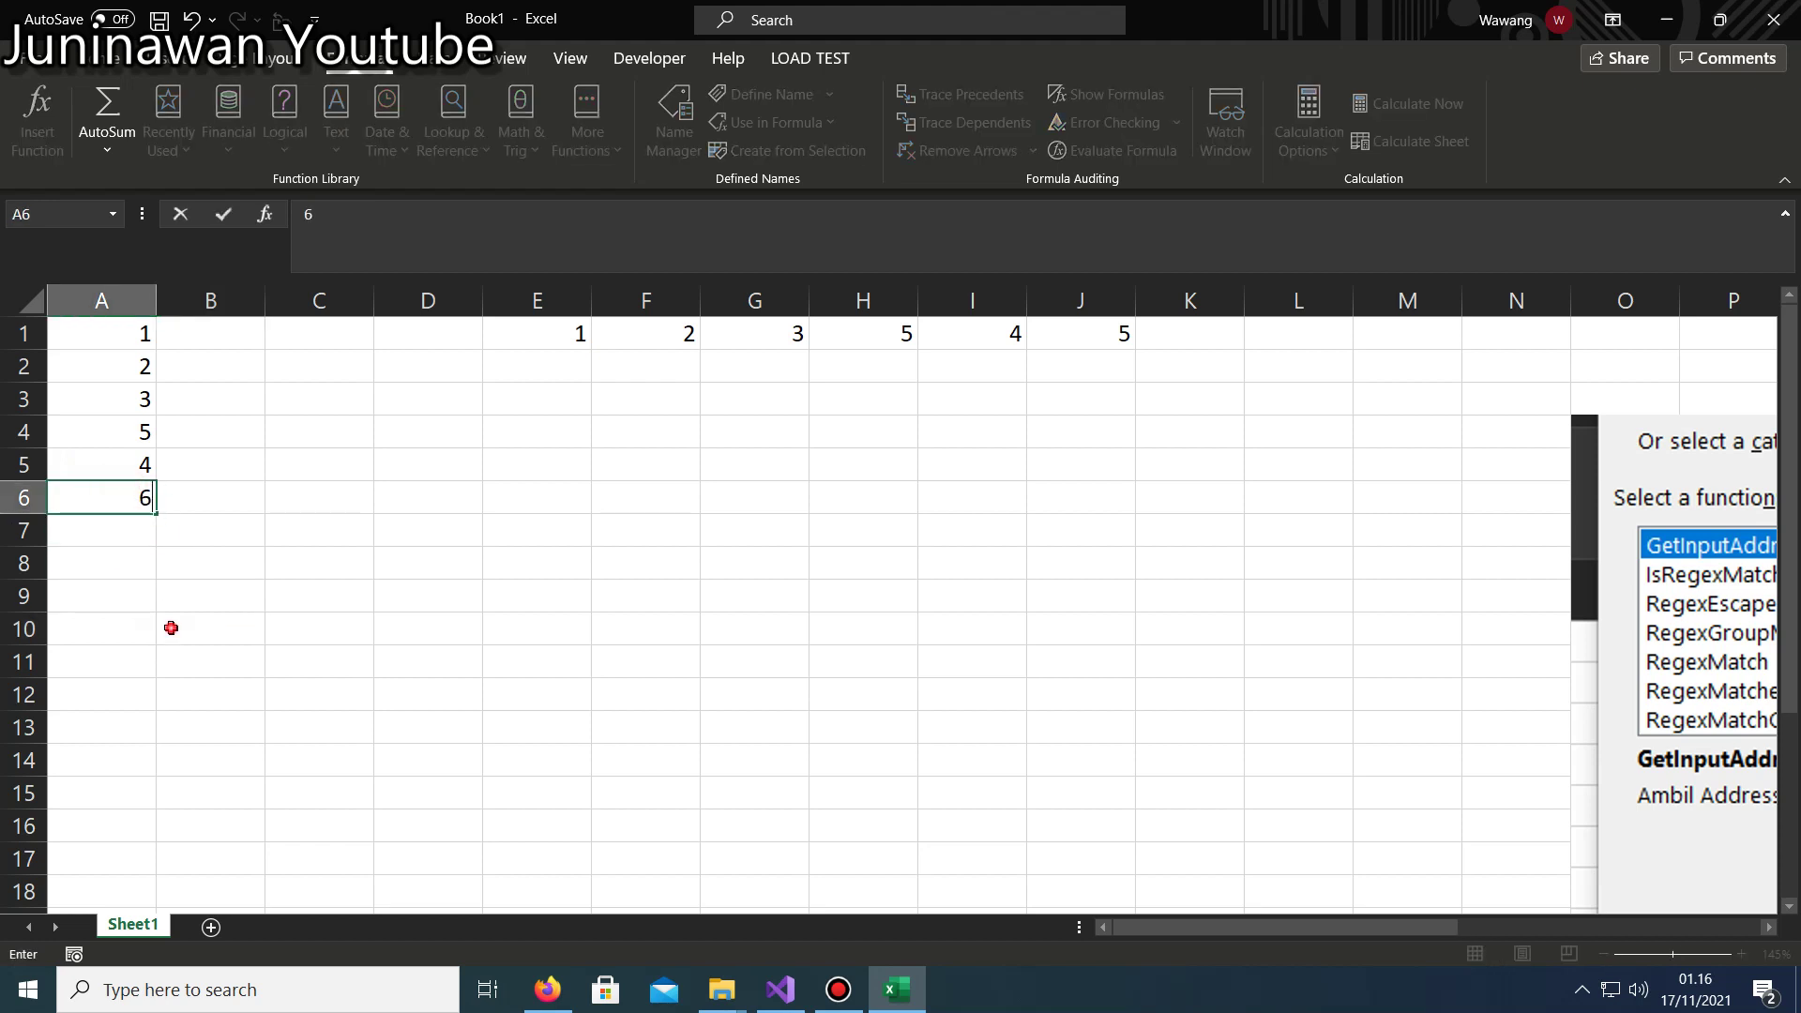
pyautogui.click(171, 628)
# Change the value in A1 to 1212.
pyautogui.click(141, 333)
pyautogui.moveTo(150, 338); pyautogui.dragTo(130, 420)
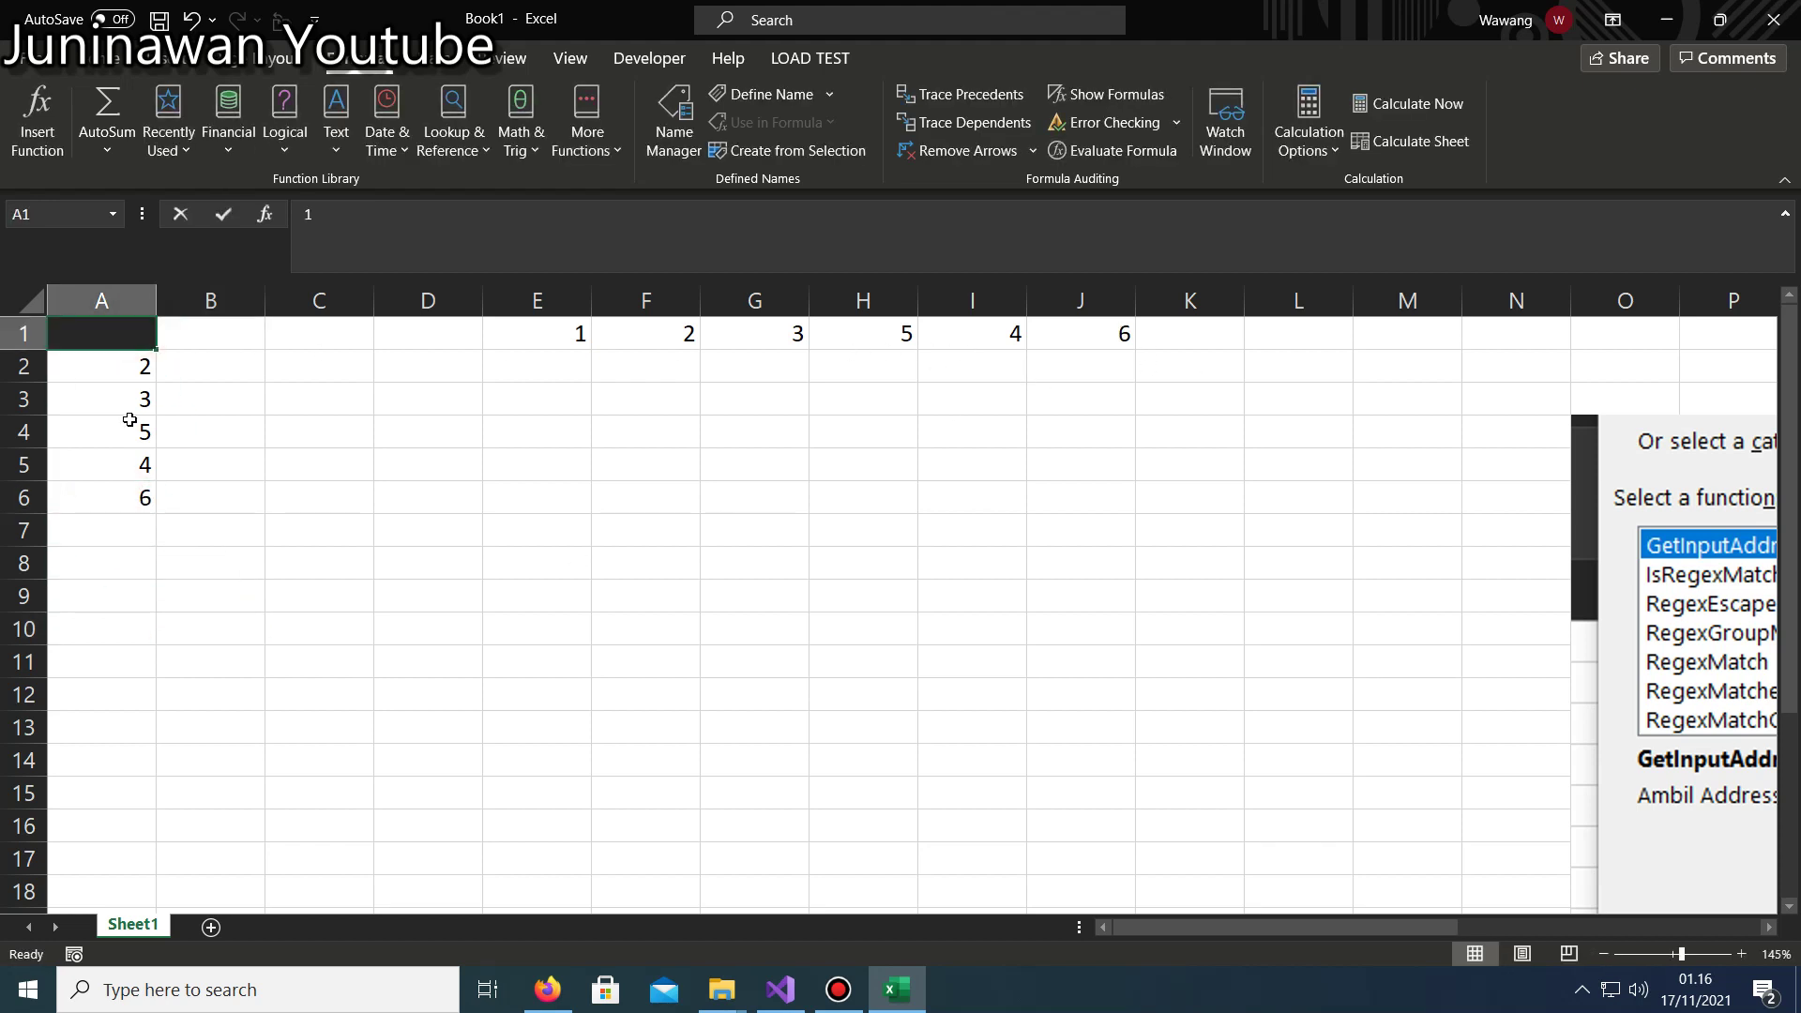
pyautogui.write('212')
pyautogui.click(187, 432)
pyautogui.click(329, 522)
# Enter {=XTRANSPOSE(E1:J1)} in D6 to list row 1 down D6:D11.
pyautogui.click(432, 492)
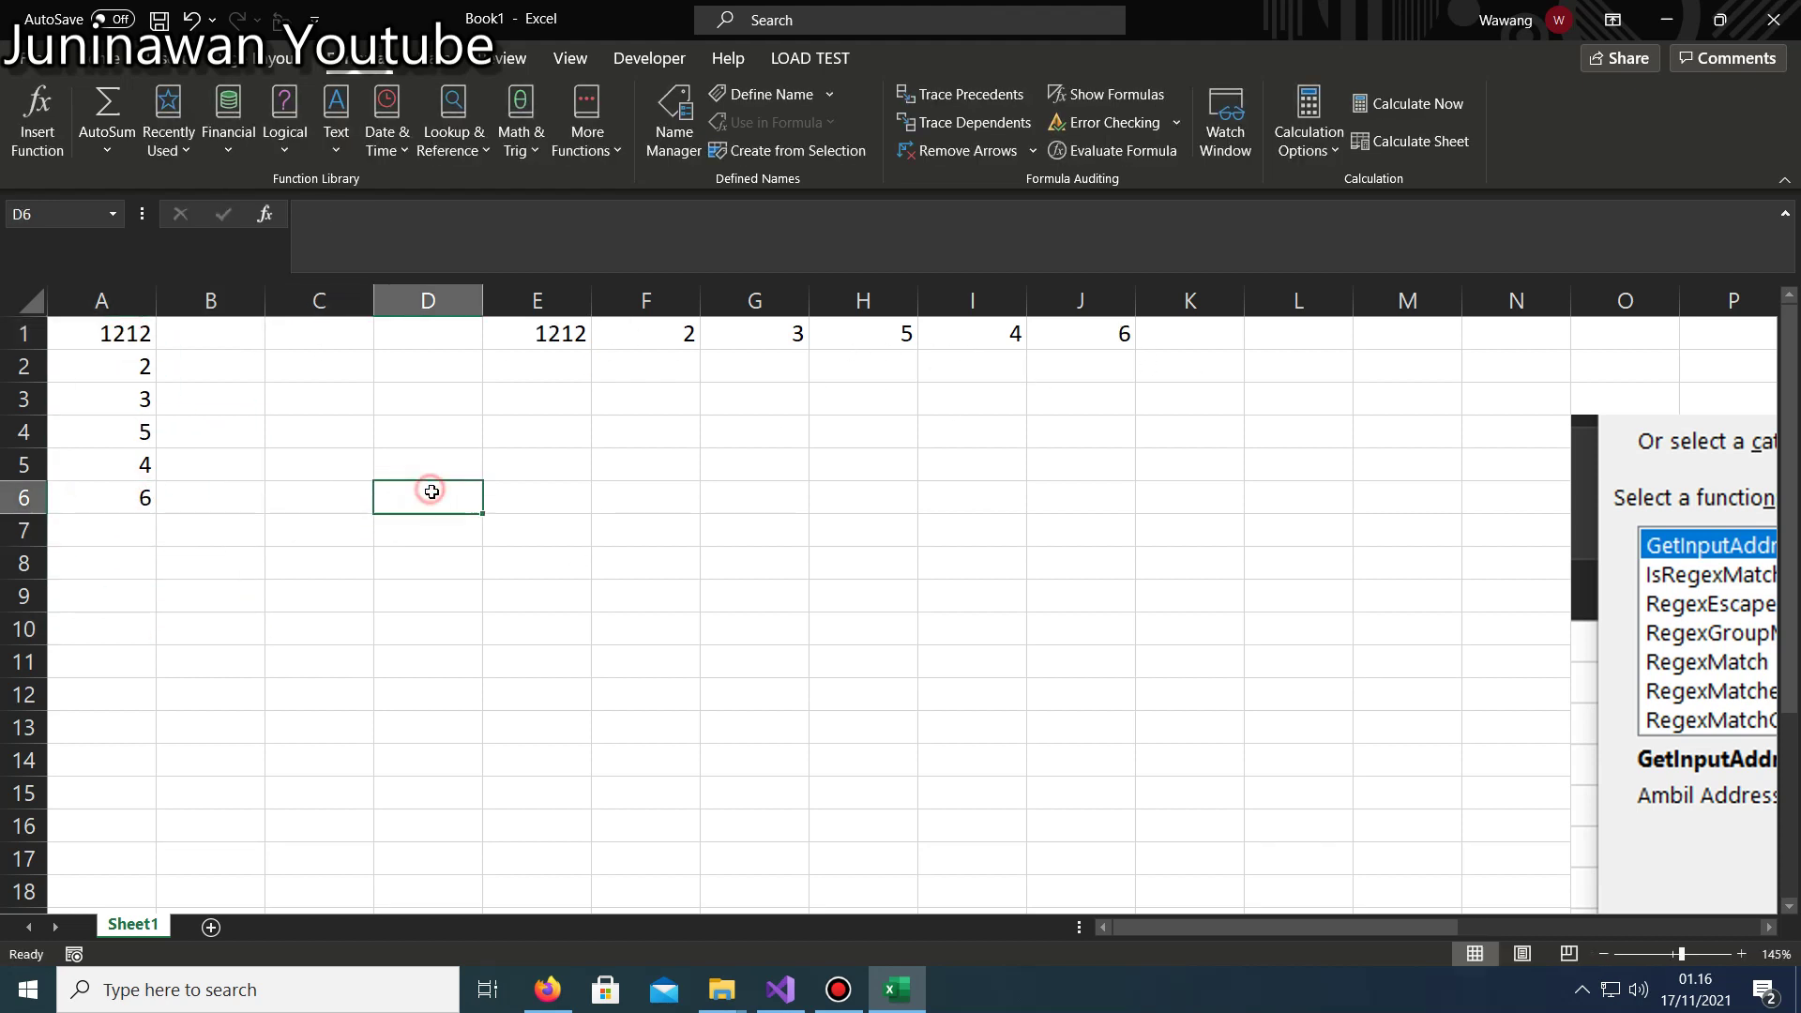
pyautogui.write('=xt')
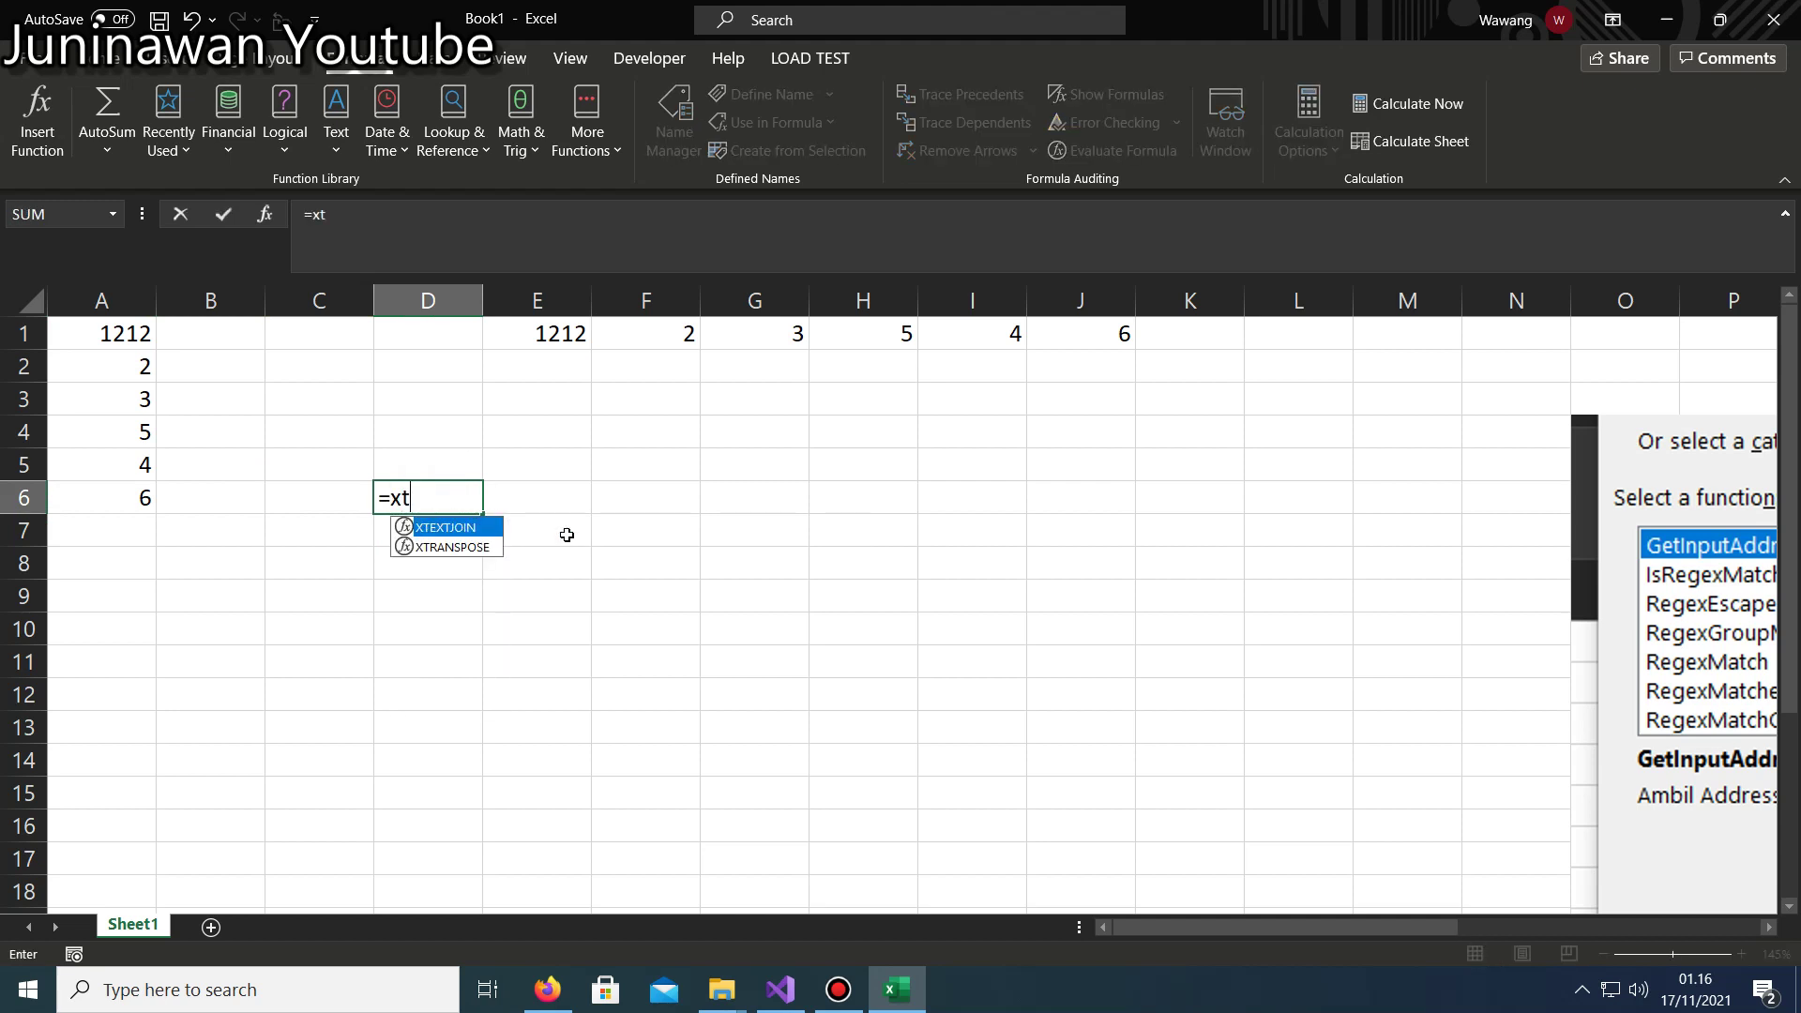
pyautogui.write('r')
pyautogui.doubleClick(478, 527)
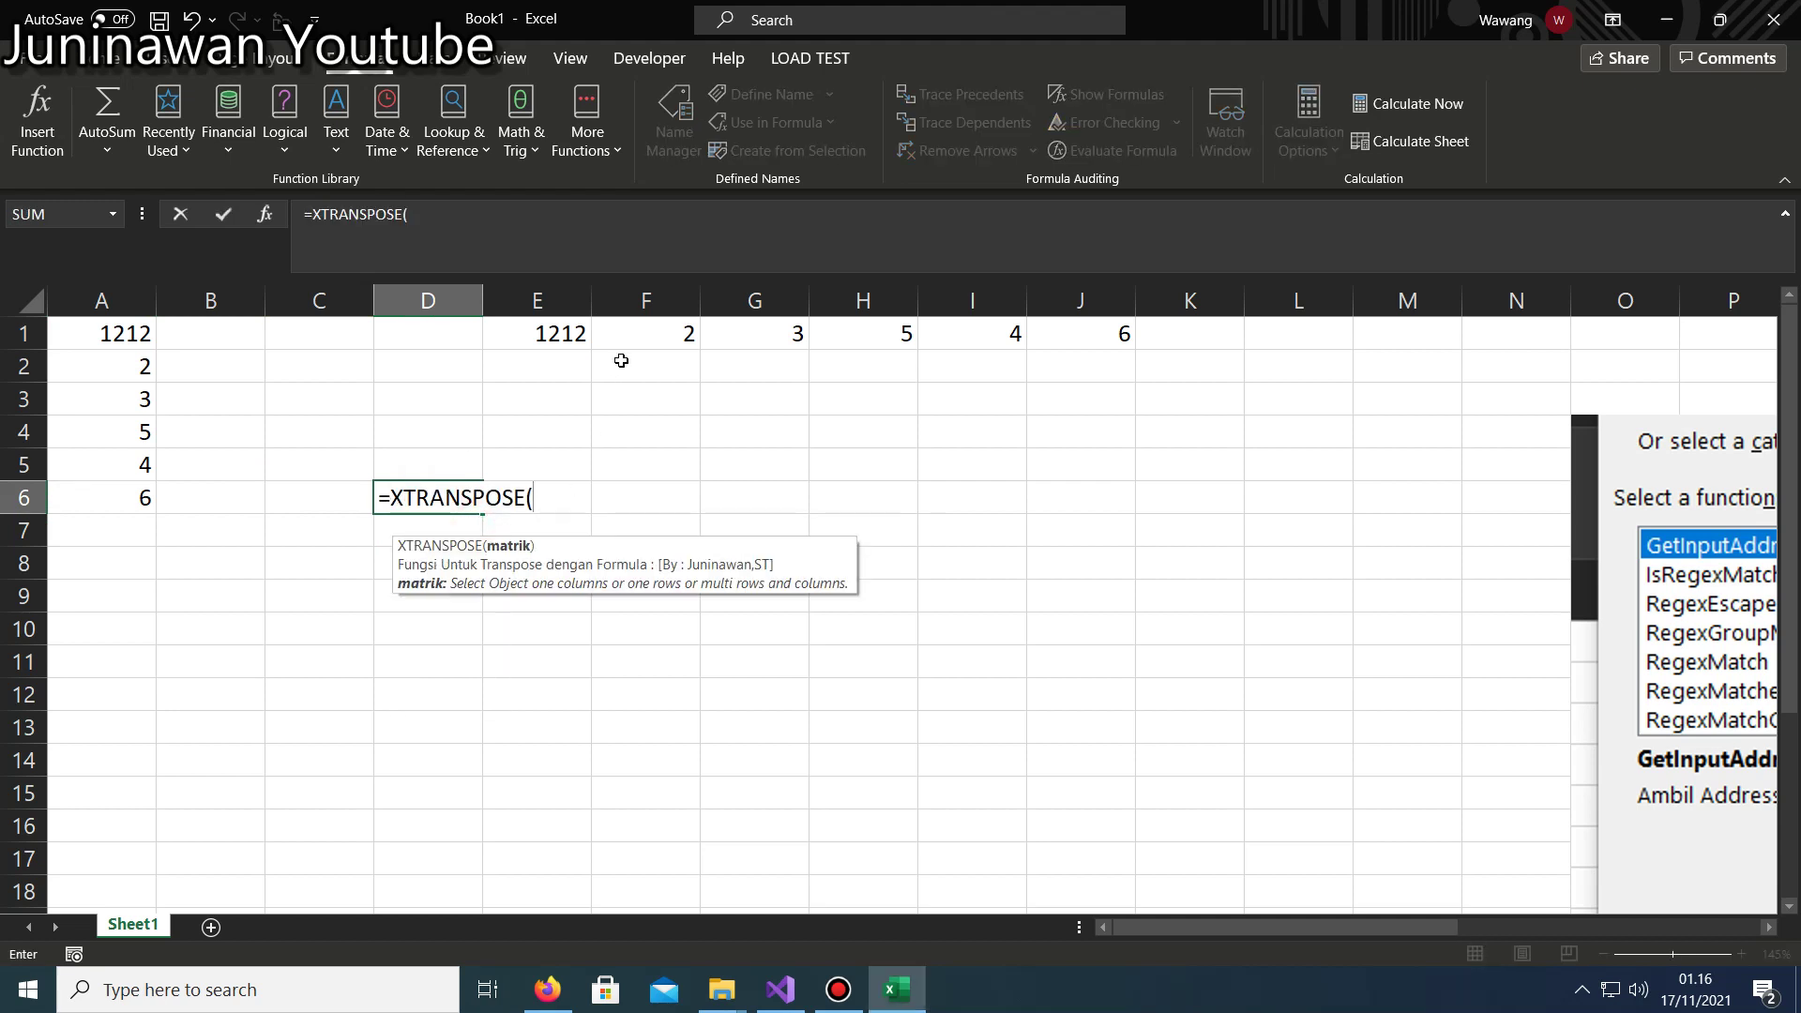
pyautogui.moveTo(544, 333); pyautogui.dragTo(1246, 326)
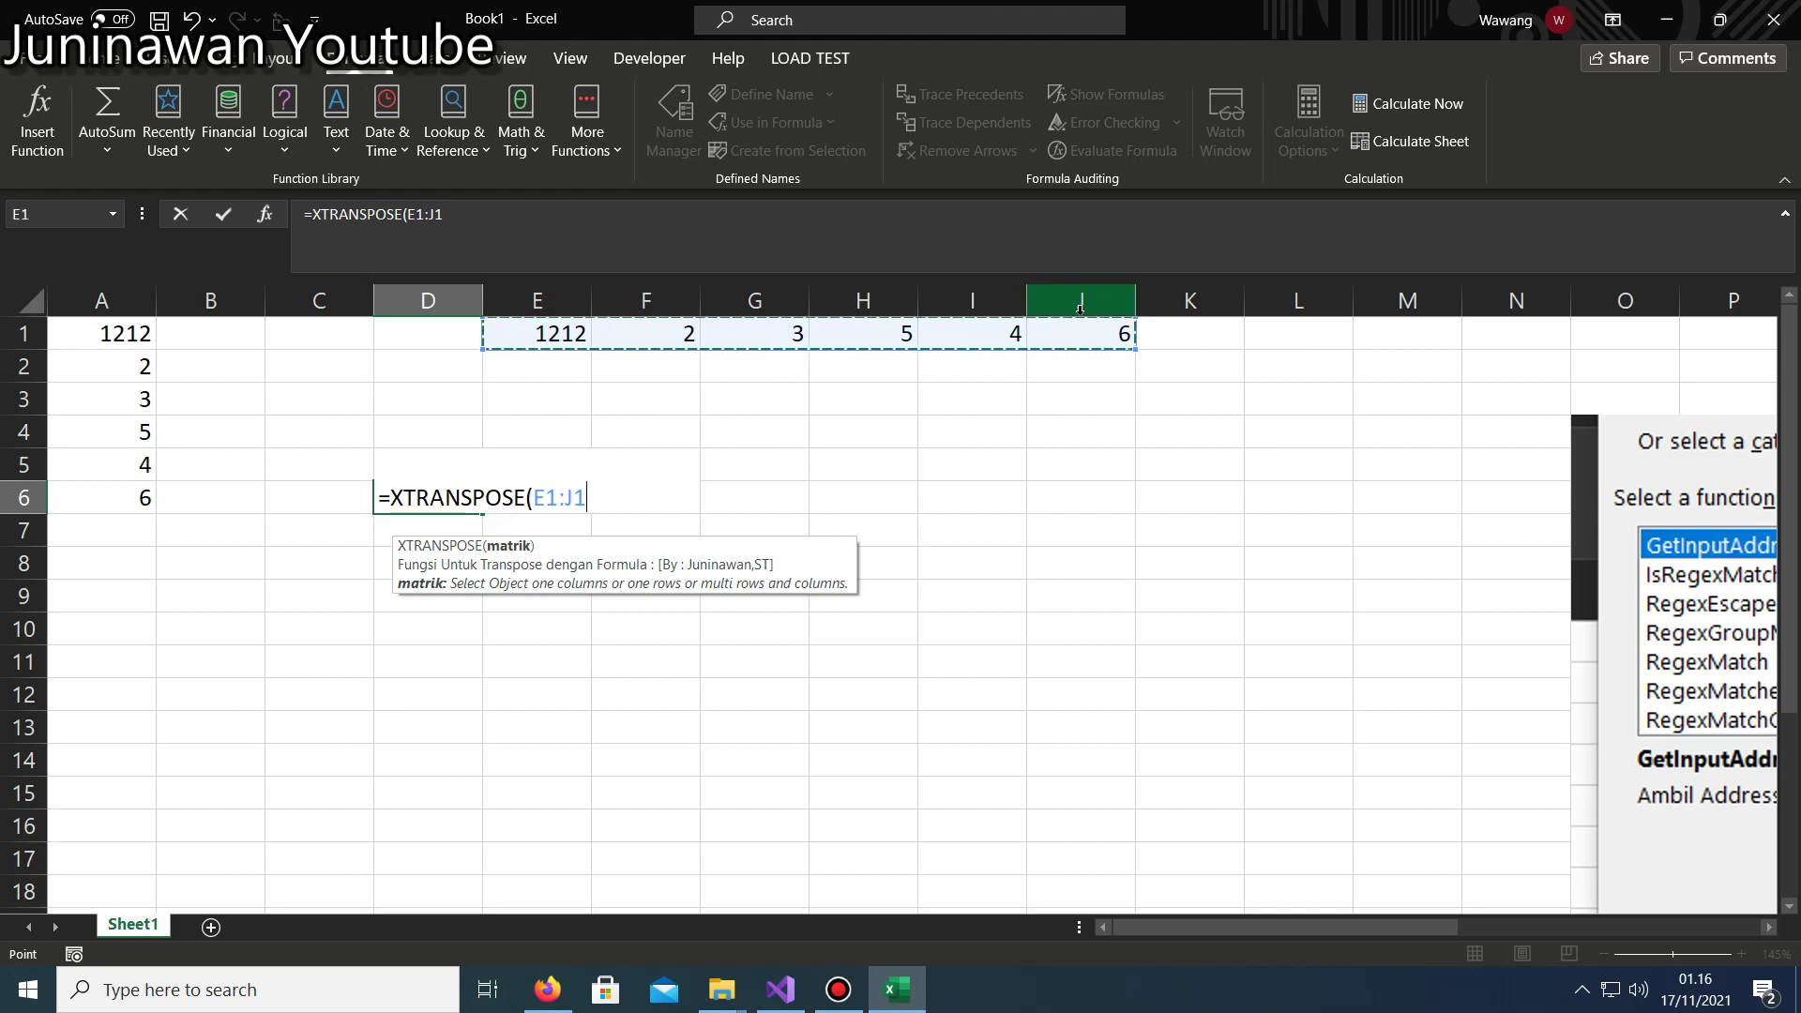
pyautogui.press('Return')
# Select the transposed results D6:D11, extending the selection down to D16.
pyautogui.moveTo(454, 494); pyautogui.dragTo(454, 657)
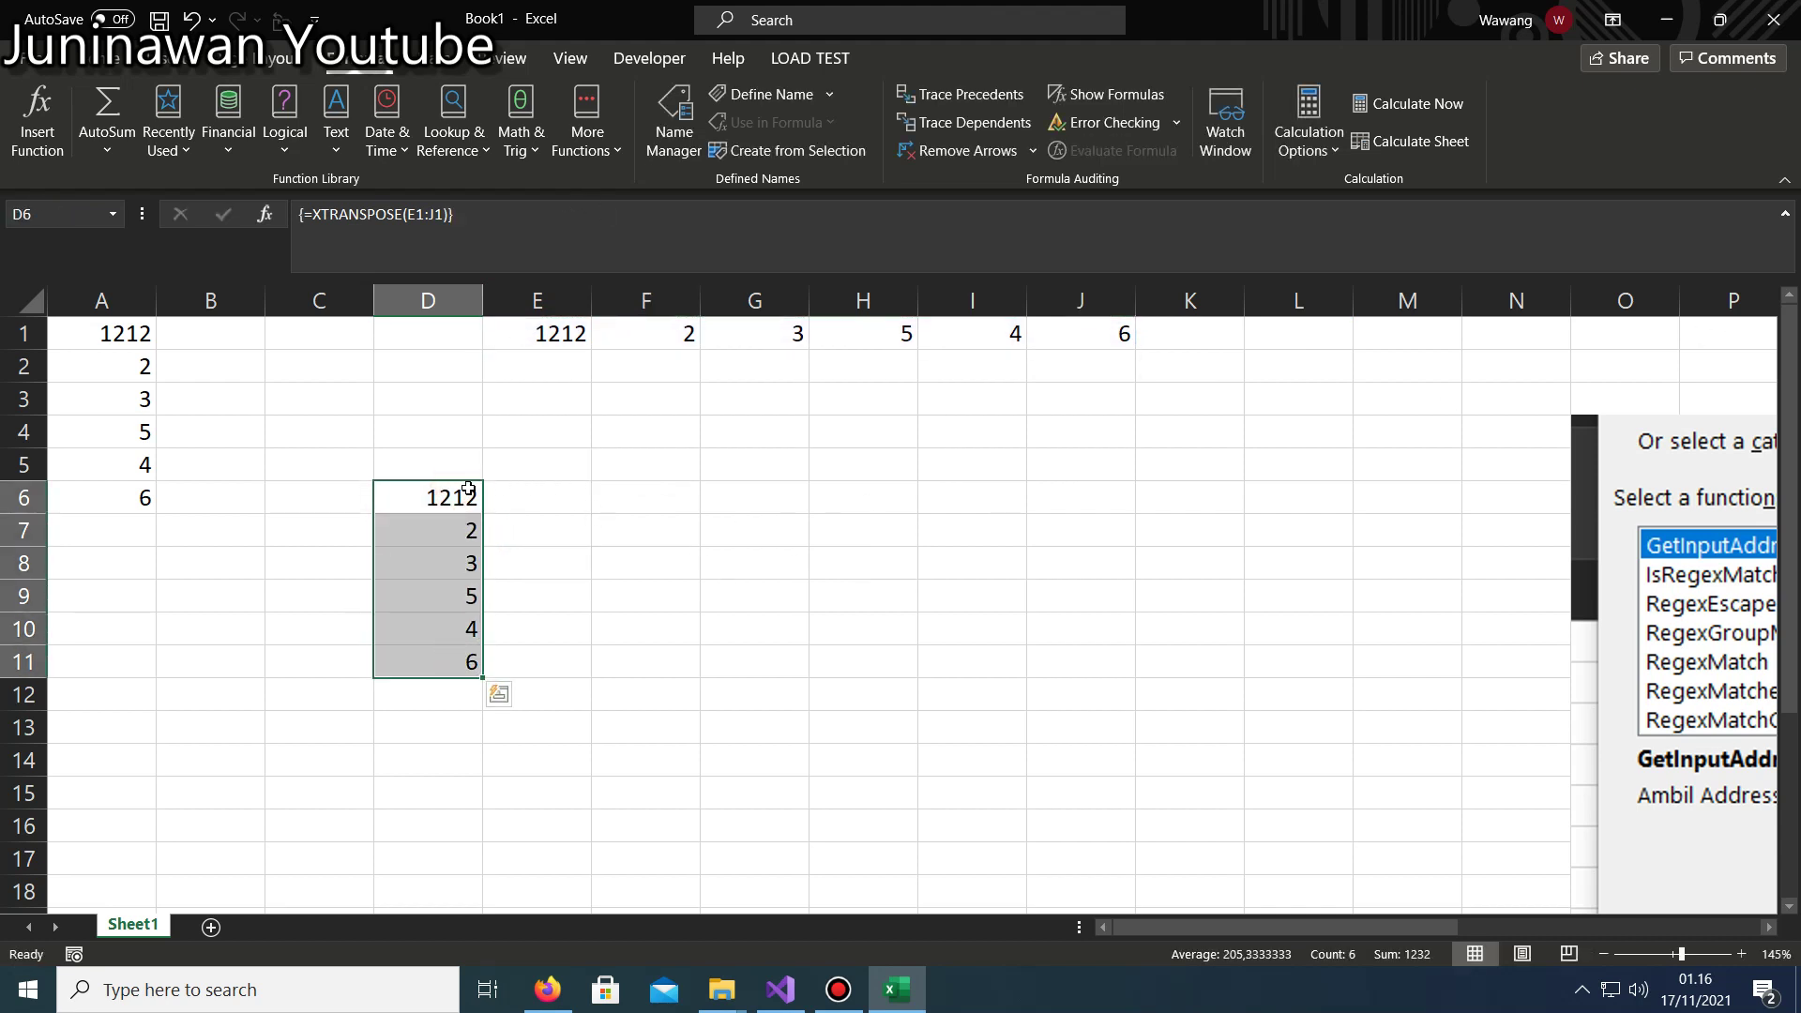
pyautogui.moveTo(463, 488); pyautogui.dragTo(428, 822)
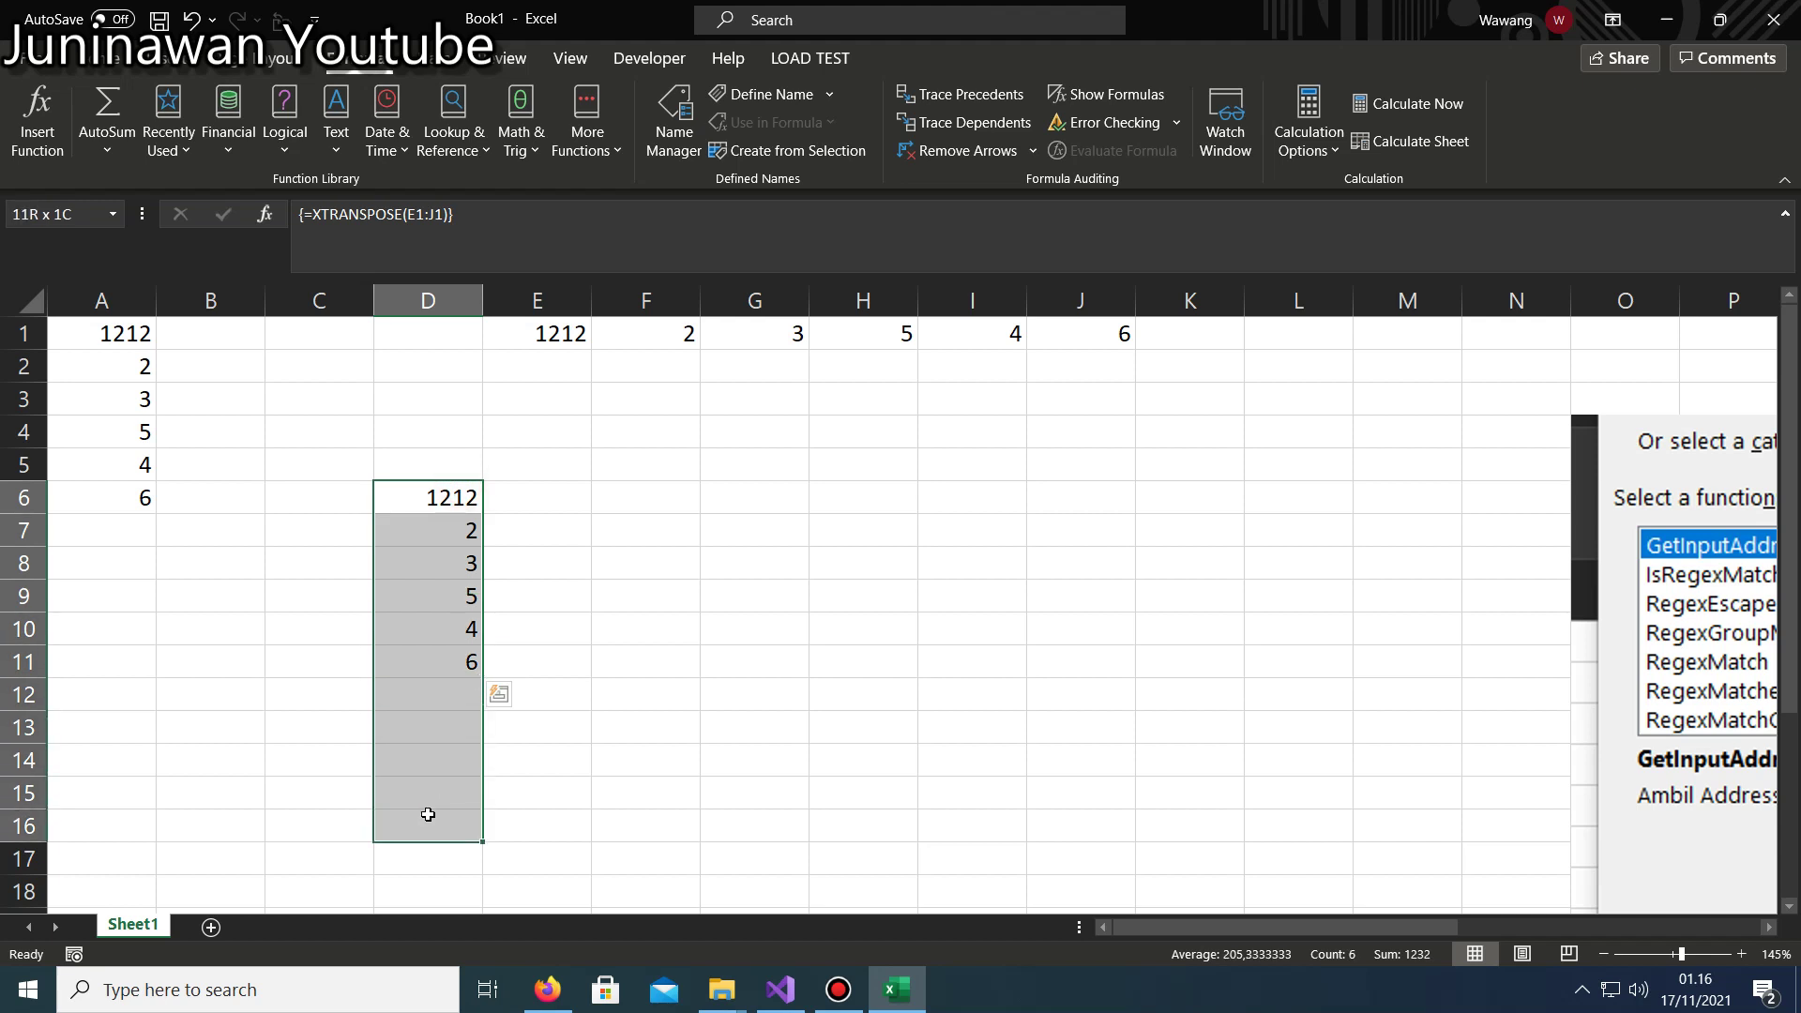
pyautogui.click(561, 601)
pyautogui.click(460, 430)
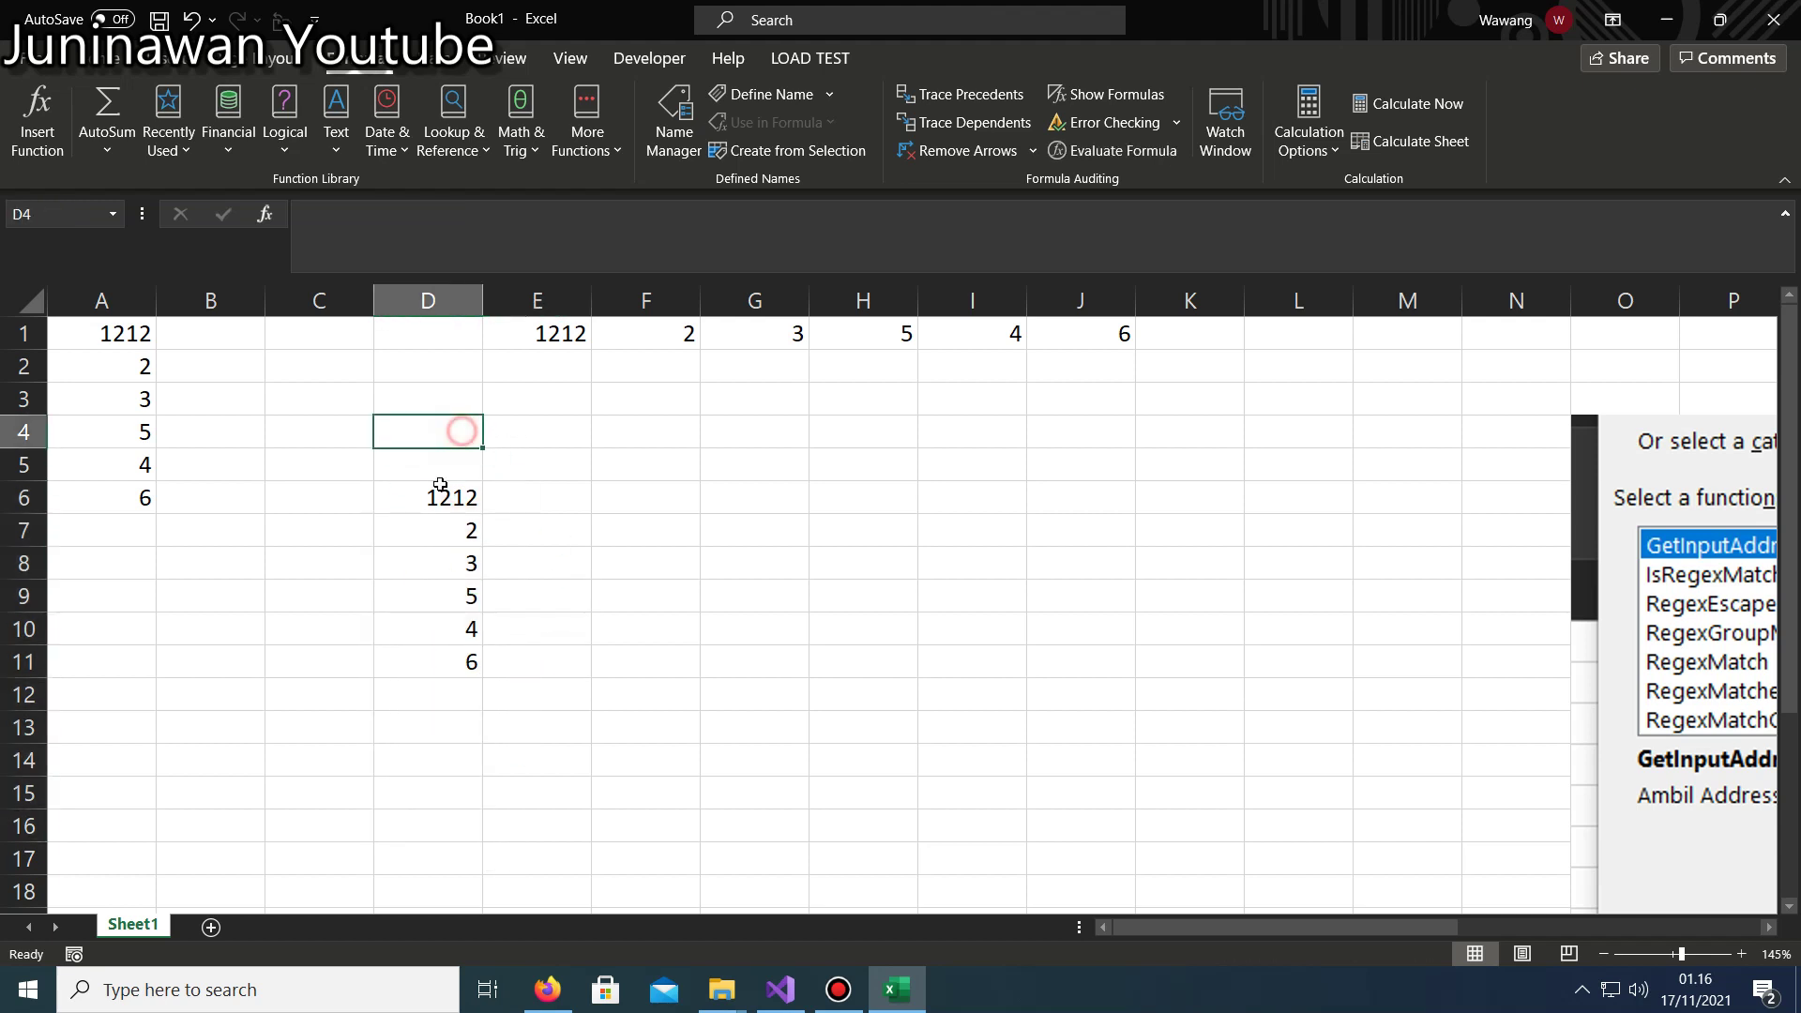
pyautogui.click(518, 422)
pyautogui.write('=x')
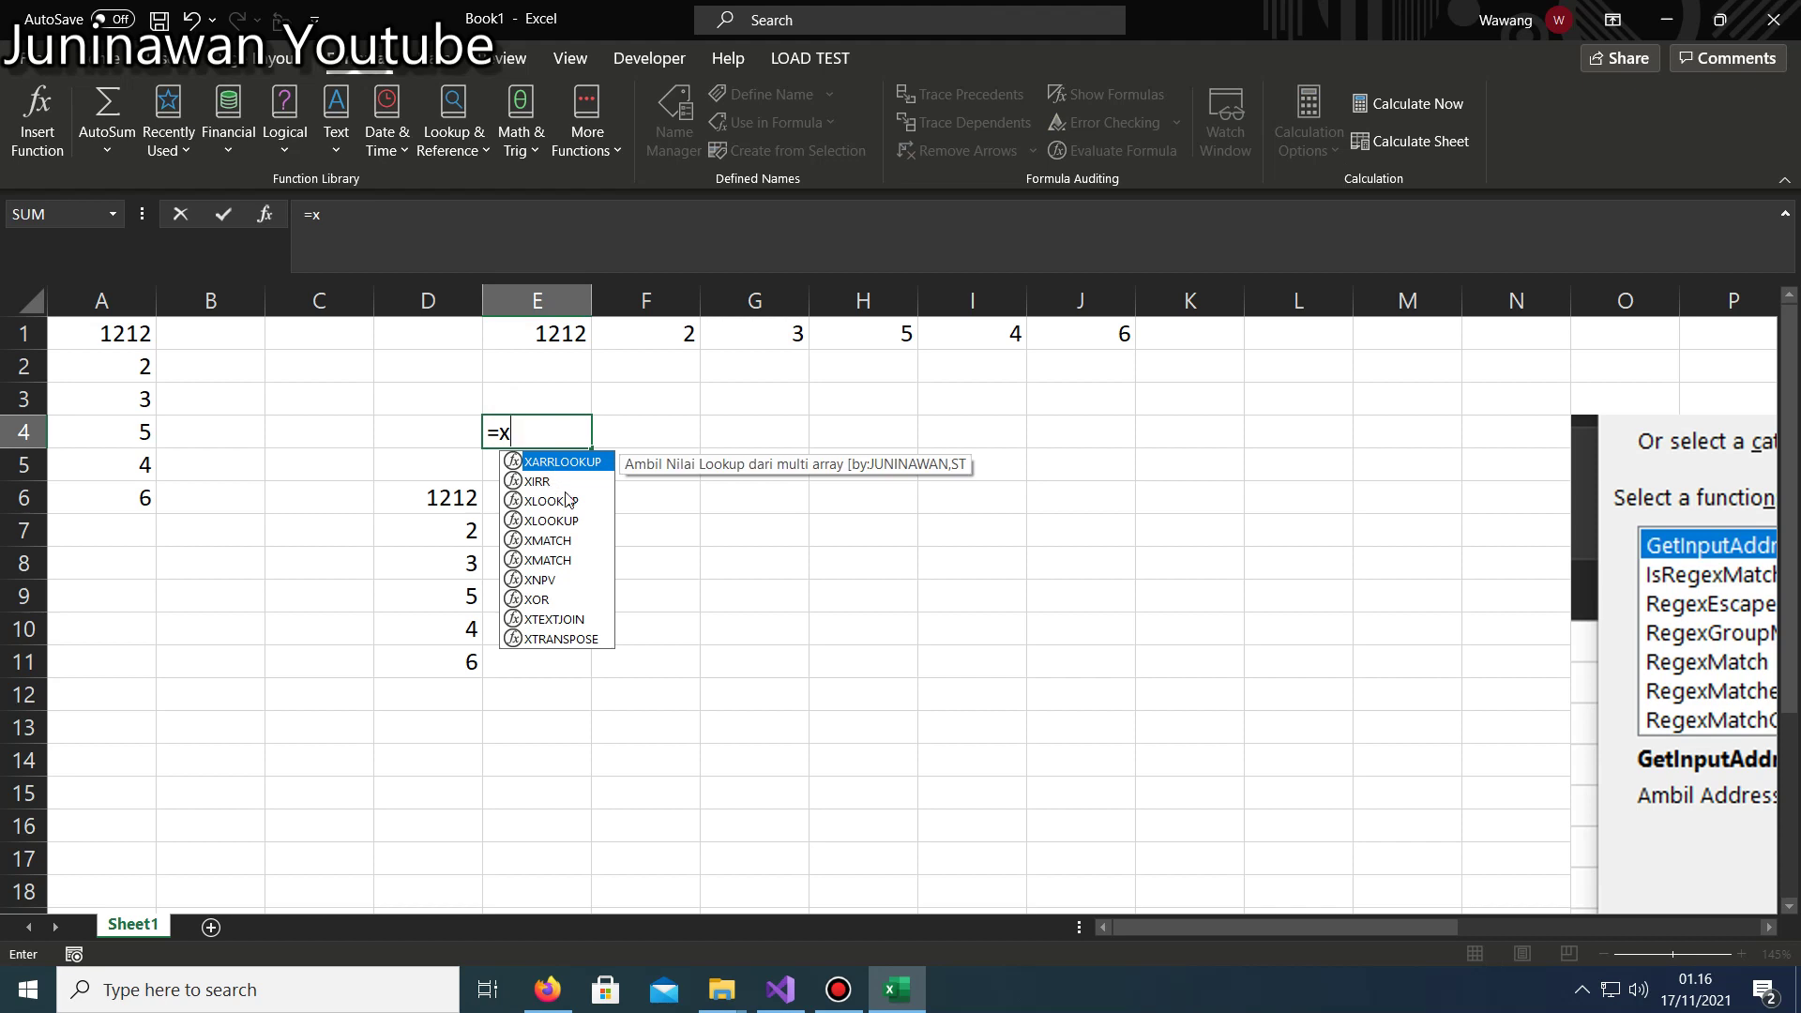
pyautogui.doubleClick(545, 619)
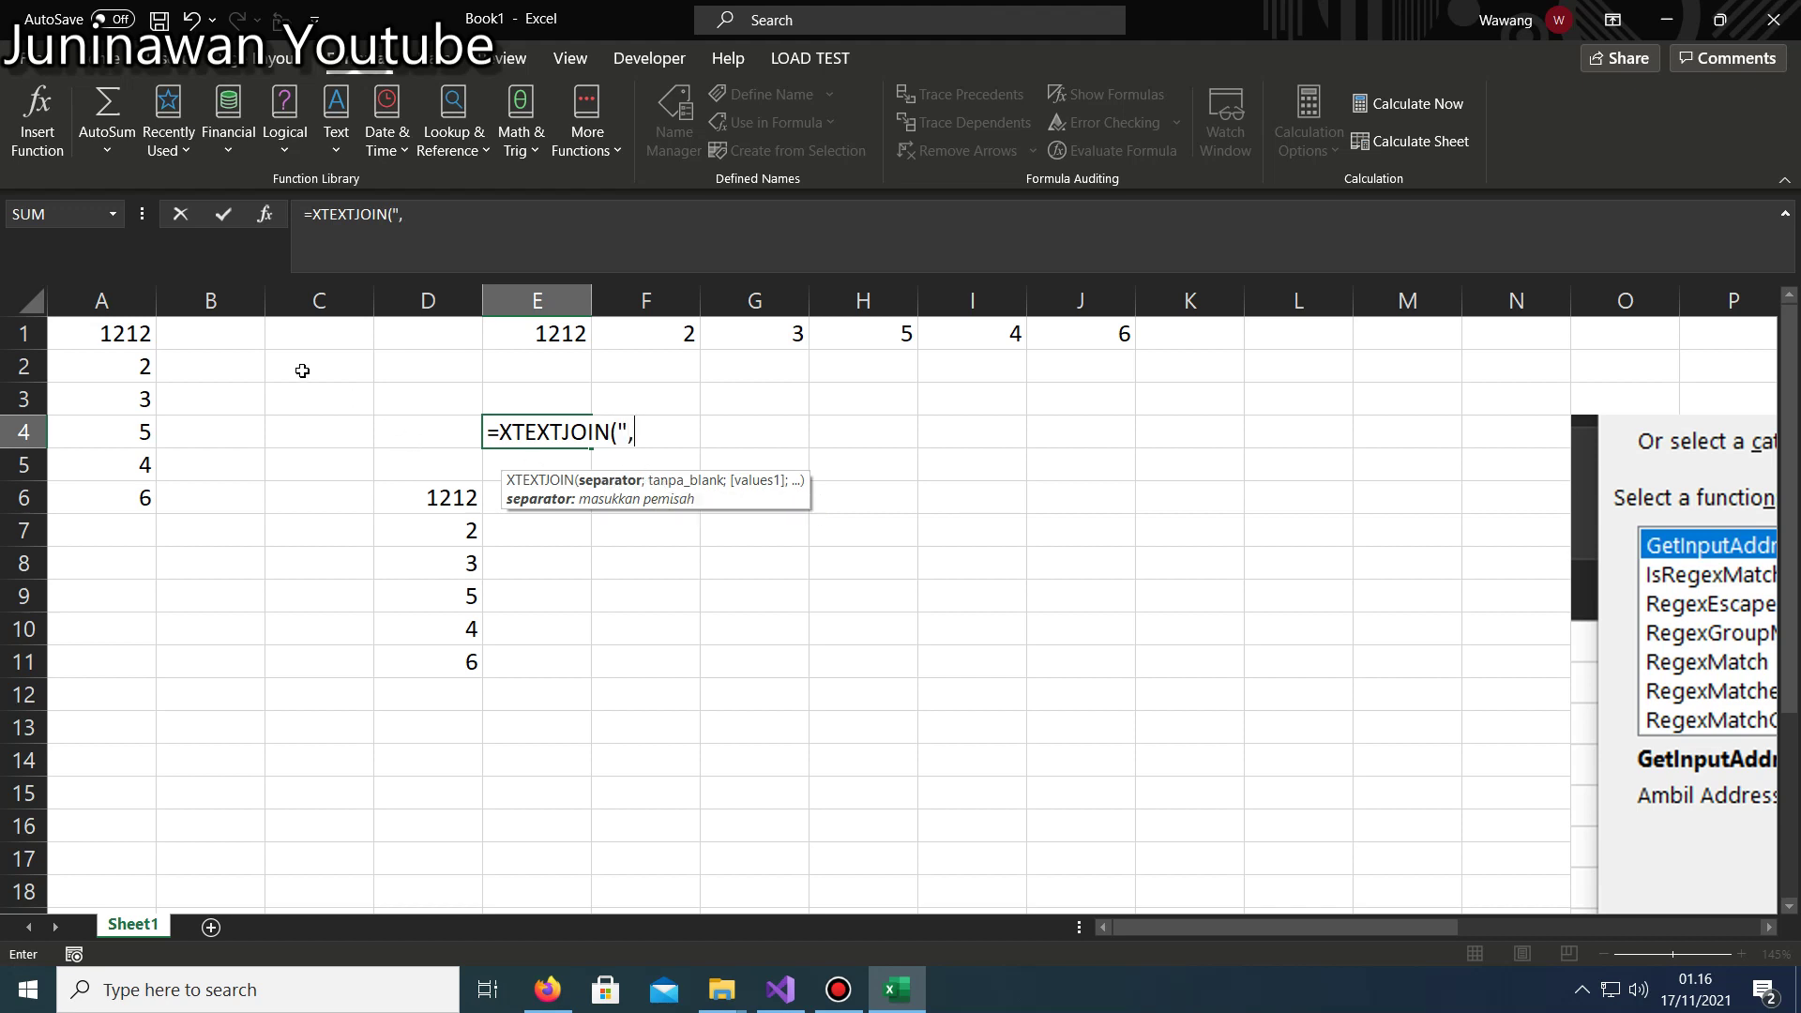
pyautogui.write(';')
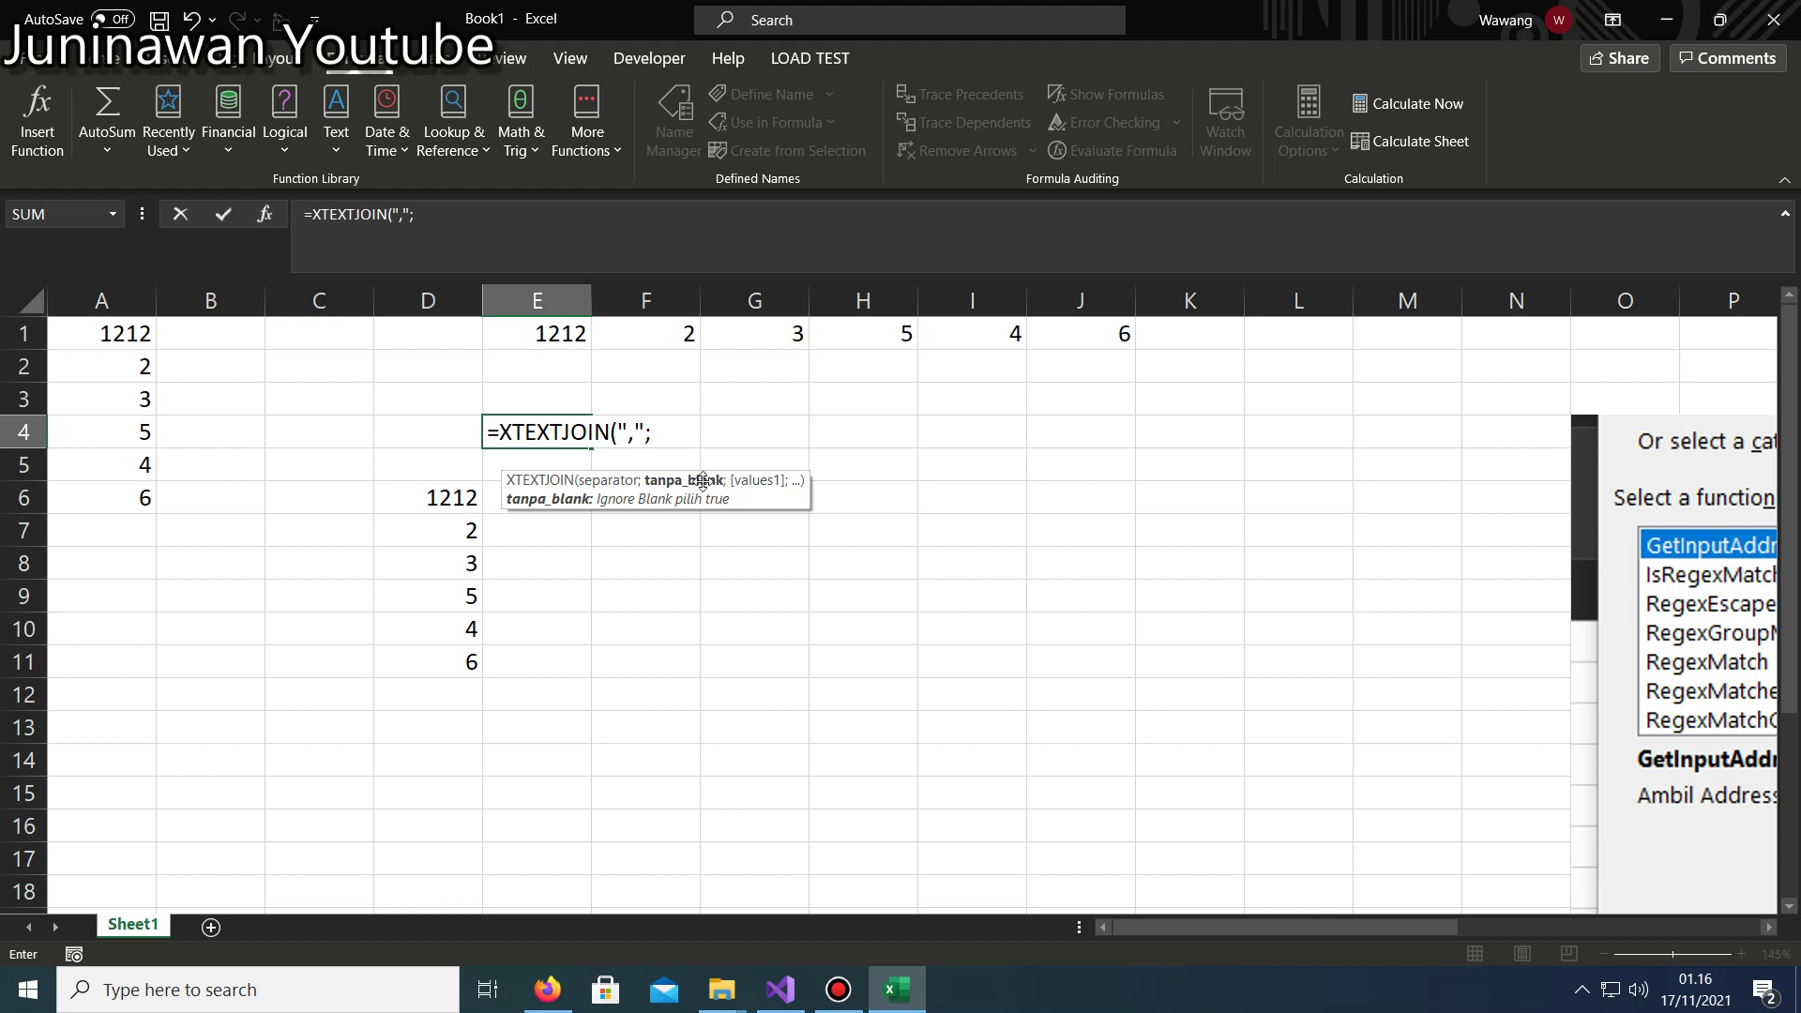
pyautogui.write('1')
pyautogui.write(';')
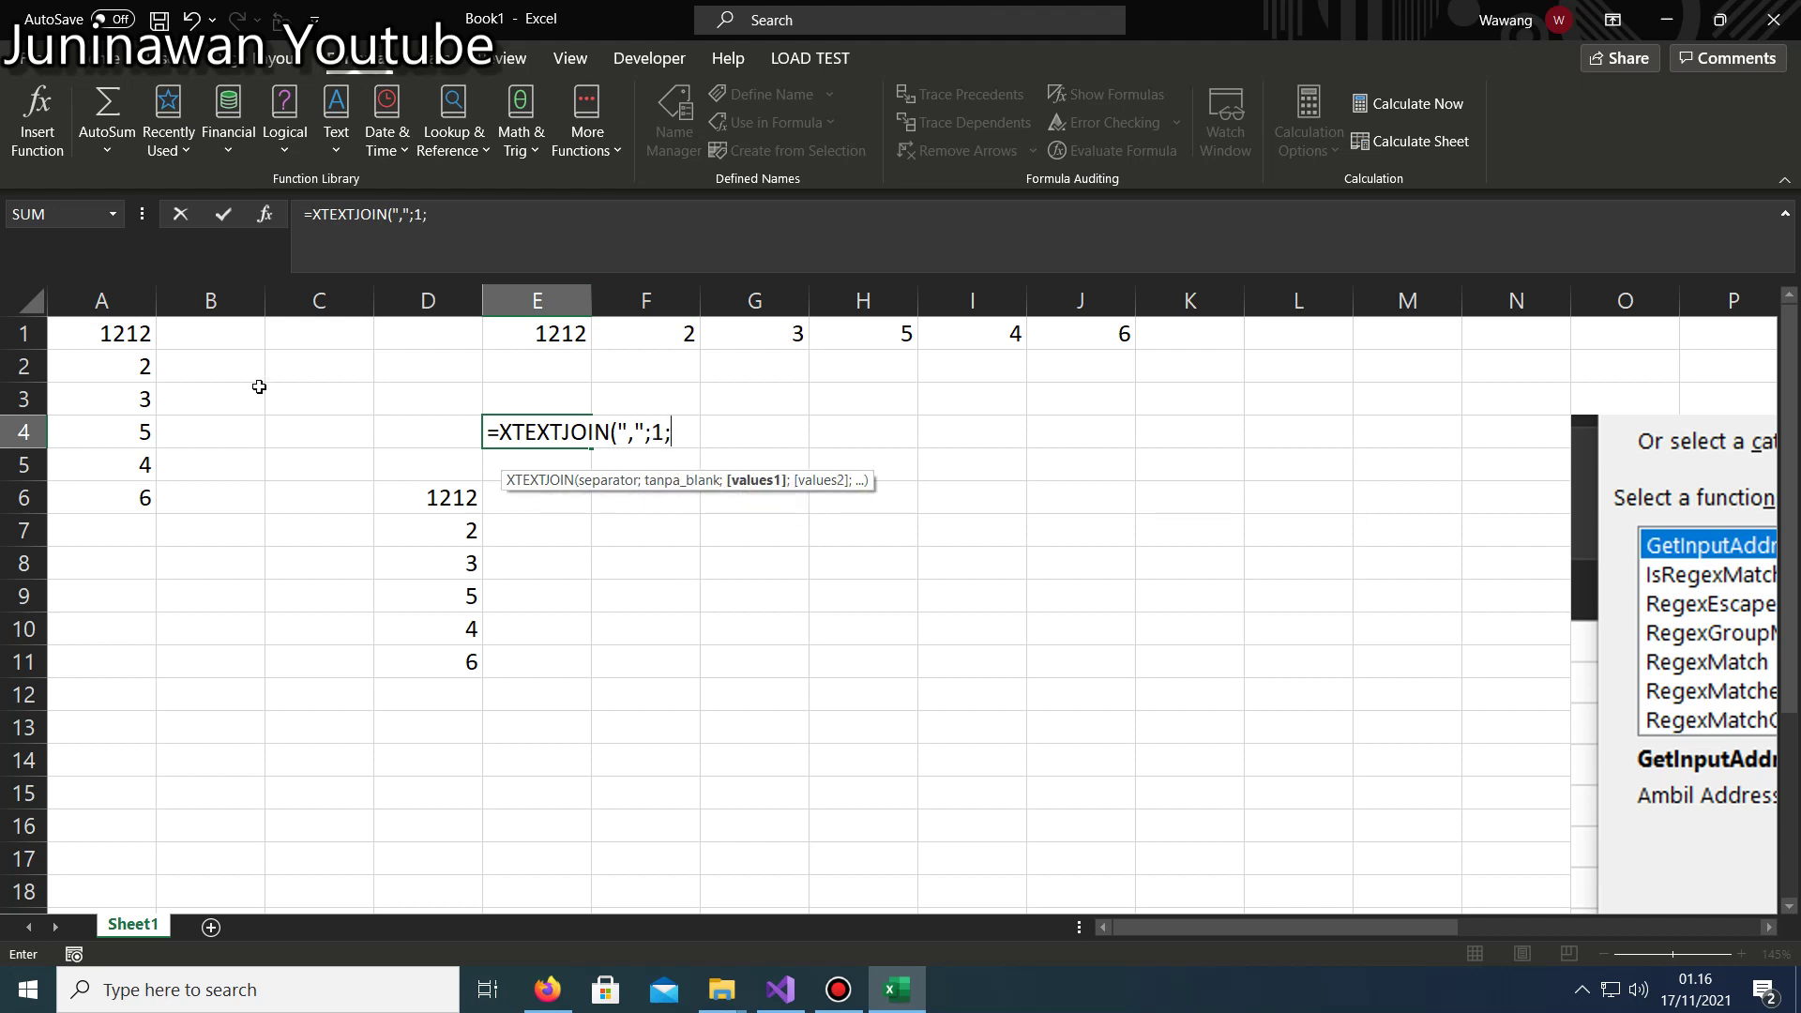
pyautogui.moveTo(124, 328); pyautogui.dragTo(137, 495)
pyautogui.press('Return')
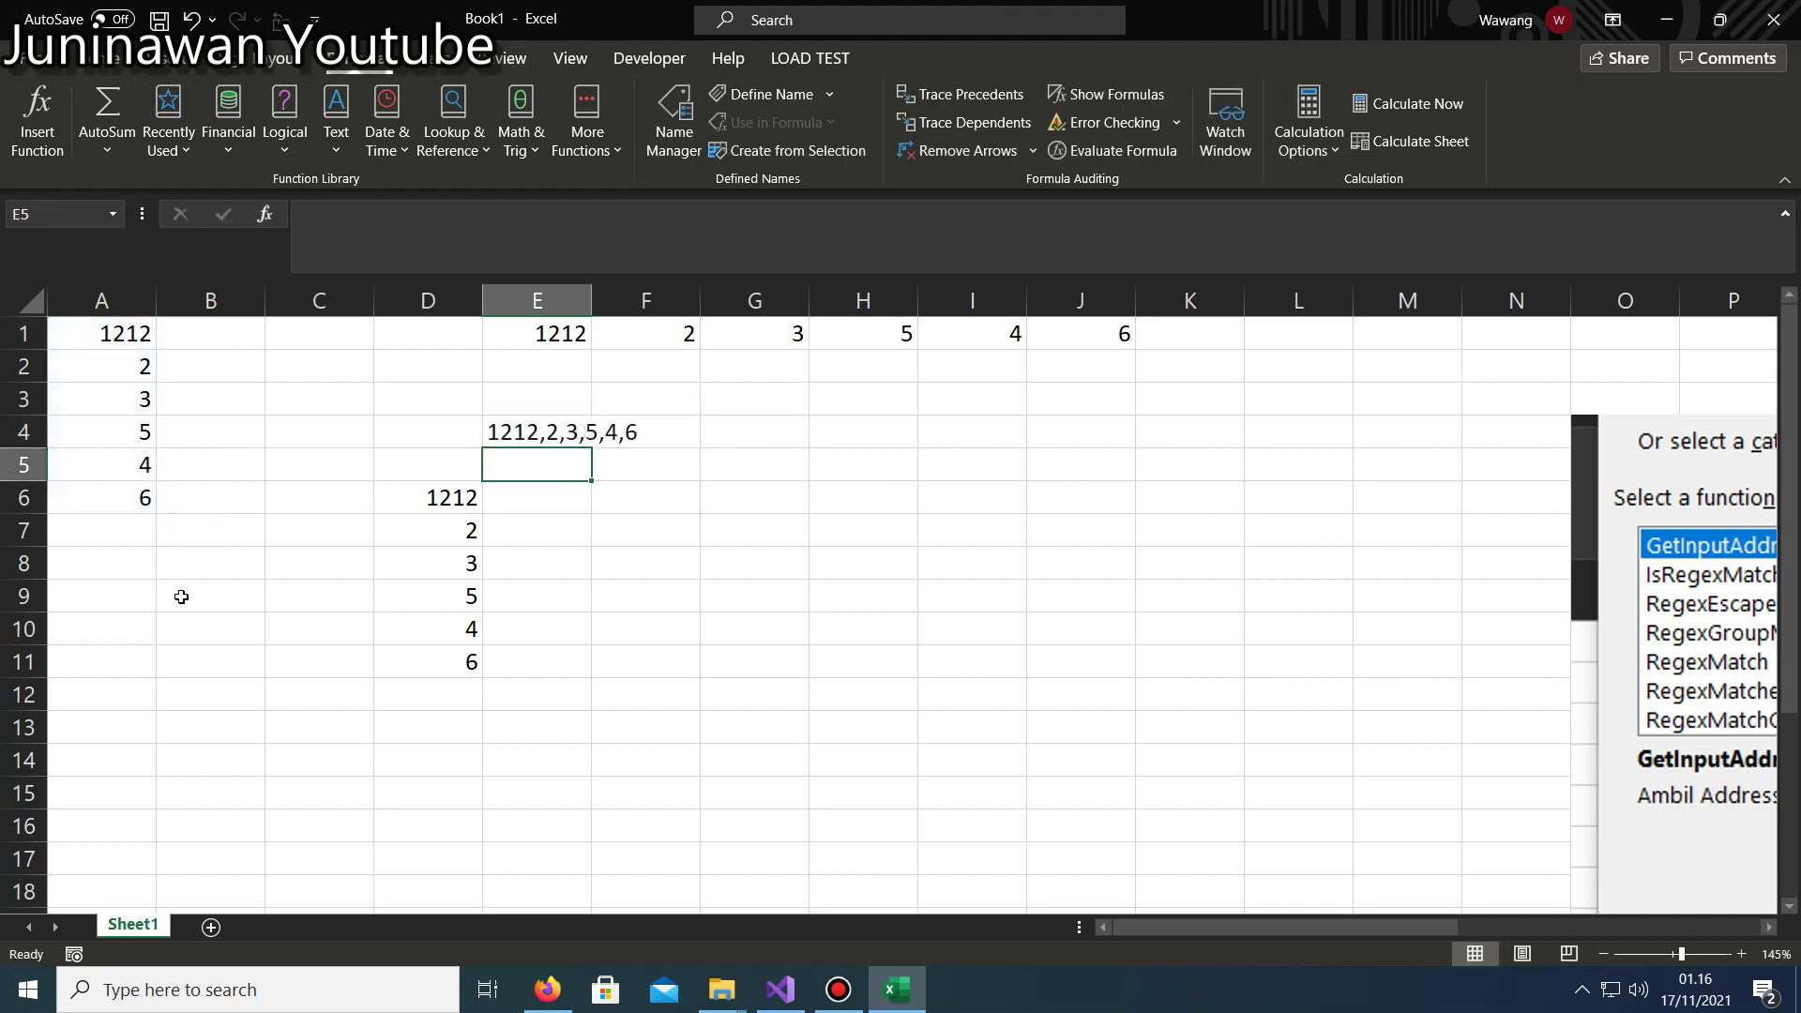
pyautogui.doubleClick(536, 431)
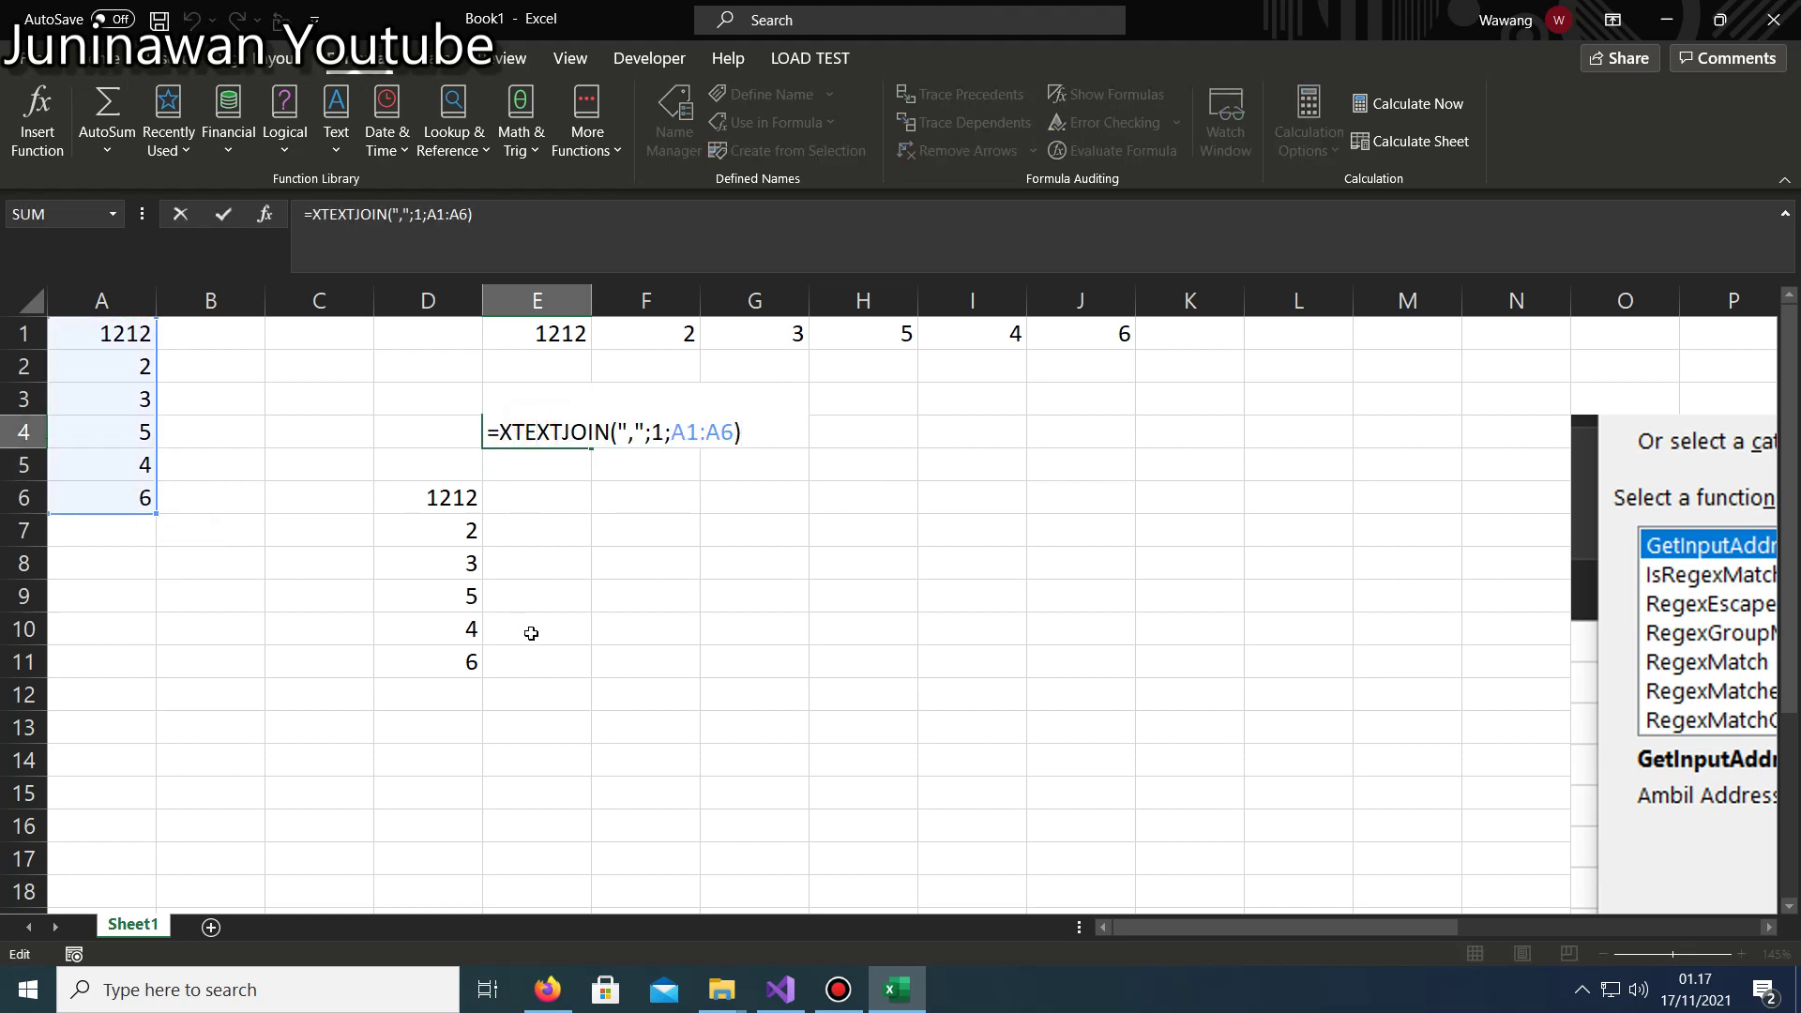
pyautogui.hotkey('ctrl', 'Return')
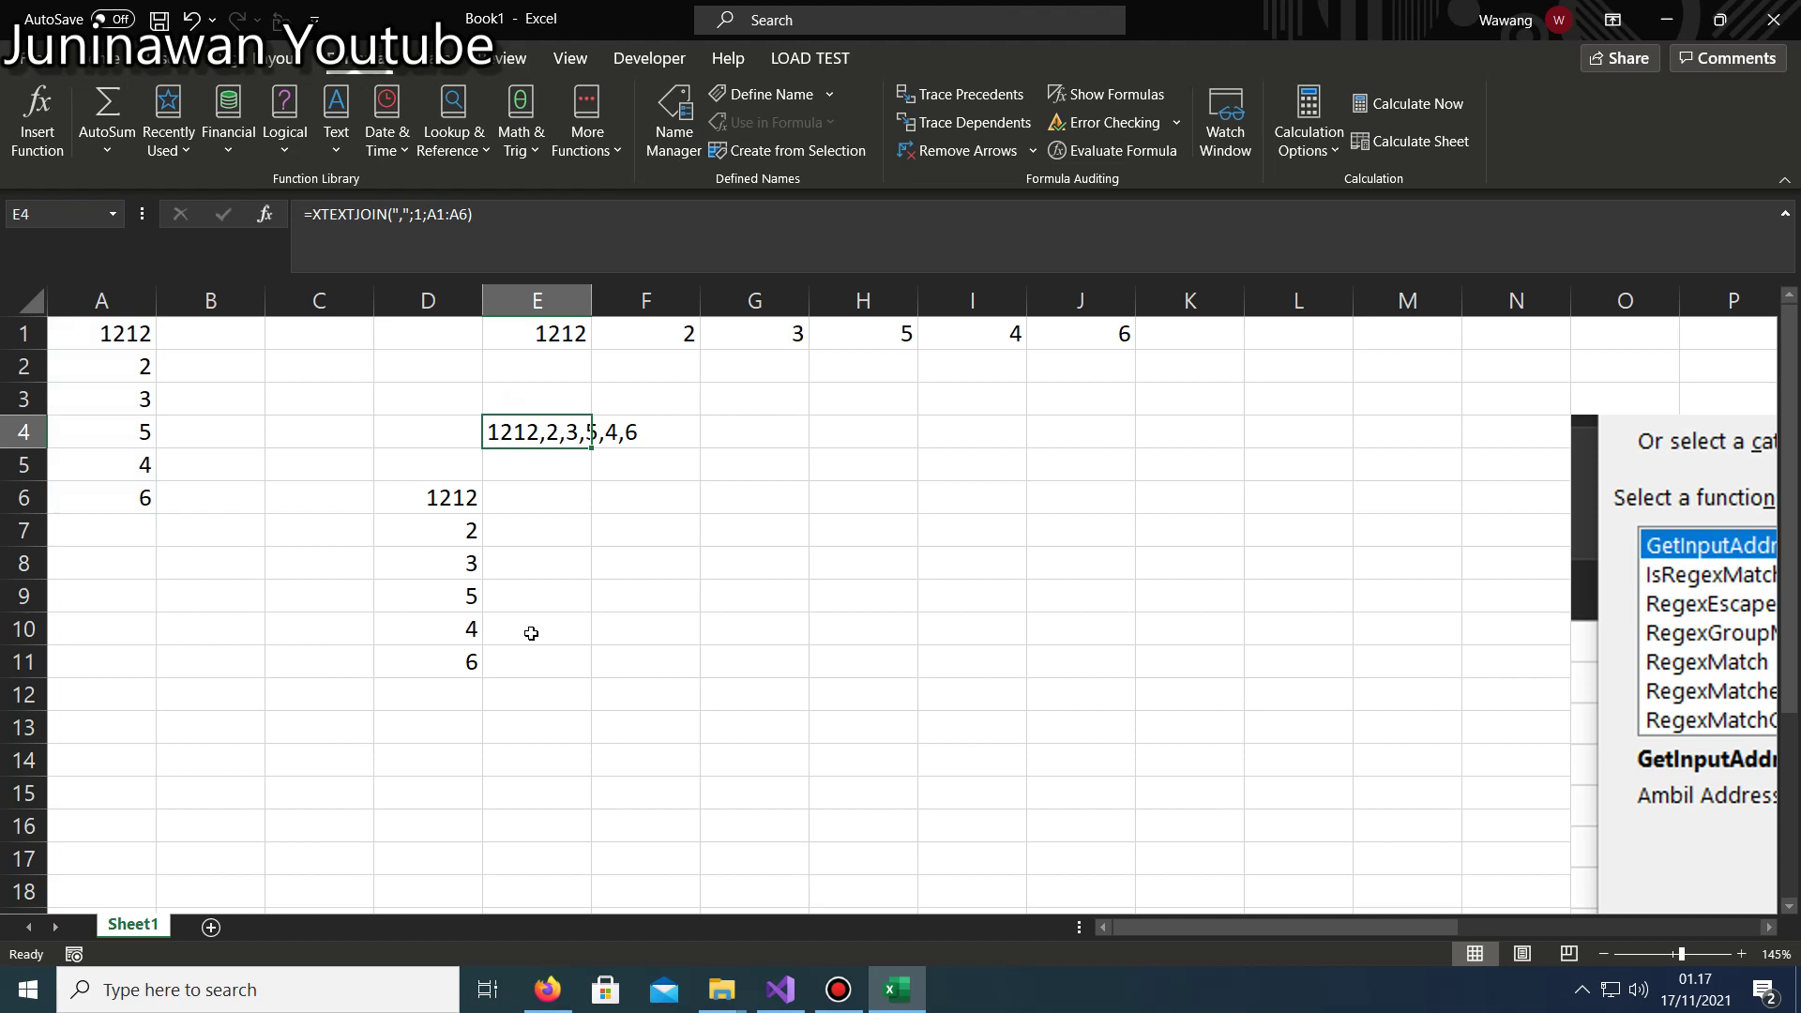
pyautogui.moveTo(427, 300); pyautogui.dragTo(1225, 291)
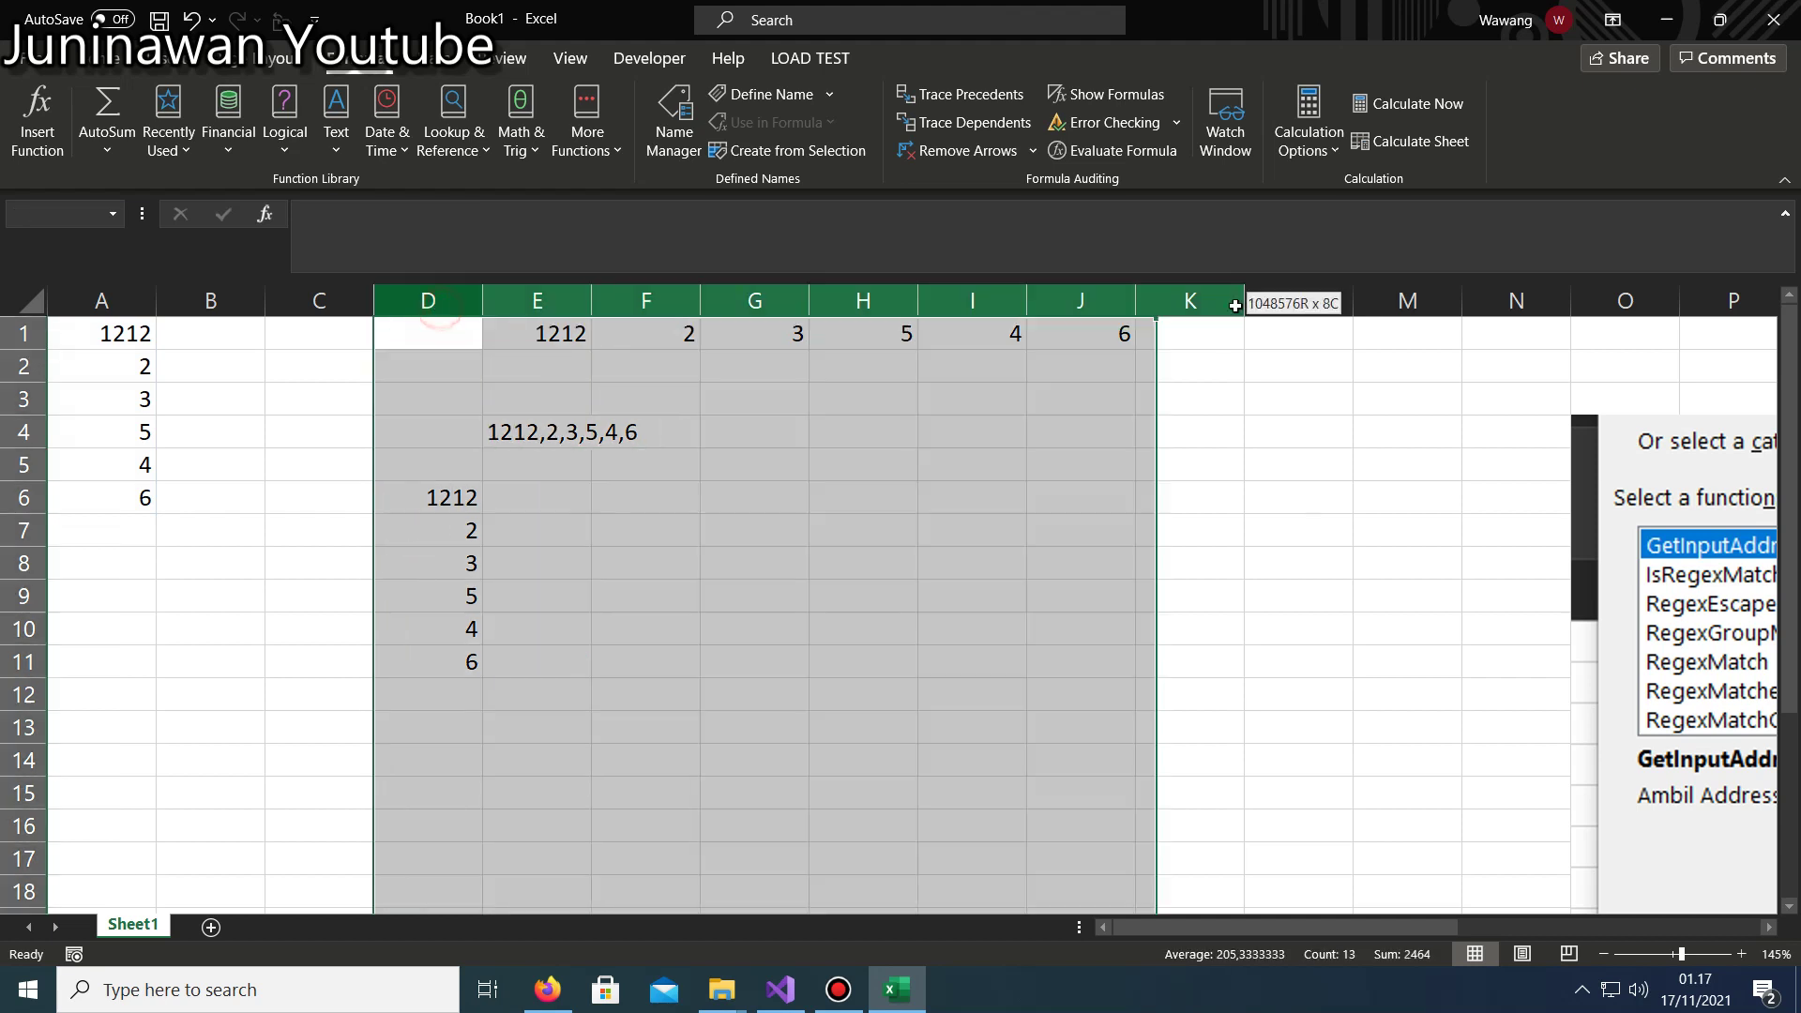
pyautogui.click(428, 366)
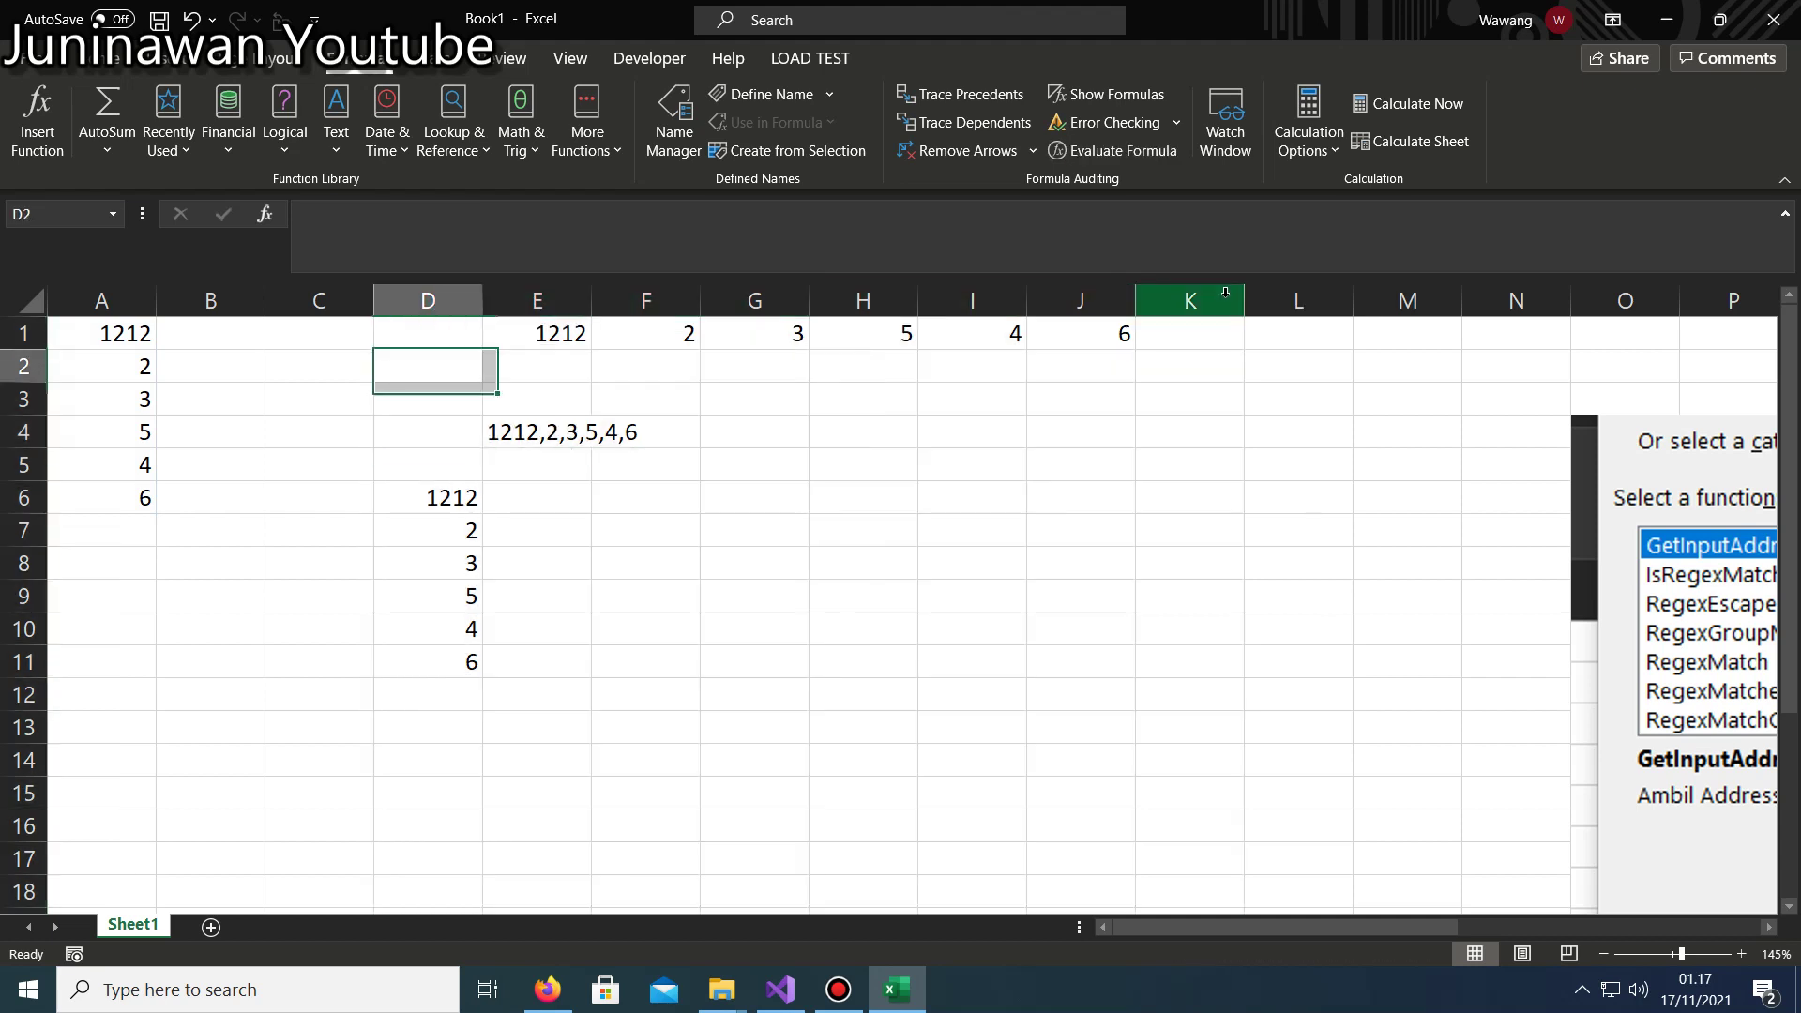
pyautogui.click(428, 399)
pyautogui.moveTo(427, 431); pyautogui.dragTo(428, 563)
pyautogui.press('Right')
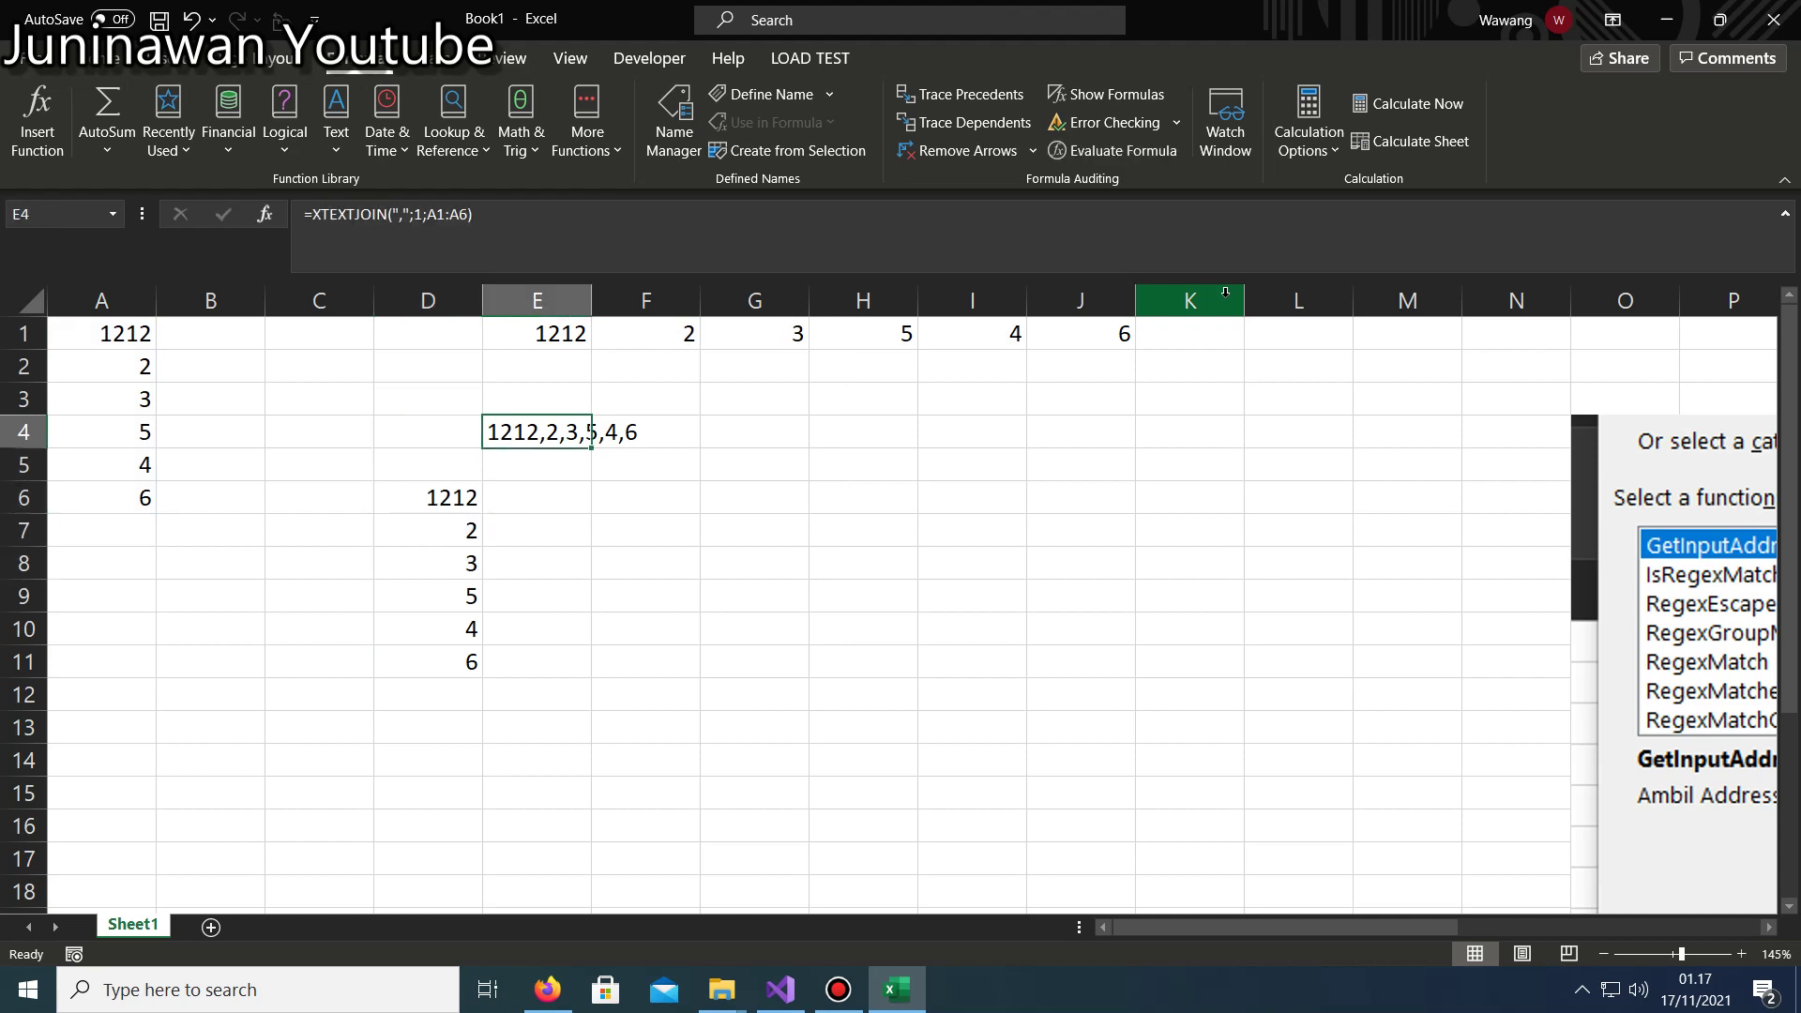
pyautogui.press('Delete')
pyautogui.press('Down')
pyautogui.press('Down')
pyautogui.press('Down')
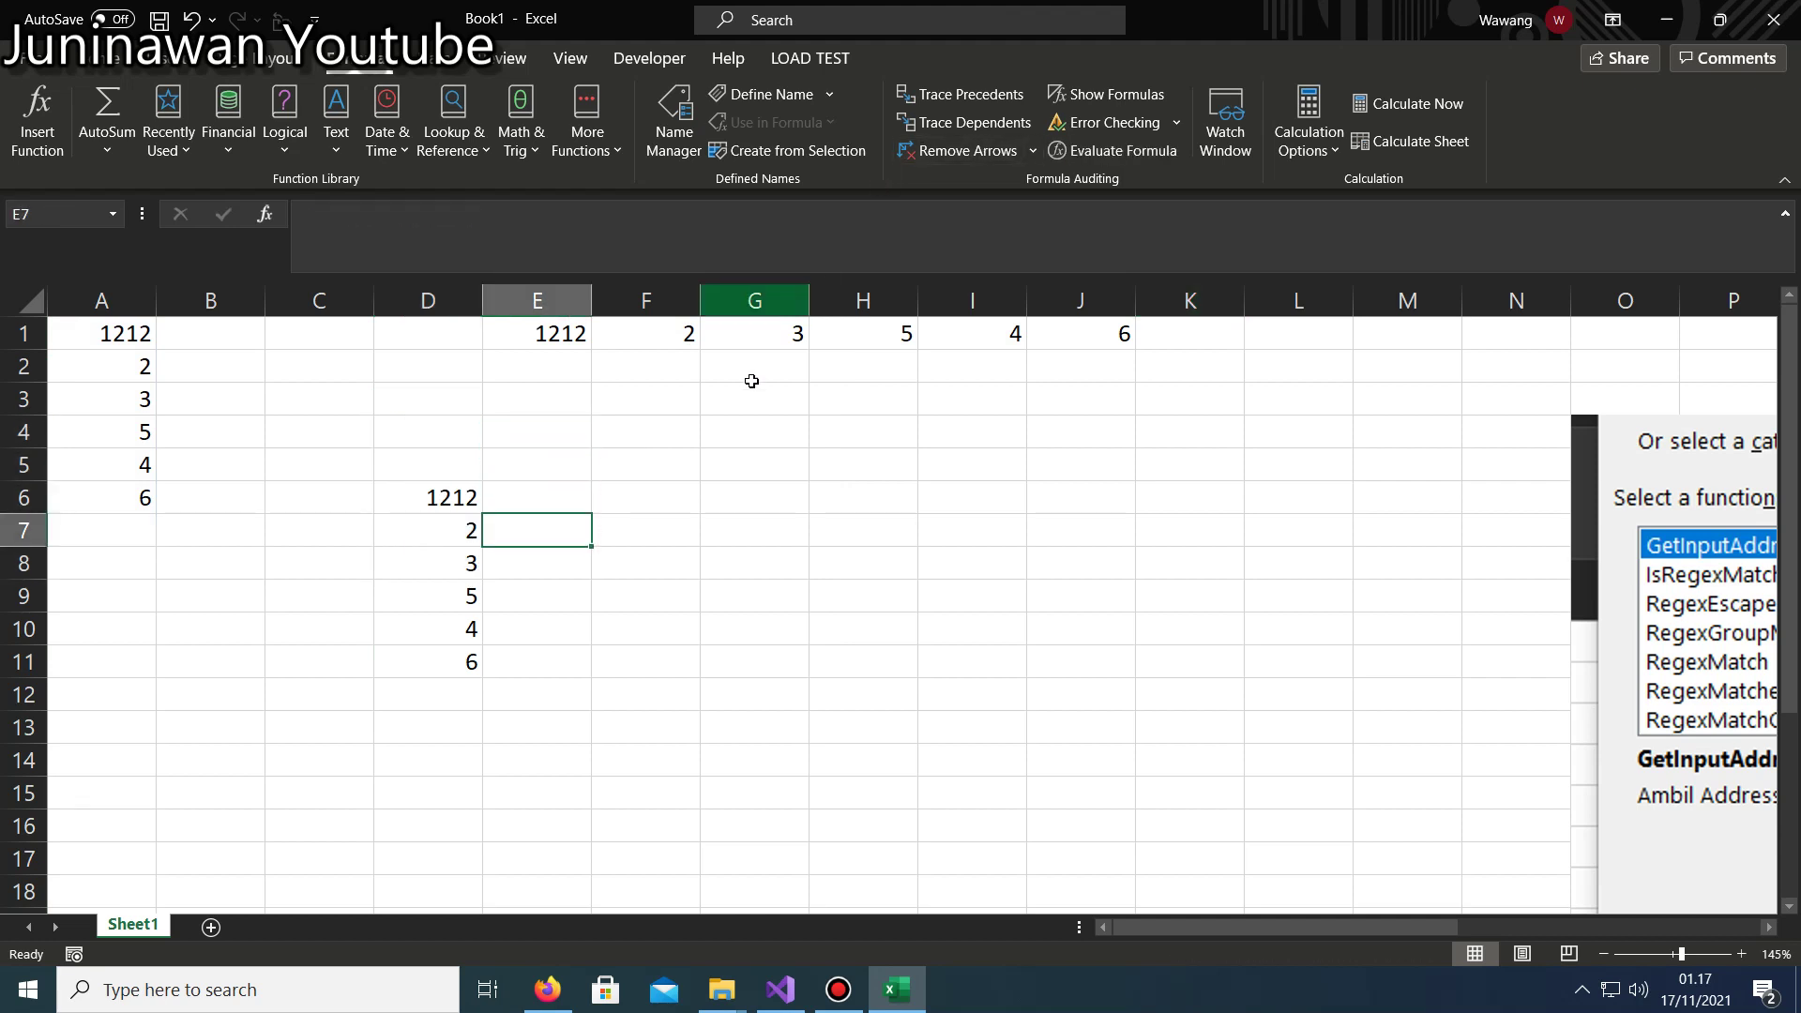
pyautogui.click(849, 492)
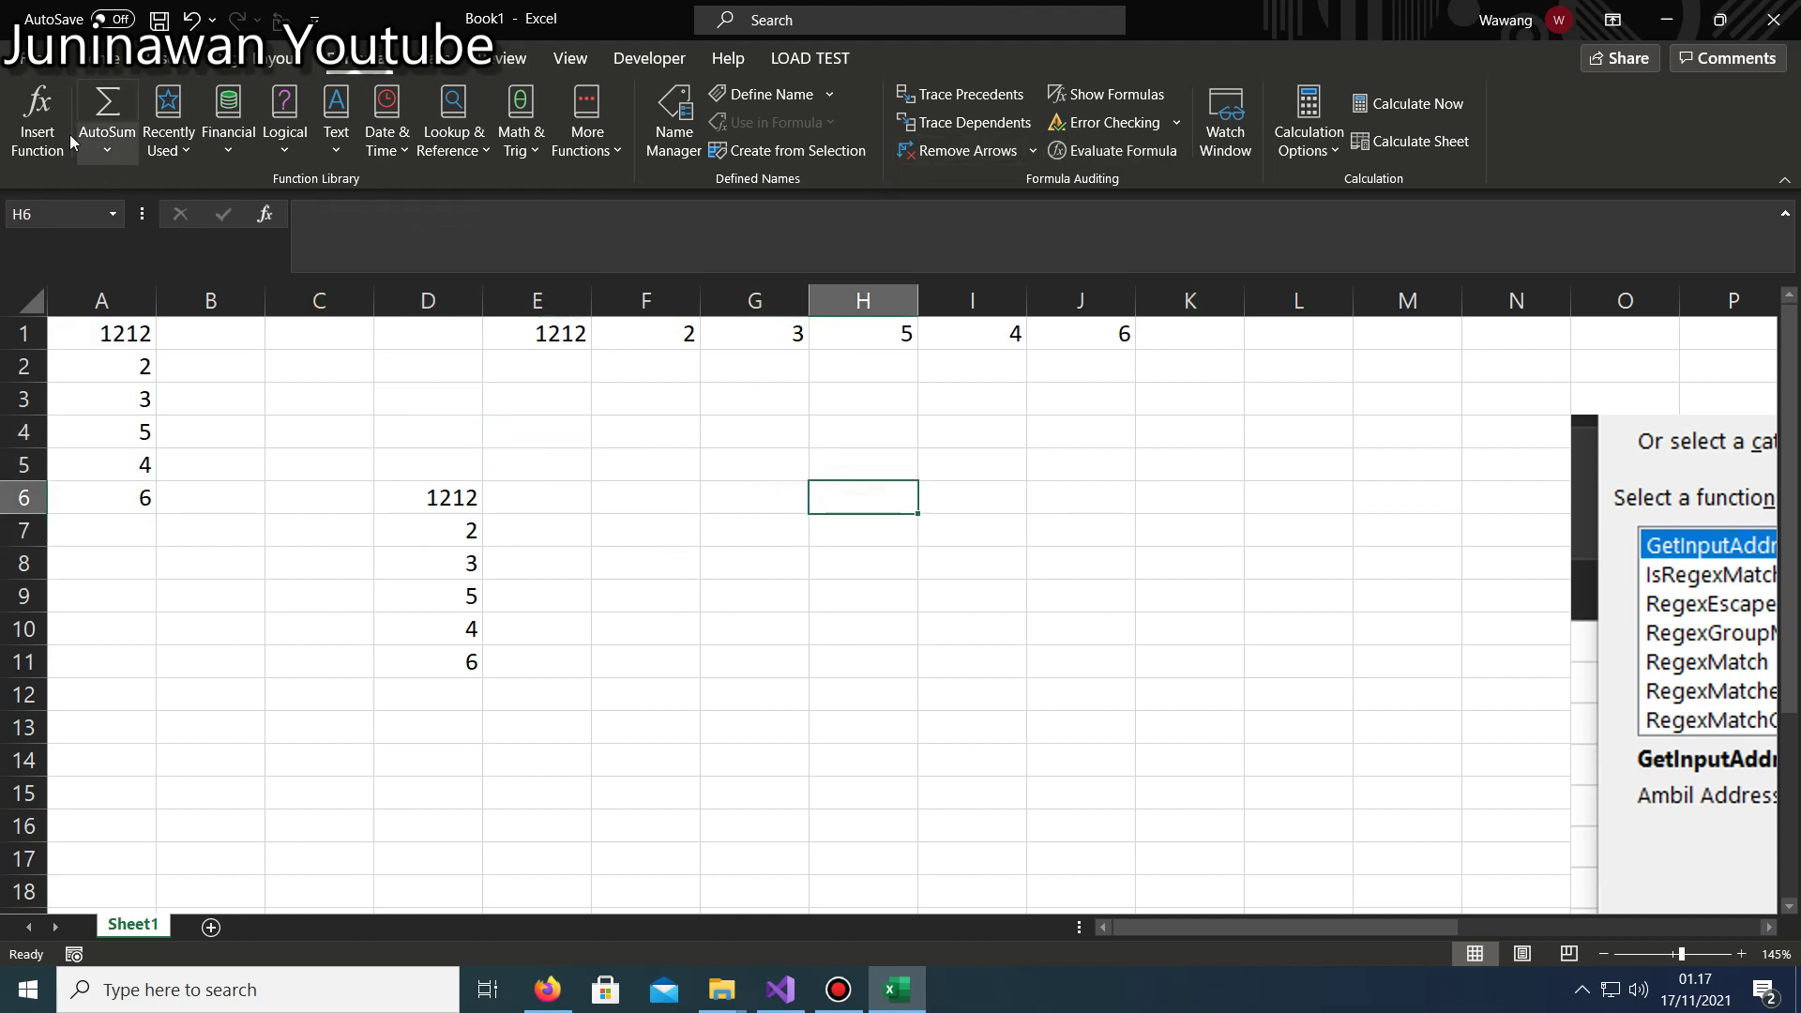
# Insert the TERBILANG function from the Insert Function list.
pyautogui.click(38, 122)
pyautogui.scroll(-10, 915, 309)
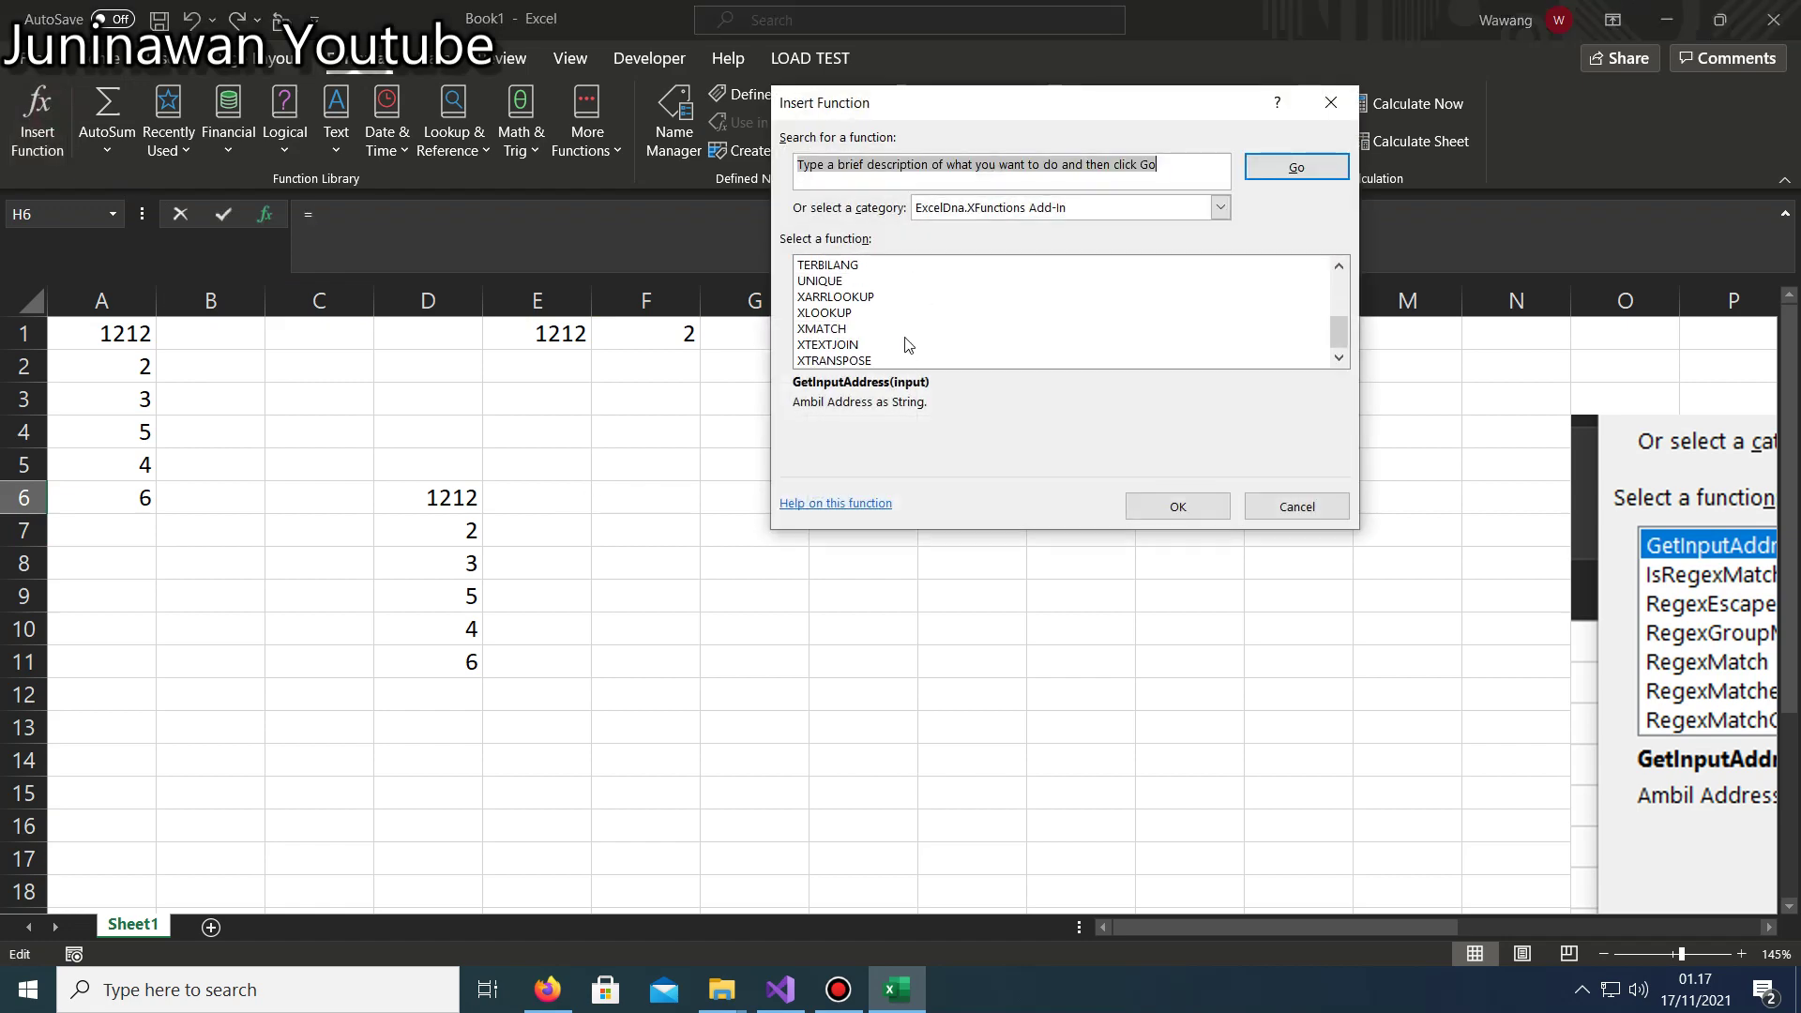
pyautogui.scroll(1, 905, 352)
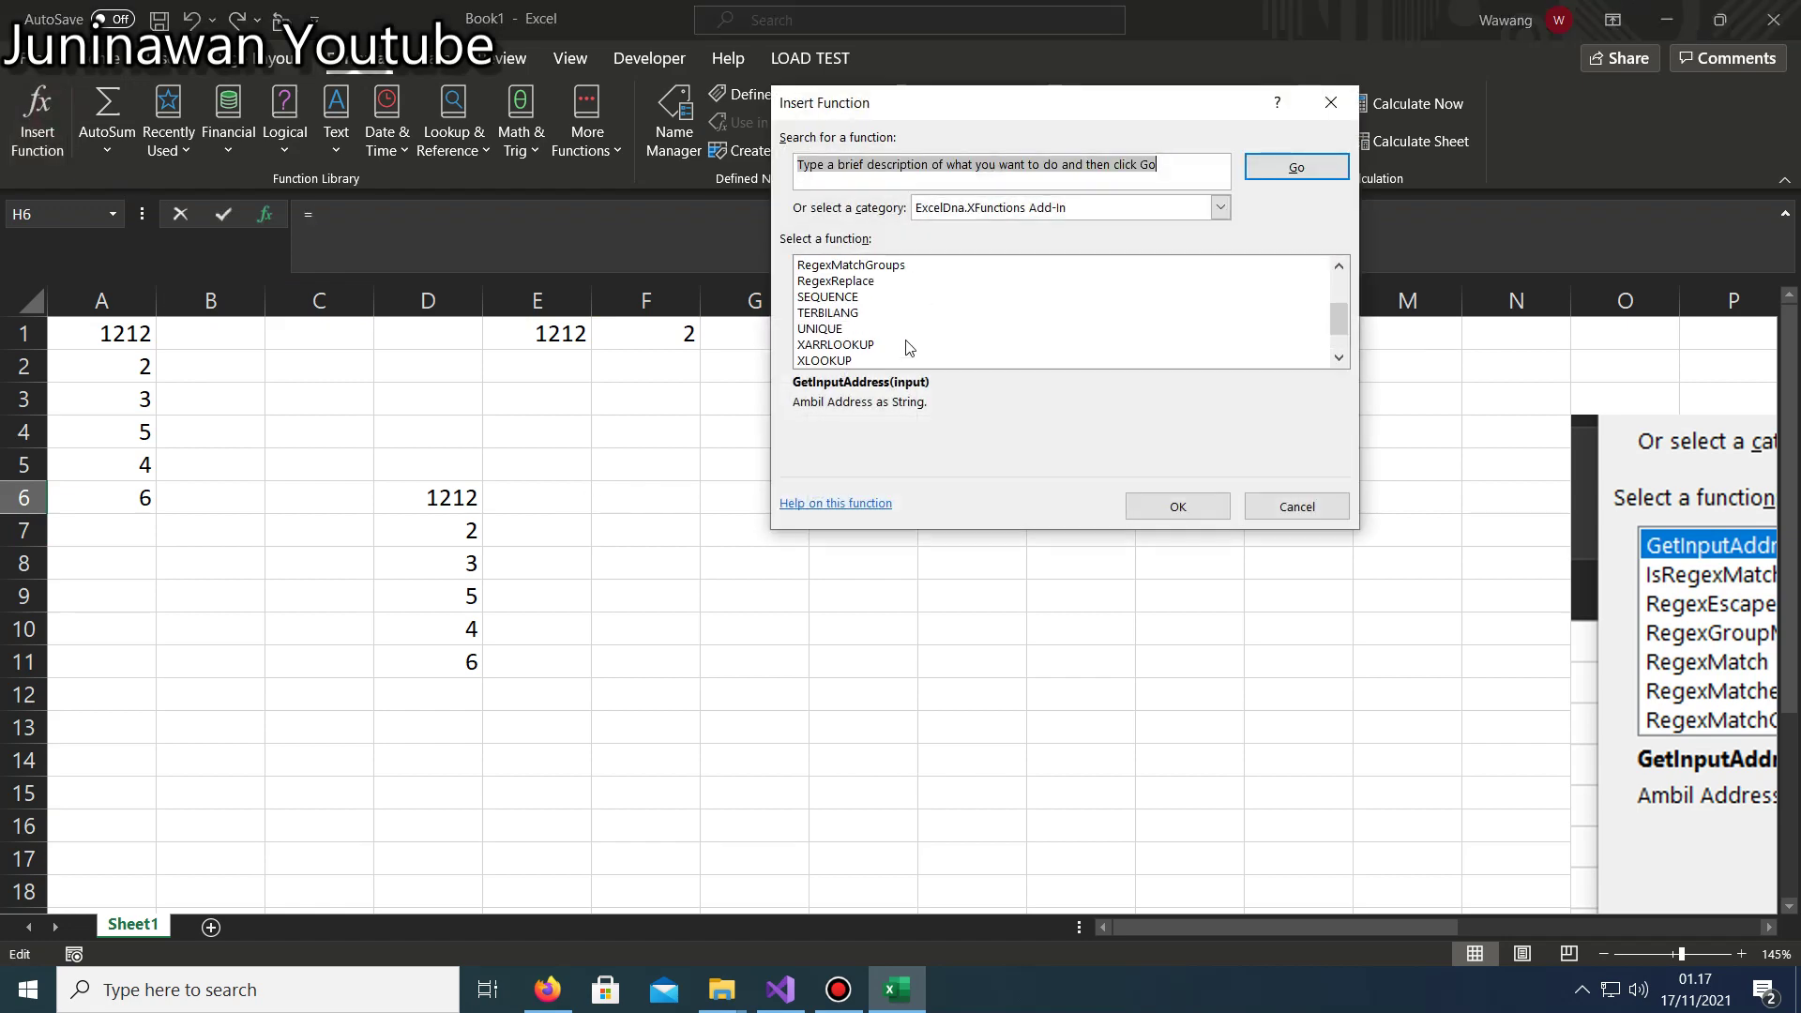
pyautogui.click(837, 312)
pyautogui.scroll(-1, 840, 356)
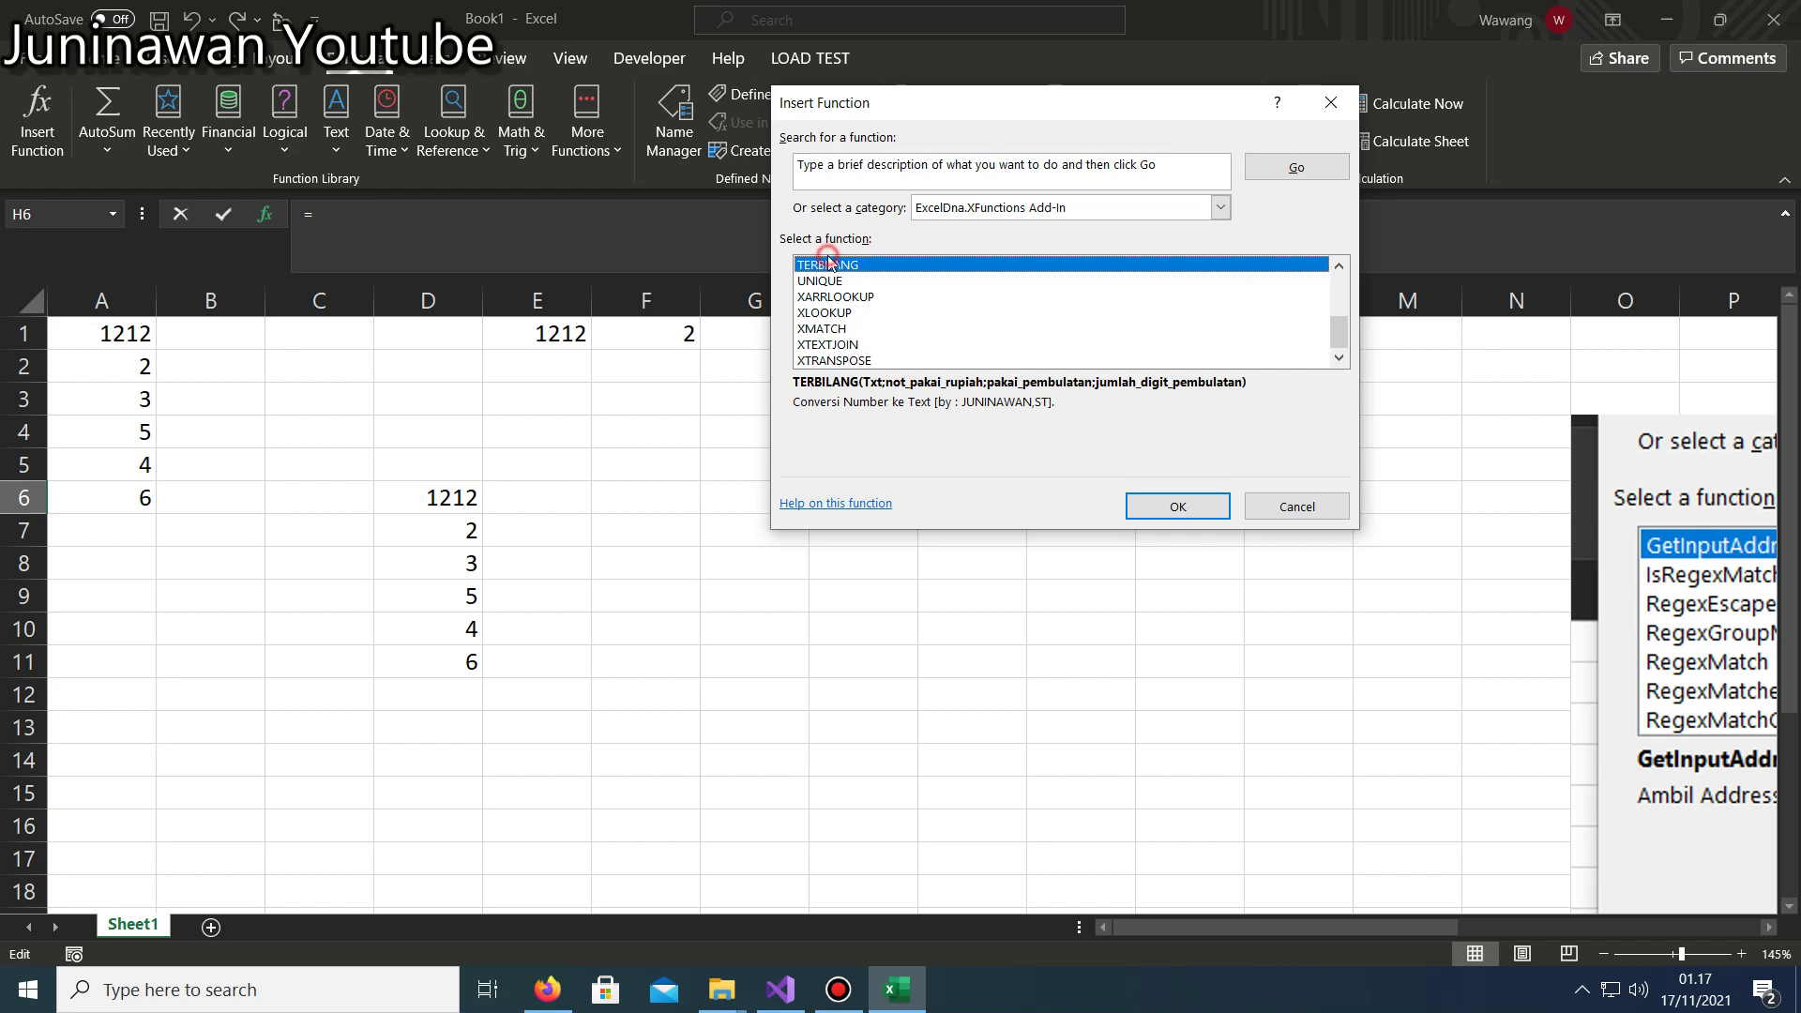
pyautogui.click(1177, 506)
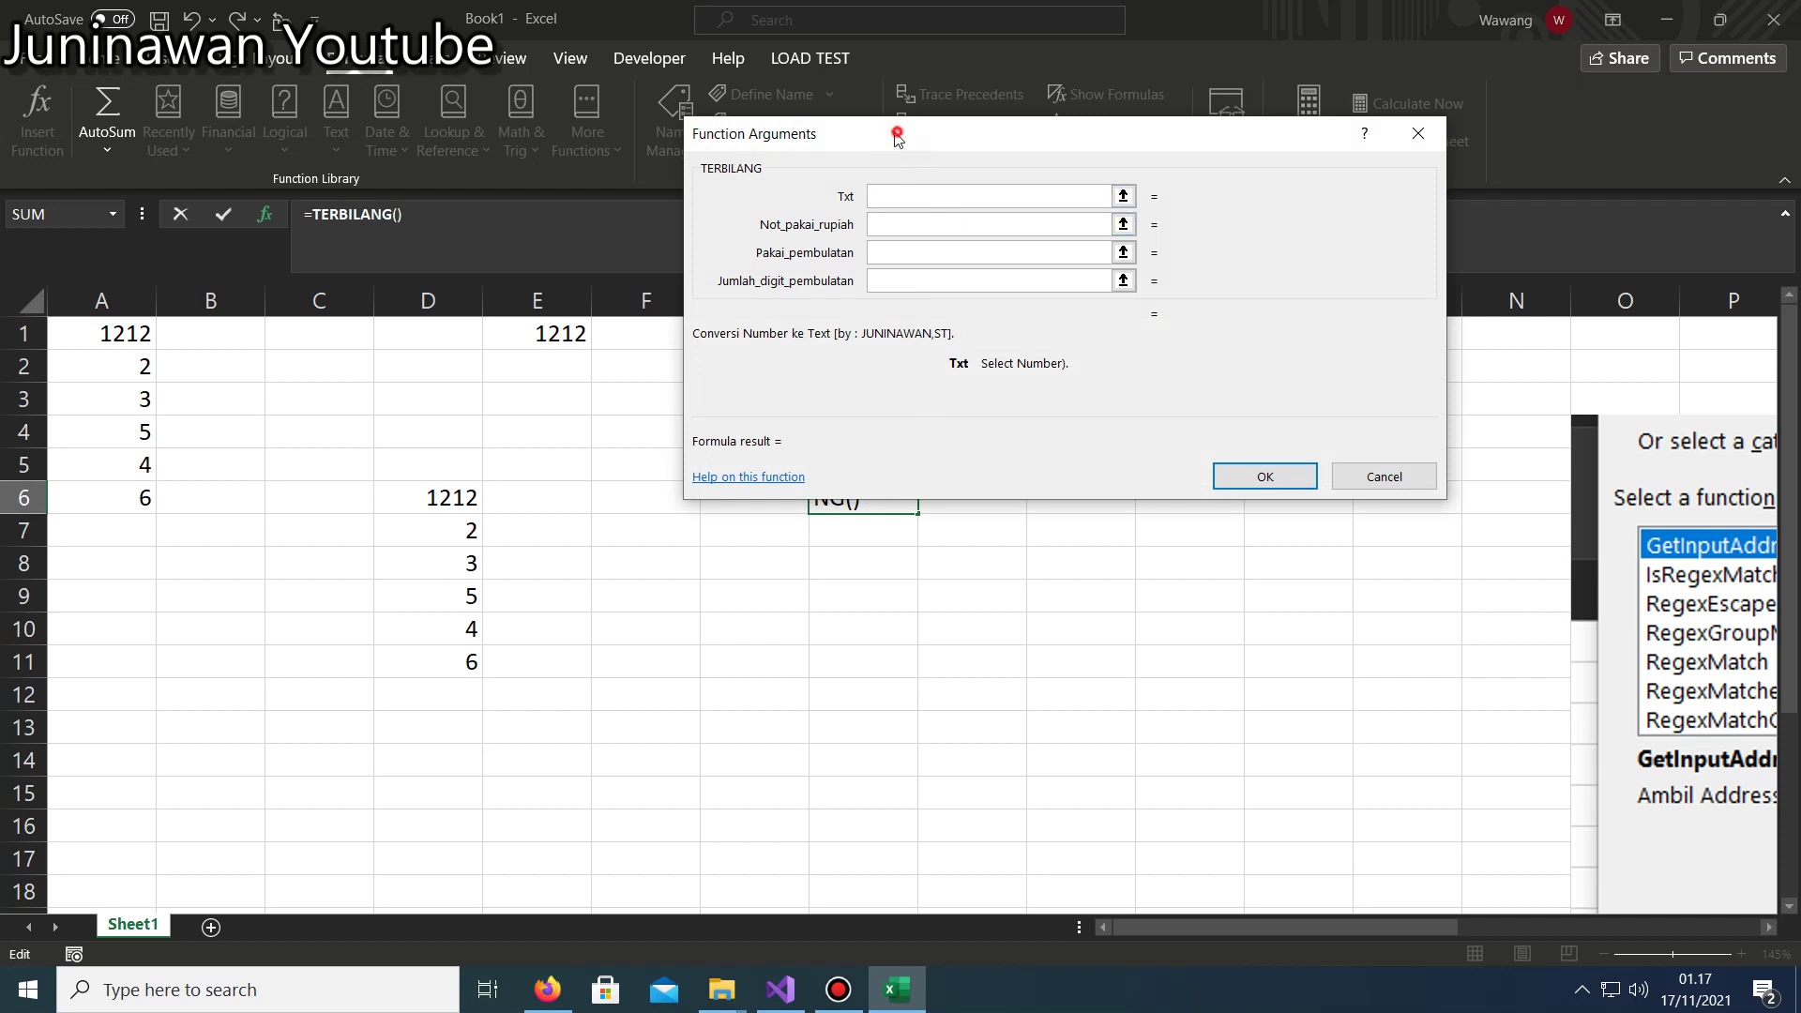
# Set E1 as TERBILANG's number, preview 'seribu dua ratus dua belas rupiah', then cancel.
pyautogui.moveTo(892, 132); pyautogui.dragTo(812, 385)
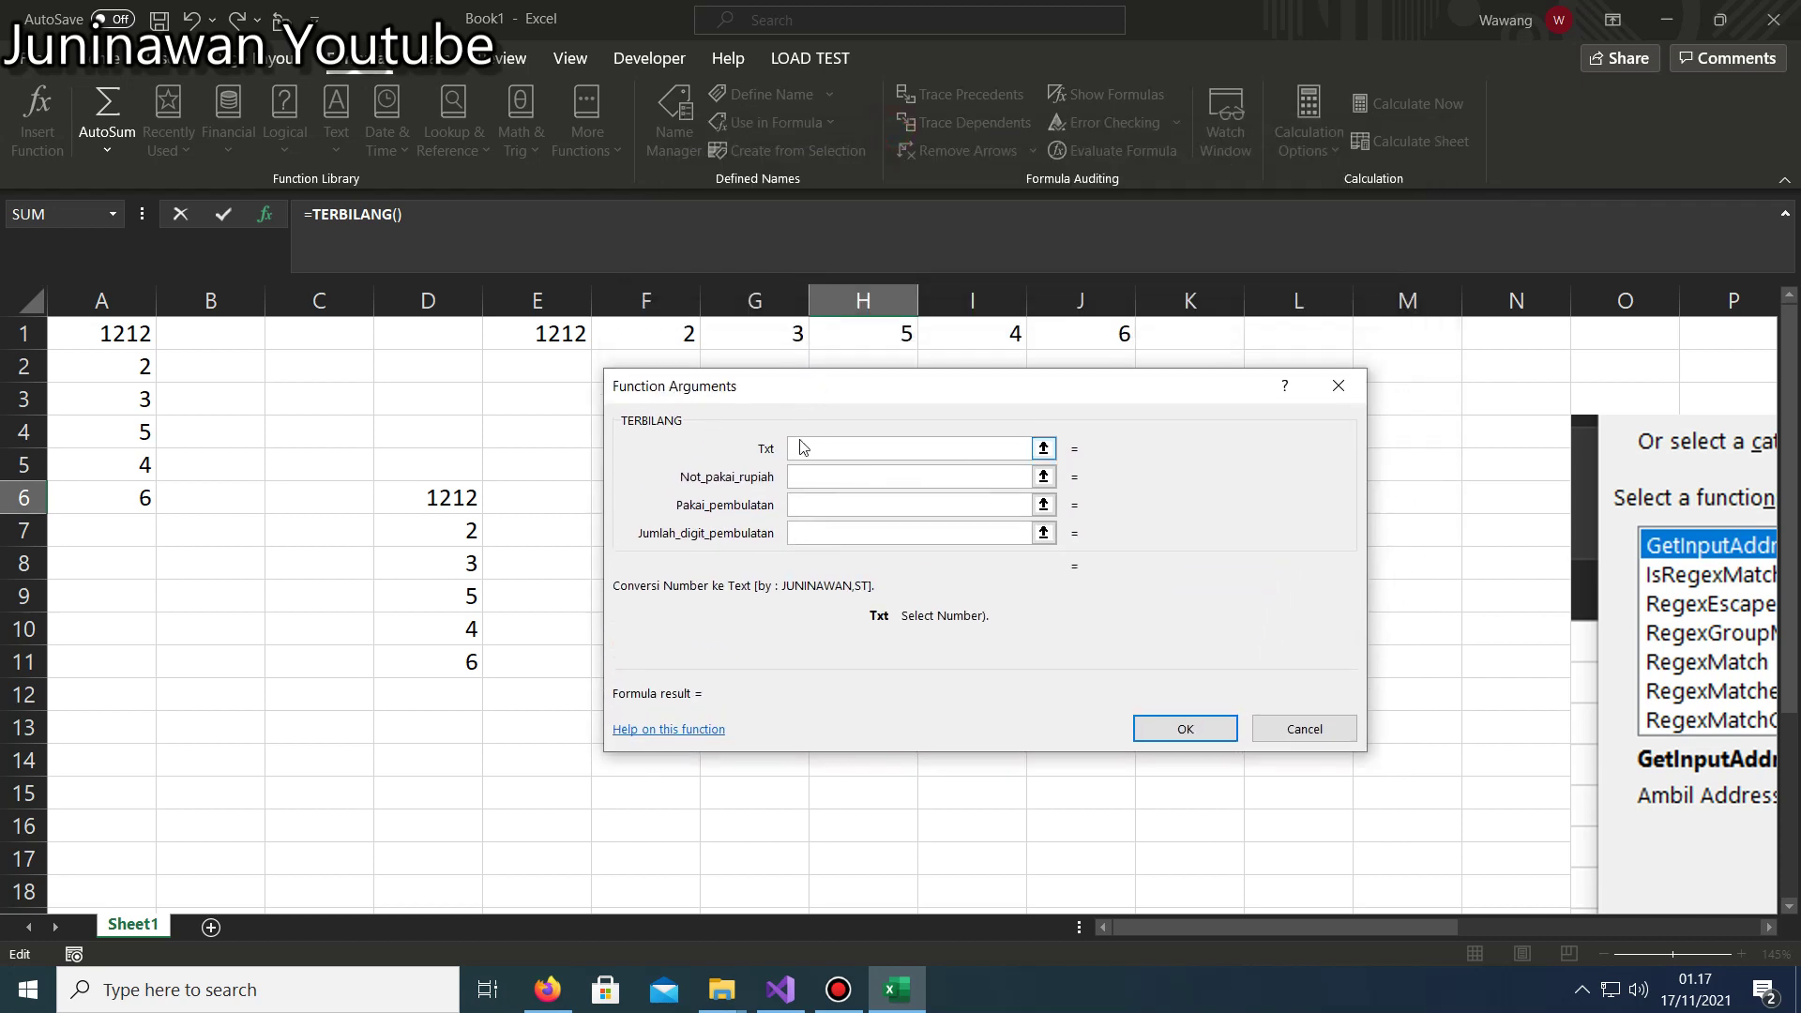
pyautogui.click(520, 330)
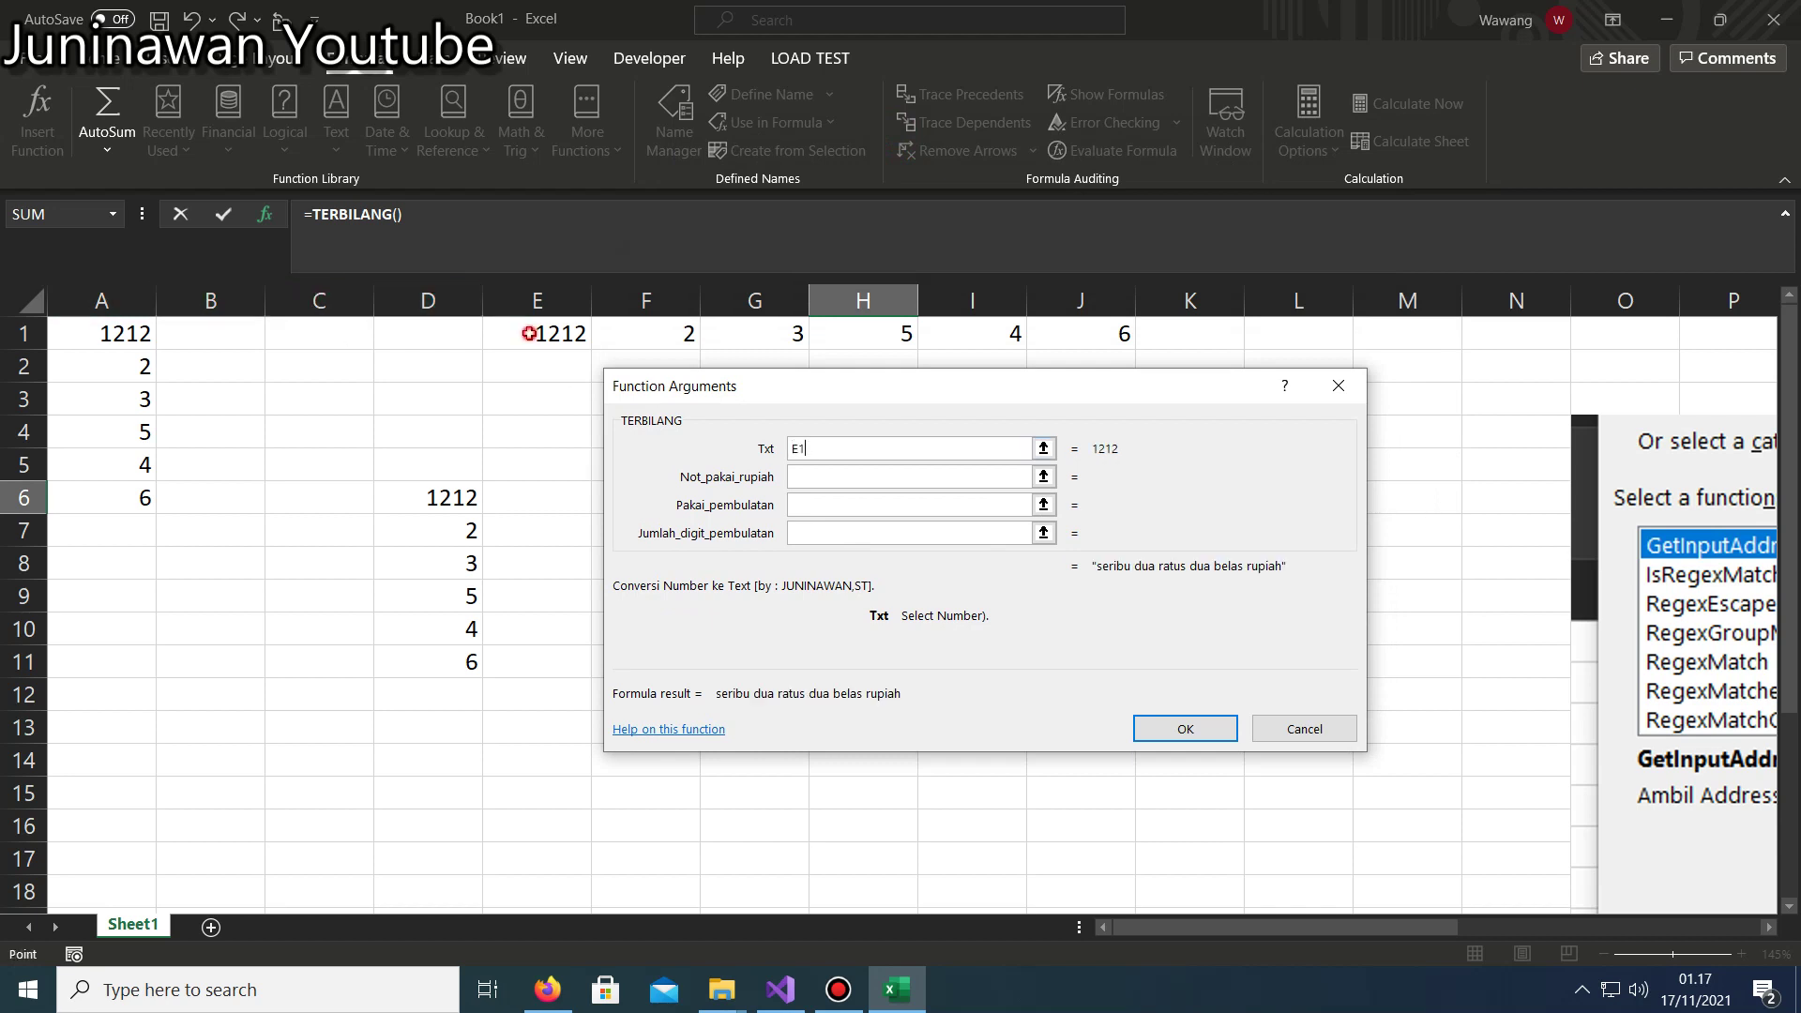
pyautogui.click(828, 479)
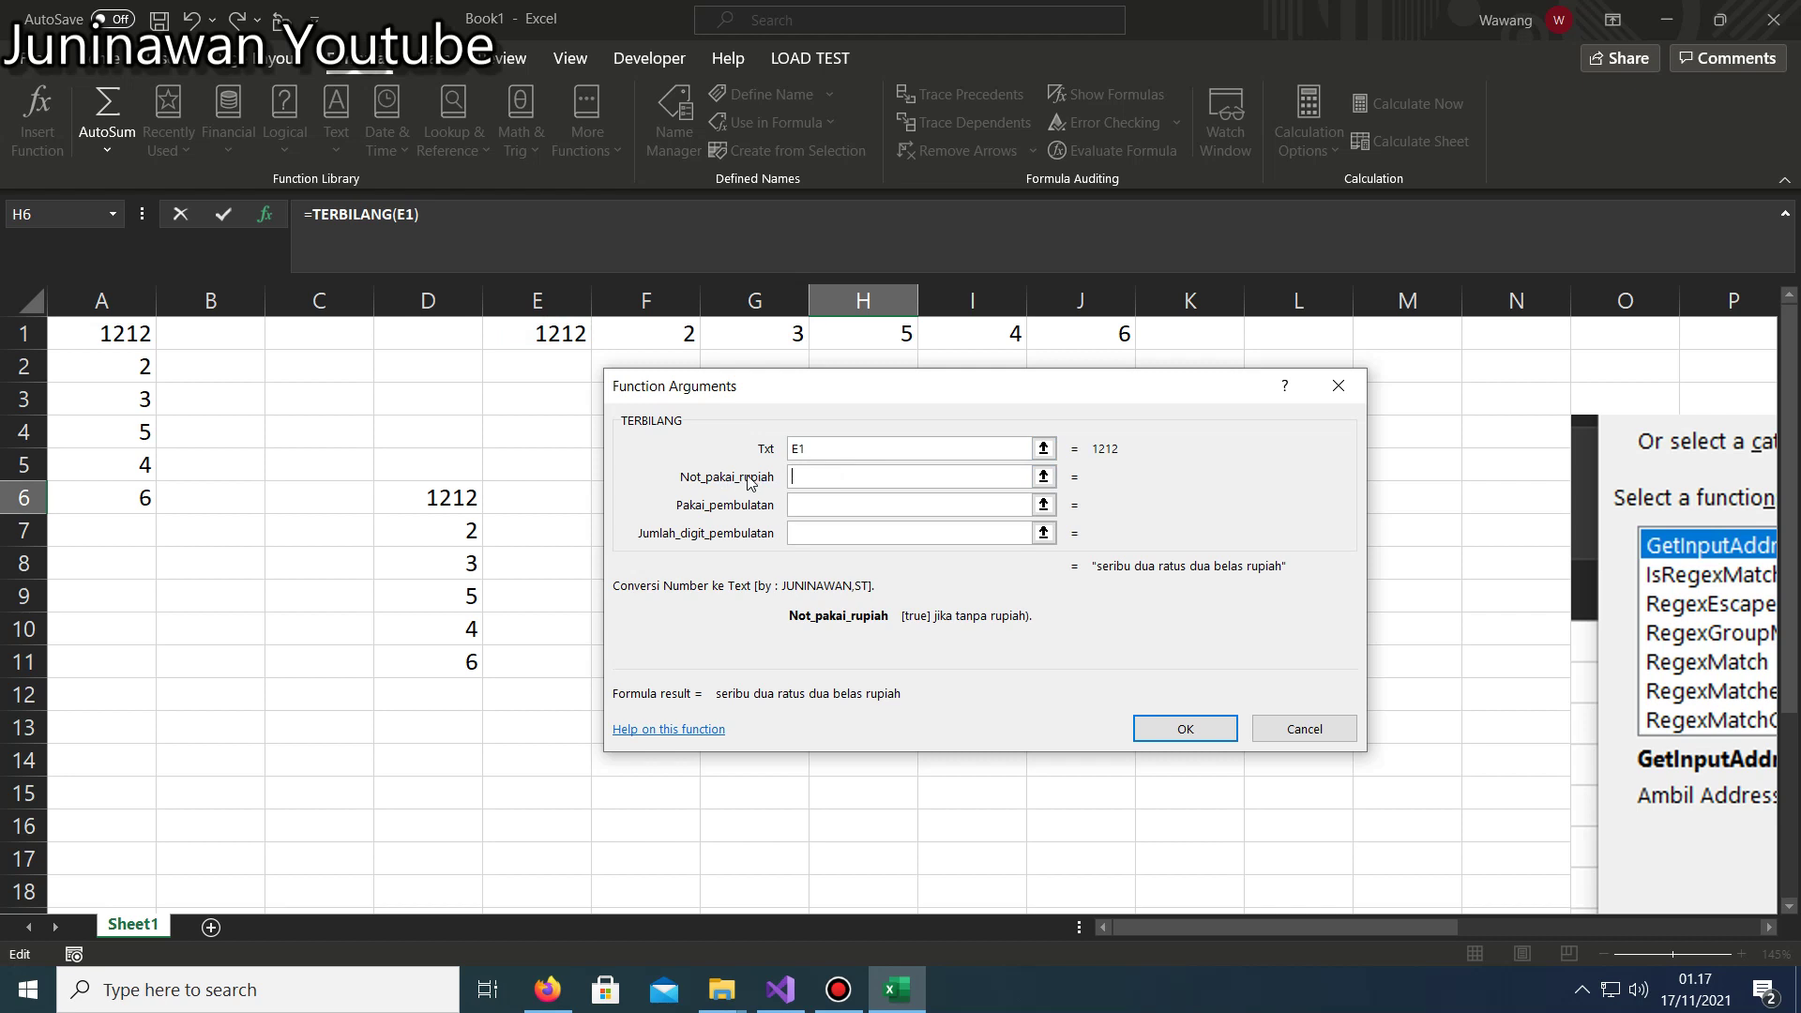
pyautogui.click(802, 479)
pyautogui.click(1317, 729)
# Start =TERBILANG(A1; in cell F4.
pyautogui.click(628, 439)
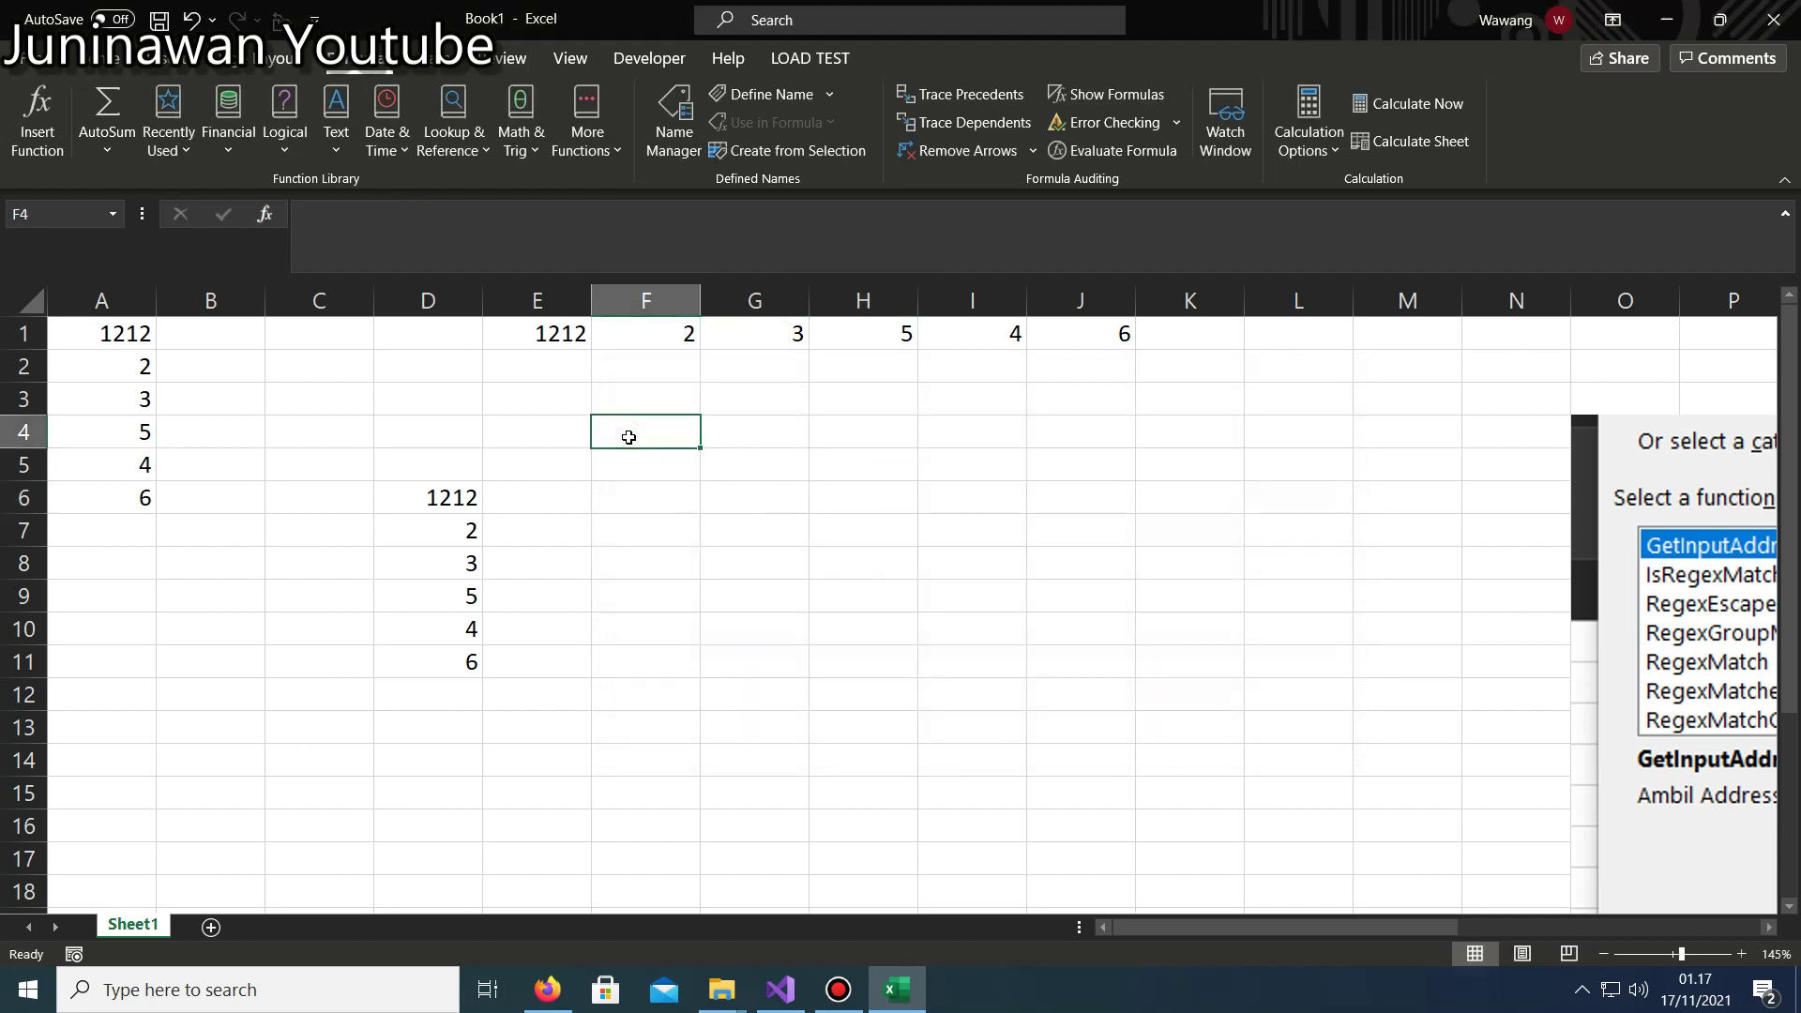
pyautogui.write('=ter')
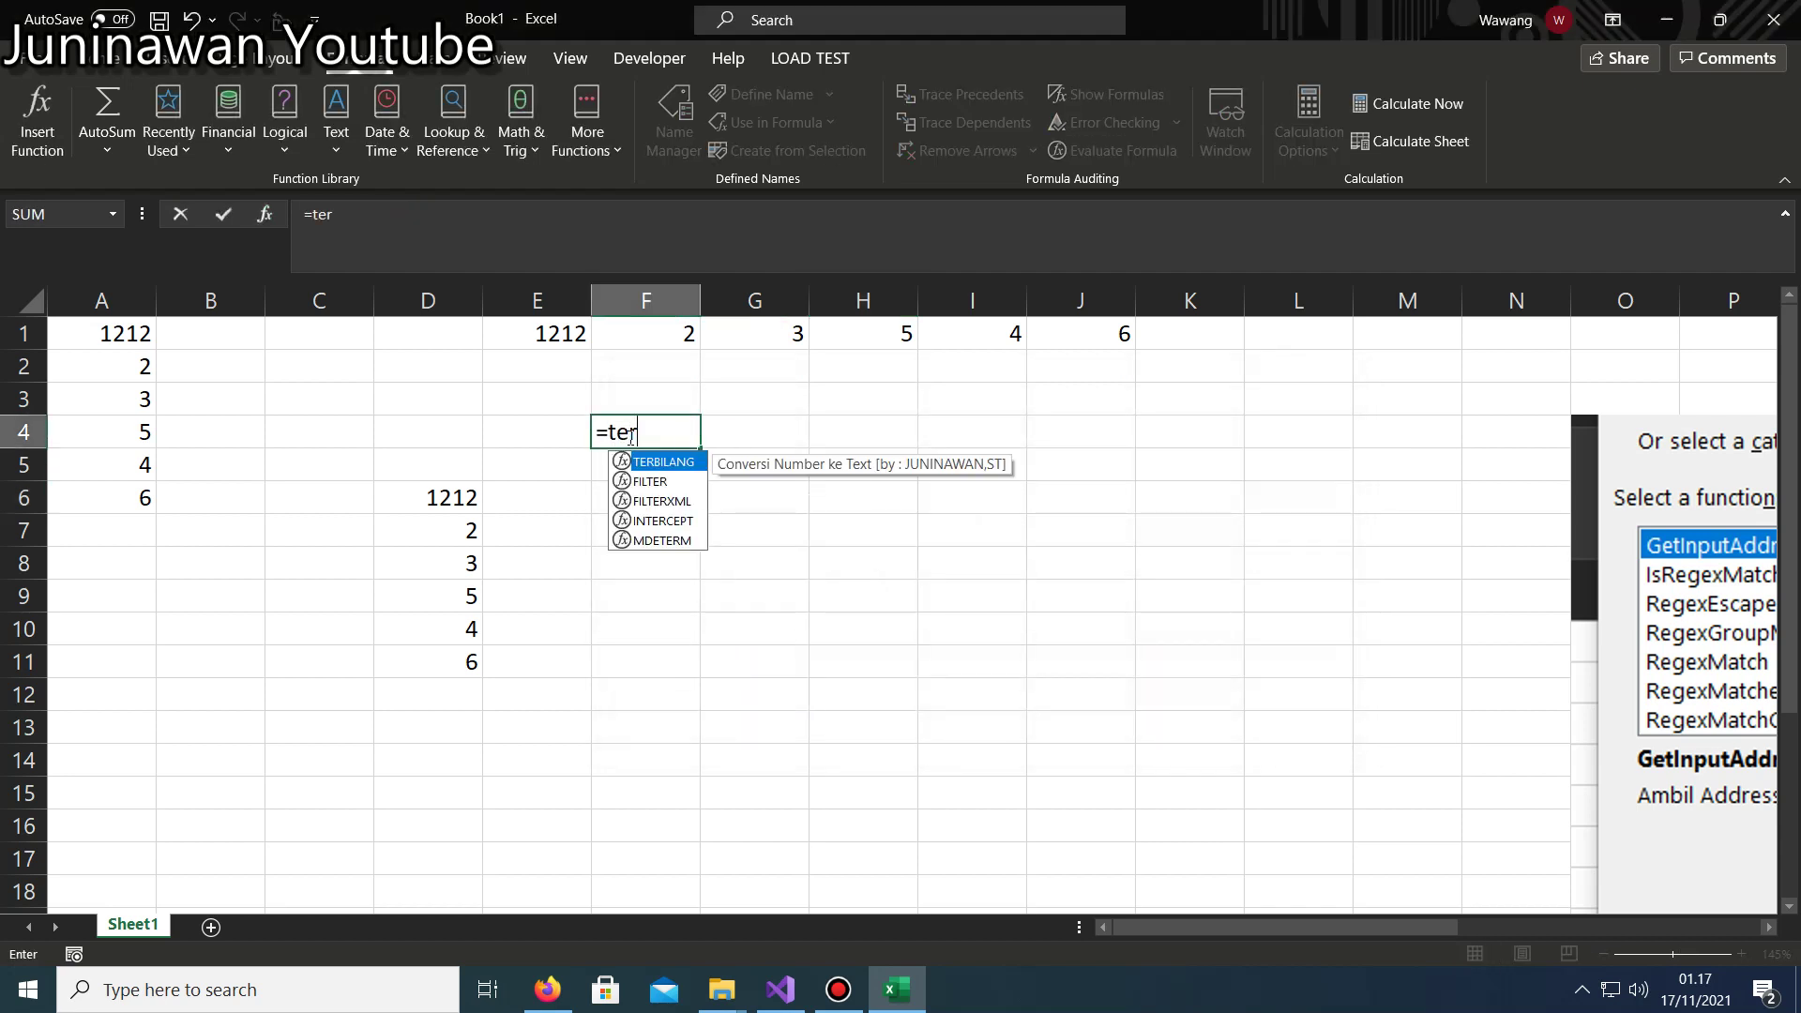
pyautogui.press('Tab')
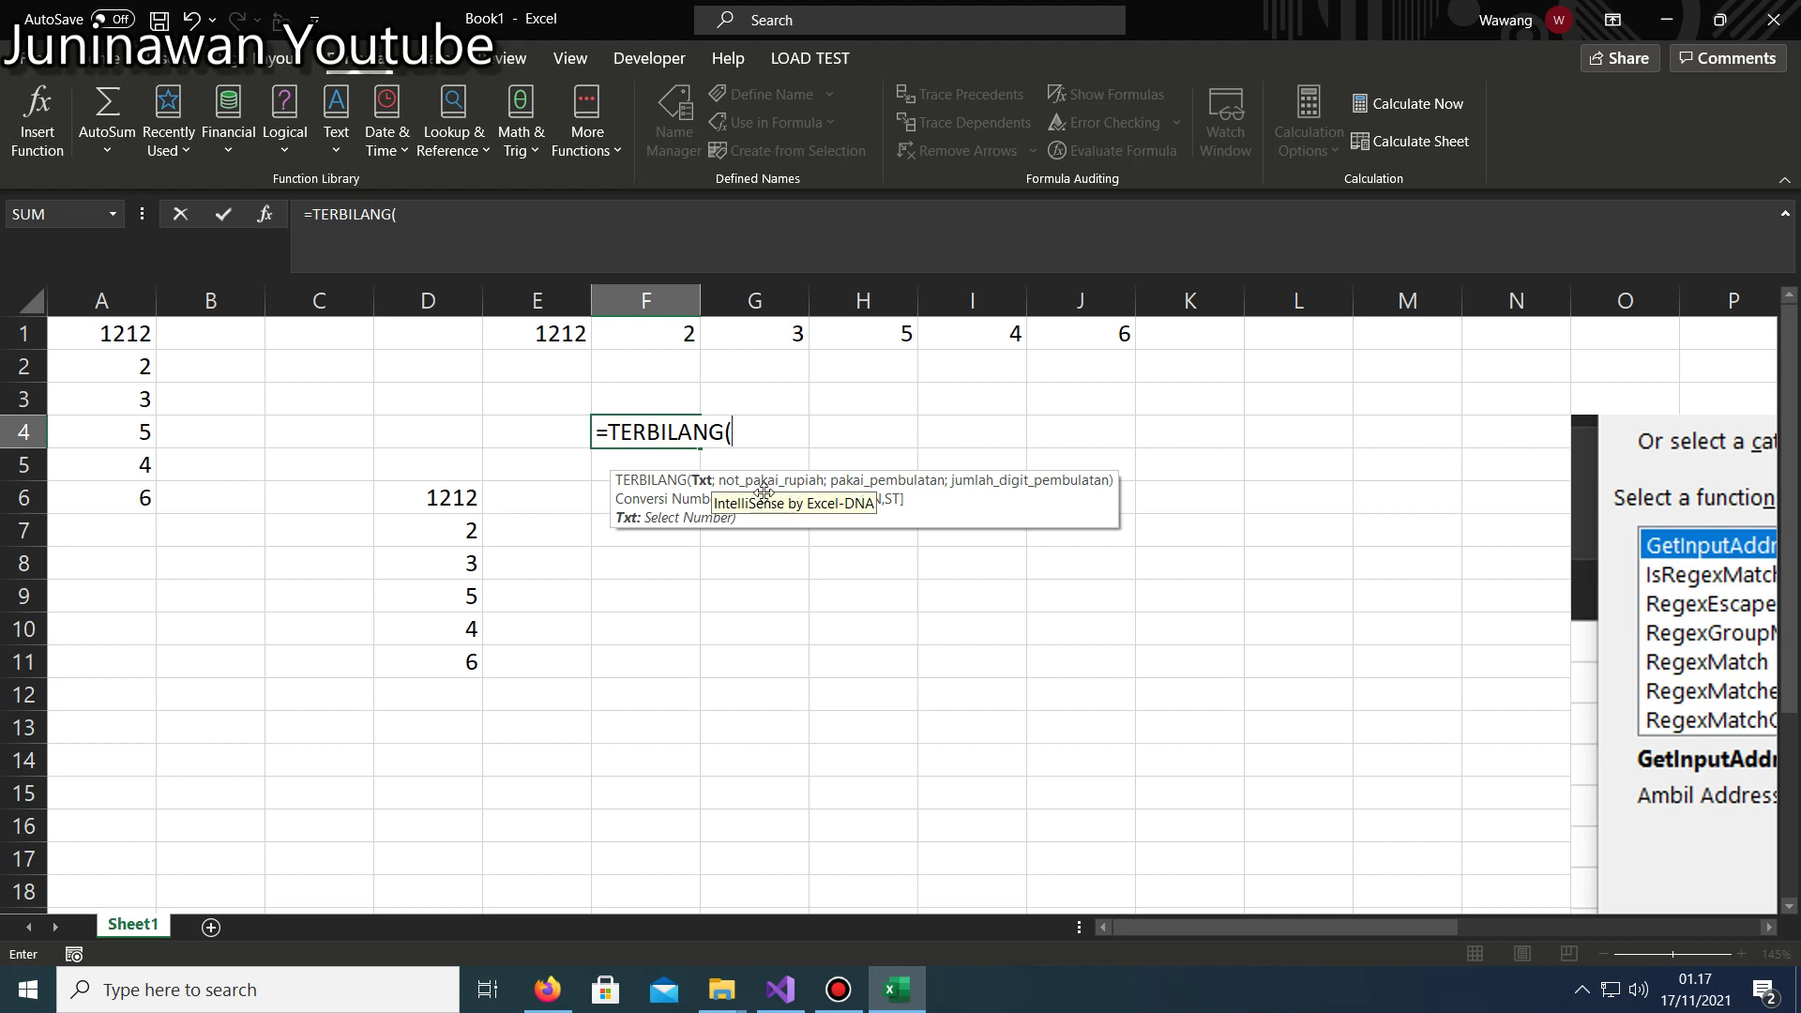
pyautogui.click(94, 326)
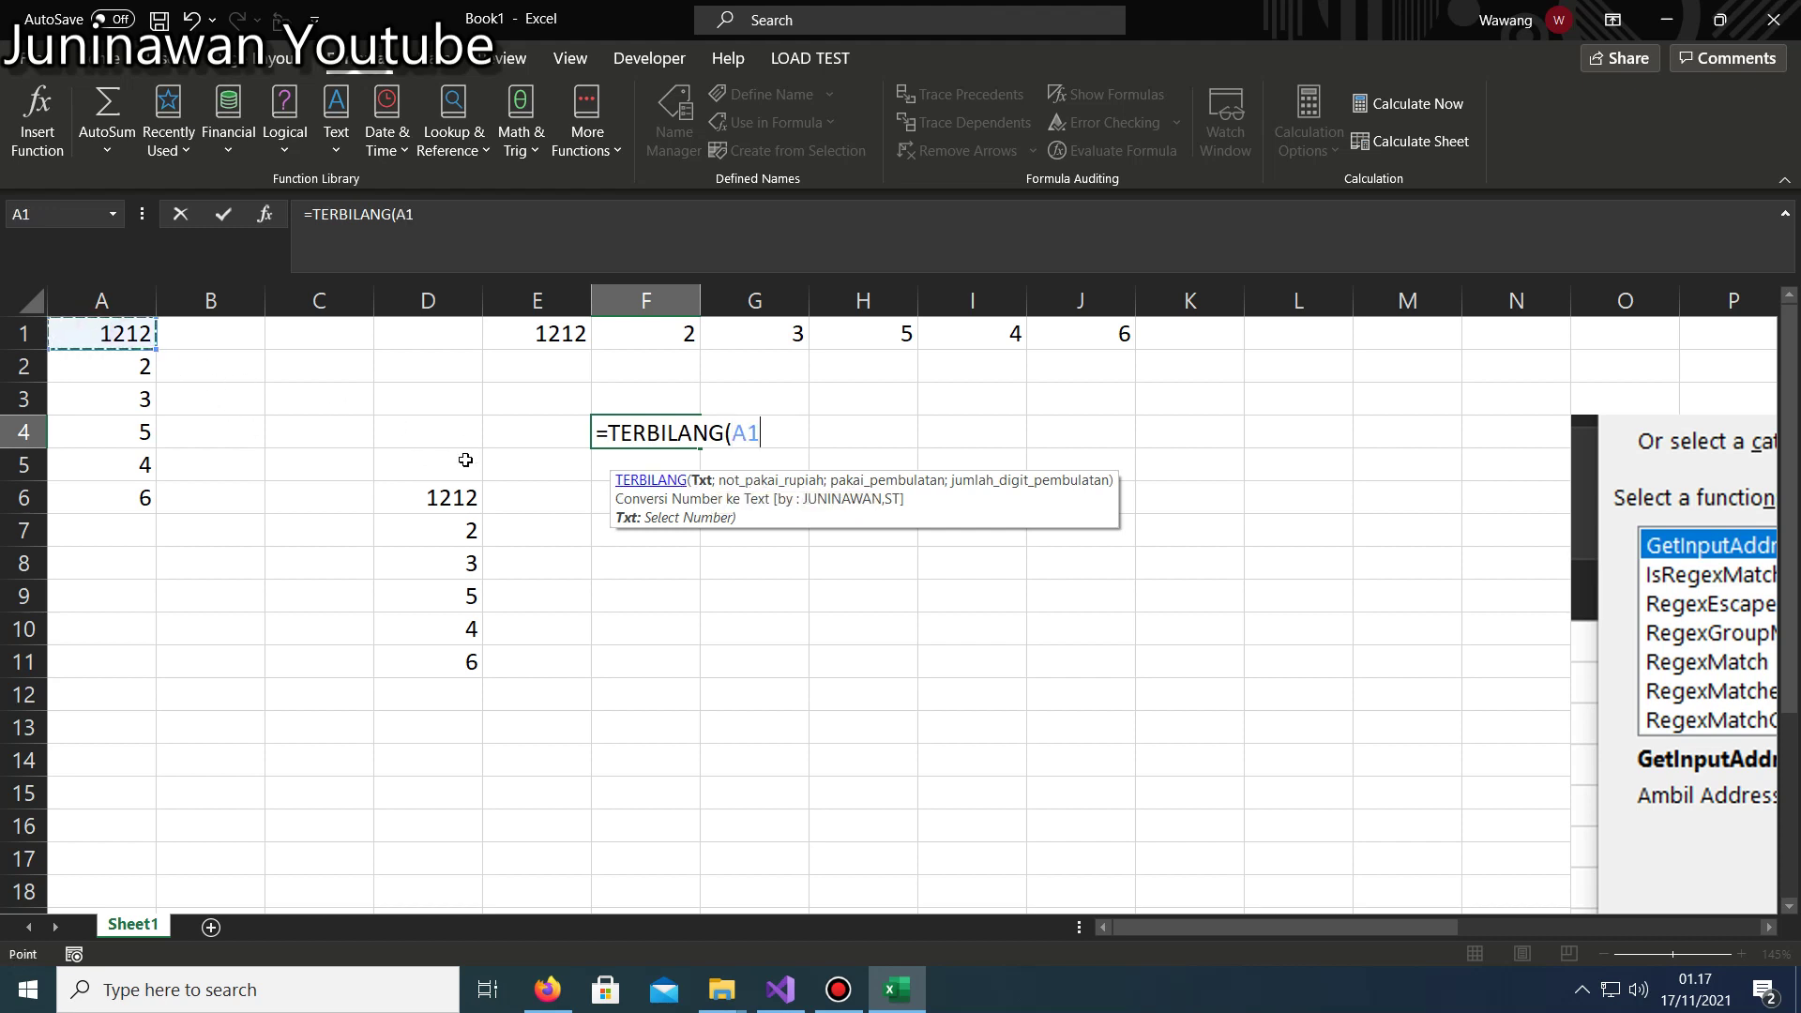
pyautogui.write(';')
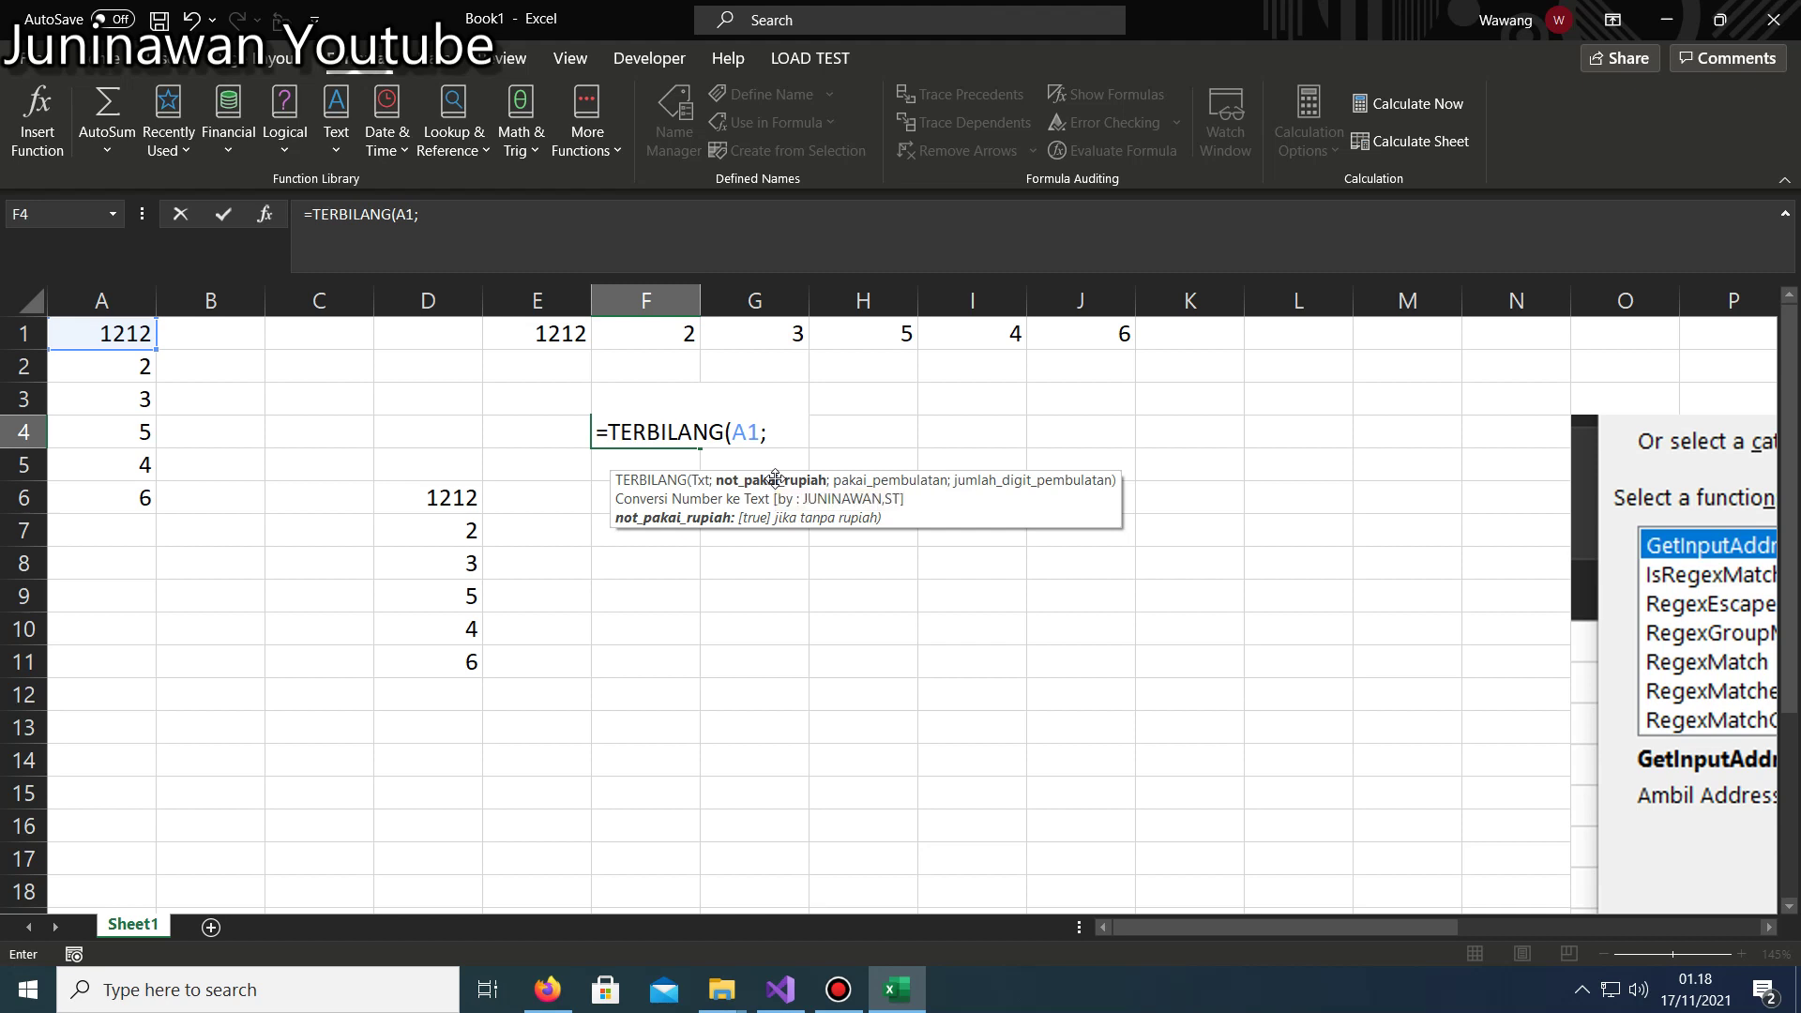
# Remove the mistyped extra arguments, leaving F4 at =TERBILANG(A1;.
pyautogui.write('ye')
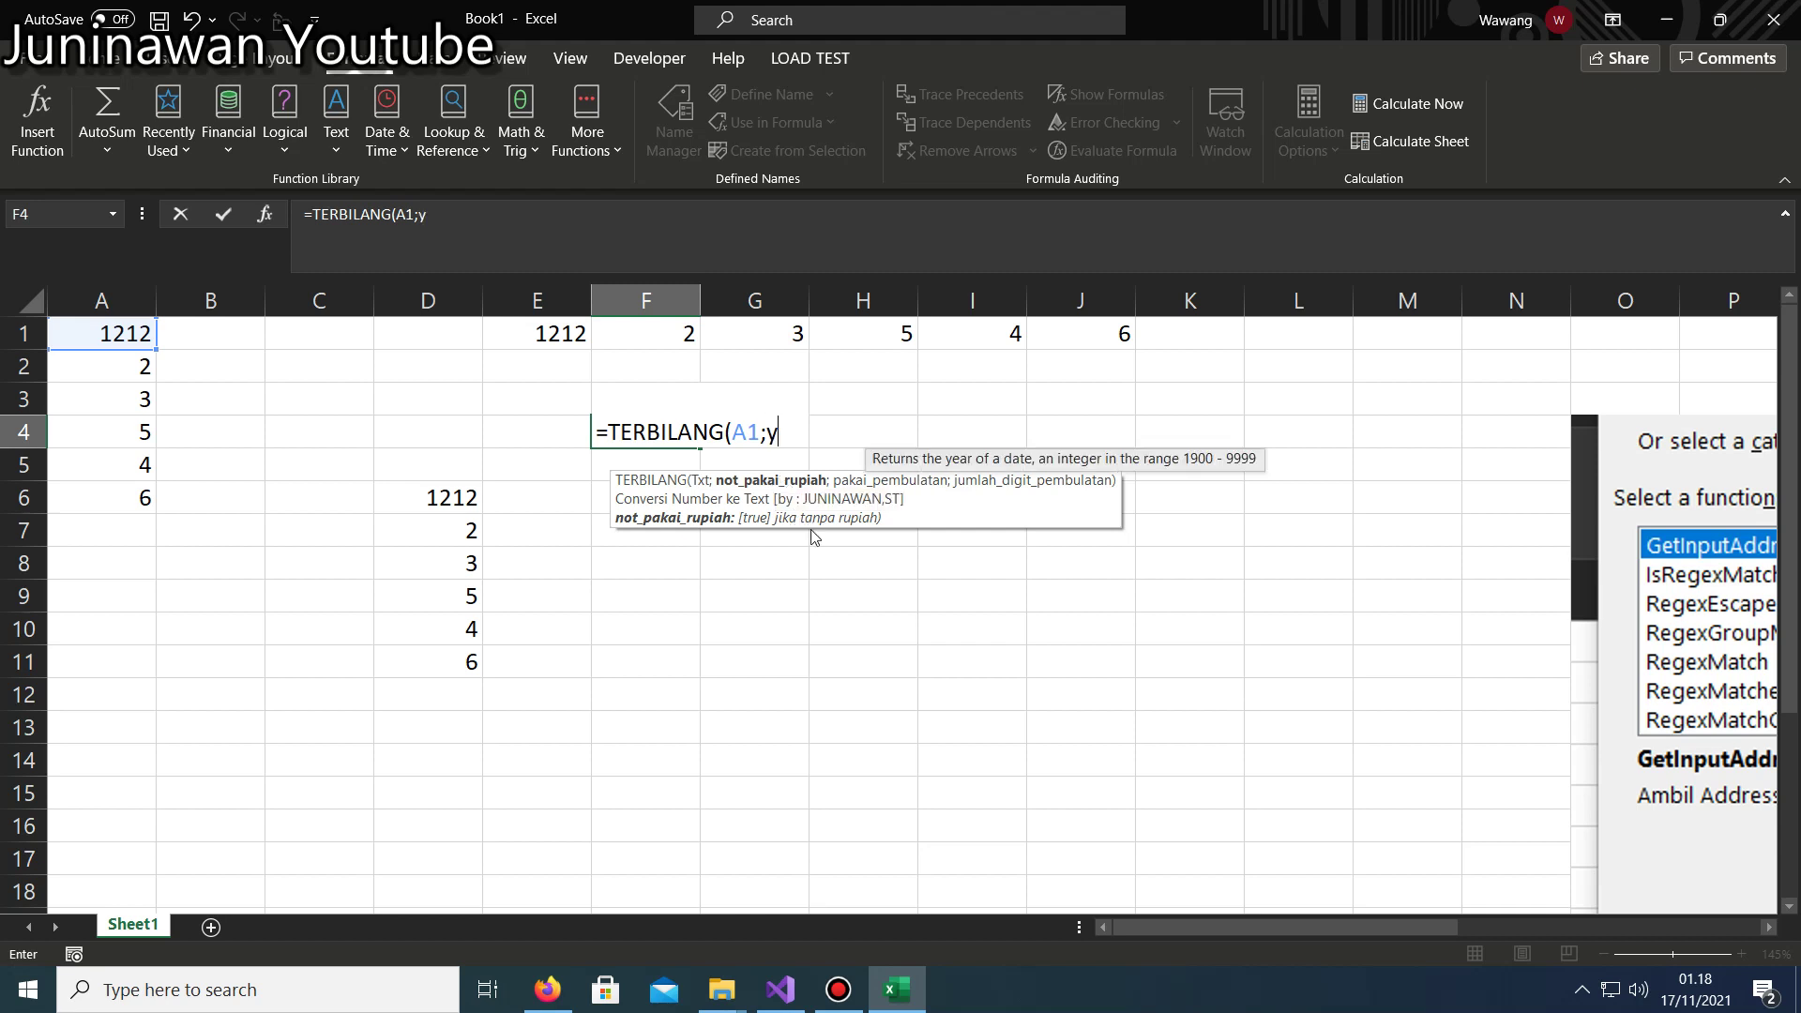
pyautogui.press('BackSpace')
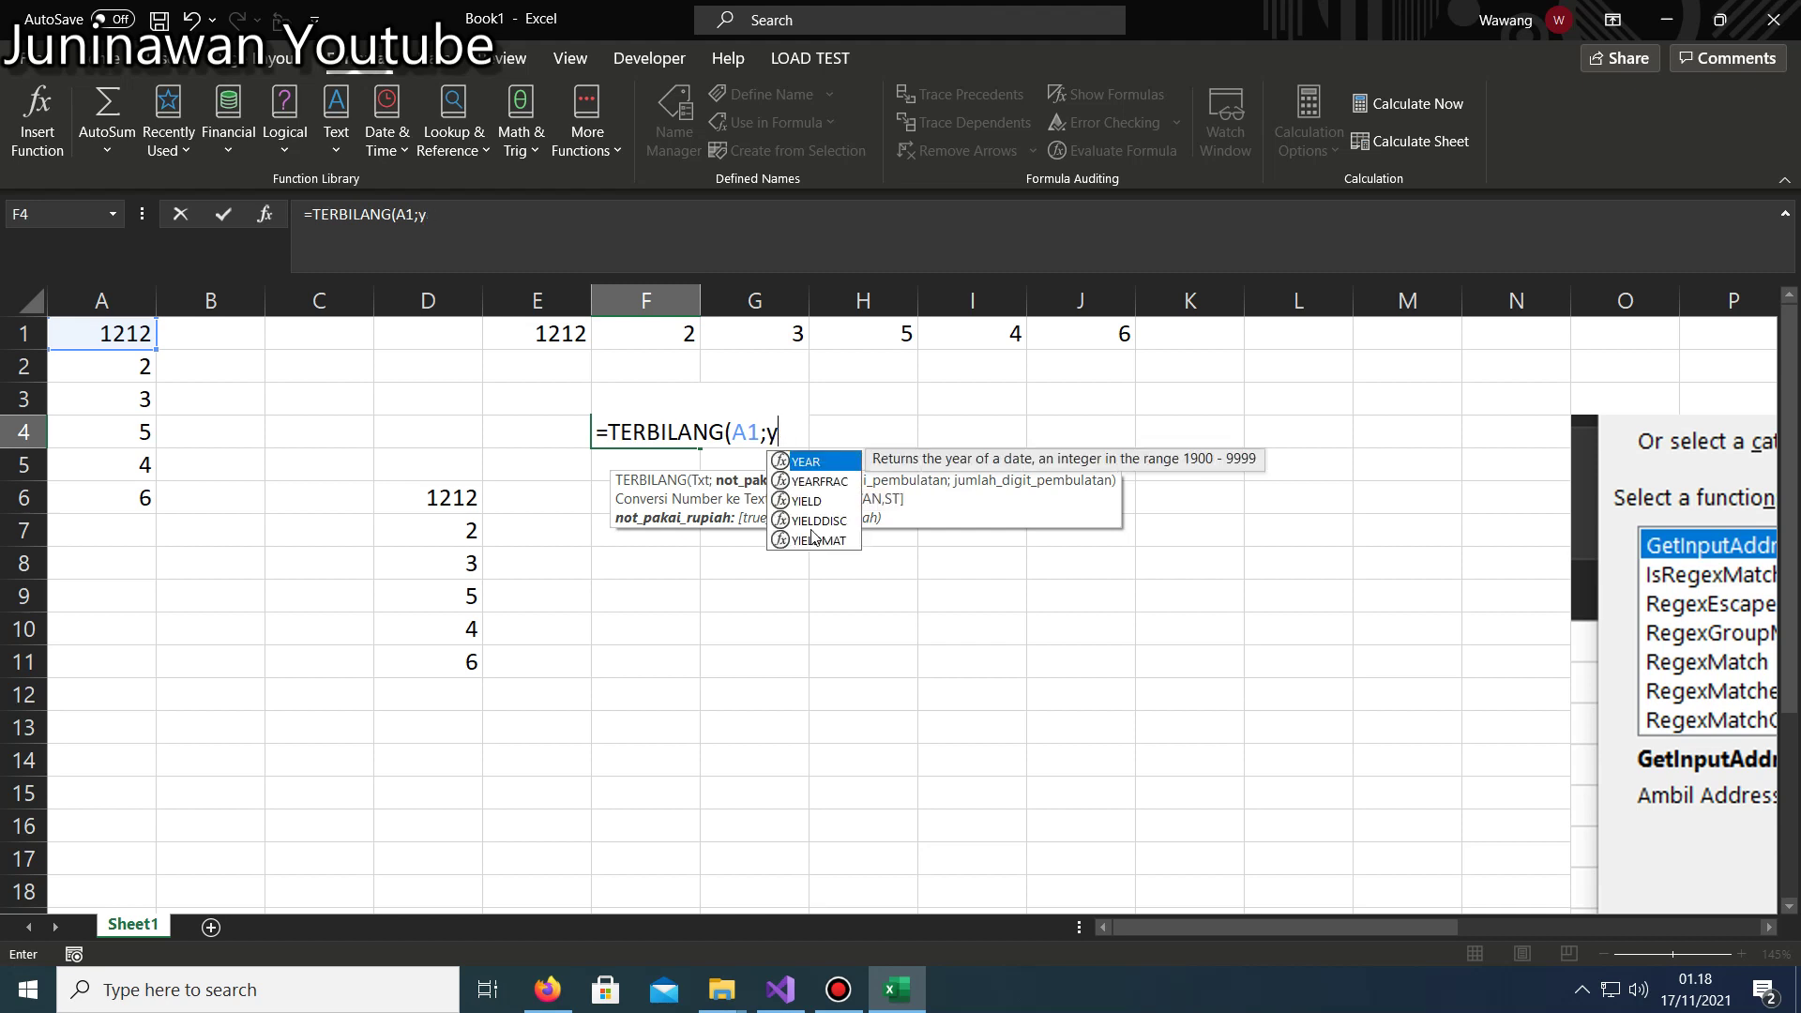
pyautogui.press('BackSpace')
pyautogui.write('1;')
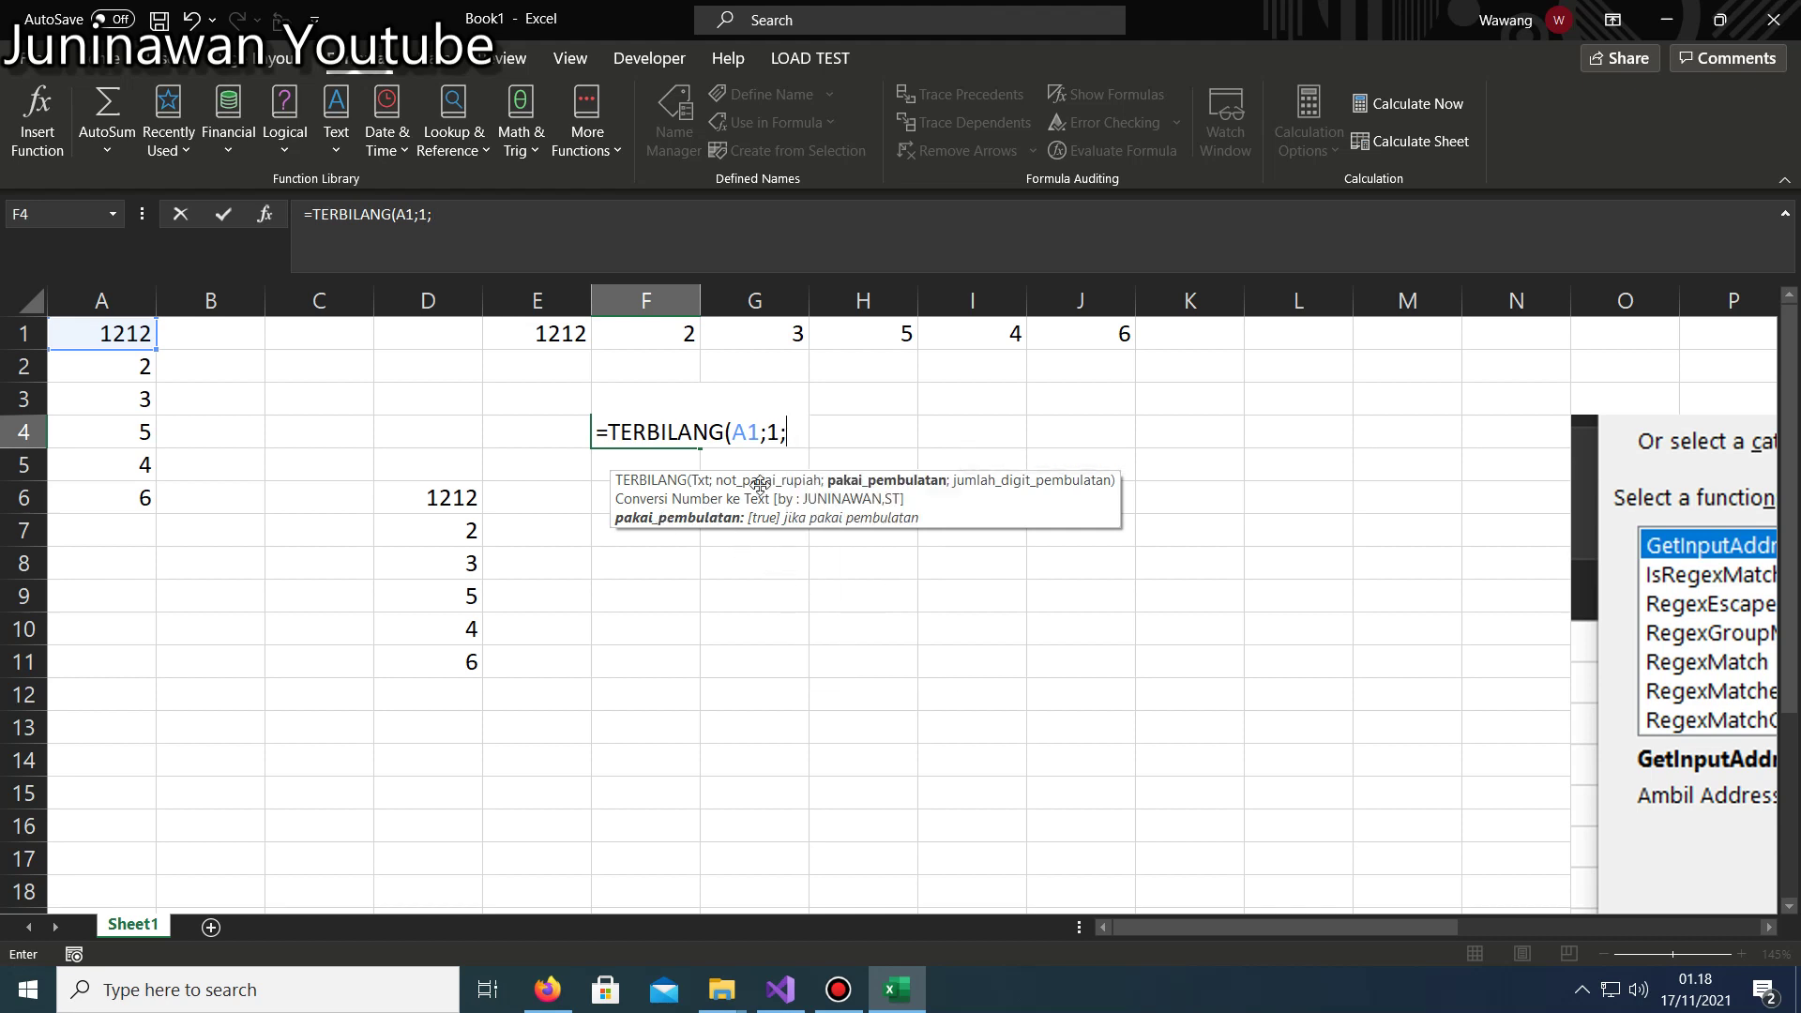
pyautogui.press('BackSpace')
pyautogui.press('BackSpace')
pyautogui.press('BackSpace')
pyautogui.write(';')
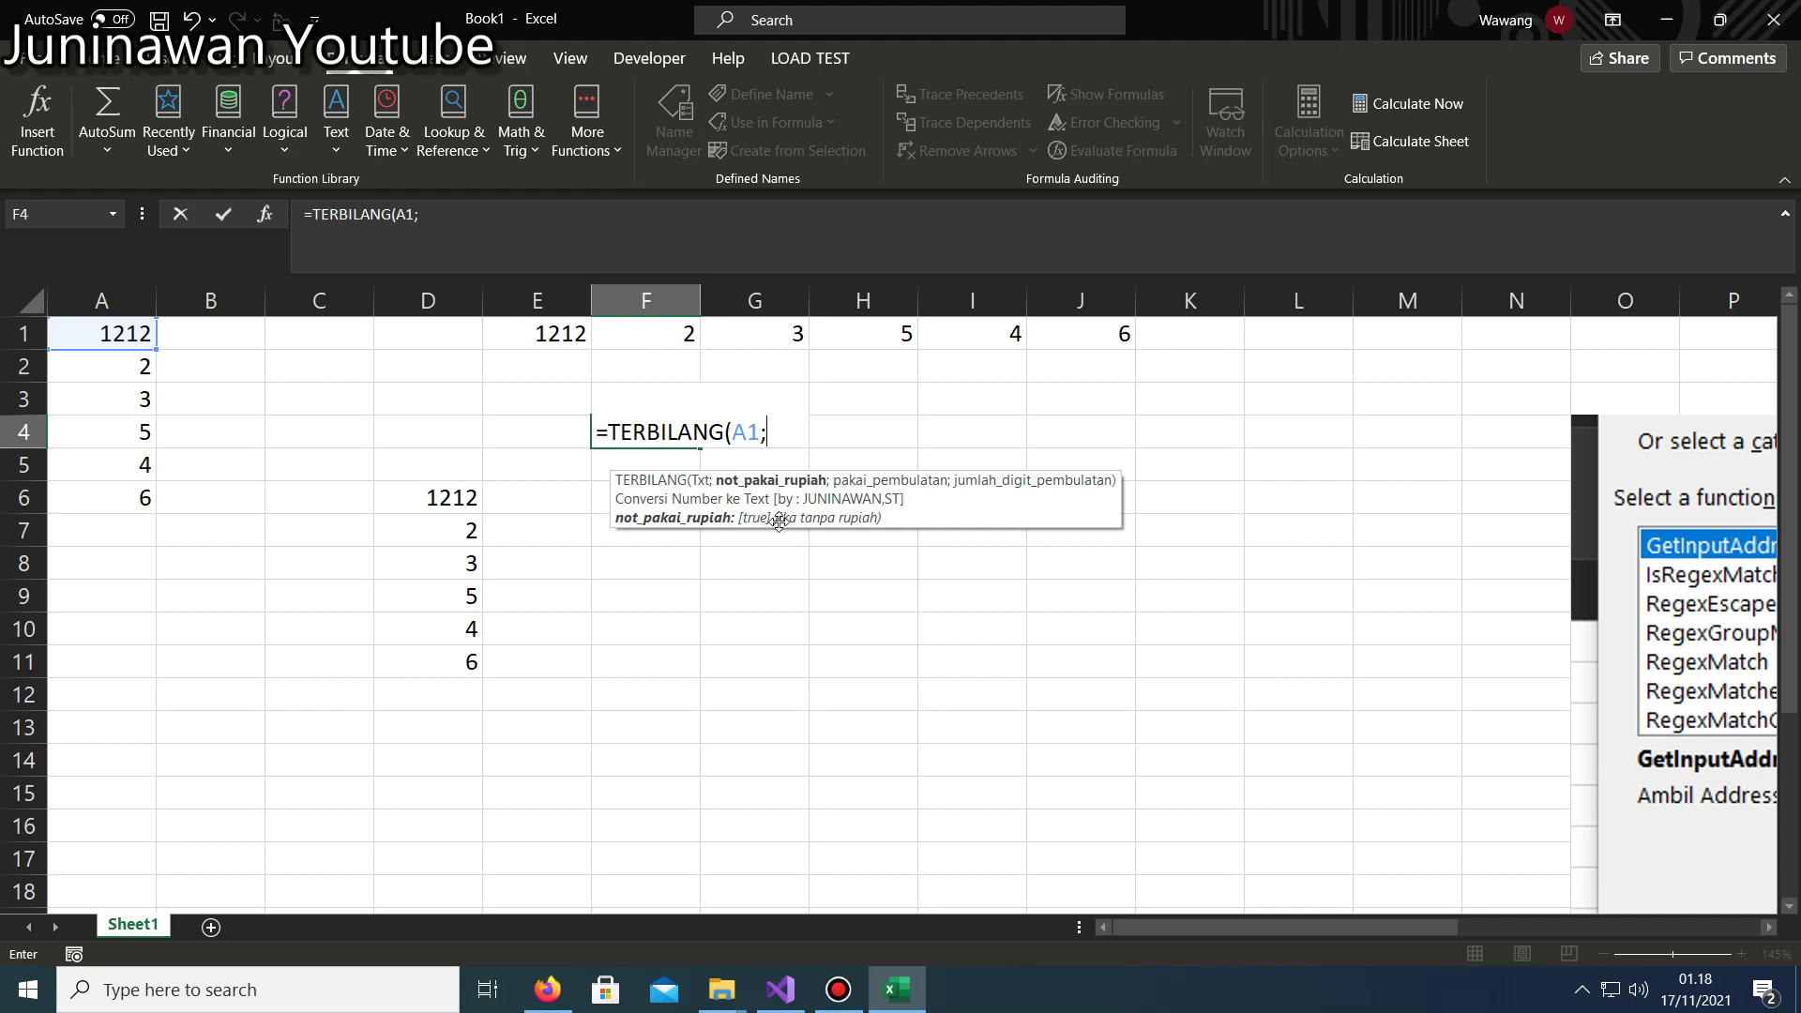
# Complete F4's TERBILANG on A1 with true and false options, showing 'seribu dua ratus dua belas koma'.
pyautogui.write('t')
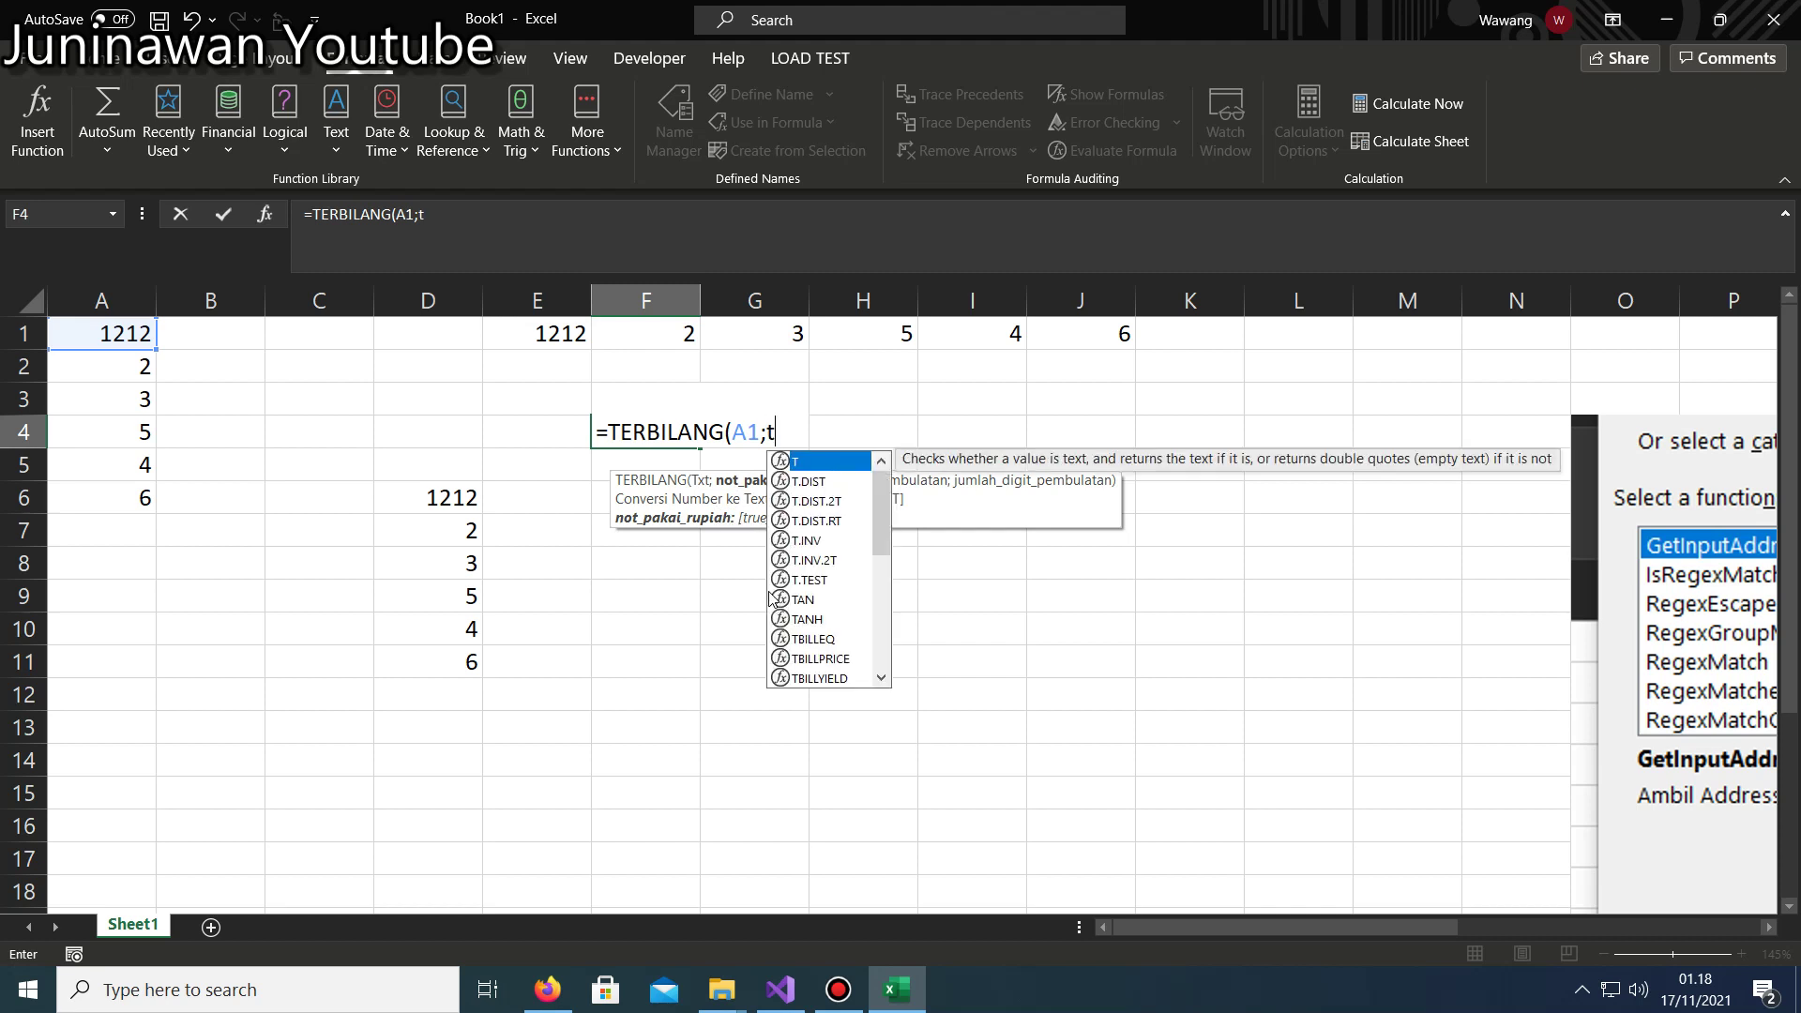
pyautogui.write('rue')
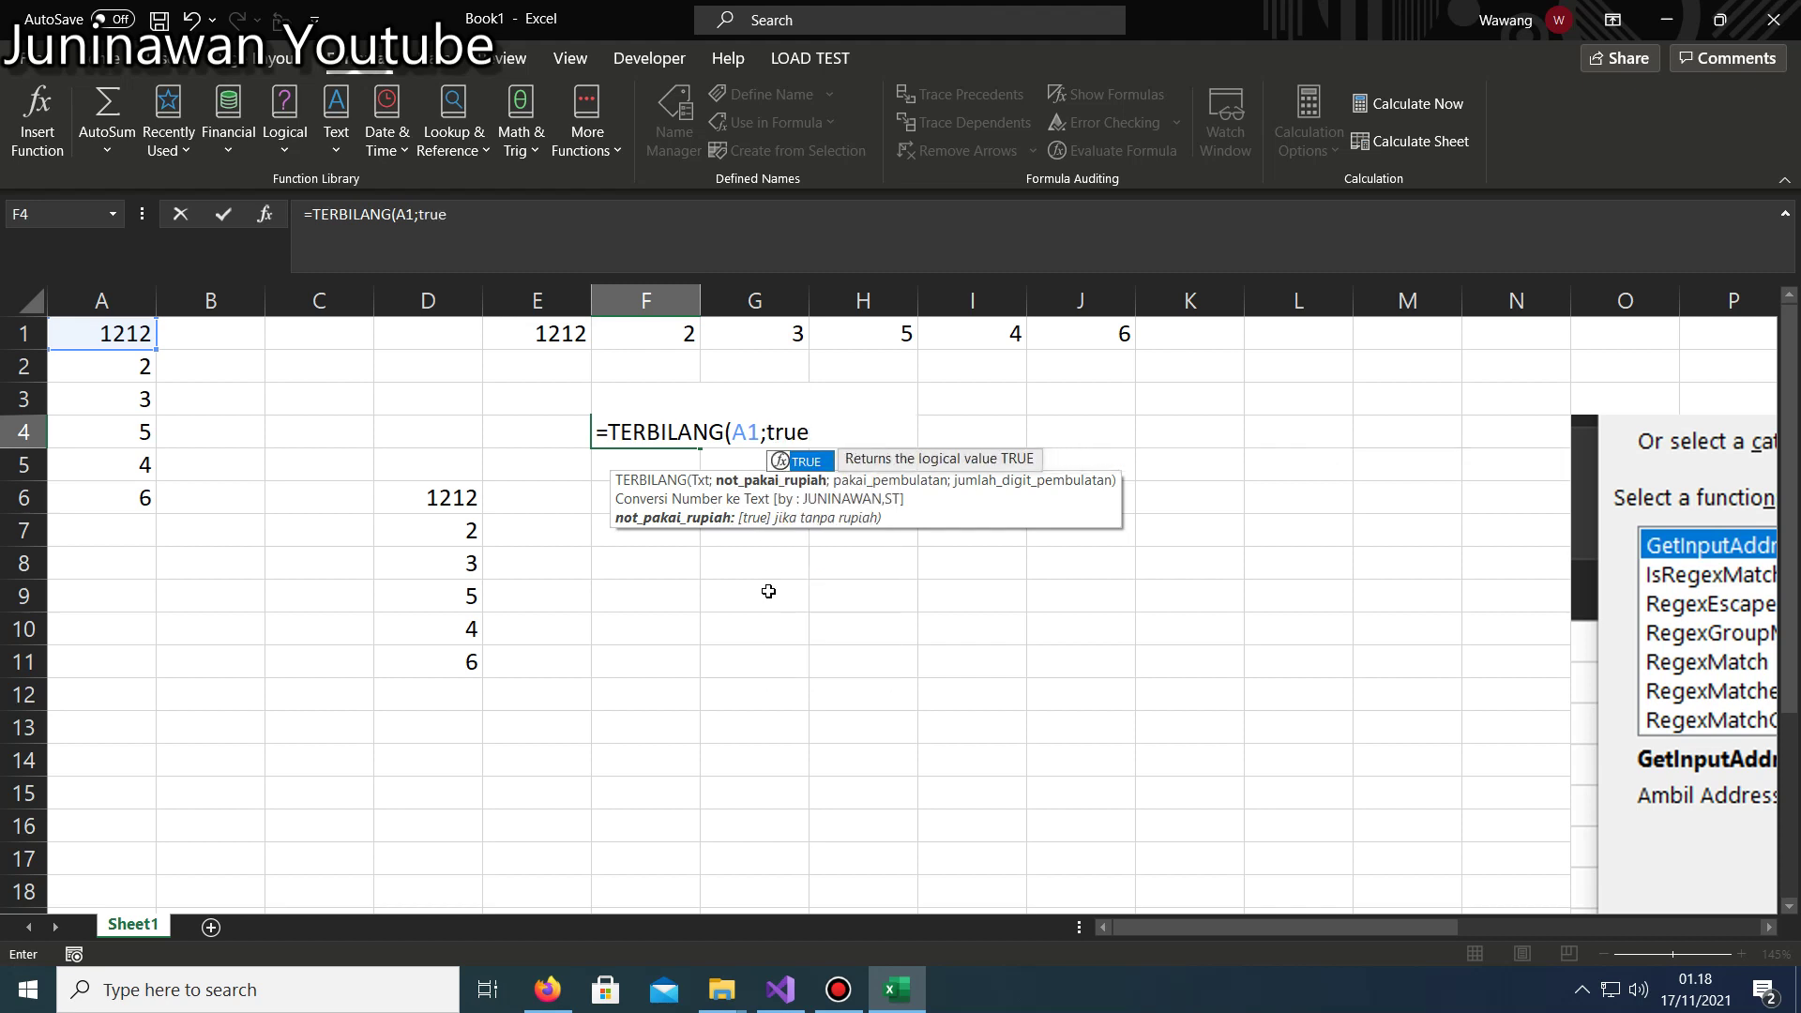
pyautogui.write(';')
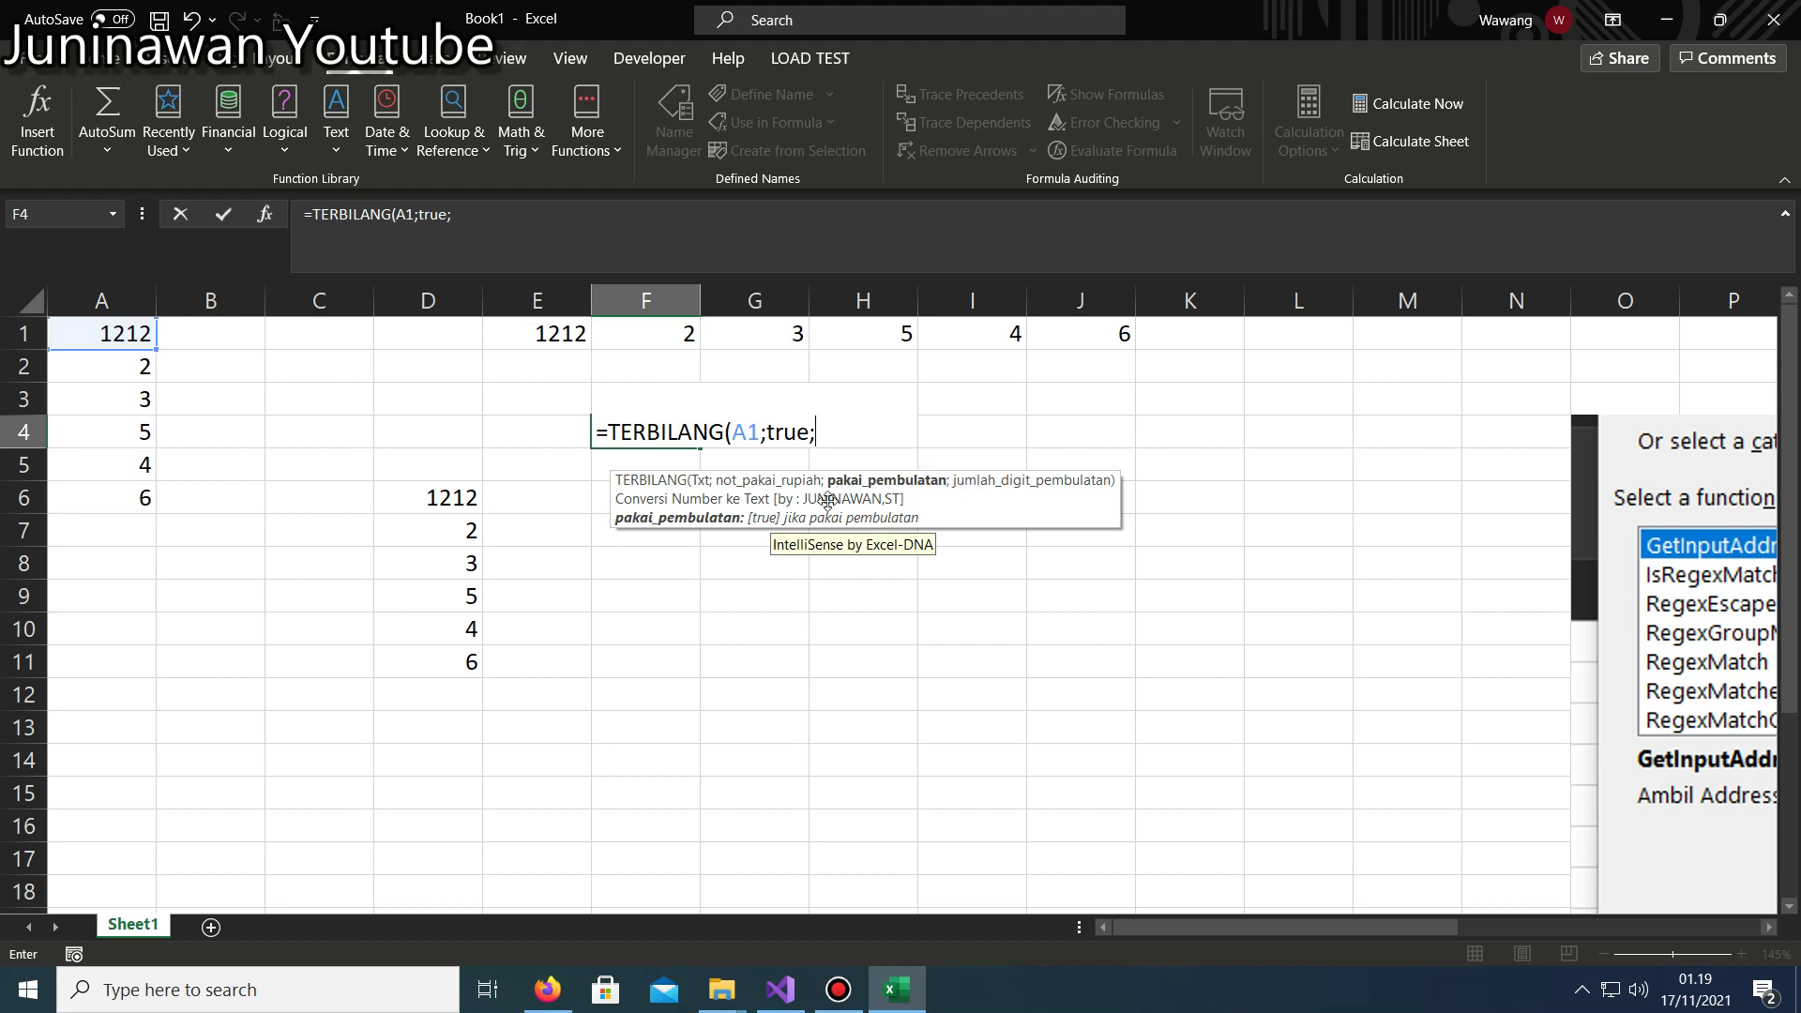
pyautogui.write('tru')
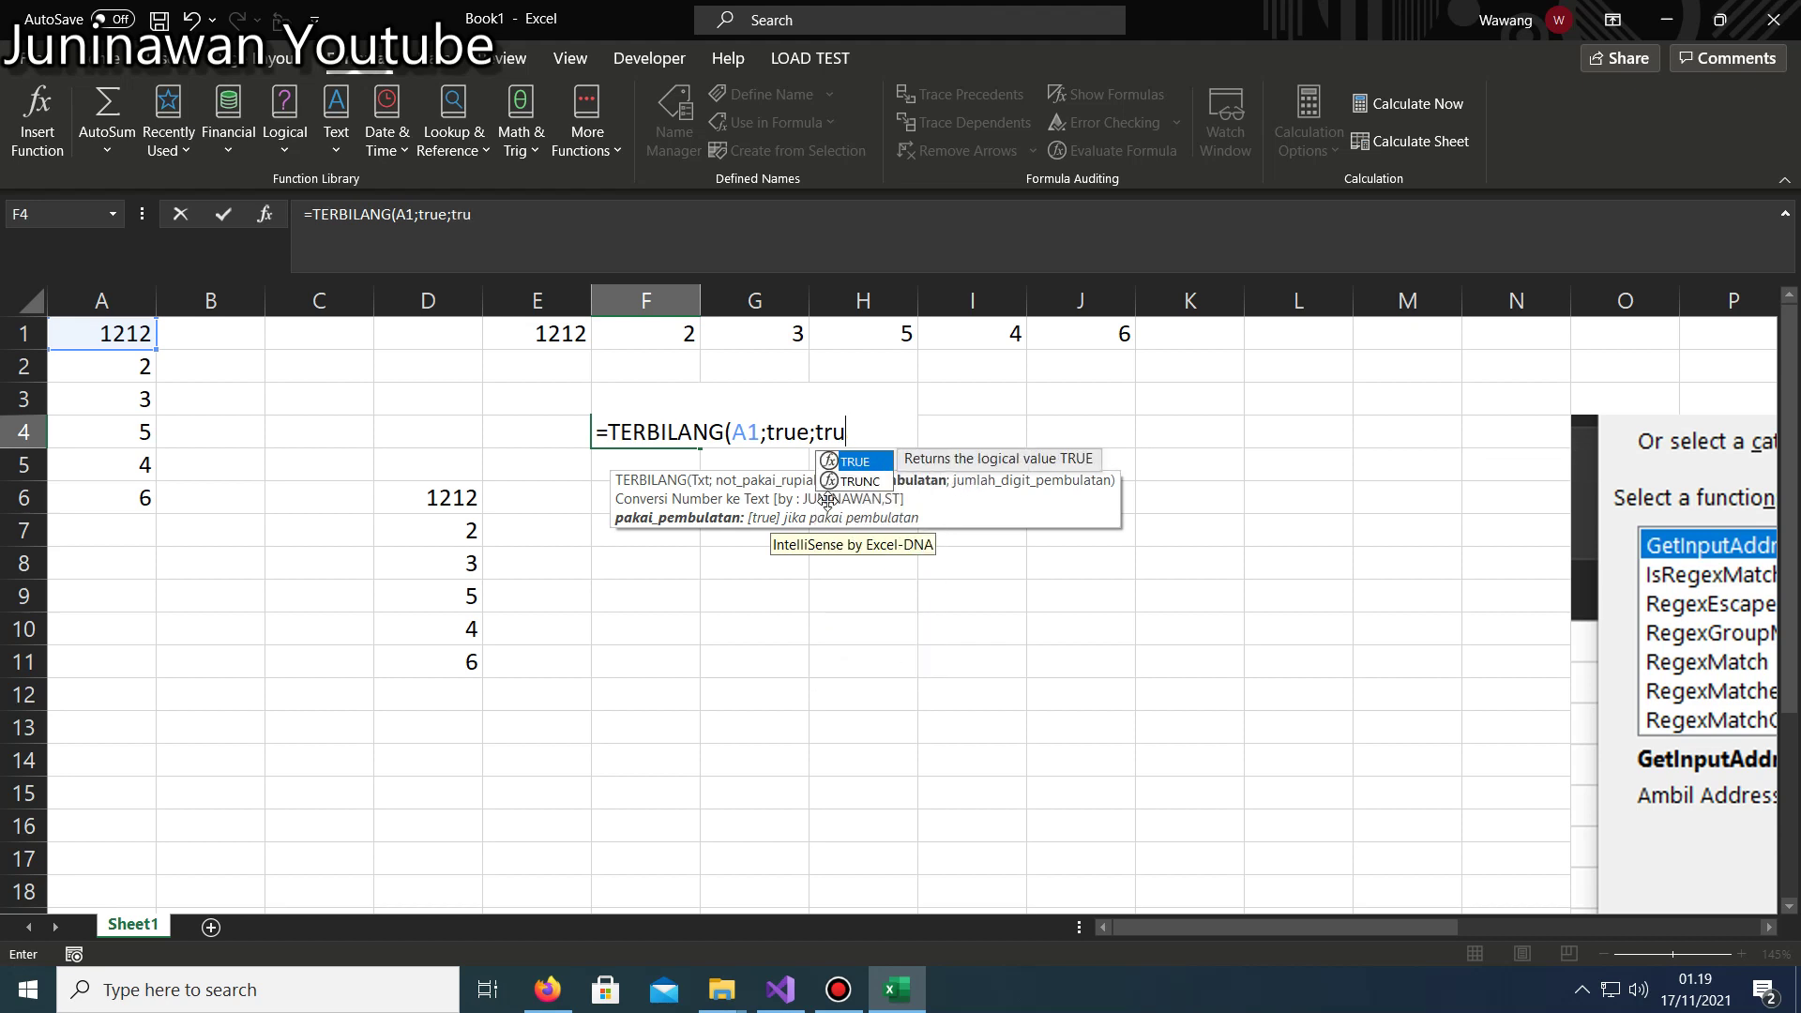
pyautogui.write('e;')
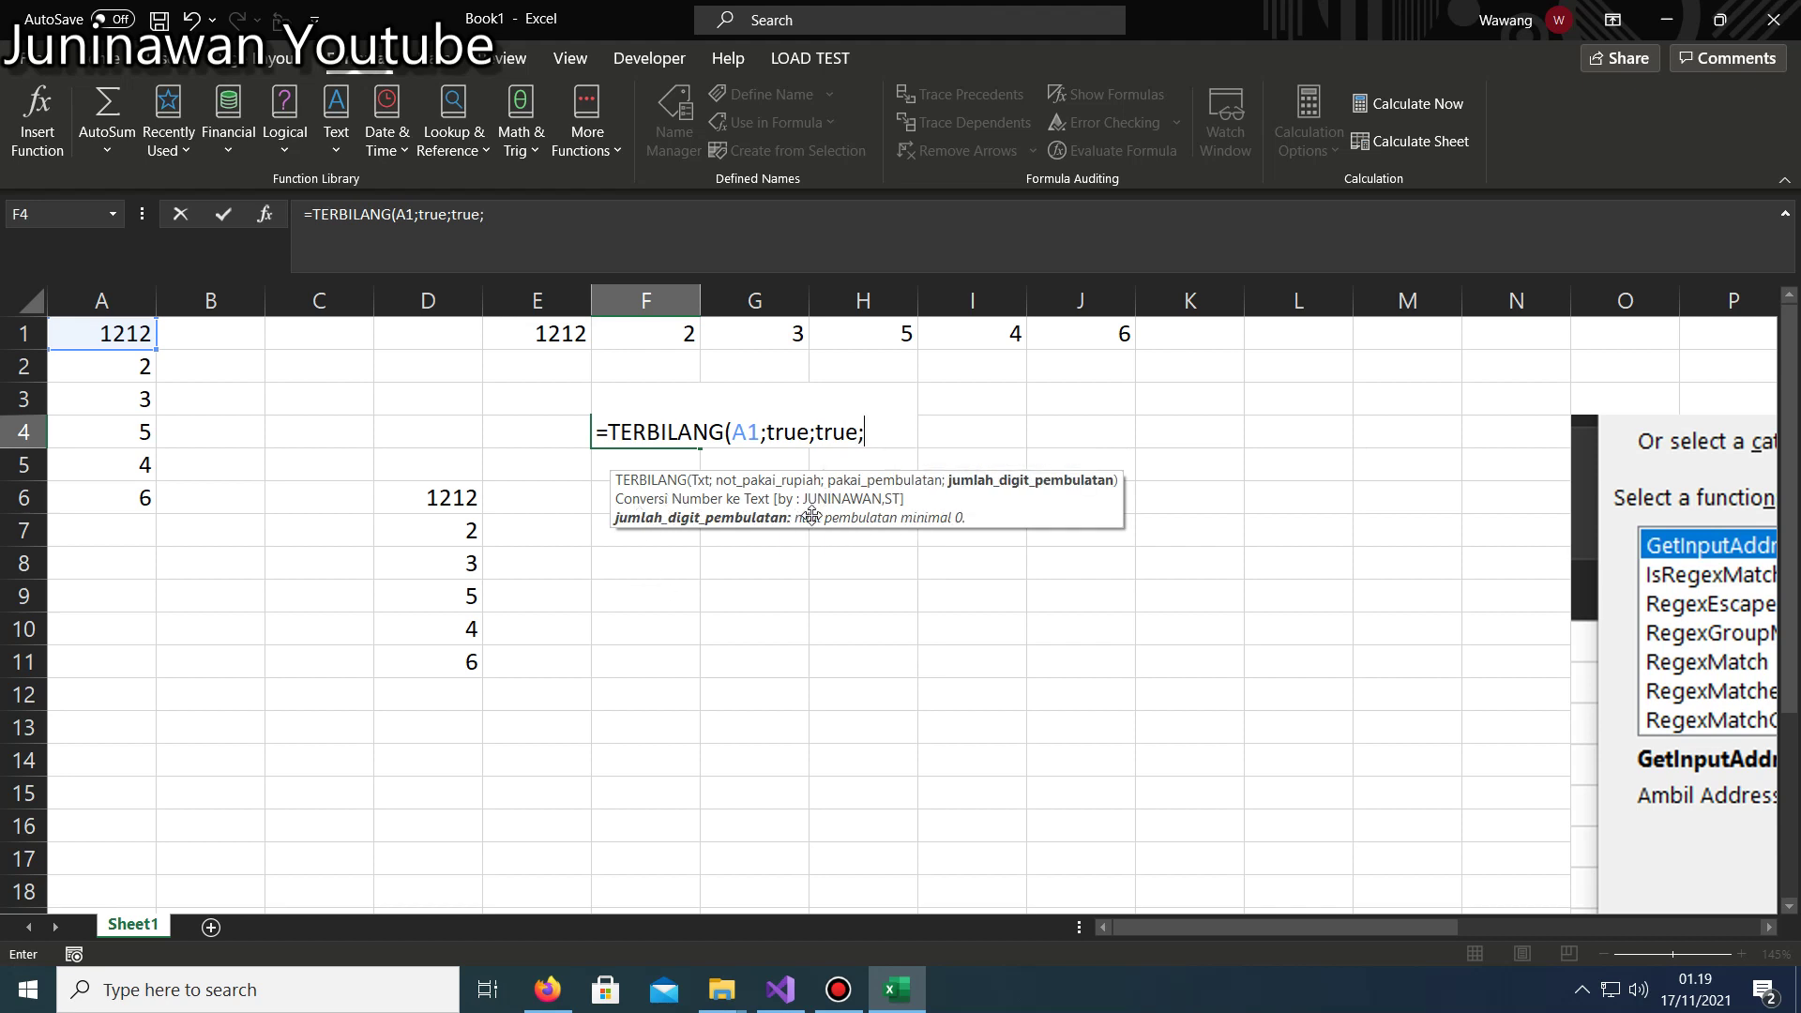
pyautogui.press('BackSpace')
pyautogui.press('BackSpace')
pyautogui.press('BackSpace')
pyautogui.press('BackSpace')
pyautogui.press('BackSpace')
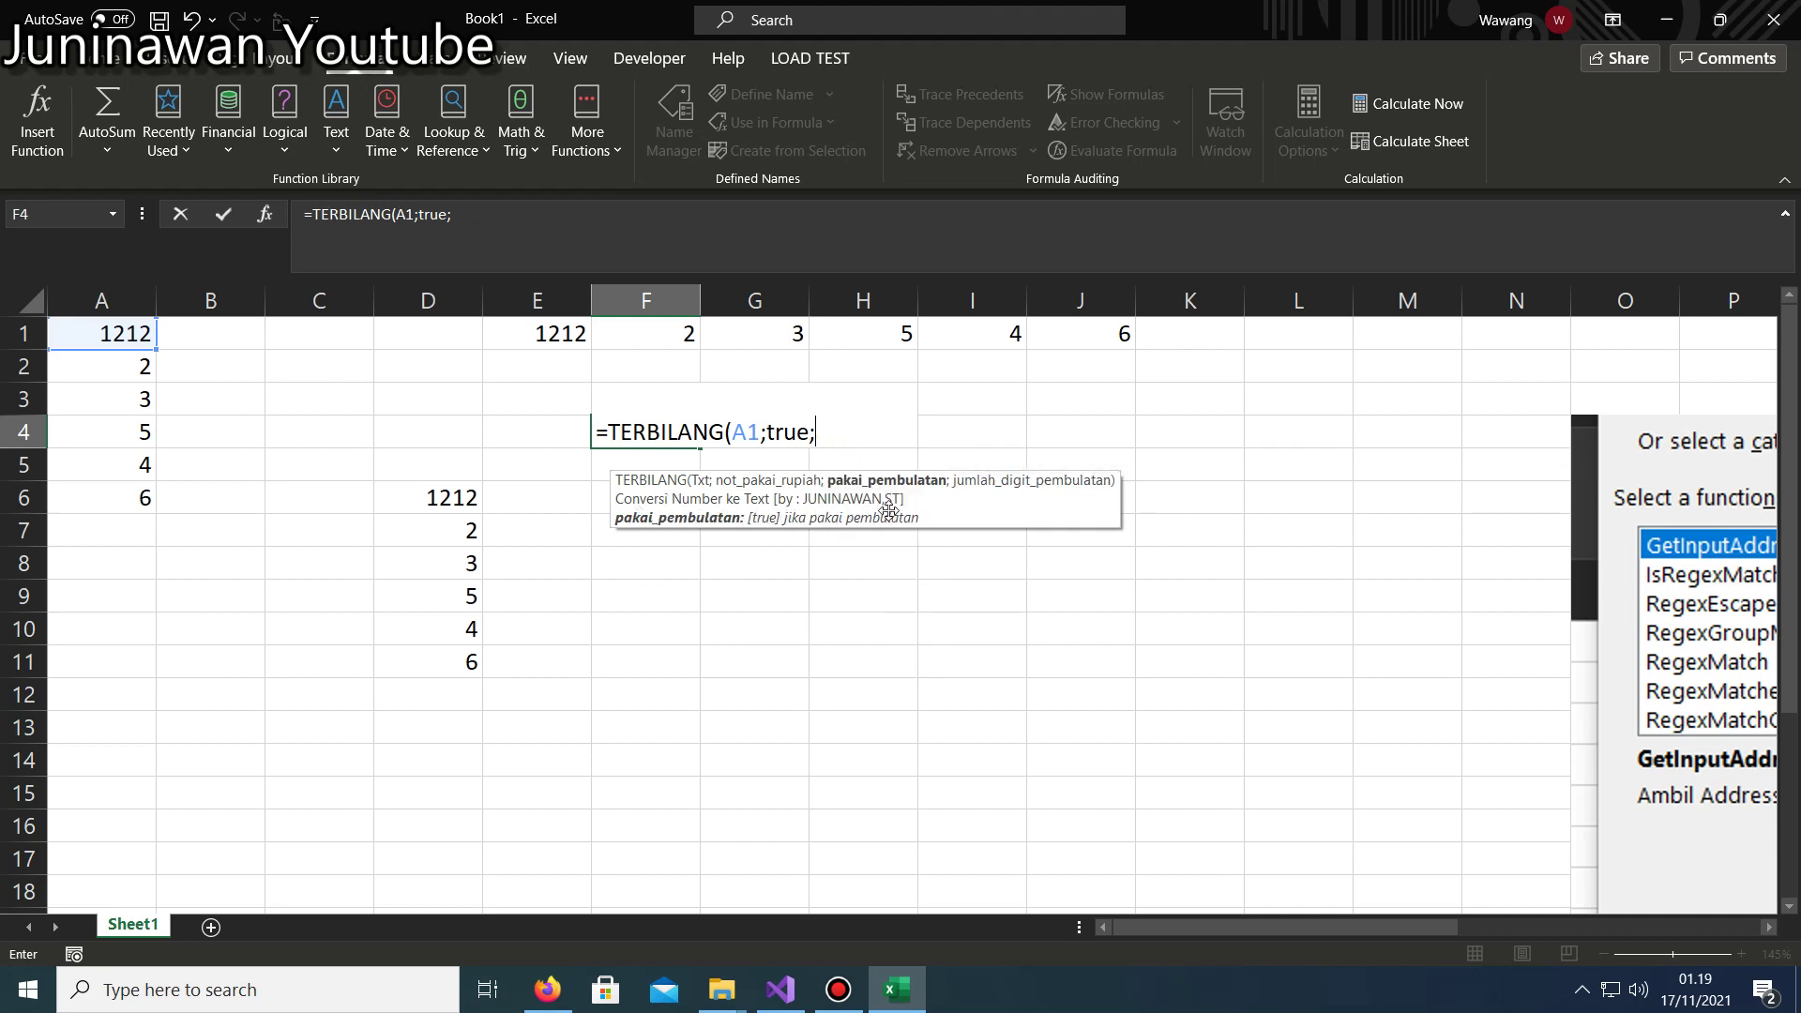
pyautogui.write('true;')
pyautogui.write('true;')
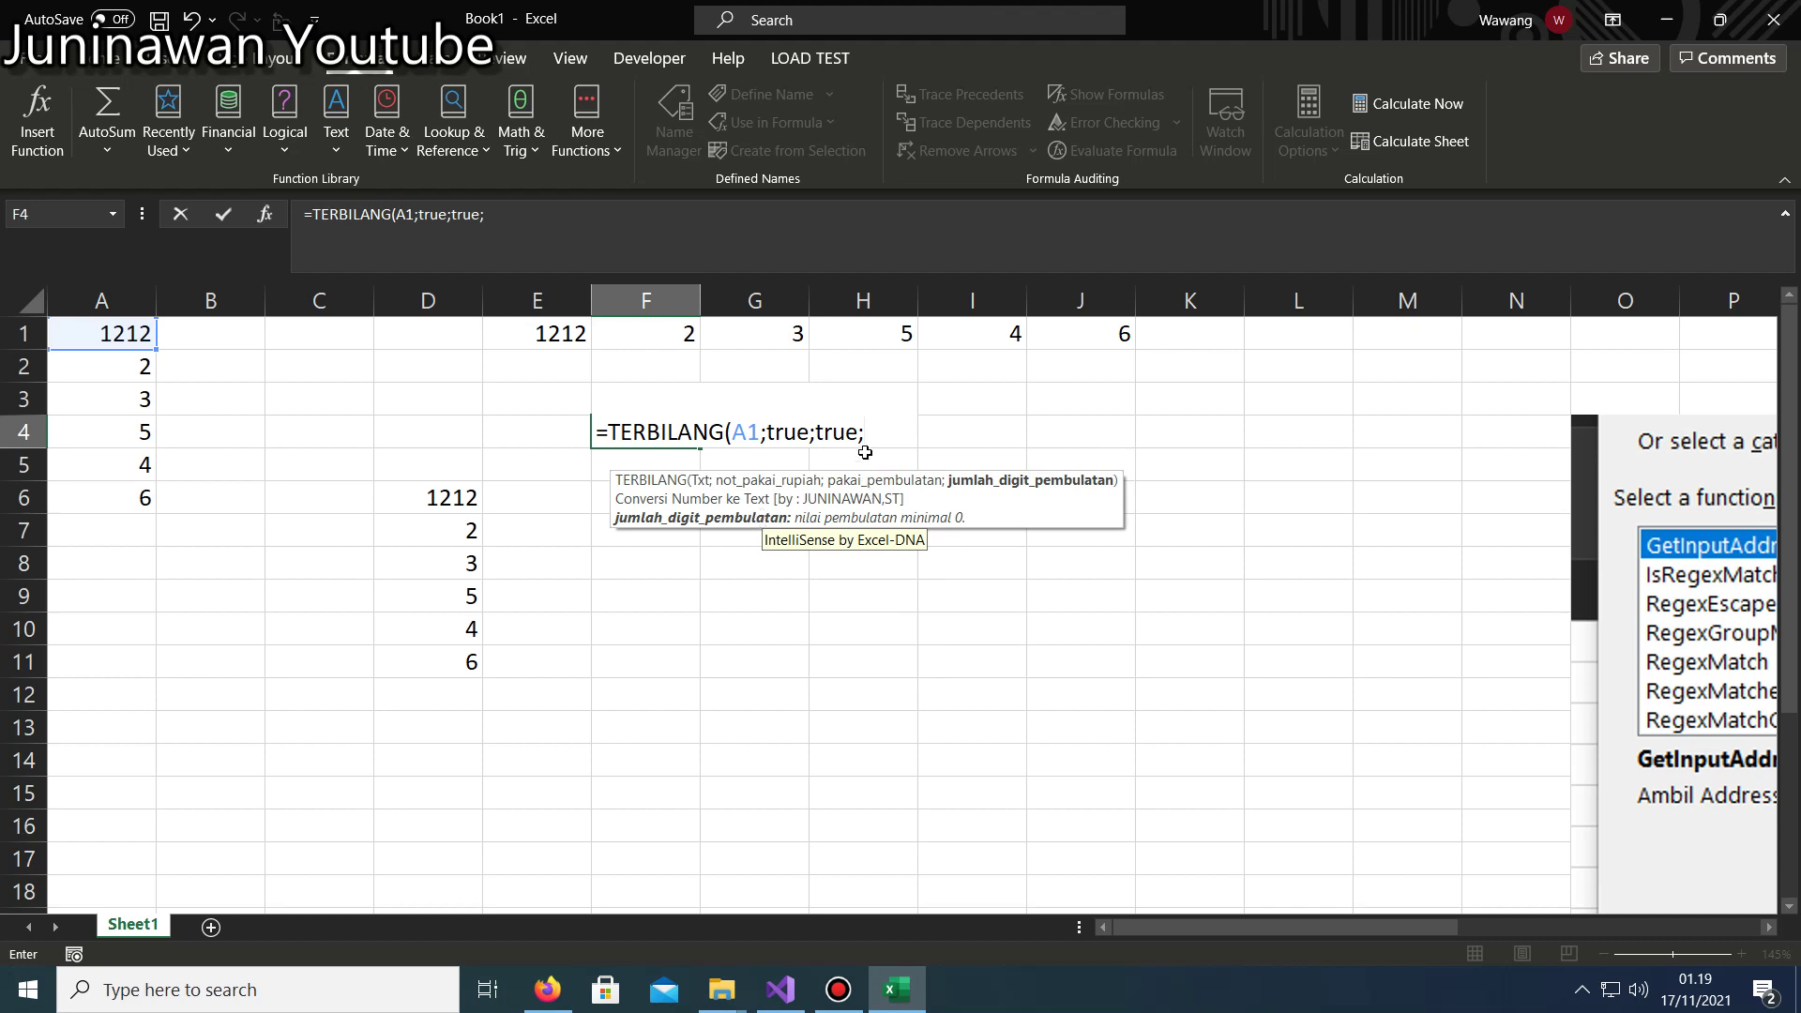
pyautogui.press('BackSpace')
pyautogui.press('BackSpace')
pyautogui.press('BackSpace')
pyautogui.press('BackSpace')
pyautogui.press('BackSpace')
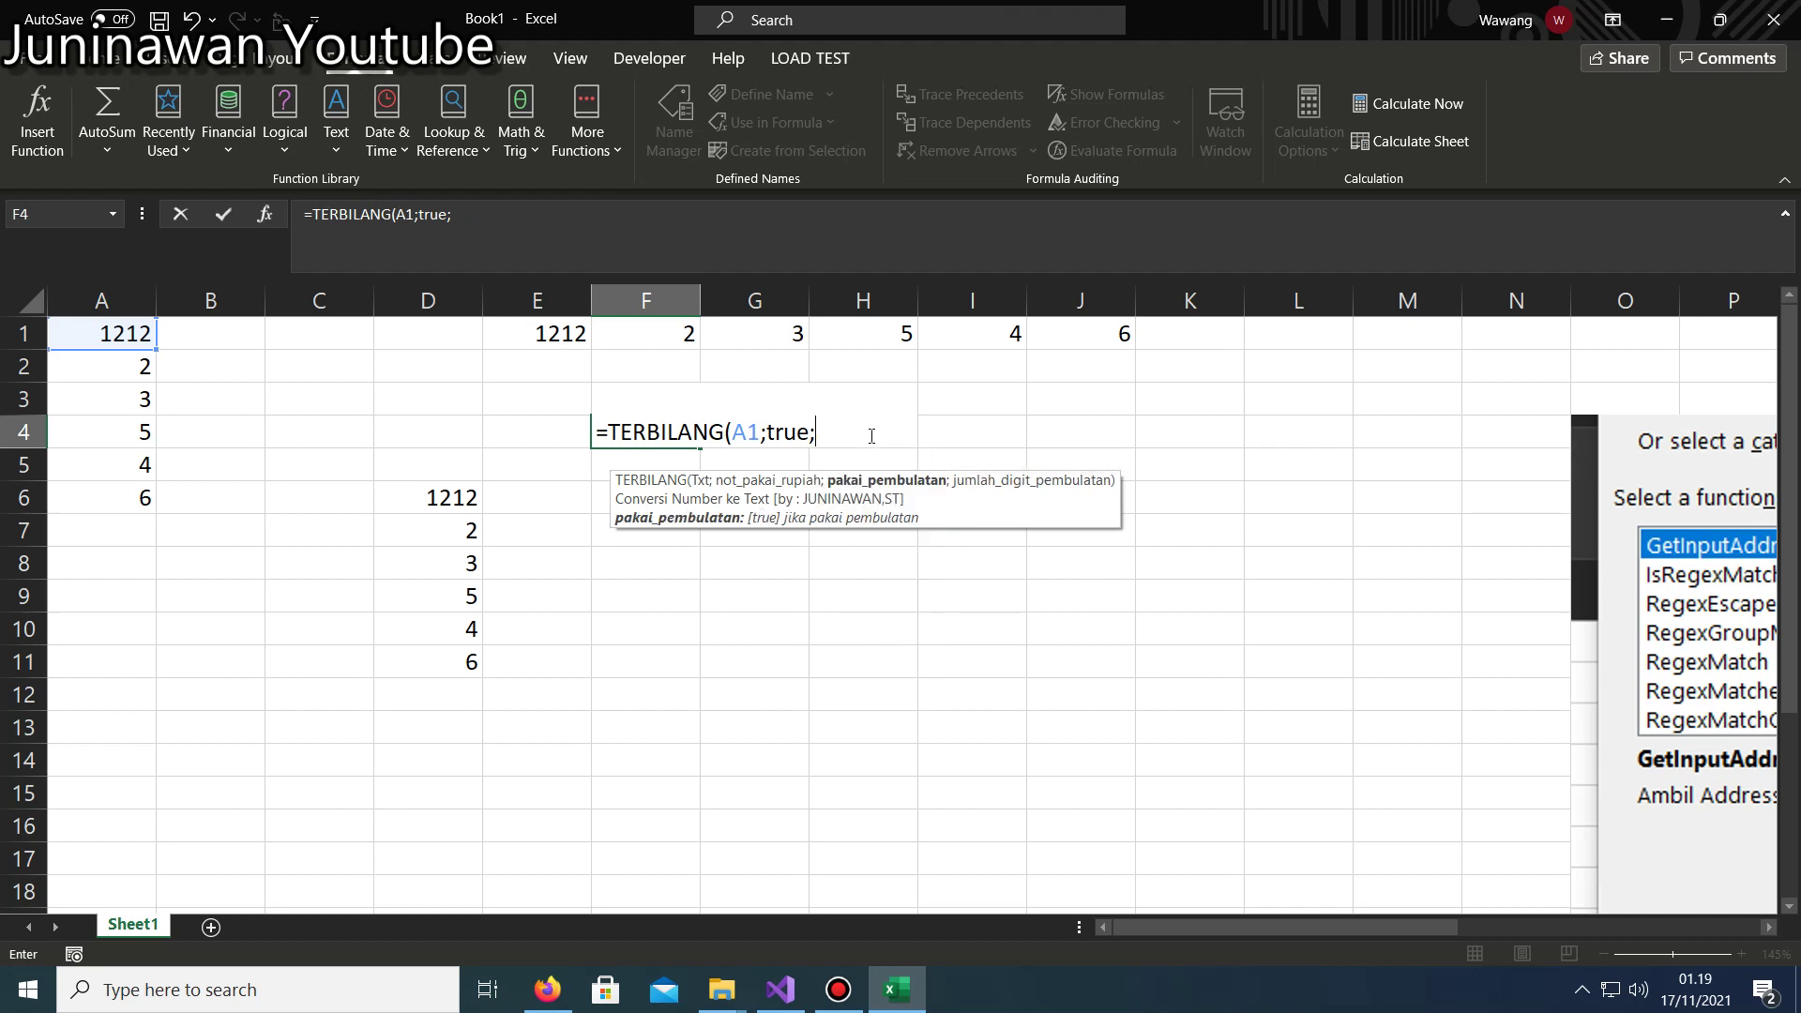
pyautogui.press('BackSpace')
pyautogui.write(';')
pyautogui.write('false;')
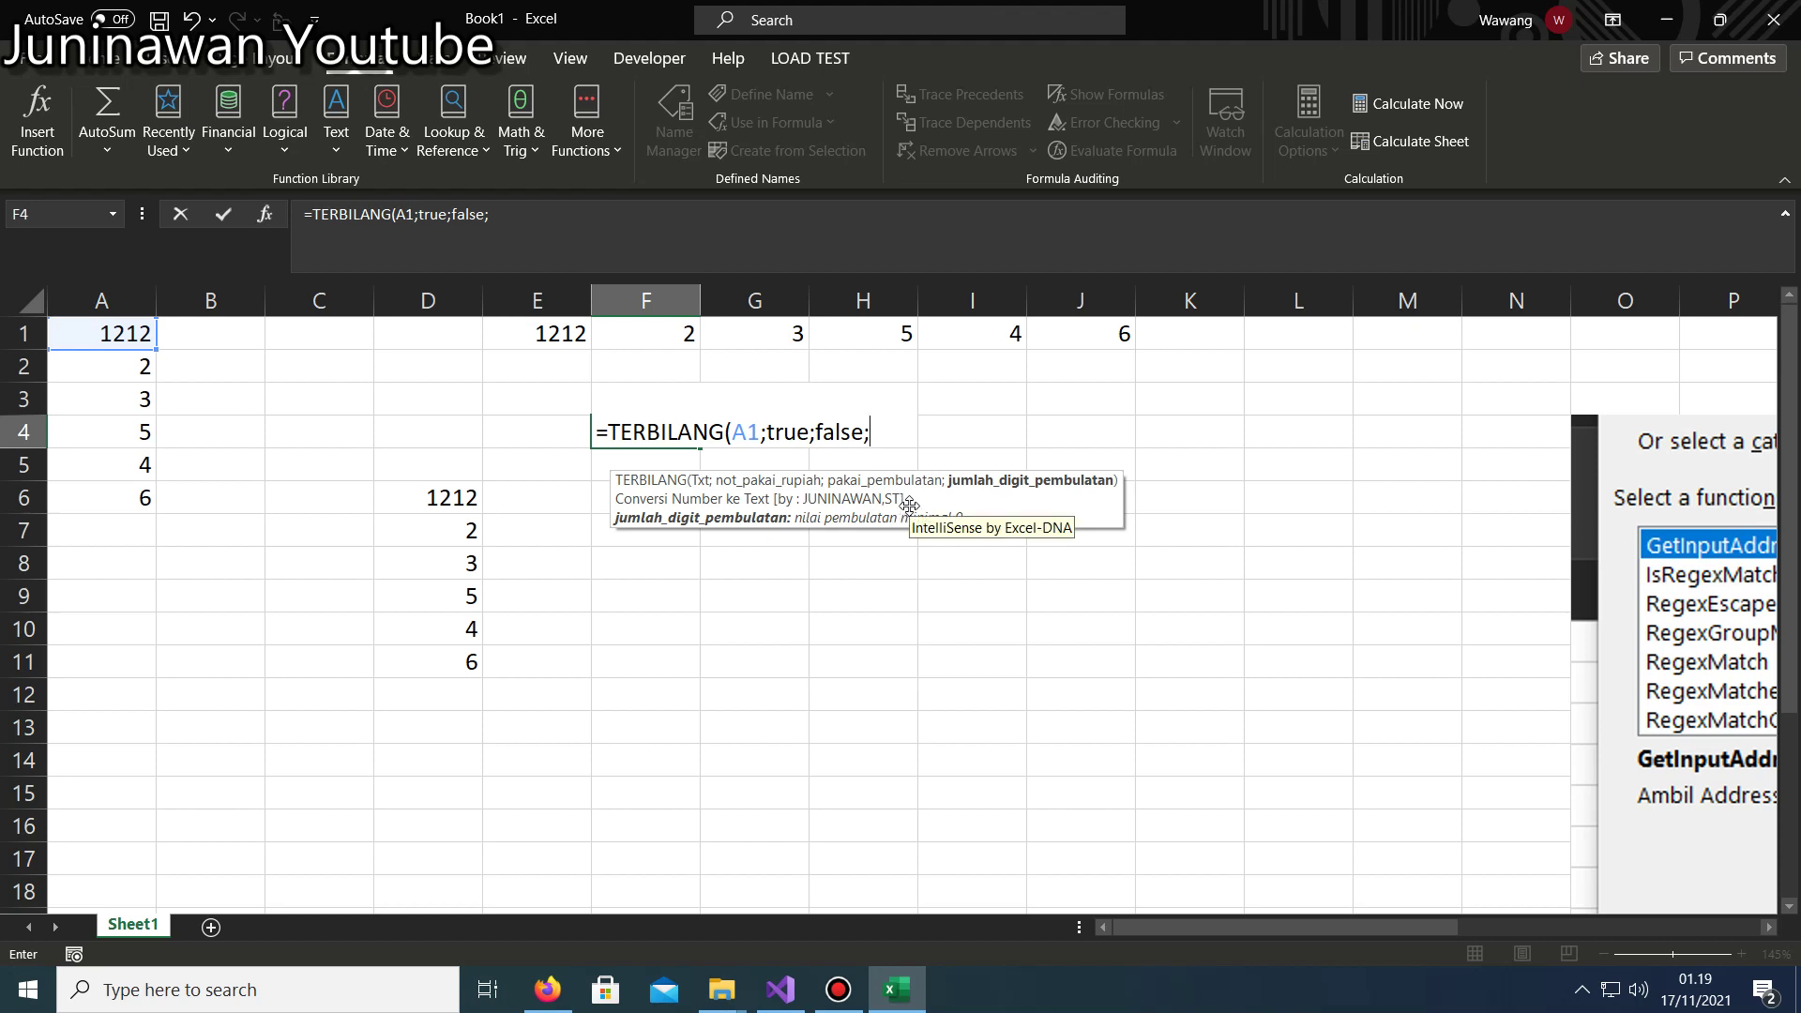
# Finish entering the TERBILANG formula, then change A1's value to 12121,1.
pyautogui.write(')')
pyautogui.press('Return')
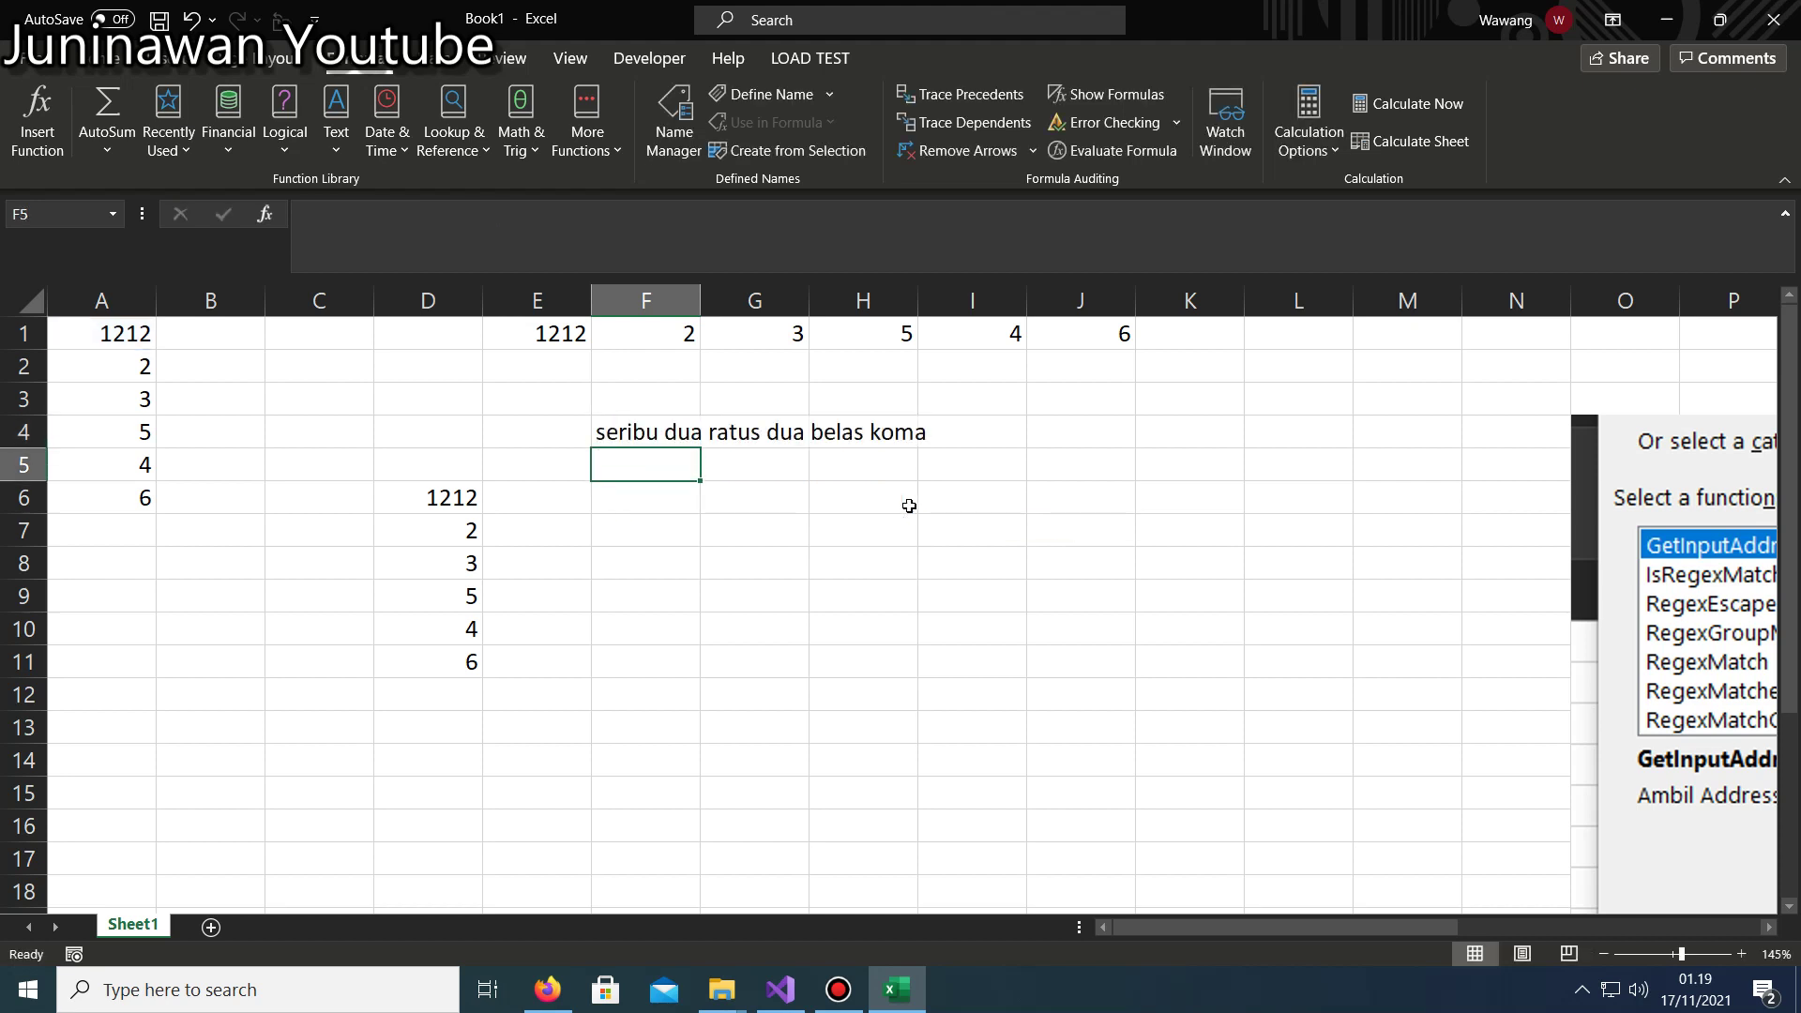
pyautogui.press('Up')
pyautogui.press('Left')
pyautogui.press('Left')
pyautogui.press('Up')
pyautogui.press('Left')
pyautogui.press('Up')
pyautogui.press('Left')
pyautogui.press('Left')
pyautogui.press('Up')
pyautogui.press('F2')
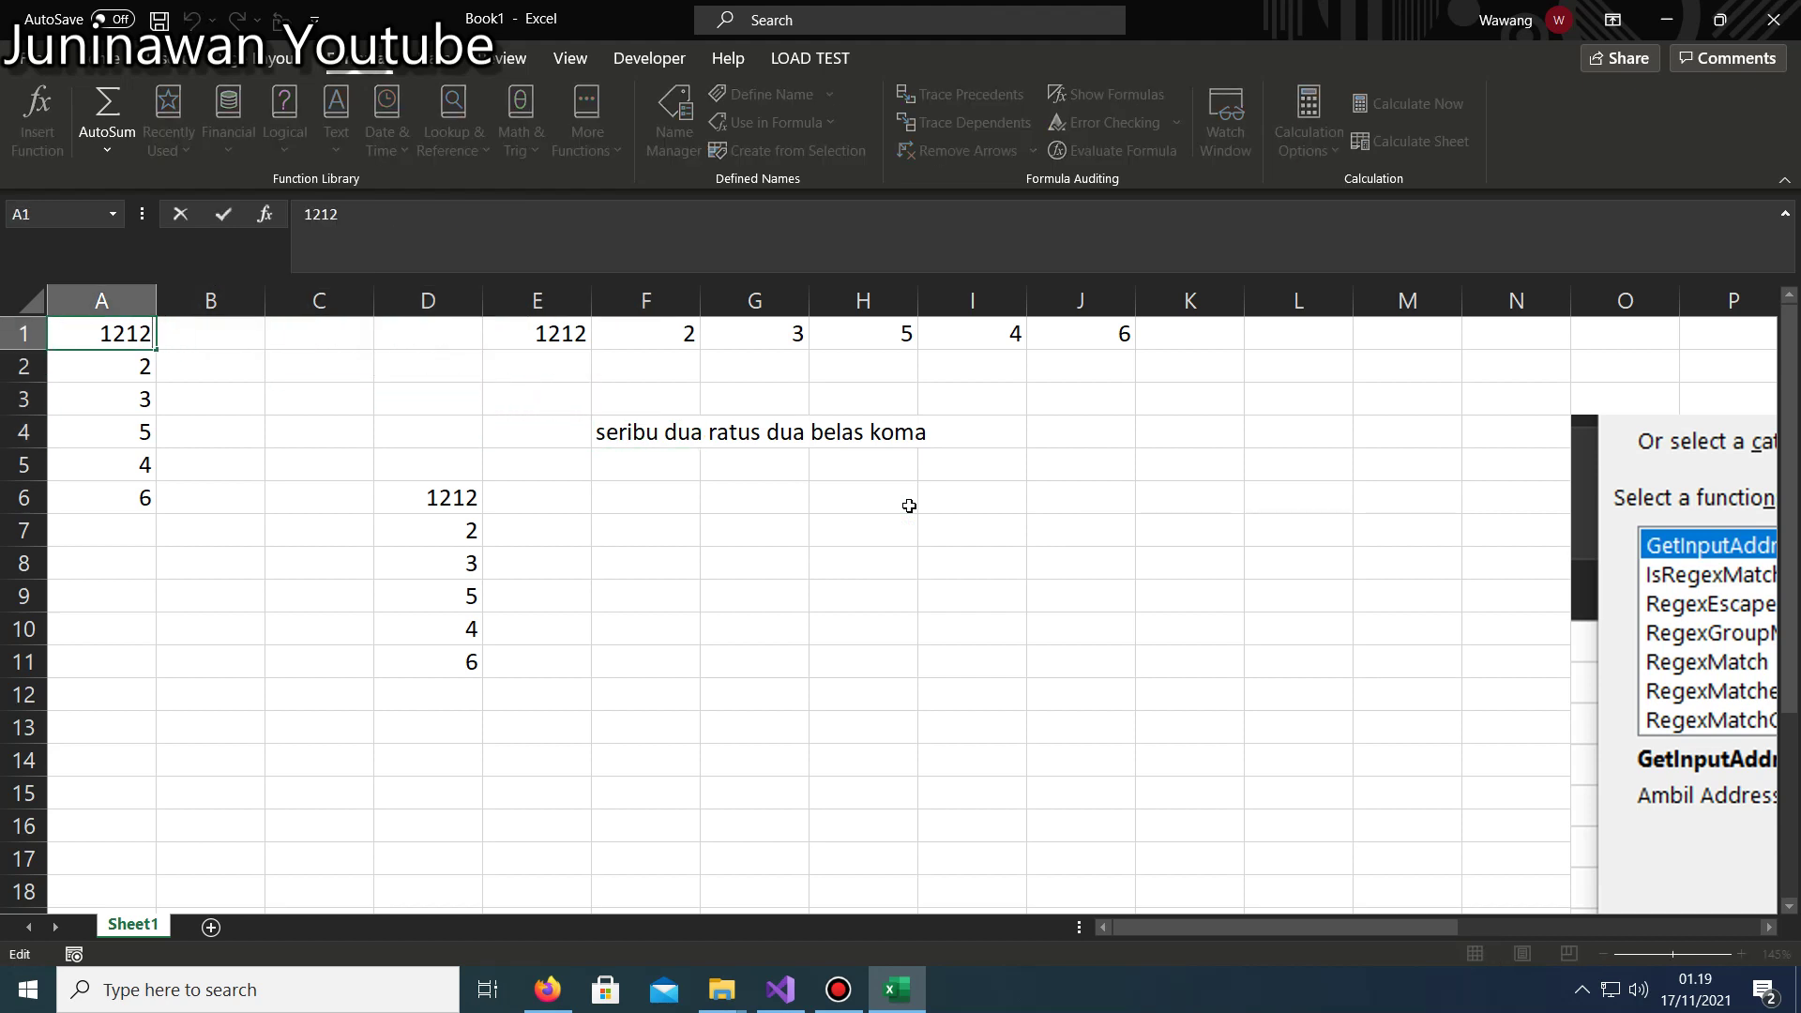
pyautogui.write('.12.00')
pyautogui.press('Return')
pyautogui.press('Up')
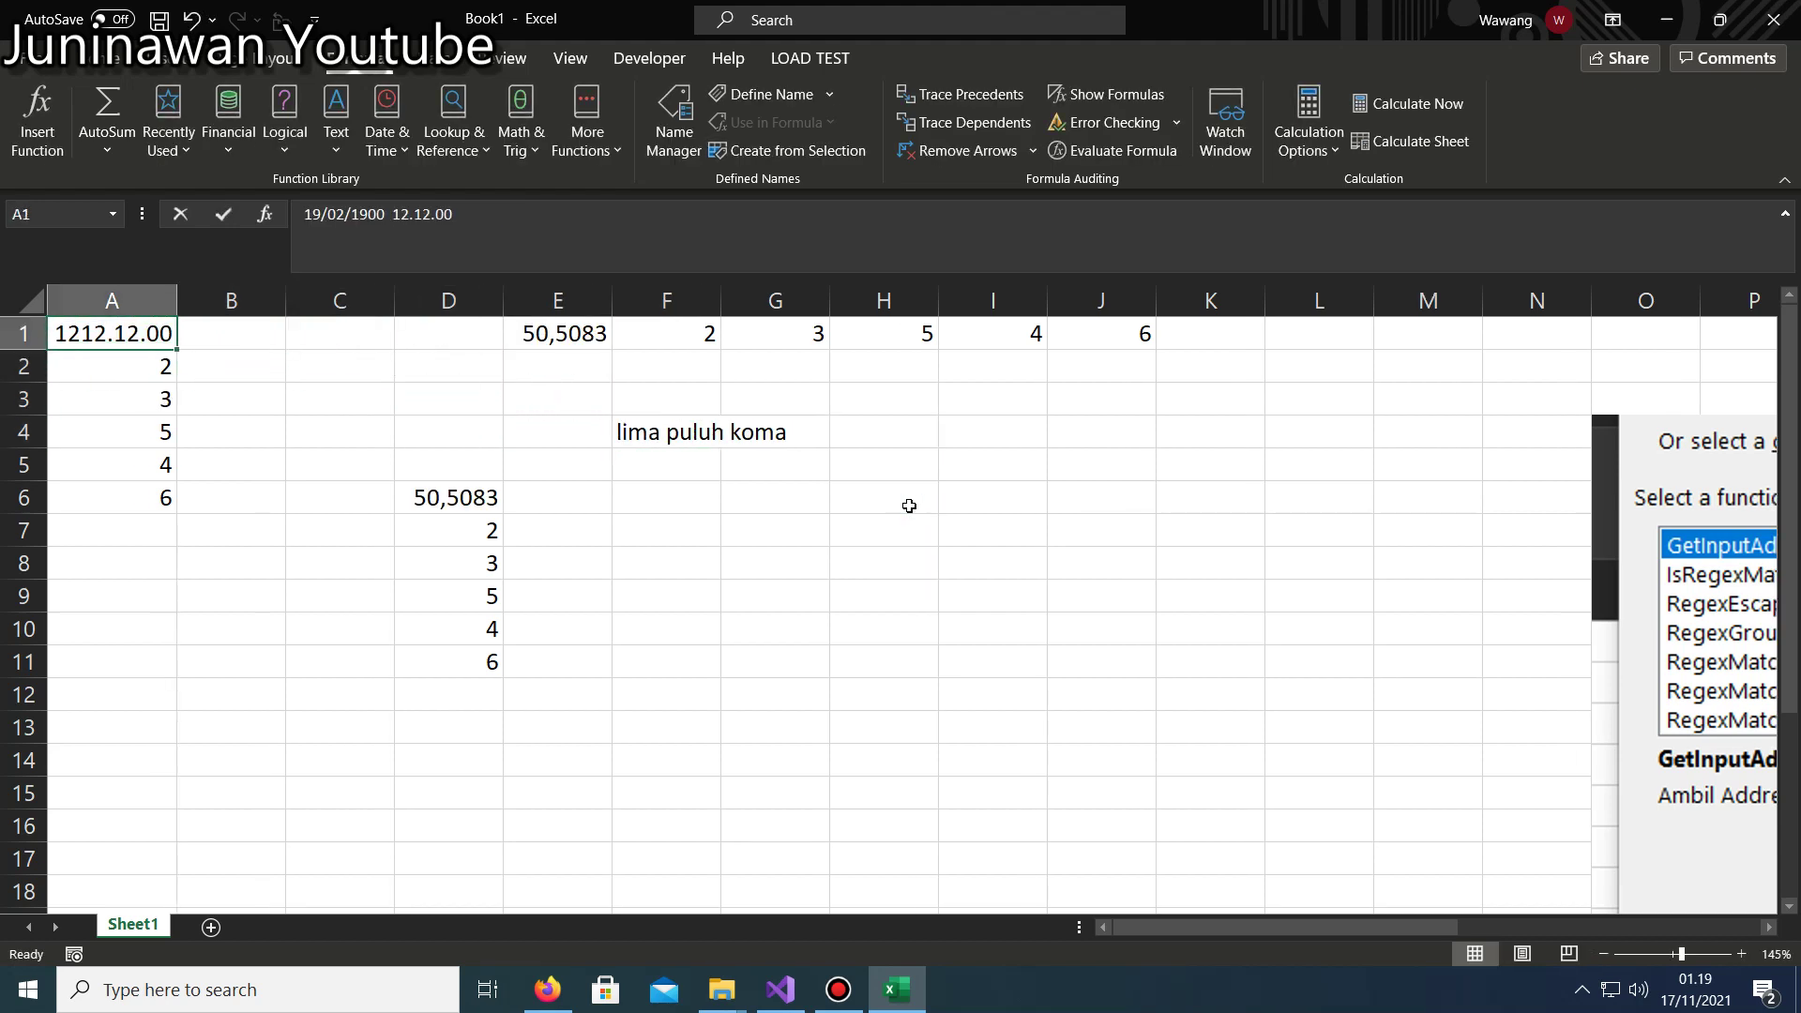
pyautogui.press('F2')
pyautogui.press('Escape')
pyautogui.write('12121')
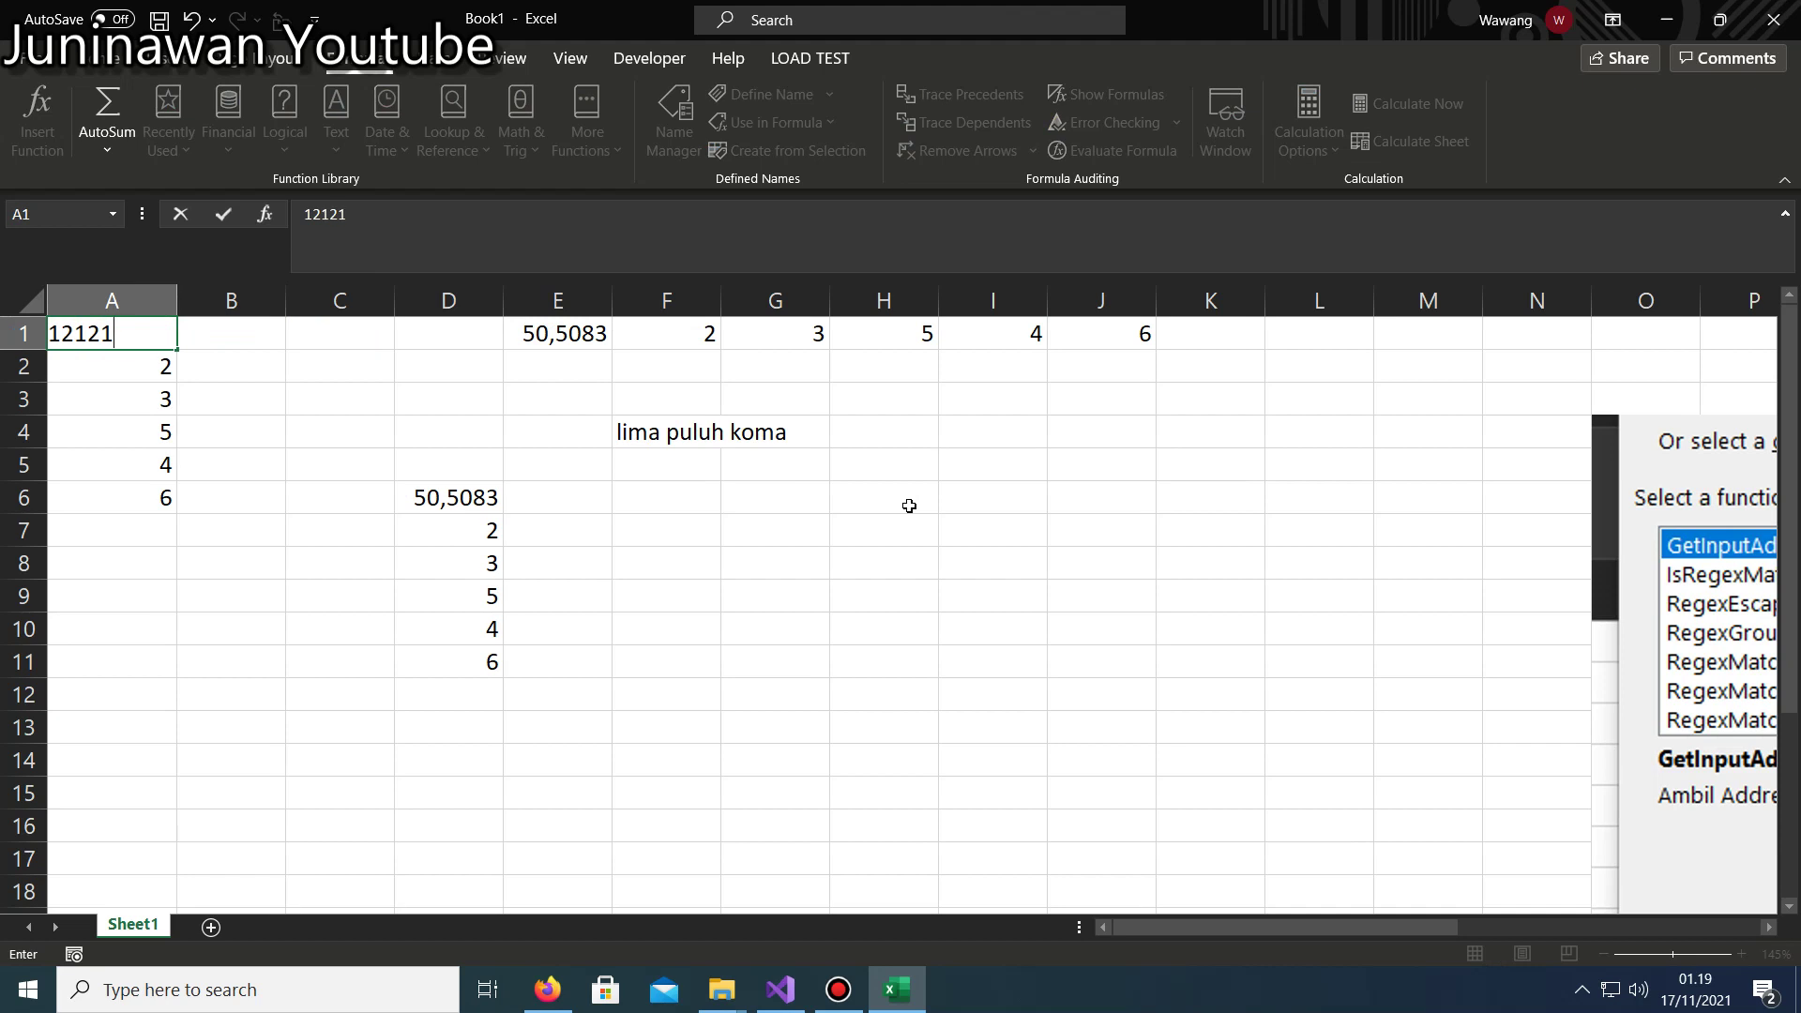
pyautogui.write(',1')
pyautogui.press('Return')
# Delete the trailing ';FALSE;2' arguments from F4's TERBILANG formula.
pyautogui.press('Right')
pyautogui.press('Right')
pyautogui.press('Right')
pyautogui.press('Down')
pyautogui.press('Right')
pyautogui.press('Down')
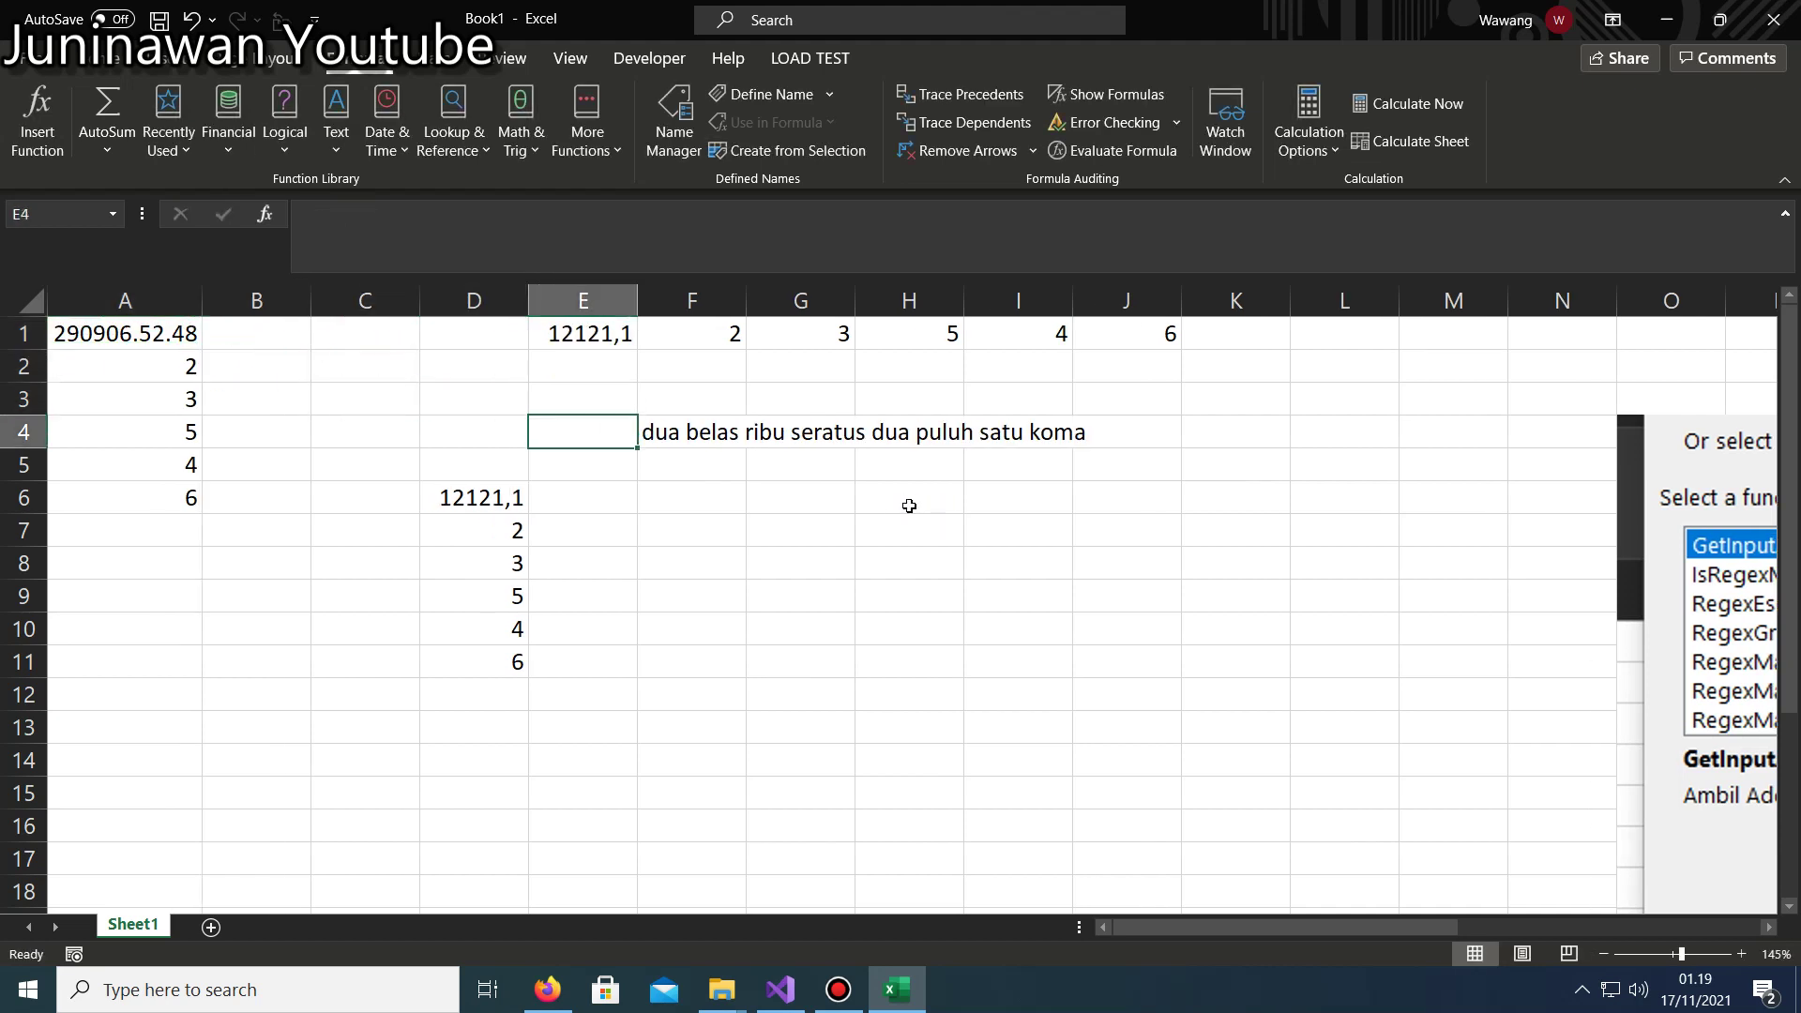
pyautogui.press('Right')
pyautogui.press('F2')
pyautogui.press('Left')
pyautogui.press('Left')
pyautogui.press('Left')
pyautogui.press('Left')
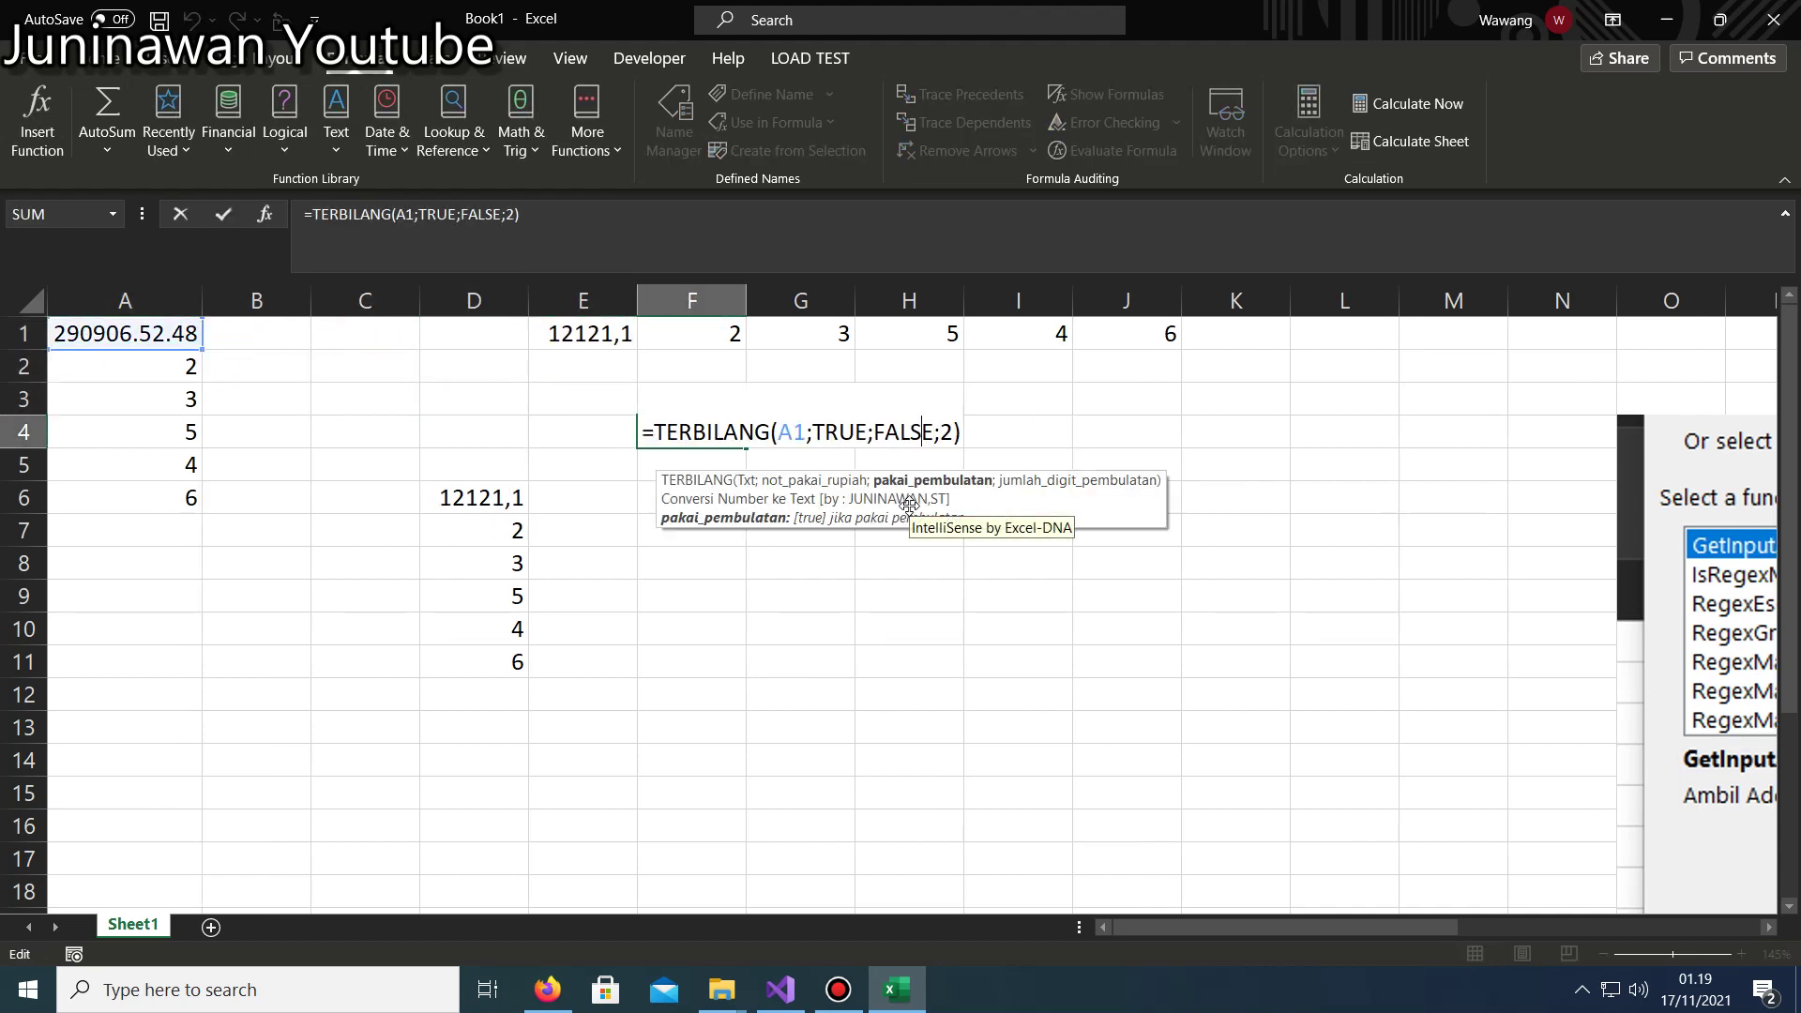
pyautogui.press('Escape')
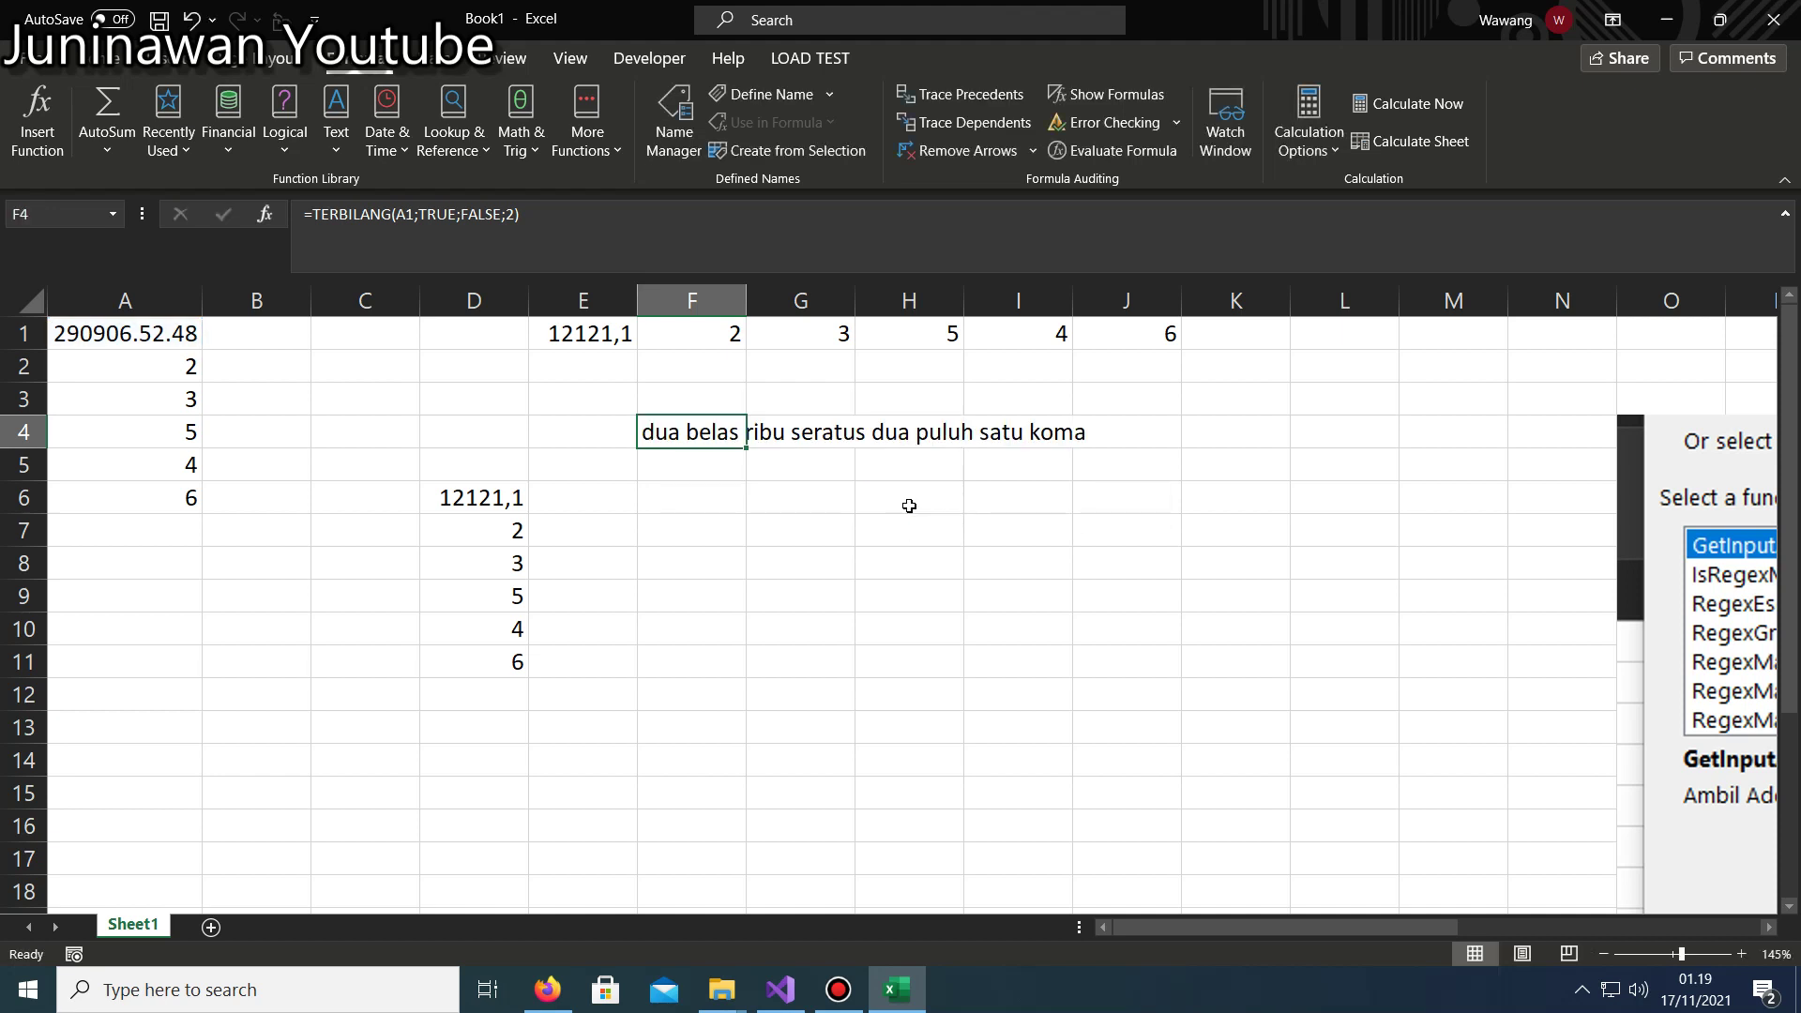
pyautogui.press('F2')
pyautogui.press('Left')
pyautogui.press('Left')
pyautogui.hotkey('shift', 'Left')
pyautogui.hotkey('shift', 'Left')
pyautogui.hotkey('shift', 'Left')
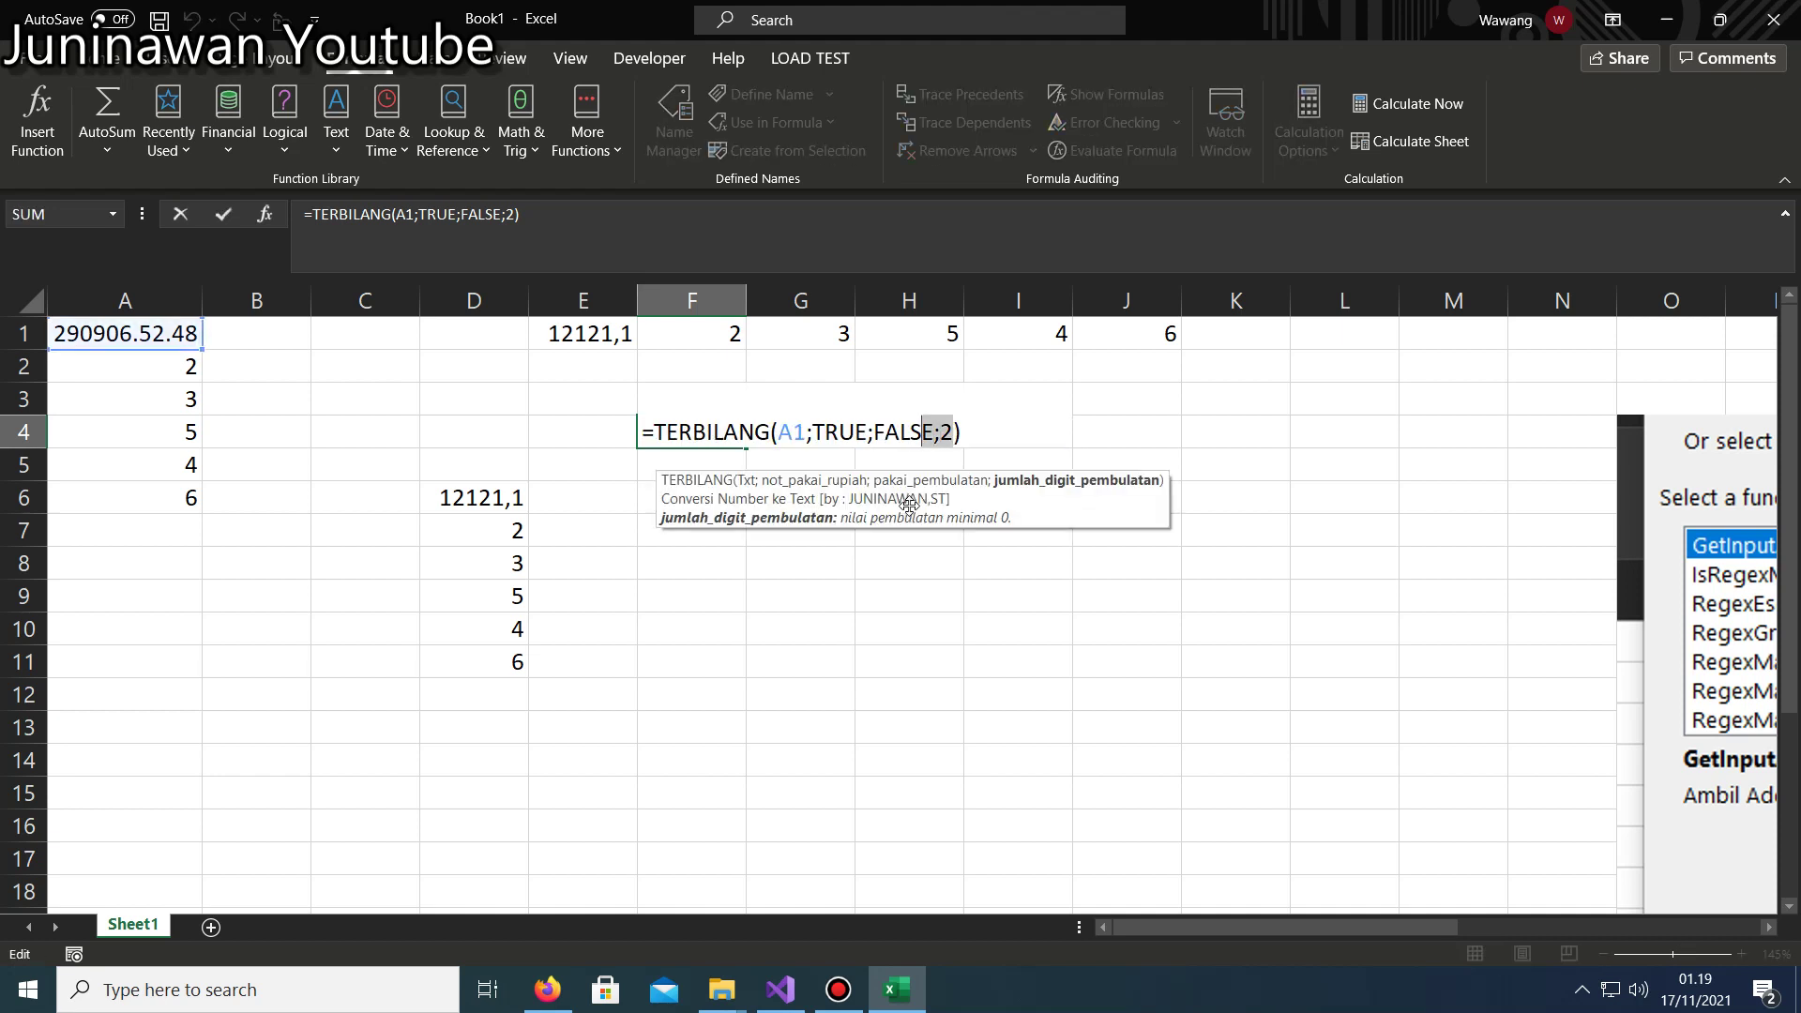
pyautogui.hotkey('shift', 'Left')
pyautogui.hotkey('shift', 'Left')
pyautogui.hotkey('shift', 'Left')
pyautogui.hotkey('shift', 'Left')
pyautogui.hotkey('shift', 'Left')
pyautogui.press('BackSpace')
pyautogui.press('Return')
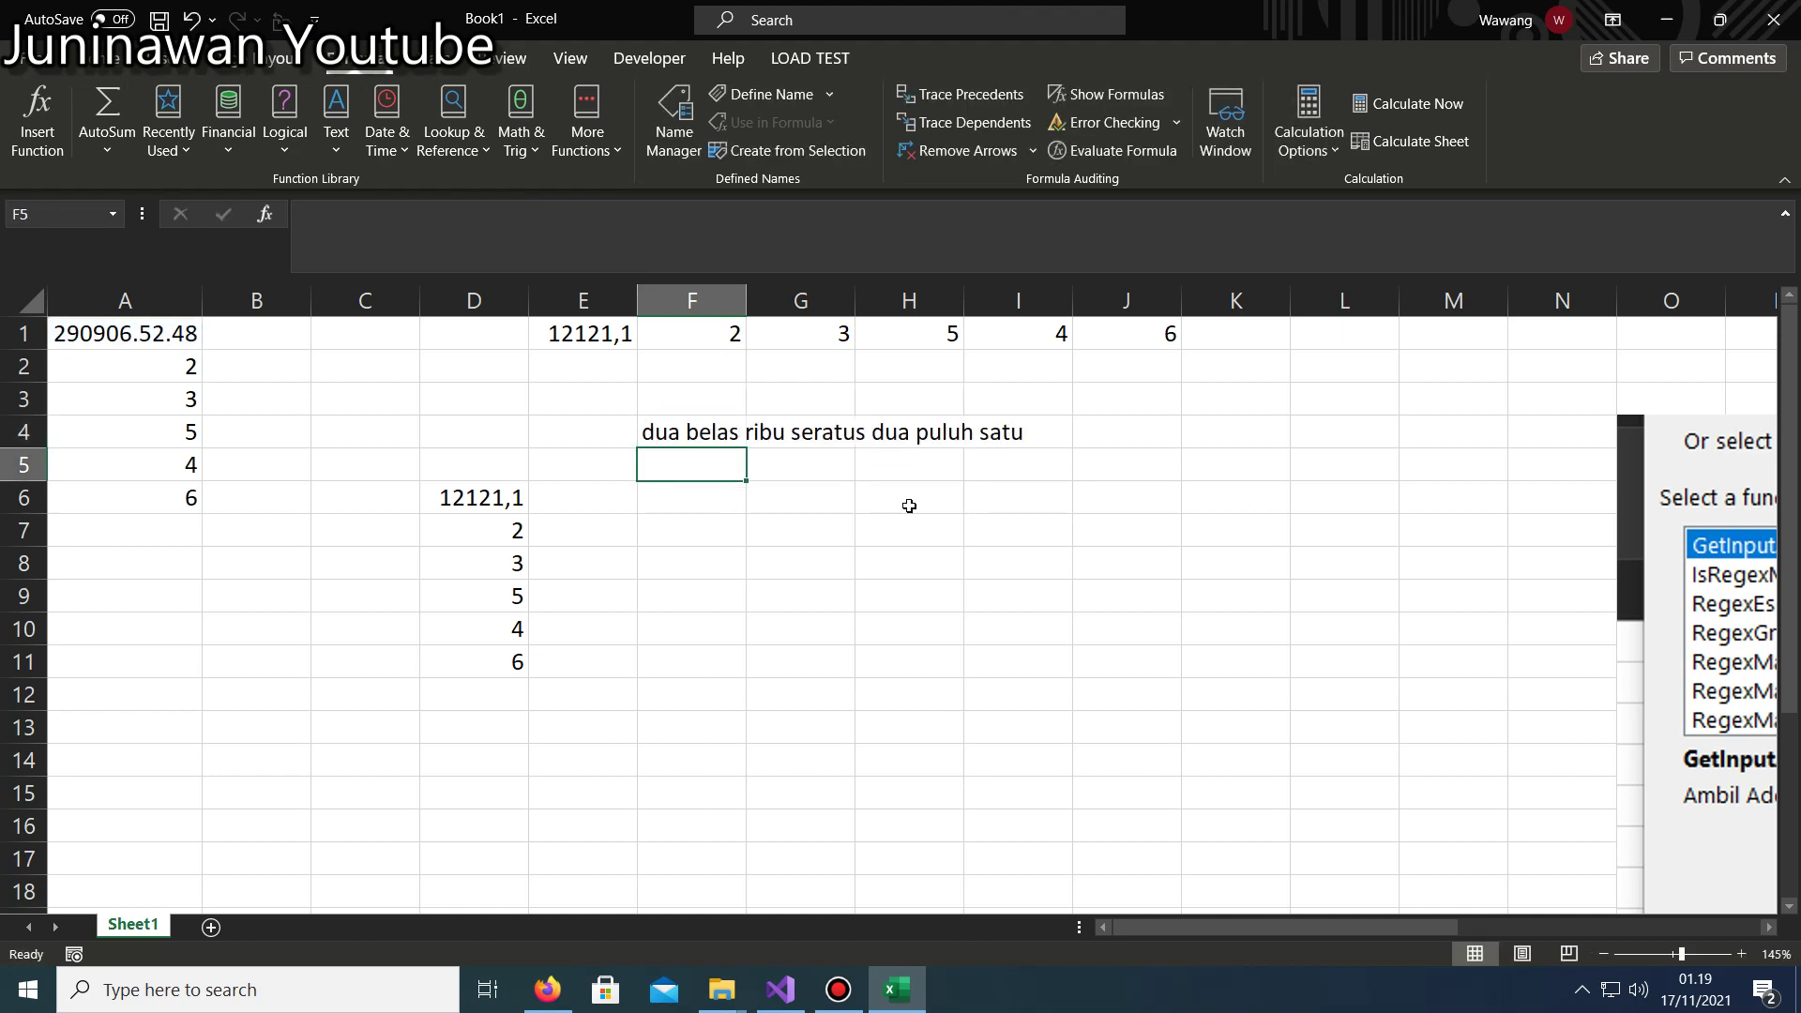
# Replace TRUE with FALSE so F4 becomes =TERBILANG(A1;FALSE) with rupiah wording.
pyautogui.press('Up')
pyautogui.press('F2')
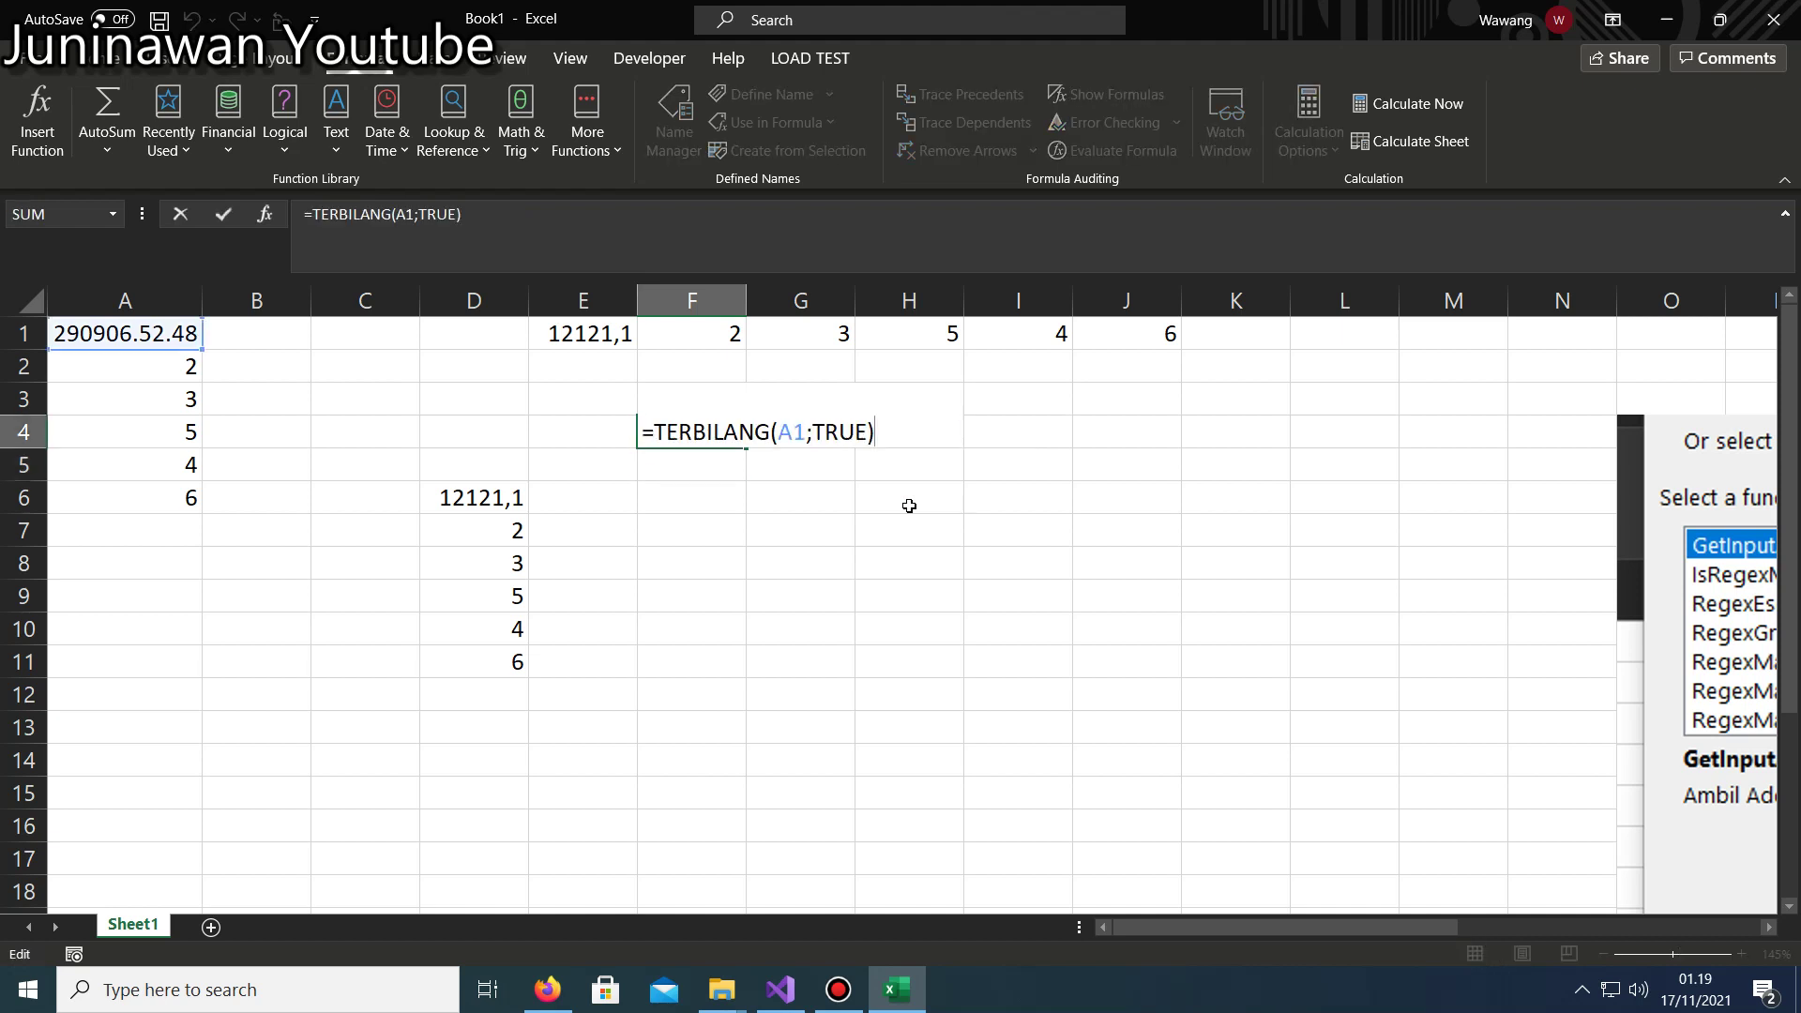
pyautogui.press('Left')
pyautogui.hotkey('shift', 'Left')
pyautogui.hotkey('shift', 'Left')
pyautogui.hotkey('shift', 'Left')
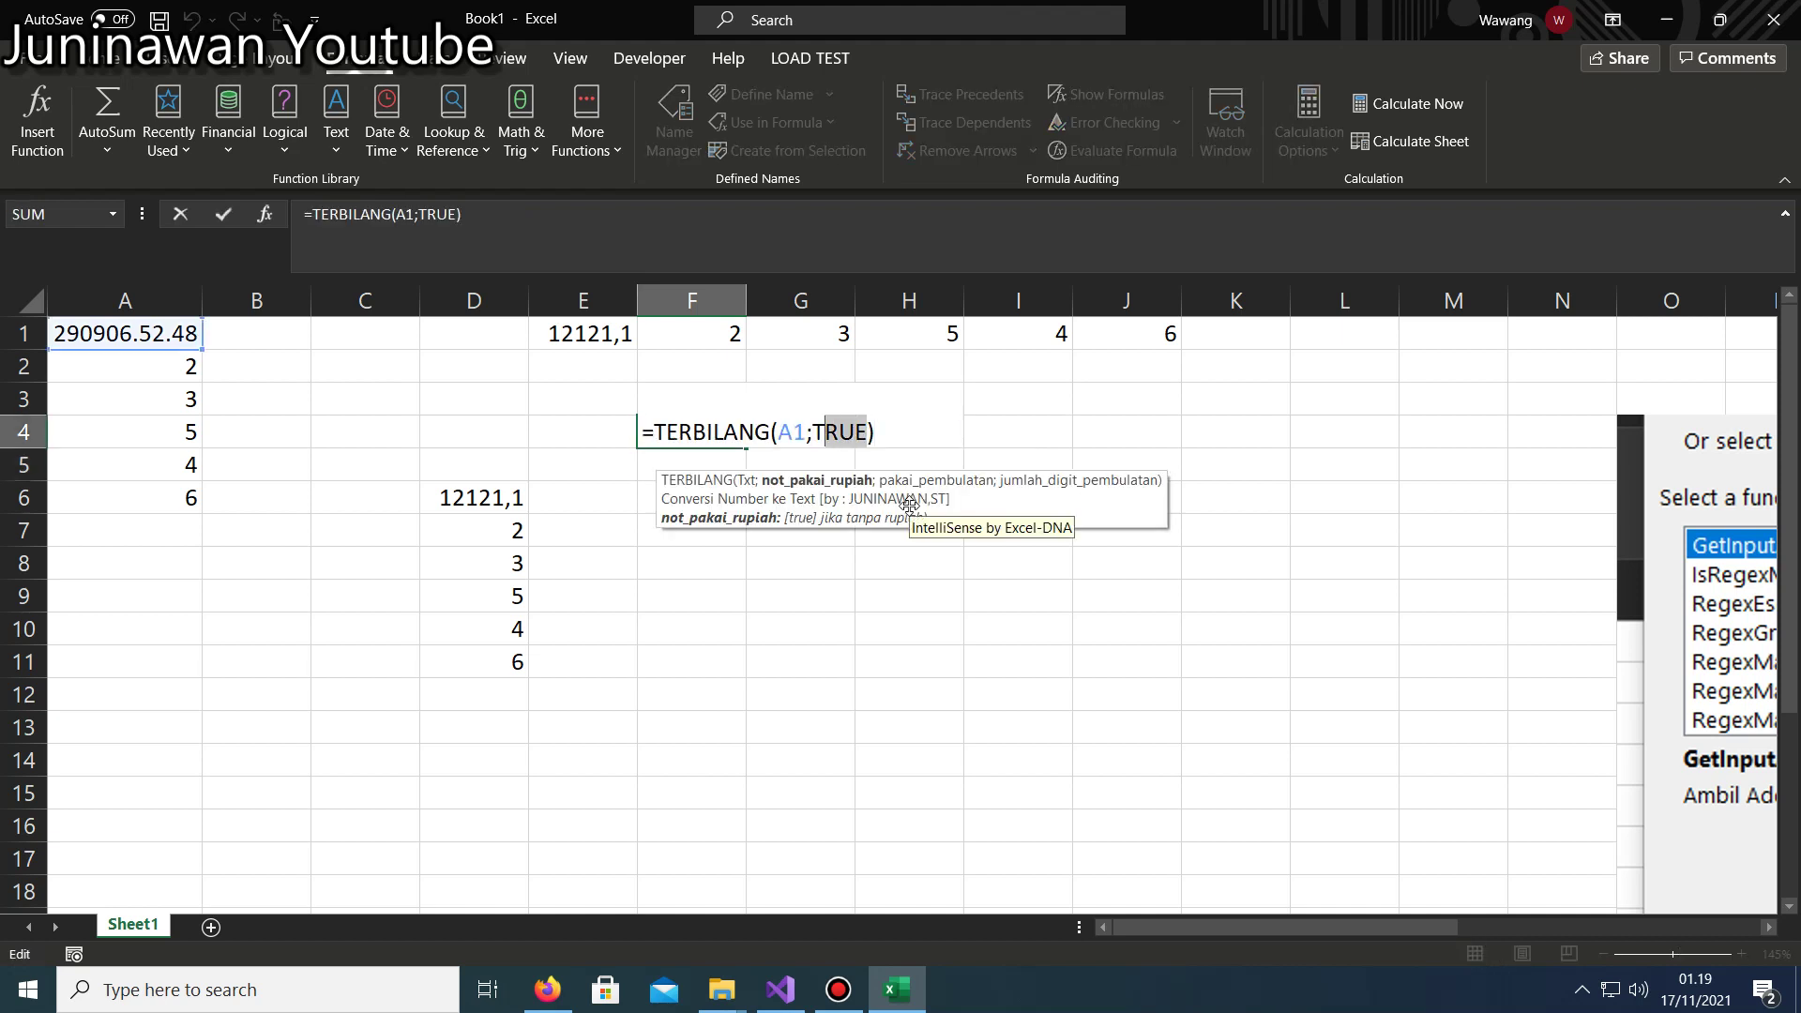
pyautogui.hotkey('shift', 'Left')
pyautogui.press('Escape')
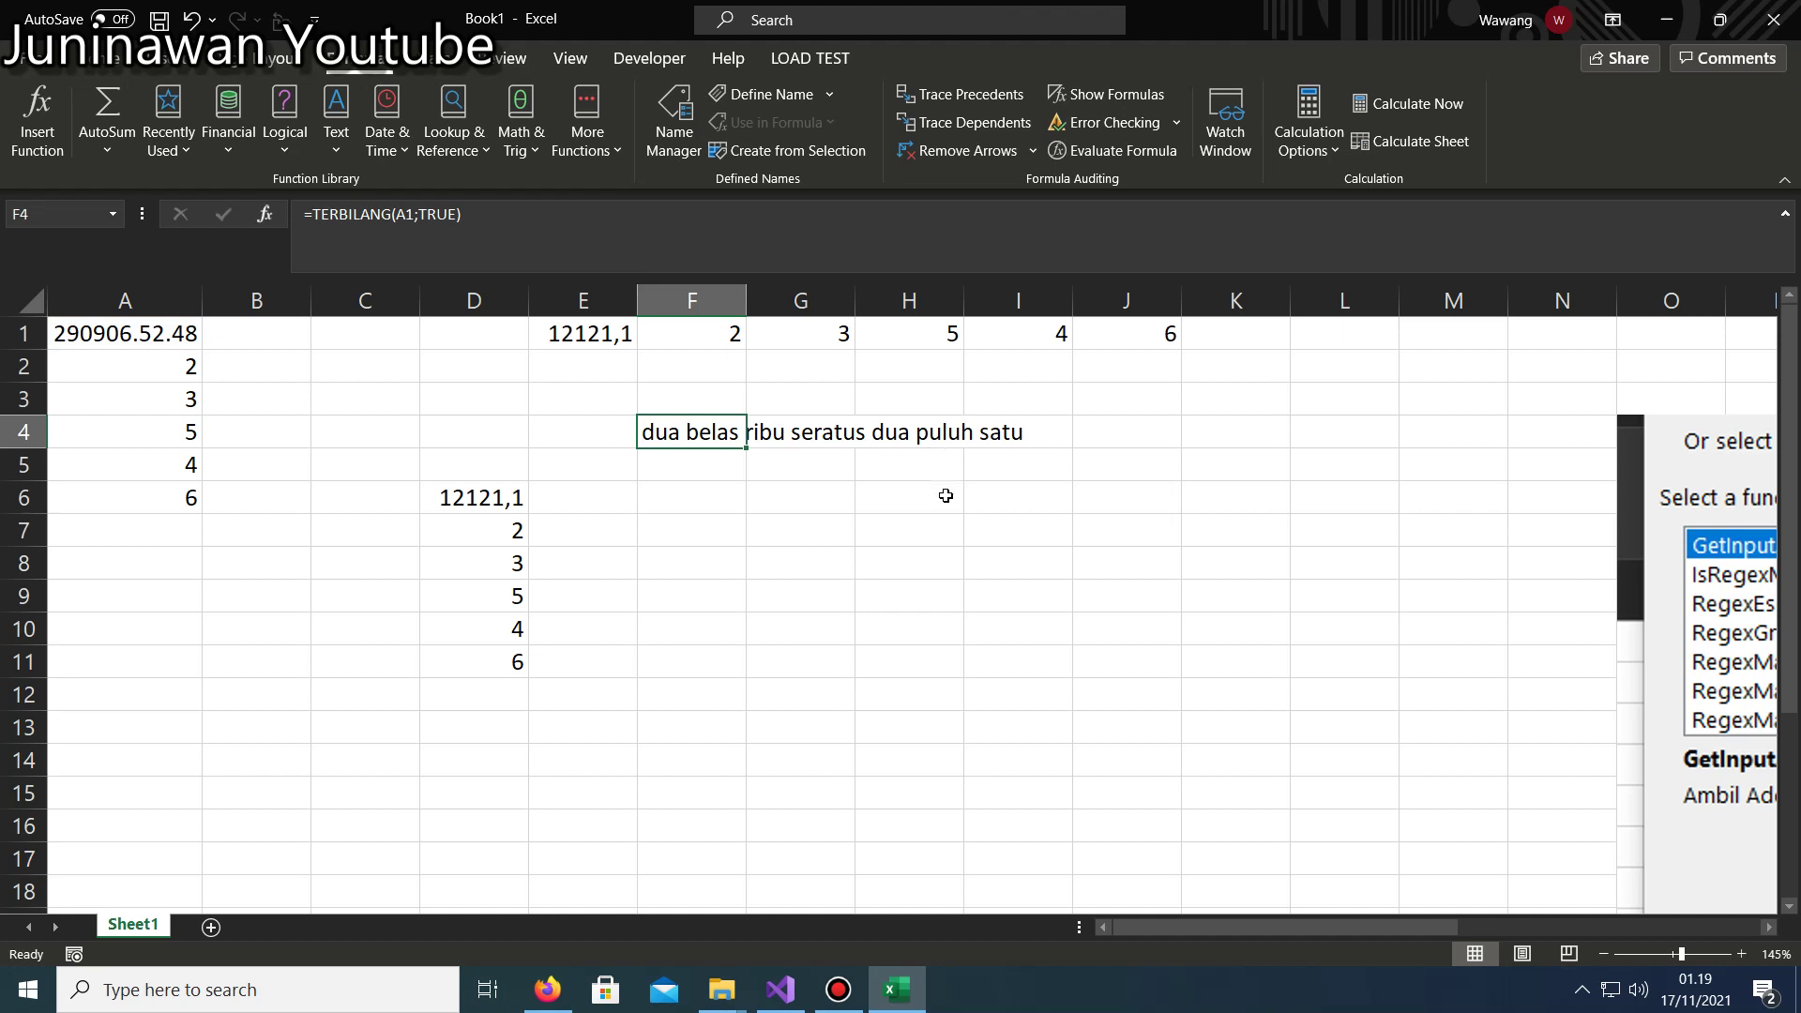
pyautogui.press('F2')
pyautogui.press('Left')
pyautogui.hotkey('shift', 'Left')
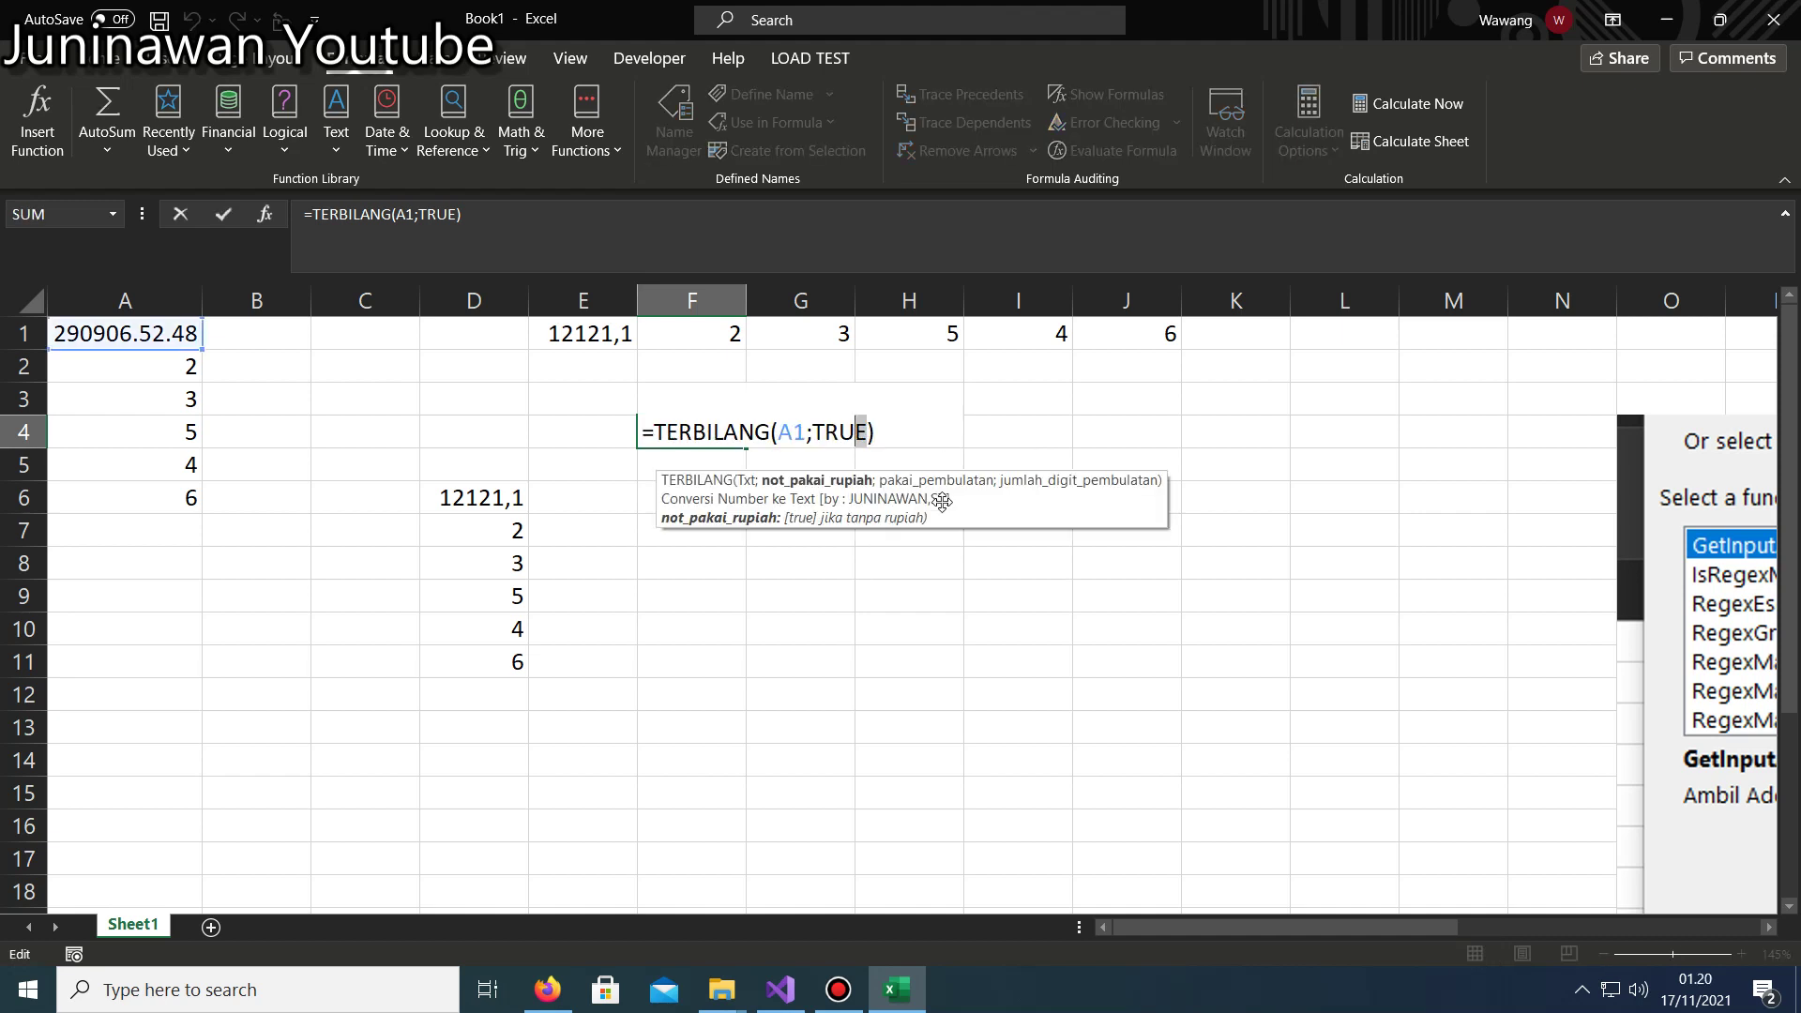
pyautogui.hotkey('shift', 'Left')
pyautogui.hotkey('shift', 'Left')
pyautogui.hotkey('shift', 'Left')
pyautogui.write('fa')
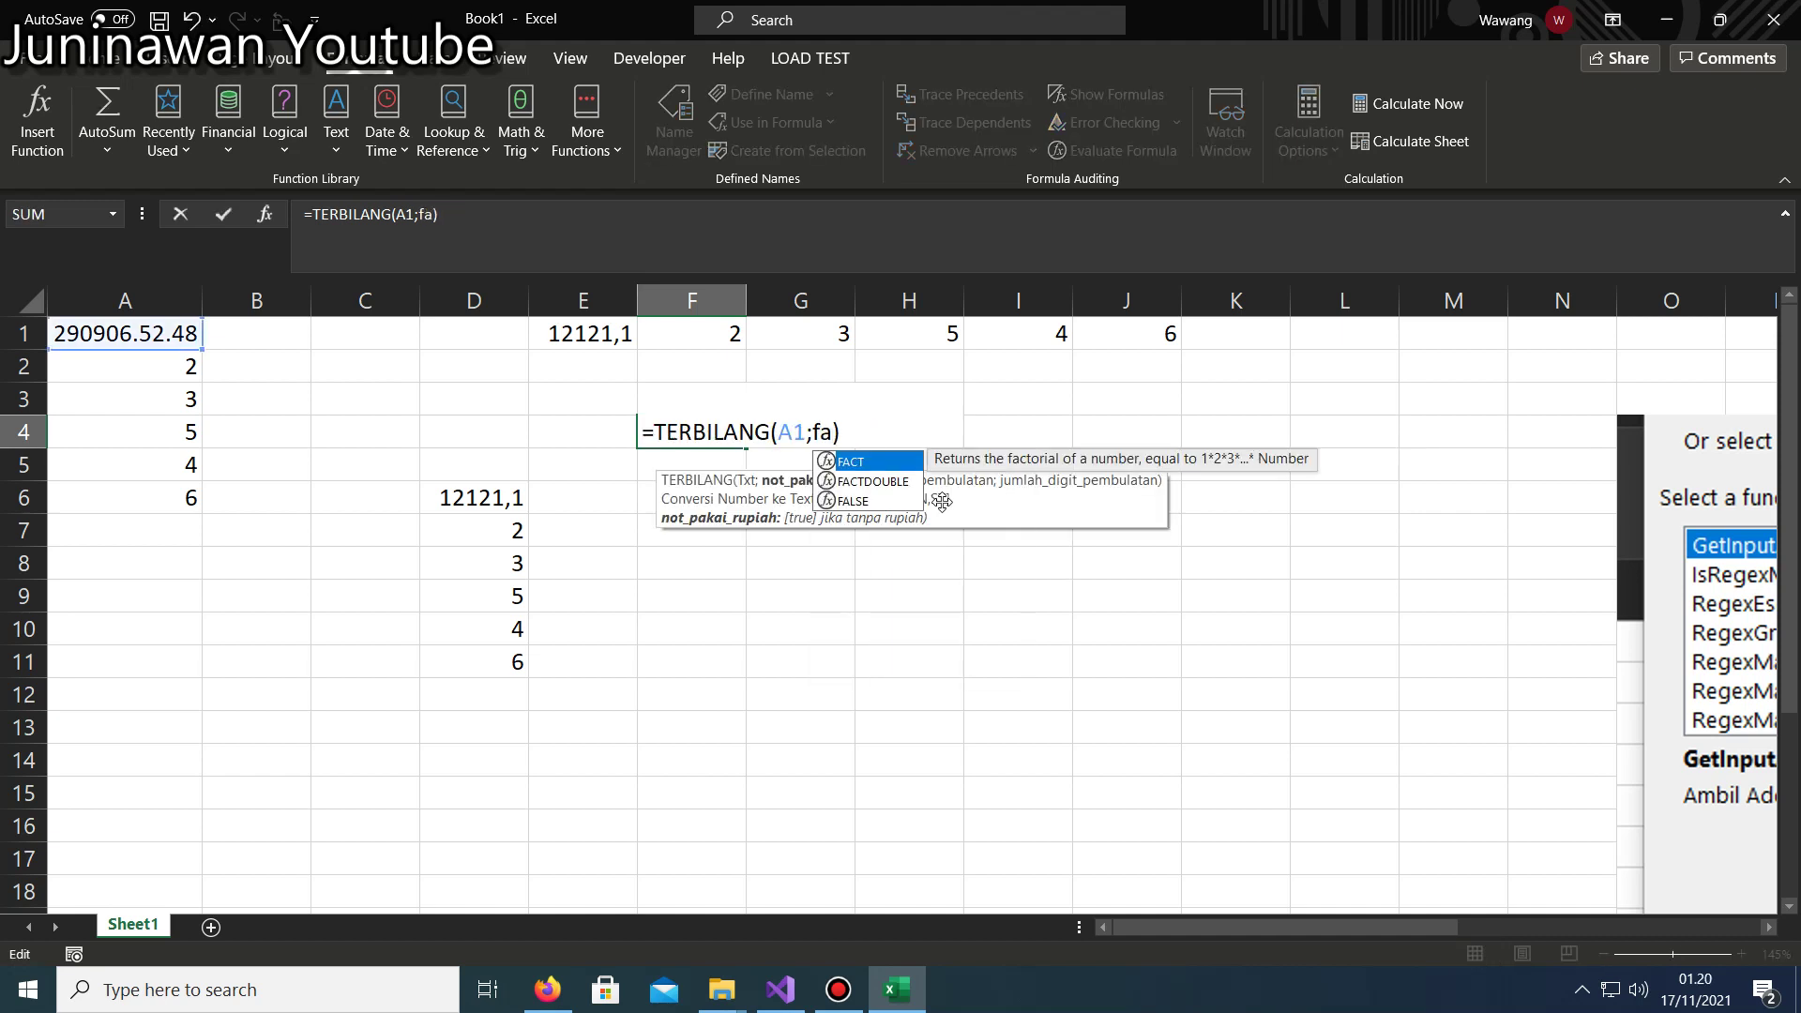
pyautogui.press('BackSpace')
pyautogui.press('BackSpace')
pyautogui.write('false')
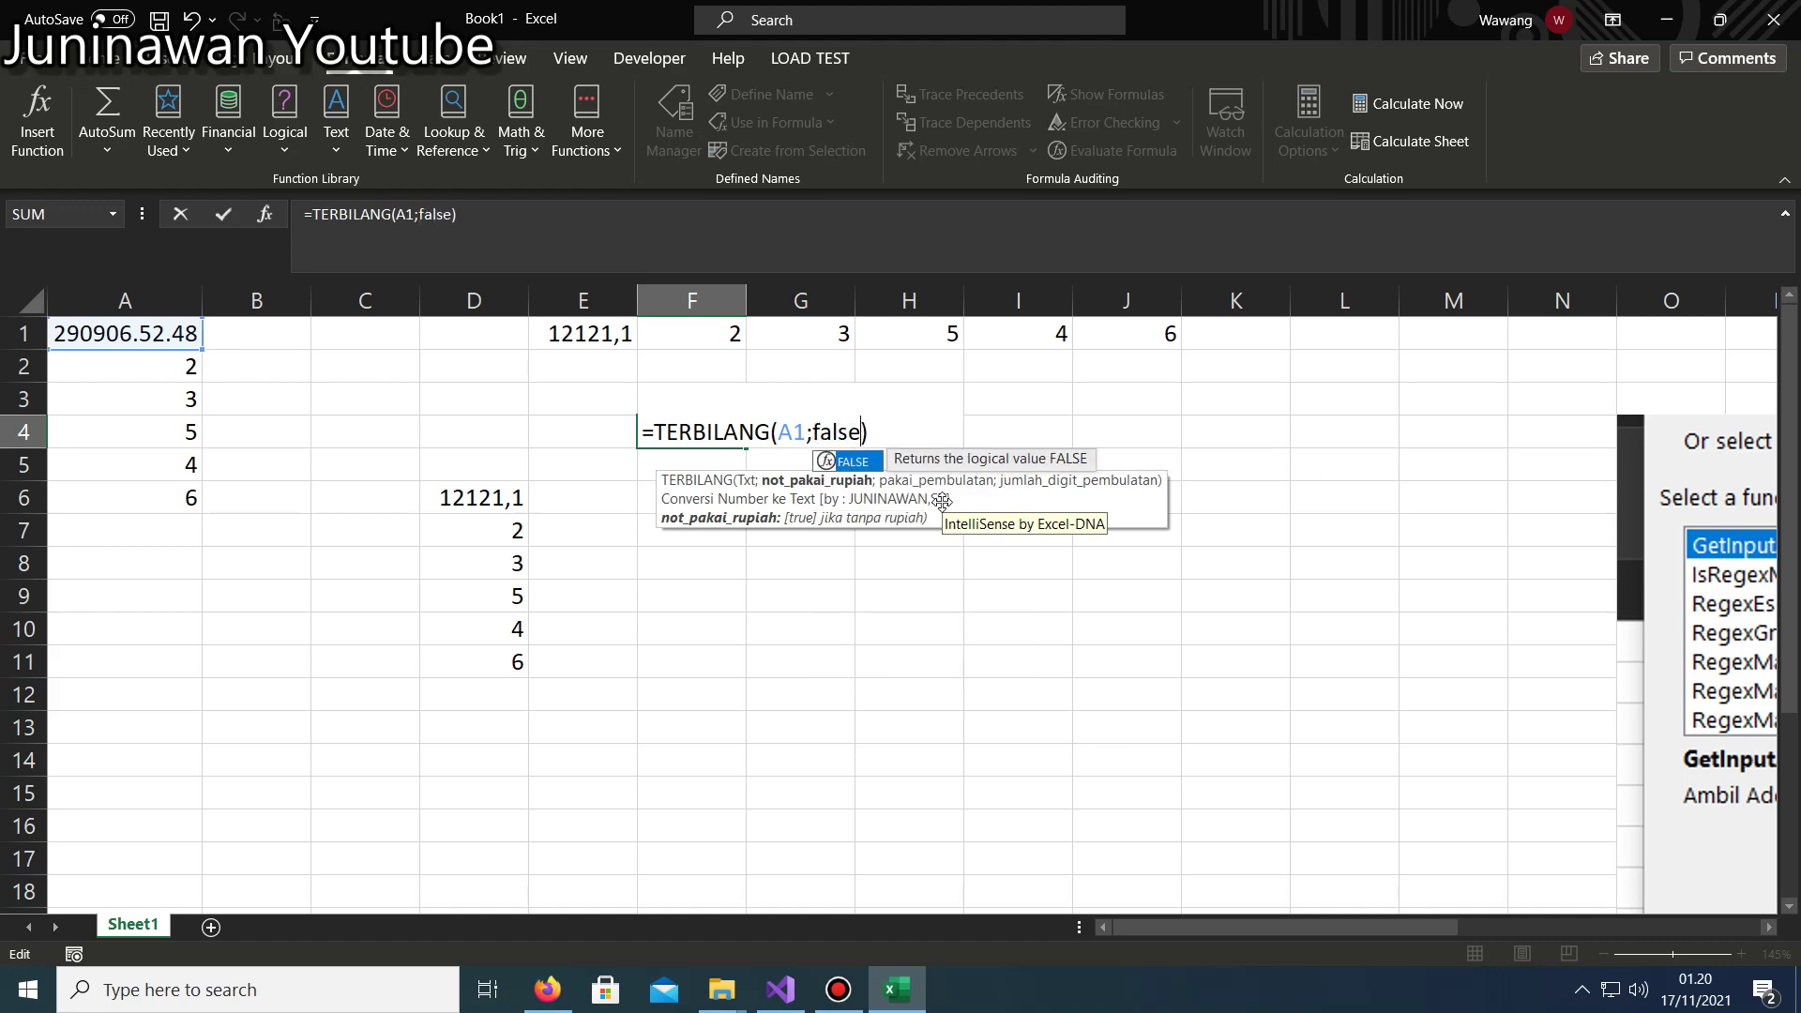
pyautogui.press('Return')
pyautogui.press('Up')
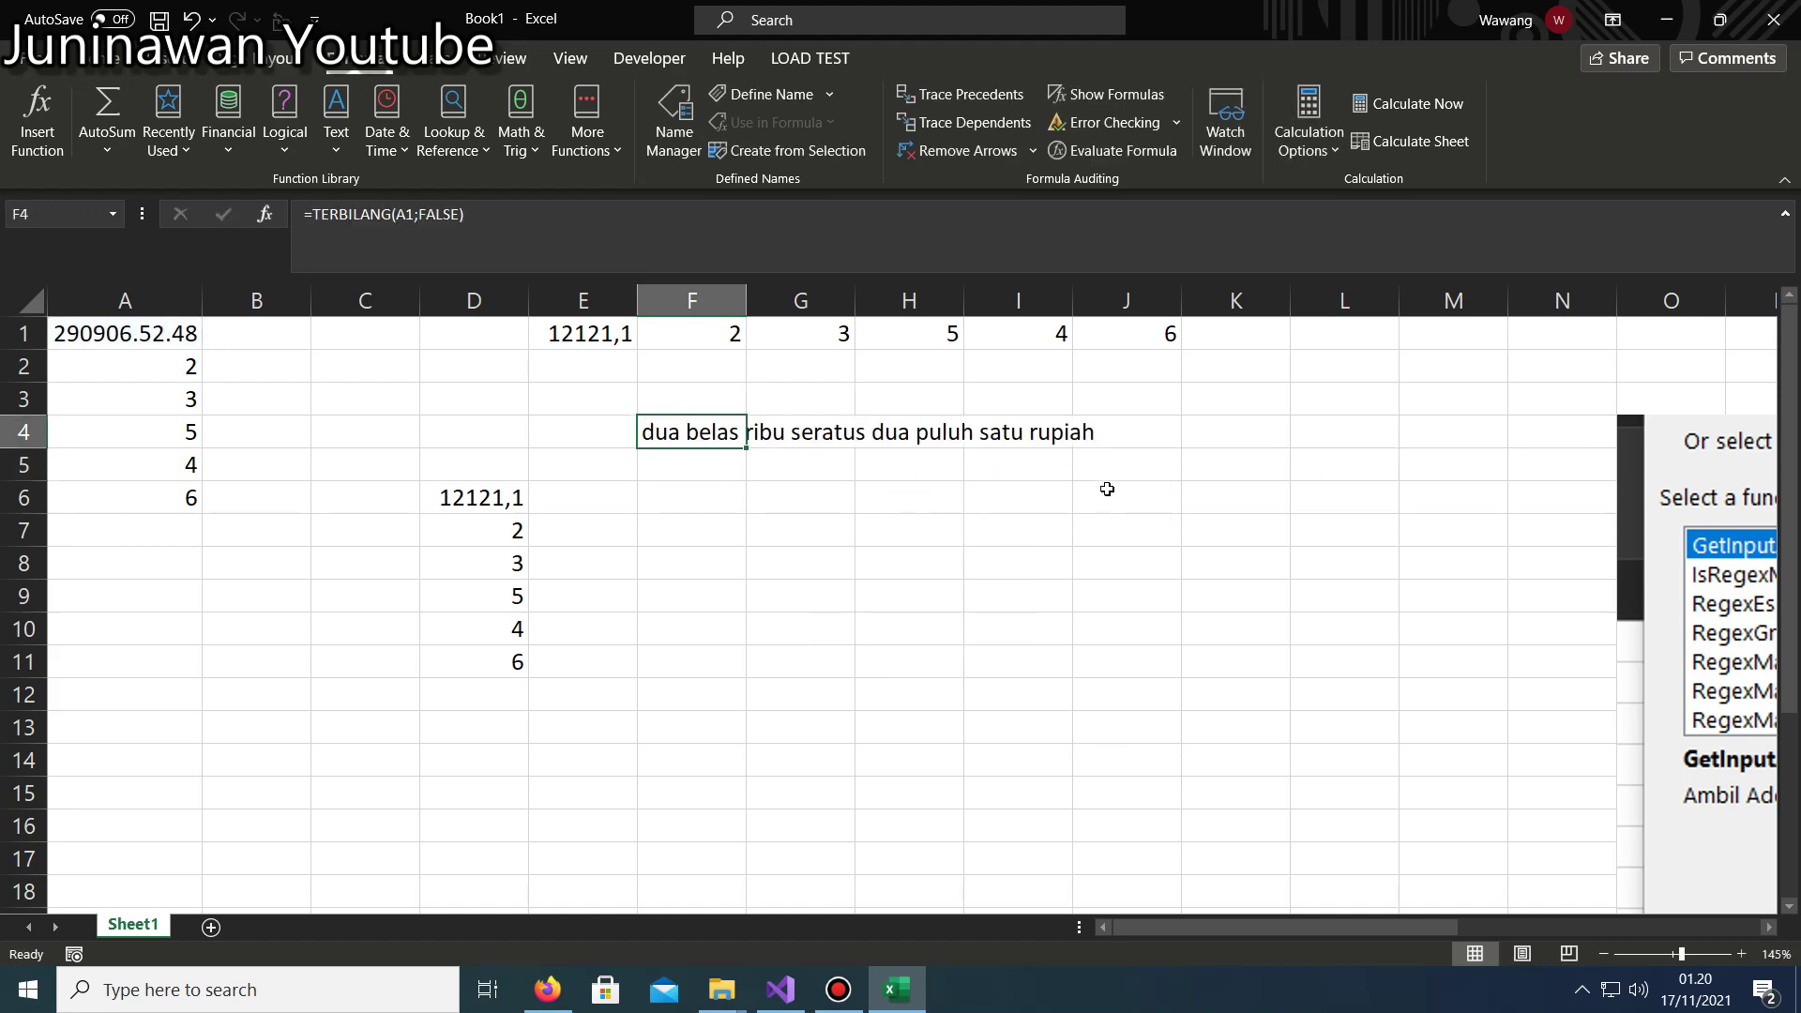
# Change F4's flag from FALSE to TRUE to drop the rupiah wording.
pyautogui.scroll(5, 1167, 522)
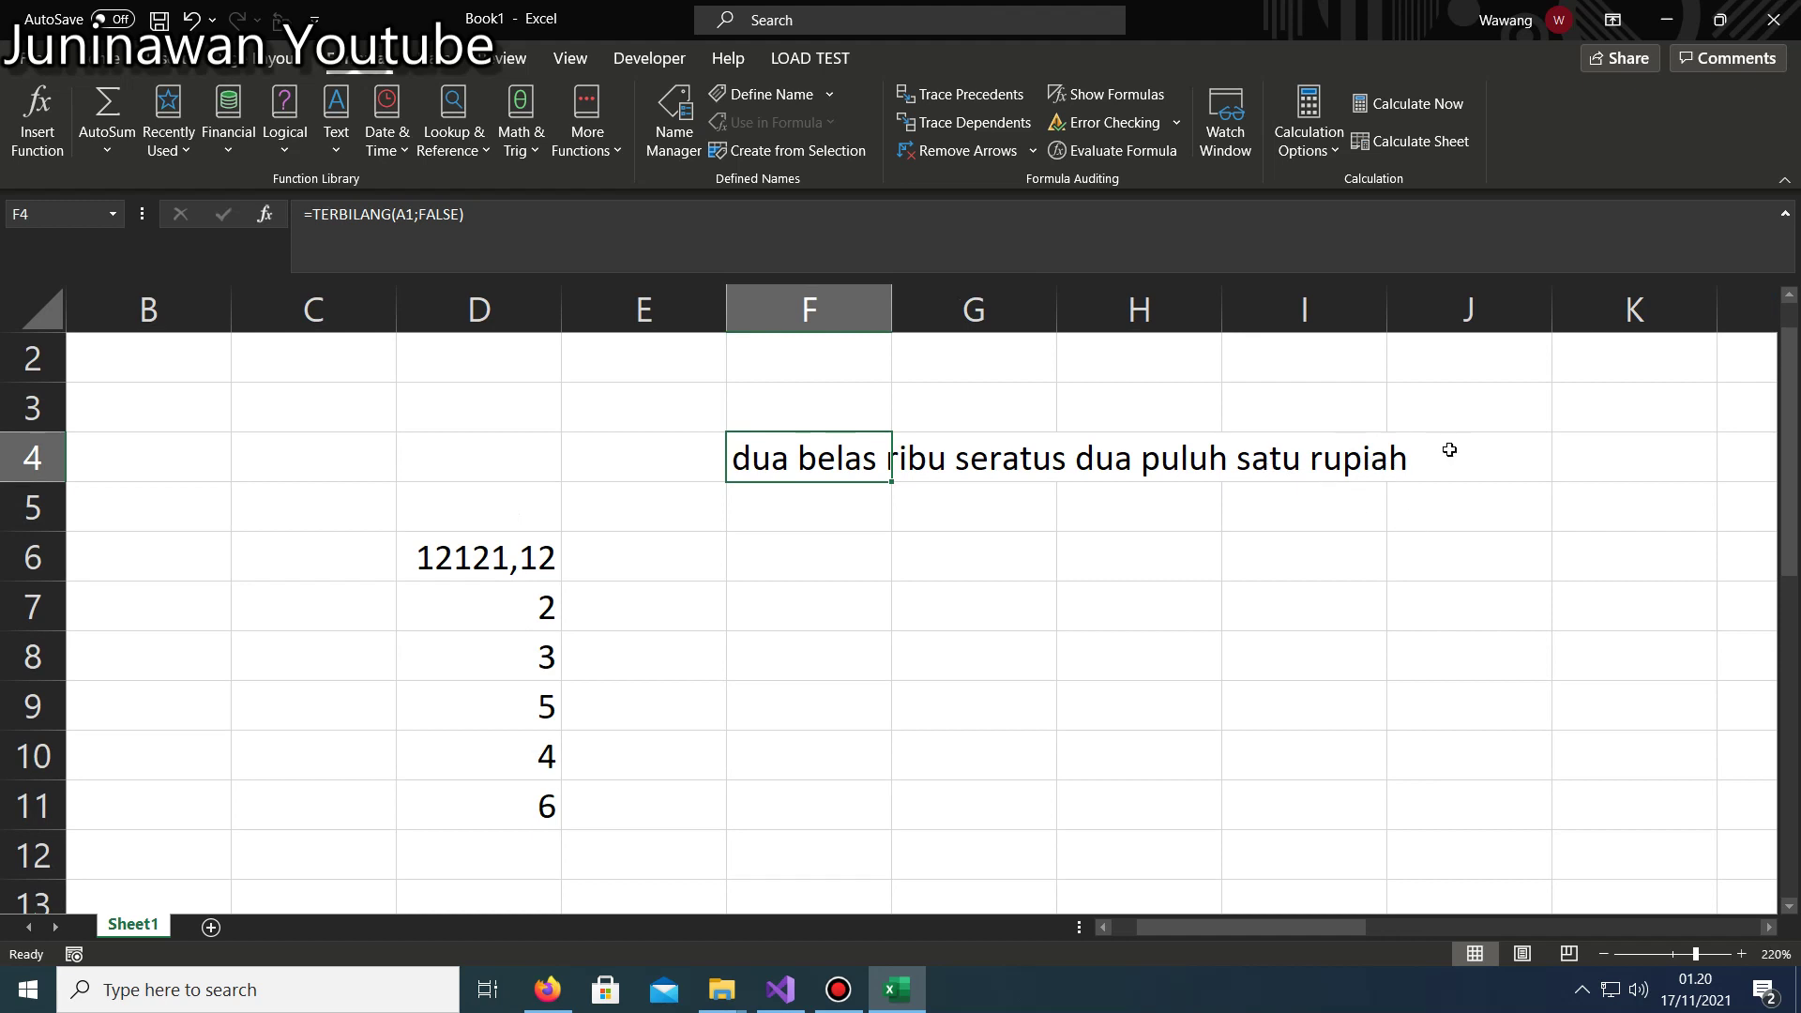
pyautogui.doubleClick(830, 462)
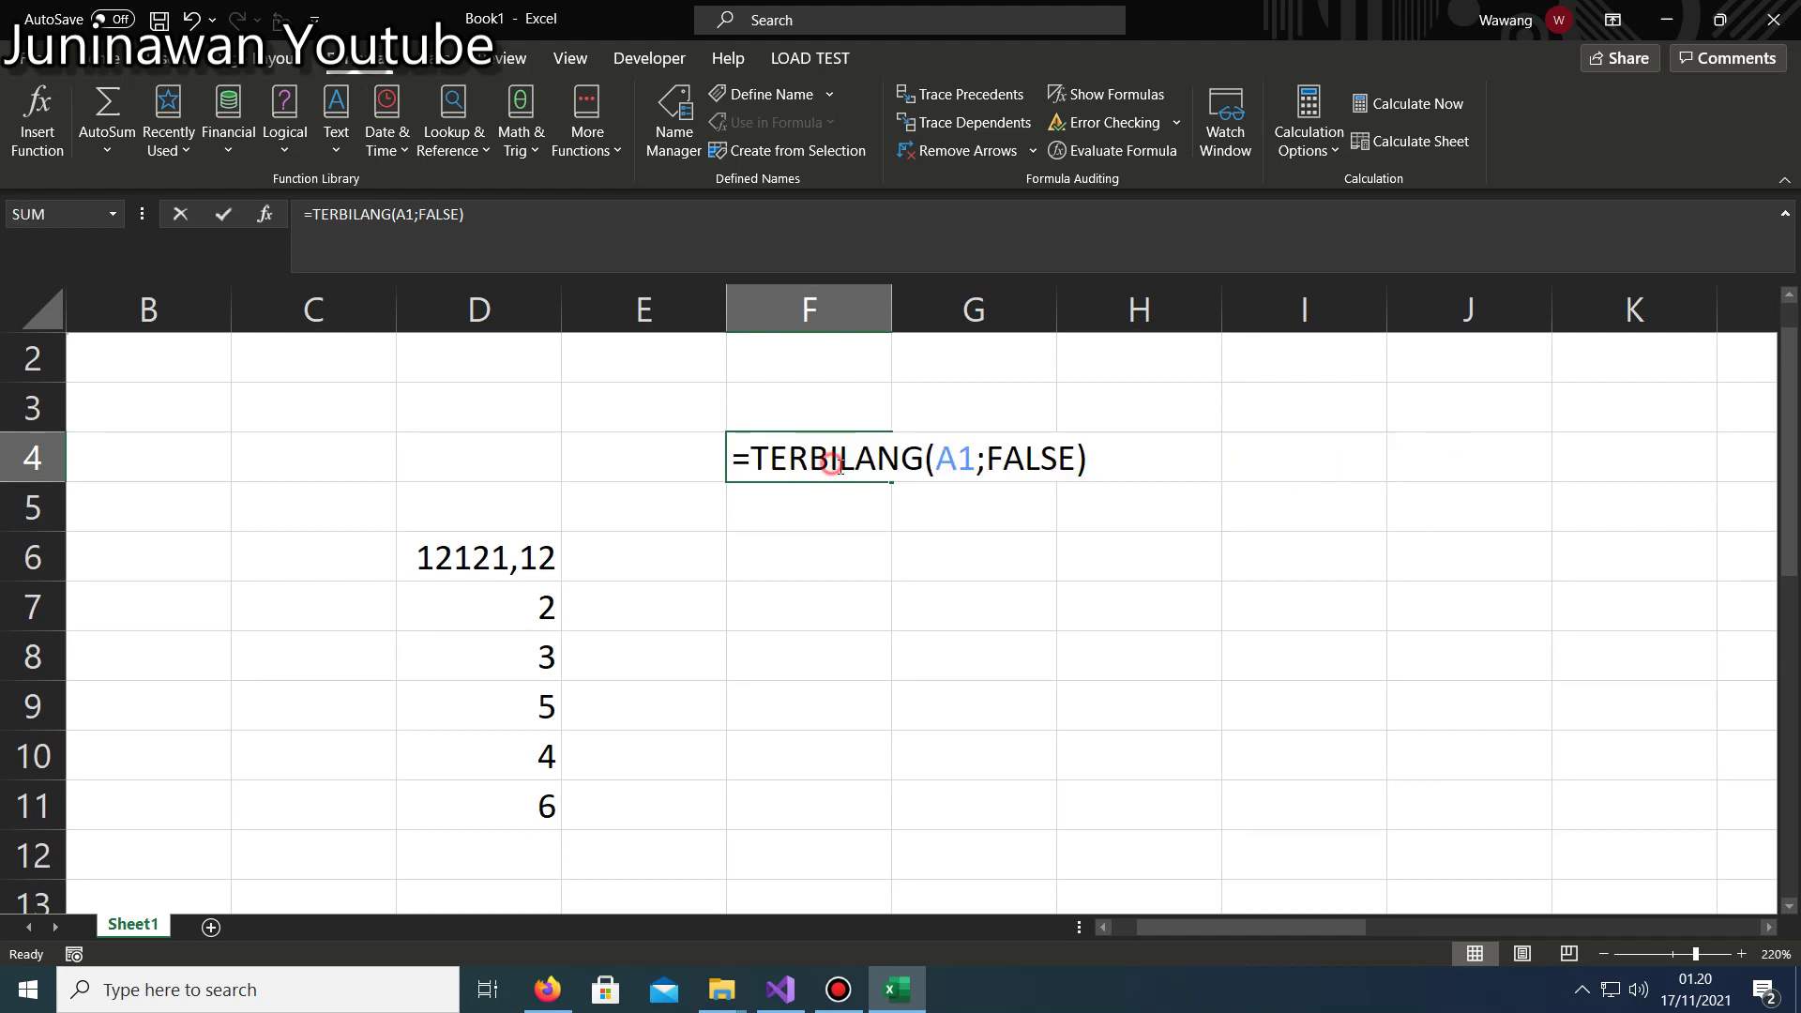
pyautogui.click(1027, 457)
pyautogui.write('tr')
pyautogui.press('BackSpace')
pyautogui.press('BackSpace')
pyautogui.press('BackSpace')
pyautogui.press('BackSpace')
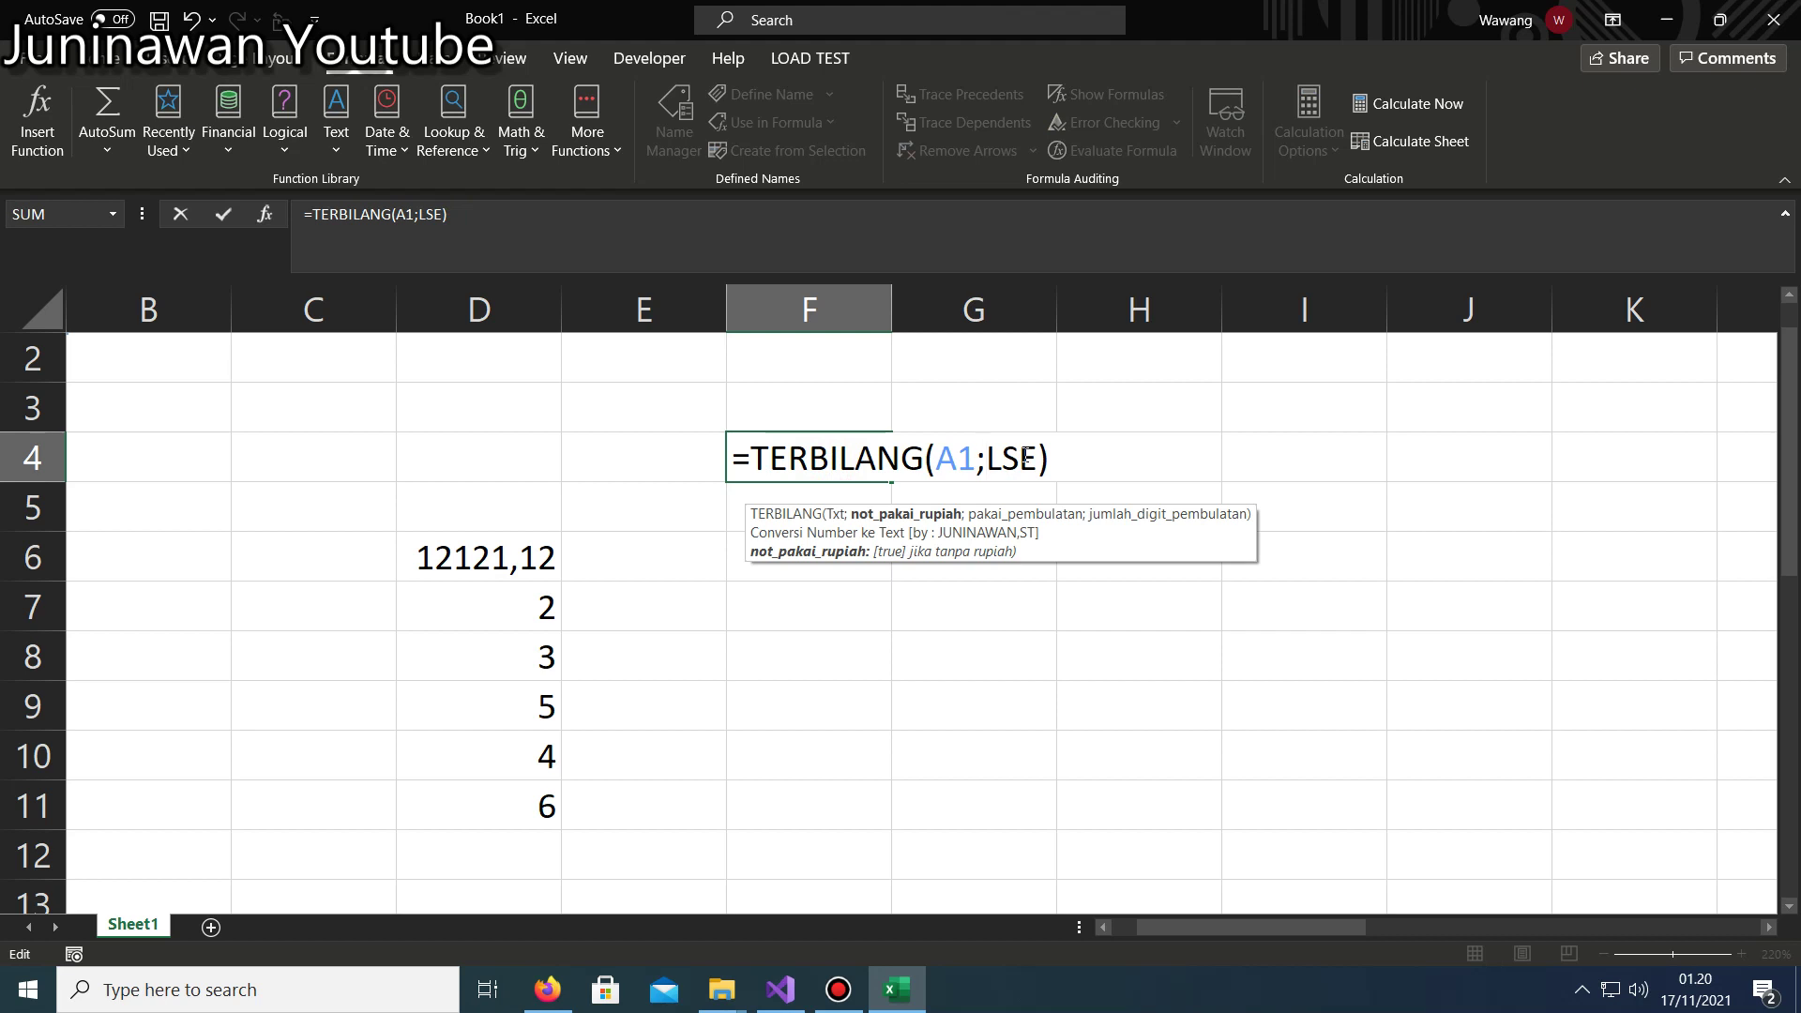
pyautogui.press('Delete')
pyautogui.press('Delete')
pyautogui.press('Delete')
pyautogui.write('true')
pyautogui.press('Return')
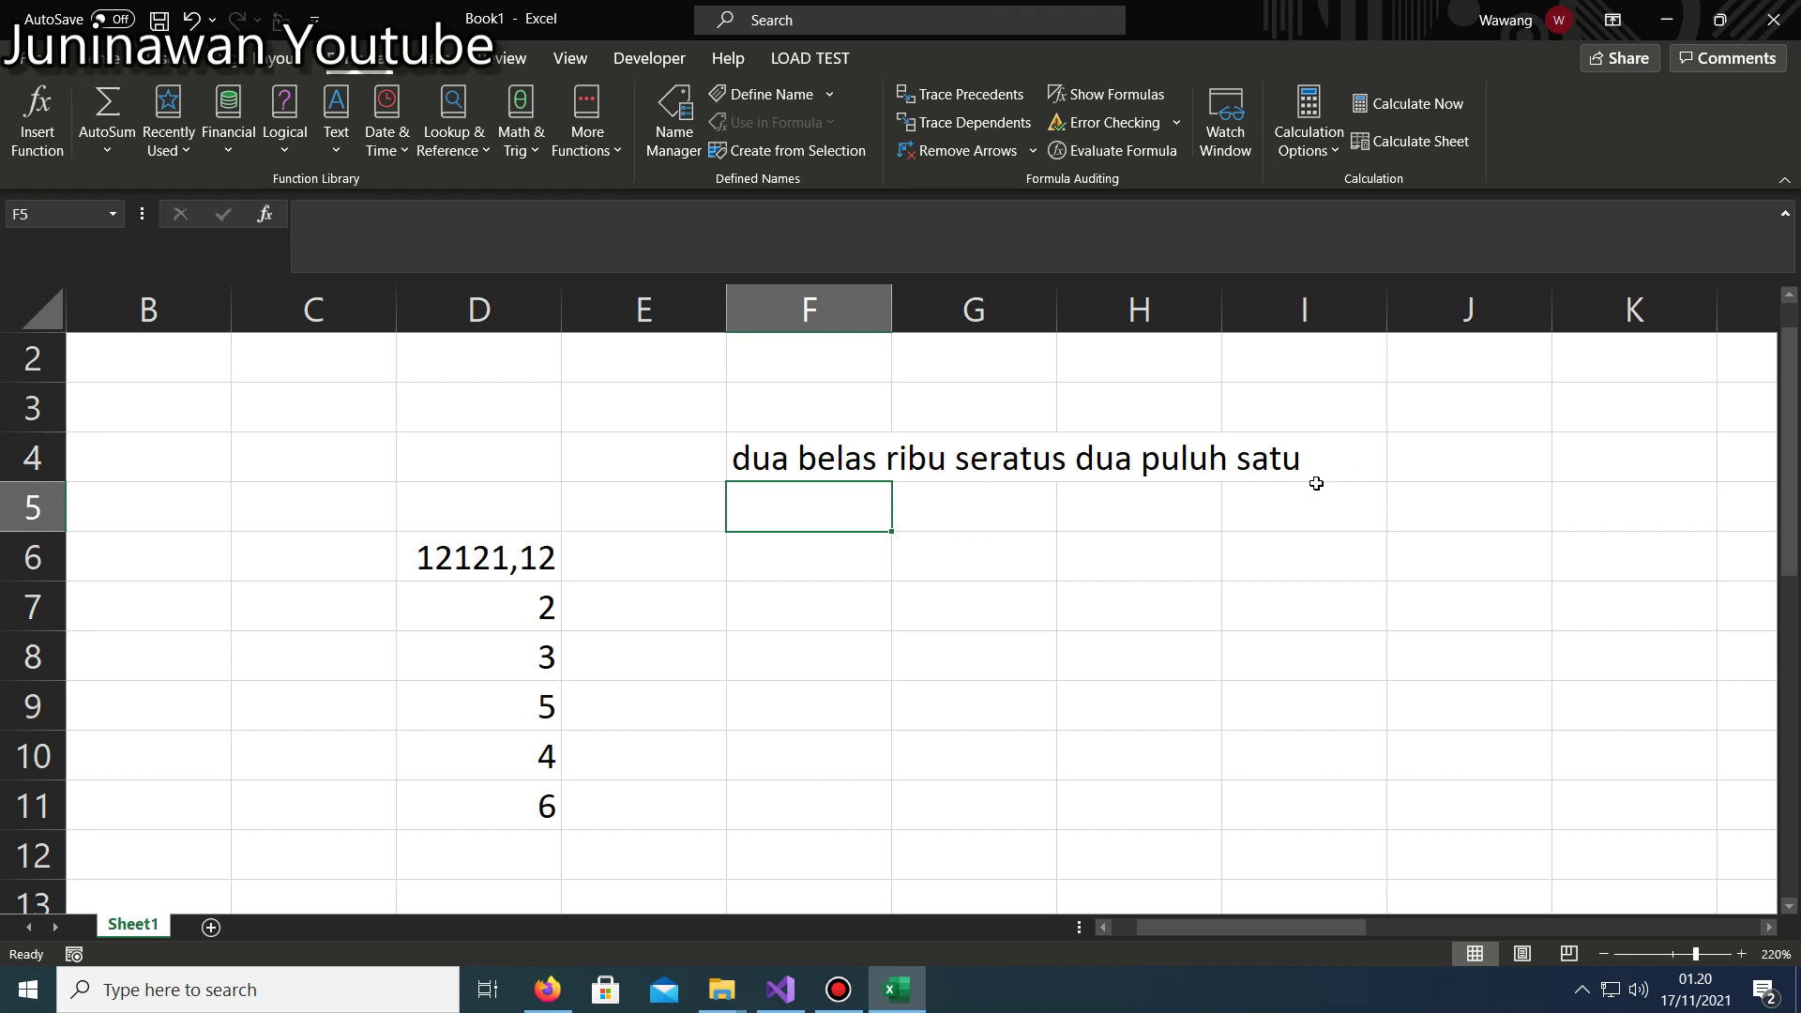
# Append a FALSE rounding argument, making F4 =TERBILANG(A1;TRUE;FALSE).
pyautogui.doubleClick(788, 458)
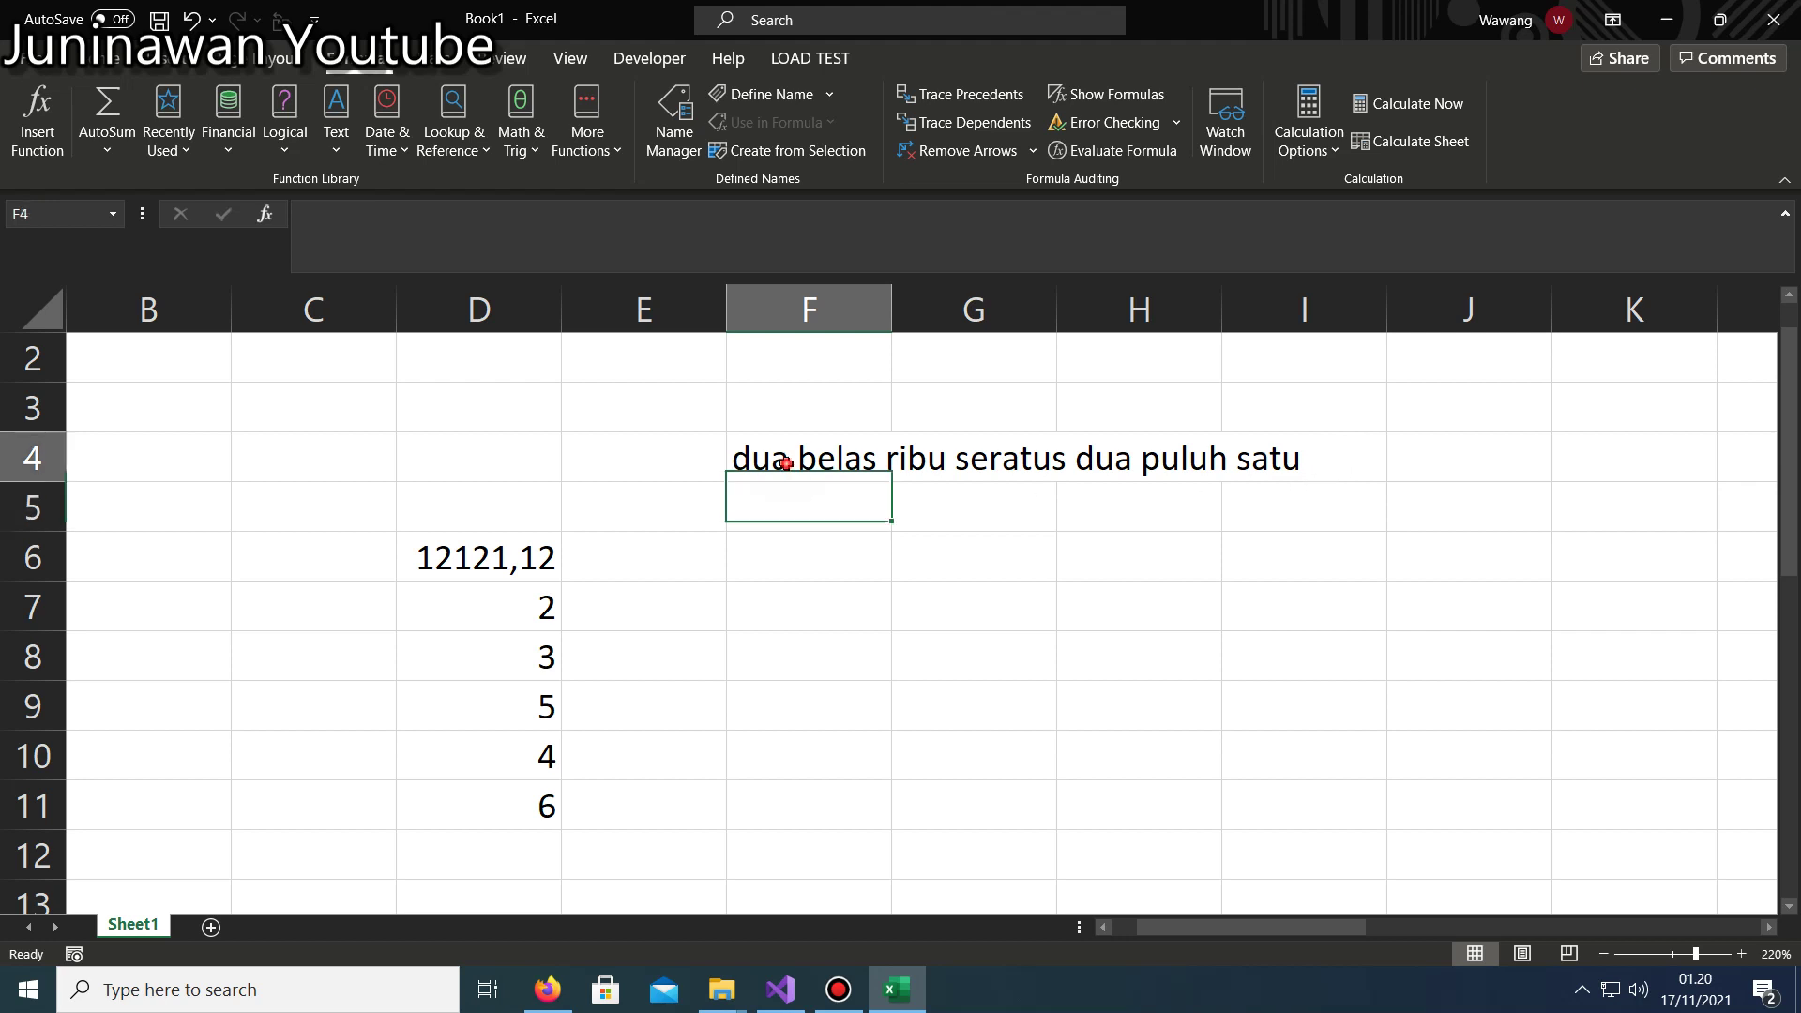
pyautogui.click(1069, 457)
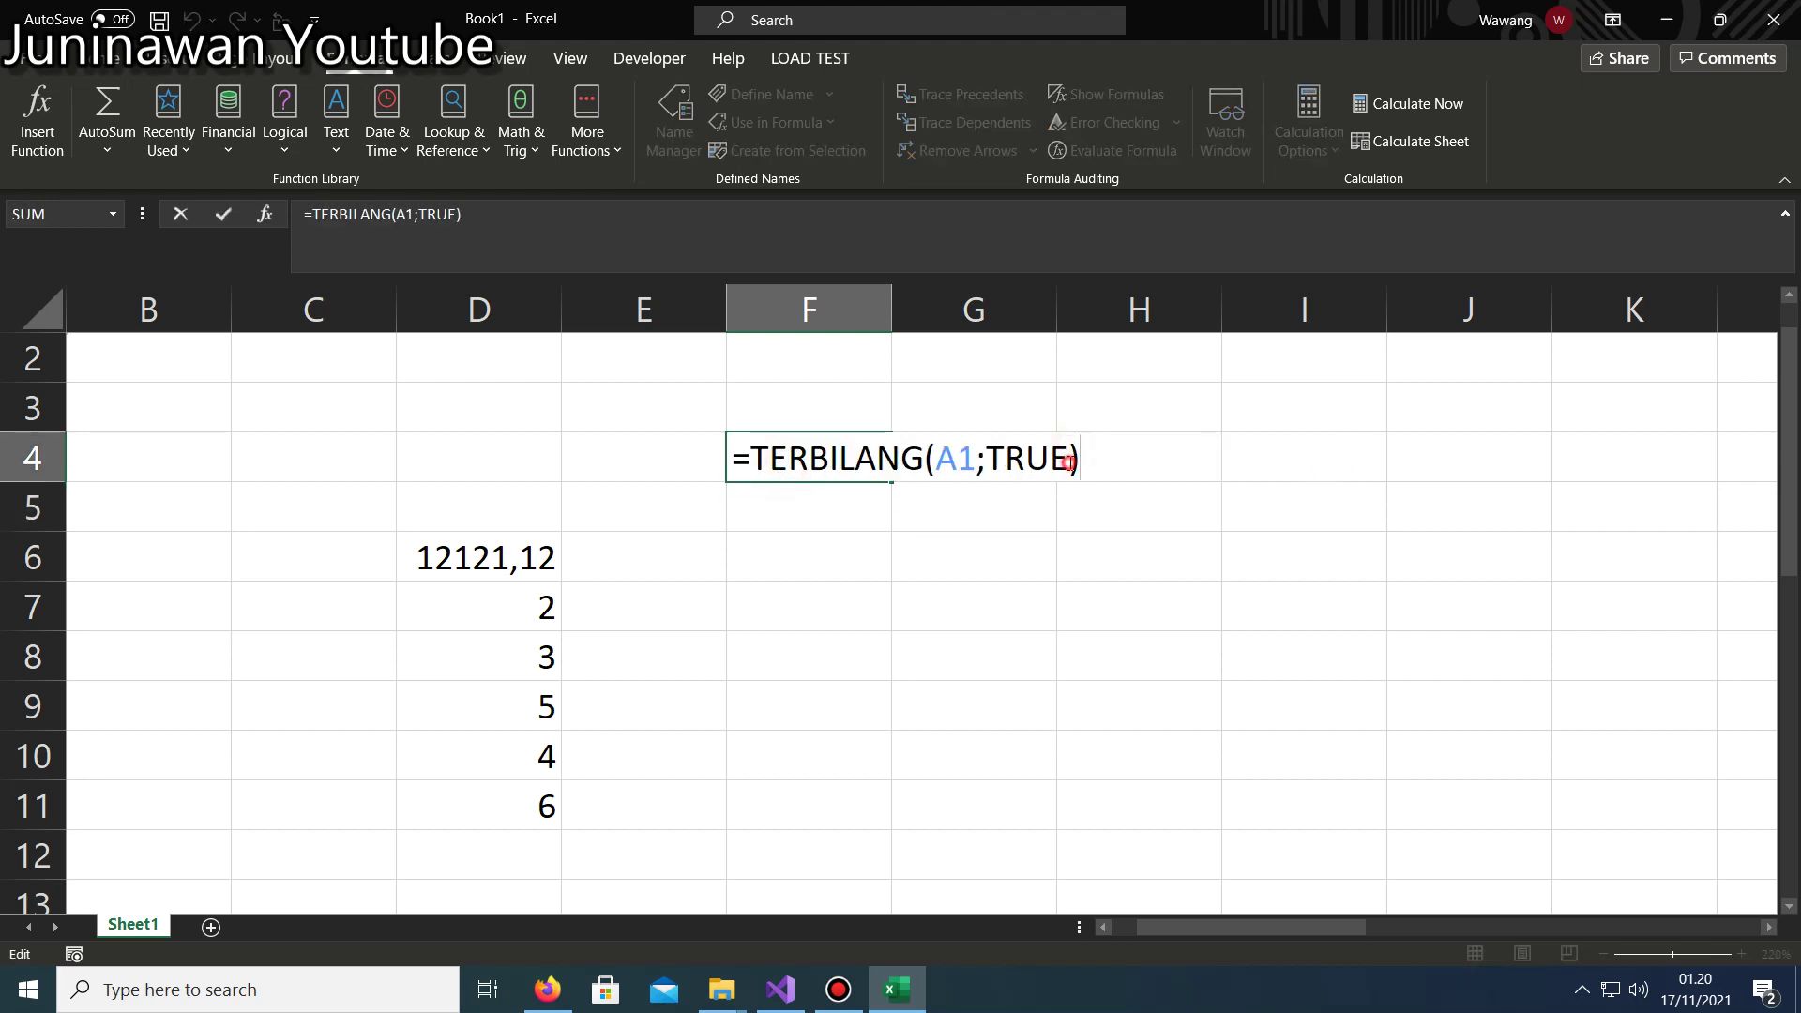
pyautogui.write(';')
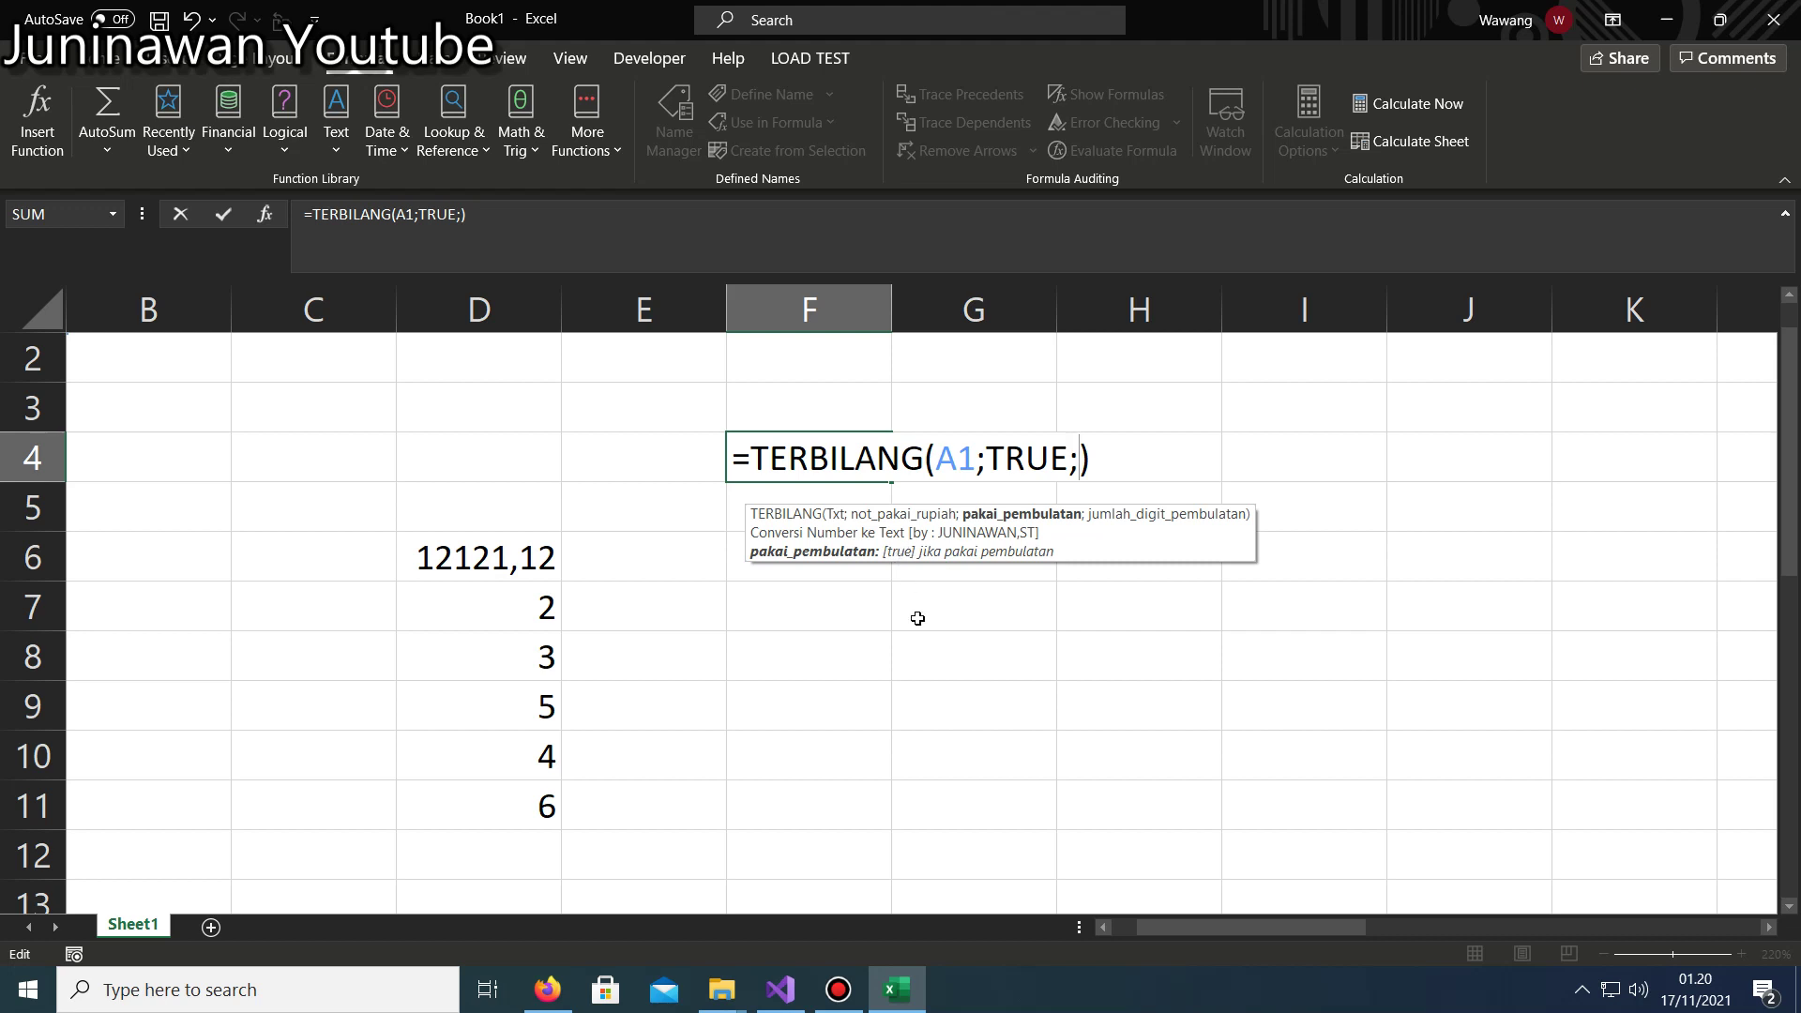
pyautogui.write('fa')
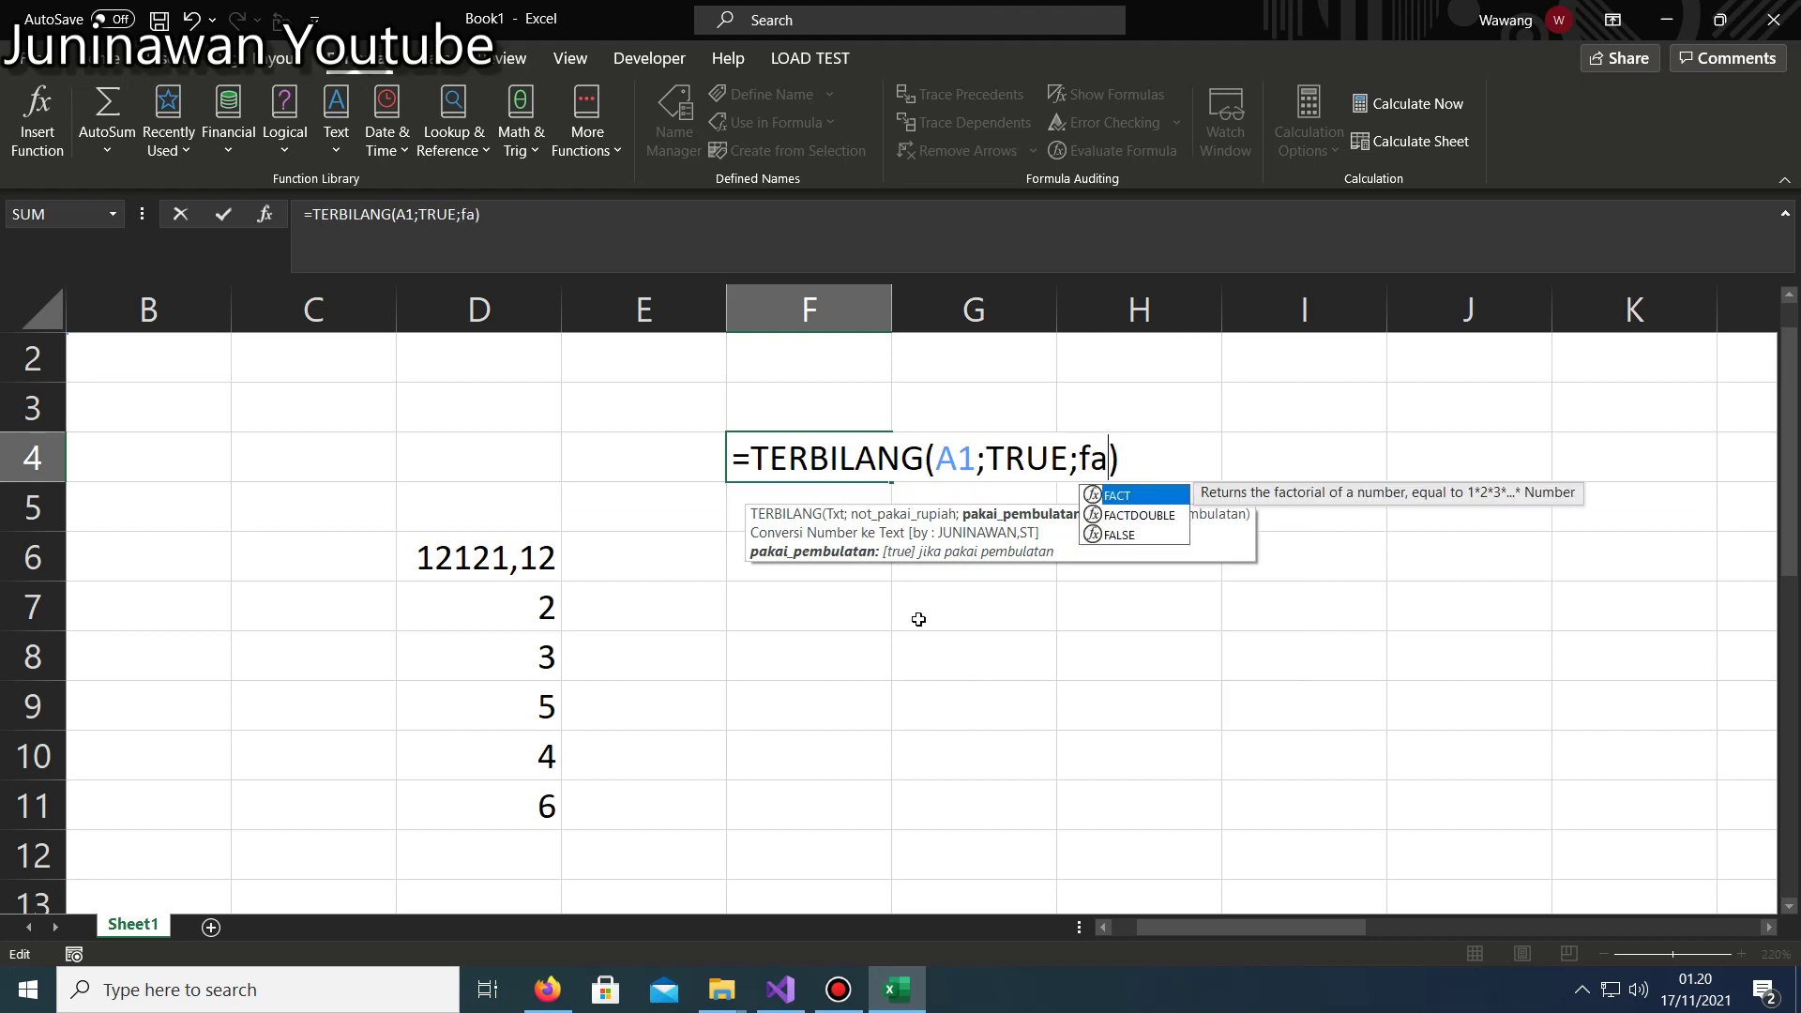
pyautogui.write('lse')
pyautogui.press('Return')
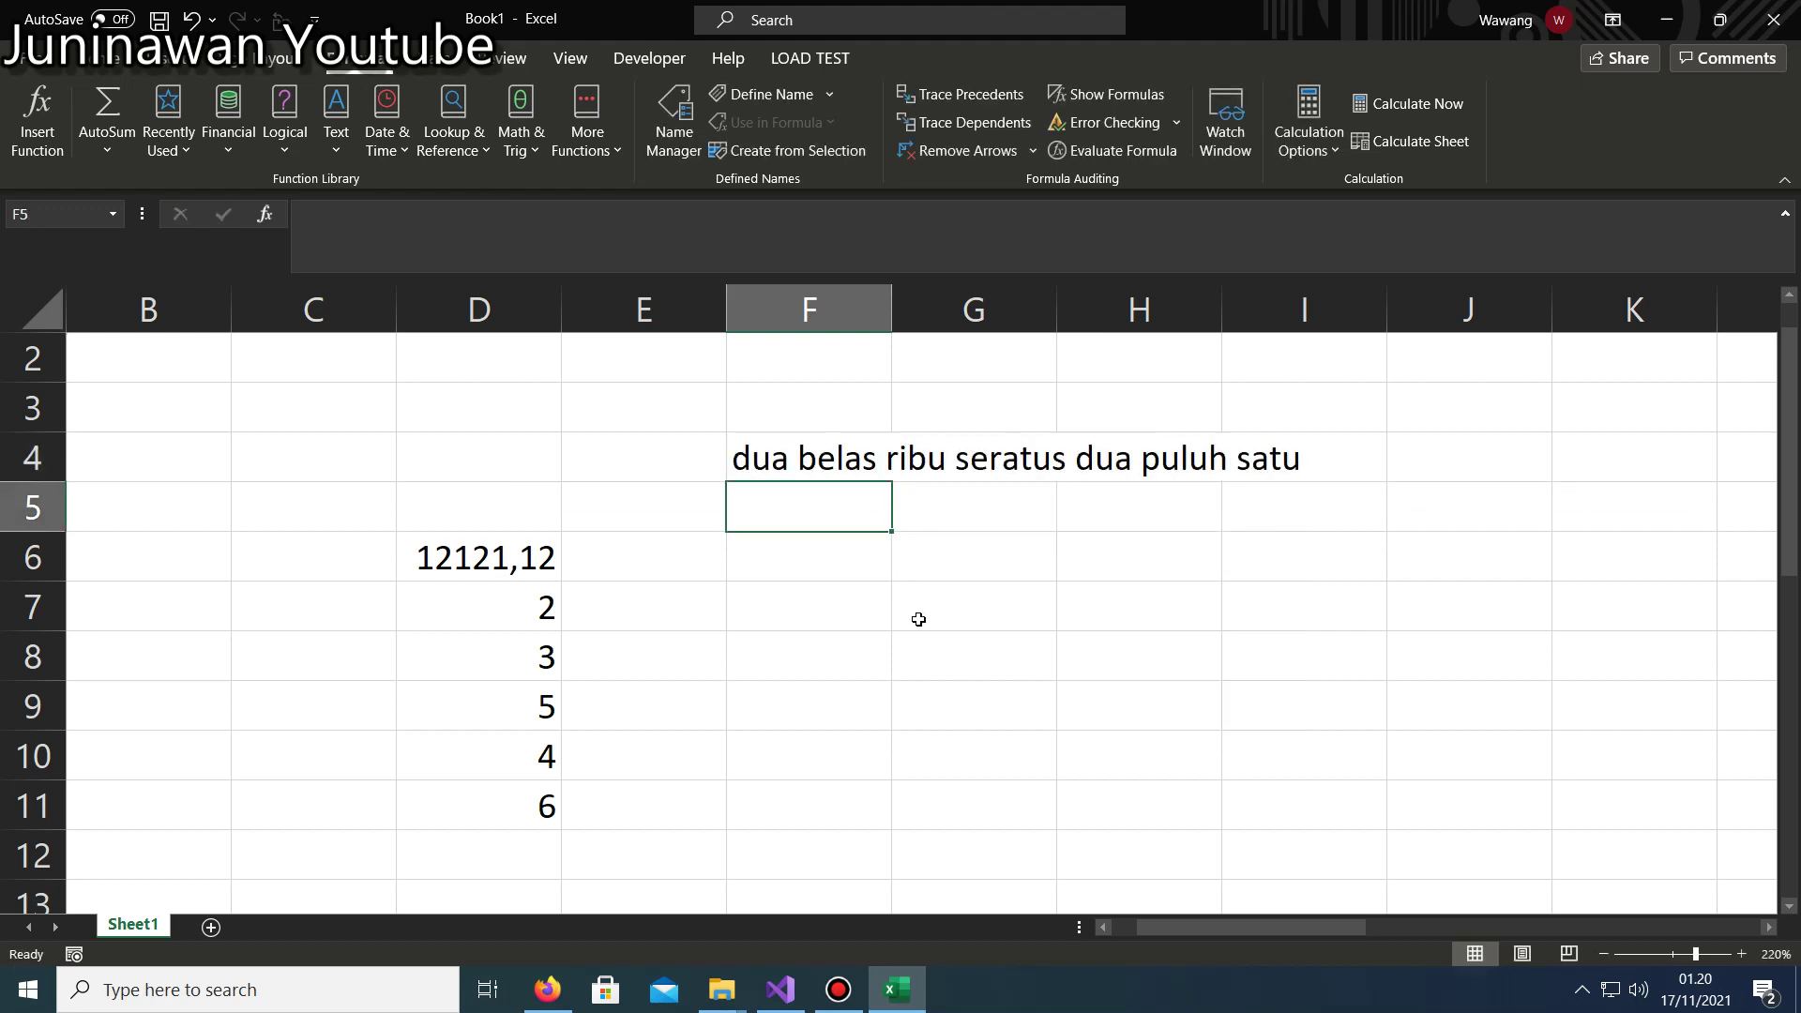
# Set A1 to 12,2 so F4 reads 'dua belas'.
pyautogui.click(797, 469)
pyautogui.scroll(2, 944, 574)
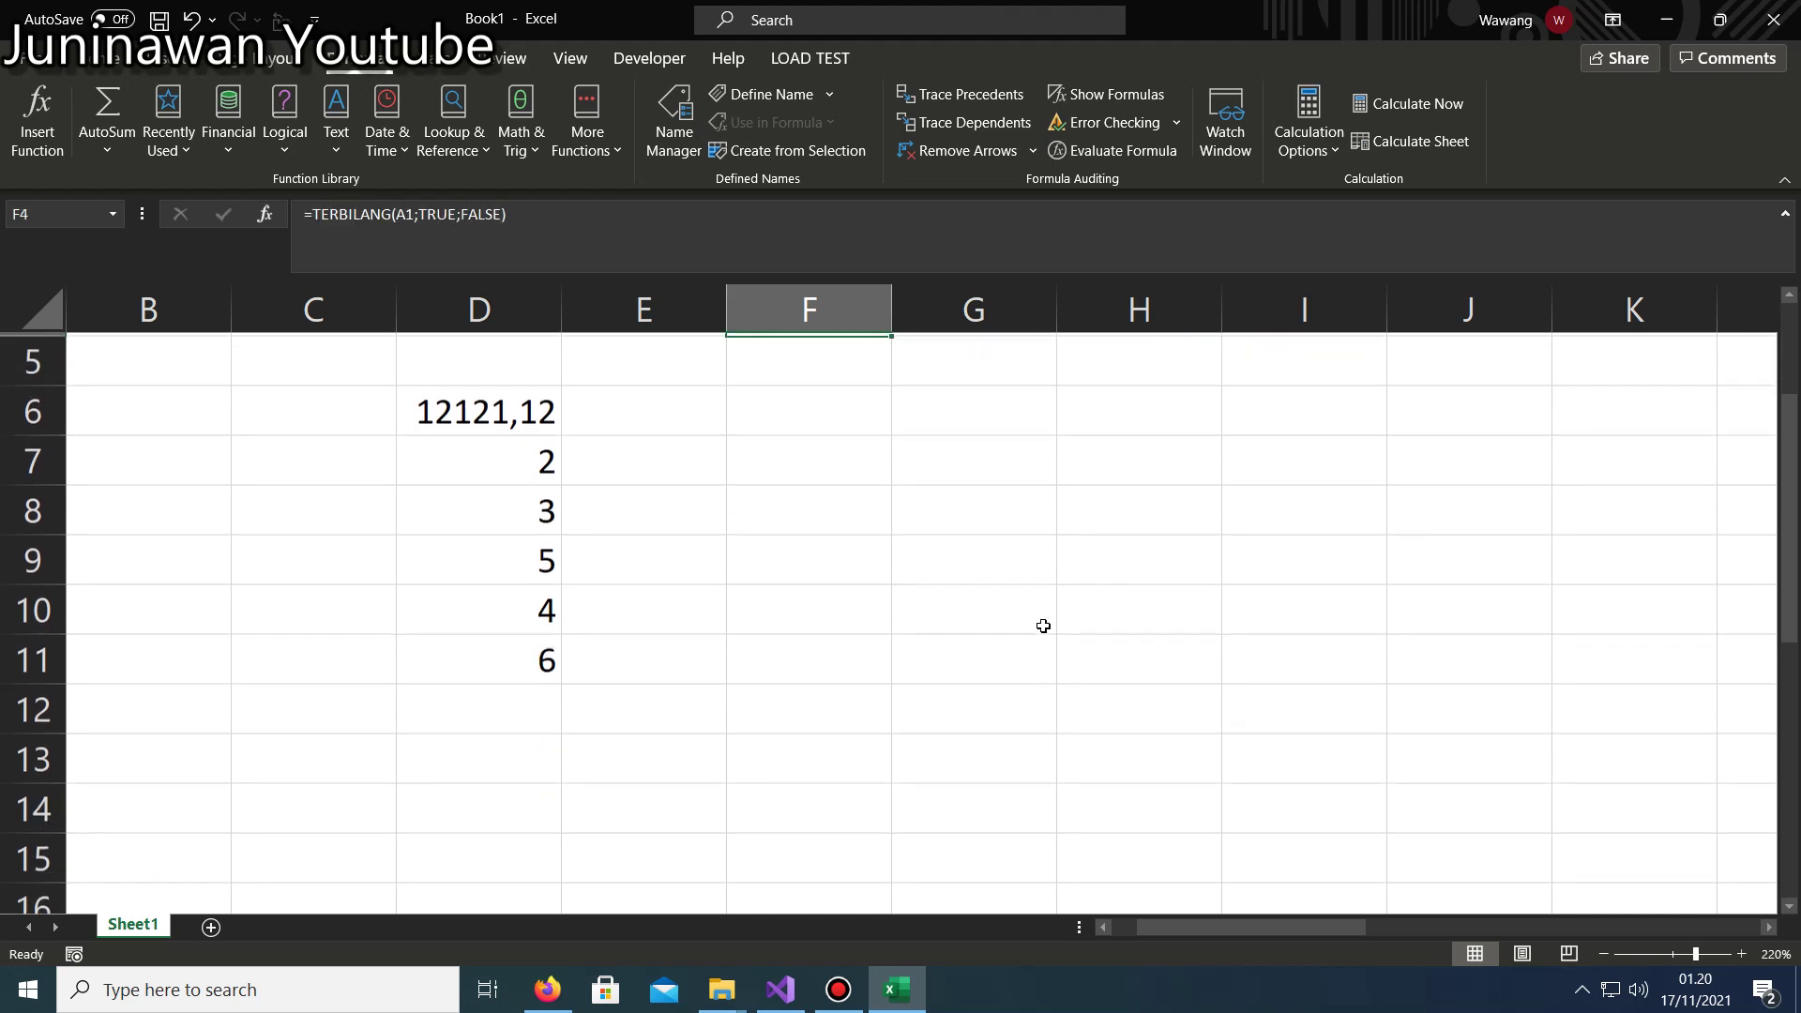
pyautogui.keyDown('ctrl'); pyautogui.scroll(-1, 534, 571); pyautogui.keyUp('ctrl')
pyautogui.click(170, 347)
pyautogui.press('F2')
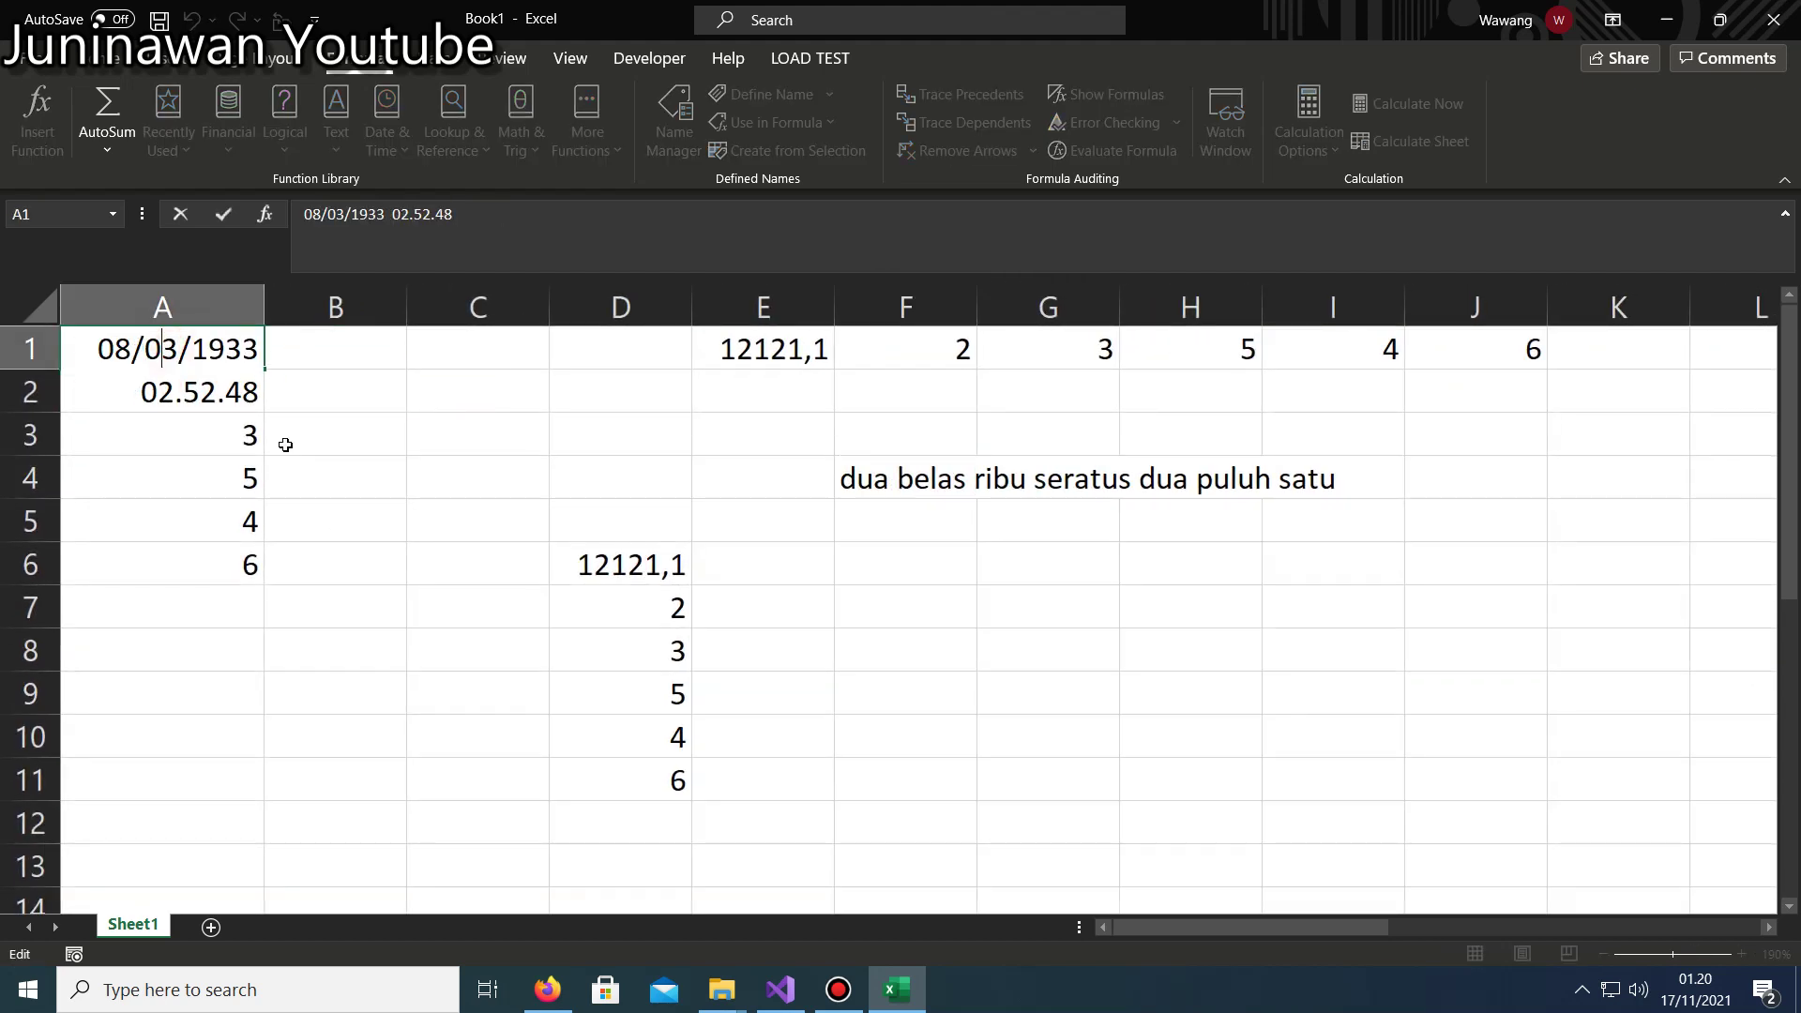
pyautogui.press('Escape')
pyautogui.doubleClick(893, 476)
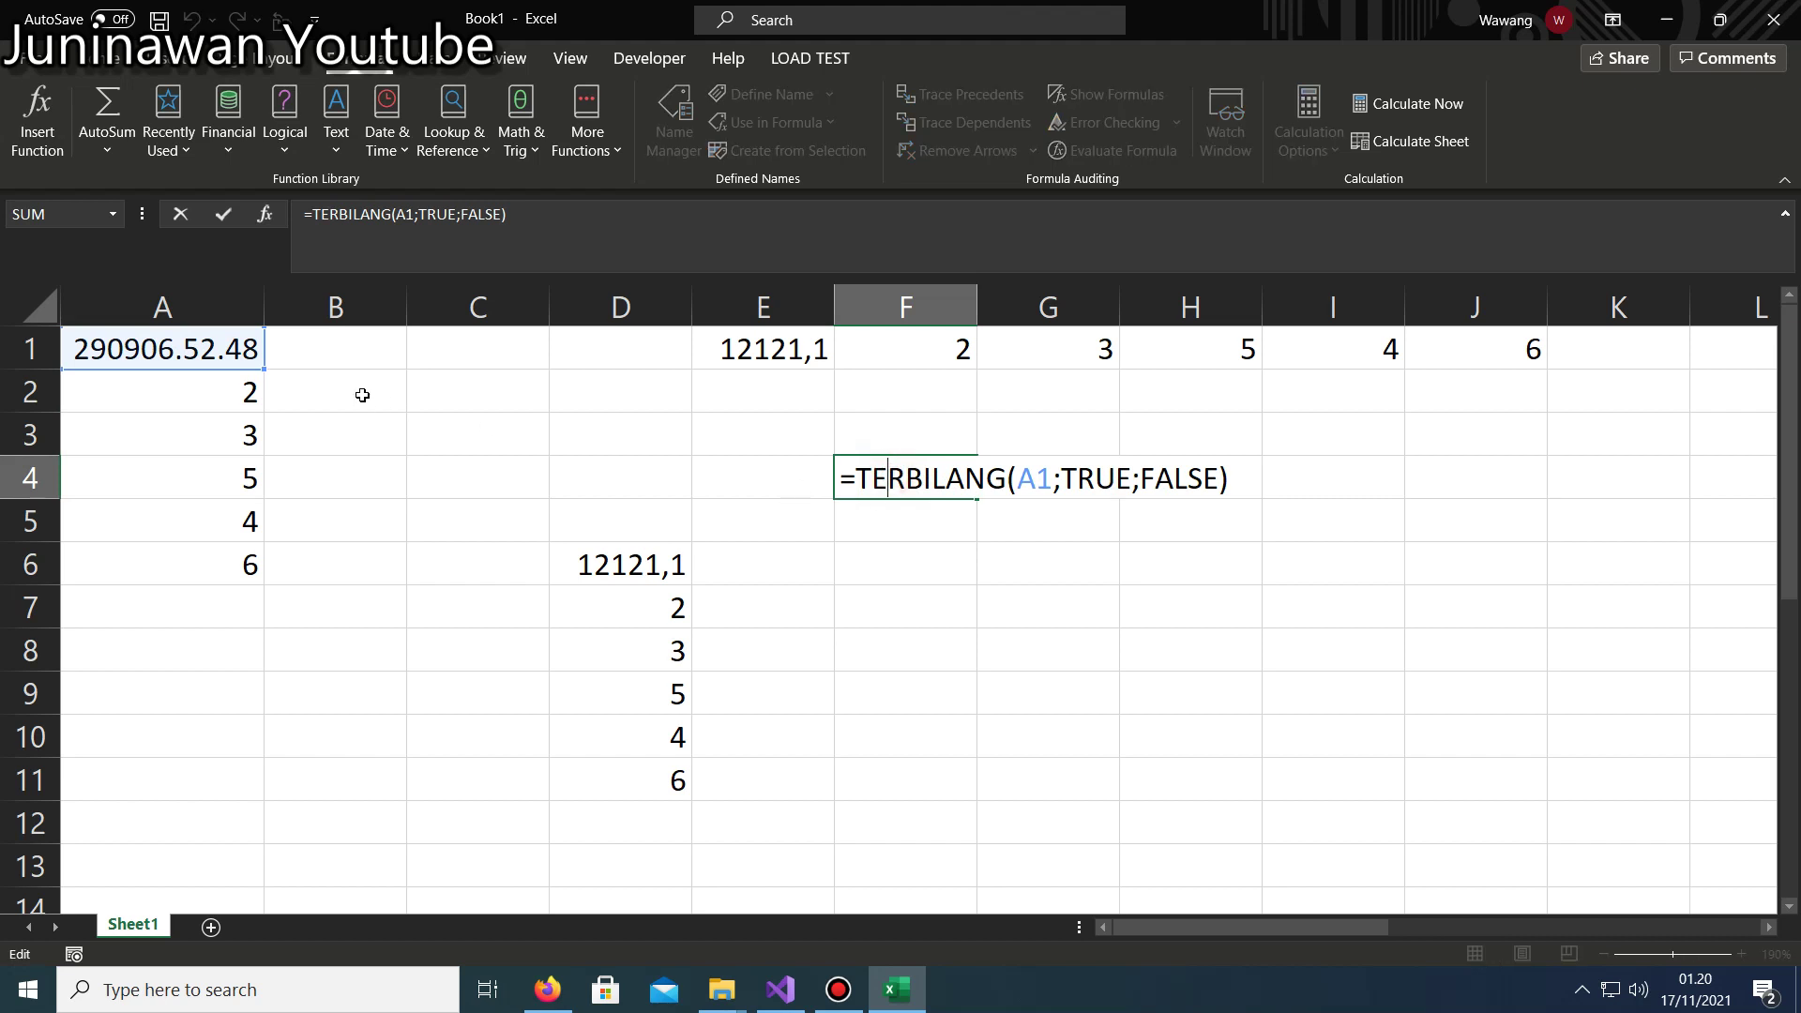
pyautogui.press('Escape')
pyautogui.click(153, 353)
pyautogui.write('12')
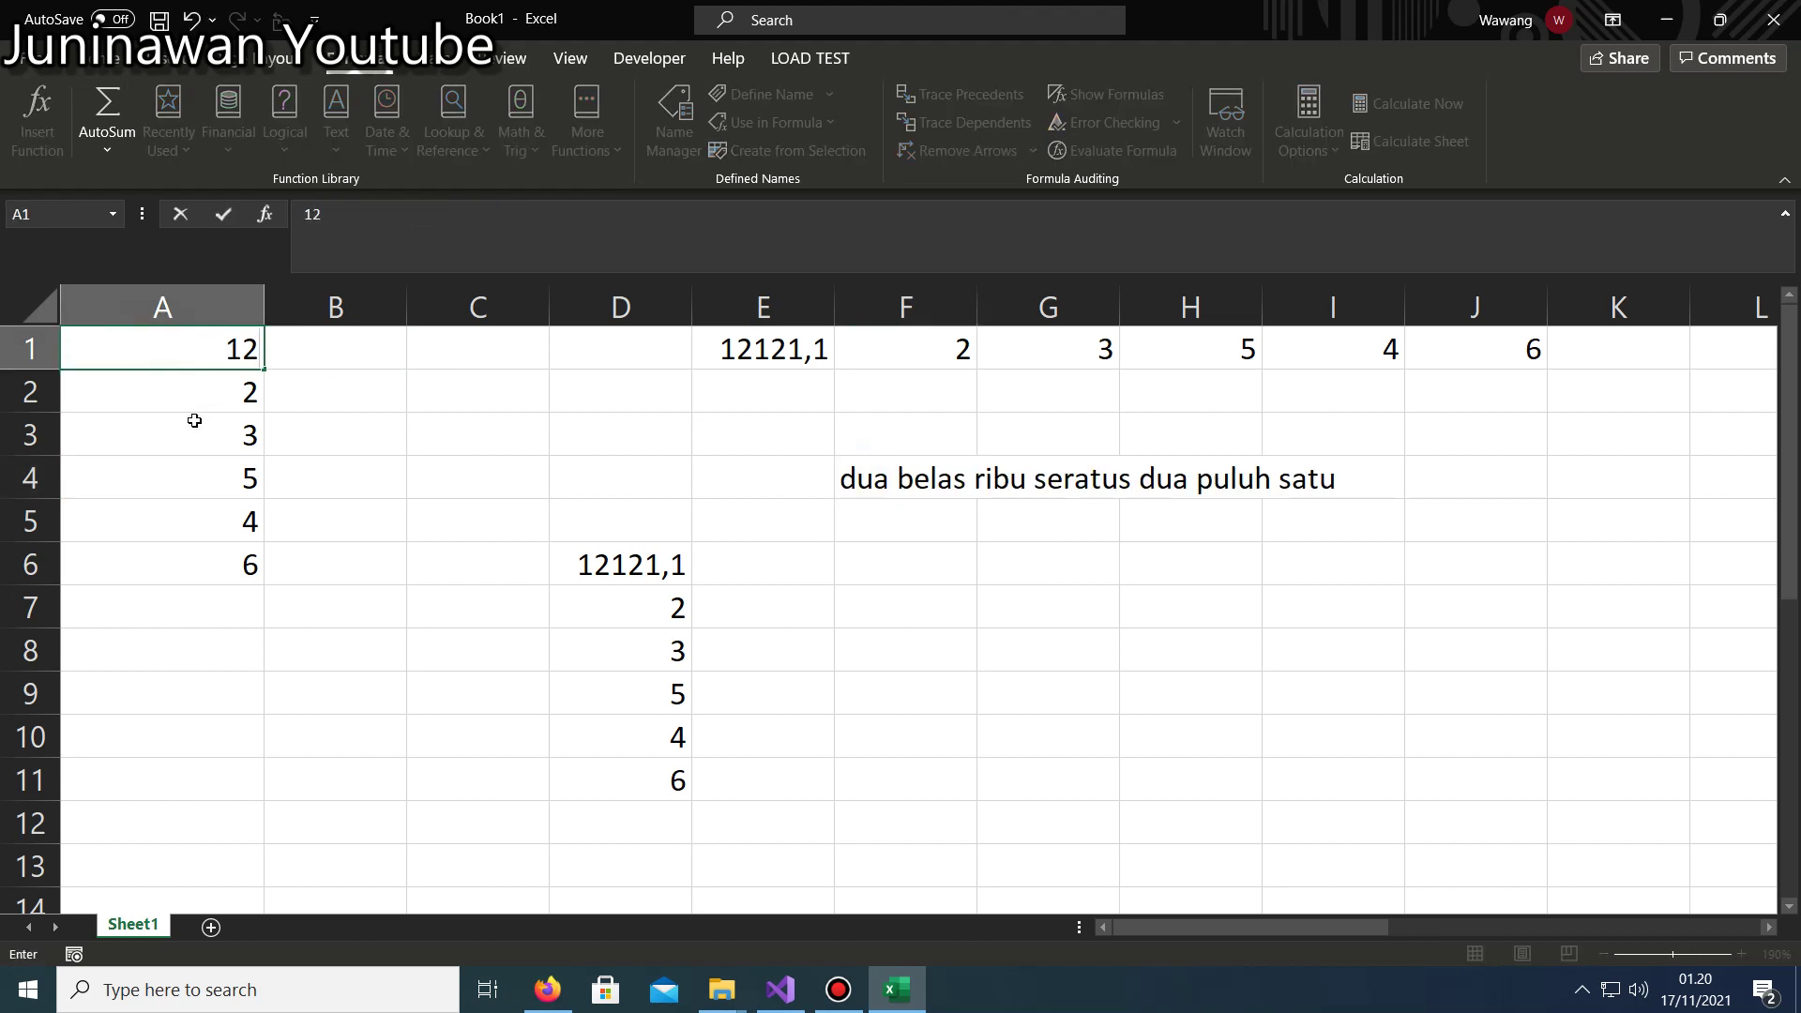
pyautogui.write(',2')
pyautogui.press('Return')
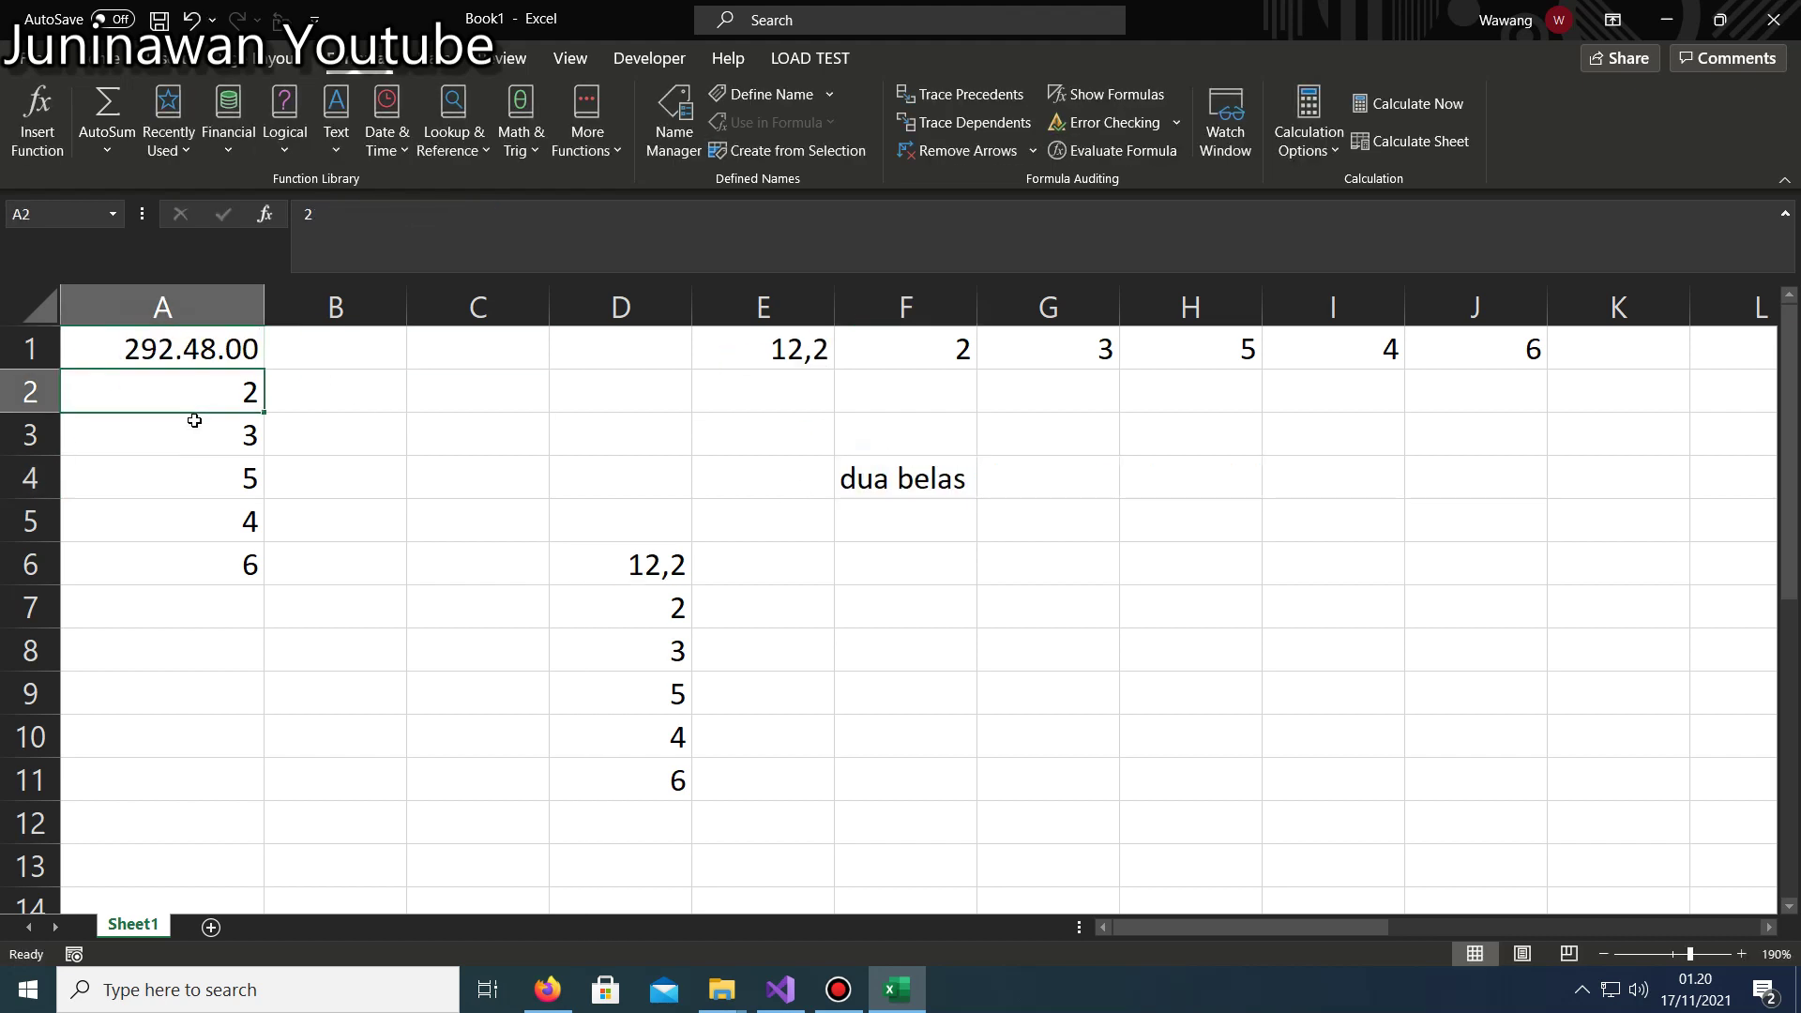
pyautogui.press('Up')
pyautogui.press('F2')
pyautogui.press('Escape')
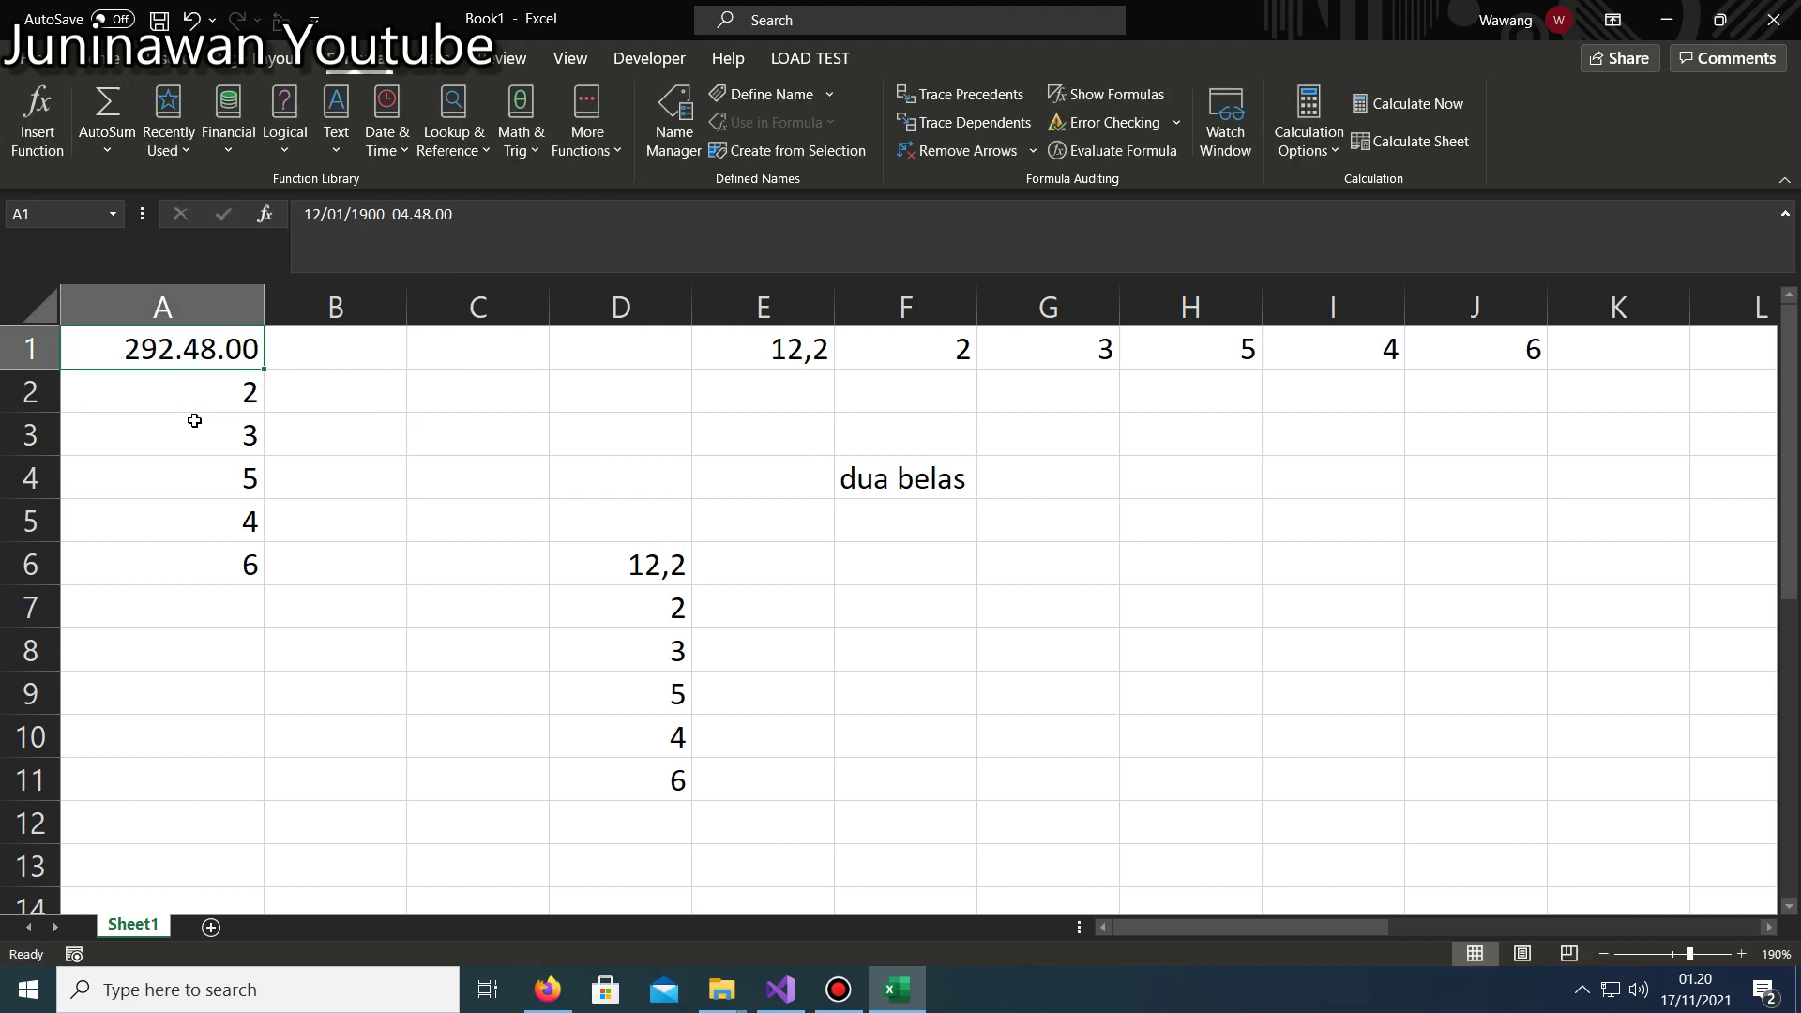
# Switch to the Home tab and select cell E4.
pyautogui.click(98, 59)
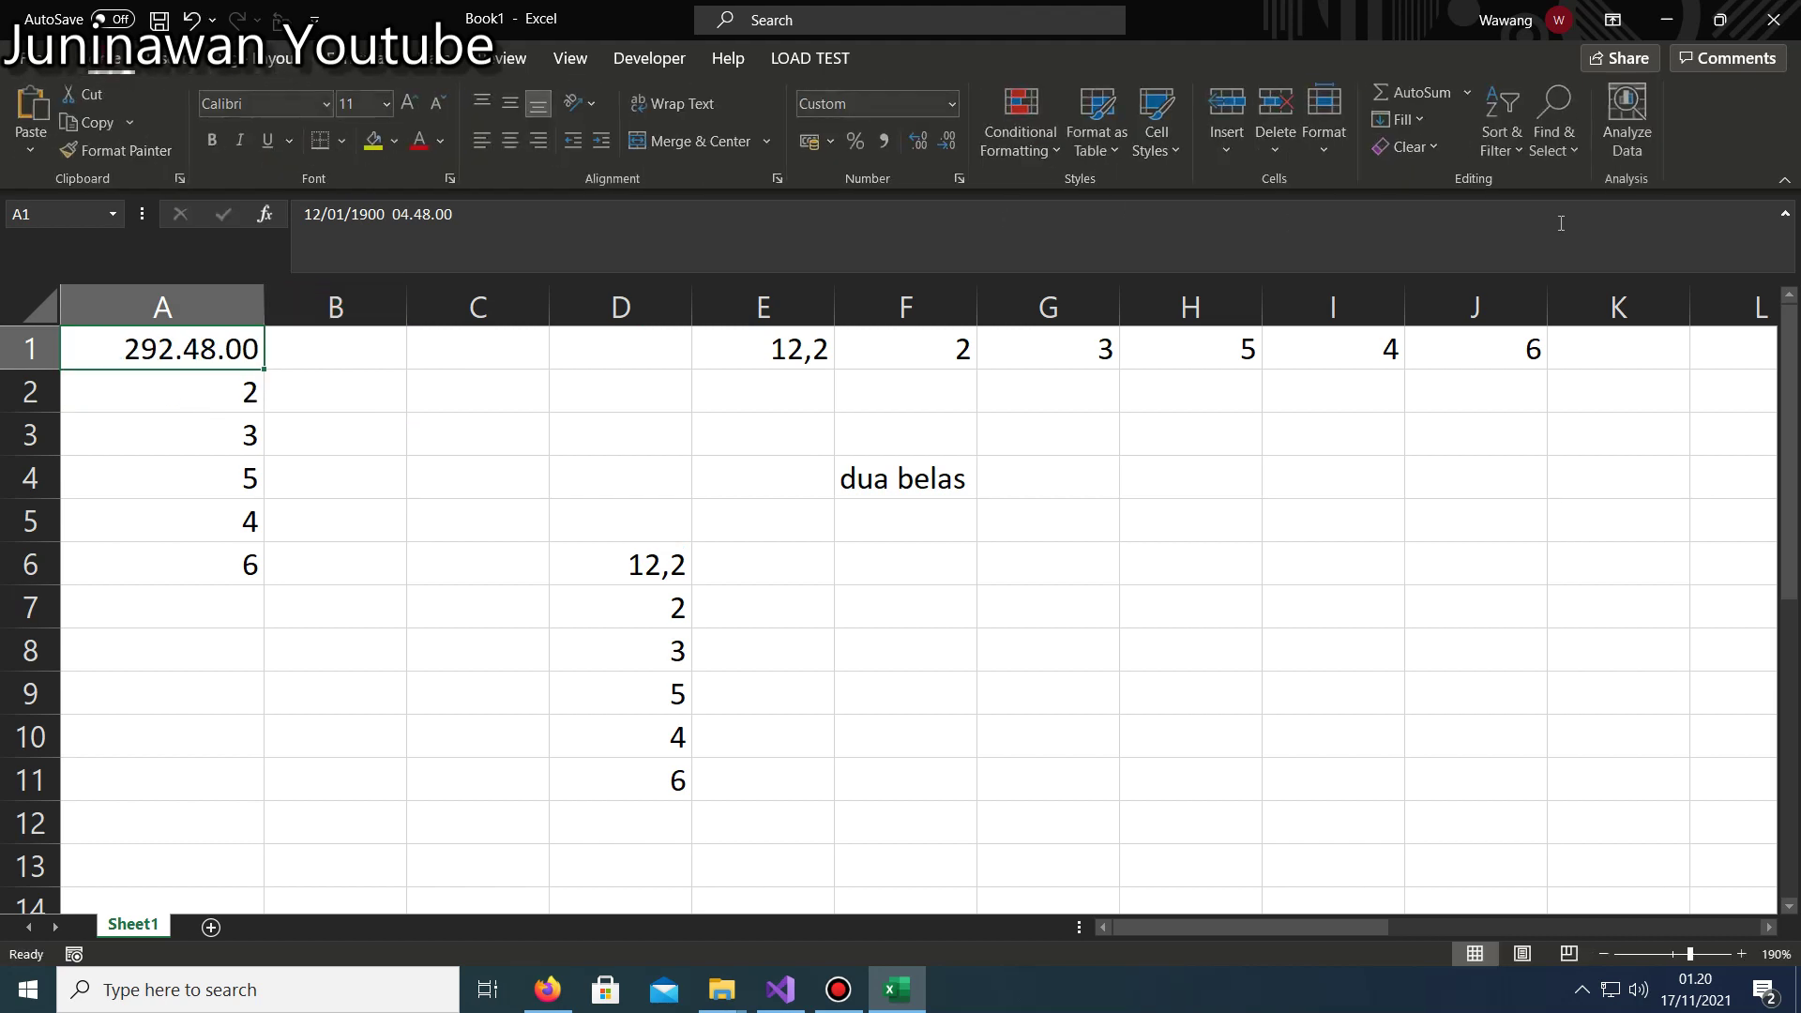
pyautogui.press('Down')
pyautogui.press('Right')
pyautogui.press('Right')
pyautogui.press('Down')
pyautogui.press('Right')
pyautogui.click(723, 478)
# Enter 12,12 in E4 and point F4's formula at E4 instead of A1.
pyautogui.write('1')
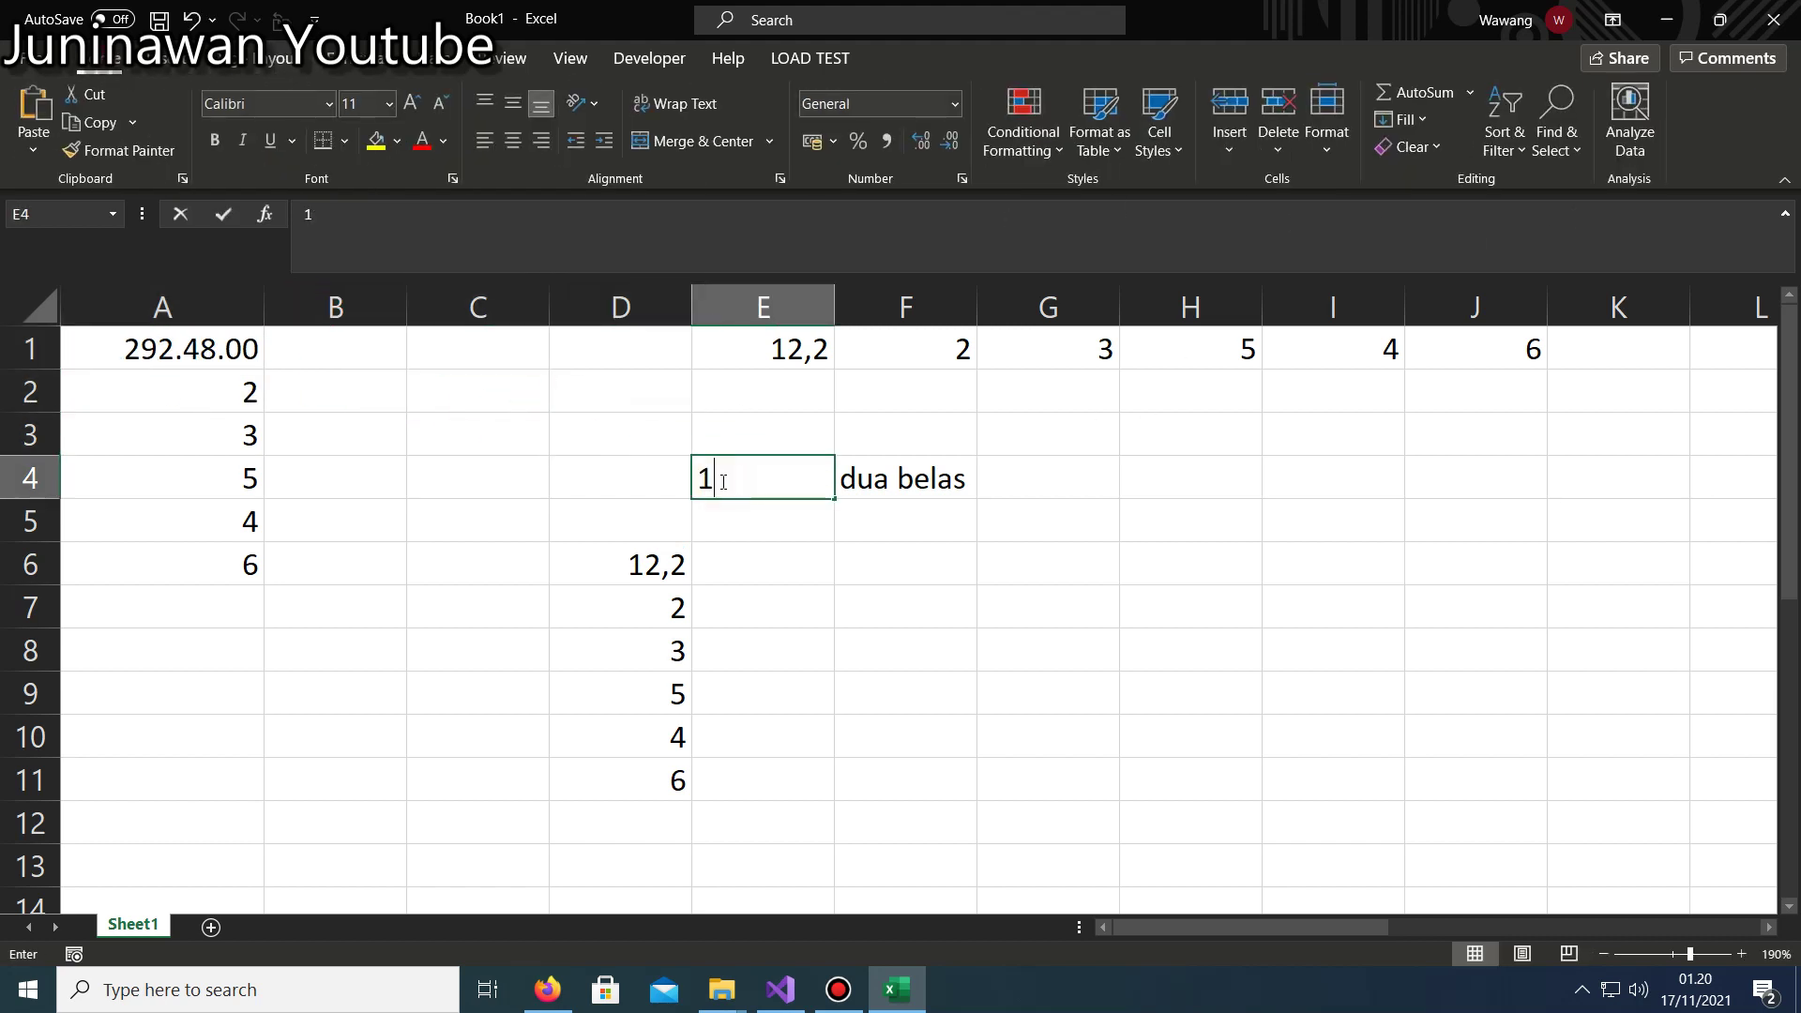
pyautogui.write('2,12')
pyautogui.press('Return')
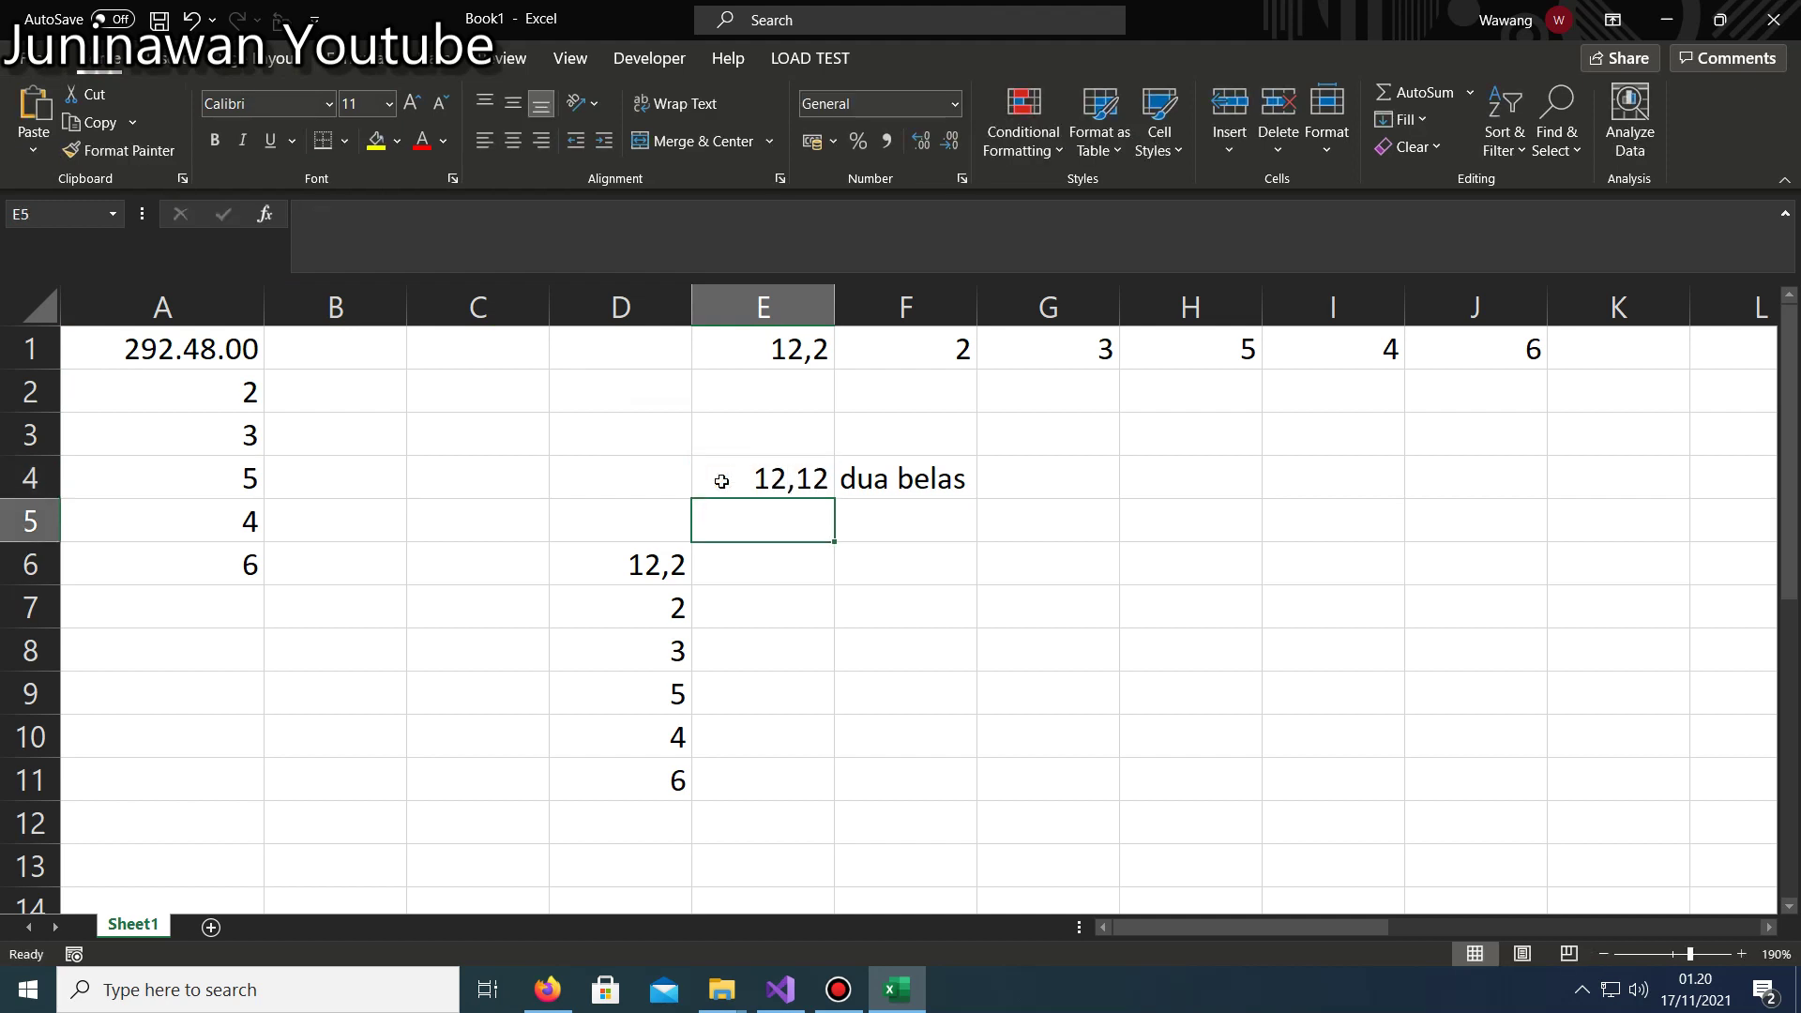
pyautogui.click(721, 481)
pyautogui.doubleClick(912, 485)
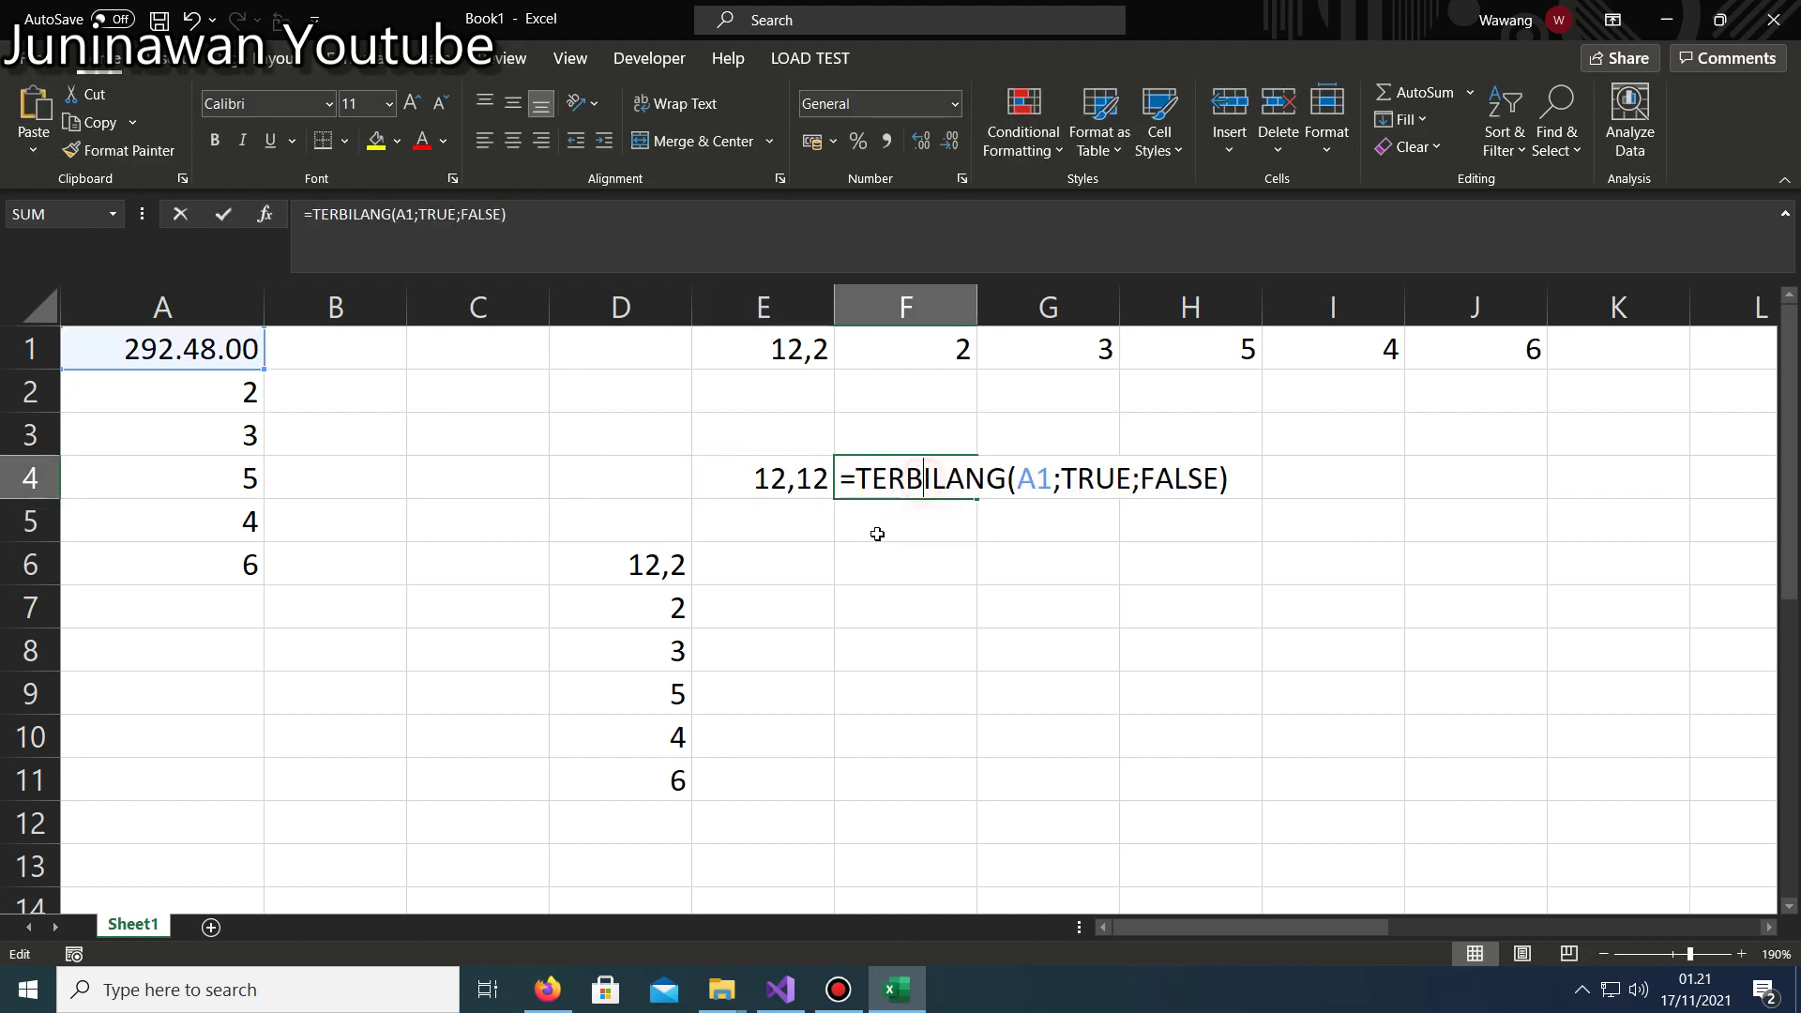
pyautogui.doubleClick(1034, 478)
pyautogui.click(792, 479)
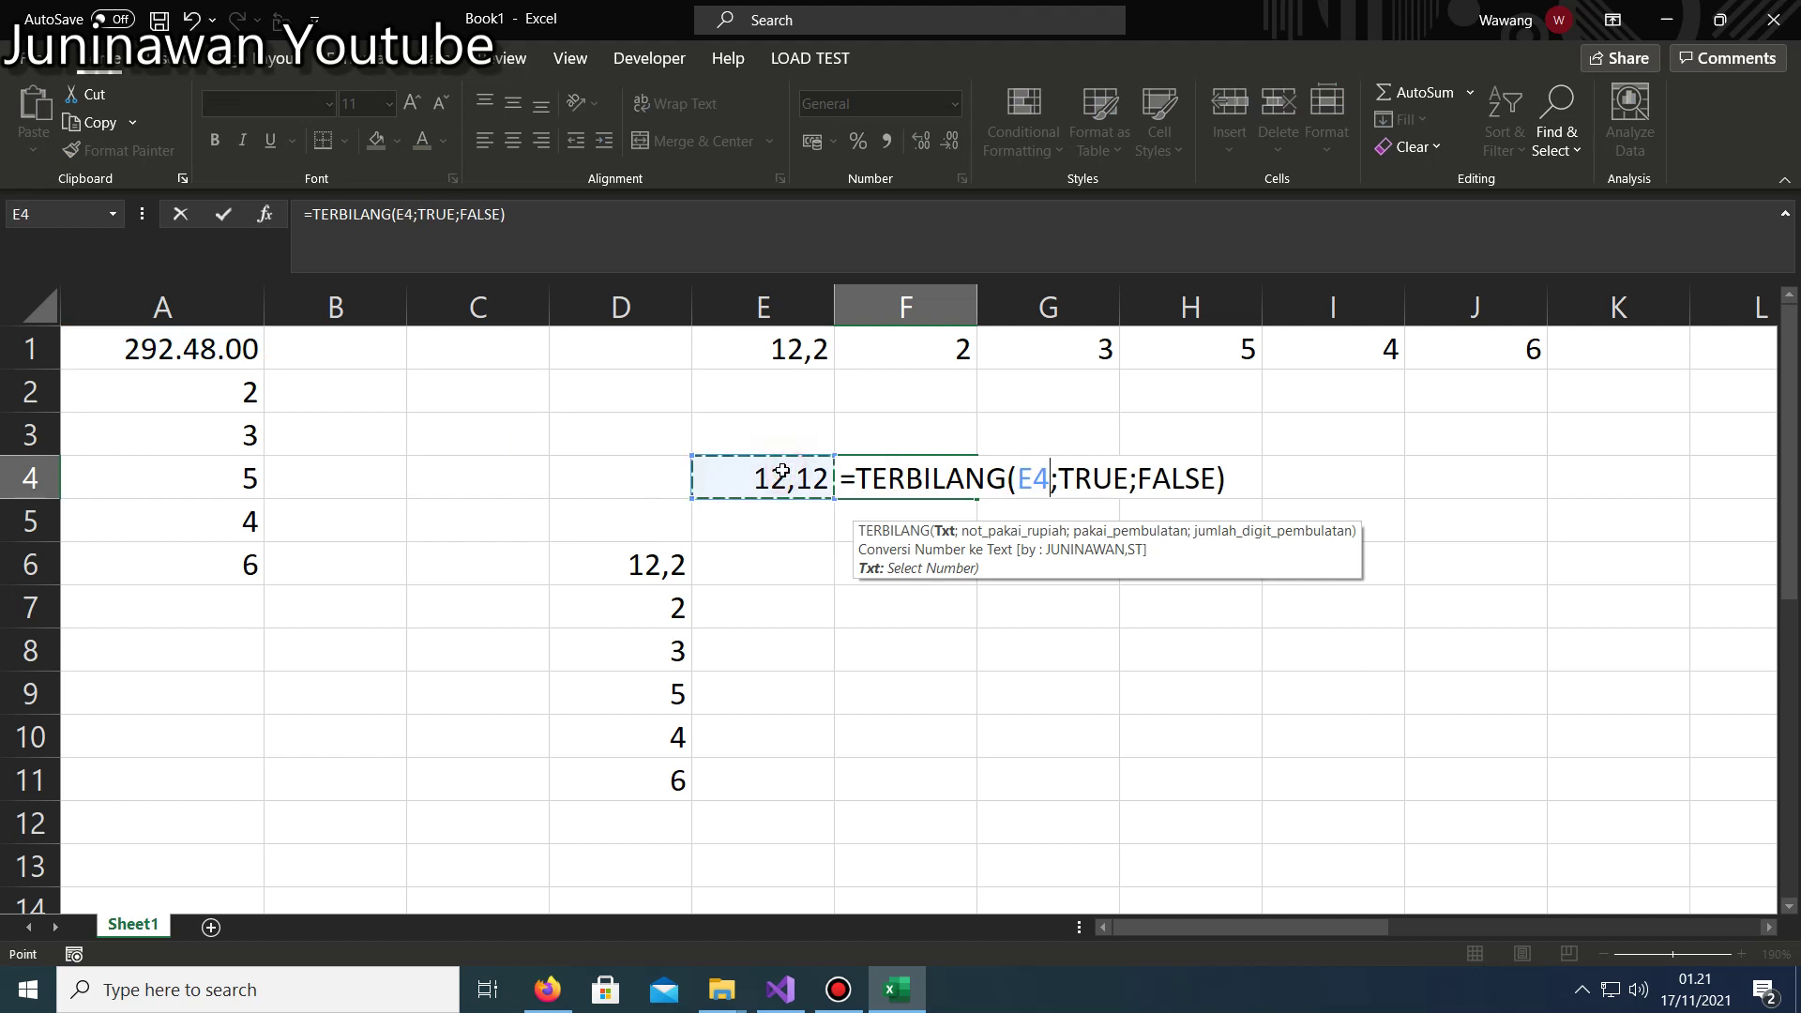
pyautogui.press('Return')
# Turn rounding on with 2 digits, making F4 =TERBILANG(E4;TRUE;TRUE;2).
pyautogui.click(891, 475)
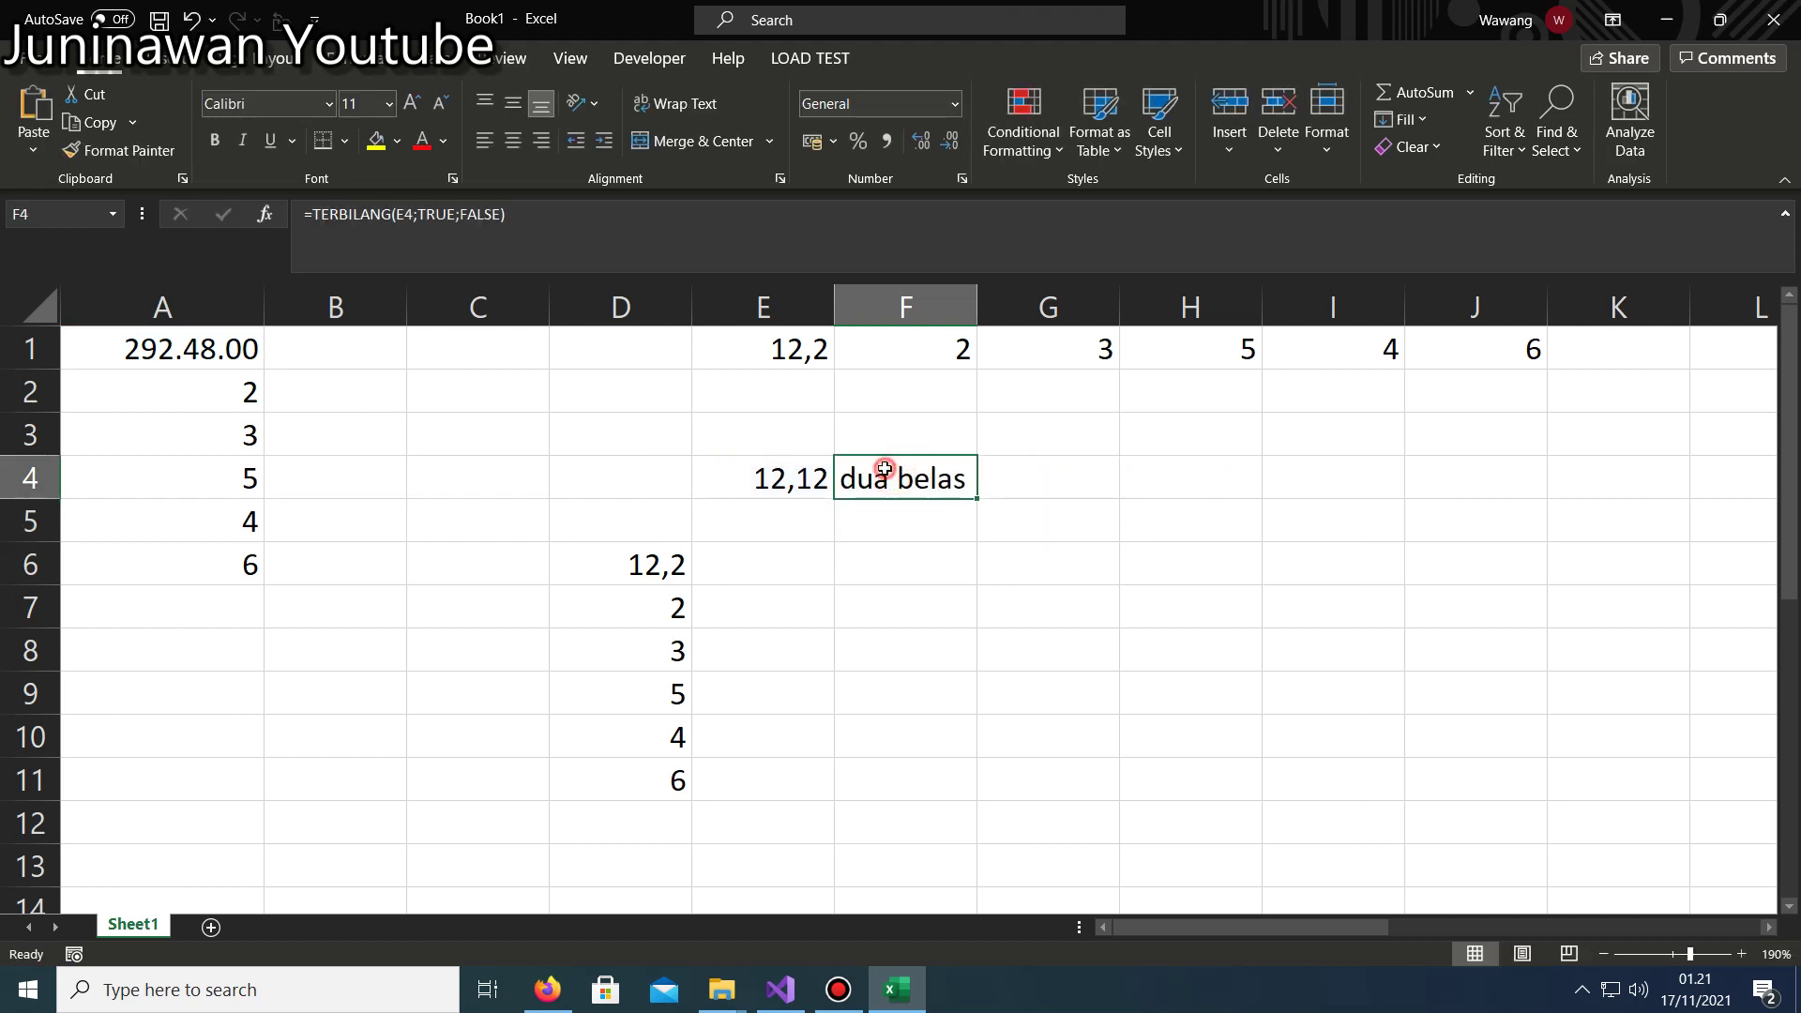
pyautogui.doubleClick(886, 476)
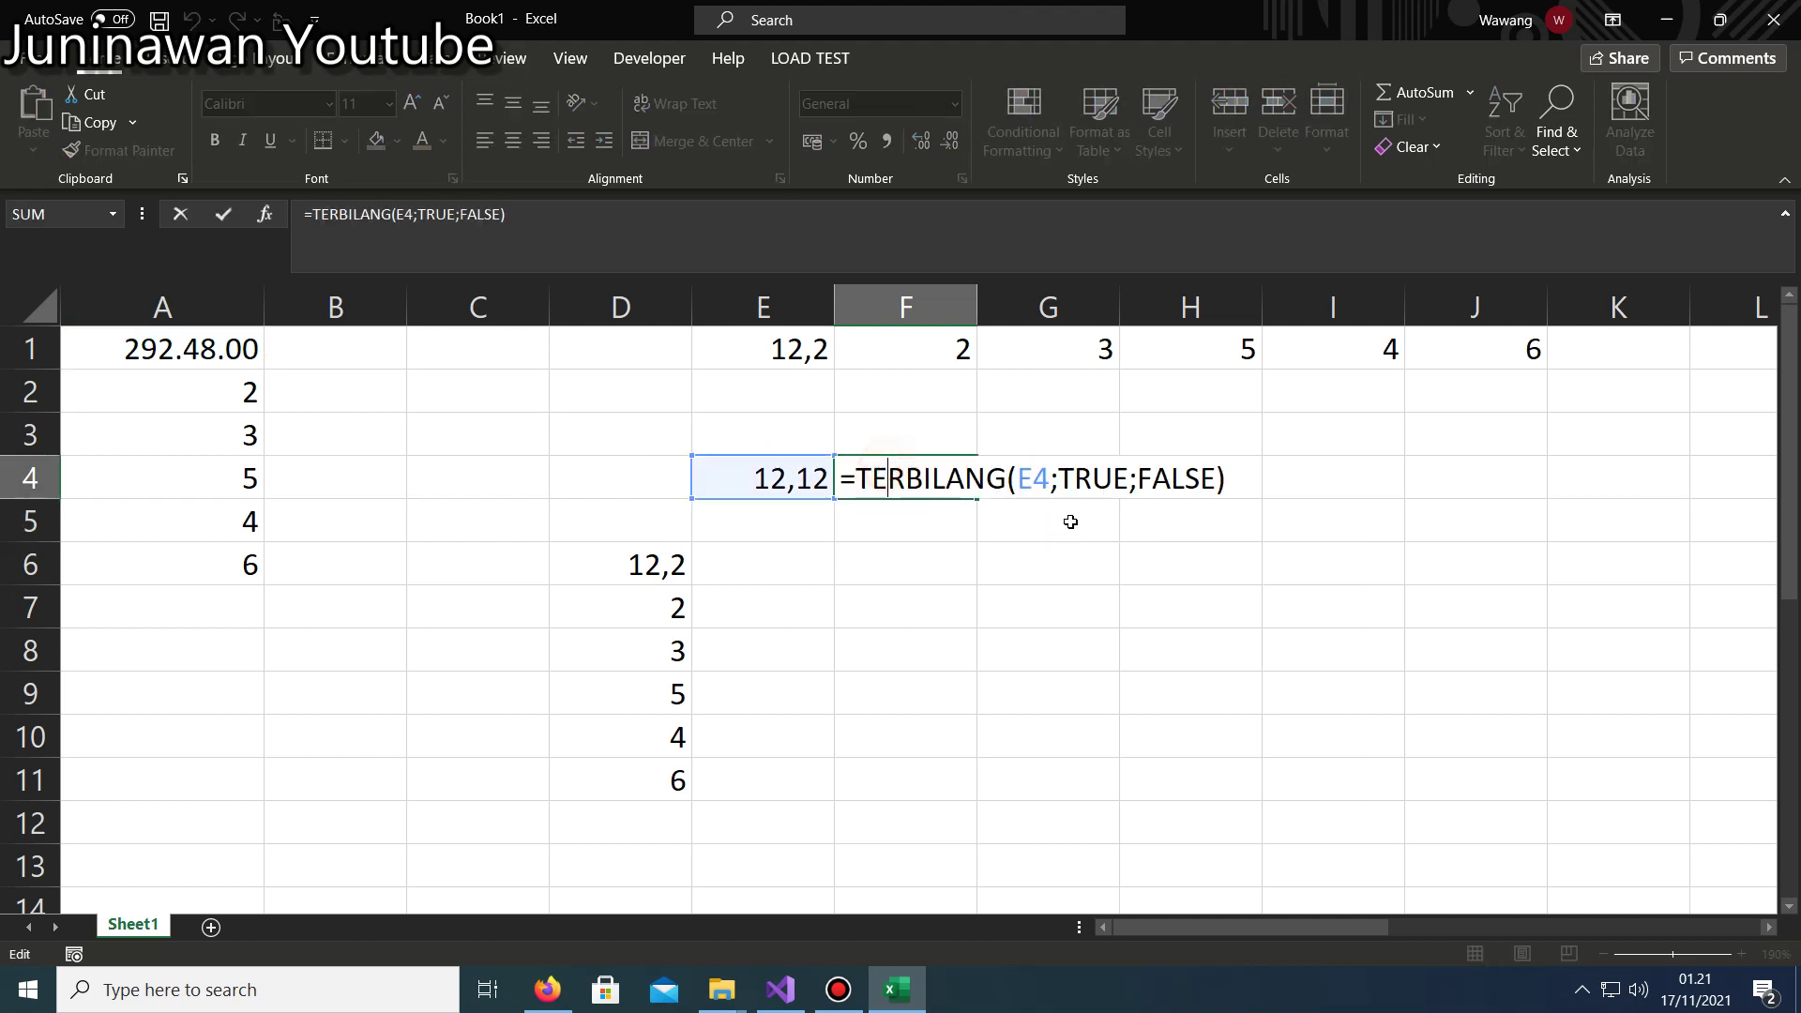
pyautogui.doubleClick(1160, 466)
pyautogui.write('true')
pyautogui.press('Return')
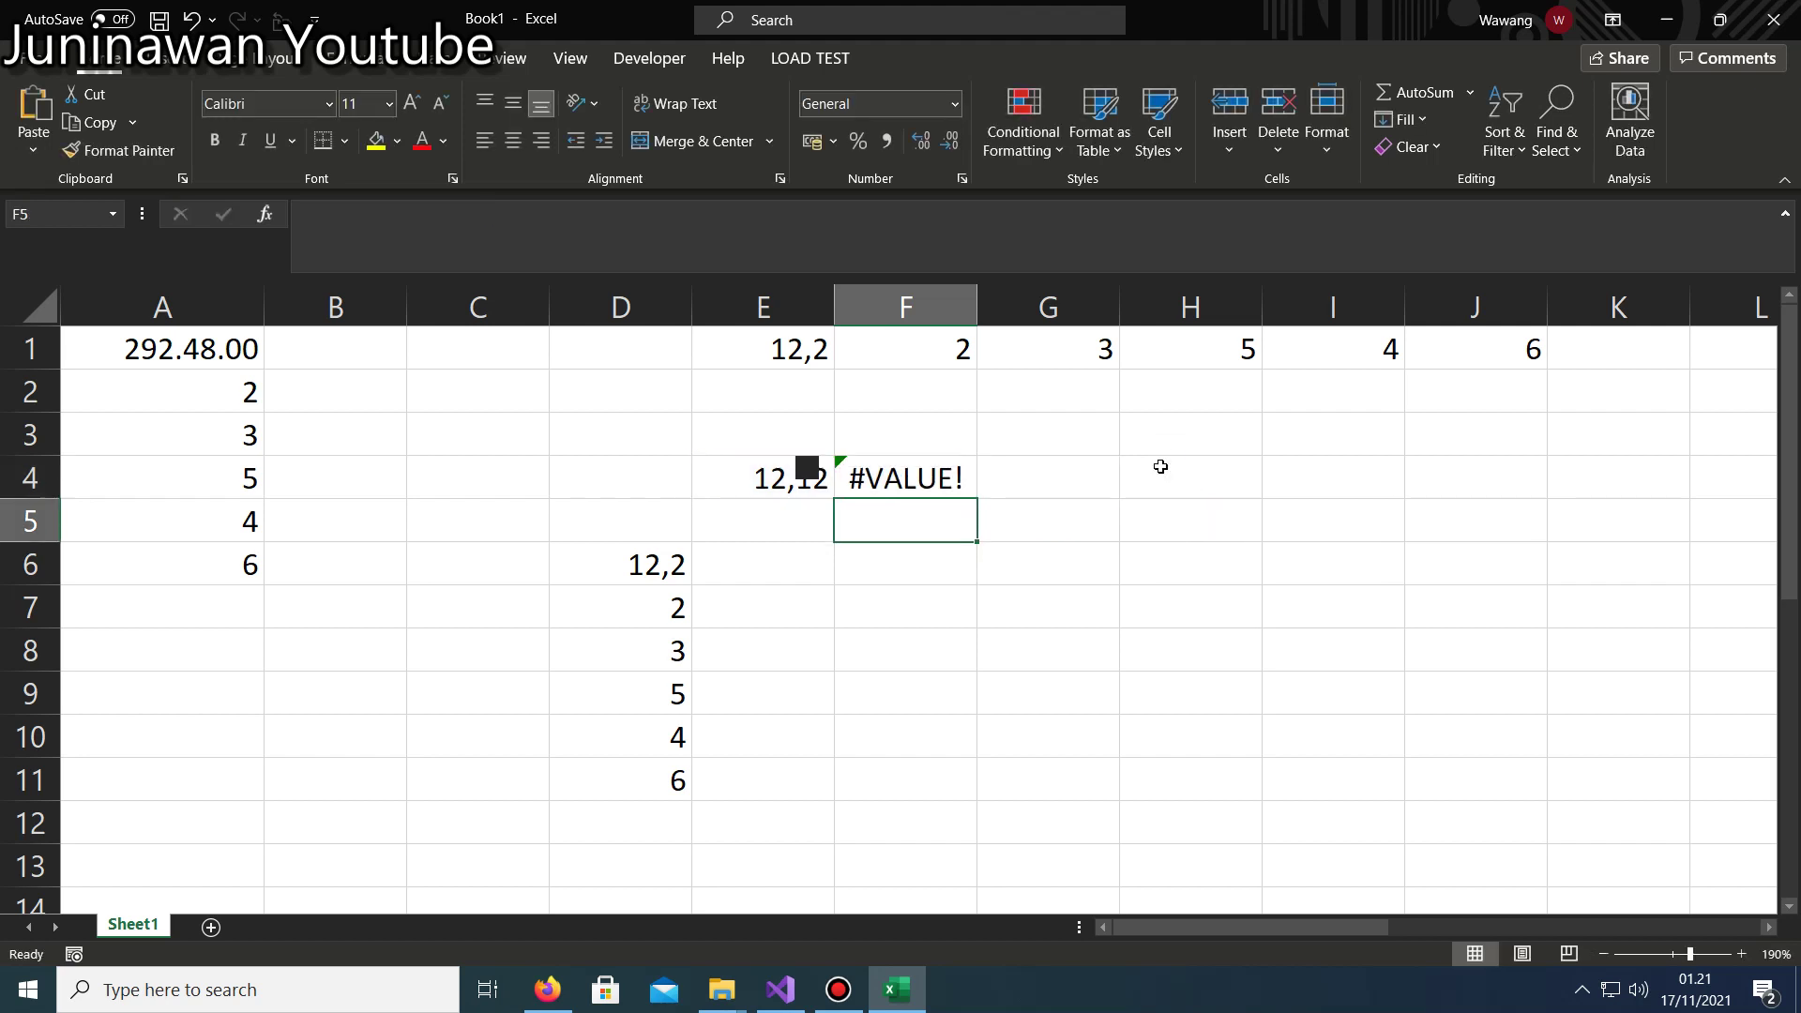
pyautogui.press('Up')
pyautogui.press('F2')
pyautogui.press('Left')
pyautogui.write(';')
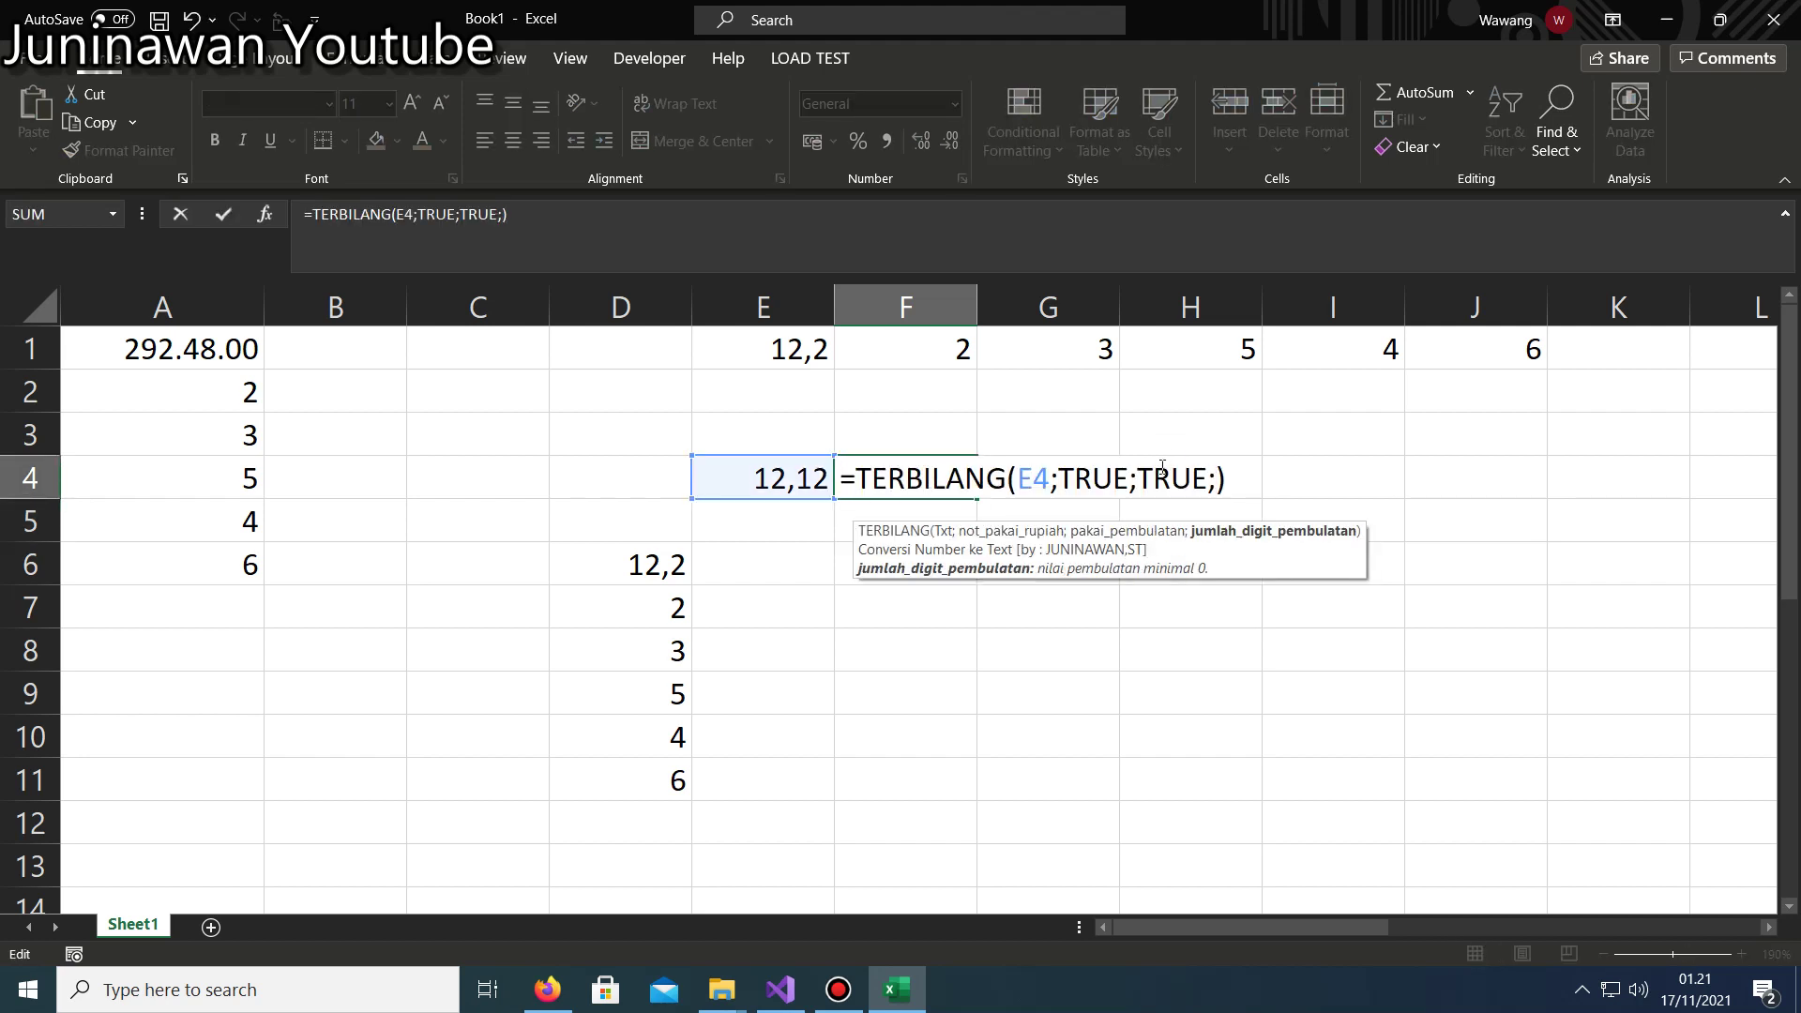
pyautogui.write('2')
pyautogui.press('Return')
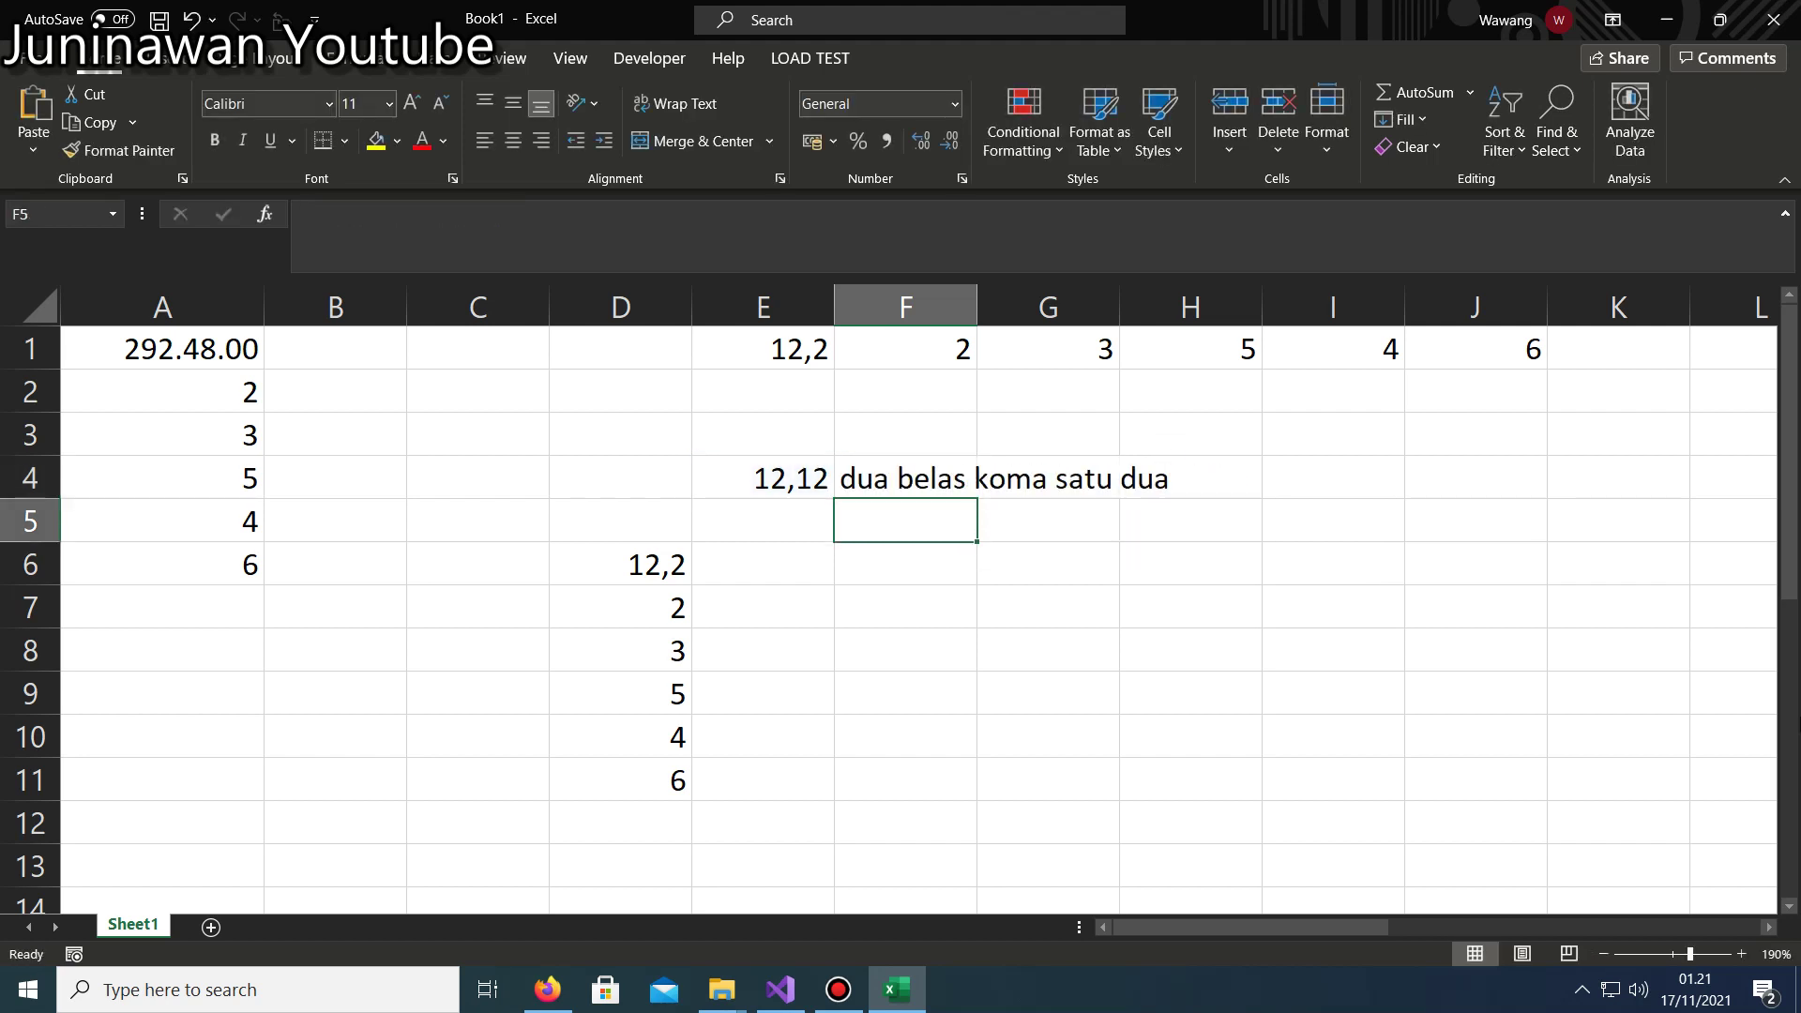
# Change the rounding digits to 1 so F4 reads 'dua belas koma satu'.
pyautogui.keyDown('ctrl'); pyautogui.scroll(1, 953, 523); pyautogui.keyUp('ctrl')
pyautogui.keyDown('ctrl'); pyautogui.scroll(1, 716, 496); pyautogui.keyUp('ctrl')
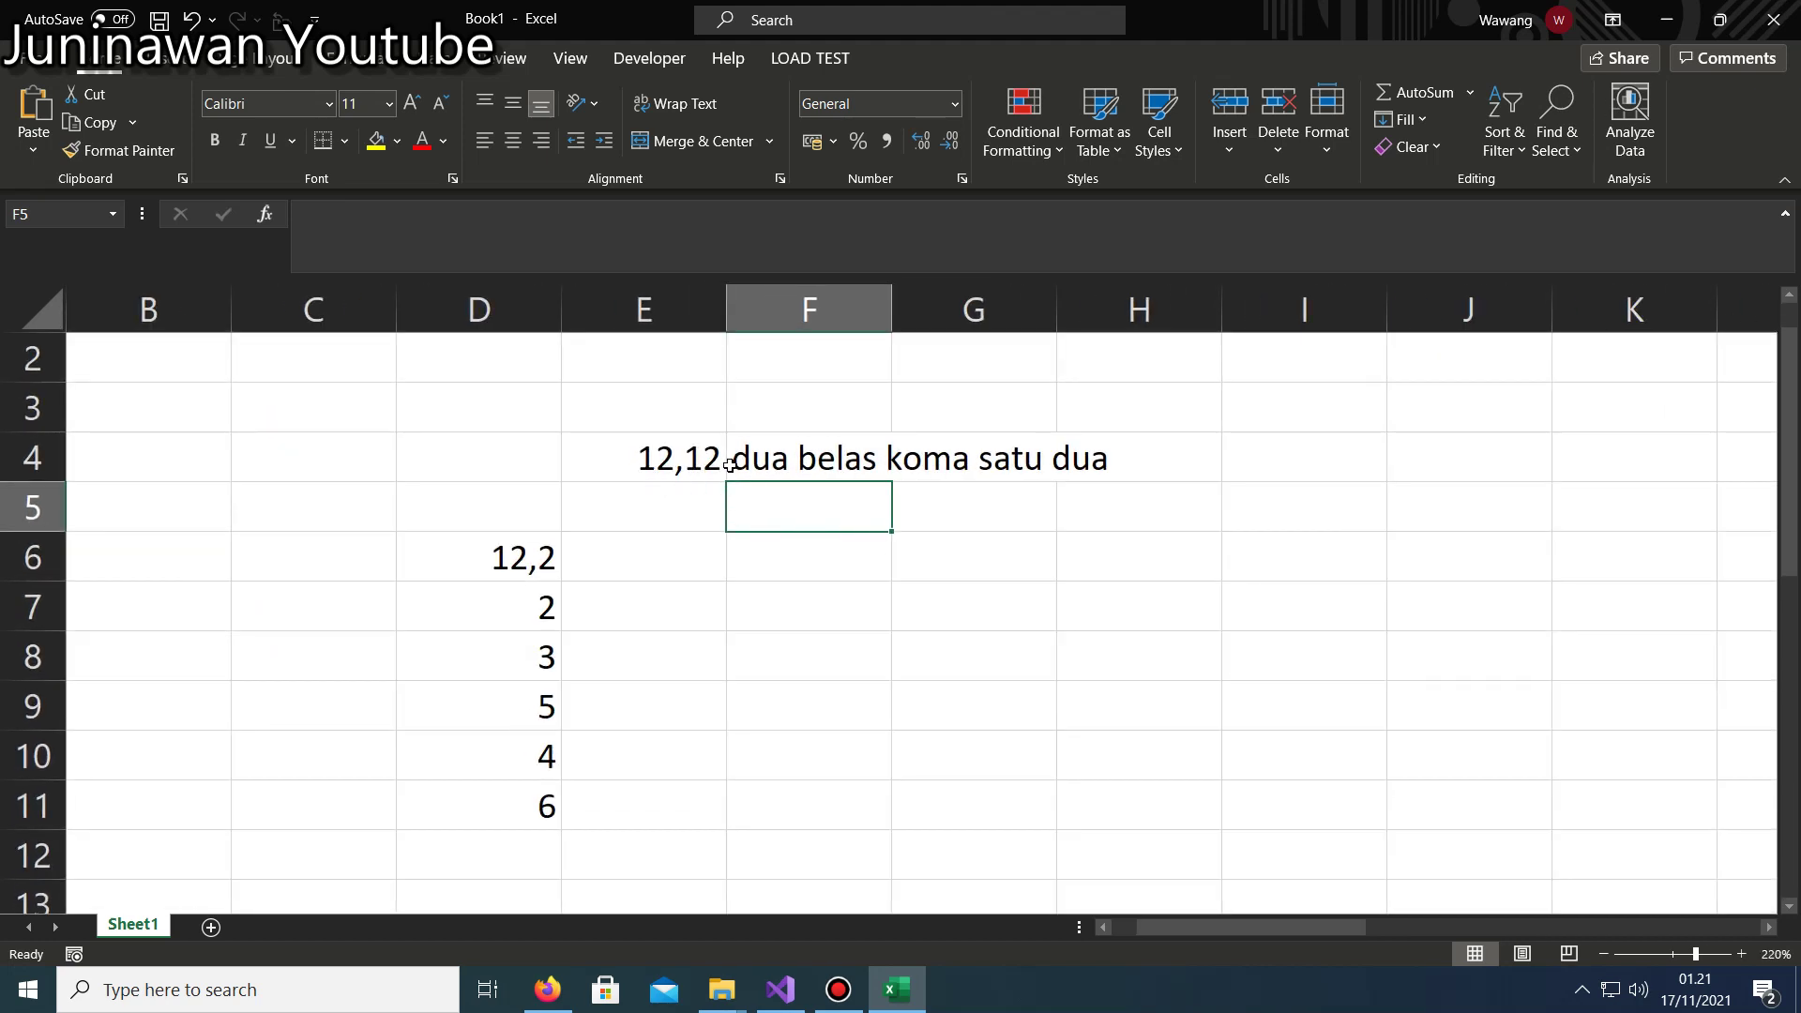
pyautogui.doubleClick(795, 458)
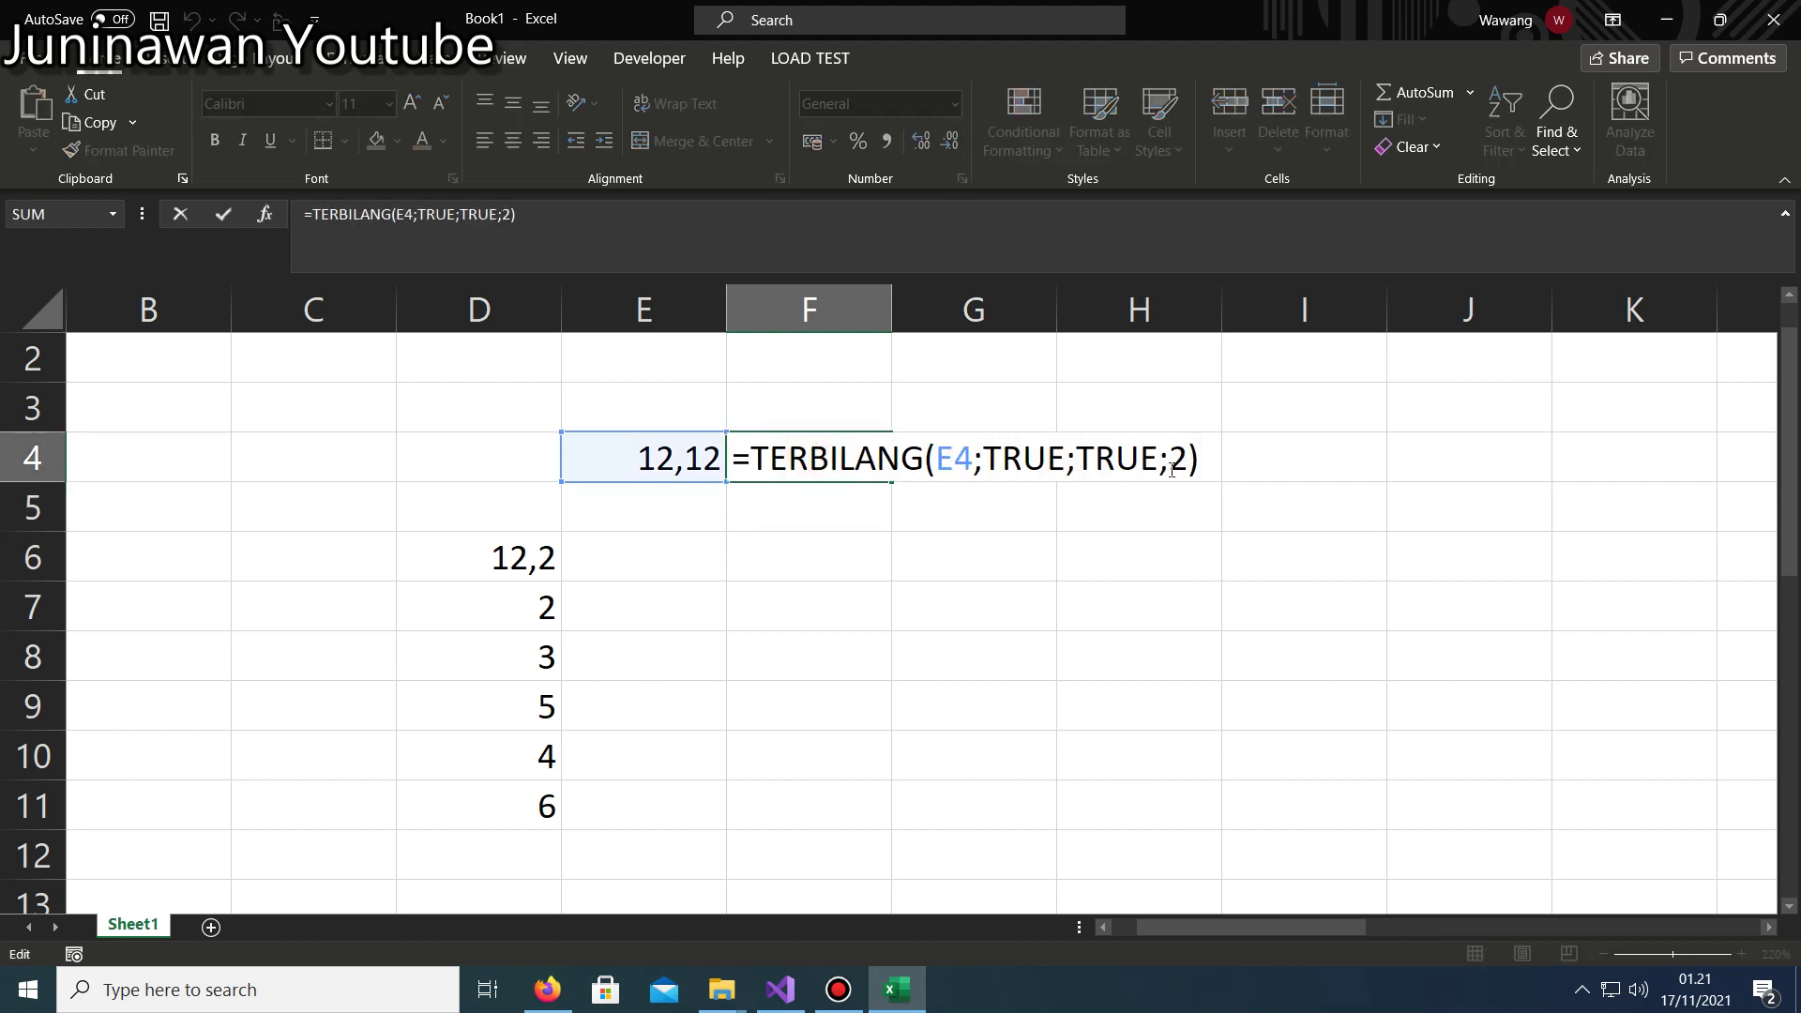
pyautogui.doubleClick(1171, 463)
pyautogui.write('1')
pyautogui.press('Return')
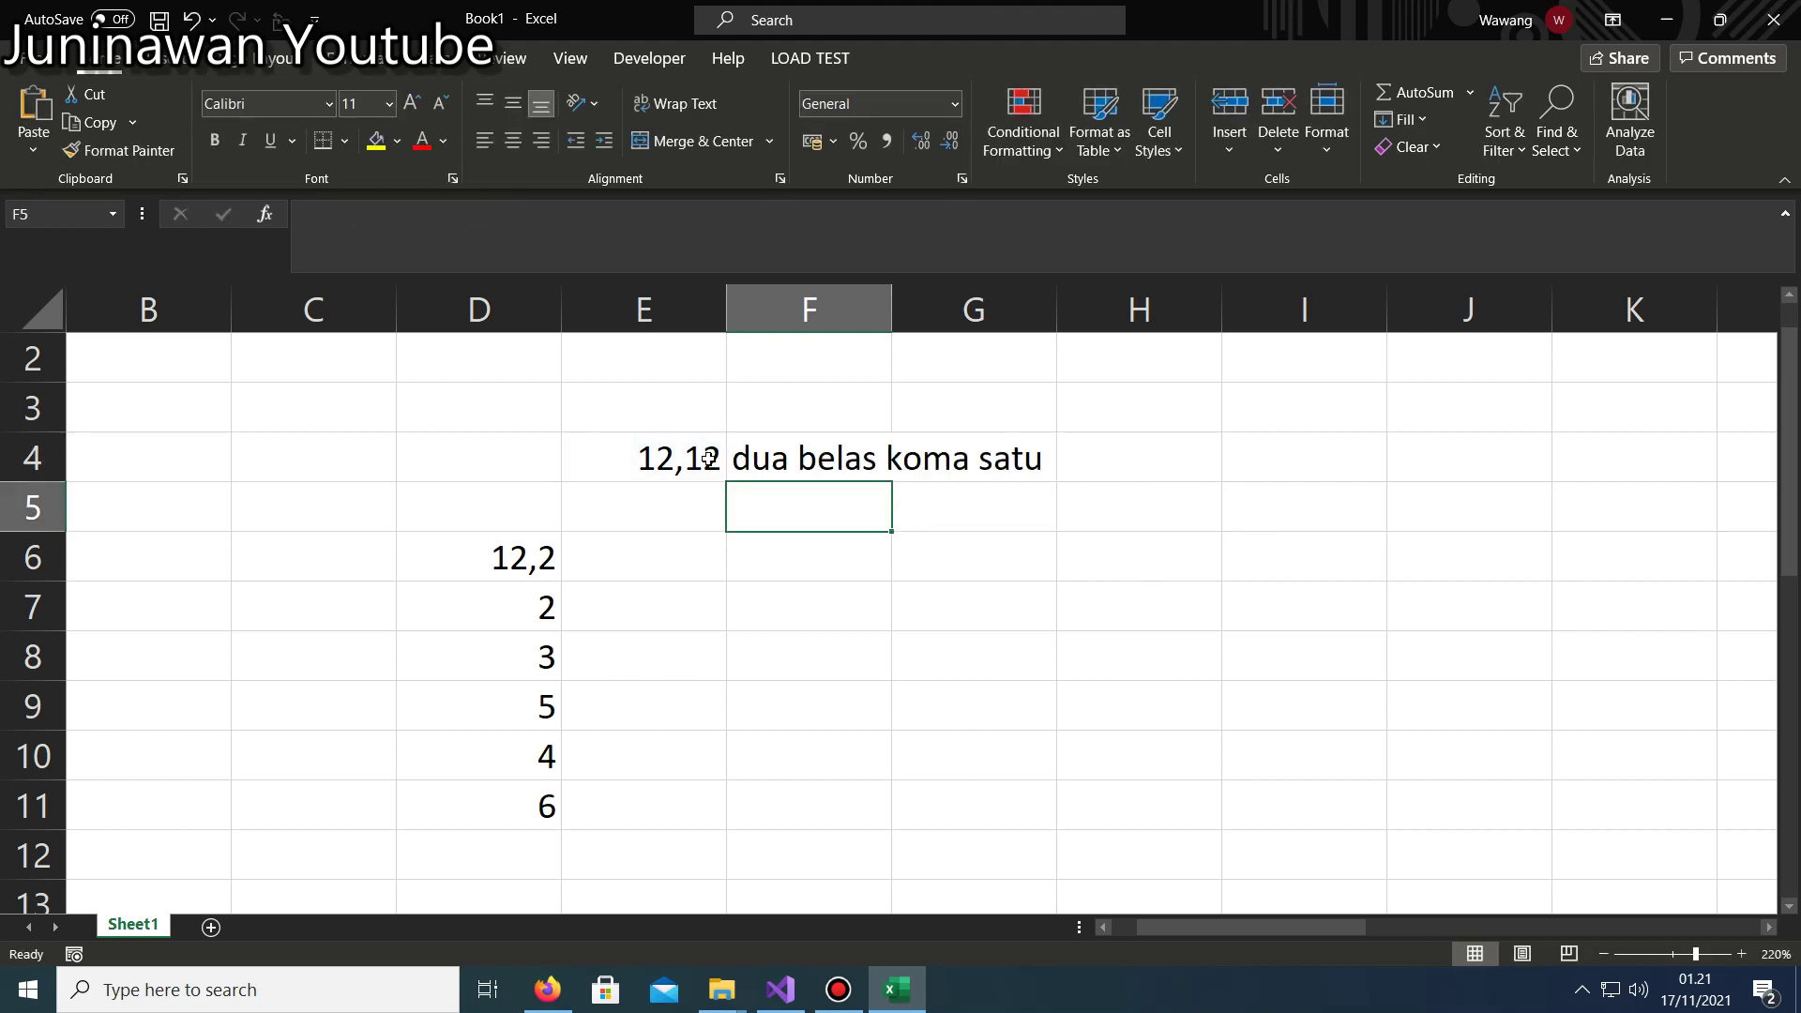
# Review E4's value and F4's rounding arguments unchanged, then move down to F6.
pyautogui.click(1019, 460)
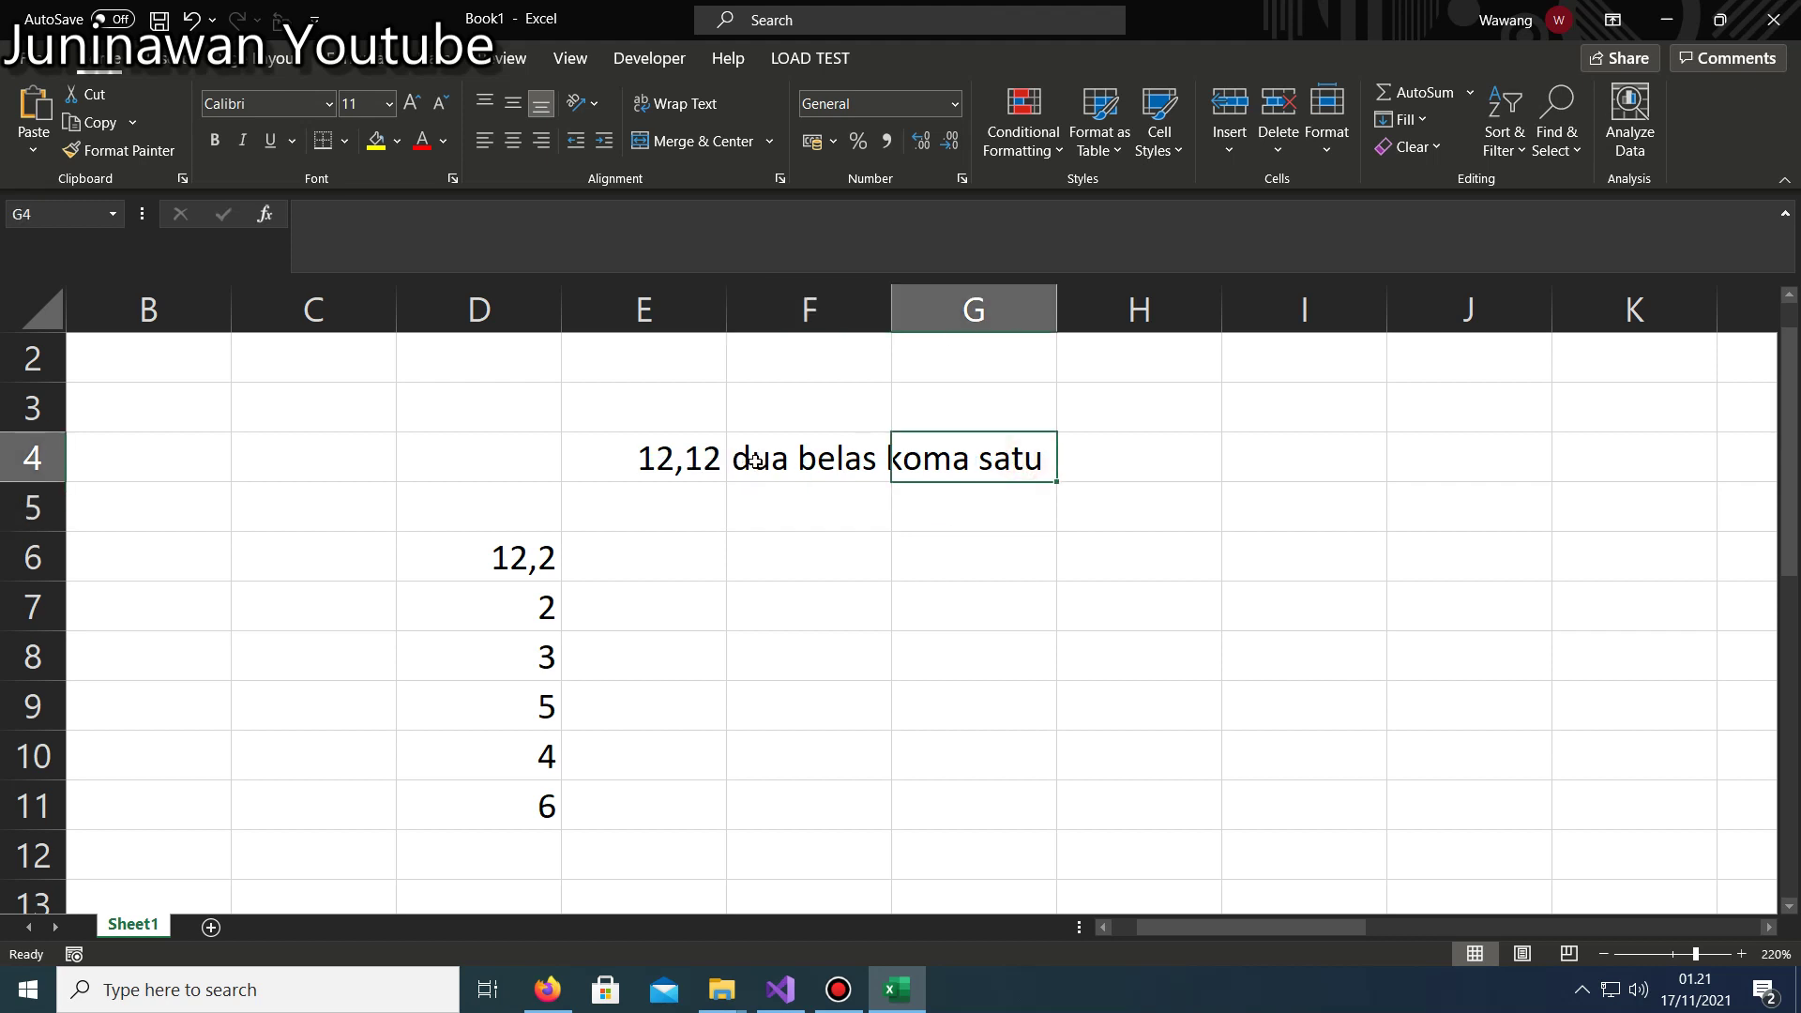
pyautogui.doubleClick(672, 457)
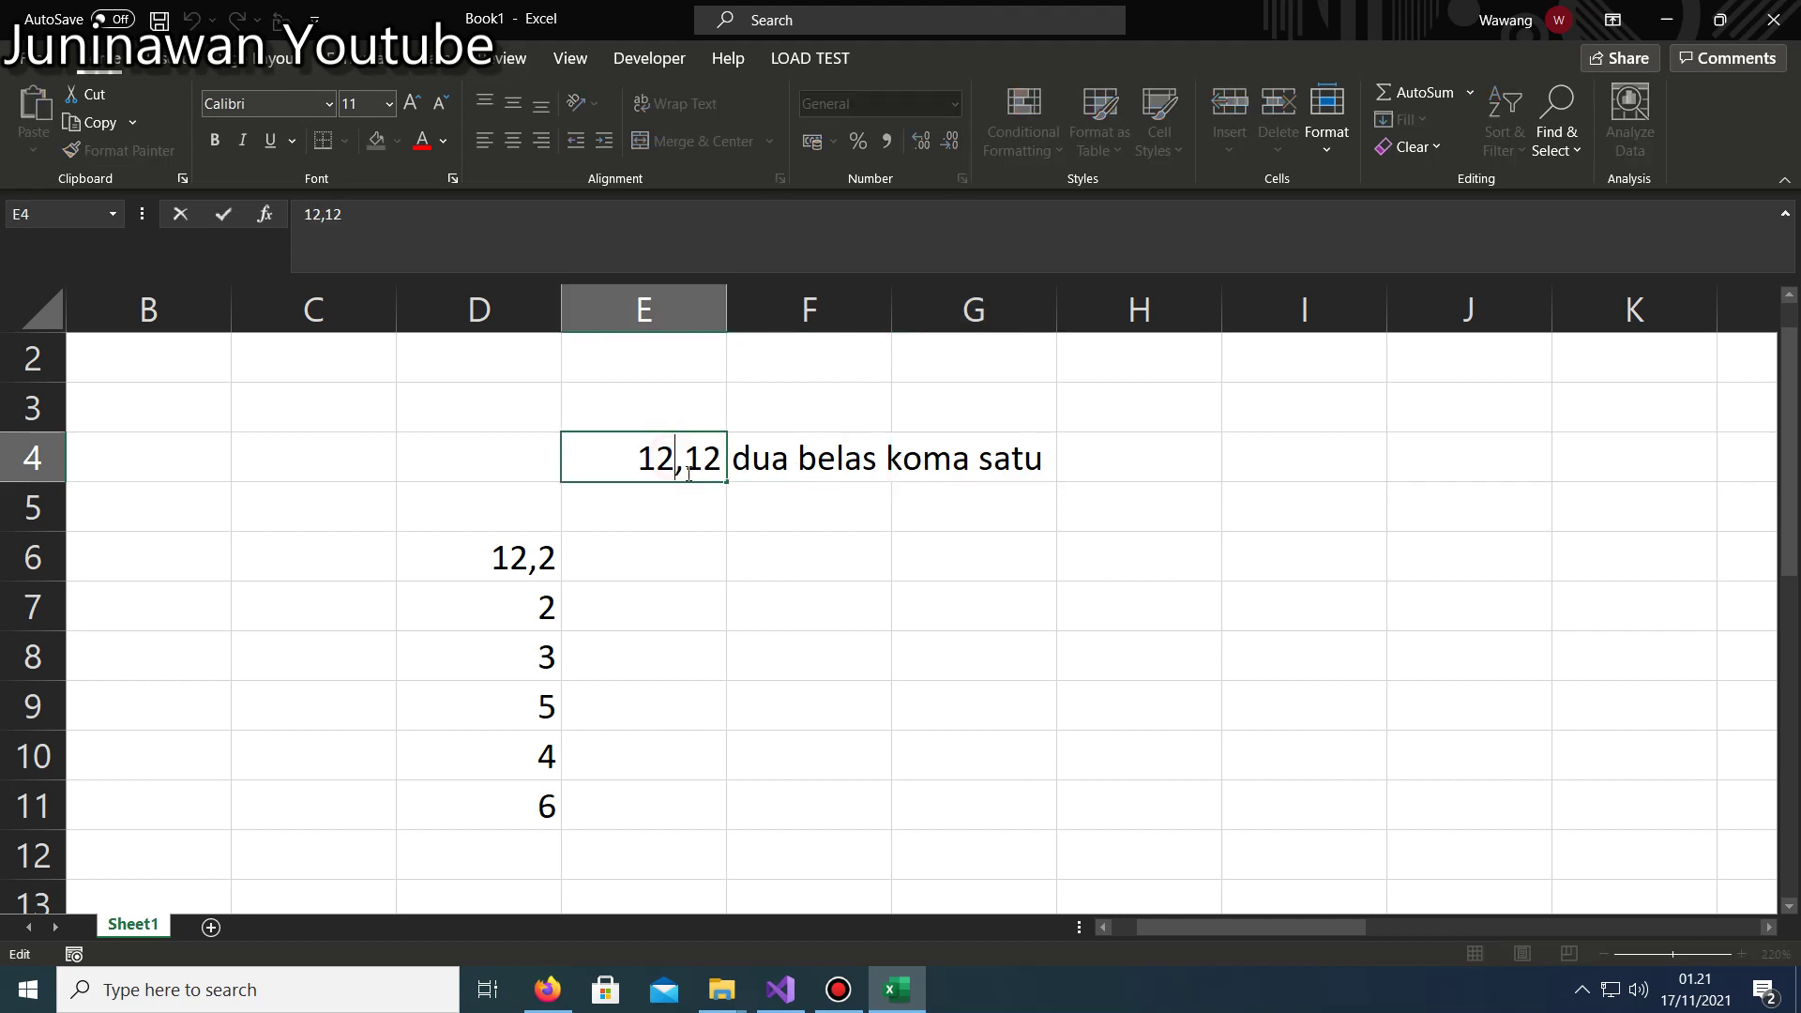
pyautogui.click(675, 553)
pyautogui.doubleClick(788, 457)
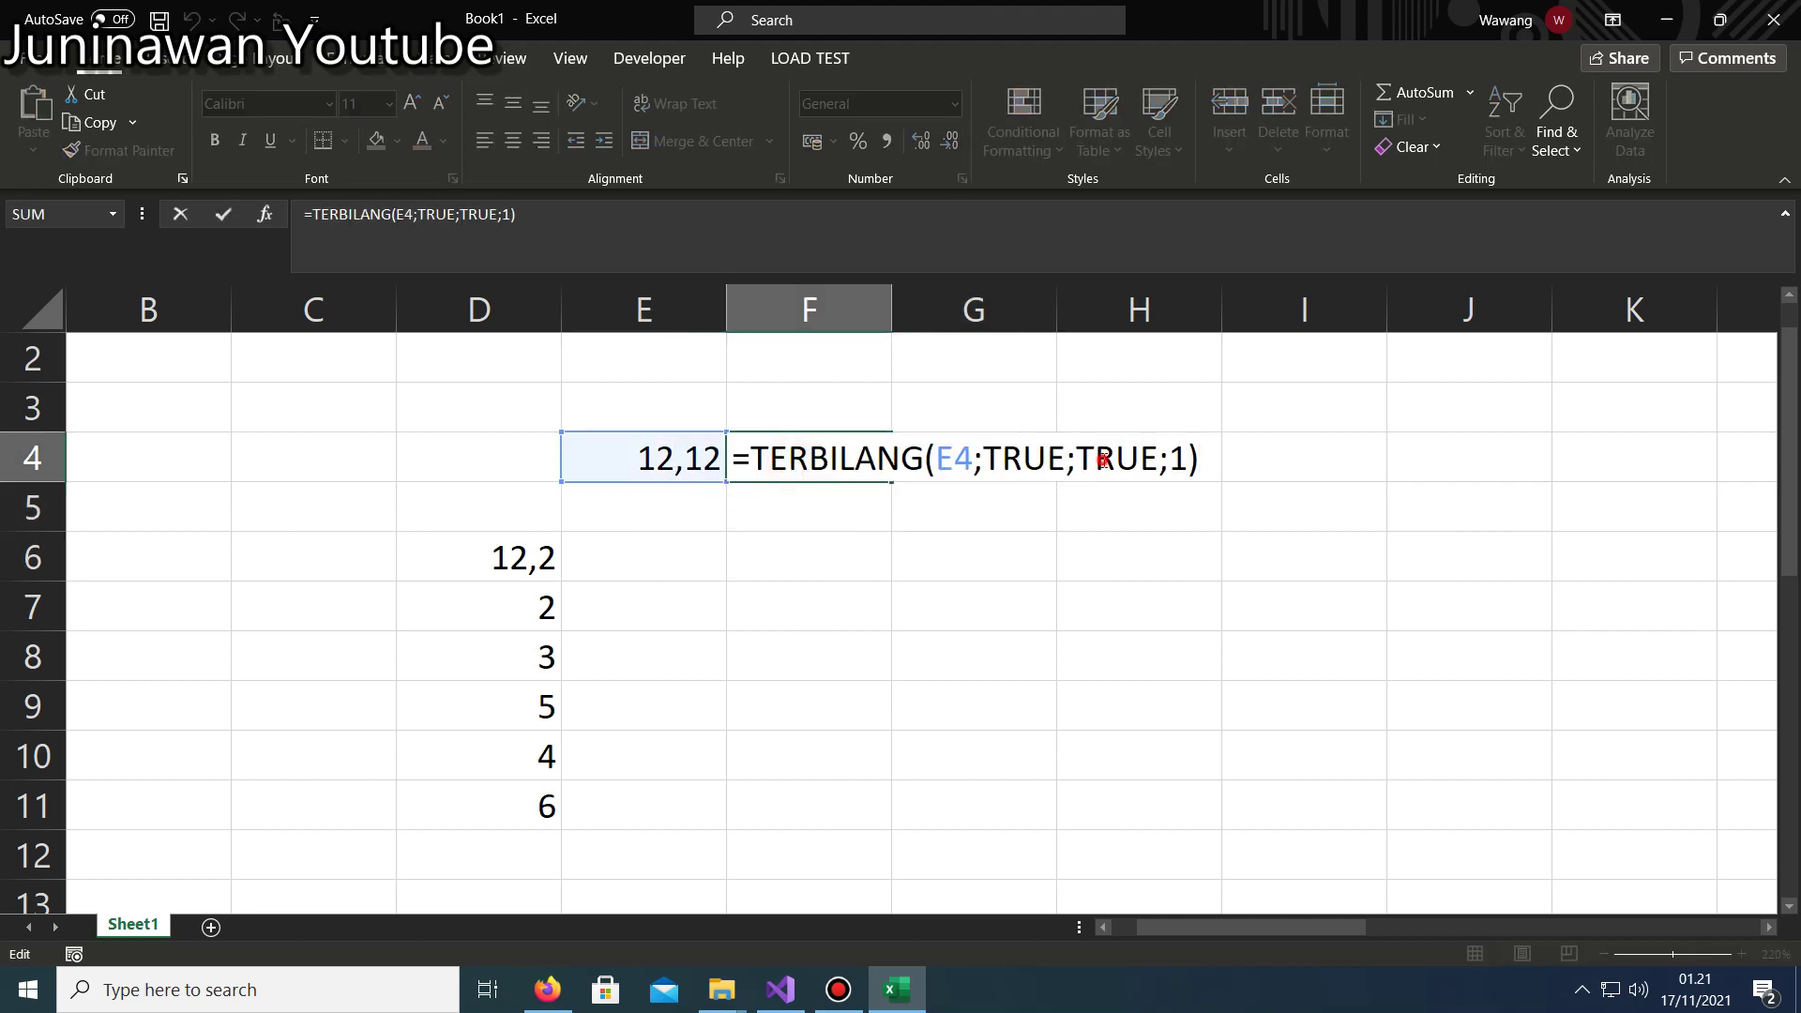
pyautogui.doubleClick(1102, 459)
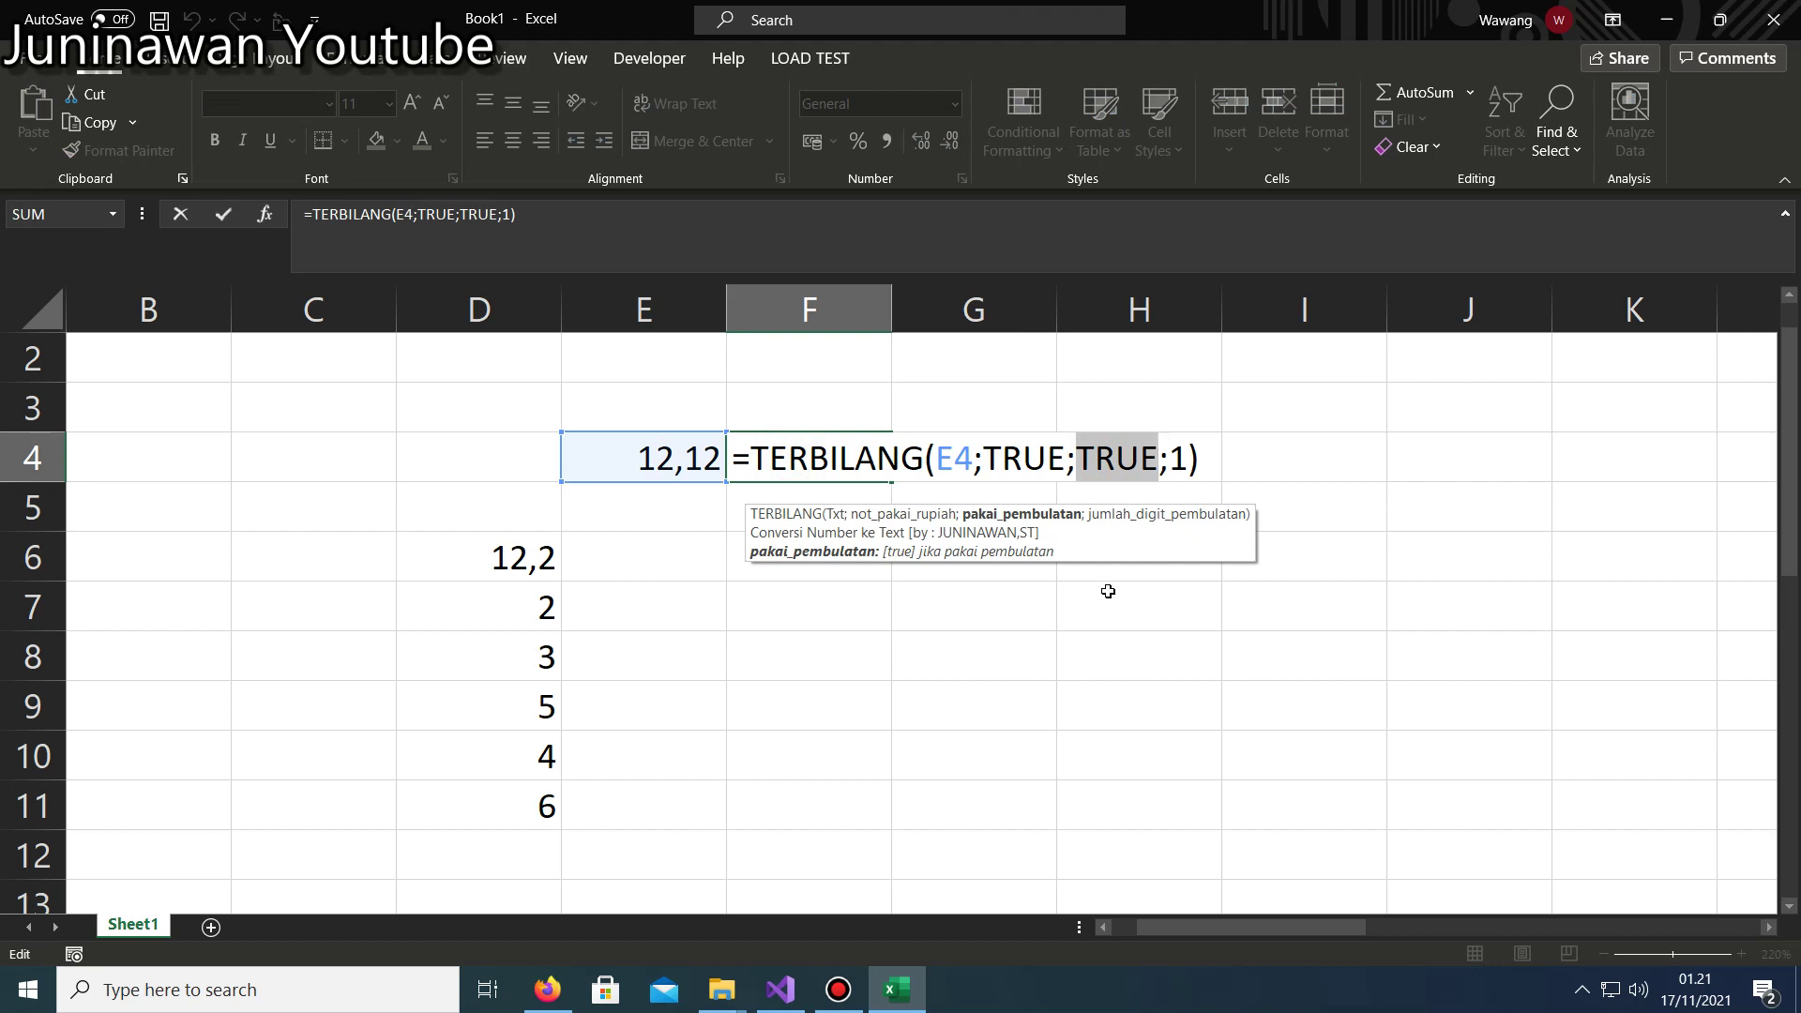
pyautogui.hotkey('shift', 'Right')
pyautogui.press('Return')
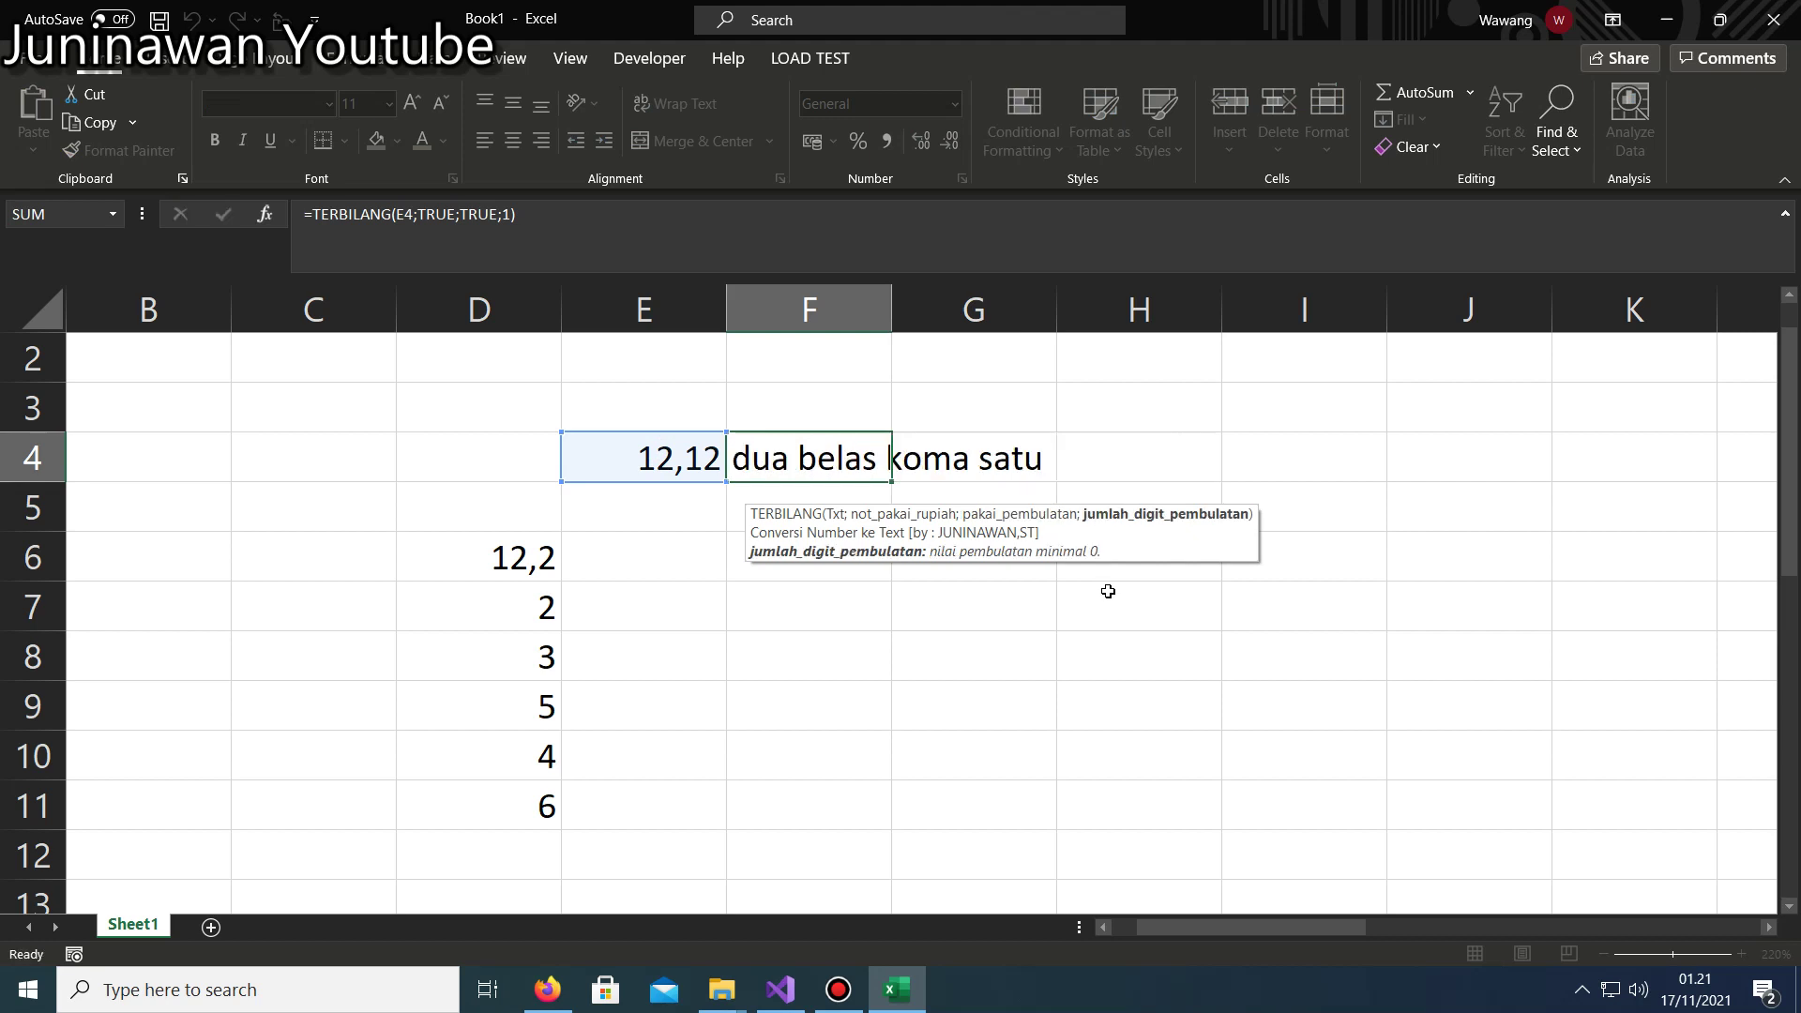
pyautogui.press('Return')
# Enter the test number 12,12 into cell F6.
pyautogui.write('12,')
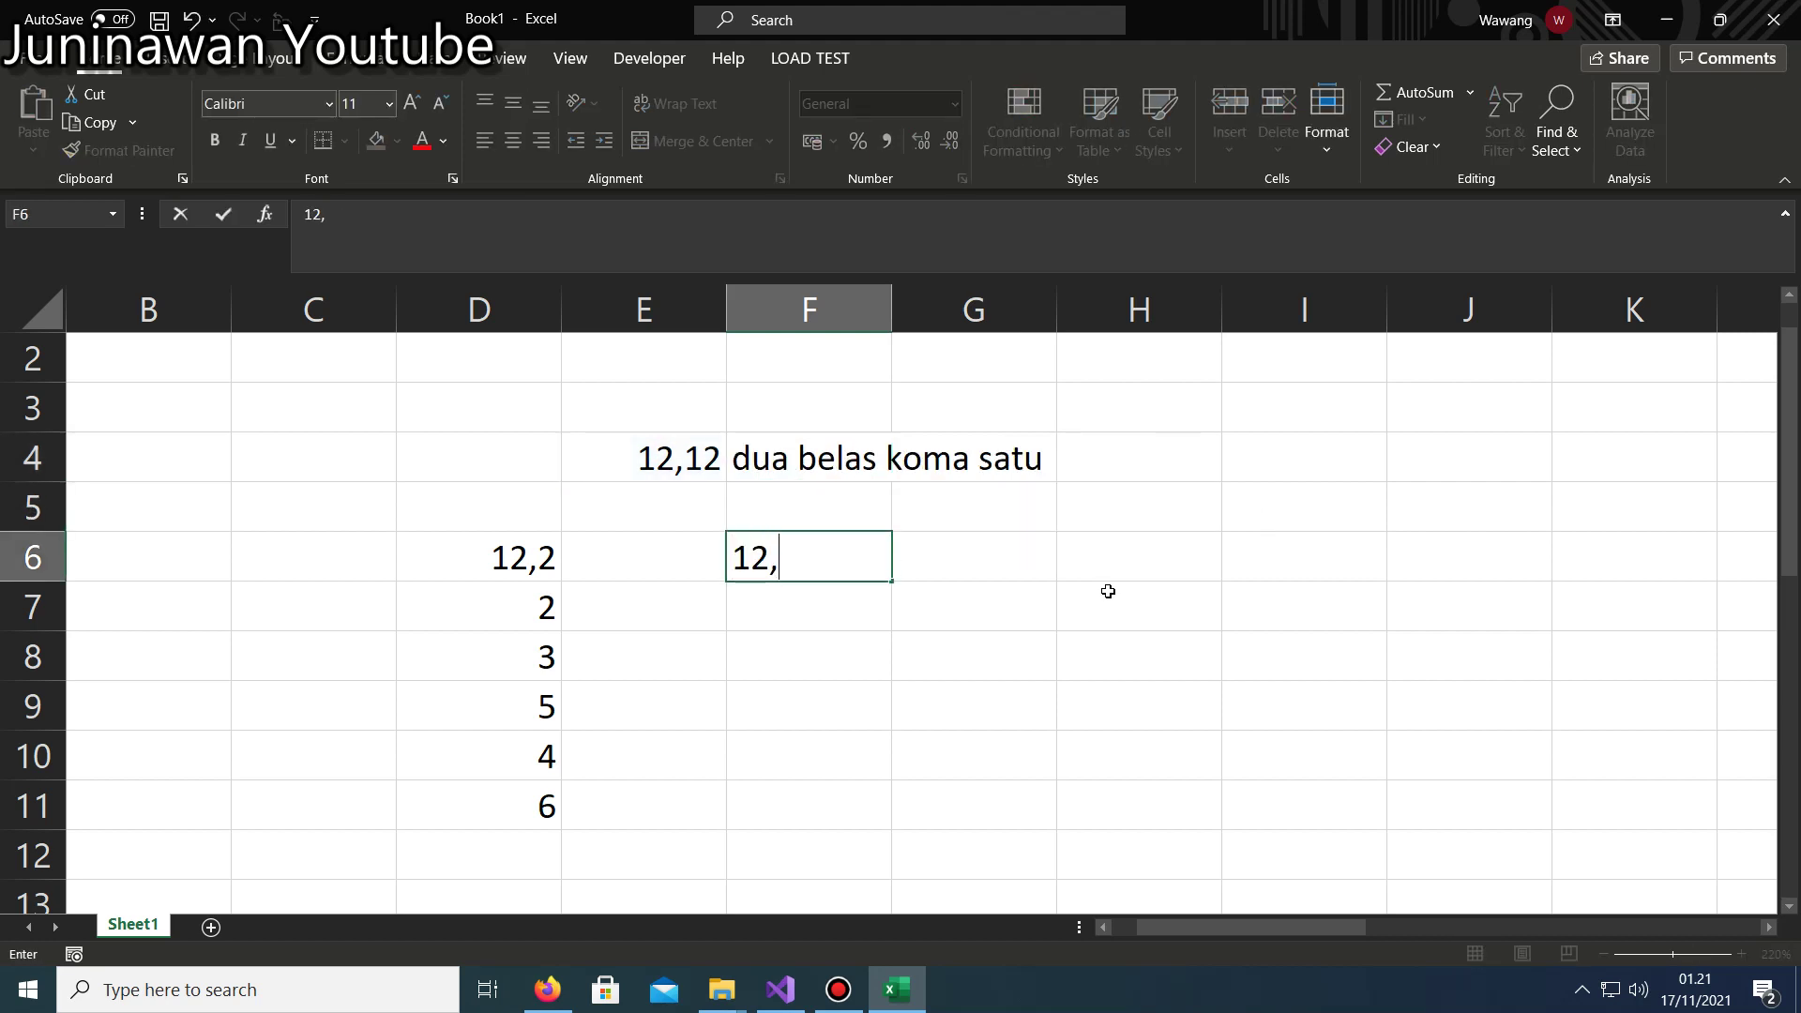
pyautogui.write('121')
pyautogui.press('BackSpace')
pyautogui.hotkey('shift', 'Left')
pyautogui.hotkey('shift', 'Left')
pyautogui.press('Right')
pyautogui.press('Left')
pyautogui.press('F2')
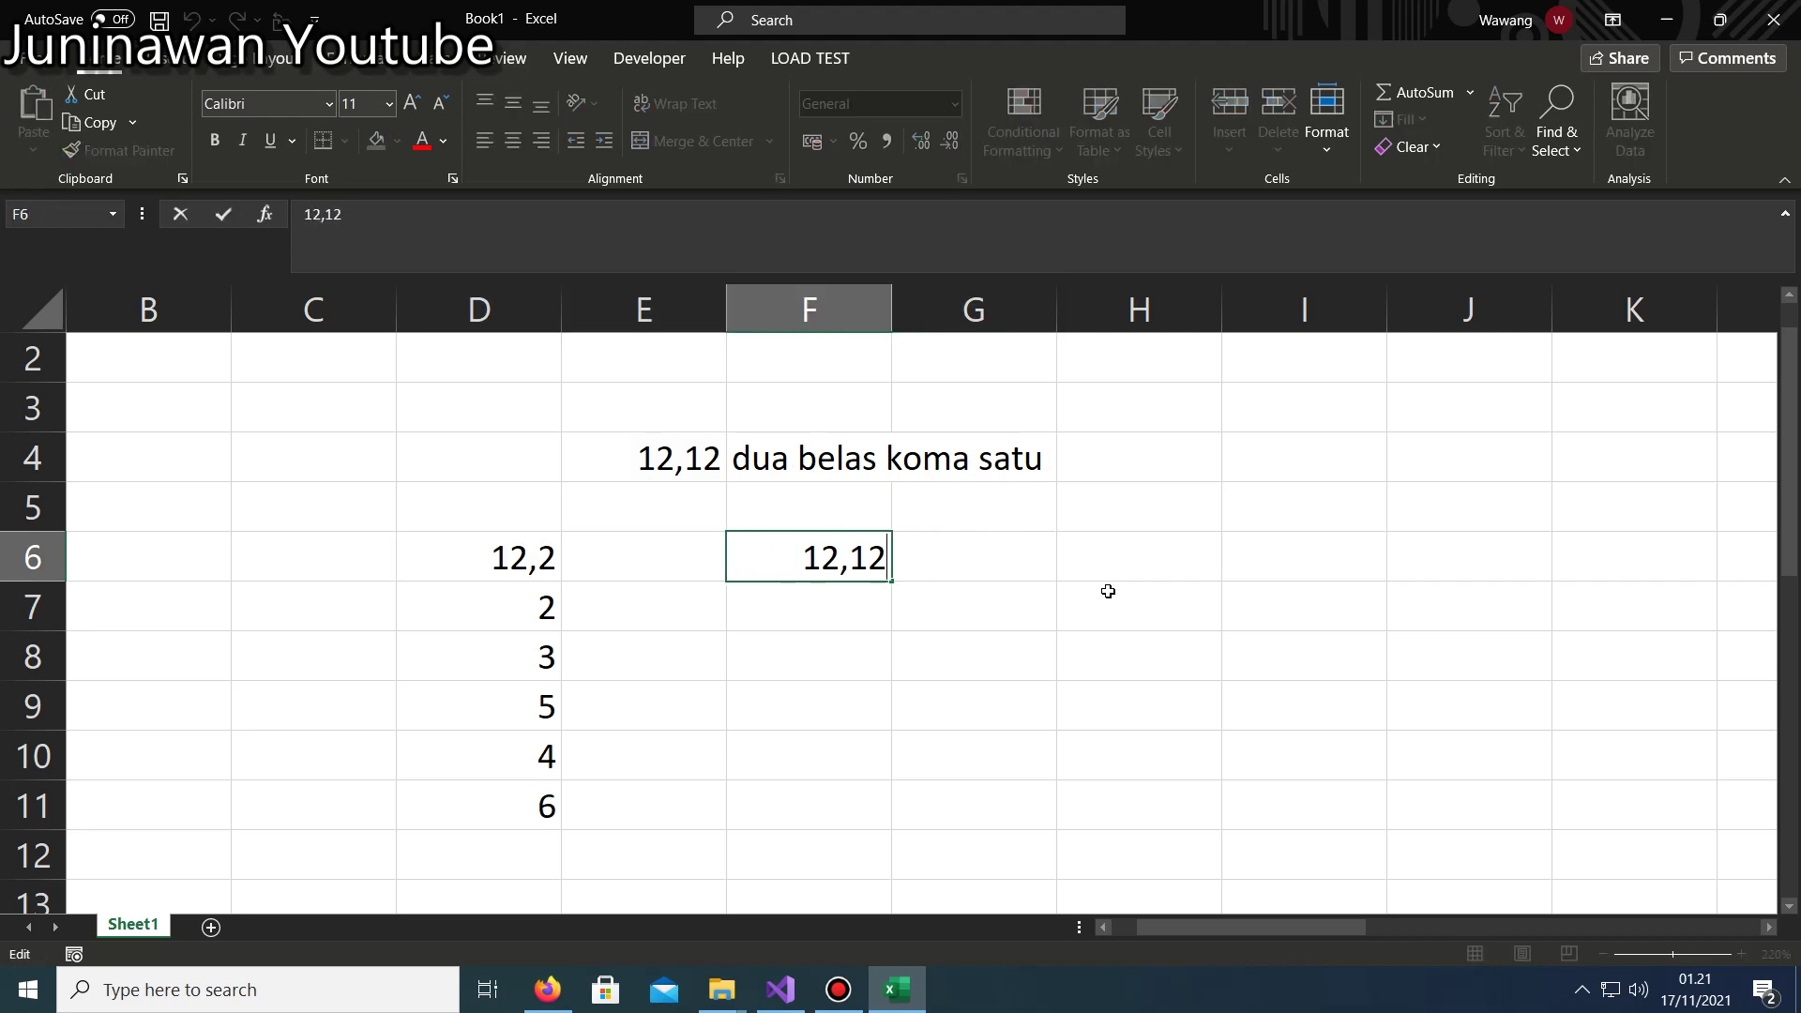
pyautogui.press('BackSpace')
pyautogui.press('BackSpace')
pyautogui.write('5454')
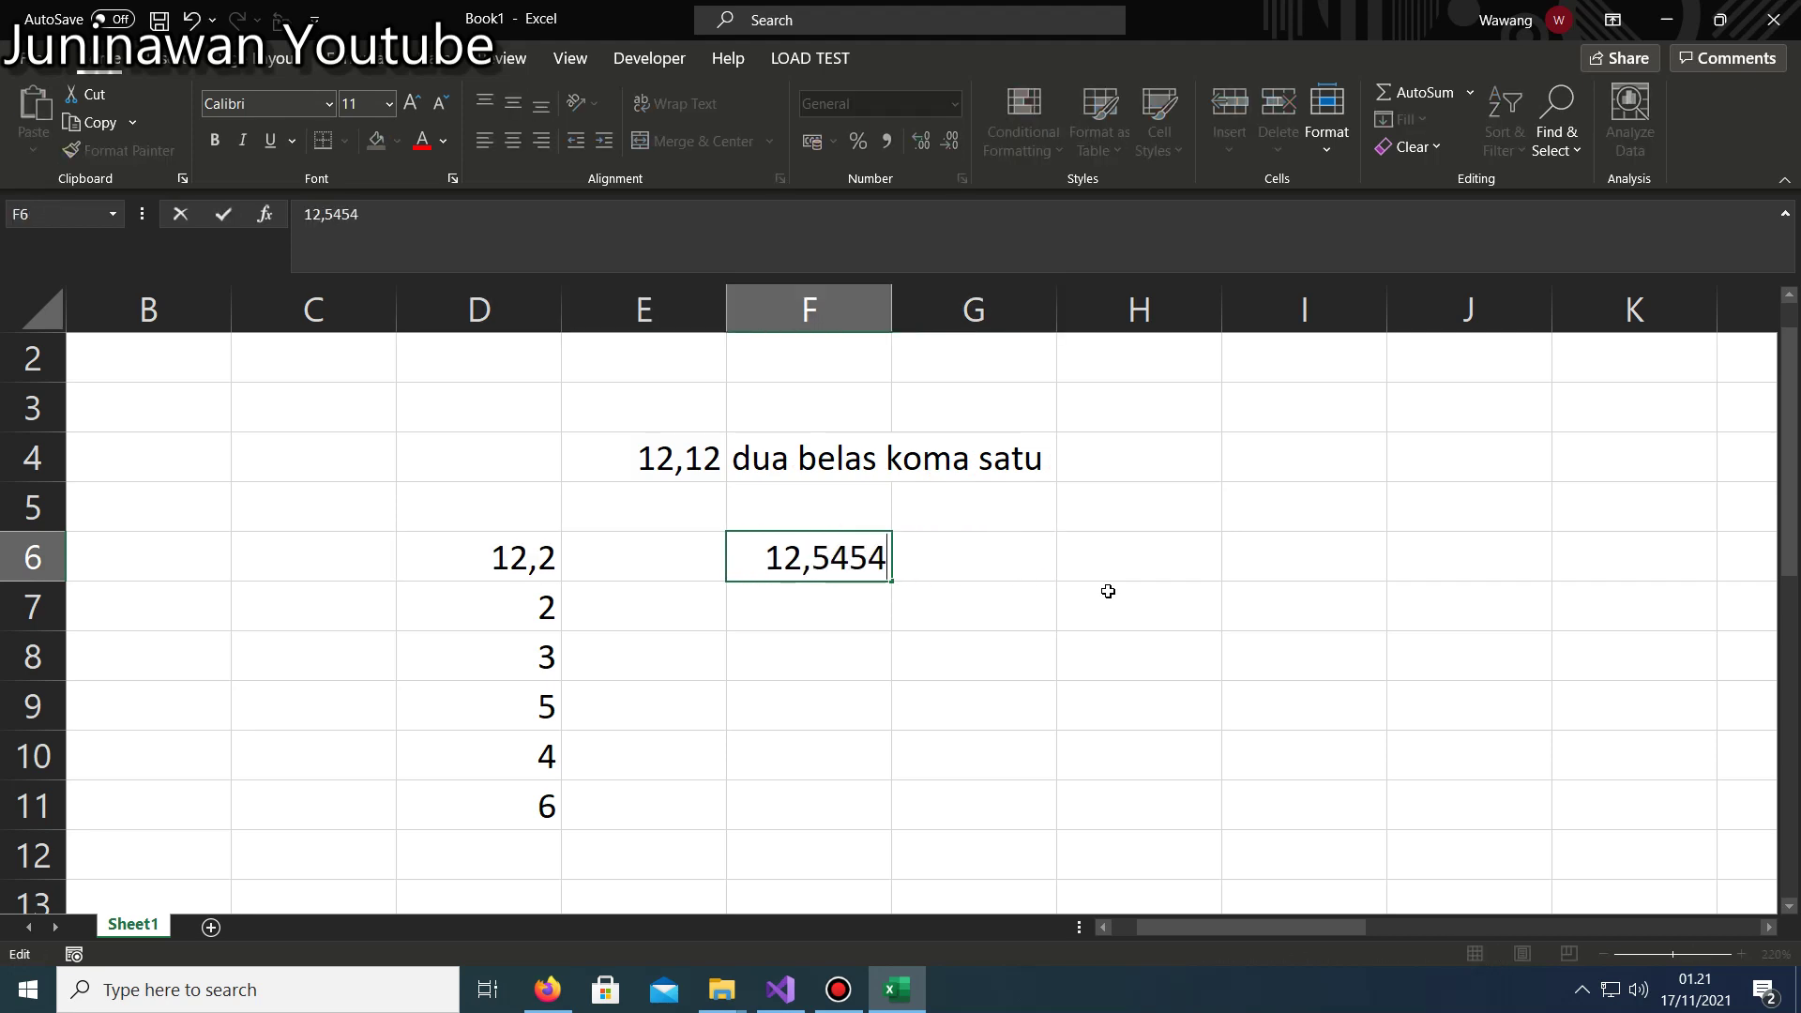
pyautogui.write('5')
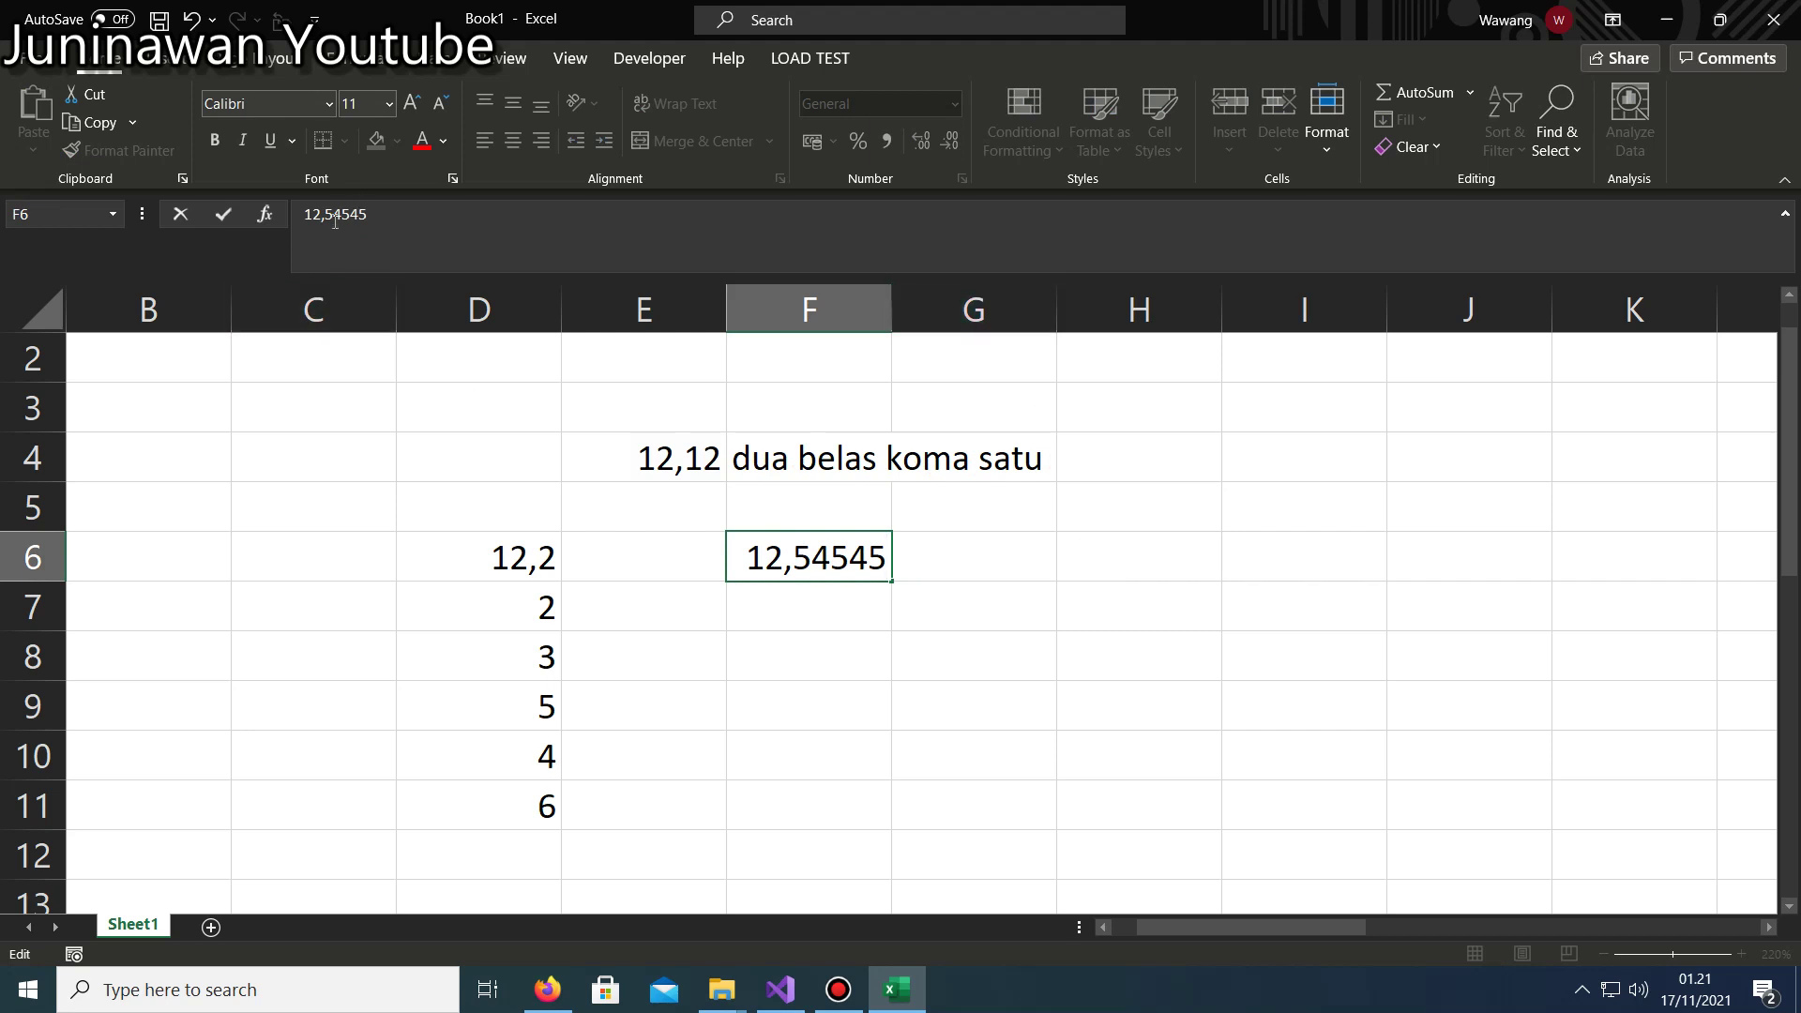
pyautogui.click(329, 215)
# Remove the rounding and digit arguments, leaving F4 as =TERBILANG(E4;TRUE).
pyautogui.doubleClick(766, 458)
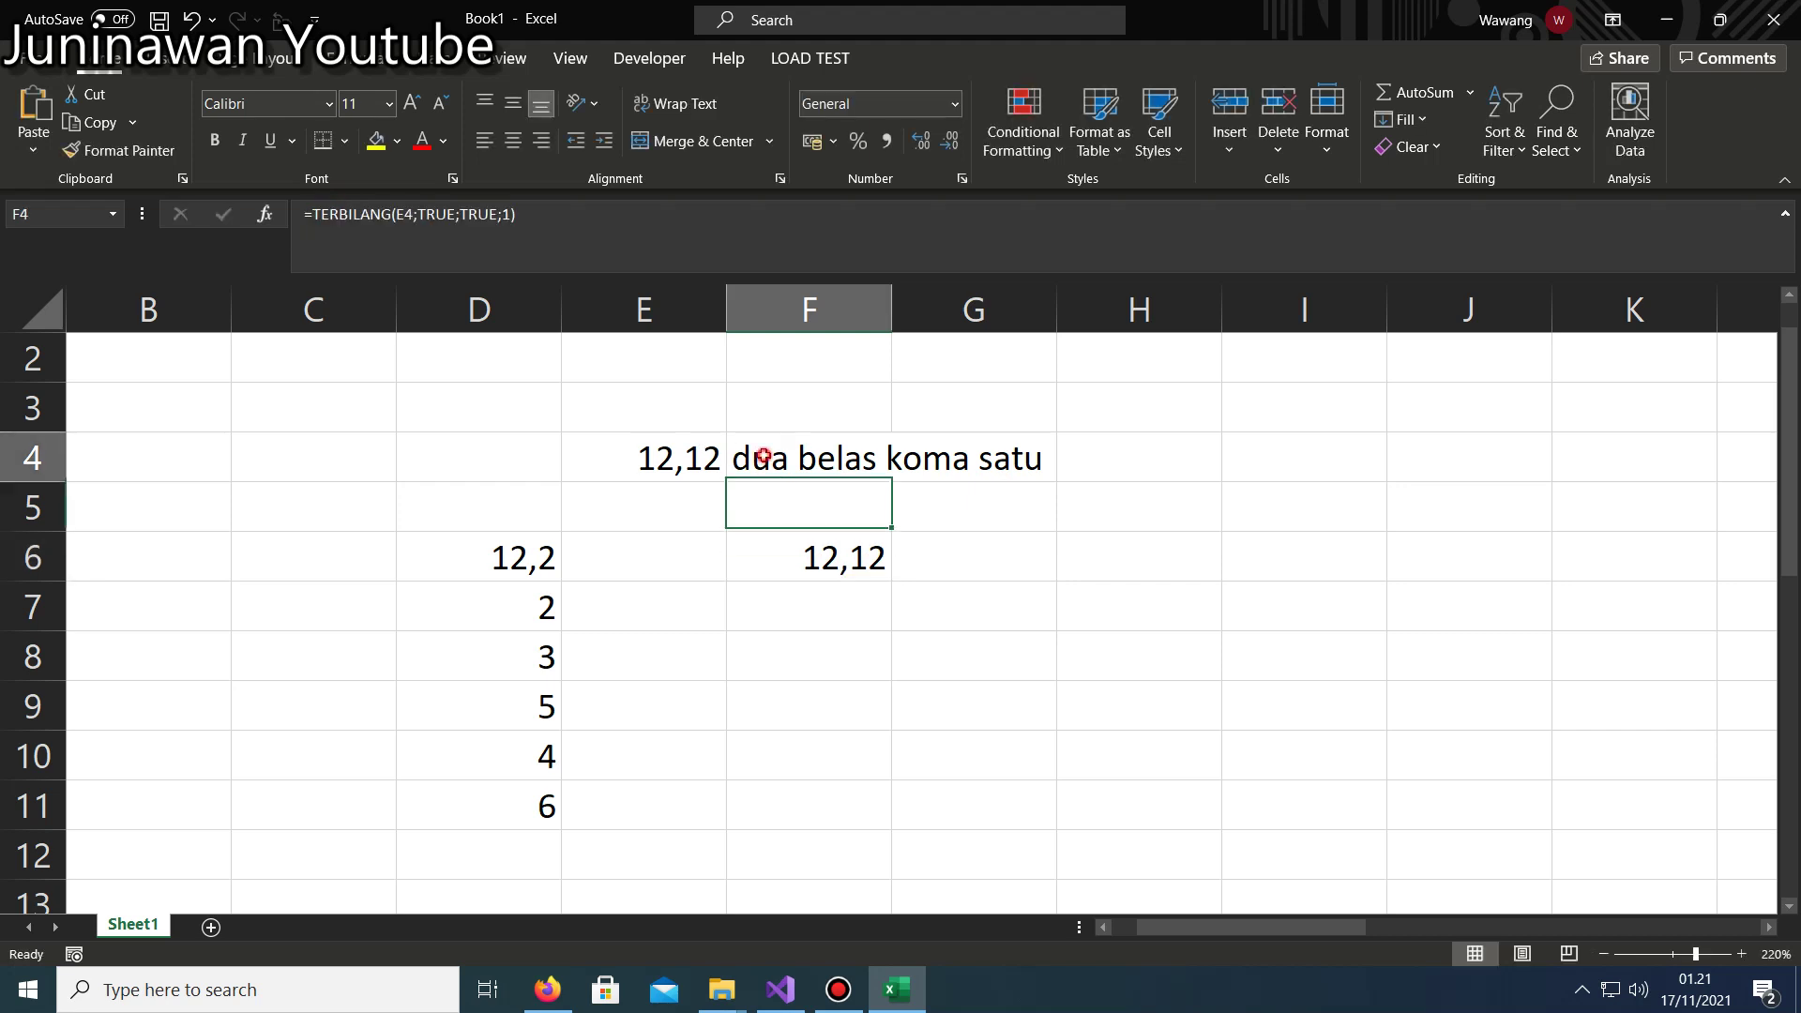
pyautogui.doubleClick(1114, 458)
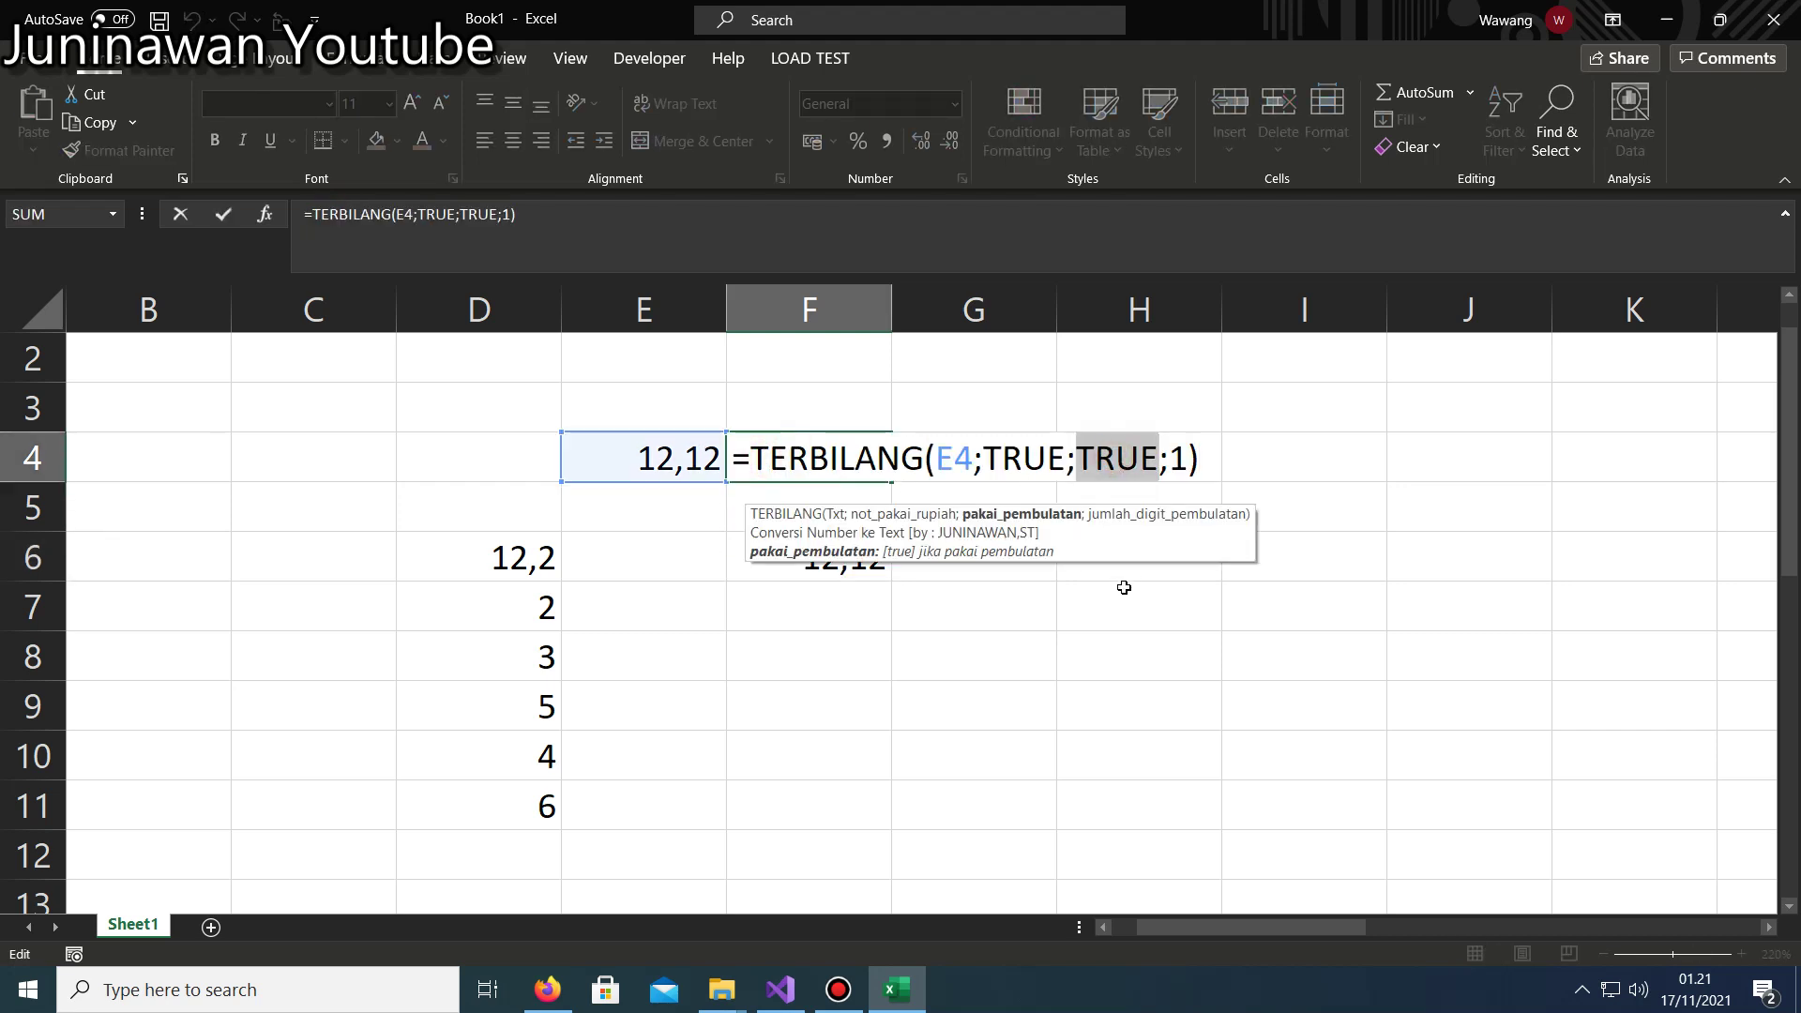
pyautogui.press('Escape')
pyautogui.doubleClick(810, 466)
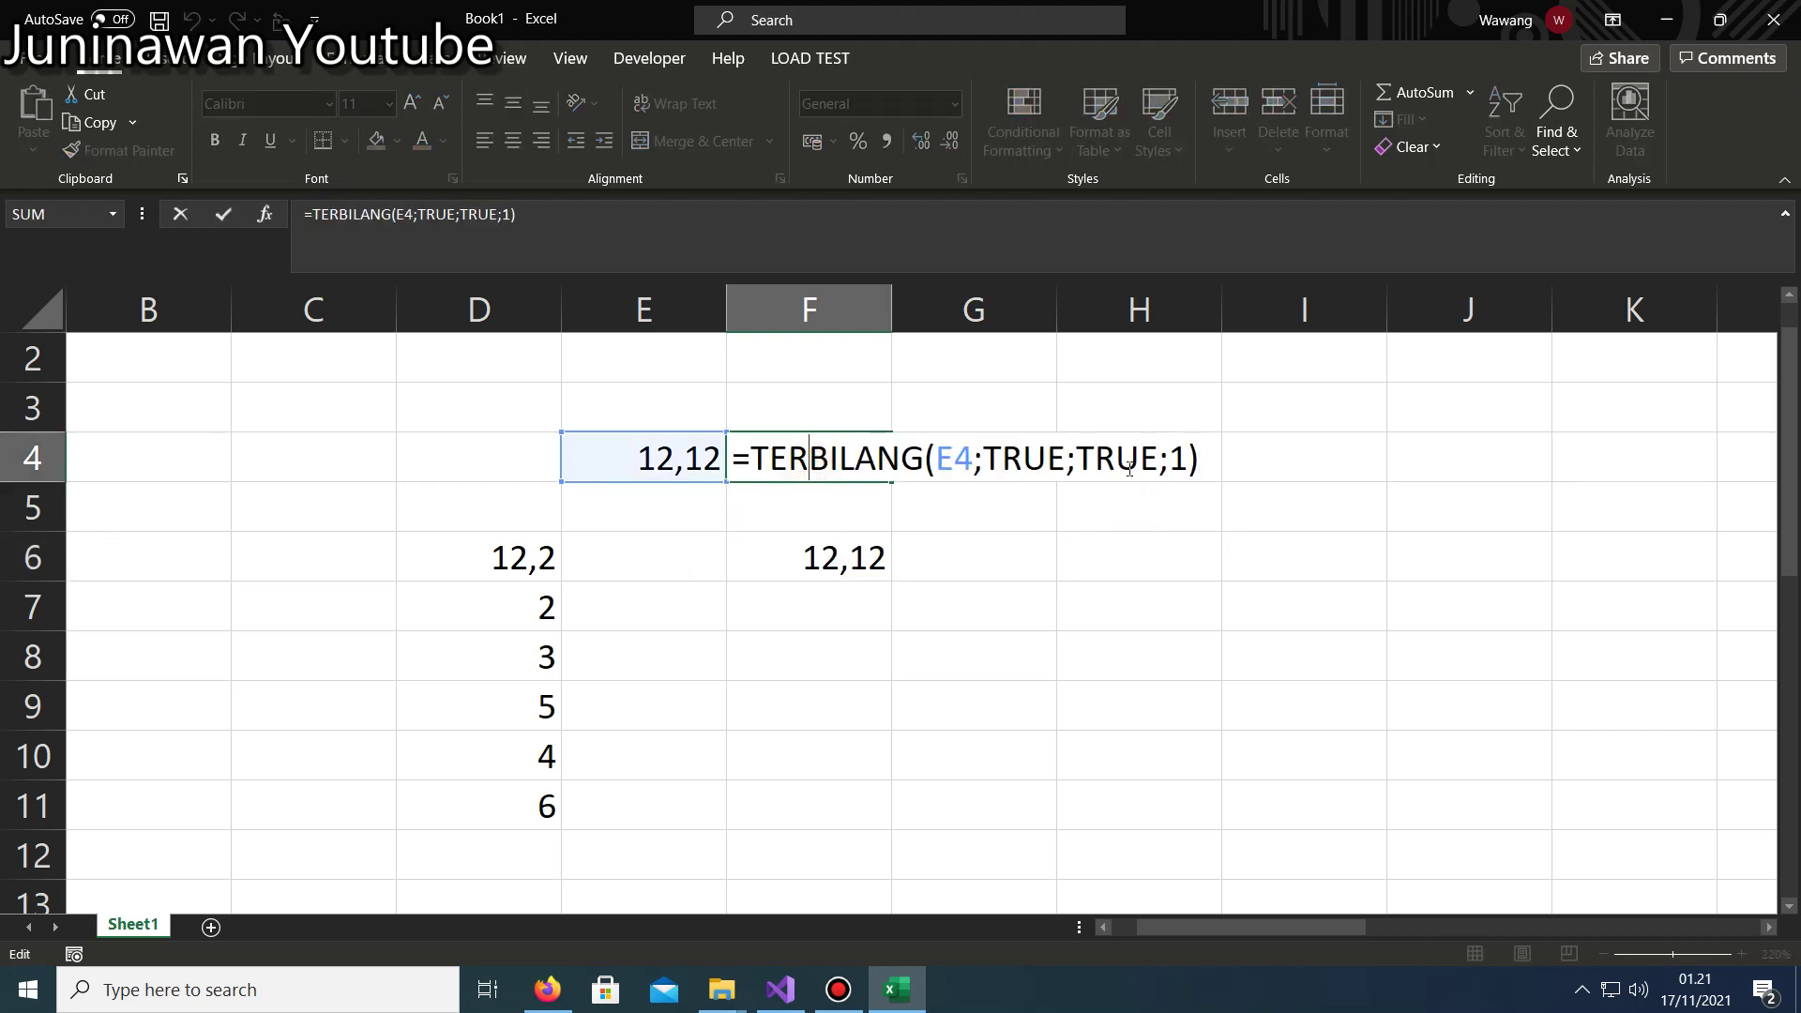
pyautogui.moveTo(1084, 466); pyautogui.dragTo(1218, 454)
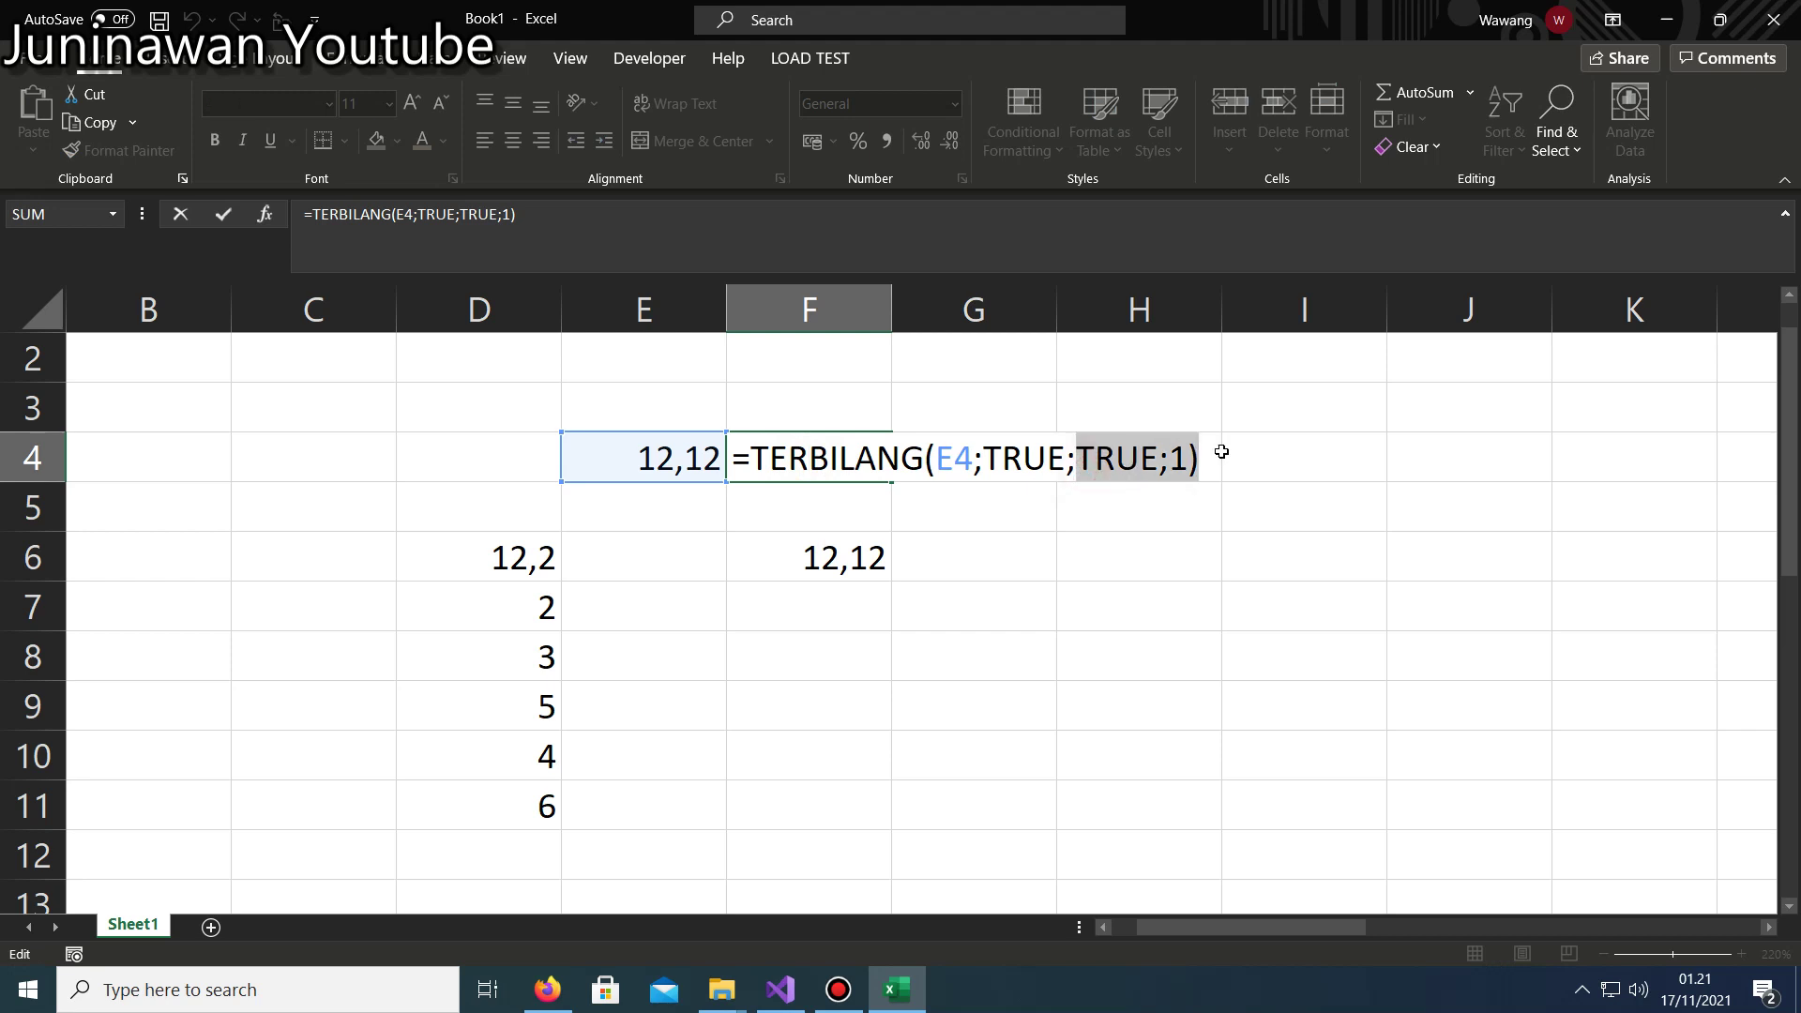
pyautogui.press('BackSpace')
pyautogui.write(')')
pyautogui.press('Return')
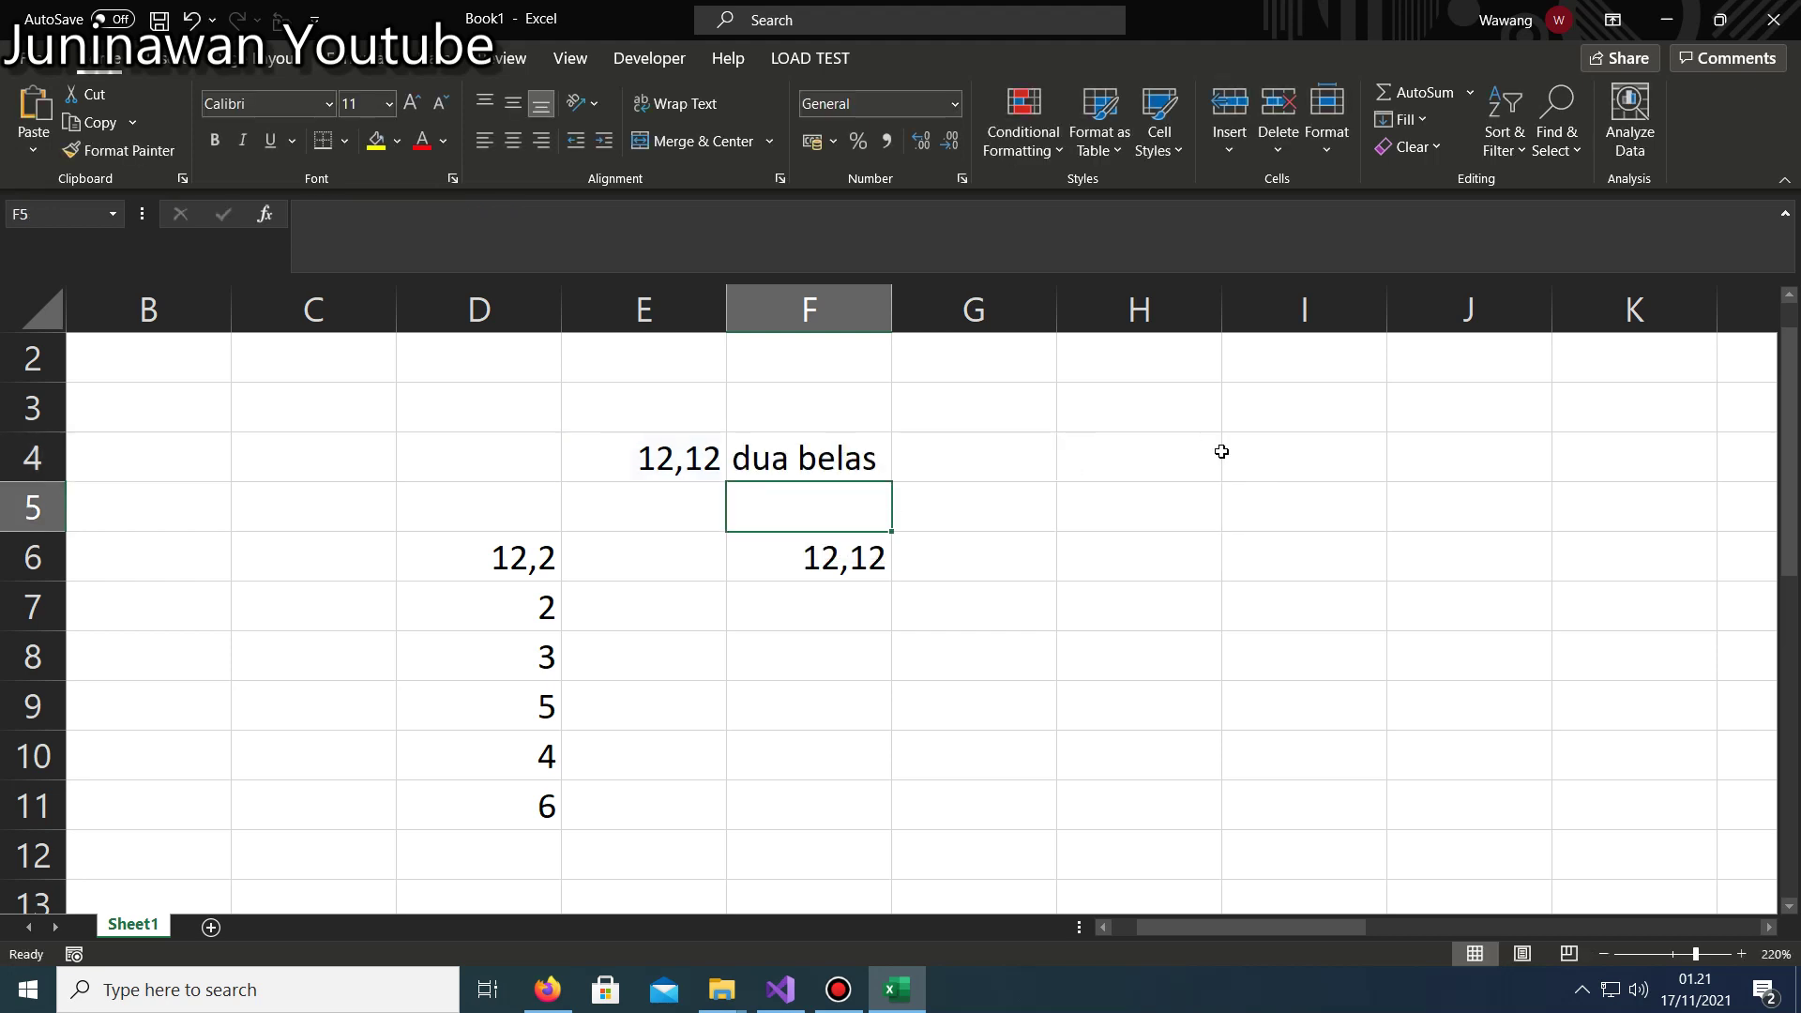
# Switch F4's flag to FALSE so it reads 'dua belas rupiah'.
pyautogui.press('Up')
pyautogui.press('F2')
pyautogui.hotkey('shift', 'Left')
pyautogui.hotkey('shift', 'Left')
pyautogui.hotkey('shift', 'Left')
pyautogui.hotkey('shift', 'Left')
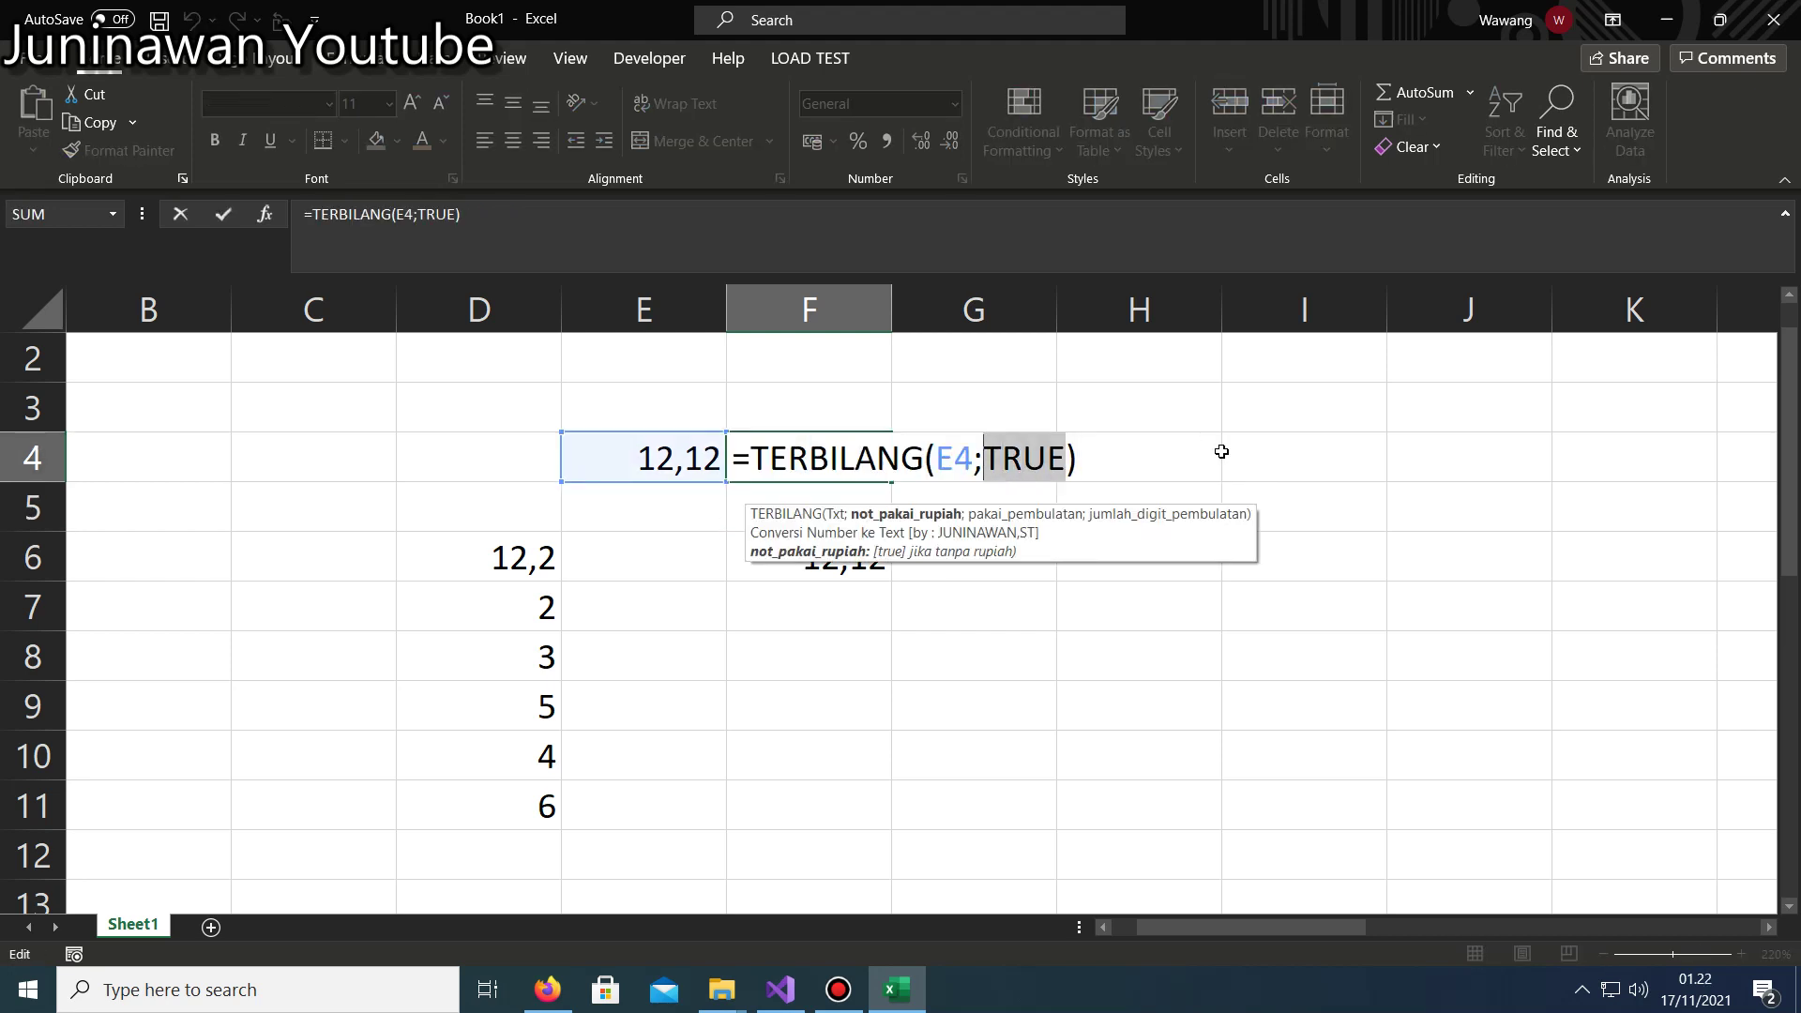
pyautogui.write('false')
pyautogui.press('Return')
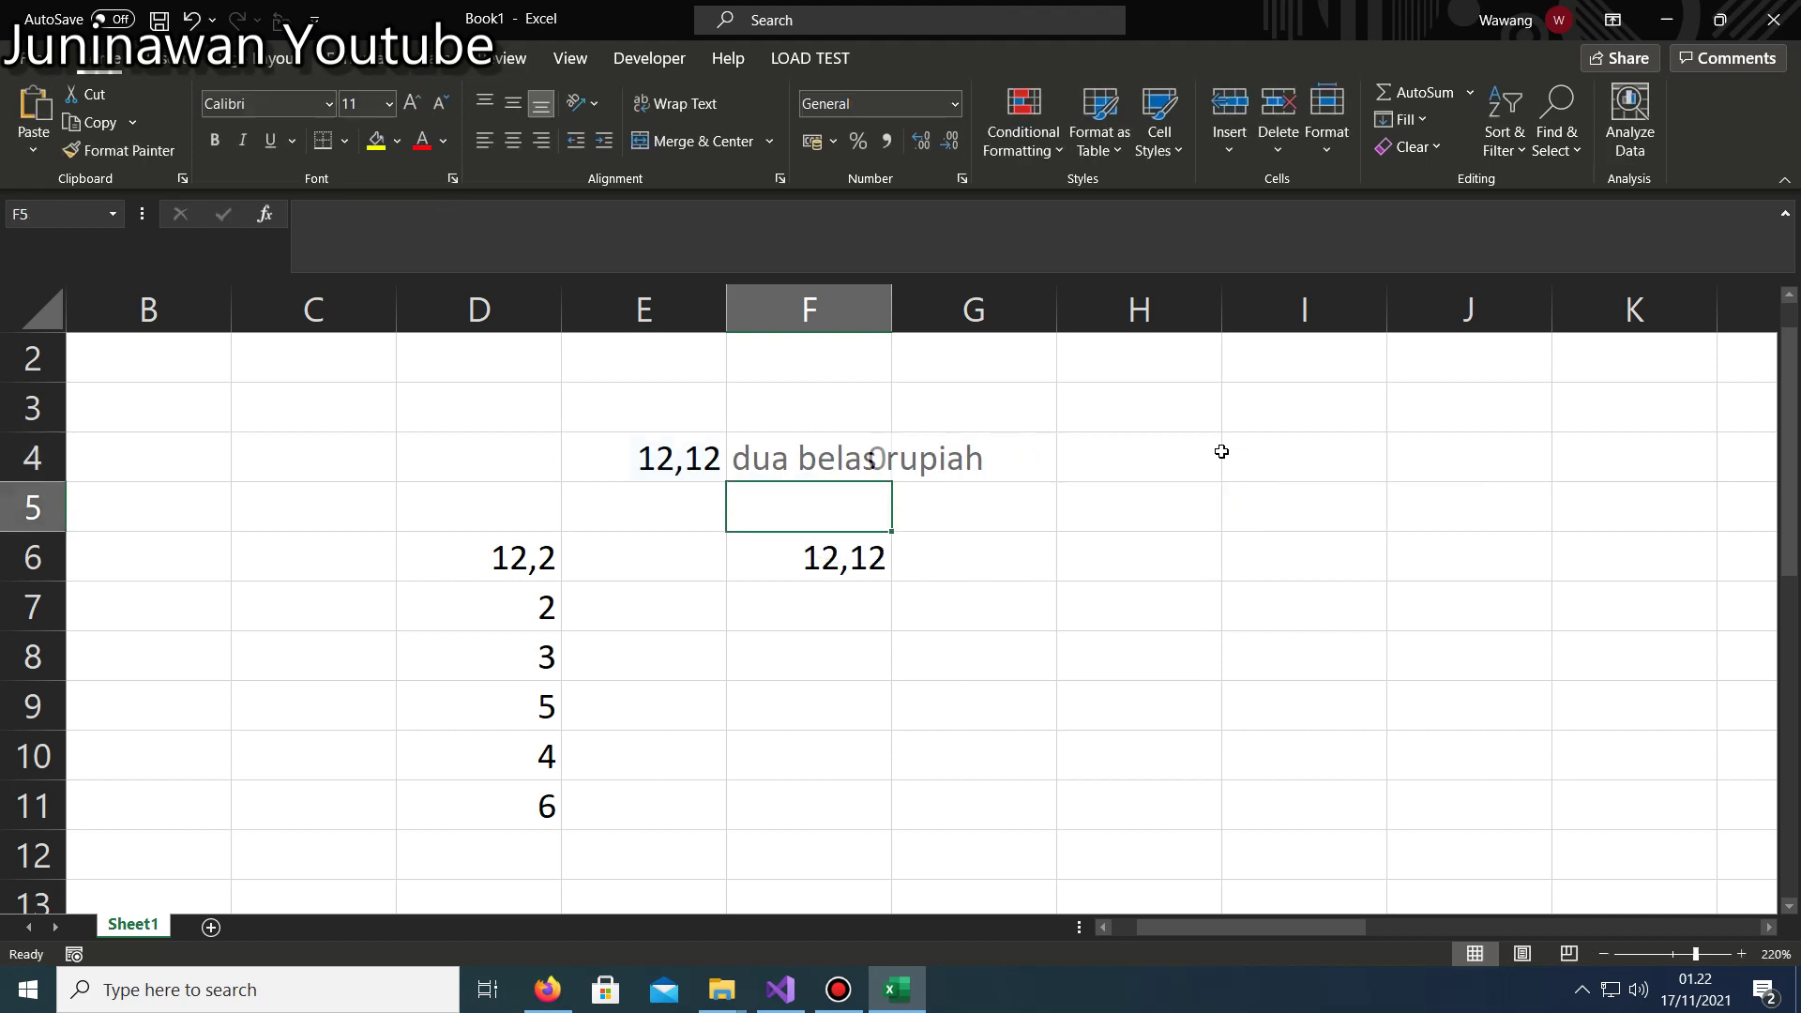
pyautogui.press('Up')
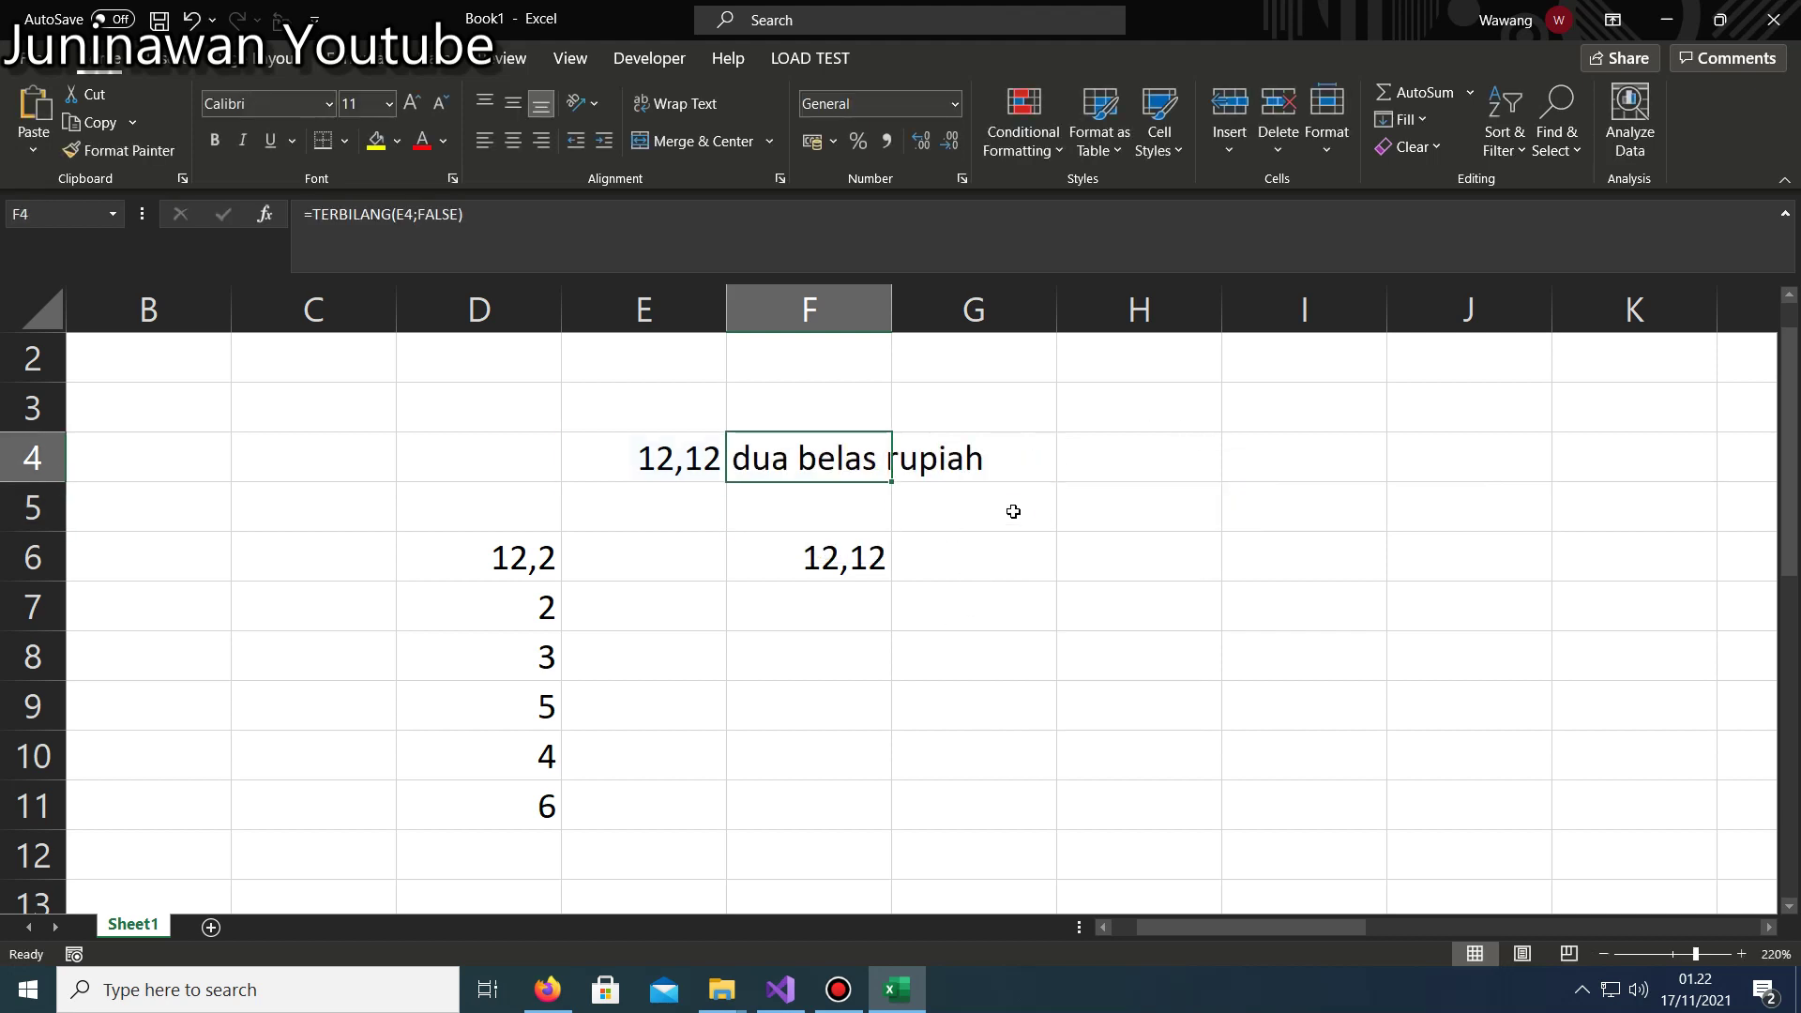
pyautogui.keyDown('ctrl'); pyautogui.scroll(4, 1013, 511); pyautogui.keyUp('ctrl')
pyautogui.click(1174, 442)
pyautogui.keyDown('ctrl'); pyautogui.scroll(-7, 973, 542); pyautogui.keyUp('ctrl')
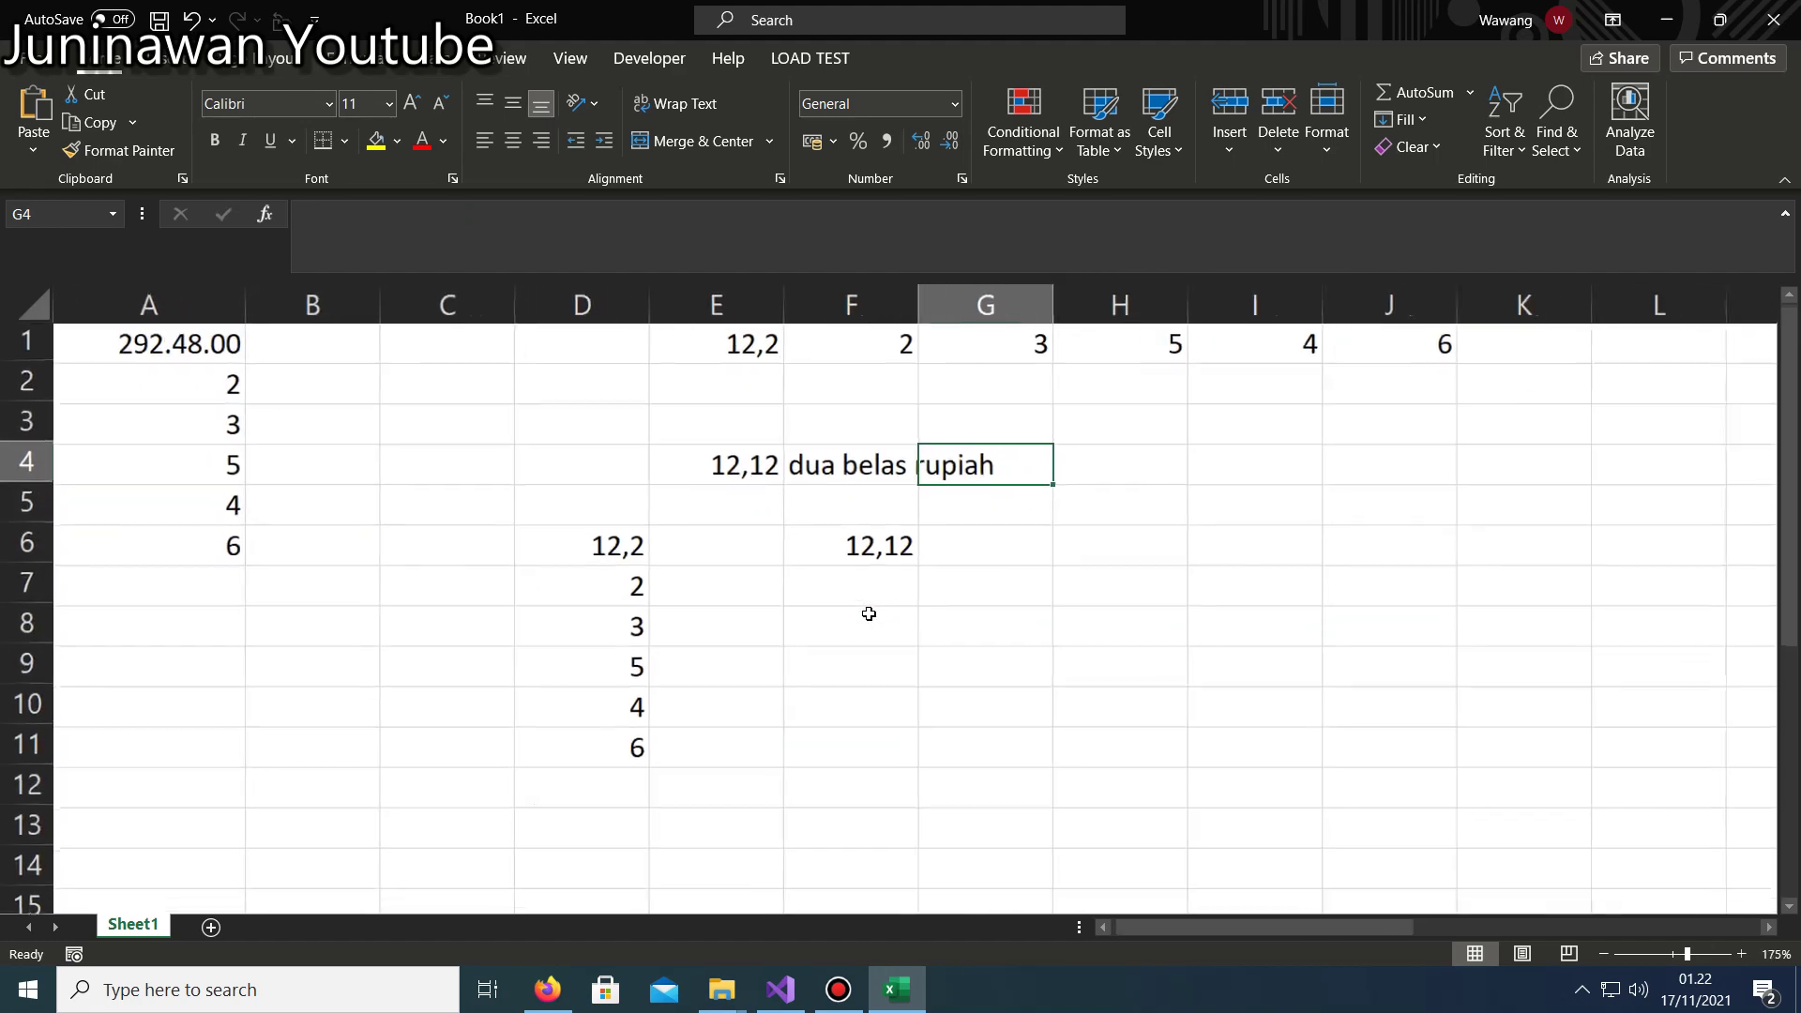
pyautogui.keyDown('ctrl'); pyautogui.scroll(-3, 869, 614); pyautogui.keyUp('ctrl')
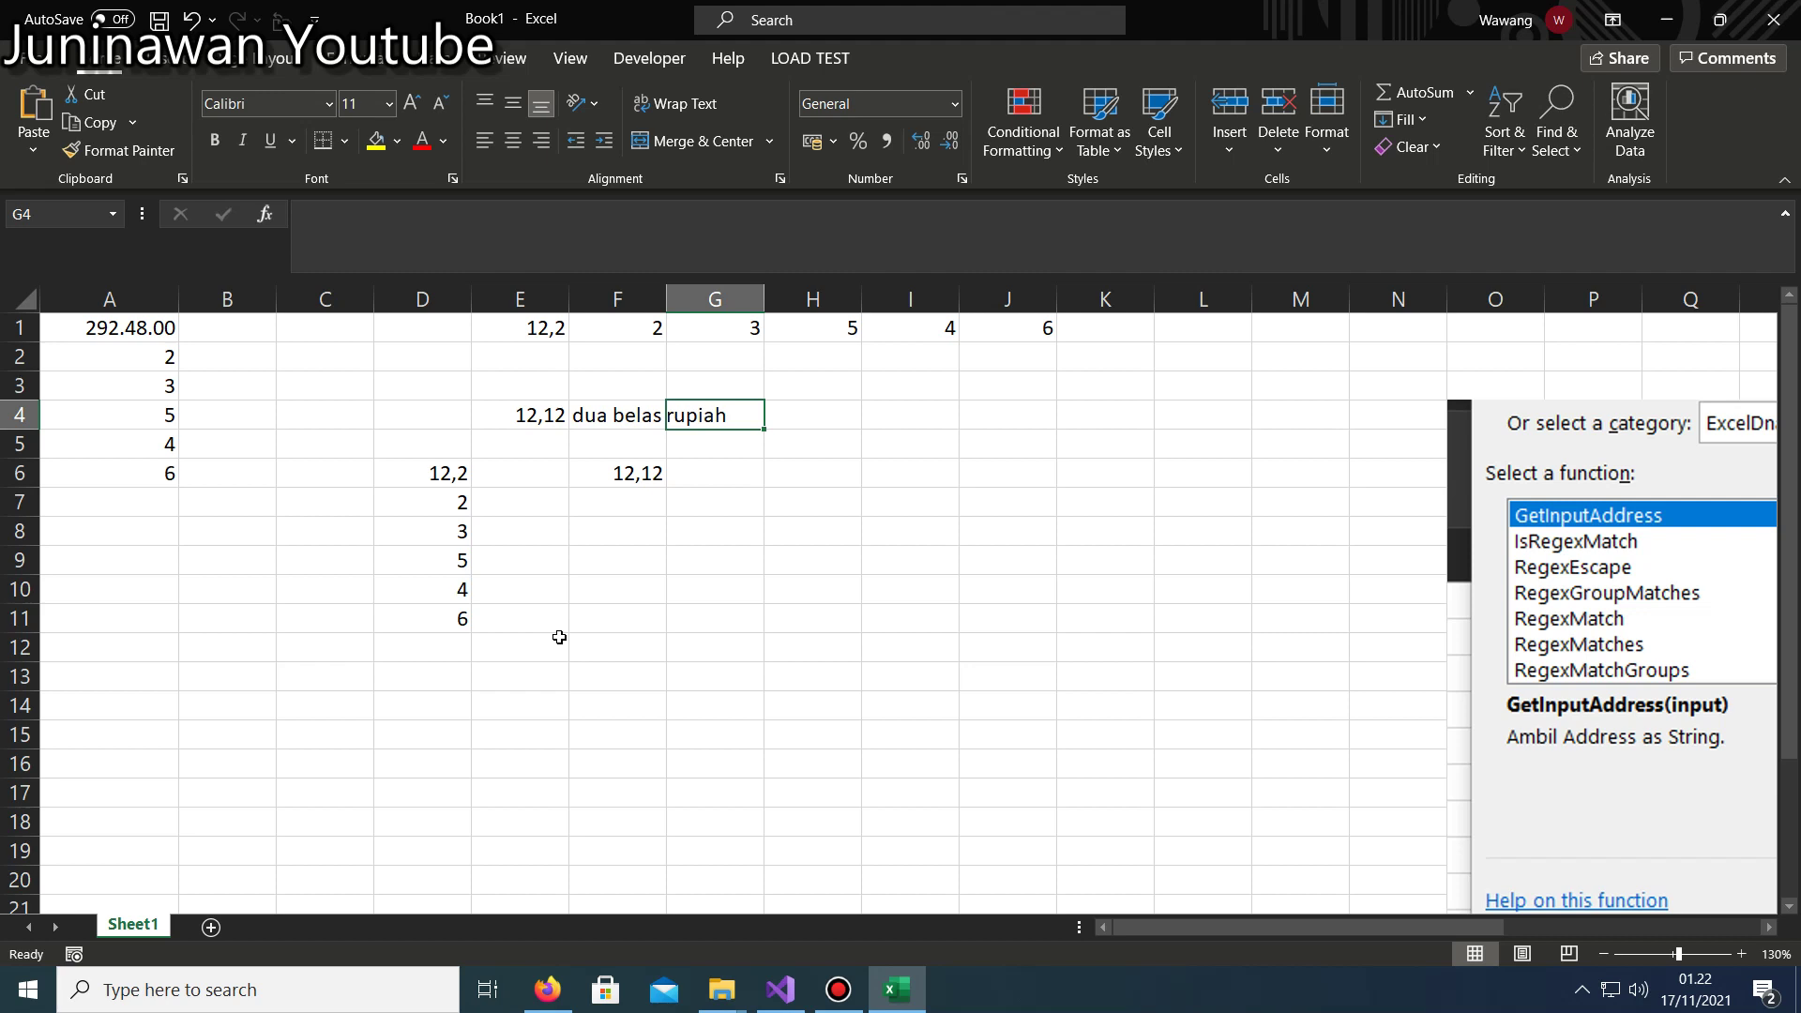
# Clear the number-to-words example cells around row 4 and the leftover 12,12 value in F6.
pyautogui.click(648, 450)
pyautogui.doubleClick(631, 415)
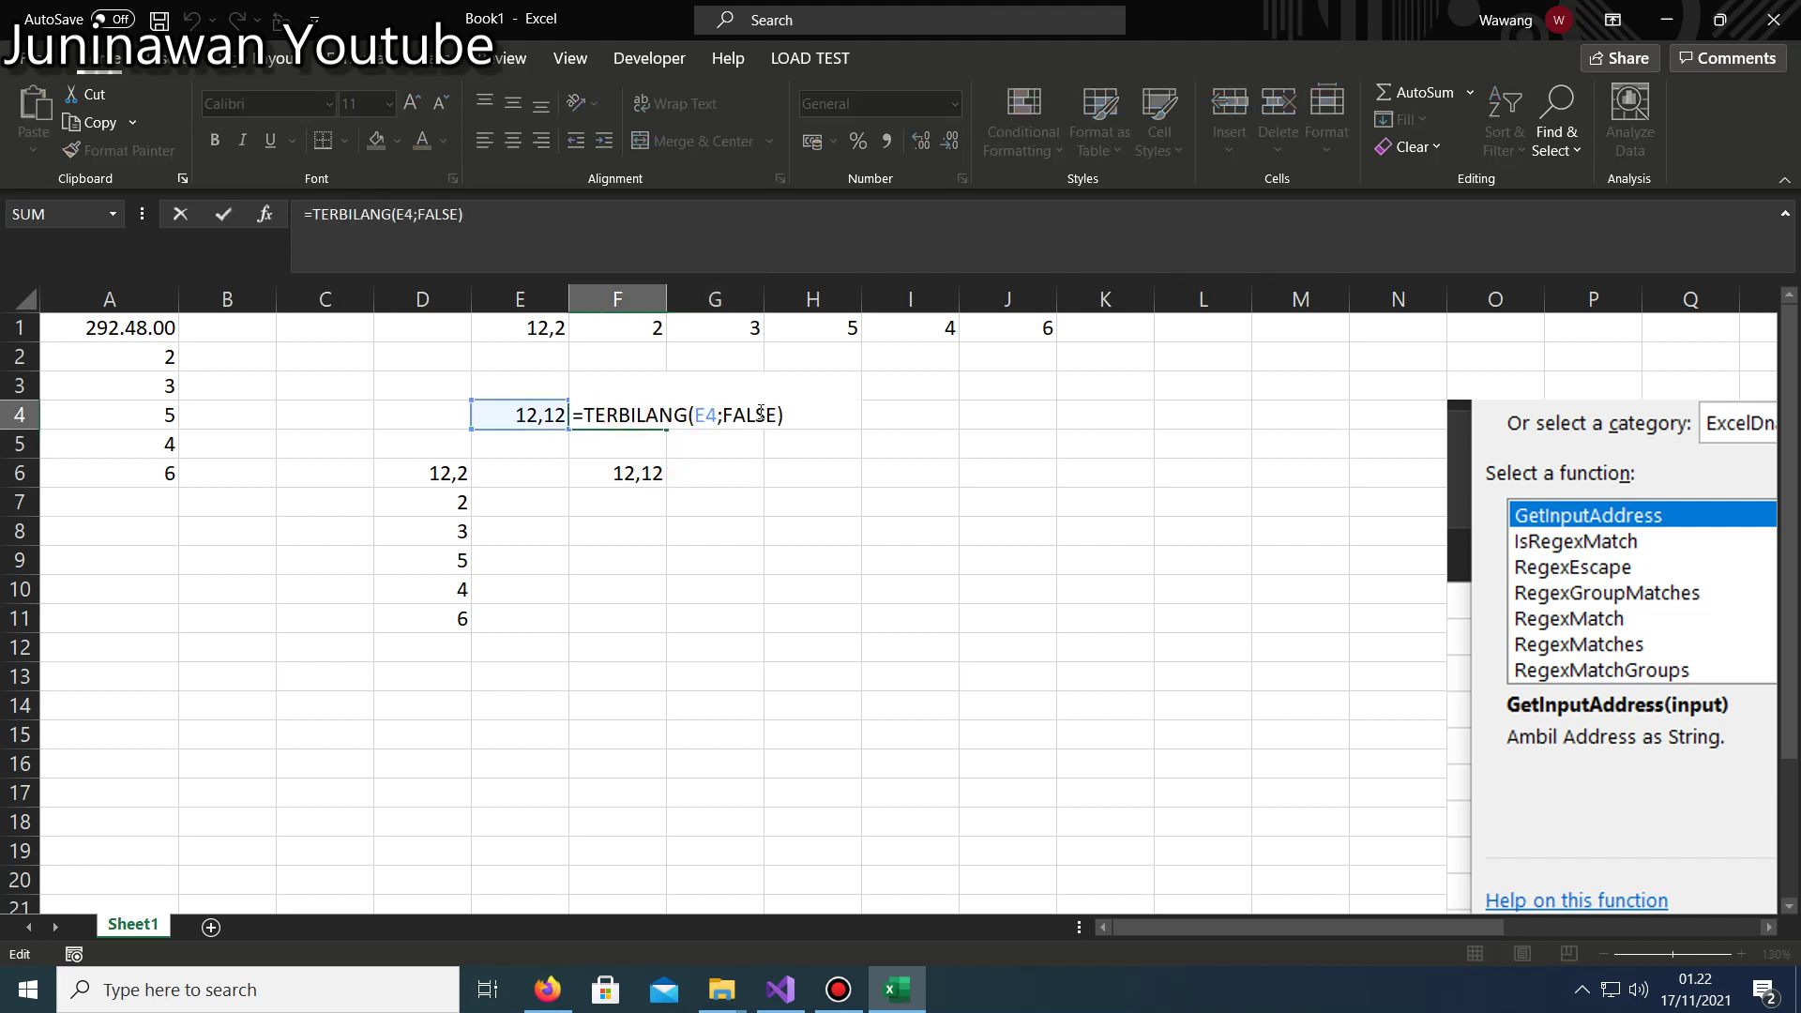
pyautogui.click(645, 582)
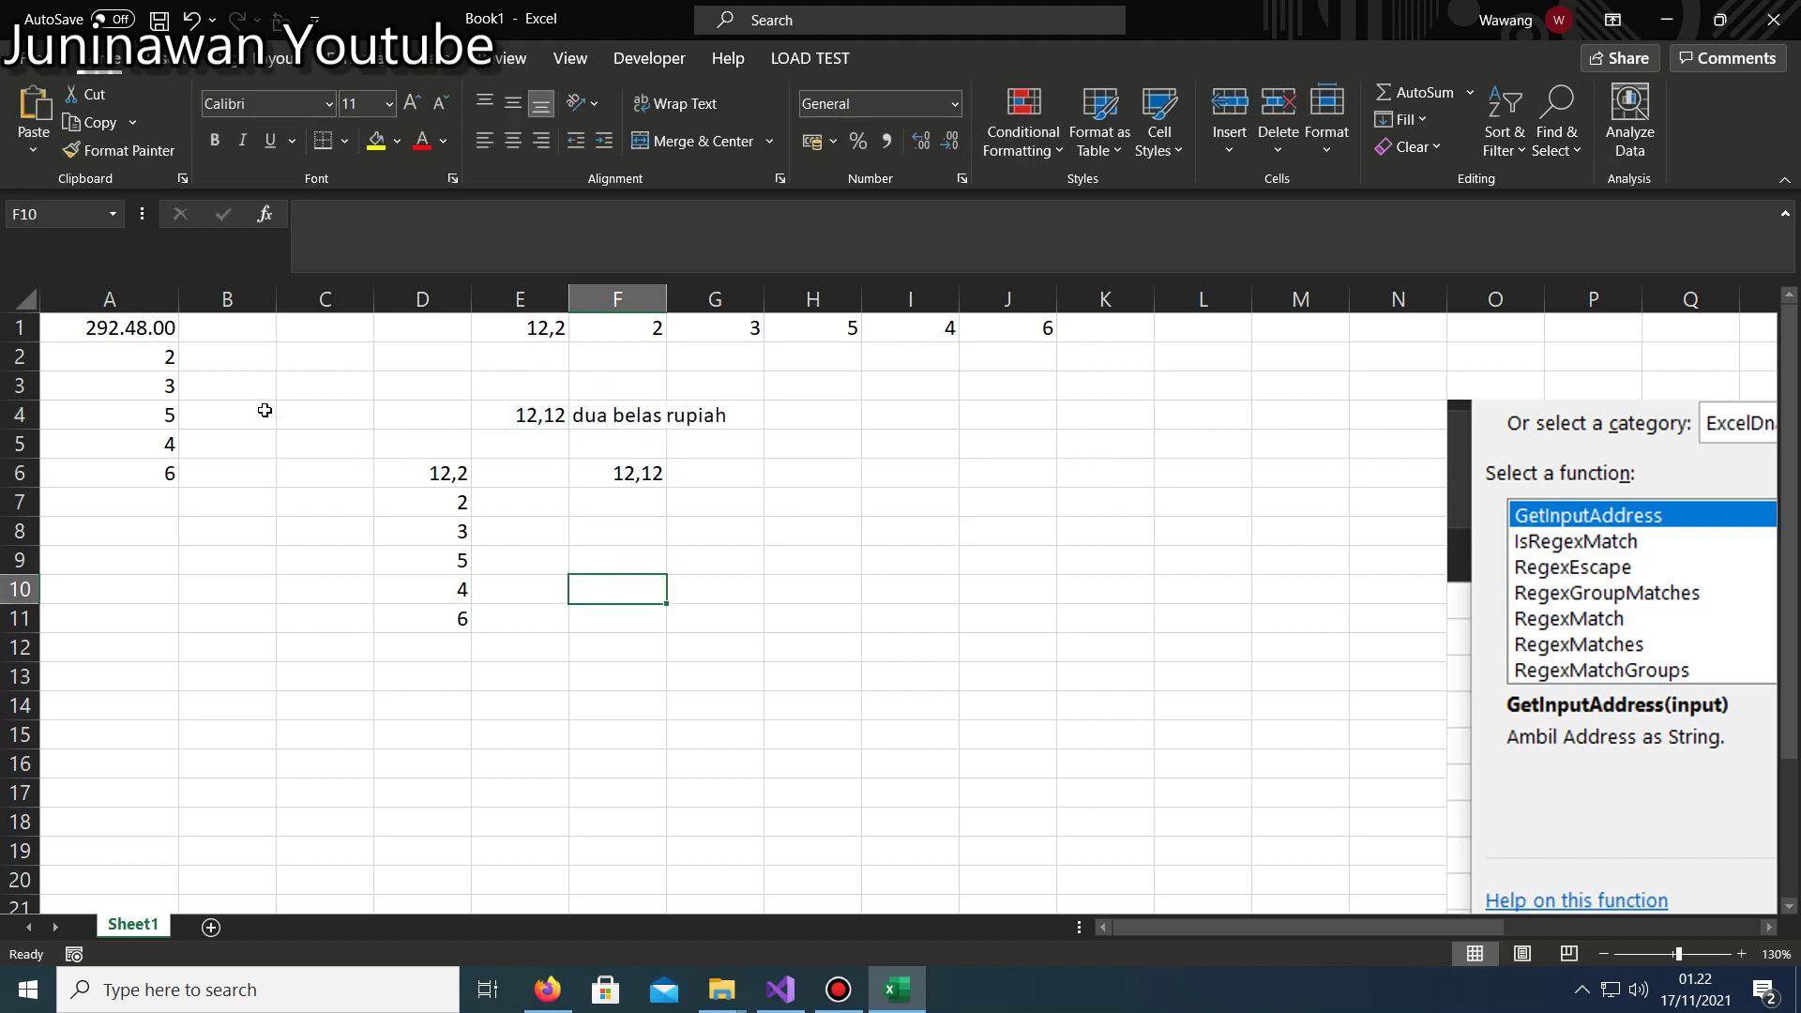
pyautogui.moveTo(419, 411); pyautogui.dragTo(769, 399)
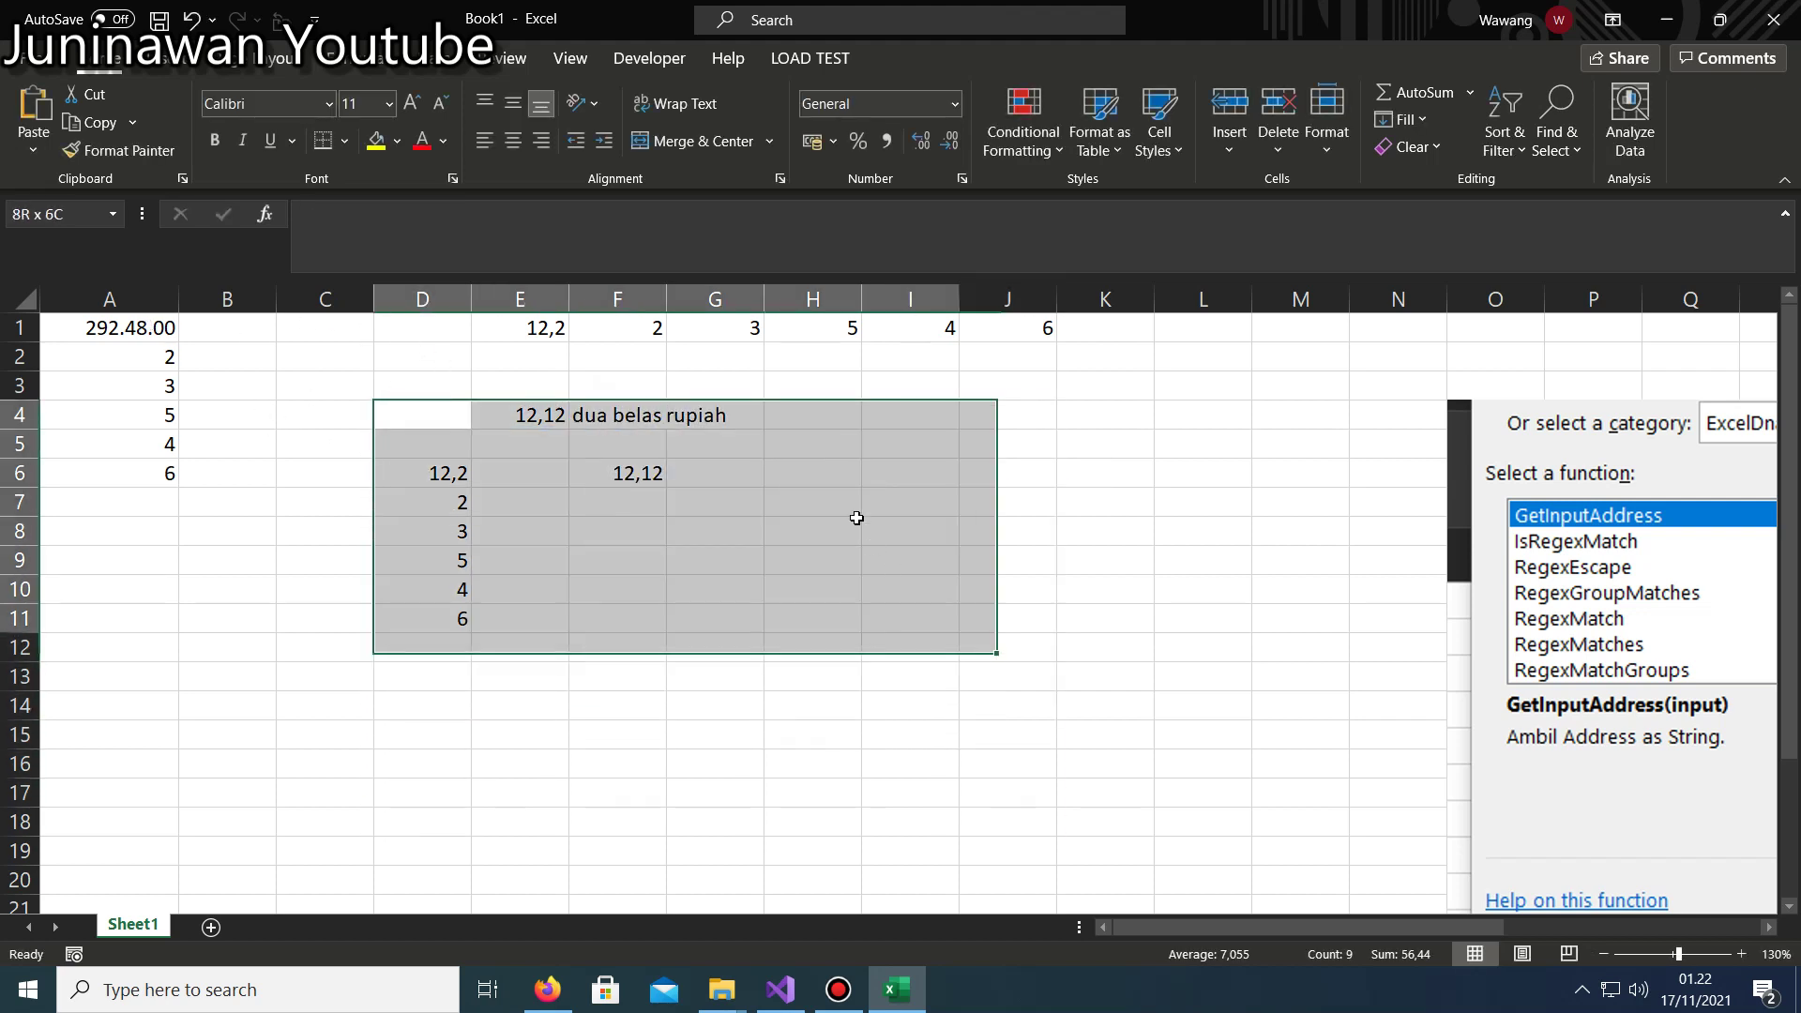
pyautogui.press('Delete')
pyautogui.press('Down')
pyautogui.press('Down')
pyautogui.press('Right')
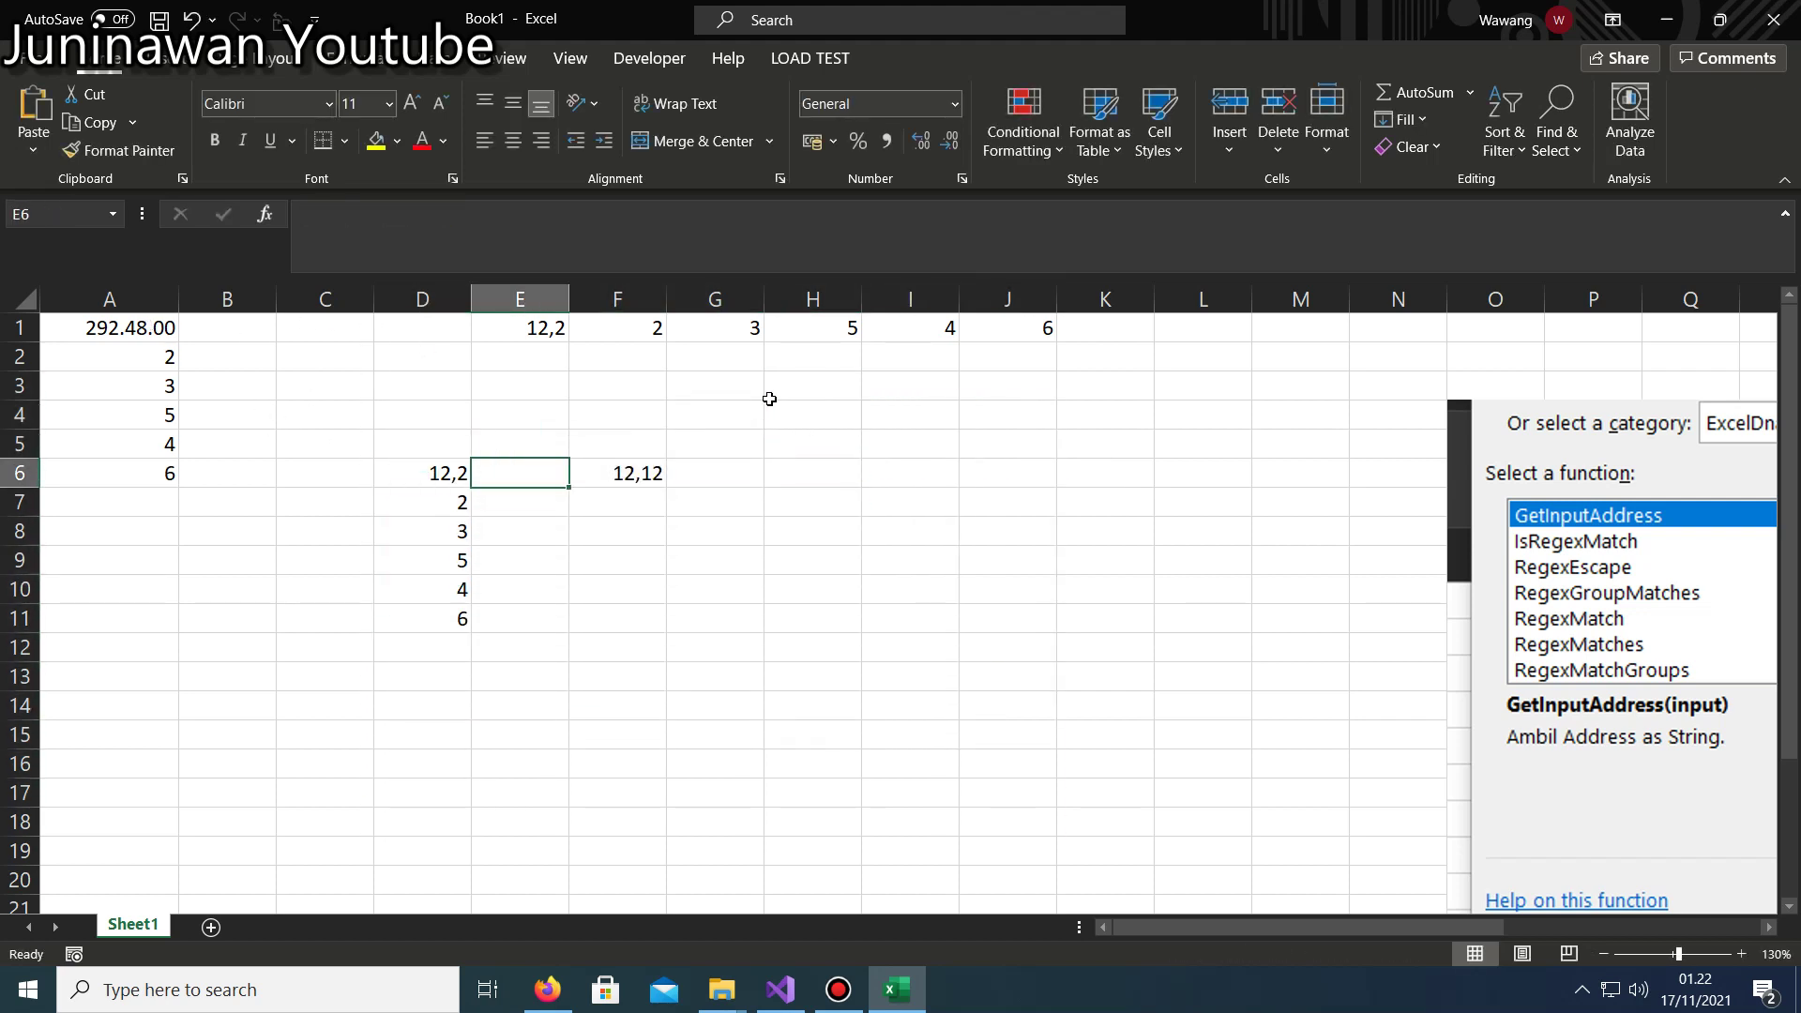
pyautogui.press('Right')
pyautogui.press('Delete')
pyautogui.press('Down')
pyautogui.press('Down')
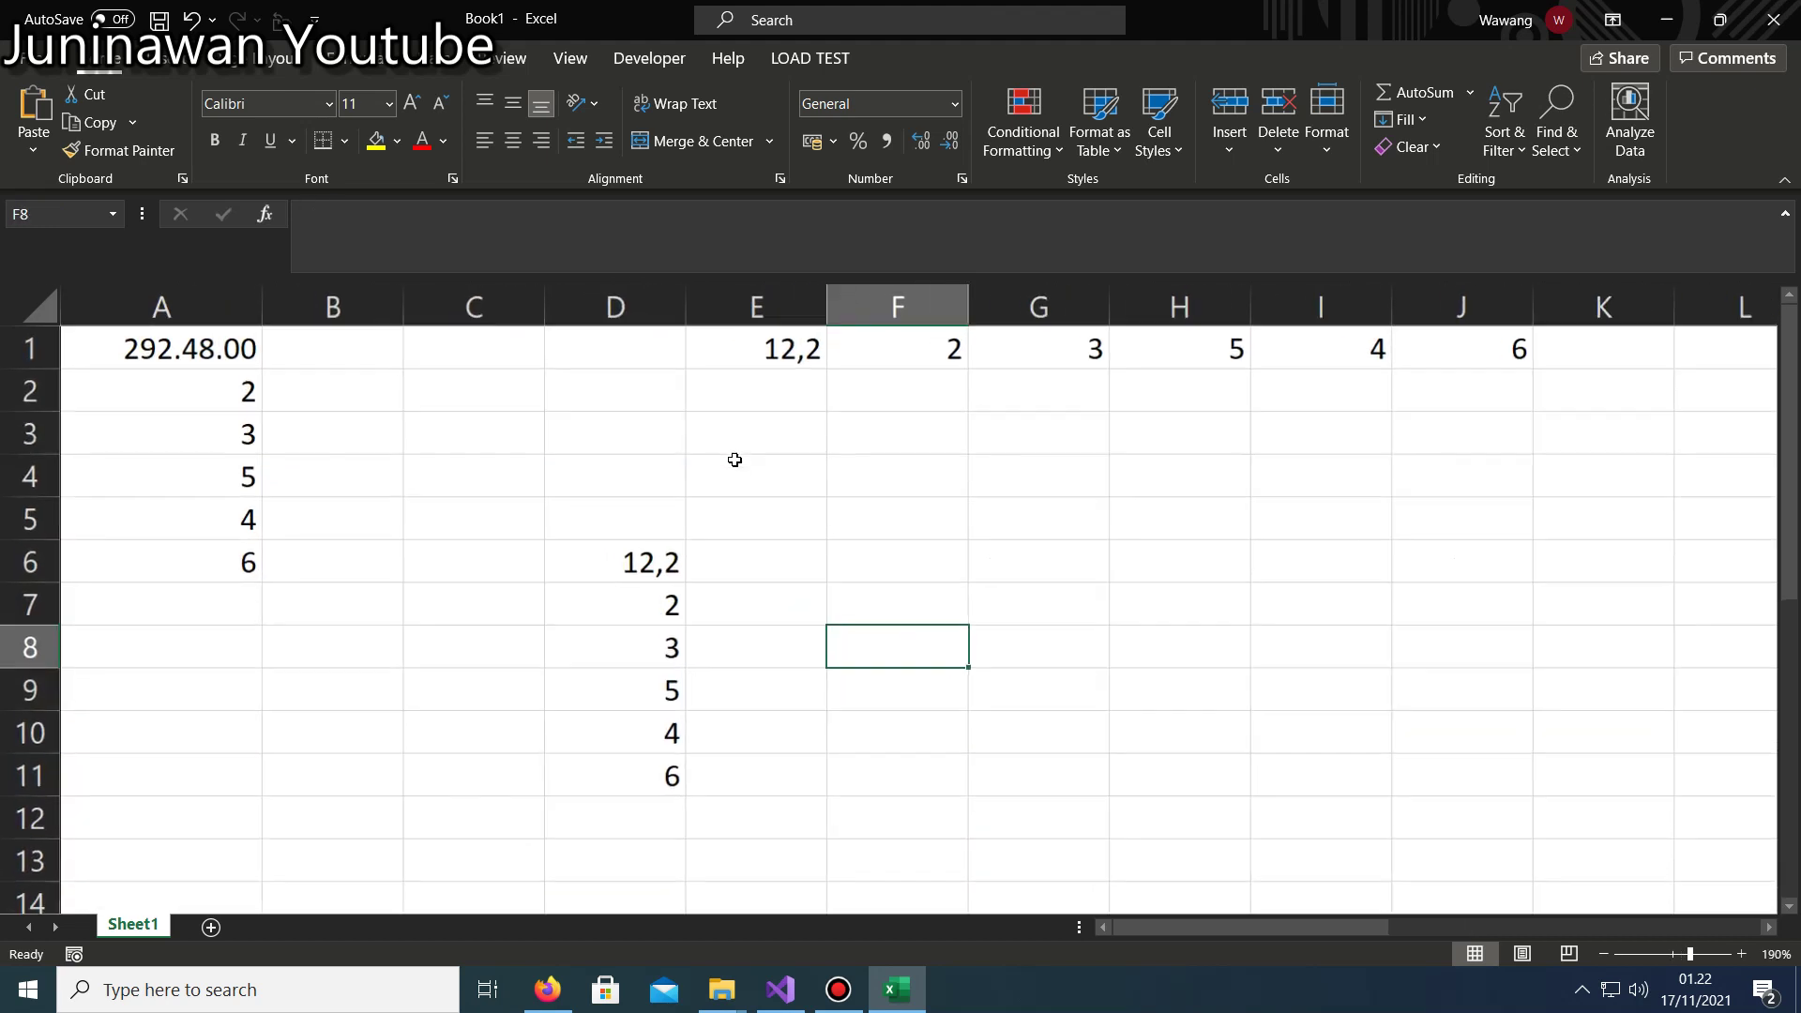
# Enter the sample text slfjldsjf232323 into cell B16, discarding a trial 121212 entry.
pyautogui.click(282, 470)
pyautogui.doubleClick(309, 476)
pyautogui.press('Escape')
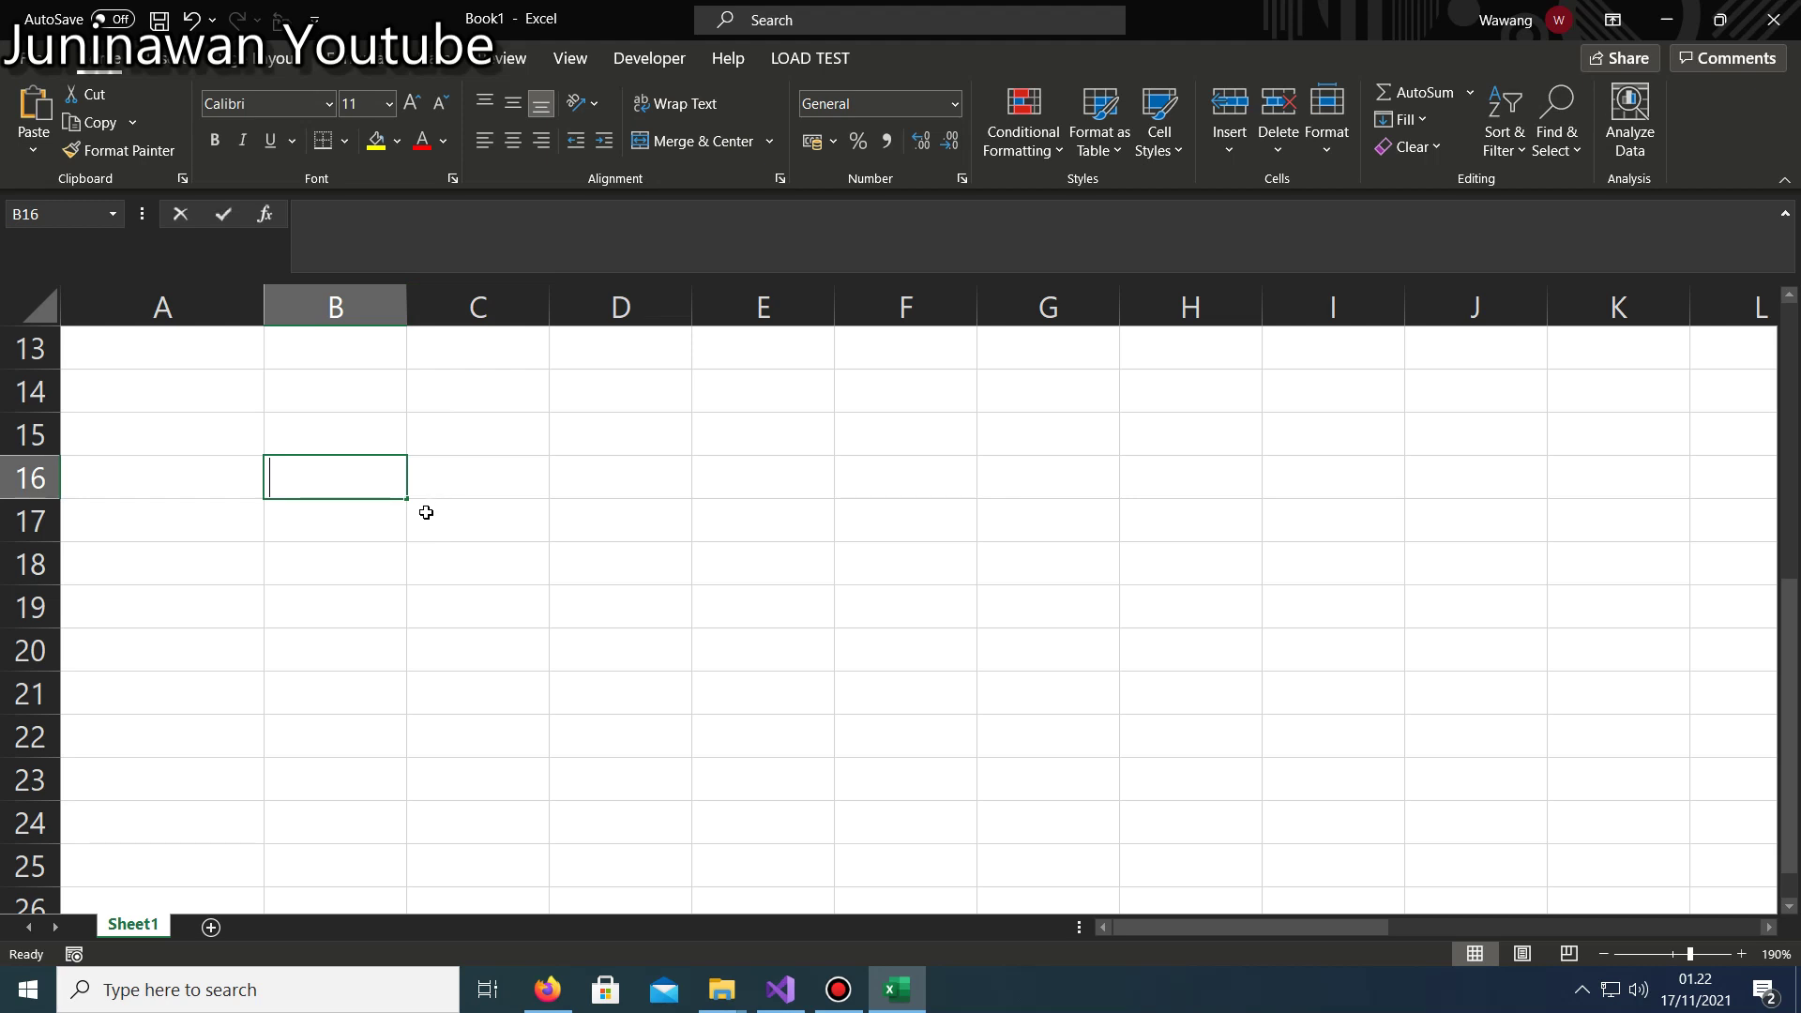
pyautogui.write('121212')
pyautogui.press('Escape')
pyautogui.write('slfjldsjf232')
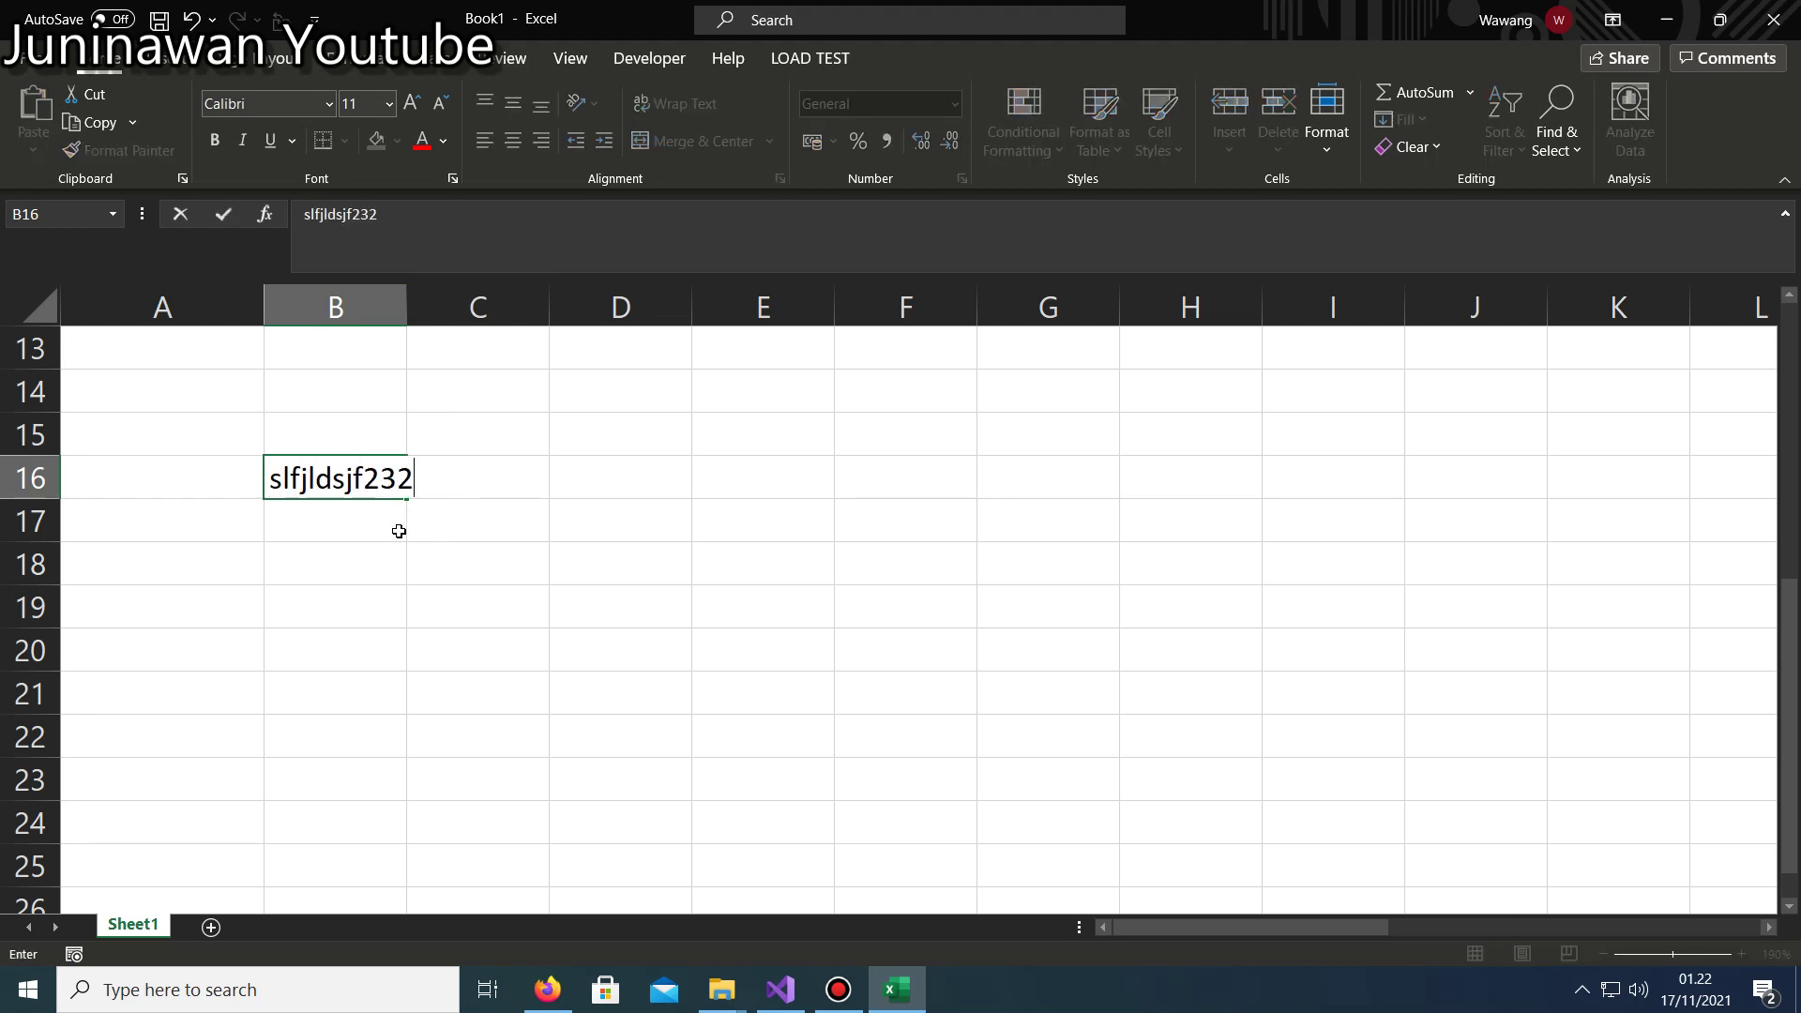
pyautogui.write('323')
pyautogui.press('Return')
pyautogui.press('Up')
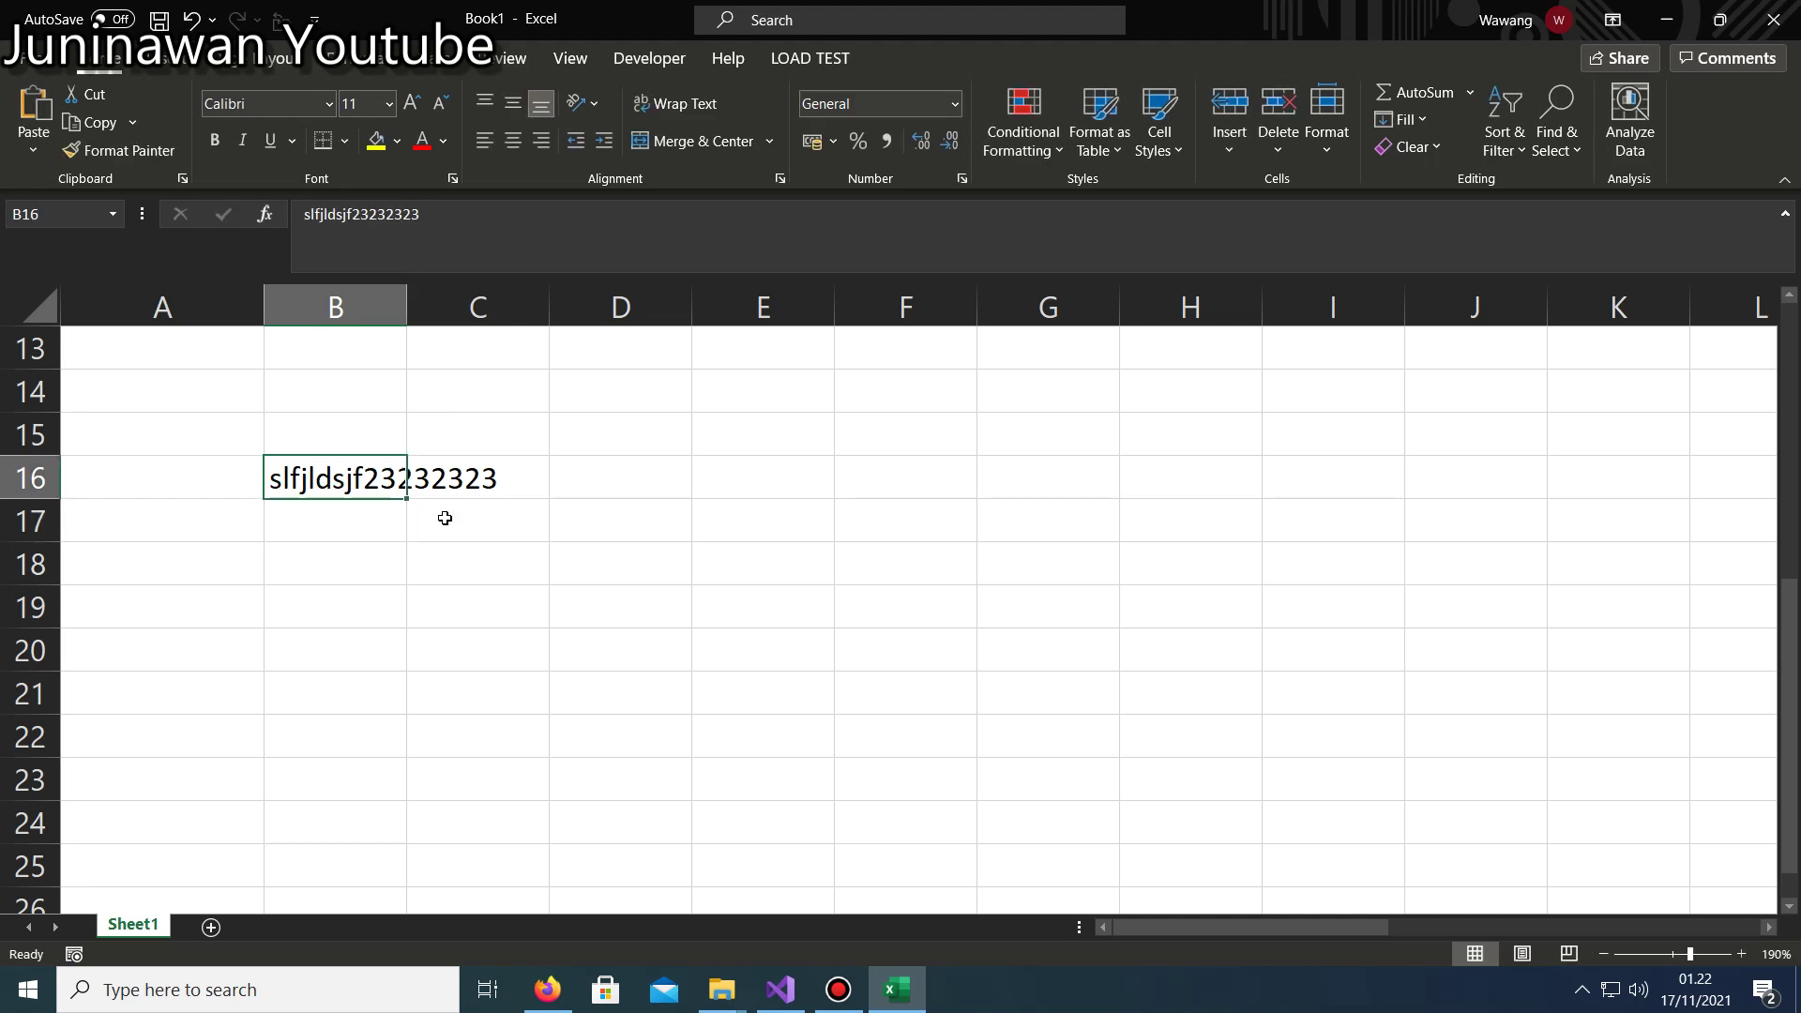
pyautogui.click(677, 464)
# In E16, build =IsRegexMatch(B16;"\d+";2) to test B16 for digits.
pyautogui.click(755, 475)
pyautogui.write('=')
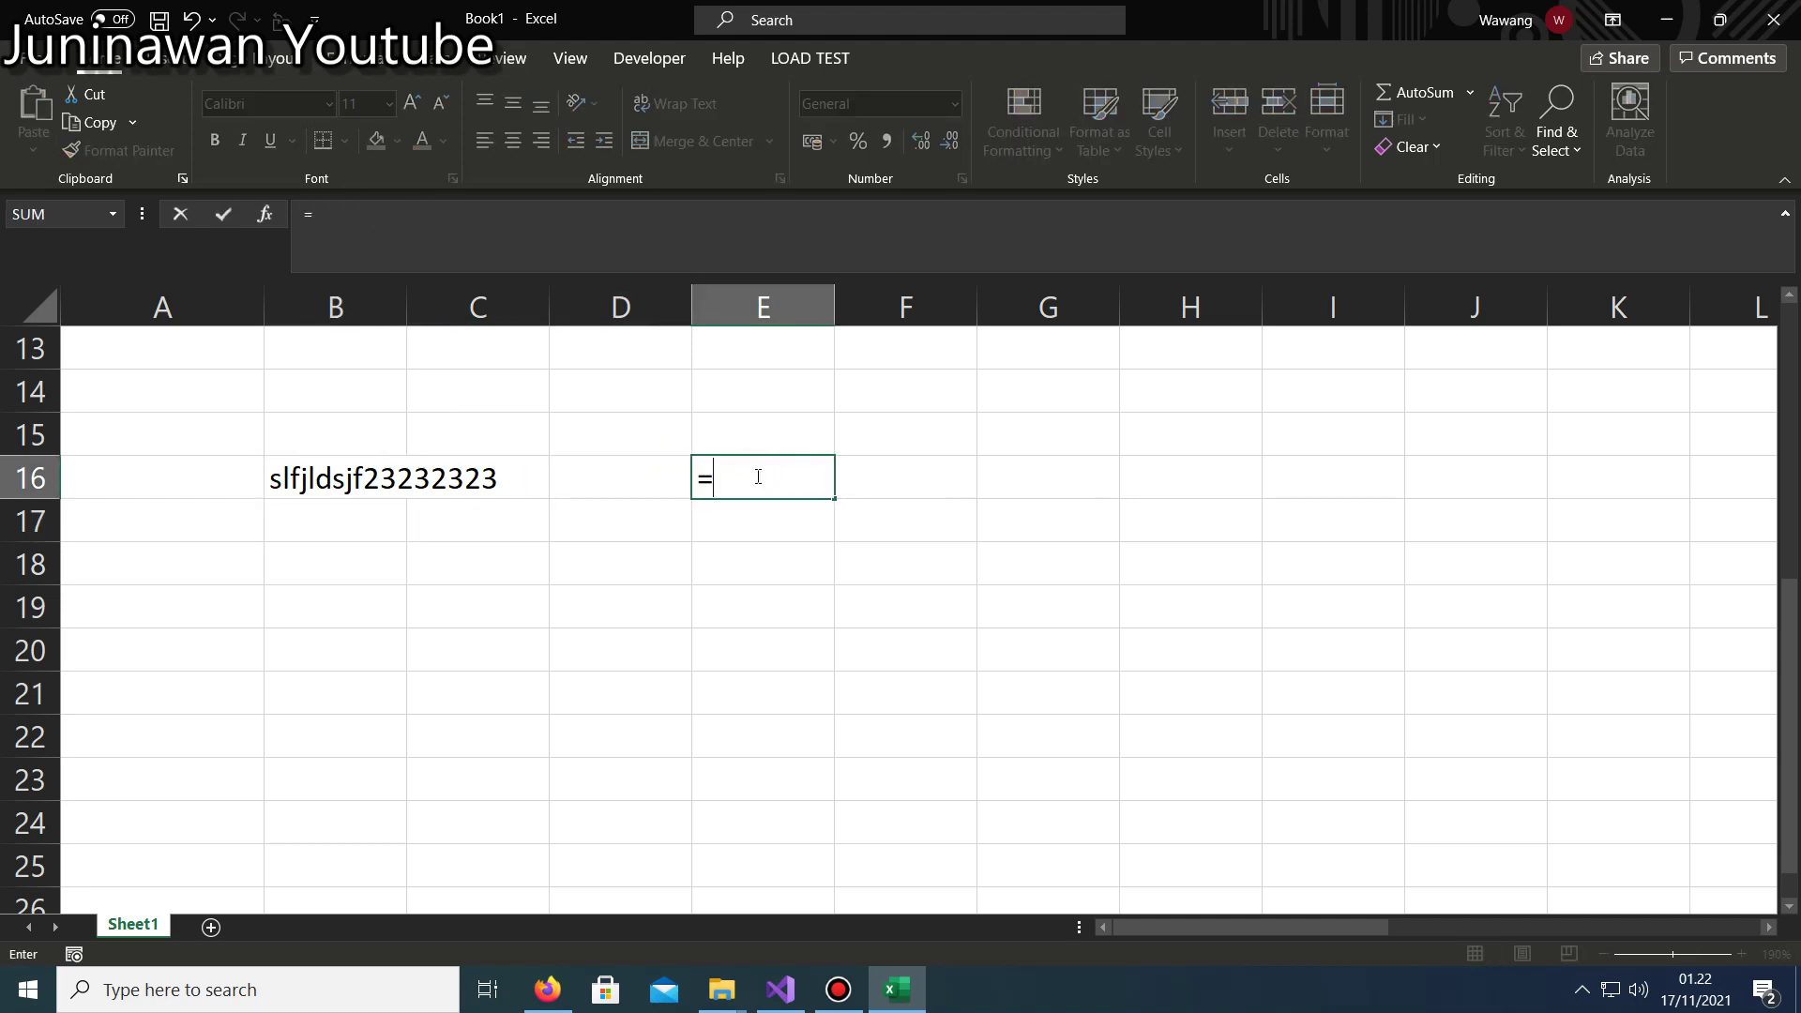
pyautogui.write('rege')
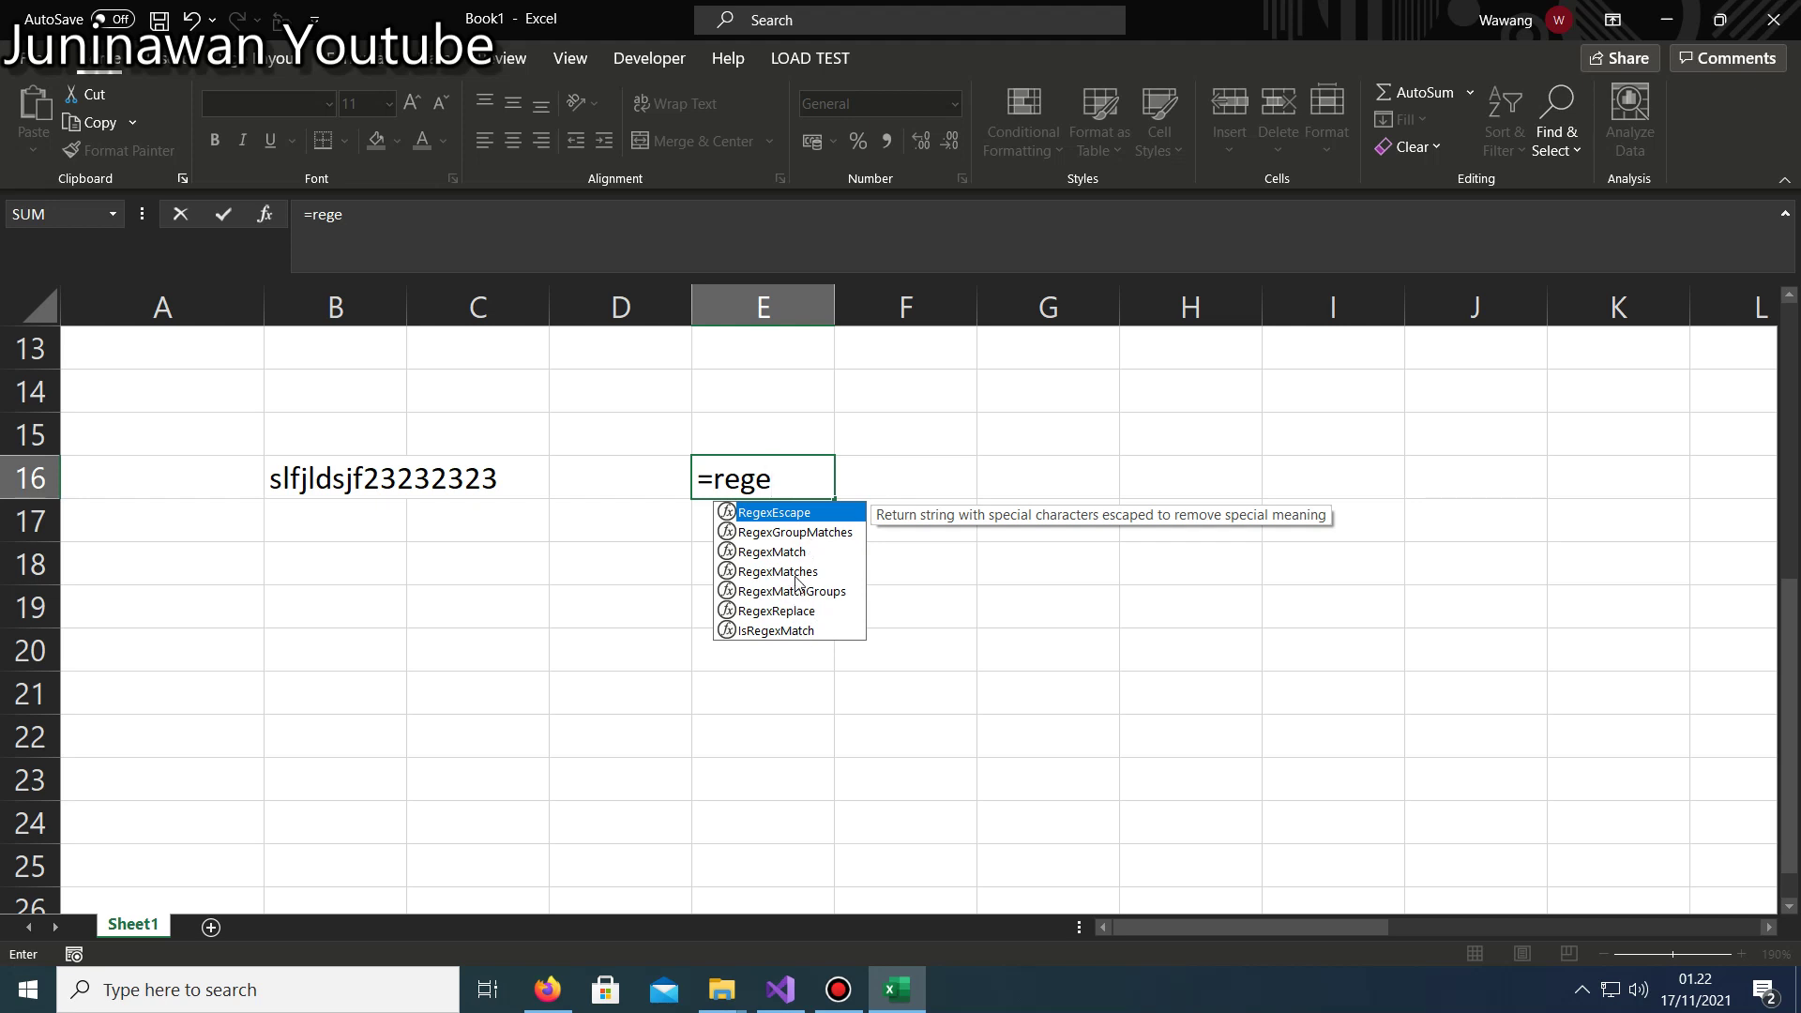
pyautogui.click(791, 532)
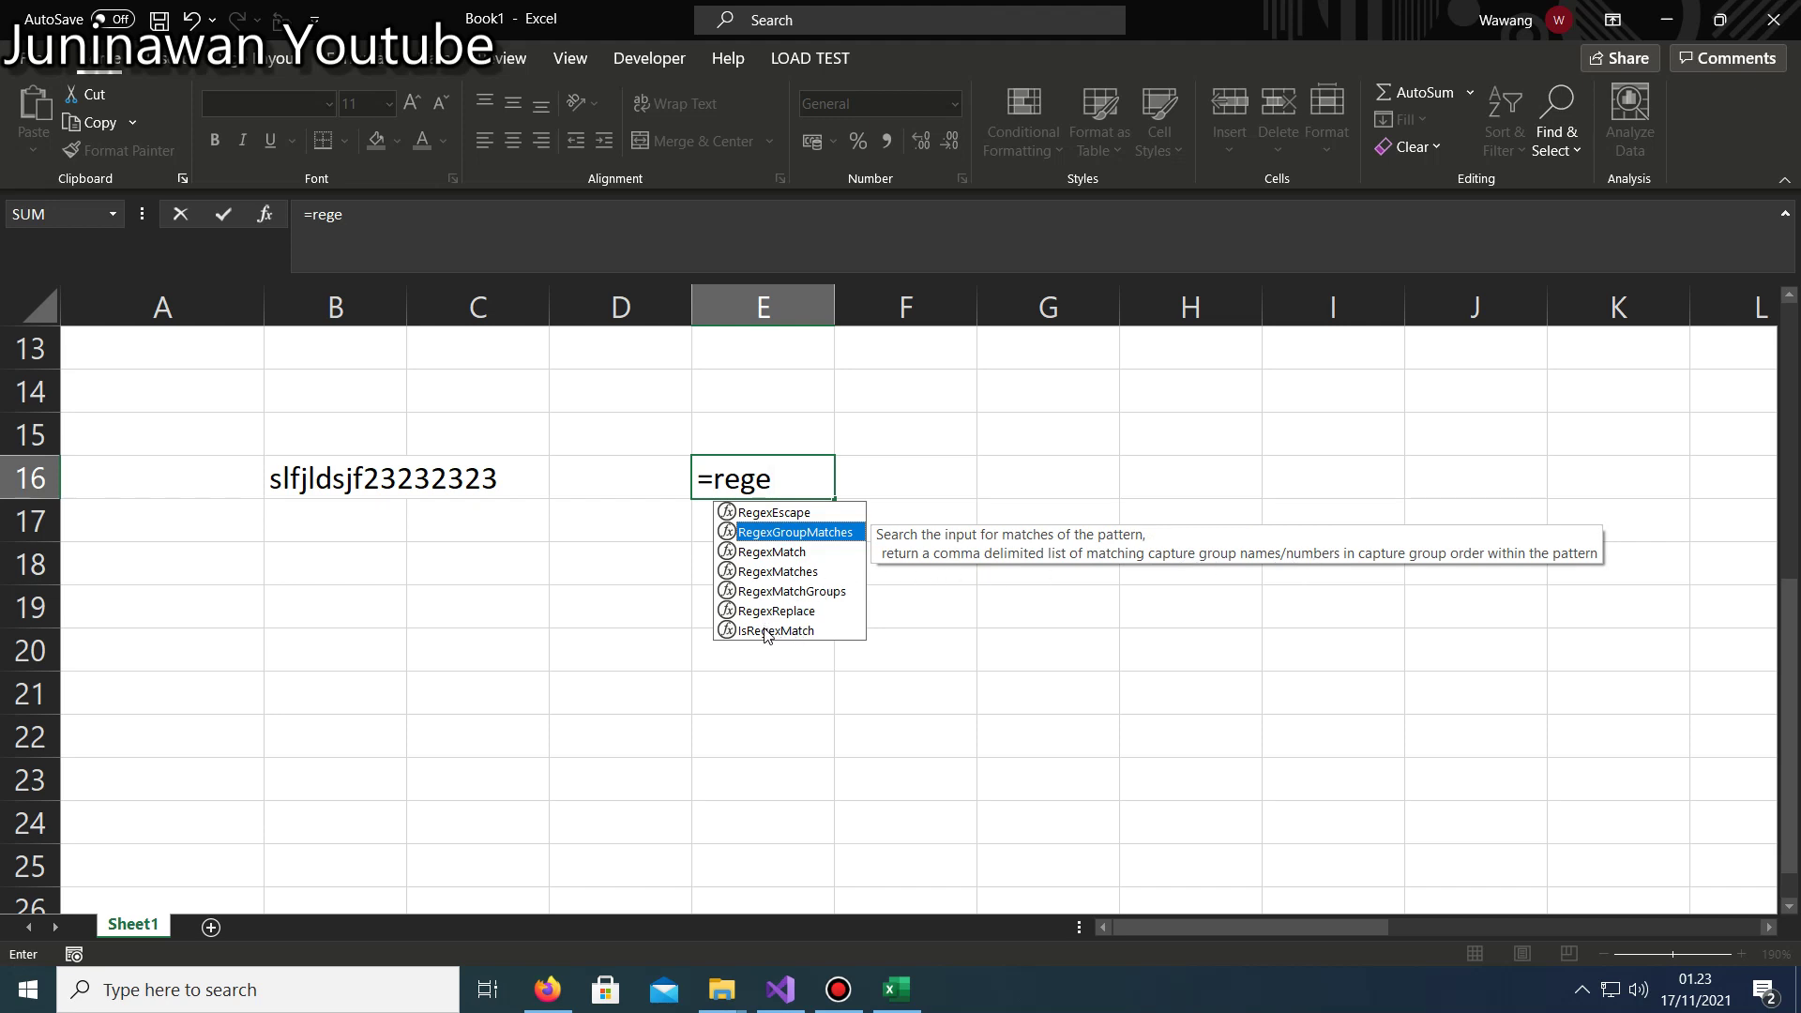
pyautogui.click(767, 631)
pyautogui.doubleClick(767, 631)
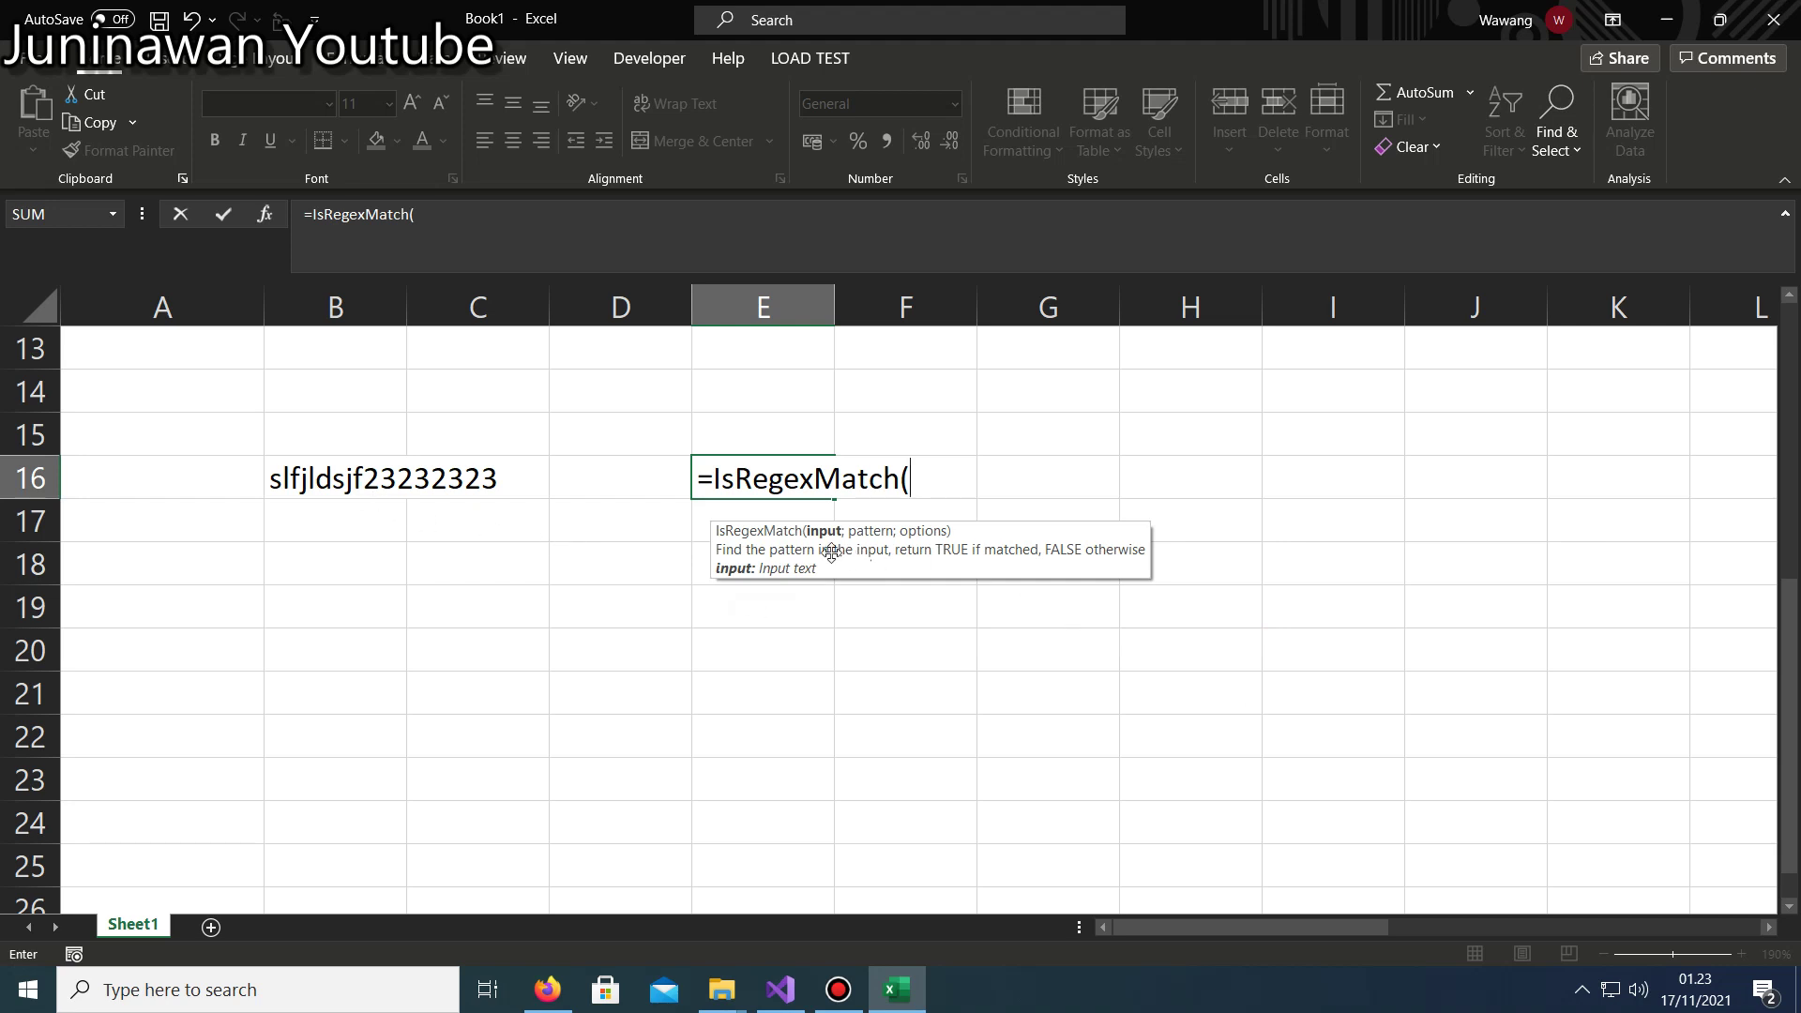
pyautogui.click(376, 475)
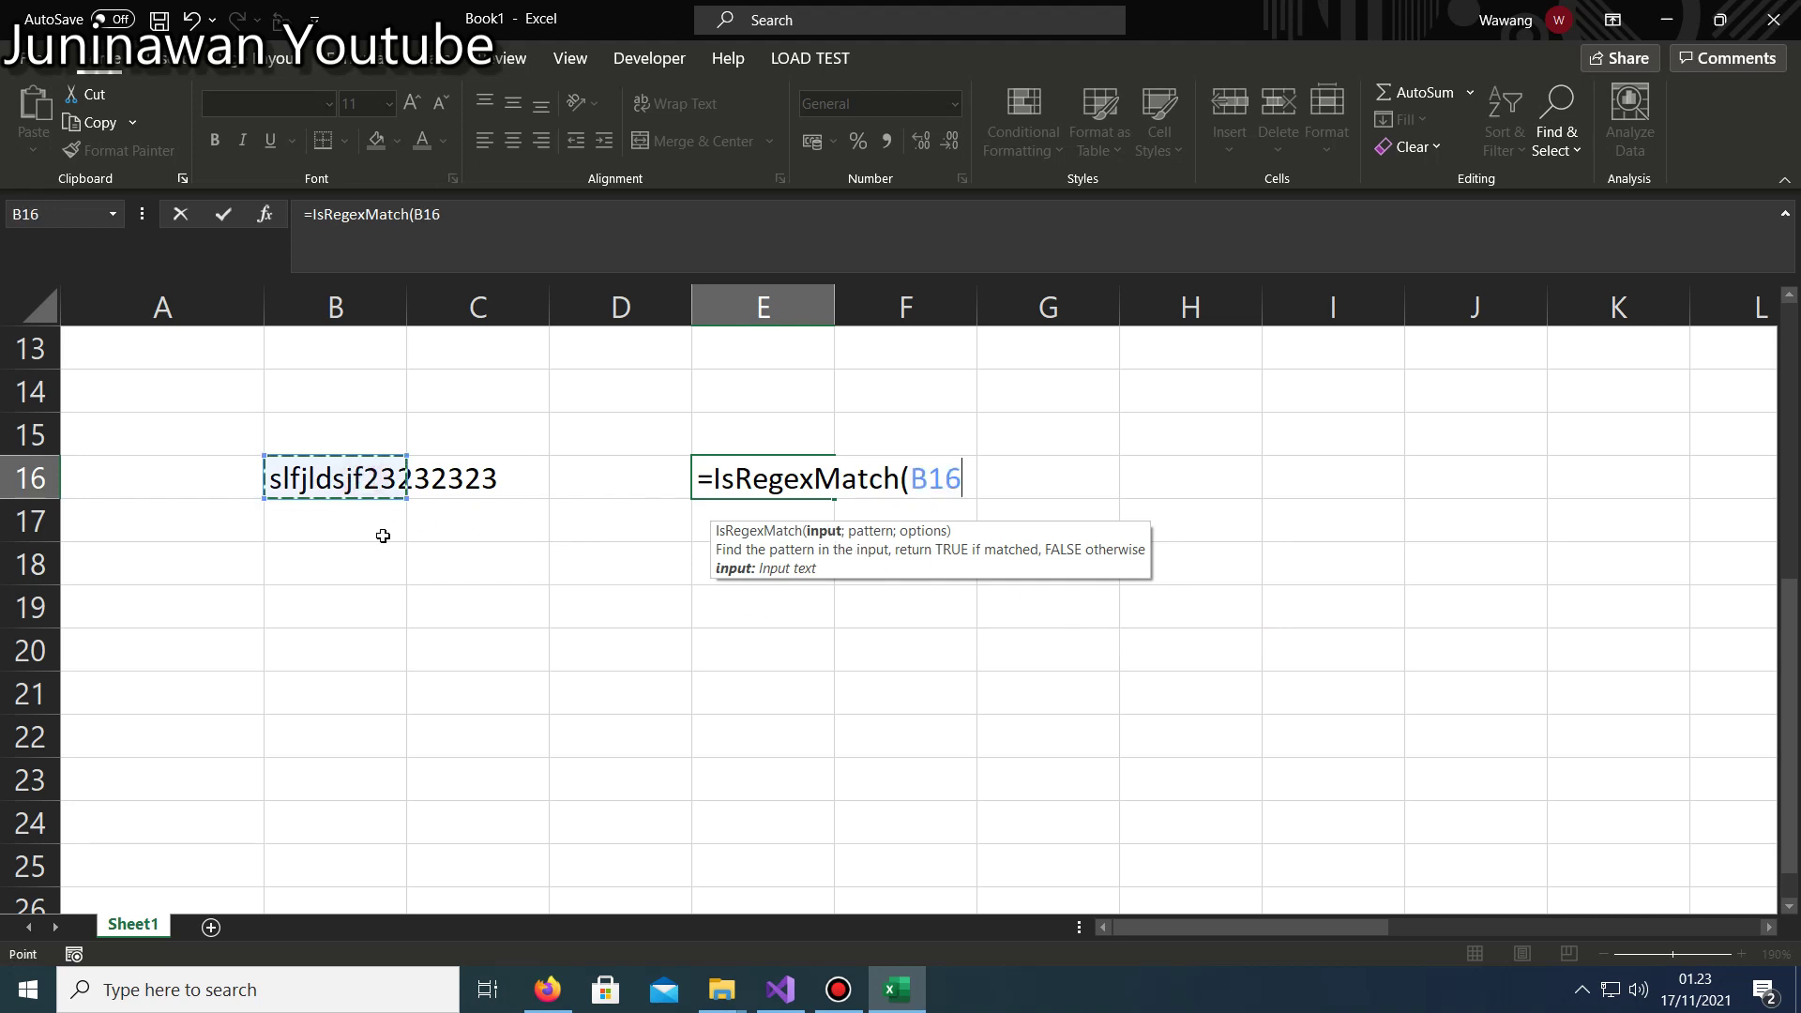
pyautogui.write(';')
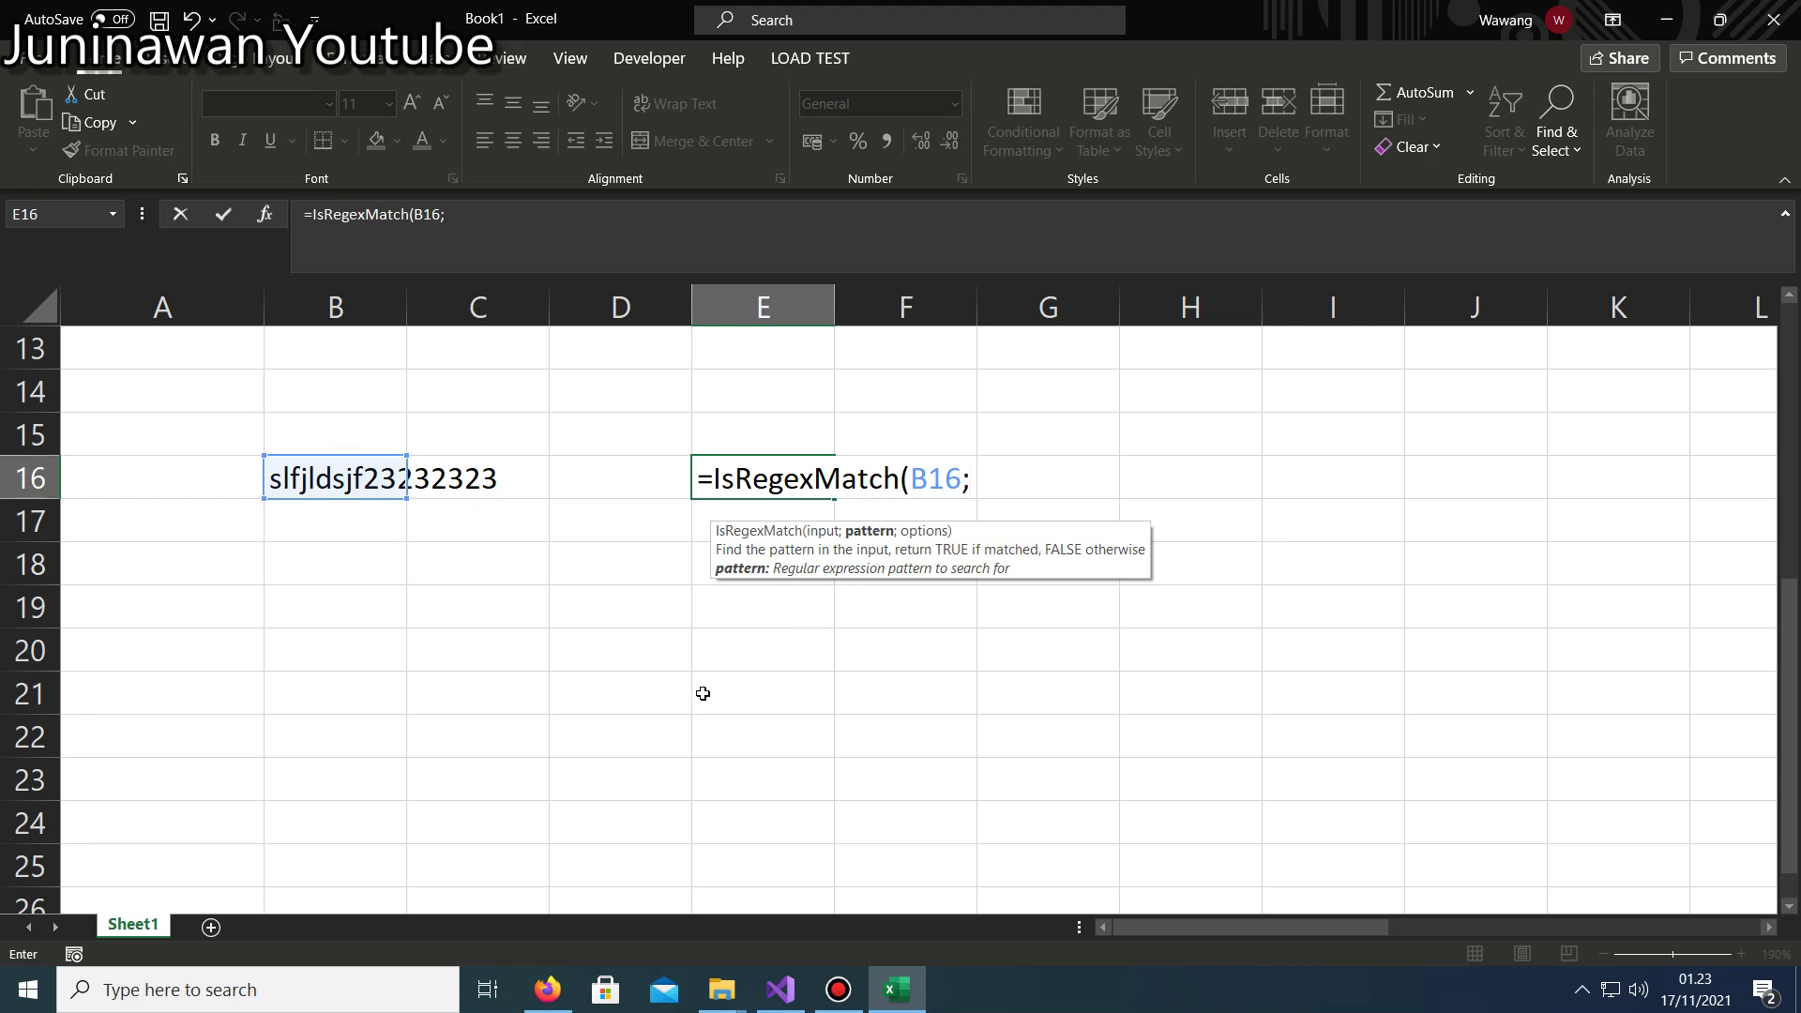
pyautogui.write('"\\d')
pyautogui.write('+";')
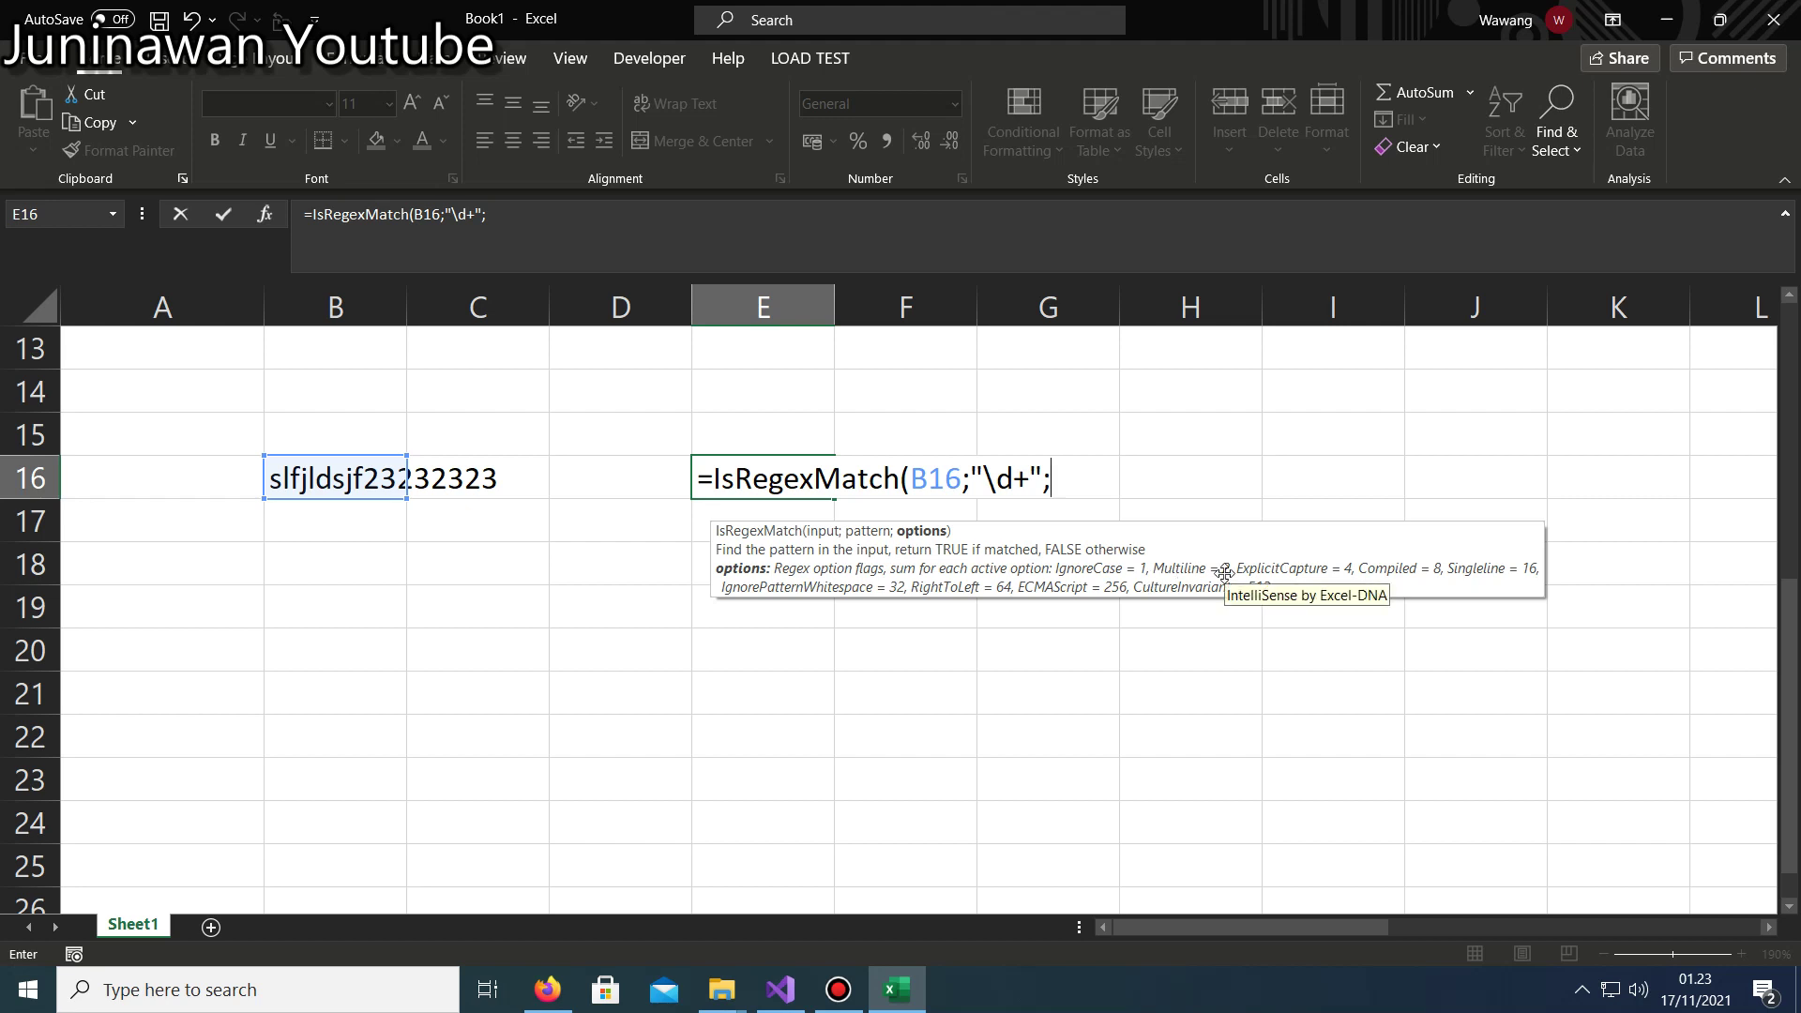
pyautogui.write('2')
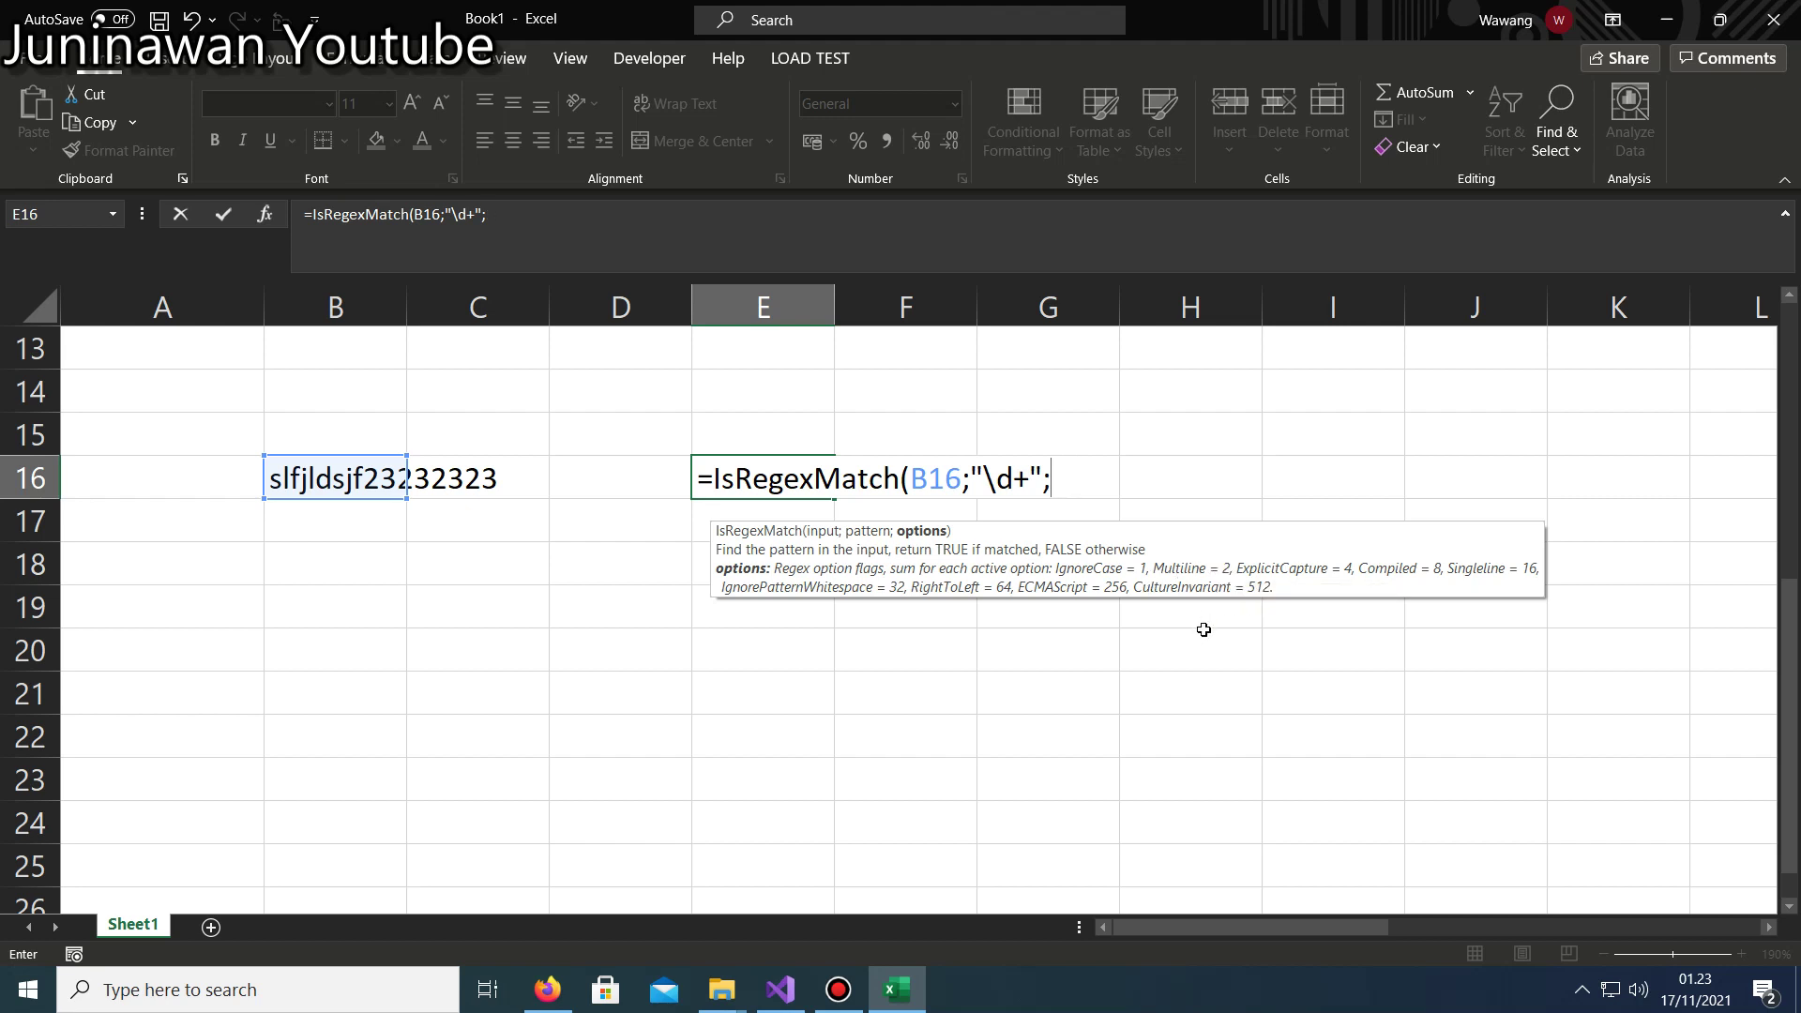
pyautogui.write(')')
# Enter the E16 digit-check formula, then reopen it and re-commit it unchanged.
pyautogui.press('Return')
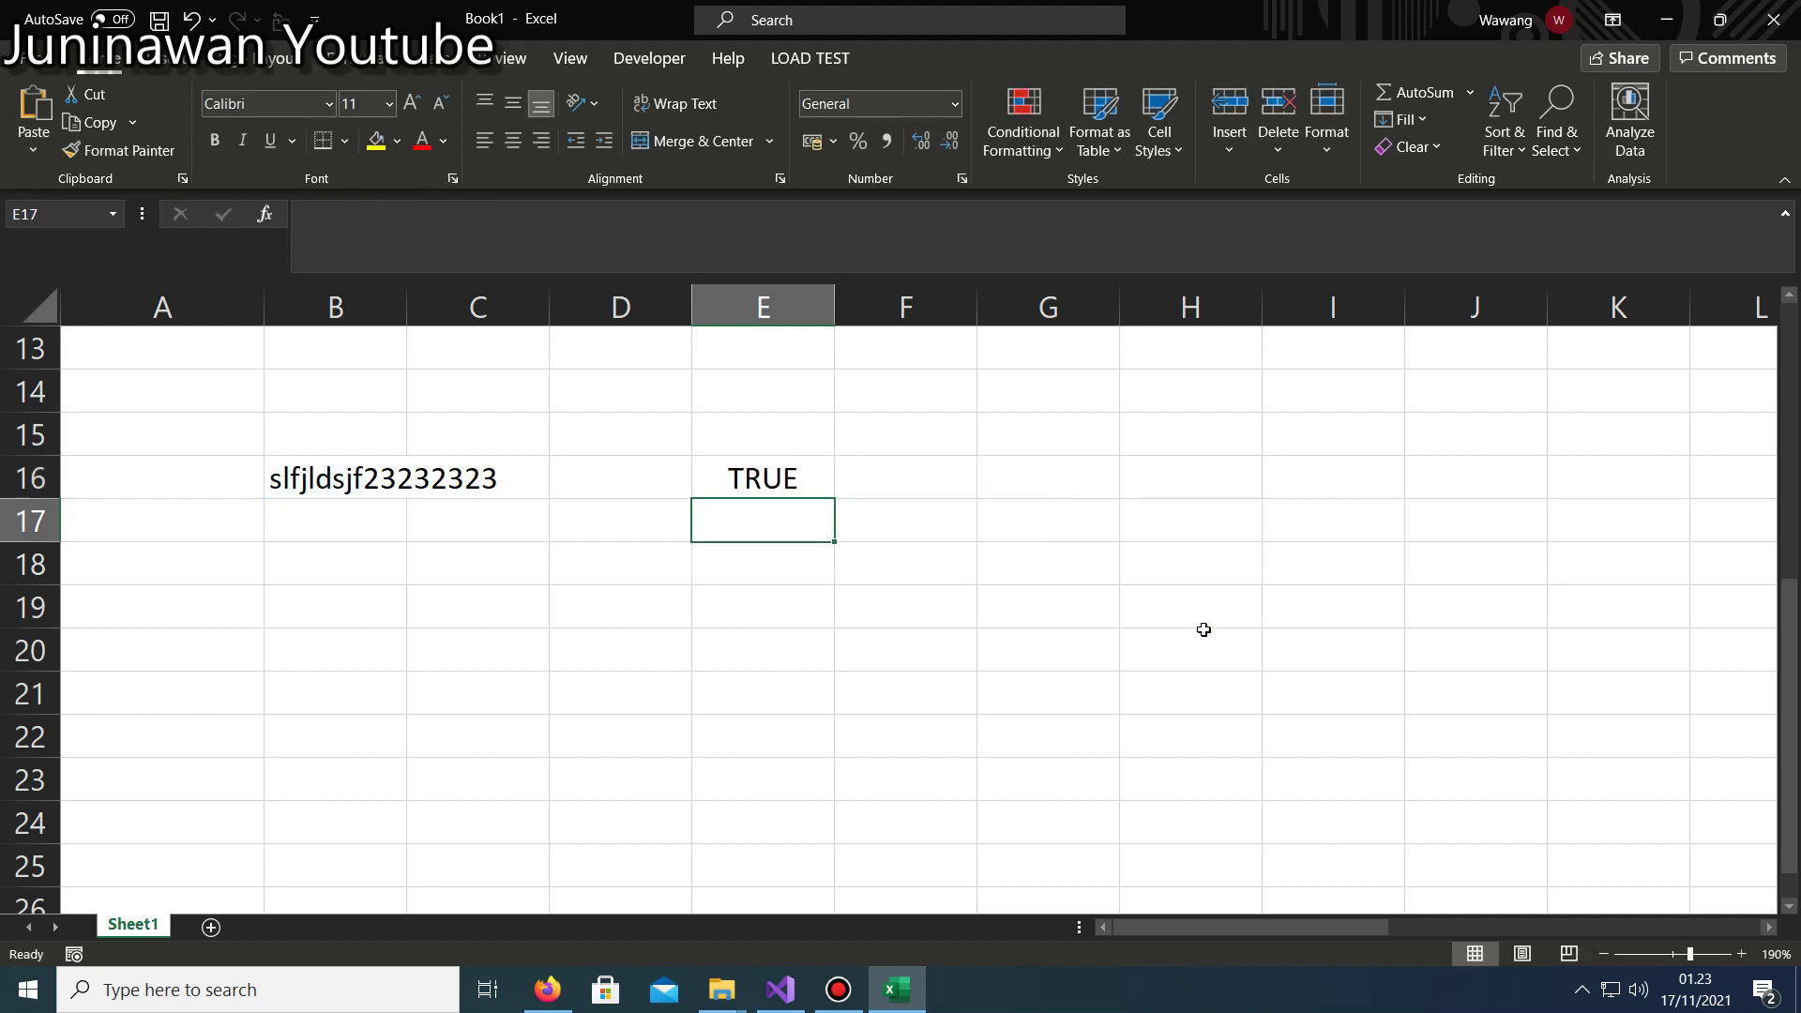
pyautogui.press('Up')
pyautogui.press('F2')
pyautogui.press('Left')
pyautogui.press('Left')
pyautogui.press('Left')
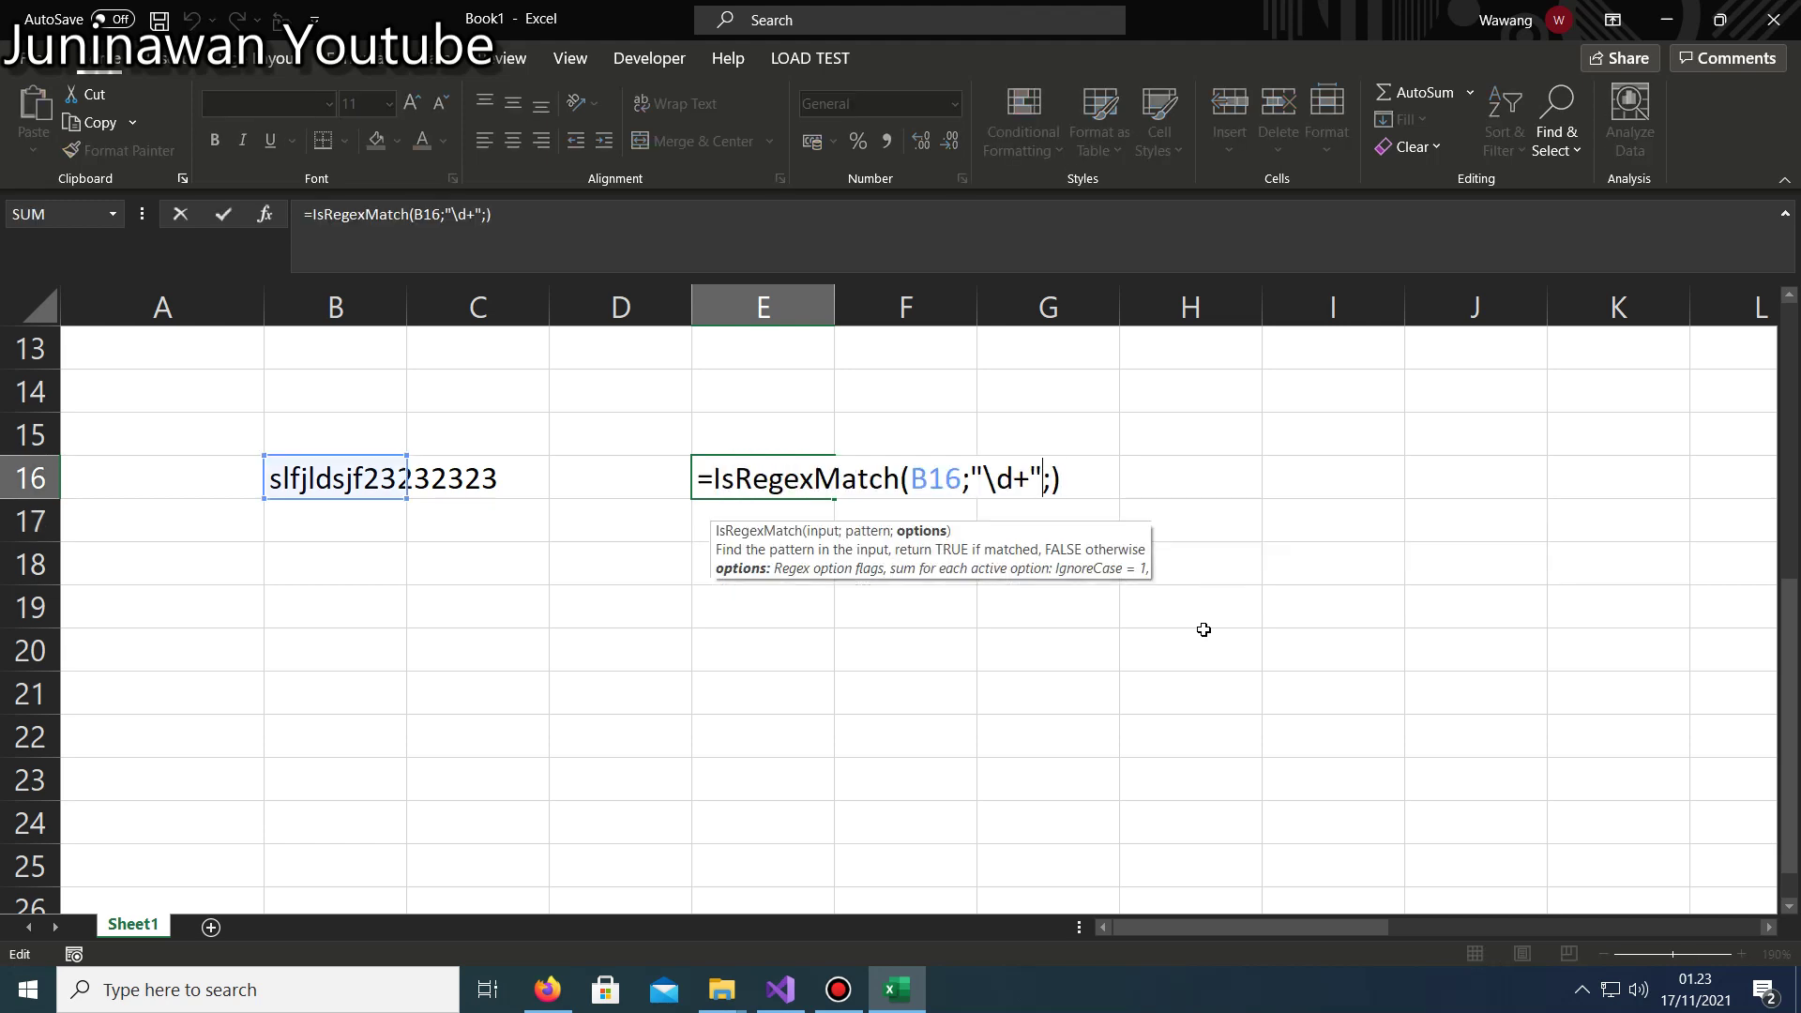
pyautogui.hotkey('shift', 'Left')
pyautogui.hotkey('shift', 'Left')
pyautogui.hotkey('shift', 'Left')
pyautogui.press('Right')
pyautogui.press('Left')
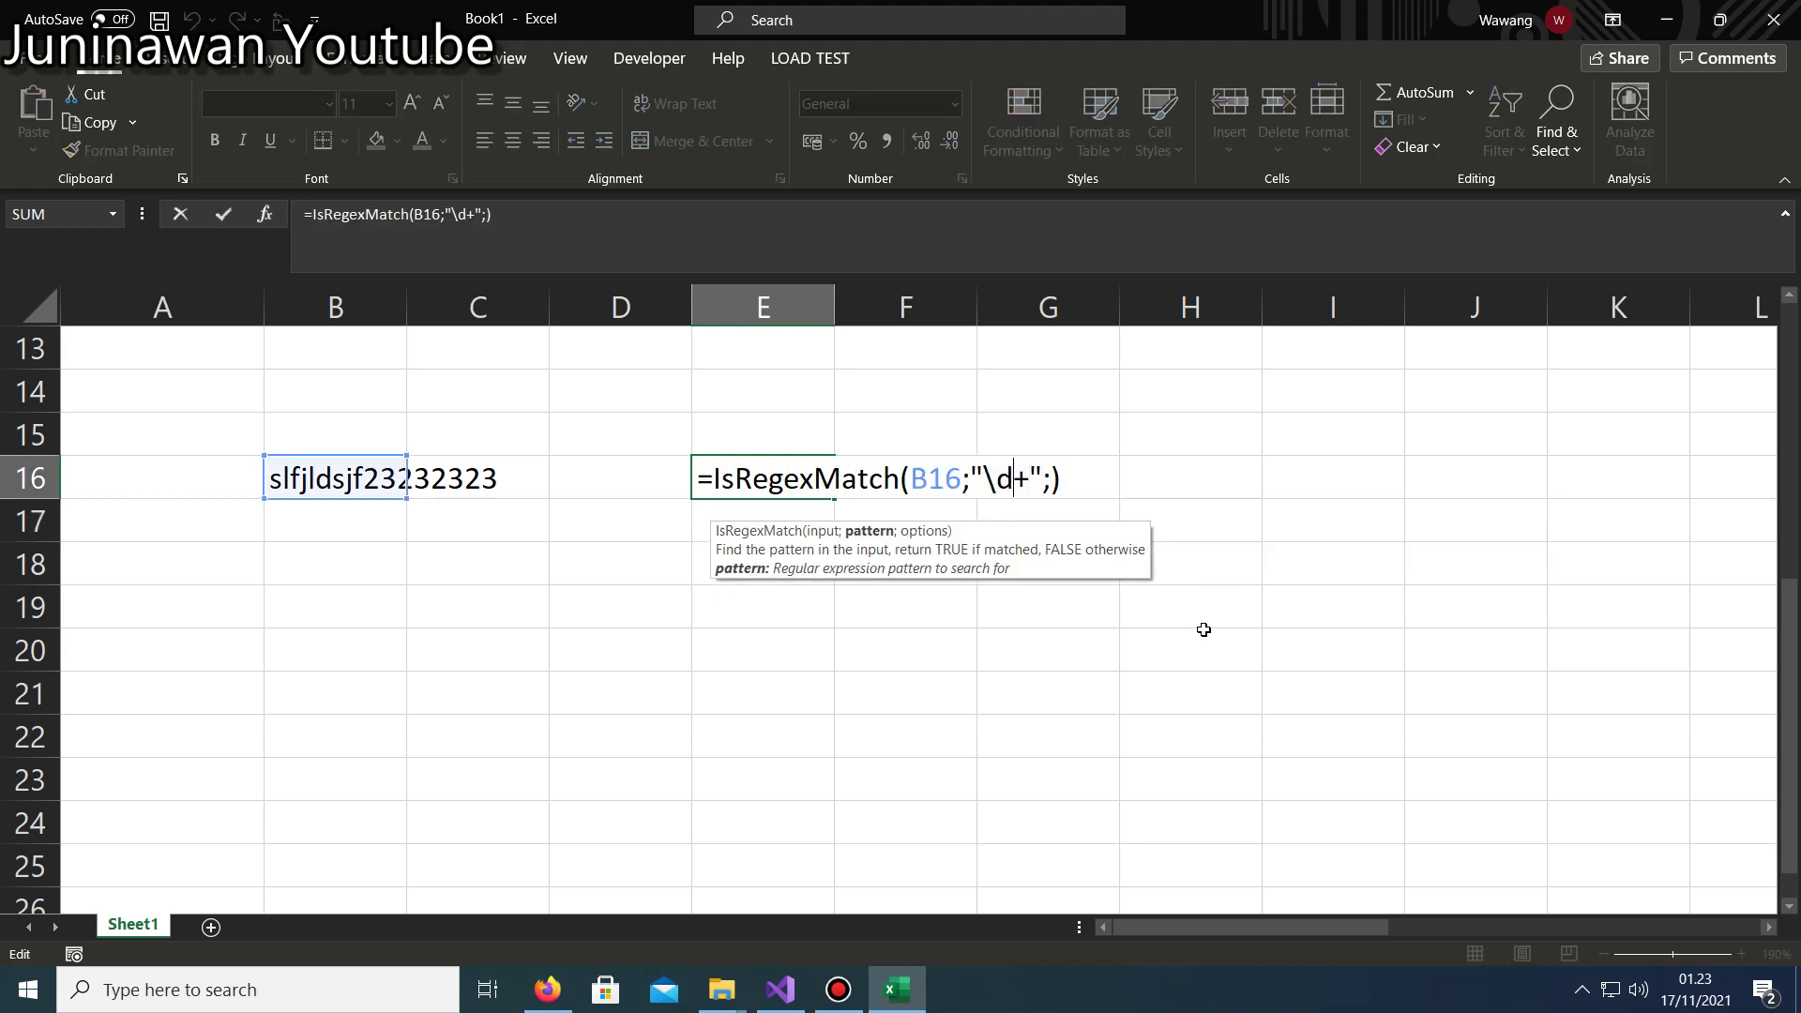
pyautogui.hotkey('ctrl', 'Return')
# Discard the stray =d and d entries in G16, leaving it empty.
pyautogui.press('Right')
pyautogui.press('Right')
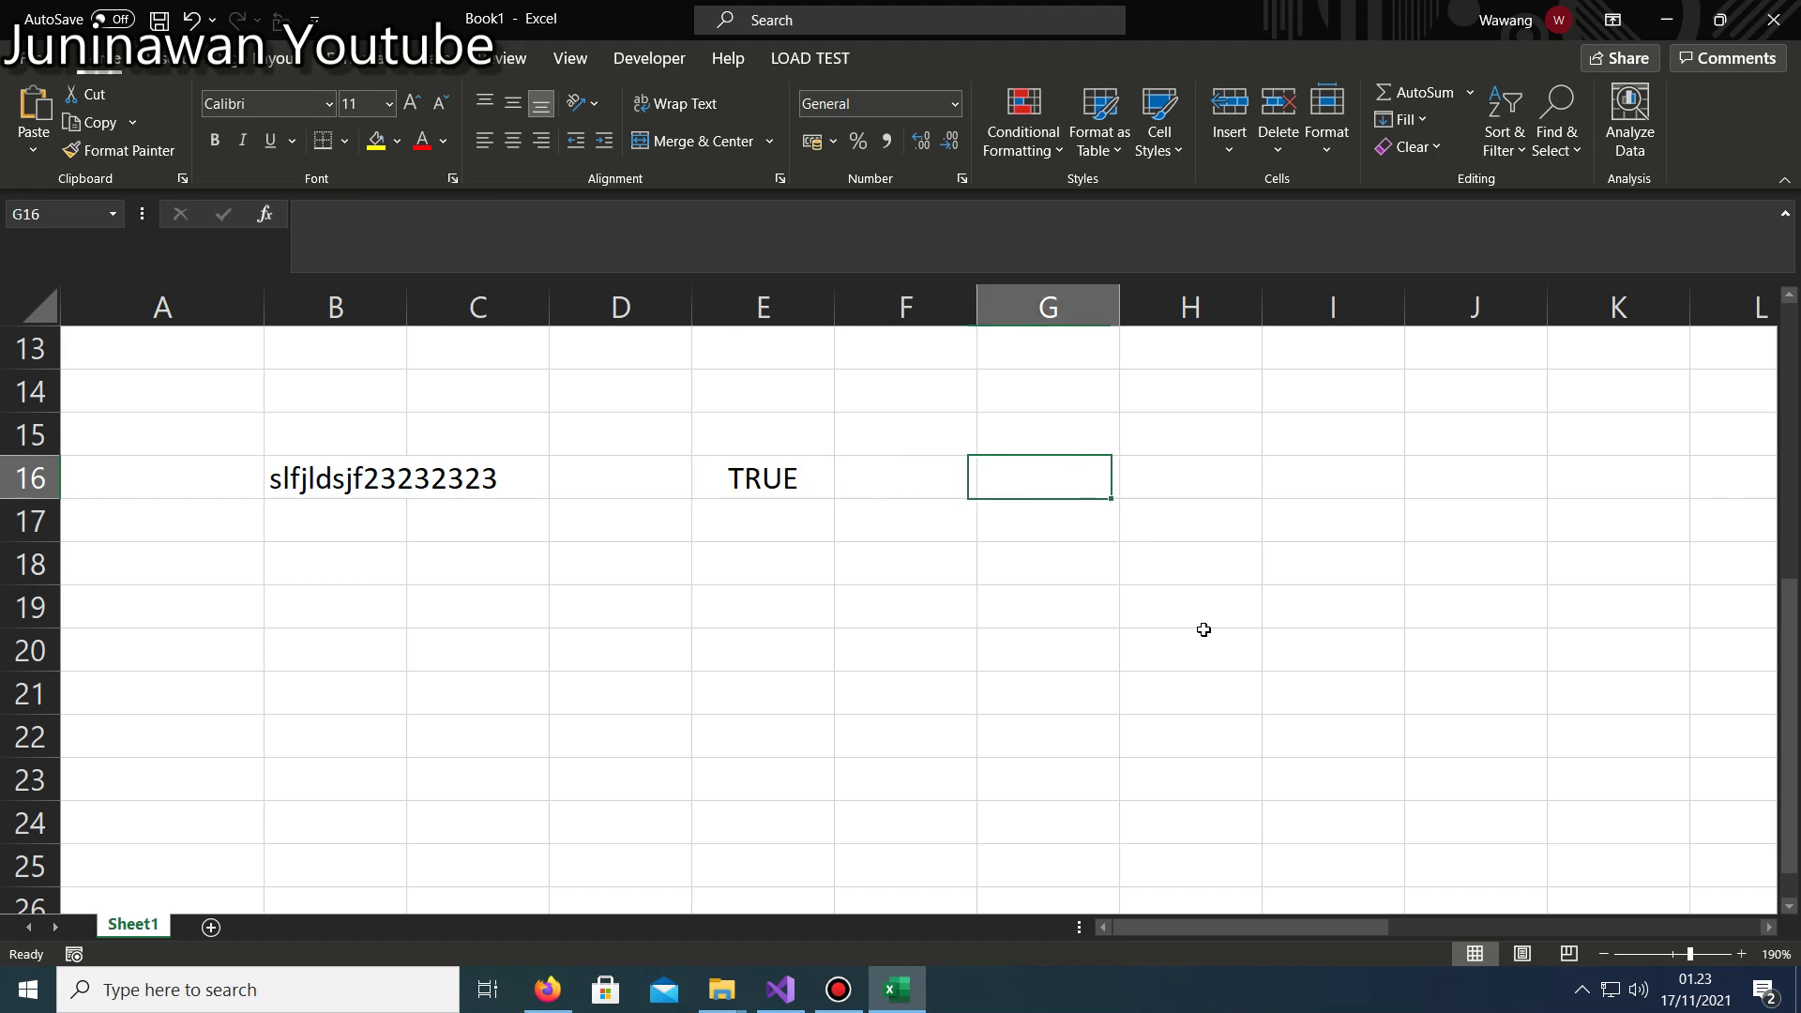
pyautogui.write('=d')
pyautogui.press('BackSpace')
pyautogui.press('BackSpace')
pyautogui.press('Escape')
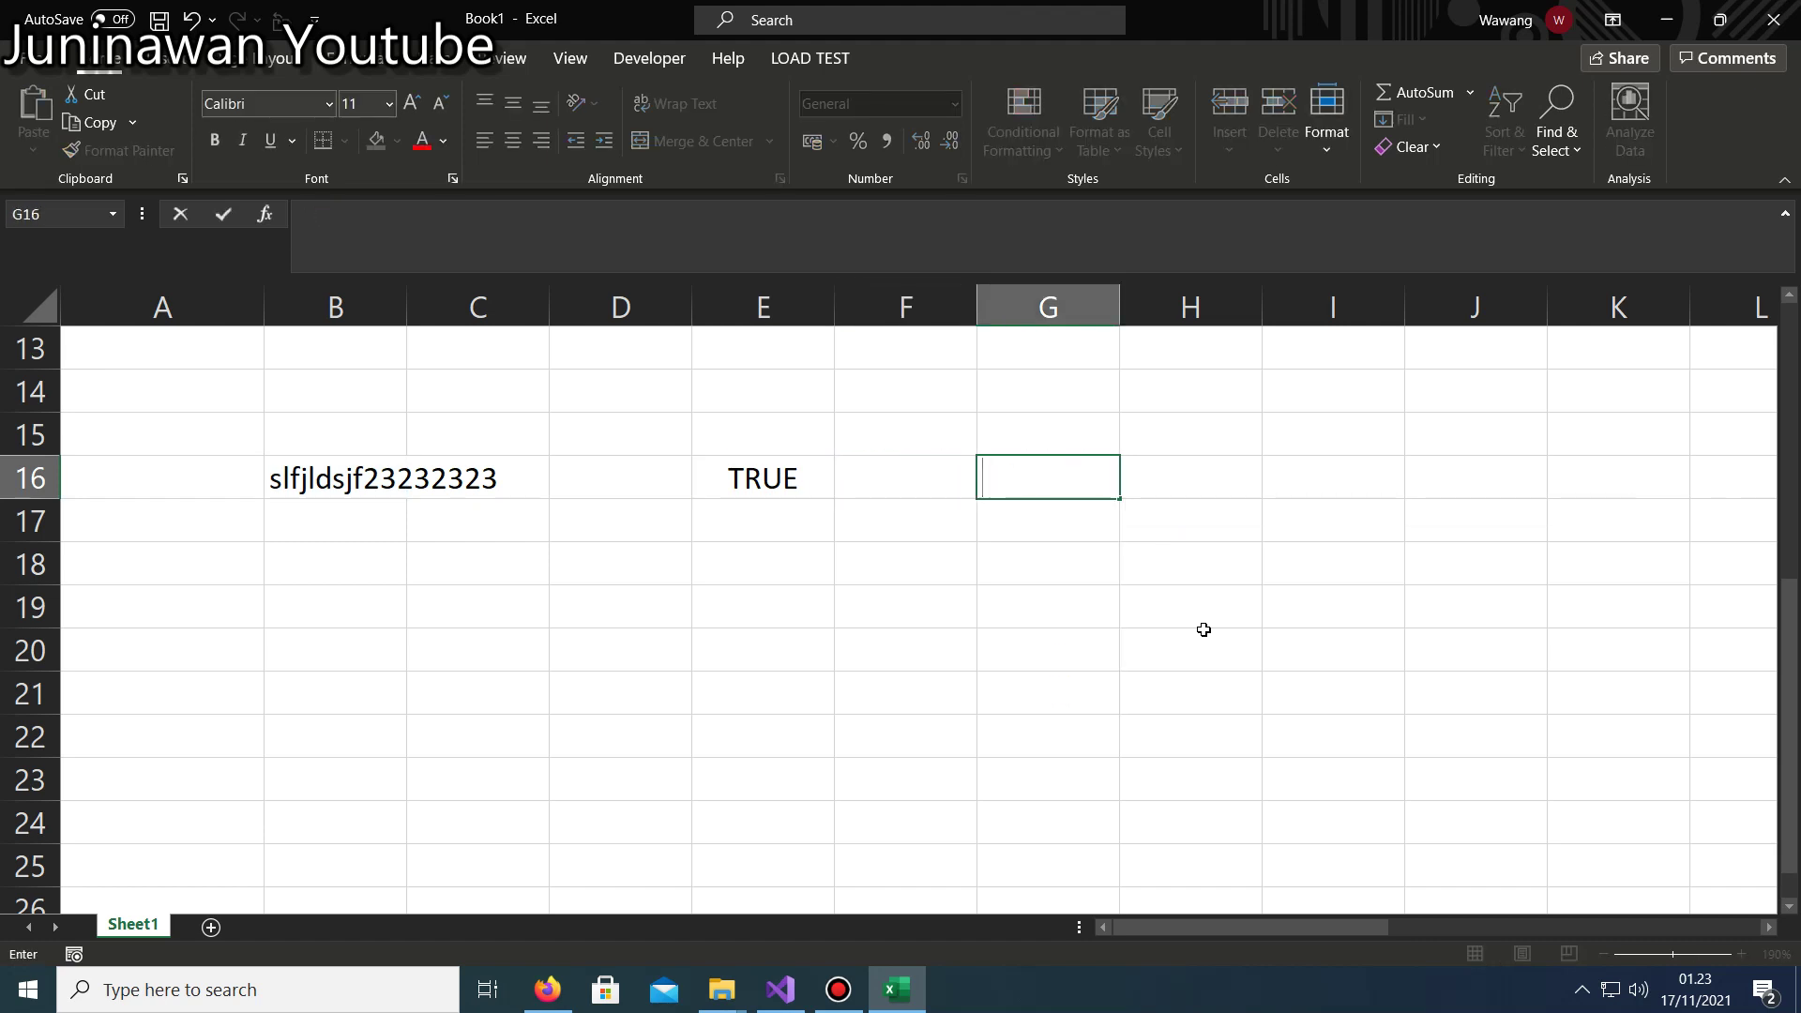
pyautogui.write('d')
pyautogui.press('Escape')
pyautogui.press('Left')
pyautogui.press('Right')
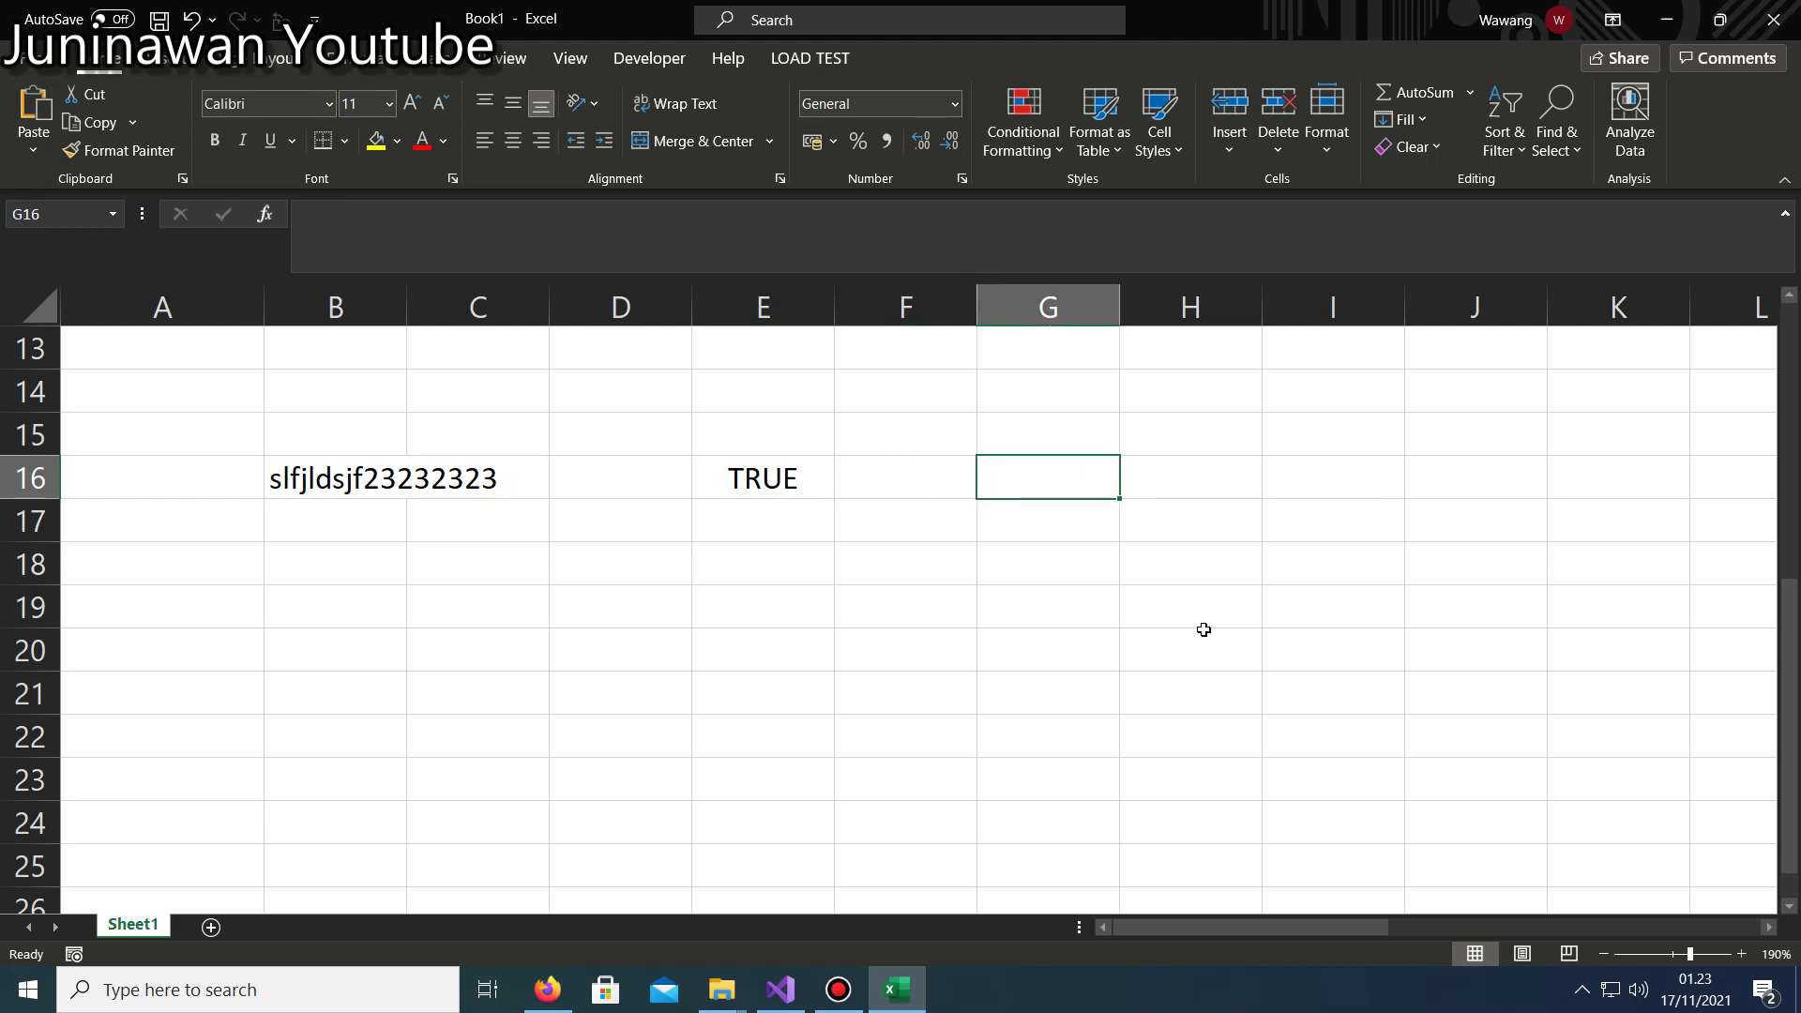
pyautogui.press('Left')
pyautogui.press('Left')
# Change E16's pattern from \d+ to \w+, then delete and restore the formula with undo.
pyautogui.press('F2')
pyautogui.press('Left')
pyautogui.press('Left')
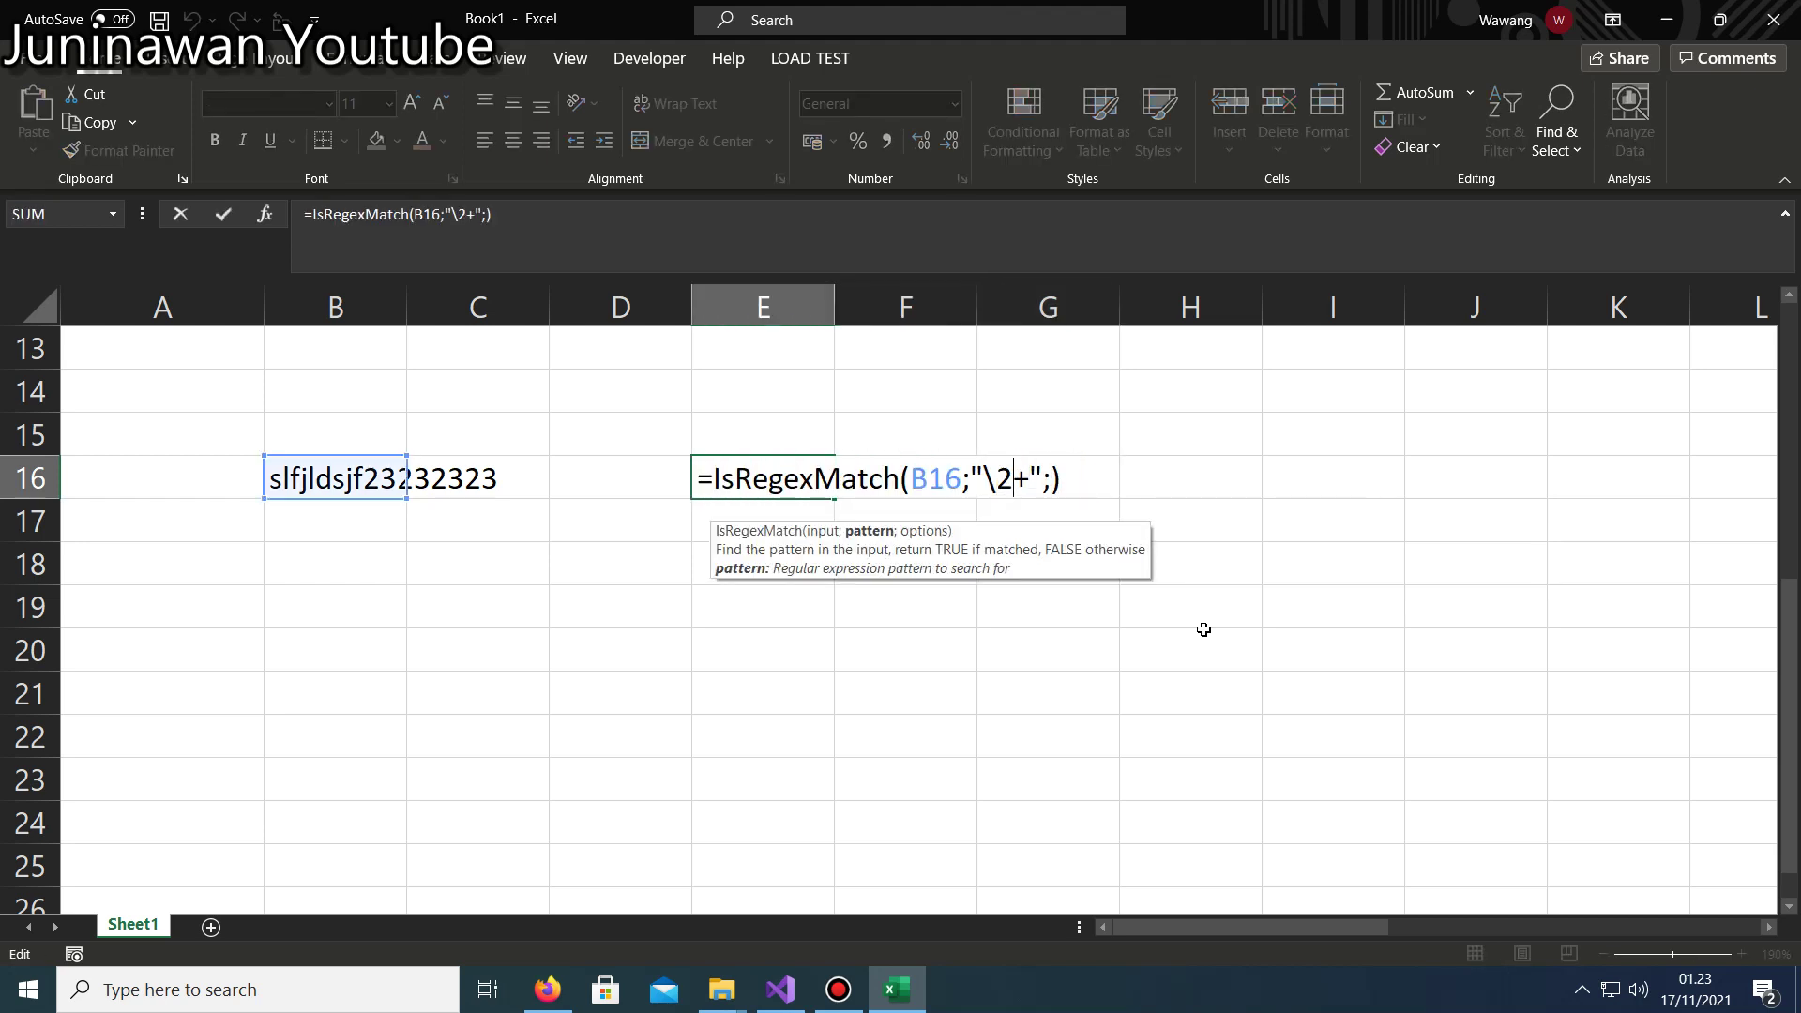
pyautogui.press('BackSpace')
pyautogui.write('w')
pyautogui.press('Return')
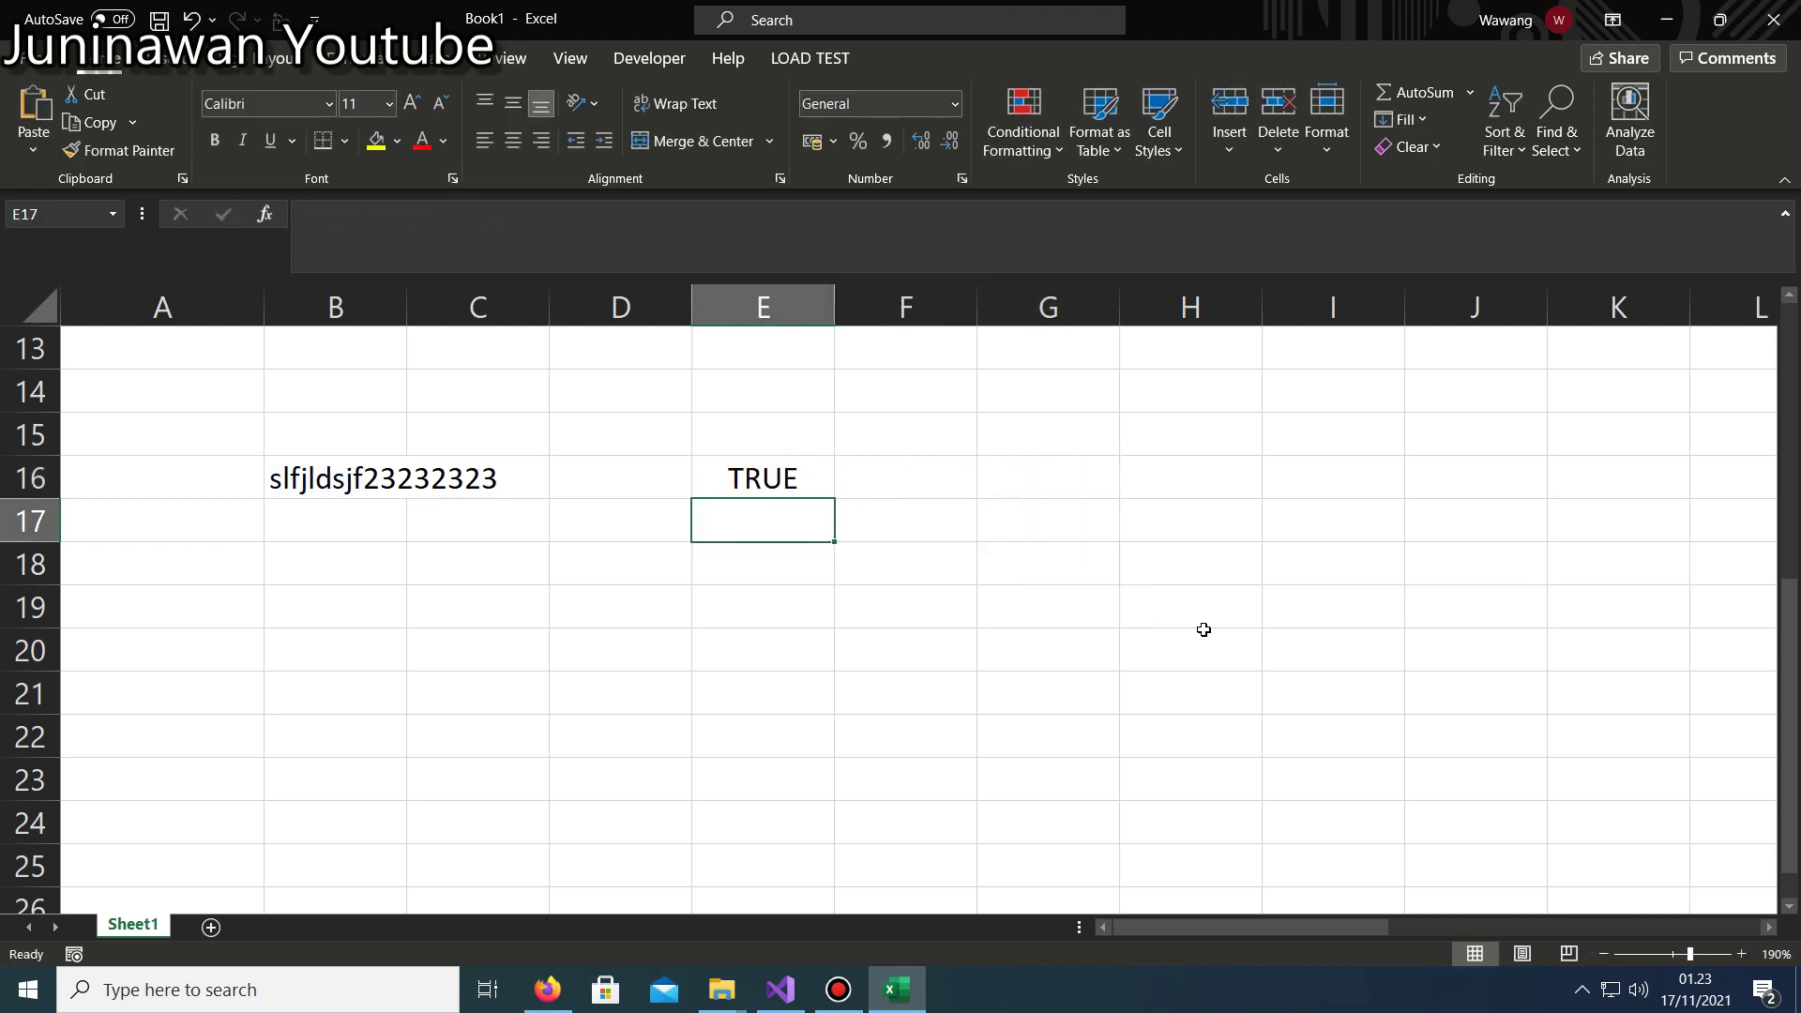
pyautogui.press('Up')
pyautogui.press('Left')
pyautogui.press('Right')
pyautogui.press('Delete')
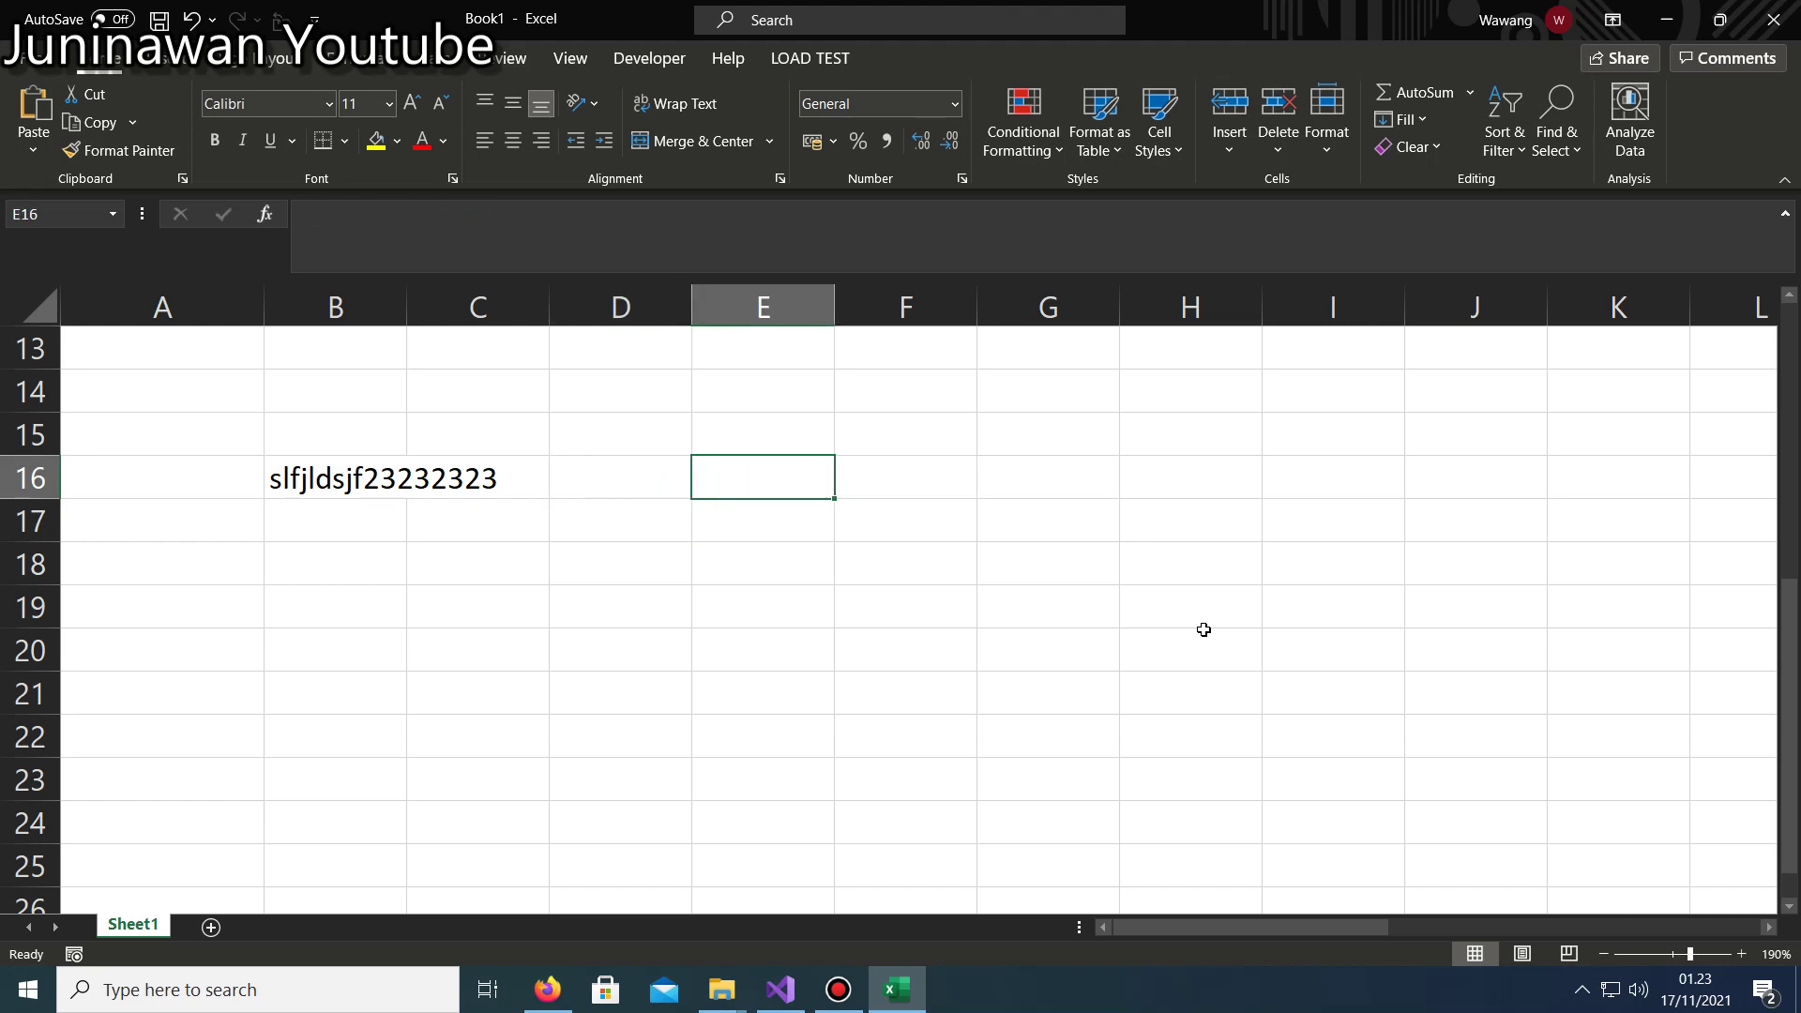
pyautogui.hotkey('ctrl', 'z')
# Wrap E16's IsRegexMatch test in IF( and dismiss the missing-parenthesis warning.
pyautogui.press('F2')
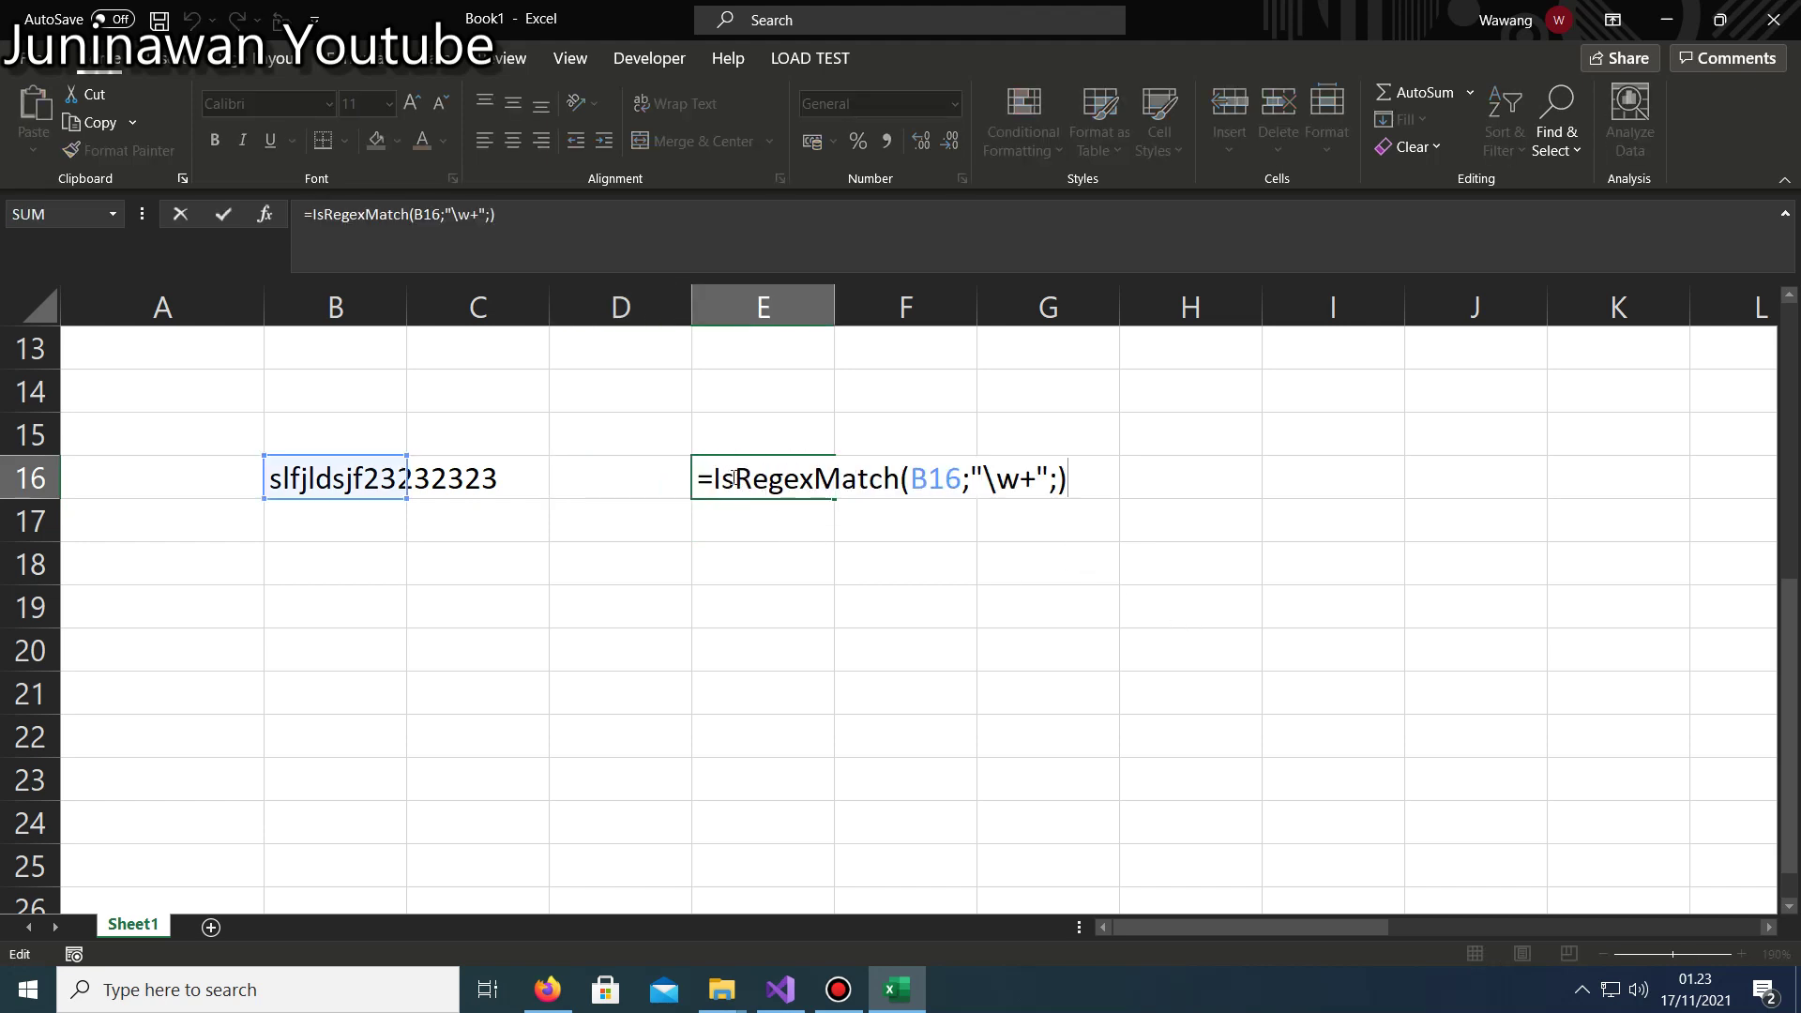
pyautogui.click(710, 478)
pyautogui.write('if')
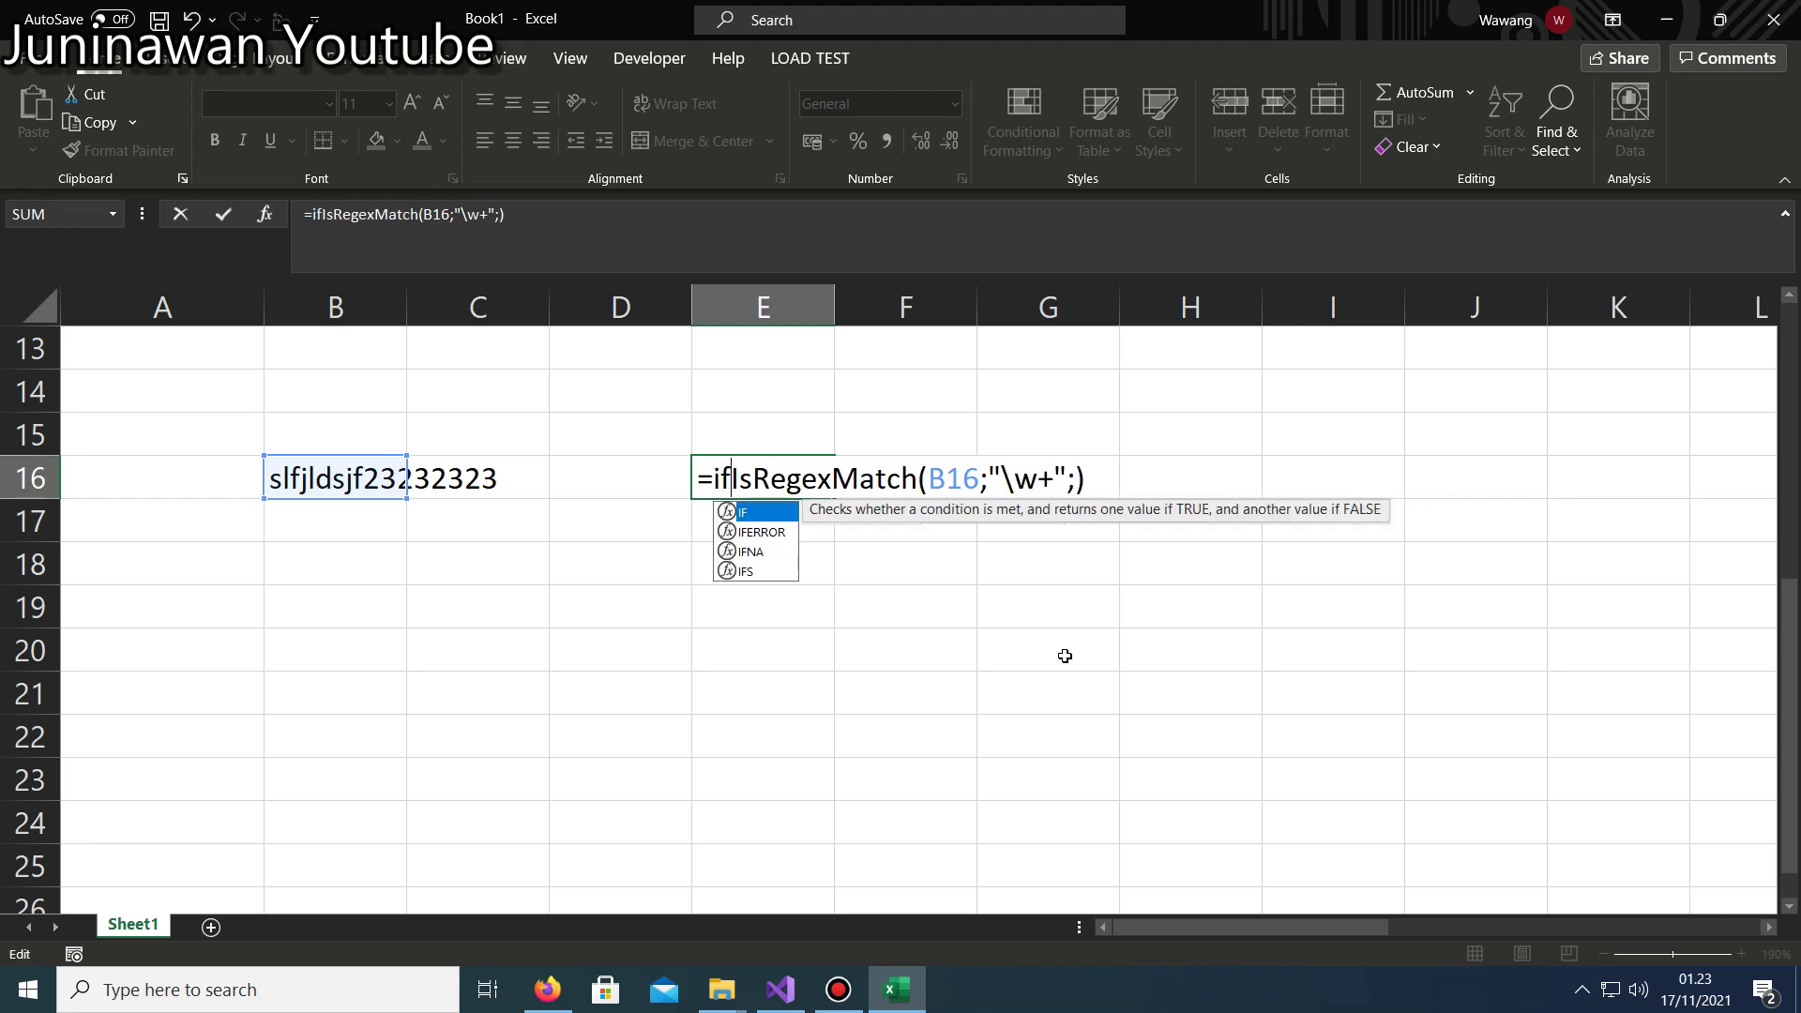
pyautogui.write('(')
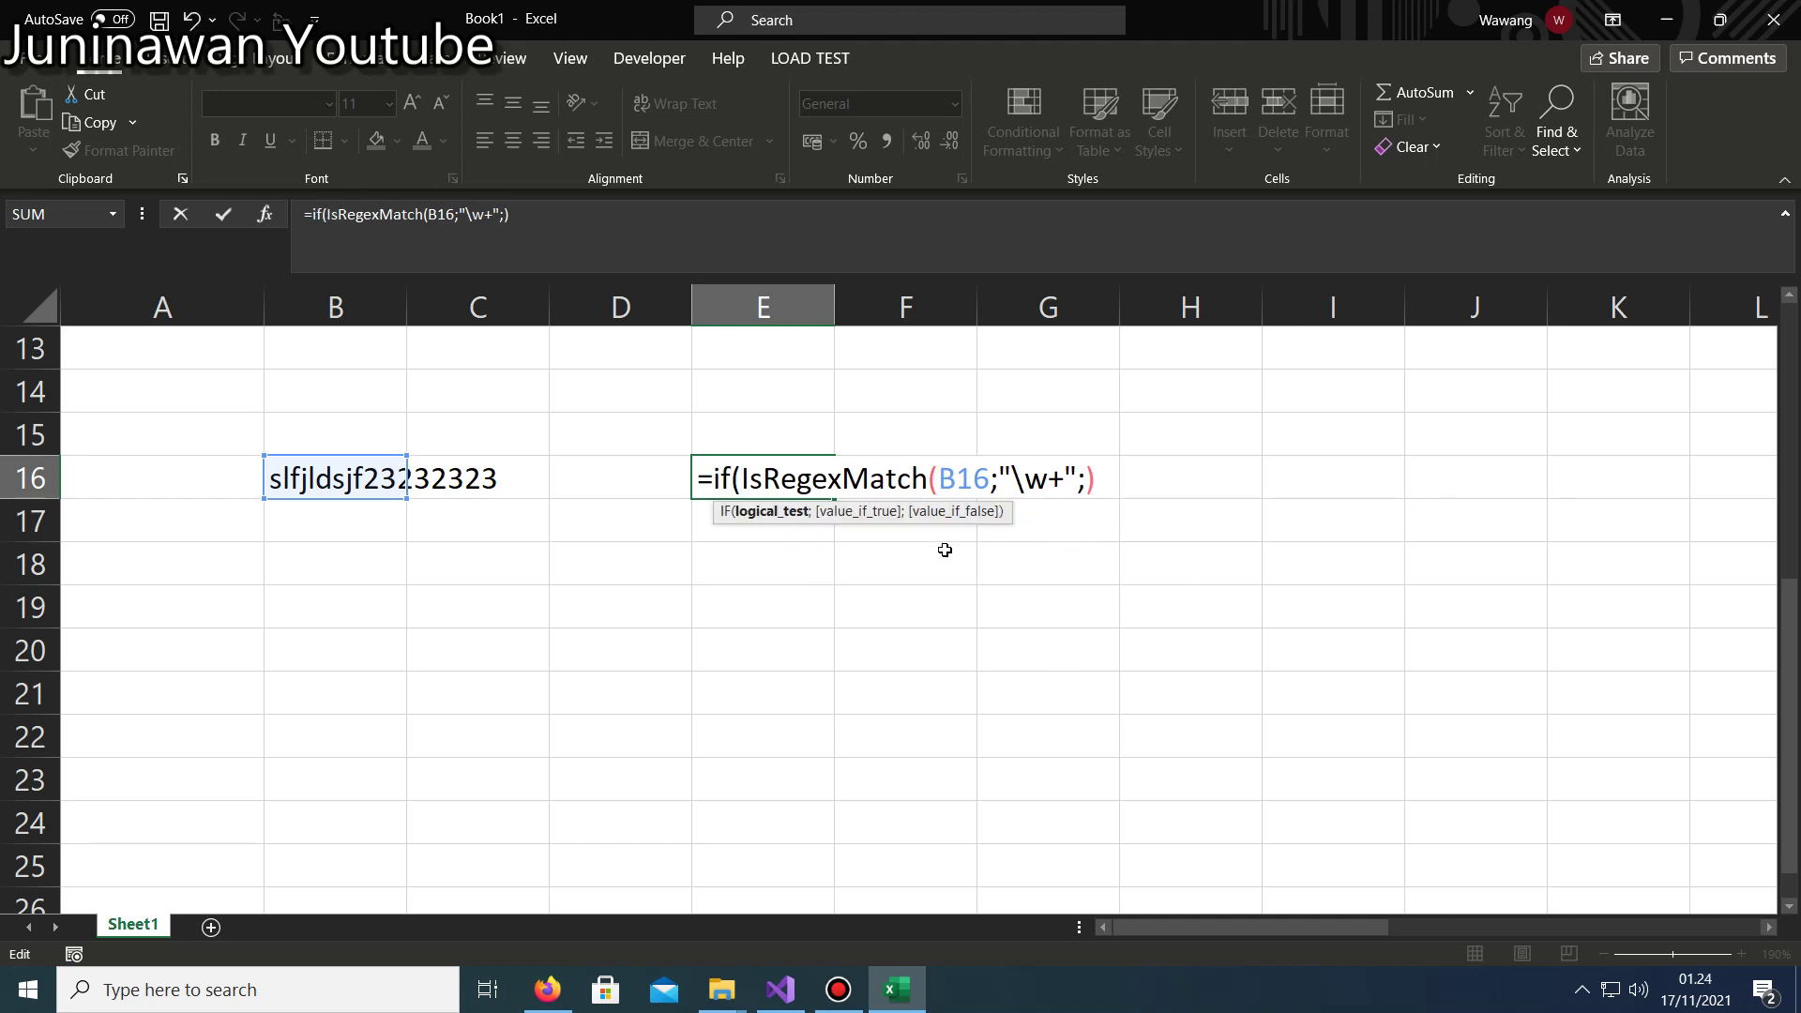
pyautogui.click(1099, 483)
pyautogui.moveTo(997, 481); pyautogui.dragTo(1048, 480)
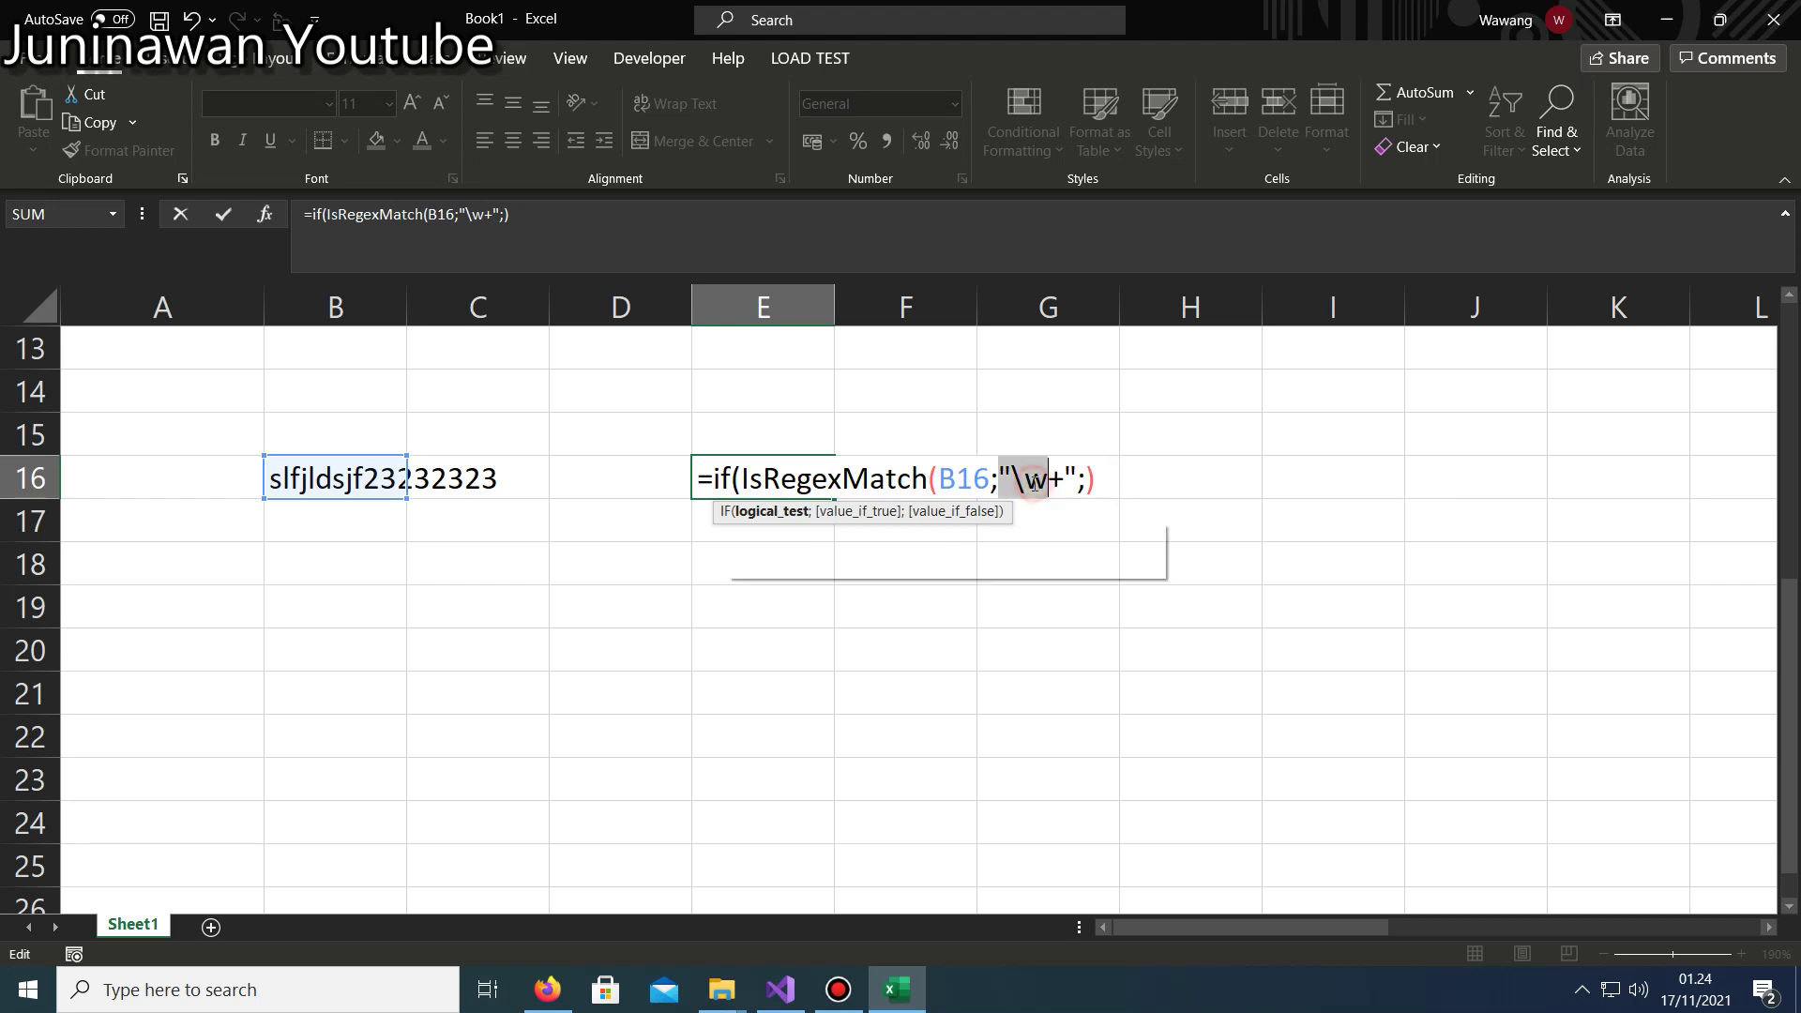
pyautogui.doubleClick(804, 480)
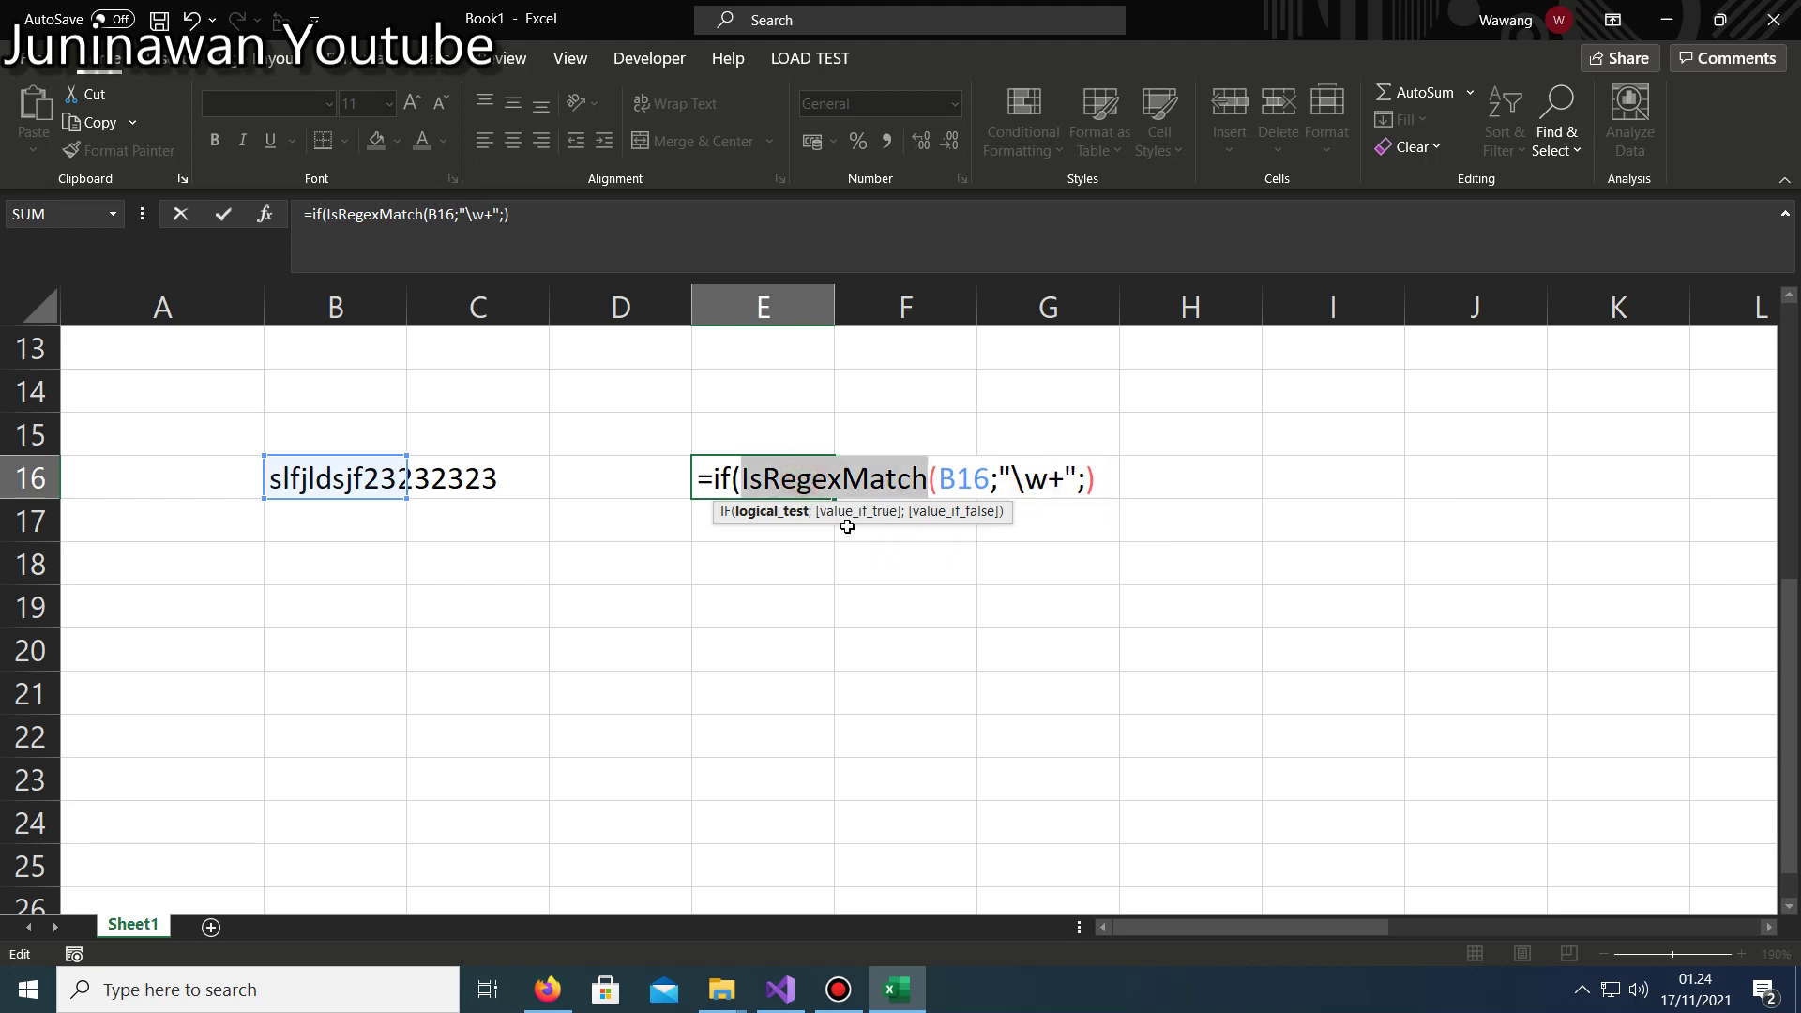
pyautogui.doubleClick(1056, 481)
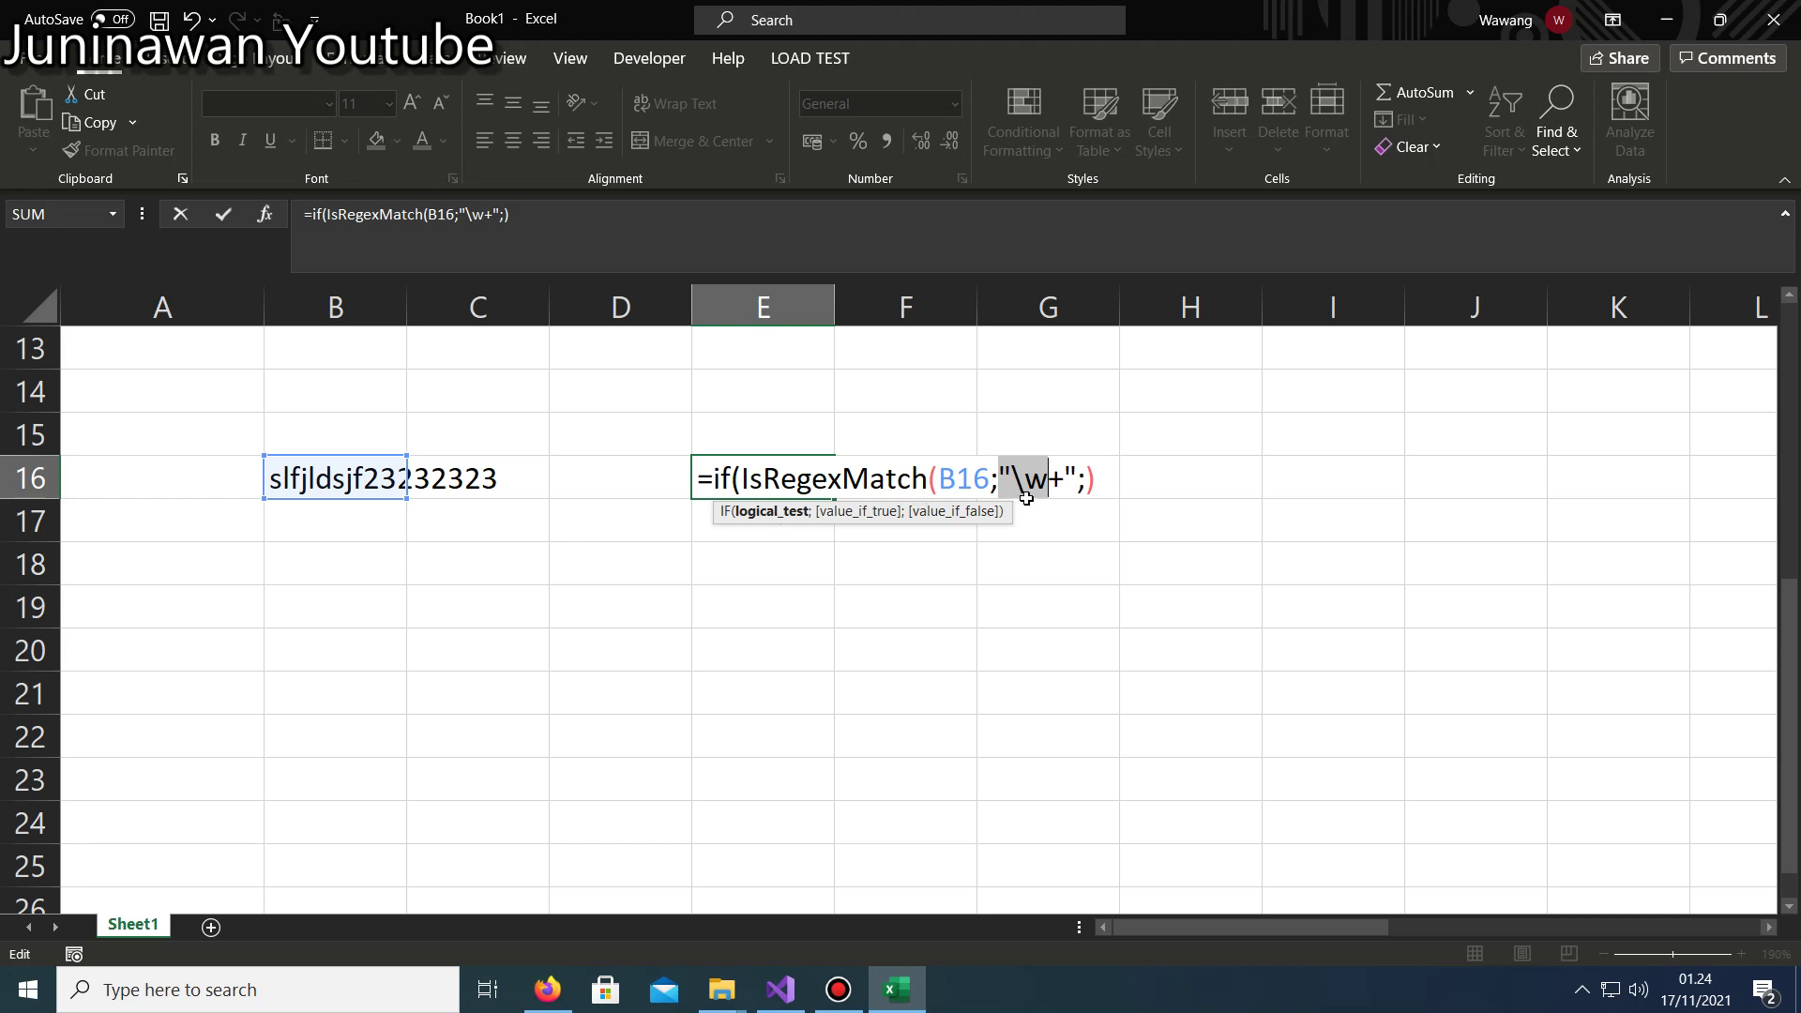
pyautogui.press('Return')
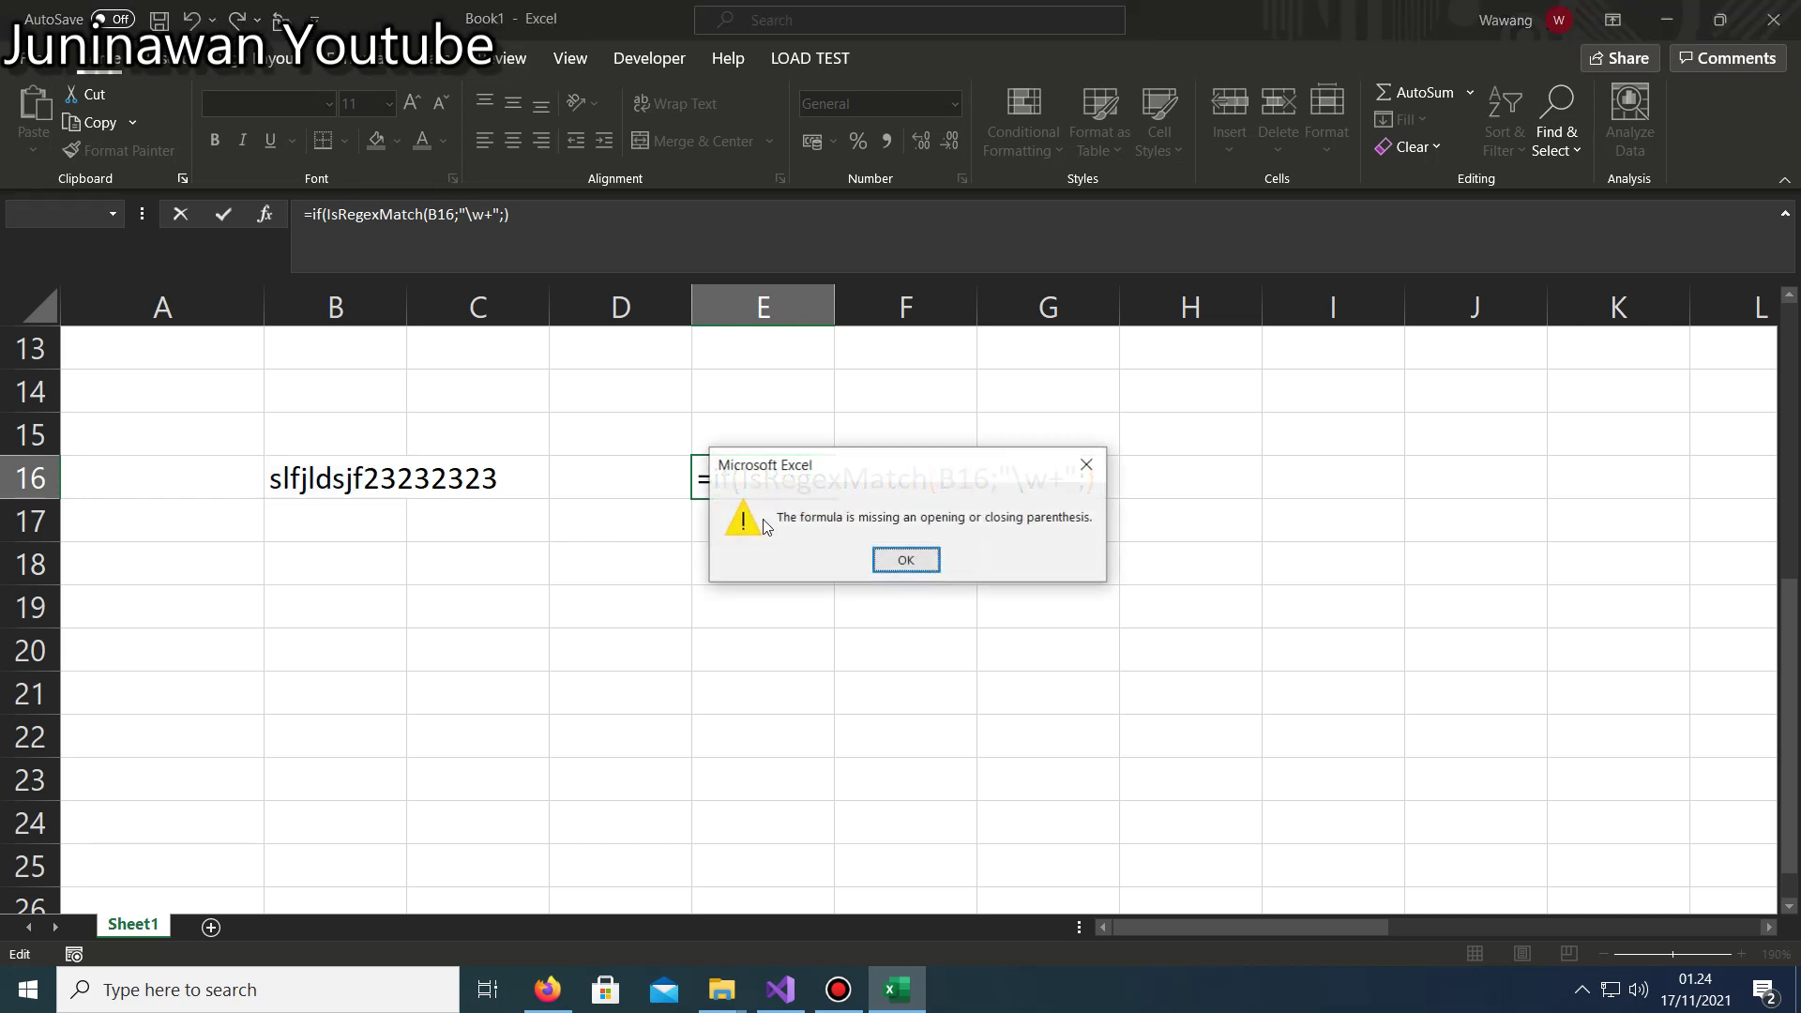
pyautogui.click(896, 558)
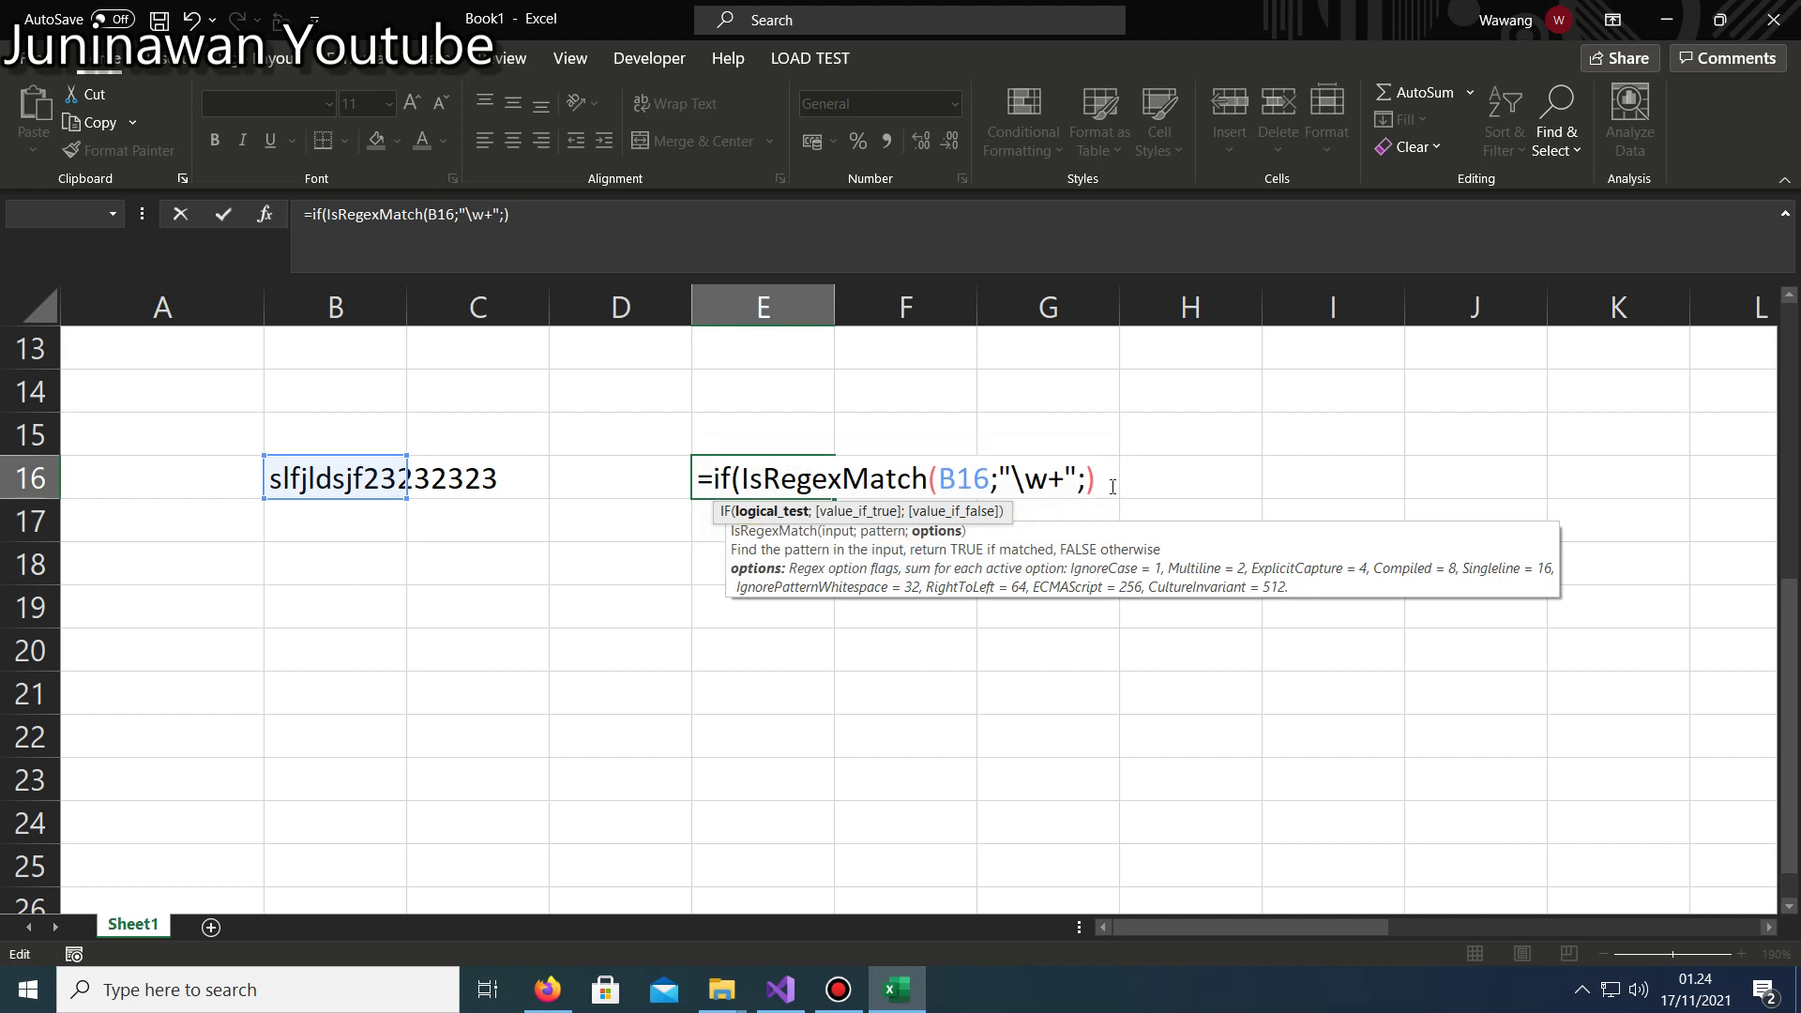
# Add the IF results "OK" and "not find" and commit the E16 formula.
pyautogui.press('Right')
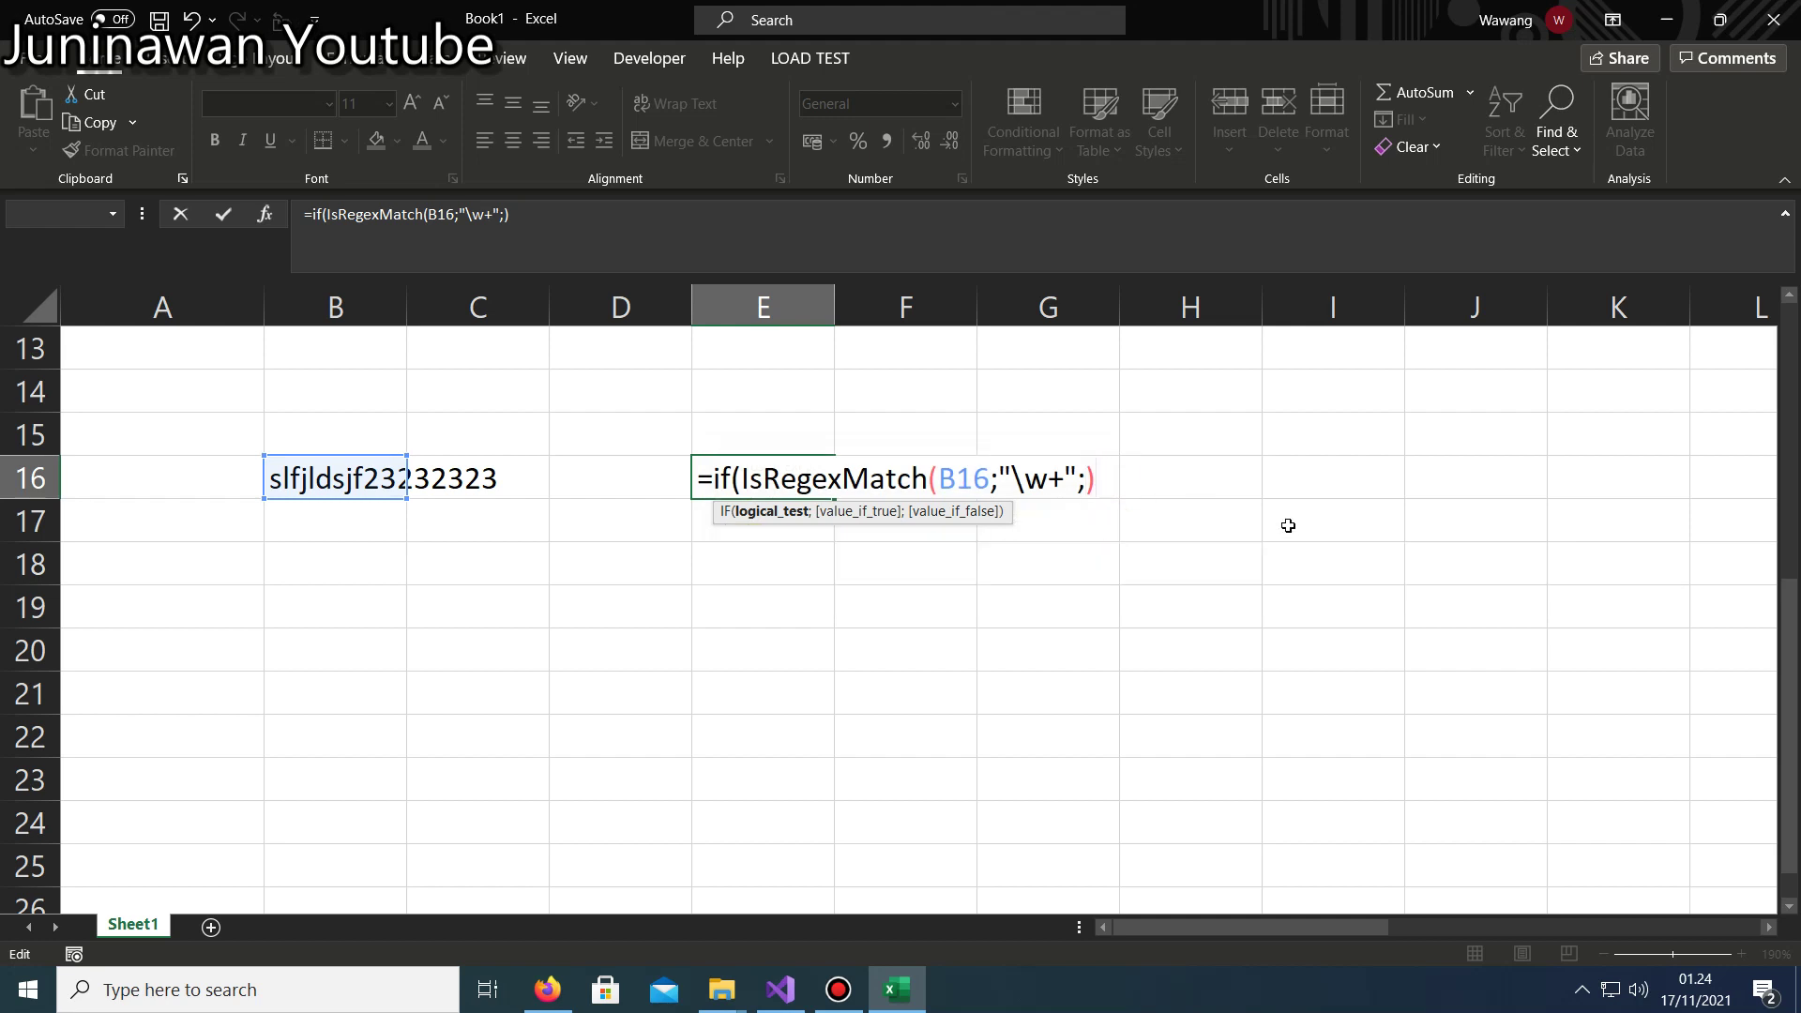
pyautogui.write(';"OK')
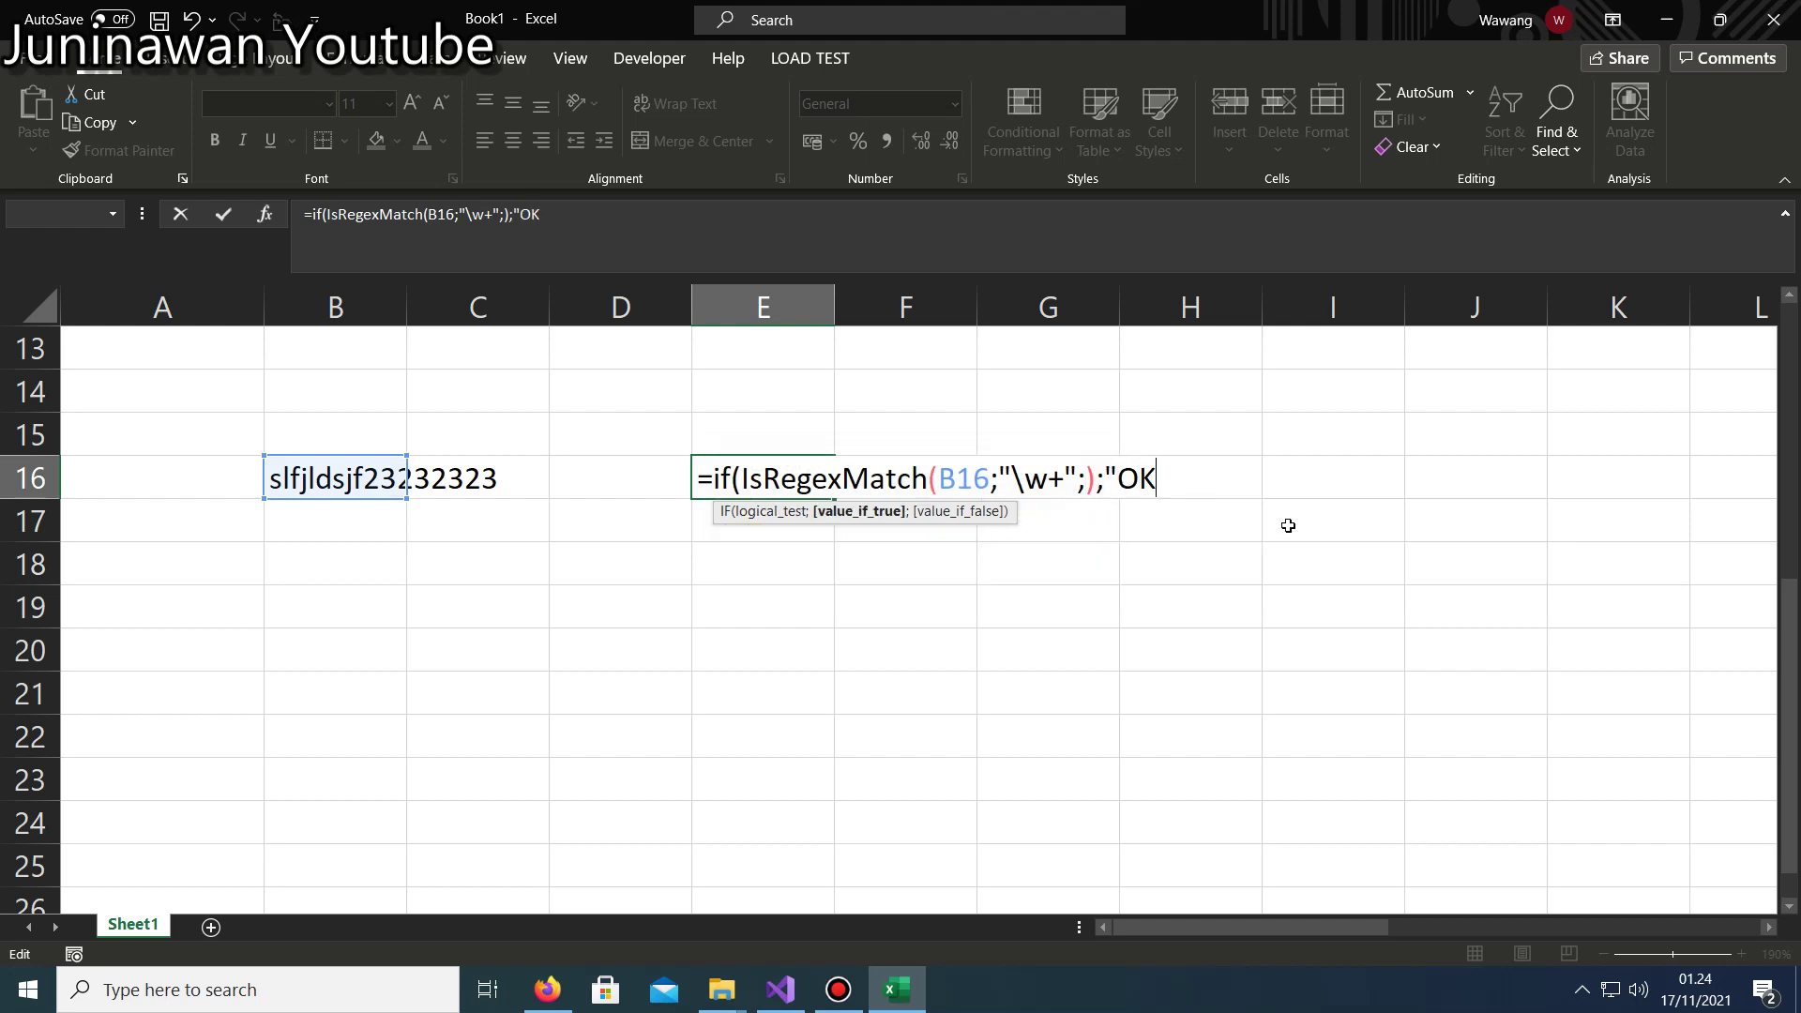
pyautogui.write("';'")
pyautogui.press('BackSpace')
pyautogui.press('BackSpace')
pyautogui.write('";"no')
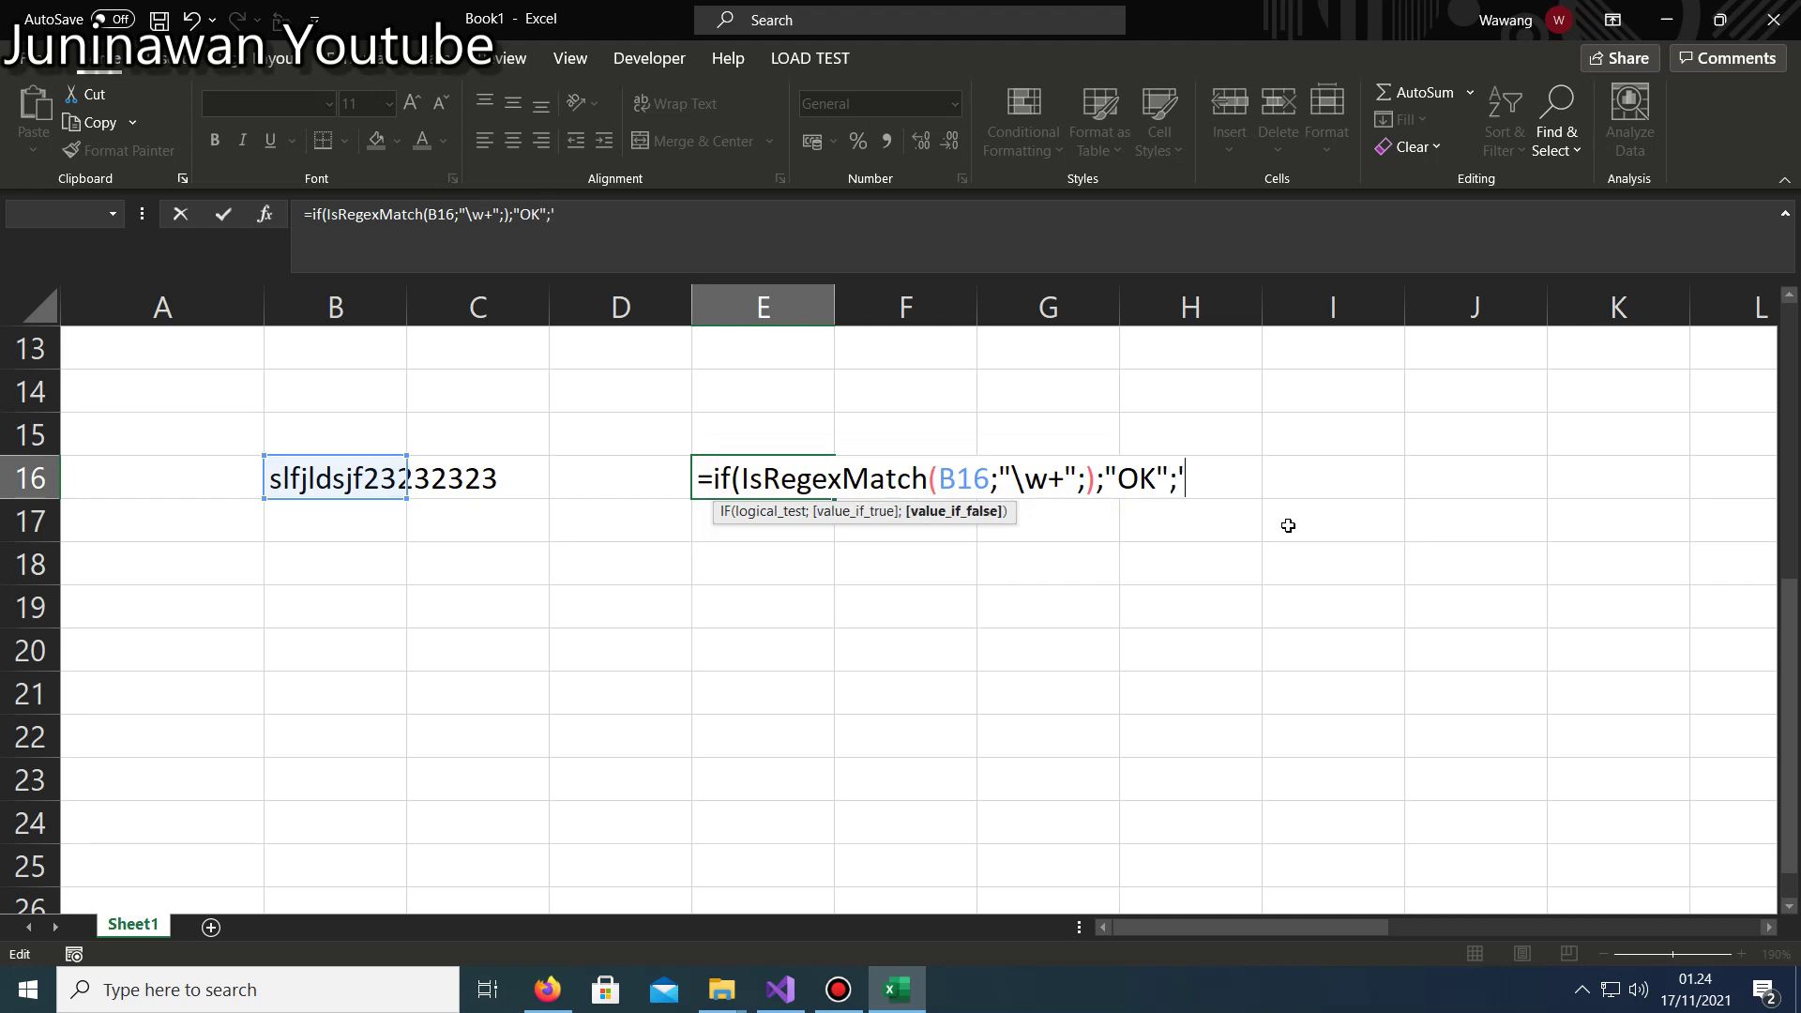
pyautogui.write('t')
pyautogui.press('BackSpace')
pyautogui.write('not find"')
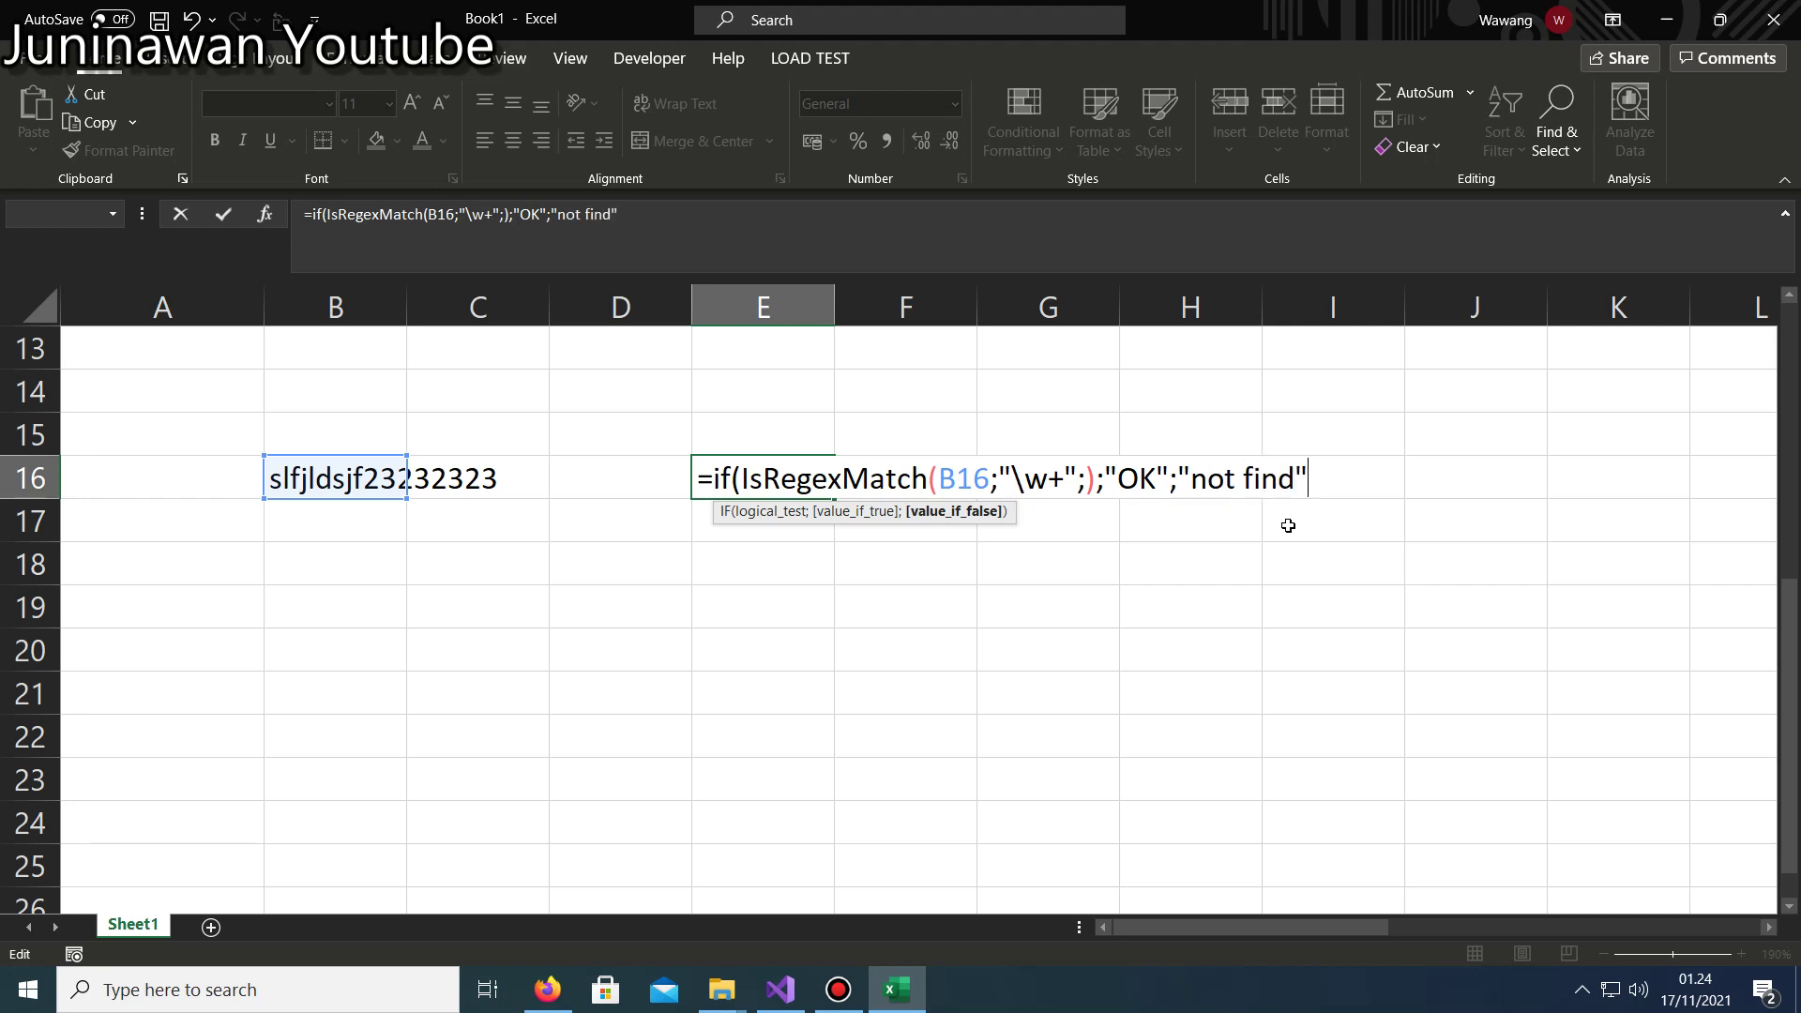
pyautogui.write(')')
pyautogui.press('Return')
pyautogui.press('Up')
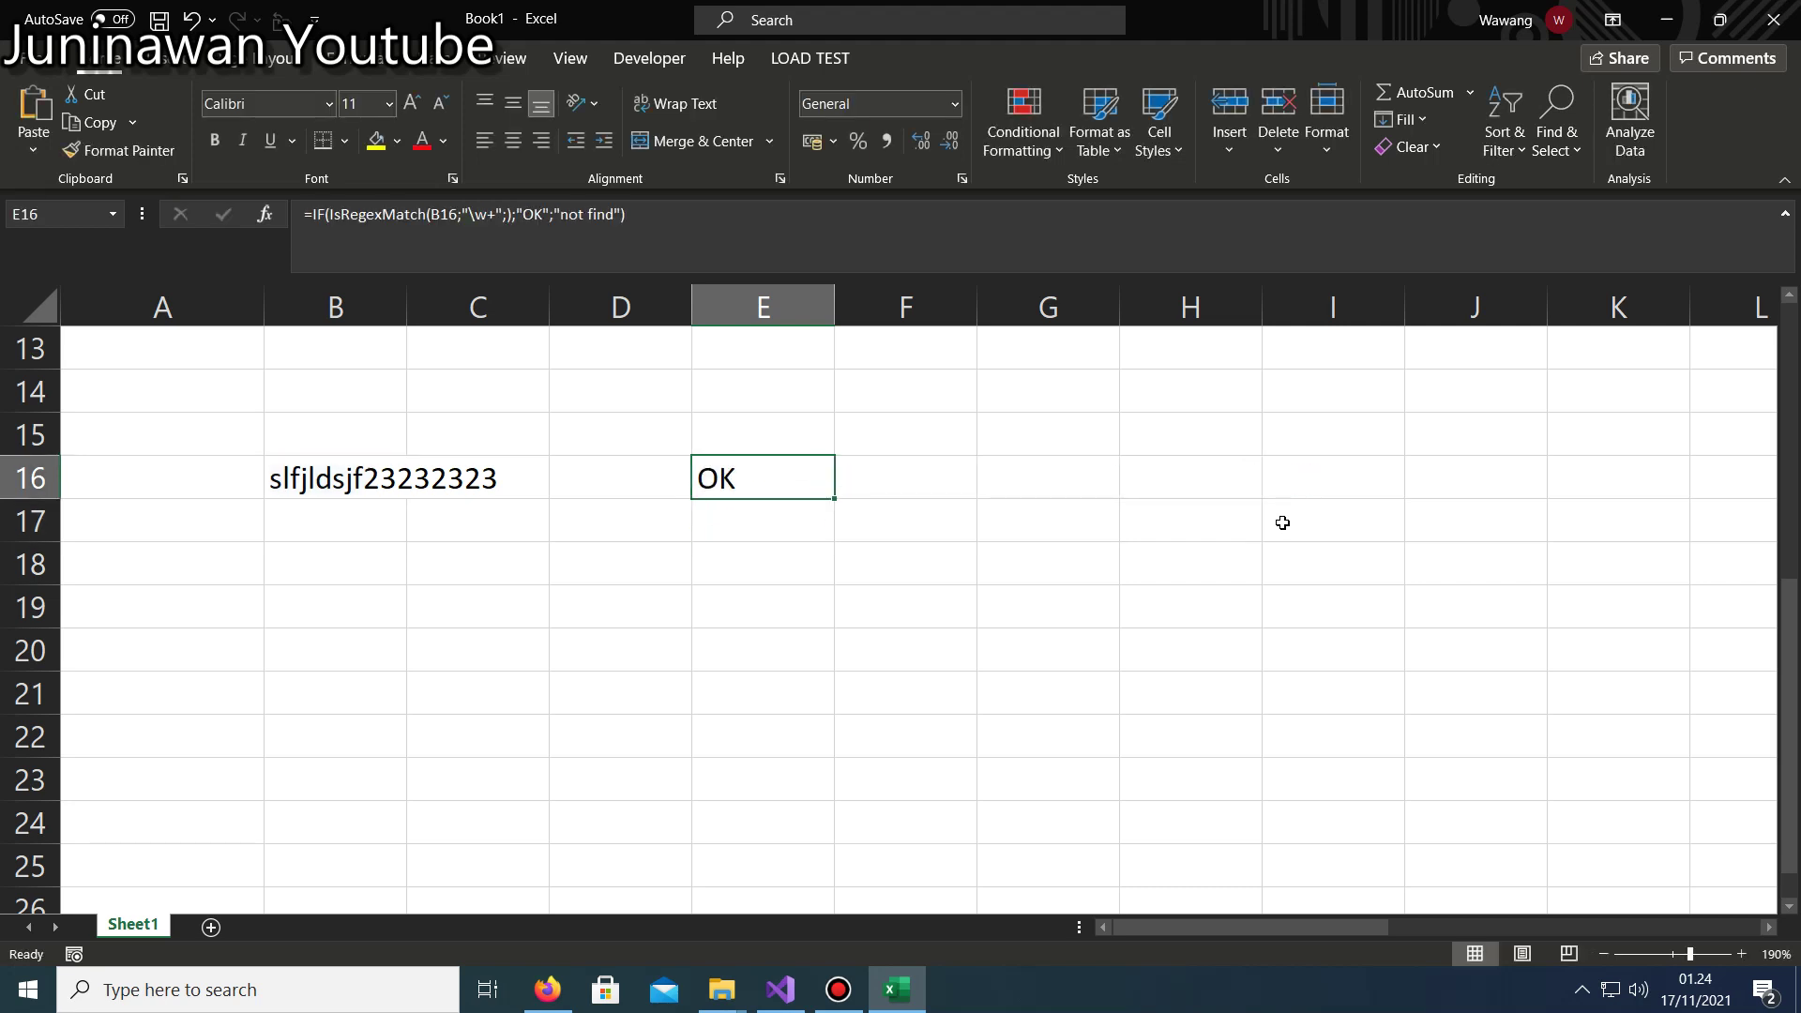
# Insert hyphens into B16's text to make slfjldsjf2-32-32-323.
pyautogui.doubleClick(335, 480)
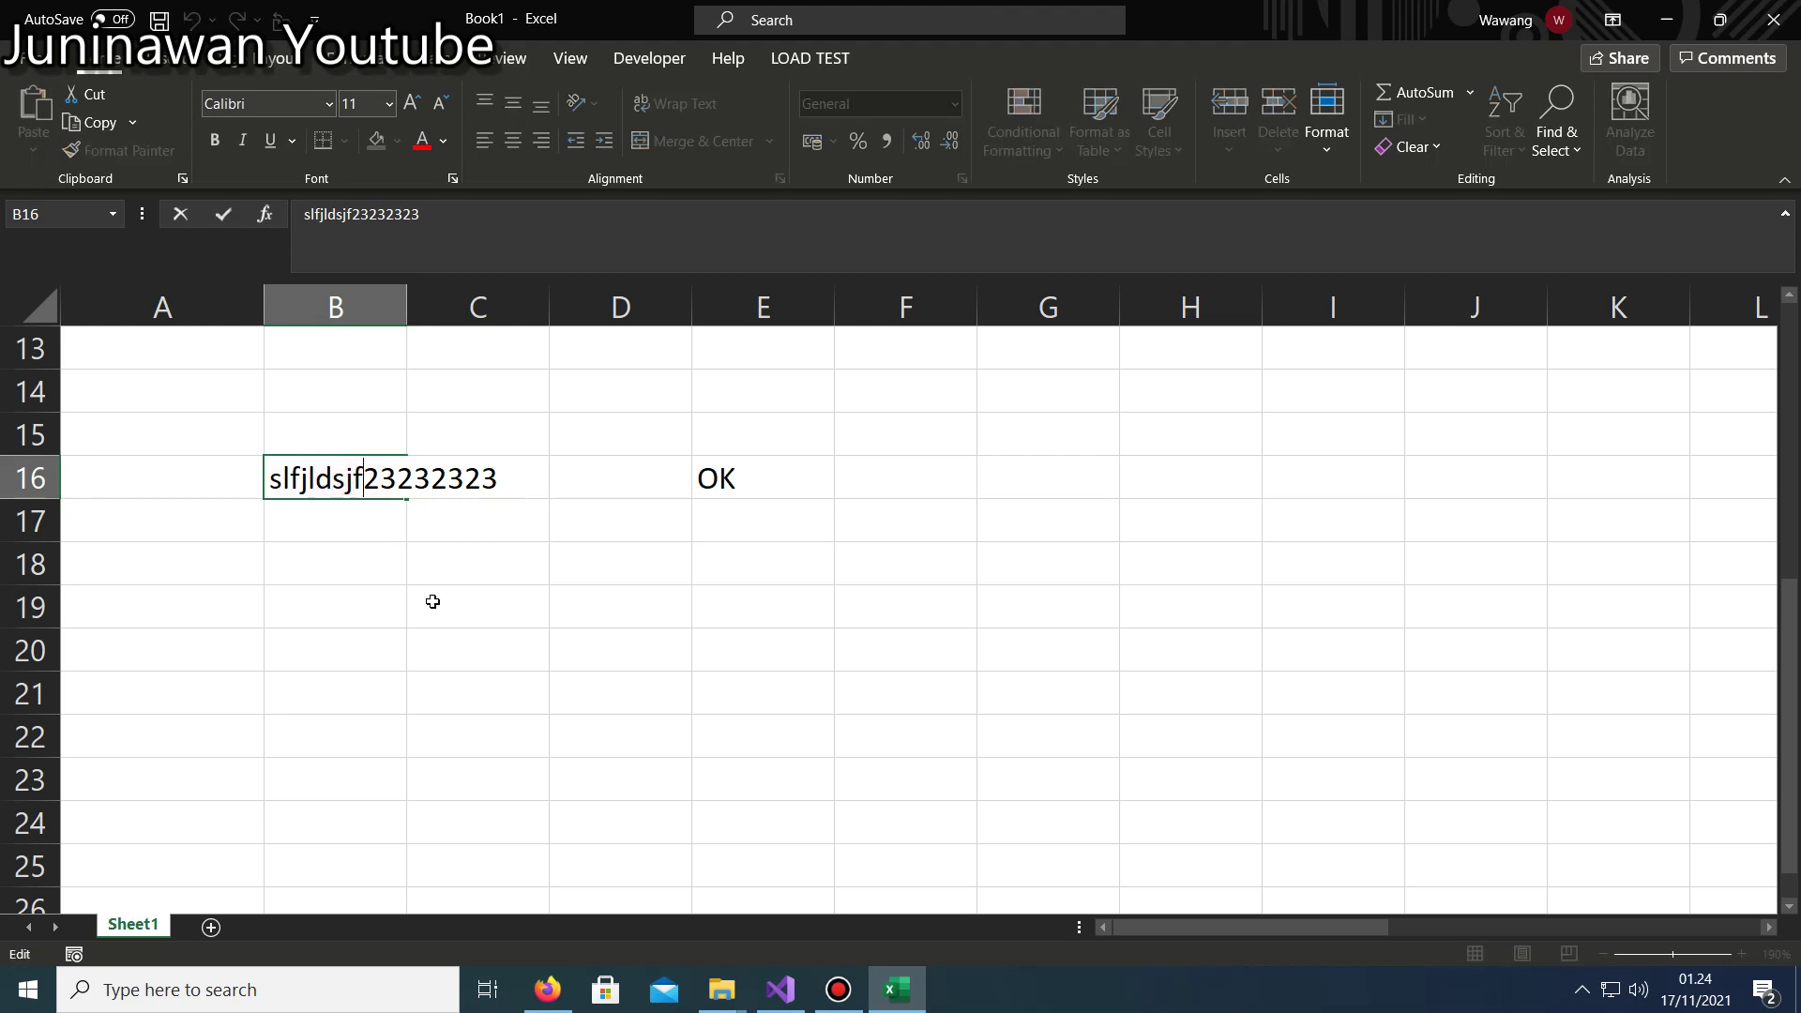
pyautogui.write('-')
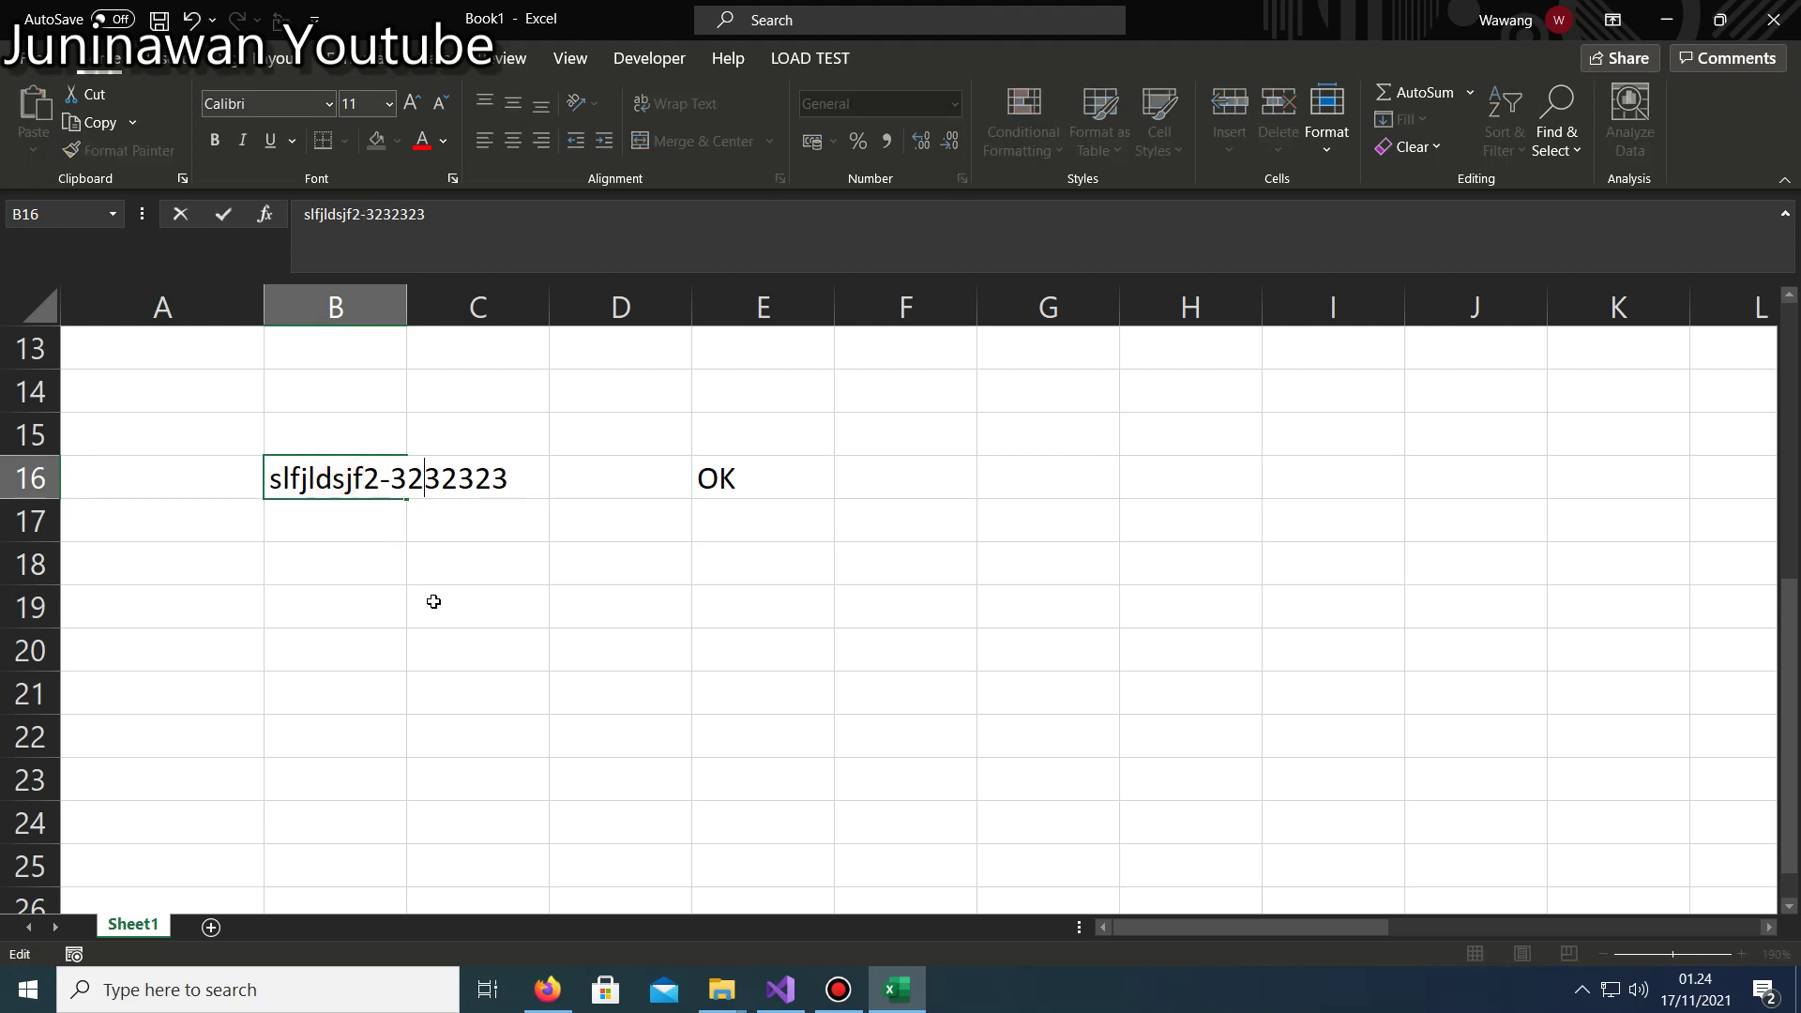
pyautogui.press('Right')
pyautogui.press('Right')
pyautogui.write('-32-')
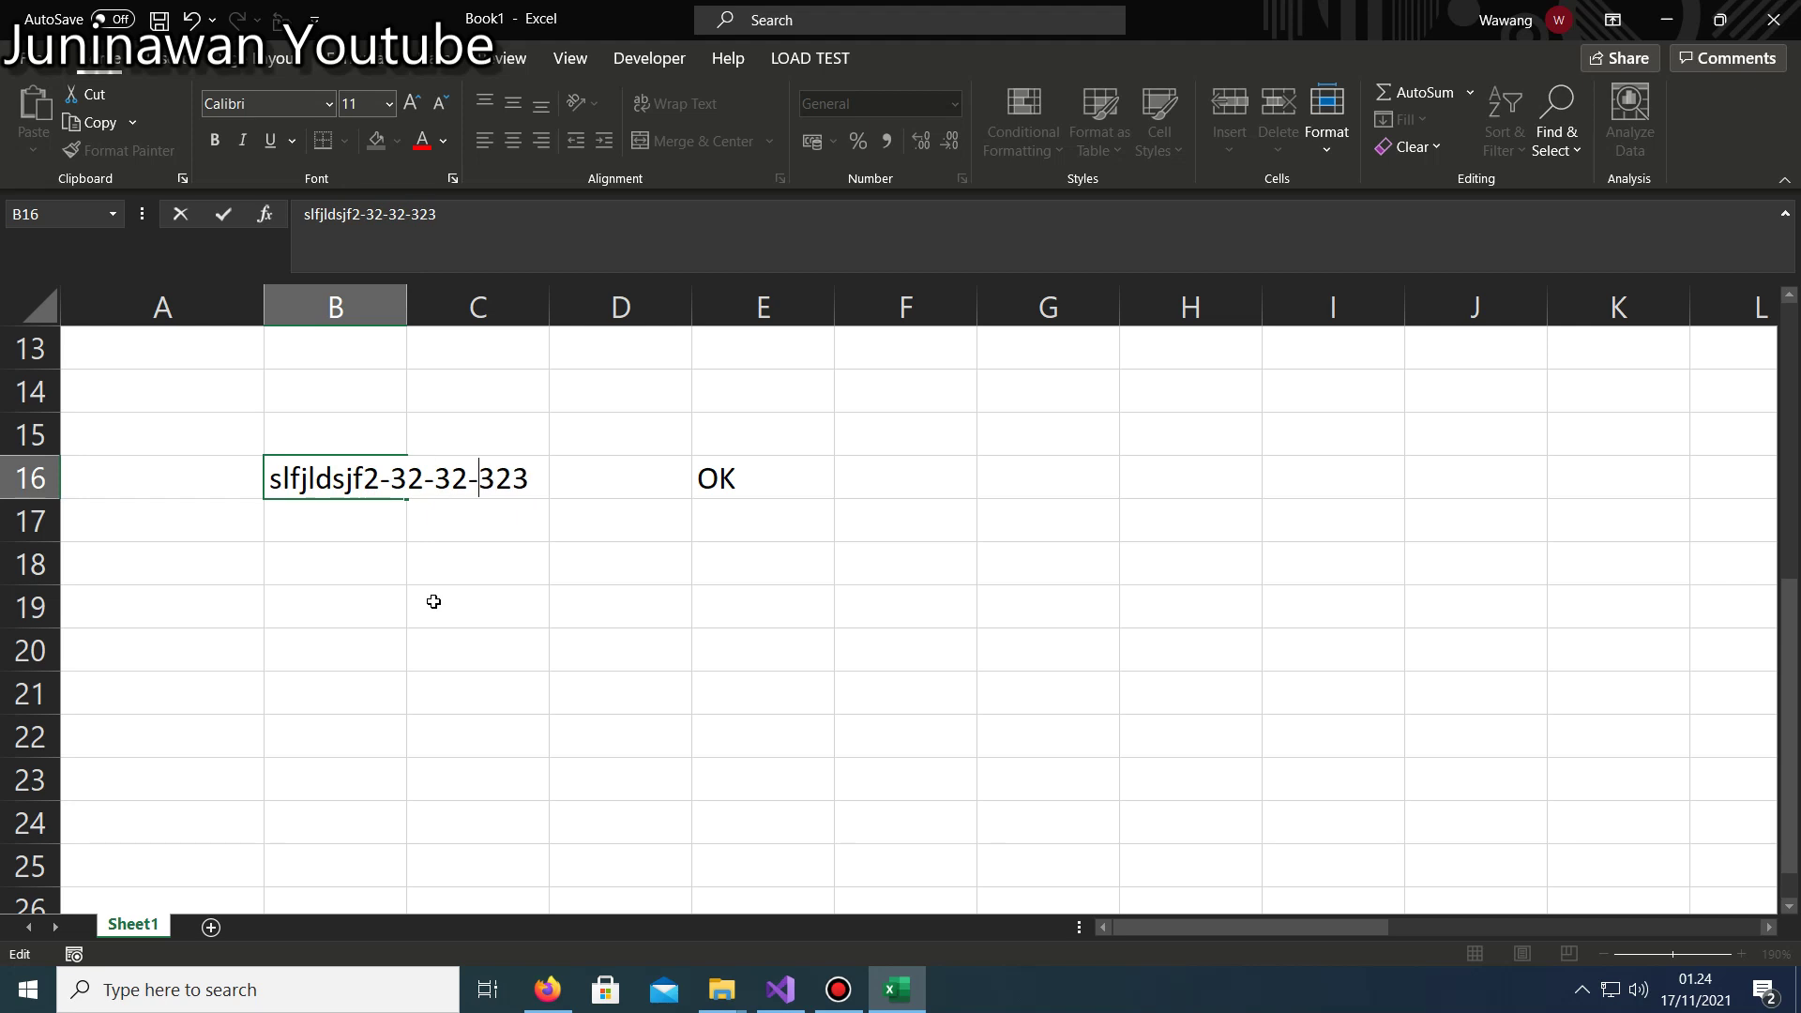
pyautogui.press('Return')
# Change E16's regex pattern from \w+ to \d+[-].
pyautogui.press('Up')
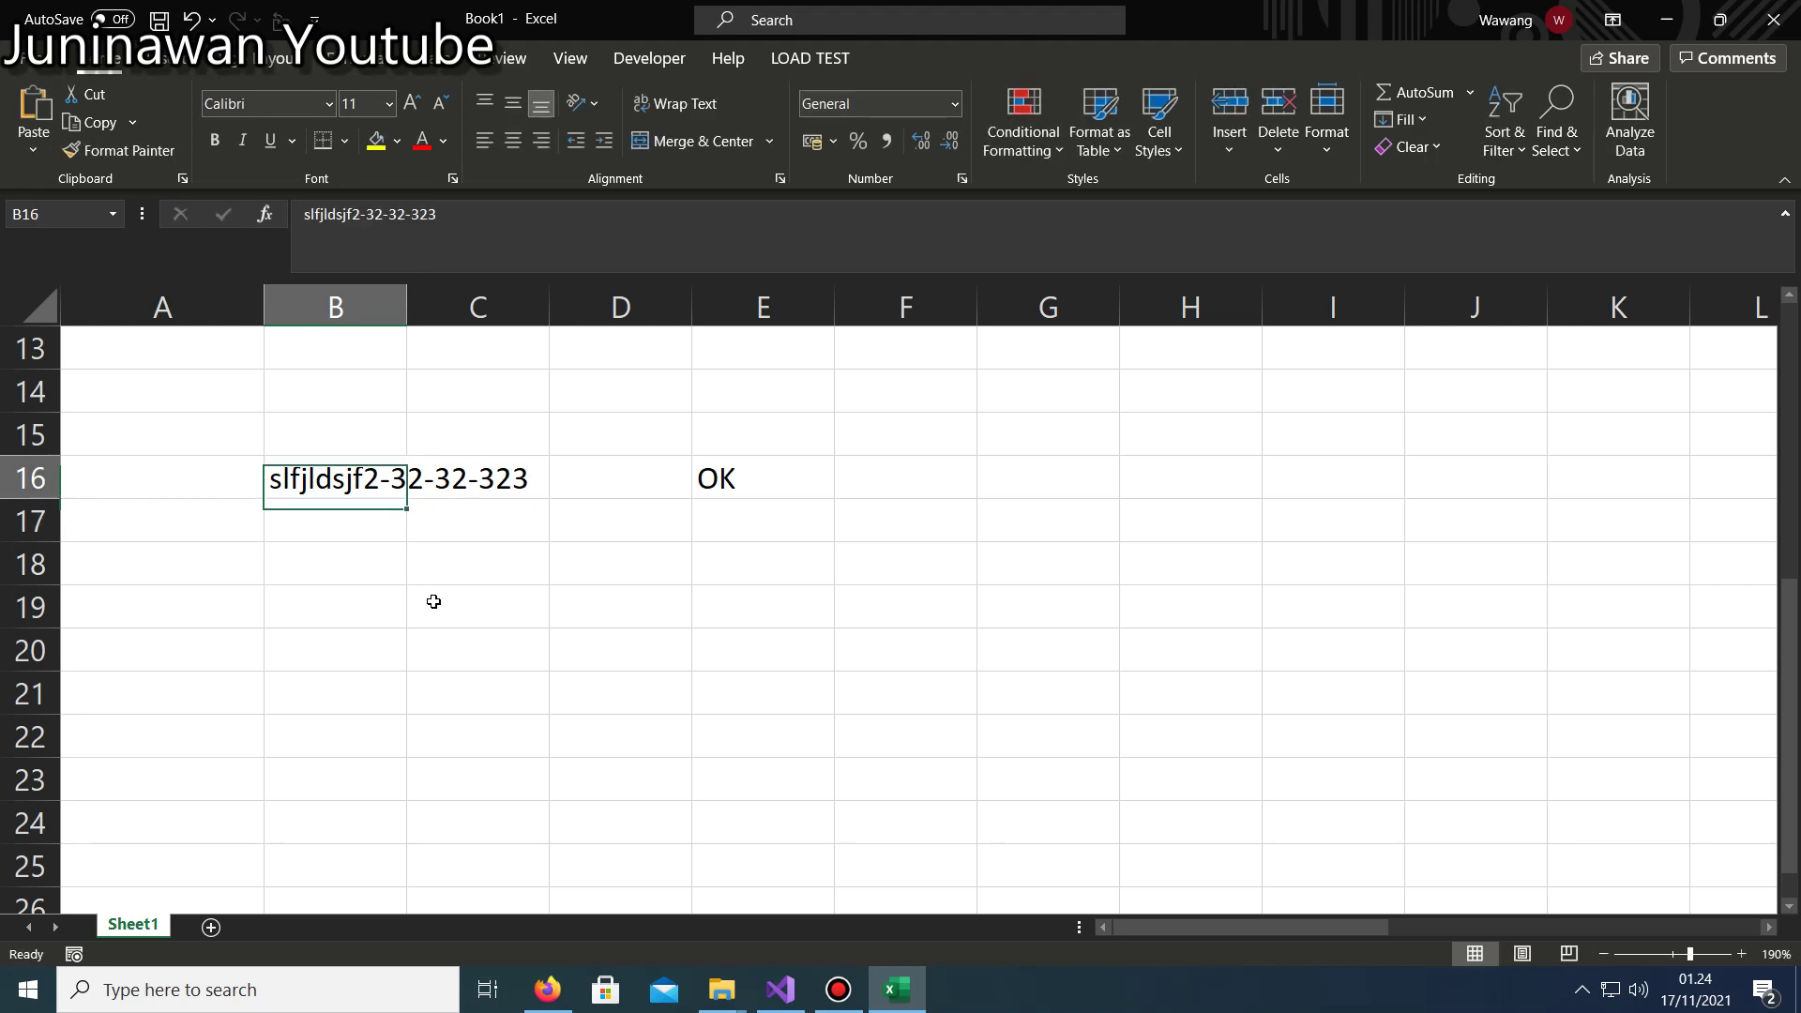
pyautogui.press('Right')
pyautogui.press('Right')
pyautogui.press('Right')
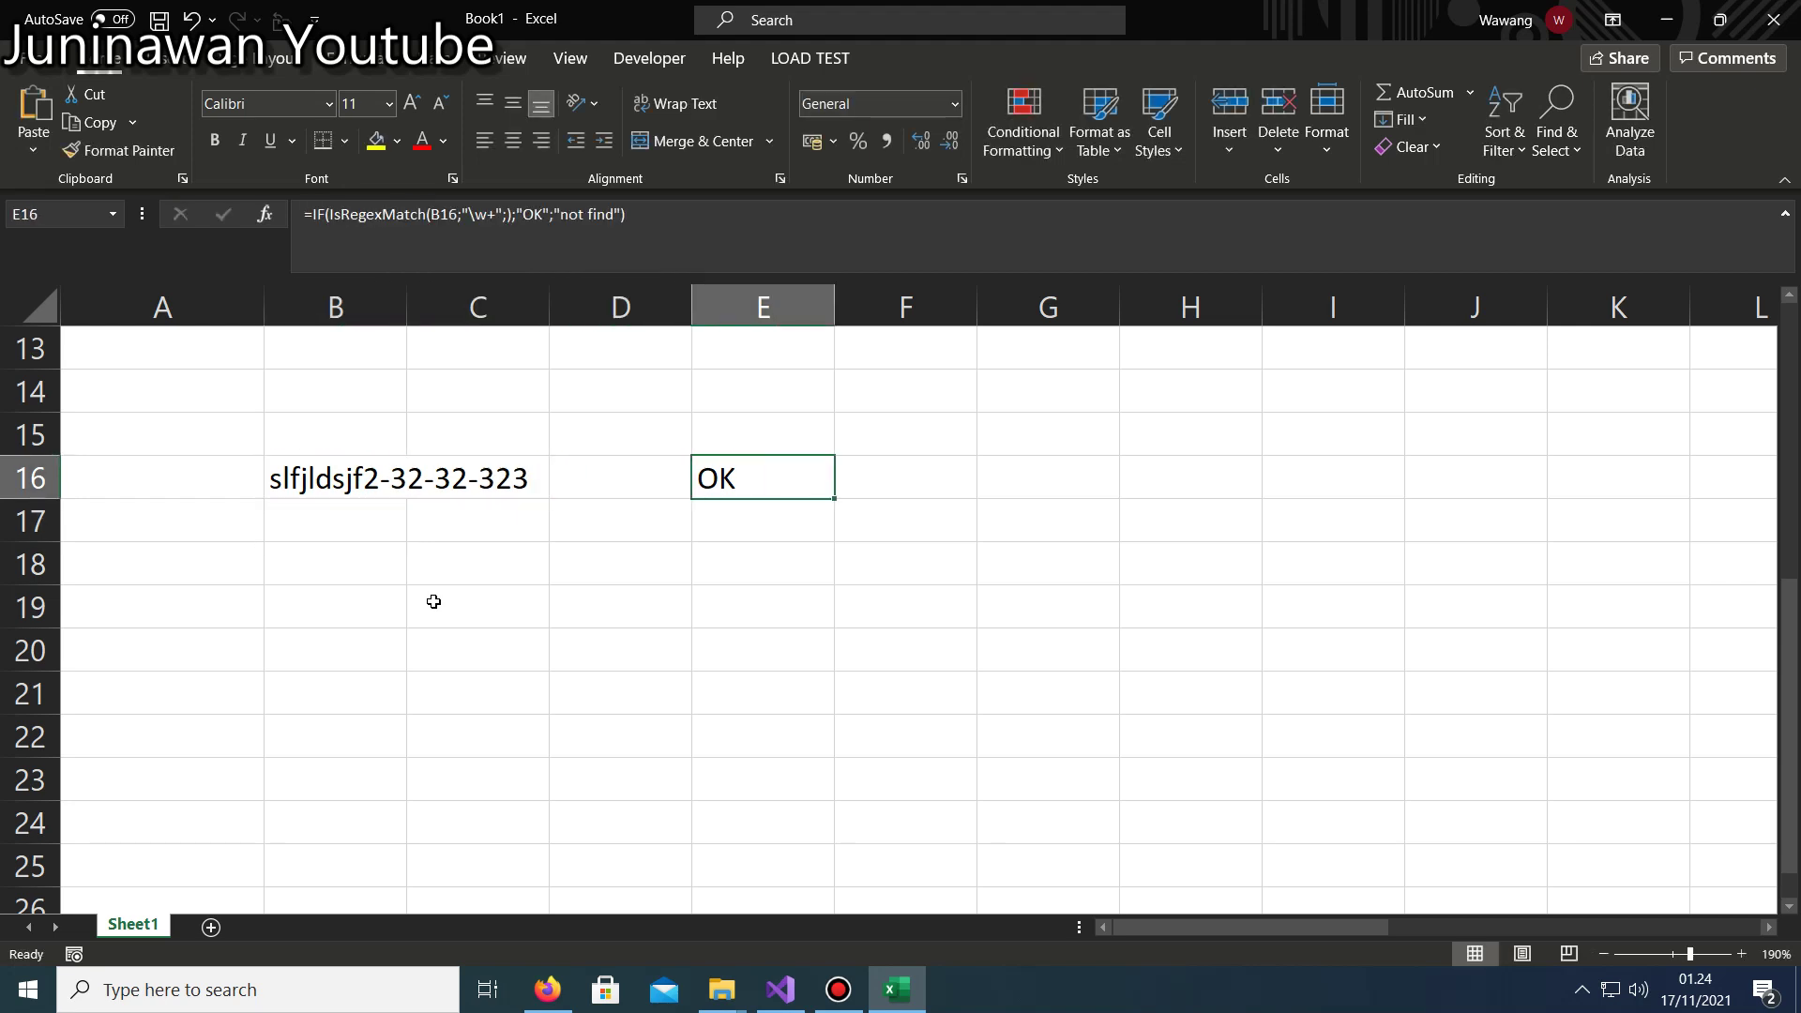
pyautogui.press('F2')
pyautogui.press('Left')
pyautogui.press('Left')
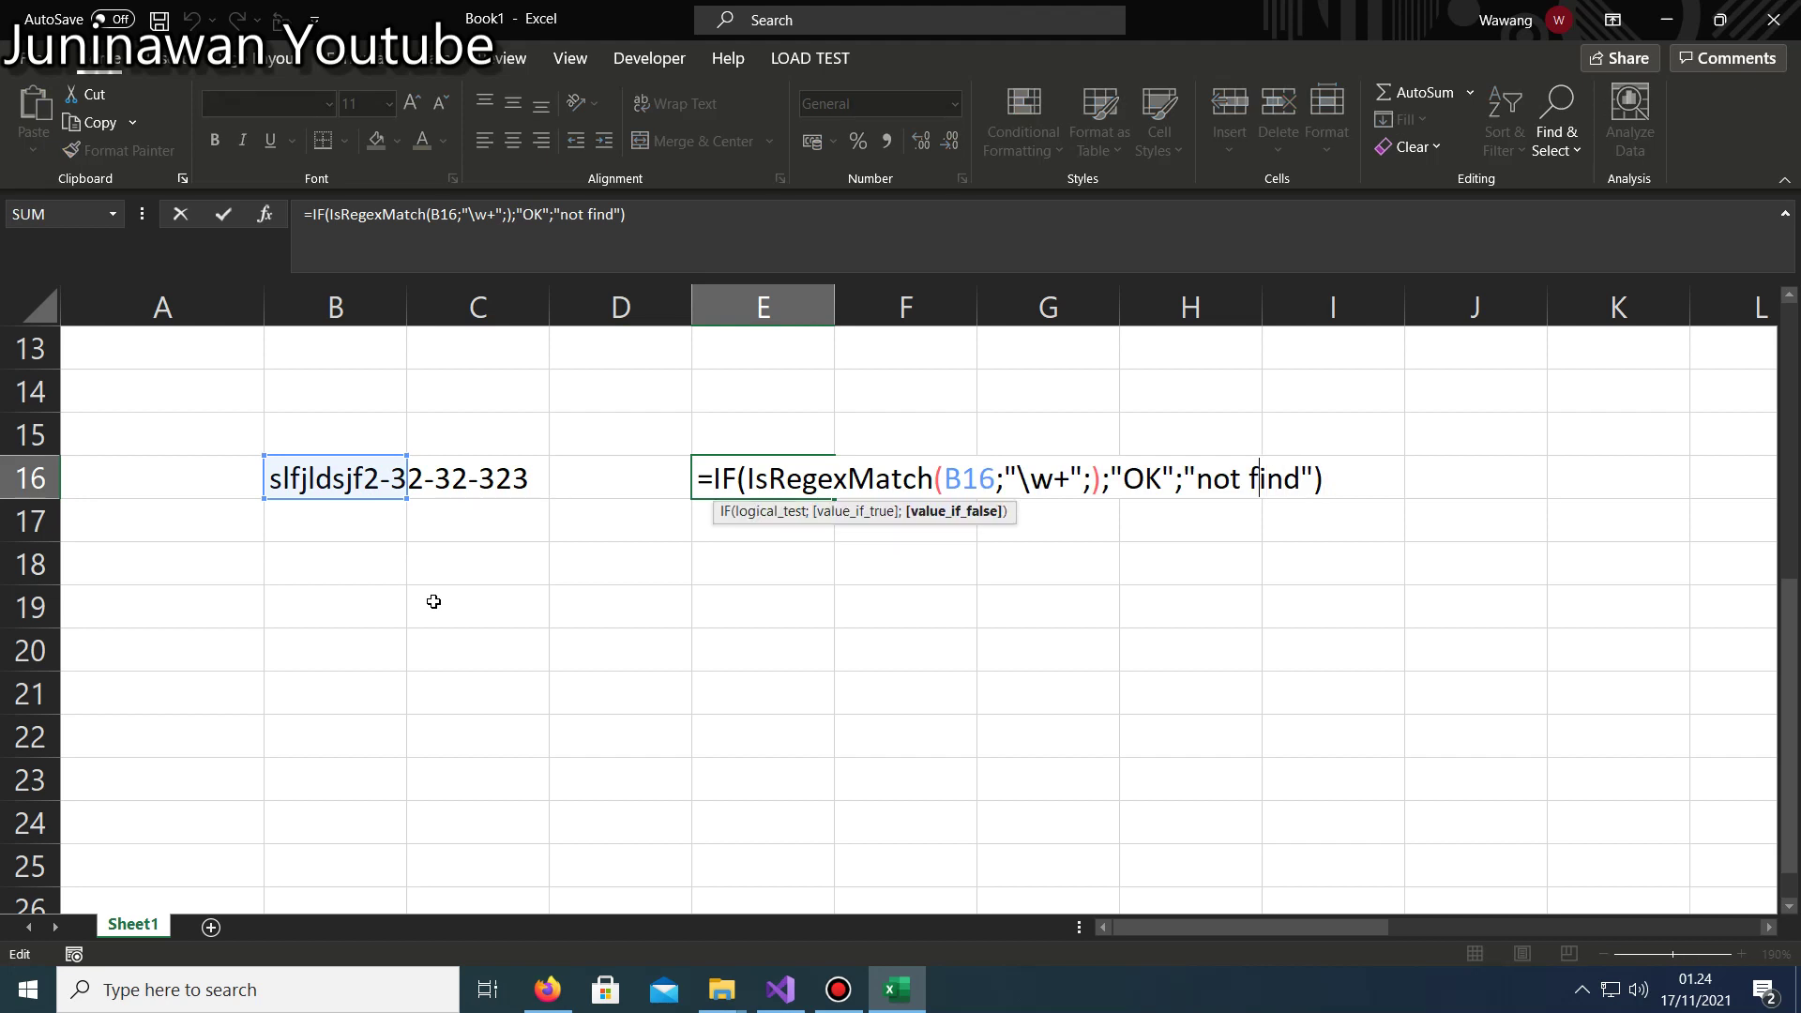
pyautogui.press('Left')
pyautogui.press('Left')
pyautogui.press('Left')
pyautogui.press('Left')
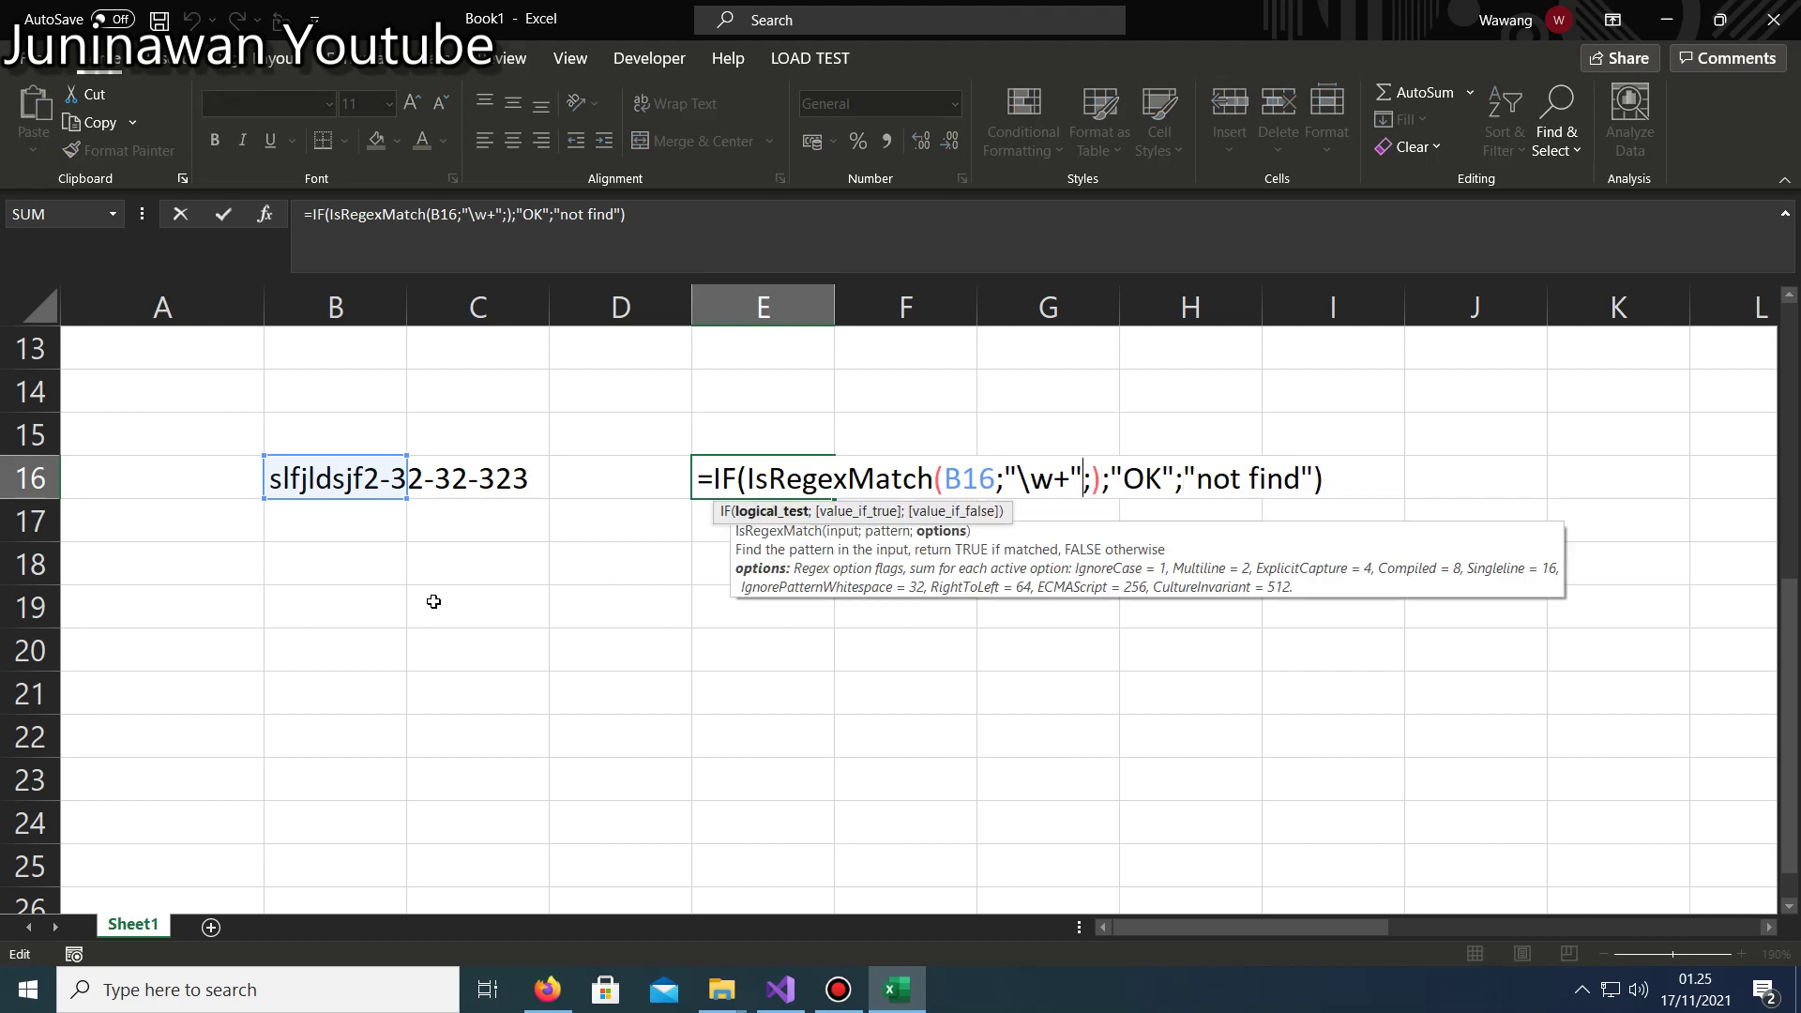
pyautogui.press('Left')
pyautogui.press('Left')
pyautogui.press('Left')
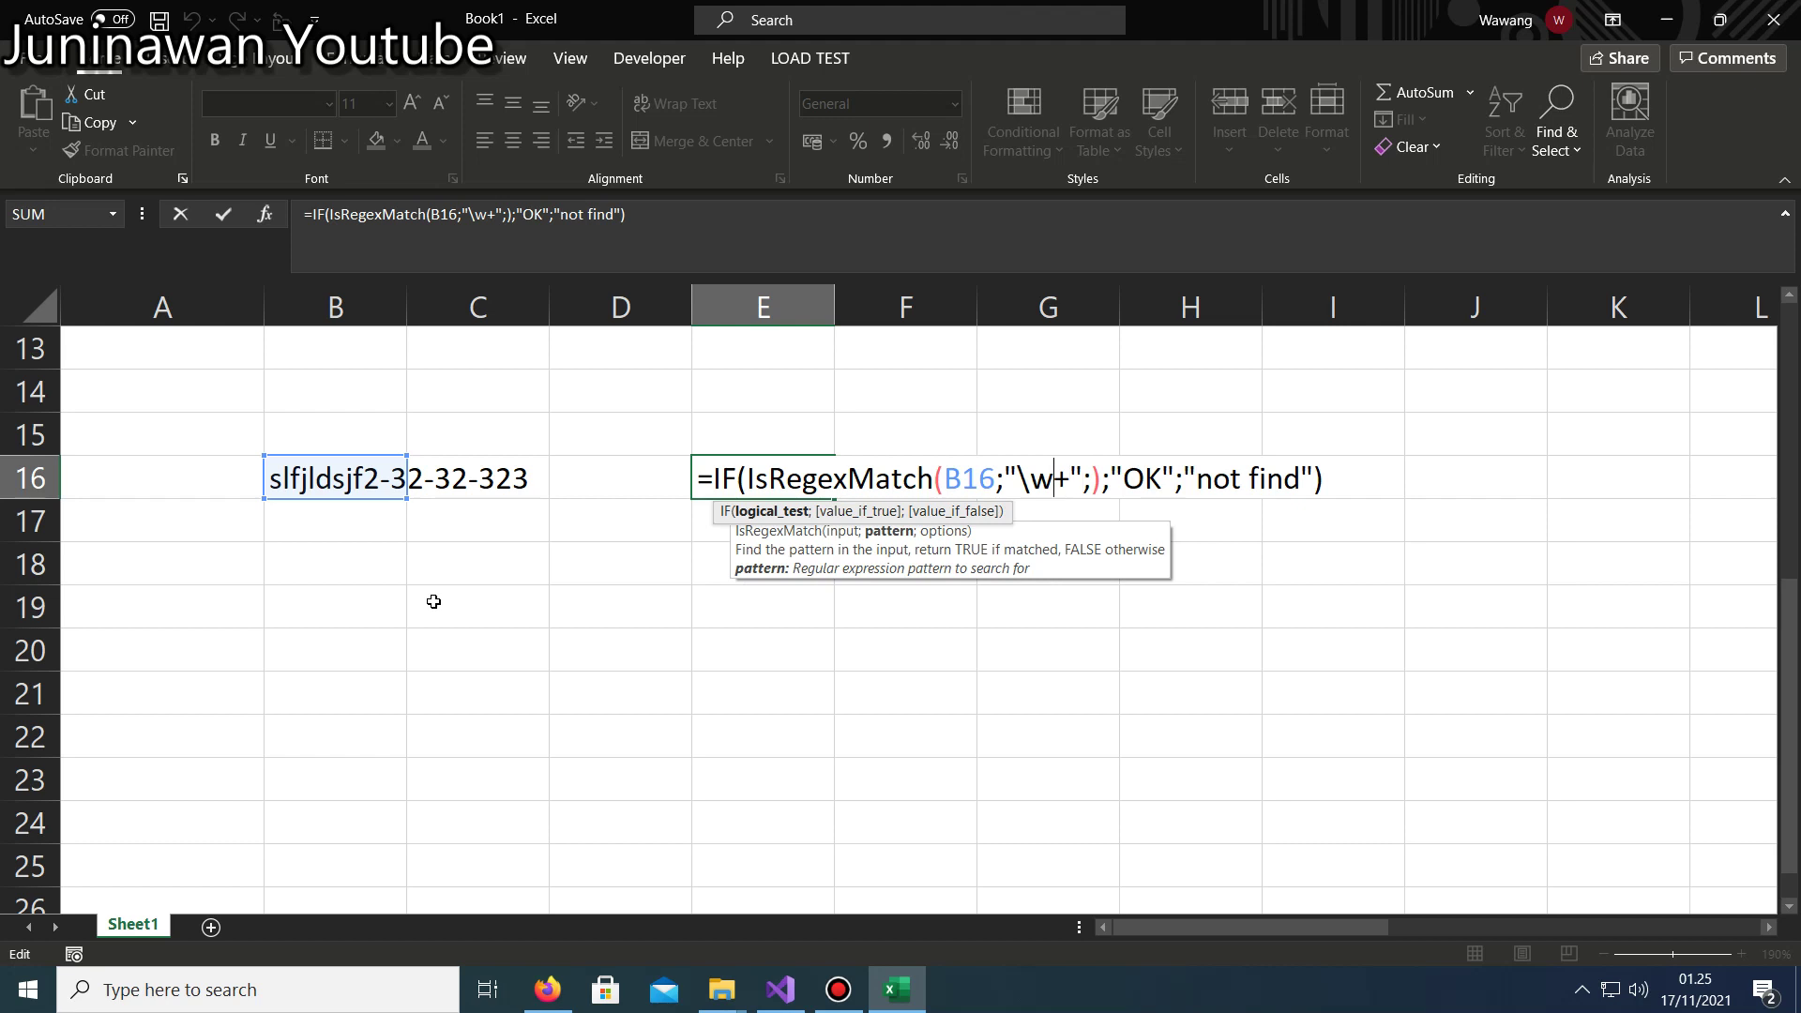
pyautogui.hotkey('shift', 'Left')
pyautogui.write('d+')
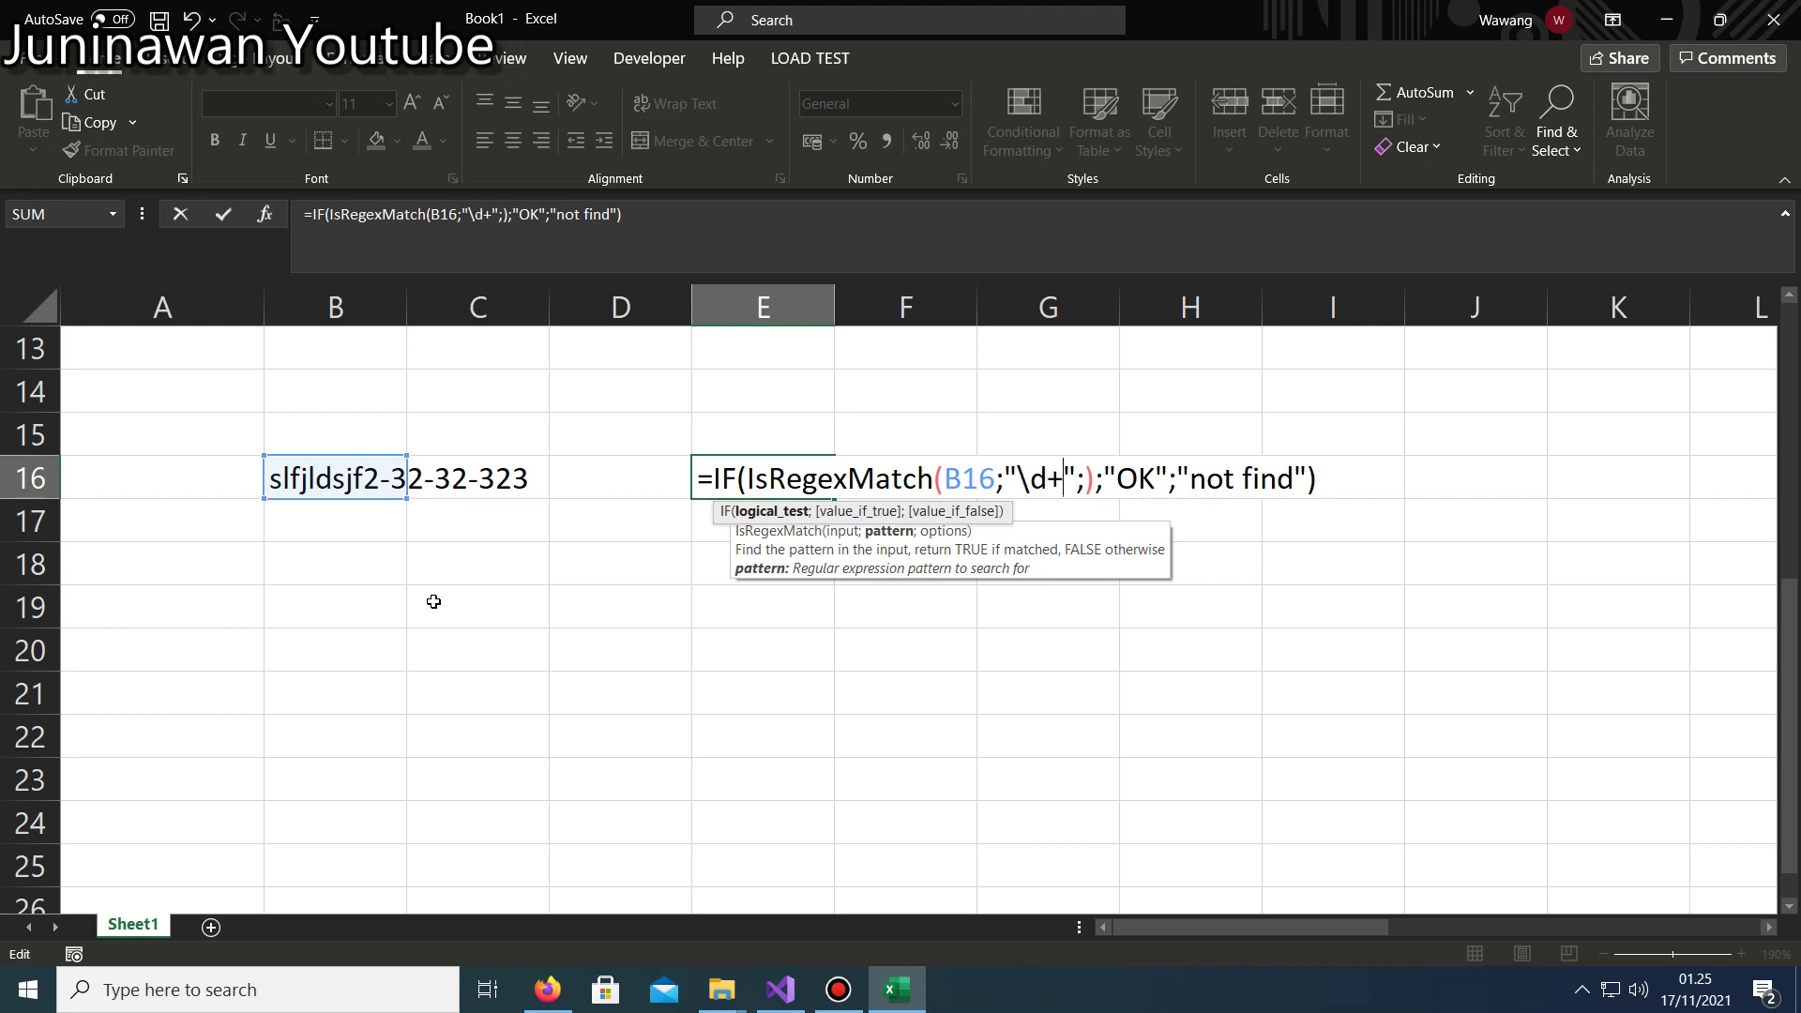
pyautogui.write('[')
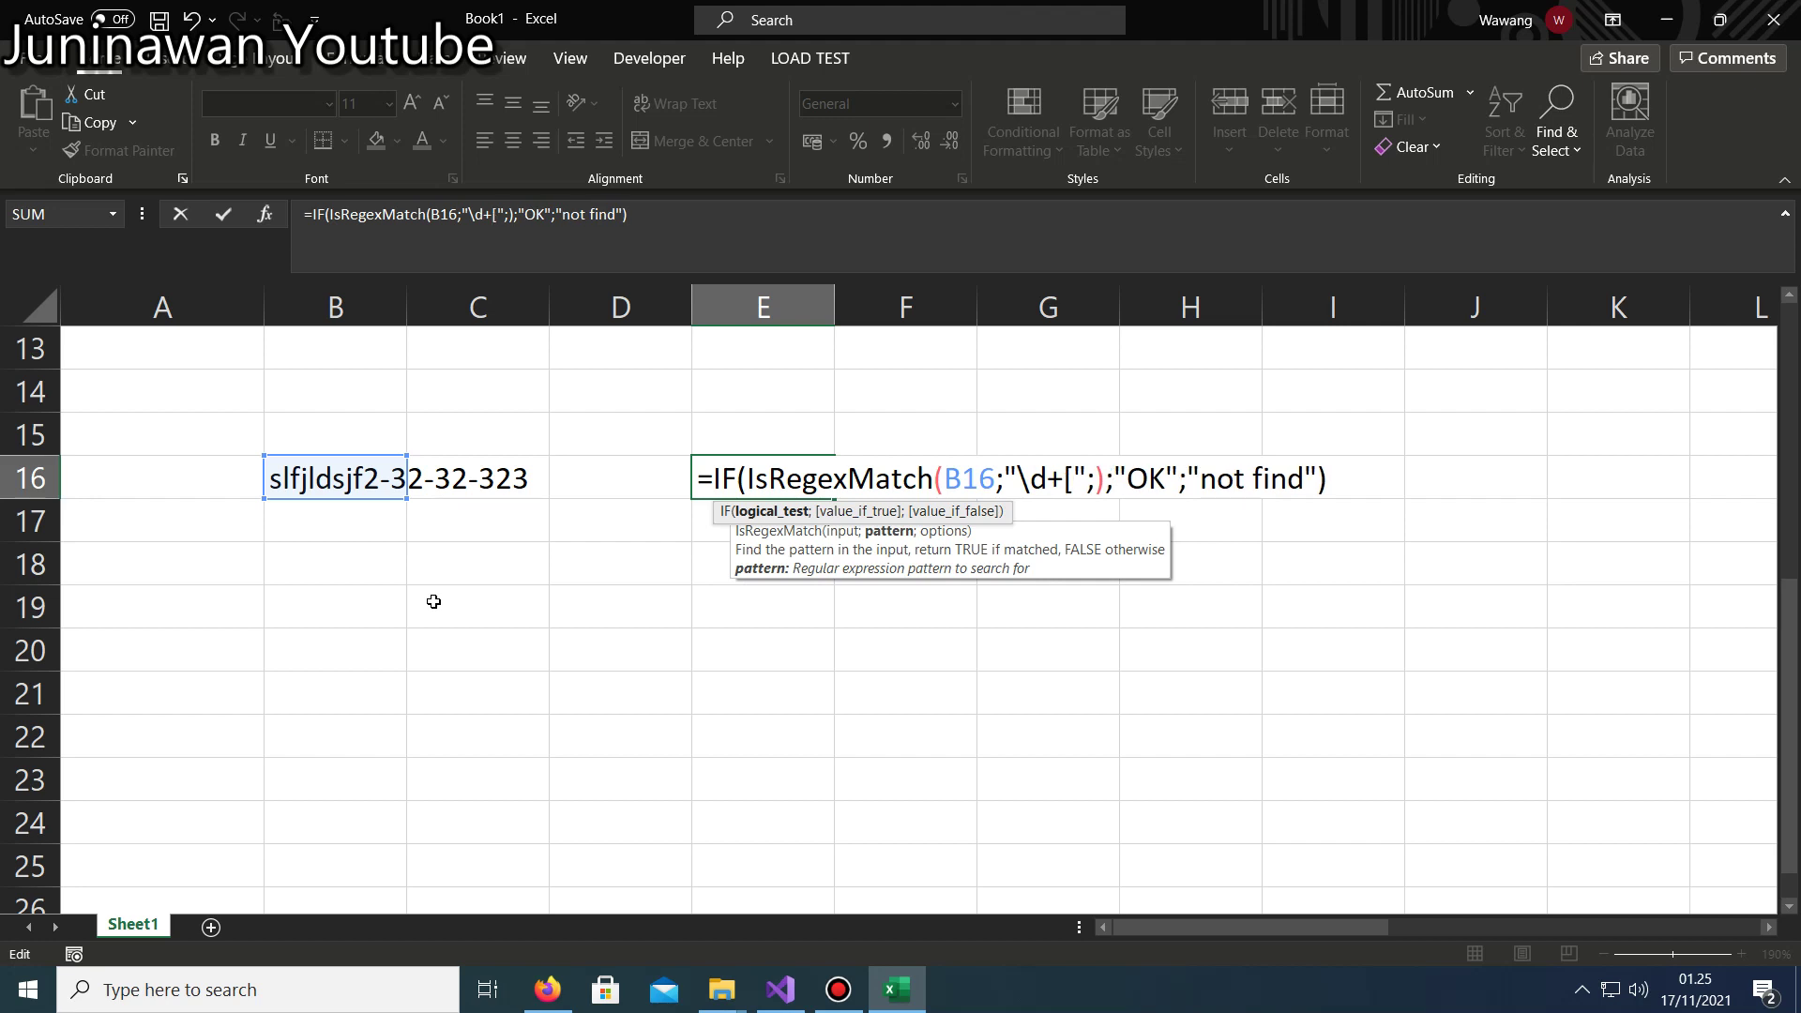
pyautogui.write('-')
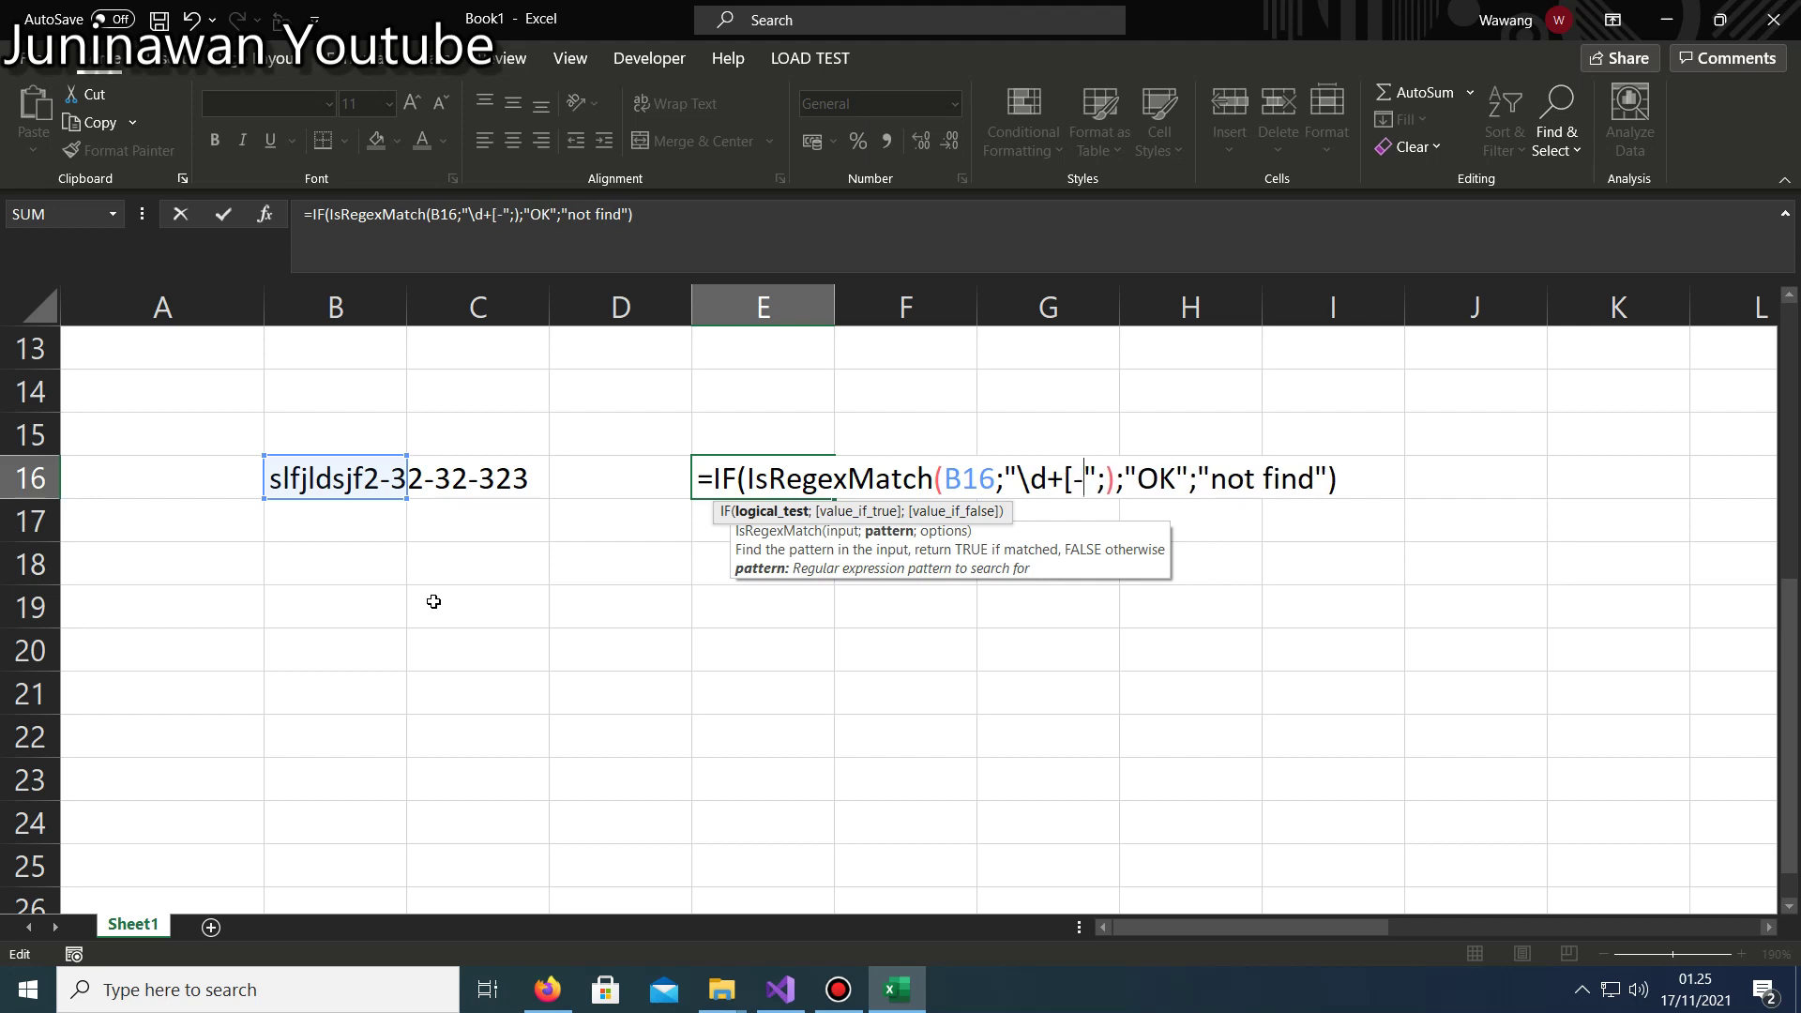
pyautogui.write(']')
pyautogui.press('Return')
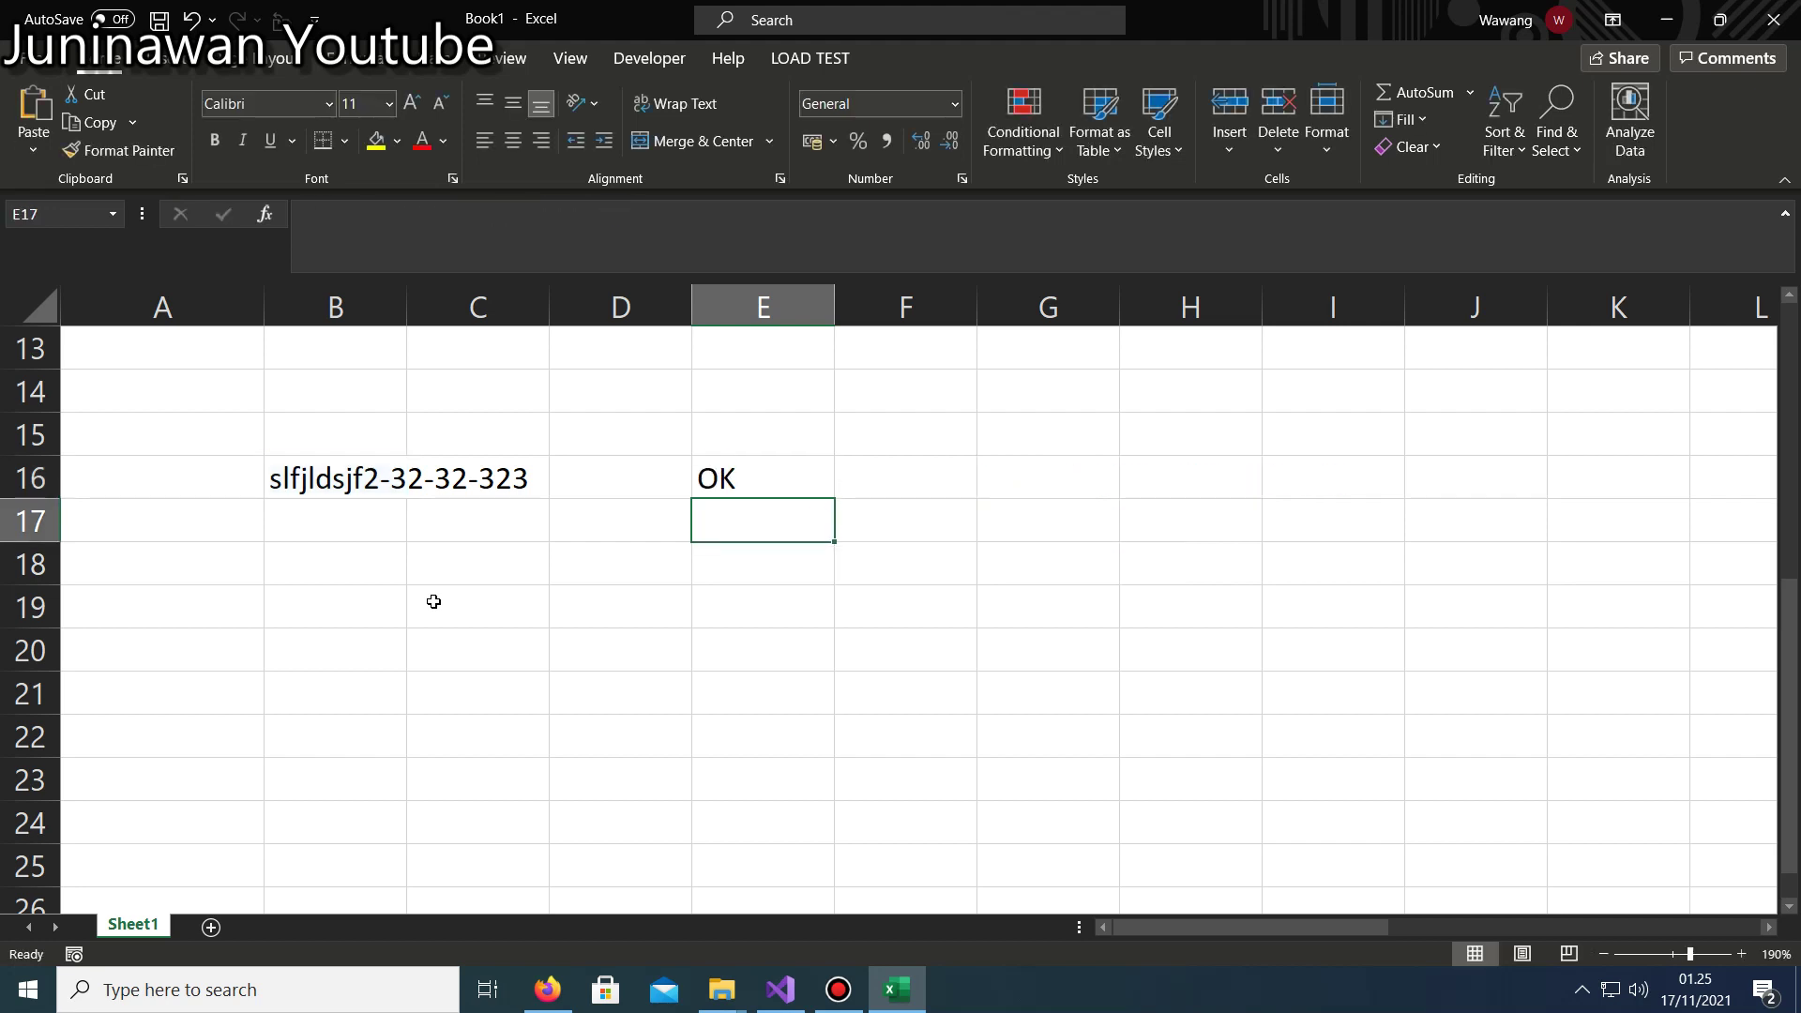
pyautogui.press('Up')
# Review E16's formula without changes and move to empty cell E17.
pyautogui.press('F2')
pyautogui.press('Escape')
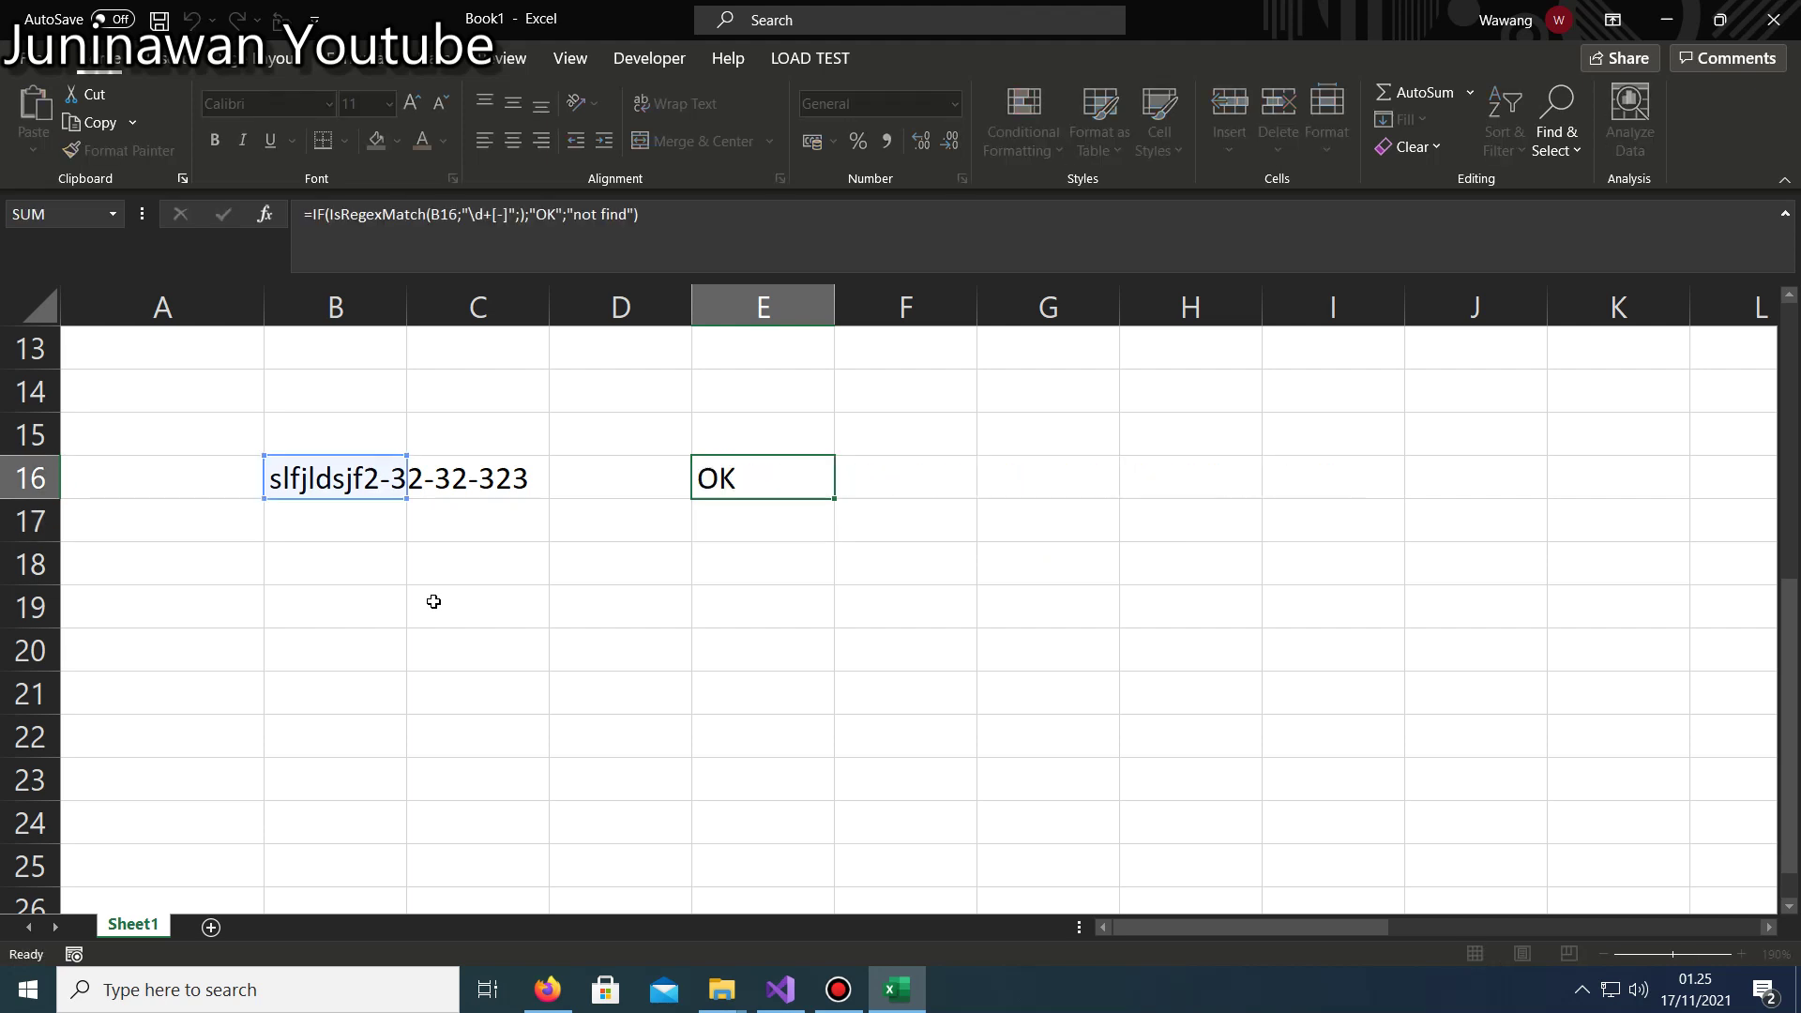
pyautogui.press('F2')
pyautogui.press('Escape')
pyautogui.press('Escape')
pyautogui.press('Left')
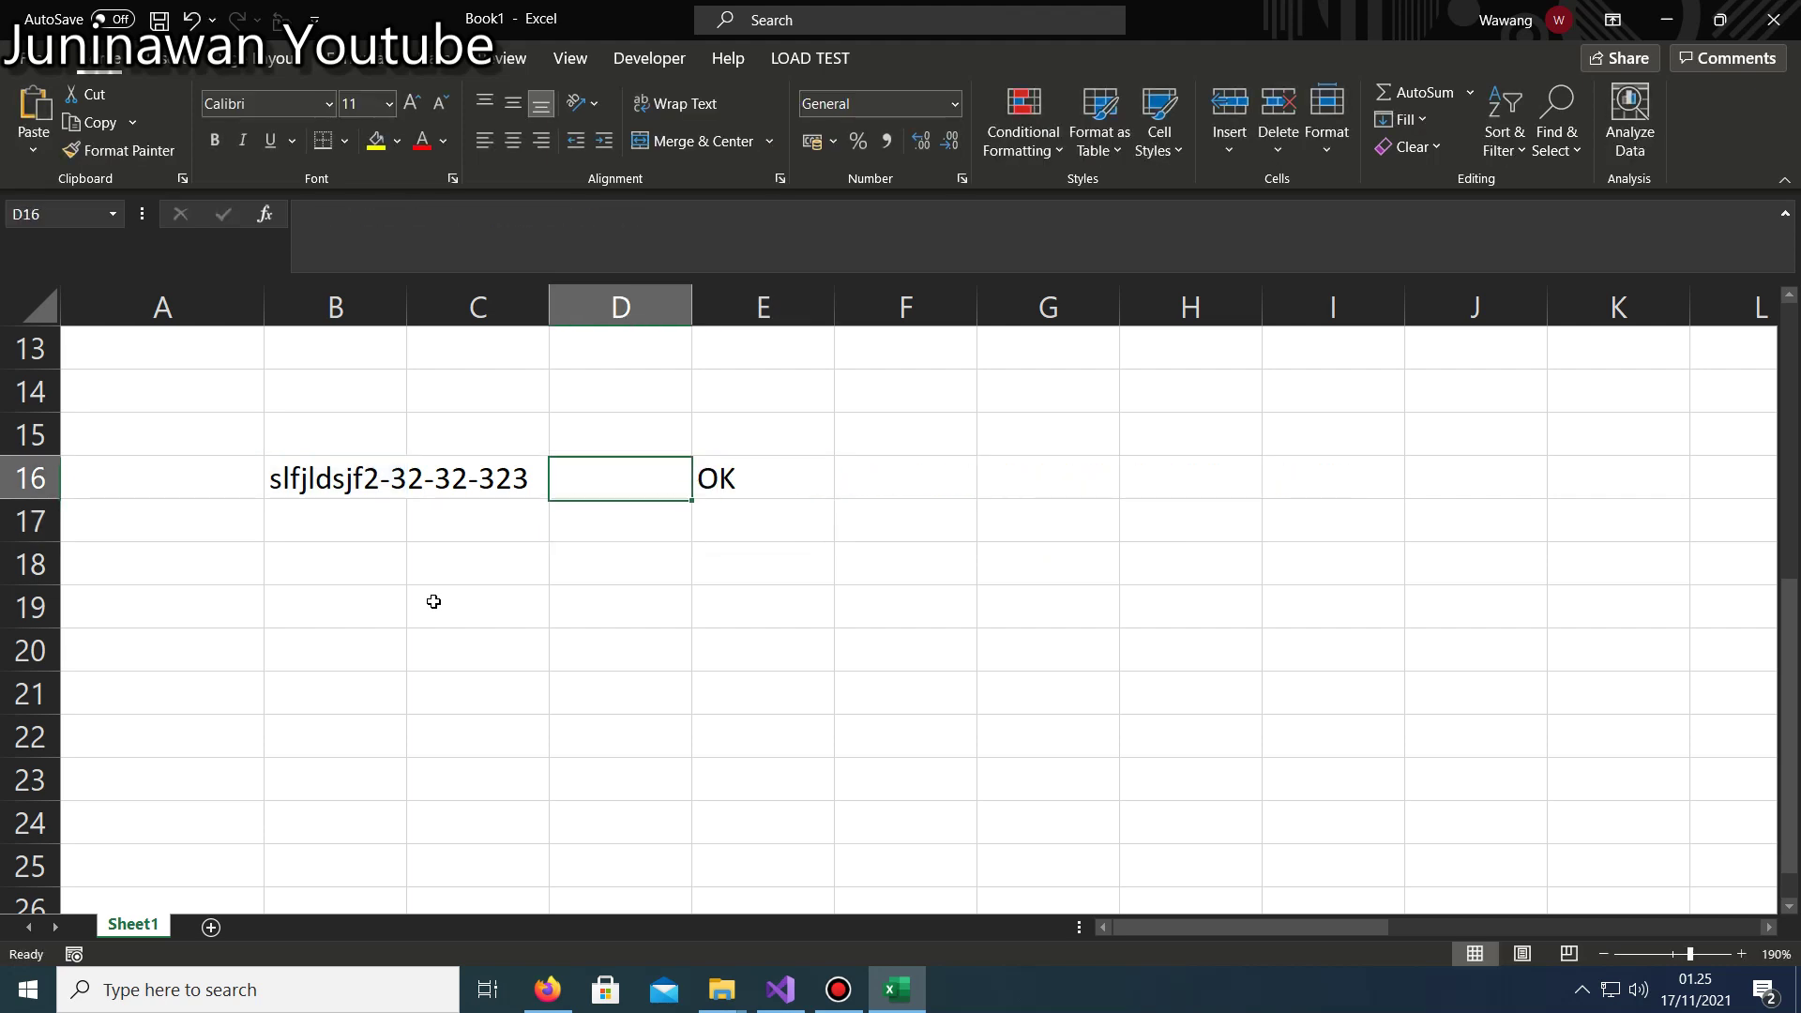
pyautogui.press('Left')
pyautogui.press('Left')
pyautogui.press('Right')
pyautogui.press('Down')
pyautogui.press('Right')
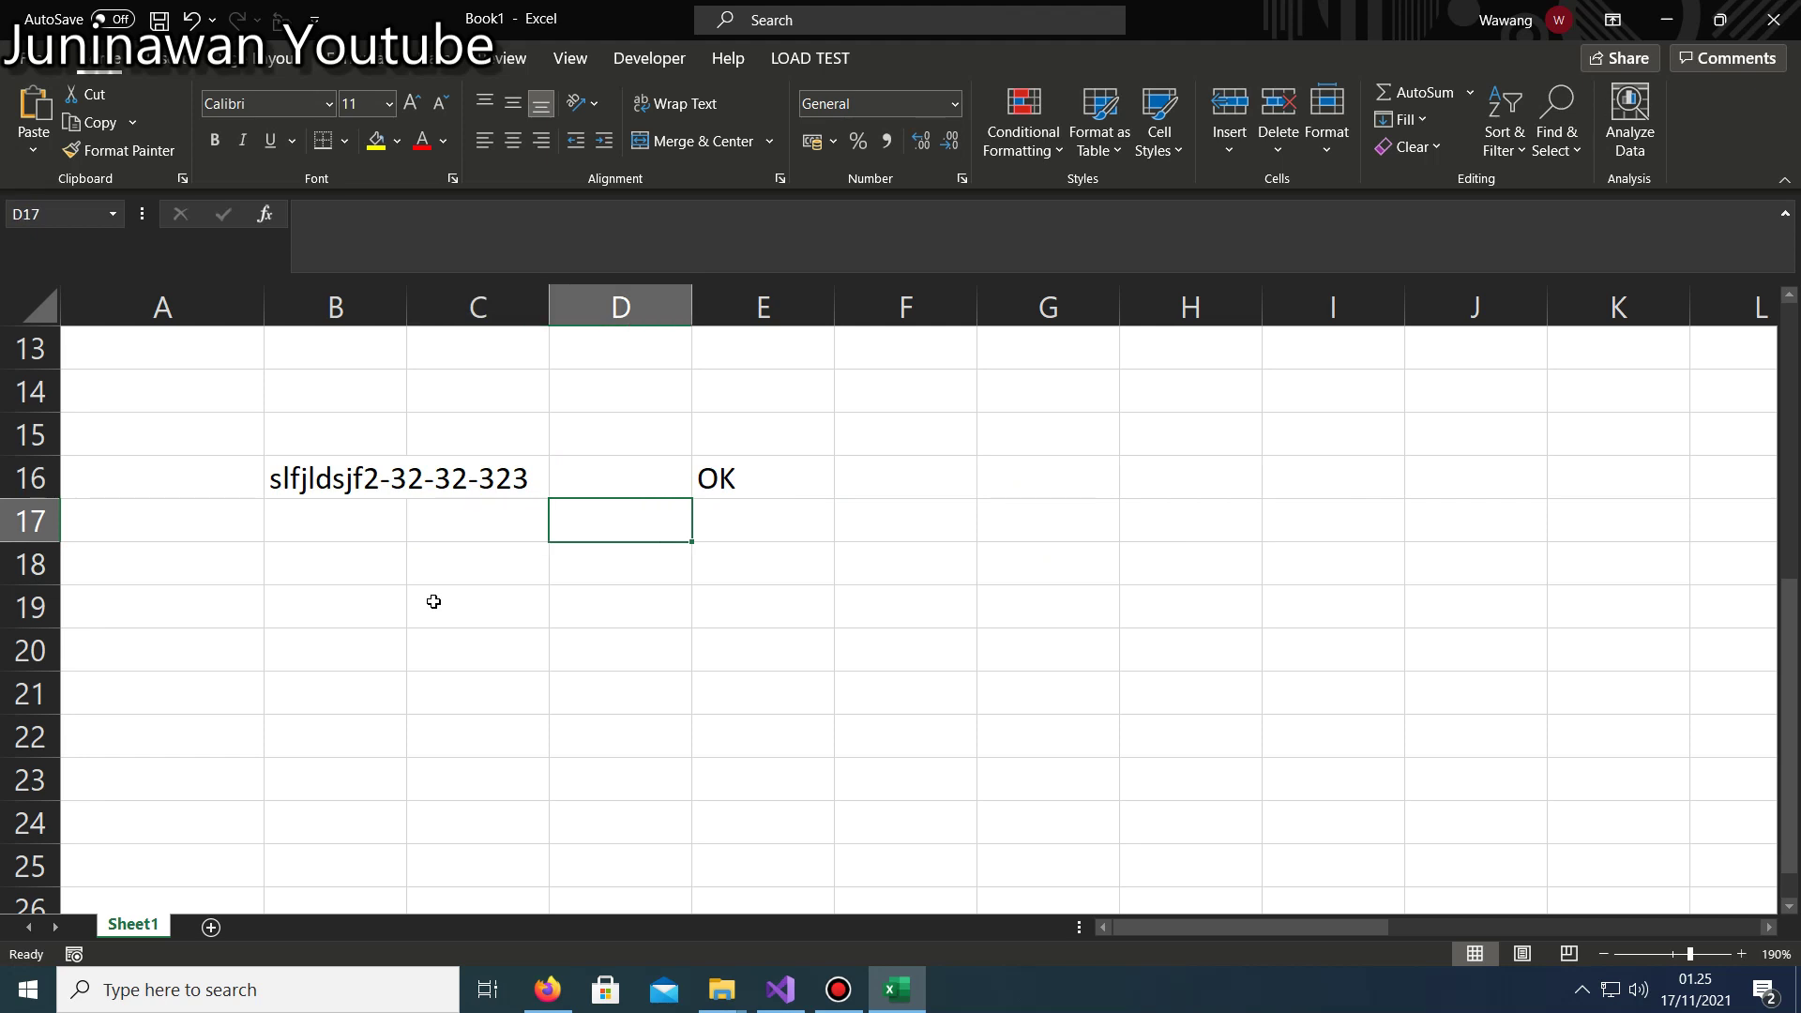
pyautogui.press('Right')
# Abandon a stray find( formula typed into E17.
pyautogui.write('=s')
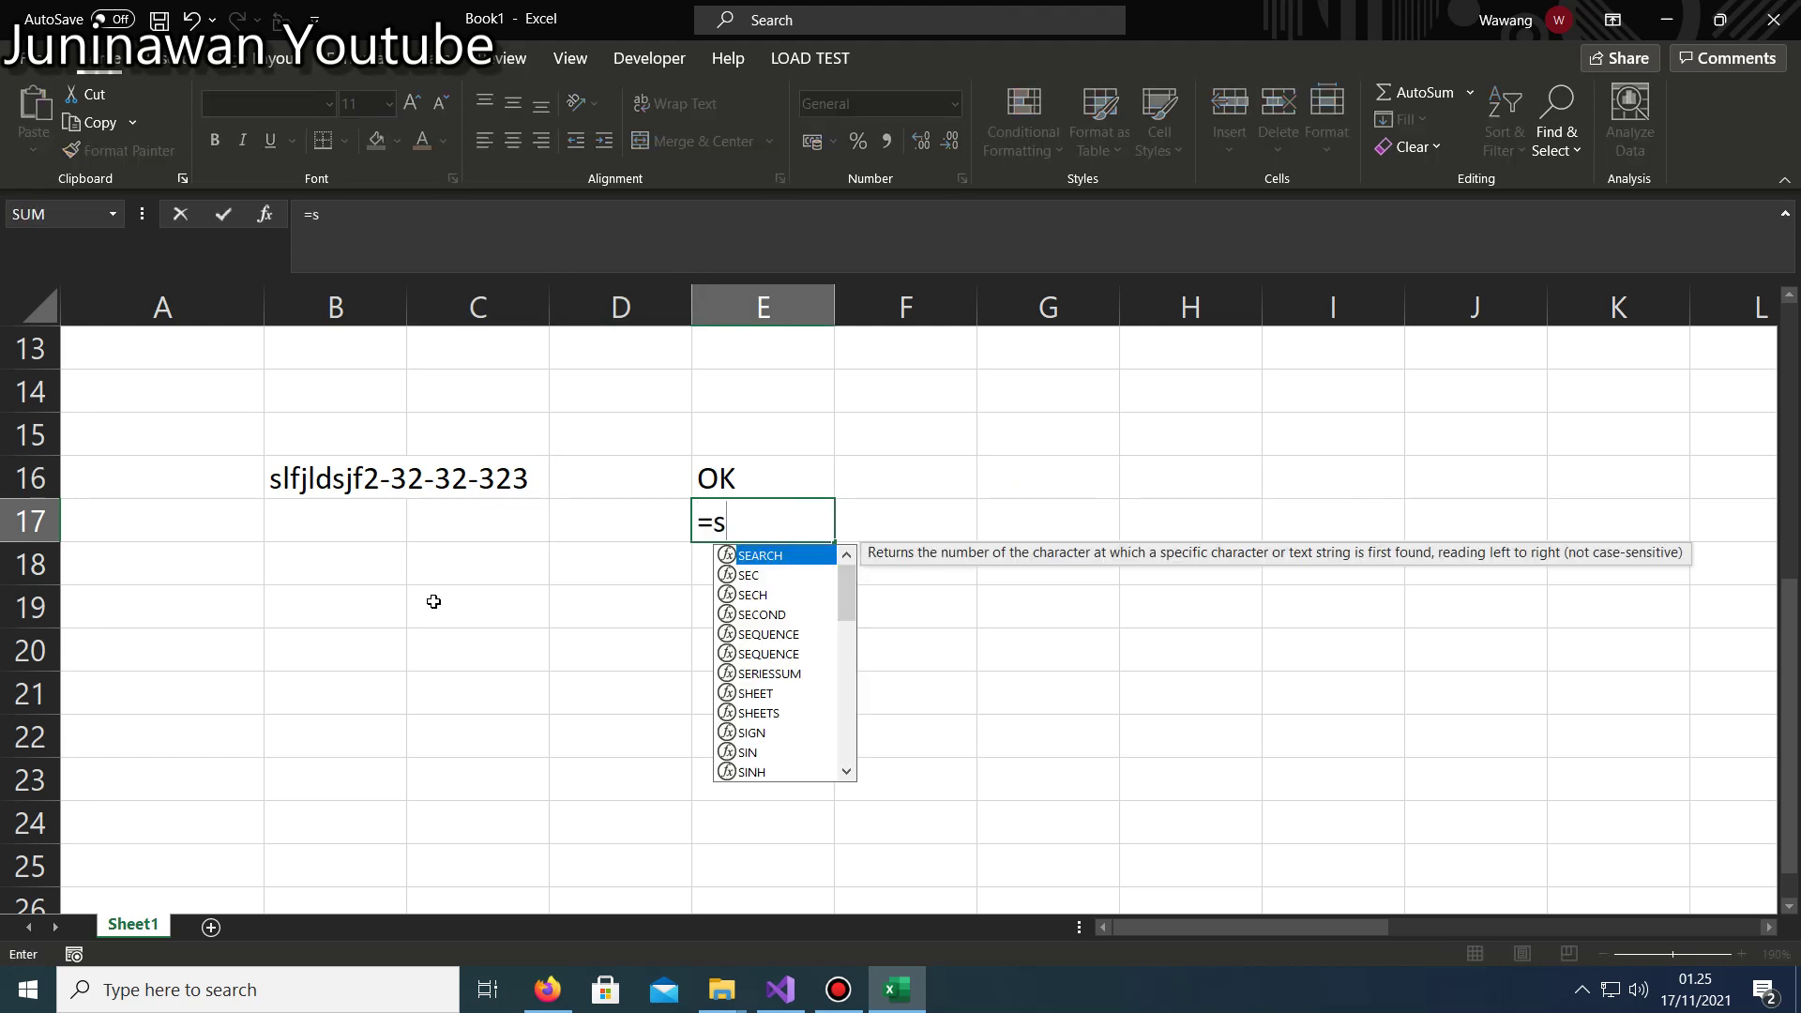
pyautogui.press('BackSpace')
pyautogui.write('find(')
pyautogui.press('Escape')
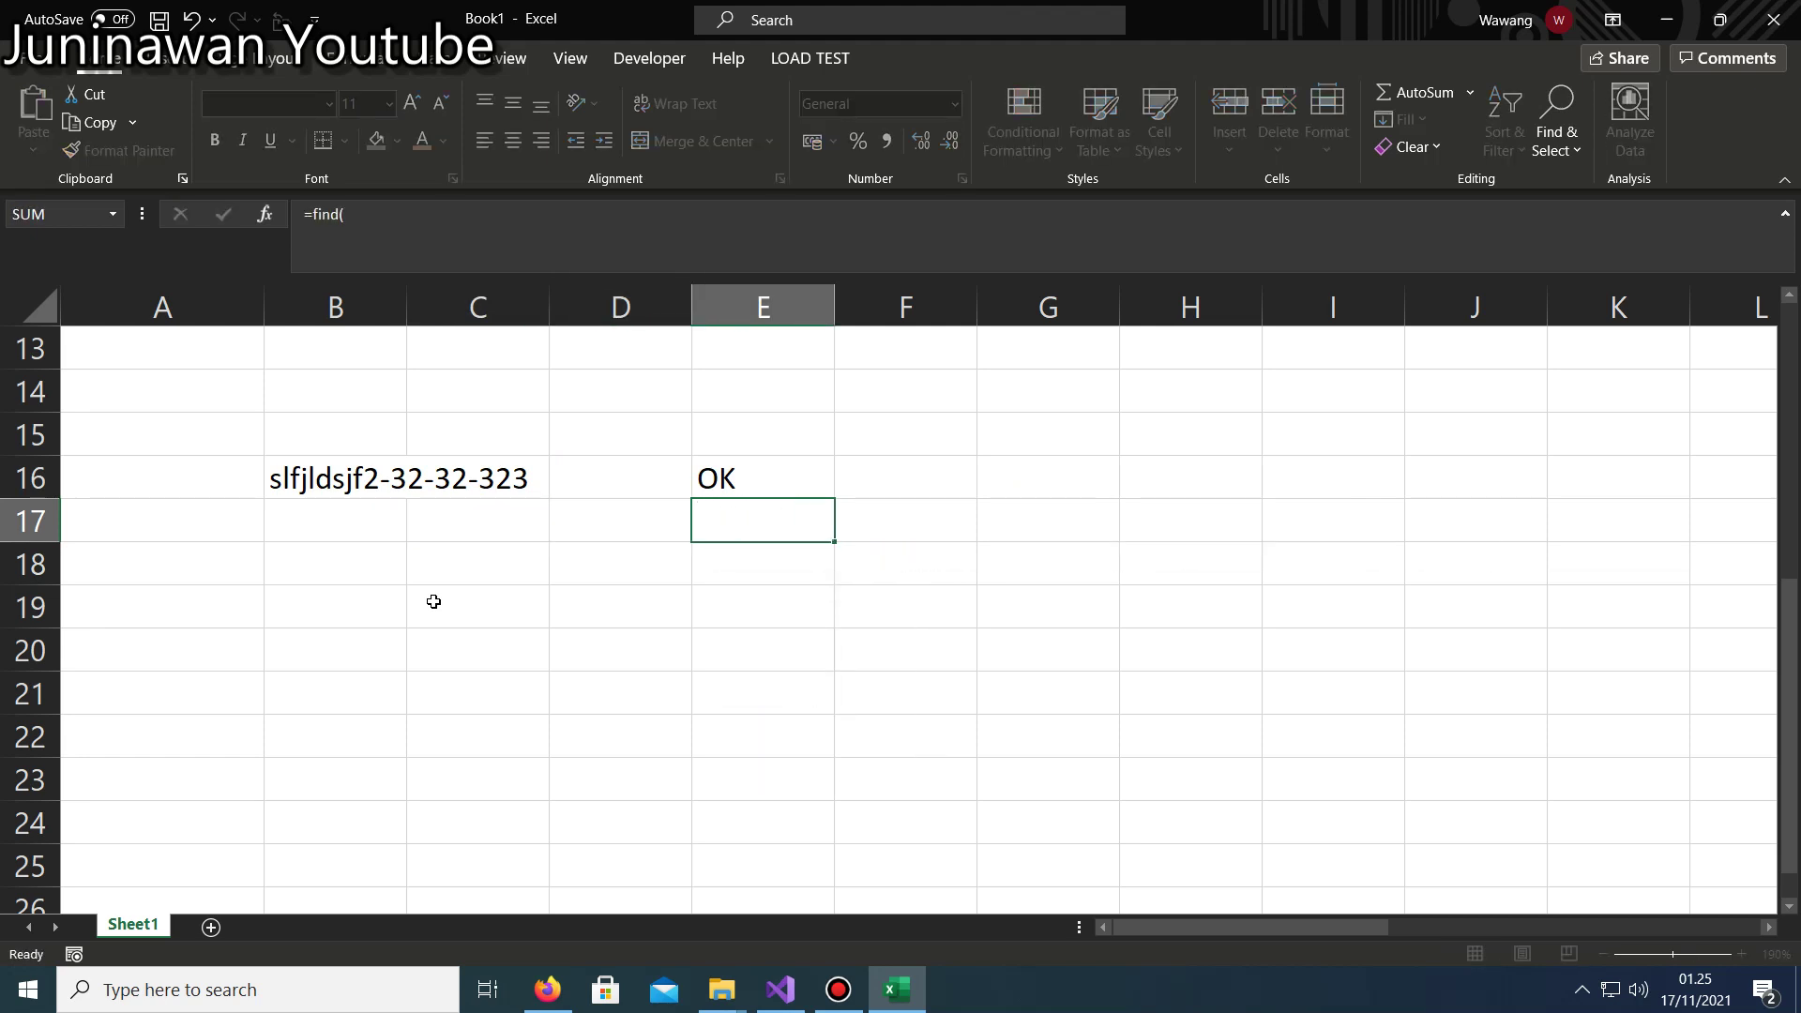
# Reopen and confirm the IF(IsRegexMatch(B16;"\d+[-]";)...) formula in E16.
pyautogui.press('Up')
pyautogui.press('F2')
pyautogui.press('Left')
pyautogui.press('Left')
pyautogui.press('Left')
pyautogui.press('Left')
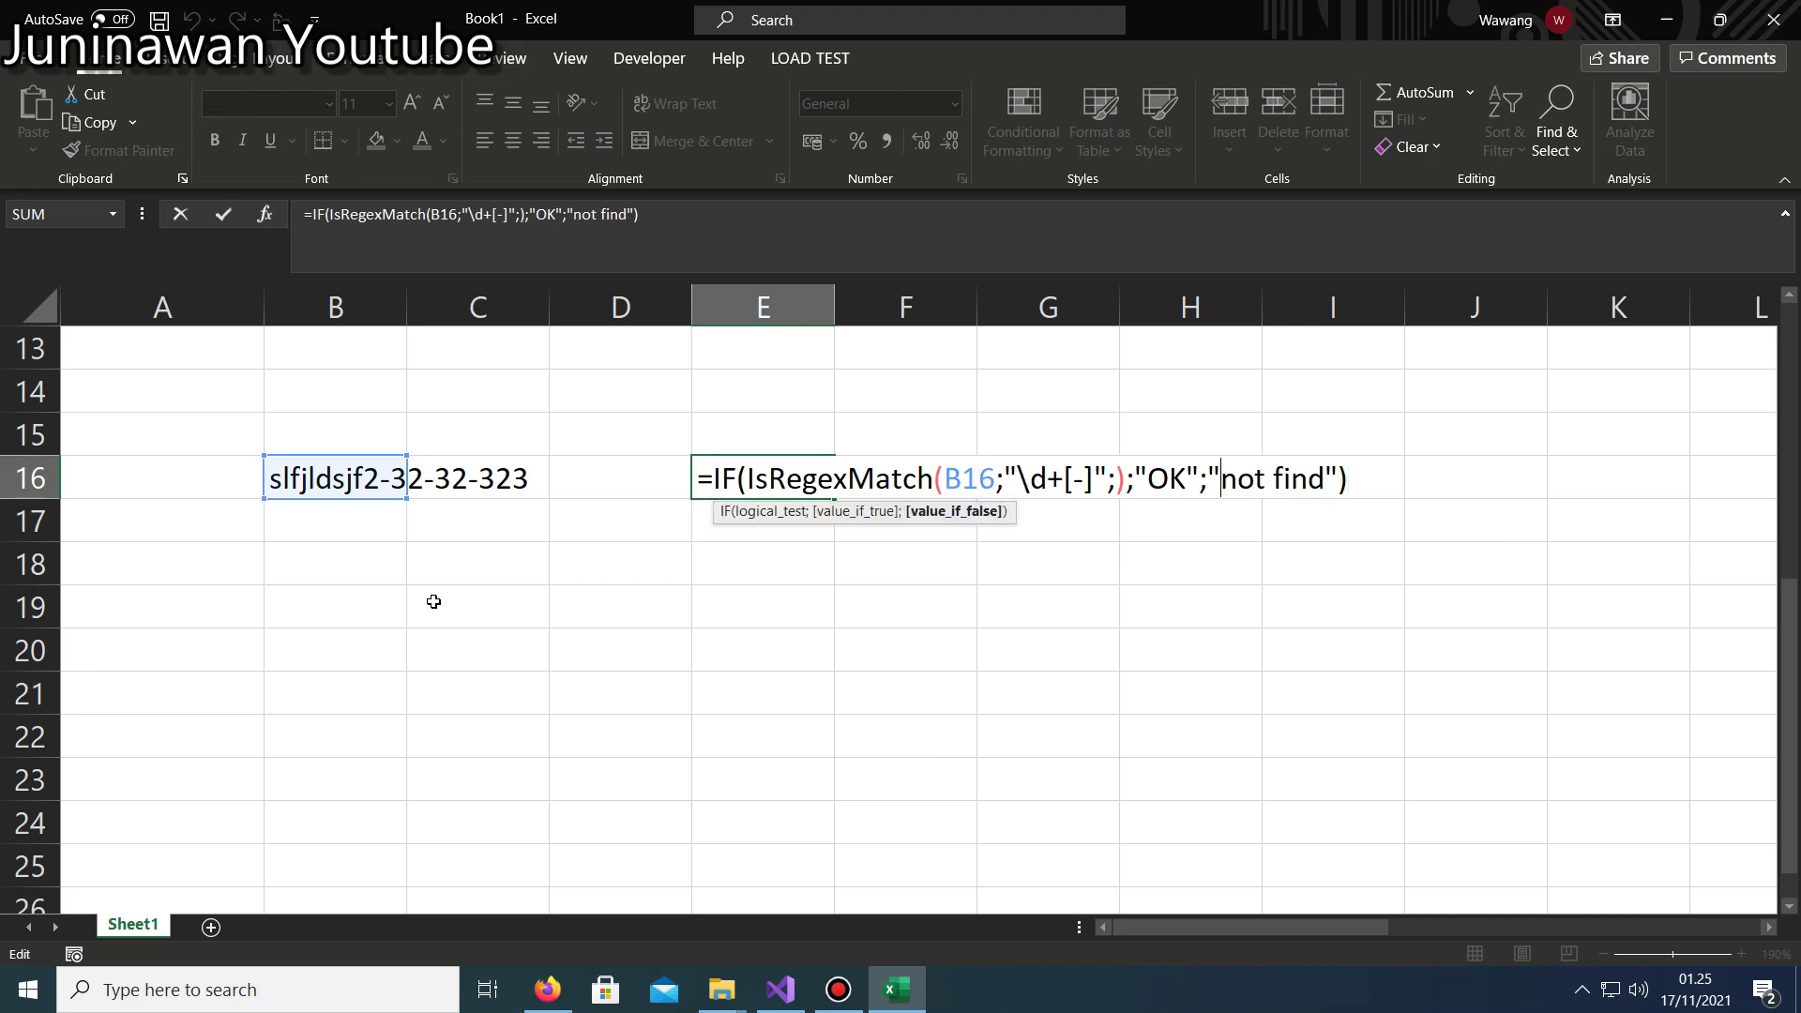
pyautogui.press('Left')
pyautogui.press('Left')
pyautogui.press('Left')
pyautogui.press('Left')
pyautogui.press('Left')
pyautogui.press('Left')
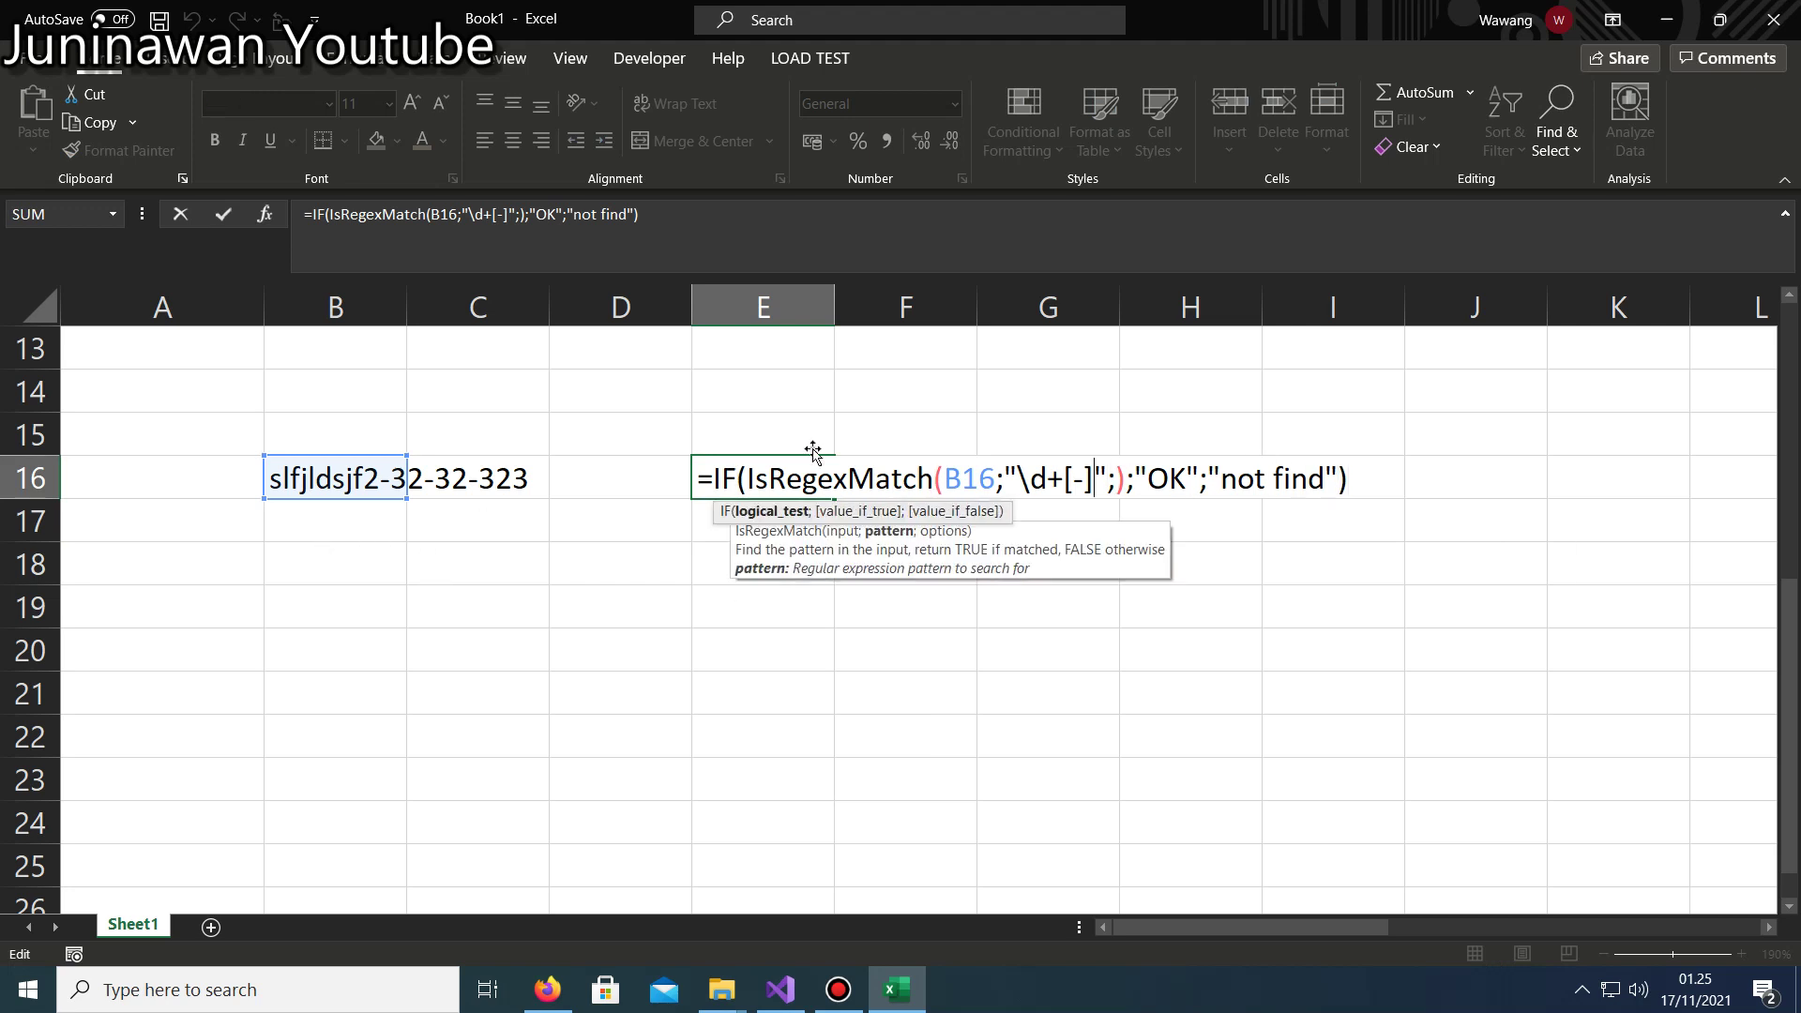
pyautogui.doubleClick(854, 474)
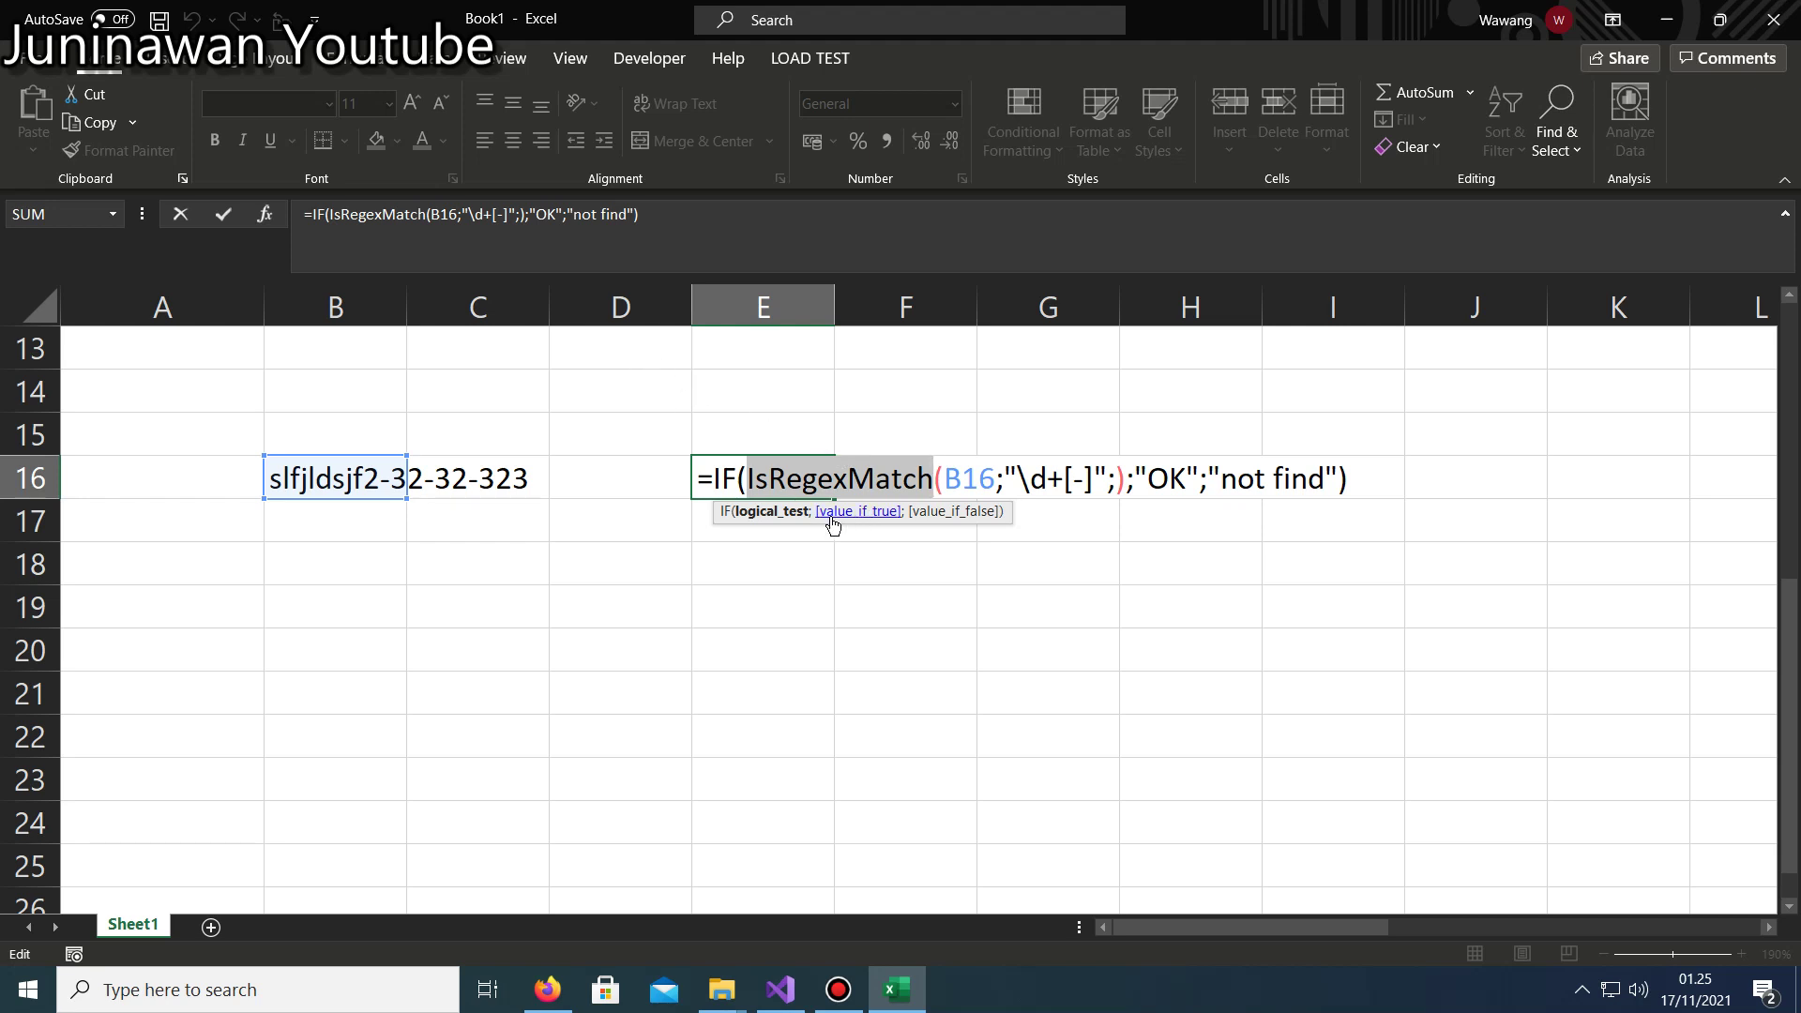
pyautogui.press('Return')
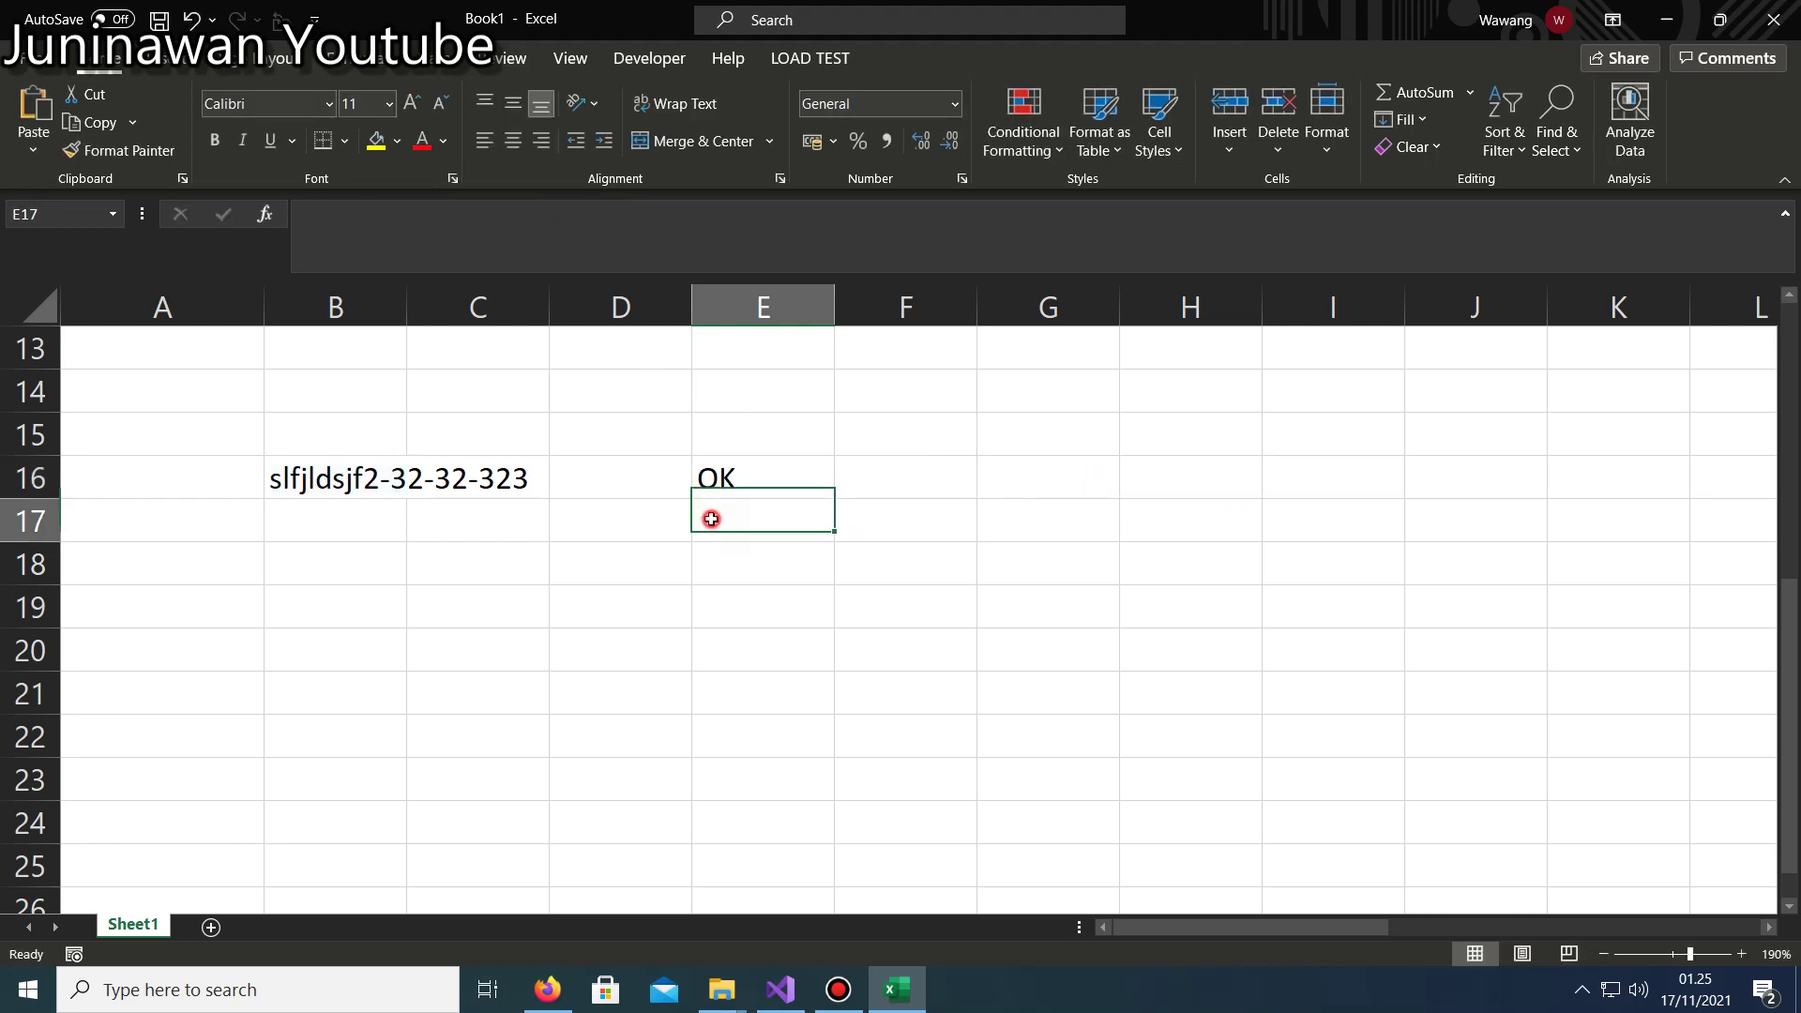
# Start a RegexMatch formula in E17, cancel it, and select cell B18.
pyautogui.write('=')
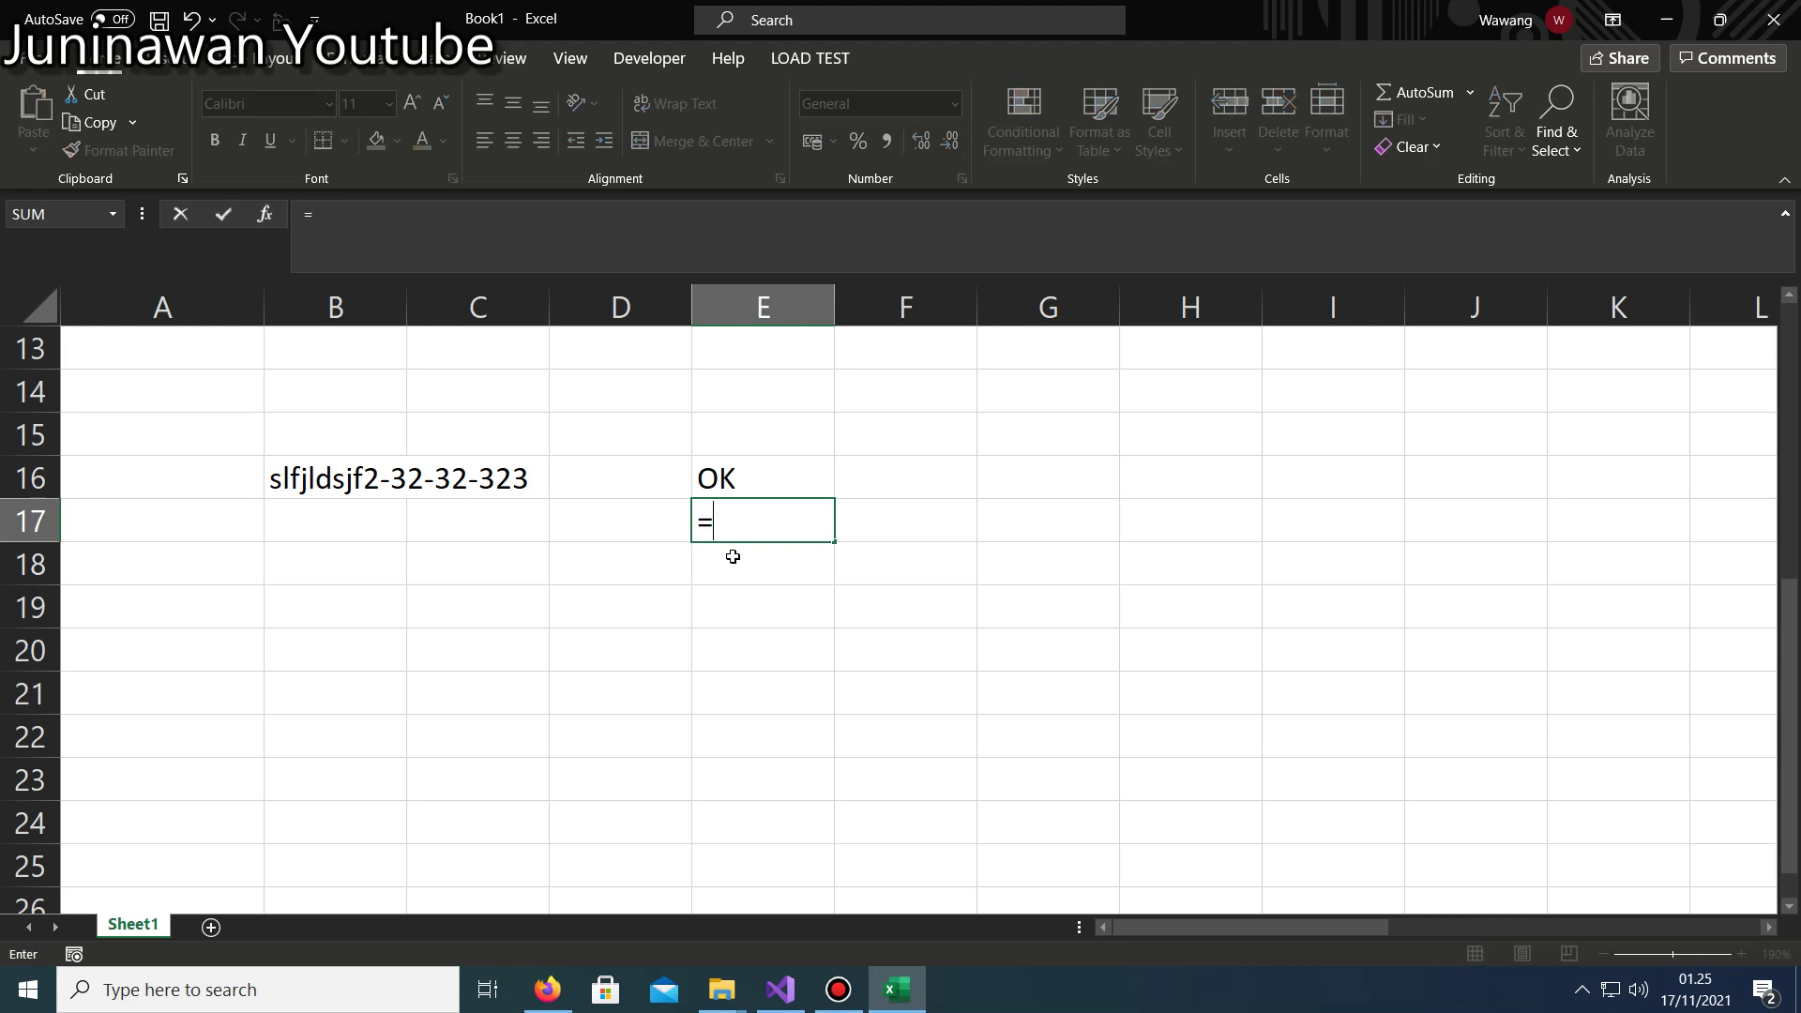
pyautogui.write('rege')
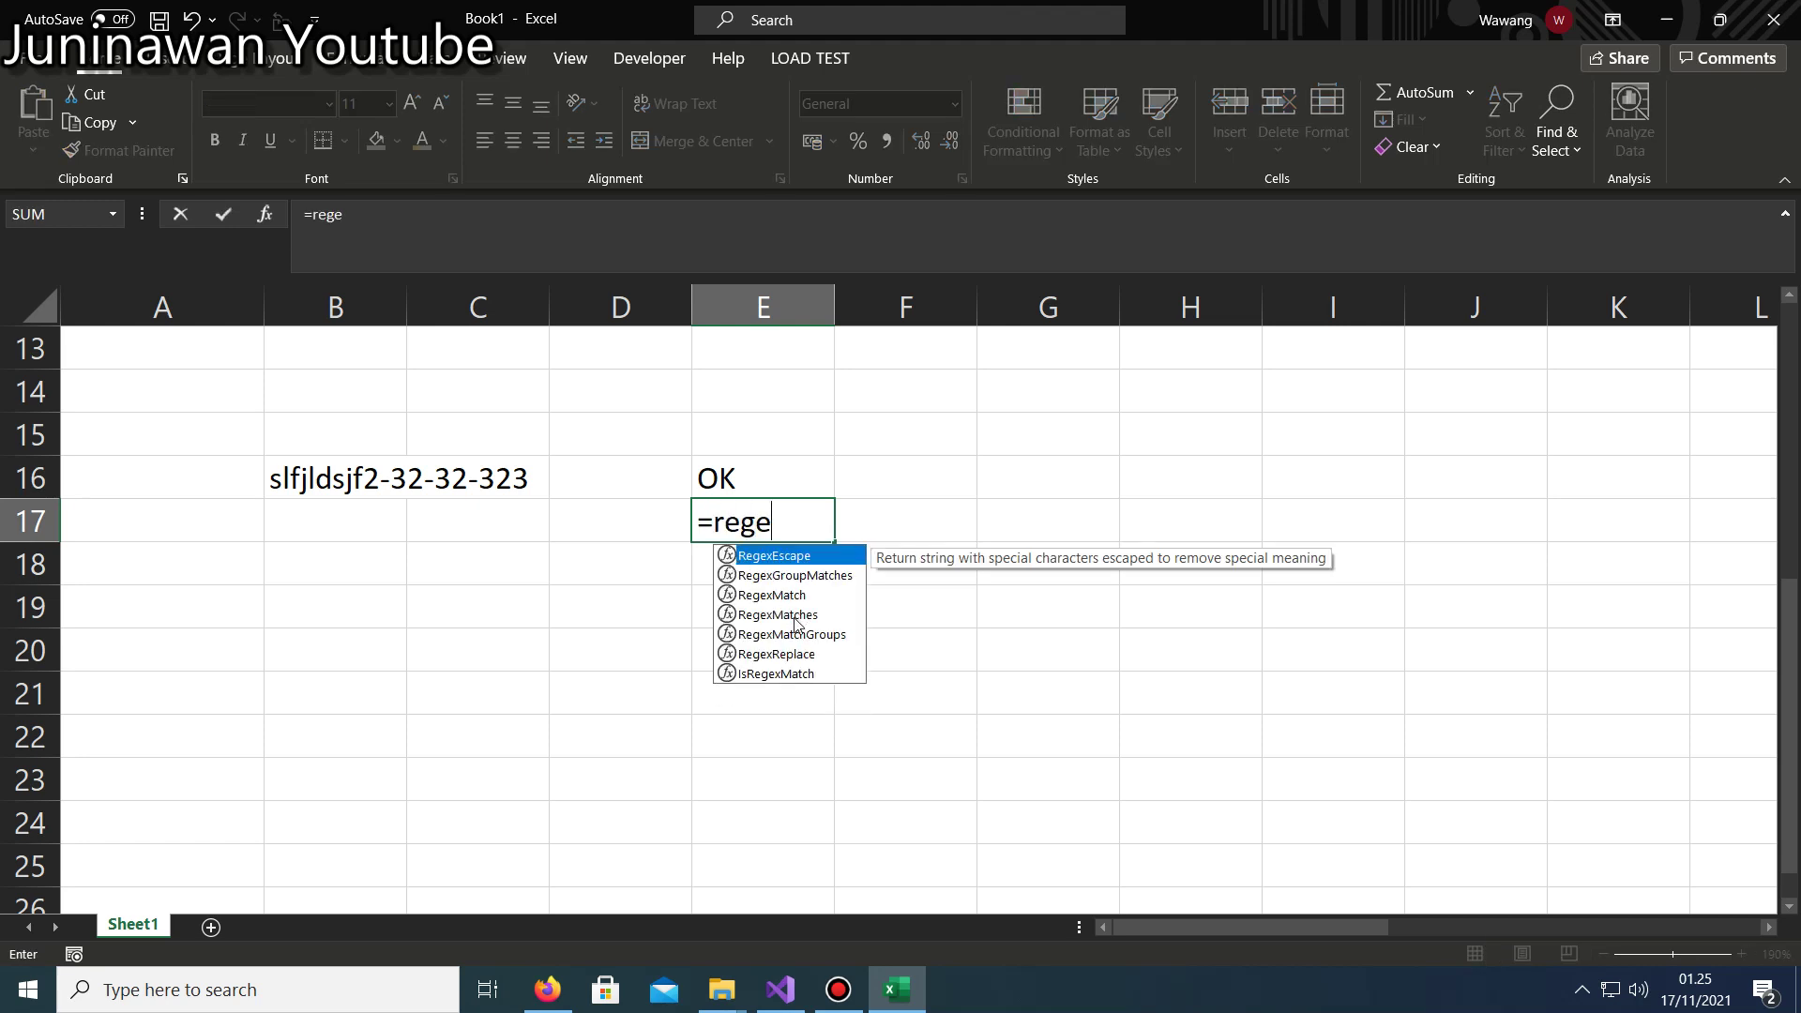
pyautogui.click(784, 601)
pyautogui.doubleClick(784, 601)
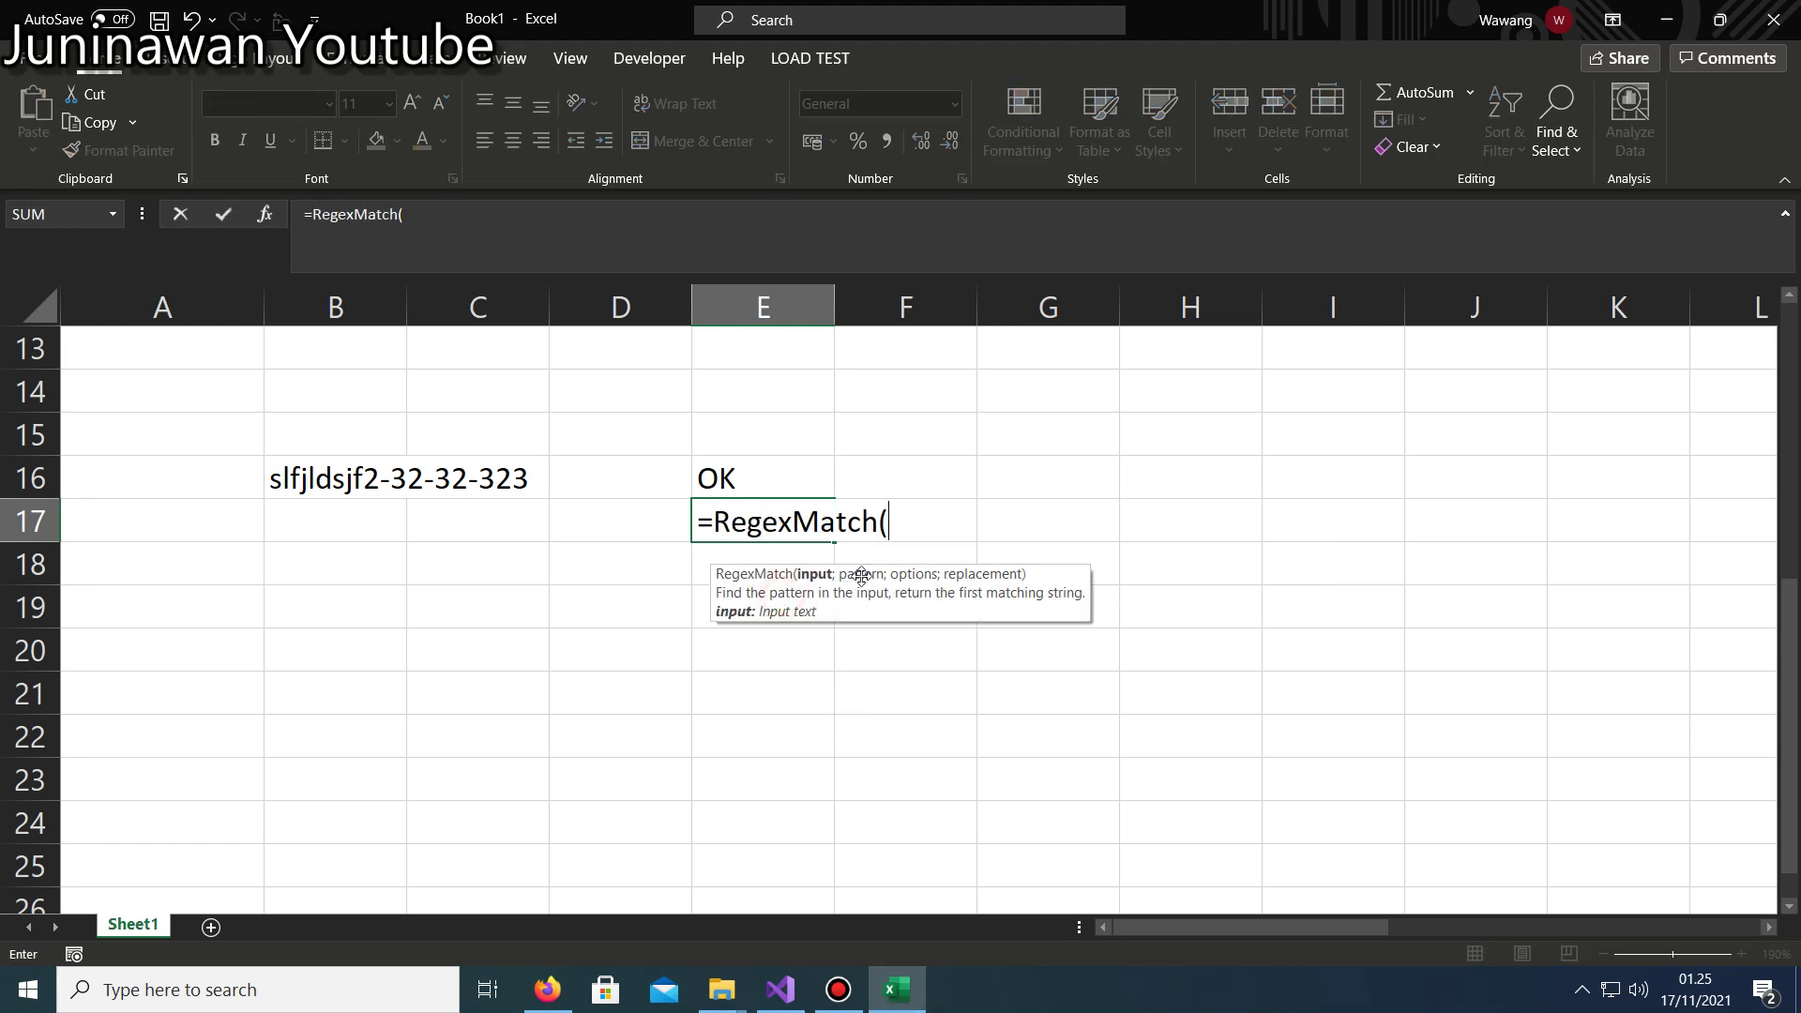
pyautogui.press('Escape')
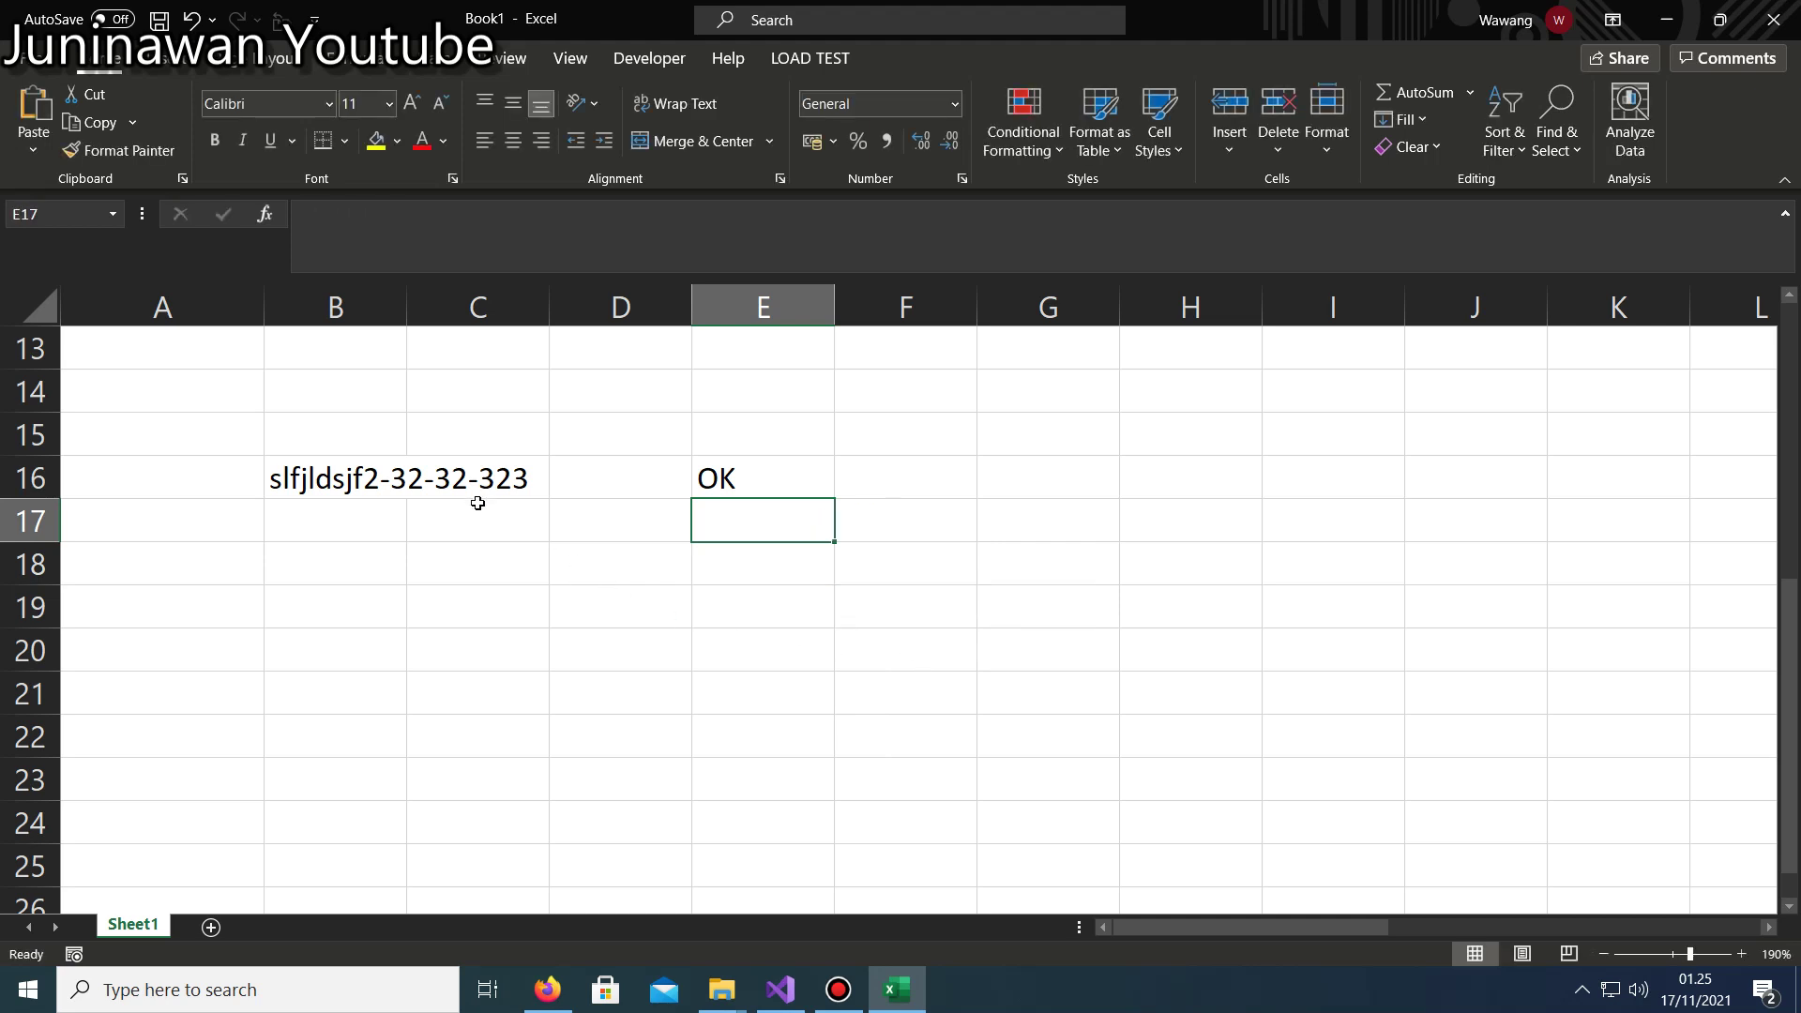
pyautogui.keyDown('ctrl'); pyautogui.scroll(2, 441, 543); pyautogui.keyUp('ctrl')
pyautogui.scroll(-4, 549, 845)
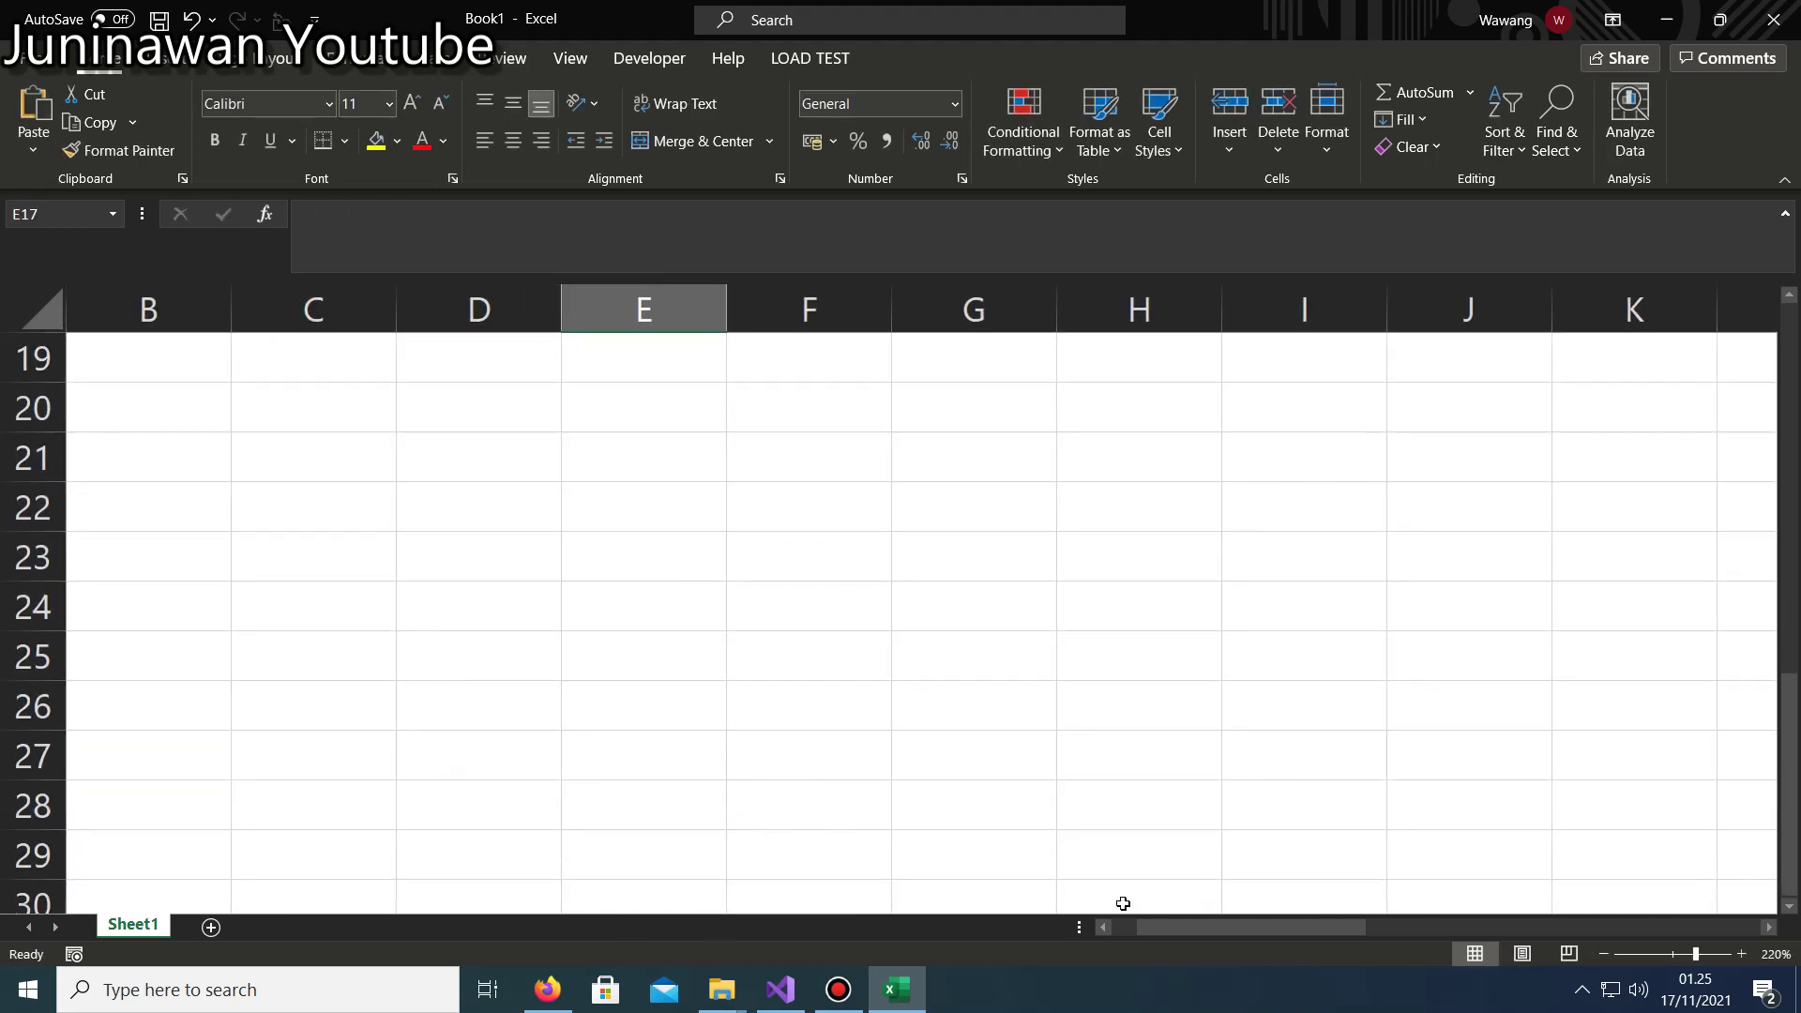
pyautogui.moveTo(1199, 928); pyautogui.dragTo(1176, 928)
pyautogui.scroll(3, 975, 768)
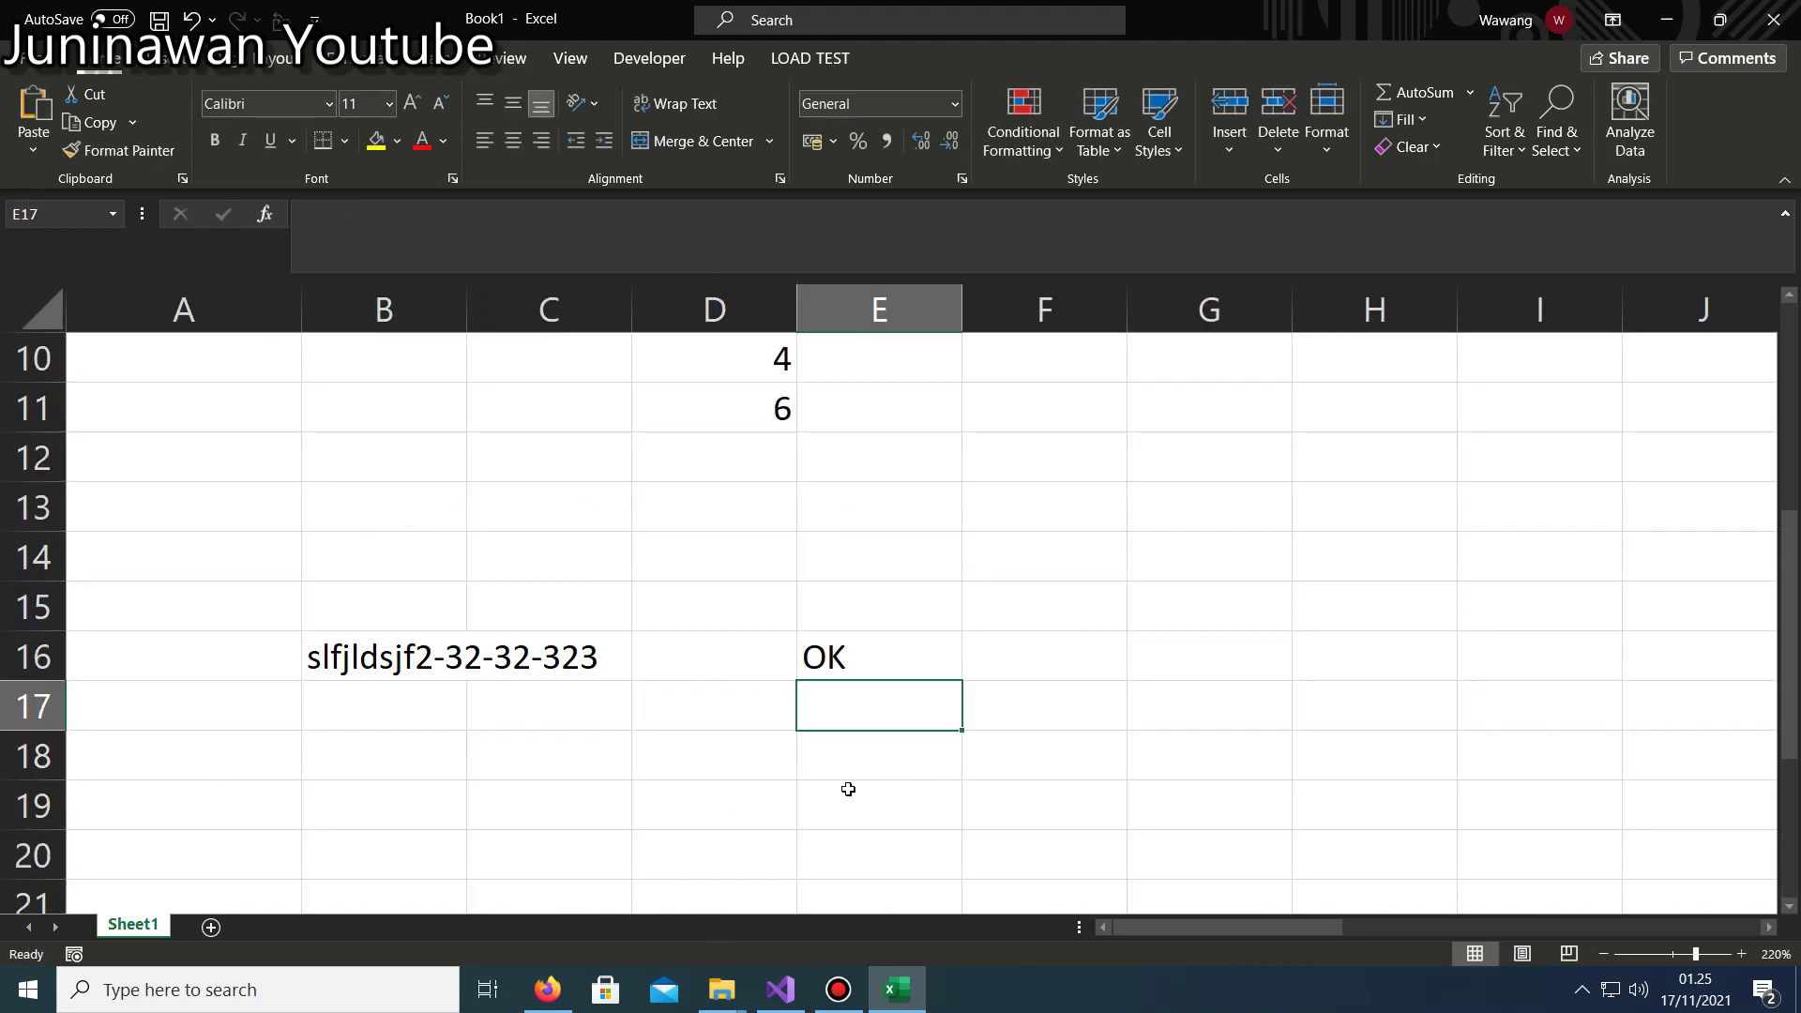
pyautogui.keyDown('ctrl'); pyautogui.scroll(2, 461, 686); pyautogui.keyUp('ctrl')
pyautogui.scroll(-2, 462, 686)
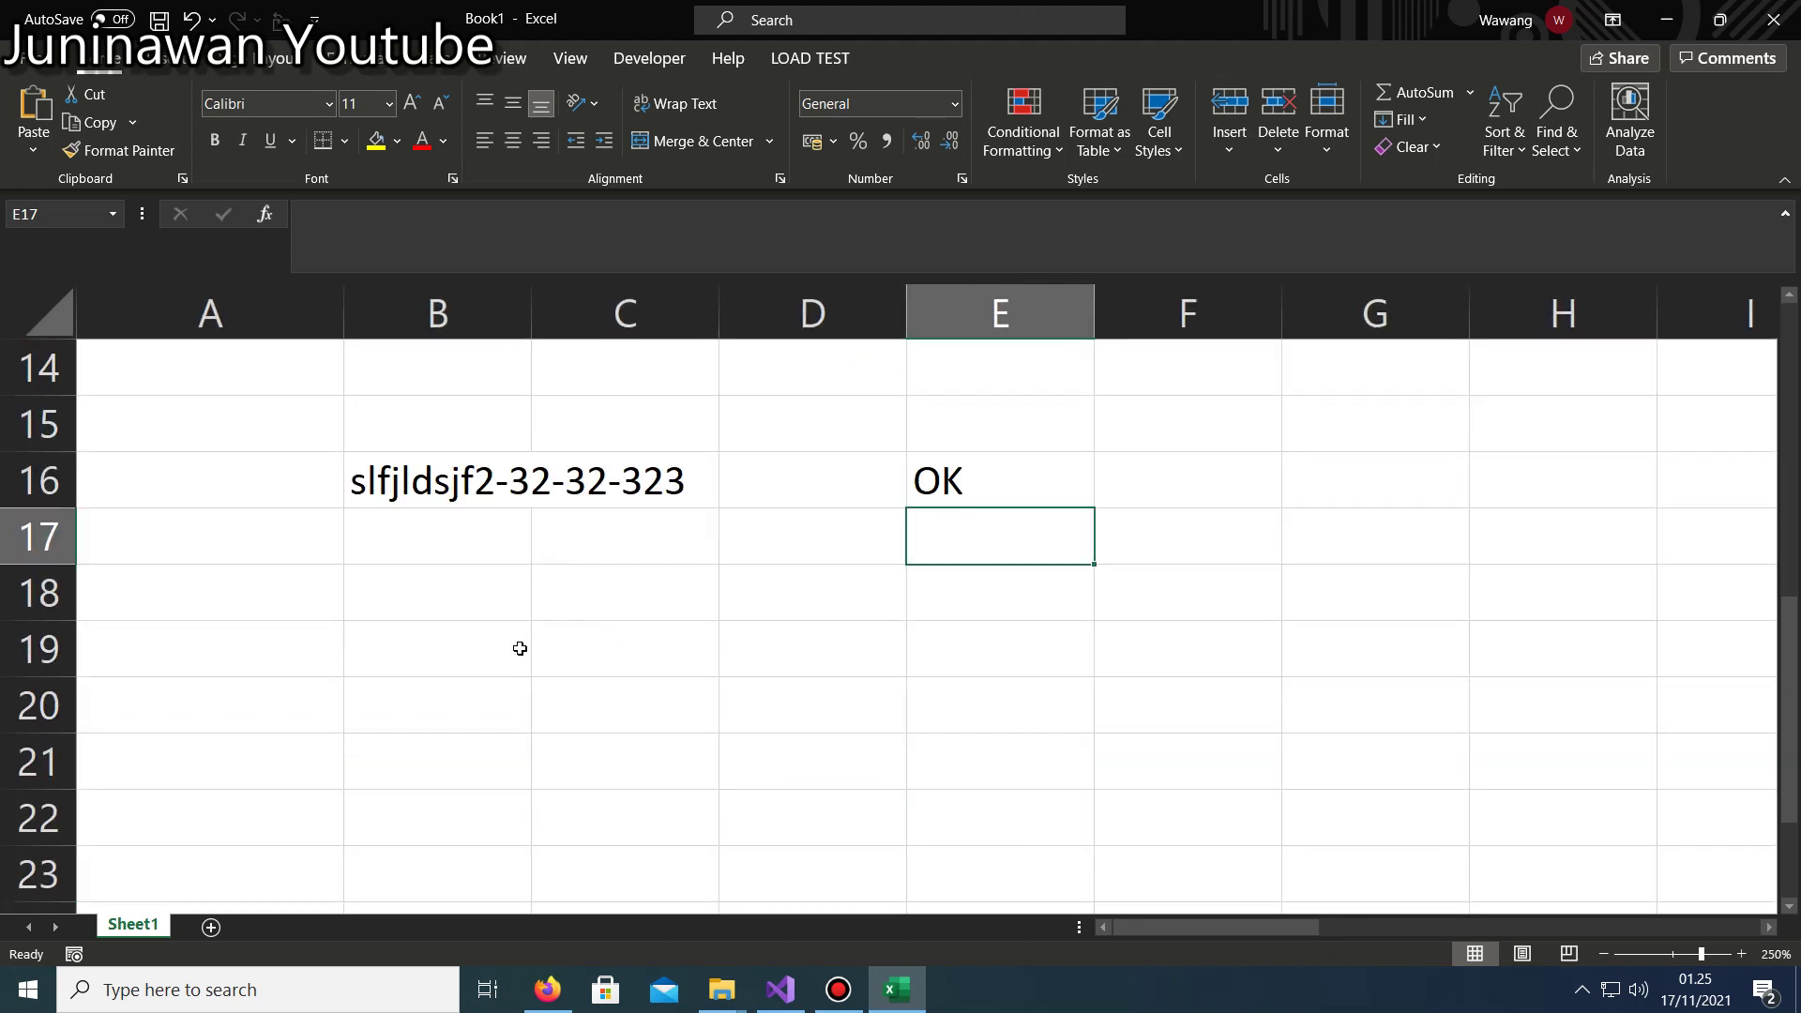
pyautogui.click(441, 591)
# Insert the RegexMatch function into B18 after removing a stray backtick.
pyautogui.write('=r')
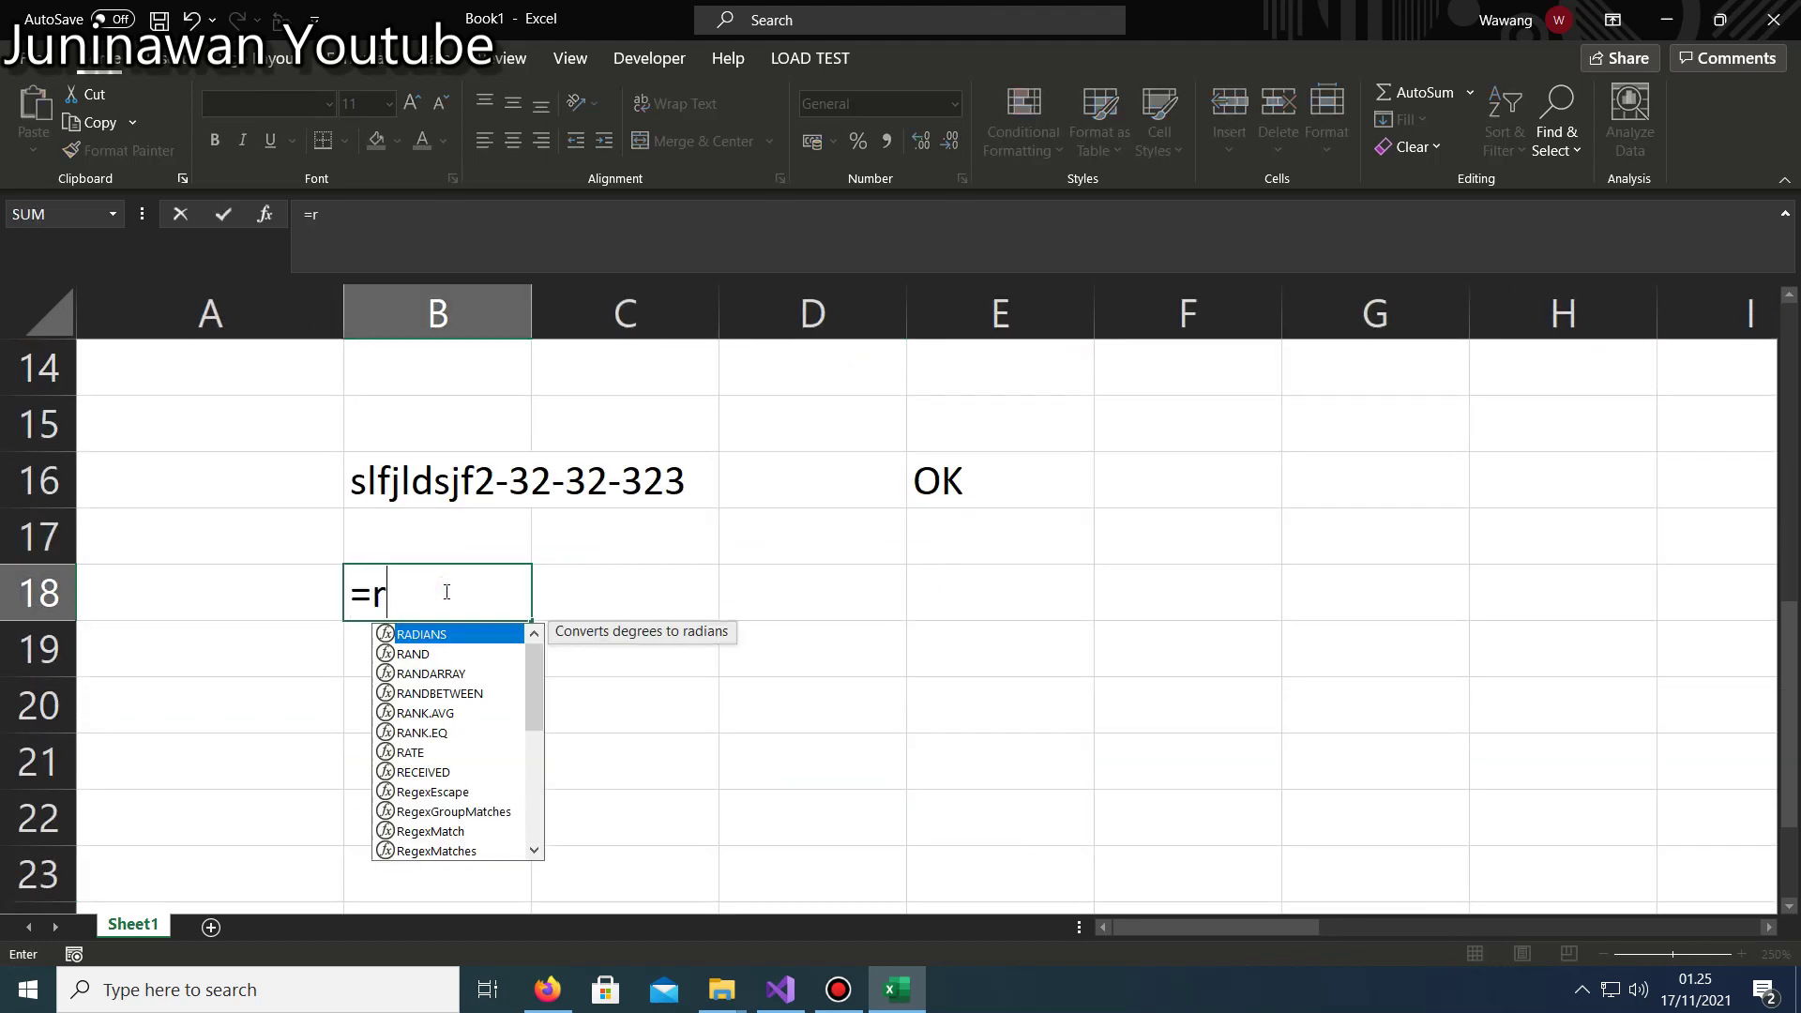
pyautogui.write('ege')
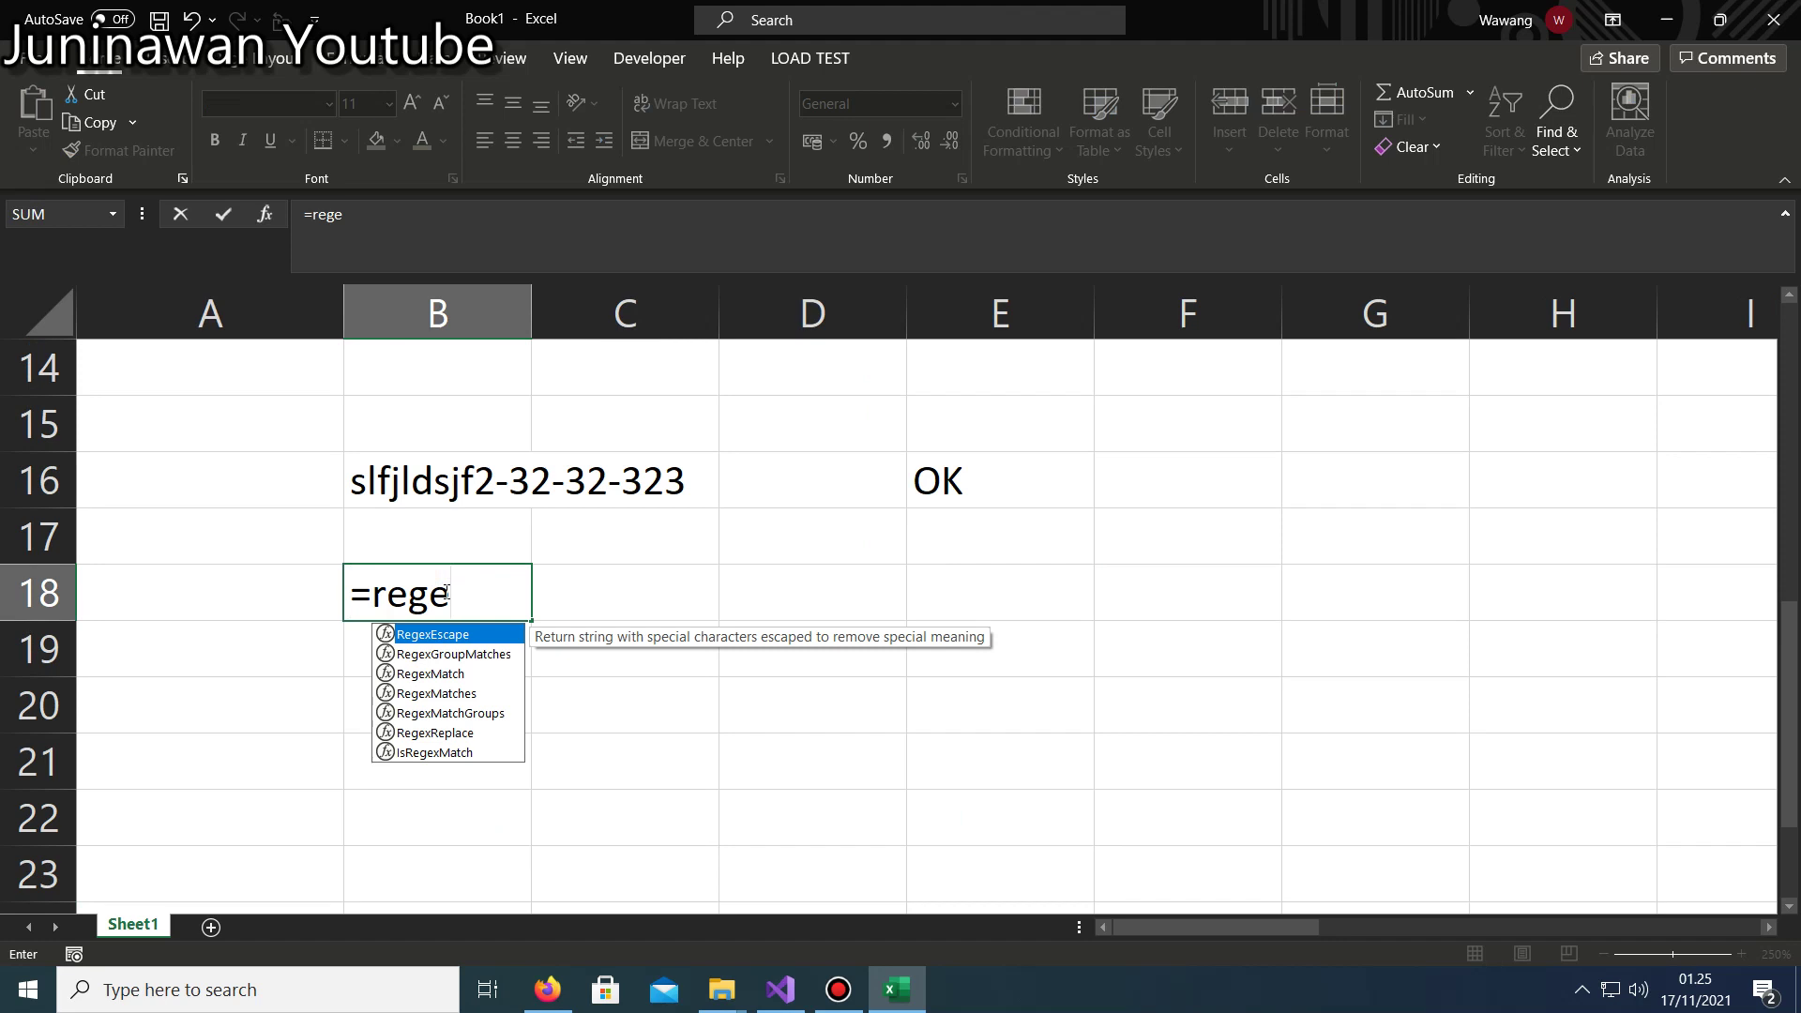
pyautogui.press('Down')
pyautogui.press('Down')
pyautogui.write('`')
pyautogui.press('Return')
pyautogui.press('Return')
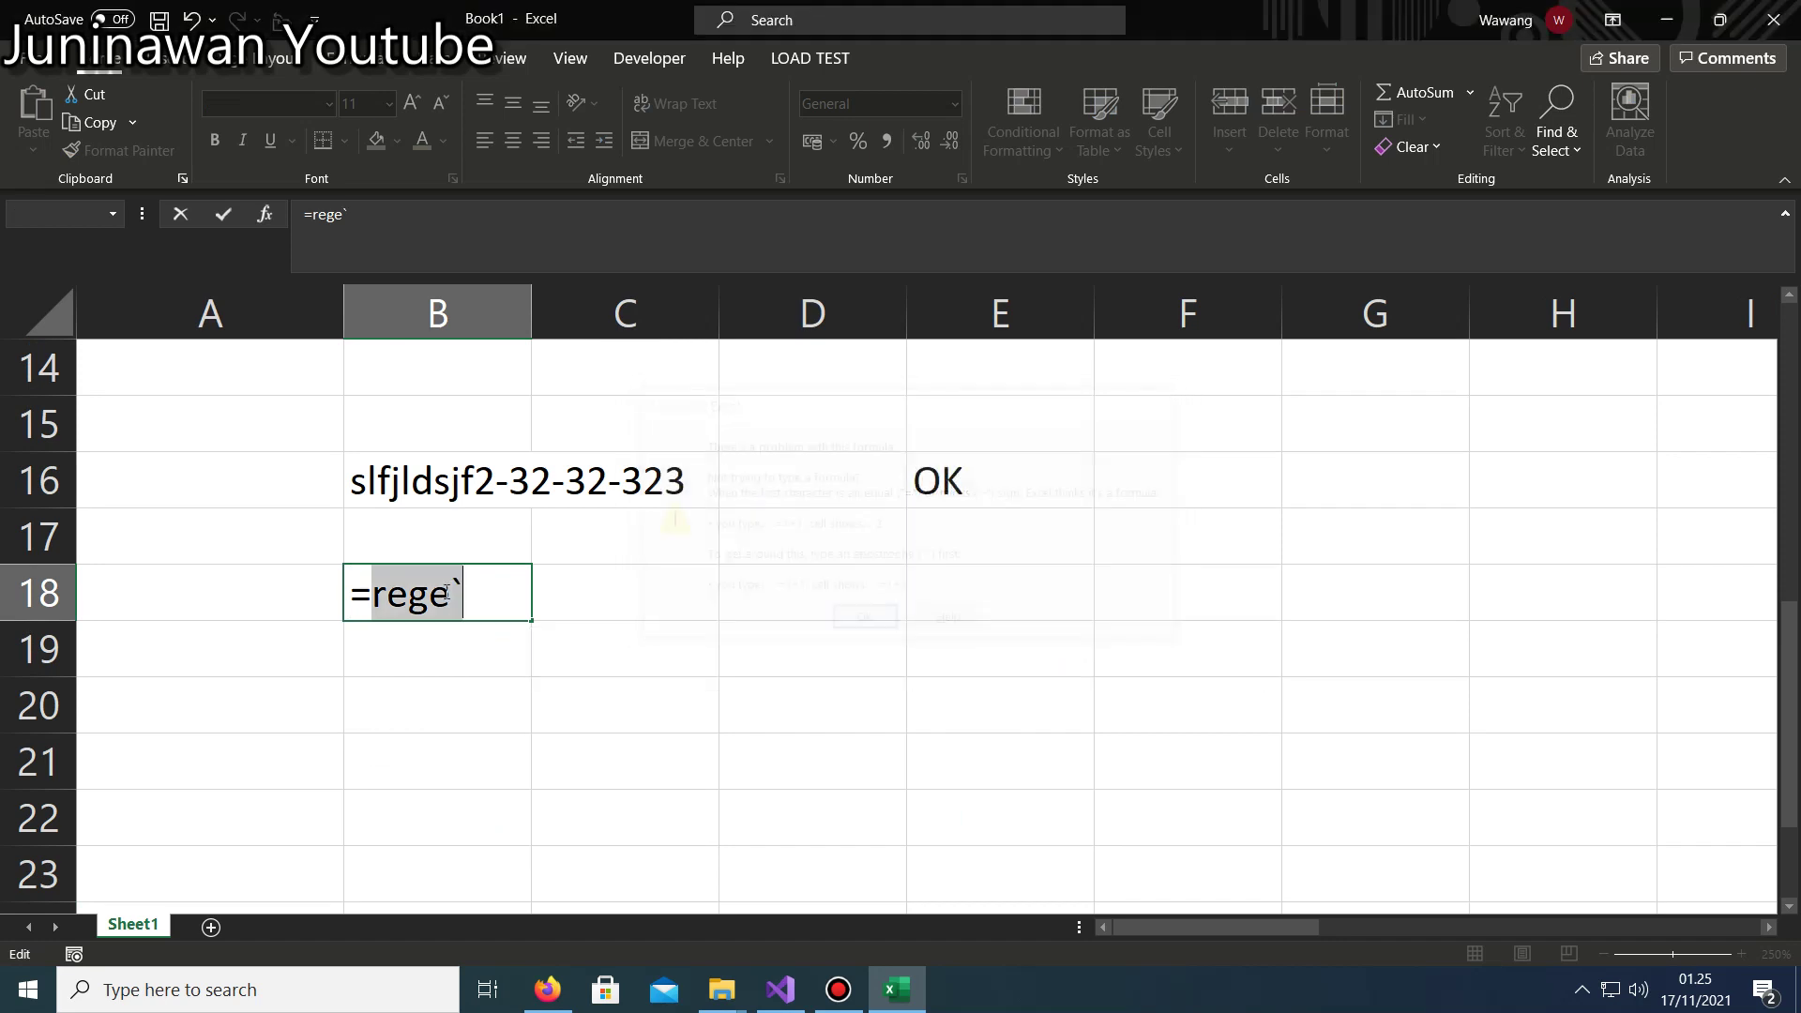
pyautogui.press('Right')
pyautogui.press('BackSpace')
pyautogui.write('x')
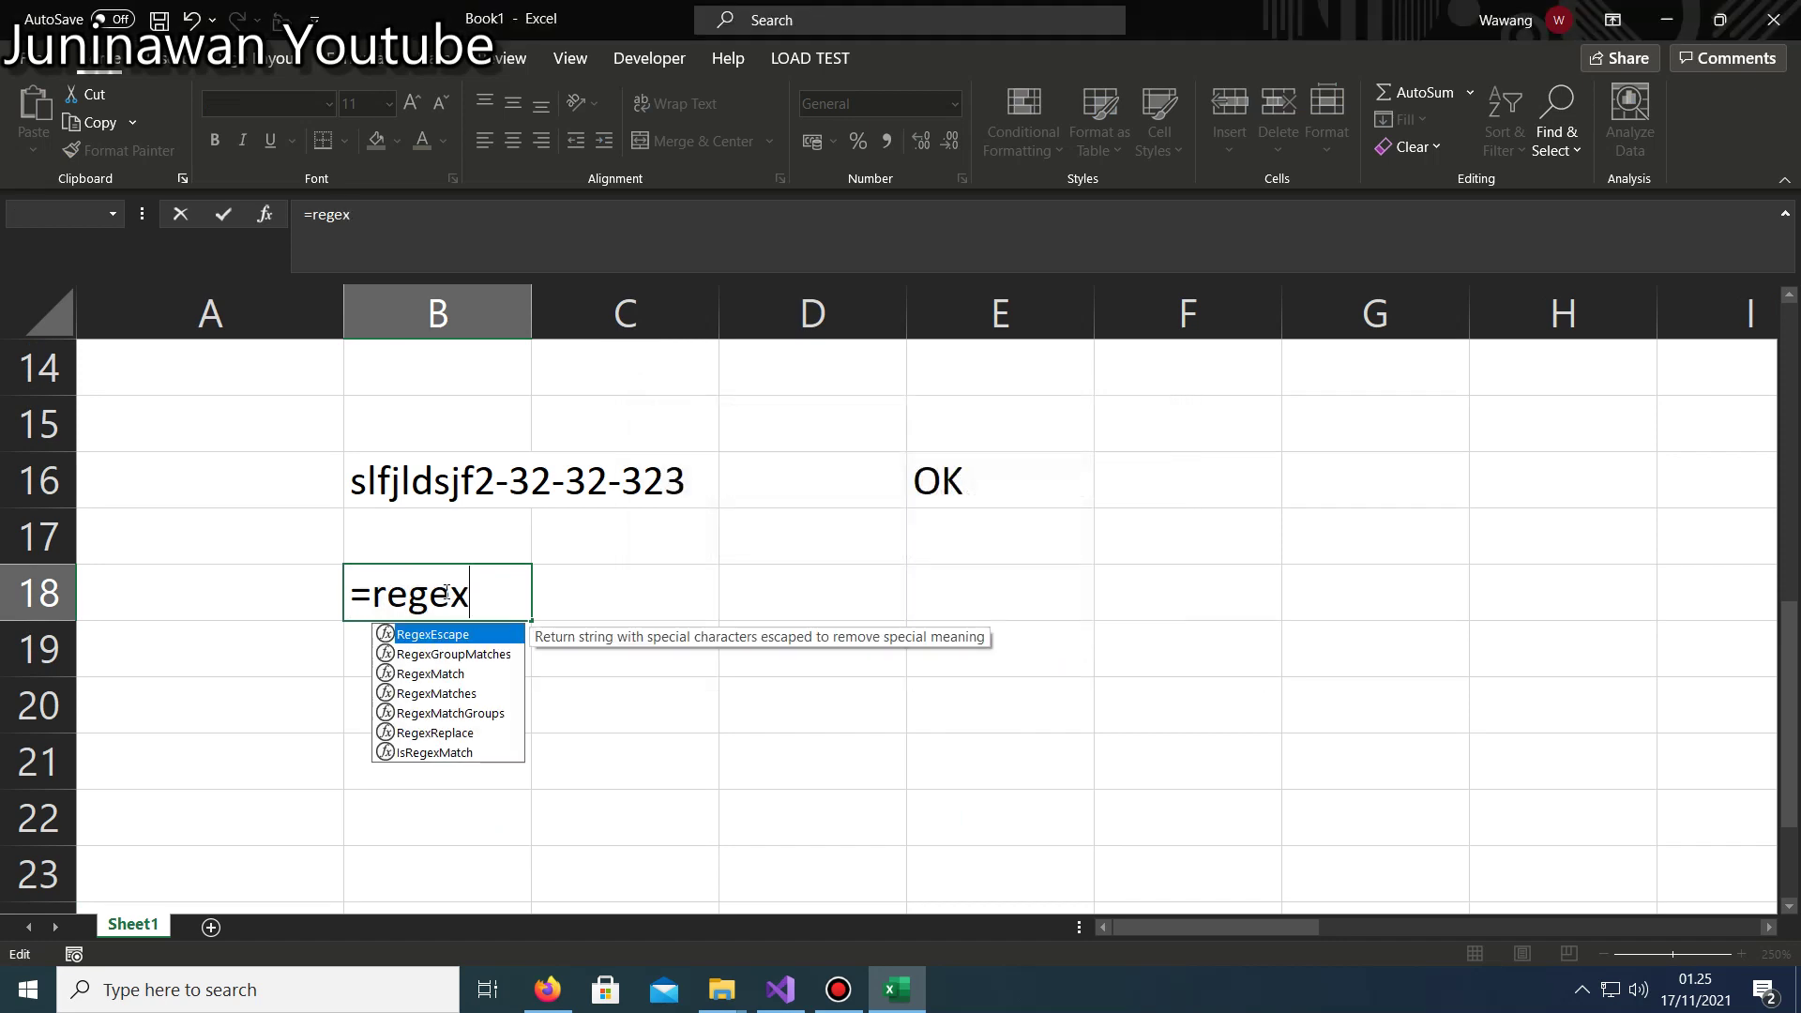
pyautogui.doubleClick(431, 673)
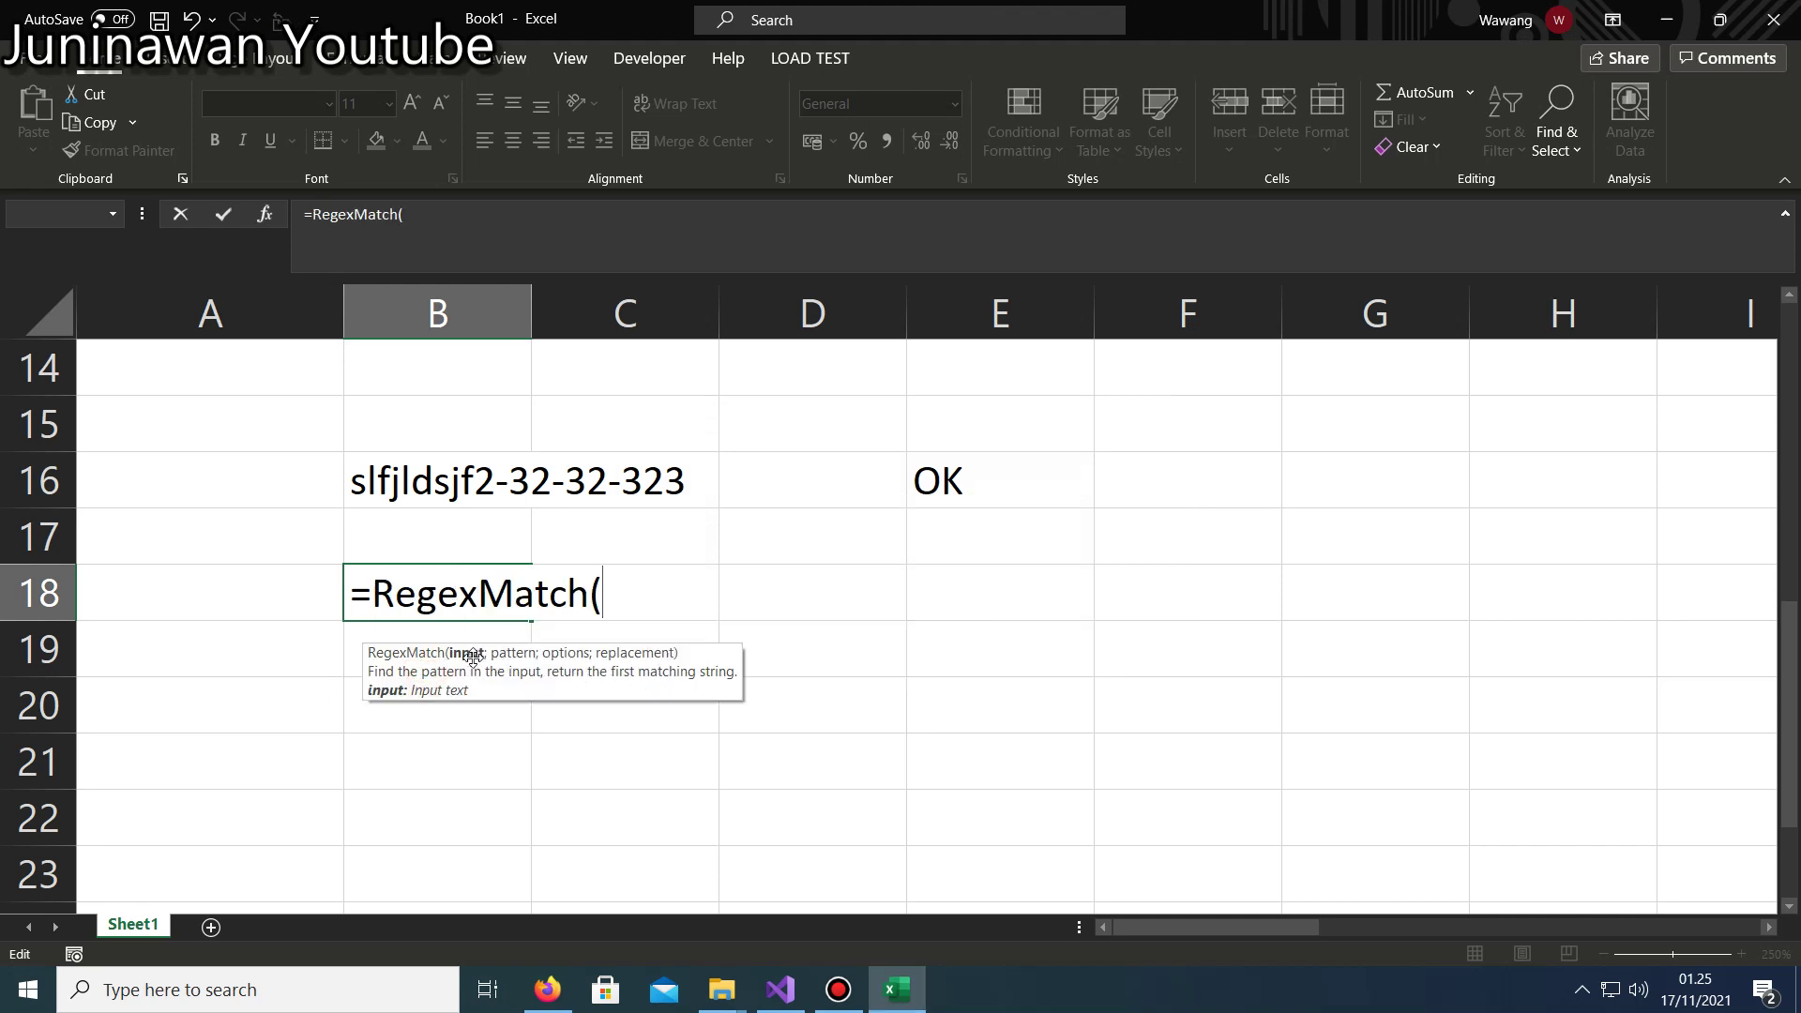
# Fill in B16 and pattern "32" in the B18 RegexMatch, then cancel the formula.
pyautogui.click(387, 484)
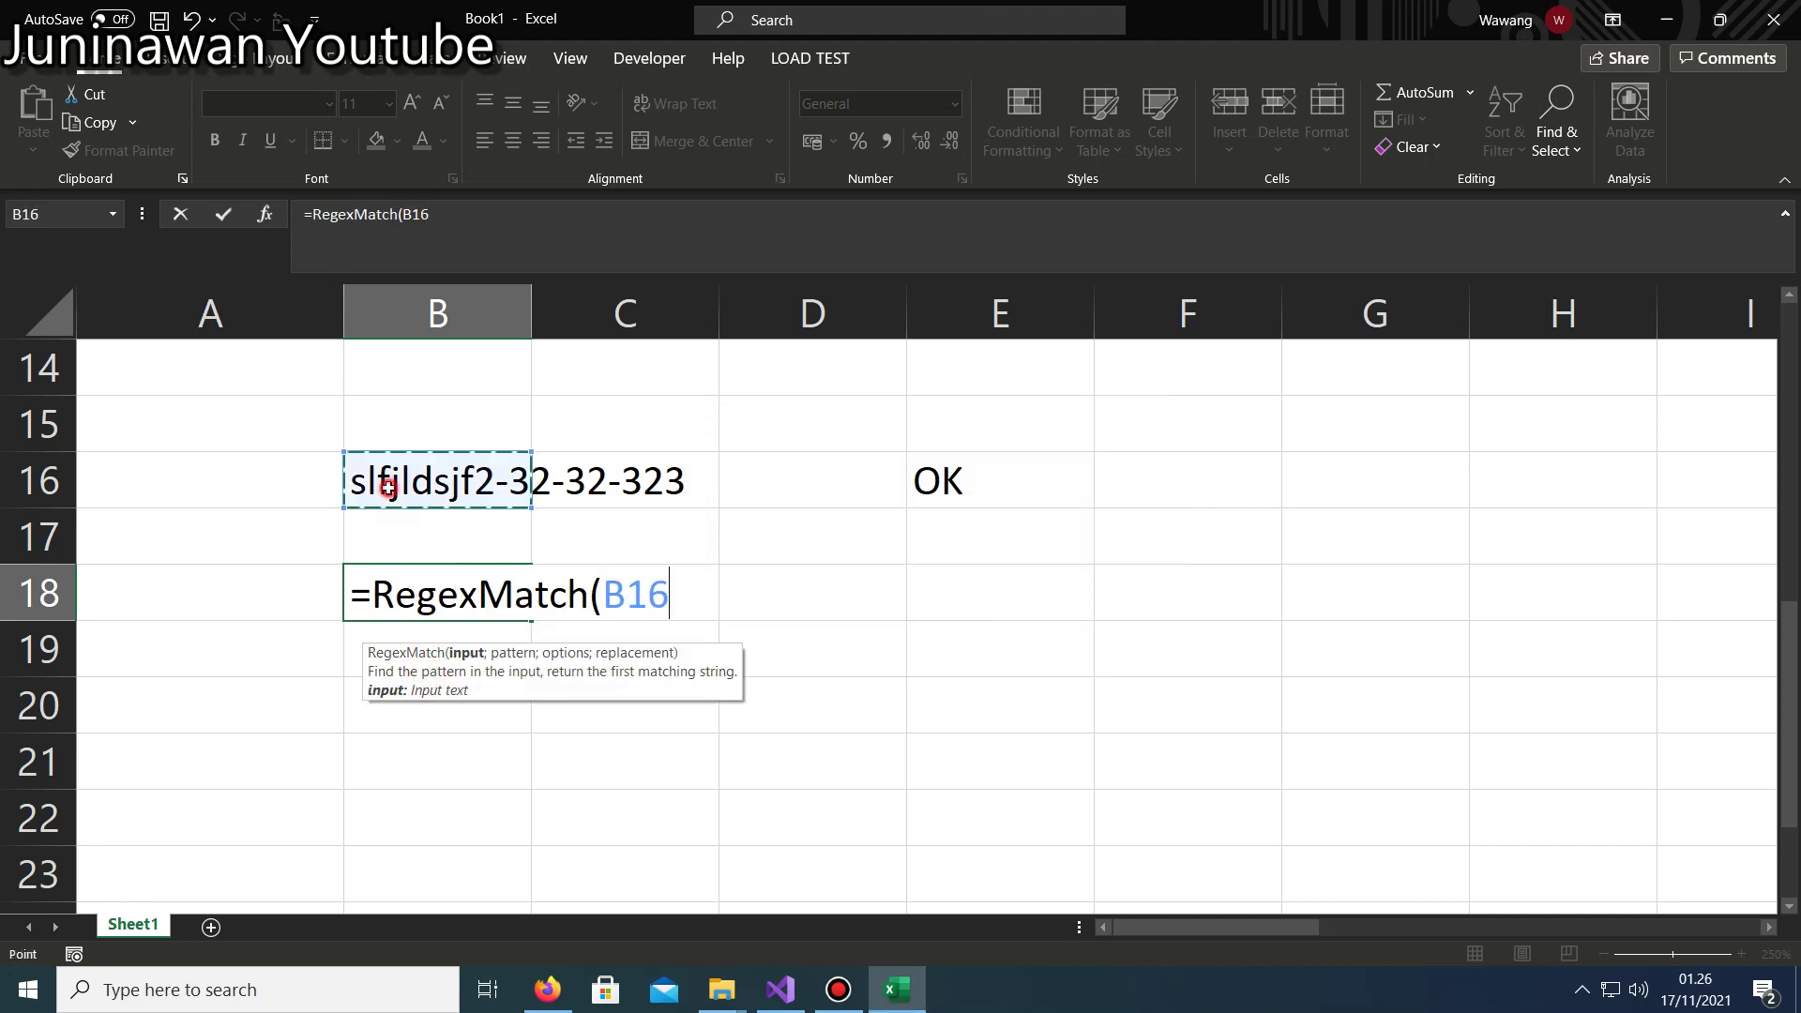
pyautogui.write(';"')
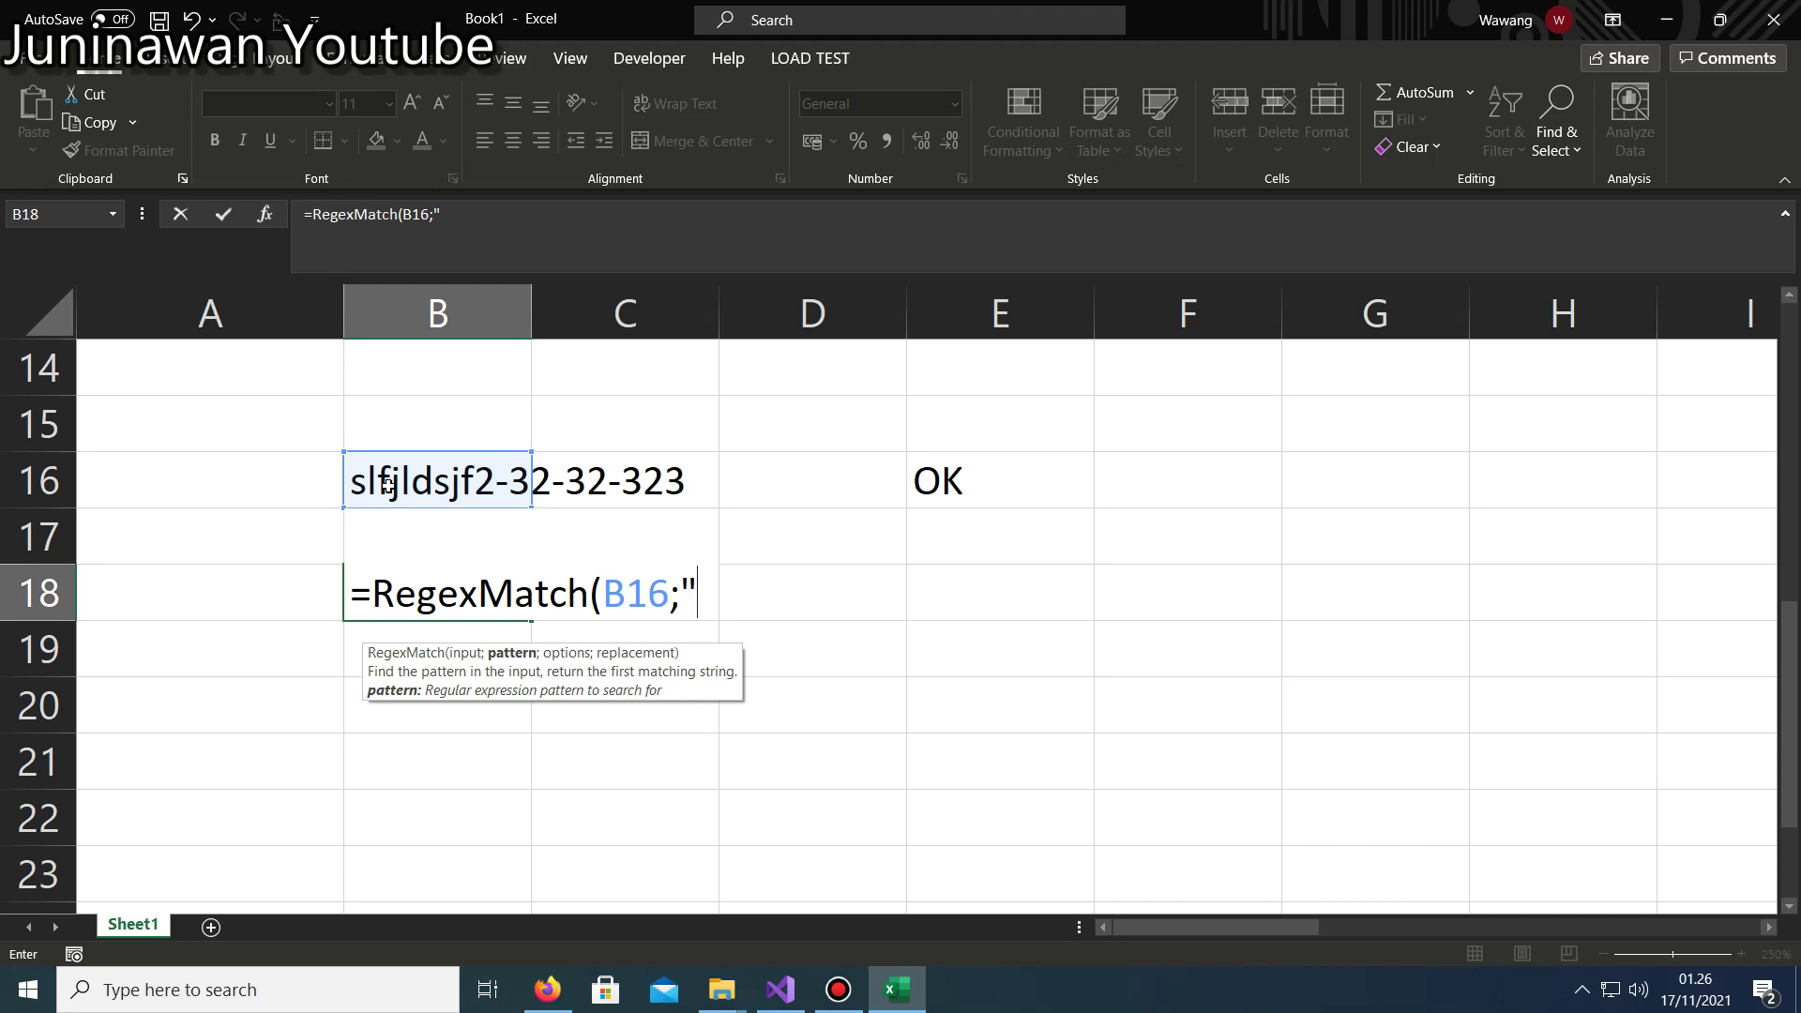
pyautogui.write('32')
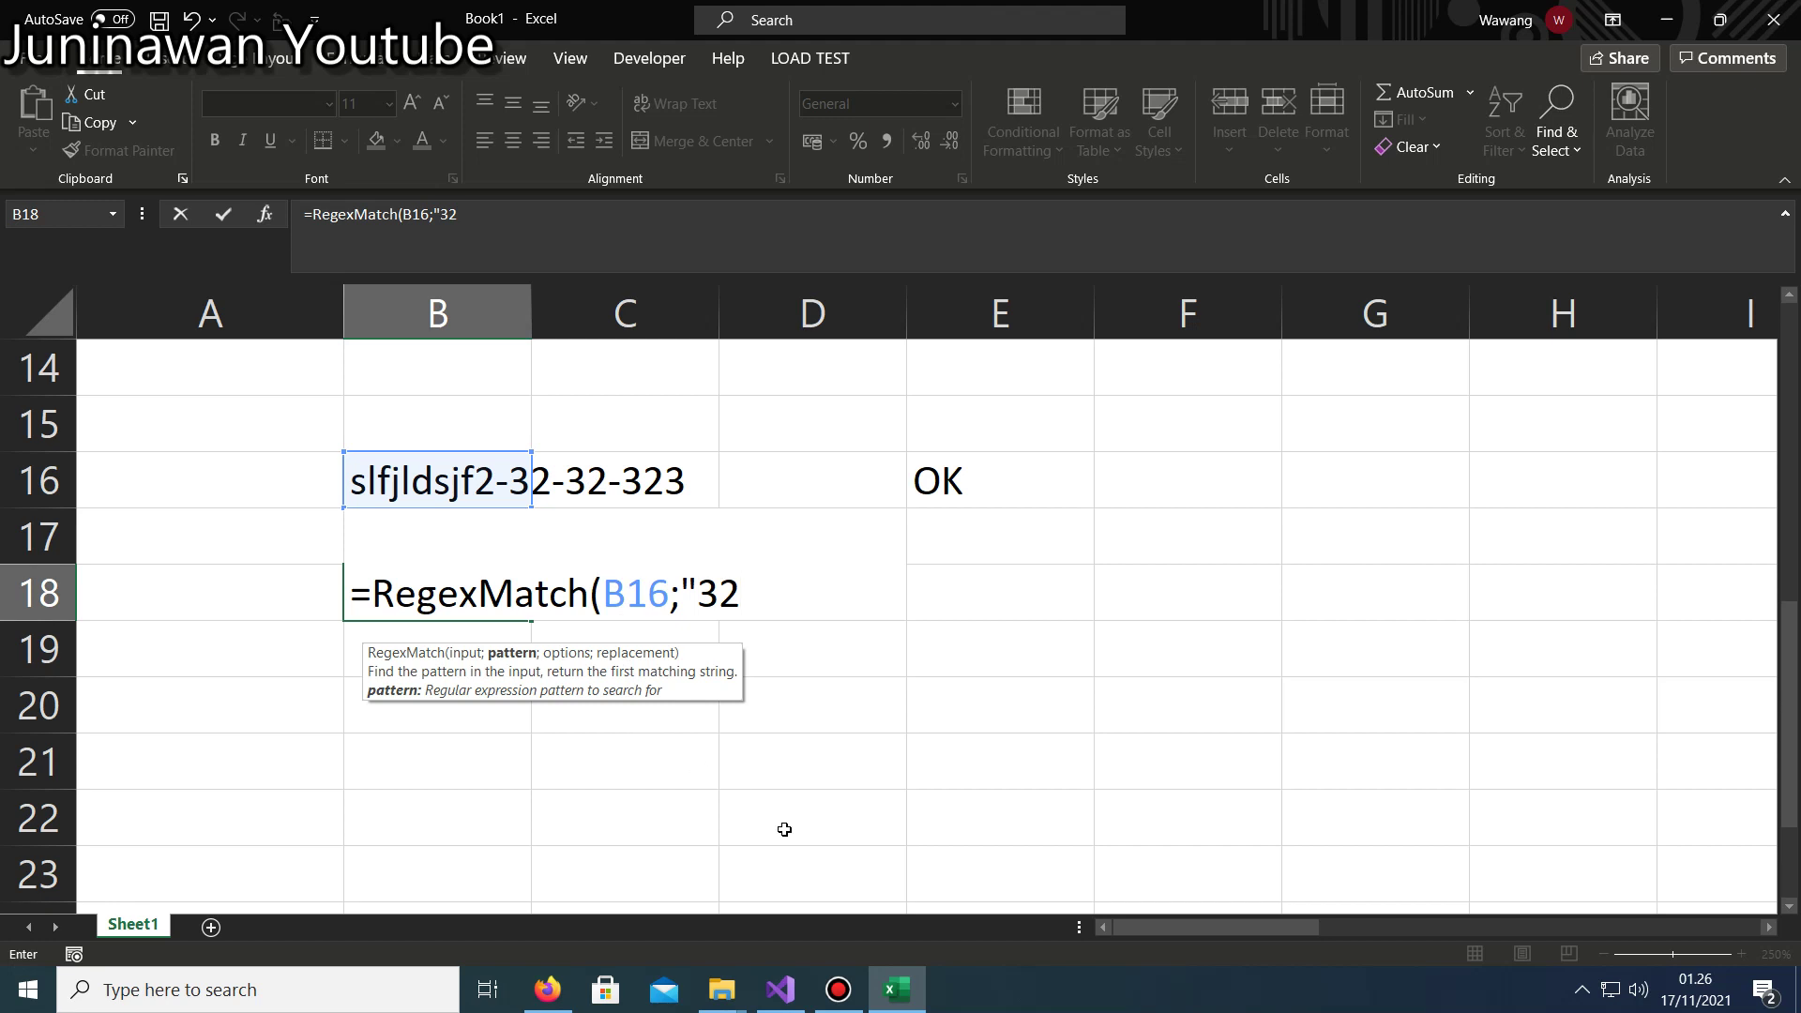
pyautogui.write('"')
pyautogui.write(';')
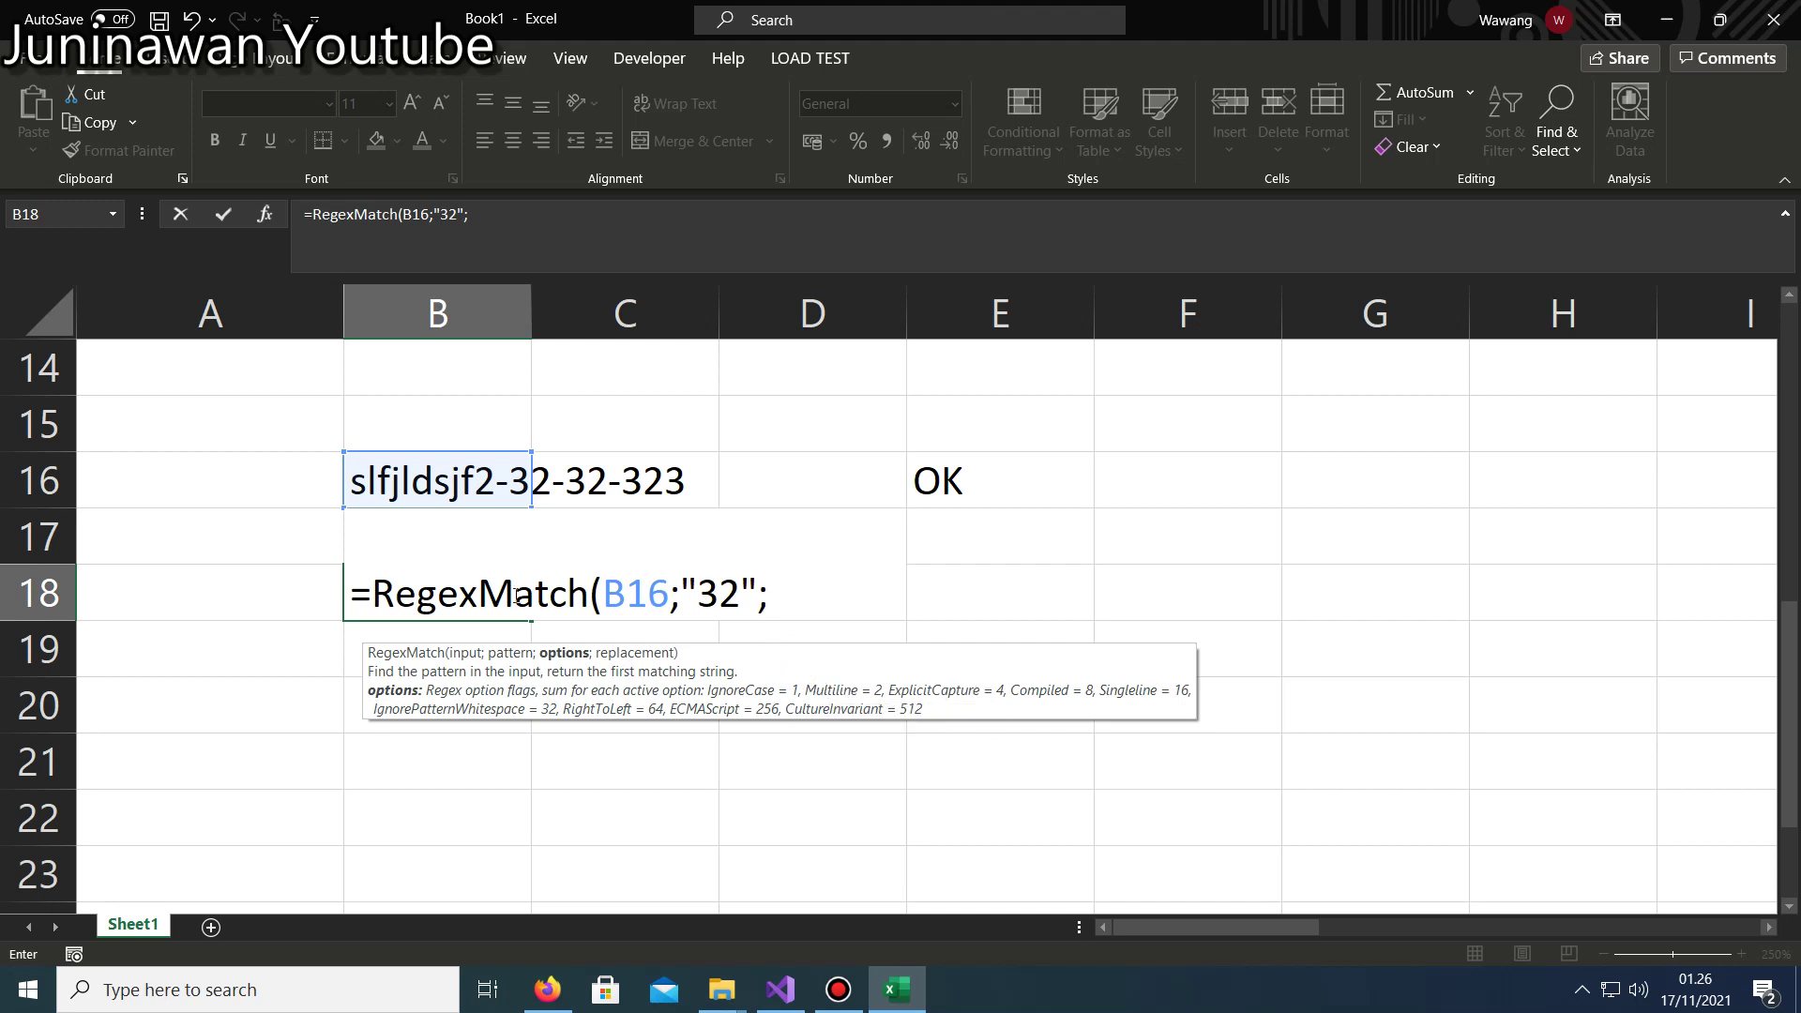
pyautogui.press('Escape')
pyautogui.click(1163, 420)
# Enter 1 and 2 as a two-line entry in cell F15.
pyautogui.write('1')
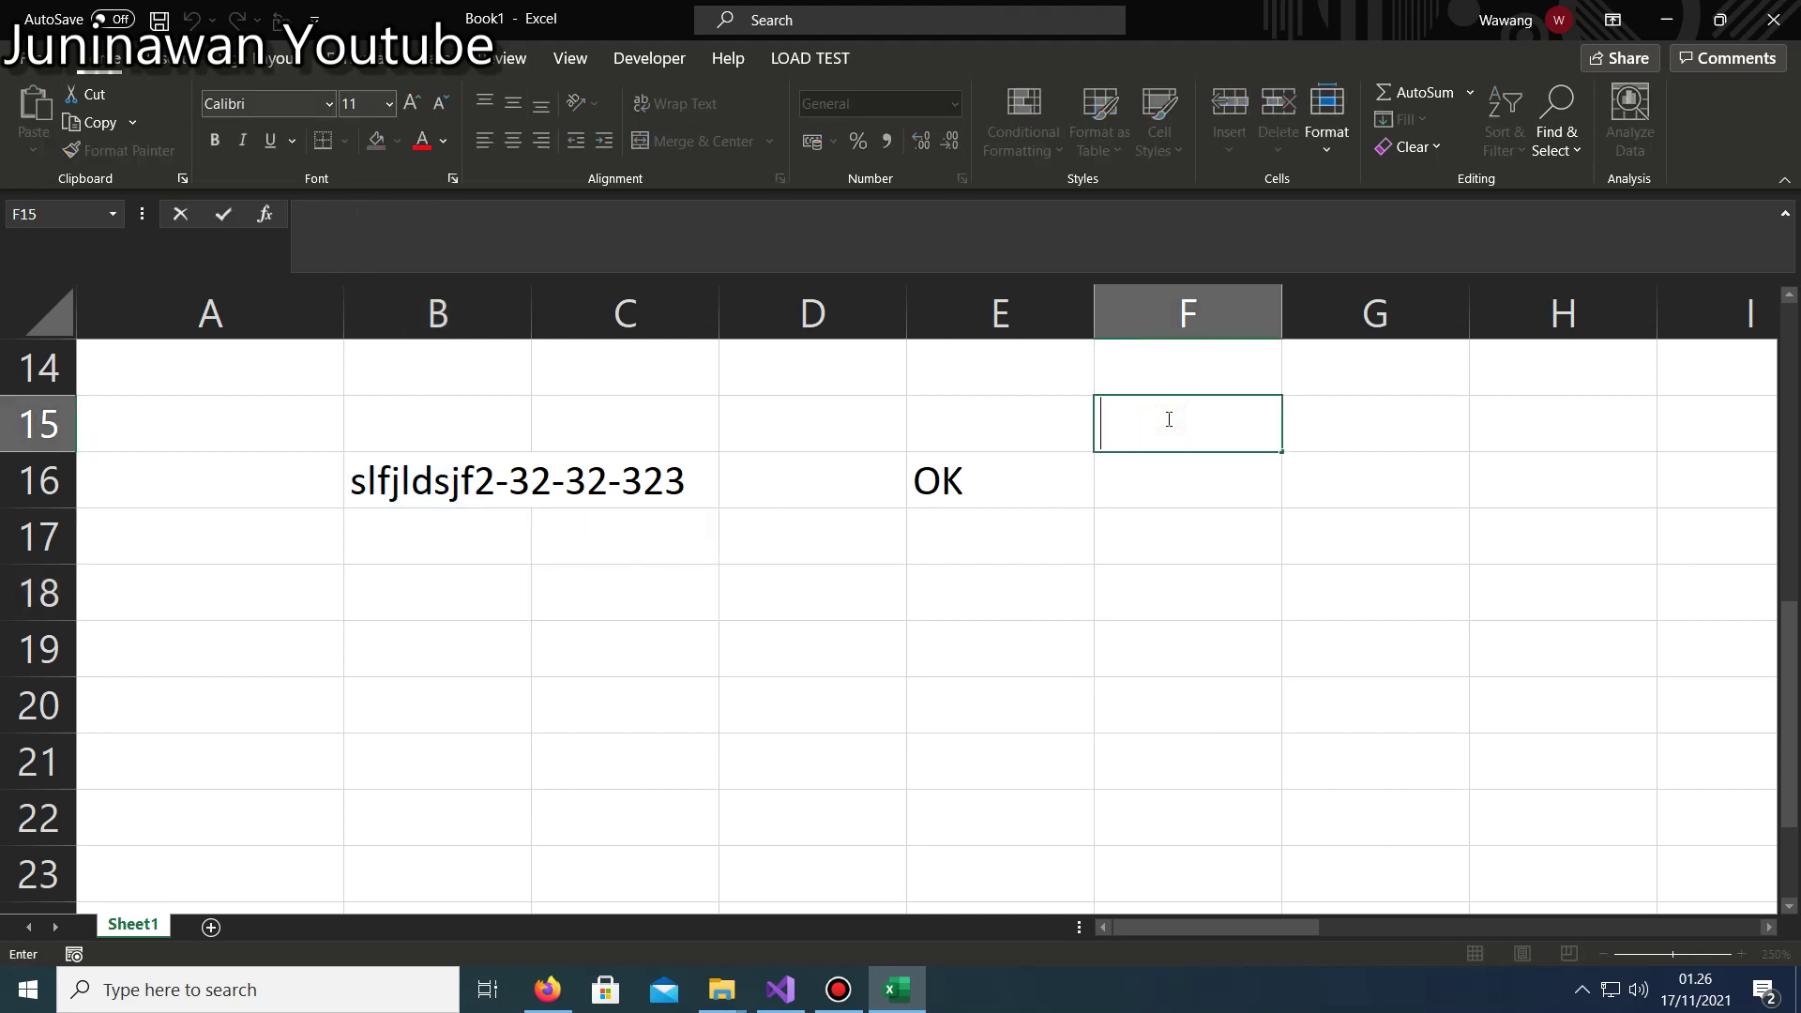
pyautogui.press('Up')
pyautogui.doubleClick(1167, 420)
pyautogui.hotkey('alt', 'Return')
pyautogui.write('2')
pyautogui.press('Return')
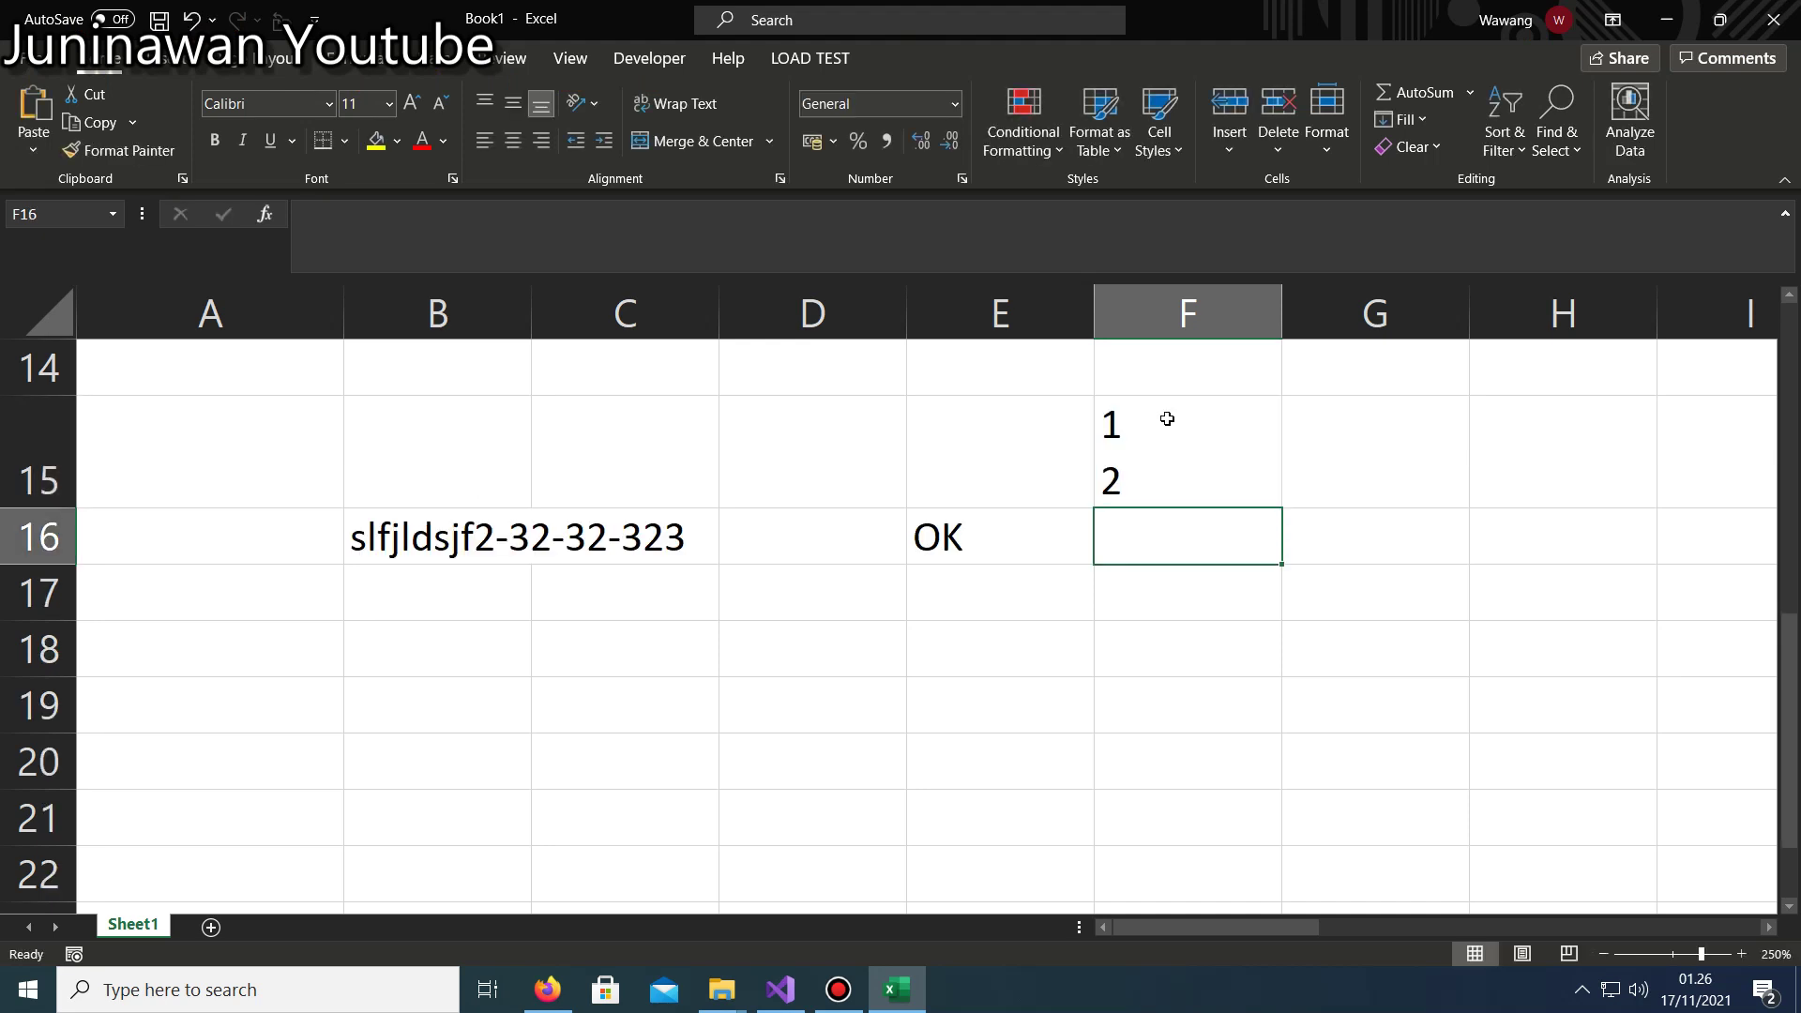
# Start a RegexMatch formula in C17 from the function suggestions.
pyautogui.press('Up')
pyautogui.press('Down')
pyautogui.press('Left')
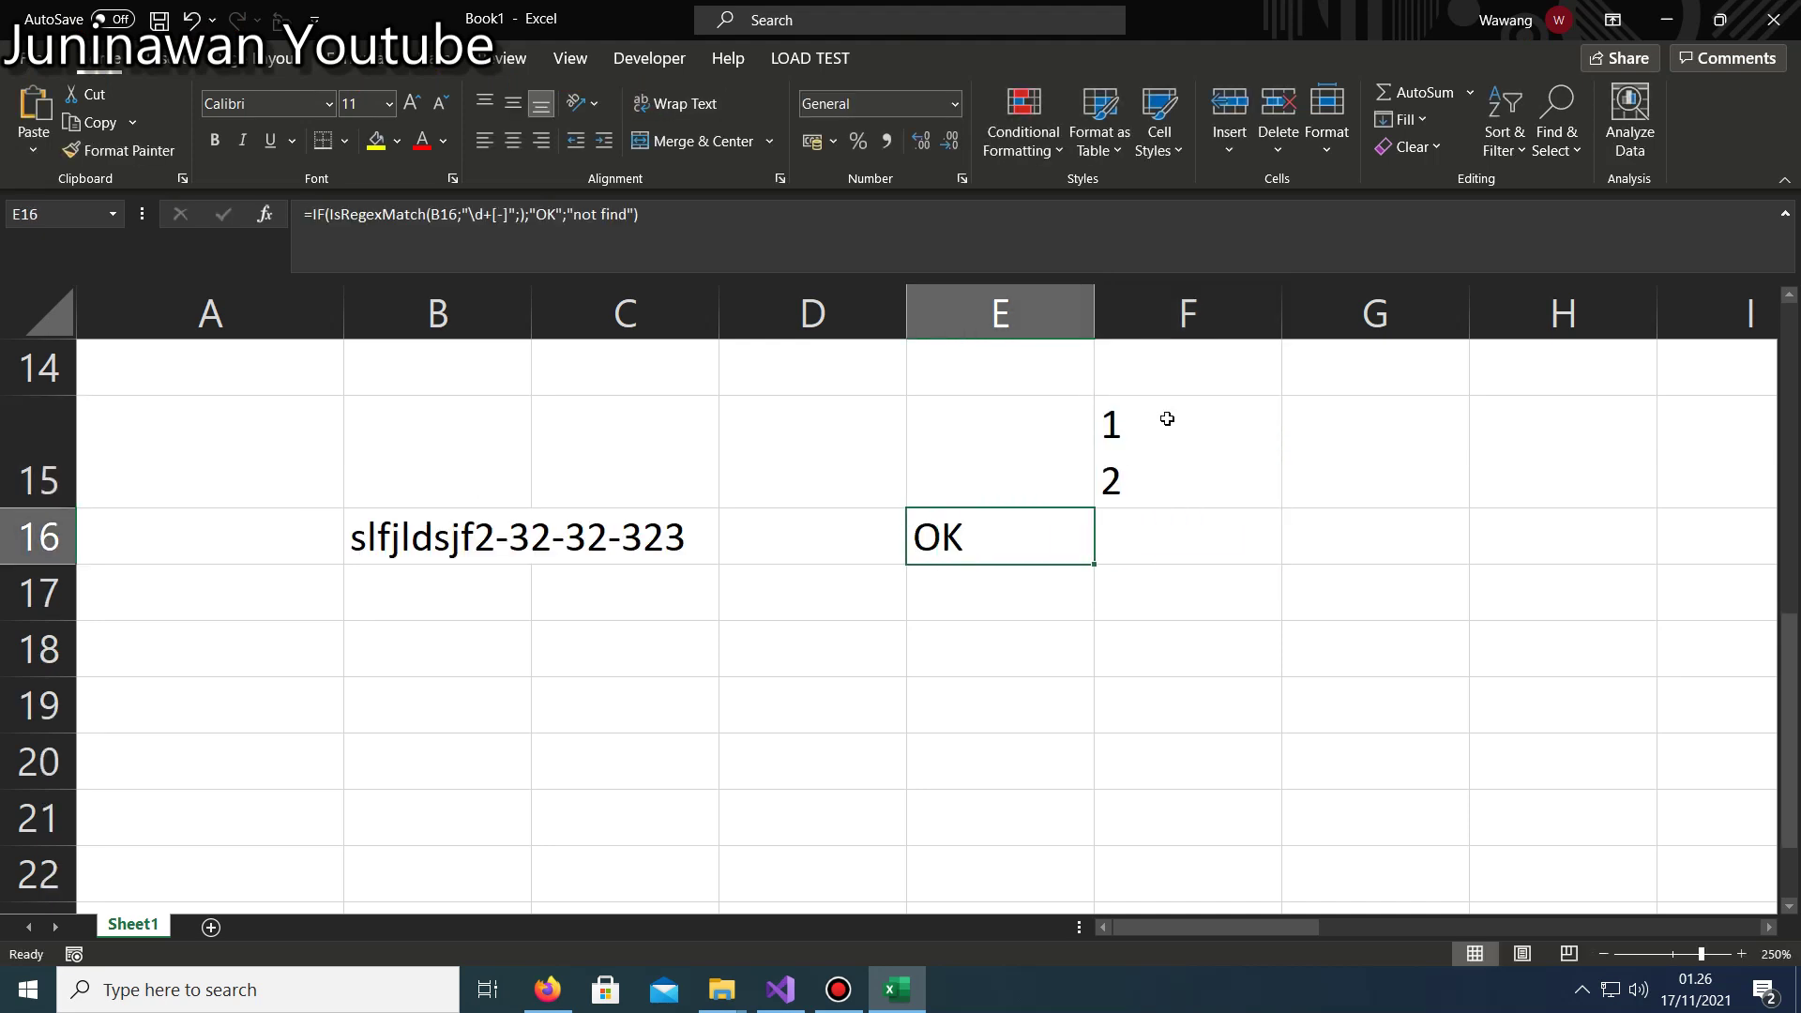
pyautogui.press('Down')
pyautogui.press('Left')
pyautogui.press('Left')
pyautogui.write('=f')
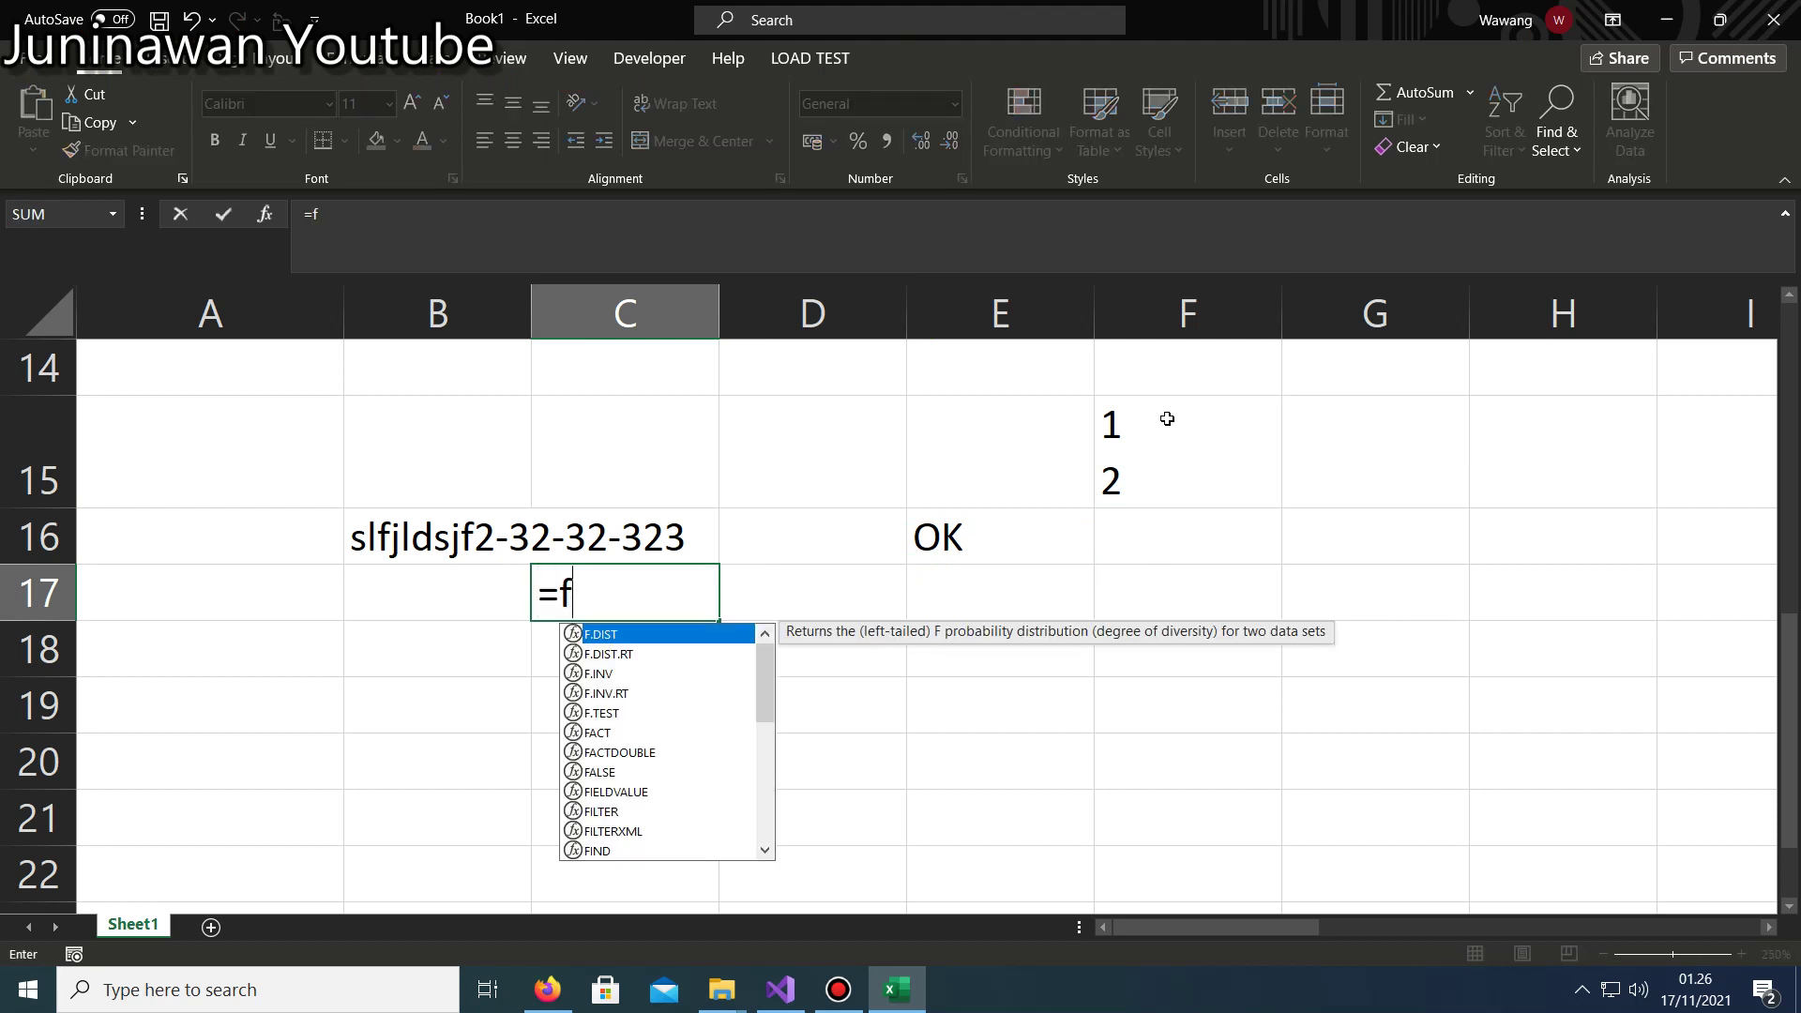
pyautogui.press('BackSpace')
pyautogui.write('rege')
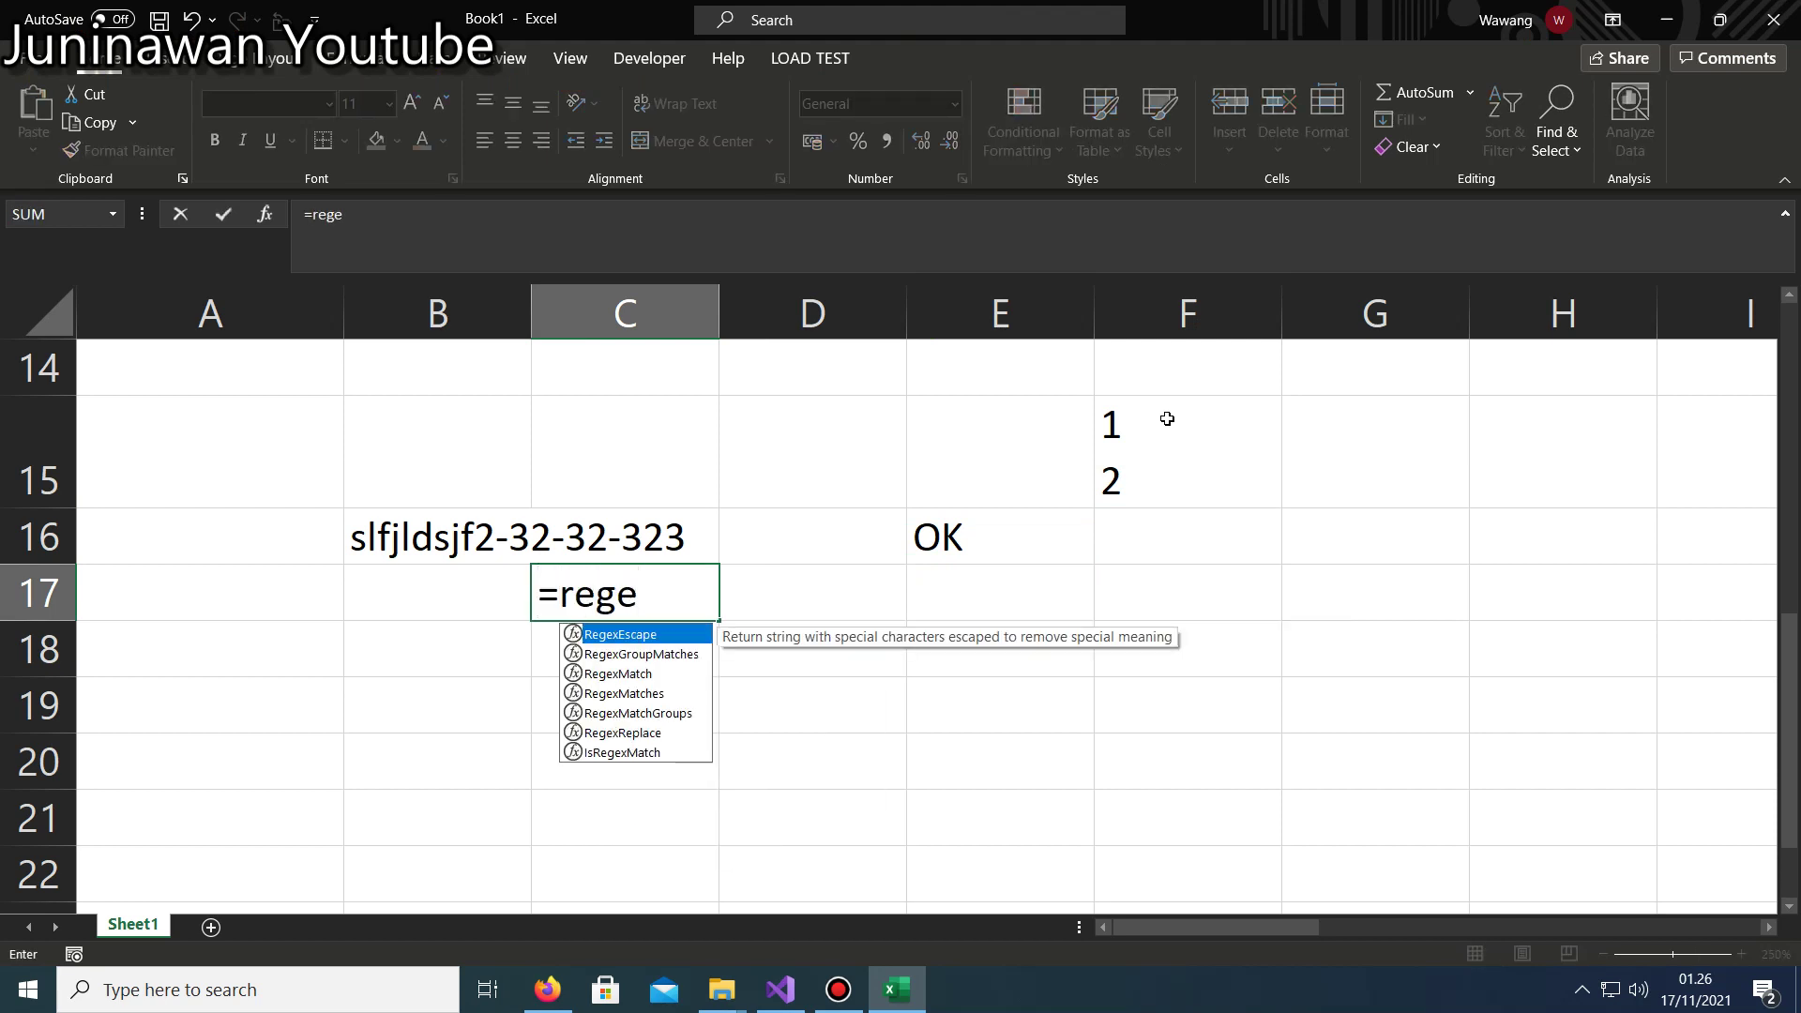
pyautogui.press('Down')
pyautogui.press('Down')
pyautogui.press('Tab')
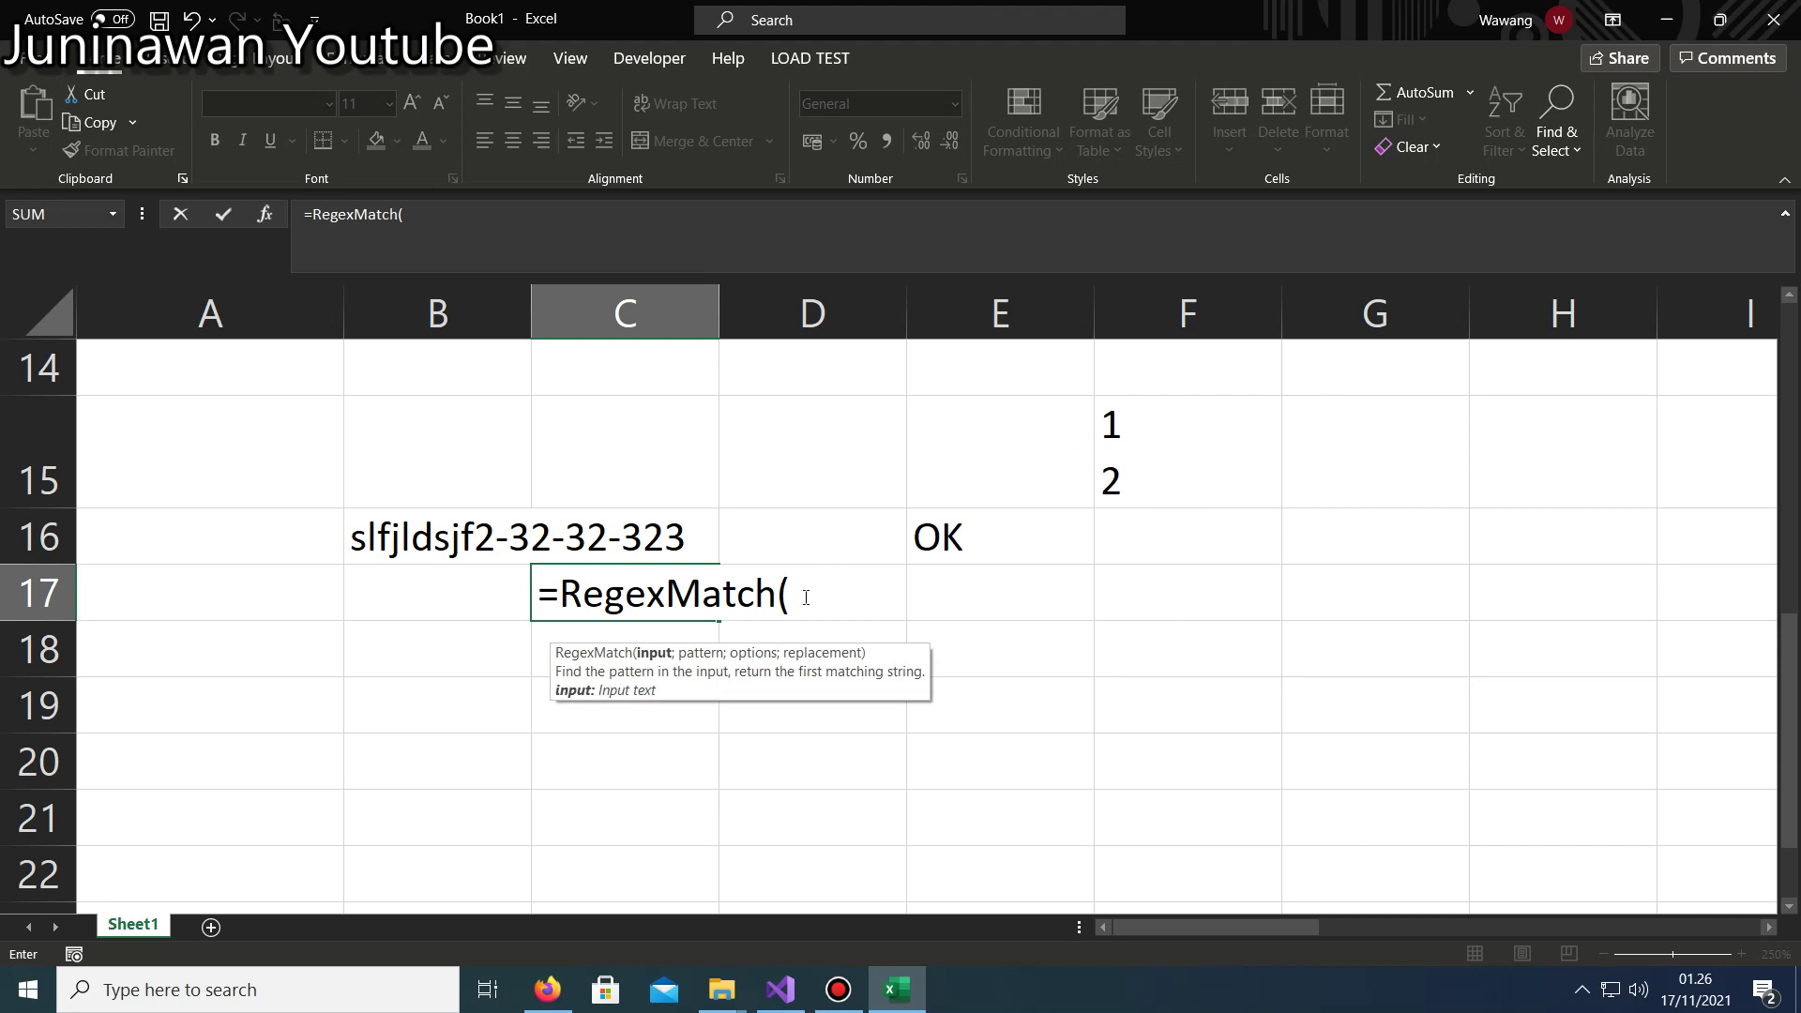
# Point RegexMatch at B16 with pattern "3", leaving options and replacement empty.
pyautogui.click(407, 519)
pyautogui.write(';')
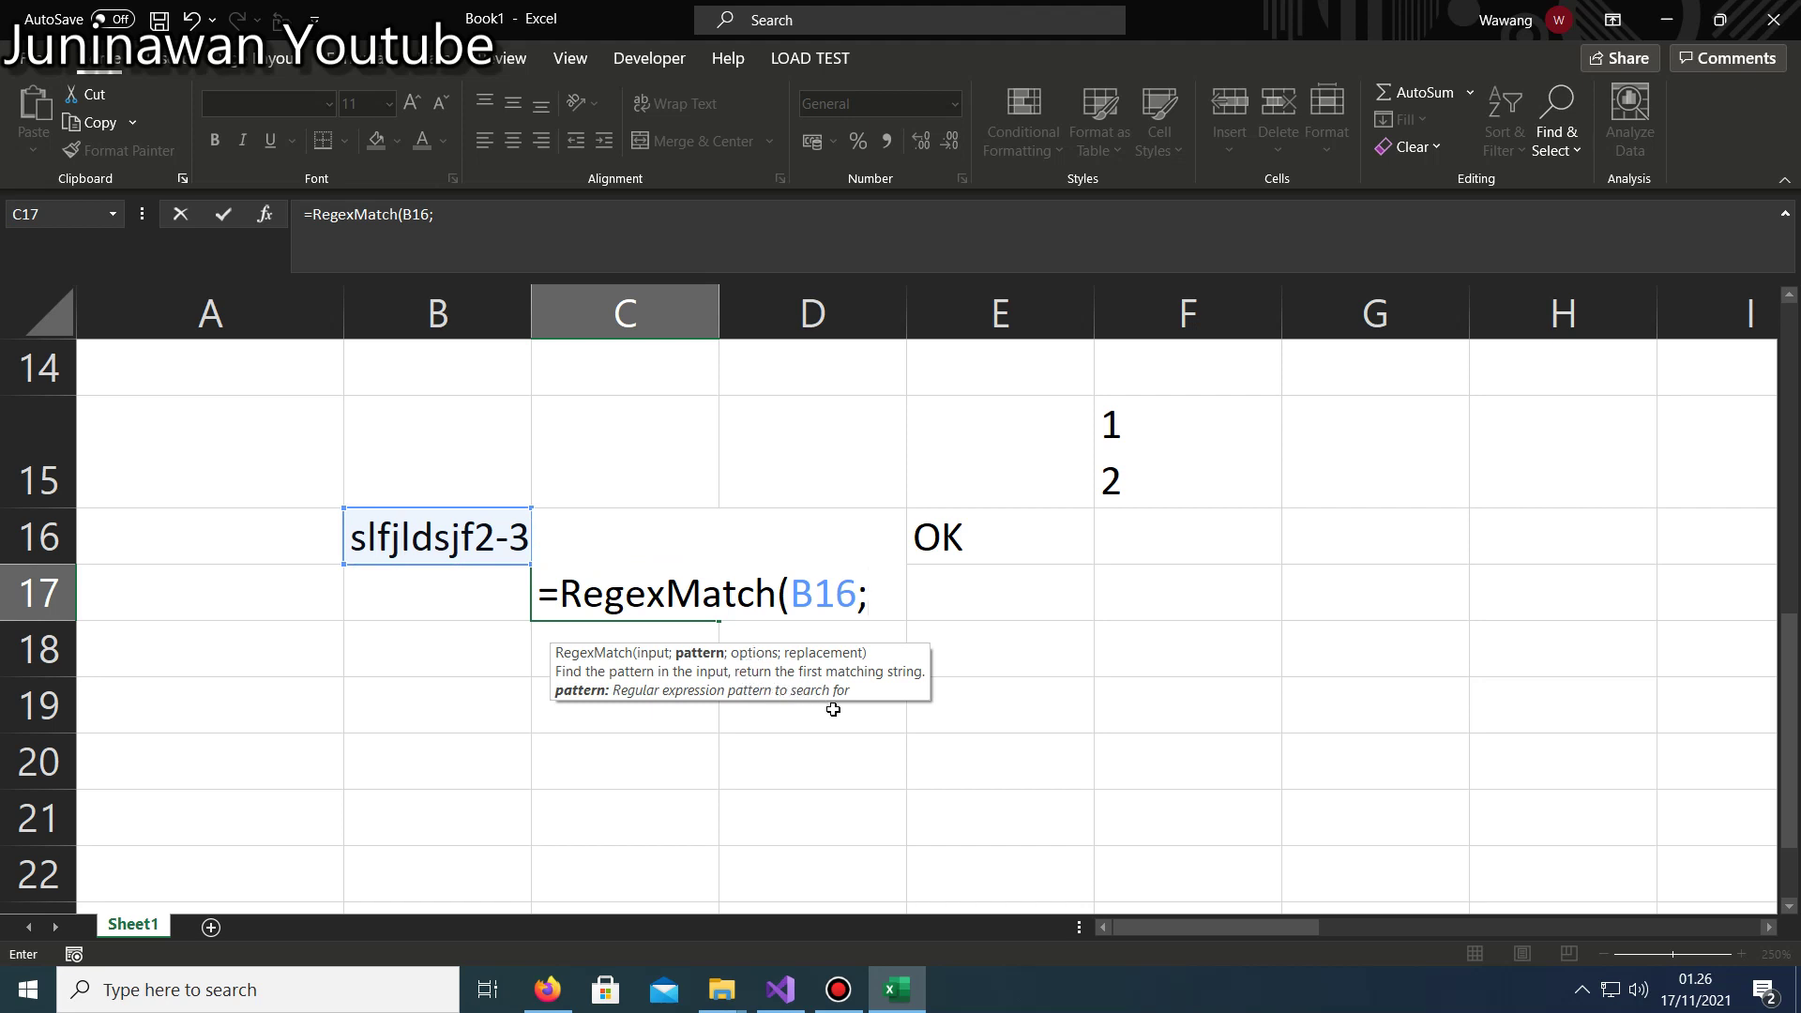
pyautogui.write(';')
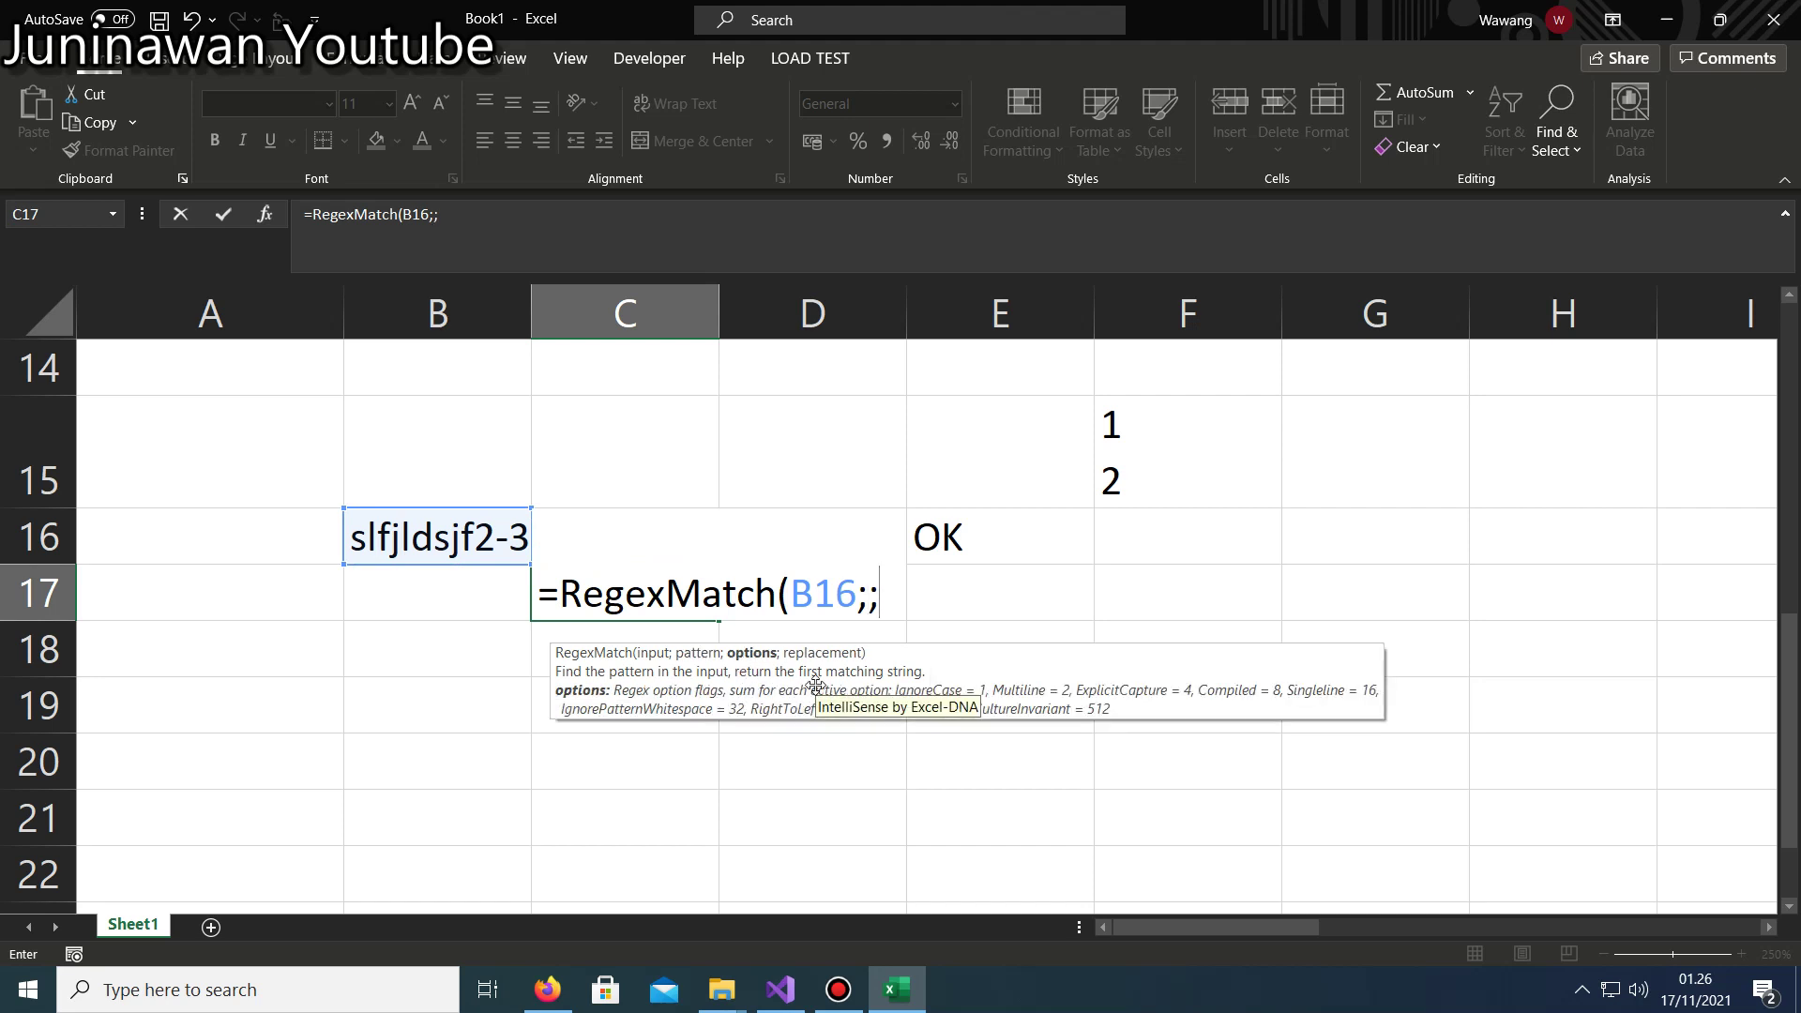
pyautogui.press('BackSpace')
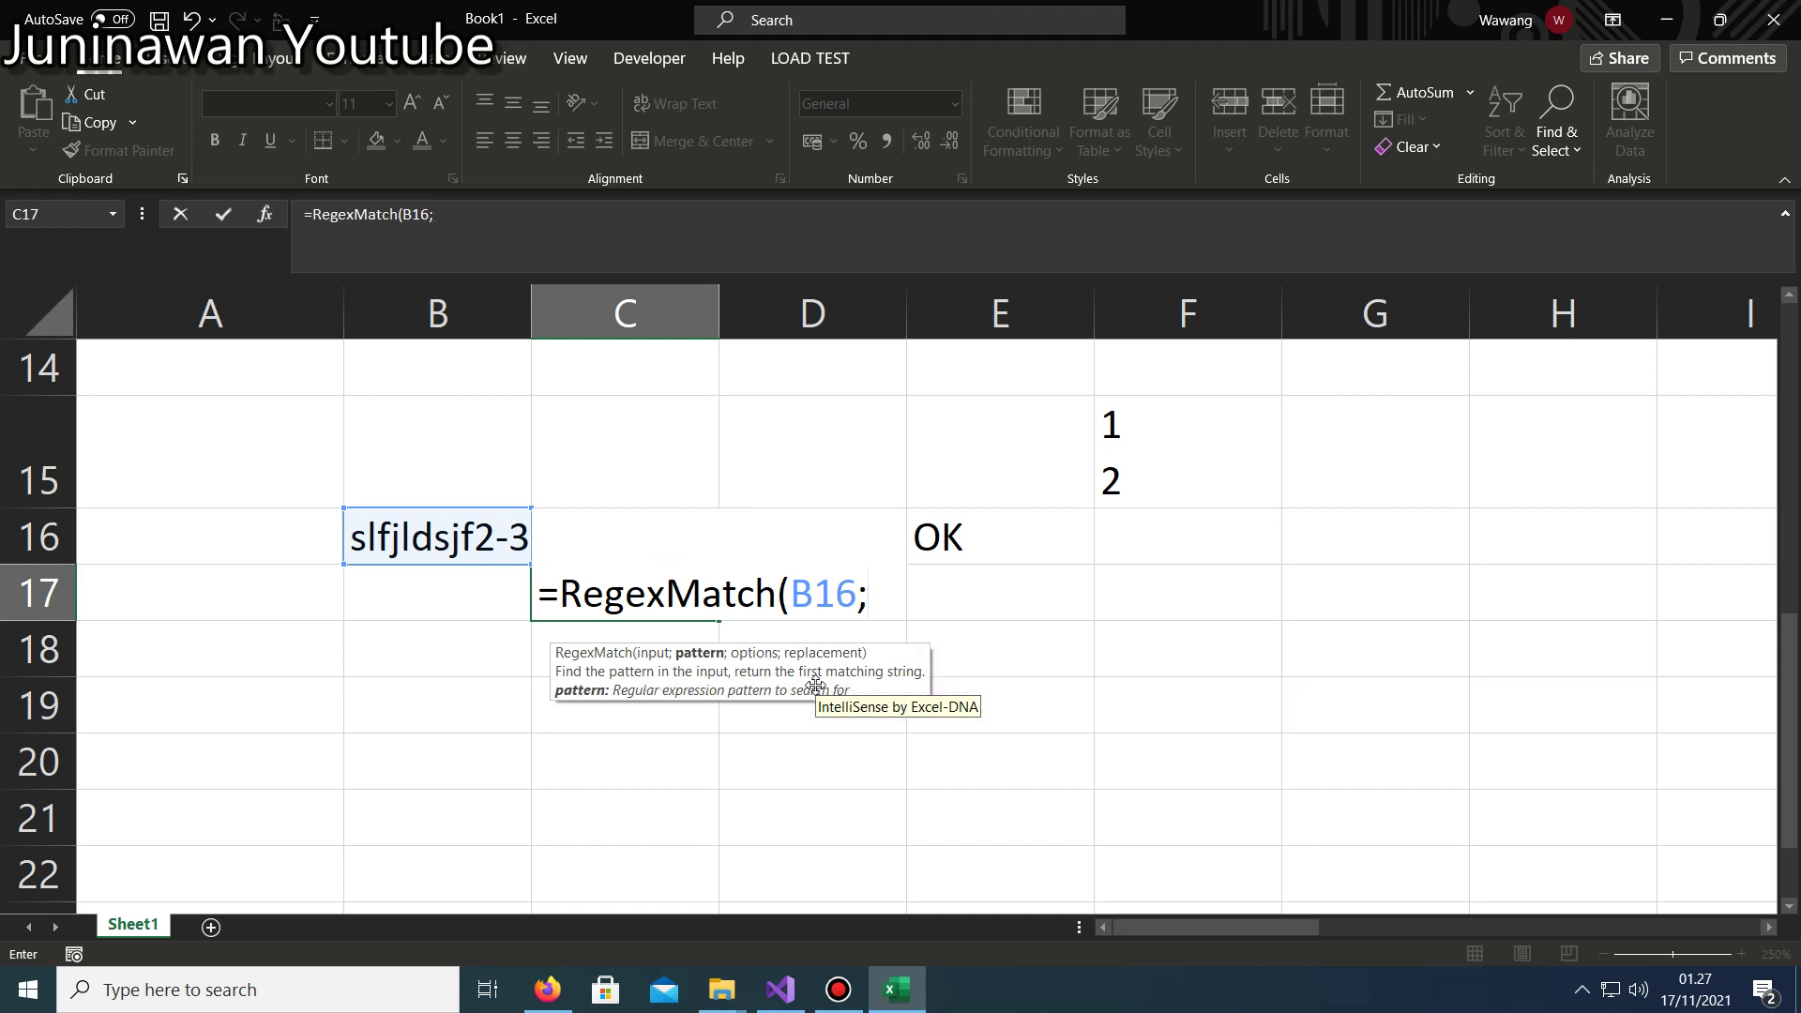
pyautogui.write('"')
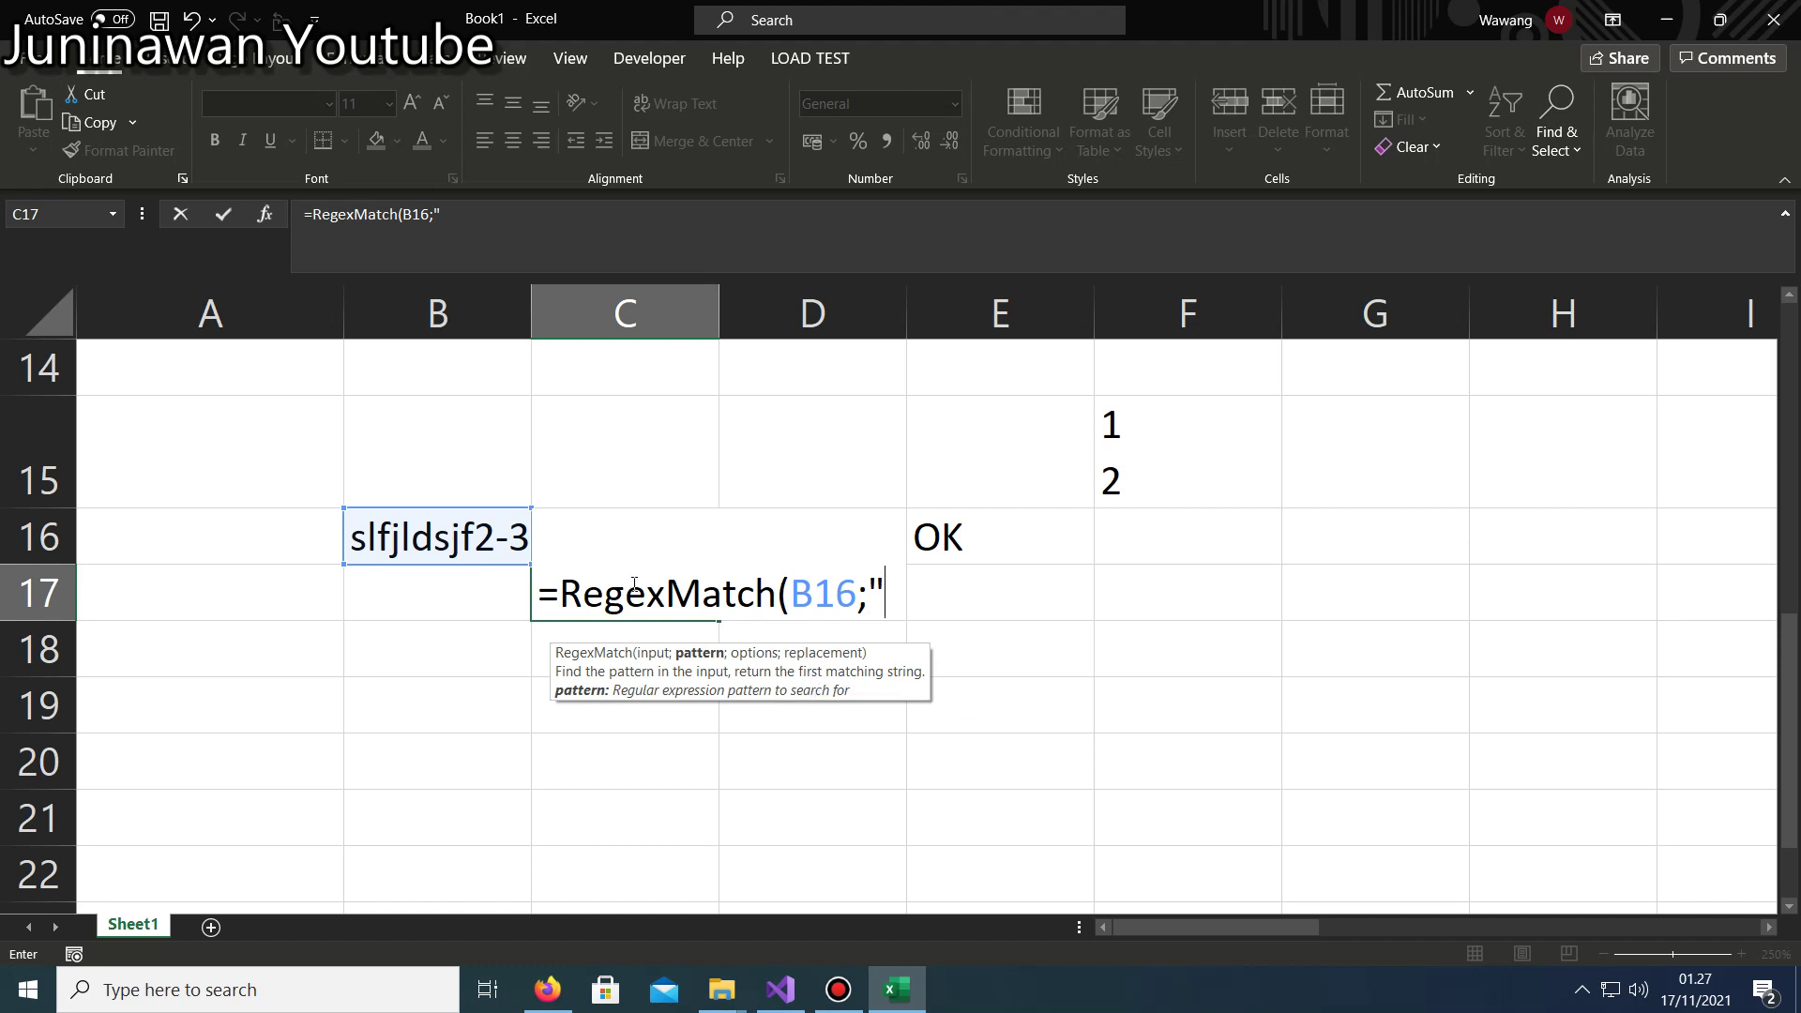
pyautogui.write('3')
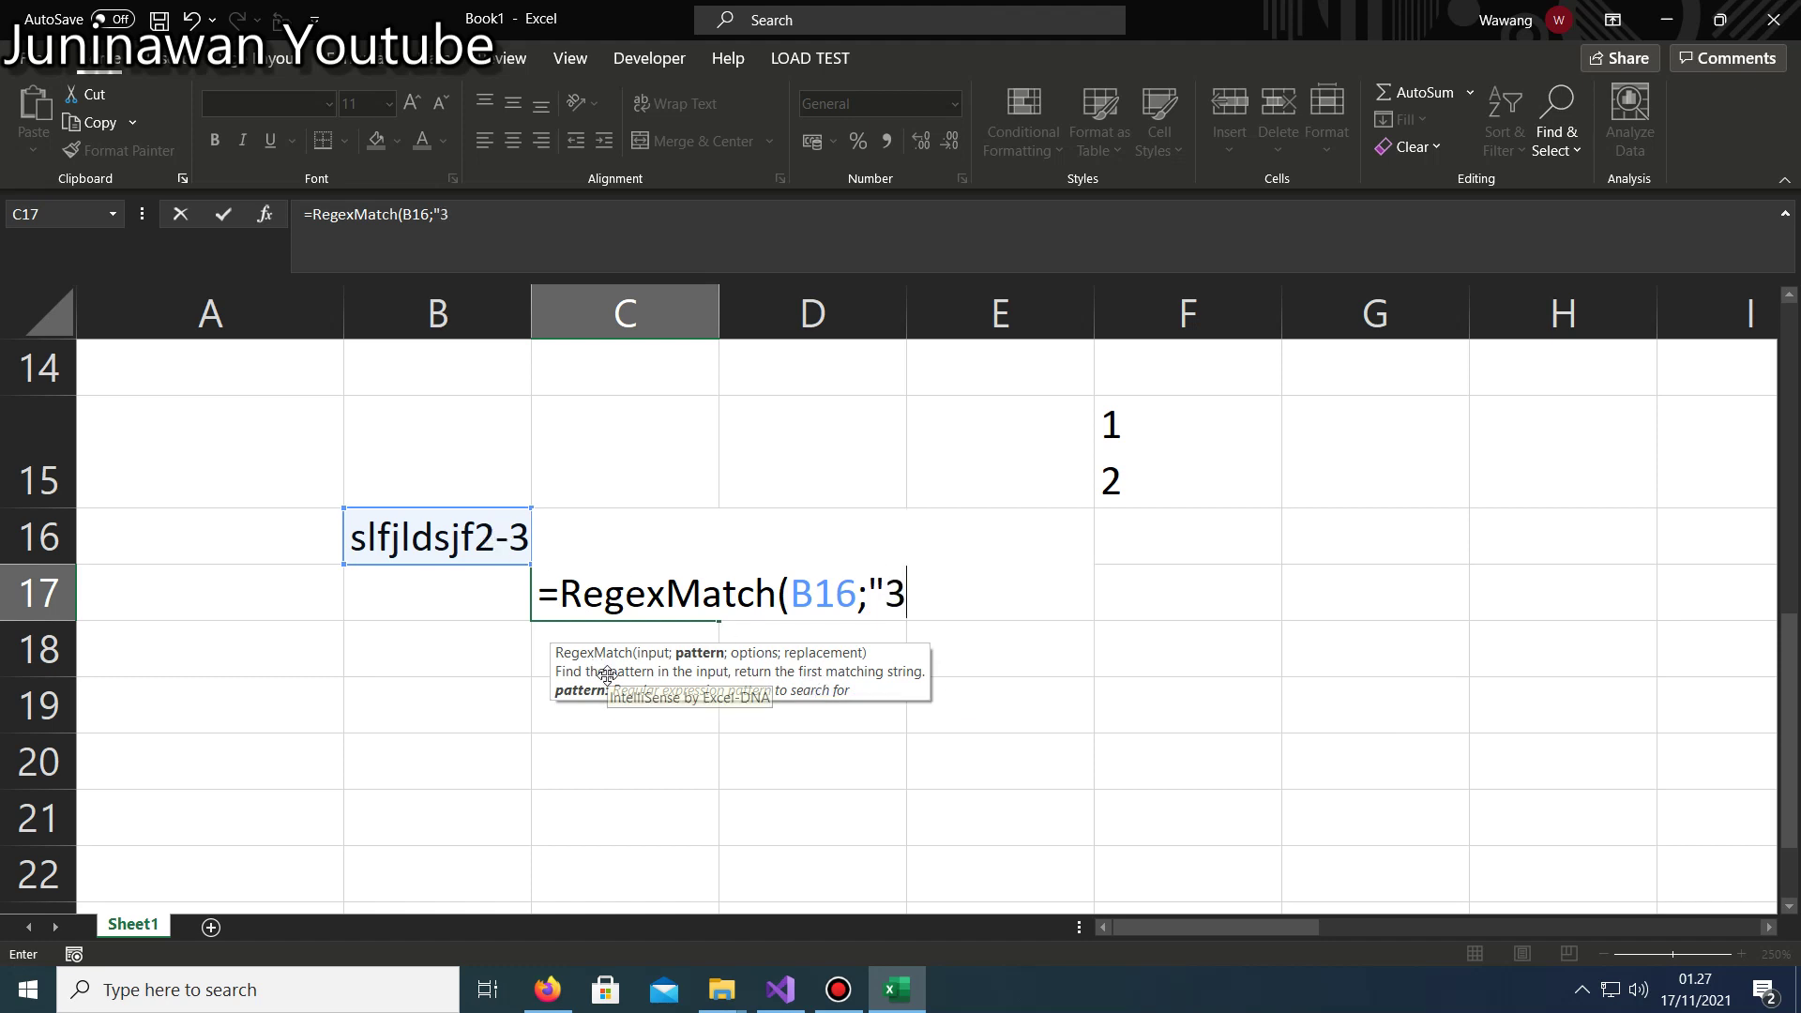
pyautogui.write('";')
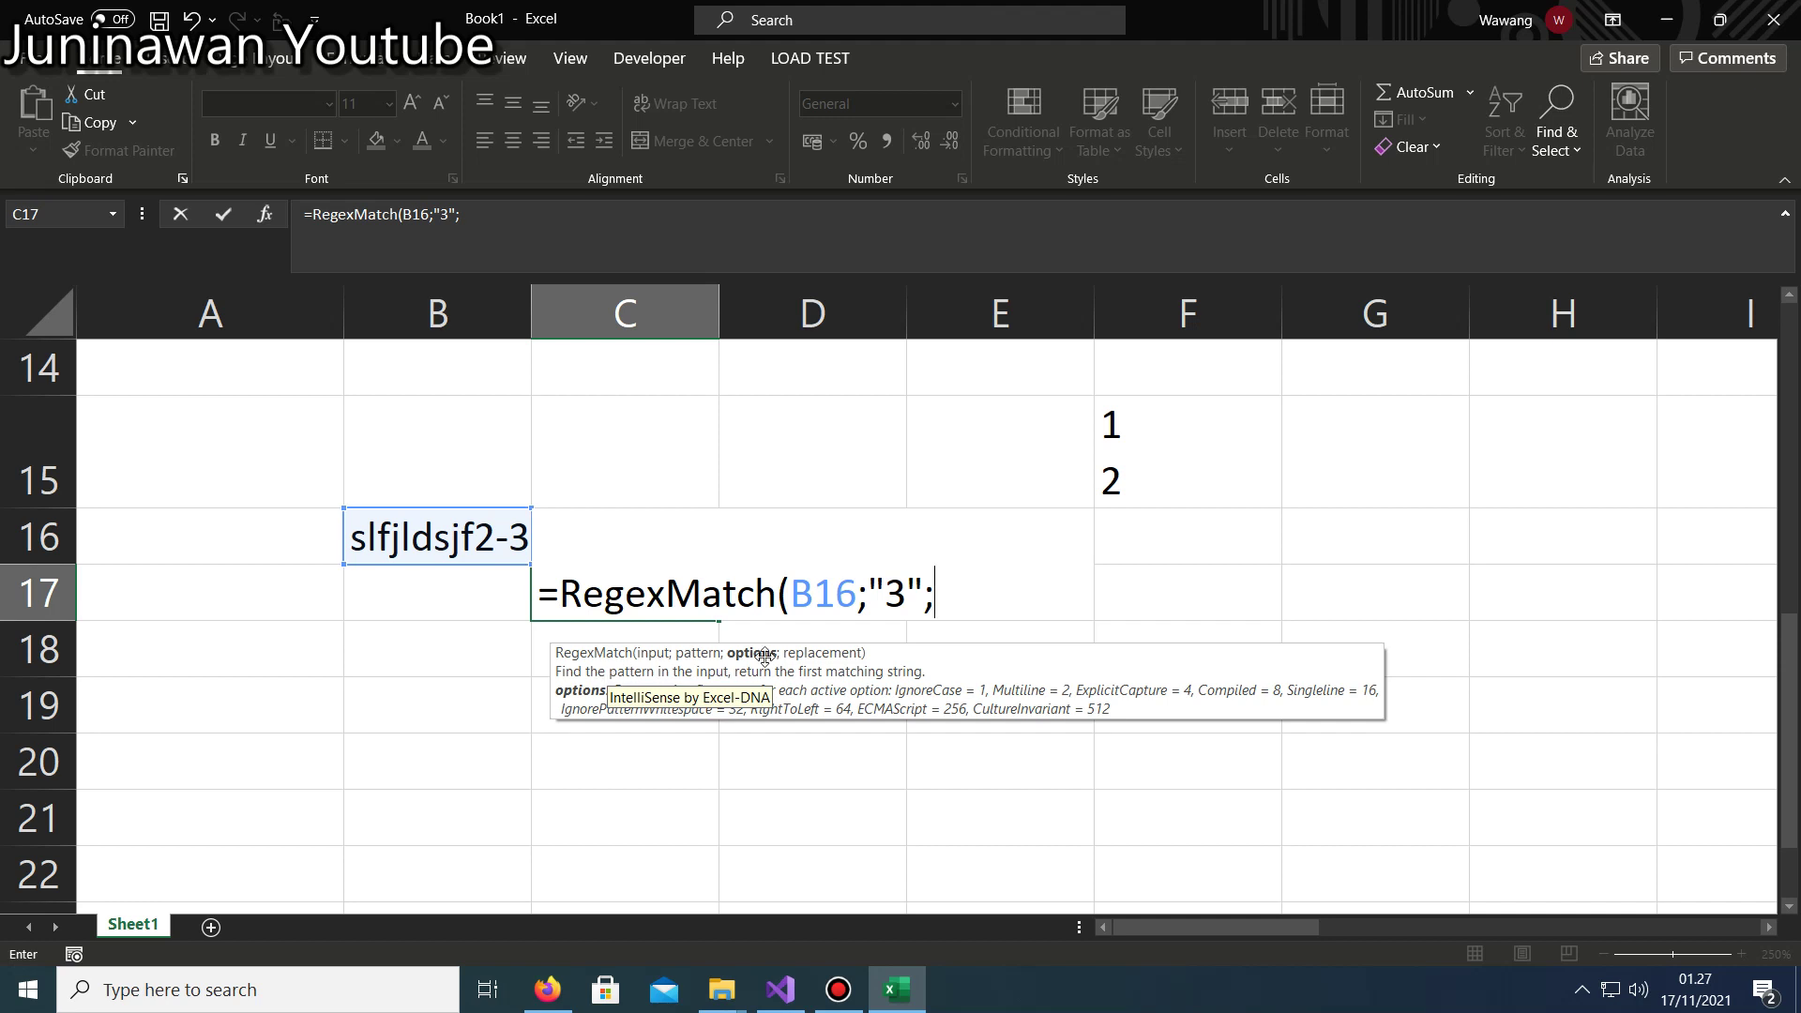
pyautogui.write(';')
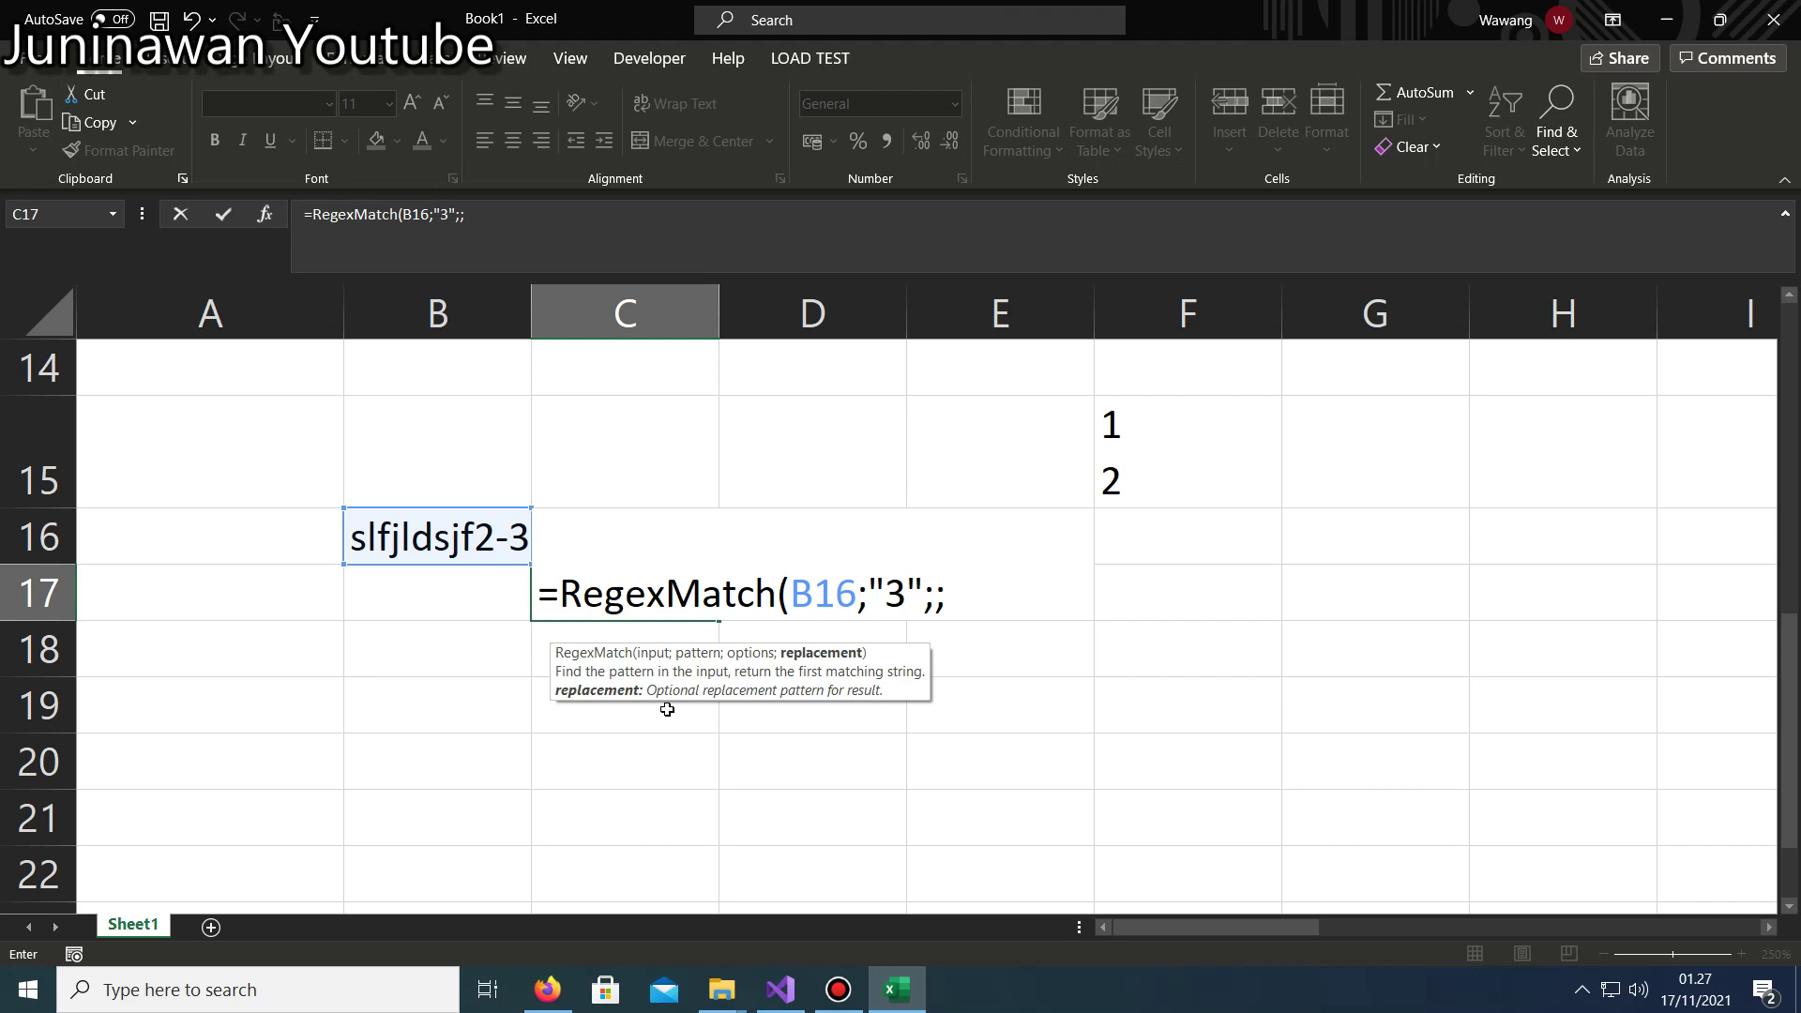
# Close and commit =RegexMatch(B16;"3";;) in C17, which returns 3.
pyautogui.write(')')
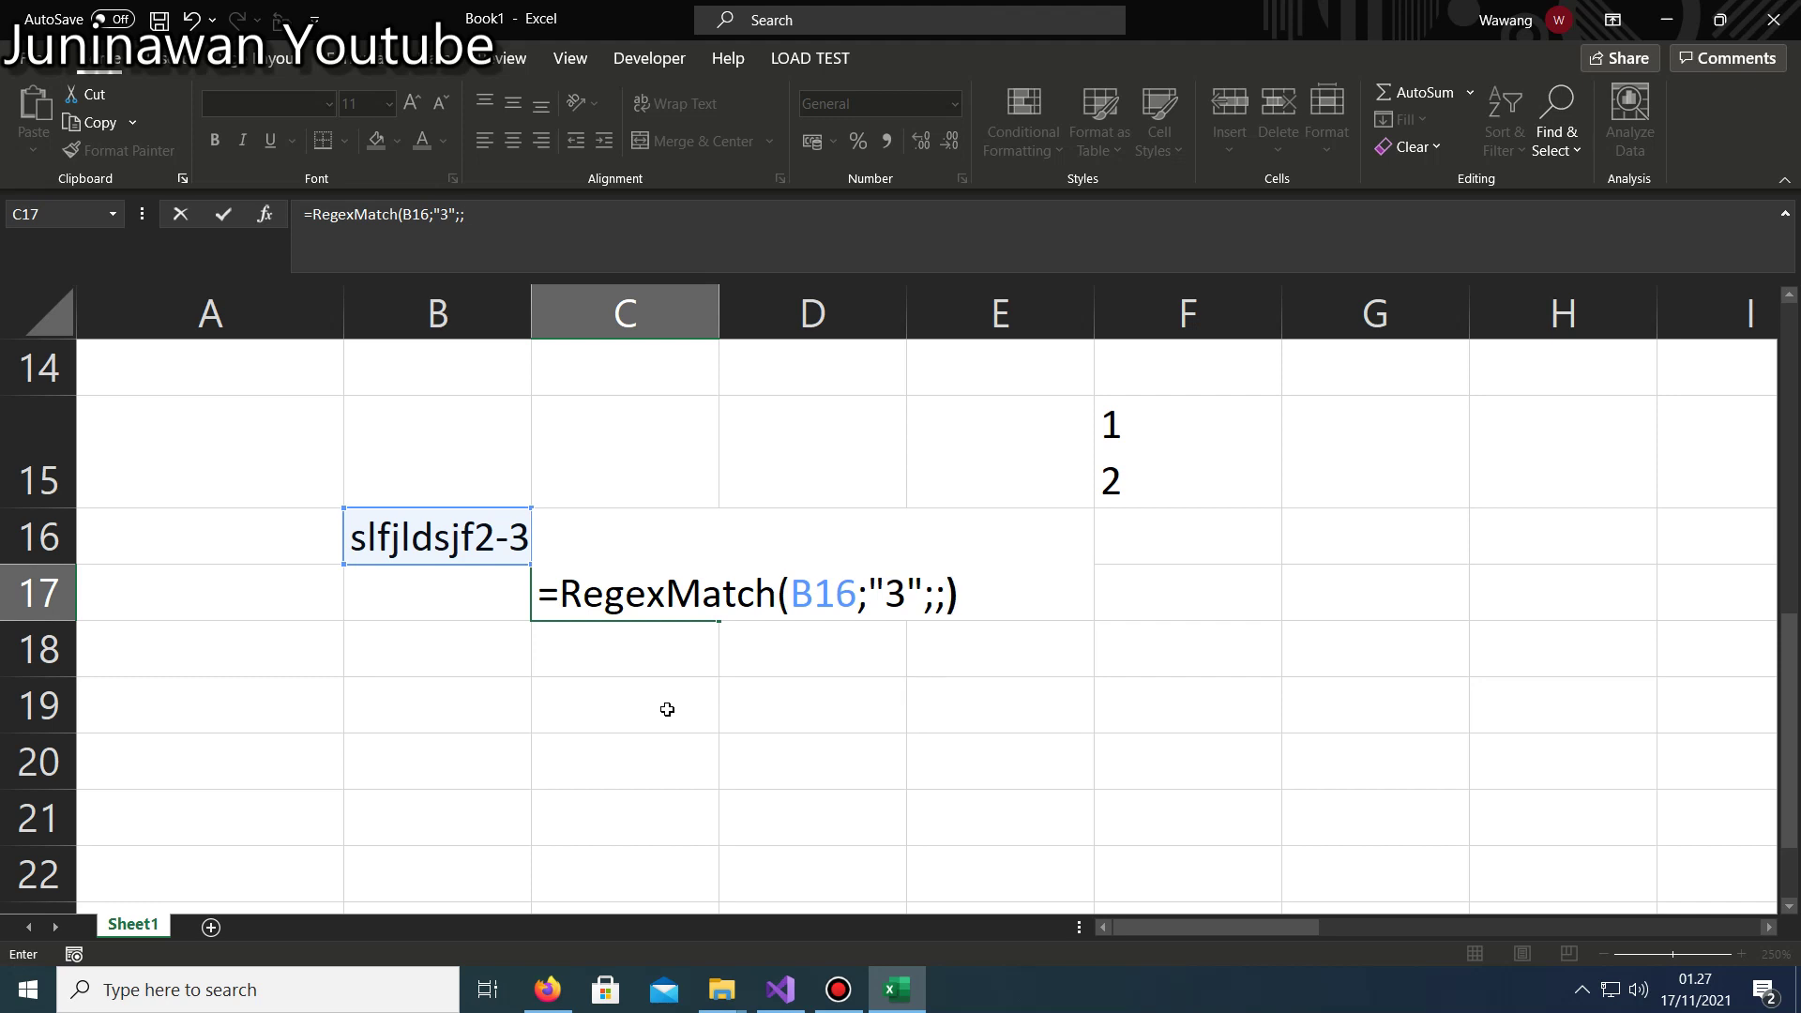
pyautogui.press('Return')
pyautogui.press('Up')
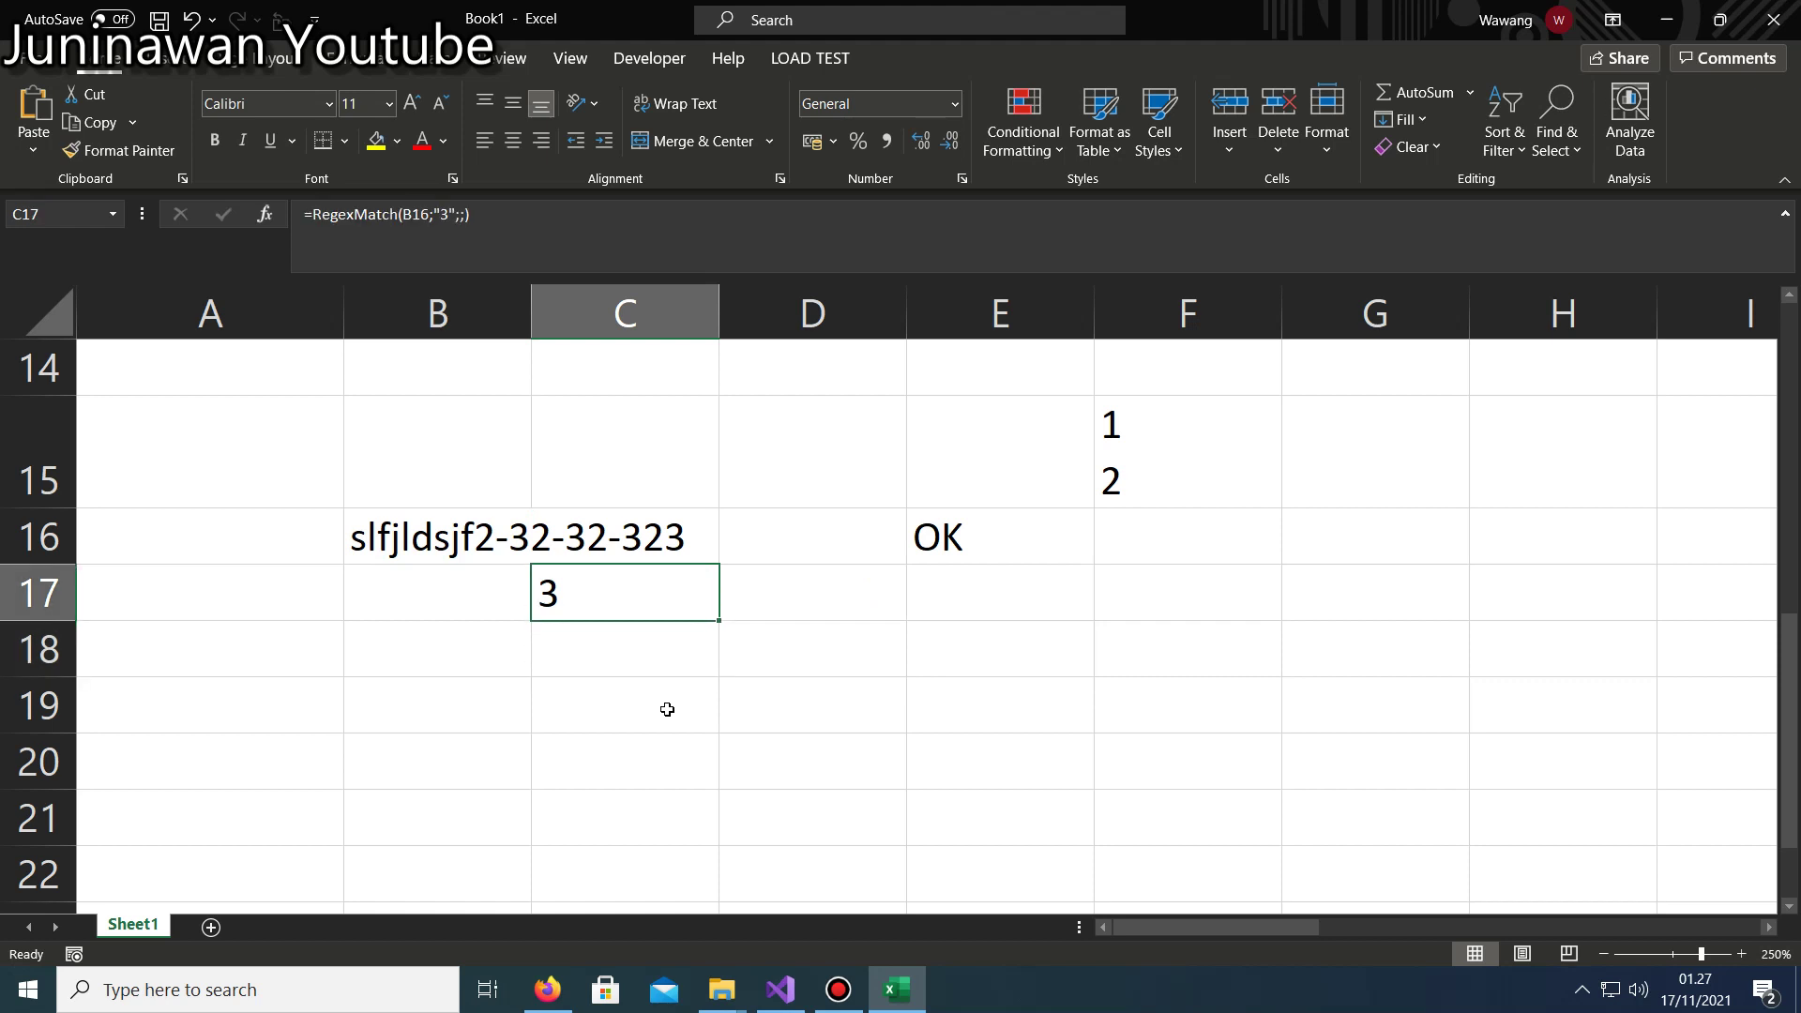
pyautogui.press('Left')
pyautogui.press('Up')
pyautogui.press('Down')
pyautogui.press('Right')
pyautogui.press('Down')
pyautogui.press('Down')
pyautogui.press('Left')
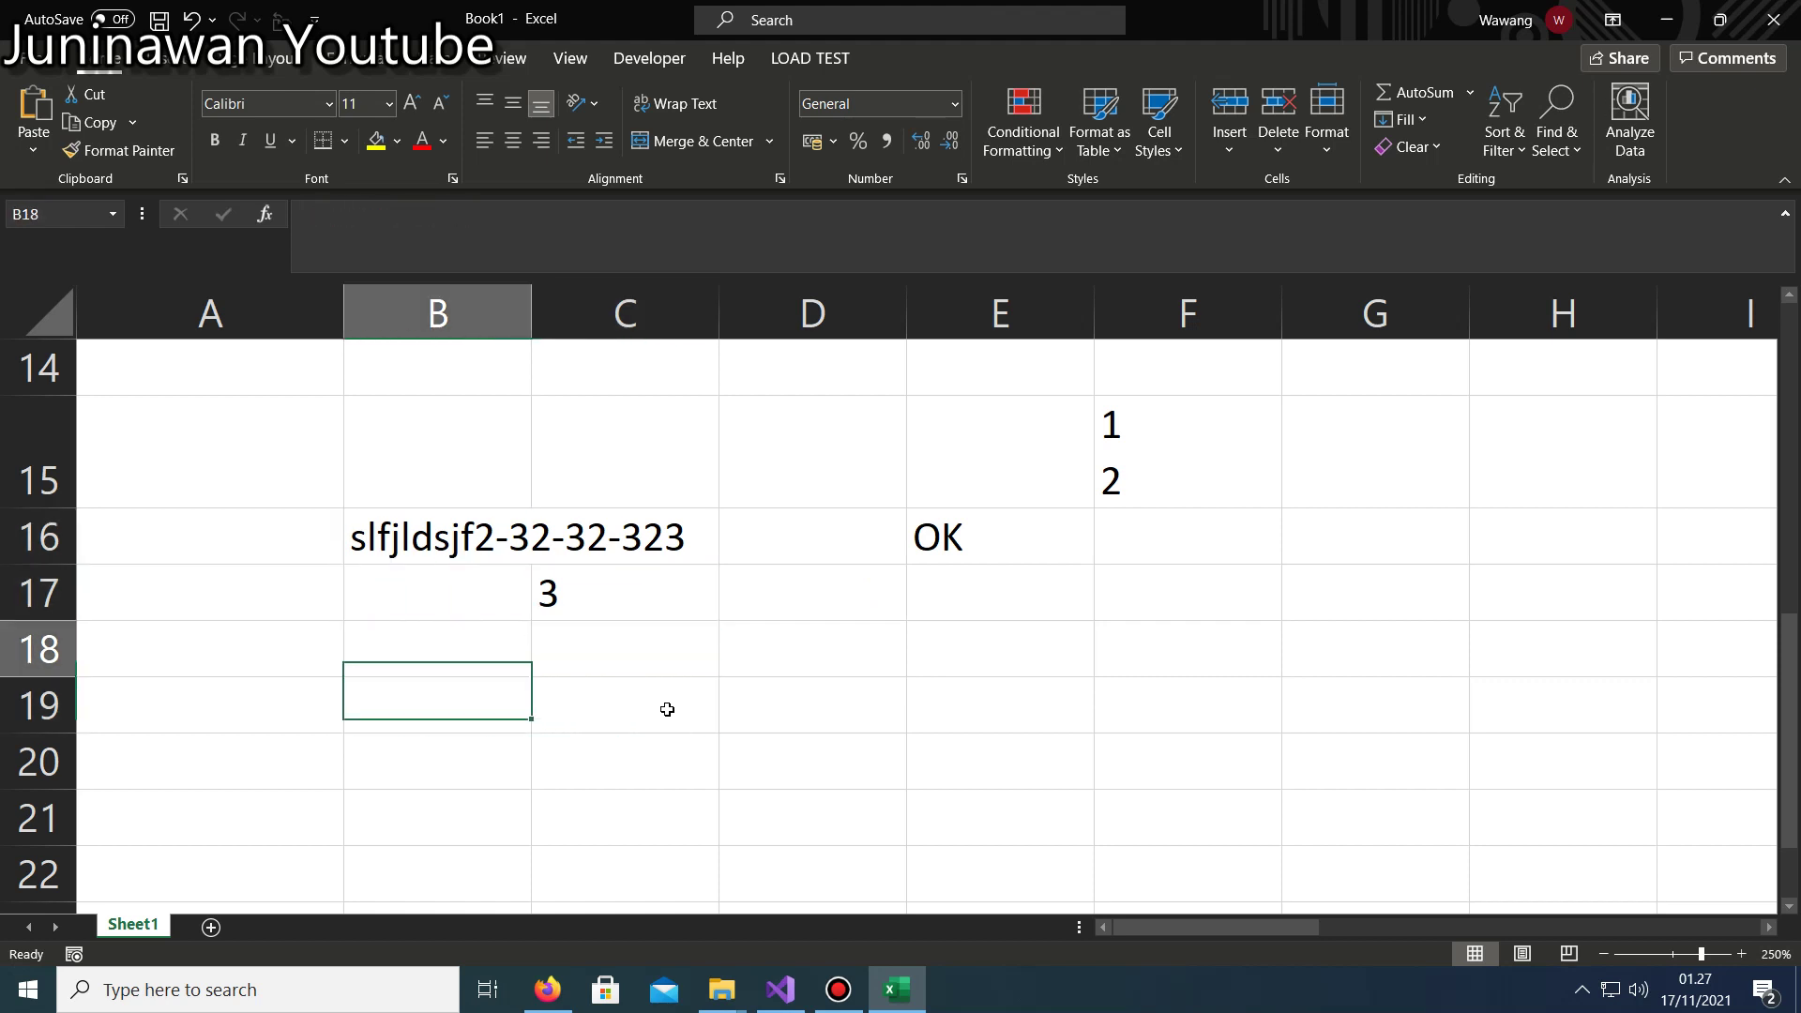
pyautogui.press('Up')
# Start a stray =ifn formula in B18, then delete its #NAME? error.
pyautogui.press('F2')
pyautogui.write('=s')
pyautogui.press('BackSpace')
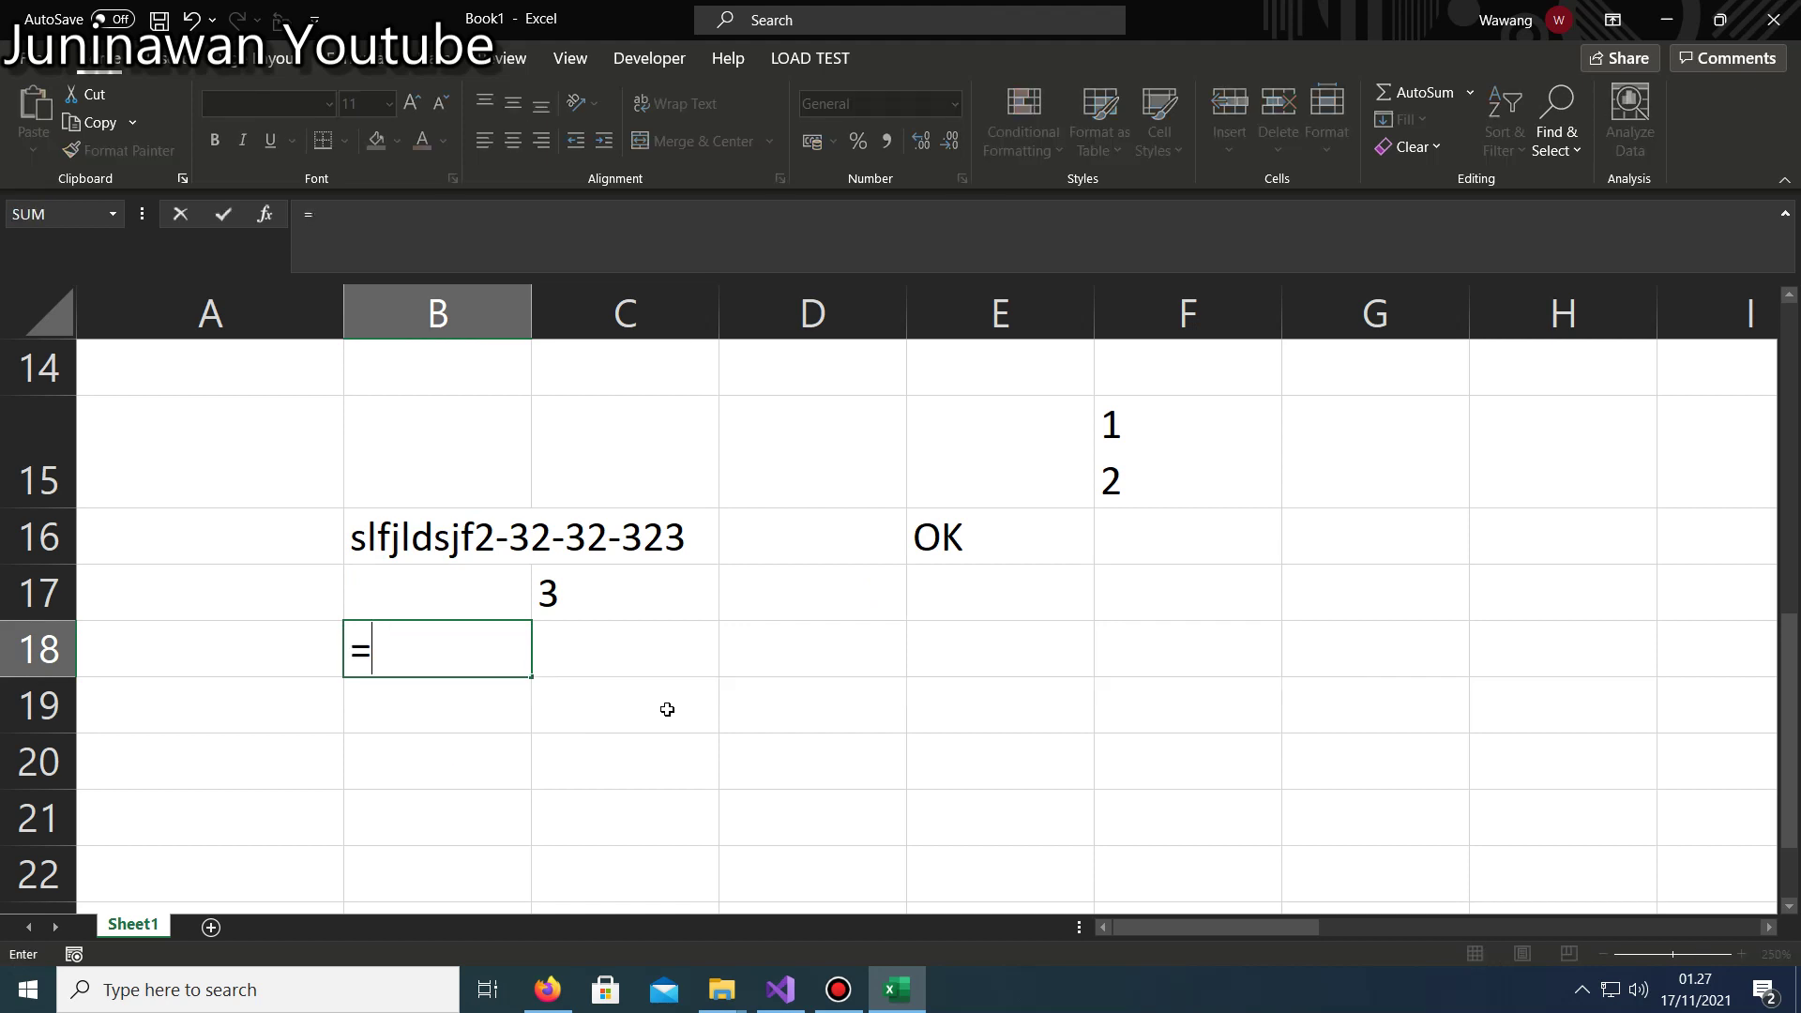
pyautogui.write('ifn')
pyautogui.press('Escape')
pyautogui.press('Right')
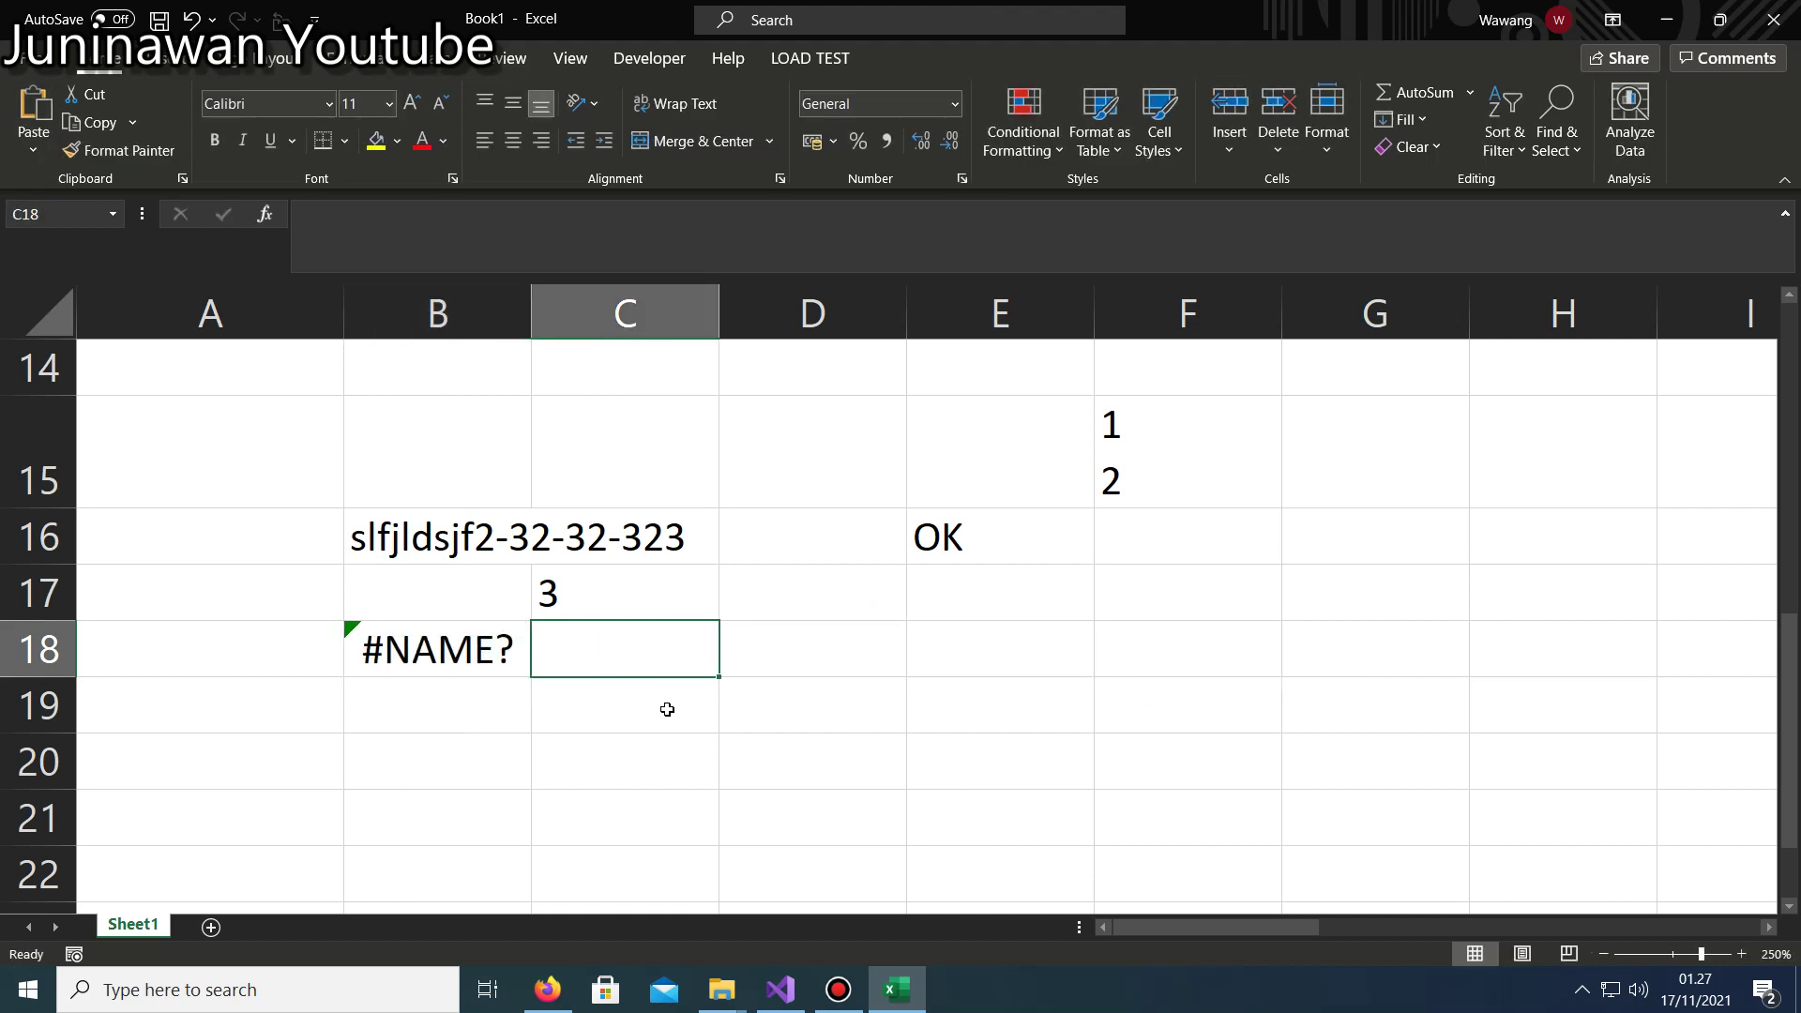
pyautogui.press('Up')
pyautogui.press('Left')
pyautogui.press('Down')
pyautogui.press('Delete')
# Review C17's RegexMatch formula and recommit it unchanged.
pyautogui.press('Right')
pyautogui.press('Right')
pyautogui.press('Up')
pyautogui.press('Left')
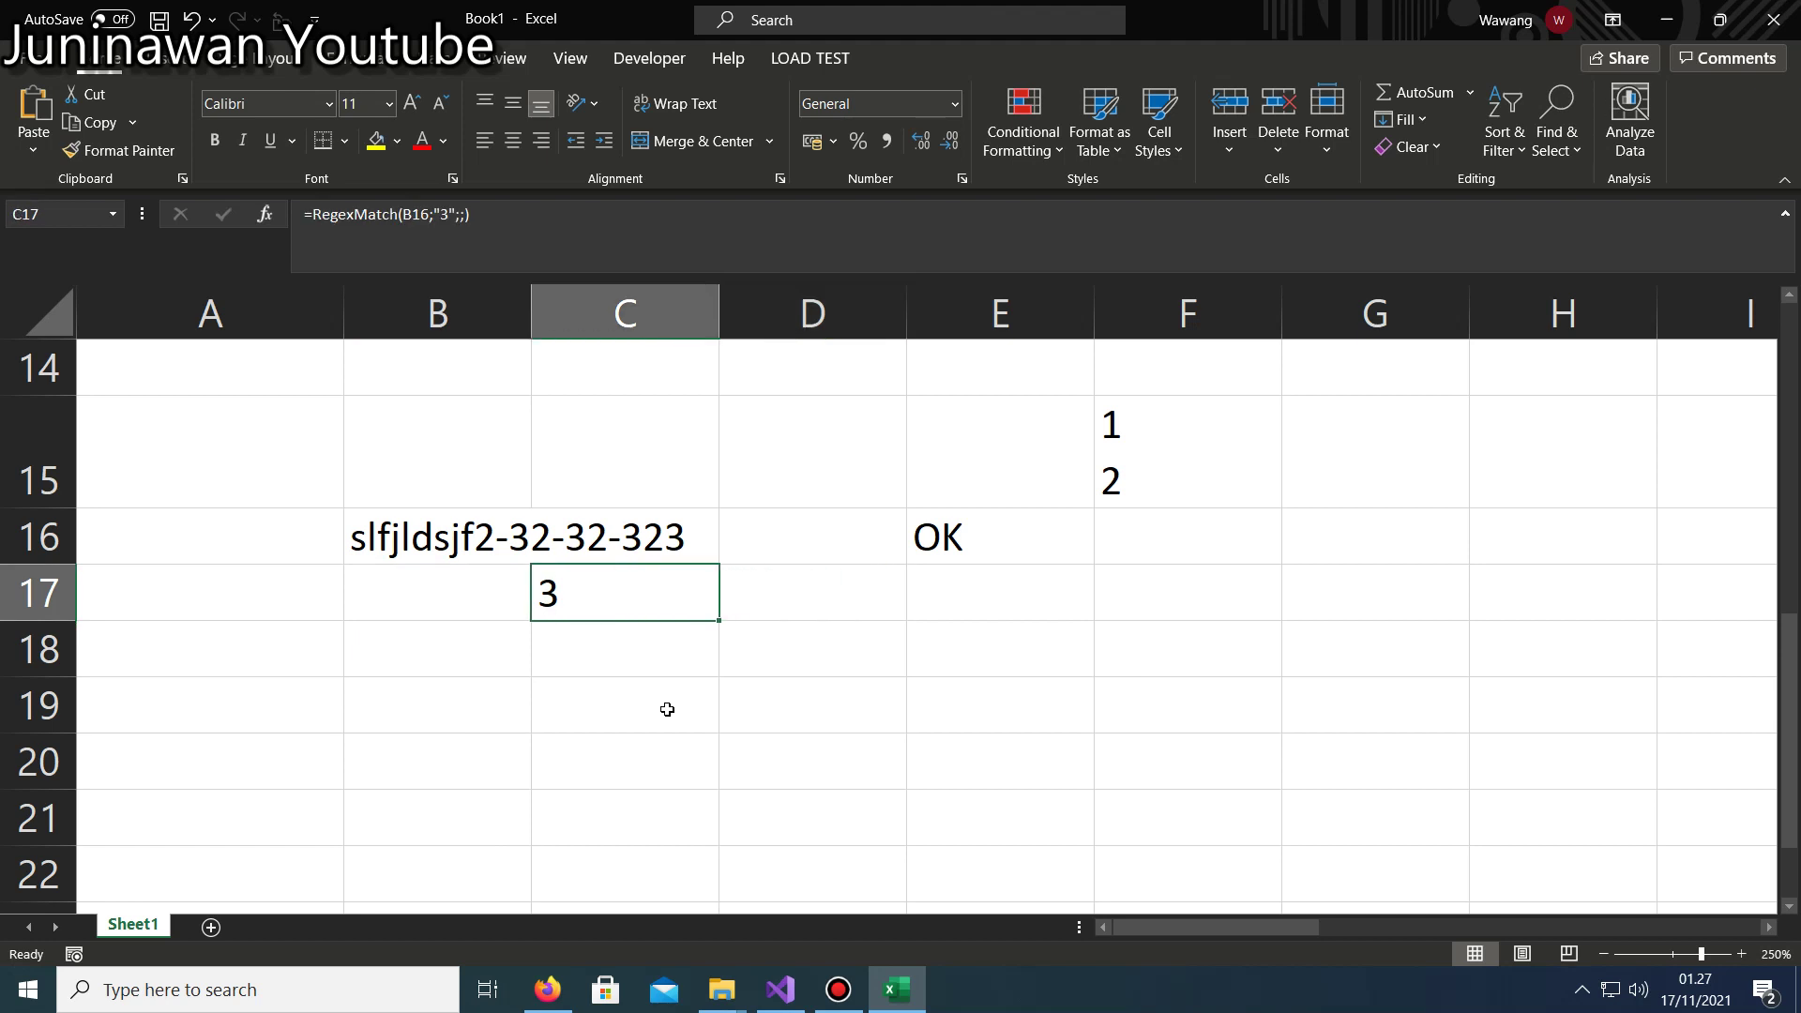
pyautogui.press('F2')
pyautogui.press('Left')
pyautogui.press('Left')
pyautogui.press('Left')
pyautogui.press('Left')
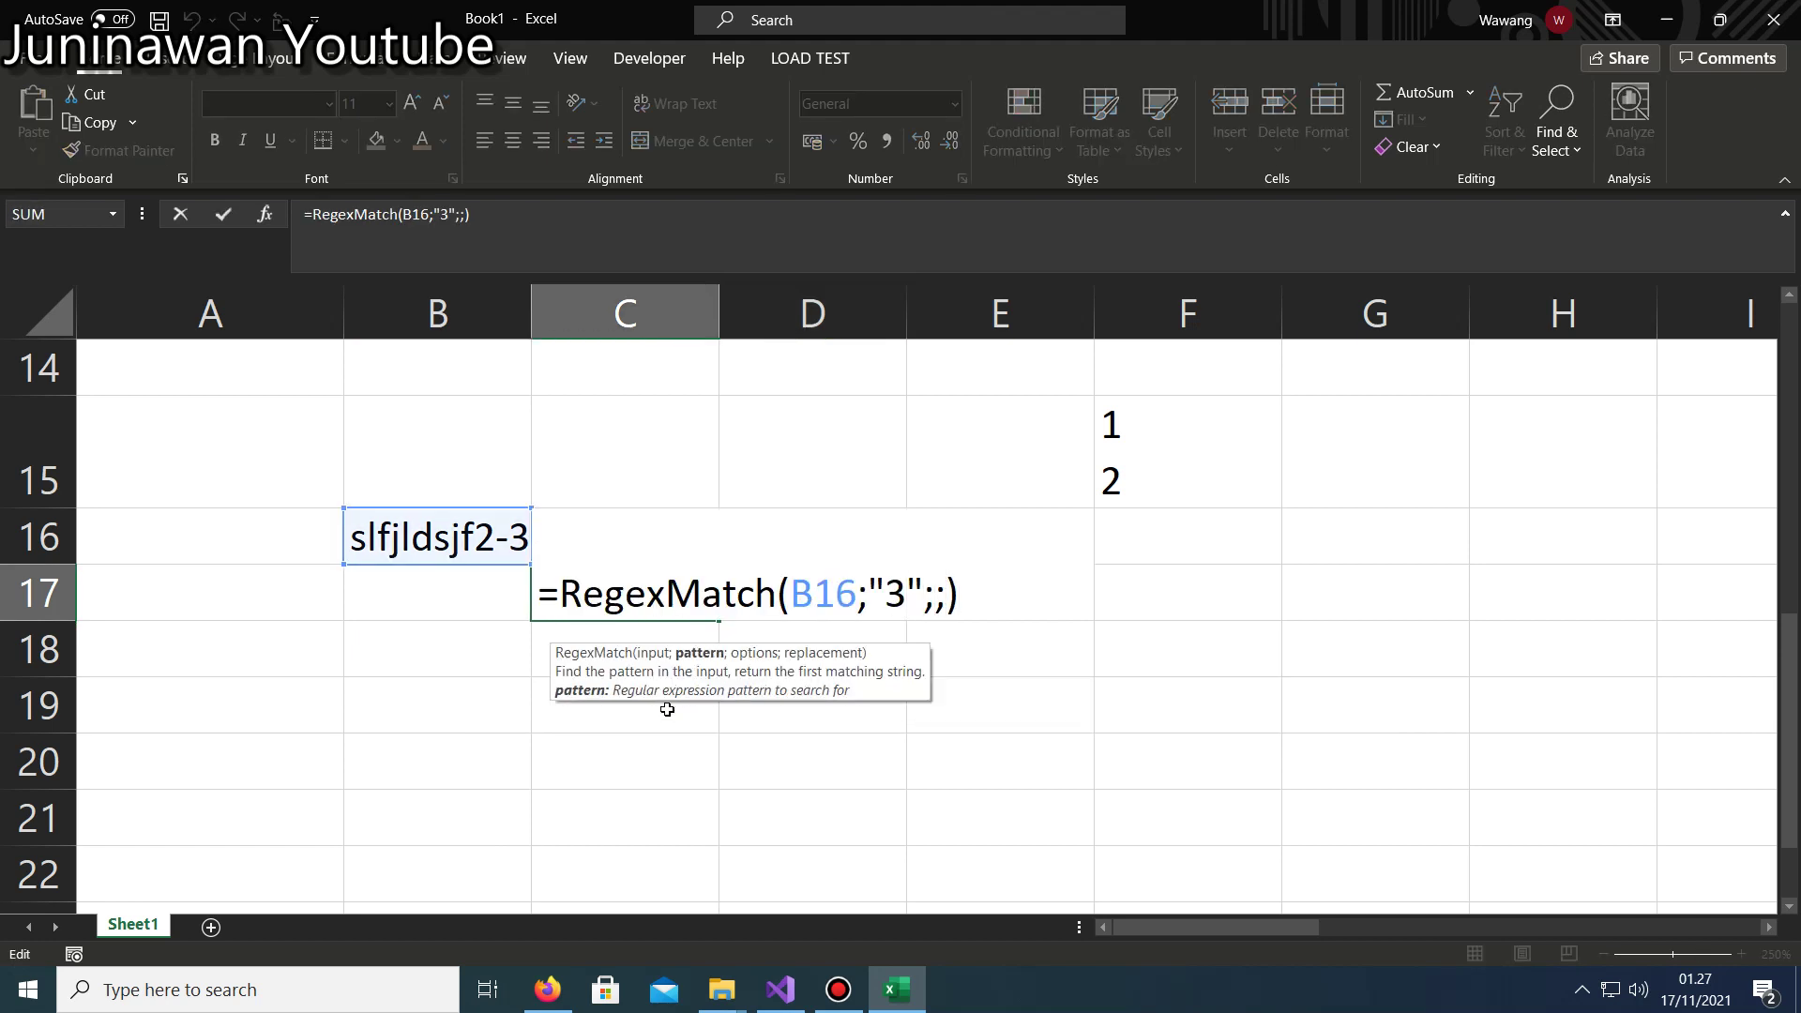
pyautogui.press('Escape')
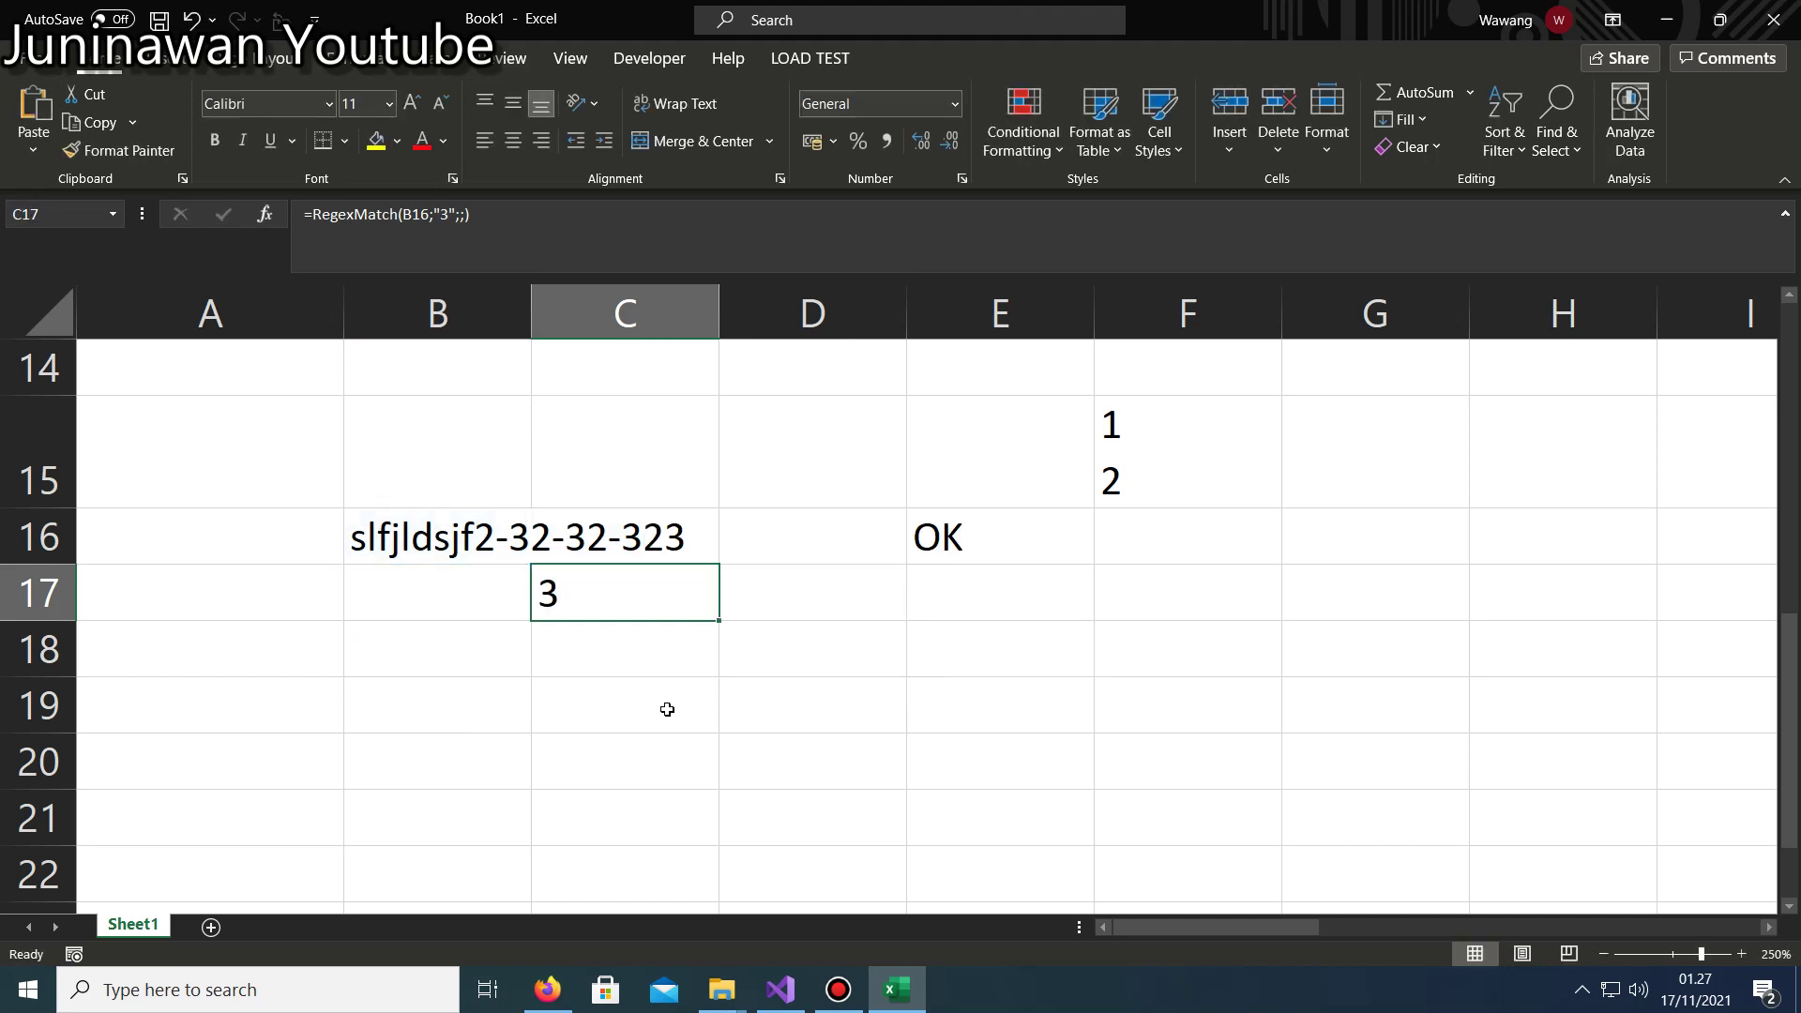
pyautogui.press('F2')
pyautogui.press('Tab')
# Enter =FORMULATEXT(C17) in D17 to display C17's formula.
pyautogui.write('=')
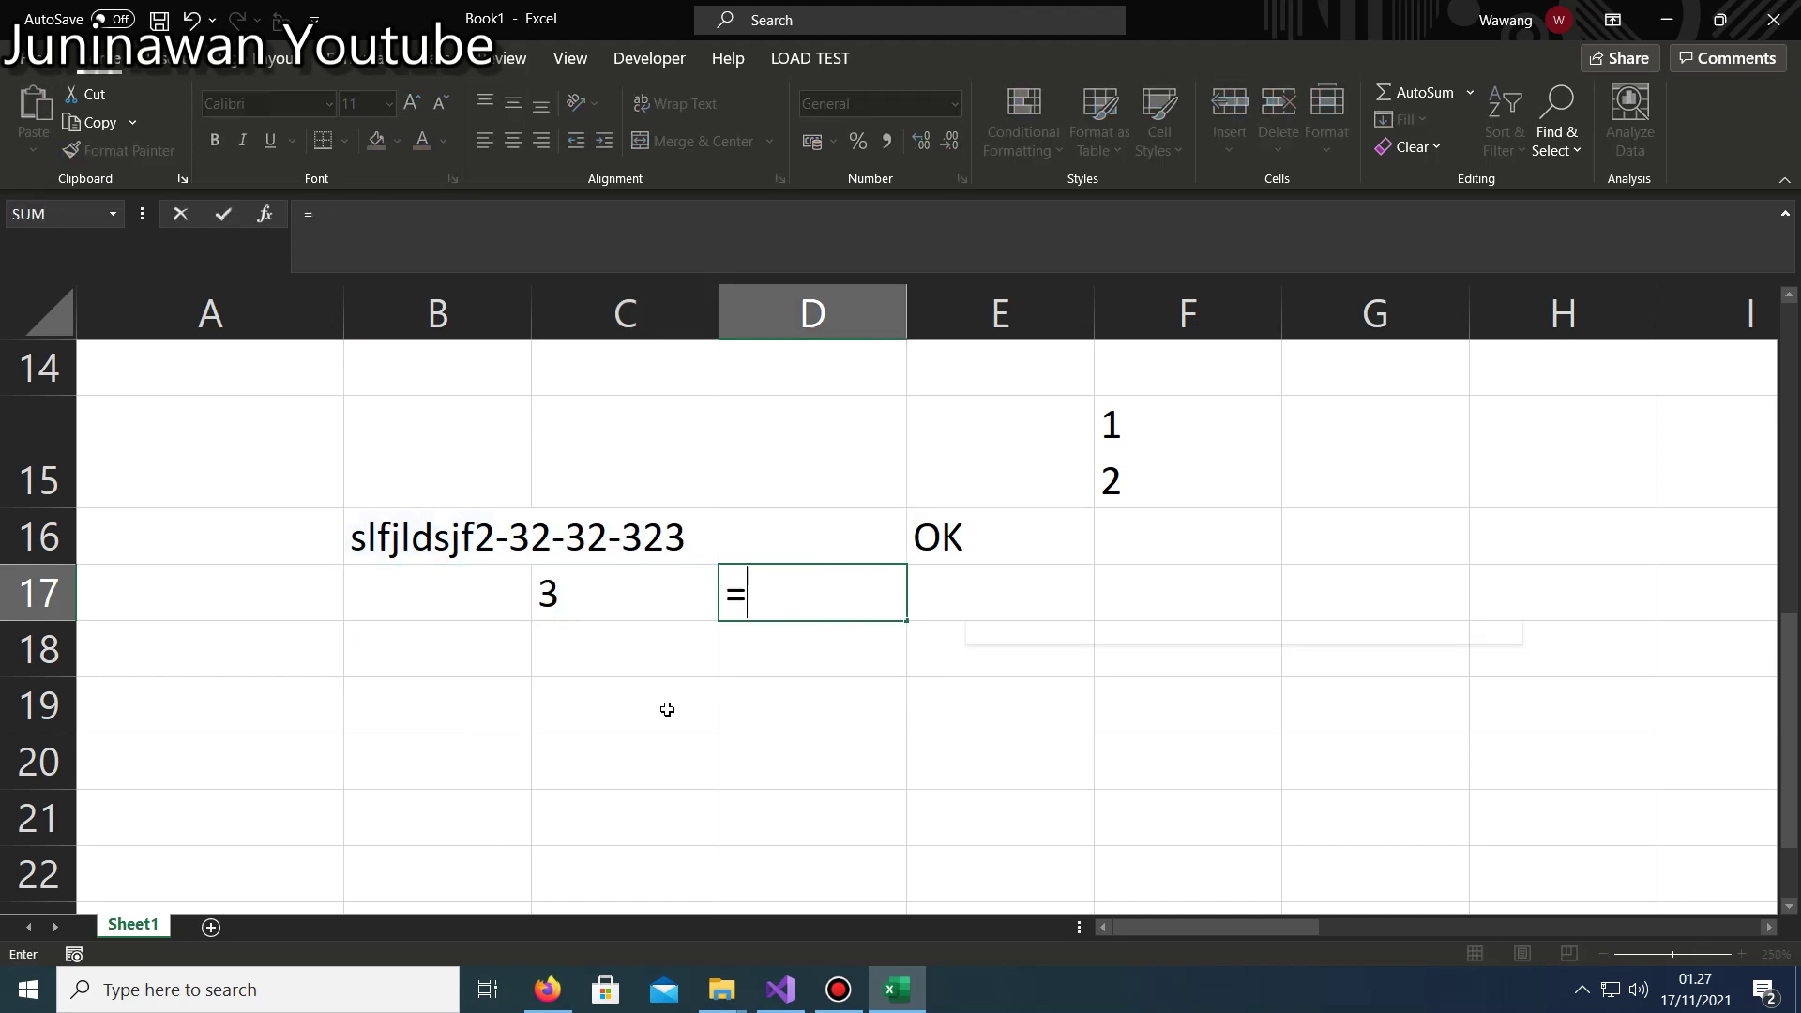
pyautogui.write('formu')
pyautogui.press('Tab')
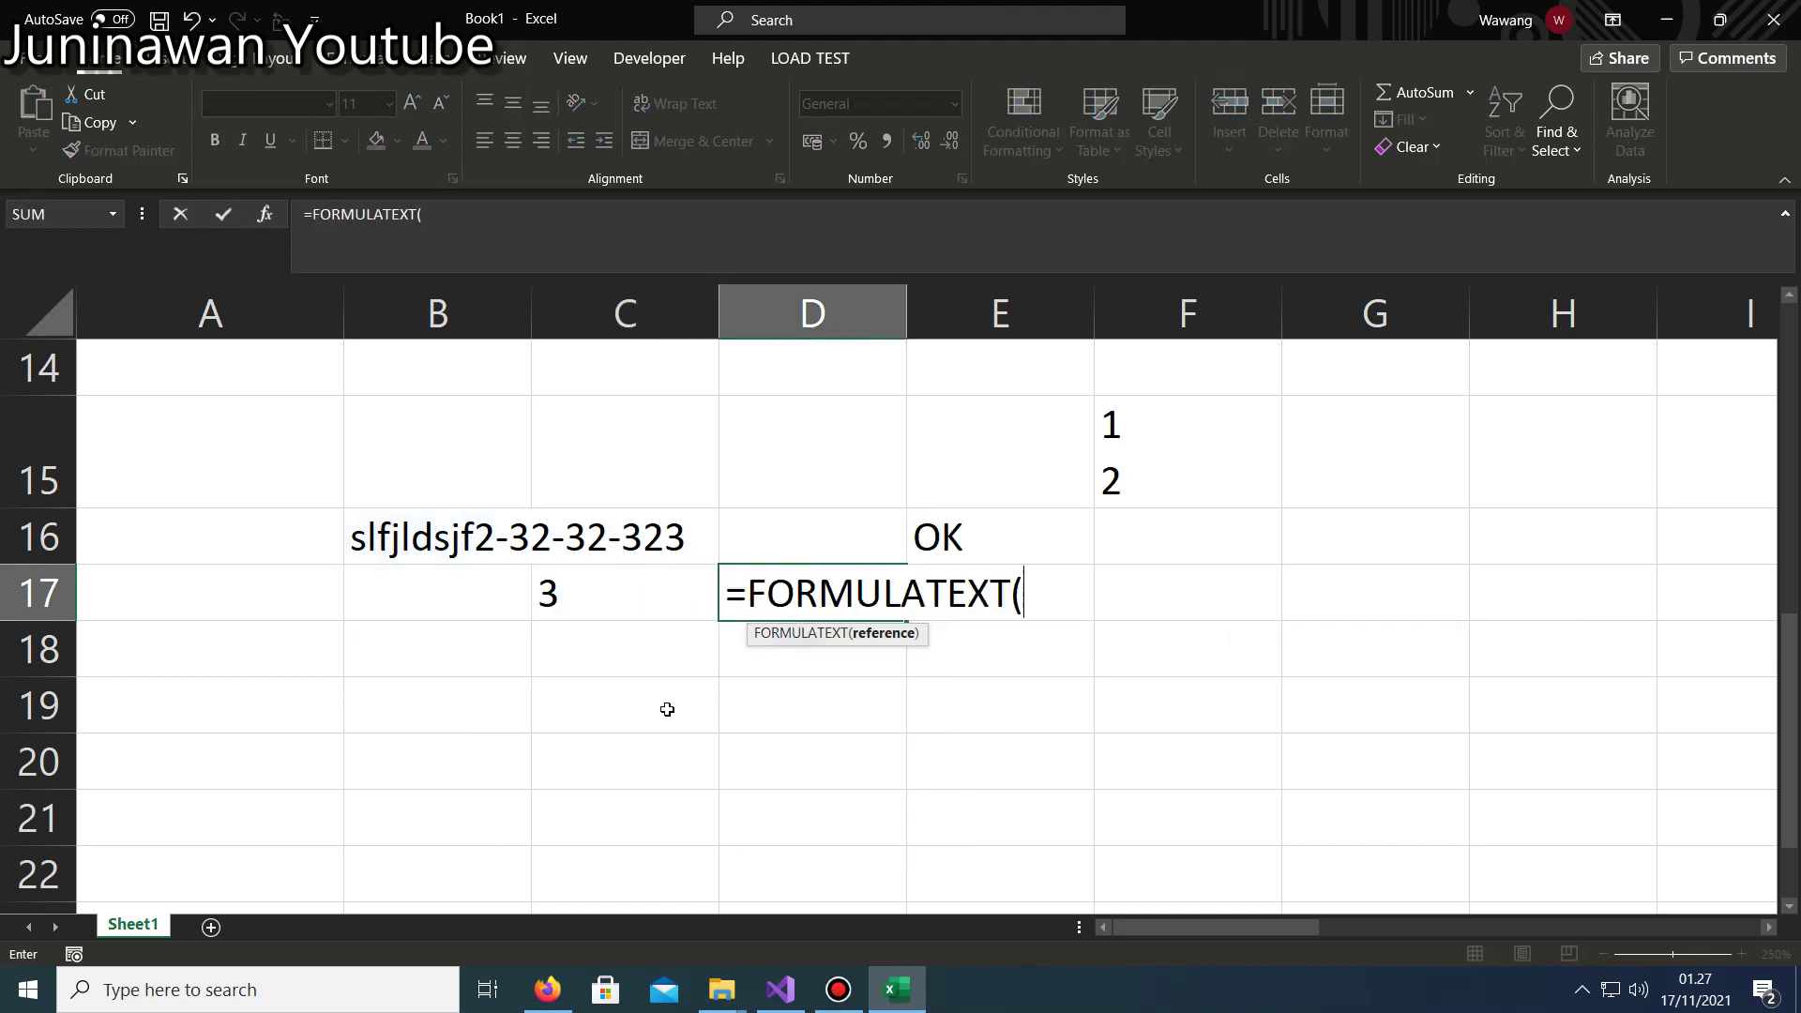
pyautogui.press('Left')
pyautogui.press('Left')
pyautogui.press('Right')
pyautogui.press('Return')
pyautogui.press('Up')
pyautogui.press('Right')
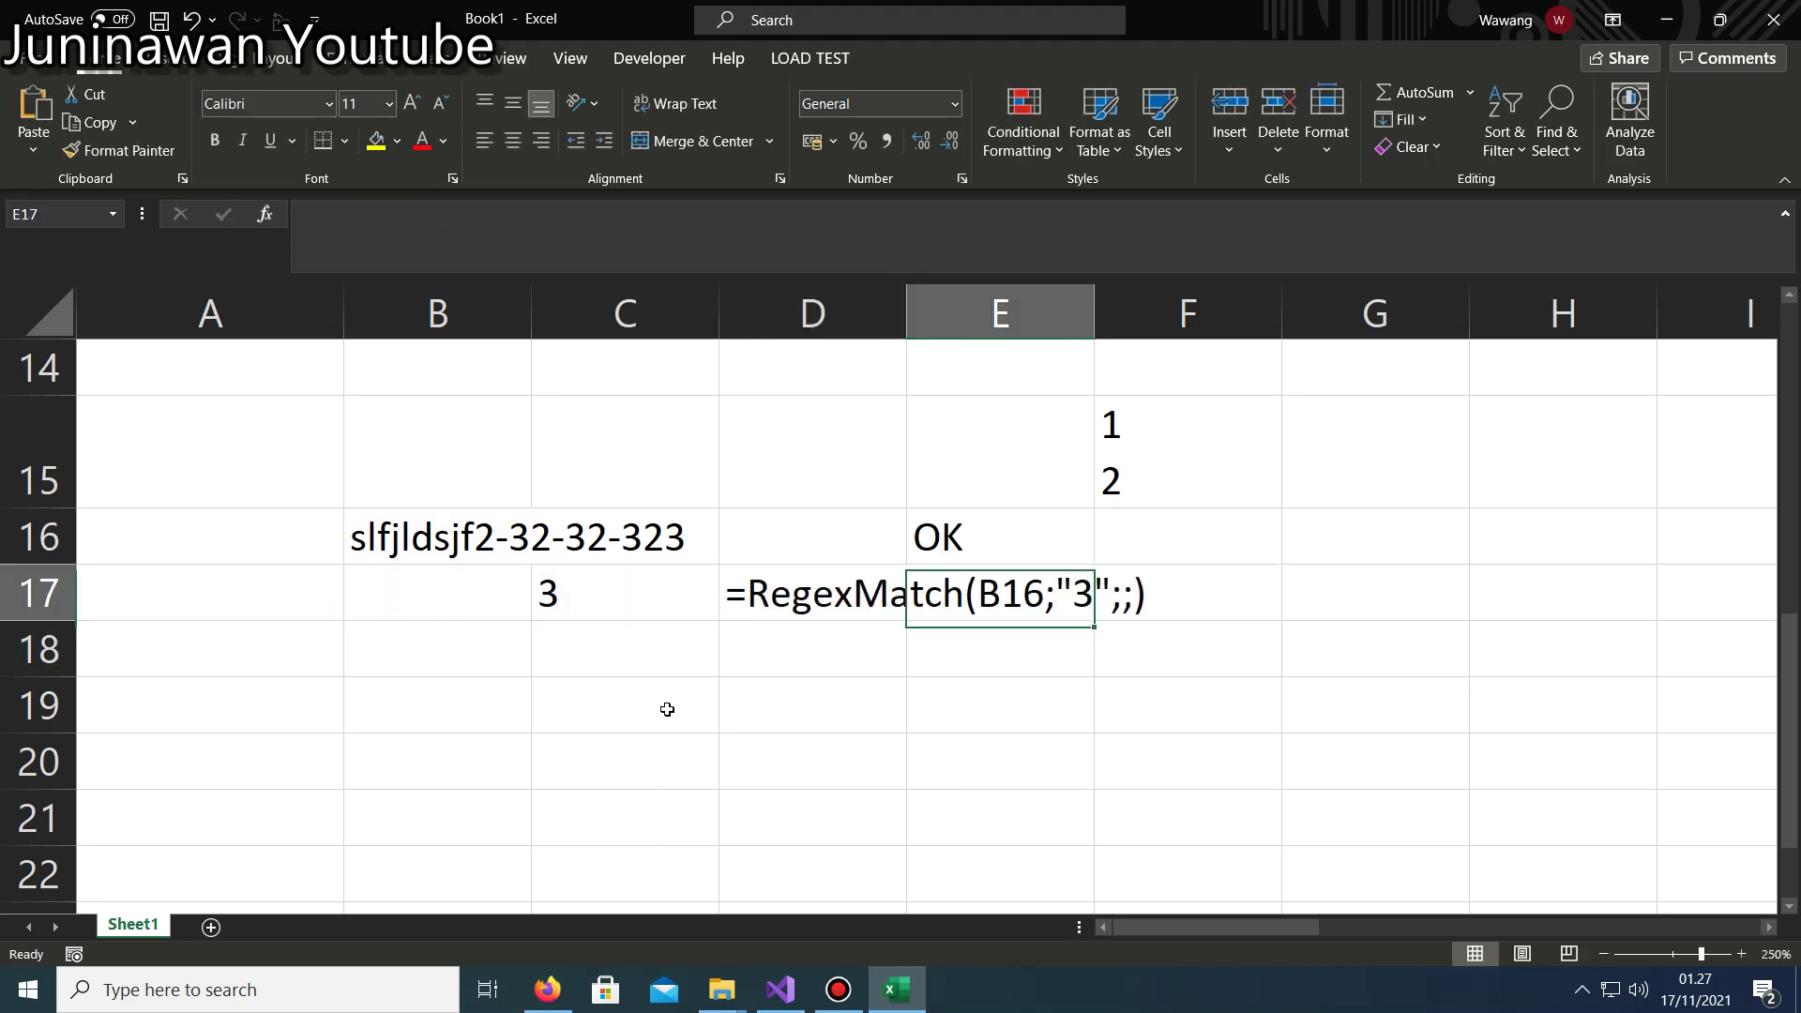
pyautogui.press('Left')
pyautogui.press('Down')
pyautogui.press('Left')
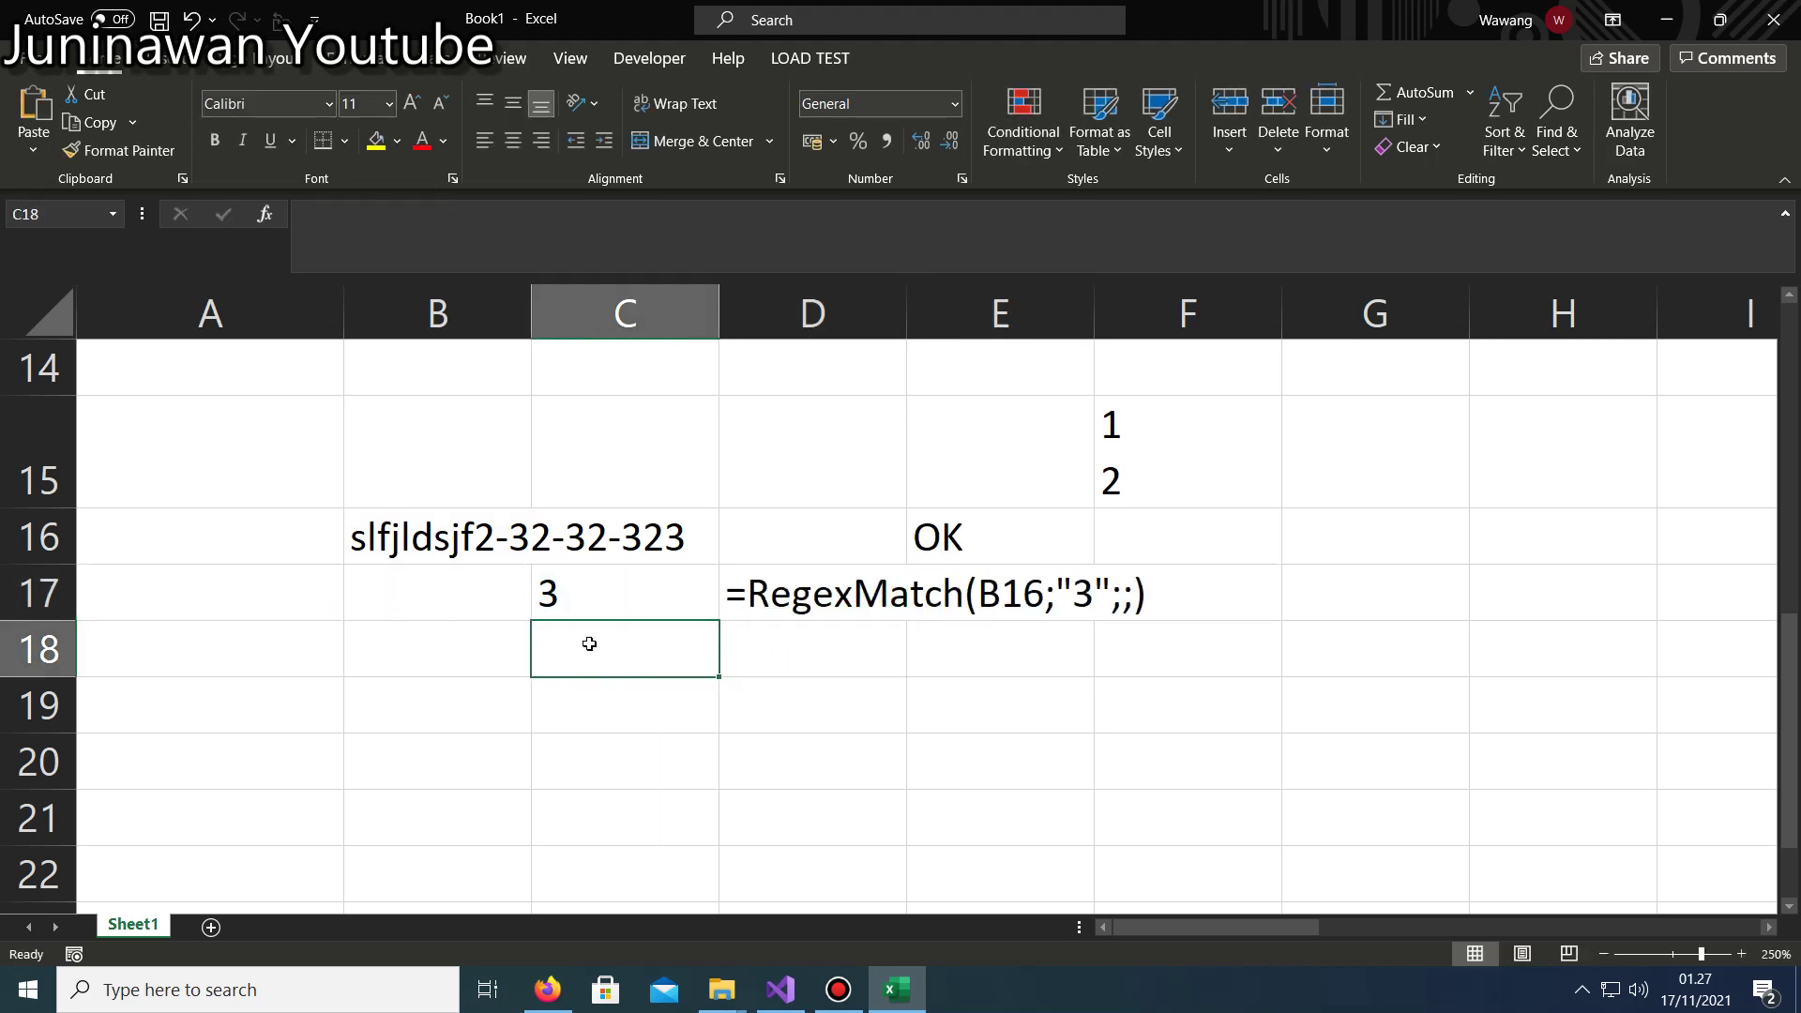
# Scroll around and return to D17 to check the displayed formula text.
pyautogui.keyDown('ctrl'); pyautogui.scroll(1, 547, 580); pyautogui.keyUp('ctrl')
pyautogui.scroll(-2, 621, 657)
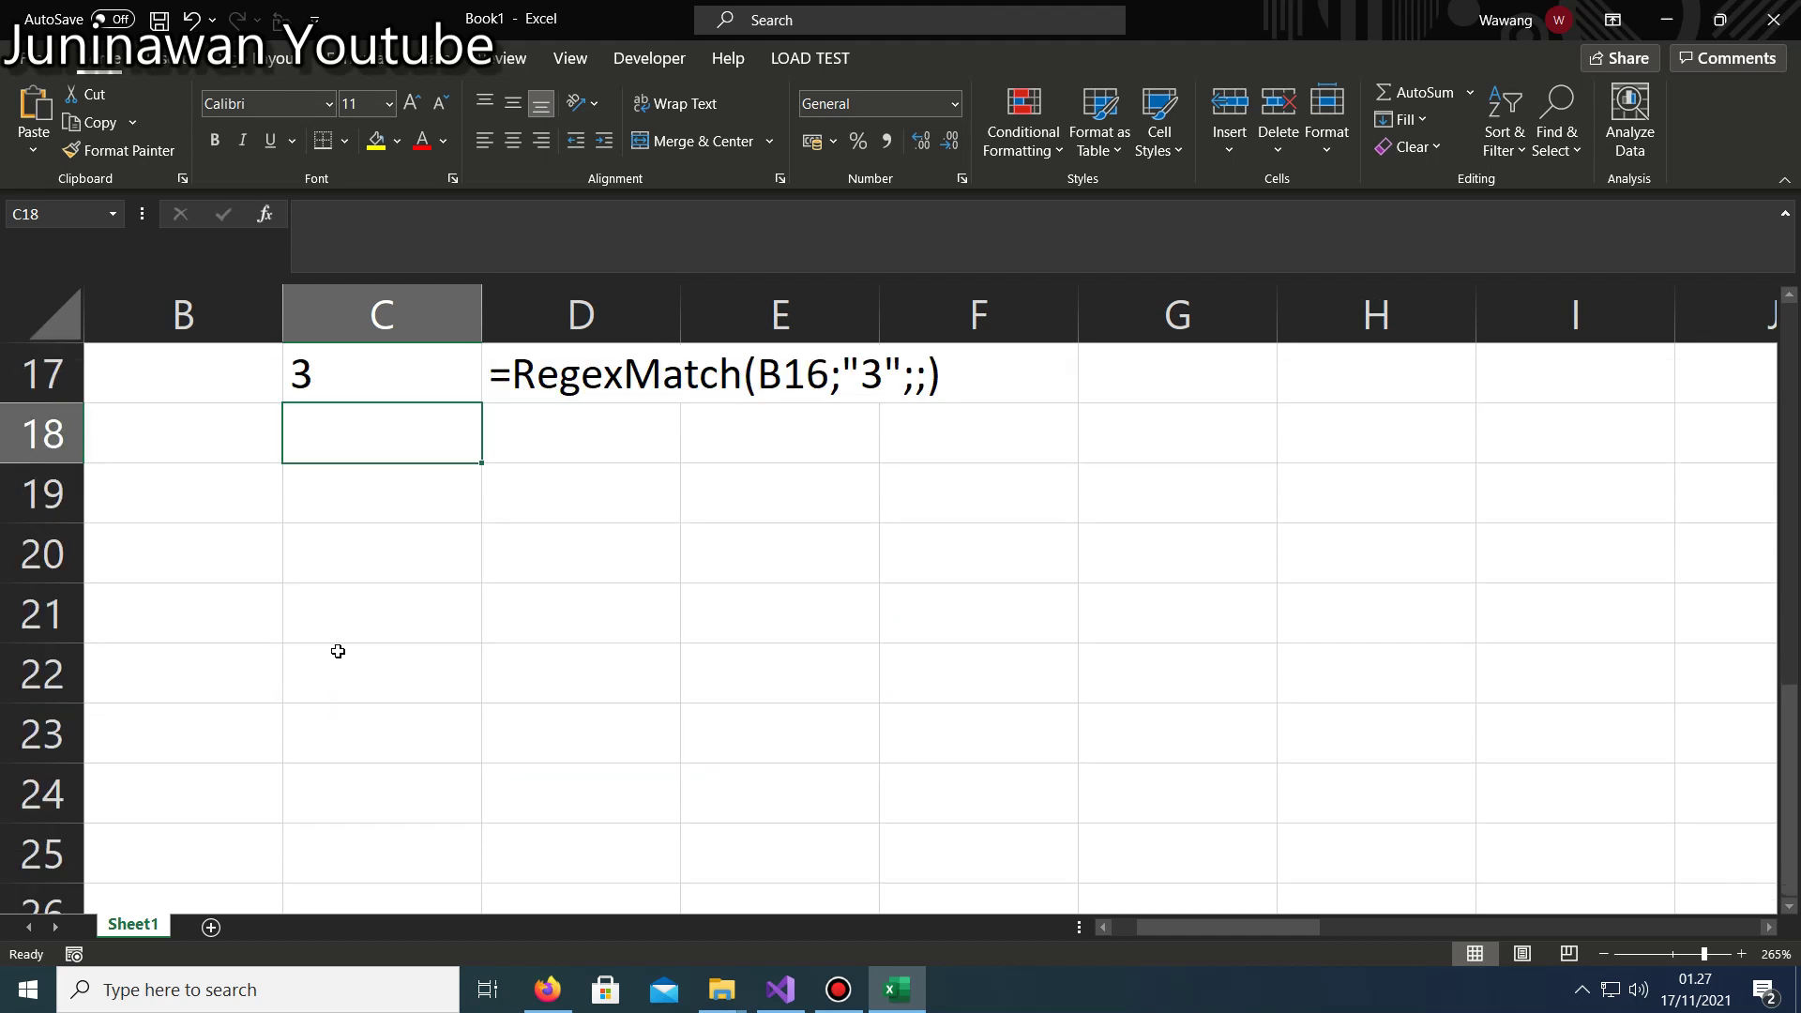
pyautogui.scroll(1, 318, 596)
pyautogui.press('Left')
pyautogui.press('Up')
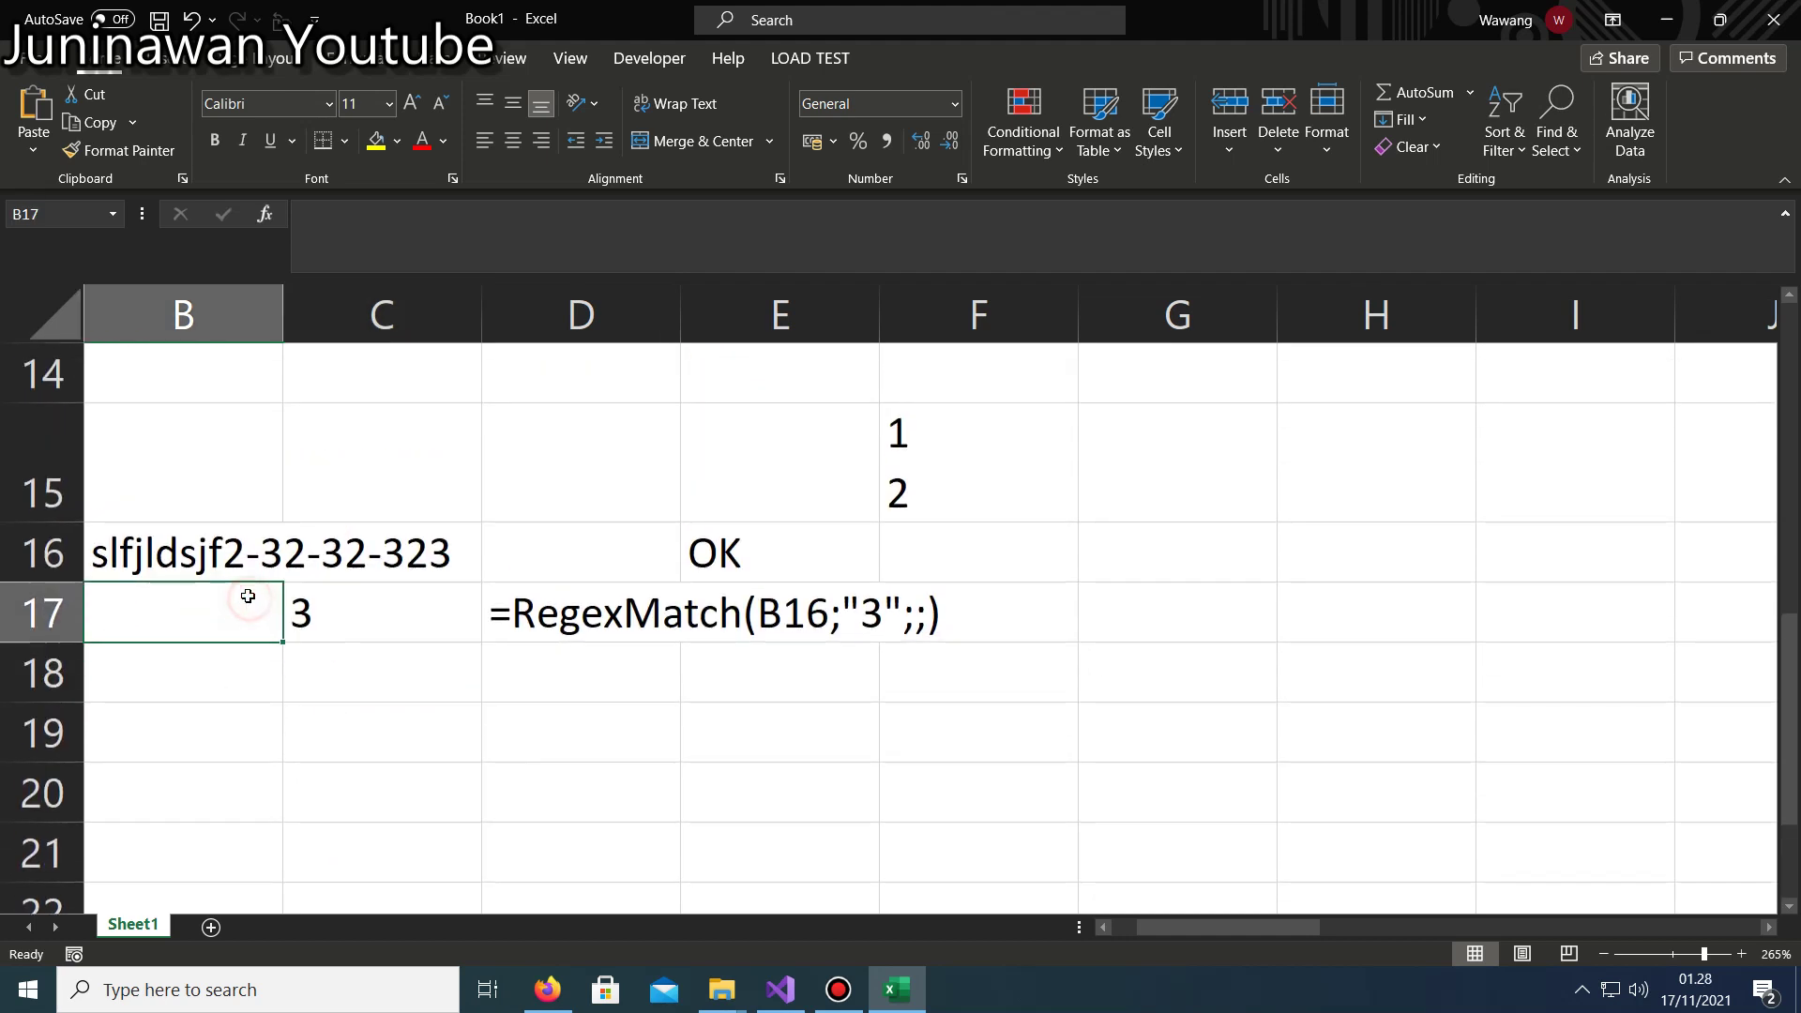
pyautogui.press('Left')
pyautogui.press('Right')
pyautogui.press('Right')
pyautogui.press('Right')
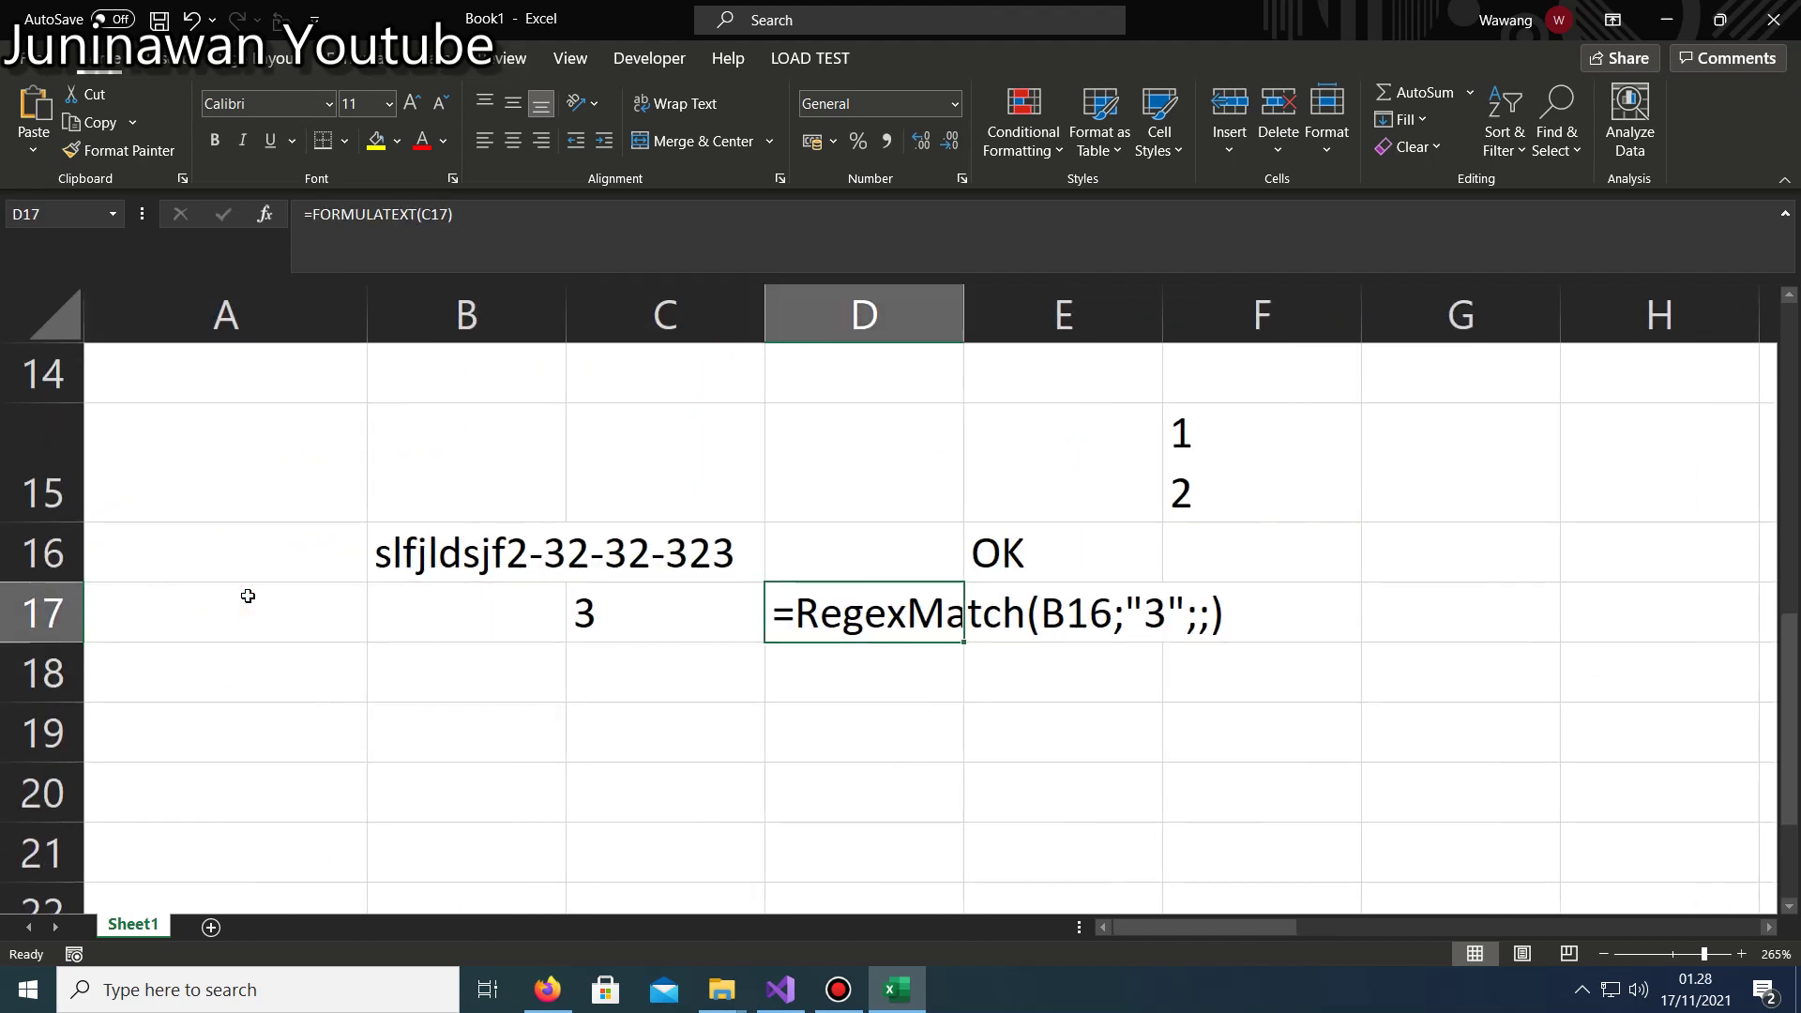
pyautogui.press('Down')
pyautogui.press('Left')
# Enter =RegexMatches(B16;"3";;;"-";2;) in C18, returning 3-3.
pyautogui.write('=rege')
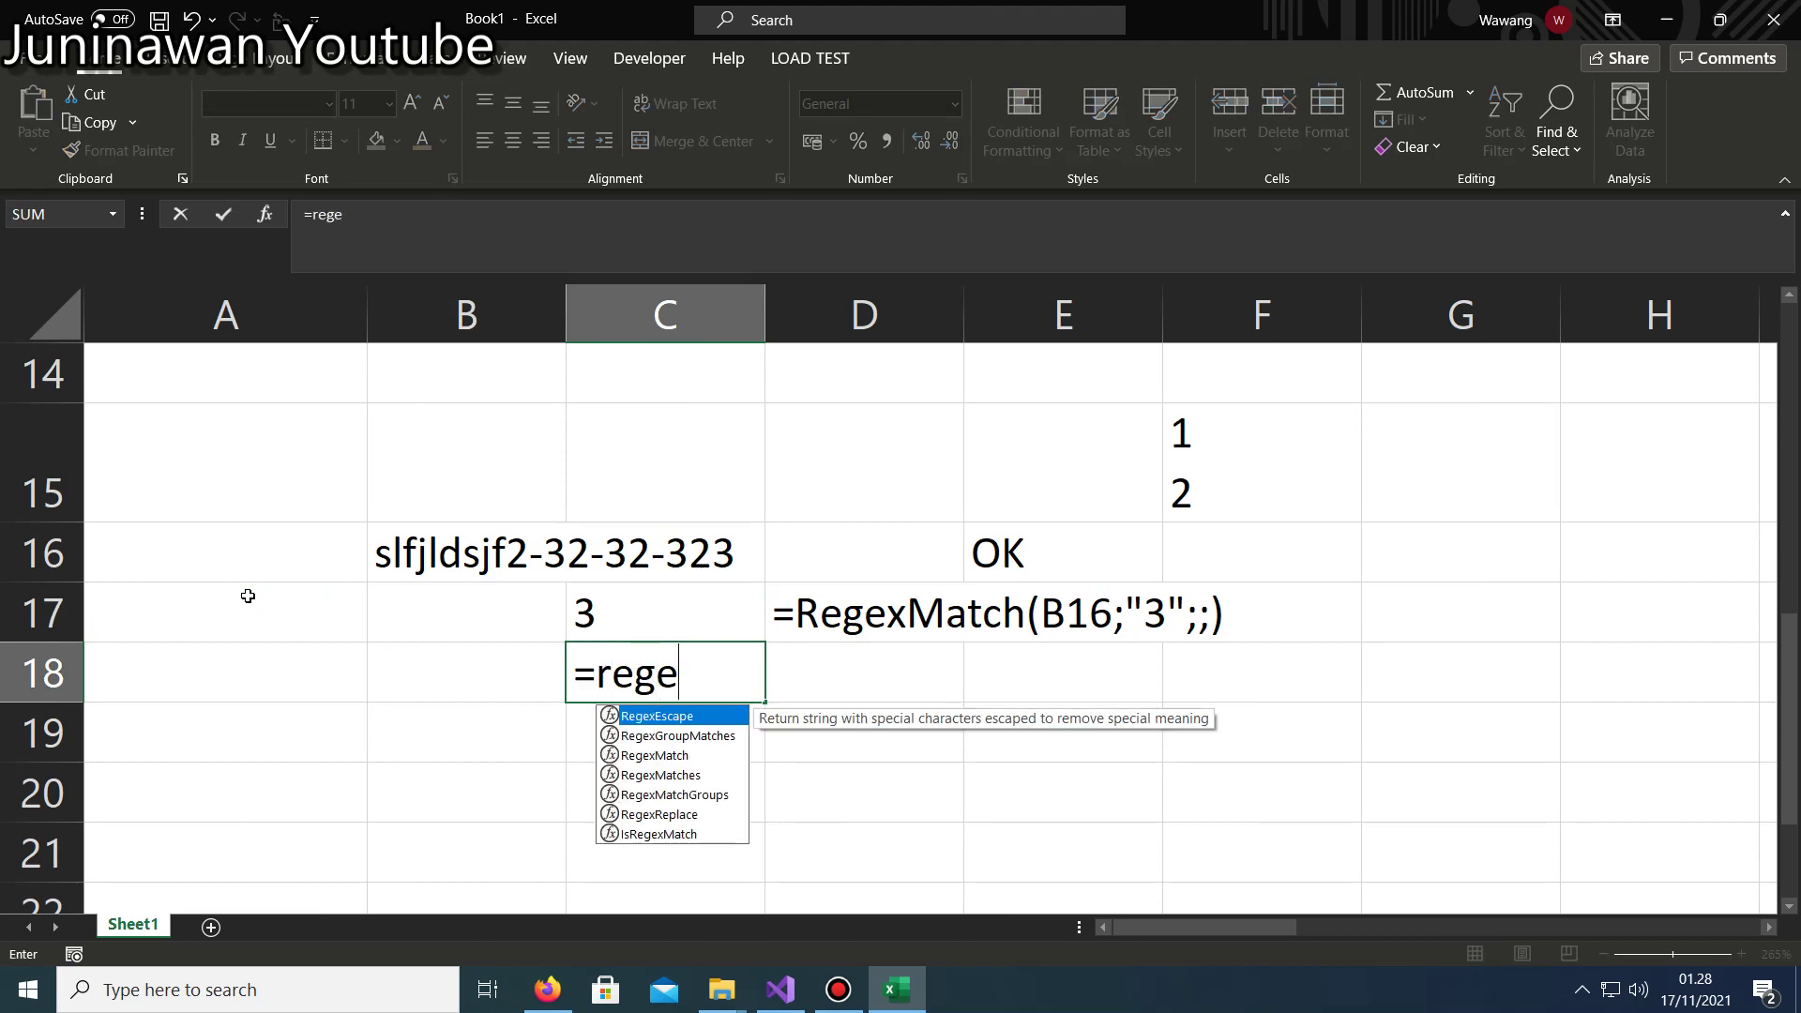
pyautogui.press('Down')
pyautogui.press('Down')
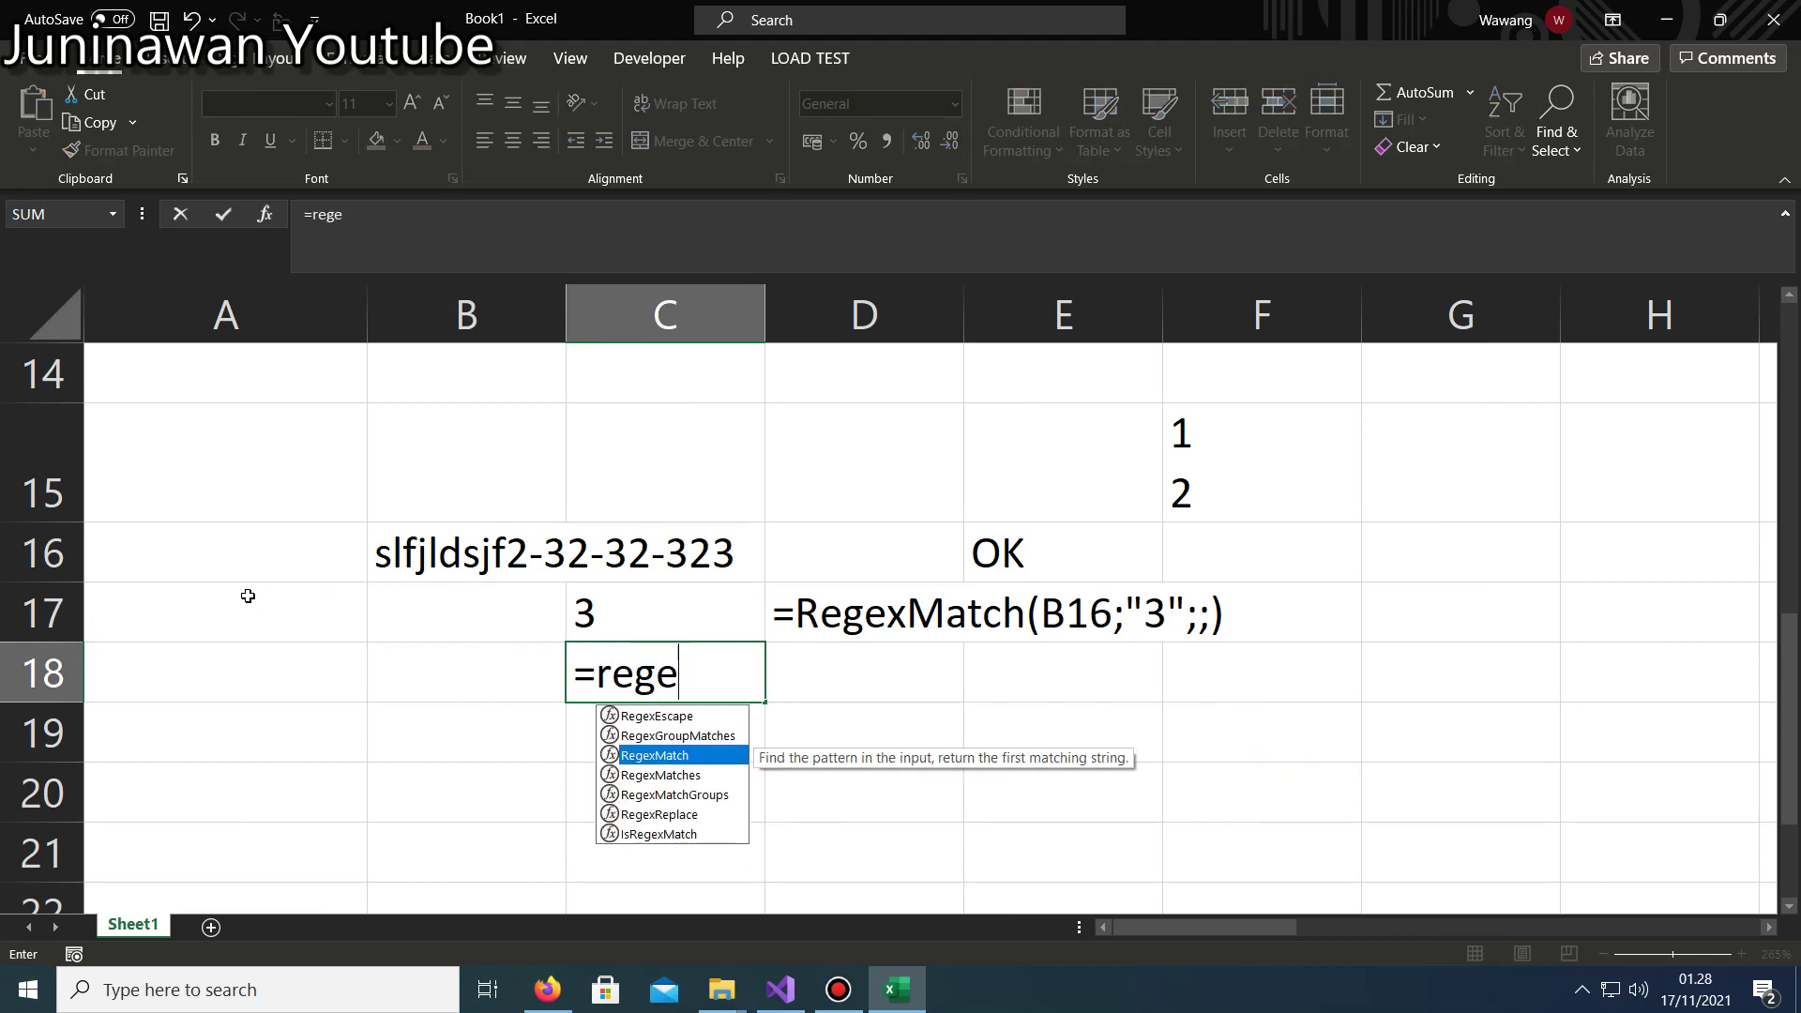
pyautogui.press('Down')
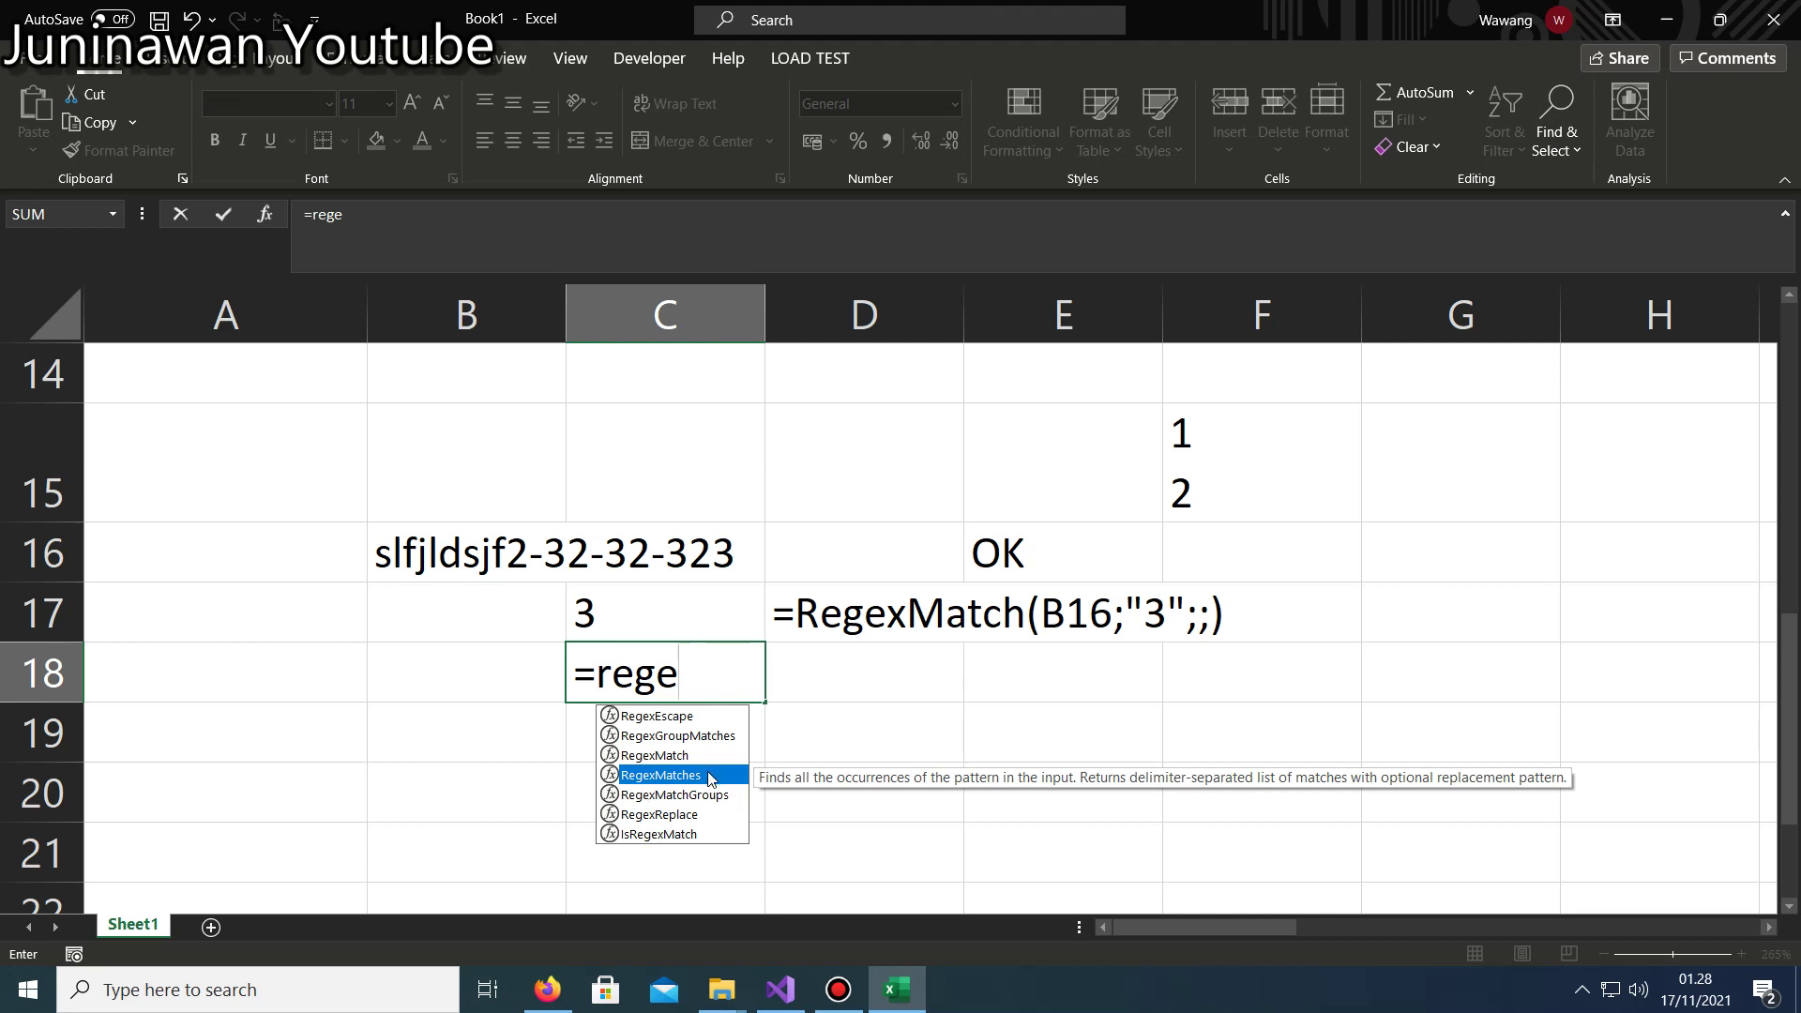
pyautogui.doubleClick(709, 776)
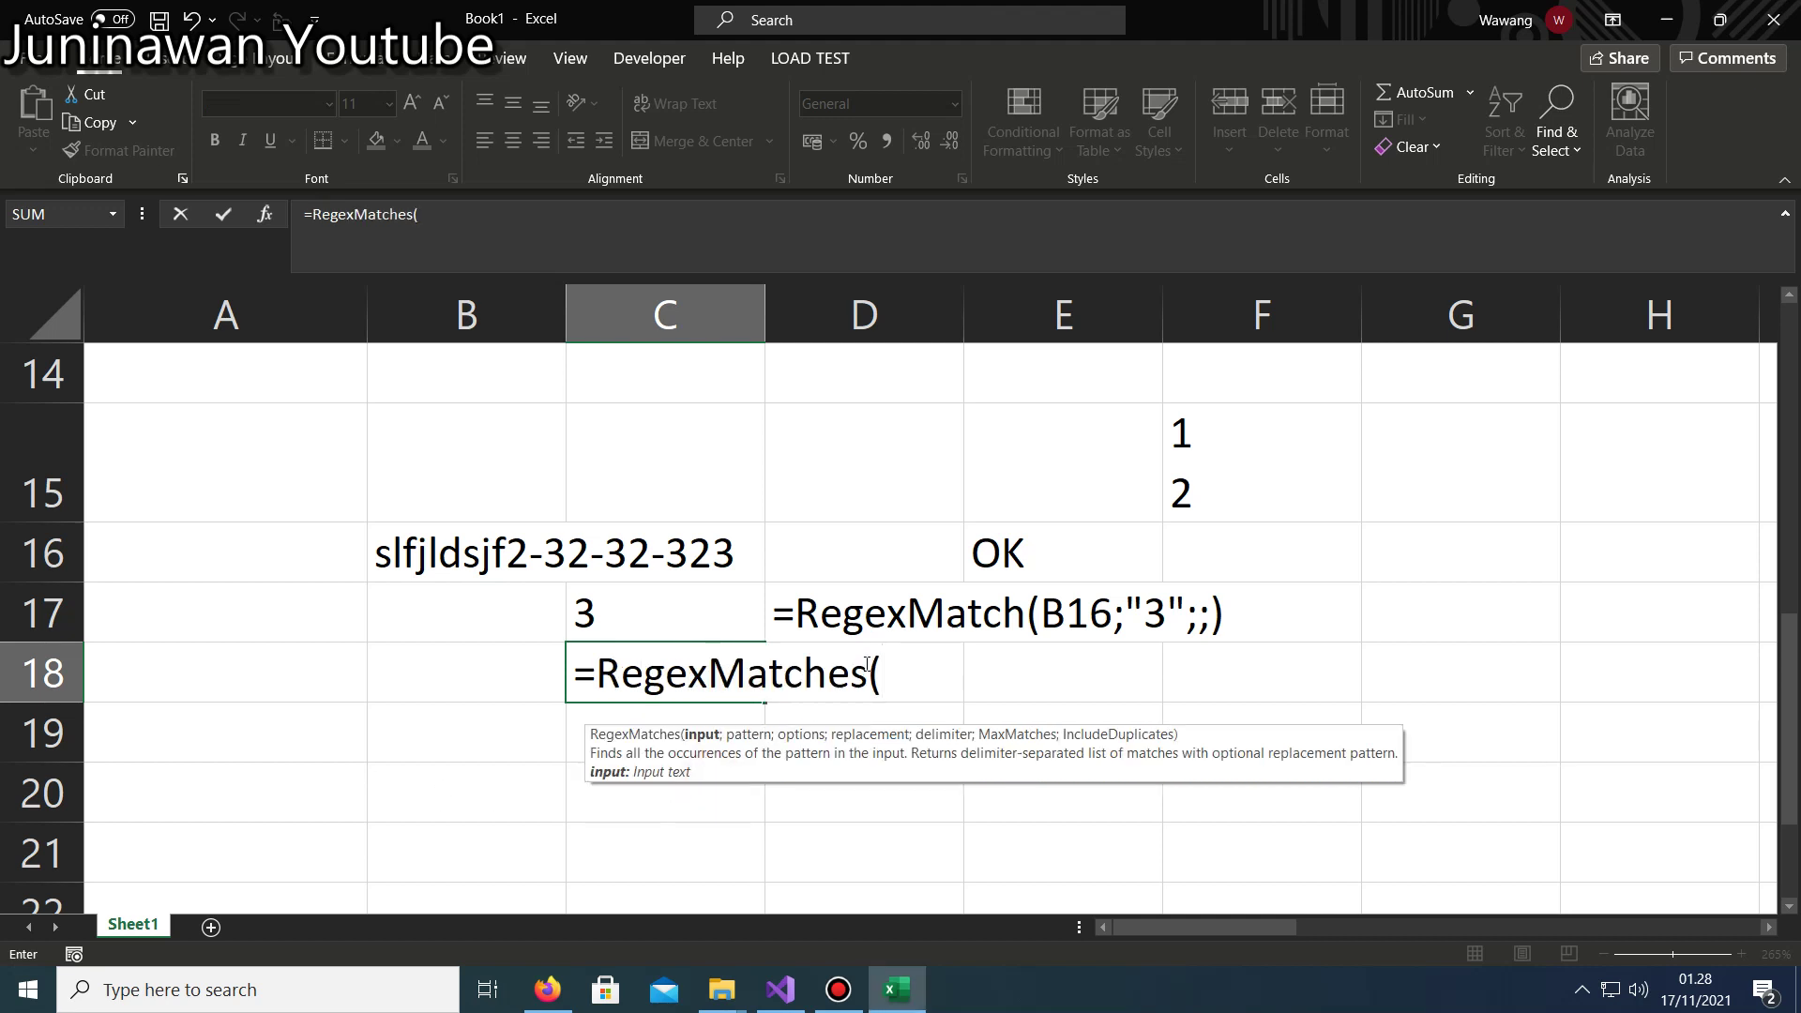
pyautogui.click(472, 546)
pyautogui.write(';')
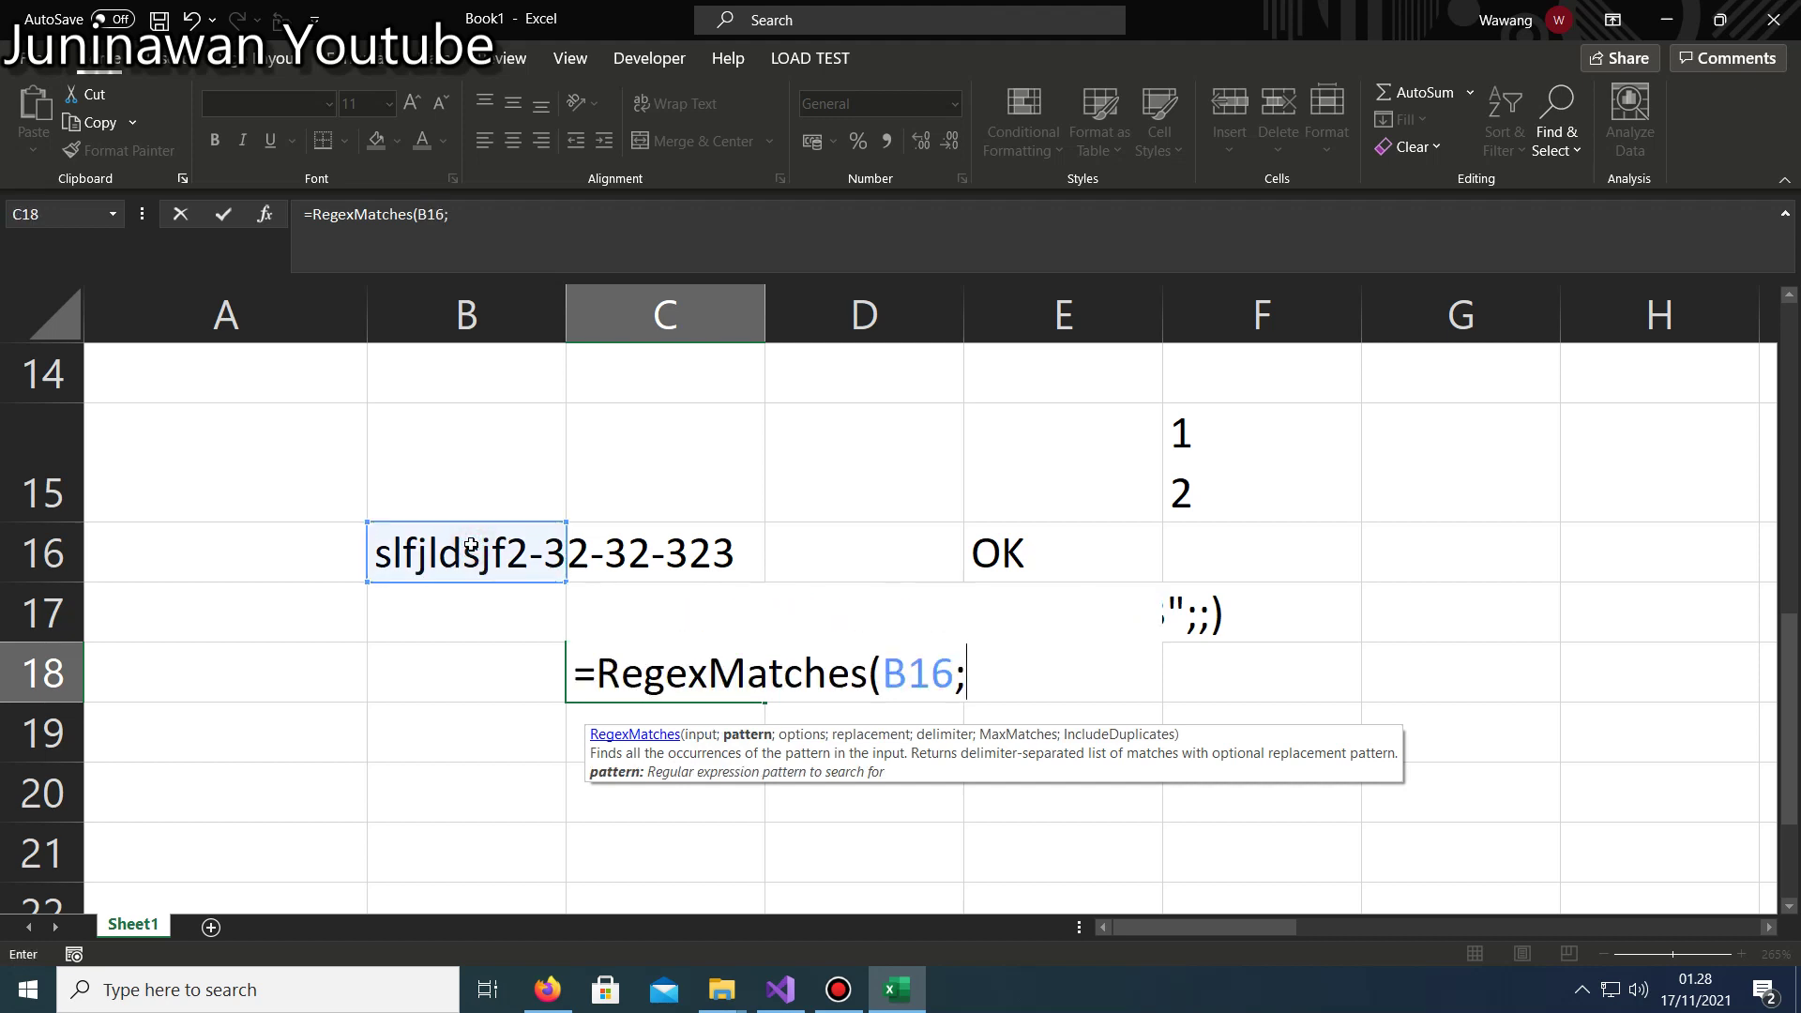
pyautogui.write('"3";')
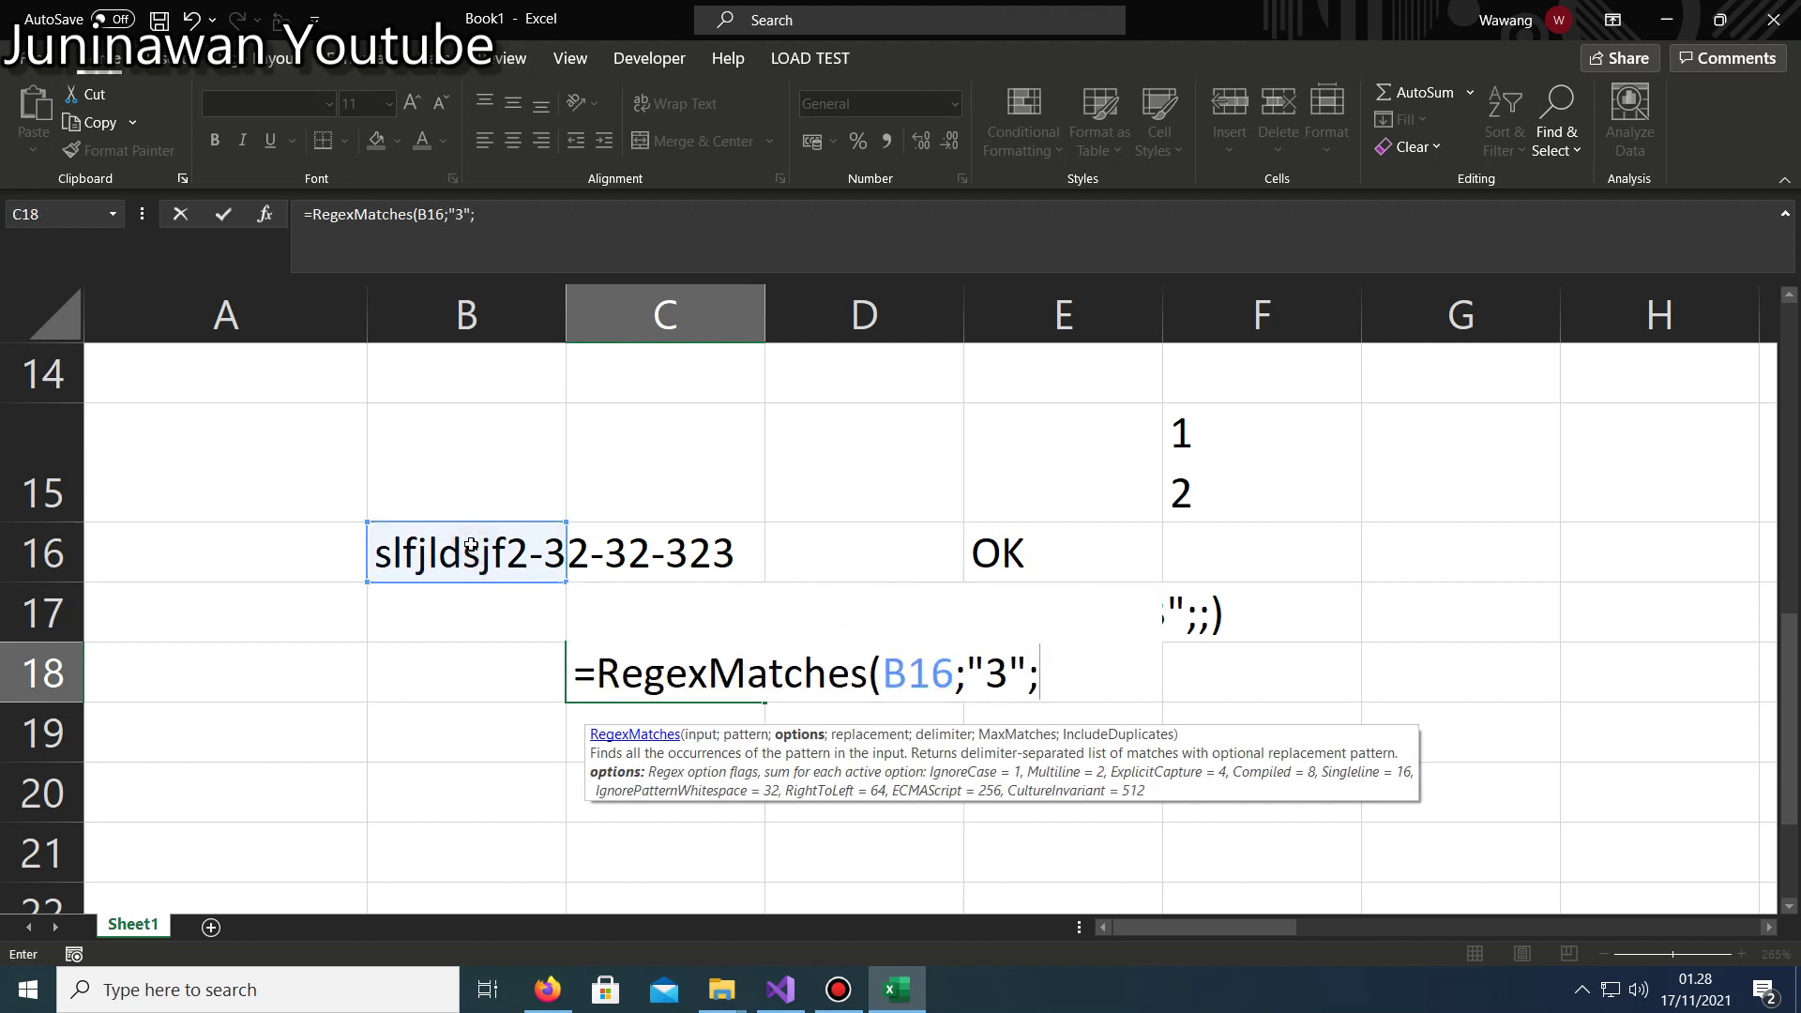
pyautogui.write(';')
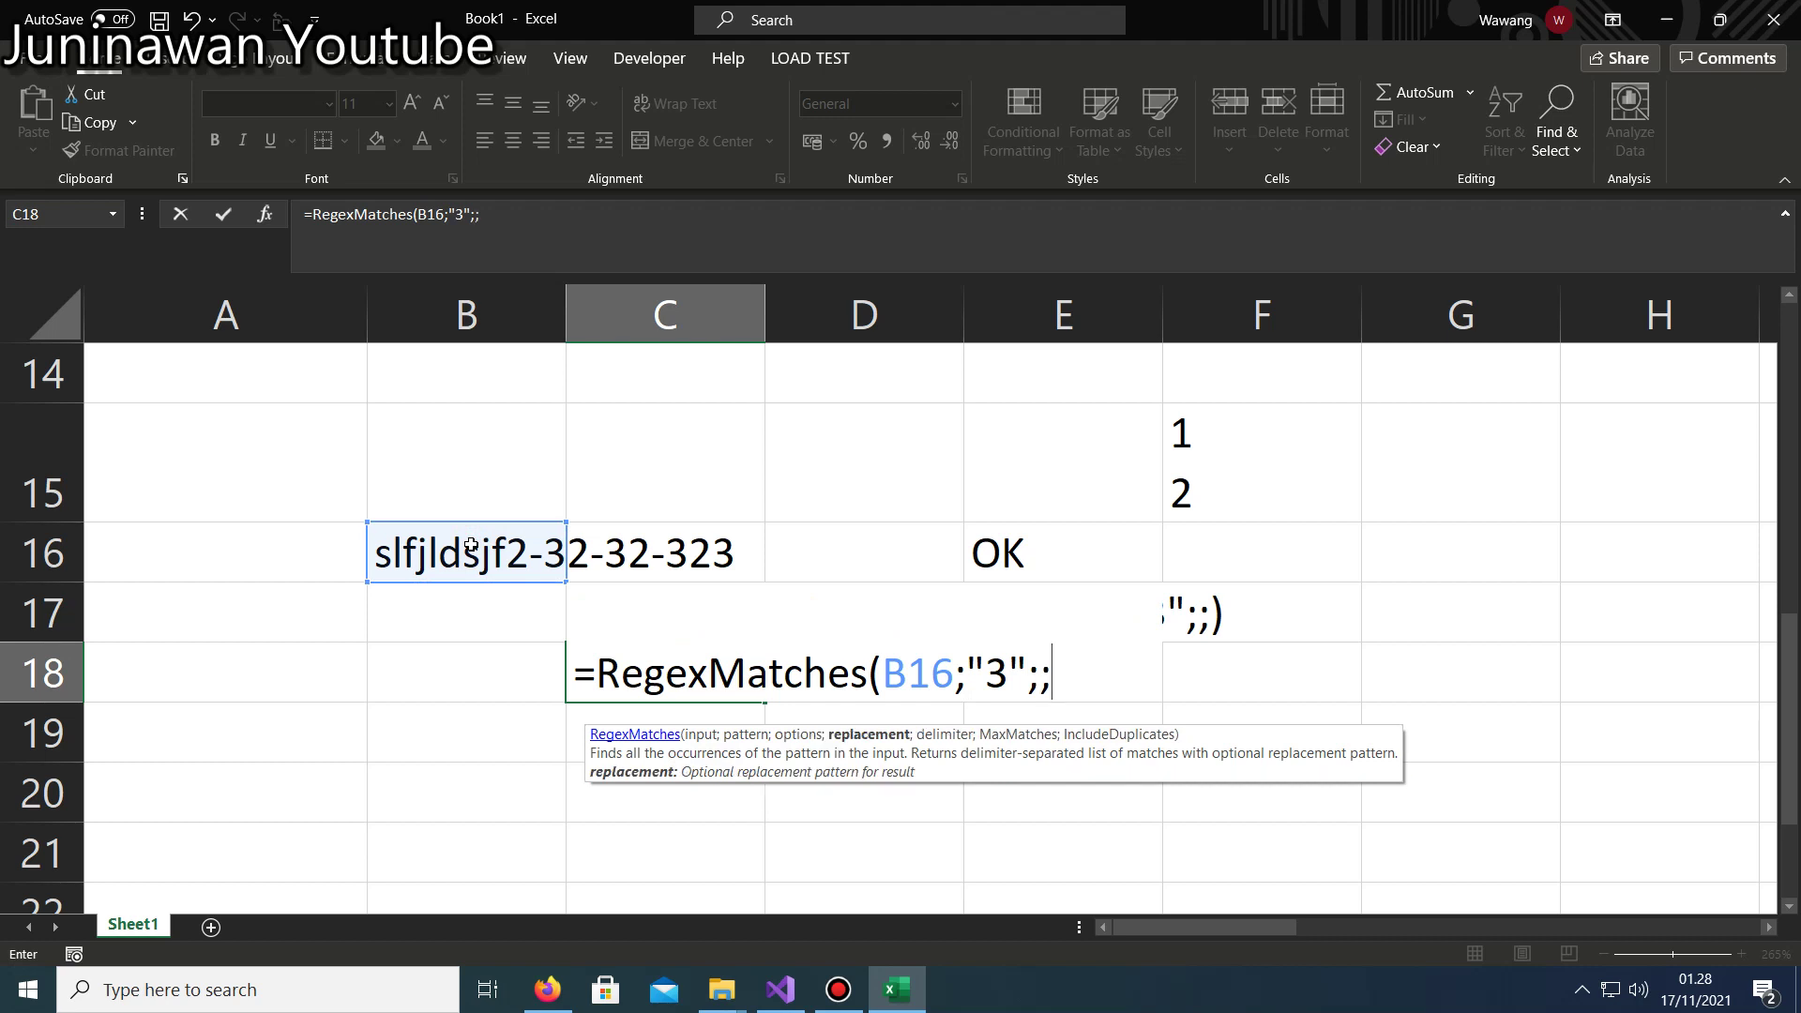
pyautogui.write(';')
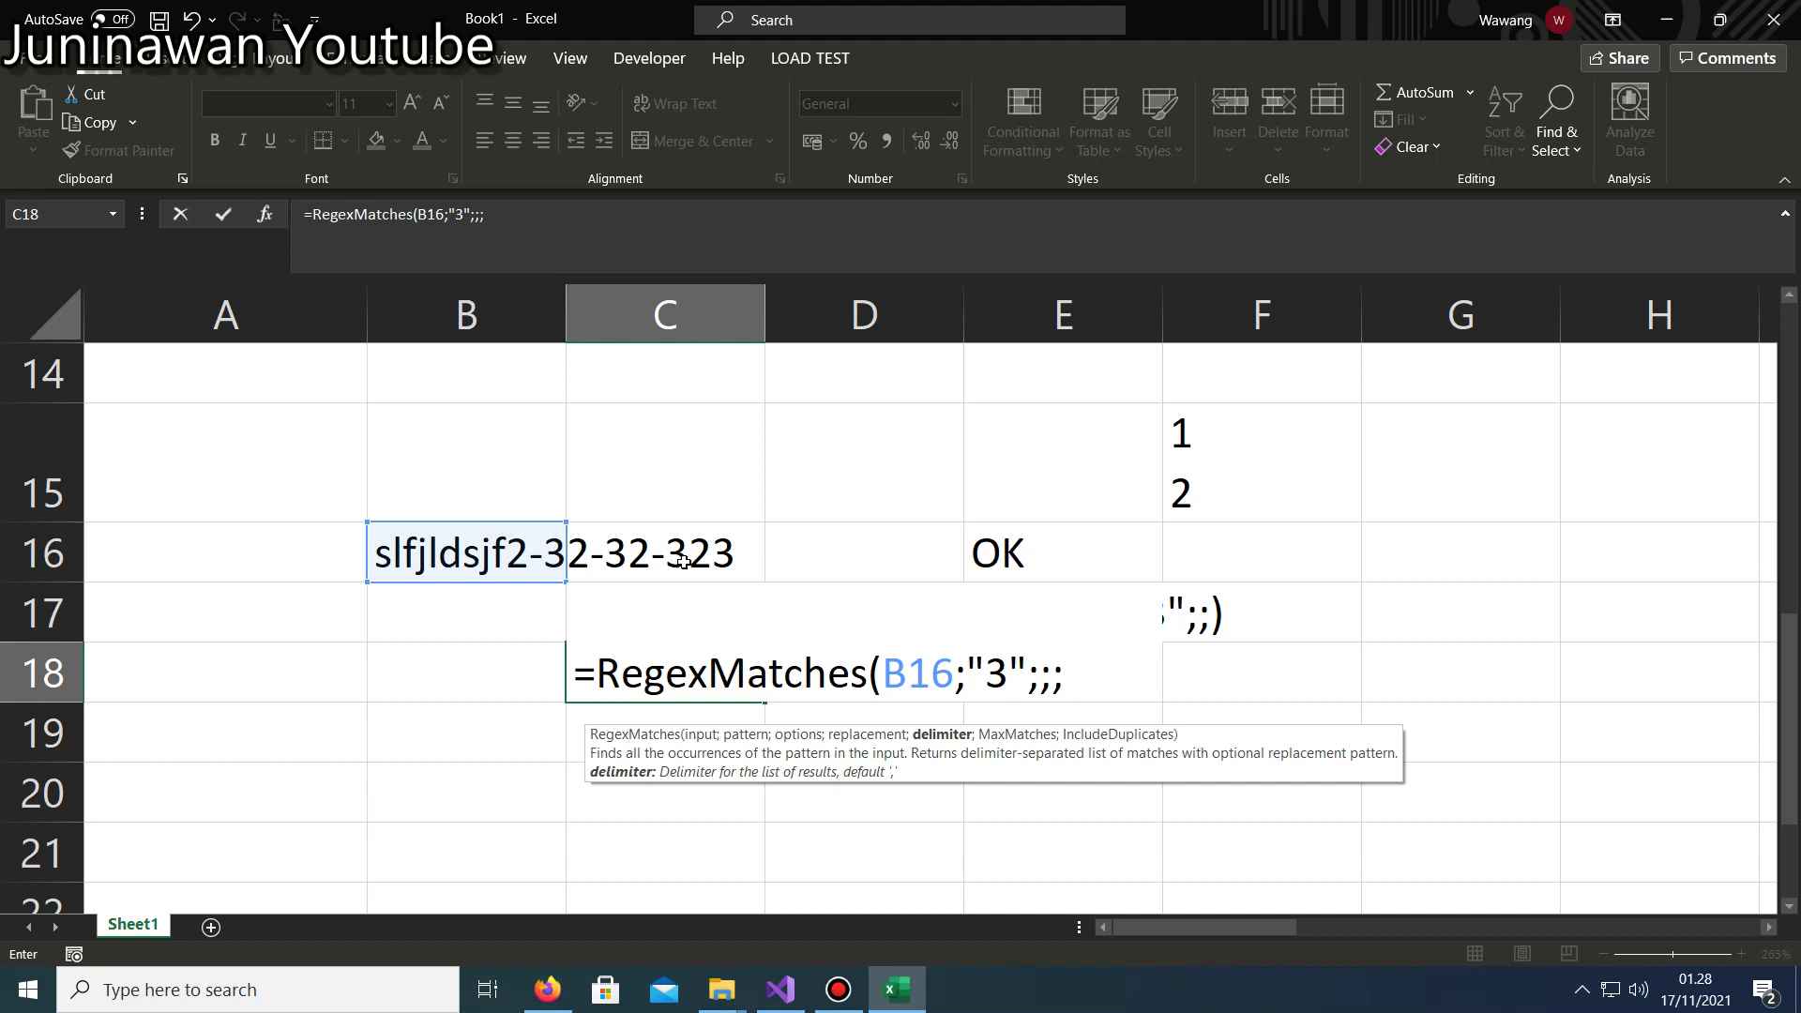
pyautogui.write('"-"')
pyautogui.write(';2')
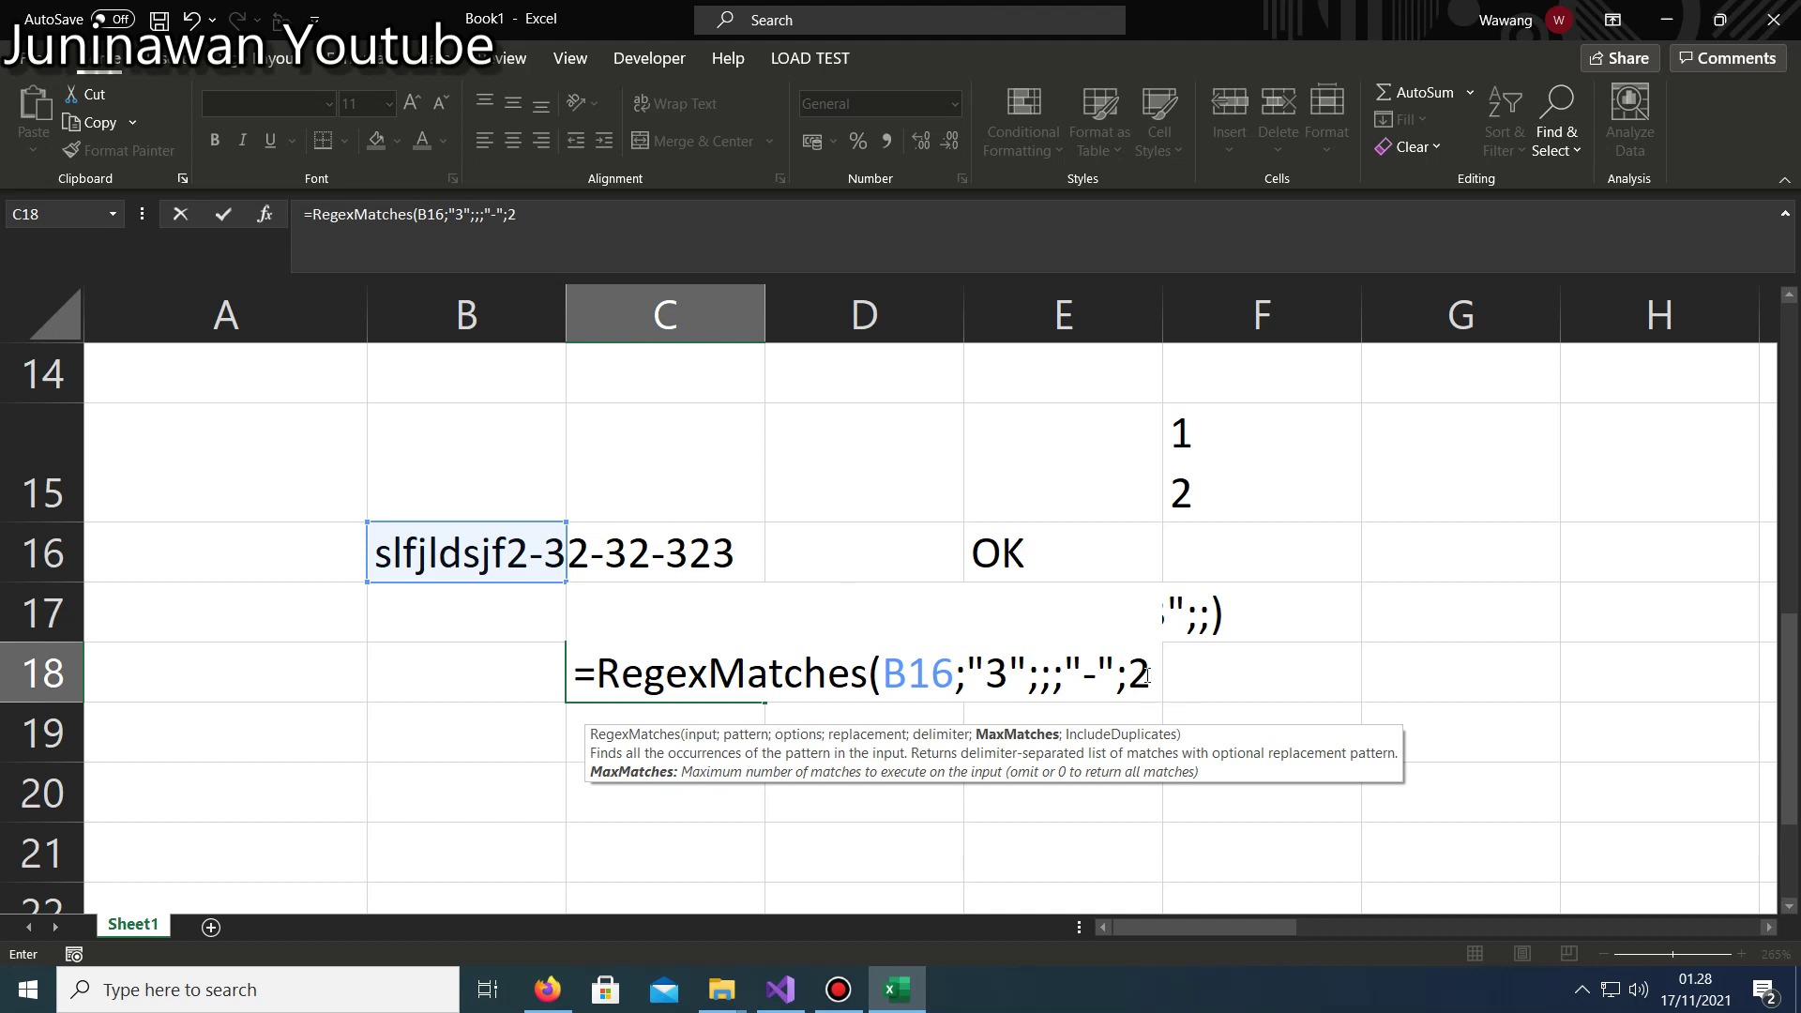
pyautogui.write(';')
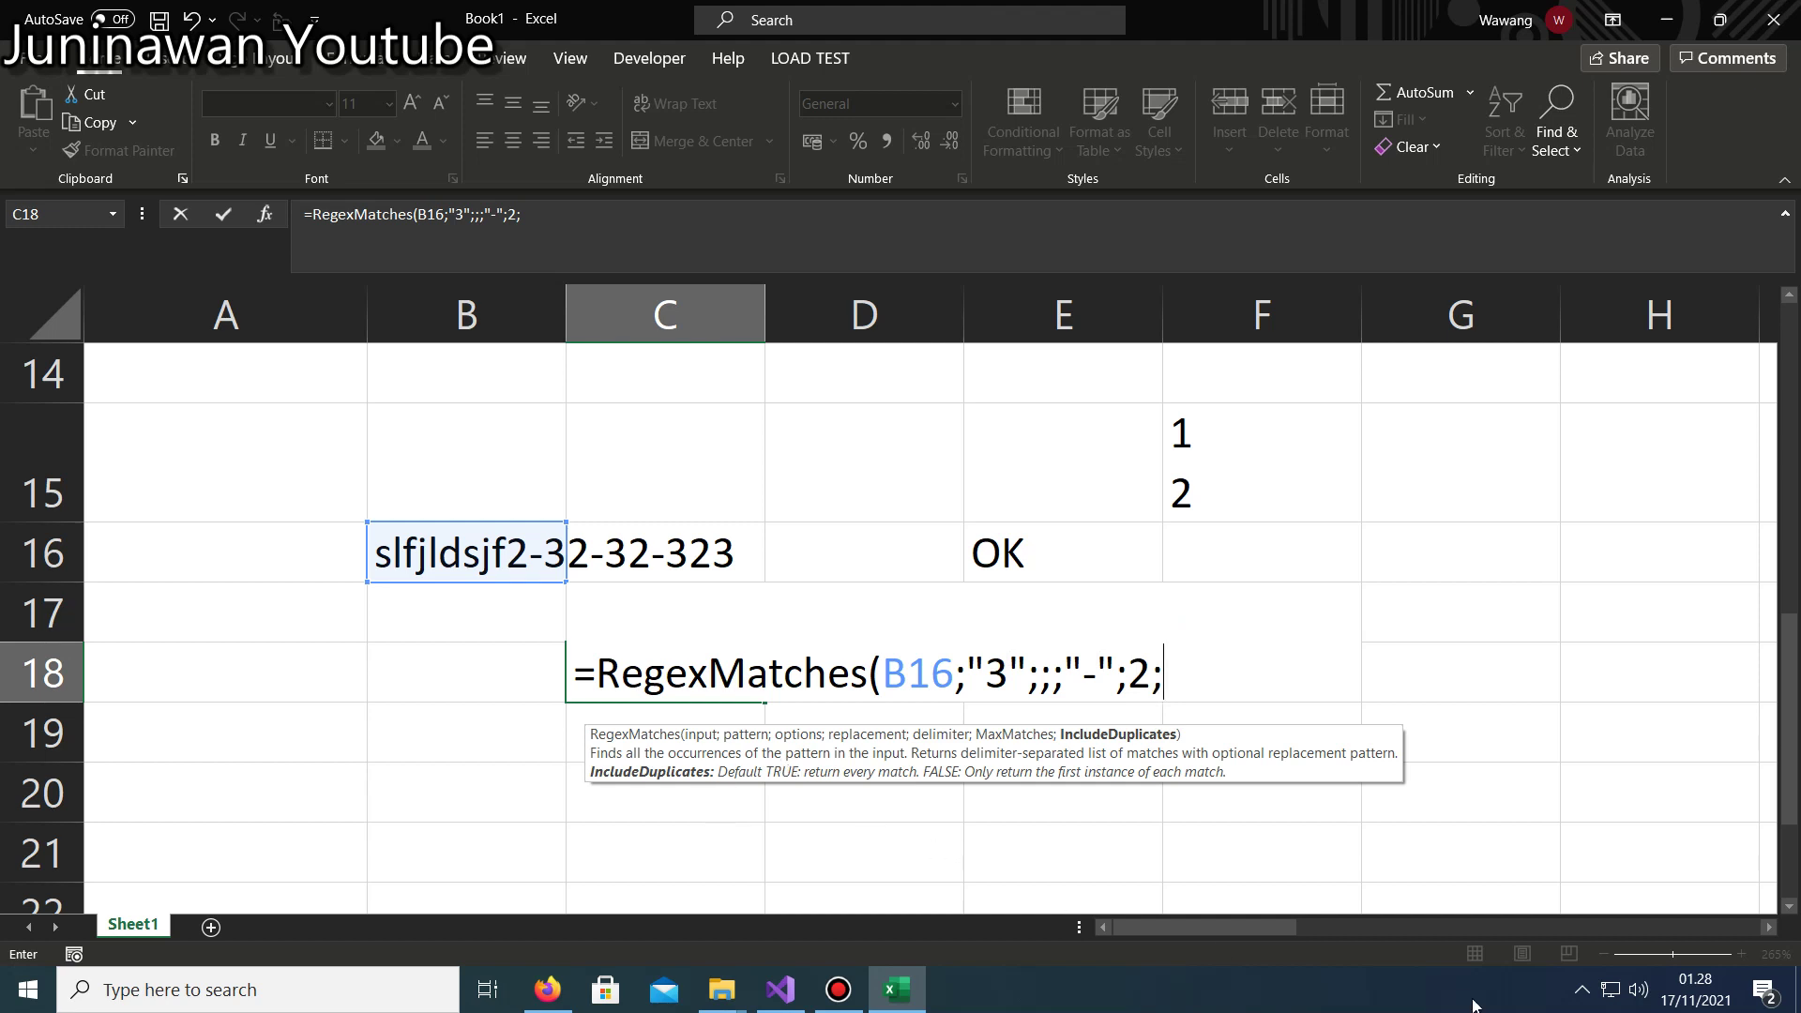
pyautogui.press('Return')
pyautogui.press('Up')
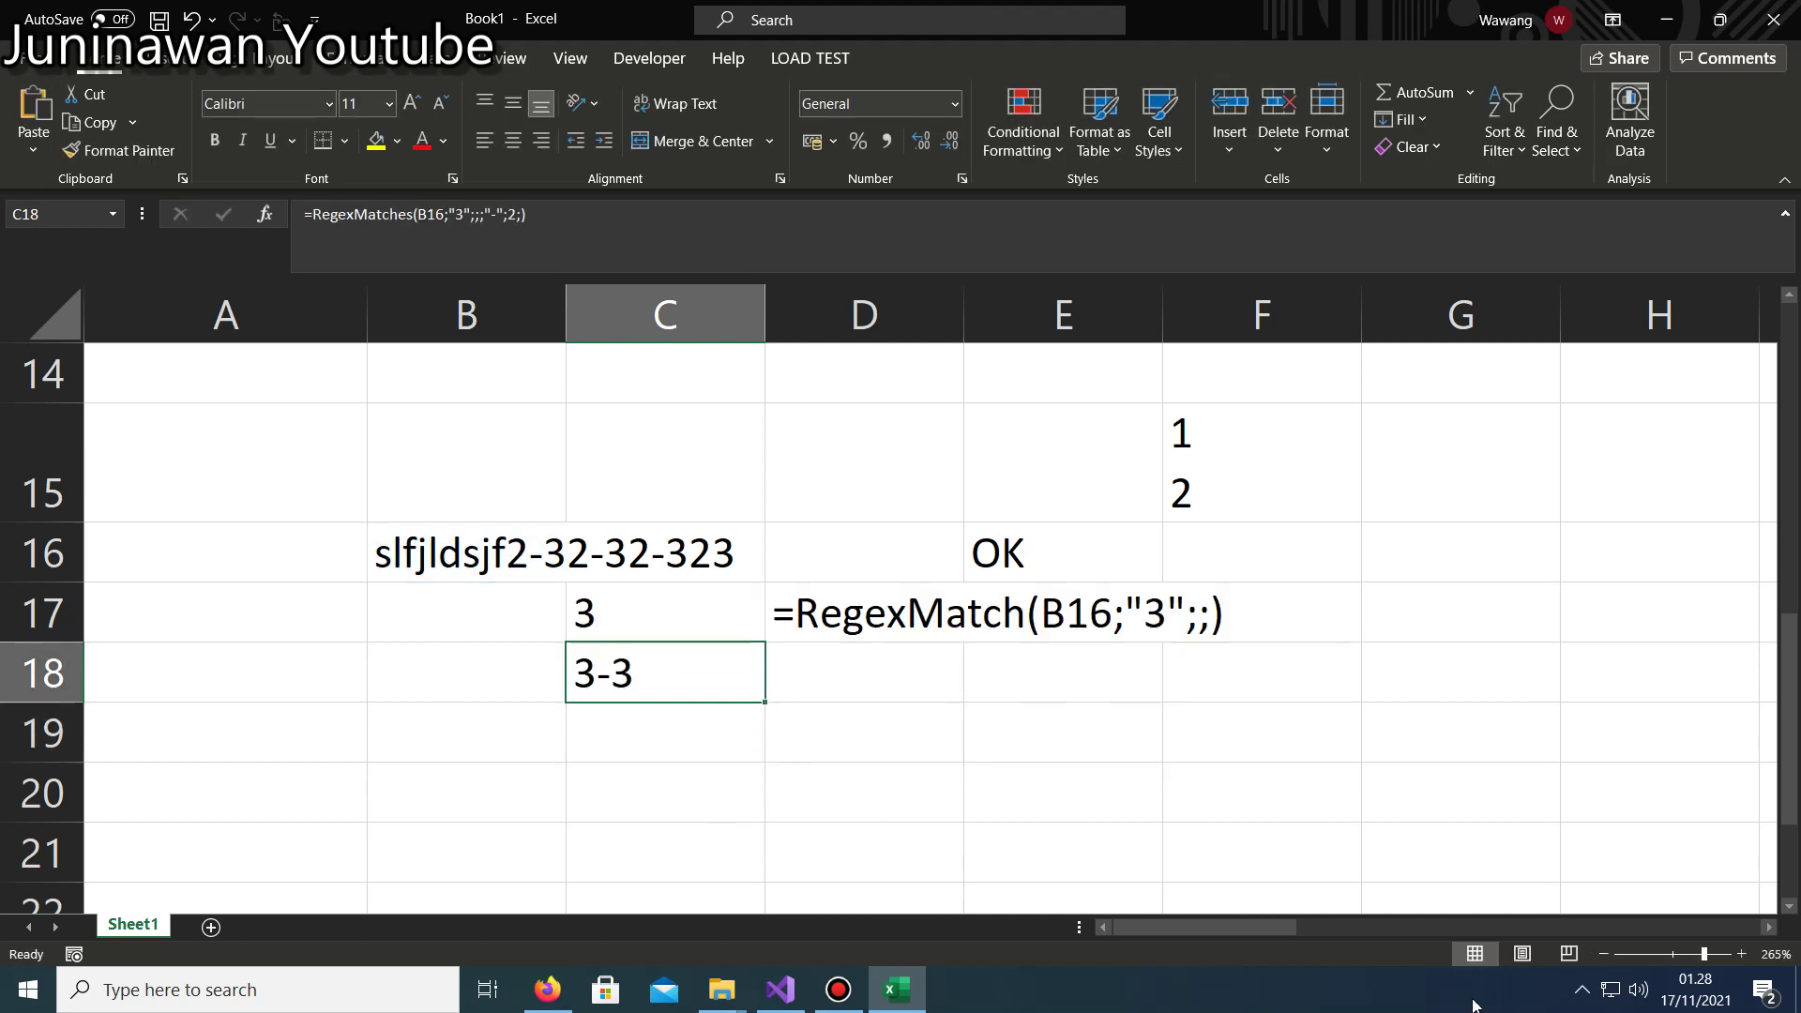
# Change C18's RegexMatches match count from 2 to 3 so it returns 3-3-3.
pyautogui.doubleClick(644, 675)
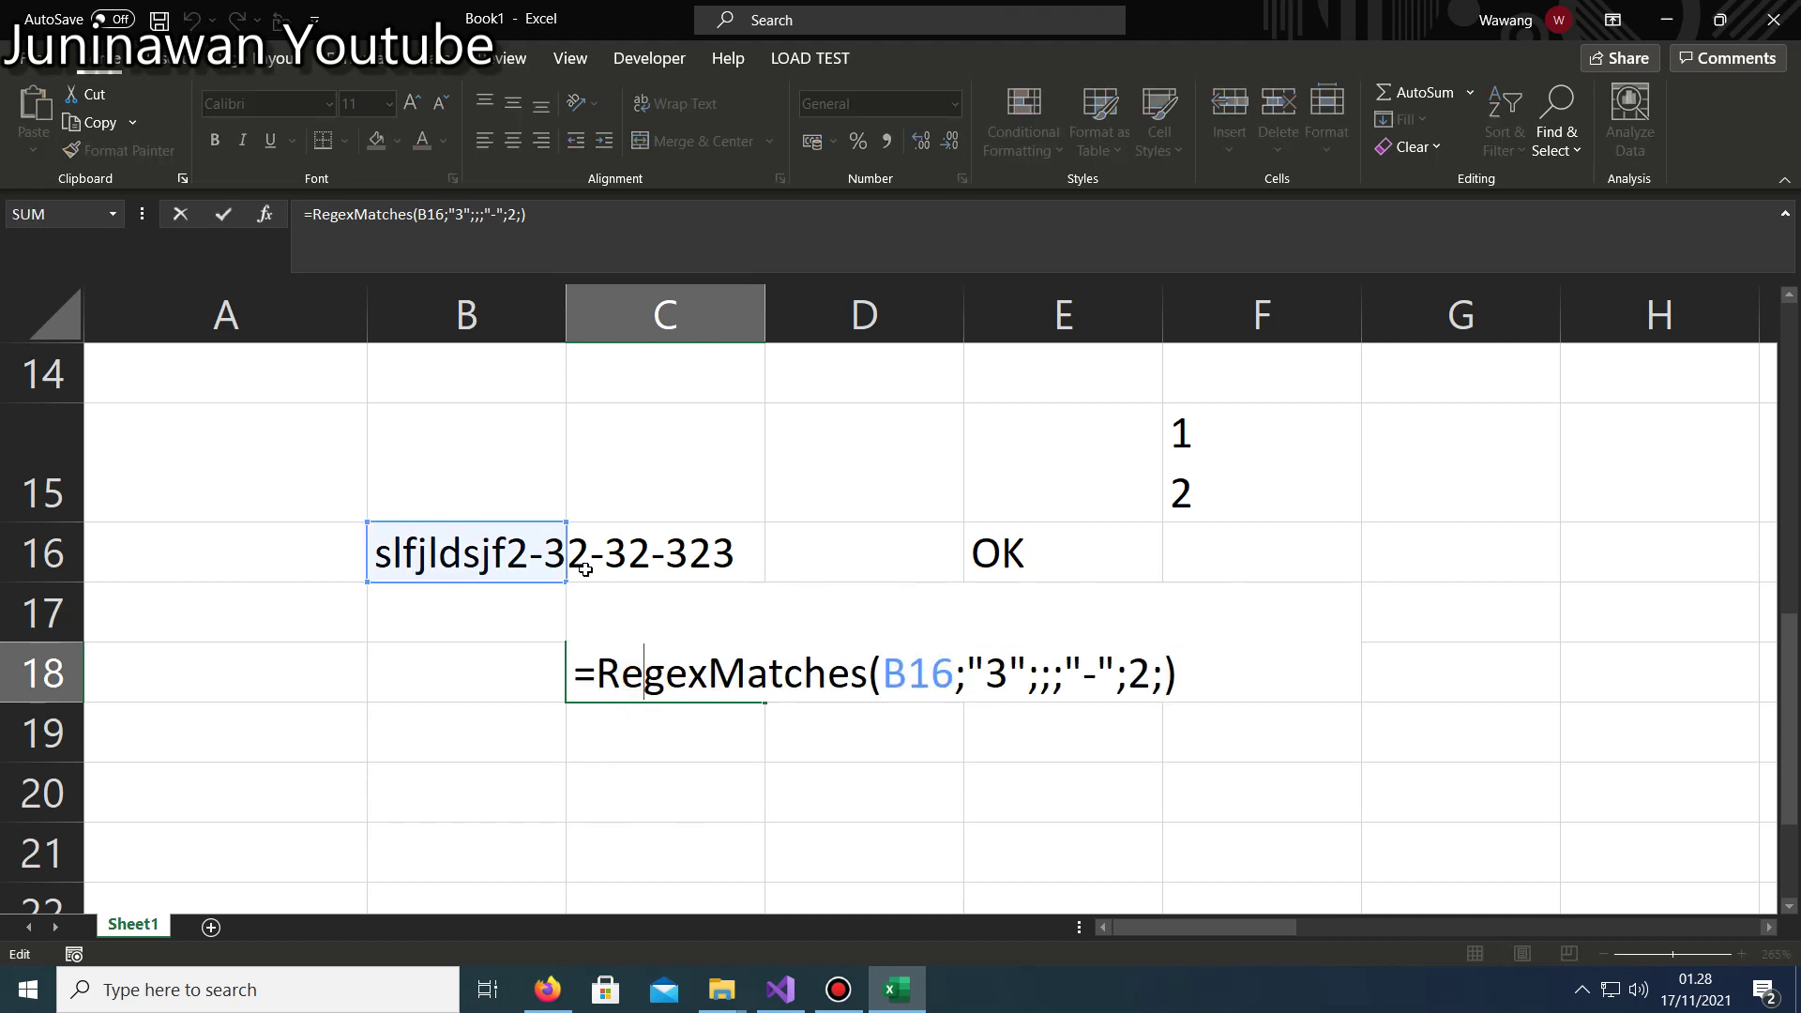
pyautogui.press('Escape')
pyautogui.click(553, 558)
pyautogui.click(656, 563)
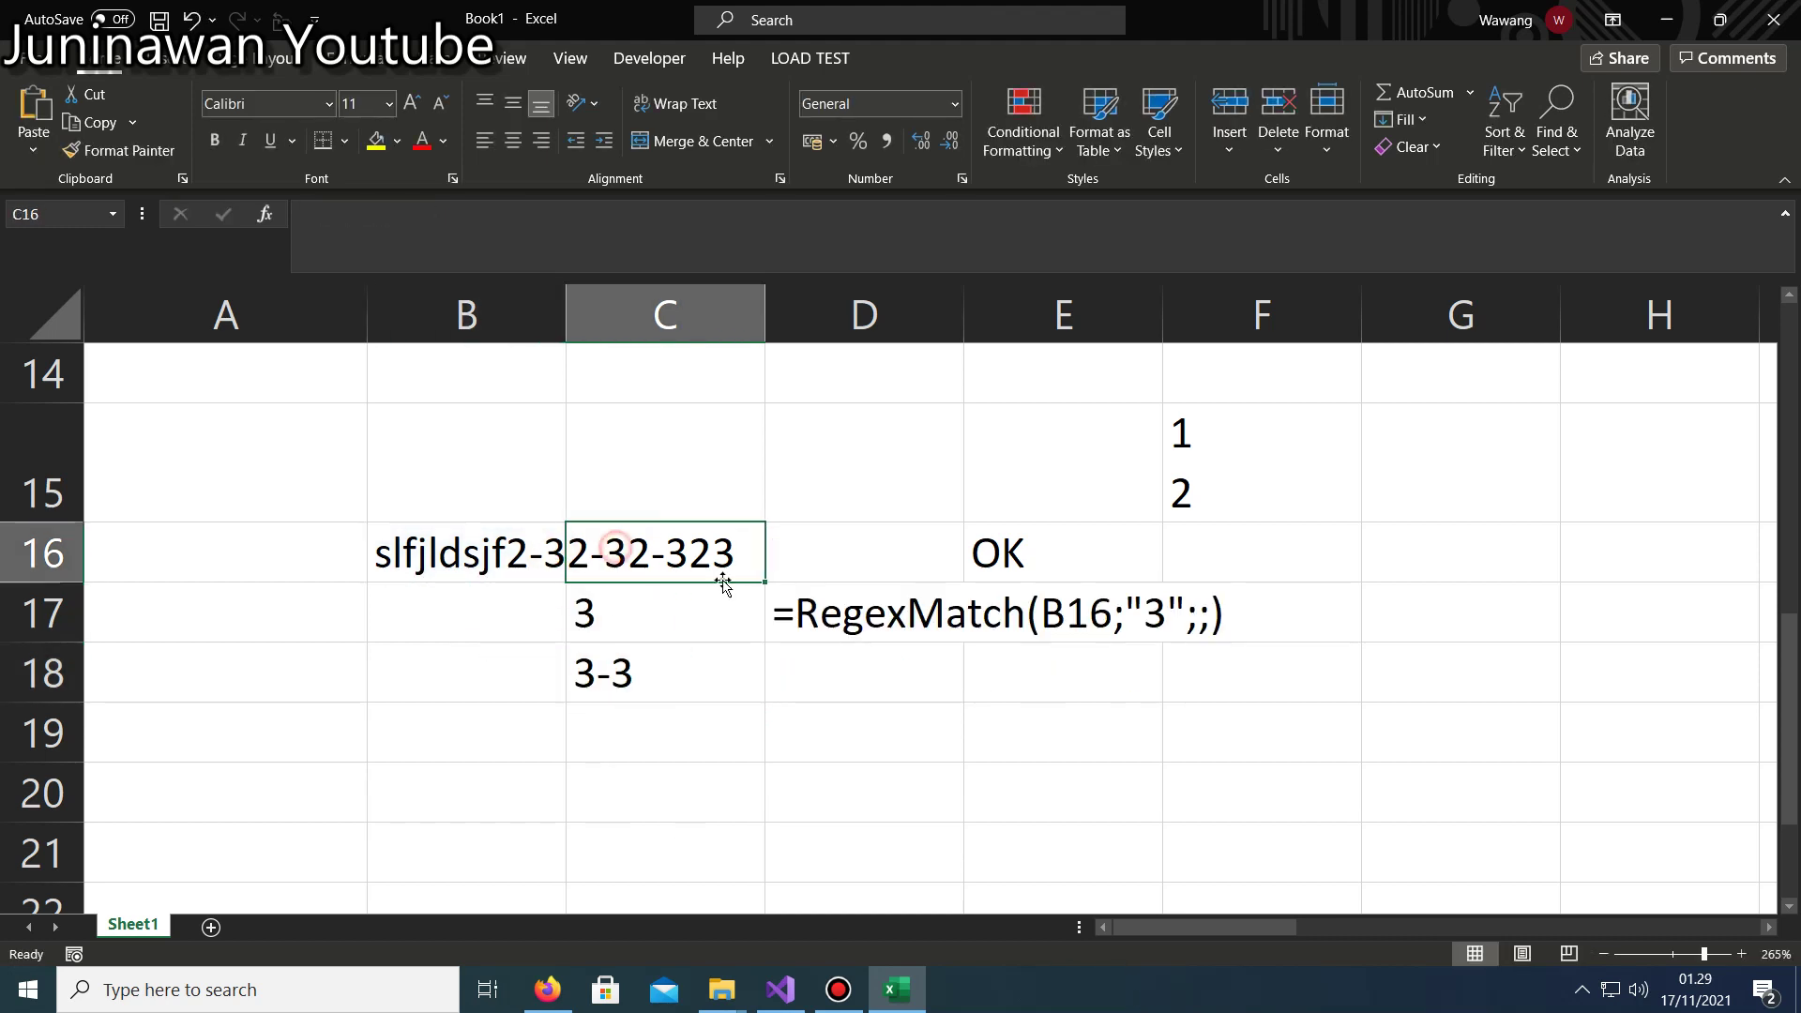
pyautogui.doubleClick(623, 673)
pyautogui.doubleClick(1137, 673)
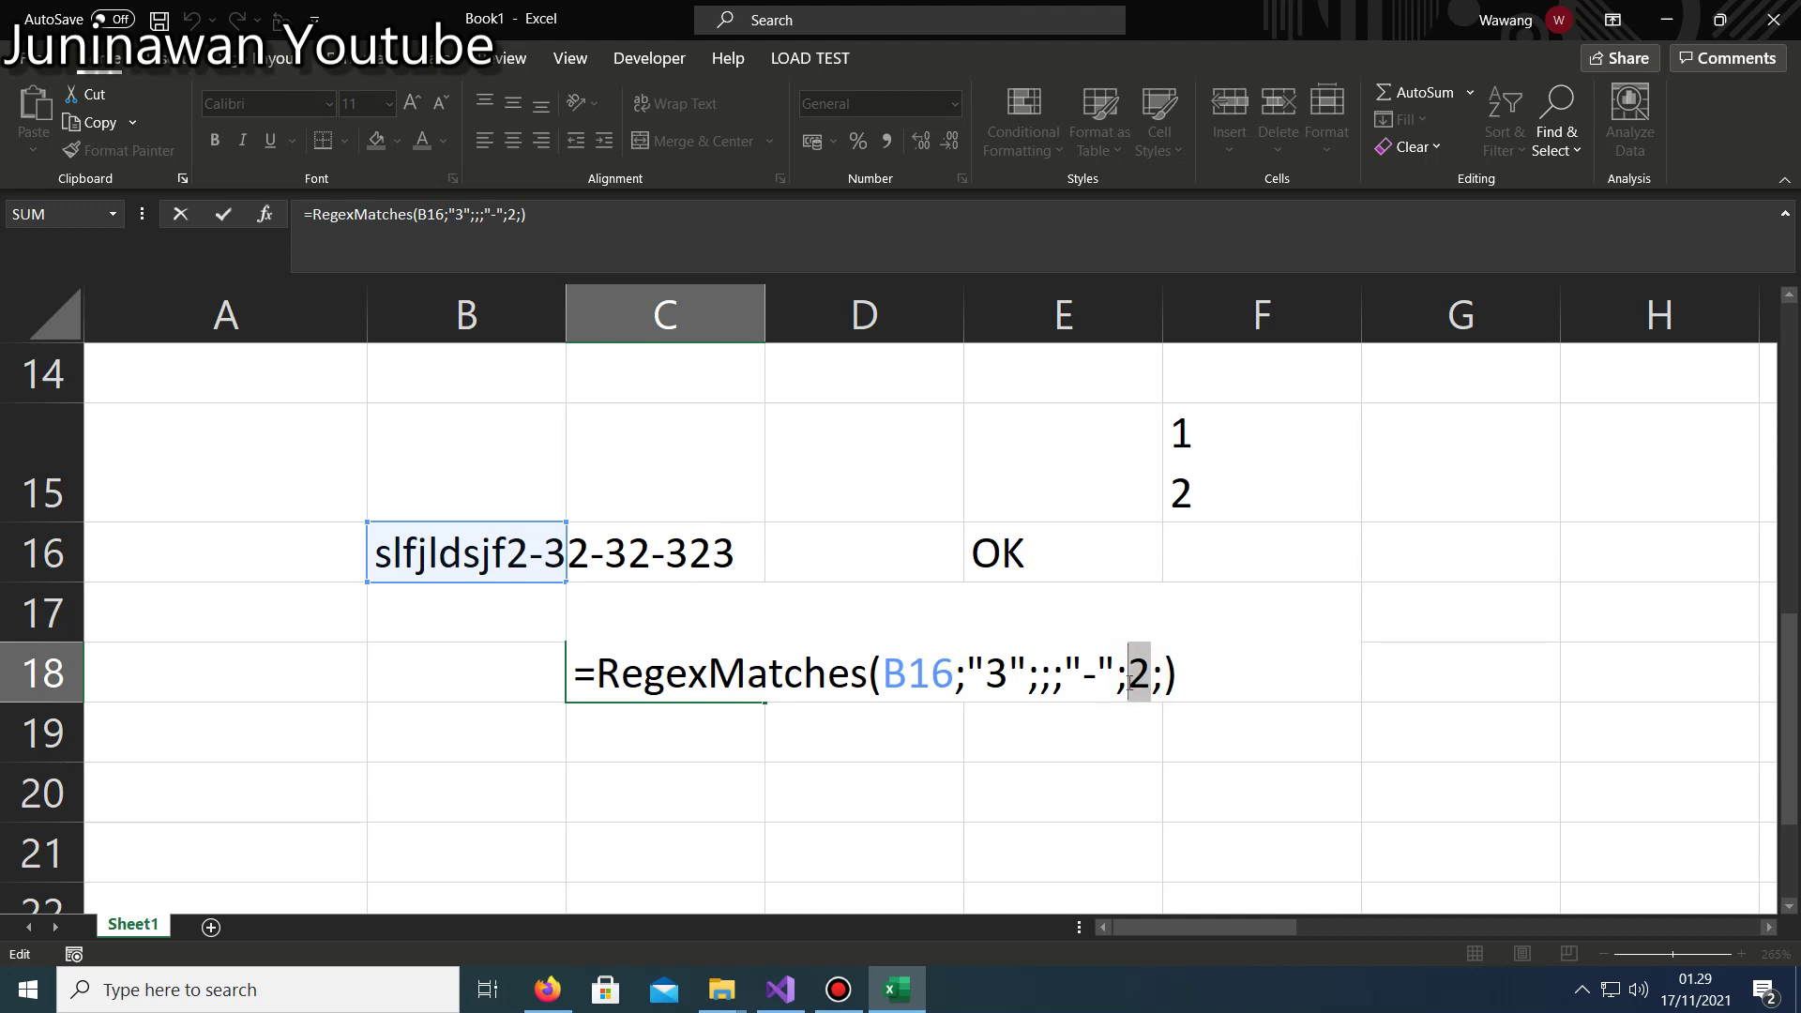
pyautogui.write('3')
pyautogui.press('Return')
pyautogui.click(654, 671)
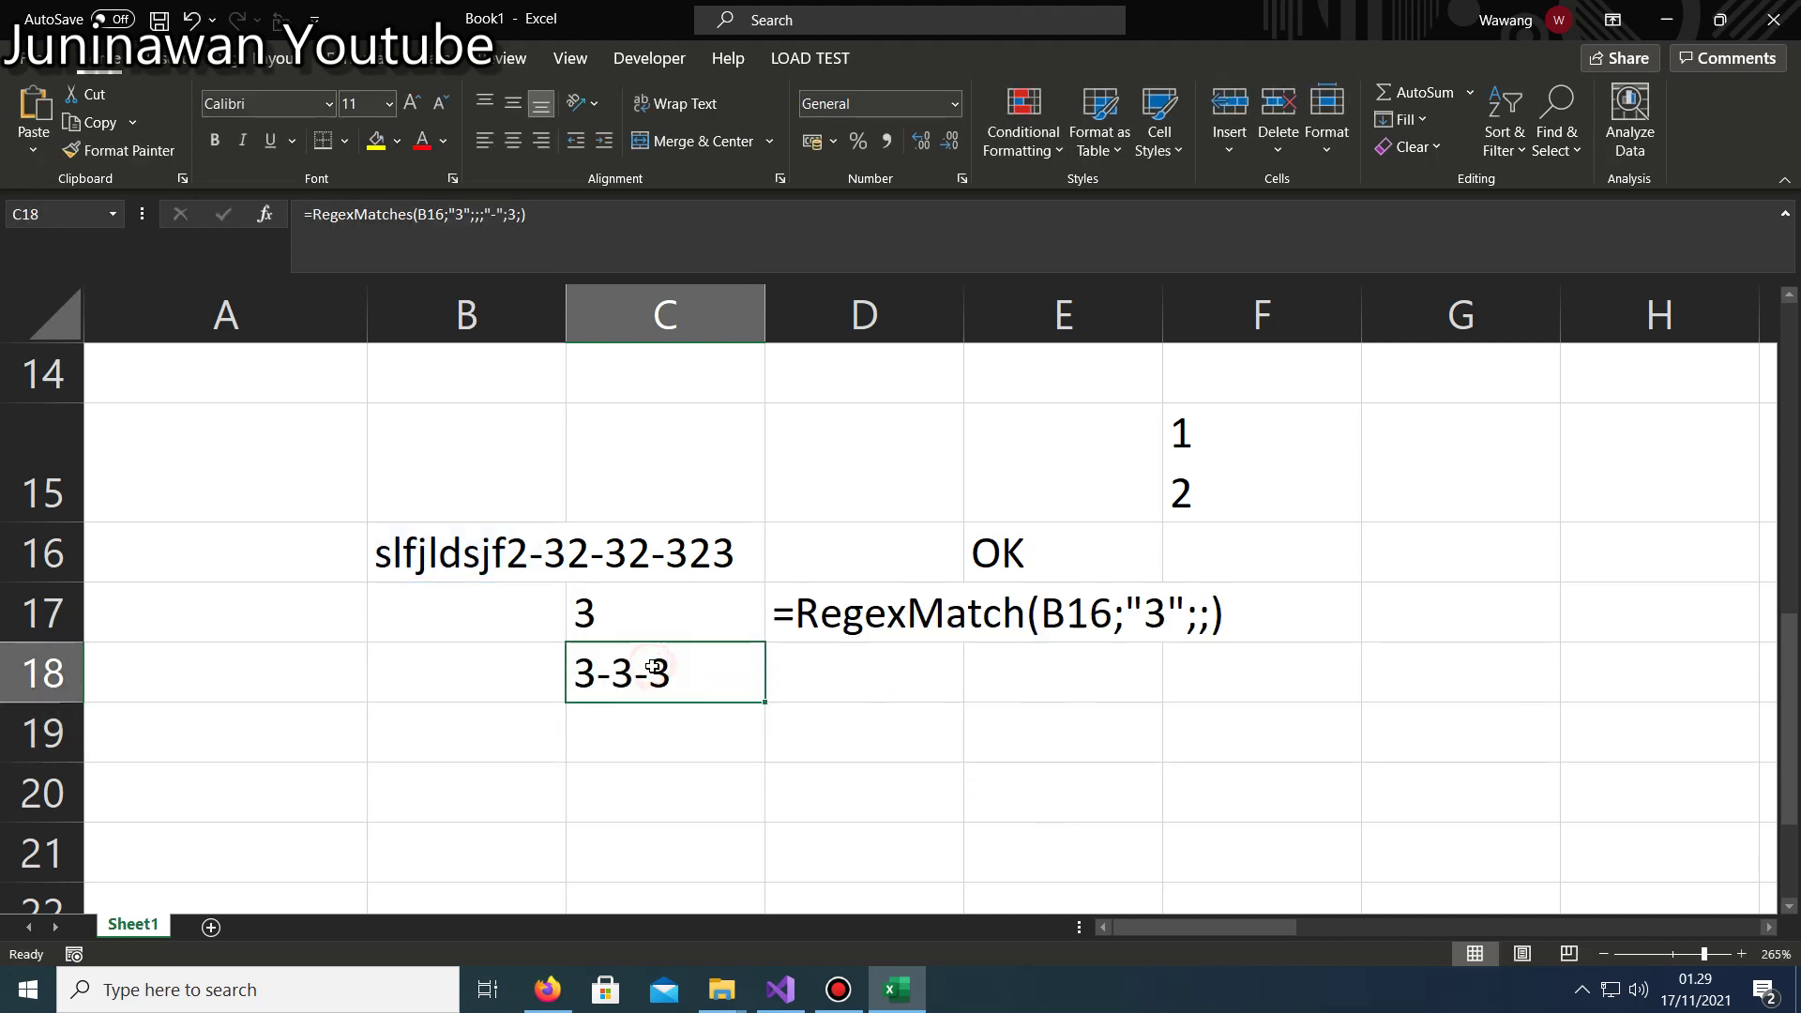
pyautogui.doubleClick(654, 671)
pyautogui.press('Escape')
# Clear C18 and start a RegexMatch formula there.
pyautogui.press('Delete')
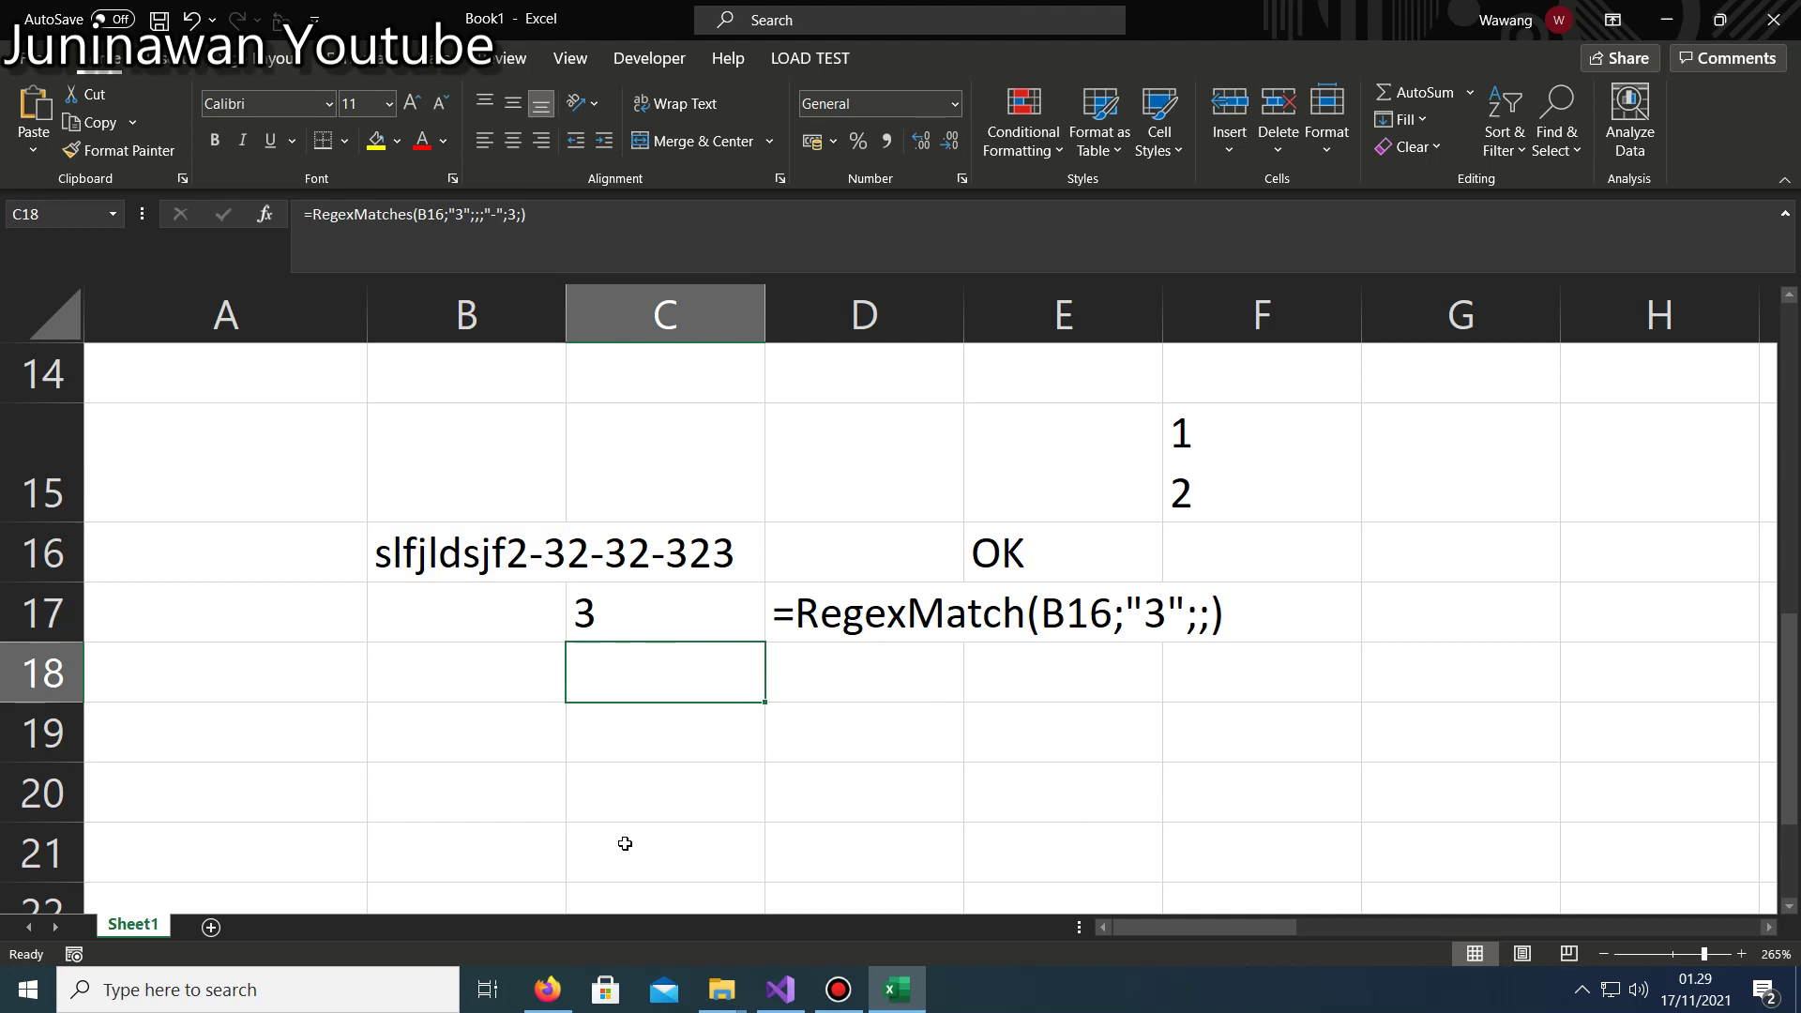
pyautogui.press('Right')
pyautogui.press('Left')
pyautogui.write('=')
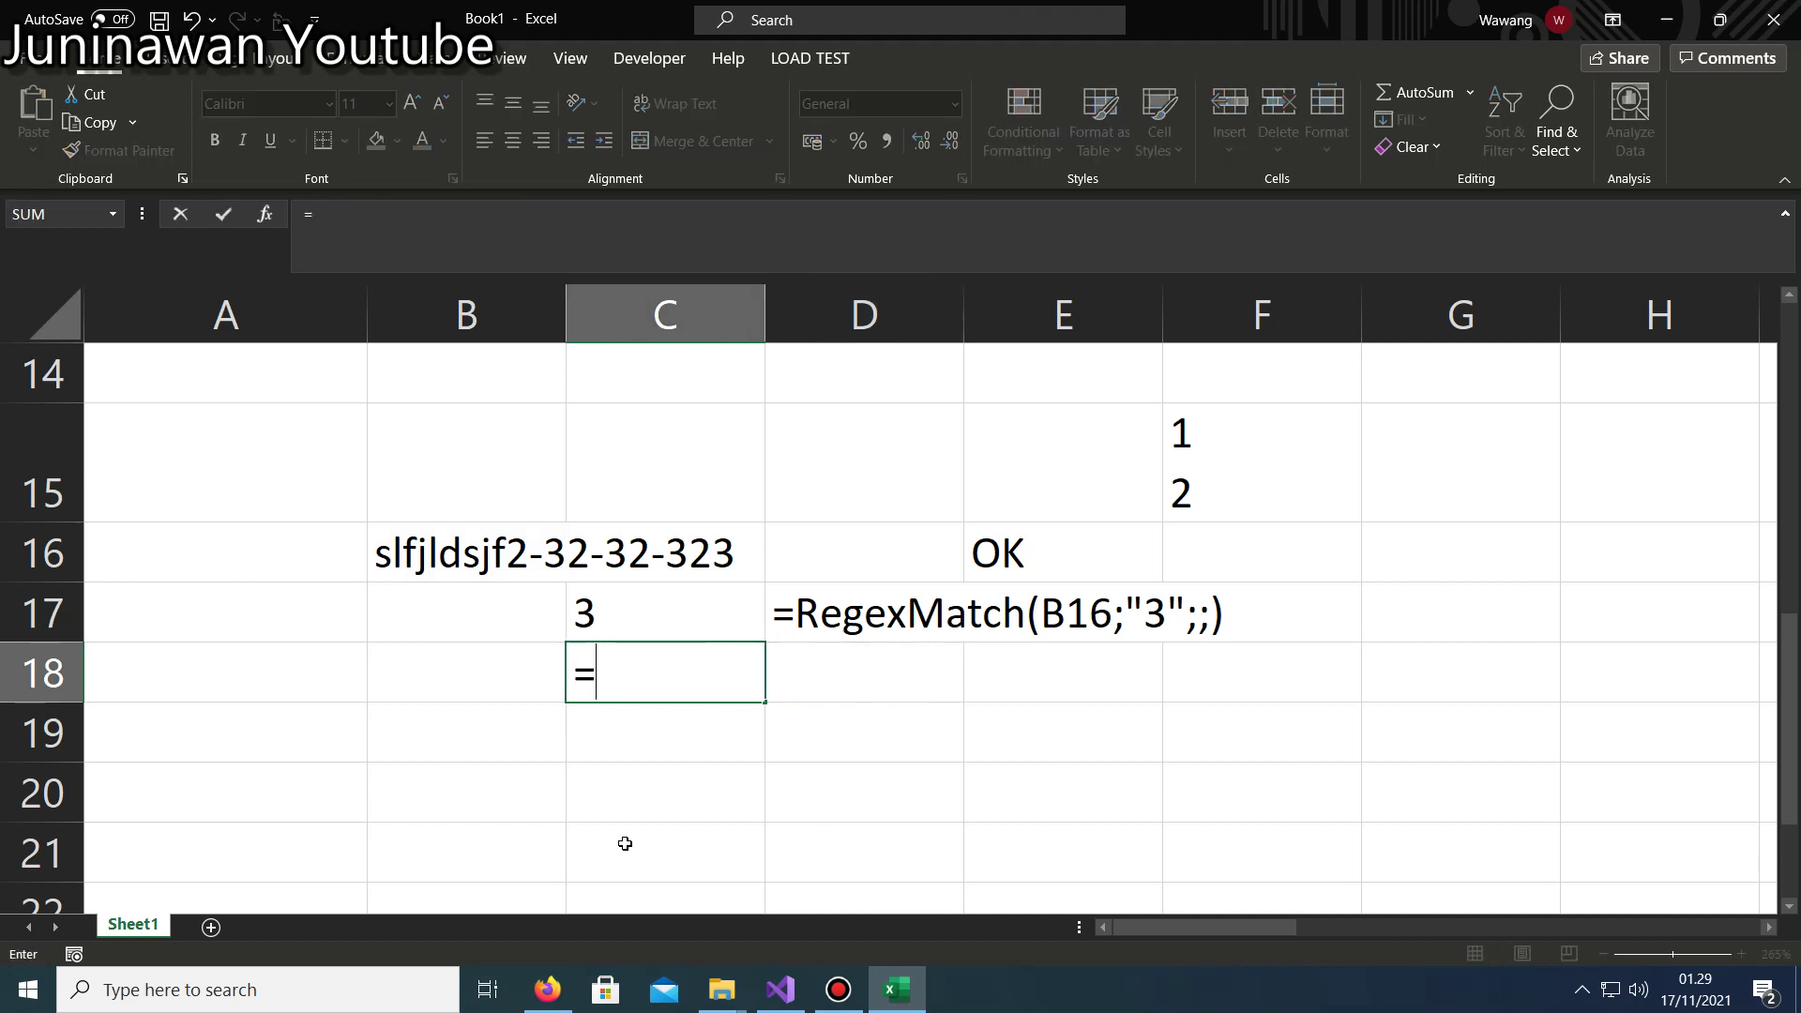
pyautogui.write('\reg')
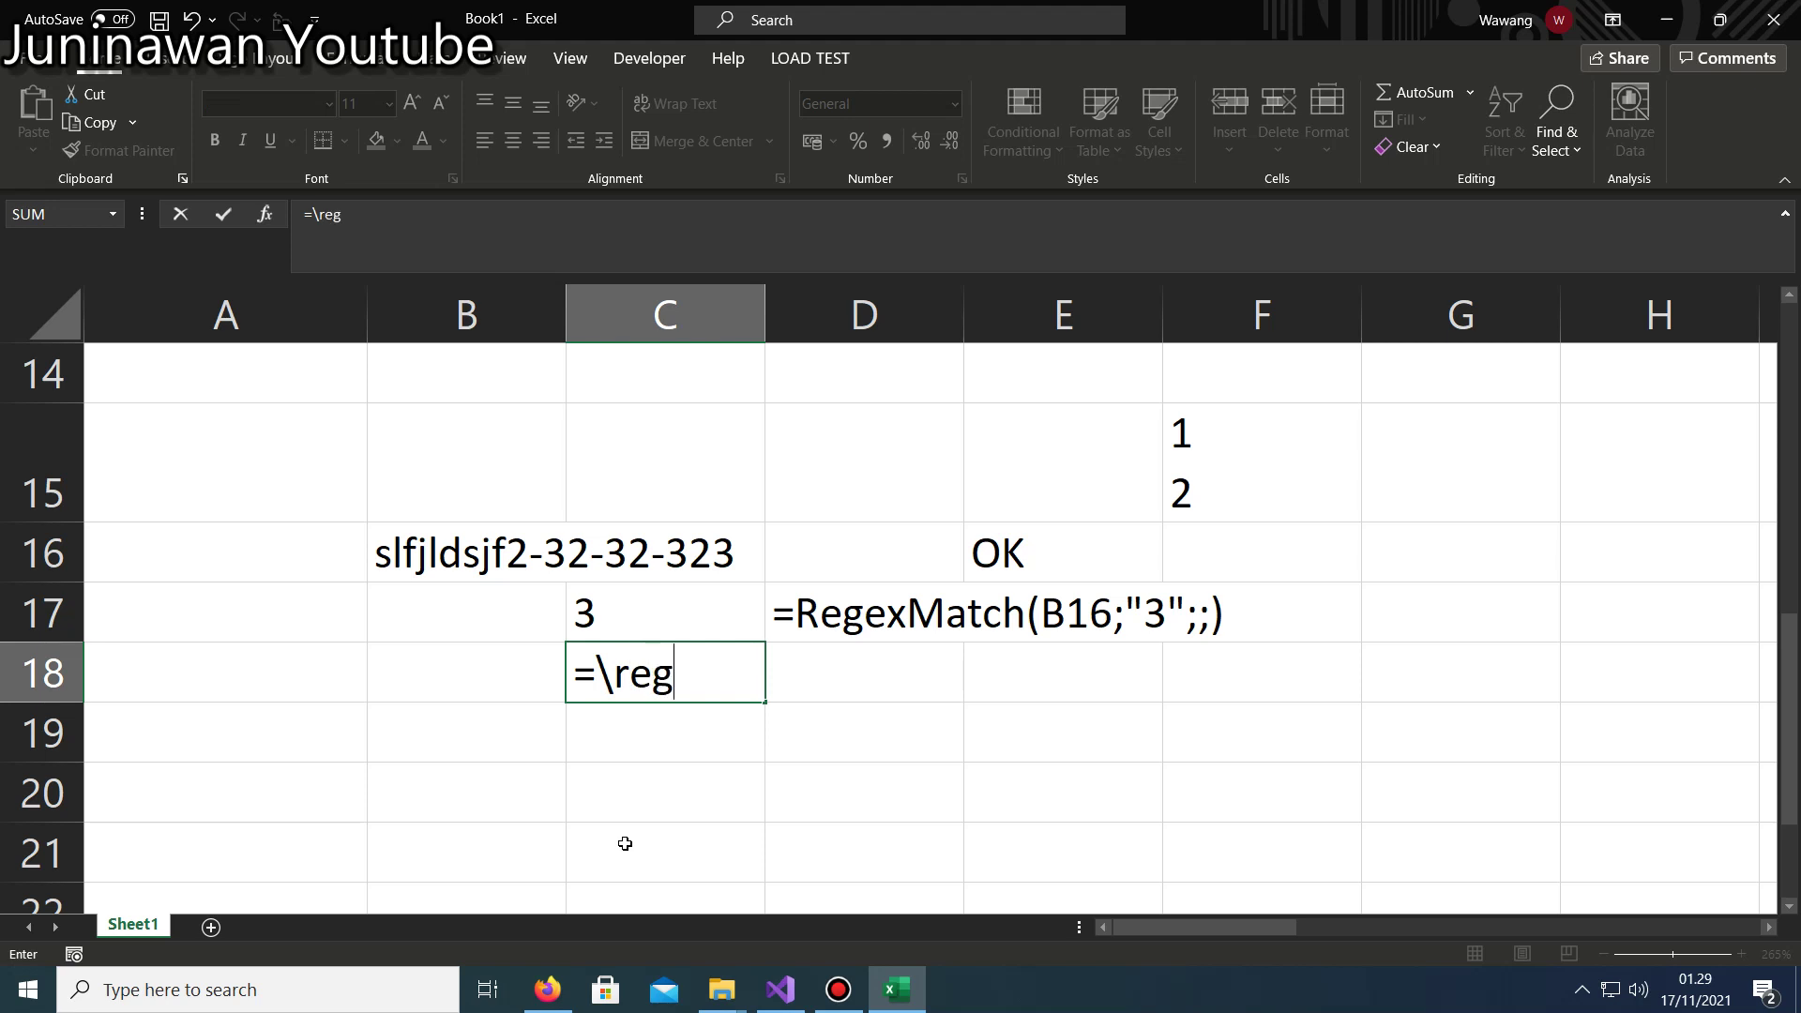
pyautogui.press('BackSpace')
pyautogui.press('BackSpace')
pyautogui.press('BackSpace')
pyautogui.press('BackSpace')
pyautogui.write('re')
pyautogui.press('BackSpace')
pyautogui.write('ege')
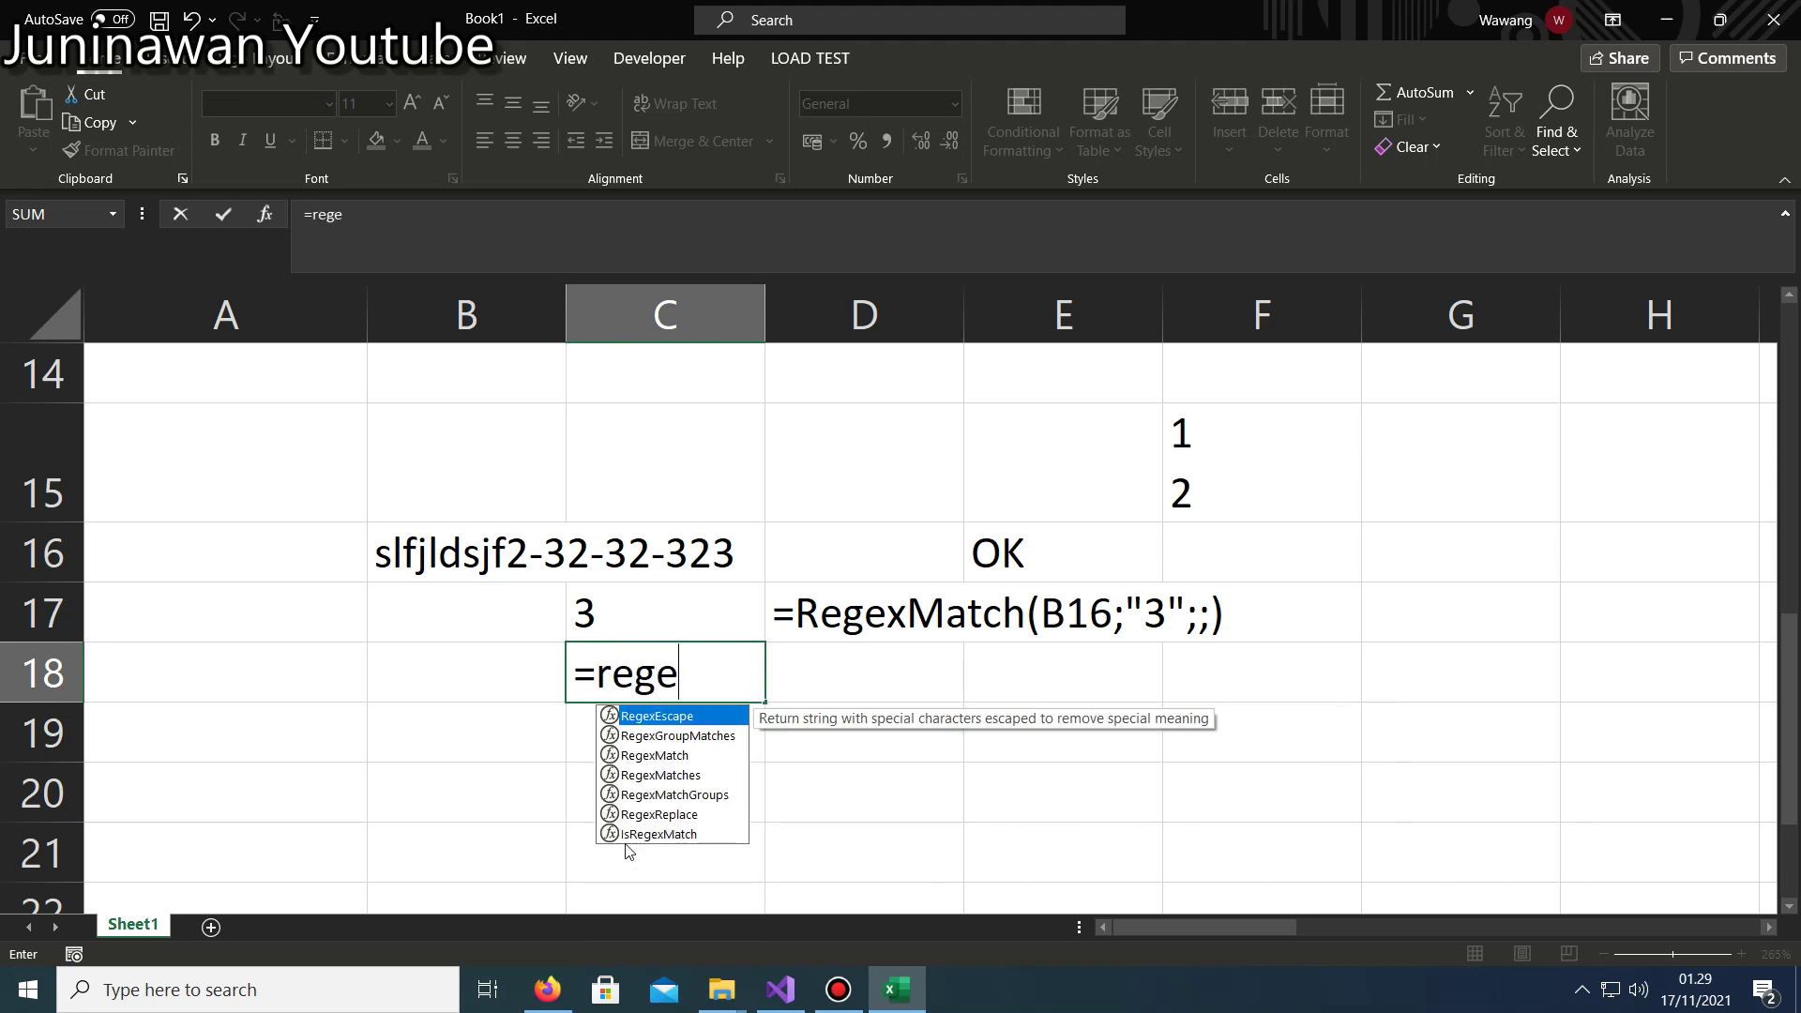
pyautogui.press('Down')
pyautogui.press('Down')
pyautogui.press('Down')
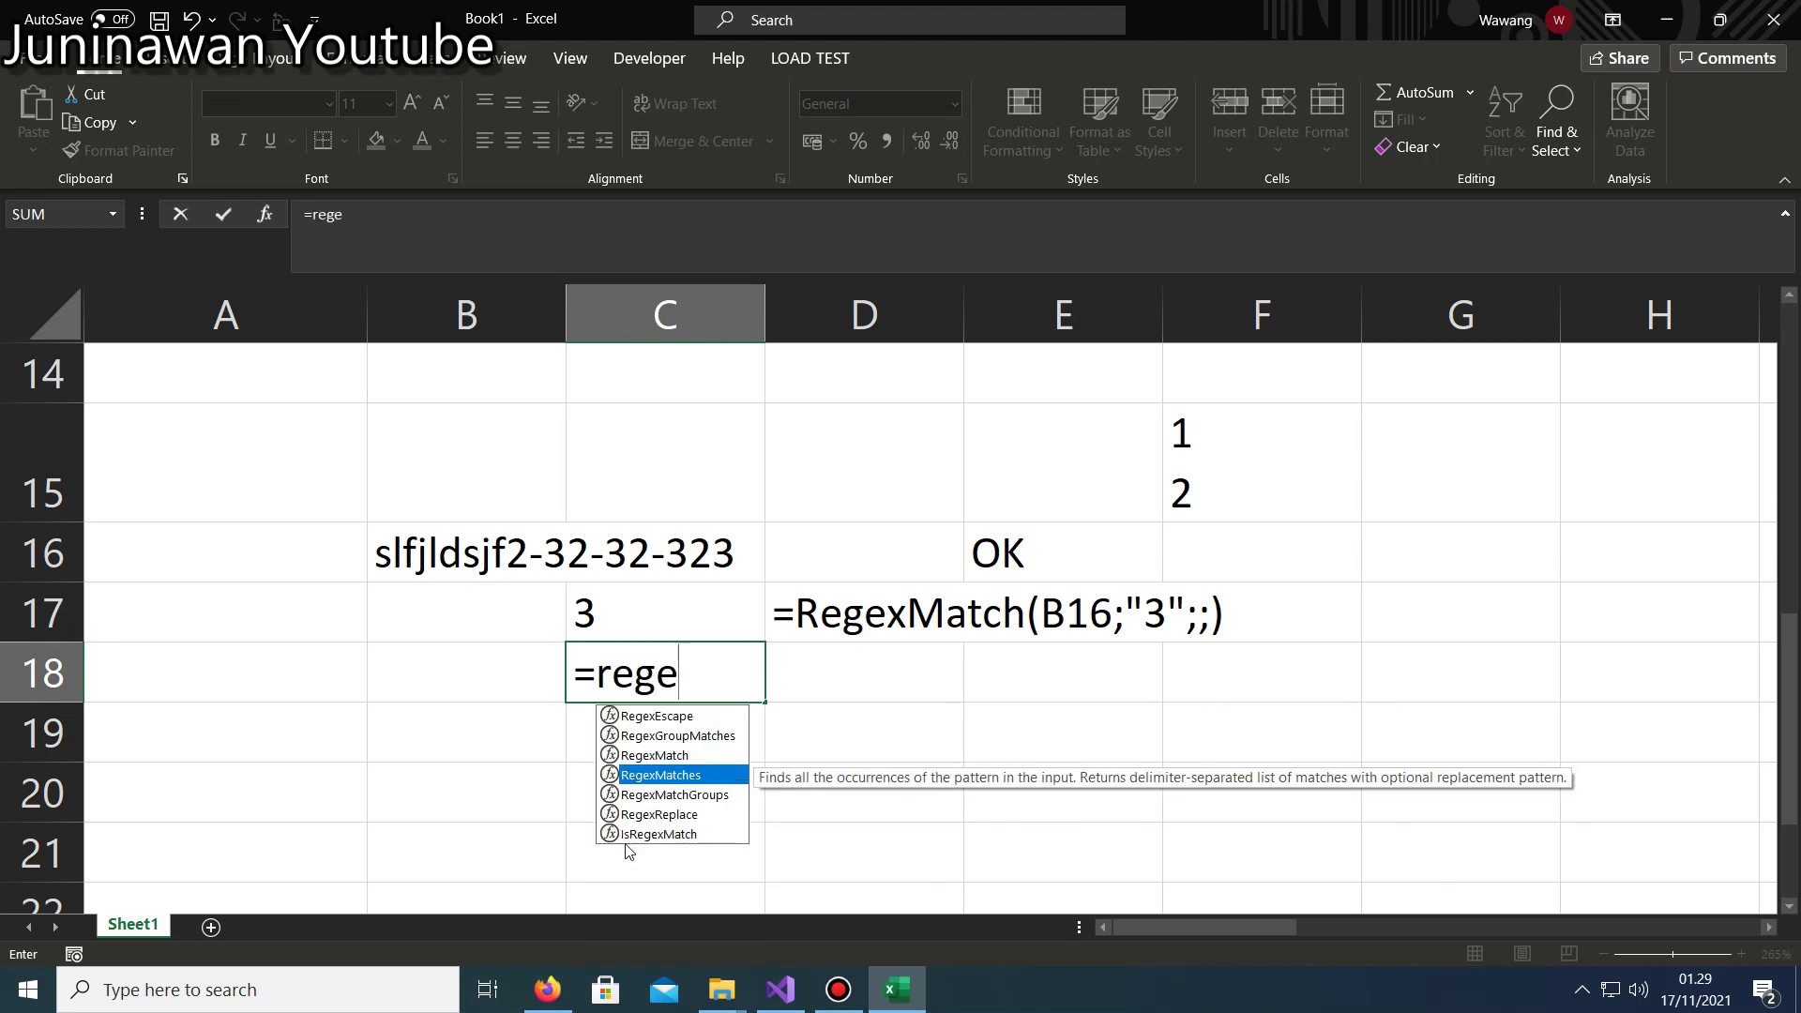
pyautogui.press('Up')
pyautogui.write('(')
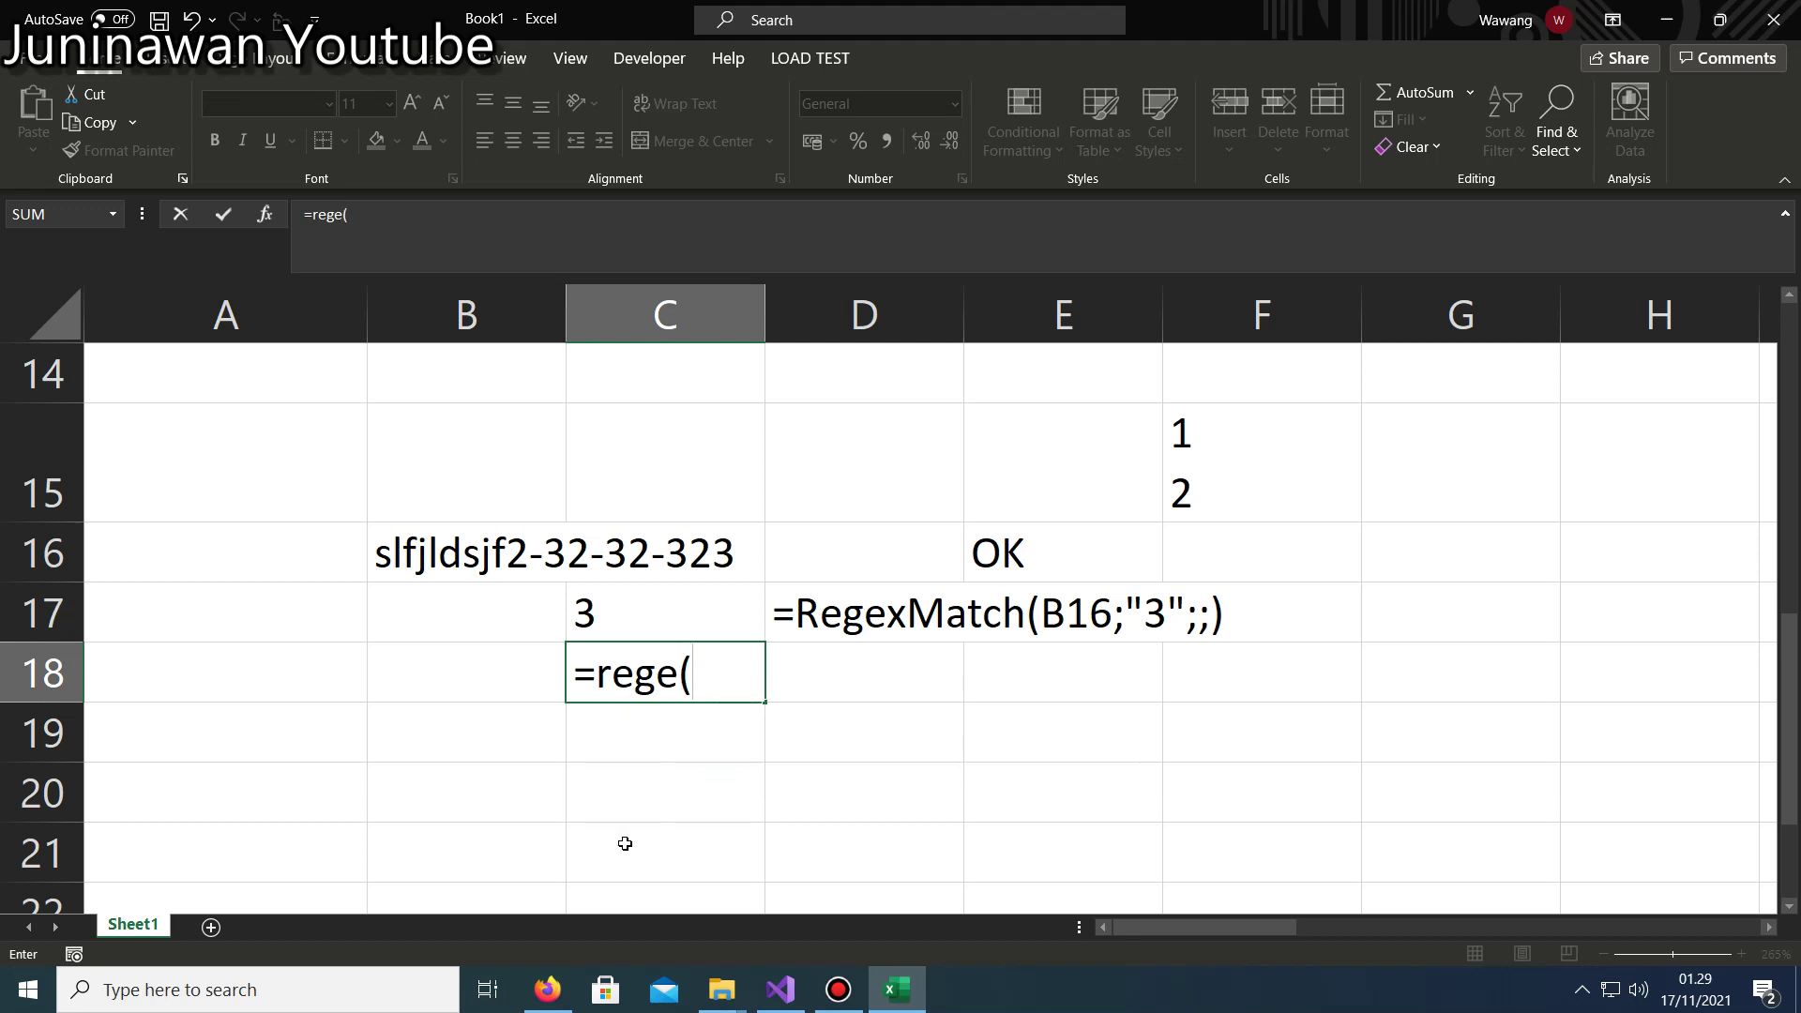
pyautogui.press('BackSpace')
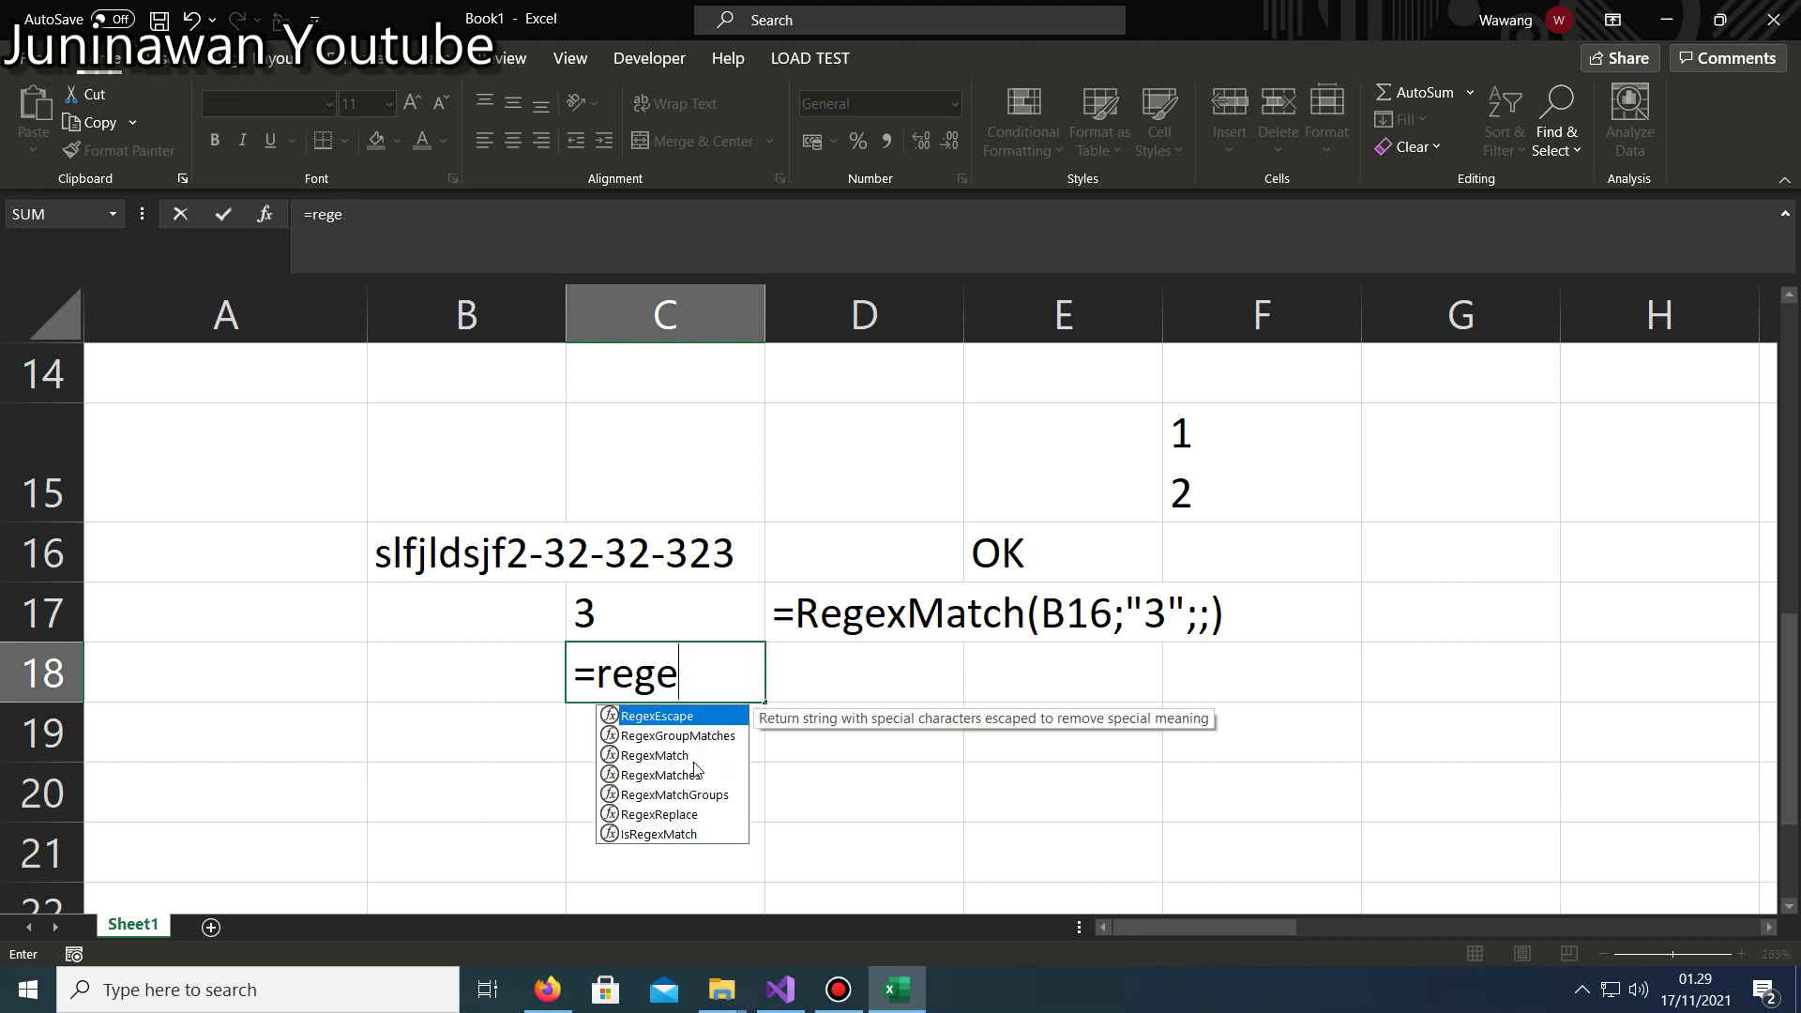
pyautogui.doubleClick(695, 756)
# Apply pattern "\w+" to B16 and accept Excel's correction, returning slfjldsjf2.
pyautogui.click(438, 547)
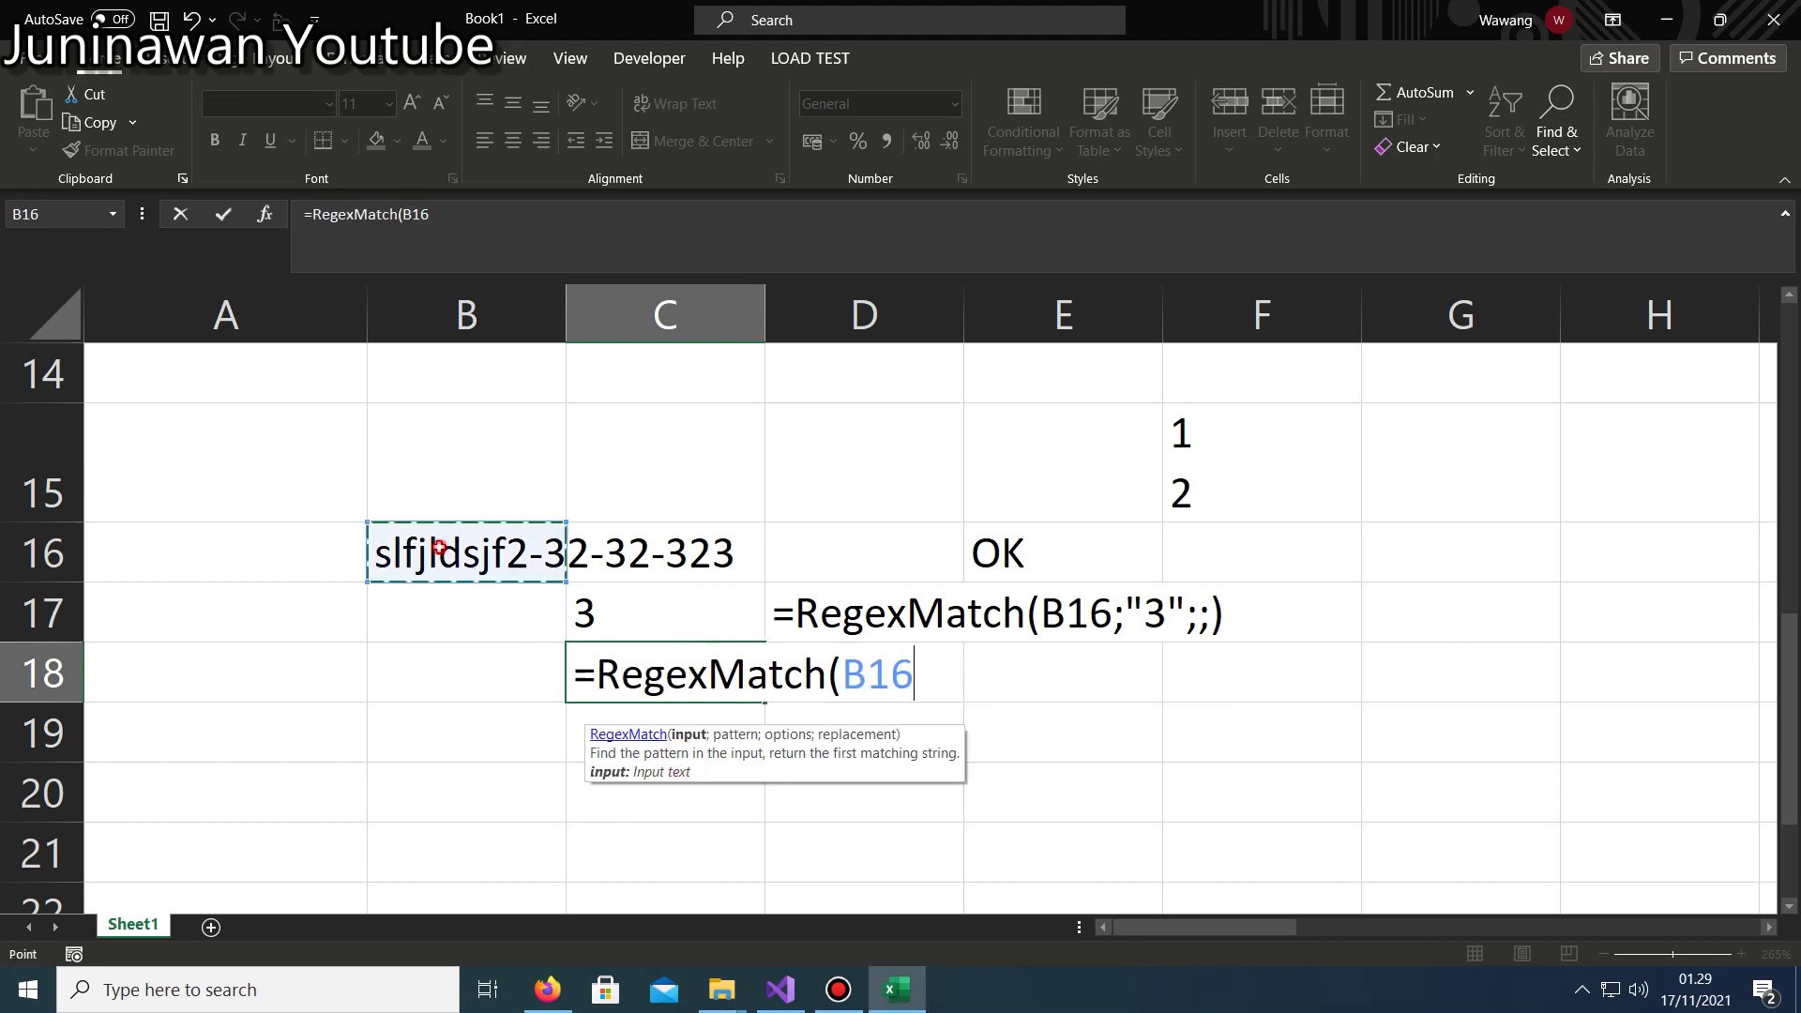
pyautogui.write(';"\\')
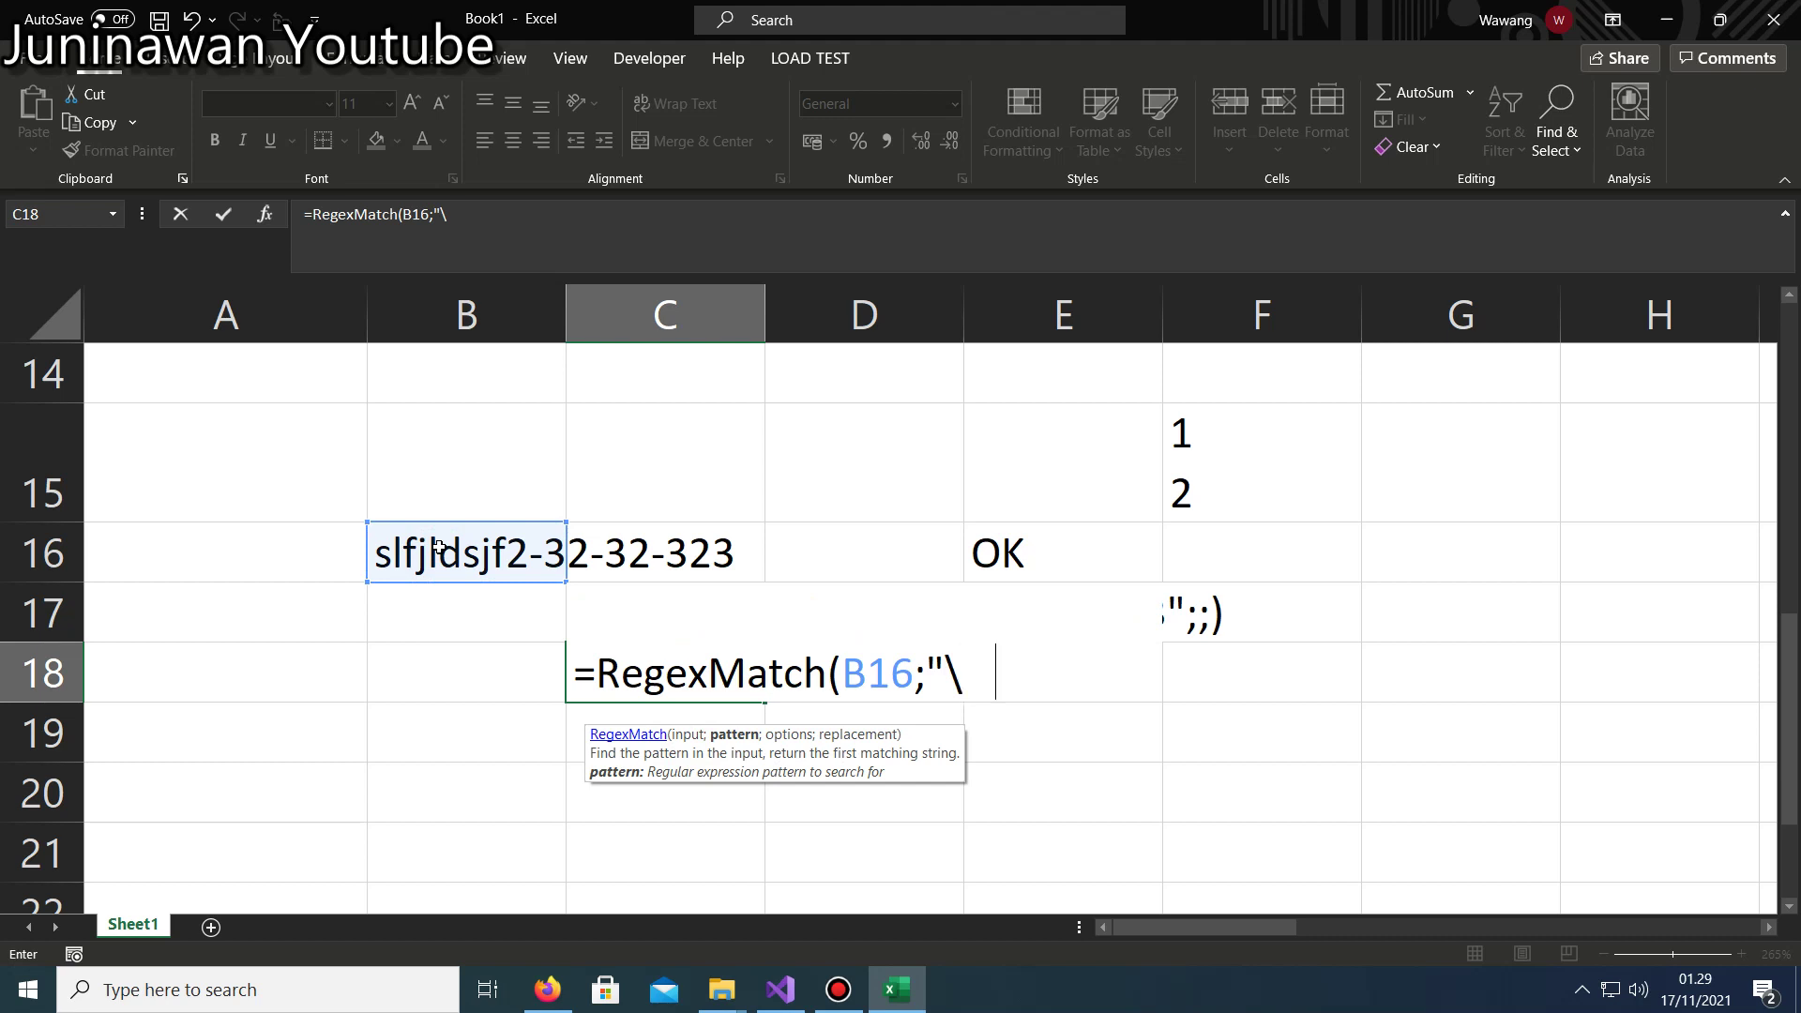
pyautogui.write('w')
pyautogui.write('+";')
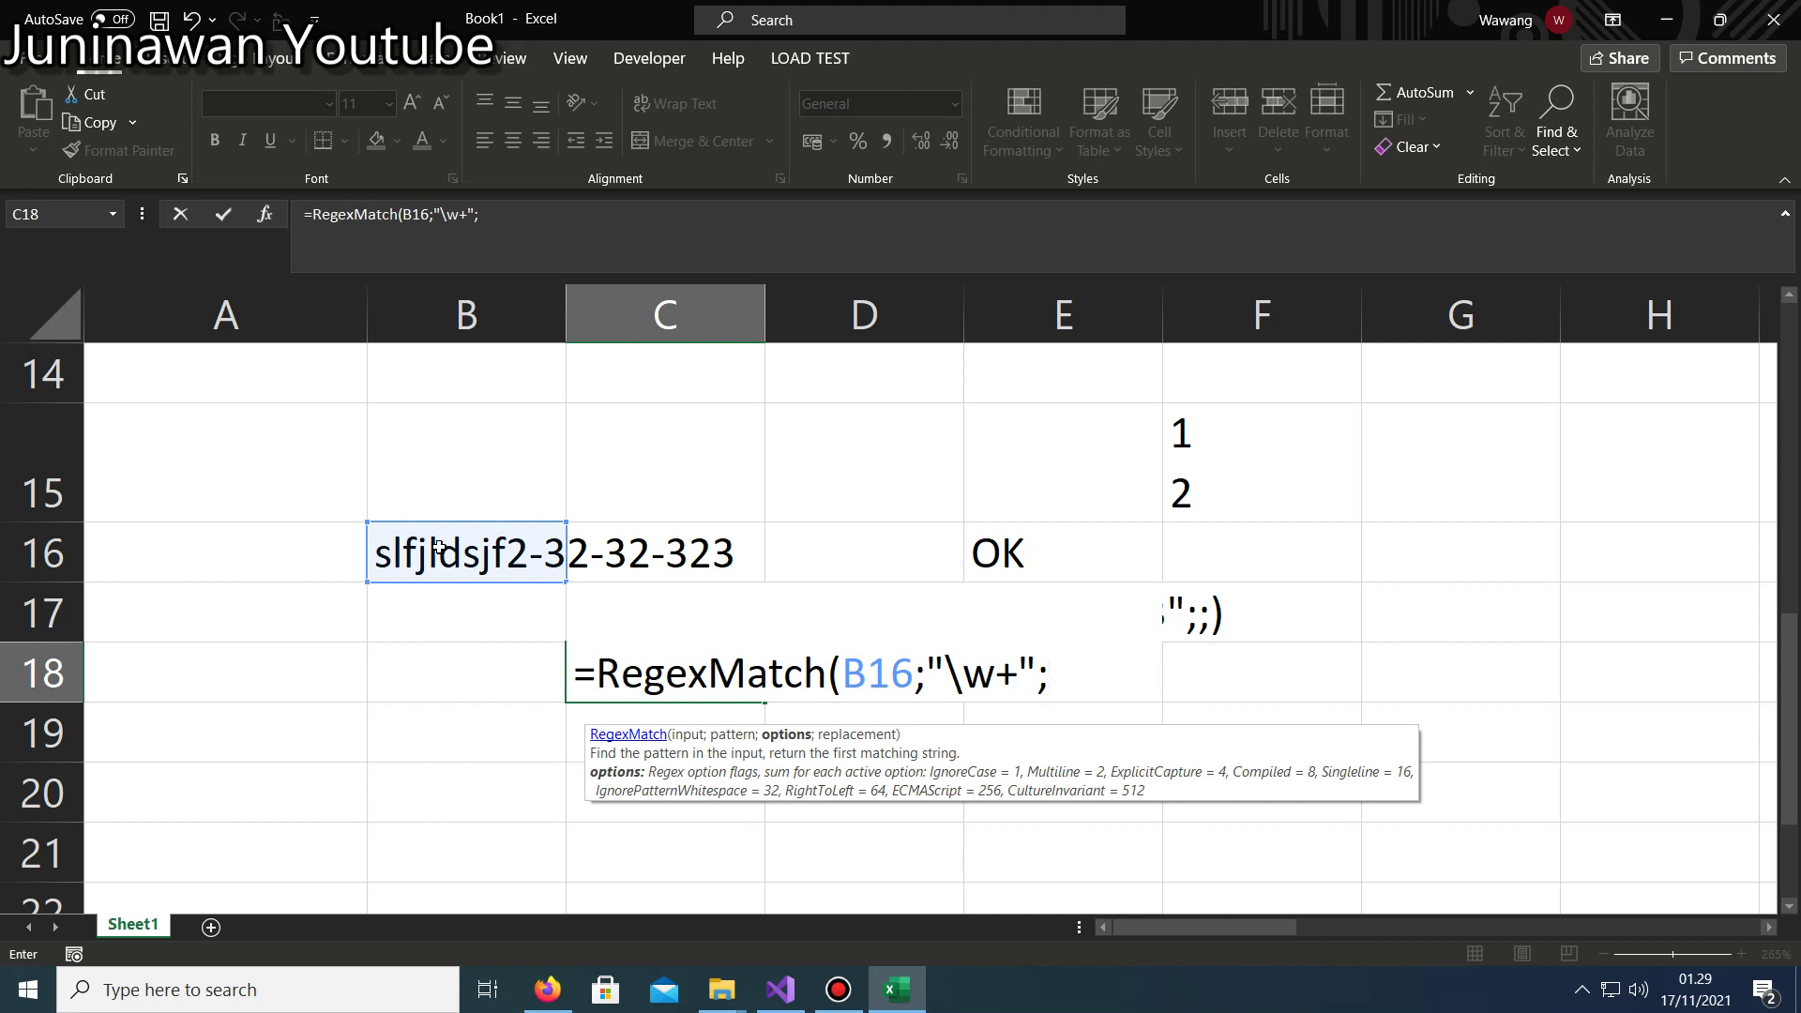
pyautogui.write(';')
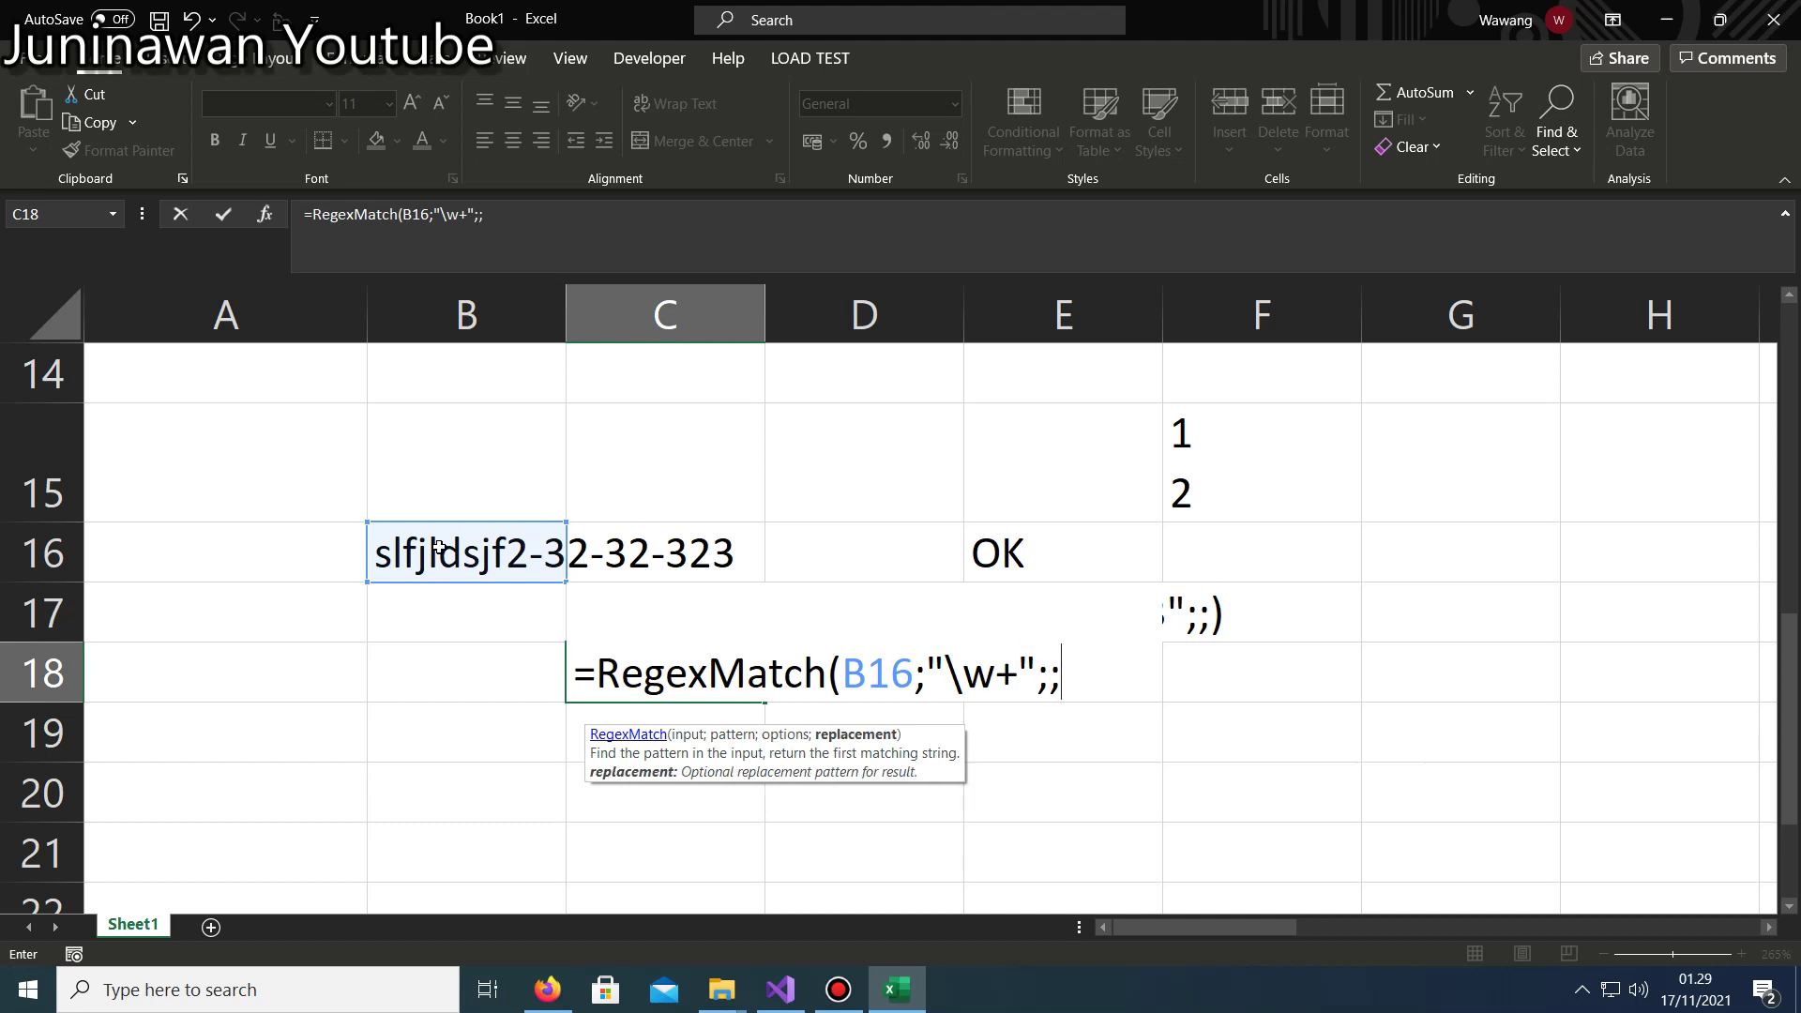
pyautogui.write(';')
pyautogui.press('BackSpace')
pyautogui.press('Return')
pyautogui.press('Return')
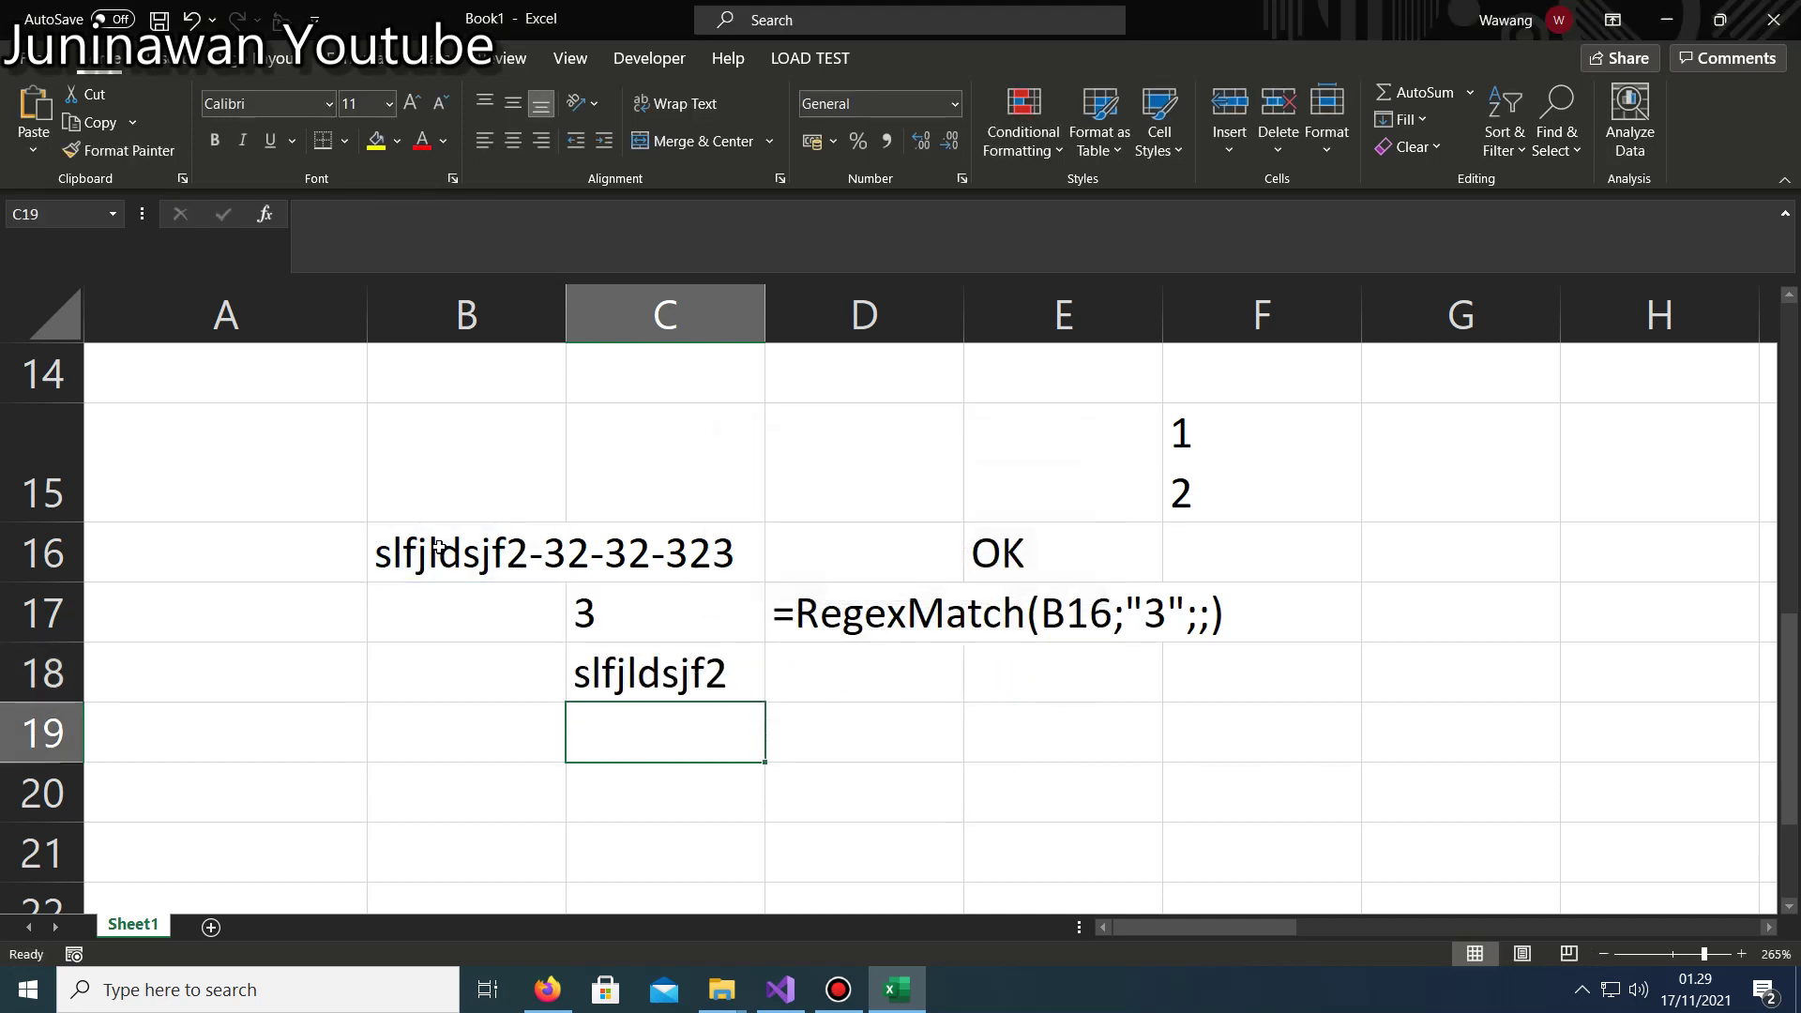
pyautogui.press('Up')
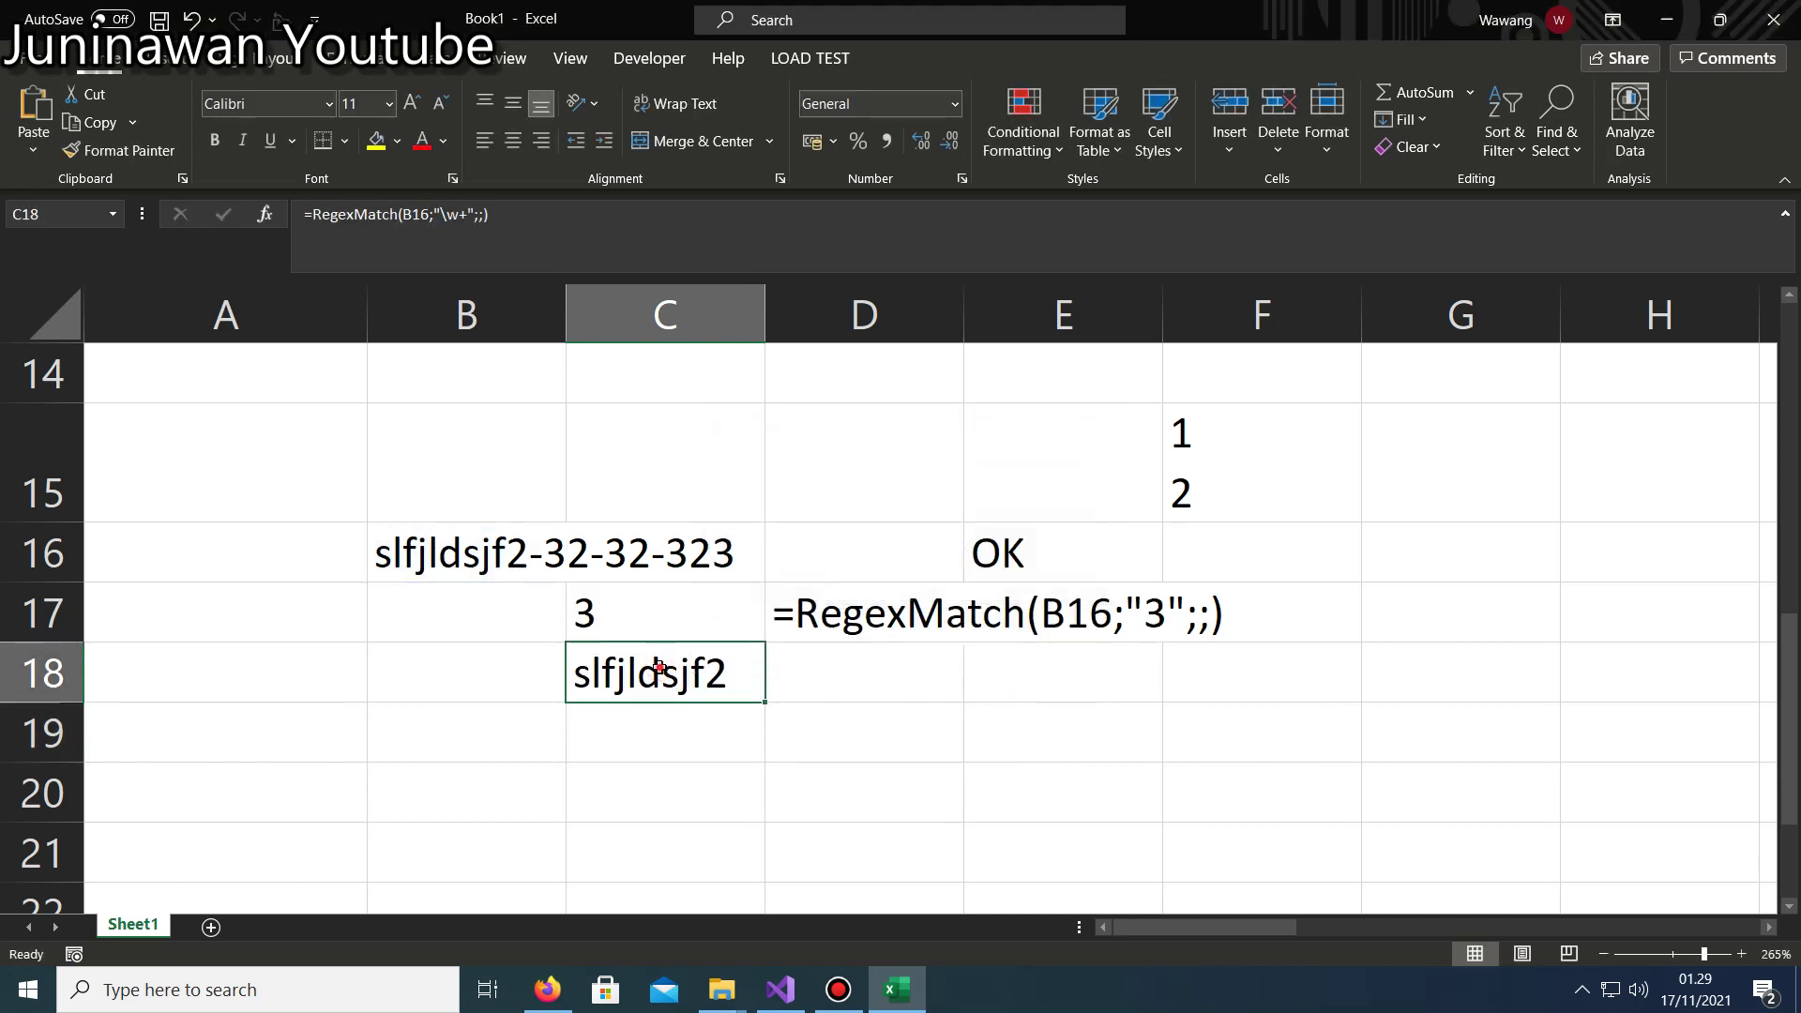
pyautogui.doubleClick(663, 674)
pyautogui.press('Escape')
# Replace the \w+ pattern in C18 with the range [Aa-Zz]+.
pyautogui.click(517, 555)
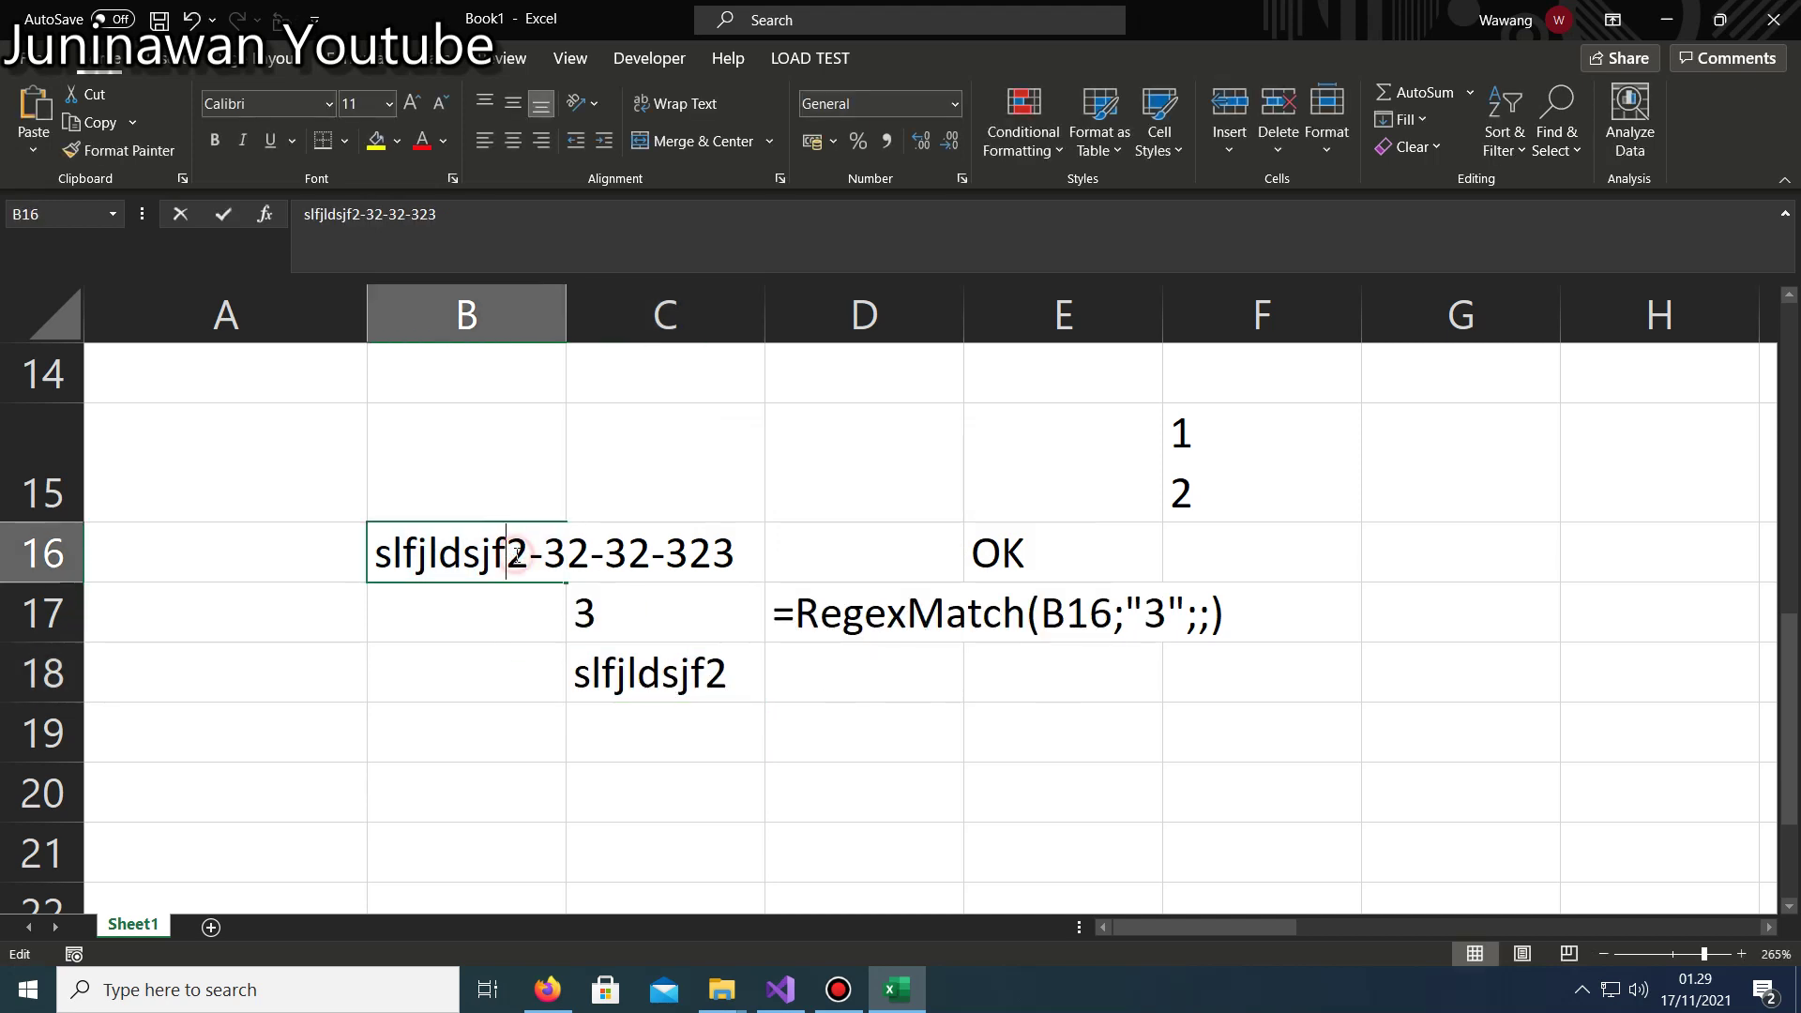
pyautogui.moveTo(517, 555); pyautogui.dragTo(531, 554)
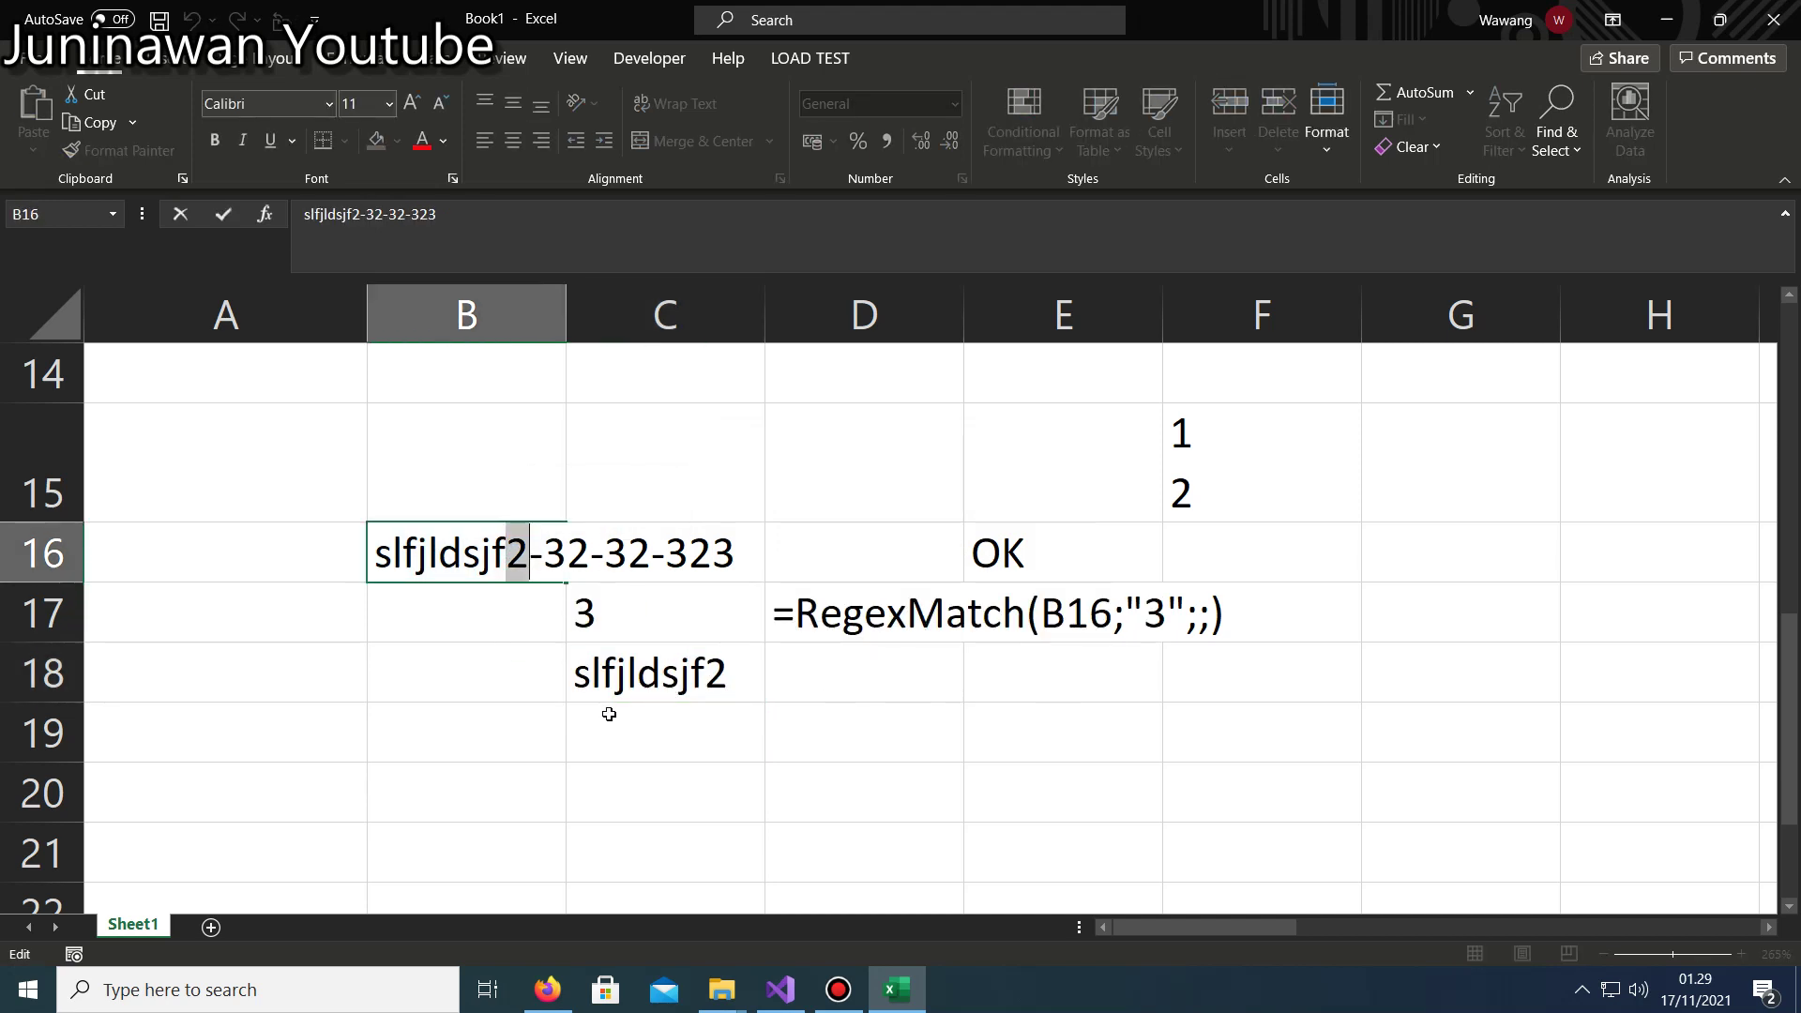
pyautogui.doubleClick(620, 676)
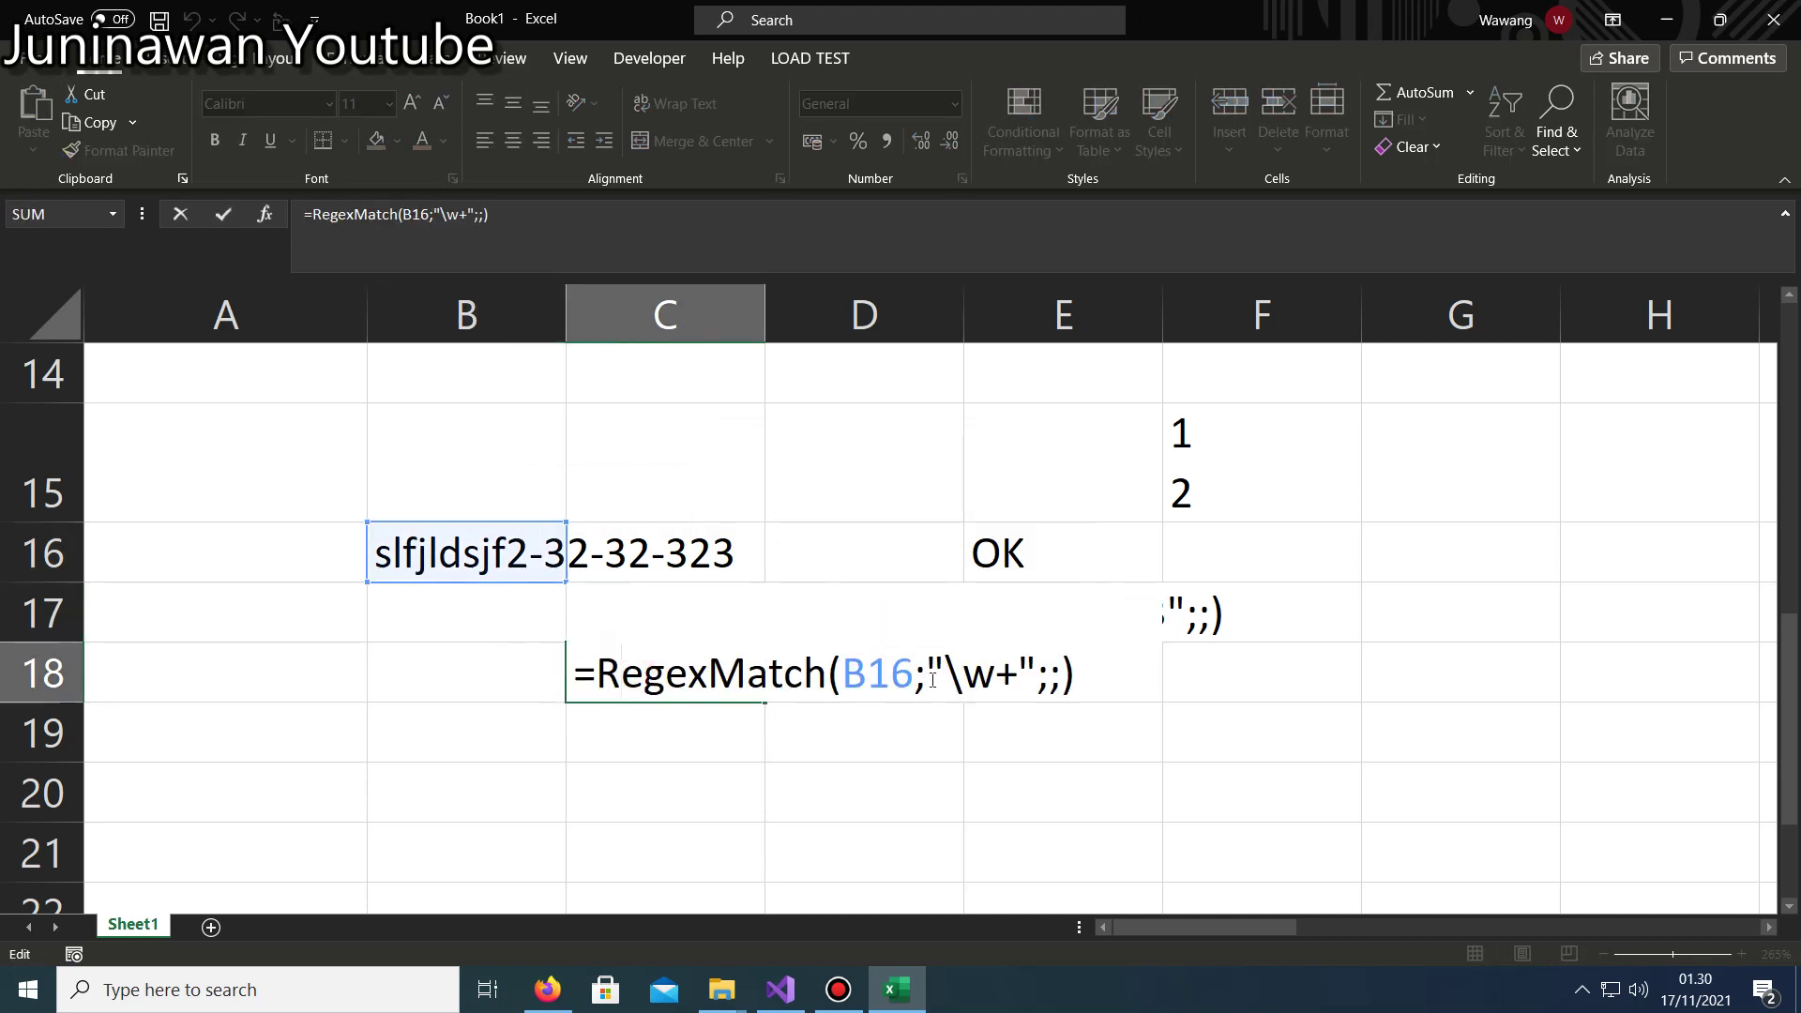
pyautogui.moveTo(996, 668); pyautogui.dragTo(965, 672)
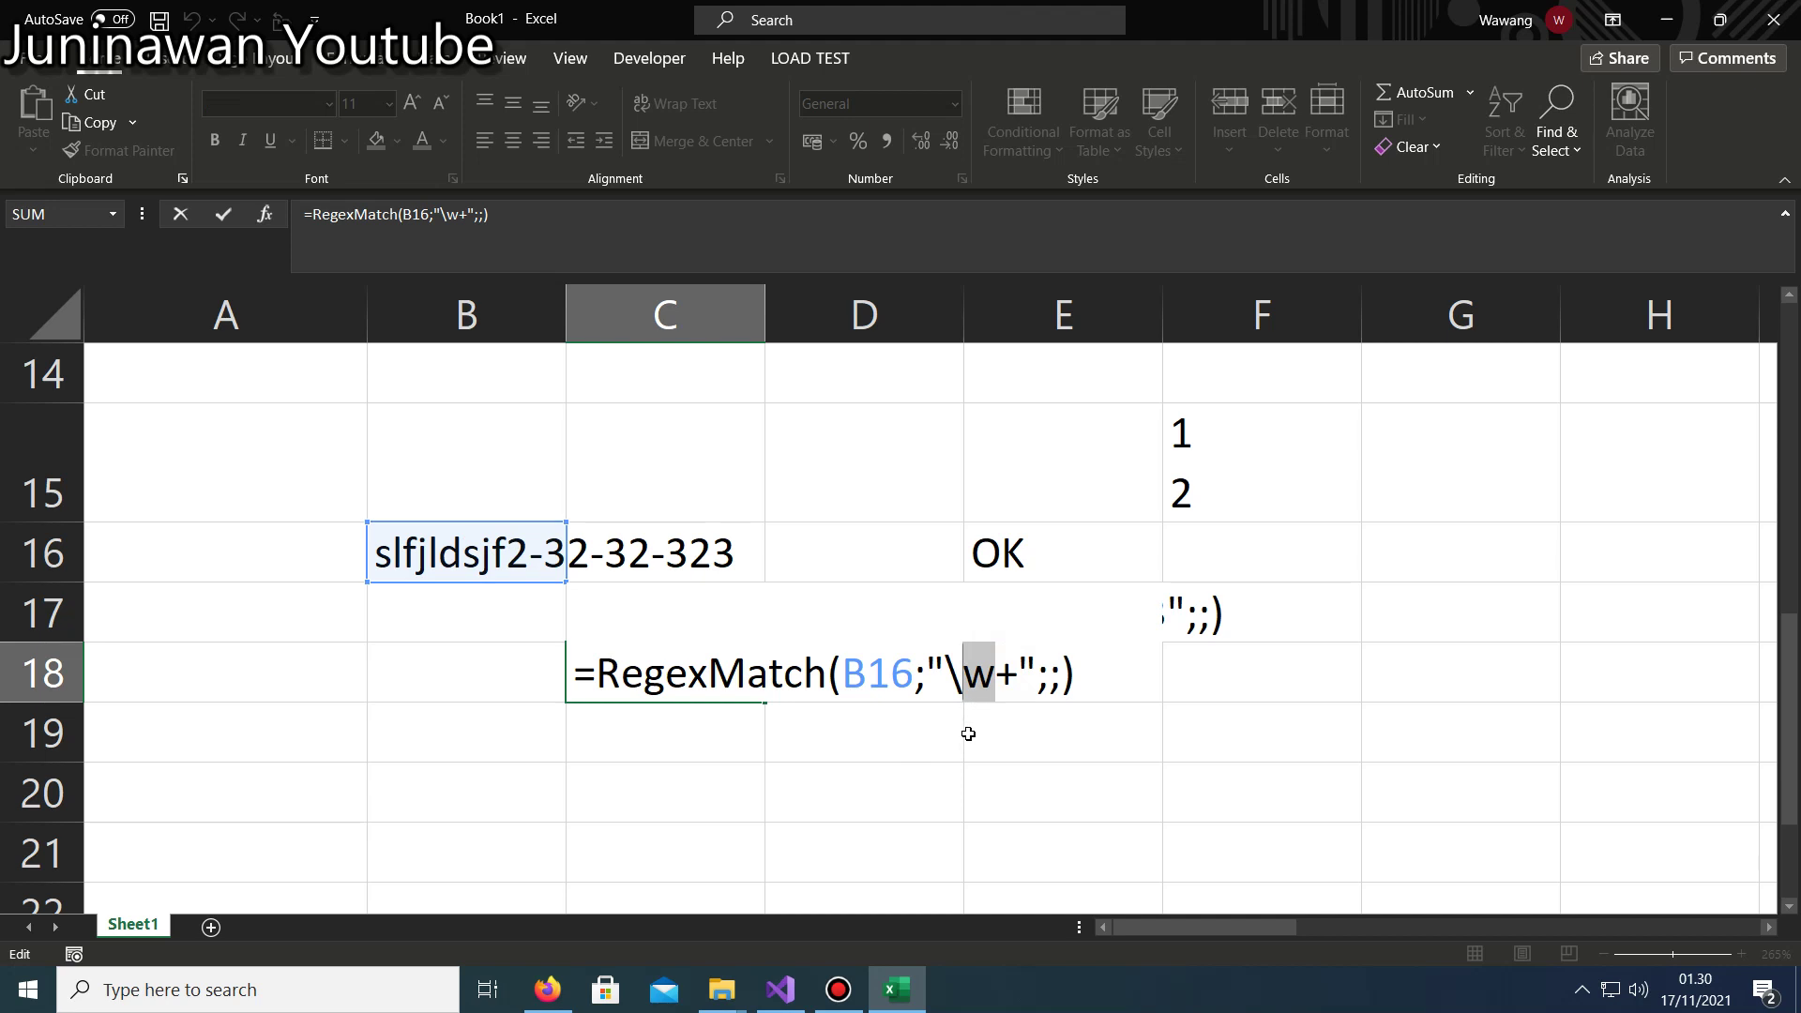
pyautogui.write('[A')
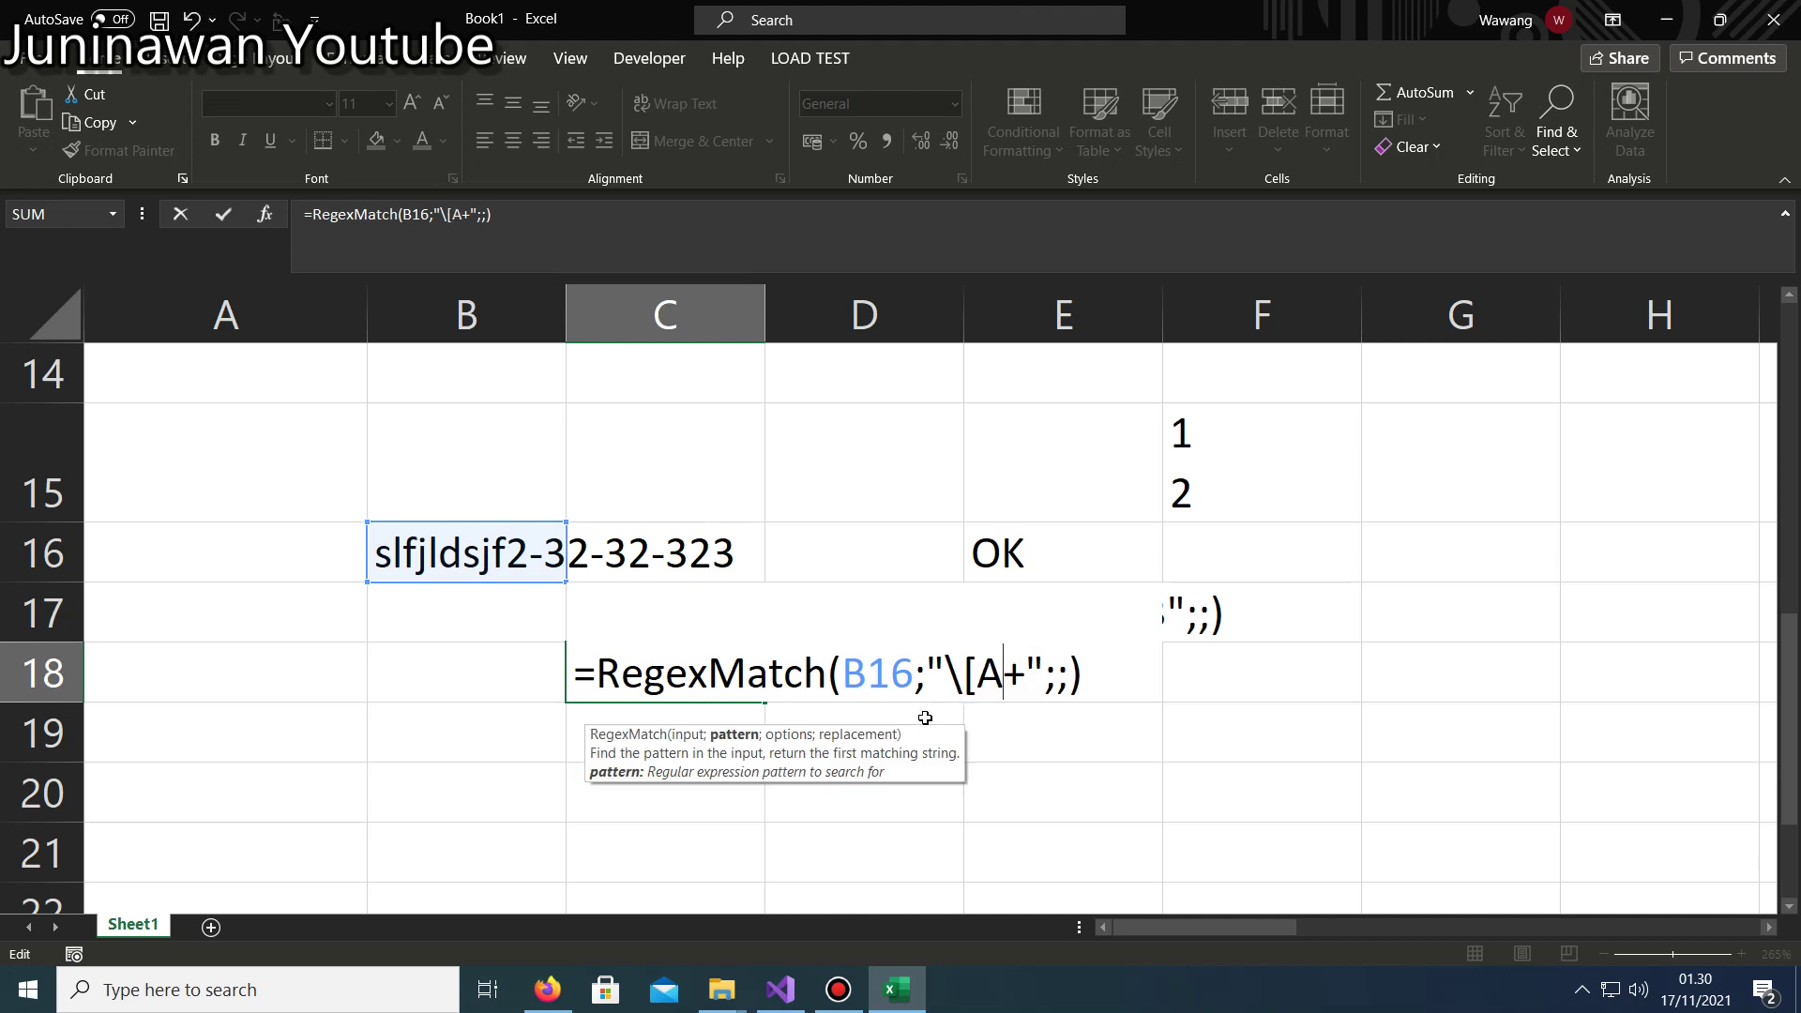
pyautogui.write('-')
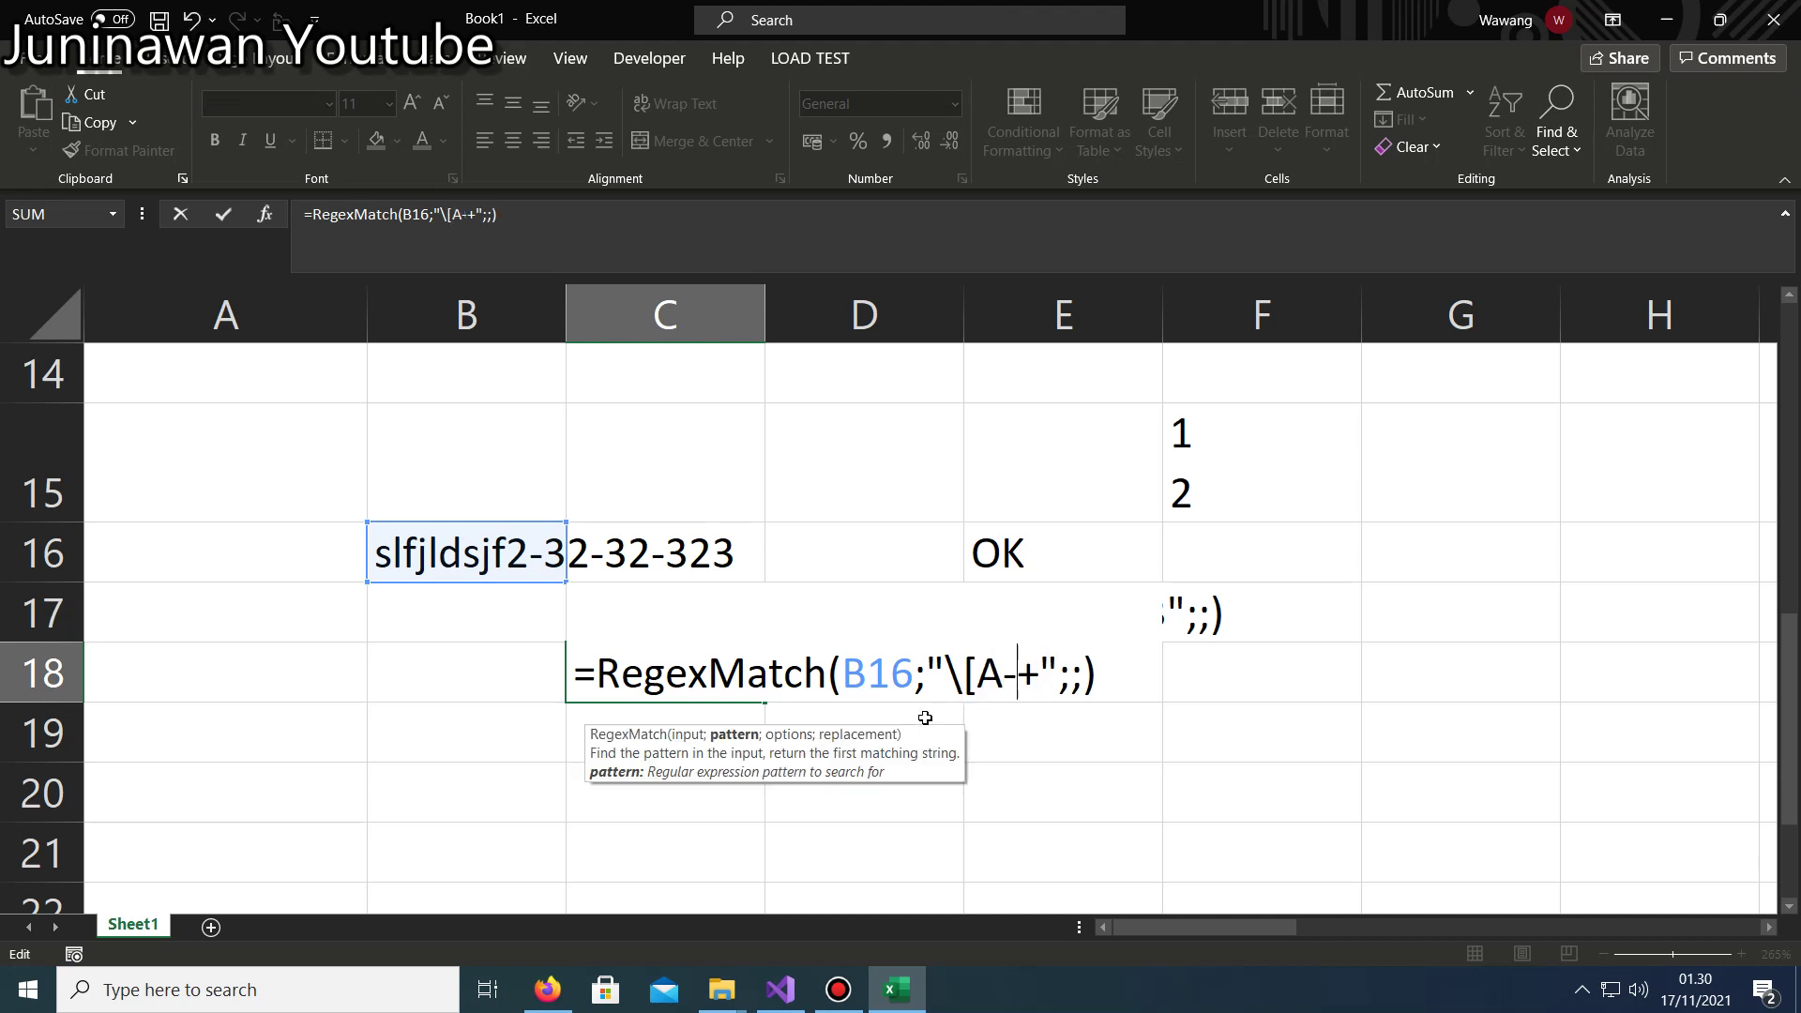
pyautogui.write('Z')
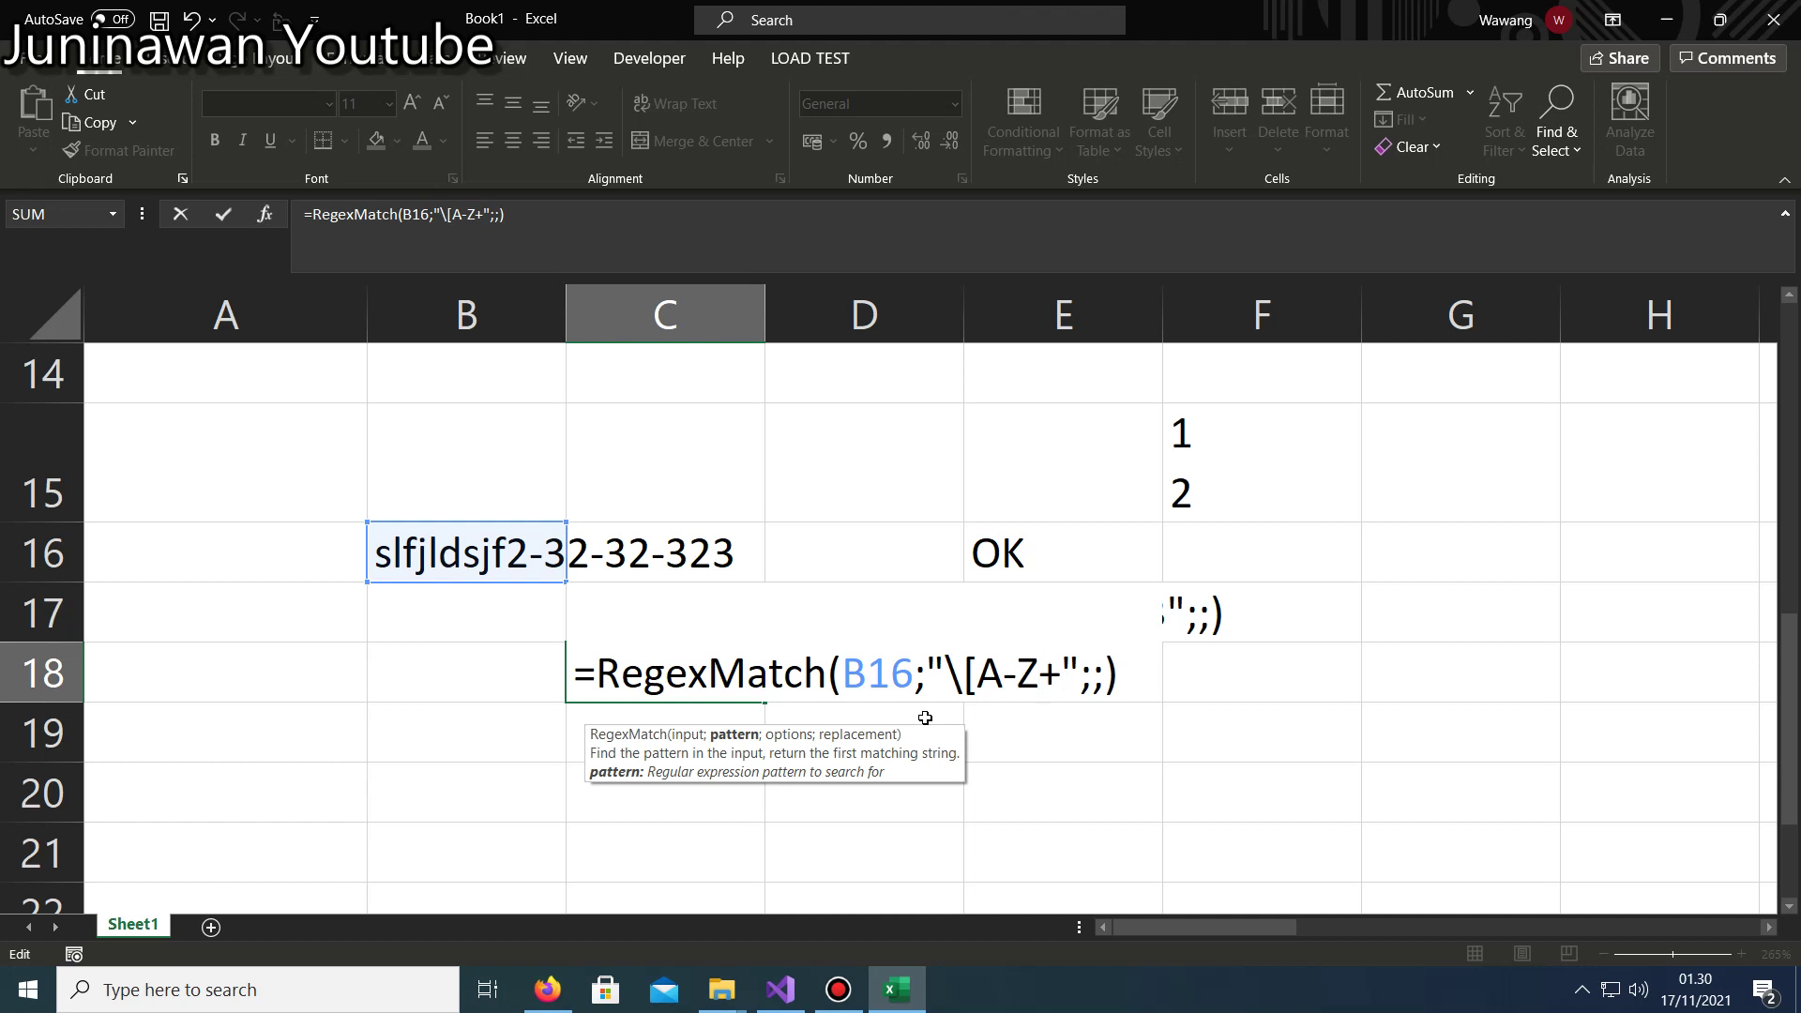
pyautogui.press('BackSpace')
pyautogui.press('BackSpace')
pyautogui.write('a')
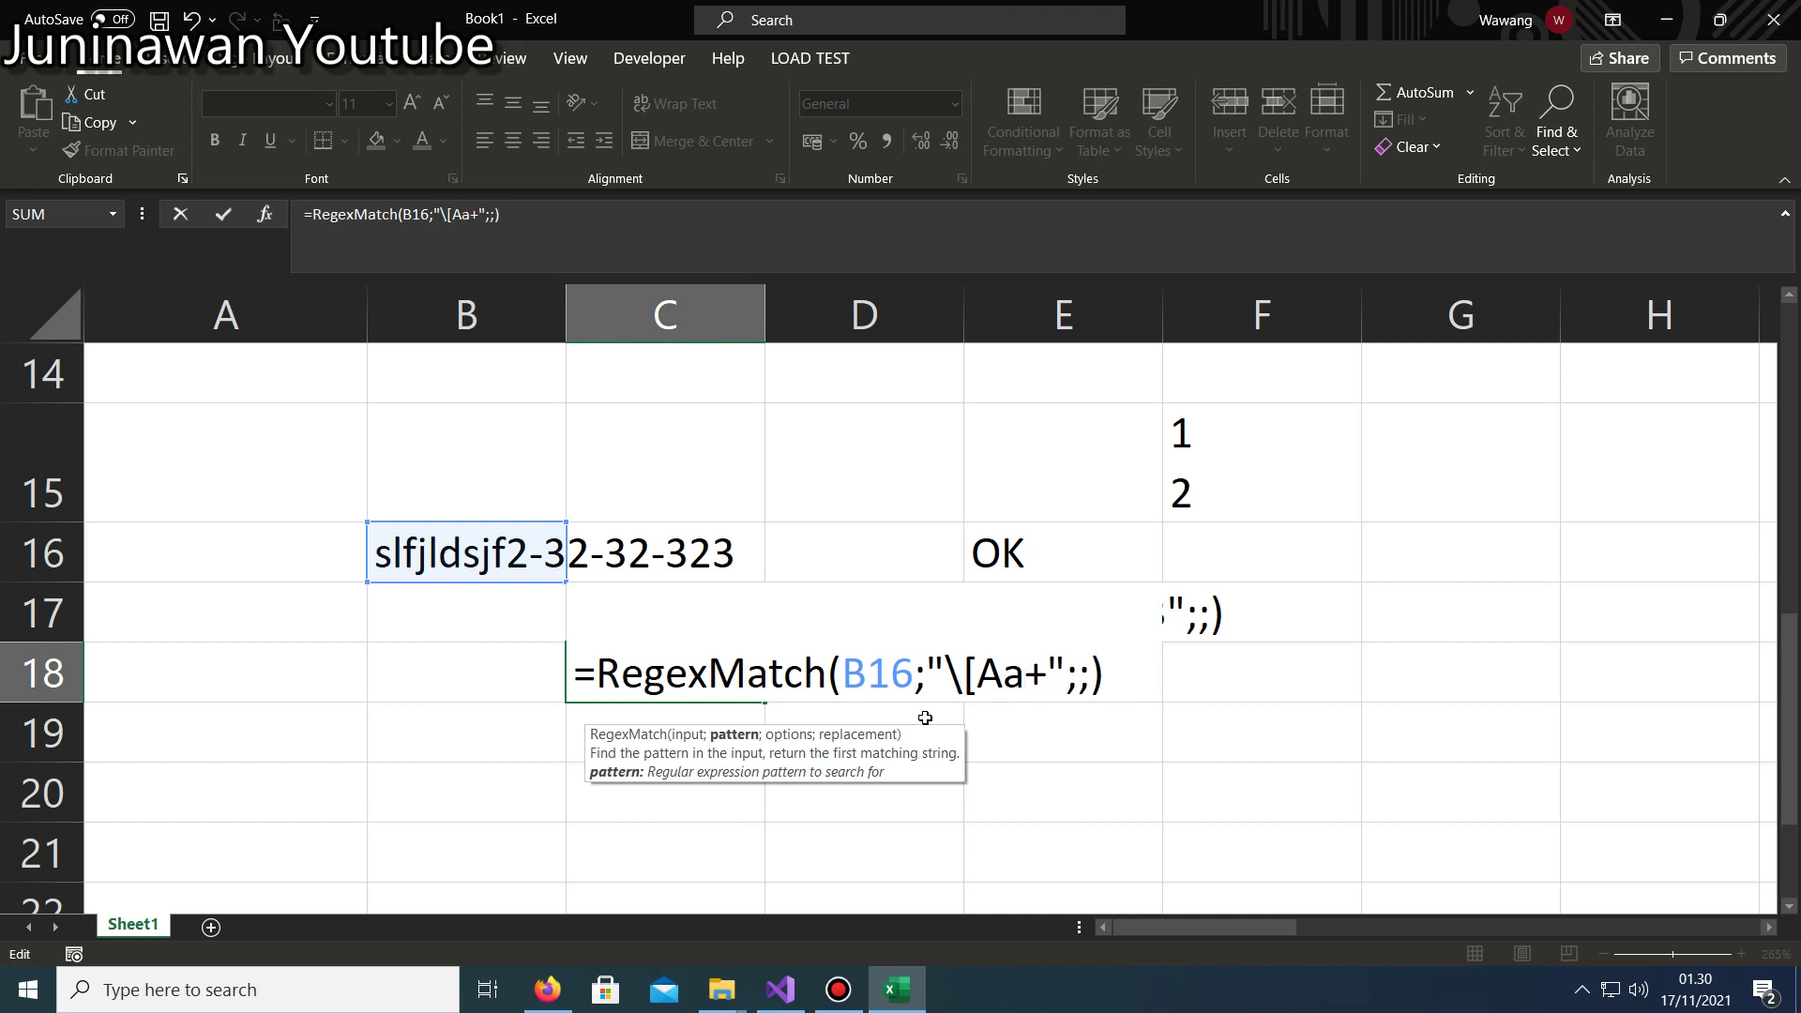
pyautogui.write('-')
pyautogui.write('Z')
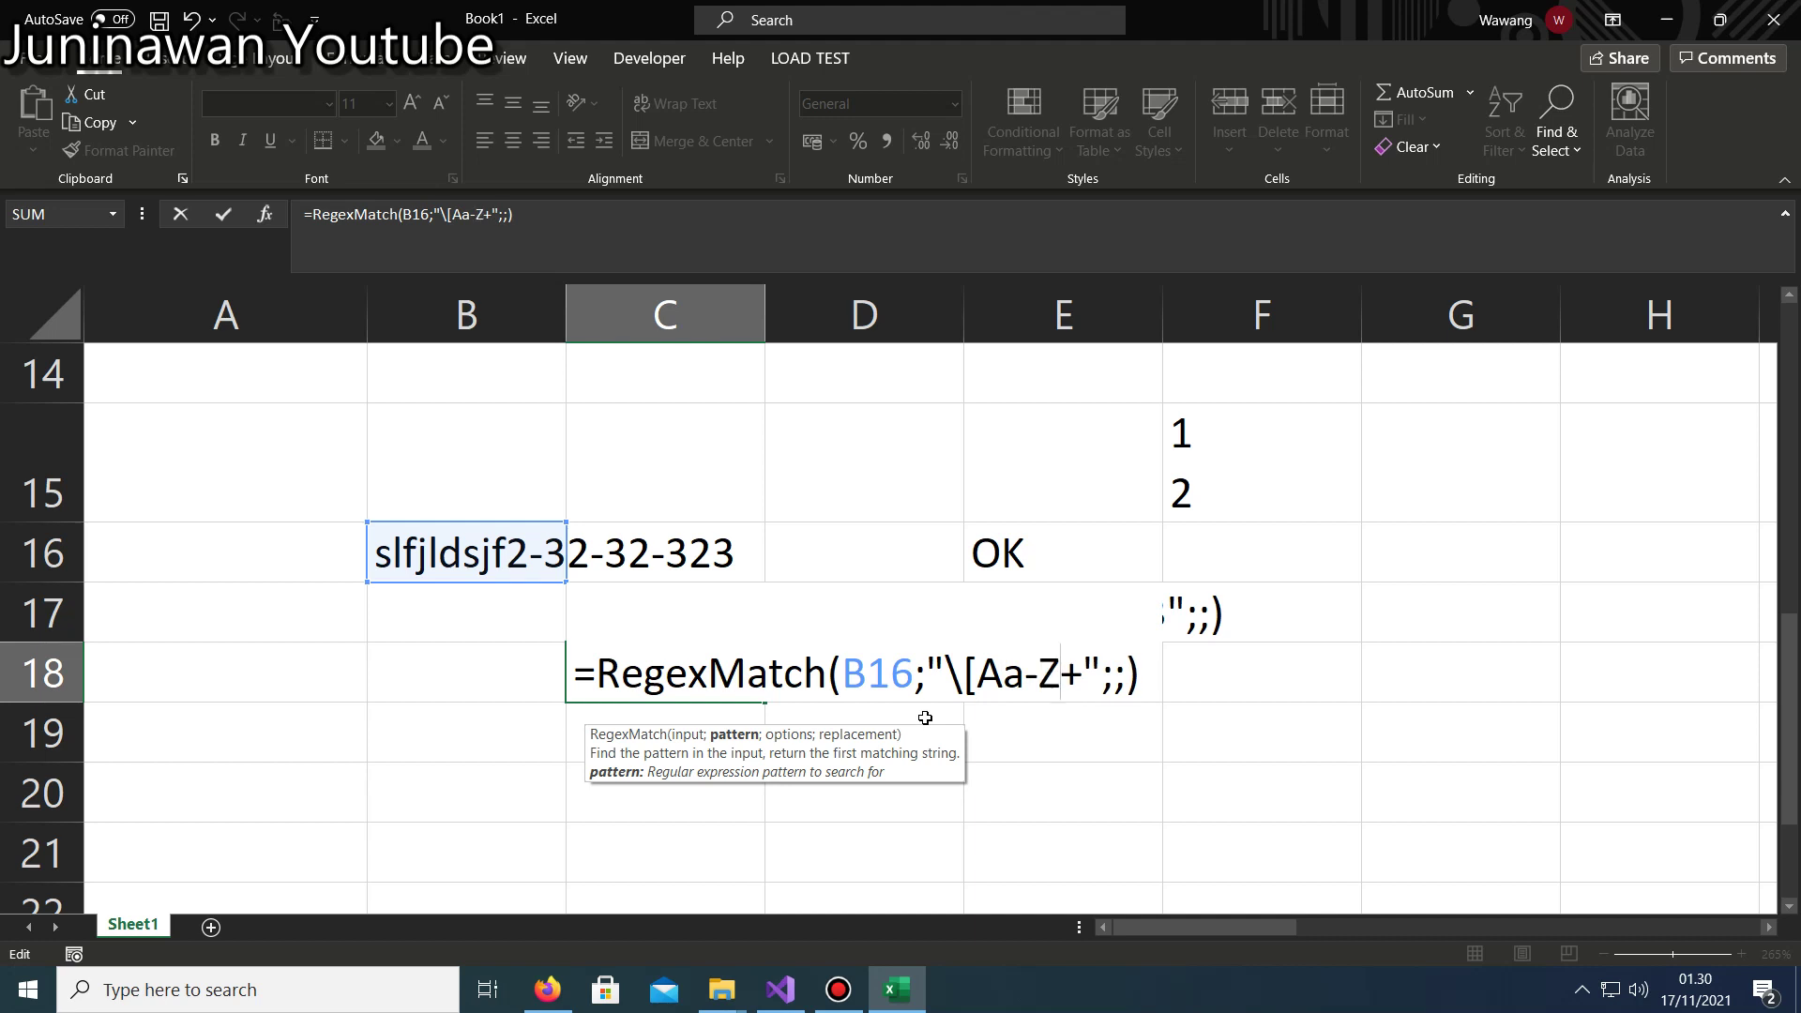
pyautogui.write('z')
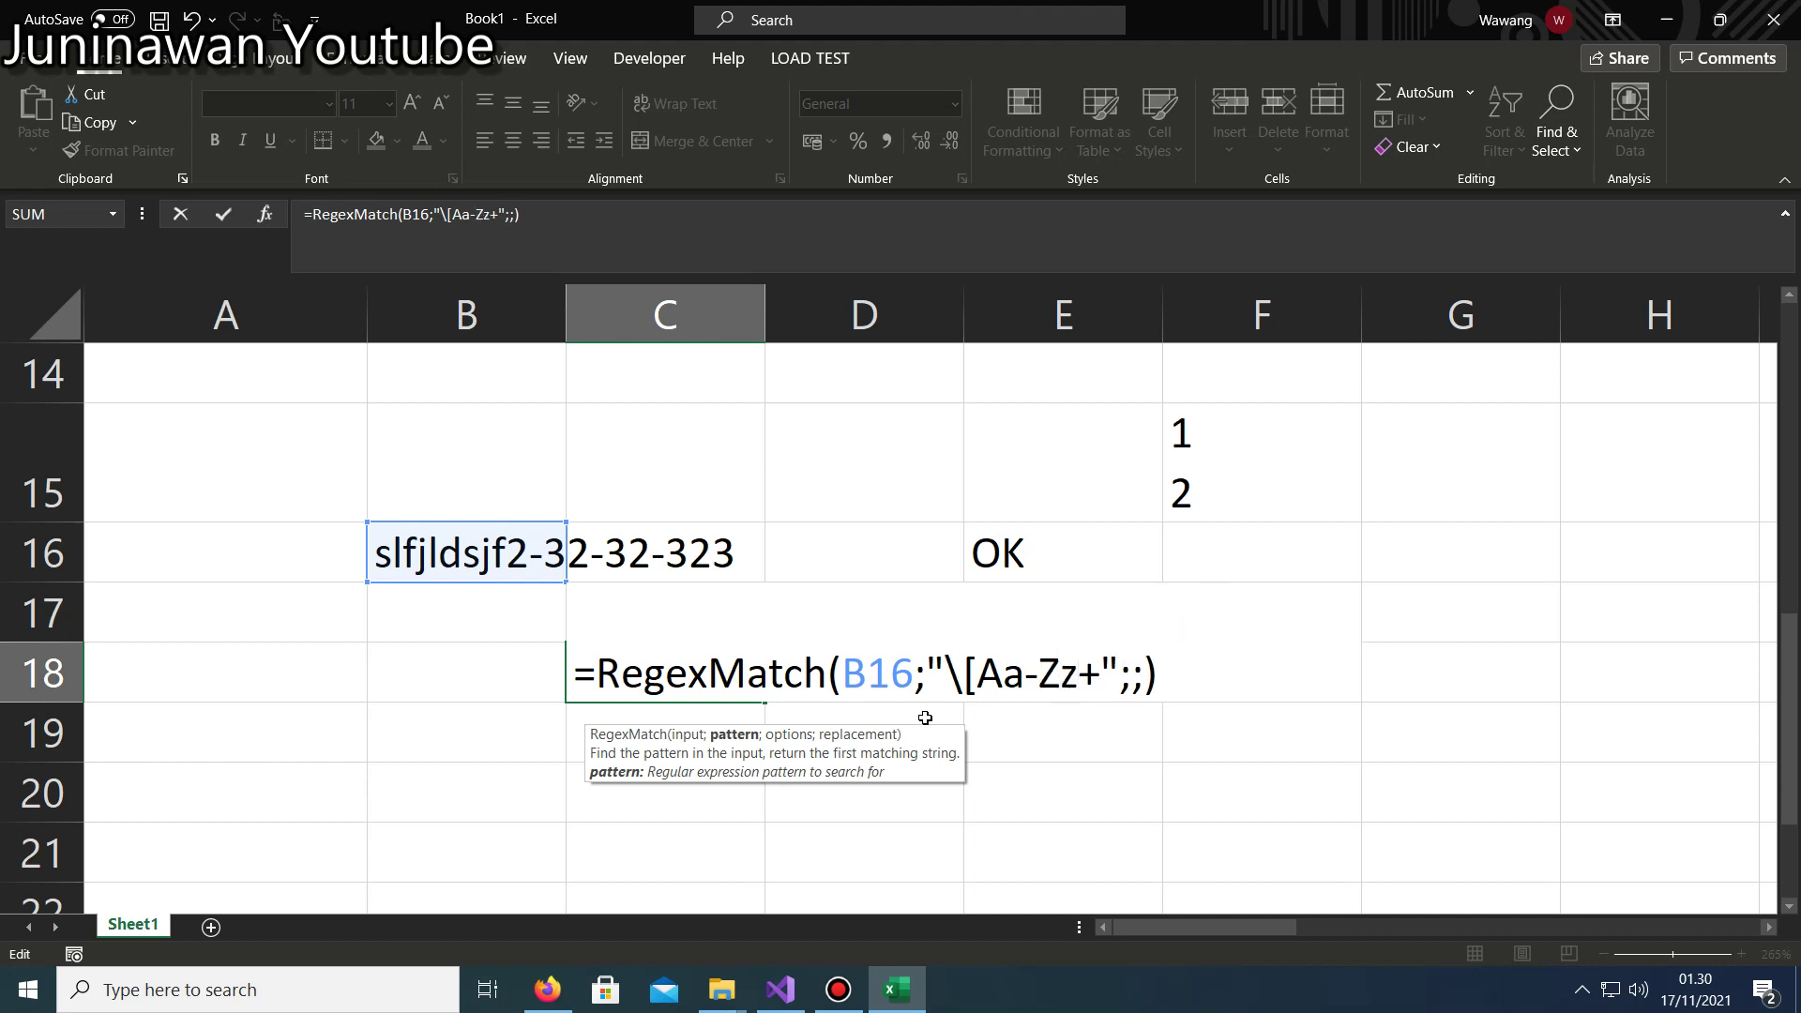
pyautogui.write(']')
pyautogui.press('Return')
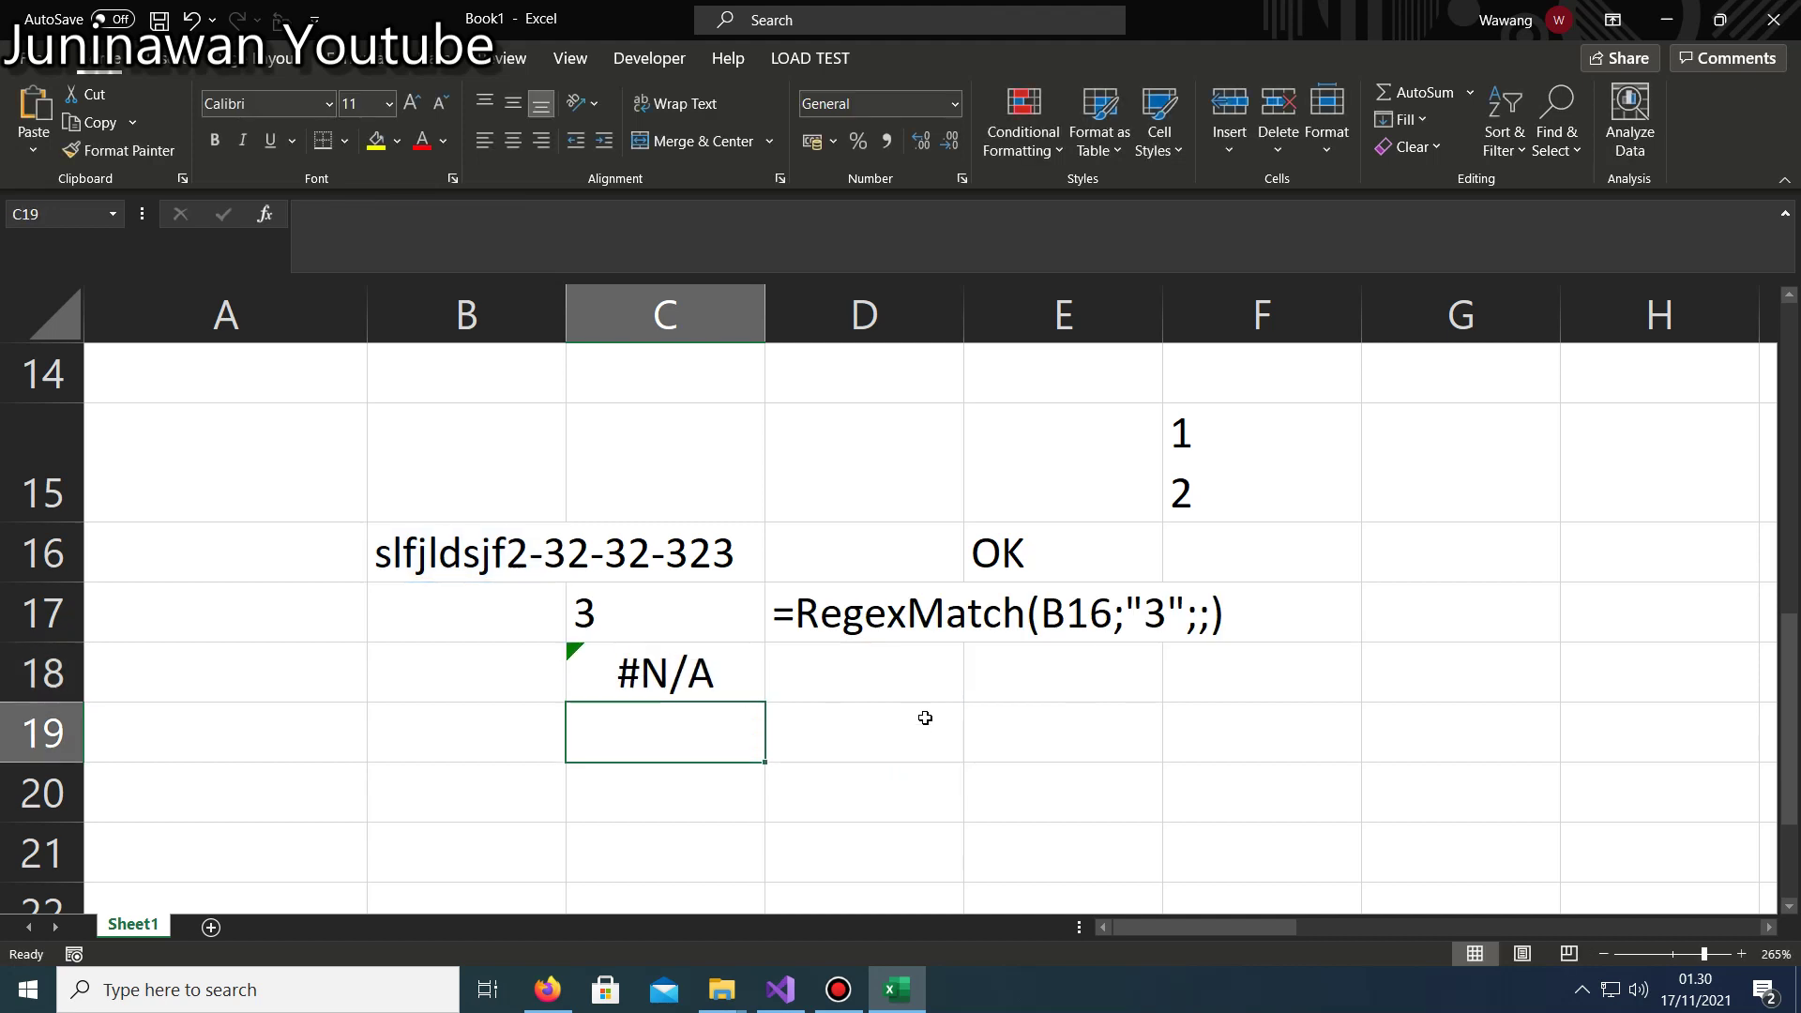
# Try a 3 in C18's pattern, then undo the change.
pyautogui.press('Up')
pyautogui.press('F2')
pyautogui.press('Left')
pyautogui.press('Left')
pyautogui.press('Left')
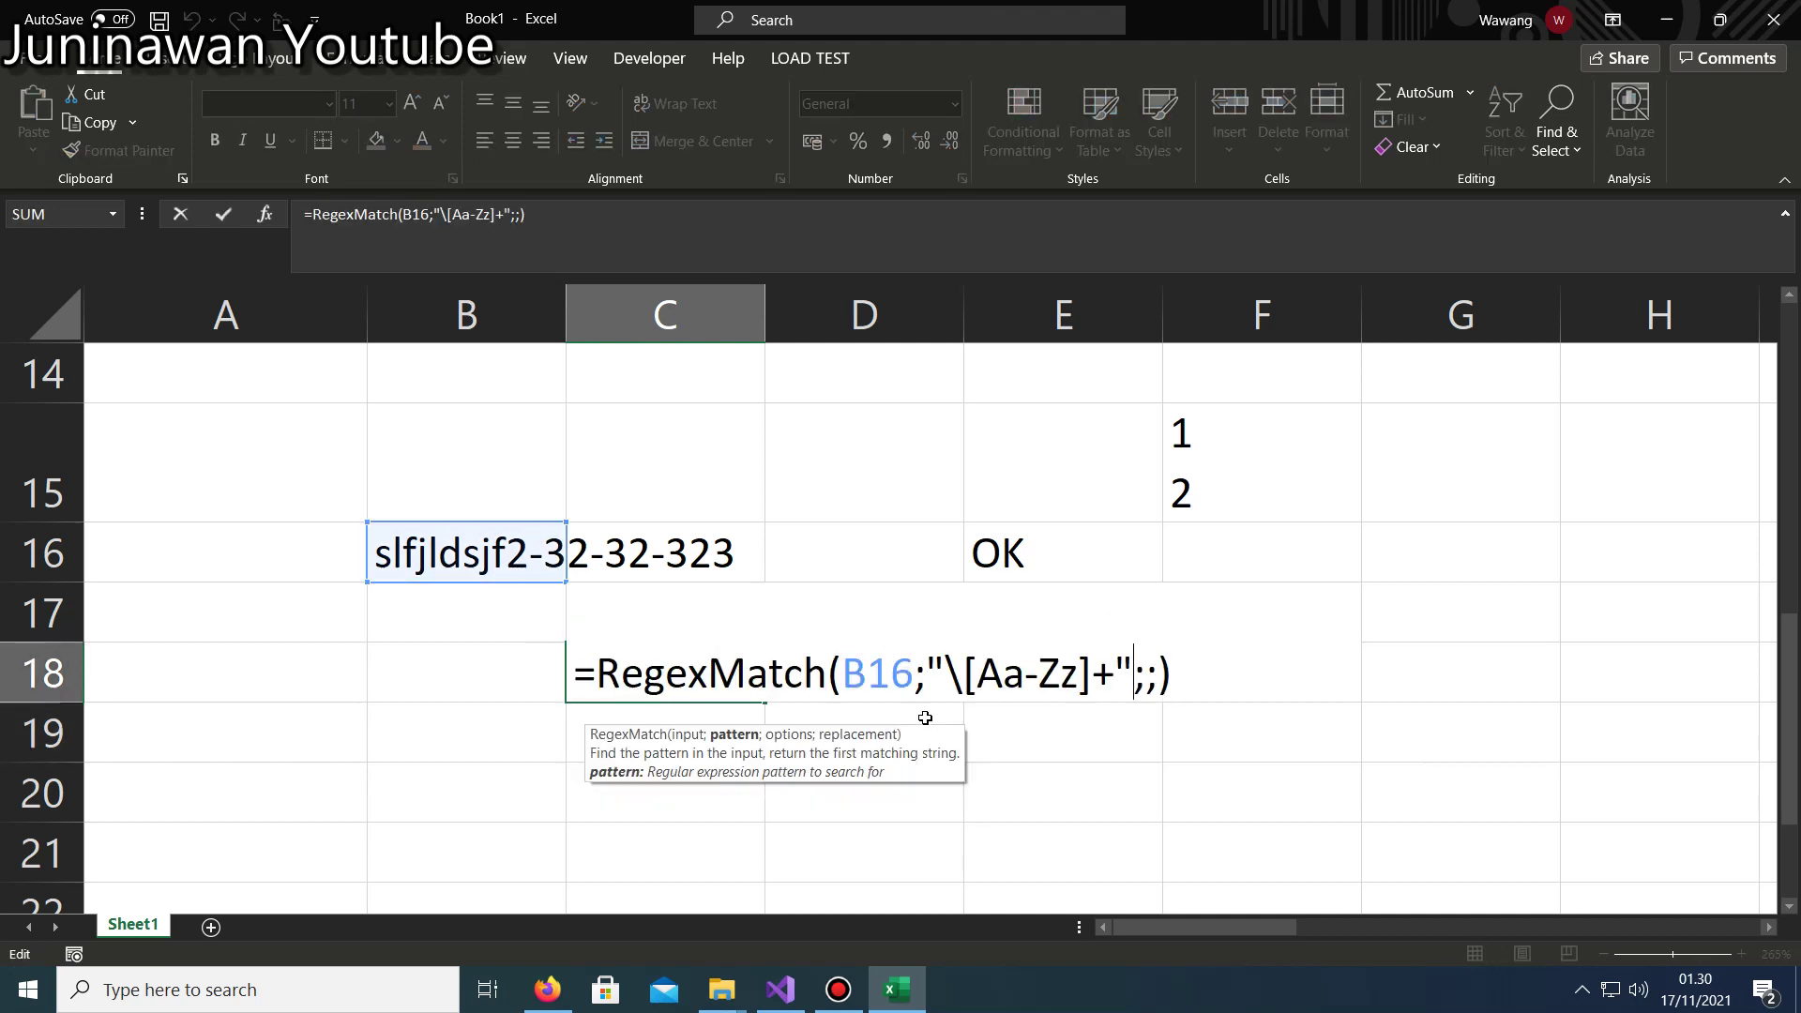
pyautogui.press('Left')
pyautogui.press('Left')
pyautogui.press('Left')
# Remove A and Z to leave pattern [a-z]+, returning slfjldsjf.
pyautogui.press('Left')
pyautogui.press('Left')
pyautogui.press('Left')
pyautogui.press('Delete')
pyautogui.press('Delete')
pyautogui.press('Delete')
pyautogui.write('3')
pyautogui.press('Return')
pyautogui.press('Up')
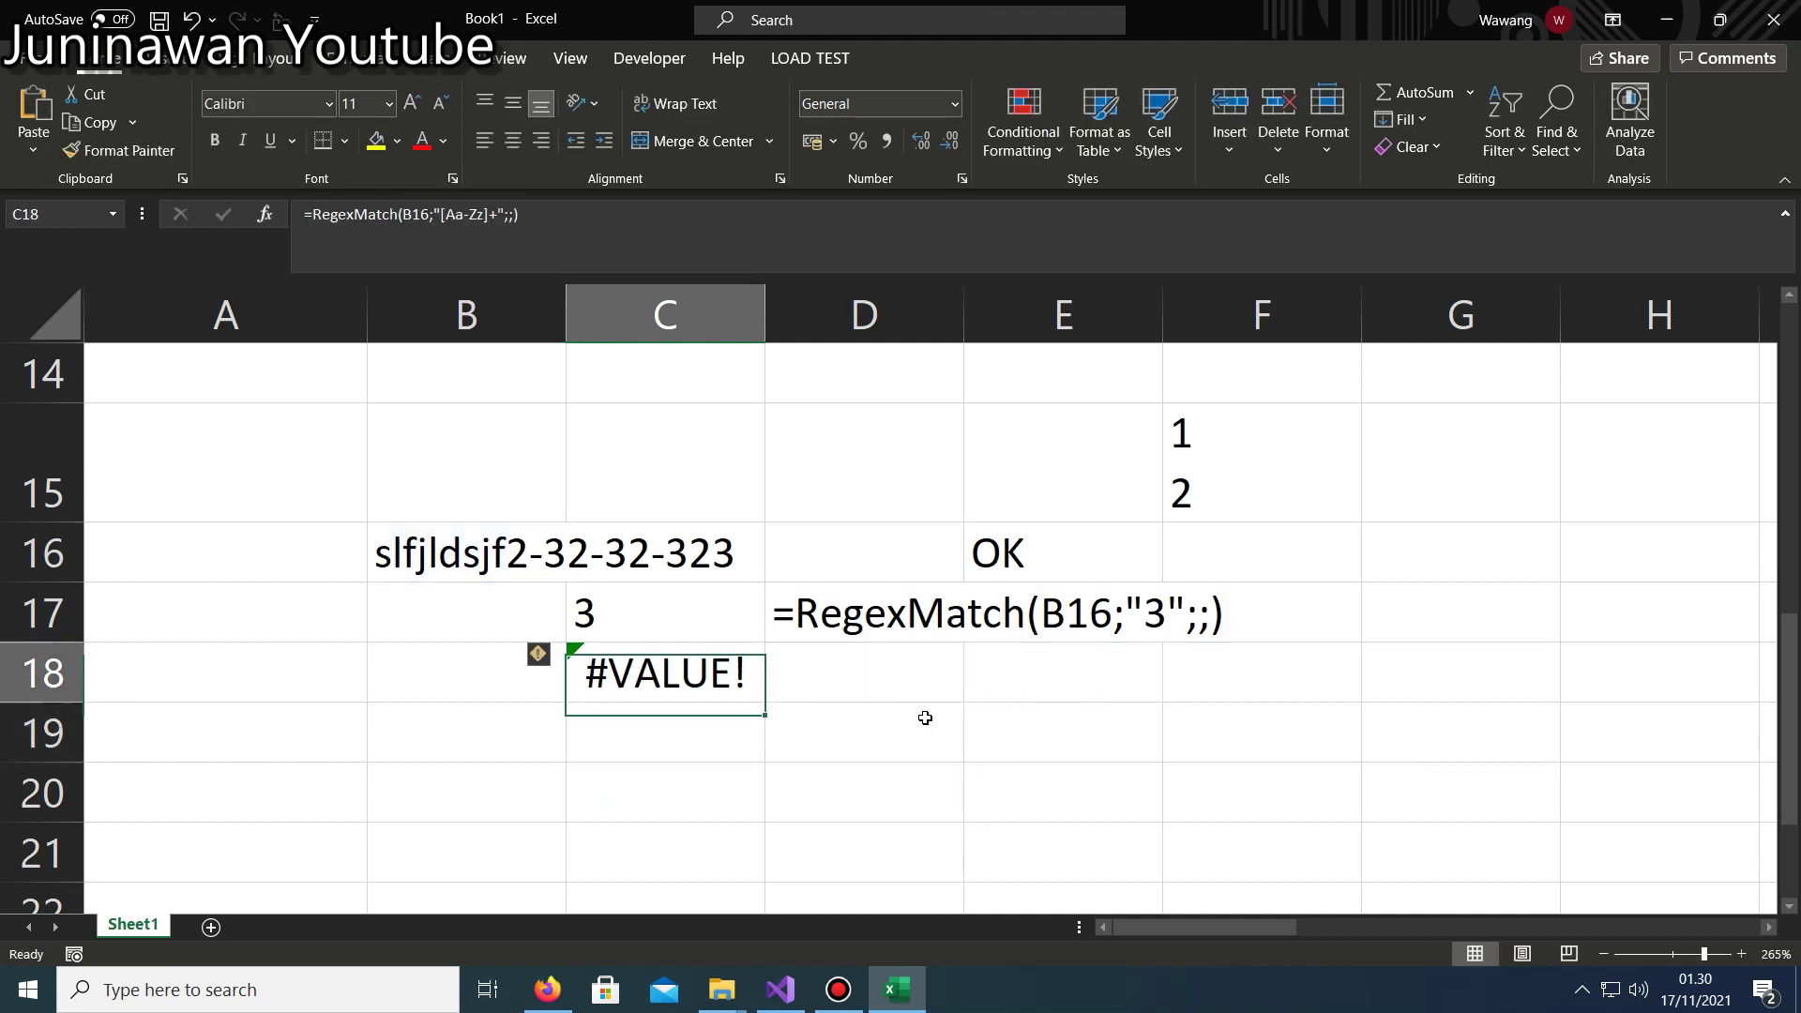
pyautogui.hotkey('ctrl', 'z')
pyautogui.press('F2')
pyautogui.press('Left')
pyautogui.press('Left')
pyautogui.press('Left')
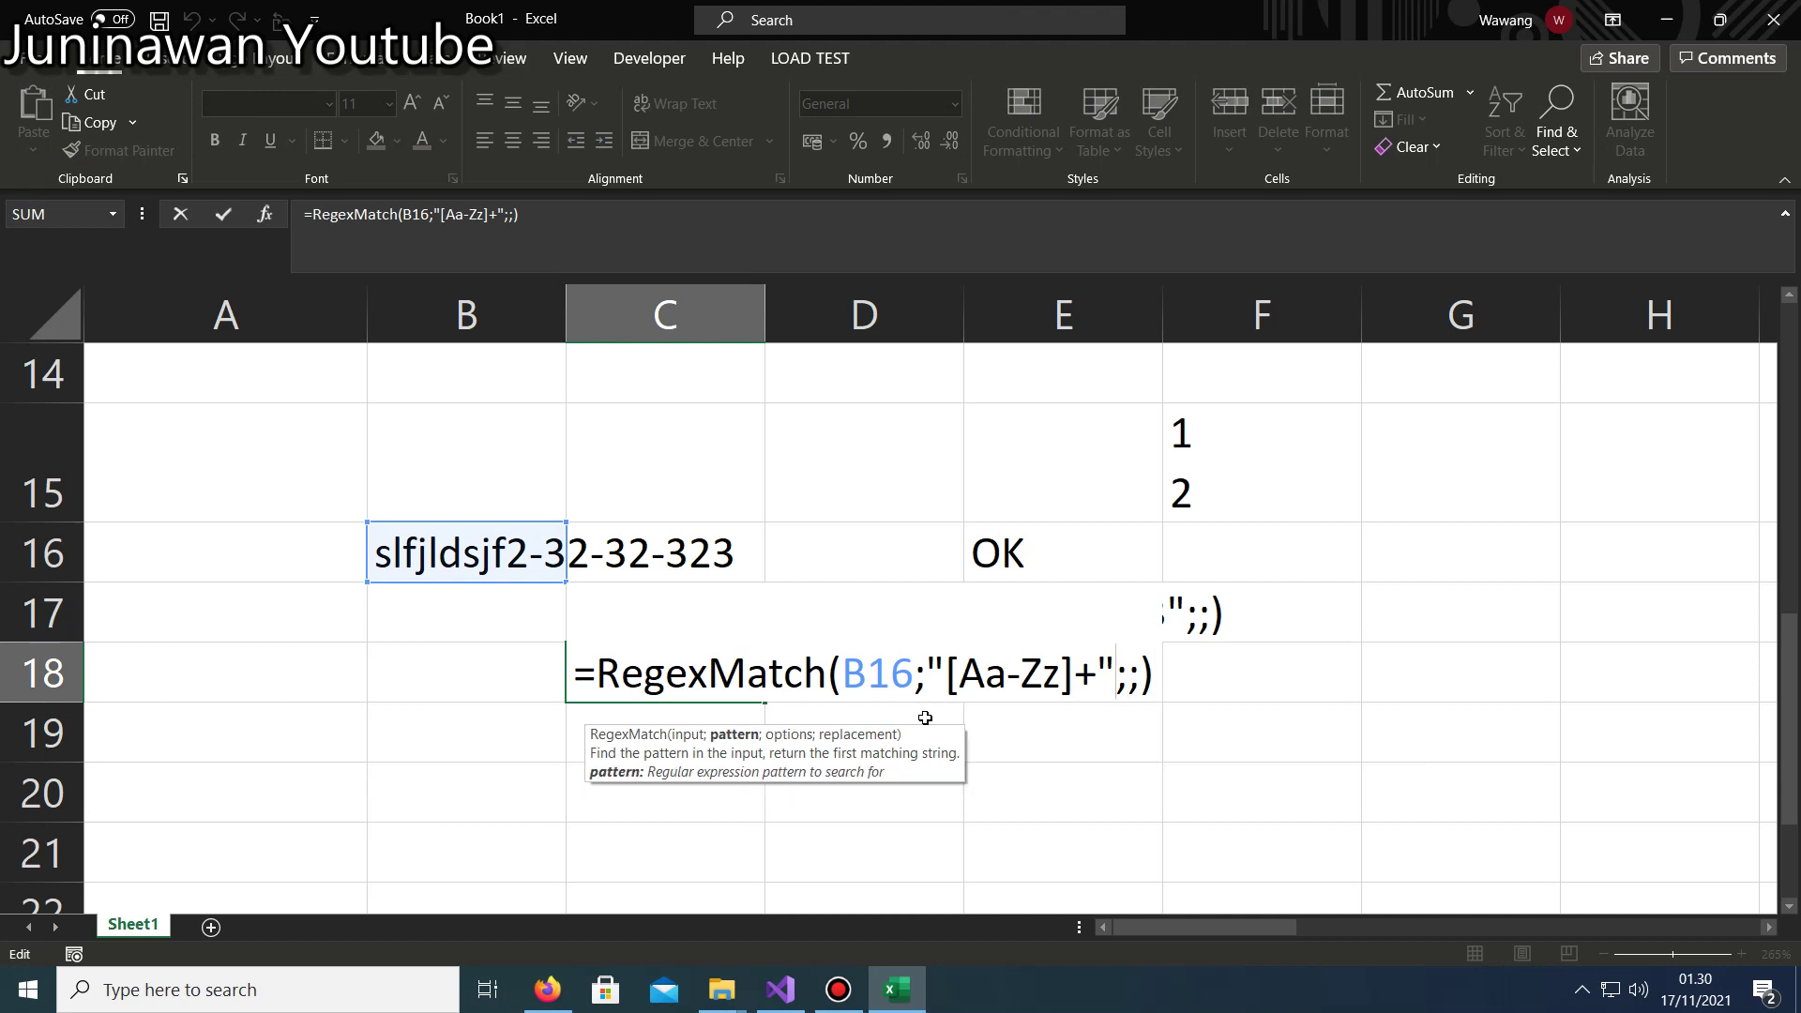
pyautogui.press('Left')
pyautogui.press('Left')
pyautogui.press('Left')
pyautogui.press('Left')
pyautogui.press('Left')
pyautogui.press('Left')
pyautogui.press('Right')
pyautogui.press('Left')
pyautogui.press('Left')
pyautogui.press('Left')
pyautogui.press('Left')
pyautogui.press('Delete')
pyautogui.press('Right')
pyautogui.press('Right')
pyautogui.press('Delete')
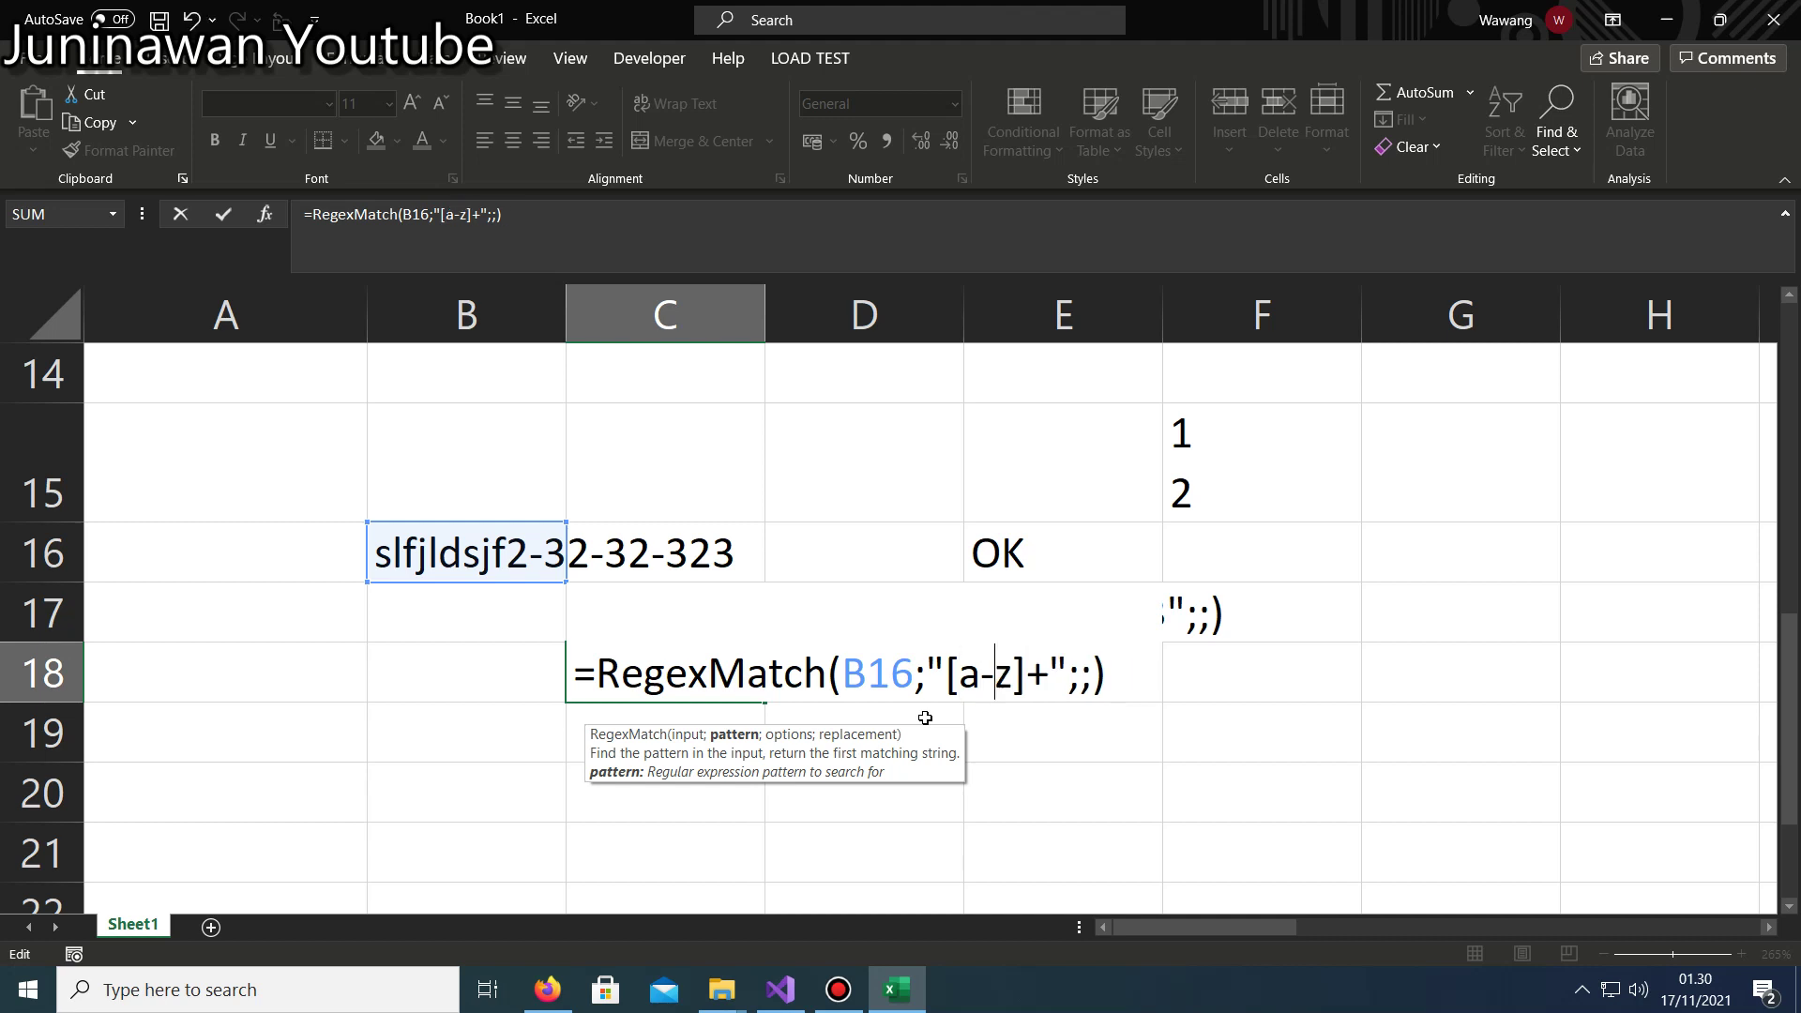
pyautogui.press('Return')
pyautogui.press('Up')
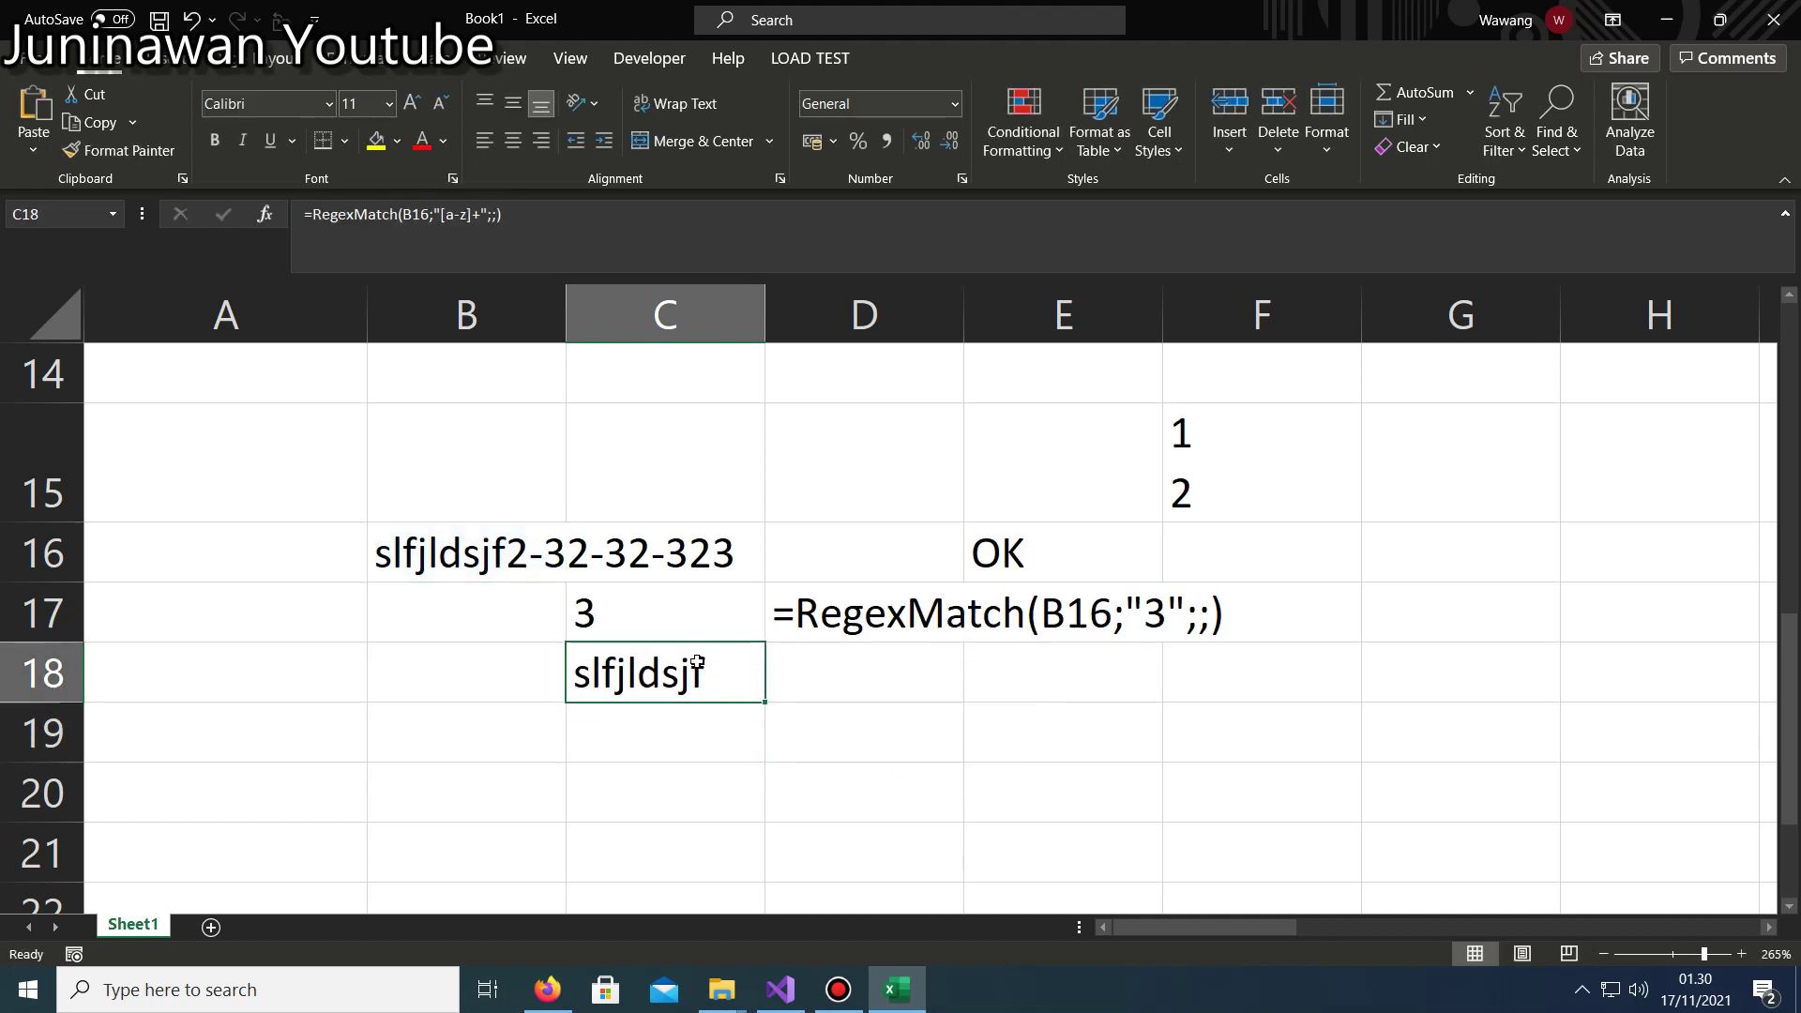
# Inspect C18's pattern and leave the formula unchanged.
pyautogui.keyDown('ctrl'); pyautogui.scroll(2, 628, 690); pyautogui.keyUp('ctrl')
pyautogui.doubleClick(734, 849)
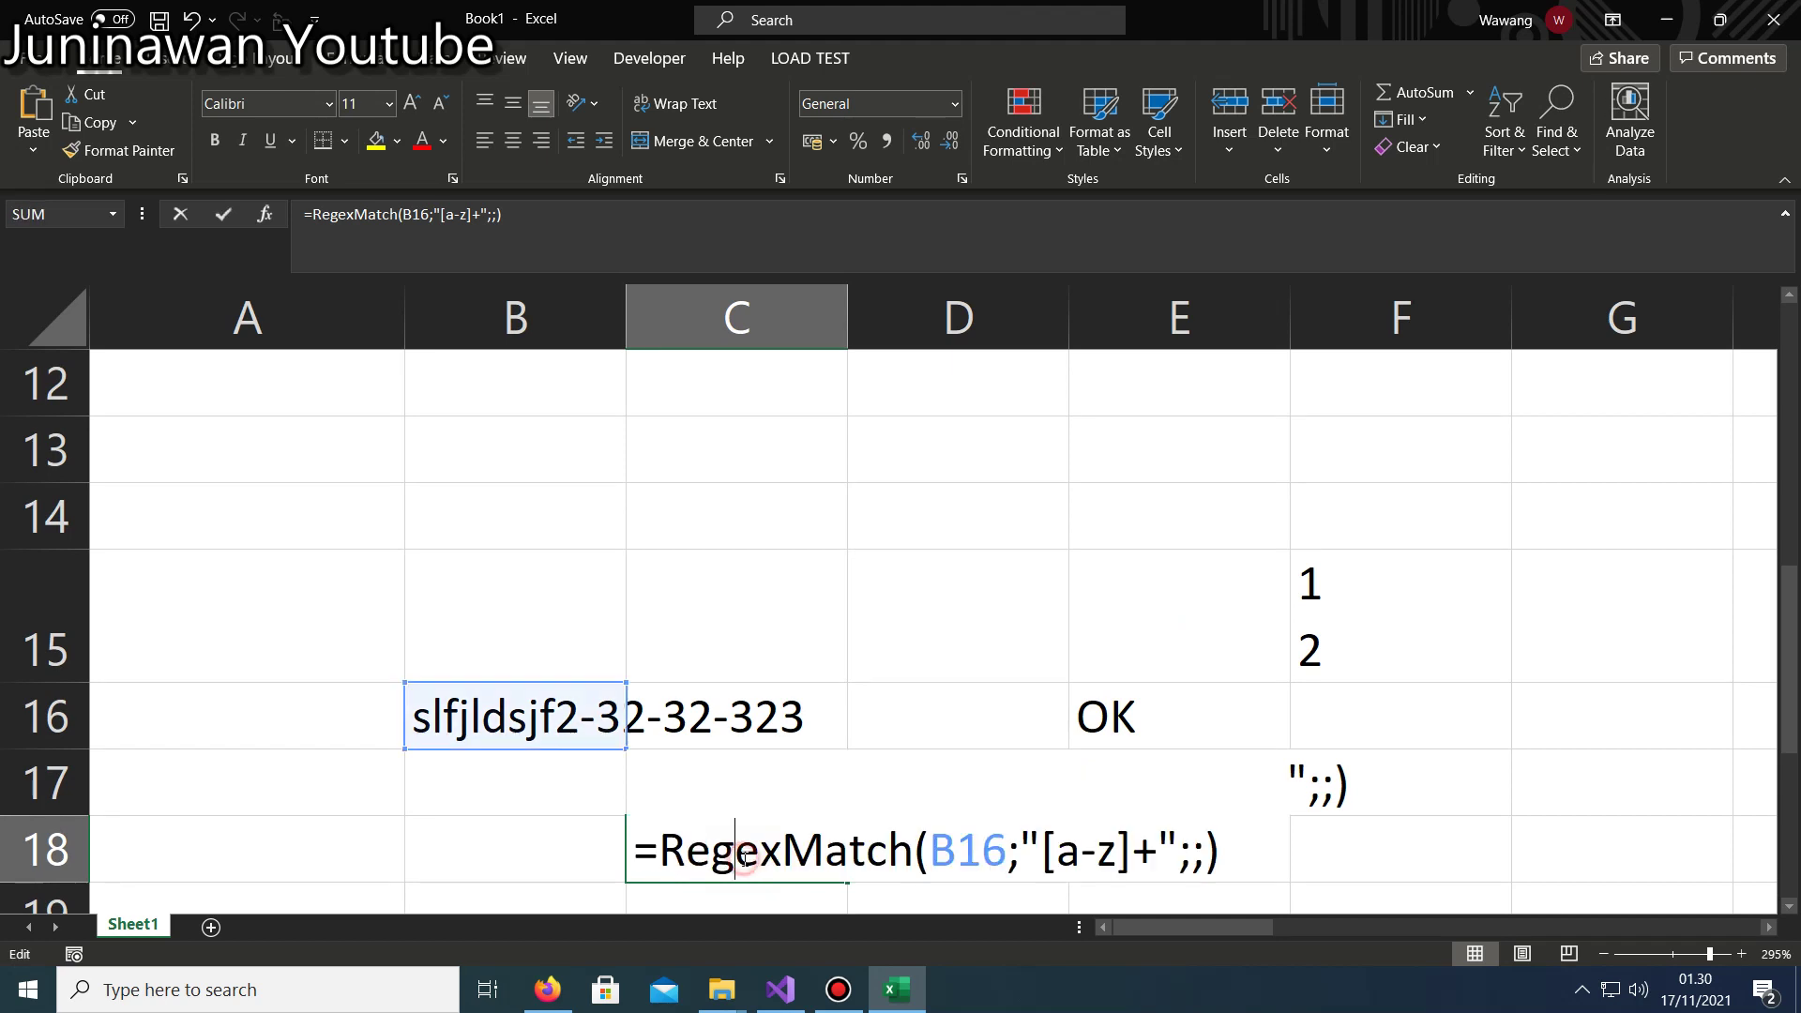
pyautogui.scroll(-3, 861, 664)
pyautogui.scroll(2, 845, 690)
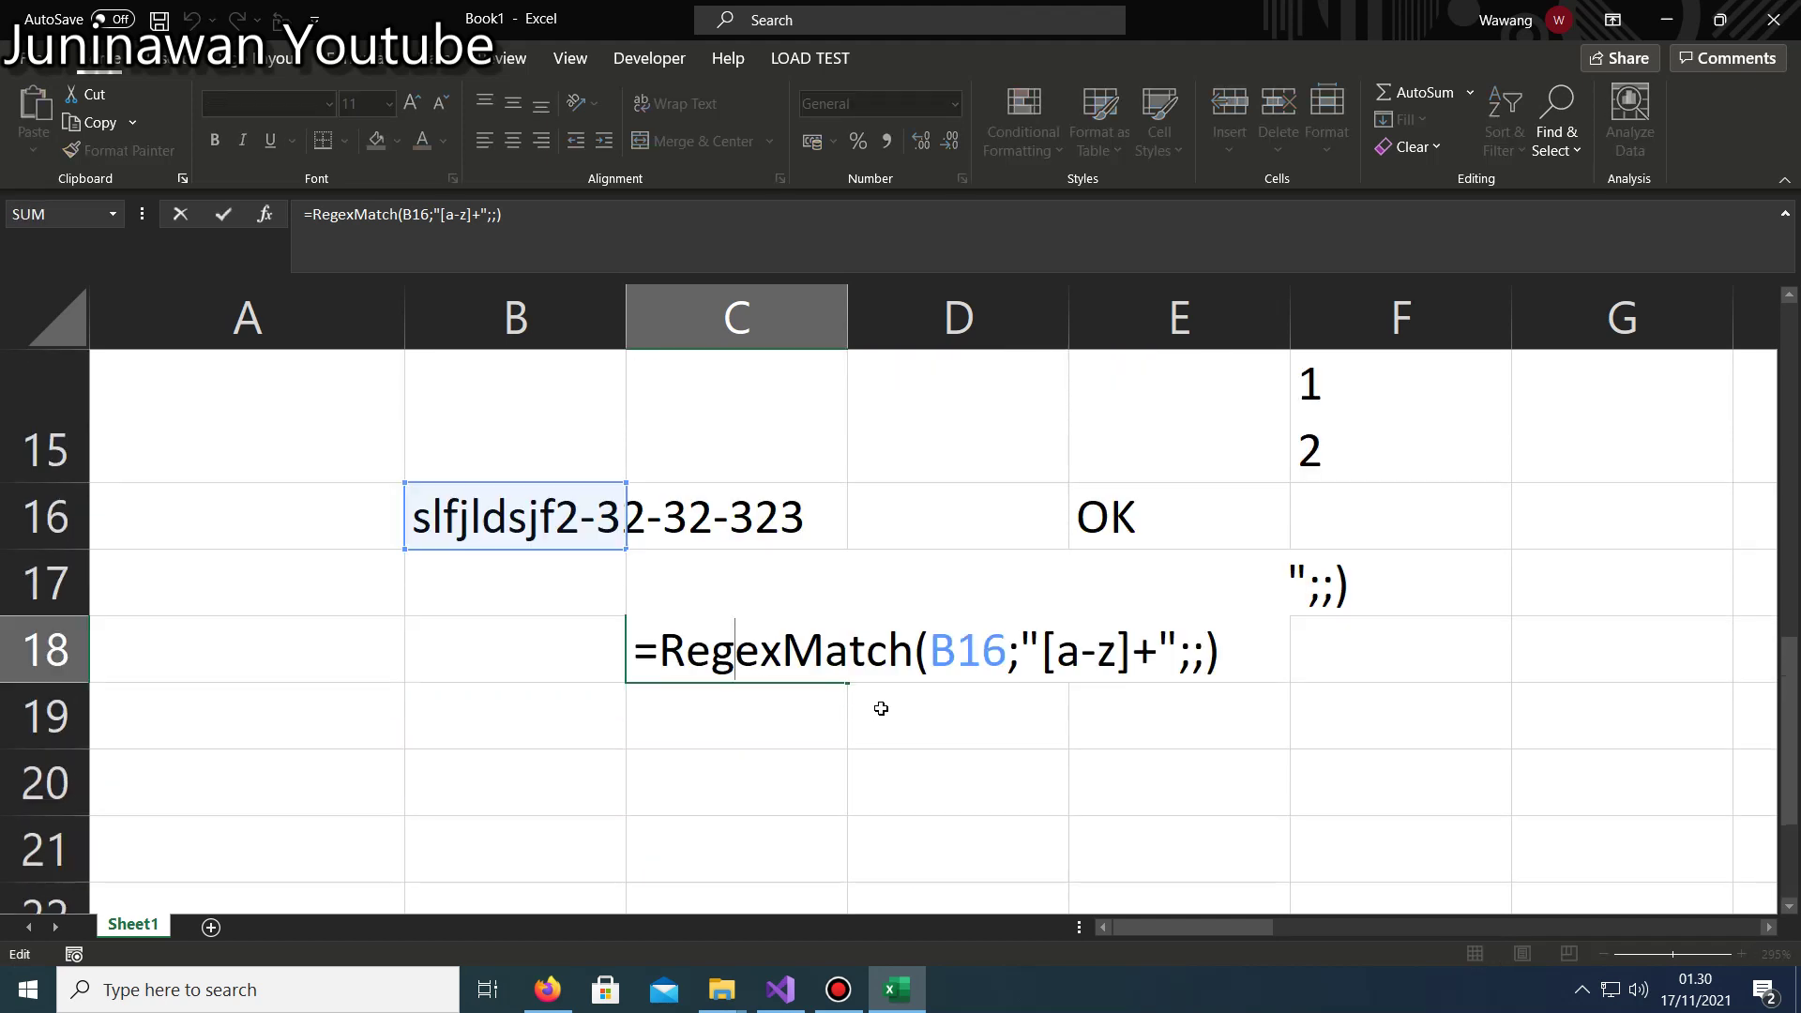
pyautogui.click(1055, 650)
pyautogui.moveTo(1043, 650); pyautogui.dragTo(1130, 647)
pyautogui.press('Escape')
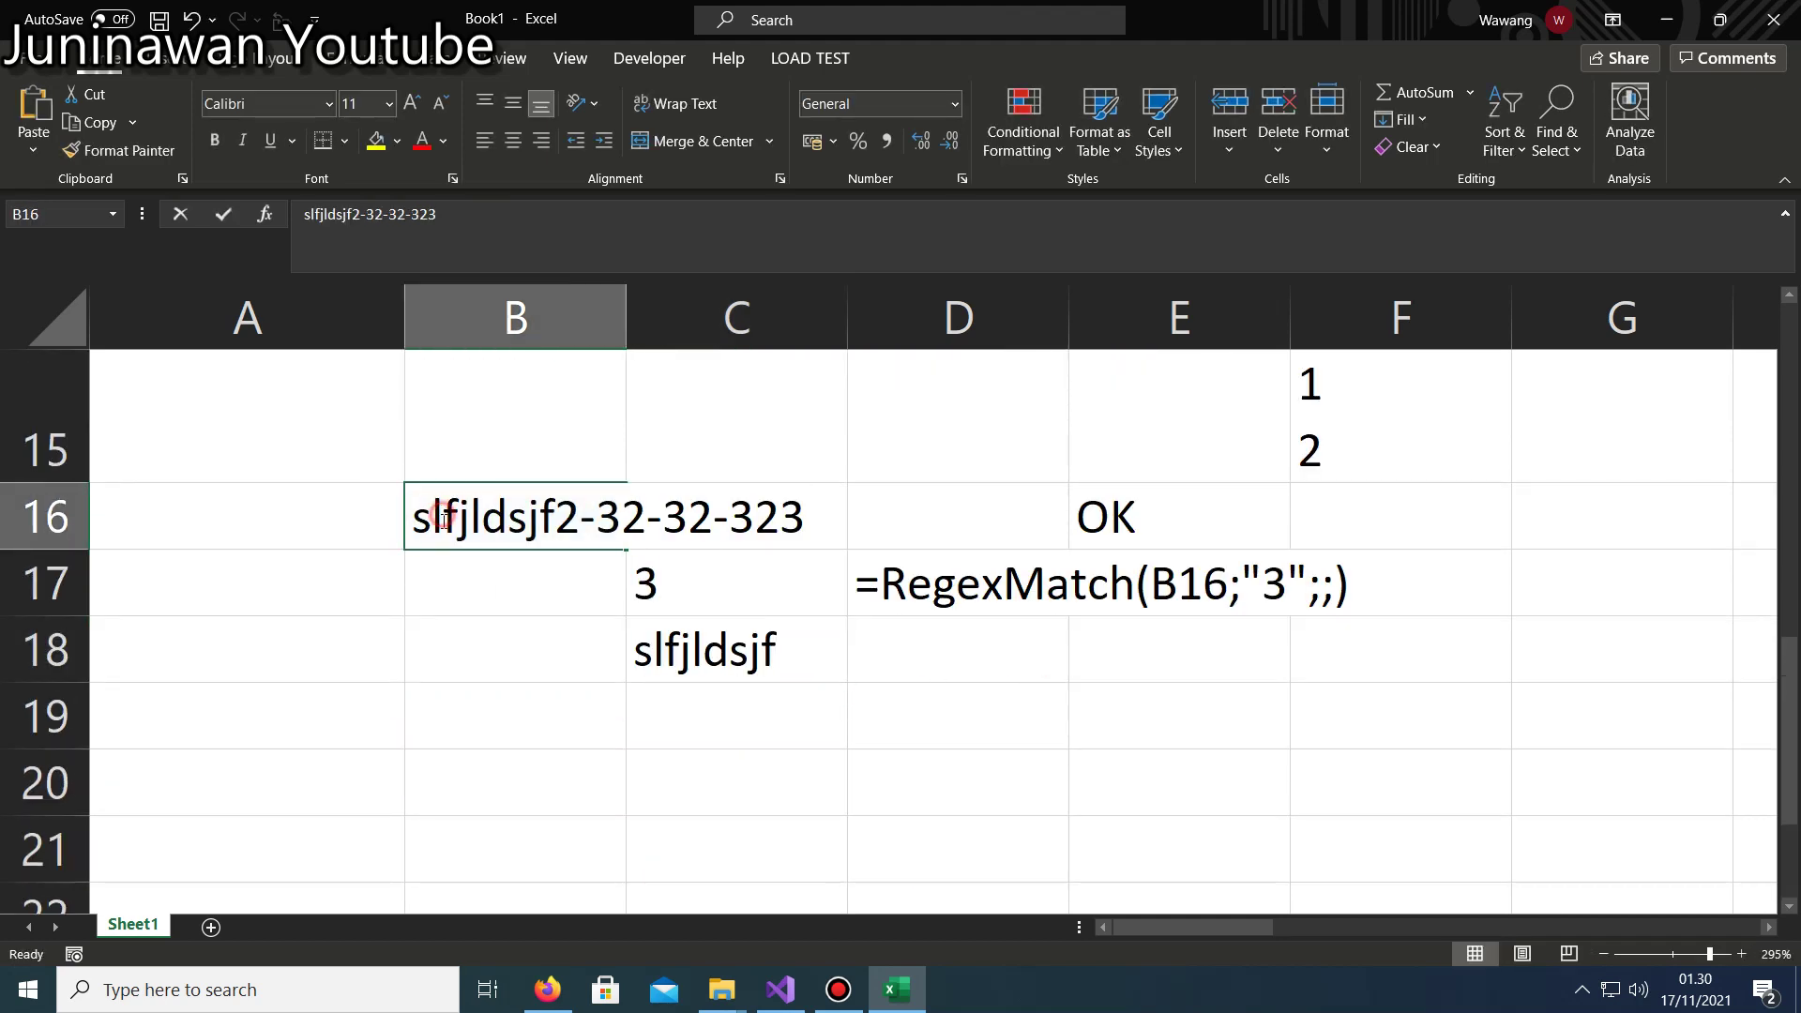
# Add a capital T to the start of B16's text.
pyautogui.doubleClick(413, 523)
pyautogui.click(413, 523)
pyautogui.write('T')
pyautogui.press('Return')
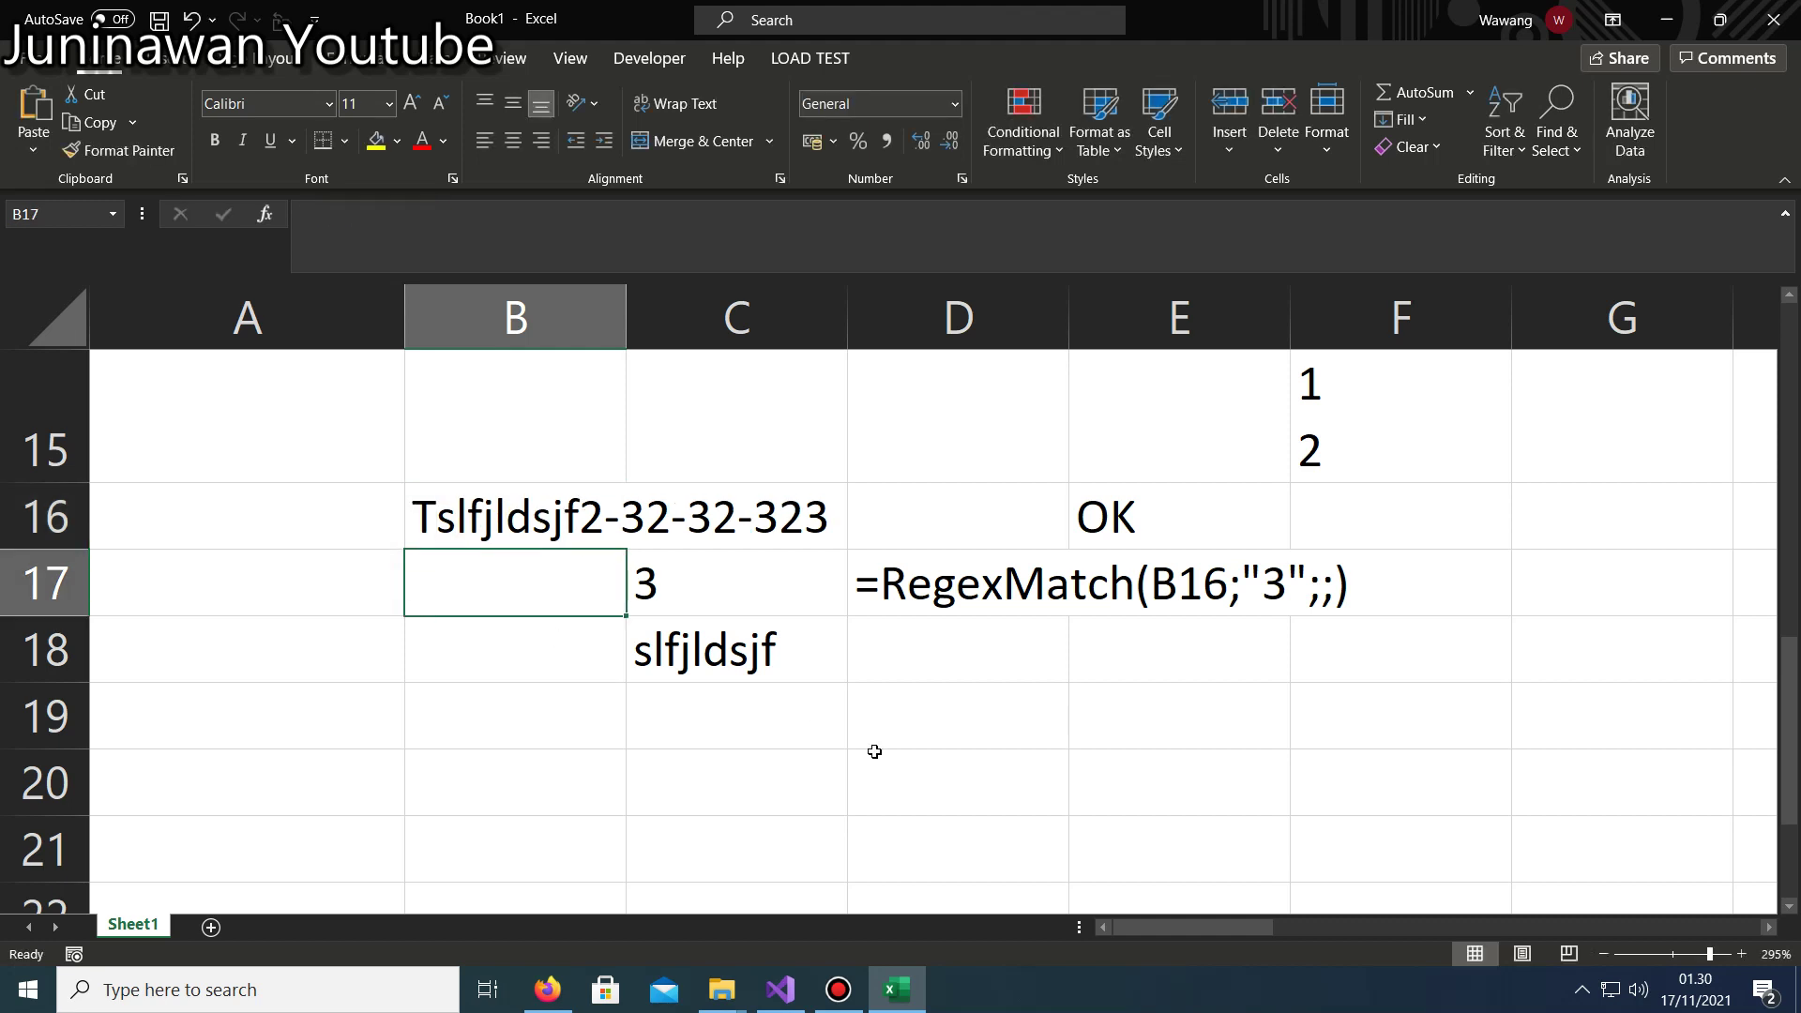
# Change C18's letter pattern to [Aa-z]+, then to [Aa-Zz]+.
pyautogui.click(718, 656)
pyautogui.doubleClick(718, 656)
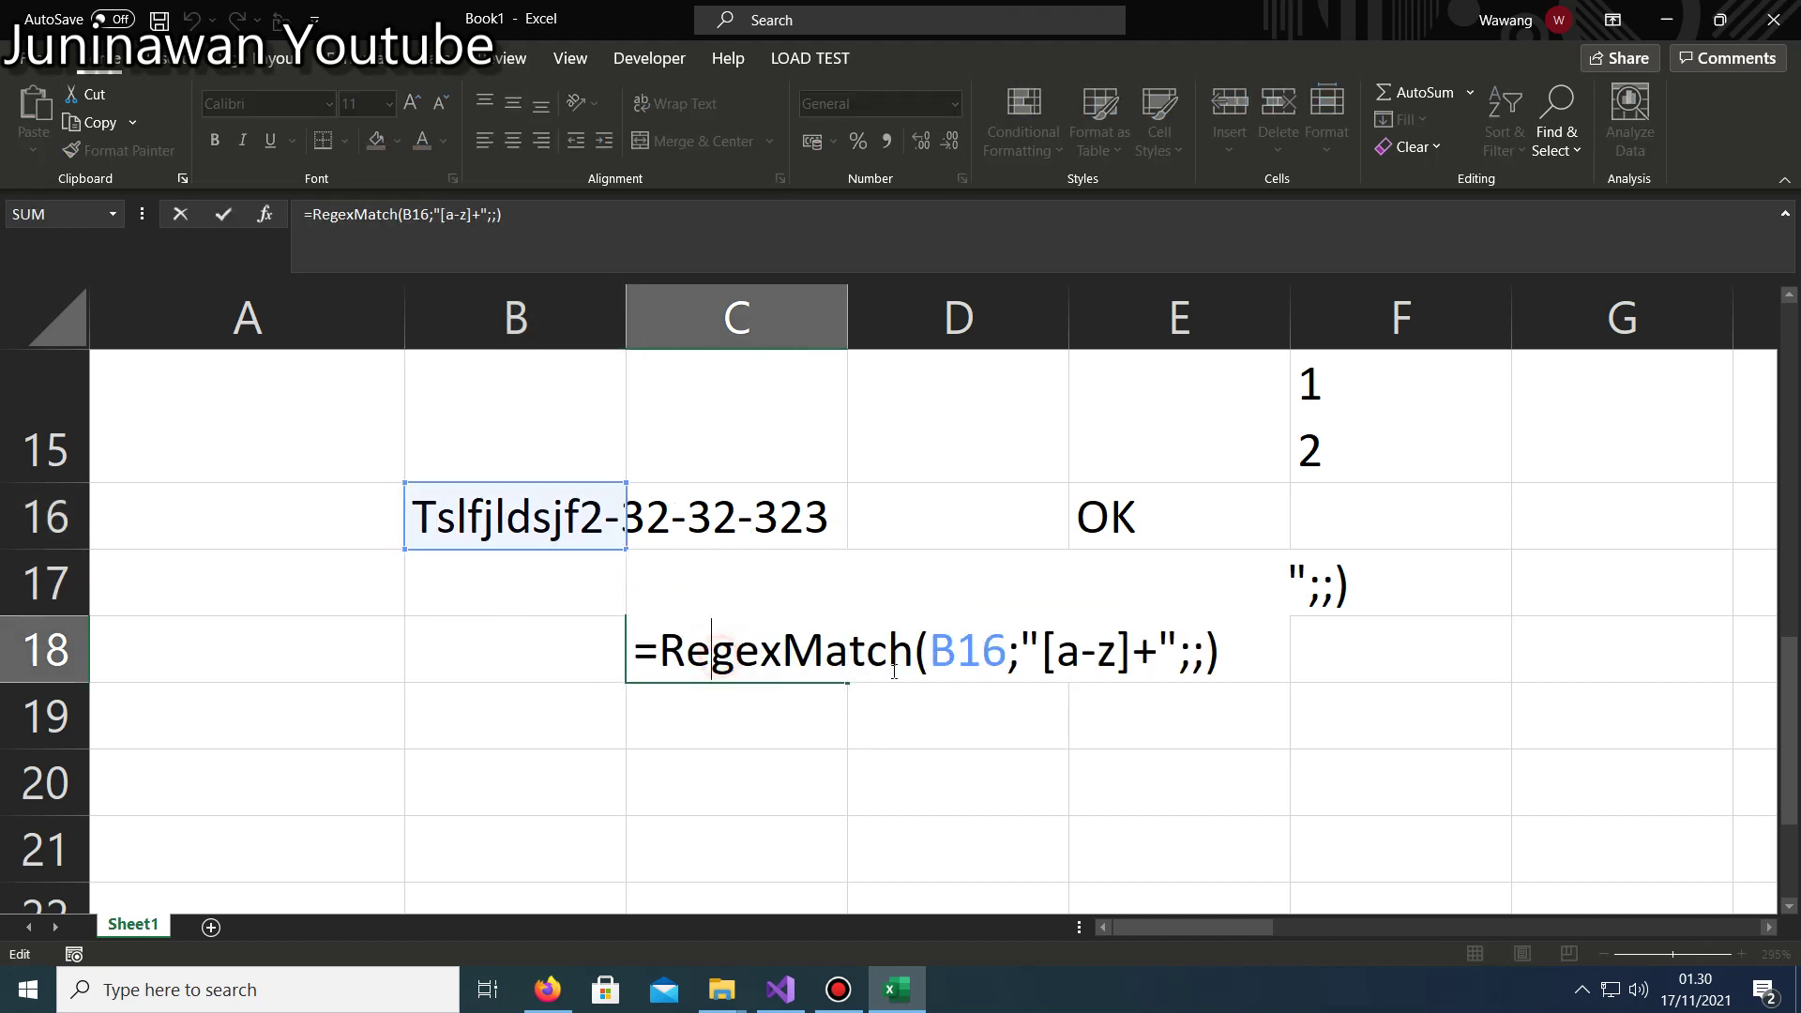
pyautogui.click(1054, 657)
pyautogui.write('A')
pyautogui.press('Return')
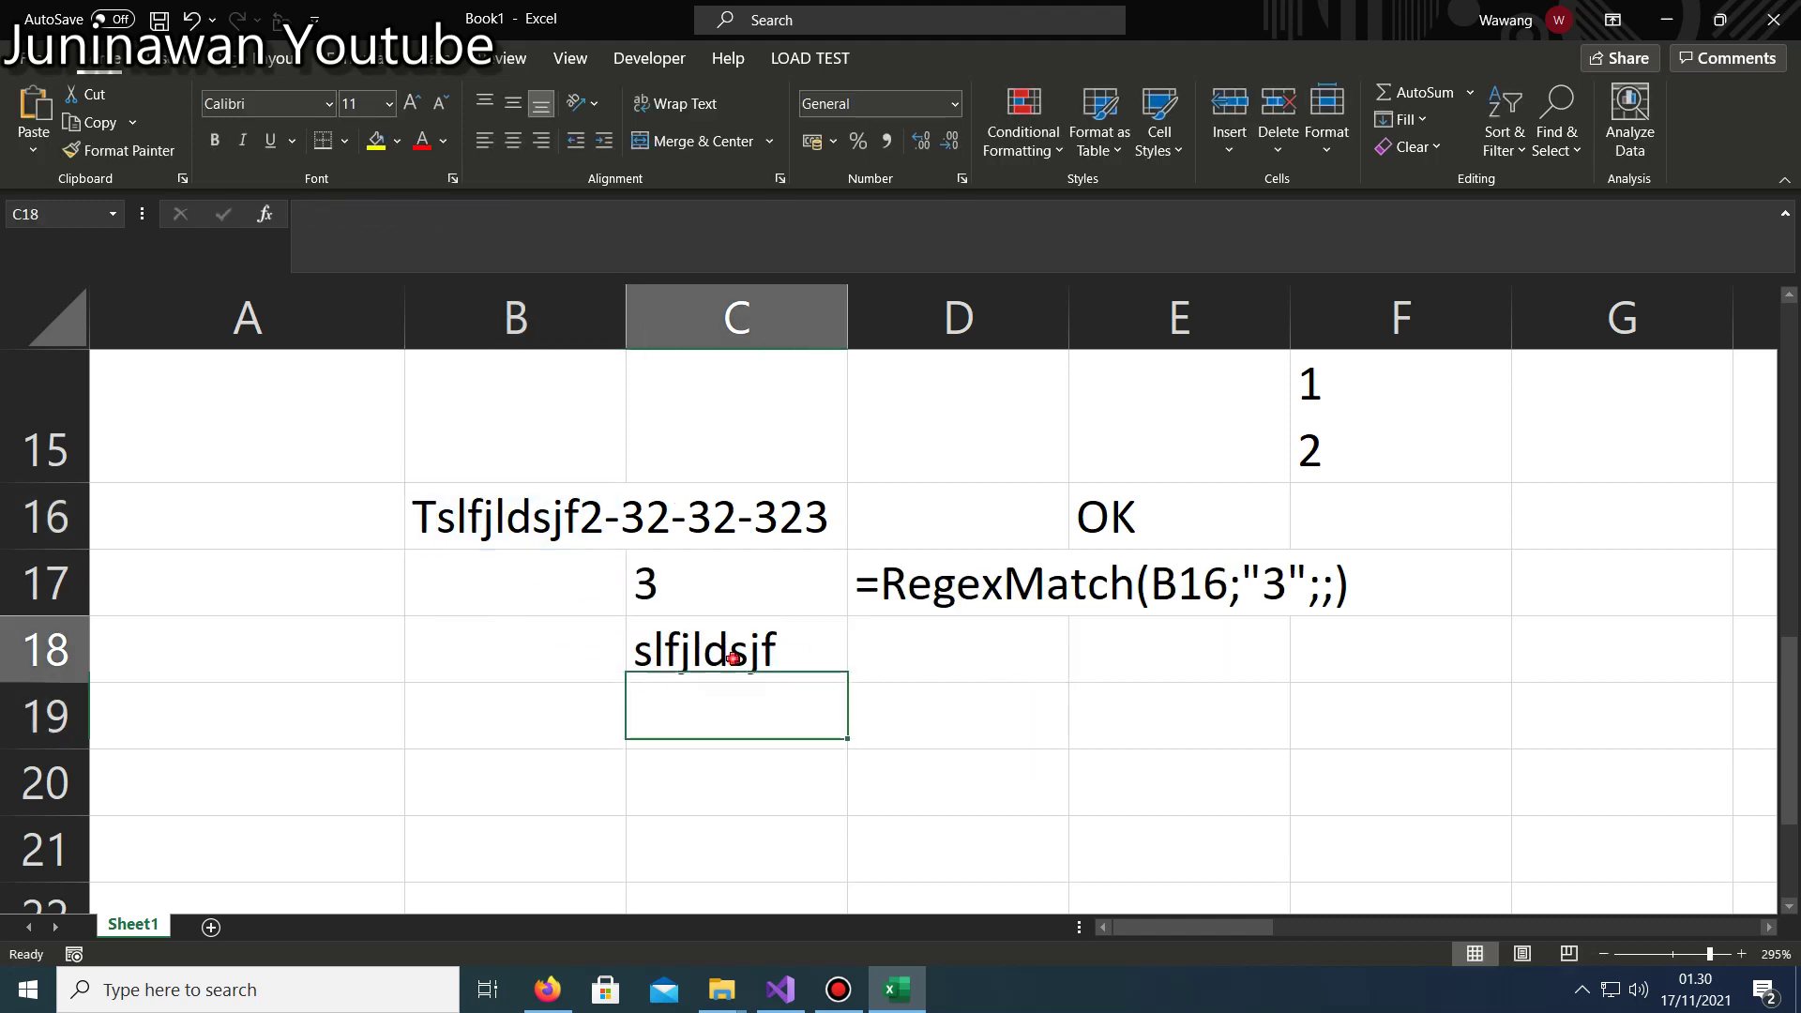
pyautogui.doubleClick(733, 658)
pyautogui.click(1144, 649)
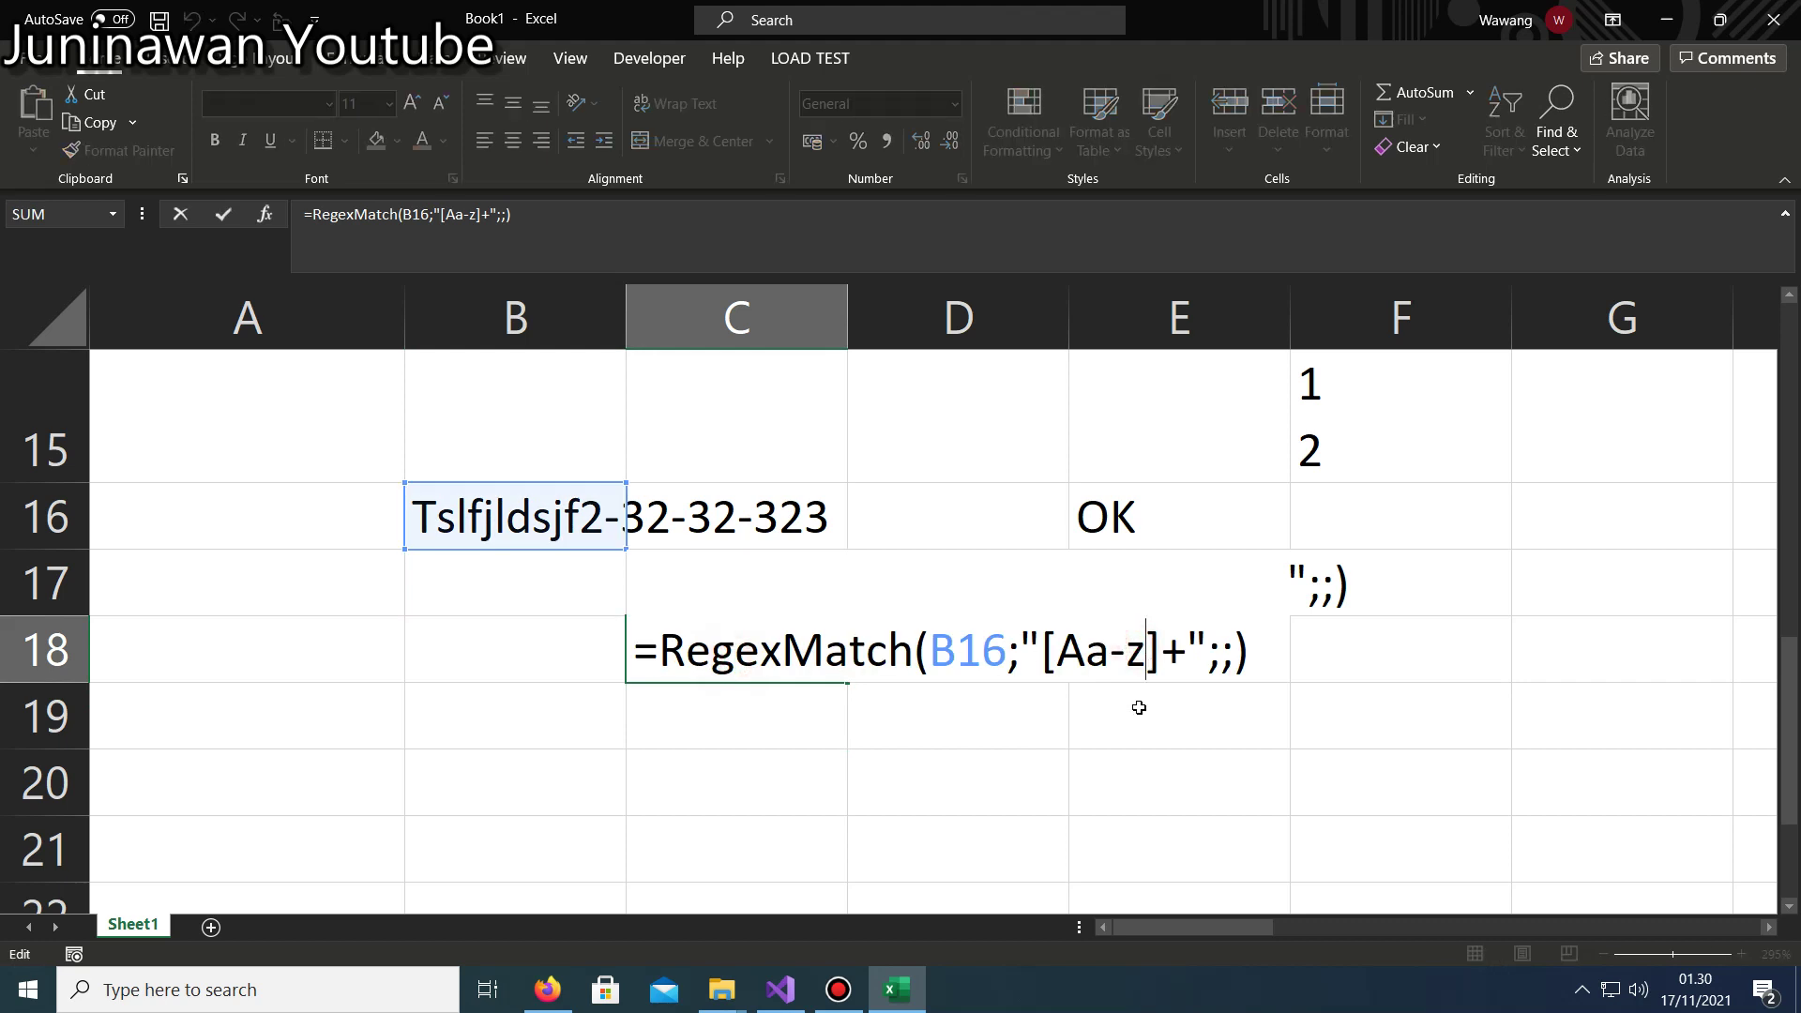
pyautogui.press('Left')
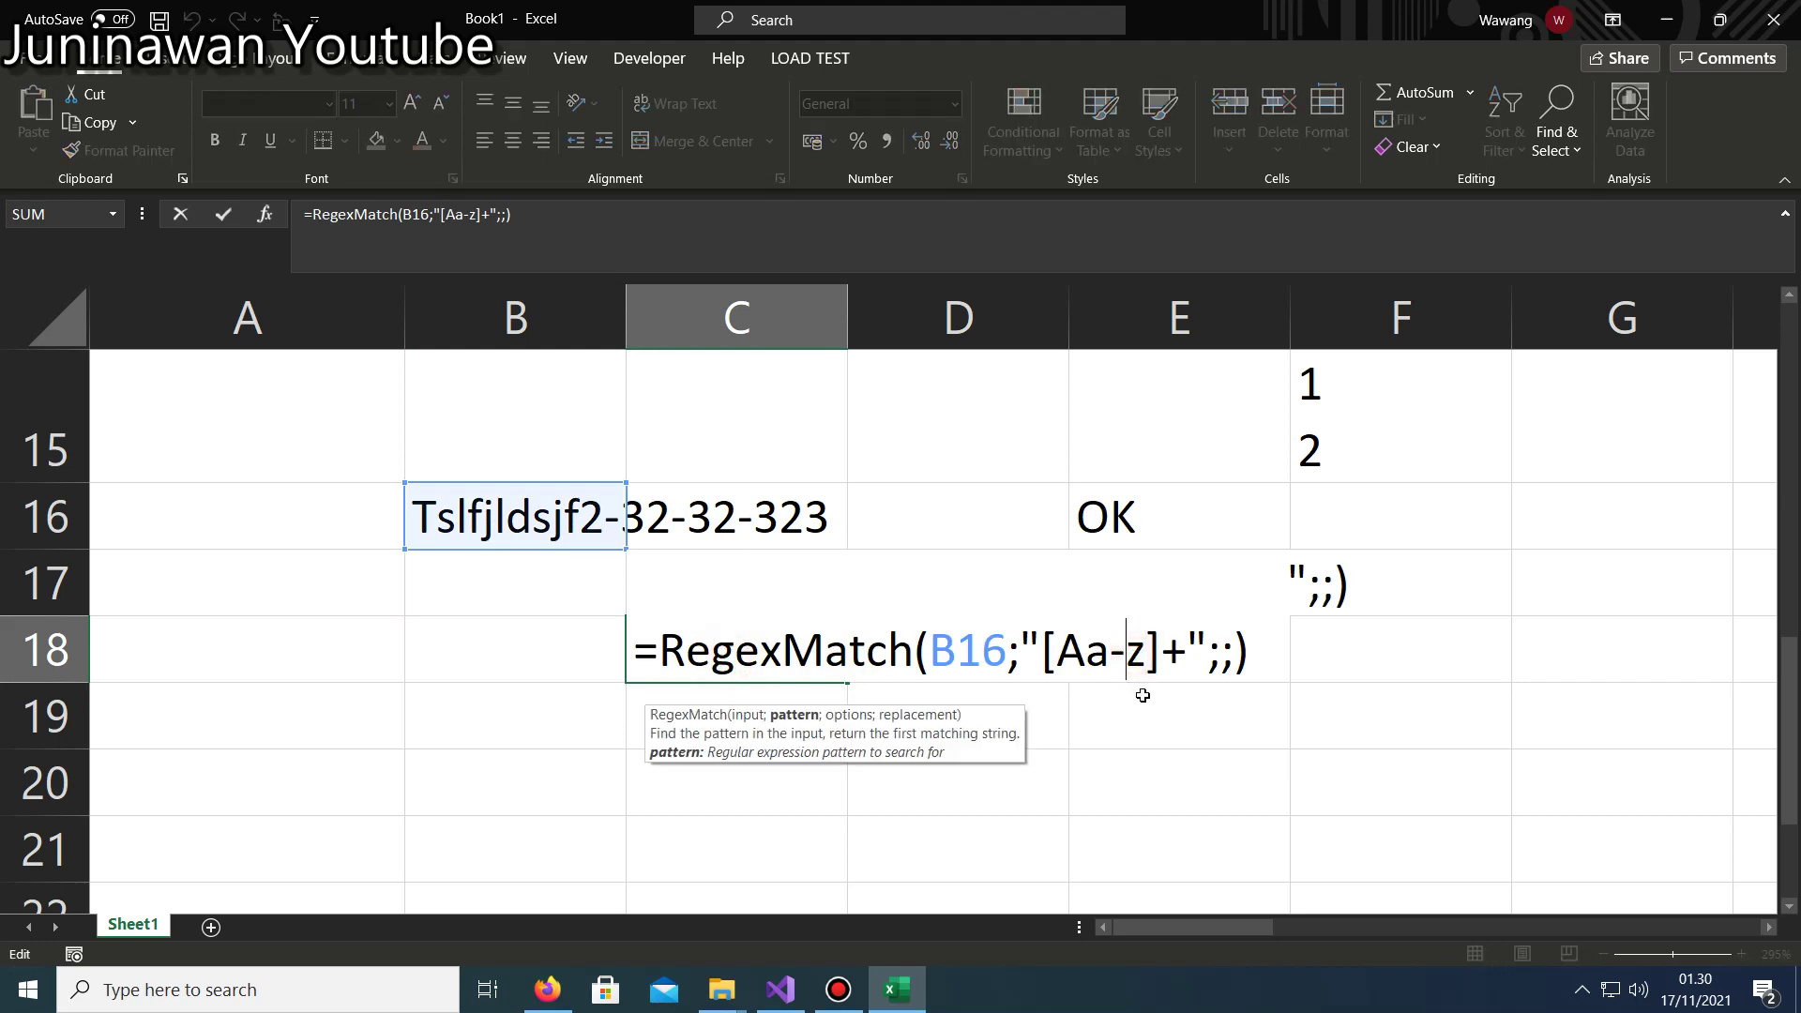
pyautogui.write('Z')
pyautogui.press('Return')
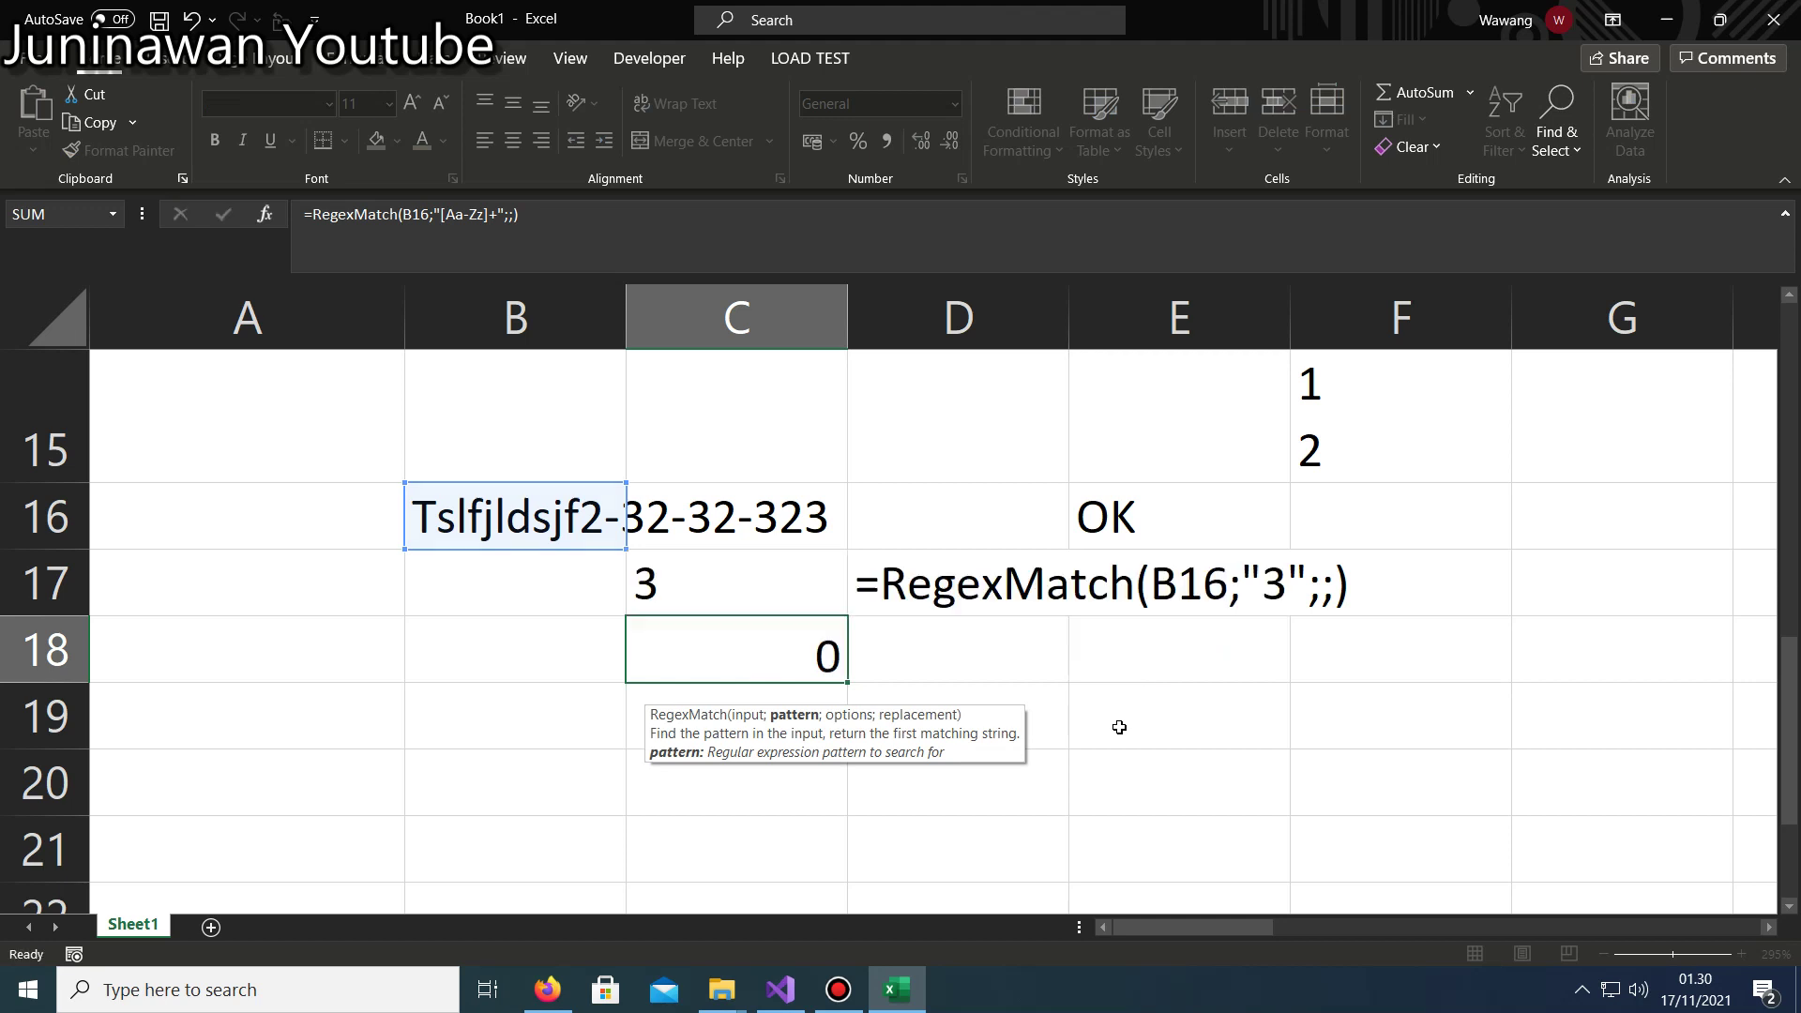
# Fix C18's pattern to read [Aa-zZ]+.
pyautogui.doubleClick(729, 642)
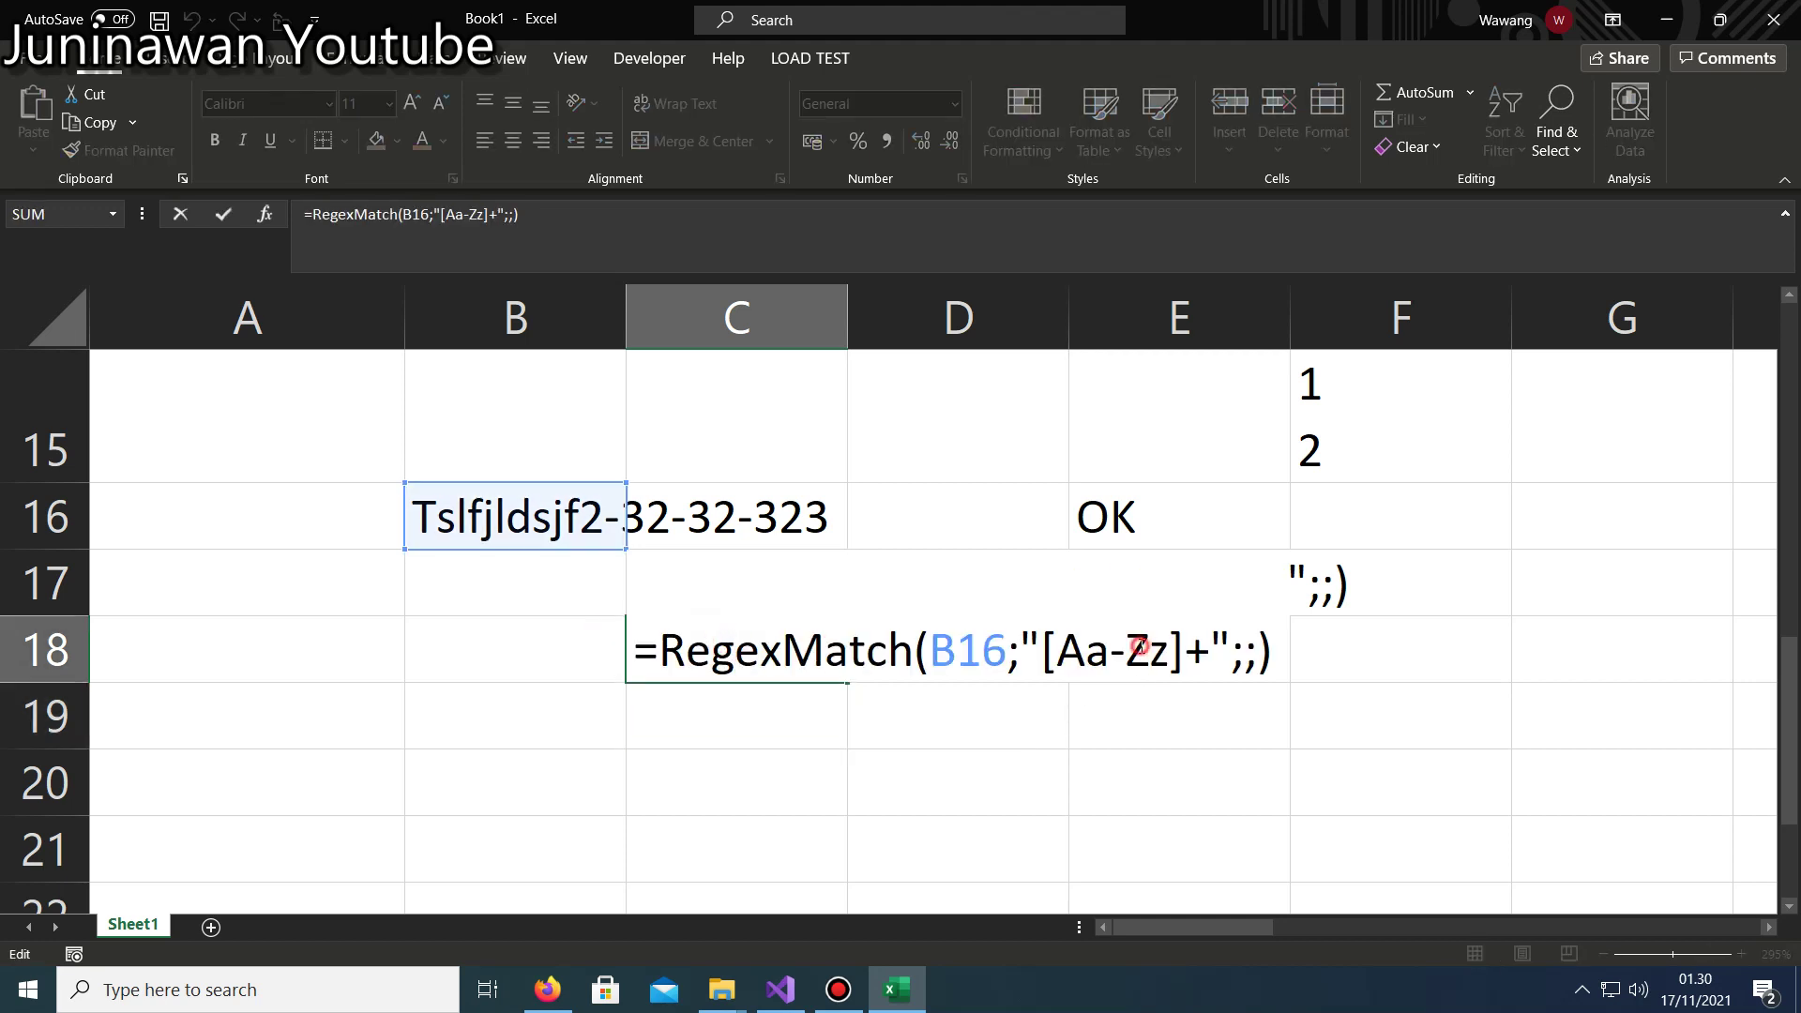
pyautogui.click(1150, 649)
pyautogui.press('BackSpace')
pyautogui.write('z')
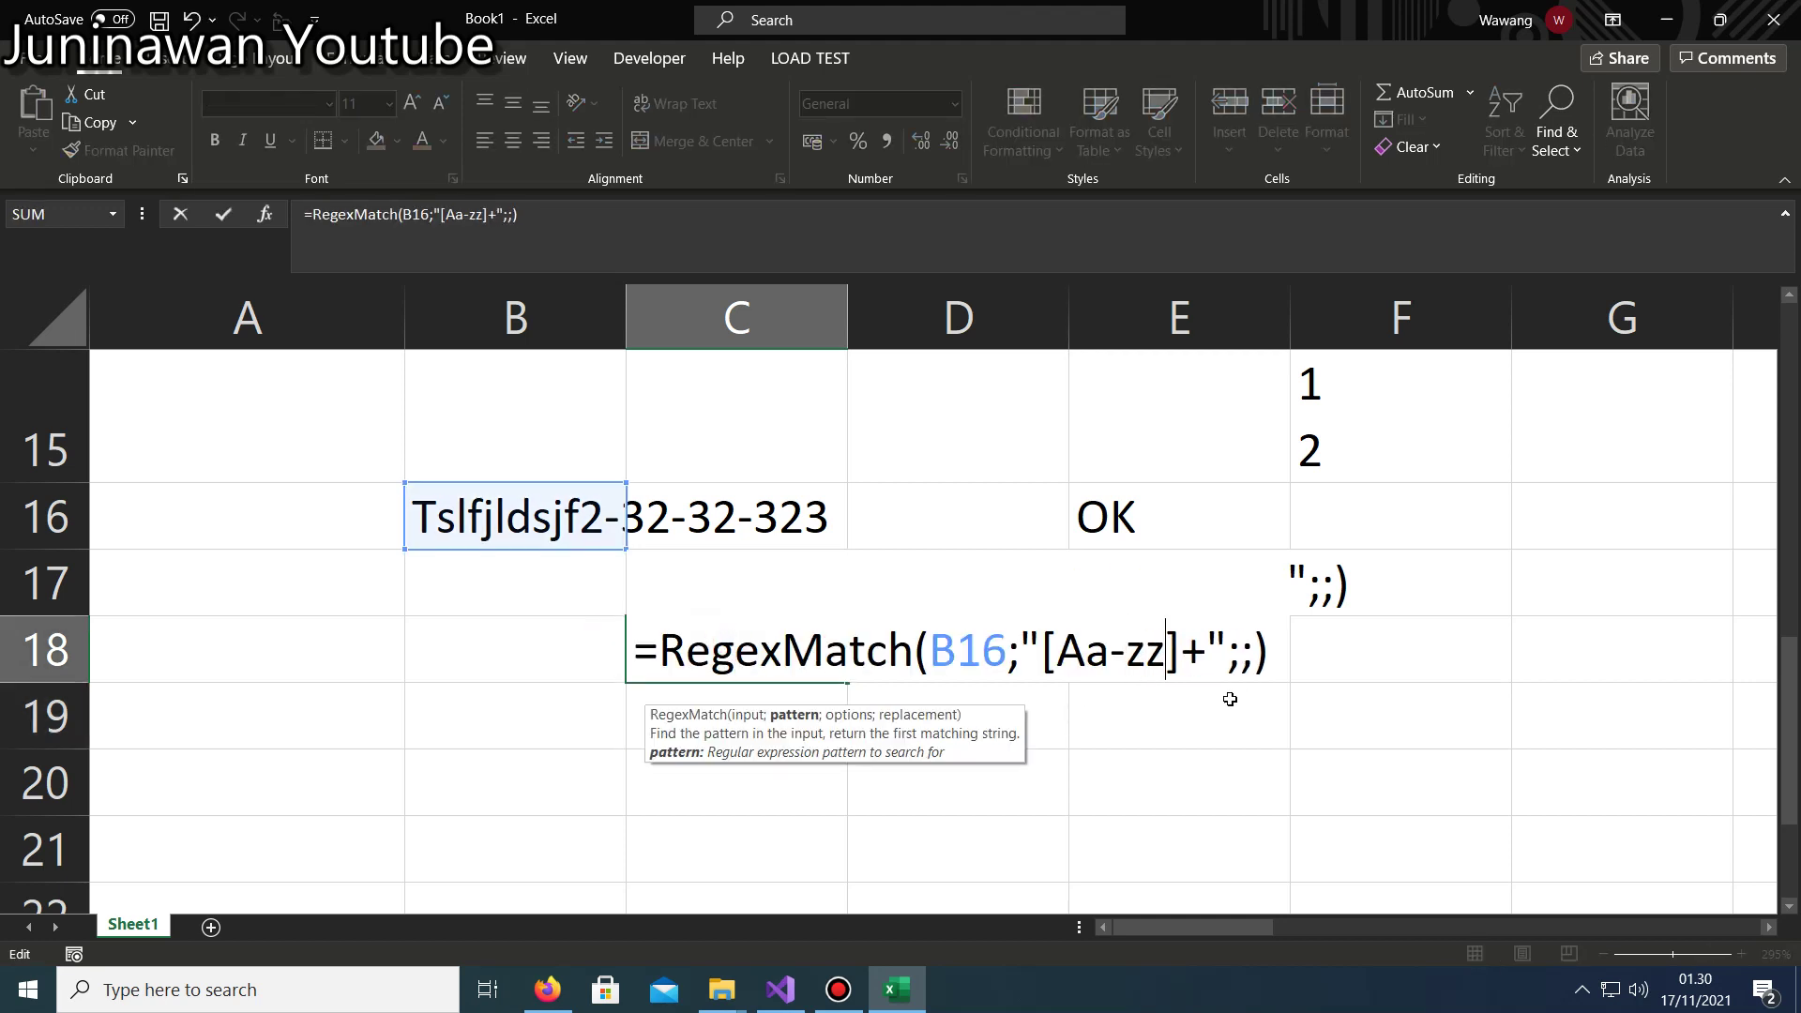
pyautogui.press('BackSpace')
pyautogui.write('Z')
pyautogui.press('Return')
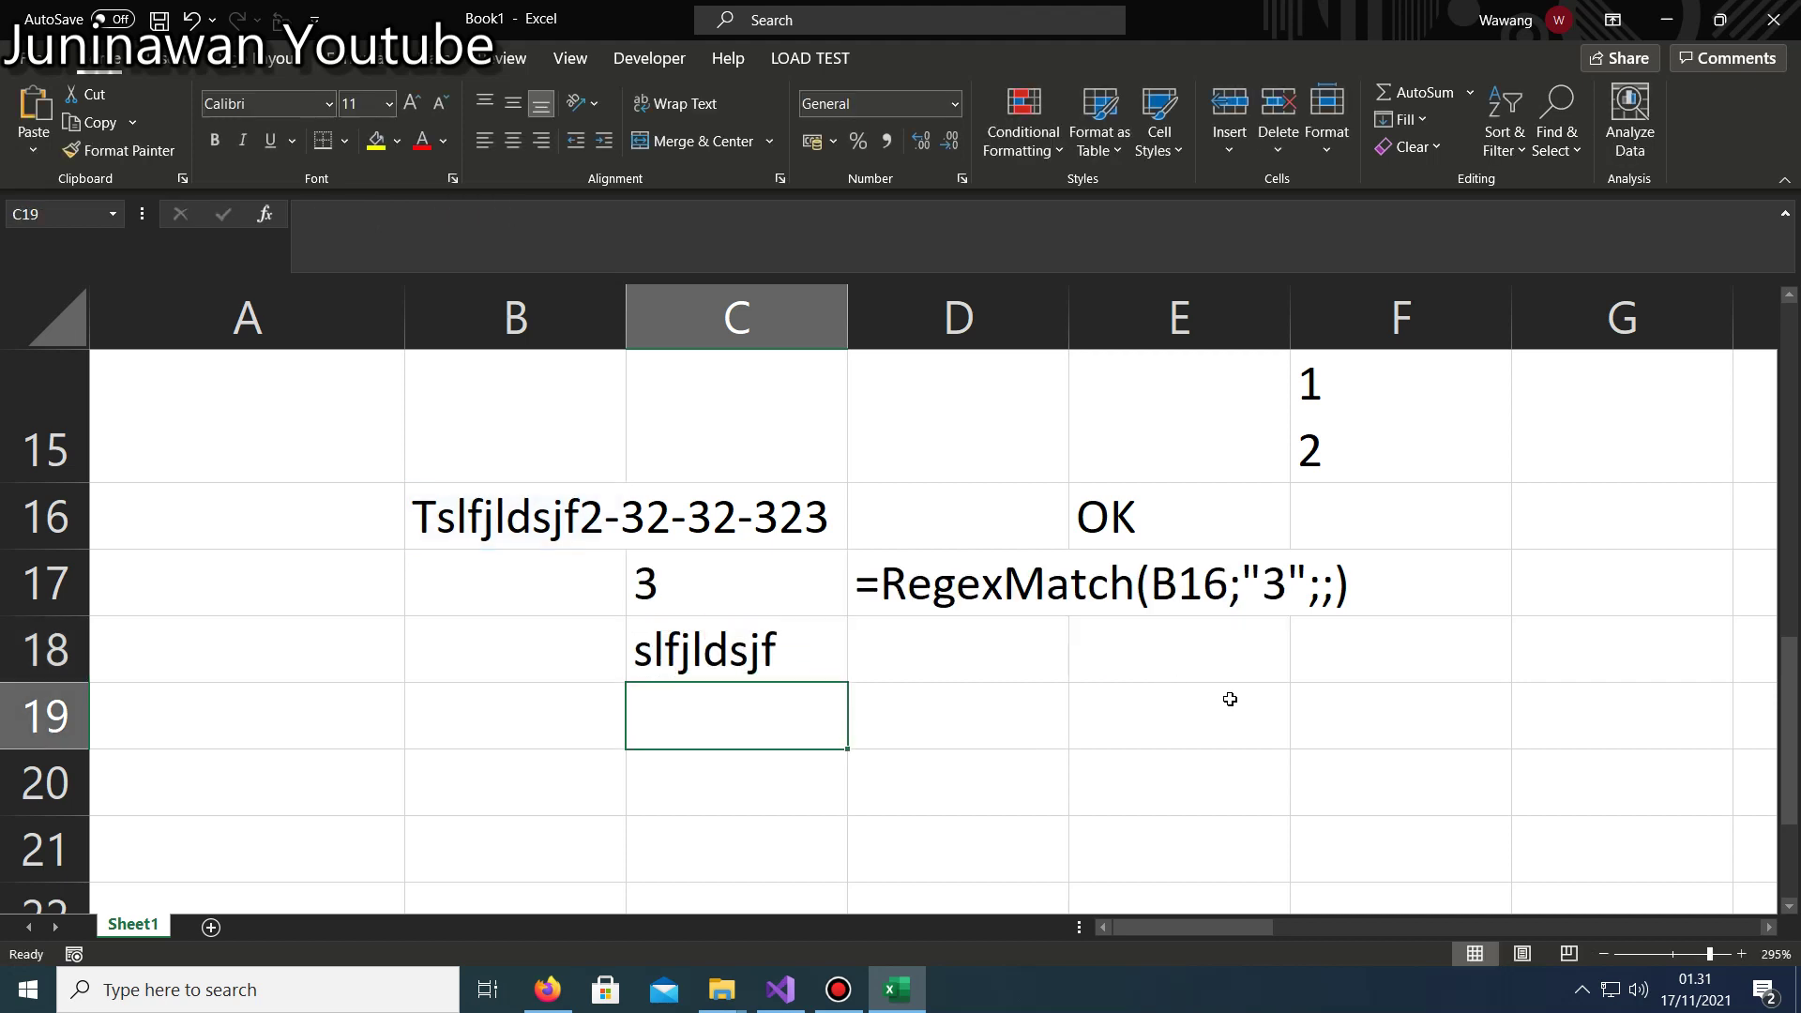
# Clear the formula from C18.
pyautogui.press('Up')
pyautogui.press('Down')
pyautogui.press('Up')
pyautogui.press('Up')
pyautogui.press('Left')
pyautogui.press('Down')
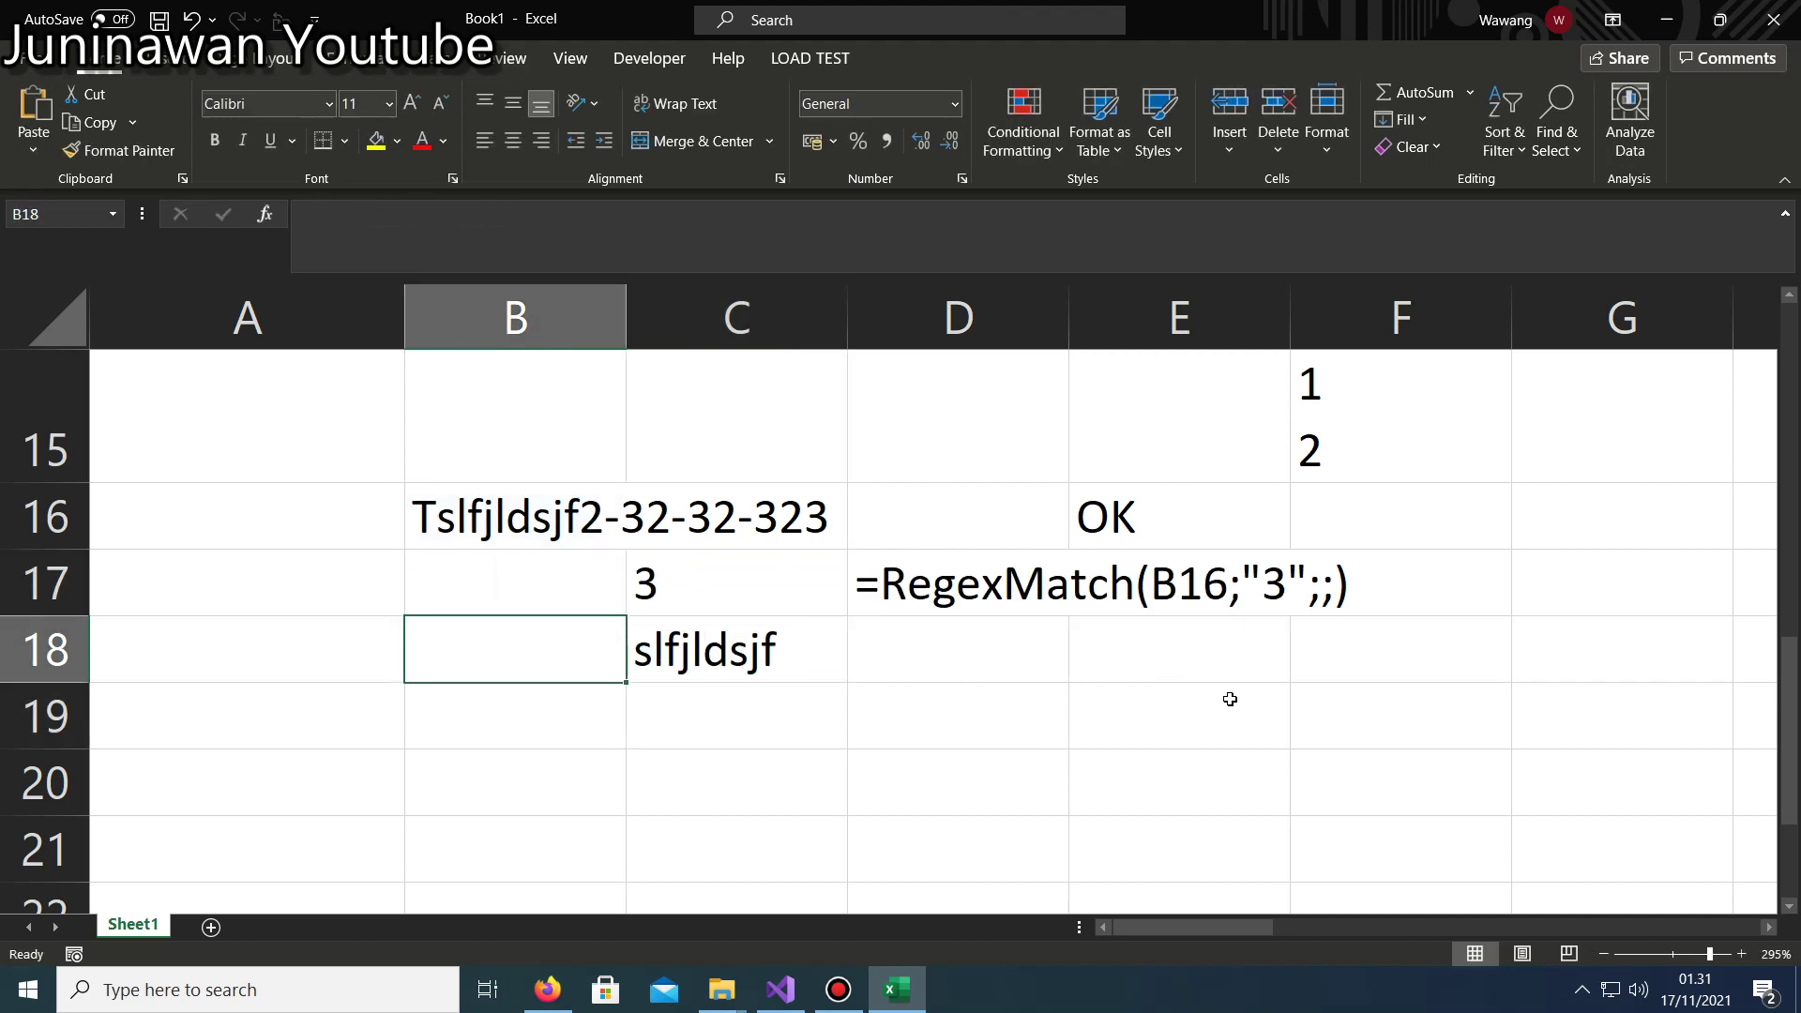
pyautogui.press('Right')
pyautogui.press('Up')
pyautogui.press('Down')
pyautogui.press('Delete')
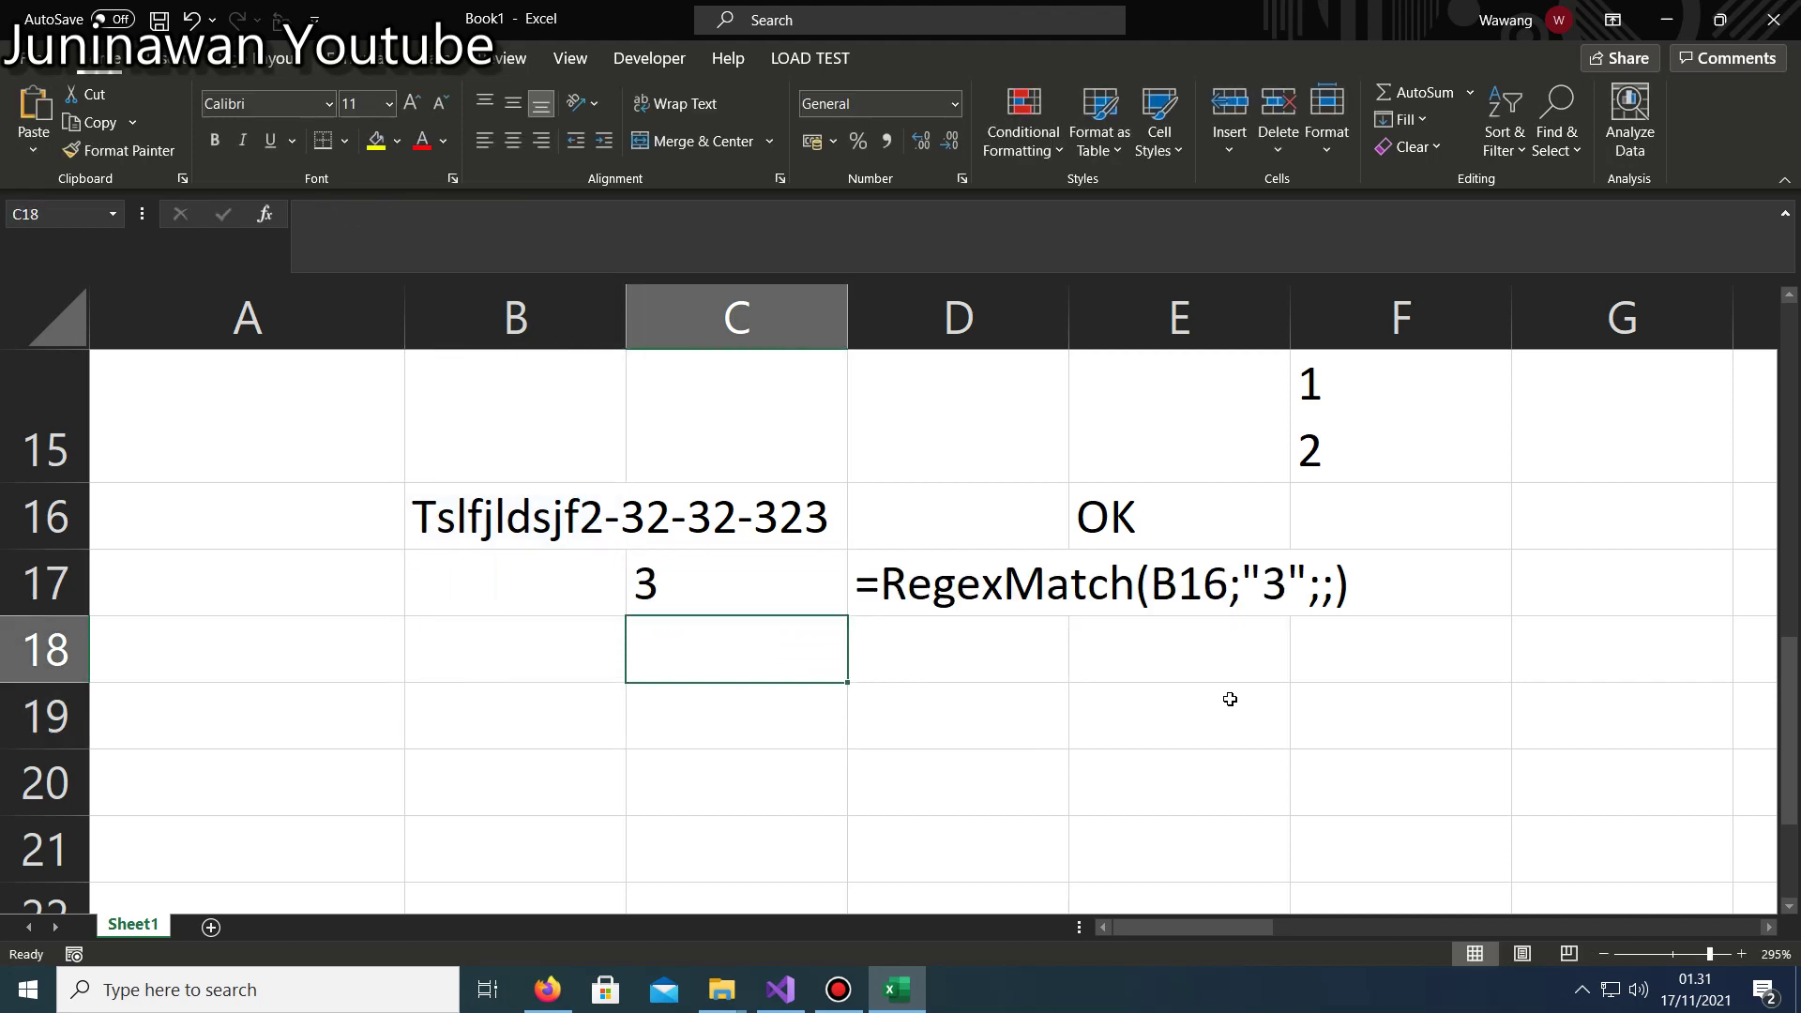
# Enter =RegexReplace(B16;"\d+";;"") in C18, giving Tslfjldsjf---.
pyautogui.write('=REGE')
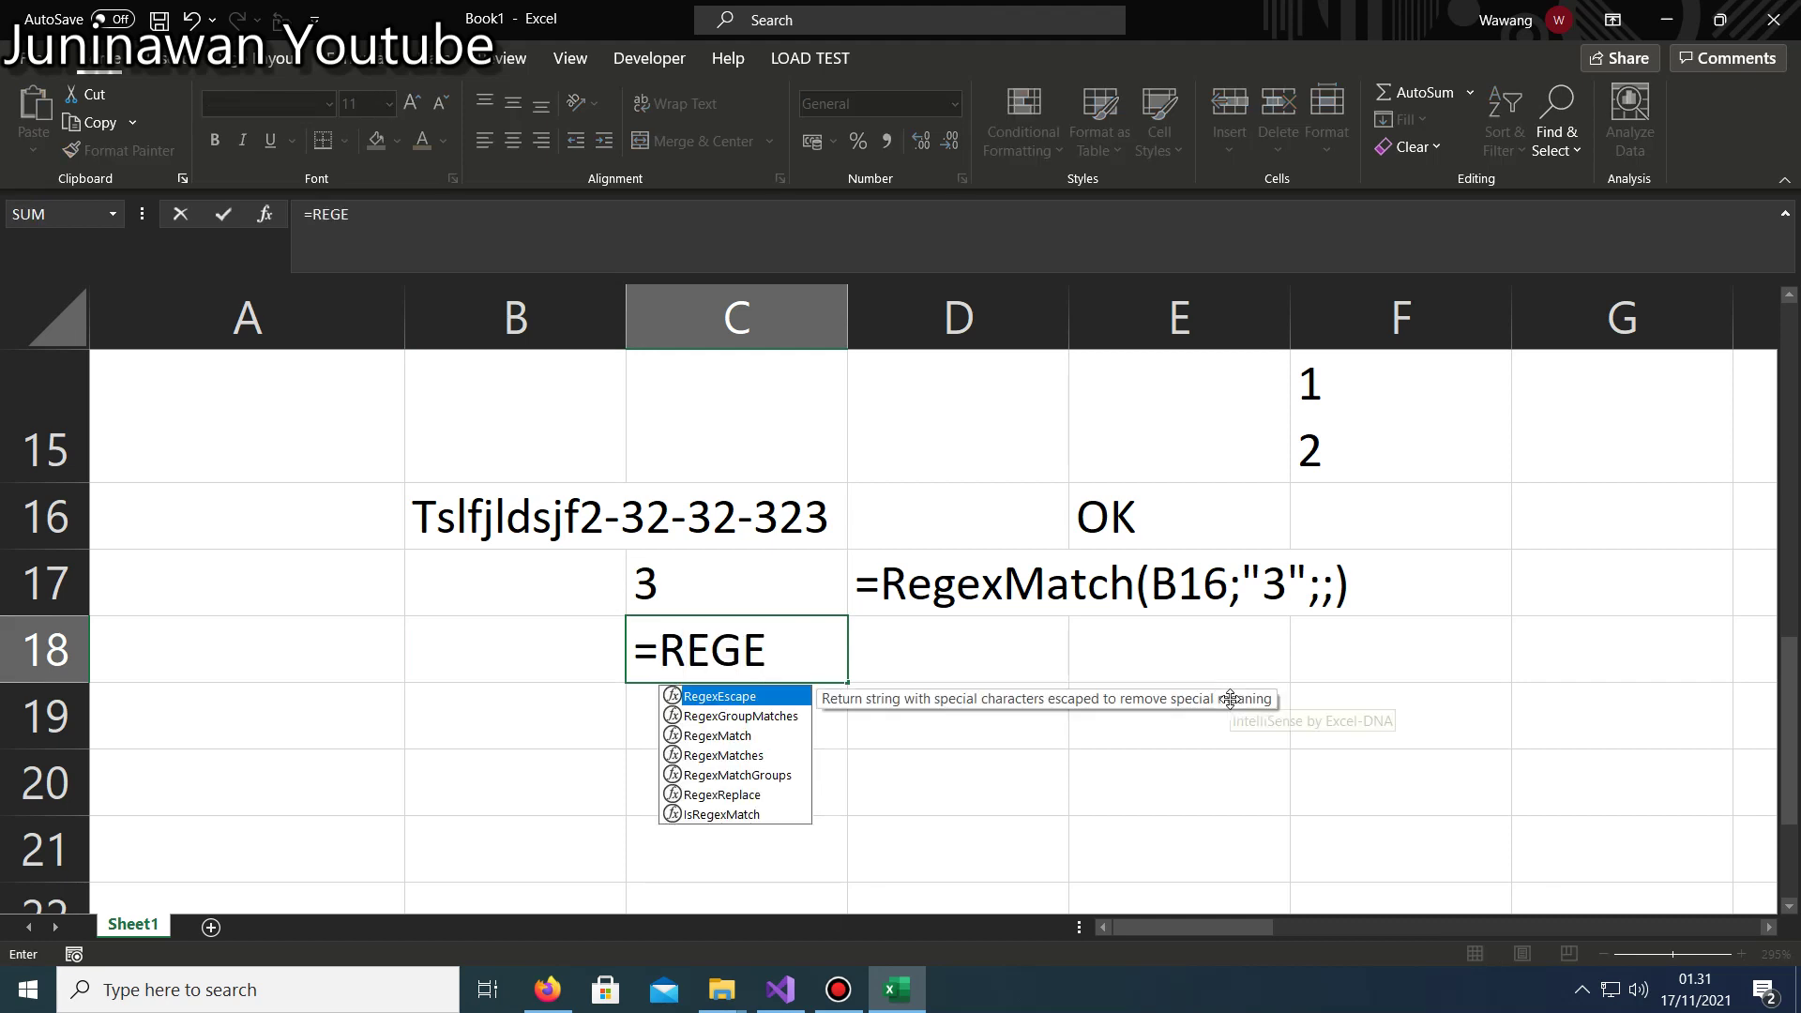
pyautogui.press('Down')
pyautogui.press('Down')
pyautogui.press('Down')
pyautogui.press('Down')
pyautogui.press('Down')
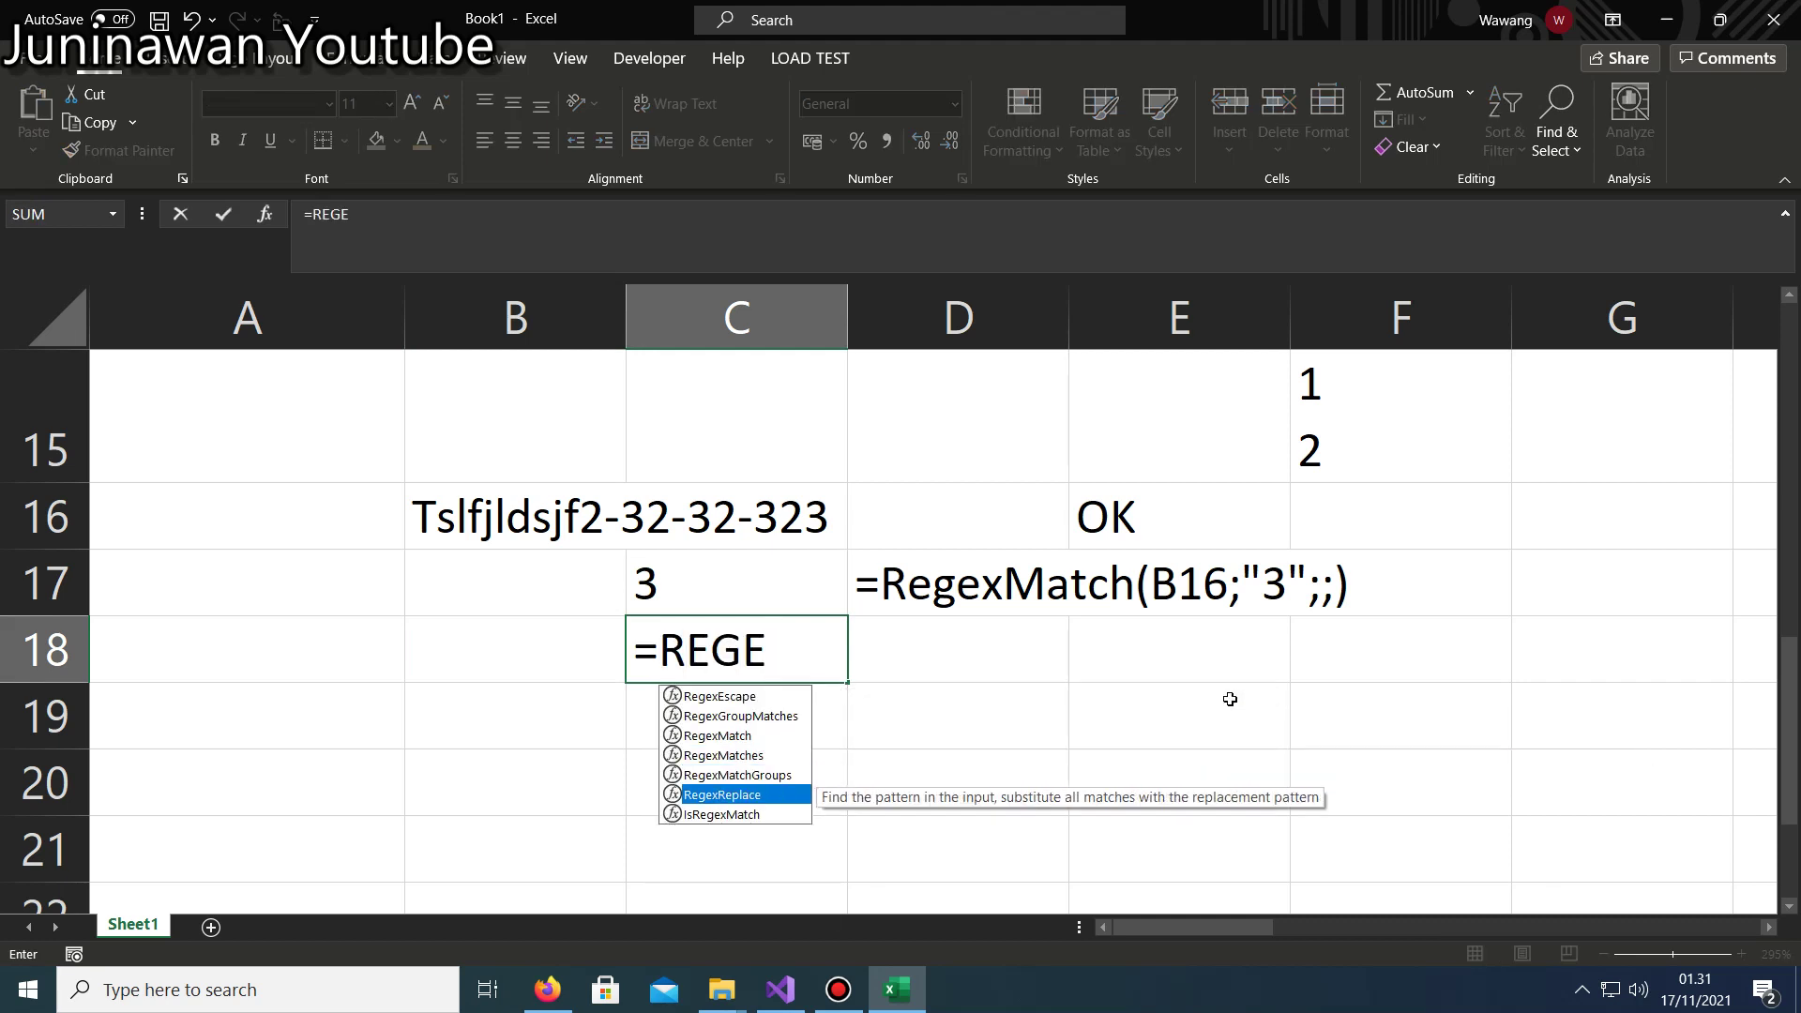
pyautogui.press('Tab')
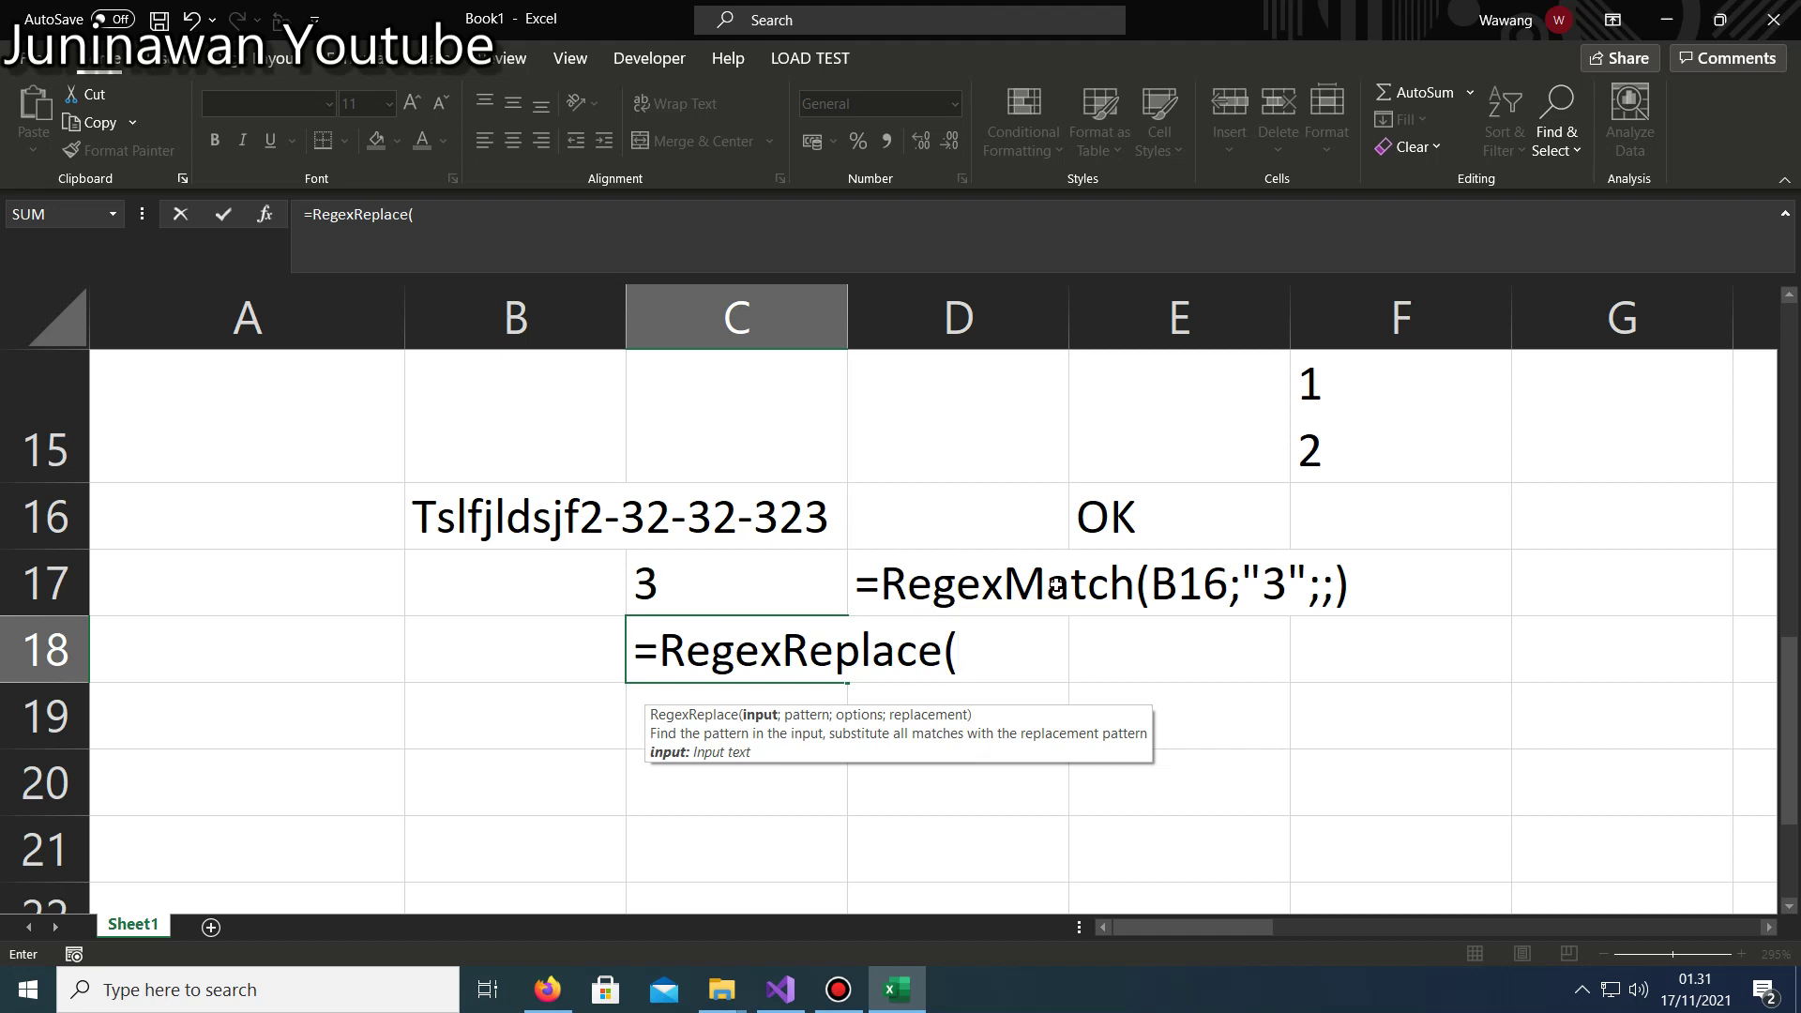
pyautogui.click(533, 536)
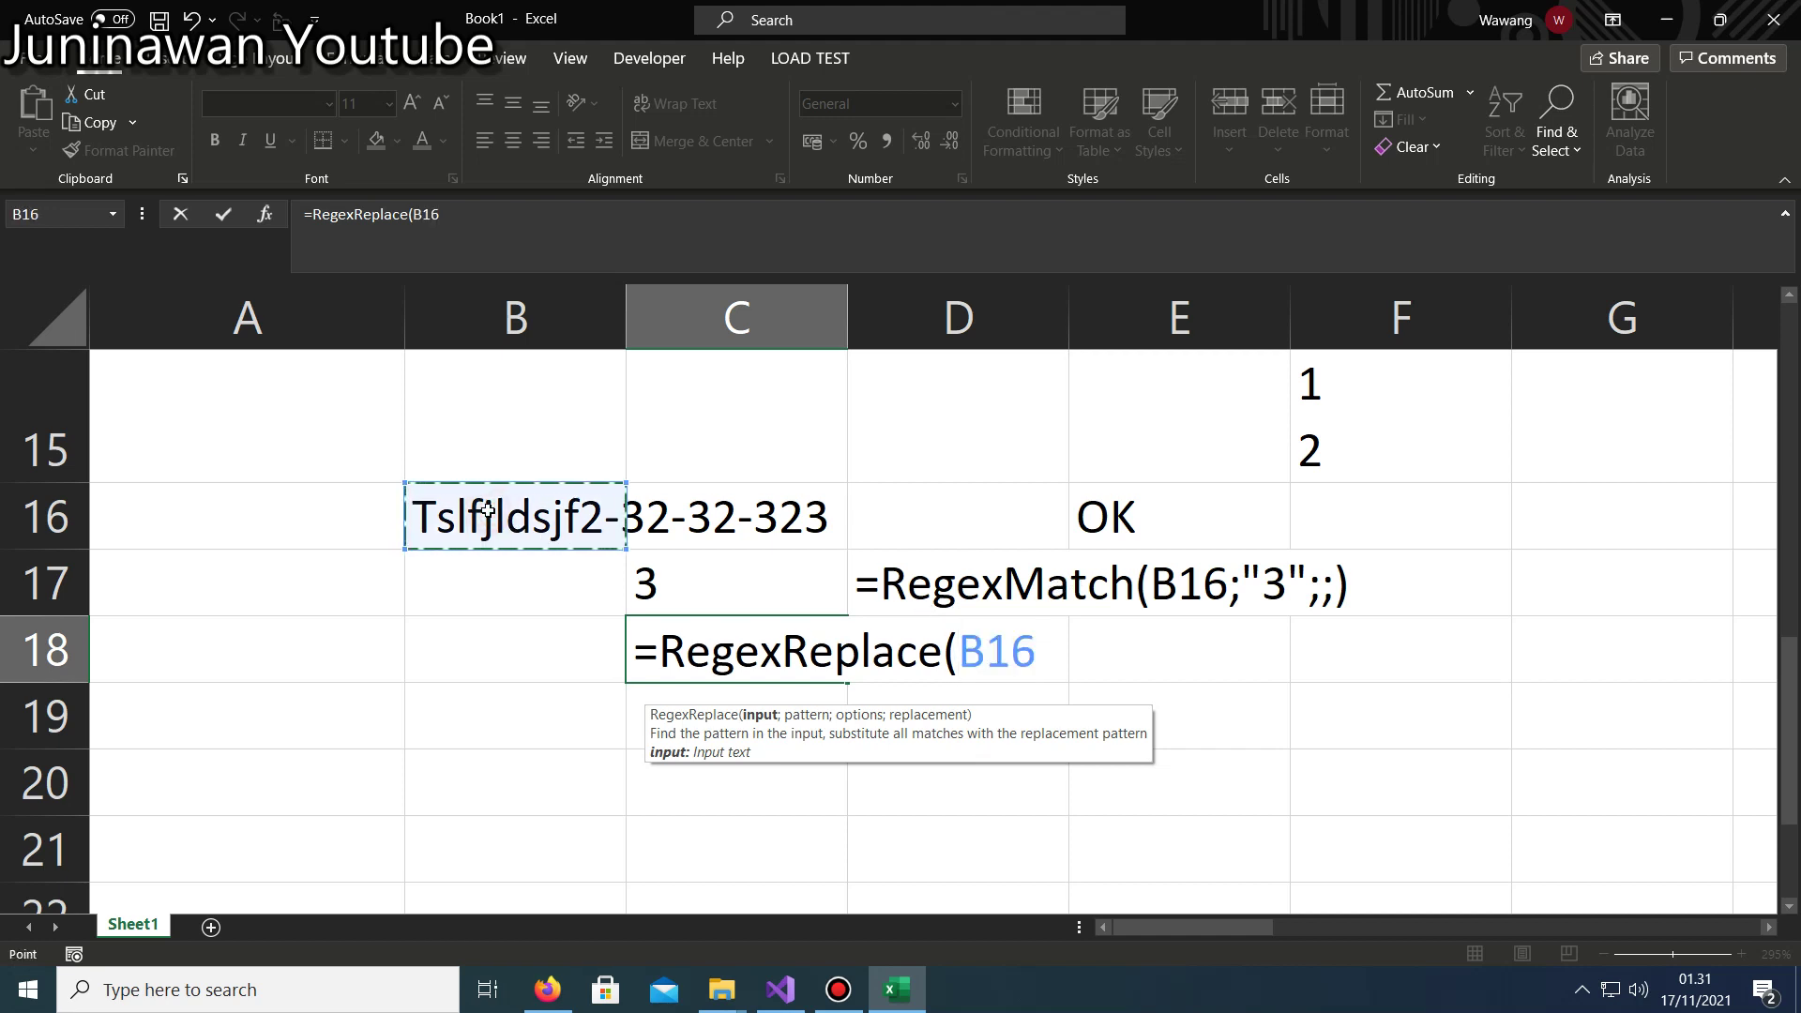
pyautogui.write(';')
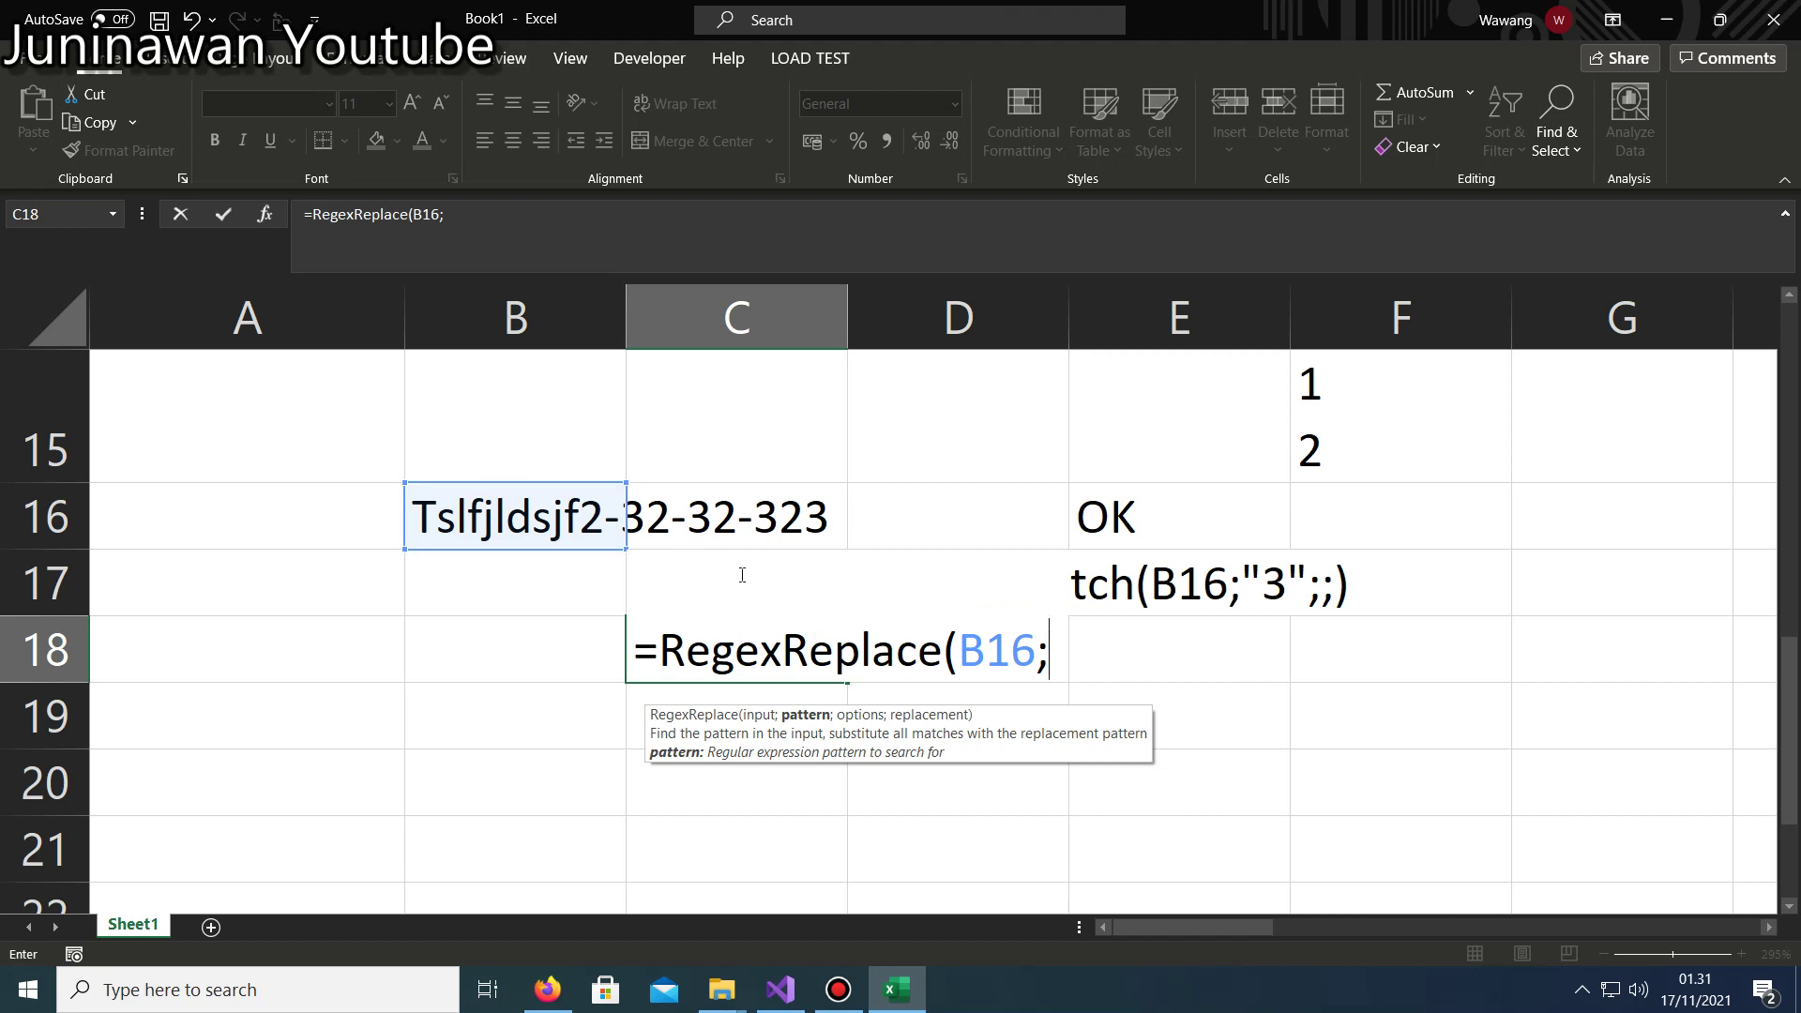
pyautogui.write('"')
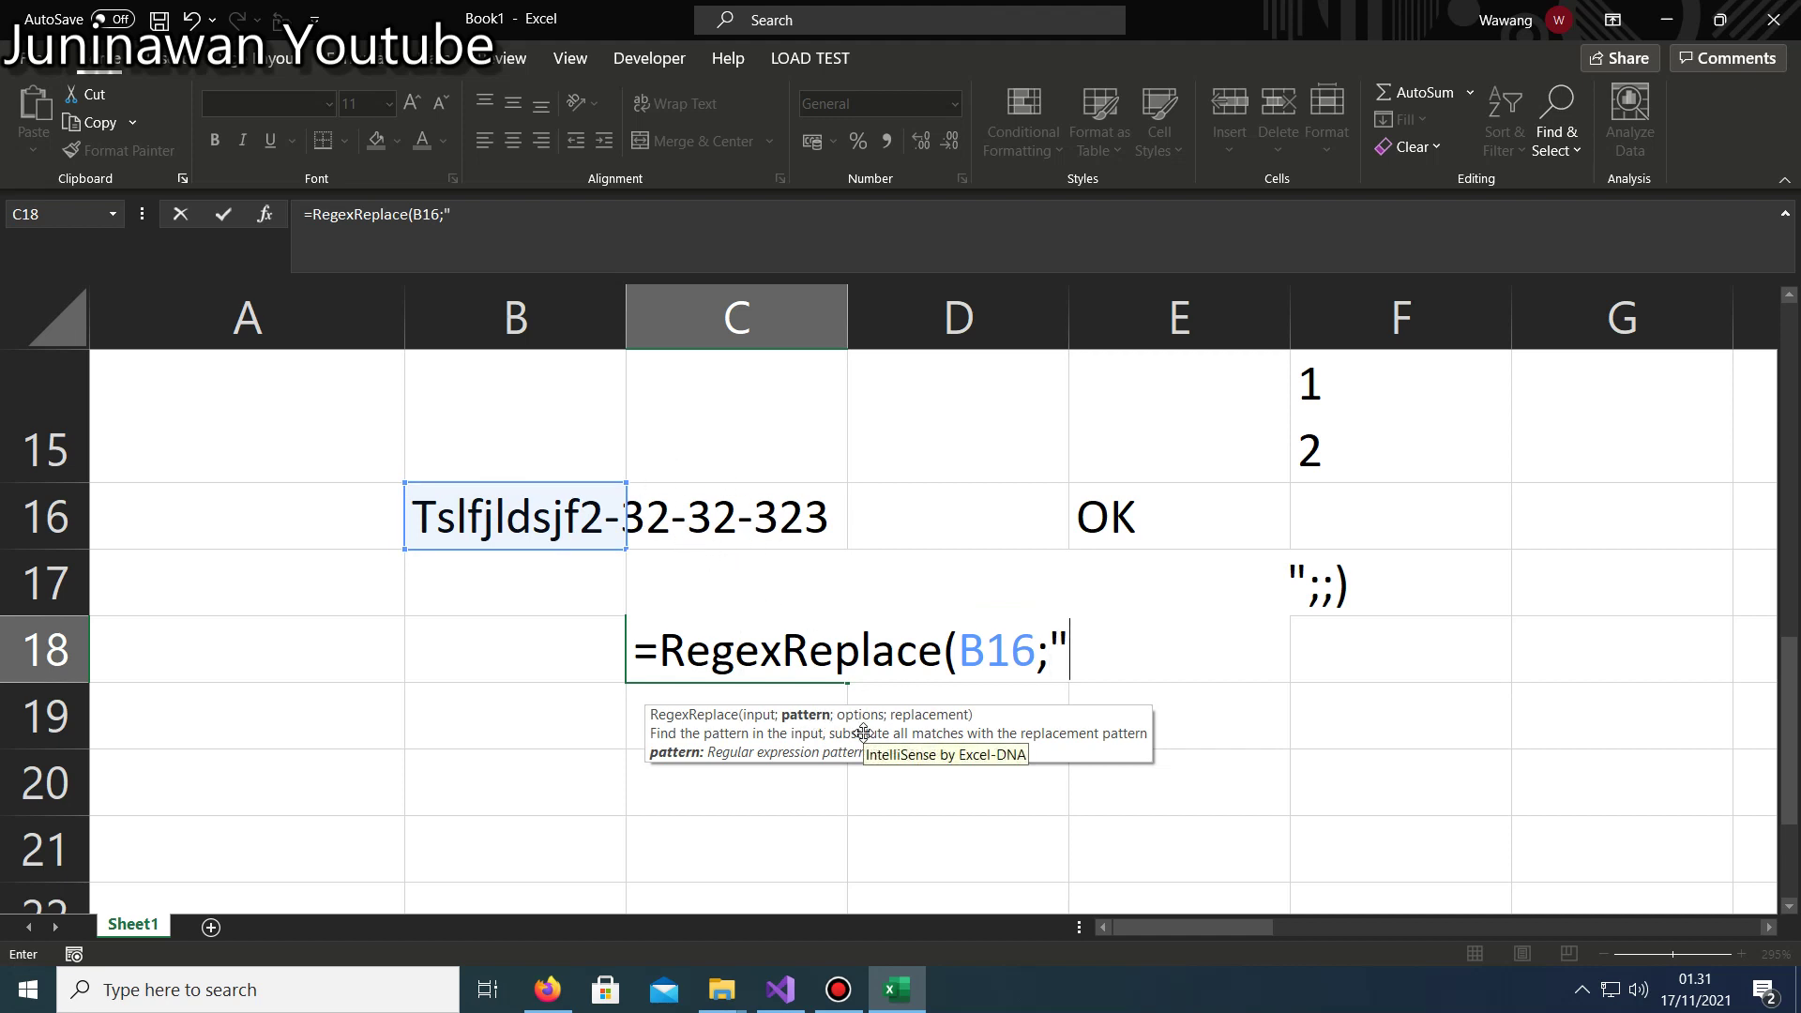
pyautogui.write('\\D')
pyautogui.press('BackSpace')
pyautogui.write('d')
pyautogui.write('+";')
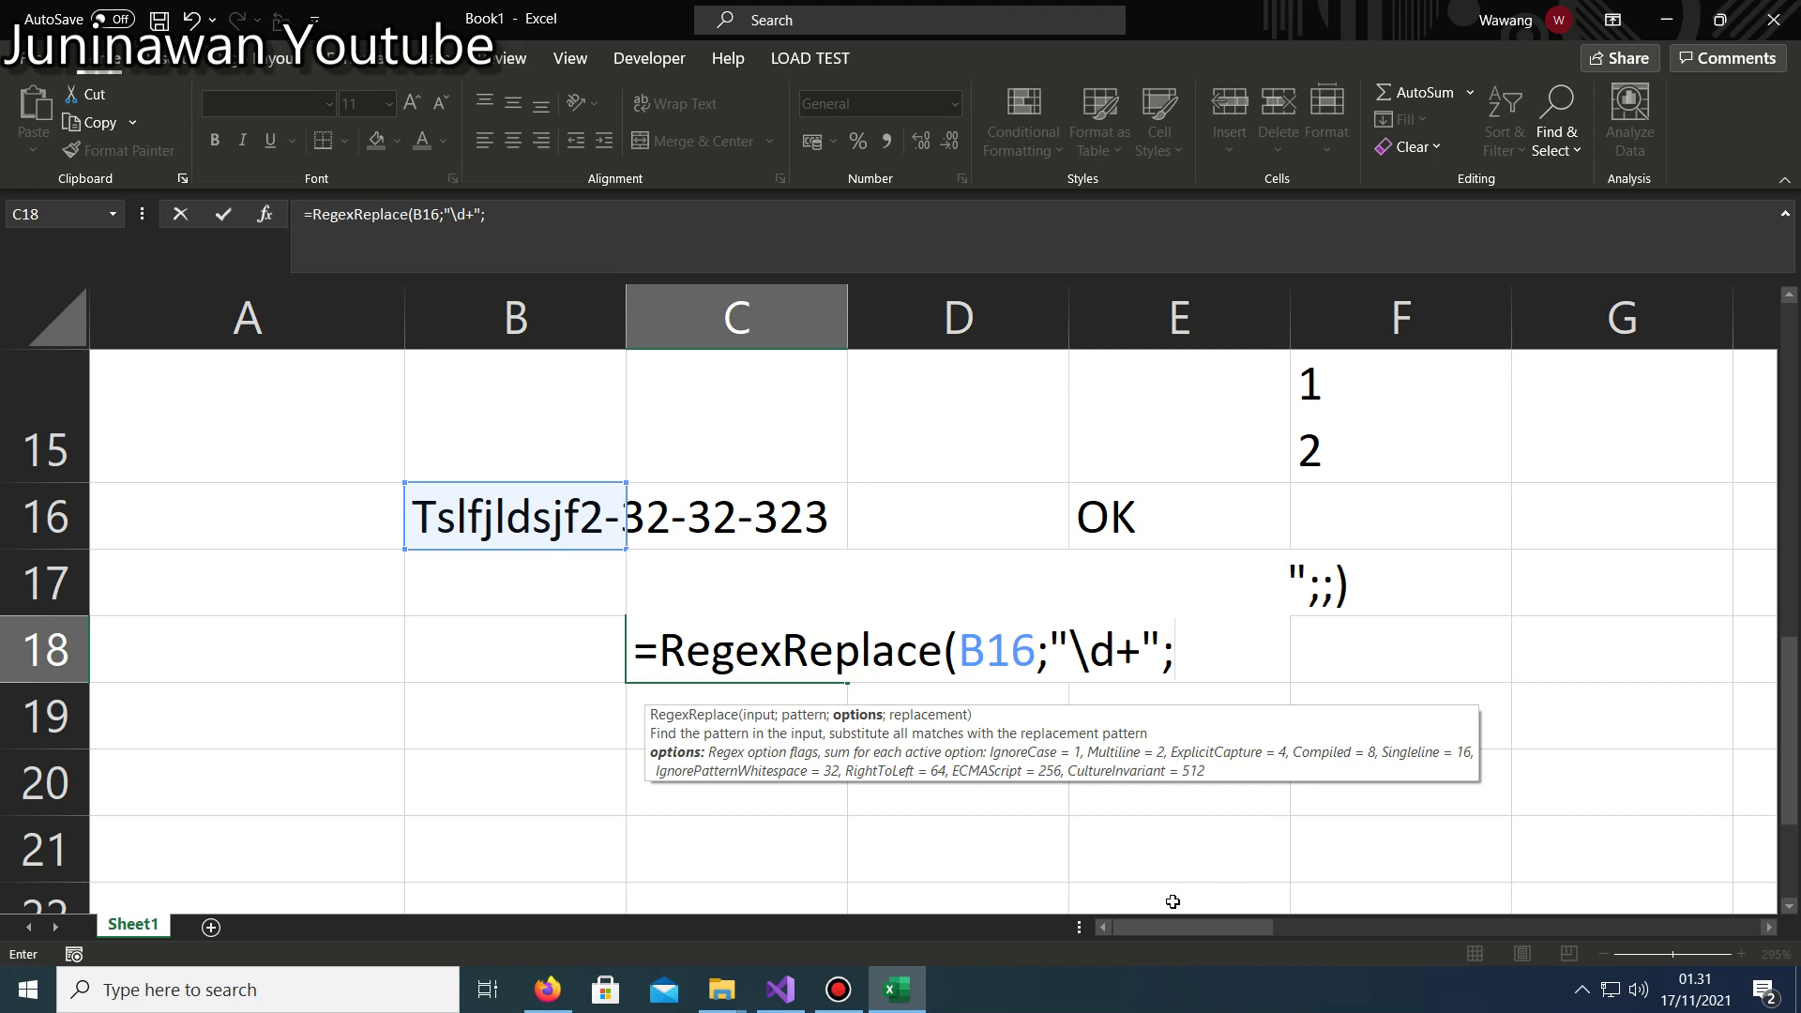
pyautogui.write(')')
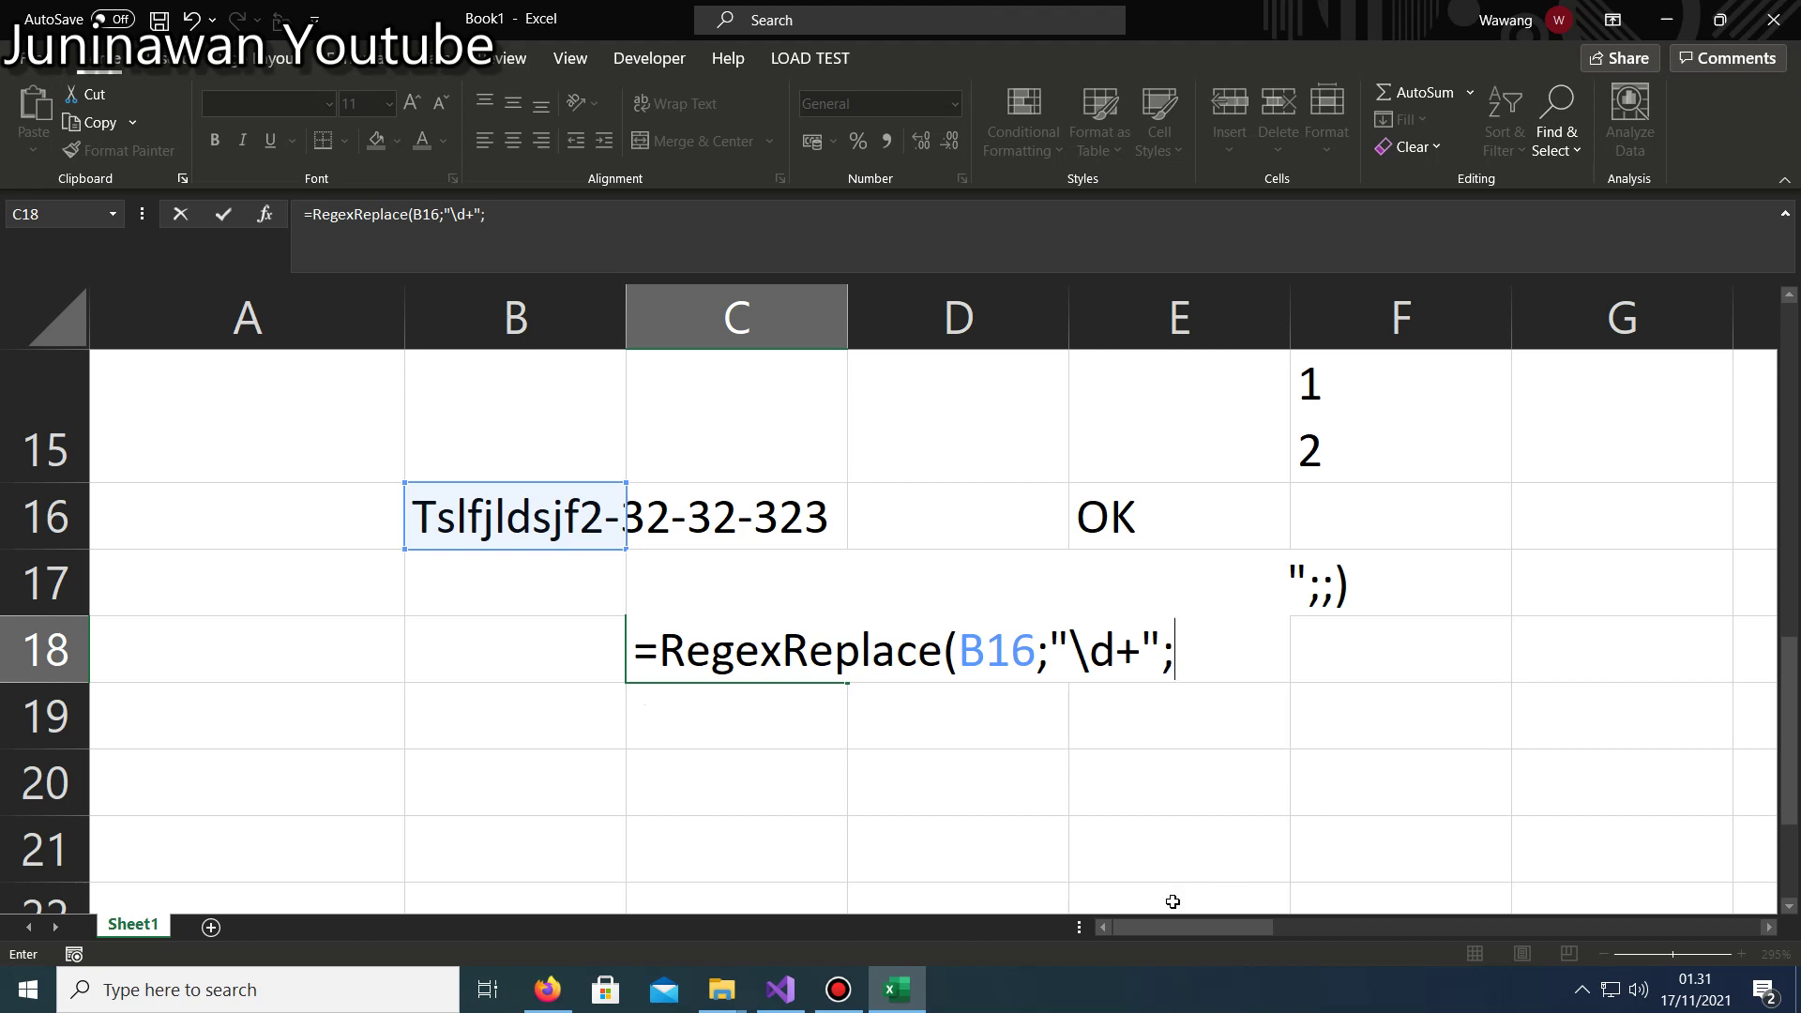
pyautogui.write(';')
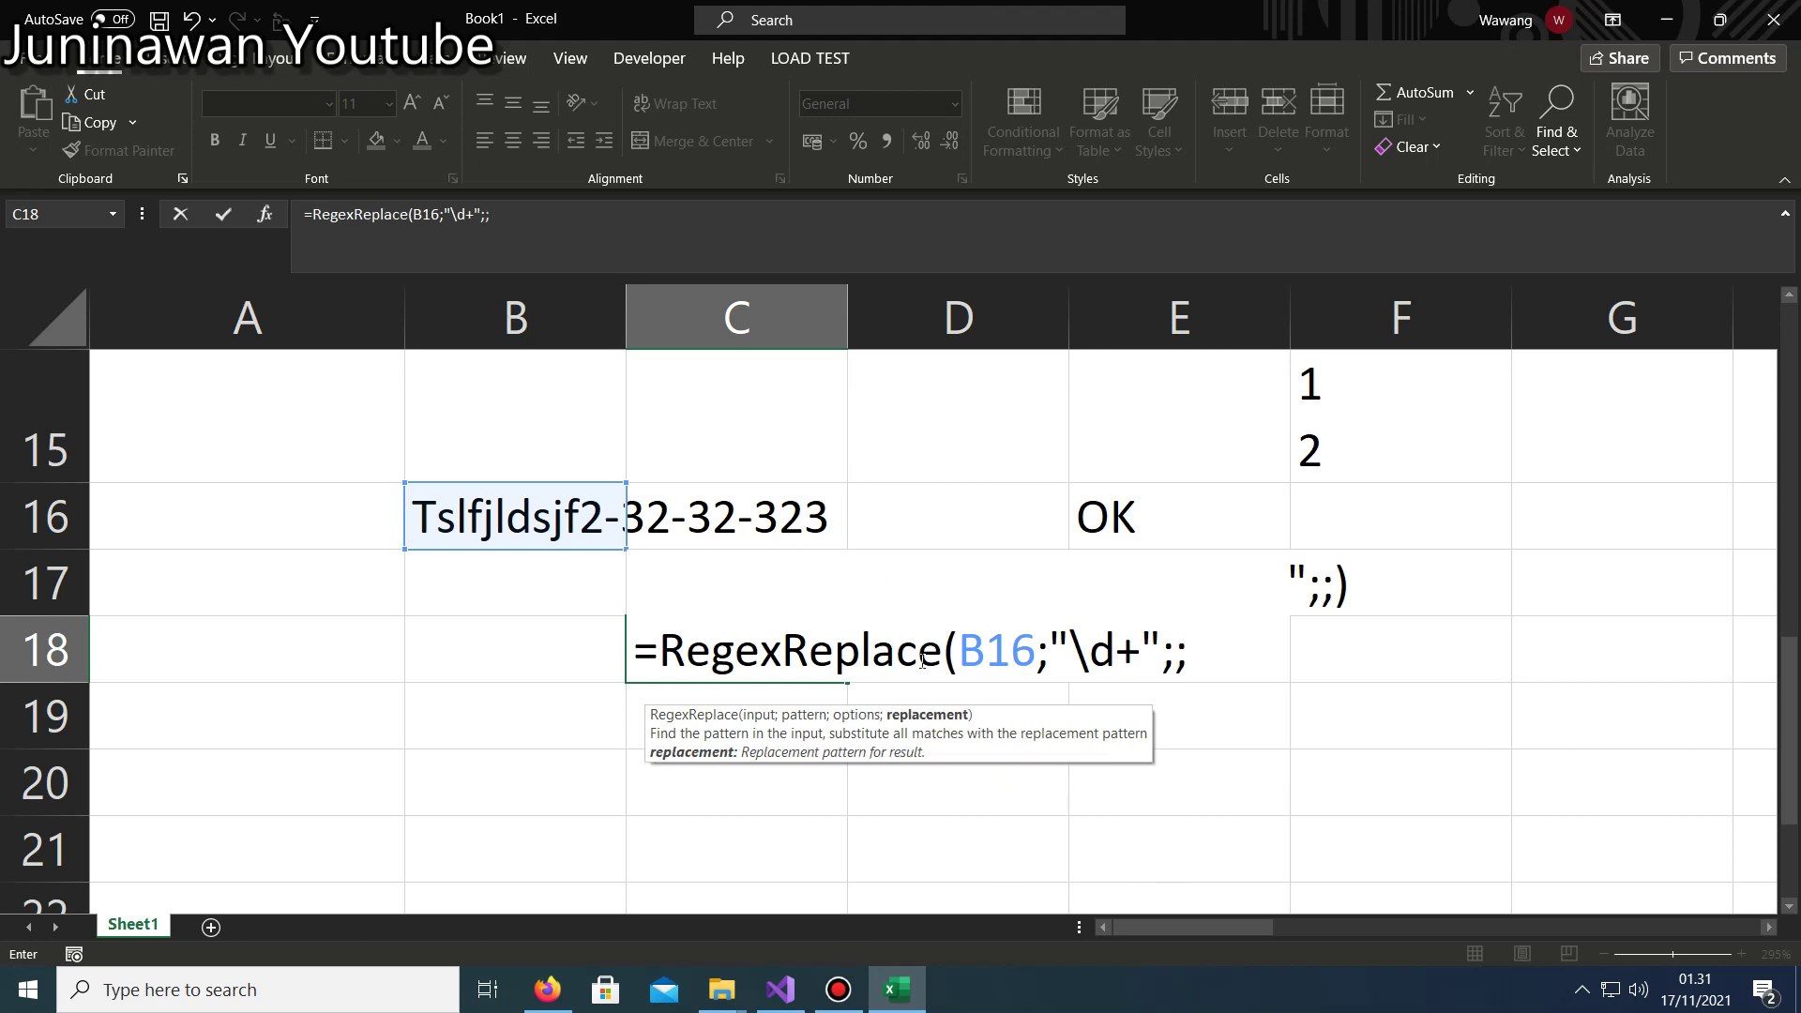
pyautogui.write('""')
pyautogui.write(')')
pyautogui.press('Return')
pyautogui.press('Up')
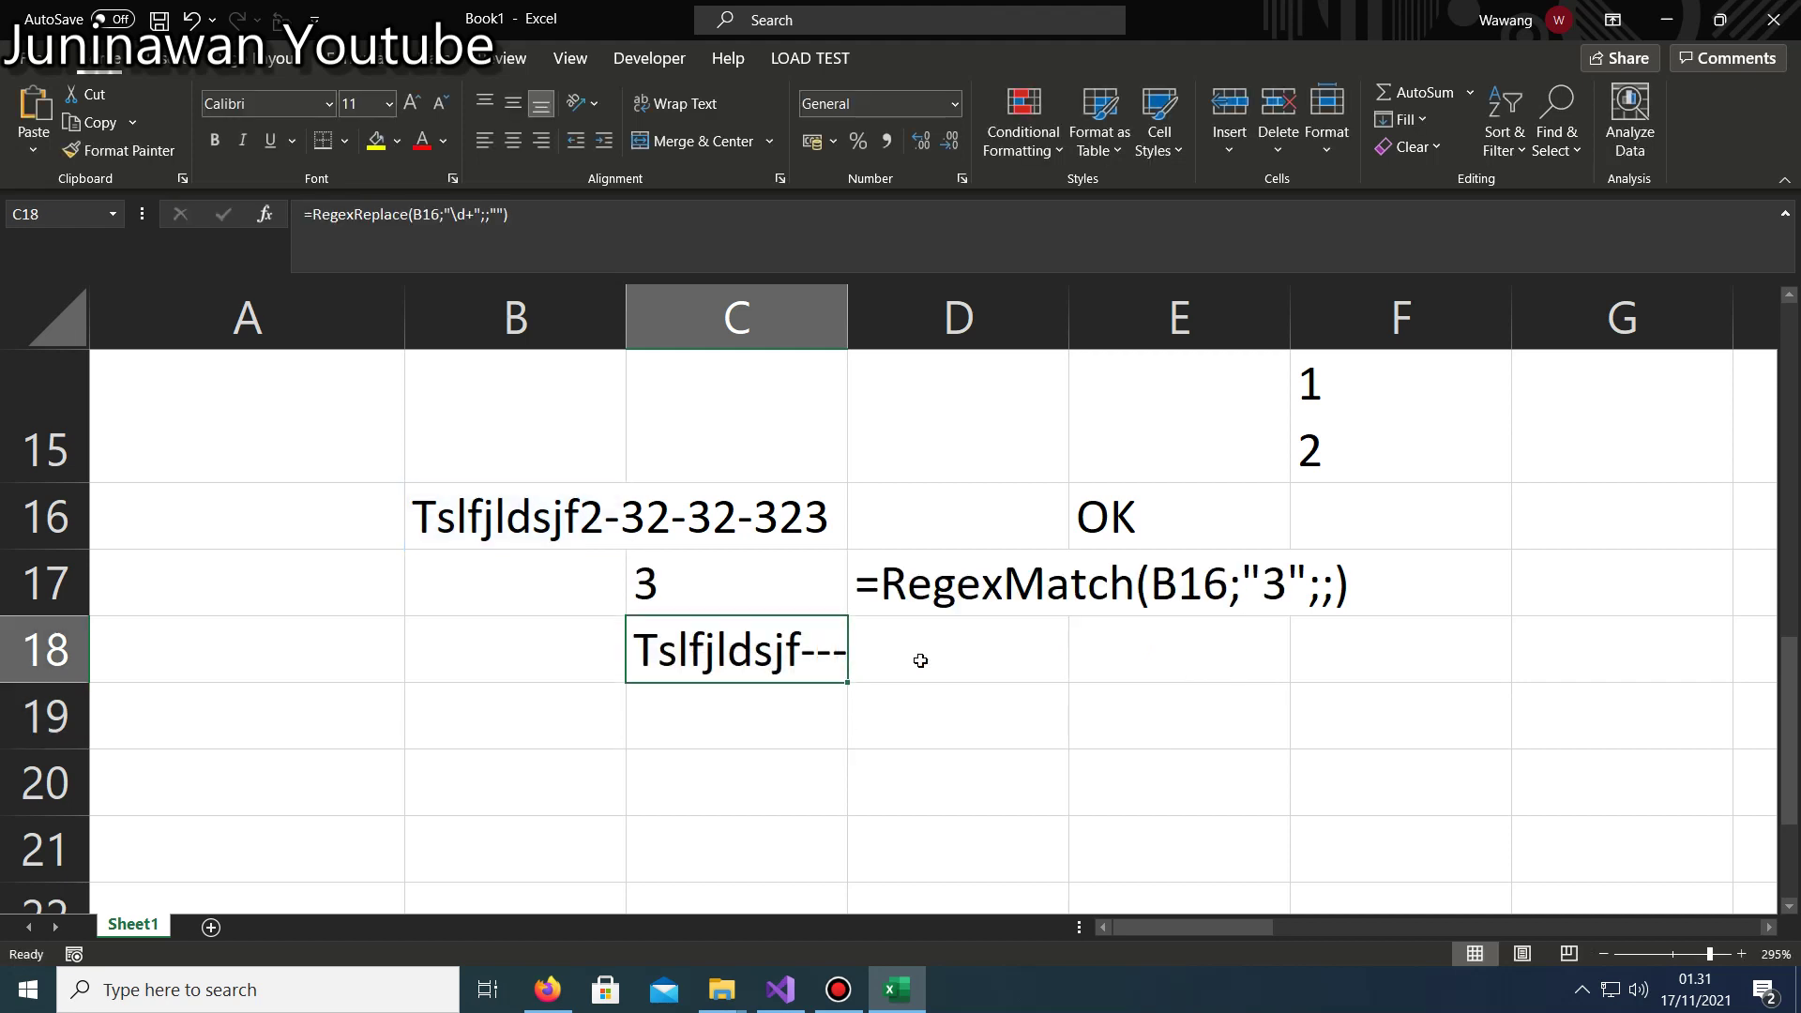
pyautogui.click(779, 656)
# Change C18's pattern from \d+ to \w+.
pyautogui.doubleClick(779, 656)
pyautogui.press('Escape')
pyautogui.doubleClick(720, 663)
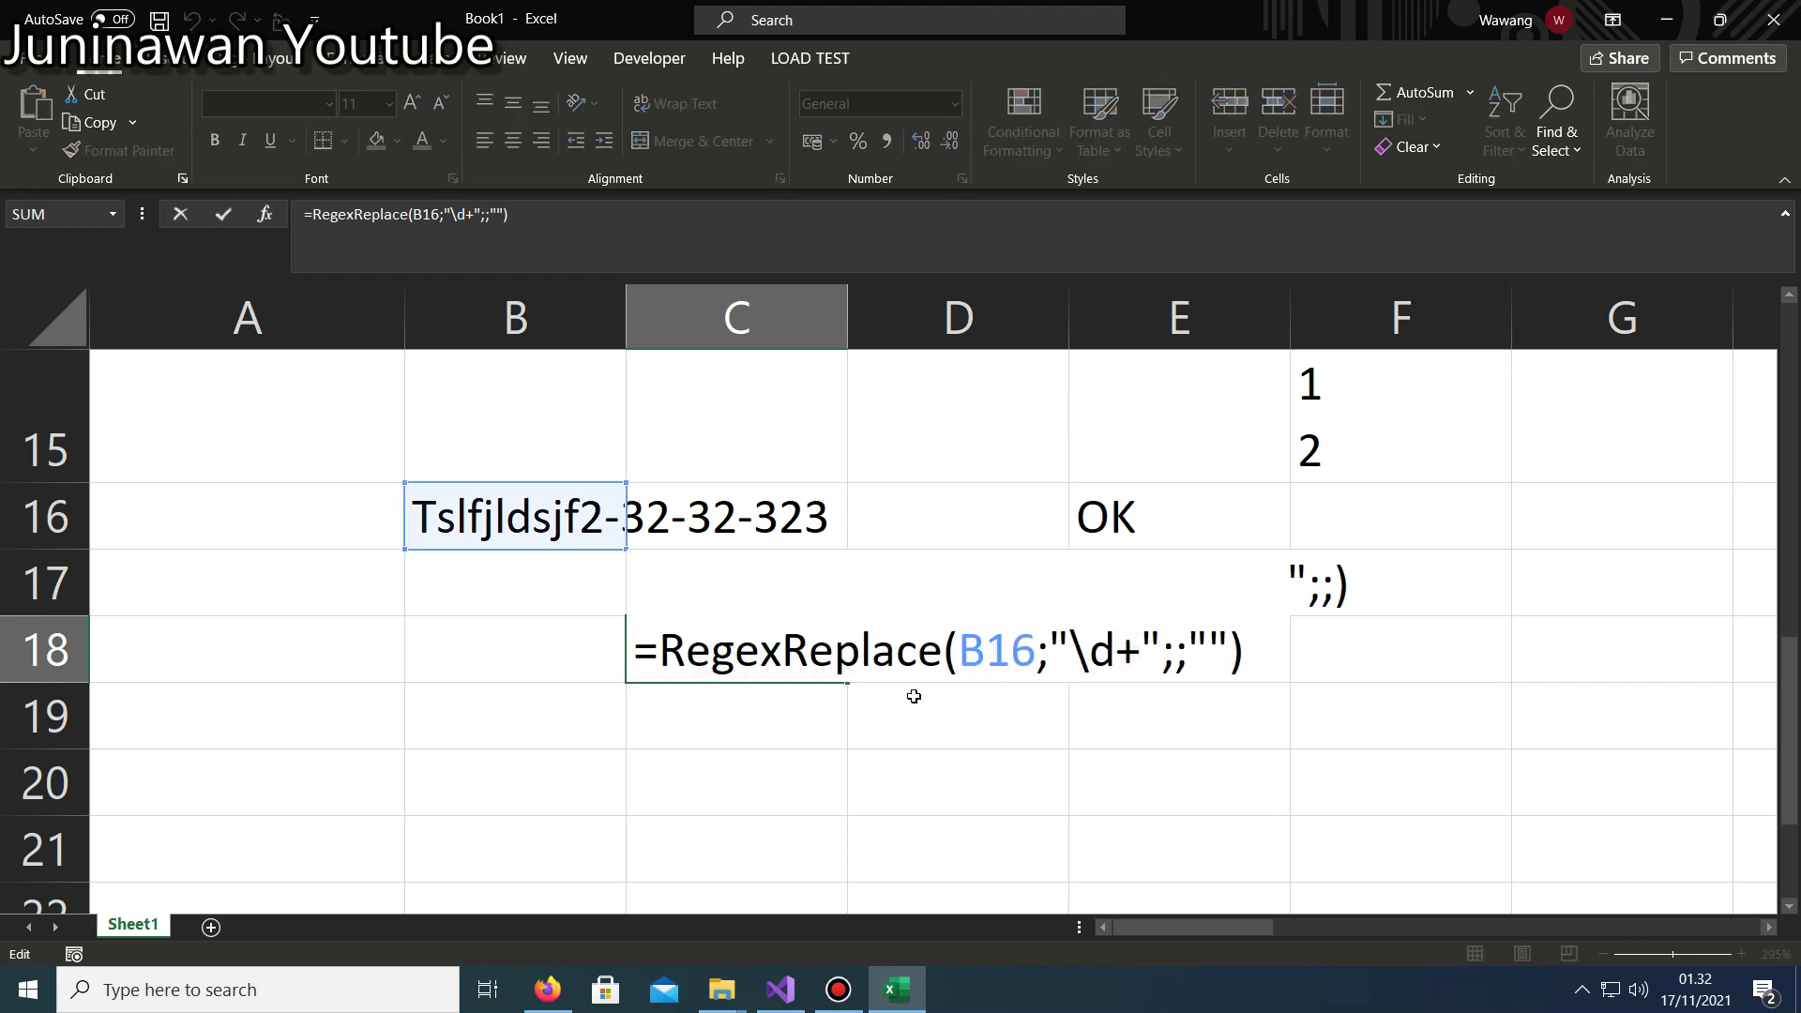
pyautogui.hotkey('ctrl', 'Return')
pyautogui.doubleClick(783, 657)
pyautogui.doubleClick(1101, 650)
pyautogui.write('w')
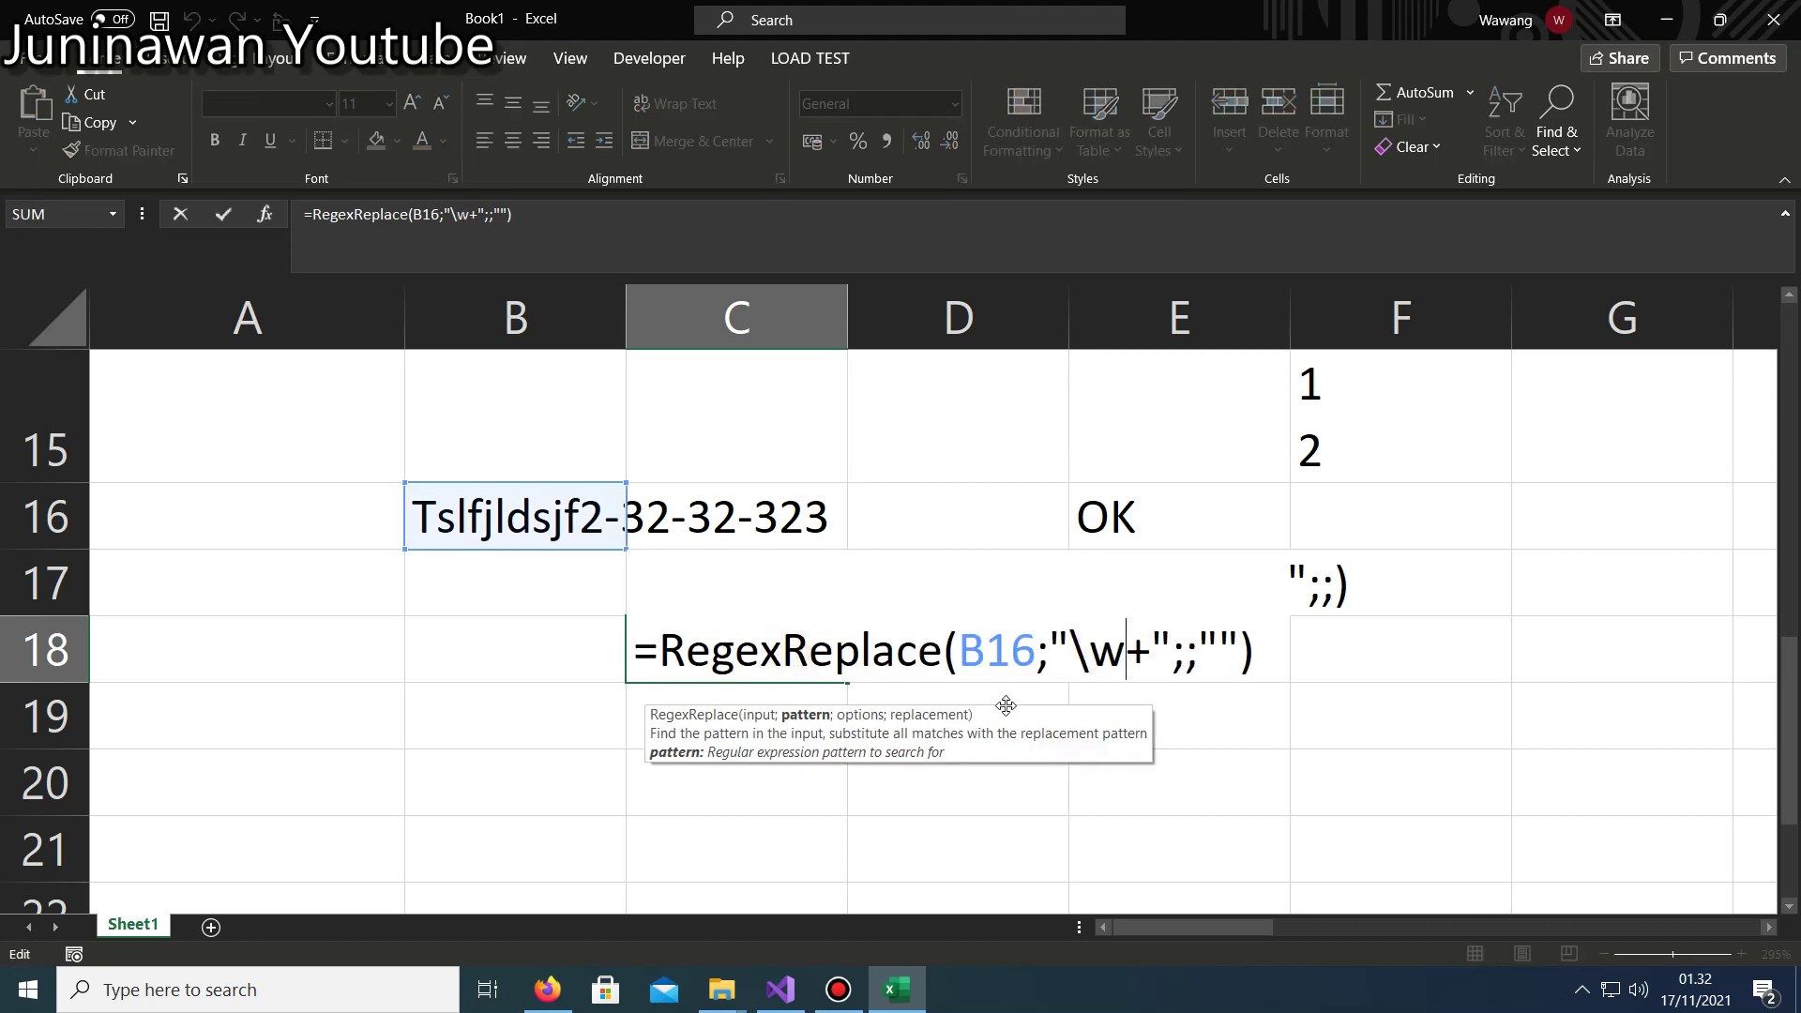
pyautogui.press('Return')
# Replace the \w in C18's pattern with [a-z].
pyautogui.doubleClick(711, 650)
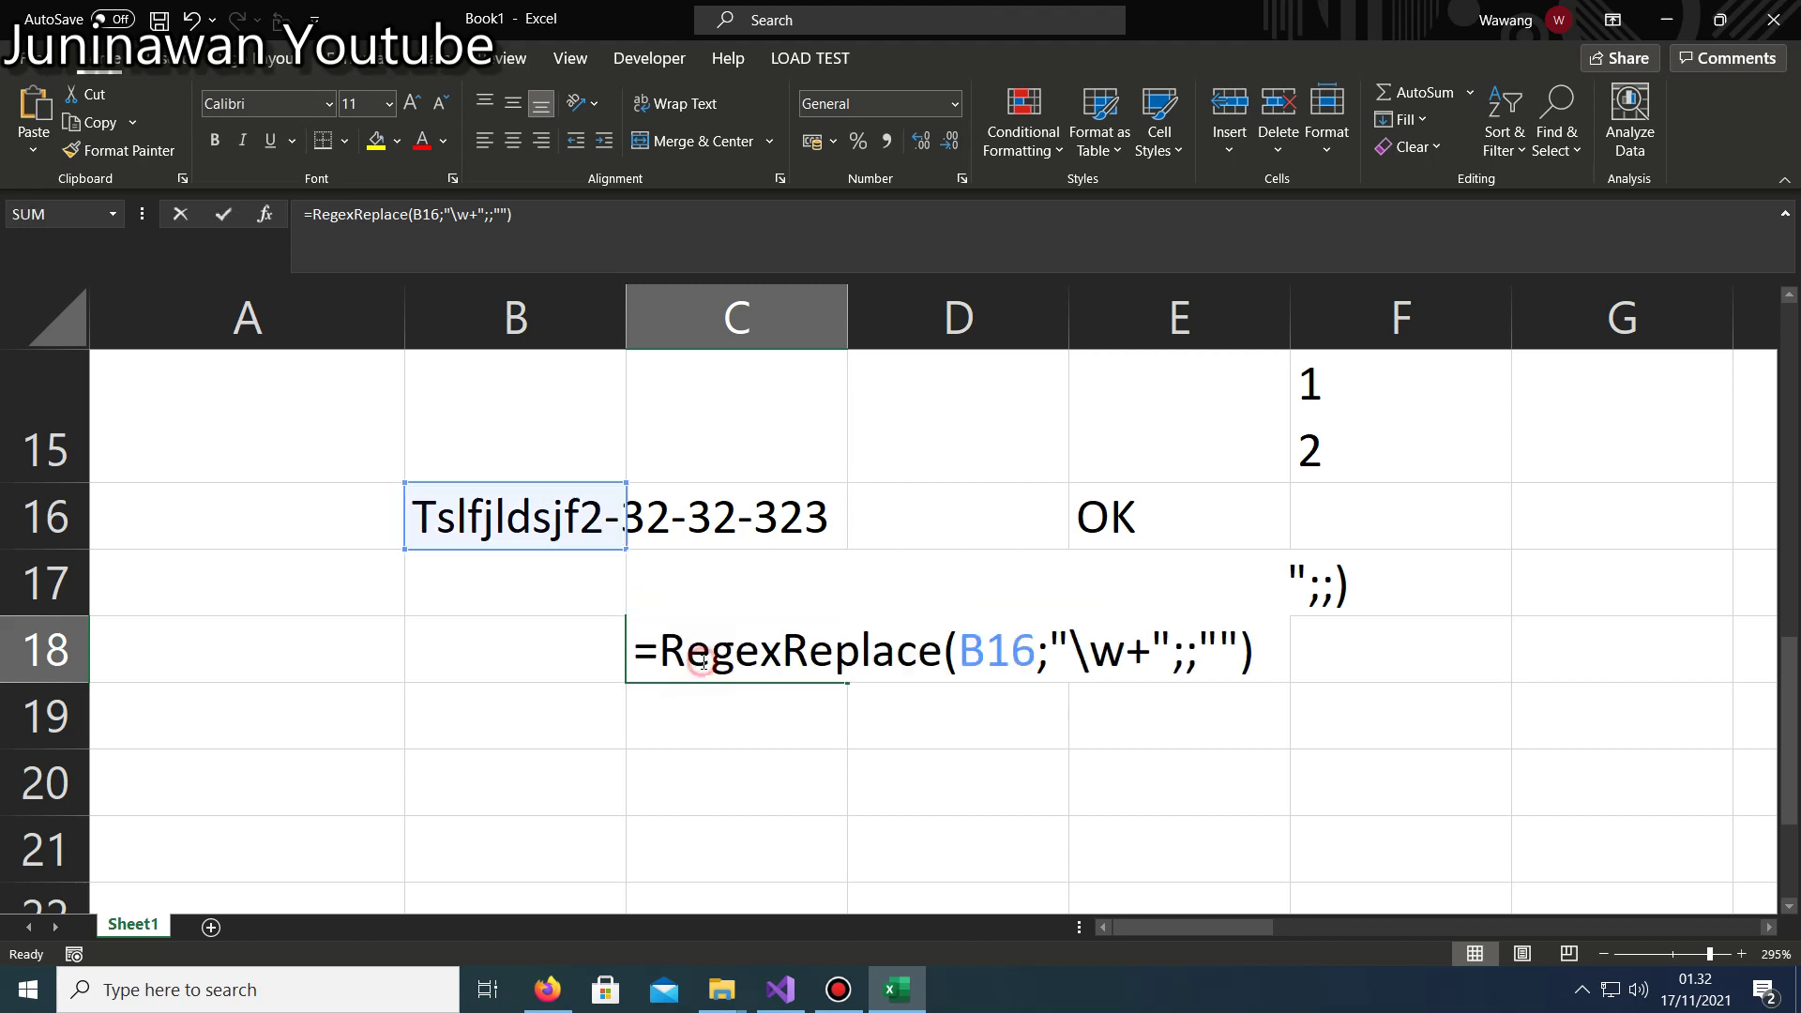
pyautogui.doubleClick(1101, 650)
pyautogui.hotkey('shift', 'Left')
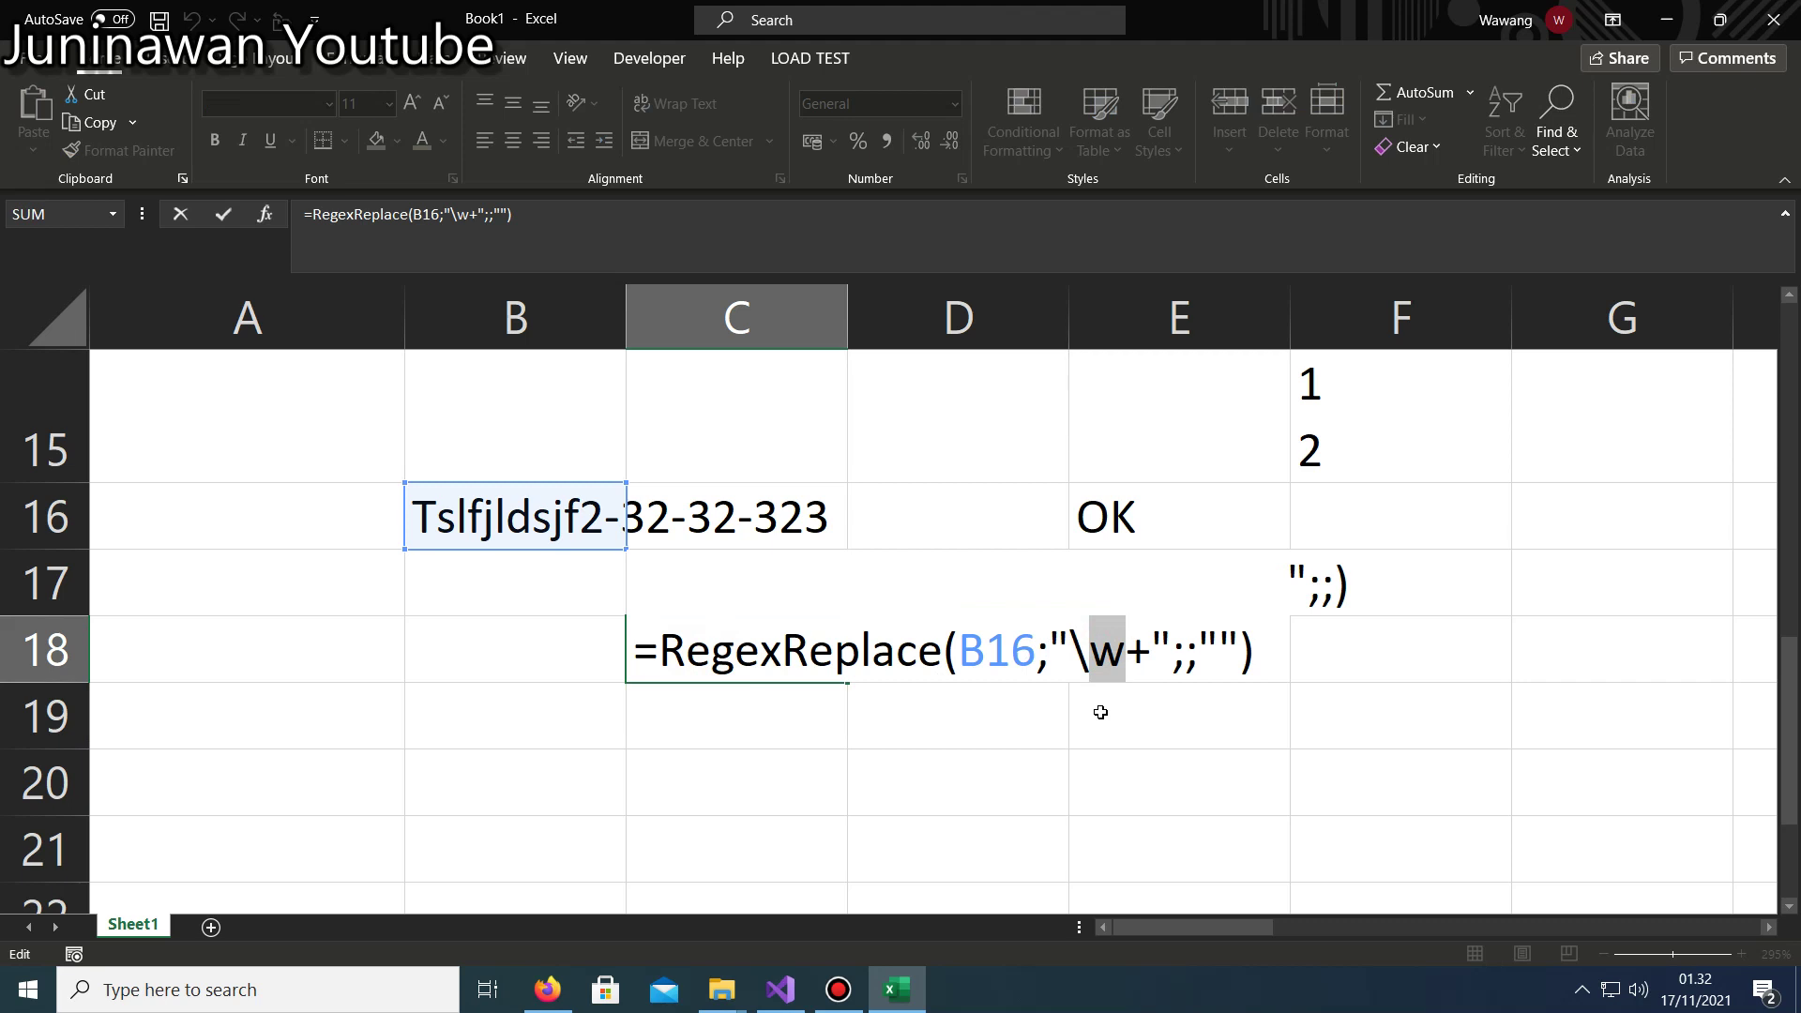
pyautogui.write('[a')
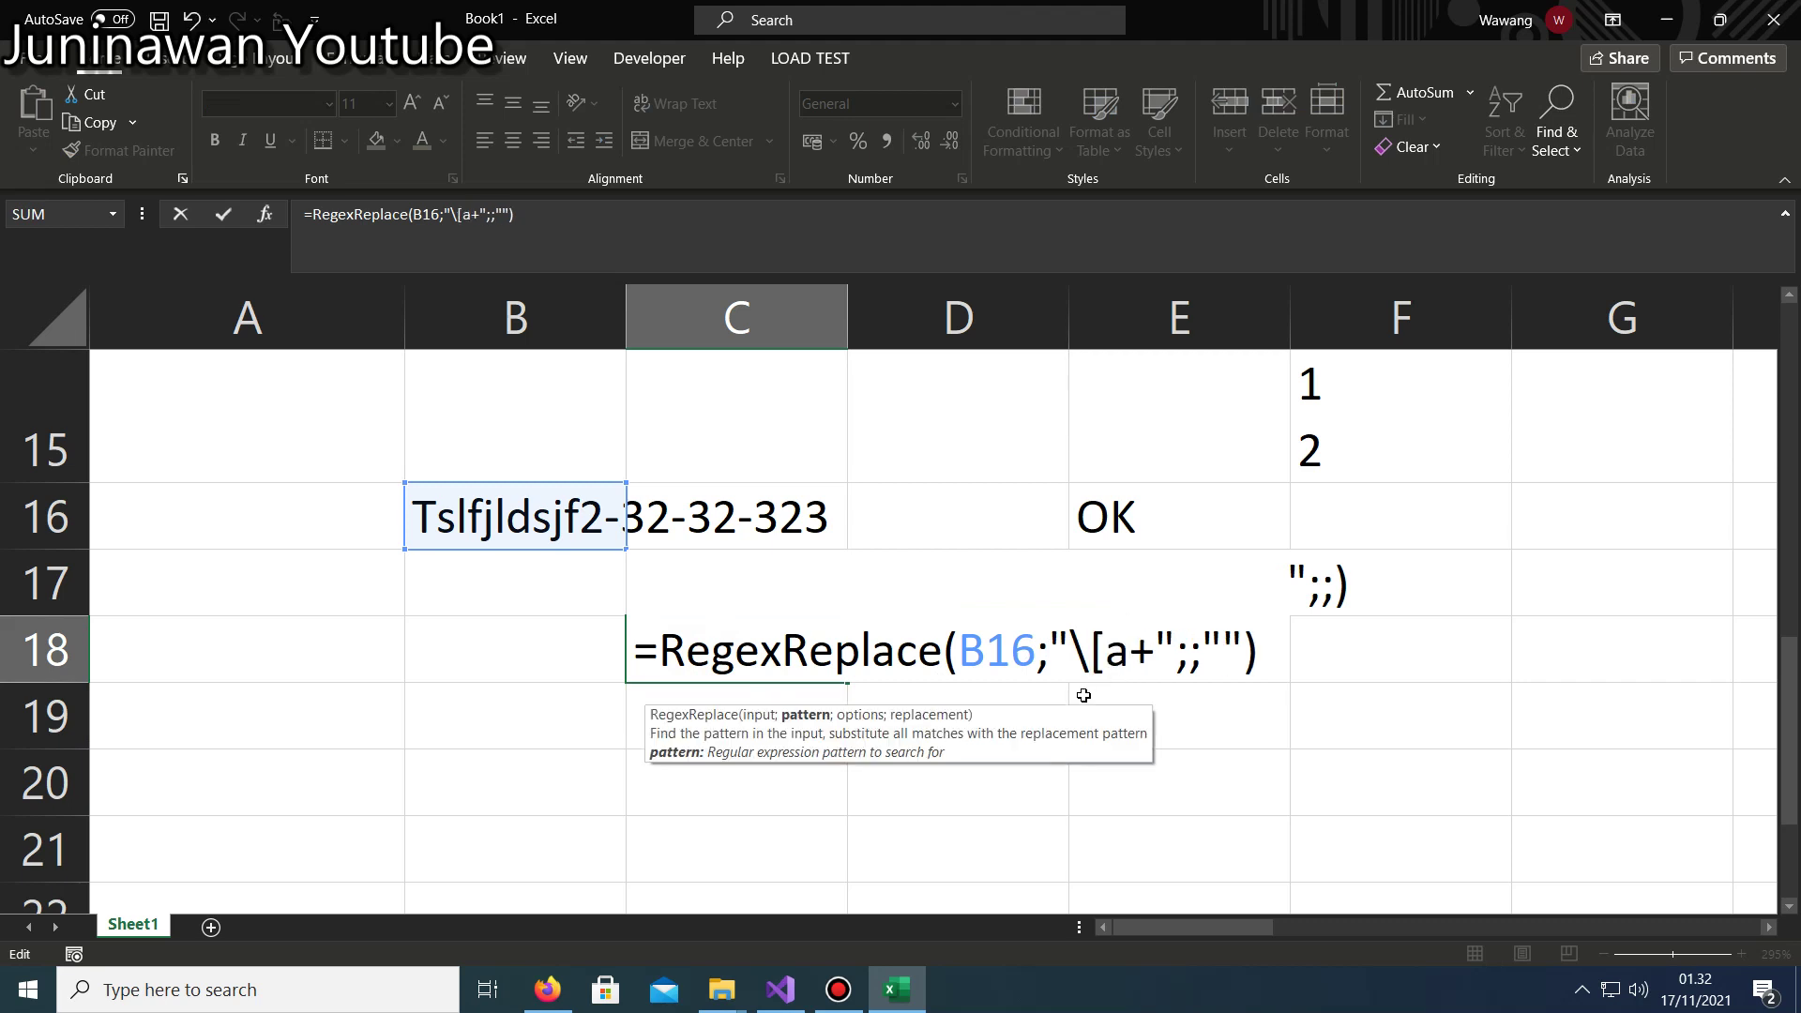
pyautogui.write('-z]')
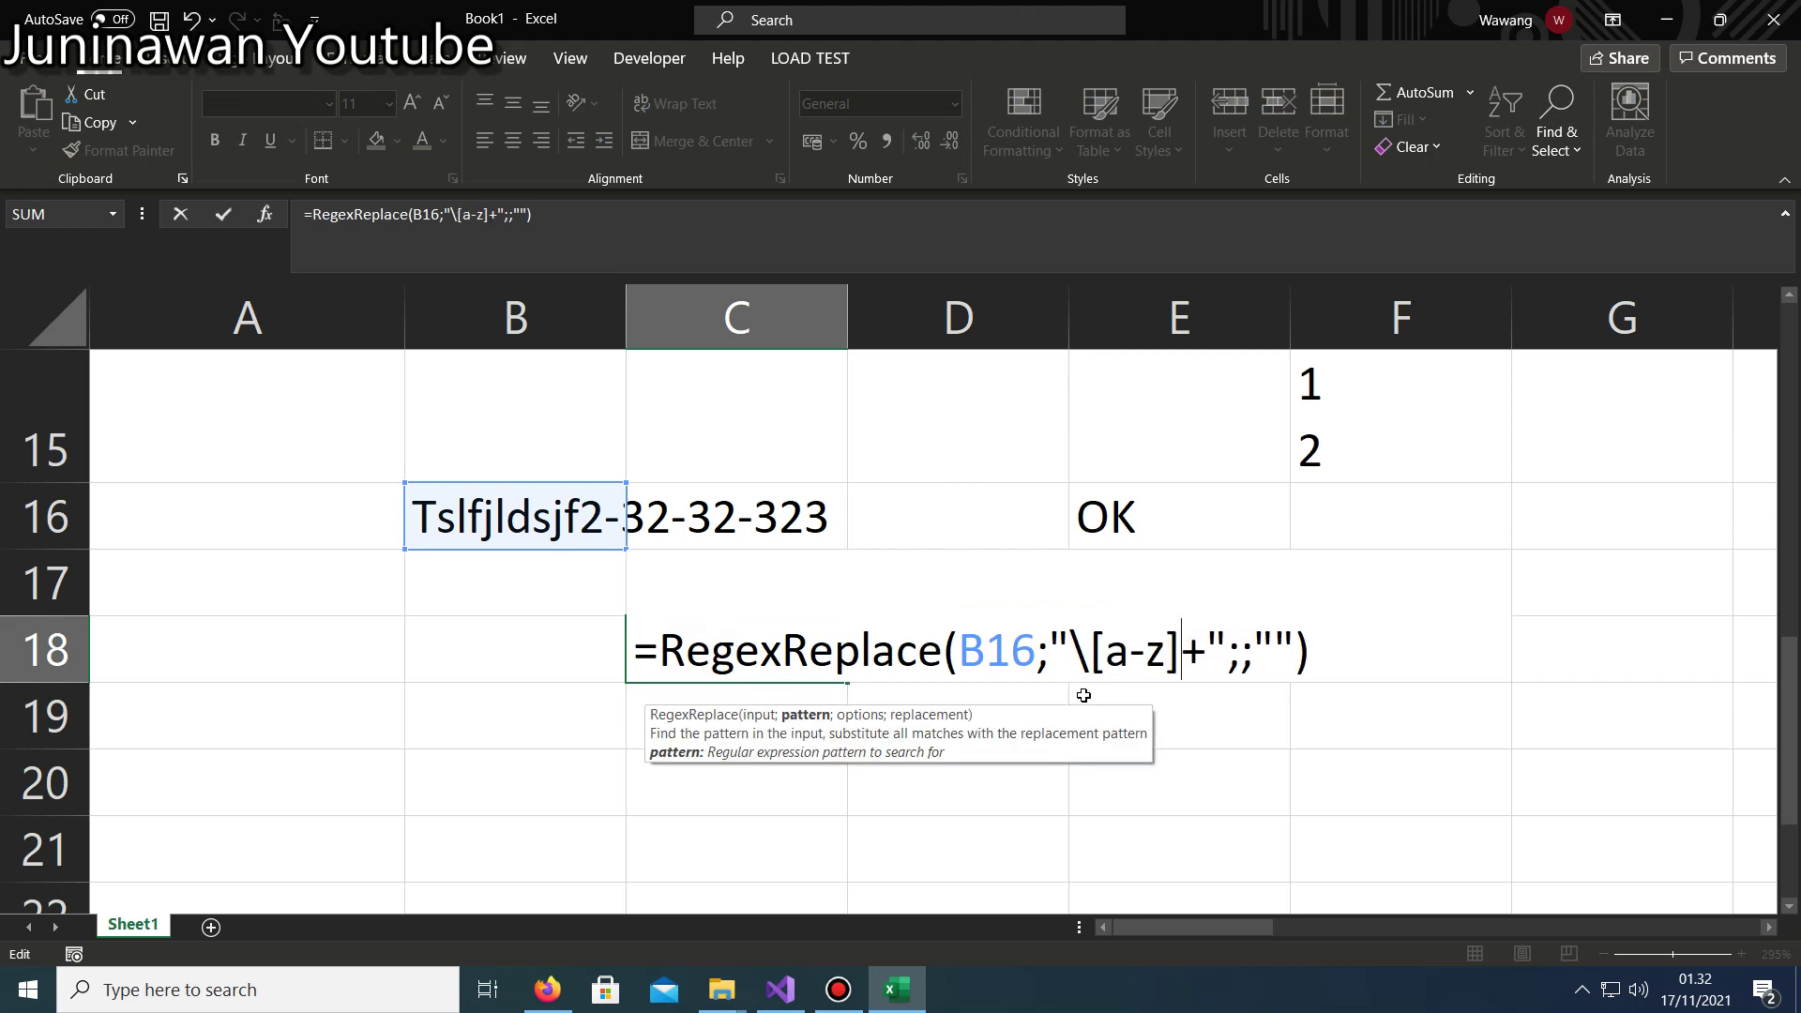
pyautogui.press('Return')
# Remove the stray backslash so C18's pattern reads [a-z]+.
pyautogui.press('Up')
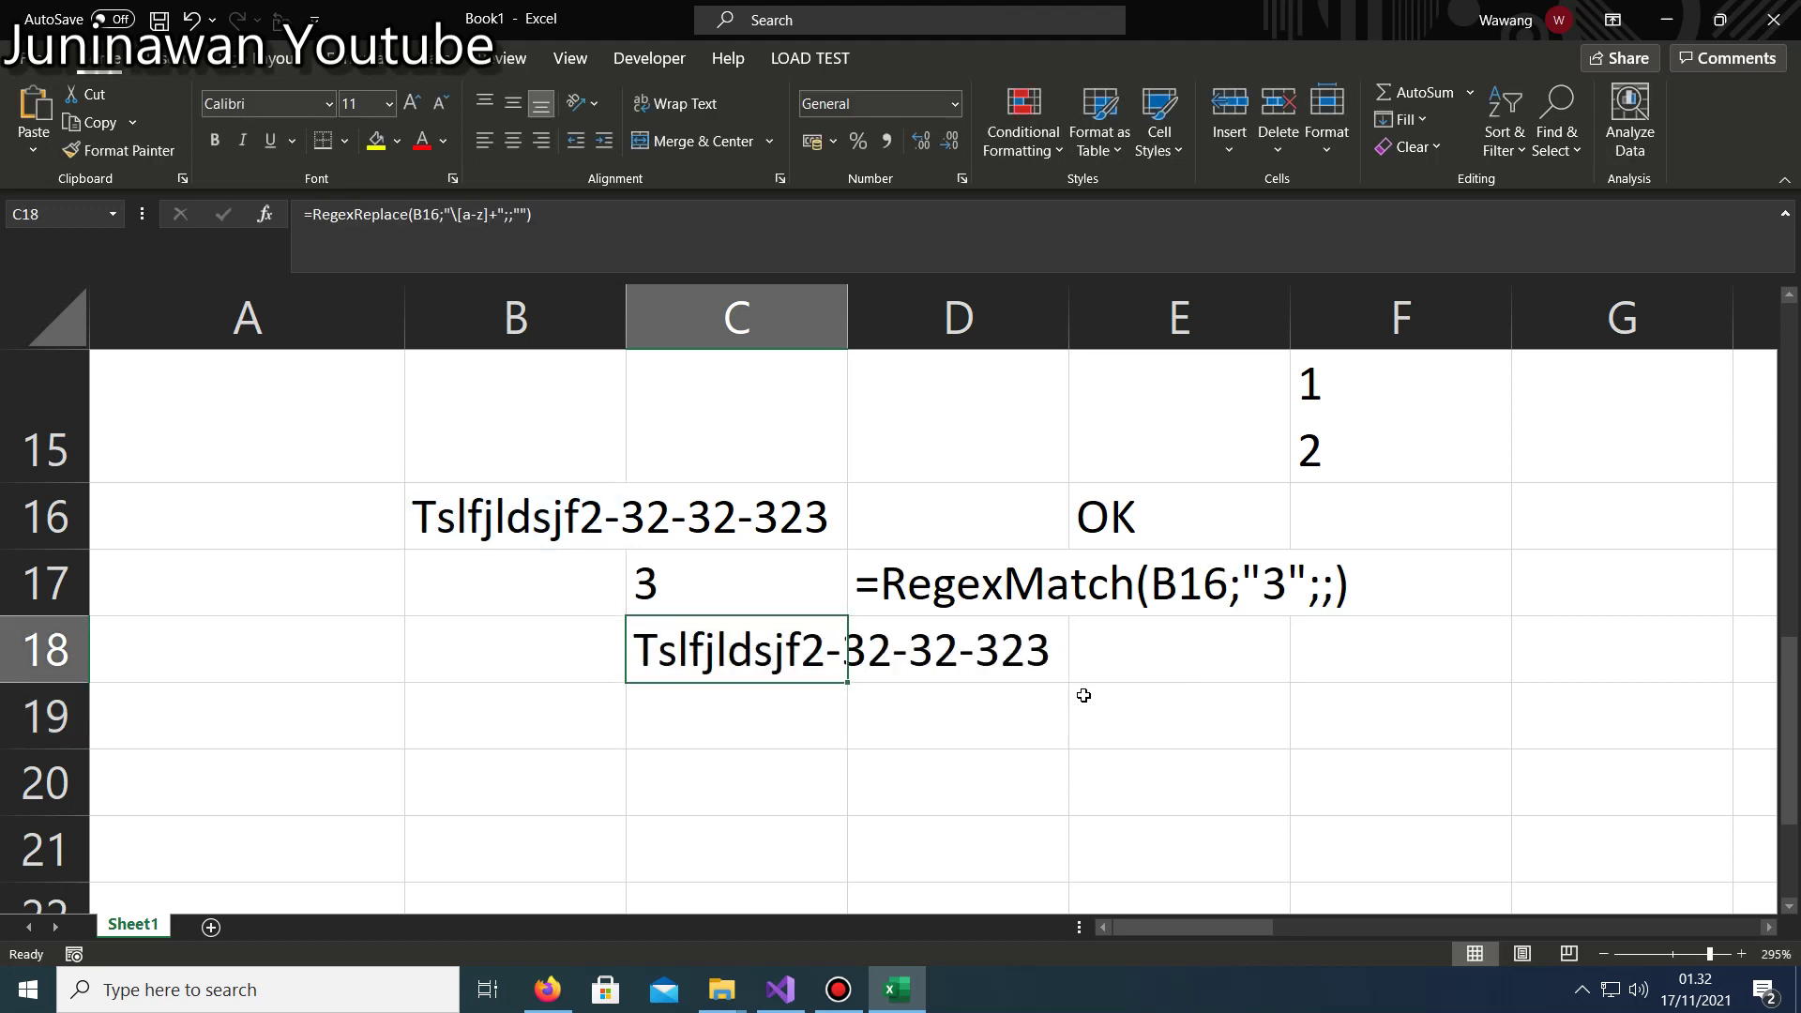
pyautogui.press('F2')
pyautogui.press('Left')
pyautogui.press('Left')
pyautogui.press('Left')
pyautogui.press('Left')
pyautogui.press('Left')
pyautogui.press('Left')
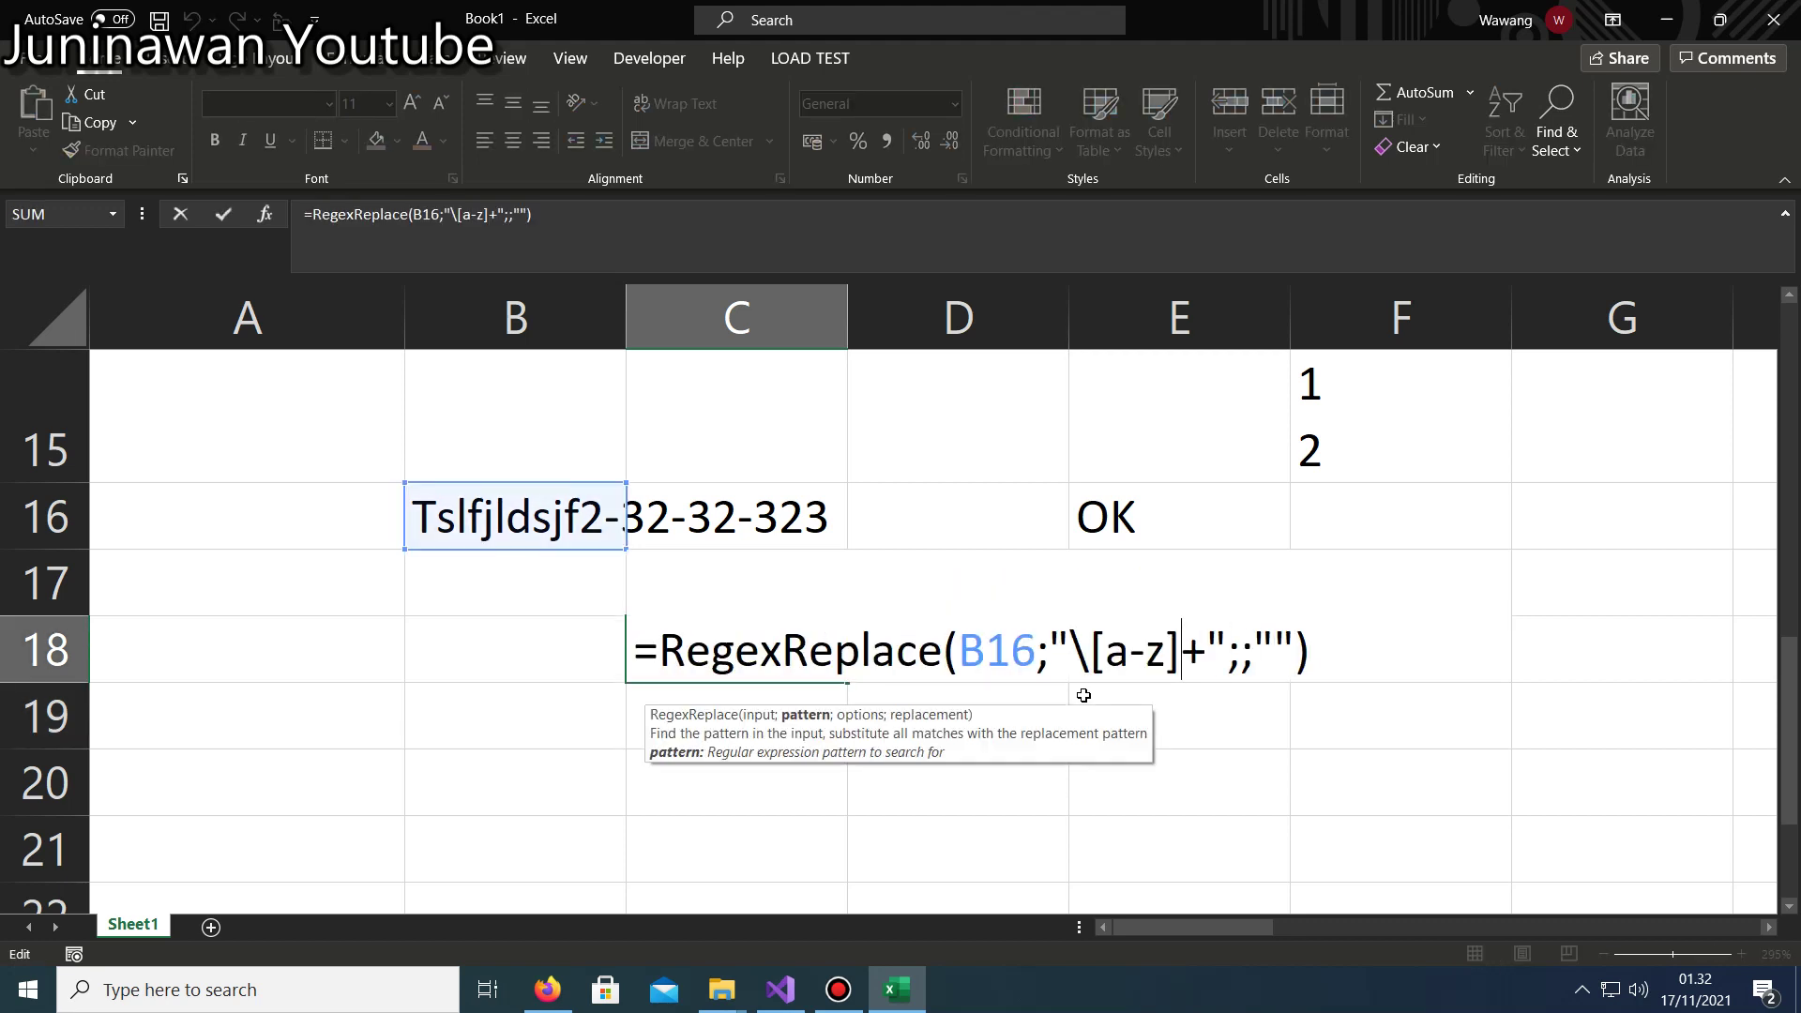
pyautogui.press('Left')
pyautogui.press('Left')
pyautogui.press('Left')
pyautogui.press('Delete')
pyautogui.press('Return')
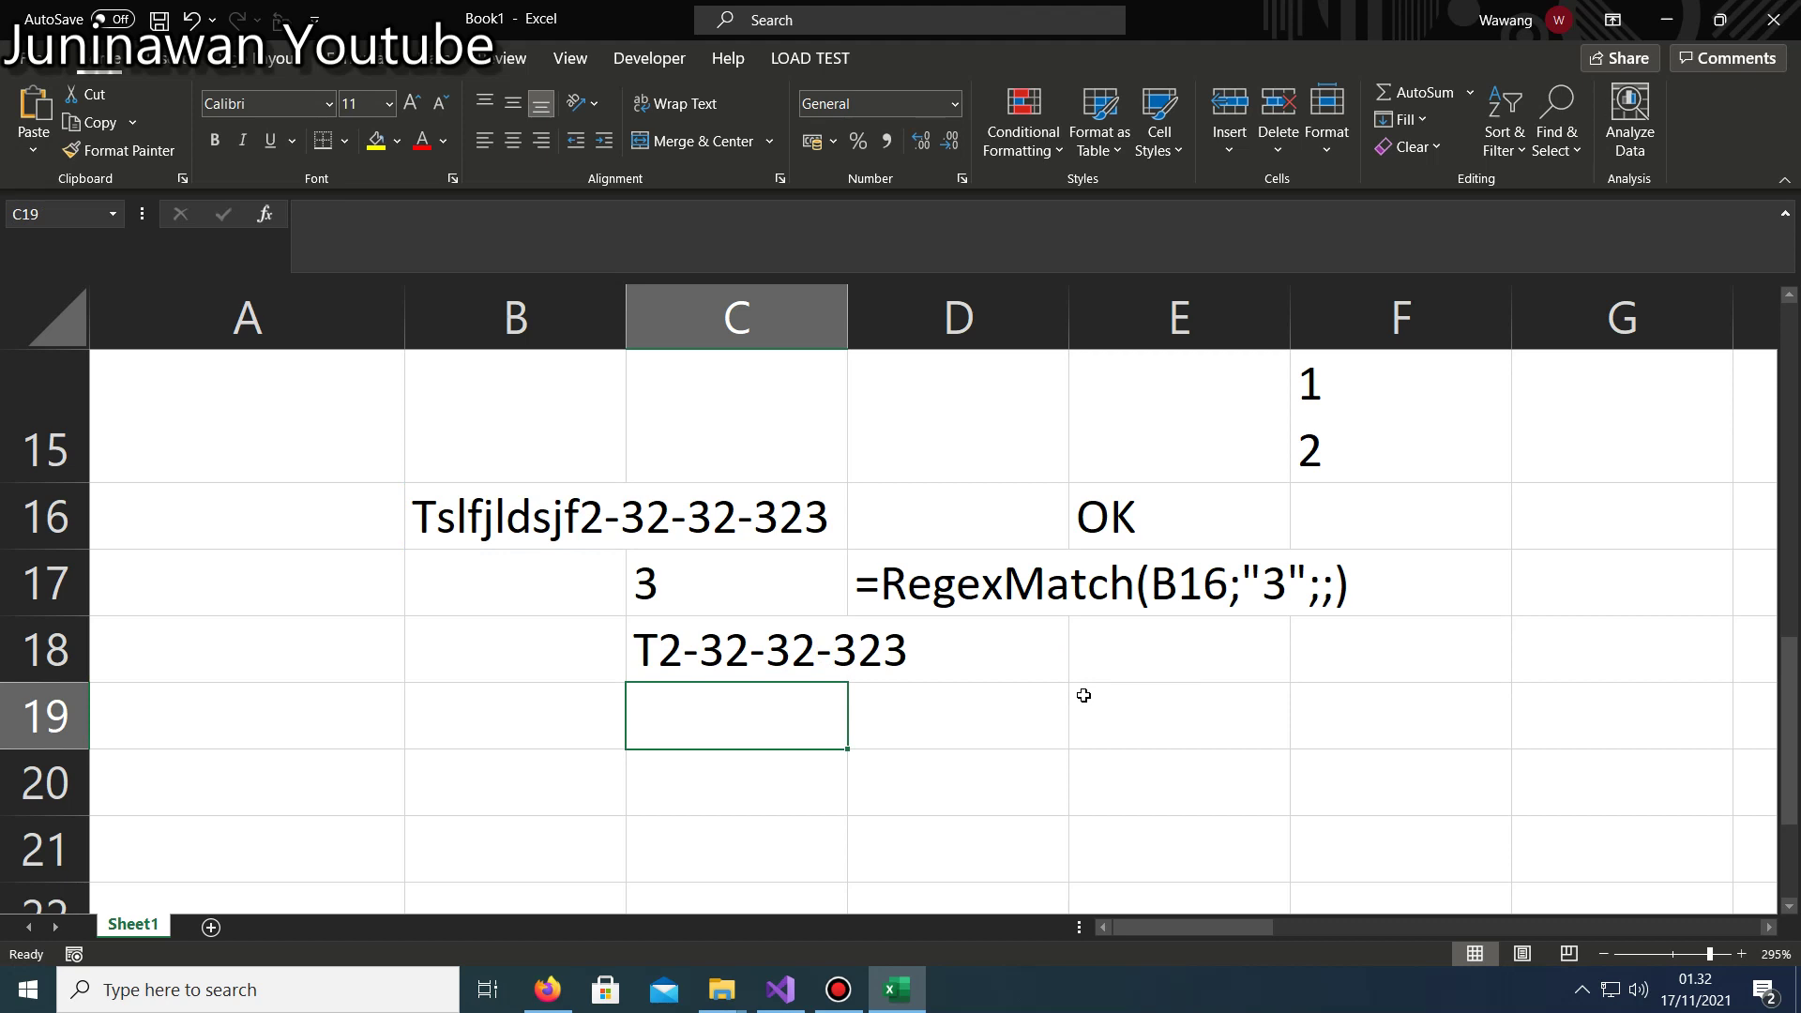
pyautogui.press('Up')
# Change the range in C18's pattern from [a-z] to [A-Z].
pyautogui.scroll(1, 554, 567)
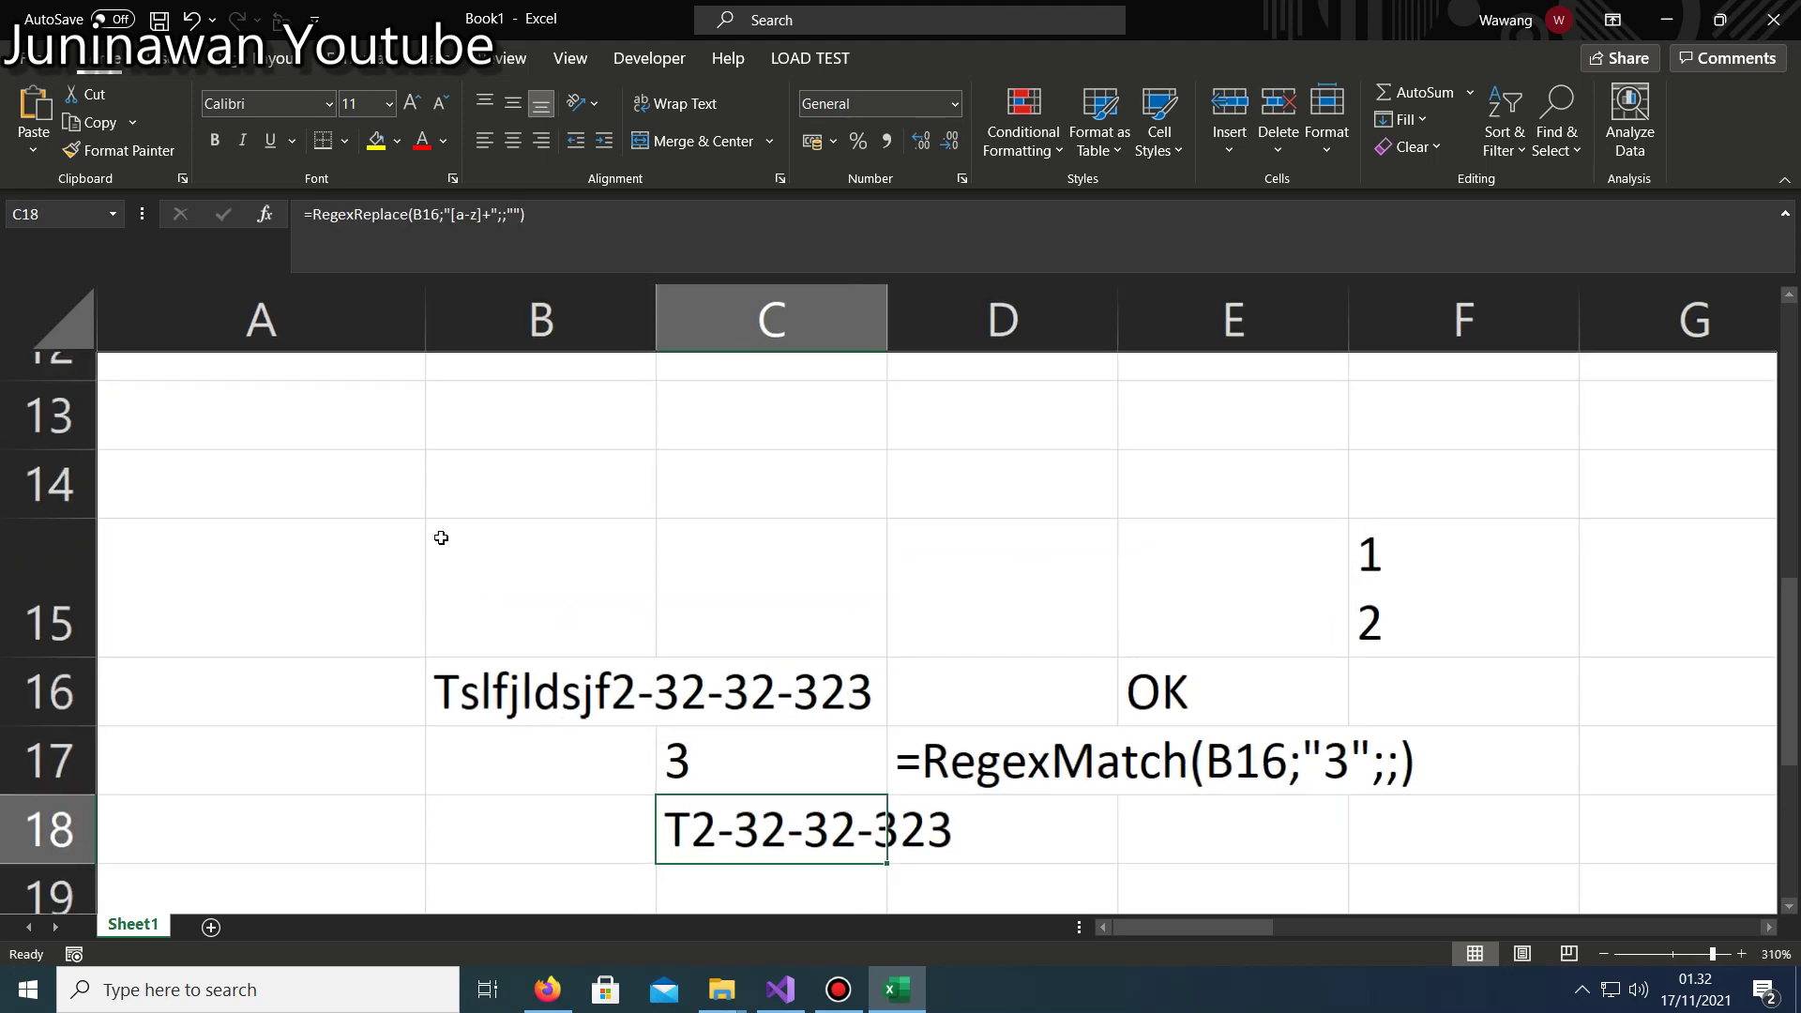
pyautogui.scroll(1, 570, 667)
pyautogui.scroll(-2, 664, 700)
pyautogui.keyDown('ctrl'); pyautogui.scroll(1, 664, 701); pyautogui.keyUp('ctrl')
pyautogui.scroll(1, 664, 701)
pyautogui.scroll(2, 816, 647)
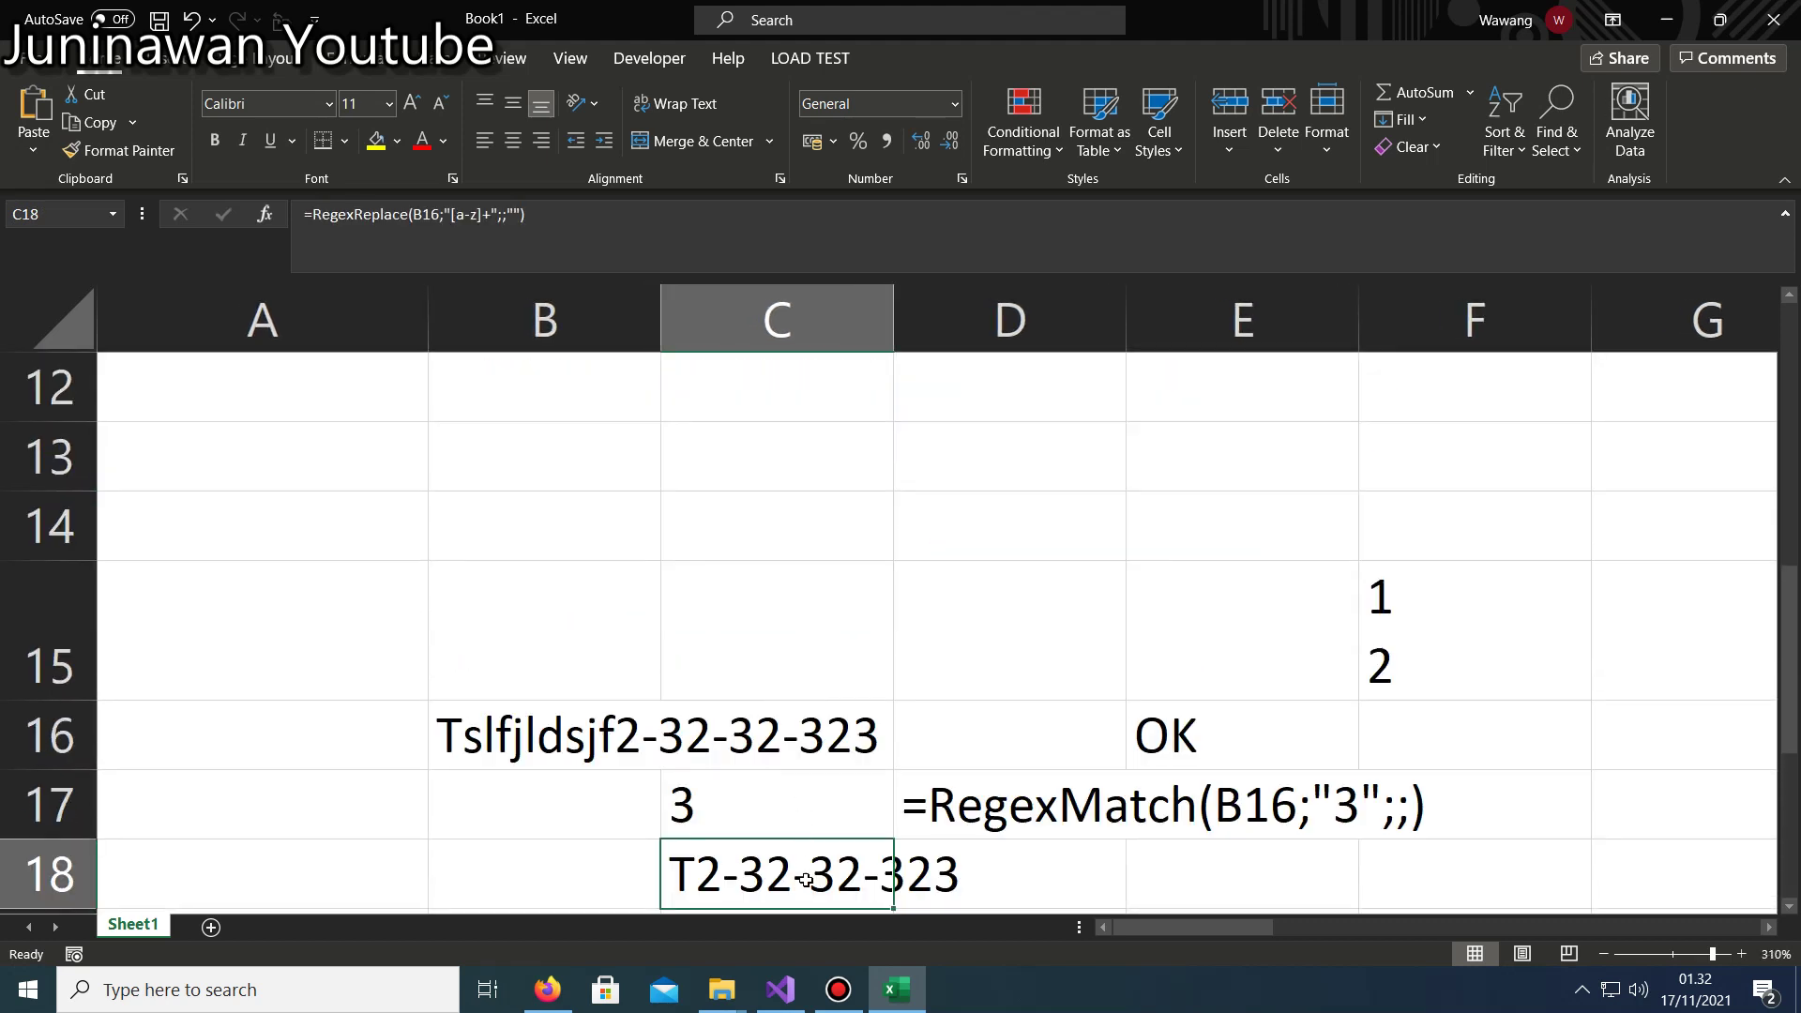
pyautogui.doubleClick(786, 891)
pyautogui.scroll(-2, 1207, 729)
pyautogui.scroll(1, 1167, 555)
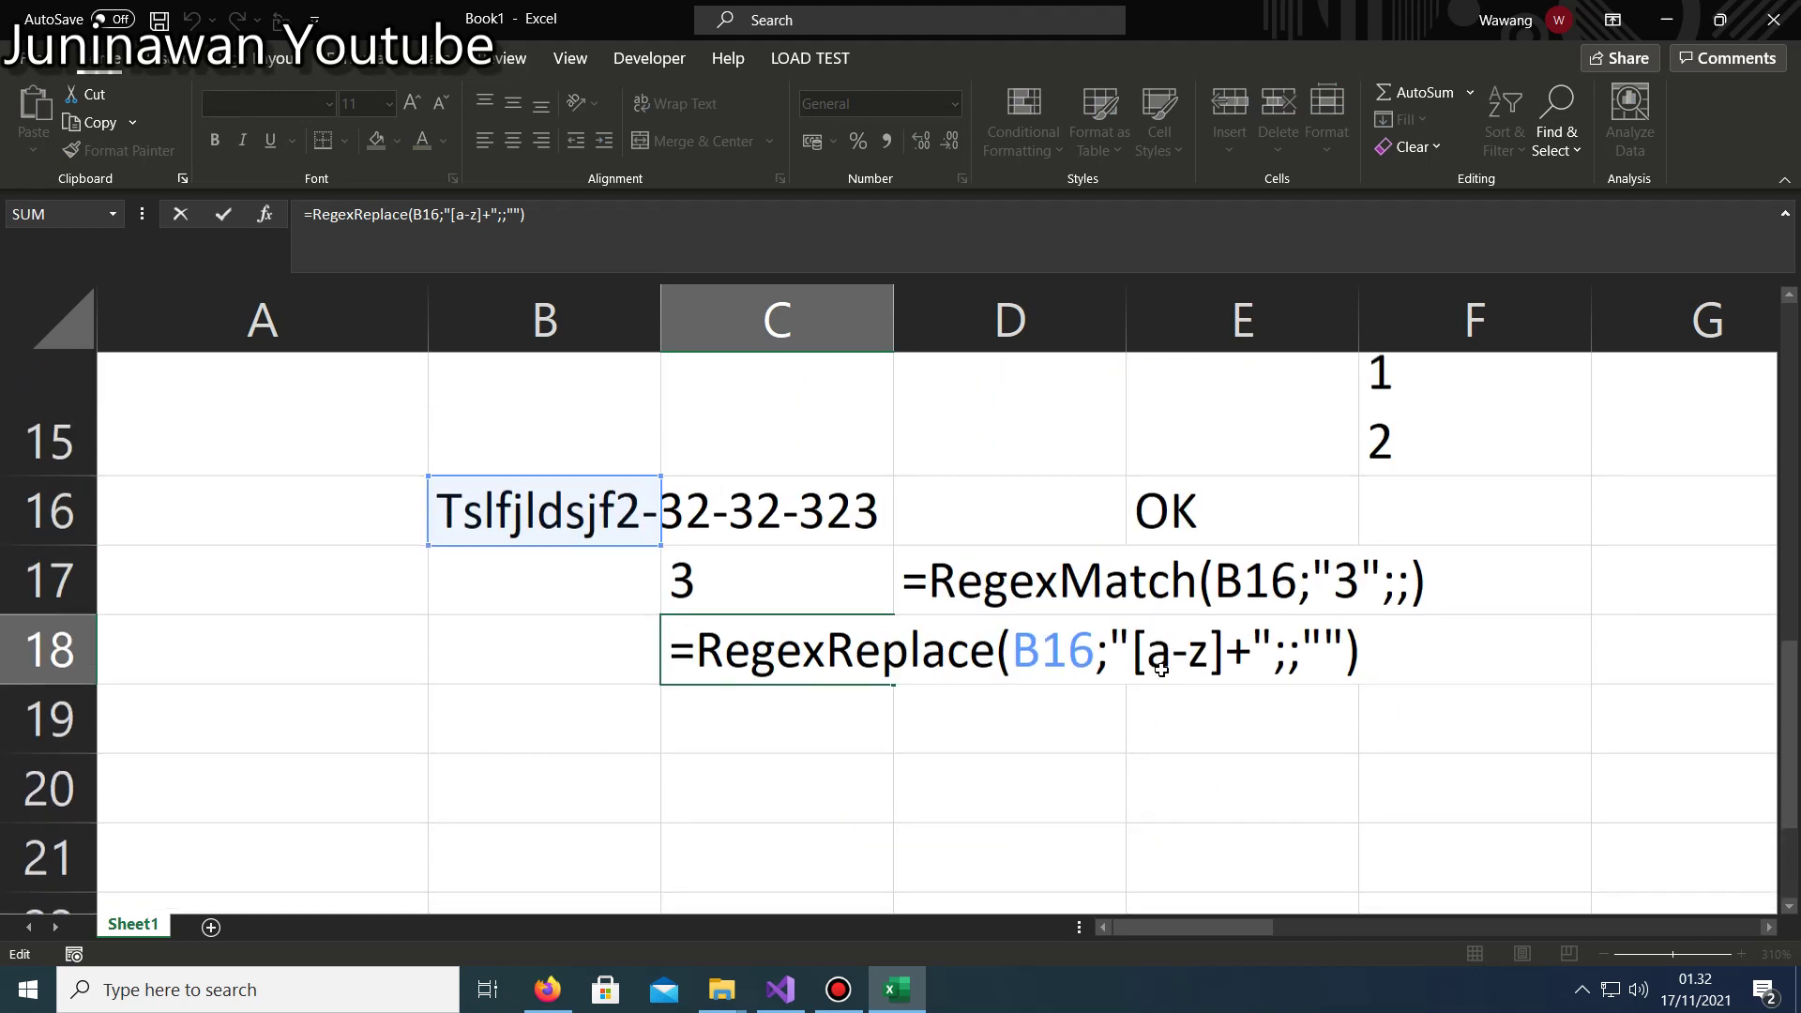
pyautogui.moveTo(1146, 669); pyautogui.dragTo(1210, 669)
pyautogui.write('A-Z')
# Apply the [A-Z]+ pattern, then edit C18's pattern to [Aa-Zz]+.
pyautogui.press('Return')
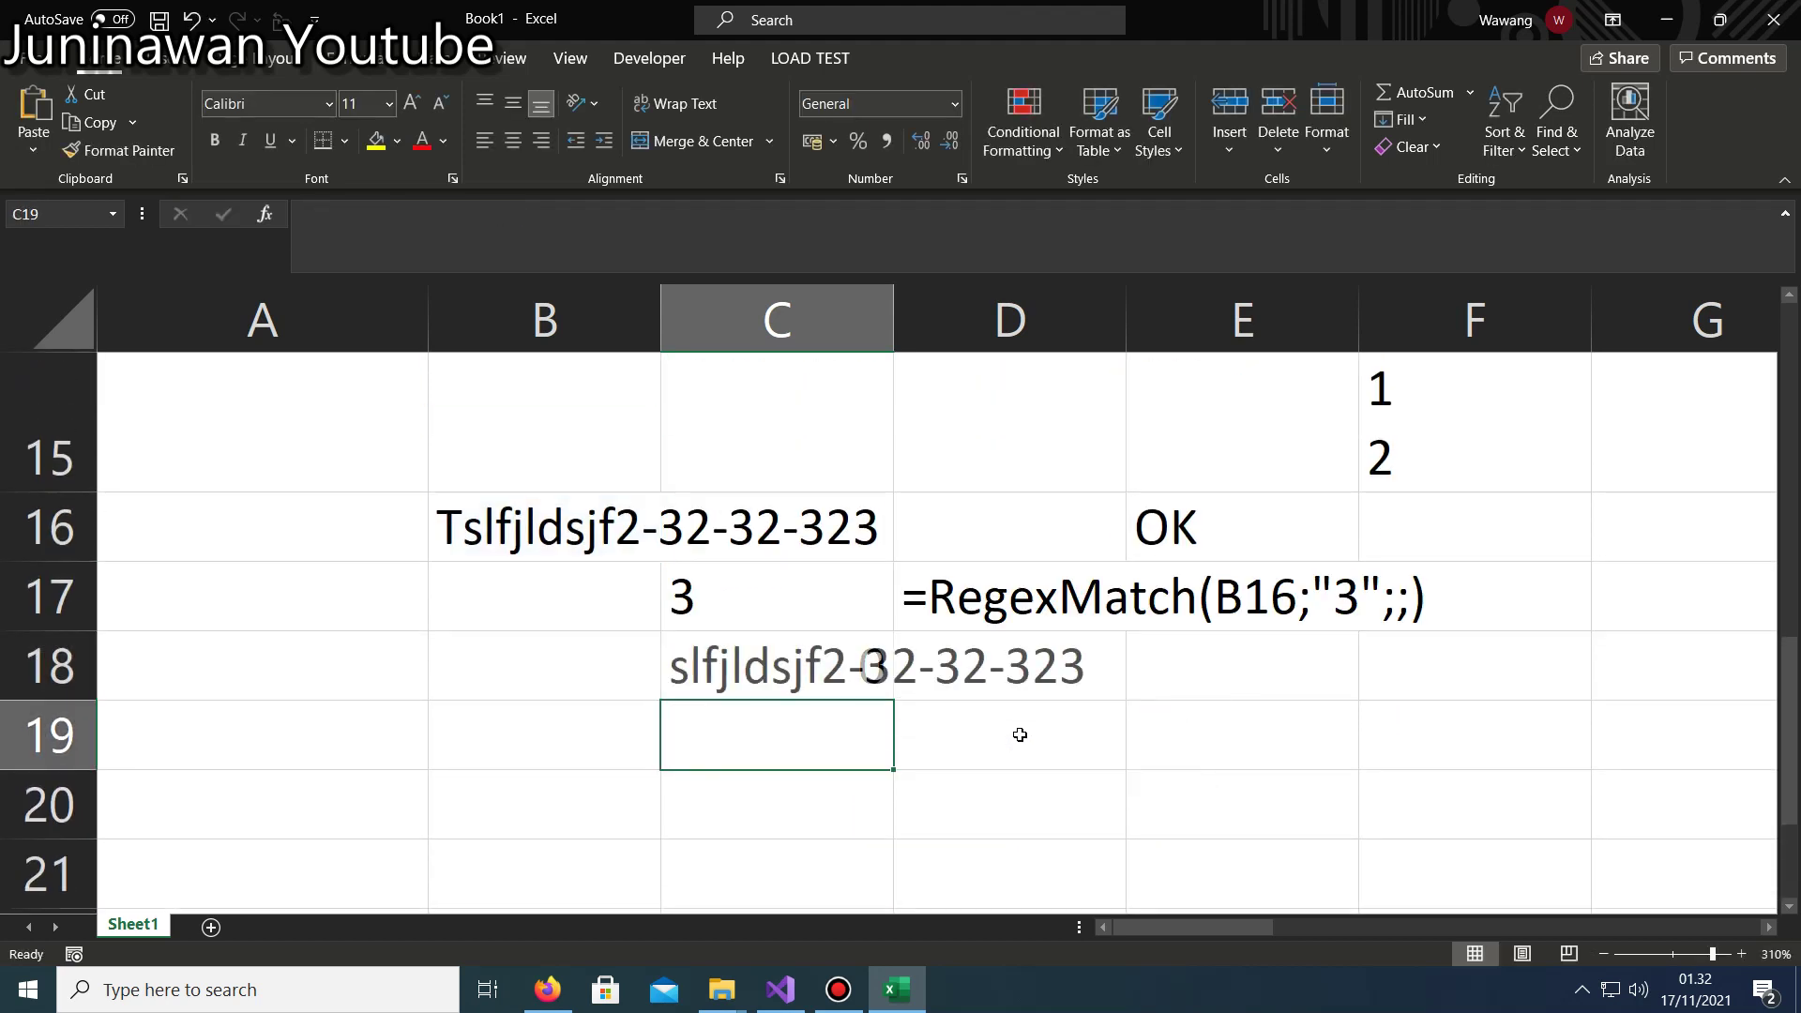
pyautogui.click(692, 657)
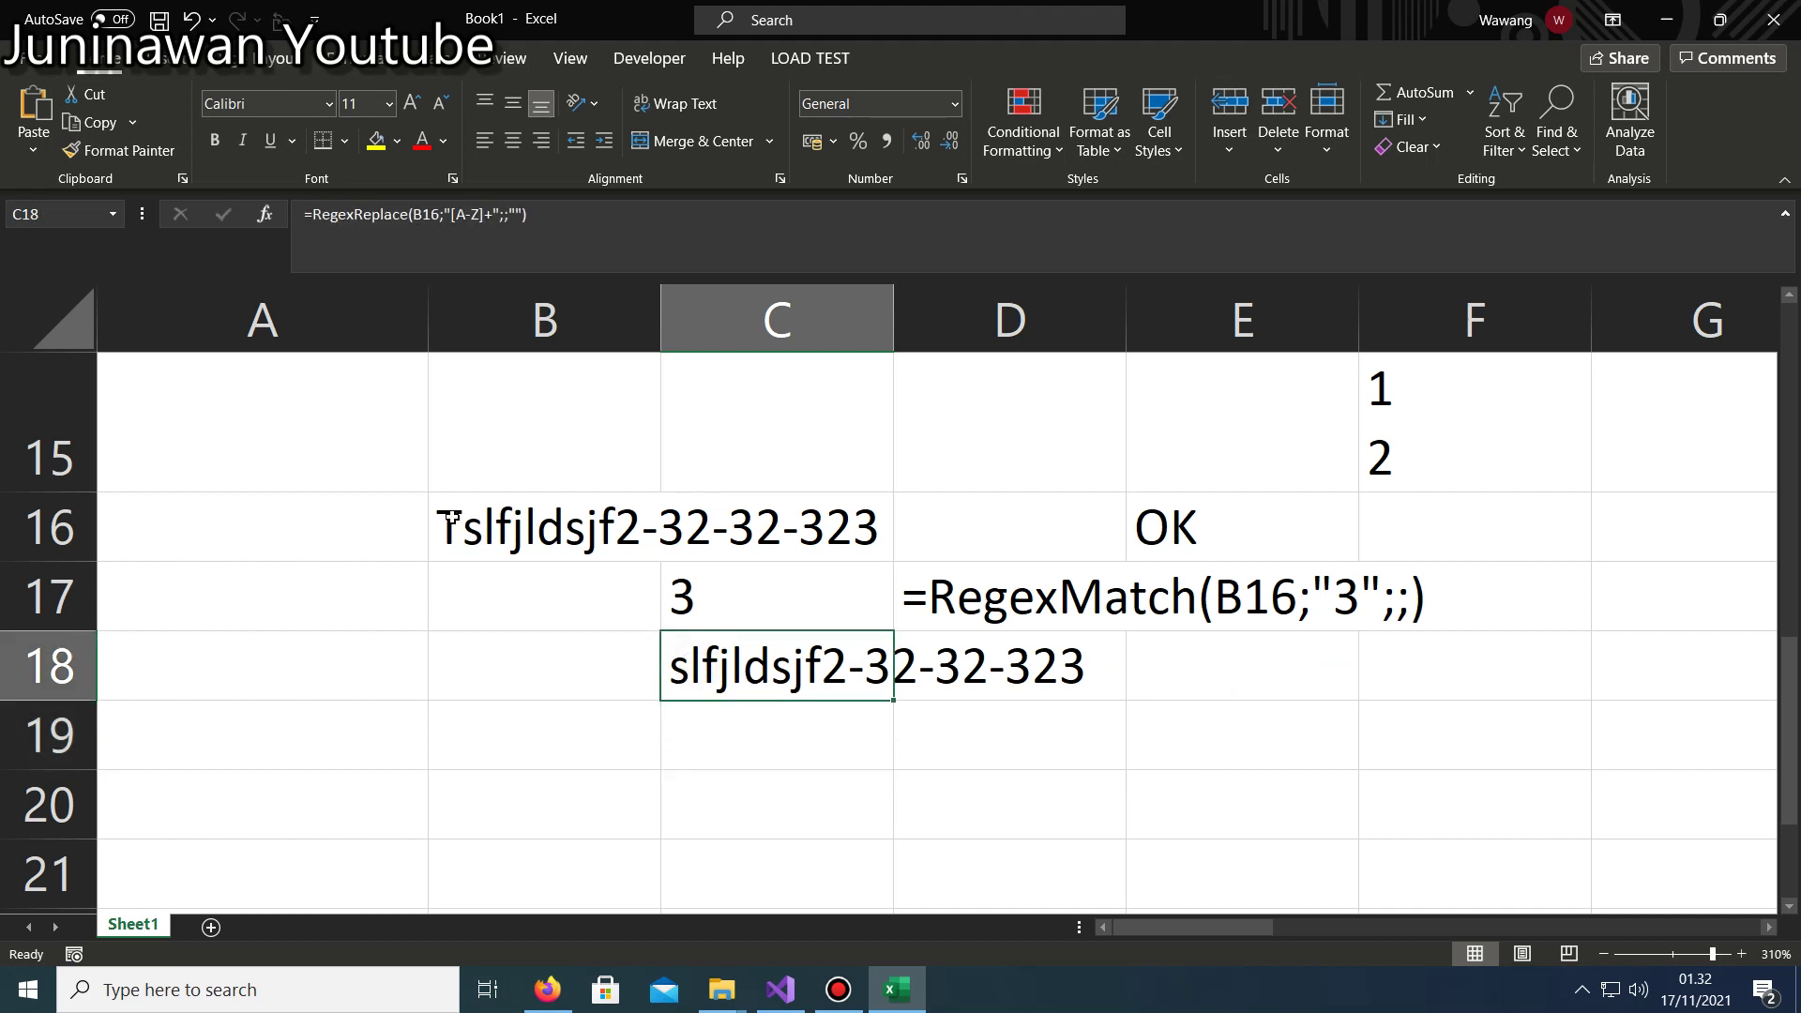
pyautogui.doubleClick(751, 668)
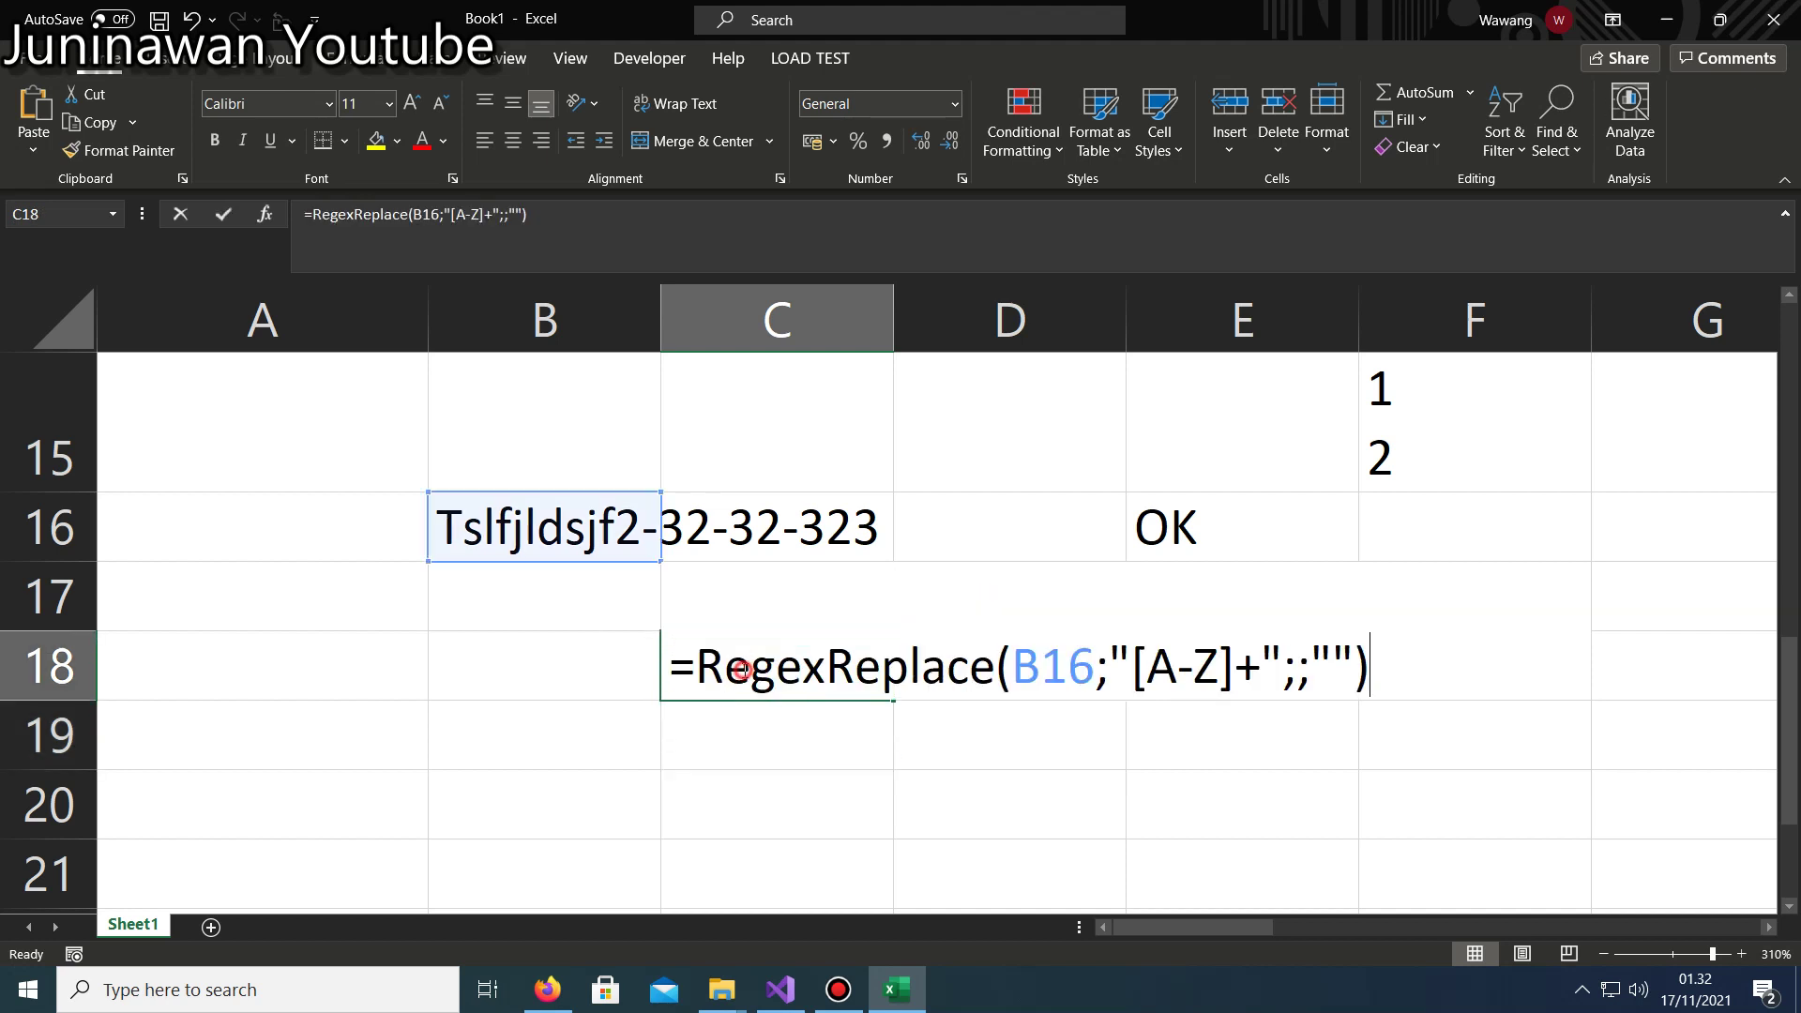
pyautogui.click(1172, 668)
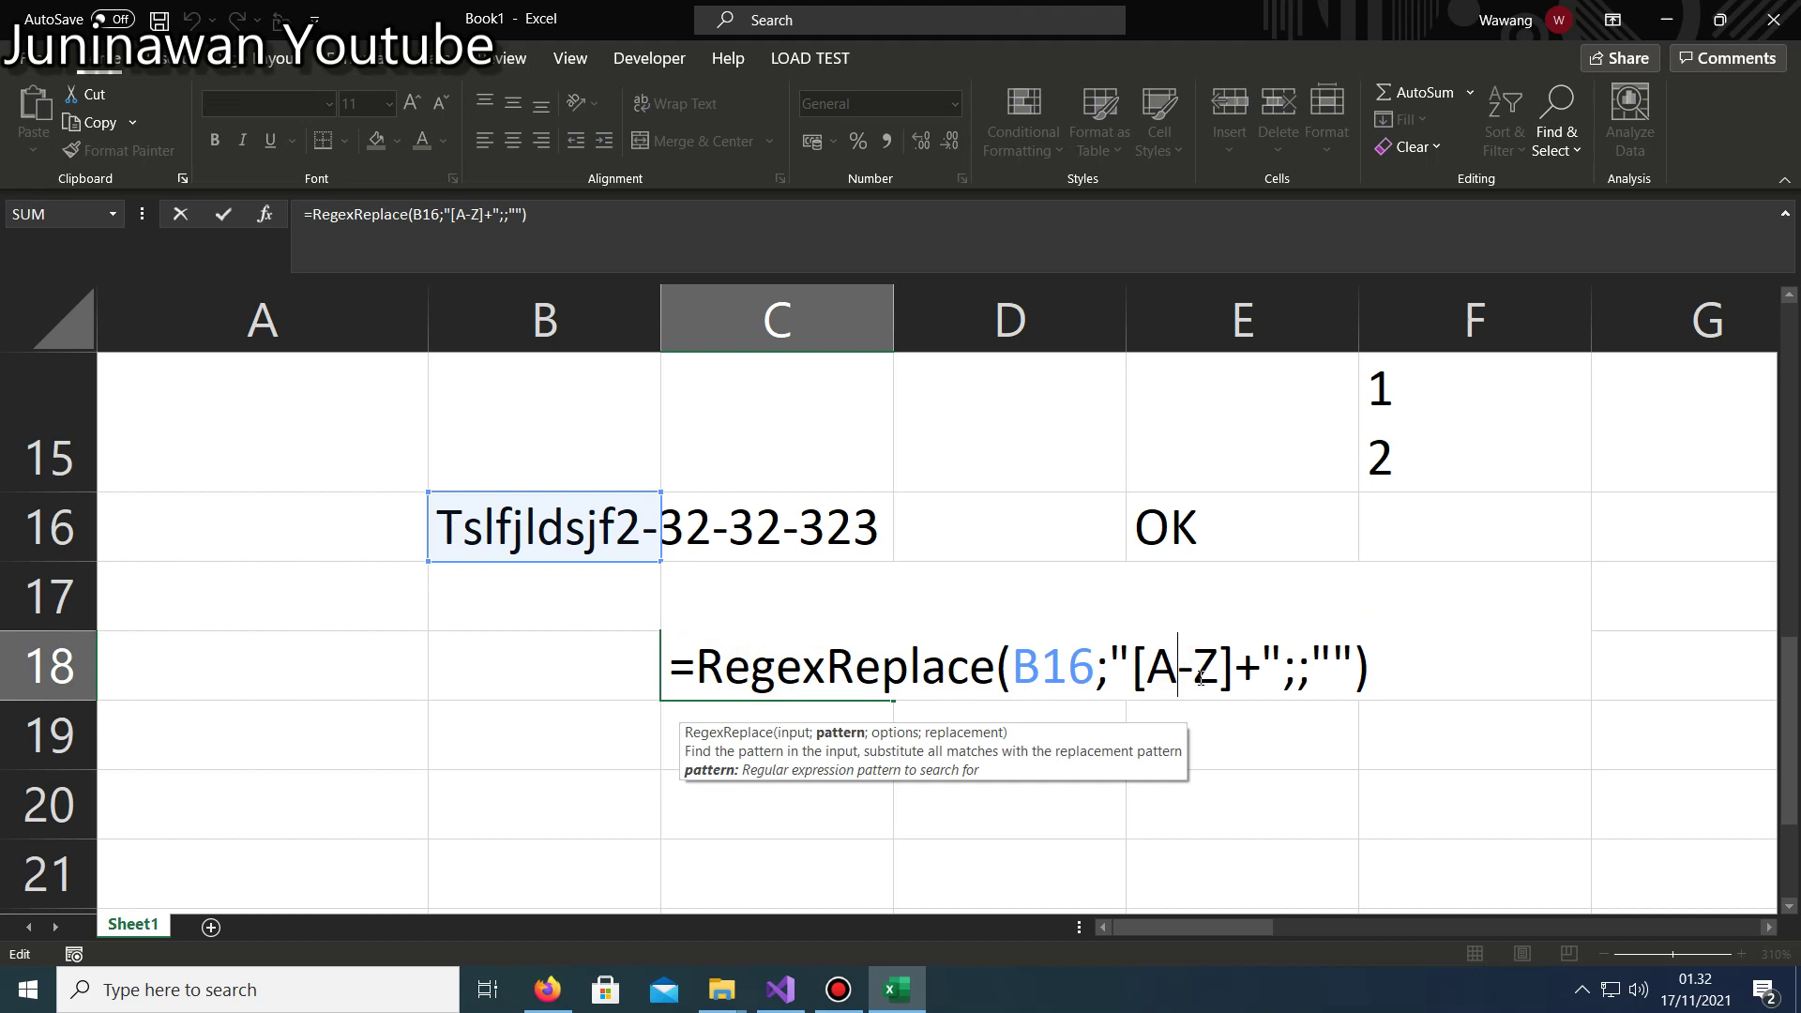
pyautogui.write('A')
pyautogui.moveTo(1177, 668); pyautogui.dragTo(1212, 667)
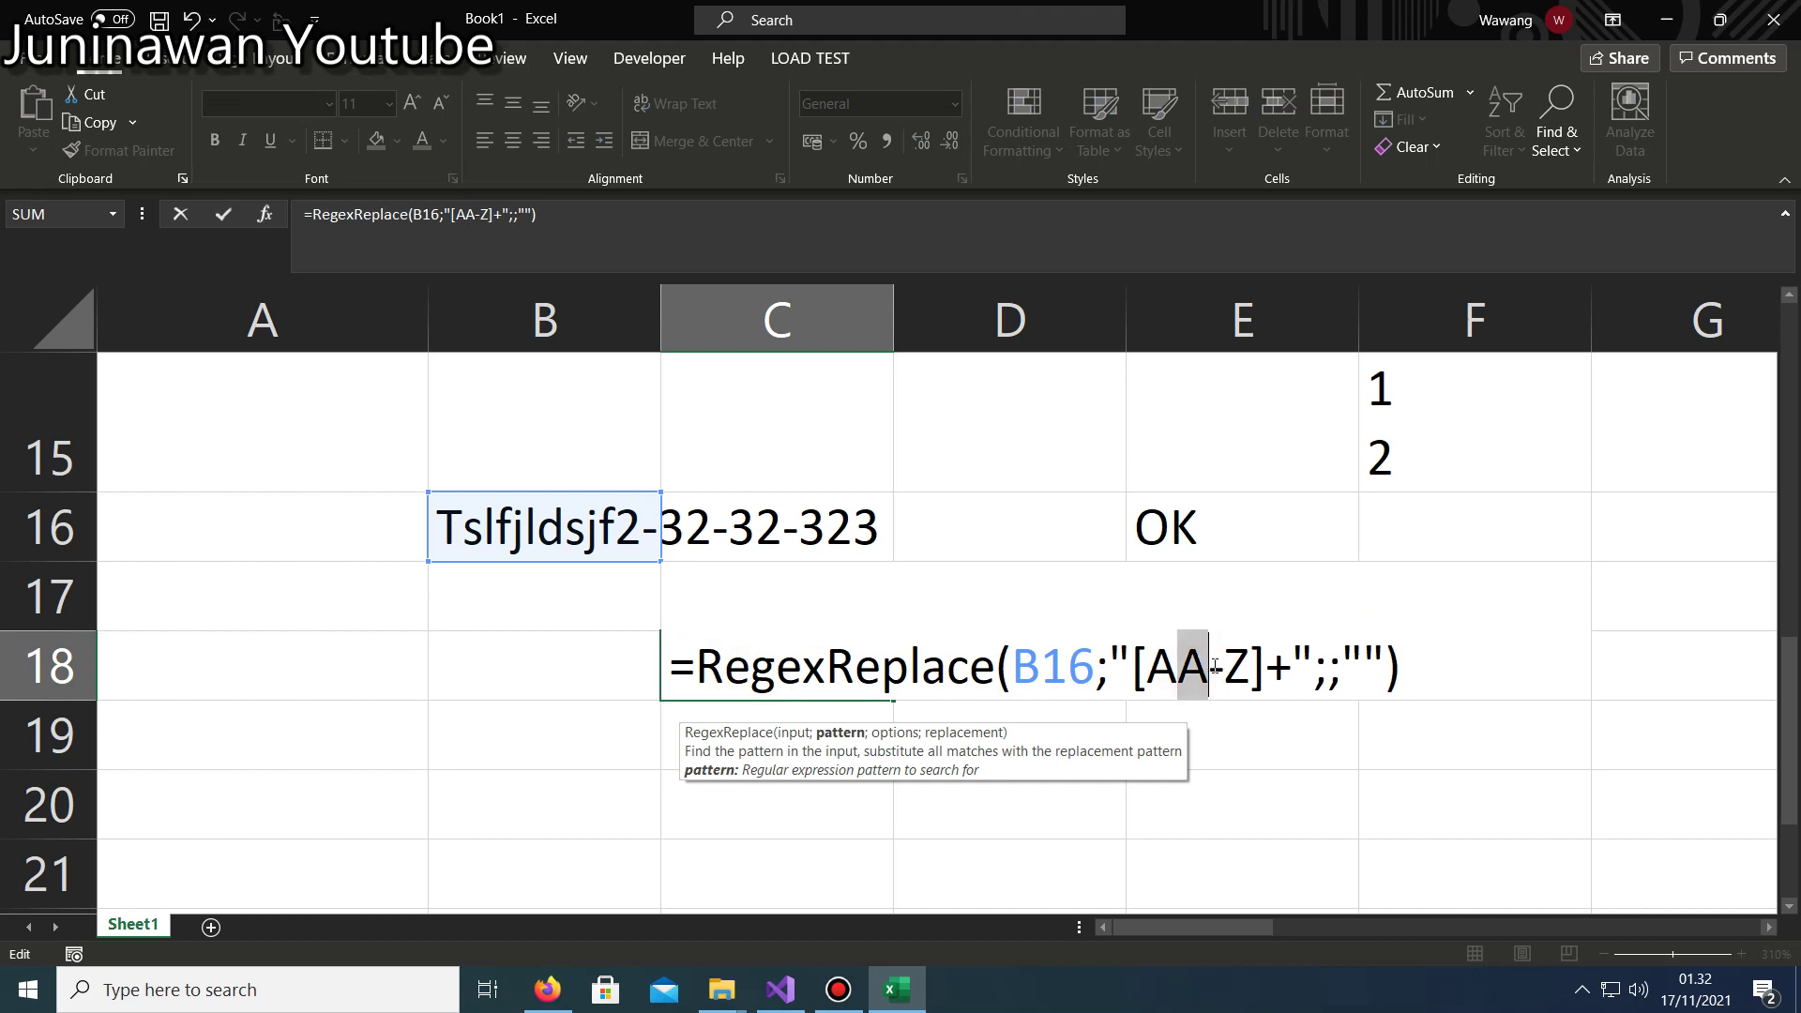
pyautogui.write('a-')
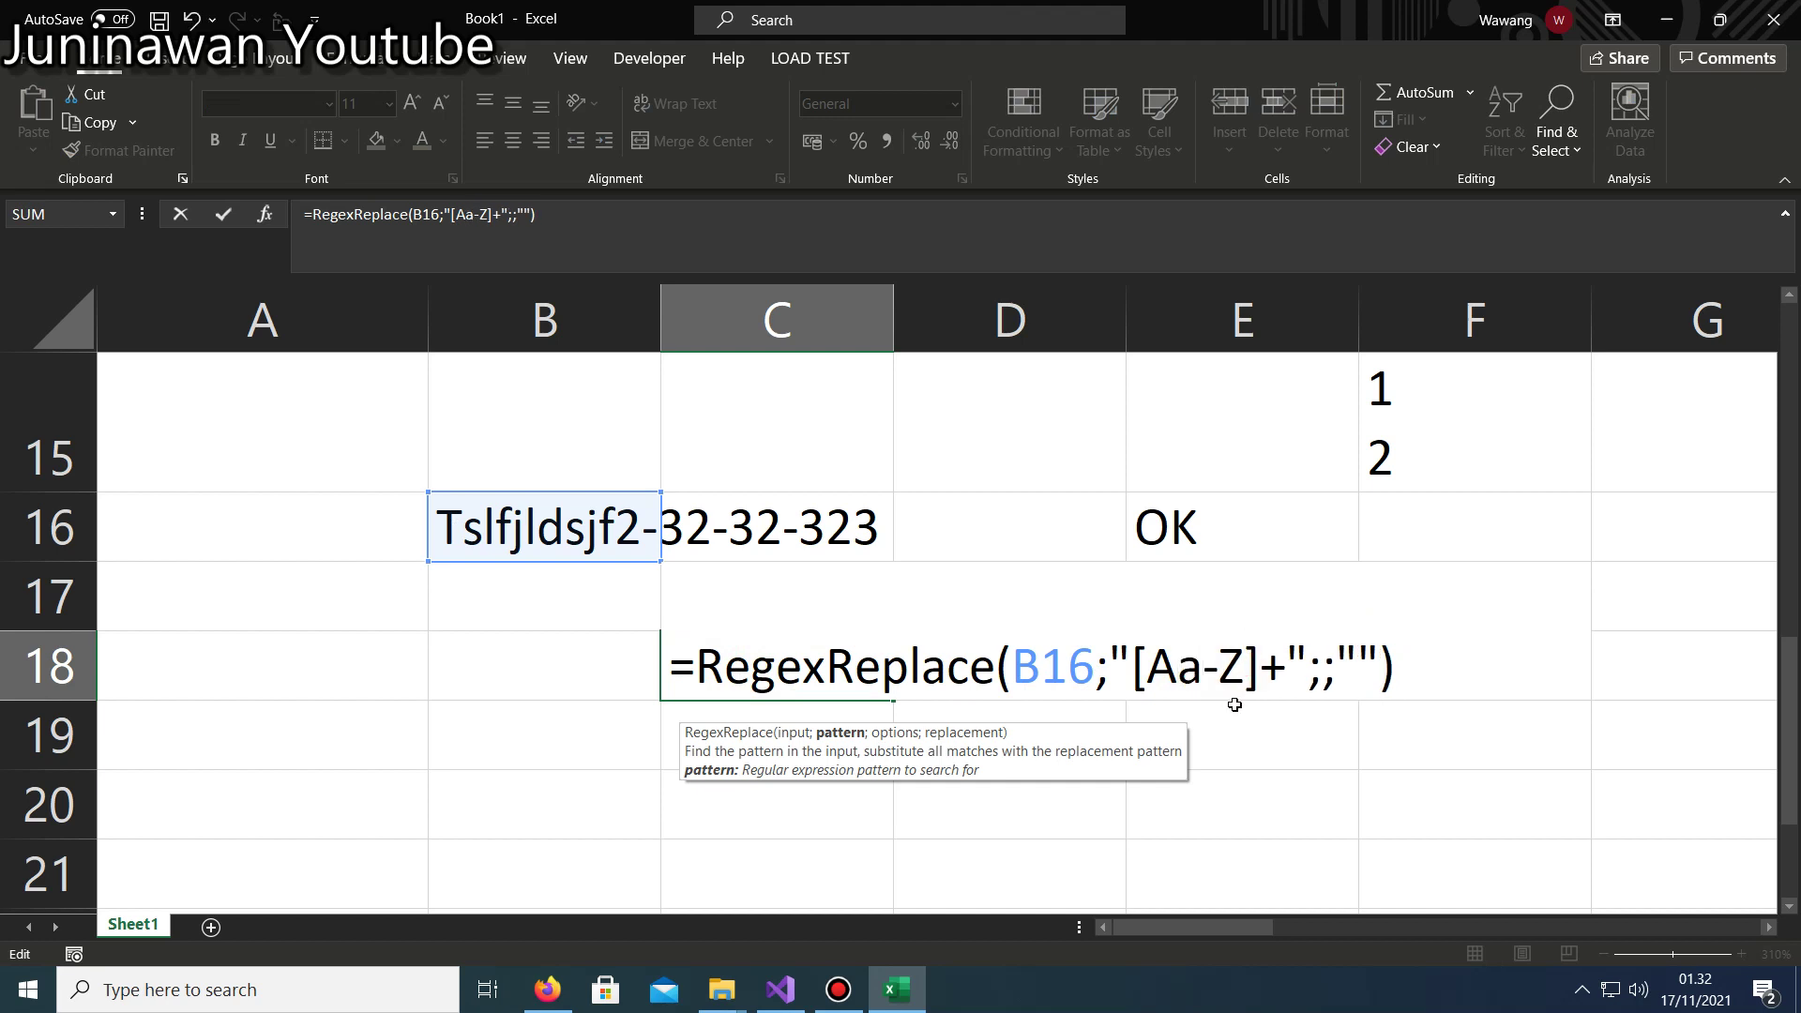
pyautogui.write('Z')
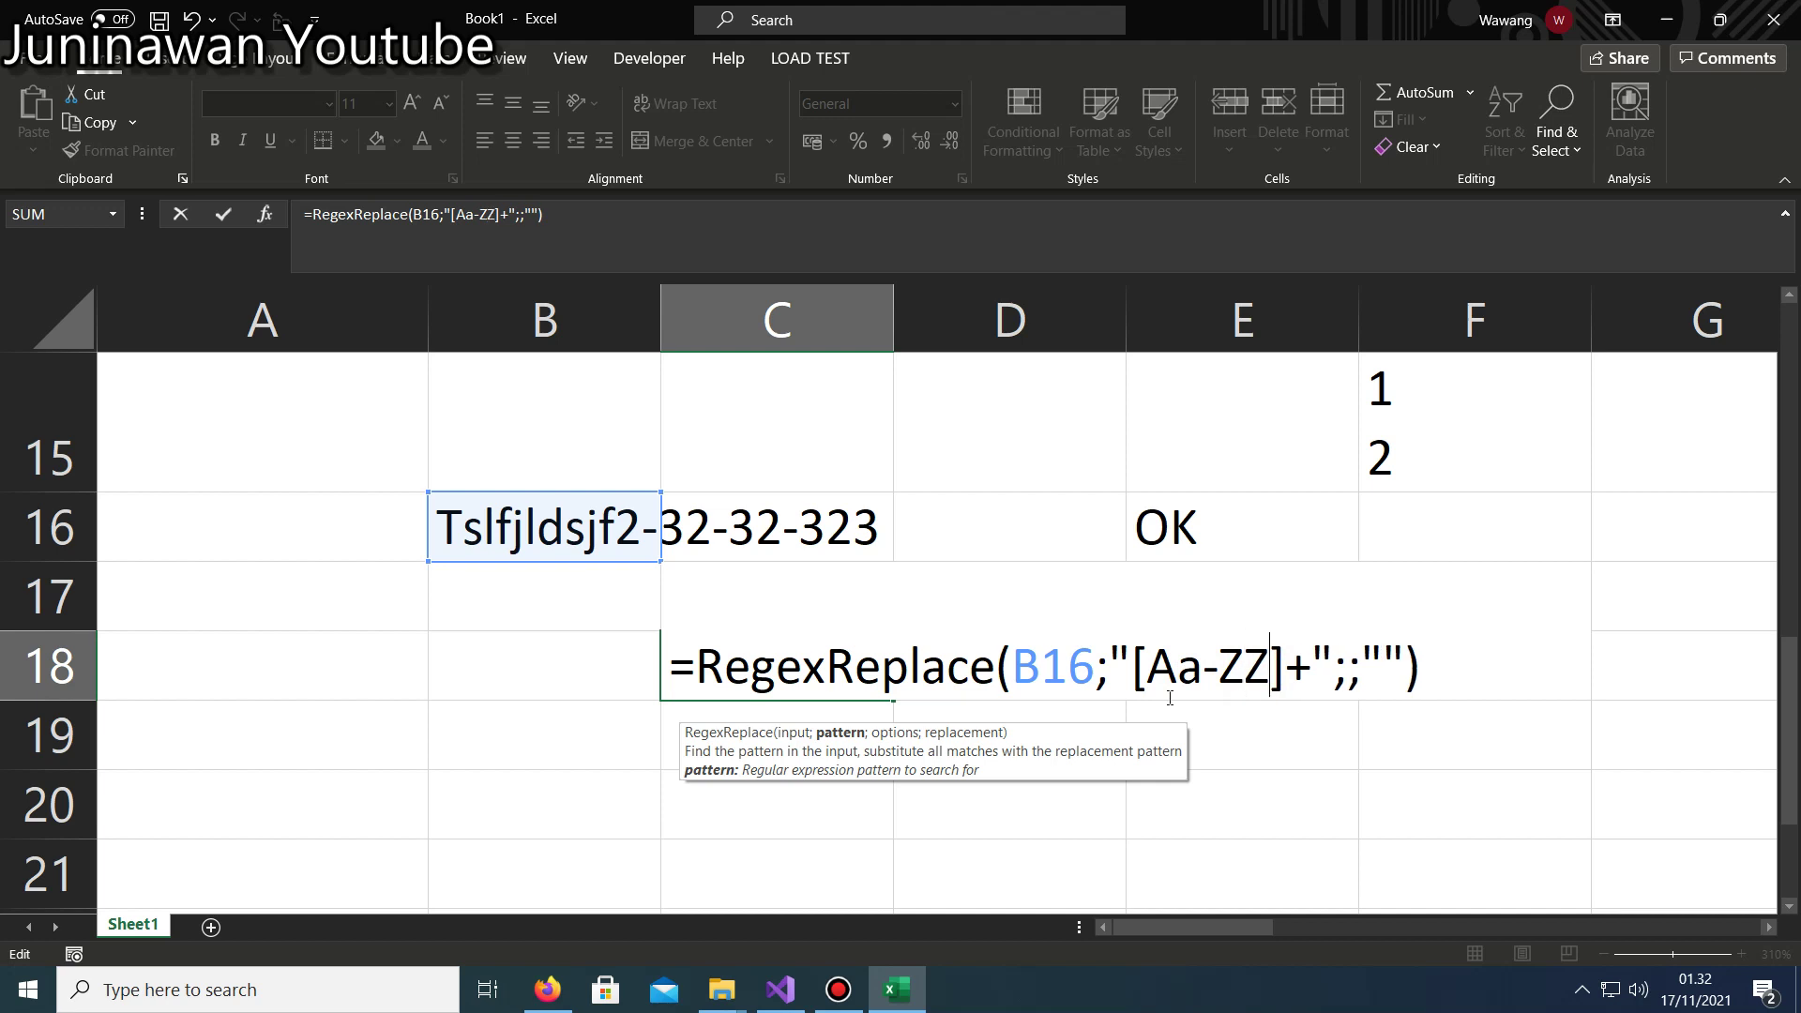
pyautogui.press('BackSpace')
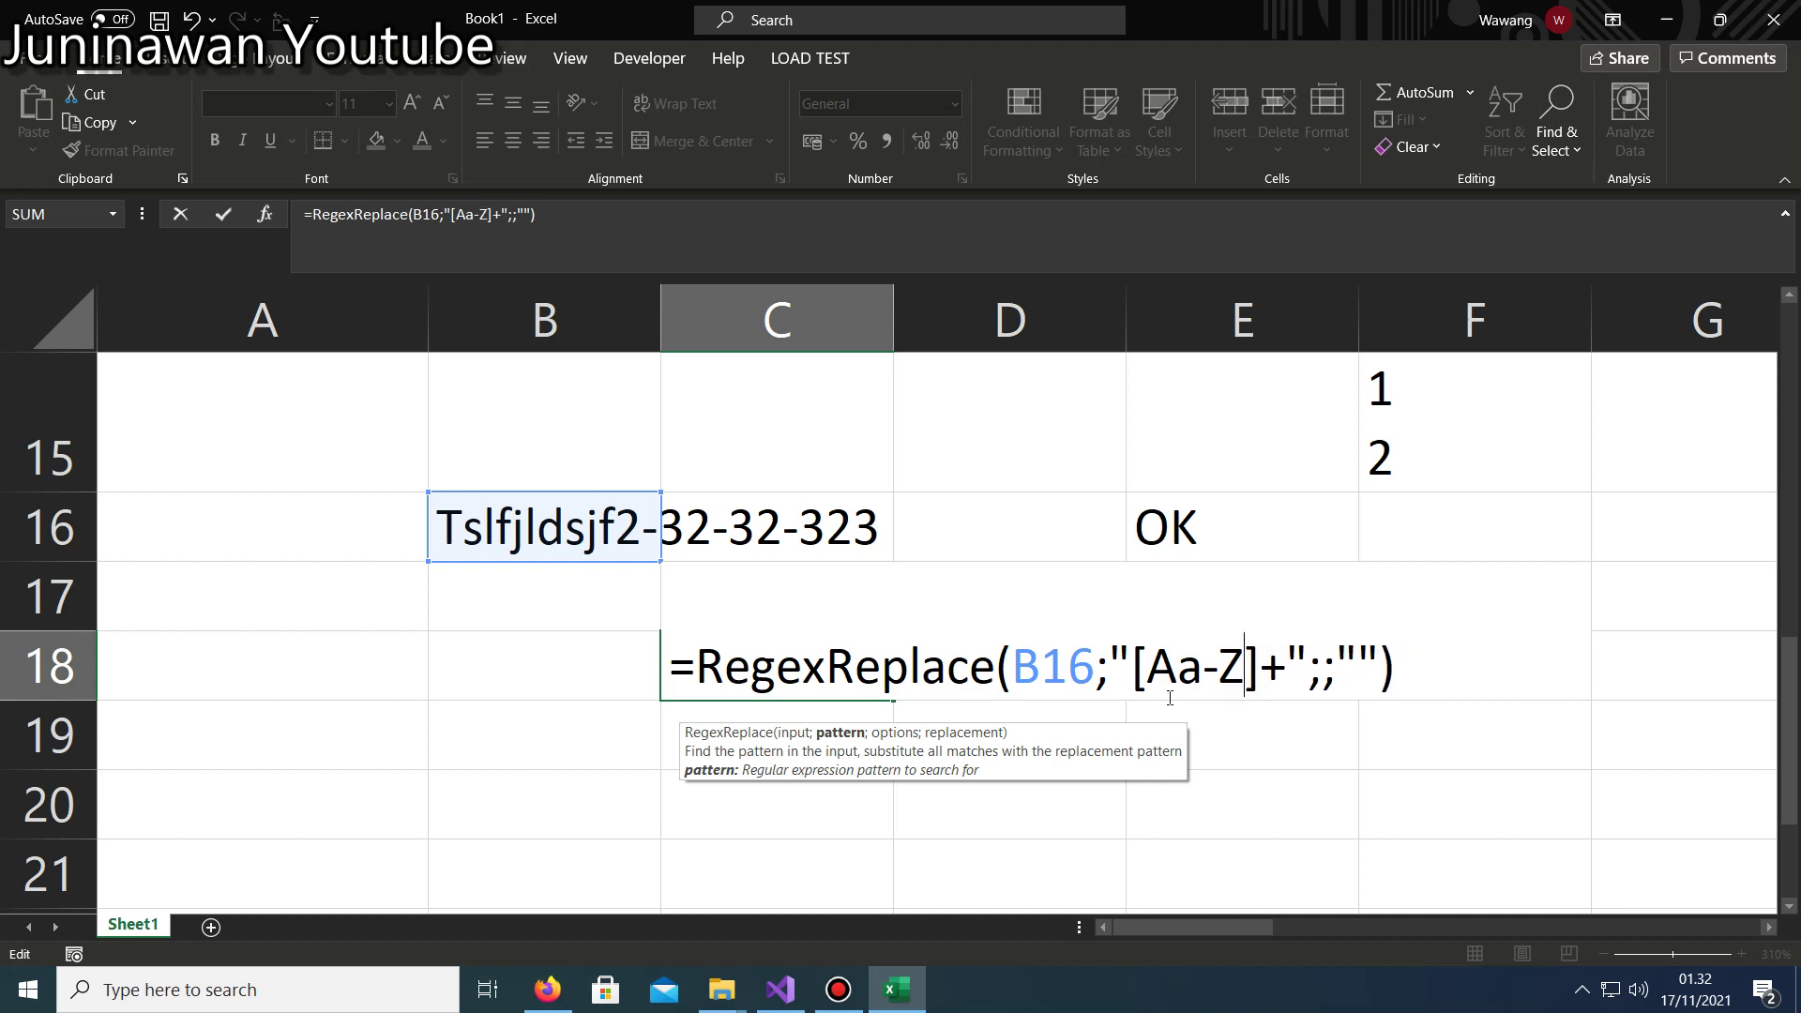
pyautogui.write('z')
pyautogui.press('Return')
# Correct C18's pattern to [Aa-zZ]+.
pyautogui.press('Up')
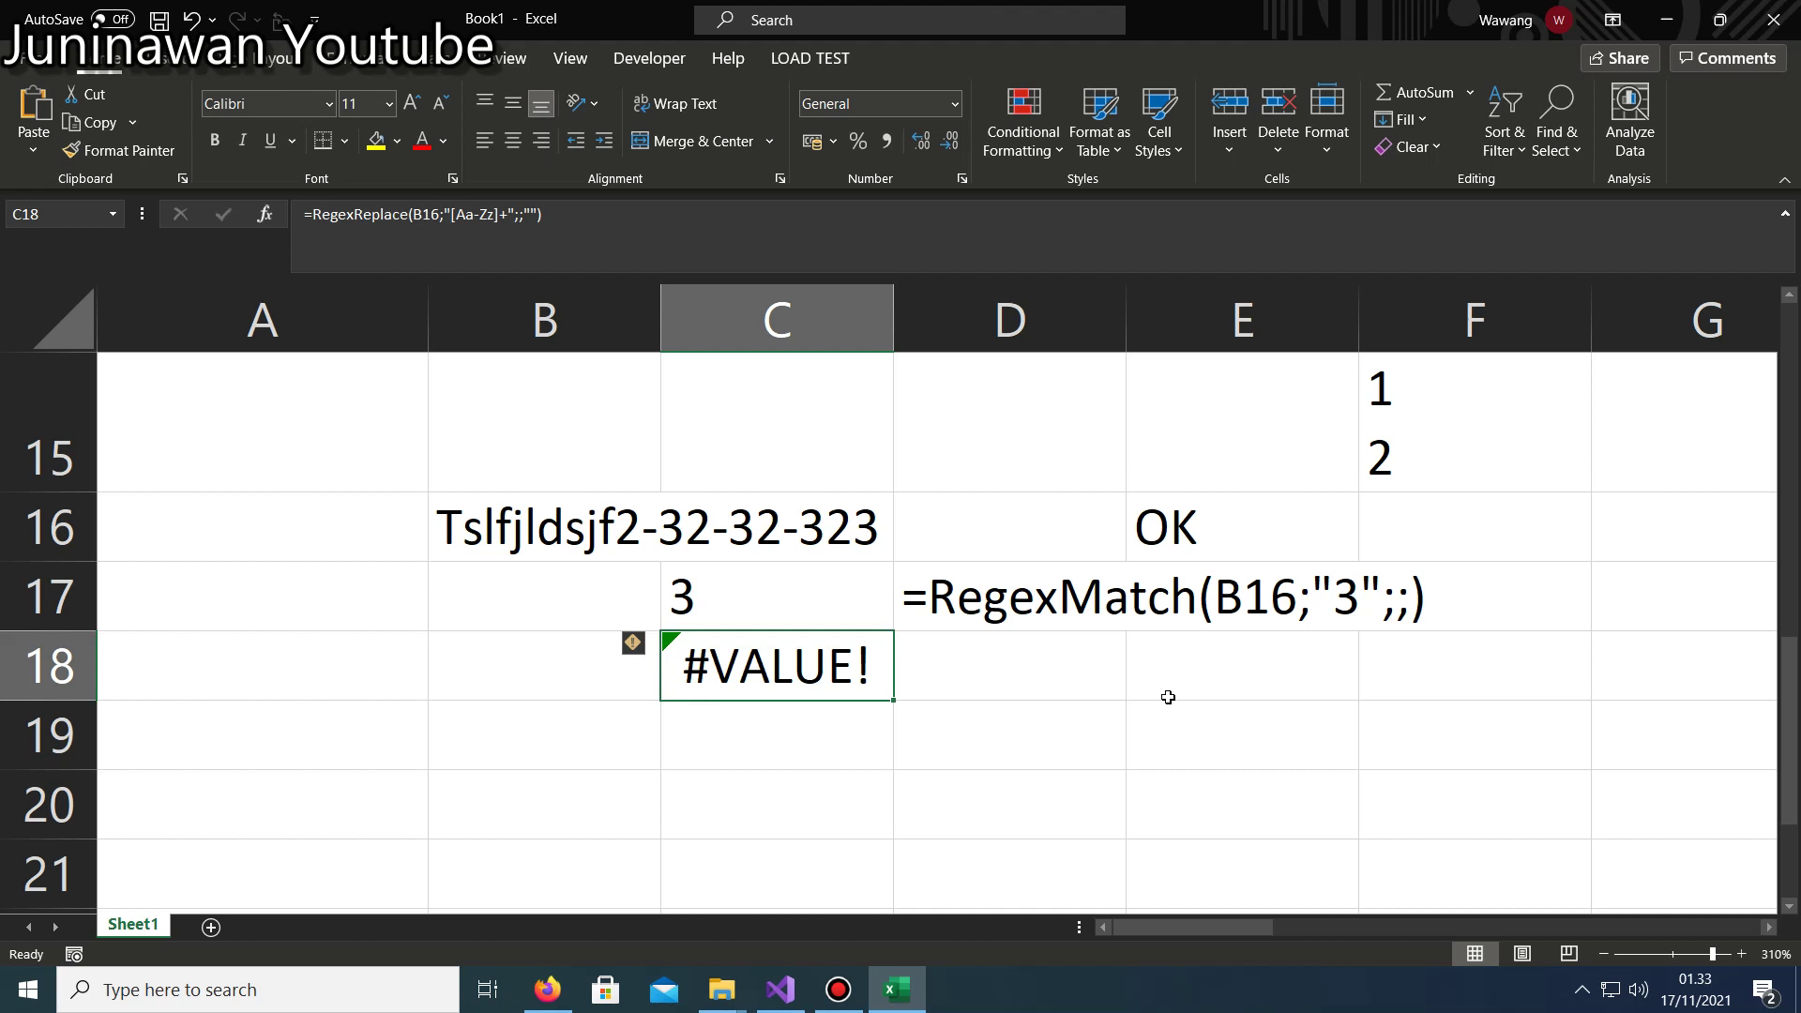
pyautogui.press('F2')
pyautogui.press('Left')
pyautogui.press('Left')
pyautogui.press('Left')
pyautogui.press('Left')
pyautogui.press('Left')
pyautogui.press('Right')
pyautogui.press('Right')
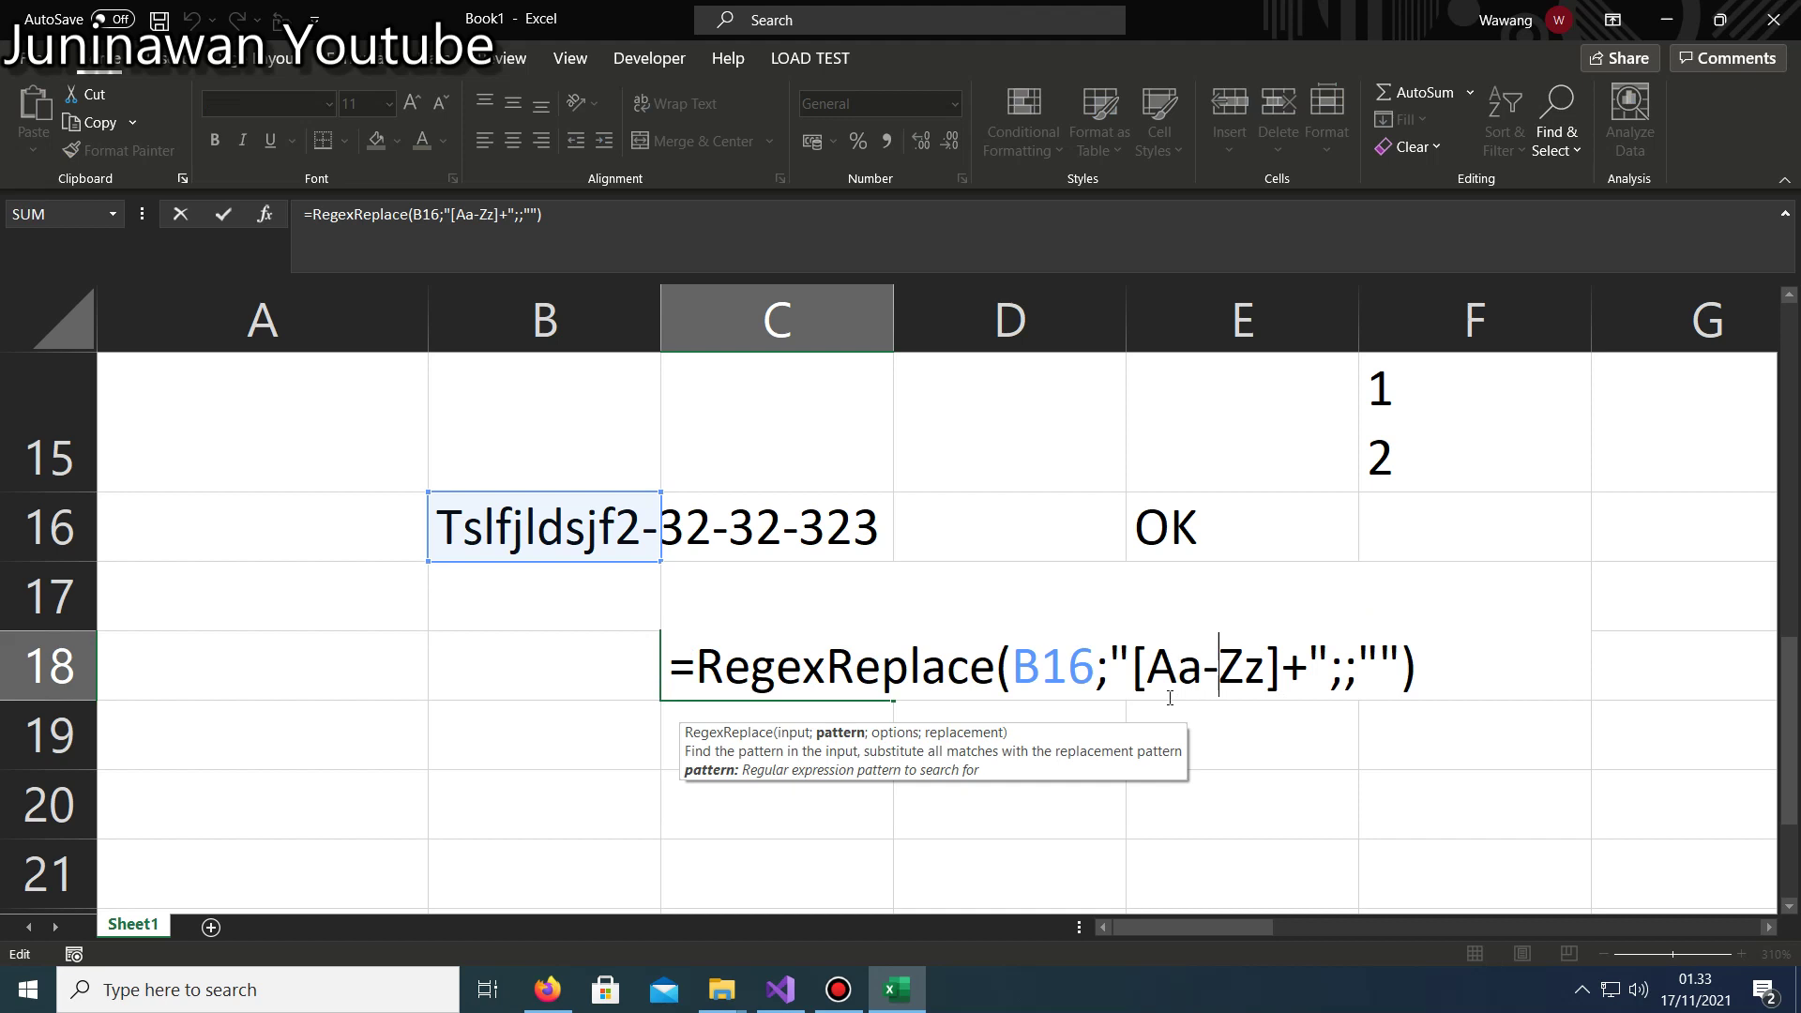
pyautogui.write('z')
pyautogui.press('Right')
pyautogui.press('Delete')
pyautogui.press('Return')
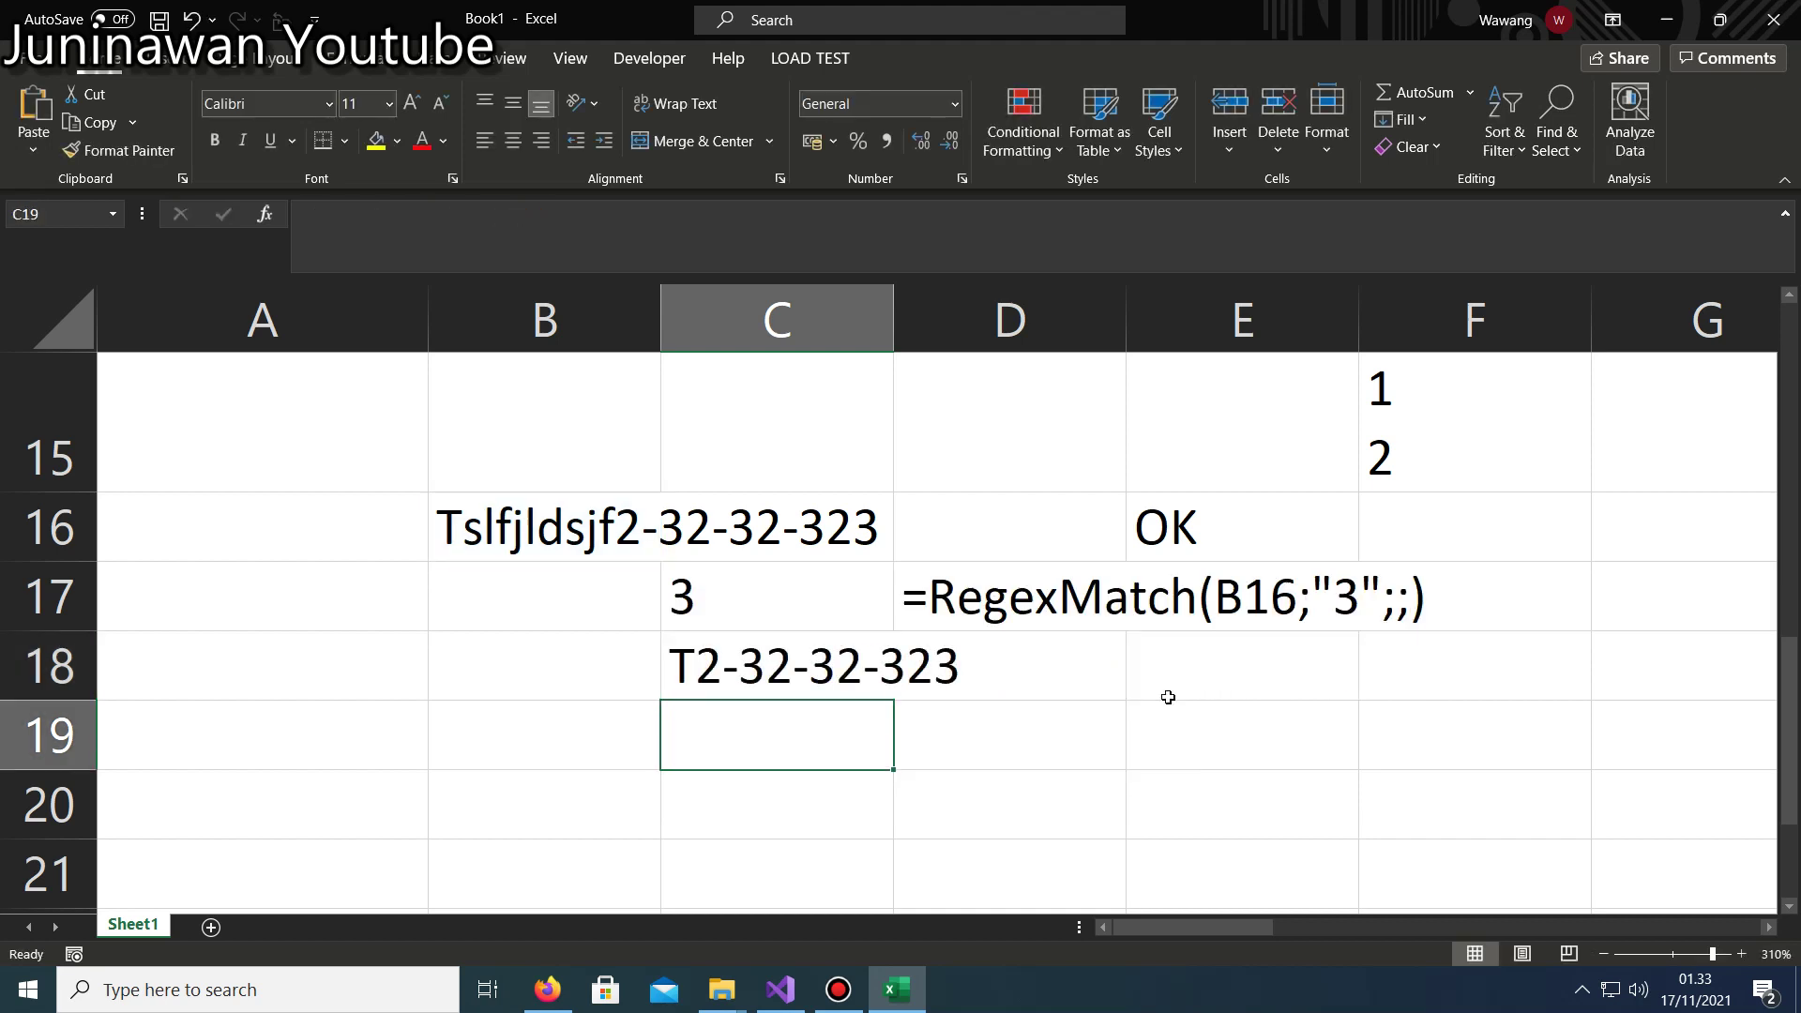
# Review the [Aa-zZ]+ formula in C18, leaving it unchanged.
pyautogui.press('Up')
pyautogui.press('F2')
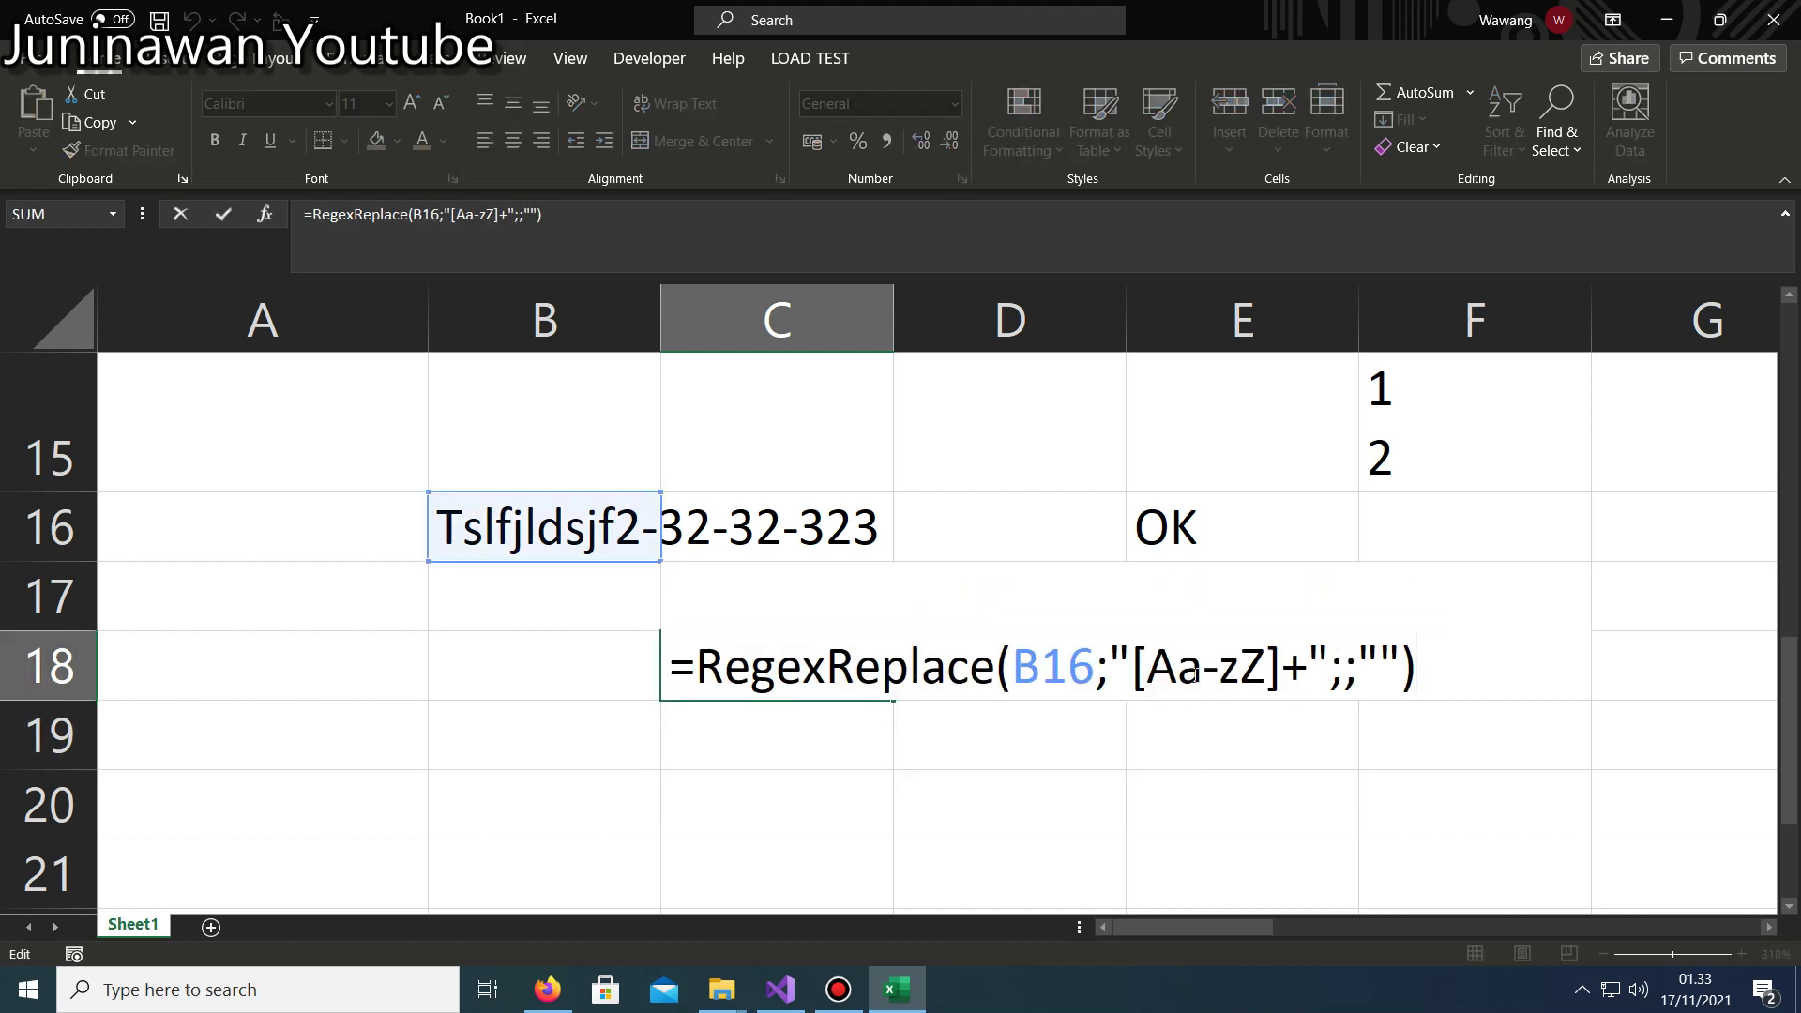
pyautogui.moveTo(1178, 670); pyautogui.dragTo(1266, 670)
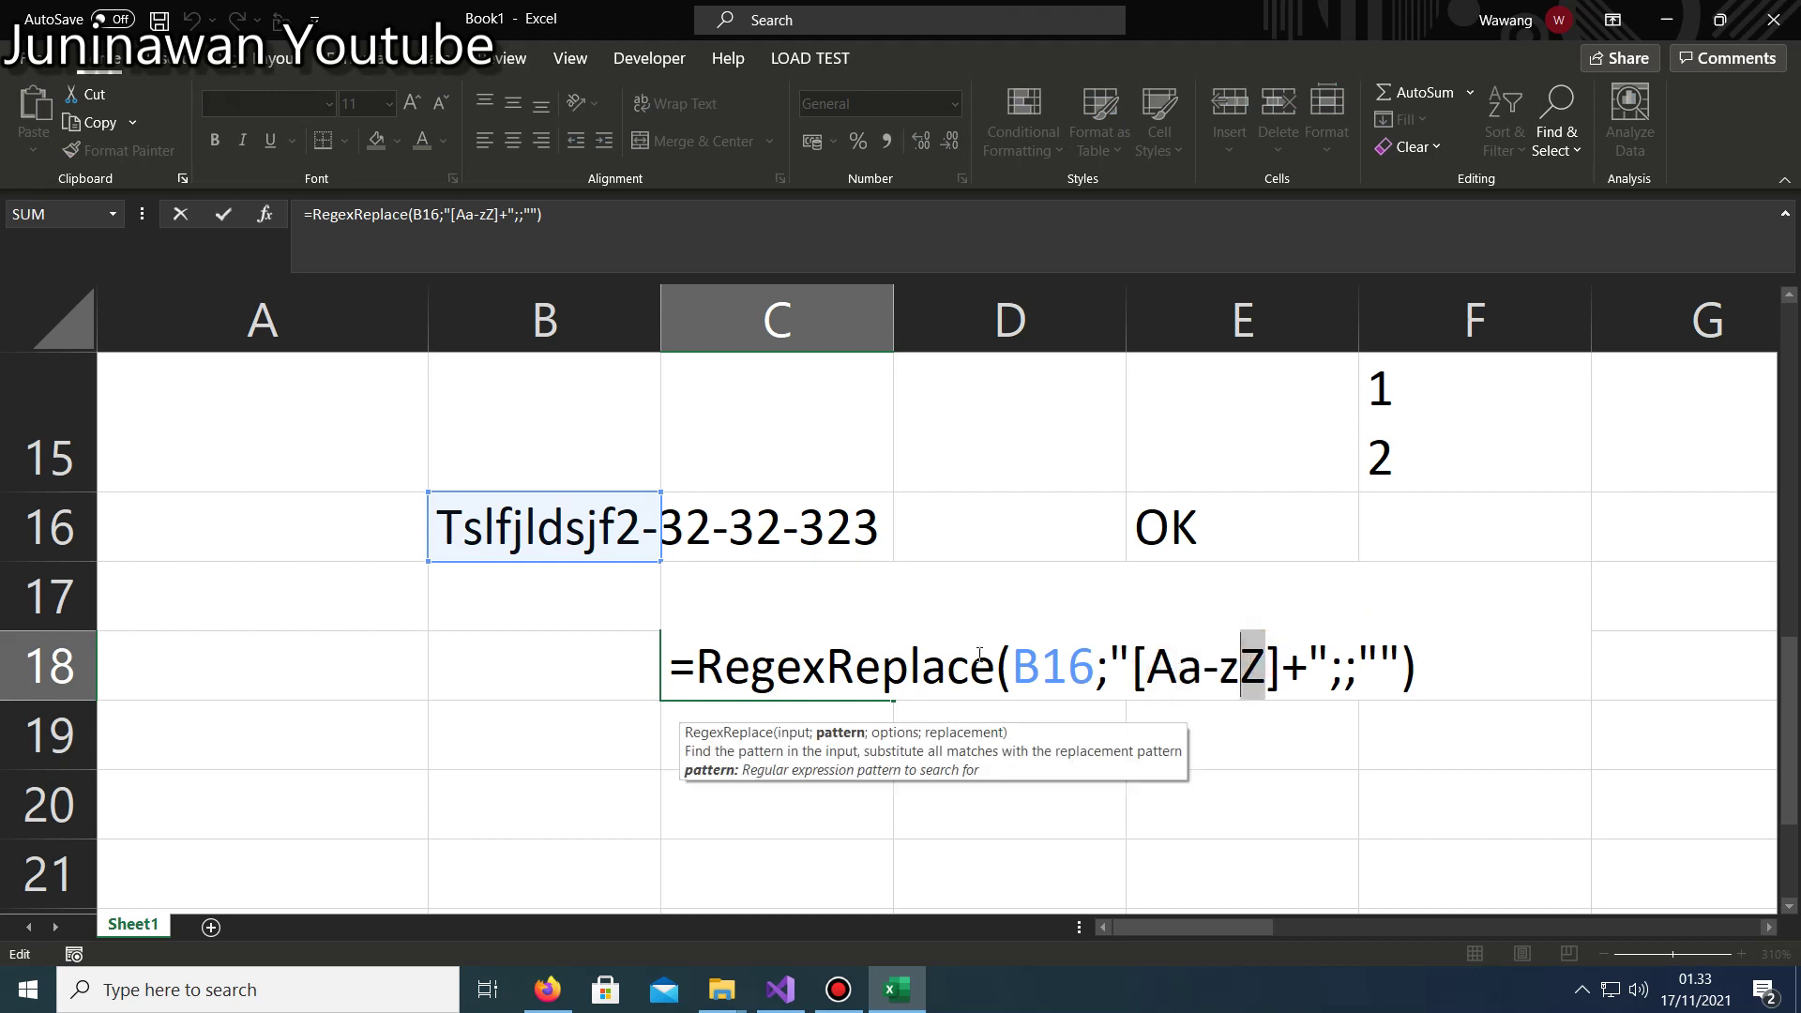
pyautogui.press('Return')
pyautogui.doubleClick(727, 668)
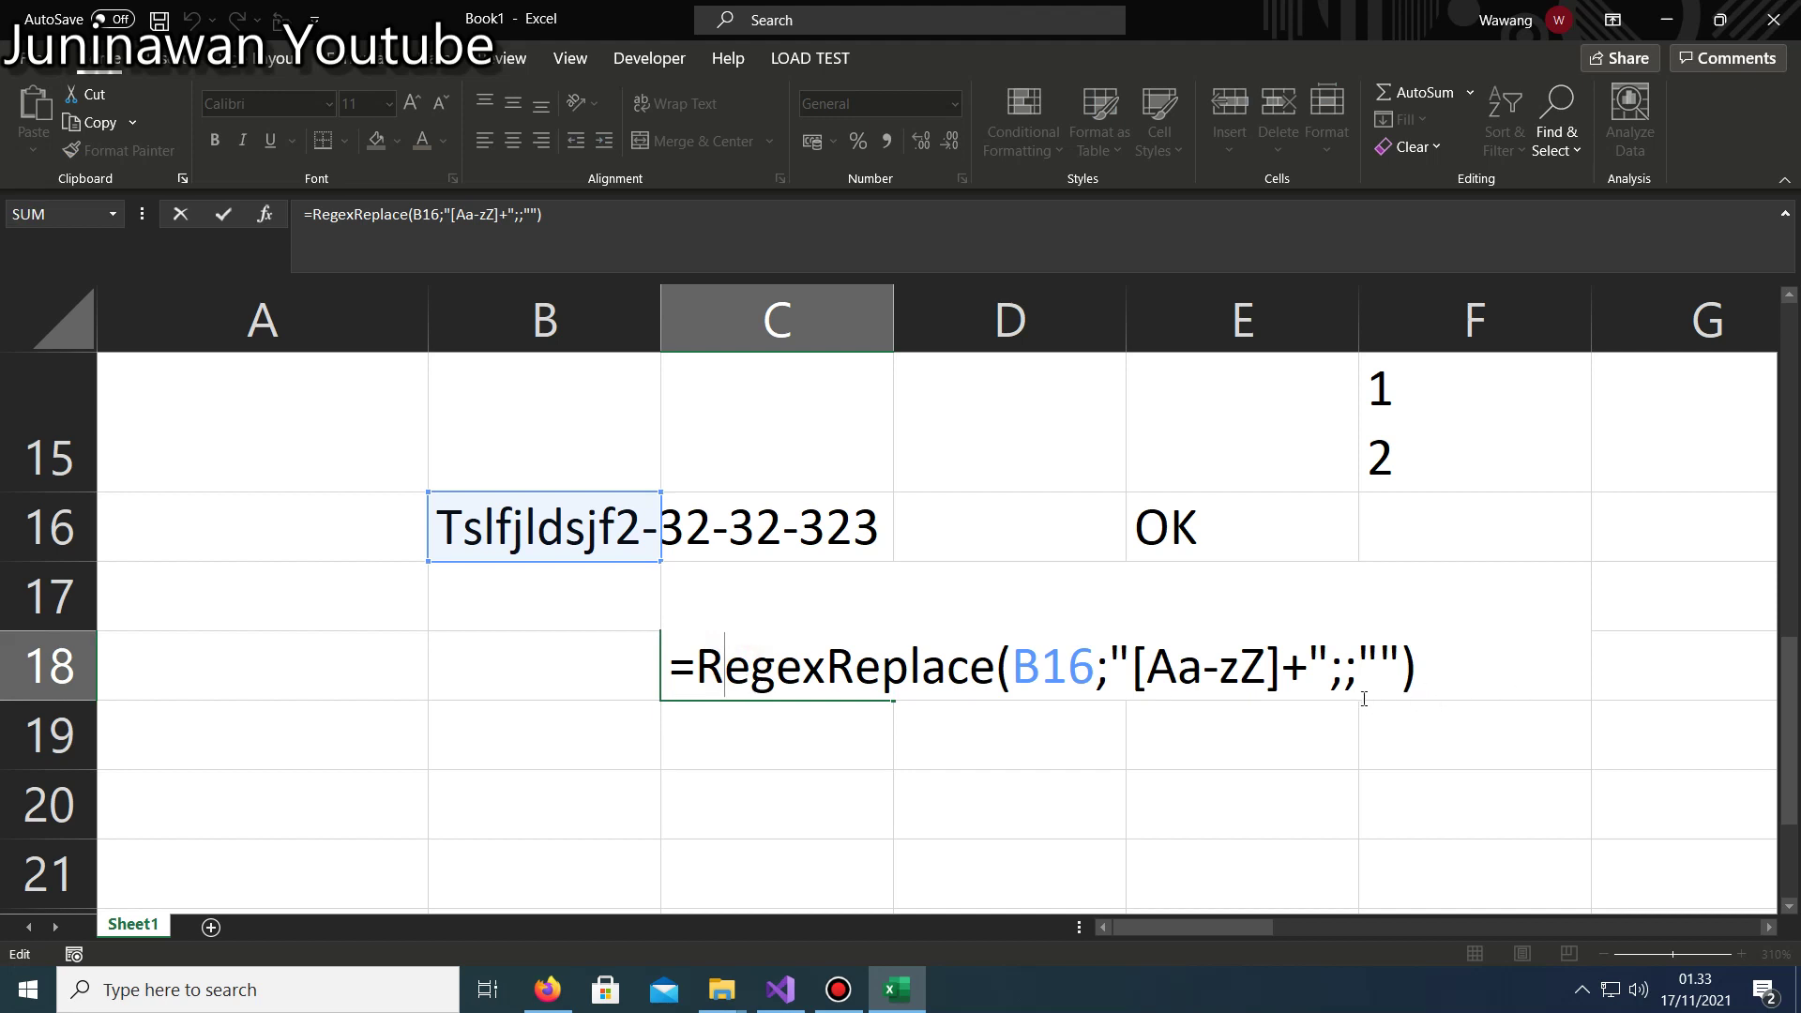
pyautogui.press('Escape')
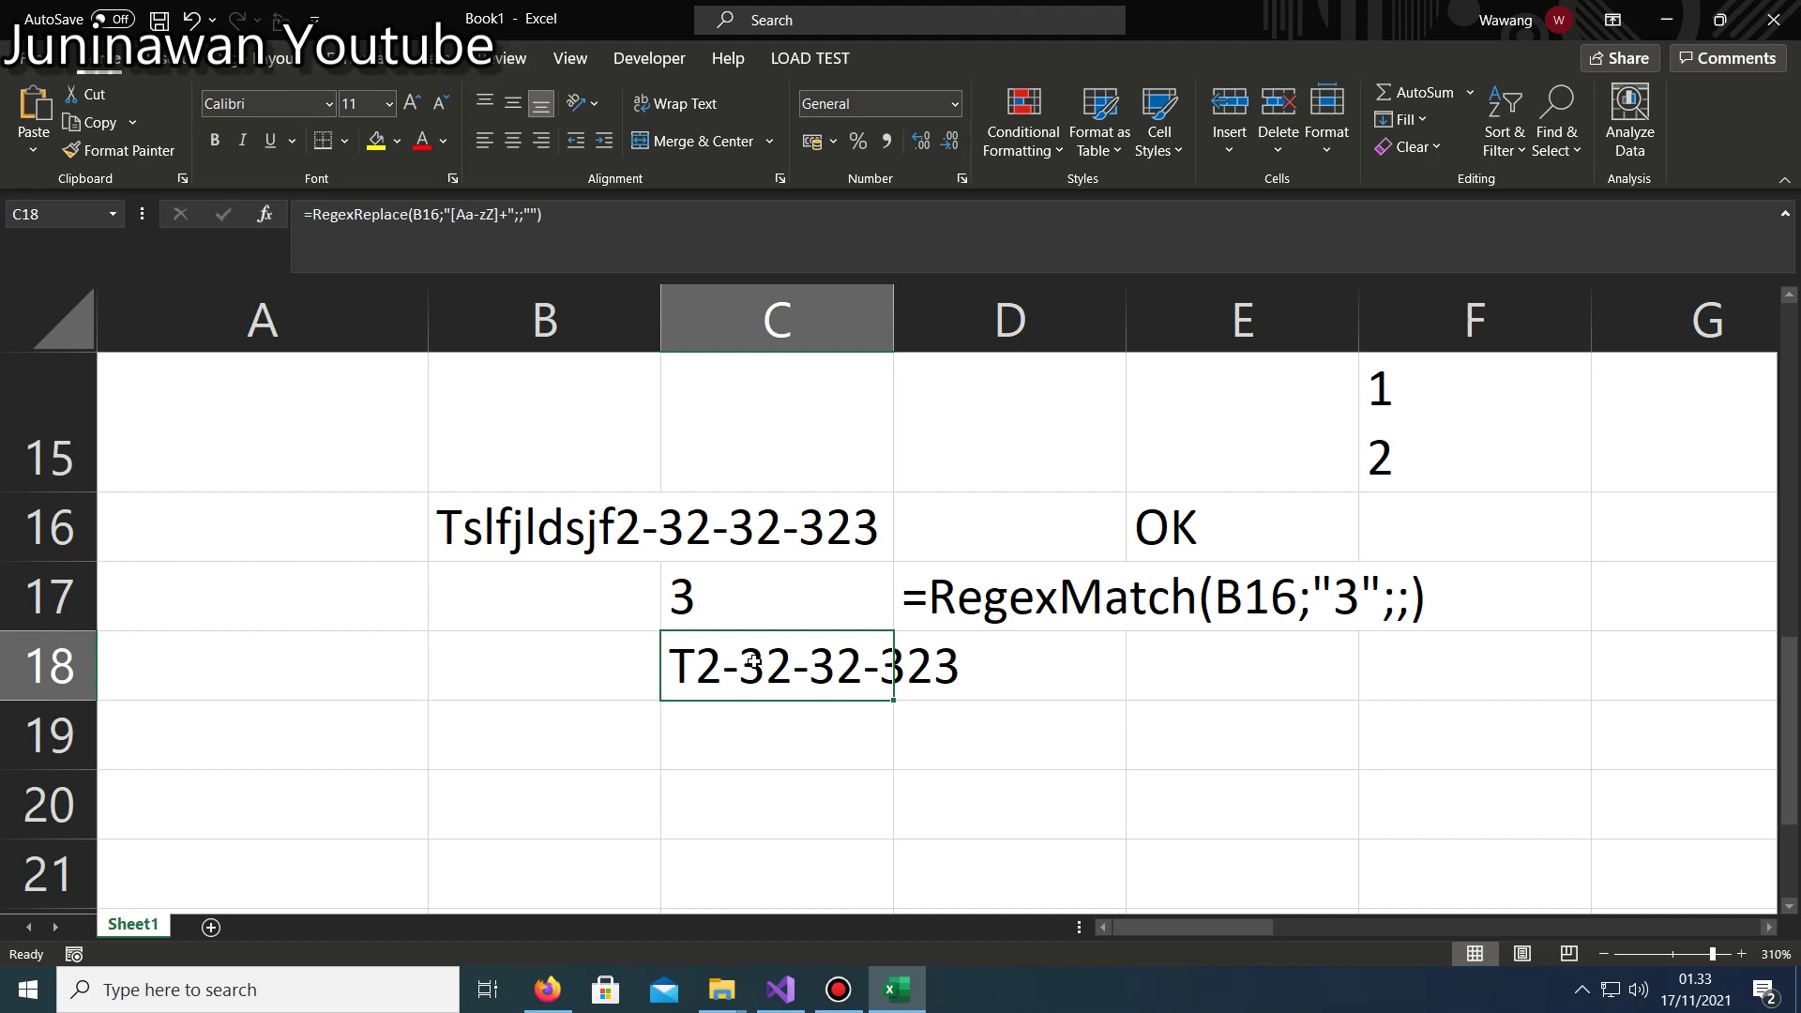
# Clear the test formulas in C17:F19.
pyautogui.press('Up')
pyautogui.press('Down')
pyautogui.press('Up')
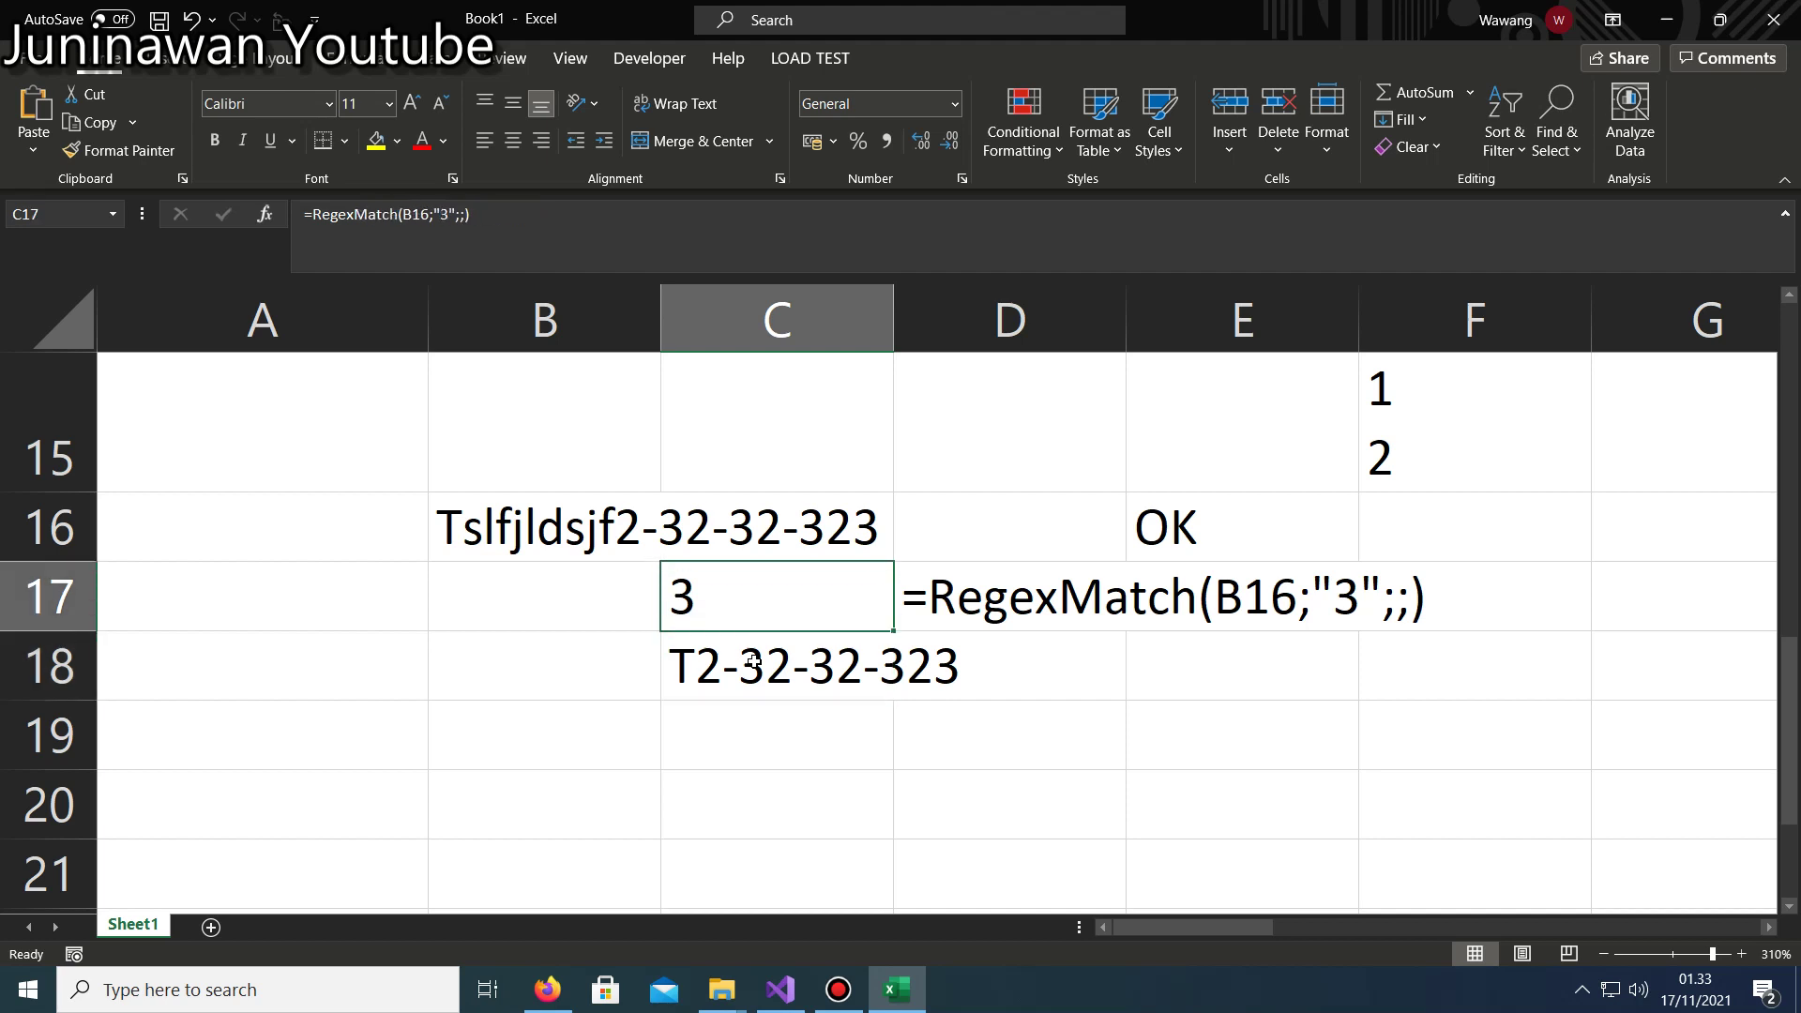
pyautogui.hotkey('shift', 'Down')
pyautogui.hotkey('shift', 'Down')
pyautogui.hotkey('shift', 'Right')
pyautogui.hotkey('shift', 'Right')
pyautogui.hotkey('shift', 'Right')
pyautogui.press('Delete')
pyautogui.hotkey('shift', 'Up')
pyautogui.hotkey('shift', 'Up')
pyautogui.hotkey('shift', 'Left')
pyautogui.hotkey('shift', 'Left')
pyautogui.hotkey('shift', 'Left')
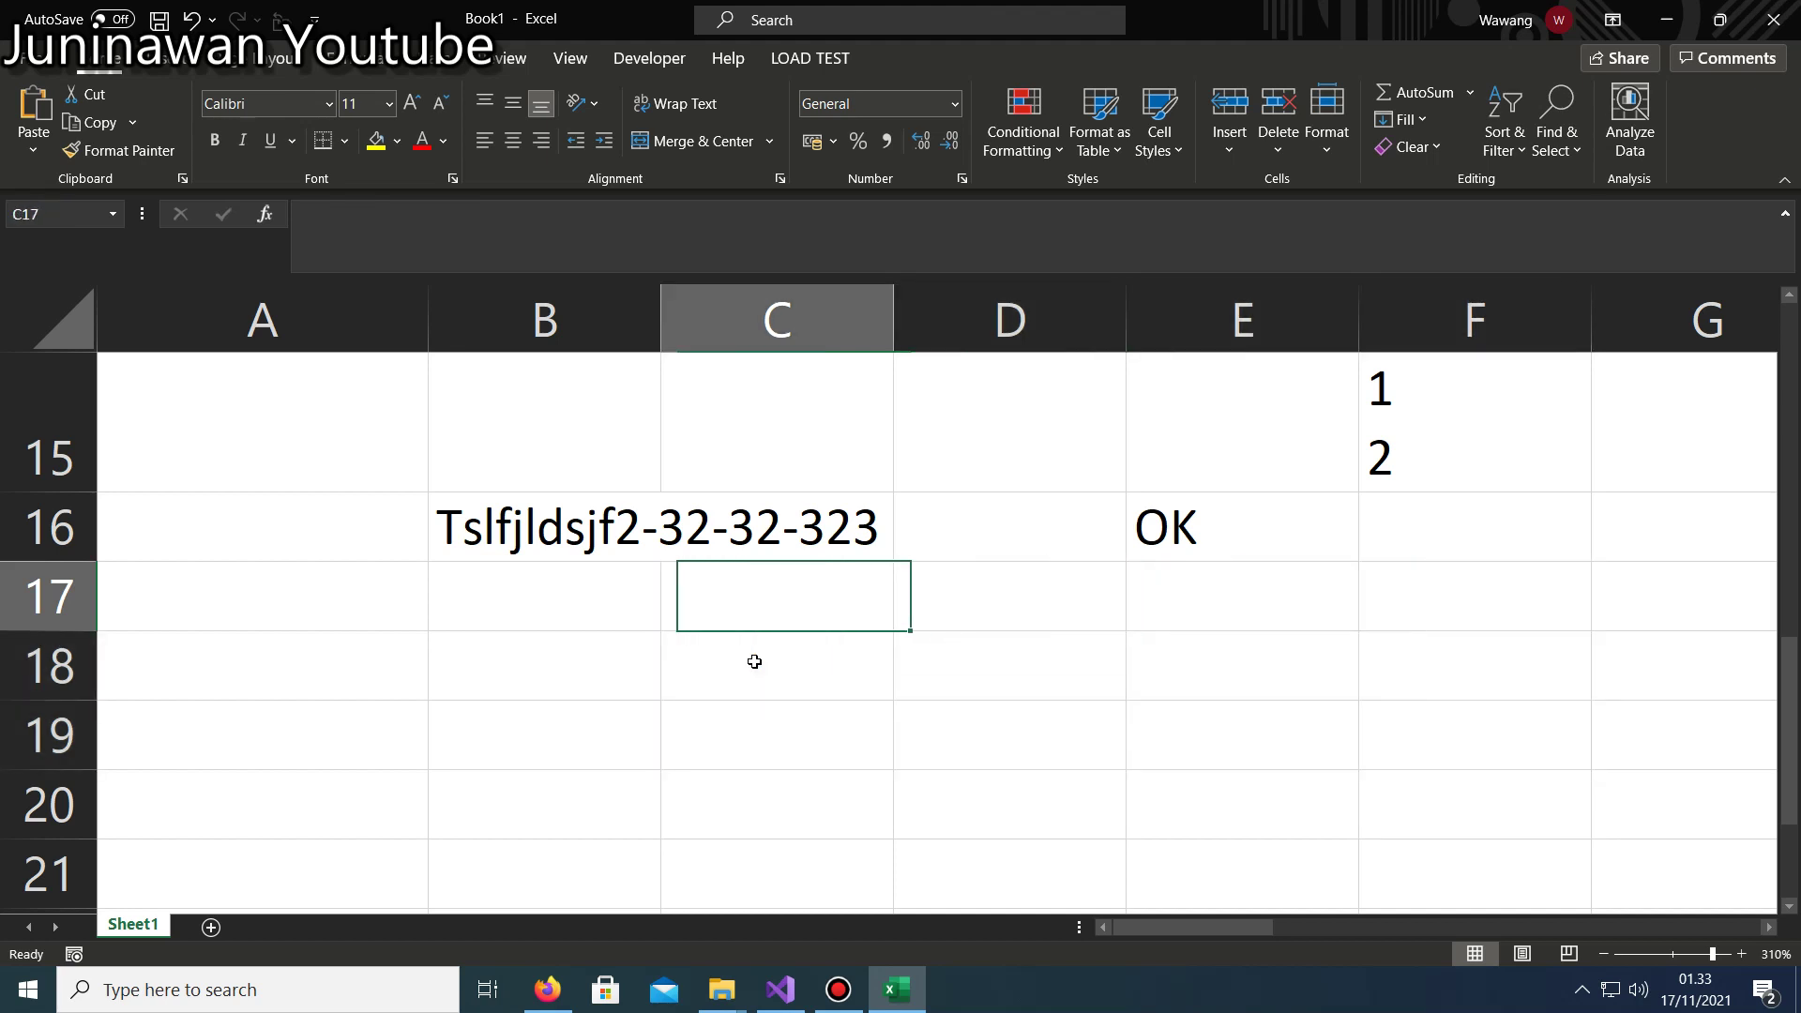
# Rewrite B16's text as Tslfjldsjf 2.0 3-2 3.1 333-3.
pyautogui.press('Left')
pyautogui.press('Left')
pyautogui.press('Up')
pyautogui.press('Right')
pyautogui.press('F2')
pyautogui.hotkey('shift', 'Left')
pyautogui.hotkey('shift', 'Left')
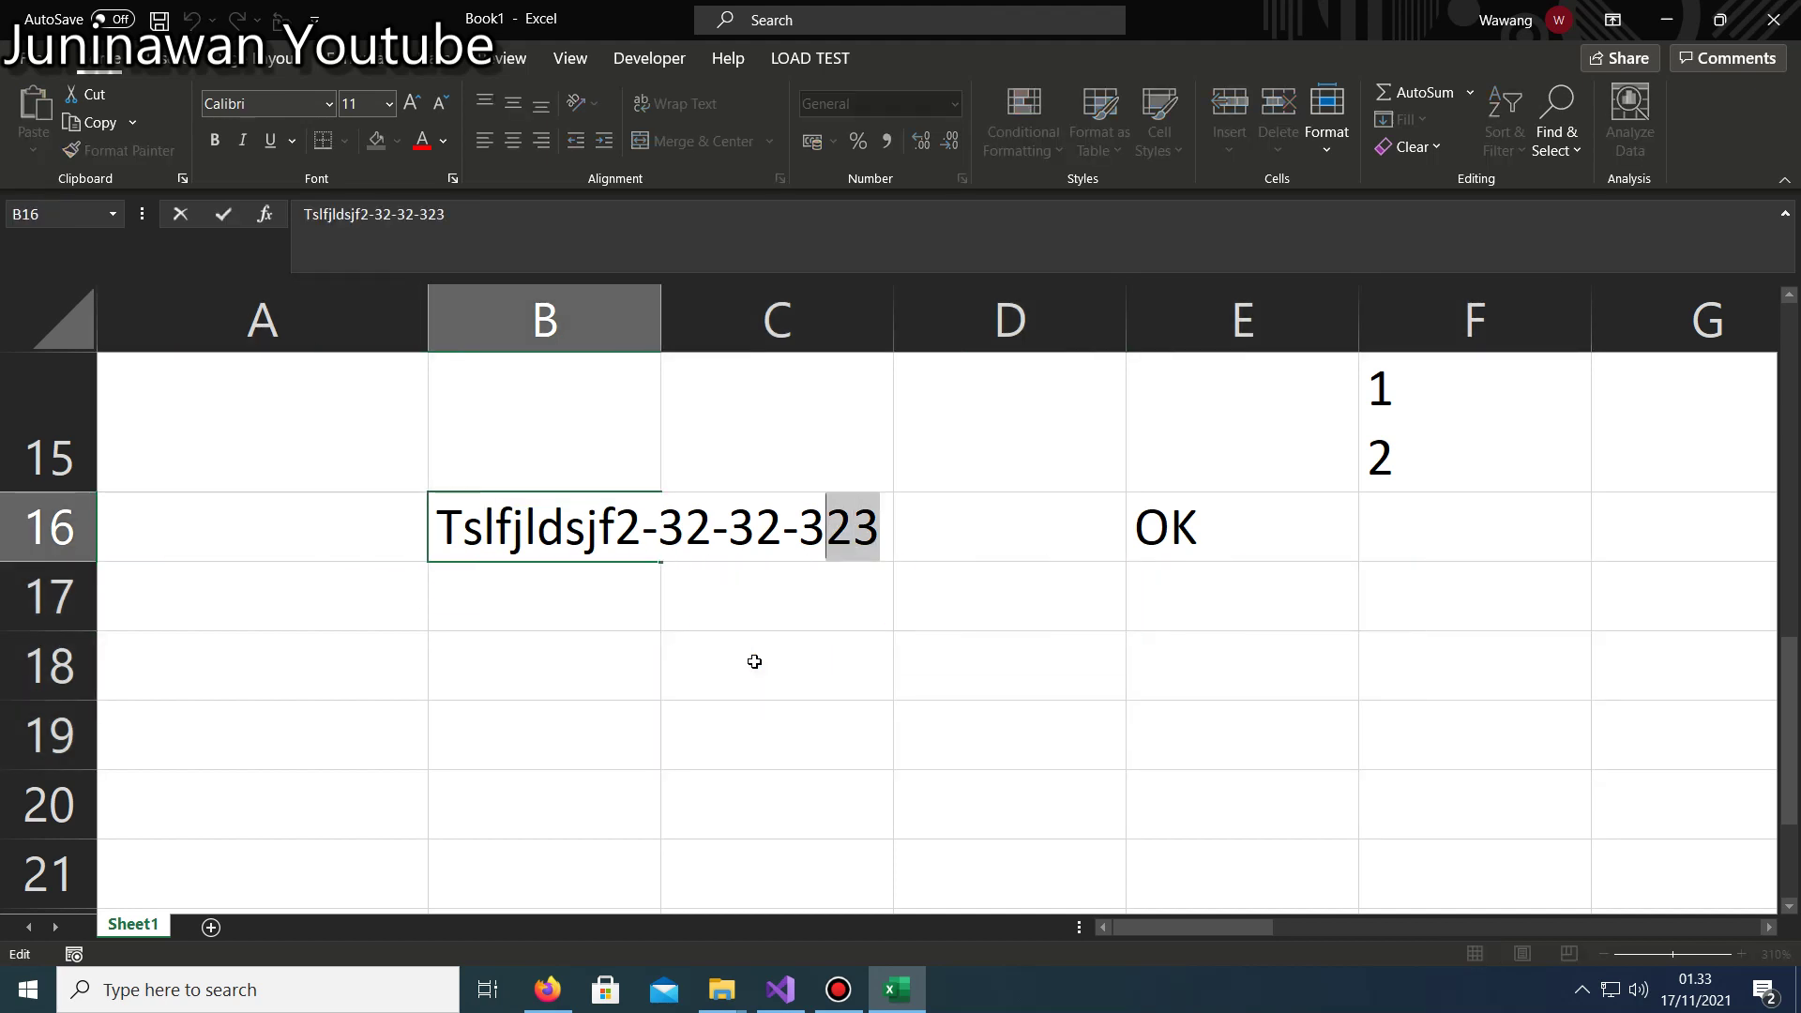
pyautogui.hotkey('ctrl', 'shift', 'Left')
pyautogui.hotkey('ctrl', 'shift', 'Left')
pyautogui.hotkey('ctrl', 'shift', 'Left')
pyautogui.press('Delete')
pyautogui.write('2')
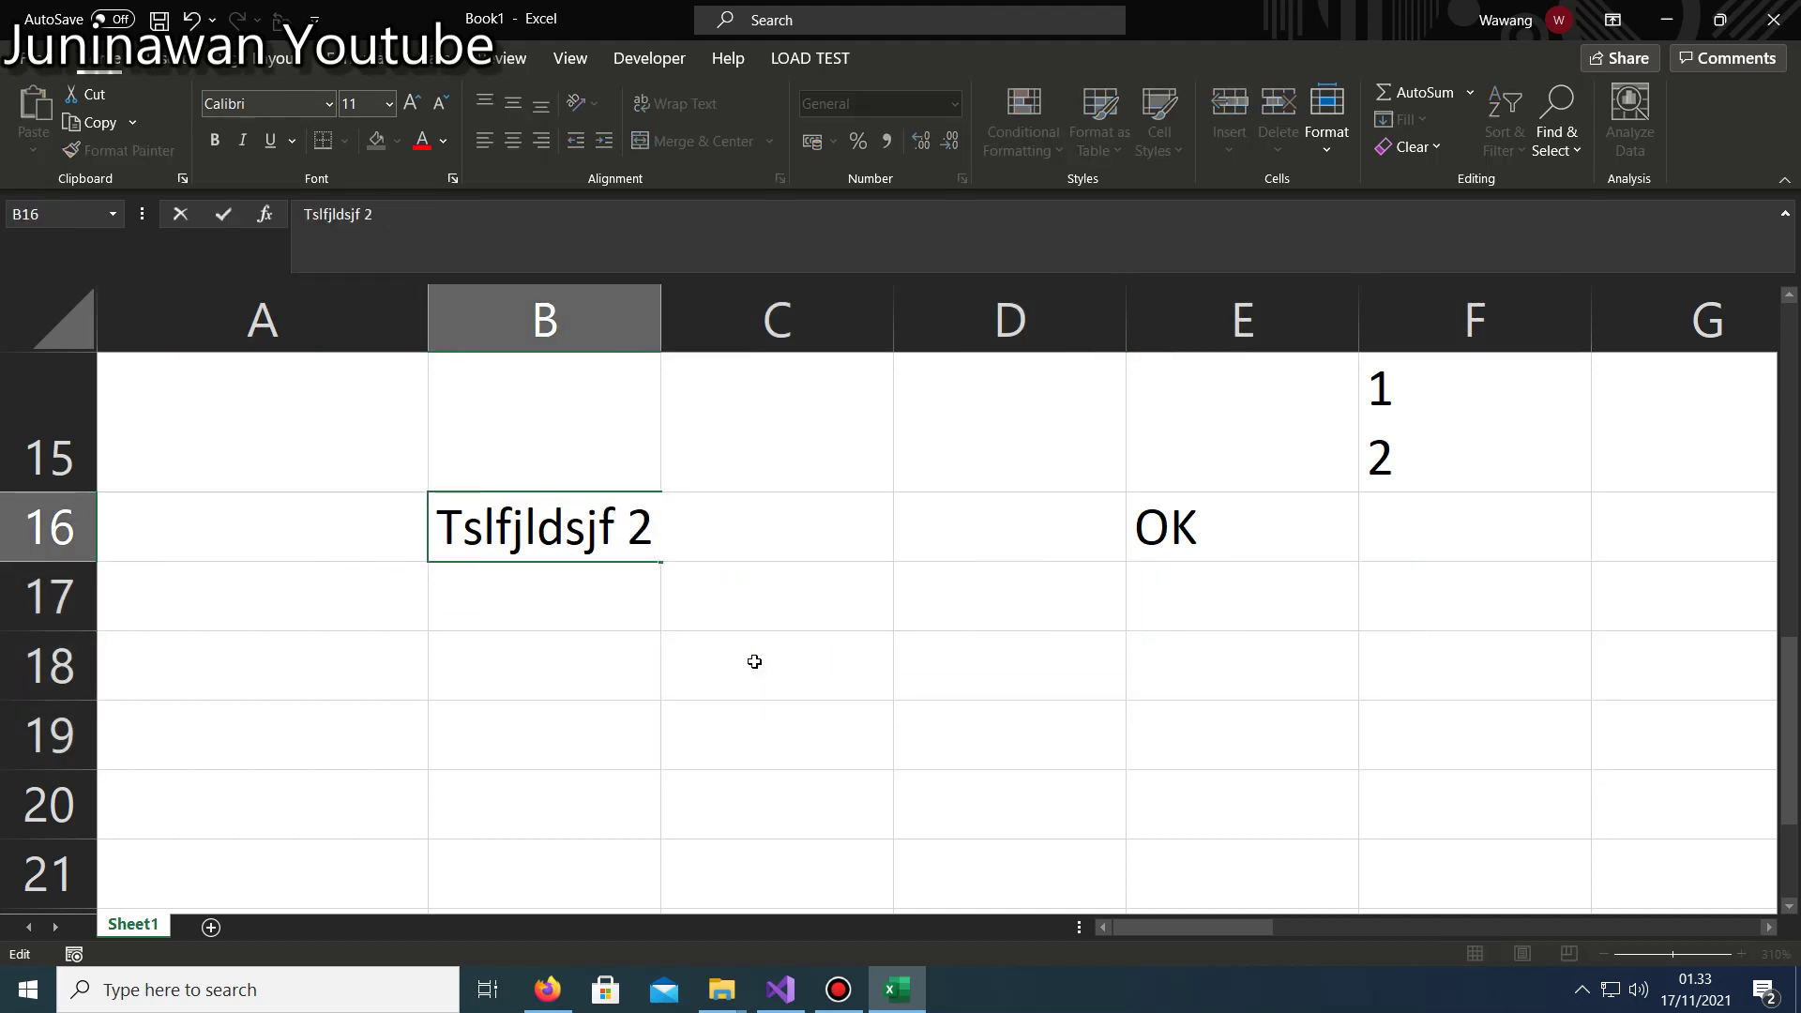
pyautogui.write('.0')
pyautogui.write('.')
pyautogui.press('BackSpace')
pyautogui.write('3-2 ')
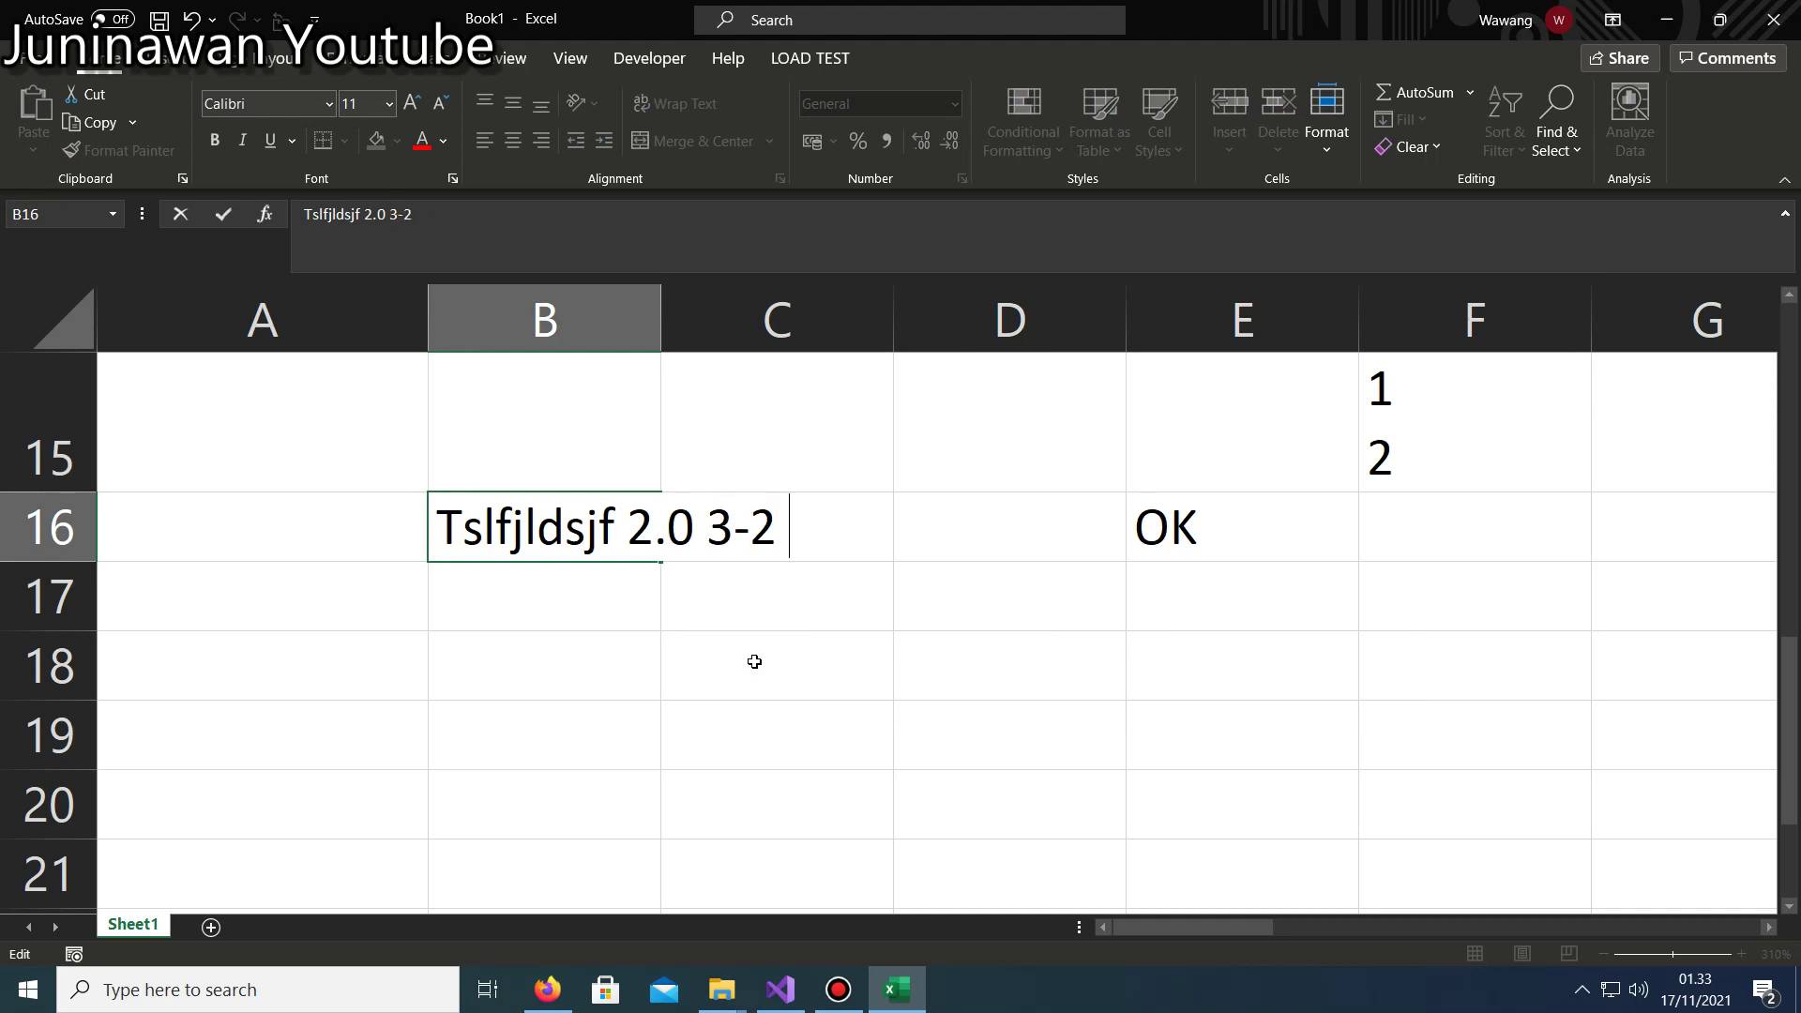
pyautogui.write('3.')
pyautogui.write('1 ')
pyautogui.write('333')
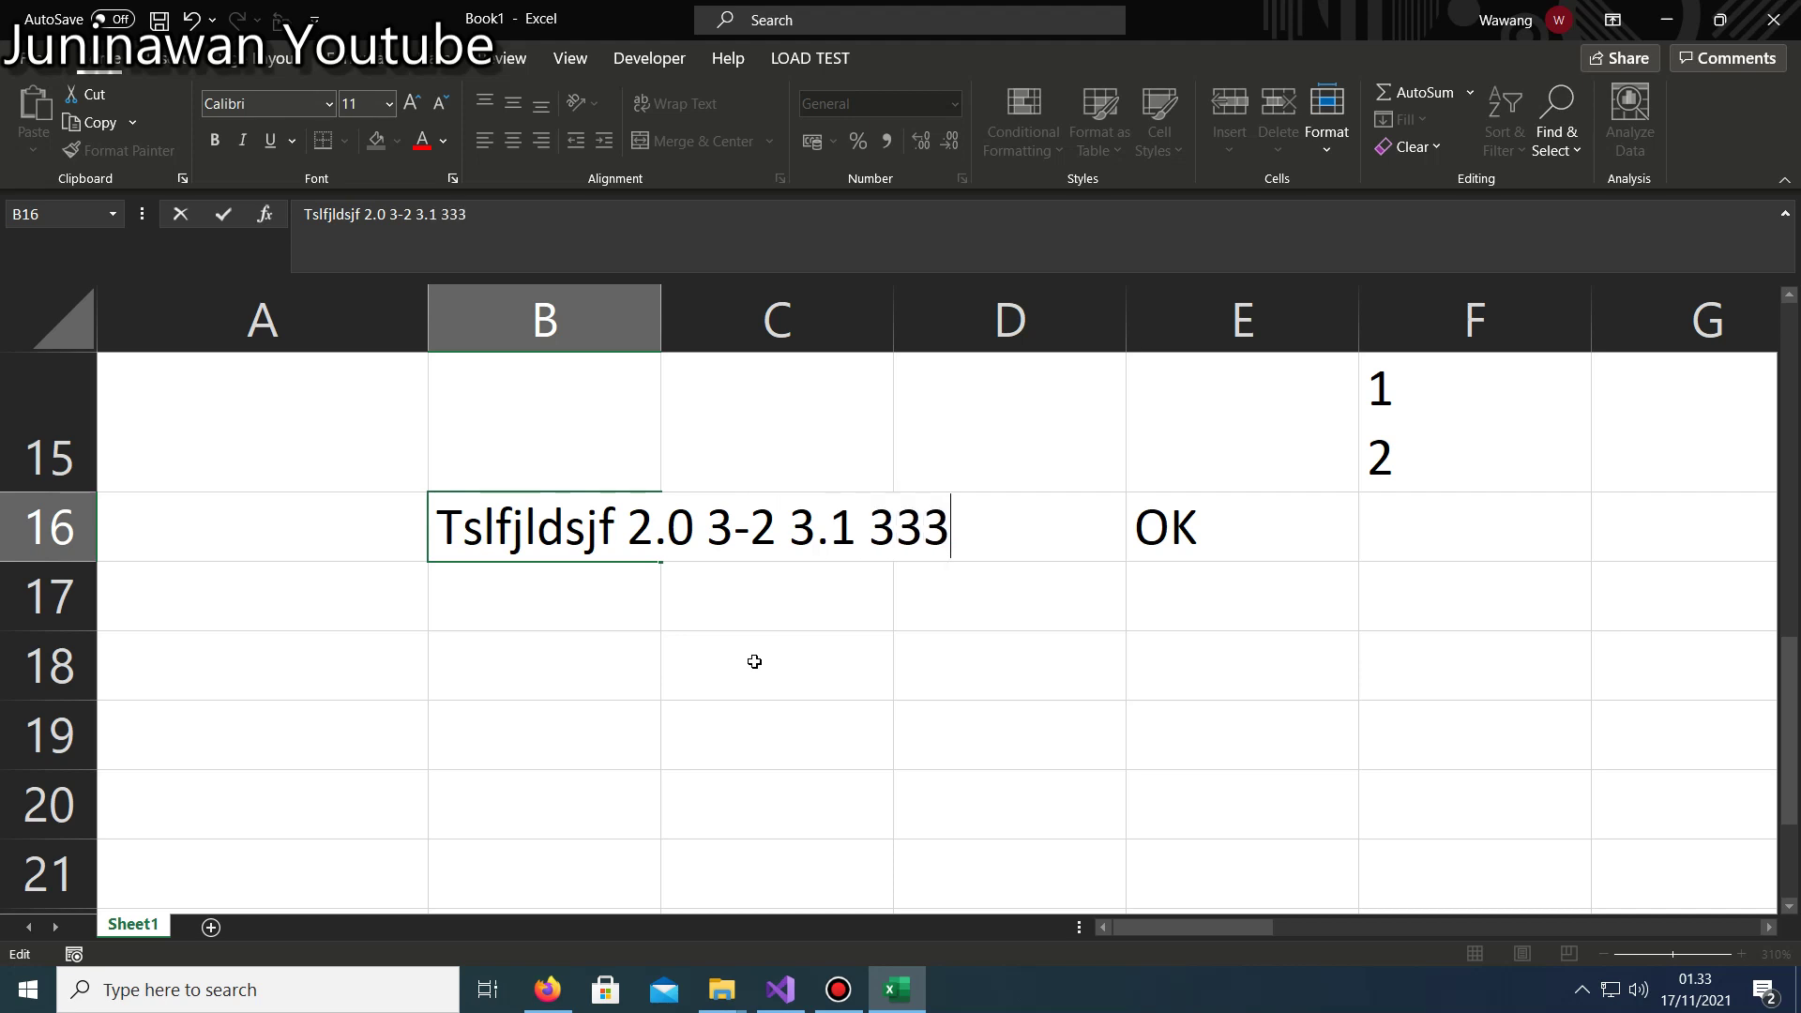
pyautogui.write('-3')
pyautogui.press('Return')
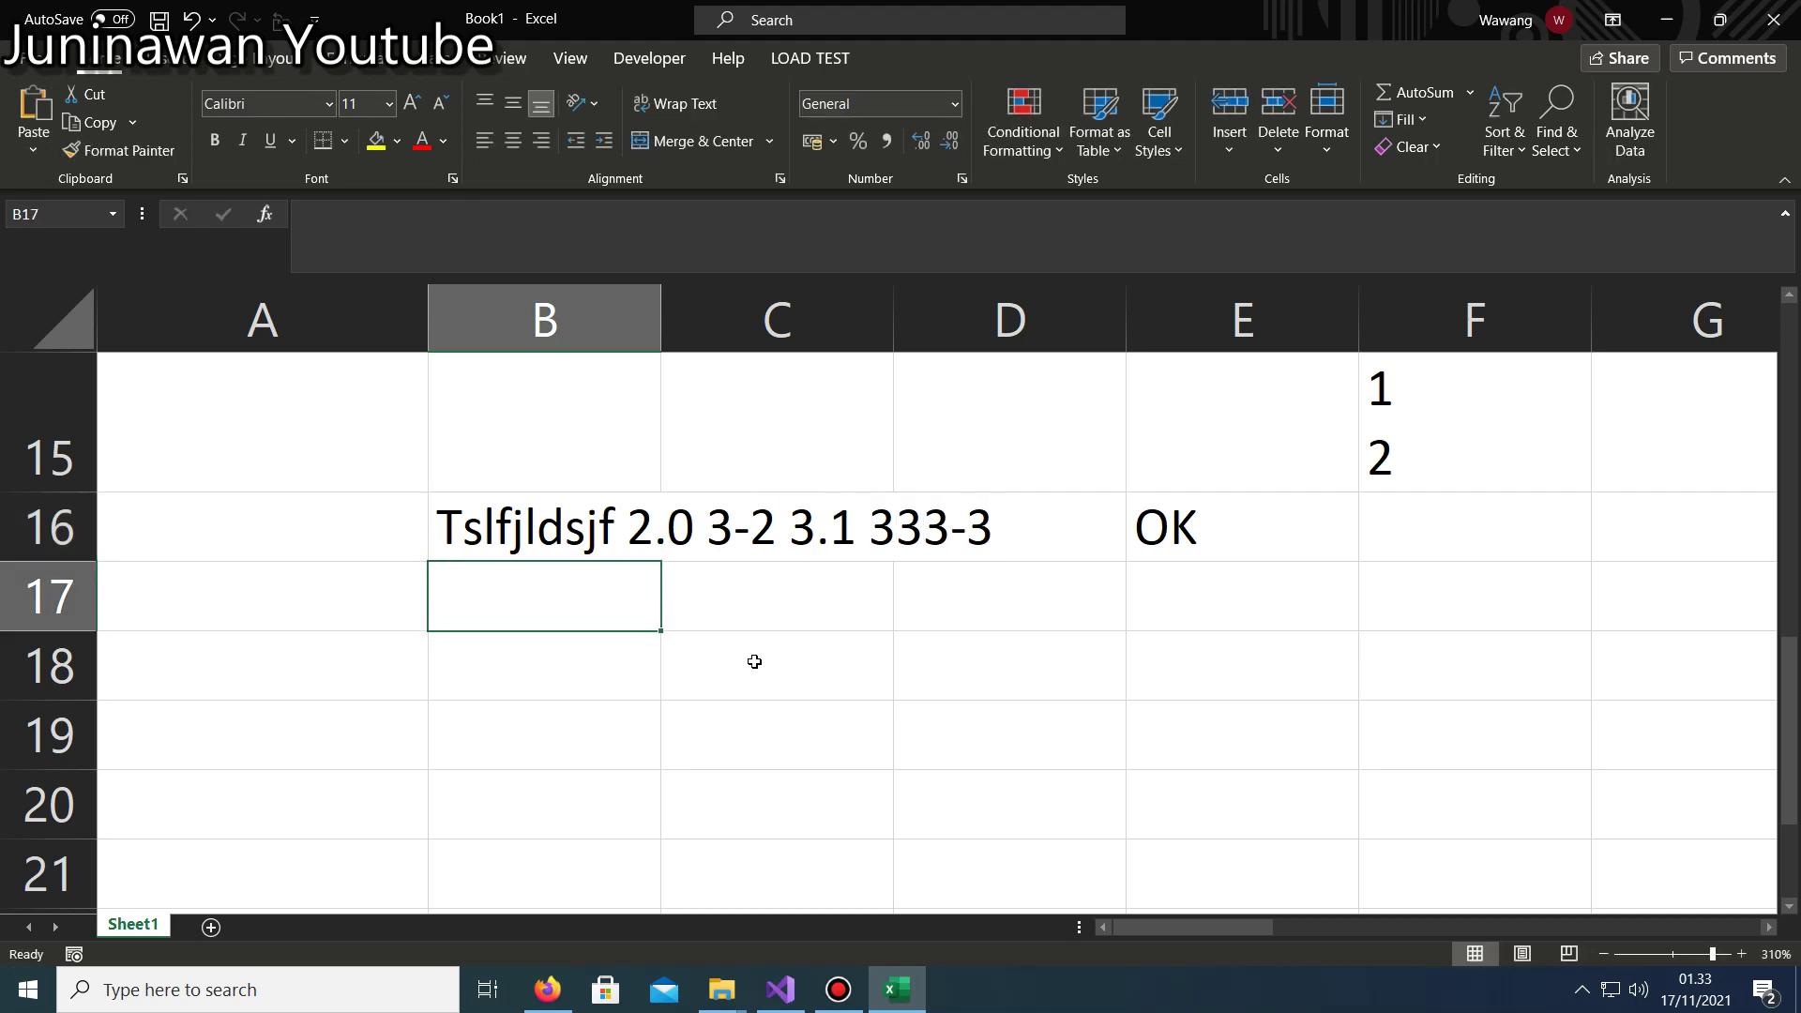
# Check the numbers 2.0 and 3.1 within B16's text.
pyautogui.press('Up')
pyautogui.doubleClick(592, 522)
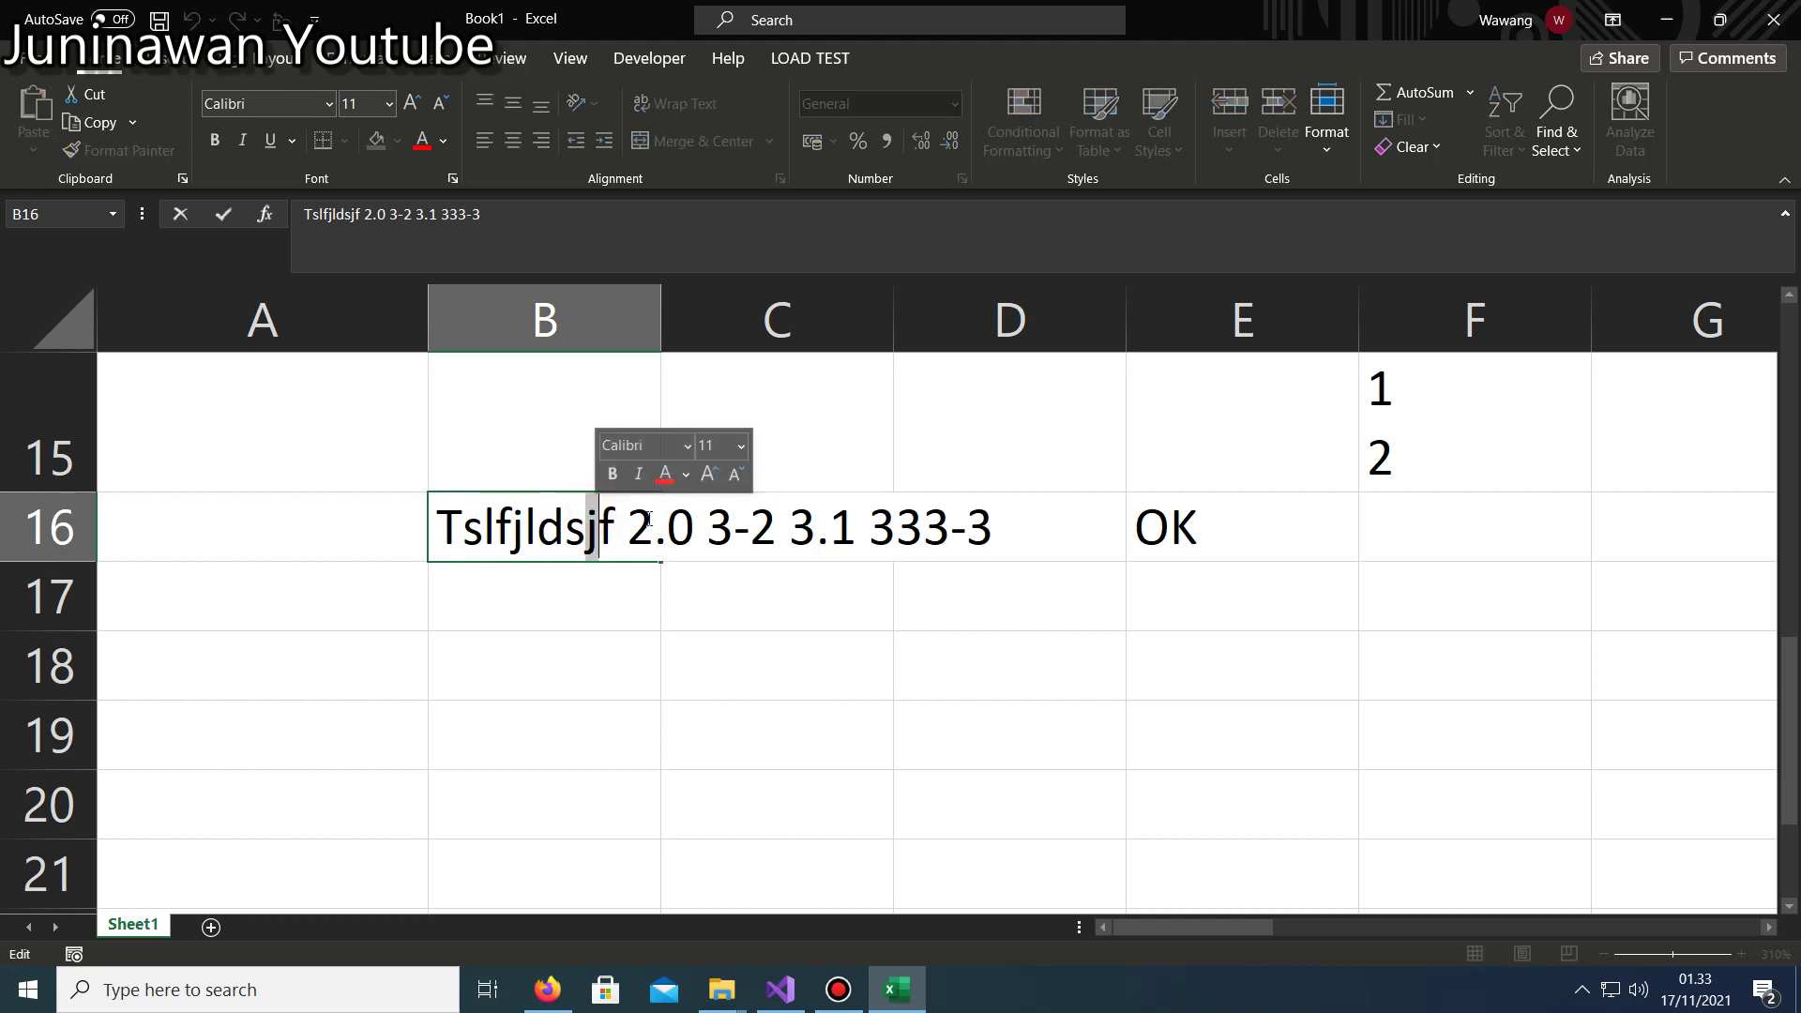
pyautogui.doubleClick(648, 522)
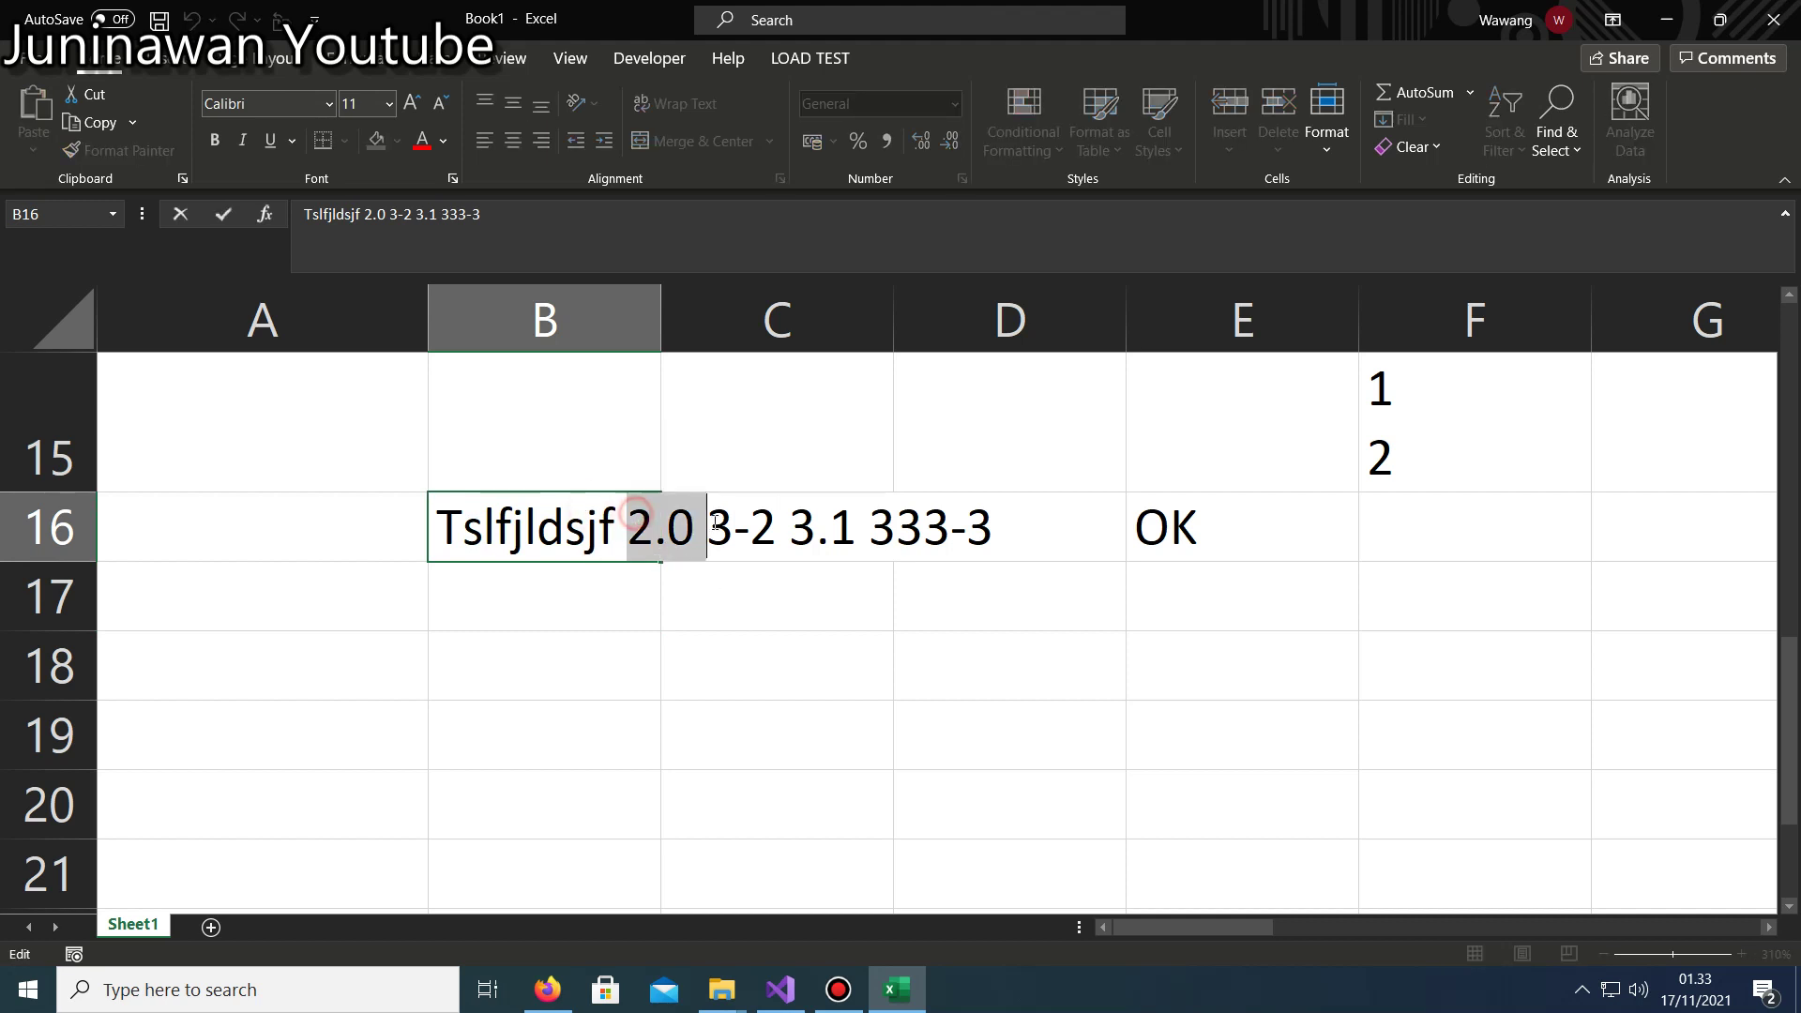
pyautogui.doubleClick(792, 528)
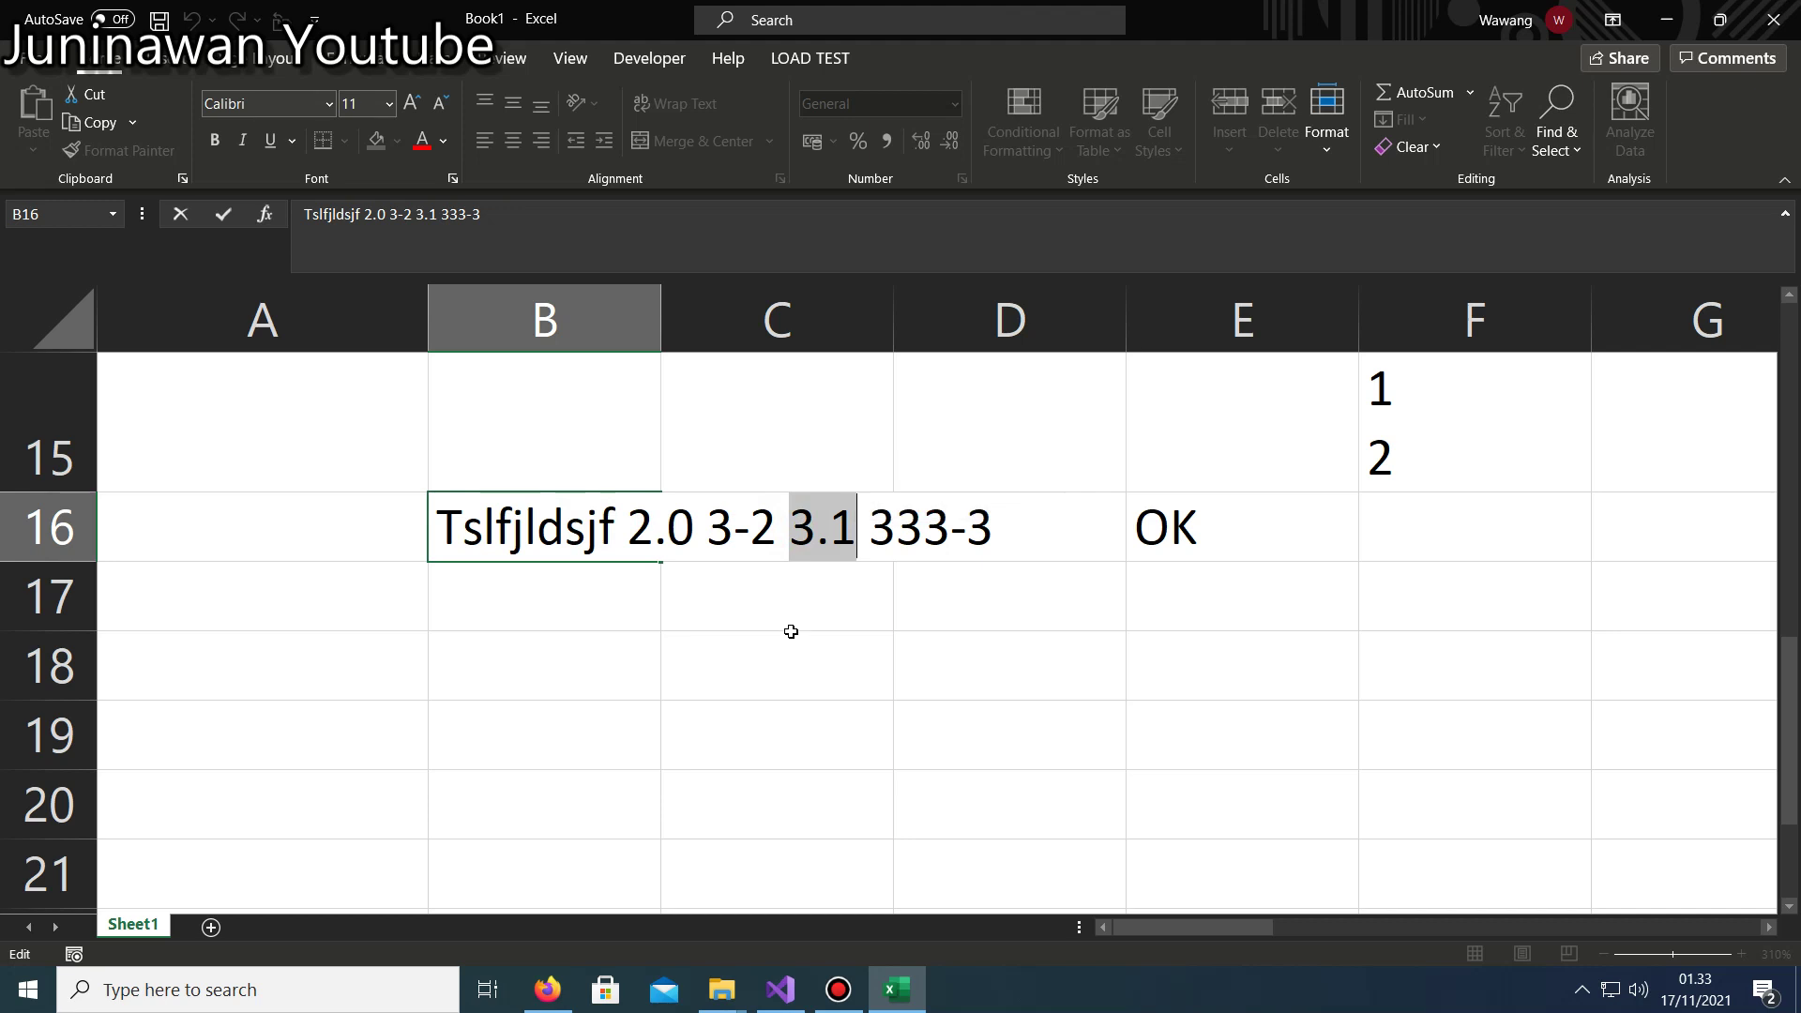
# Start a RegexMatch formula in B18 referencing B16, then discard it.
pyautogui.click(549, 660)
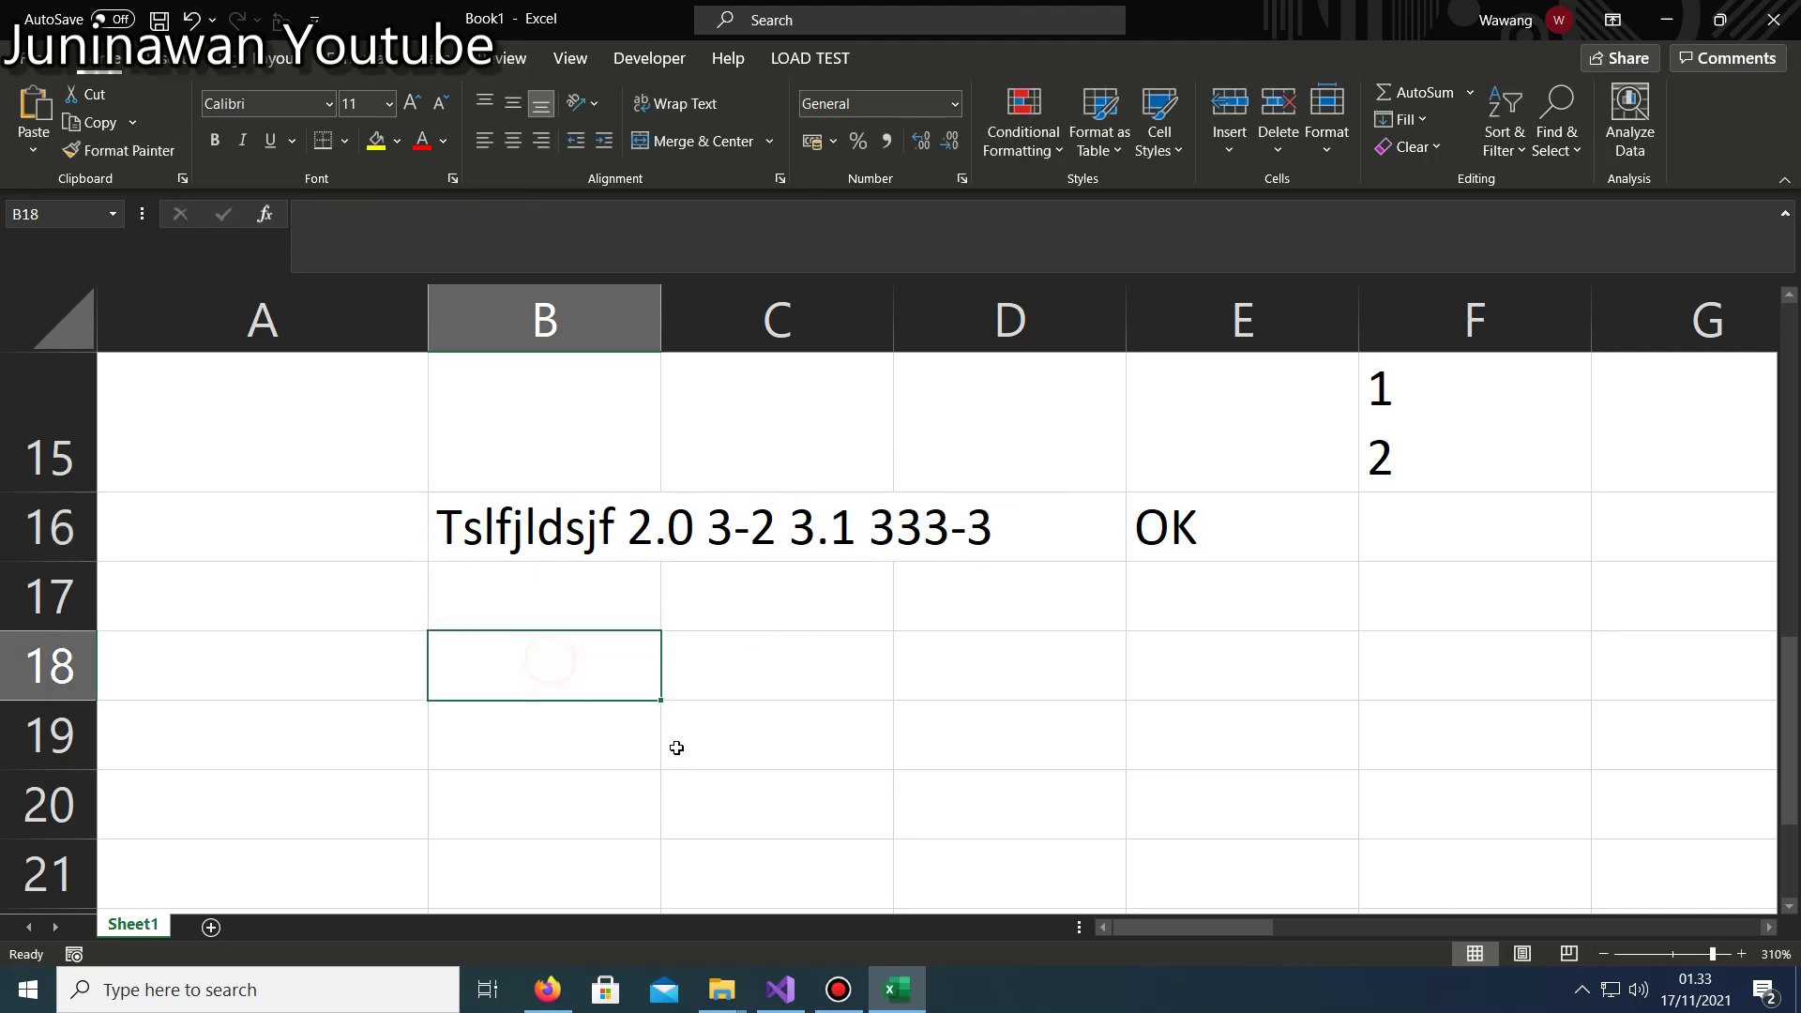
pyautogui.write('=rege')
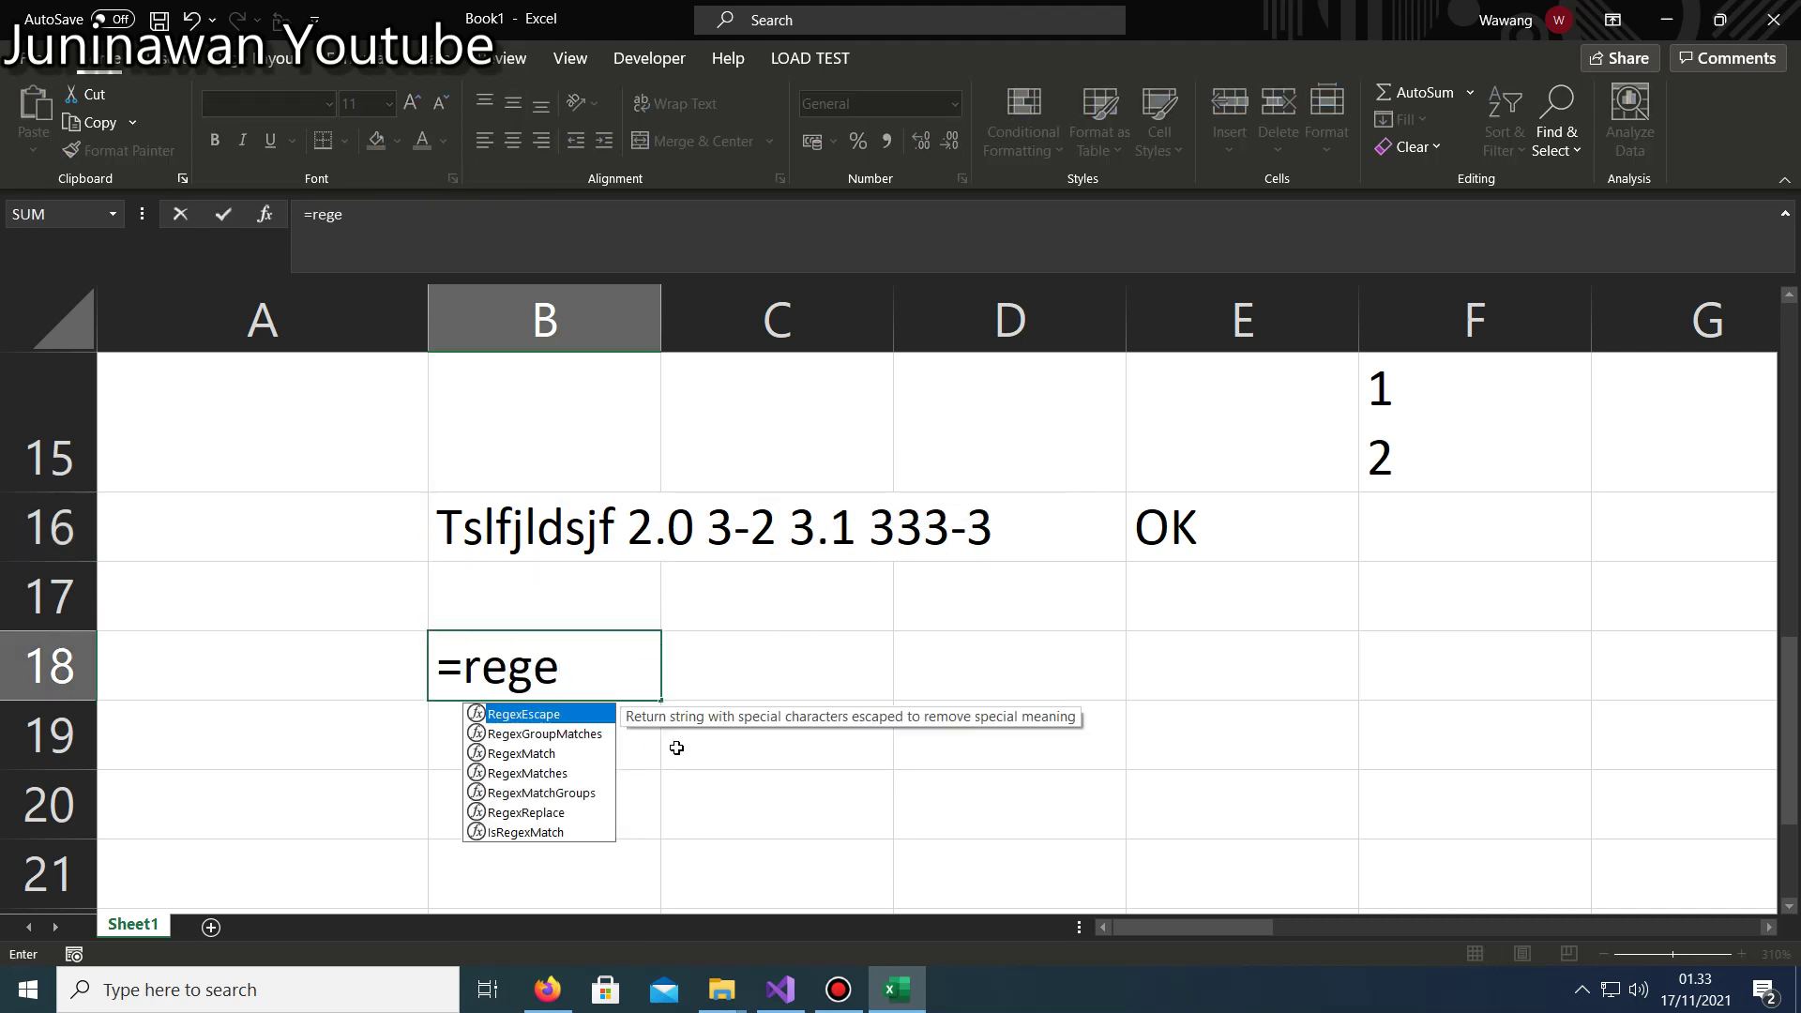
pyautogui.doubleClick(521, 753)
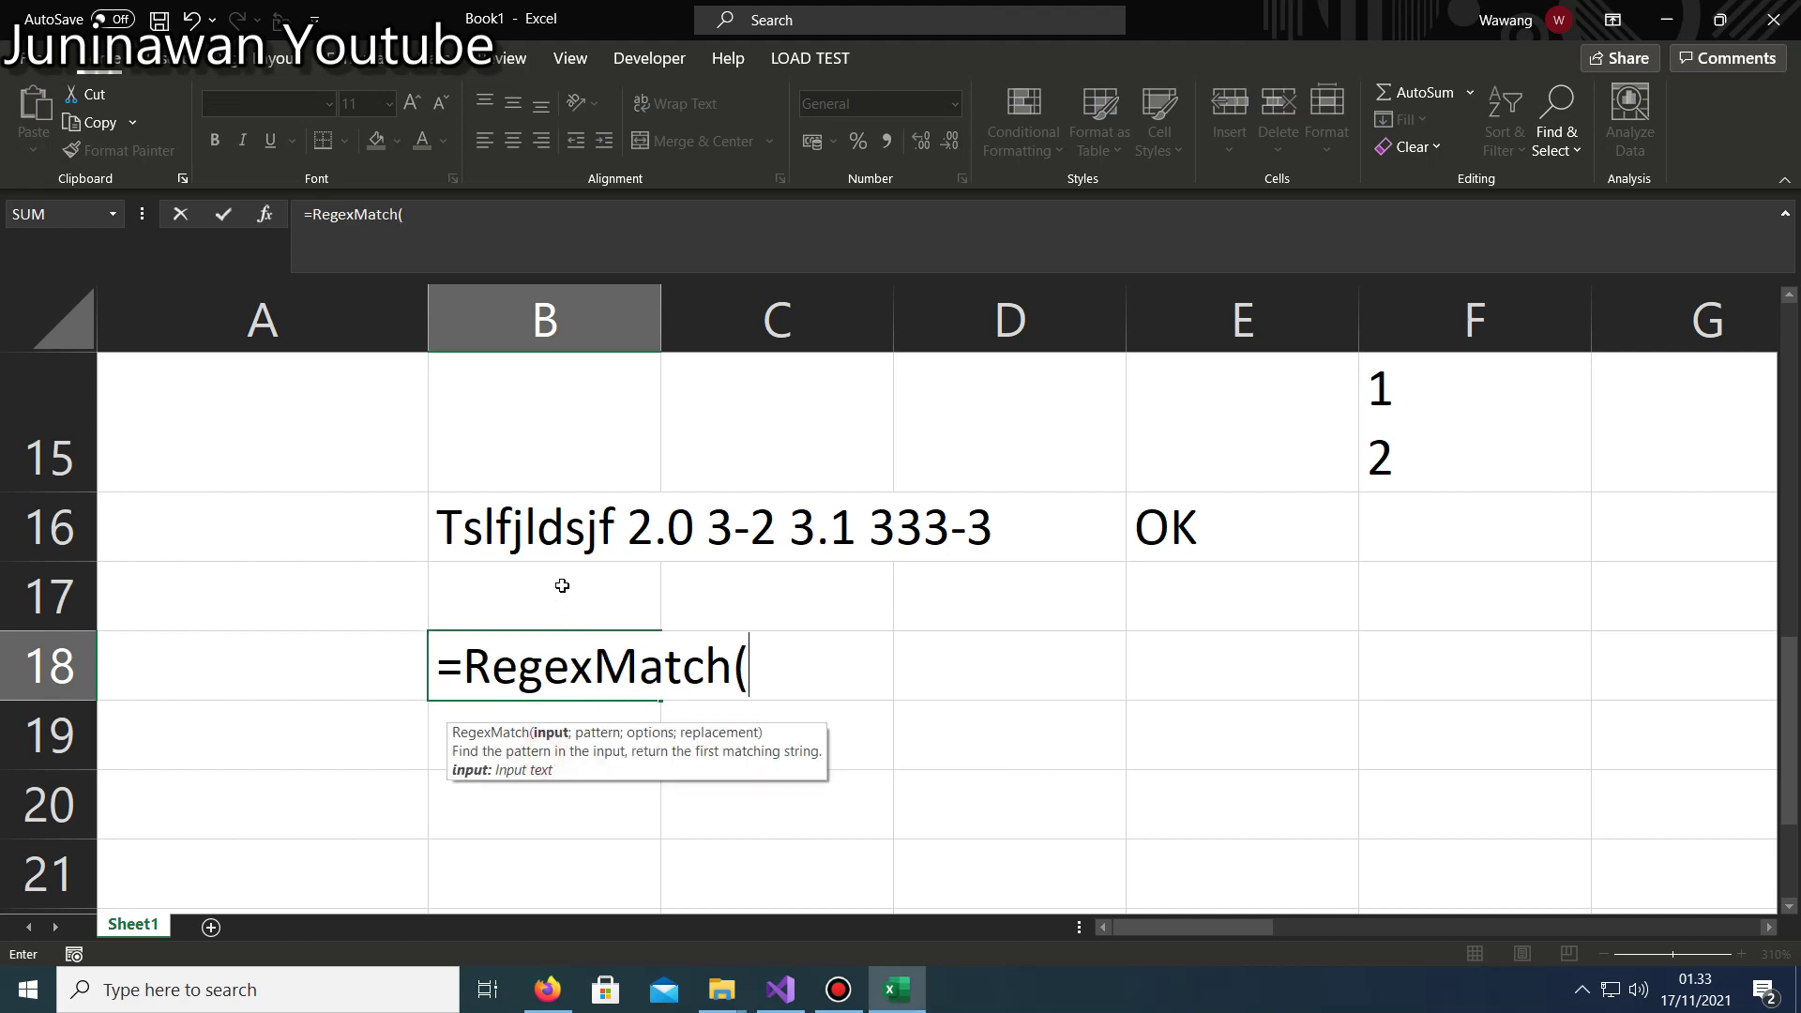
pyautogui.click(528, 537)
pyautogui.write(';')
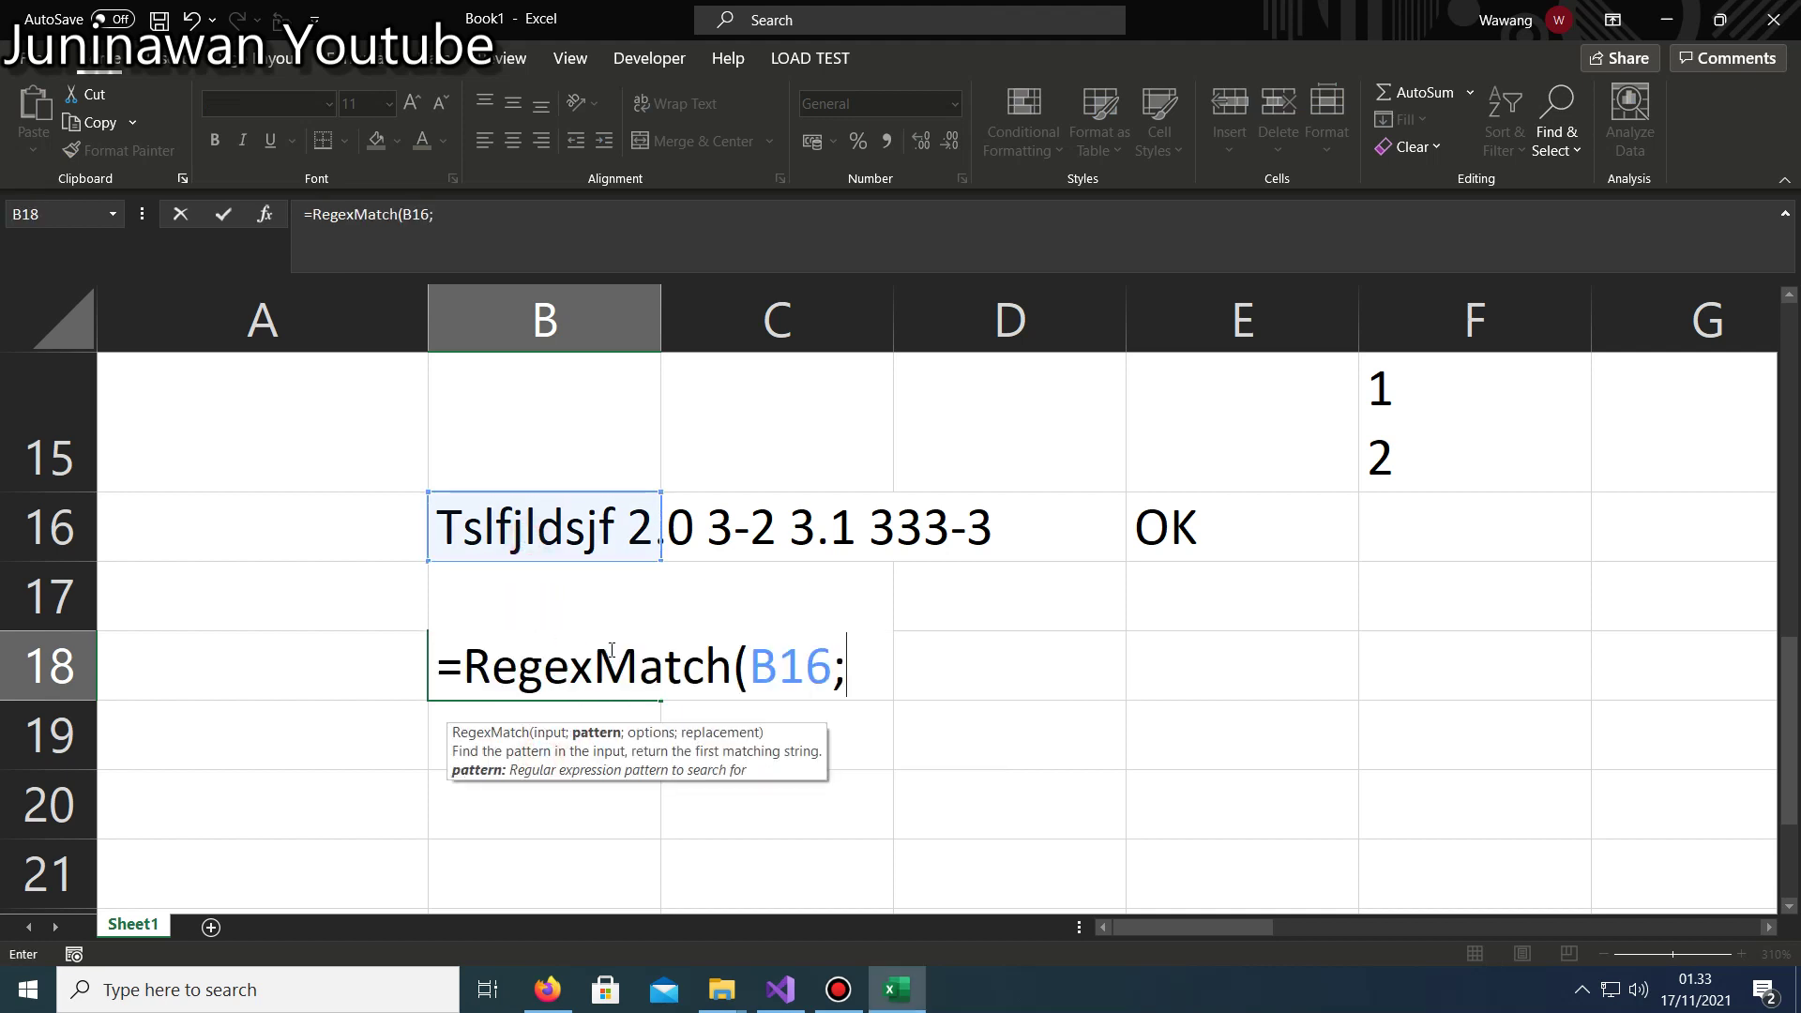
pyautogui.write('"')
pyautogui.press('Escape')
# Replace 333-3 at the end of B16's text with 23123.00 and review its numbers.
pyautogui.doubleClick(572, 523)
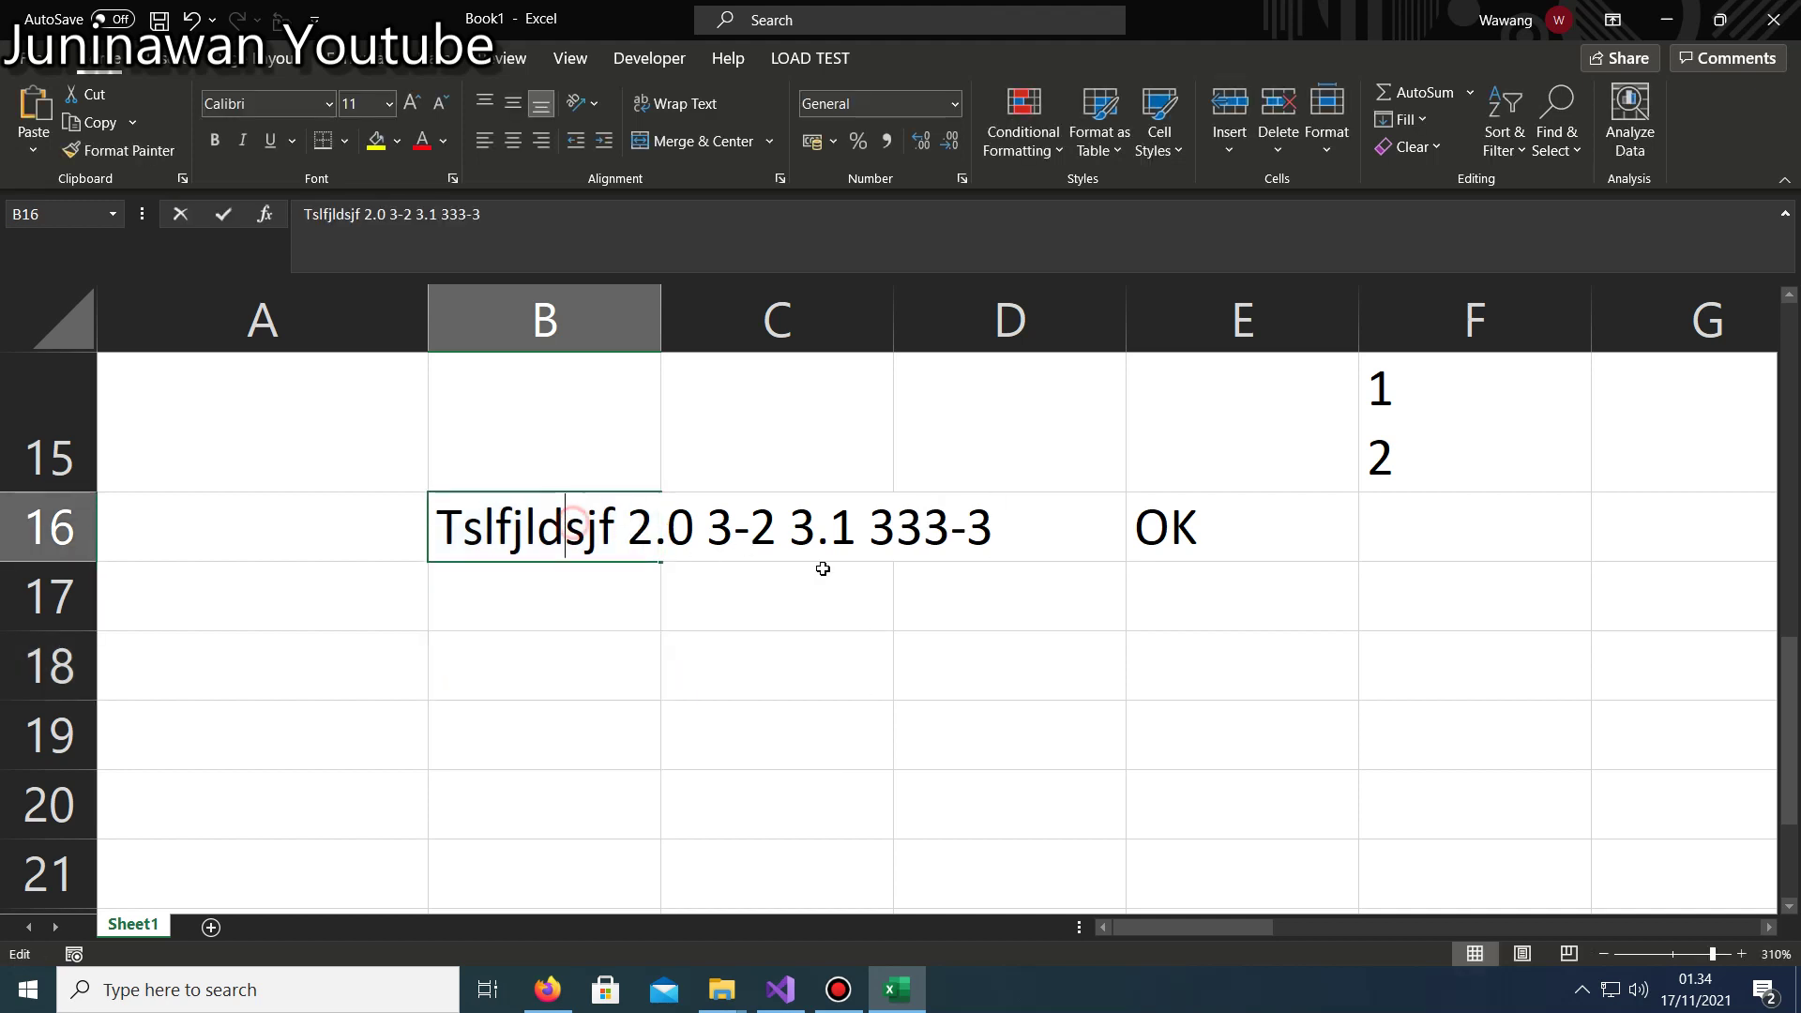
pyautogui.moveTo(869, 522); pyautogui.dragTo(1005, 520)
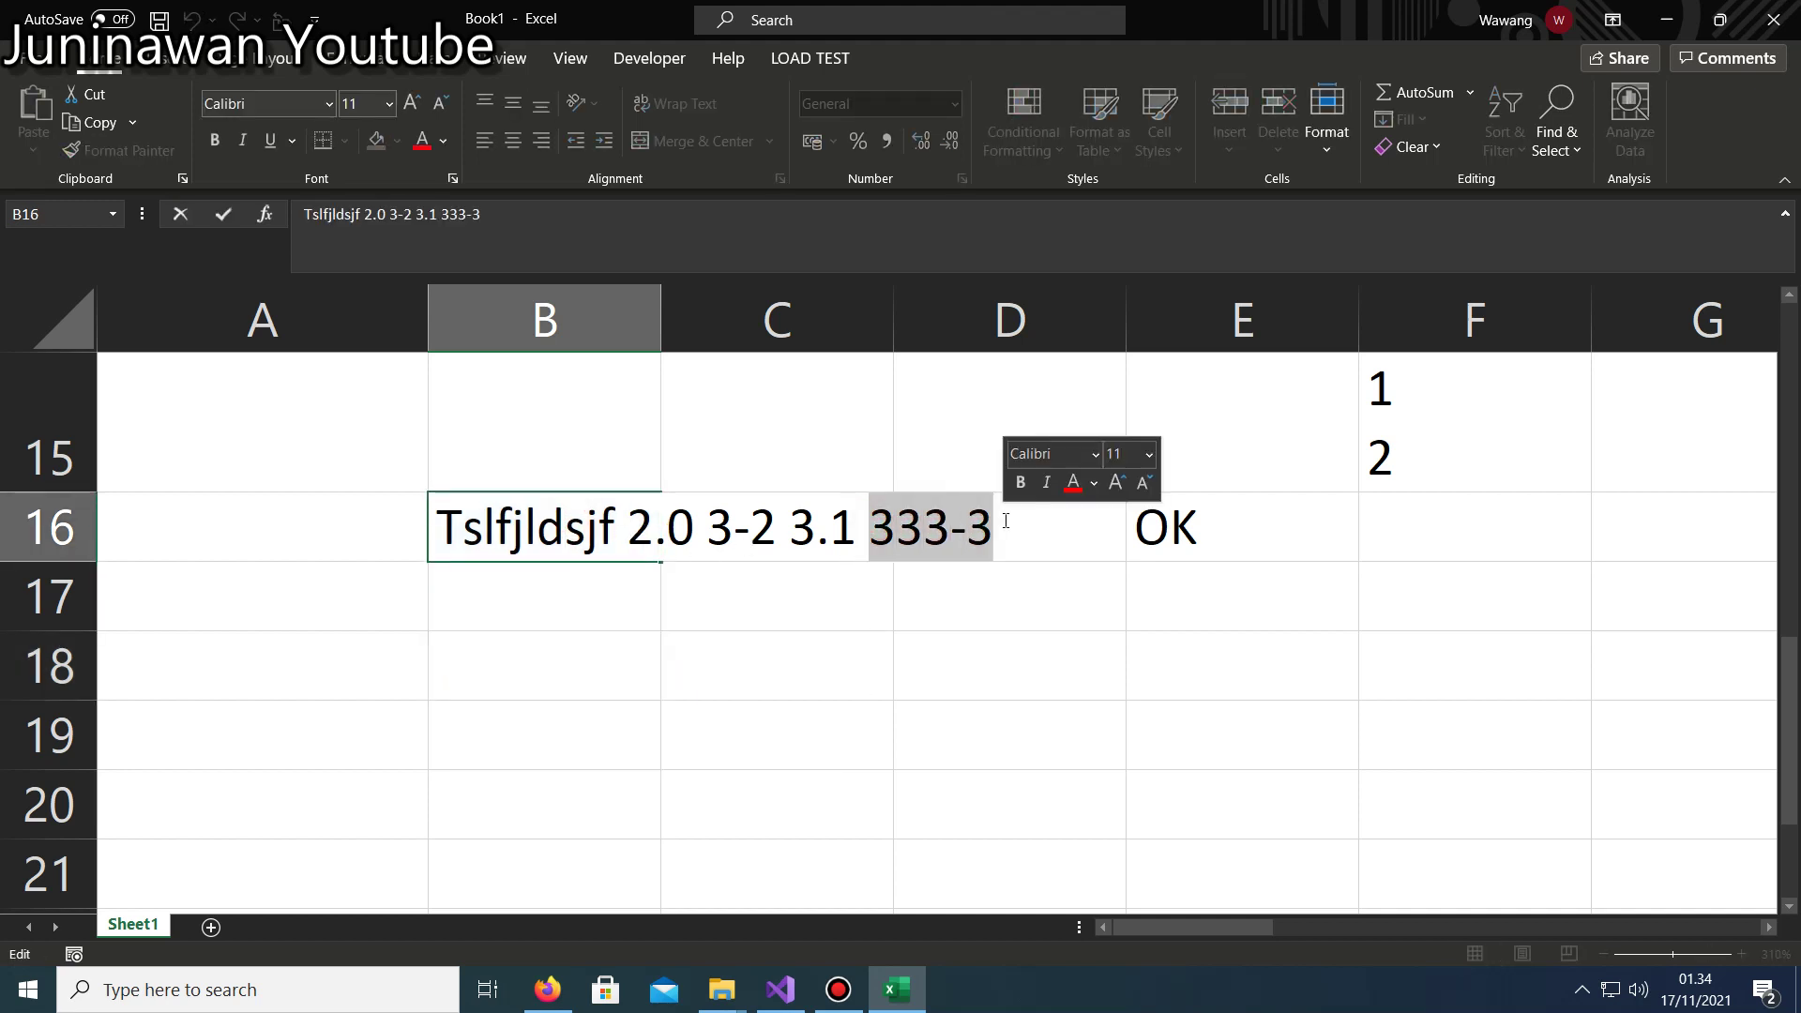
pyautogui.write('23123.0')
pyautogui.press('Return')
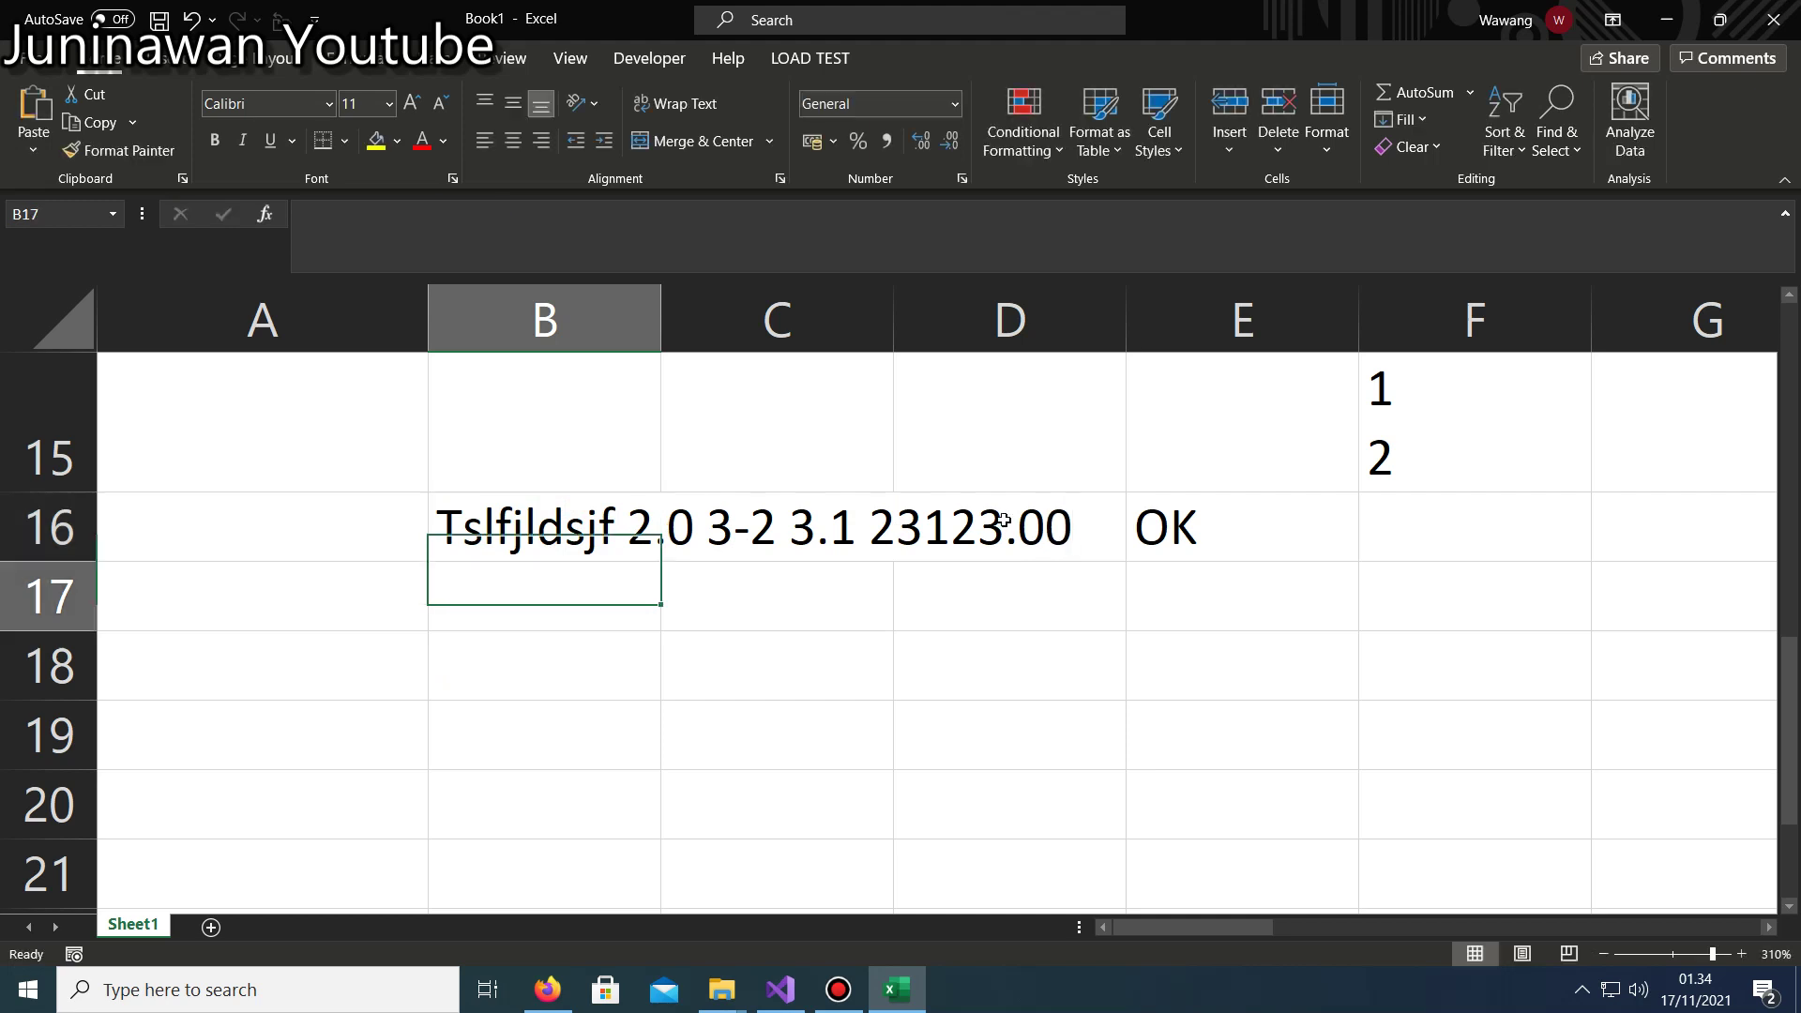
pyautogui.doubleClick(465, 532)
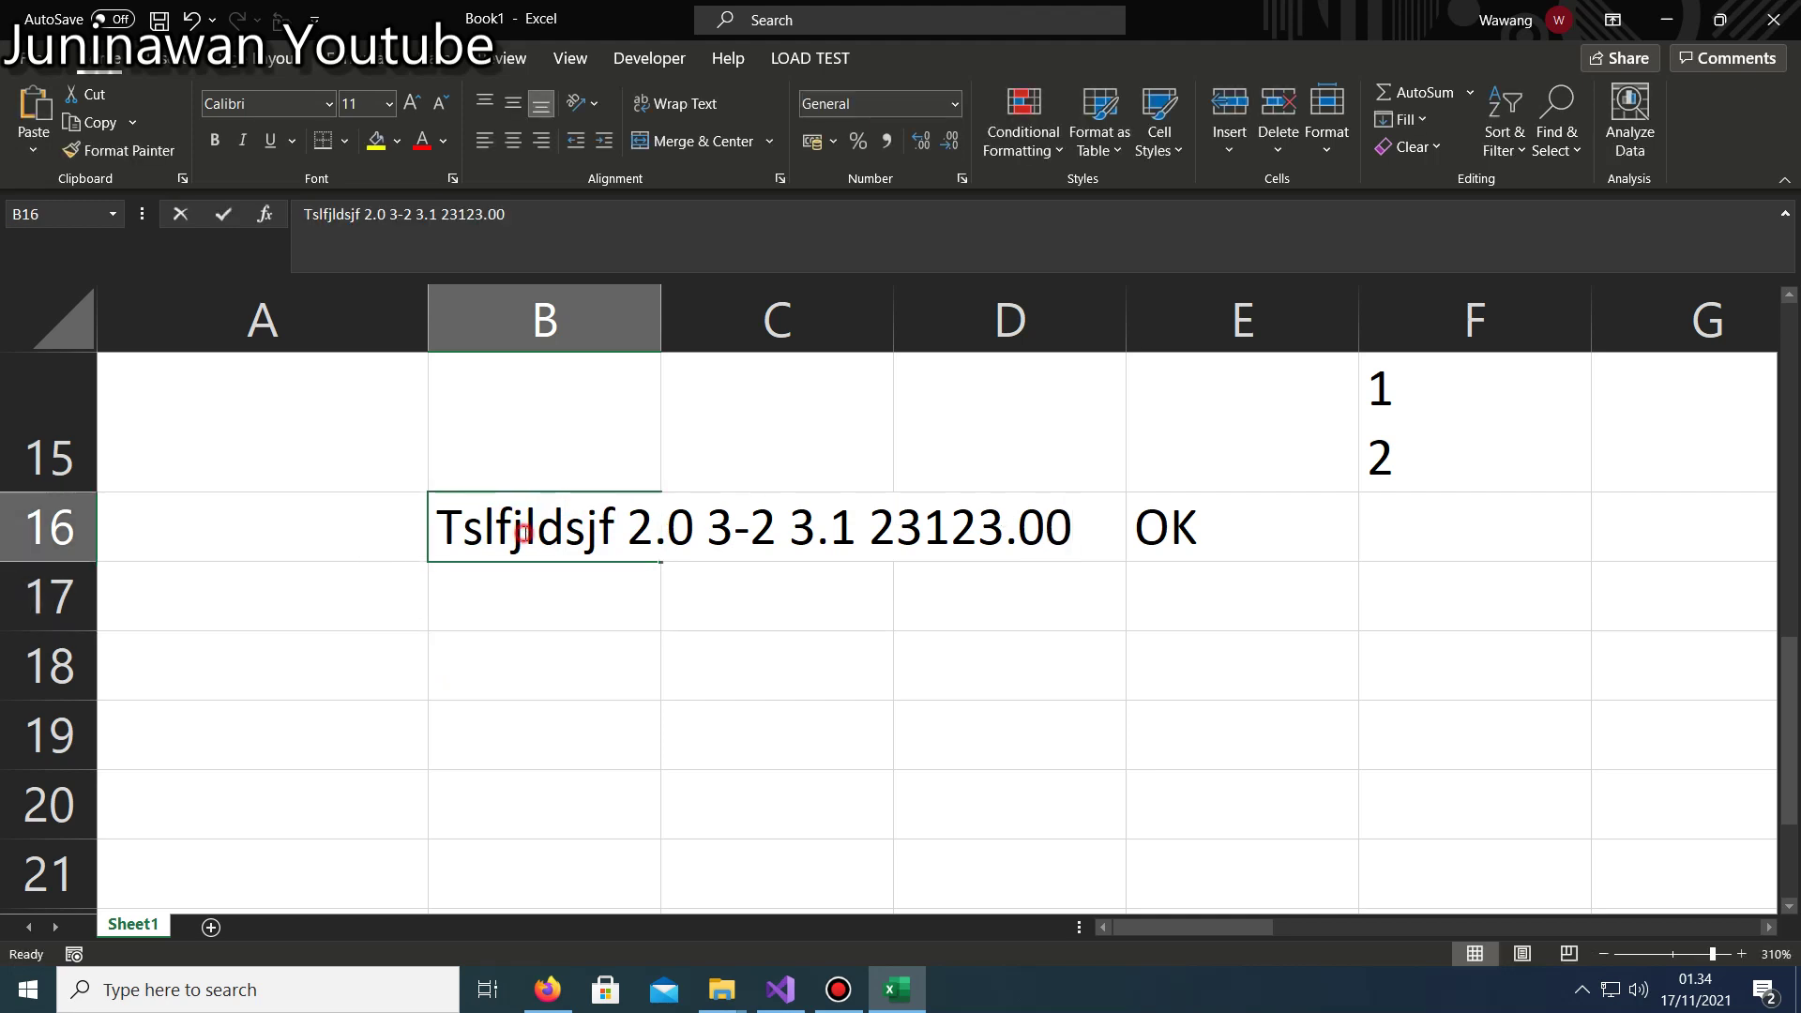
pyautogui.doubleClick(883, 542)
pyautogui.moveTo(789, 530); pyautogui.dragTo(816, 530)
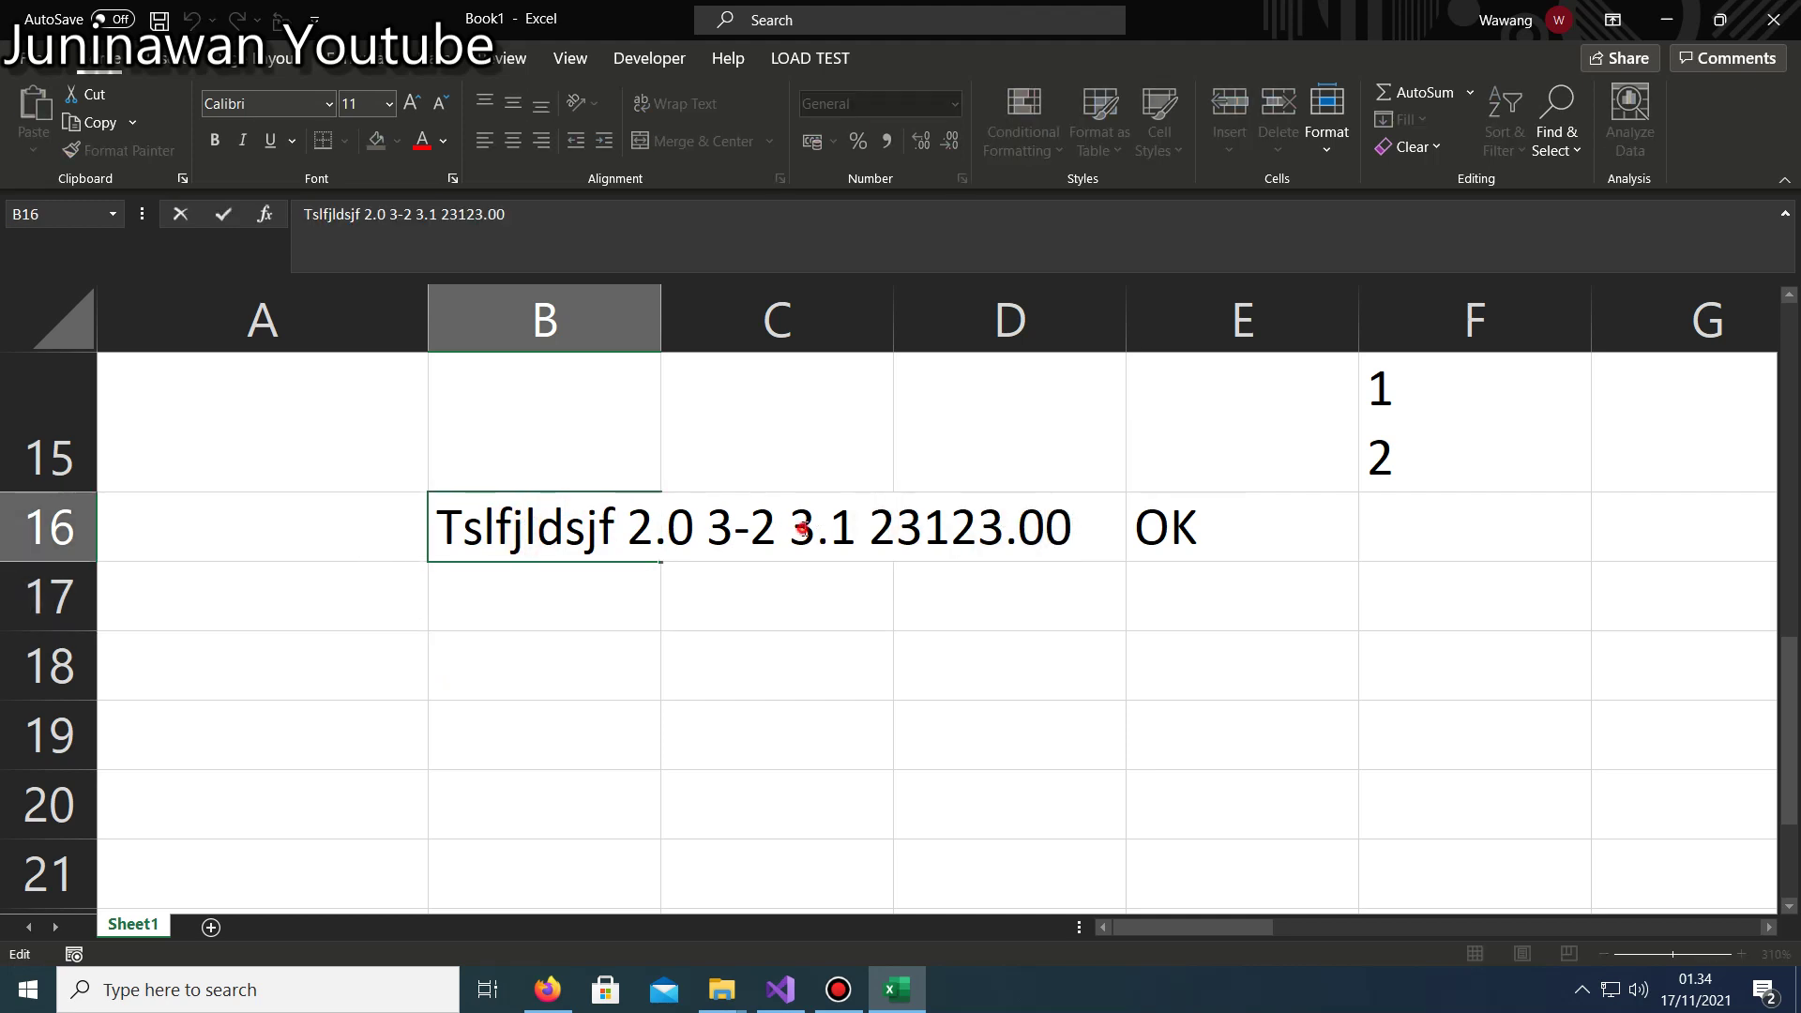
pyautogui.press('Left')
pyautogui.press('Left')
pyautogui.press('Left')
pyautogui.hotkey('shift', 'Right')
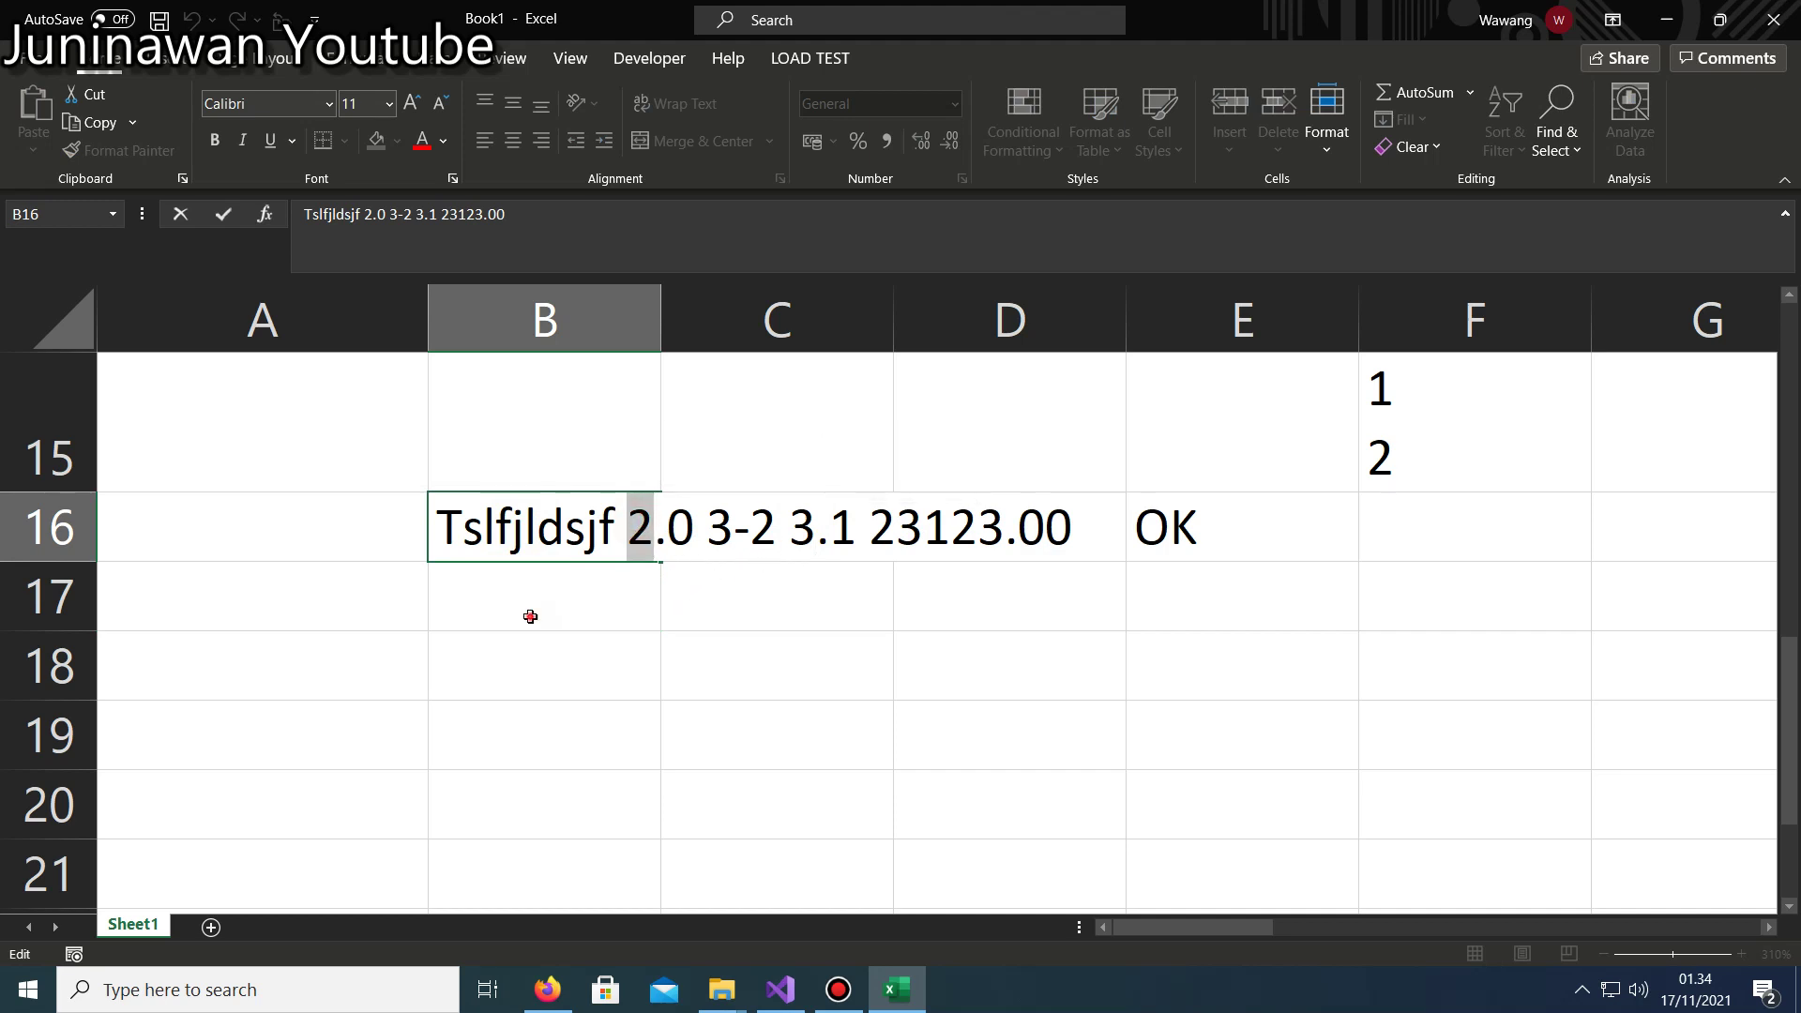
pyautogui.click(533, 621)
# Begin a new RegexMatch formula in B18 that takes B16 as its text.
pyautogui.doubleClick(559, 661)
pyautogui.write('=')
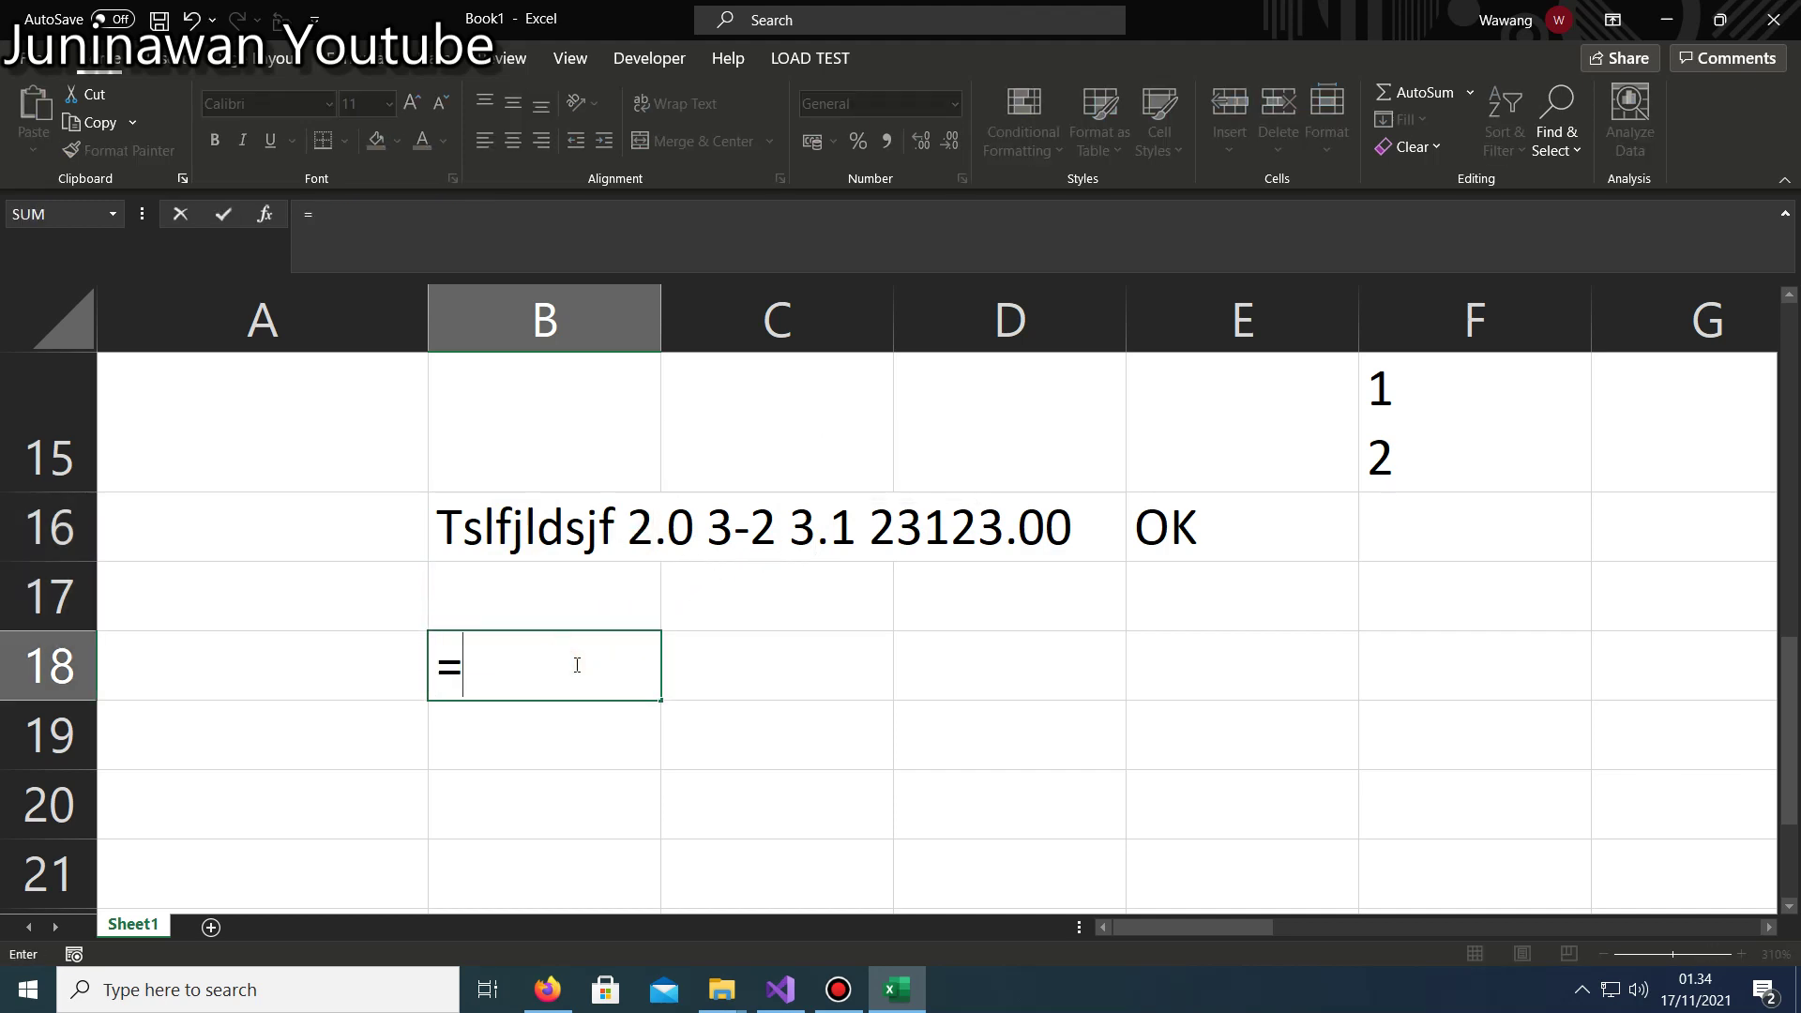
pyautogui.write('rege')
pyautogui.scroll(1, 576, 665)
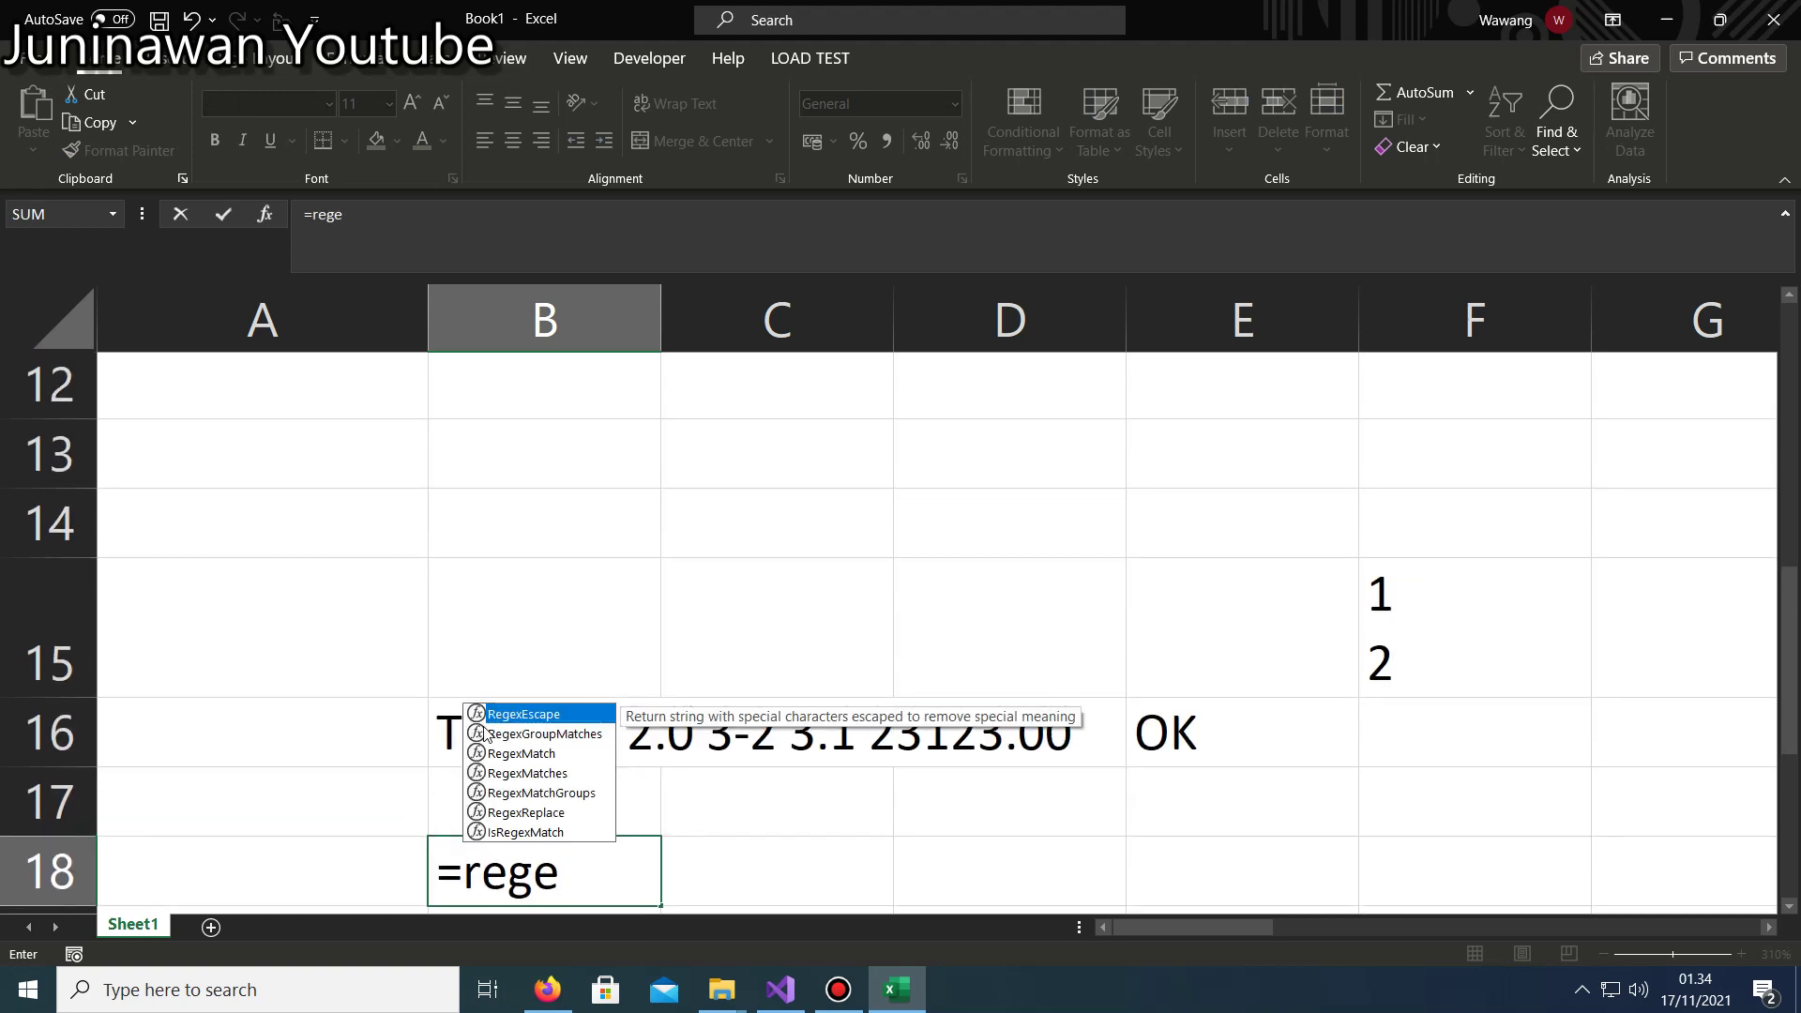
pyautogui.doubleClick(522, 756)
pyautogui.scroll(-3, 703, 607)
pyautogui.scroll(1, 663, 663)
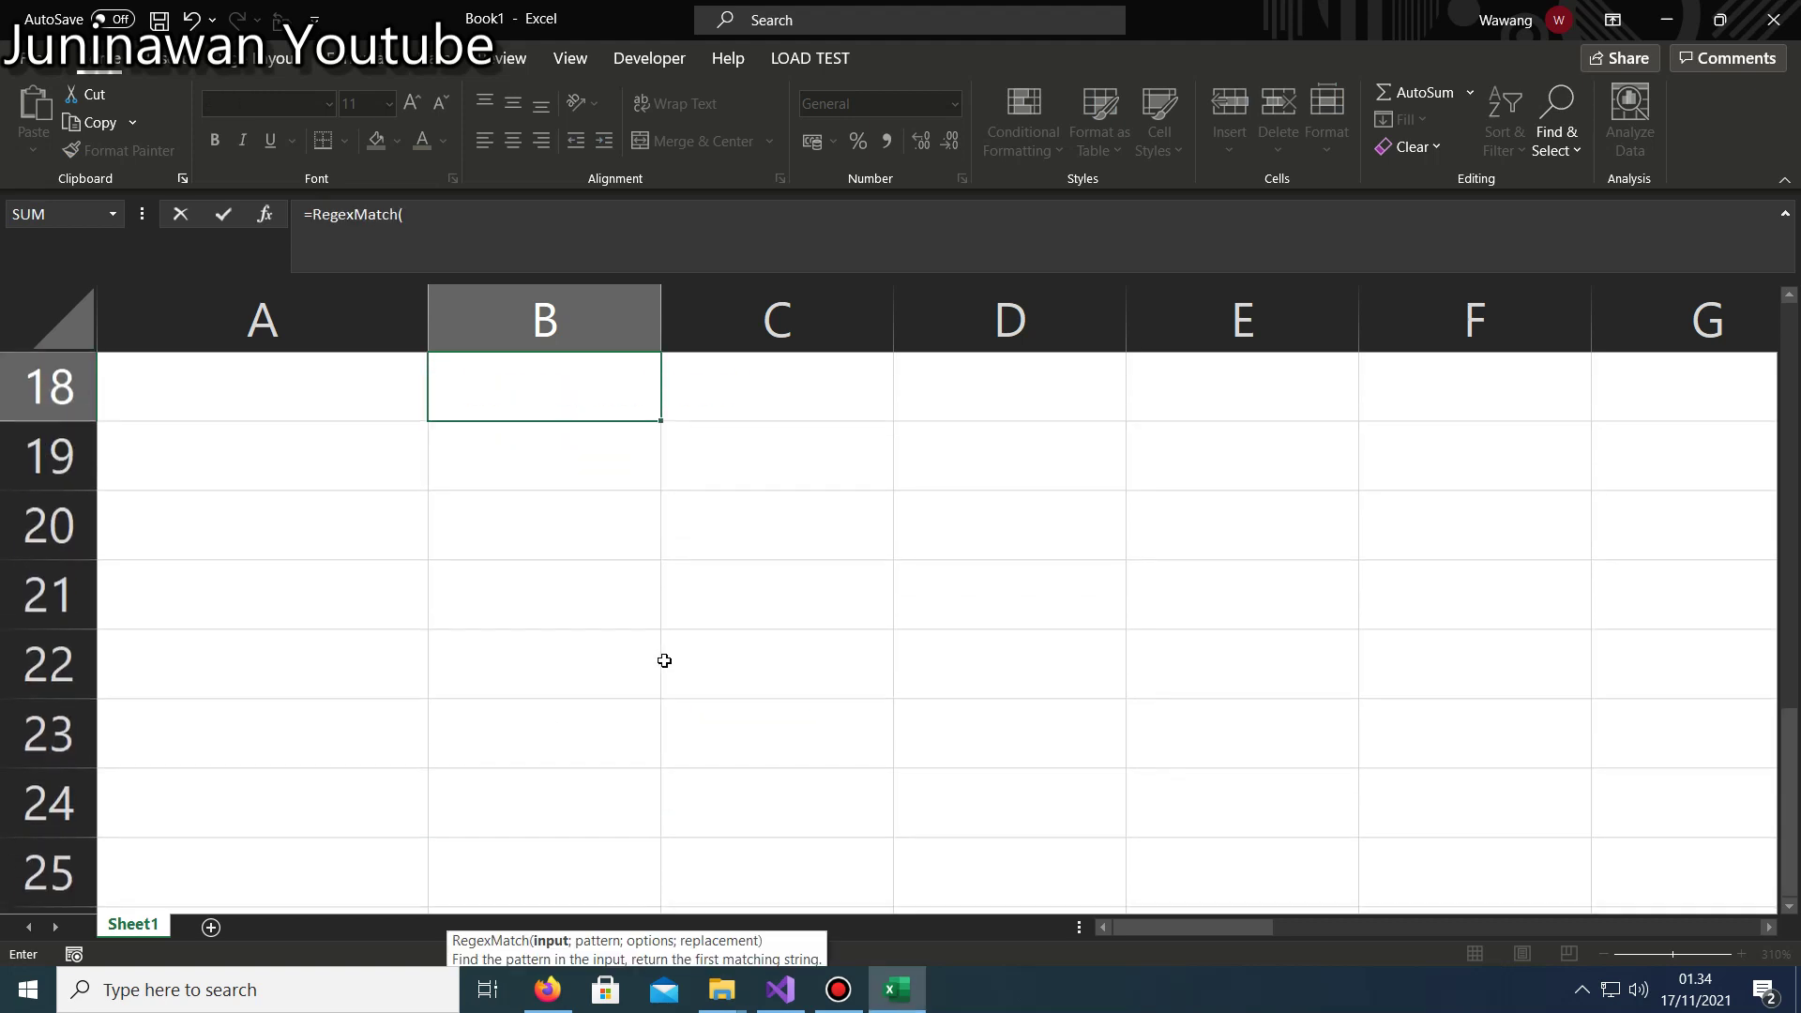
pyautogui.scroll(2, 664, 671)
pyautogui.scroll(-3, 664, 670)
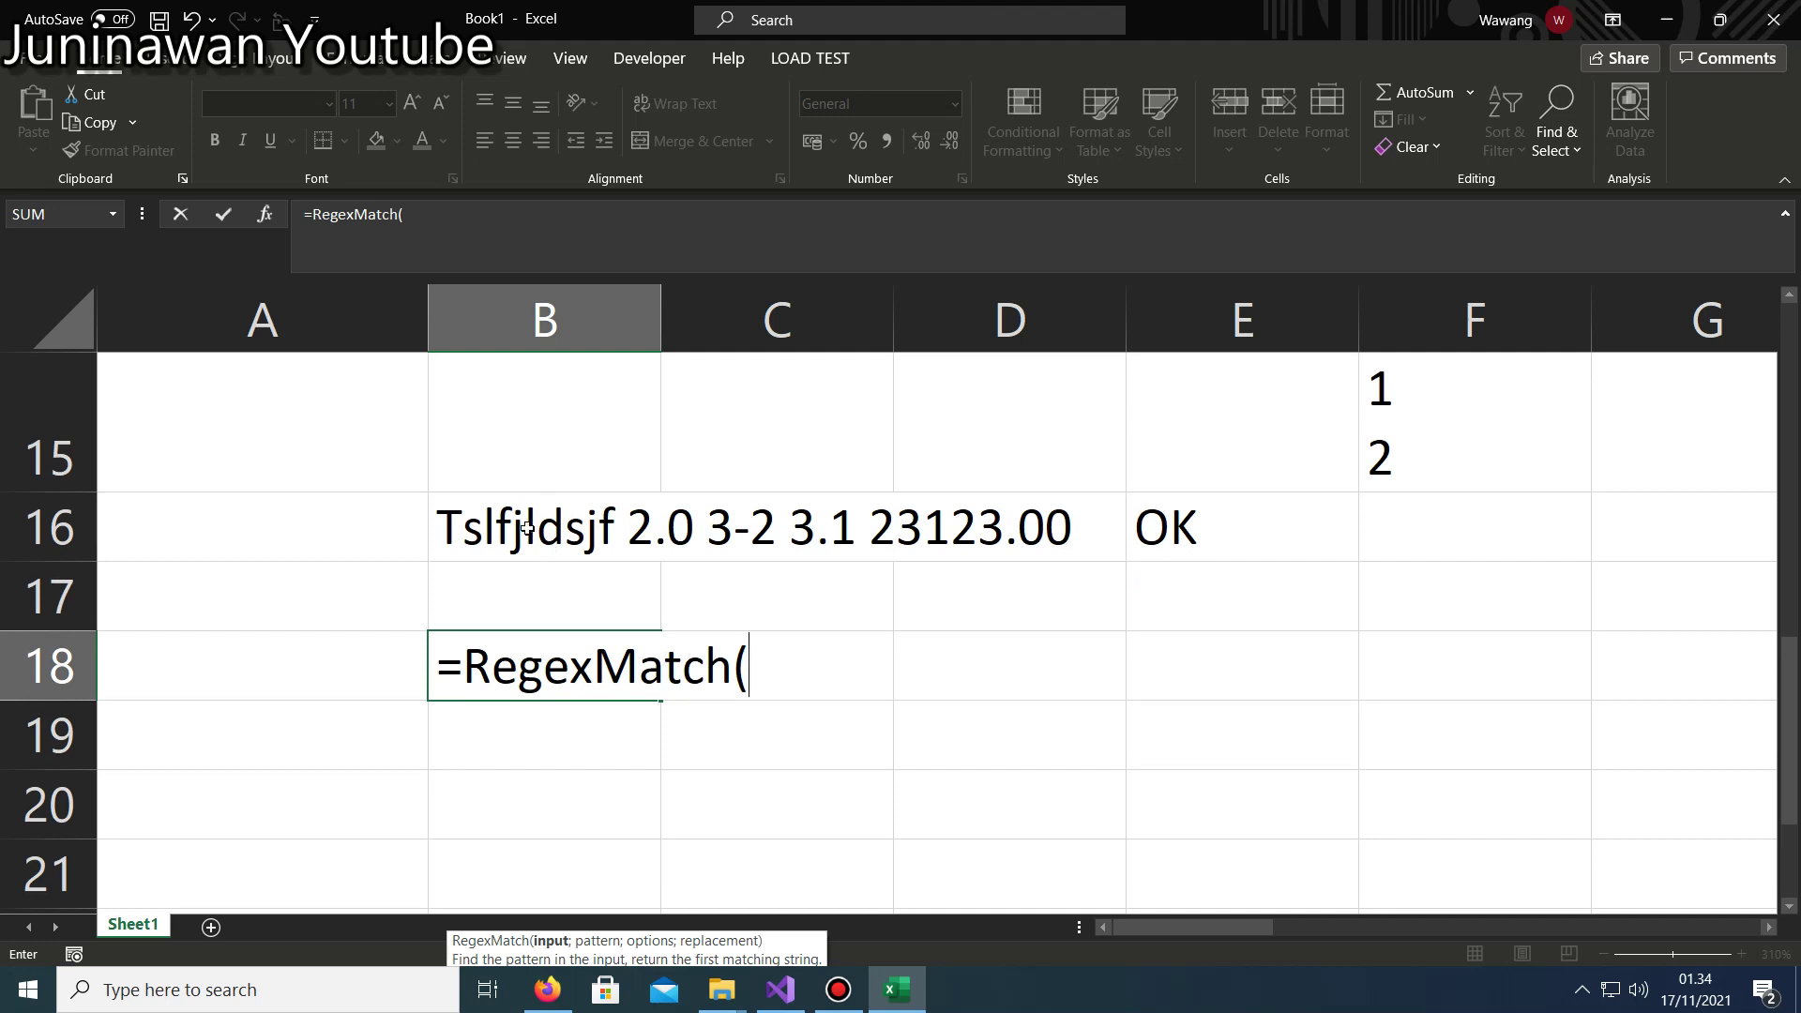
pyautogui.click(555, 553)
pyautogui.write(';')
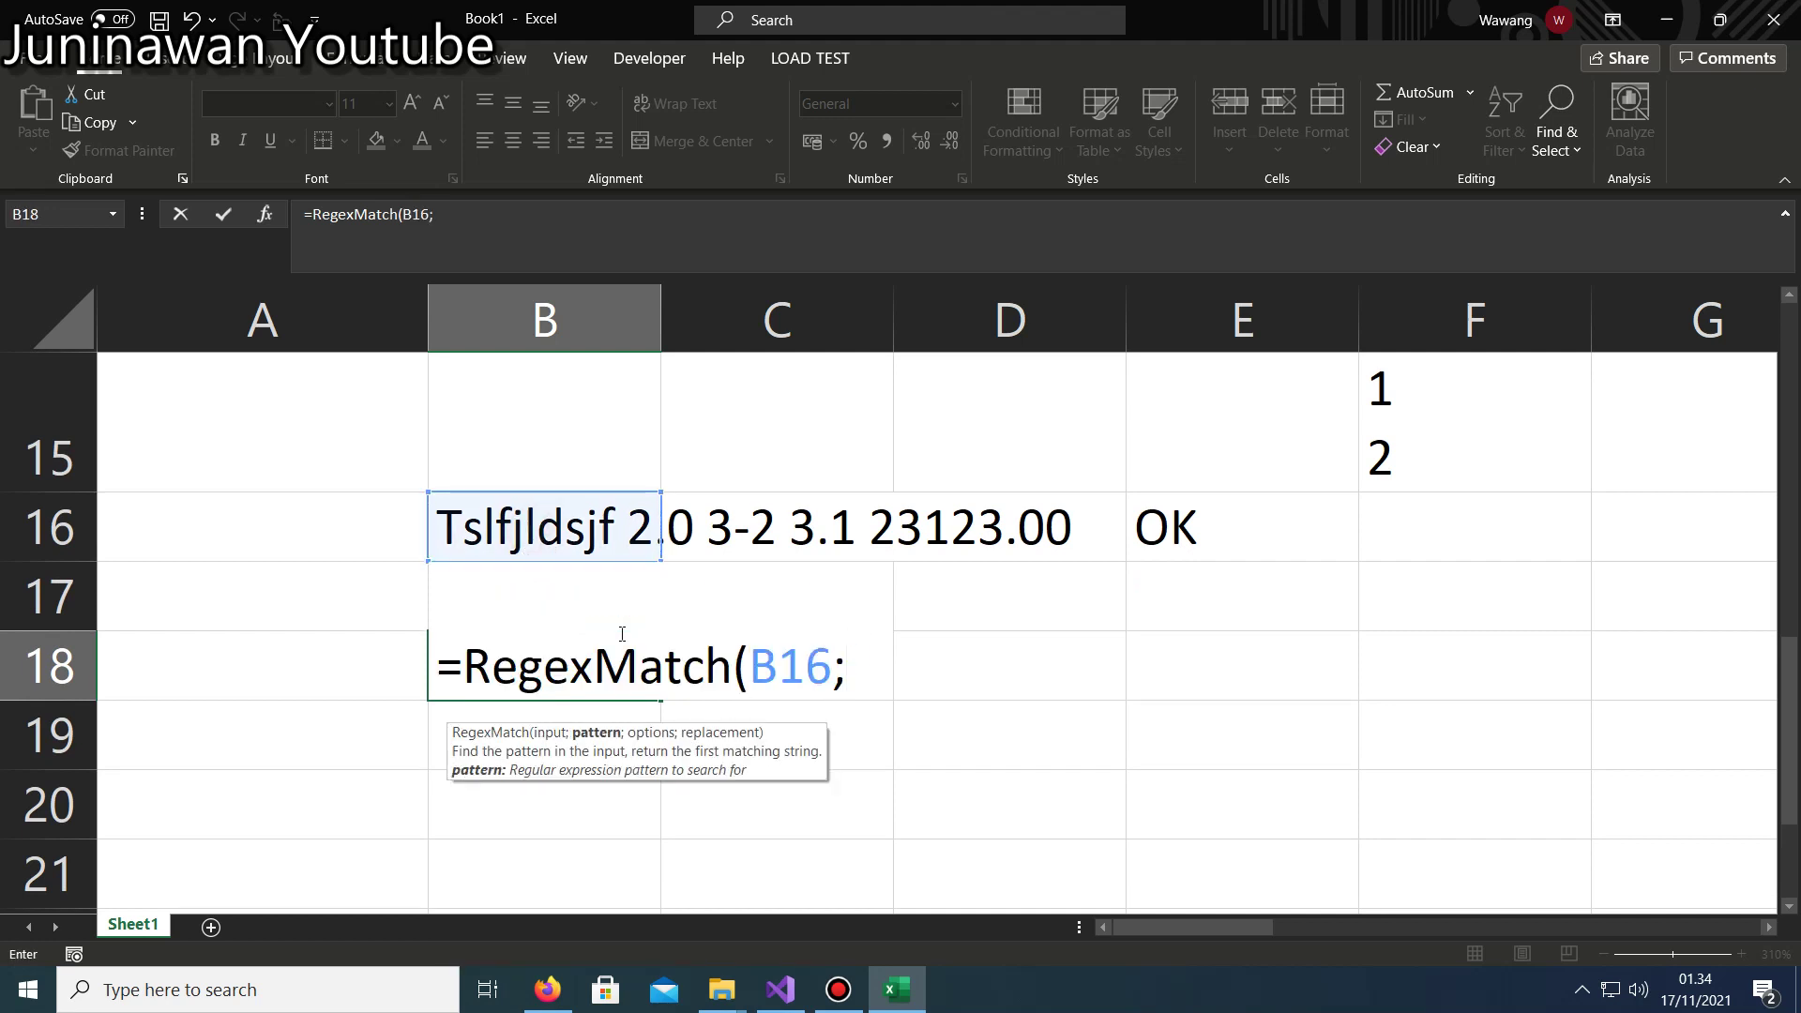
pyautogui.write('"')
# Finish the formula as =RegexMatch(B16;"\d{1}\.\d{1}";;) so B18 returns 2.0.
pyautogui.write('\\')
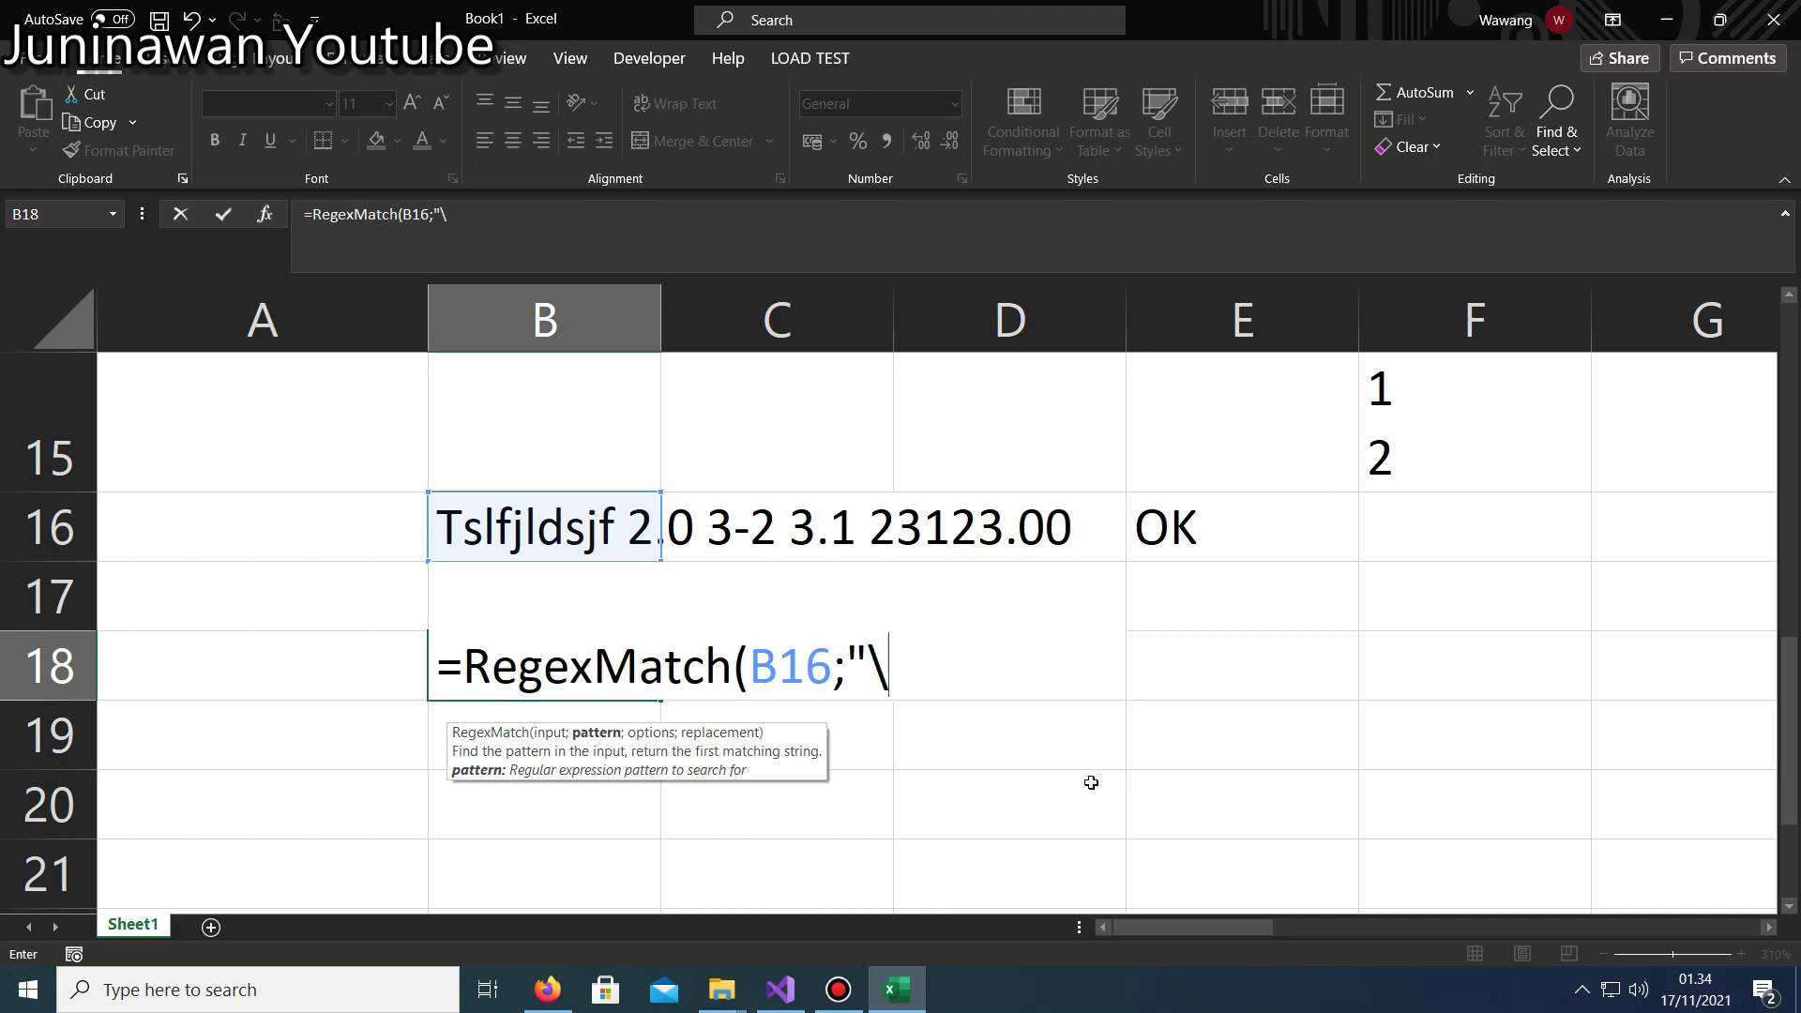
pyautogui.write('d')
pyautogui.write('{')
pyautogui.write('1}')
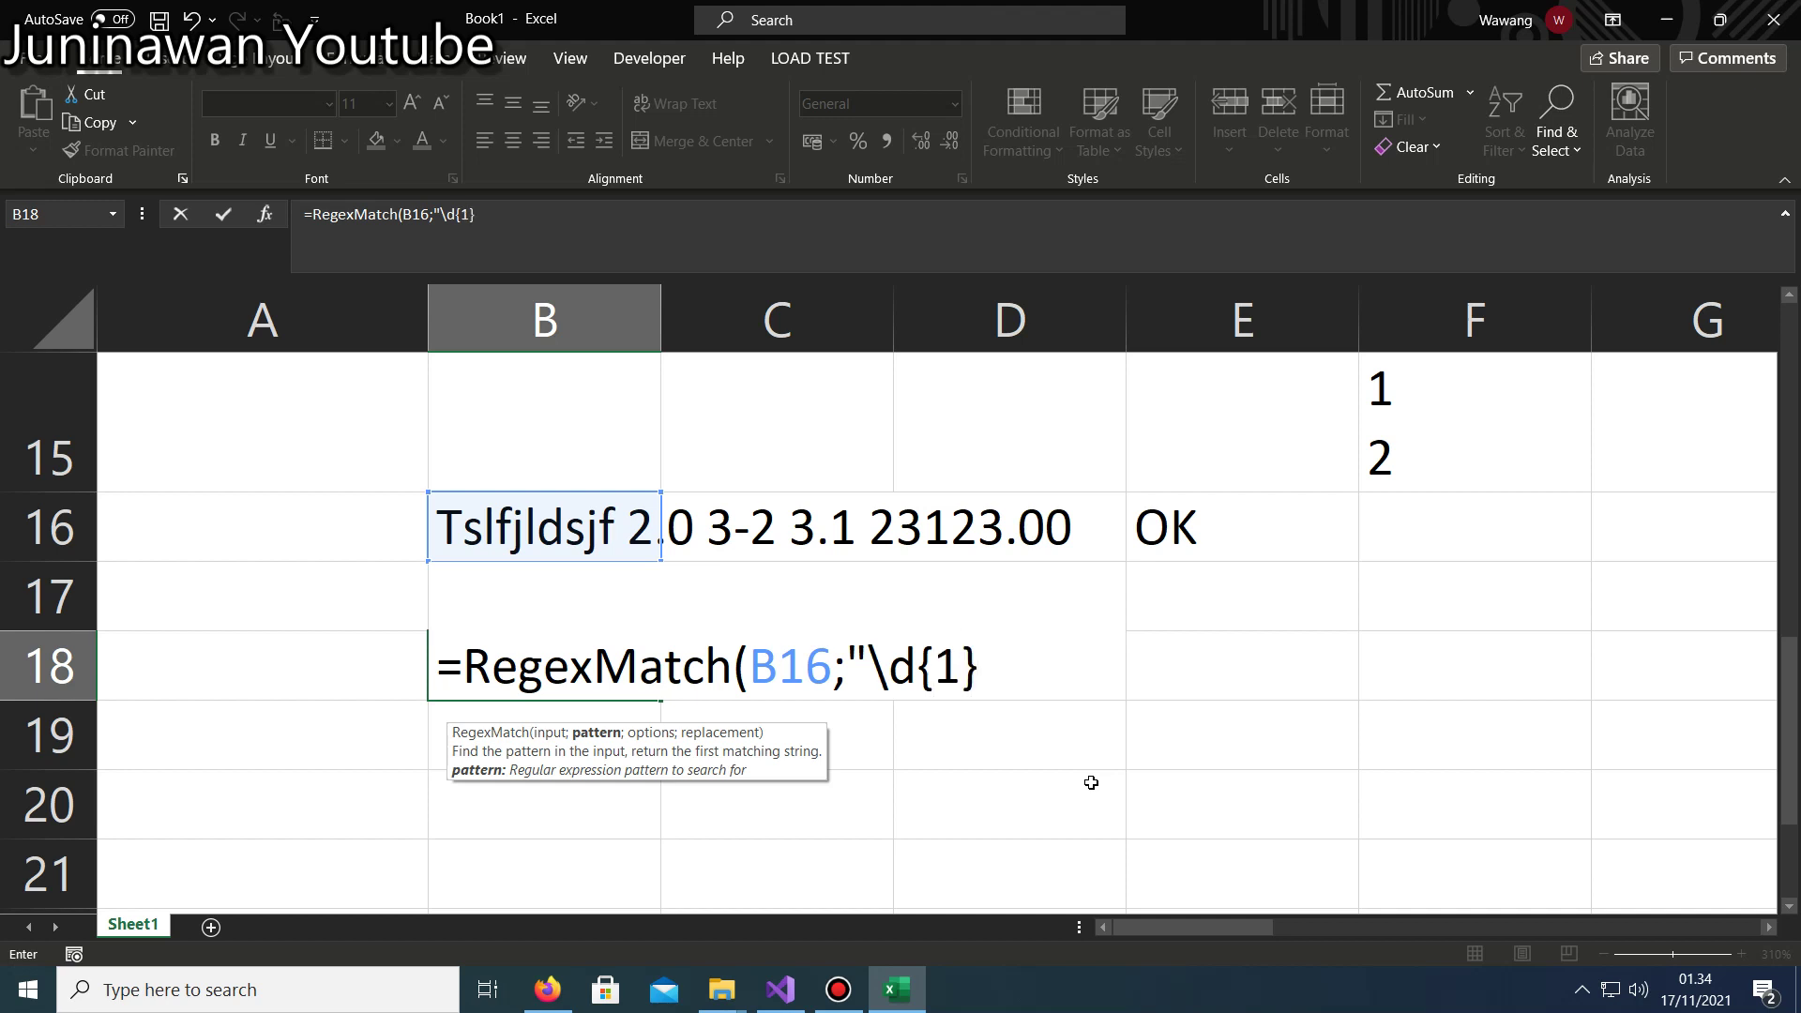
pyautogui.write('\\')
pyautogui.write('.')
pyautogui.write('\\d{')
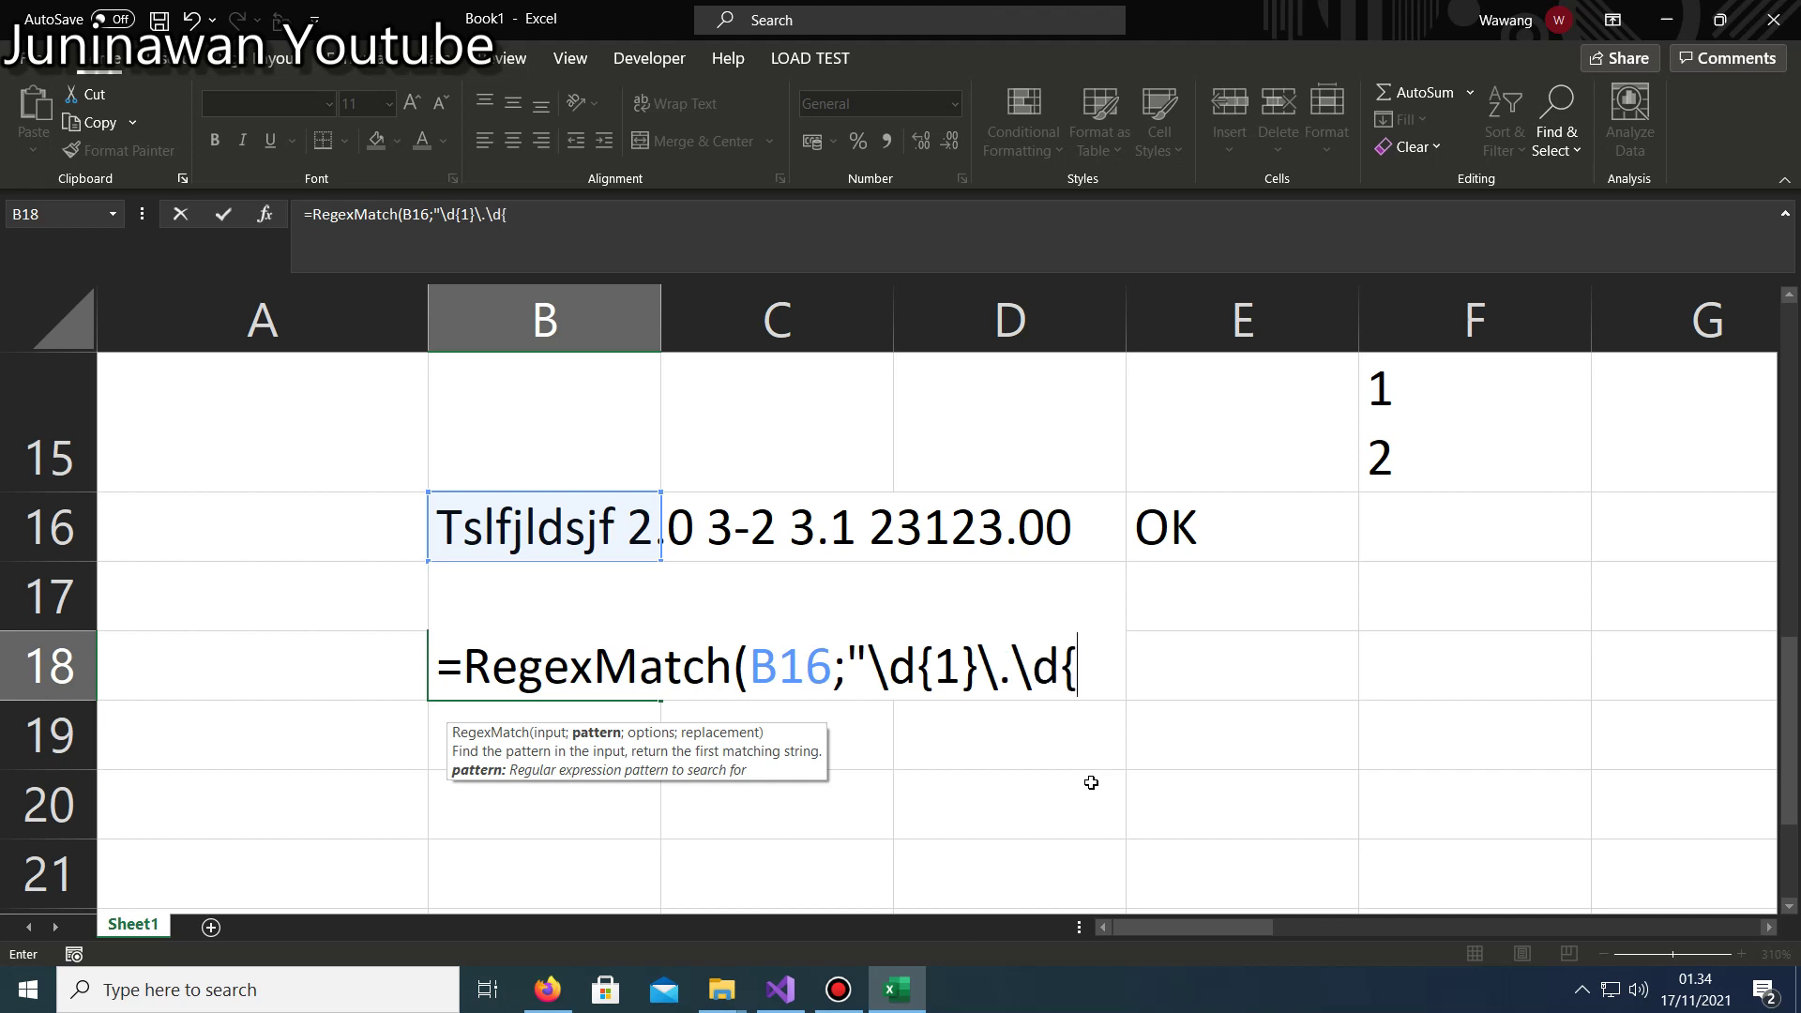
pyautogui.write('1}')
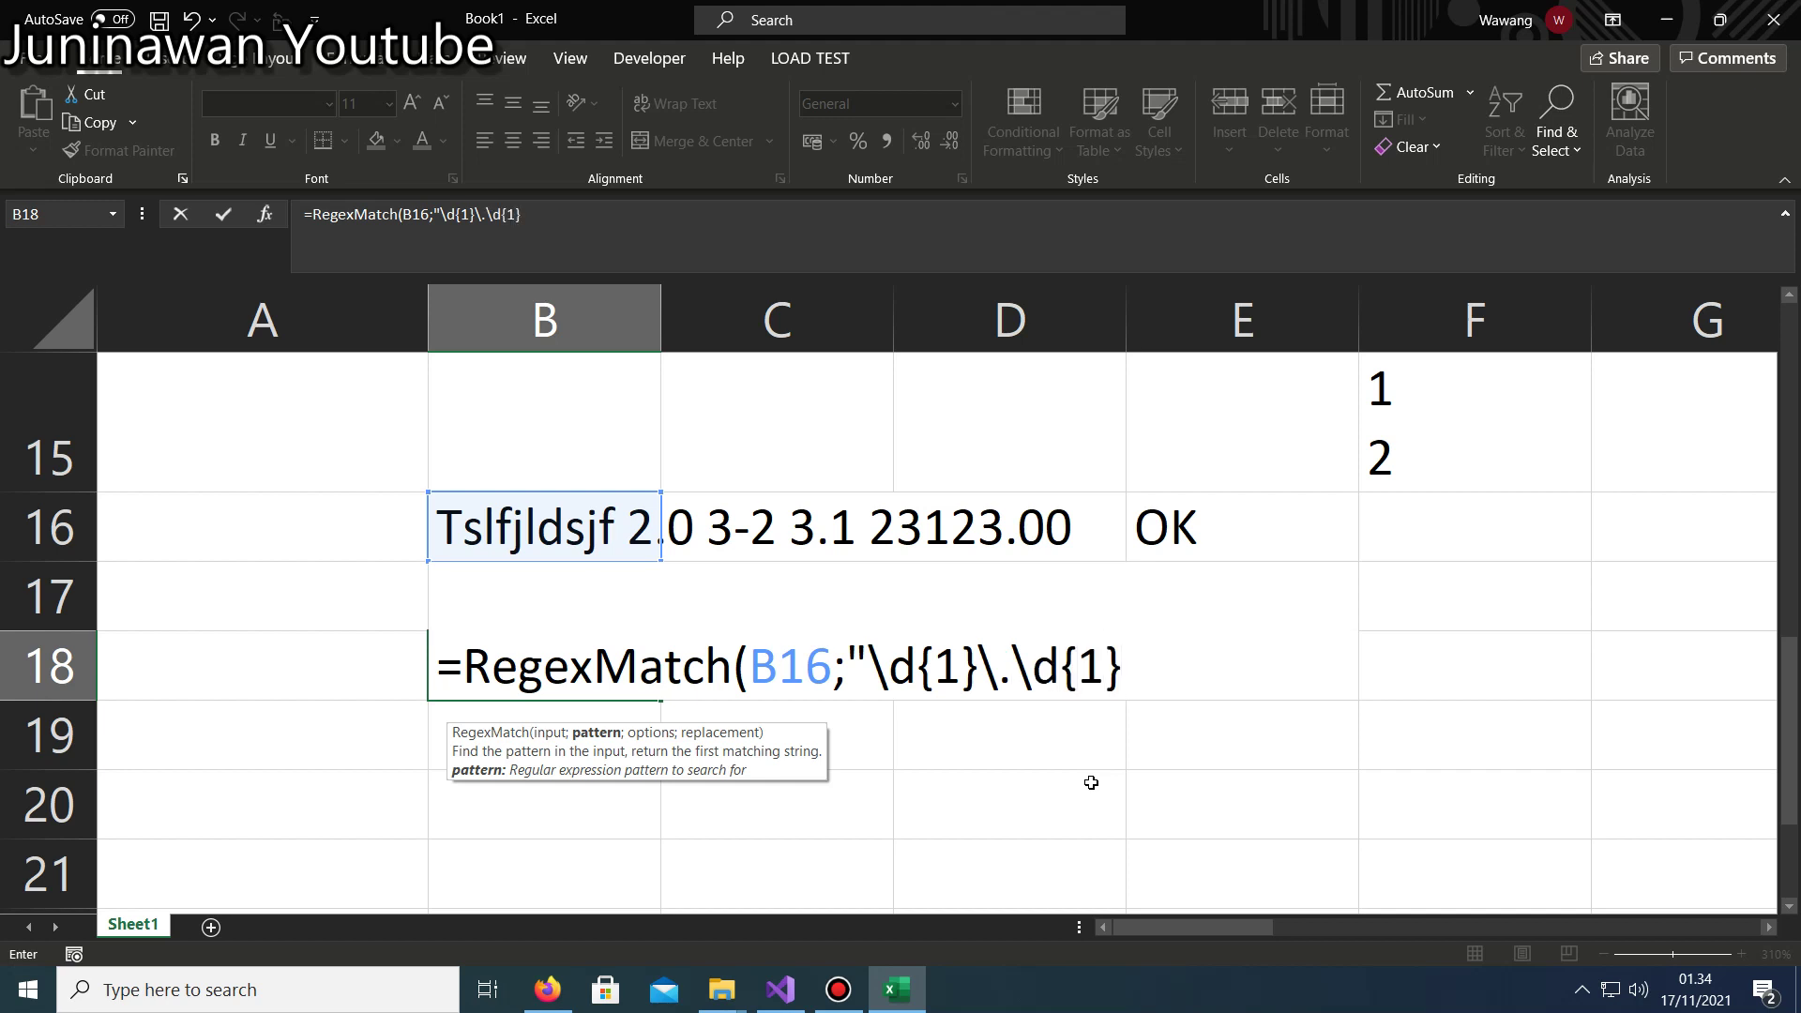
pyautogui.write('"')
pyautogui.press('Left')
pyautogui.press('Left')
pyautogui.hotkey('shift', 'Left')
pyautogui.click(1163, 656)
pyautogui.write(';')
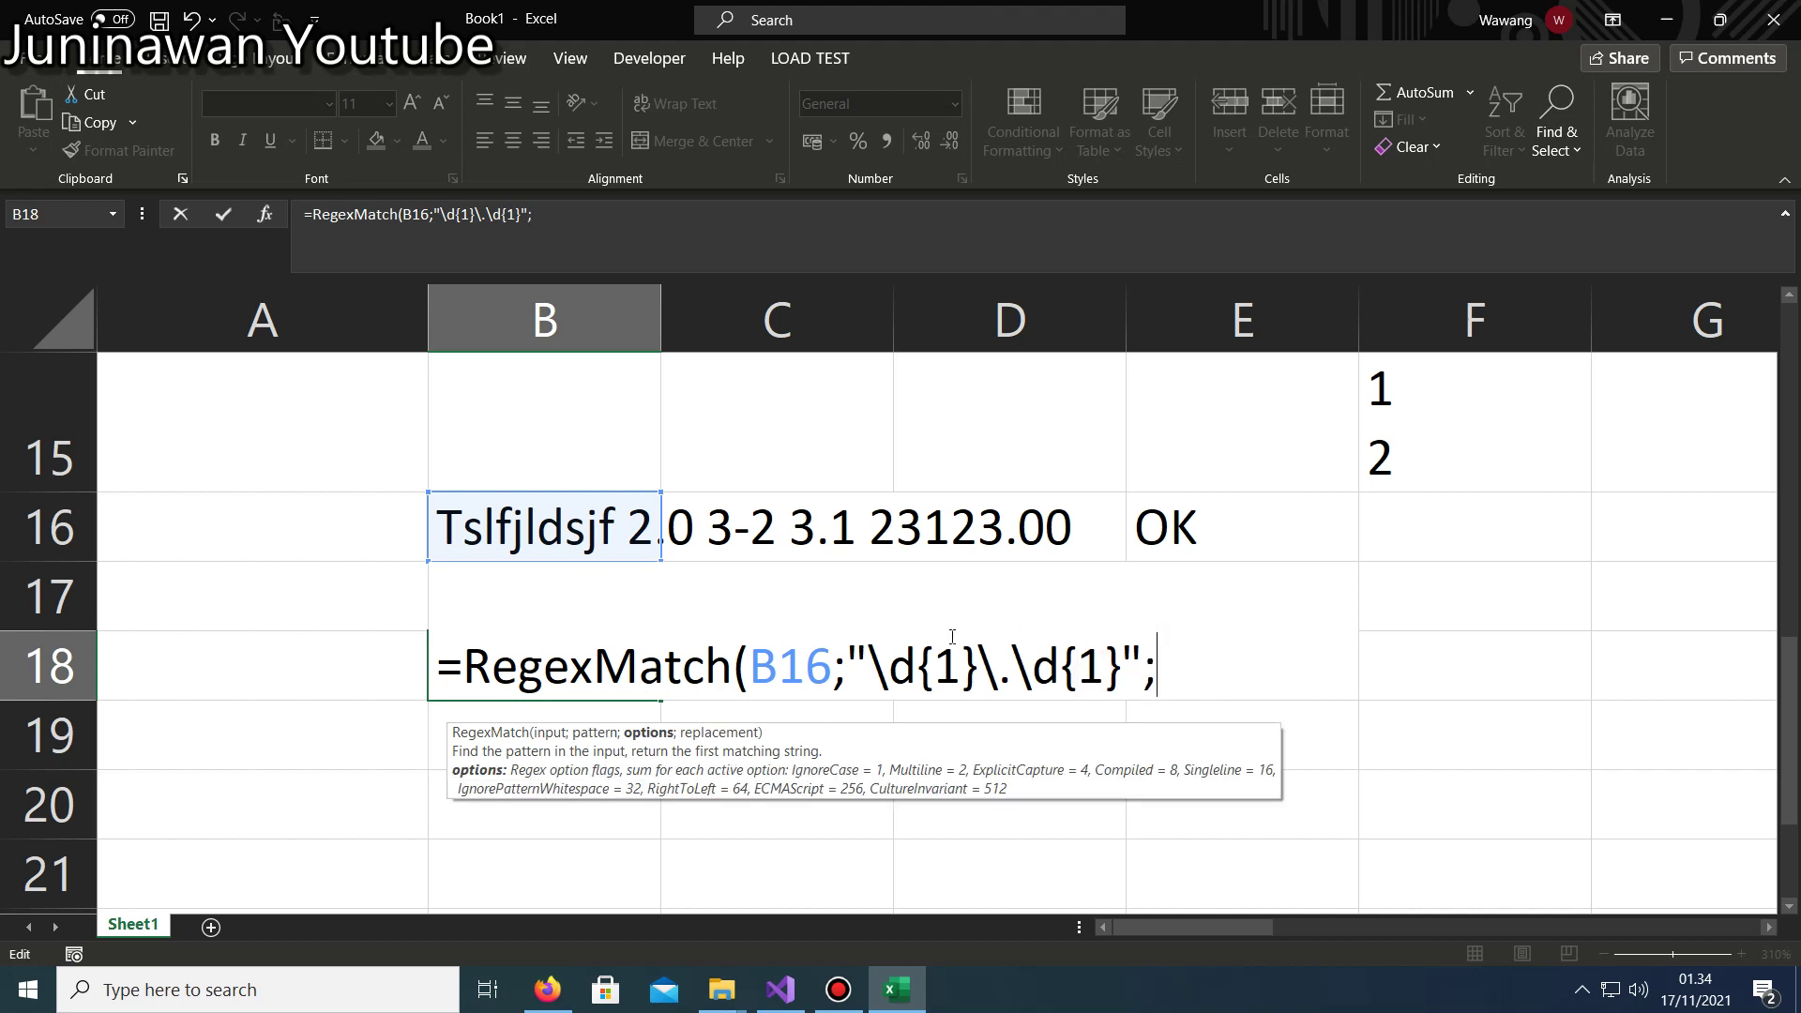
pyautogui.write(';')
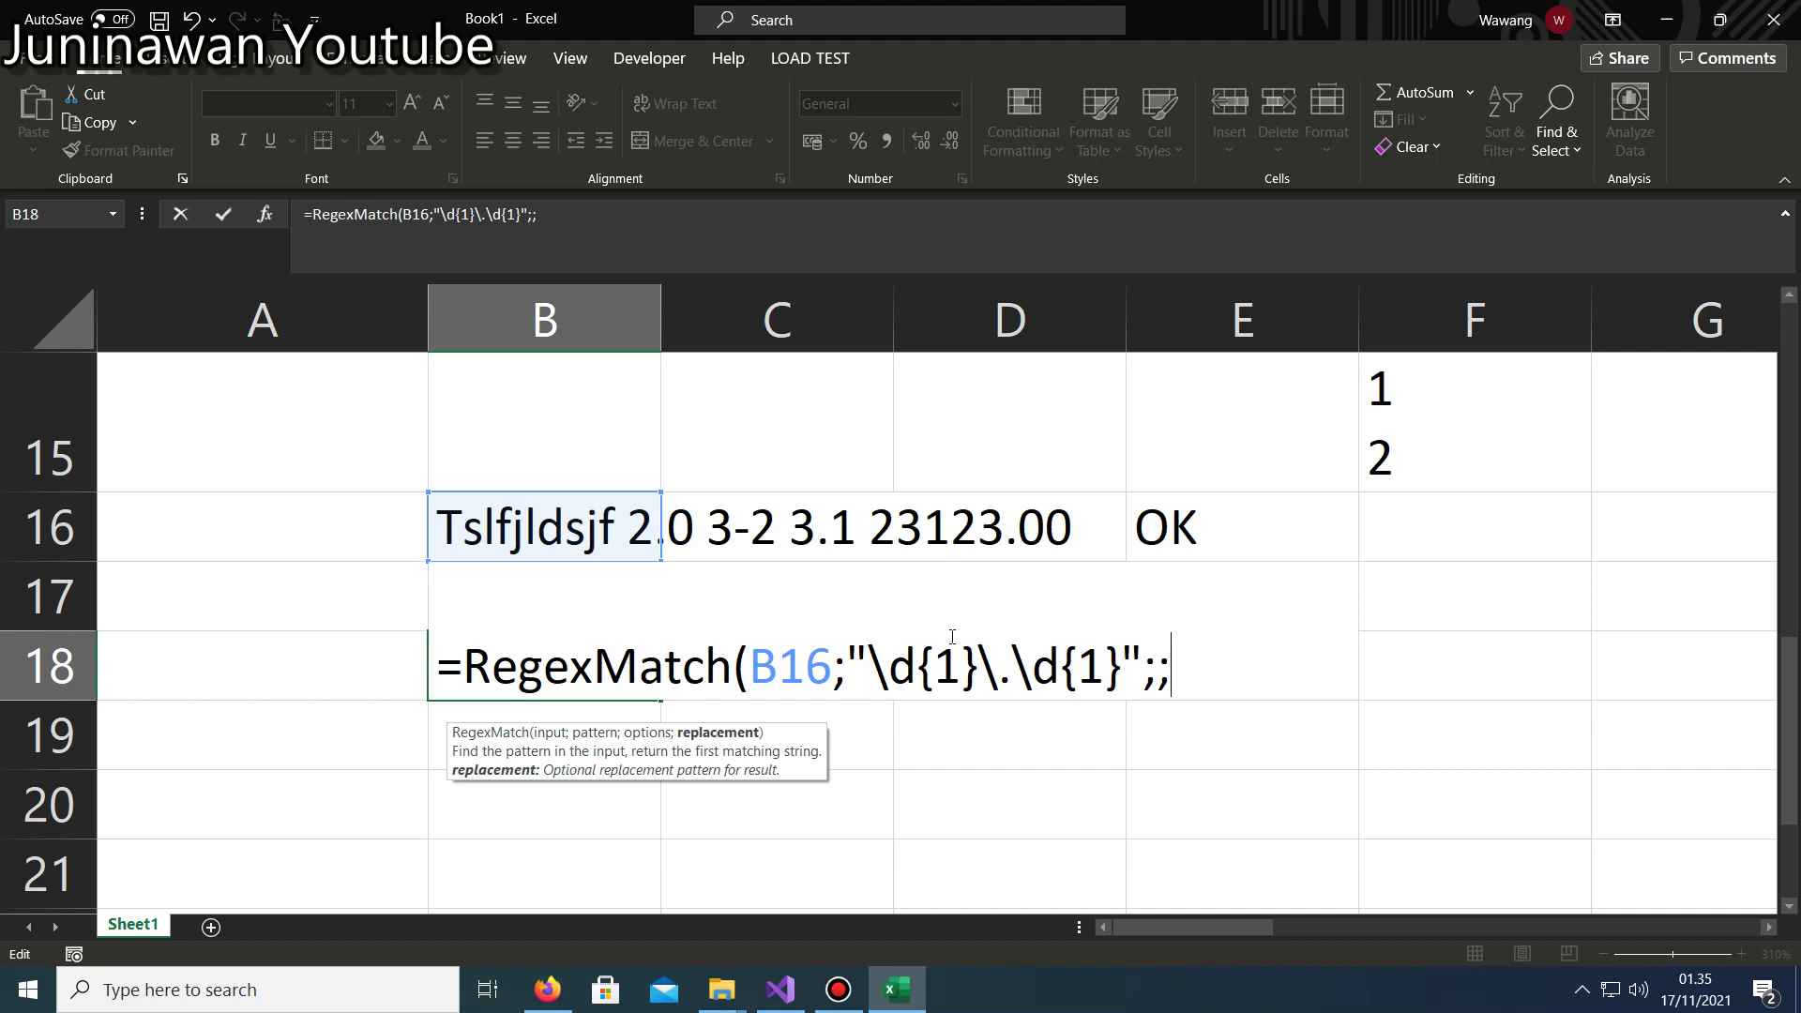
pyautogui.write(')')
pyautogui.press('Return')
pyautogui.press('Up')
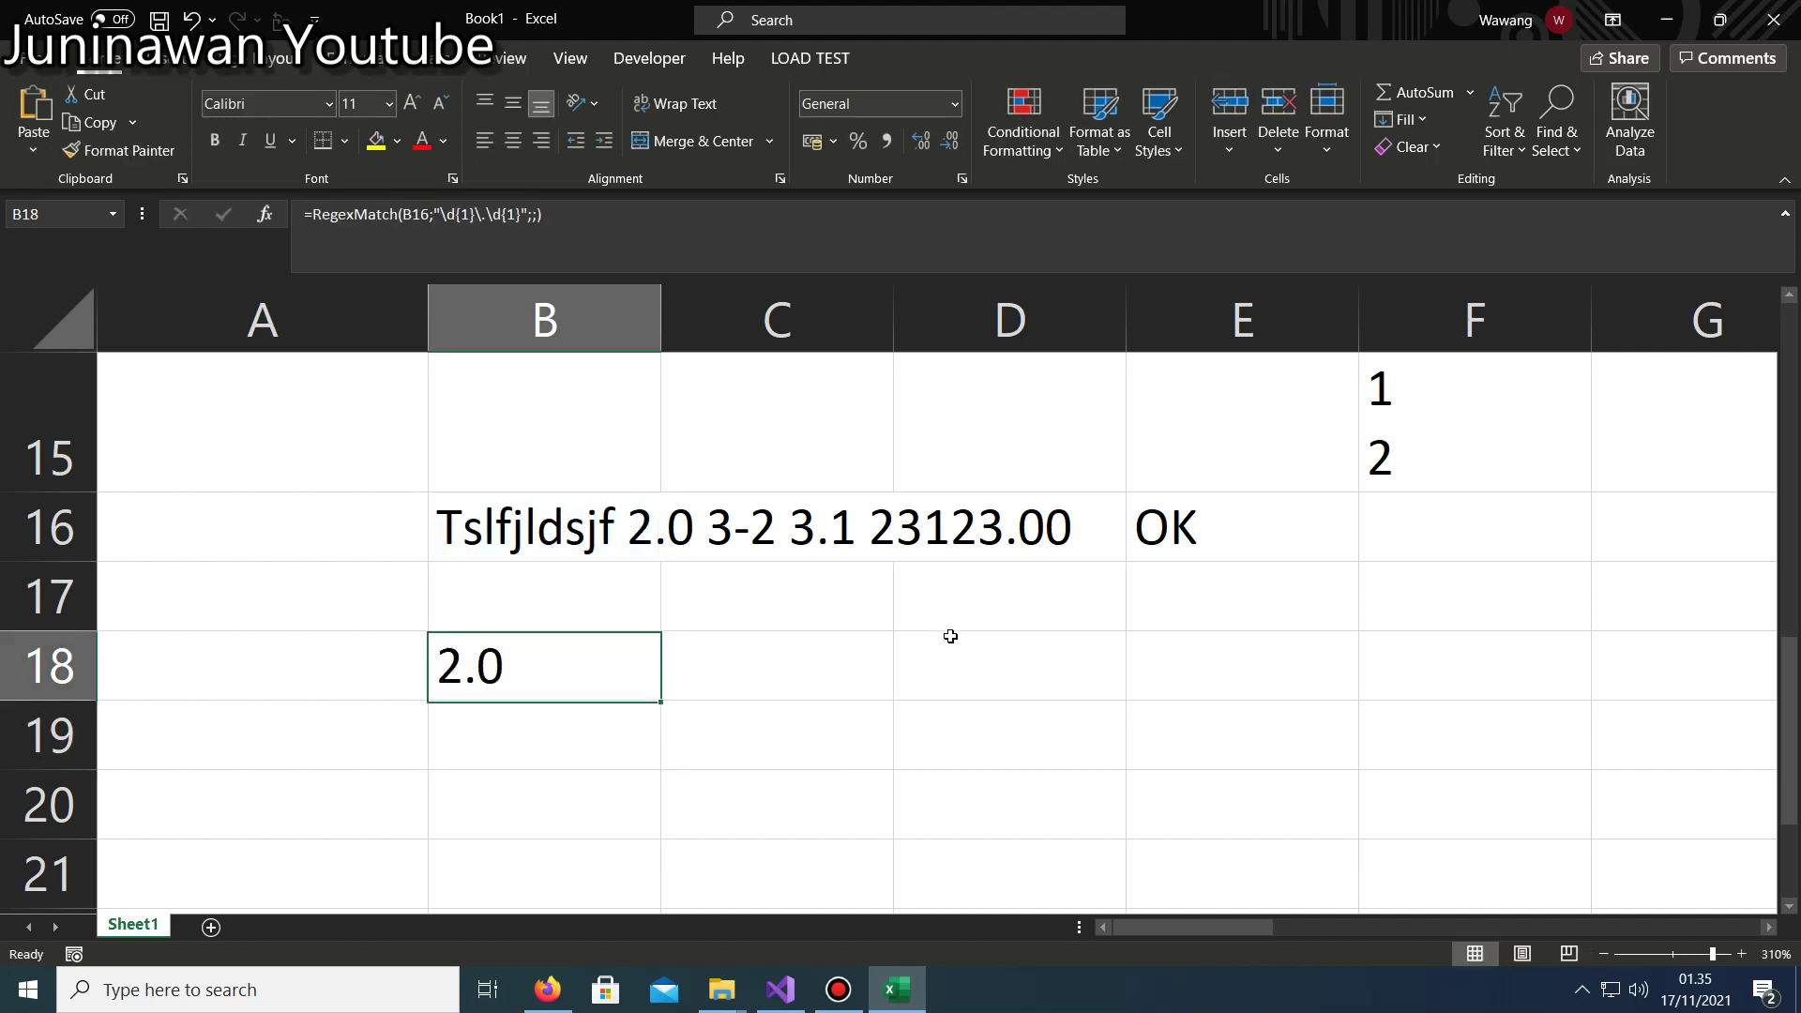
# Change B18's function to RegexMatches so it lists 2.0,3.1,3.0 from B16.
pyautogui.click(644, 522)
pyautogui.doubleClick(638, 527)
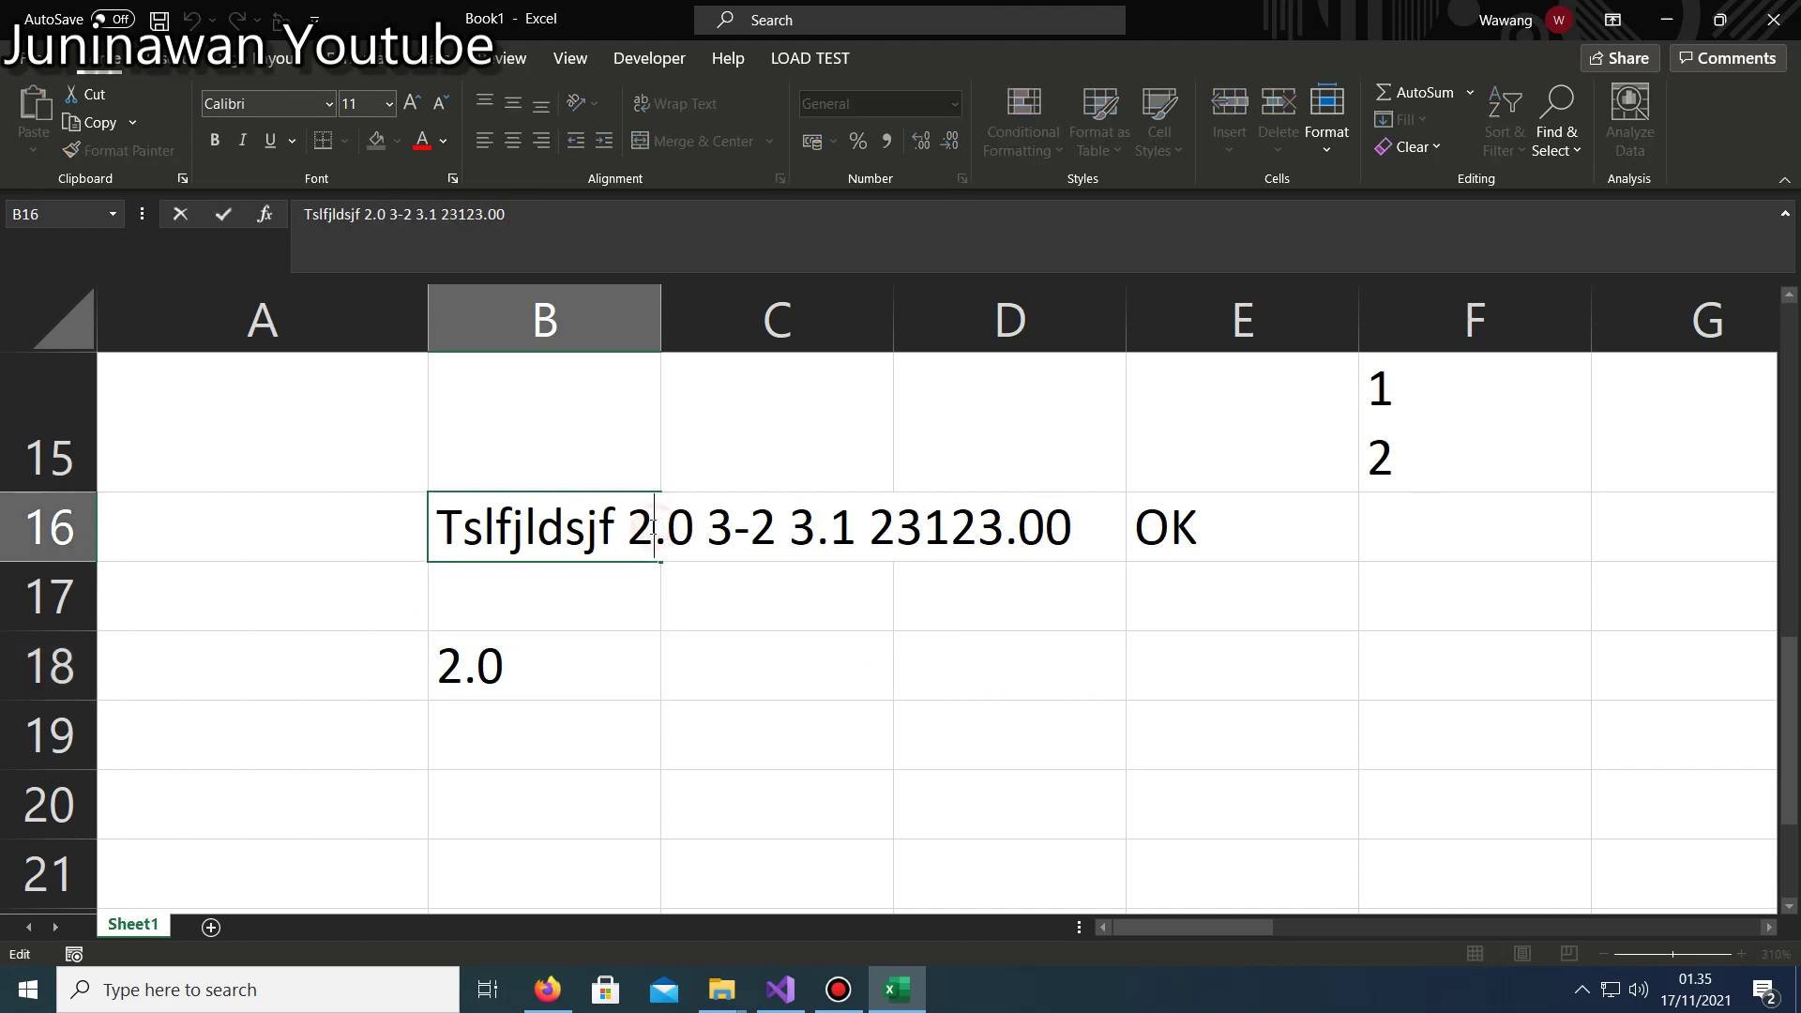
pyautogui.moveTo(639, 528); pyautogui.dragTo(694, 527)
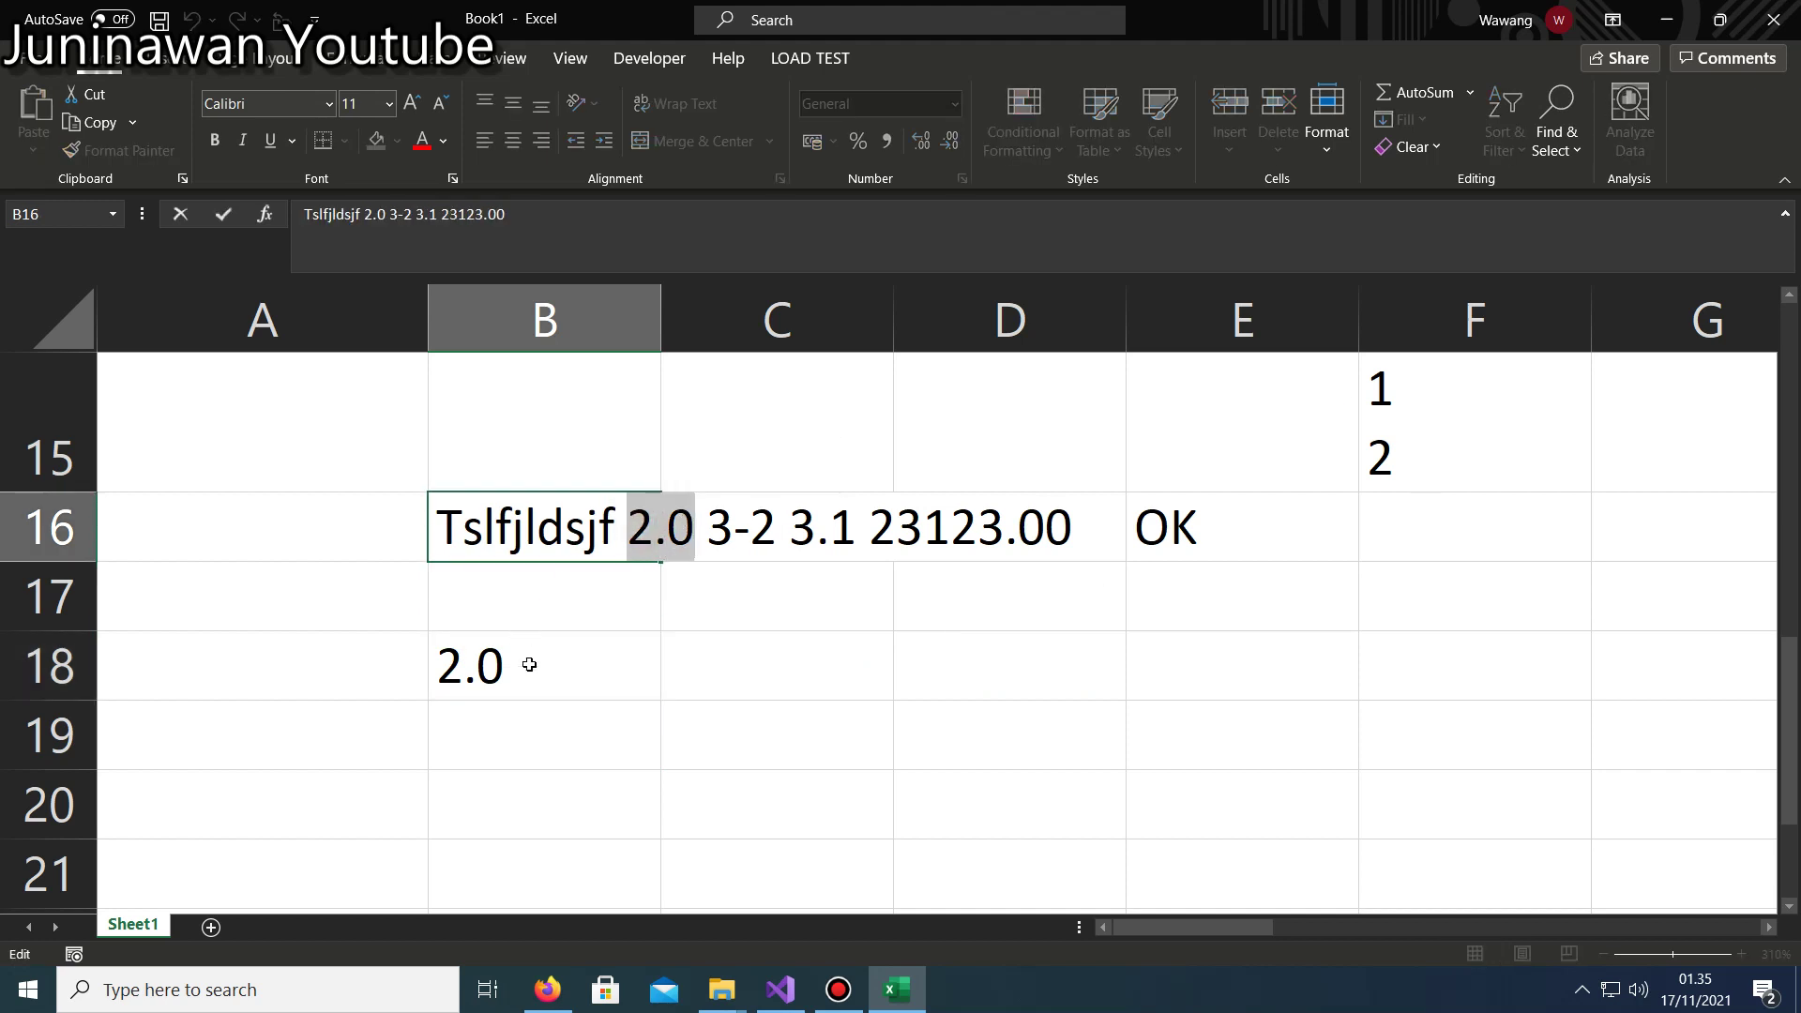
pyautogui.doubleClick(530, 664)
pyautogui.click(732, 666)
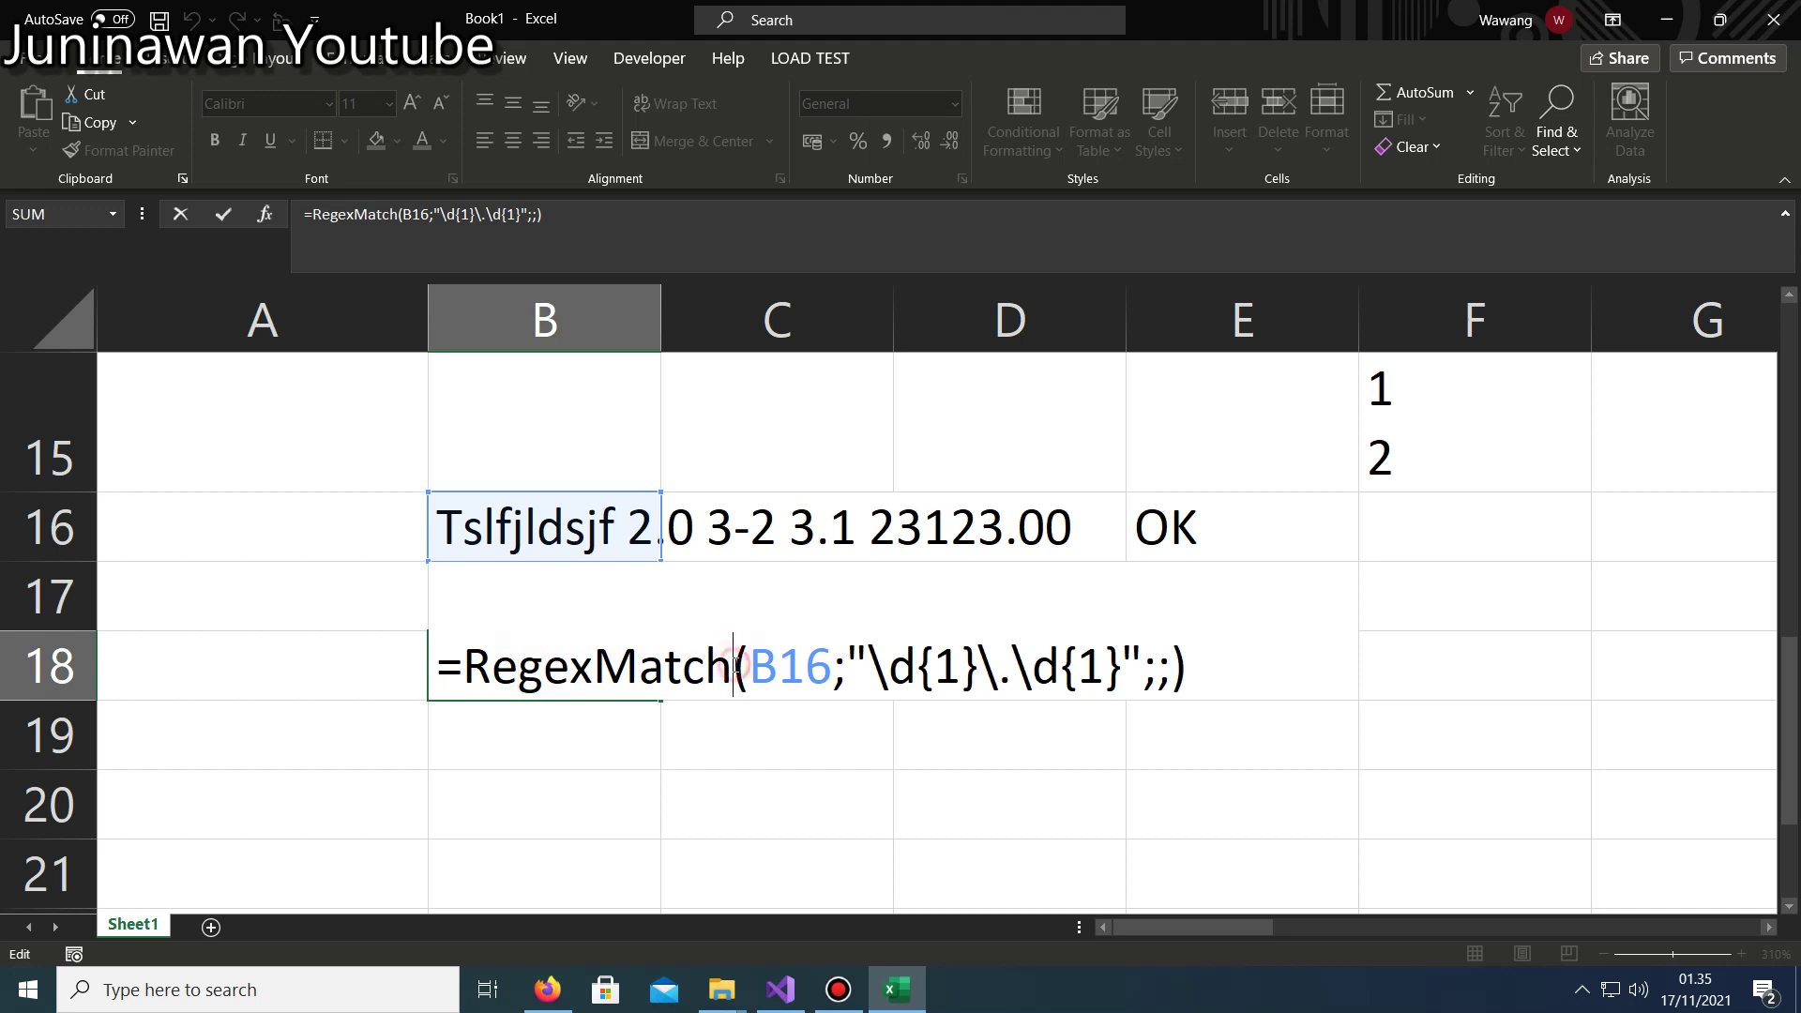
pyautogui.write('s')
pyautogui.press('BackSpace')
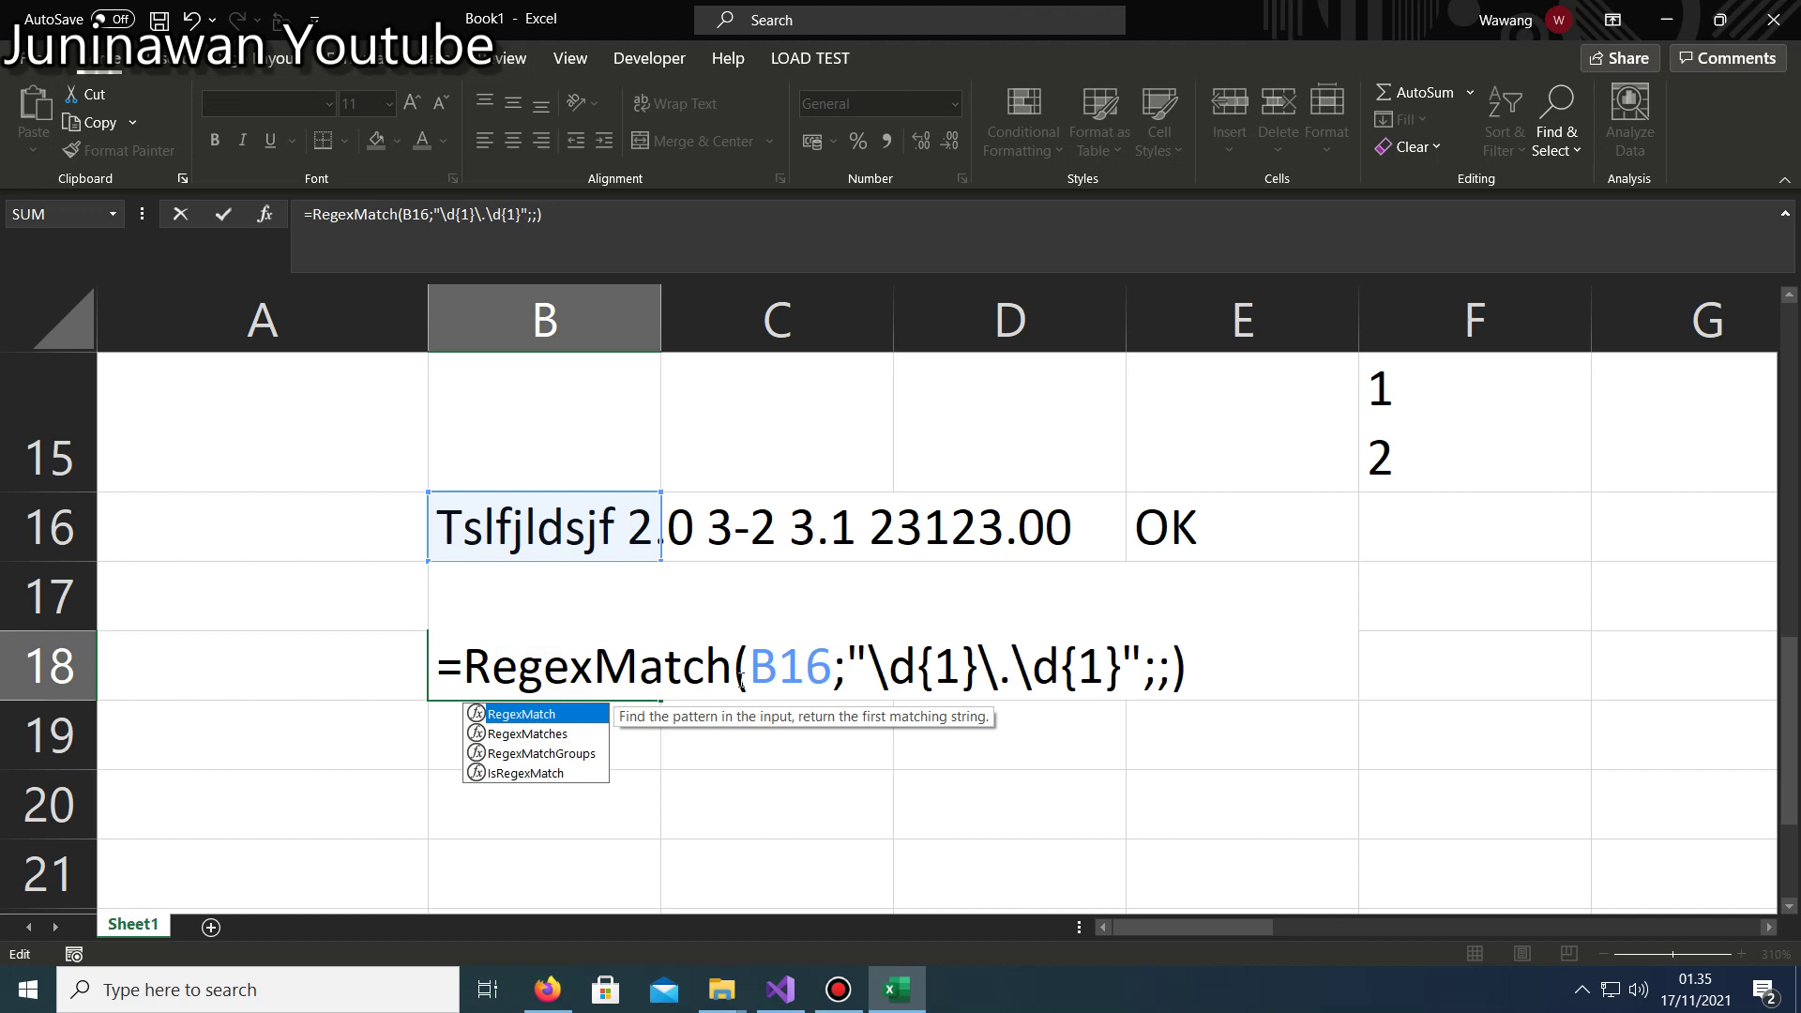
pyautogui.click(584, 735)
pyautogui.doubleClick(583, 736)
pyautogui.press('Return')
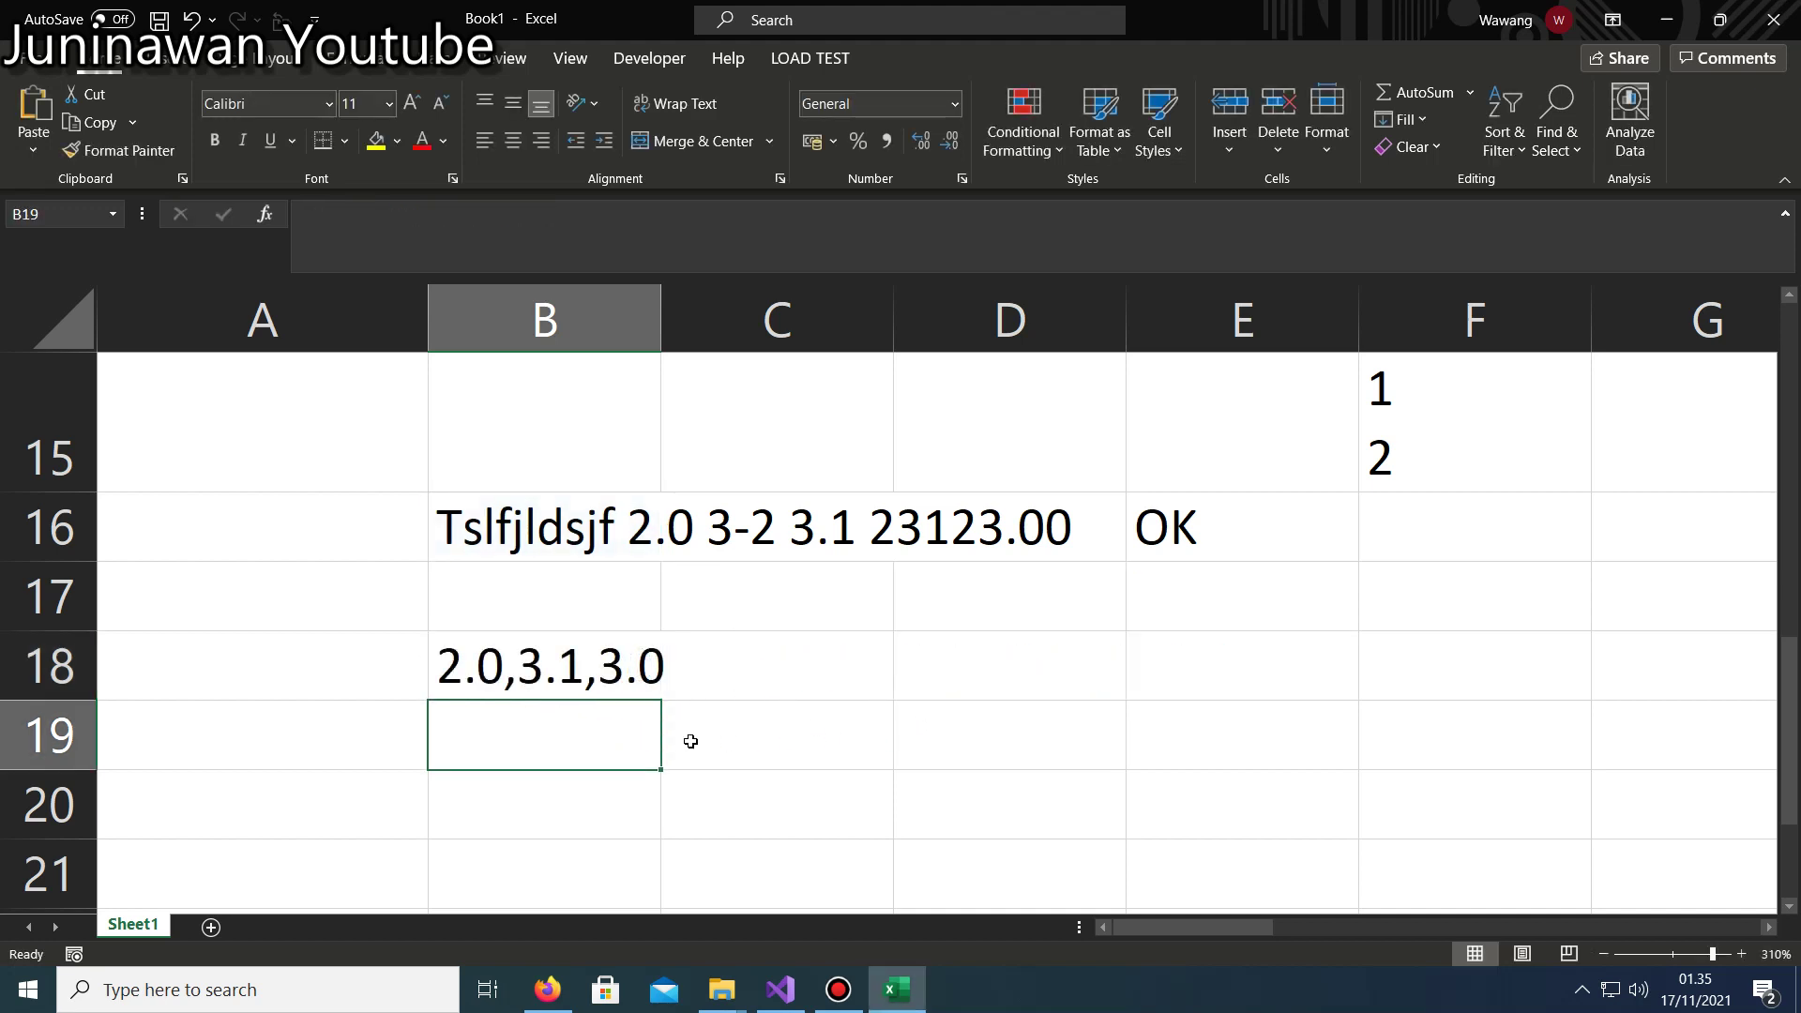
pyautogui.click(556, 657)
pyautogui.doubleClick(555, 657)
pyautogui.press('Escape')
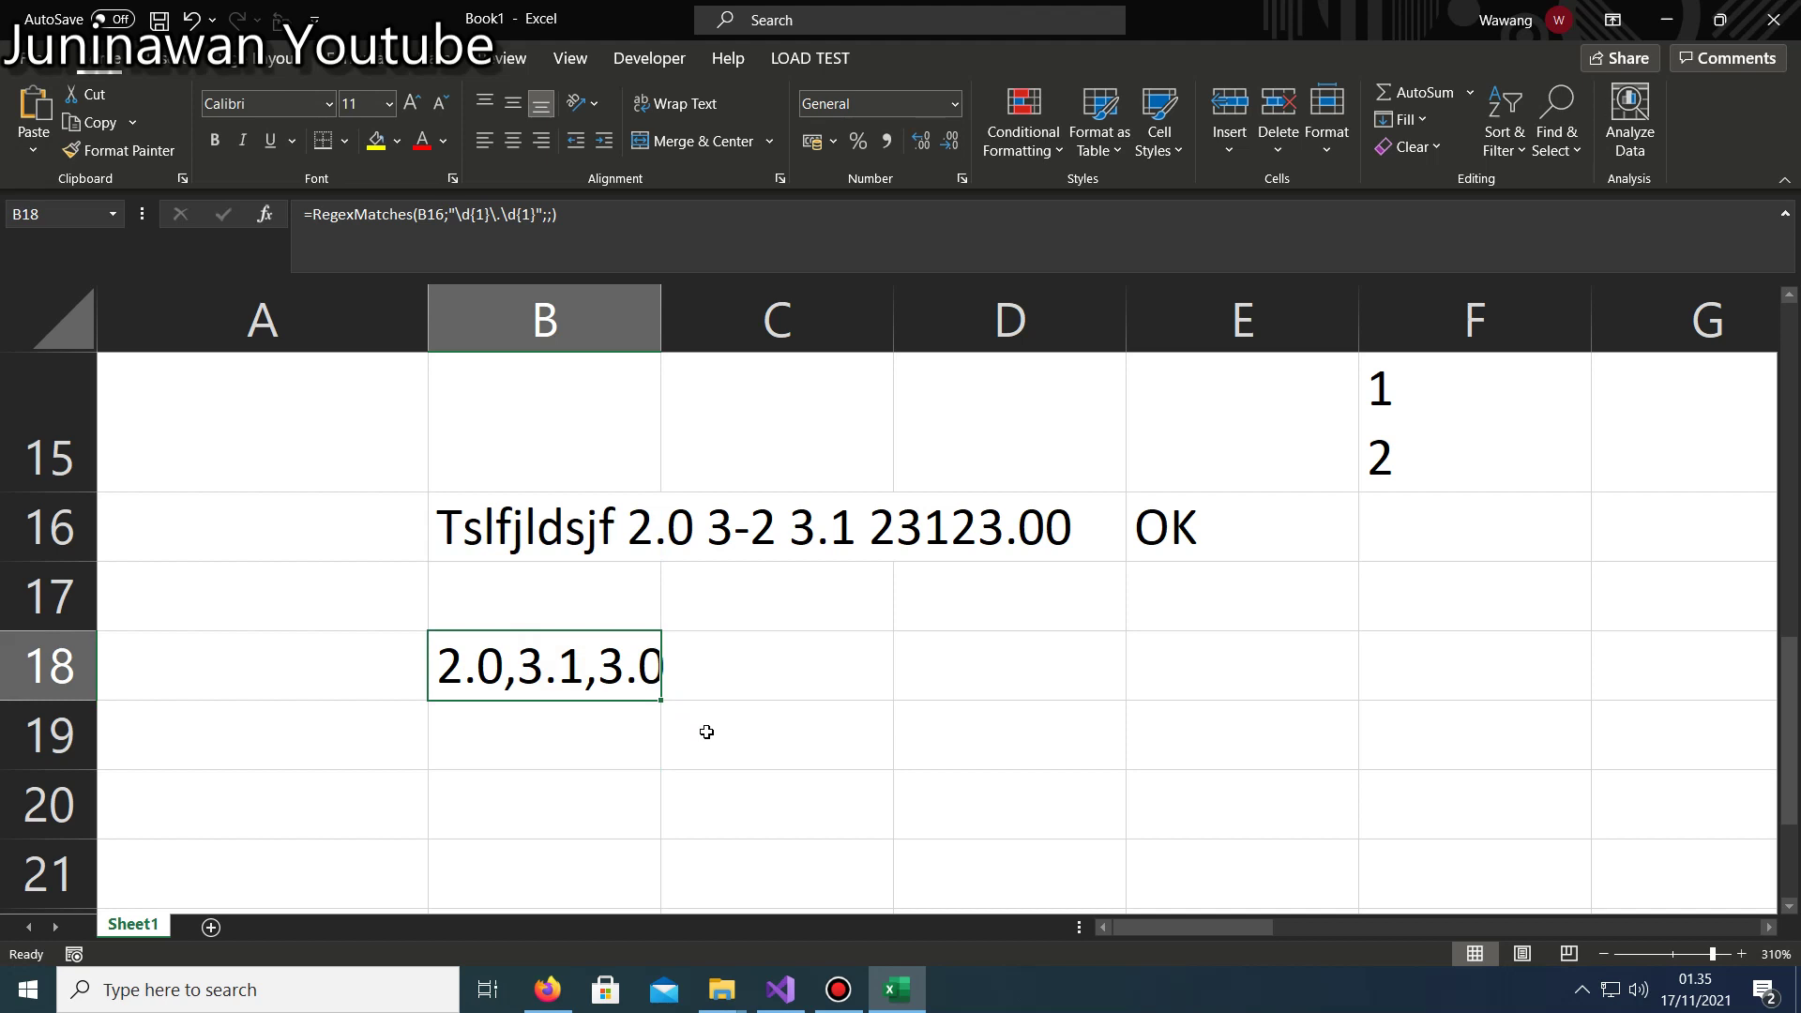
# Switch B18 back to RegexMatch so it shows the single result 2.0.
pyautogui.click(651, 746)
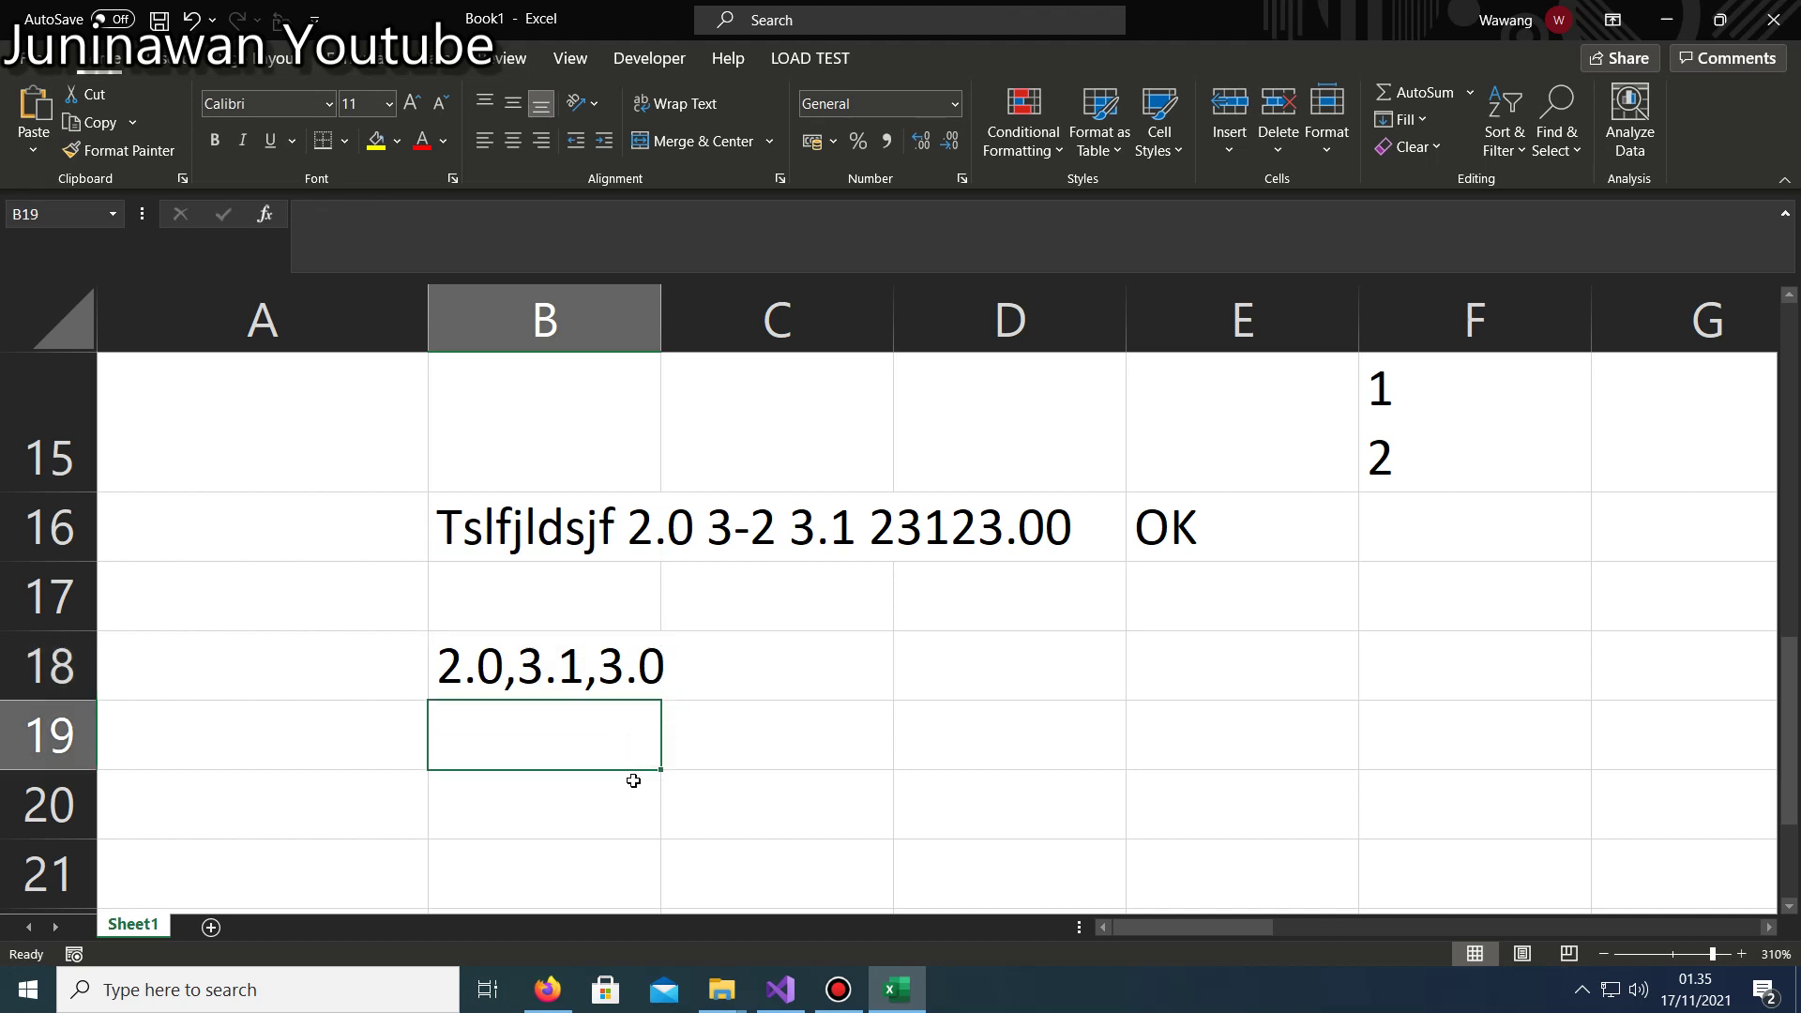
pyautogui.doubleClick(596, 668)
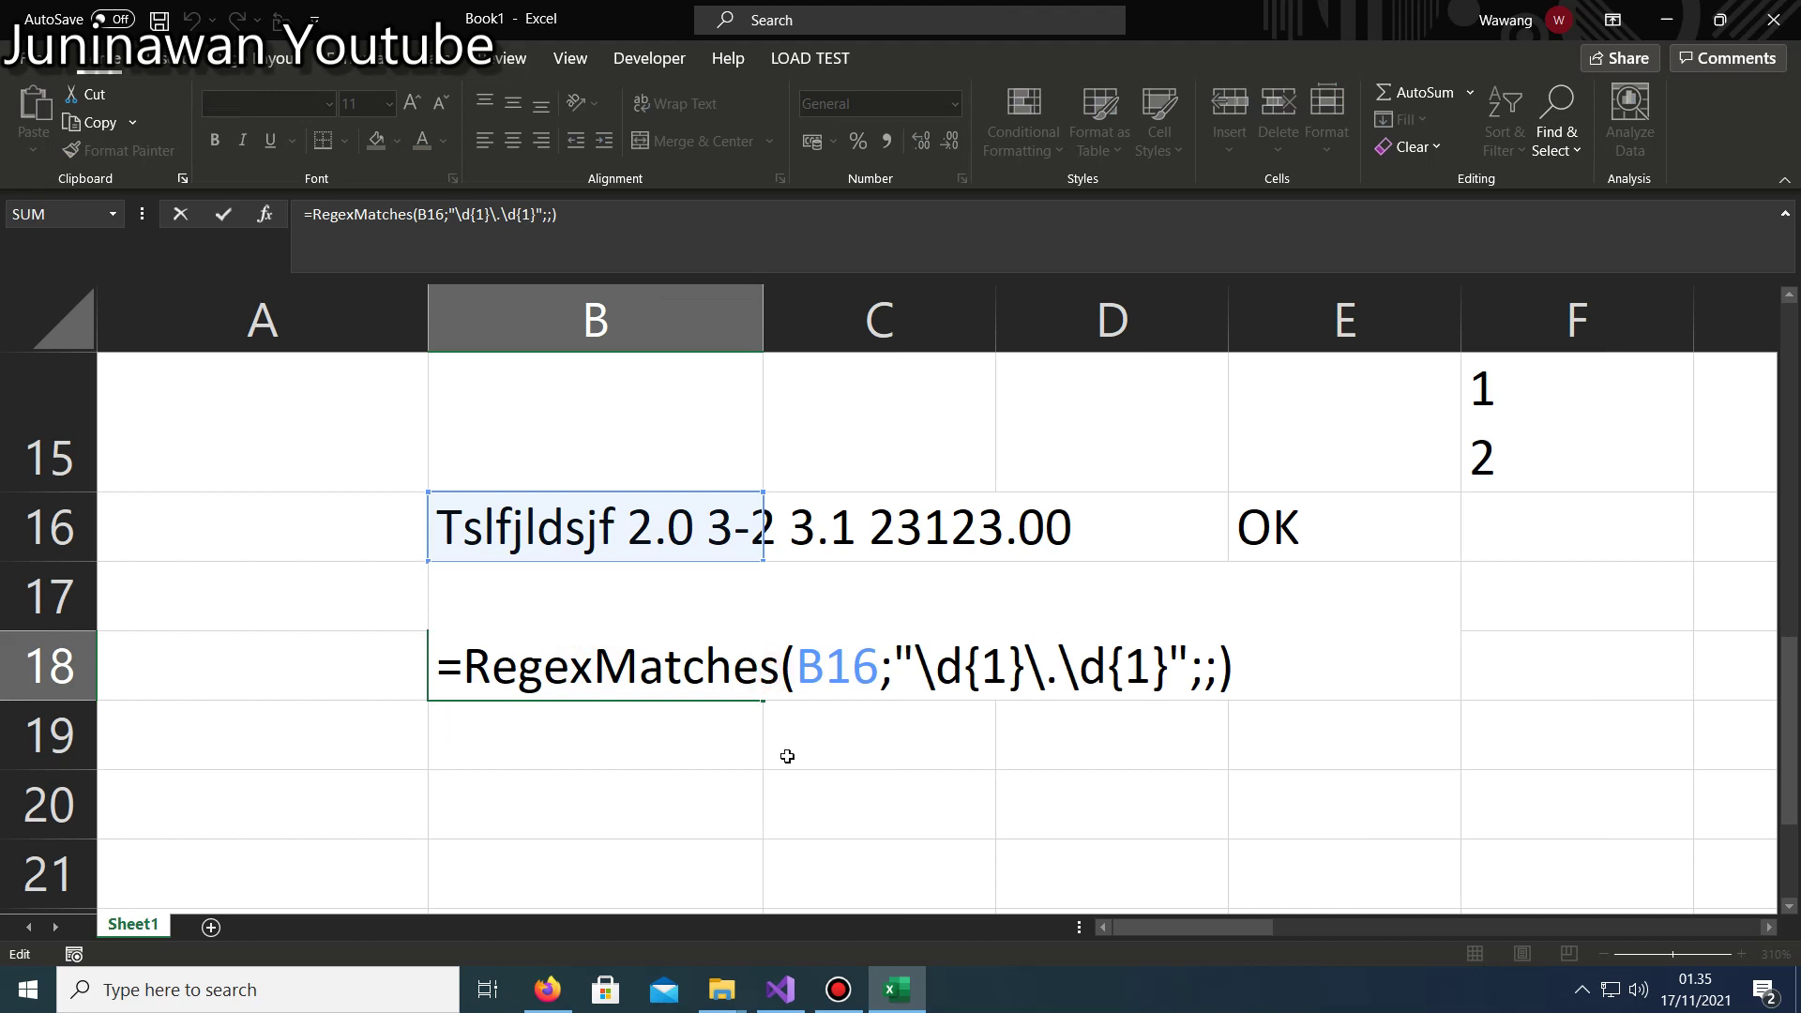
pyautogui.press('Delete')
pyautogui.press('Return')
pyautogui.press('Up')
pyautogui.press('F2')
pyautogui.press('Left')
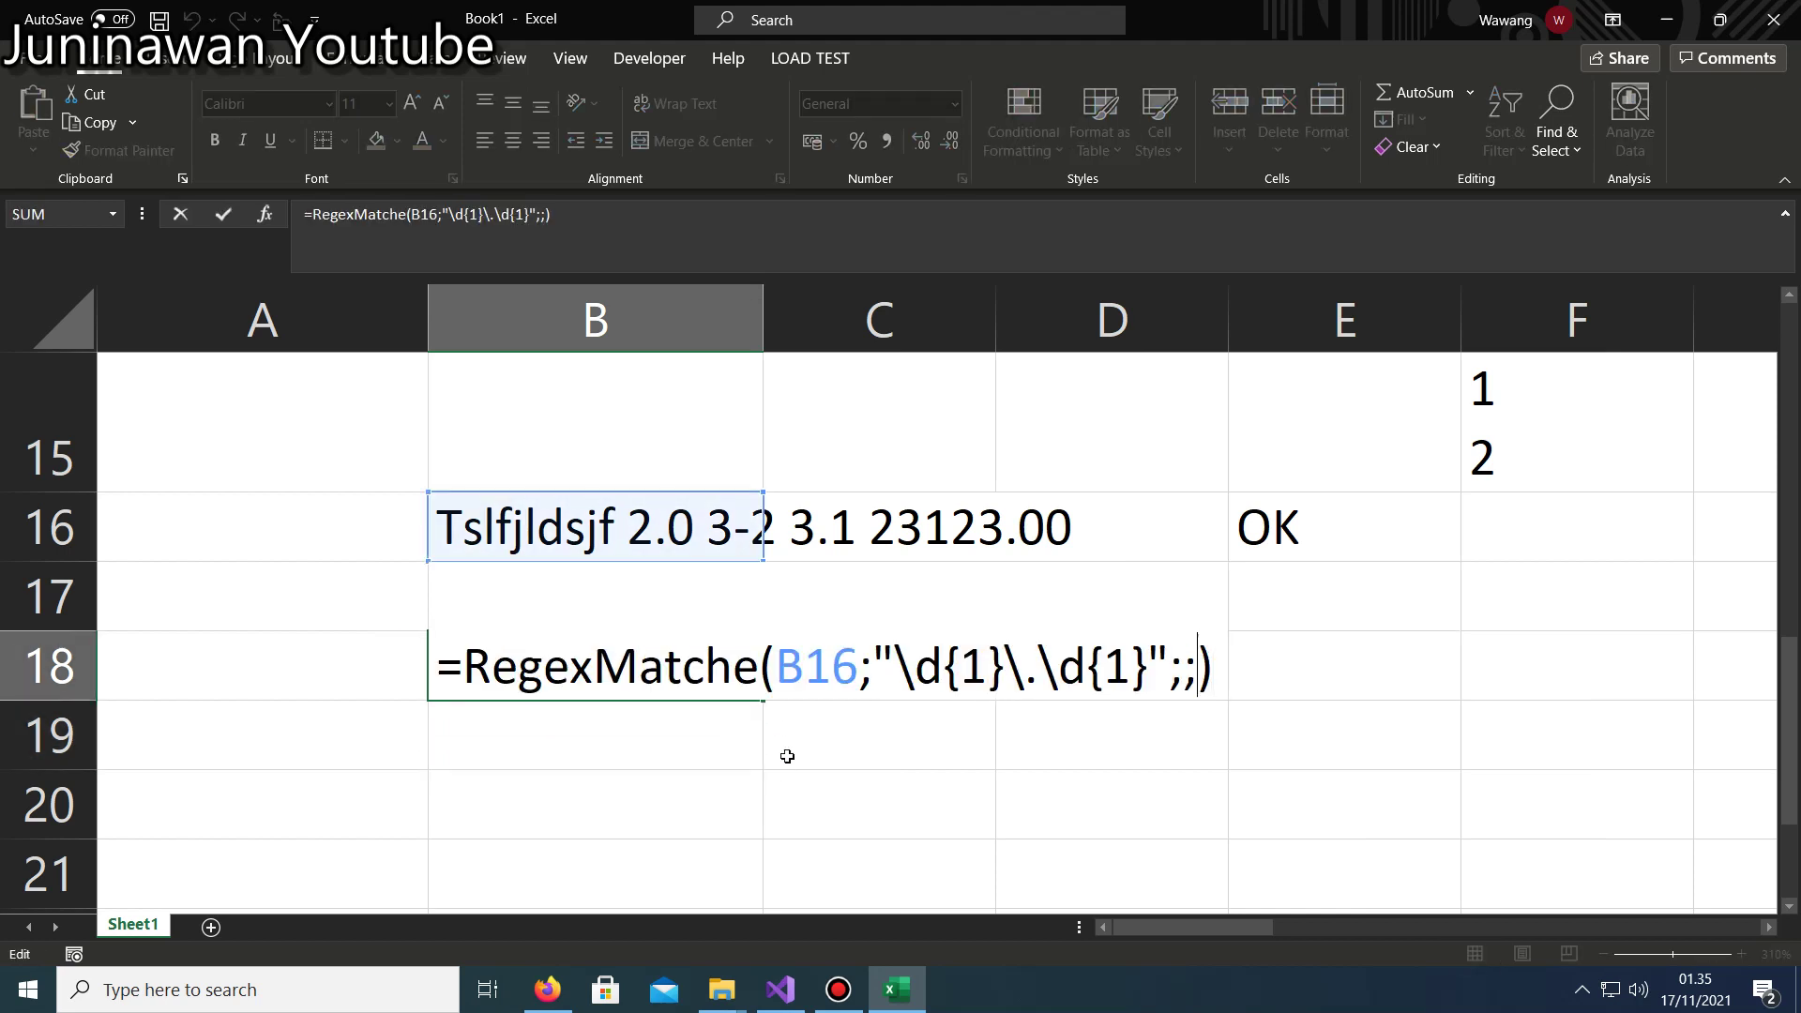
pyautogui.press('Left')
pyautogui.press('Left')
pyautogui.click(737, 654)
pyautogui.press('Delete')
pyautogui.press('Return')
pyautogui.press('Up')
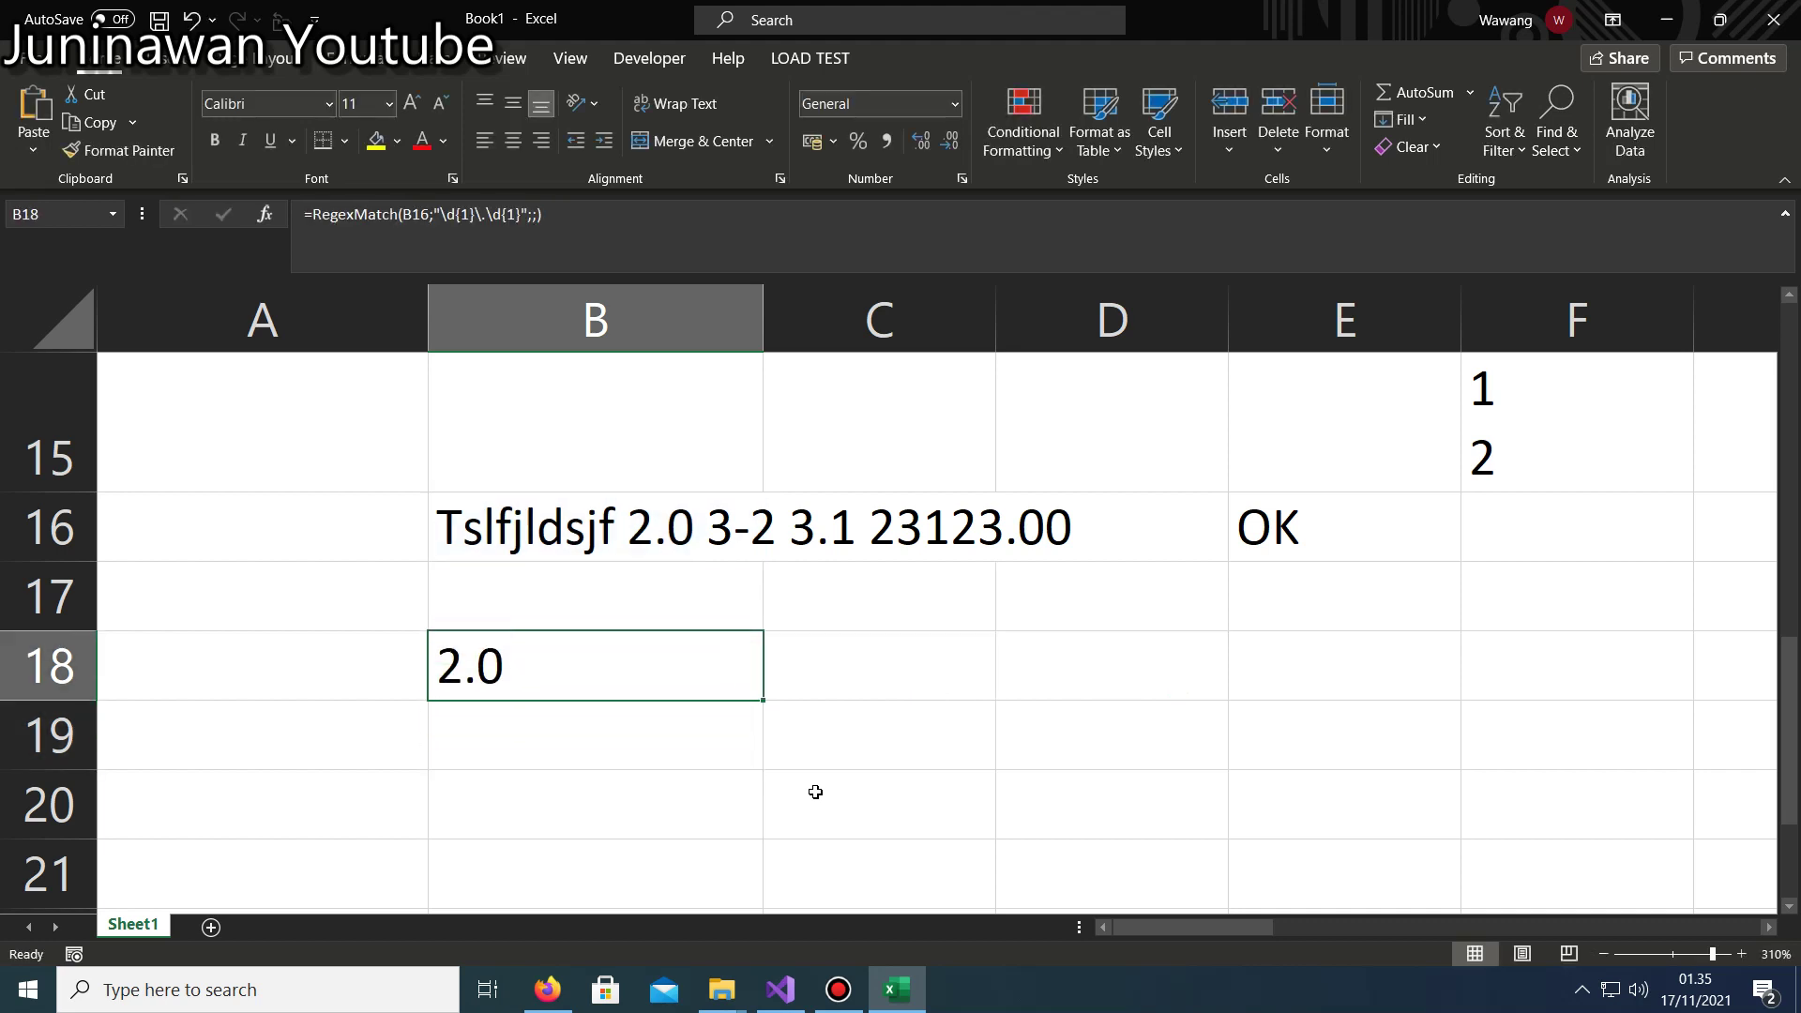
# Restore RegexMatches in B18 so it again lists 2.0,3.1,3.0.
pyautogui.doubleClick(572, 680)
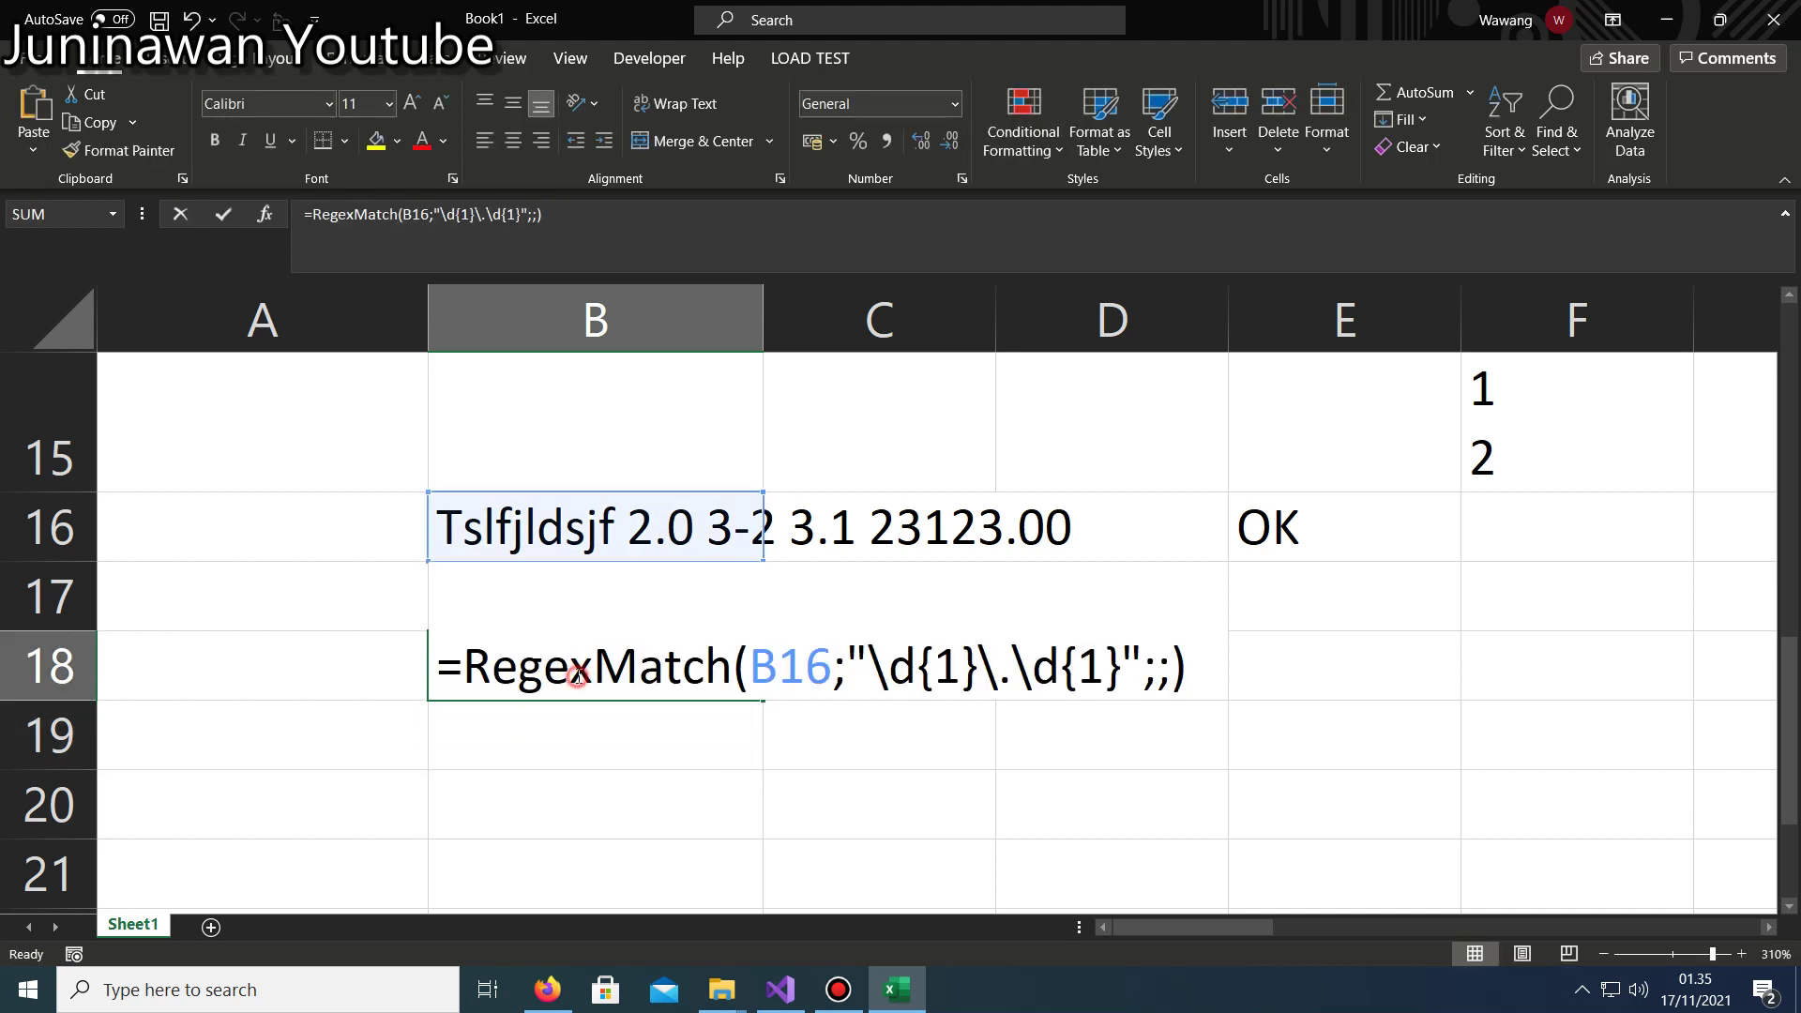
pyautogui.click(732, 666)
pyautogui.write('s')
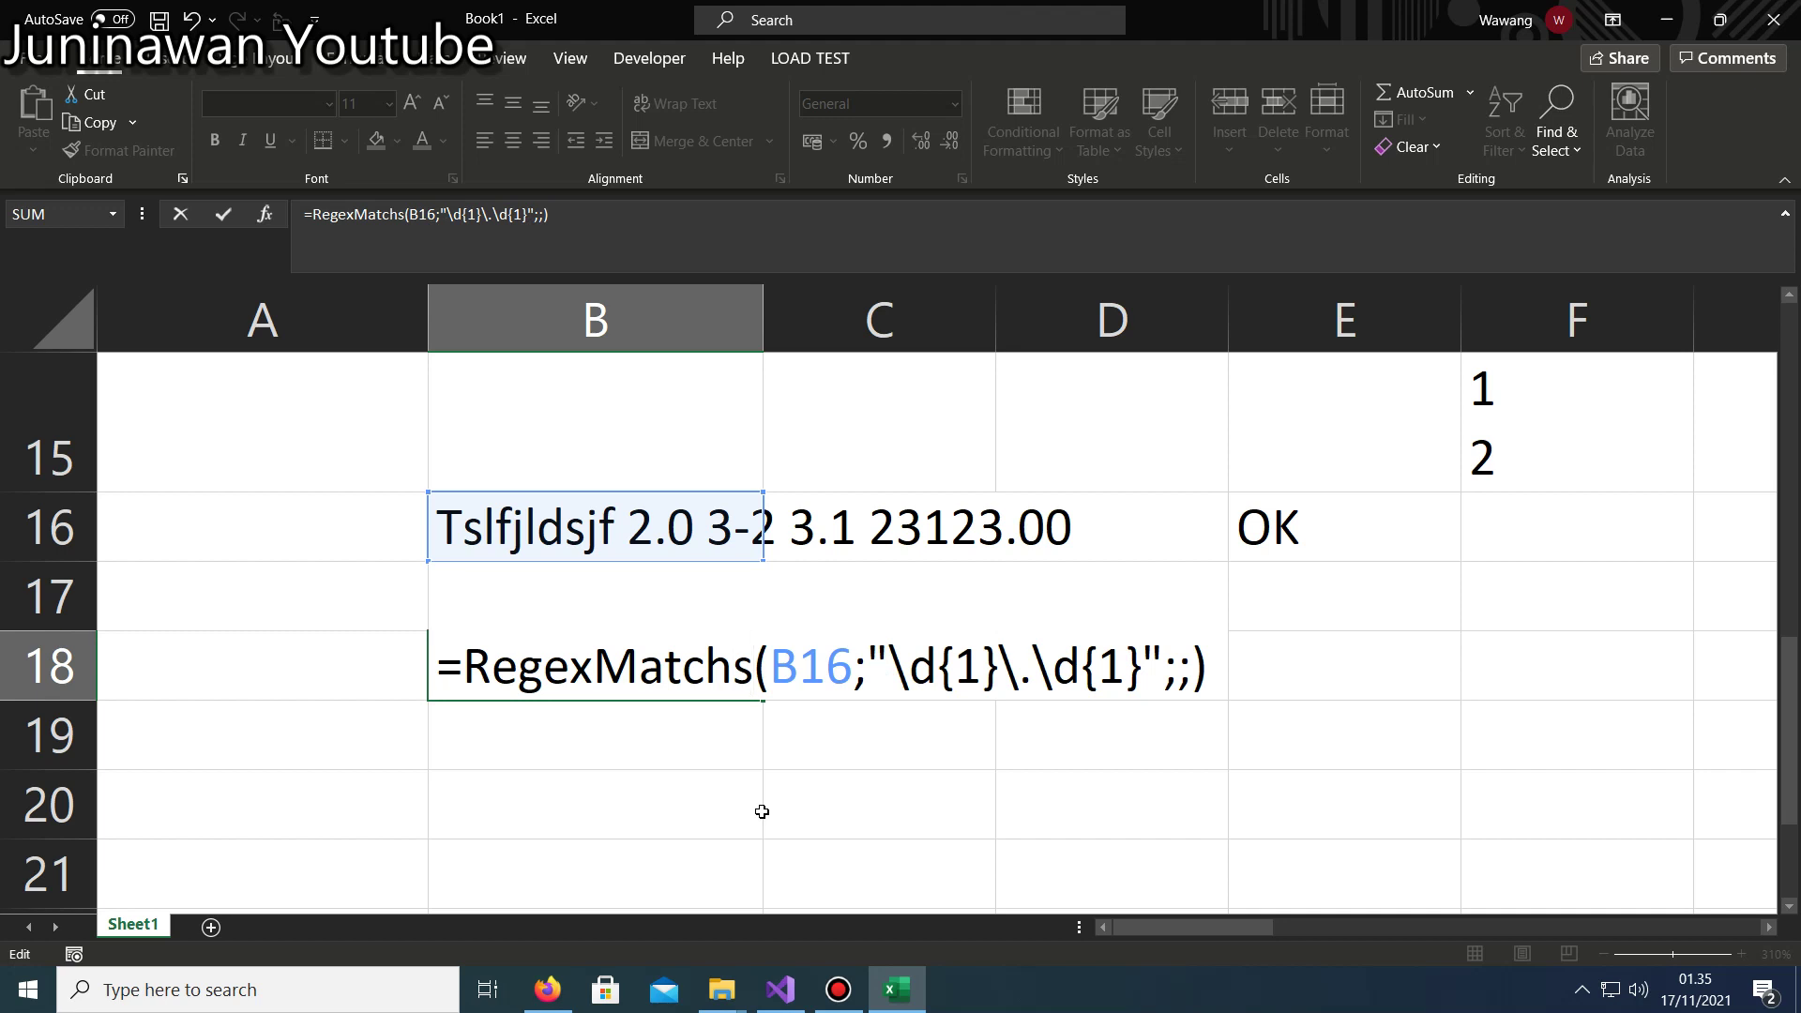
pyautogui.press('Return')
pyautogui.doubleClick(639, 668)
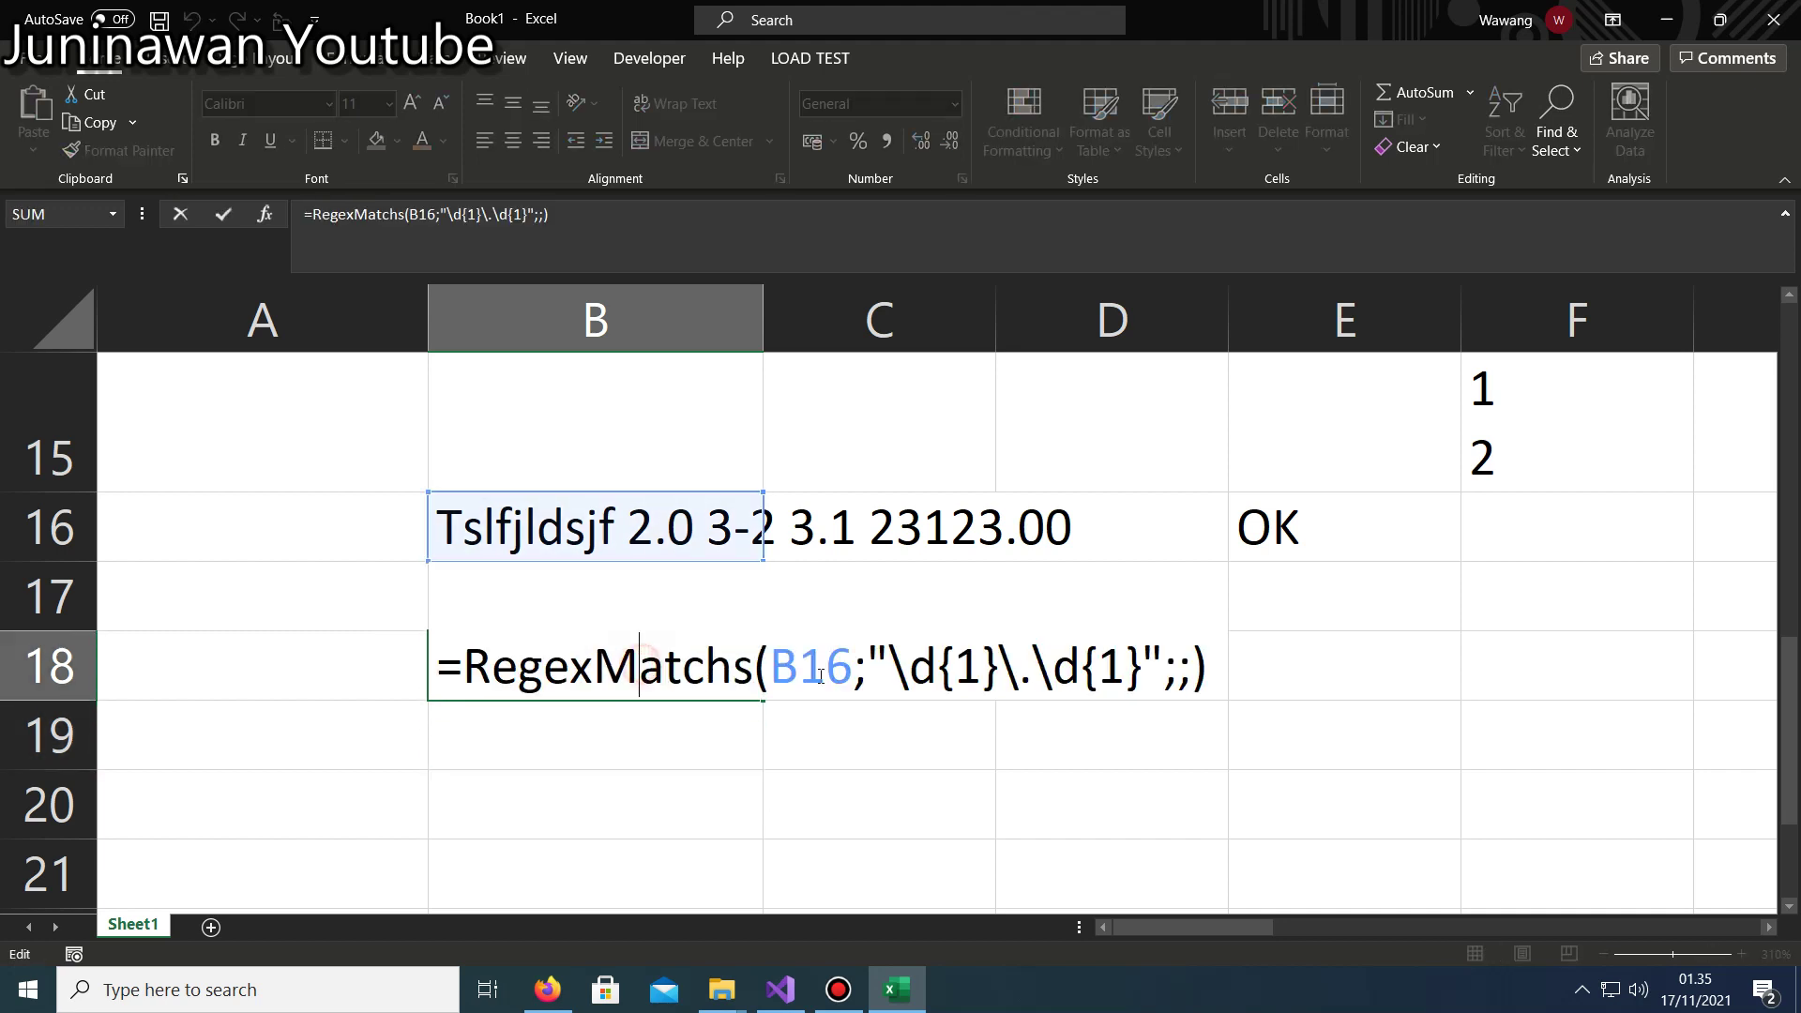
pyautogui.click(747, 672)
pyautogui.press('BackSpace')
pyautogui.write('es')
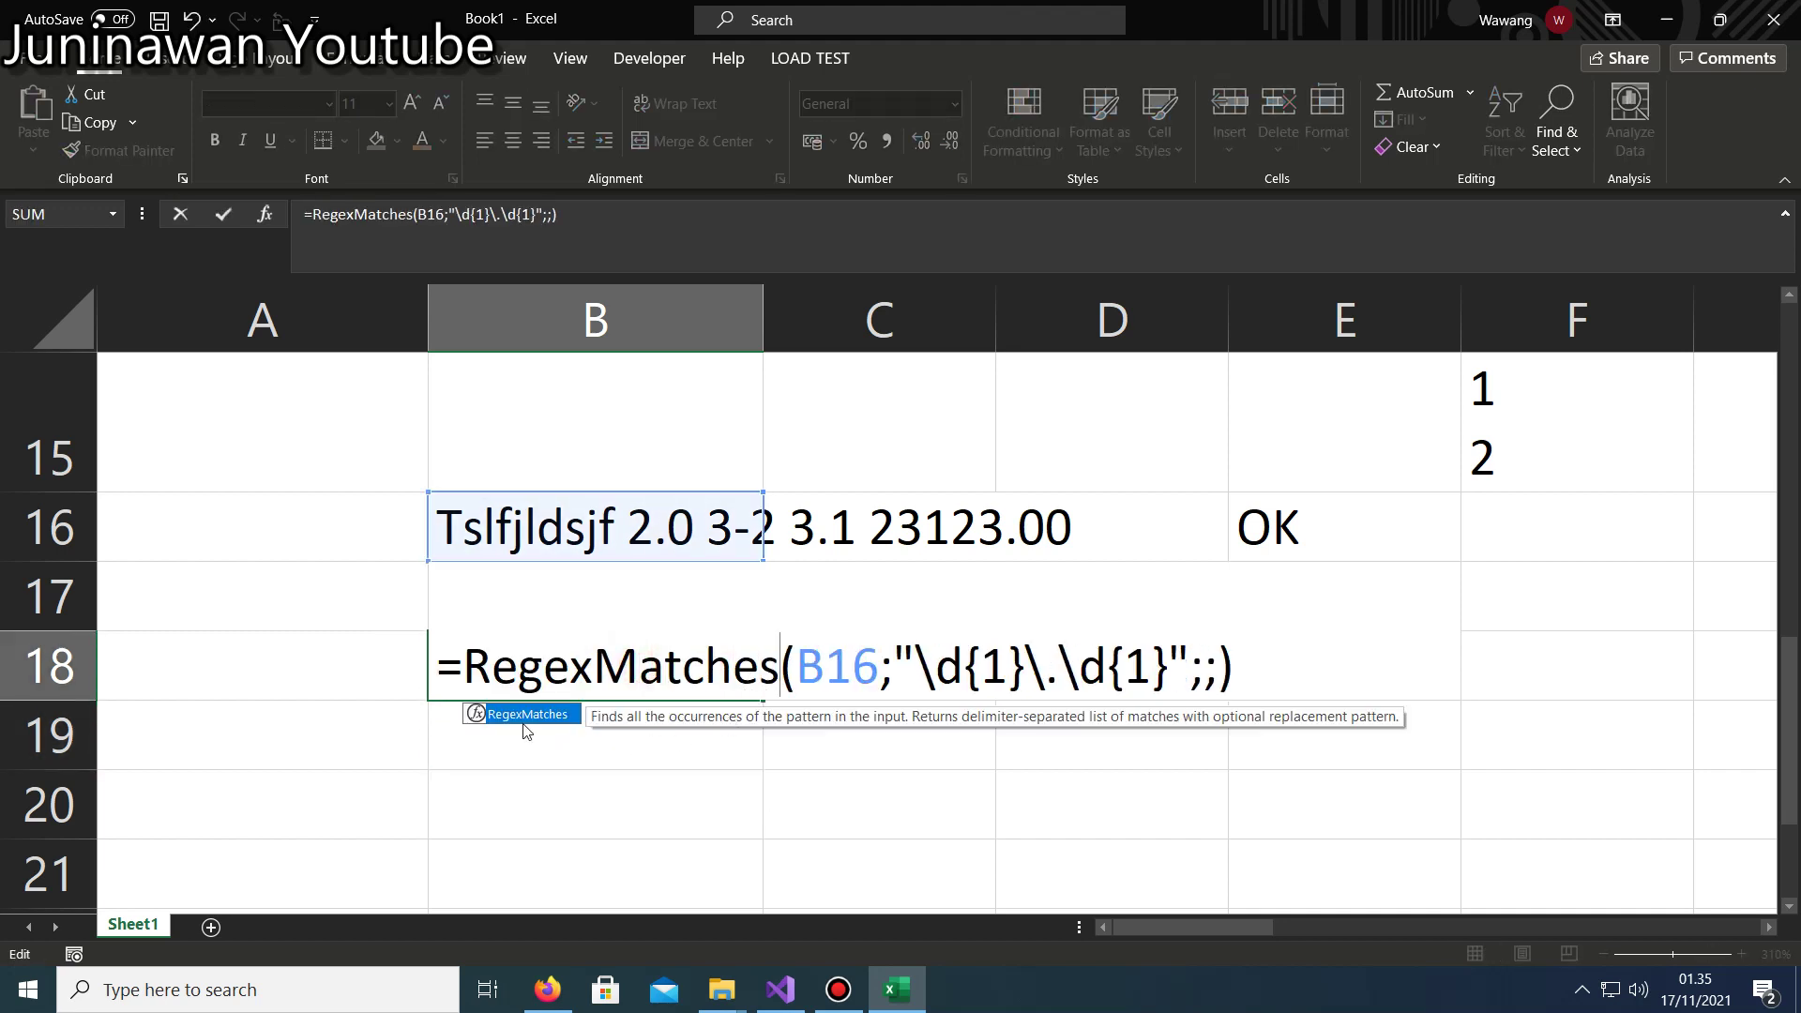
pyautogui.press('Return')
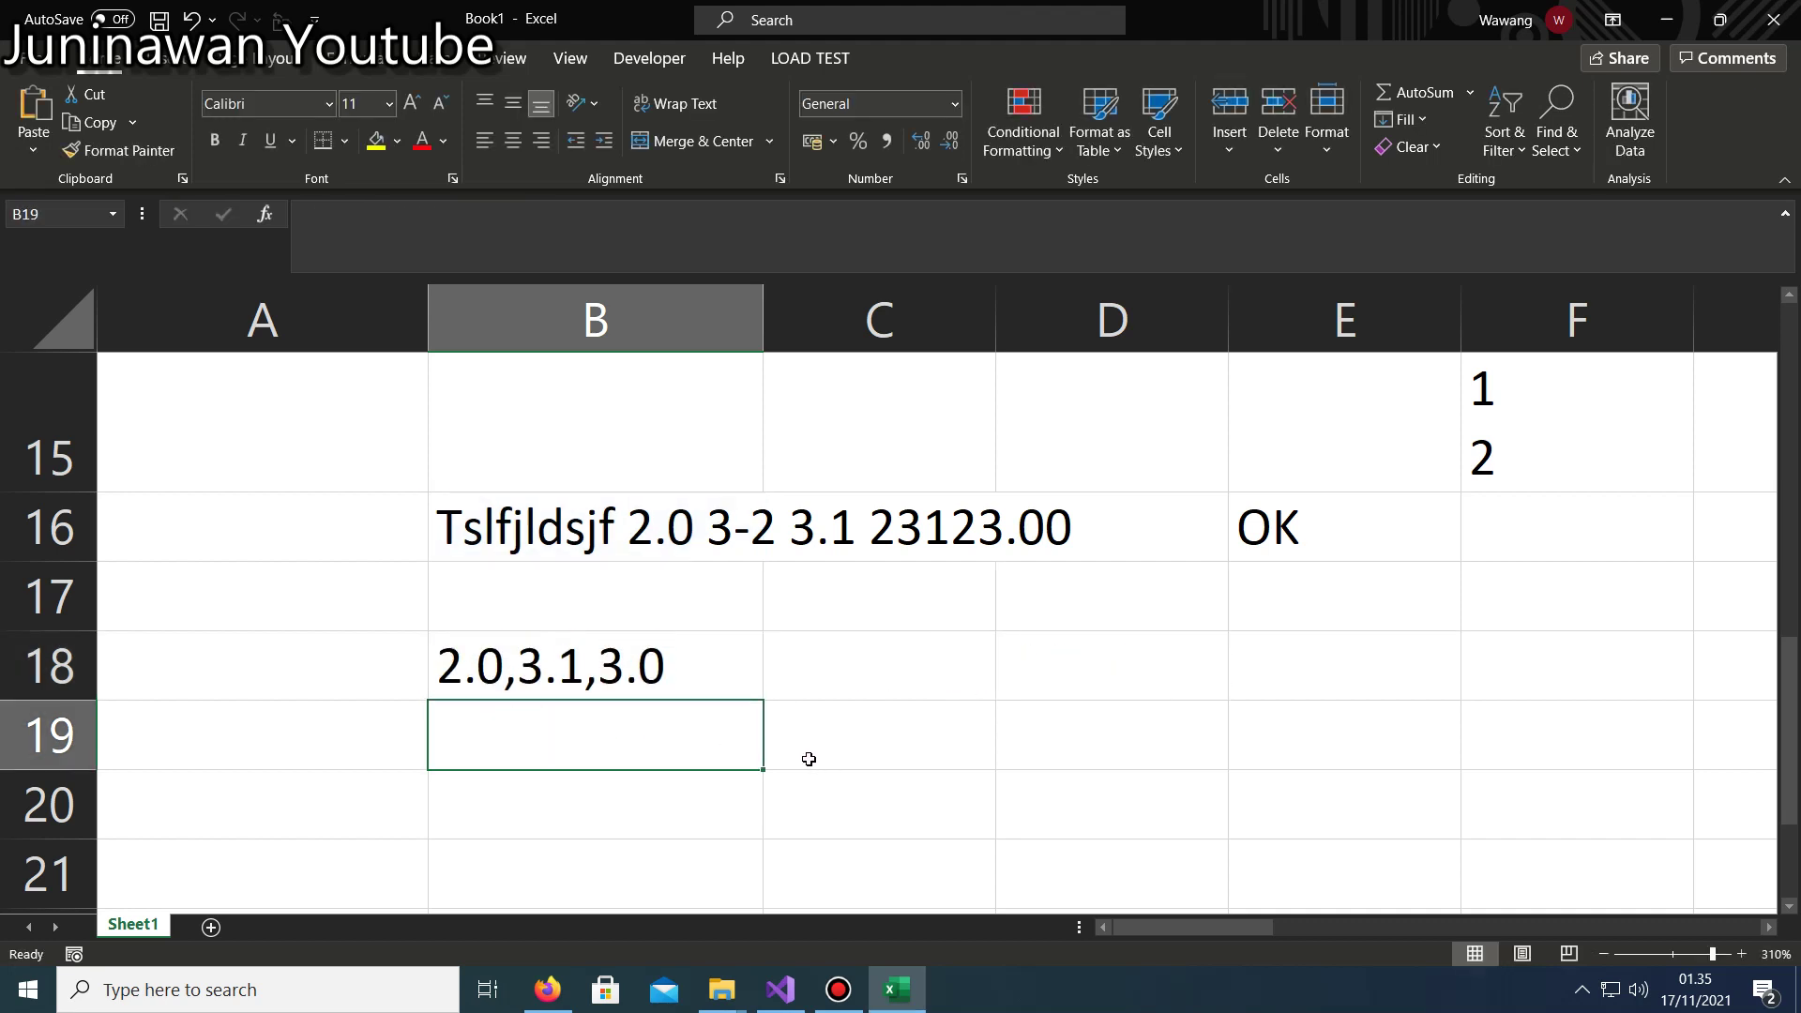
pyautogui.click(587, 684)
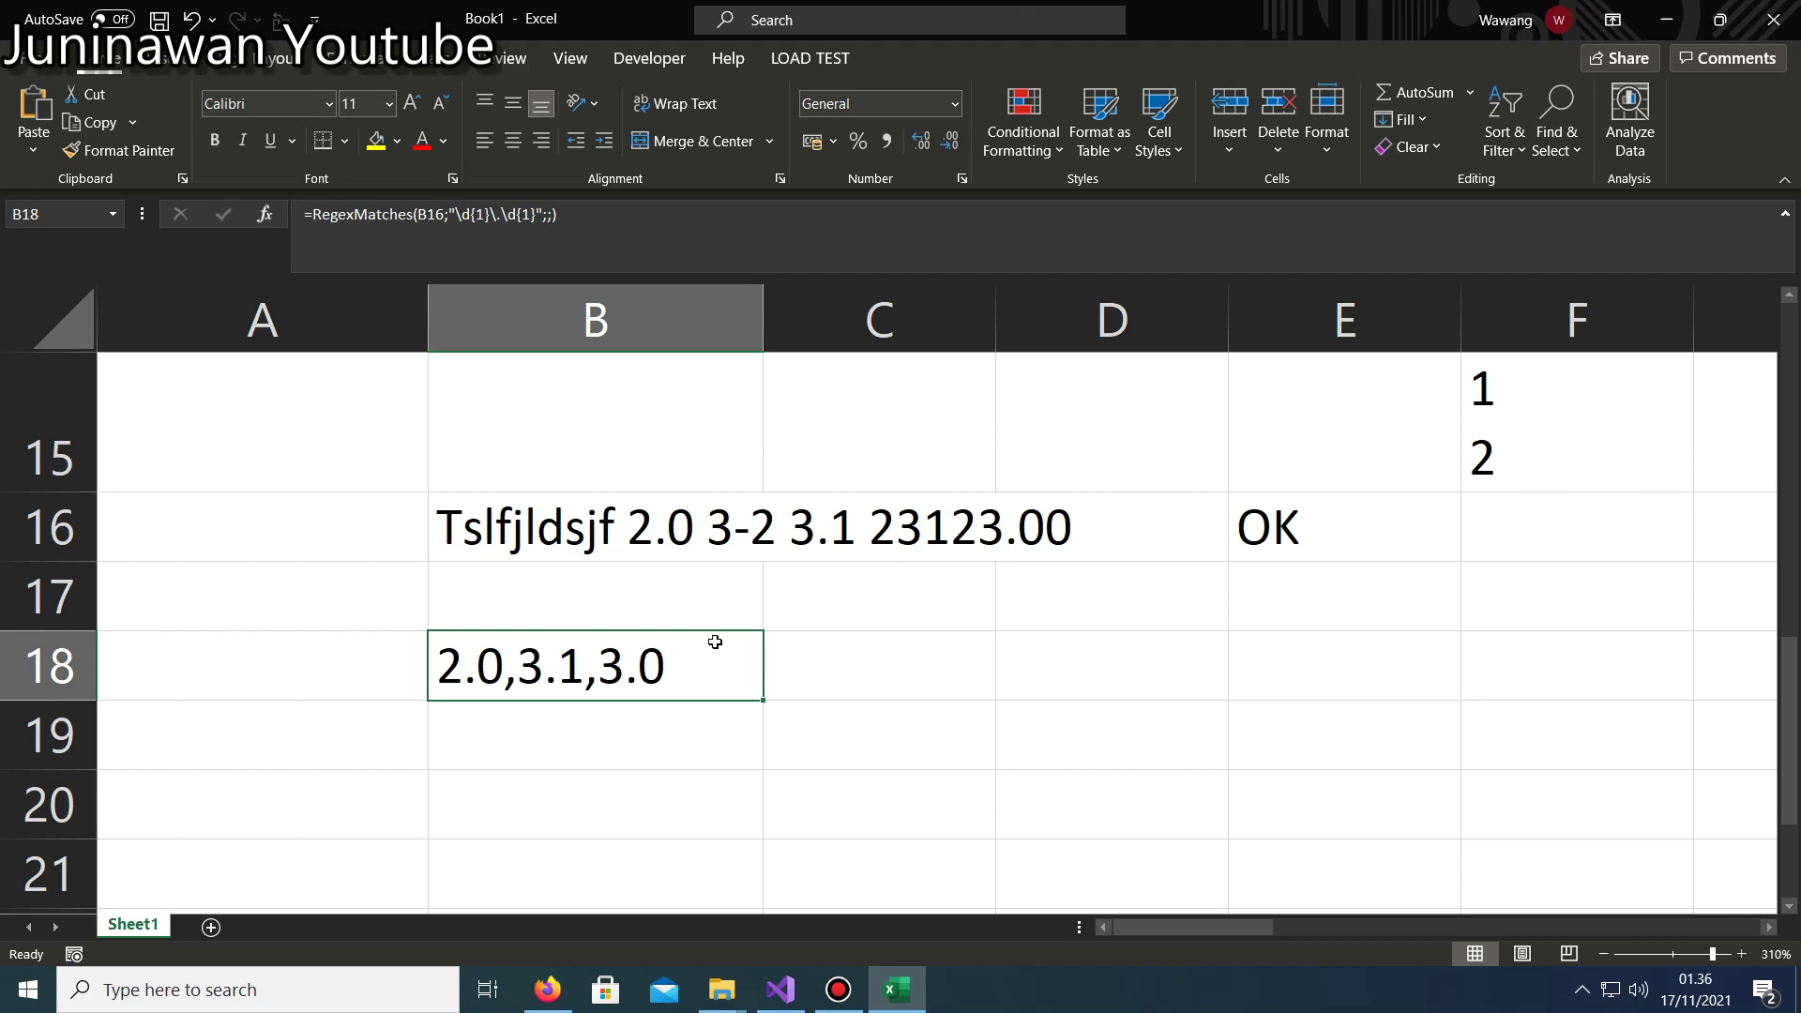
pyautogui.doubleClick(644, 654)
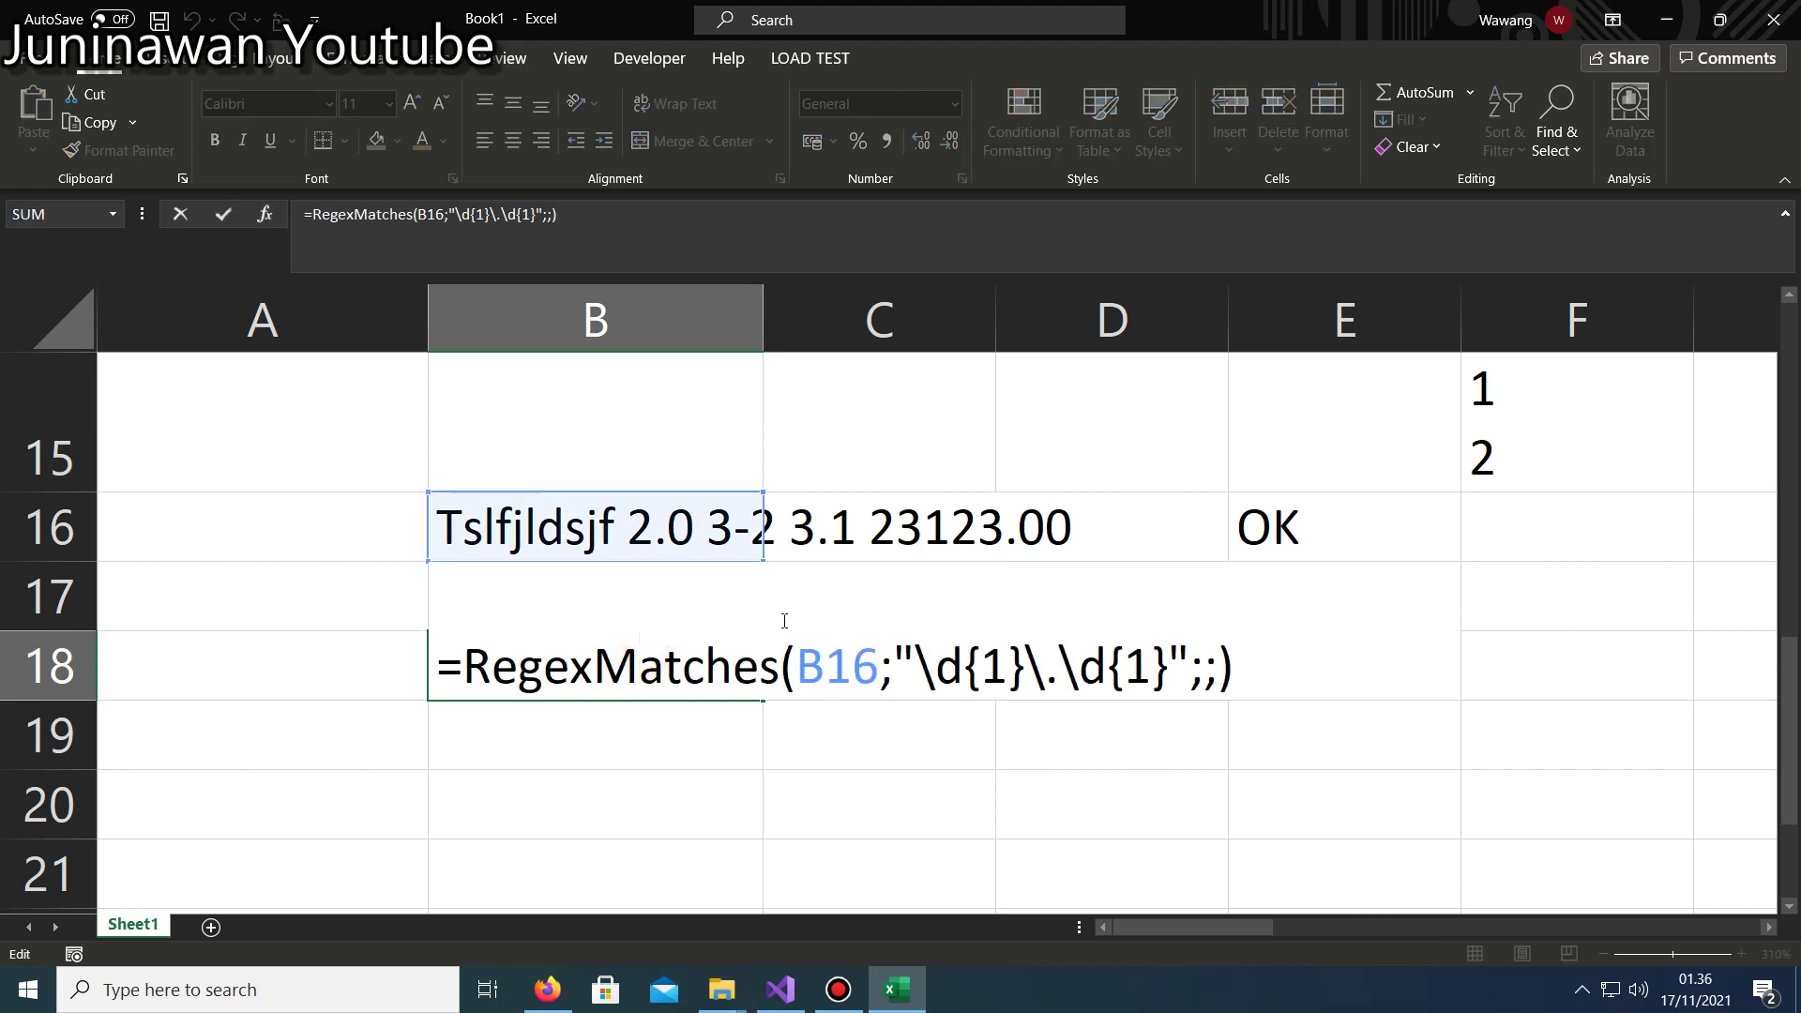
pyautogui.hotkey('ctrl', 'Return')
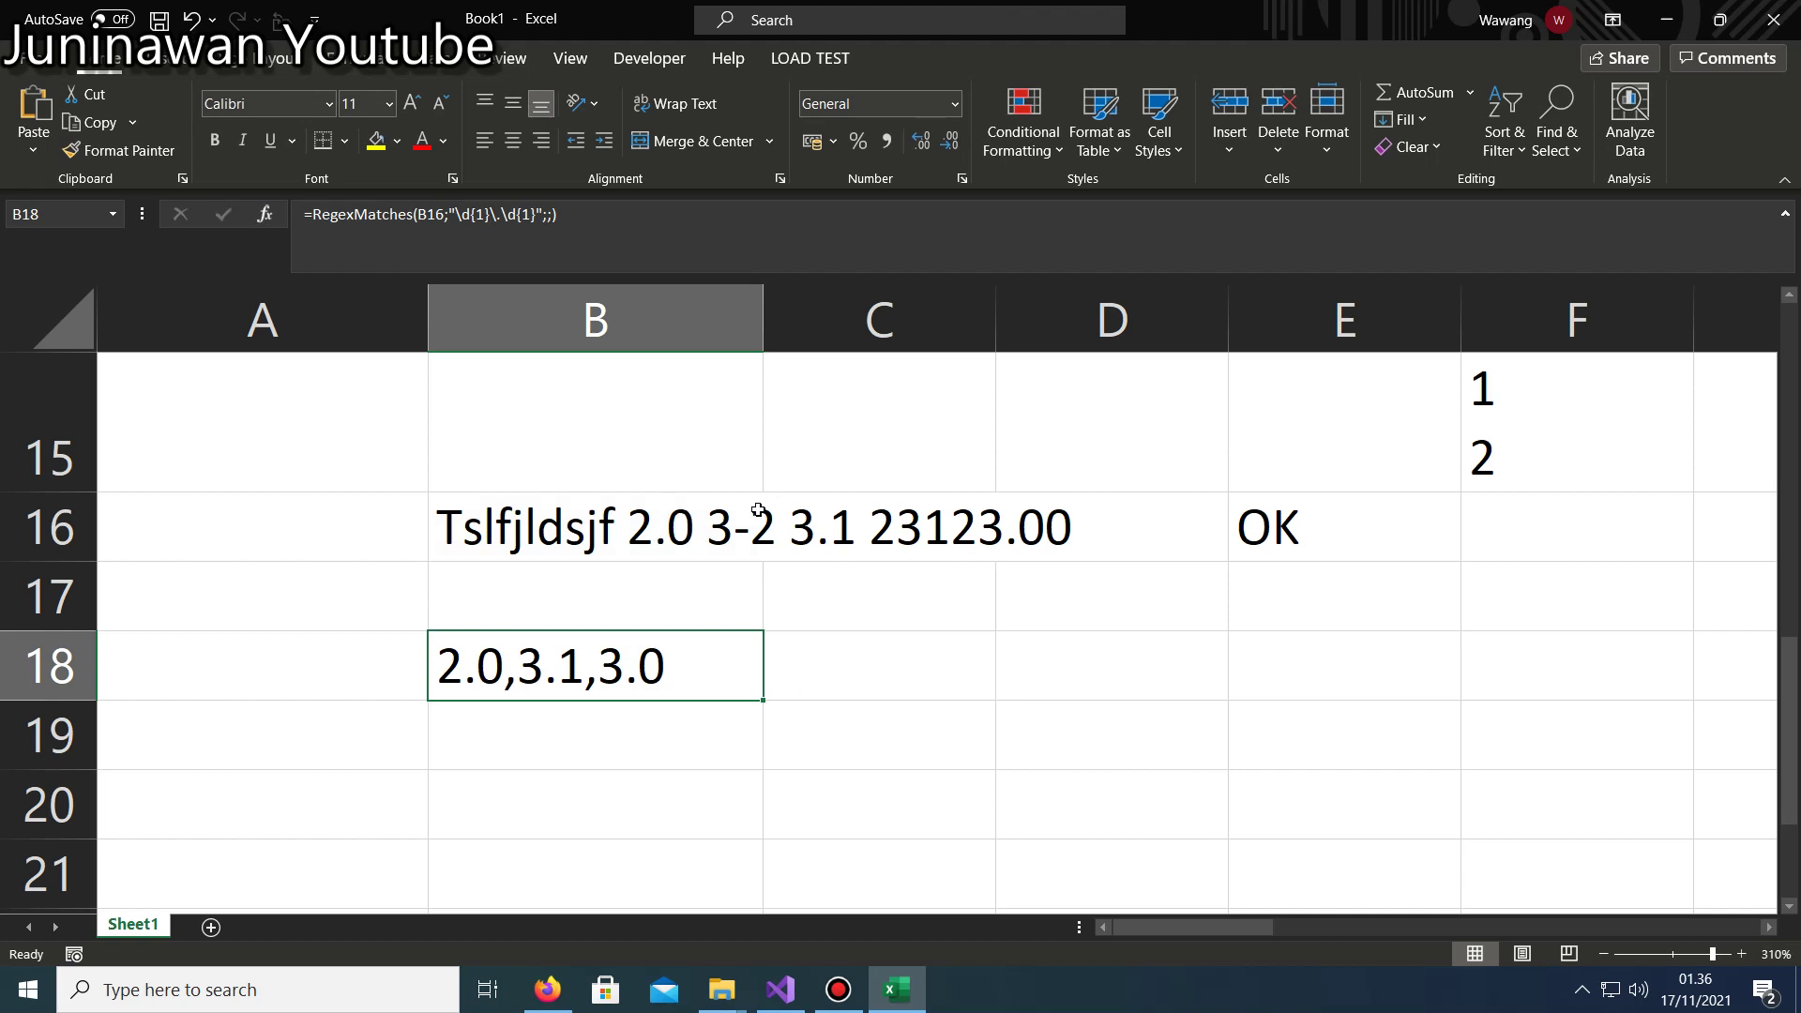
# Change B18's pattern to "\b\d{1}\.\d{1}\b" so it returns only 2.0,3.1.
pyautogui.doubleClick(595, 664)
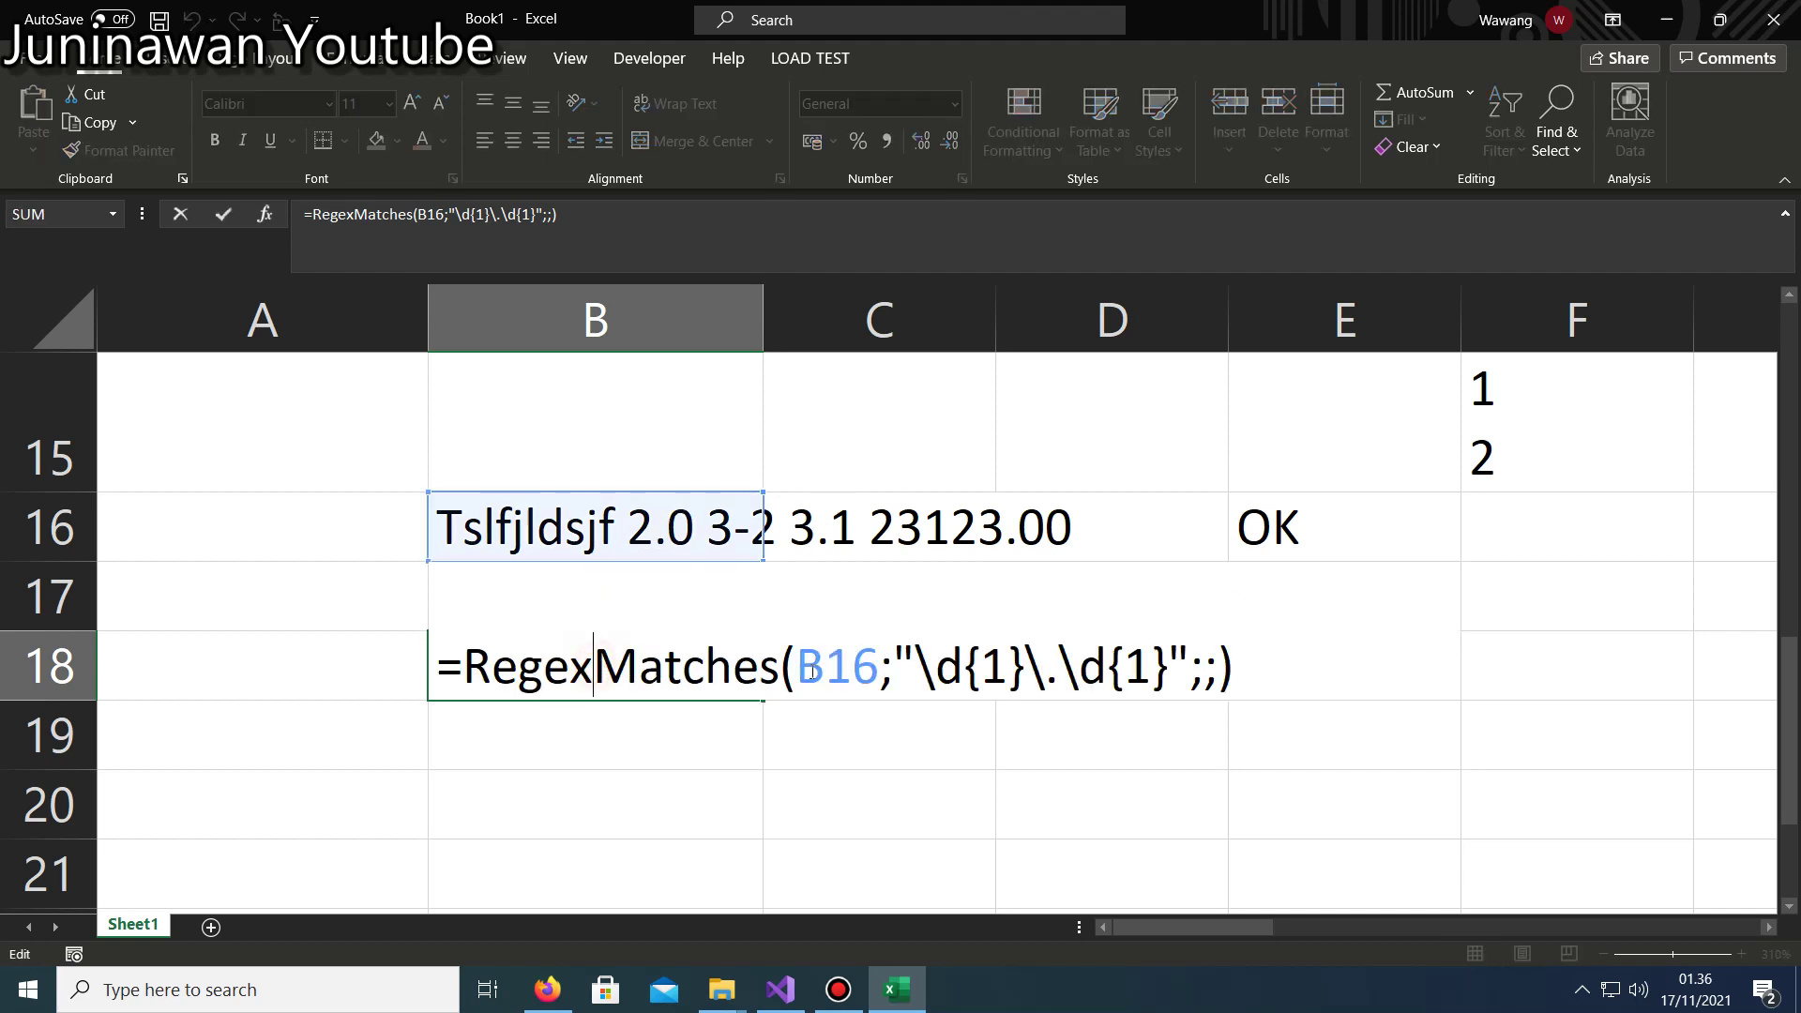
pyautogui.click(911, 673)
pyautogui.write('\\b')
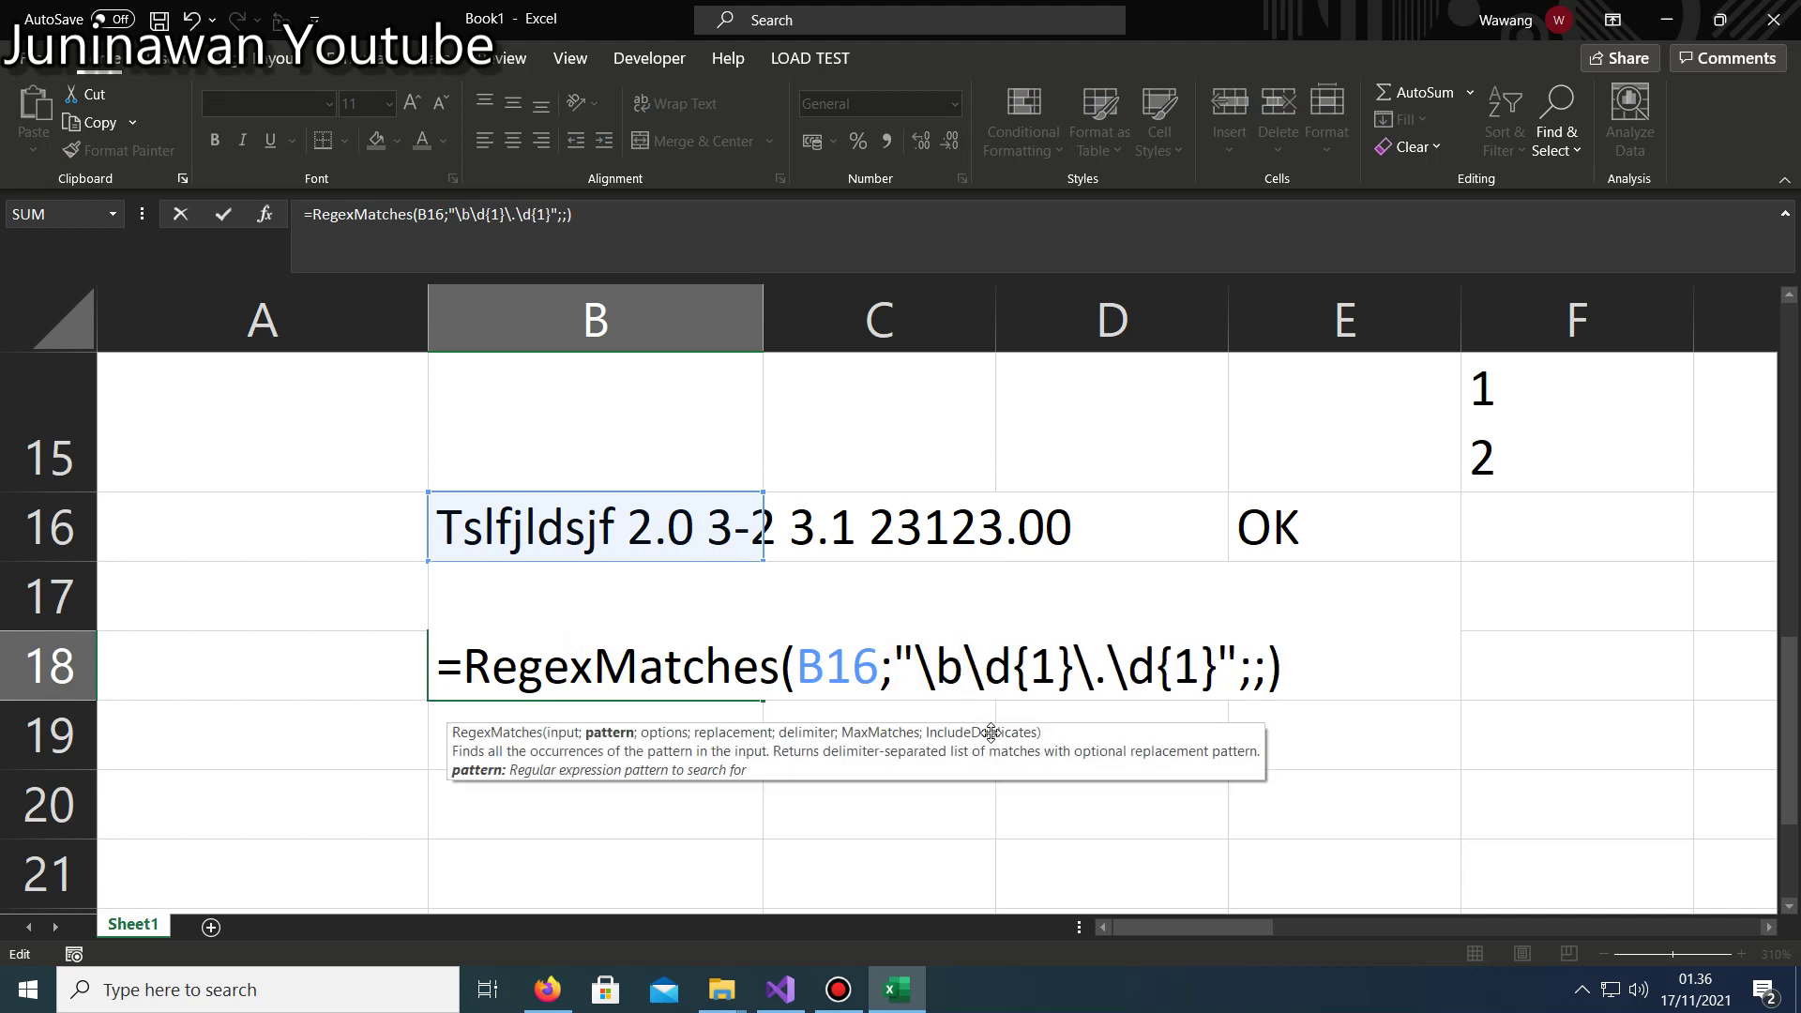
pyautogui.press('Right')
pyautogui.press('Right')
pyautogui.press('Right')
pyautogui.press('Right')
pyautogui.press('Right')
pyautogui.press('Right')
pyautogui.press('Right')
pyautogui.press('Right')
pyautogui.press('Right')
pyautogui.press('Right')
pyautogui.press('Right')
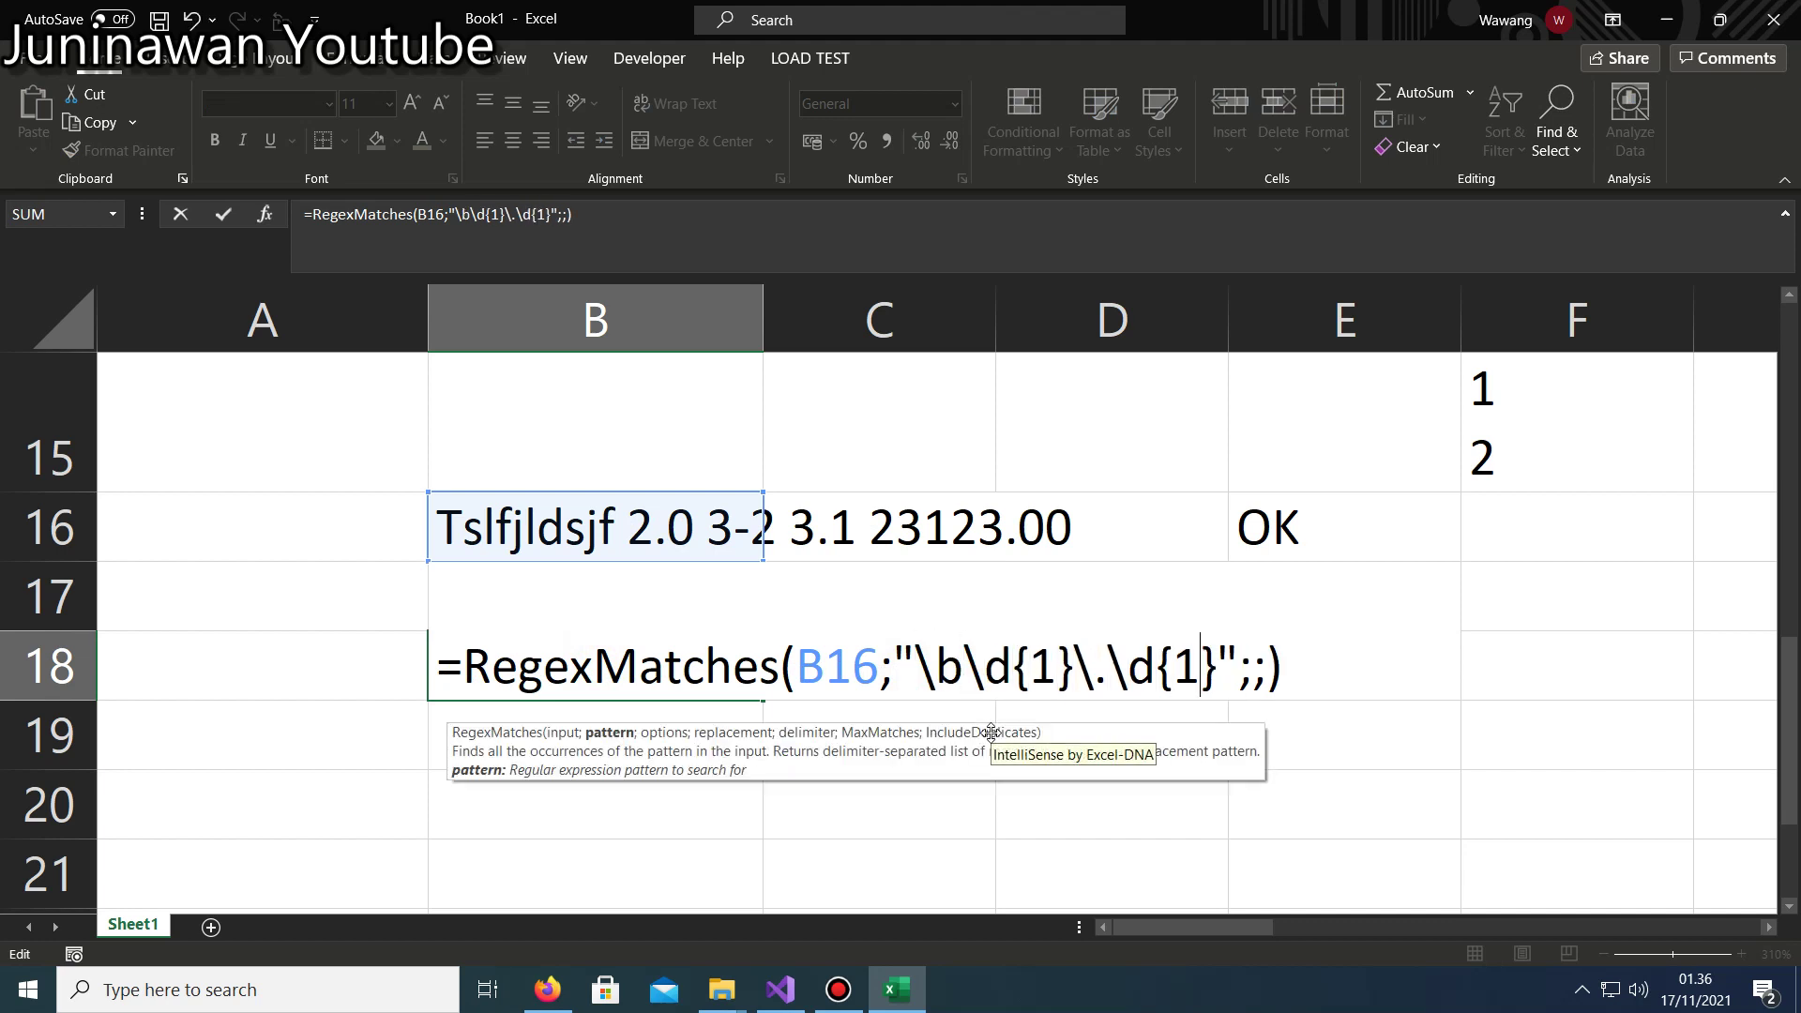
pyautogui.press('Right')
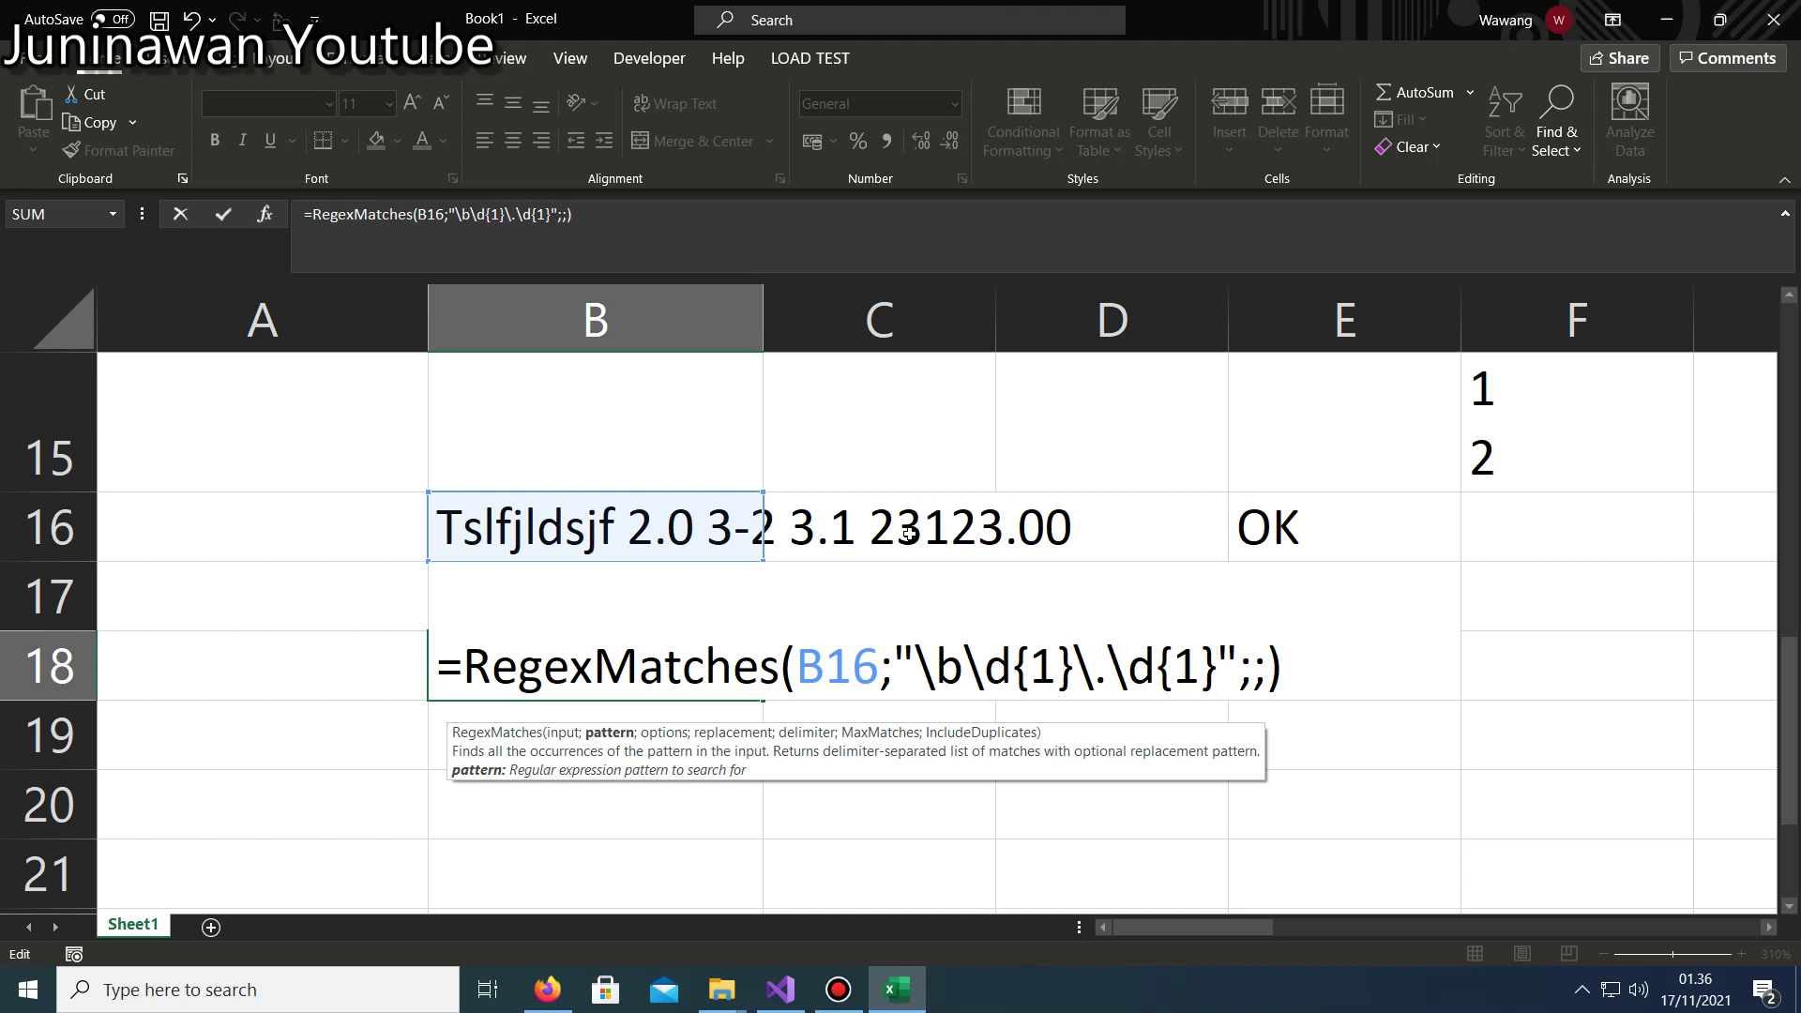
pyautogui.write('\\')
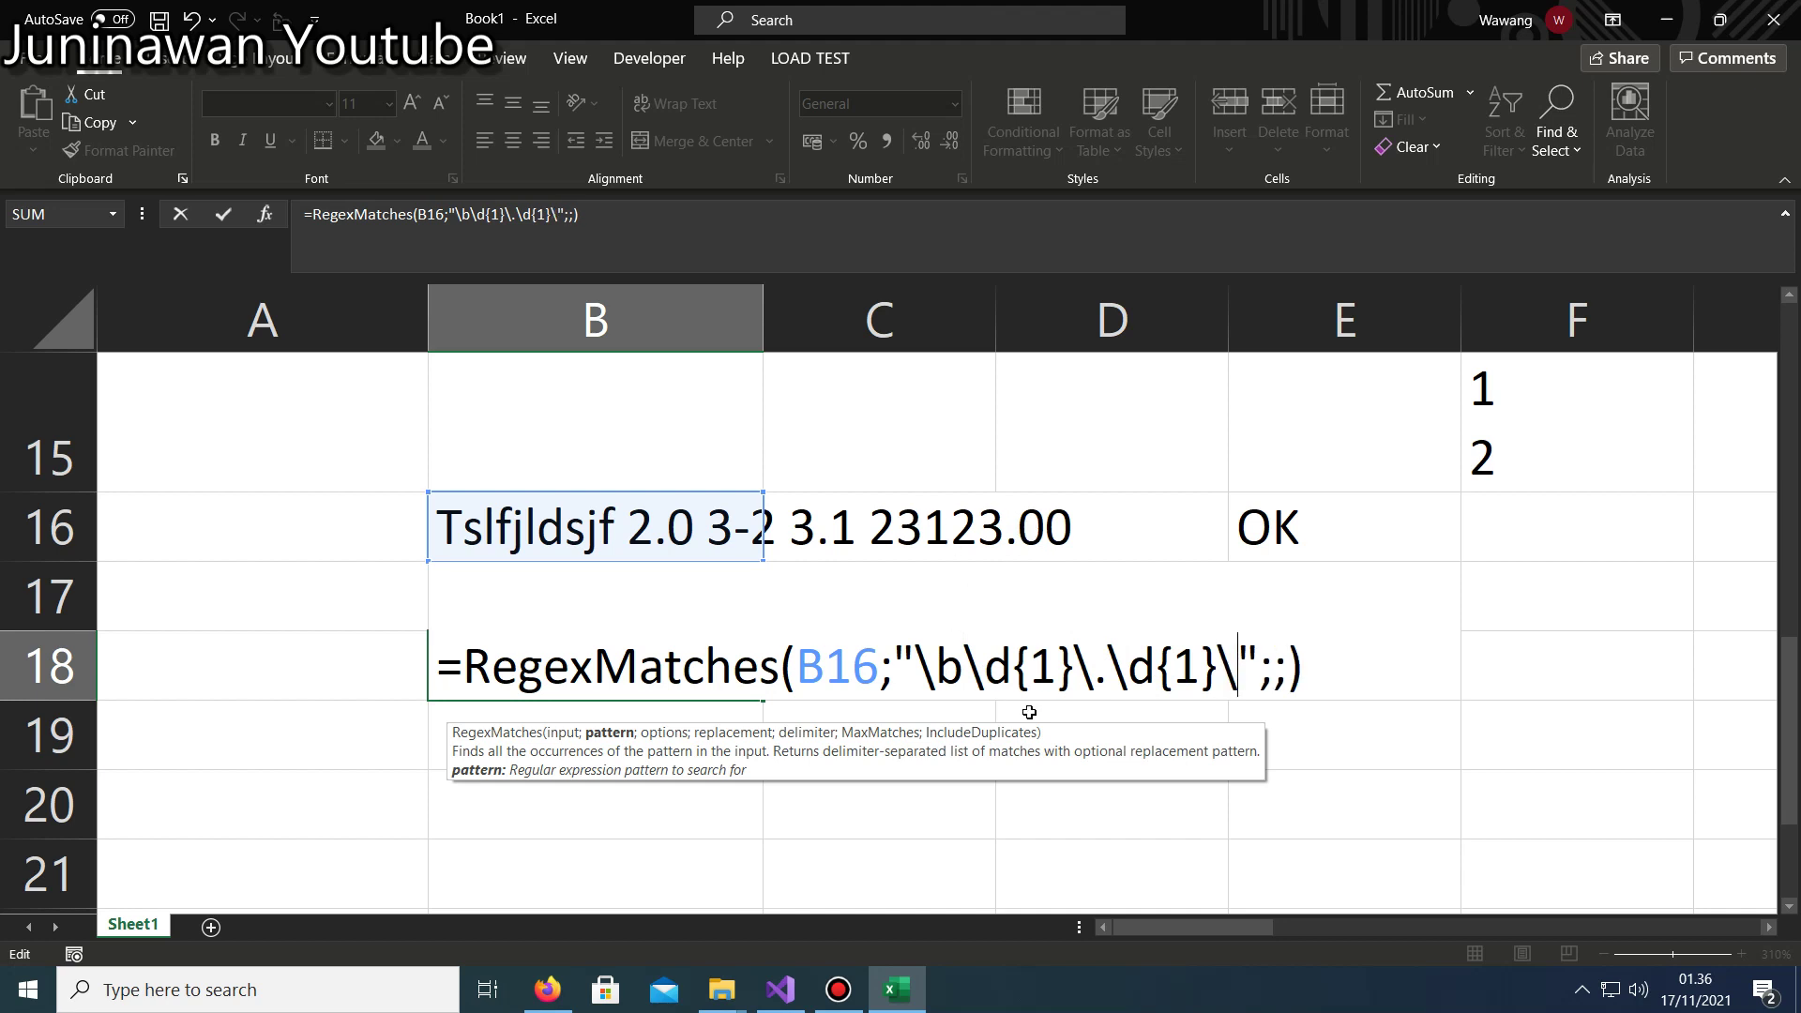
pyautogui.write('b')
pyautogui.press('Return')
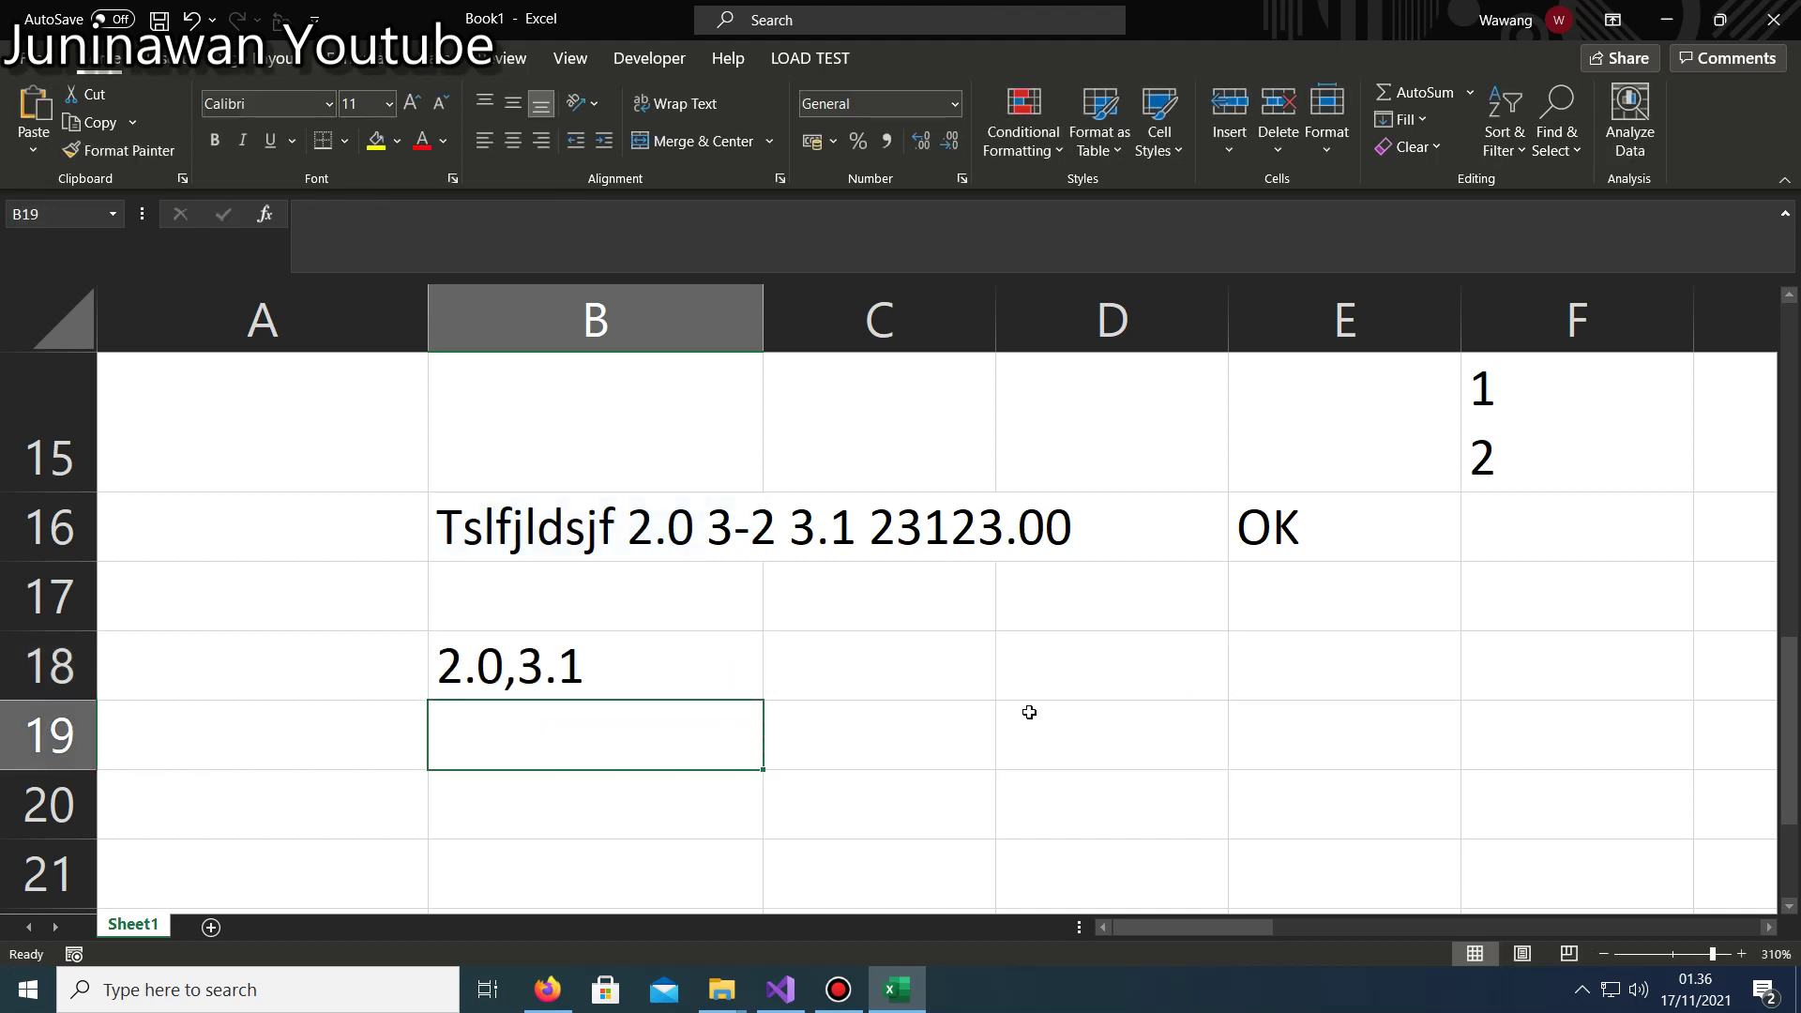
pyautogui.press('Up')
# Open B18's formula and highlight the leading "\b\d part of the pattern.
pyautogui.keyDown('ctrl'); pyautogui.scroll(2, 675, 756); pyautogui.keyUp('ctrl')
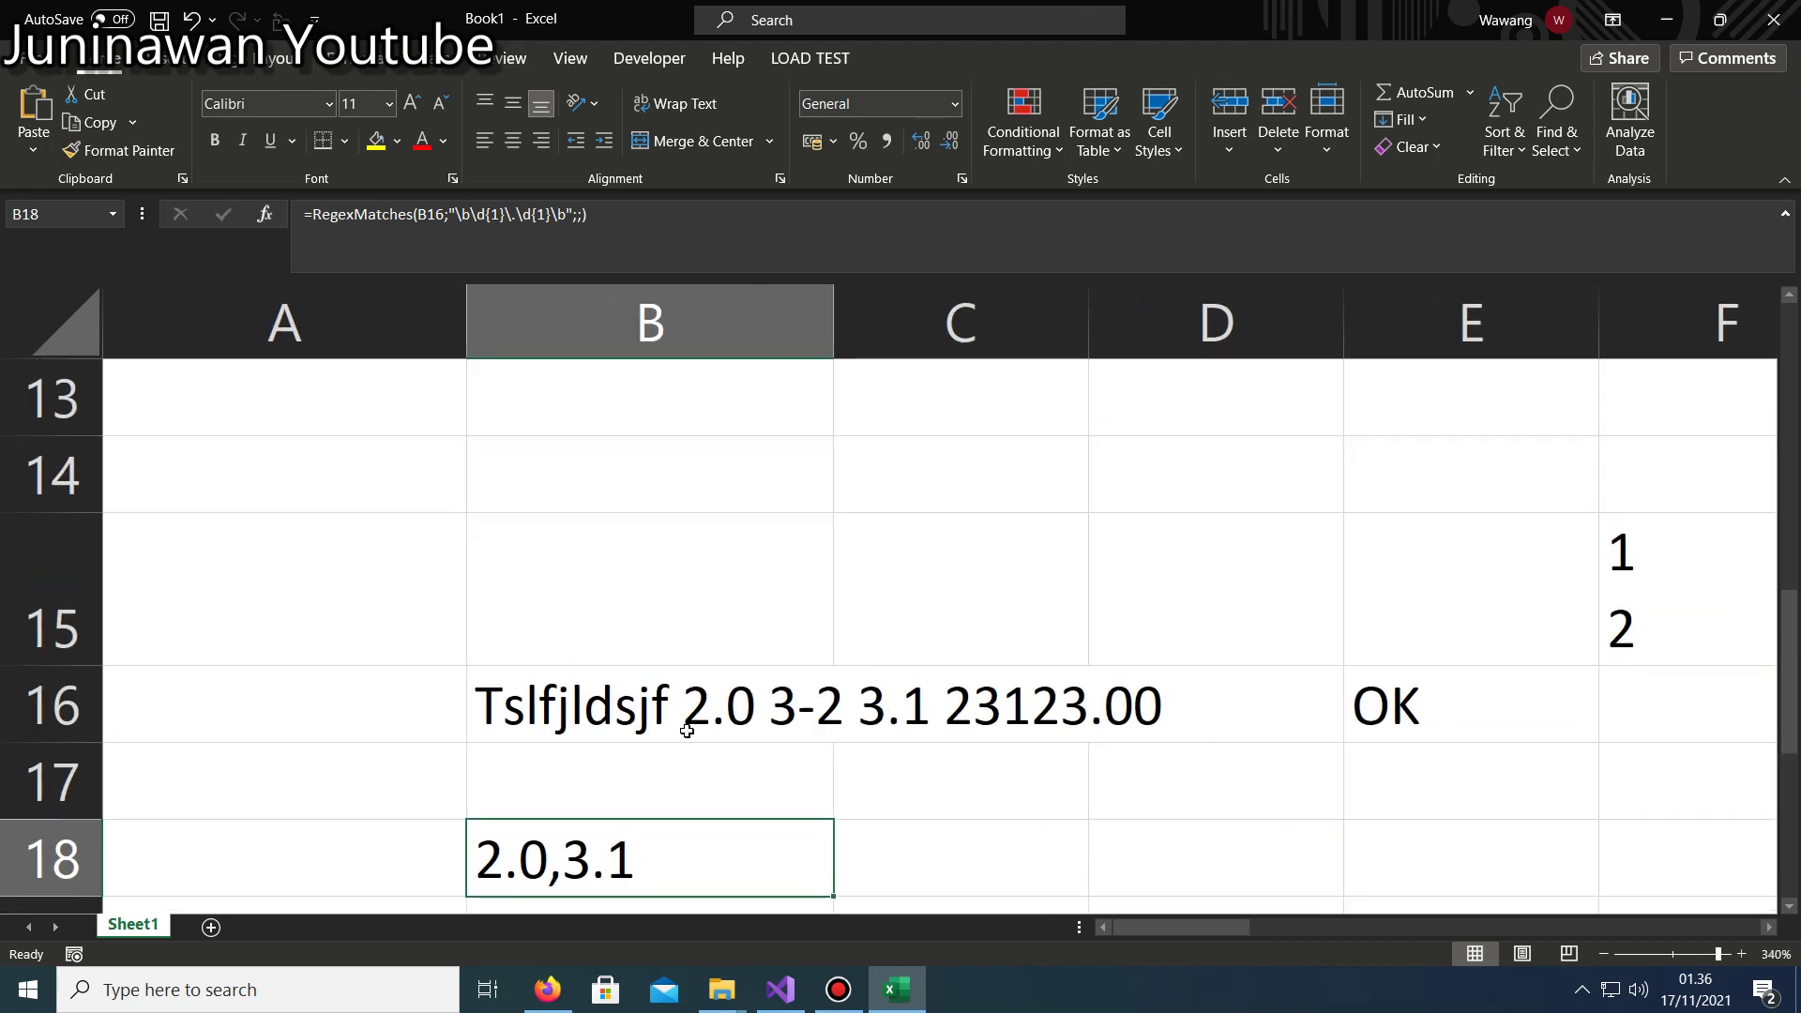
pyautogui.scroll(-1, 753, 700)
pyautogui.scroll(1, 704, 666)
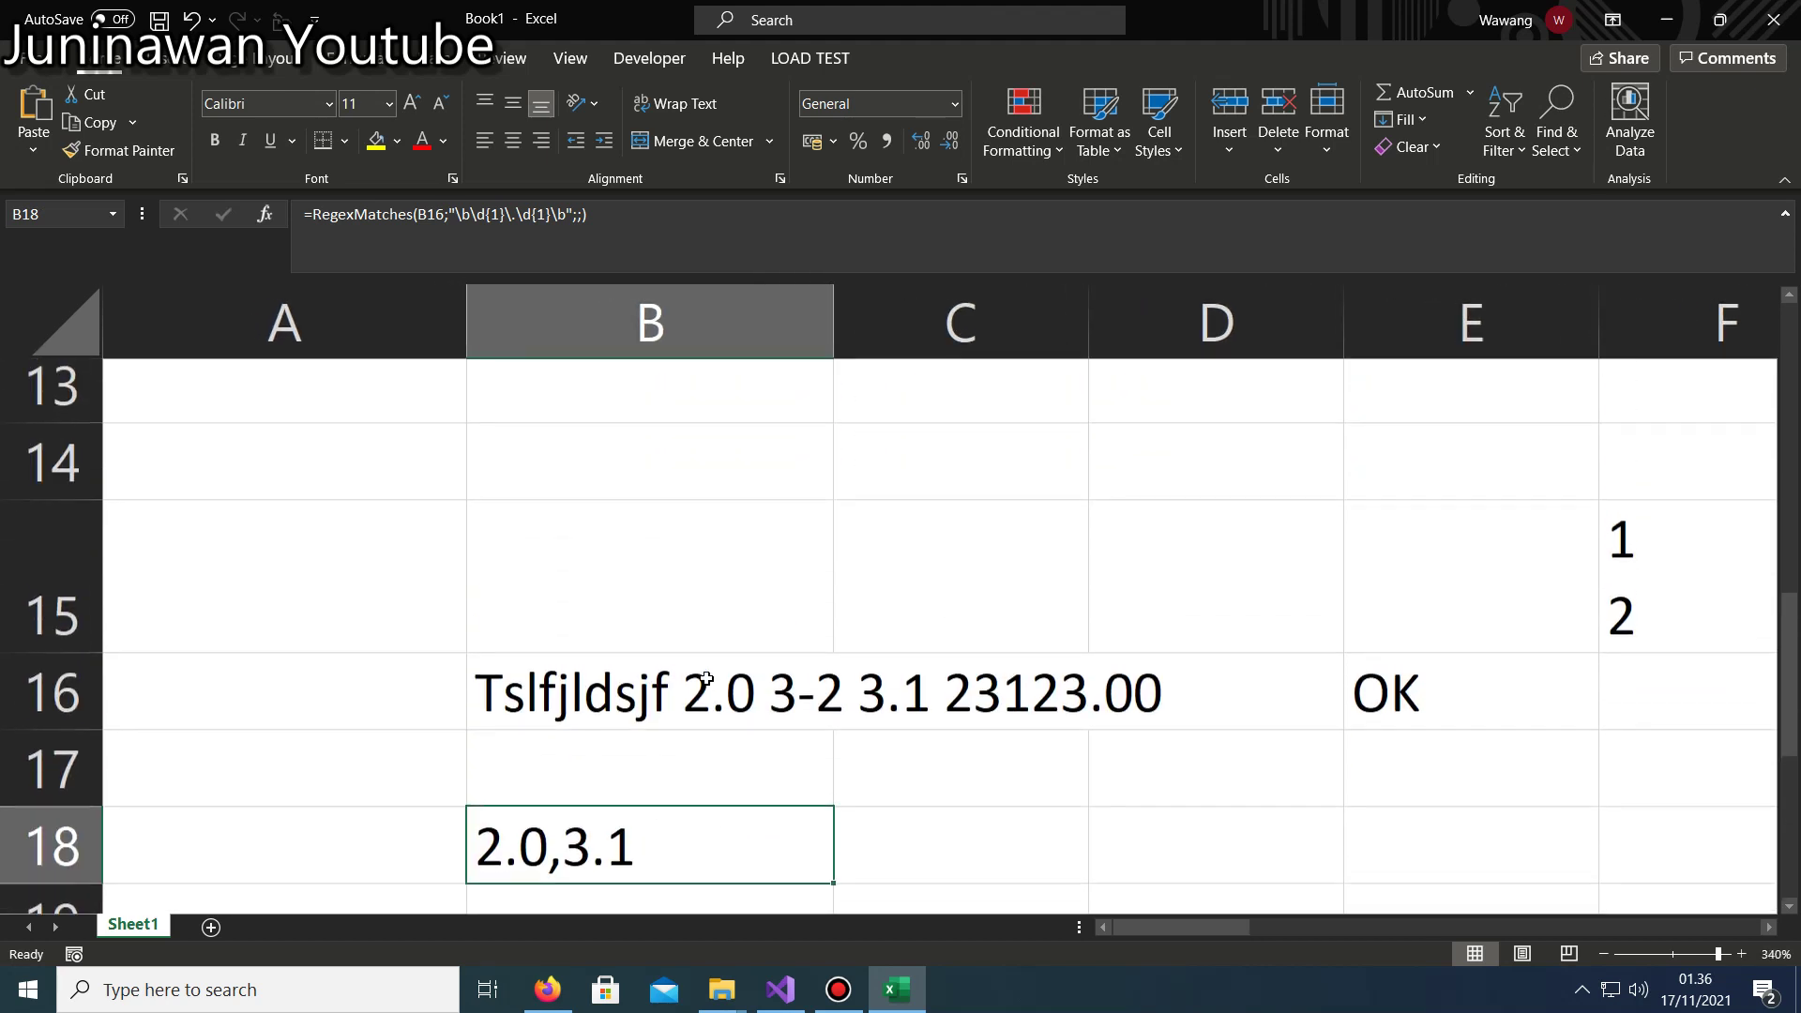
pyautogui.scroll(-1, 721, 698)
pyautogui.scroll(-1, 722, 697)
pyautogui.scroll(2, 928, 712)
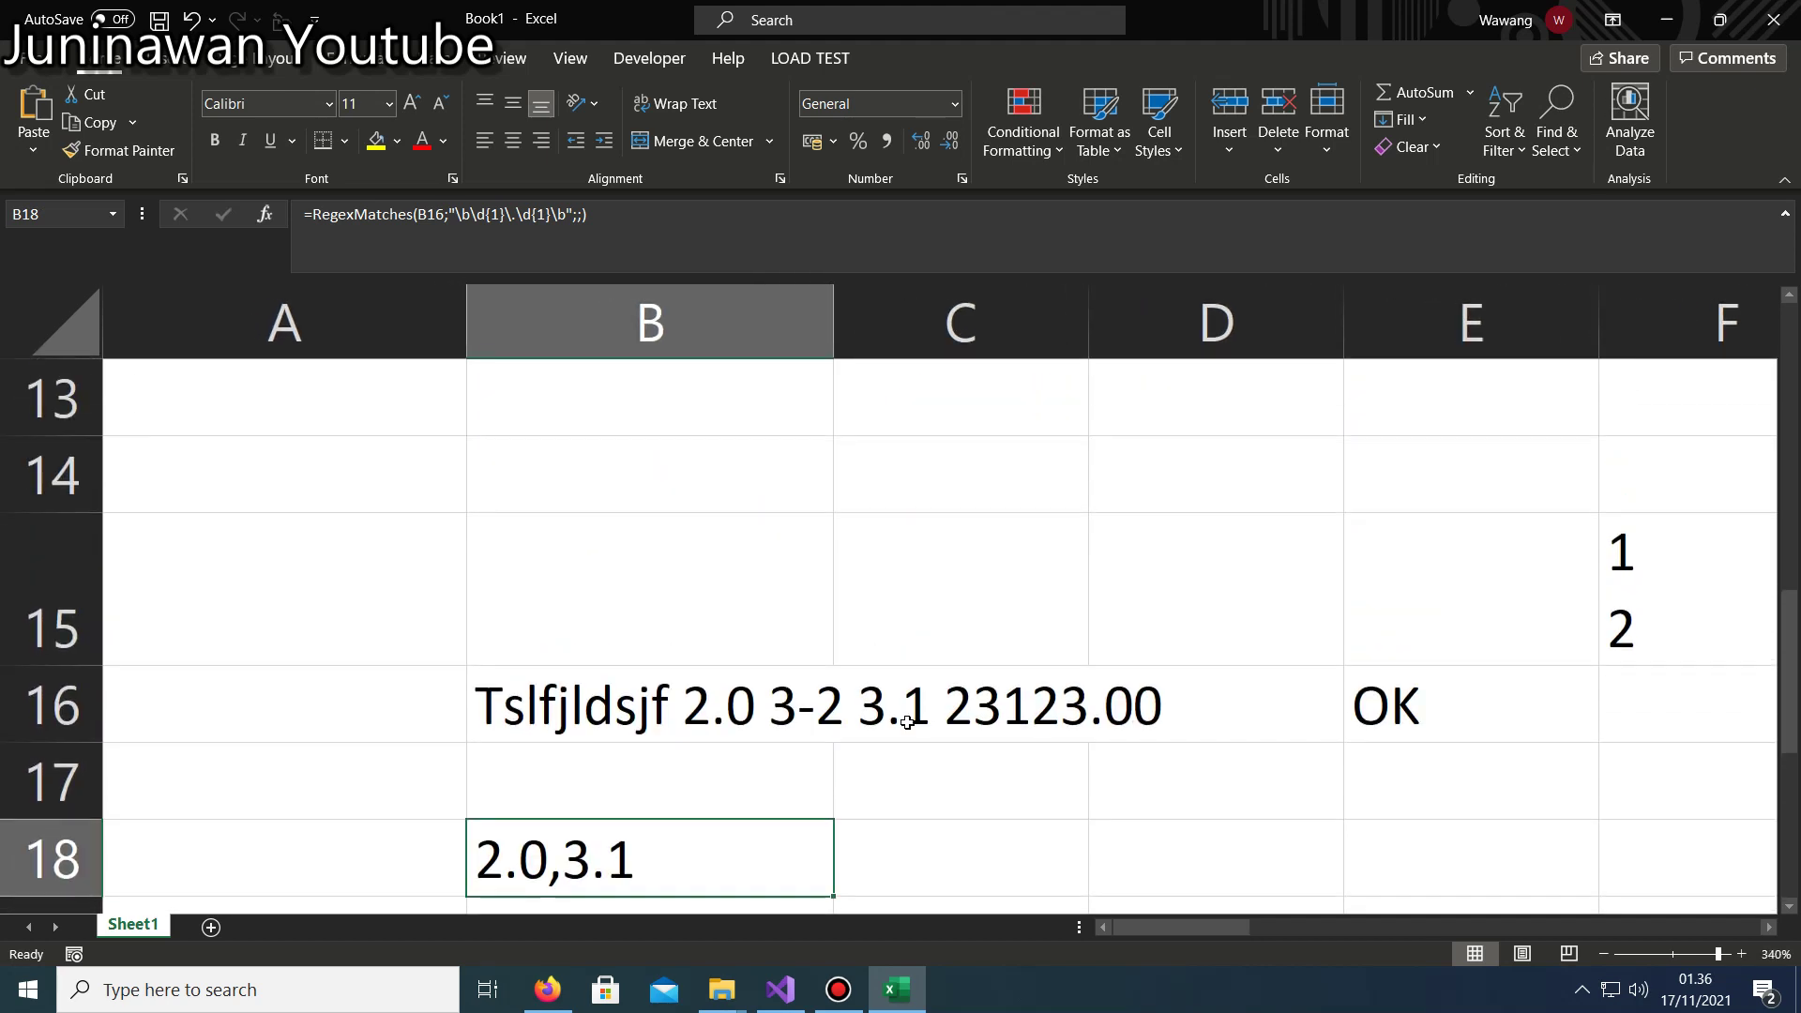
pyautogui.scroll(-2, 874, 736)
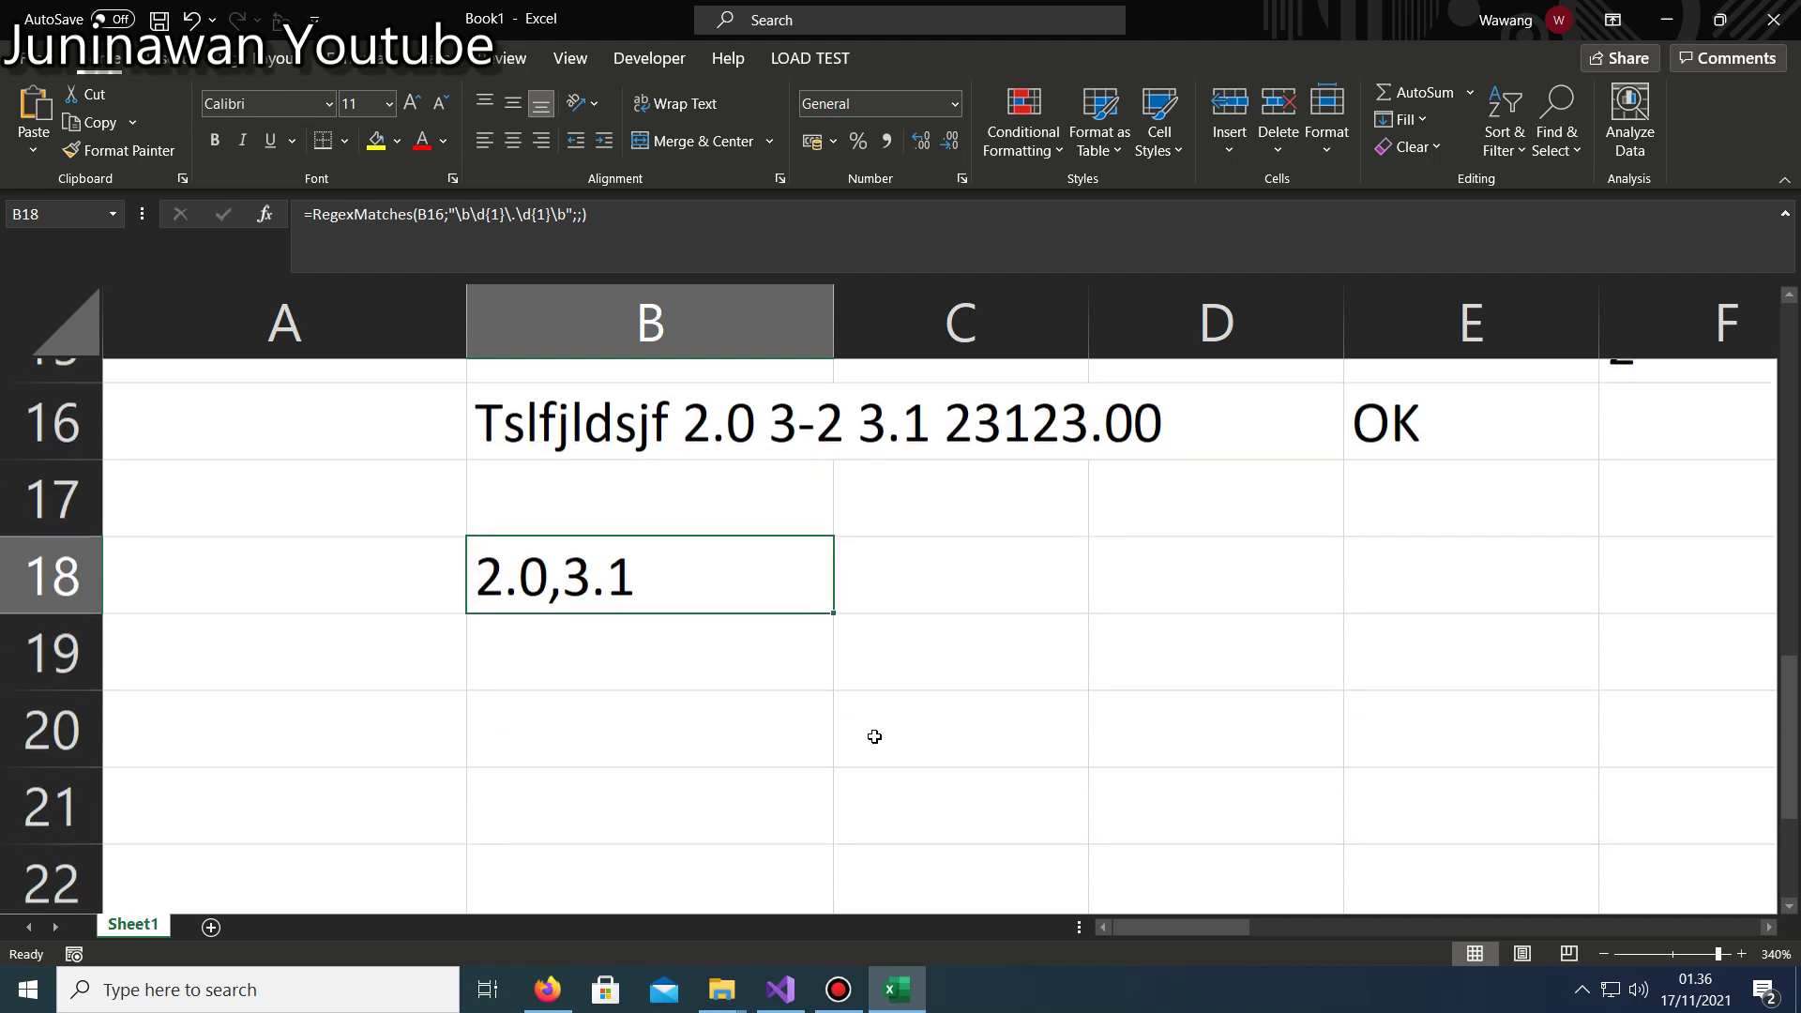
pyautogui.doubleClick(719, 555)
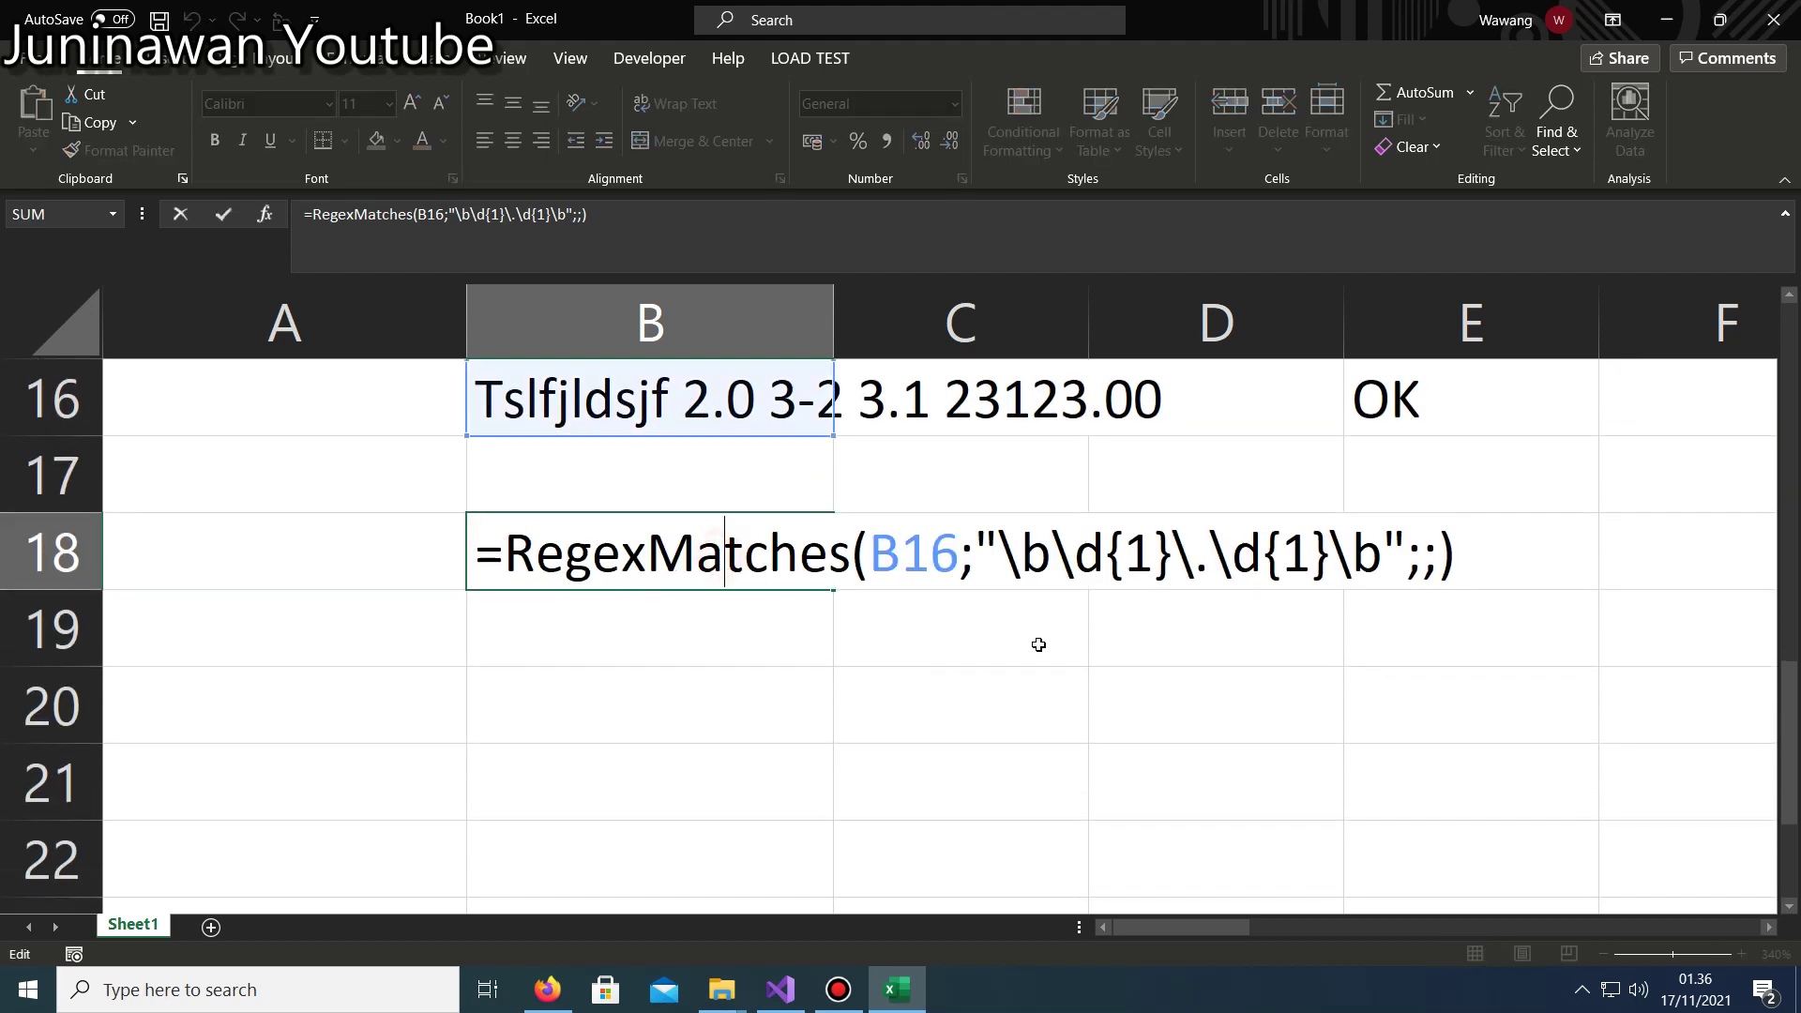
pyautogui.doubleClick(1097, 558)
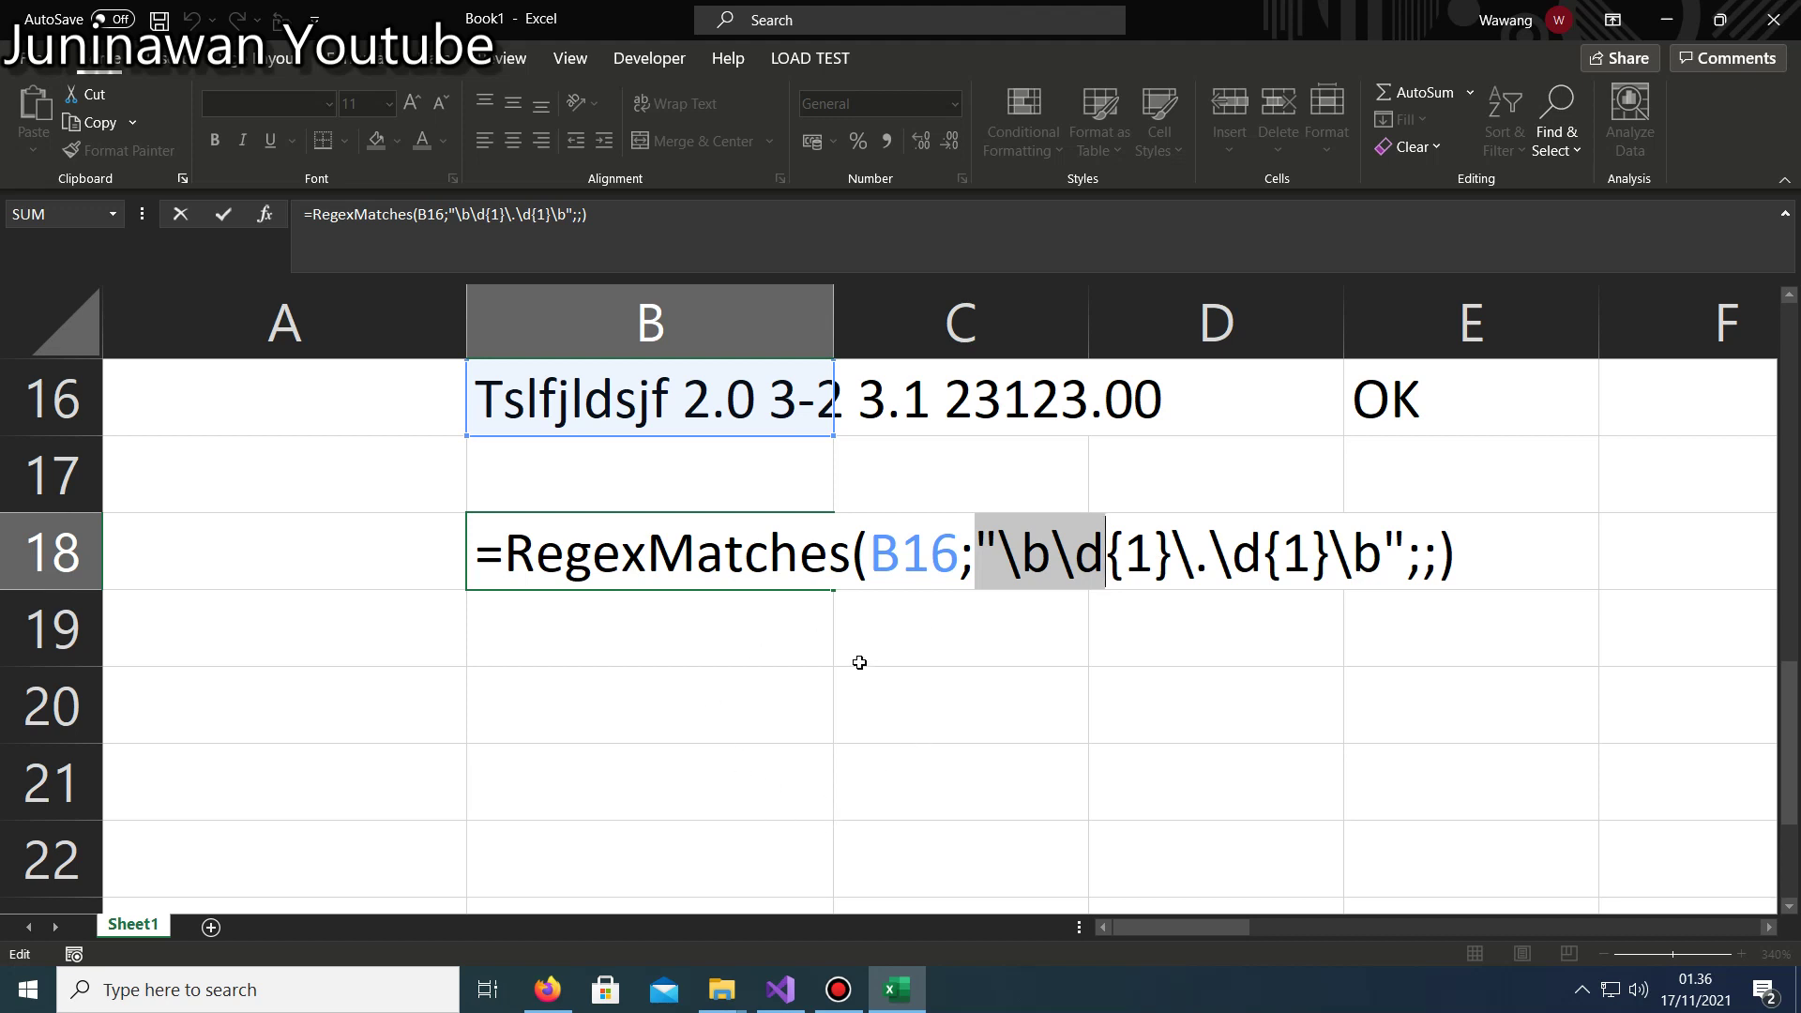
# Cancel the pending B18 edit and the stray cell edits on row 16.
pyautogui.click(672, 691)
pyautogui.press('Escape')
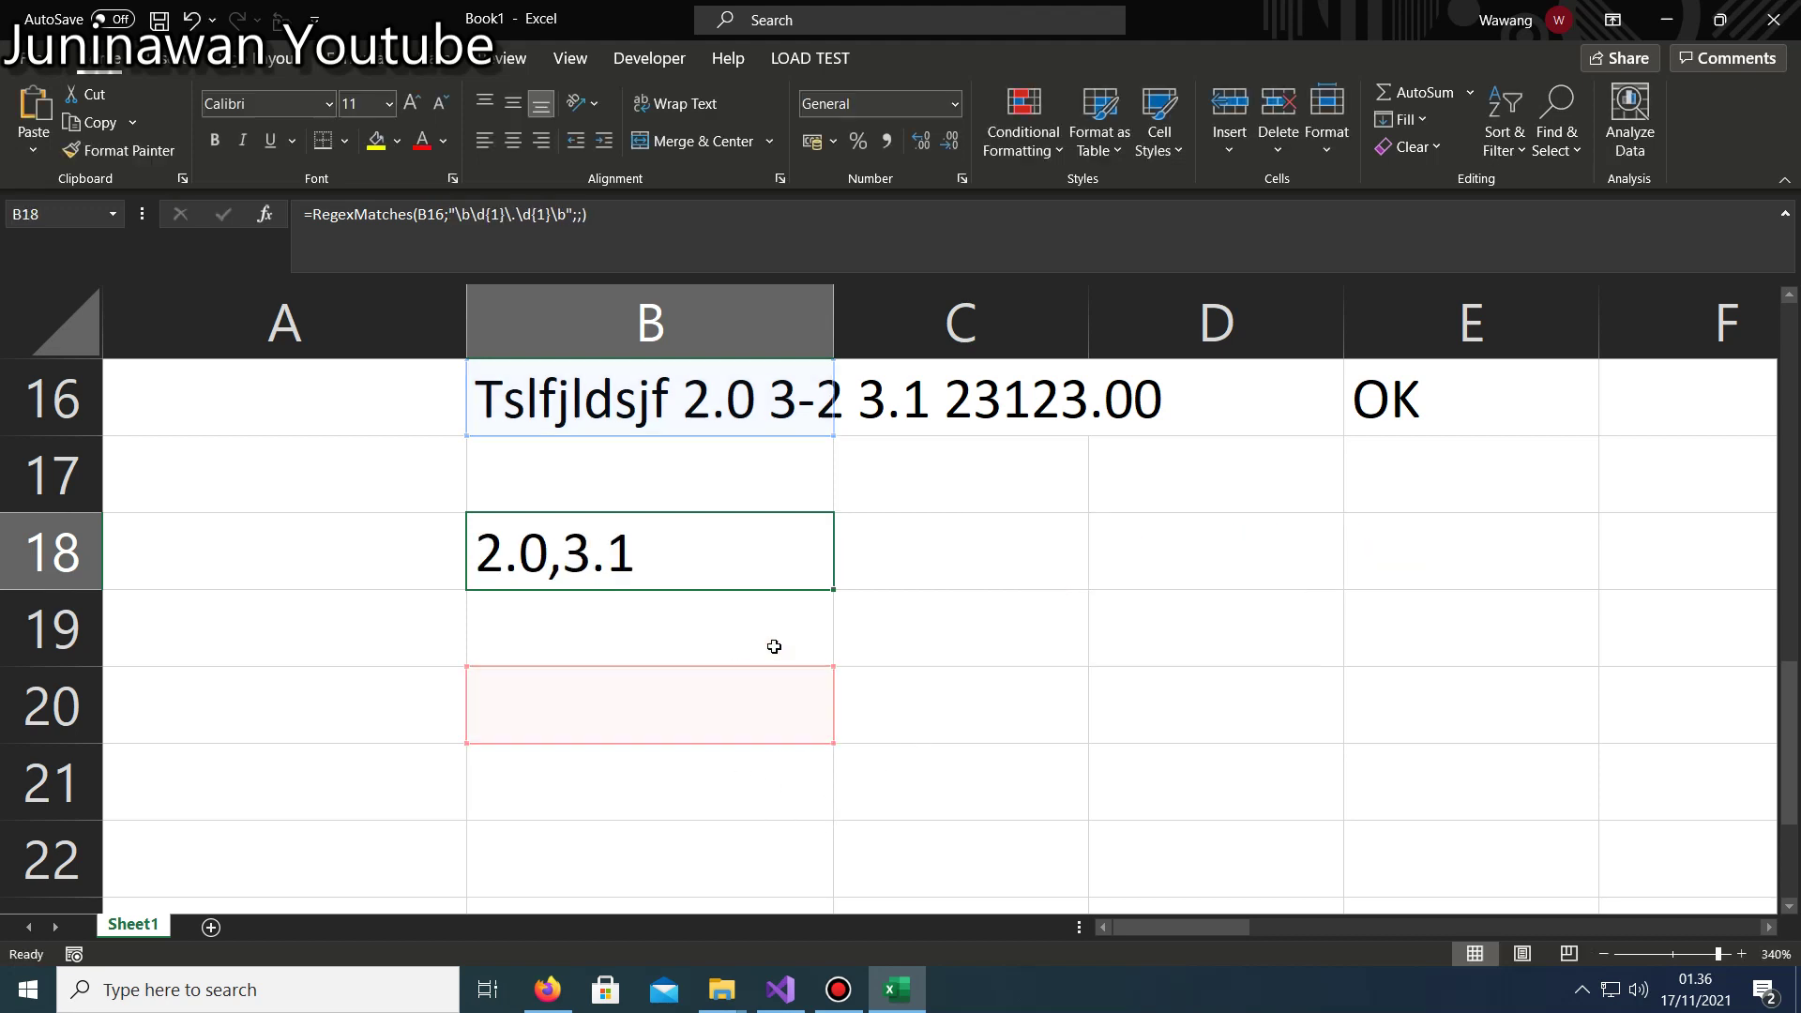
pyautogui.doubleClick(638, 556)
pyautogui.press('Escape')
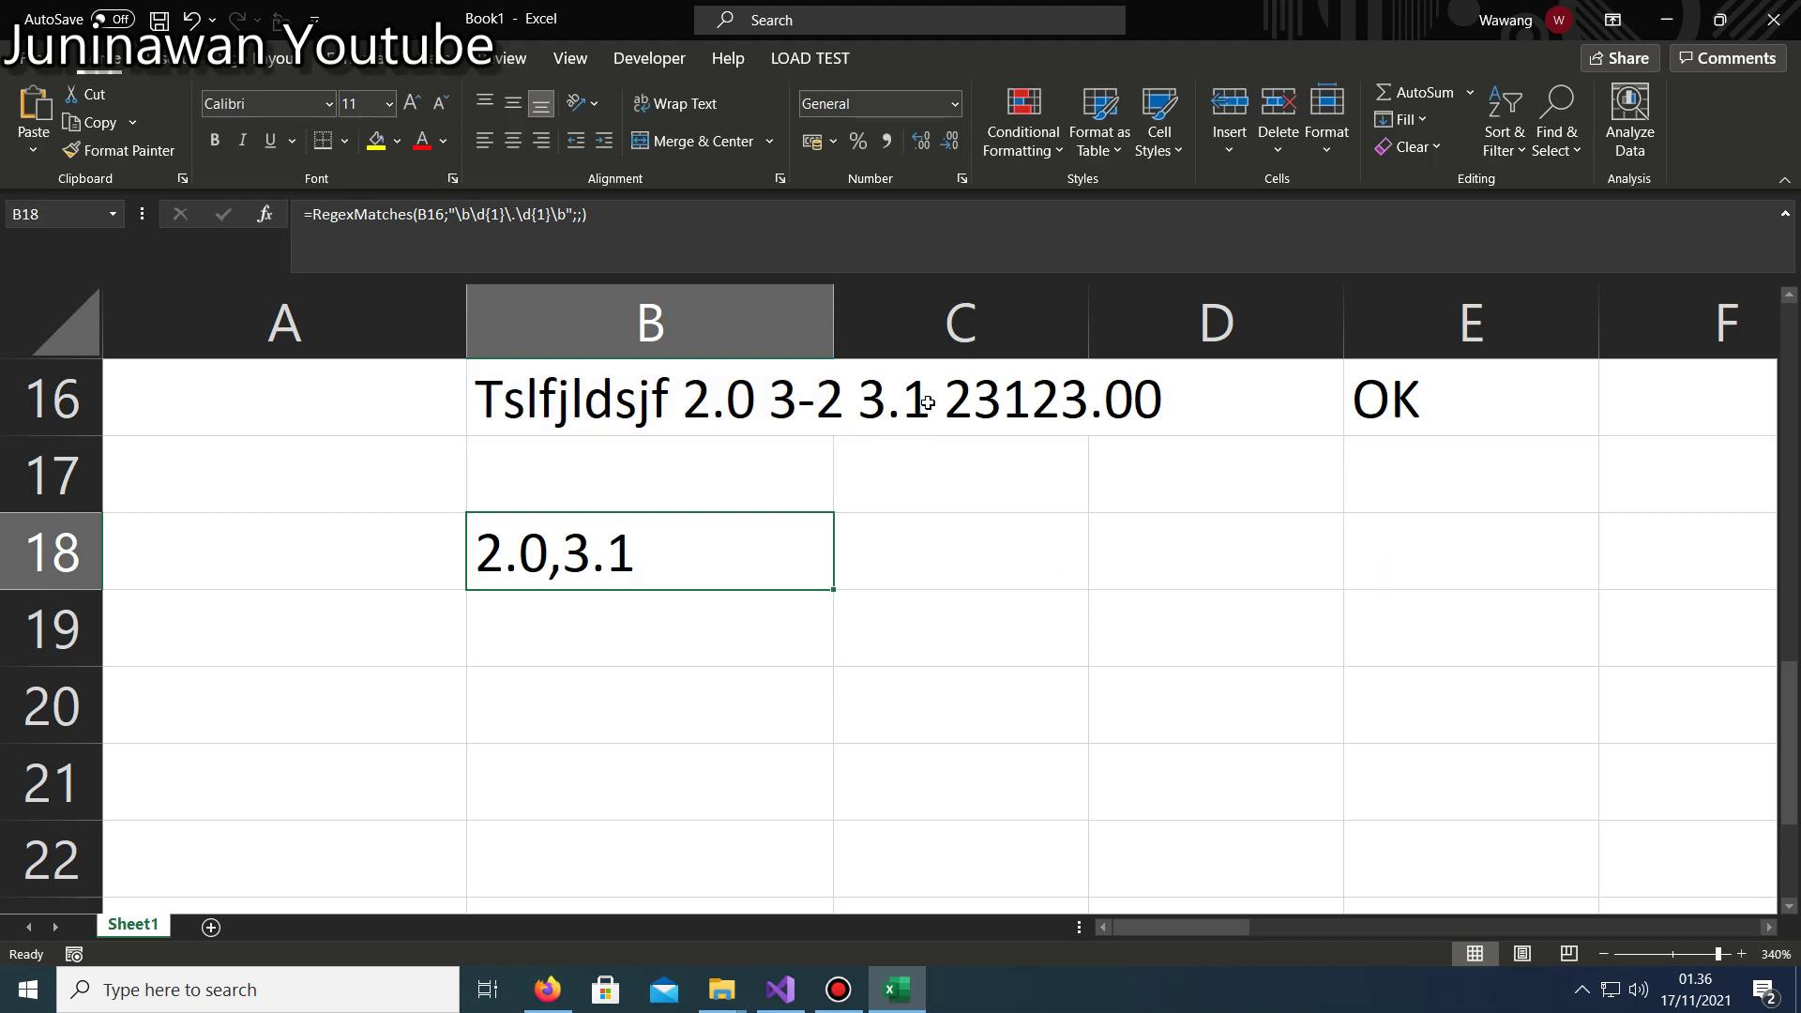
pyautogui.doubleClick(928, 402)
pyautogui.press('Escape')
# Append ' 1.00 11' to the end of B16's sample text, fixing typos.
pyautogui.doubleClick(727, 401)
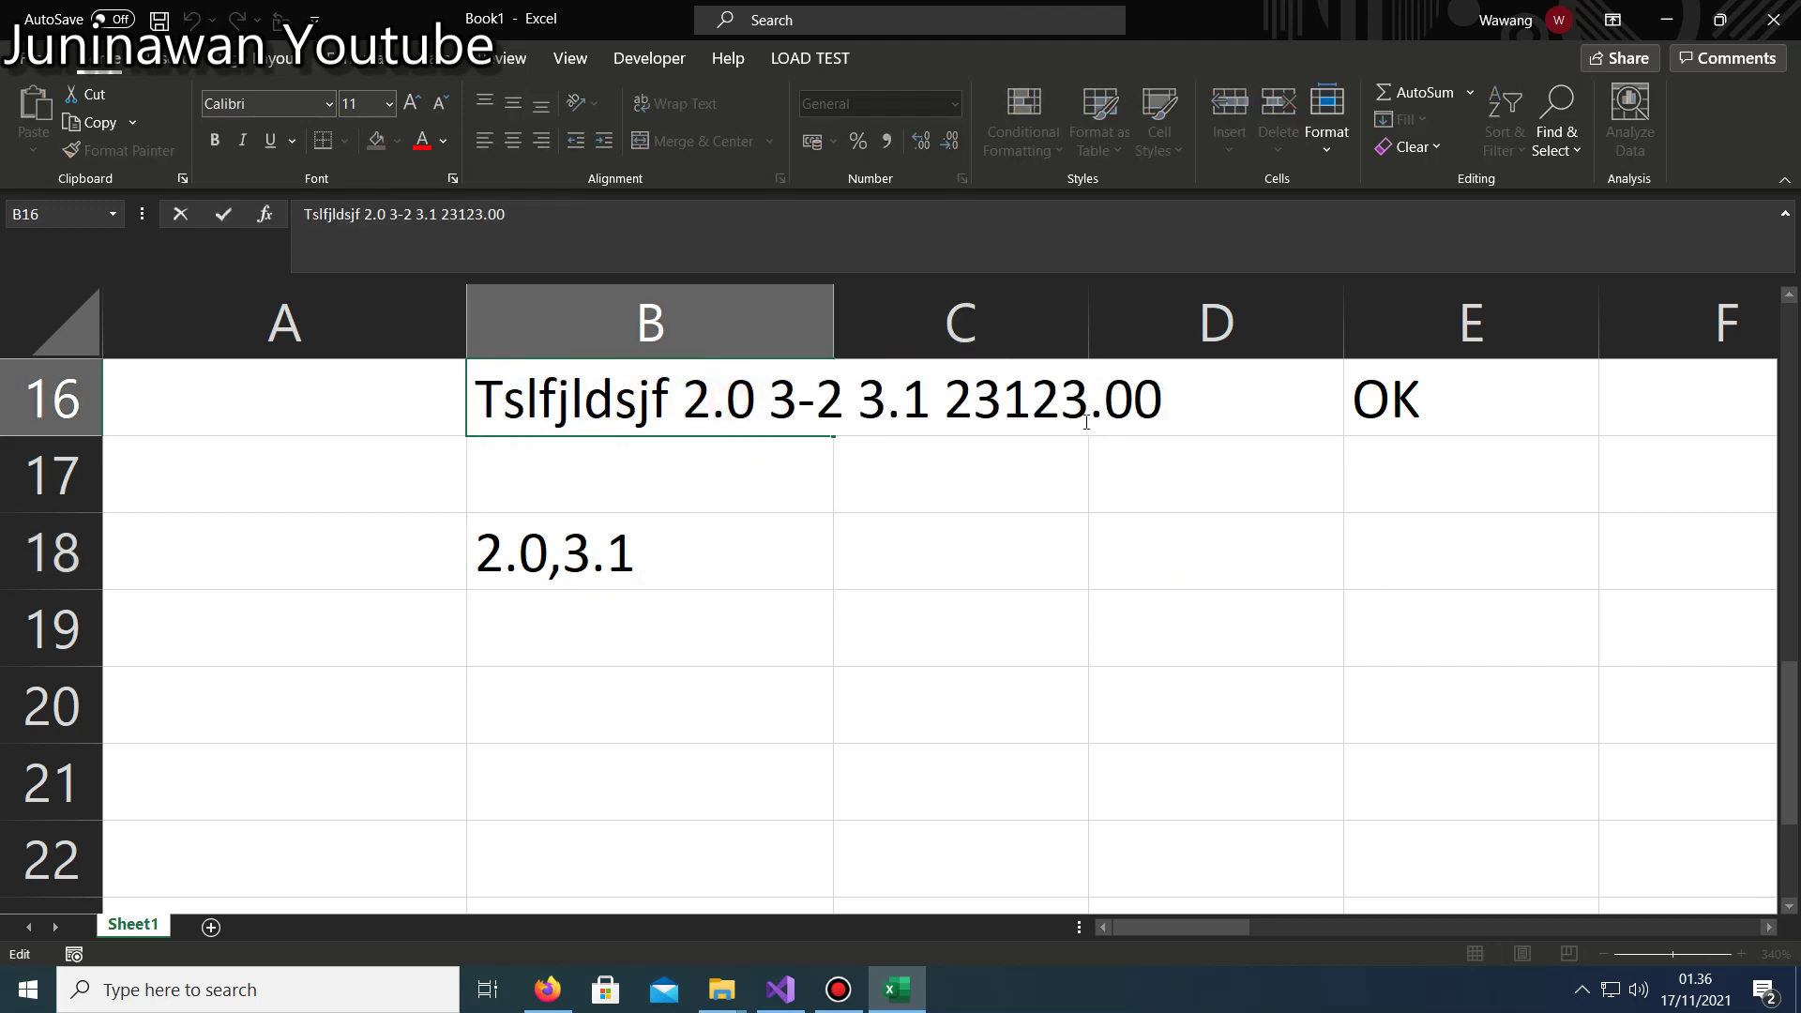
pyautogui.click(1180, 414)
pyautogui.write('12')
pyautogui.write(',')
pyautogui.press('BackSpace')
pyautogui.write('.0')
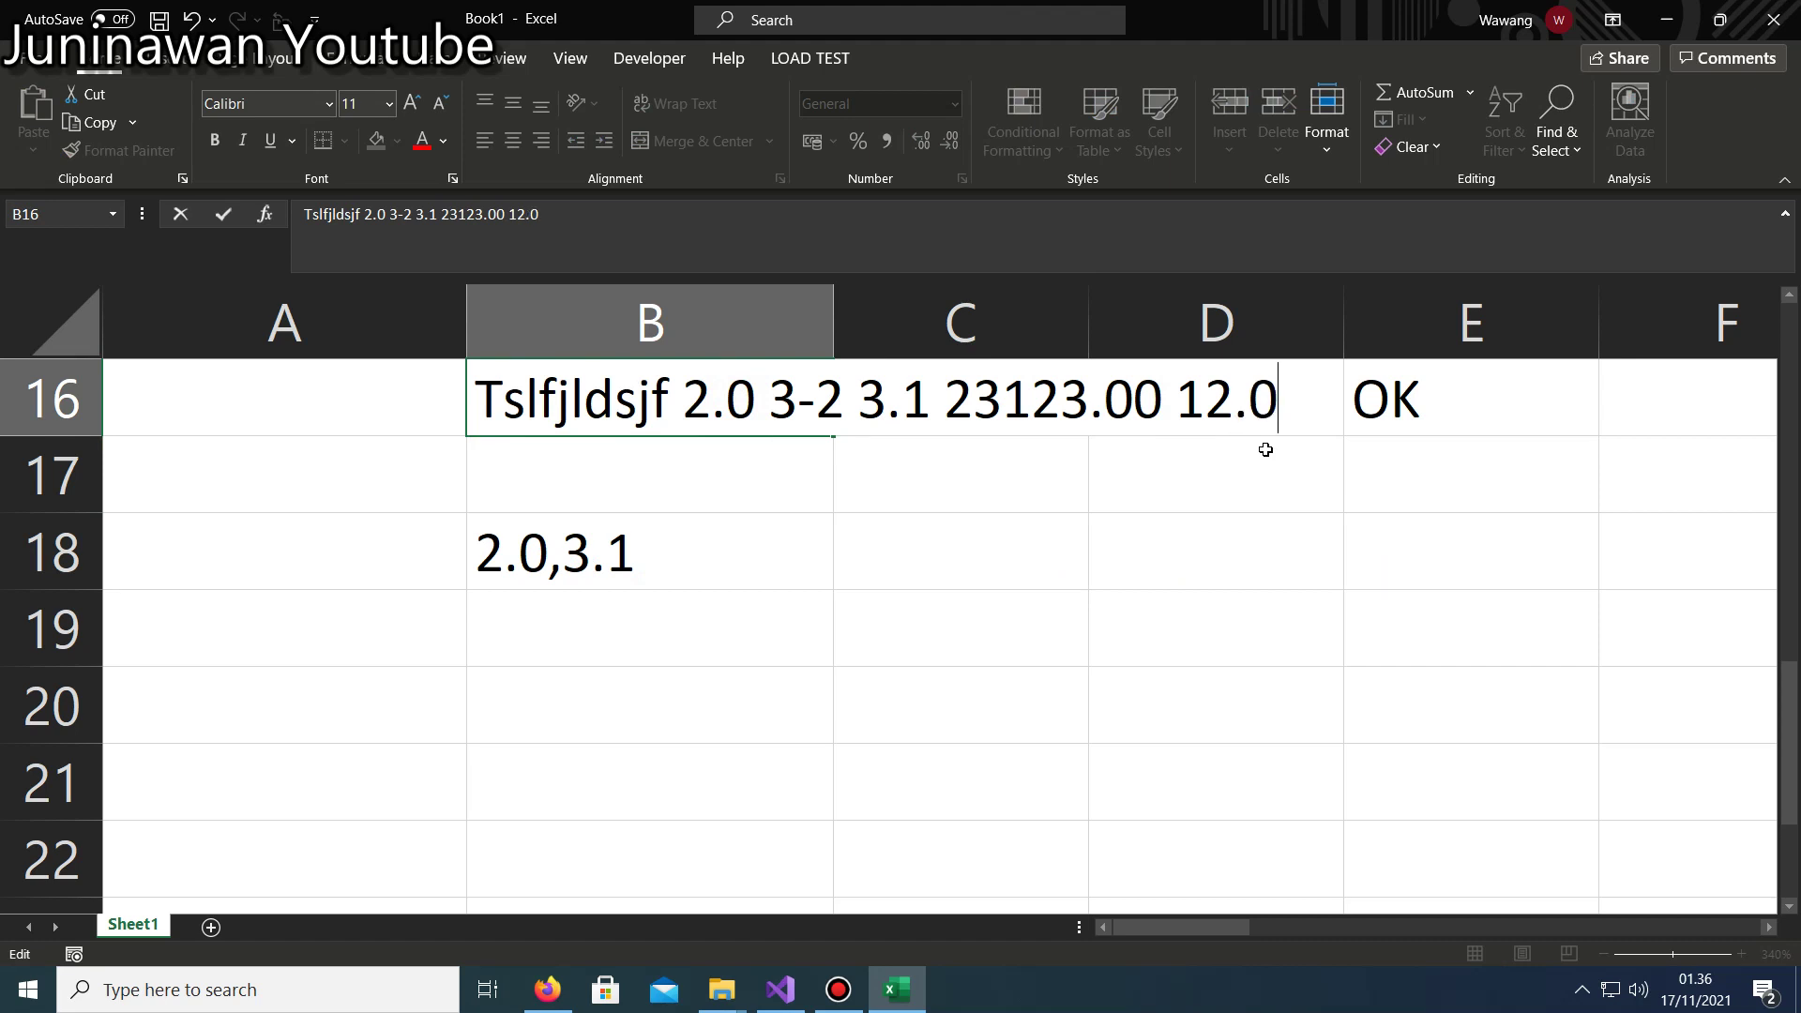
pyautogui.press('BackSpace')
pyautogui.press('BackSpace')
pyautogui.press('BackSpace')
pyautogui.write(',')
pyautogui.press('BackSpace')
pyautogui.write('.00 ')
pyautogui.write('11')
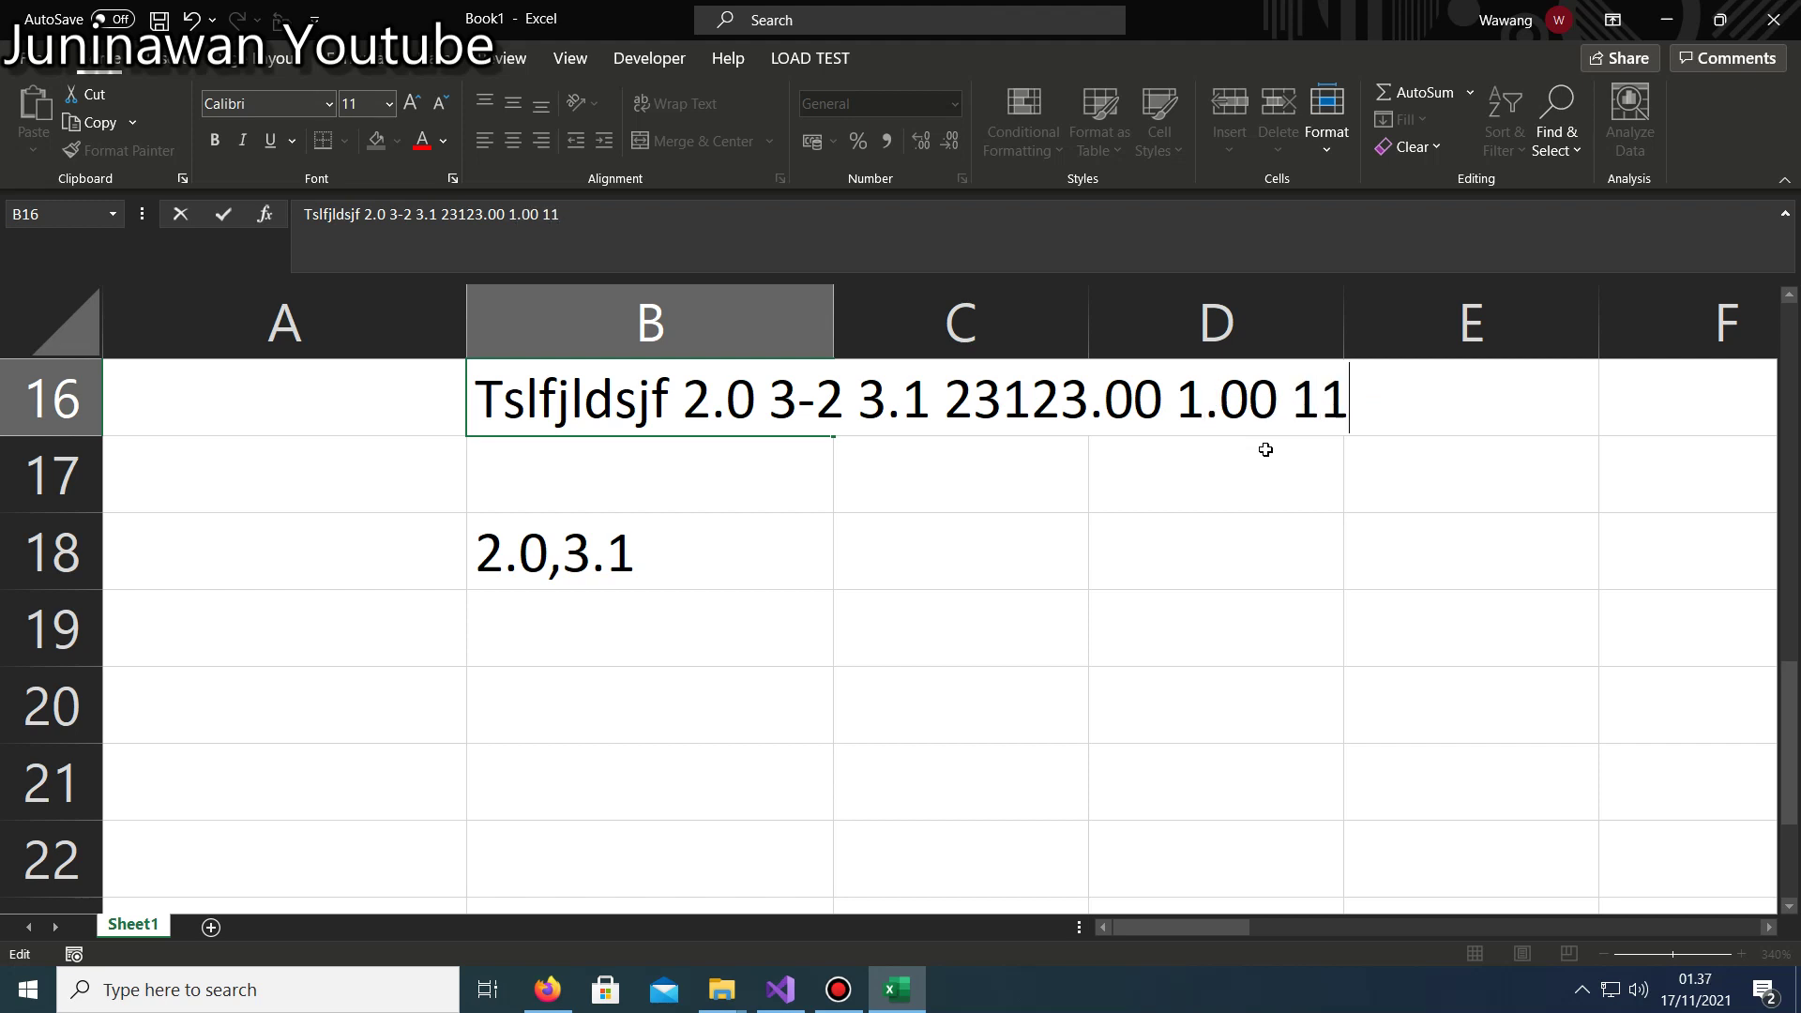
pyautogui.write(',')
pyautogui.press('BackSpace')
# Finish B16's sample text with 11.22 and widen column D.
pyautogui.write('.22')
pyautogui.press('Return')
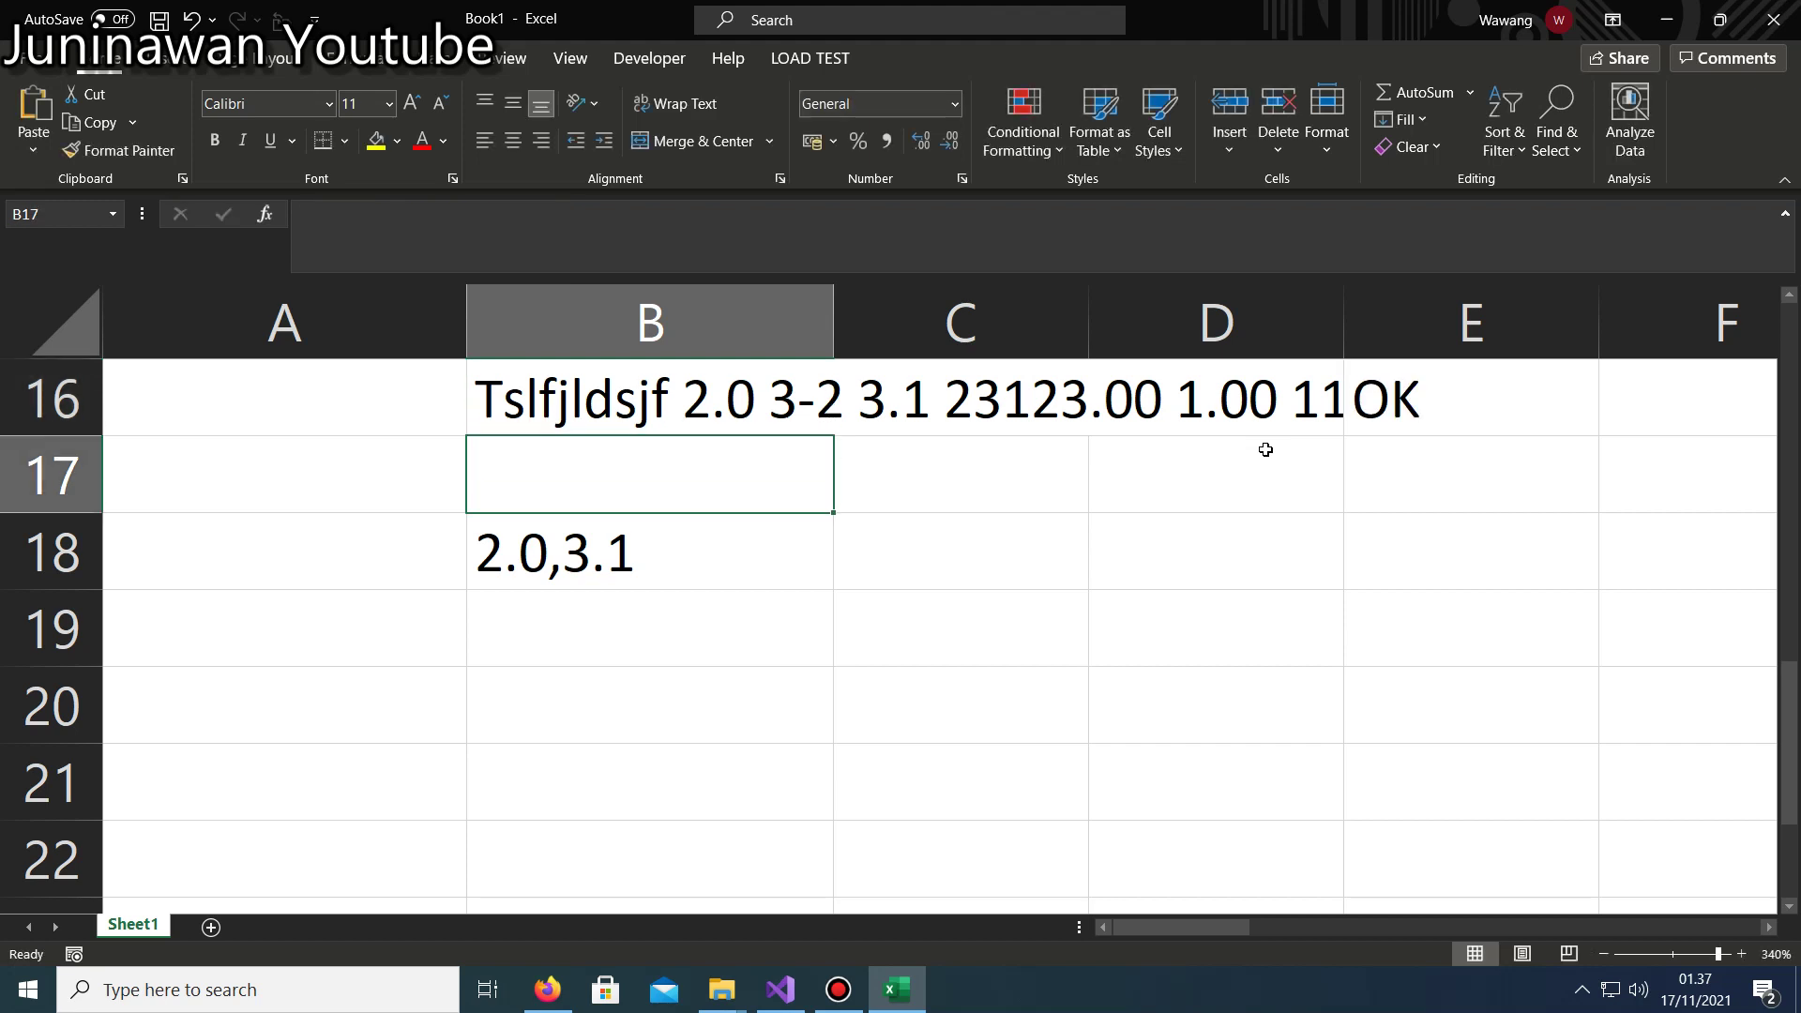
pyautogui.moveTo(1344, 324); pyautogui.dragTo(1525, 324)
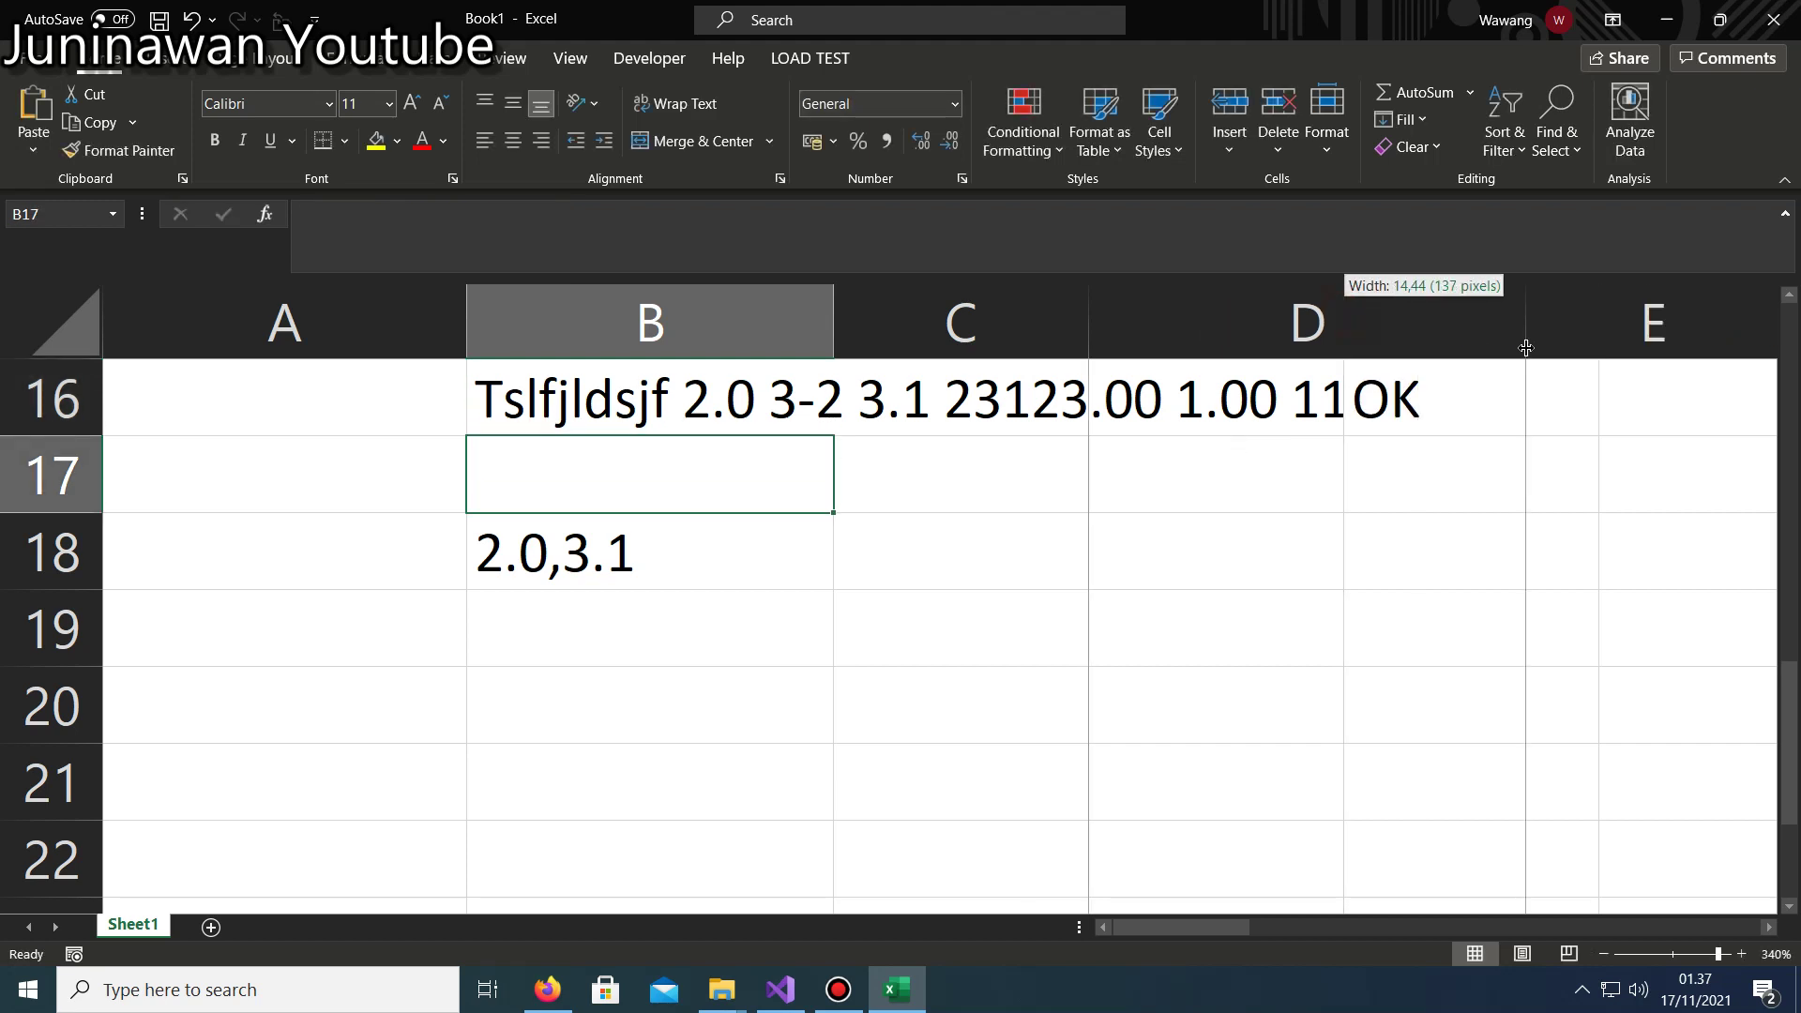
# Highlight the 2.0 and 3.1 values within B16's sample text.
pyautogui.click(1050, 605)
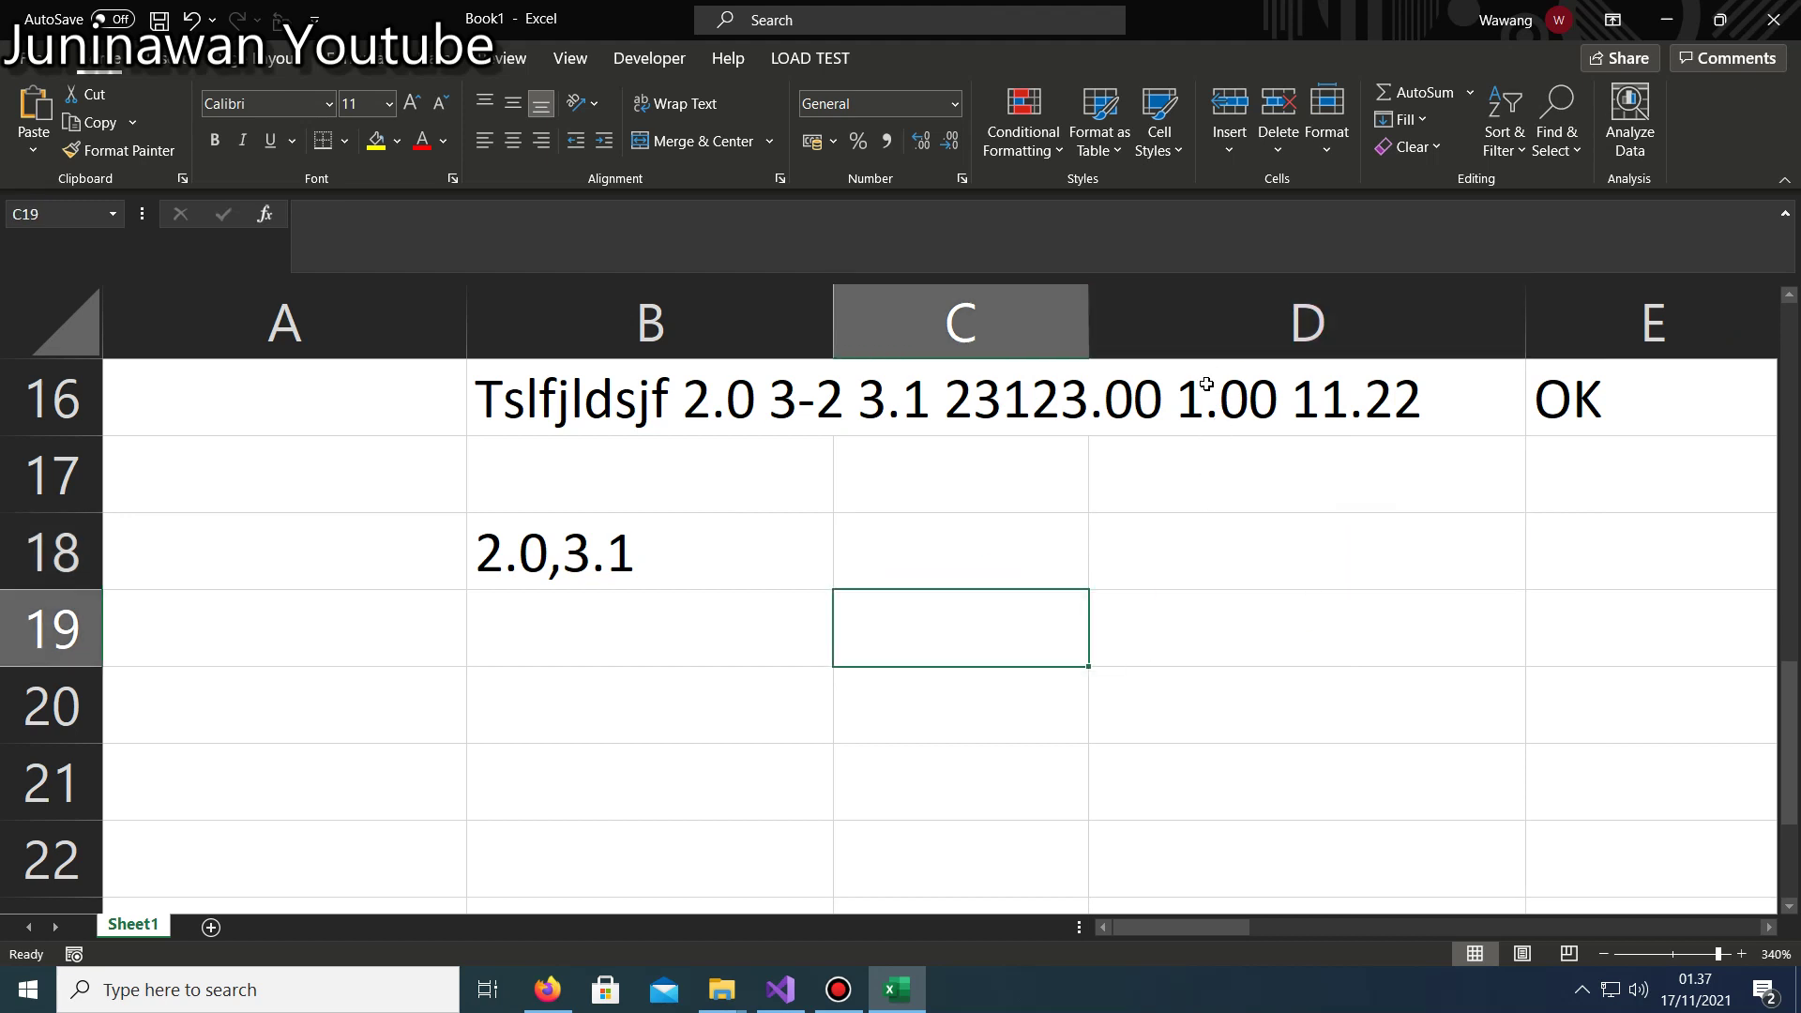
pyautogui.doubleClick(836, 407)
pyautogui.doubleClick(584, 410)
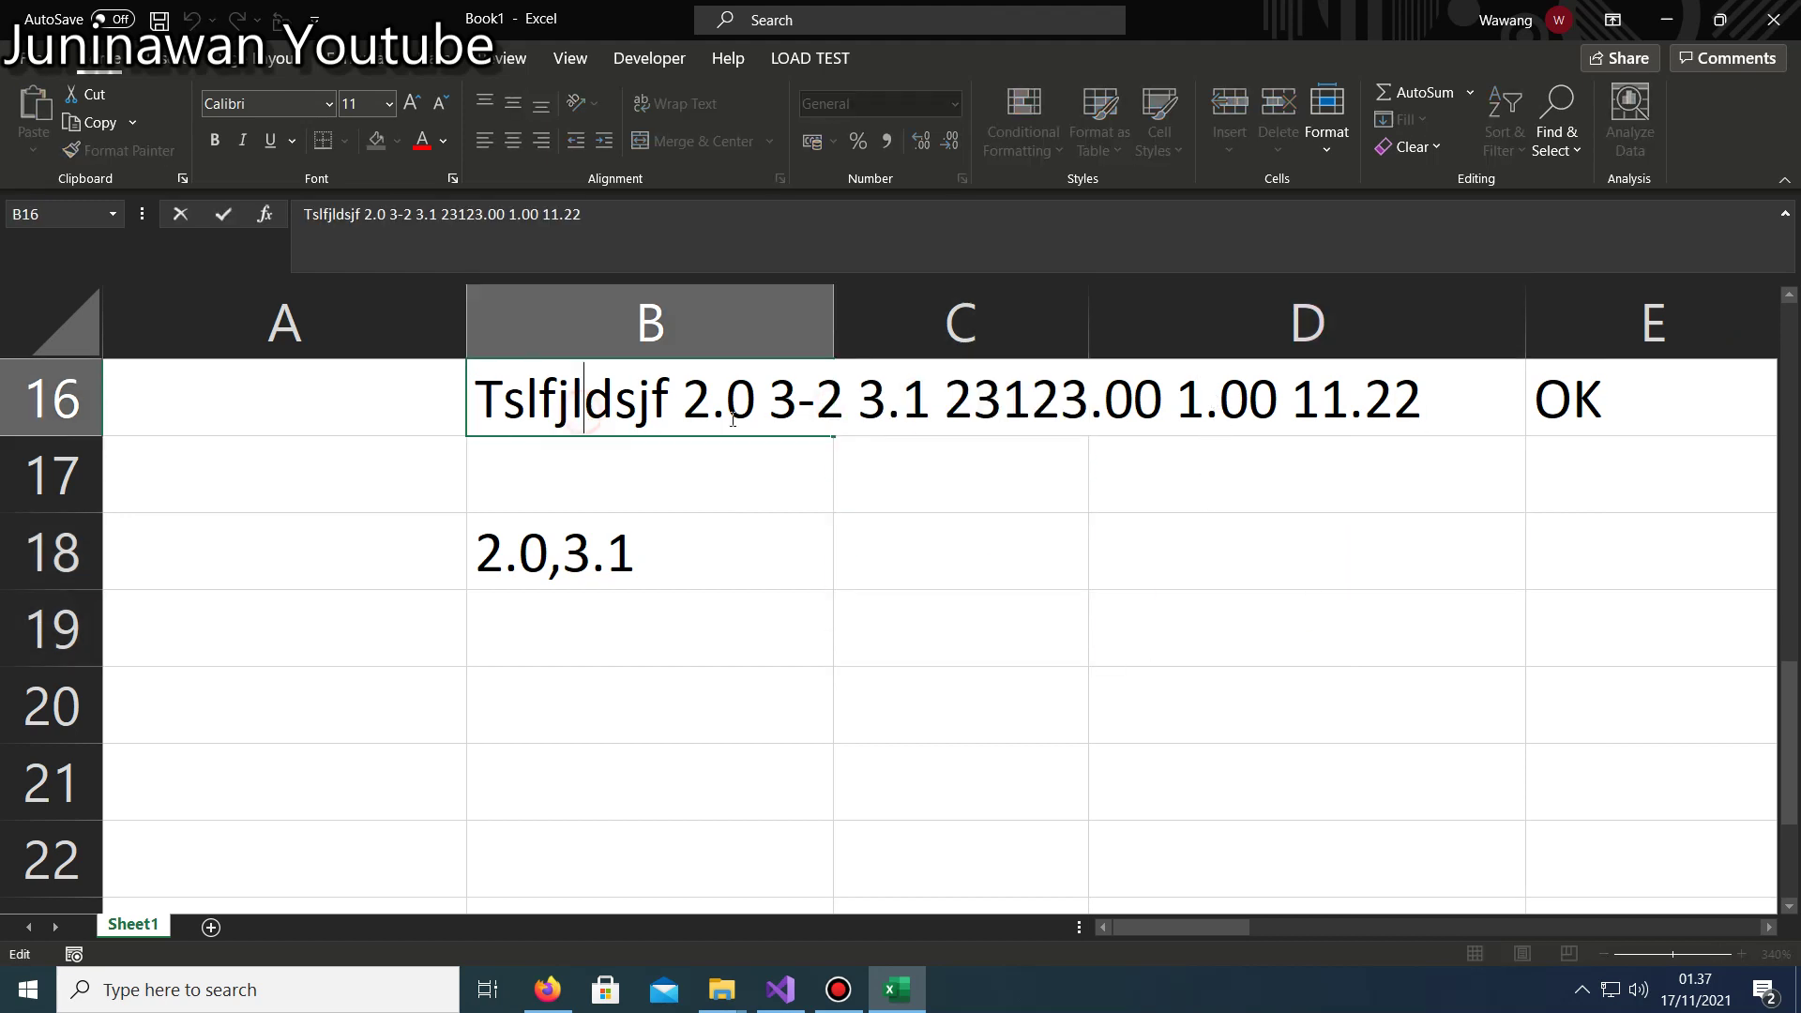
pyautogui.moveTo(691, 404)
pyautogui.mouseDown()
pyautogui.moveTo(715, 403)
pyautogui.moveTo(681, 398)
pyautogui.mouseUp()
pyautogui.click(709, 394)
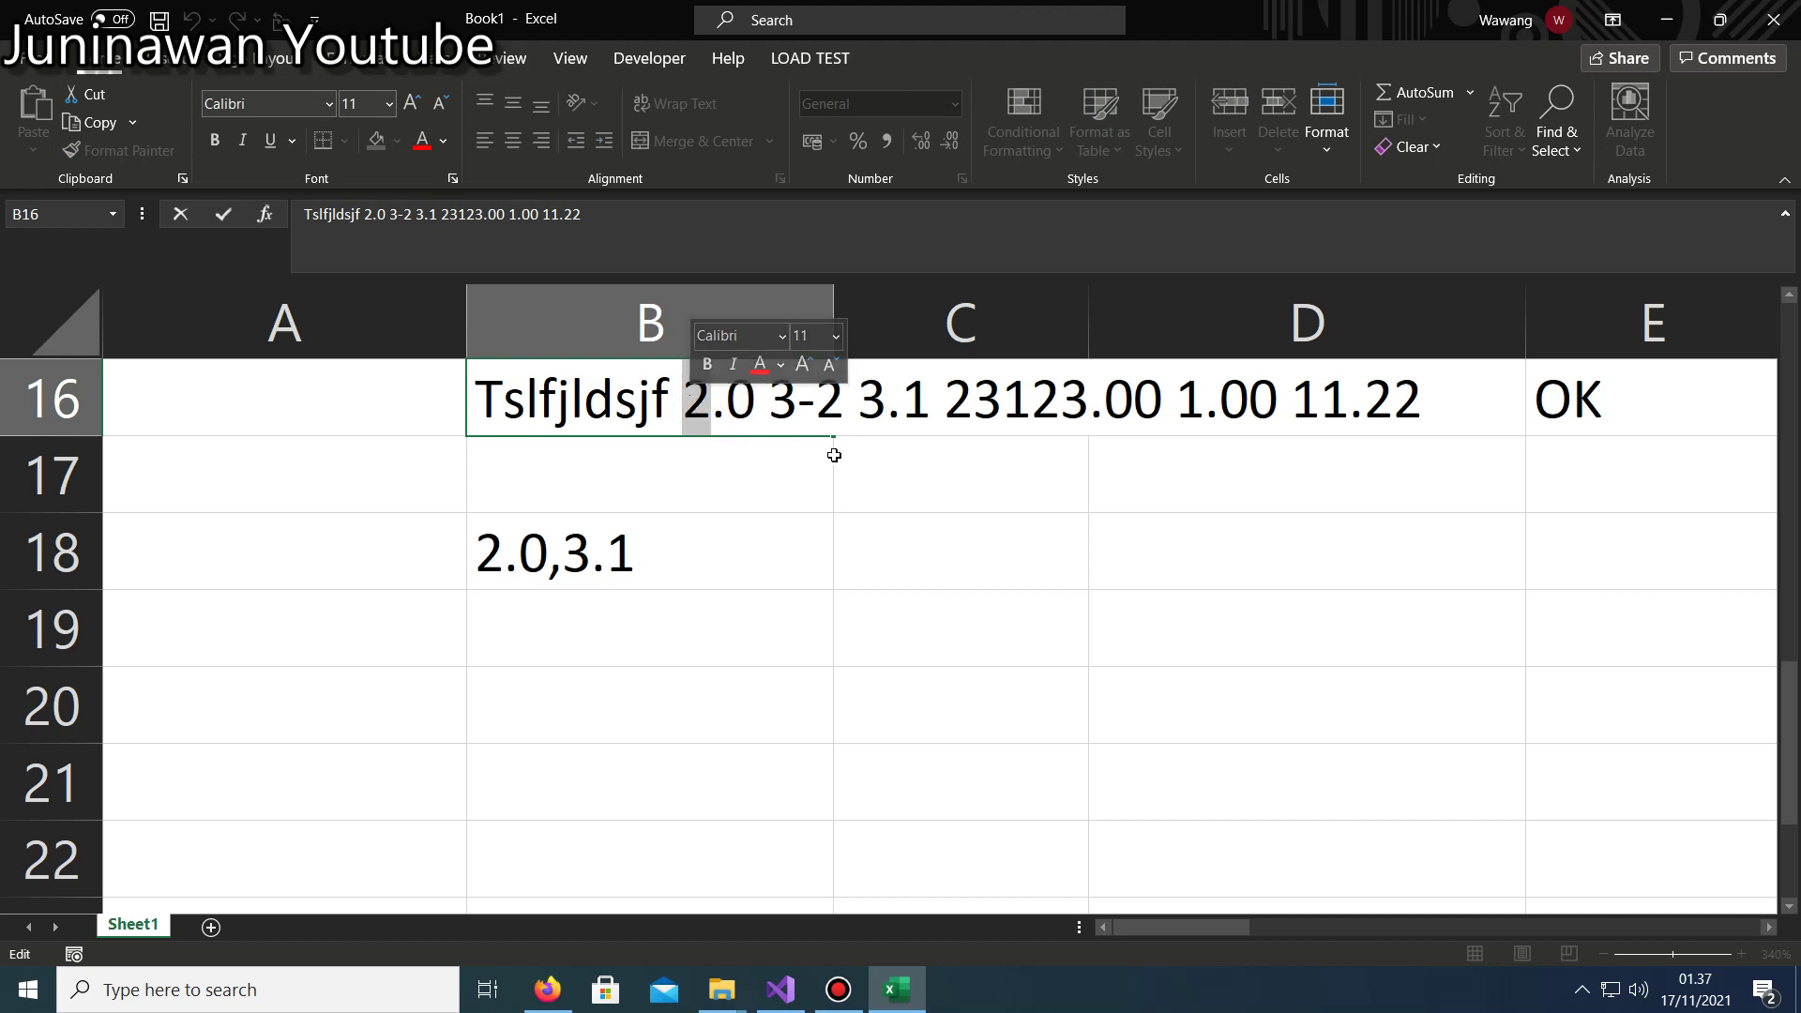
pyautogui.moveTo(885, 399); pyautogui.dragTo(858, 398)
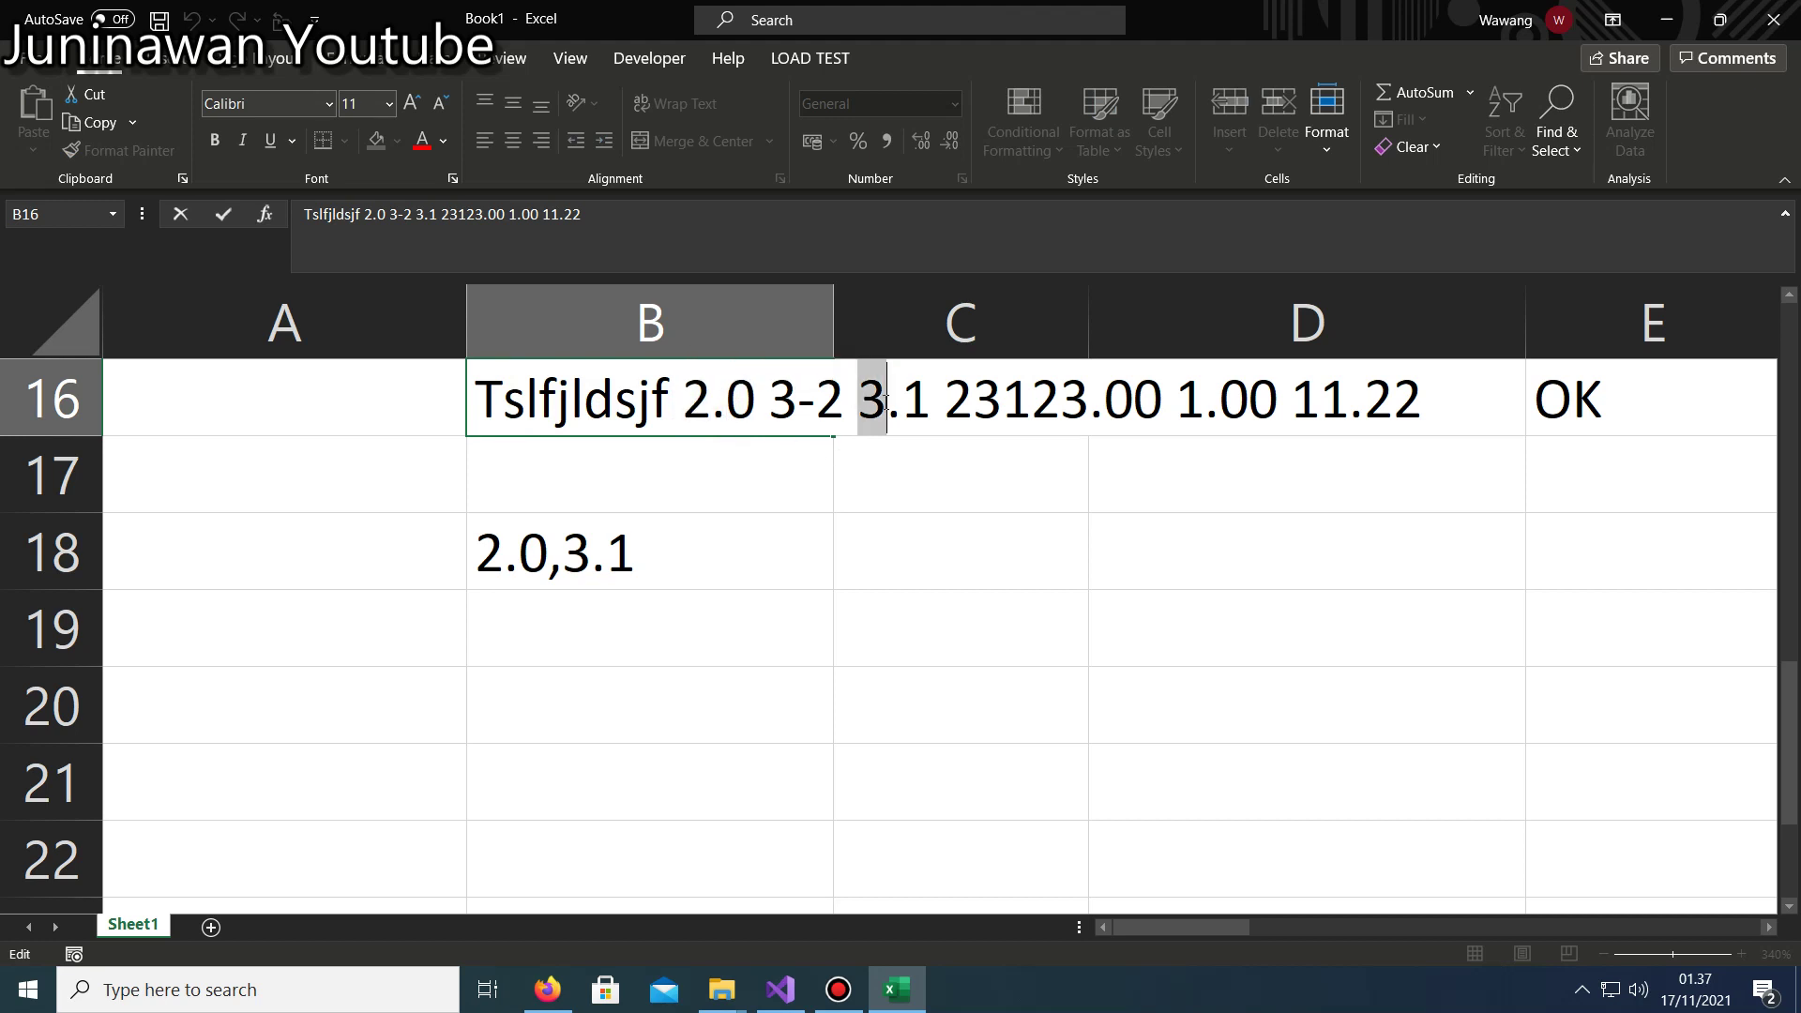
pyautogui.moveTo(714, 403)
pyautogui.mouseDown()
pyautogui.moveTo(682, 403)
pyautogui.moveTo(727, 401)
pyautogui.mouseUp()
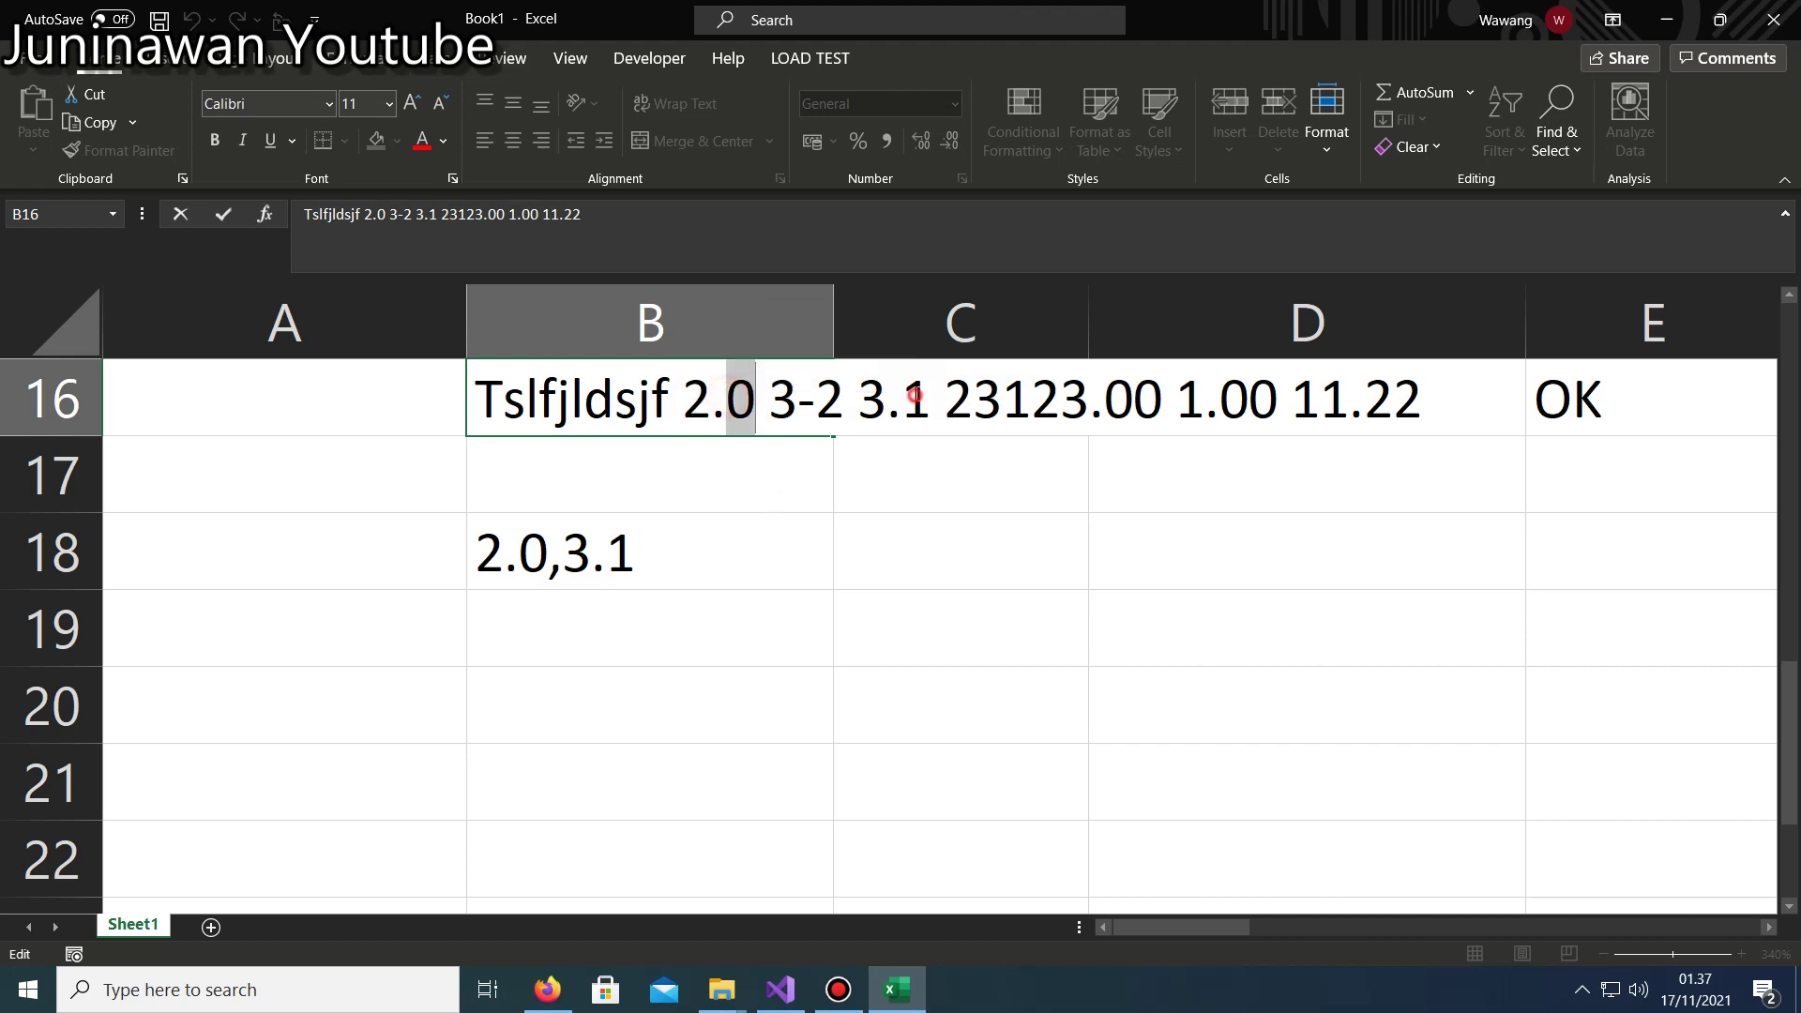
pyautogui.moveTo(904, 399); pyautogui.dragTo(931, 399)
# Highlight 11.22 and 1.00 in the sample text, then reopen B18's formula.
pyautogui.moveTo(1364, 399); pyautogui.dragTo(1422, 399)
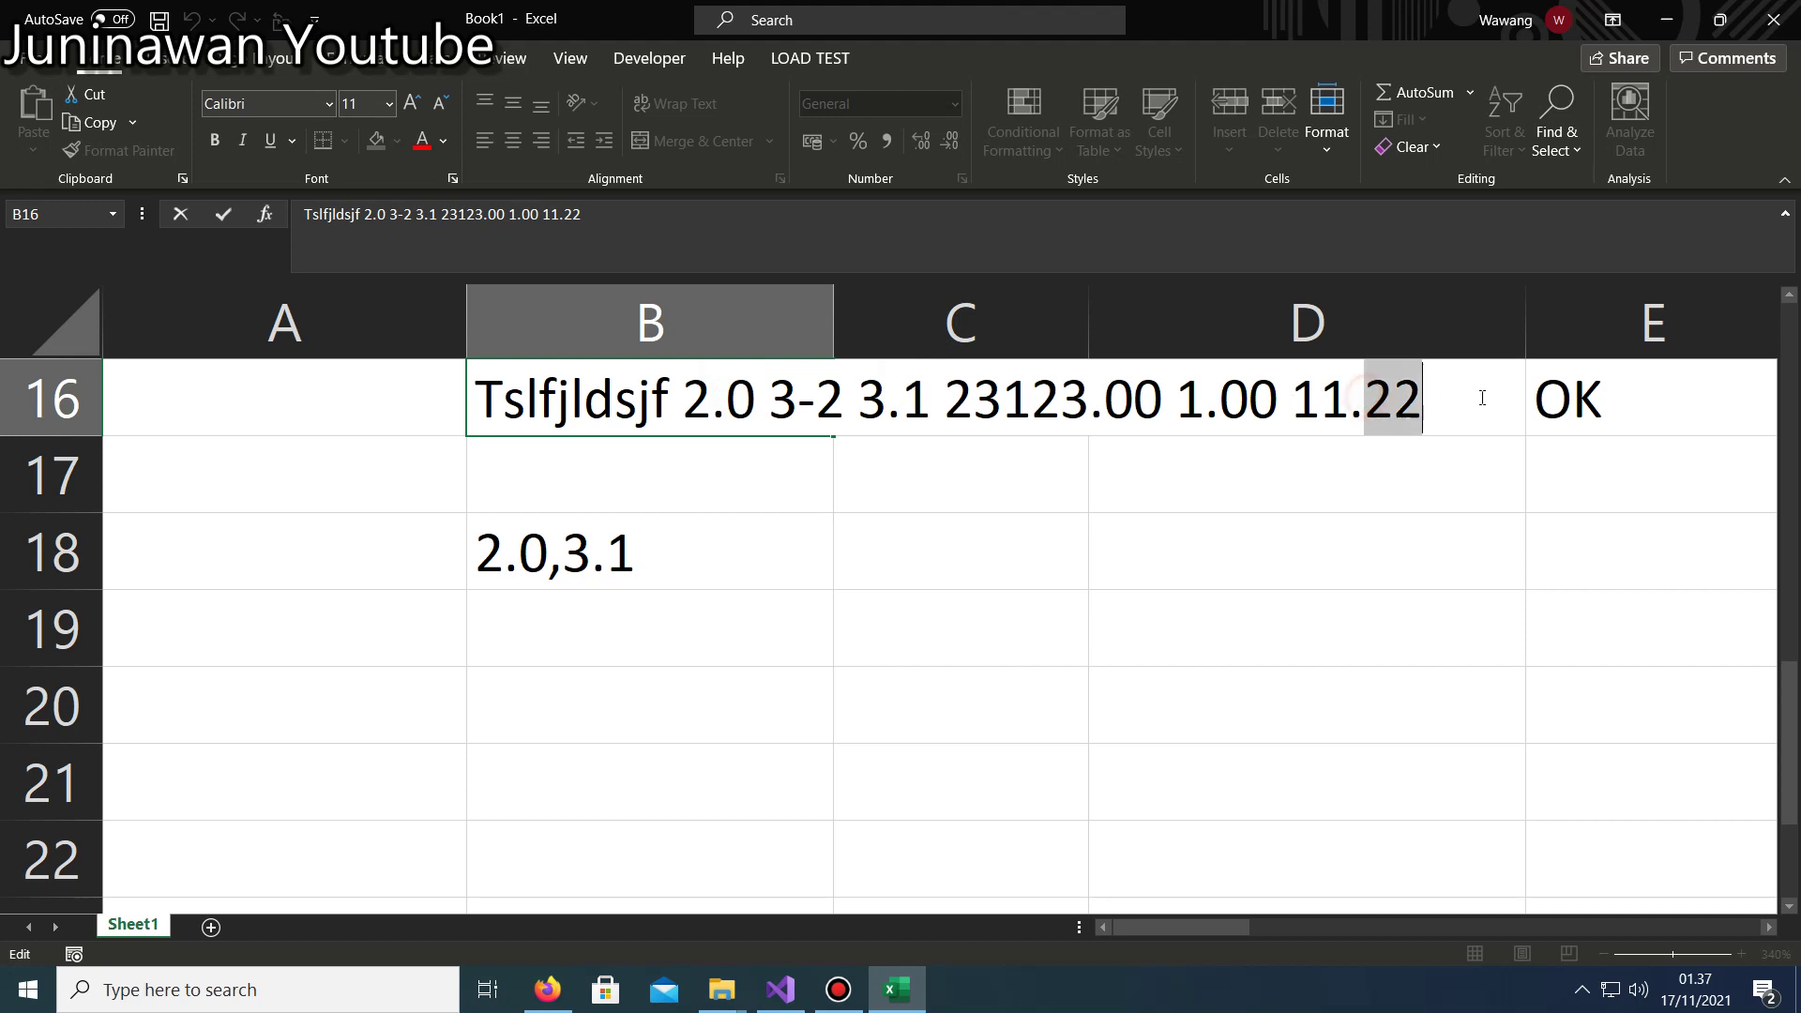
pyautogui.click(1302, 408)
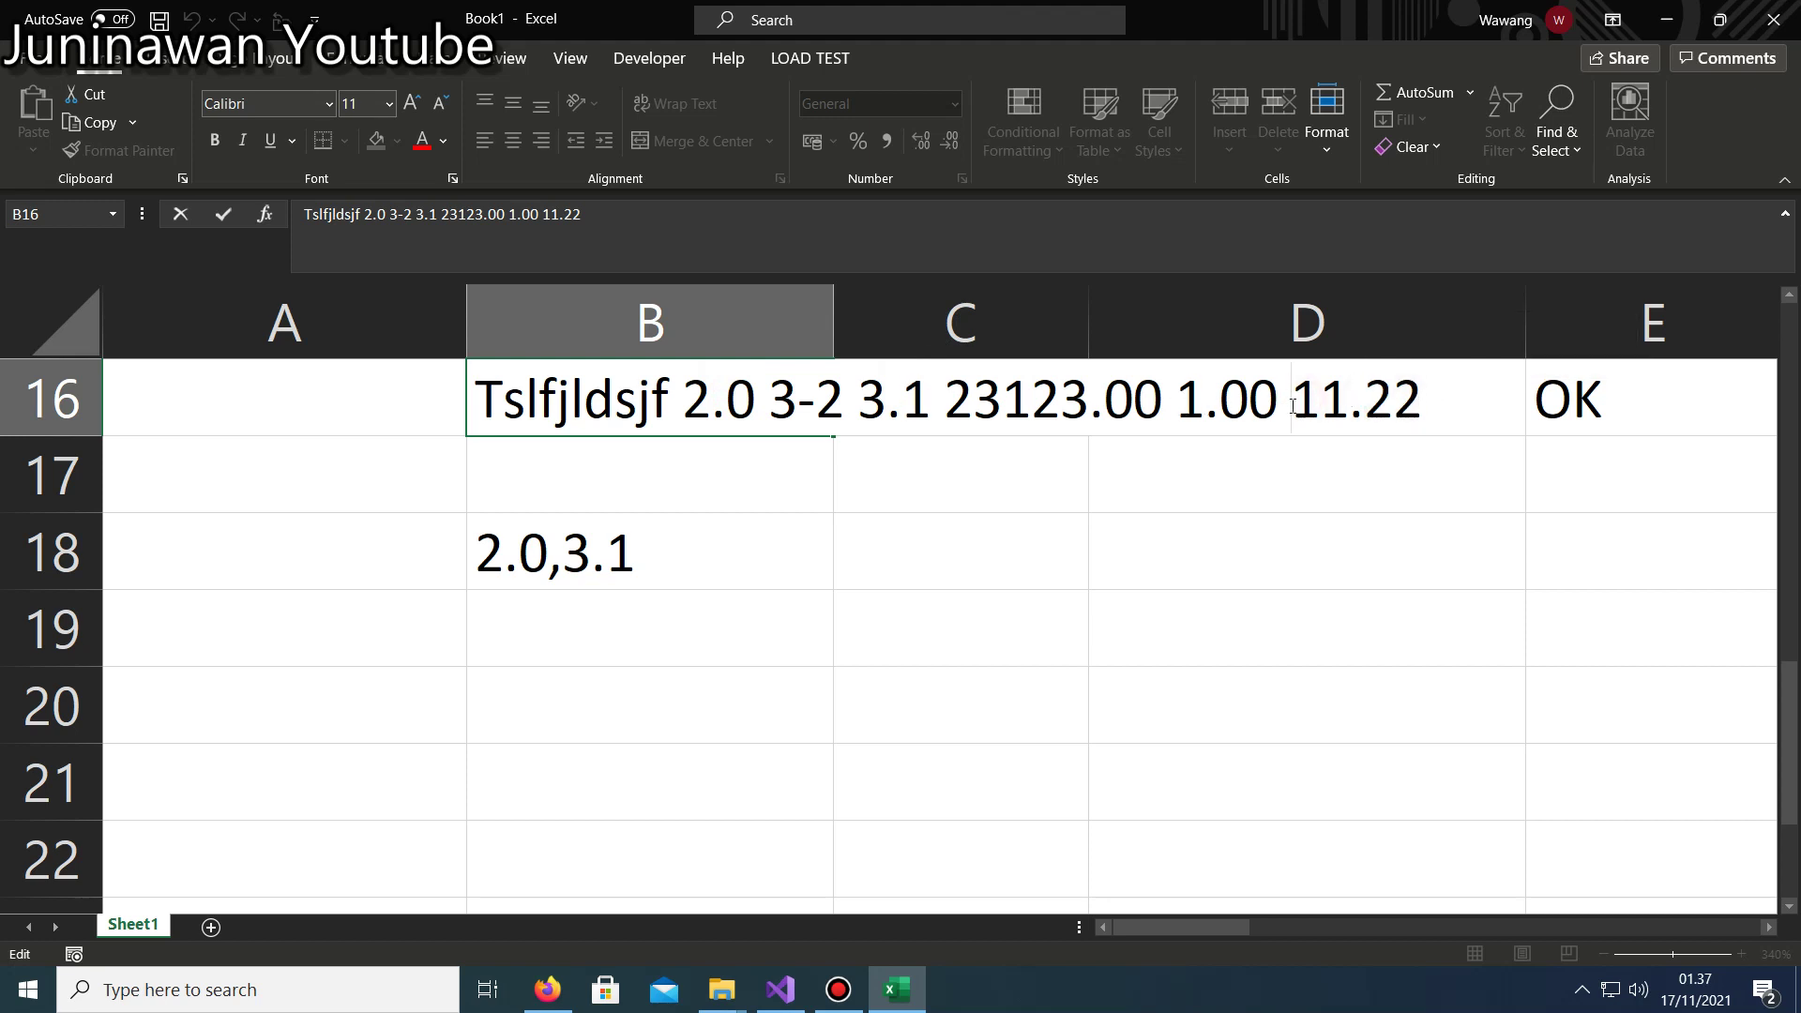
pyautogui.moveTo(1293, 405); pyautogui.dragTo(1346, 405)
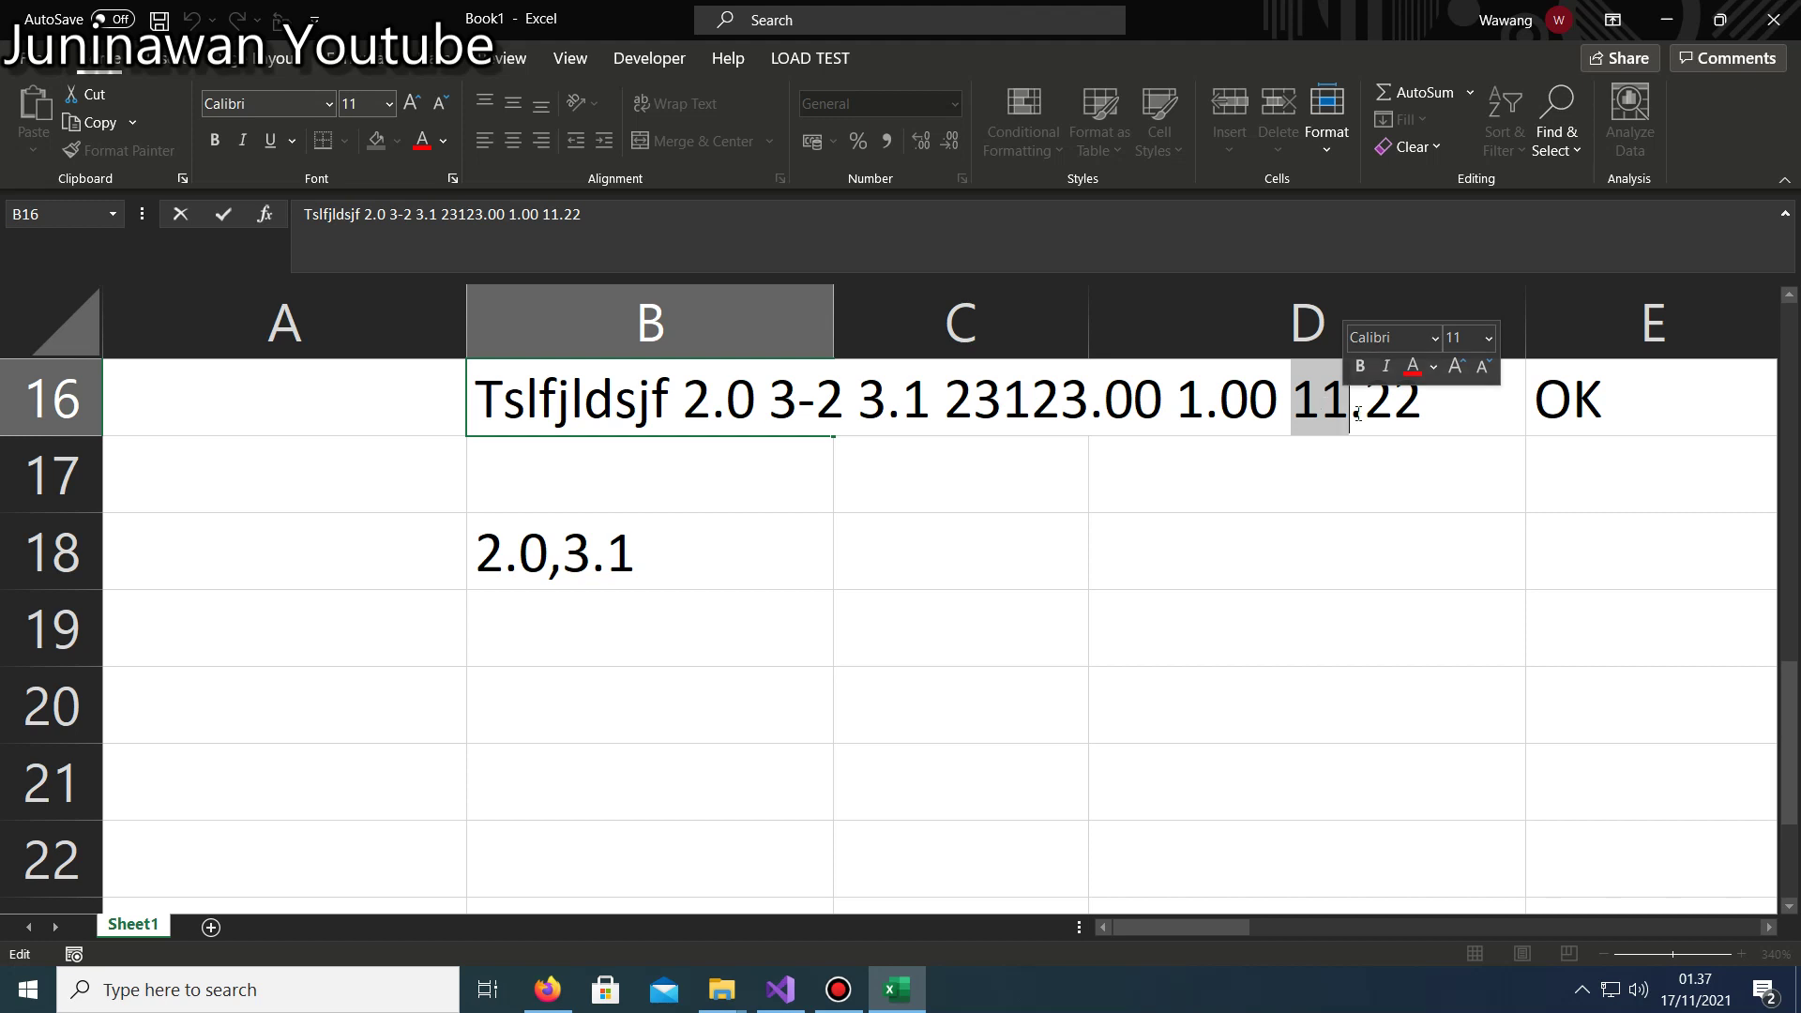
pyautogui.moveTo(1176, 404); pyautogui.dragTo(1277, 403)
pyautogui.click(1234, 399)
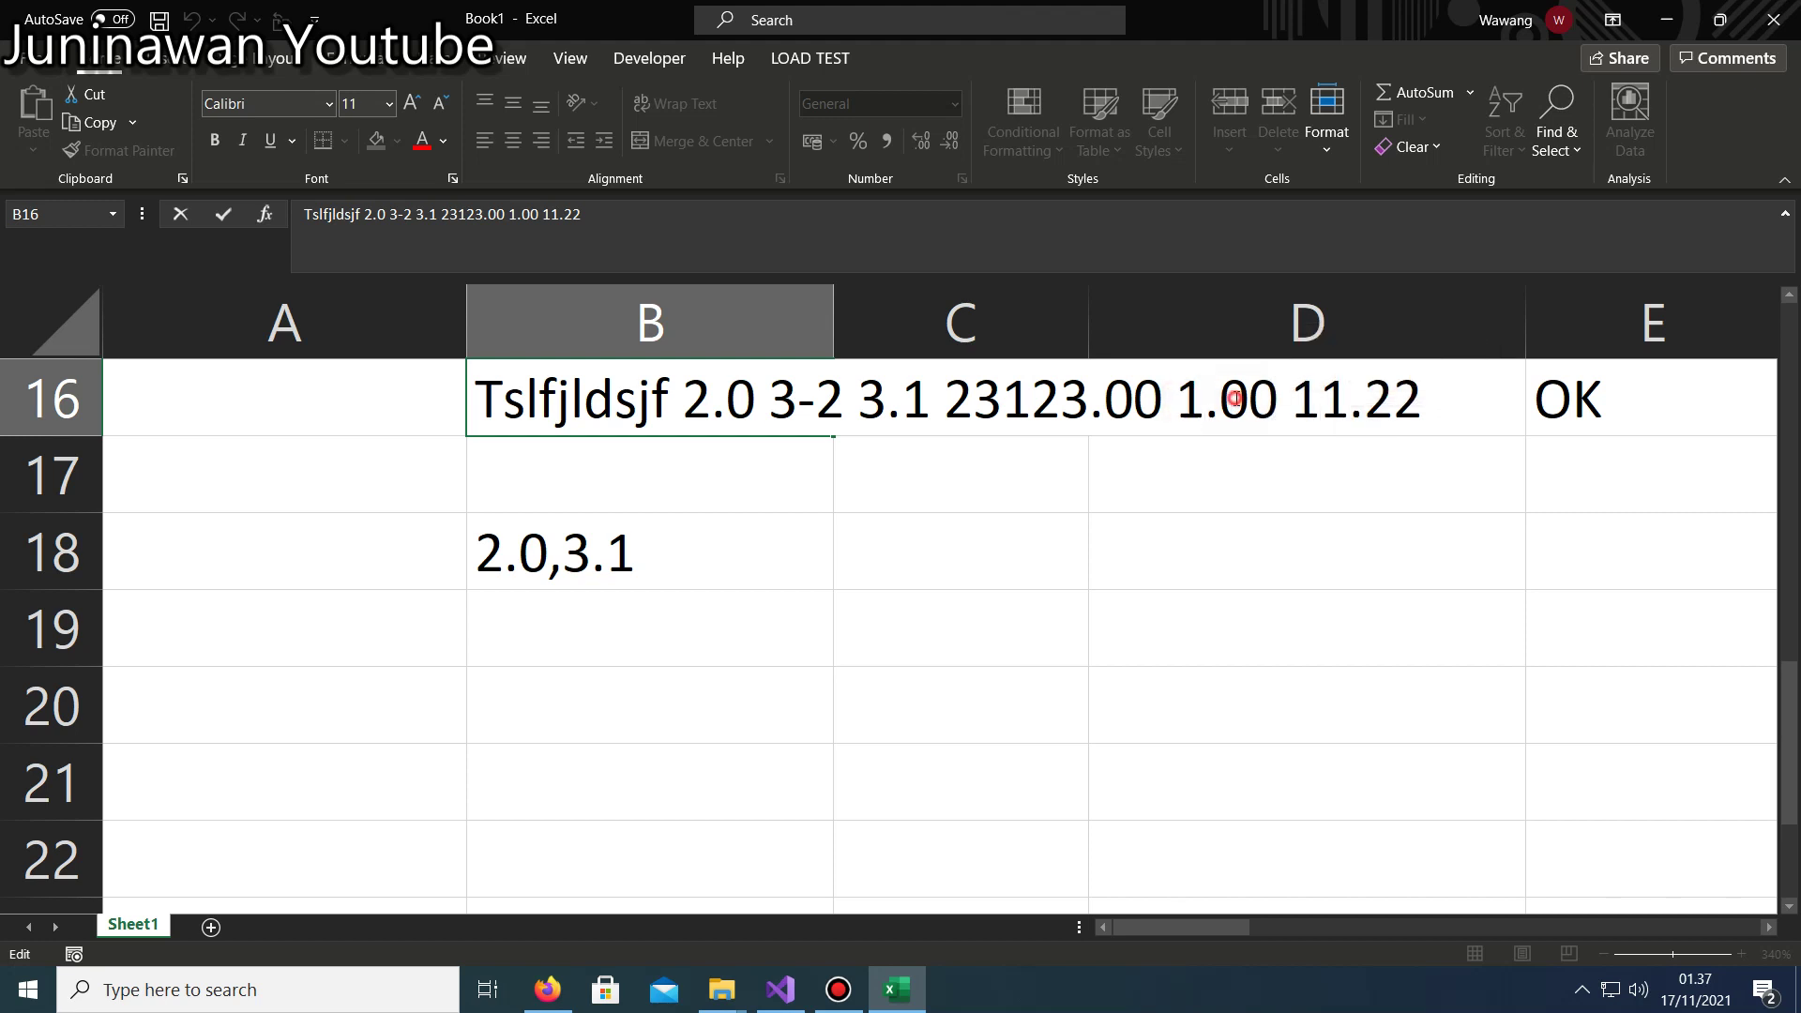
pyautogui.moveTo(1220, 399); pyautogui.dragTo(1276, 404)
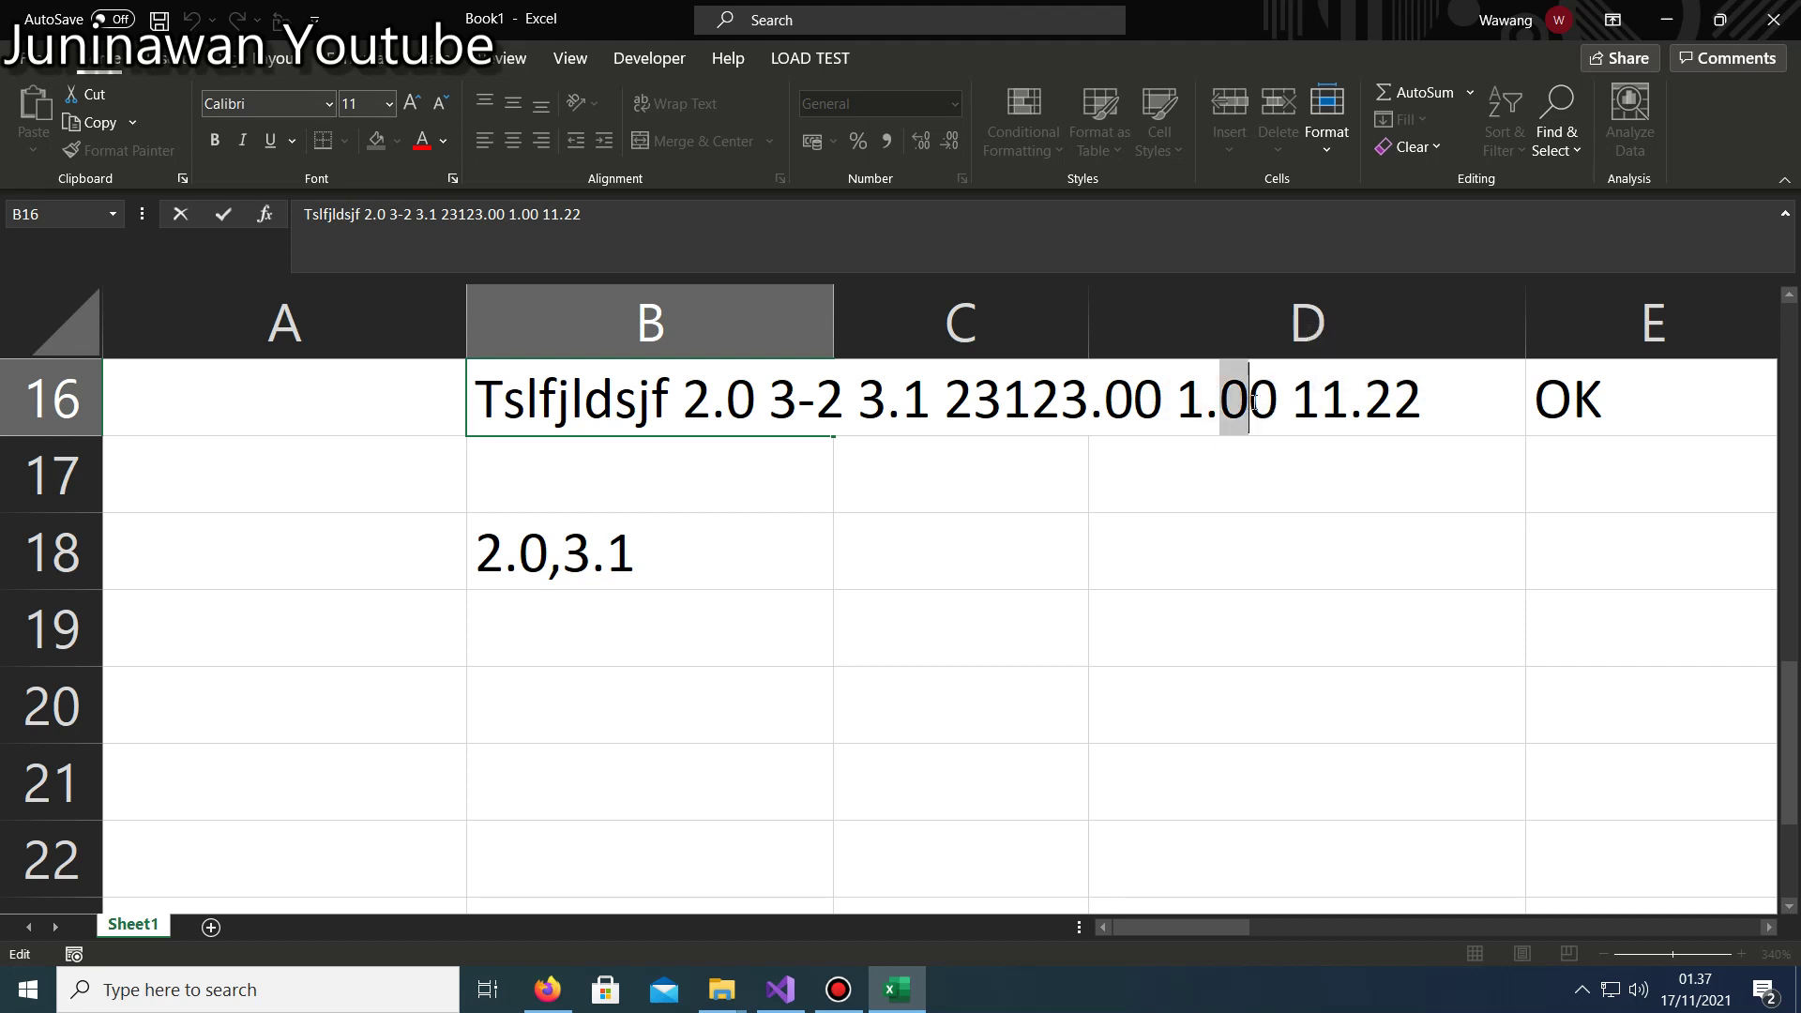
pyautogui.doubleClick(622, 567)
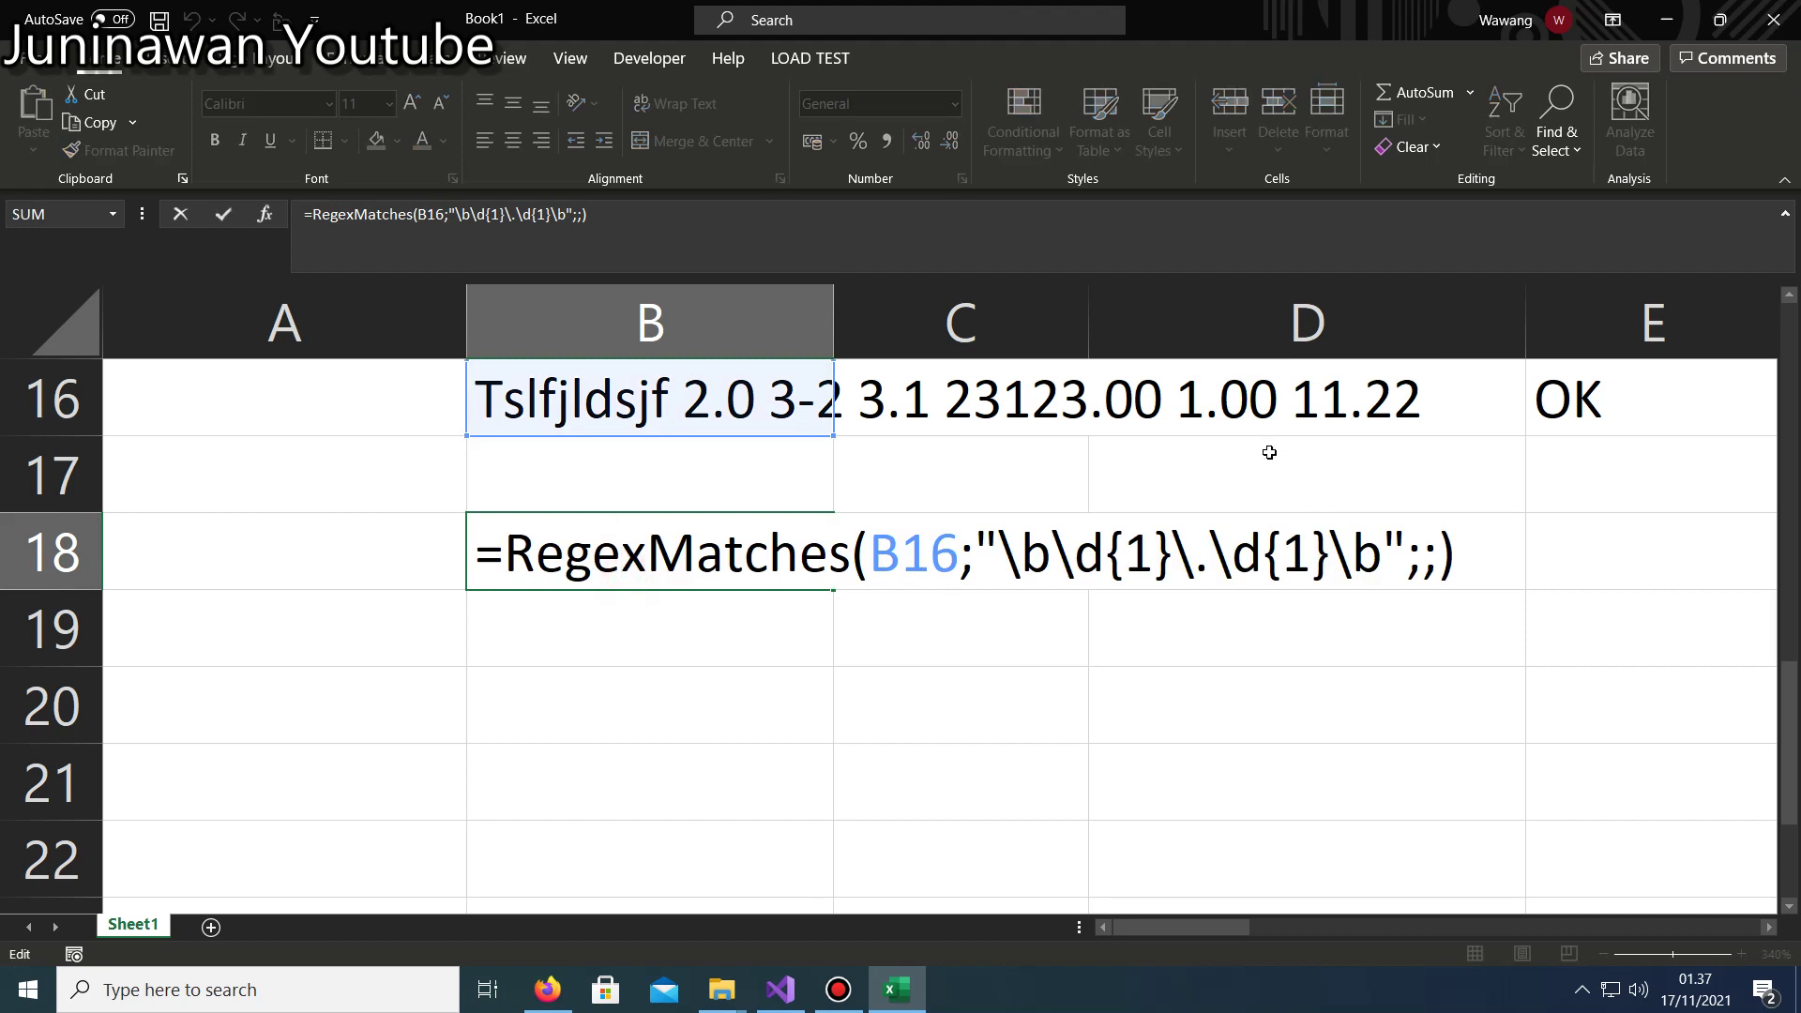
# Change B18's decimal count to \d{1,2} so it returns 2.0,3.1,1.00.
pyautogui.click(1305, 561)
pyautogui.write(',2')
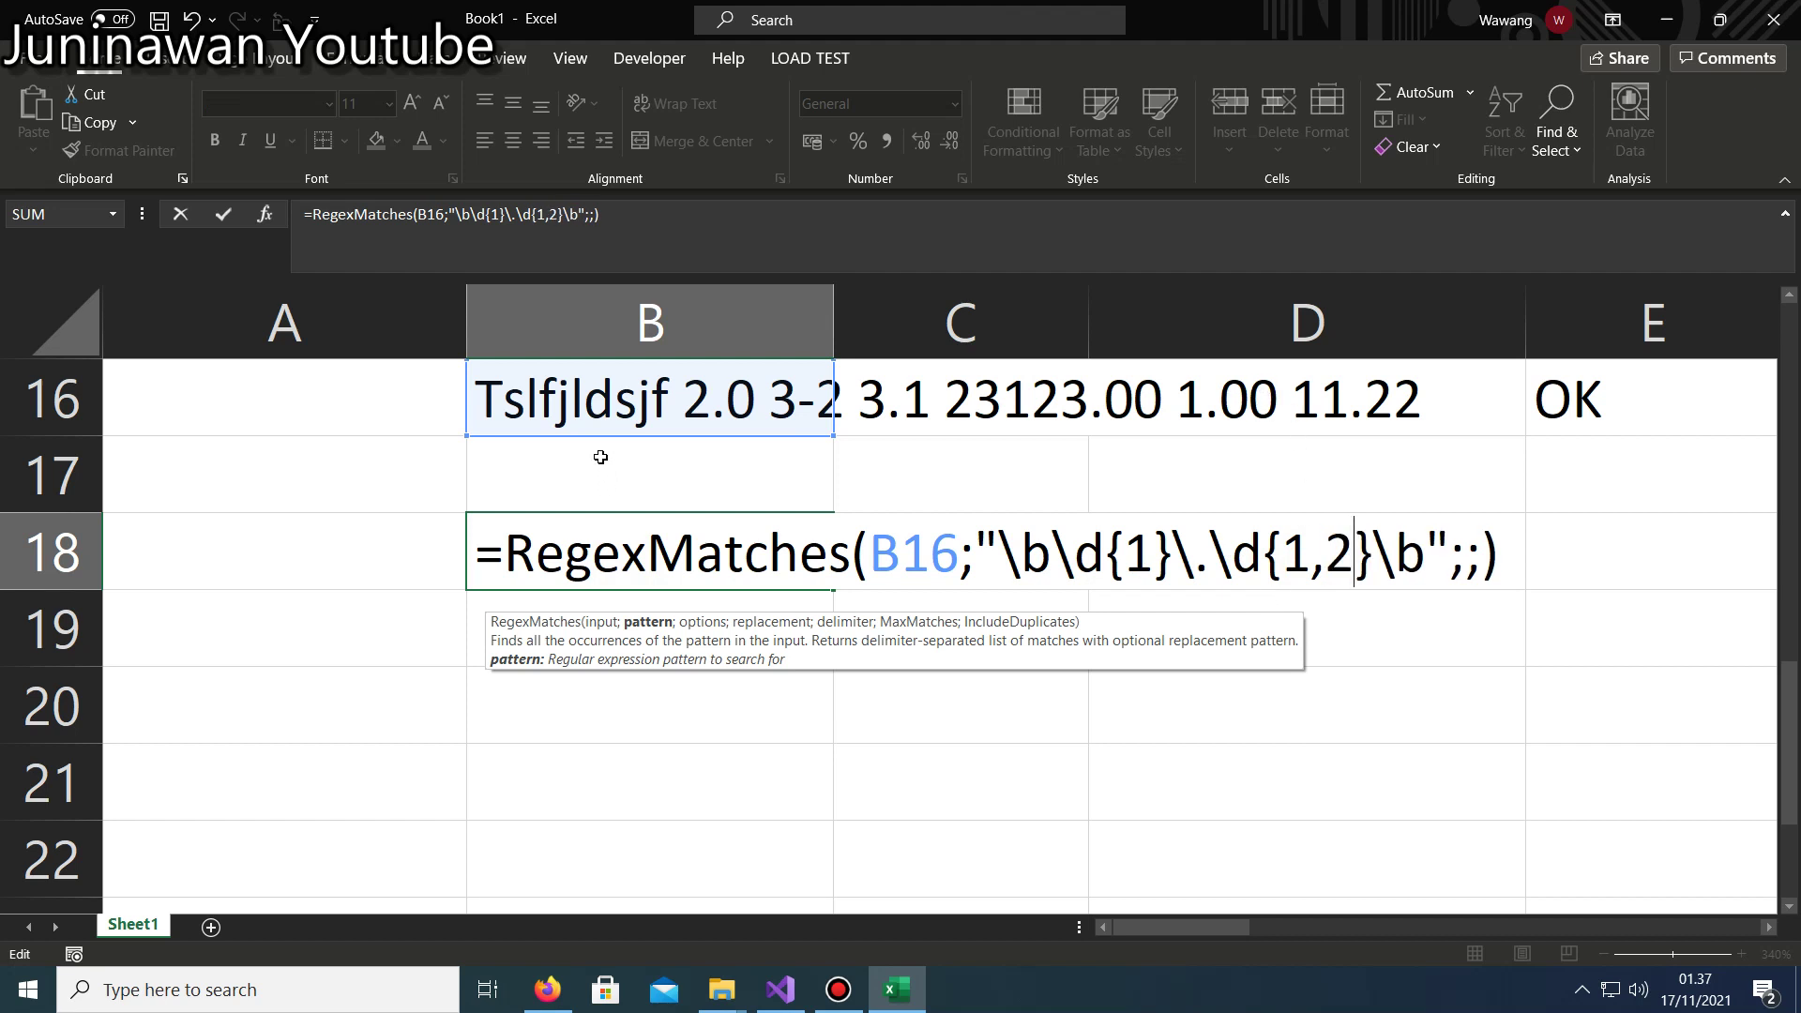
pyautogui.press('Return')
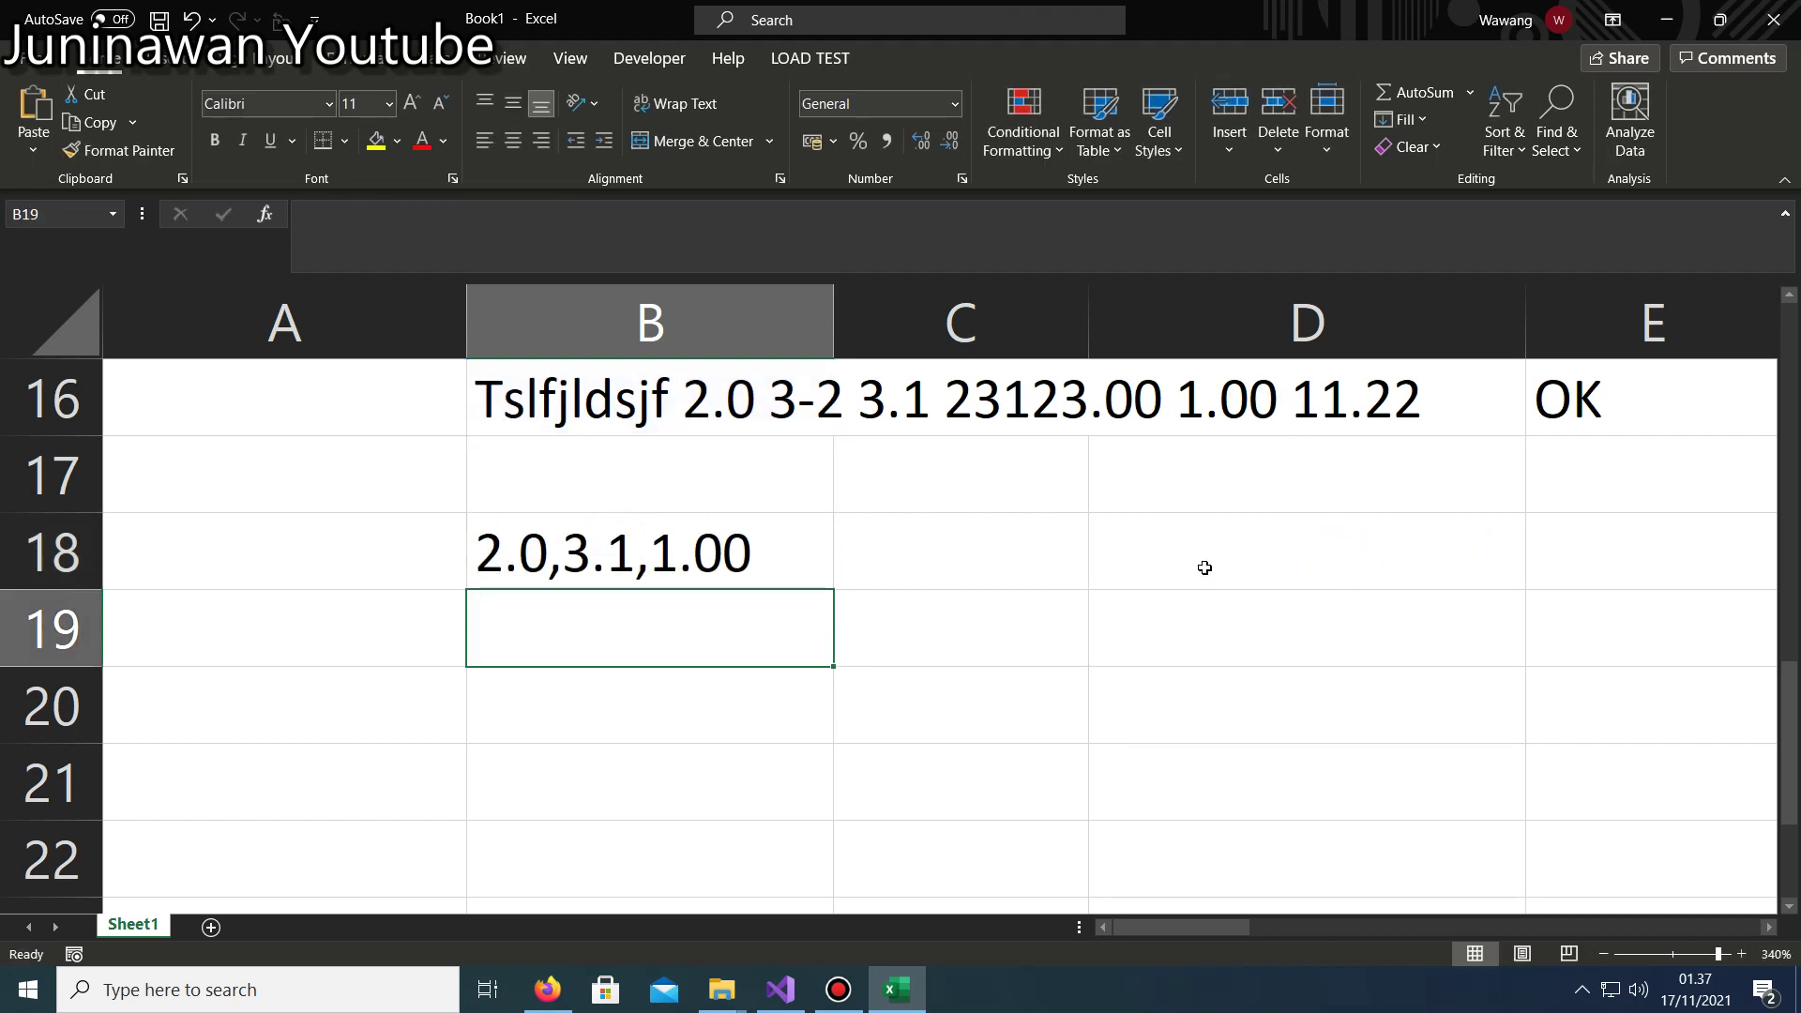
pyautogui.doubleClick(722, 565)
pyautogui.press('Escape')
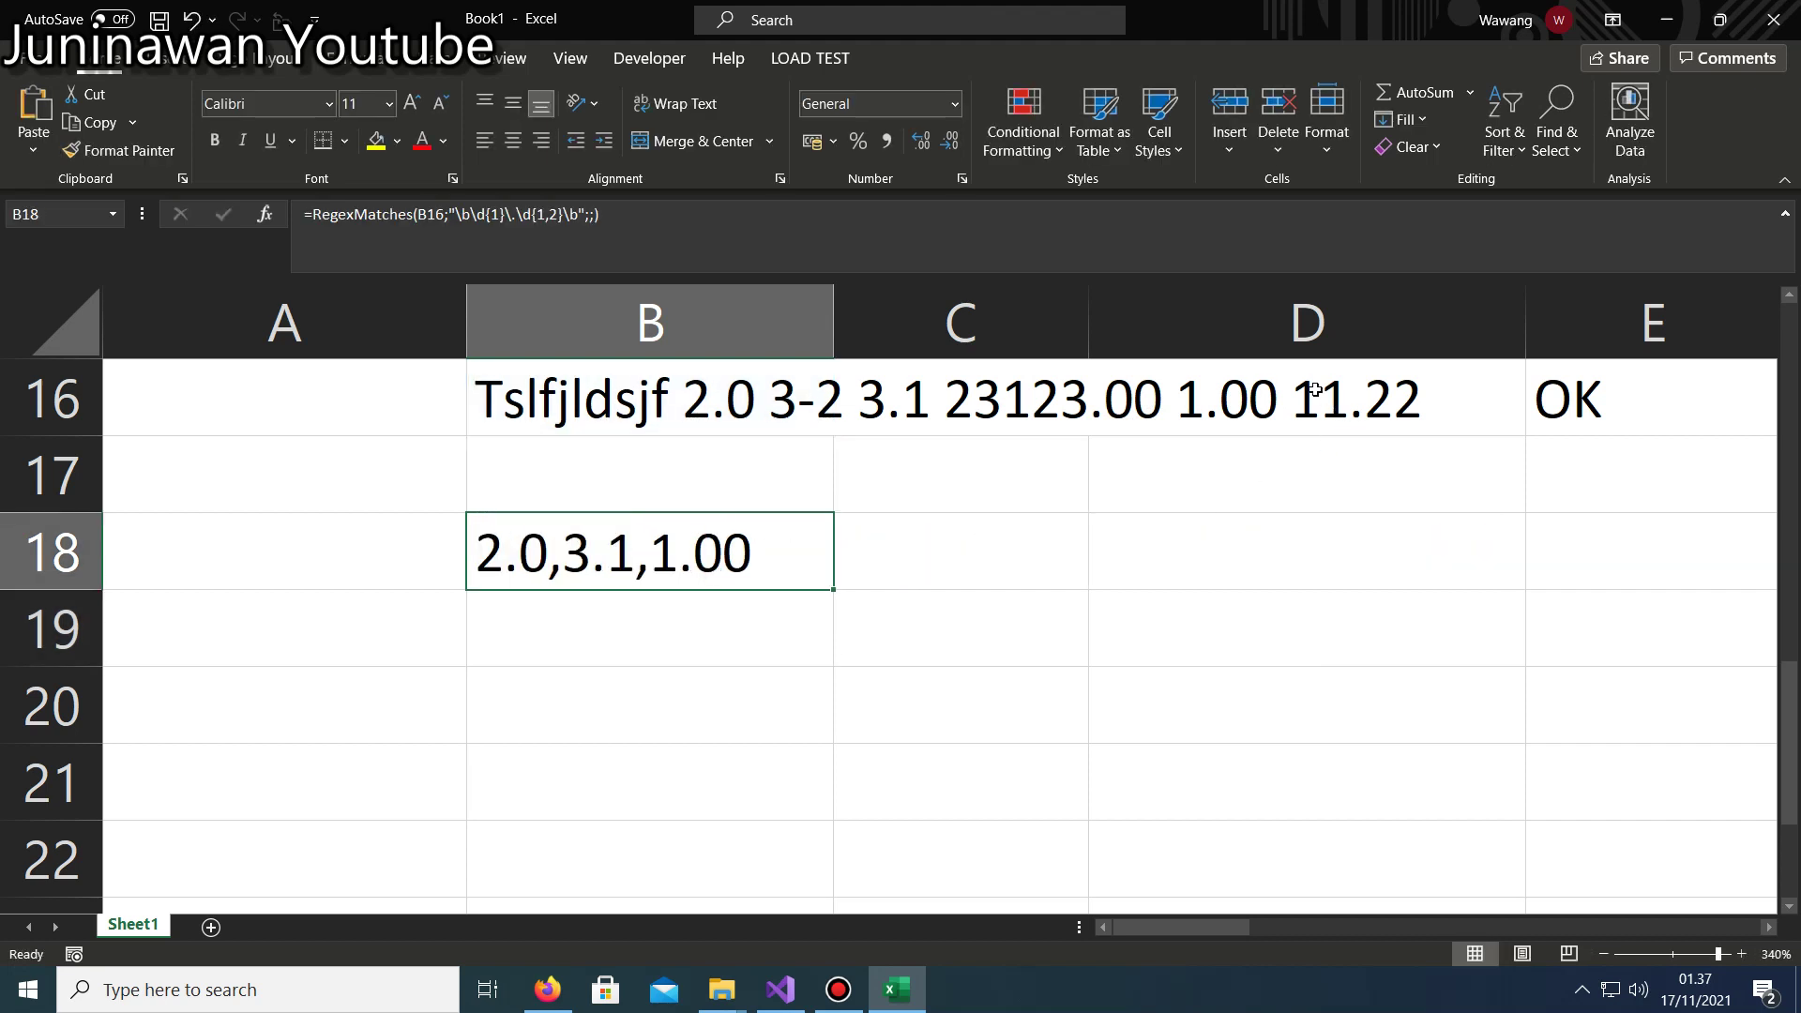
pyautogui.click(1255, 401)
pyautogui.doubleClick(1255, 402)
pyautogui.press('Escape')
# Inspect B16's sample text up to 1.00 without changing it.
pyautogui.press('Left')
pyautogui.press('Left')
pyautogui.press('F2')
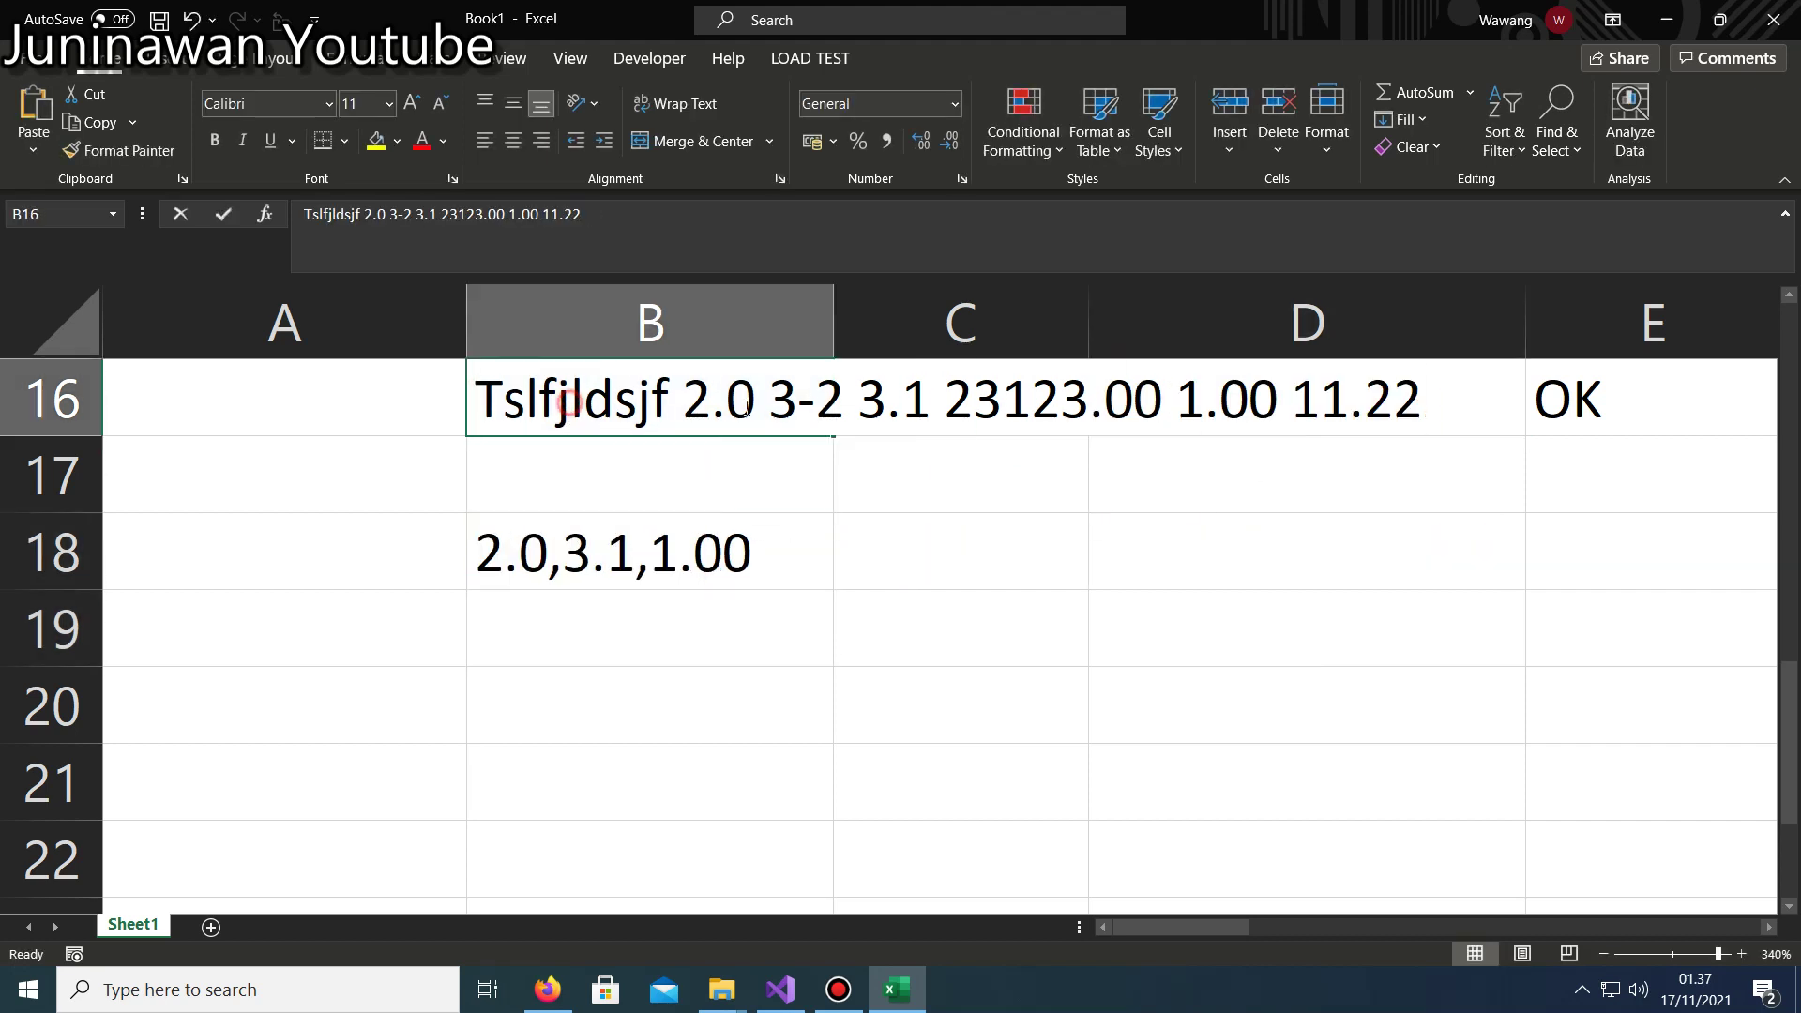
pyautogui.moveTo(1225, 406); pyautogui.dragTo(1273, 399)
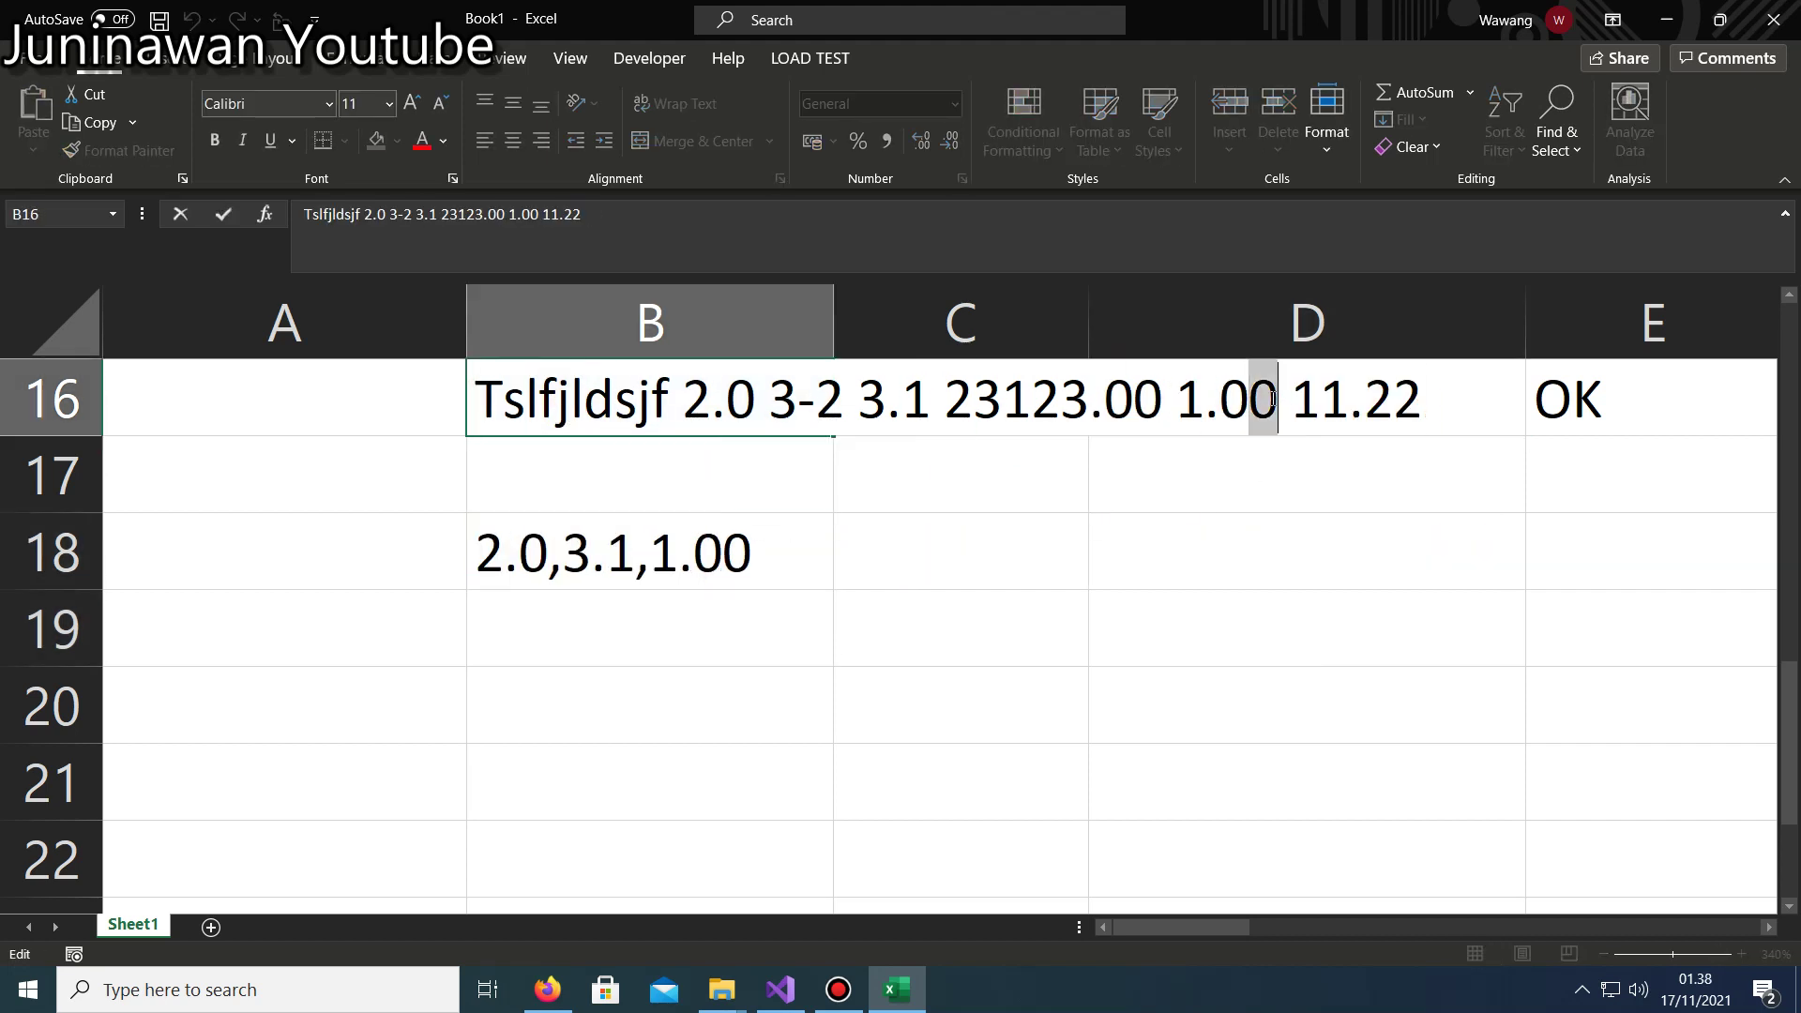
pyautogui.press('Escape')
pyautogui.click(1309, 399)
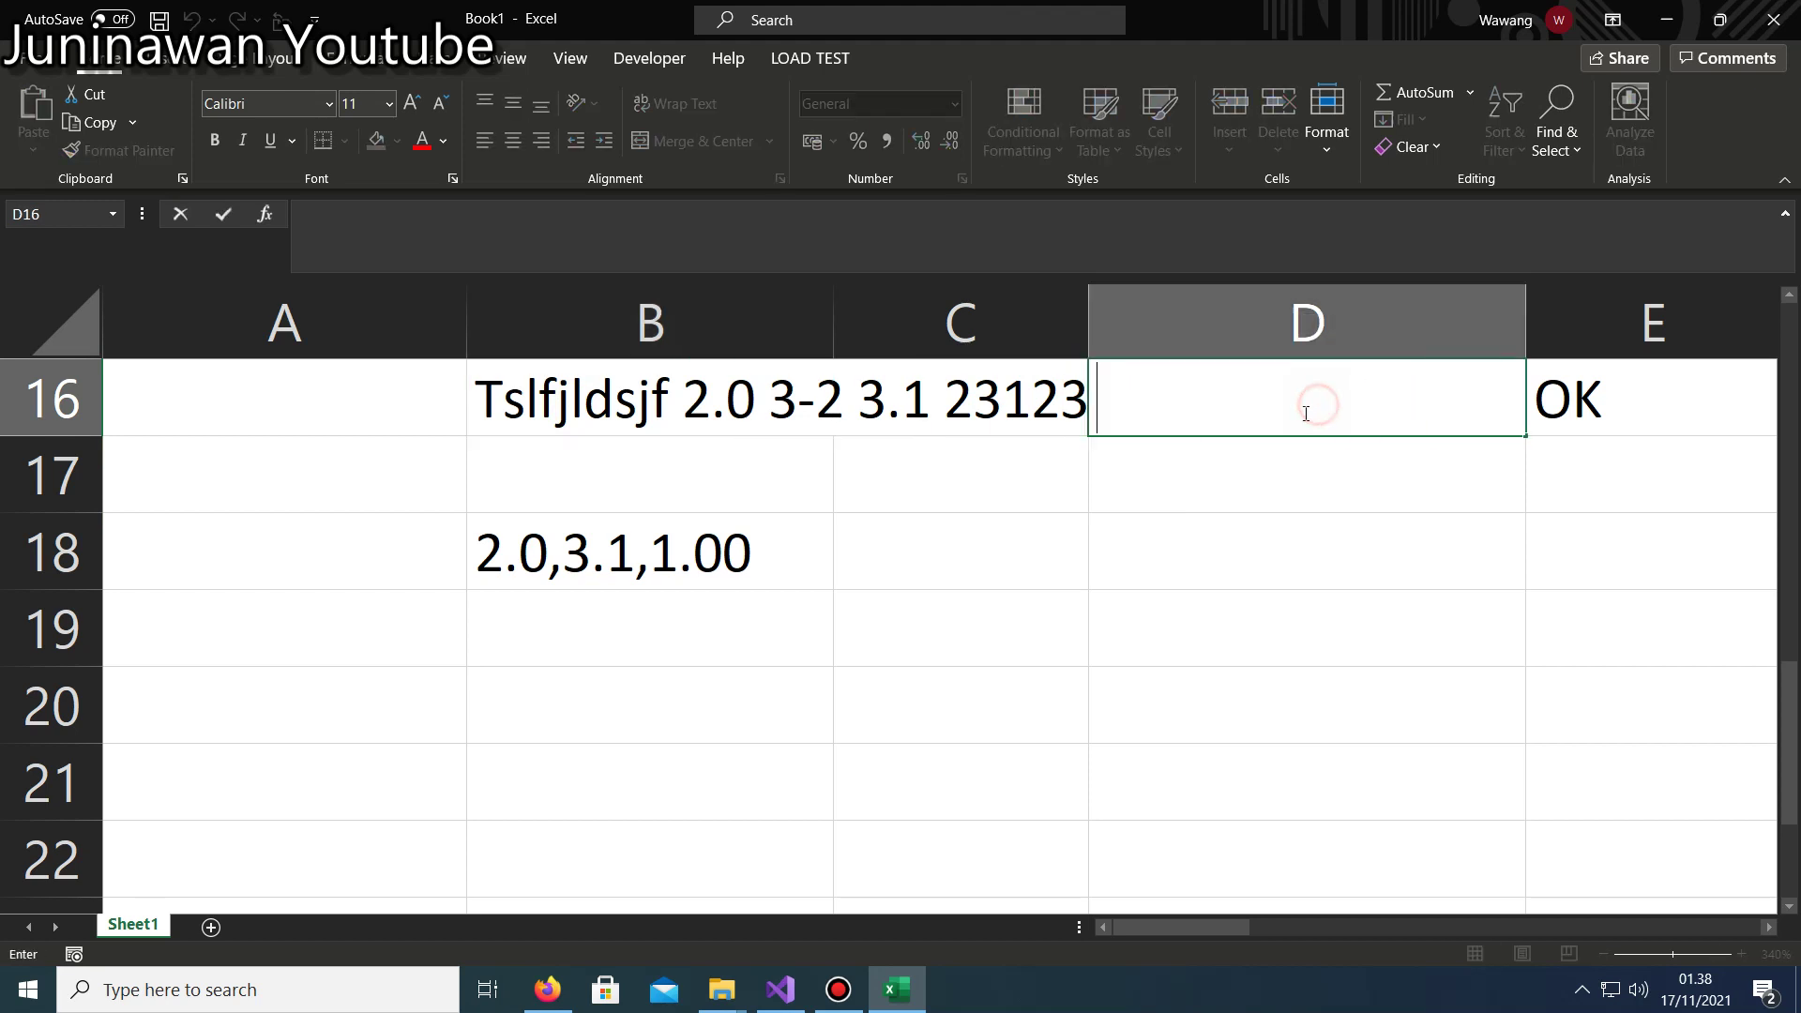
# Change the final 11.22 in B16's sample text to 1.22333.
pyautogui.click(679, 430)
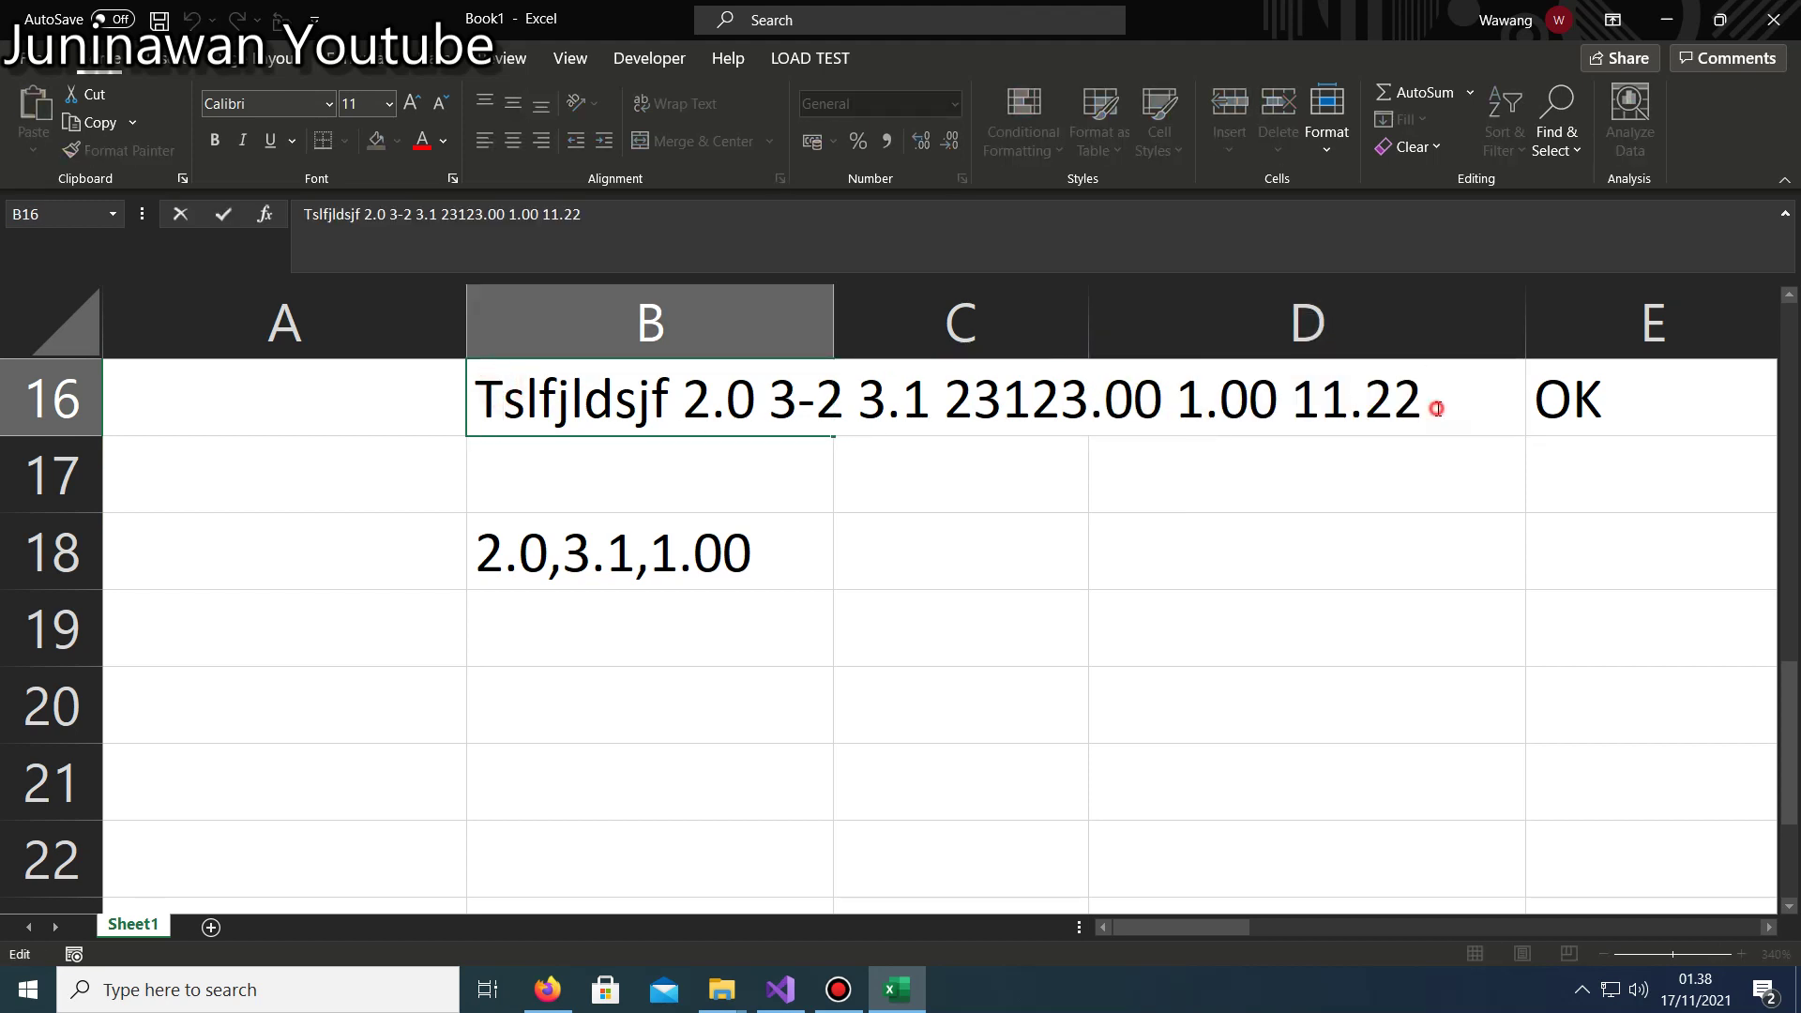
pyautogui.press('F2')
pyautogui.click(1324, 399)
pyautogui.press('Delete')
pyautogui.press('Right')
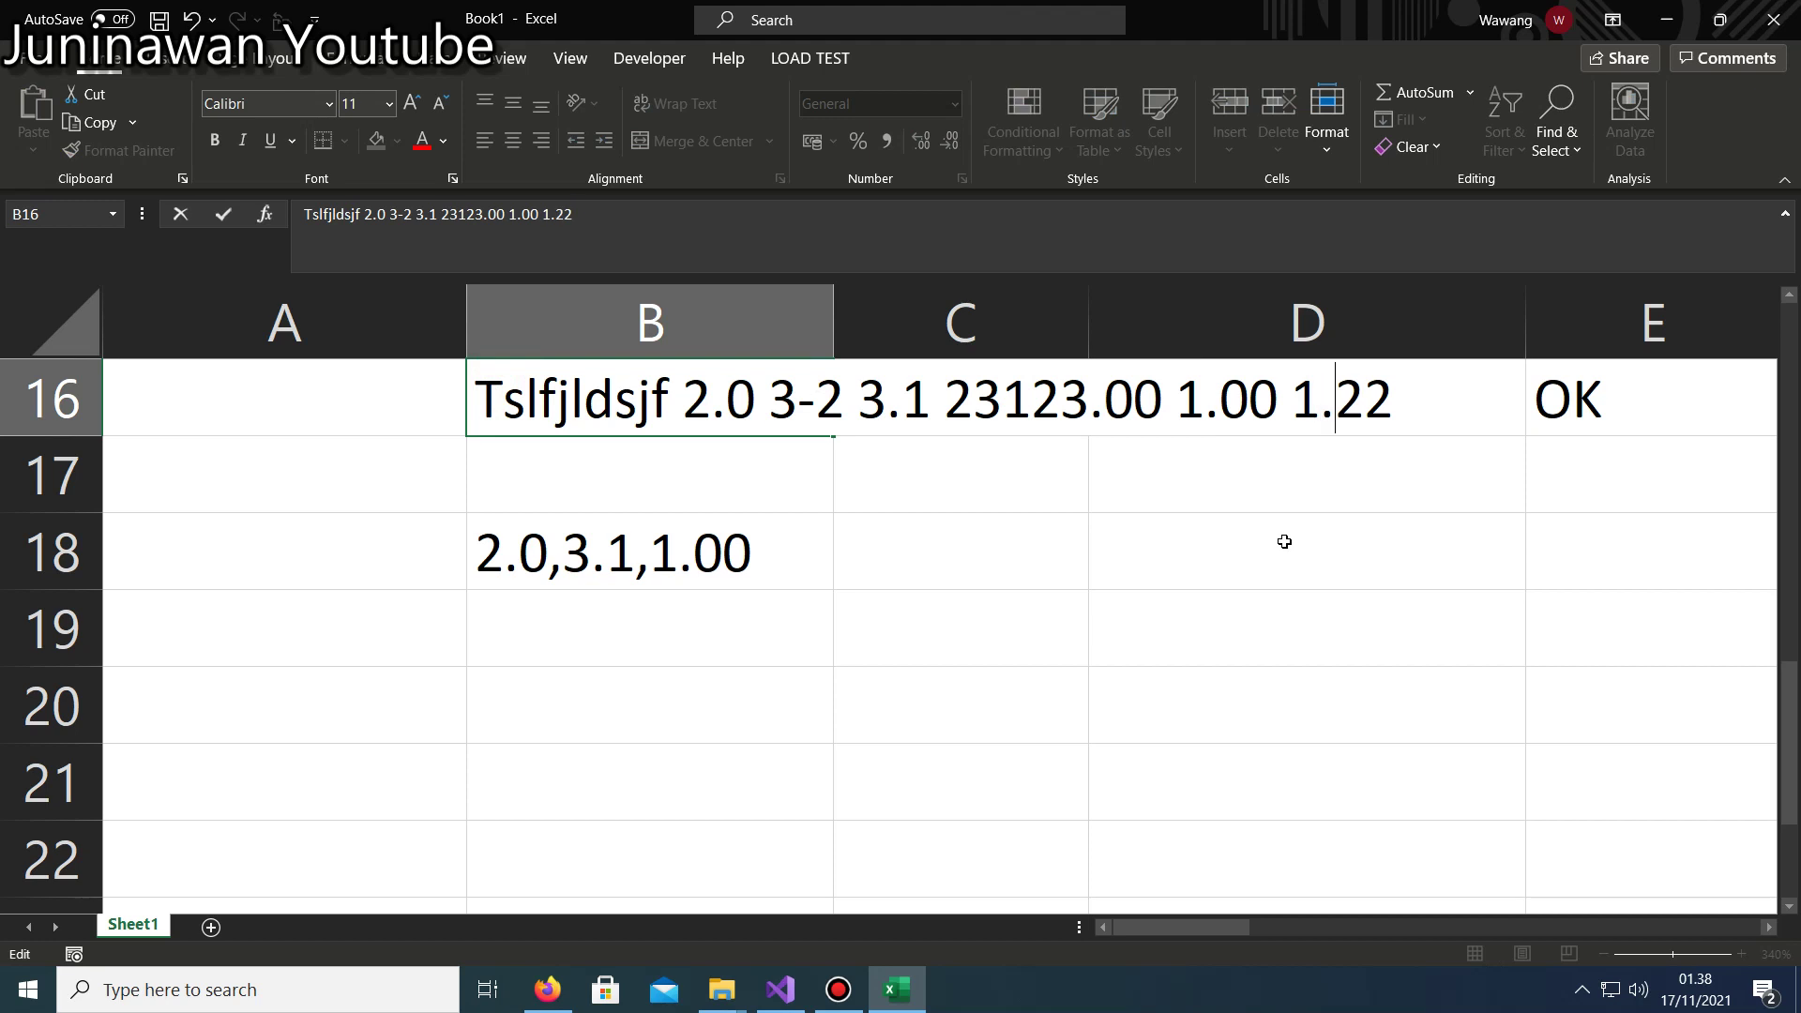
pyautogui.press('Right')
pyautogui.press('Right')
pyautogui.write('333')
pyautogui.press('Return')
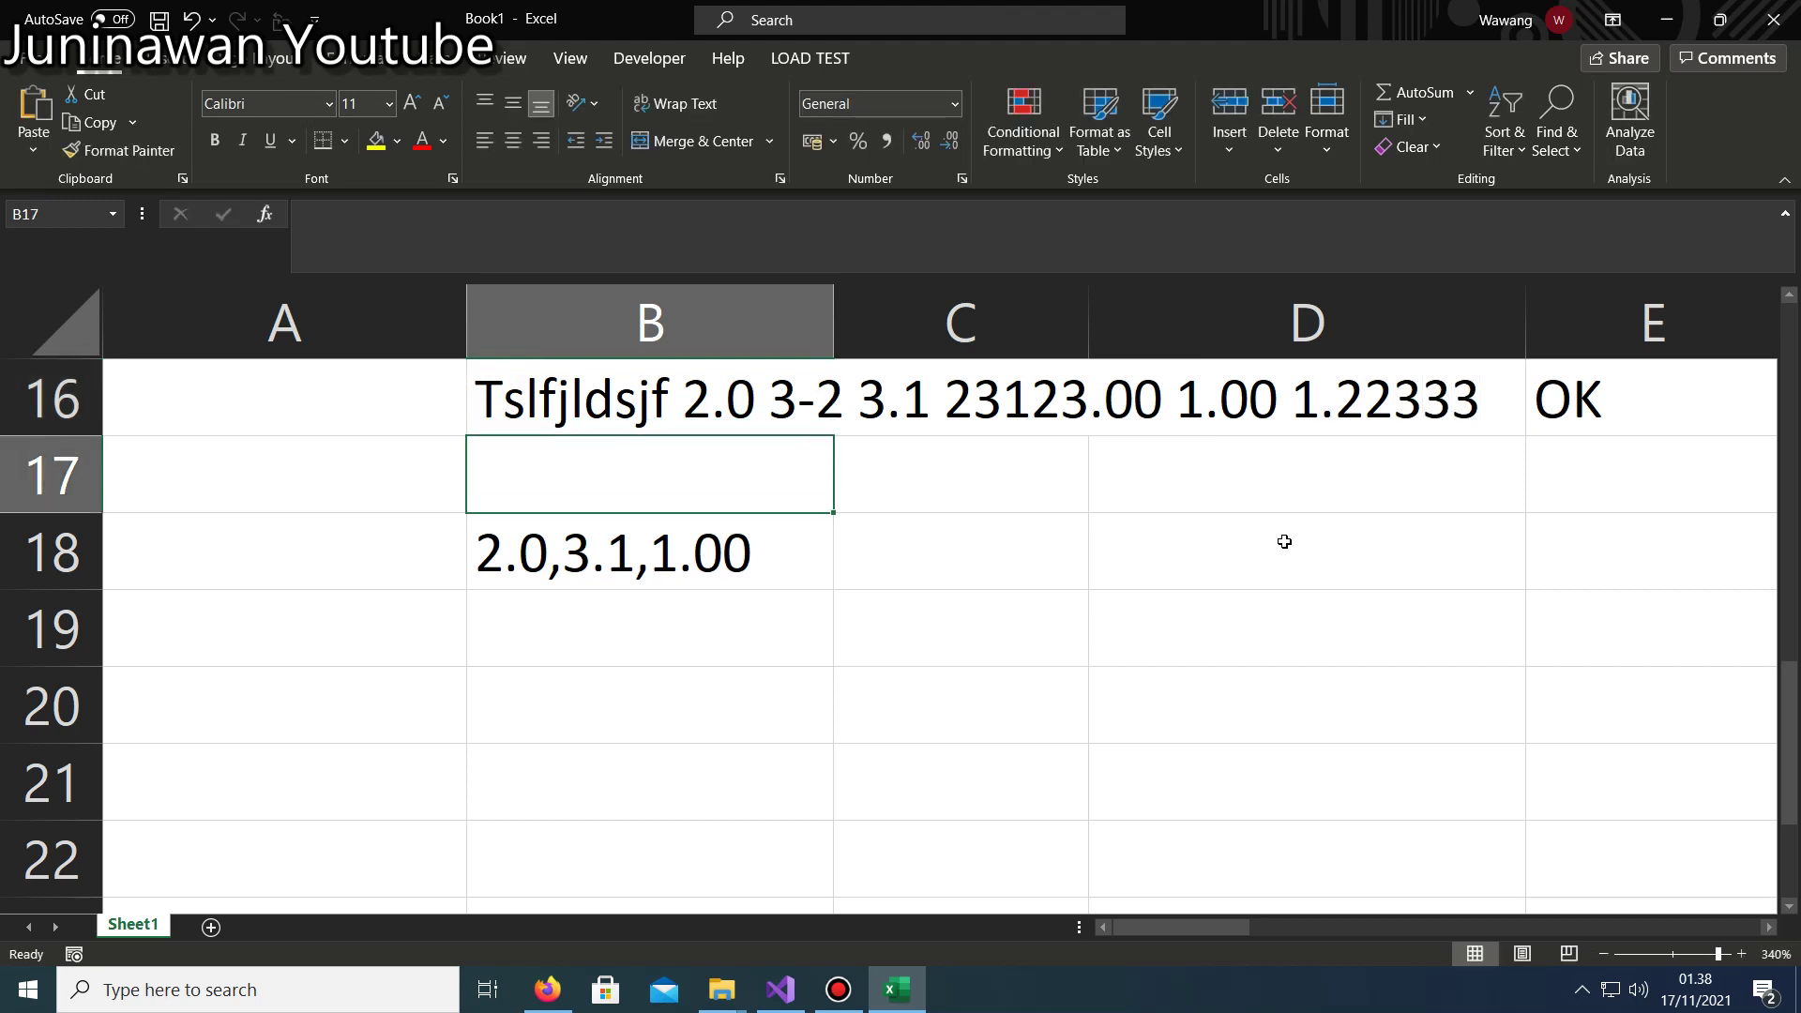
# Reopen B16 to check the new text, leaving it unchanged.
pyautogui.click(1307, 399)
pyautogui.press('F2')
pyautogui.click(563, 402)
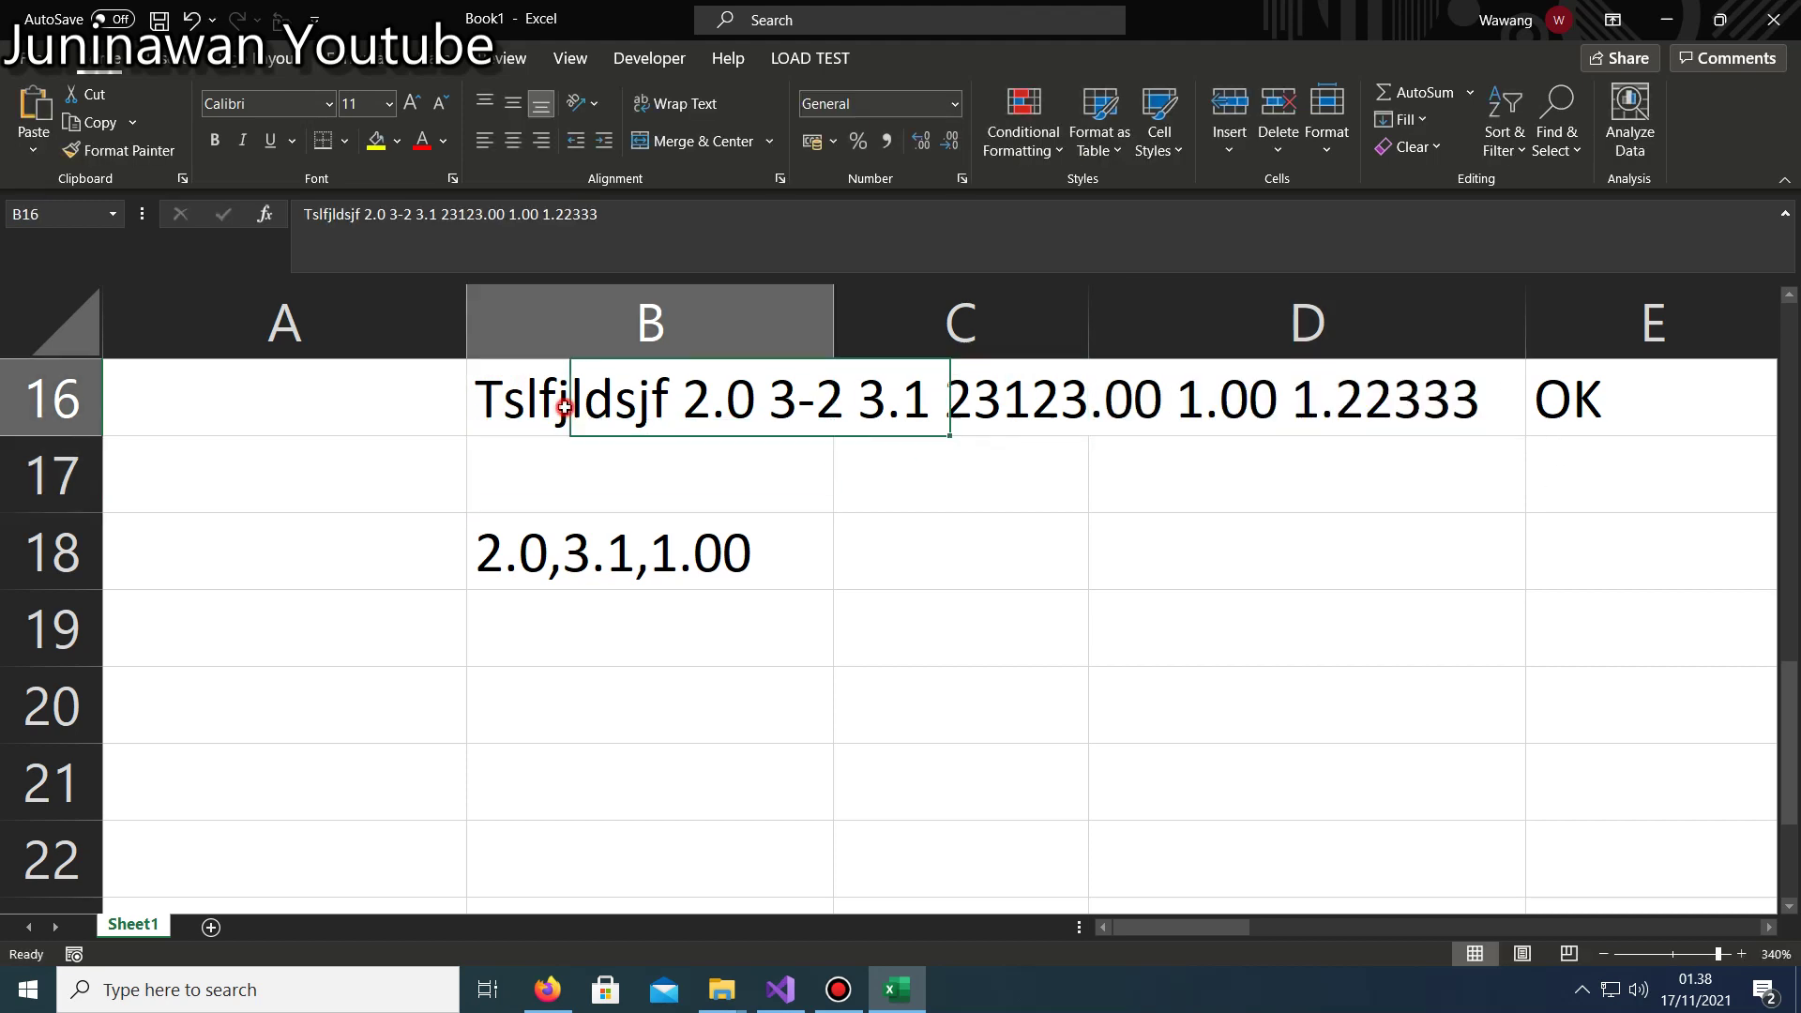
pyautogui.doubleClick(571, 398)
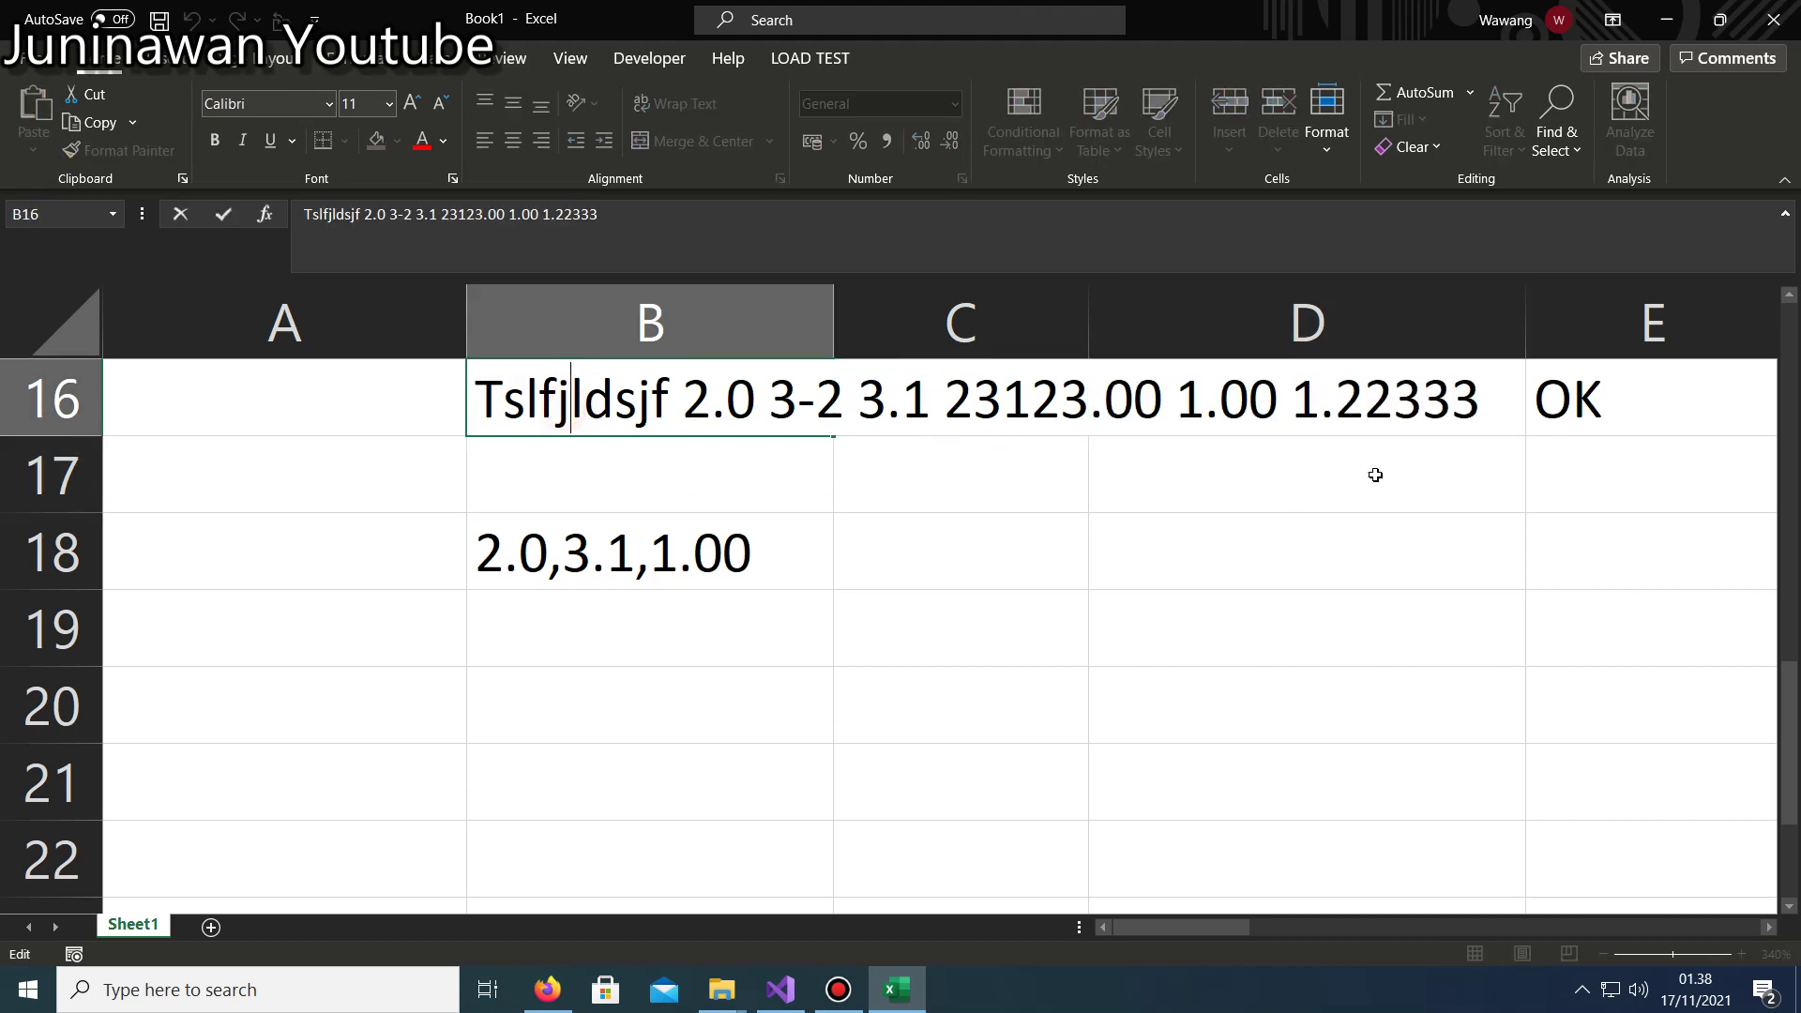
pyautogui.click(740, 596)
pyautogui.click(696, 411)
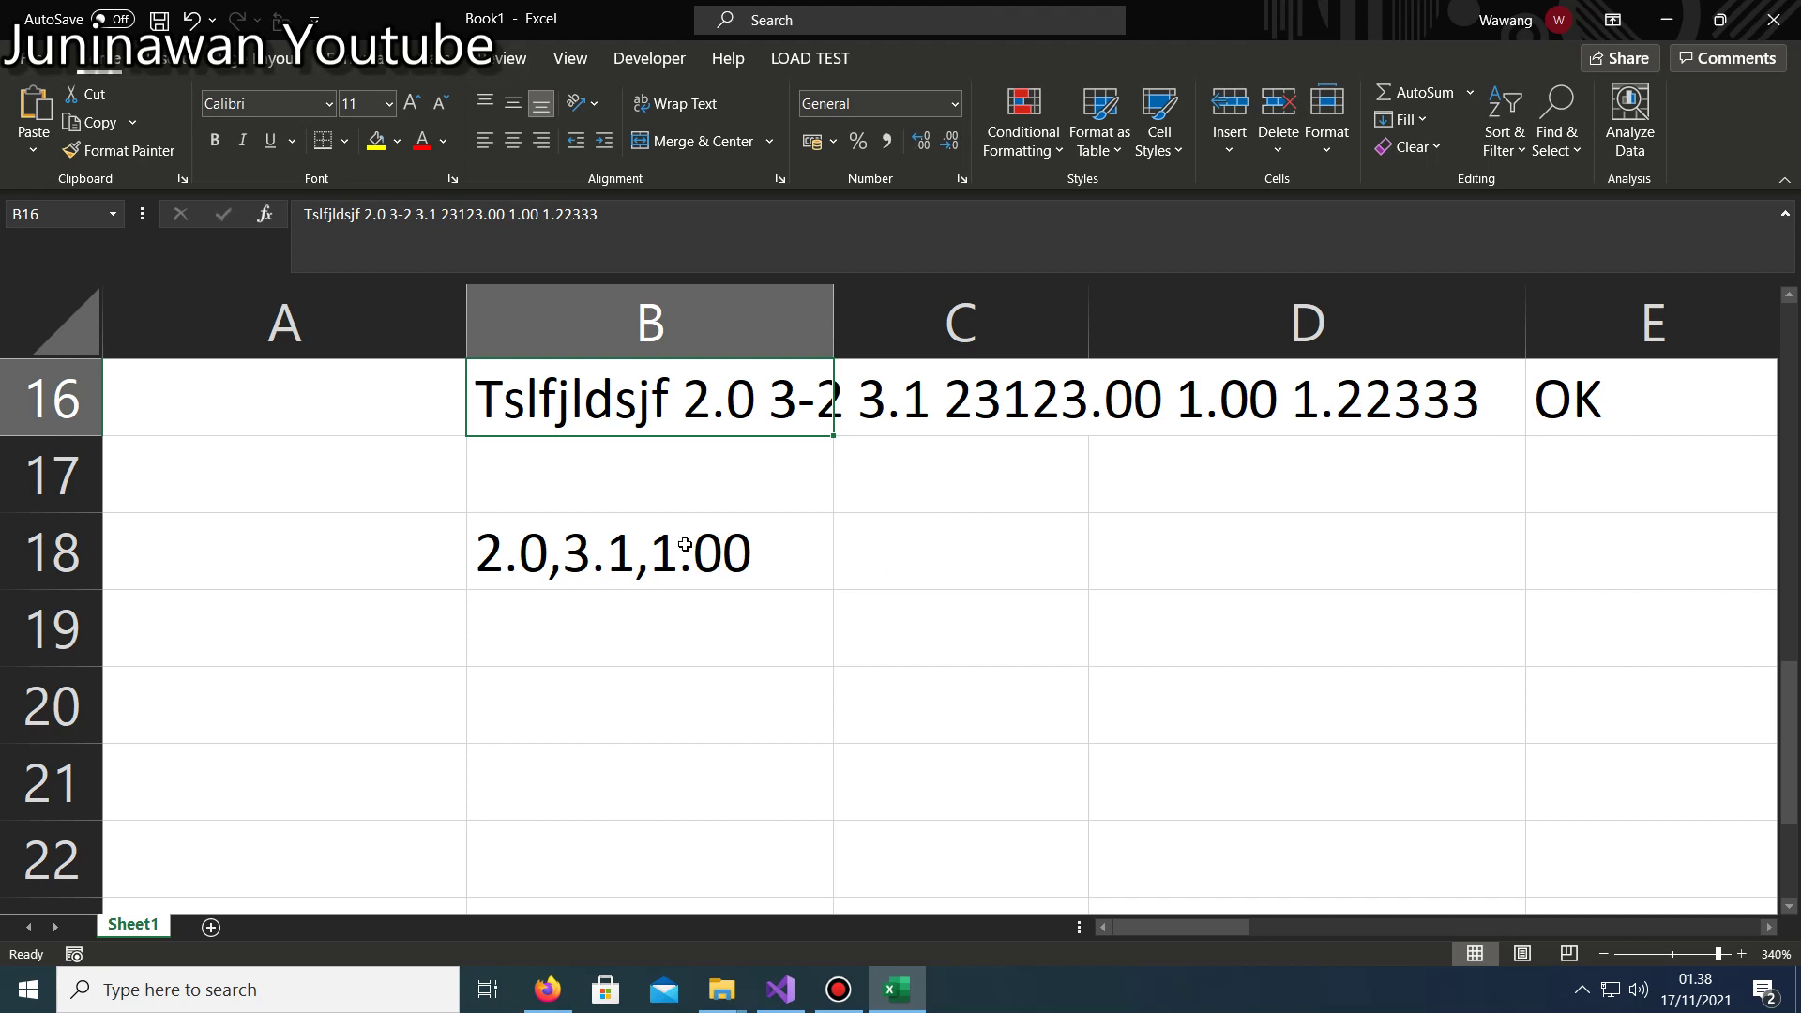
# Change B18's decimal count to \d{1,} so it lists 2.0,3.1,1.00,1.22333.
pyautogui.click(587, 558)
pyautogui.doubleClick(591, 557)
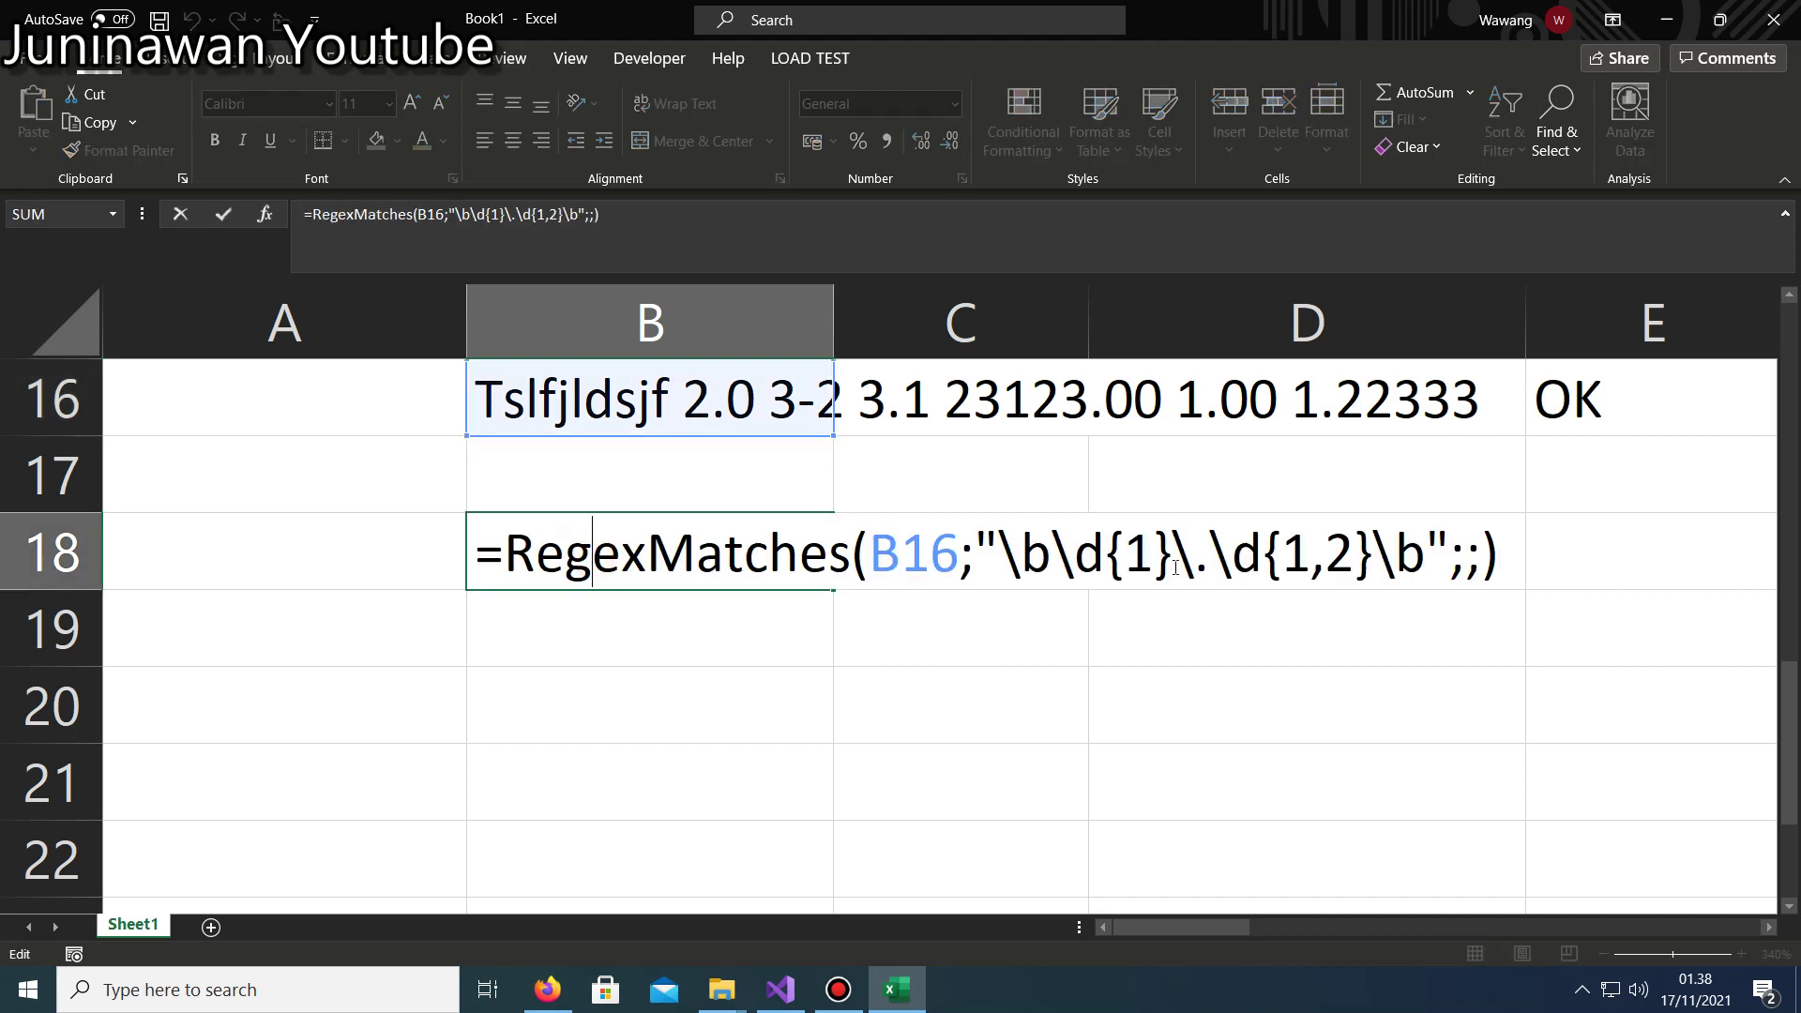
pyautogui.click(1327, 558)
pyautogui.press('Delete')
pyautogui.write('..')
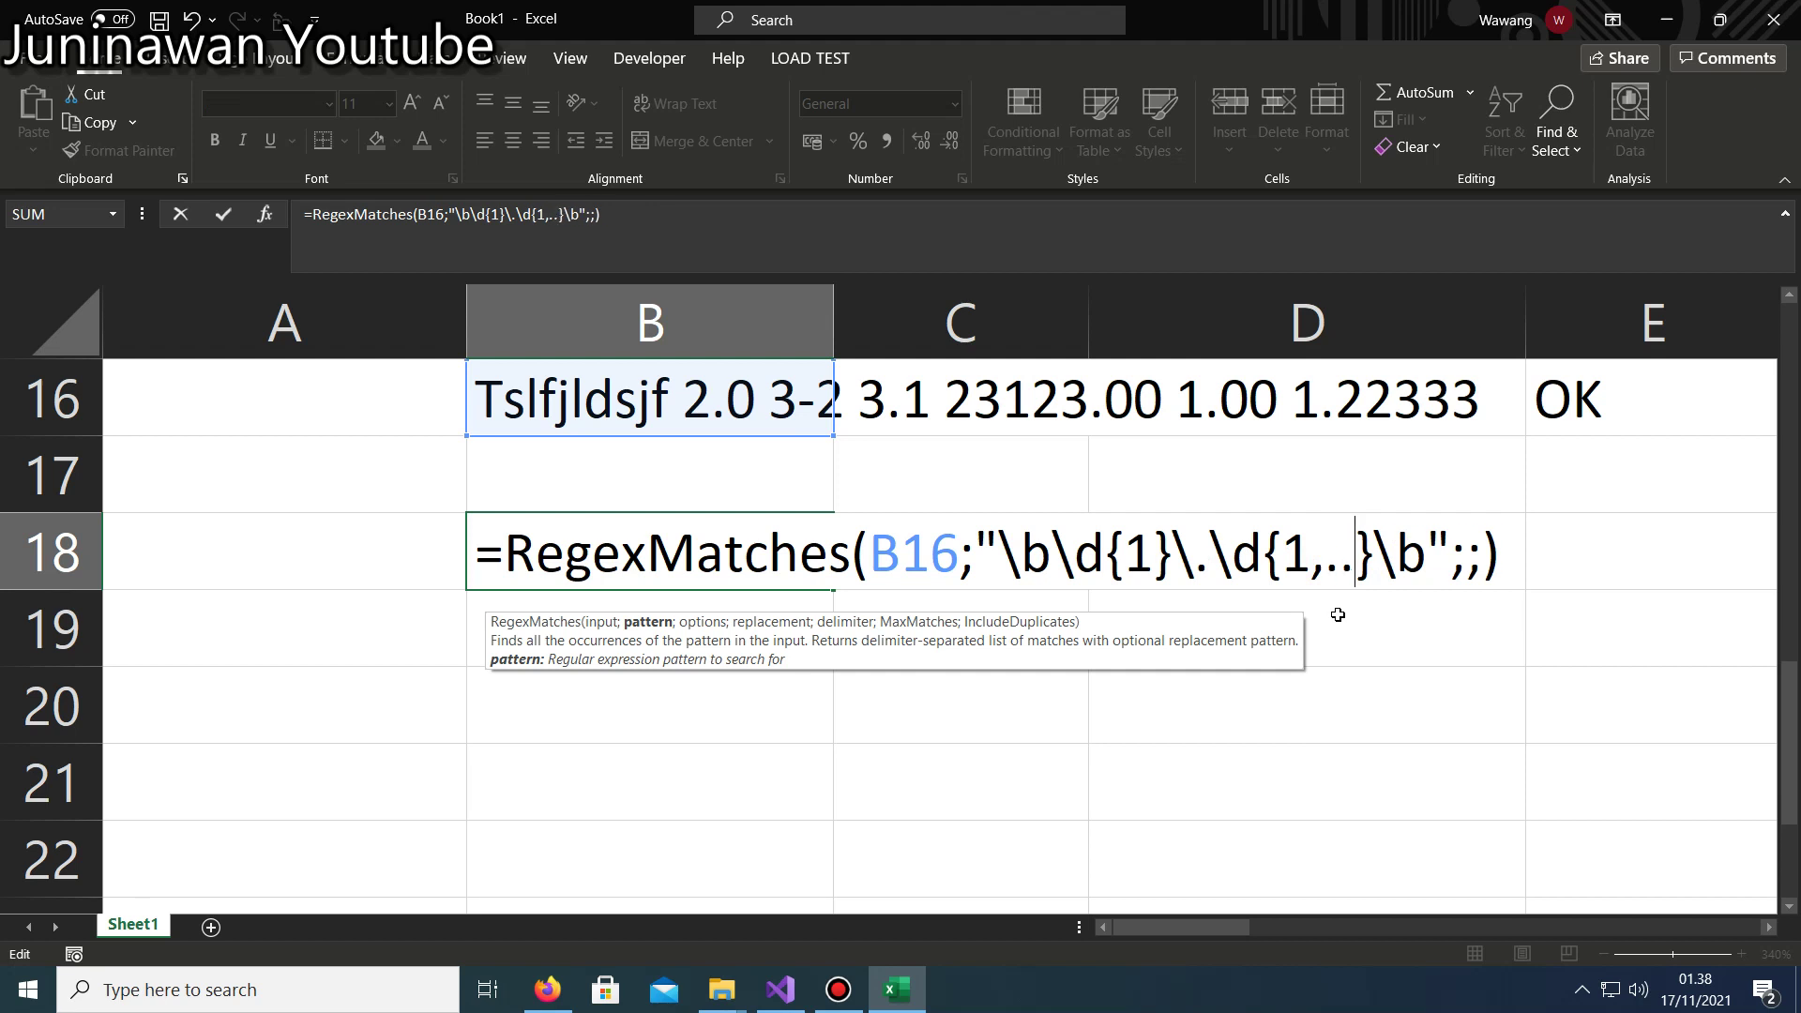
pyautogui.write('..')
pyautogui.press('BackSpace')
pyautogui.press('BackSpace')
pyautogui.press('BackSpace')
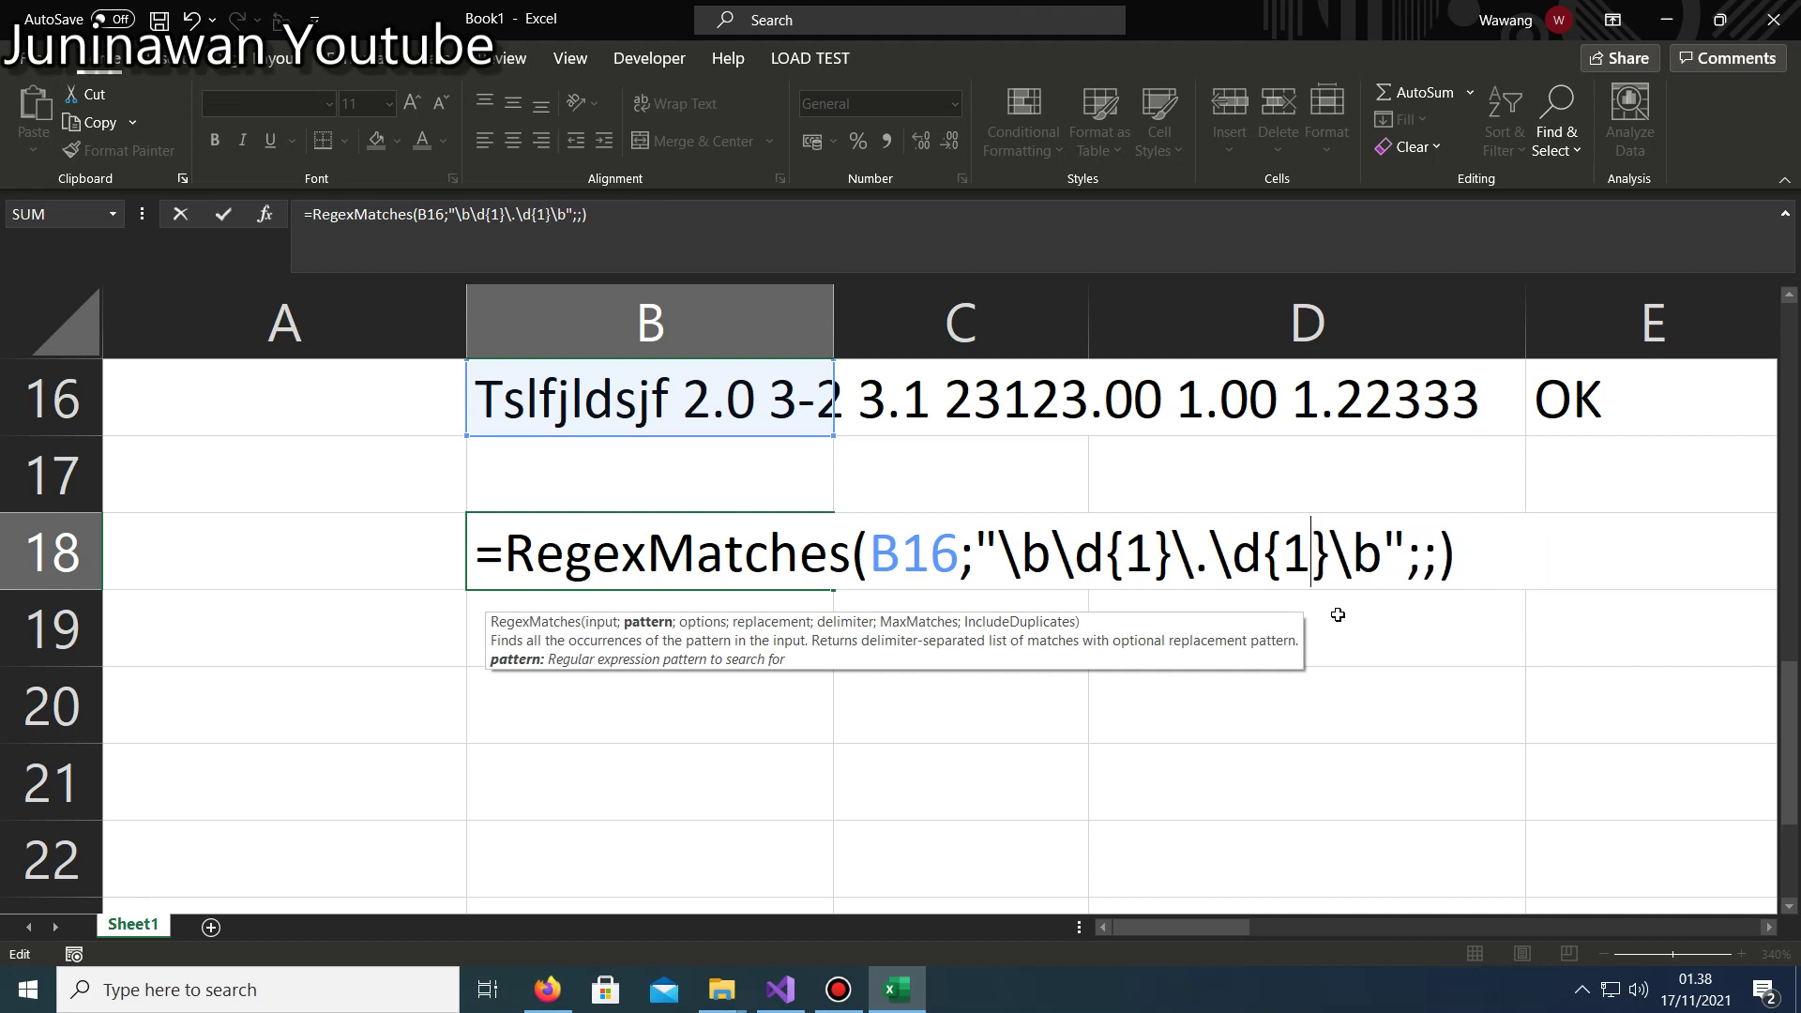
pyautogui.write(',')
pyautogui.press('Return')
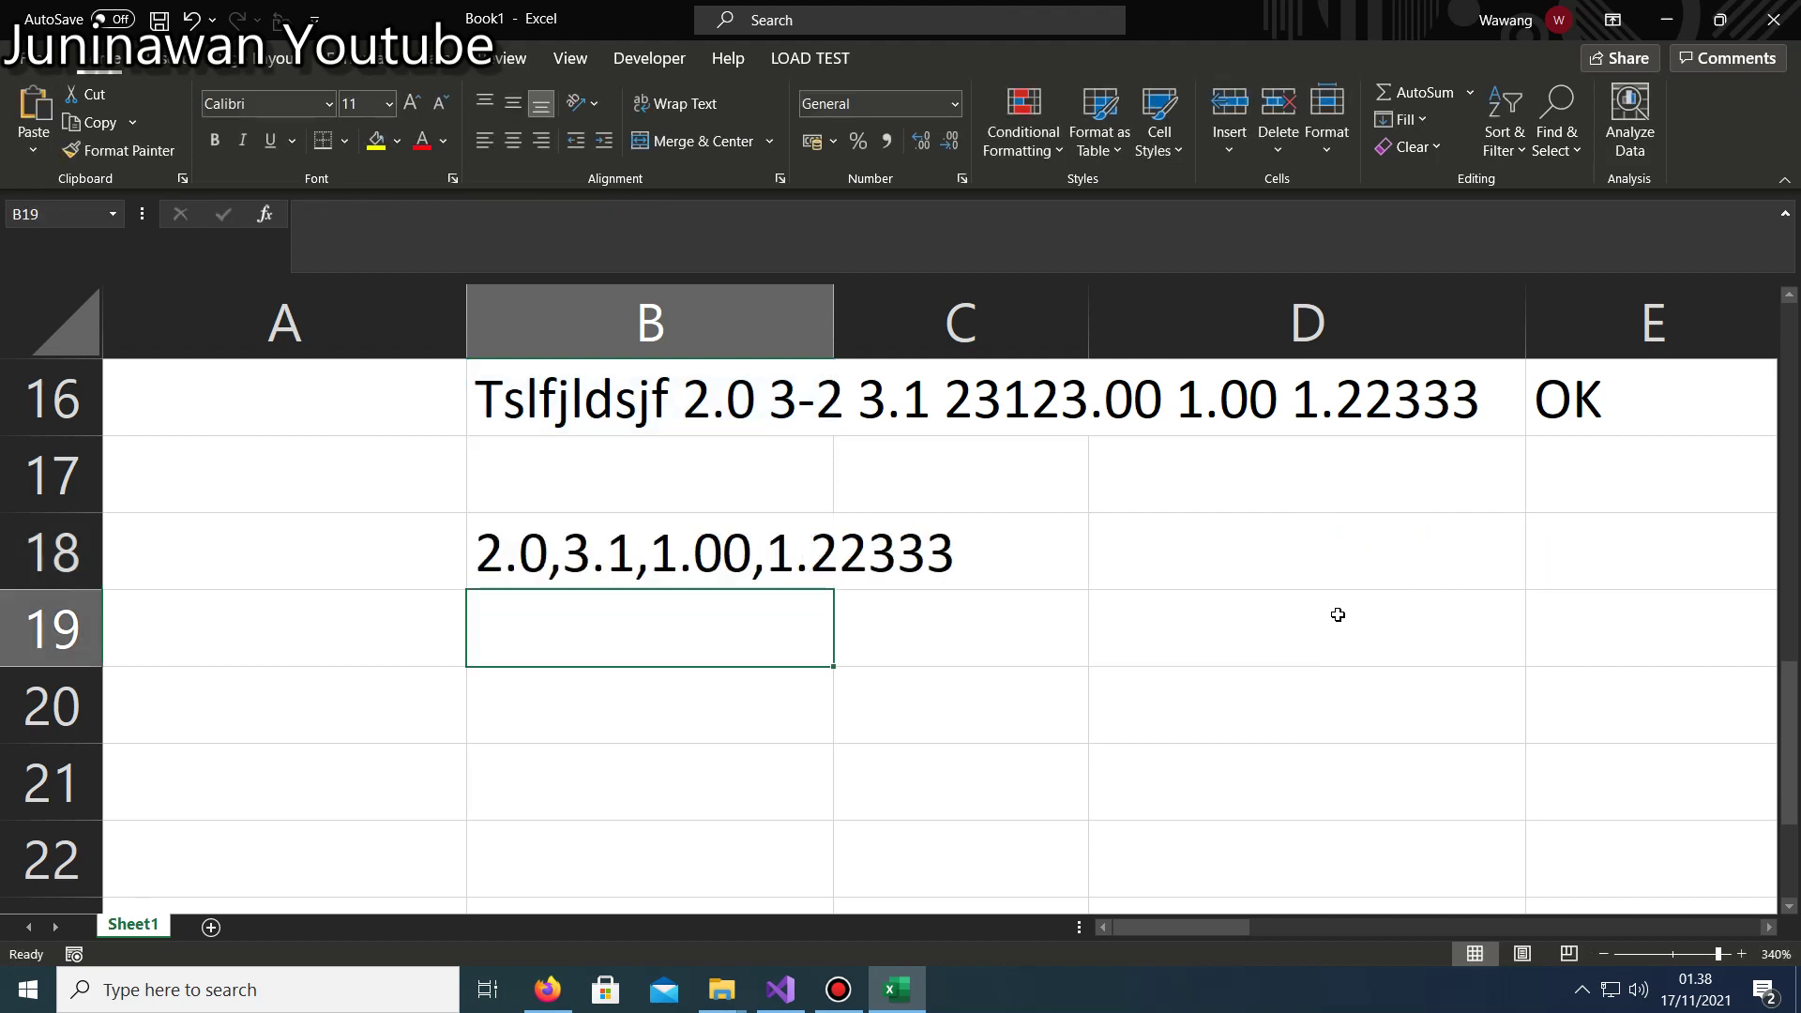
# Move between B16 and B20 to review B18's match results.
pyautogui.press('Up')
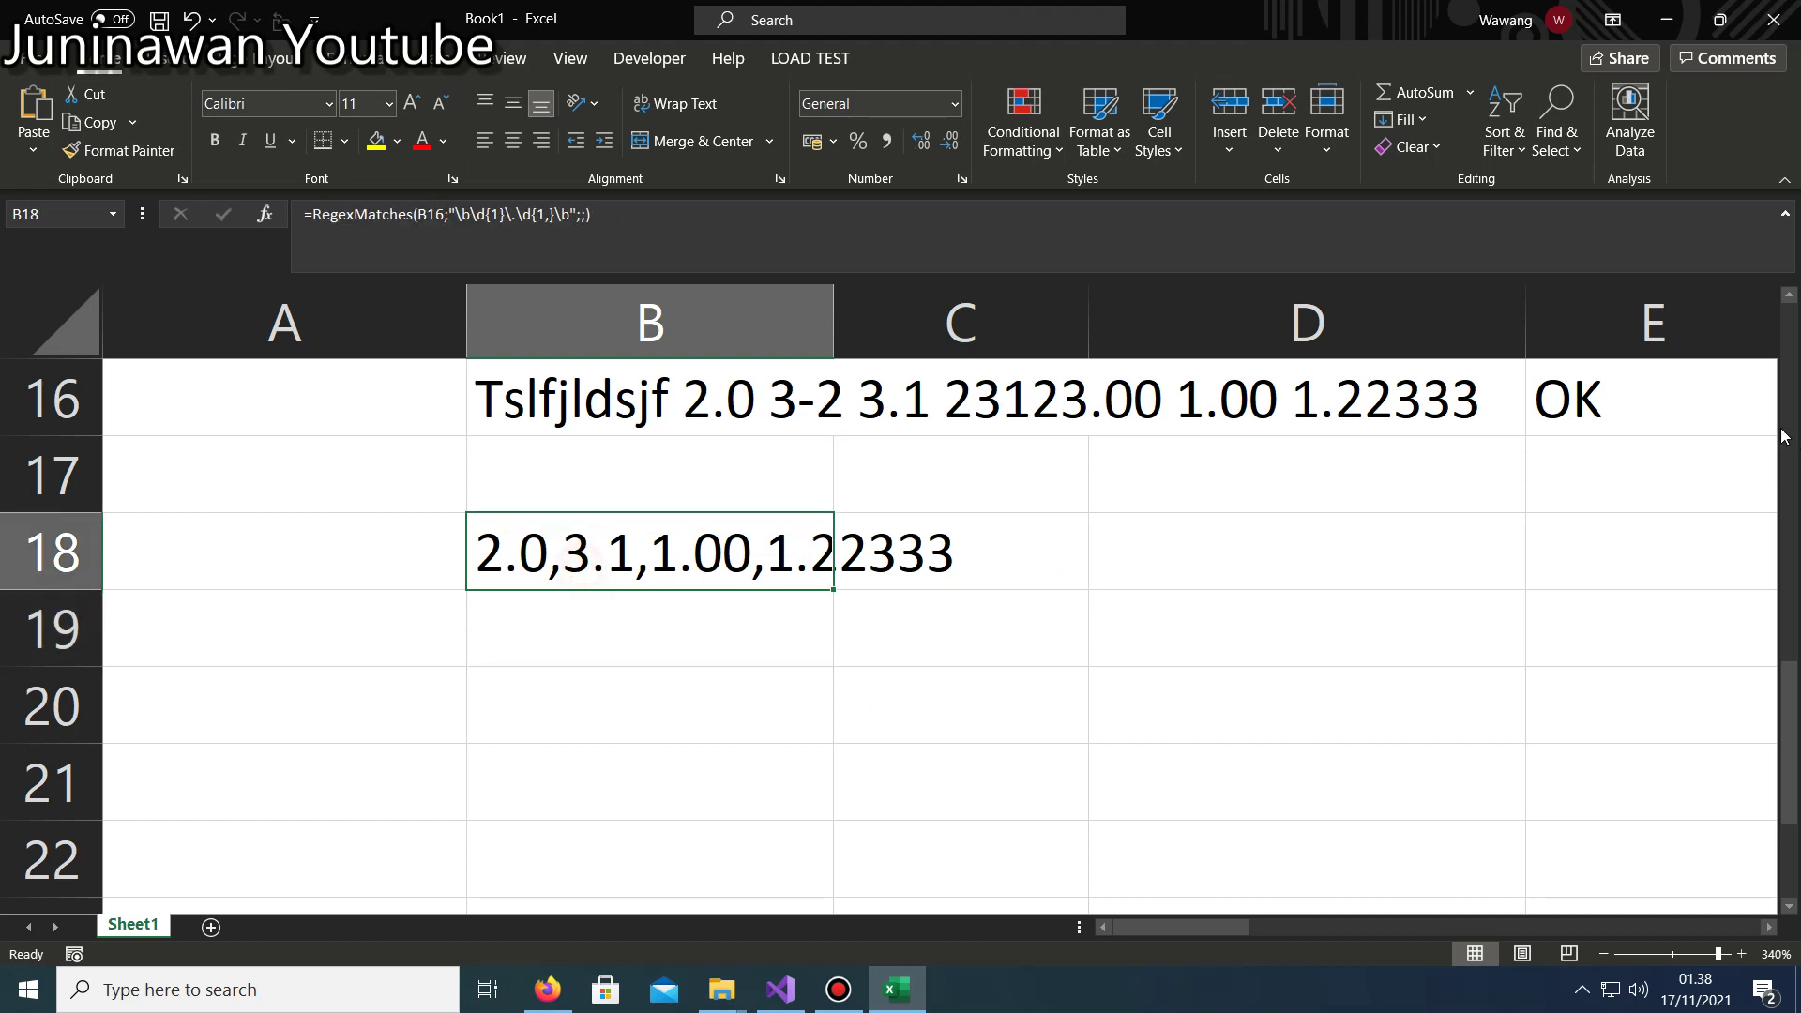
pyautogui.click(503, 725)
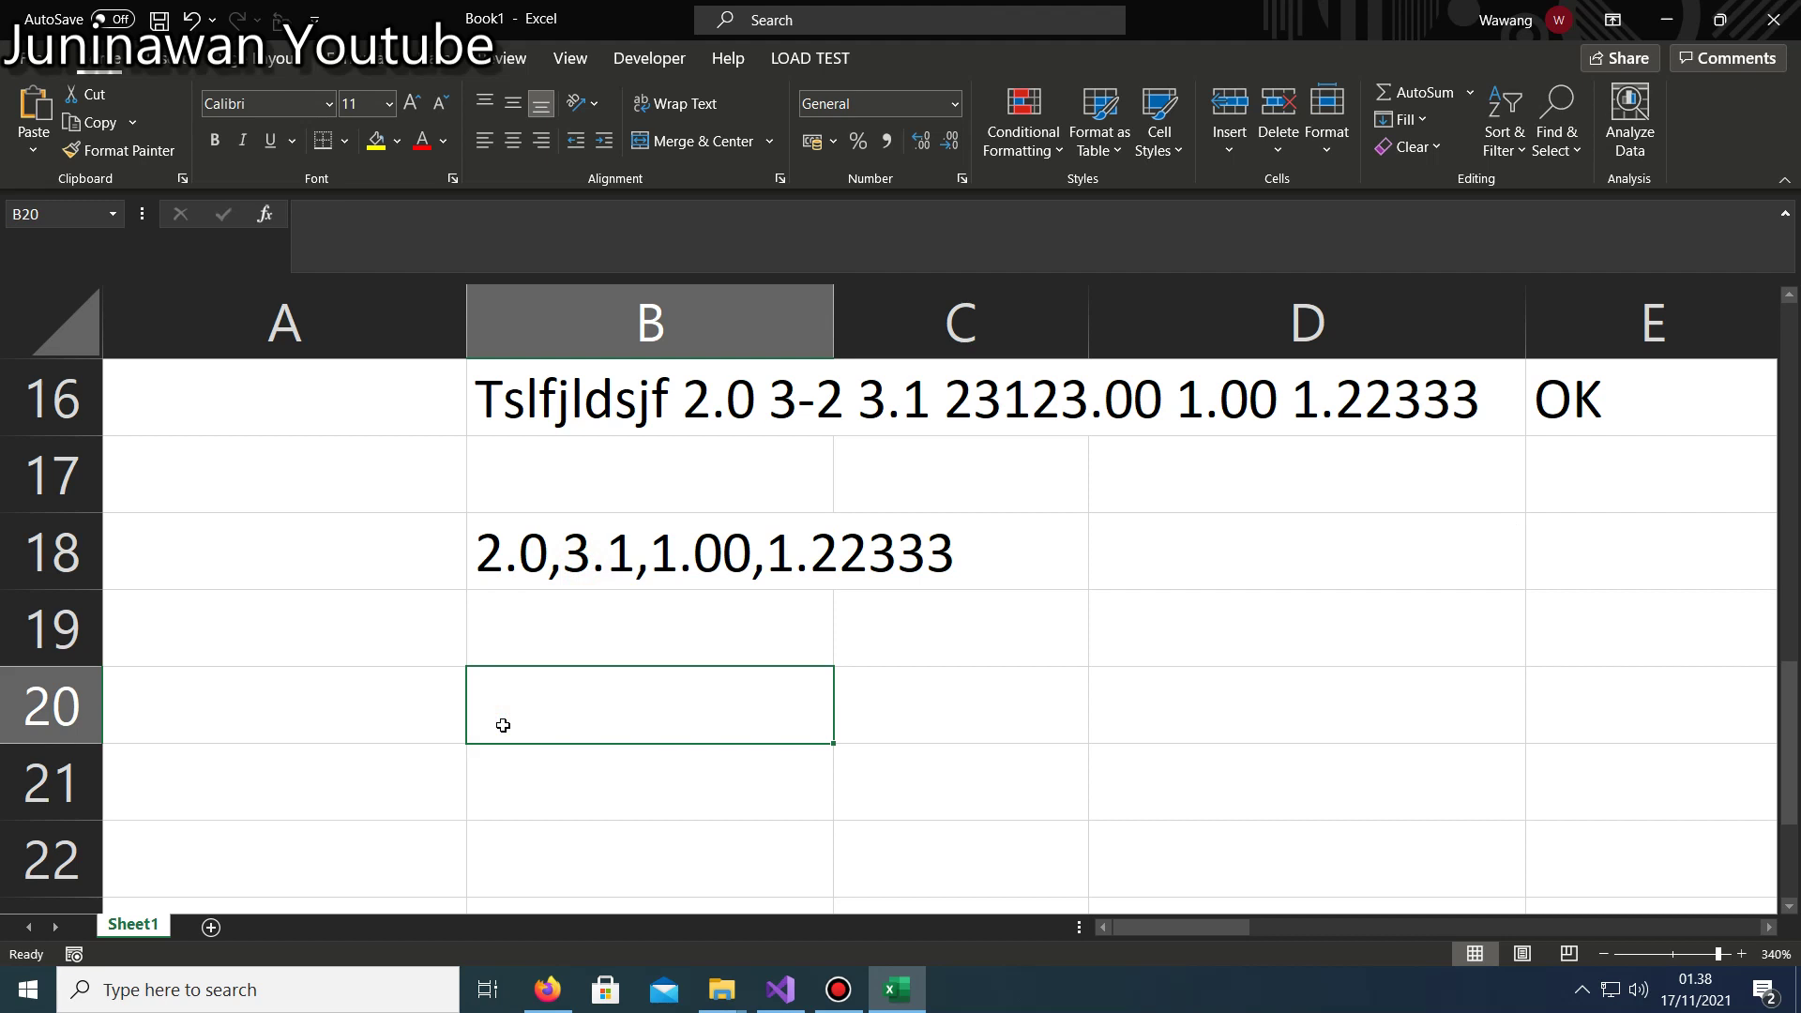
pyautogui.press('Up')
pyautogui.press('Up')
pyautogui.press('Up')
pyautogui.press('Up')
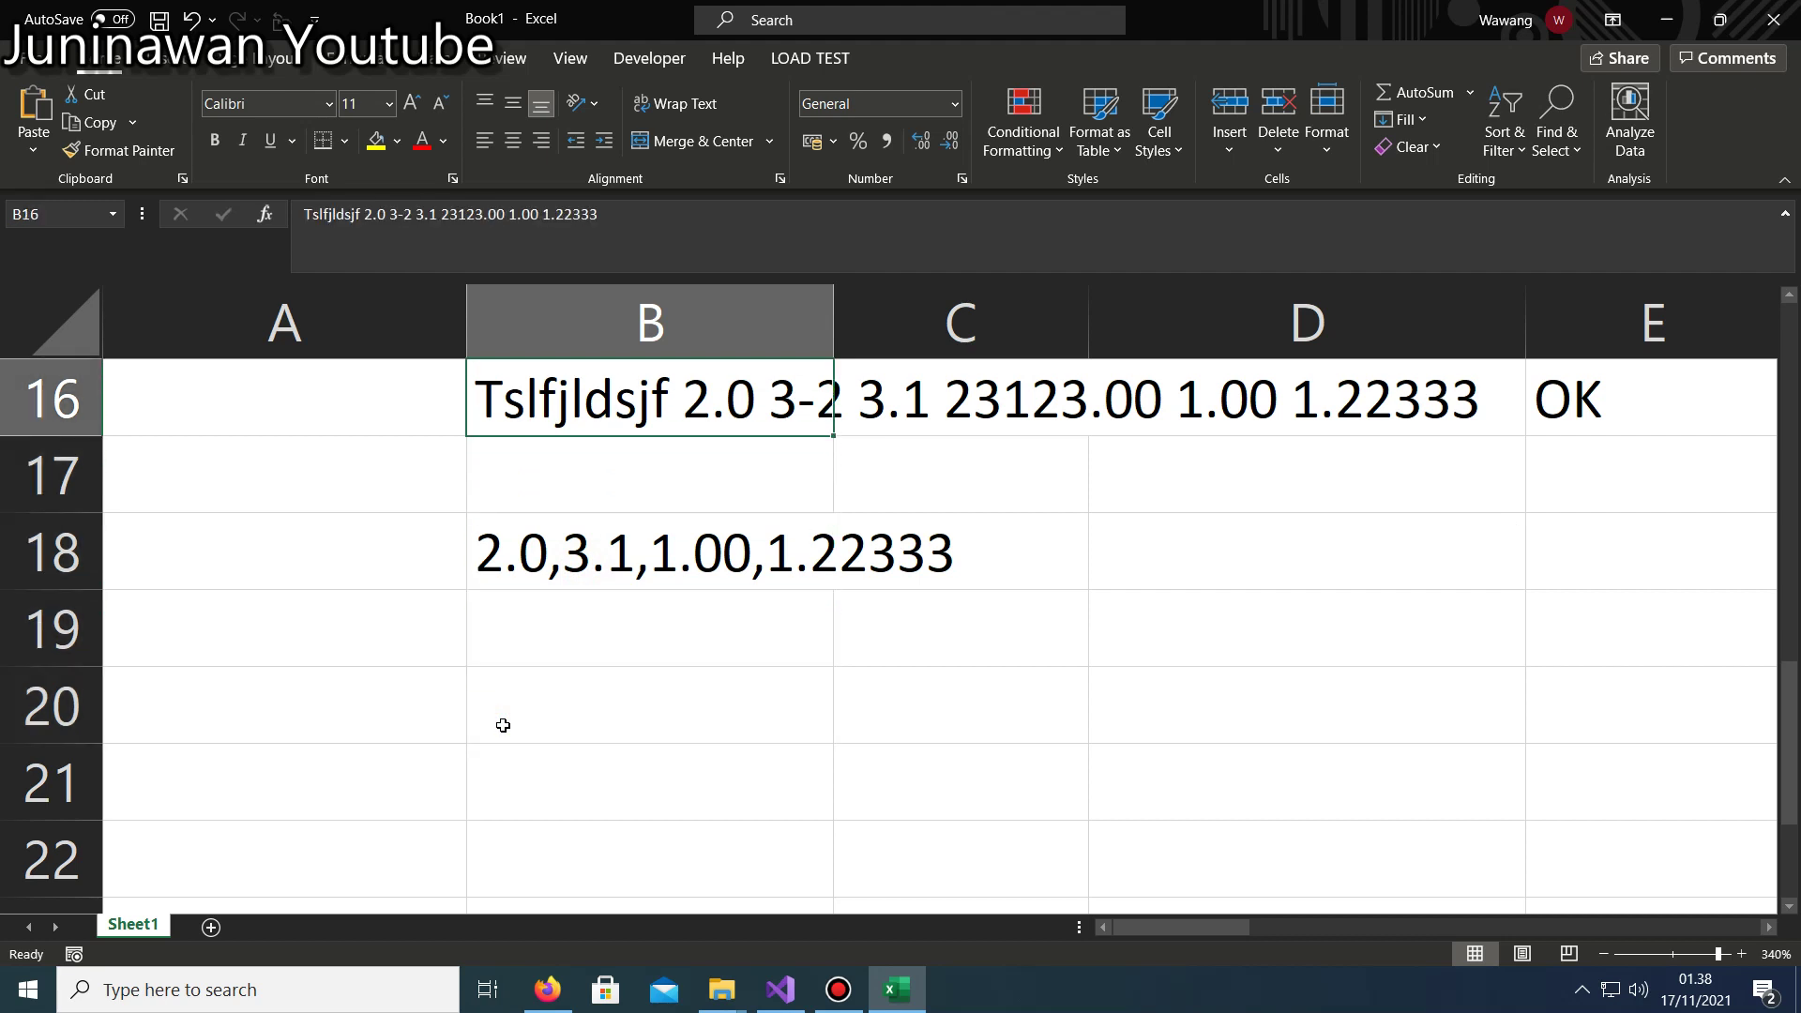
pyautogui.press('Down')
pyautogui.press('Down')
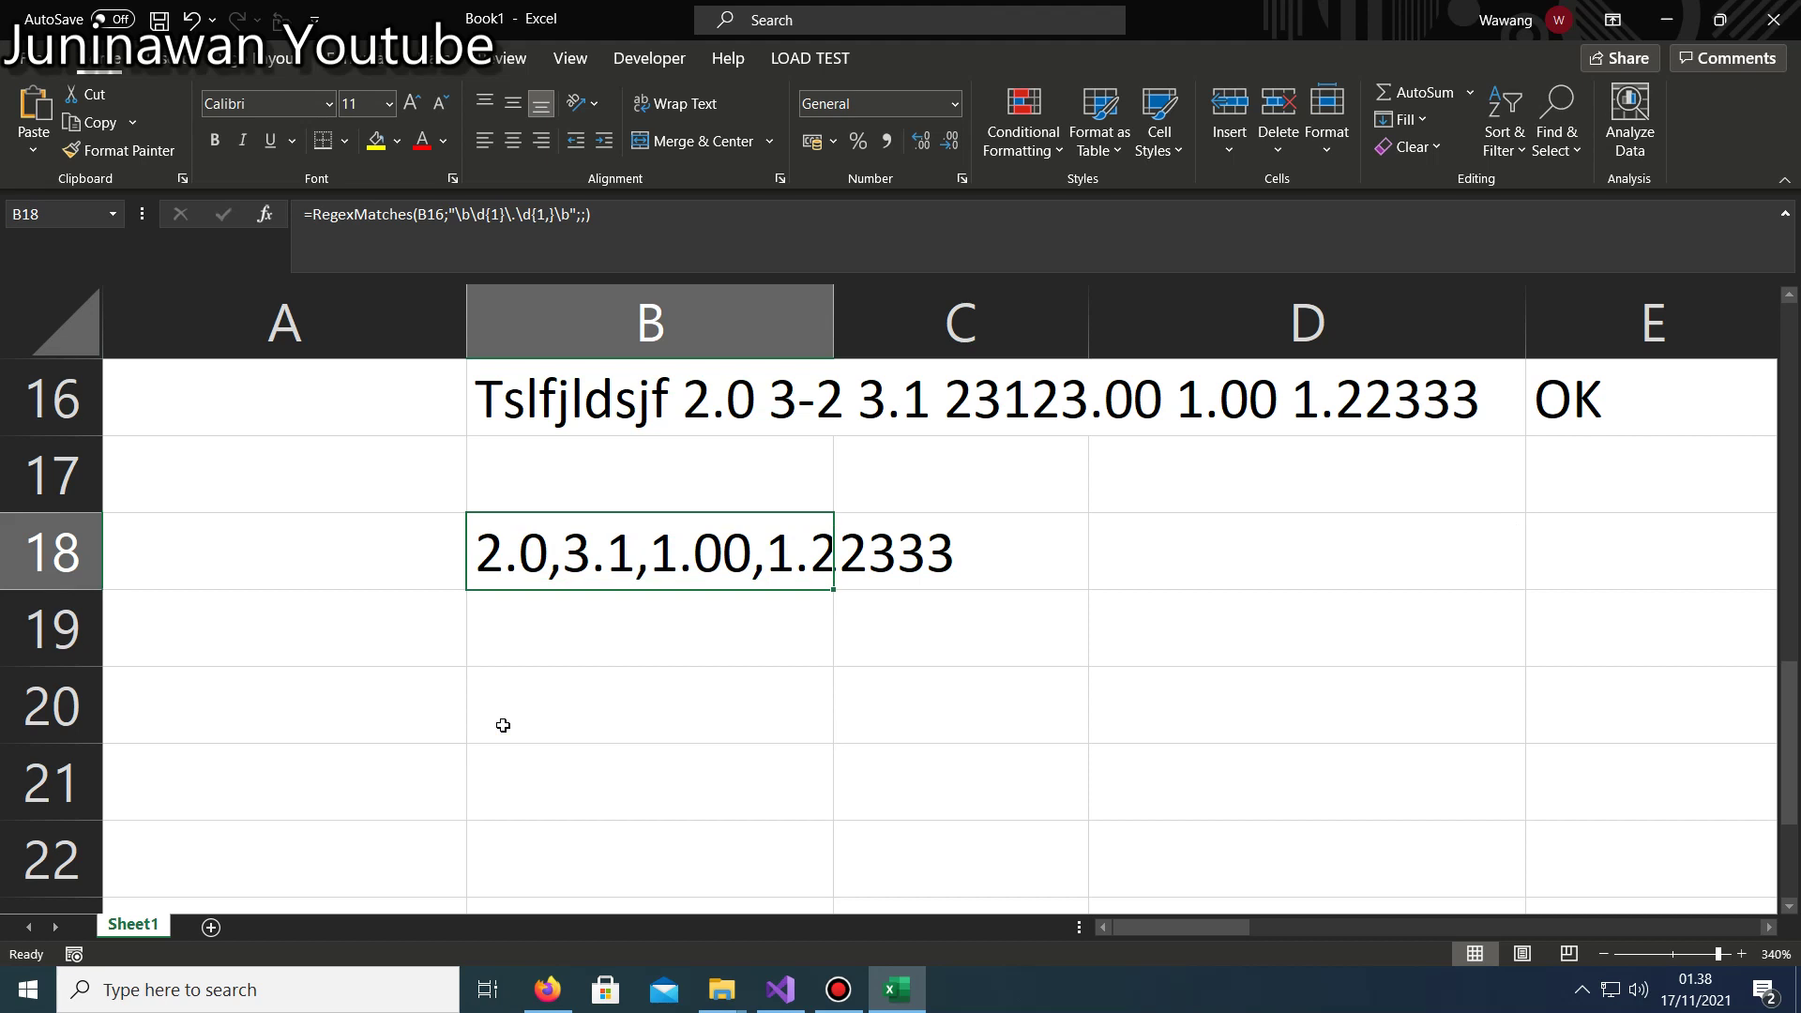
pyautogui.press('Right')
pyautogui.press('Up')
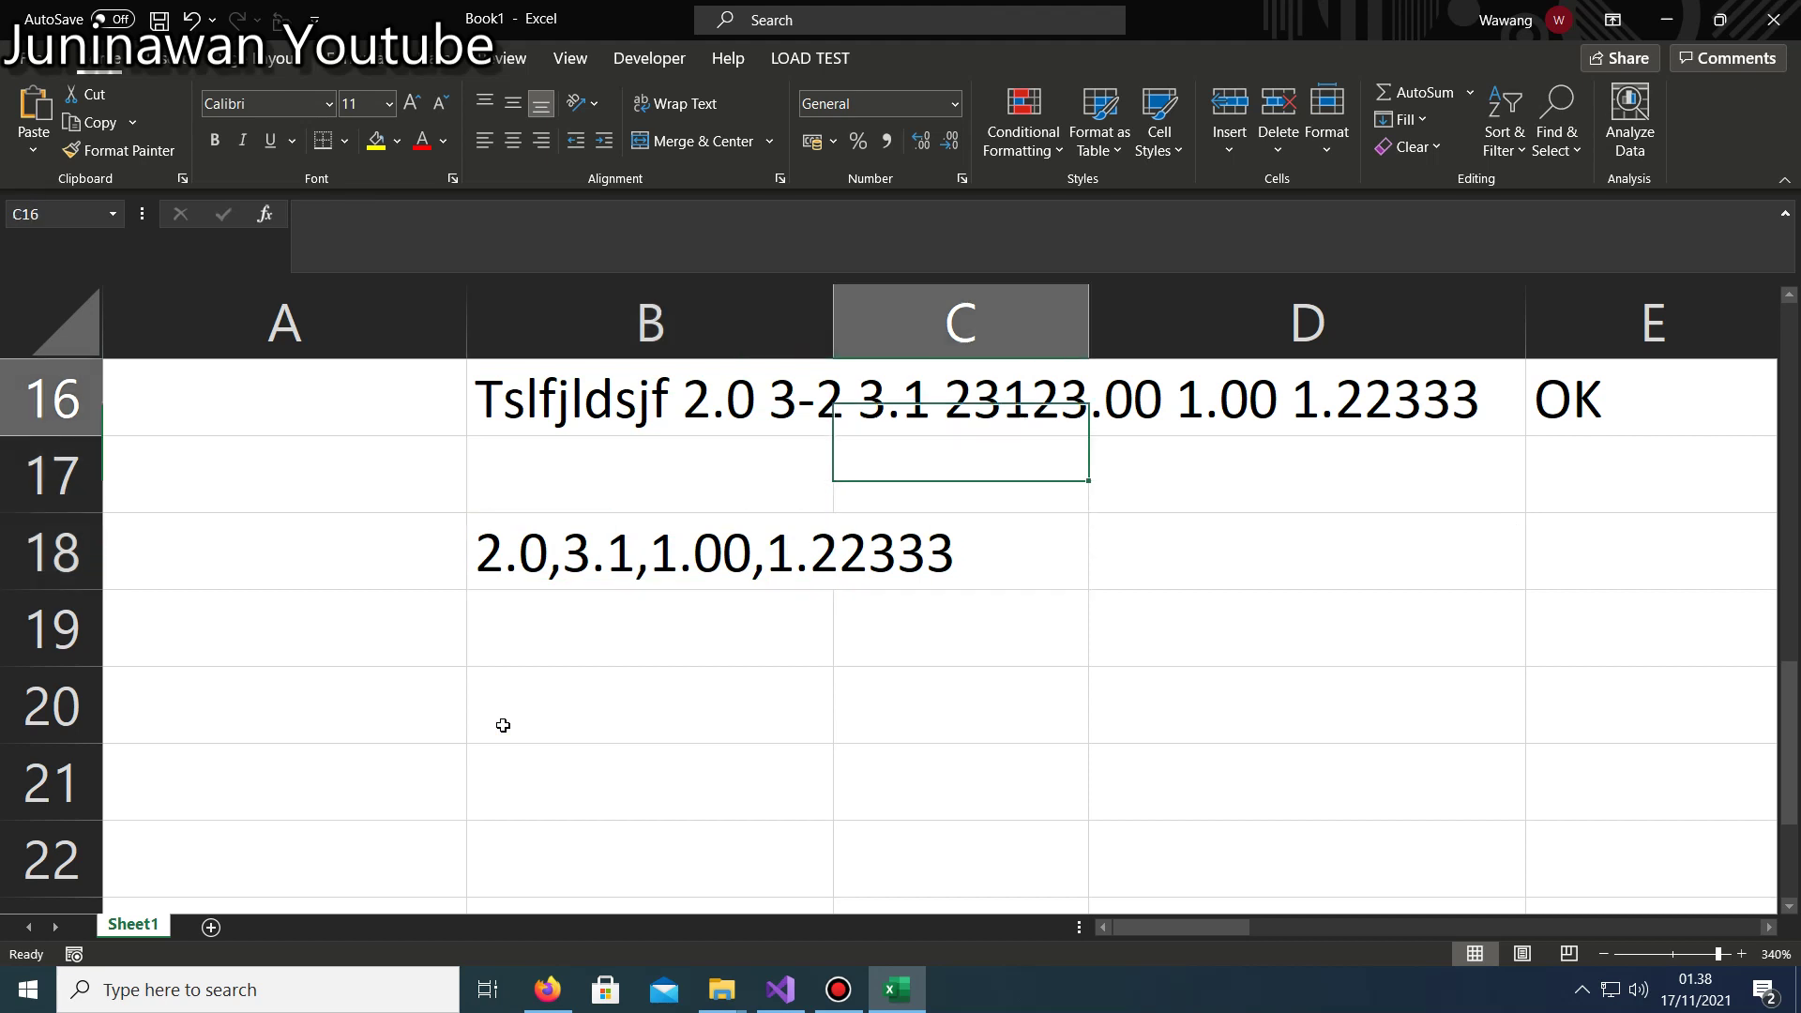
pyautogui.press('Left')
pyautogui.press('Up')
pyautogui.press('Down')
pyautogui.press('Down')
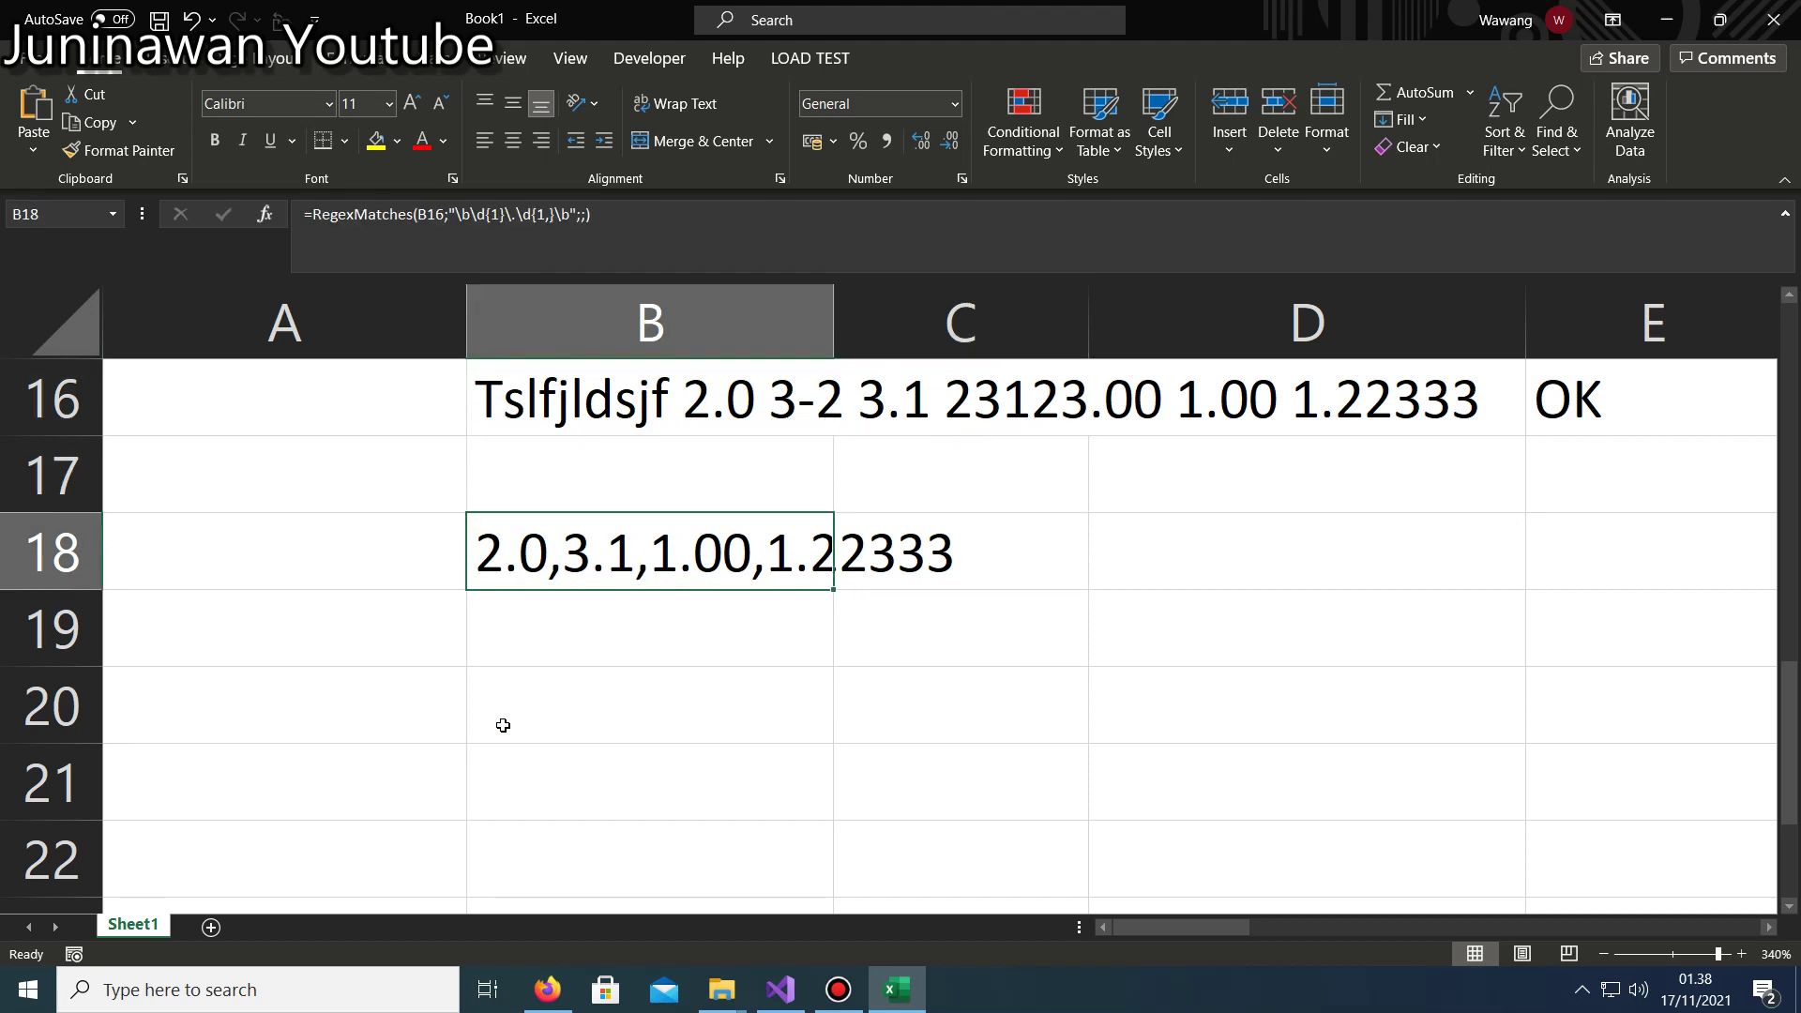
# Check the neighbouring cells once more, then clear B18's formula.
pyautogui.press('Right')
pyautogui.press('Left')
pyautogui.press('Down')
pyautogui.press('Up')
pyautogui.press('Up')
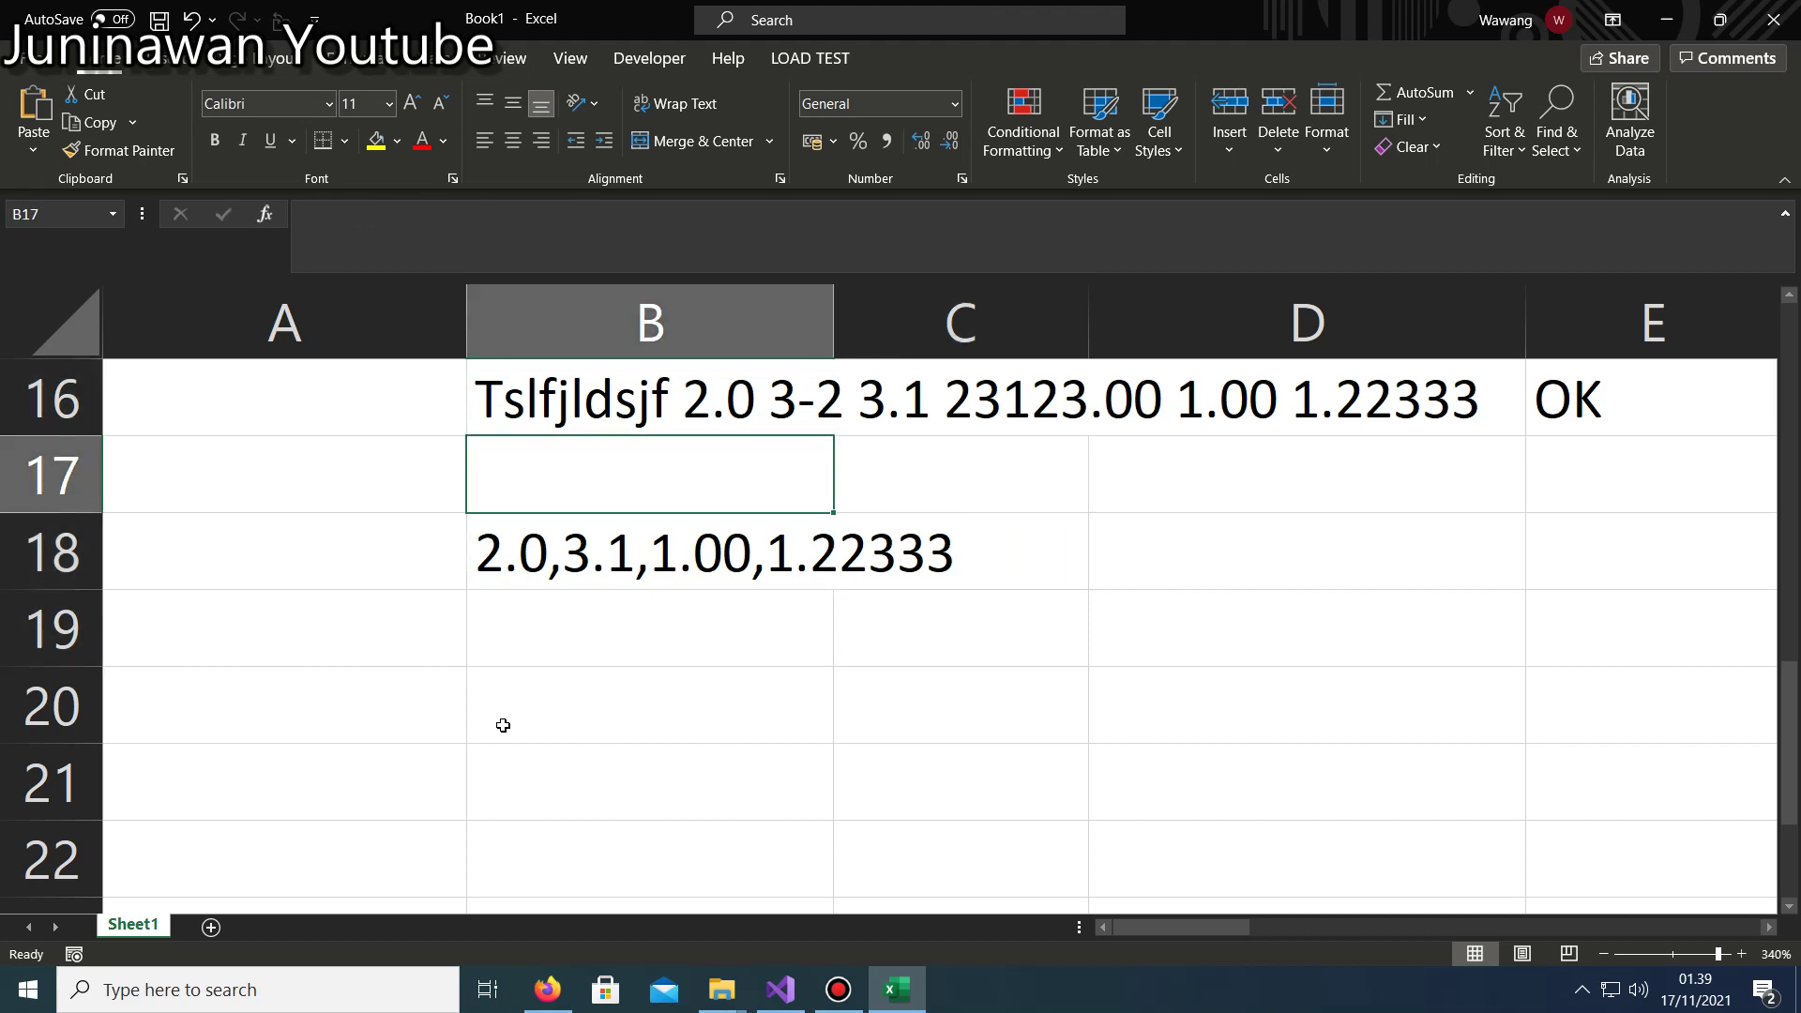
pyautogui.press('Down')
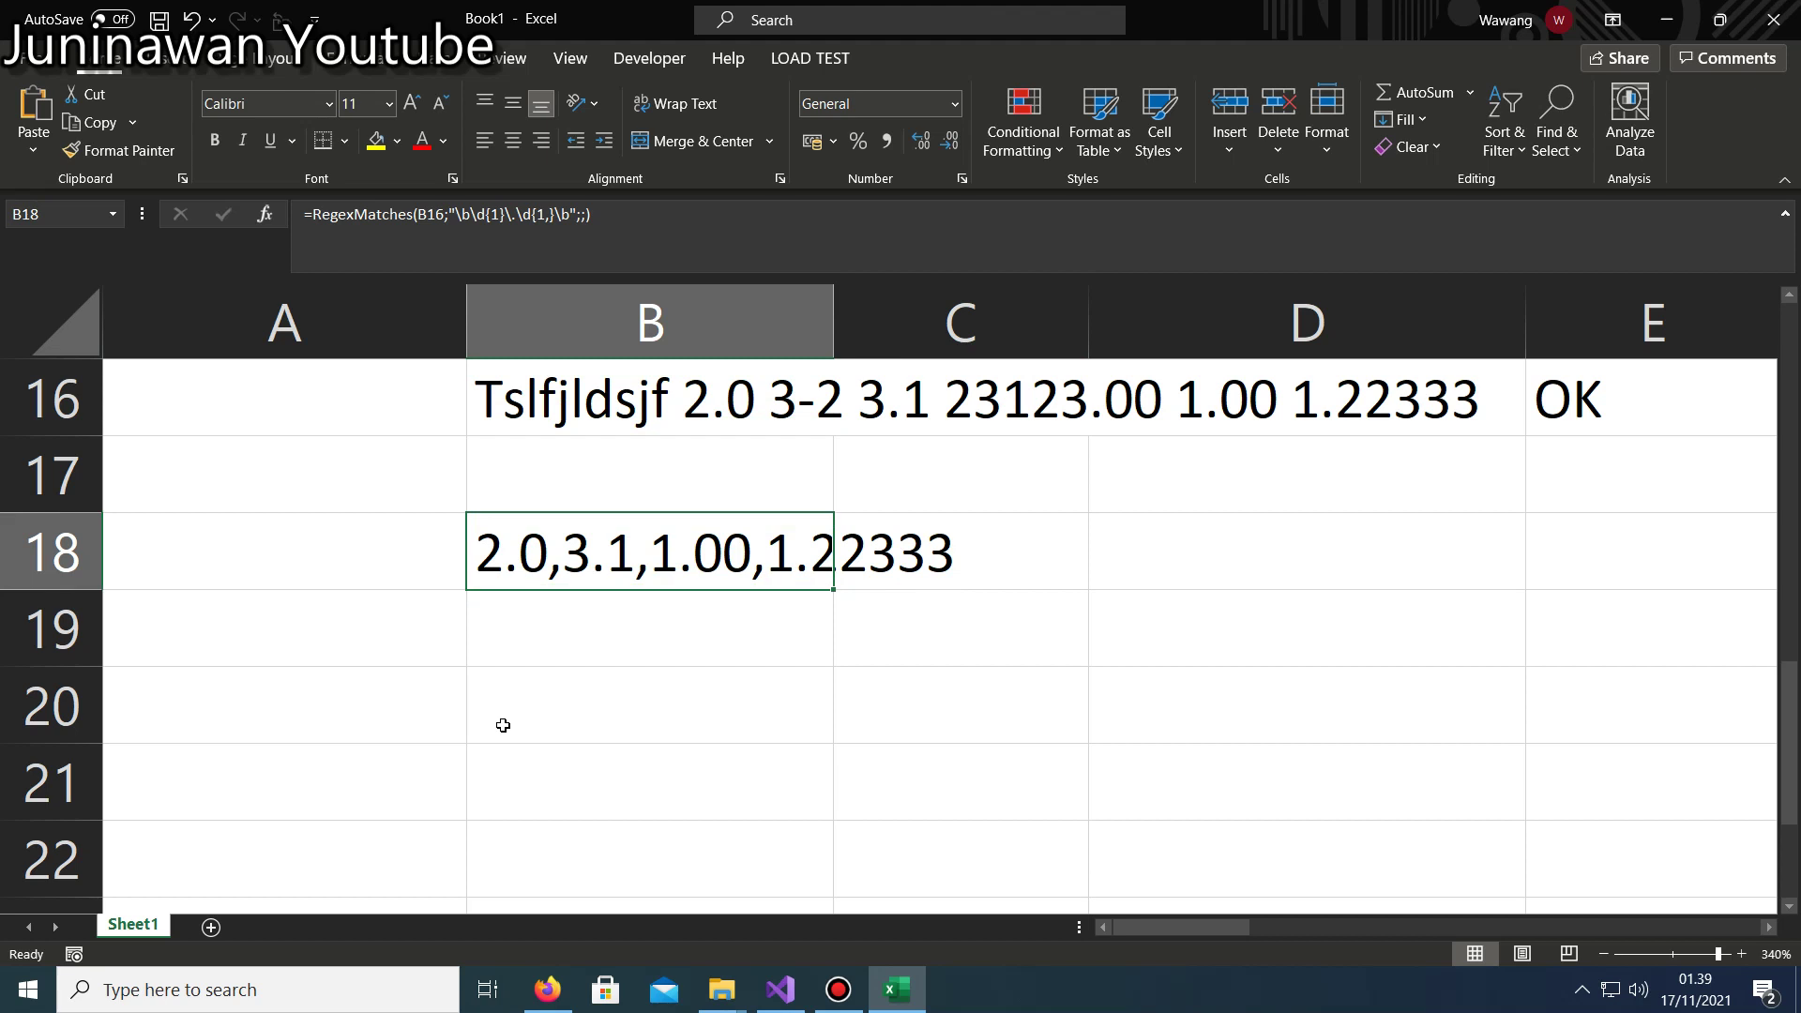
pyautogui.press('Up')
pyautogui.press('Up')
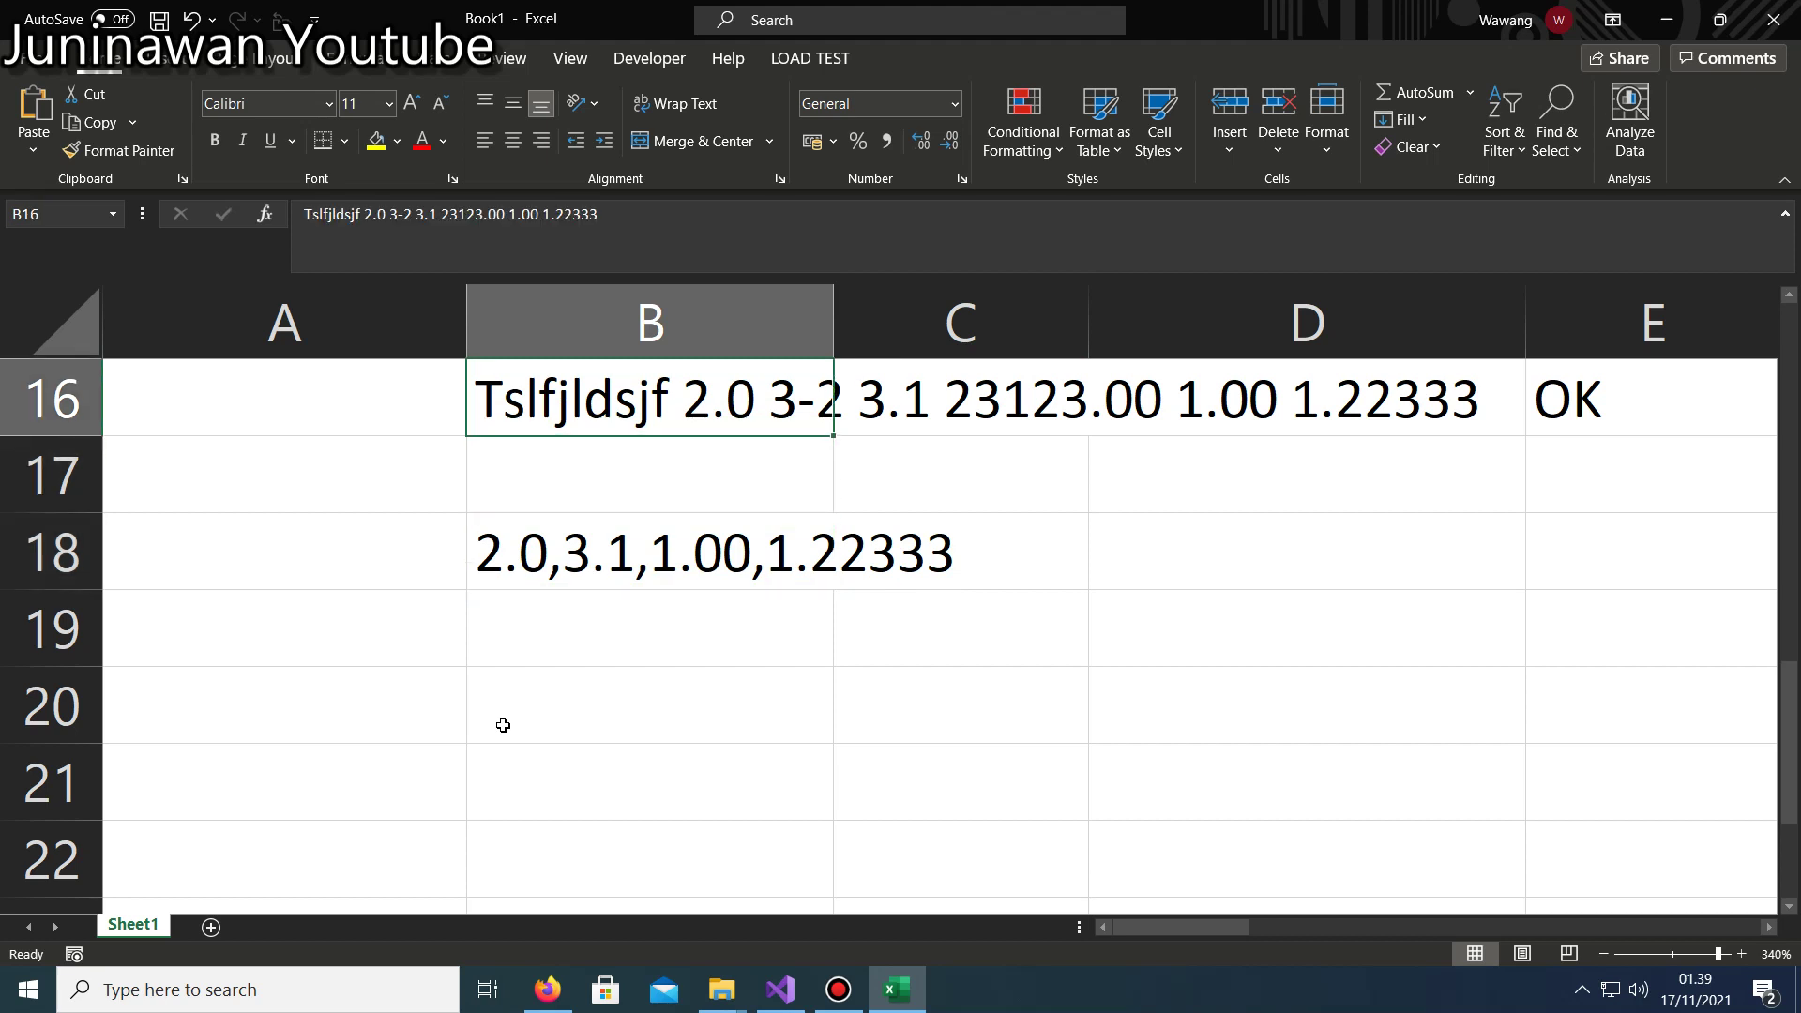
pyautogui.press('Down')
pyautogui.press('Down')
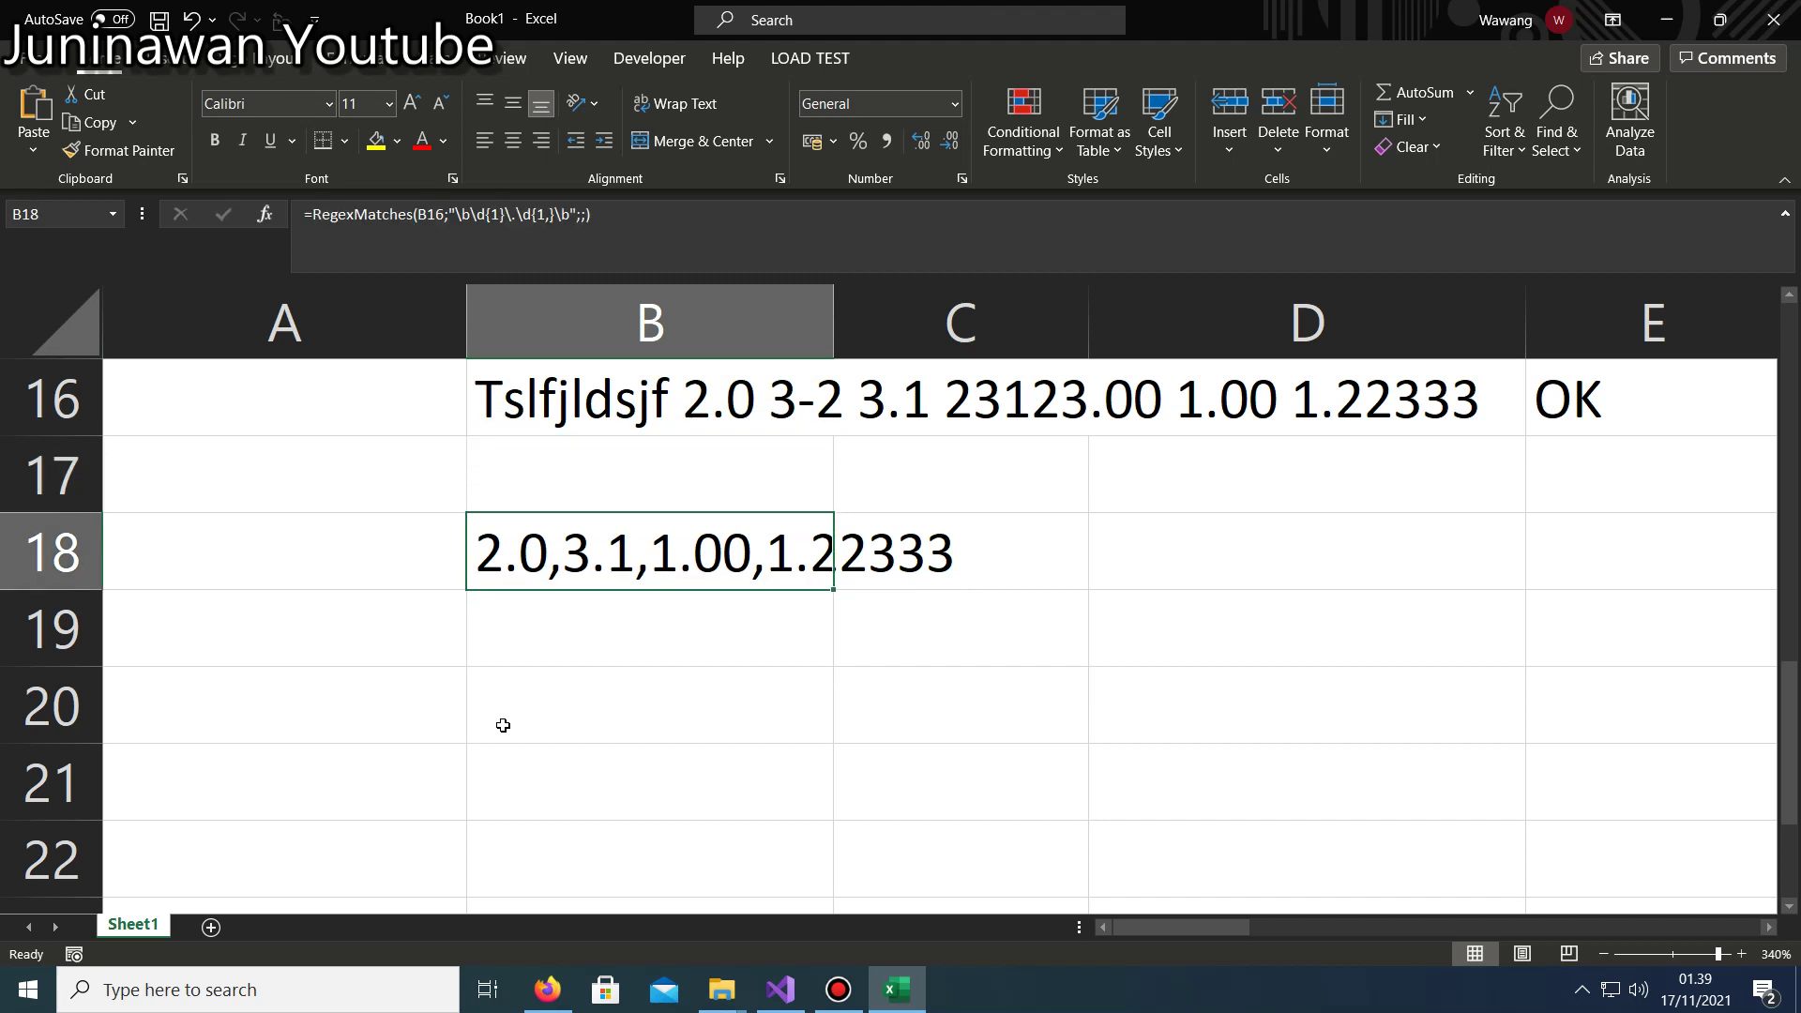
pyautogui.press('Delete')
pyautogui.press('Up')
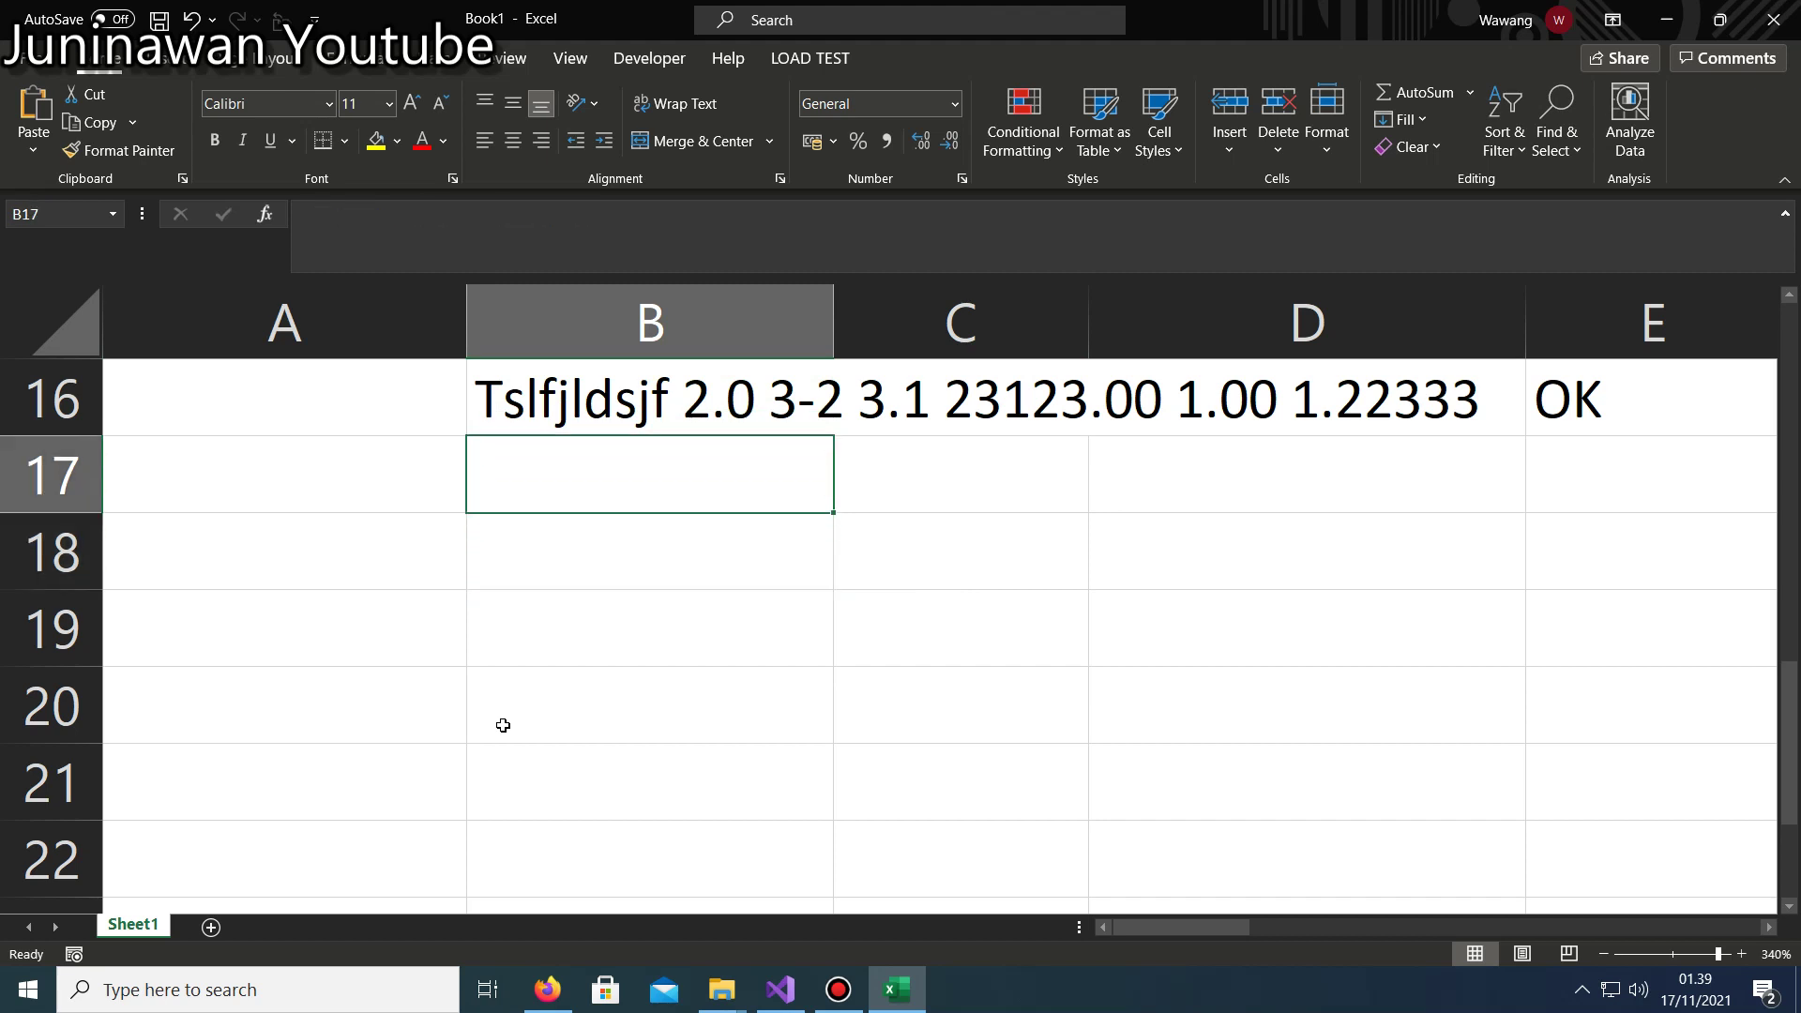
# Type 'abc def jkl : 121 ded' into B17, correcting typos along the way.
pyautogui.write('ads')
pyautogui.press('BackSpace')
pyautogui.press('BackSpace')
pyautogui.write('b')
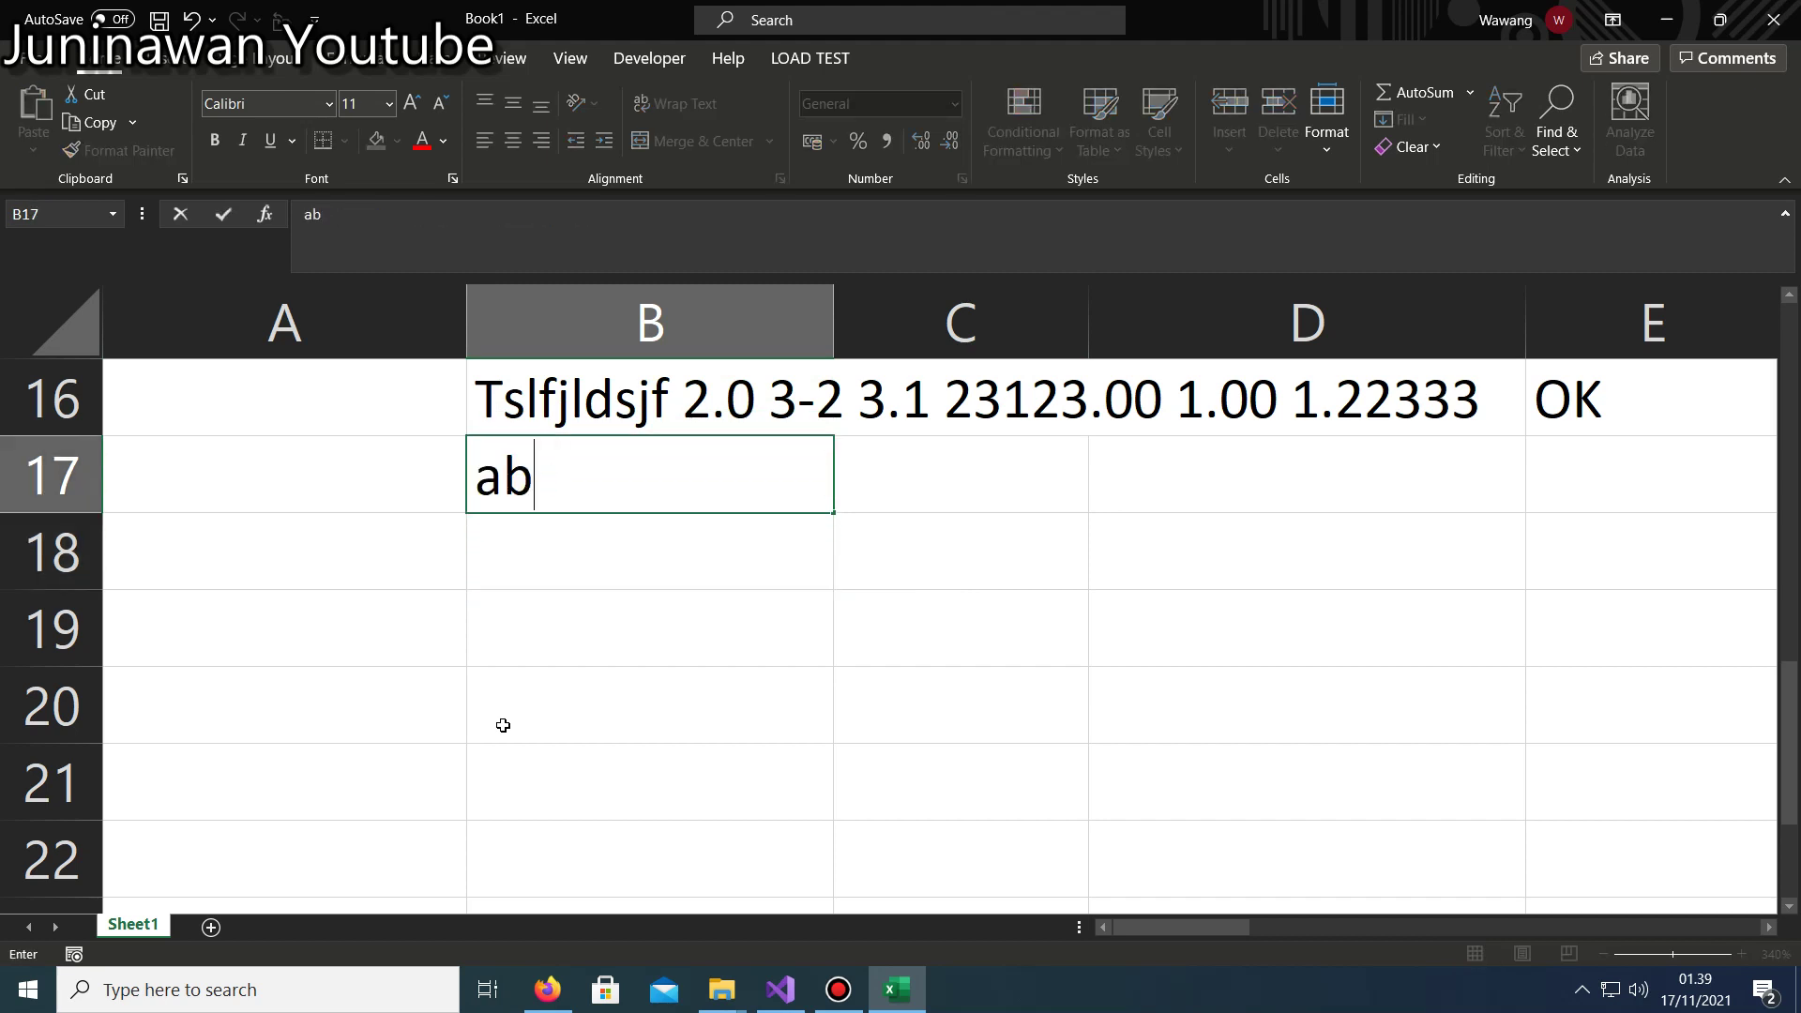
pyautogui.write('cdef ')
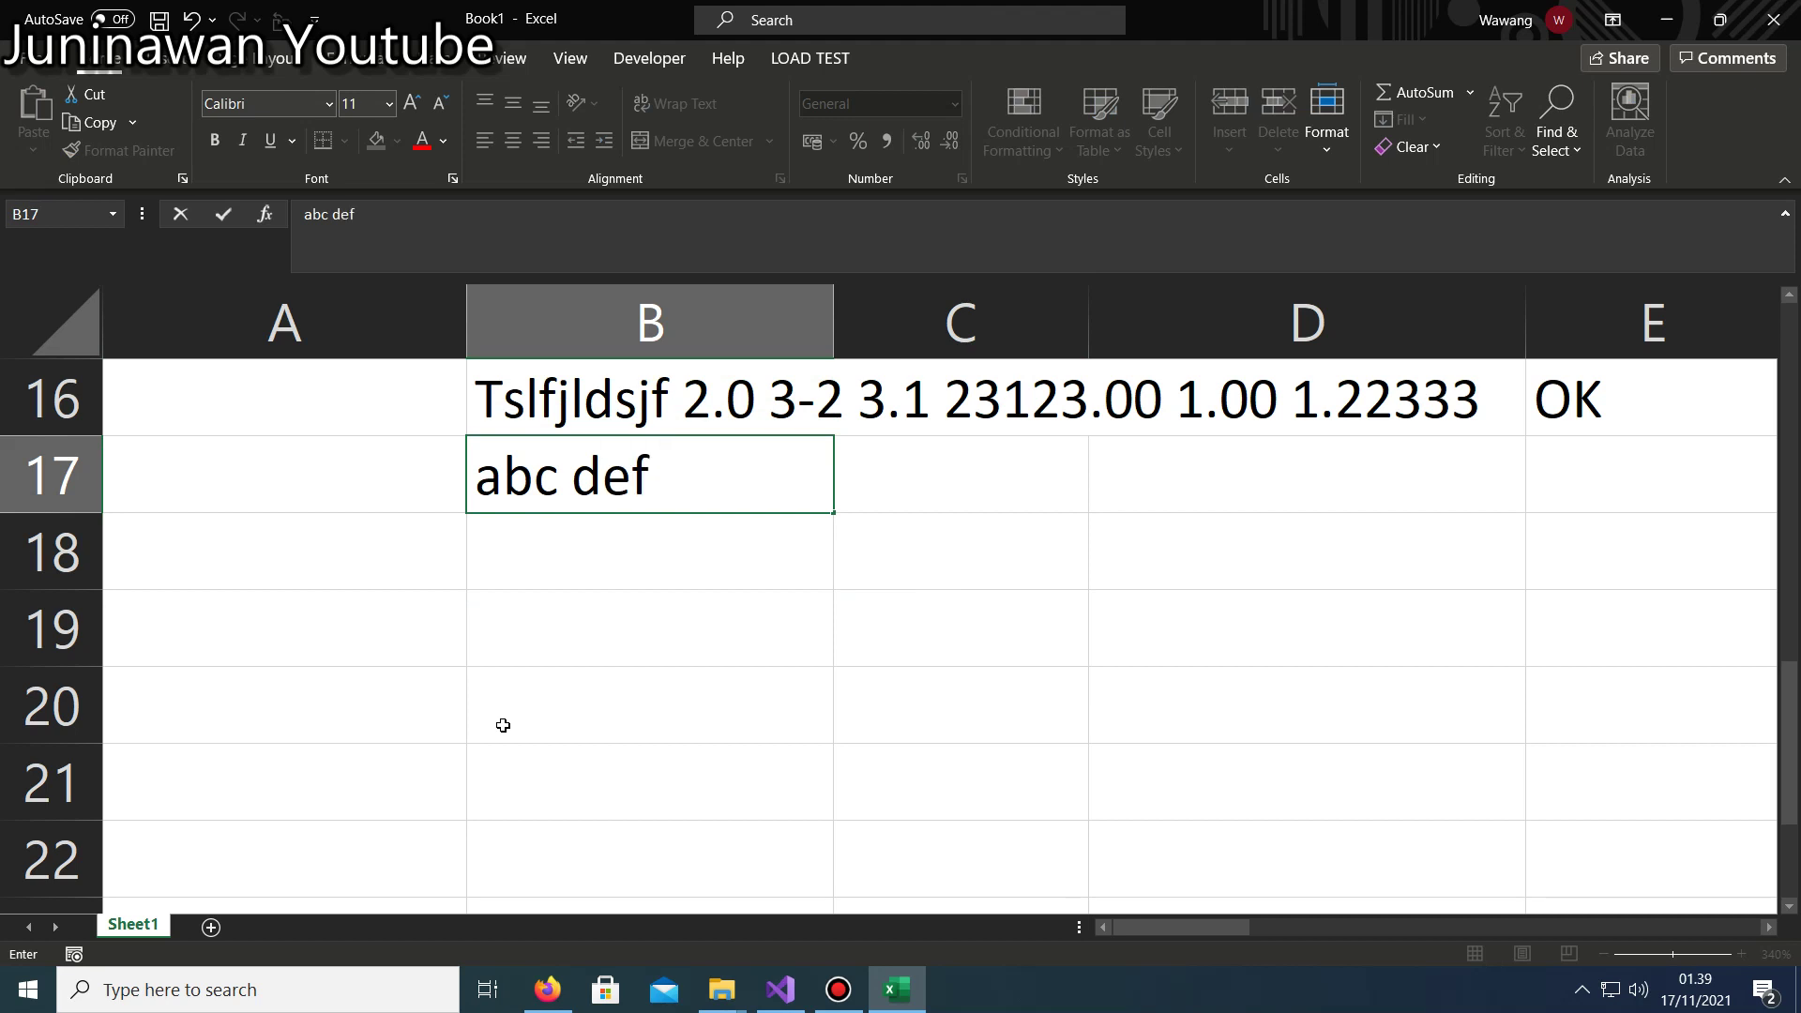
pyautogui.write('ab')
pyautogui.press('BackSpace')
pyautogui.press('BackSpace')
pyautogui.write('jkl : ')
pyautogui.write('121 ')
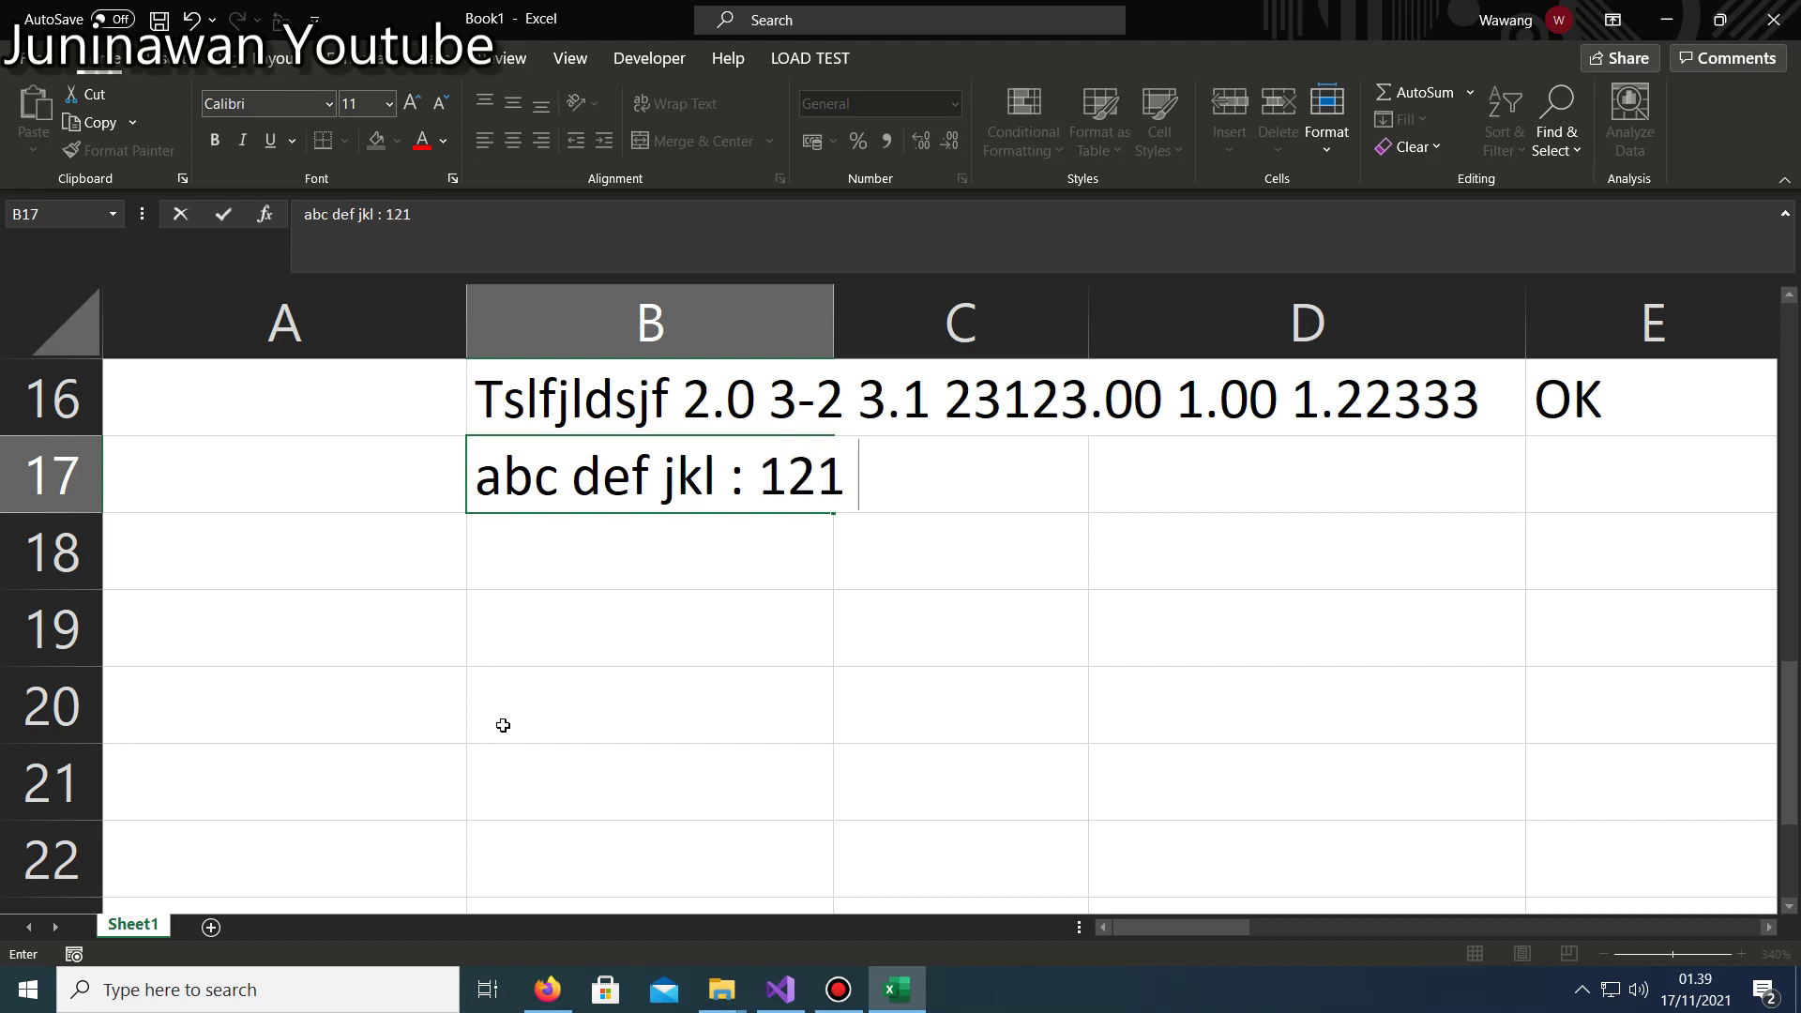
pyautogui.write('ded')
pyautogui.press('Return')
# Enter =RegexMatch(B17;"jkl";;) in B19 to target the jkl : 121 part.
pyautogui.press('Up')
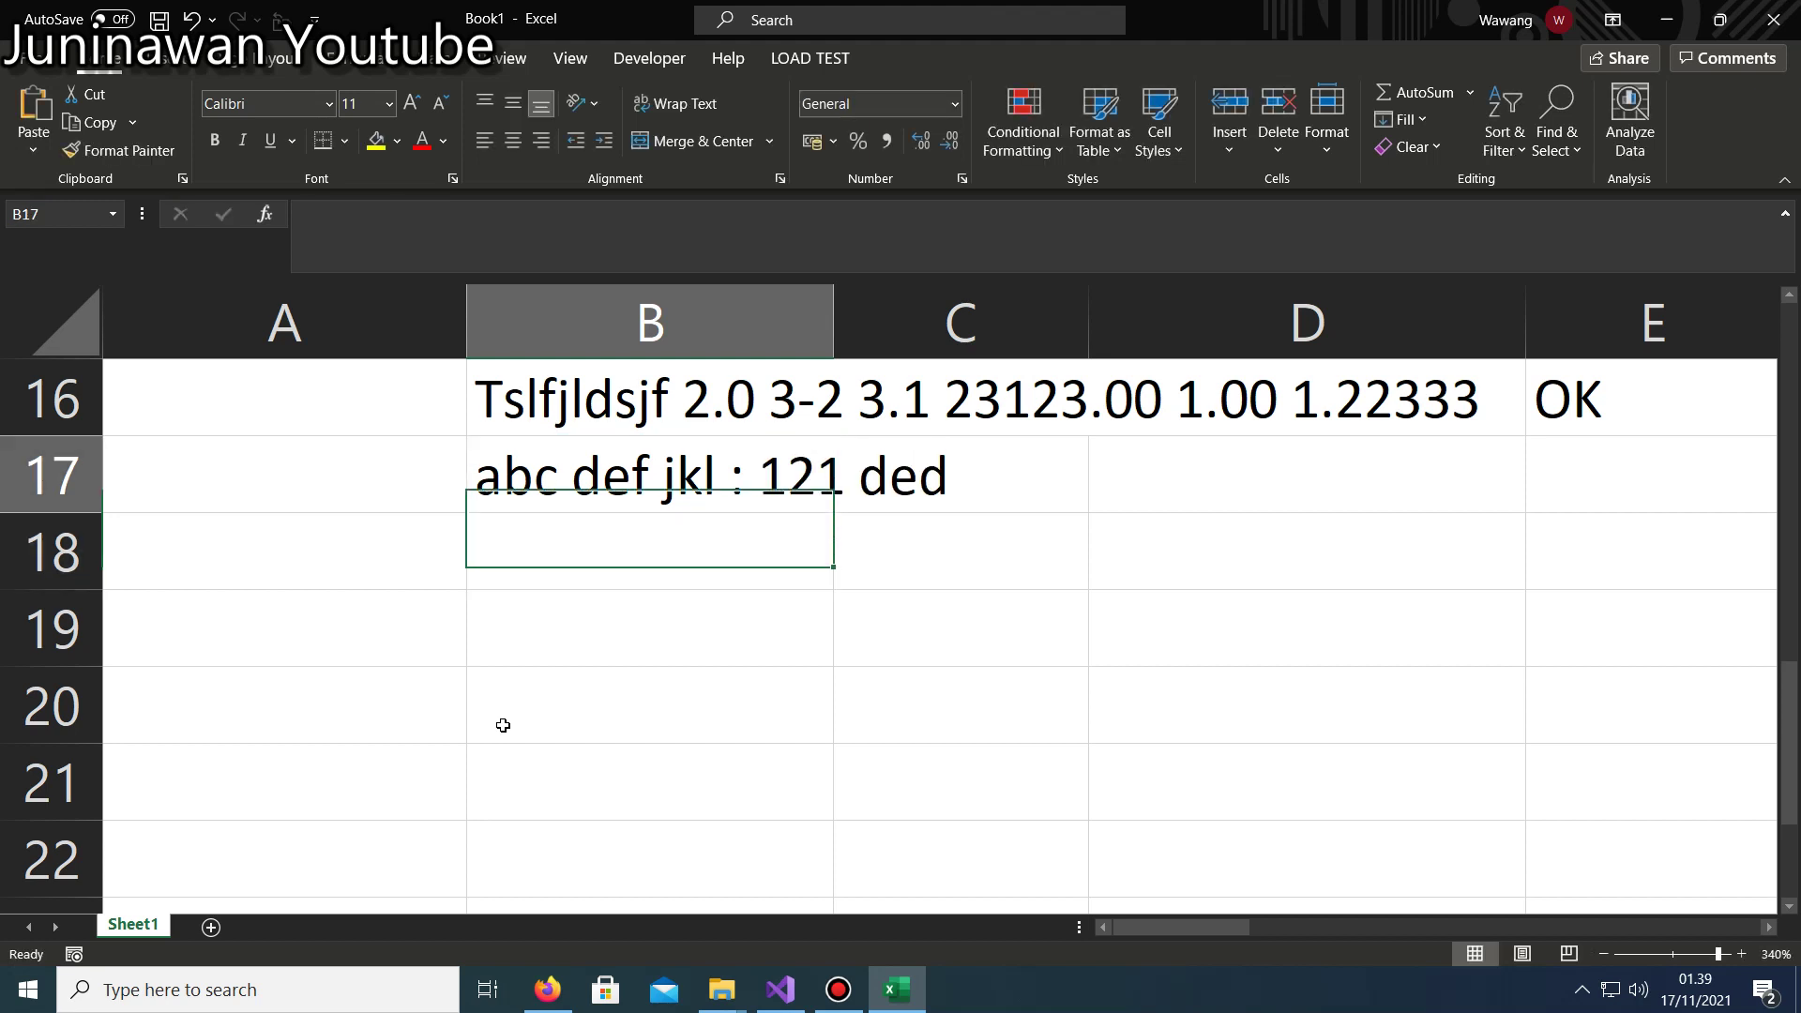
pyautogui.doubleClick(701, 497)
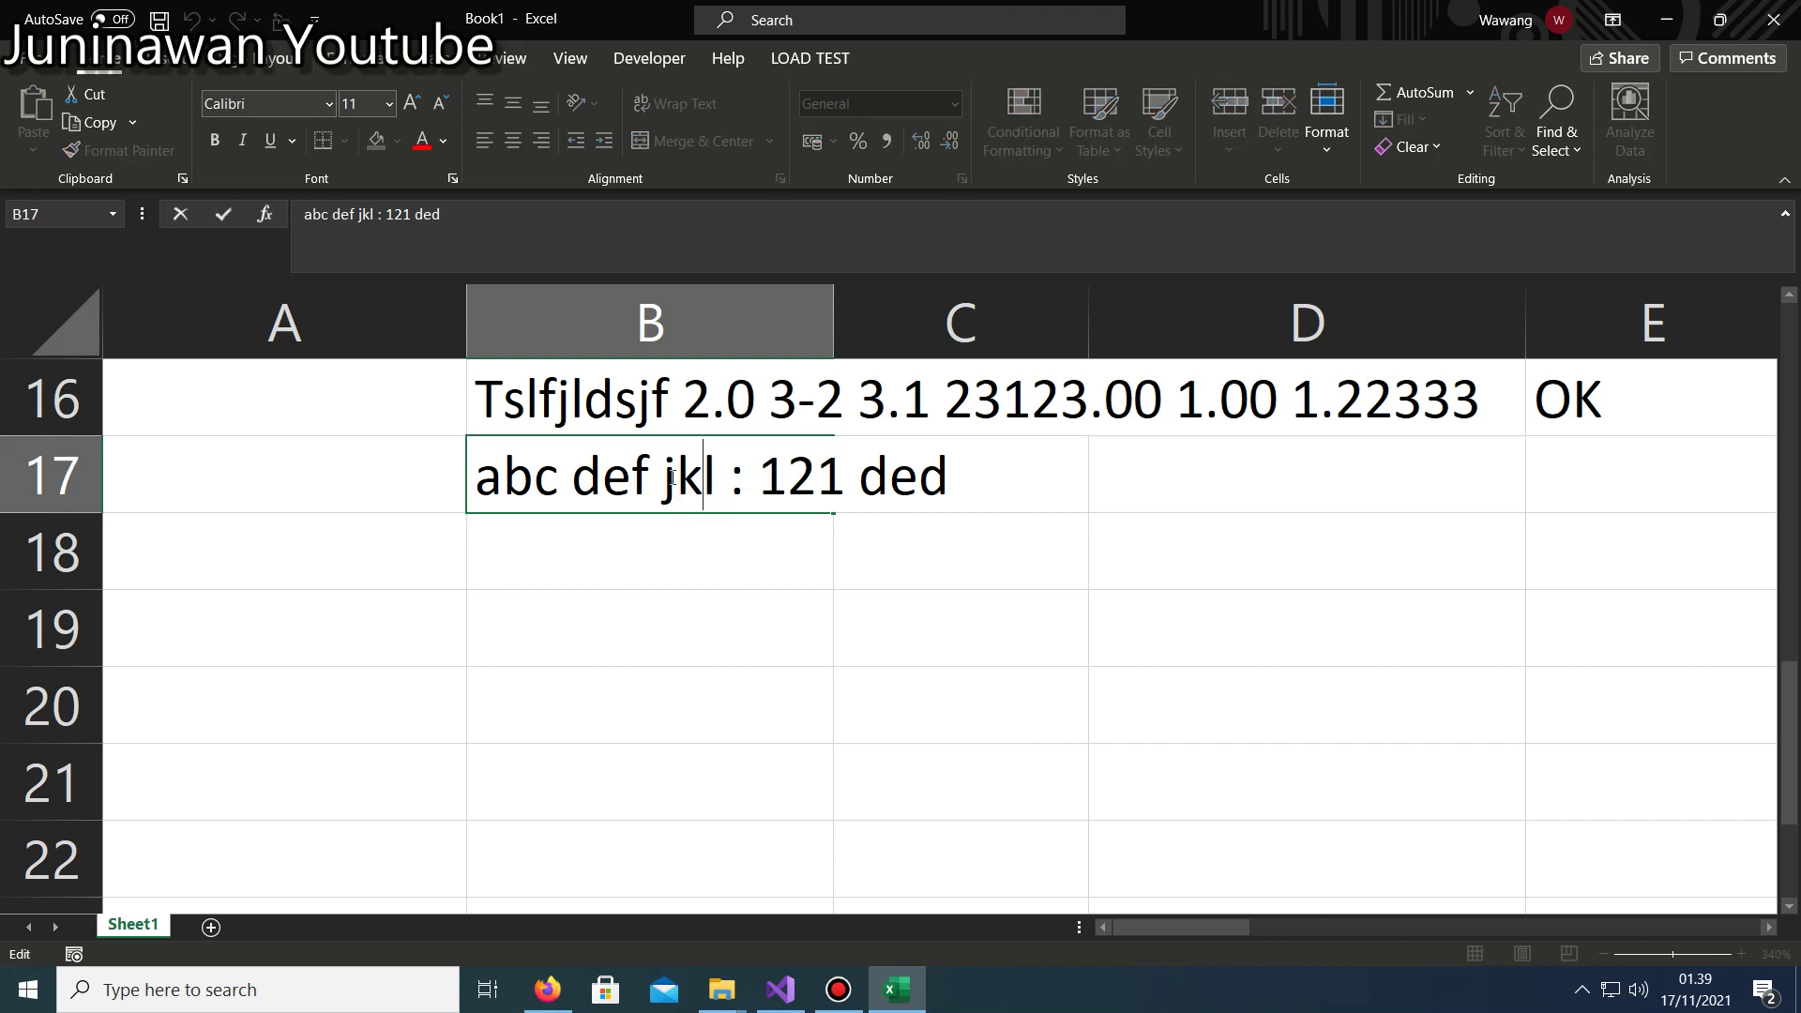
pyautogui.moveTo(677, 478); pyautogui.dragTo(845, 478)
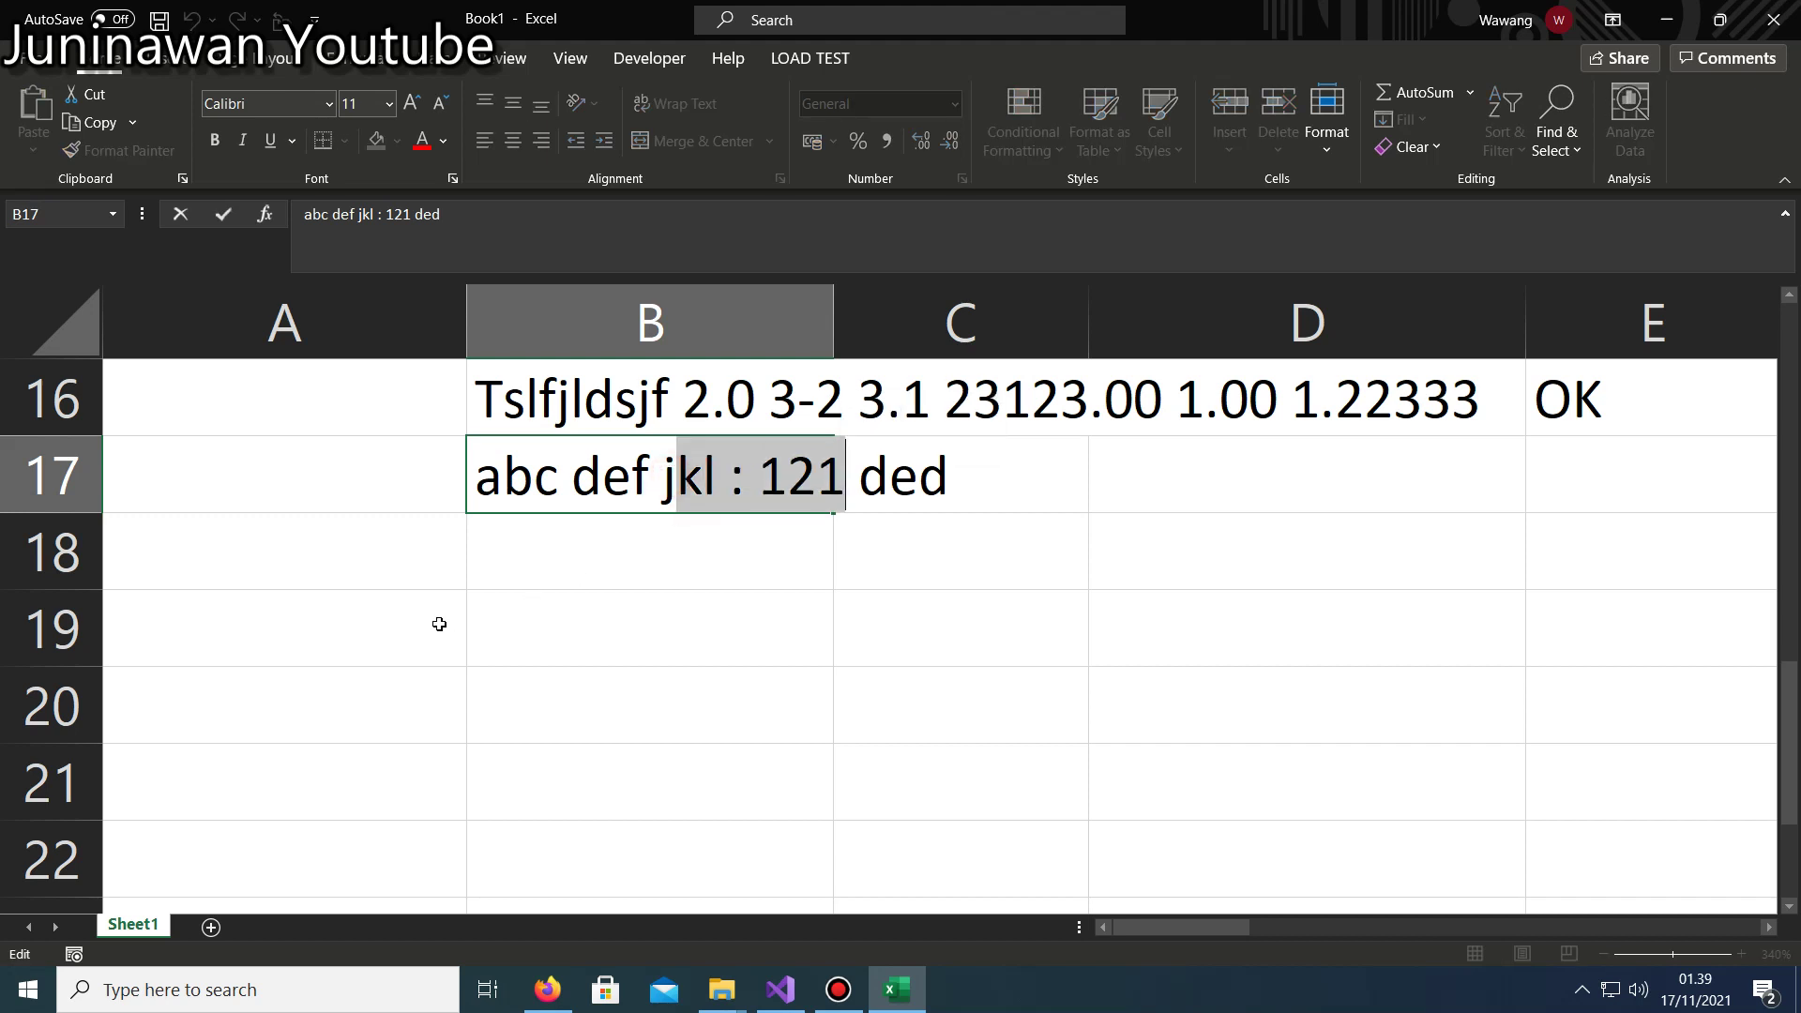
pyautogui.click(546, 624)
pyautogui.write('=rege')
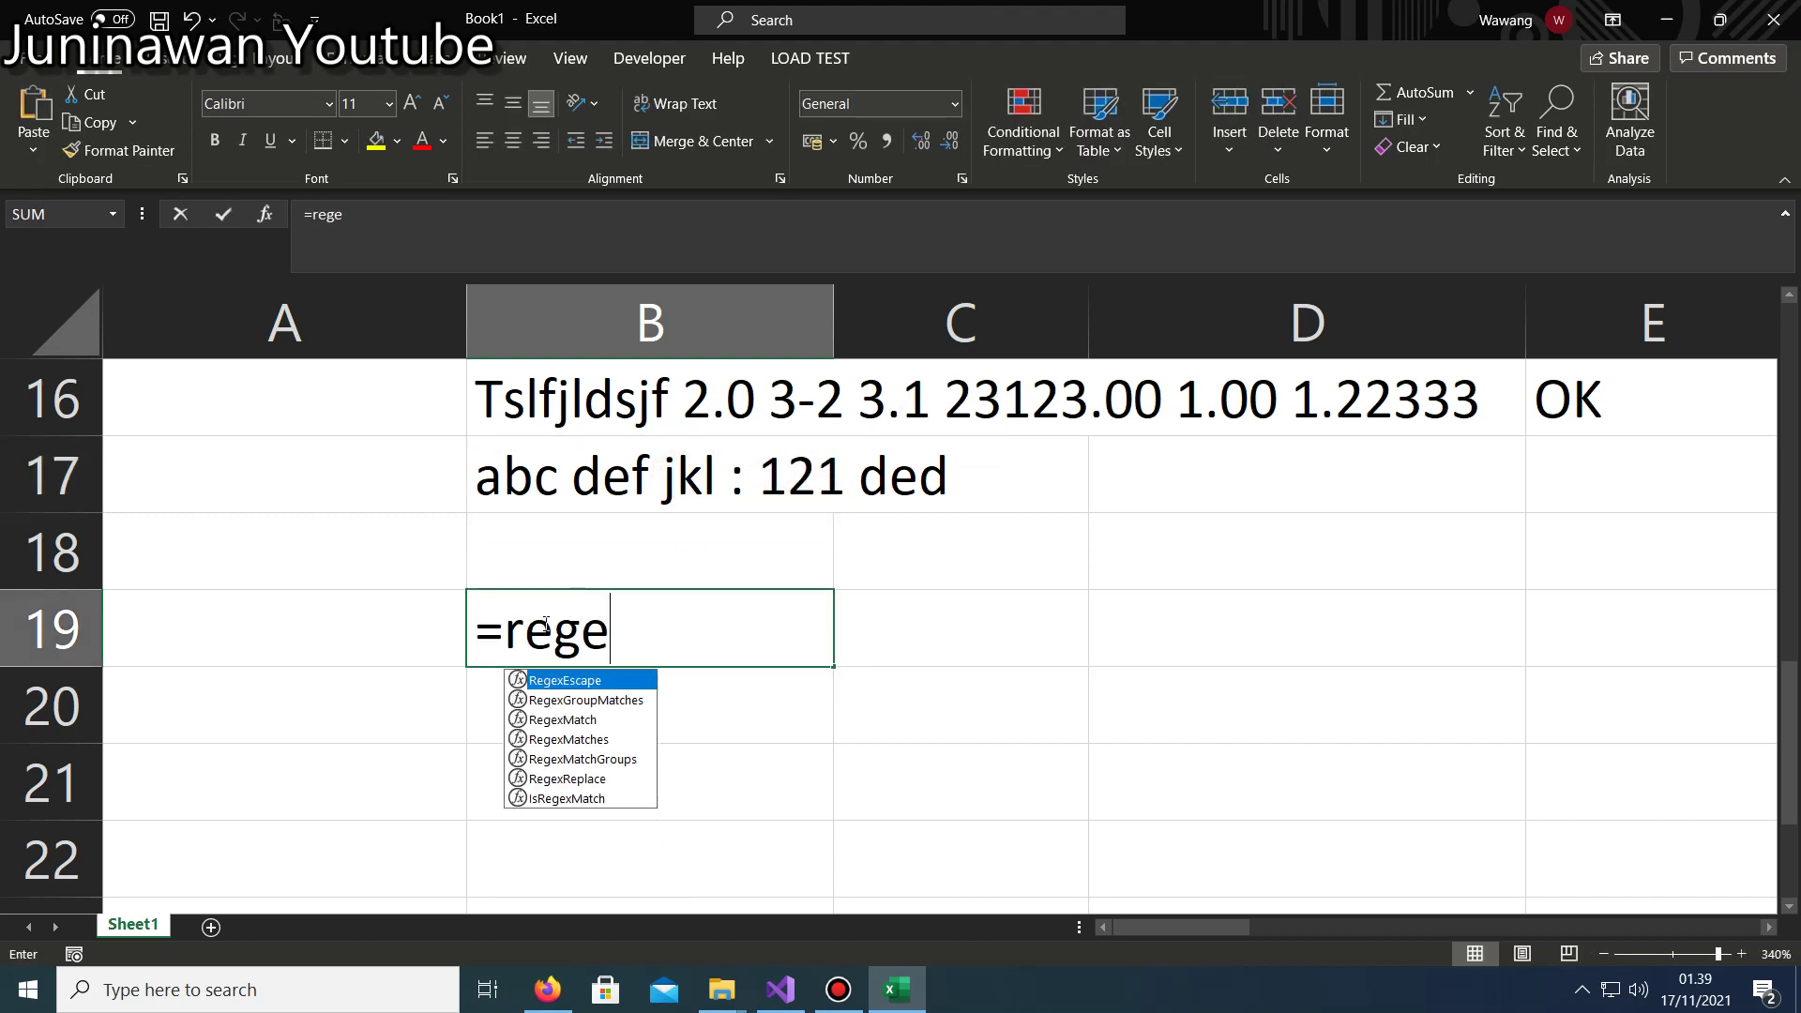
pyautogui.press('Down')
pyautogui.press('Down')
pyautogui.press('Tab')
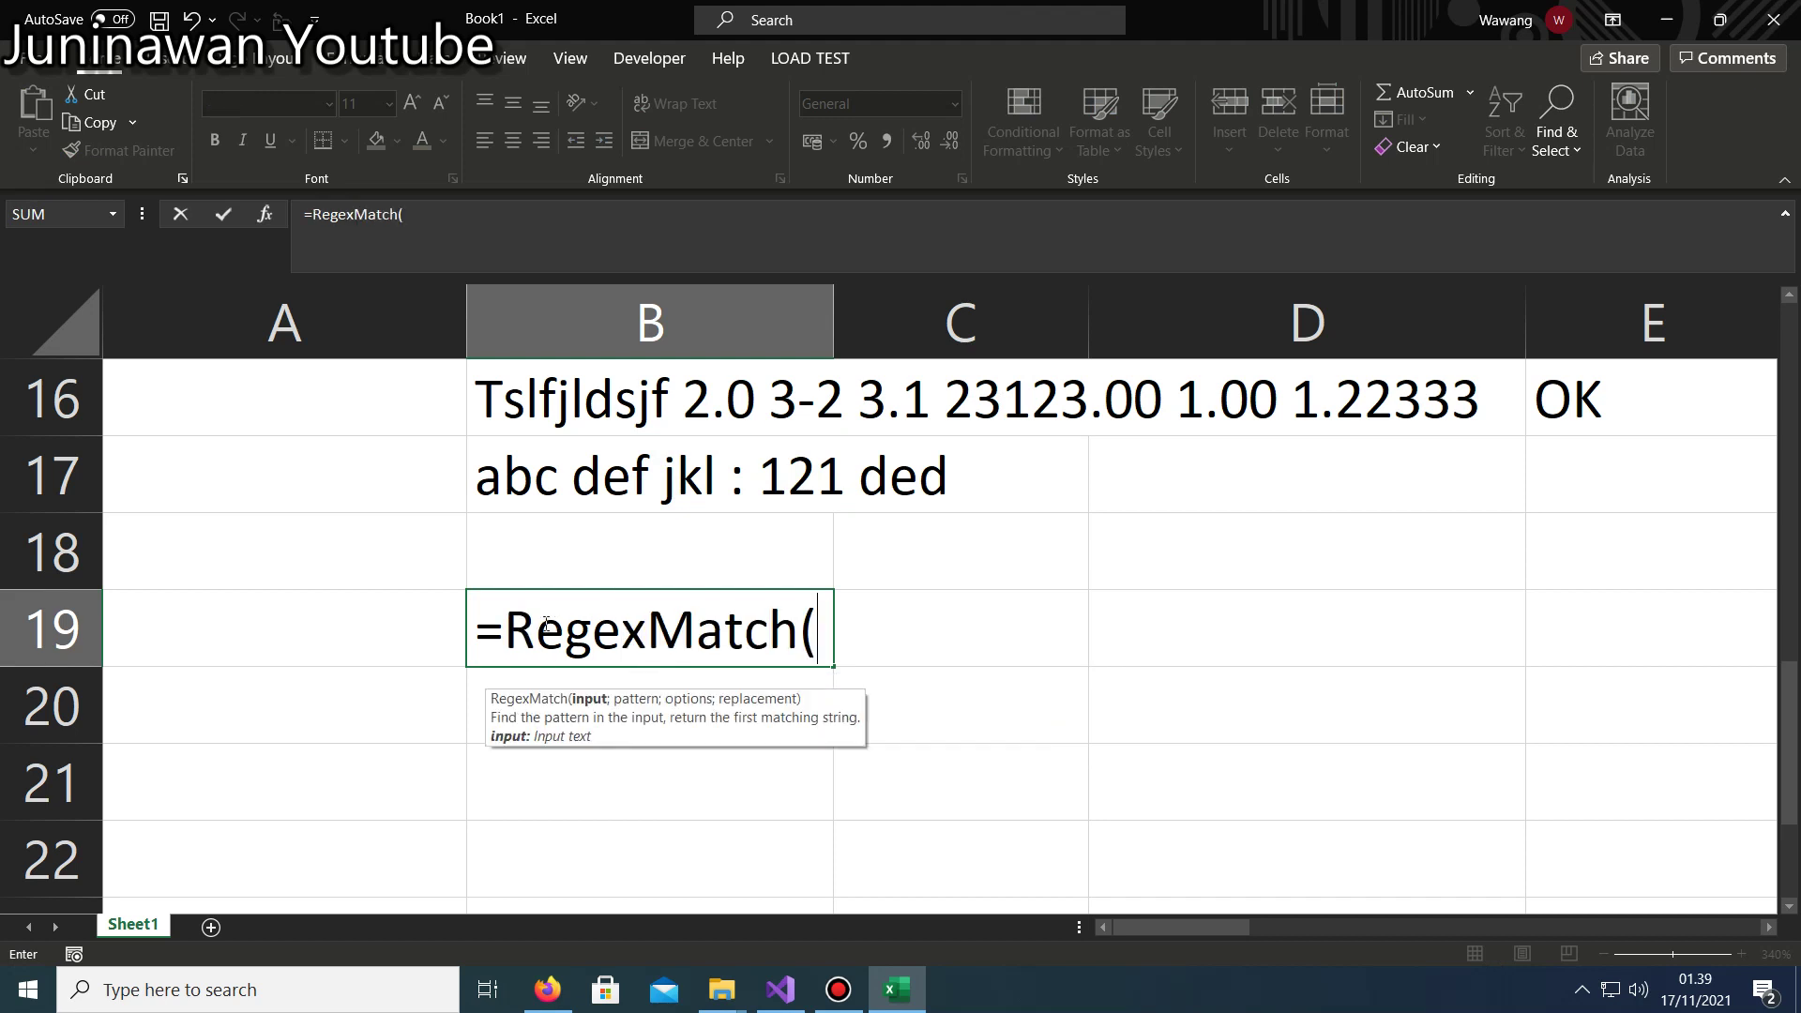
pyautogui.click(558, 474)
pyautogui.write(';')
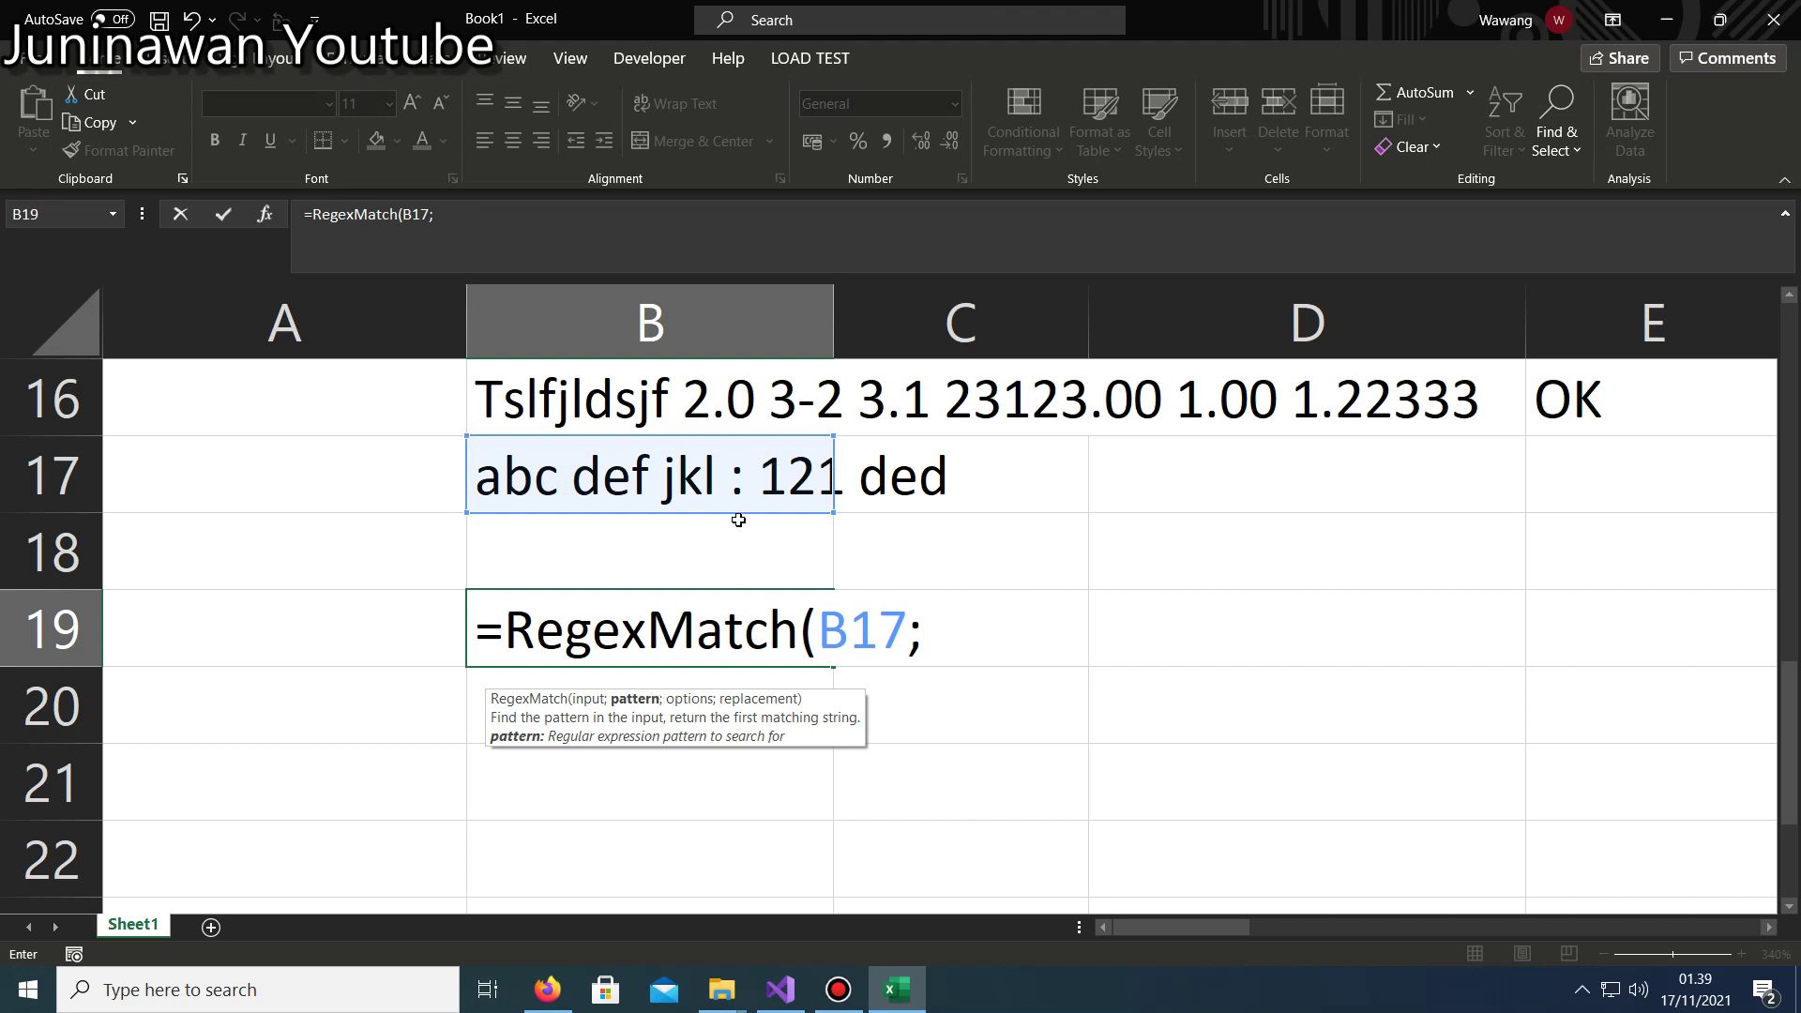
pyautogui.write('"')
pyautogui.write('jk ')
pyautogui.write('"')
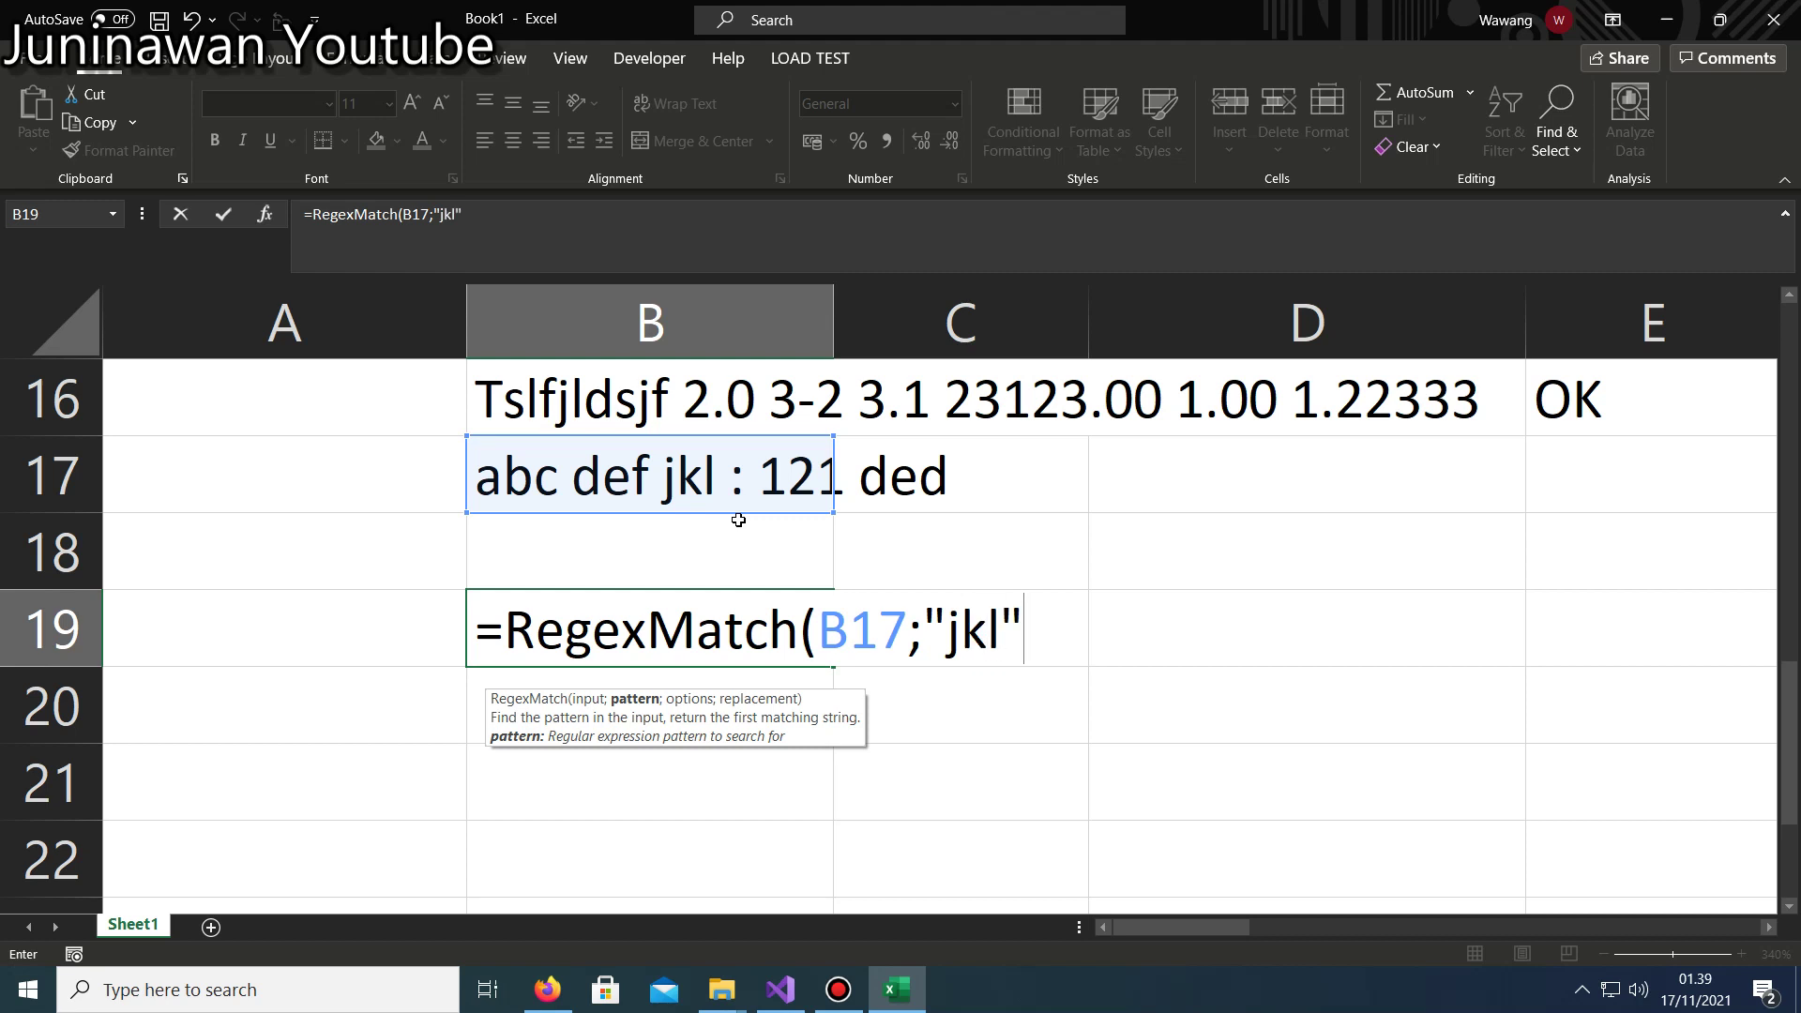
pyautogui.write(';')
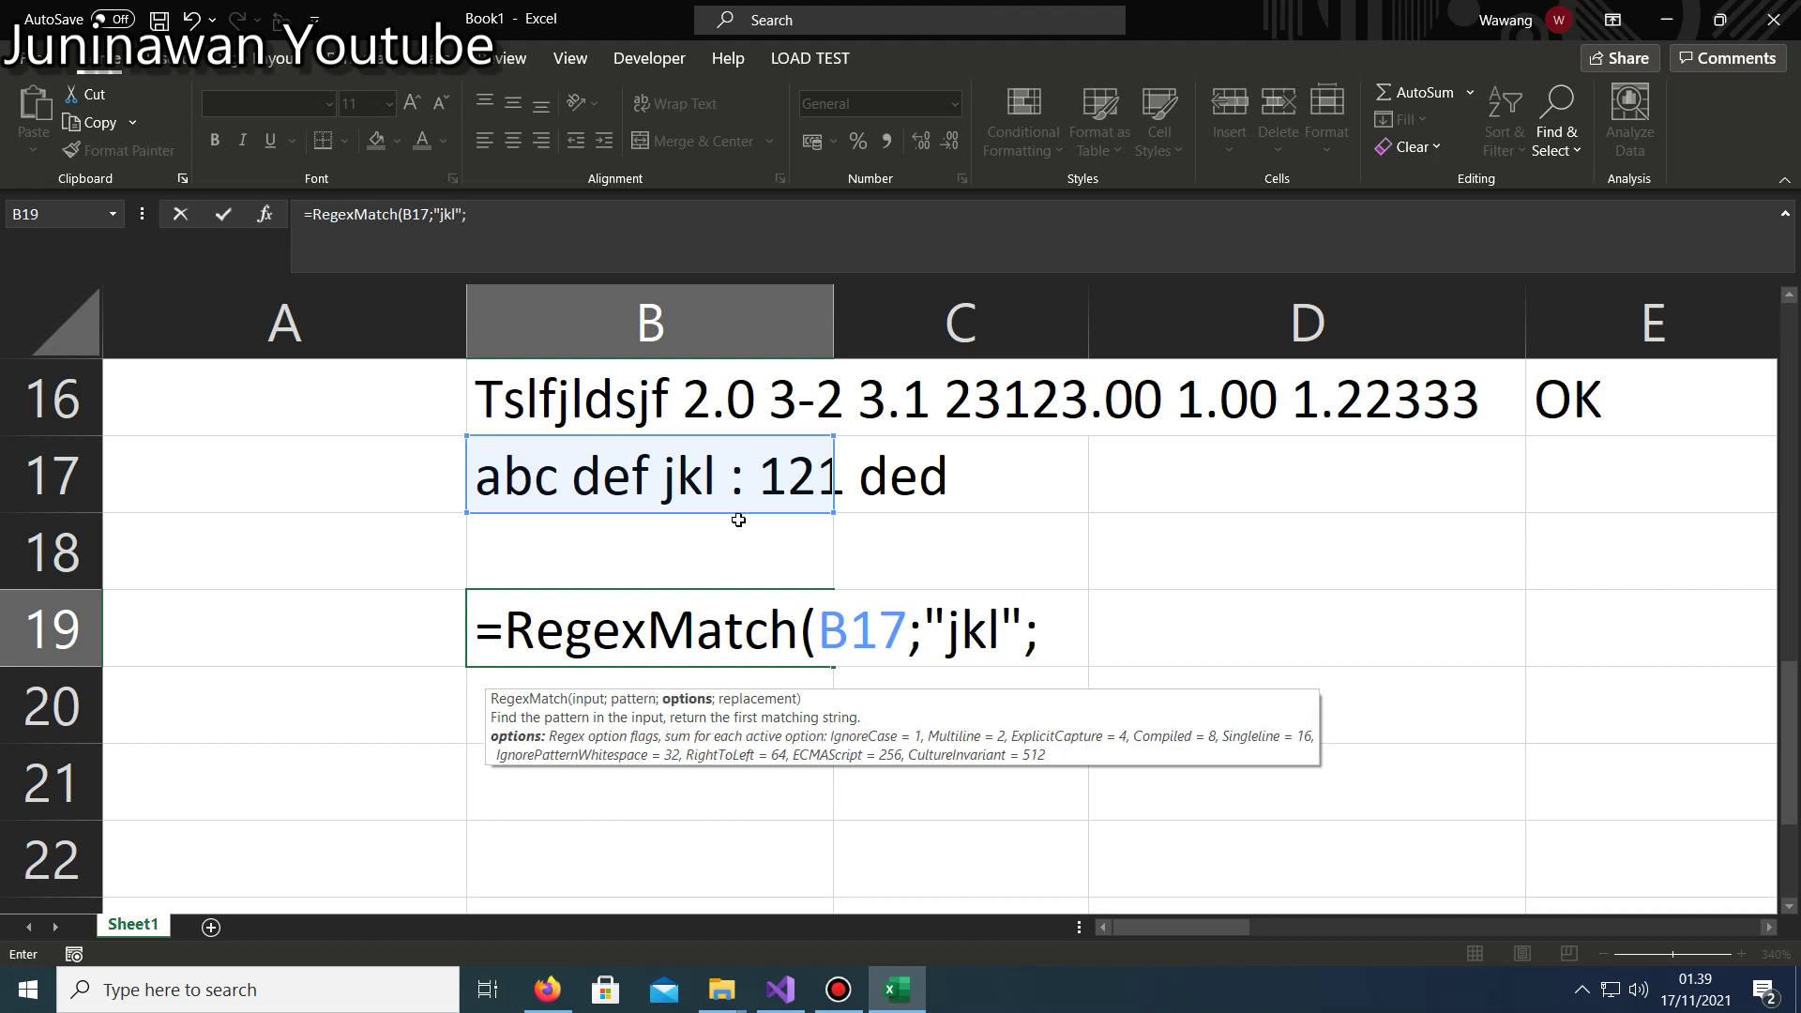
pyautogui.write(';)')
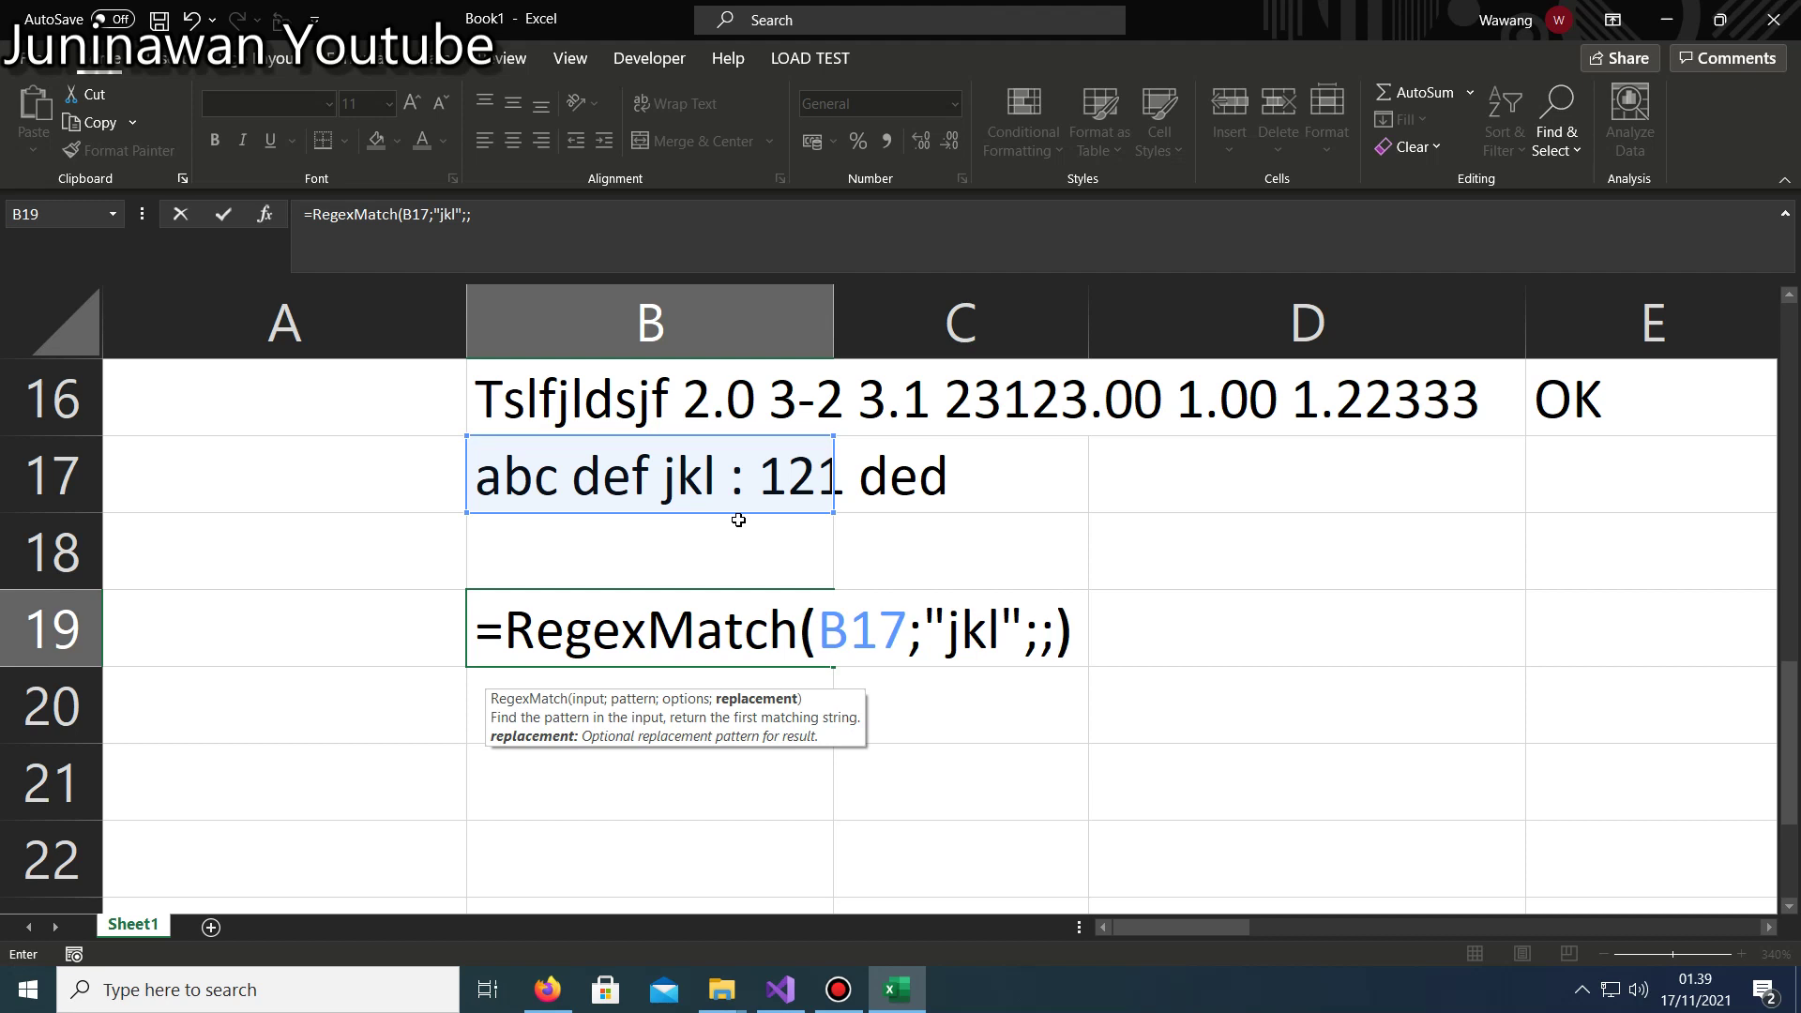
pyautogui.press('Return')
# Extend B19's pattern to "jkl.+\d" so it returns jkl : 121.
pyautogui.press('Up')
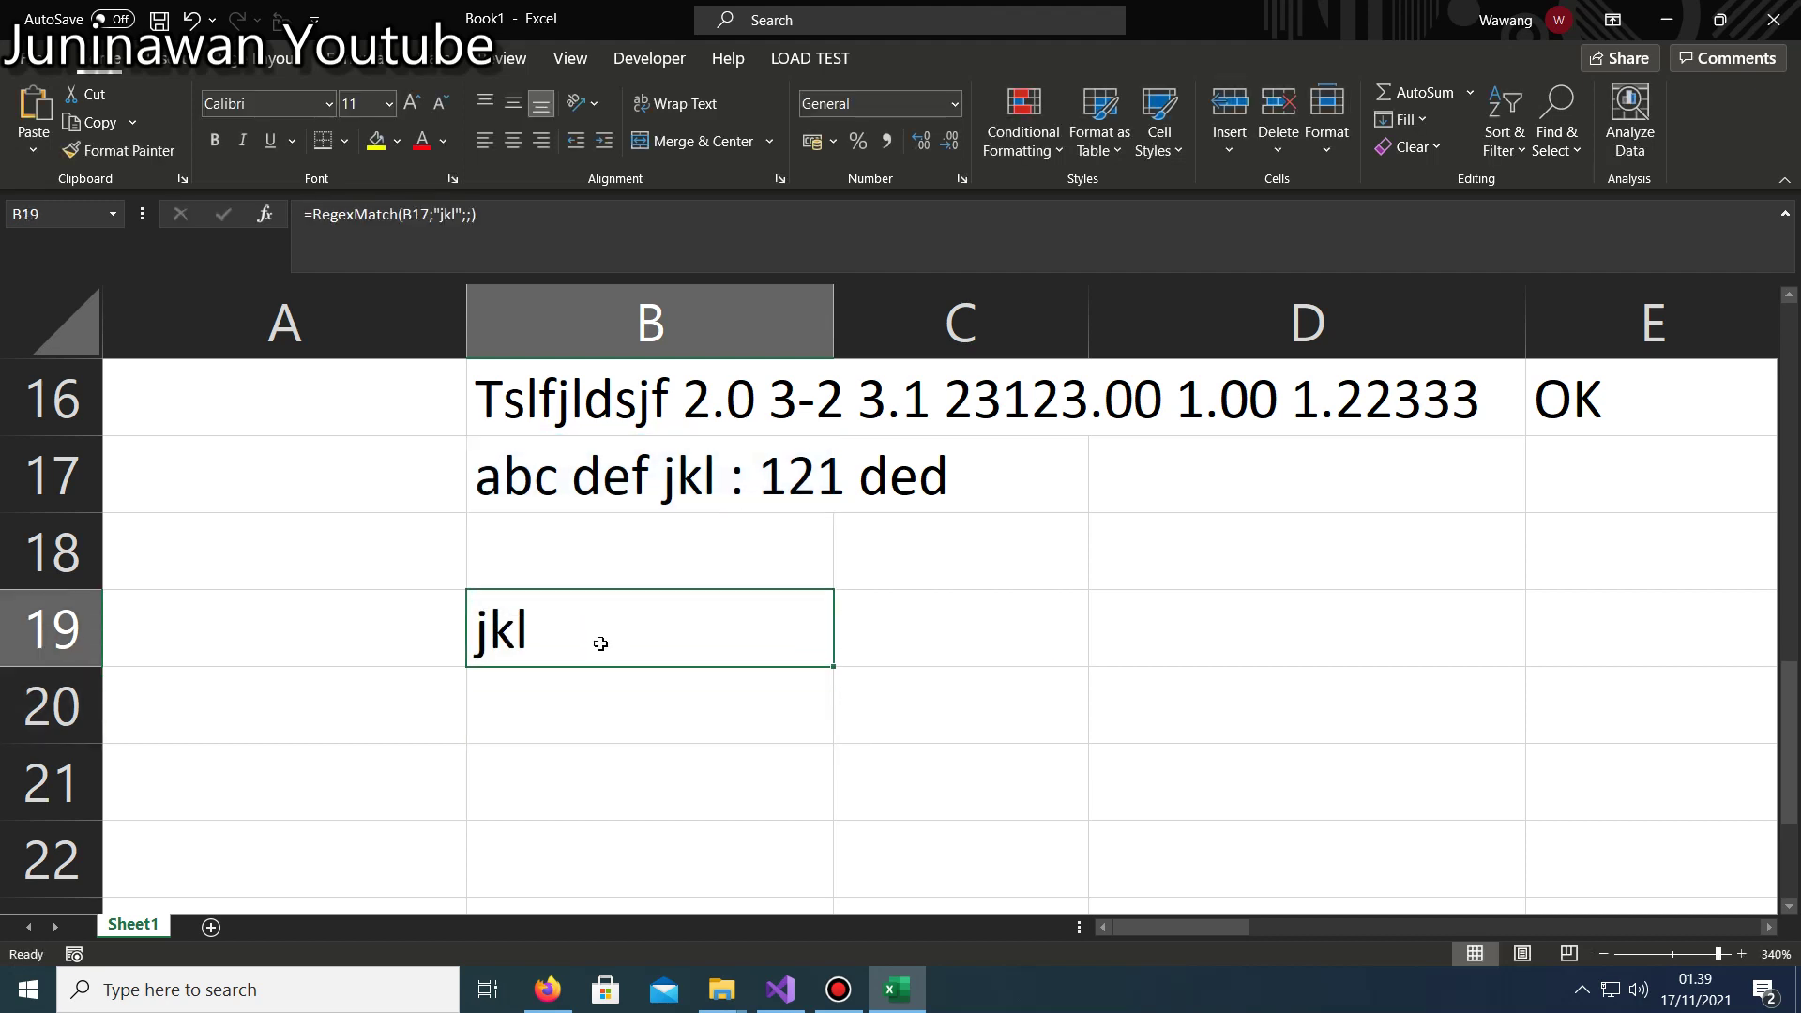
pyautogui.doubleClick(601, 644)
pyautogui.press('Escape')
pyautogui.doubleClick(591, 637)
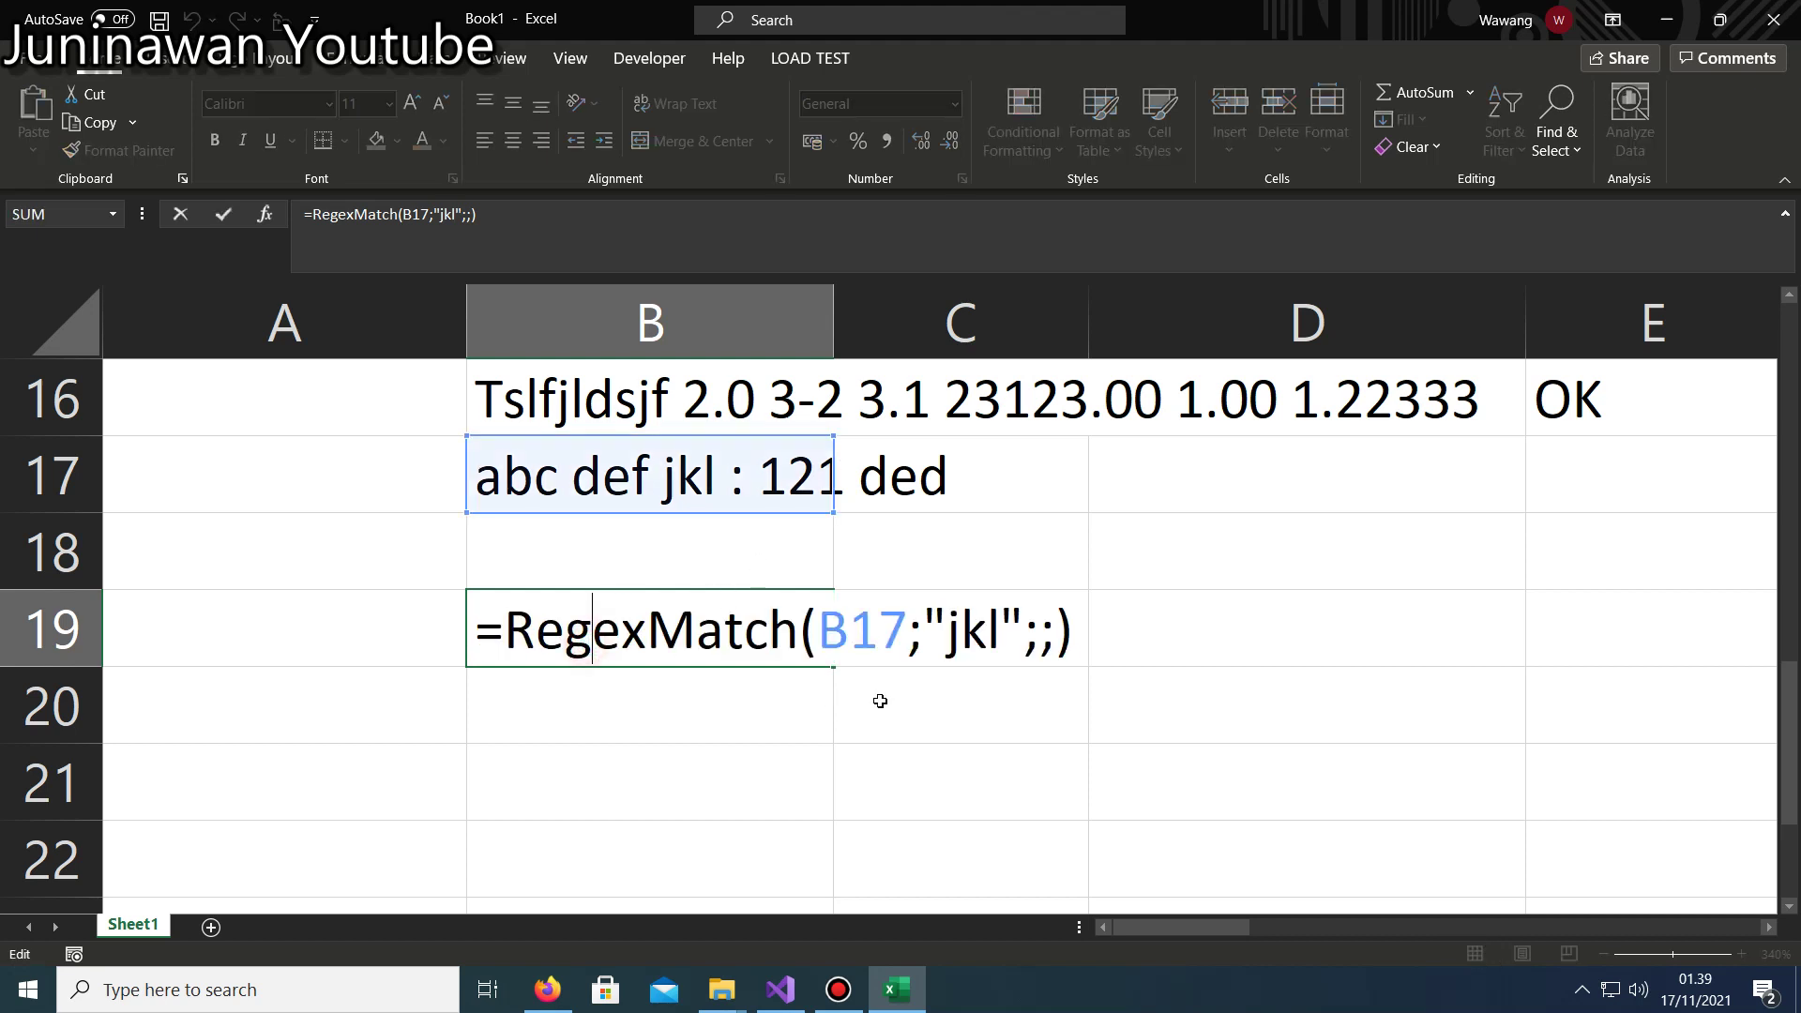
pyautogui.click(1004, 633)
pyautogui.write('.')
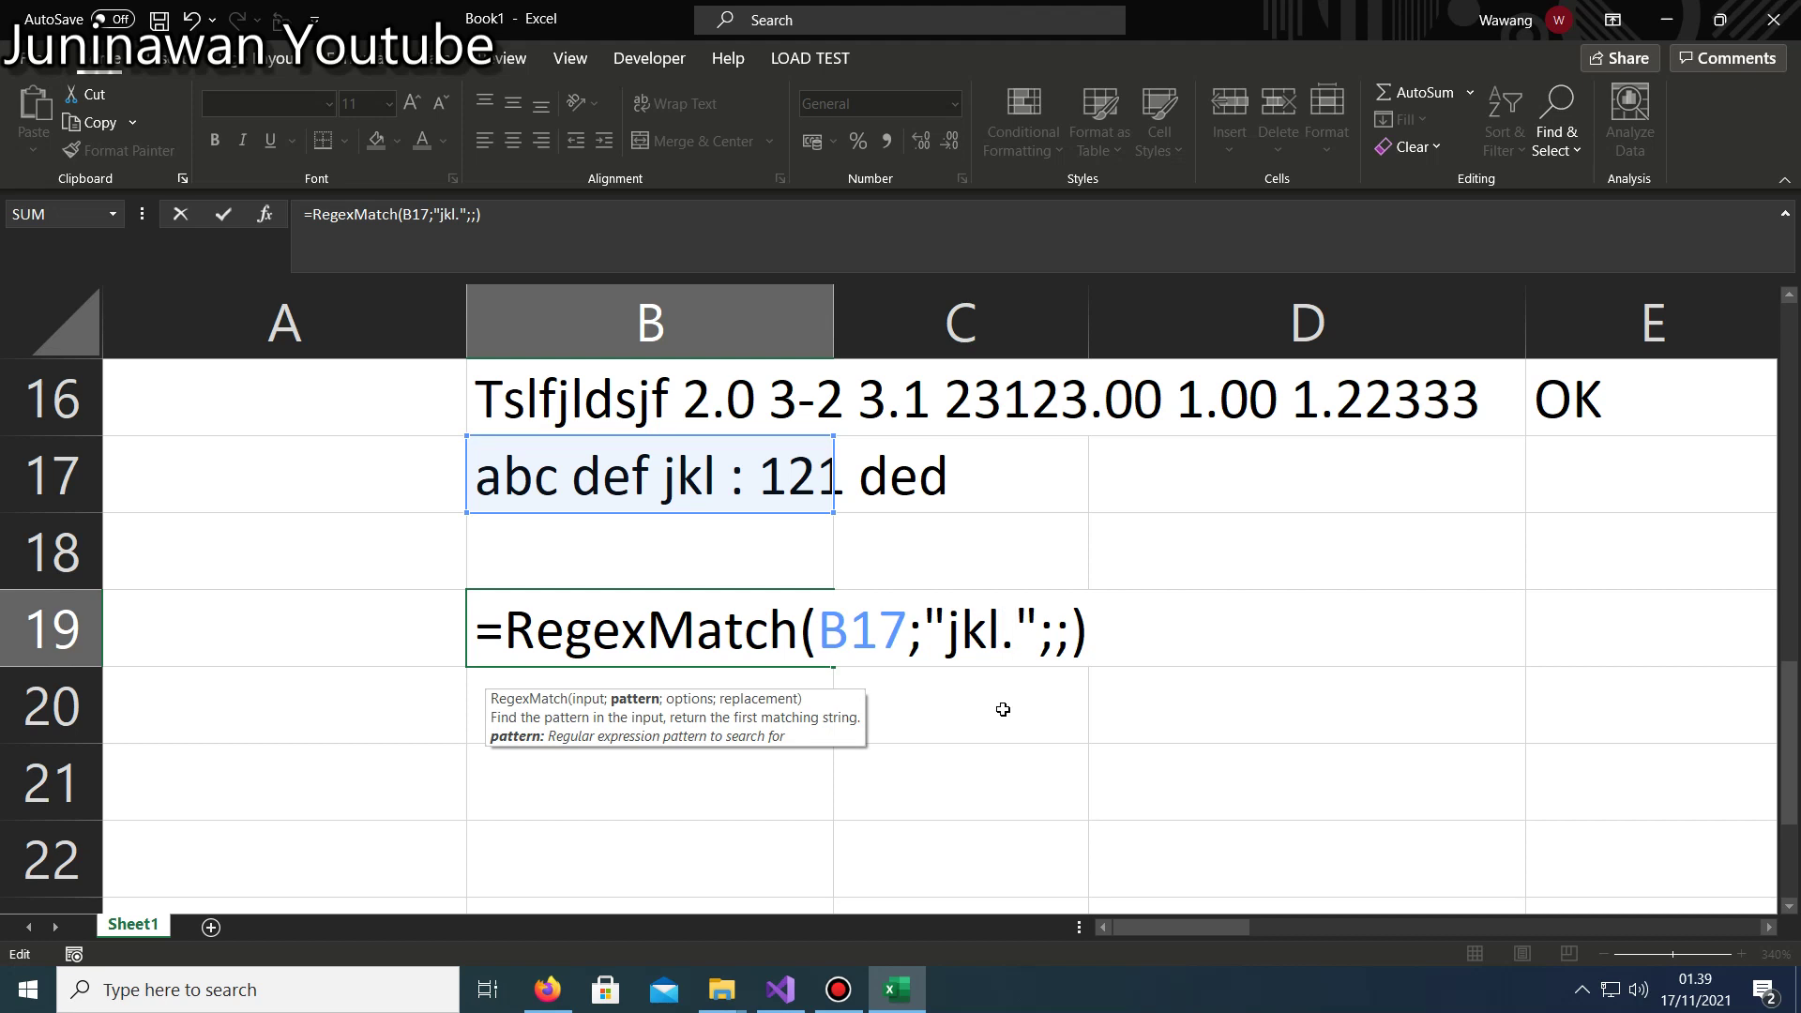
pyautogui.write('+')
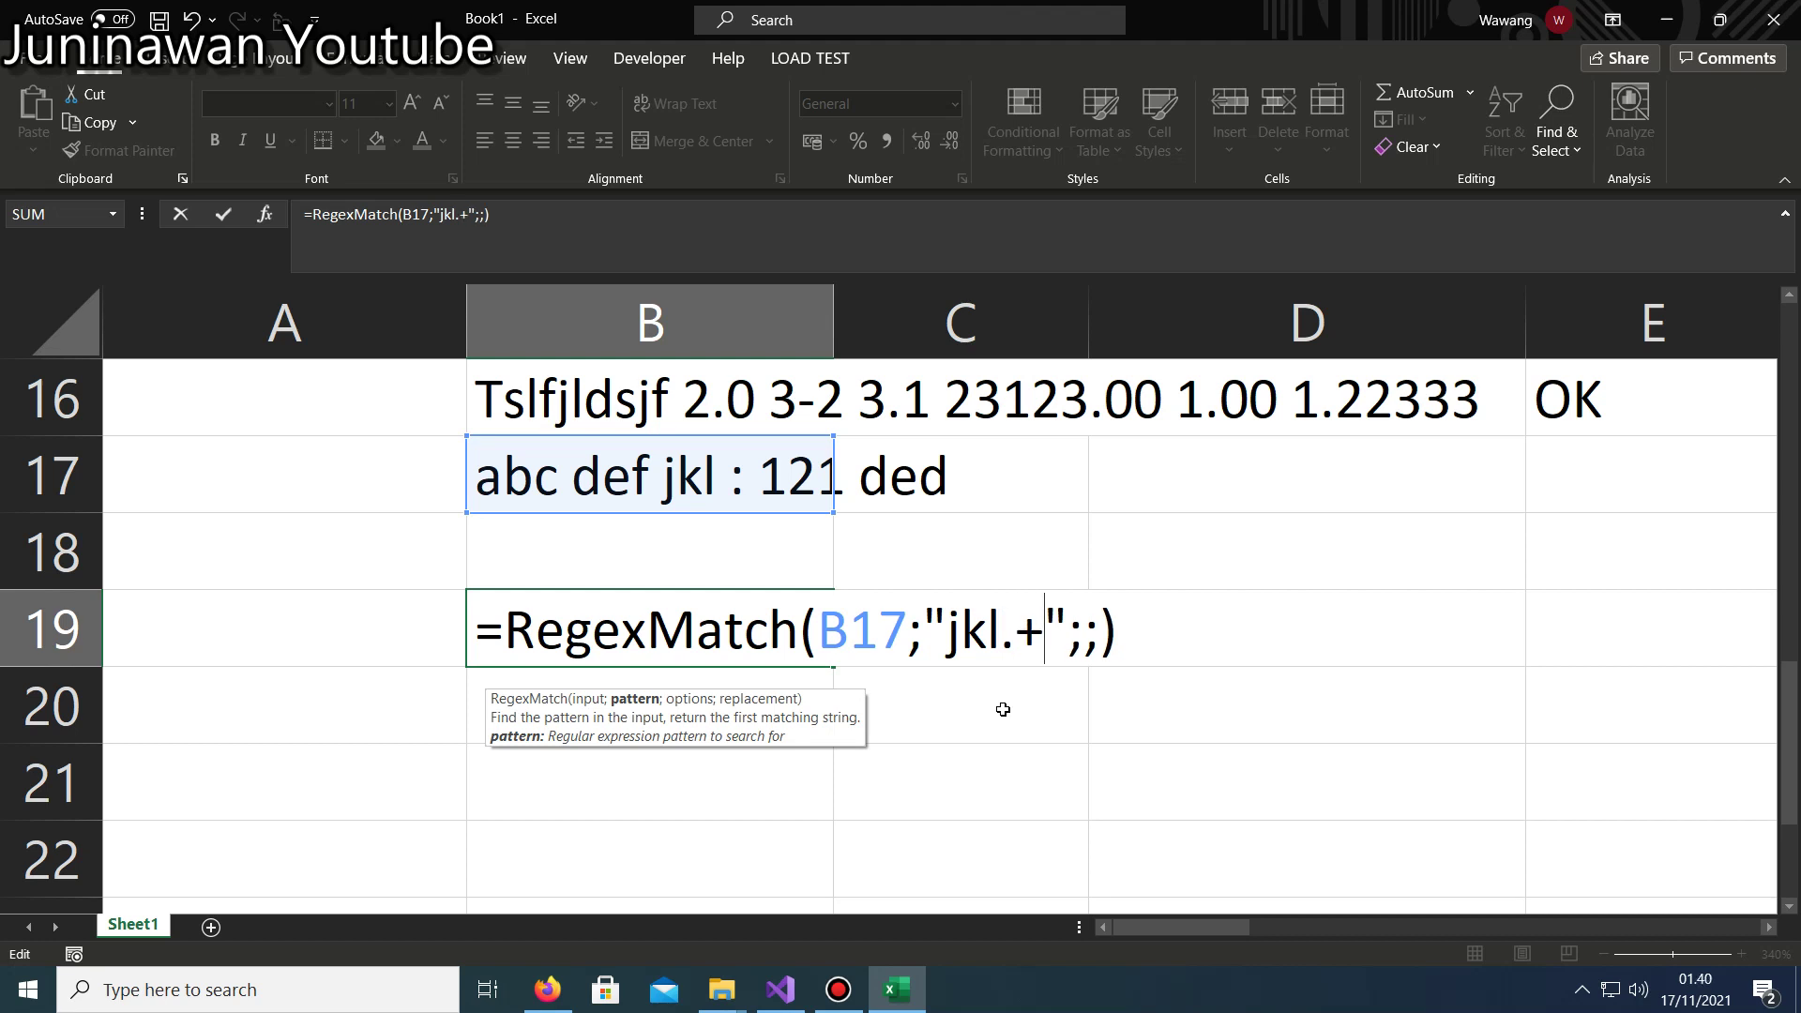
pyautogui.write('\\d')
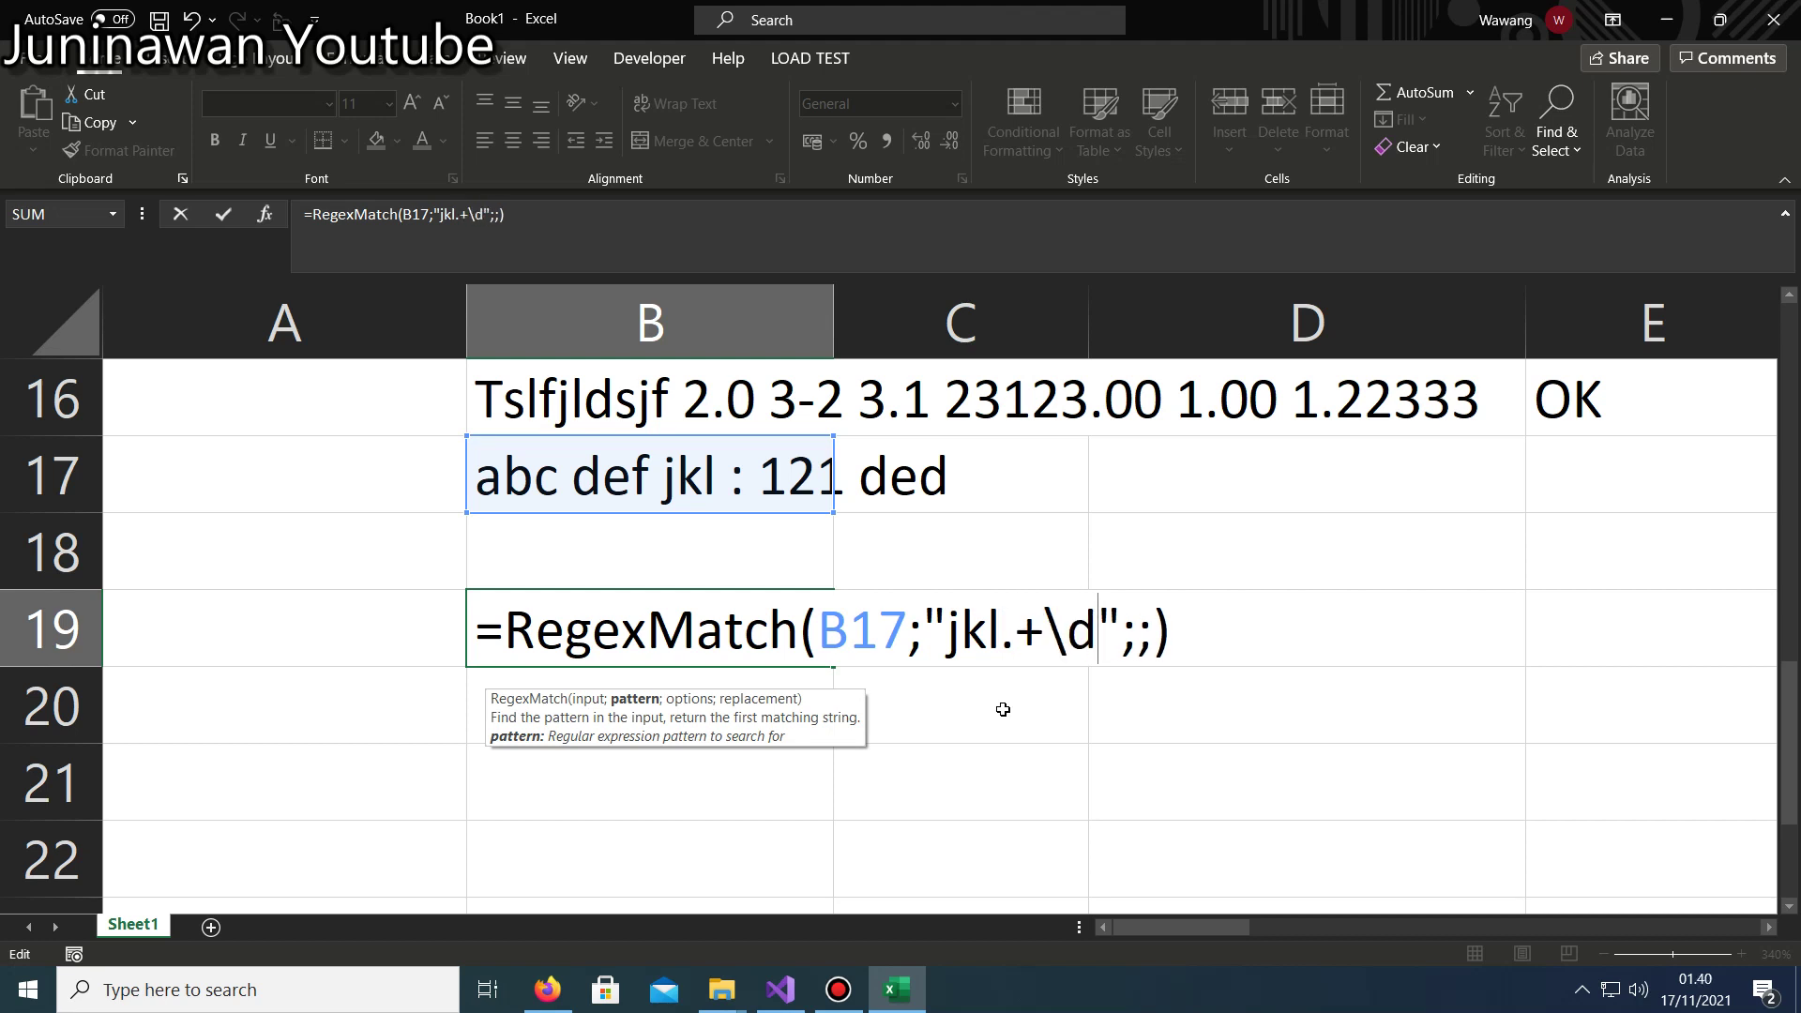
pyautogui.press('Return')
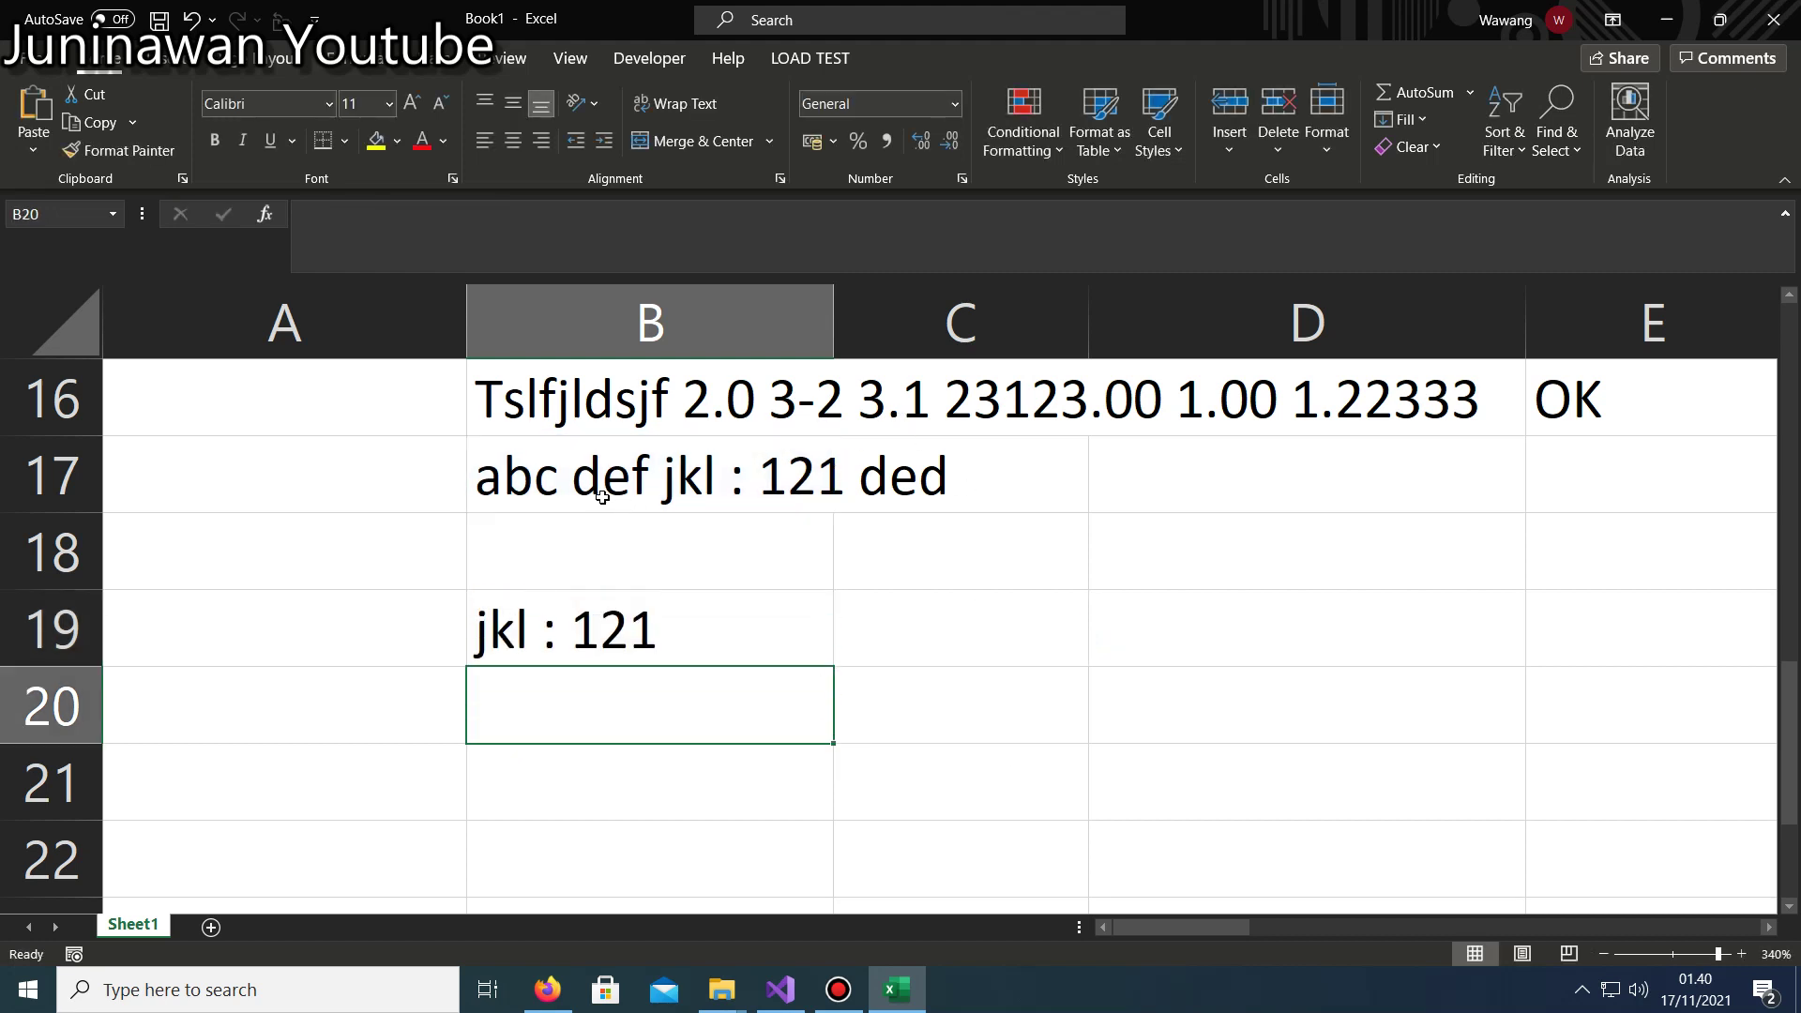
pyautogui.keyDown('ctrl'); pyautogui.scroll(1, 557, 546); pyautogui.keyUp('ctrl')
# Compare B17's jkl : 121 text with B19's formula, leaving both unchanged.
pyautogui.keyDown('ctrl'); pyautogui.scroll(1, 554, 562); pyautogui.keyUp('ctrl')
pyautogui.doubleClick(617, 659)
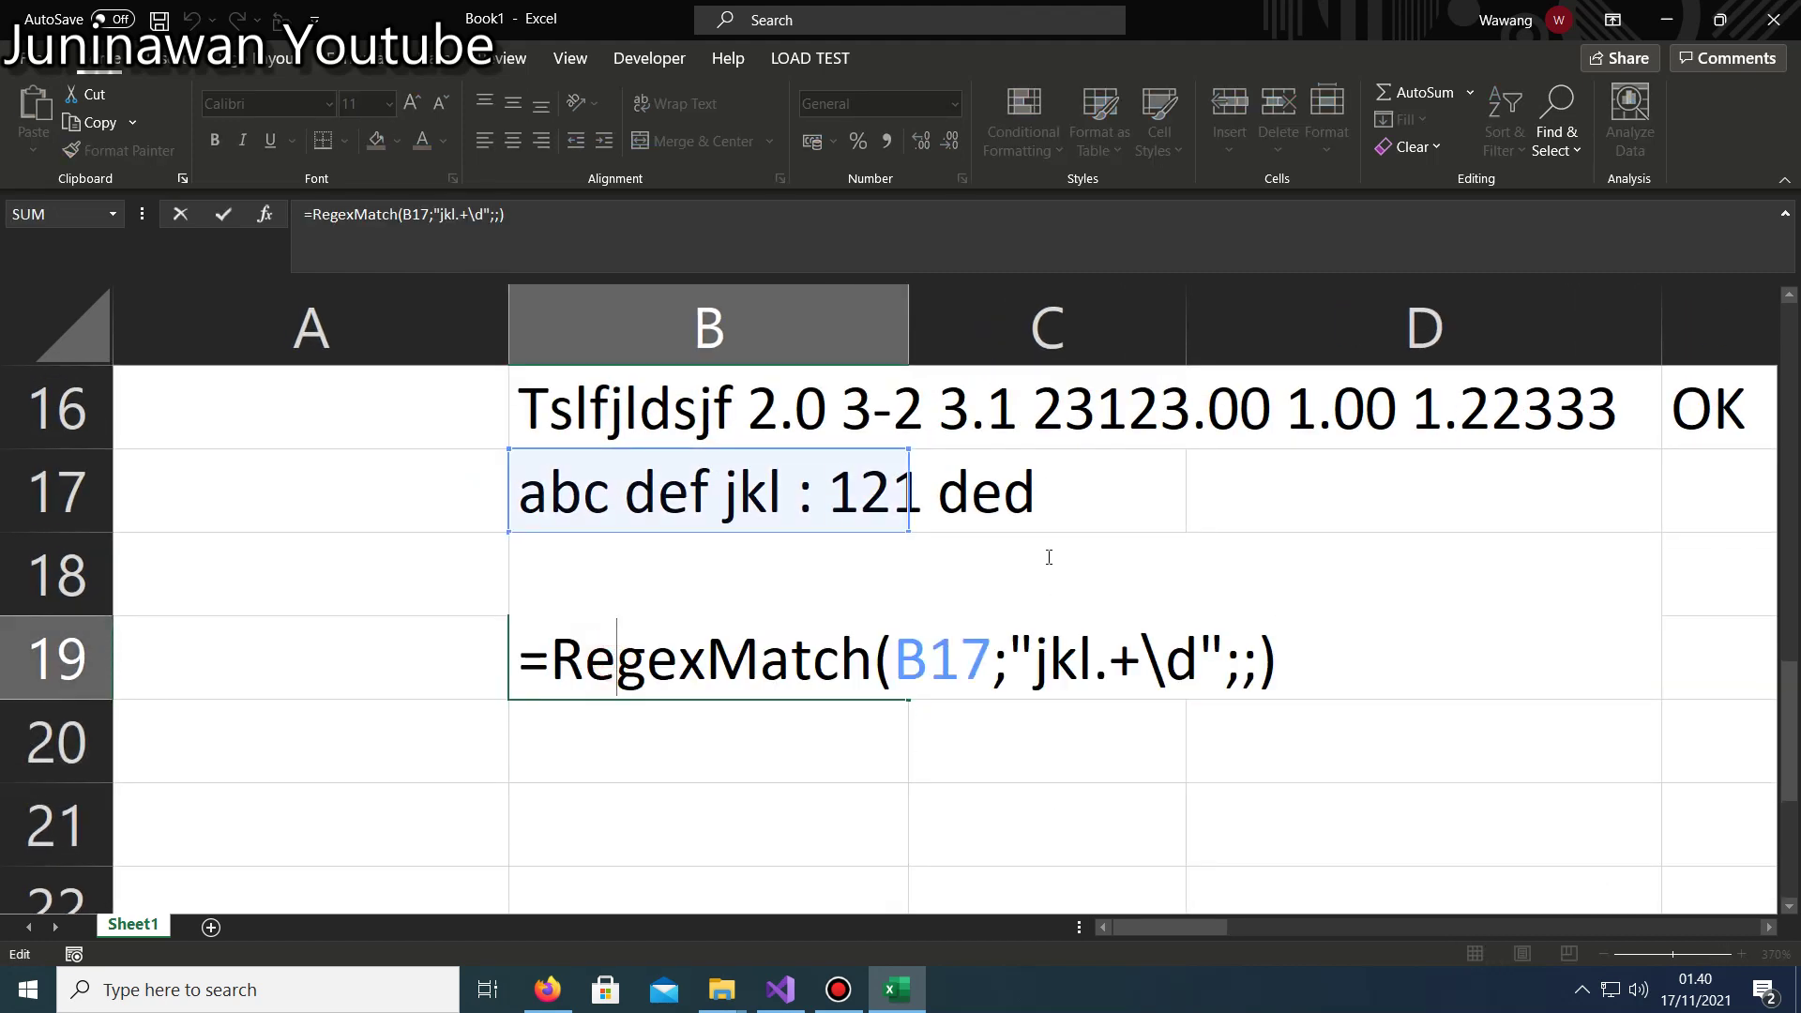
pyautogui.click(824, 510)
pyautogui.doubleClick(737, 492)
pyautogui.moveTo(737, 492); pyautogui.dragTo(938, 497)
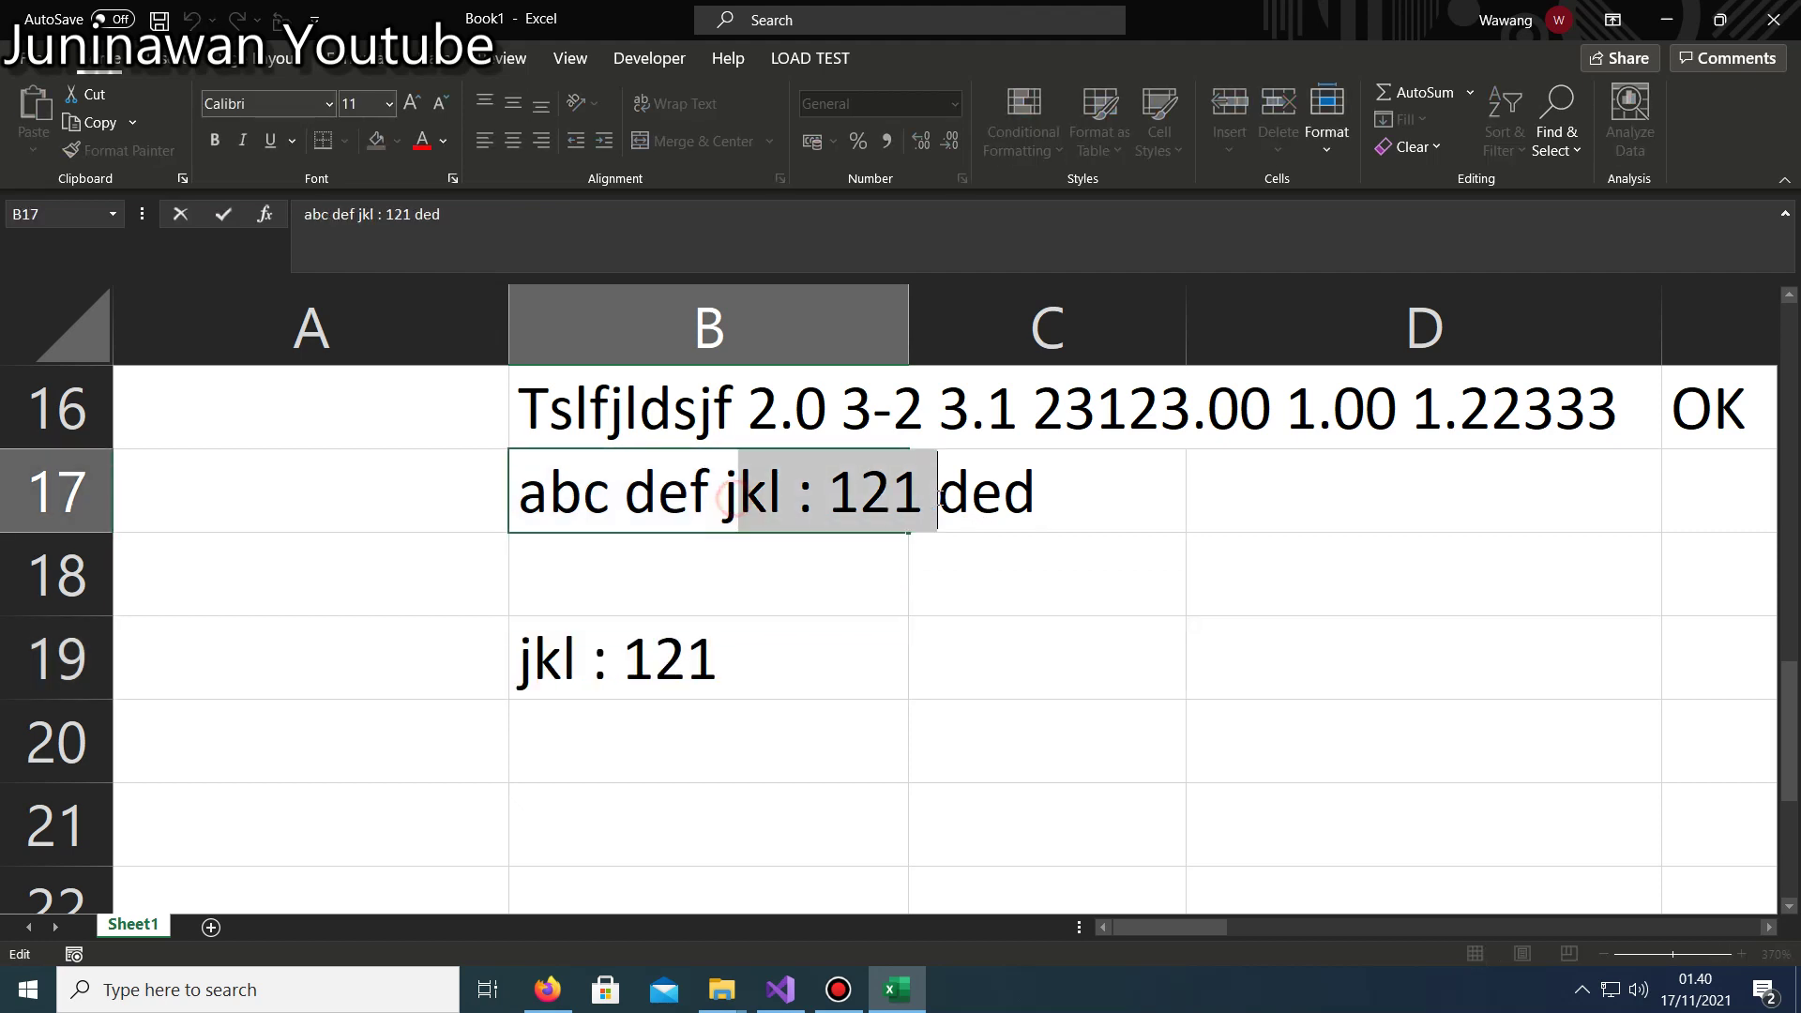
pyautogui.press('Escape')
pyautogui.doubleClick(659, 665)
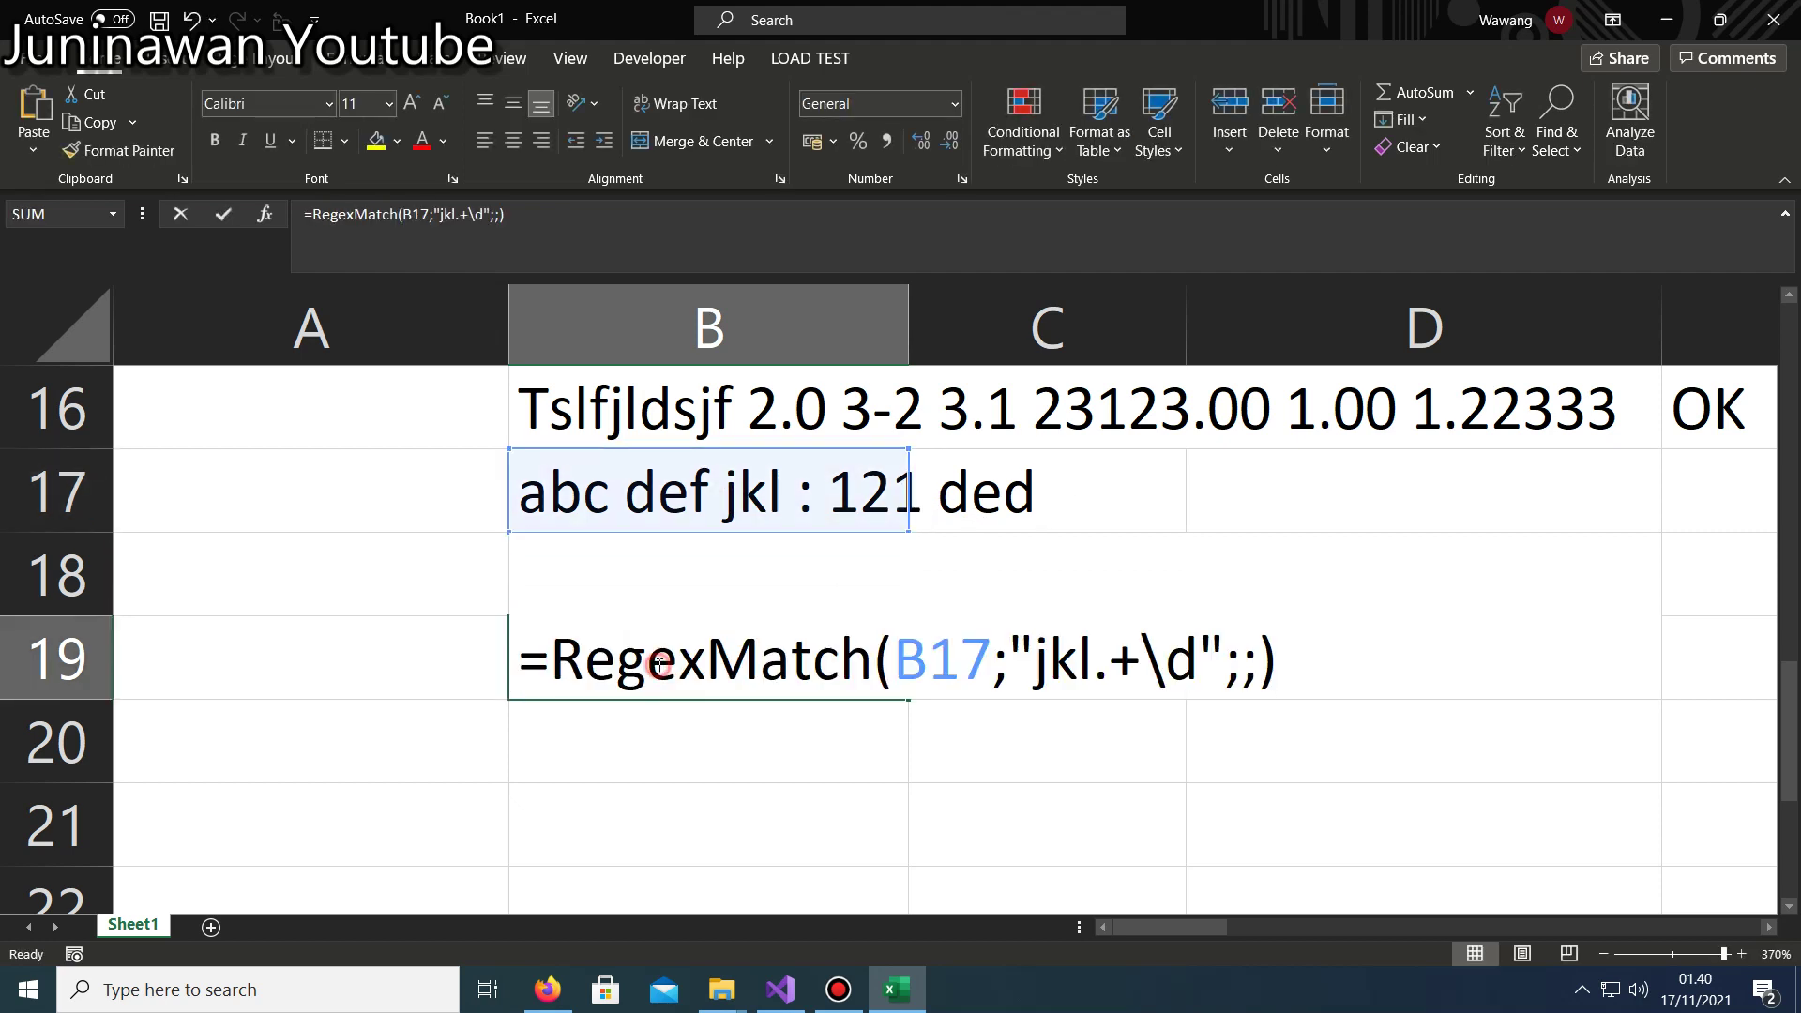
pyautogui.press('Escape')
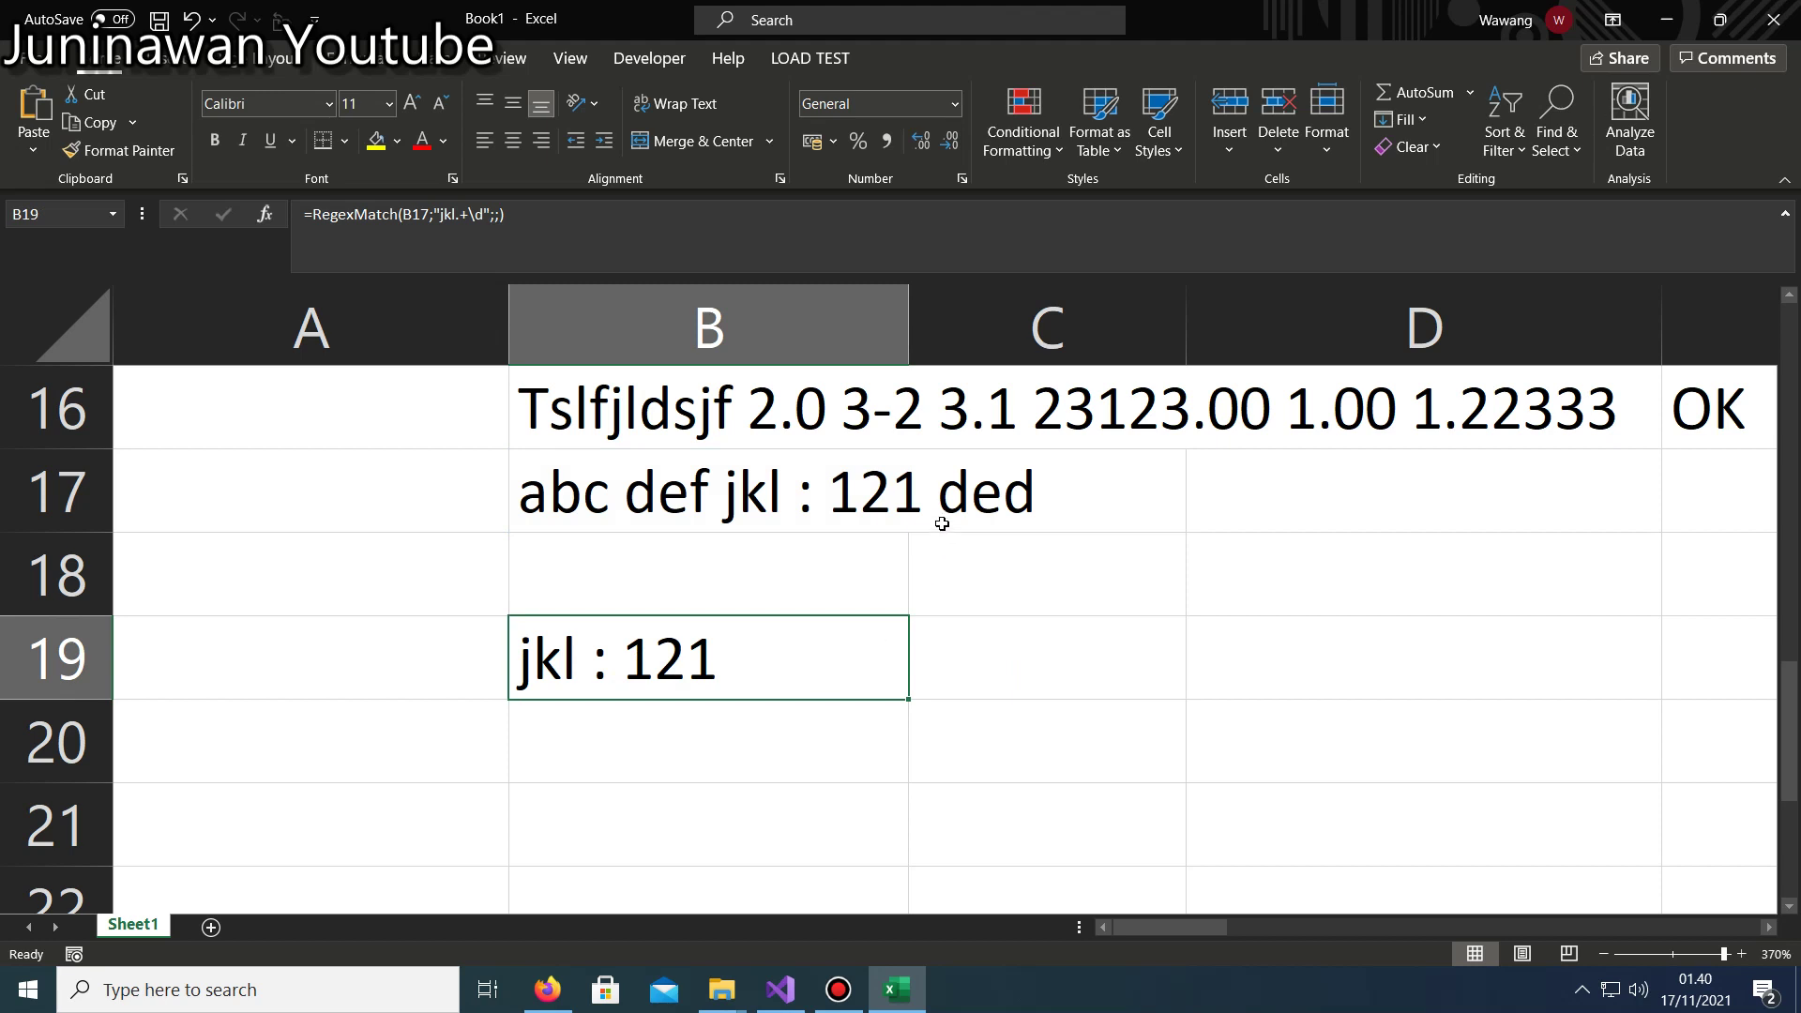
# Copy 'jkl : 121' in B17 and paste it again after 'ded'.
pyautogui.doubleClick(610, 496)
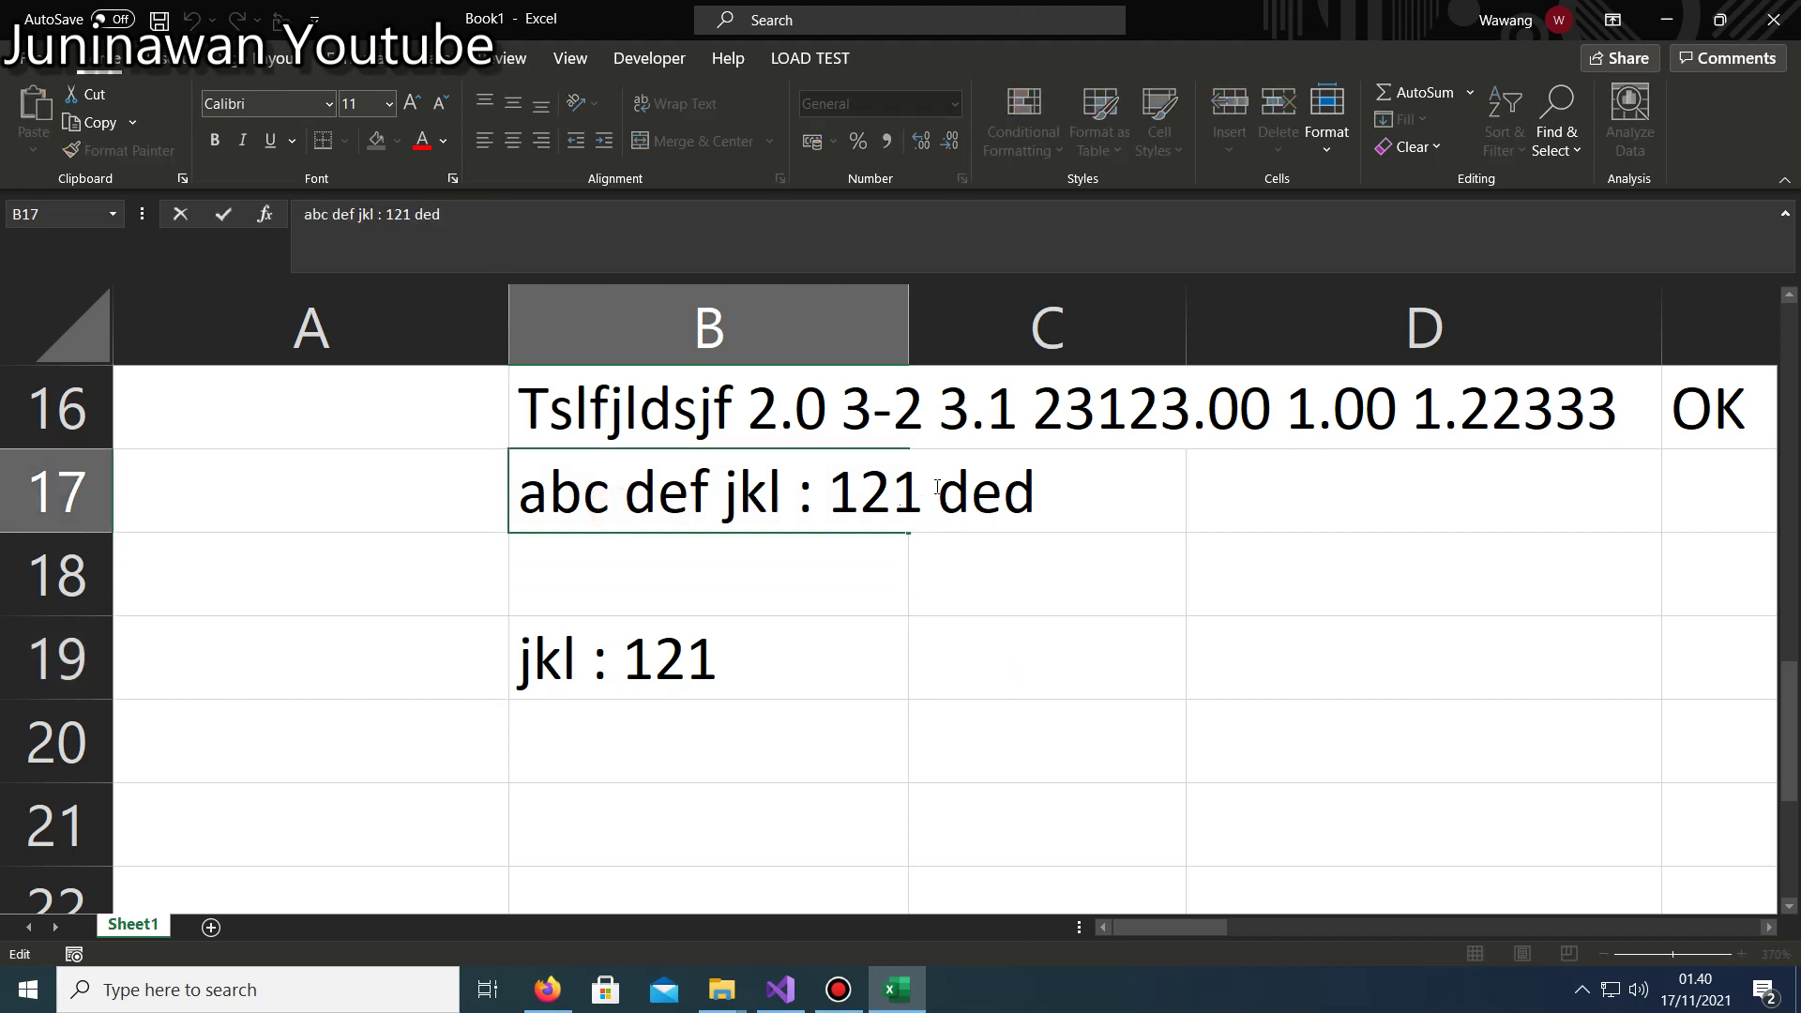
pyautogui.moveTo(937, 486); pyautogui.dragTo(926, 497)
pyautogui.moveTo(724, 498); pyautogui.dragTo(923, 497)
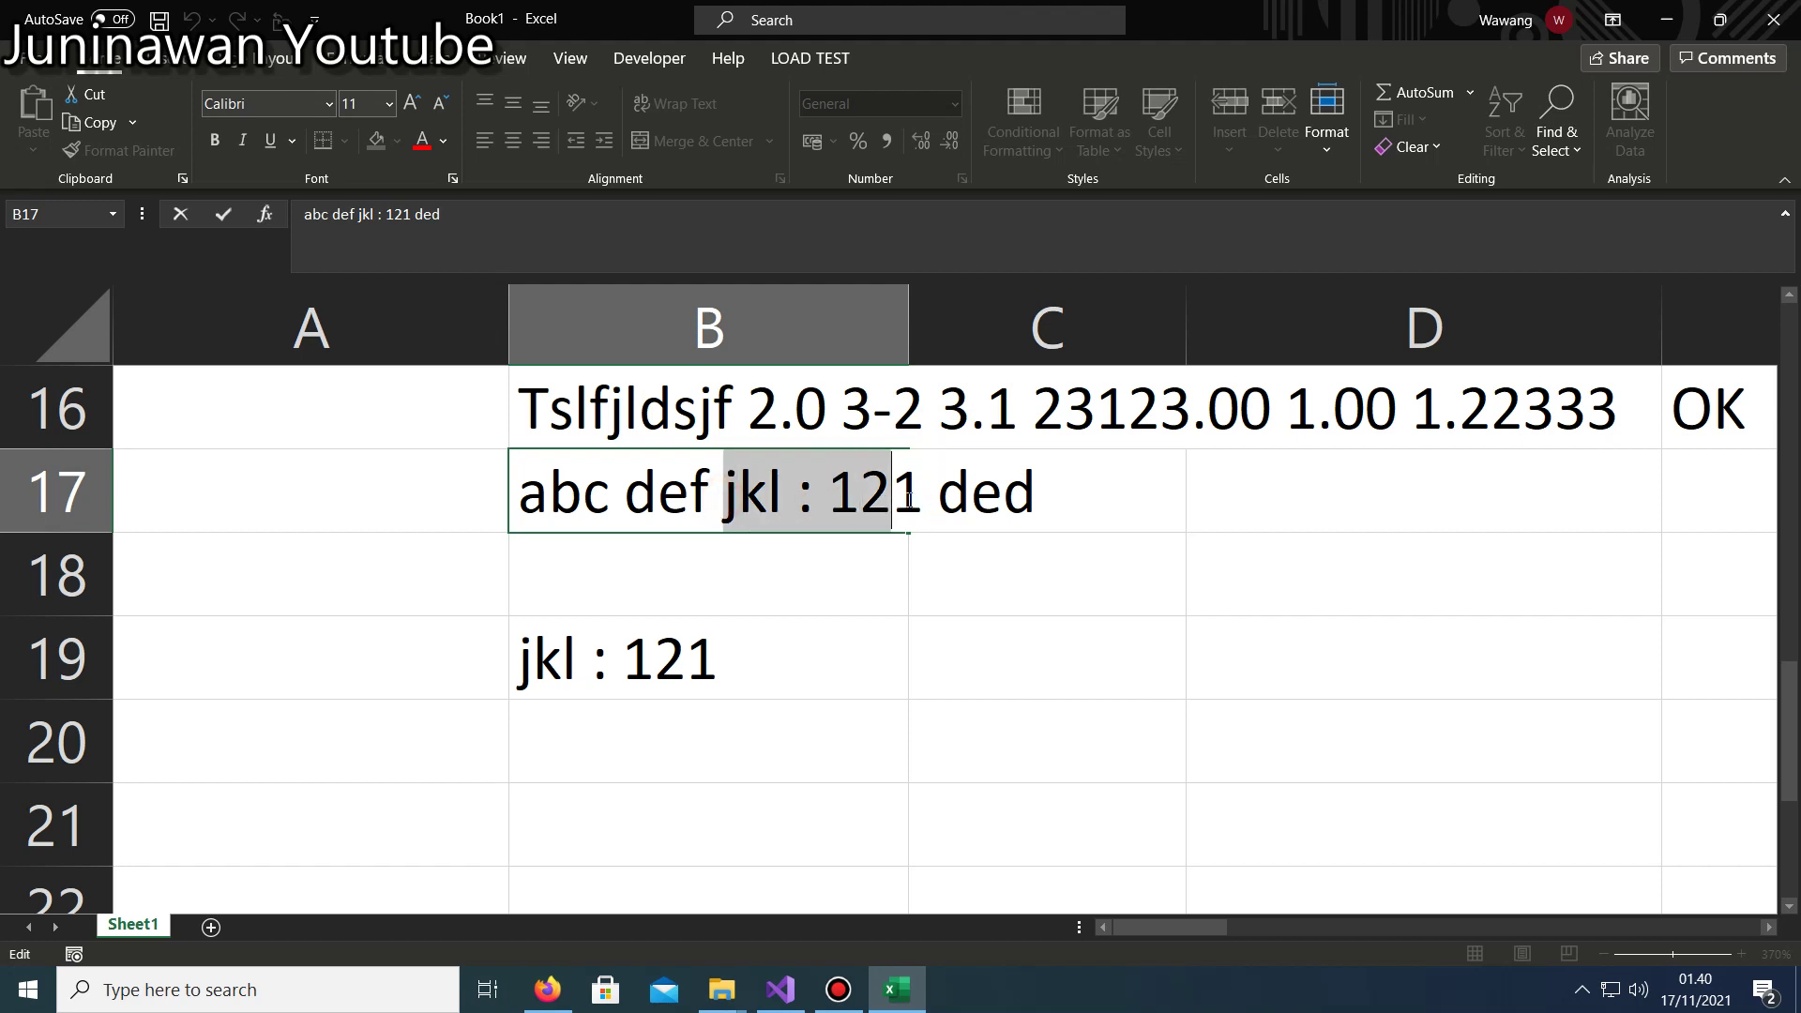
pyautogui.hotkey('ctrl', 'c')
pyautogui.click(1060, 503)
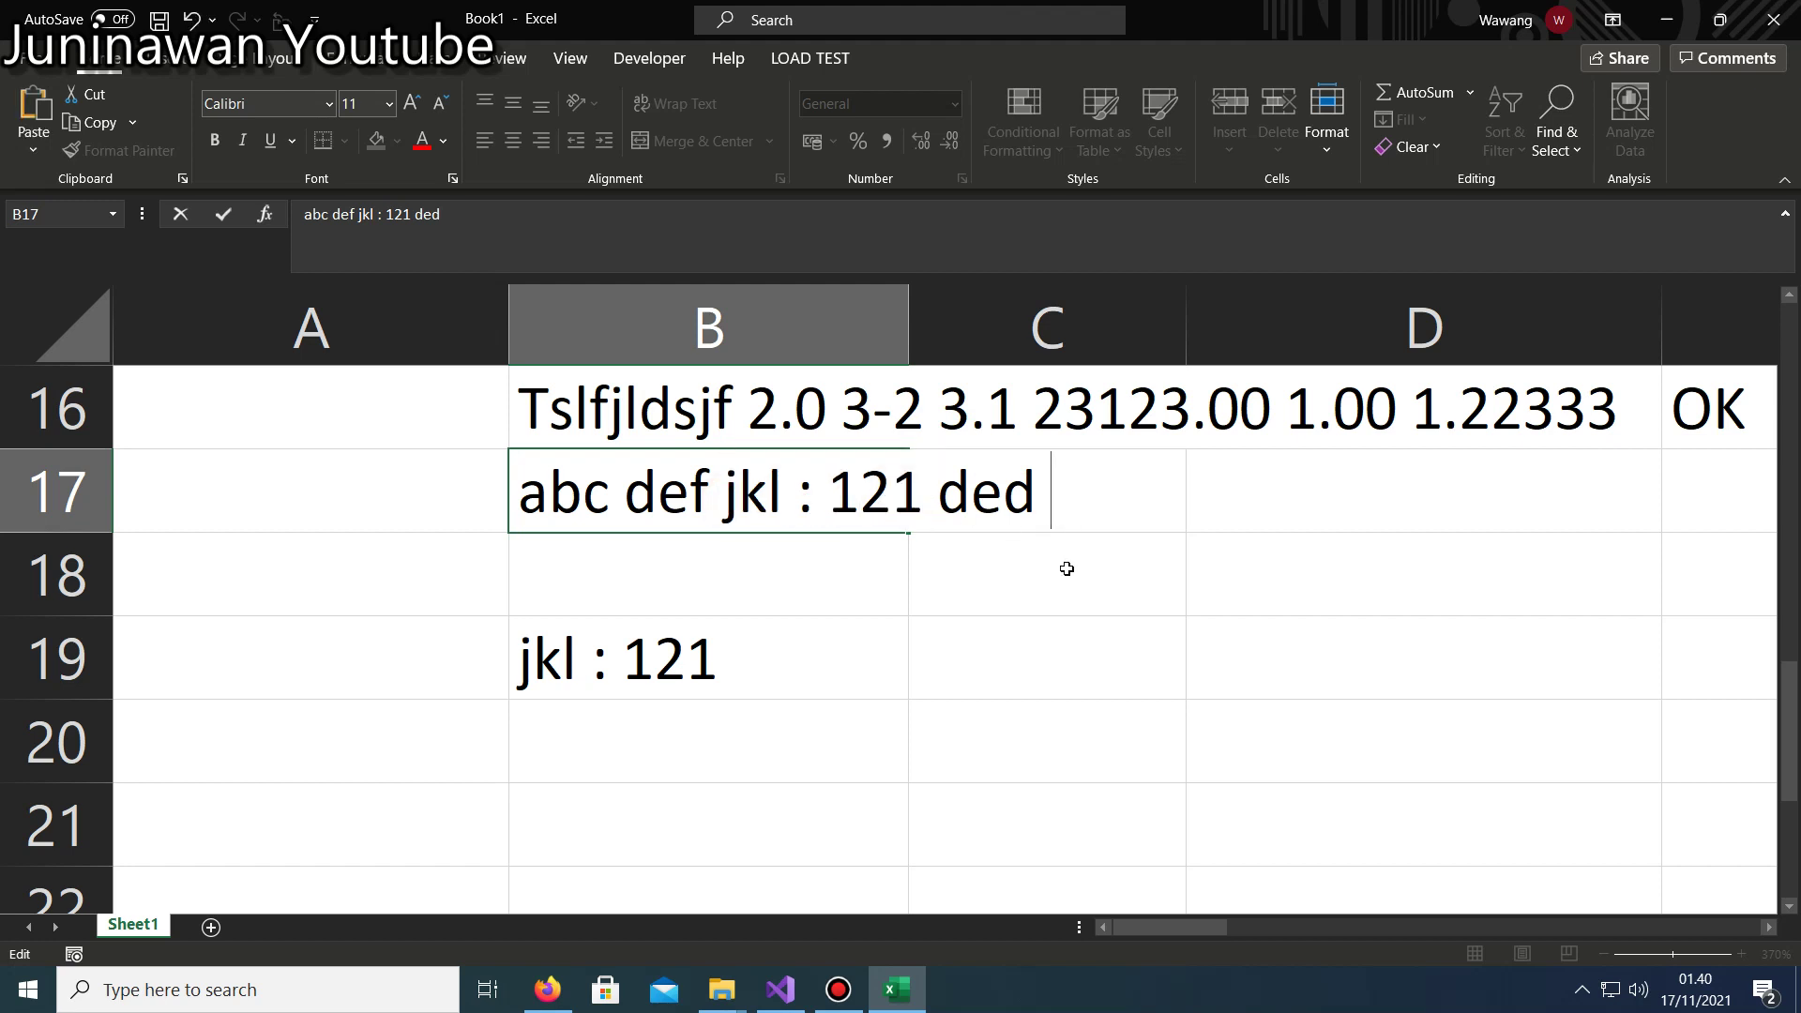
pyautogui.hotkey('ctrl', 'v')
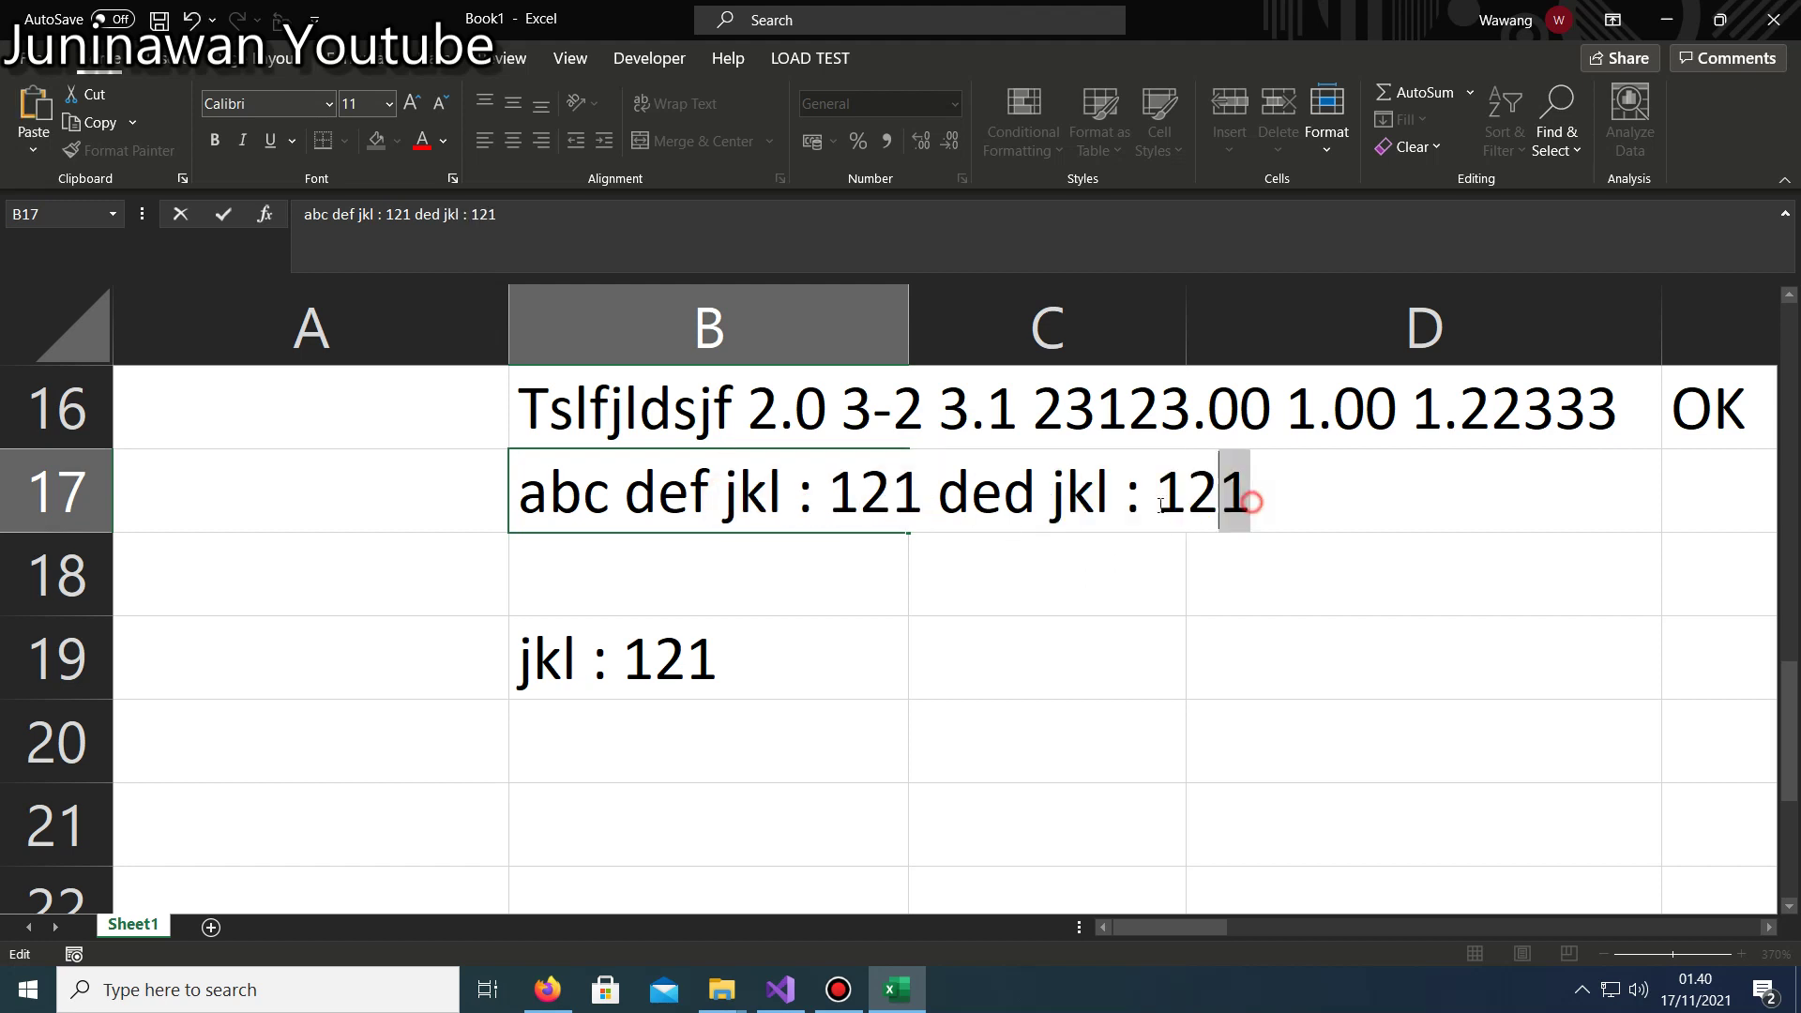
pyautogui.moveTo(1252, 497); pyautogui.dragTo(1041, 506)
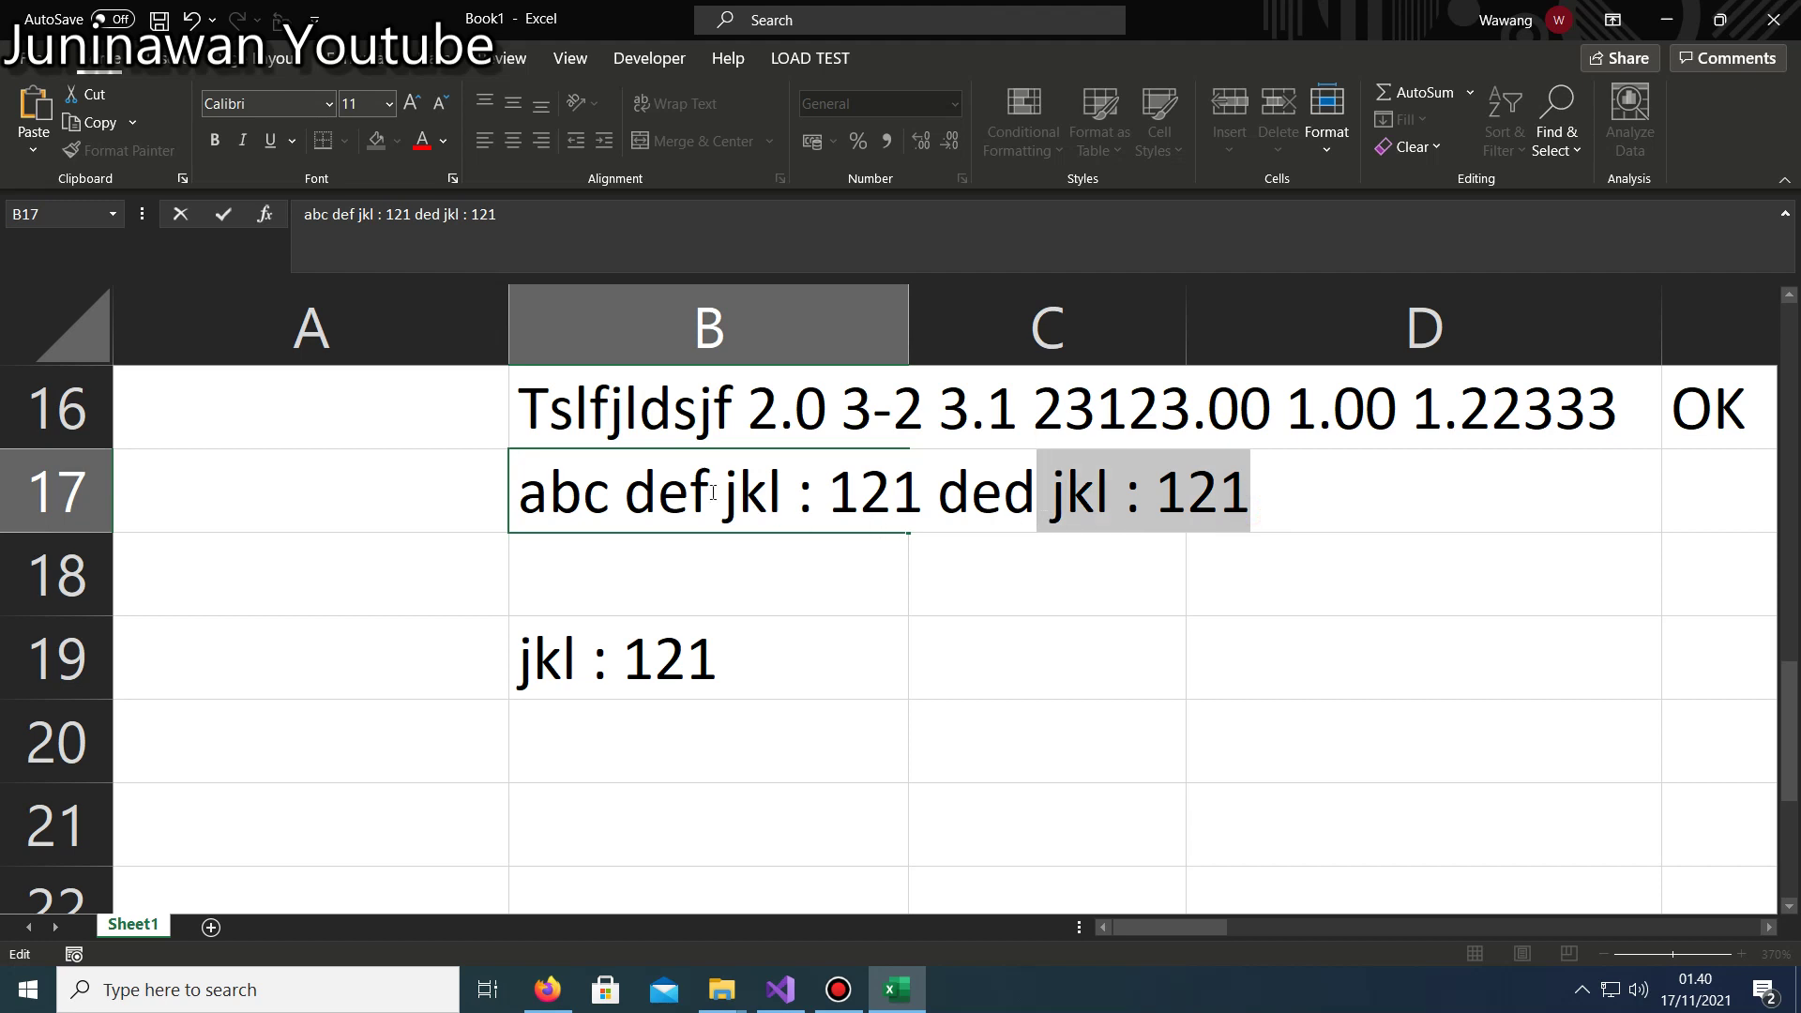
pyautogui.moveTo(720, 497); pyautogui.dragTo(923, 497)
pyautogui.click(547, 663)
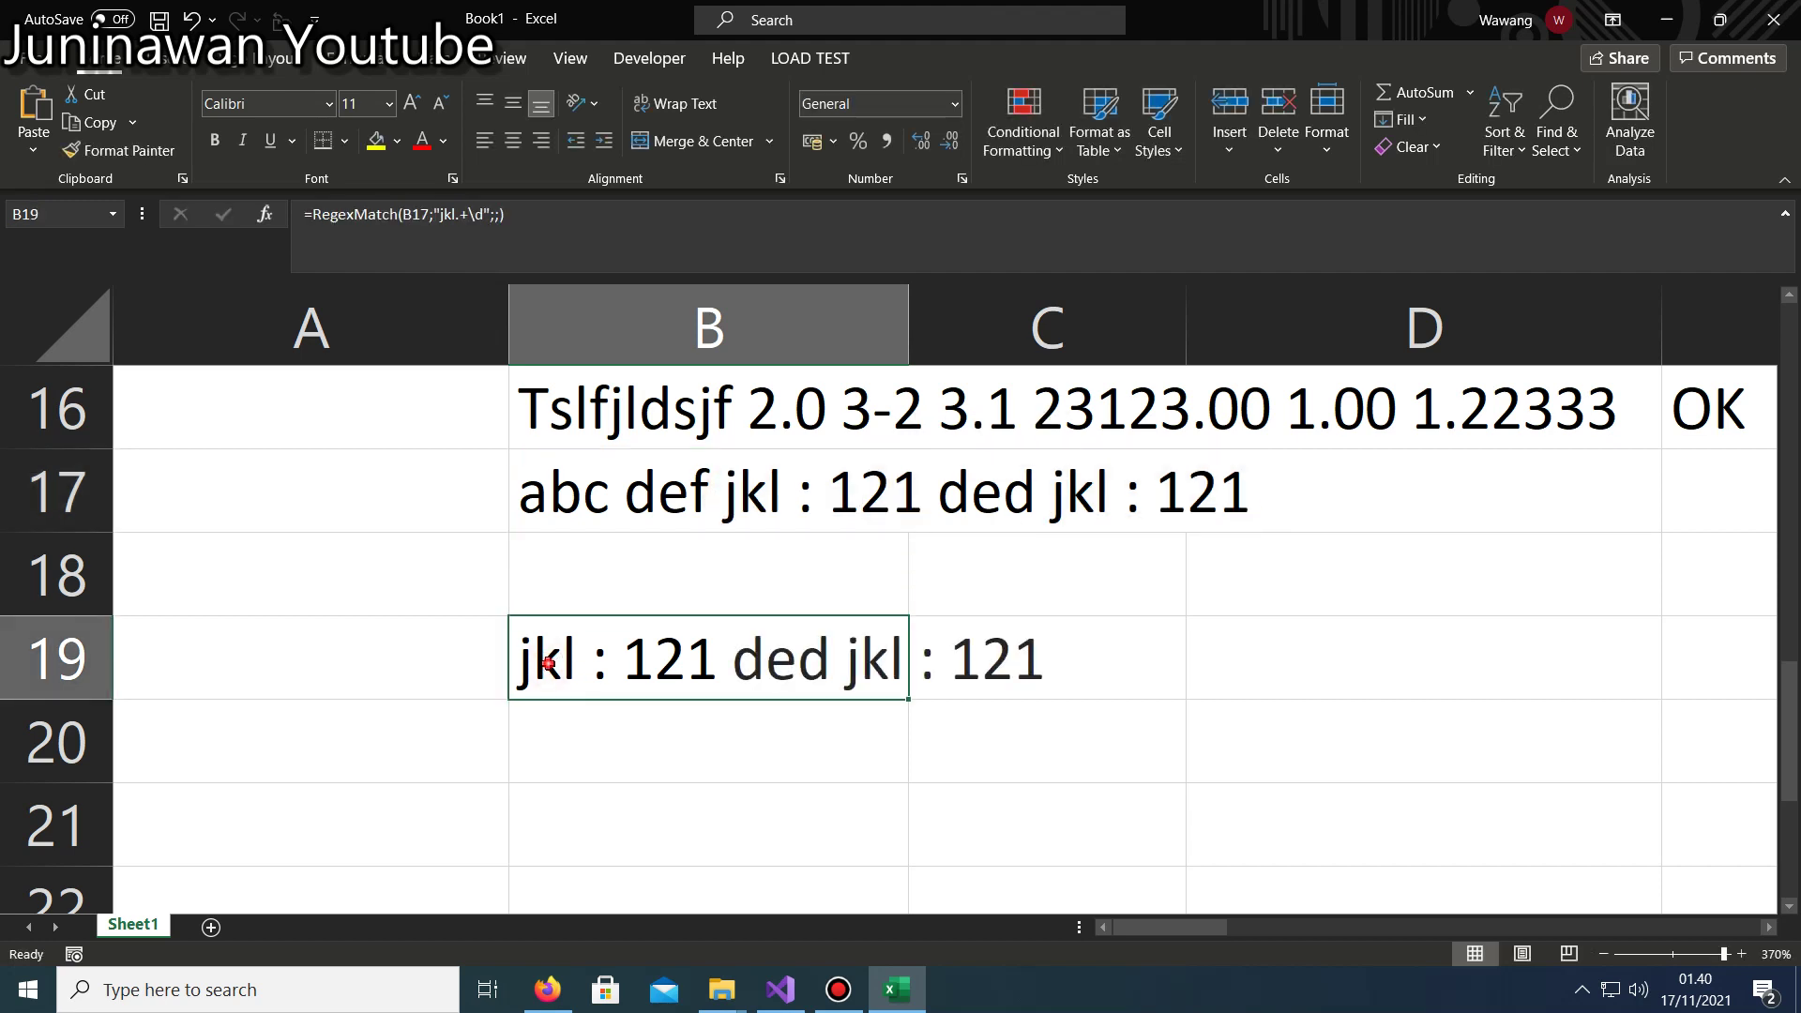
# Anchor B19's pattern to the string end as "jkl.+\d$".
pyautogui.doubleClick(547, 663)
pyautogui.click(1193, 664)
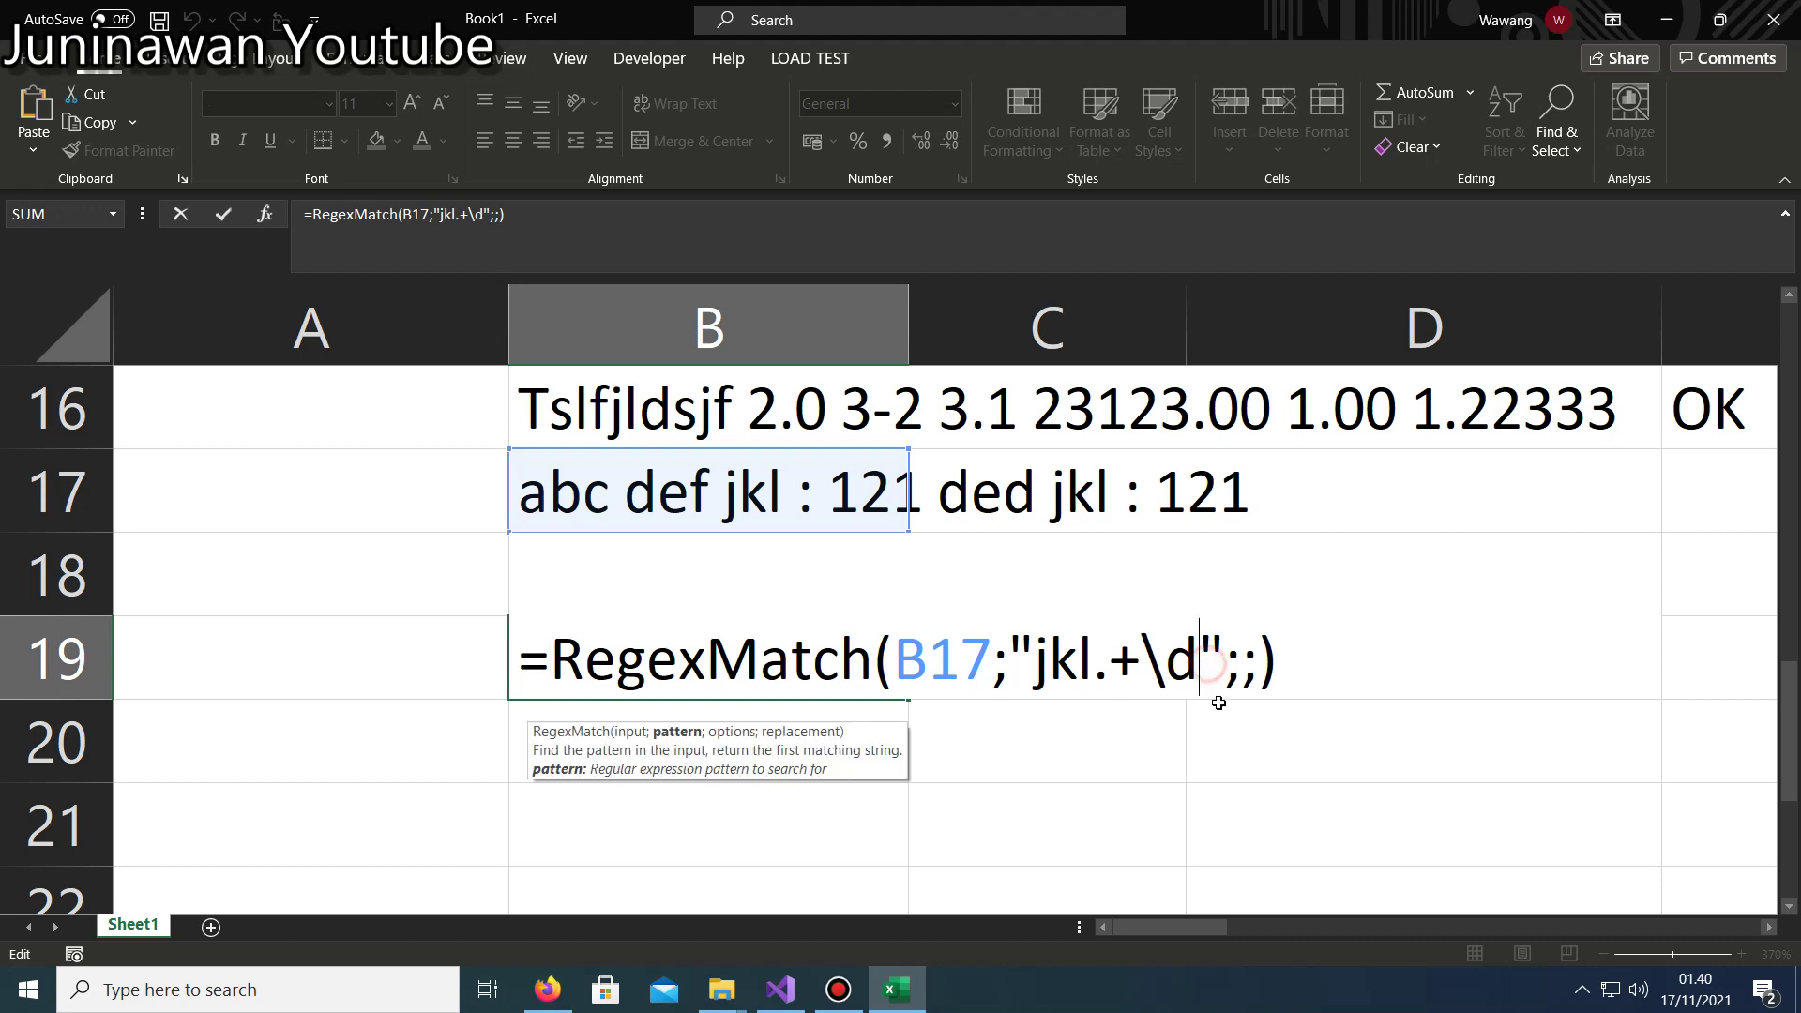
pyautogui.write('$')
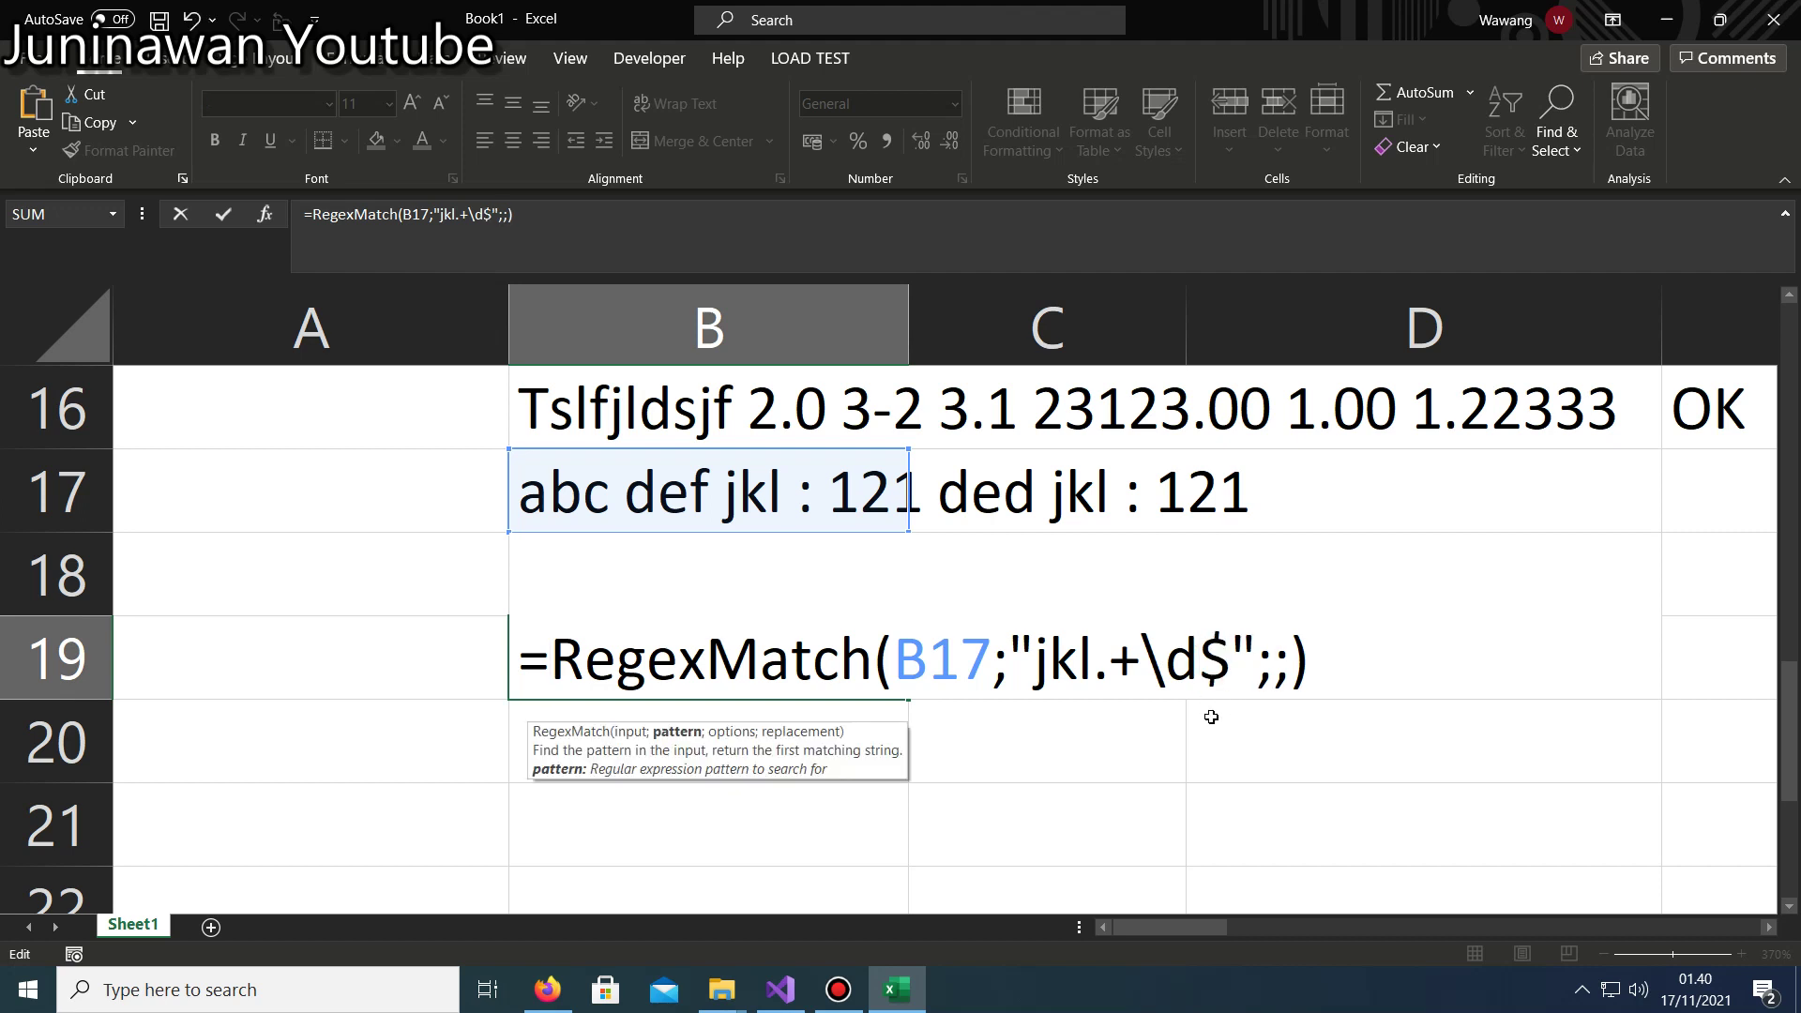
pyautogui.moveTo(1199, 662); pyautogui.dragTo(1230, 661)
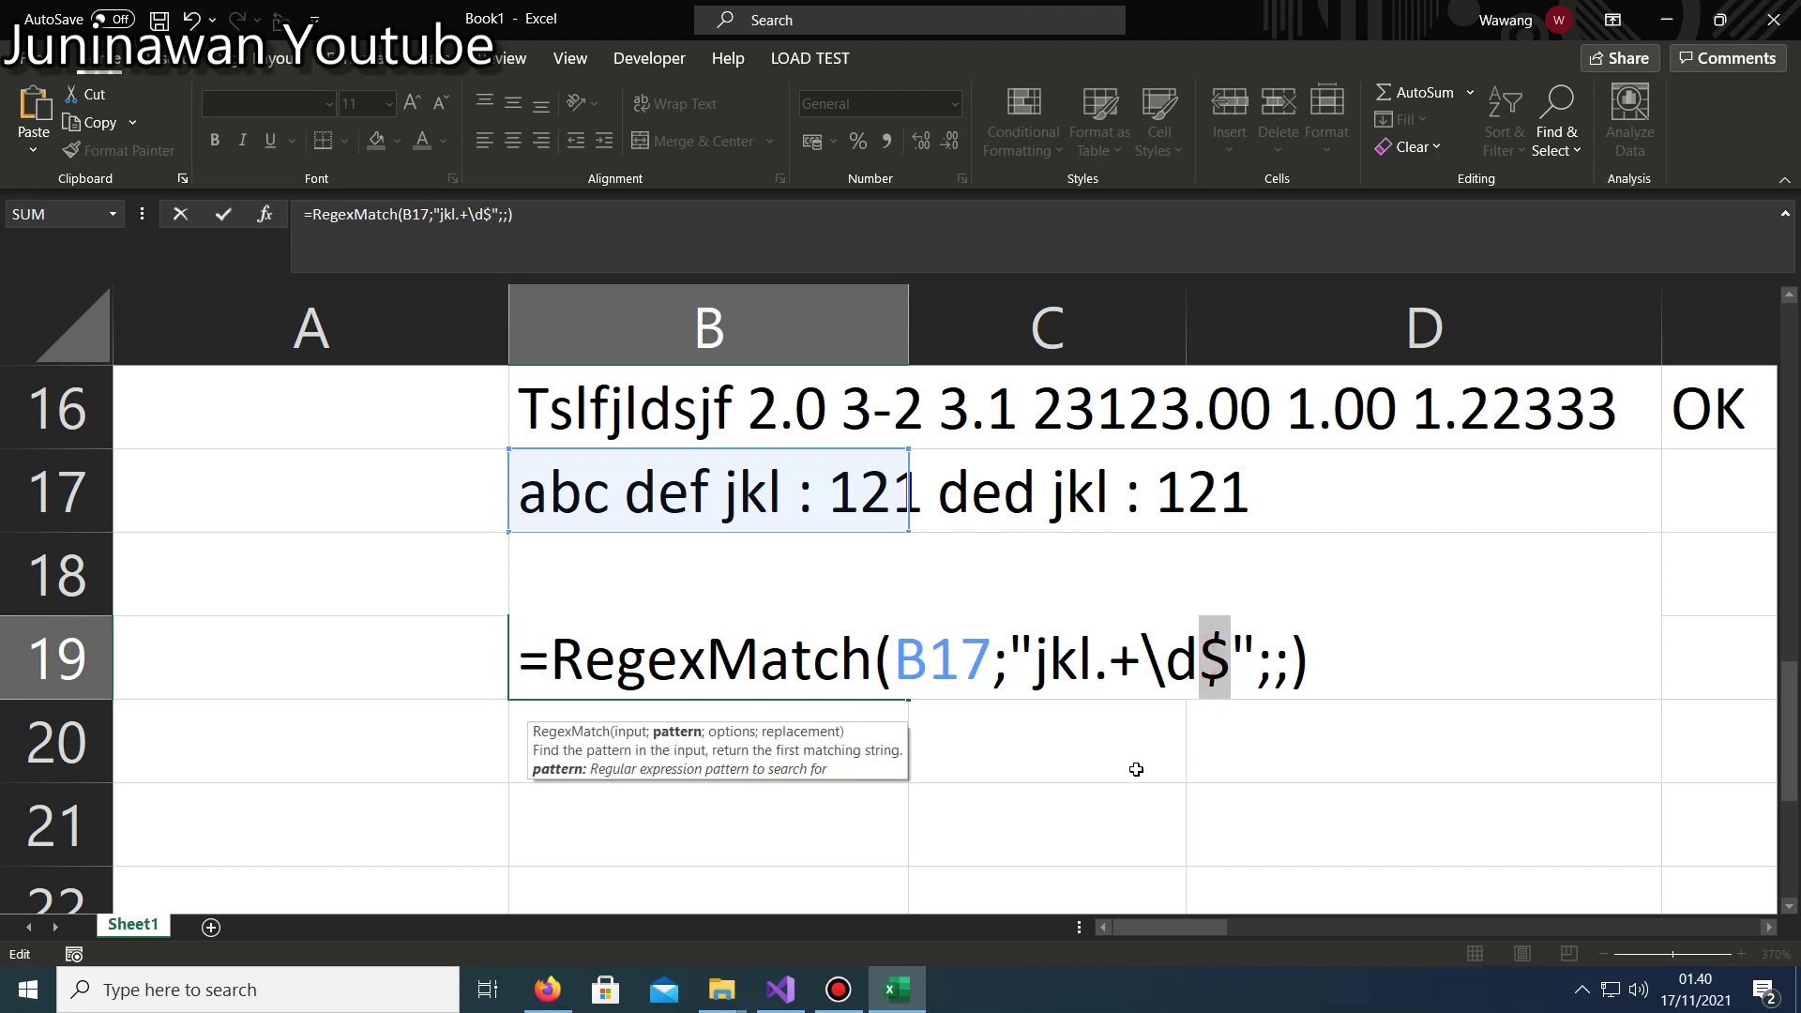
pyautogui.press('Return')
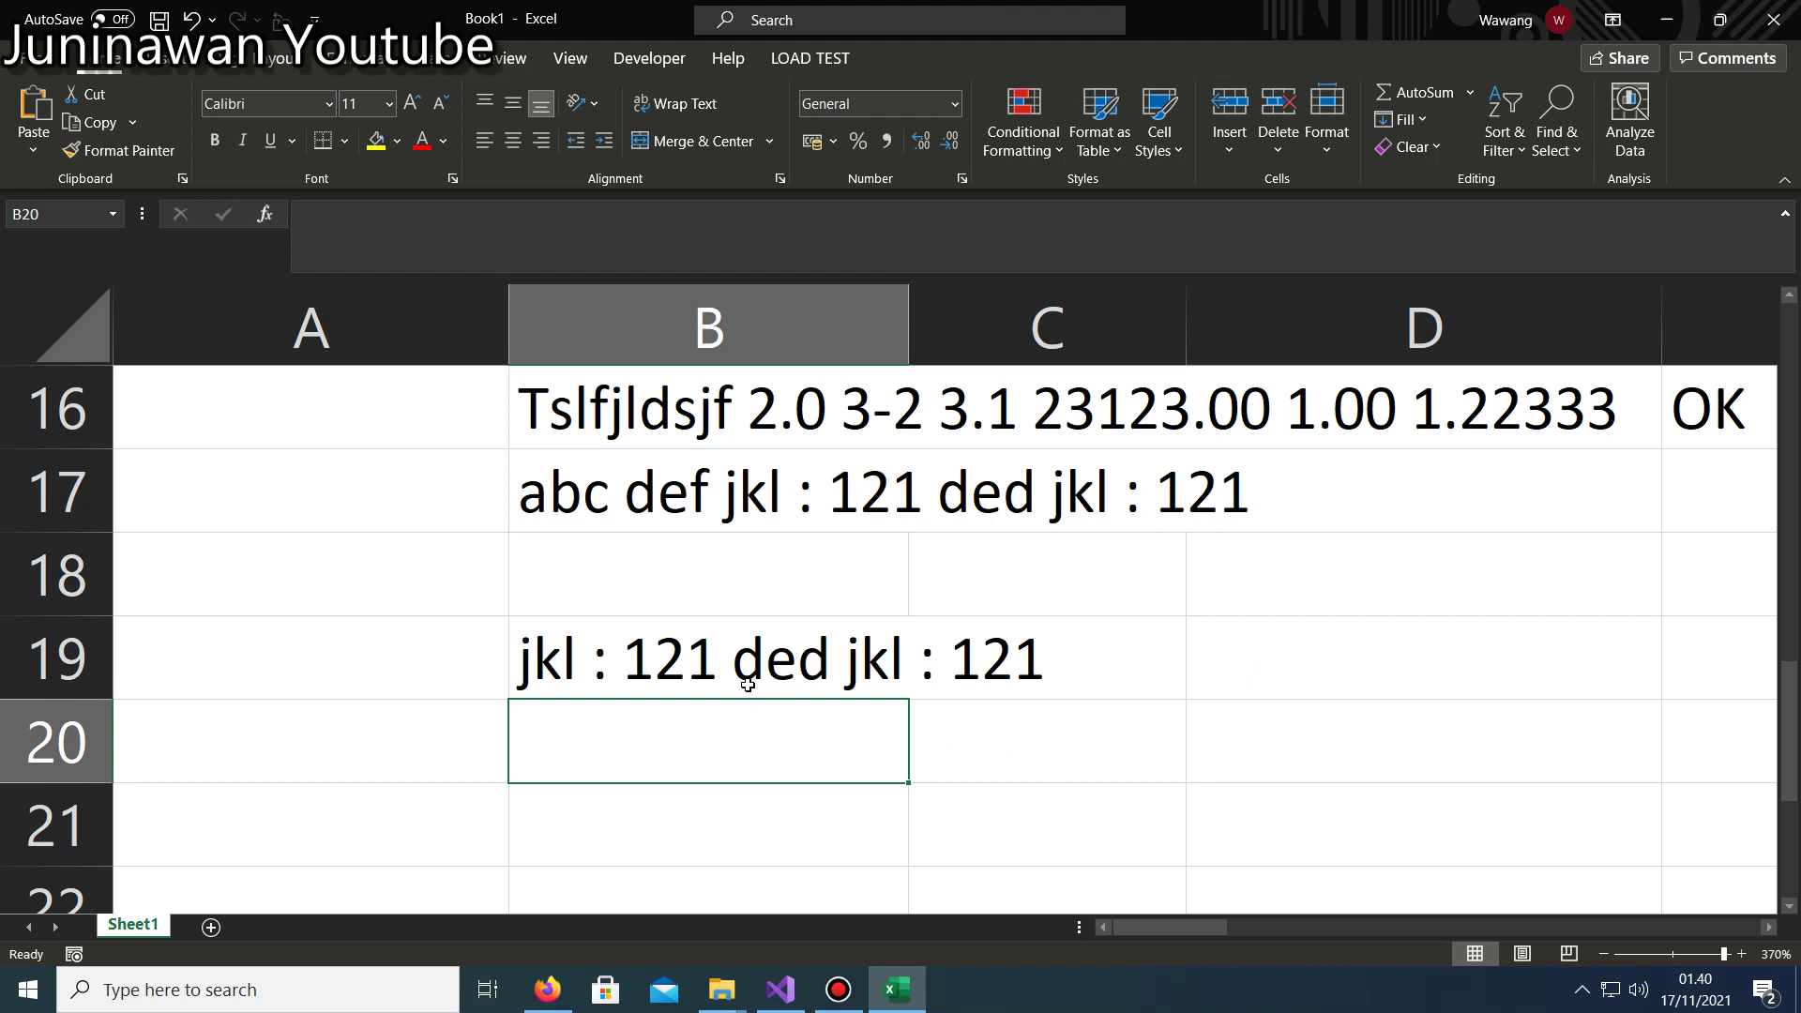
# Replace B19's RegexMatch pattern jkl.+\d$ with (?:jkl).+.
pyautogui.doubleClick(647, 661)
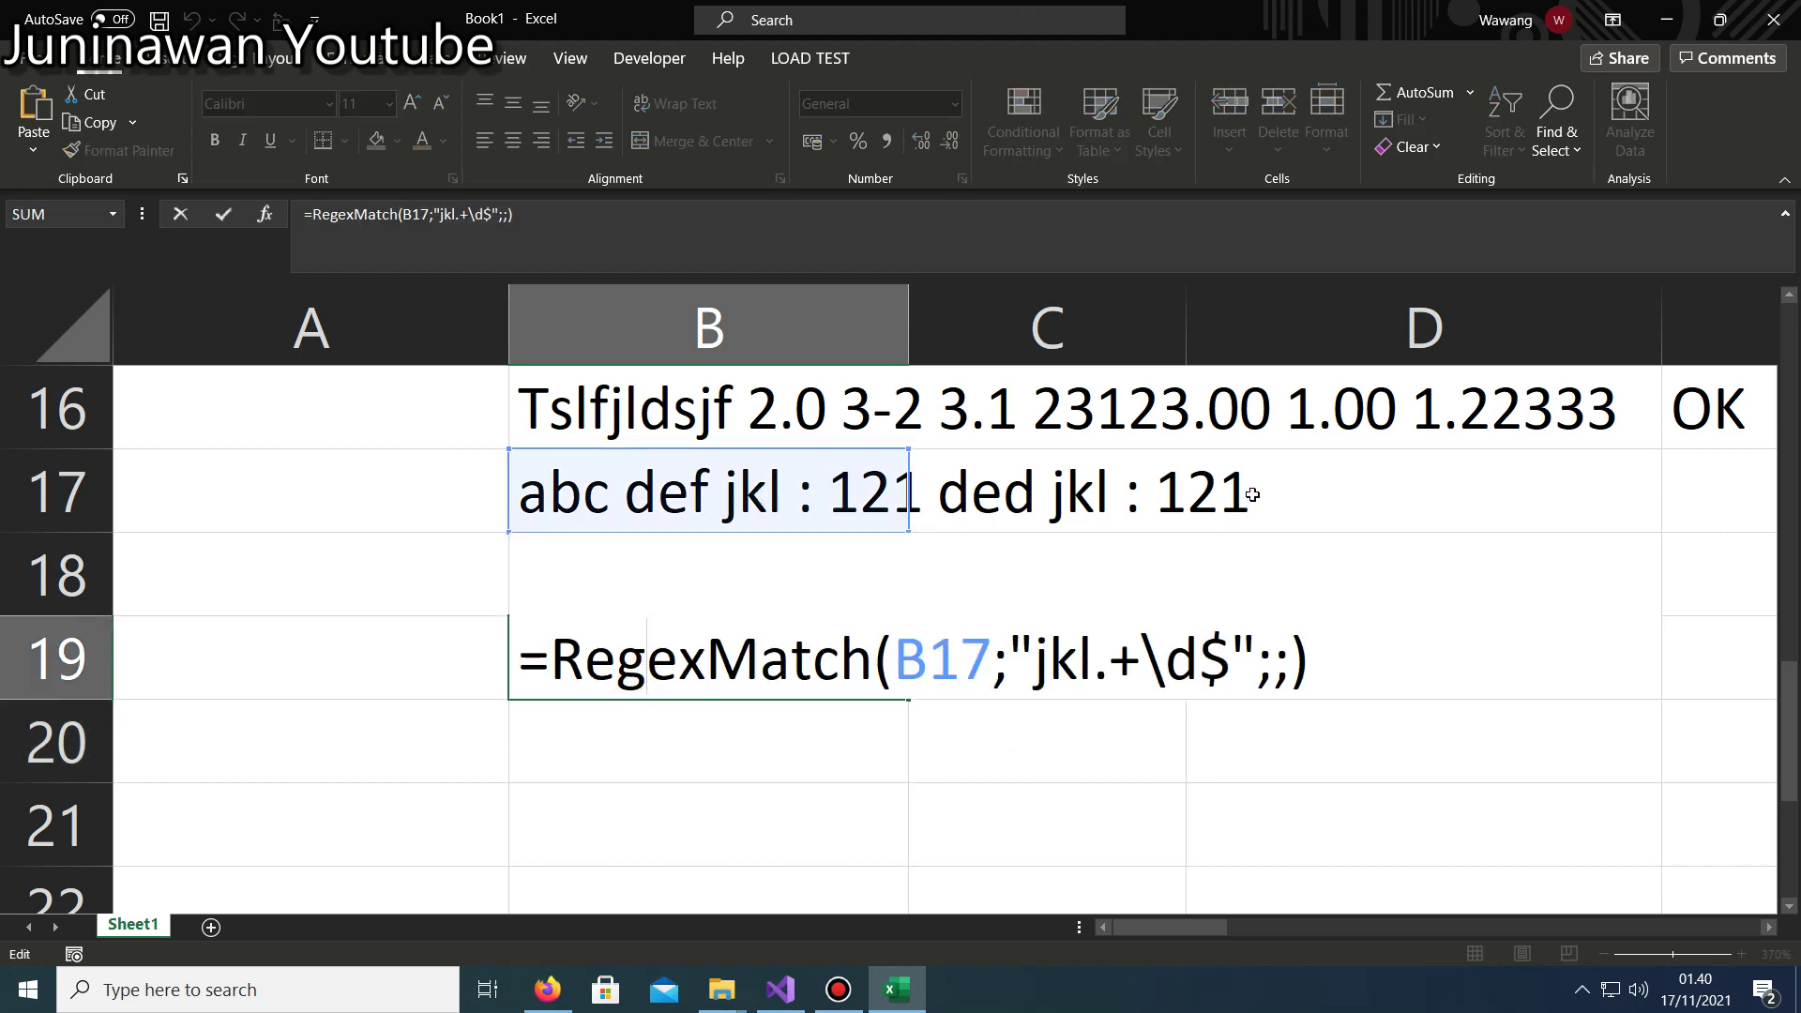
pyautogui.click(1228, 647)
pyautogui.moveTo(1036, 669); pyautogui.dragTo(1232, 664)
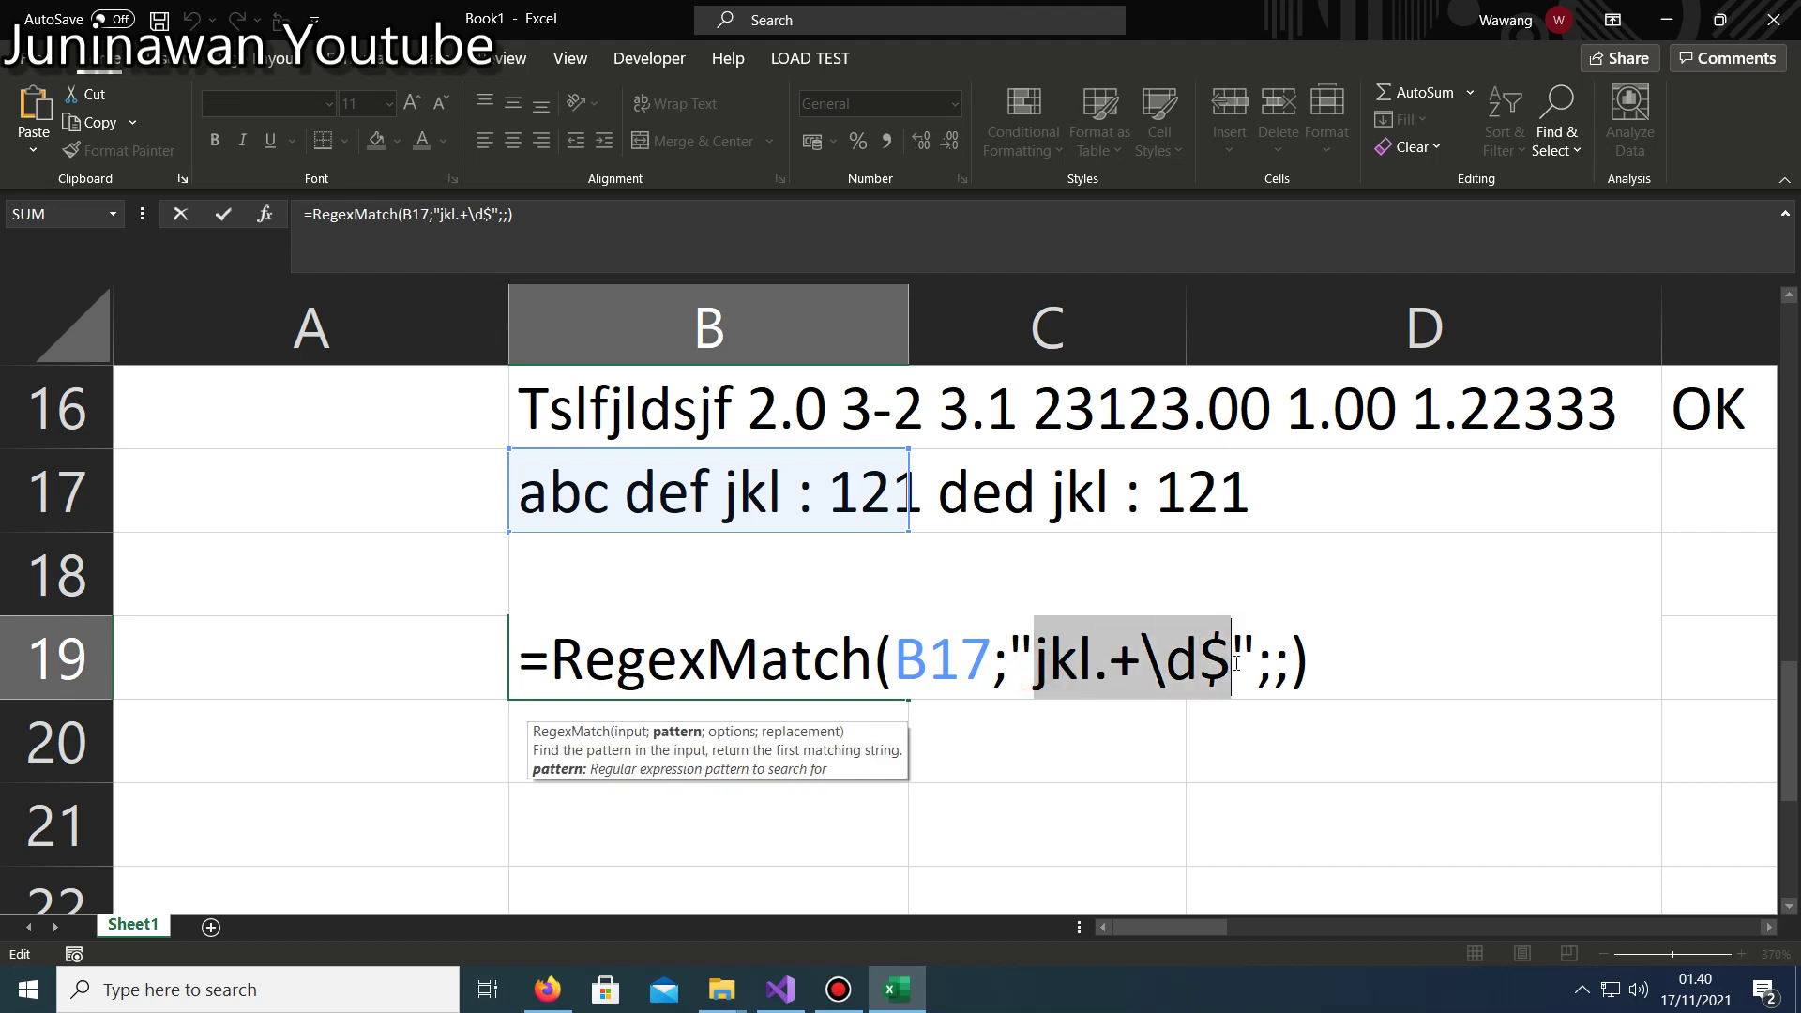
pyautogui.write('(')
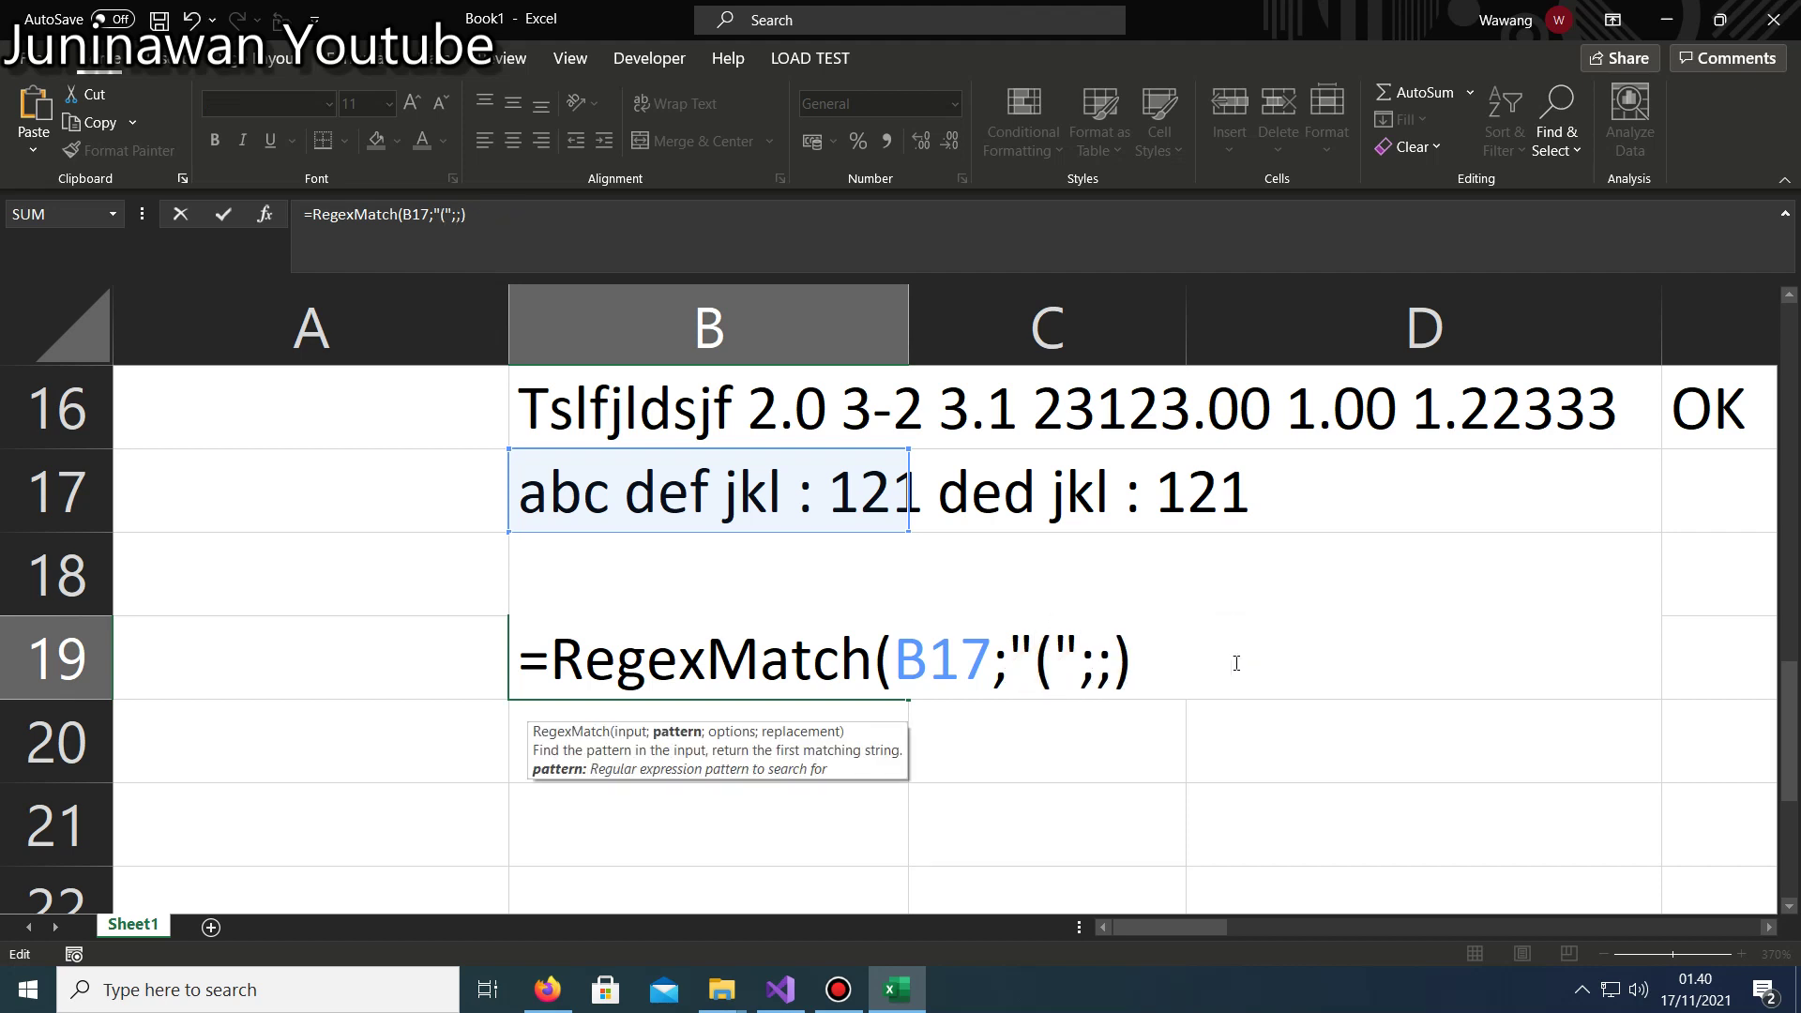
pyautogui.write('?')
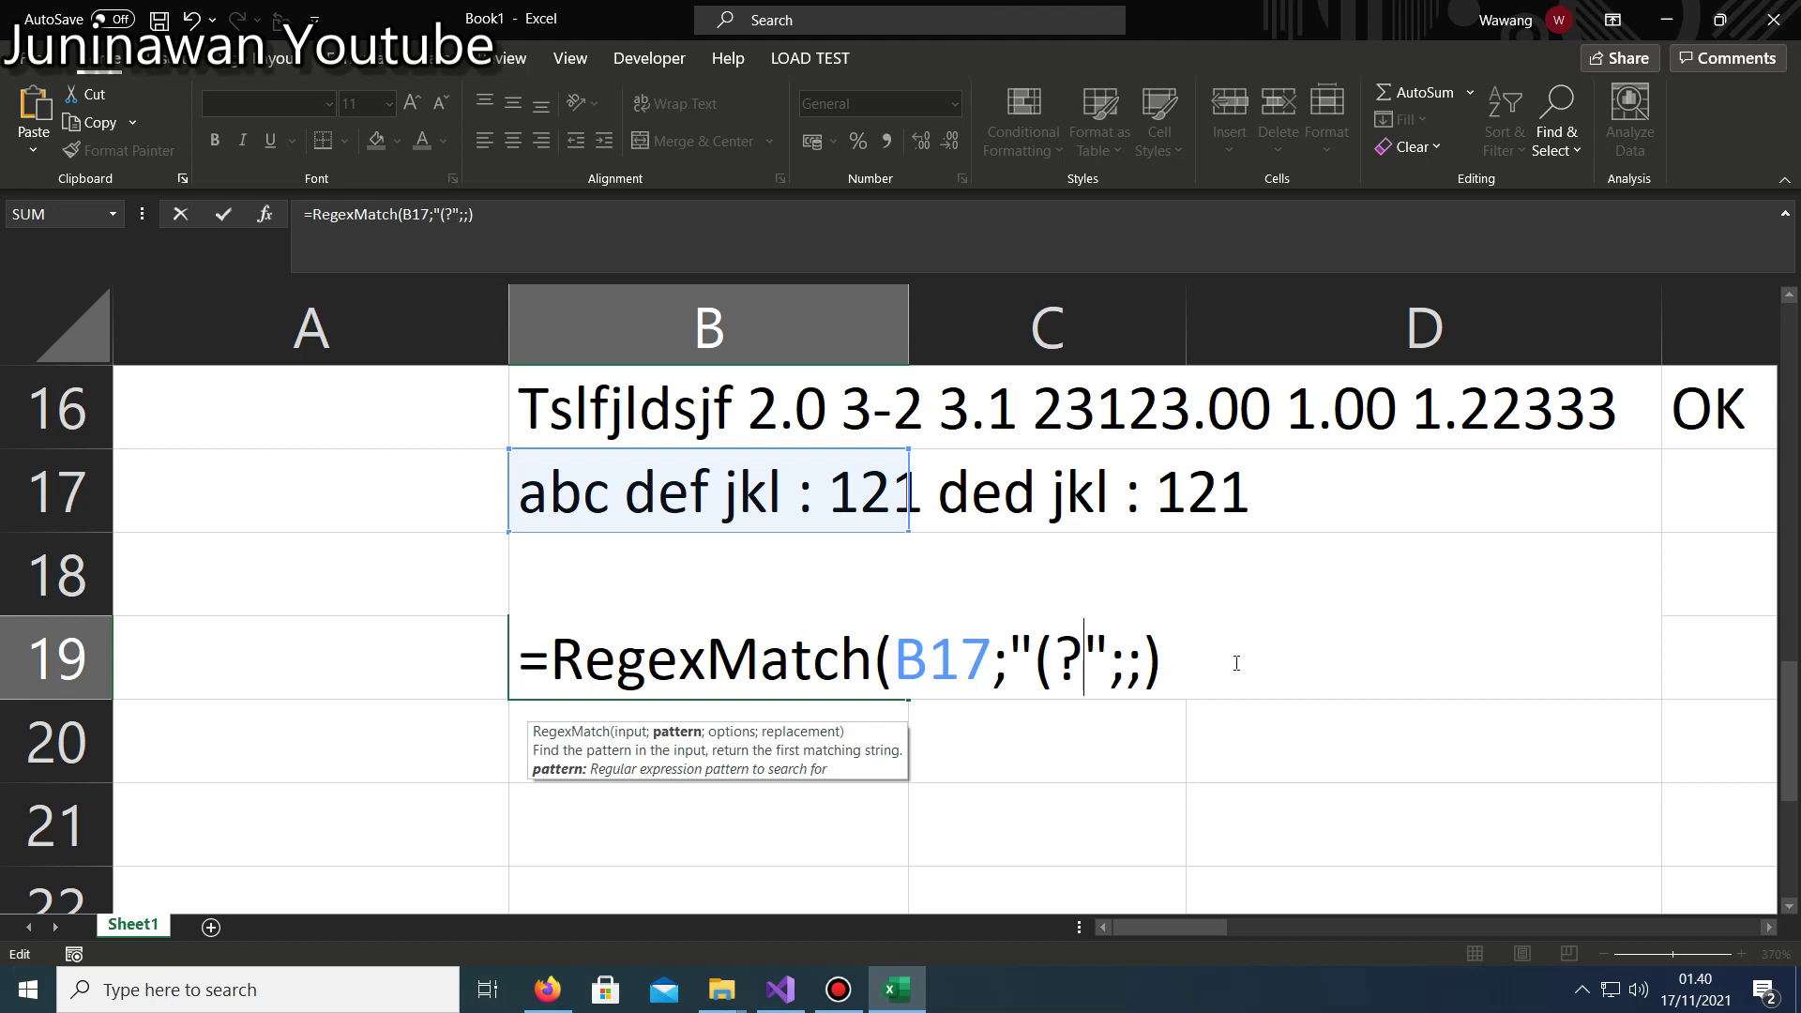
pyautogui.write(':j')
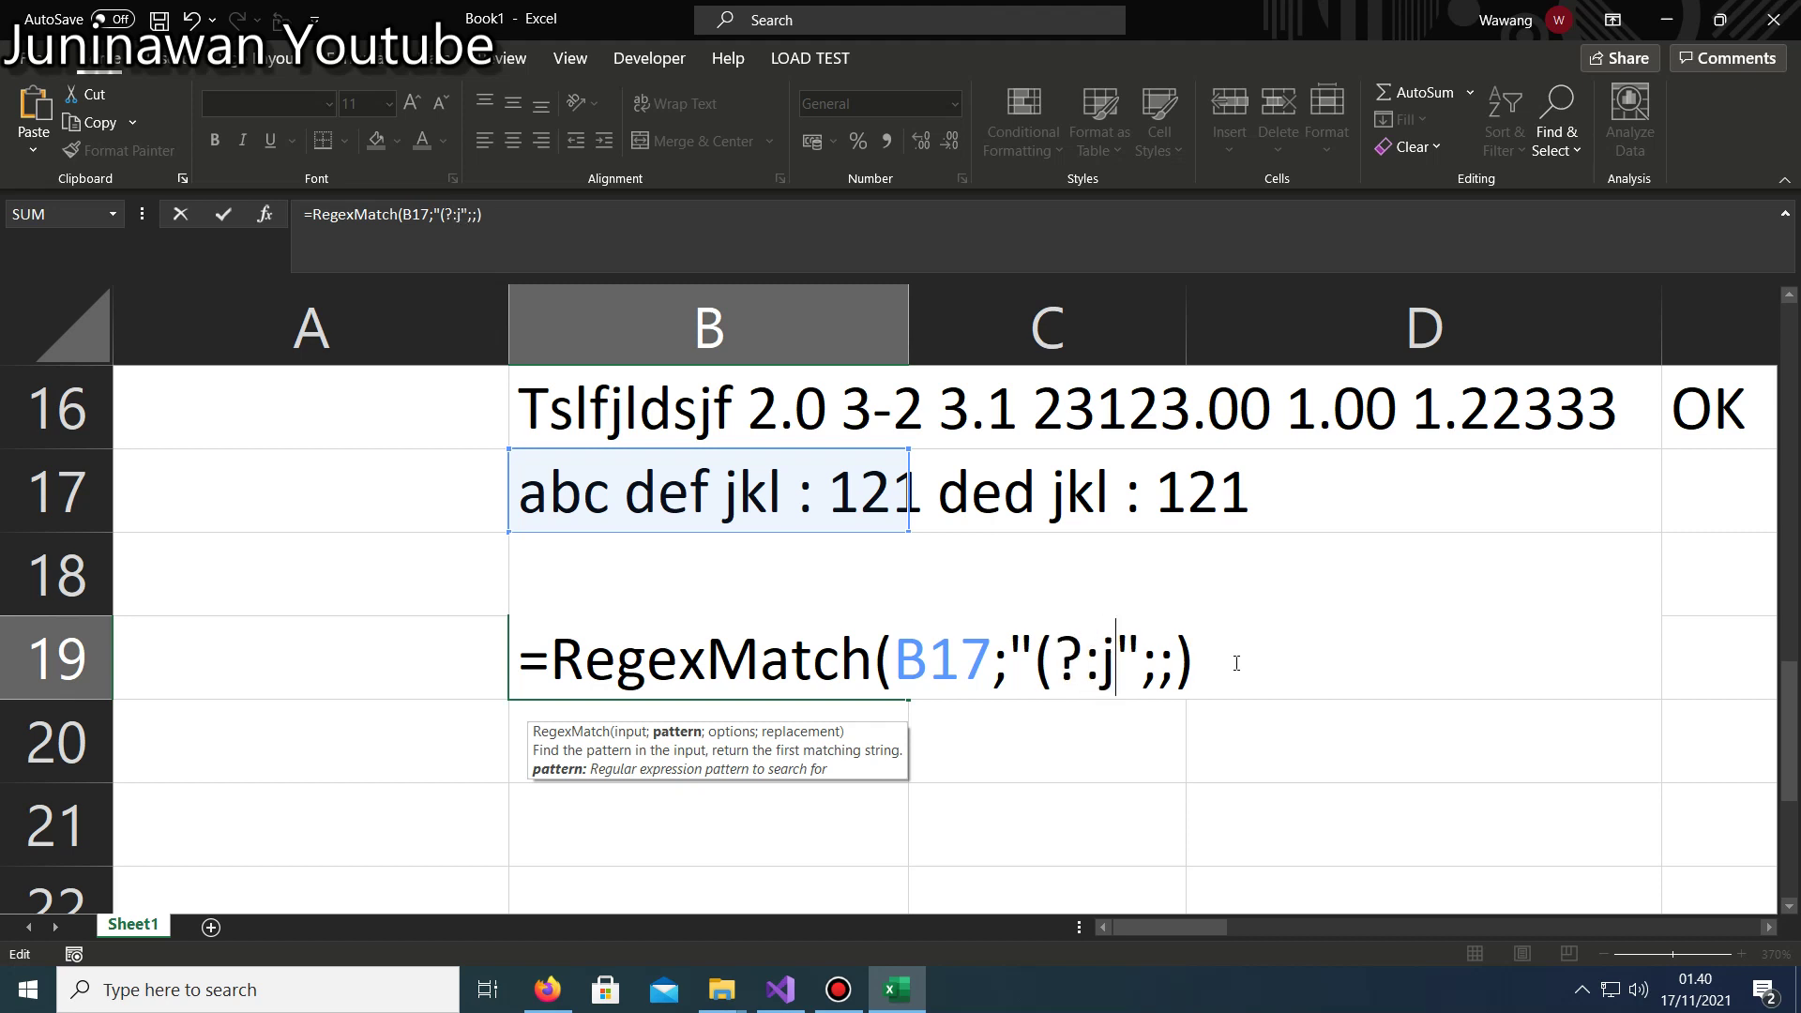
pyautogui.write('kl)')
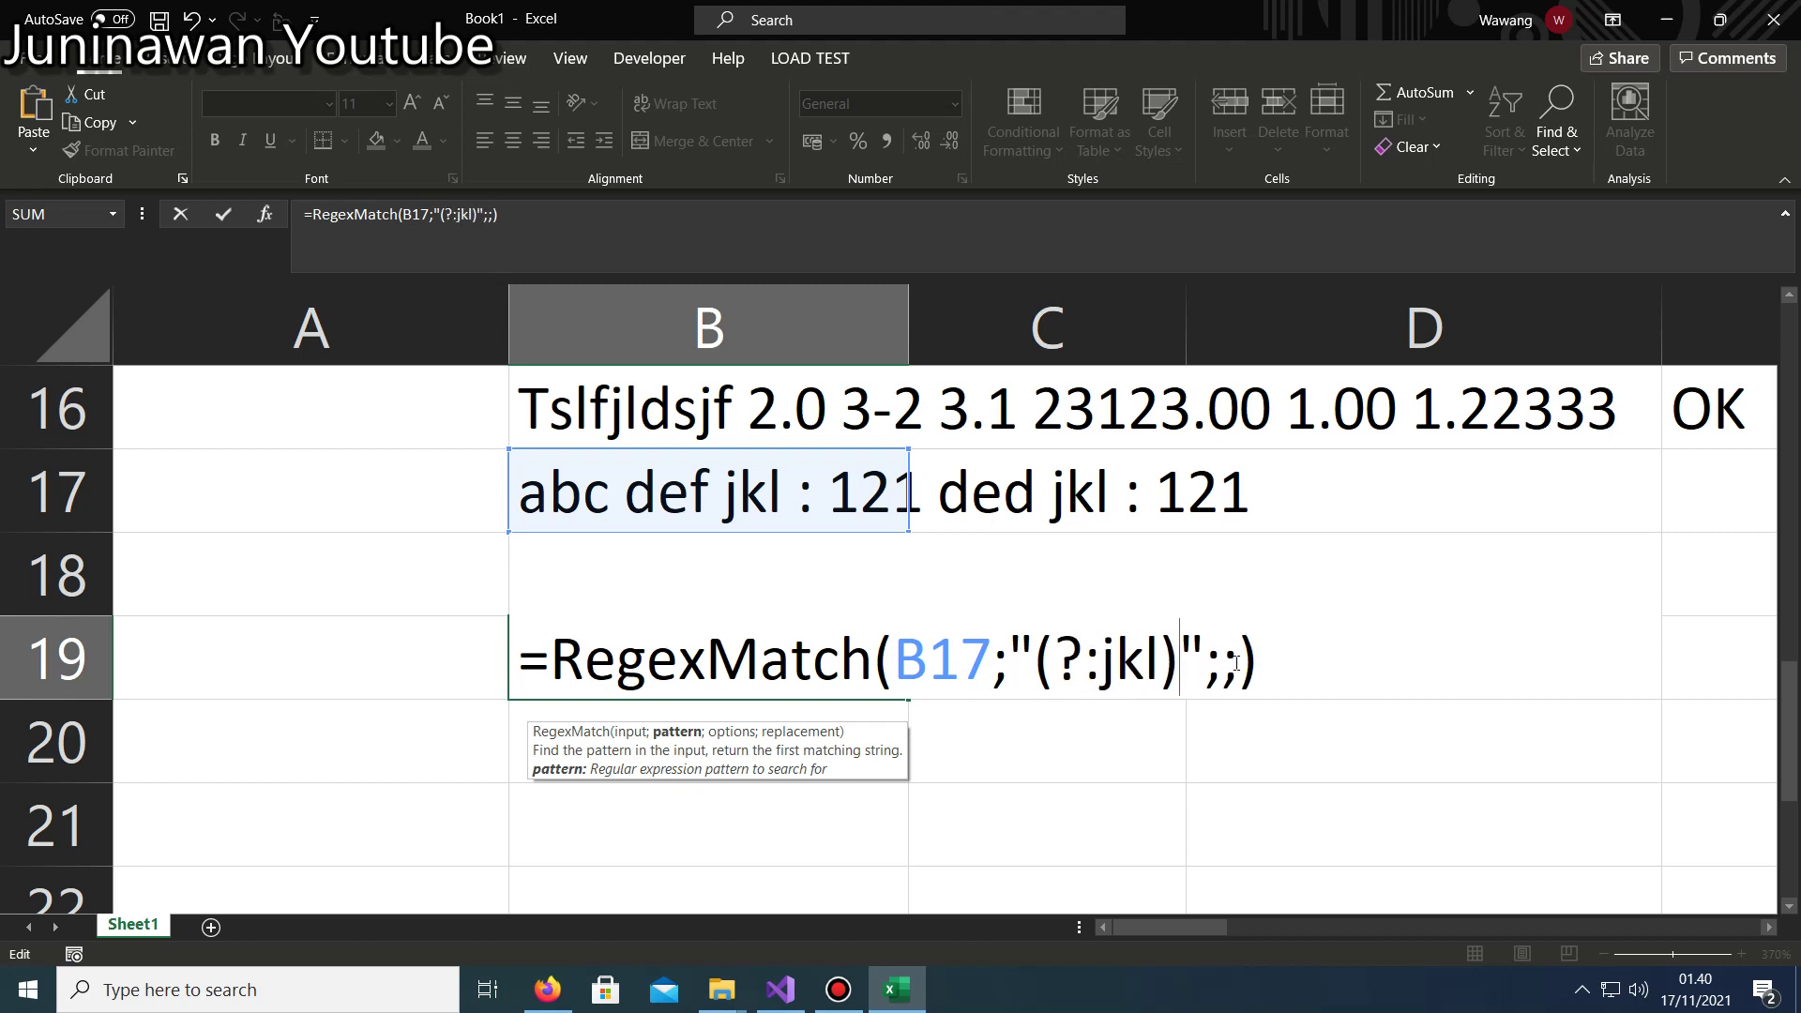
pyautogui.write('.+')
pyautogui.press('Return')
pyautogui.press('Up')
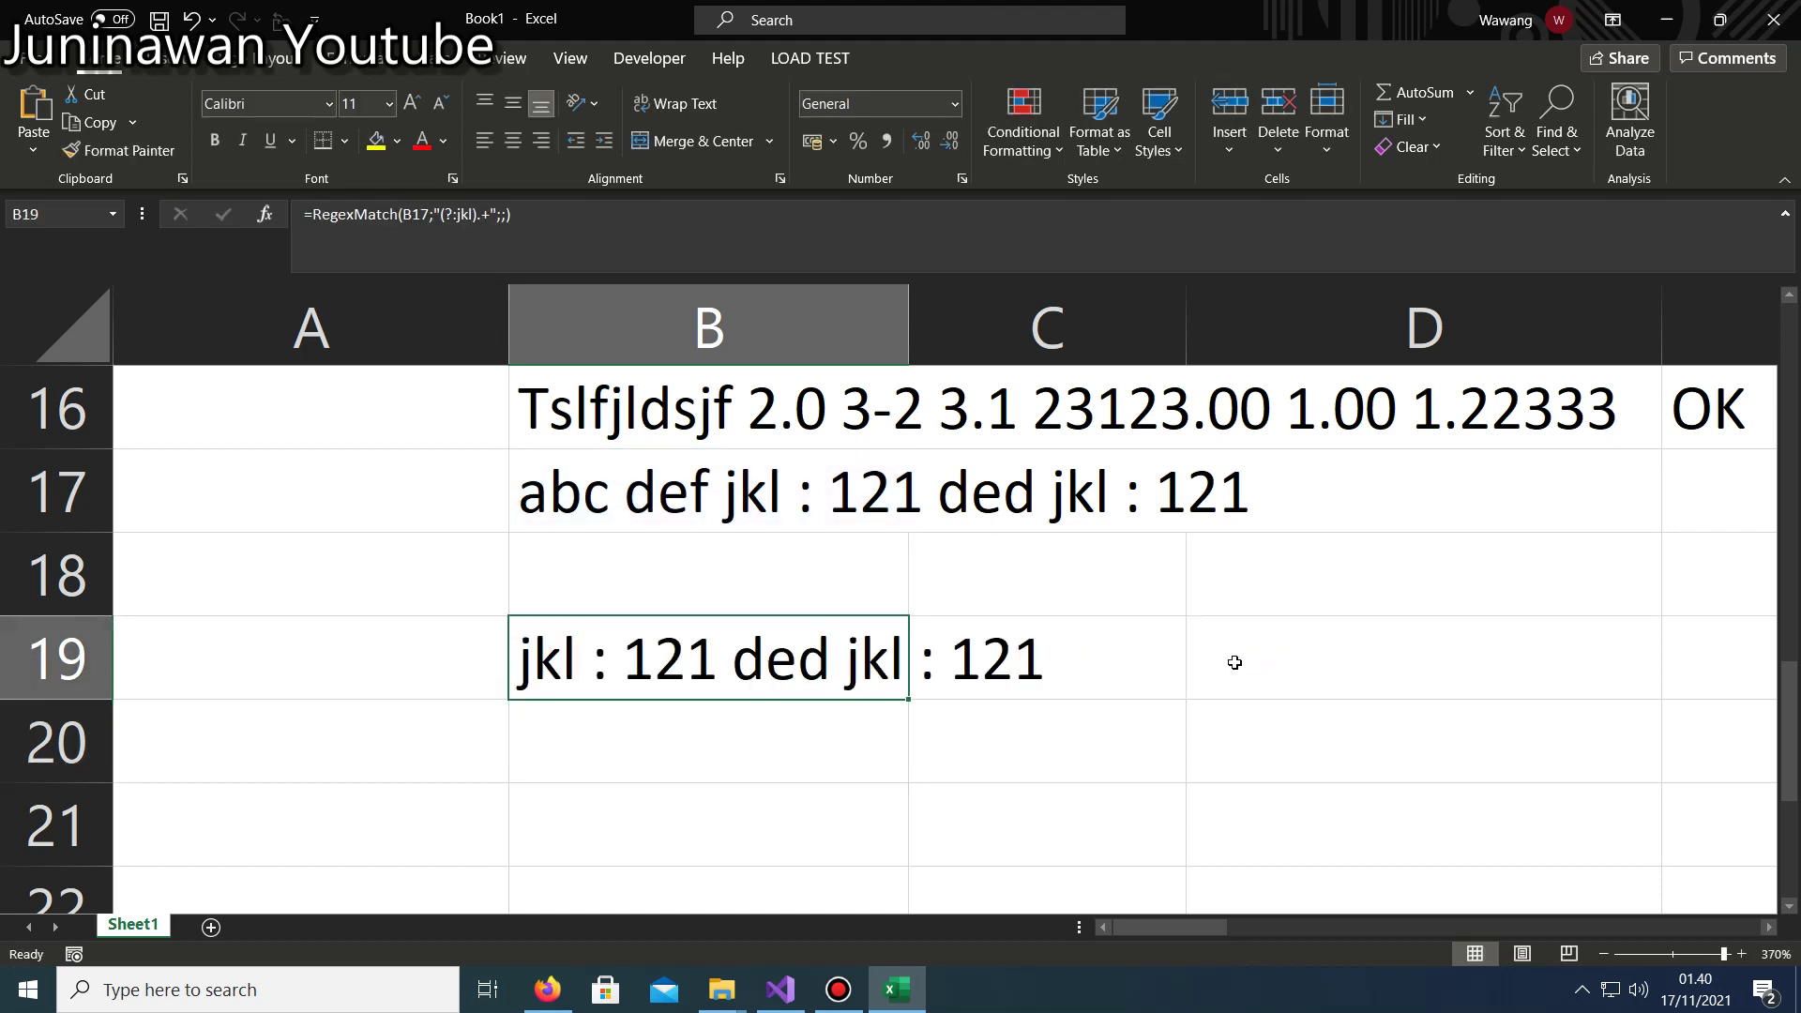
pyautogui.press('Return')
pyautogui.press('Up')
# Remove the (?:jkl) group so B19's pattern is just .+, returning the whole B17 text.
pyautogui.doubleClick(681, 654)
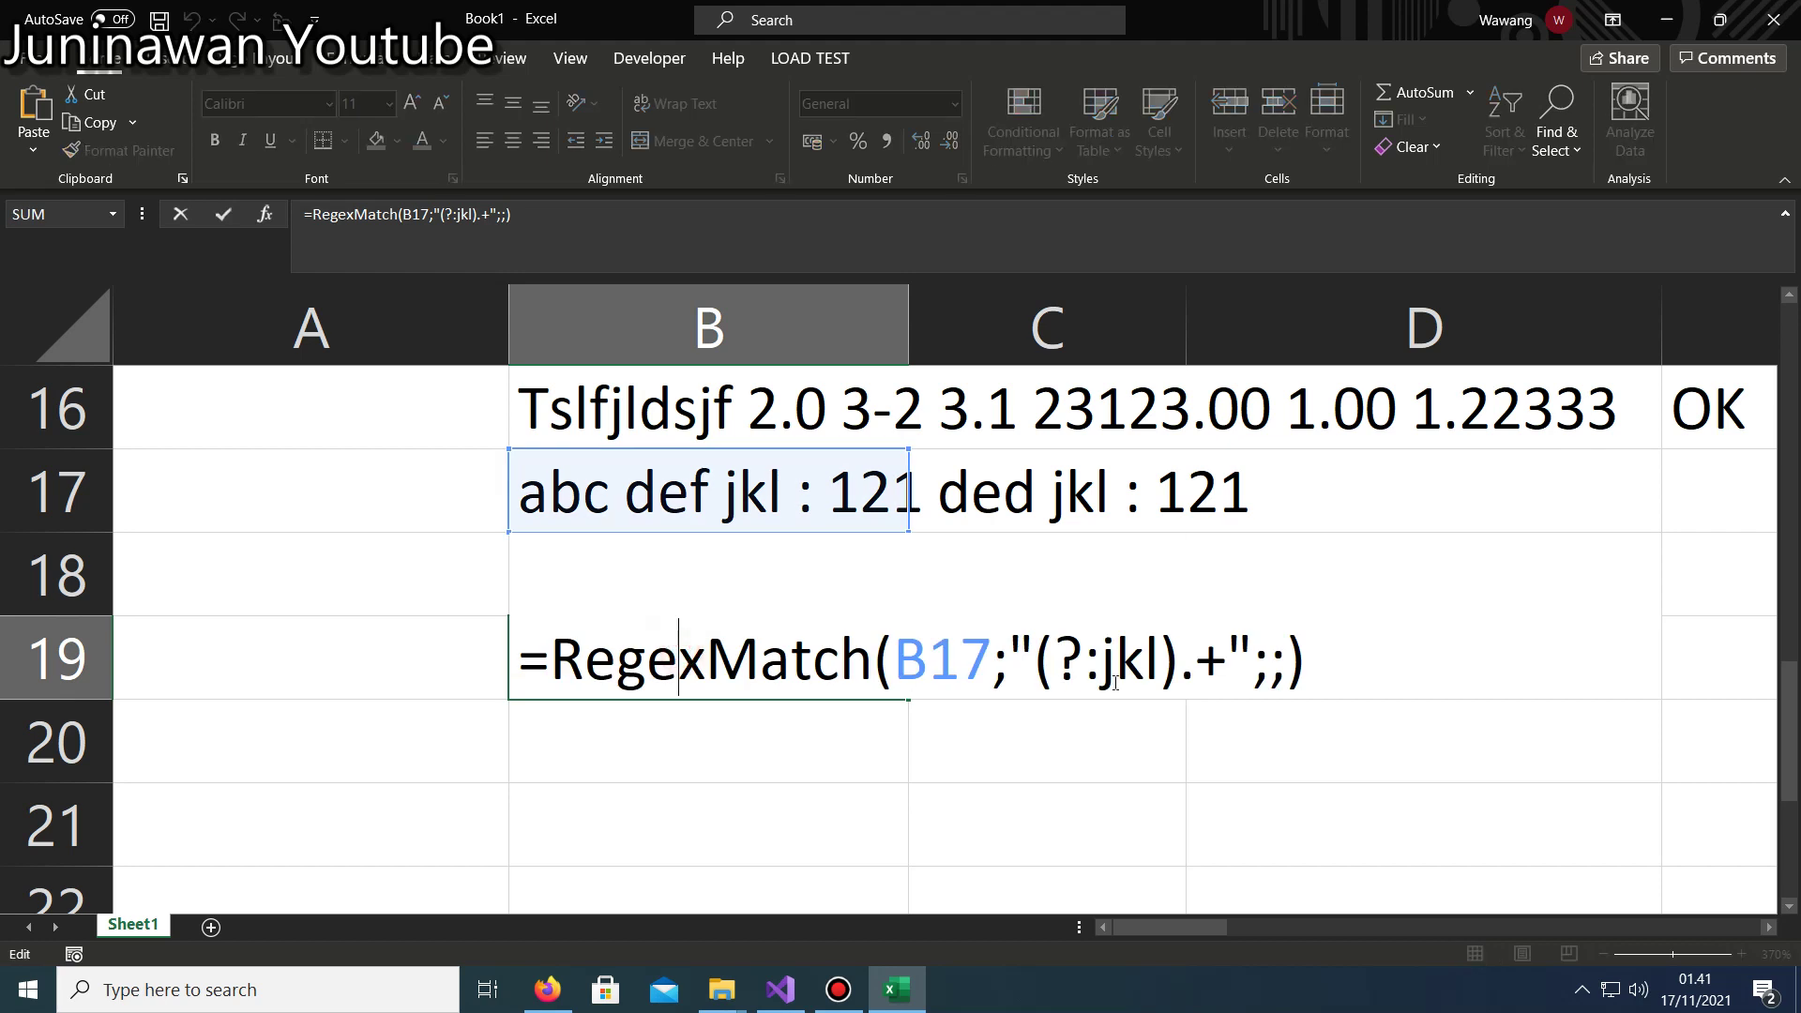
pyautogui.moveTo(1031, 656); pyautogui.dragTo(1175, 650)
pyautogui.moveTo(1035, 659); pyautogui.dragTo(1179, 659)
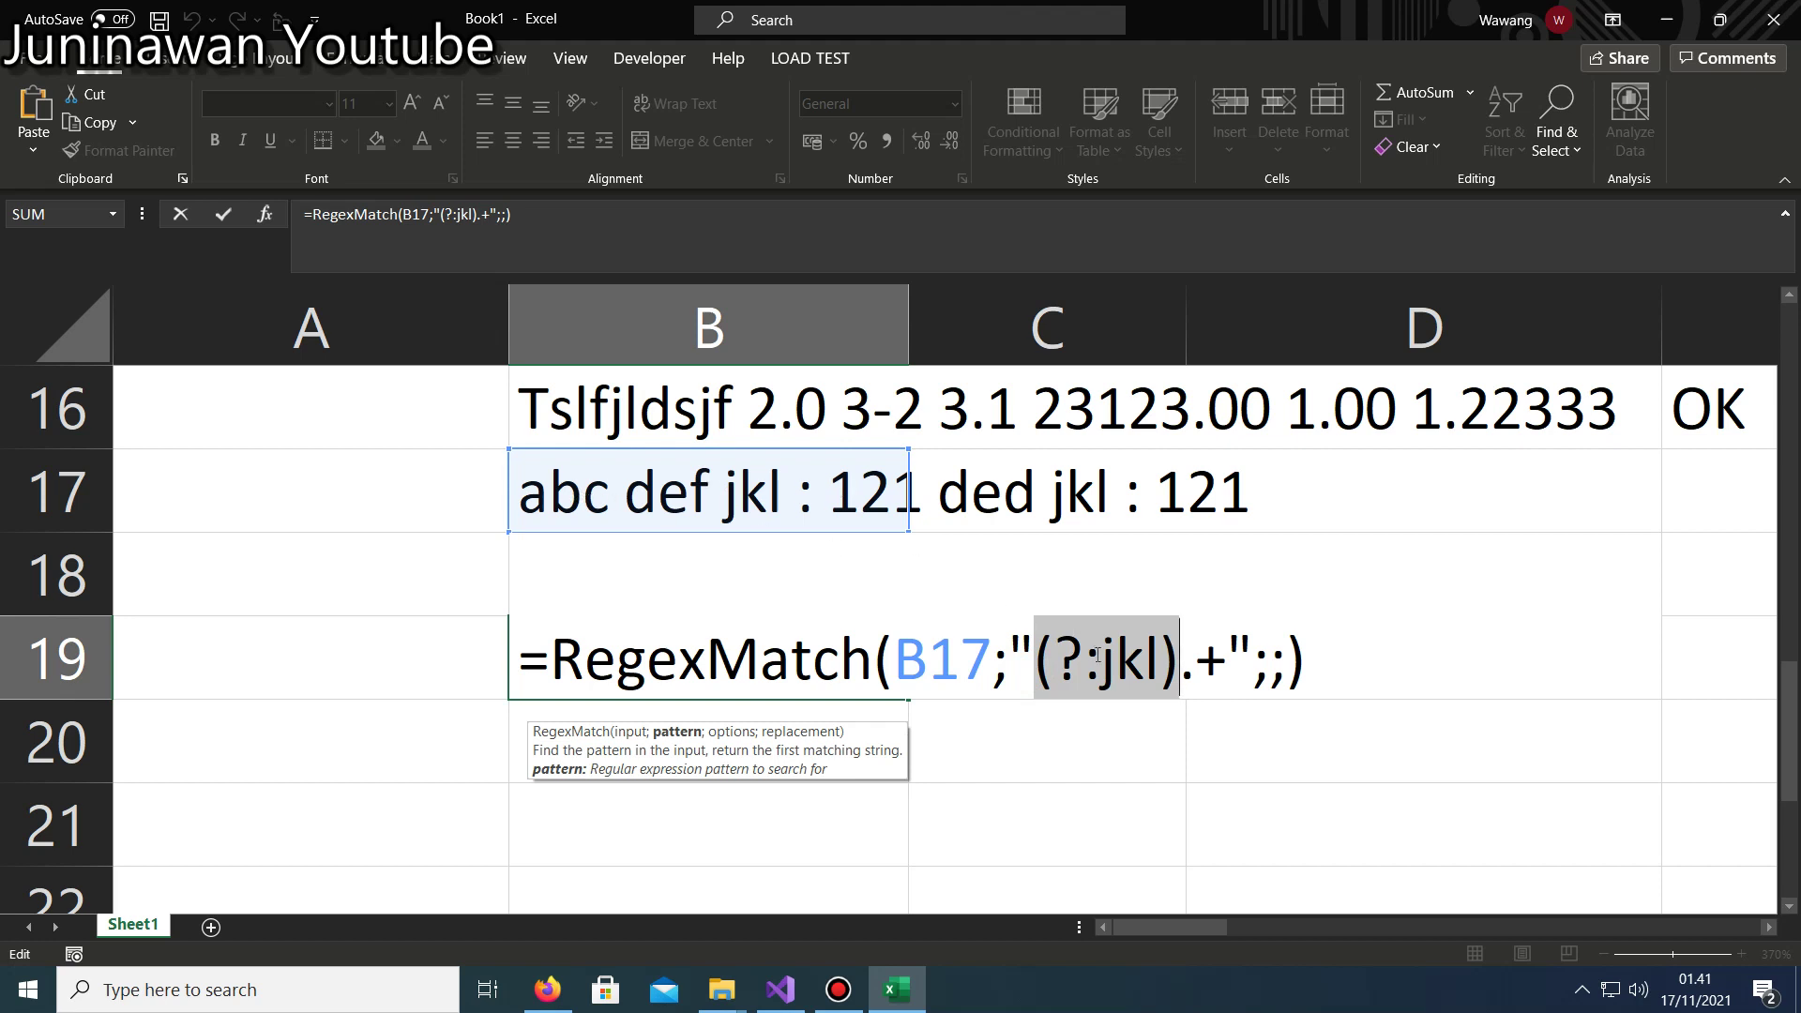
pyautogui.press('Delete')
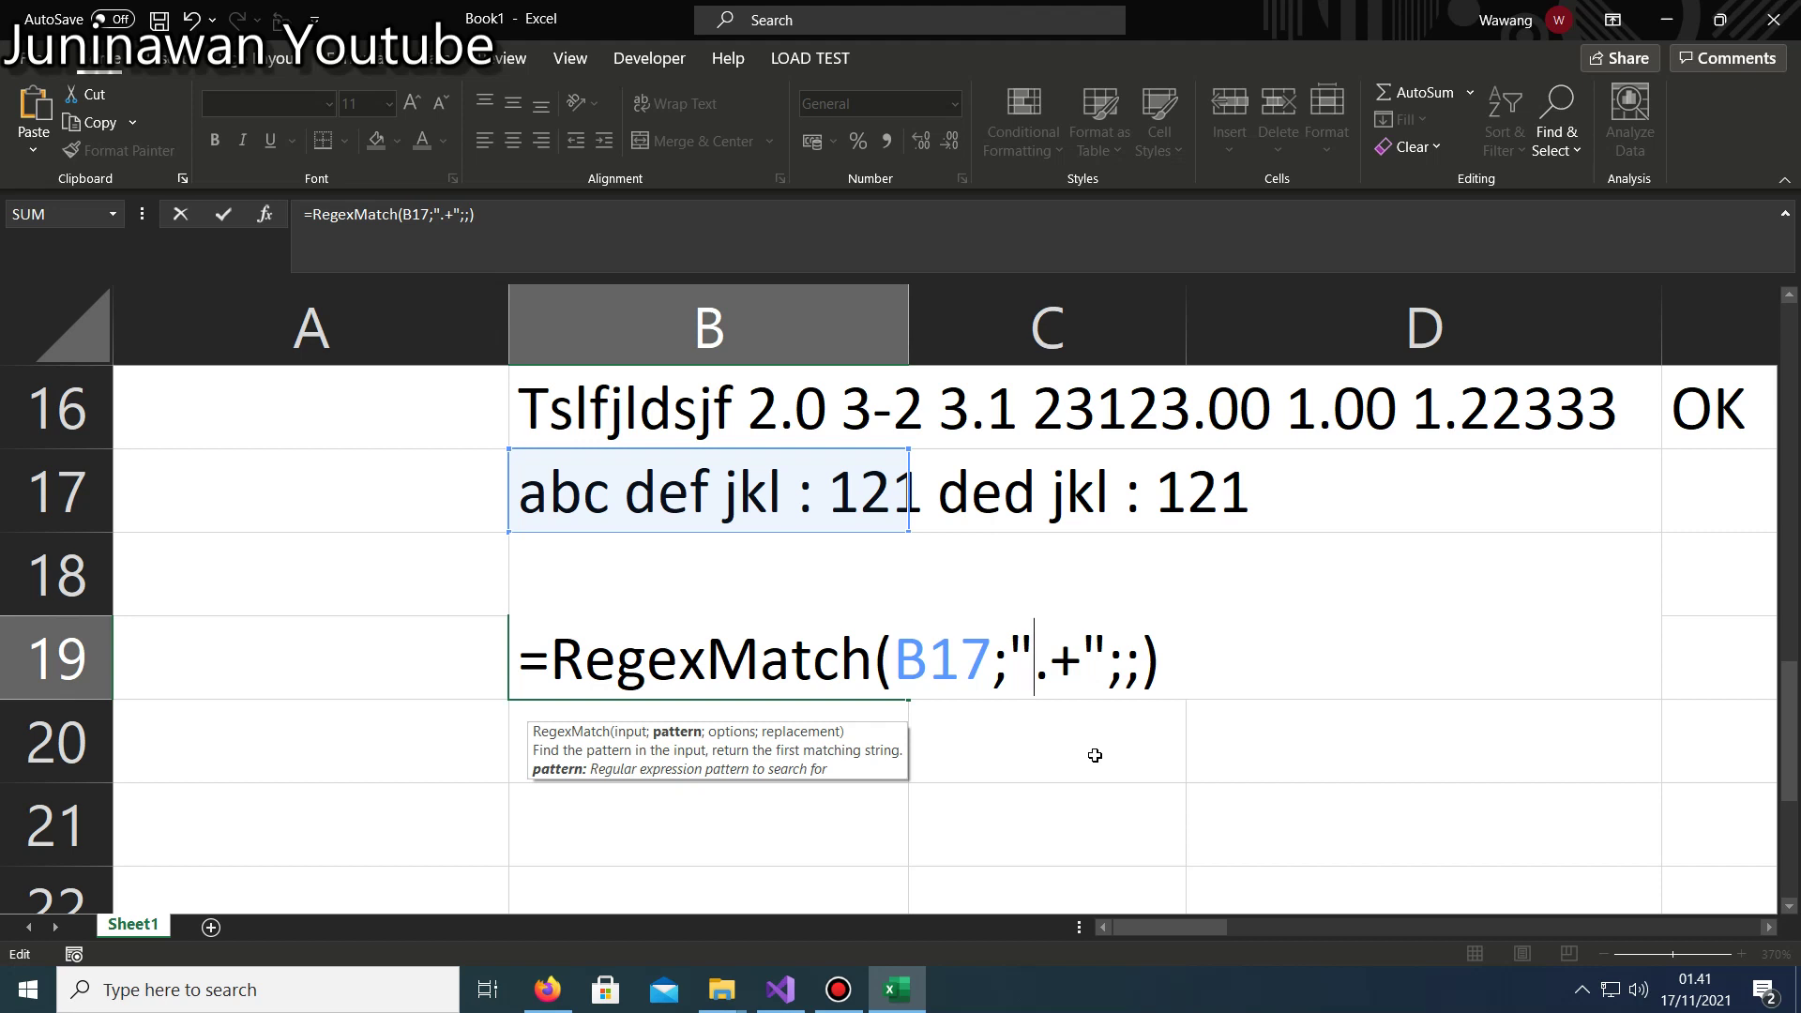
pyautogui.press('Return')
pyautogui.press('Up')
pyautogui.press('F2')
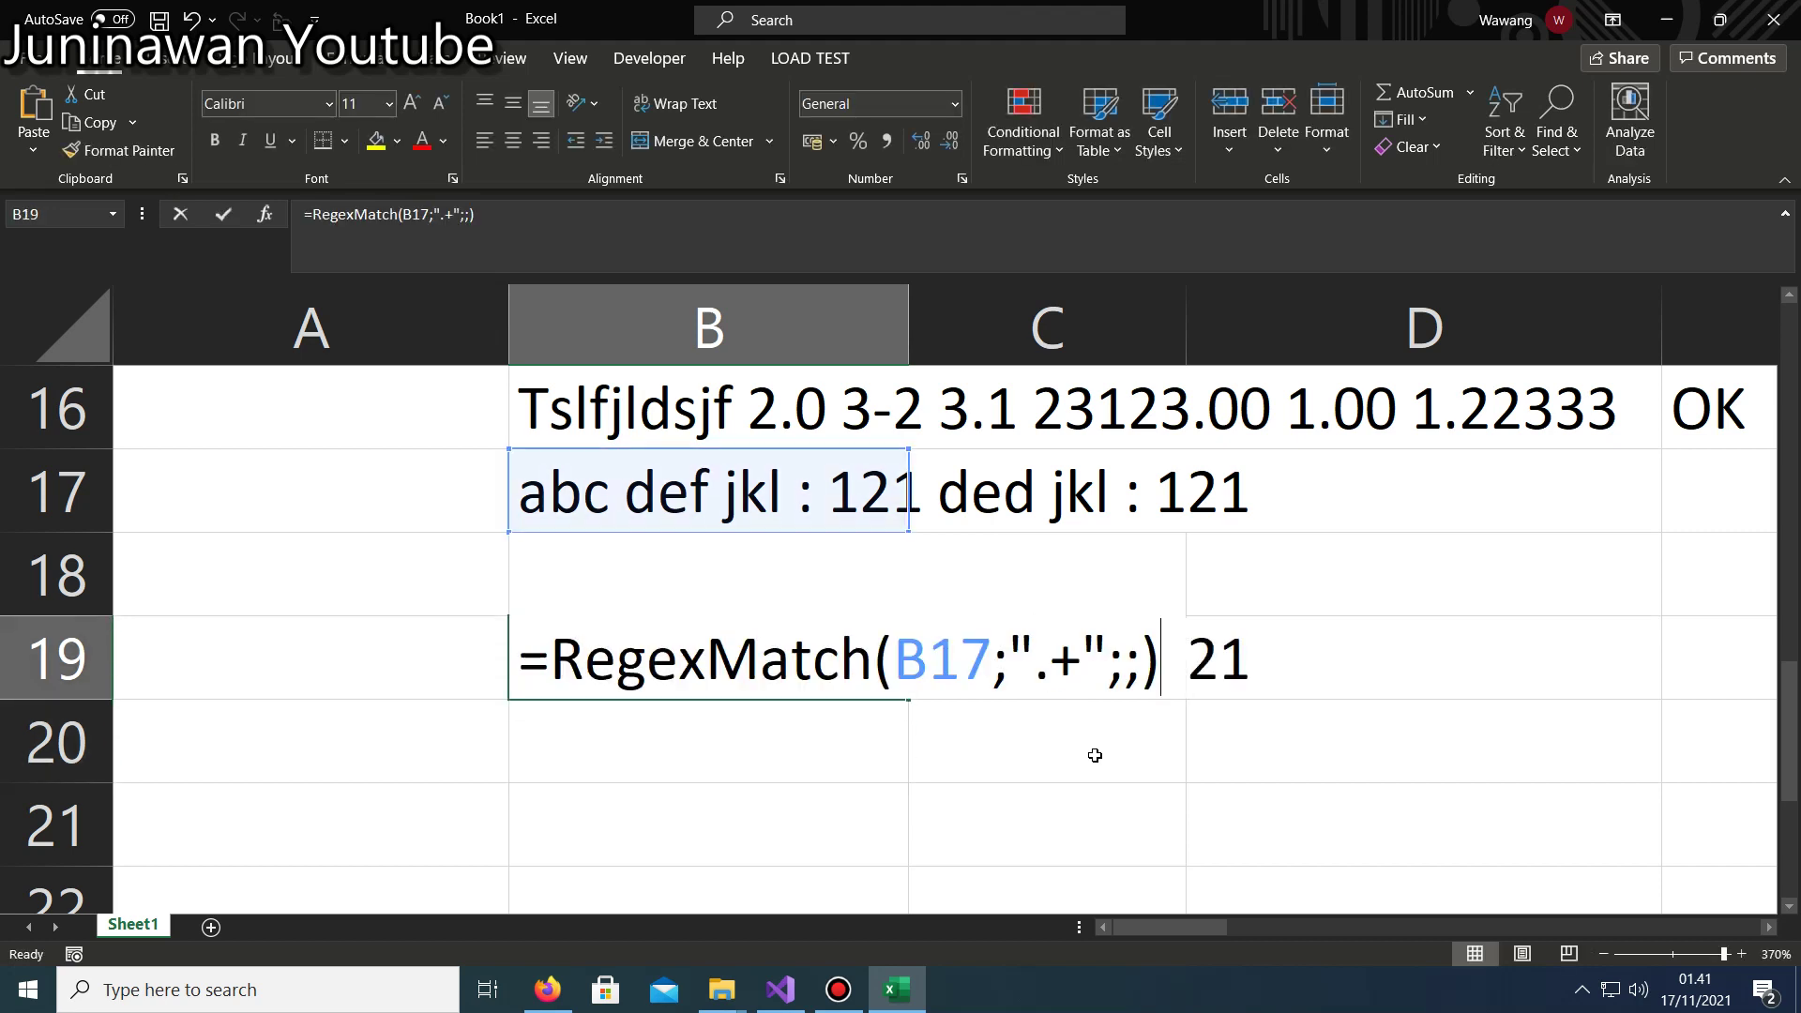
pyautogui.hotkey('ctrl', 'Return')
pyautogui.press('Up')
pyautogui.press('Up')
# Copy B17's sample text into B18 and capitalise its first letter to make it start with Abc.
pyautogui.hotkey('ctrl', 'c')
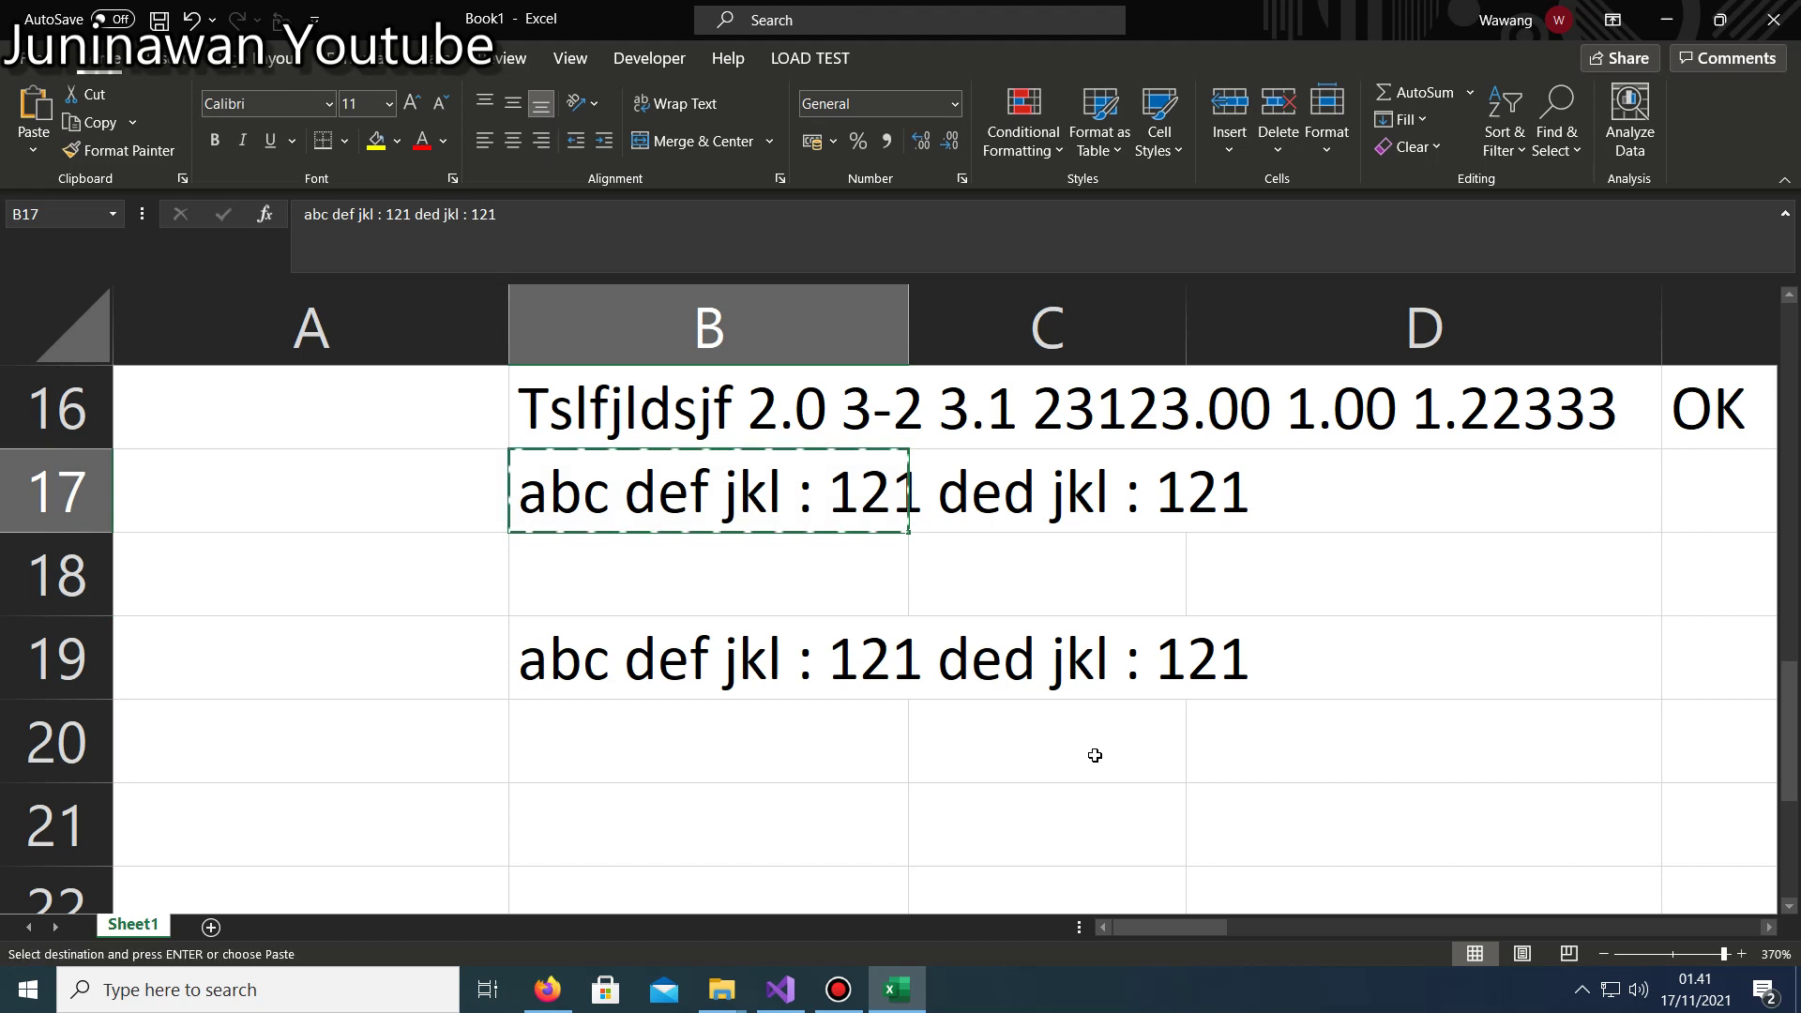
pyautogui.press('Down')
pyautogui.press('Return')
pyautogui.press('F2')
pyautogui.press('Left')
pyautogui.press('Left')
pyautogui.press('Left')
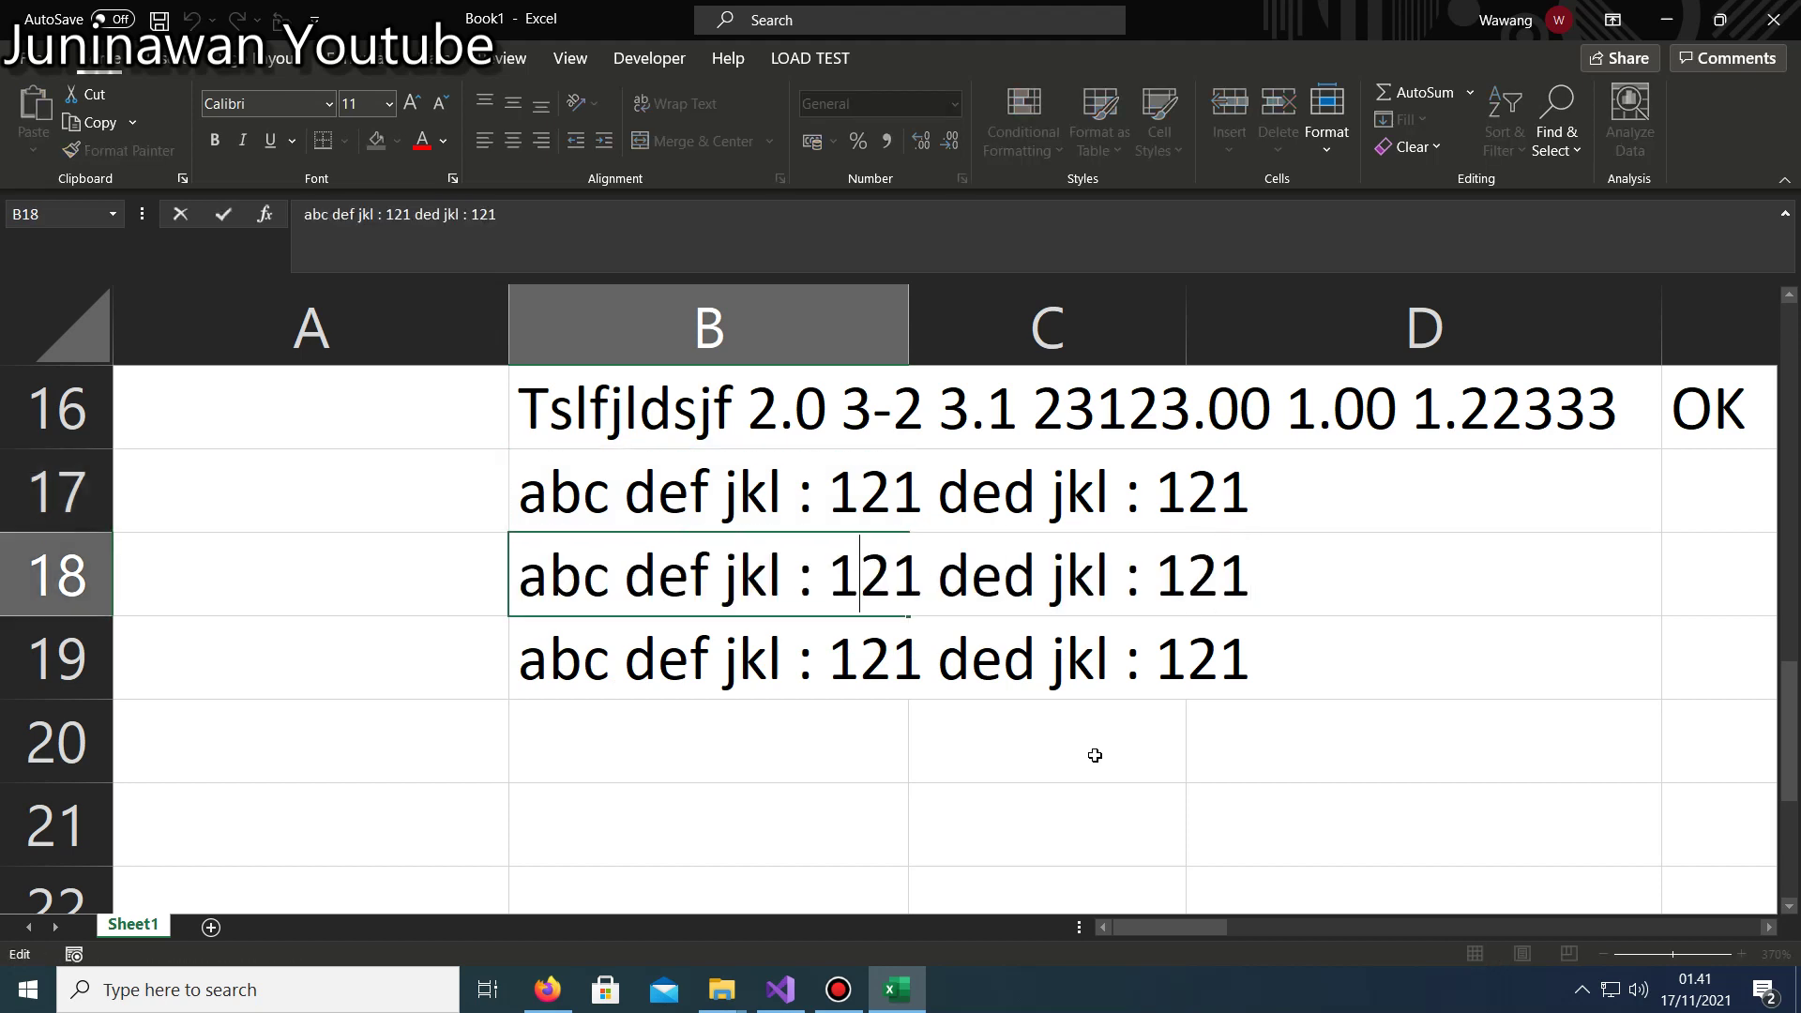
pyautogui.press('Left')
pyautogui.press('Left')
pyautogui.press('Left')
pyautogui.press('Left')
pyautogui.press('Left')
pyautogui.hotkey('shift', 'Left')
pyautogui.write('A')
pyautogui.hotkey('shift', 'Return')
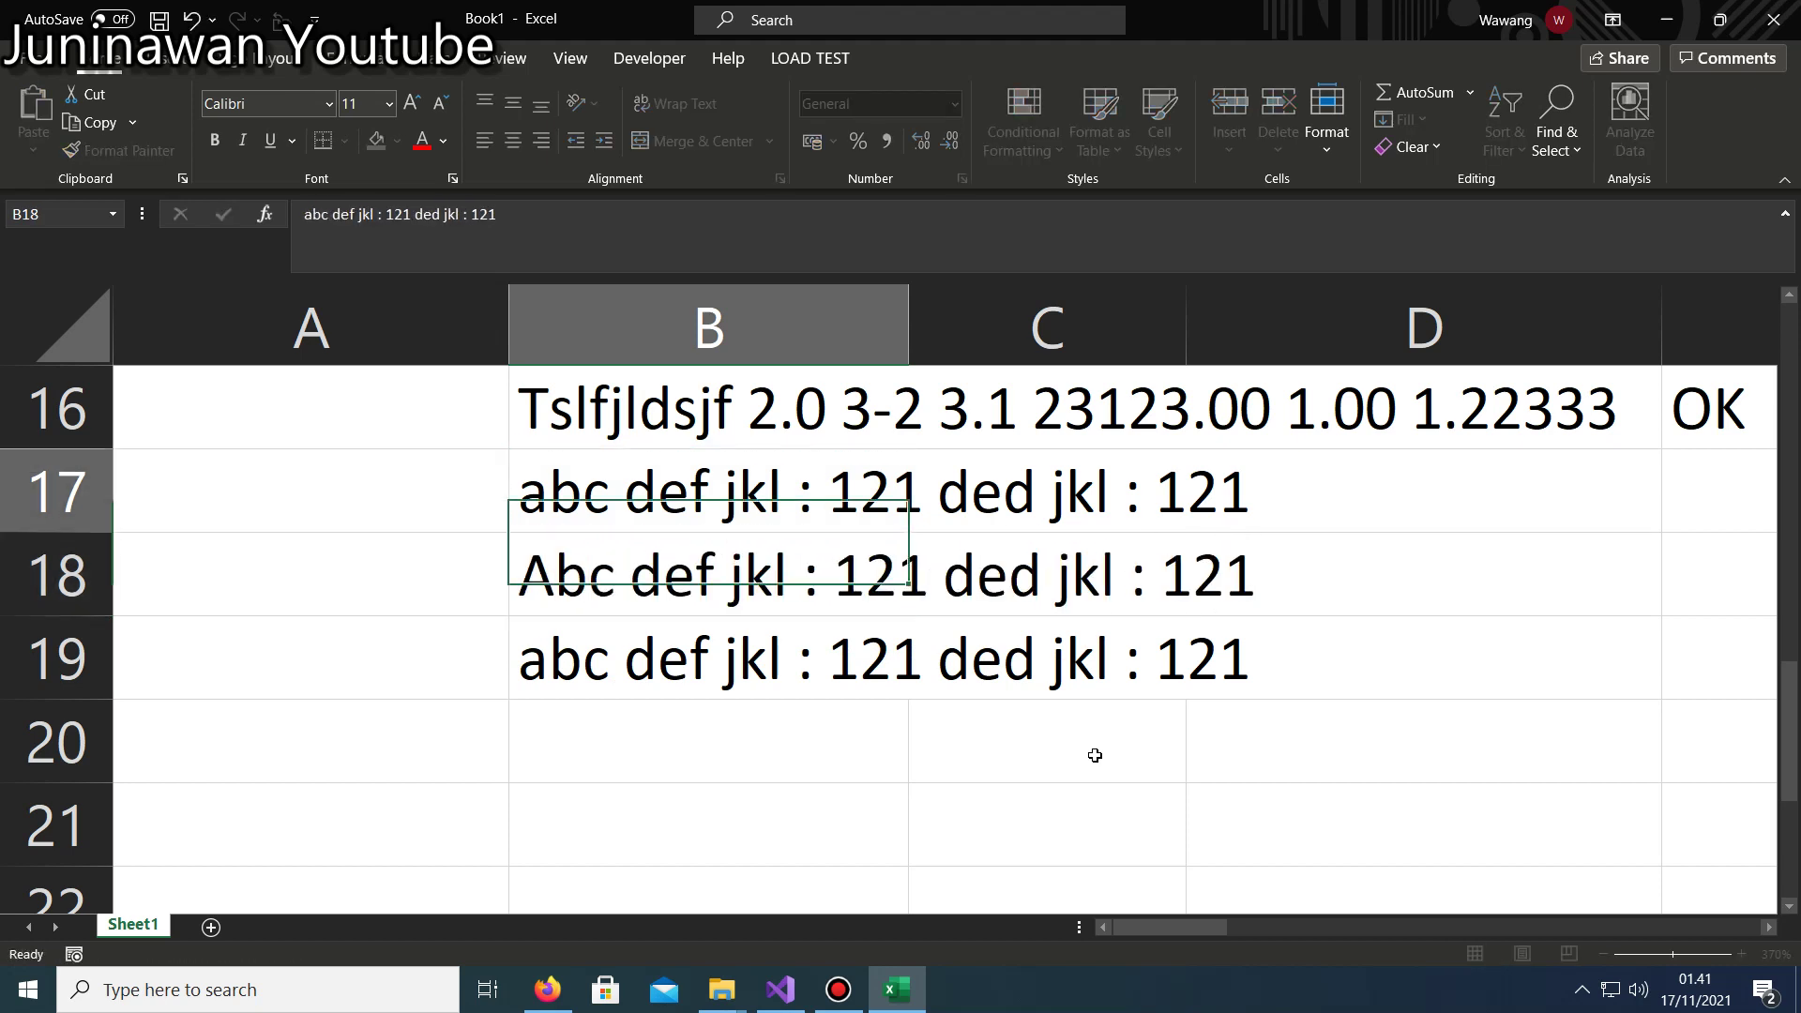
pyautogui.press('Down')
# Clear B19's formula and the leftover values in B16, E16 (not find) and F15.
pyautogui.press('Down')
pyautogui.press('Delete')
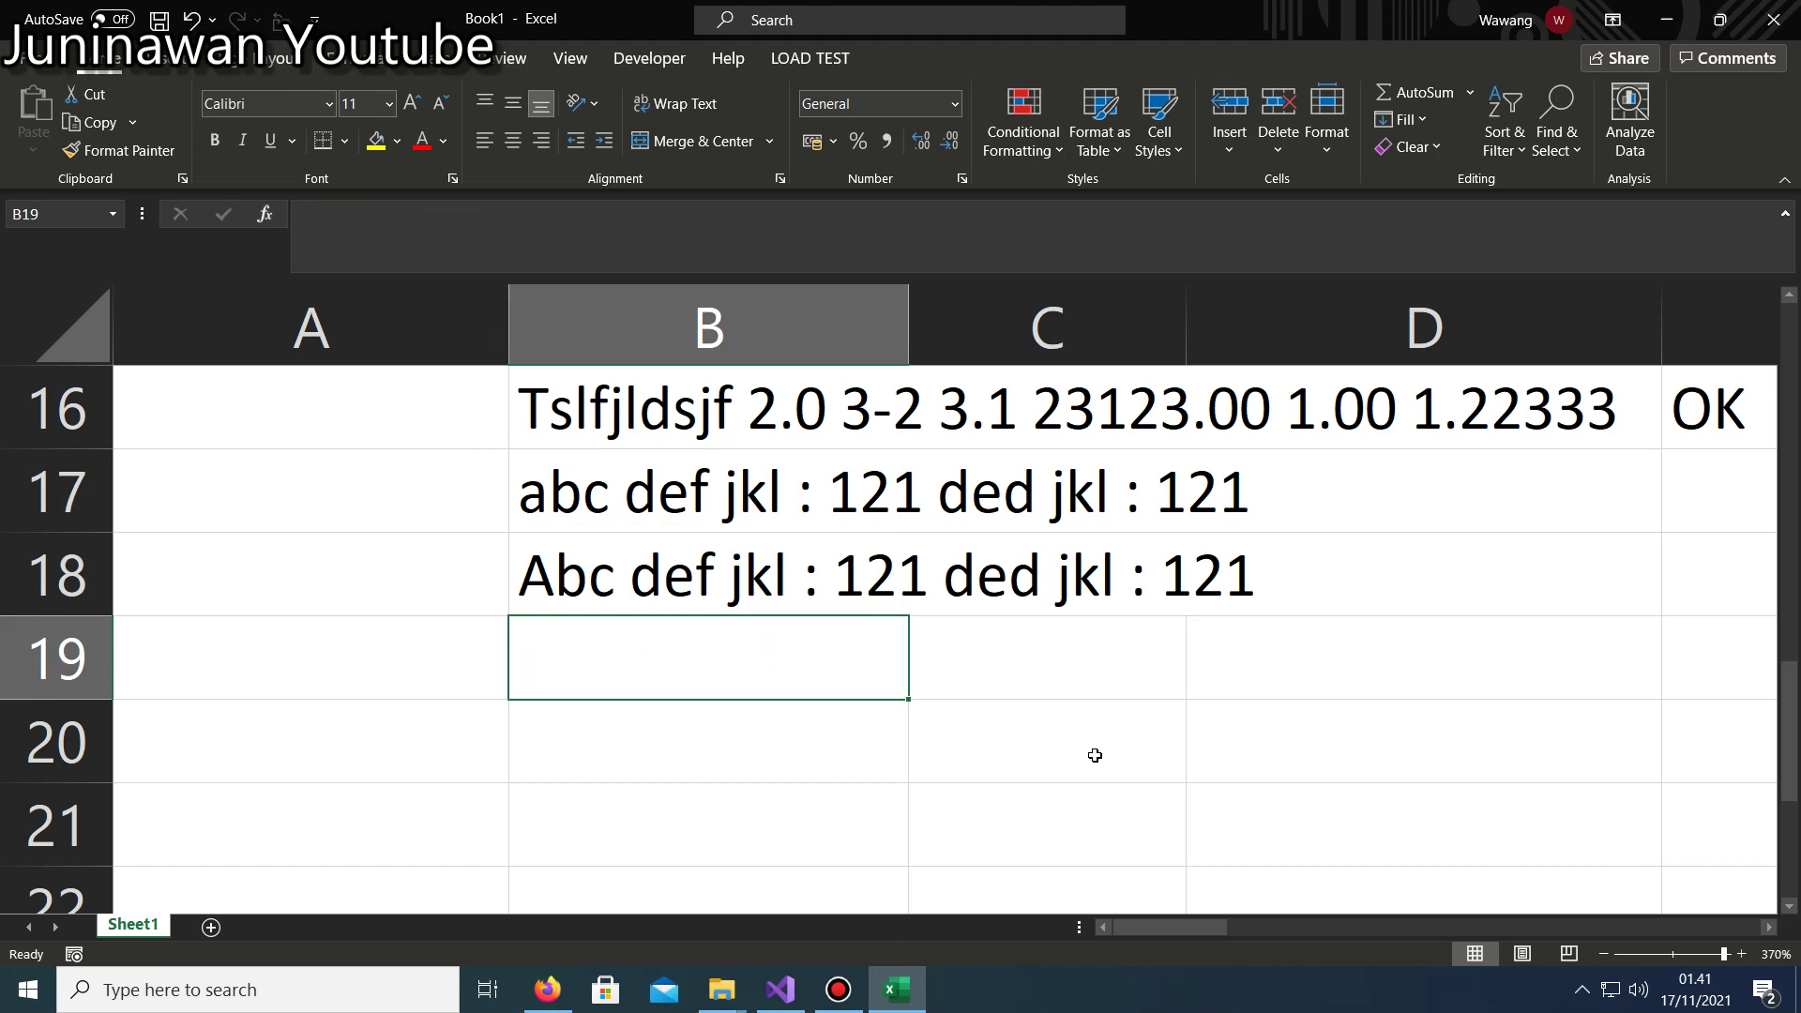
pyautogui.press('Down')
pyautogui.press('Down')
pyautogui.press('Down')
pyautogui.press('Up')
pyautogui.press('Up')
pyautogui.press('Right')
pyautogui.press('Left')
pyautogui.press('Up')
pyautogui.press('Up')
pyautogui.press('Up')
pyautogui.press('Up')
pyautogui.press('Up')
pyautogui.press('Right')
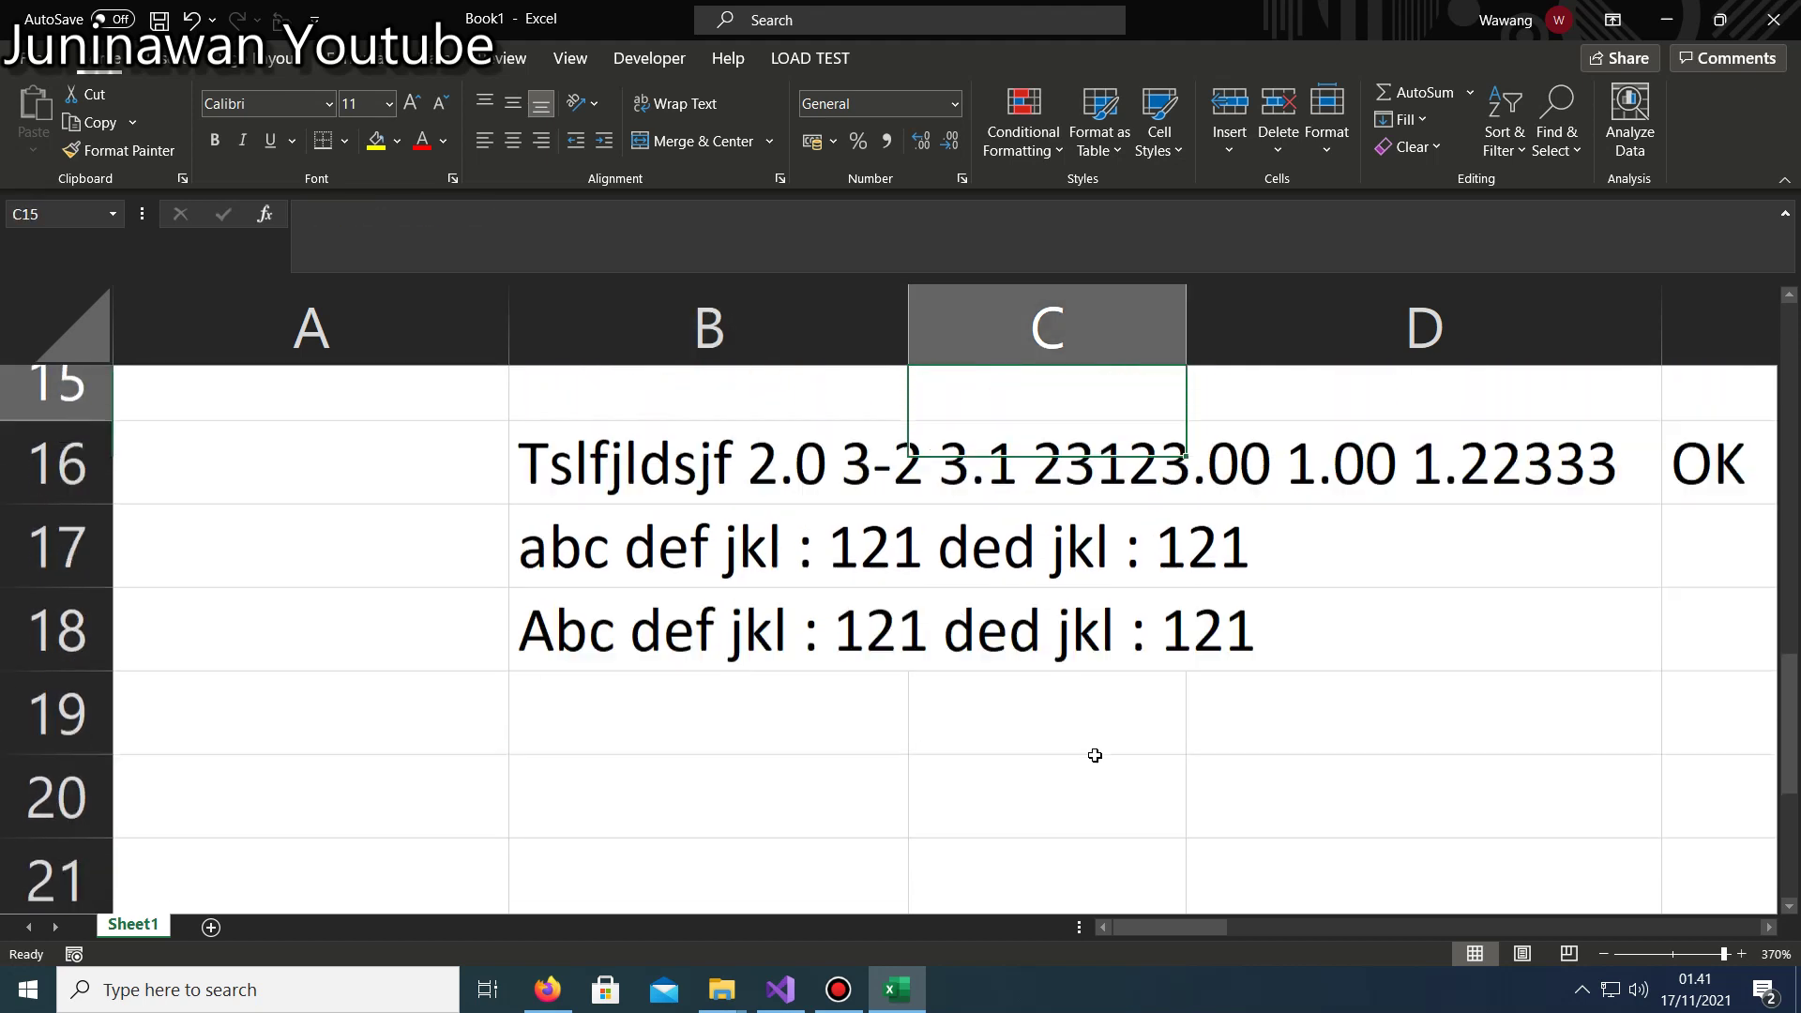
pyautogui.press('Down')
pyautogui.press('Left')
pyautogui.press('Delete')
pyautogui.press('Down')
pyautogui.press('Right')
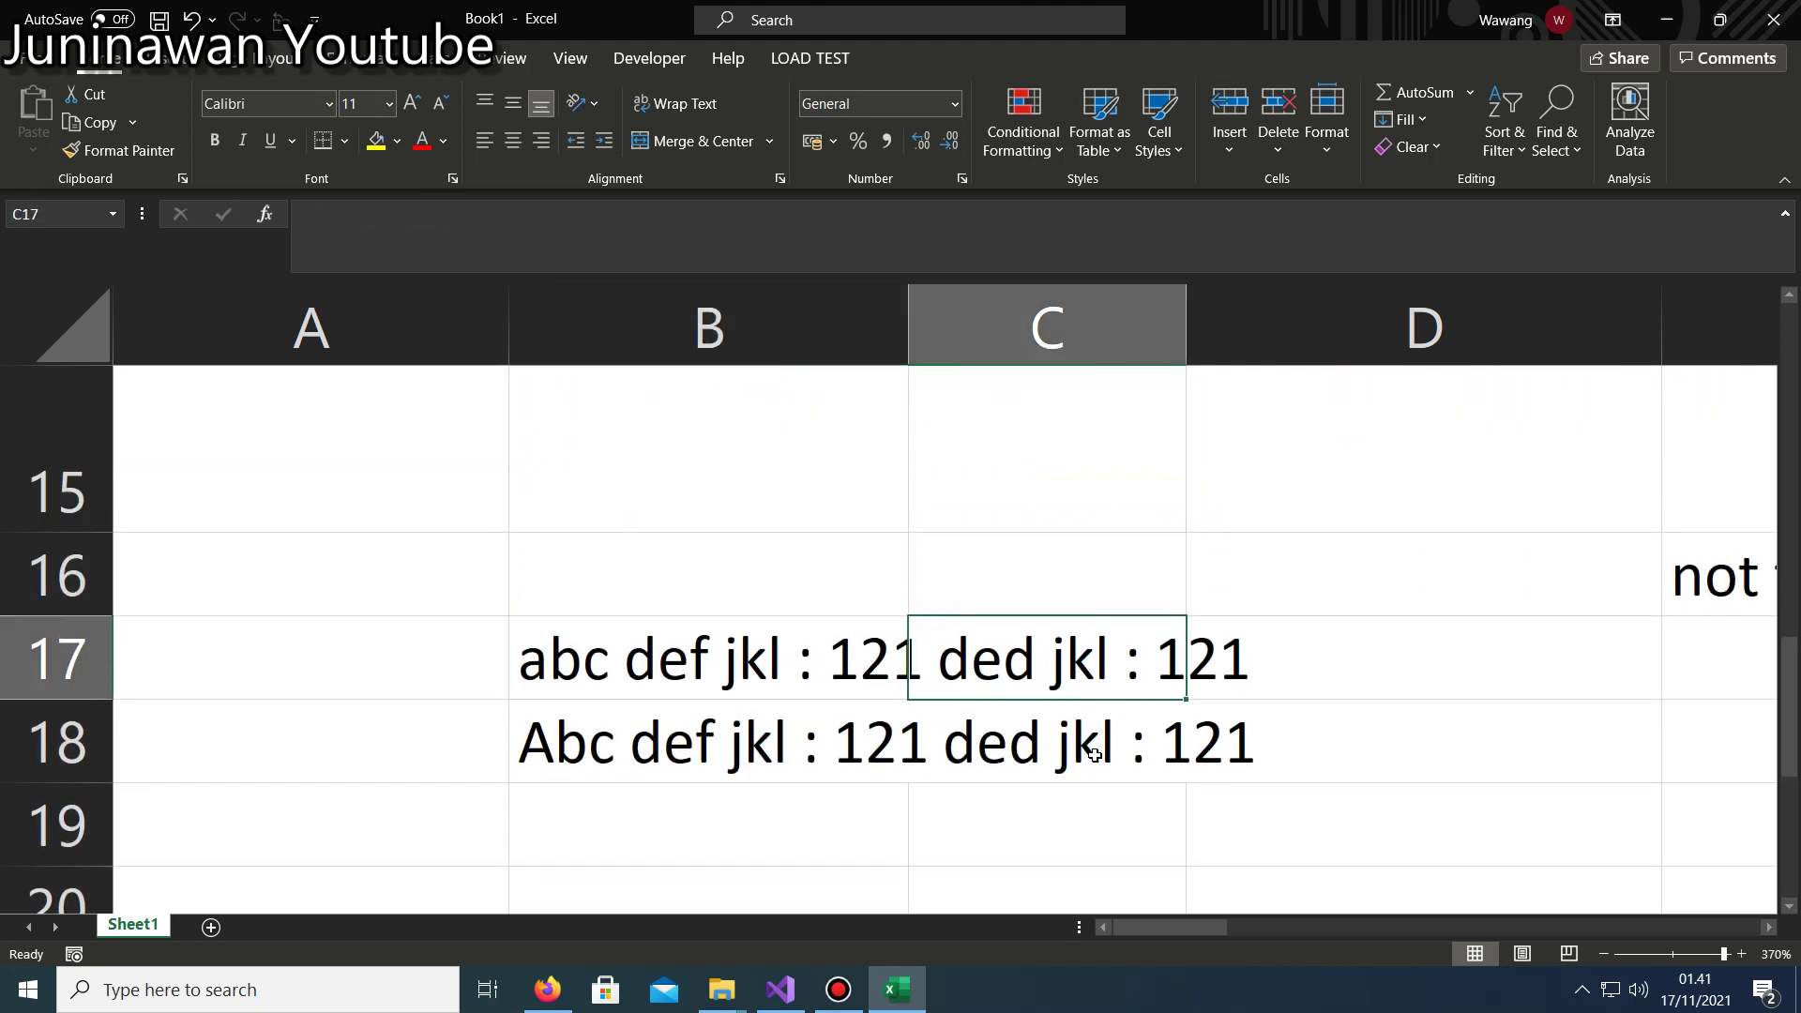
pyautogui.press('Right')
pyautogui.press('Right')
pyautogui.press('Up')
pyautogui.press('Delete')
pyautogui.press('Up')
pyautogui.press('Up')
pyautogui.press('Down')
pyautogui.press('Right')
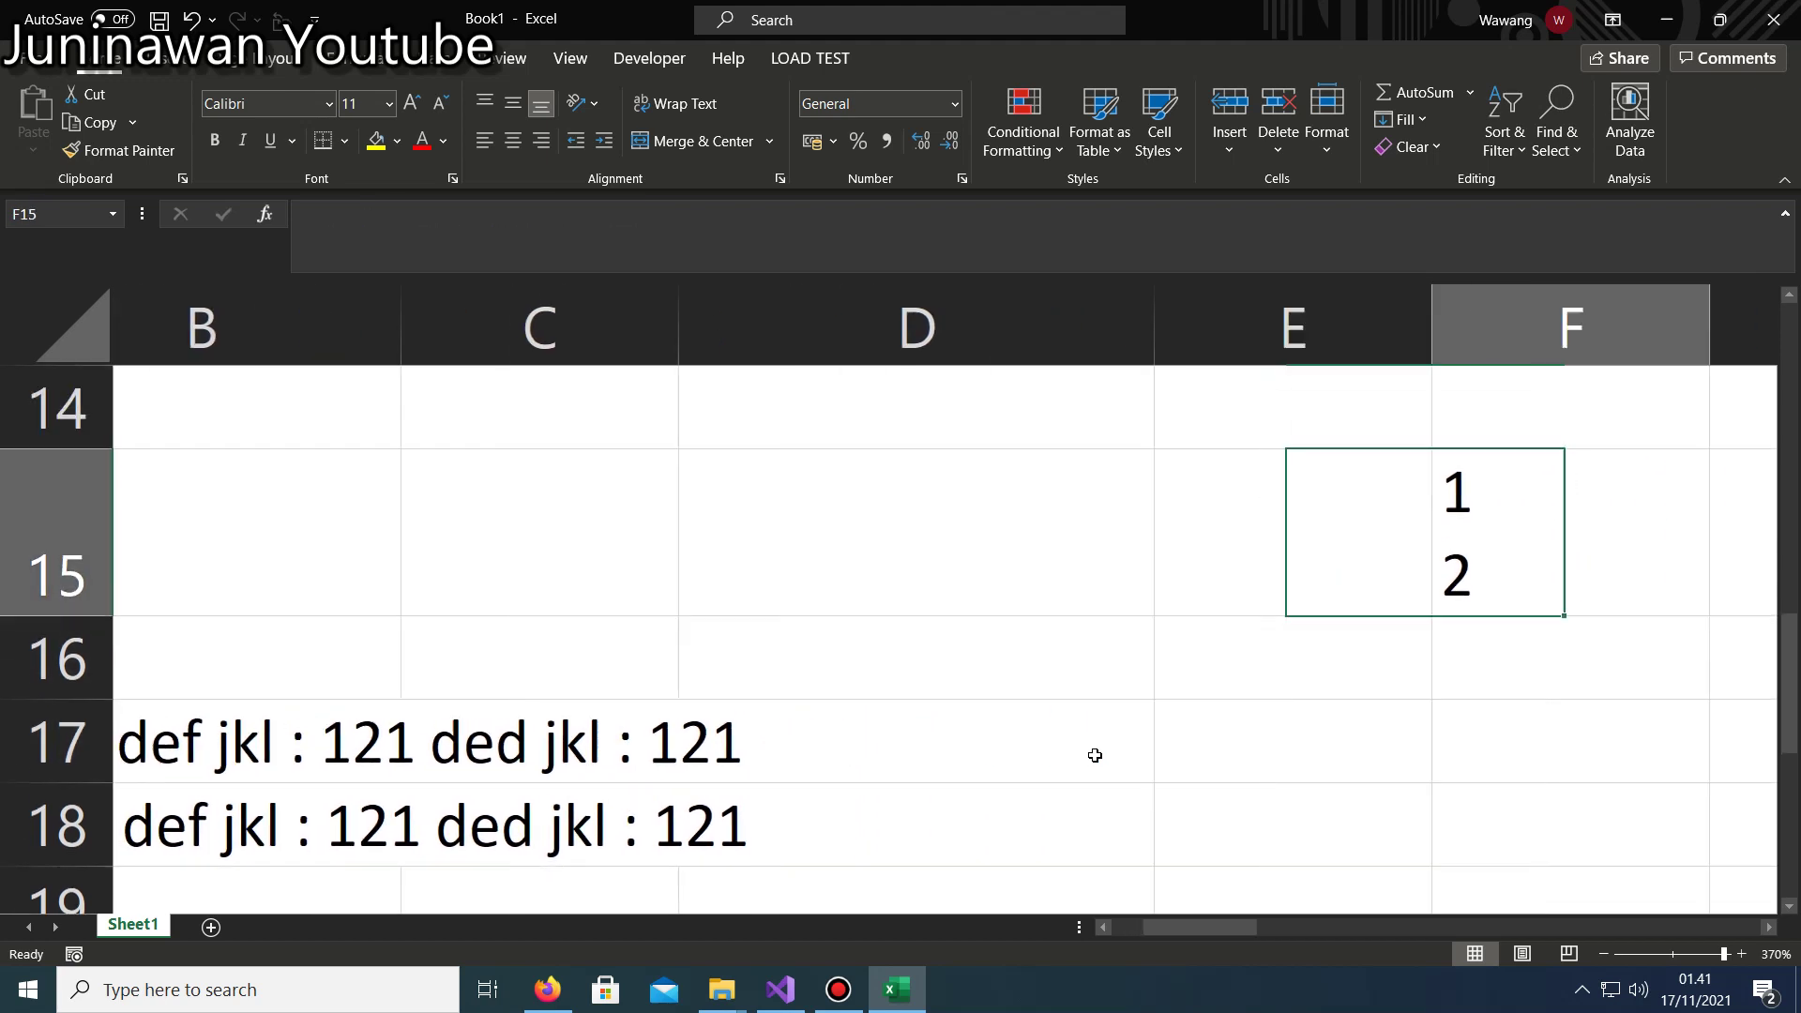
pyautogui.hotkey('shift', 'Down')
pyautogui.press('Delete')
pyautogui.press('Down')
pyautogui.press('Down')
pyautogui.press('Left')
pyautogui.press('Down')
pyautogui.press('Left')
pyautogui.press('Left')
pyautogui.press('Left')
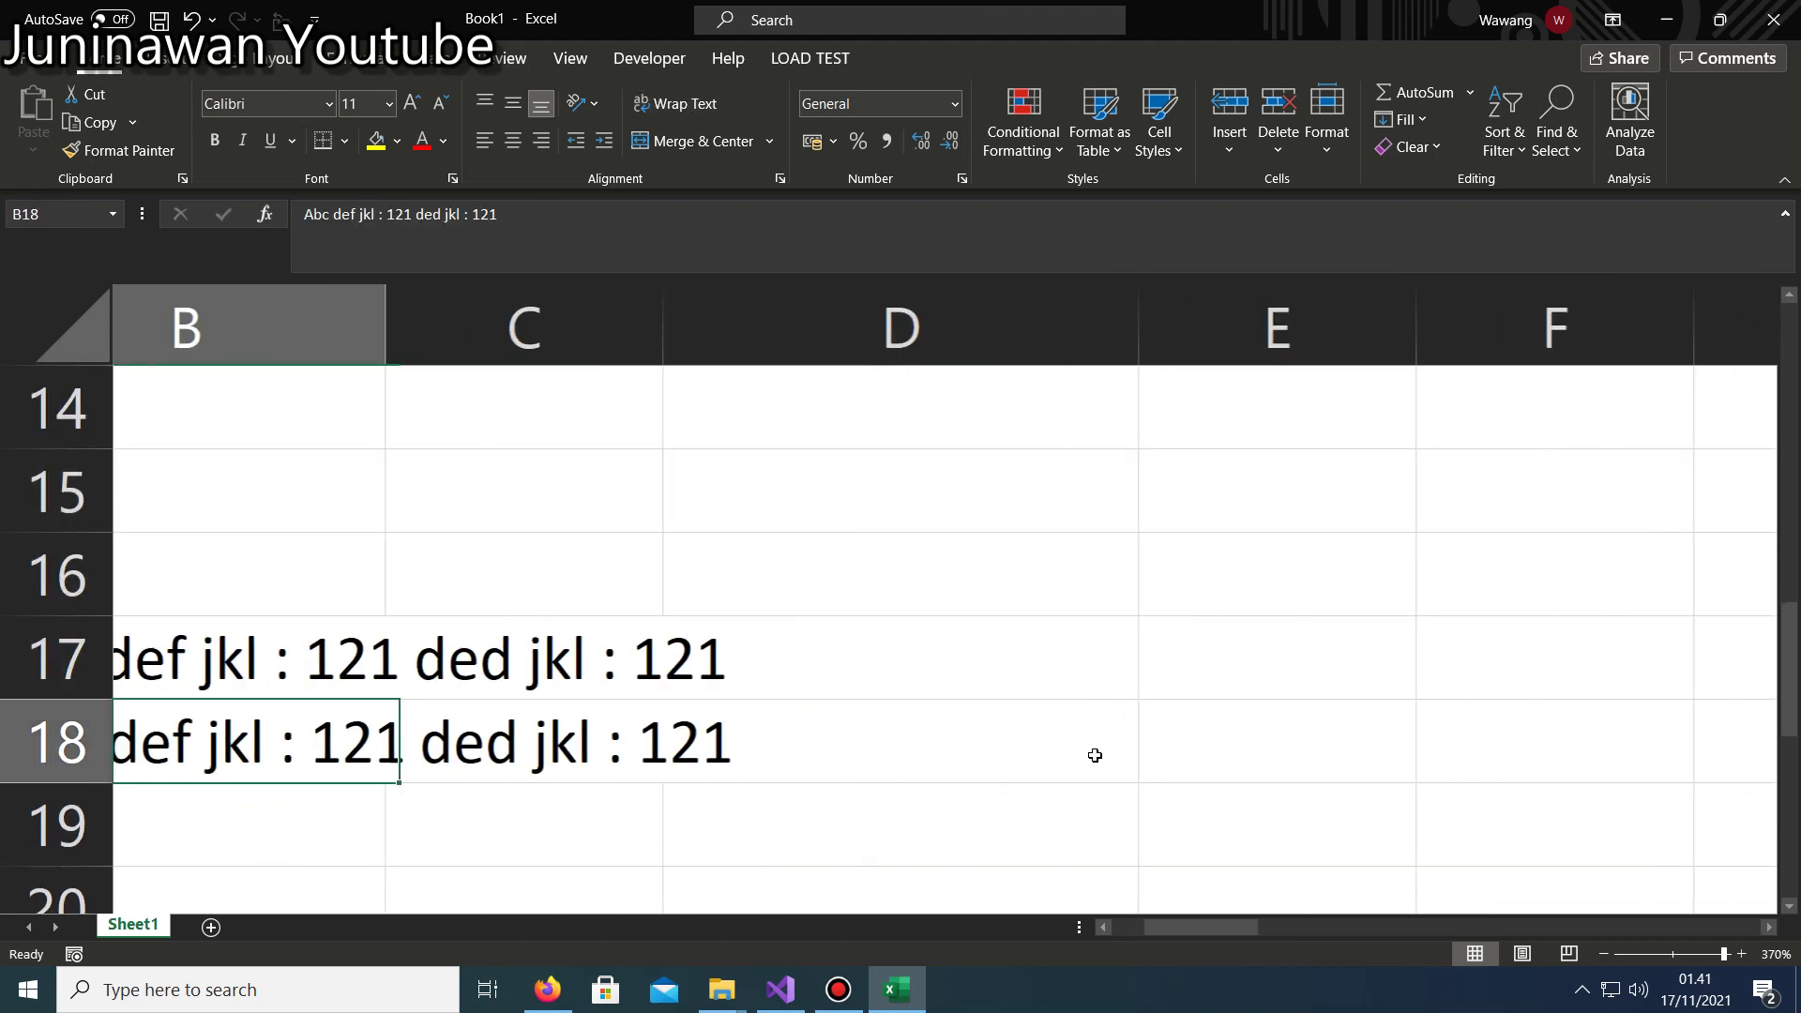
pyautogui.press('Left')
pyautogui.press('Up')
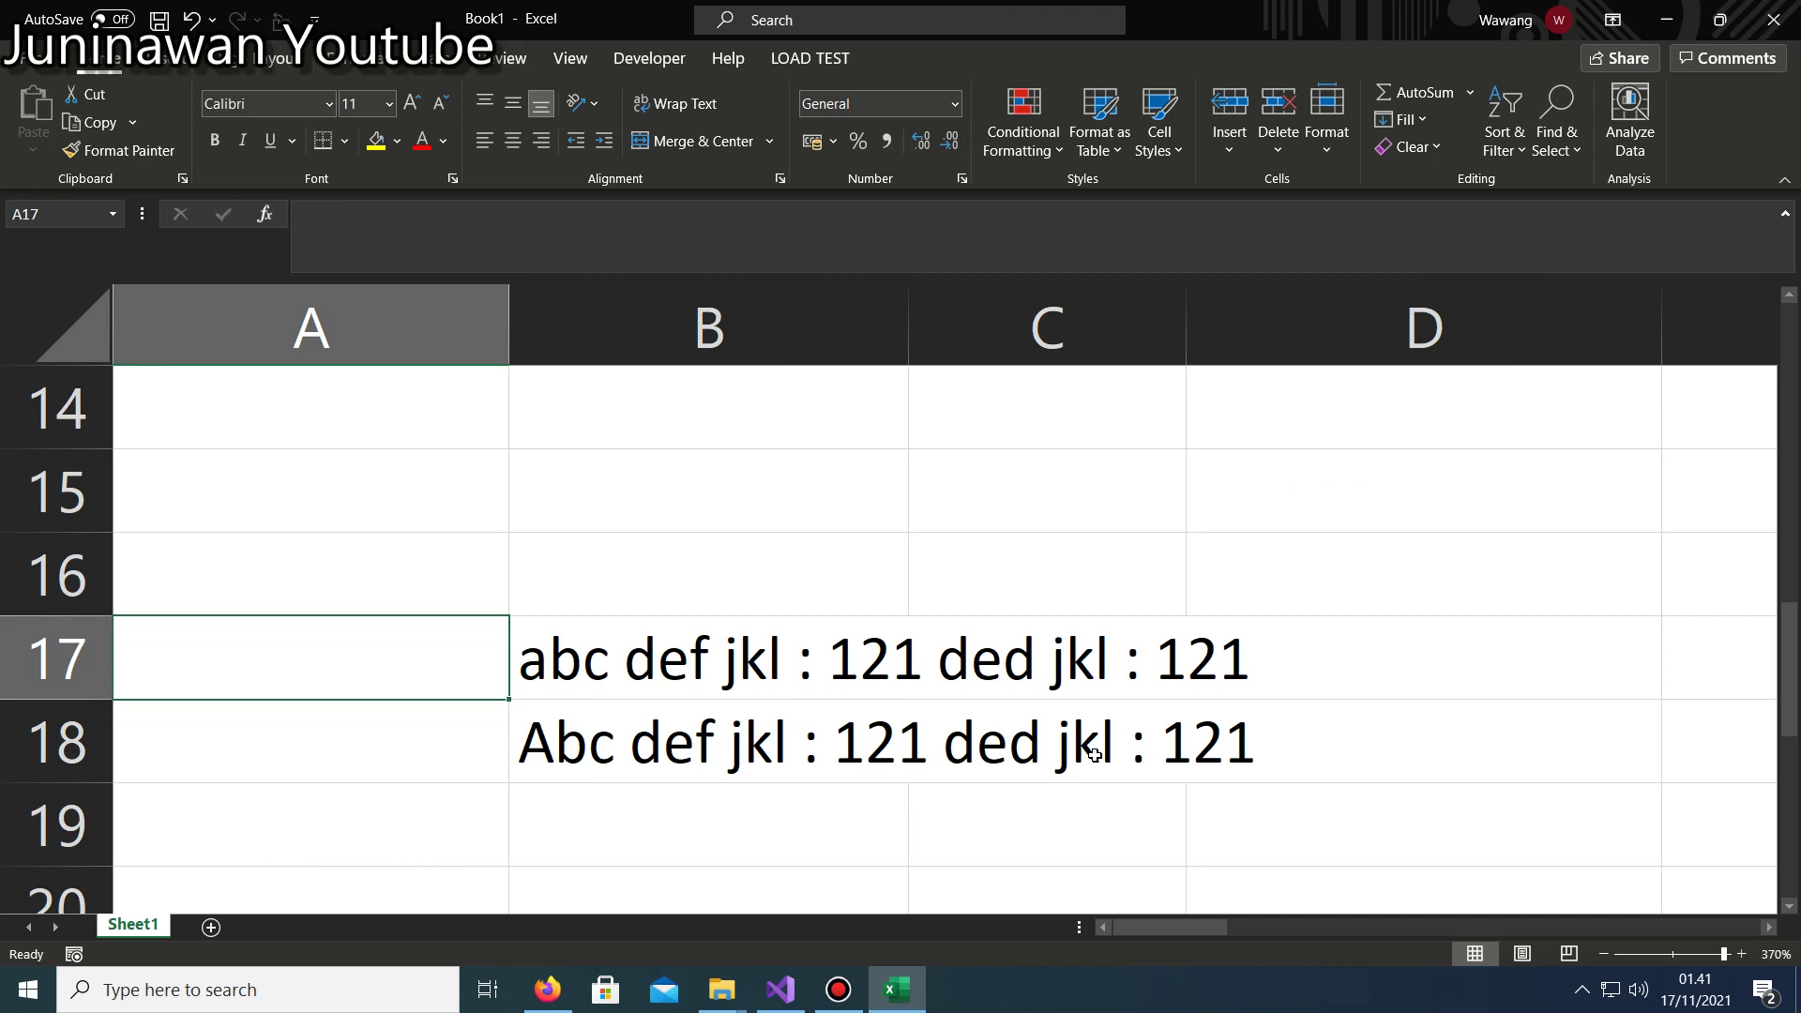
# Copy the sample rows B17:B18 and paste them into B19:B20.
pyautogui.scroll(-1, 1004, 748)
pyautogui.scroll(-1, 796, 700)
pyautogui.scroll(1, 800, 708)
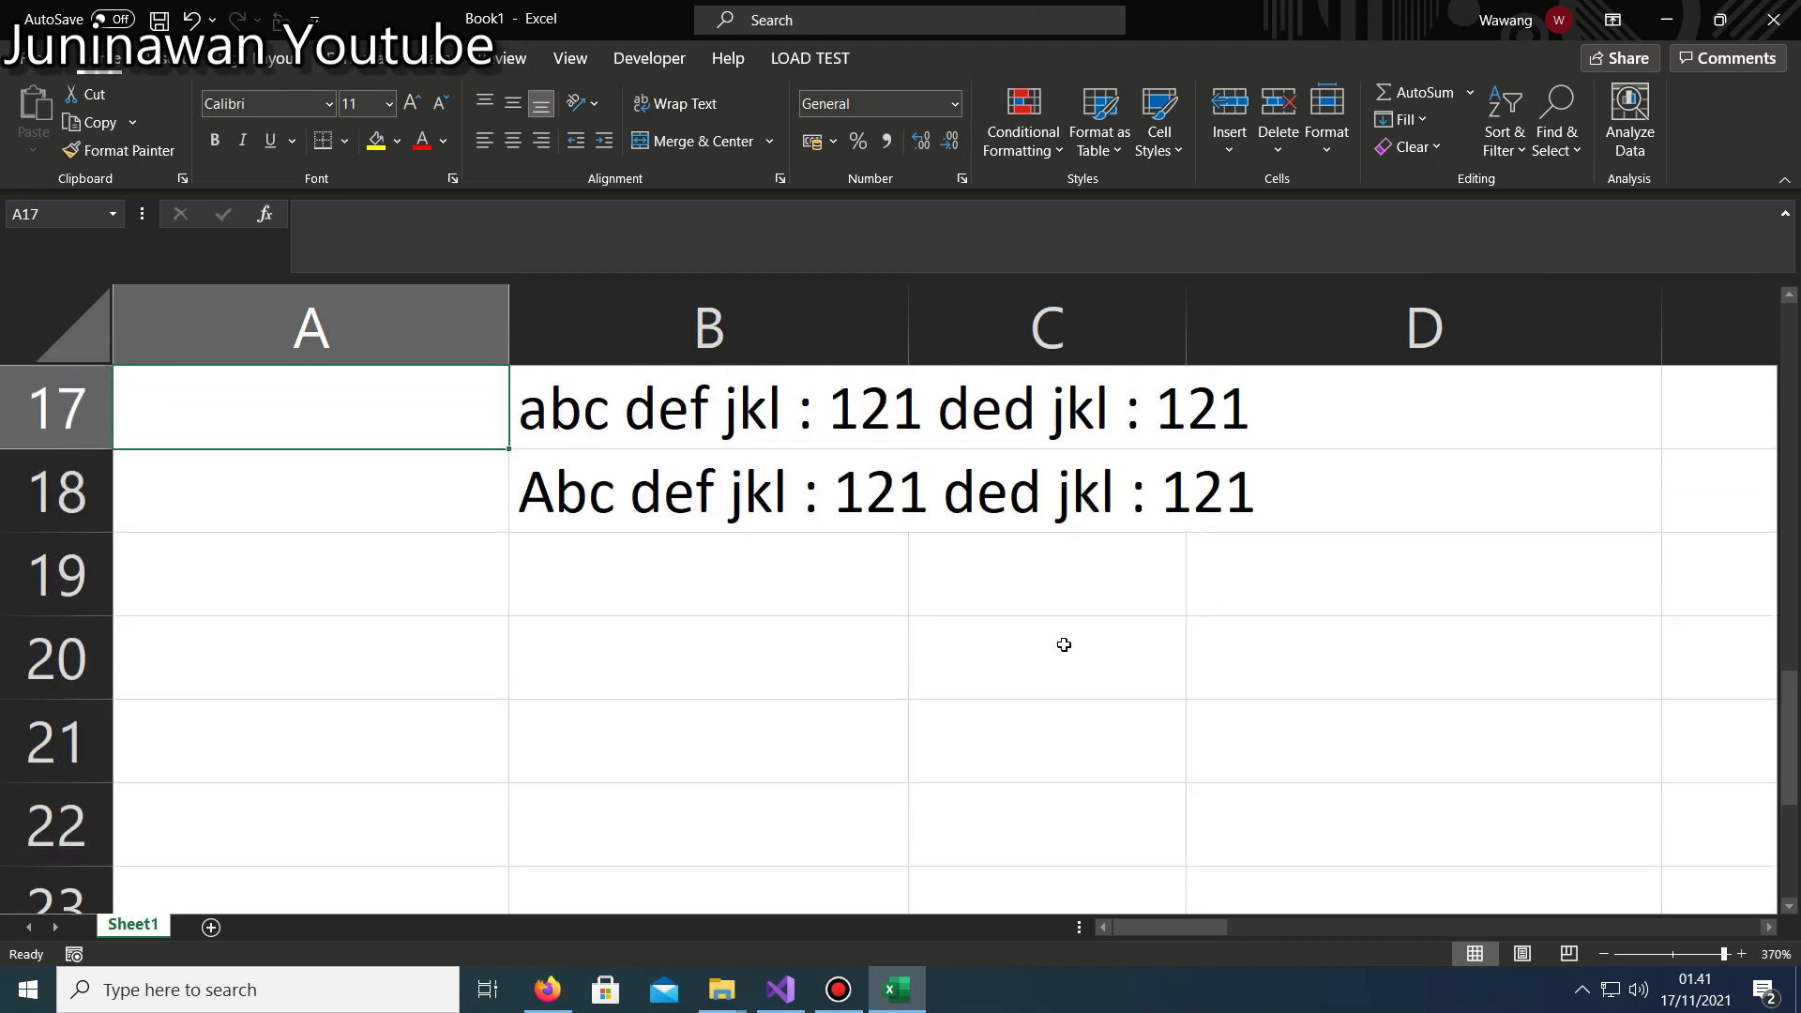
pyautogui.scroll(1, 591, 609)
pyautogui.click(550, 634)
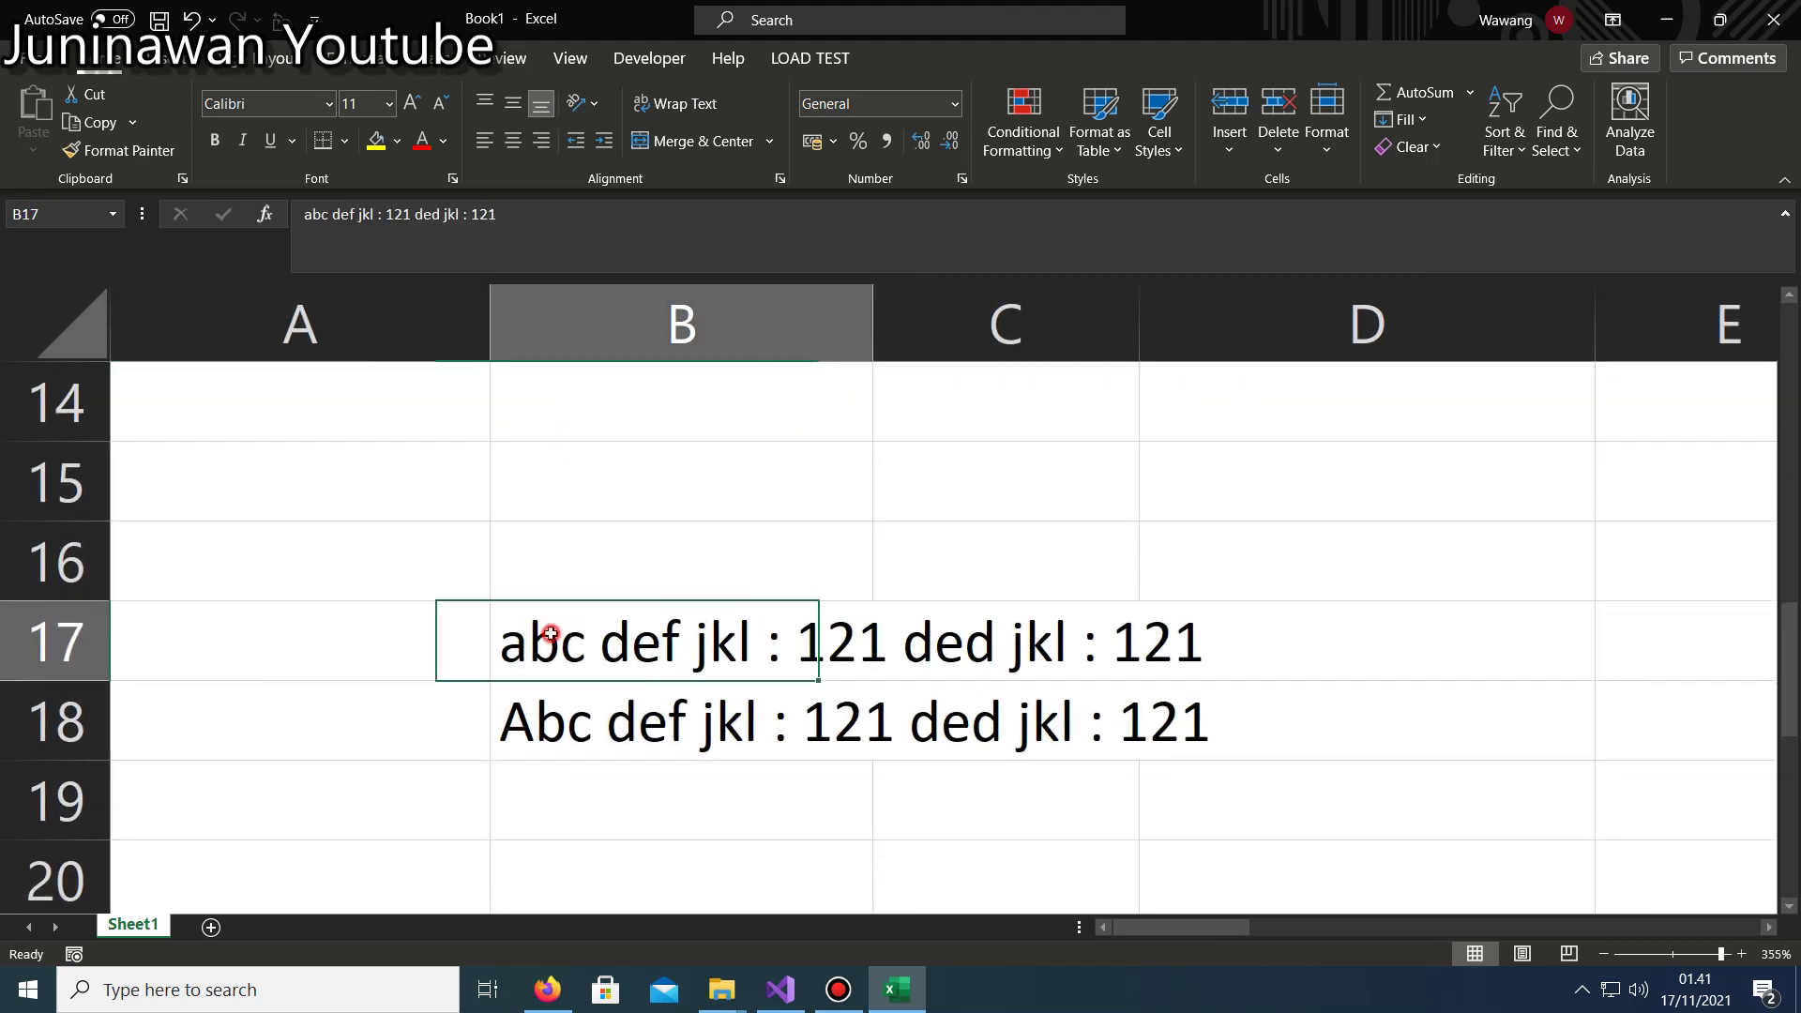
pyautogui.moveTo(550, 634); pyautogui.dragTo(515, 724)
pyautogui.hotkey('ctrl', 'c')
pyautogui.click(553, 780)
pyautogui.hotkey('ctrl', 'v')
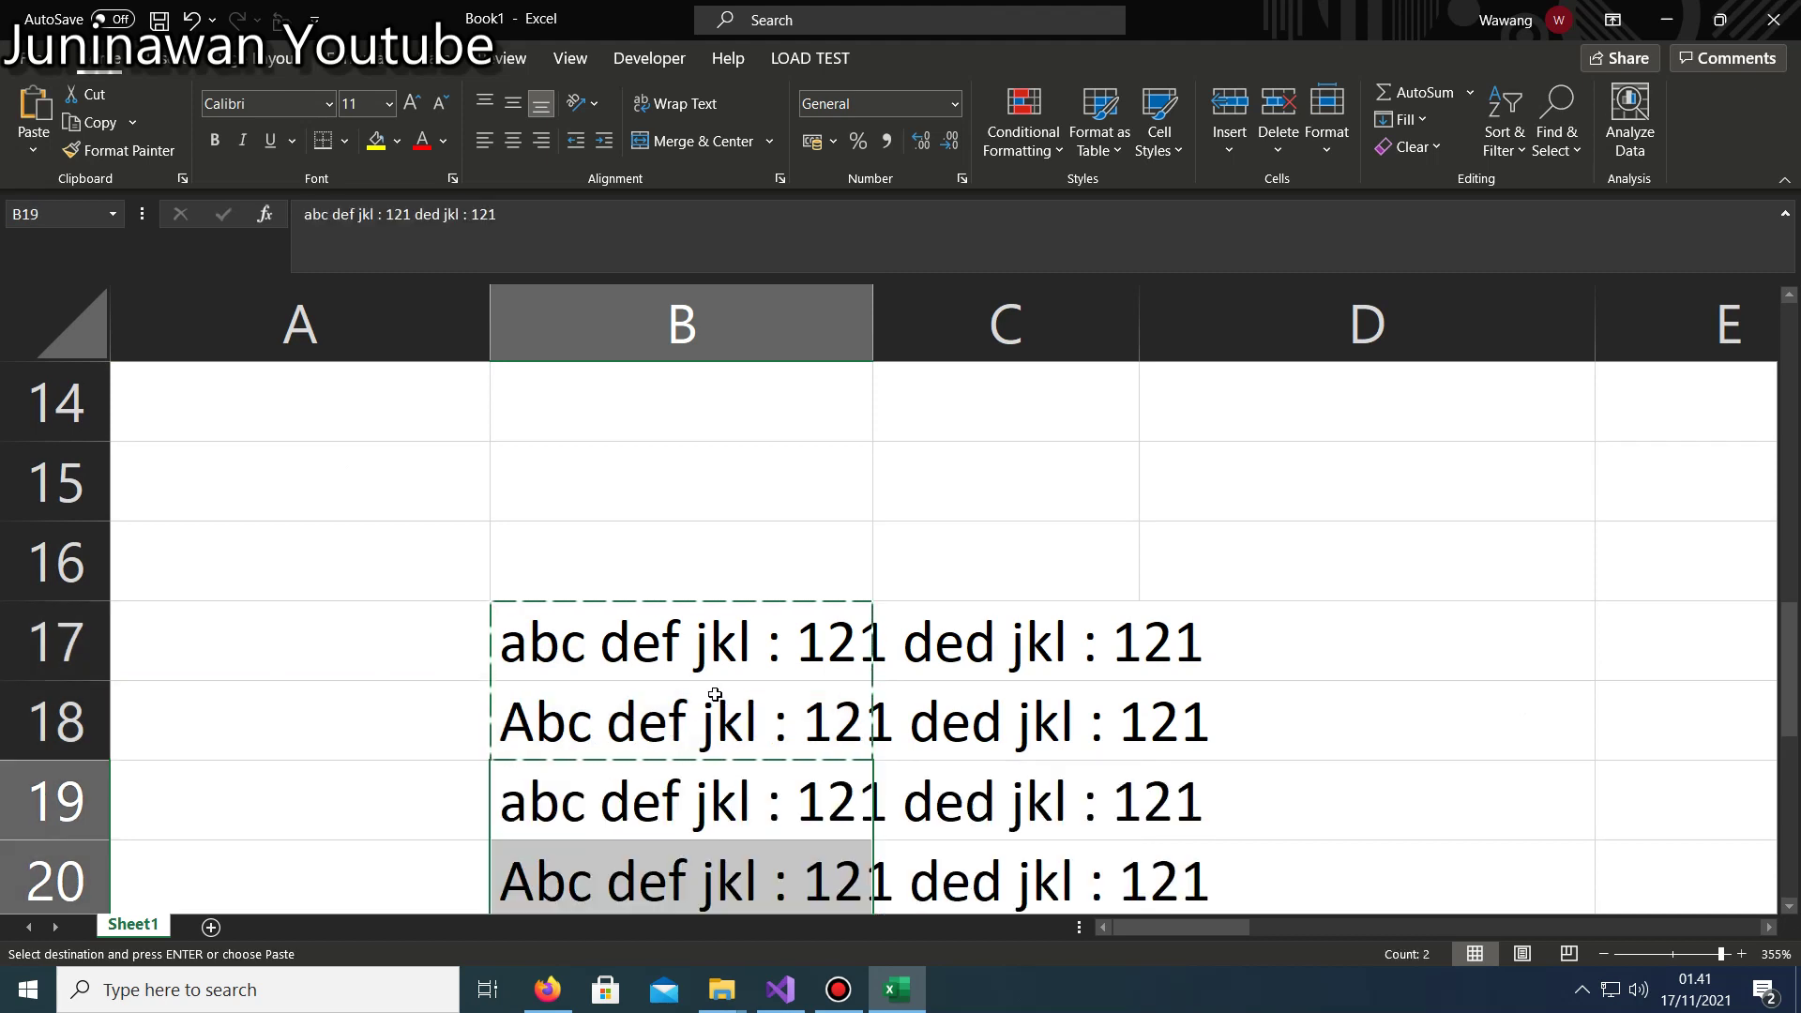
pyautogui.scroll(-2, 591, 691)
pyautogui.scroll(2, 563, 732)
# Change the first letter of B19 to c and of B20 to D.
pyautogui.doubleClick(522, 796)
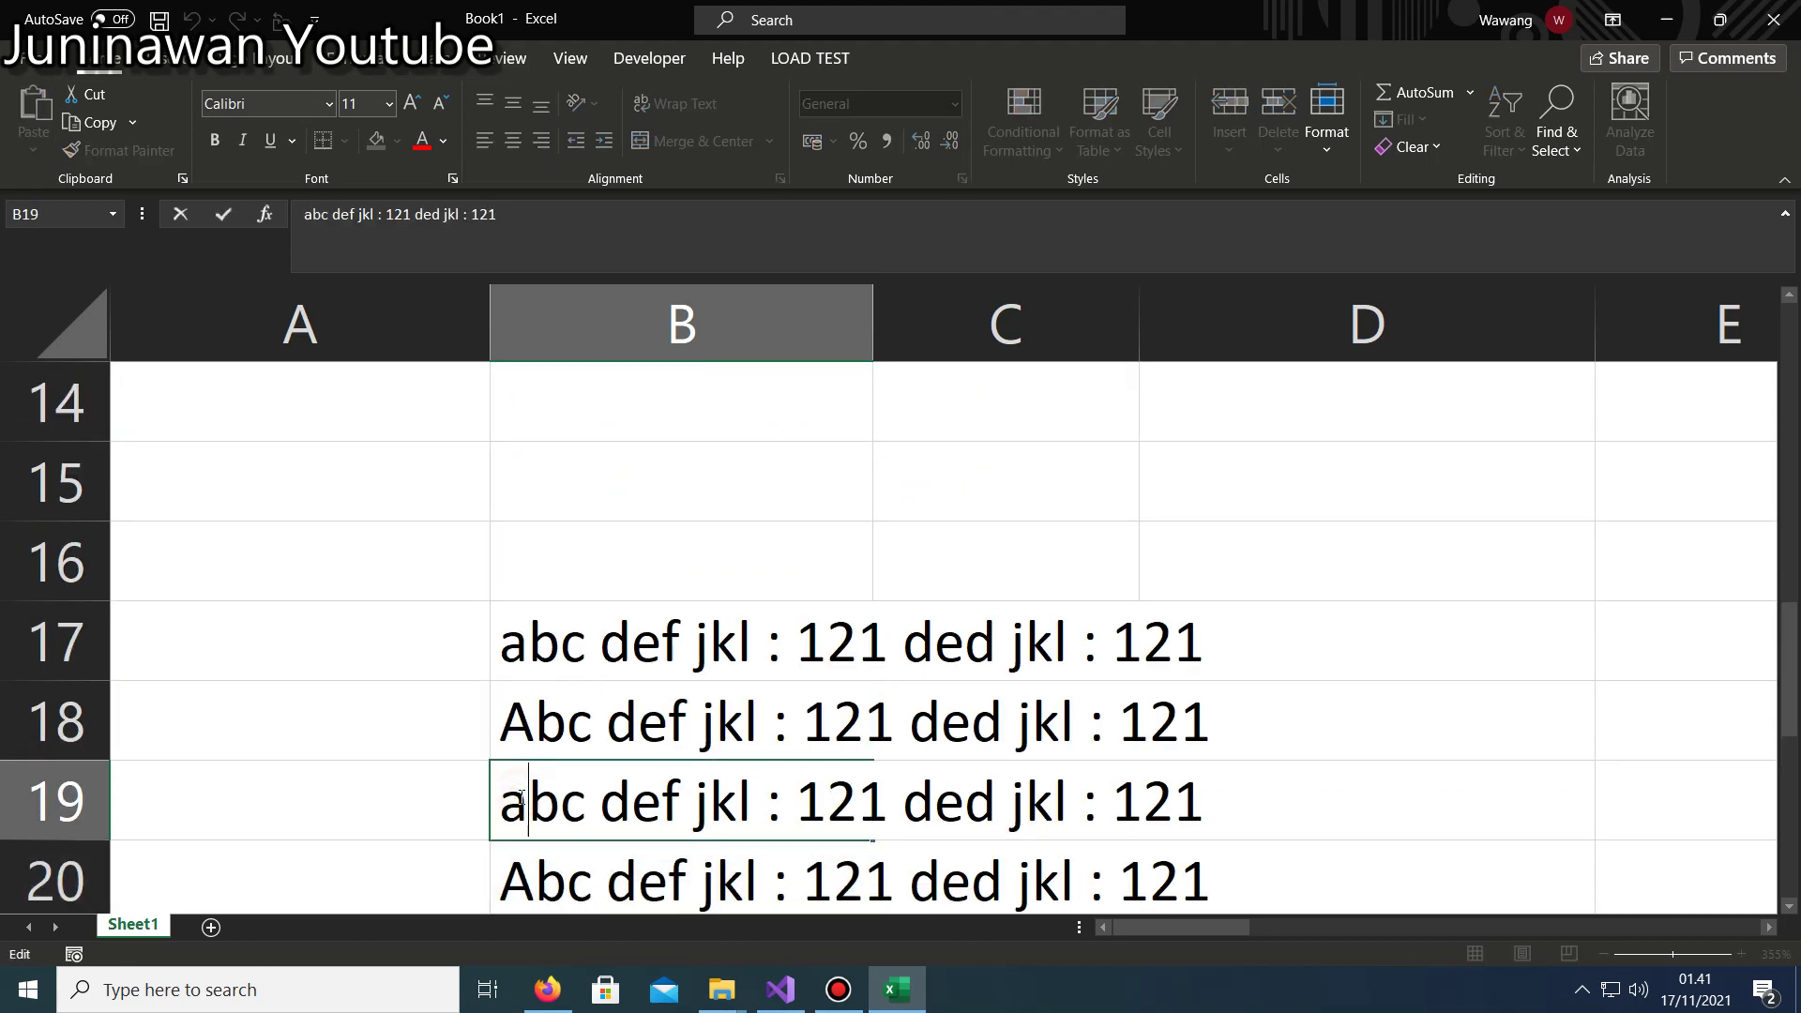
pyautogui.click(413, 792)
pyautogui.doubleClick(553, 805)
pyautogui.moveTo(528, 814); pyautogui.dragTo(497, 814)
pyautogui.write('c')
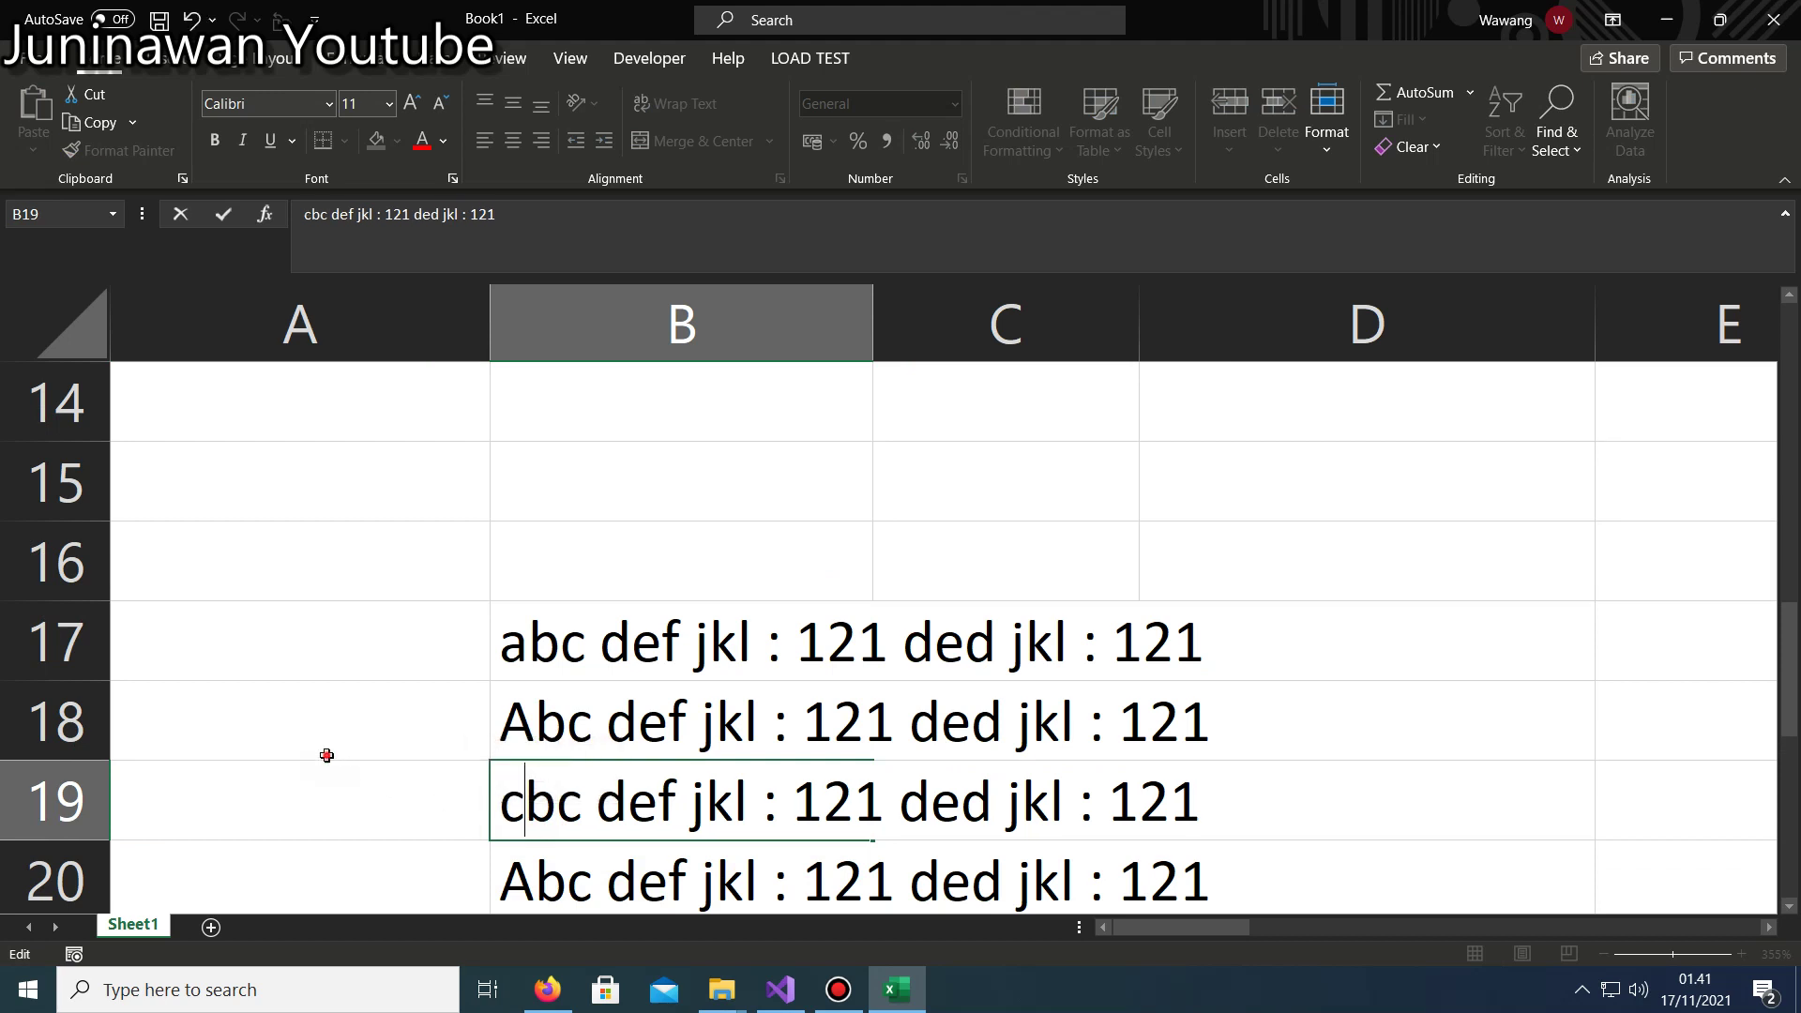
pyautogui.click(326, 755)
pyautogui.scroll(-1, 327, 755)
pyautogui.doubleClick(535, 642)
pyautogui.moveTo(535, 642); pyautogui.dragTo(455, 649)
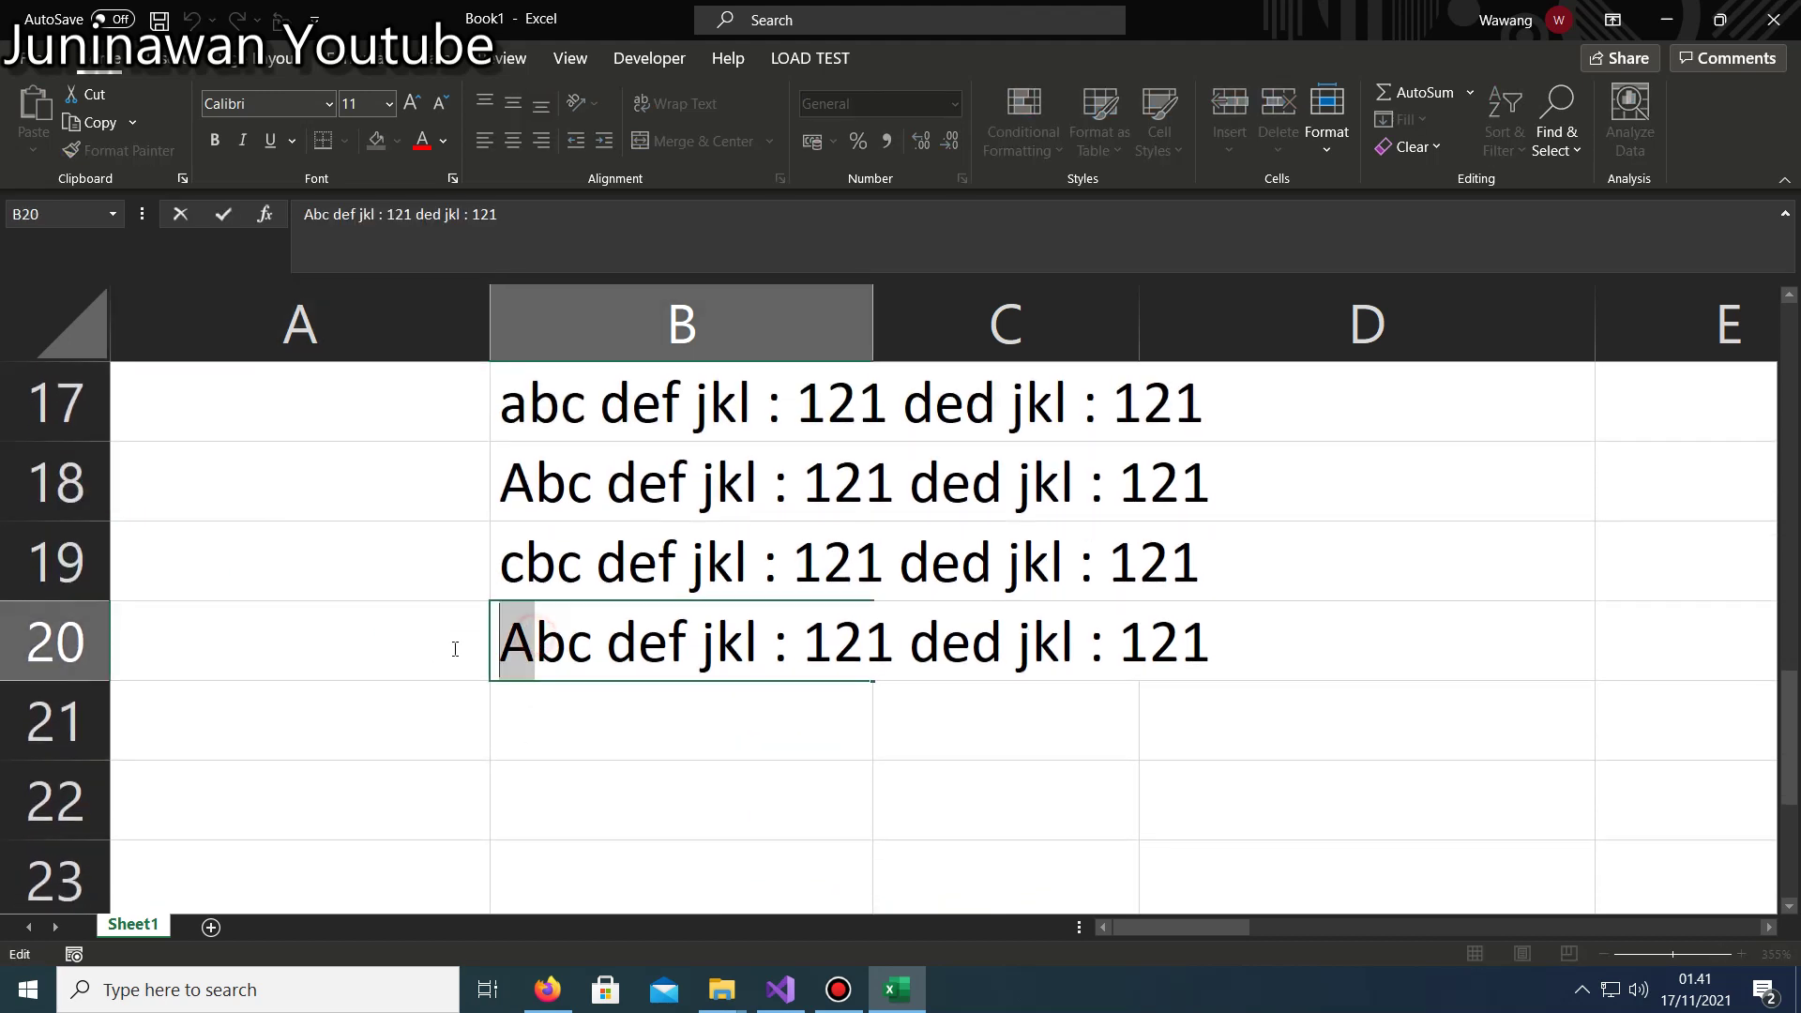
pyautogui.write('D')
pyautogui.press('Return')
# Widen column B so the full sample text fits.
pyautogui.scroll(-1, 514, 735)
pyautogui.scroll(2, 583, 732)
pyautogui.keyDown('ctrl'); pyautogui.scroll(-1, 501, 735); pyautogui.keyUp('ctrl')
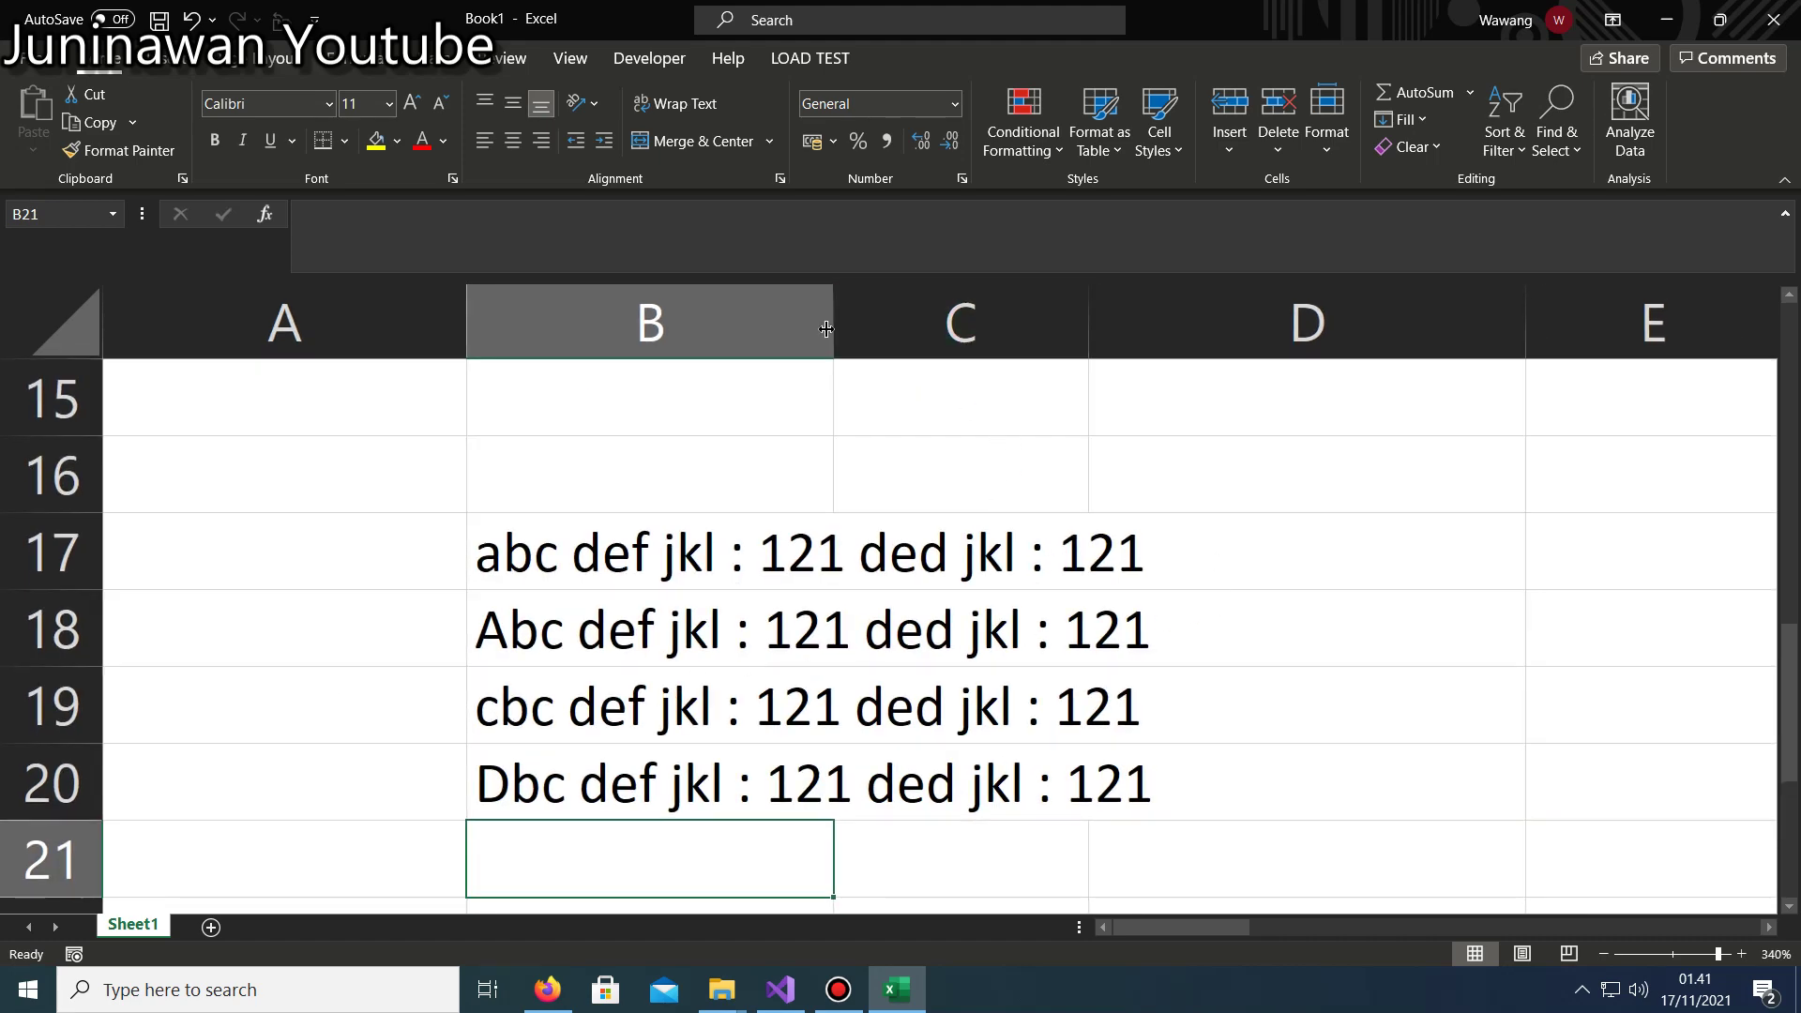
pyautogui.moveTo(833, 318); pyautogui.dragTo(1367, 319)
pyautogui.keyDown('ctrl'); pyautogui.scroll(-2, 763, 567); pyautogui.keyUp('ctrl')
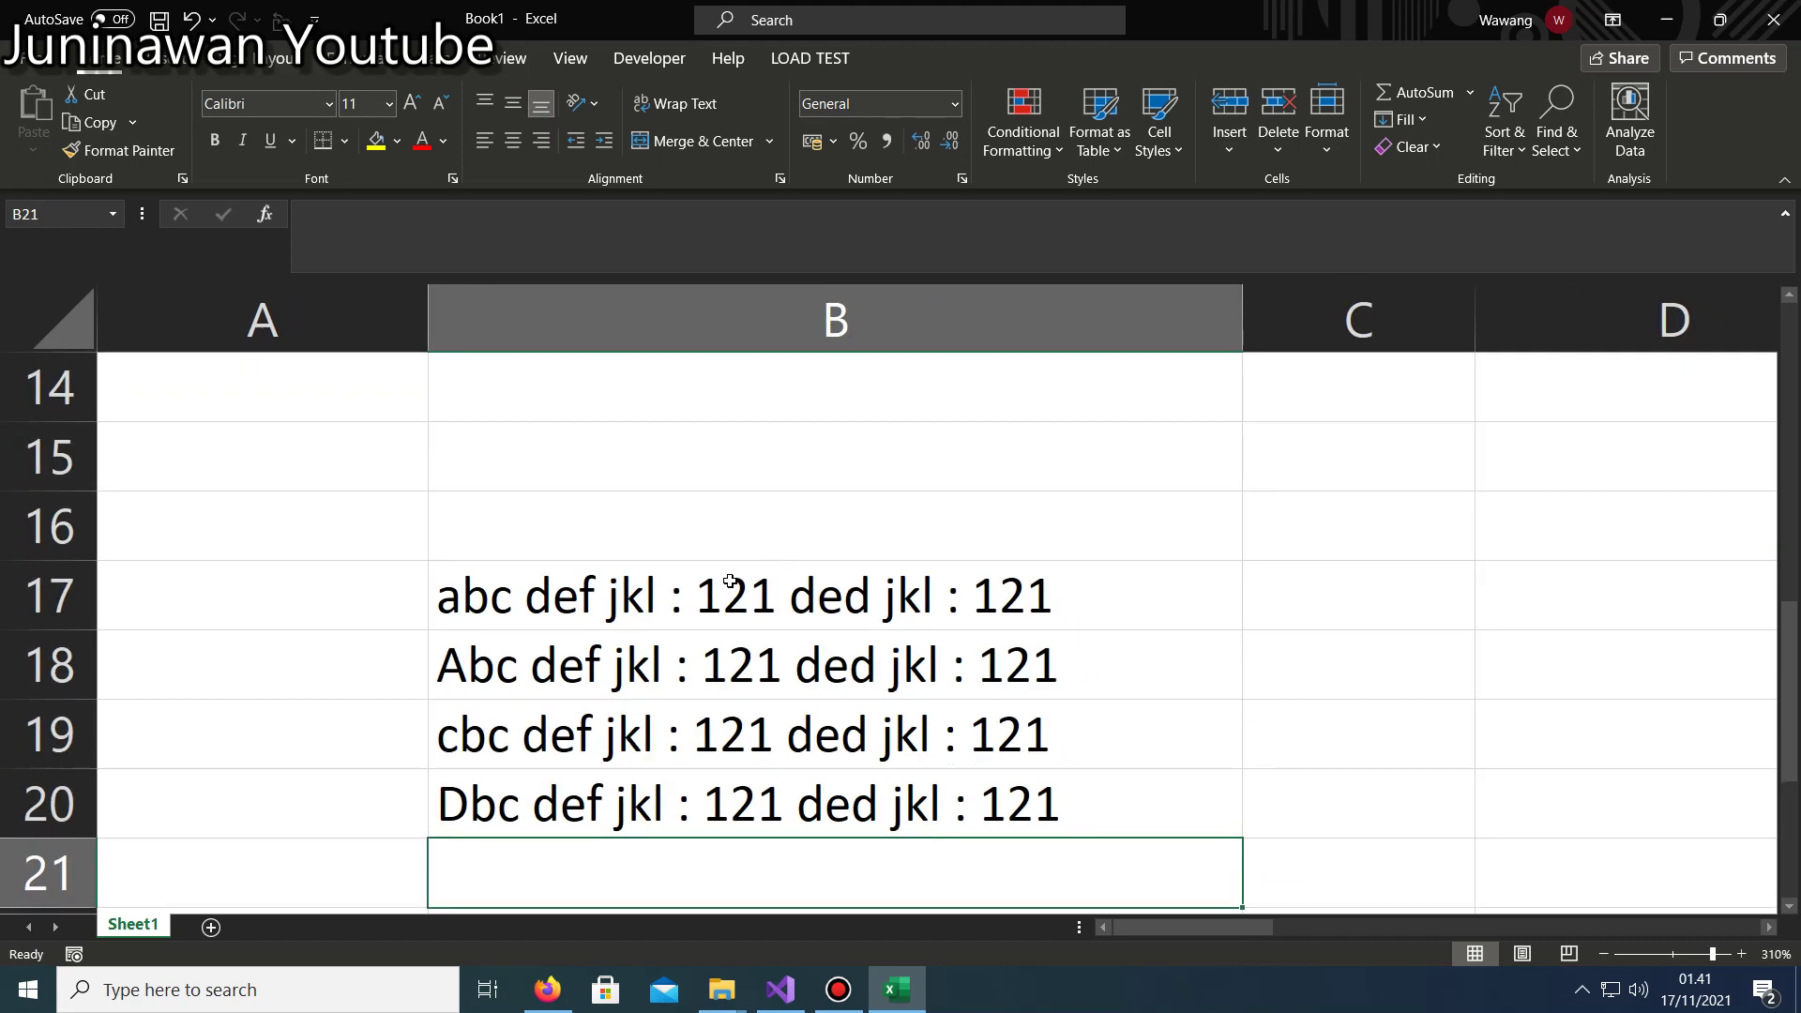
pyautogui.scroll(-1, 488, 528)
# Check the leading letters in B18 and B20, leaving B18 unchanged.
pyautogui.click(458, 463)
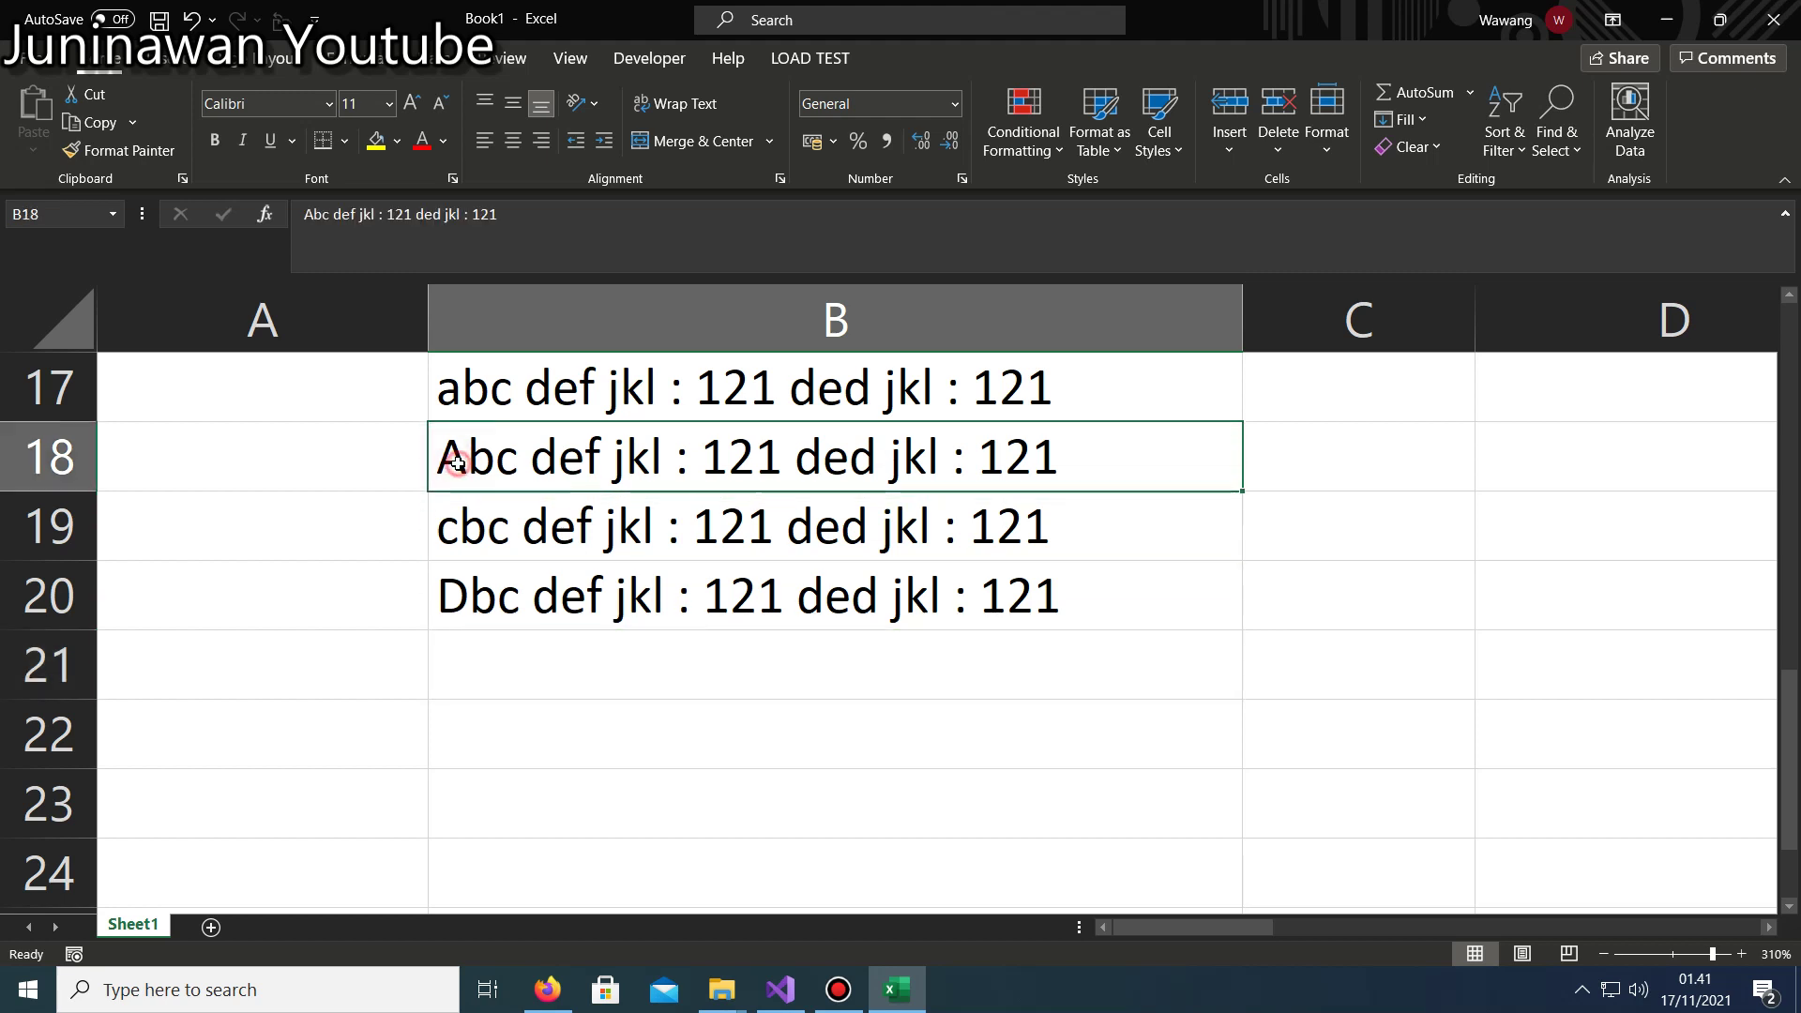
pyautogui.doubleClick(456, 463)
pyautogui.moveTo(437, 462); pyautogui.dragTo(459, 466)
pyautogui.press('Escape')
pyautogui.click(480, 595)
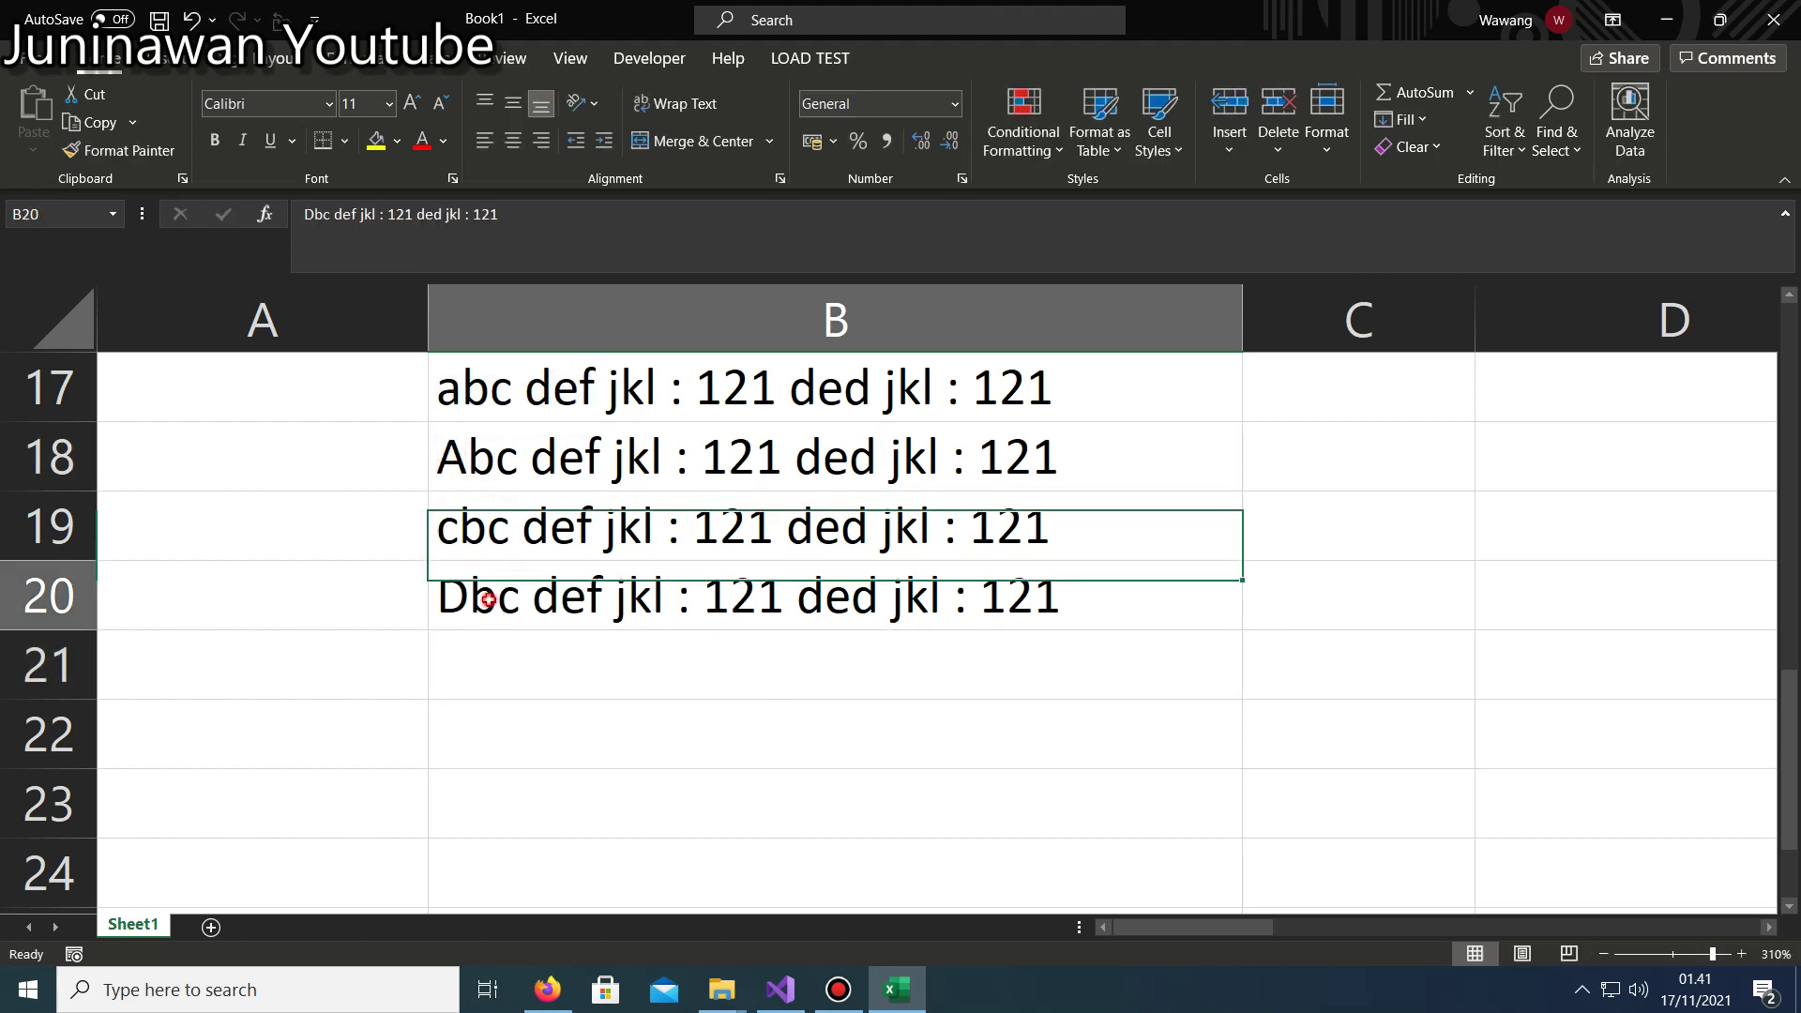
pyautogui.doubleClick(474, 592)
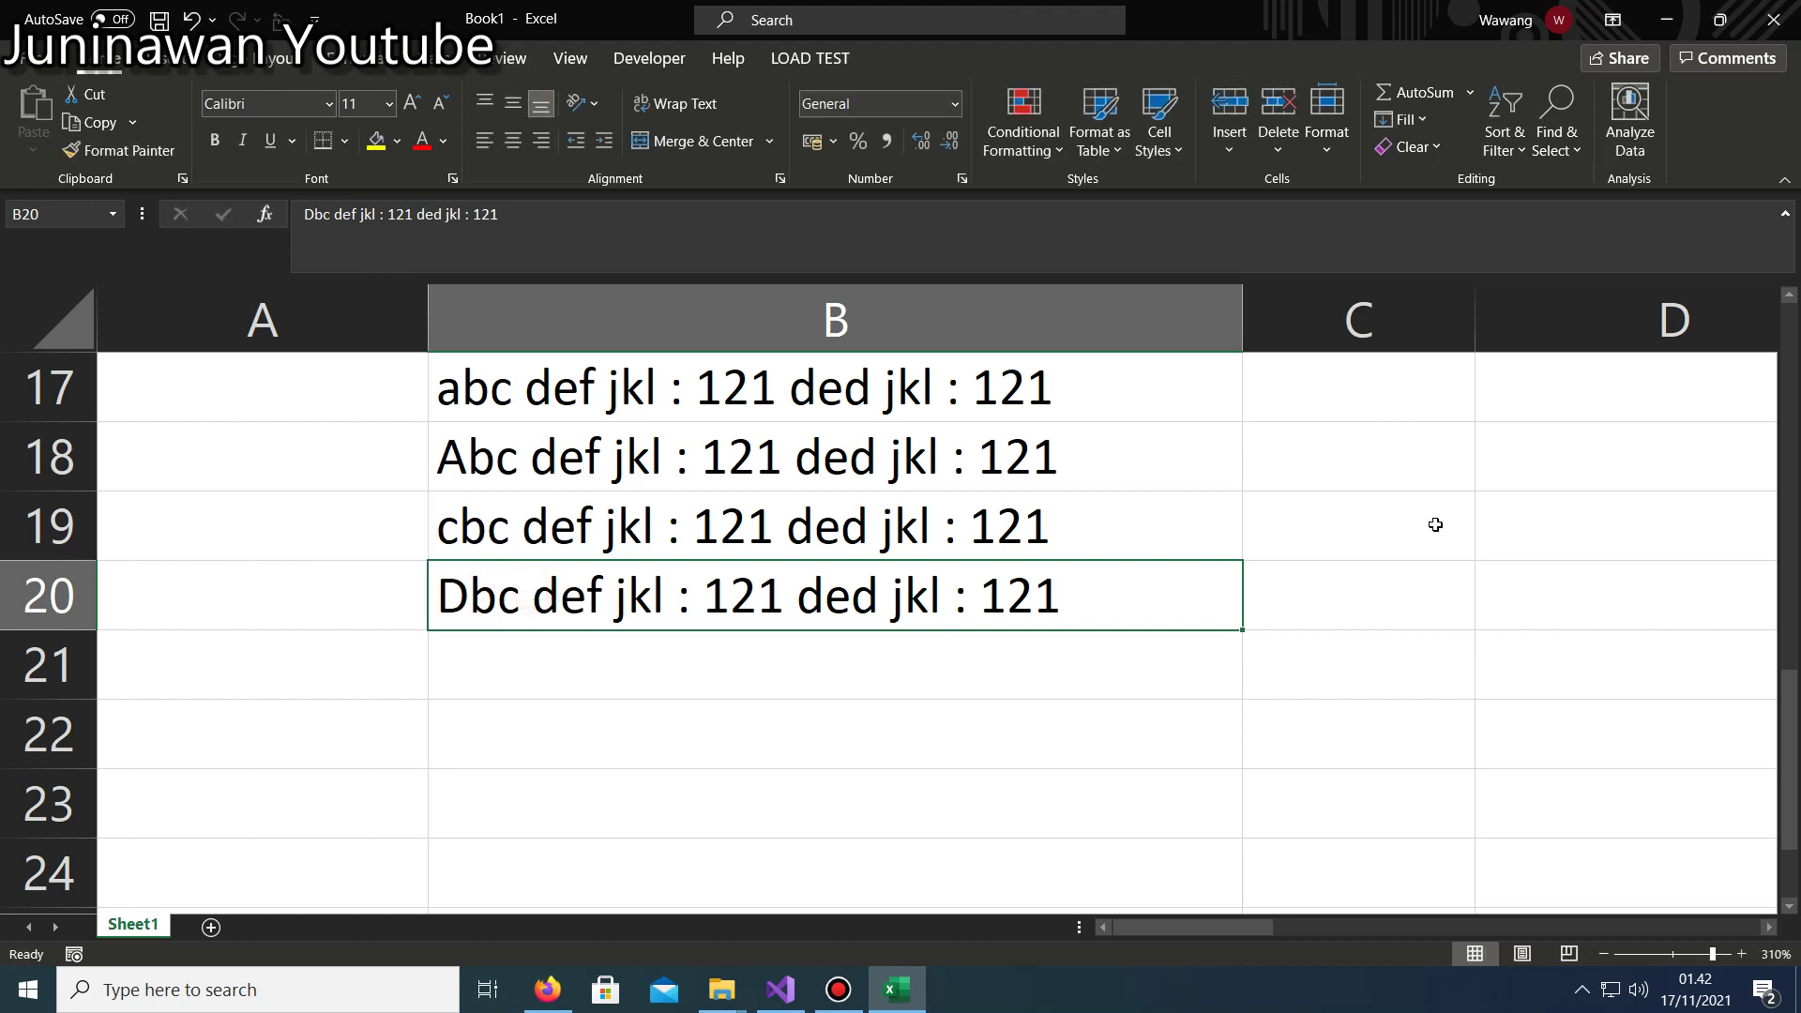
# Start a RegexMatch formula on B17 in C17, then cancel it.
pyautogui.click(1326, 402)
pyautogui.scroll(1, 1283, 509)
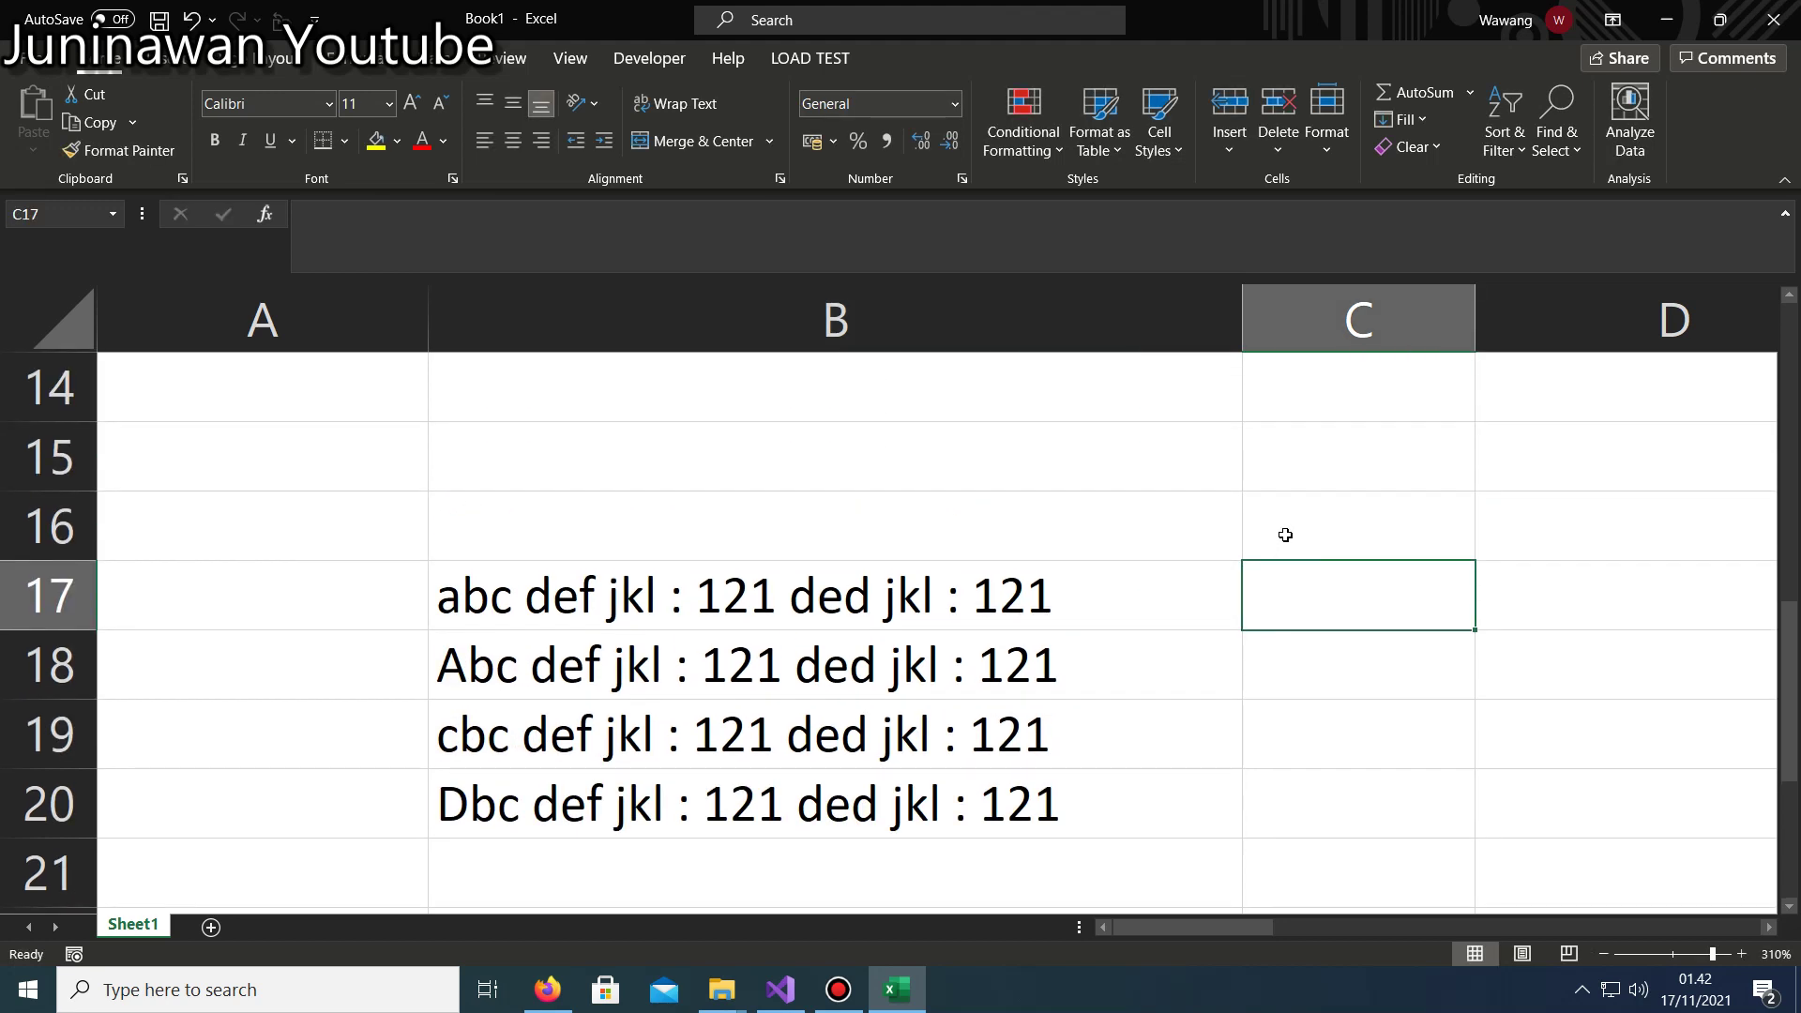
pyautogui.write('=REGE')
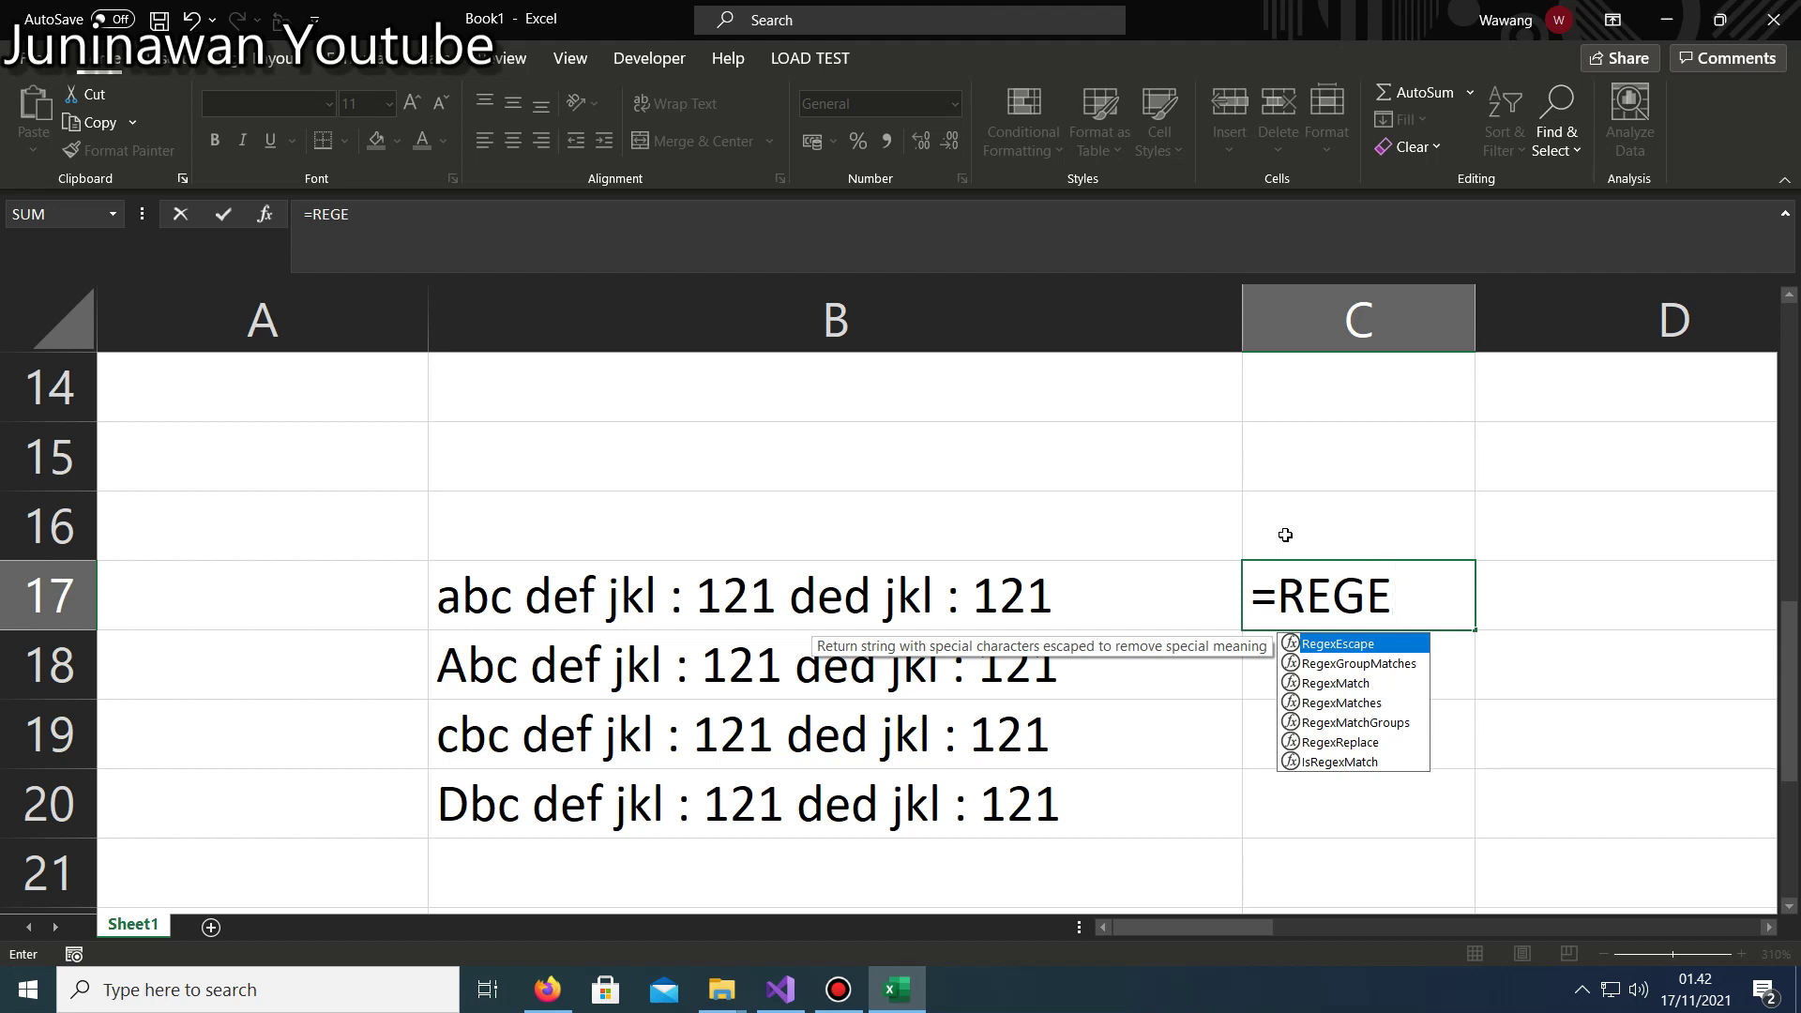
pyautogui.press('Down')
pyautogui.press('Down')
pyautogui.press('Tab')
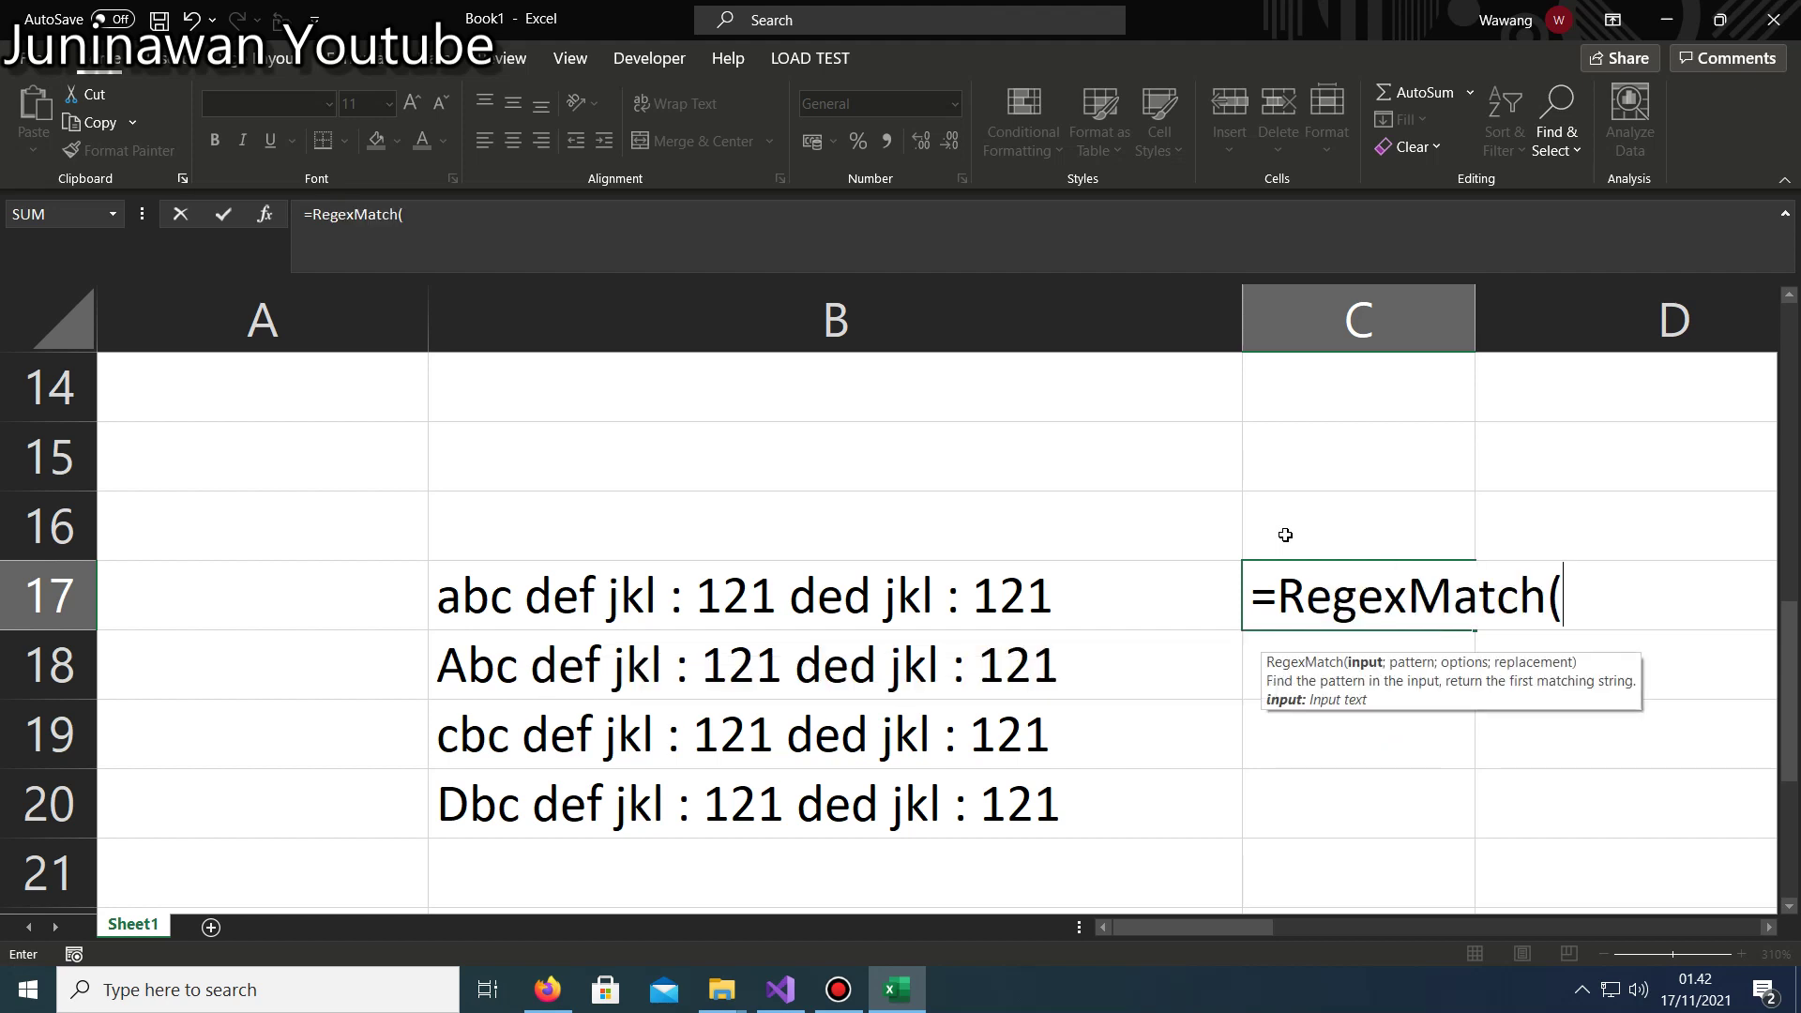
pyautogui.click(522, 596)
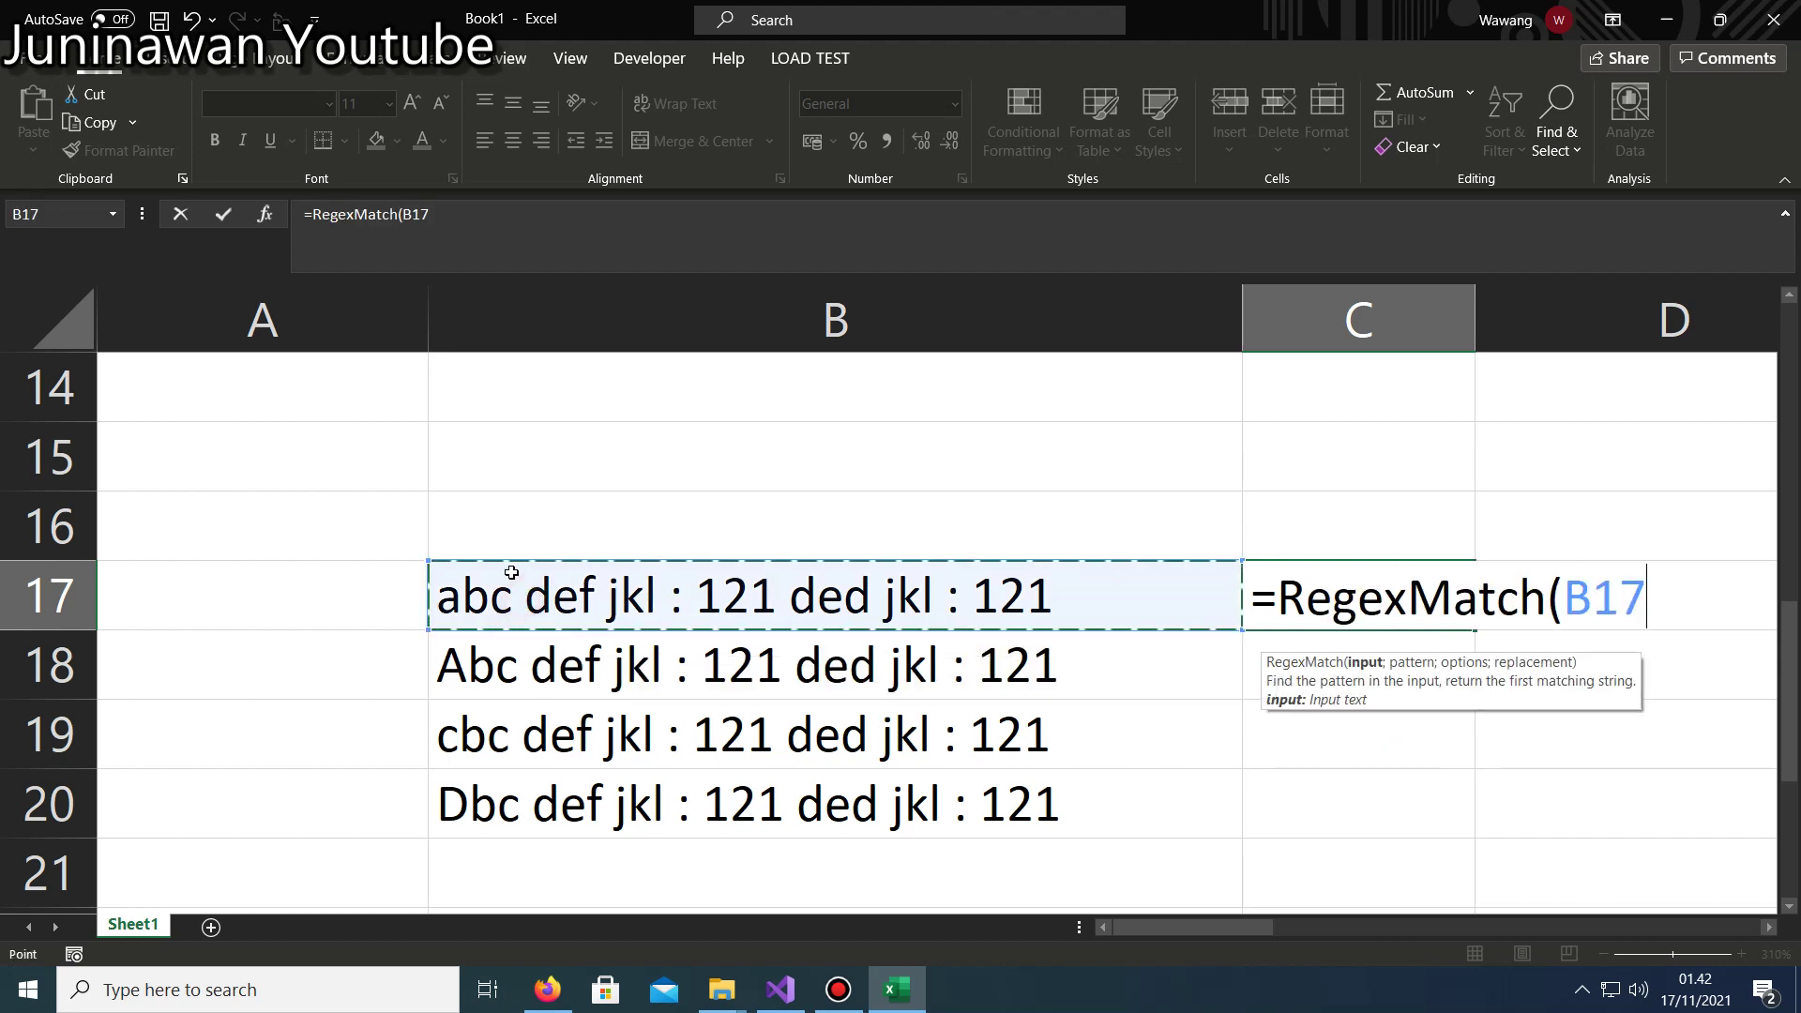
pyautogui.write(';"')
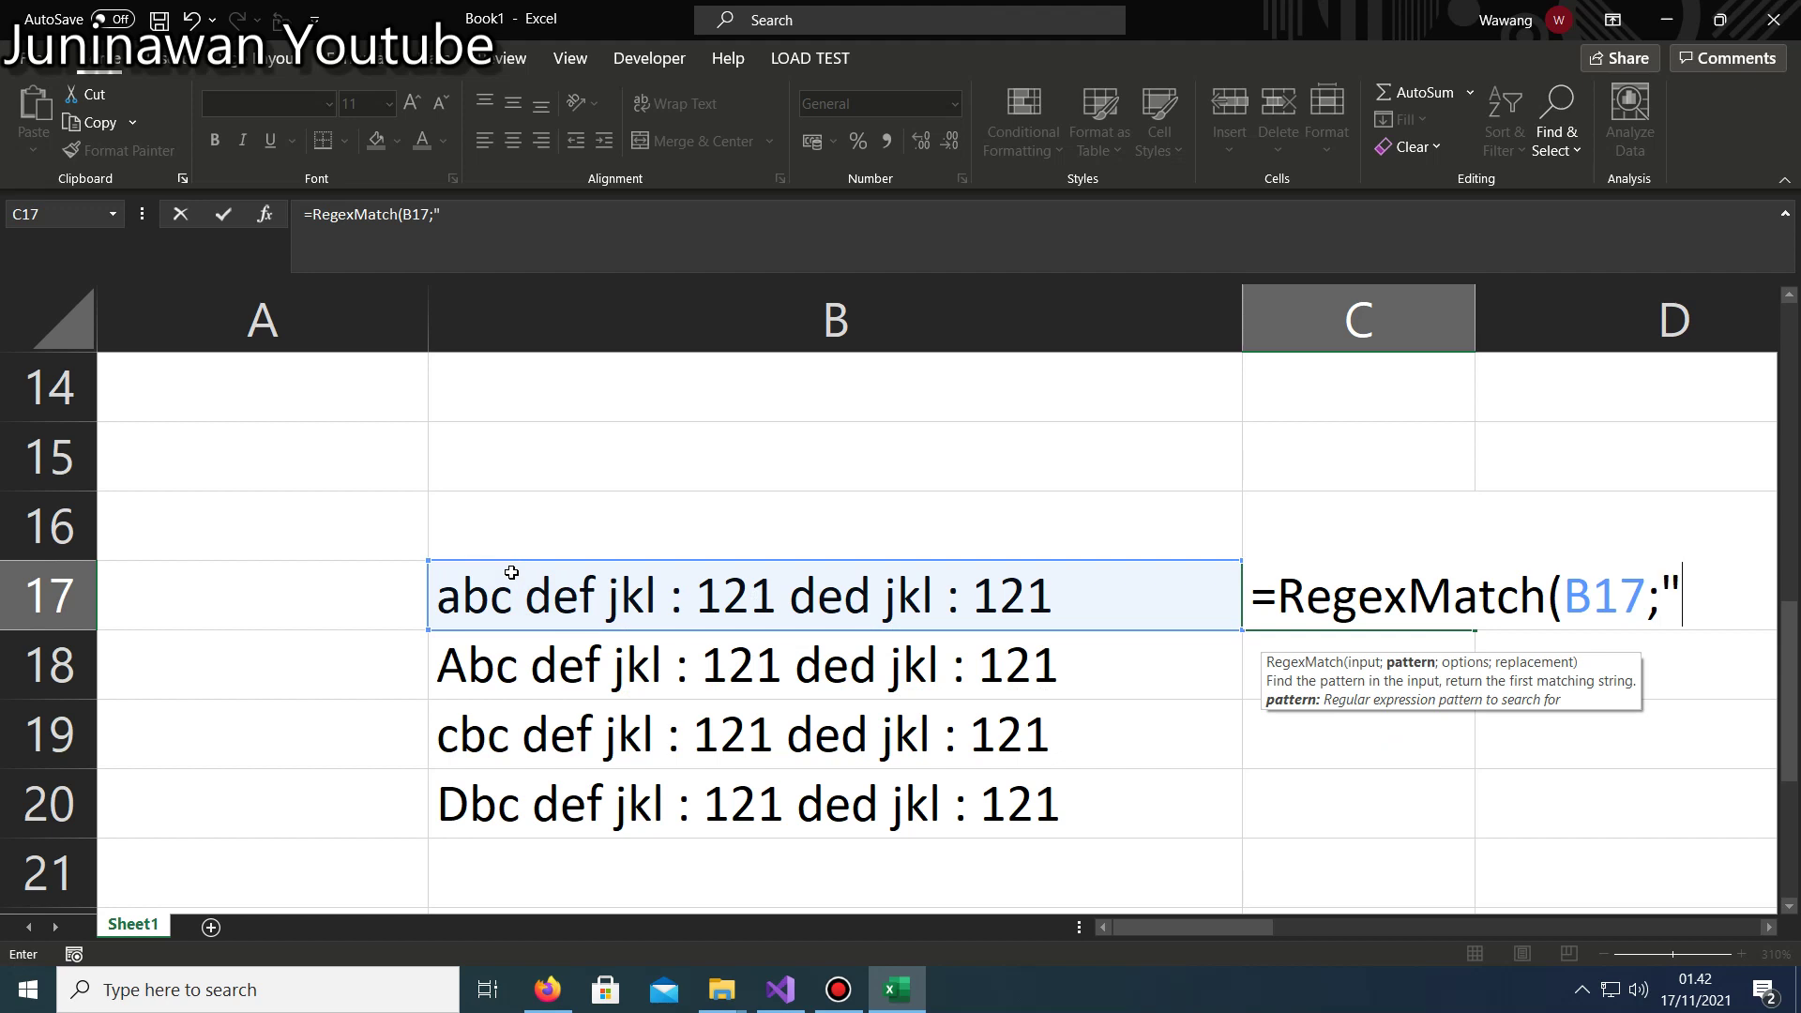
pyautogui.write('^')
pyautogui.write('^^^^^=====')
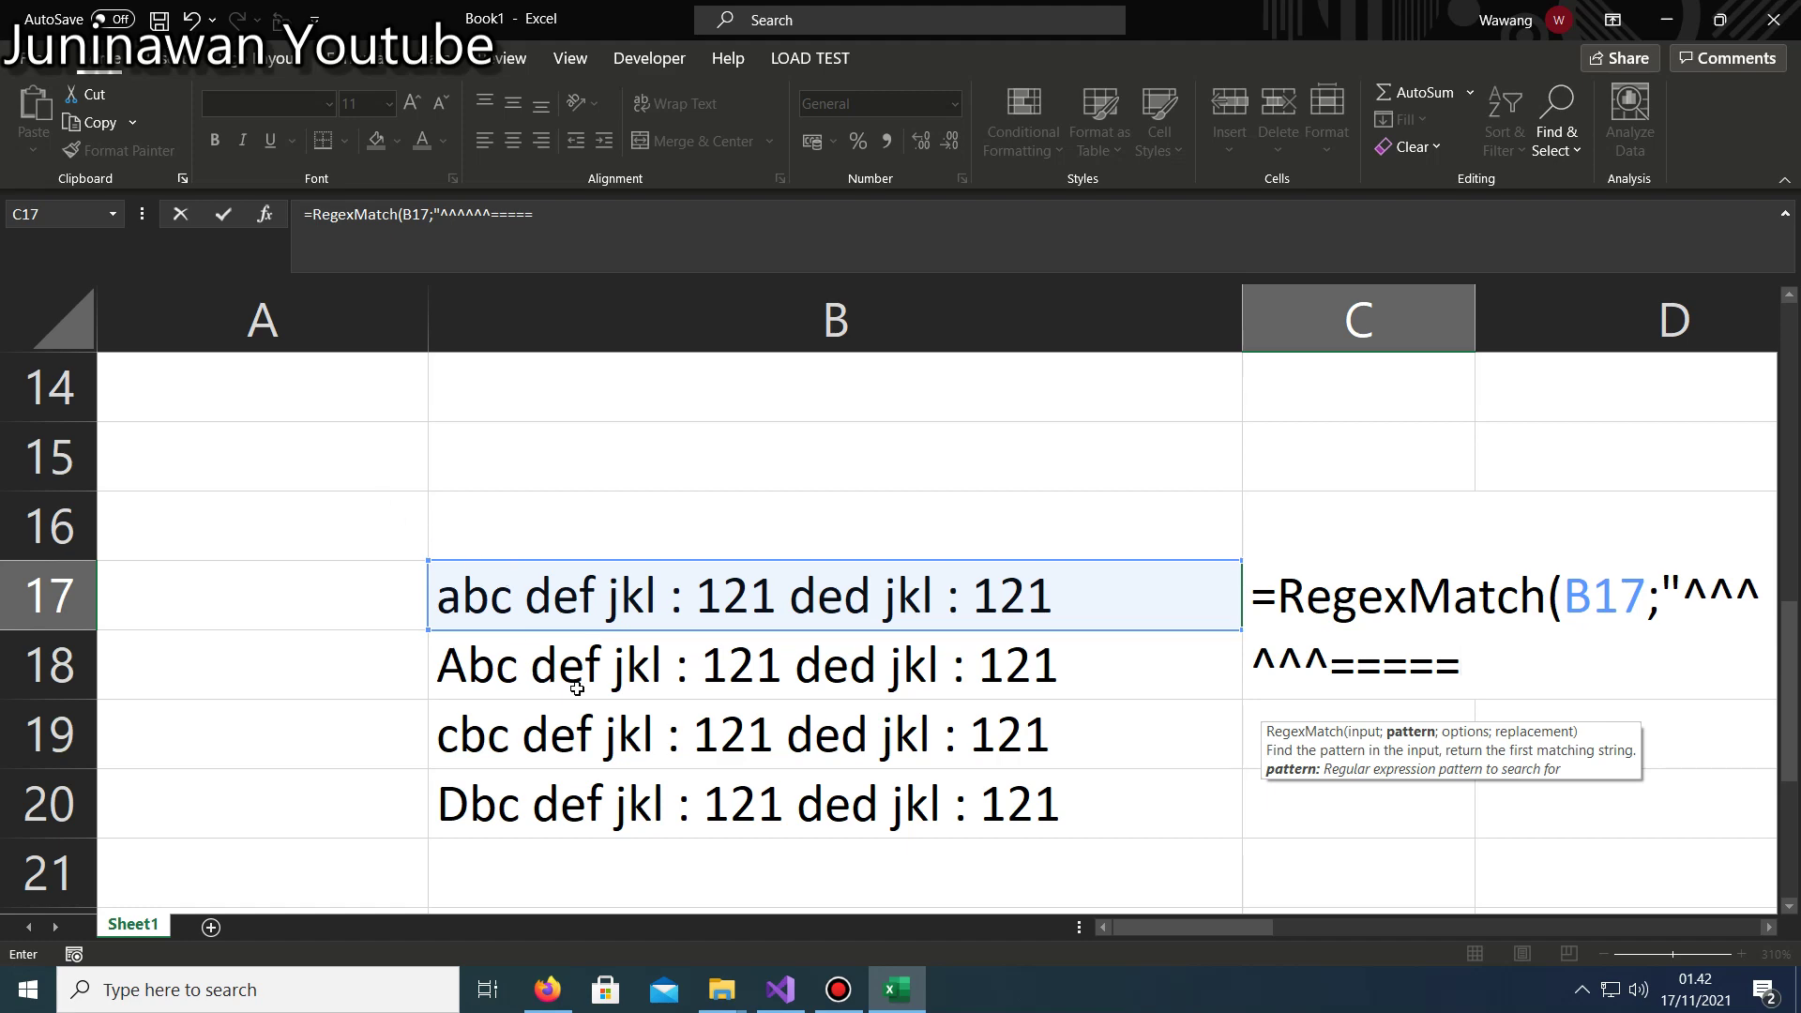
pyautogui.press('Escape')
# Narrow columns A and B so column C sits beside the sample text.
pyautogui.keyDown('ctrl'); pyautogui.scroll(-2, 425, 666); pyautogui.keyUp('ctrl')
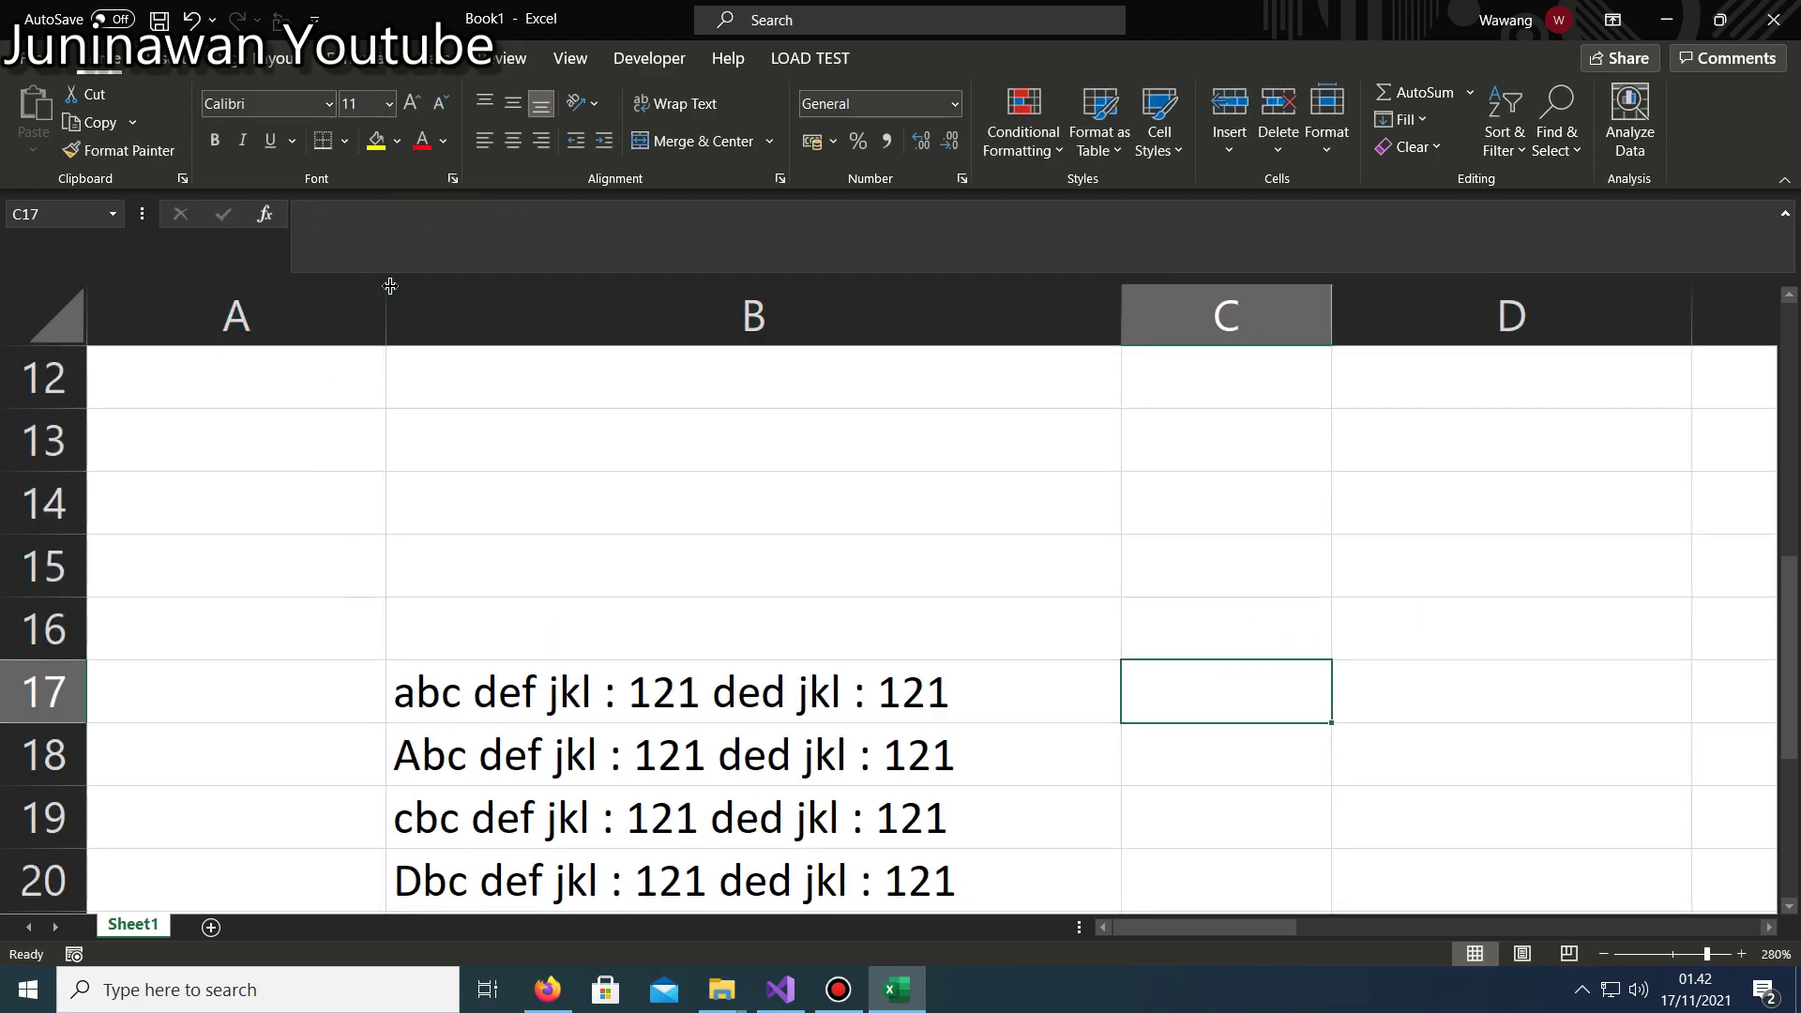
pyautogui.moveTo(386, 315); pyautogui.dragTo(195, 315)
pyautogui.scroll(-2, 672, 531)
pyautogui.scroll(1, 792, 575)
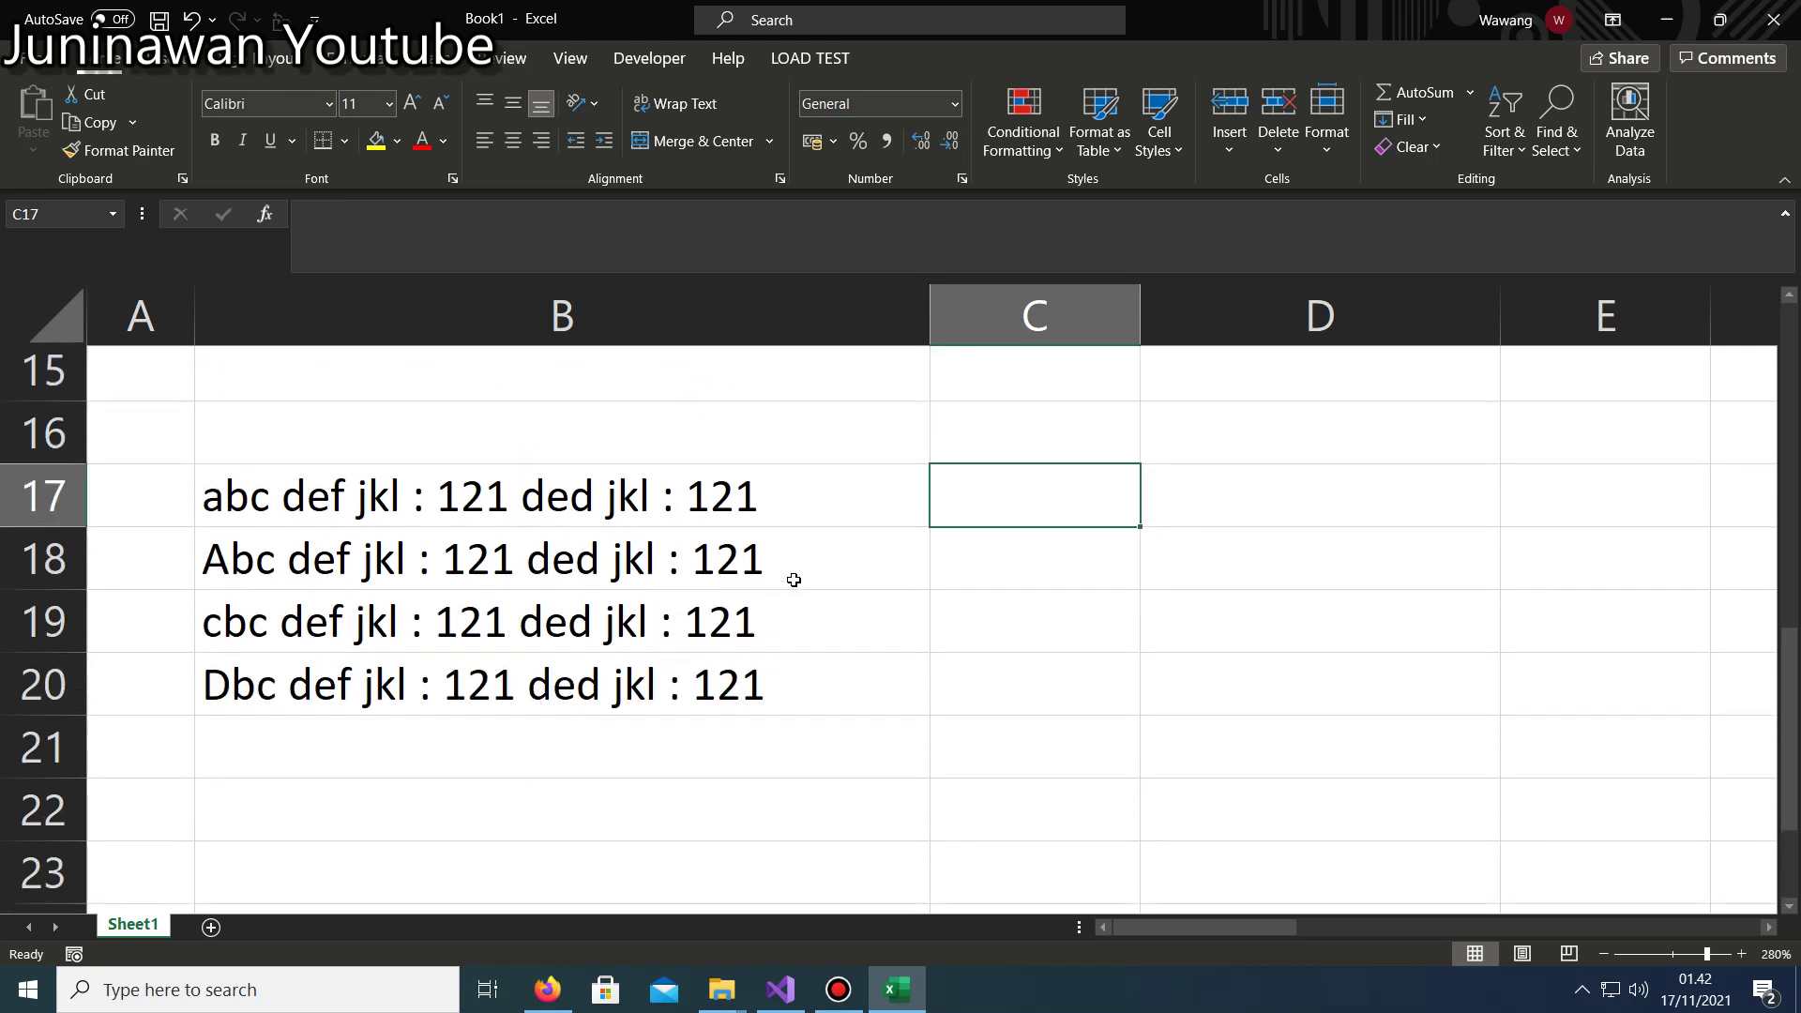
pyautogui.moveTo(924, 308); pyautogui.dragTo(827, 308)
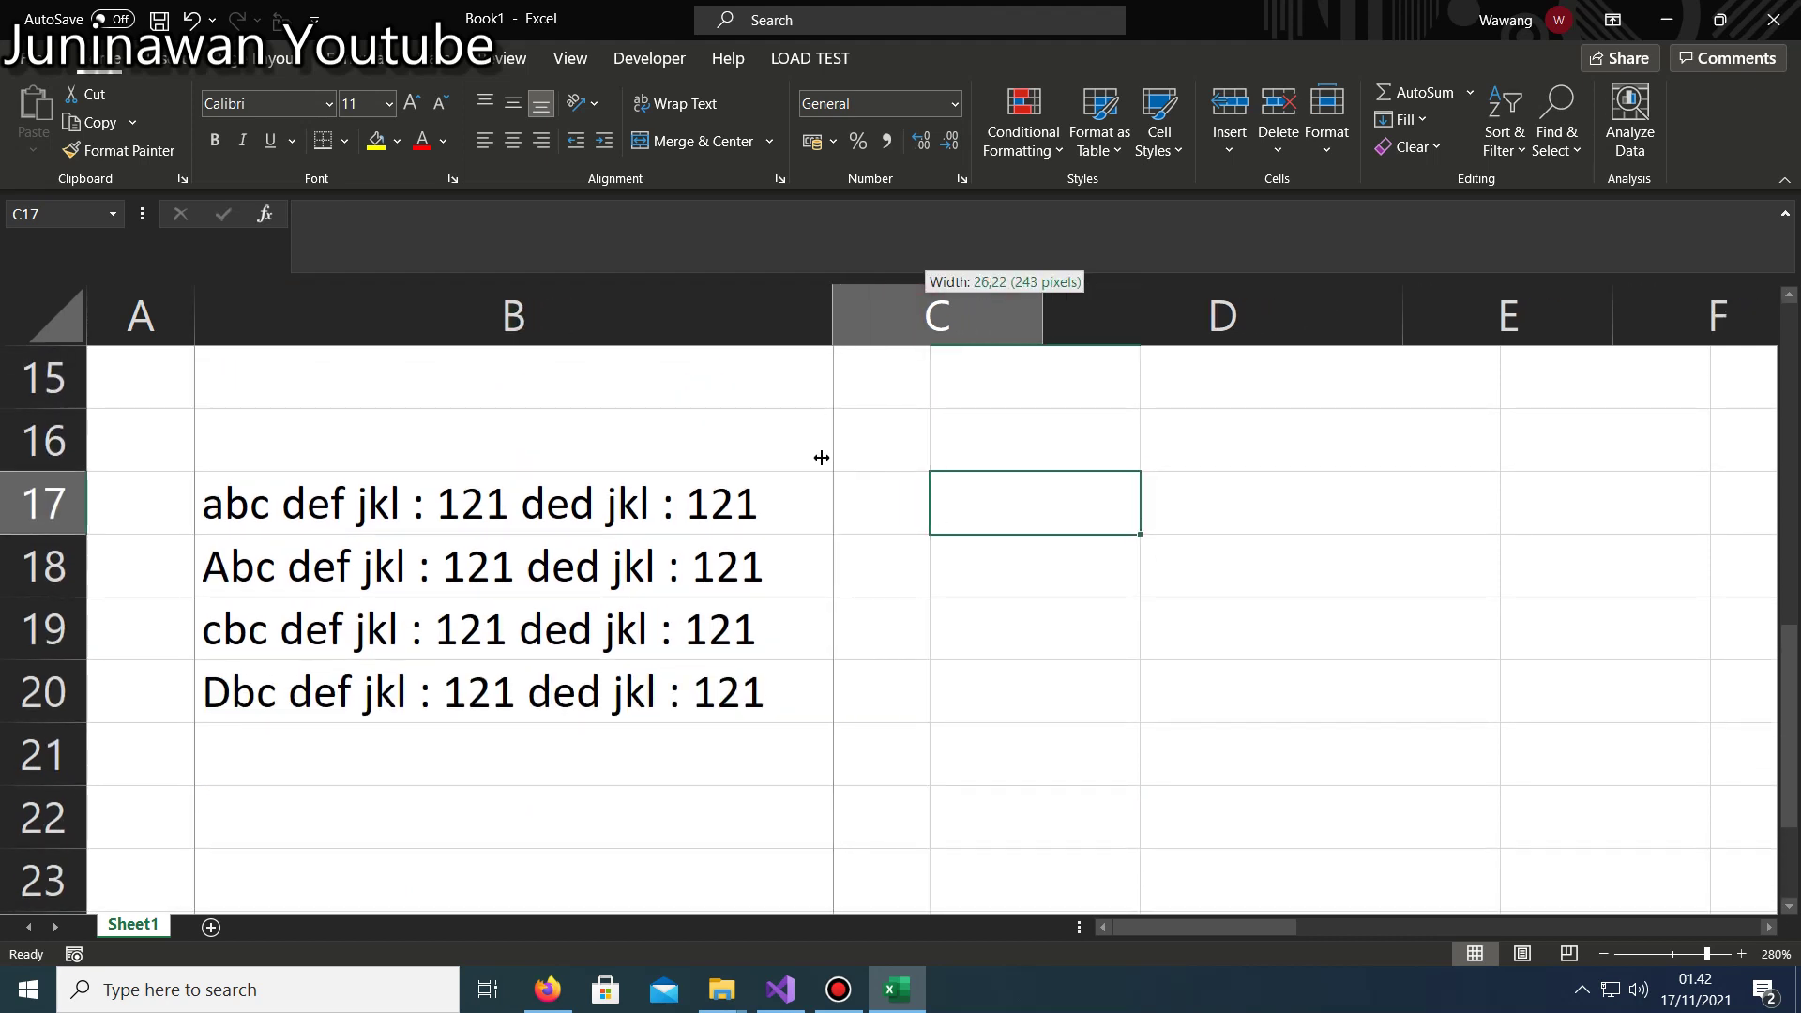
# Type =REGE in C17, compare RegexMatches, RegexMatchGroups, RegexGroupMatches and RegexReplace, then insert RegexMatch.
pyautogui.write('=REGE')
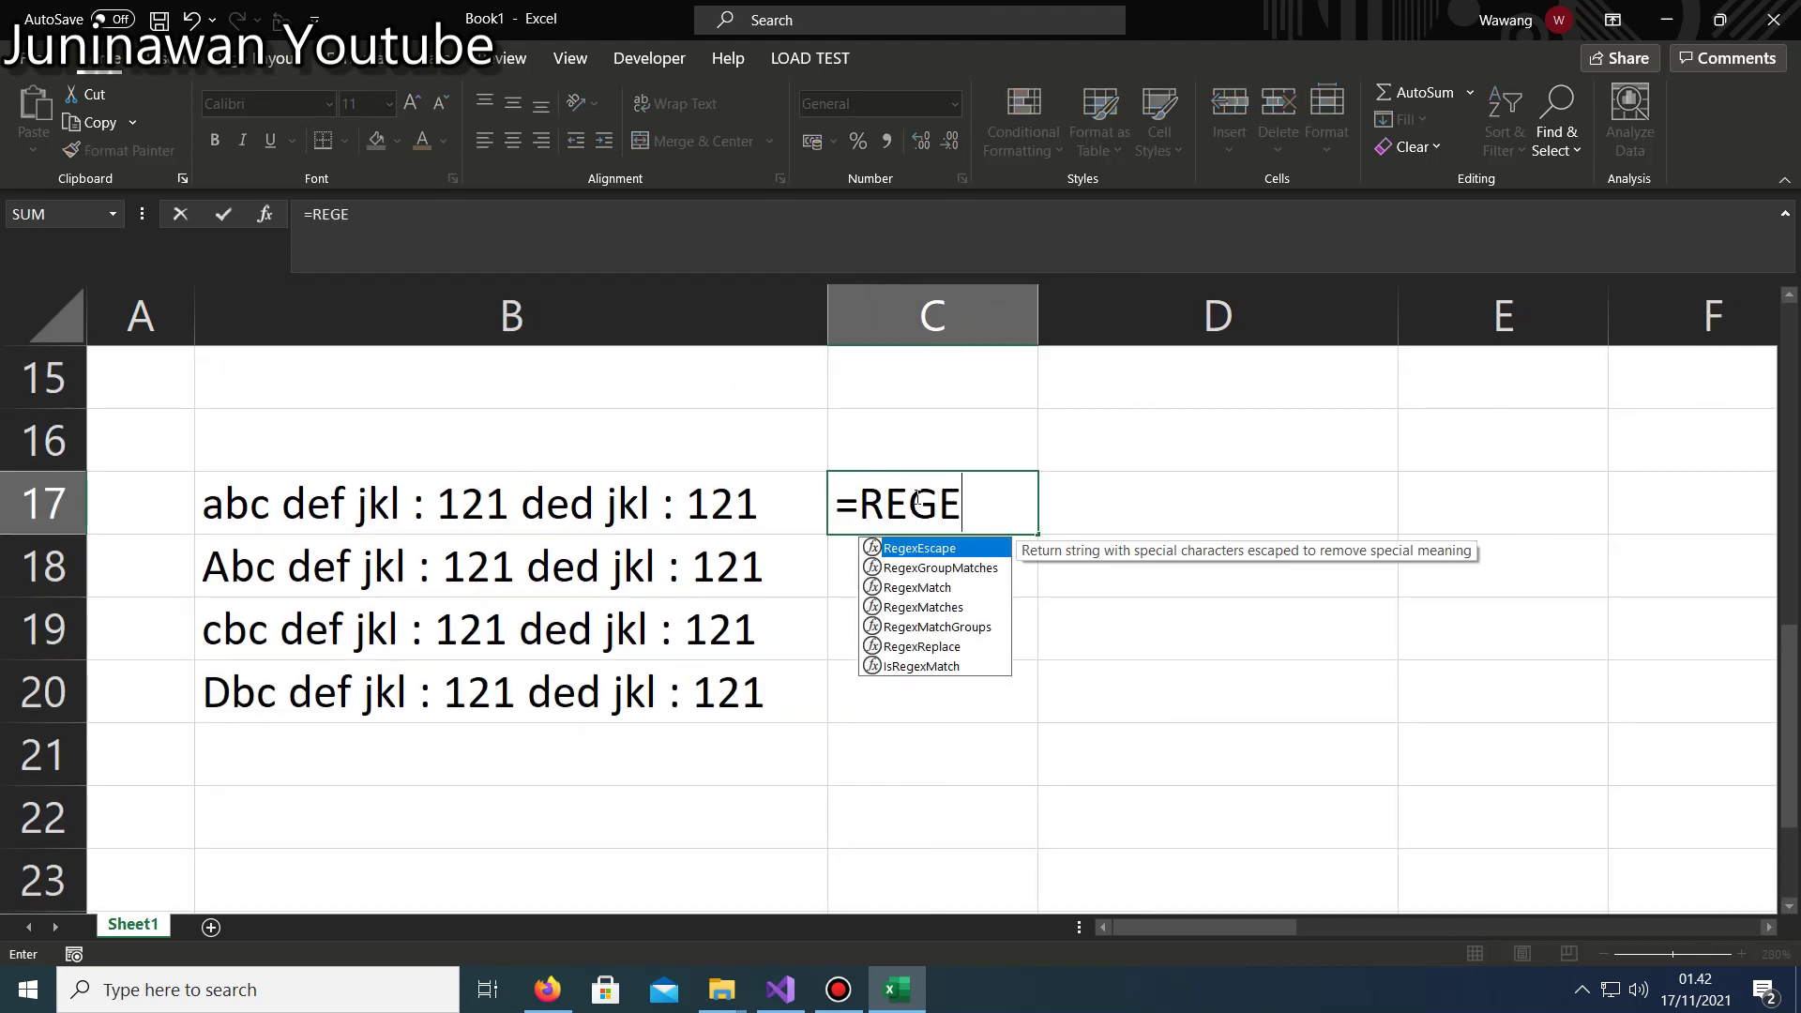
pyautogui.click(922, 609)
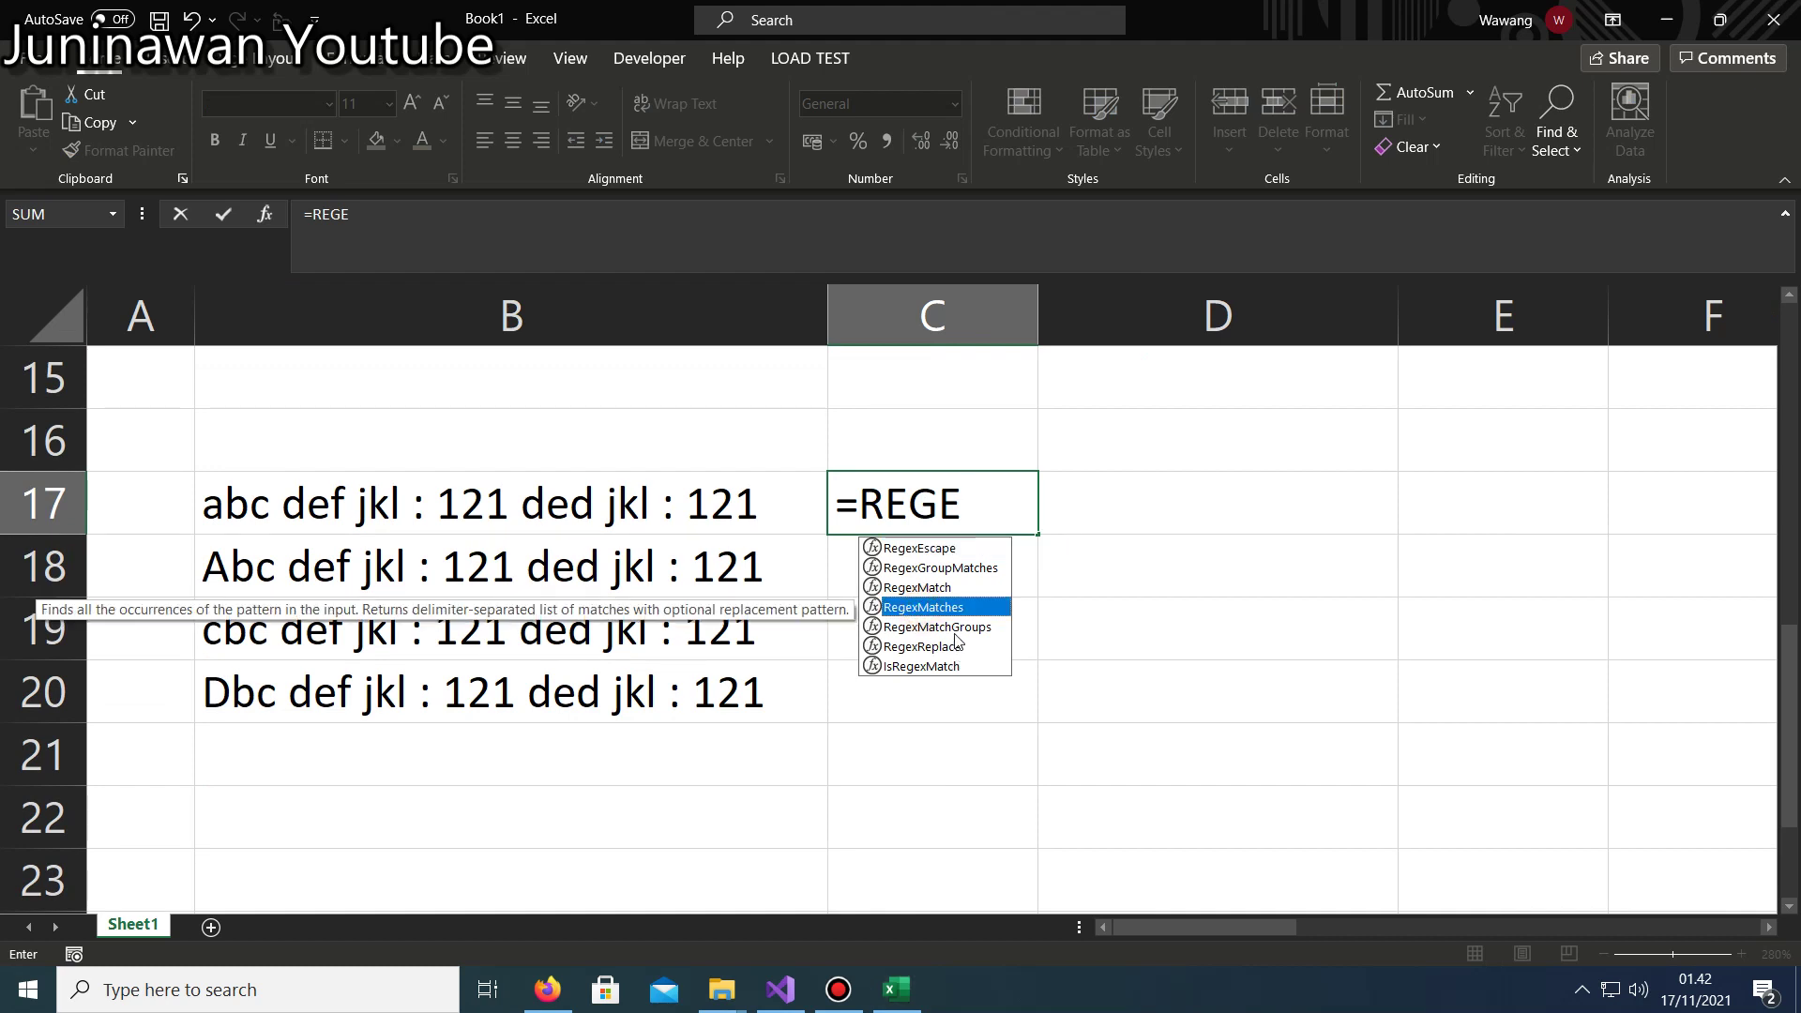
pyautogui.click(954, 628)
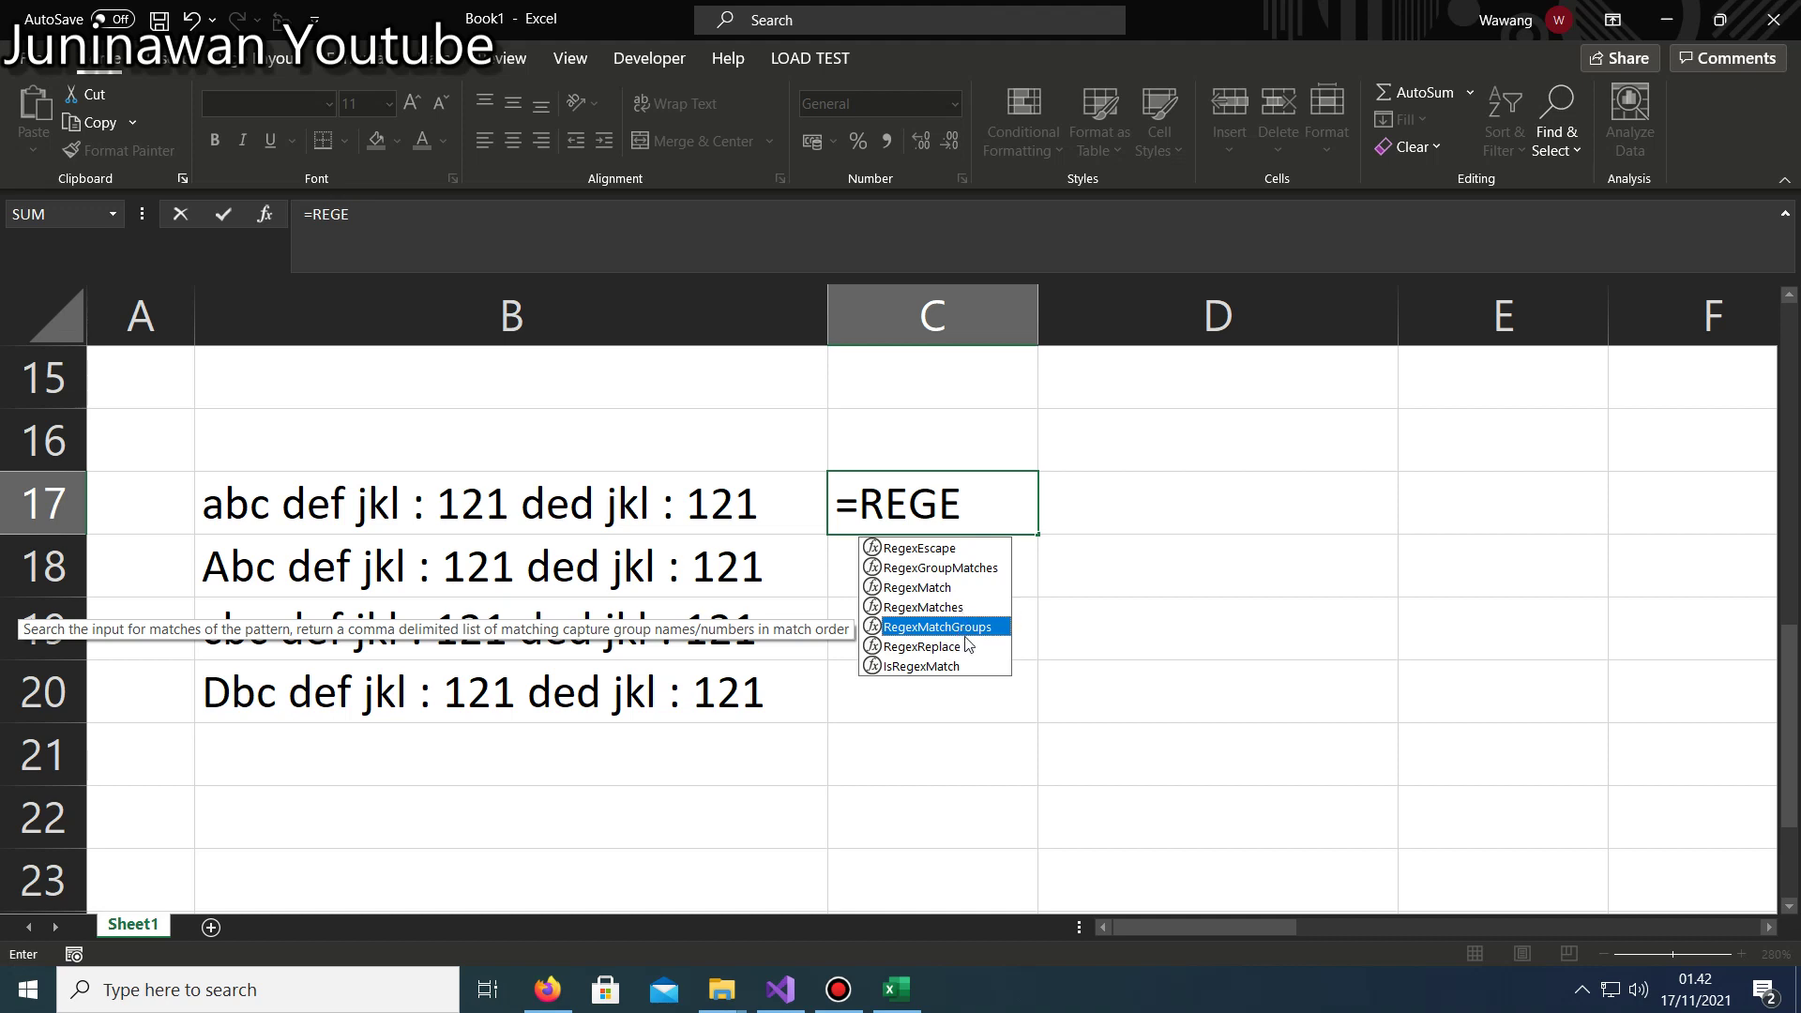
pyautogui.click(952, 570)
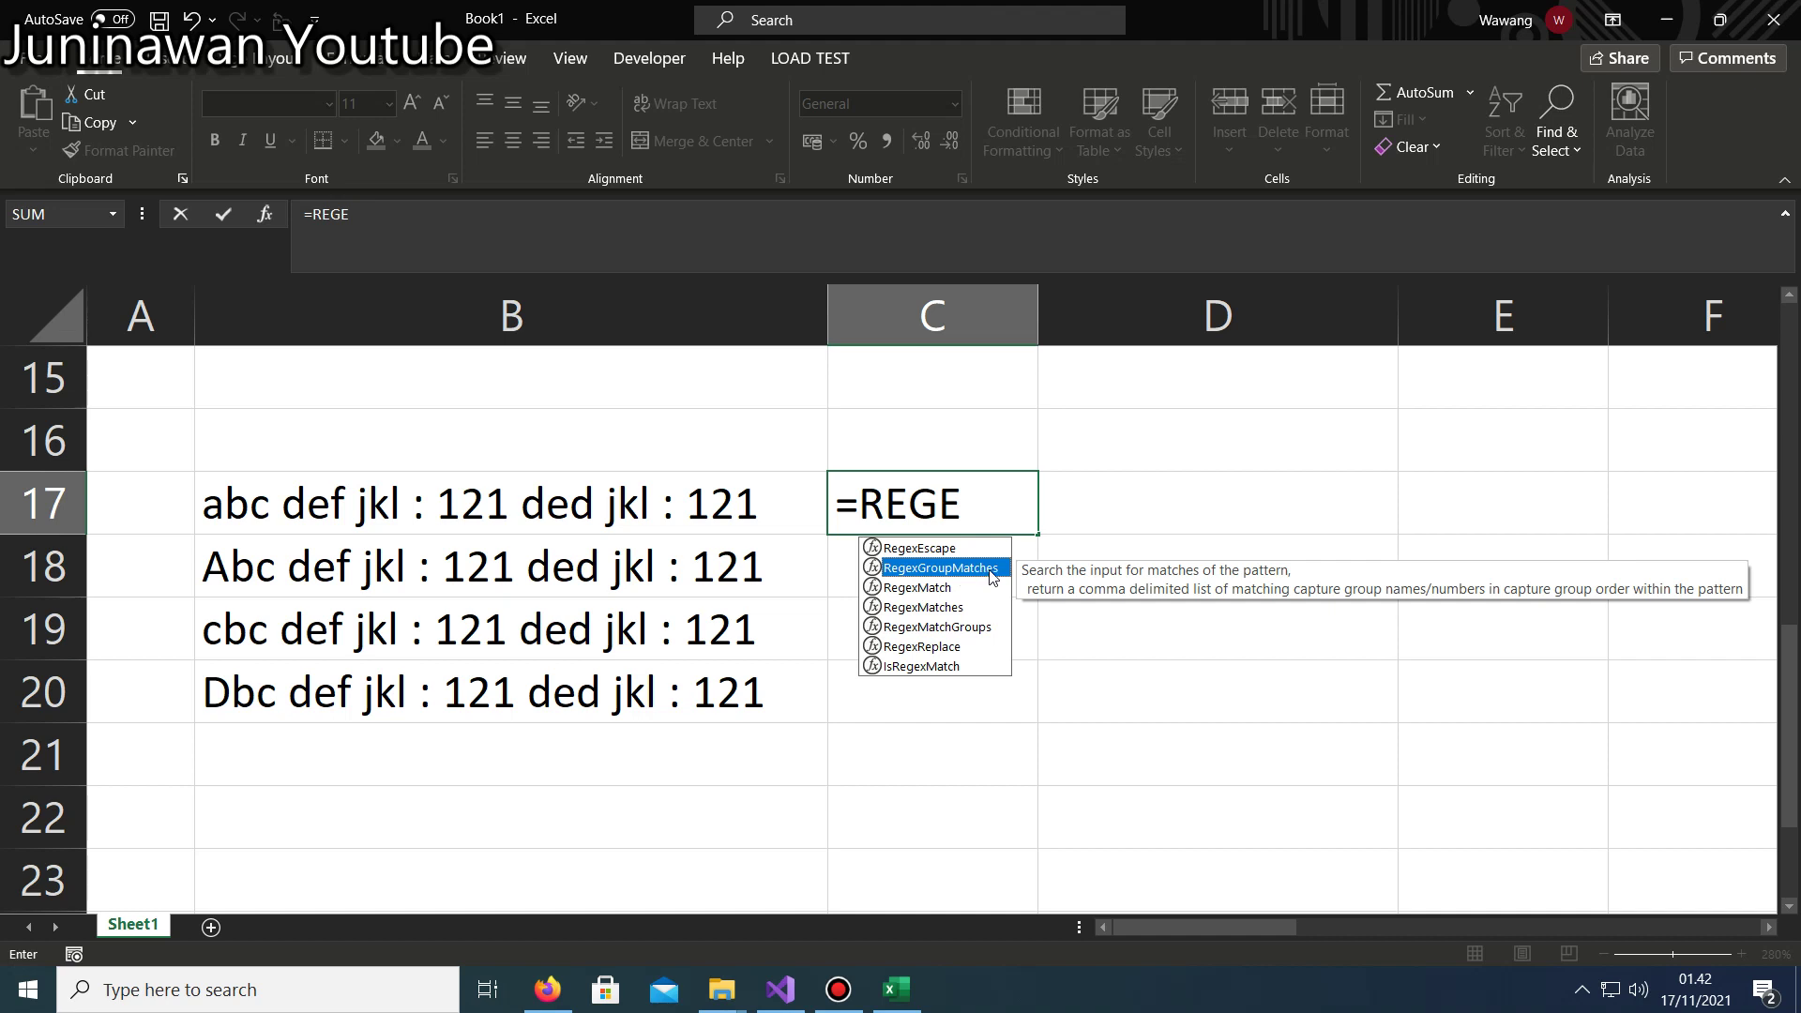
pyautogui.click(939, 630)
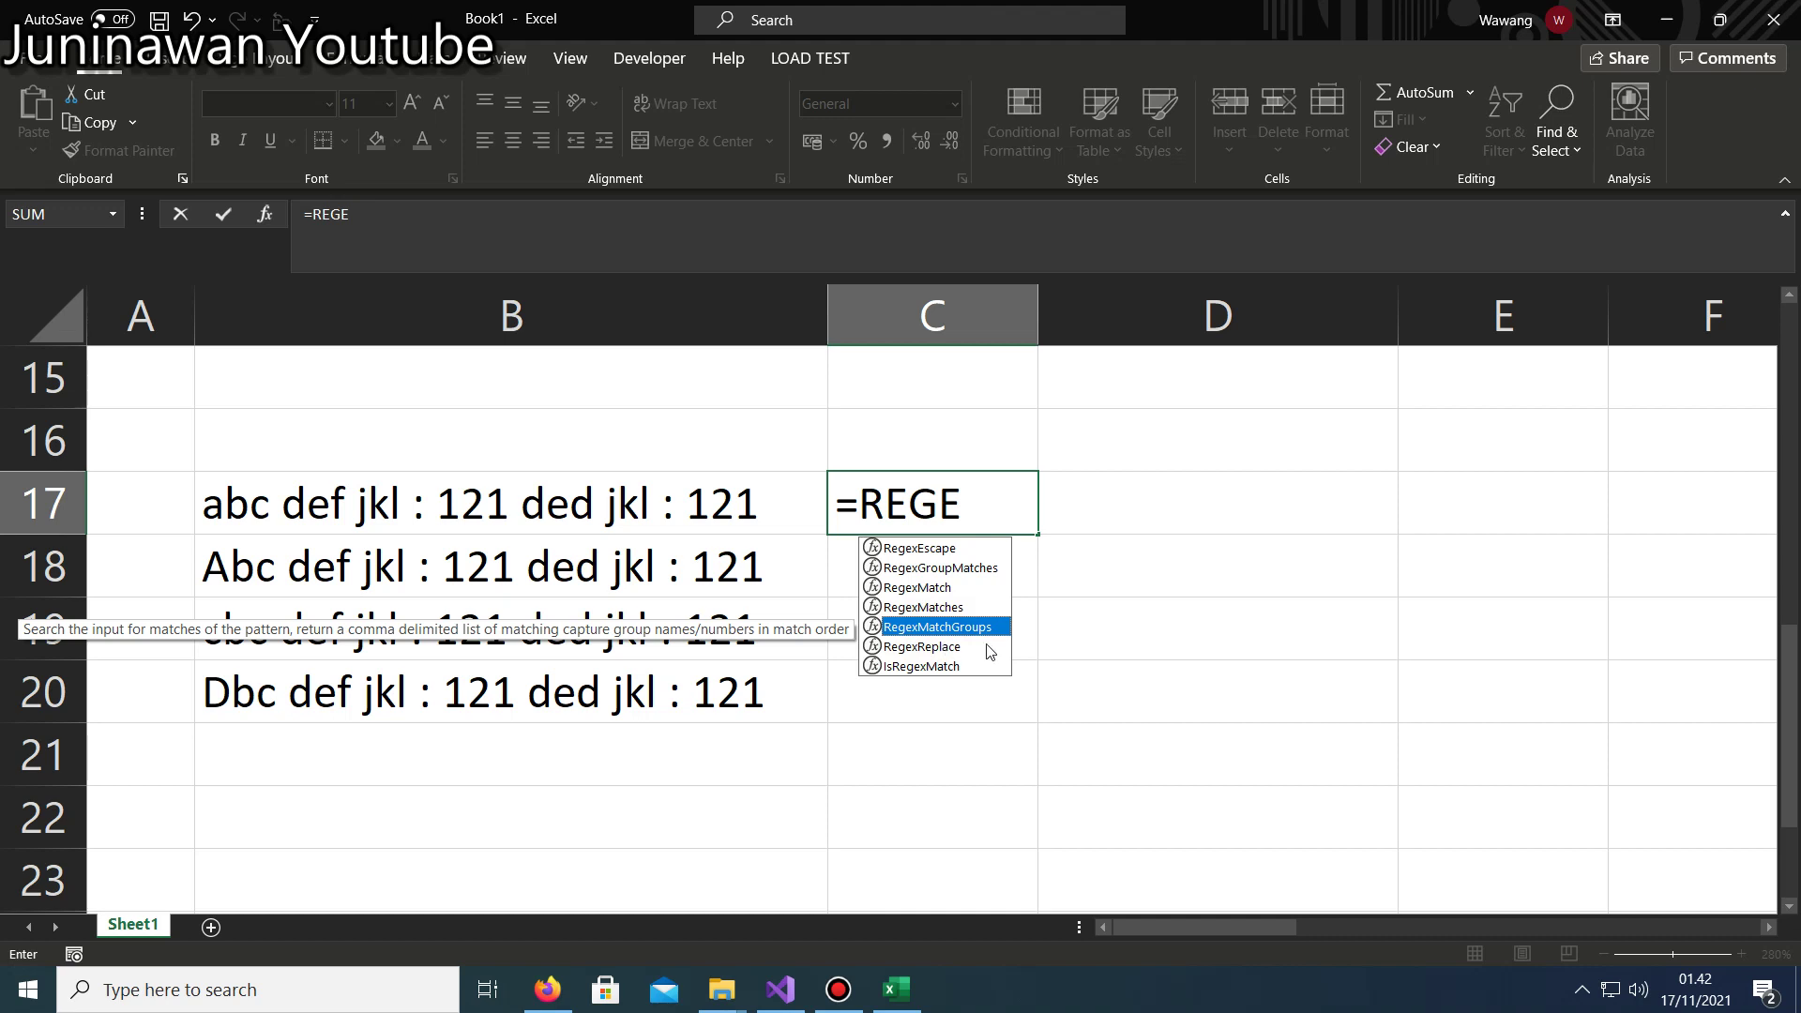
pyautogui.click(929, 649)
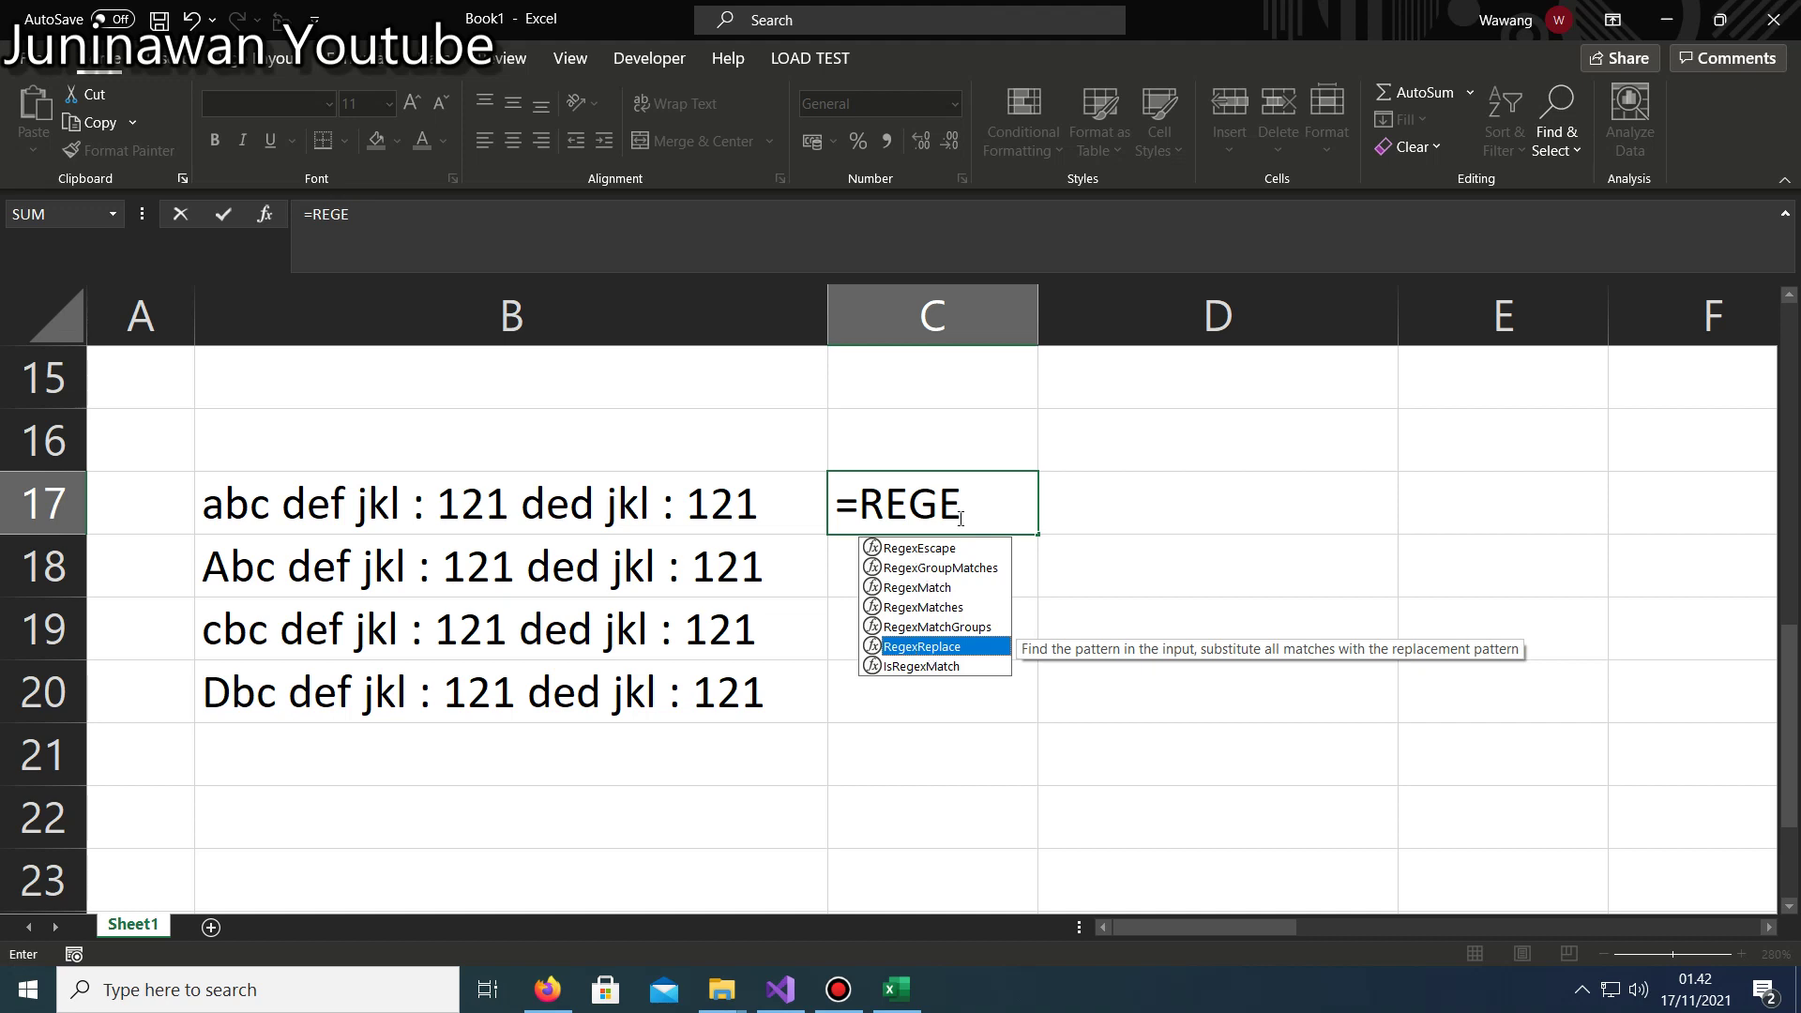
pyautogui.doubleClick(922, 588)
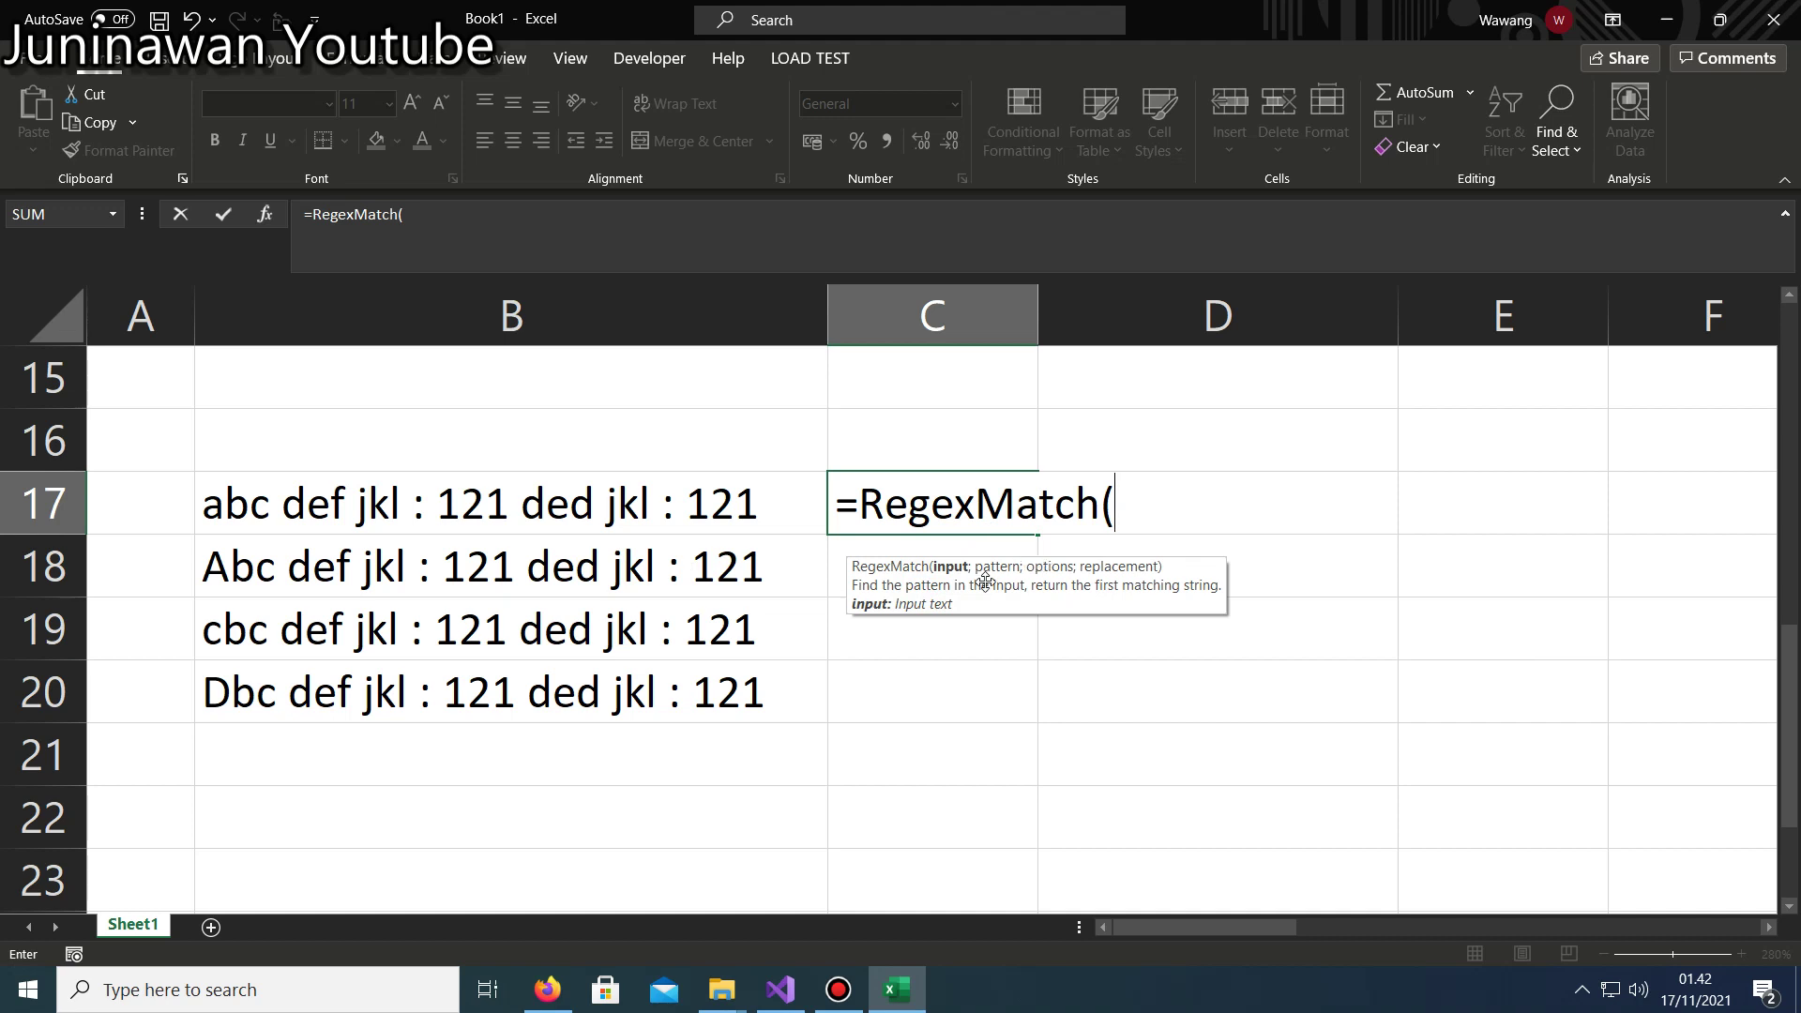
# Complete C17 as =RegexMatch(B17;"^[A-Z].+";;), which returns #N/A.
pyautogui.click(338, 515)
pyautogui.write(';')
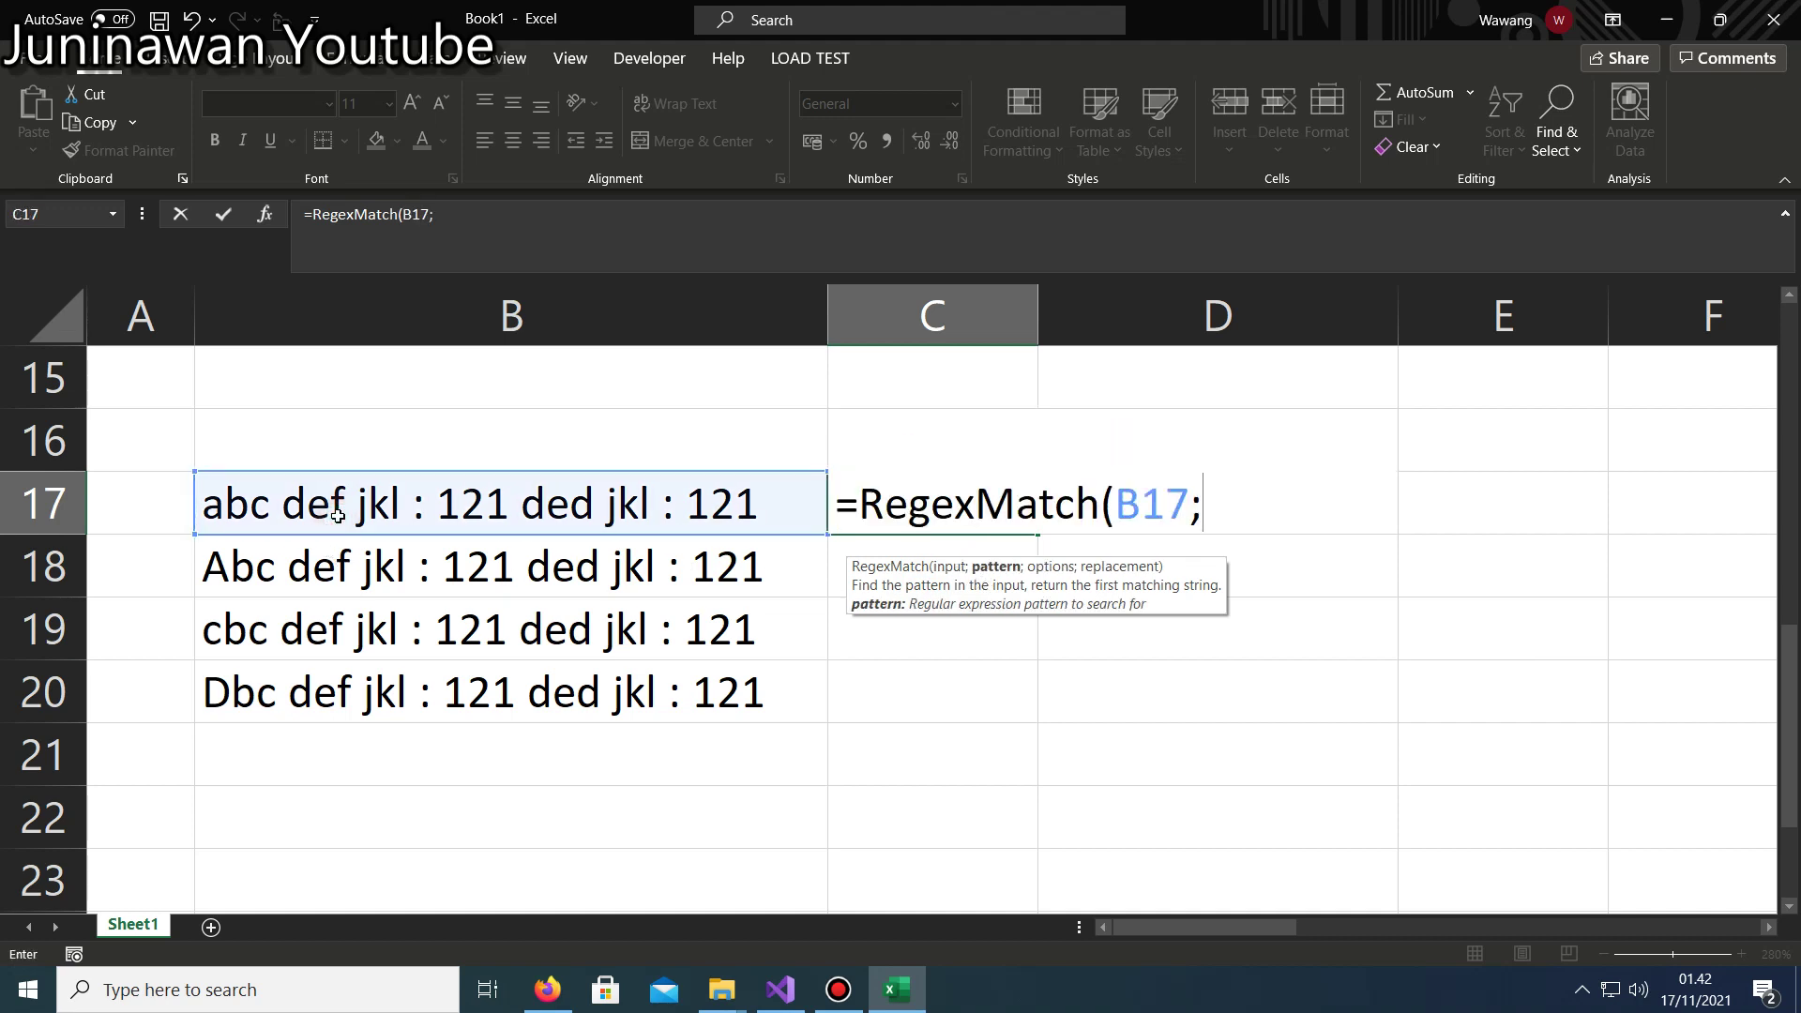
pyautogui.write('"')
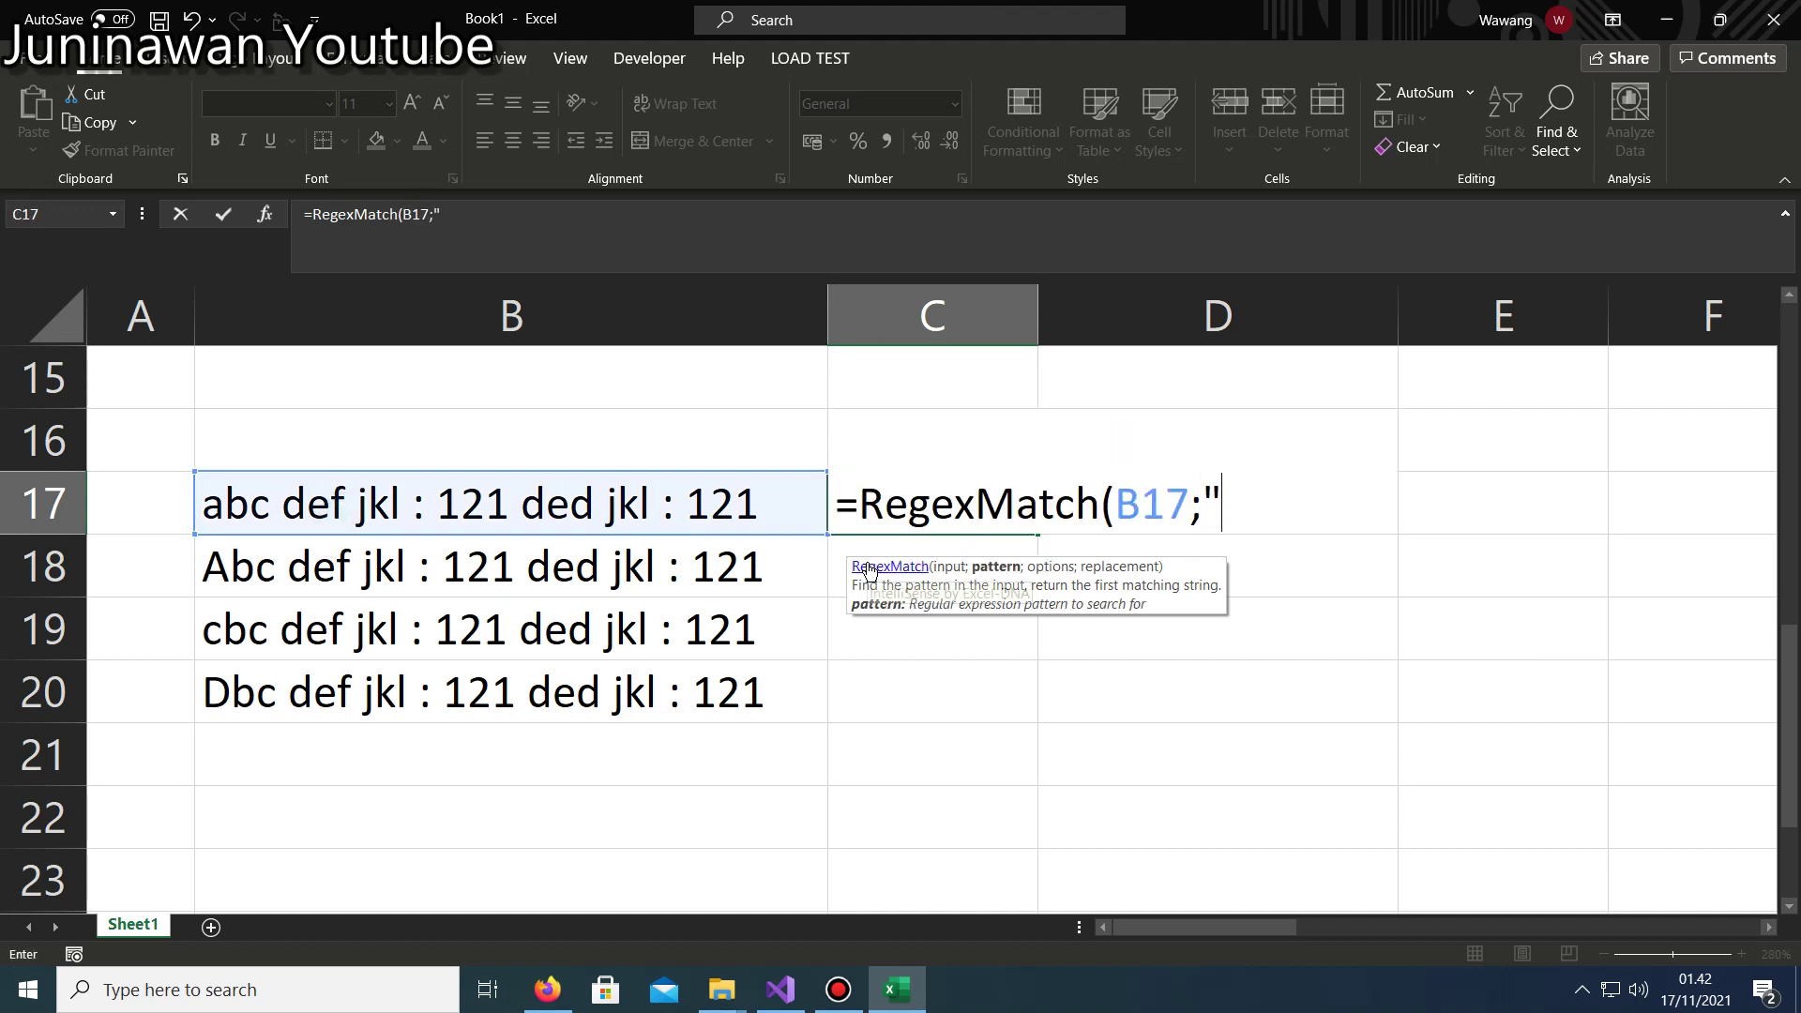
pyautogui.write('^')
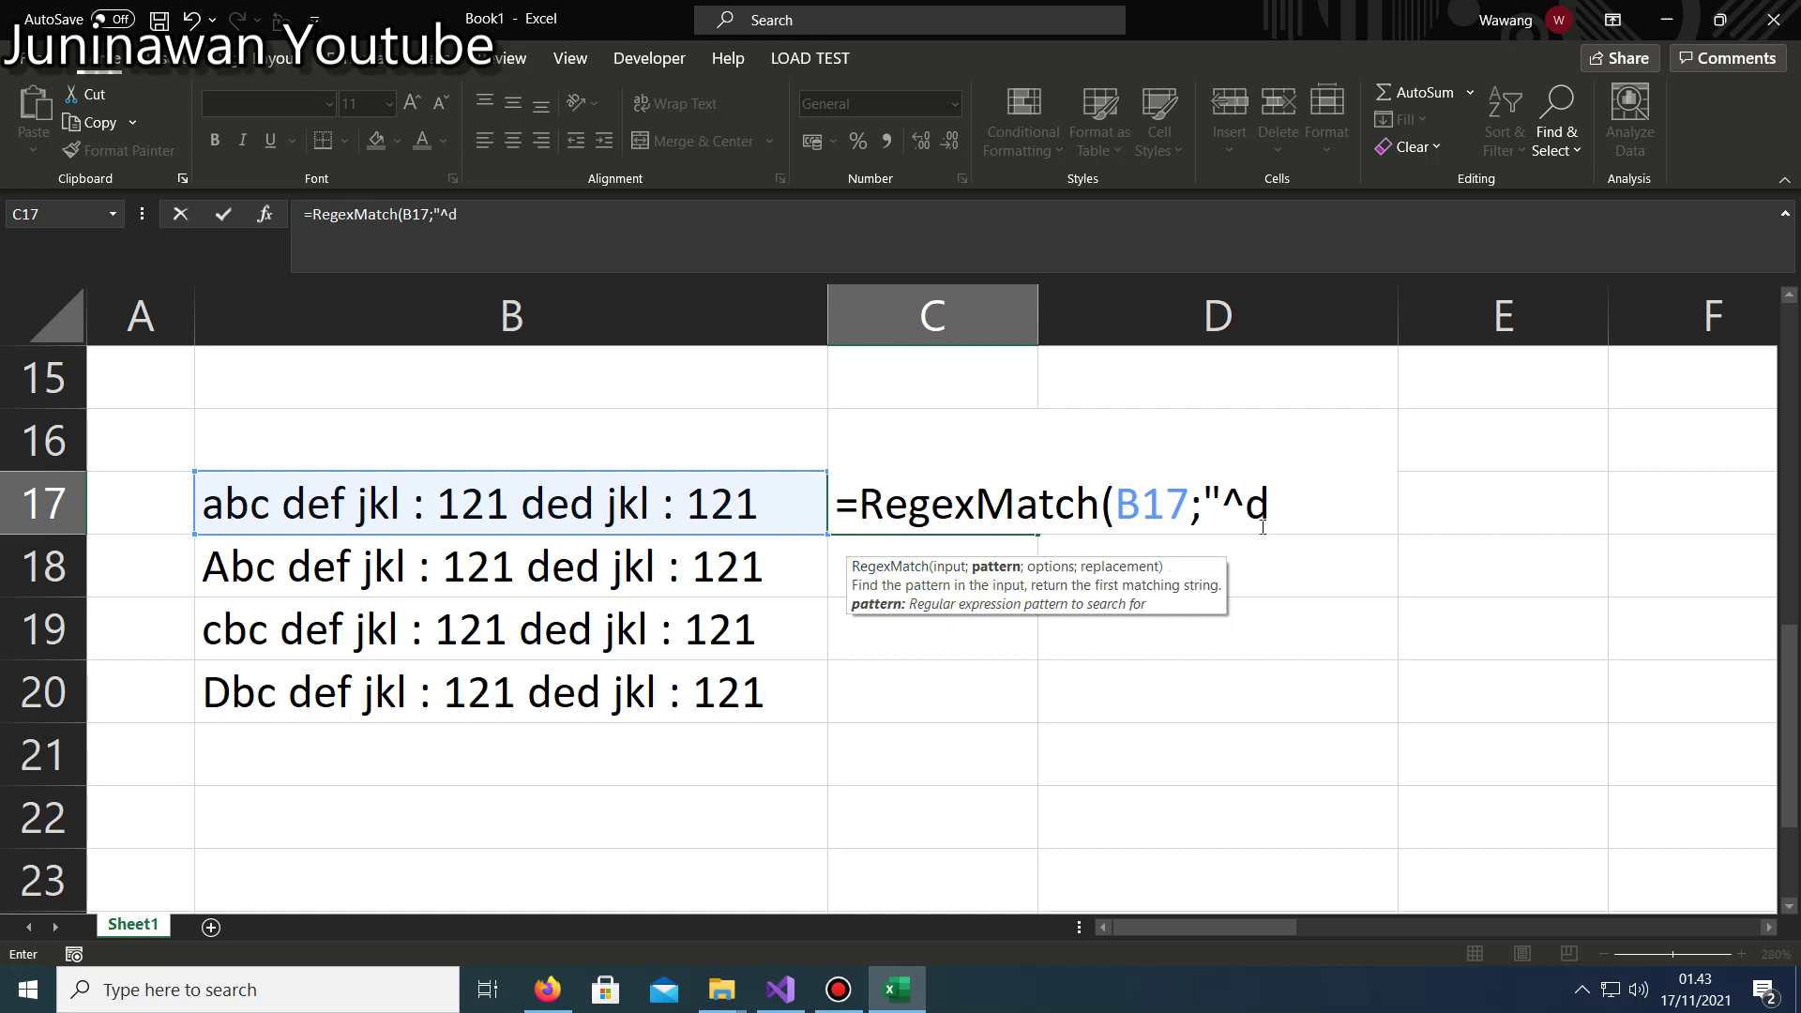
pyautogui.write('[')
pyautogui.write('a')
pyautogui.press('BackSpace')
pyautogui.write('A')
pyautogui.write('-Z]')
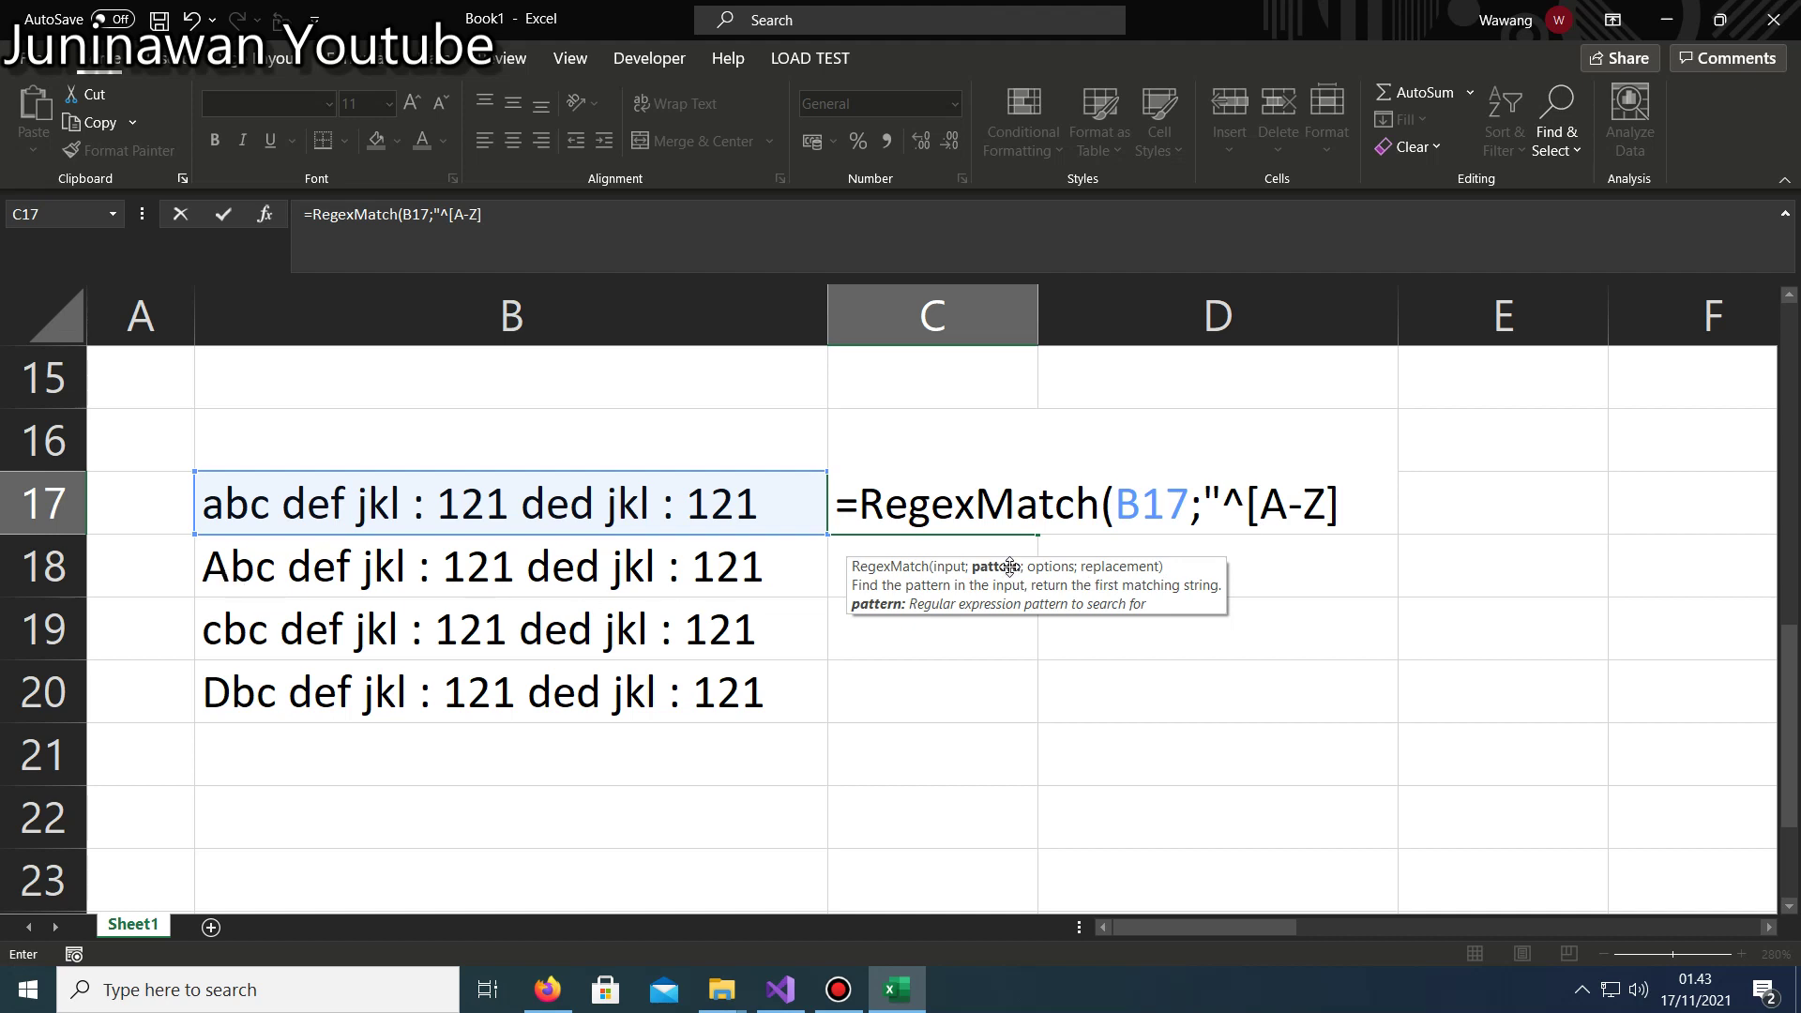
pyautogui.write('.+')
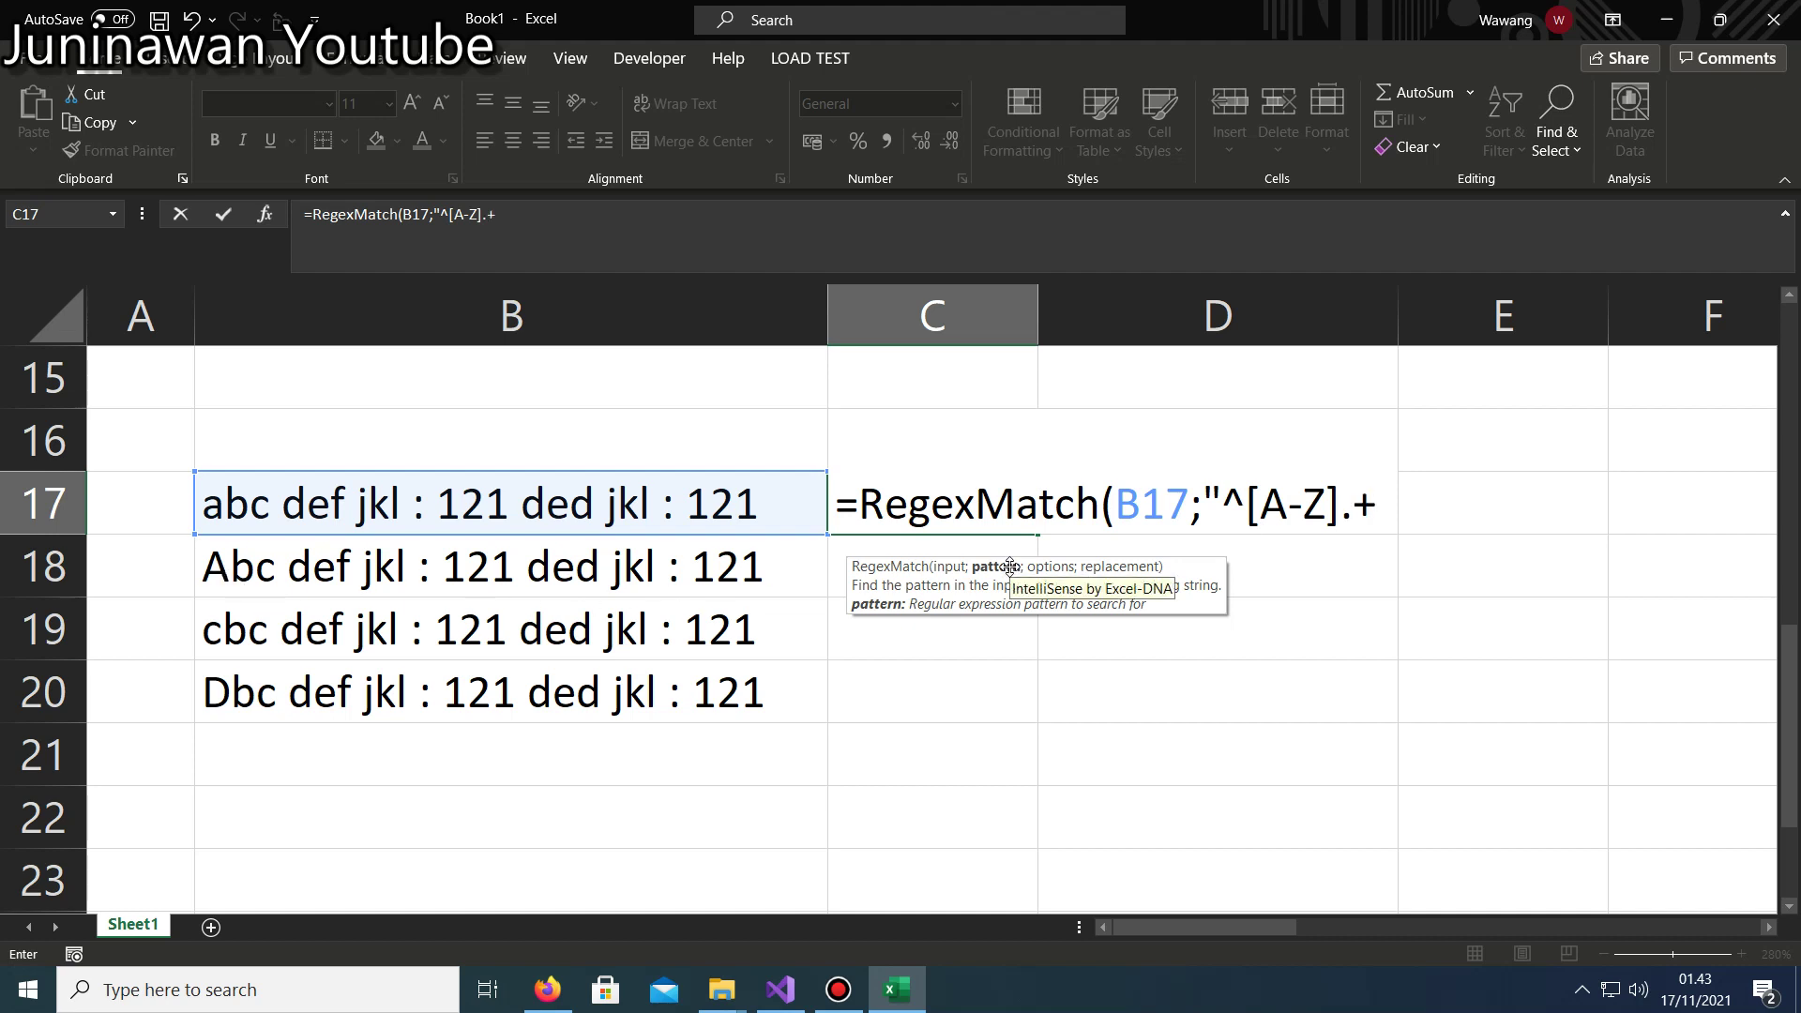
pyautogui.write('";')
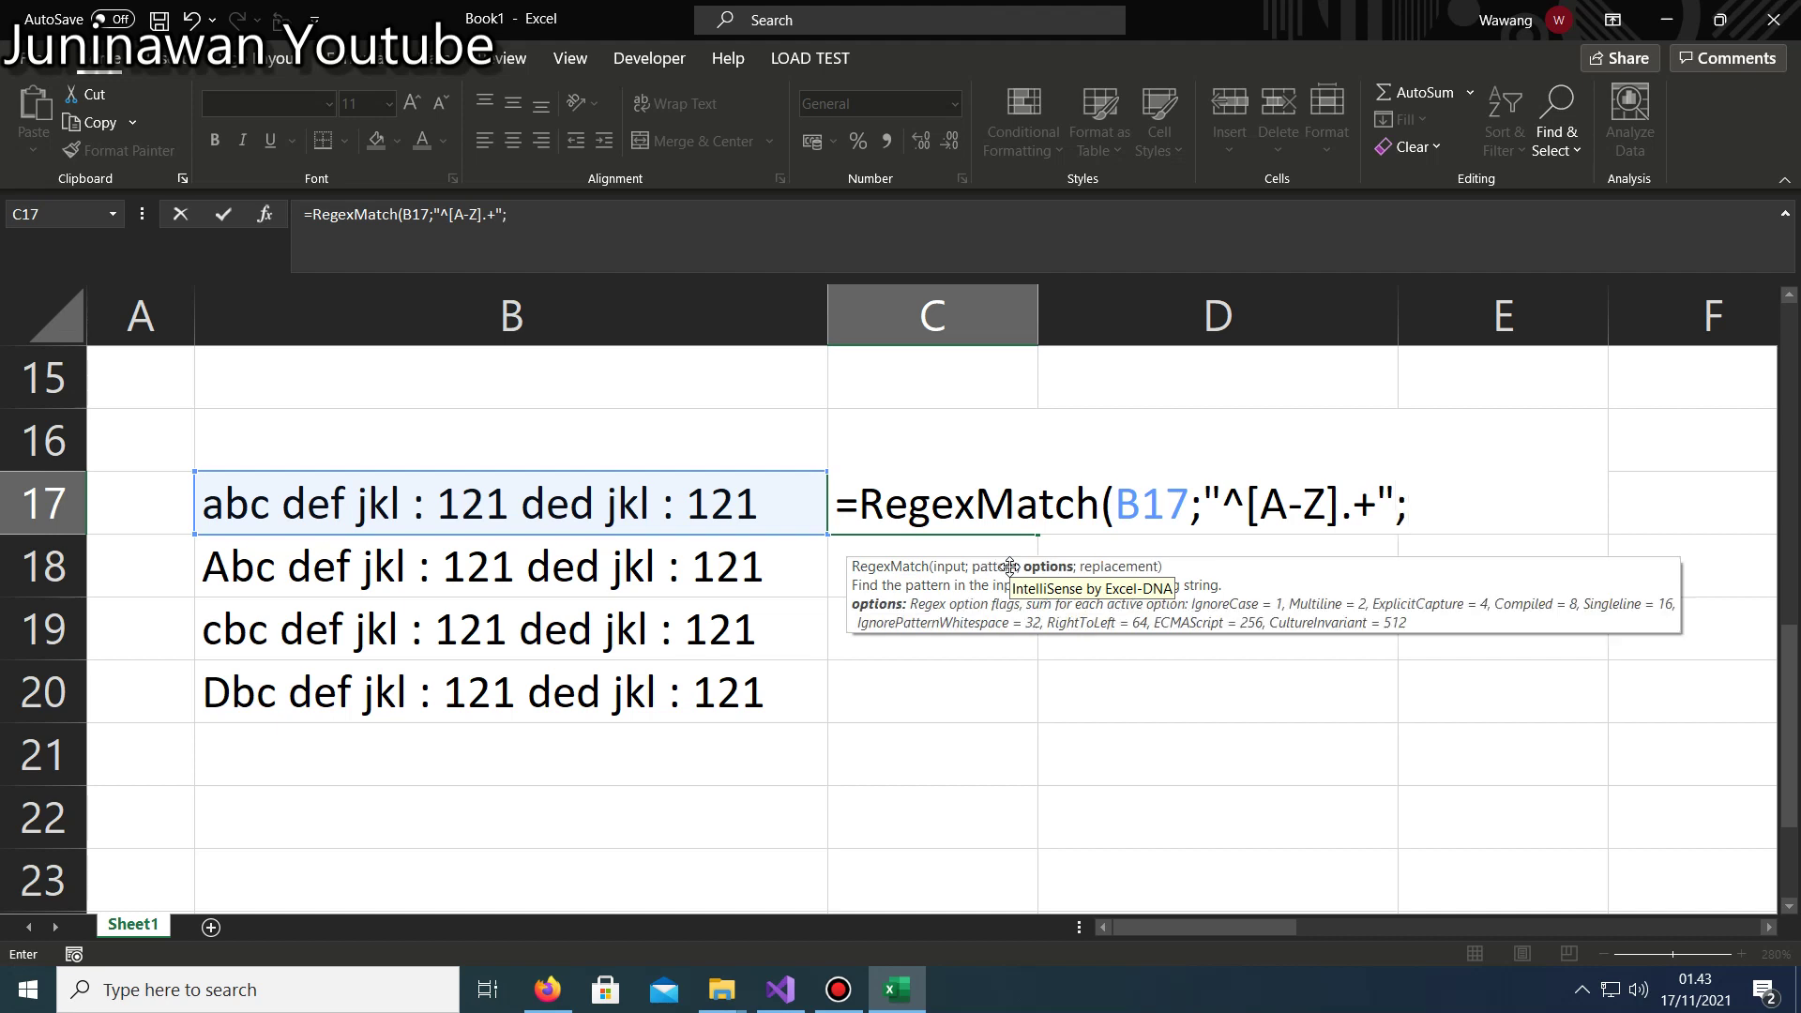
pyautogui.write(';')
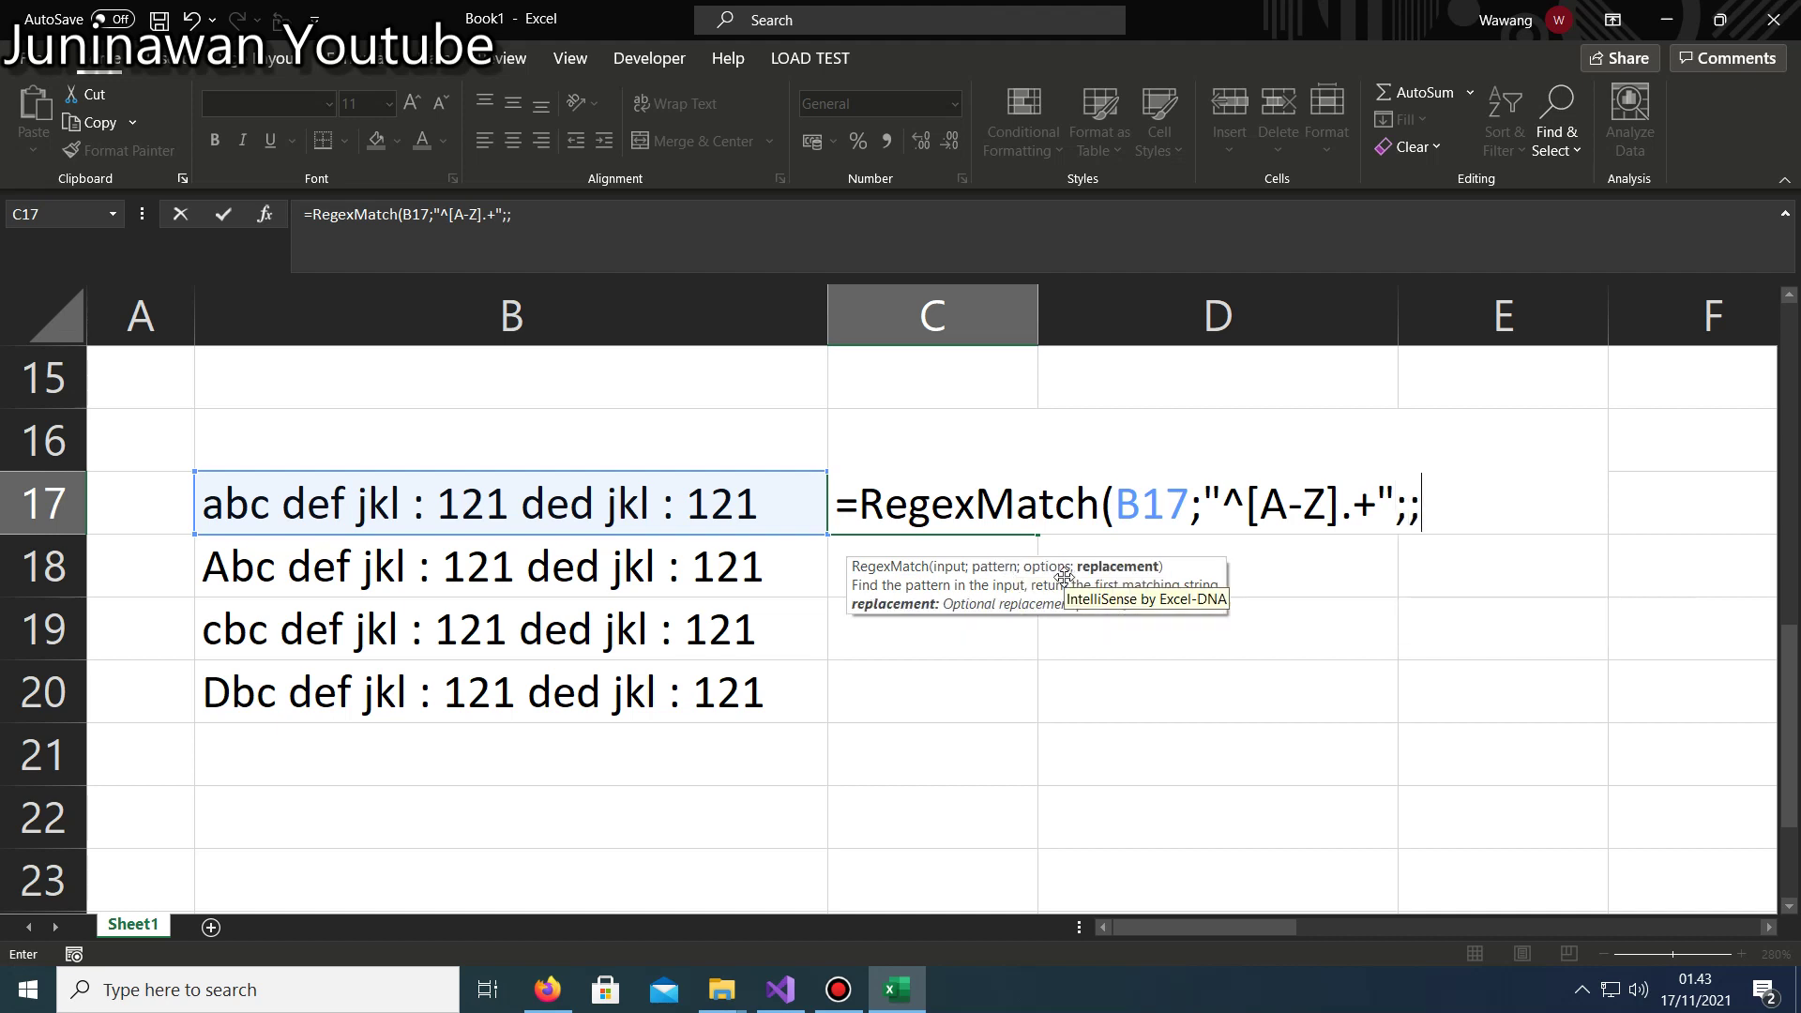
pyautogui.write(')')
pyautogui.press('Return')
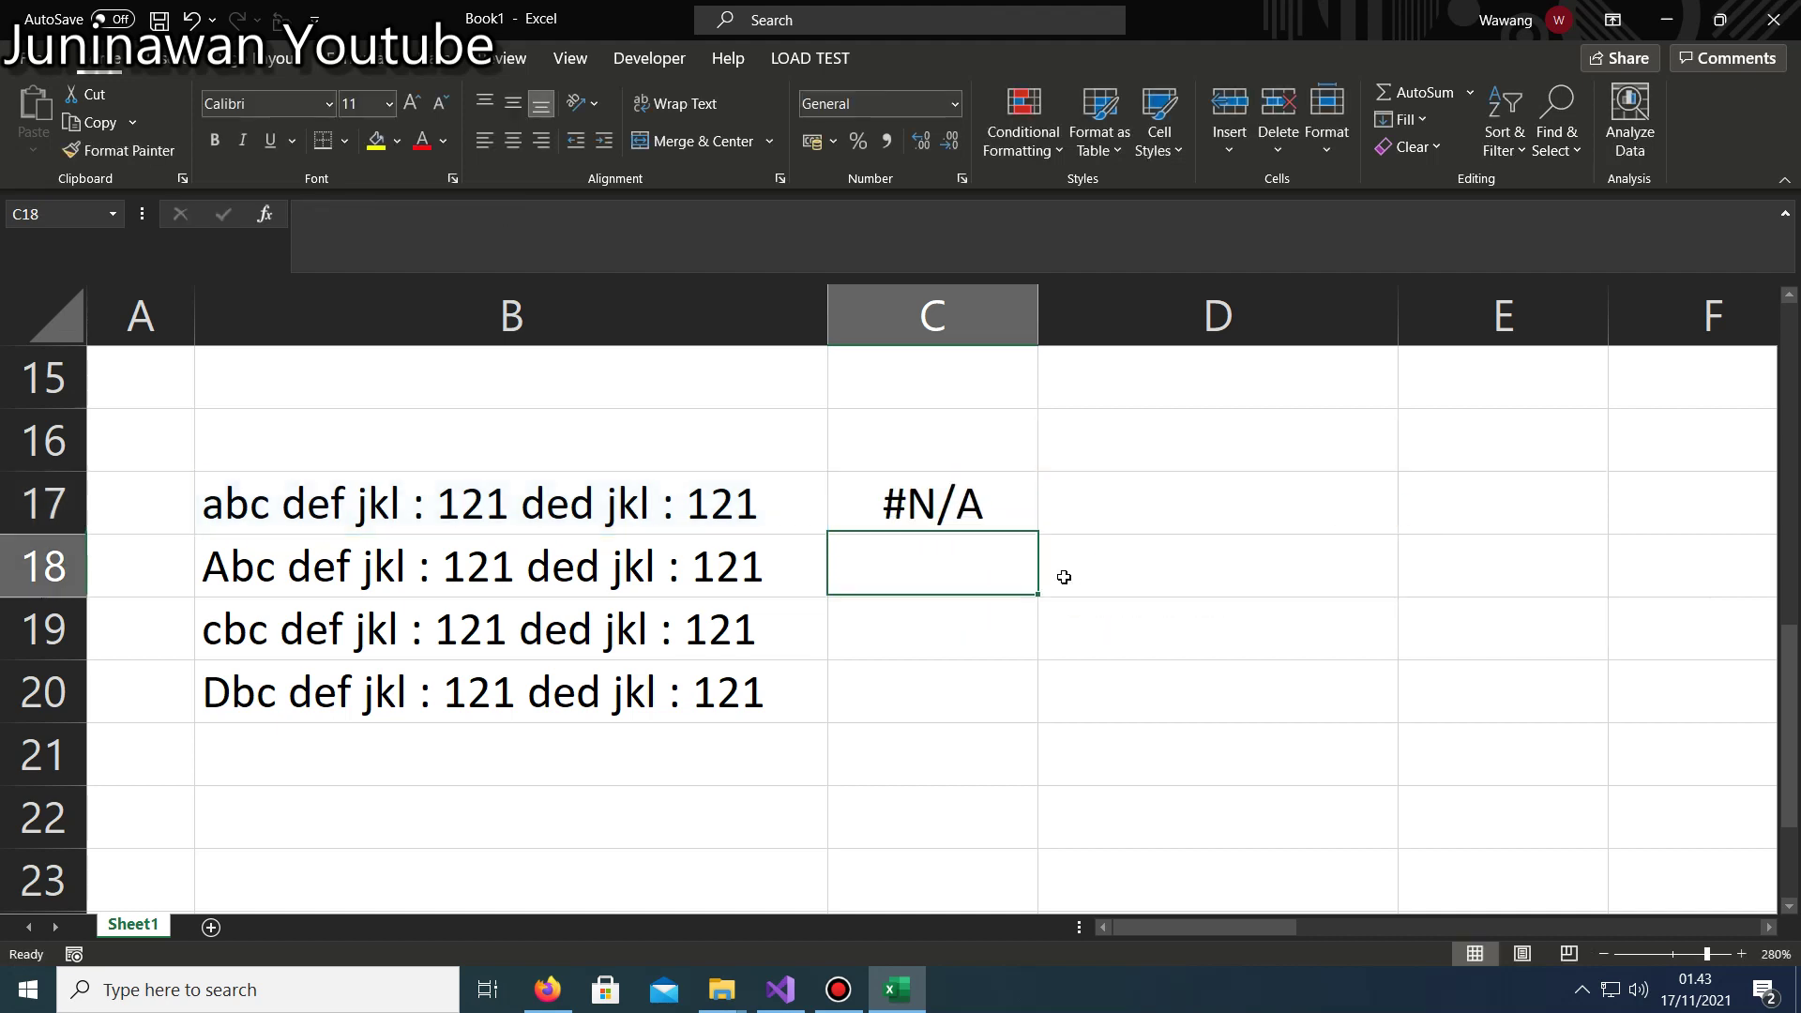
pyautogui.press('Up')
# Add a $ anchor to C17's pattern, making it ^[A-Z].+$.
pyautogui.press('F2')
pyautogui.press('Left')
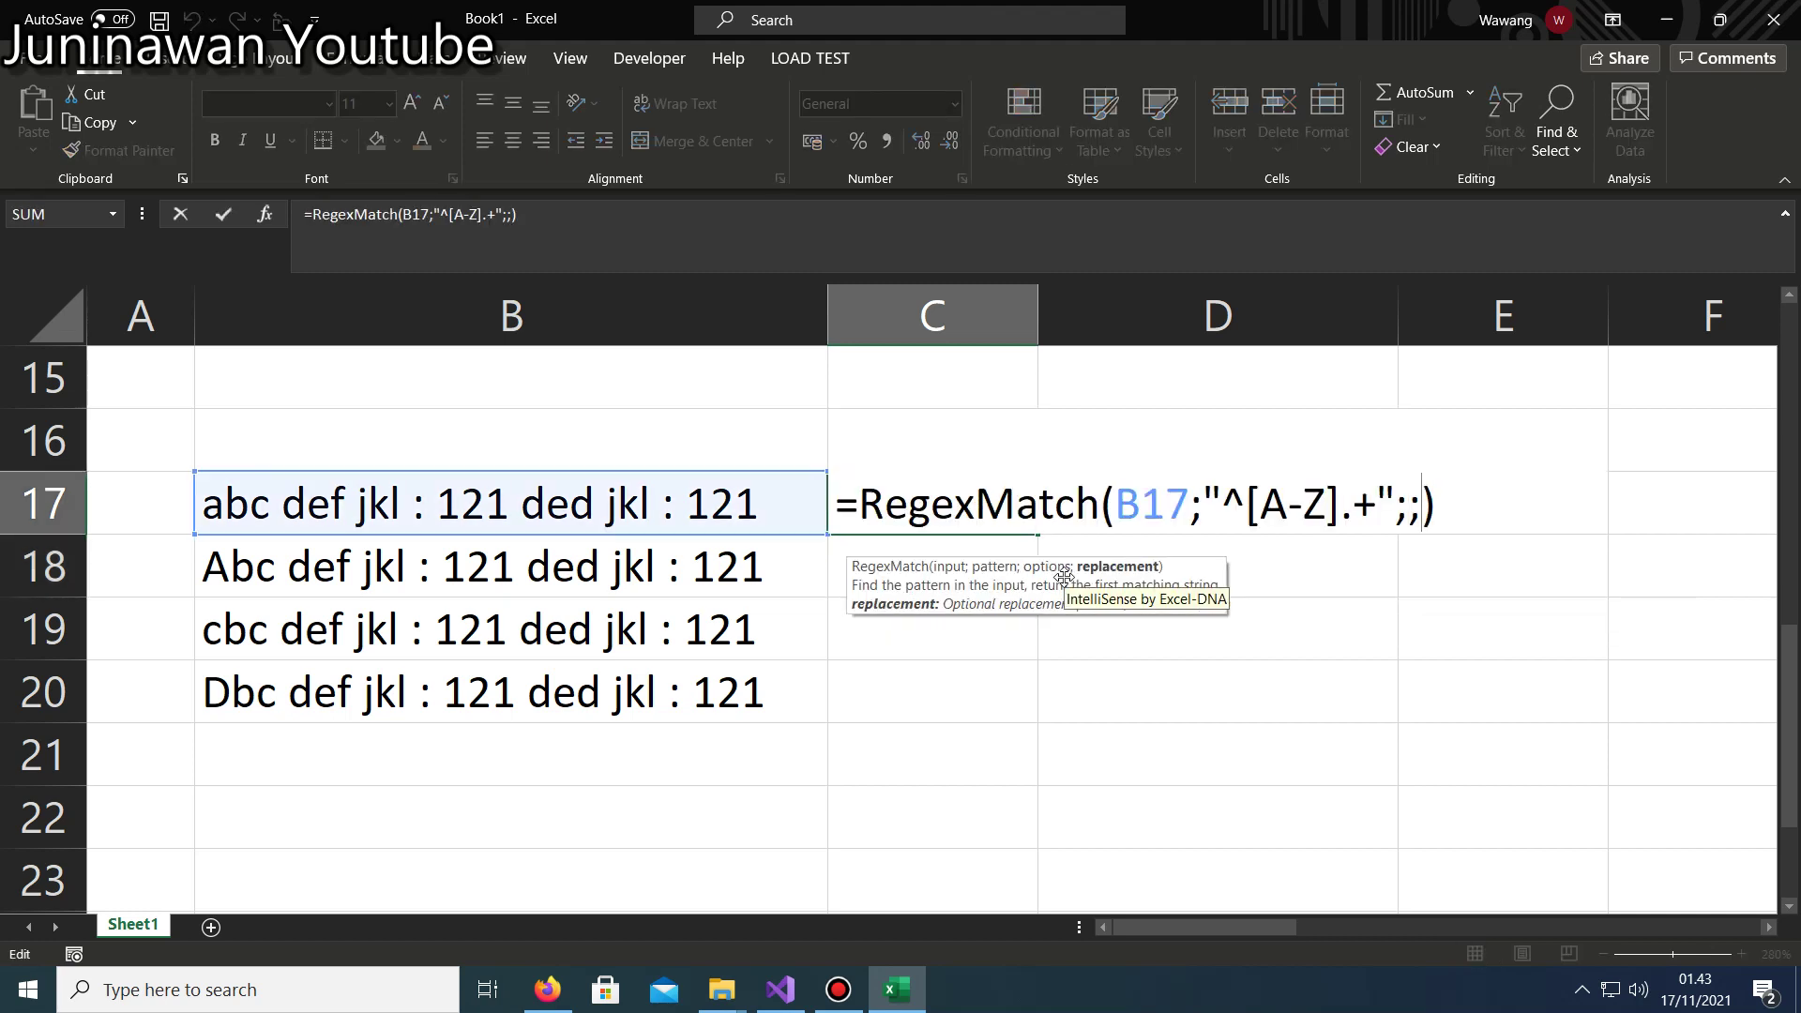
pyautogui.press('Left')
pyautogui.press('Left')
pyautogui.press('Left')
pyautogui.press('Left')
pyautogui.press('Left')
pyautogui.press('Left')
pyautogui.press('Left')
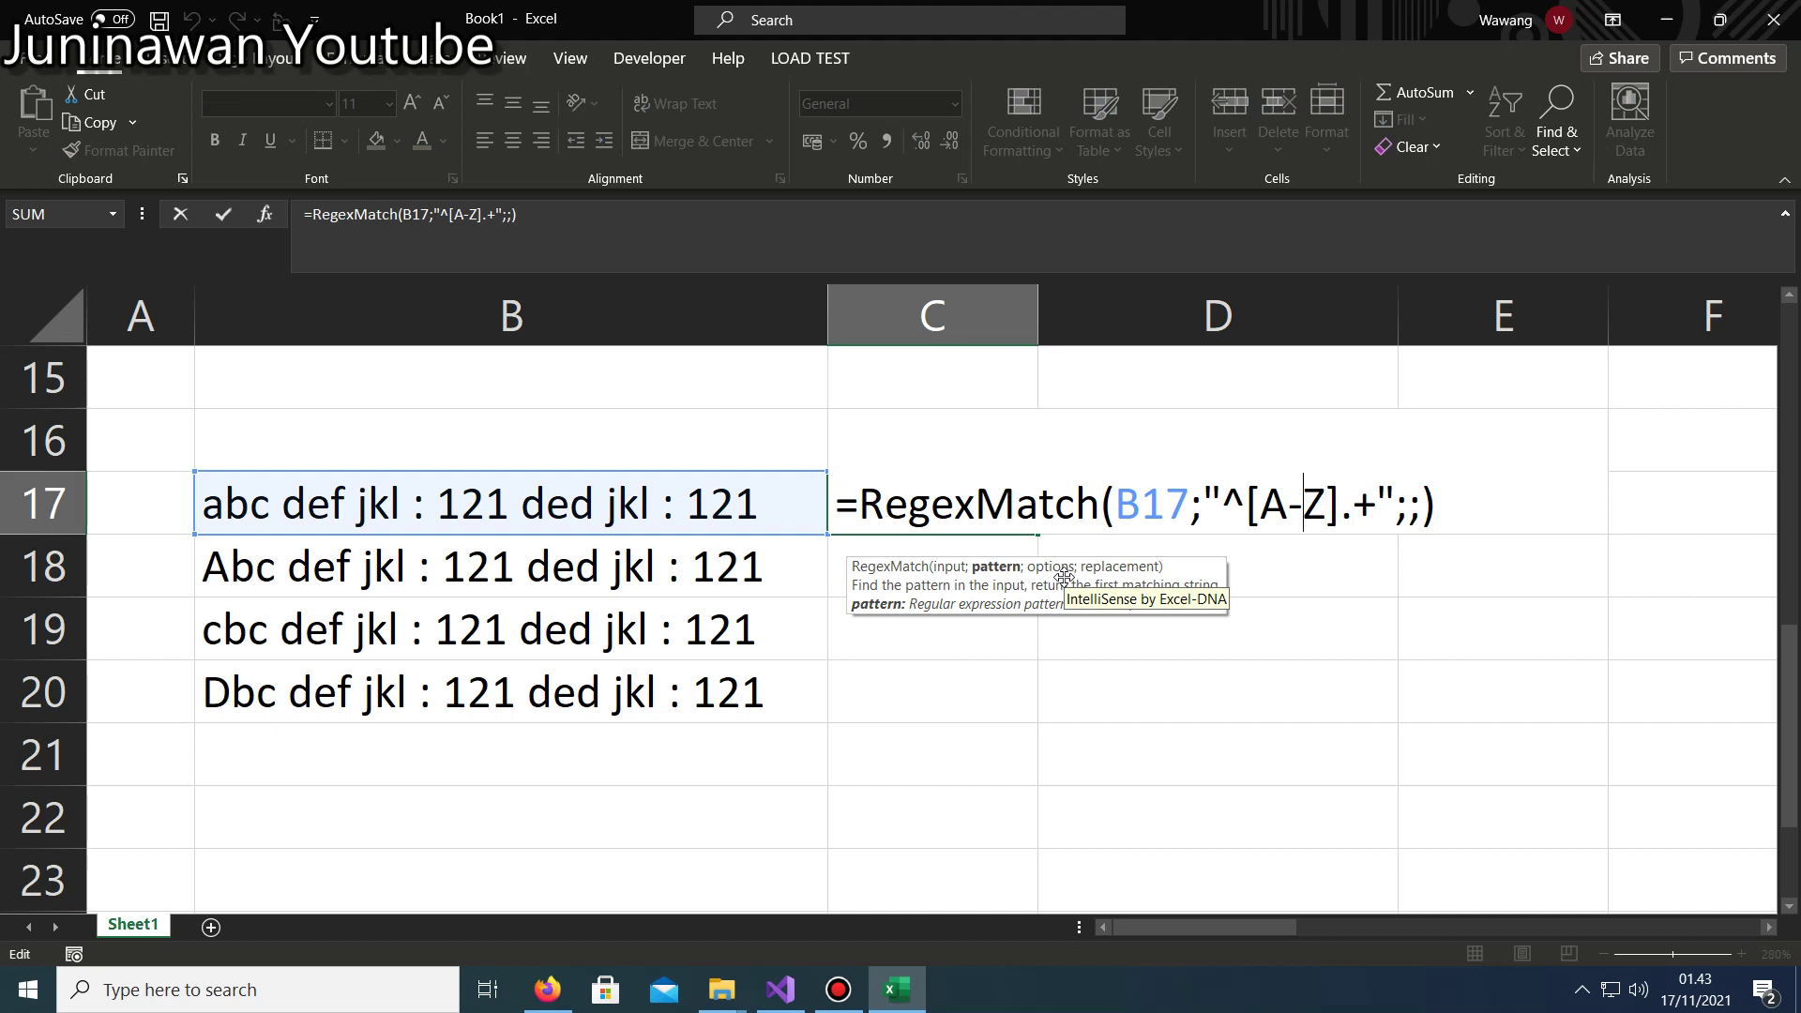
pyautogui.press('Left')
pyautogui.press('Left')
pyautogui.press('Right')
pyautogui.press('Right')
pyautogui.press('Right')
pyautogui.press('Right')
pyautogui.press('Right')
pyautogui.write('$')
pyautogui.press('Return')
pyautogui.press('Up')
# Shorten C17's pattern to ^[A-Z] by deleting .+$; it still returns #N/A.
pyautogui.press('F2')
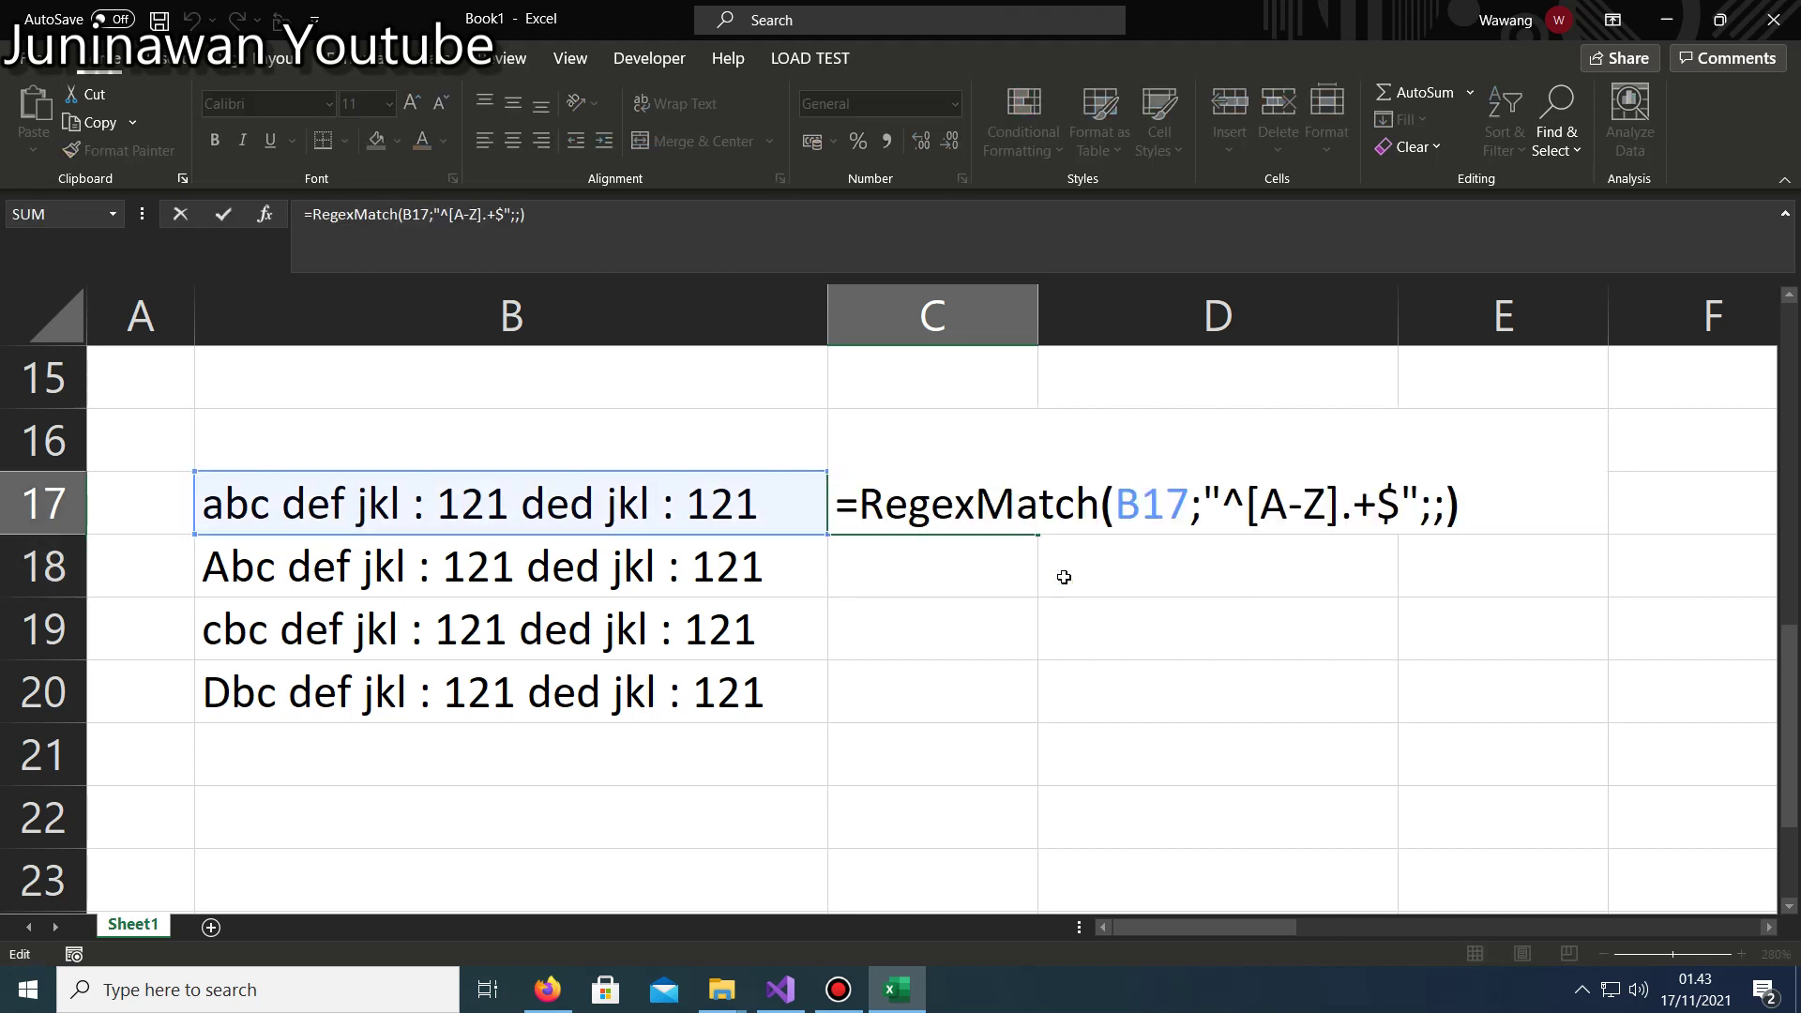
pyautogui.press('Left')
pyautogui.press('Left')
pyautogui.press('Left')
pyautogui.press('Left')
pyautogui.hotkey('shift', 'Right')
pyautogui.hotkey('shift', 'Right')
pyautogui.hotkey('shift', 'Right')
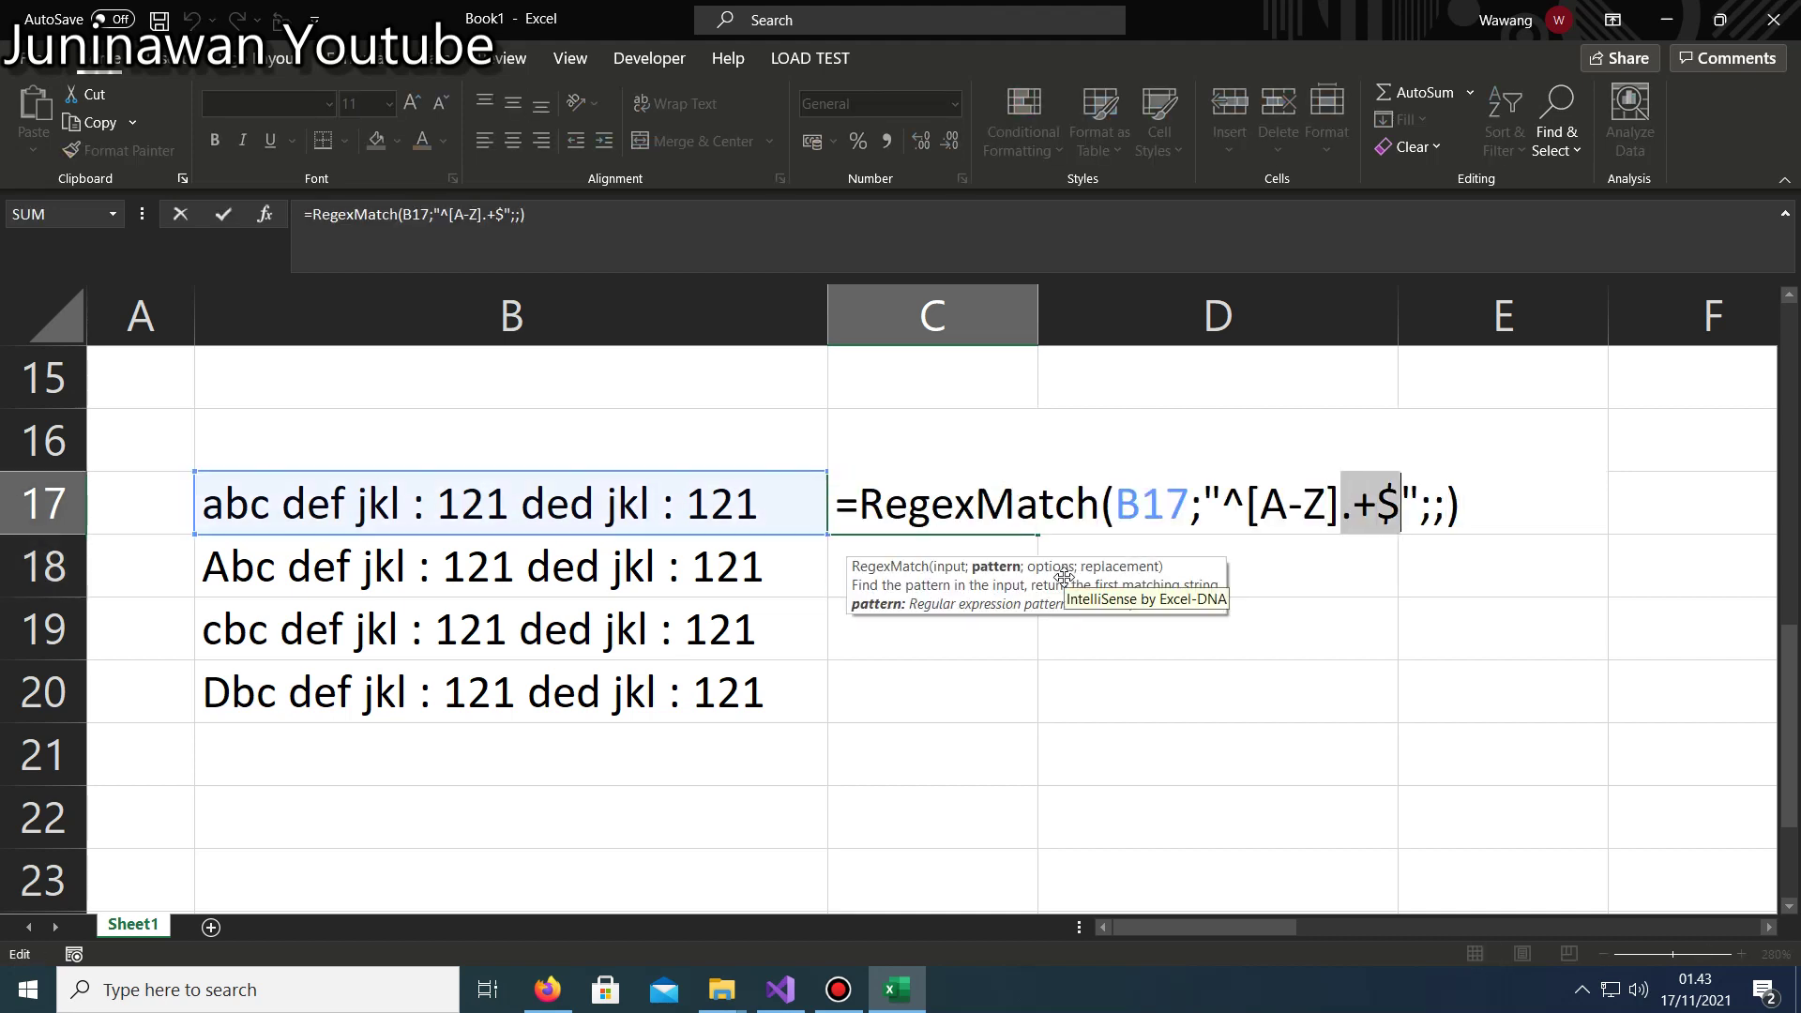
pyautogui.press('Delete')
pyautogui.press('Return')
pyautogui.press('Up')
pyautogui.press('F2')
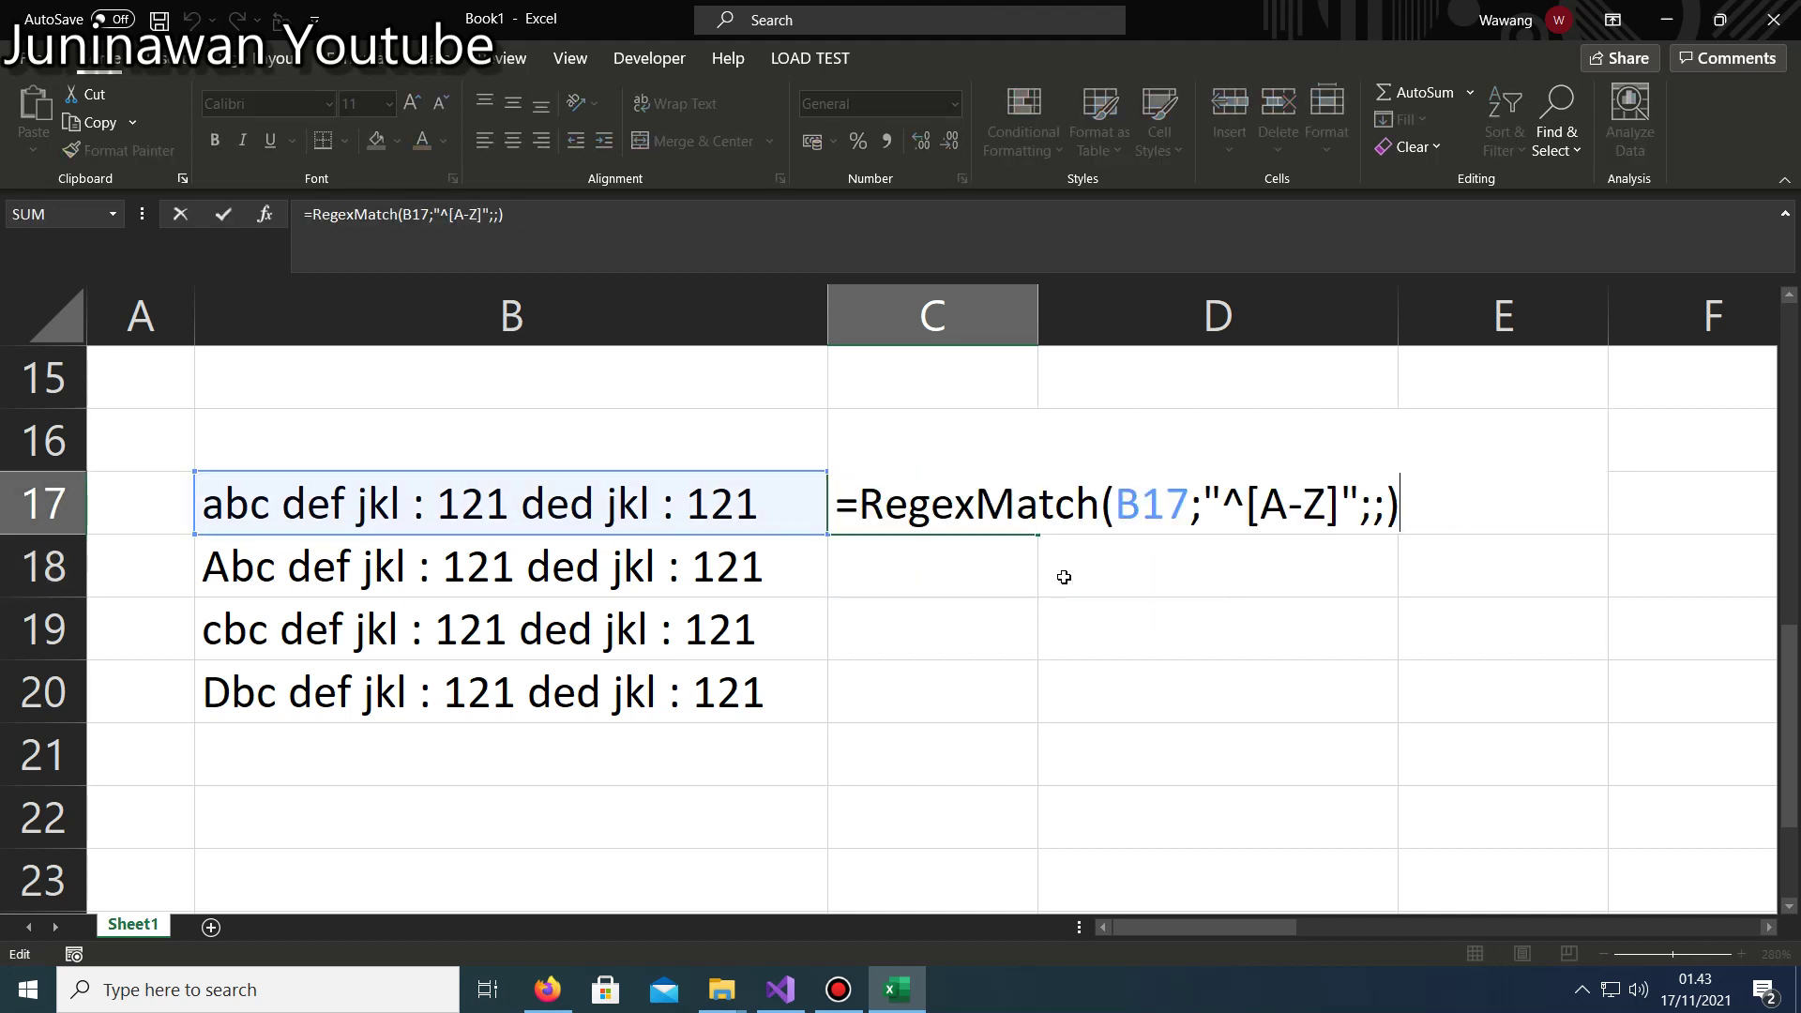
pyautogui.press('Left')
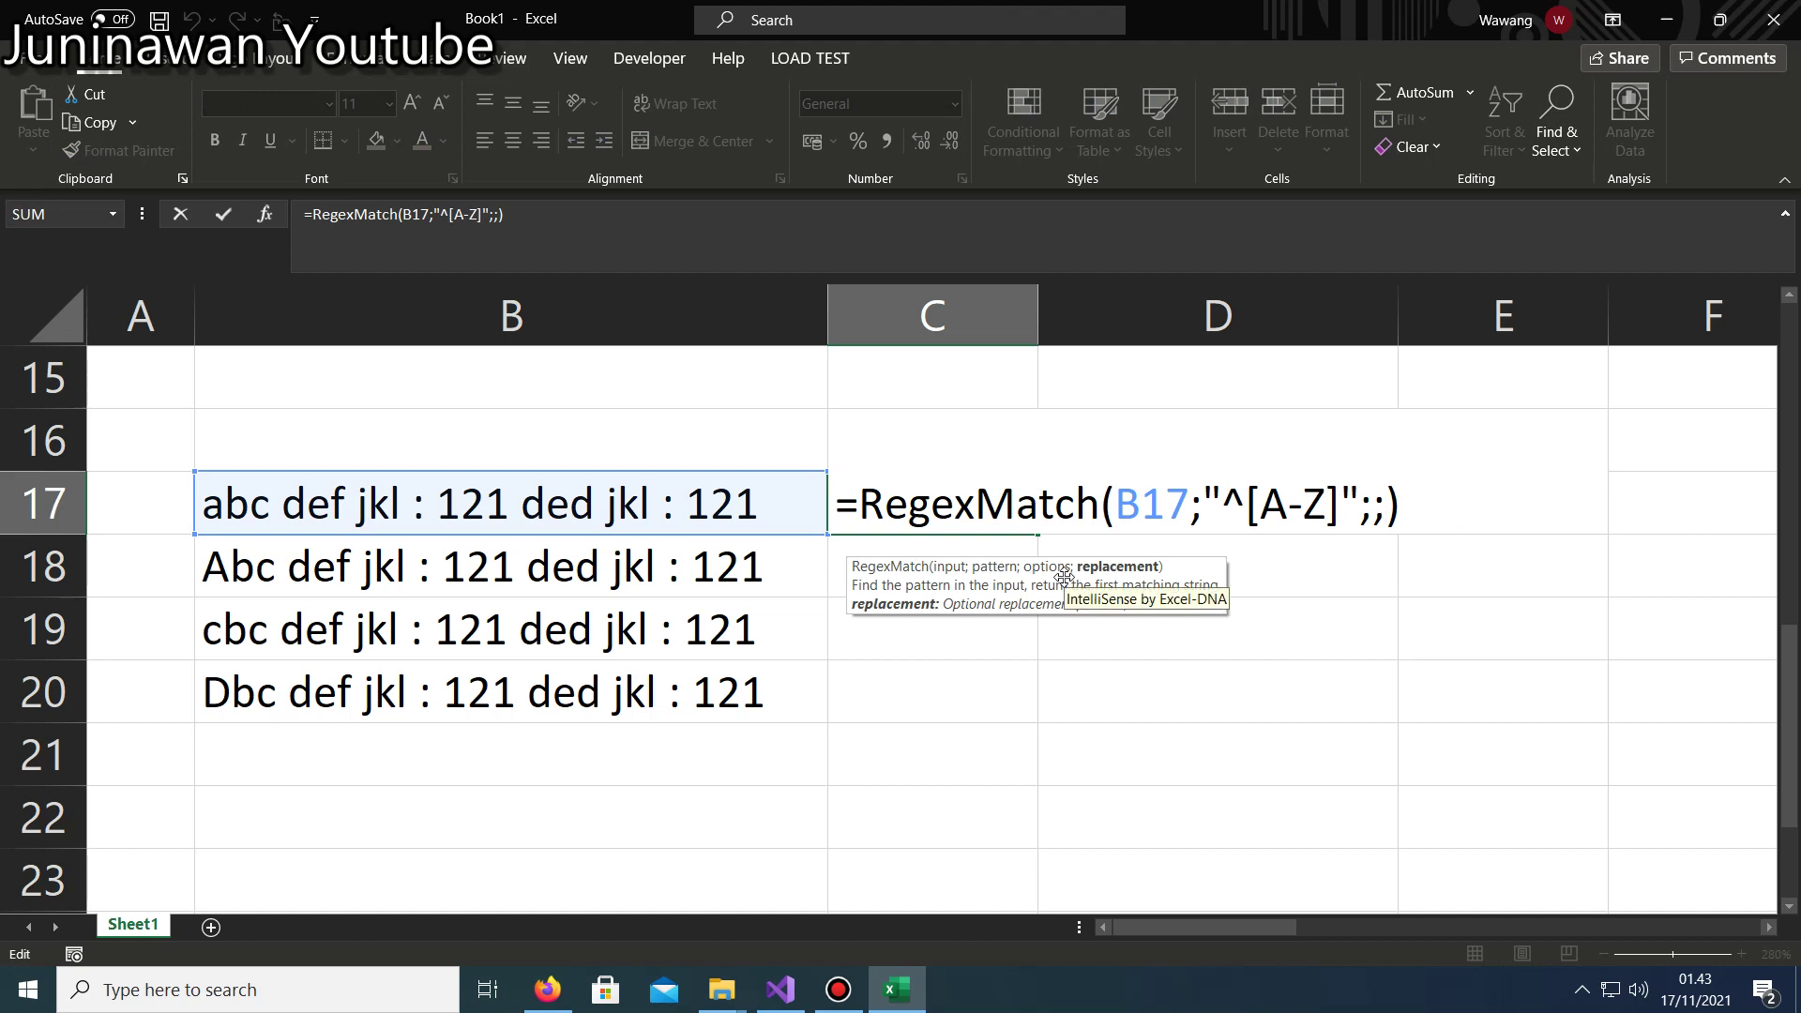
pyautogui.press('Escape')
# Begin wrapping C17's RegexMatch formula by typing REGE right after the equals sign.
pyautogui.write('=REGE')
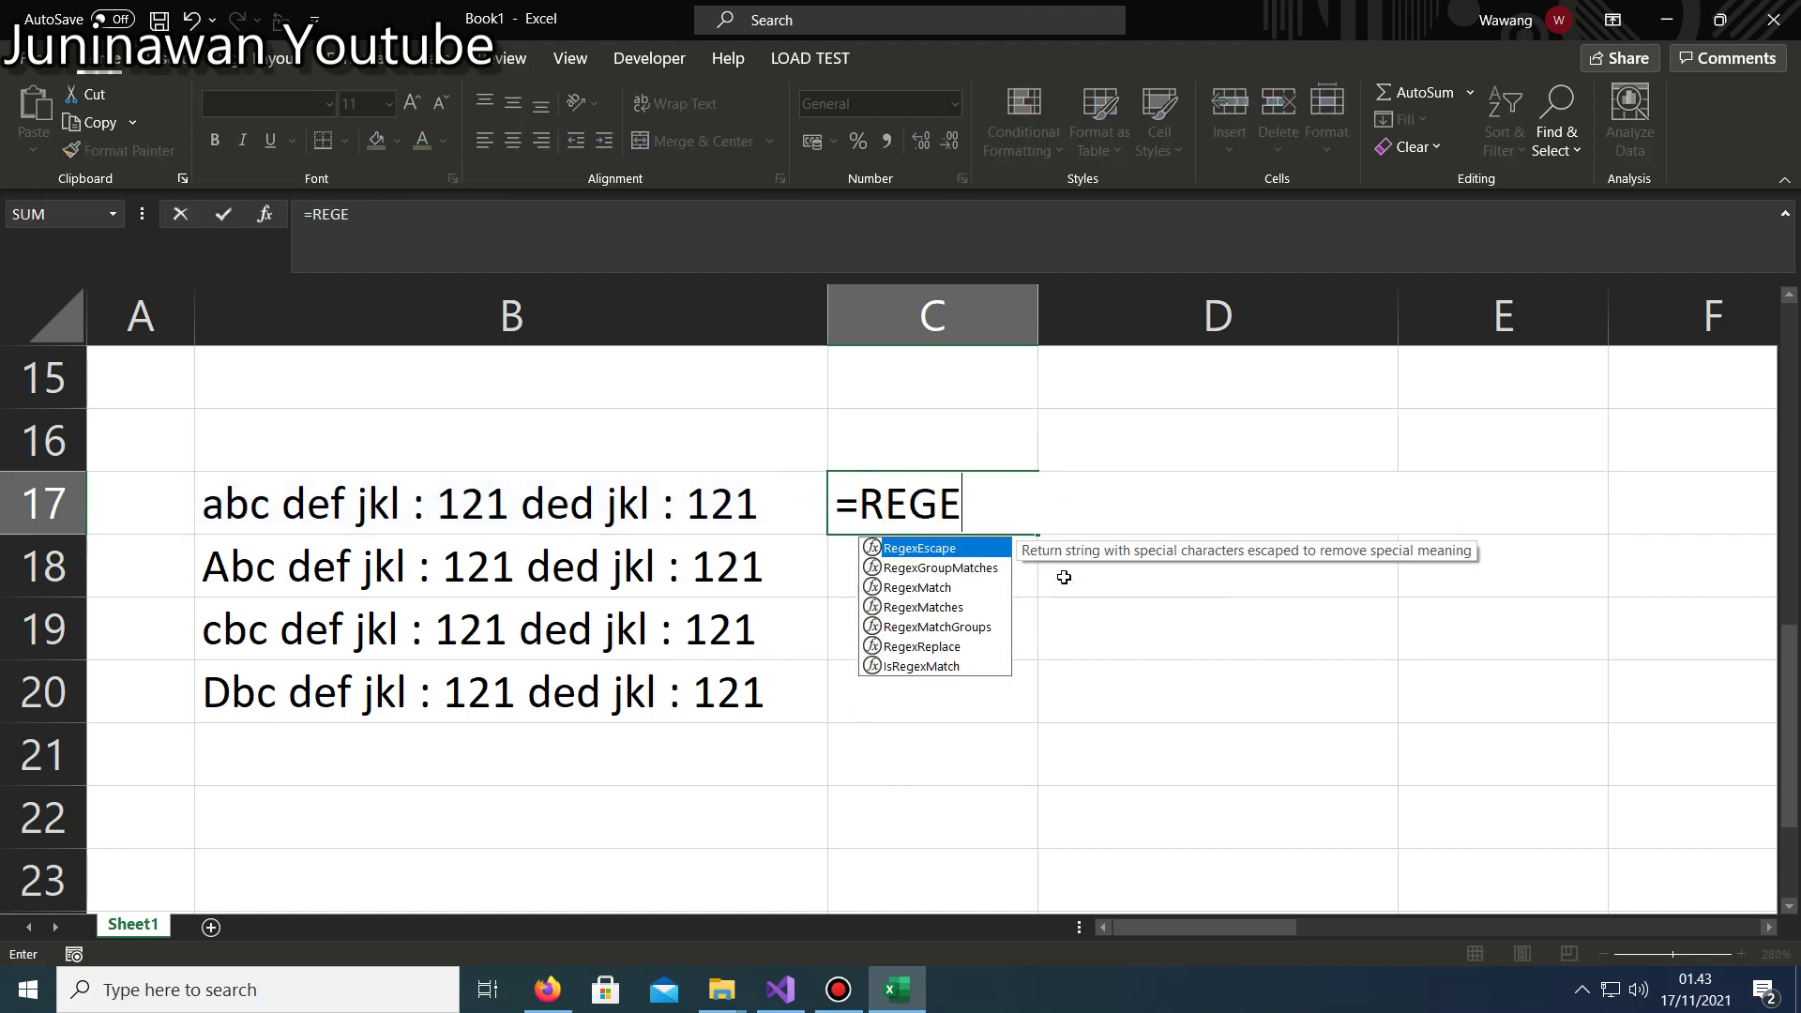
pyautogui.doubleClick(914, 588)
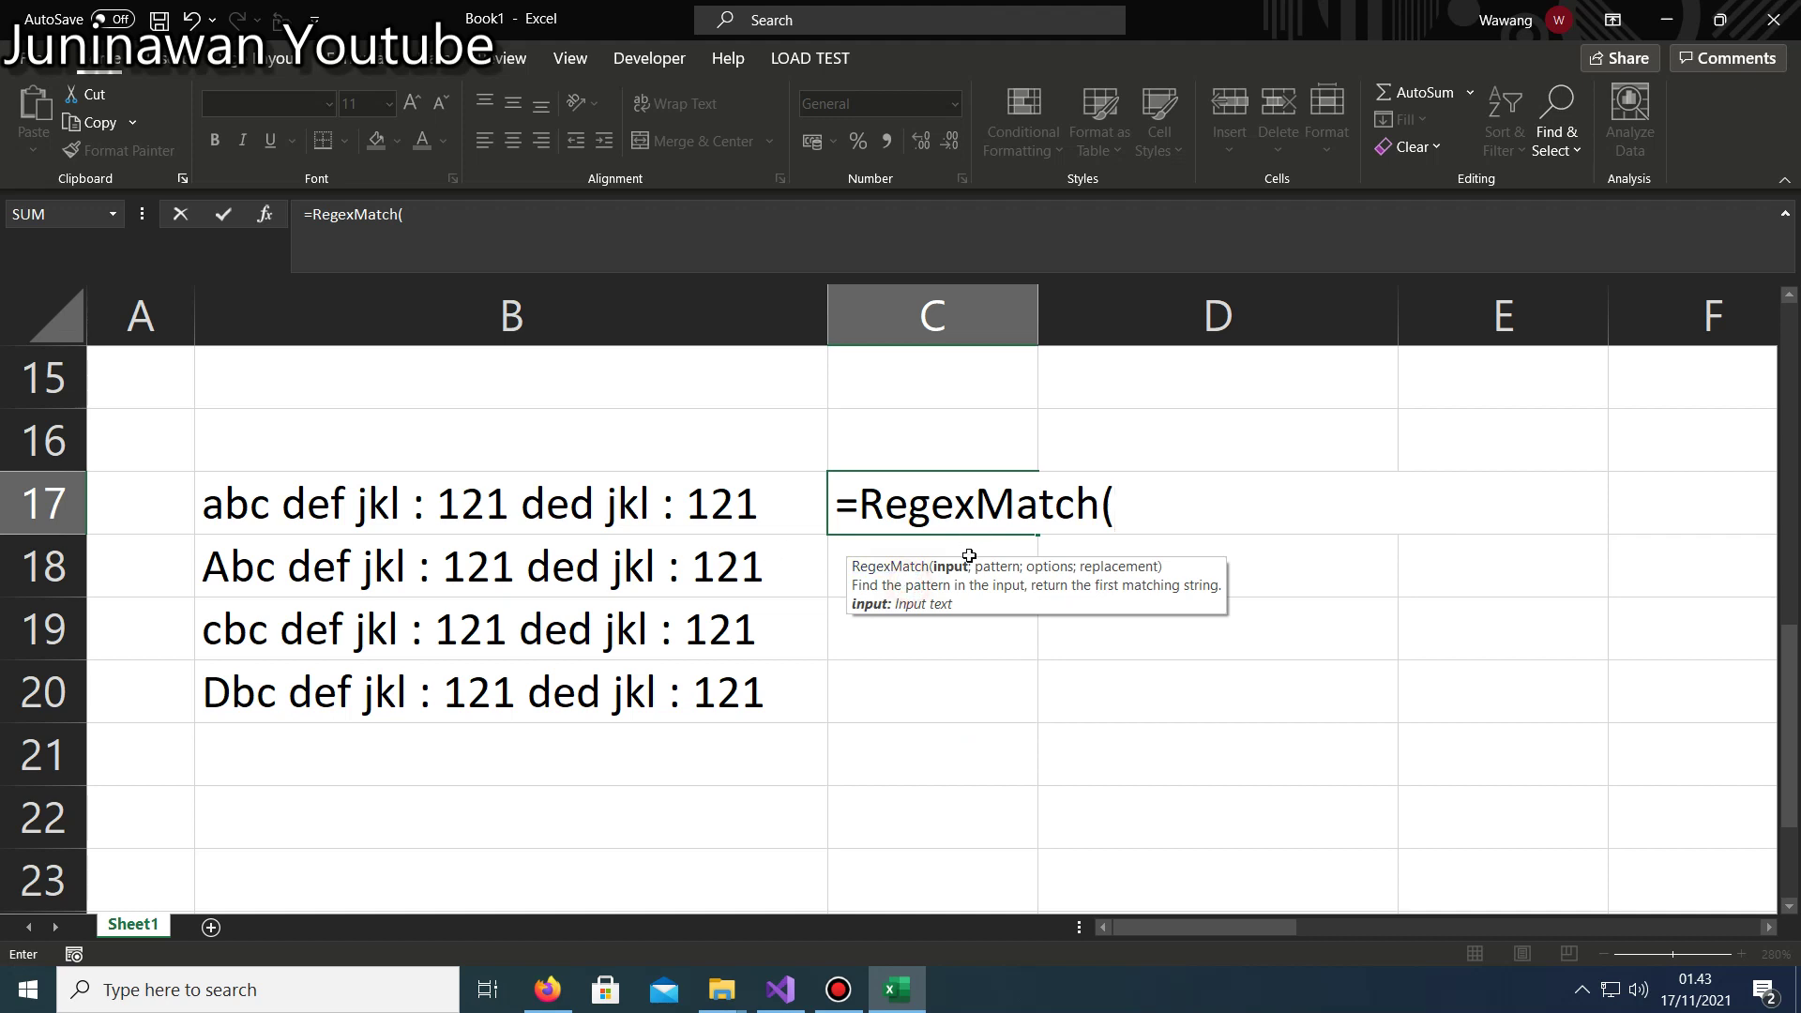
pyautogui.click(510, 492)
pyautogui.write(';')
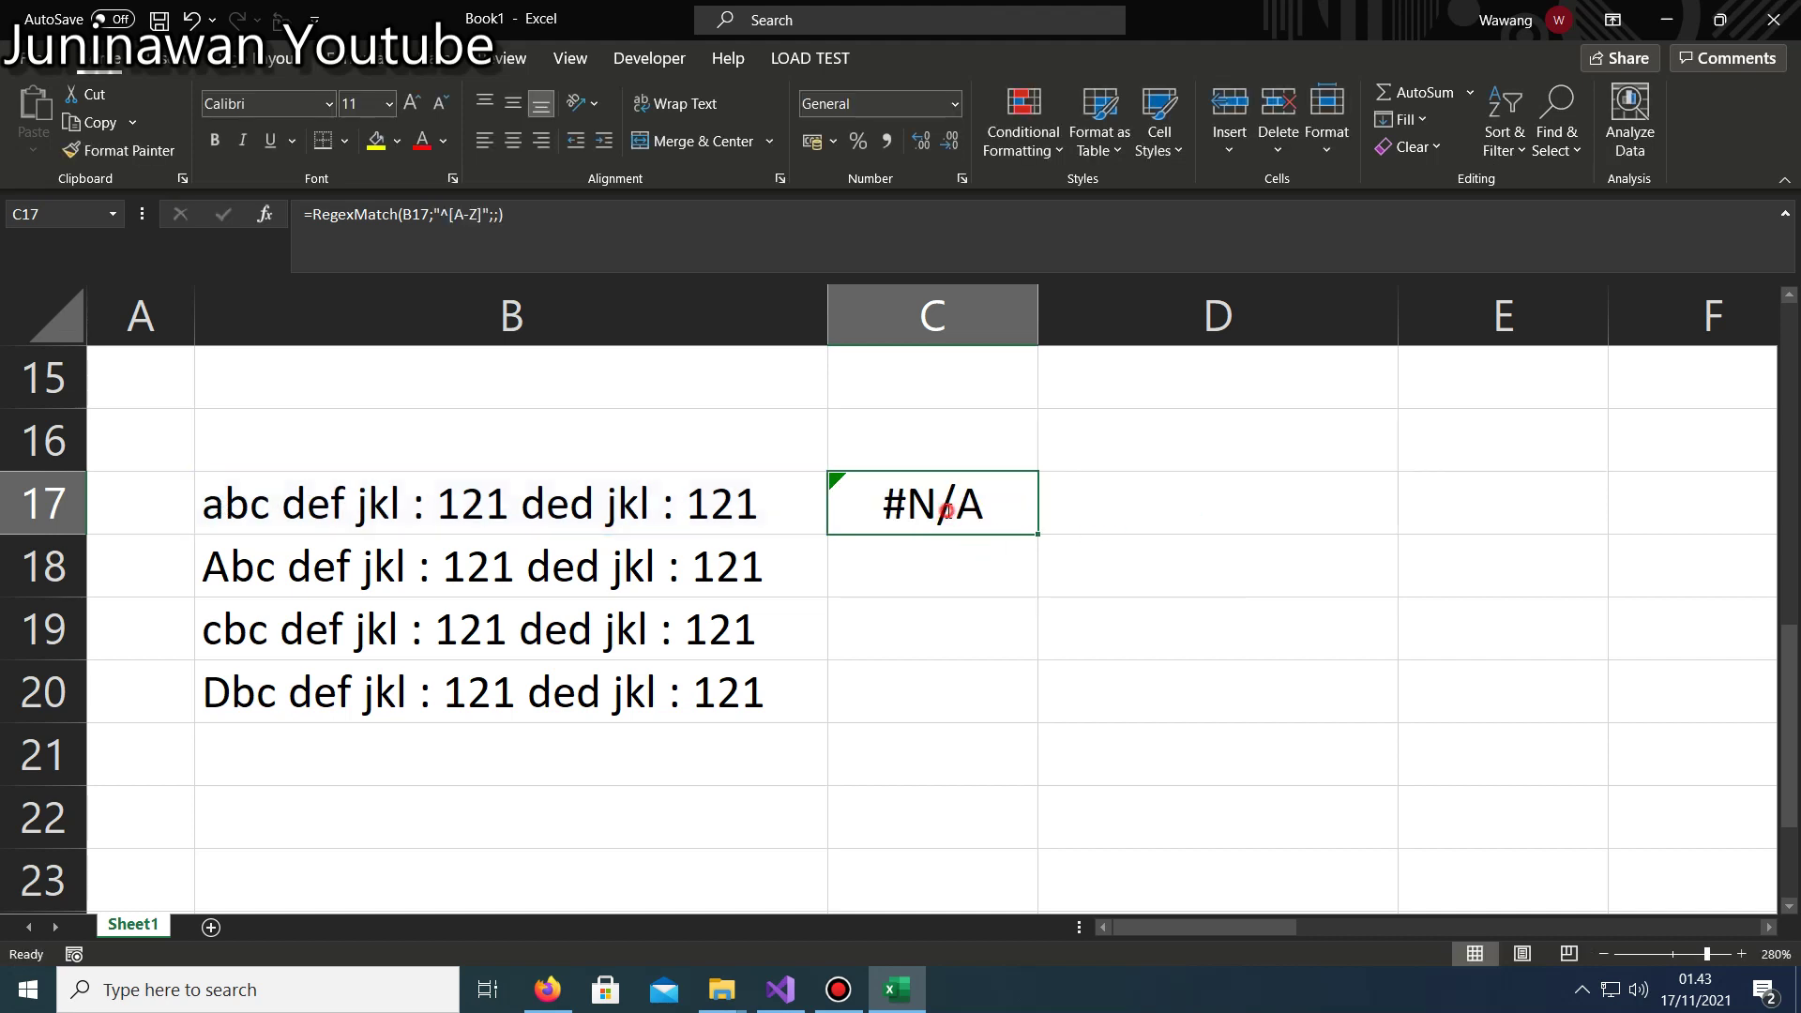
pyautogui.doubleClick(954, 507)
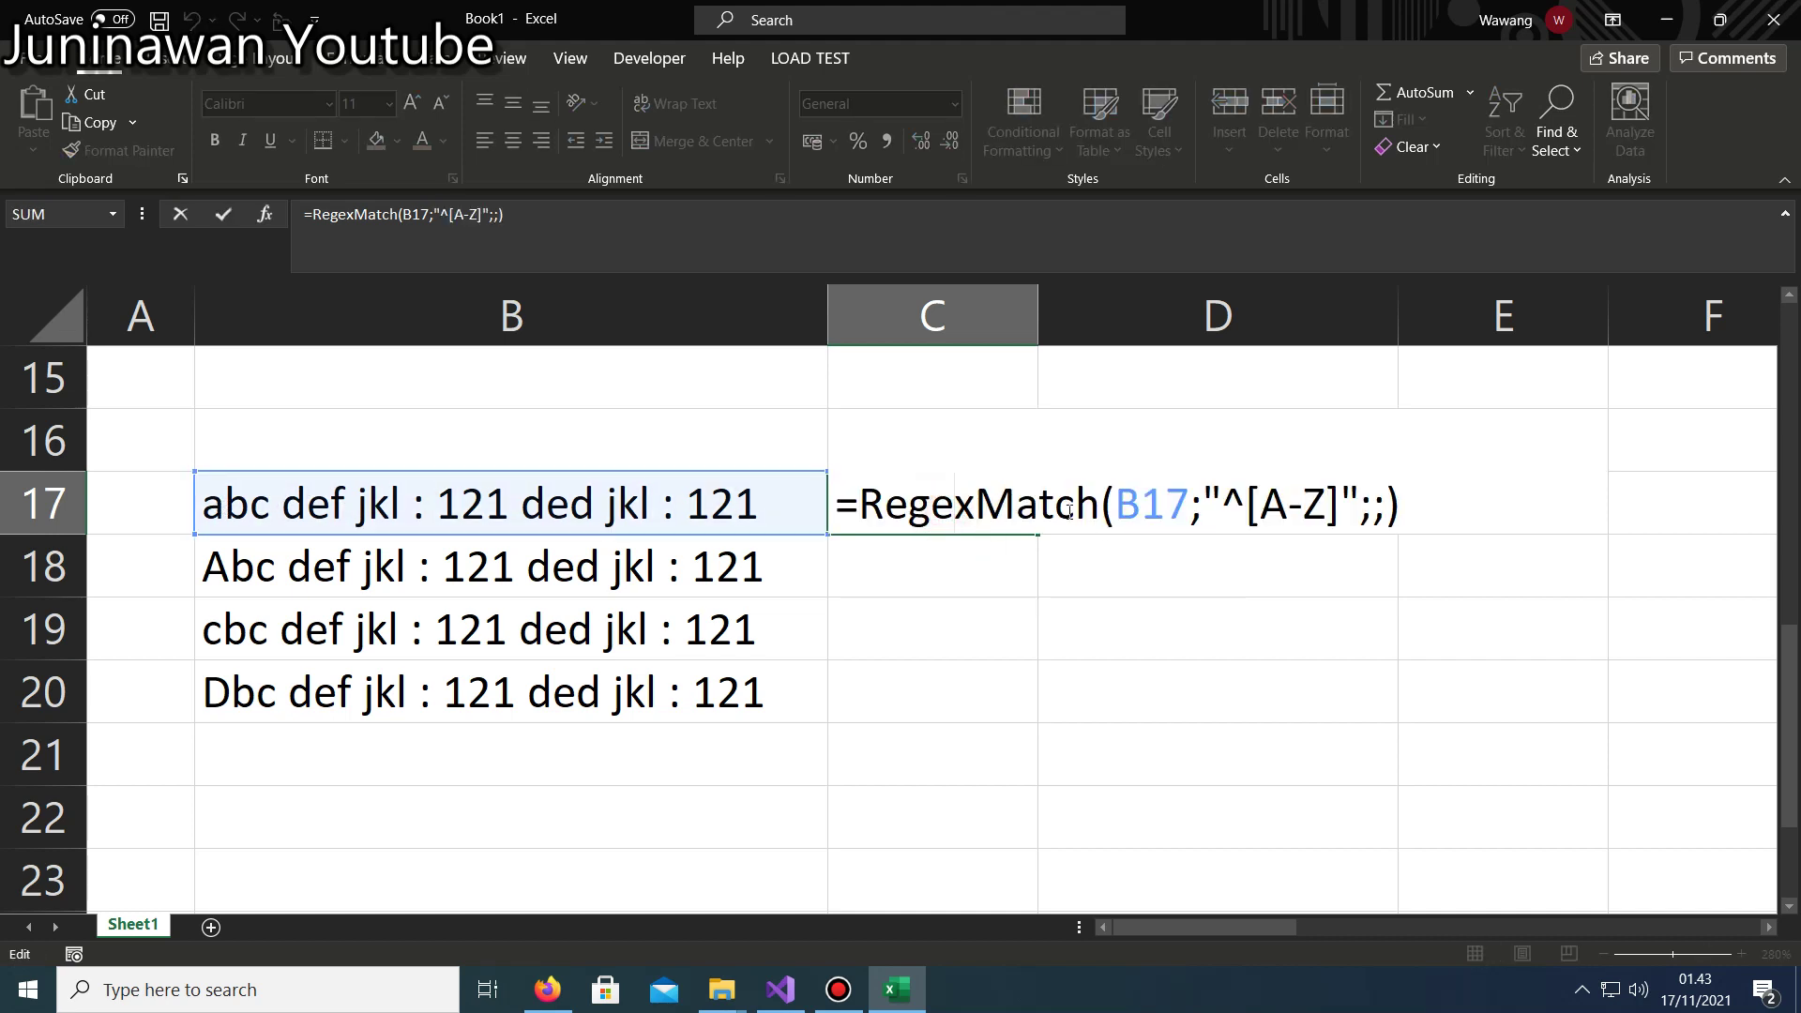
pyautogui.moveTo(864, 508); pyautogui.dragTo(1402, 506)
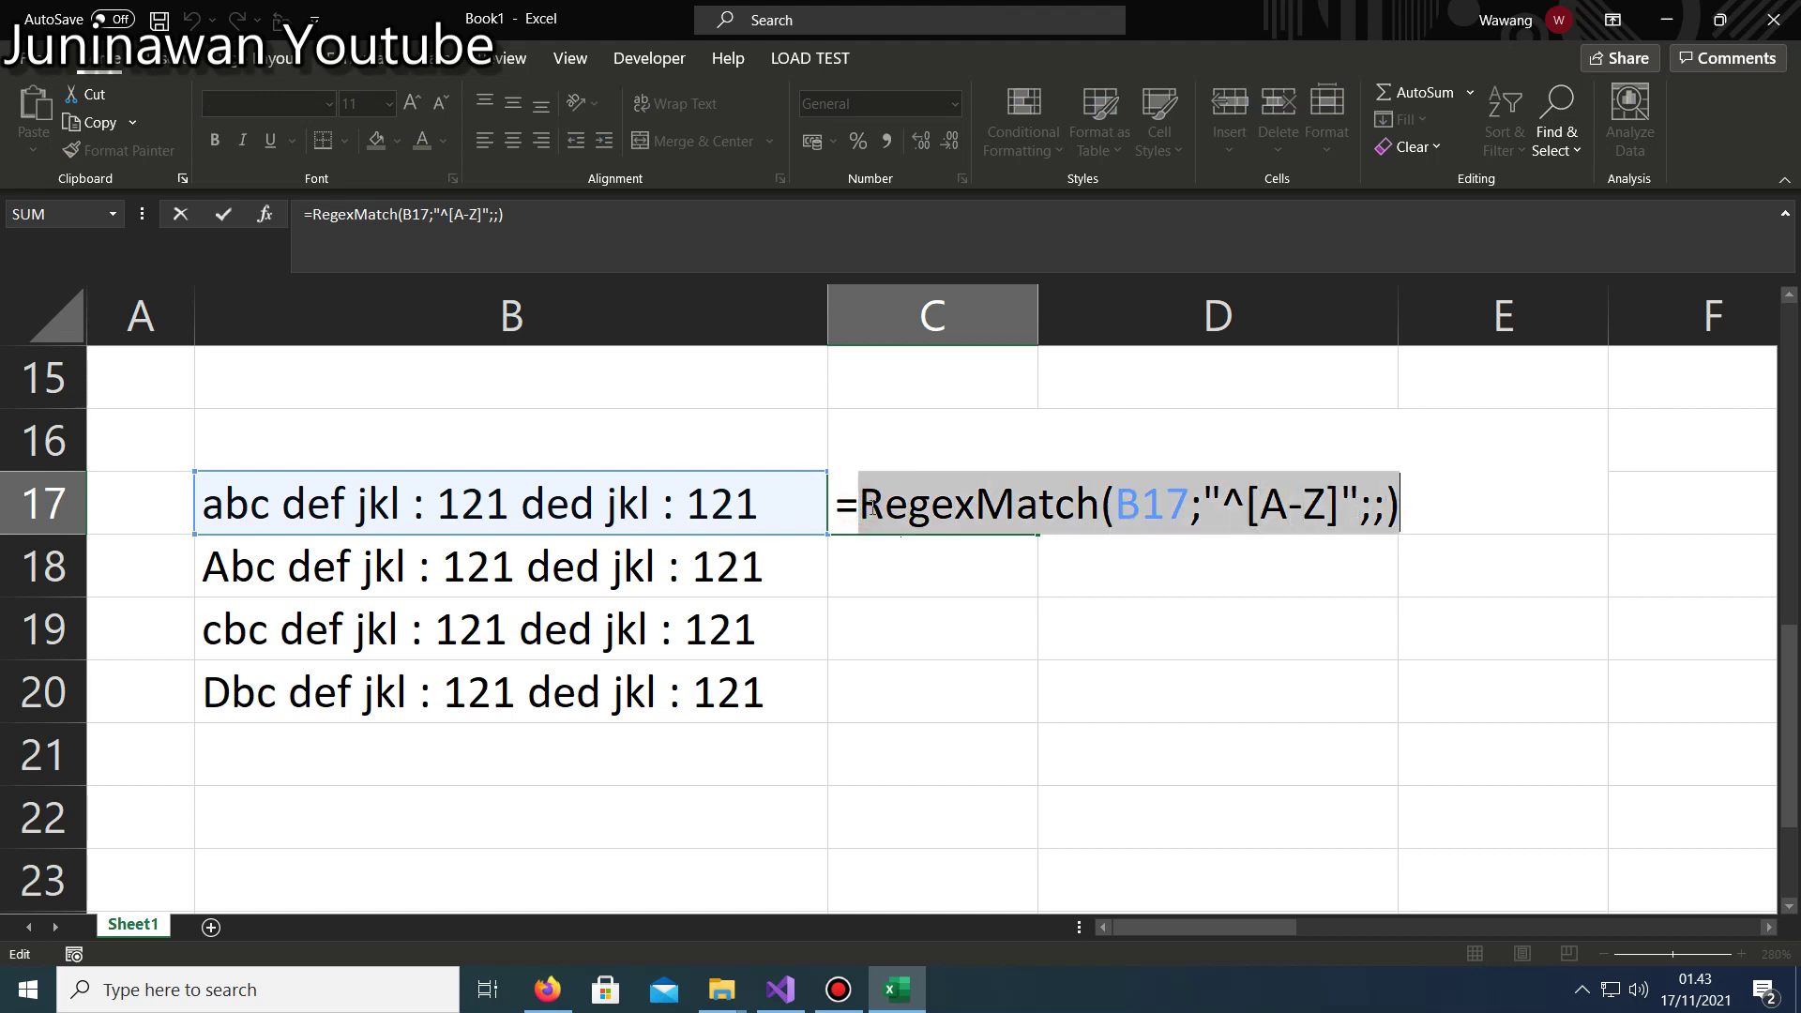
pyautogui.press('Left')
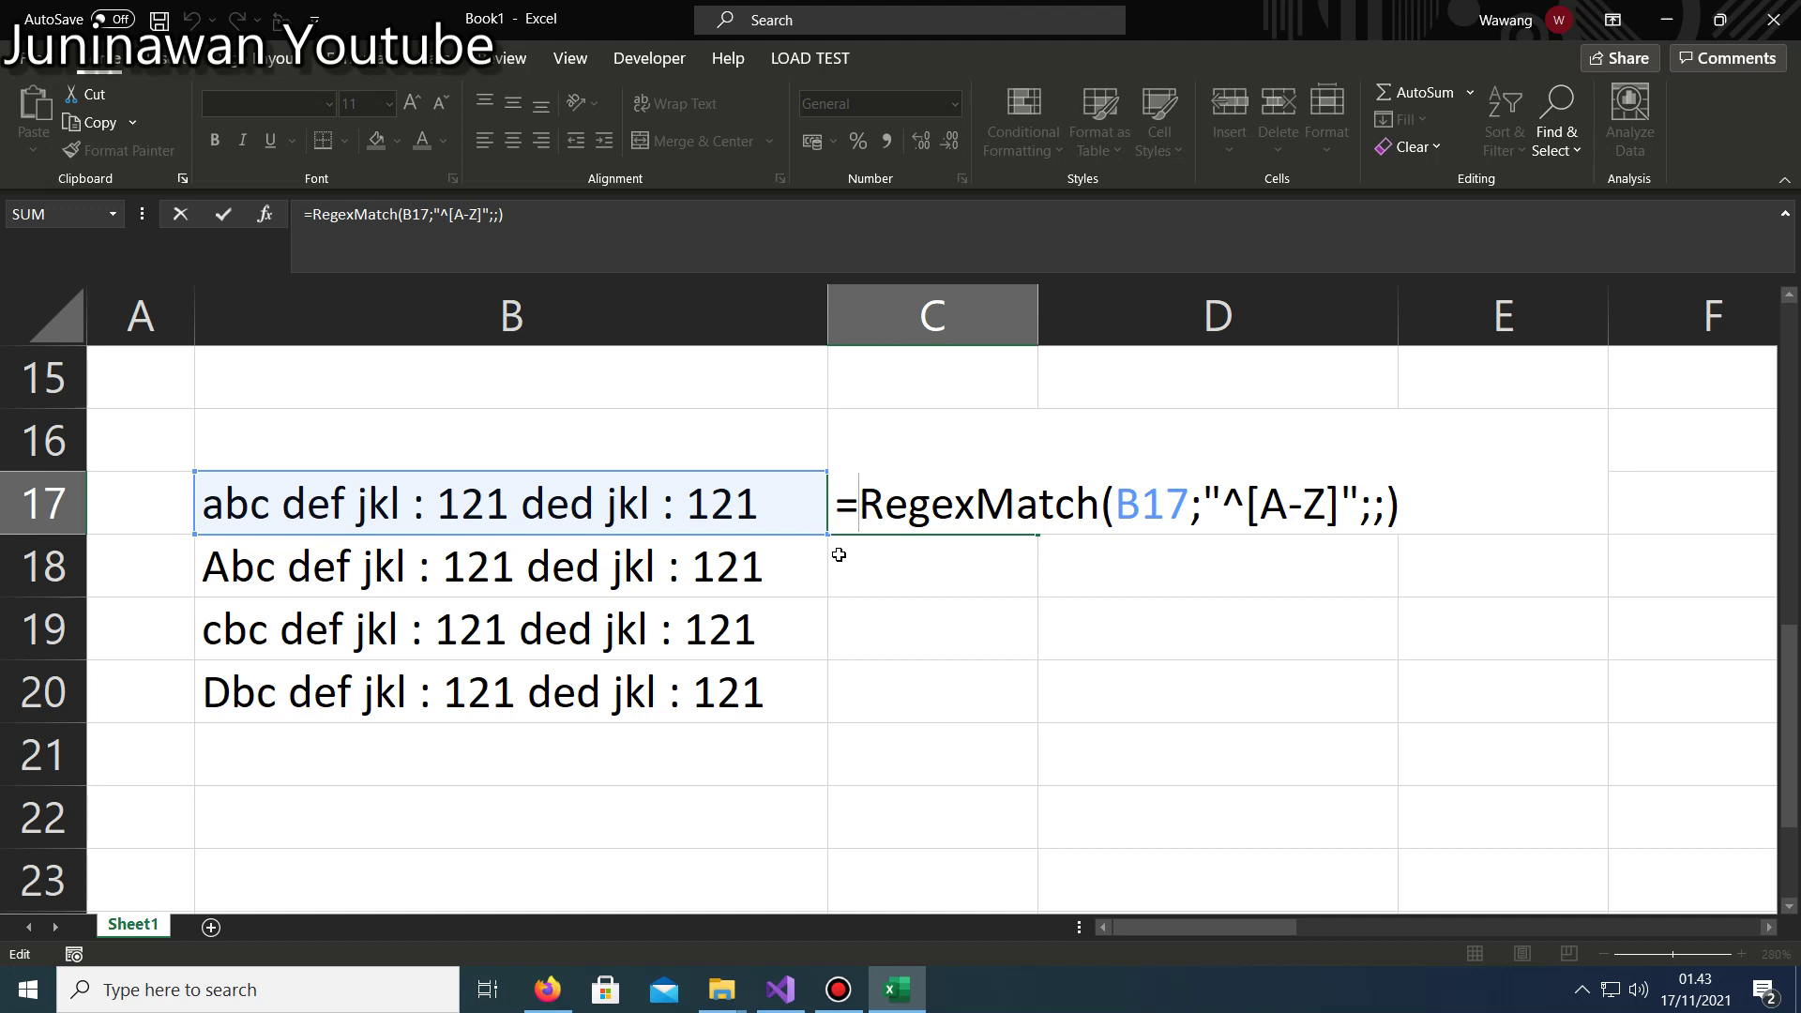
pyautogui.write('RE')
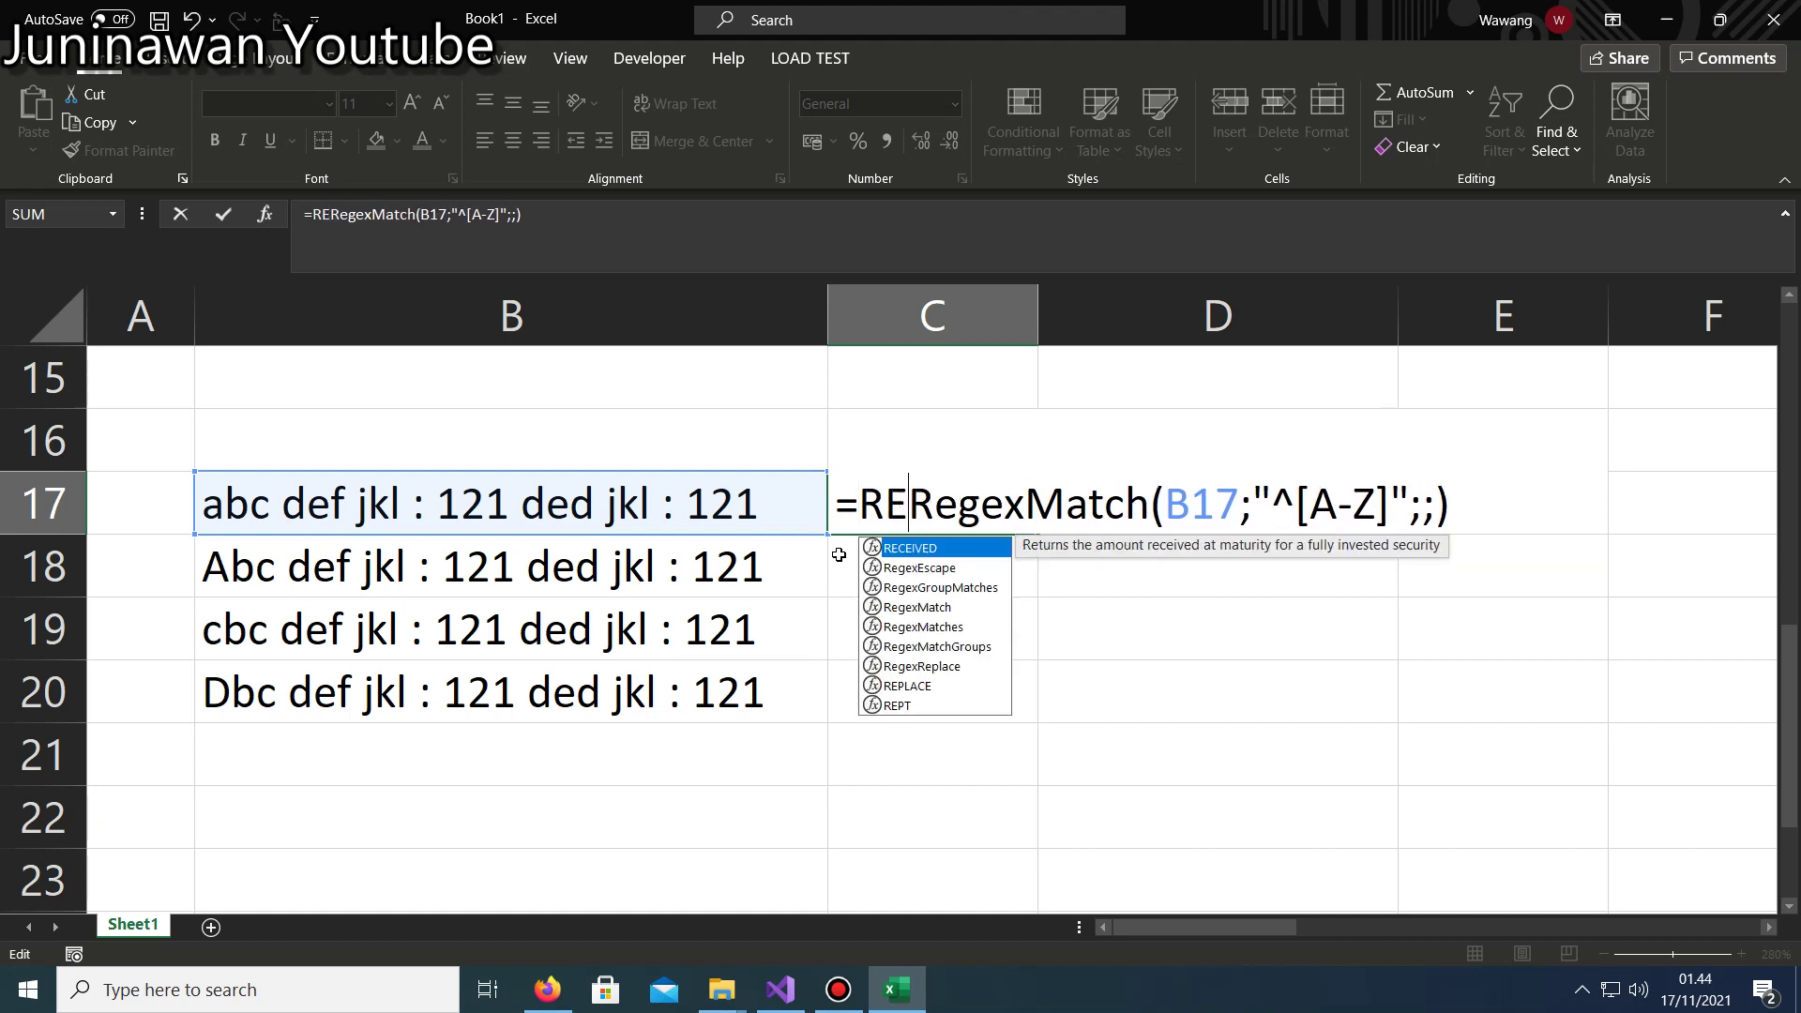
pyautogui.write('GE')
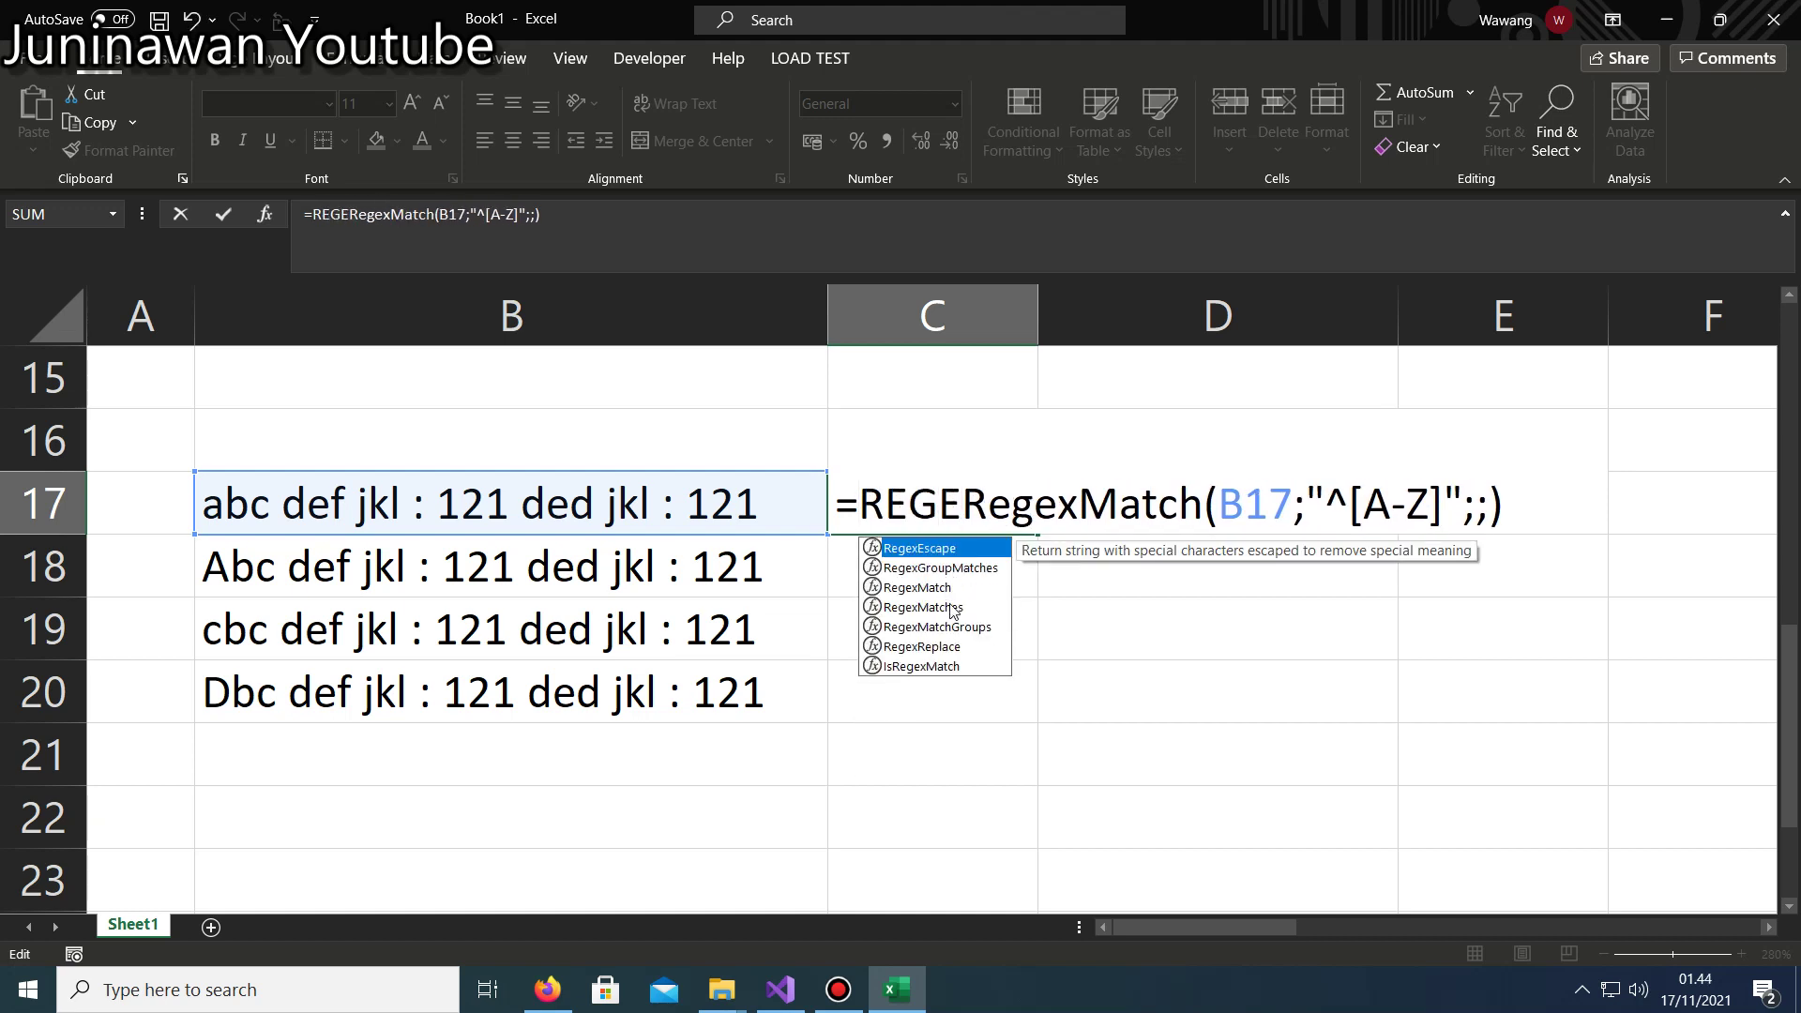
# Prefix C17's RegexMatch with an IF(IsRegexMatch(B17;"^[A-Z]";); …) test.
pyautogui.doubleClick(943, 668)
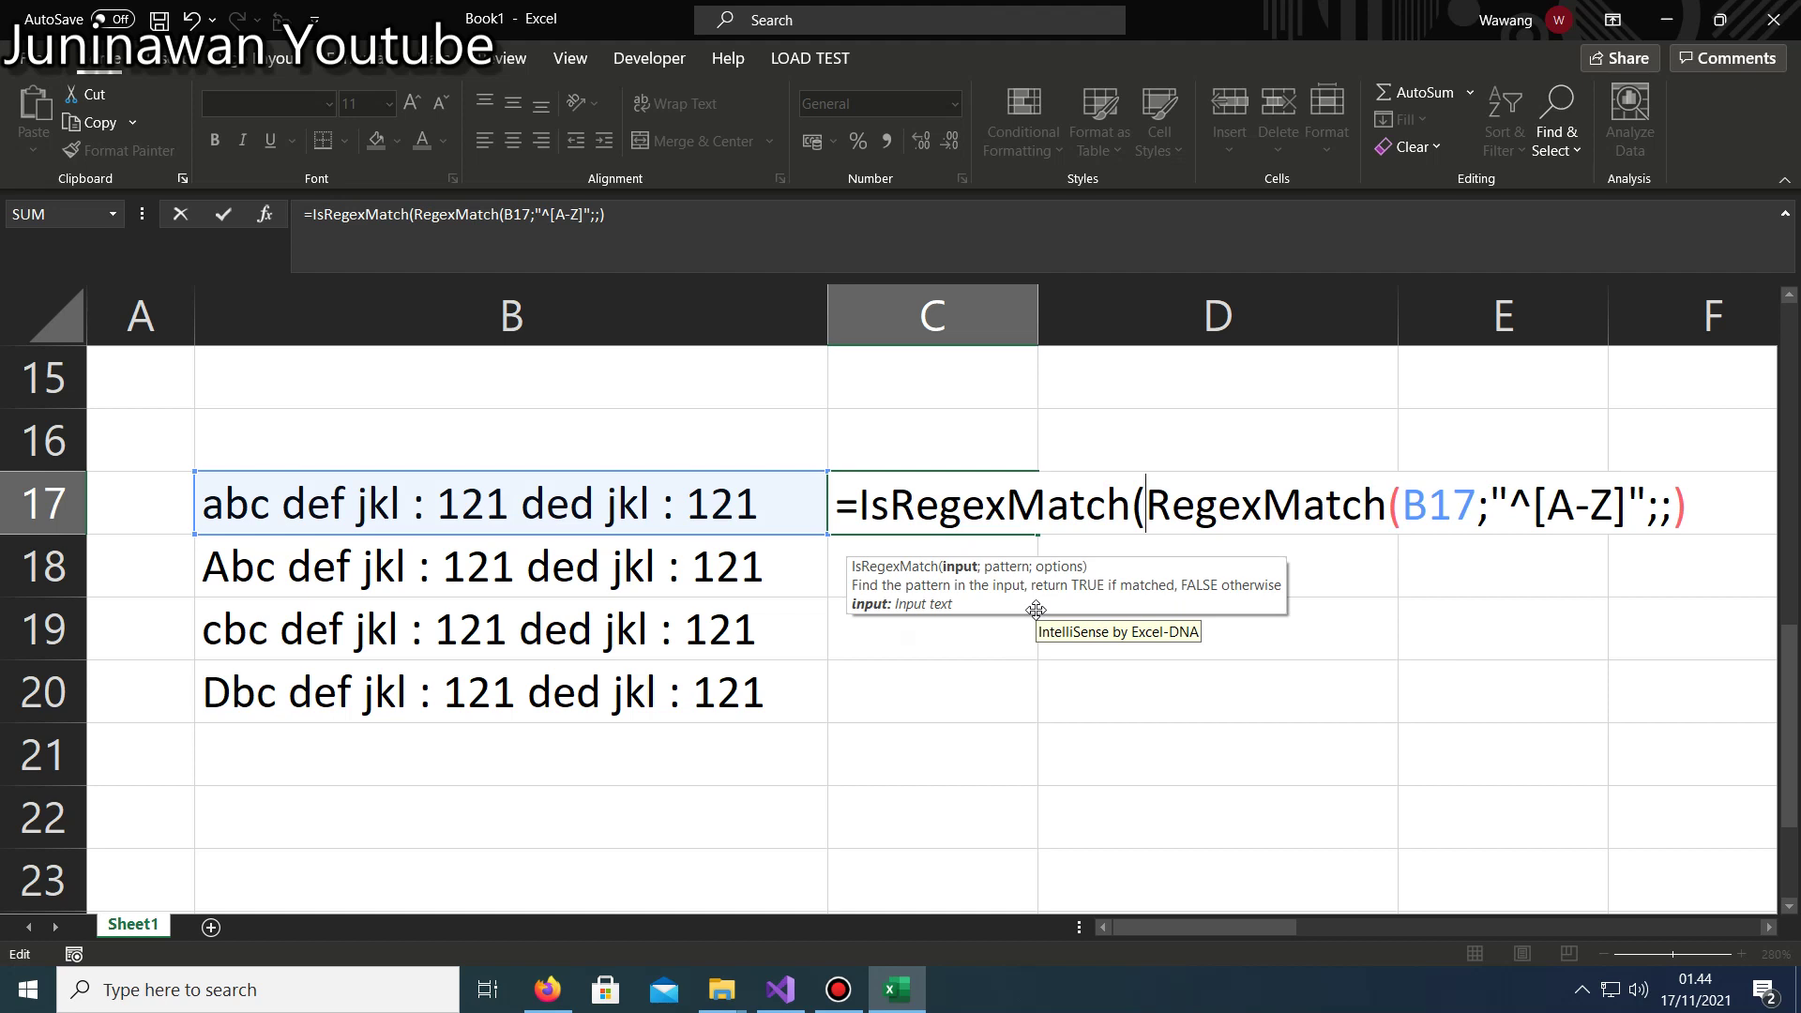
pyautogui.click(619, 507)
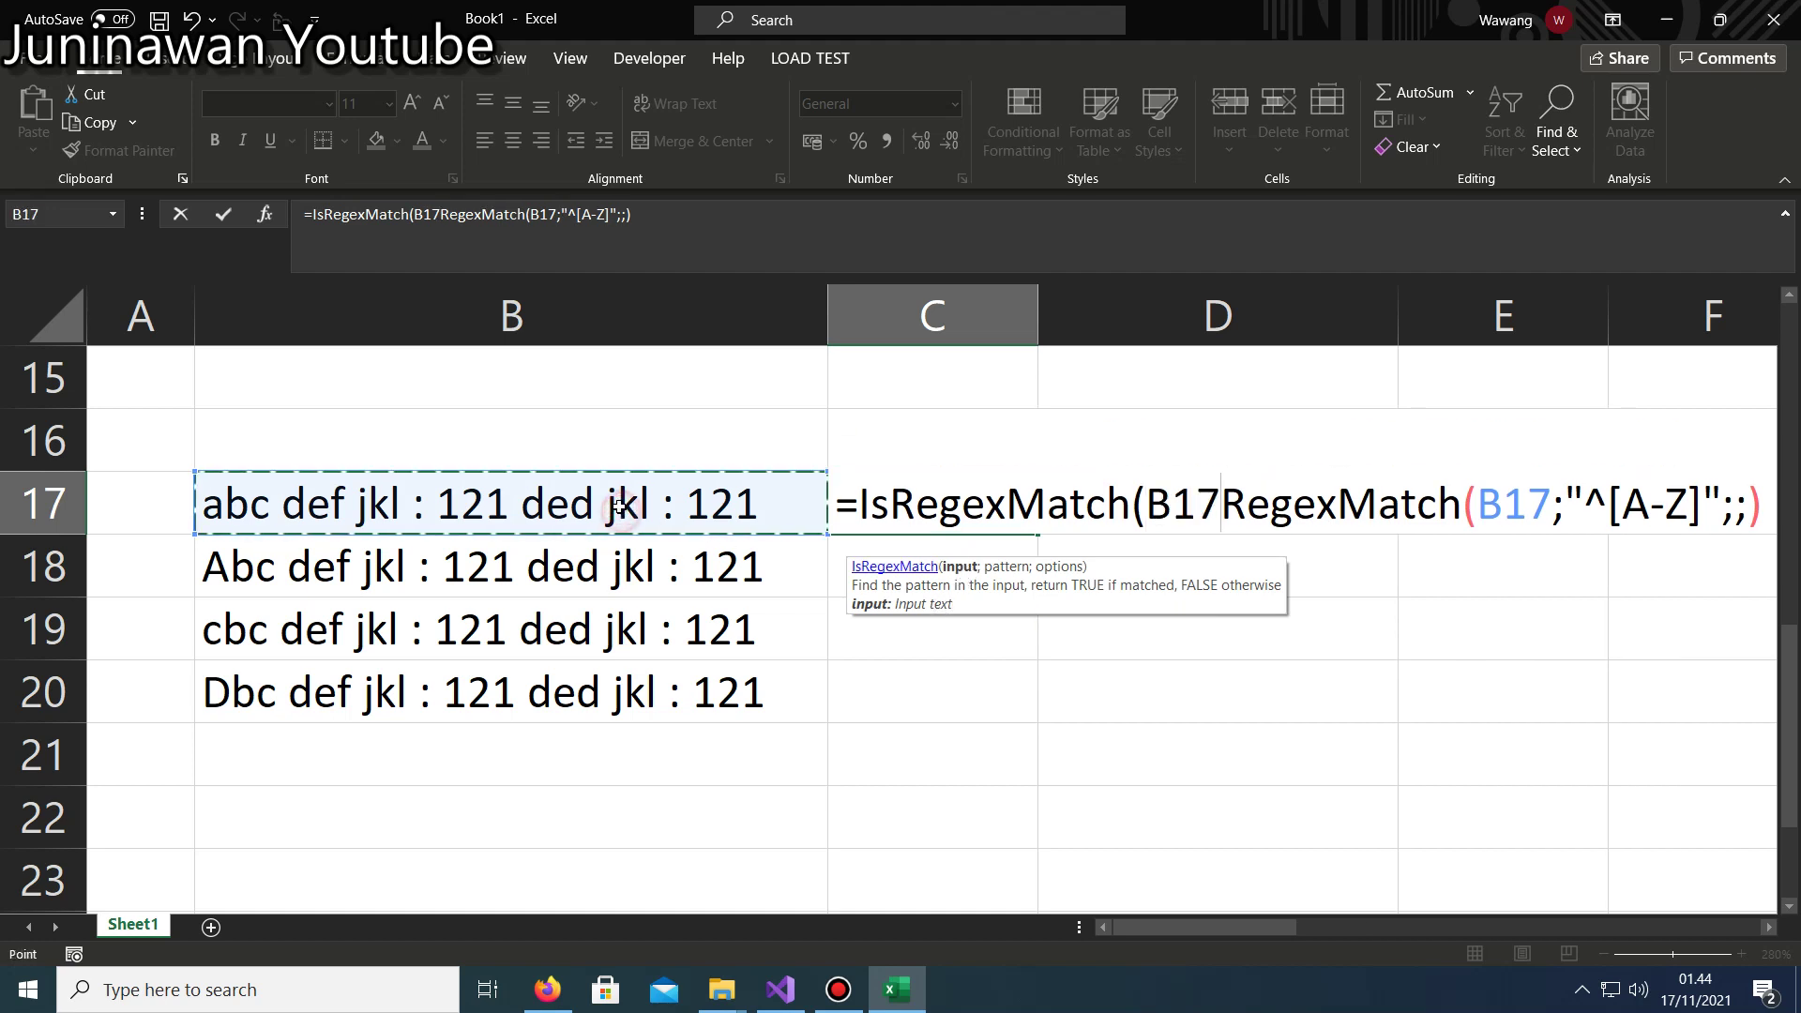
pyautogui.write(';')
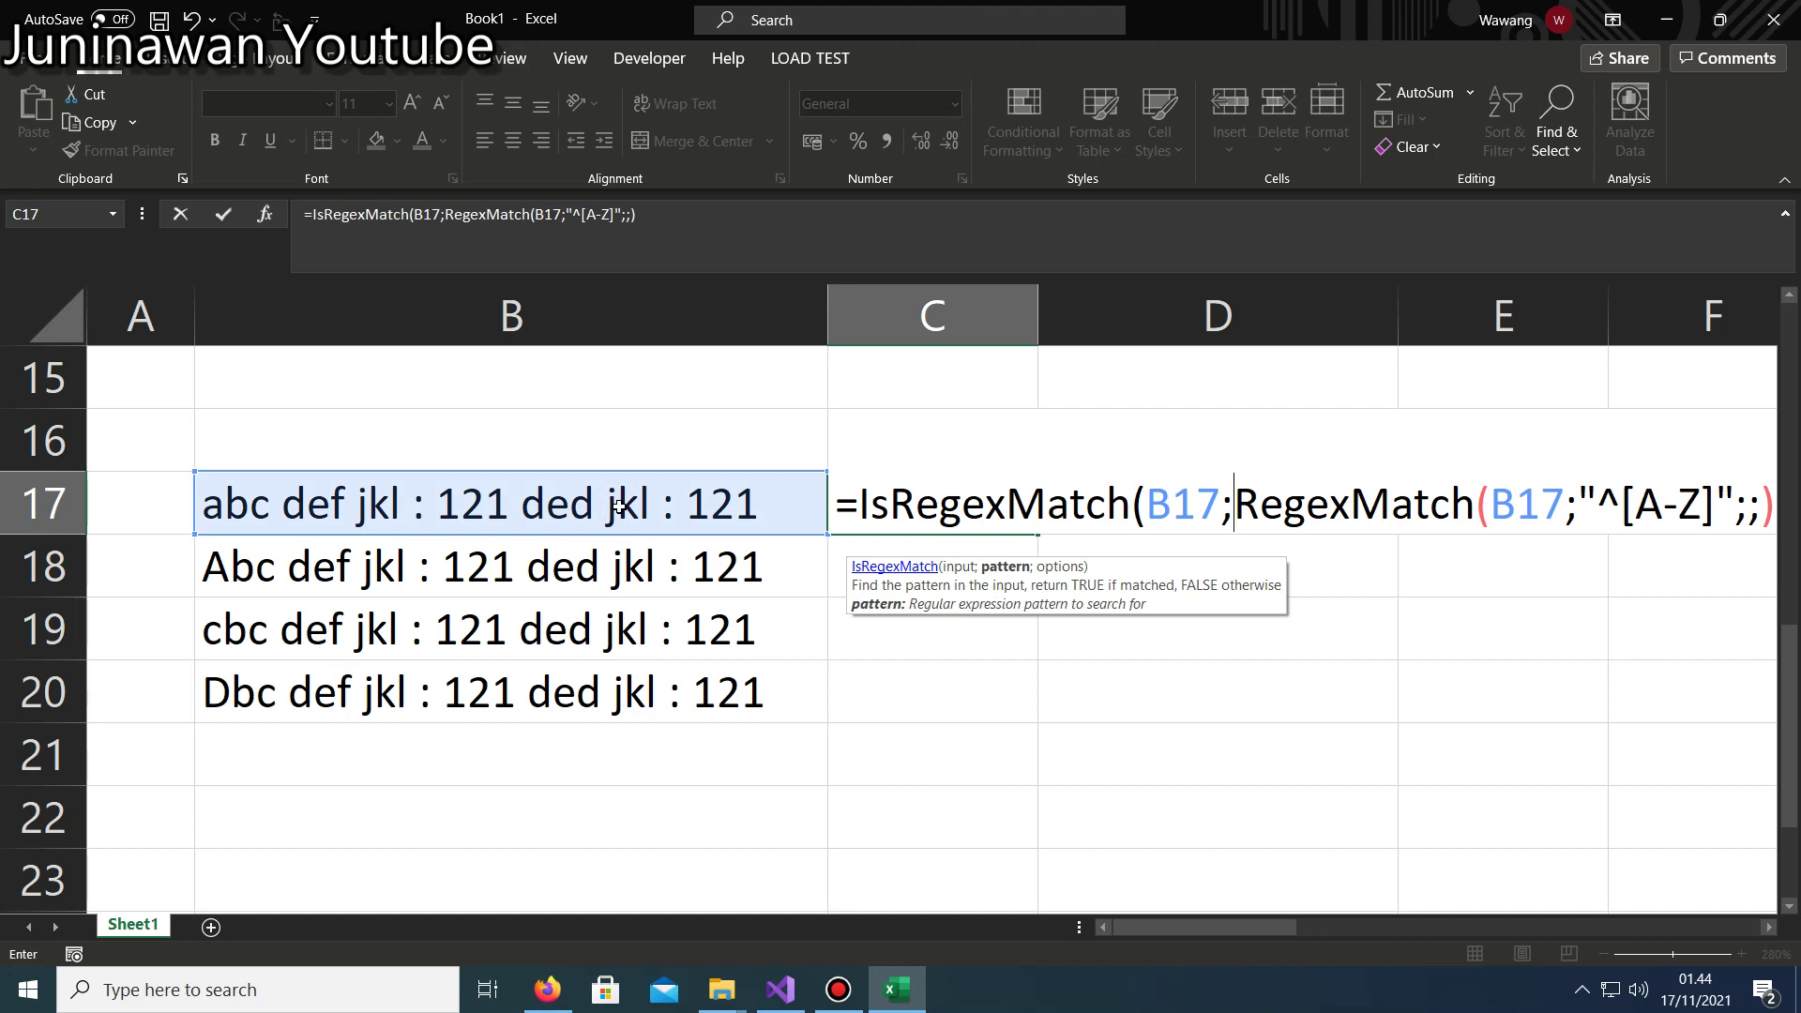
pyautogui.write('"^')
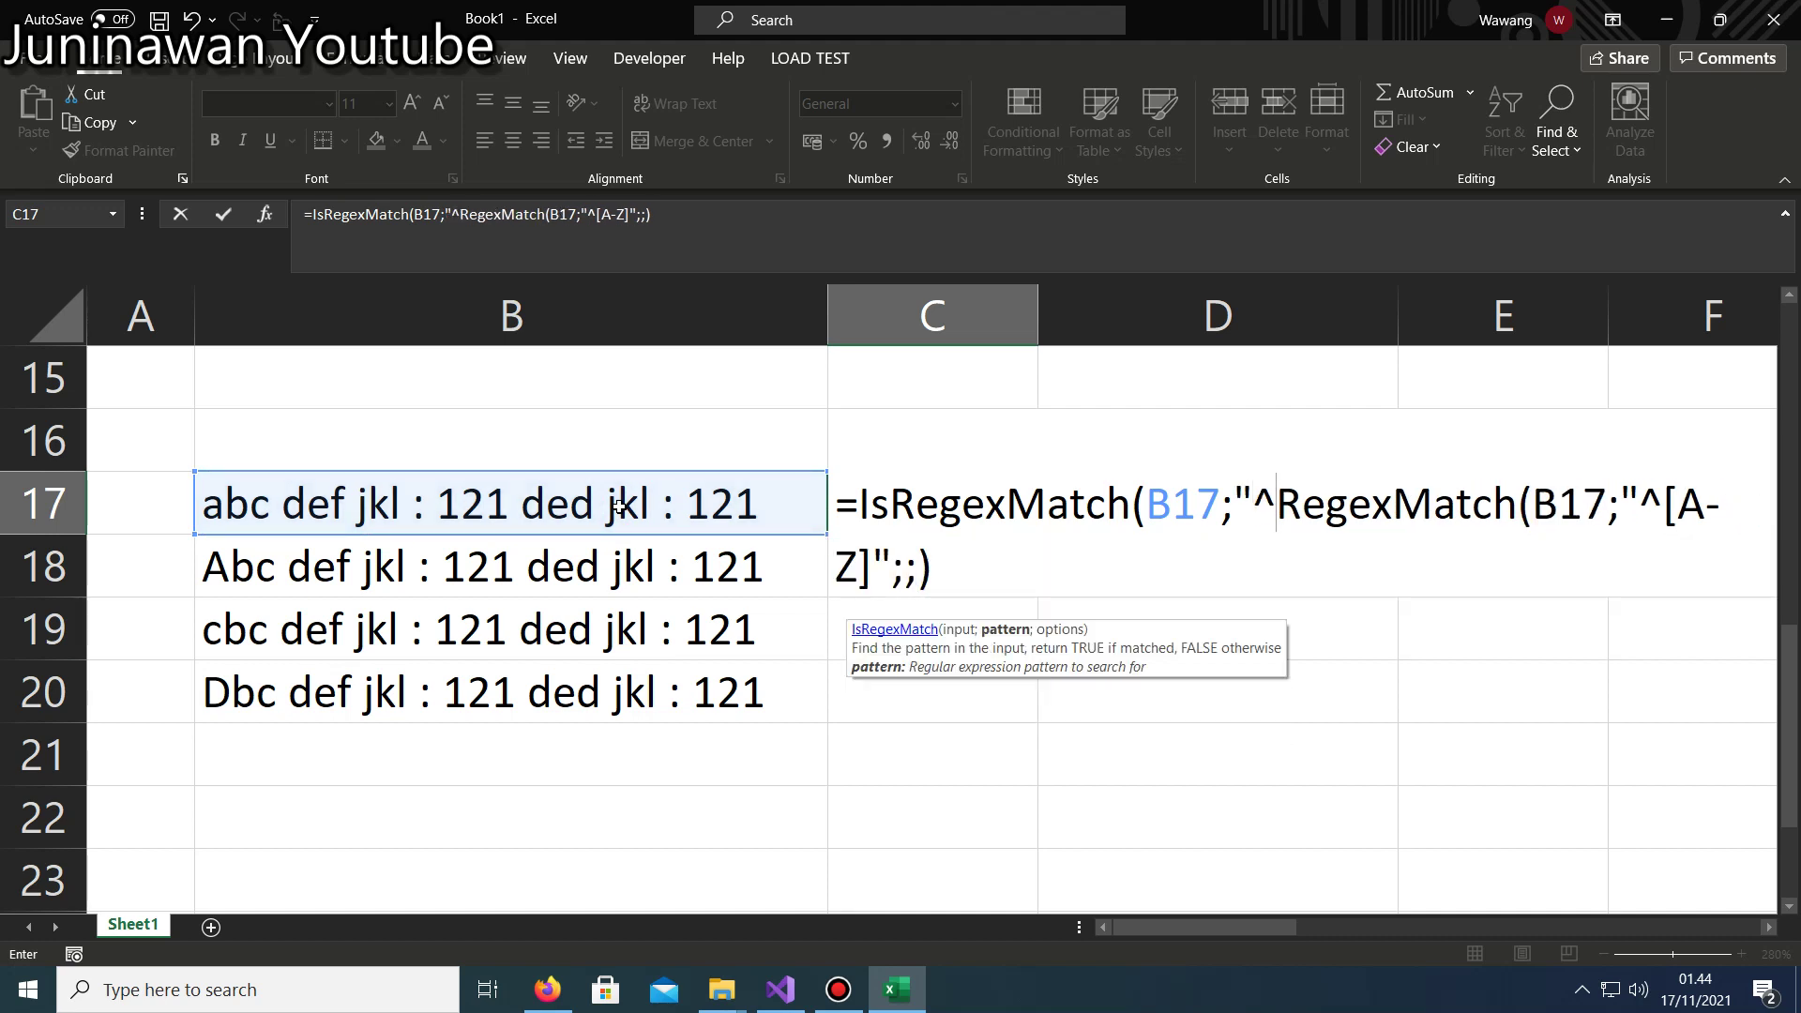
pyautogui.write('[A')
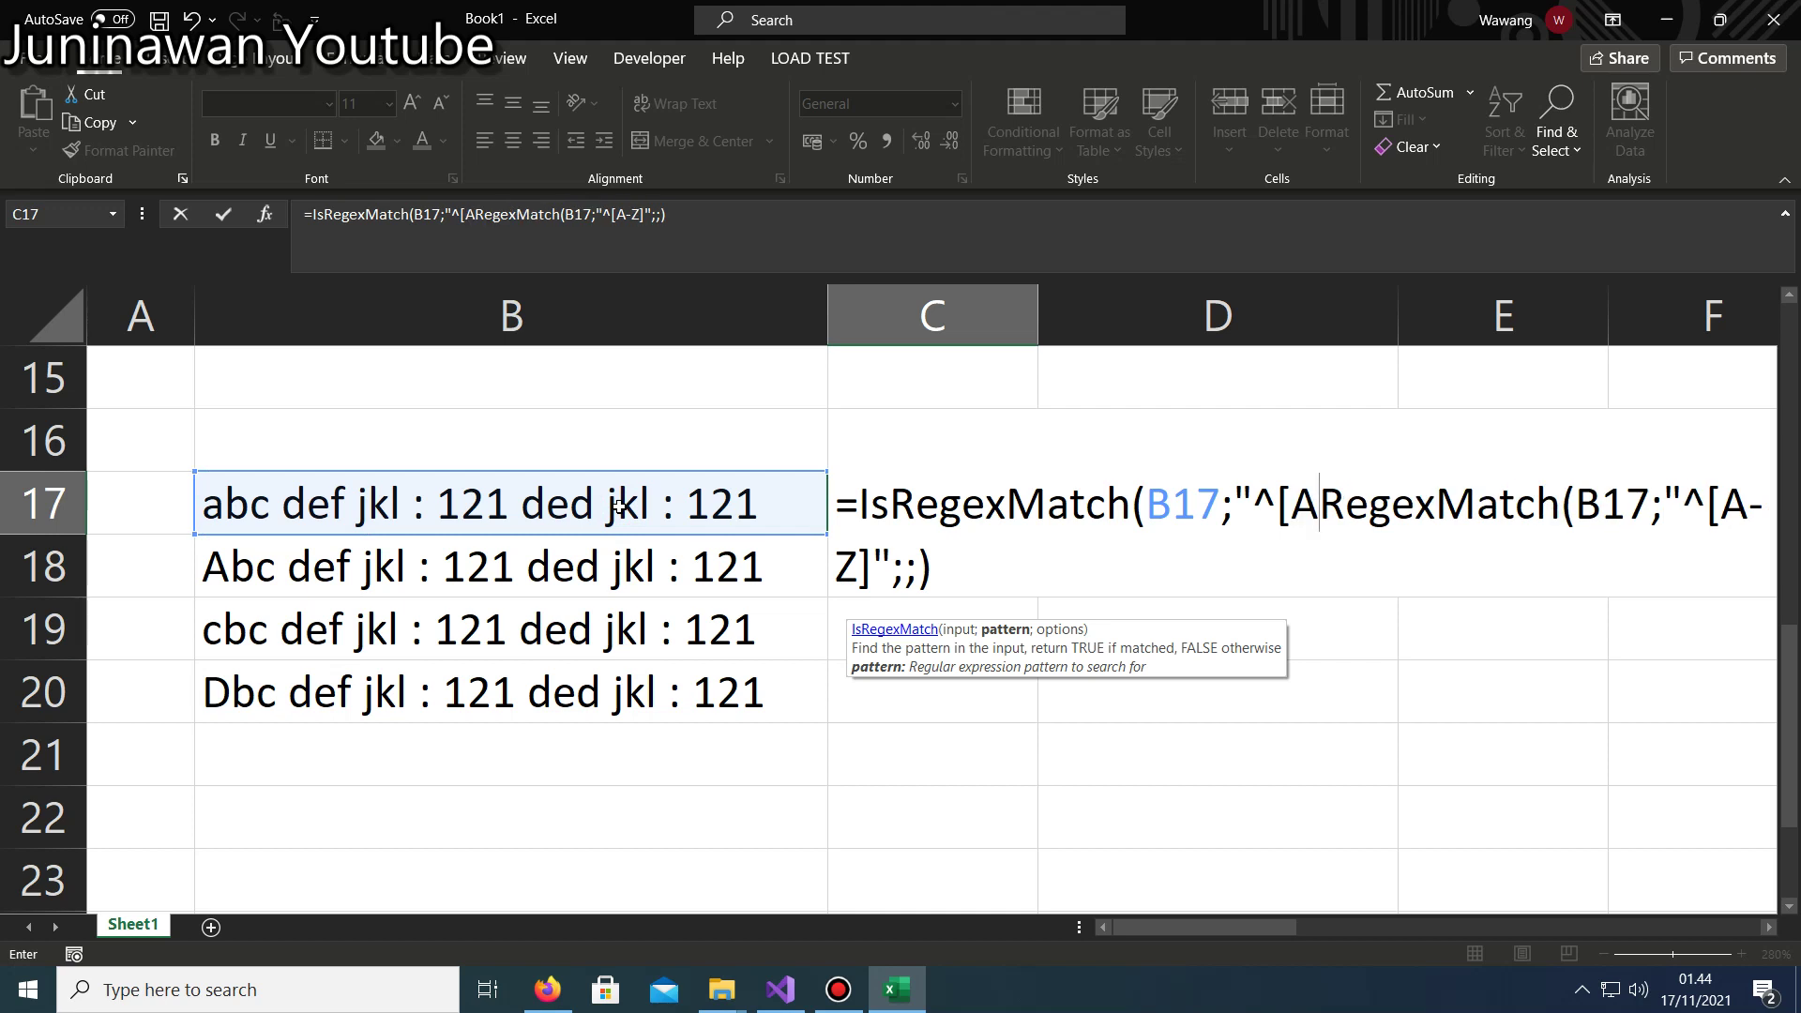
pyautogui.write('-Z')
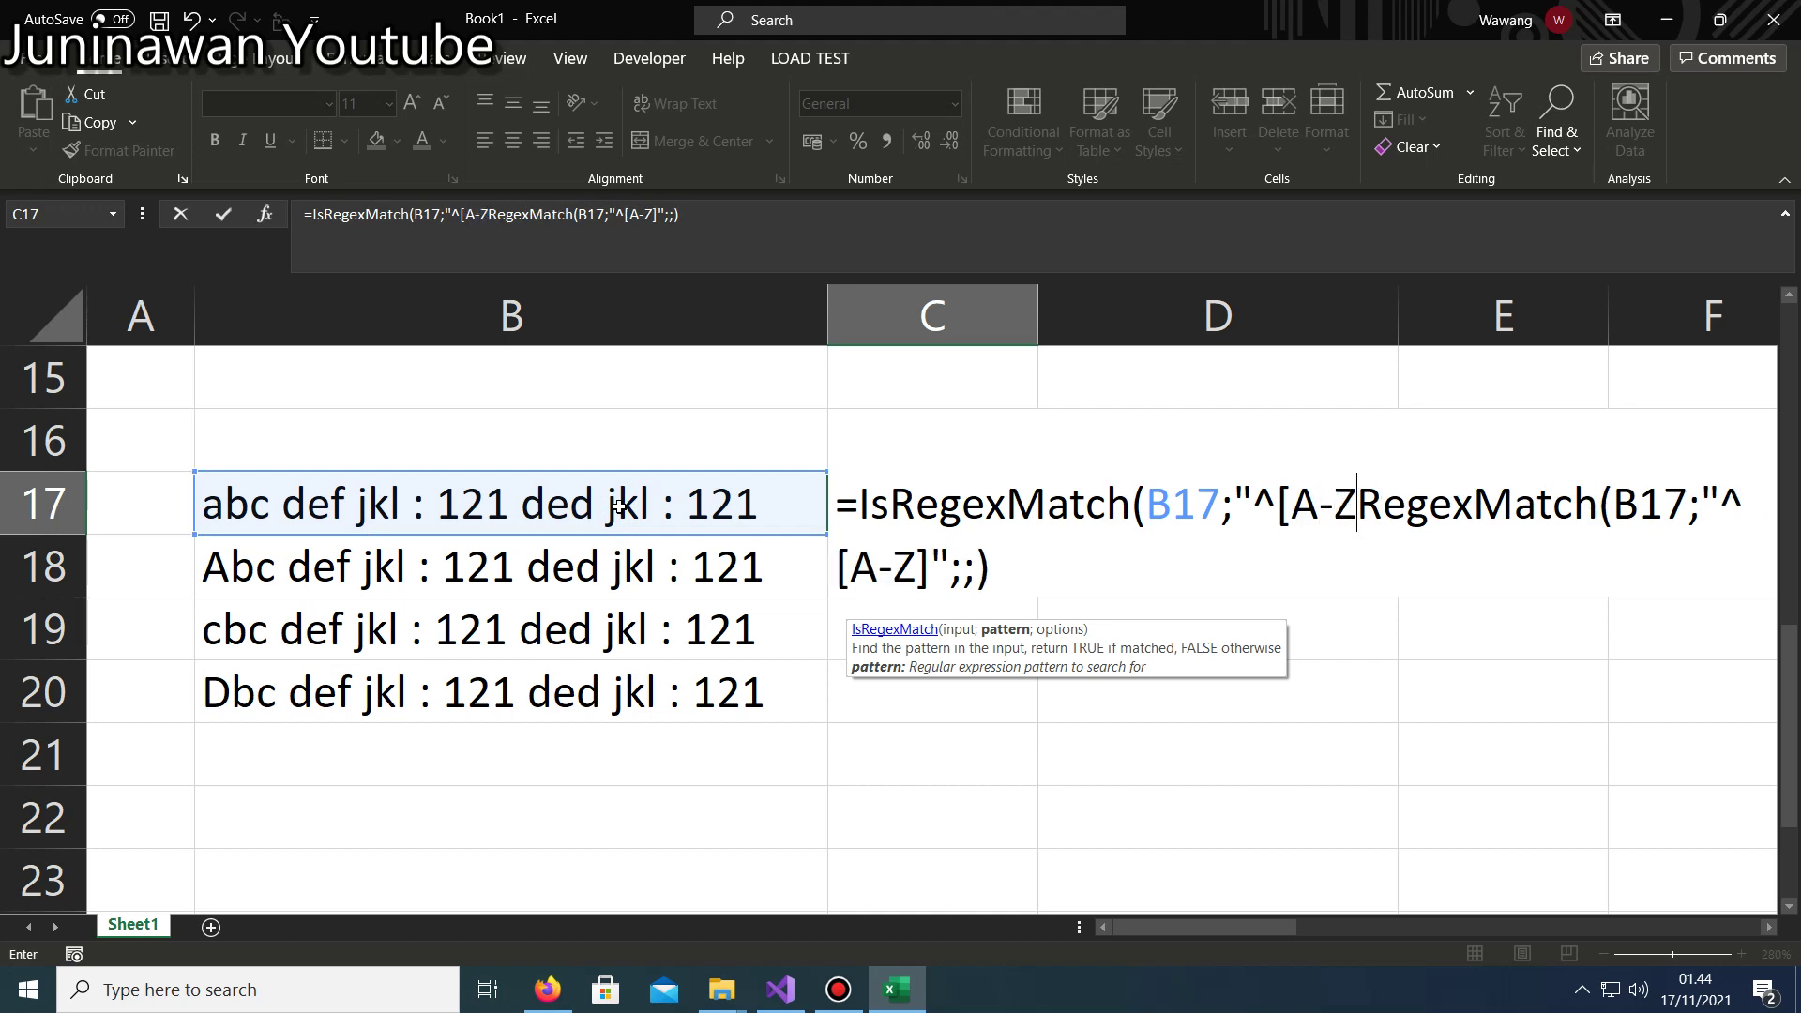
pyautogui.write(']')
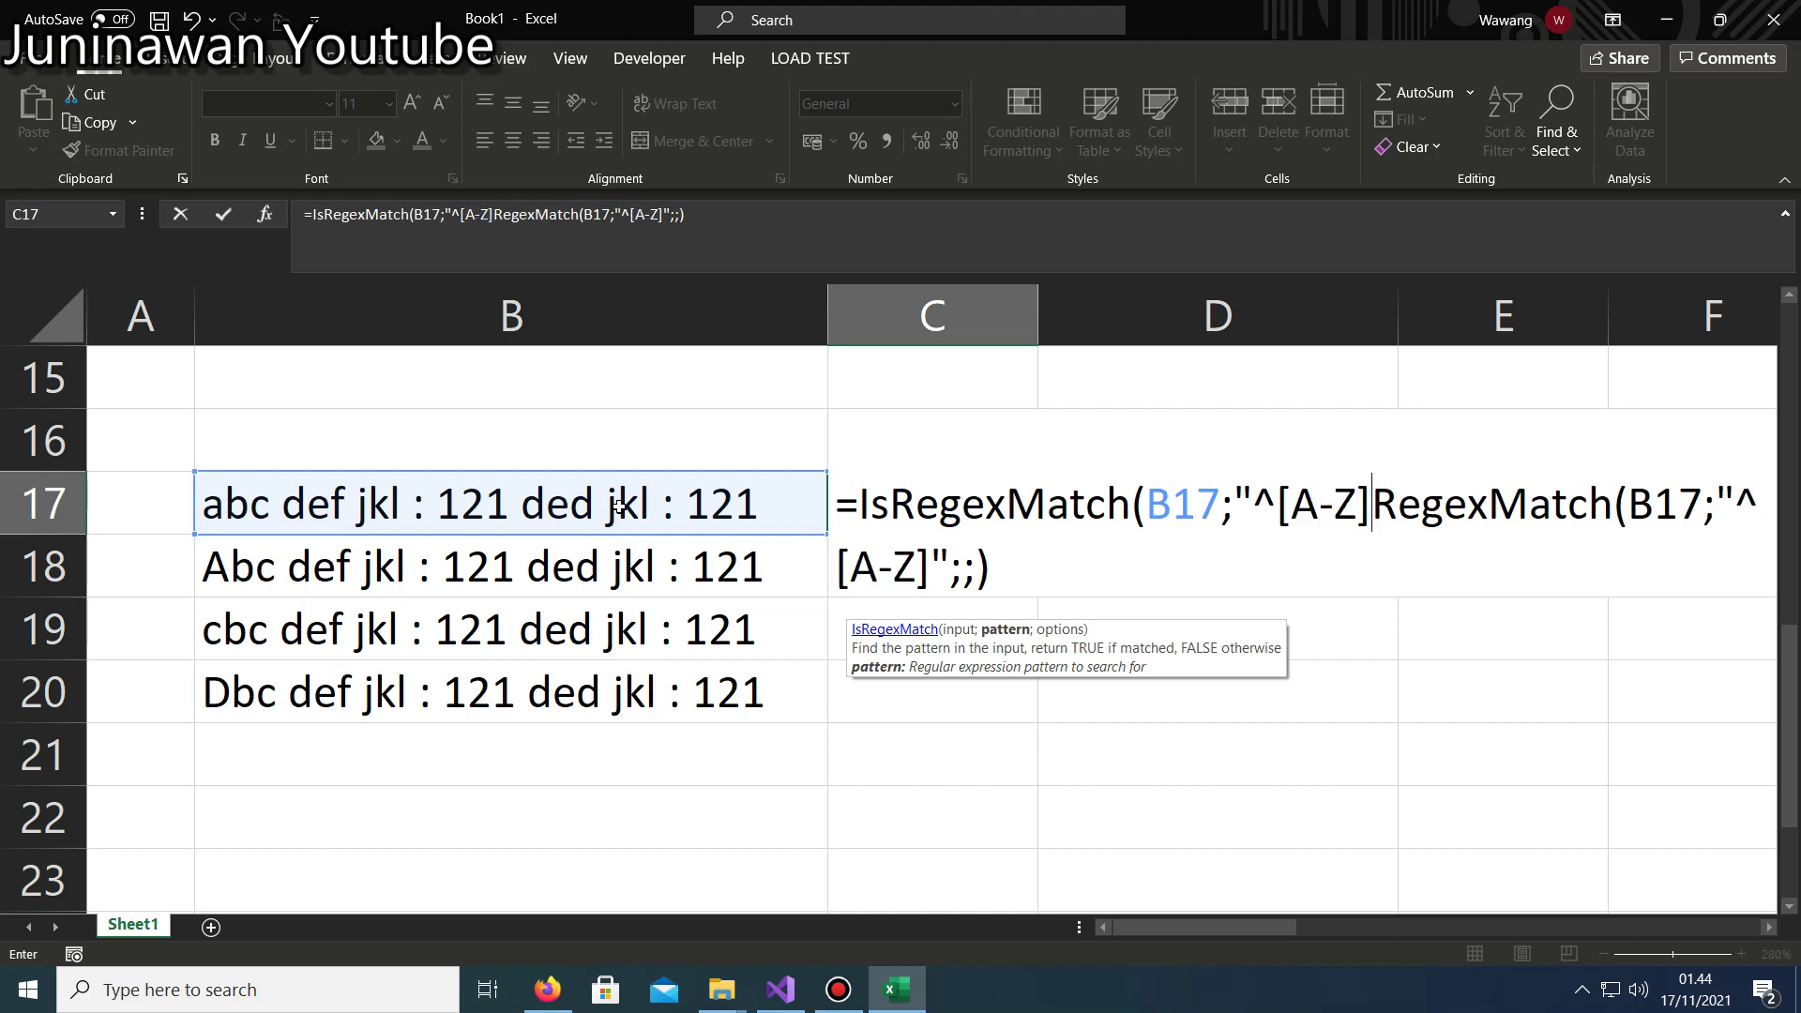
pyautogui.write('"')
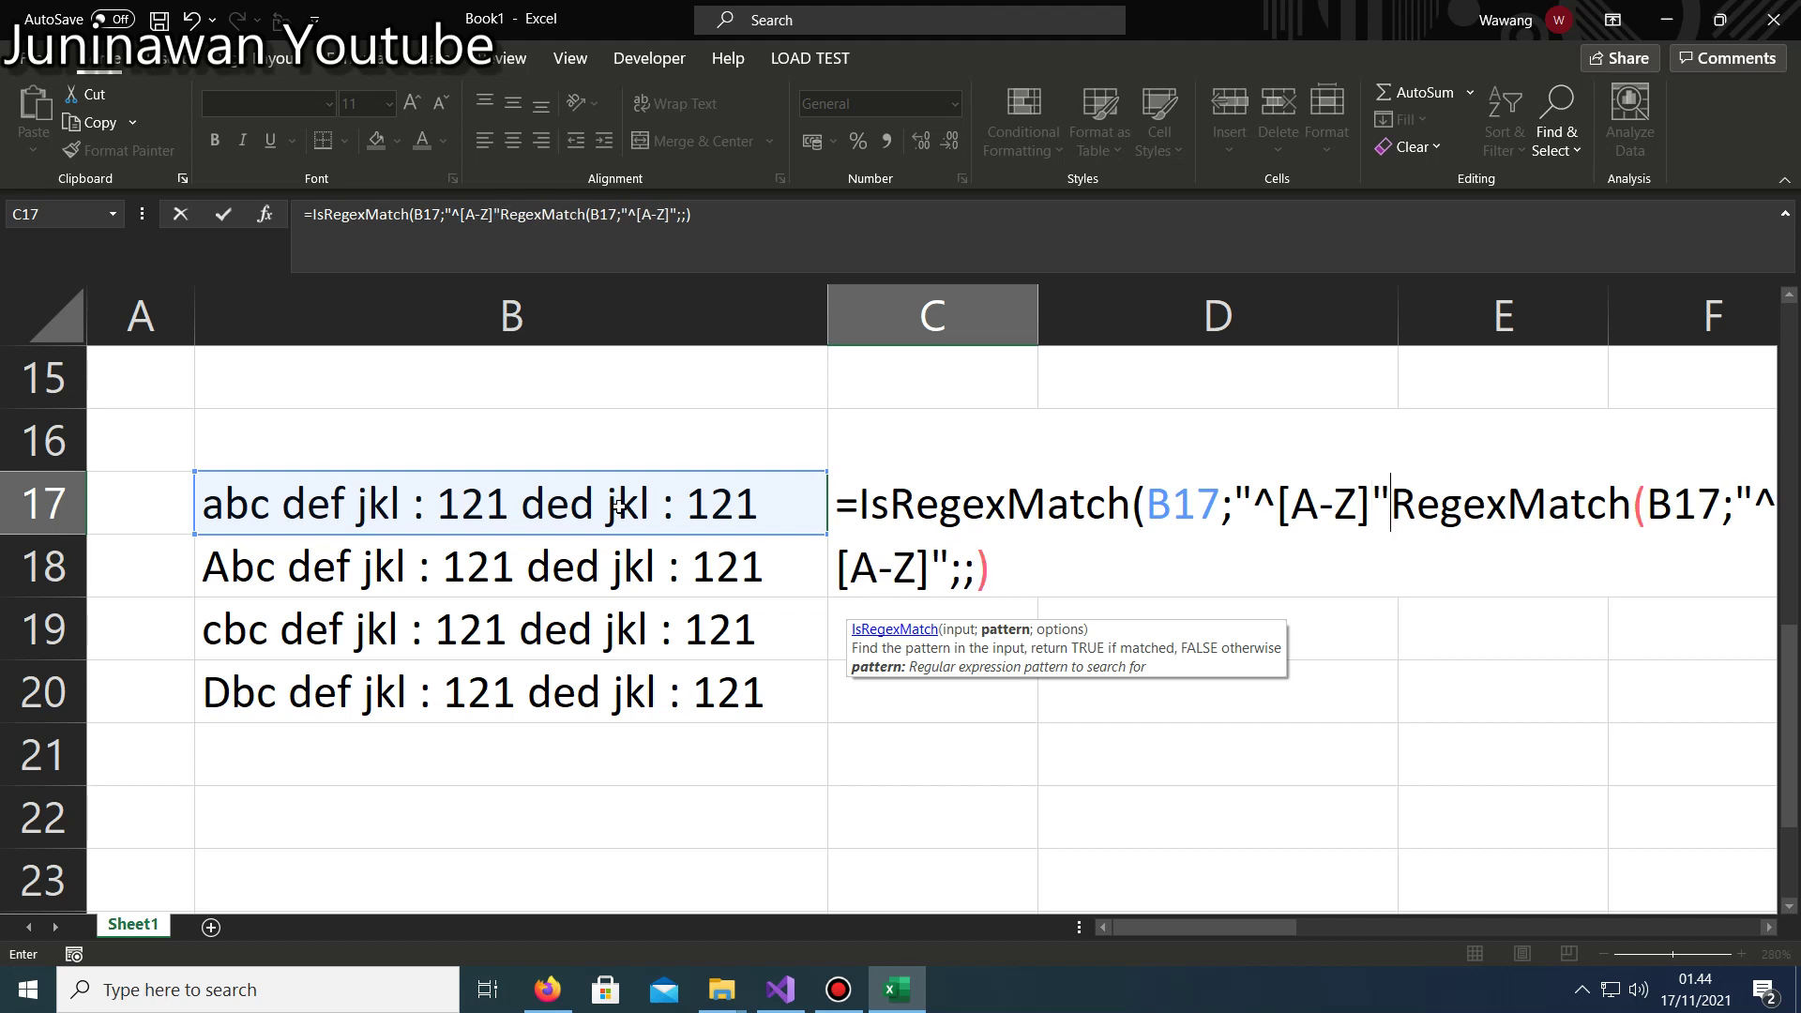
pyautogui.write(';')
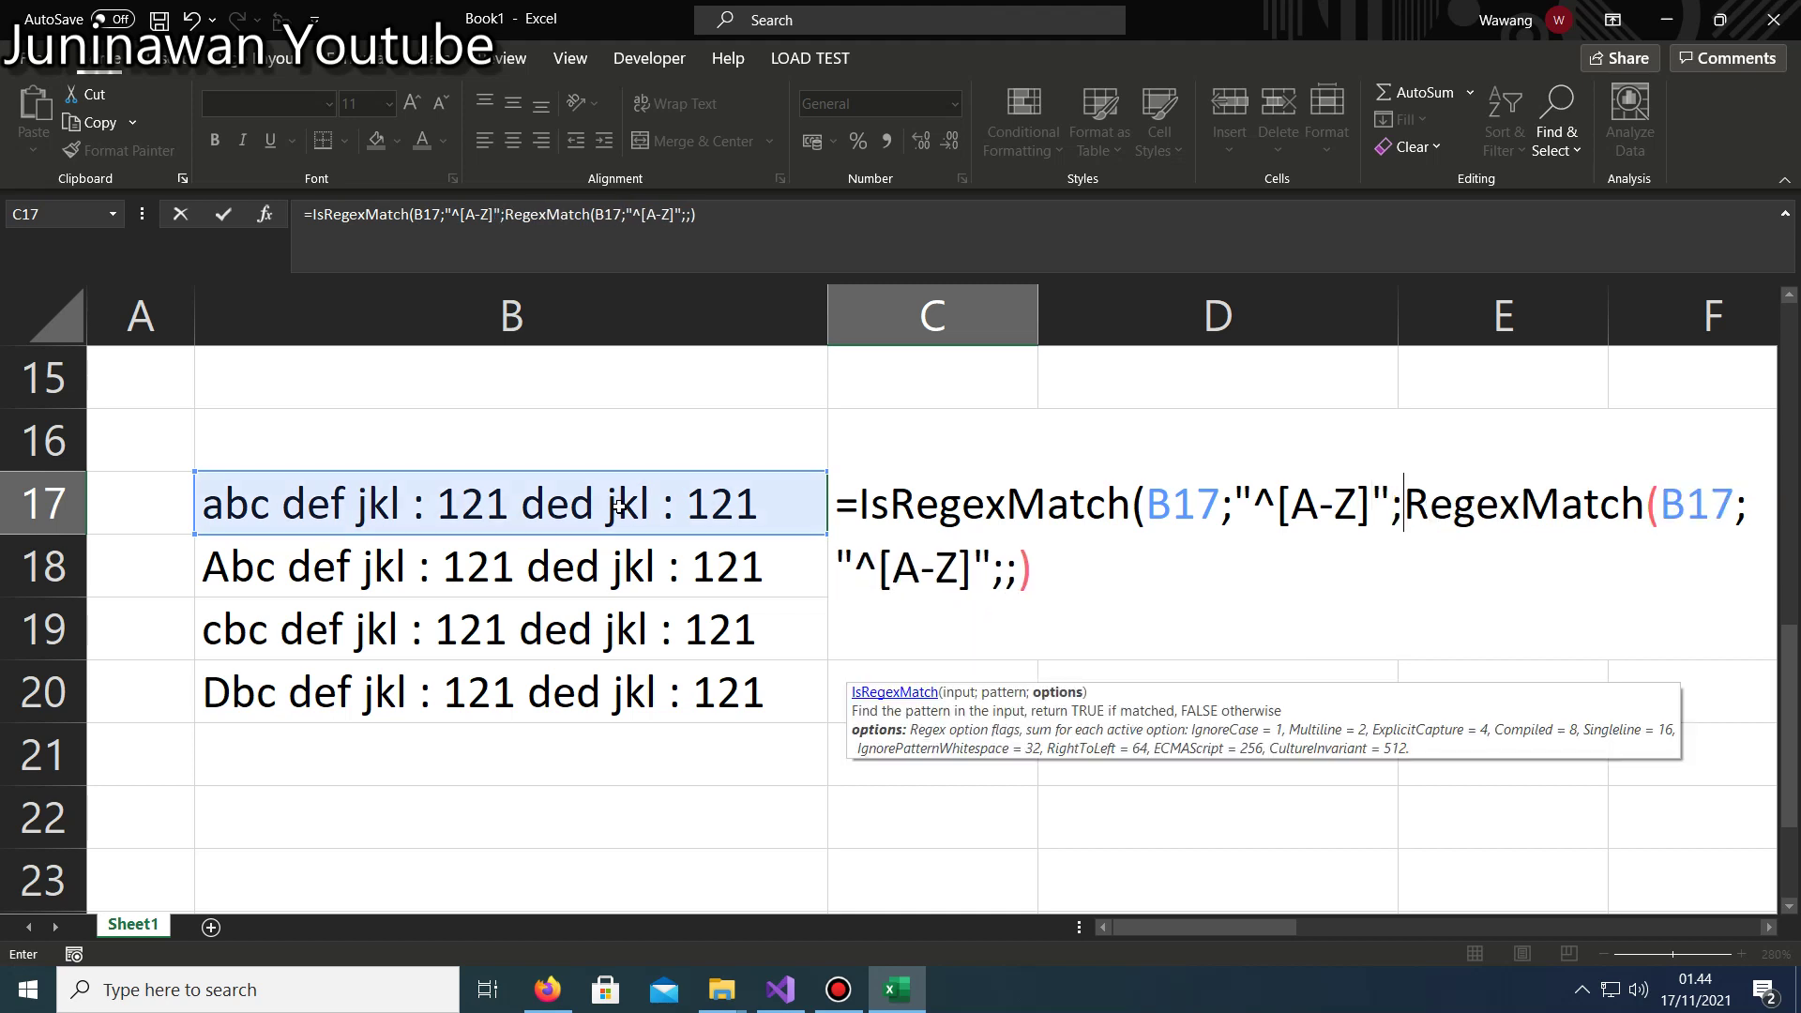
pyautogui.write(')')
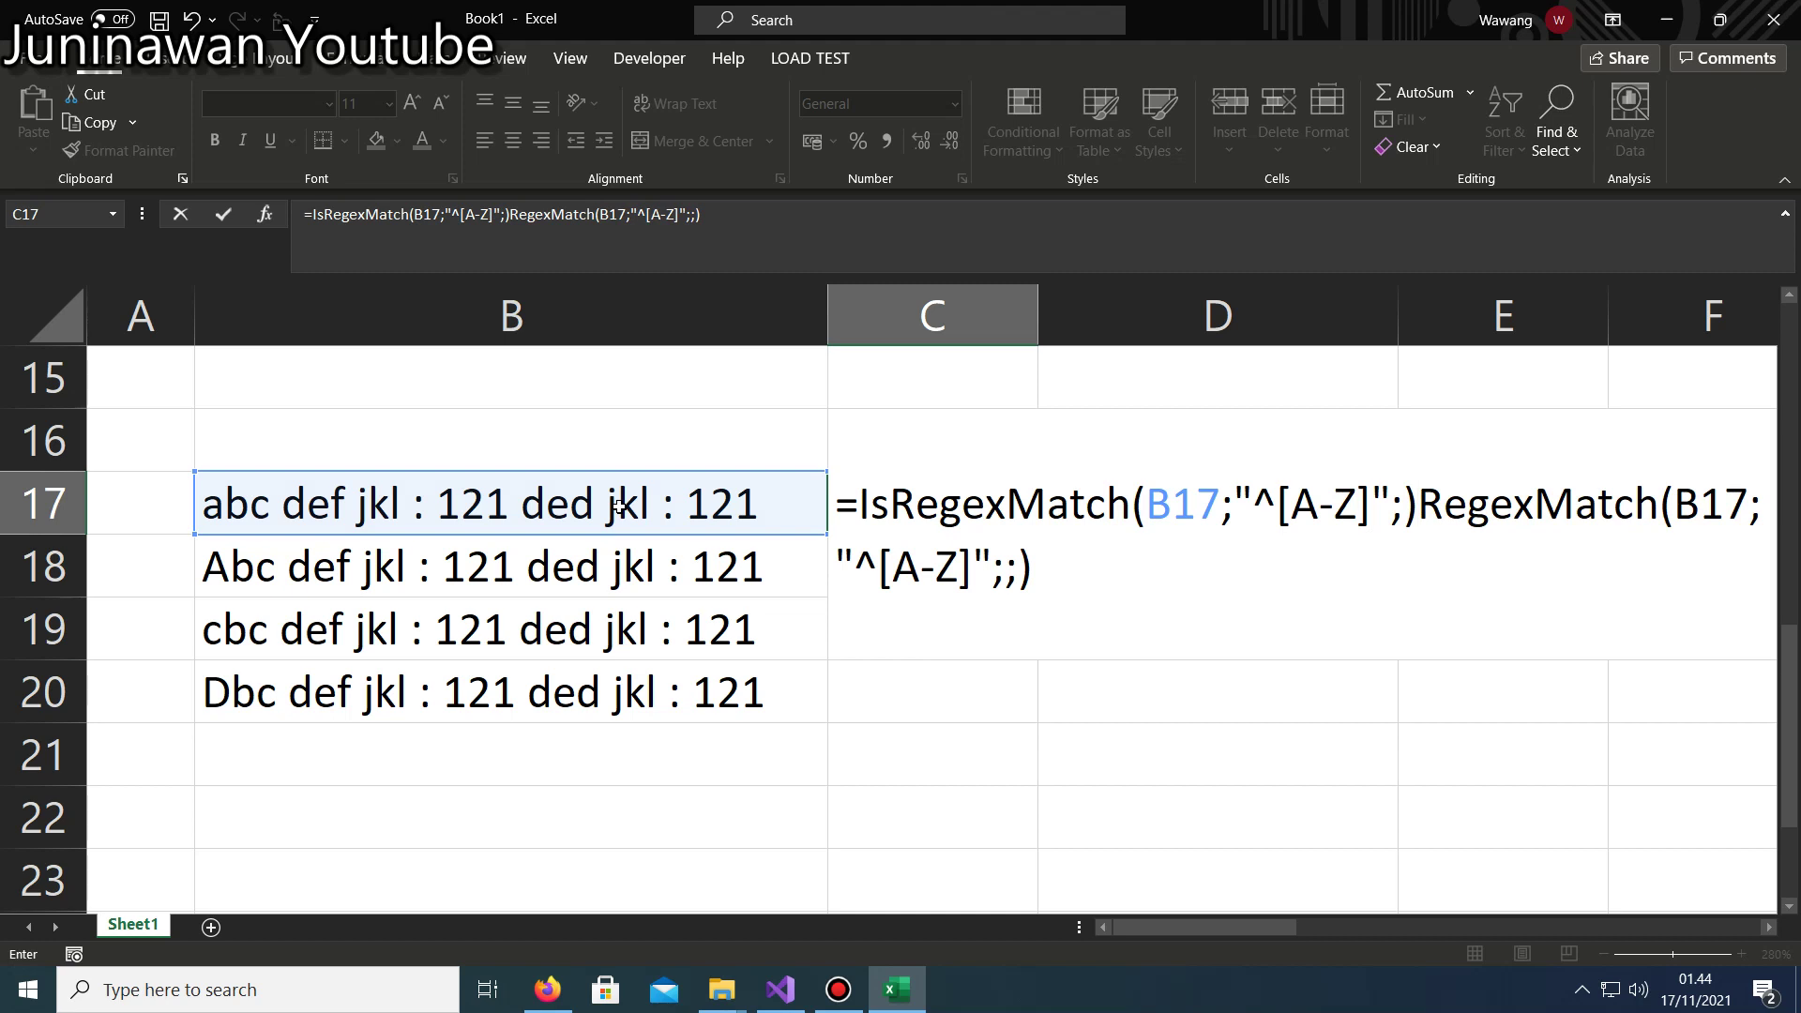
pyautogui.click(863, 514)
pyautogui.write('IF(')
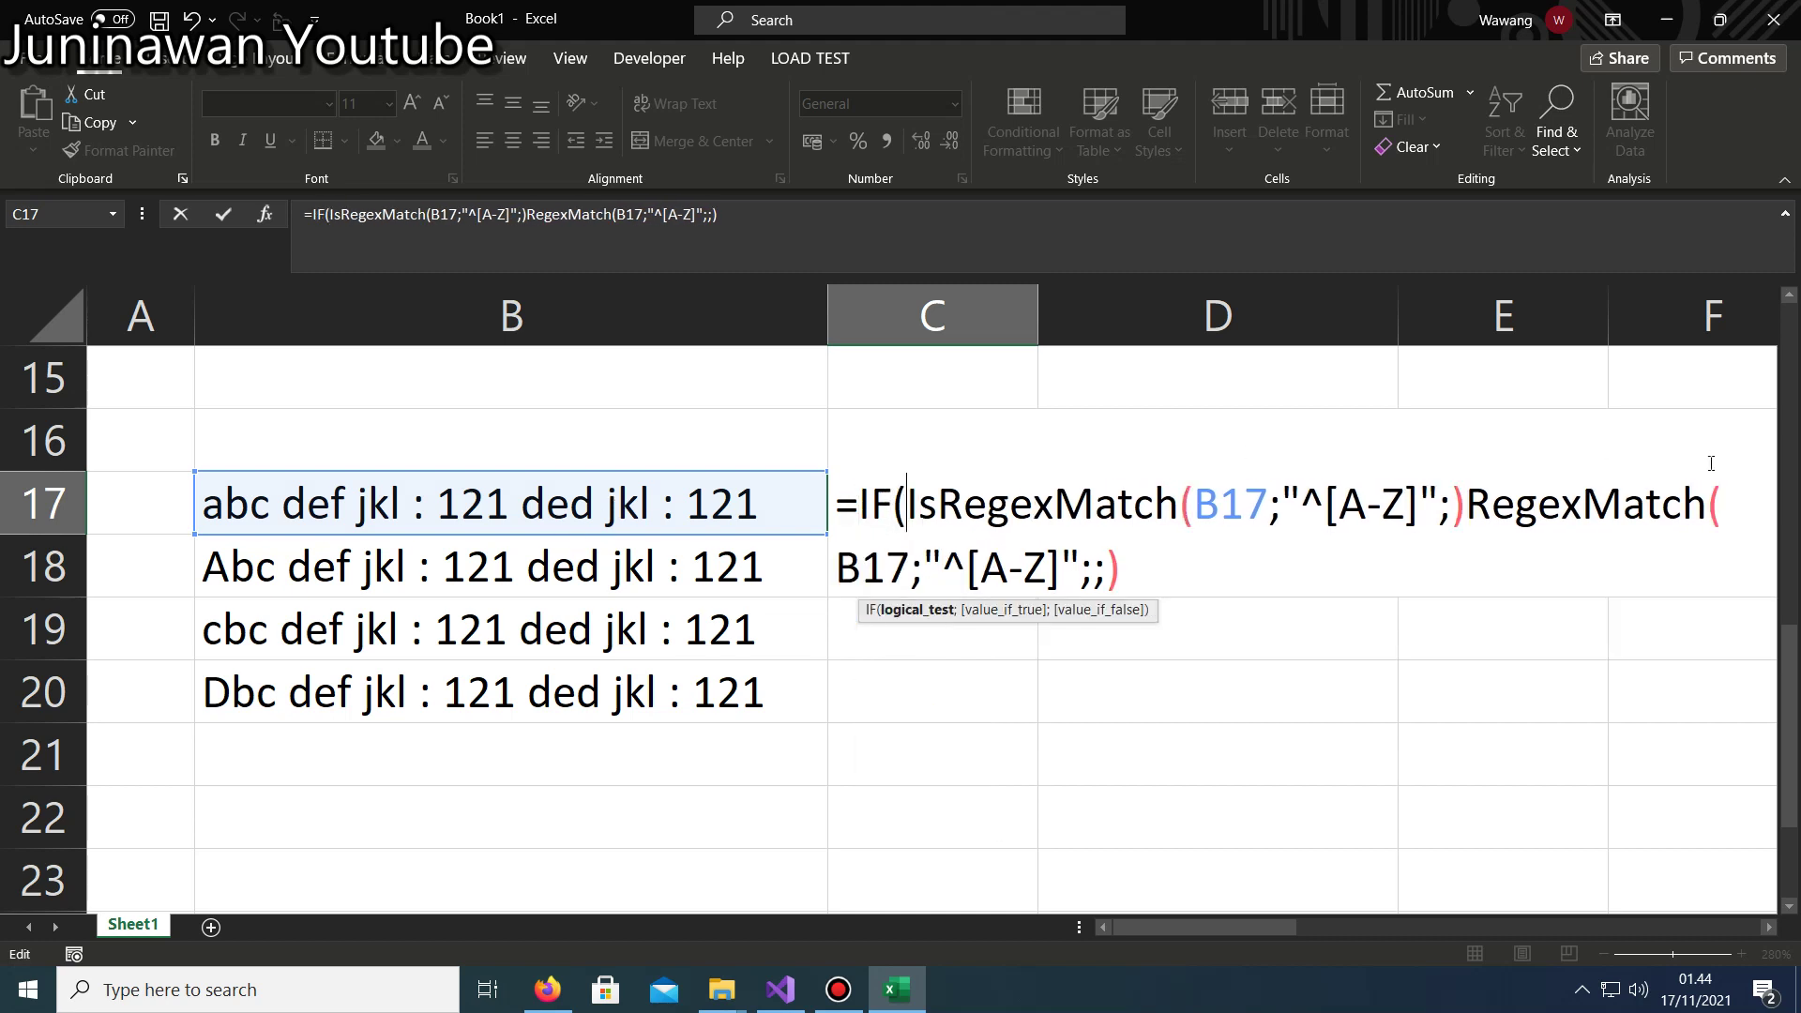
pyautogui.click(1464, 506)
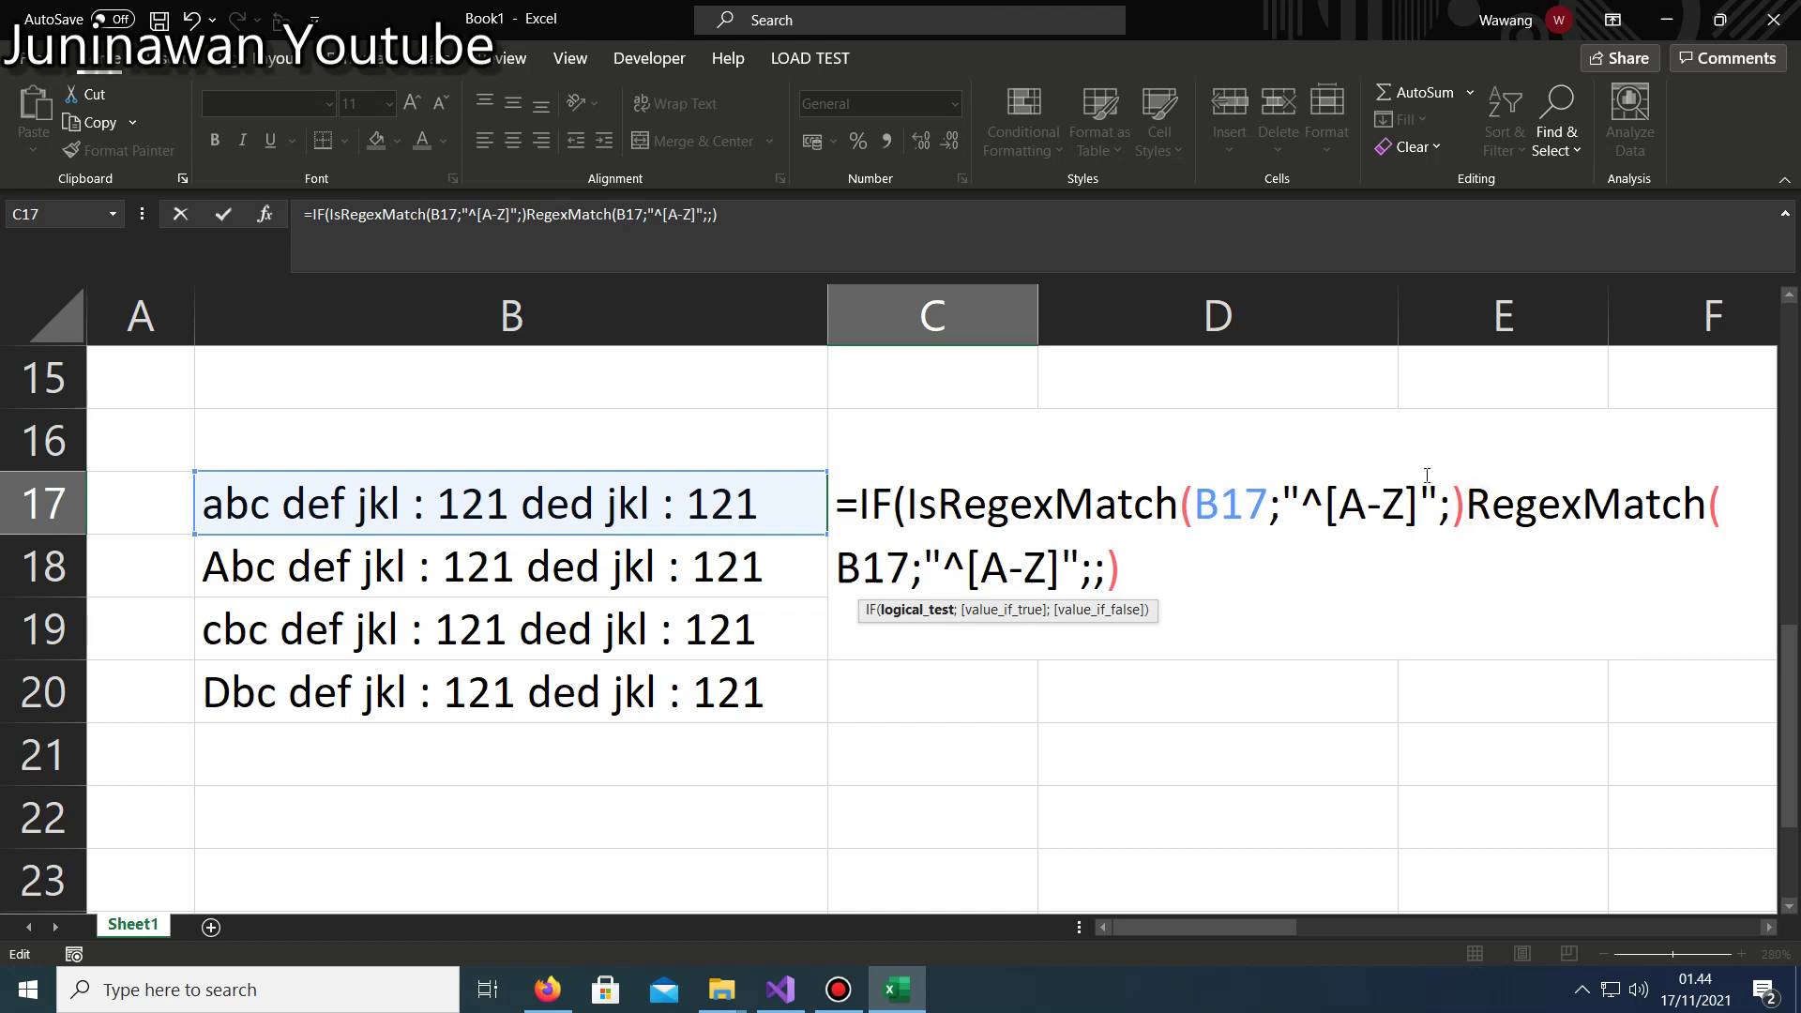
pyautogui.write(';')
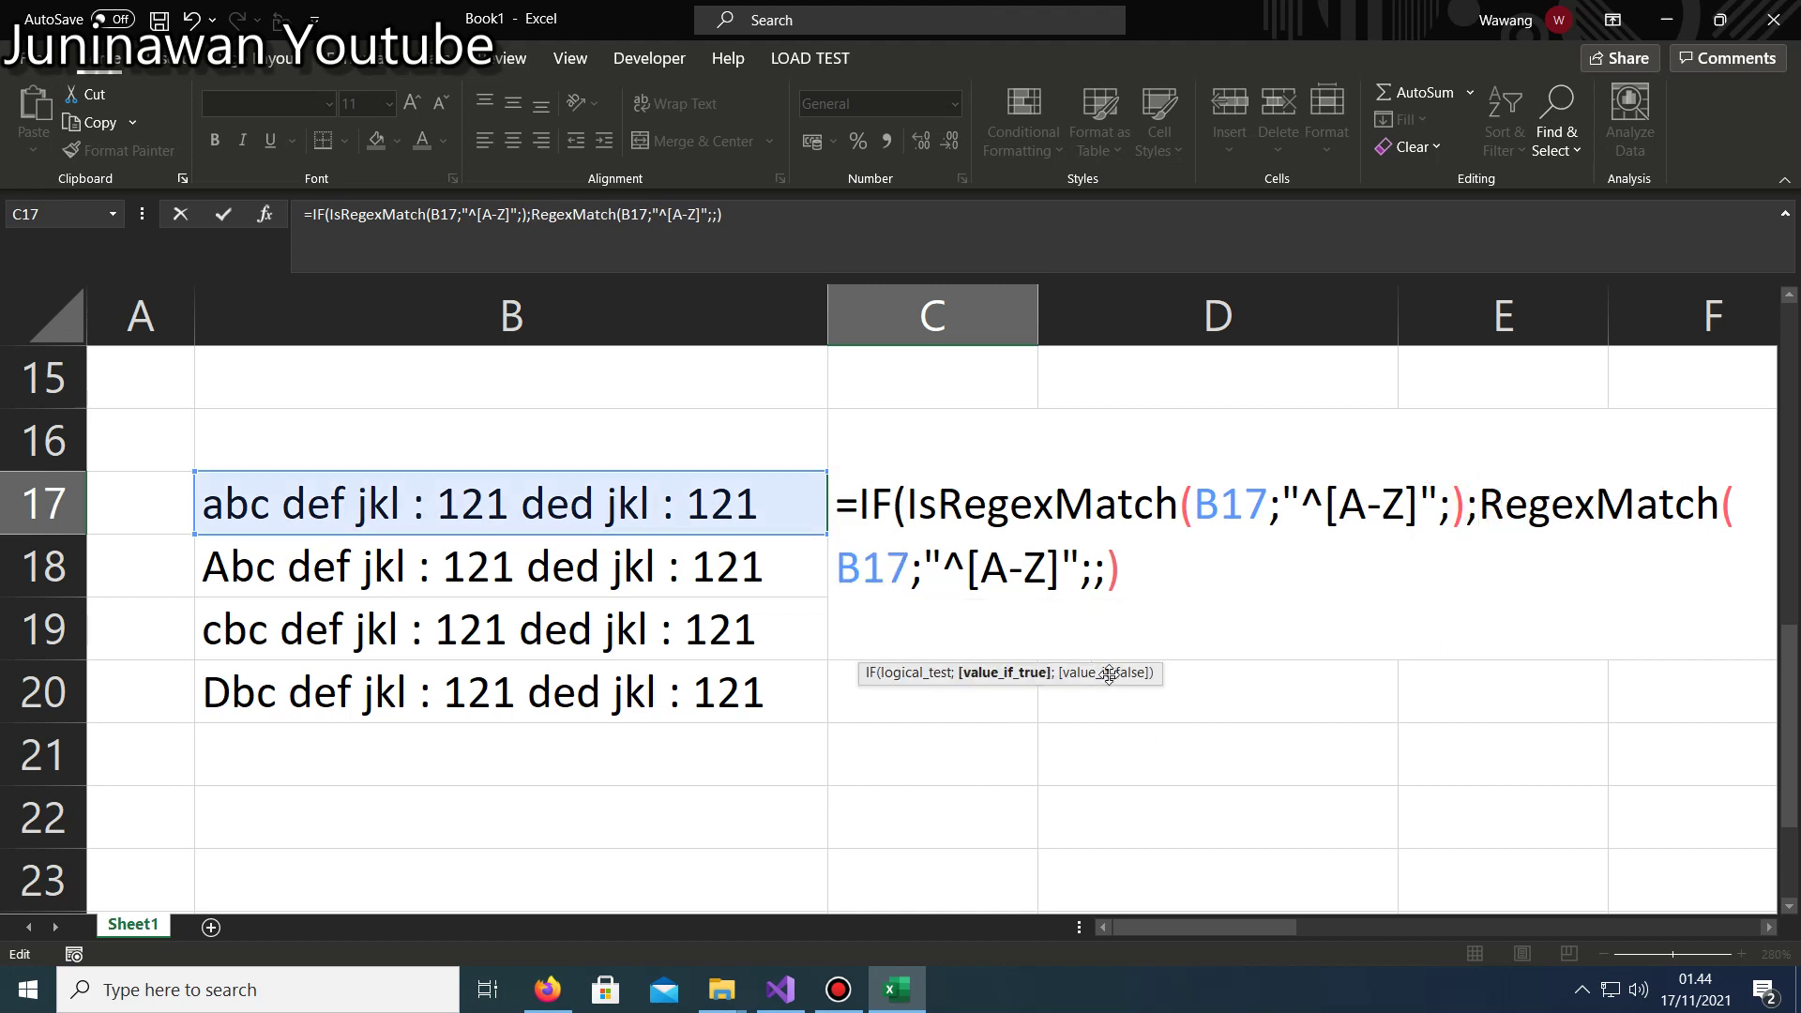
pyautogui.click(1141, 575)
# Finish C17's IF formula with an "" fallback and copy it down to C18:C20.
pyautogui.write(';""')
pyautogui.press('Return')
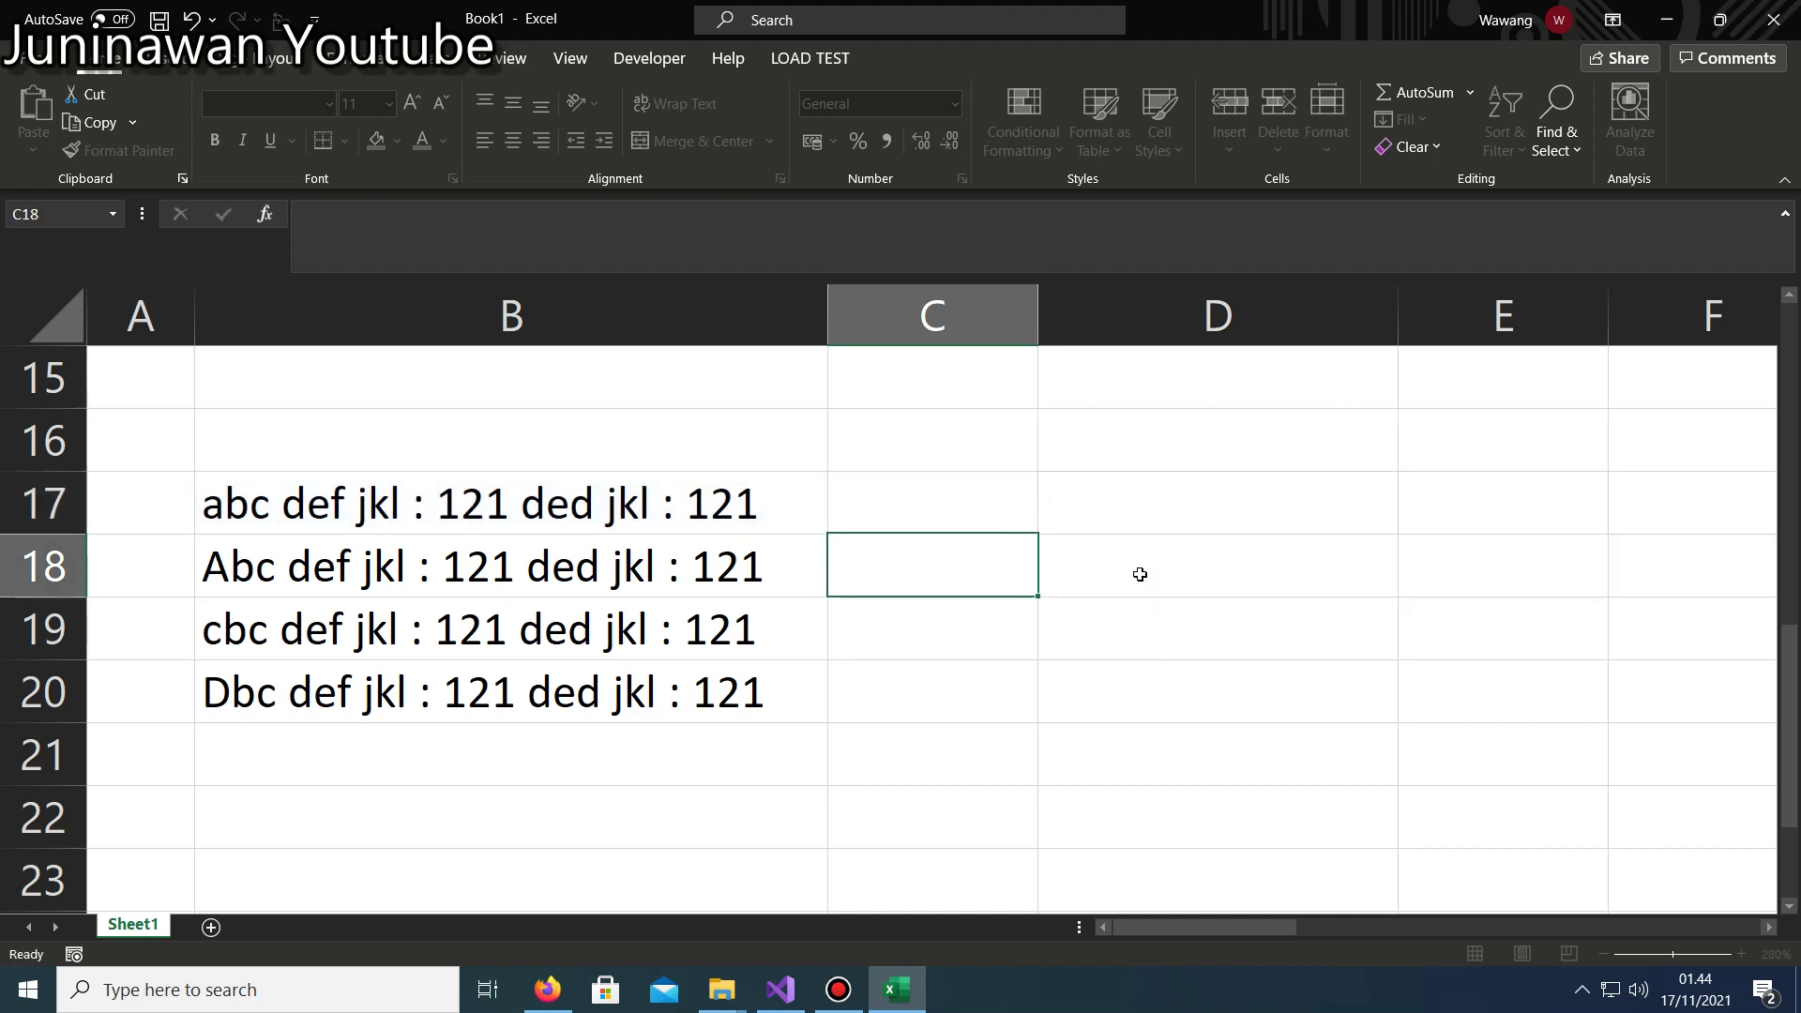
pyautogui.press('Up')
pyautogui.hotkey('ctrl', 'c')
pyautogui.press('Down')
pyautogui.press('Return')
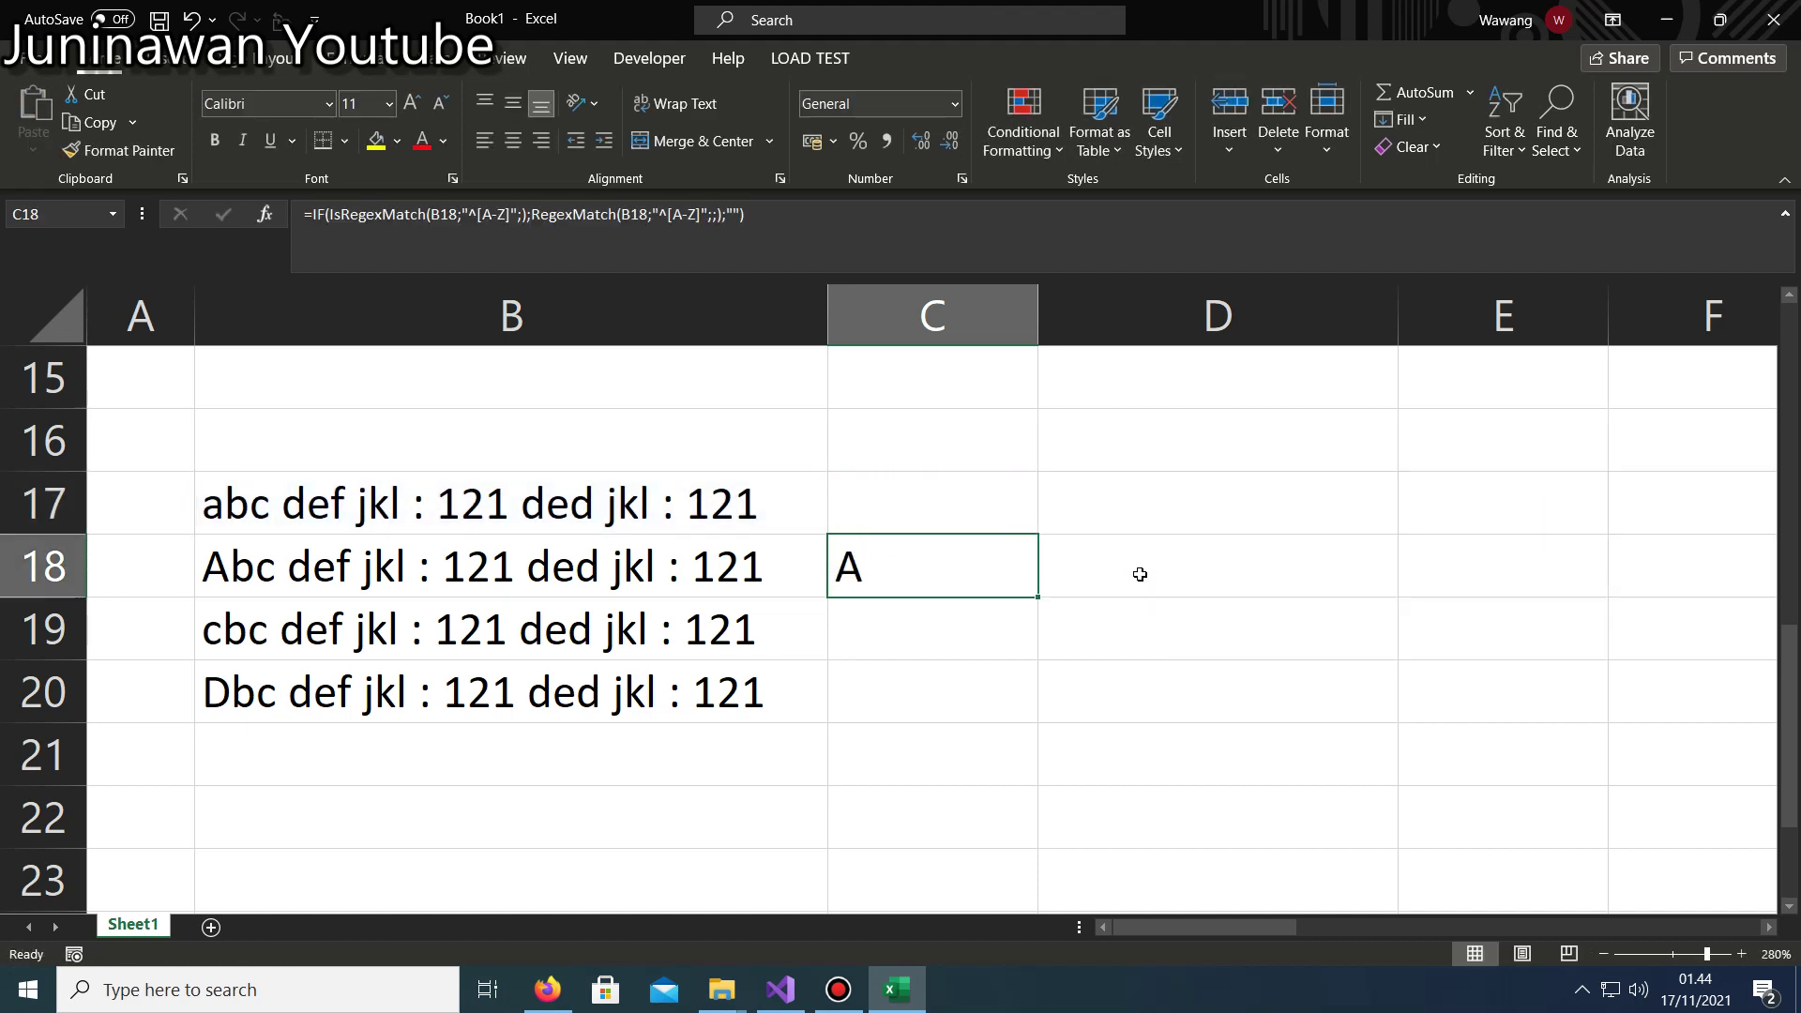
pyautogui.hotkey('ctrl', 'c')
pyautogui.press('Down')
pyautogui.press('Return')
pyautogui.press('Down')
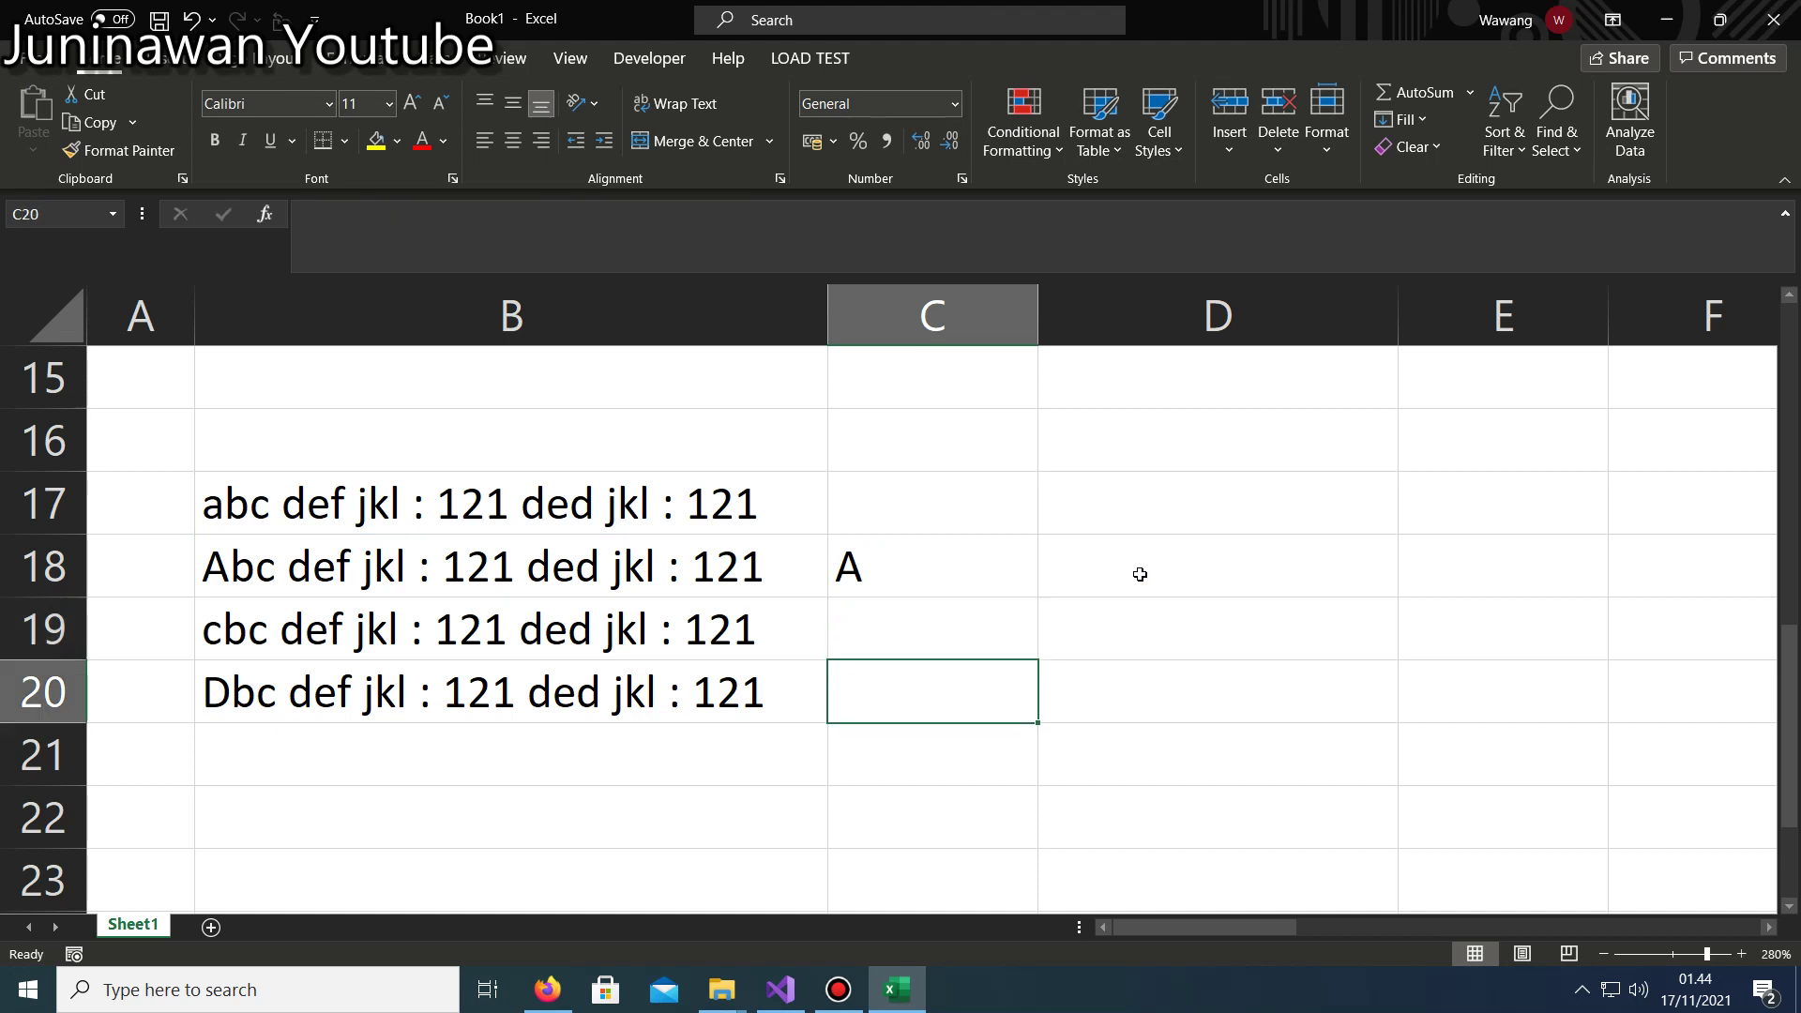
pyautogui.press('Up')
pyautogui.press('Left')
pyautogui.press('Left')
pyautogui.press('Right')
pyautogui.press('Right')
pyautogui.hotkey('ctrl', 'c')
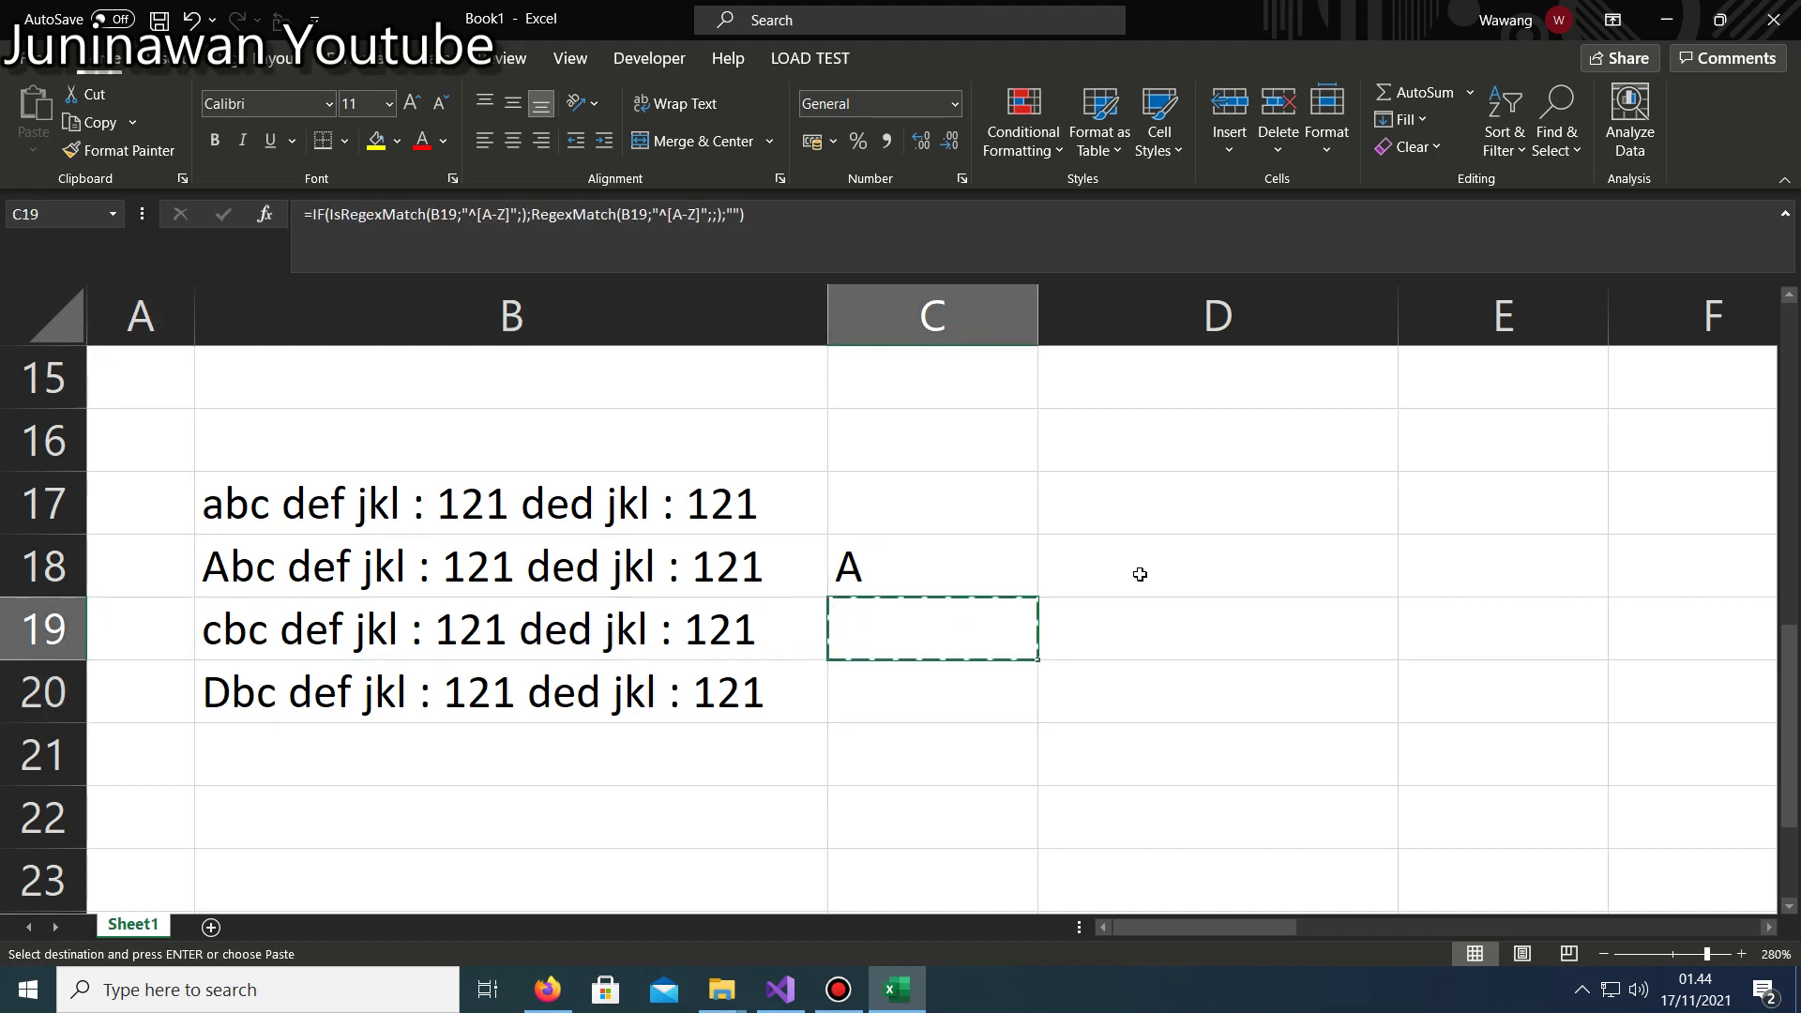
pyautogui.press('Down')
pyautogui.press('Return')
# Append .+ to C17's IsRegexMatch pattern and paste the formula into C18:C20.
pyautogui.press('Up')
pyautogui.press('Up')
pyautogui.press('Up')
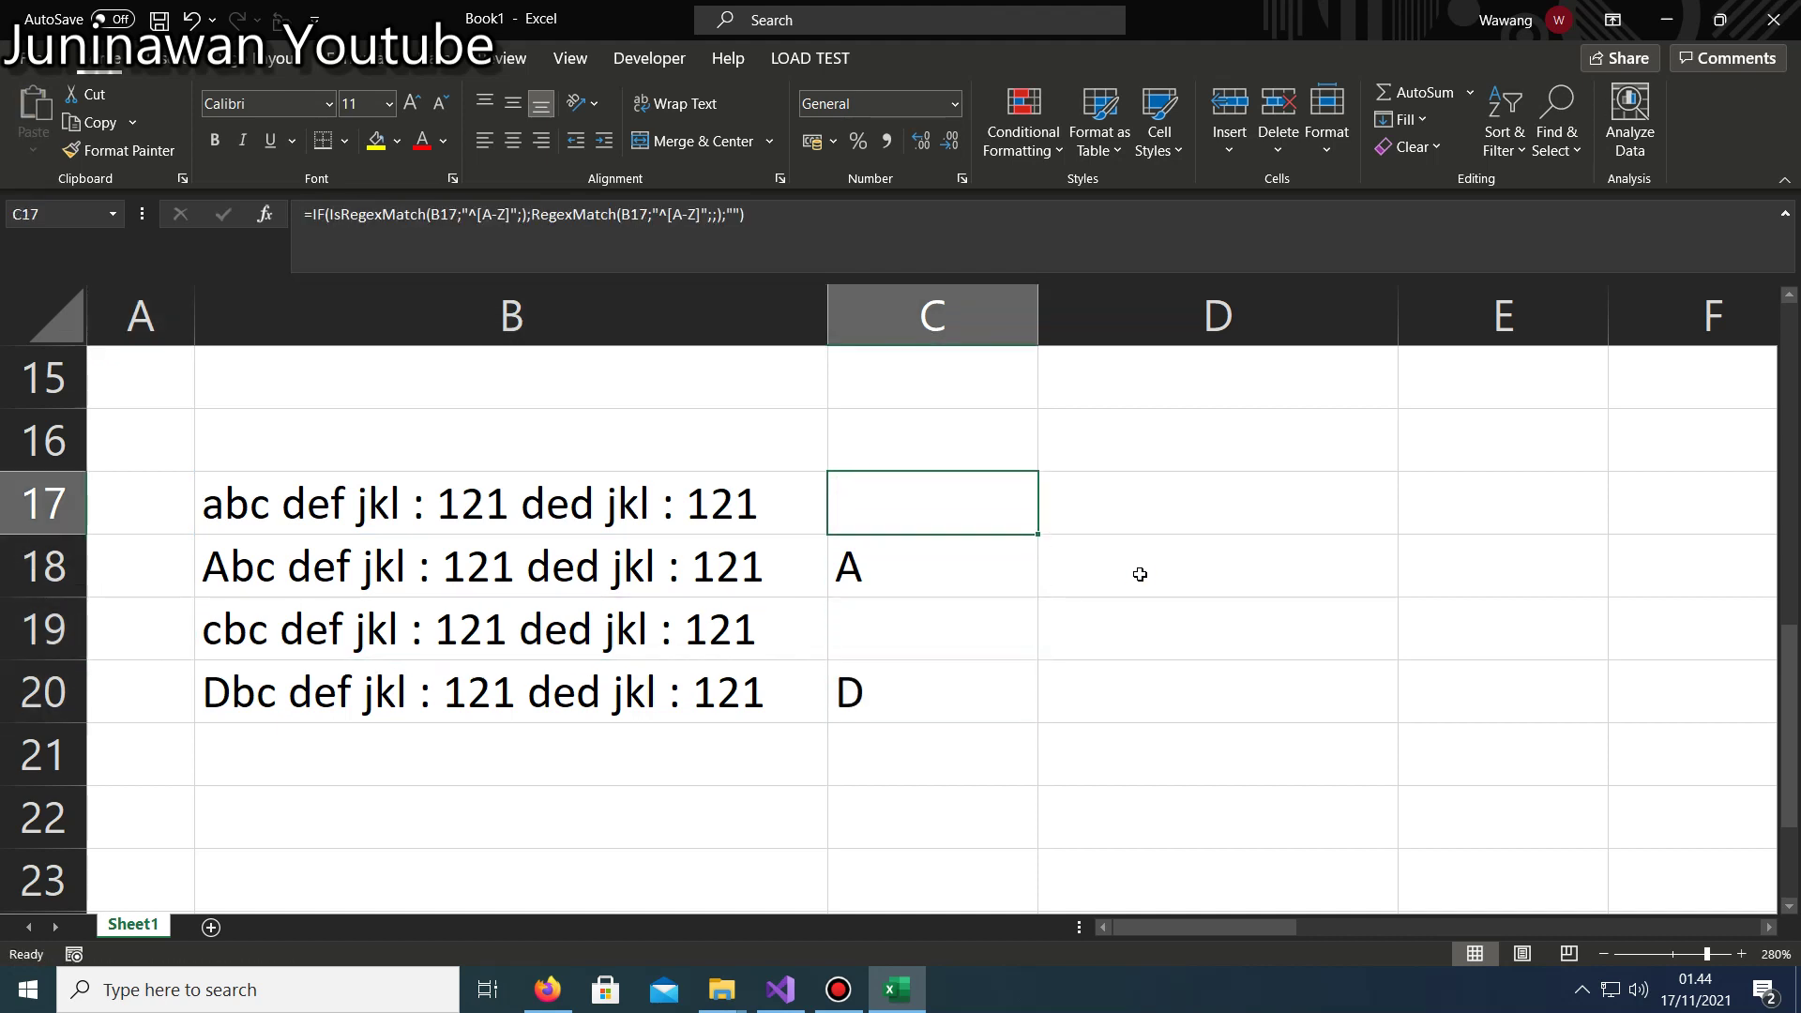
pyautogui.press('F2')
pyautogui.press('Left')
pyautogui.press('Left')
pyautogui.press('Left')
pyautogui.press('Left')
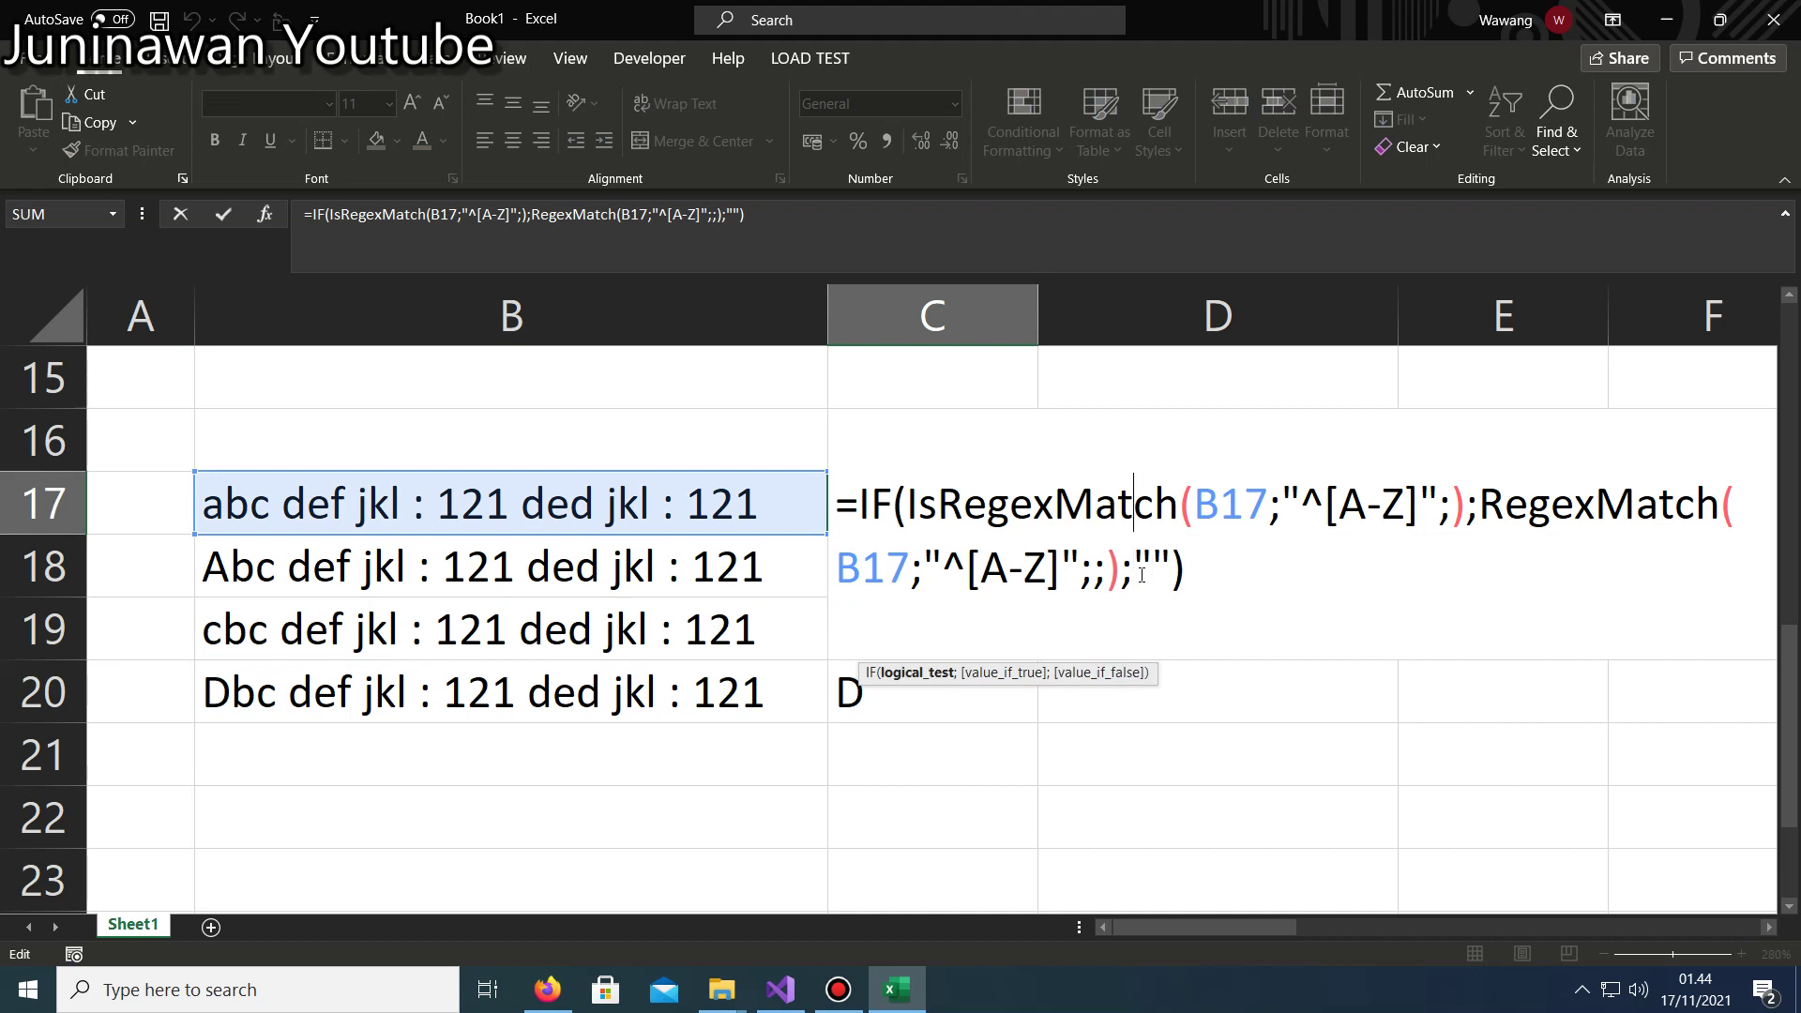
pyautogui.press('Up')
pyautogui.press('Right')
pyautogui.press('Right')
pyautogui.press('Right')
pyautogui.press('Right')
pyautogui.press('Right')
pyautogui.press('Right')
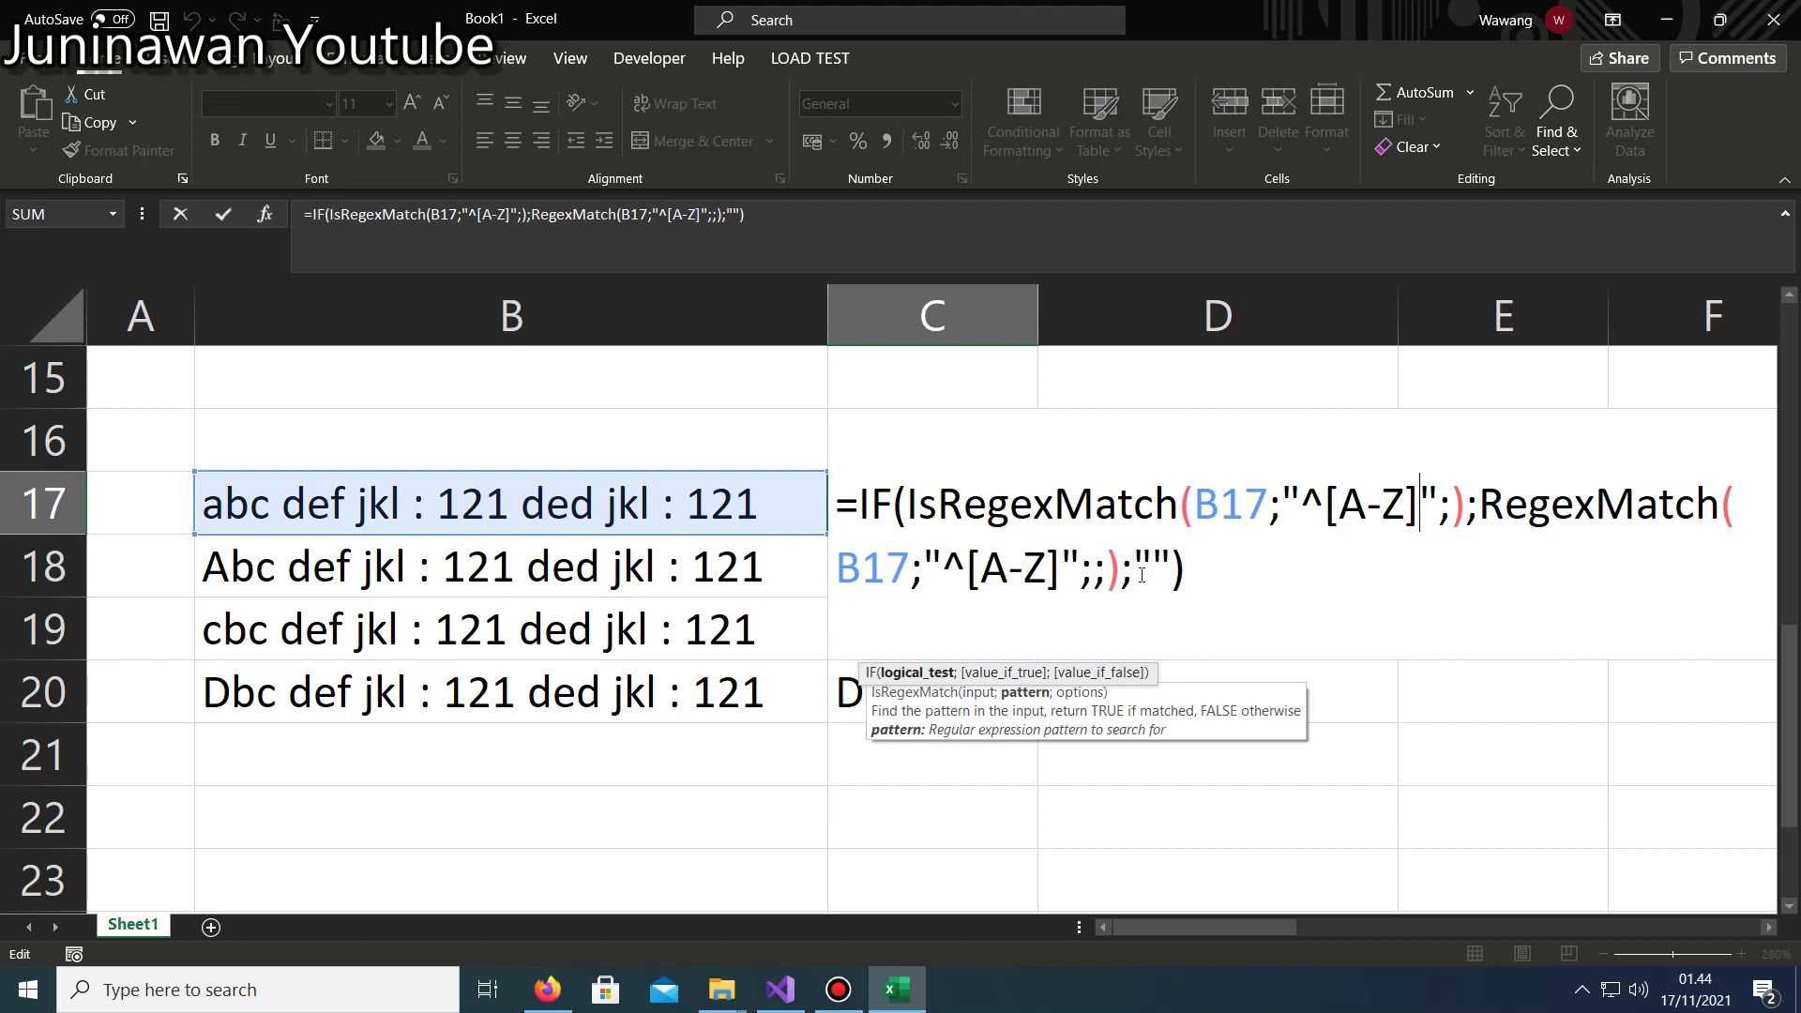
pyautogui.write(',+')
pyautogui.press('BackSpace')
pyautogui.press('BackSpace')
pyautogui.write('.+')
pyautogui.press('Return')
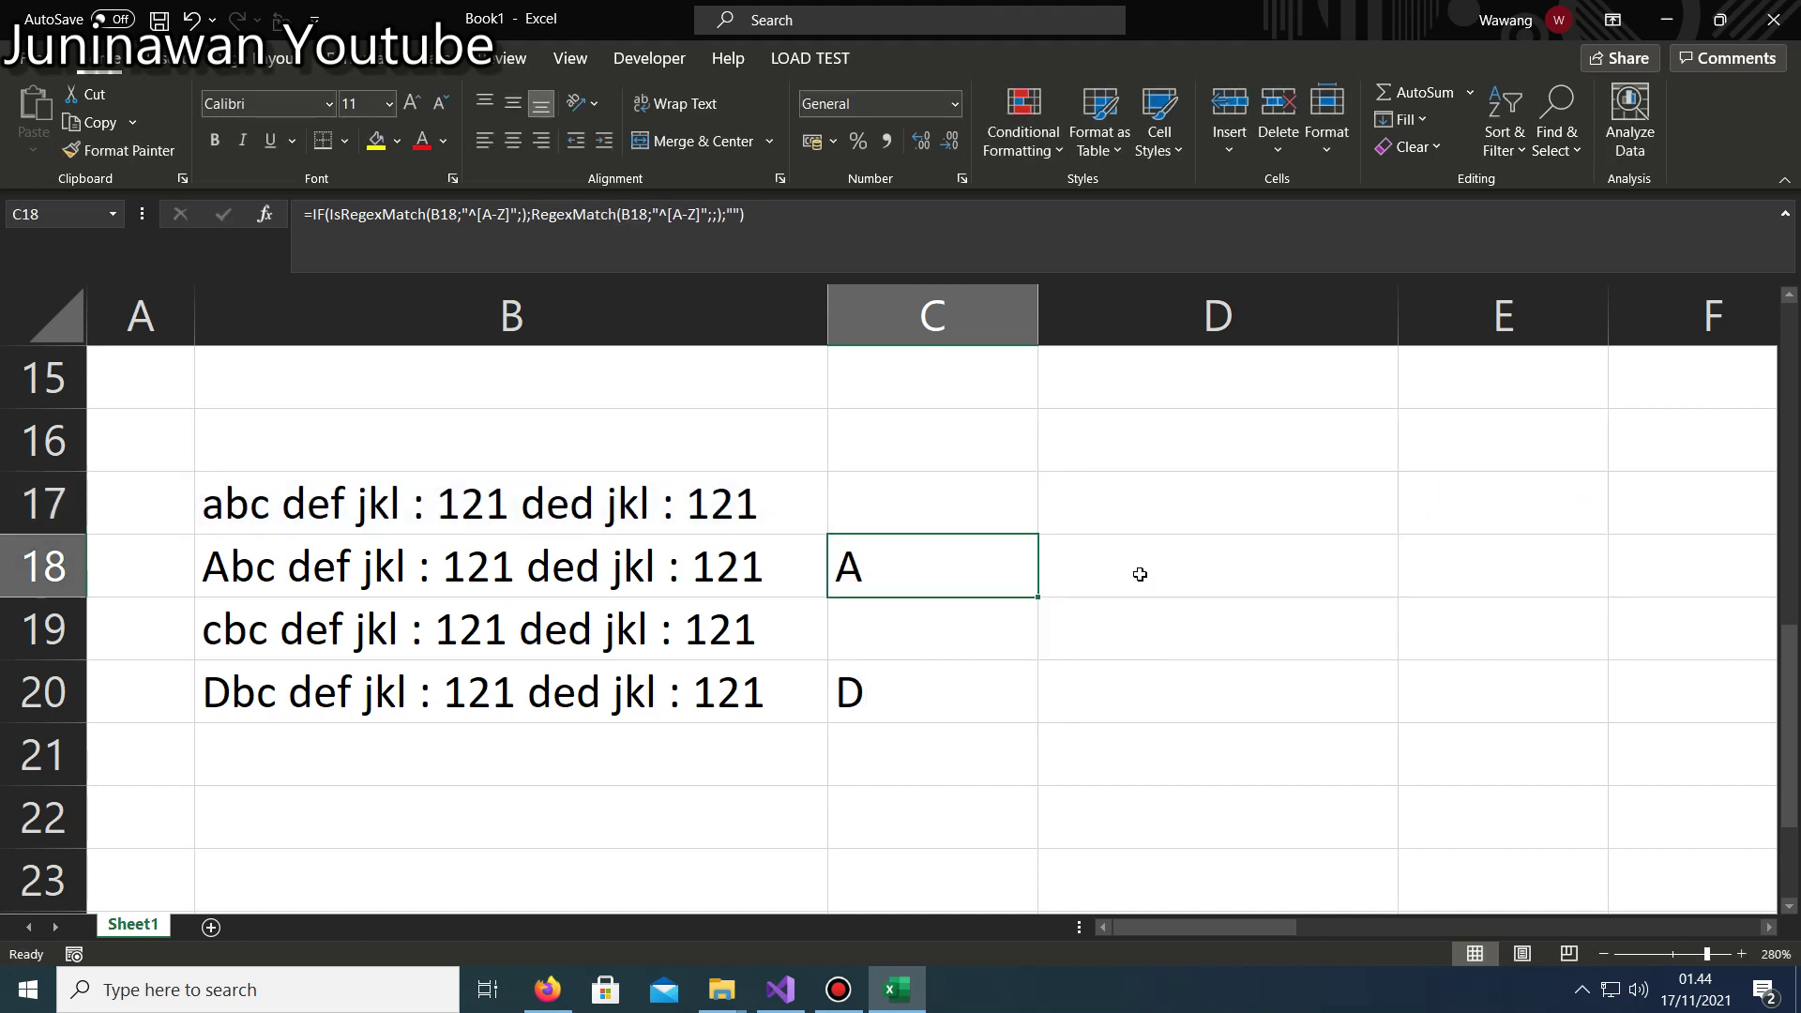
pyautogui.press('Up')
pyautogui.hotkey('ctrl', 'c')
pyautogui.press('Down')
pyautogui.hotkey('shift', 'Down')
pyautogui.hotkey('shift', 'Down')
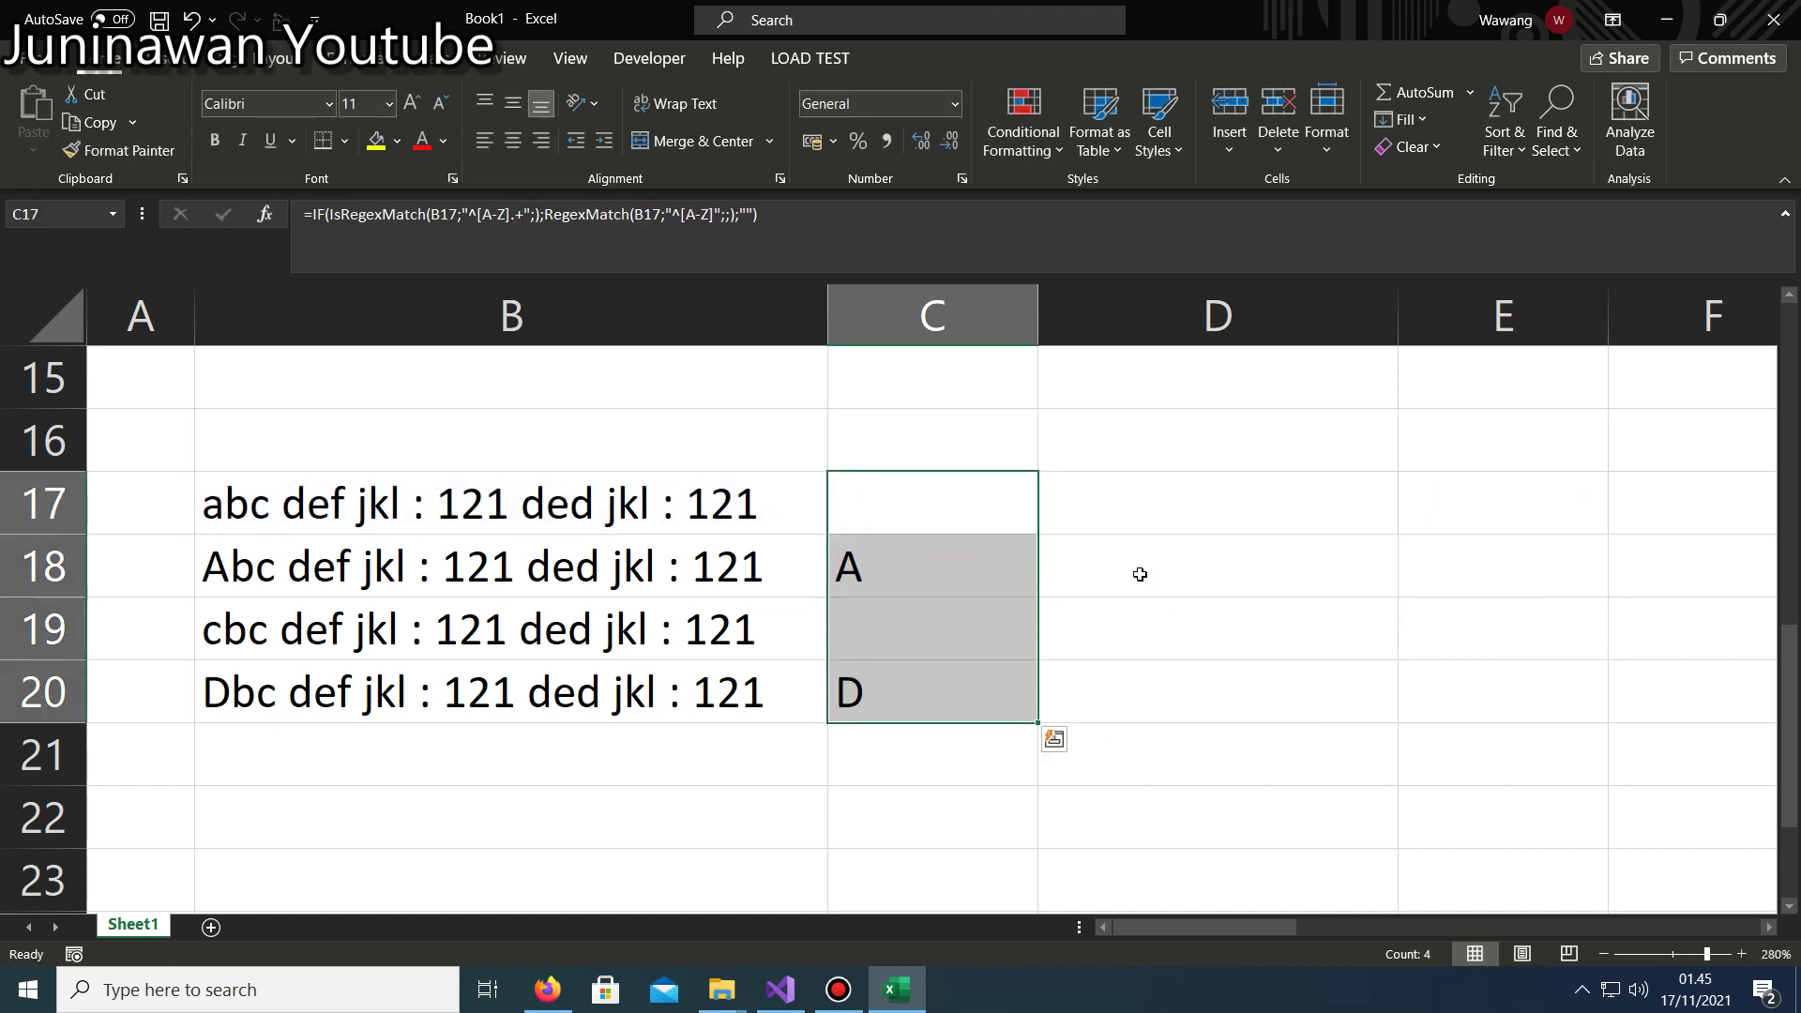
pyautogui.press('Return')
pyautogui.press('F2')
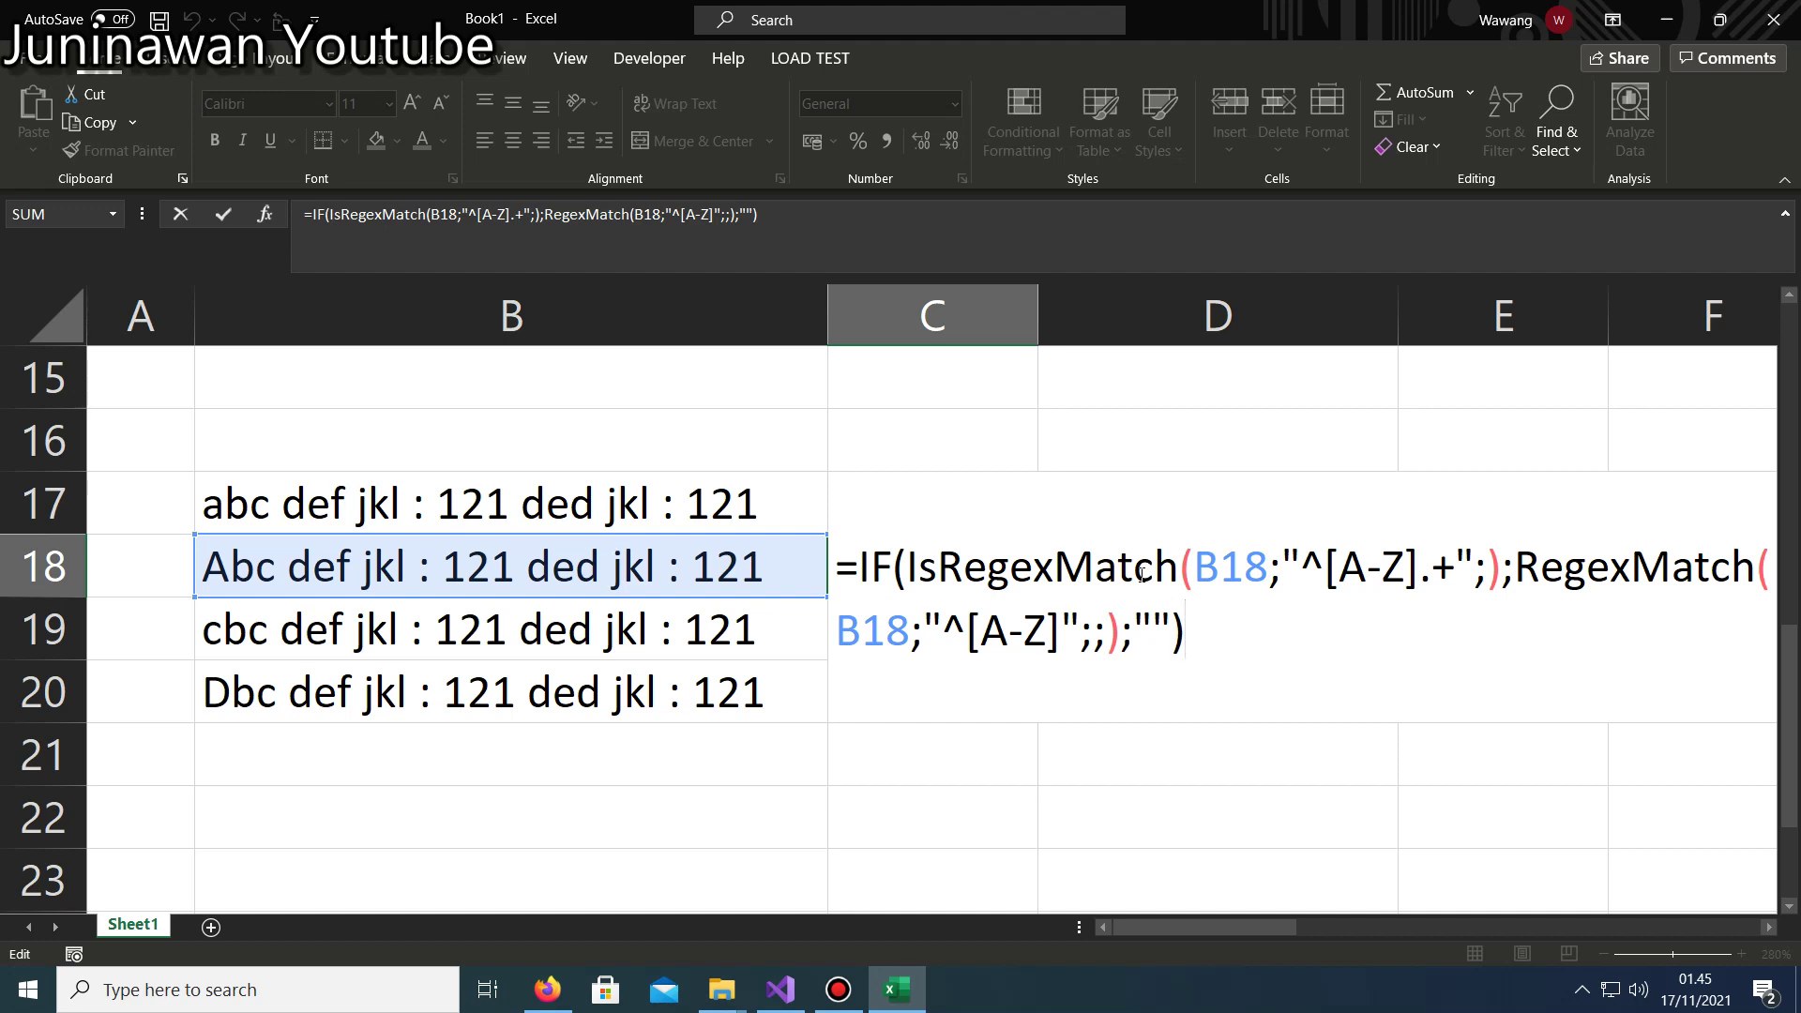
pyautogui.hotkey('shift', 'Return')
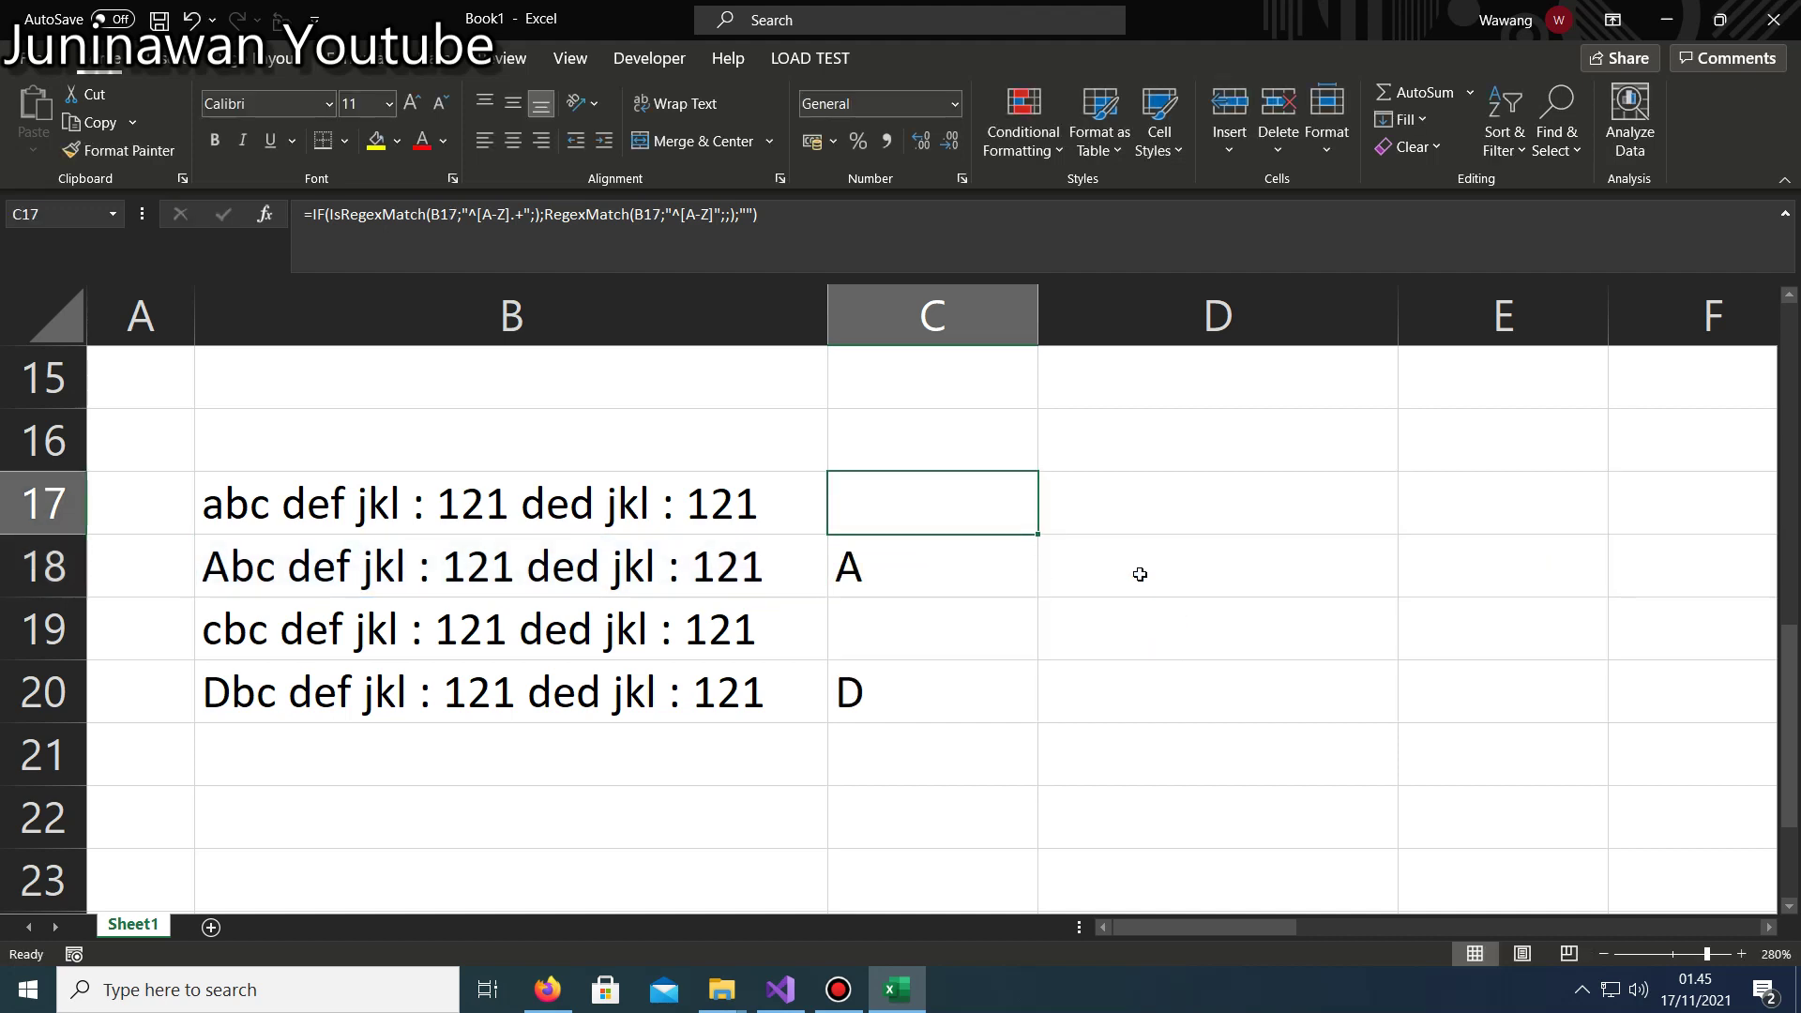
# Move the suffix from C17's IsRegexMatch pattern into its RegexMatch pattern and paste down to C20.
pyautogui.press('F2')
pyautogui.press('Up')
pyautogui.press('Right')
pyautogui.press('Right')
pyautogui.press('Right')
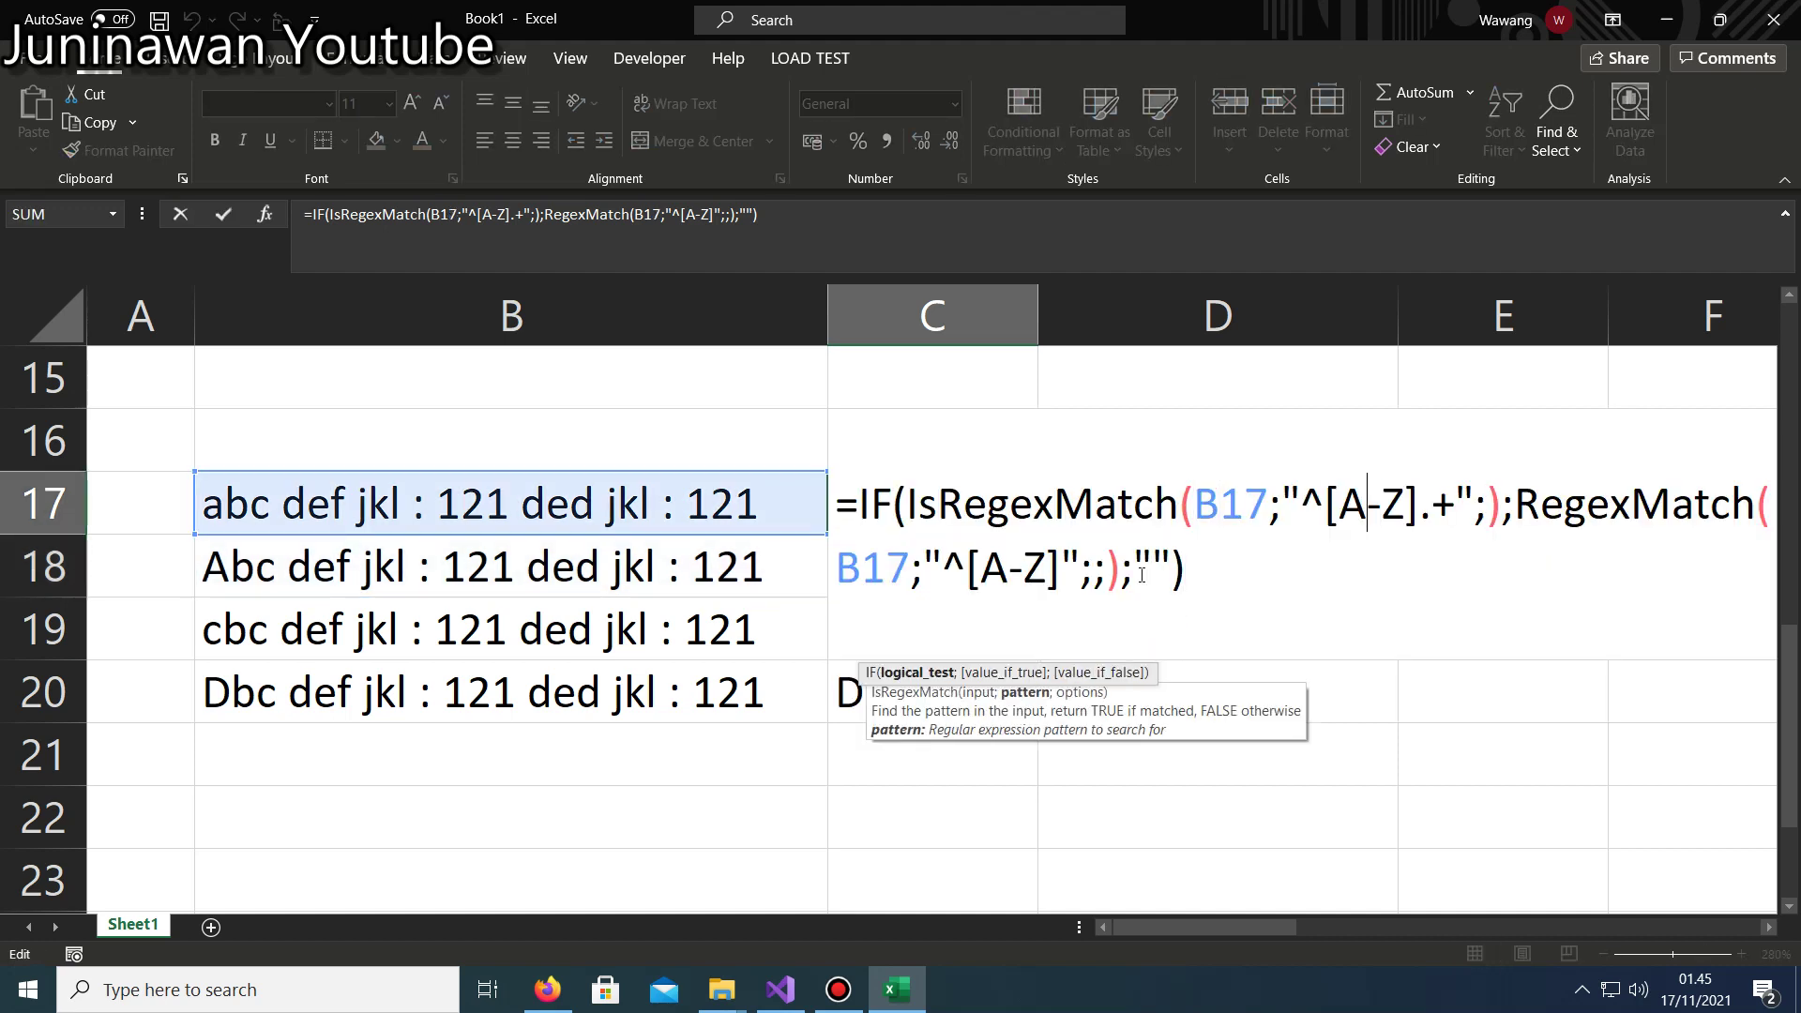
pyautogui.press('Right')
pyautogui.press('Right')
pyautogui.press('Right')
pyautogui.hotkey('shift', 'Right')
pyautogui.hotkey('shift', 'Right')
pyautogui.press('Delete')
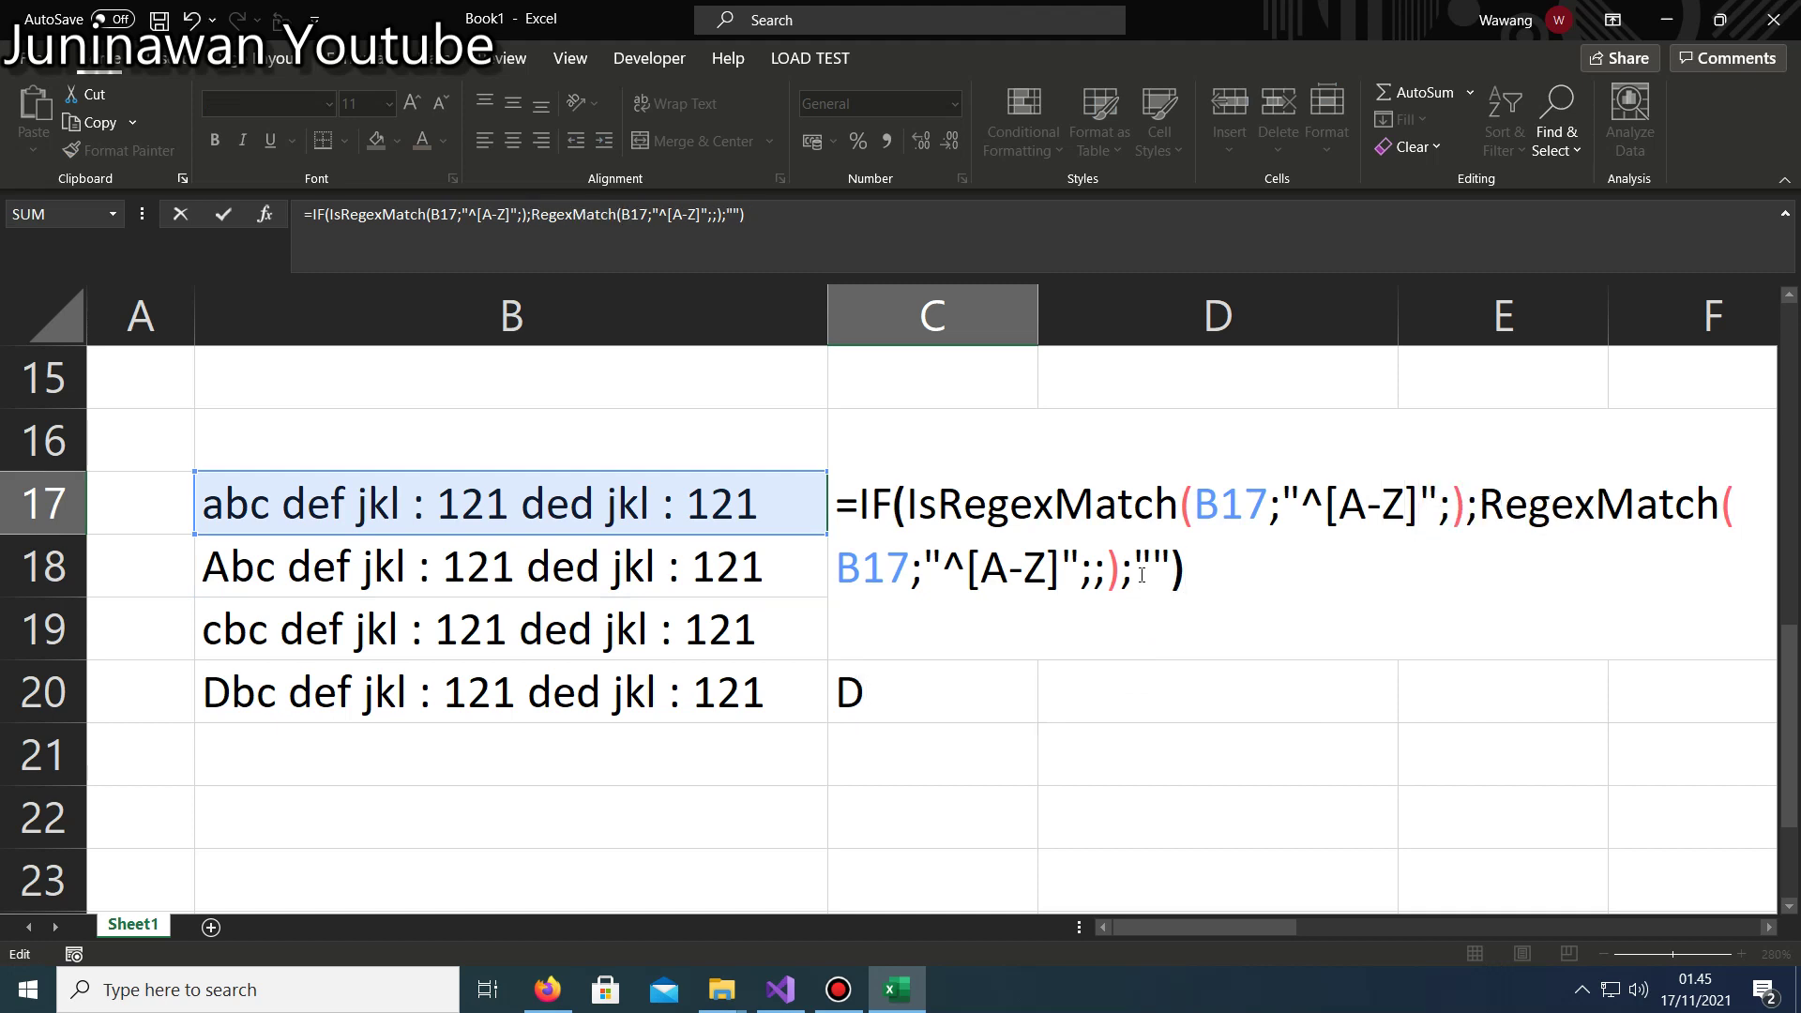
pyautogui.press('Left')
pyautogui.press('Left')
pyautogui.press('Left')
pyautogui.press('Left')
pyautogui.press('Left')
pyautogui.press('Left')
pyautogui.press('Left')
pyautogui.press('Left')
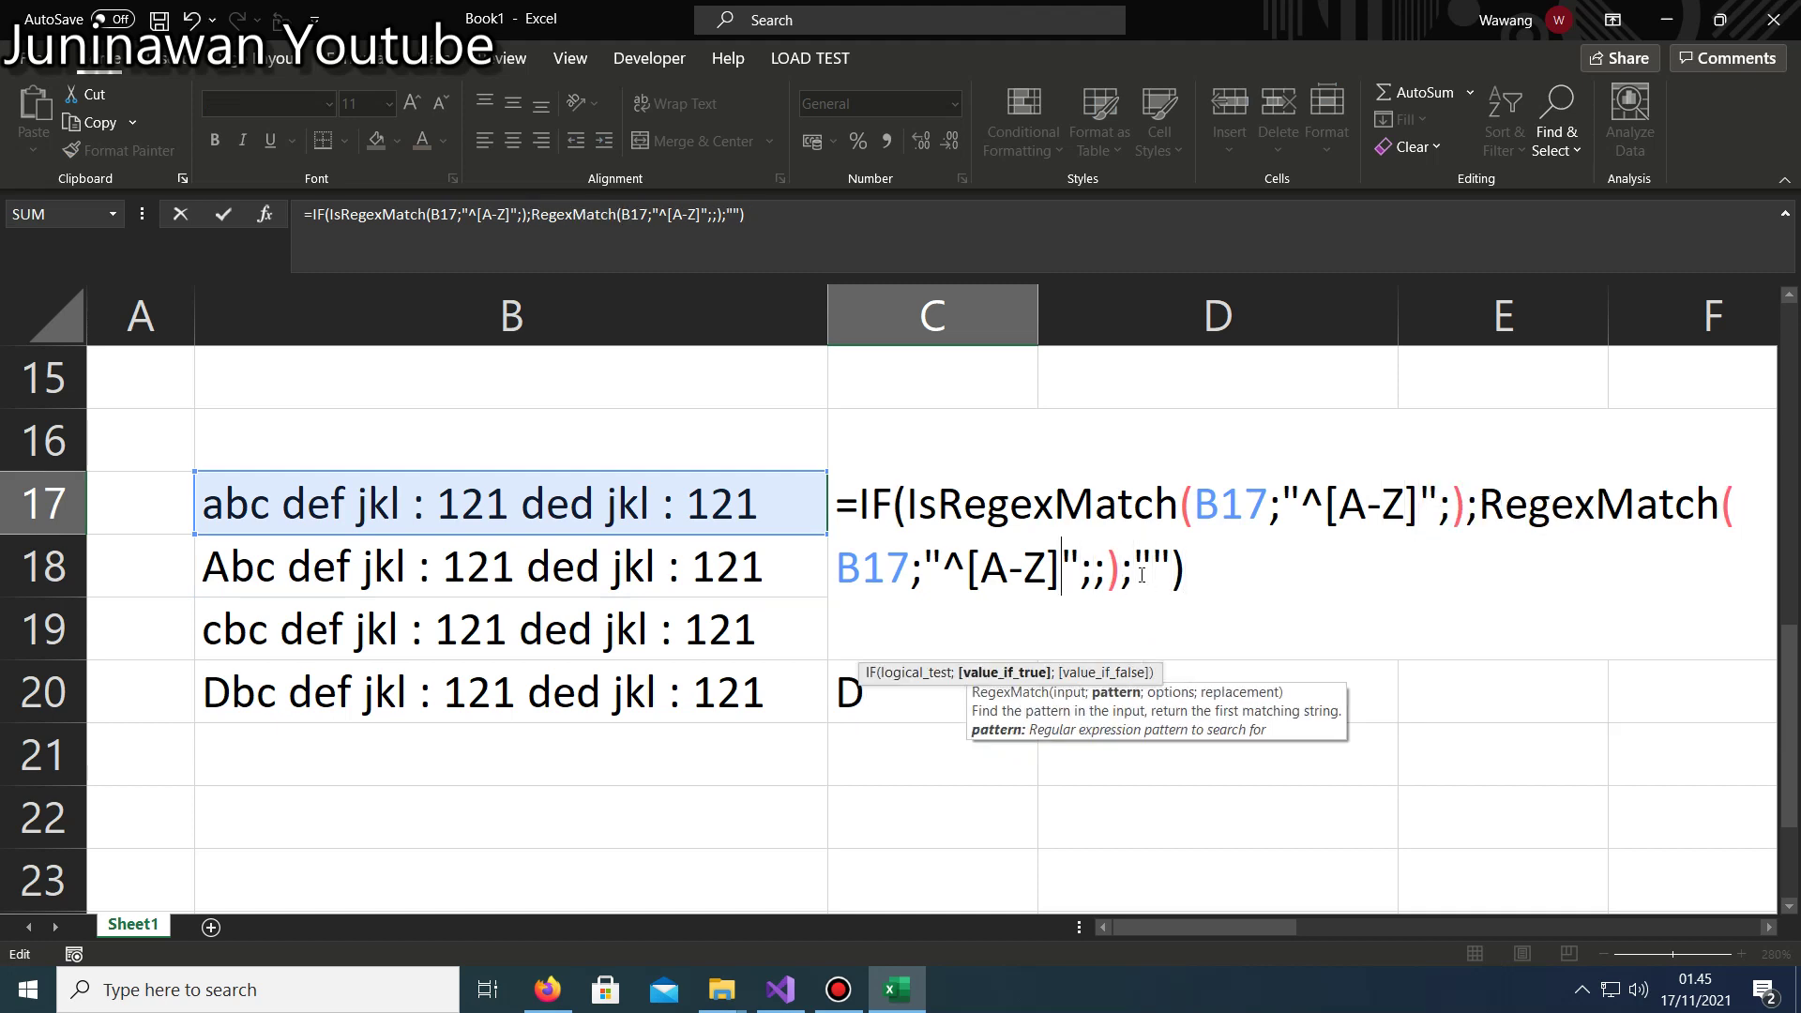
pyautogui.write(',+')
pyautogui.press('Return')
pyautogui.press('Up')
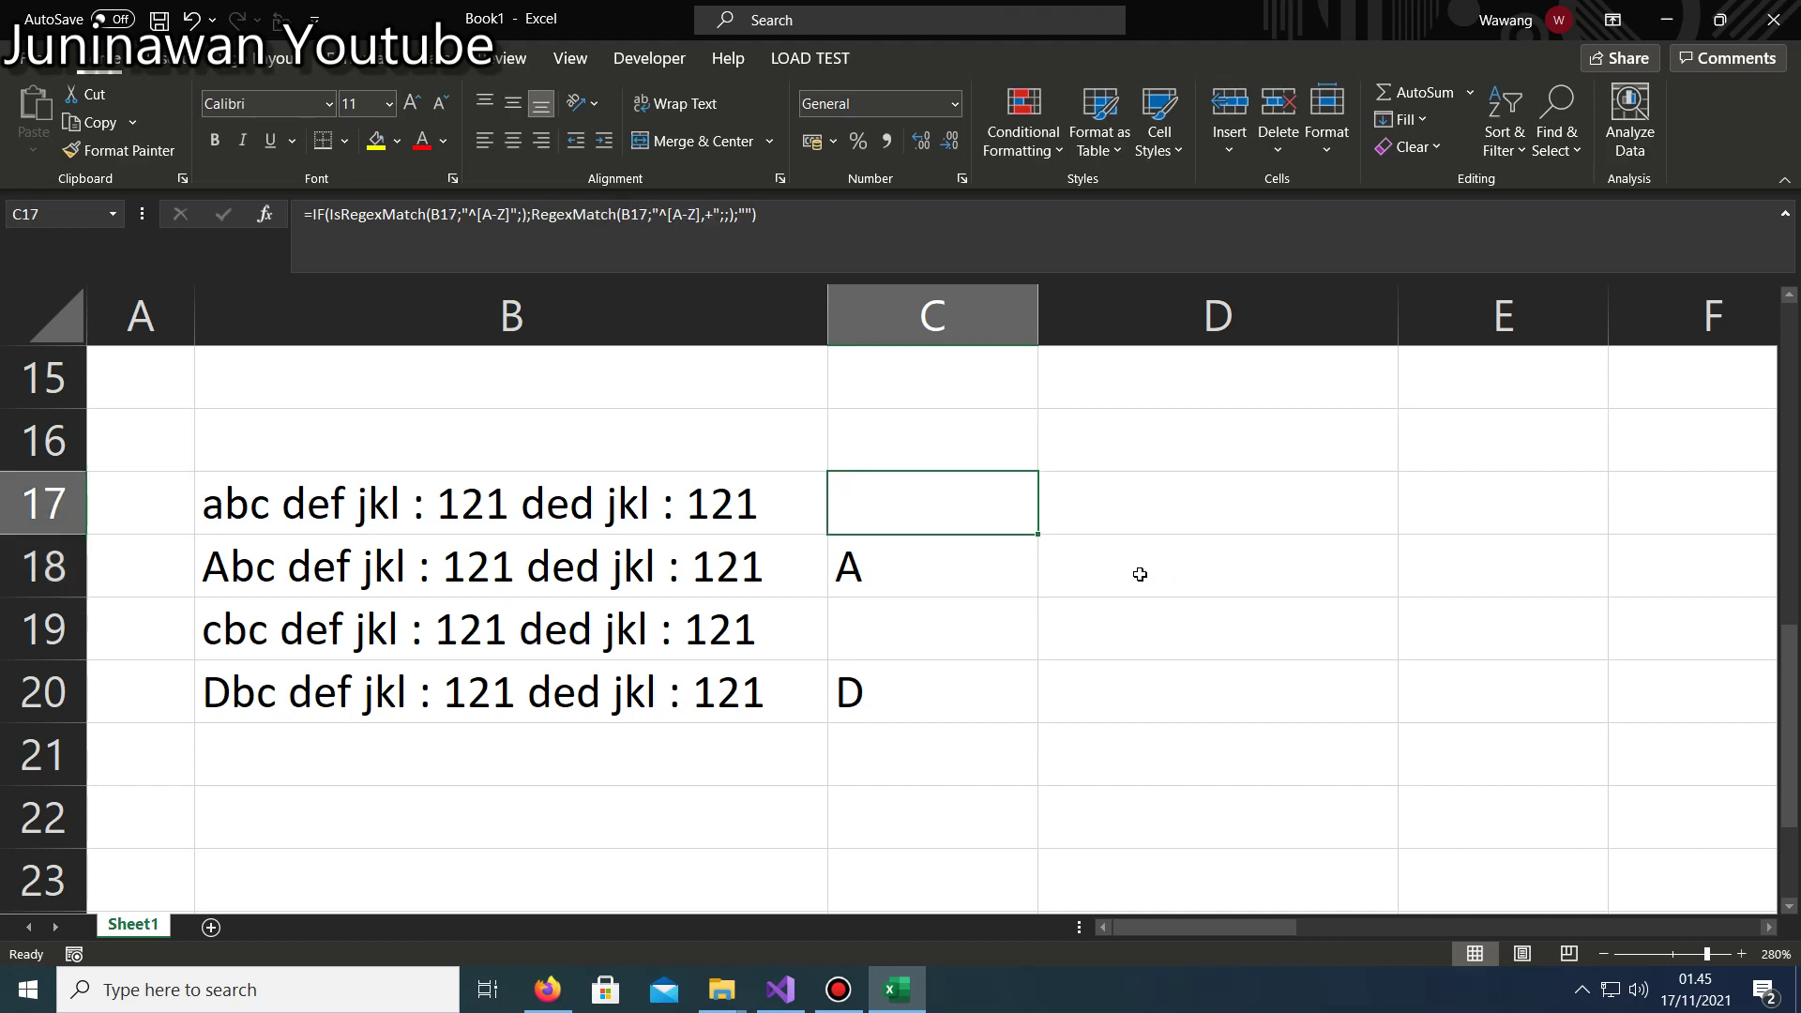
pyautogui.hotkey('shift', 'Down')
pyautogui.hotkey('ctrl', 'c')
pyautogui.hotkey('shift', 'Down')
pyautogui.hotkey('shift', 'Down')
pyautogui.hotkey('ctrl', 'v')
# Correct C18's pattern comma to a period, fill down to C20, then clear C18:C20.
pyautogui.press('Down')
pyautogui.press('F2')
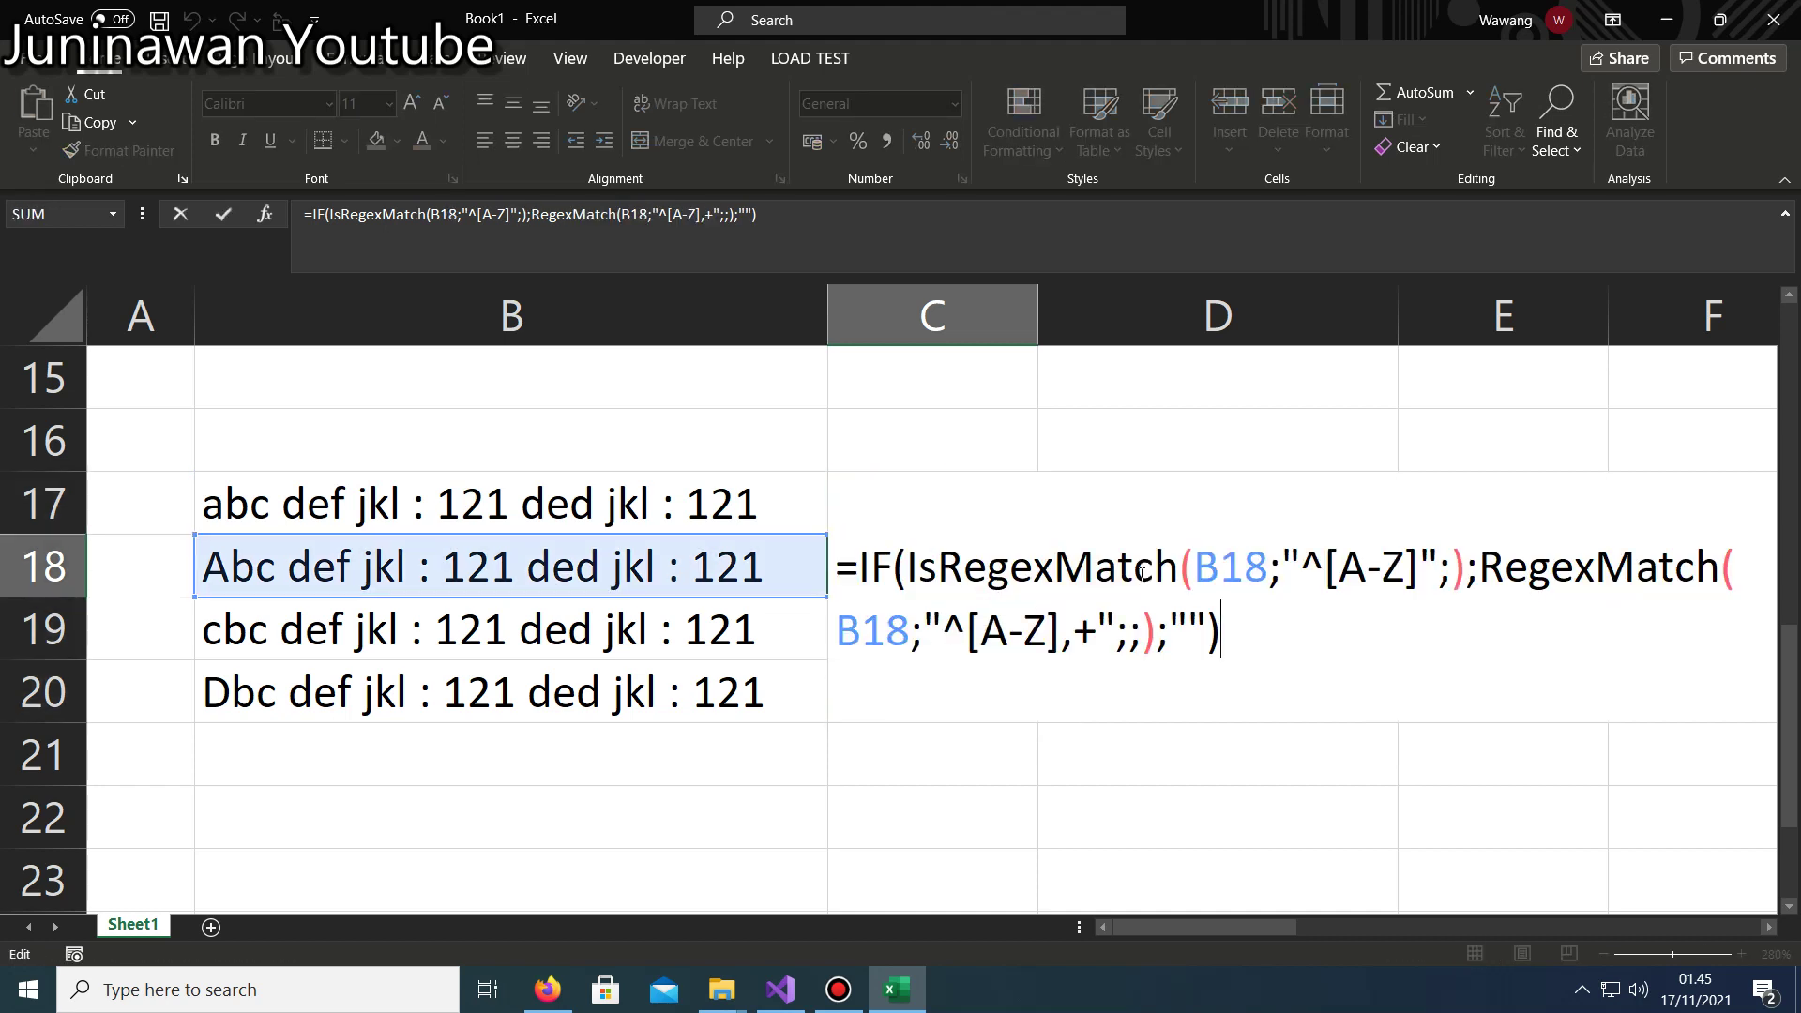
pyautogui.press('Left')
pyautogui.press('Left')
pyautogui.press('Left')
pyautogui.press('Left')
pyautogui.press('Left')
pyautogui.press('Left')
pyautogui.press('Left')
pyautogui.press('BackSpace')
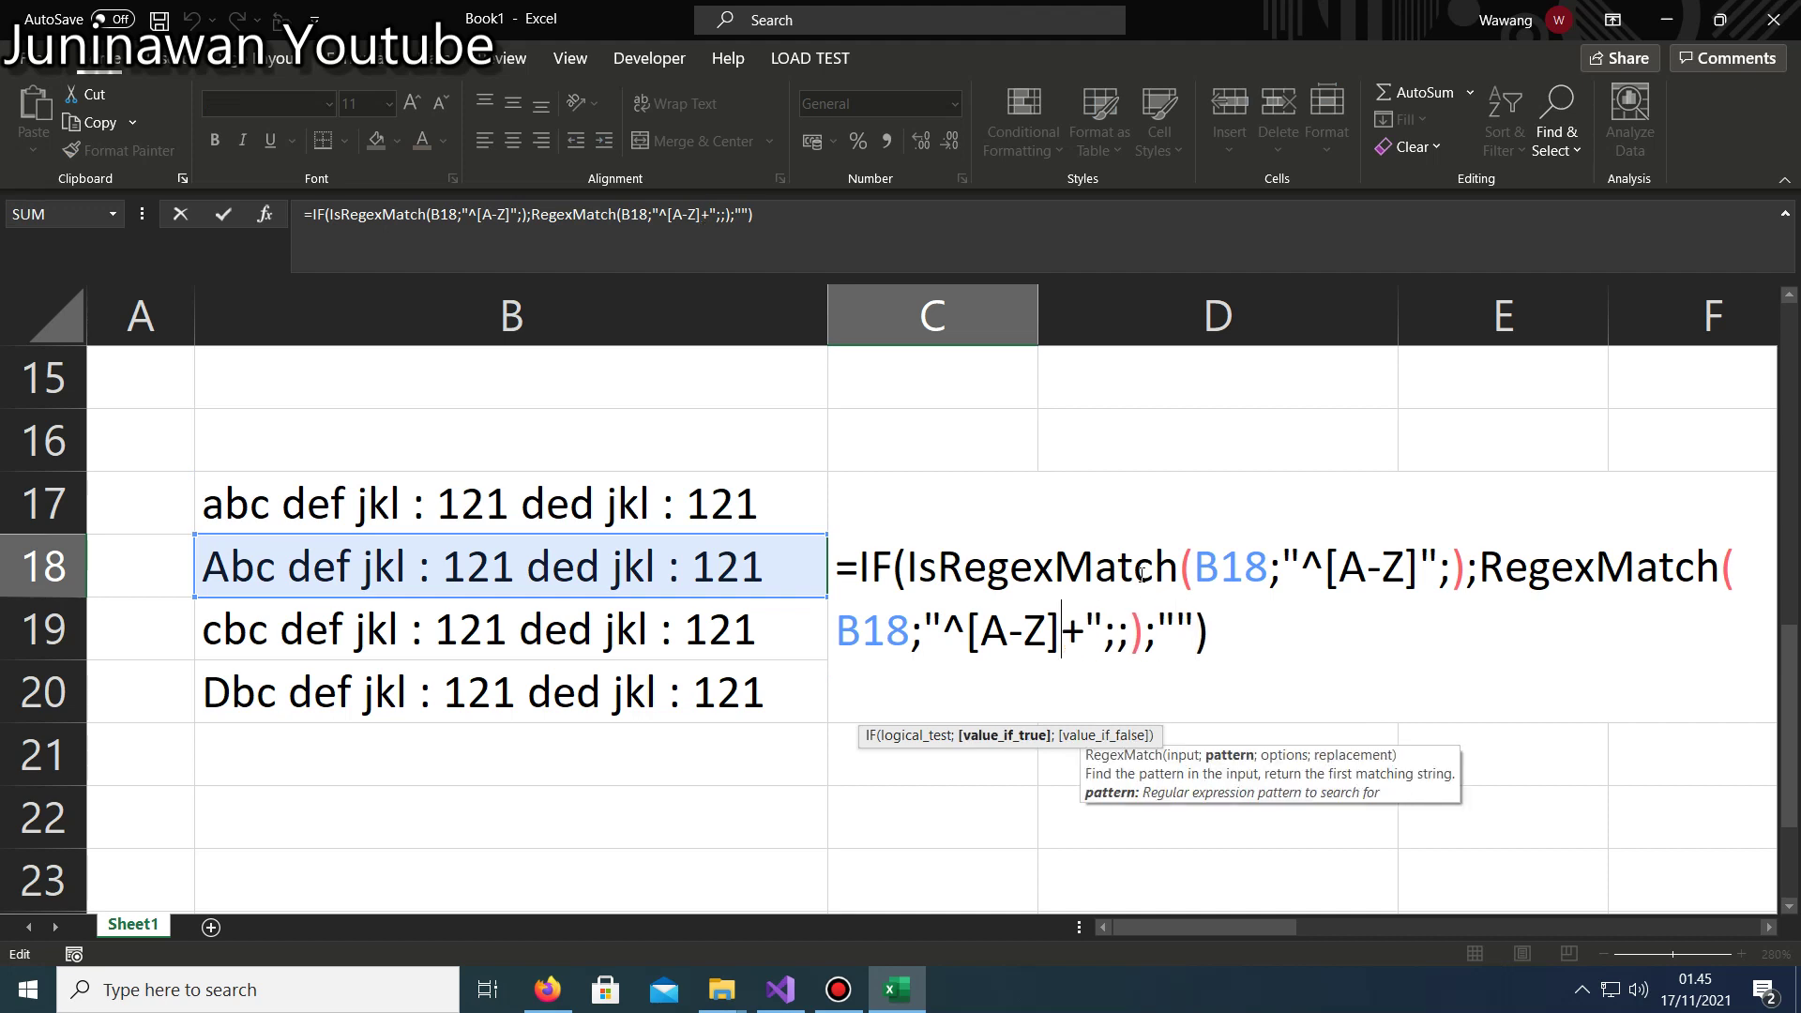
pyautogui.write(',')
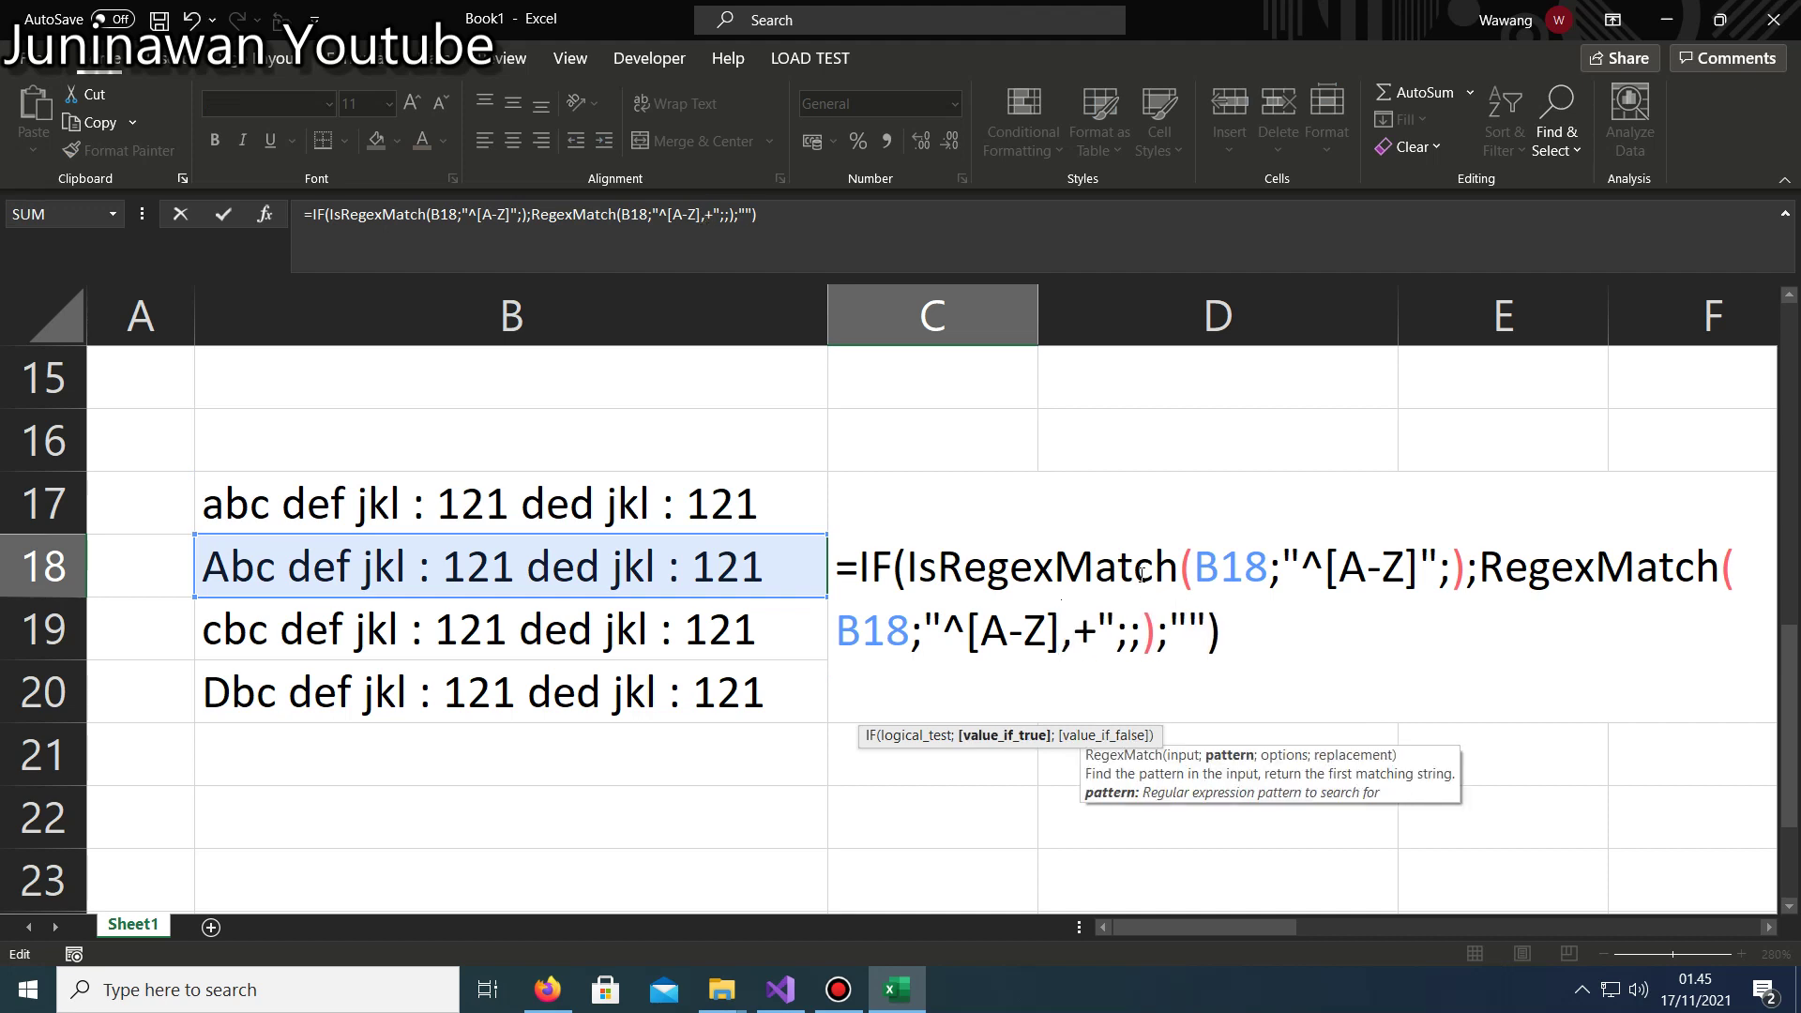
pyautogui.press('BackSpace')
pyautogui.write('.')
pyautogui.press('Return')
pyautogui.press('Up')
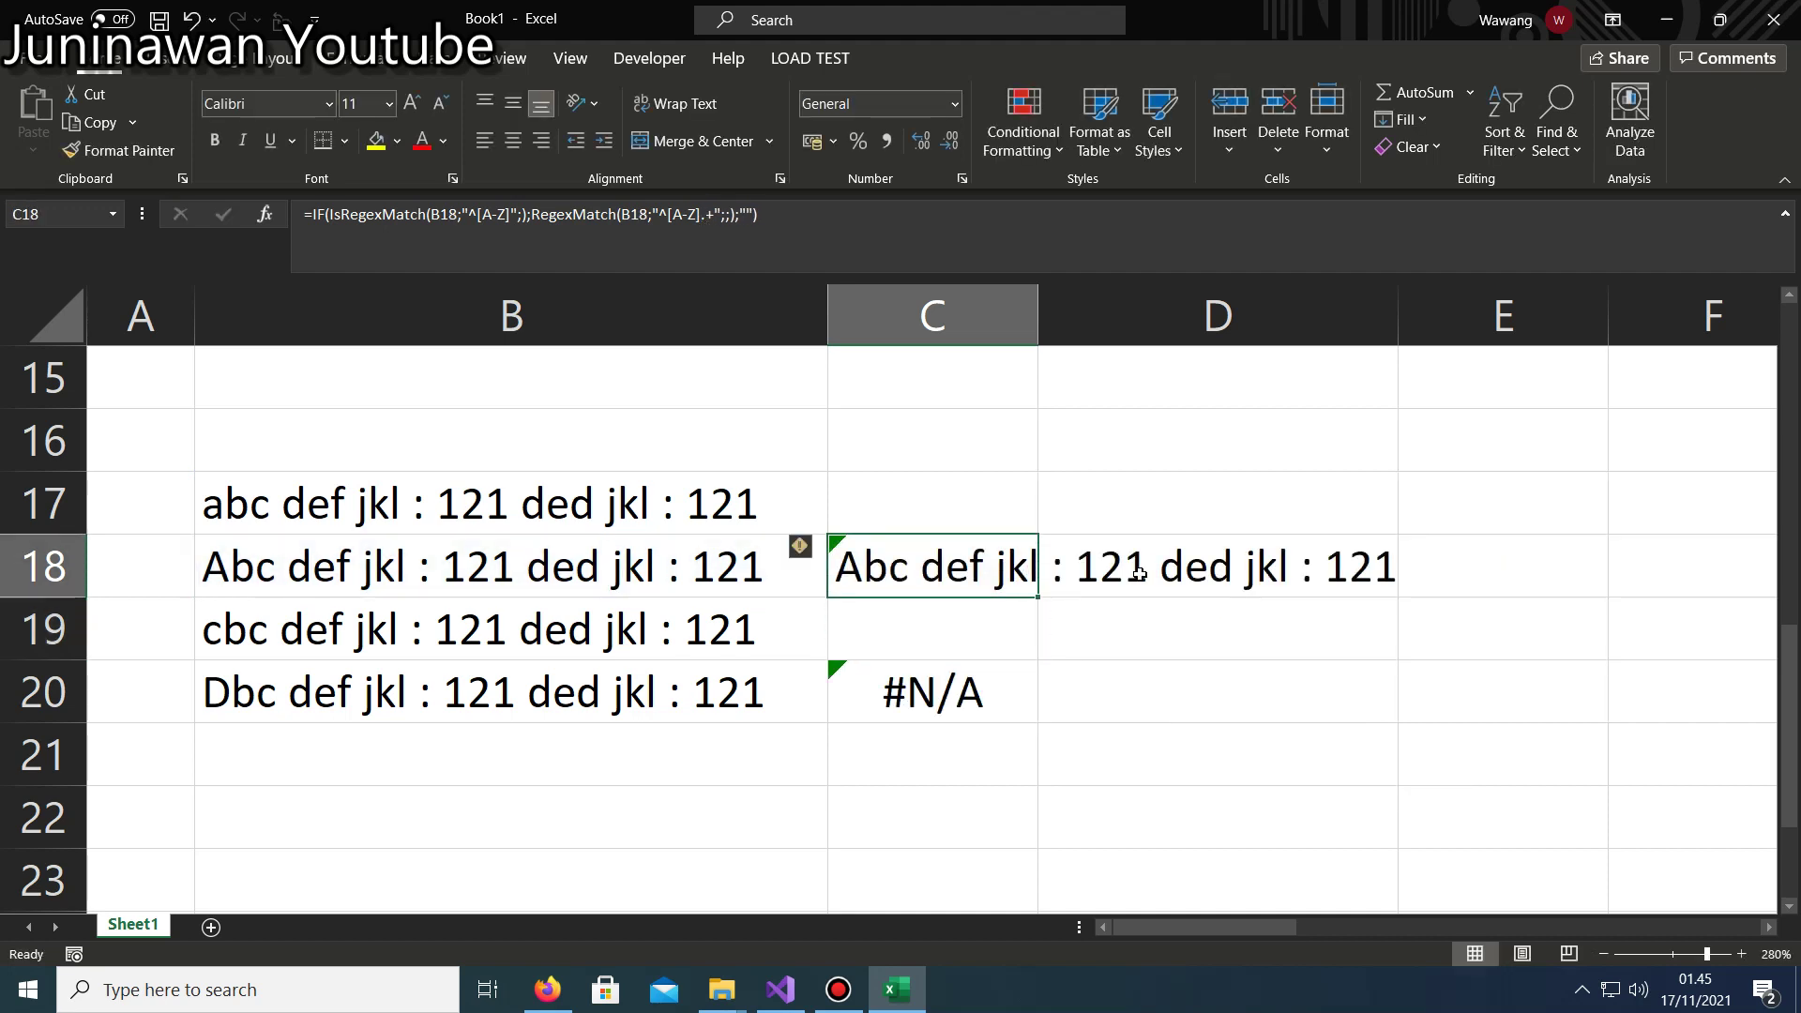
pyautogui.hotkey('shift', 'Down')
pyautogui.hotkey('shift', 'Down')
pyautogui.hotkey('ctrl', 'd')
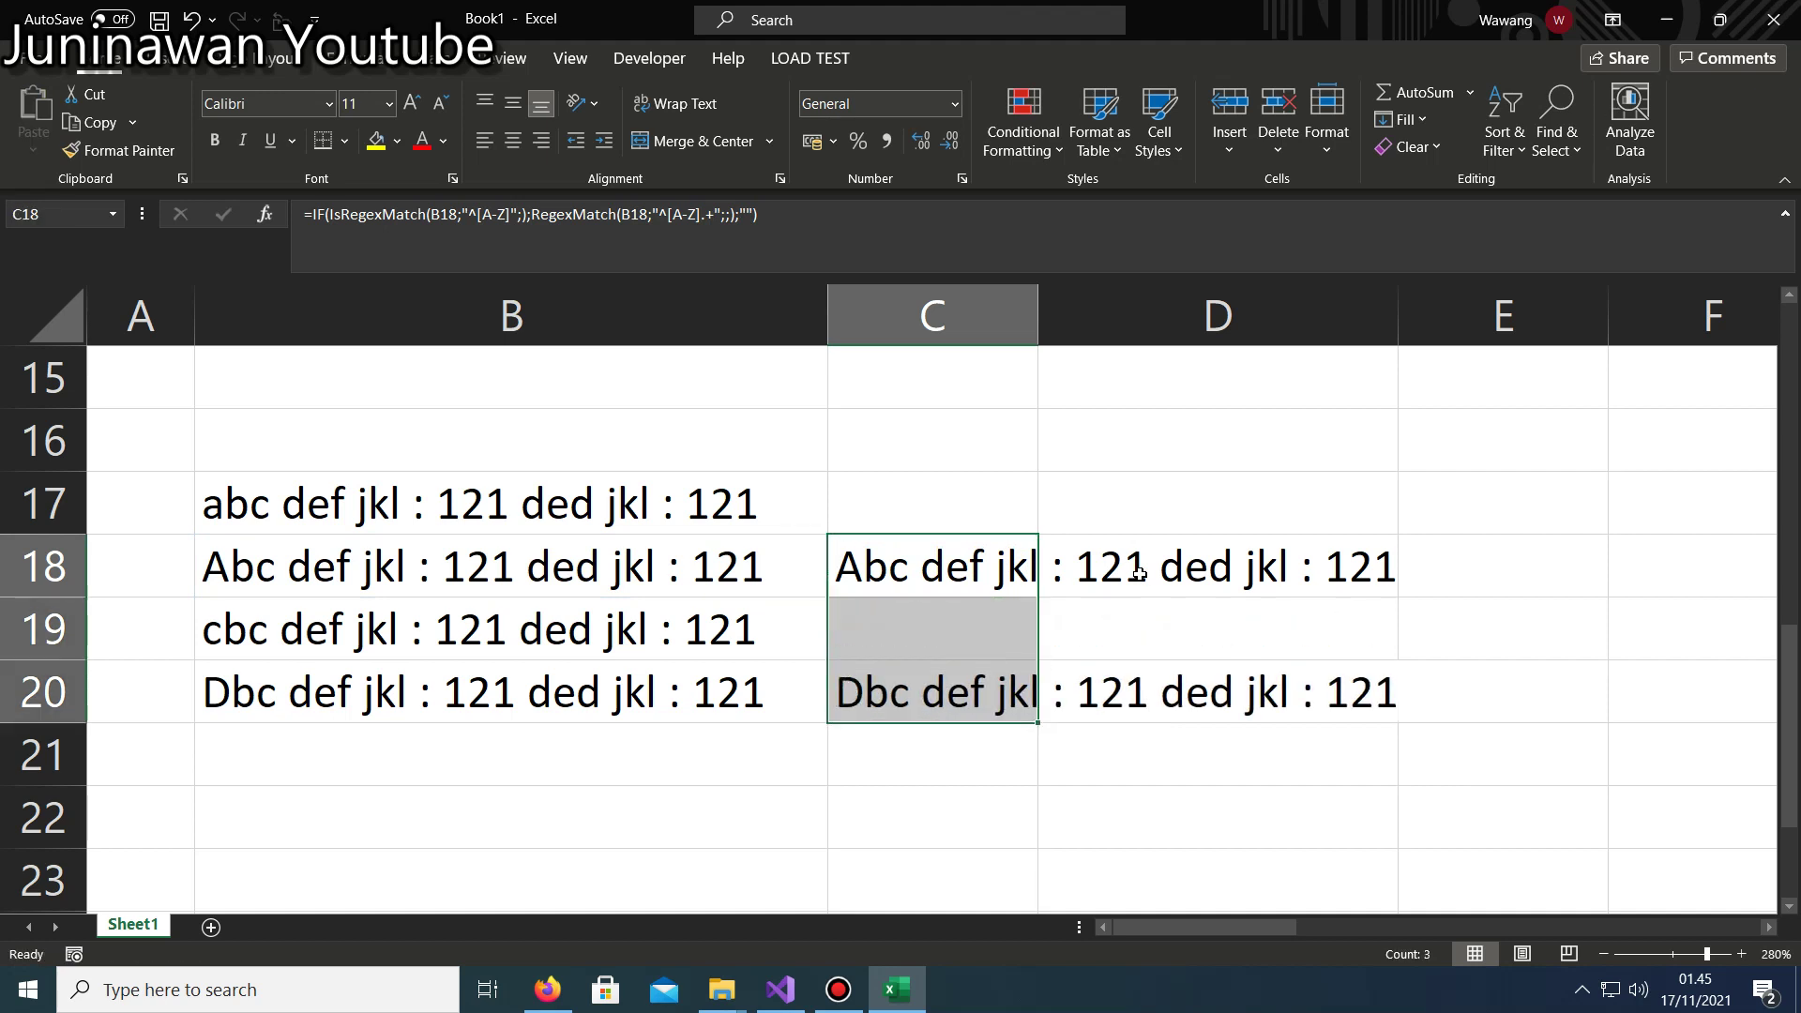
pyautogui.press('Down')
pyautogui.press('Down')
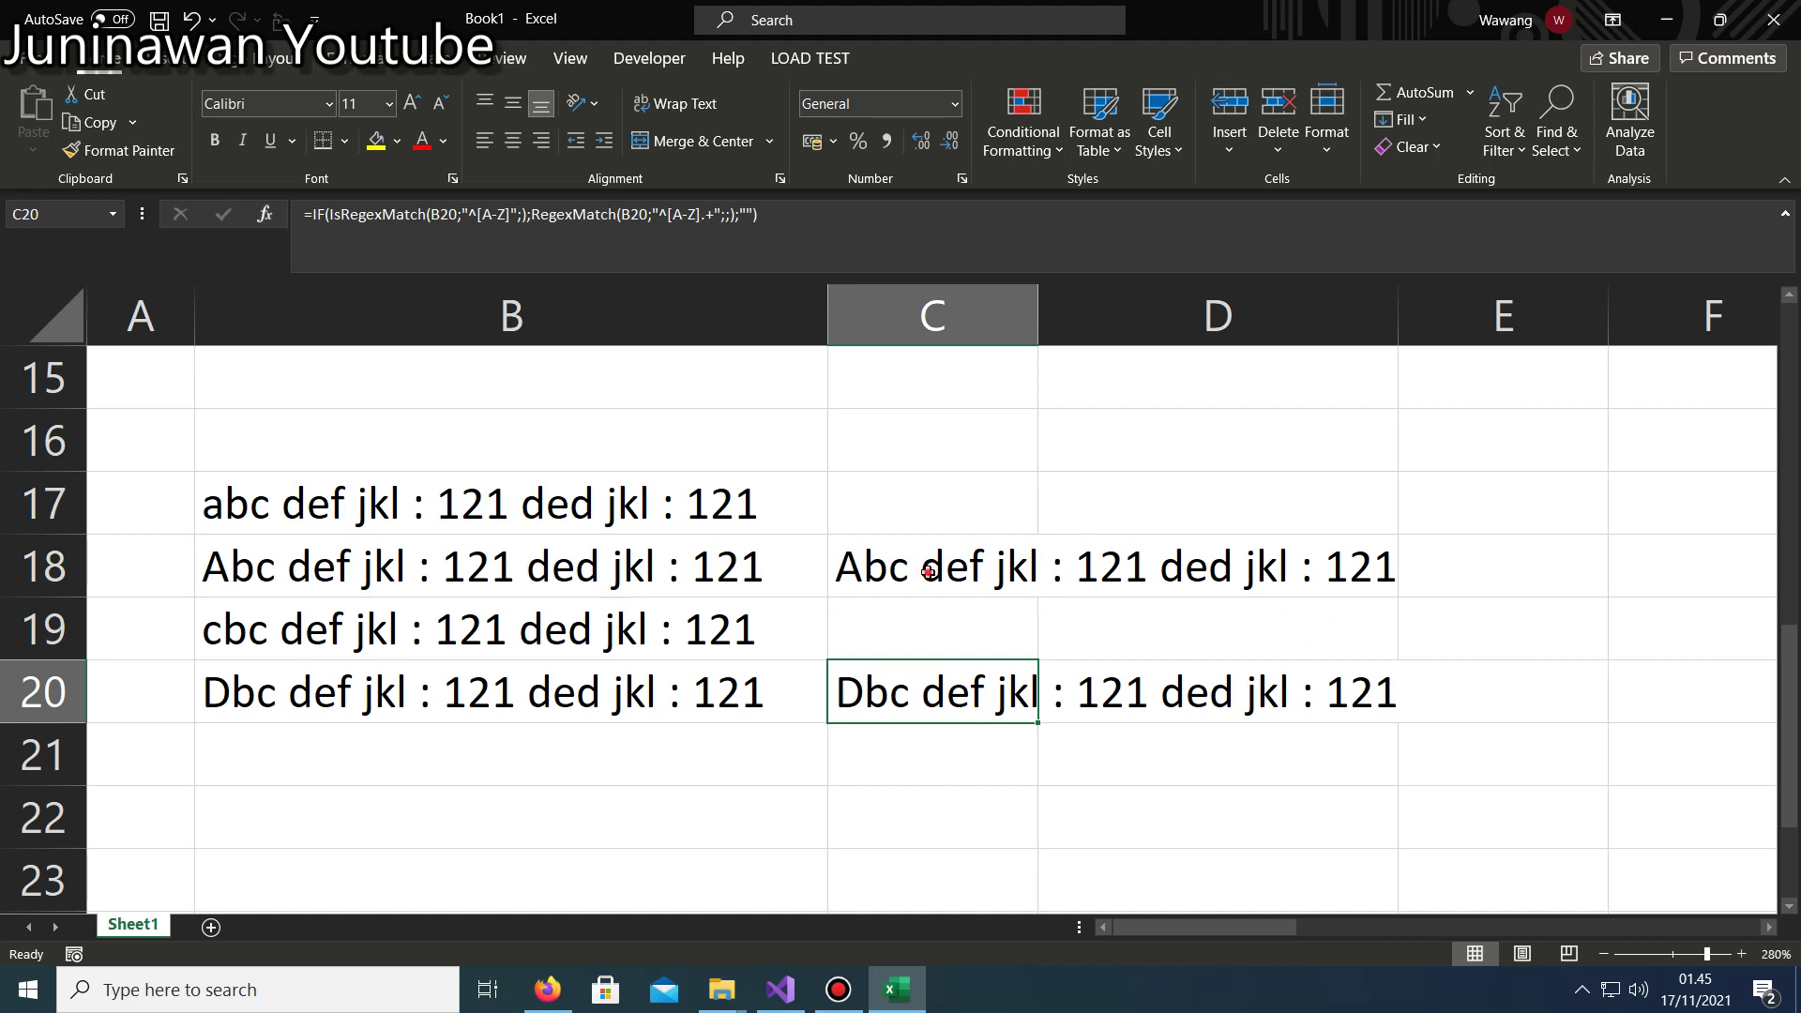
pyautogui.moveTo(929, 573); pyautogui.dragTo(912, 671)
pyautogui.press('Delete')
# Try entering =REGE in C17, then clear the resulting #NAME? error.
pyautogui.press('Up')
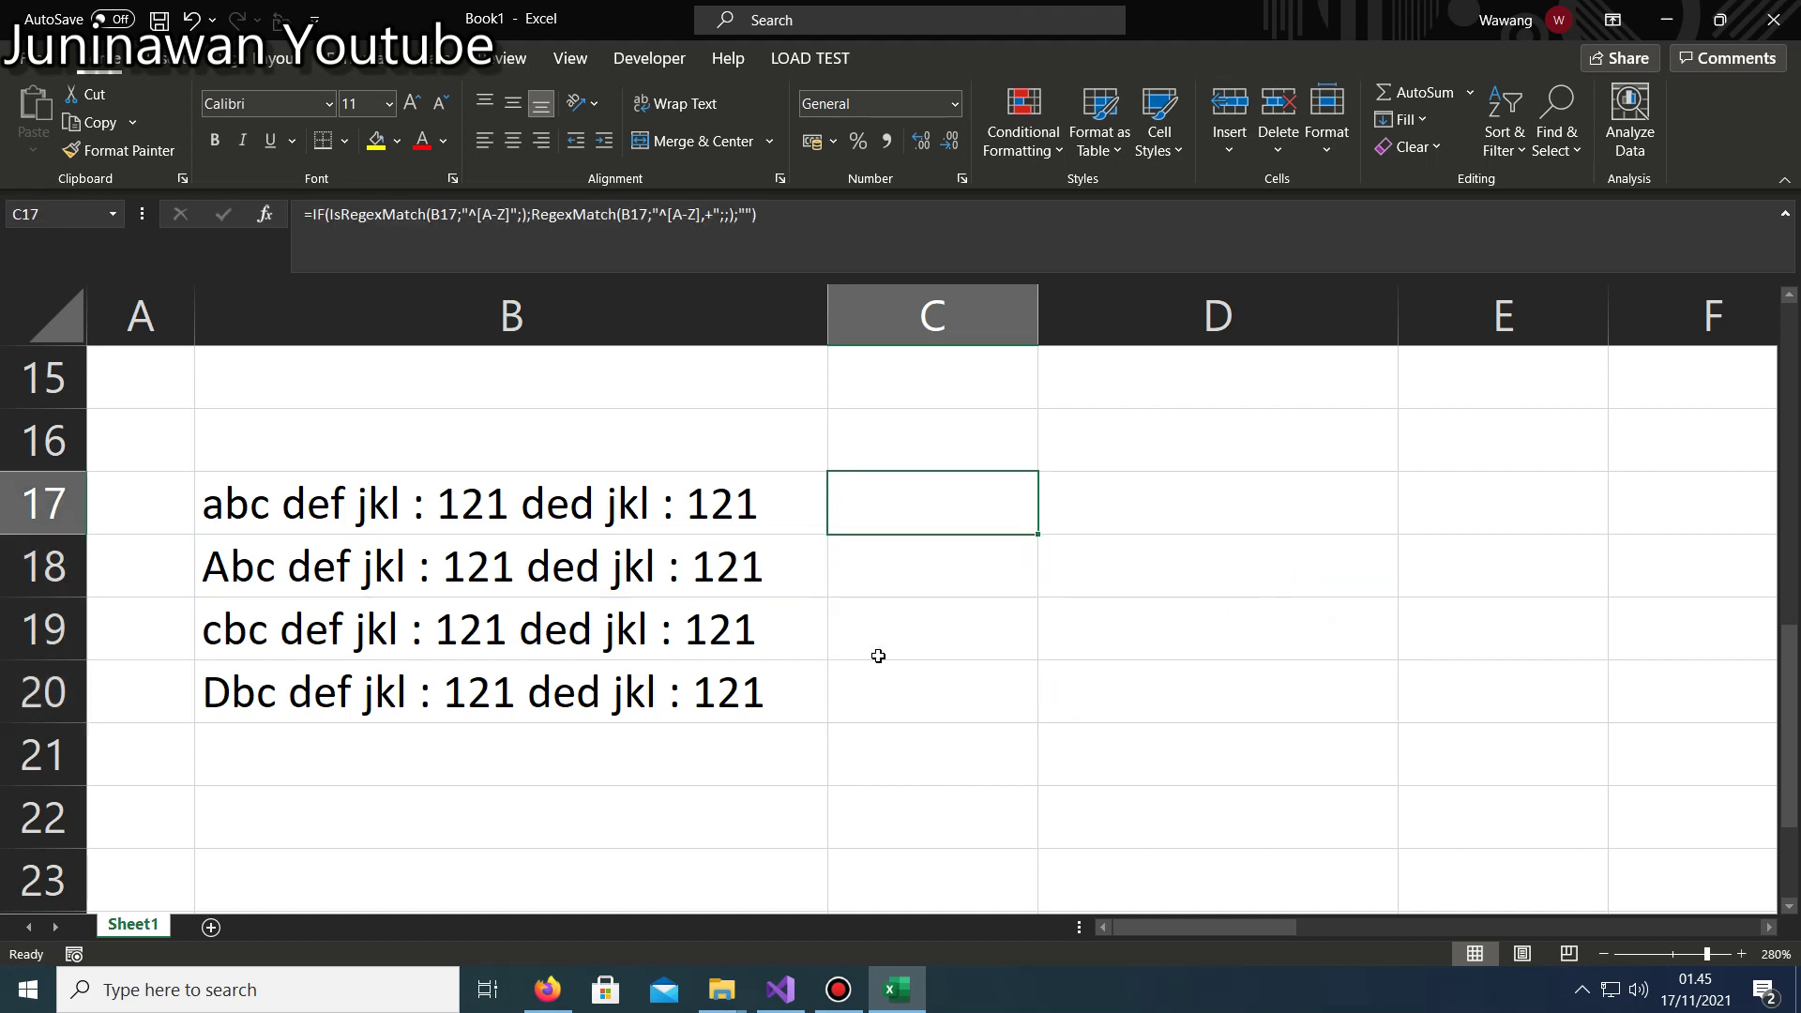
pyautogui.write('=')
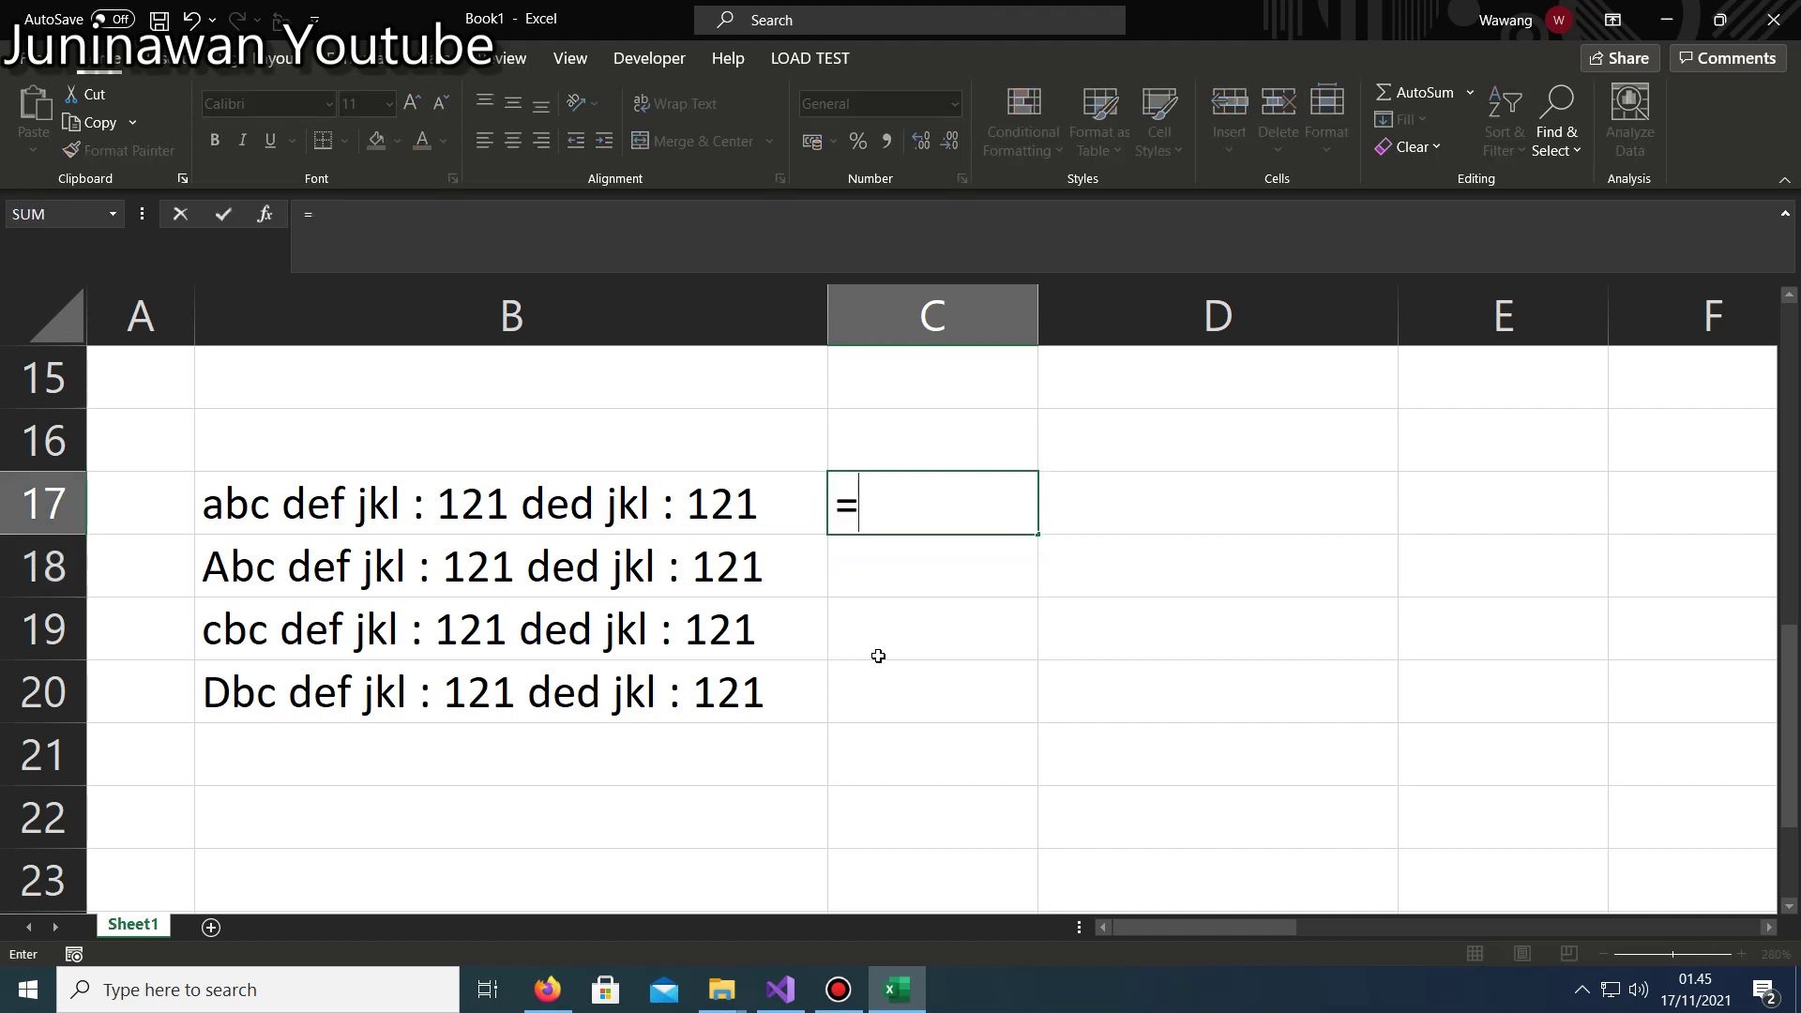
pyautogui.write('REGE')
pyautogui.press('Down')
pyautogui.press('Down')
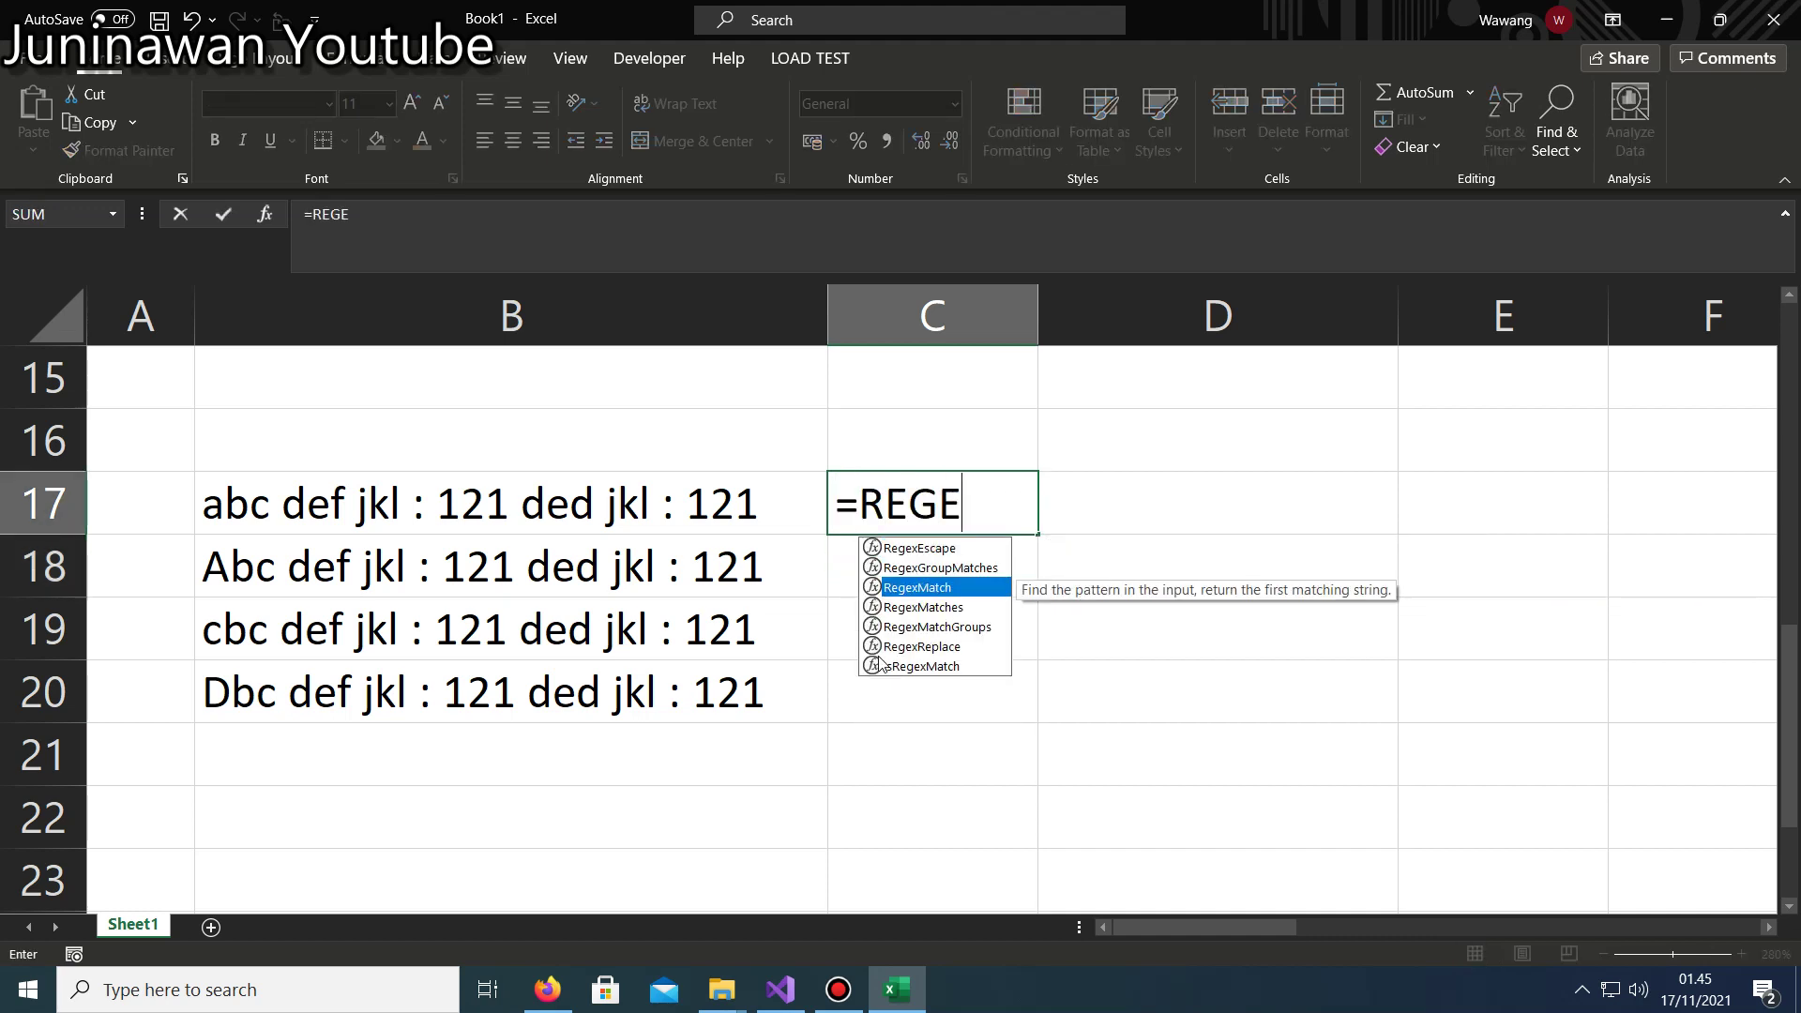
pyautogui.press('Right')
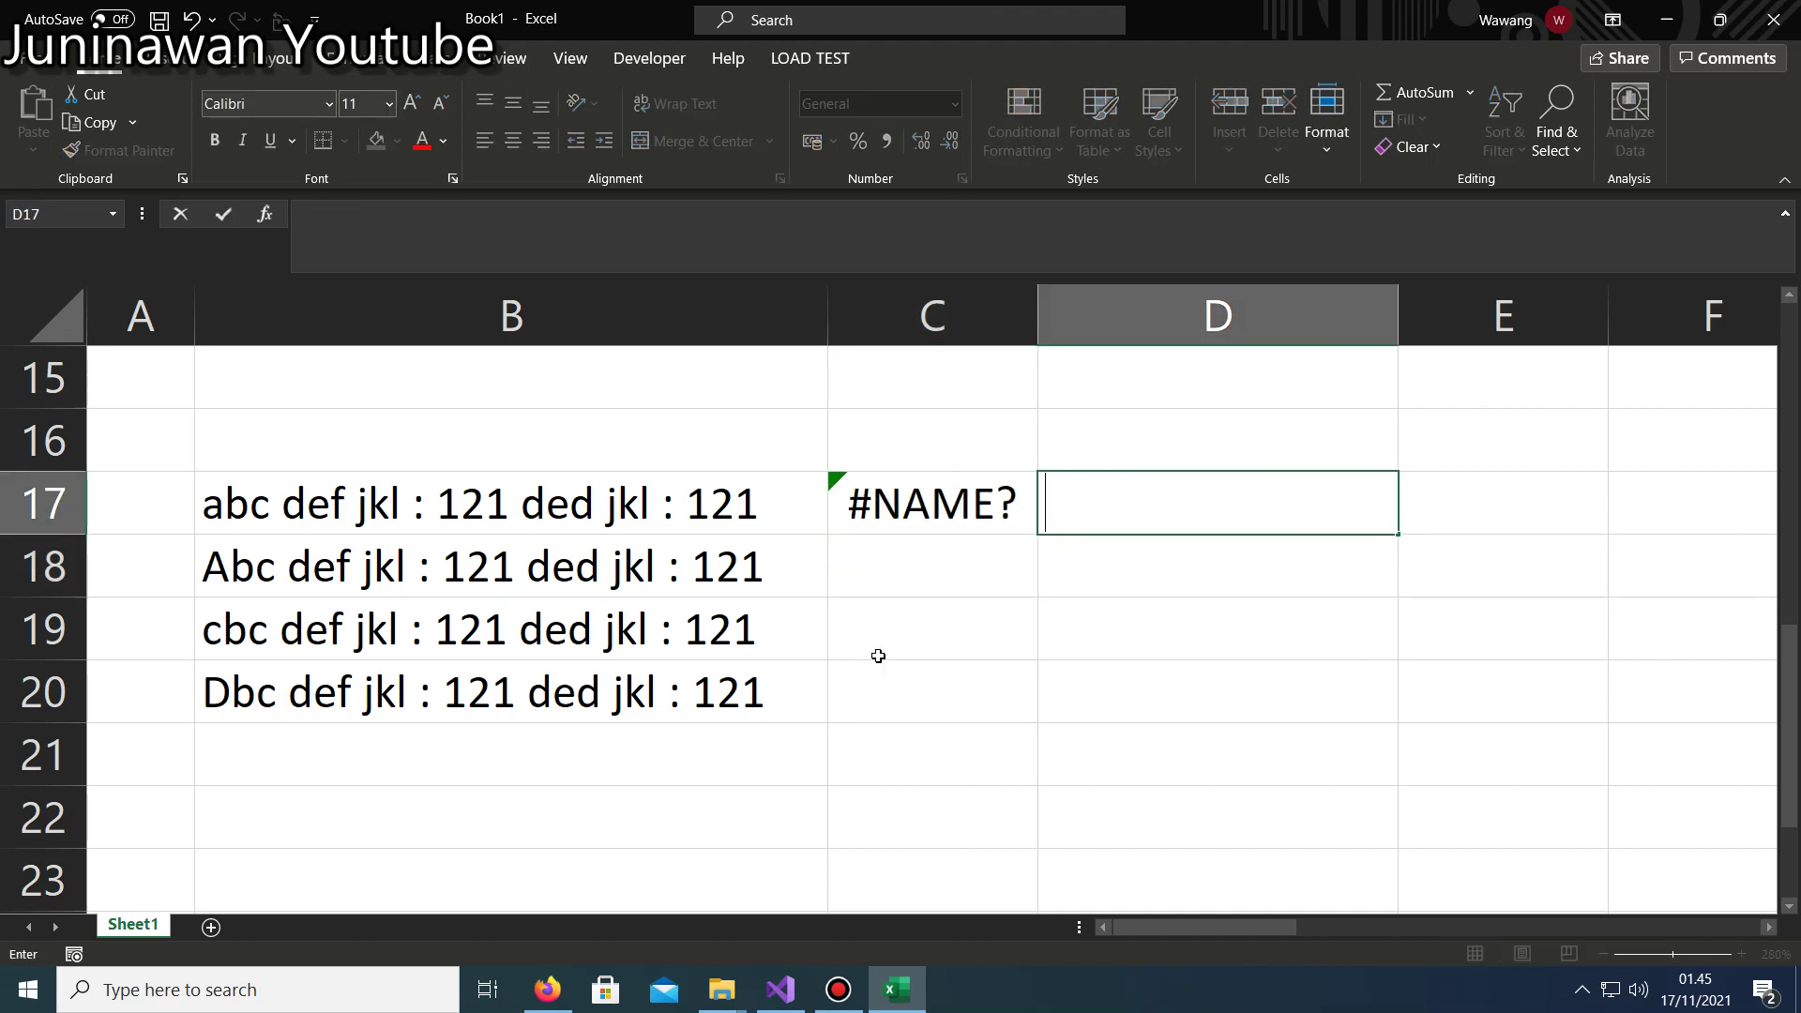
pyautogui.press('Left')
pyautogui.press('Delete')
# Start C17 as =RegexMatch(B17;"121. with the pattern left unfinished.
pyautogui.write('=re')
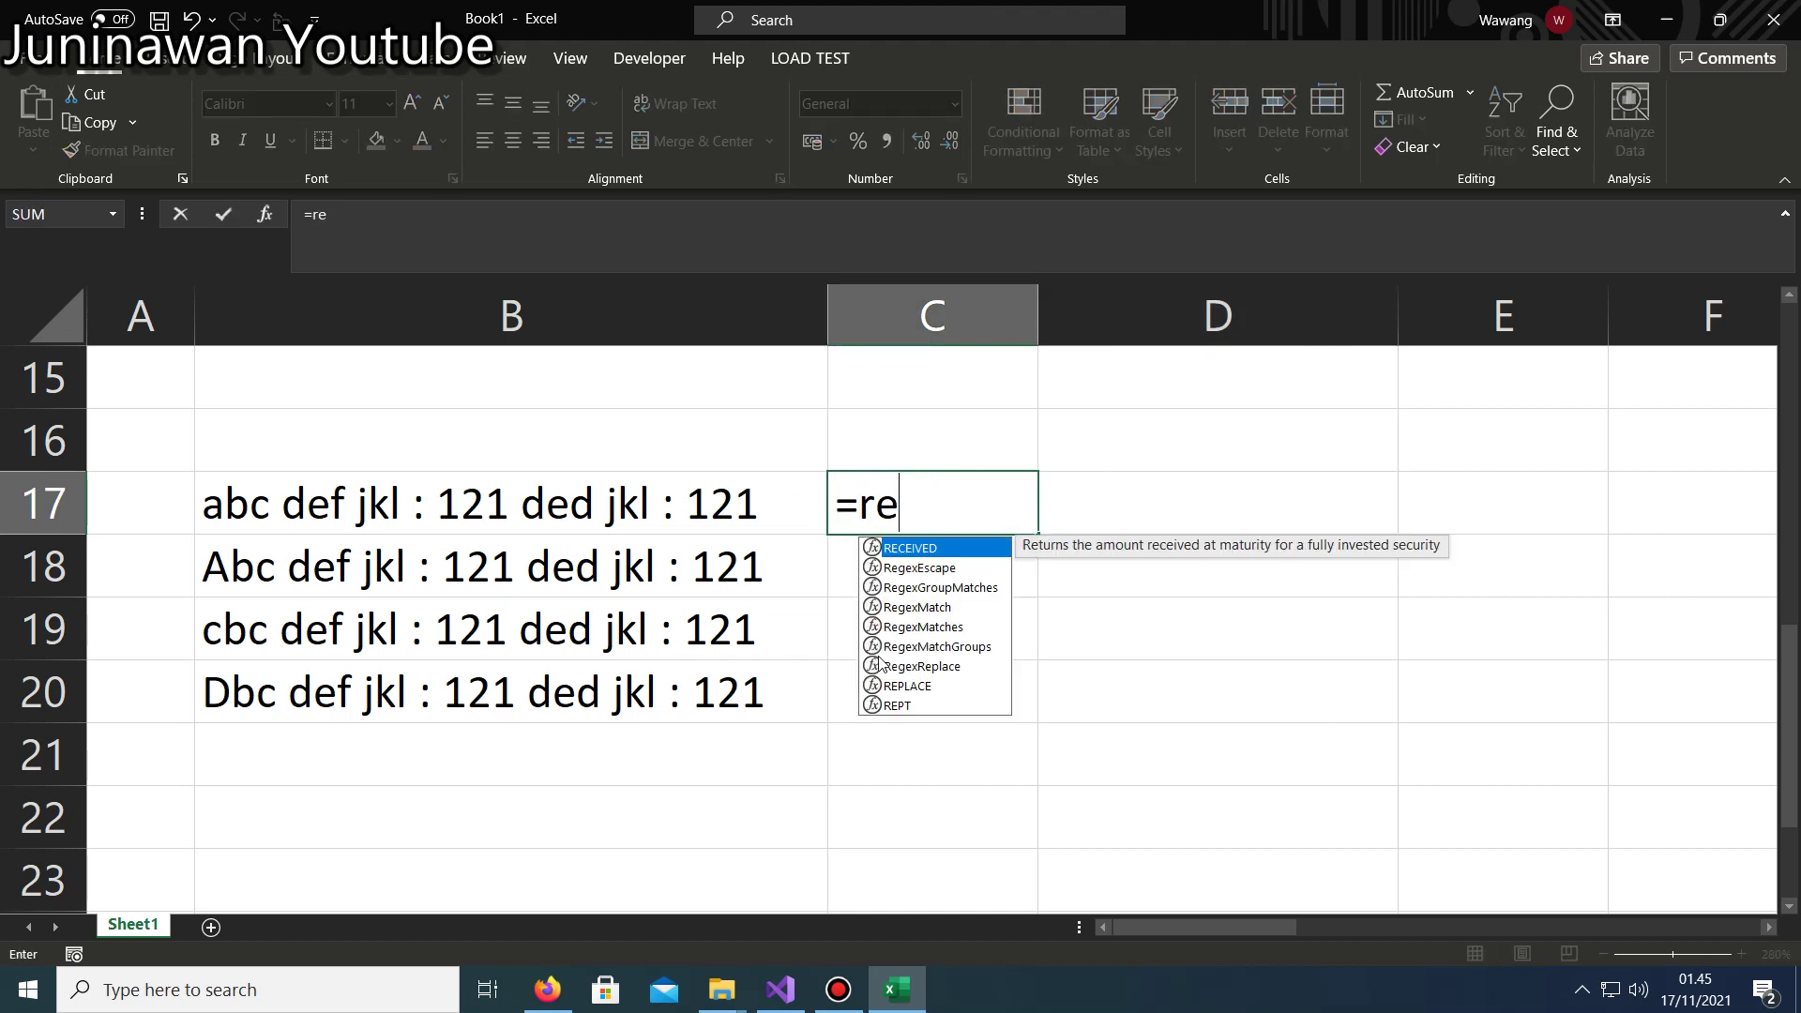
pyautogui.write('ge')
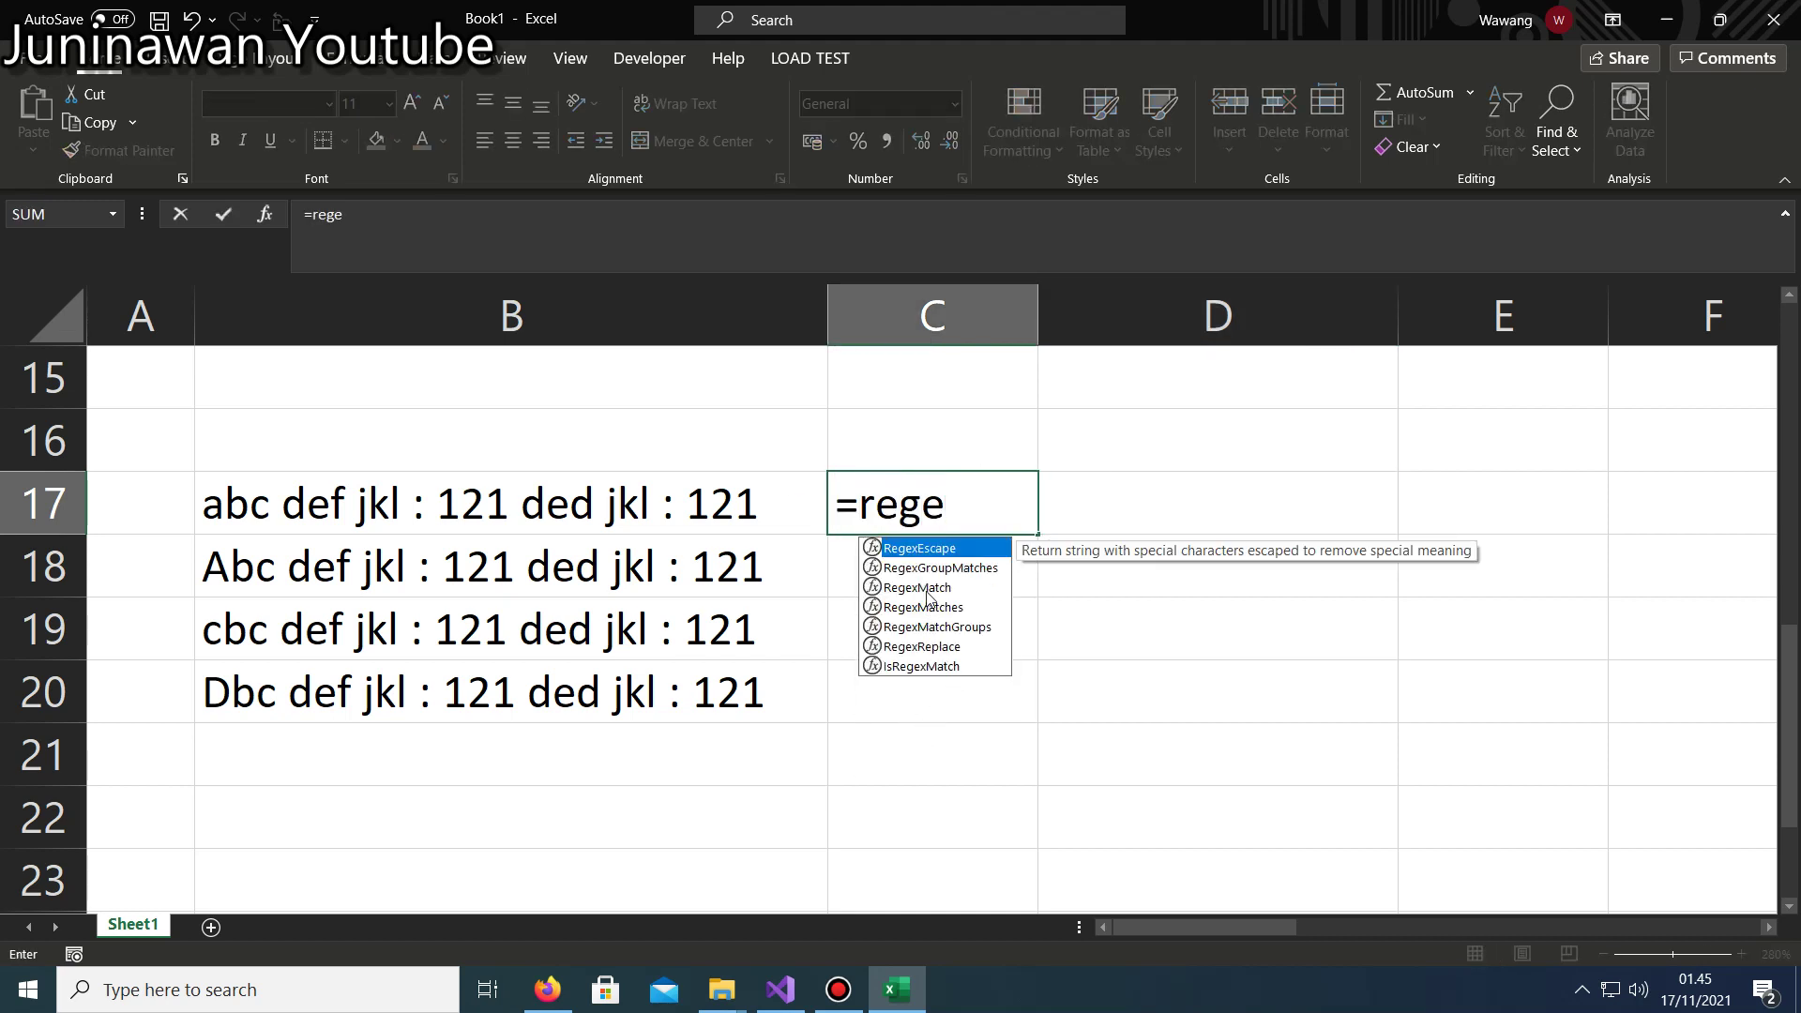
pyautogui.doubleClick(919, 587)
pyautogui.click(433, 501)
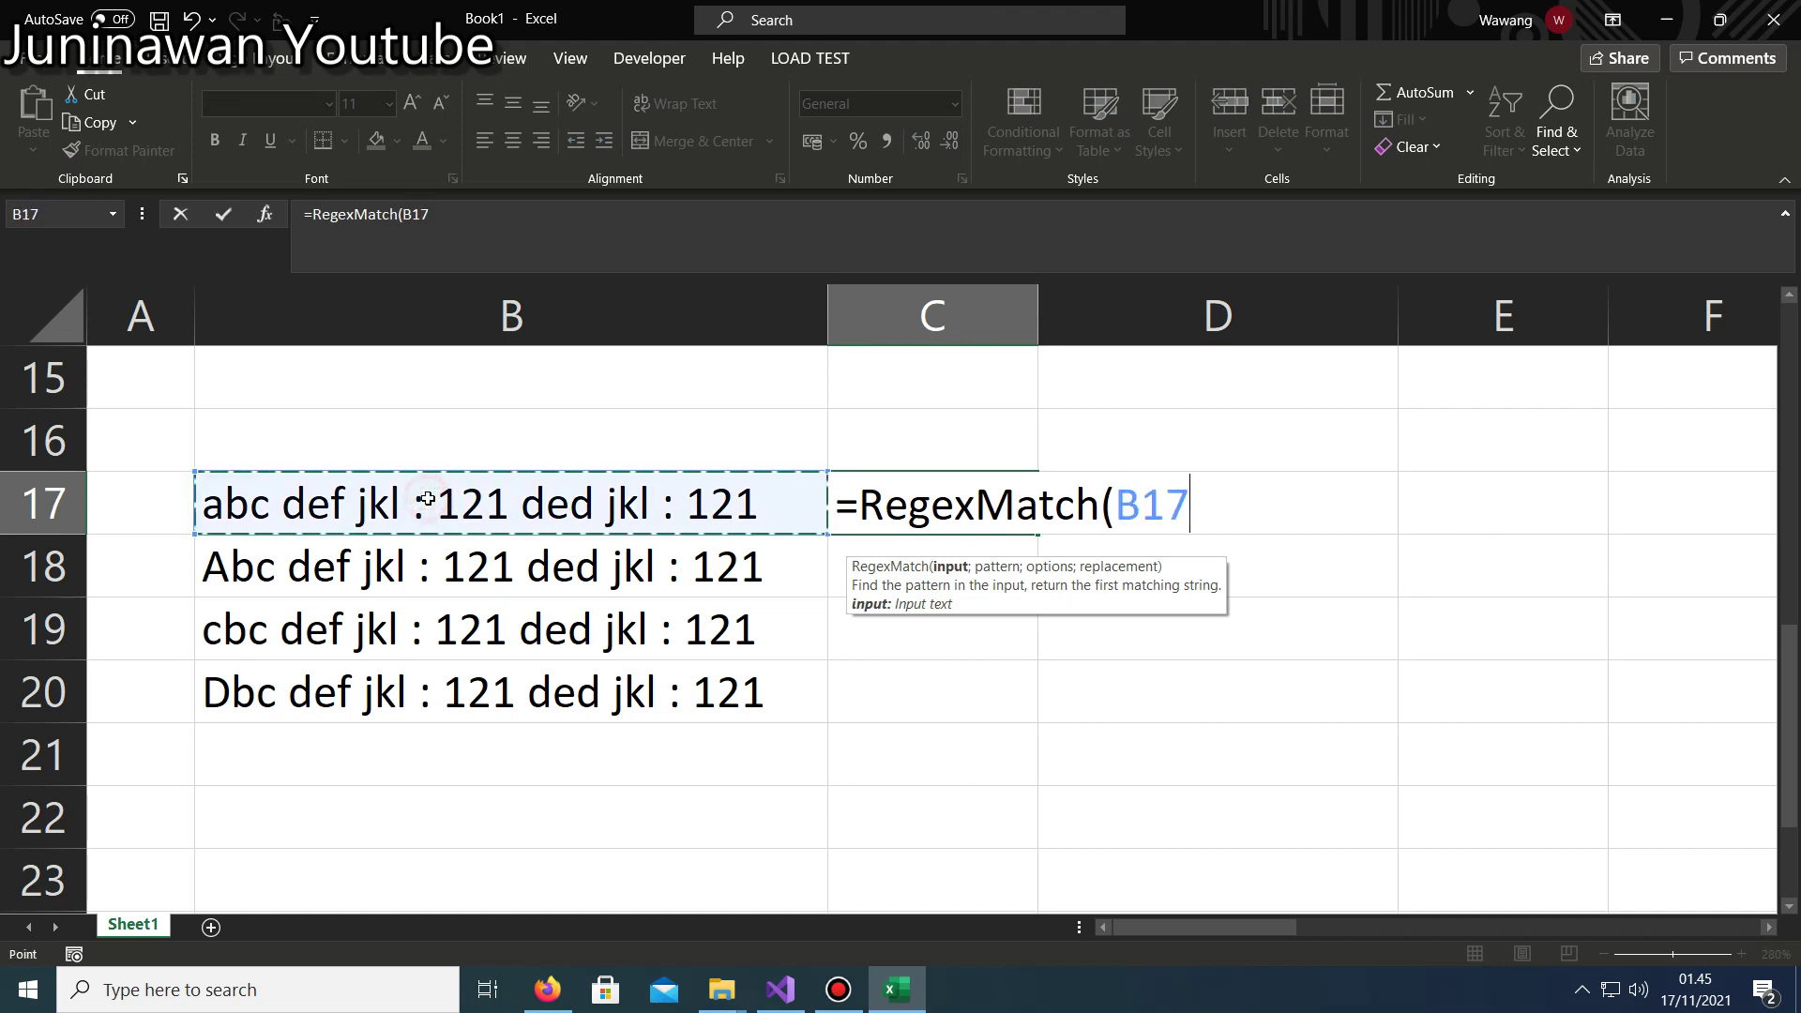
pyautogui.write(';')
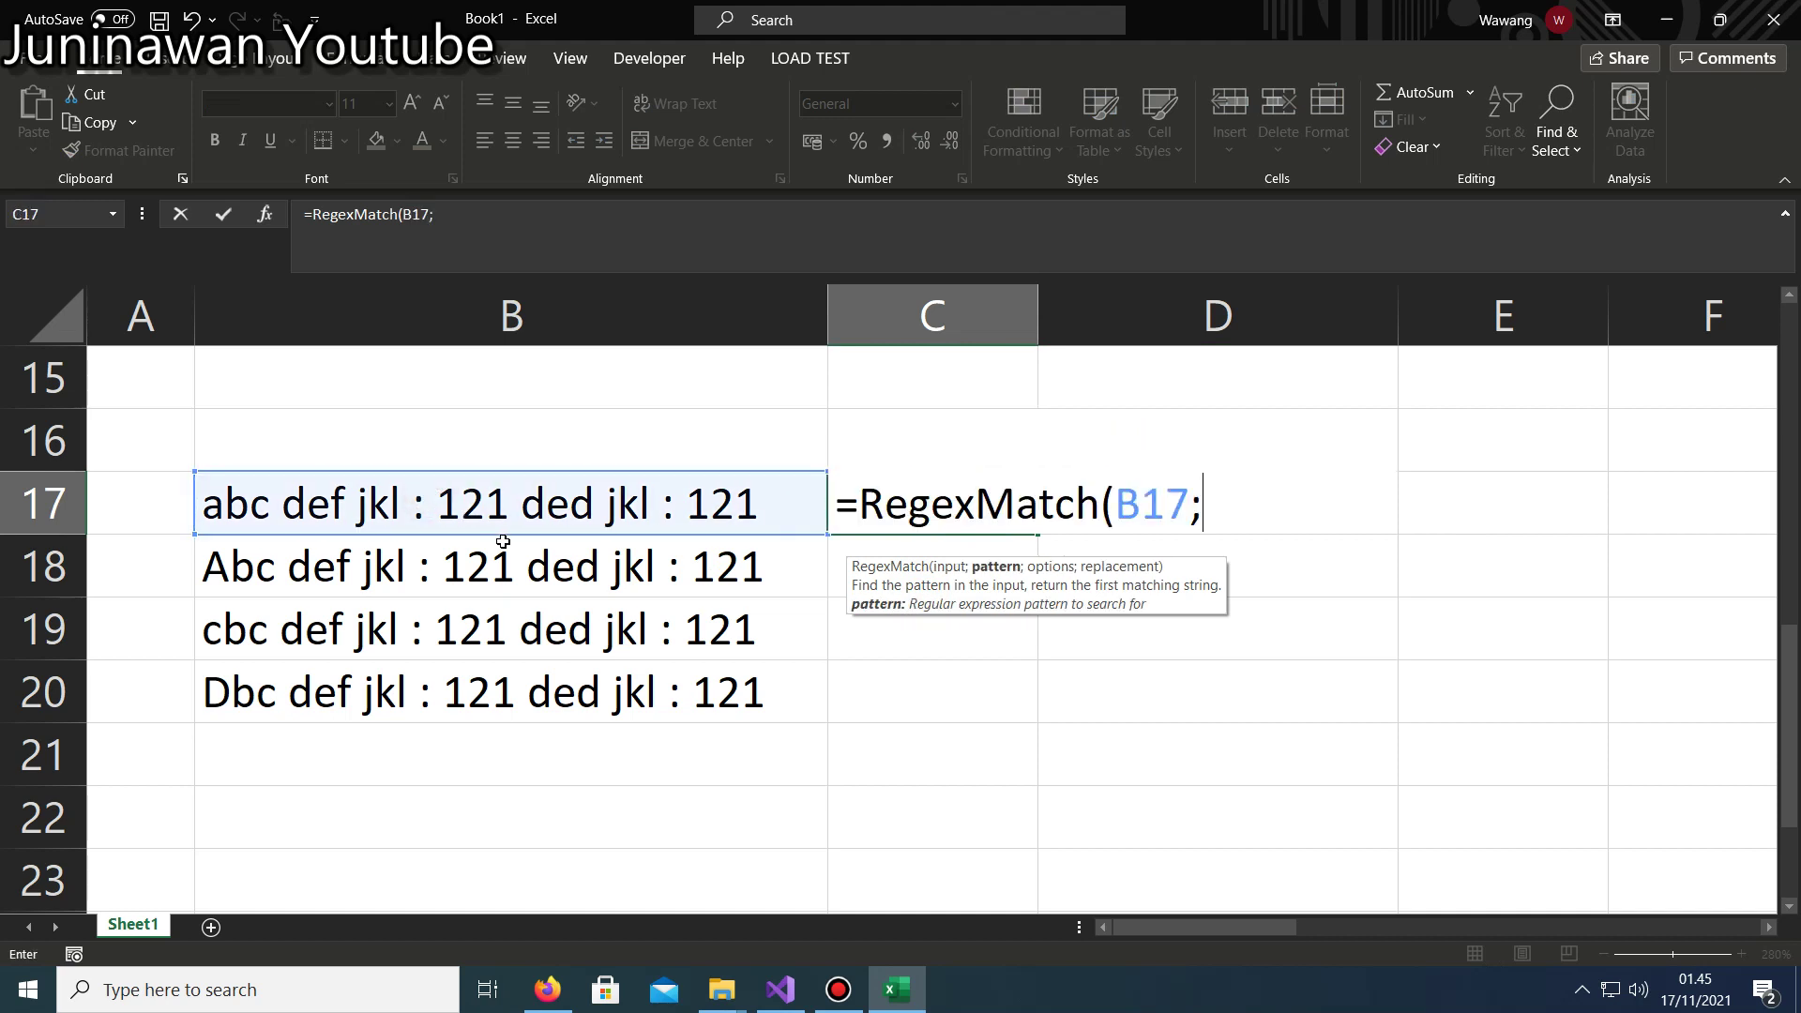
pyautogui.write('"')
pyautogui.write('1')
pyautogui.write('21')
pyautogui.write(':')
pyautogui.press('BackSpace')
pyautogui.write('.+')
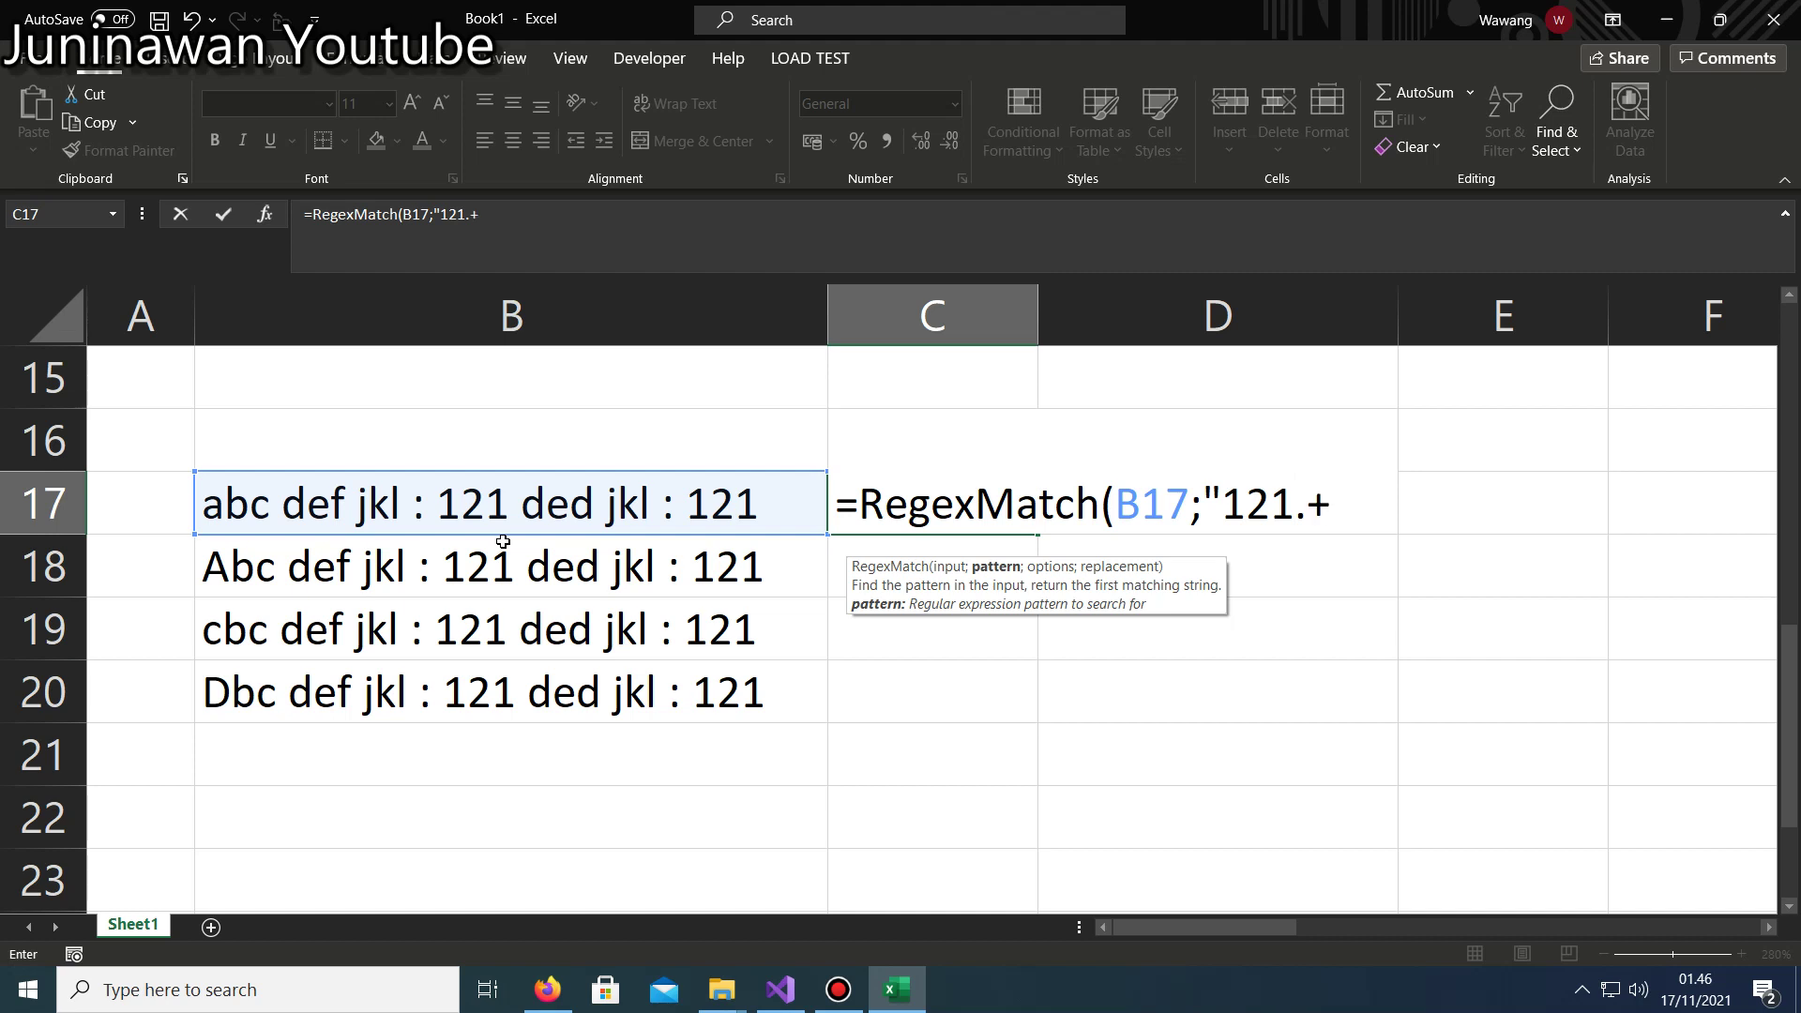
pyautogui.write('?')
pyautogui.press('BackSpace')
pyautogui.press('BackSpace')
pyautogui.press('BackSpace')
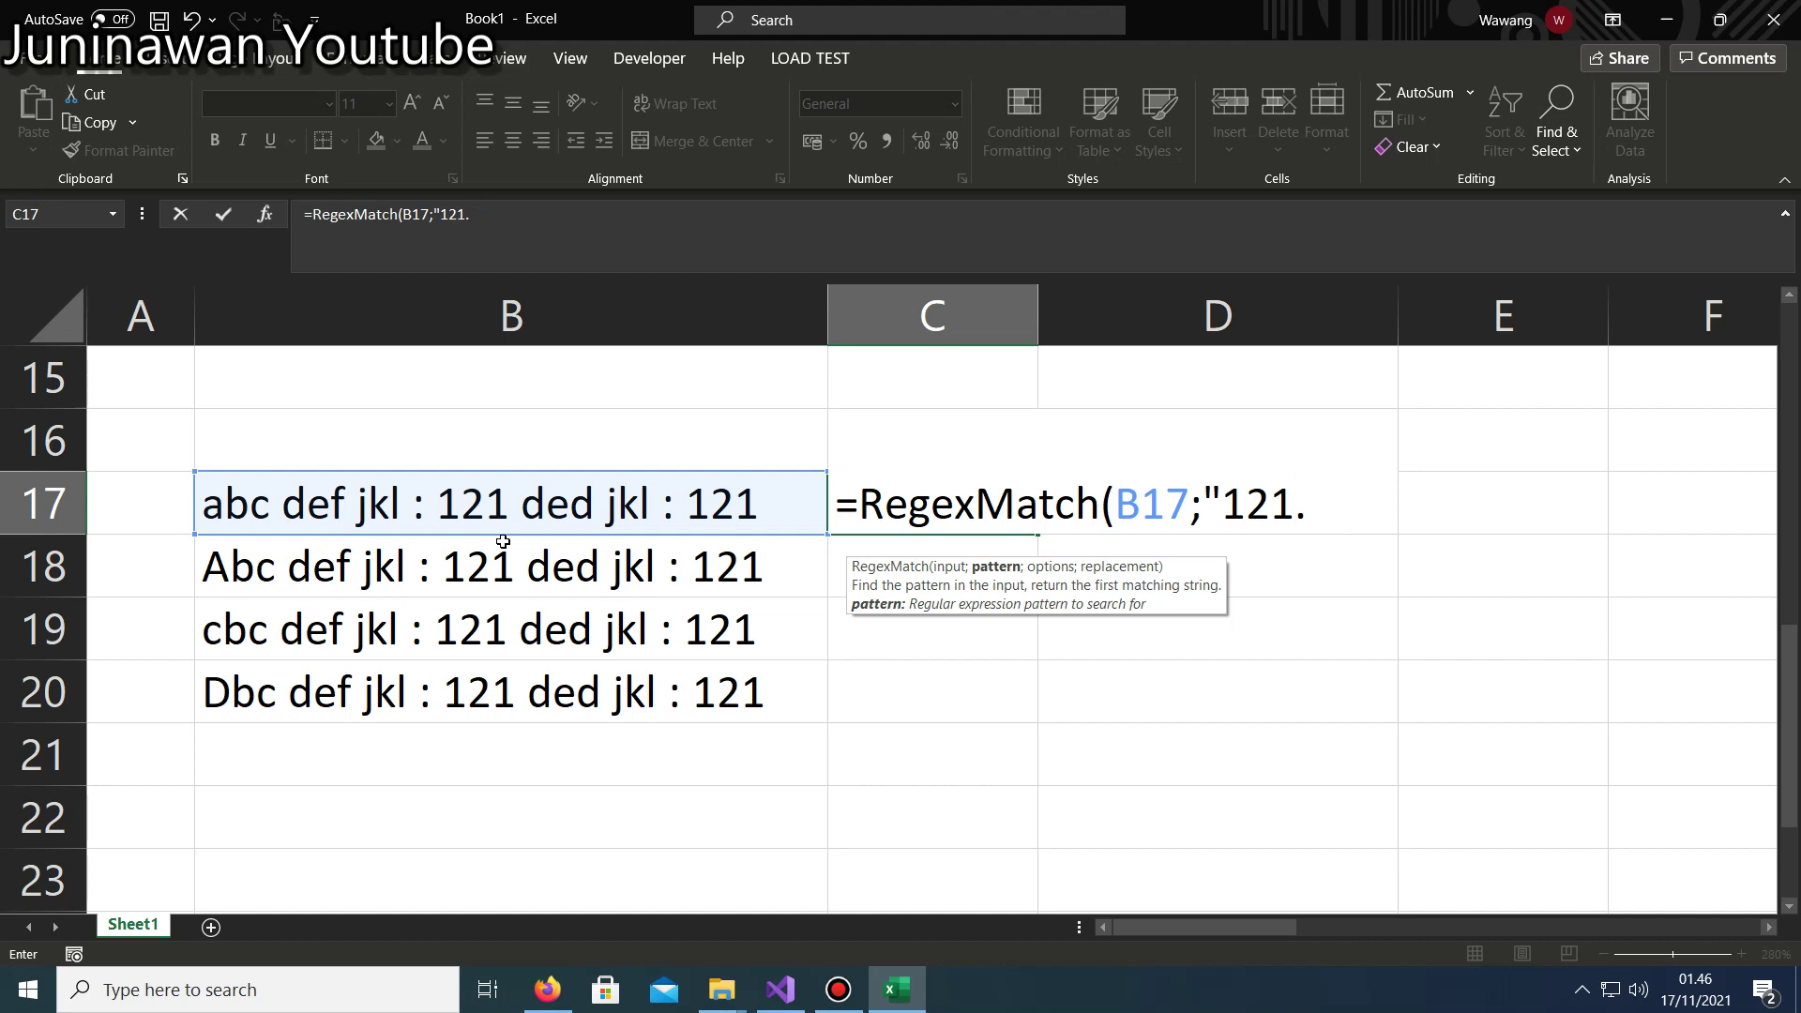